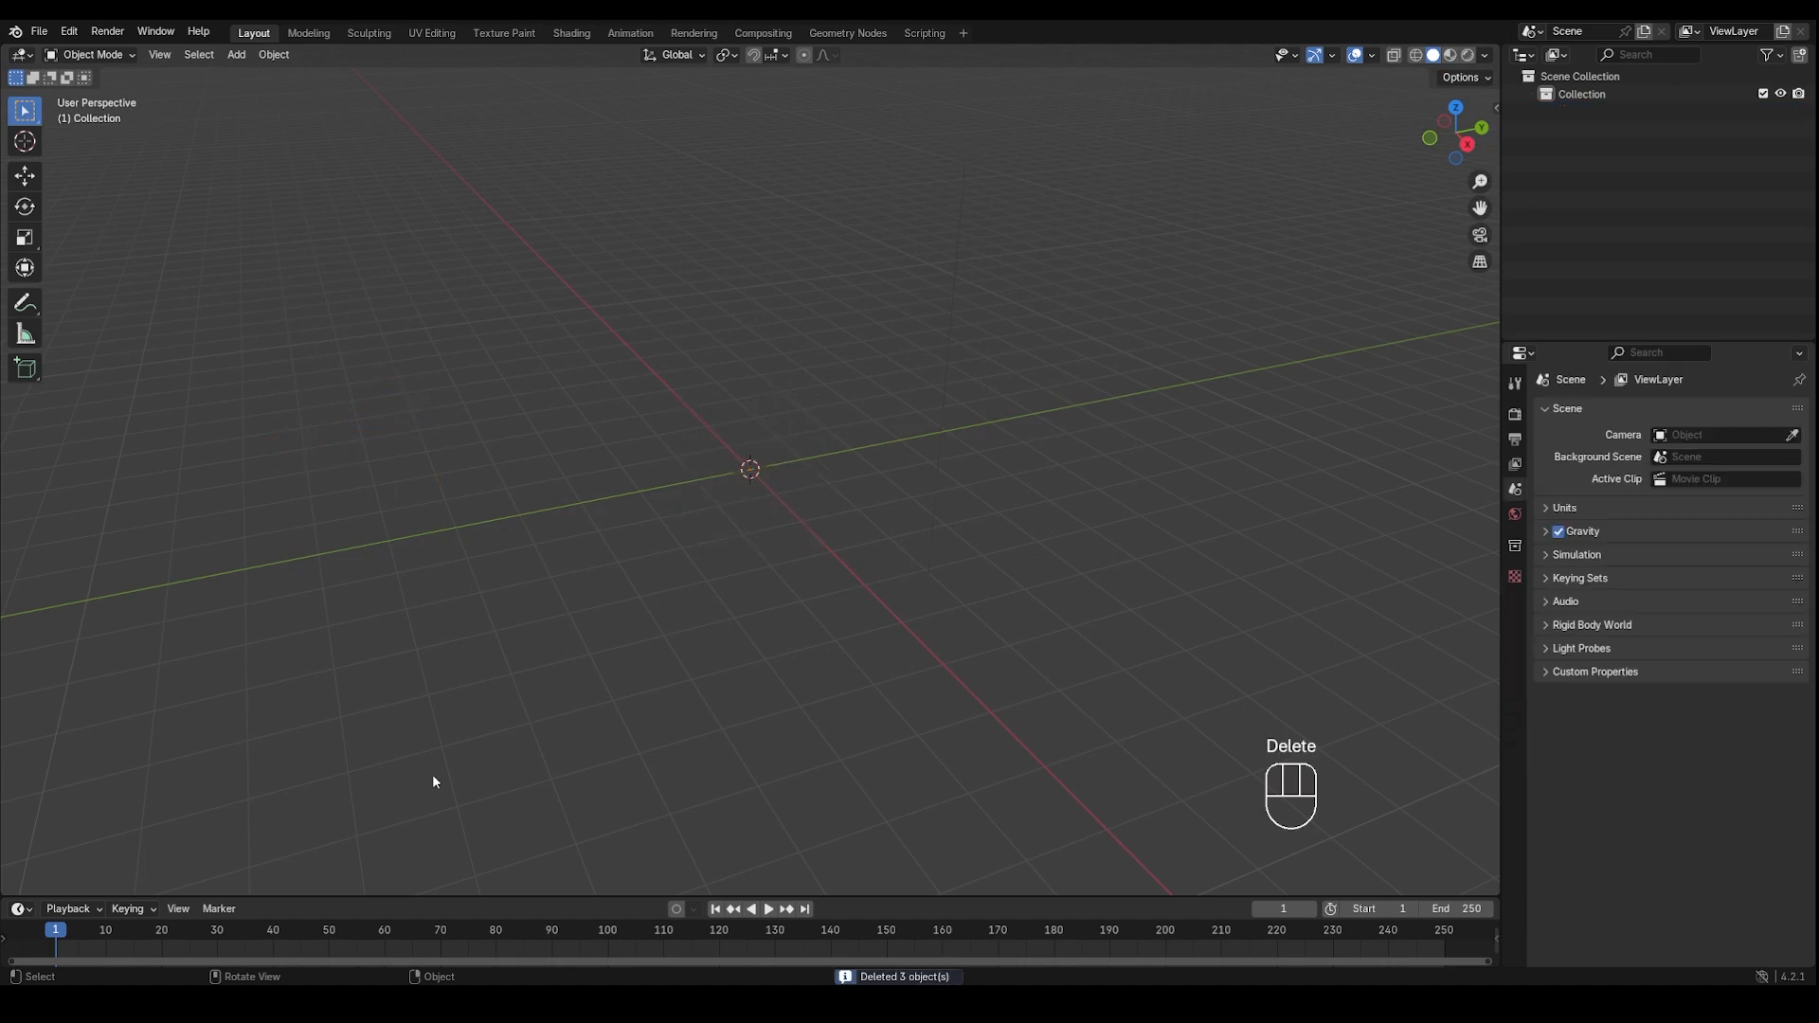
# Add a UV sphere, view it from the front and switch it to Sculpt Mode
pyautogui.hotkey('shift', 'a')
pyautogui.moveTo(702, 337)
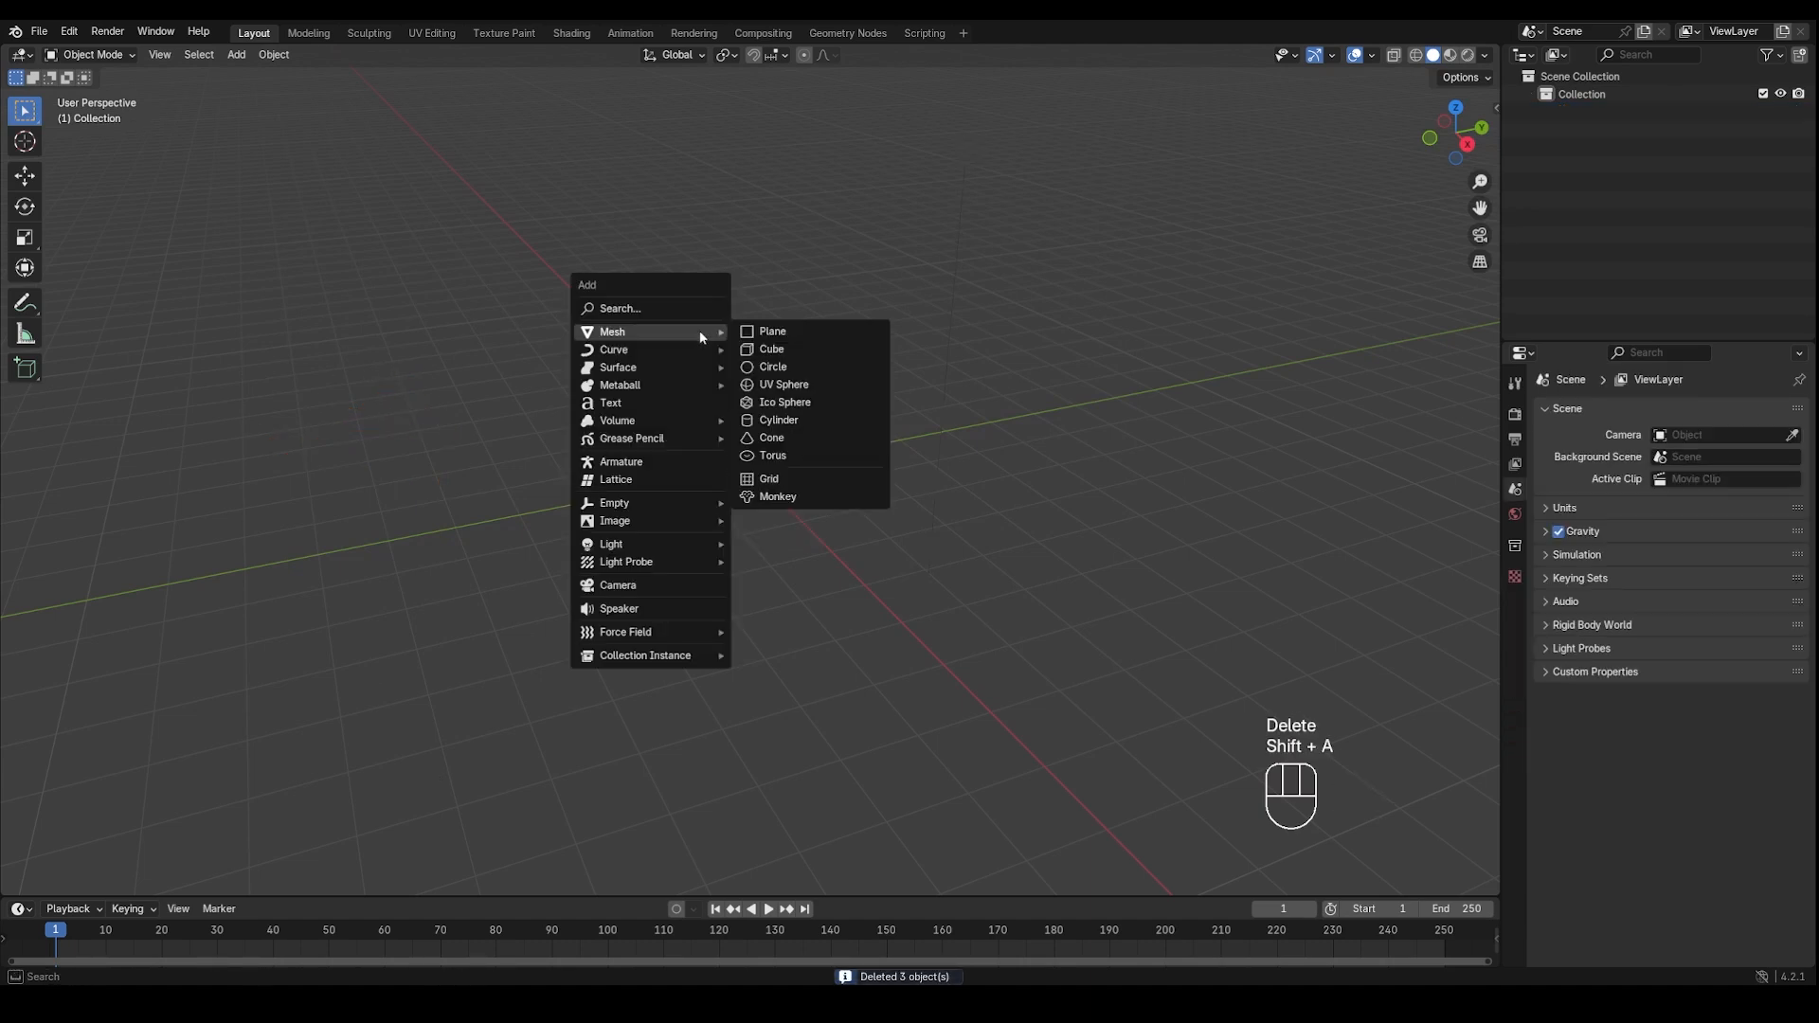
pyautogui.click(810, 385)
pyautogui.moveTo(895, 680); pyautogui.dragTo(835, 641, button='middle')
pyautogui.press('KP_1')
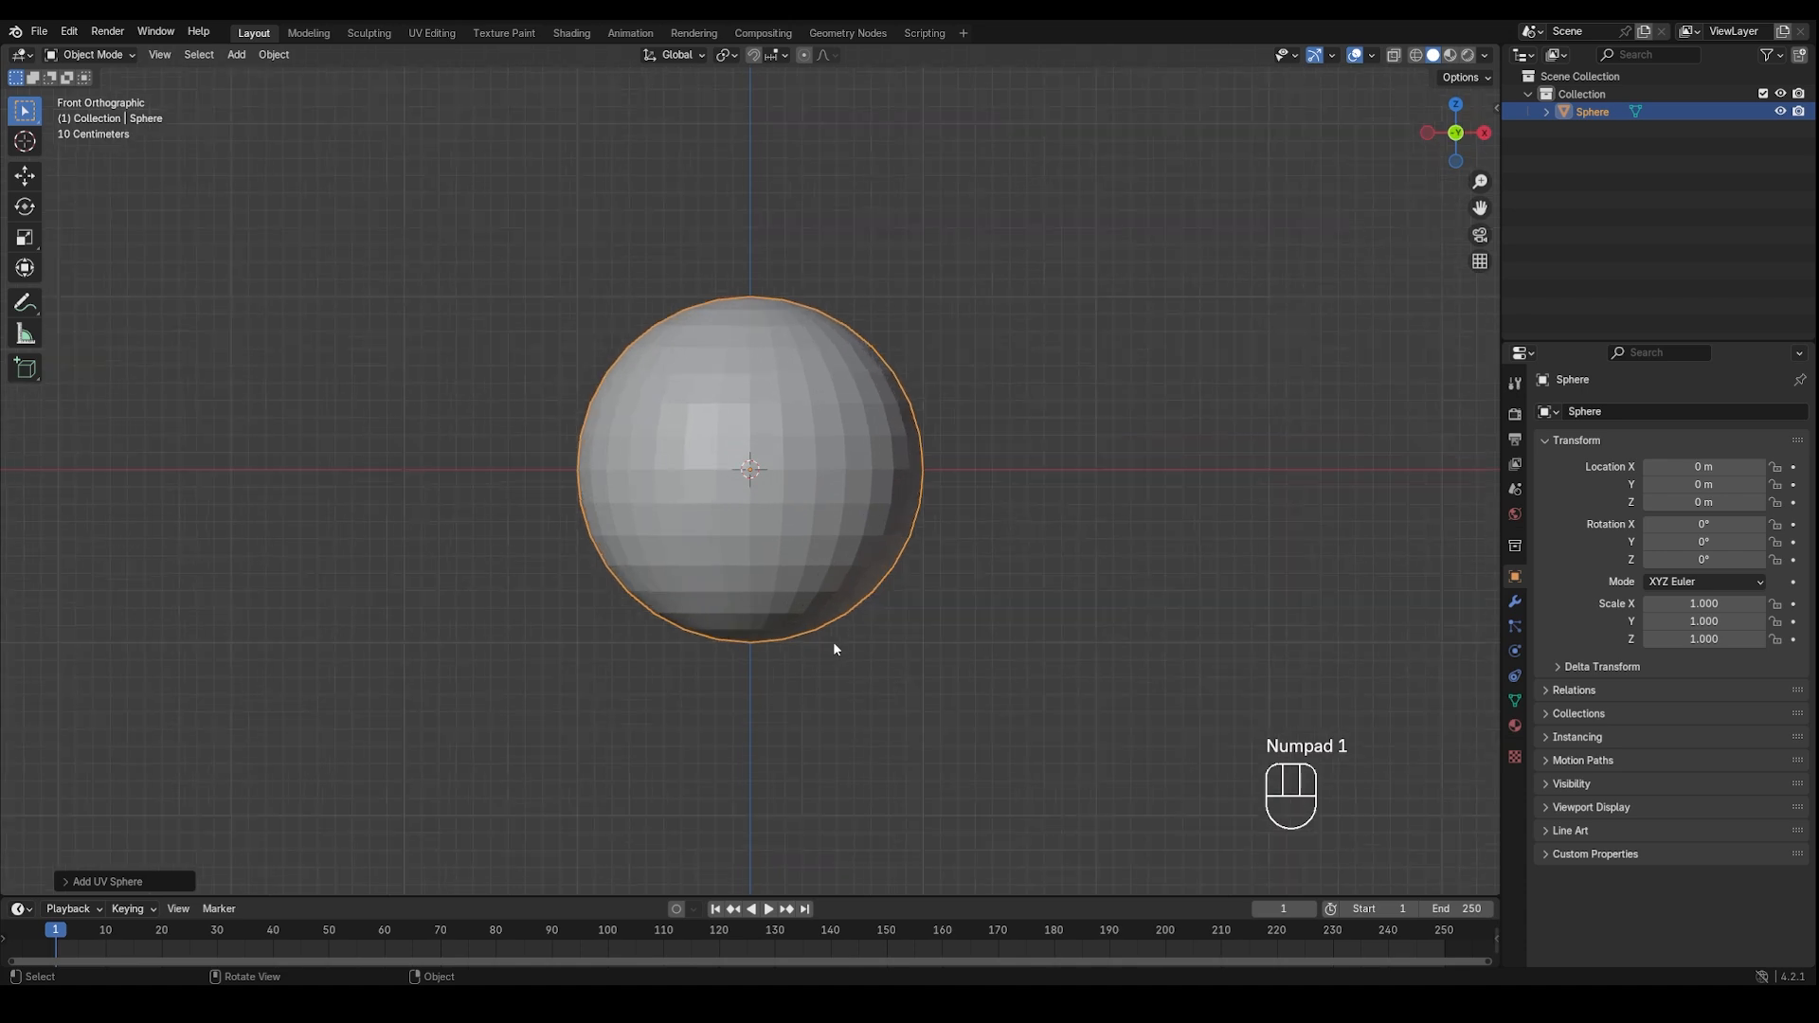
pyautogui.hotkey('ctrl', 'Tab')
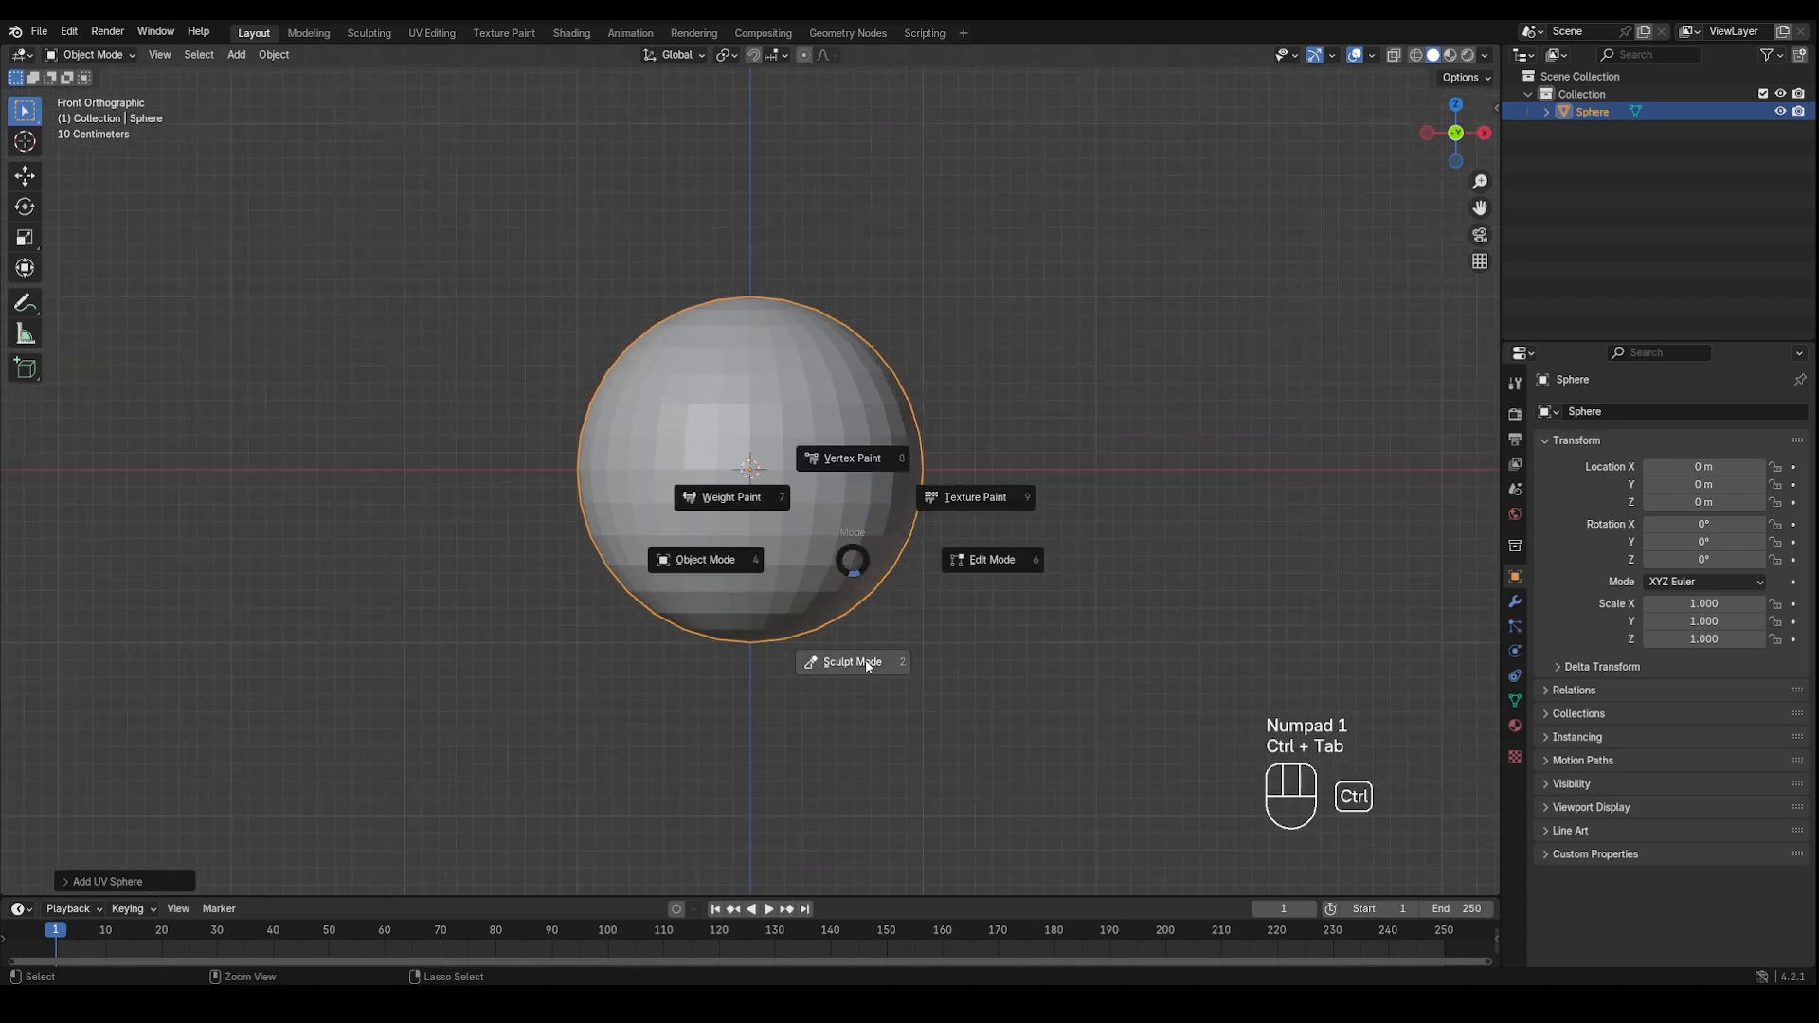
pyautogui.click(865, 659)
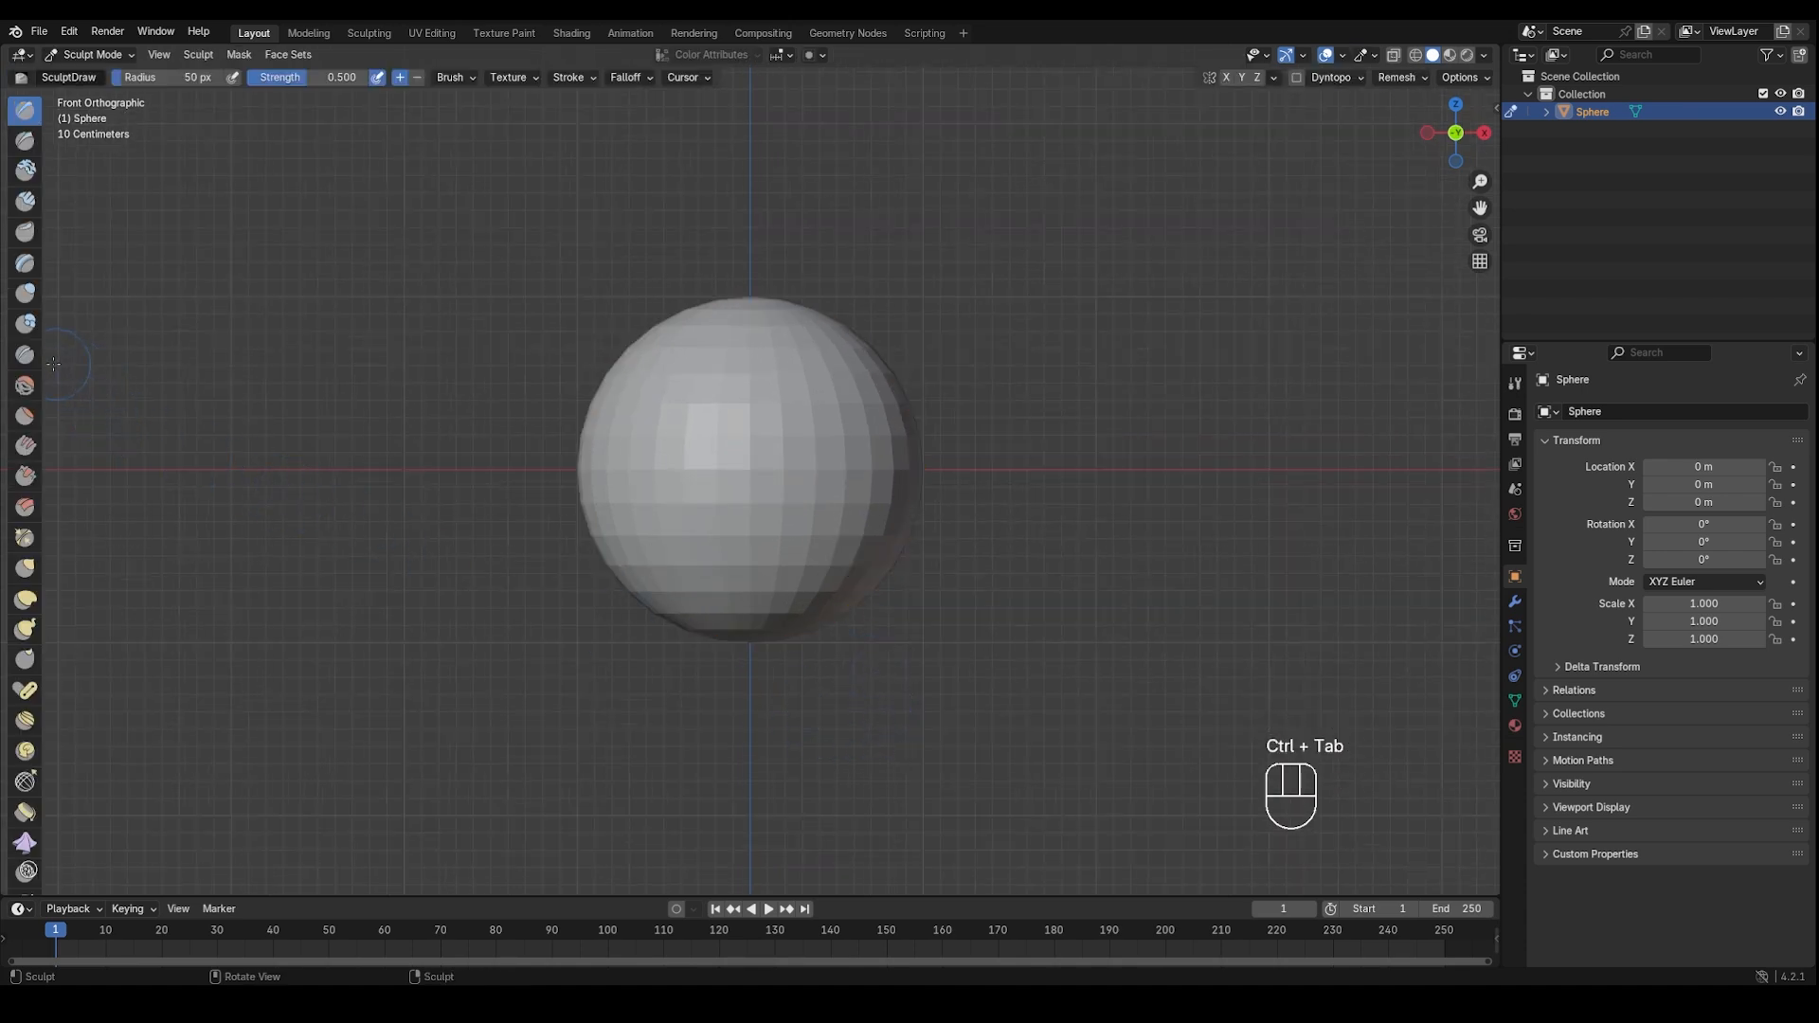
# Widen the sculpt tool list to two columns, choose the Smooth brush and enable X-axis mirror symmetry
pyautogui.moveTo(43, 363); pyautogui.dragTo(65, 365)
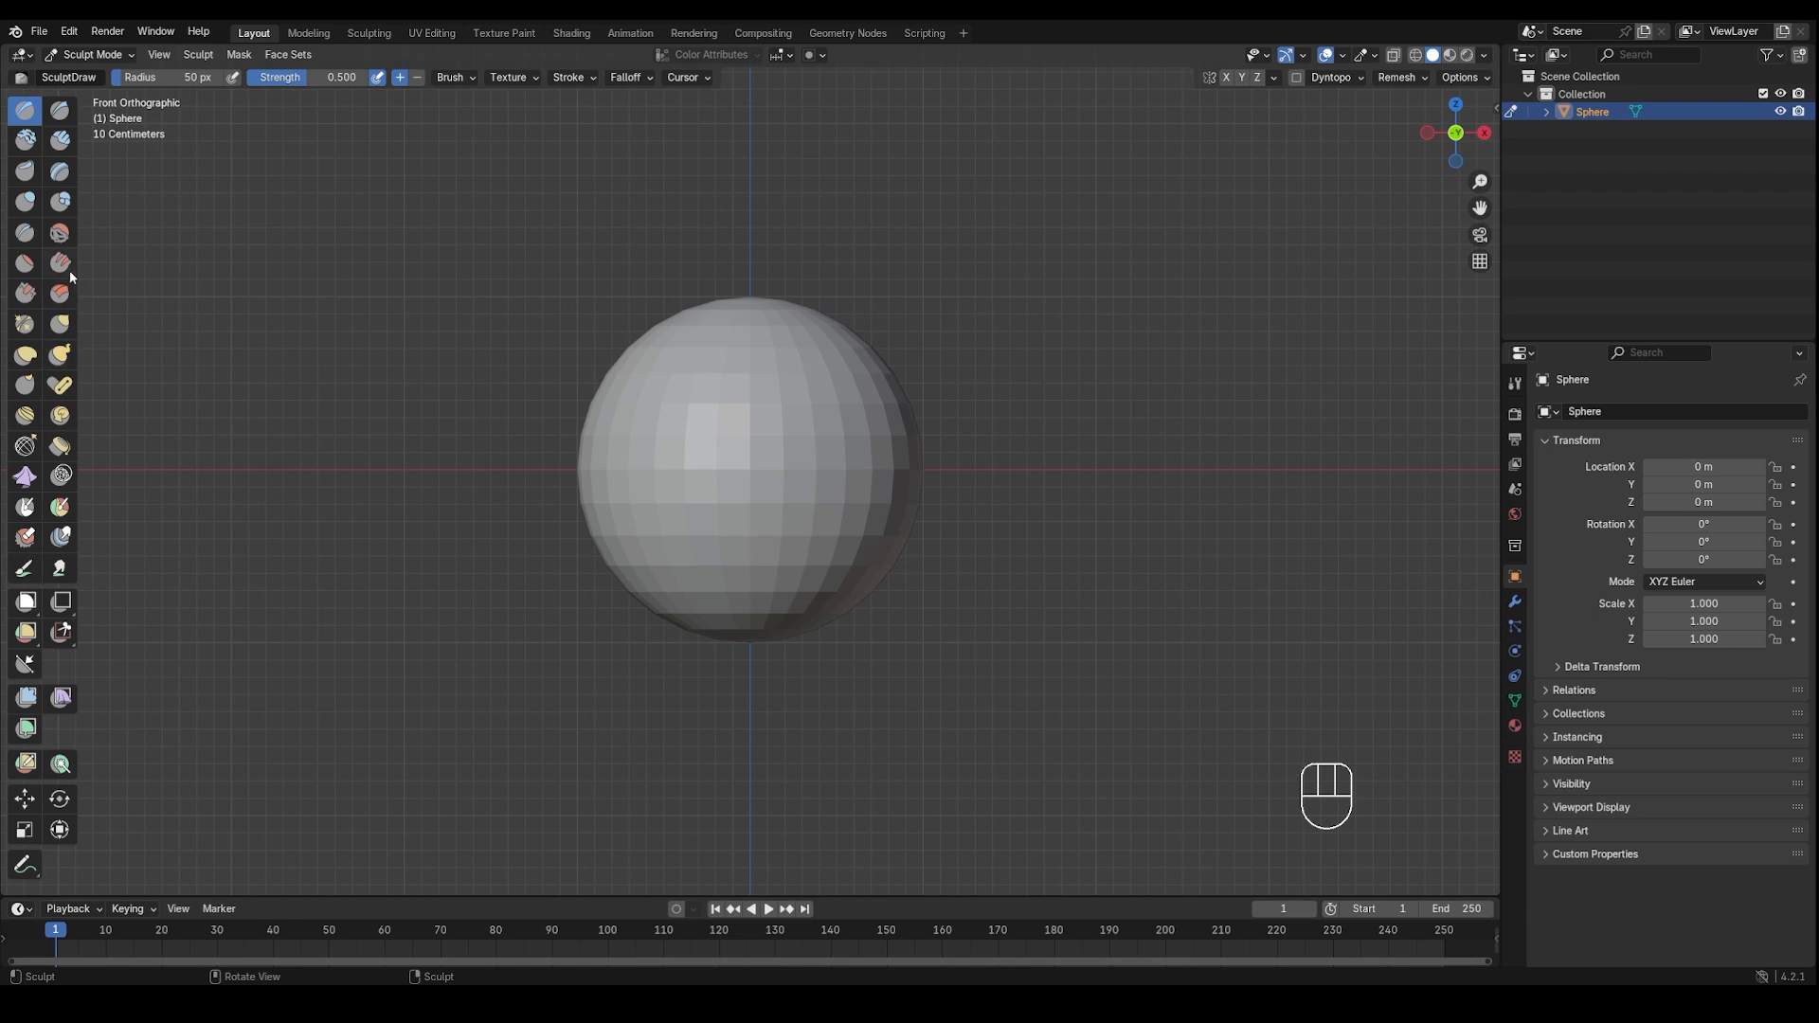
pyautogui.click(62, 237)
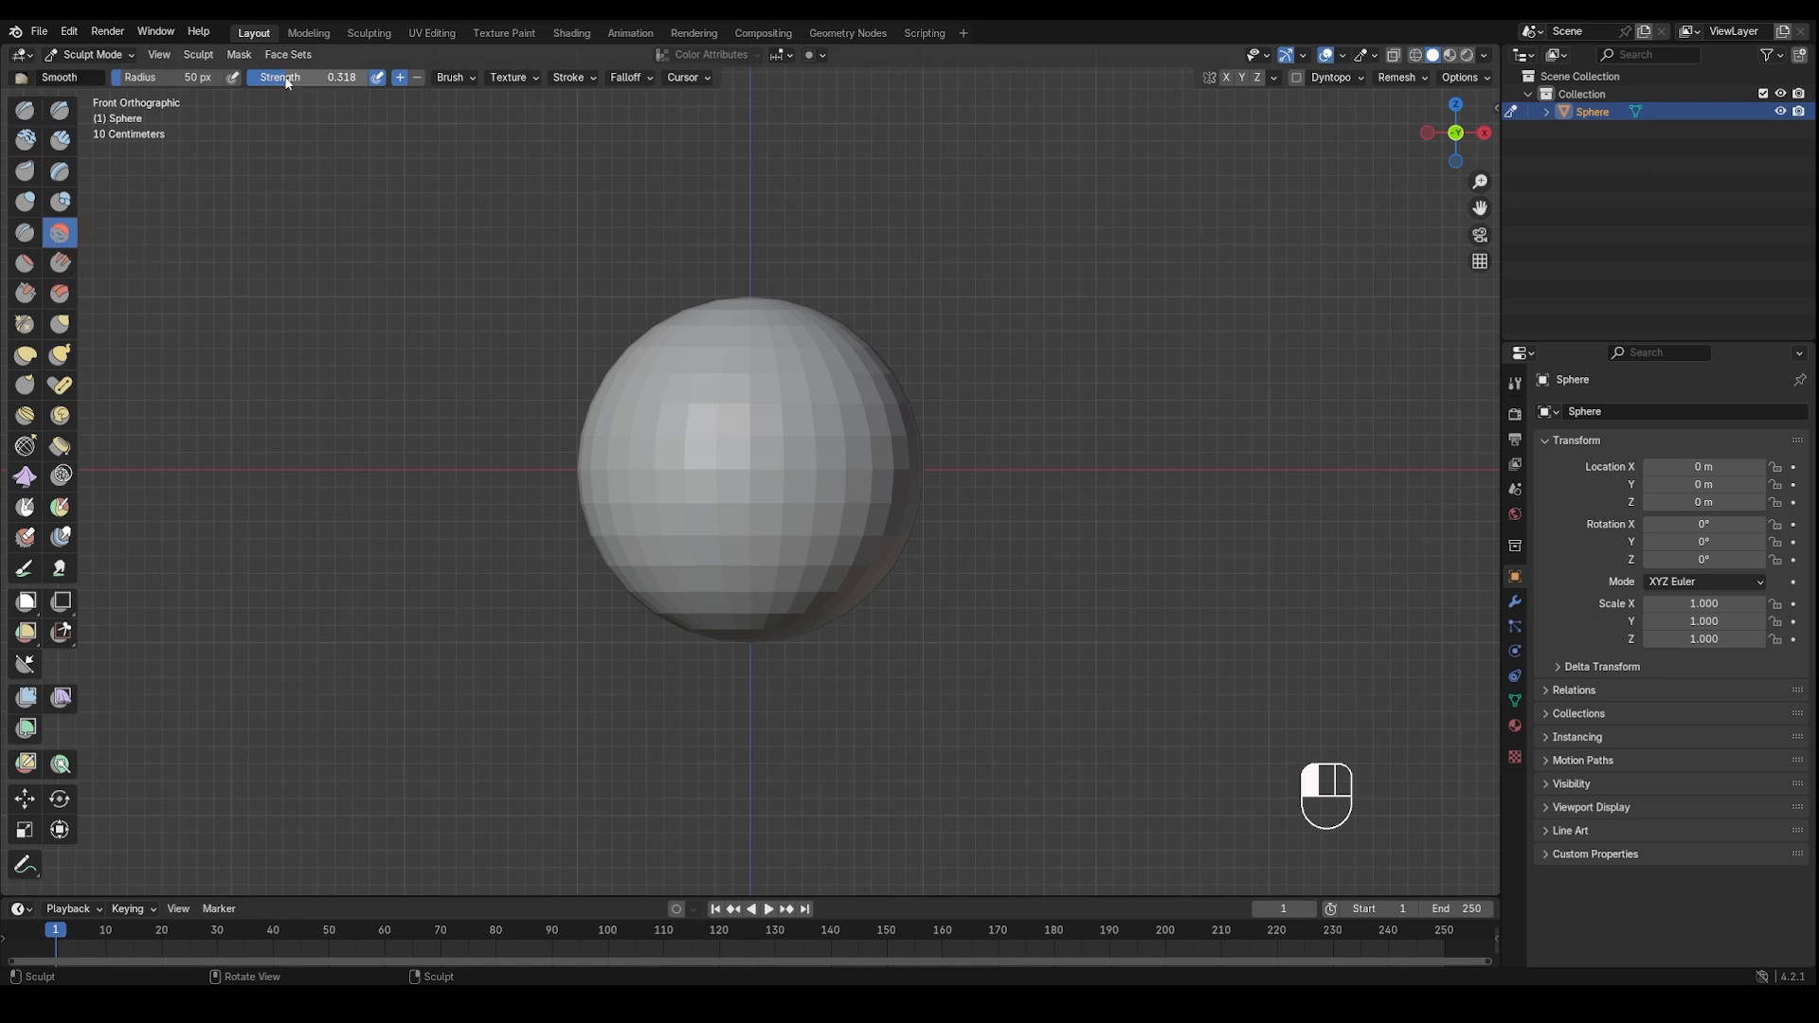
pyautogui.click(1225, 78)
# Set the viewport focal length to 80 mm and leave the sidebar hidden
pyautogui.press('n')
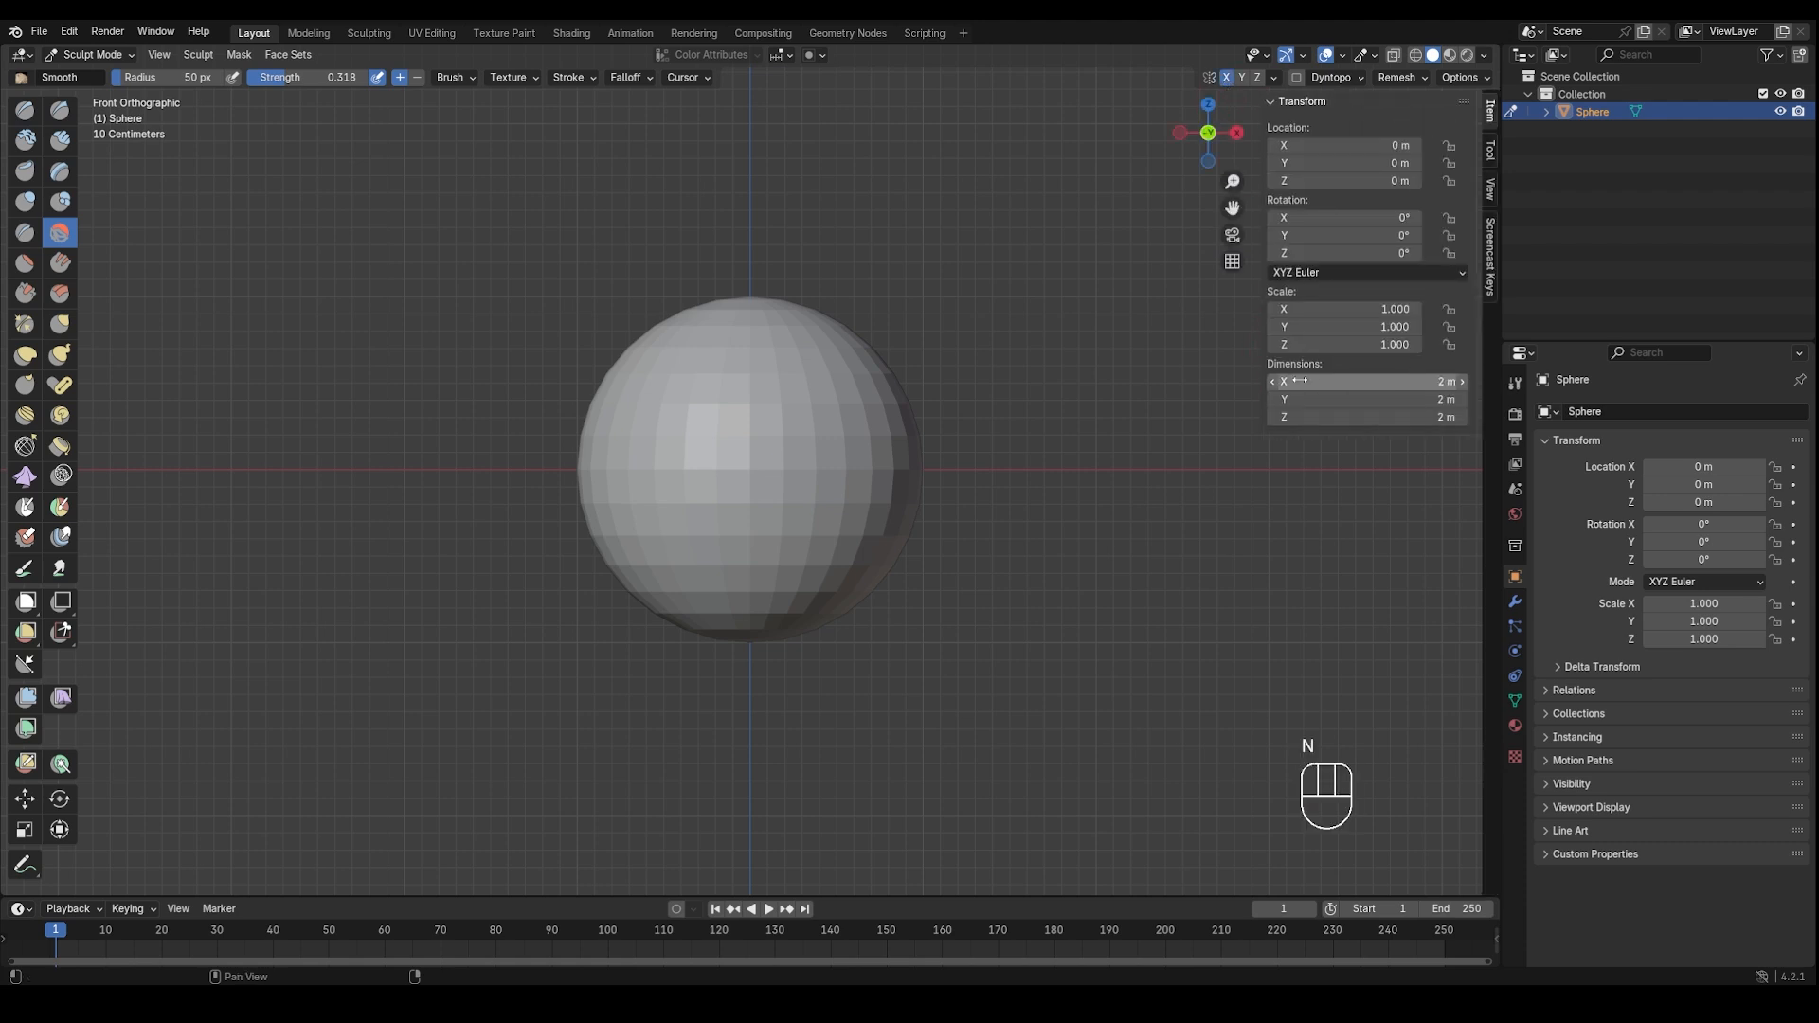
pyautogui.click(1490, 189)
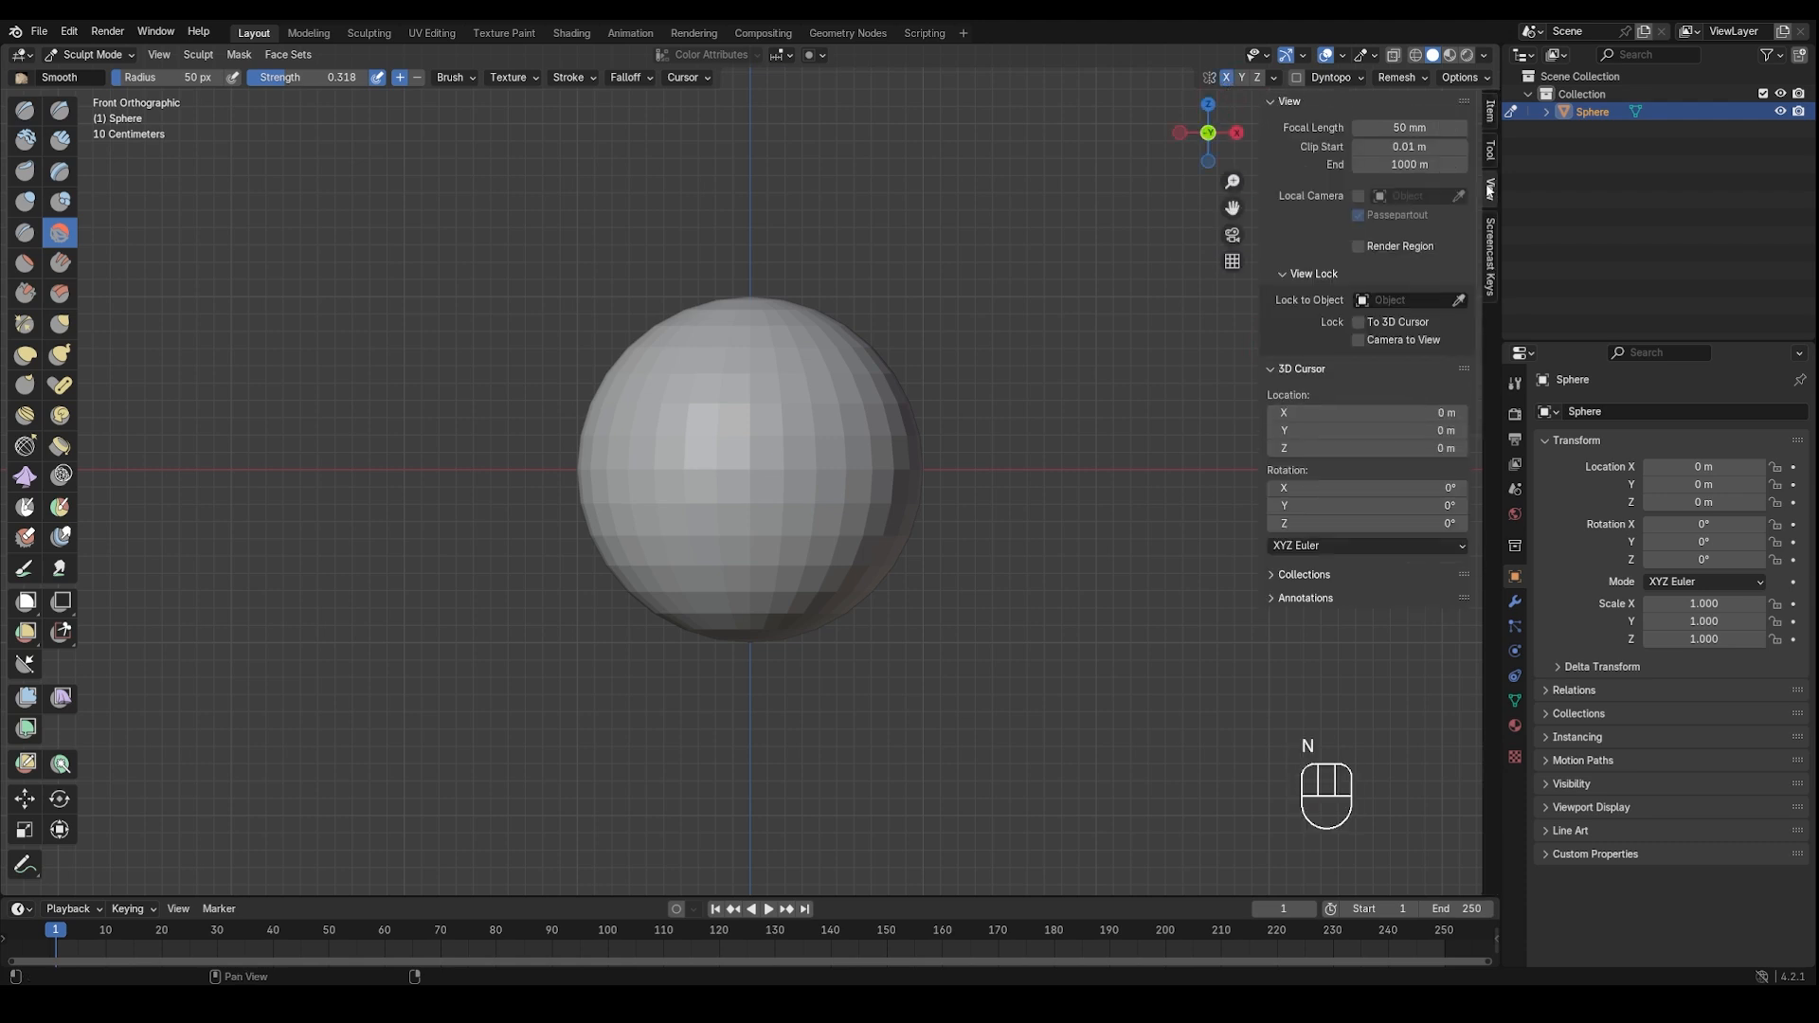
pyautogui.click(1438, 127)
pyautogui.press('Return')
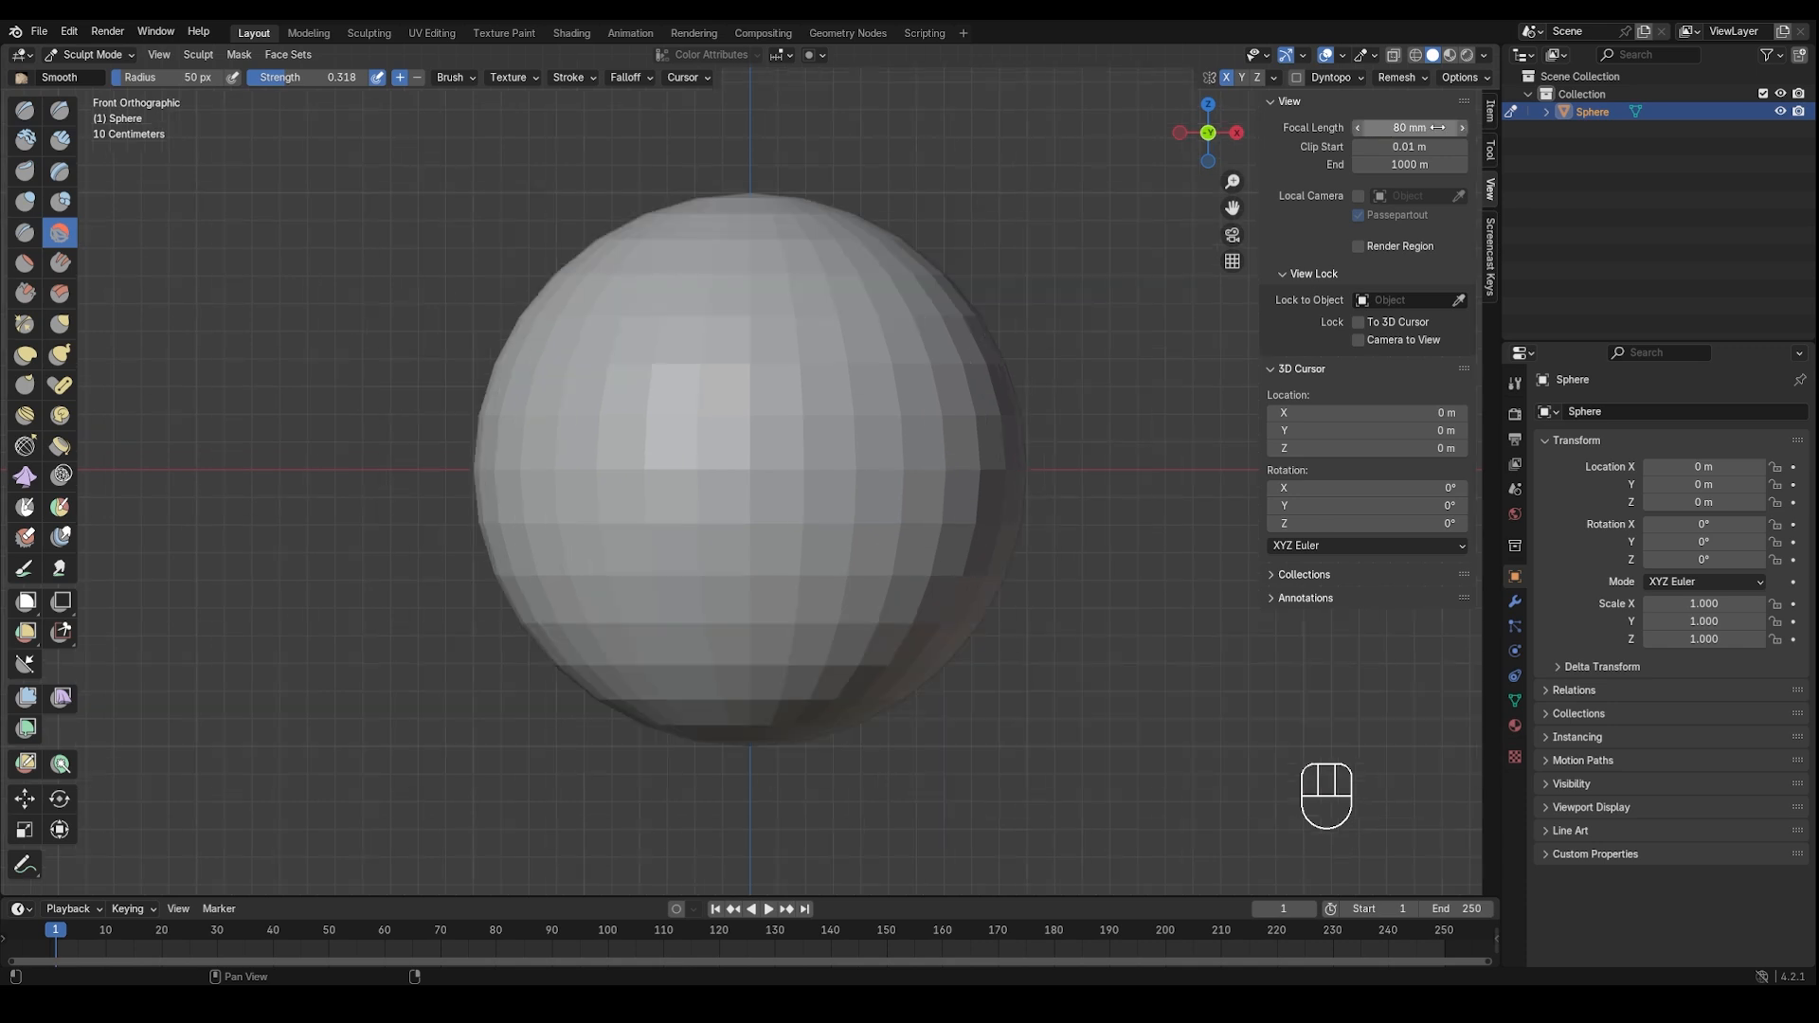
pyautogui.press('n')
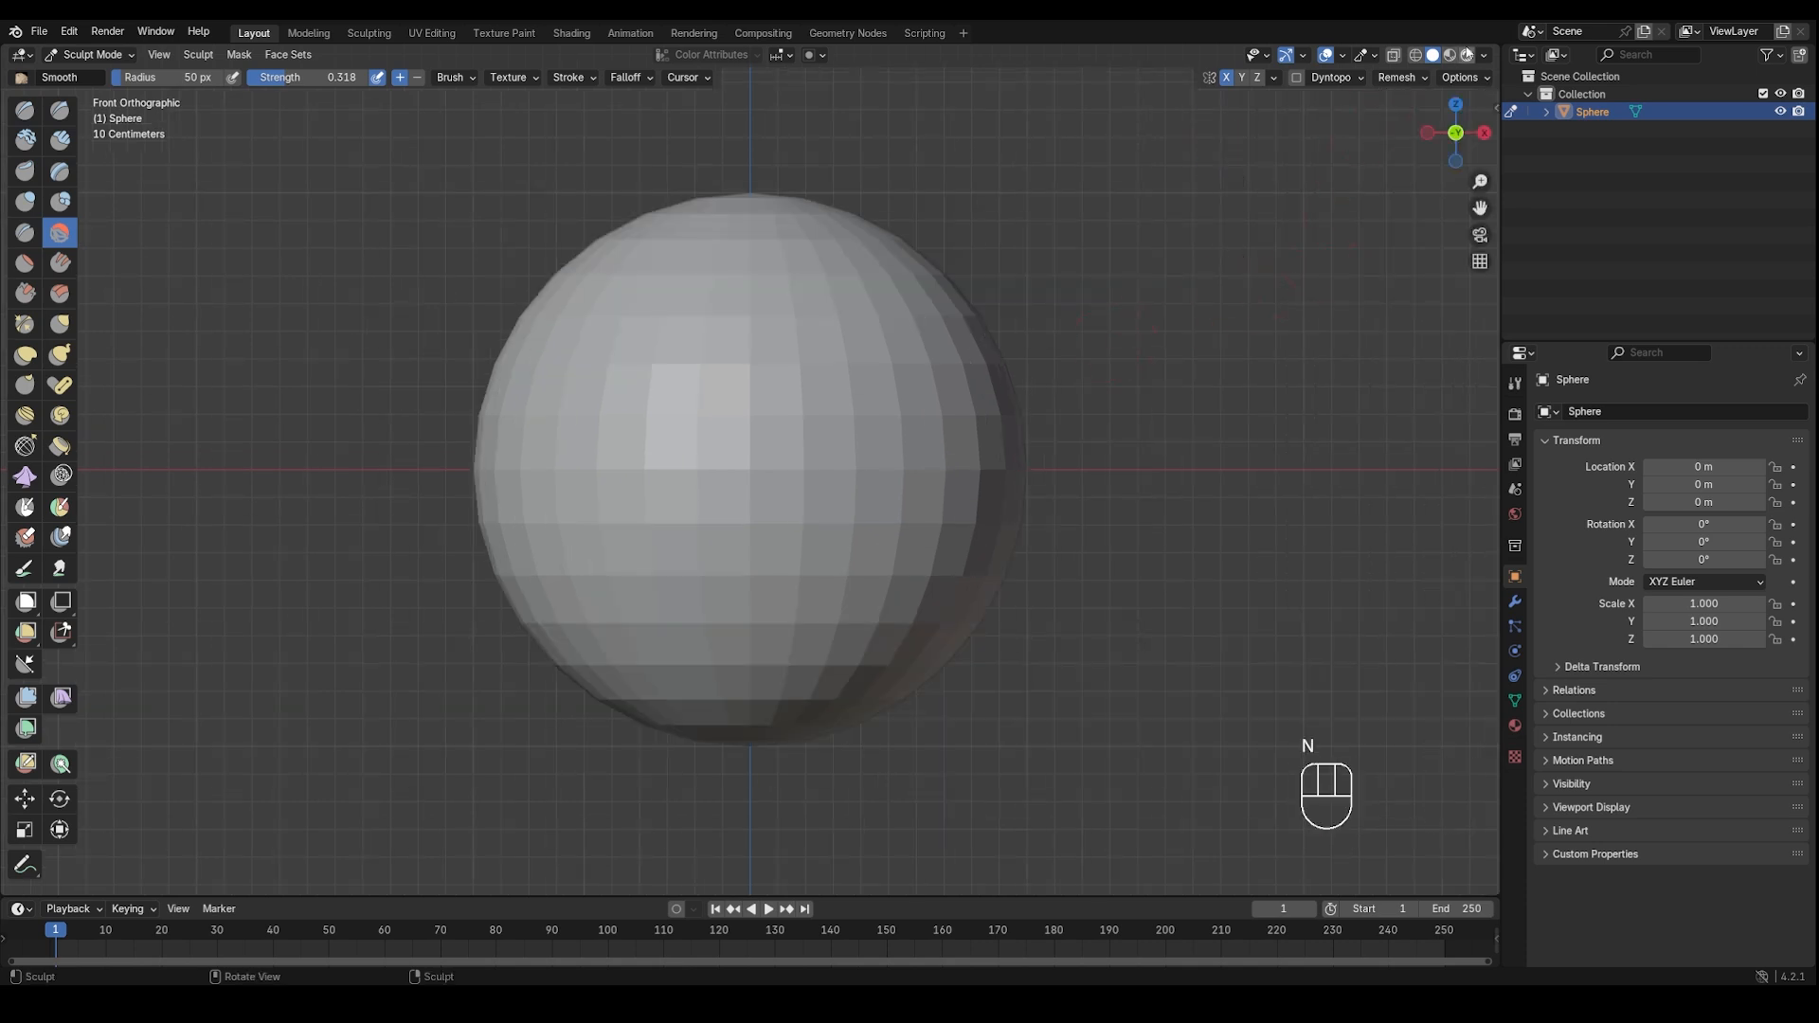
# Switch the viewport lighting to MatCap and turn off the grid overlay
pyautogui.click(1486, 55)
pyautogui.click(1469, 139)
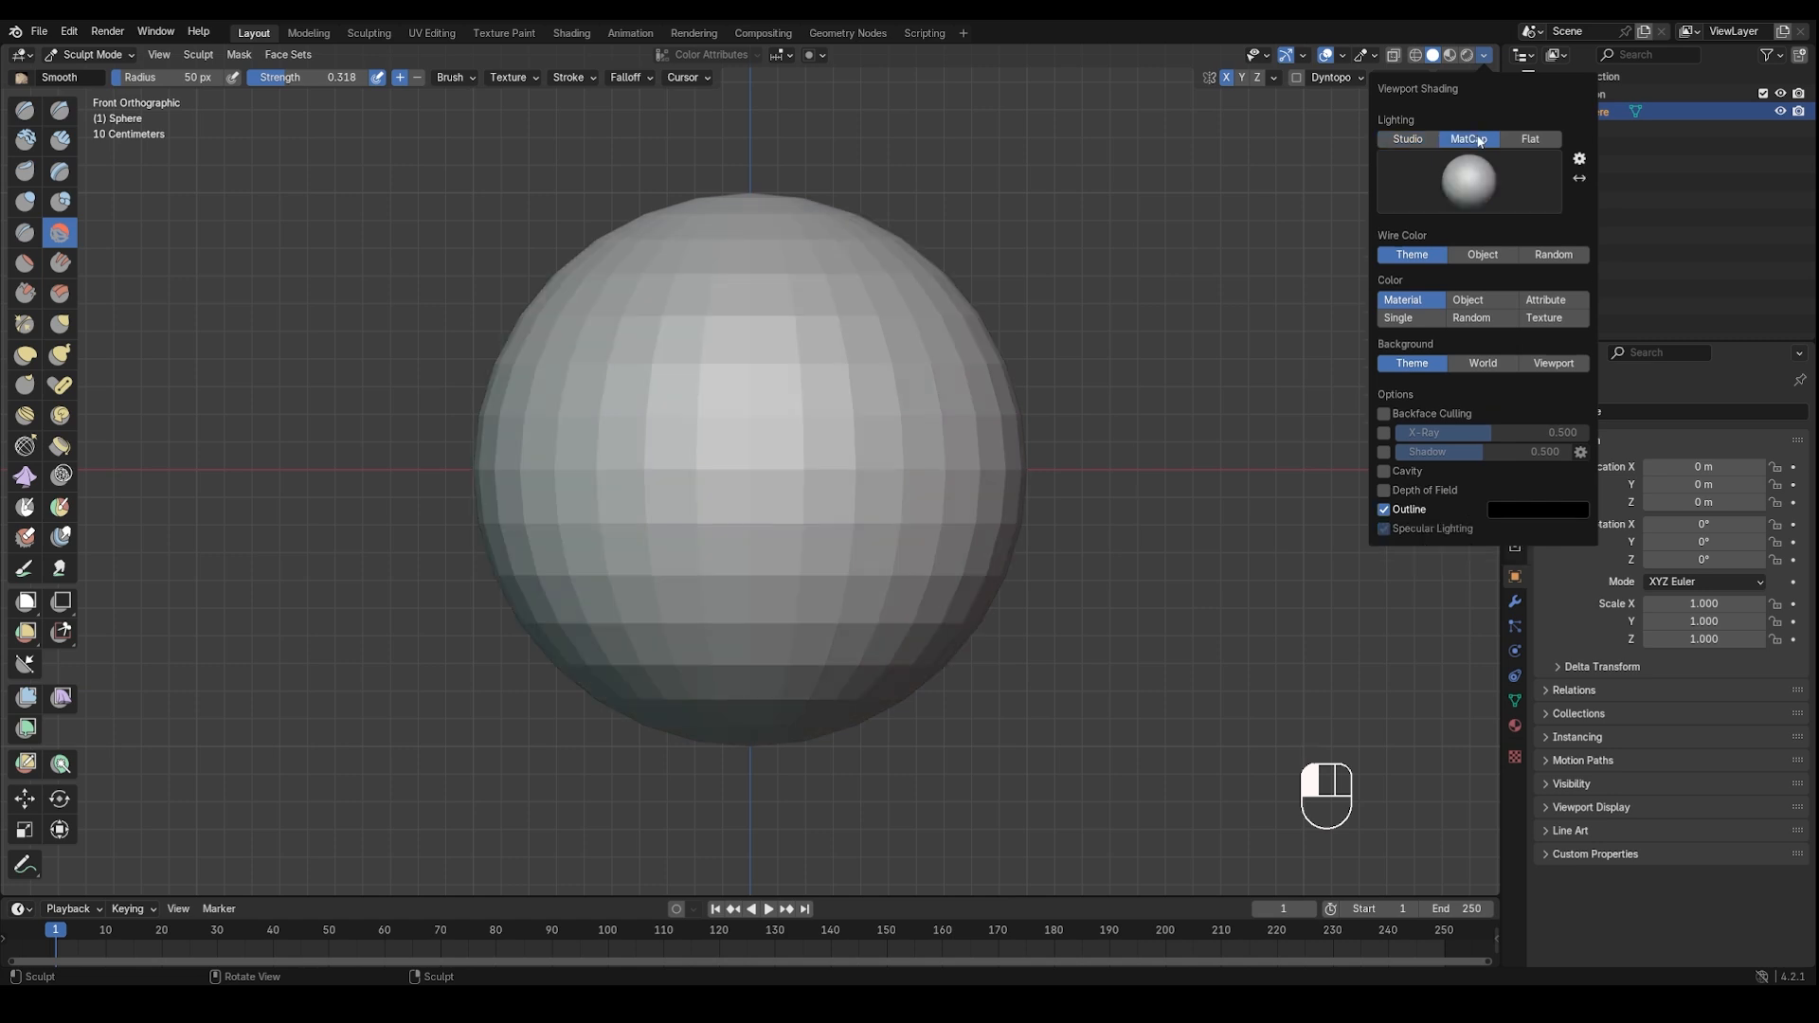
pyautogui.click(1376, 54)
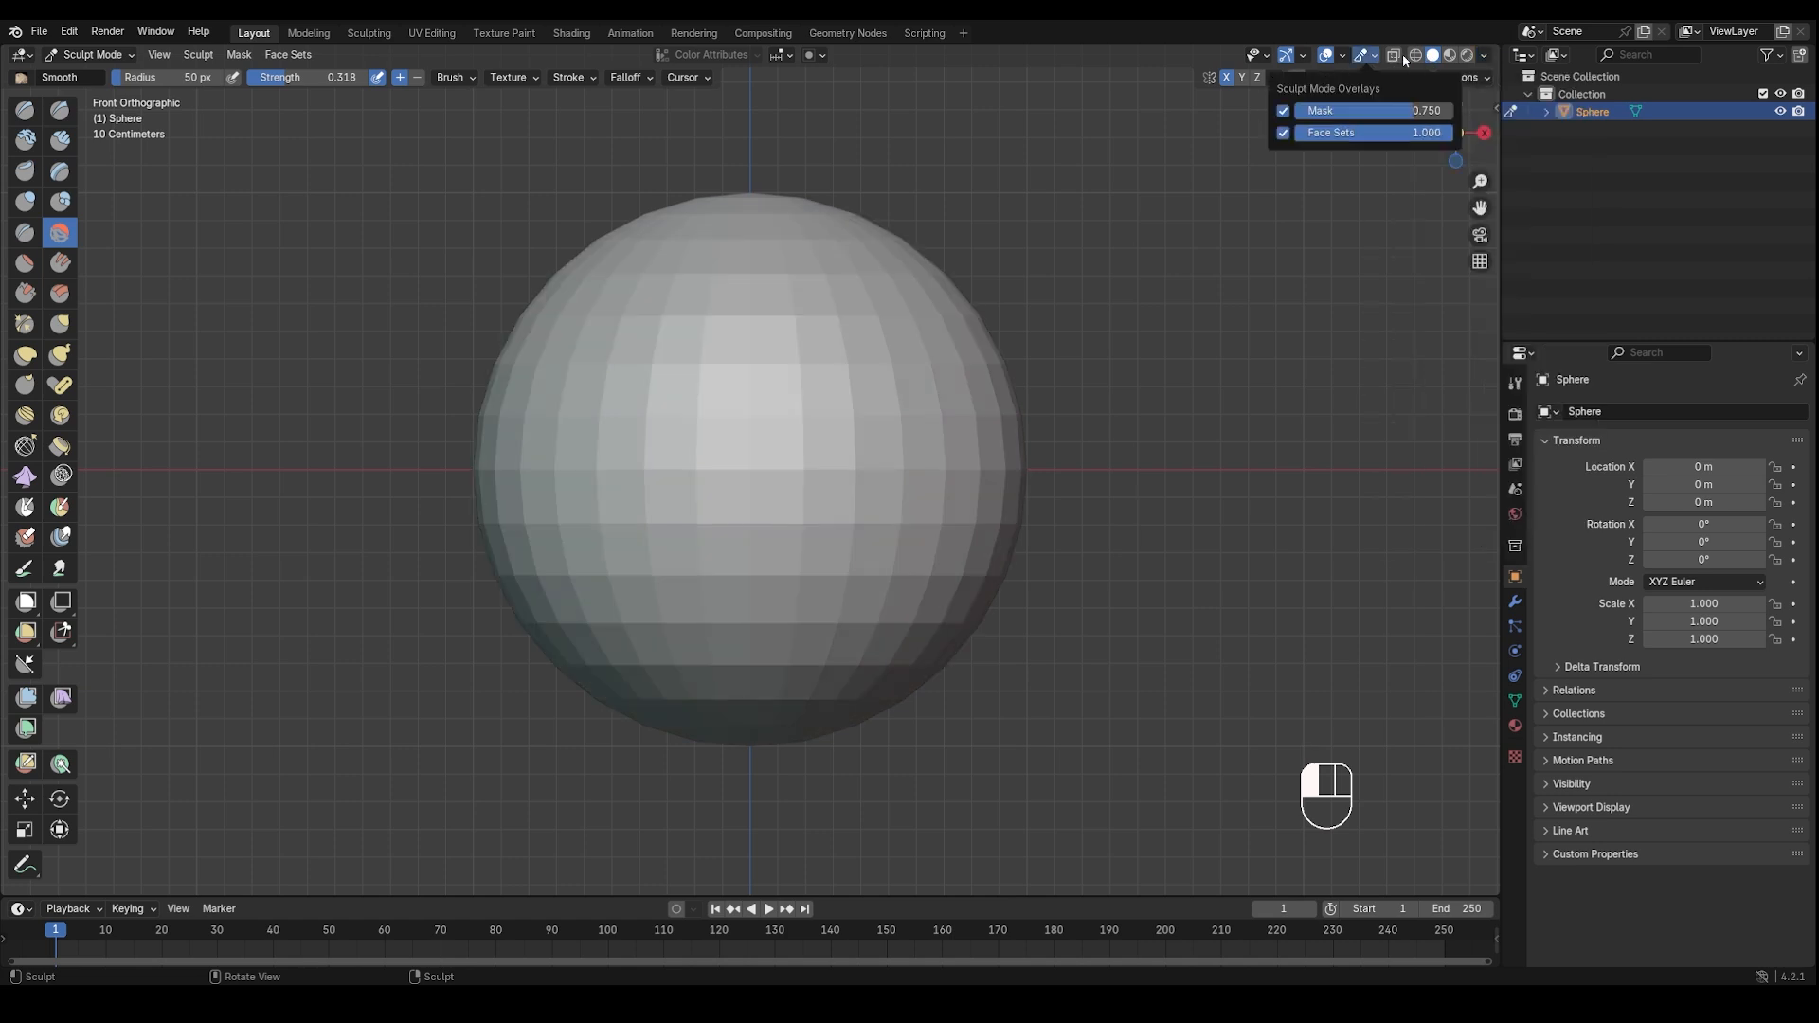
pyautogui.click(1343, 55)
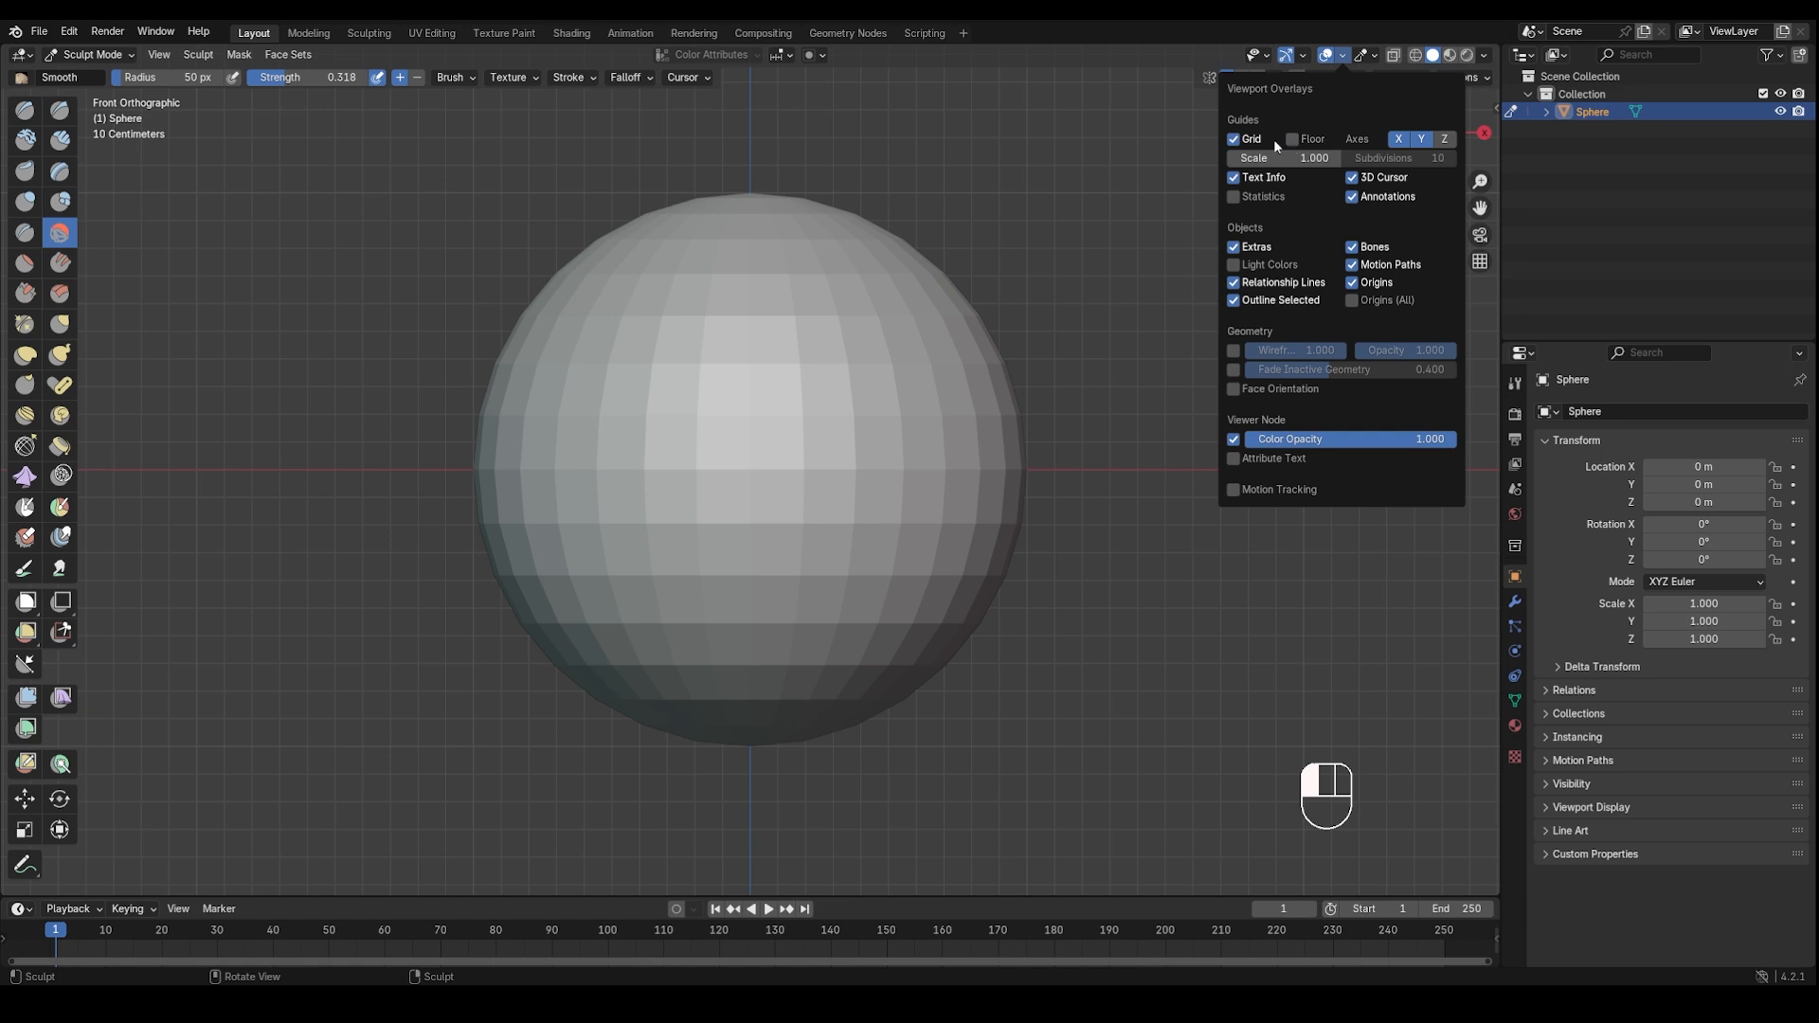
pyautogui.click(1233, 138)
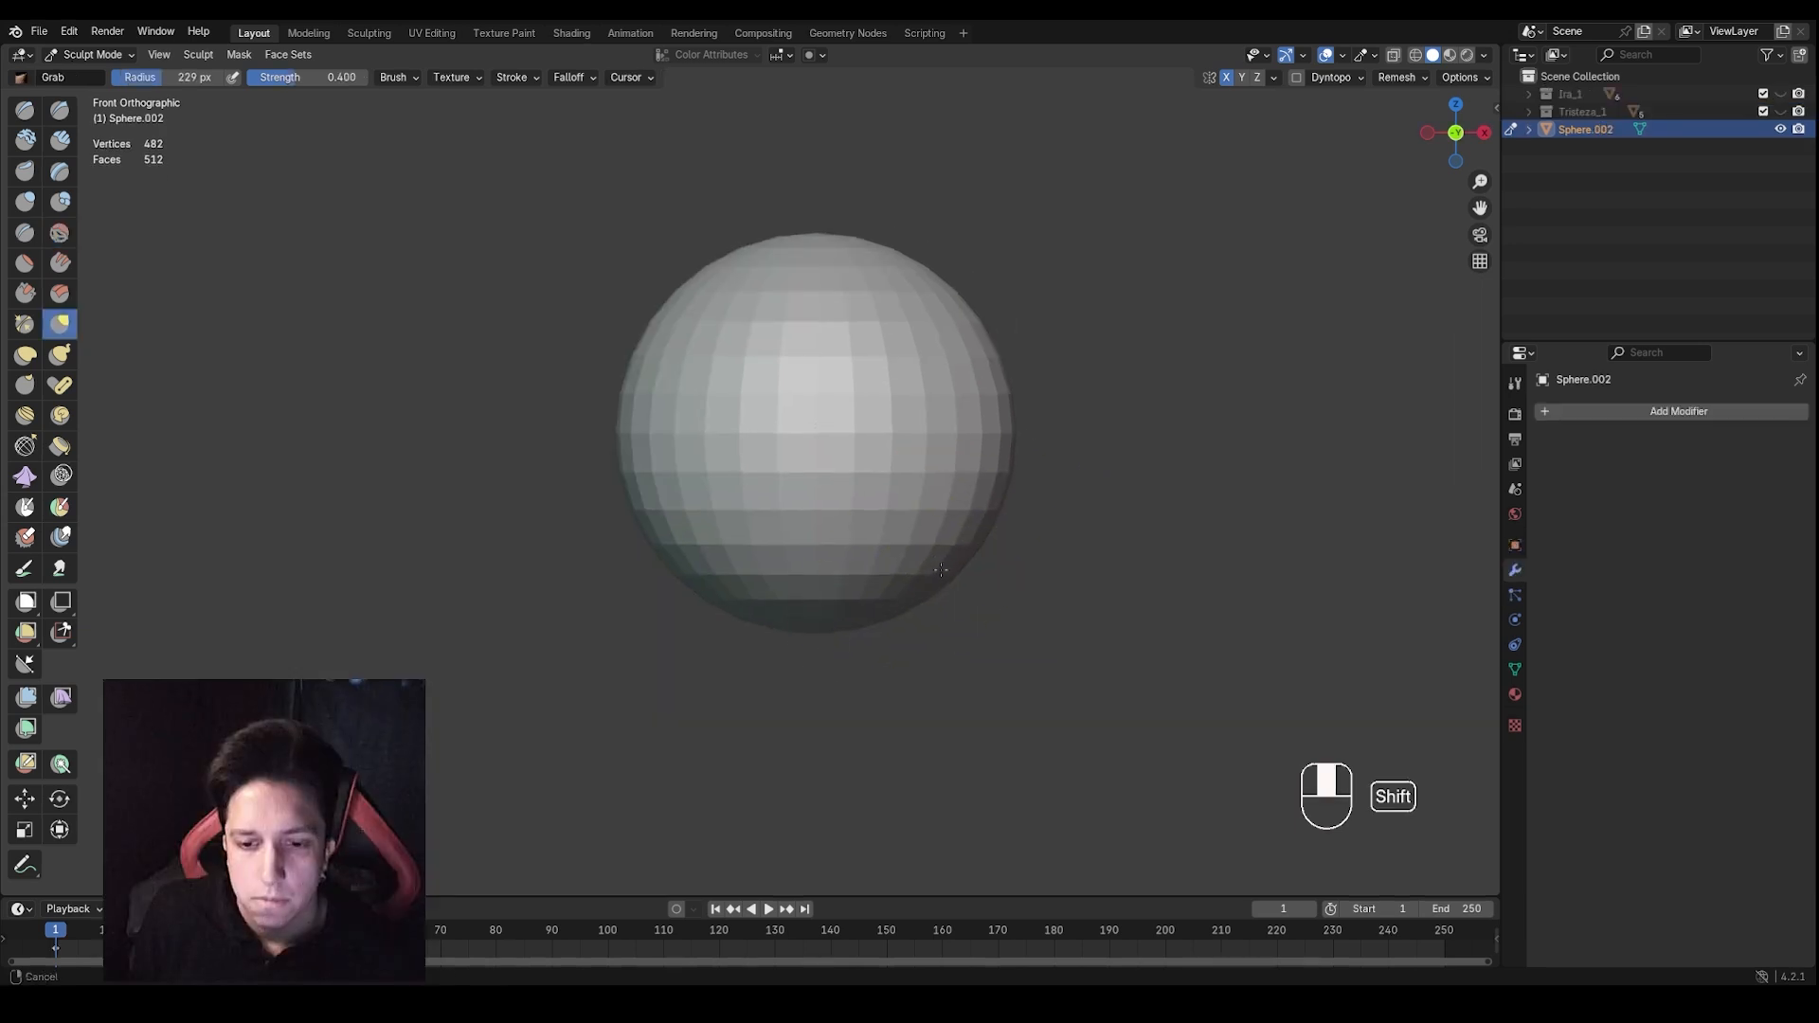
# Push the sphere's sides inward symmetrically with the Grab brush at a radius of about 300 px
pyautogui.press('f')
pyautogui.press('f')
pyautogui.click(993, 494)
pyautogui.moveTo(993, 495); pyautogui.dragTo(986, 473, button='middle')
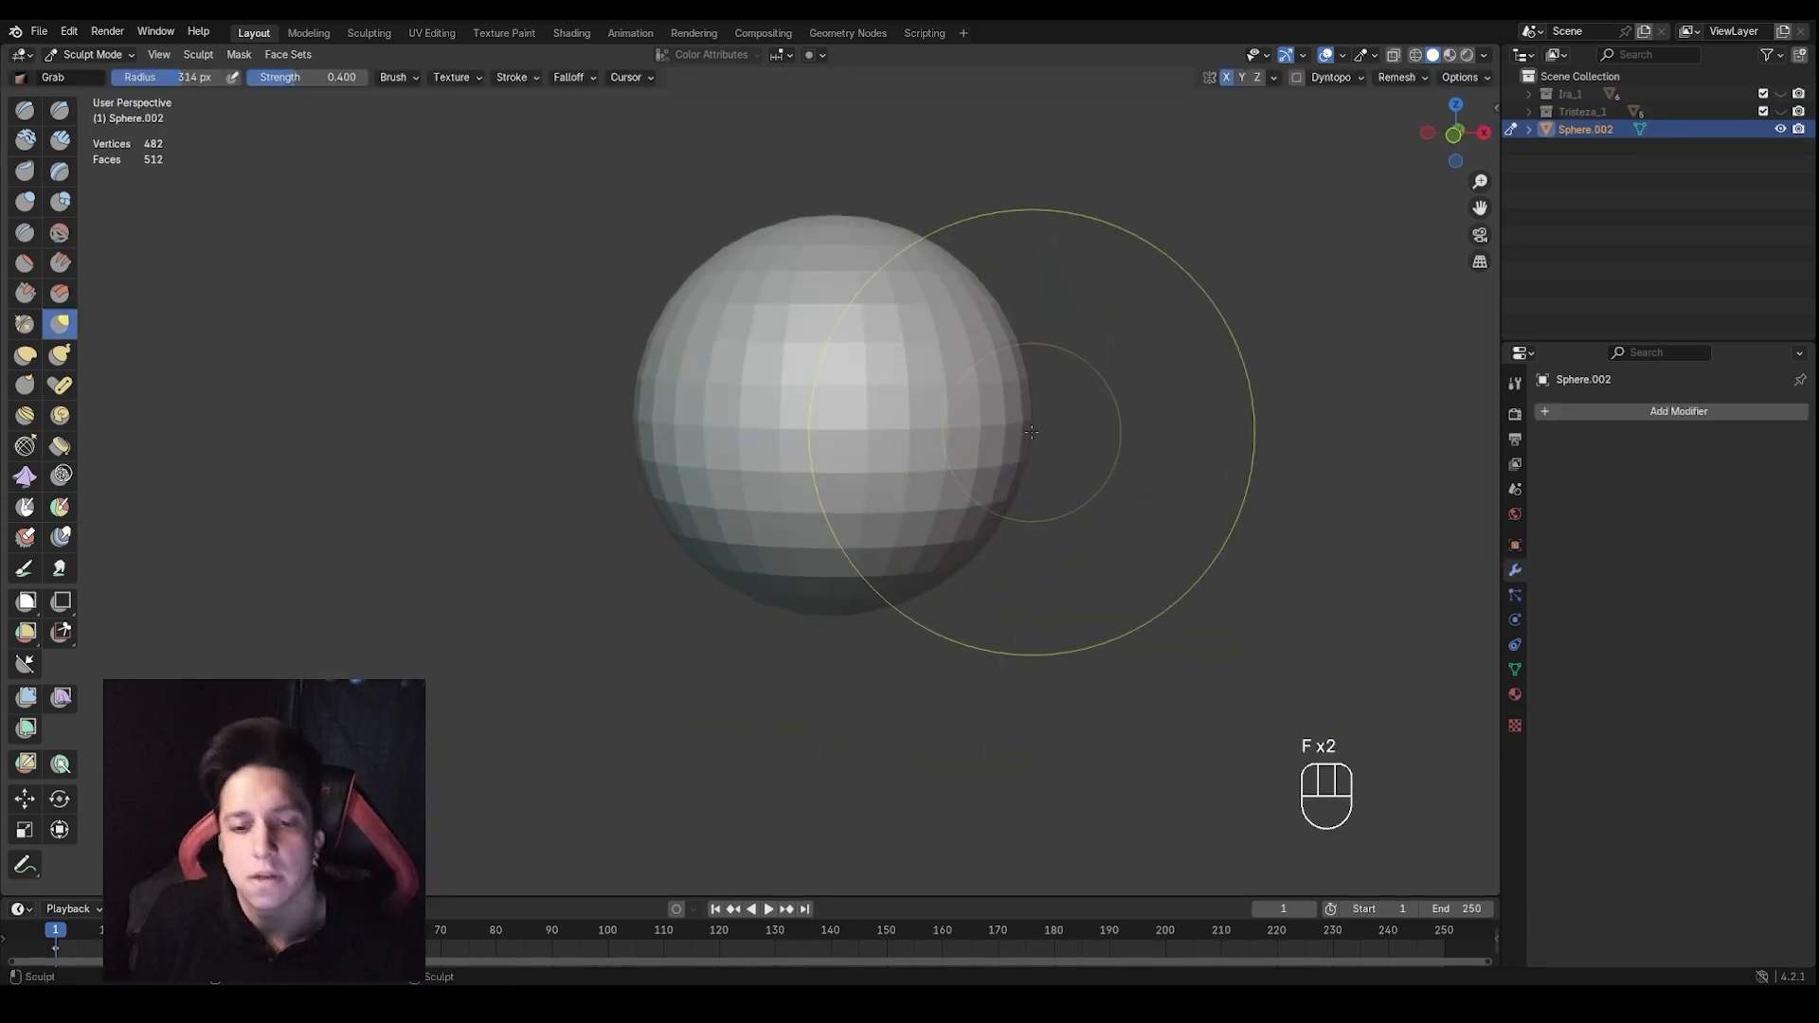
pyautogui.moveTo(1027, 432); pyautogui.dragTo(991, 436)
pyautogui.press('f')
pyautogui.click(937, 478)
pyautogui.moveTo(937, 478); pyautogui.dragTo(952, 480, button='middle')
pyautogui.moveTo(961, 461); pyautogui.dragTo(944, 474)
# Viewed from above, taper the head's sides toward the face with the Grab brush at about 310 px radius
pyautogui.moveTo(961, 430); pyautogui.dragTo(938, 525, button='middle')
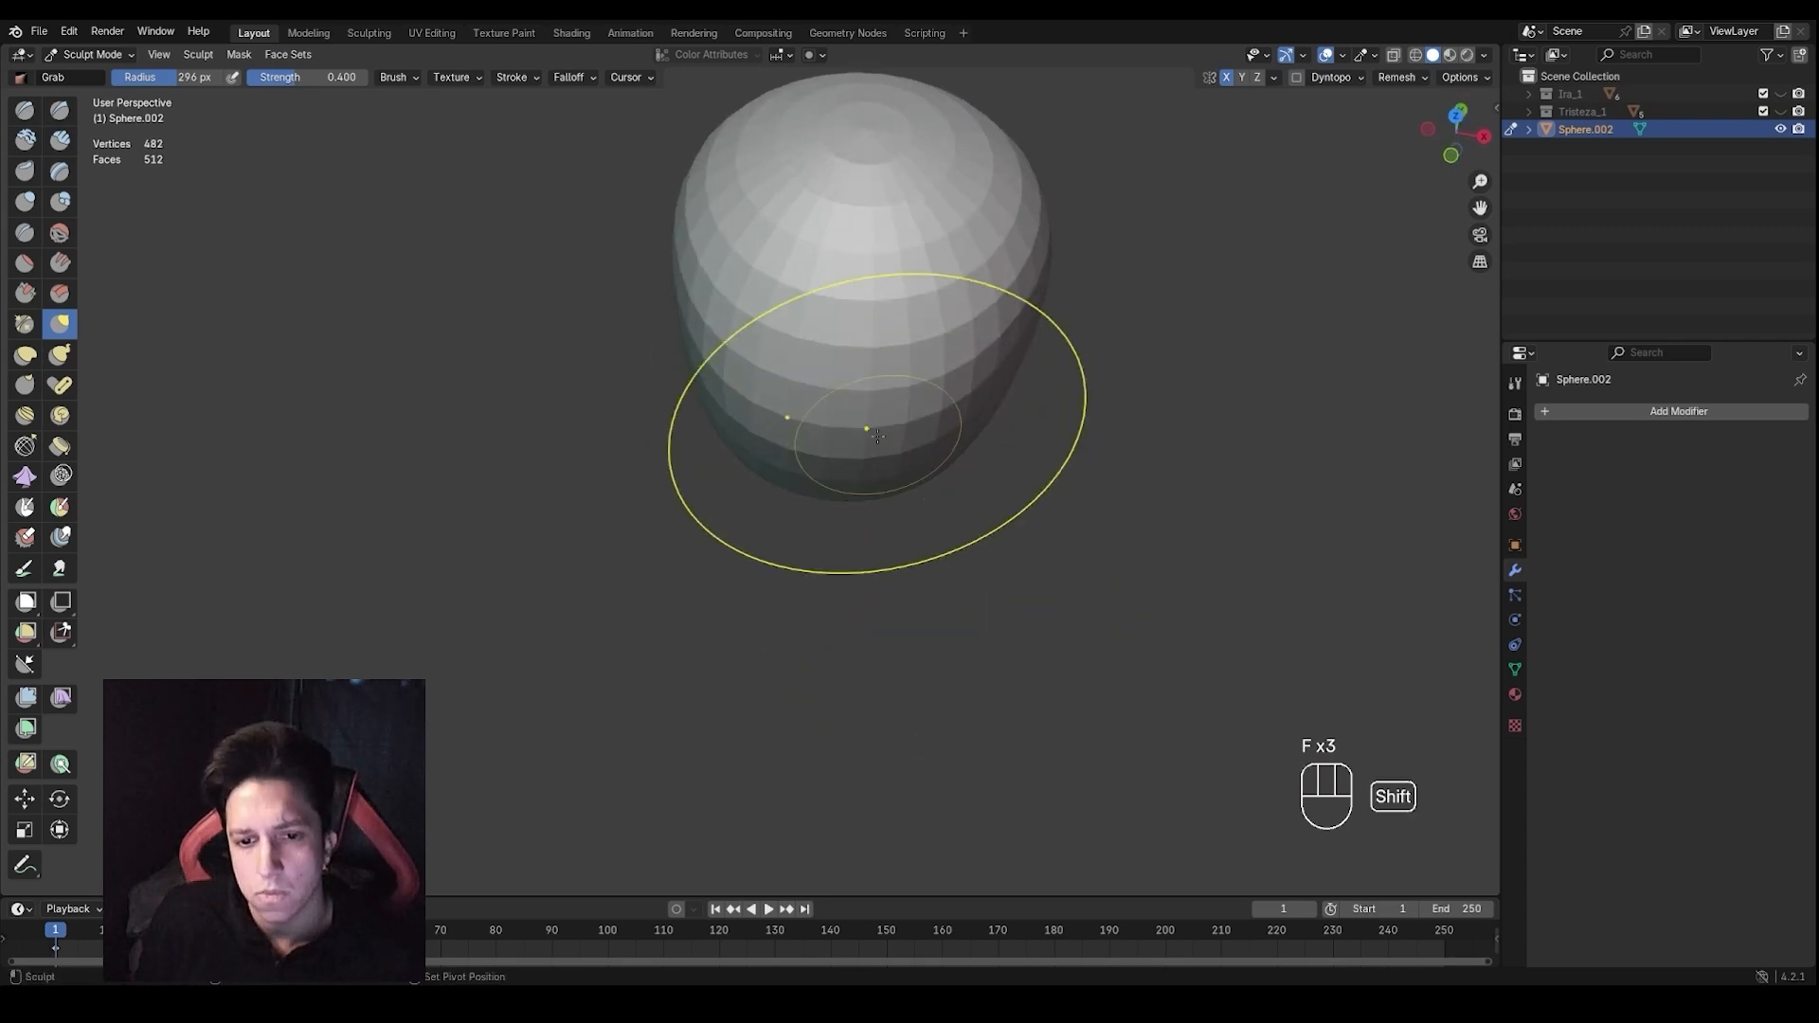
pyautogui.keyDown('shift'); pyautogui.moveTo(865, 430); pyautogui.dragTo(905, 606, button='middle'); pyautogui.keyUp('shift')
pyautogui.press('f')
pyautogui.click(844, 524)
pyautogui.moveTo(834, 507); pyautogui.dragTo(815, 521, button='middle')
pyautogui.press('f')
pyautogui.click(748, 455)
pyautogui.moveTo(750, 440); pyautogui.dragTo(760, 444, button='middle')
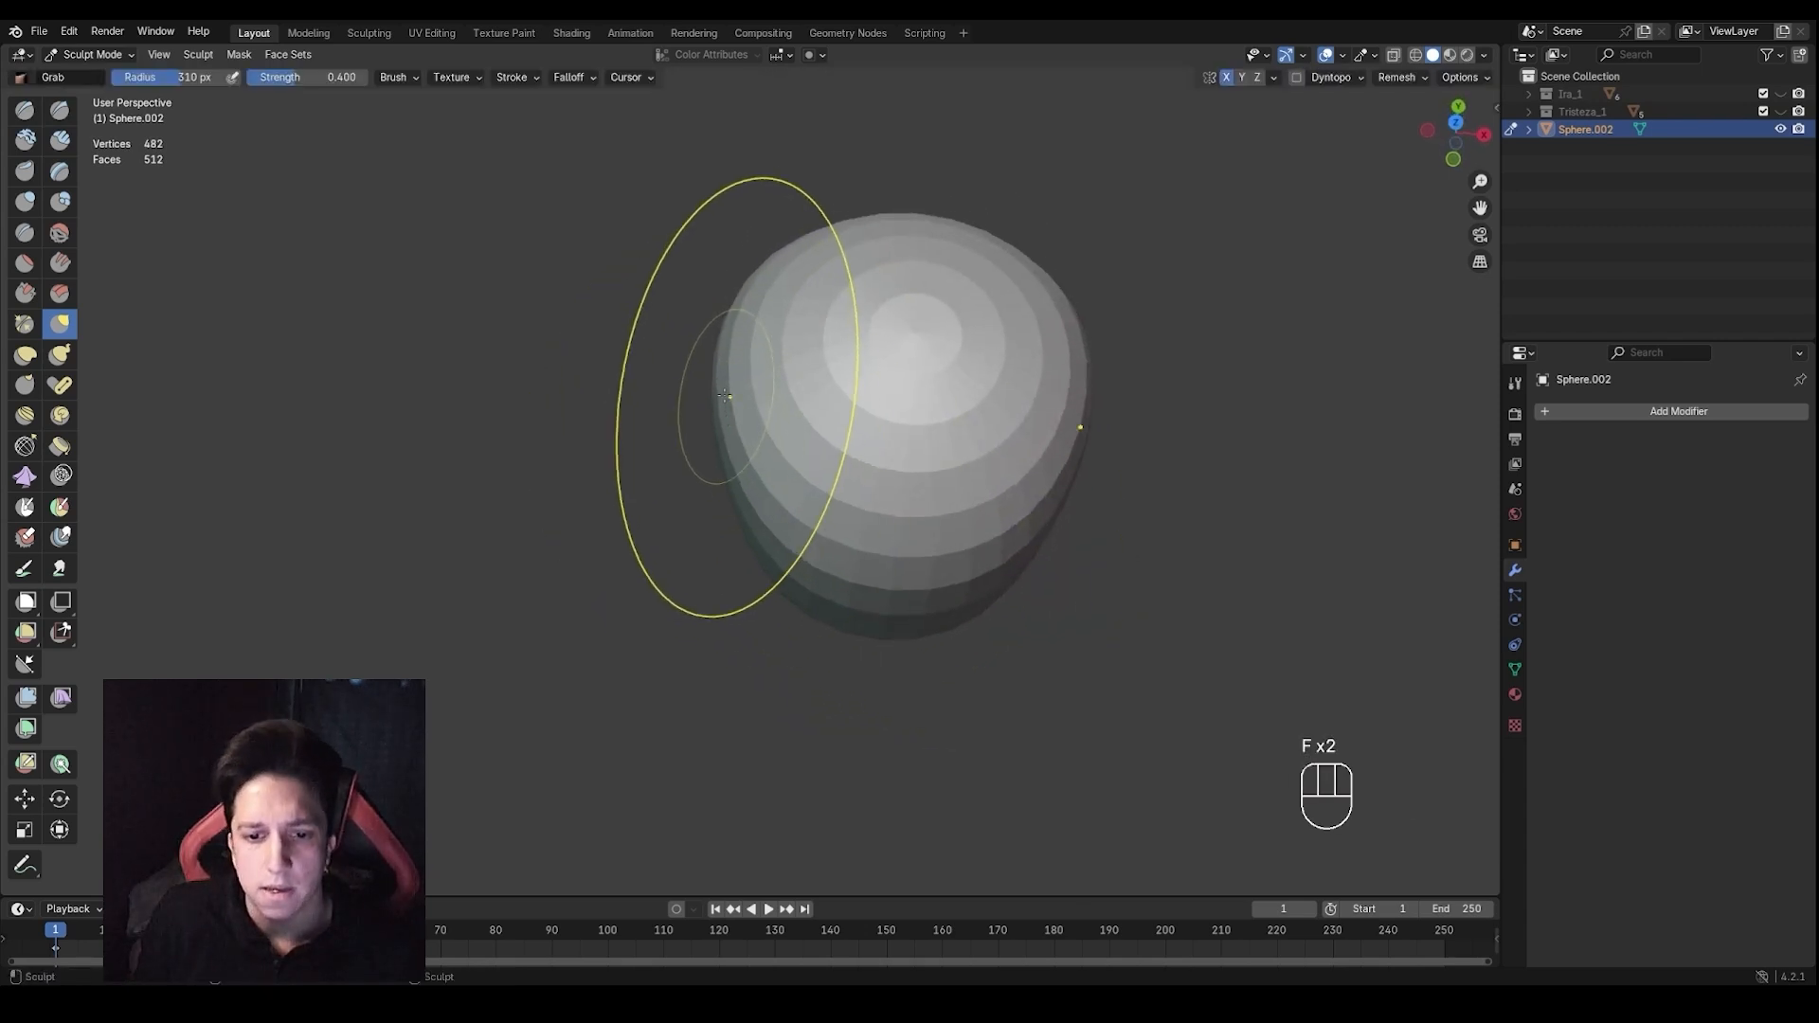
pyautogui.moveTo(736, 402); pyautogui.dragTo(746, 408)
pyautogui.moveTo(733, 445); pyautogui.dragTo(743, 506)
pyautogui.press('f')
pyautogui.click(723, 492)
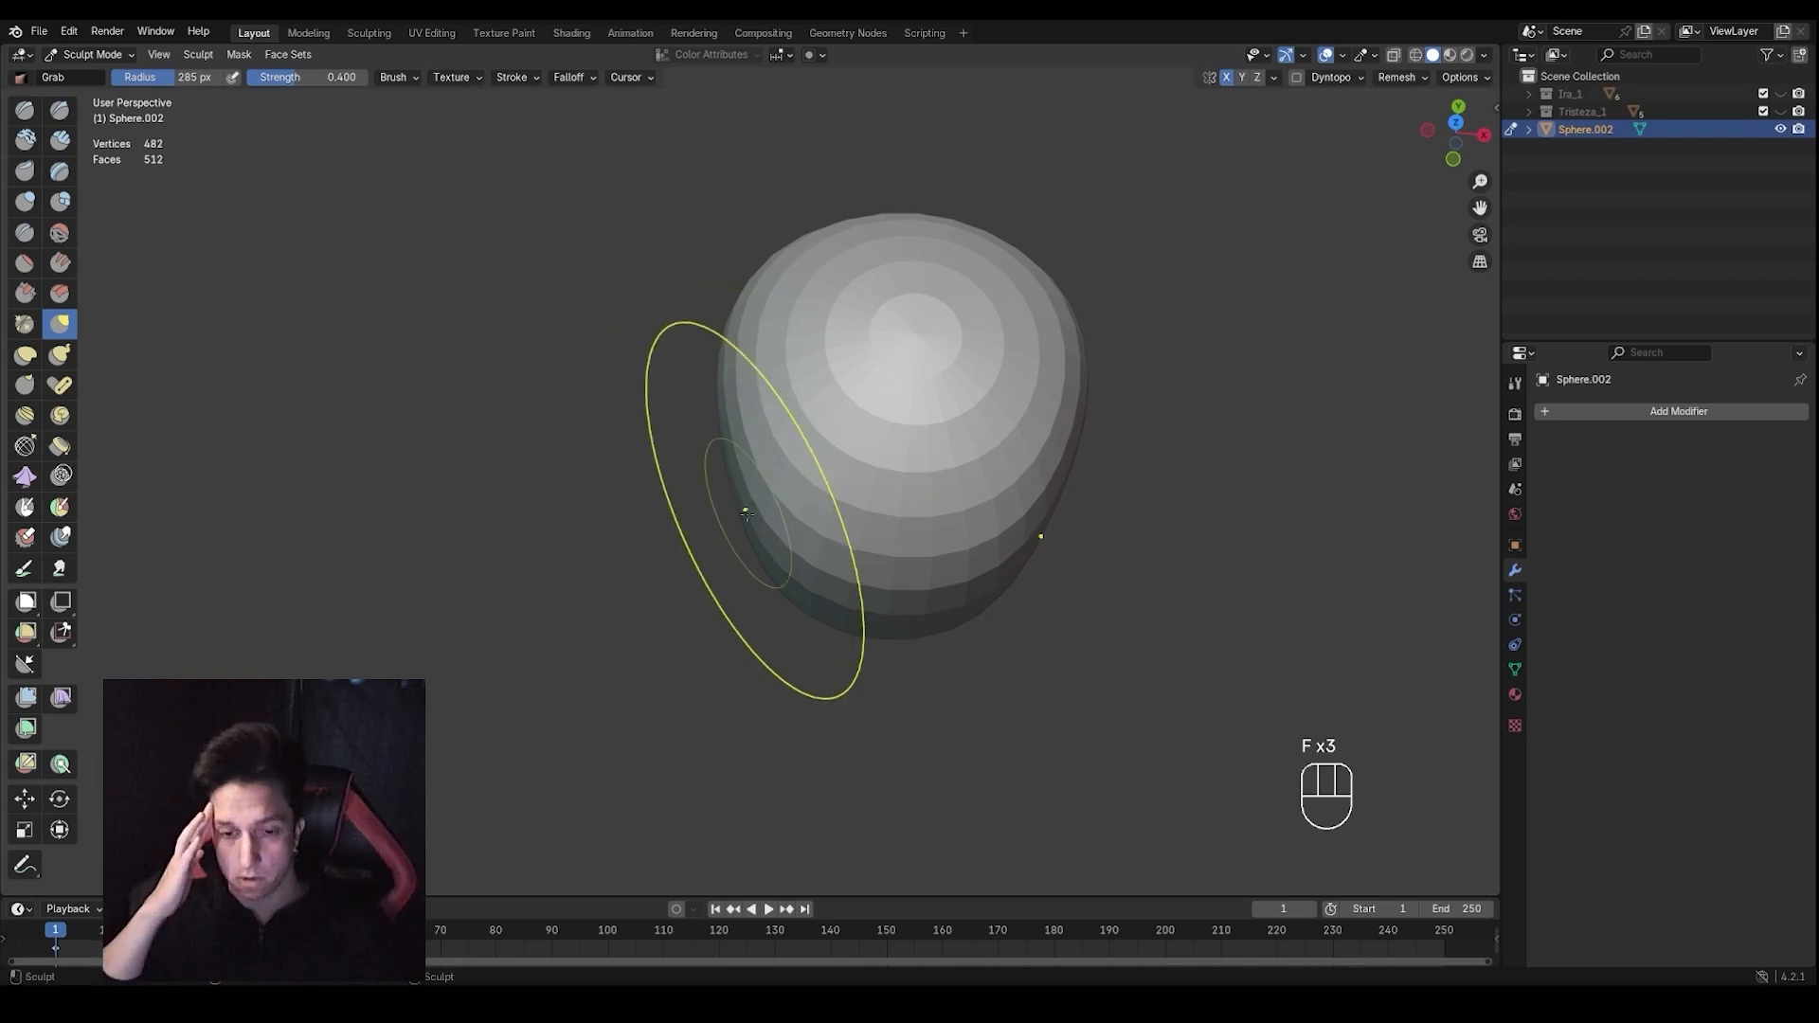
pyautogui.moveTo(745, 530)
pyautogui.mouseDown(button='middle')
pyautogui.moveTo(751, 572)
pyautogui.moveTo(761, 540)
pyautogui.mouseUp(button='middle')
# Nudge the back corners of the head slightly outward with the Grab brush at 316 px radius
pyautogui.press('f')
pyautogui.click(765, 567)
pyautogui.click(764, 313)
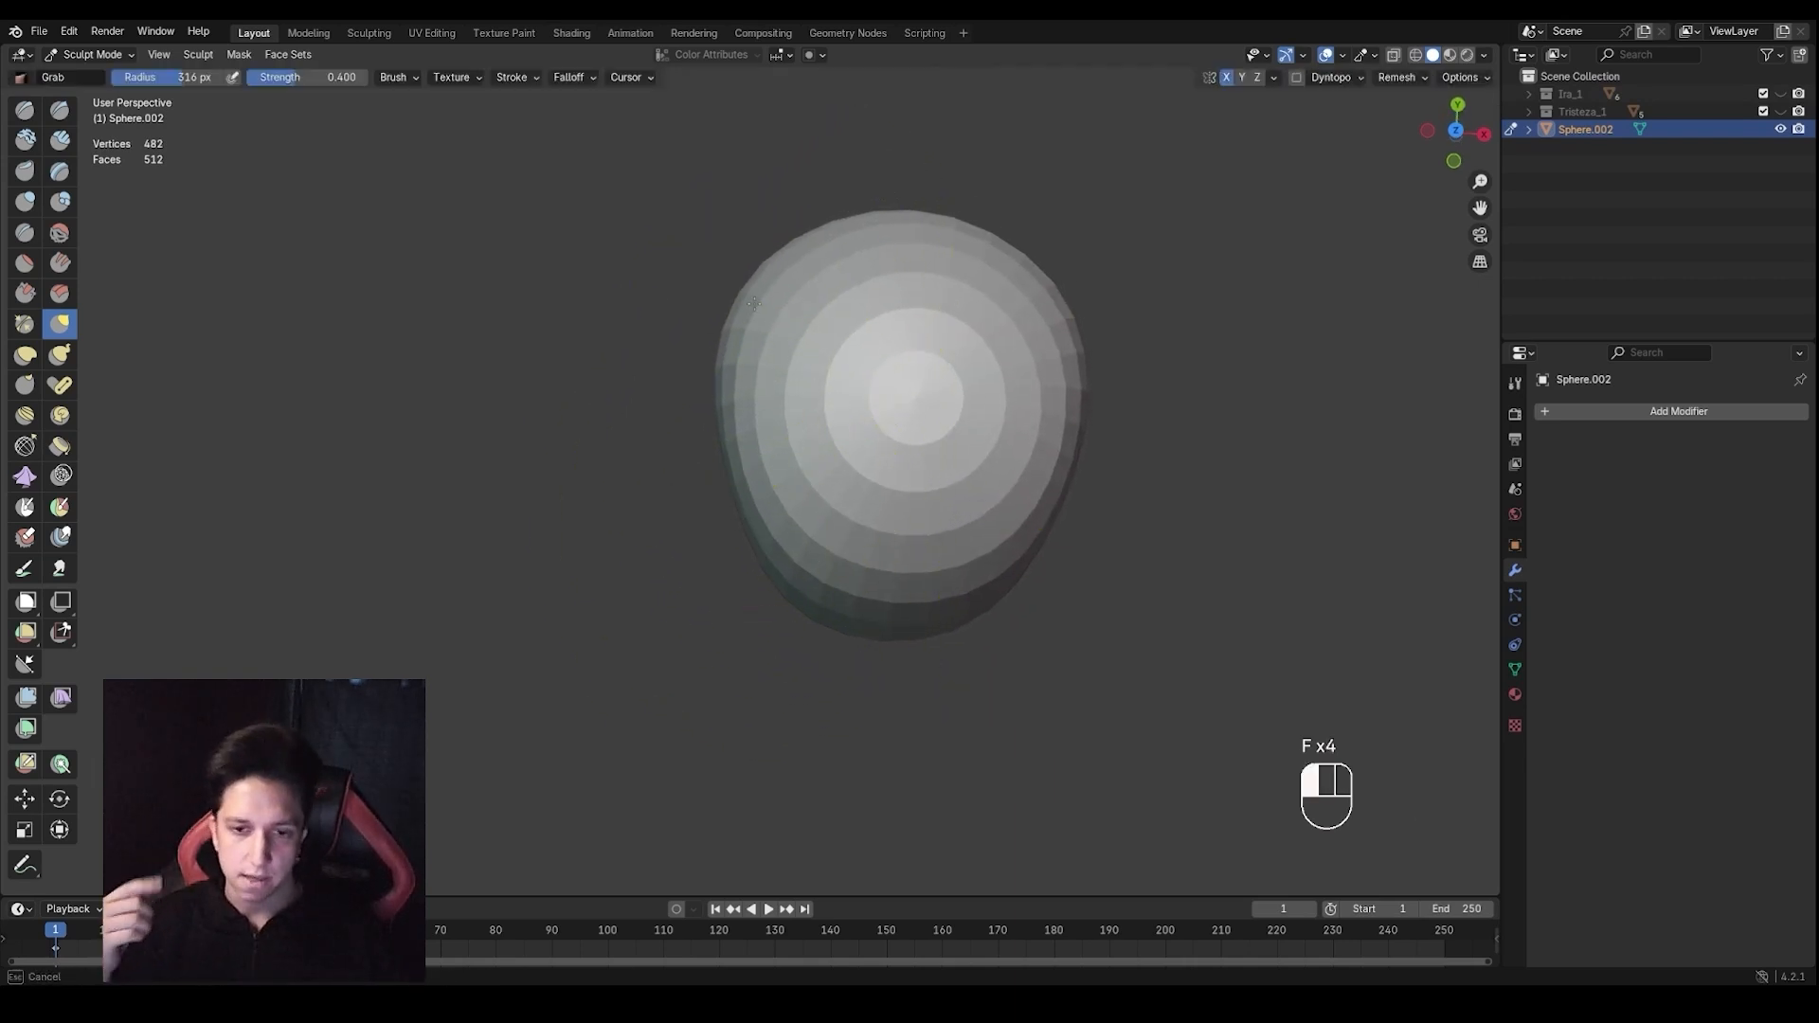
pyautogui.moveTo(751, 301); pyautogui.dragTo(746, 298)
# From the side, pull the lower front of the head forward to form the chin, with the Grab brush at about 243 px
pyautogui.press('f')
pyautogui.click(698, 357)
pyautogui.moveTo(701, 364); pyautogui.dragTo(712, 302, button='middle')
pyautogui.keyDown('shift'); pyautogui.moveTo(735, 515); pyautogui.dragTo(737, 369, button='middle'); pyautogui.keyUp('shift')
pyautogui.moveTo(758, 398); pyautogui.dragTo(644, 337, button='middle')
pyautogui.keyDown('shift'); pyautogui.moveTo(670, 535); pyautogui.dragTo(741, 405, button='middle'); pyautogui.keyUp('shift')
pyautogui.press('f')
pyautogui.click(772, 497)
pyautogui.moveTo(774, 500)
pyautogui.keyDown('ctrl'); pyautogui.mouseDown(button='middle')
pyautogui.moveTo(781, 529)
pyautogui.moveTo(822, 538)
pyautogui.mouseUp(button='middle'); pyautogui.keyUp('ctrl')
pyautogui.press('f')
pyautogui.click(814, 512)
pyautogui.moveTo(846, 562)
pyautogui.mouseDown()
pyautogui.moveTo(843, 586)
pyautogui.moveTo(782, 581)
pyautogui.mouseUp()
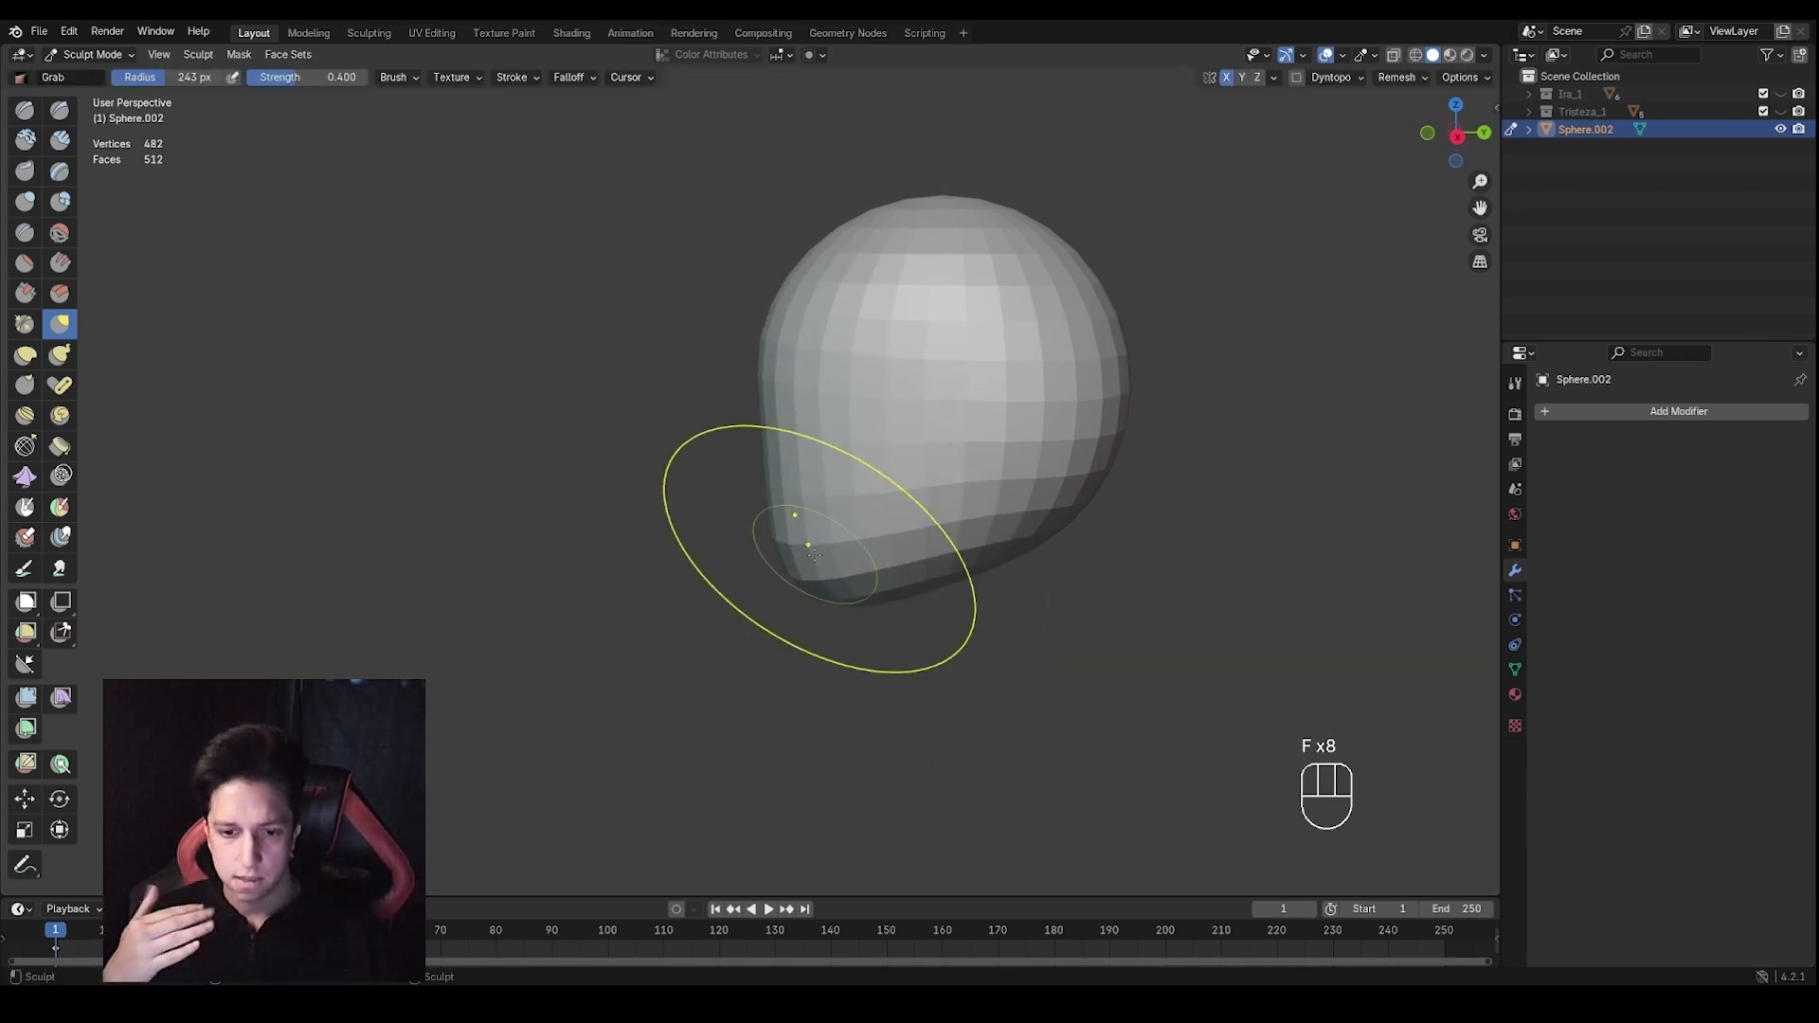
# Flatten the front profile of the face by pushing it inward with the Grab brush at about 283 px radius
pyautogui.press('f')
pyautogui.press('f')
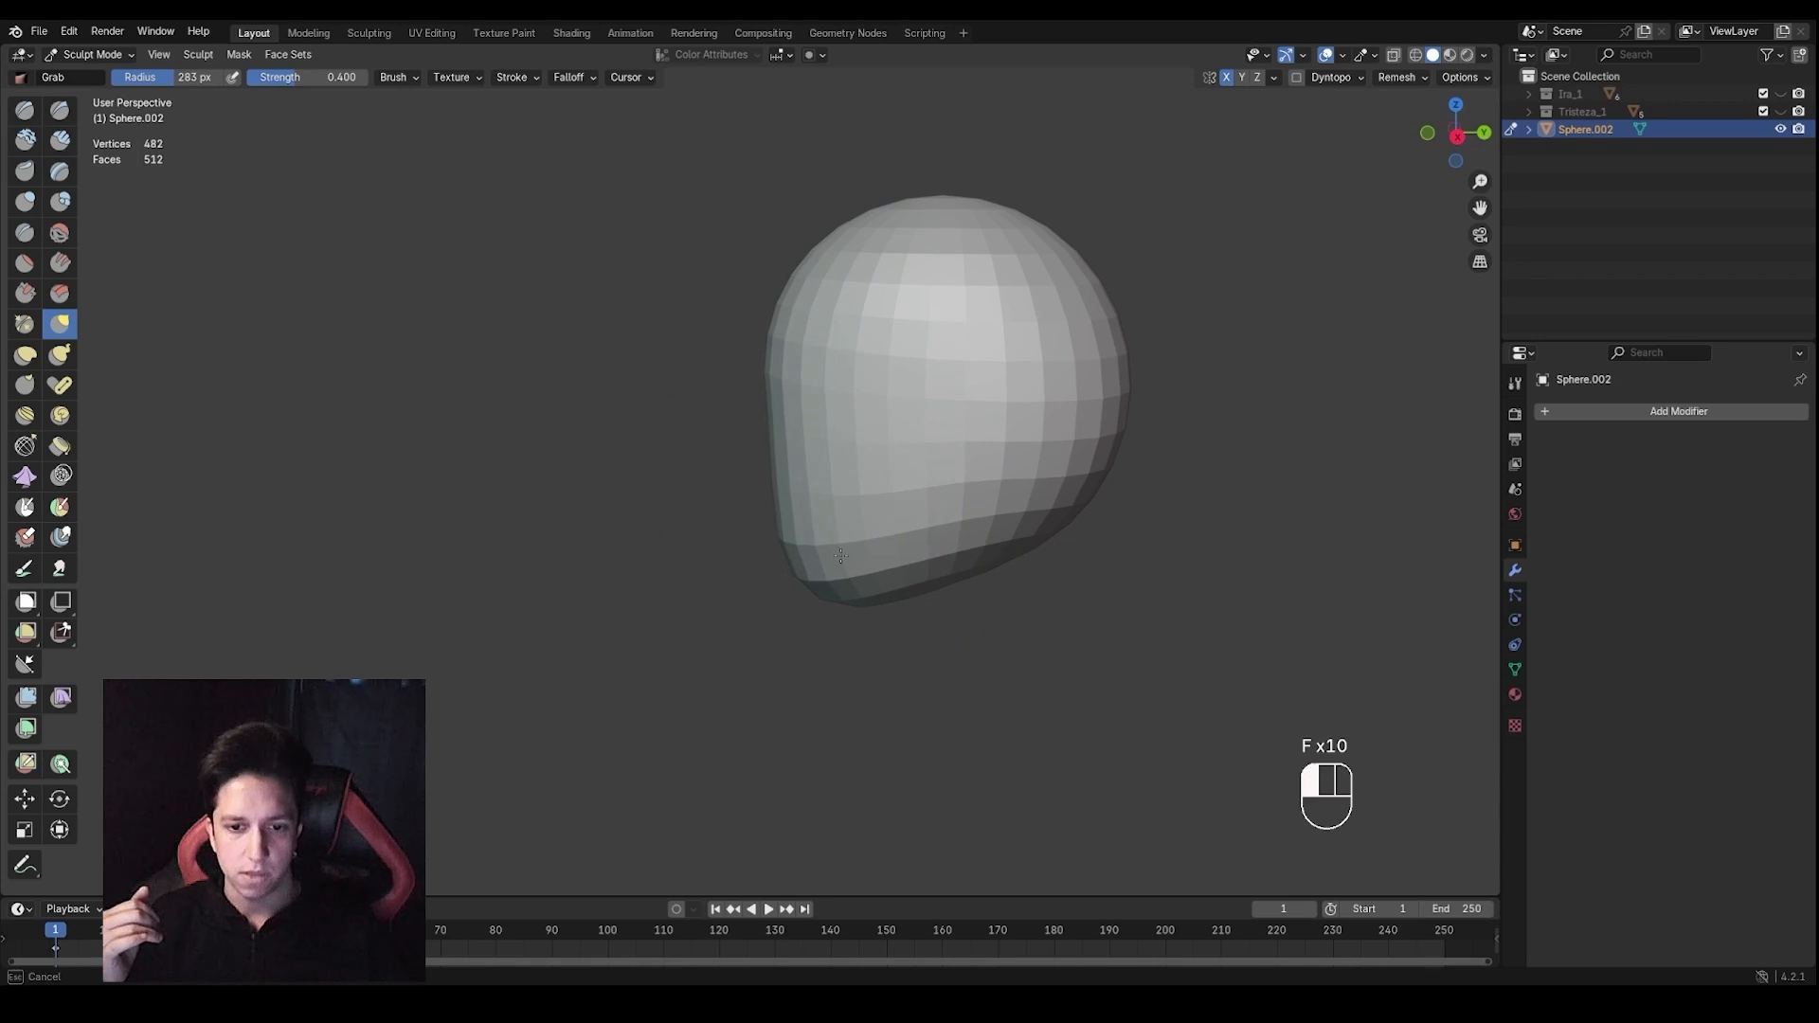
pyautogui.moveTo(773, 422); pyautogui.dragTo(785, 417)
pyautogui.press('f')
pyautogui.click(804, 558)
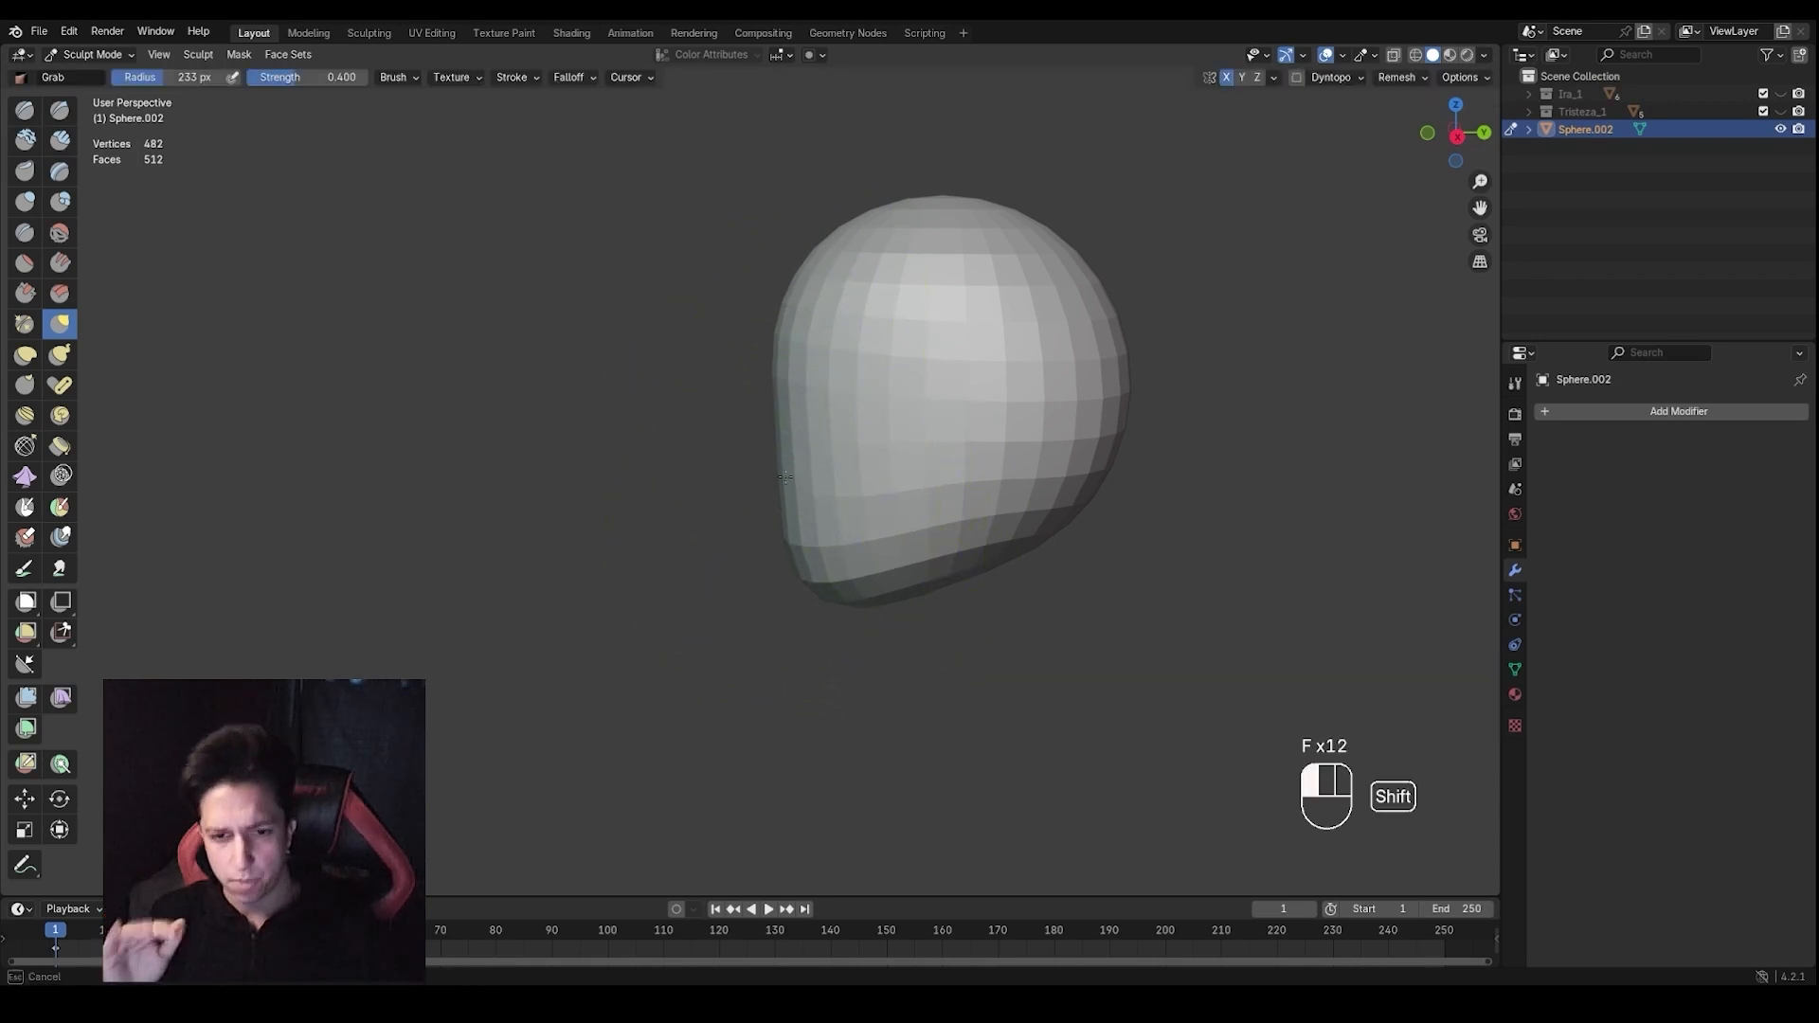
pyautogui.moveTo(804, 559)
pyautogui.keyDown('shift'); pyautogui.mouseDown(button='middle')
pyautogui.moveTo(758, 542)
pyautogui.moveTo(808, 492)
pyautogui.moveTo(896, 529)
pyautogui.mouseUp(button='middle'); pyautogui.keyUp('shift')
# Shift the crown of the skull toward the back and slope the forehead with the Grab brush at about 300 px radius
pyautogui.press('f')
pyautogui.click(805, 516)
pyautogui.press('f')
pyautogui.click(907, 500)
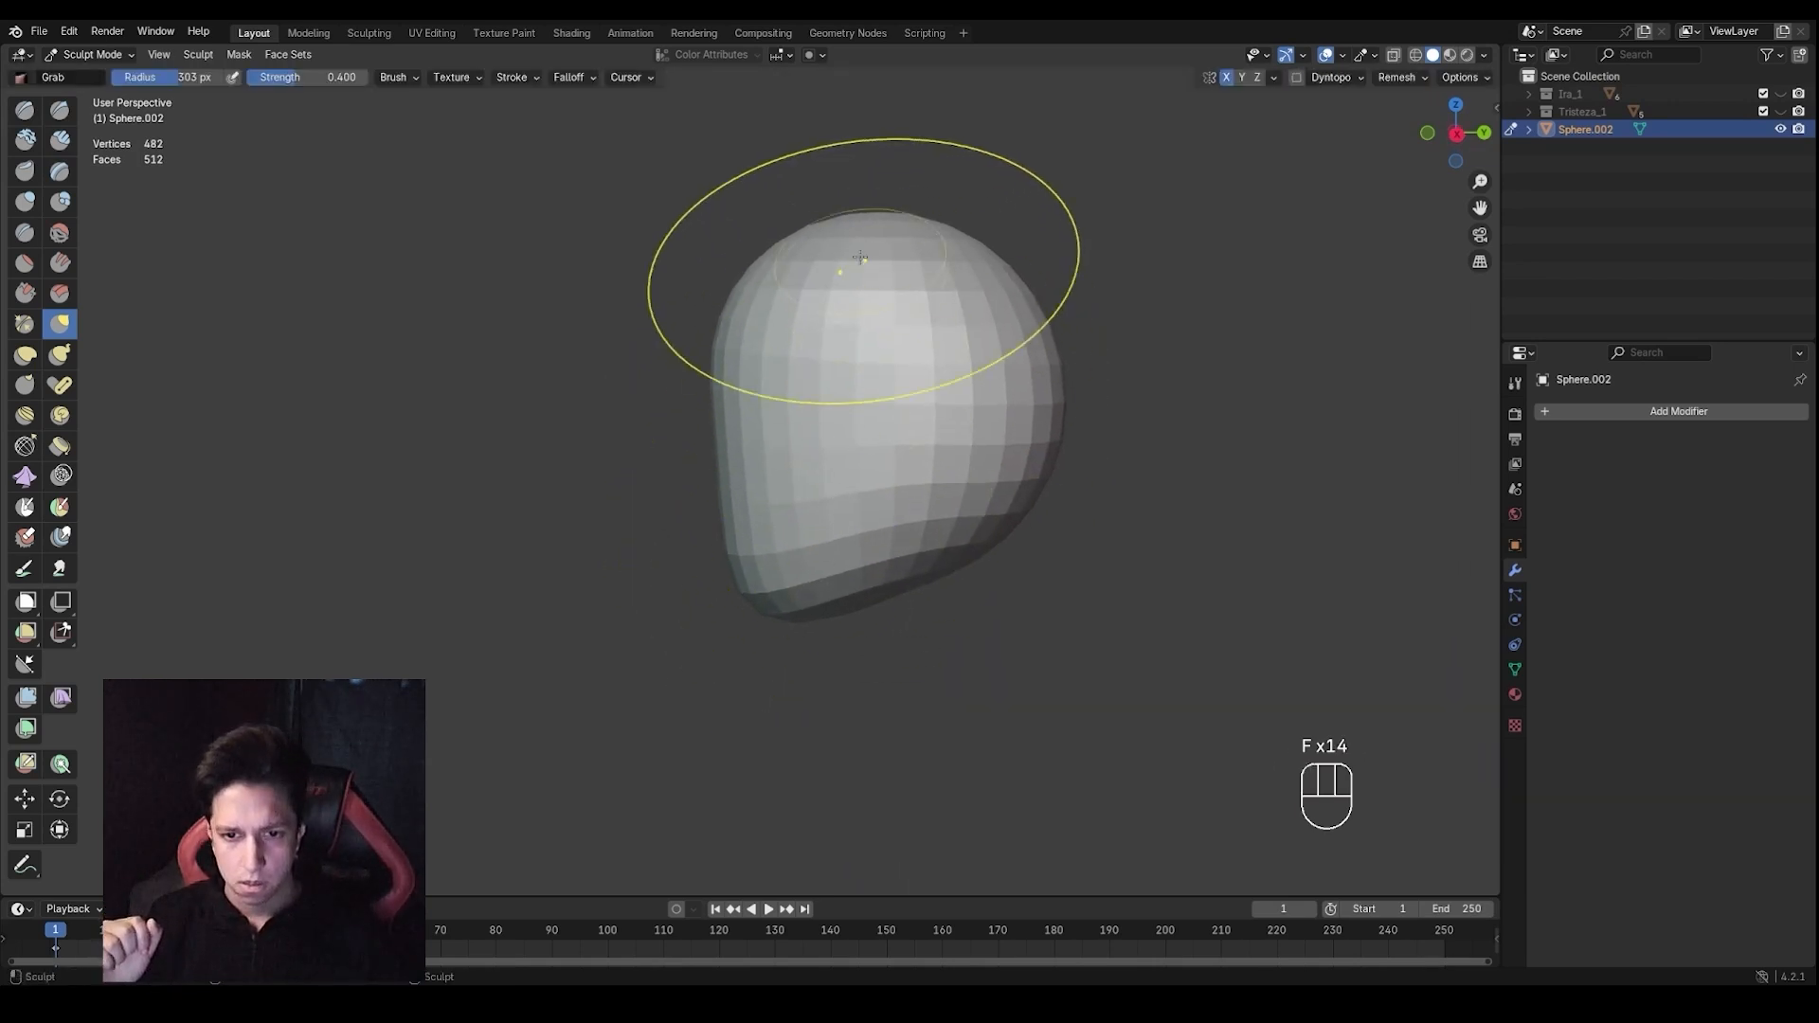
pyautogui.moveTo(854, 237)
pyautogui.mouseDown()
pyautogui.moveTo(846, 255)
pyautogui.moveTo(906, 242)
pyautogui.mouseUp()
pyautogui.press('f')
pyautogui.click(903, 244)
pyautogui.press('f')
pyautogui.click(858, 317)
pyautogui.press('f')
pyautogui.click(920, 398)
pyautogui.keyDown('shift'); pyautogui.moveTo(922, 402); pyautogui.dragTo(865, 407, button='middle'); pyautogui.keyUp('shift')
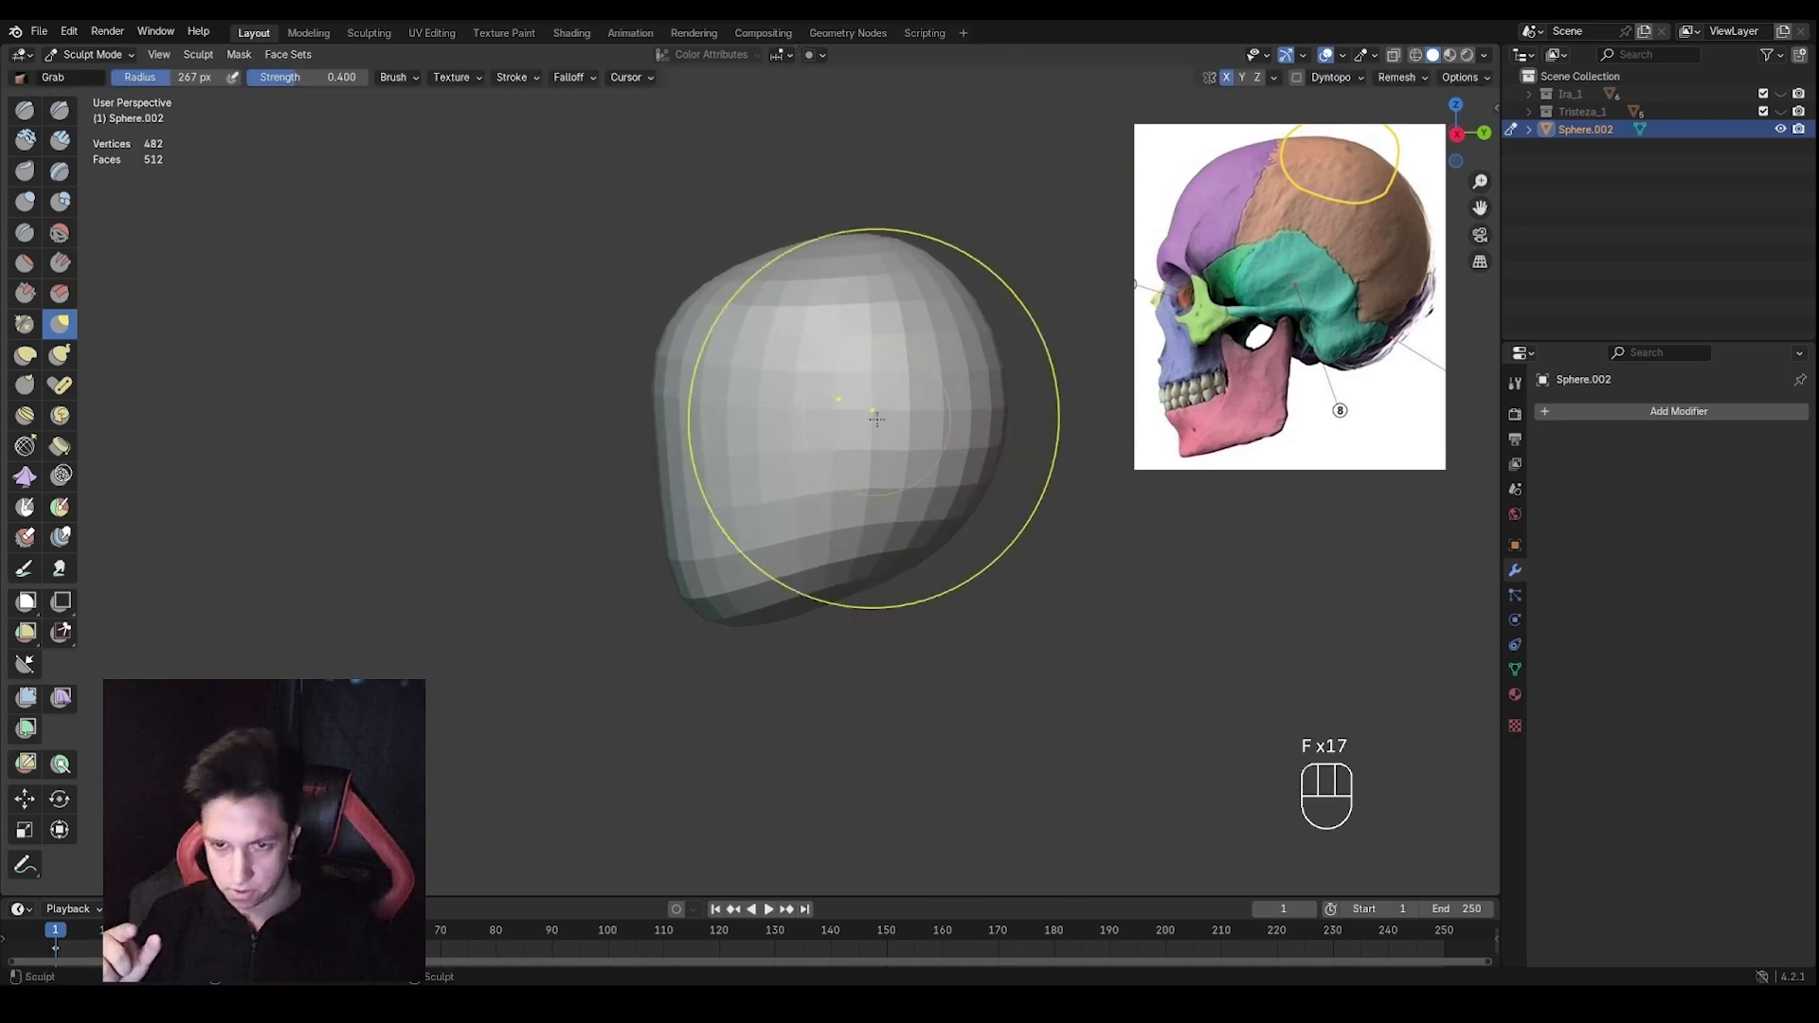
# Pull the lower back of the skull down and backward into a neck with the Grab brush at about 243 px radius
pyautogui.press('f')
pyautogui.click(971, 408)
pyautogui.press('f')
pyautogui.click(903, 574)
pyautogui.moveTo(901, 573); pyautogui.dragTo(866, 543, button='middle')
pyautogui.press('f')
pyautogui.click(861, 547)
pyautogui.moveTo(883, 540)
pyautogui.mouseDown()
pyautogui.moveTo(958, 720)
pyautogui.moveTo(994, 748)
pyautogui.mouseUp()
pyautogui.keyDown('shift'); pyautogui.moveTo(995, 720); pyautogui.dragTo(1029, 659, button='middle'); pyautogui.keyUp('shift')
pyautogui.scroll(-1, 957, 607)
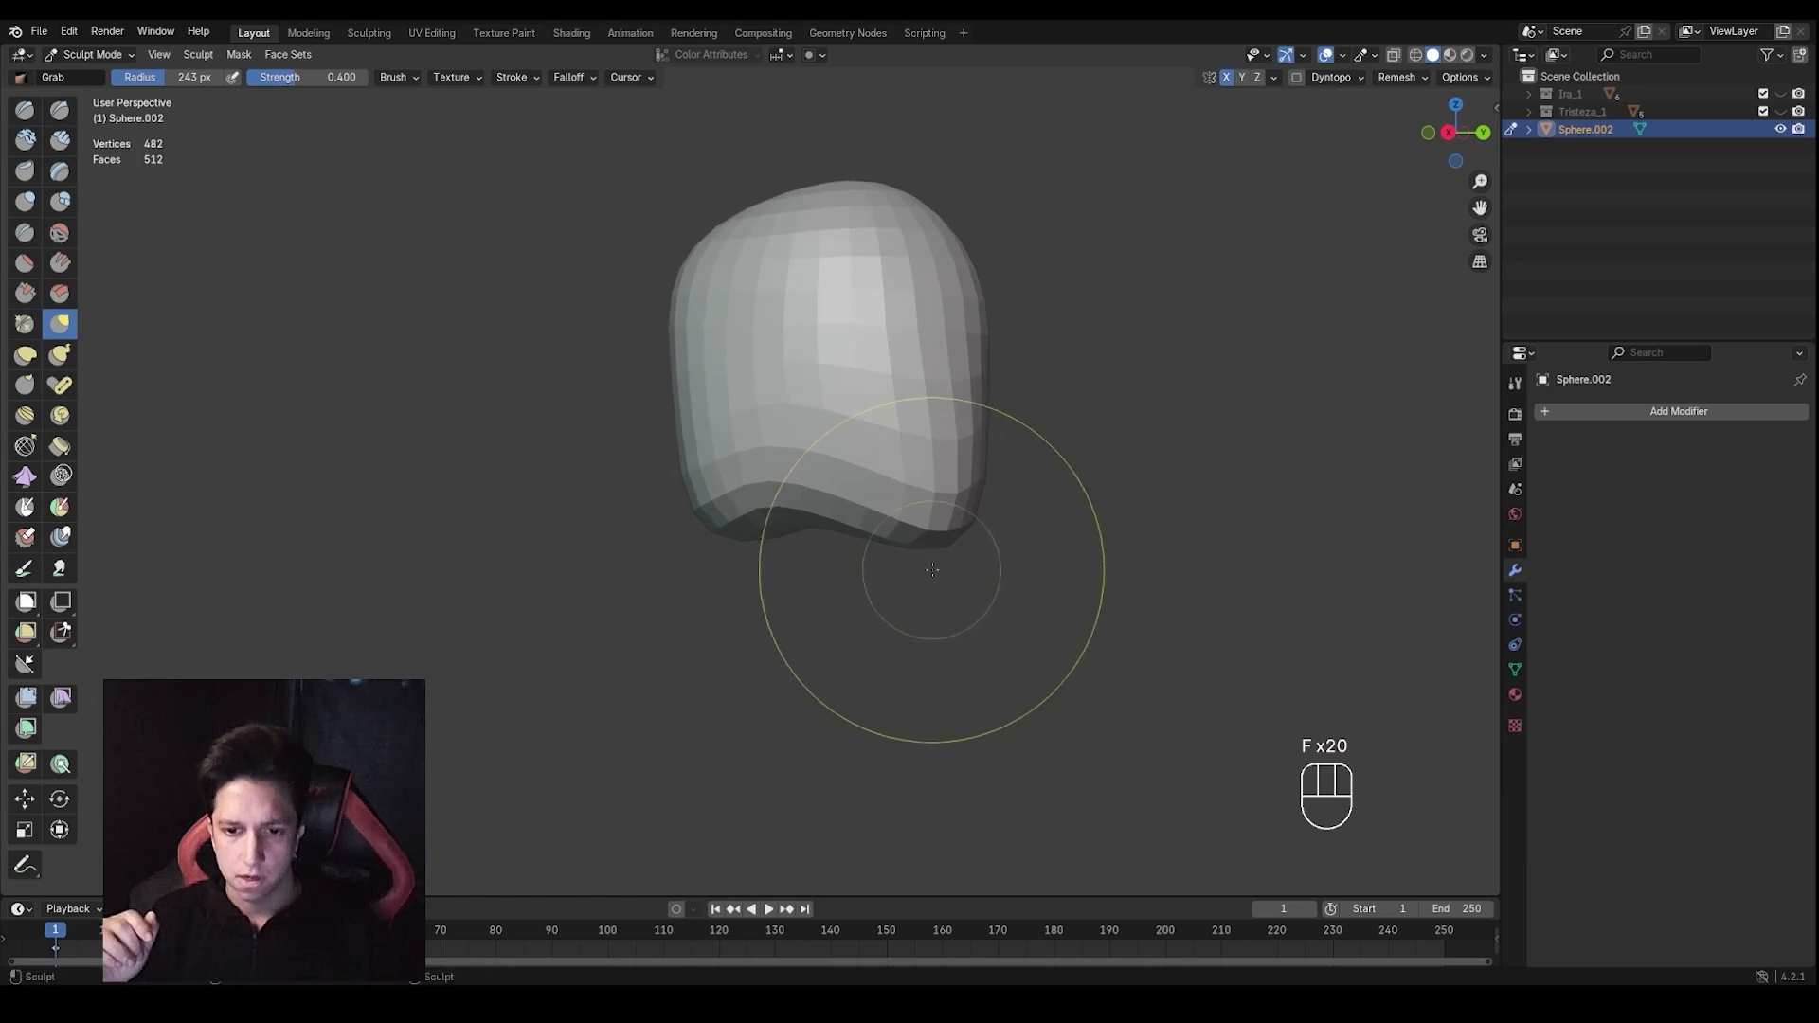
pyautogui.moveTo(936, 532)
pyautogui.mouseDown()
pyautogui.moveTo(986, 699)
pyautogui.moveTo(991, 630)
pyautogui.mouseUp()
# Push the nape inward to curve the back of the neck with the Grab brush at about 259 px radius
pyautogui.moveTo(981, 571); pyautogui.dragTo(1006, 574, button='middle')
pyautogui.press('f')
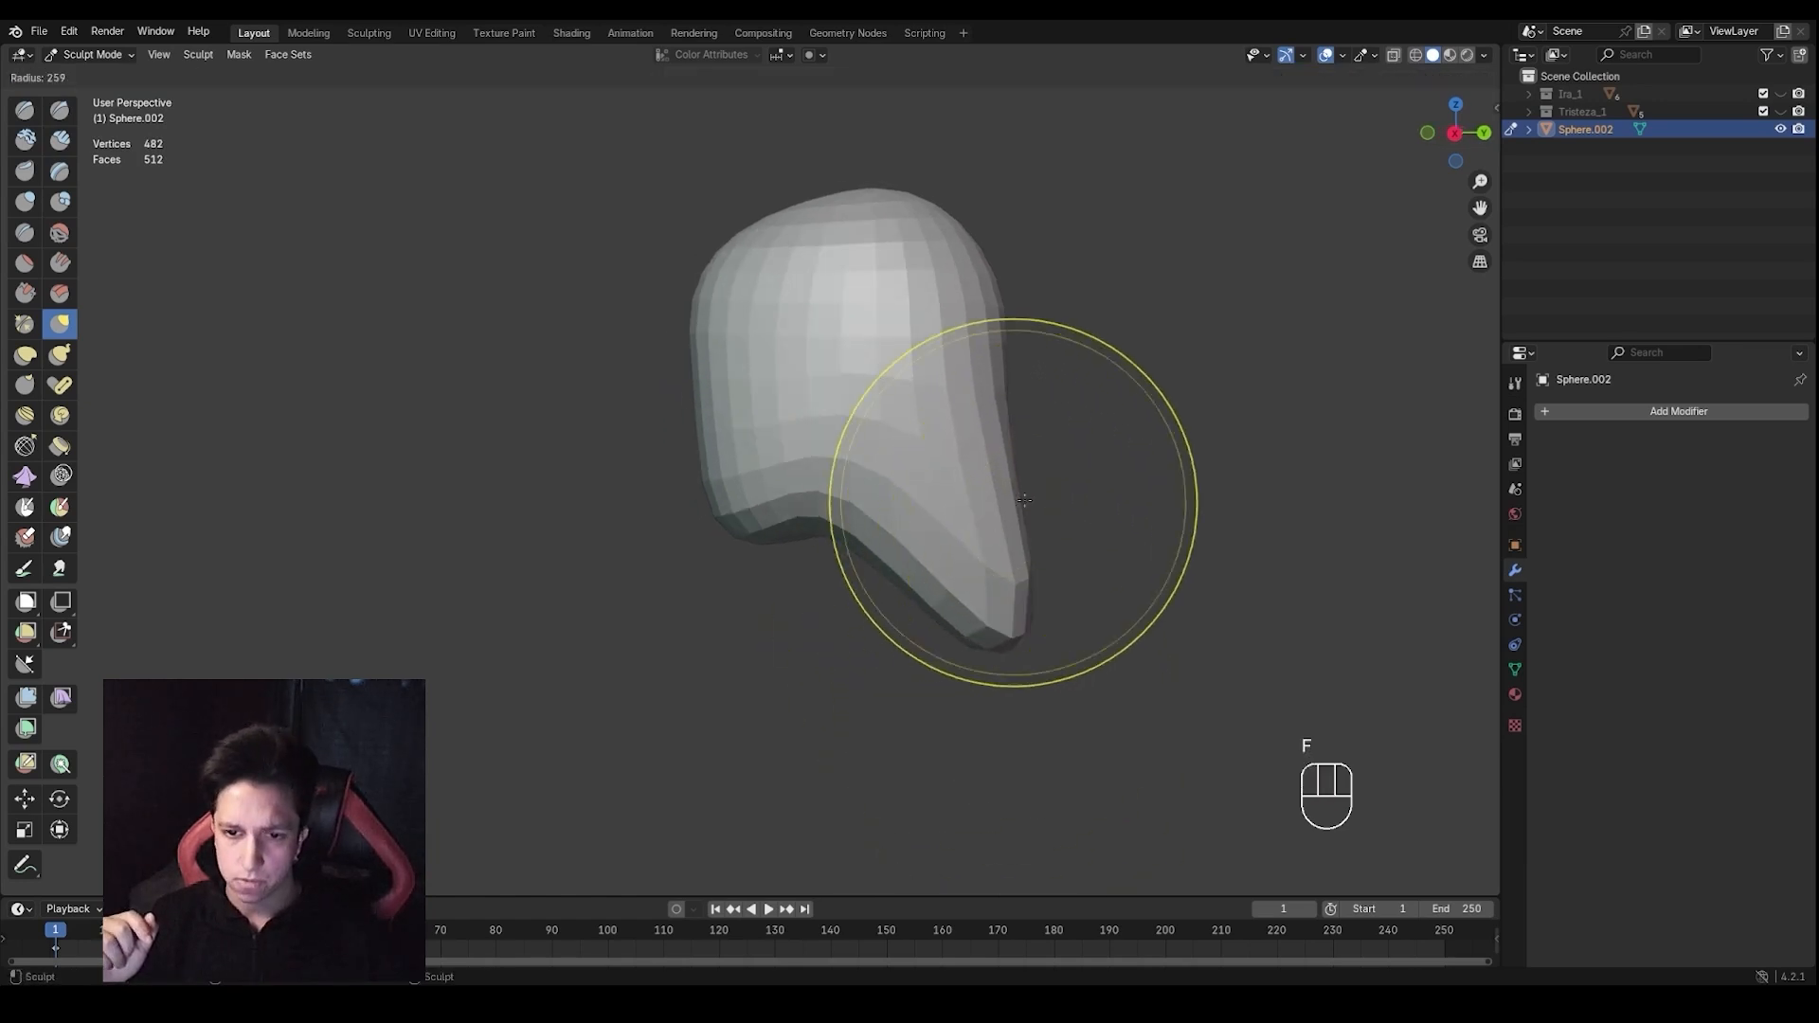
pyautogui.click(1023, 502)
pyautogui.moveTo(987, 416); pyautogui.dragTo(974, 398)
# Pull the underside in front of the neck downward to thicken the neck, with the Grab brush at 212 px radius
pyautogui.moveTo(933, 502); pyautogui.dragTo(921, 527, button='middle')
pyautogui.press('f')
pyautogui.click(917, 521)
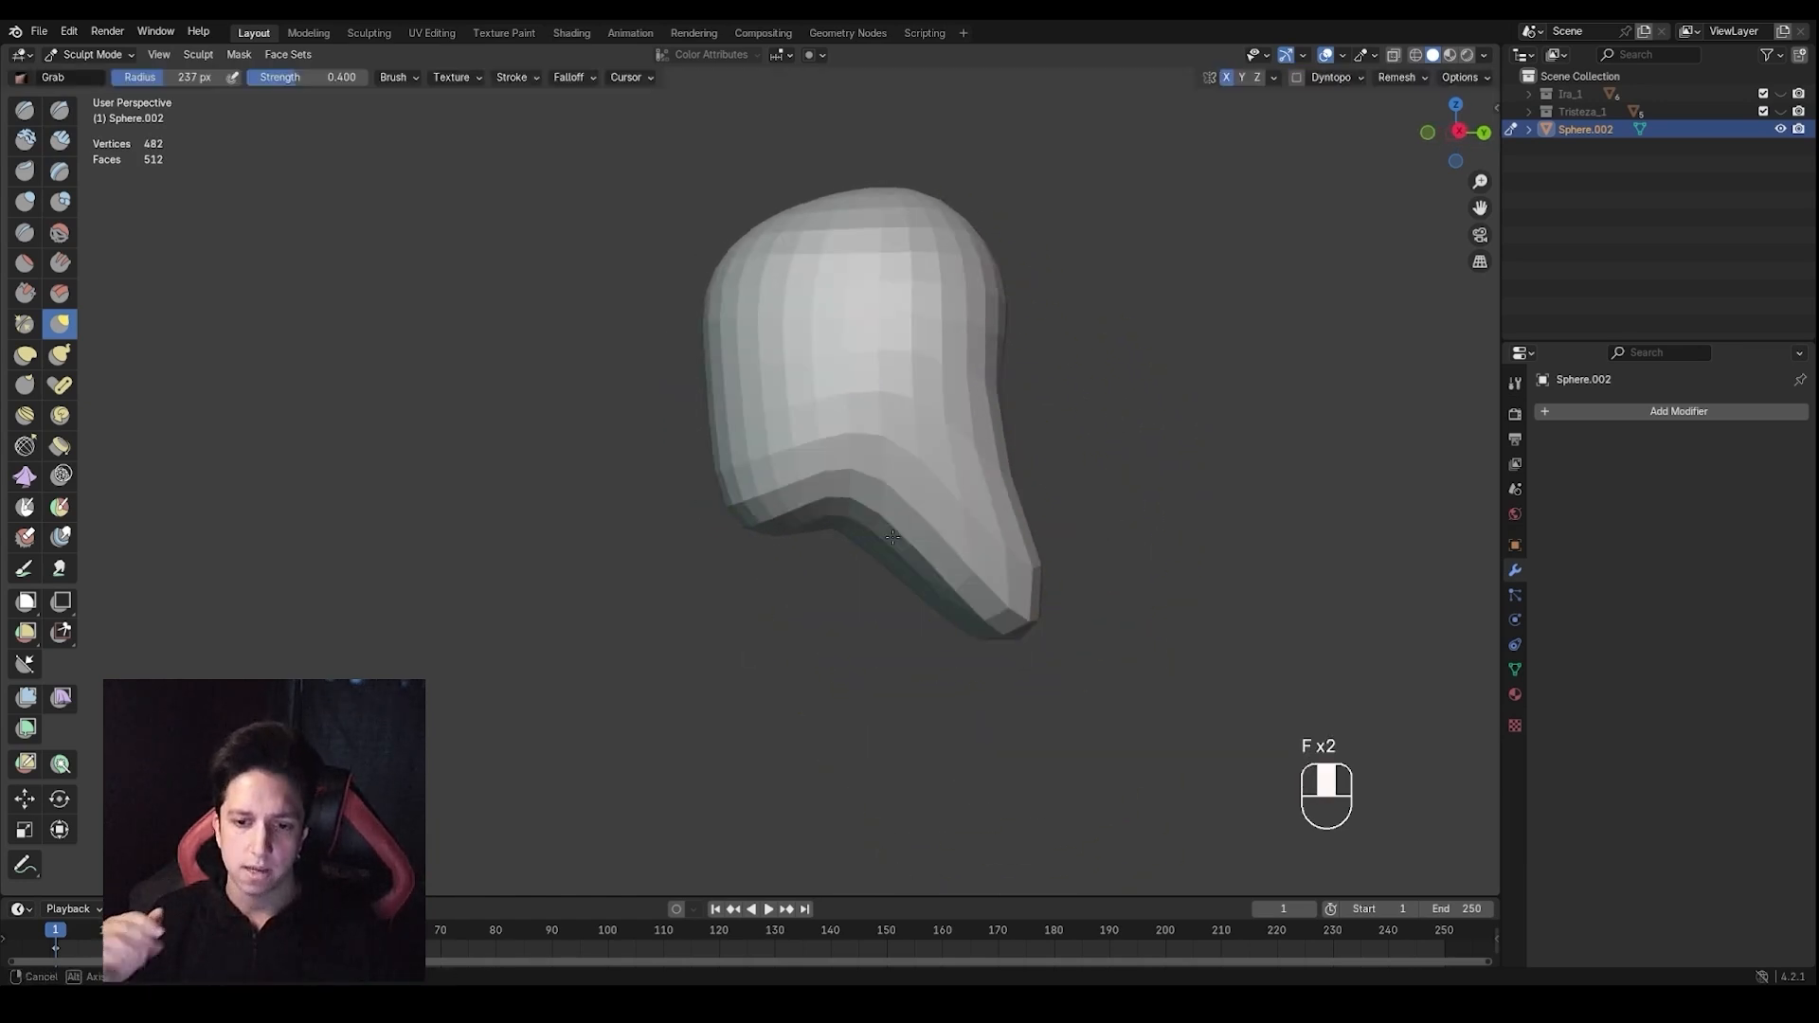
pyautogui.press('f')
pyautogui.click(897, 568)
pyautogui.moveTo(900, 572); pyautogui.dragTo(993, 671)
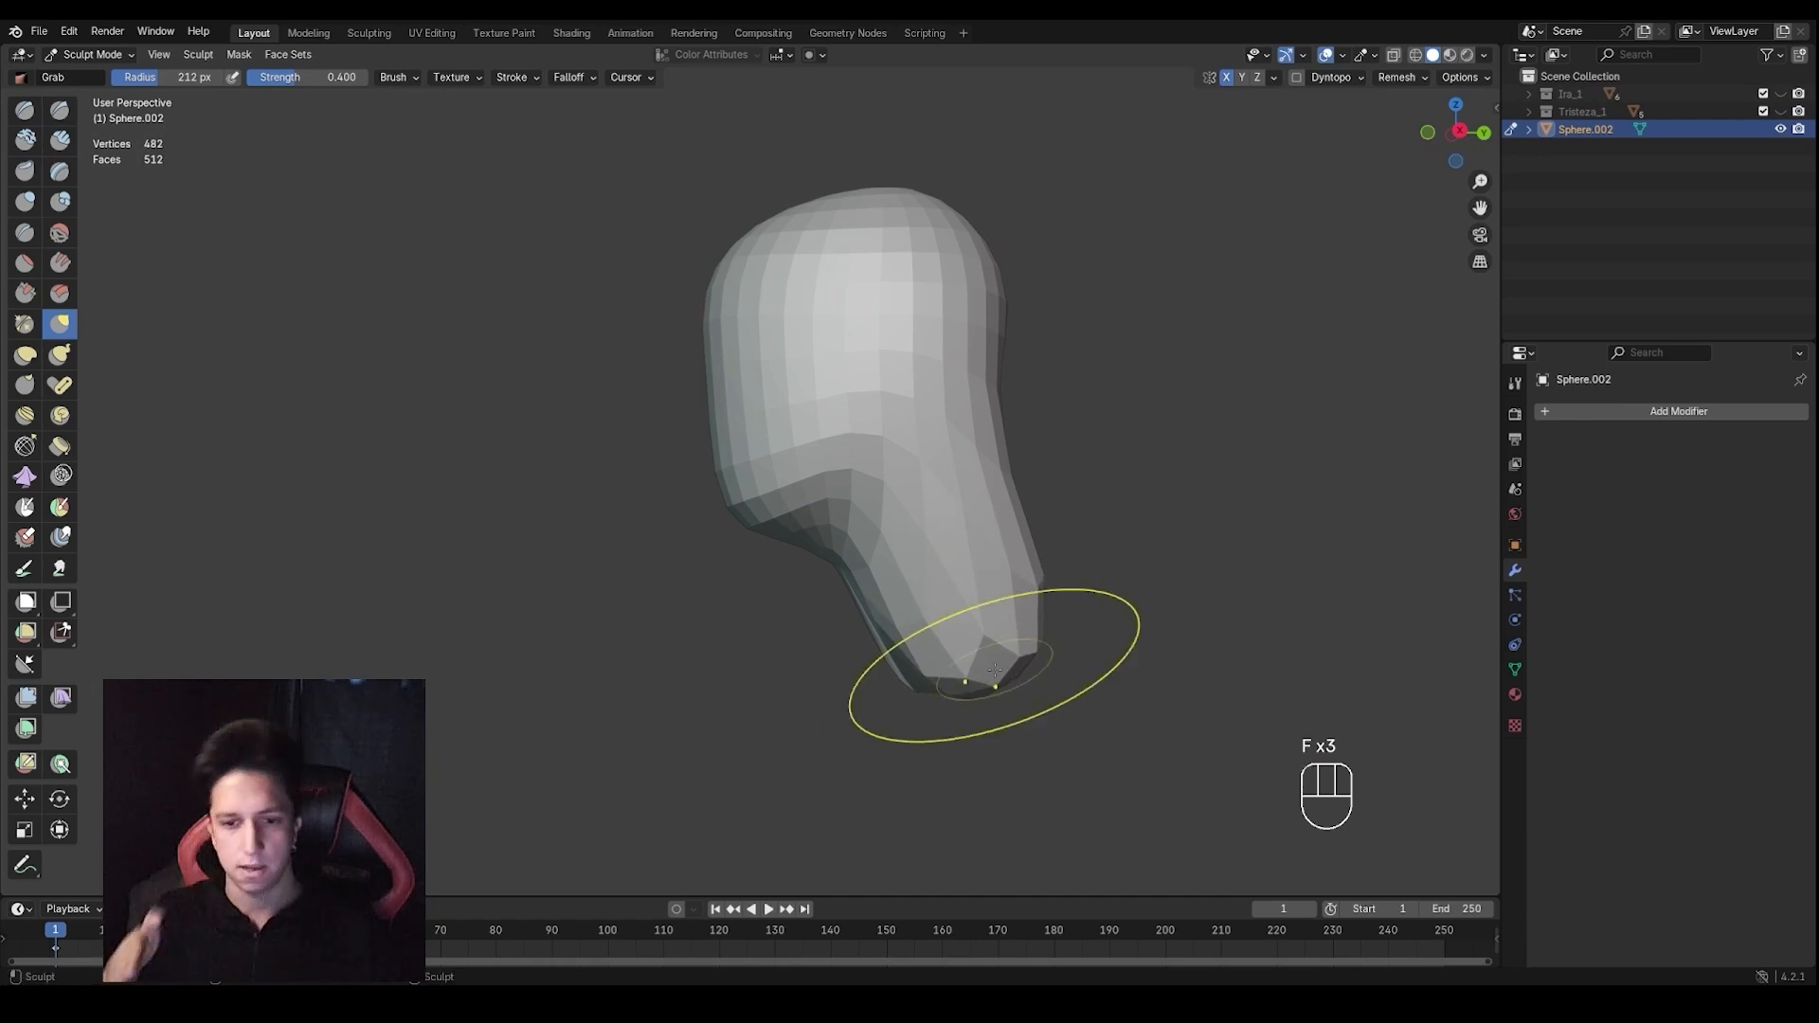
# Push the hollow between jaw and neck upward with the Grab brush at about 139 px radius
pyautogui.press('f')
pyautogui.click(850, 606)
pyautogui.moveTo(843, 607)
pyautogui.mouseDown(button='middle')
pyautogui.moveTo(767, 597)
pyautogui.moveTo(813, 564)
pyautogui.mouseUp(button='middle')
pyautogui.press('f')
pyautogui.click(808, 558)
pyautogui.press('f')
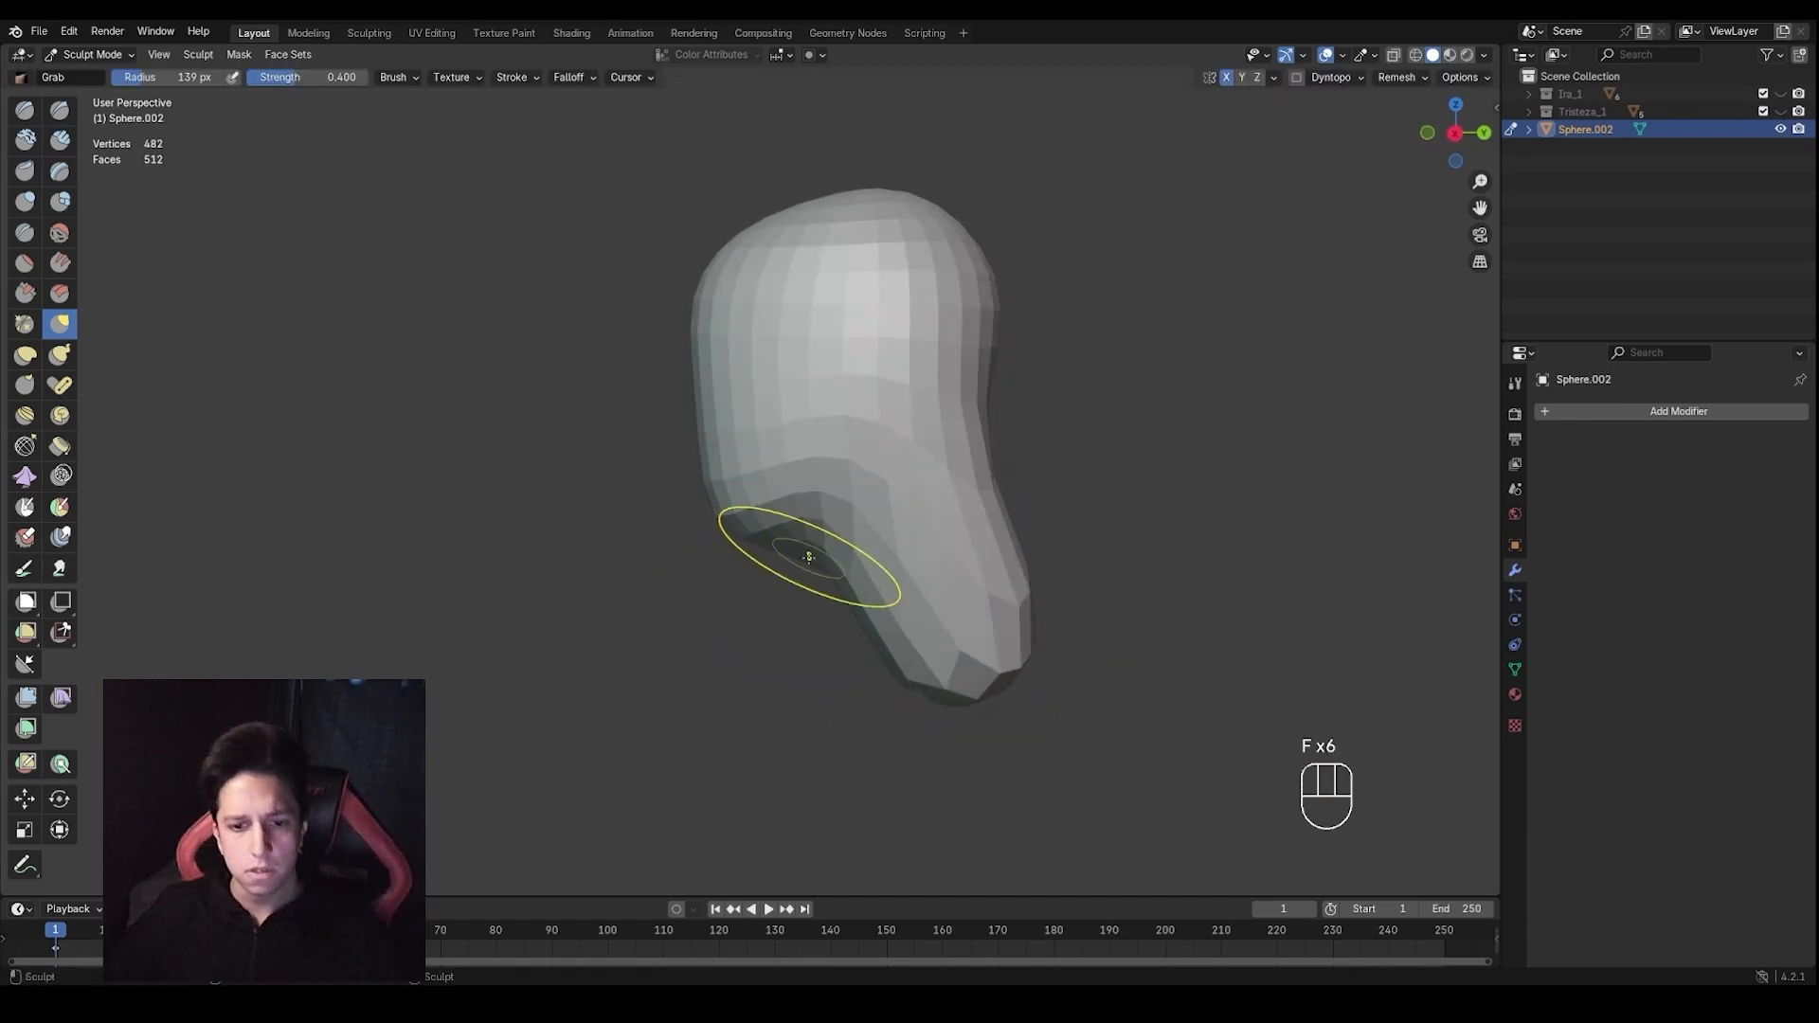
pyautogui.moveTo(821, 540); pyautogui.dragTo(838, 528)
# Push the base of the neck upward with the Grab brush at about 244 px radius
pyautogui.press('f')
pyautogui.click(961, 554)
pyautogui.moveTo(964, 557); pyautogui.dragTo(1006, 583, button='middle')
pyautogui.press('f')
pyautogui.click(1071, 589)
pyautogui.moveTo(985, 651); pyautogui.dragTo(981, 612)
# Nudge the lower front edge of the neck forward with the Grab brush at about 222 px radius
pyautogui.press('f')
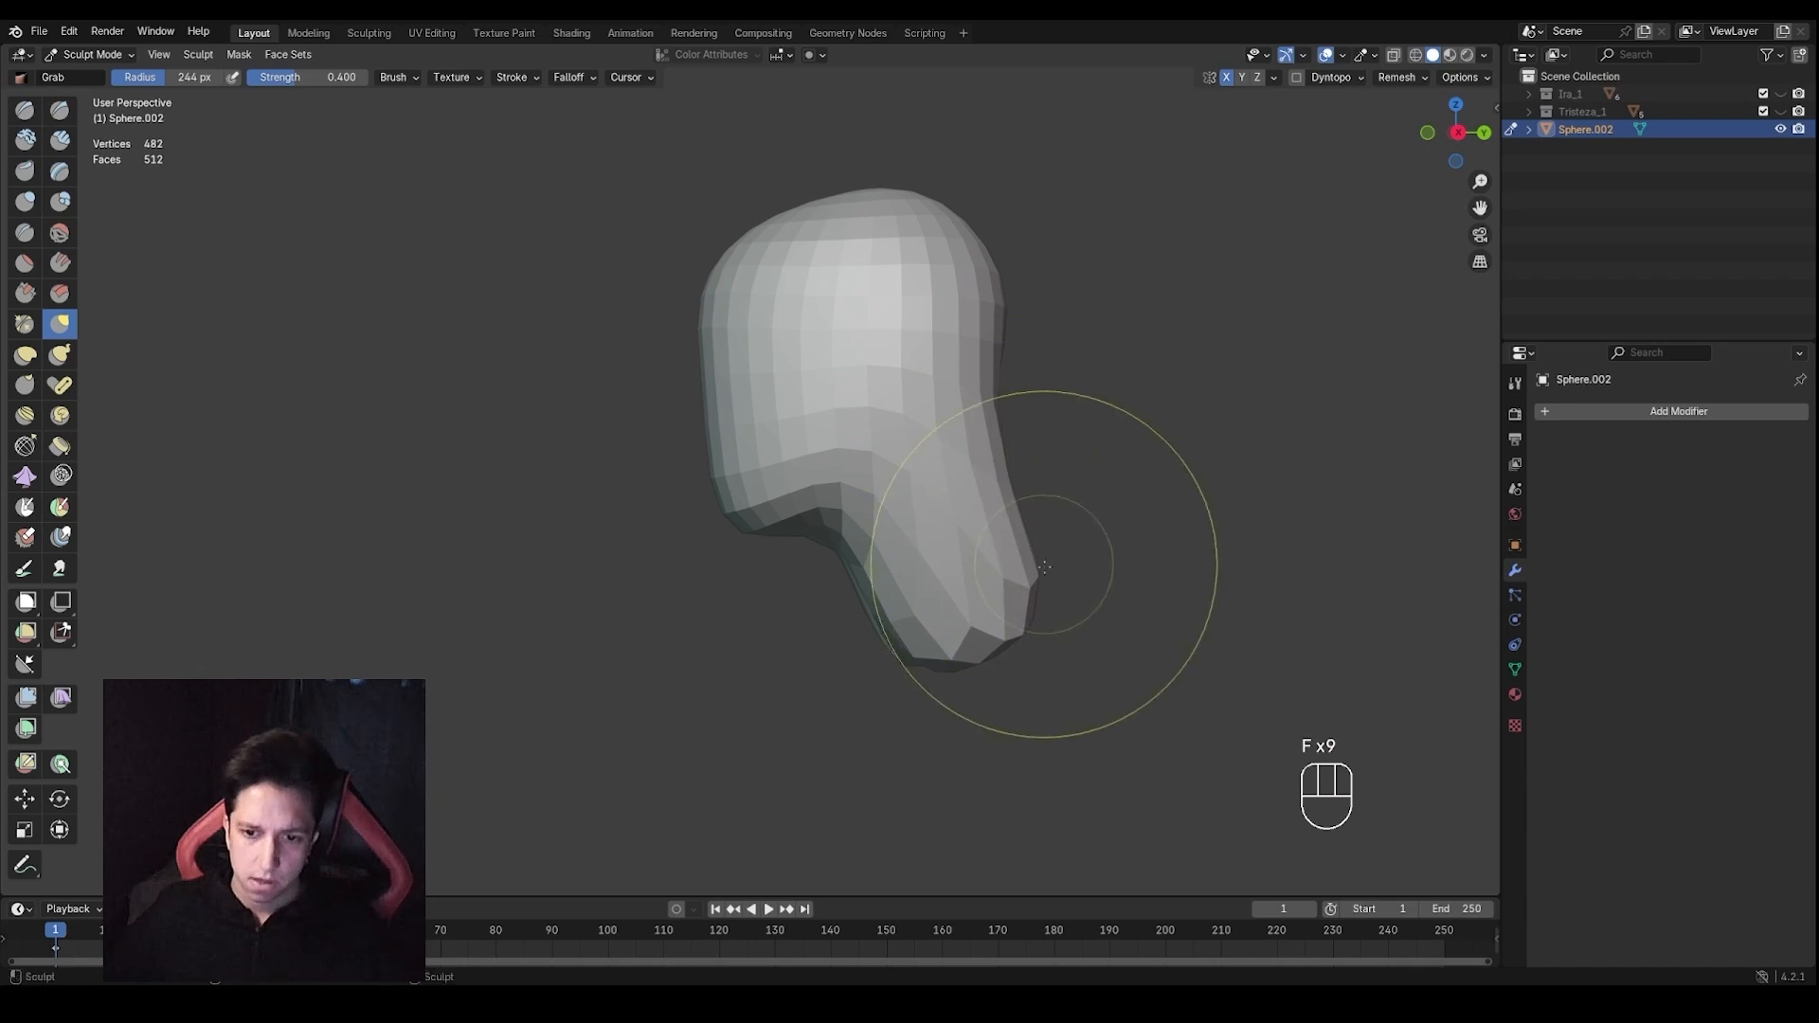
pyautogui.click(1046, 591)
pyautogui.press('f')
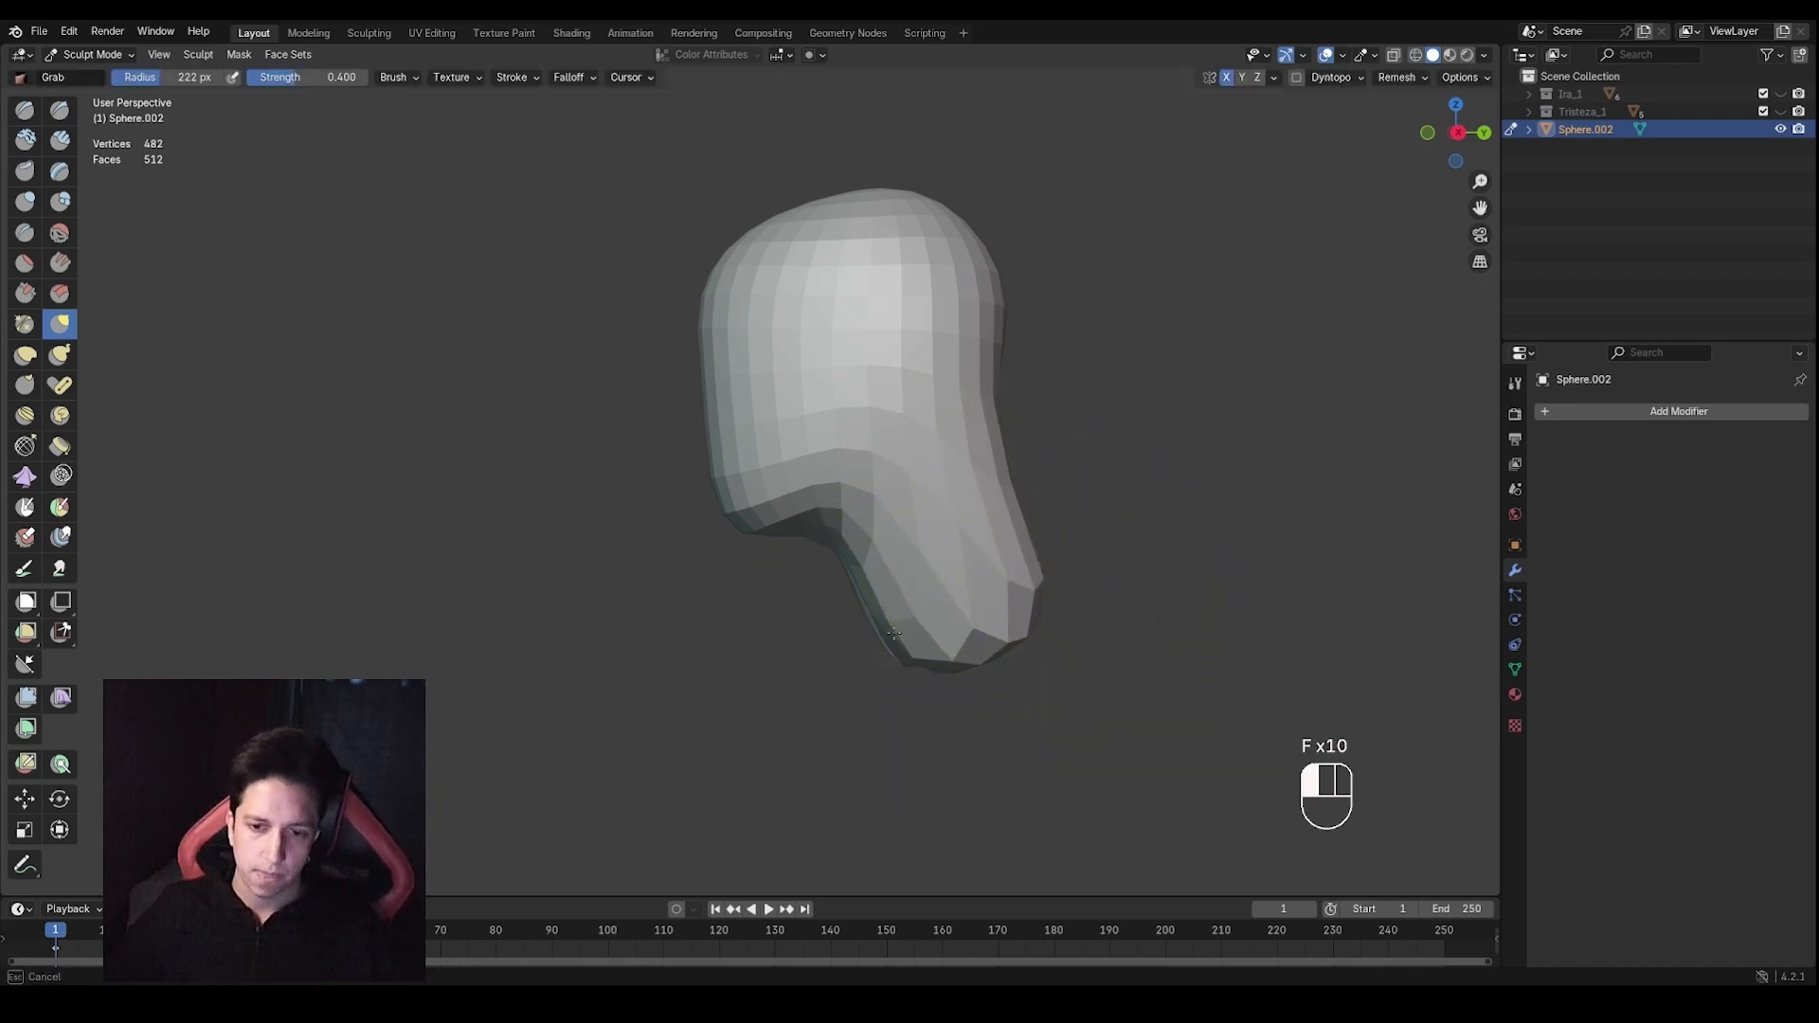
pyautogui.moveTo(912, 624)
pyautogui.mouseDown(button='middle')
pyautogui.moveTo(962, 600)
pyautogui.moveTo(924, 617)
pyautogui.mouseUp(button='middle')
pyautogui.press('f')
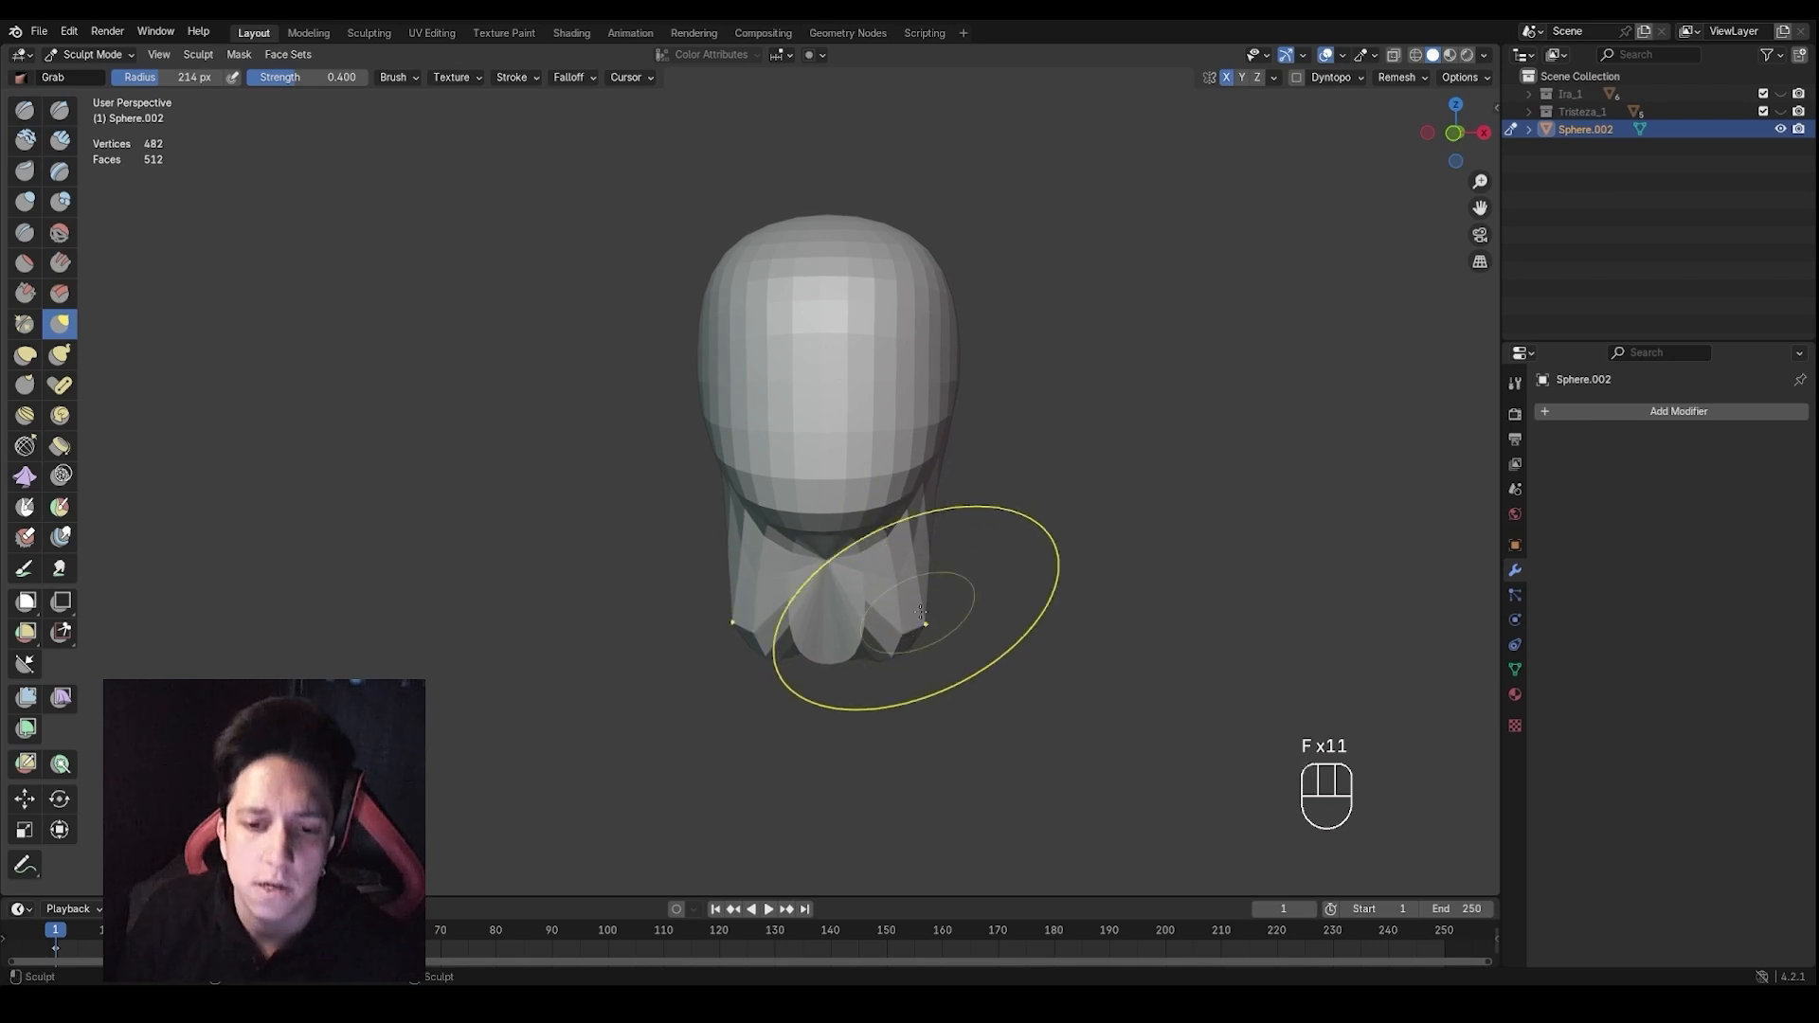
# Push the sides of the head slightly inward from the front with the Grab brush at 223 px radius
pyautogui.moveTo(920, 556); pyautogui.dragTo(772, 488, button='middle')
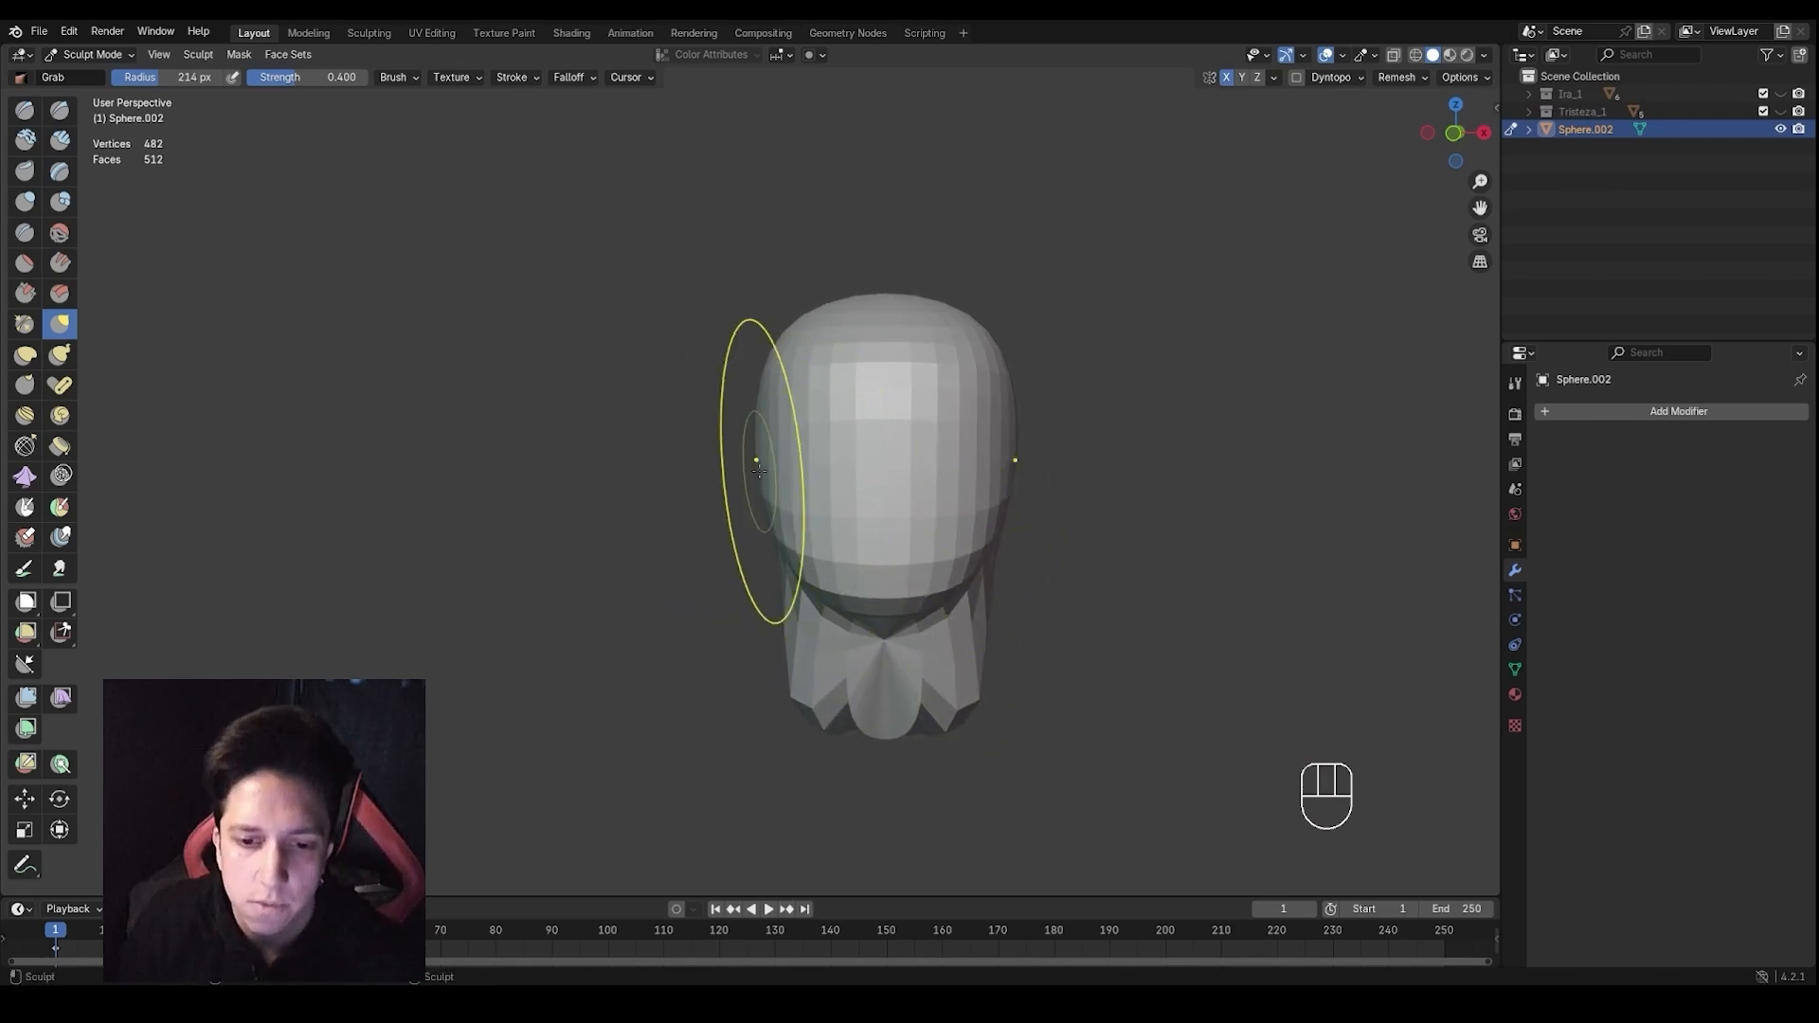
pyautogui.moveTo(783, 518); pyautogui.dragTo(788, 517)
pyautogui.keyDown('shift'); pyautogui.moveTo(788, 516); pyautogui.dragTo(821, 568, button='middle'); pyautogui.keyUp('shift')
pyautogui.scroll(1, 820, 569)
pyautogui.press('f')
pyautogui.click(841, 440)
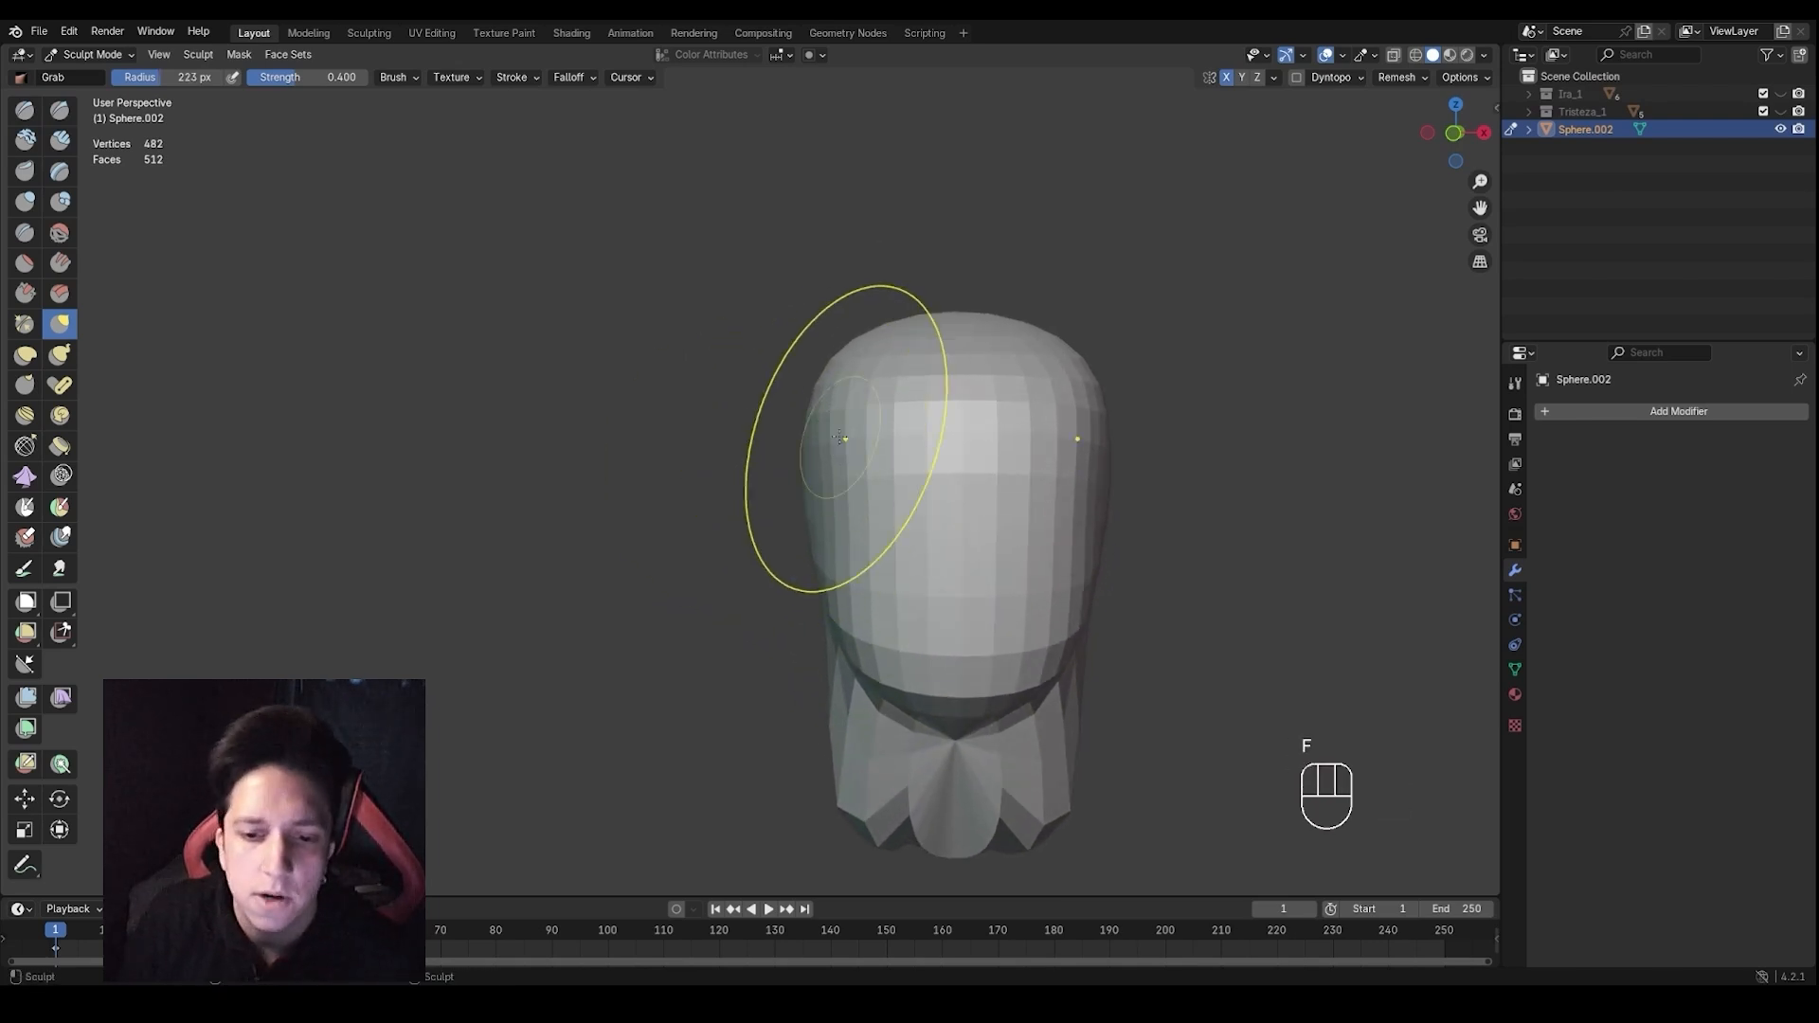
pyautogui.moveTo(823, 377); pyautogui.dragTo(833, 382)
# Nudge the sides of the jaw with the Grab brush from the front
pyautogui.press('f')
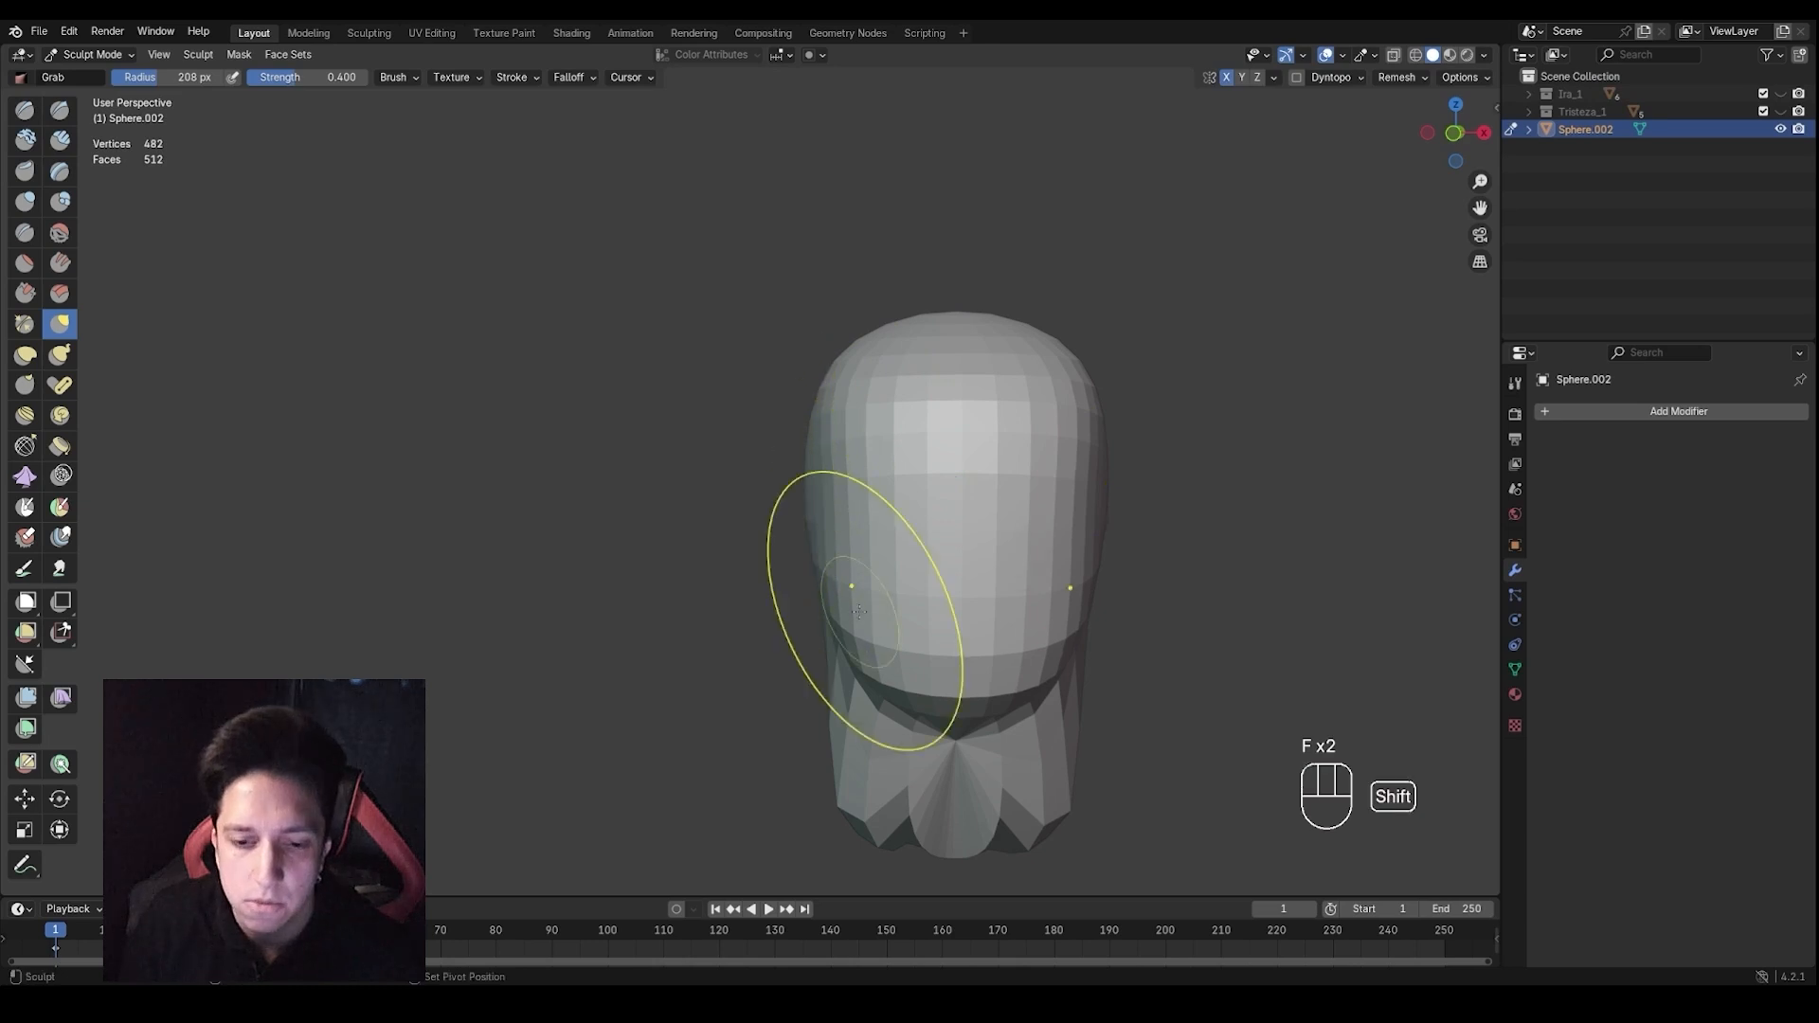
pyautogui.press('f')
pyautogui.press('f')
pyautogui.click(970, 621)
pyautogui.moveTo(847, 626); pyautogui.dragTo(848, 626)
# Pull the rear corner of the jaw back toward the neck with the Grab brush at 184 px radius
pyautogui.moveTo(848, 626)
pyautogui.mouseDown(button='middle')
pyautogui.moveTo(771, 650)
pyautogui.moveTo(844, 601)
pyautogui.moveTo(840, 629)
pyautogui.mouseUp(button='middle')
pyautogui.press('f')
pyautogui.press('f')
pyautogui.press('f')
pyautogui.click(1005, 626)
pyautogui.moveTo(912, 603); pyautogui.dragTo(959, 606)
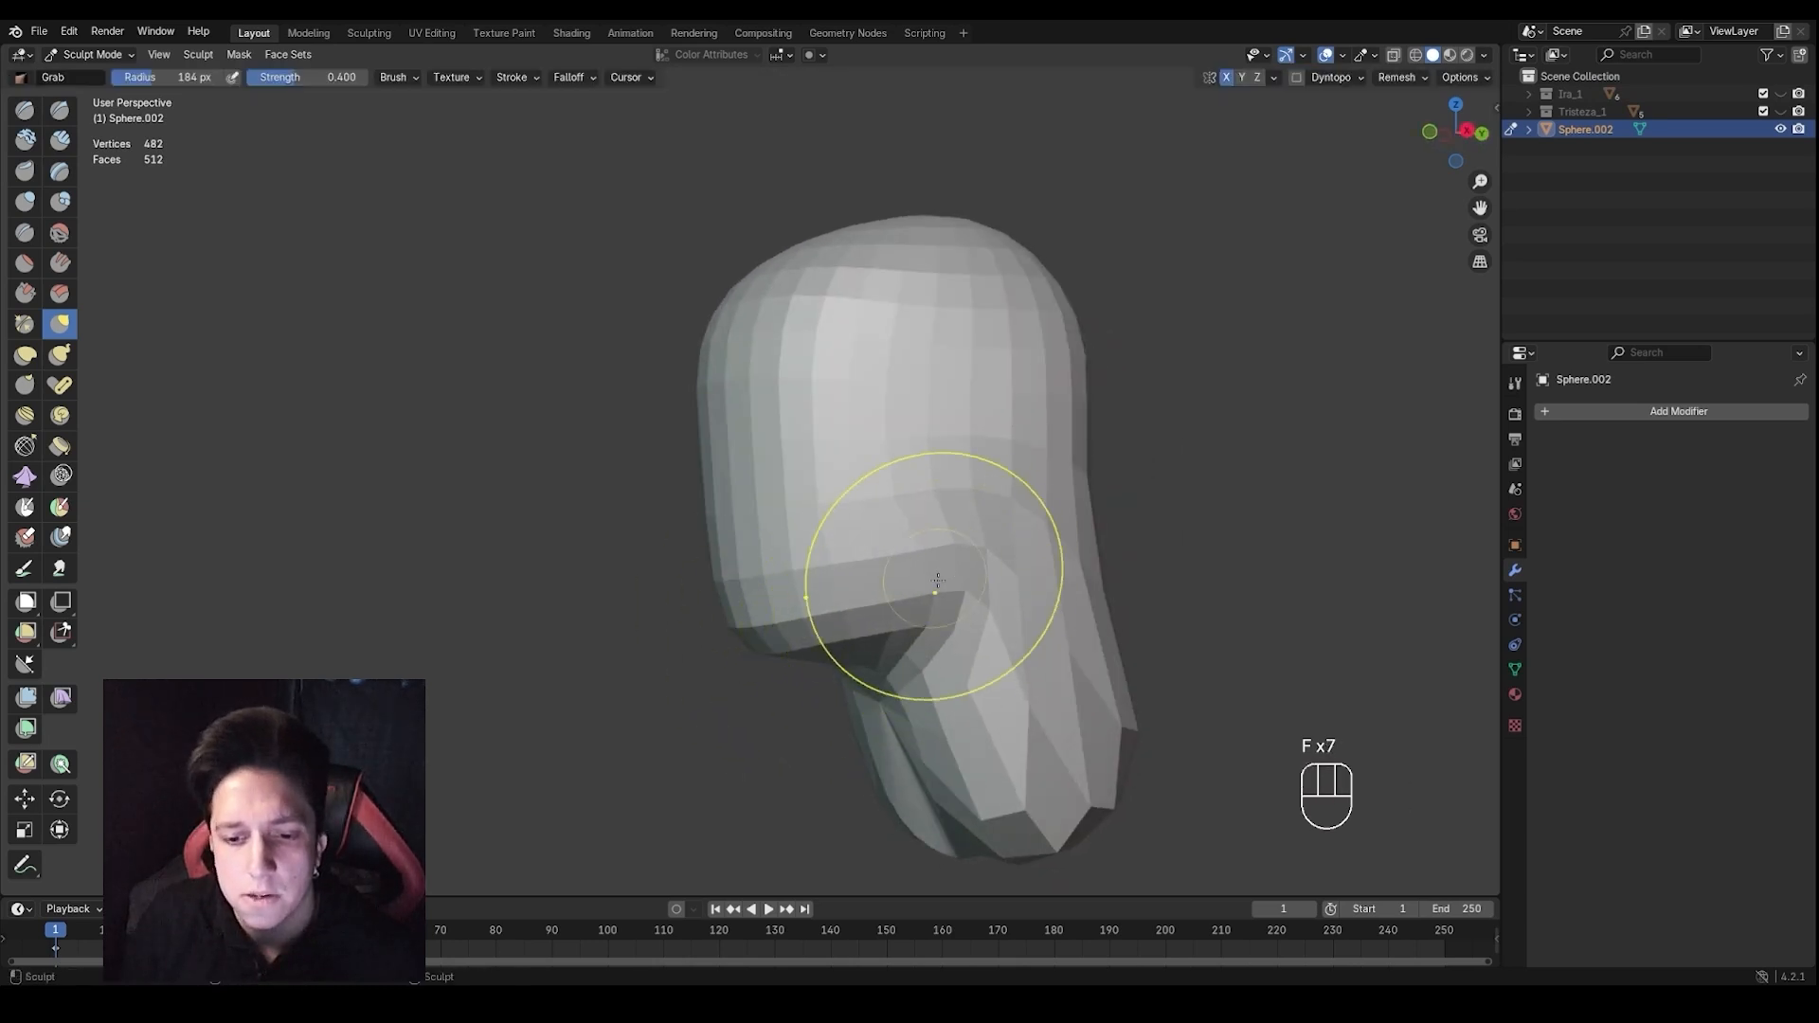
# Pull the chin corner slightly forward in side view with the Grab brush at 150 px radius
pyautogui.moveTo(888, 518); pyautogui.dragTo(845, 527, button='middle')
pyautogui.keyDown('shift'); pyautogui.moveTo(726, 601); pyautogui.dragTo(876, 542, button='middle'); pyautogui.keyUp('shift')
pyautogui.scroll(1, 900, 549)
pyautogui.press('f')
pyautogui.click(963, 566)
pyautogui.press('f')
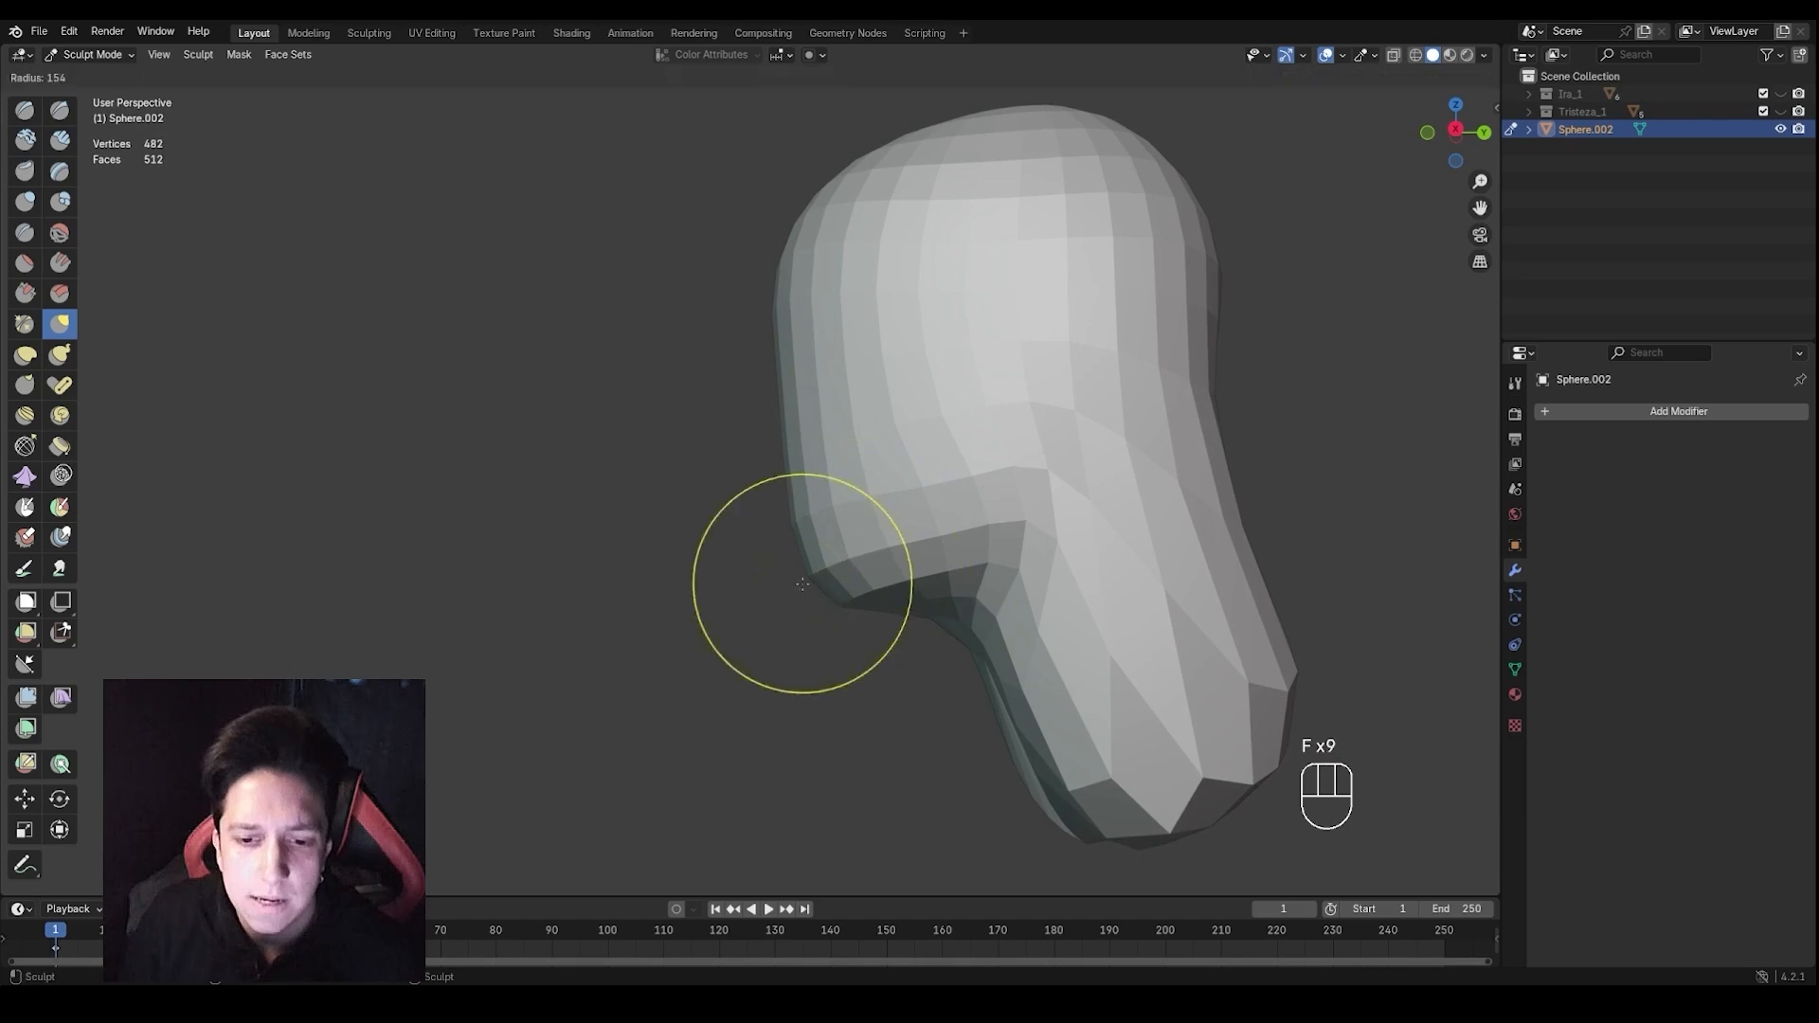
pyautogui.click(911, 584)
pyautogui.moveTo(809, 574); pyautogui.dragTo(810, 573)
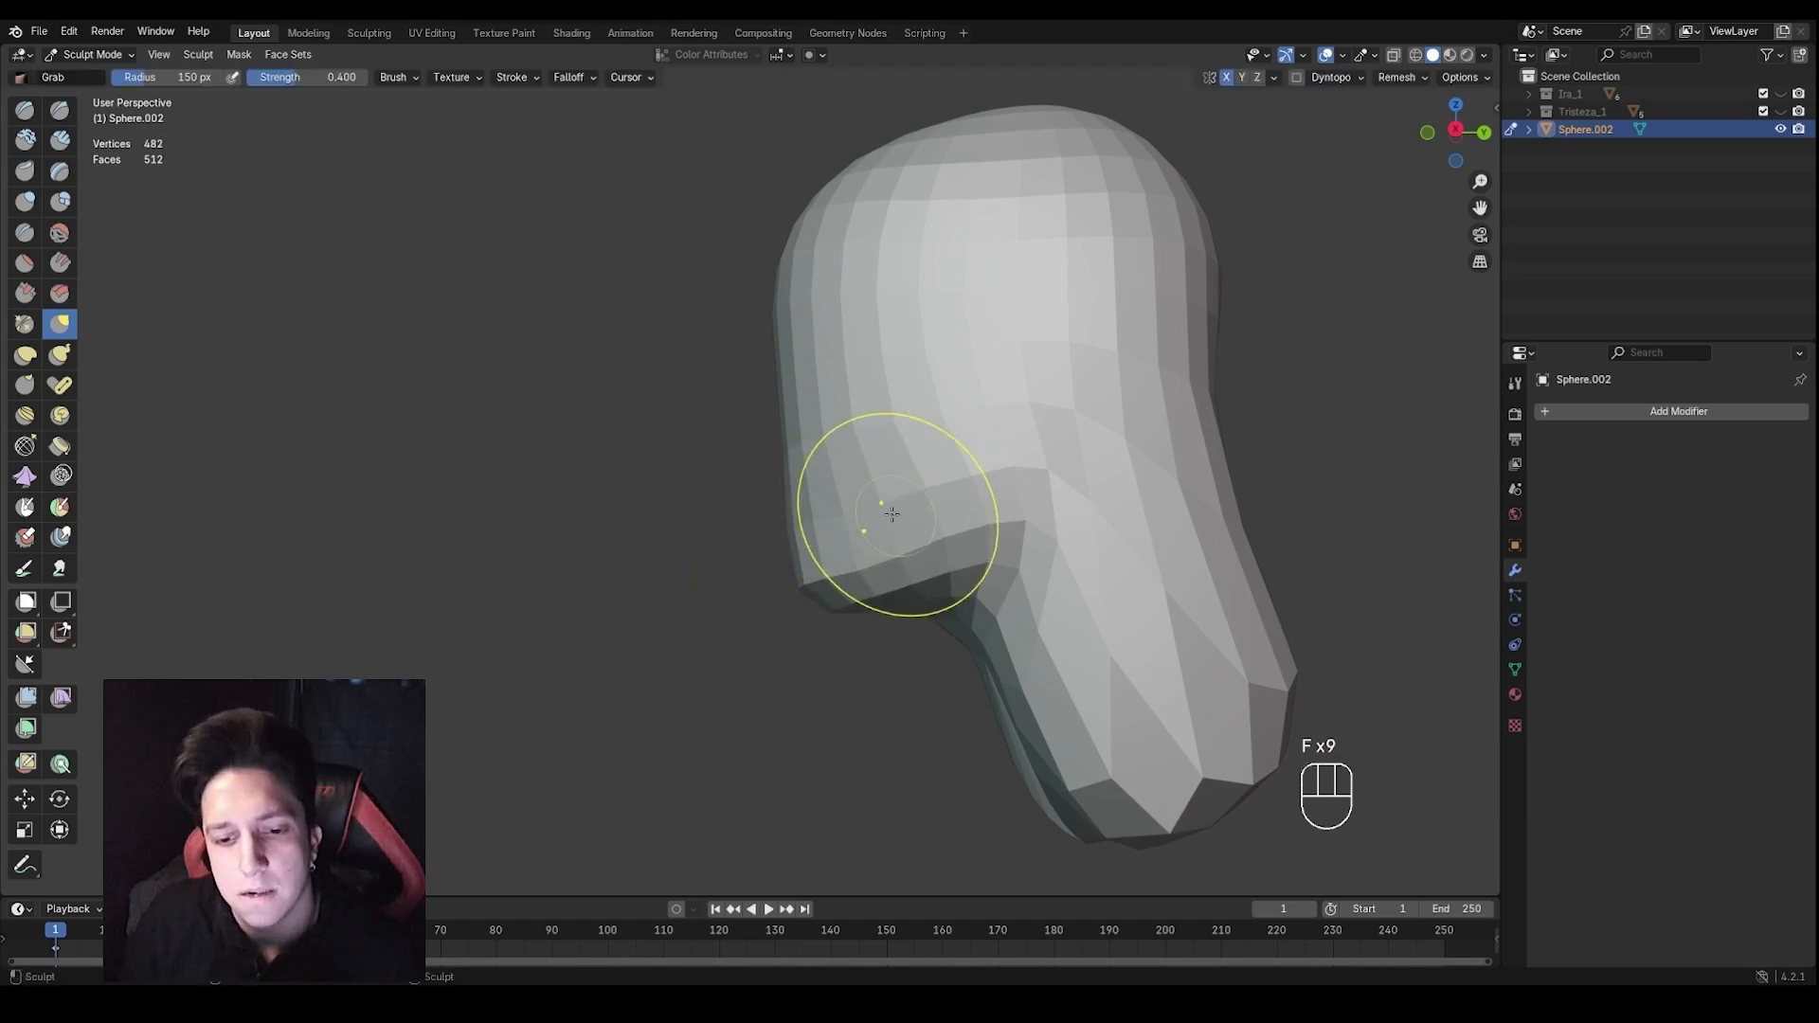
# Smooth the side of the jaw and refine the jawline with the Grab brush at 180 px radius
pyautogui.moveTo(892, 514)
pyautogui.keyDown('shift'); pyautogui.mouseDown()
pyautogui.moveTo(905, 475)
pyautogui.moveTo(966, 431)
pyautogui.mouseUp(); pyautogui.keyUp('shift')
pyautogui.moveTo(897, 597); pyautogui.dragTo(1043, 613, button='middle')
pyautogui.press('f')
pyautogui.click(1042, 606)
pyautogui.moveTo(966, 559); pyautogui.dragTo(895, 559, button='middle')
pyautogui.moveTo(896, 559)
pyautogui.keyDown('ctrl'); pyautogui.mouseDown(button='middle')
pyautogui.moveTo(926, 536)
pyautogui.moveTo(986, 547)
pyautogui.mouseUp(button='middle'); pyautogui.keyUp('ctrl')
pyautogui.moveTo(994, 547); pyautogui.dragTo(1015, 522)
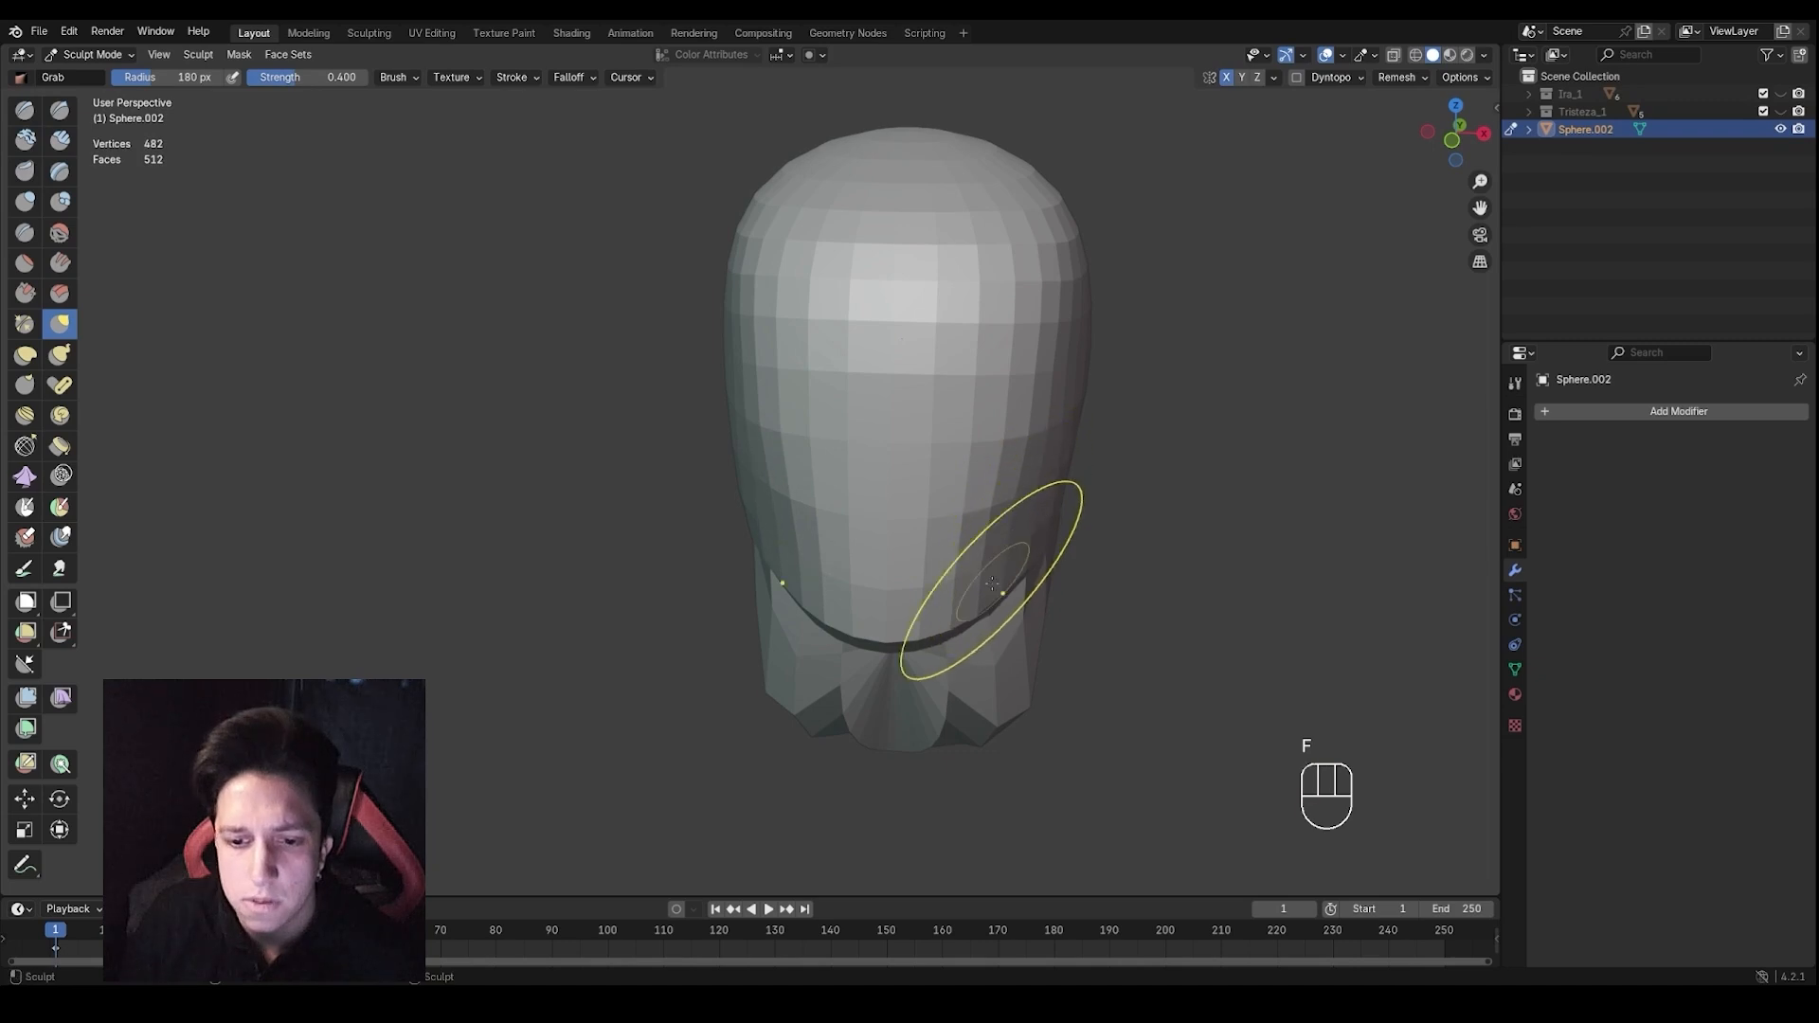
pyautogui.moveTo(988, 590)
pyautogui.keyDown('ctrl'); pyautogui.mouseDown(button='middle')
pyautogui.moveTo(986, 613)
pyautogui.moveTo(933, 550)
pyautogui.mouseUp(button='middle'); pyautogui.keyUp('ctrl')
pyautogui.press('f')
pyautogui.click(956, 614)
pyautogui.press('f')
pyautogui.click(966, 570)
# Voxel remesh the head and symmetrize it in the -X to +X direction
pyautogui.keyDown('ctrl'); pyautogui.moveTo(996, 445); pyautogui.dragTo(1000, 568, button='middle'); pyautogui.keyUp('ctrl')
pyautogui.moveTo(1002, 578); pyautogui.dragTo(876, 561, button='middle')
pyautogui.moveTo(881, 564); pyautogui.dragTo(933, 637, button='middle')
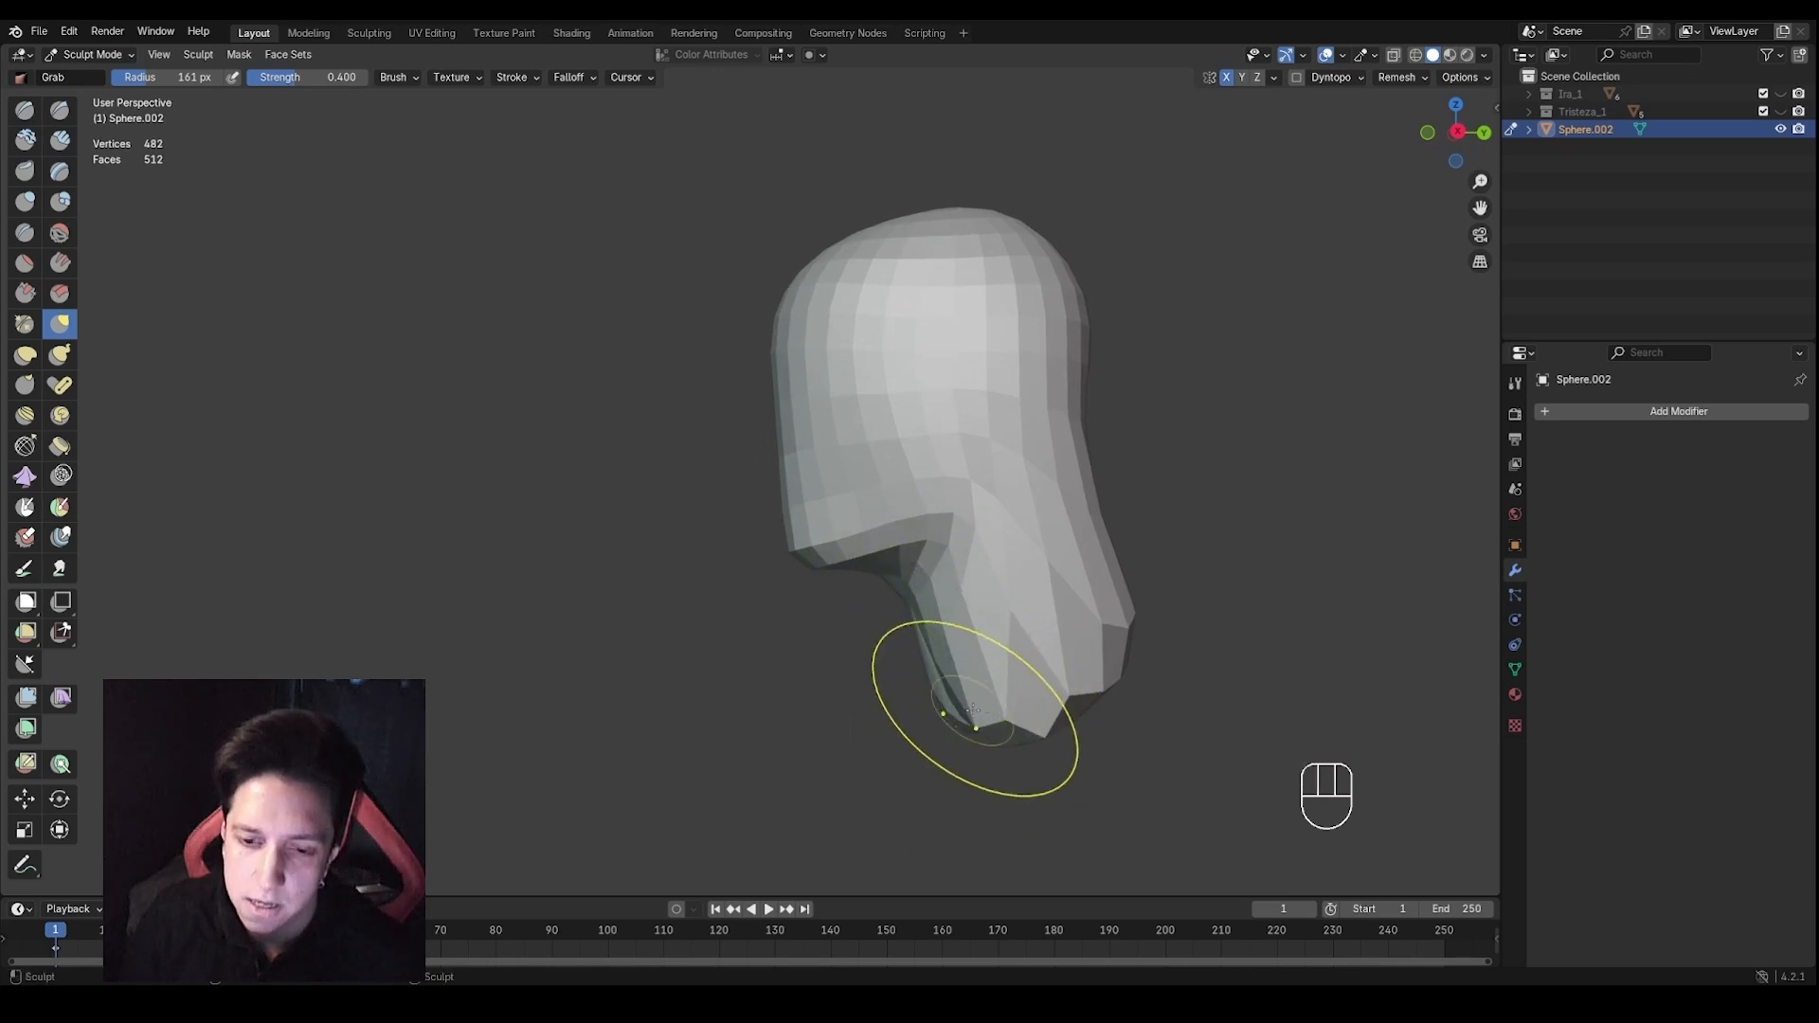
pyautogui.moveTo(975, 730)
pyautogui.mouseDown(button='middle')
pyautogui.moveTo(900, 728)
pyautogui.moveTo(1008, 684)
pyautogui.moveTo(1076, 496)
pyautogui.mouseUp(button='middle')
pyautogui.press('f')
pyautogui.click(900, 728)
pyautogui.hotkey('ctrl', 'r')
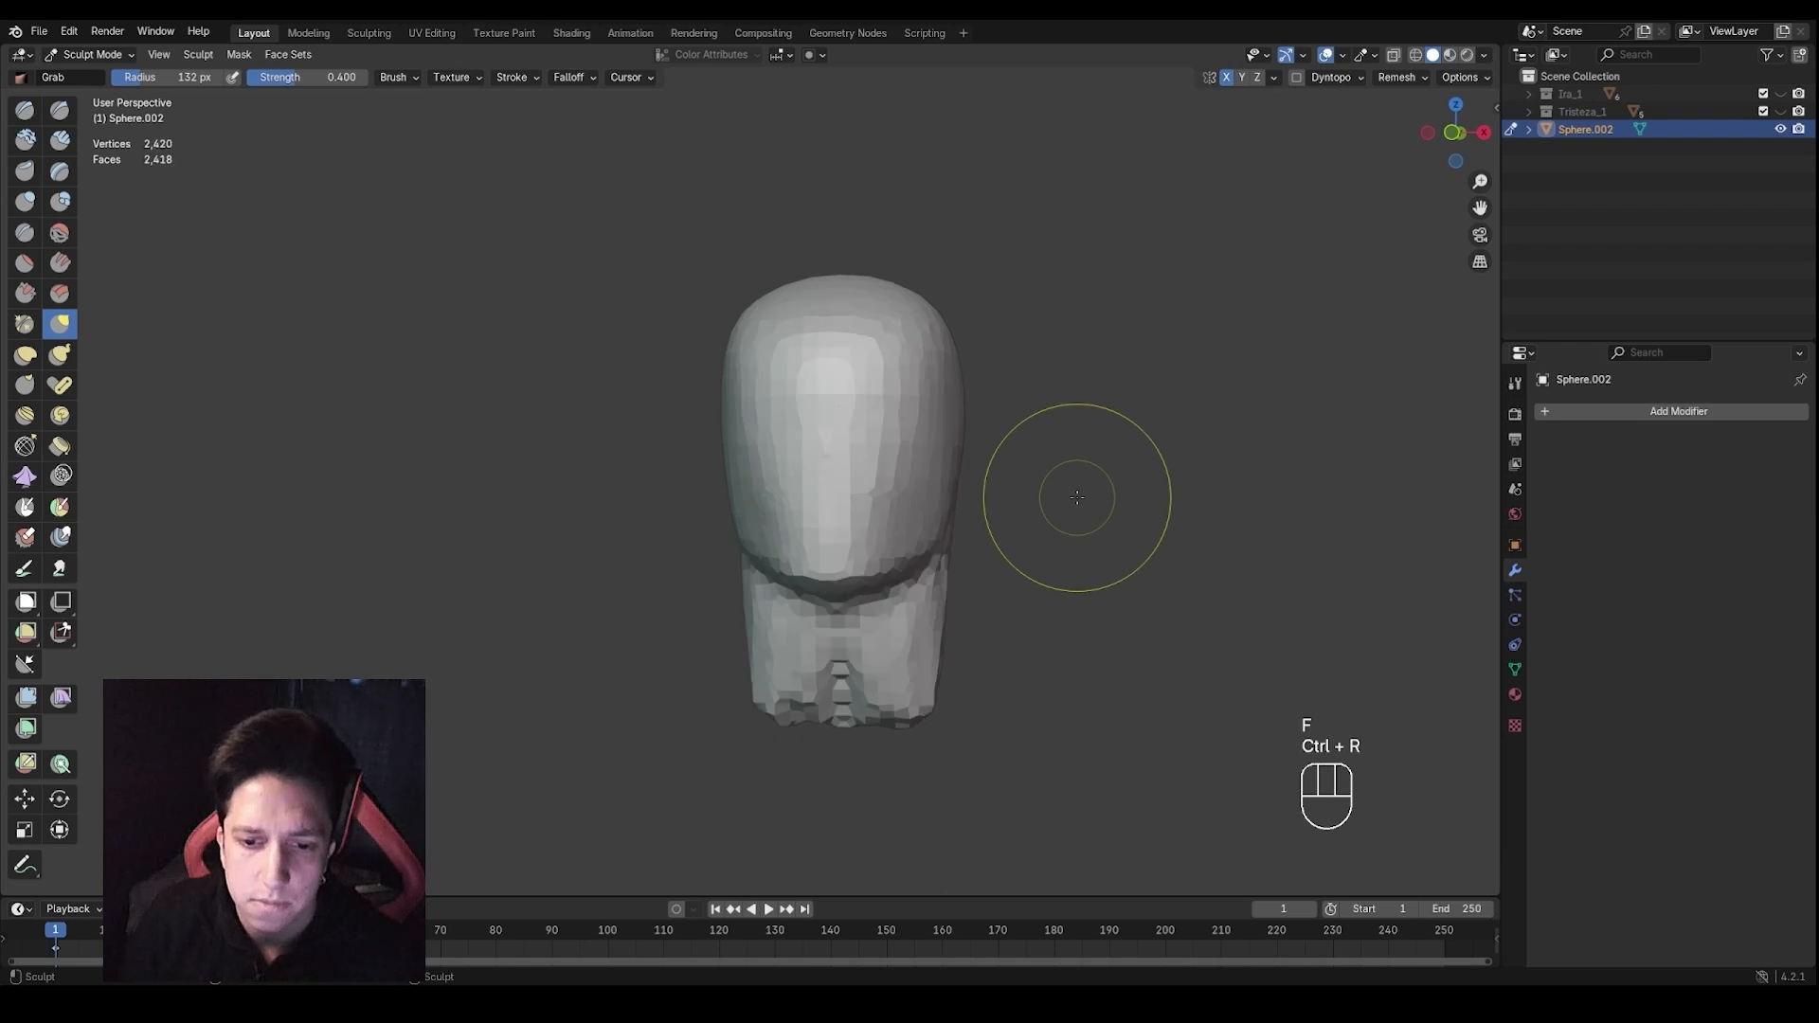
pyautogui.click(1273, 77)
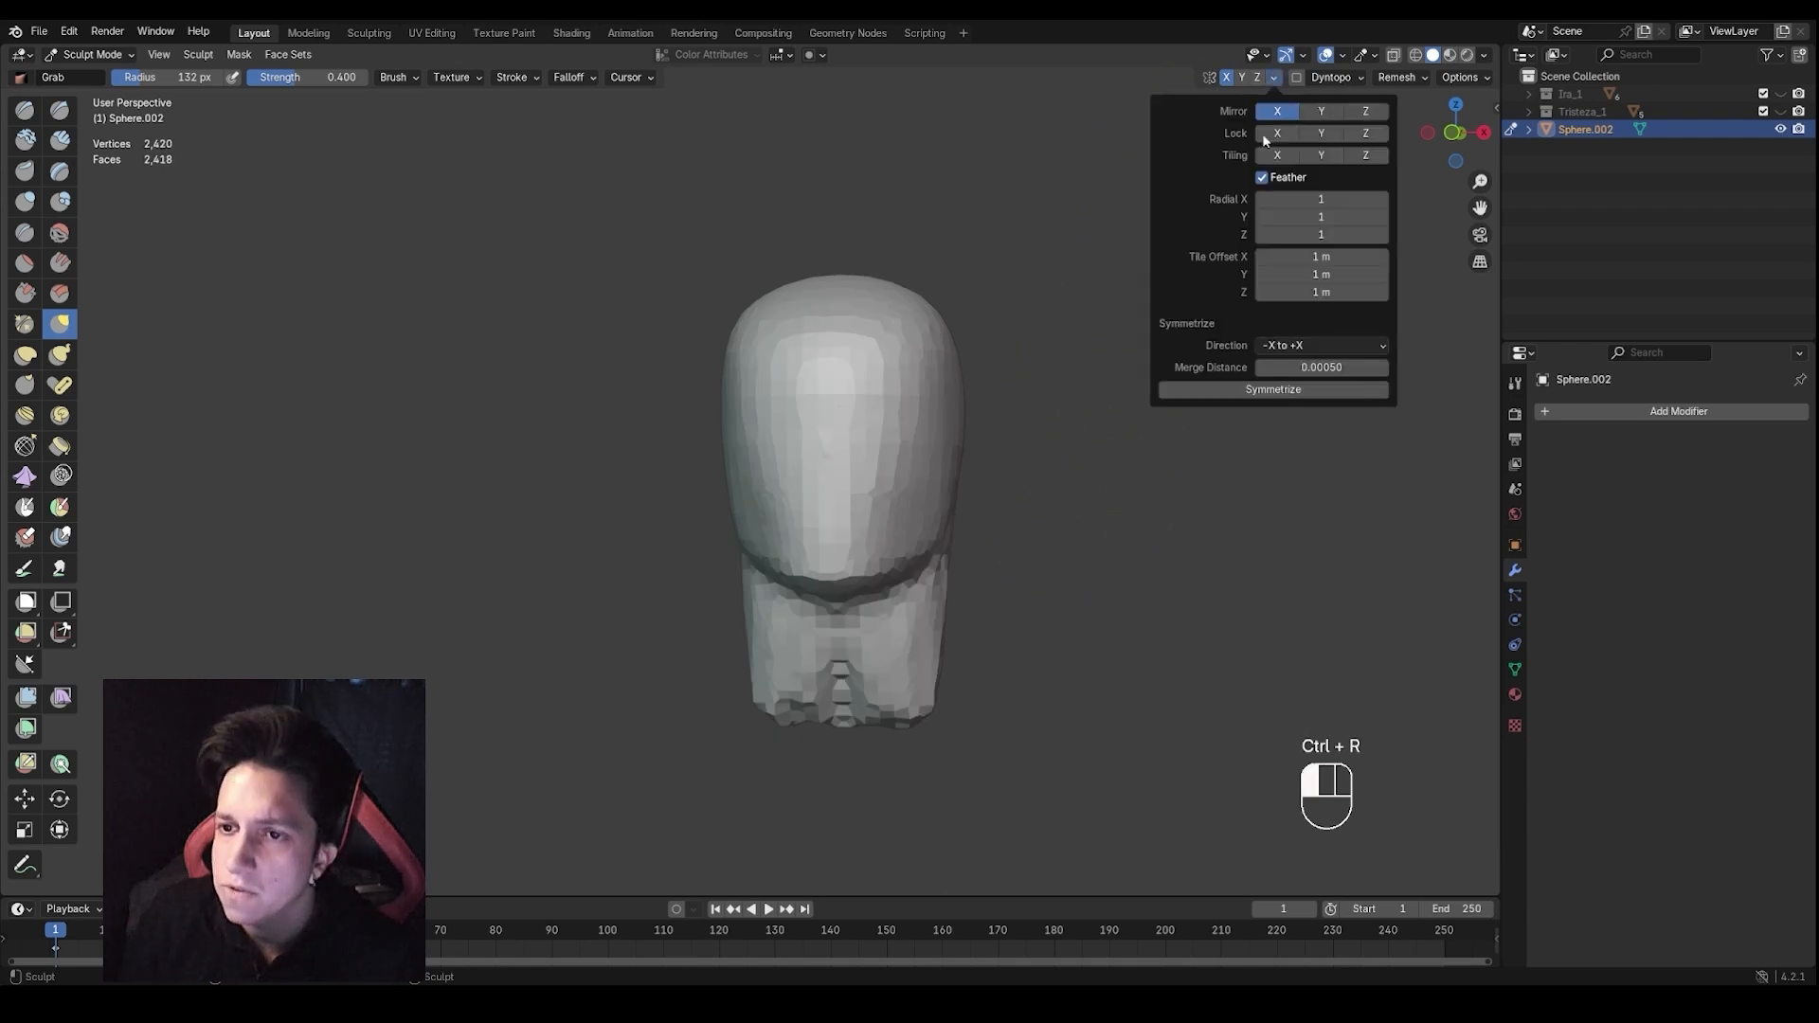
pyautogui.click(1233, 389)
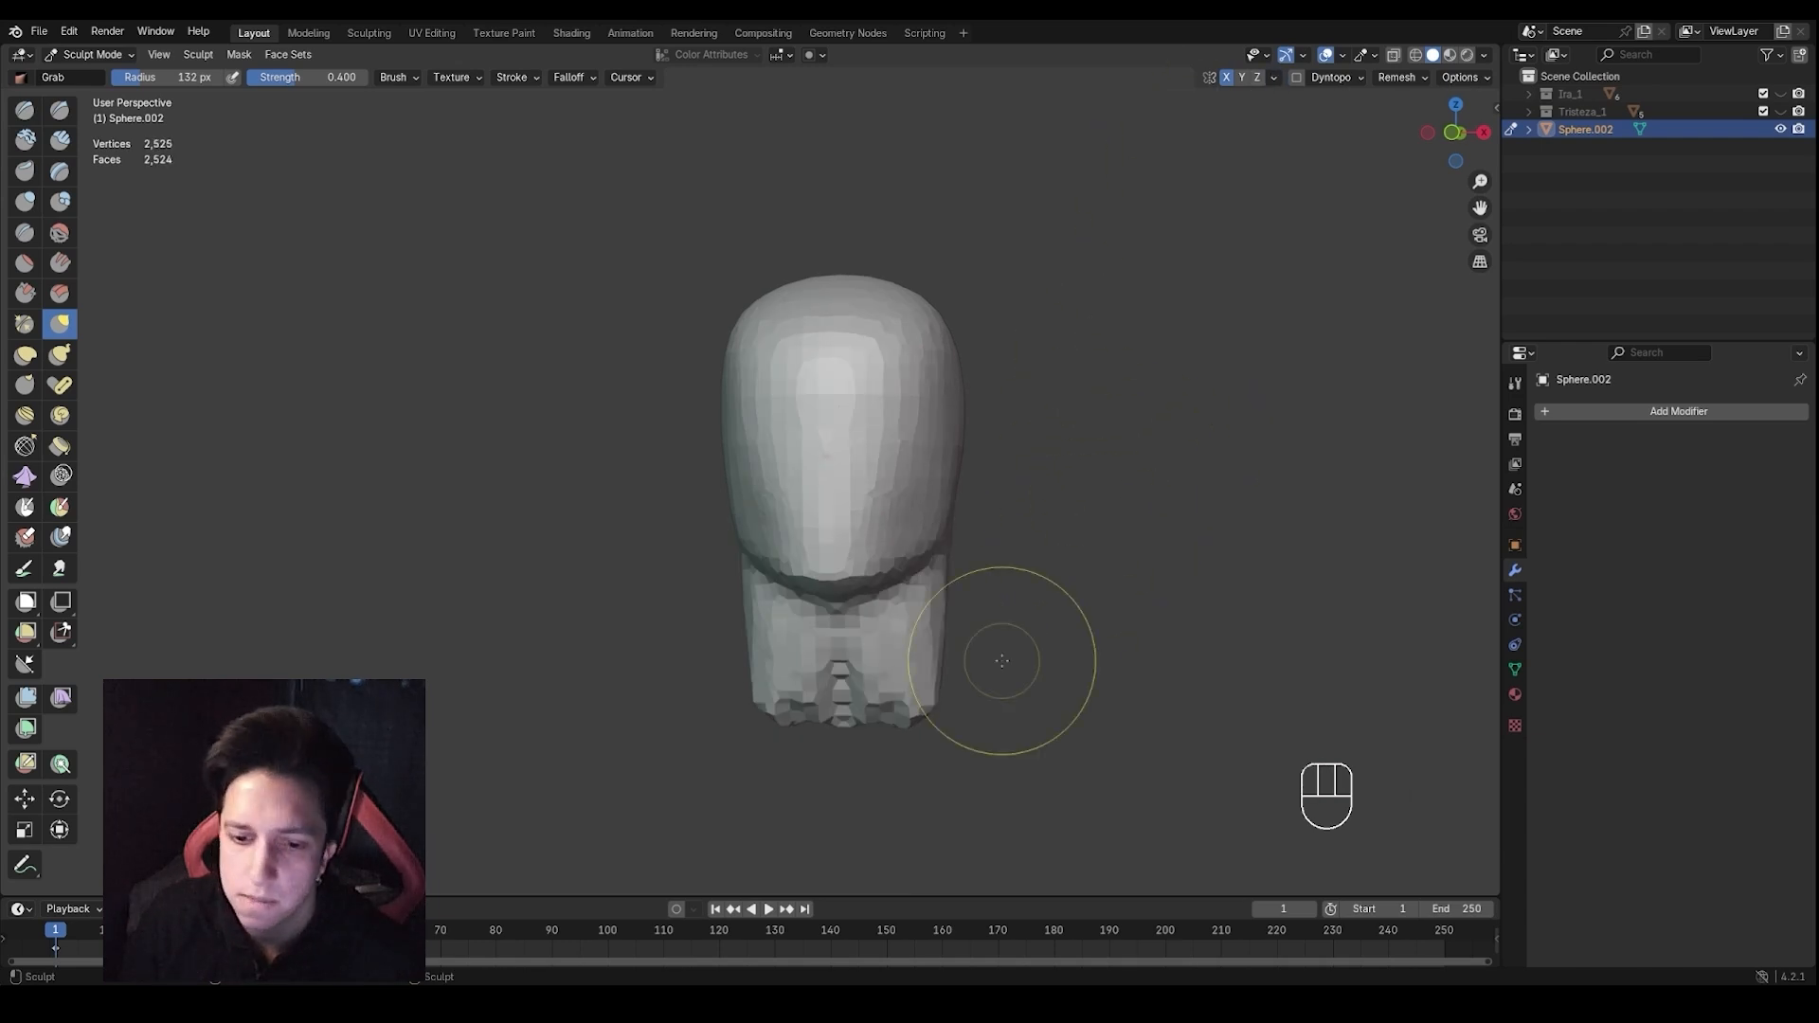
# Smooth the jagged front and lower edge of the neck with smoothing strokes at about 109 px radius
pyautogui.press('f')
pyautogui.click(897, 657)
pyautogui.moveTo(915, 620)
pyautogui.mouseDown(button='middle')
pyautogui.moveTo(864, 654)
pyautogui.moveTo(819, 654)
pyautogui.mouseUp(button='middle')
pyautogui.keyDown('ctrl'); pyautogui.moveTo(819, 654); pyautogui.dragTo(834, 620, button='middle'); pyautogui.keyUp('ctrl')
pyautogui.press('f')
pyautogui.moveTo(914, 689)
pyautogui.keyDown('shift'); pyautogui.mouseDown(button='middle')
pyautogui.moveTo(852, 672)
pyautogui.moveTo(910, 634)
pyautogui.mouseUp(button='middle'); pyautogui.keyUp('shift')
pyautogui.moveTo(909, 634)
pyautogui.keyDown('shift'); pyautogui.mouseDown()
pyautogui.moveTo(867, 663)
pyautogui.moveTo(909, 663)
pyautogui.mouseUp(); pyautogui.keyUp('shift')
pyautogui.moveTo(909, 664); pyautogui.dragTo(945, 698, button='middle')
pyautogui.moveTo(946, 698)
pyautogui.keyDown('shift'); pyautogui.mouseDown()
pyautogui.moveTo(938, 426)
pyautogui.moveTo(853, 474)
pyautogui.mouseUp(); pyautogui.keyUp('shift')
pyautogui.moveTo(852, 474)
pyautogui.mouseDown(button='middle')
pyautogui.moveTo(924, 523)
pyautogui.moveTo(865, 589)
pyautogui.mouseUp(button='middle')
pyautogui.press('f')
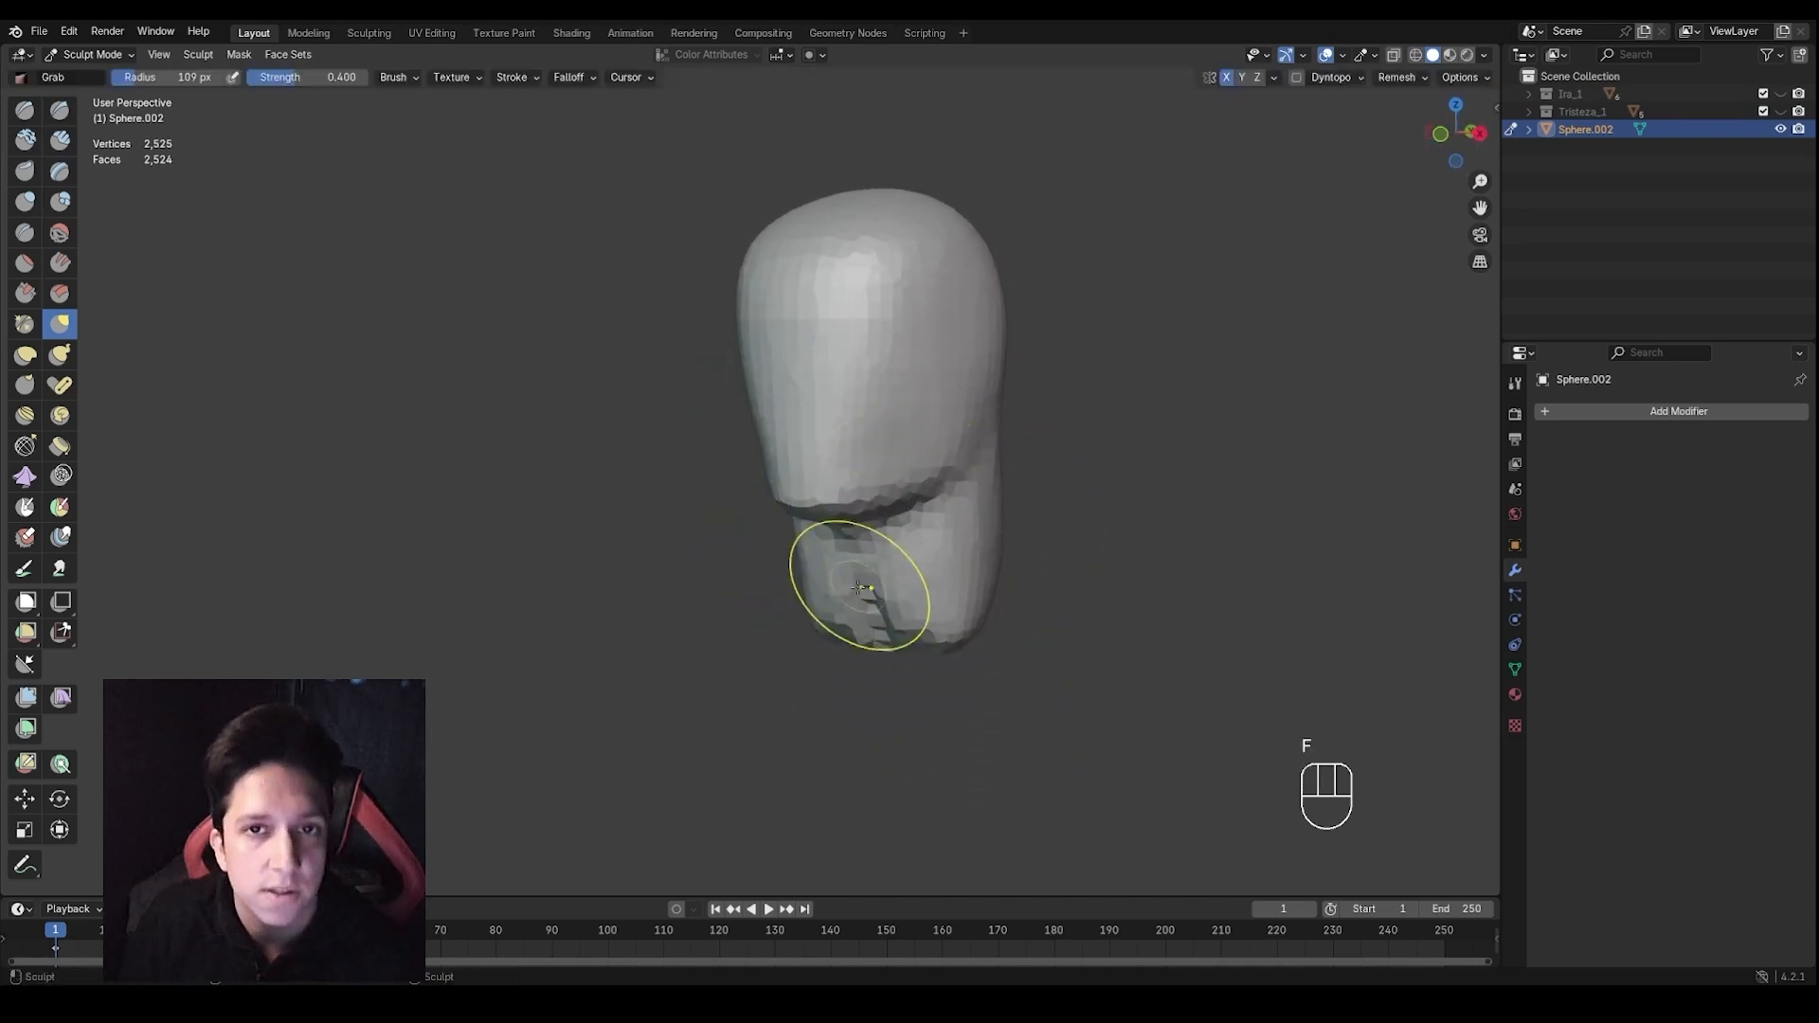
pyautogui.click(886, 598)
pyautogui.moveTo(886, 599)
pyautogui.keyDown('shift'); pyautogui.mouseDown()
pyautogui.moveTo(877, 633)
pyautogui.moveTo(915, 639)
pyautogui.mouseUp(); pyautogui.keyUp('shift')
# Build up the side of the neck with Clay Strips at 105 px radius and 0.600 strength, and smooth the strokes
pyautogui.moveTo(914, 640)
pyautogui.mouseDown(button='middle')
pyautogui.moveTo(844, 625)
pyautogui.moveTo(826, 597)
pyautogui.moveTo(843, 609)
pyautogui.moveTo(866, 589)
pyautogui.moveTo(900, 497)
pyautogui.mouseUp(button='middle')
pyautogui.press('f')
pyautogui.click(869, 582)
pyautogui.press('c')
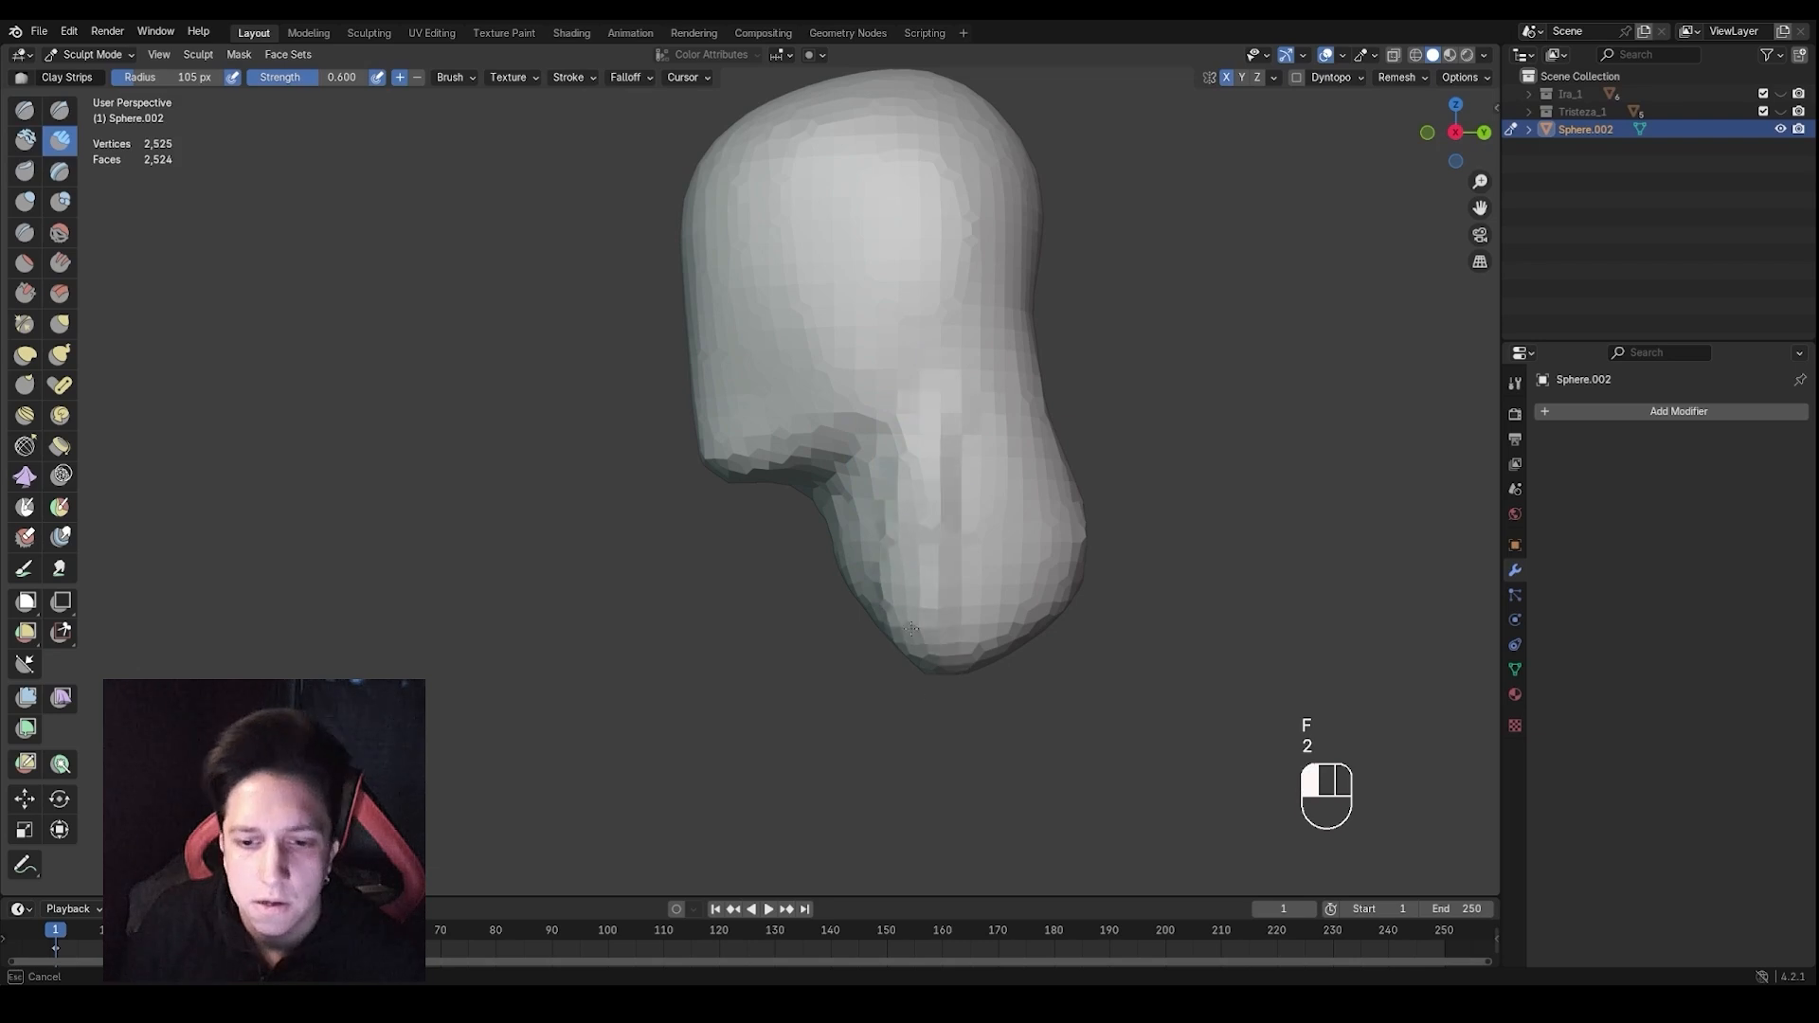
pyautogui.keyDown('shift'); pyautogui.moveTo(937, 398); pyautogui.dragTo(915, 461); pyautogui.keyUp('shift')
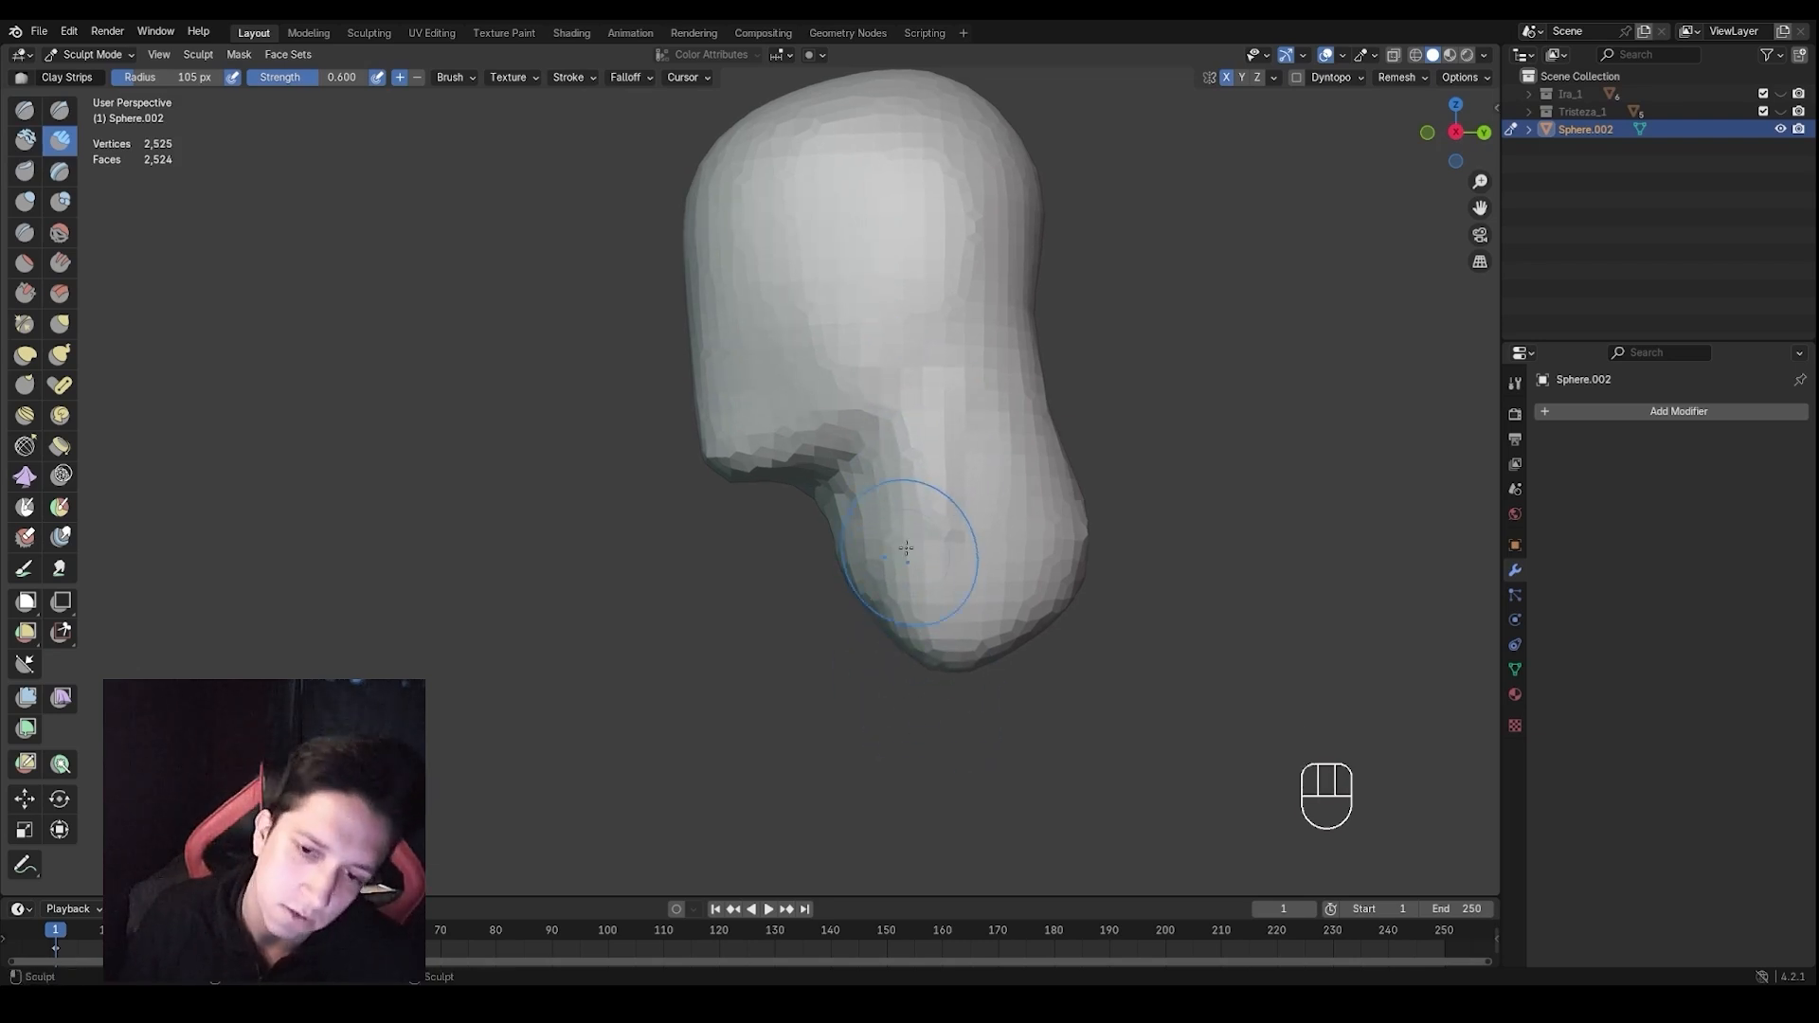
pyautogui.press('1')
# Paint an ear-shaped mask on the side of the head with the Mask brush at 56 px radius, and invert the mask
pyautogui.moveTo(920, 680)
pyautogui.mouseDown(button='middle')
pyautogui.moveTo(999, 592)
pyautogui.moveTo(888, 580)
pyautogui.moveTo(908, 398)
pyautogui.mouseUp(button='middle')
pyautogui.press('f')
pyautogui.click(937, 623)
pyautogui.press('m')
pyautogui.press('f')
pyautogui.click(895, 435)
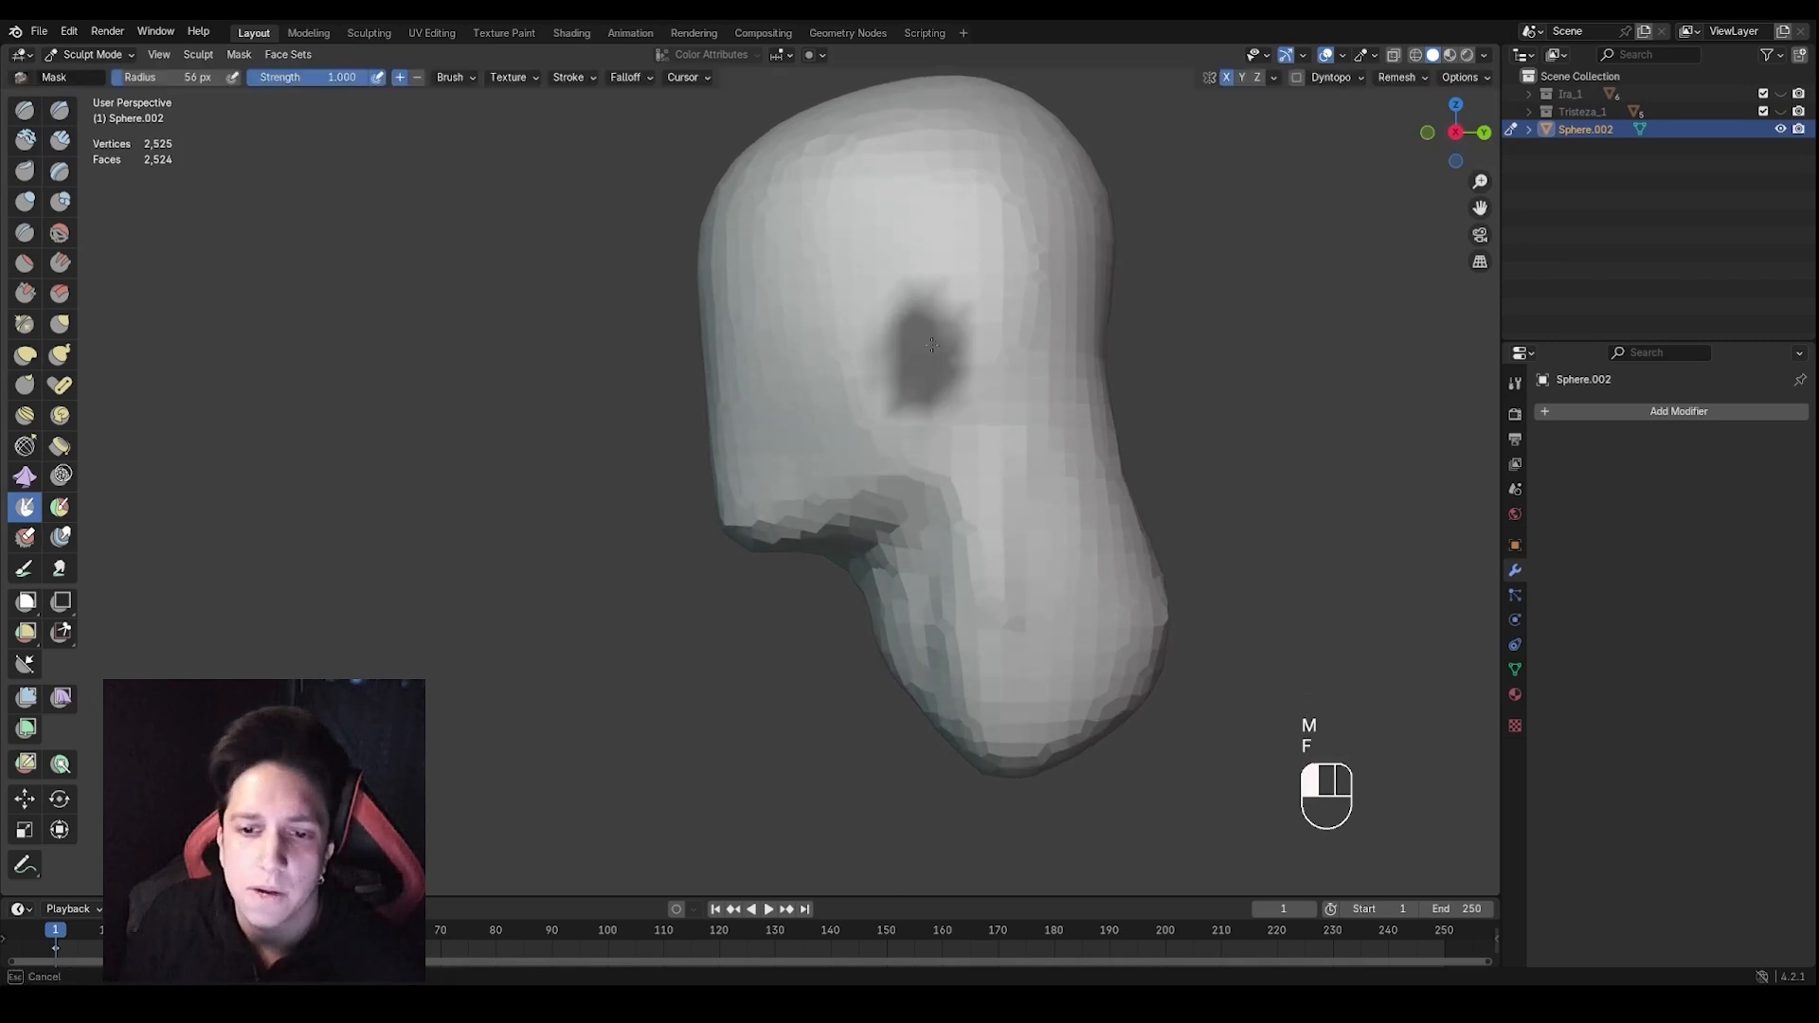
pyautogui.moveTo(919, 370); pyautogui.dragTo(889, 410, button='middle')
pyautogui.moveTo(957, 370); pyautogui.dragTo(964, 377)
pyautogui.press('a')
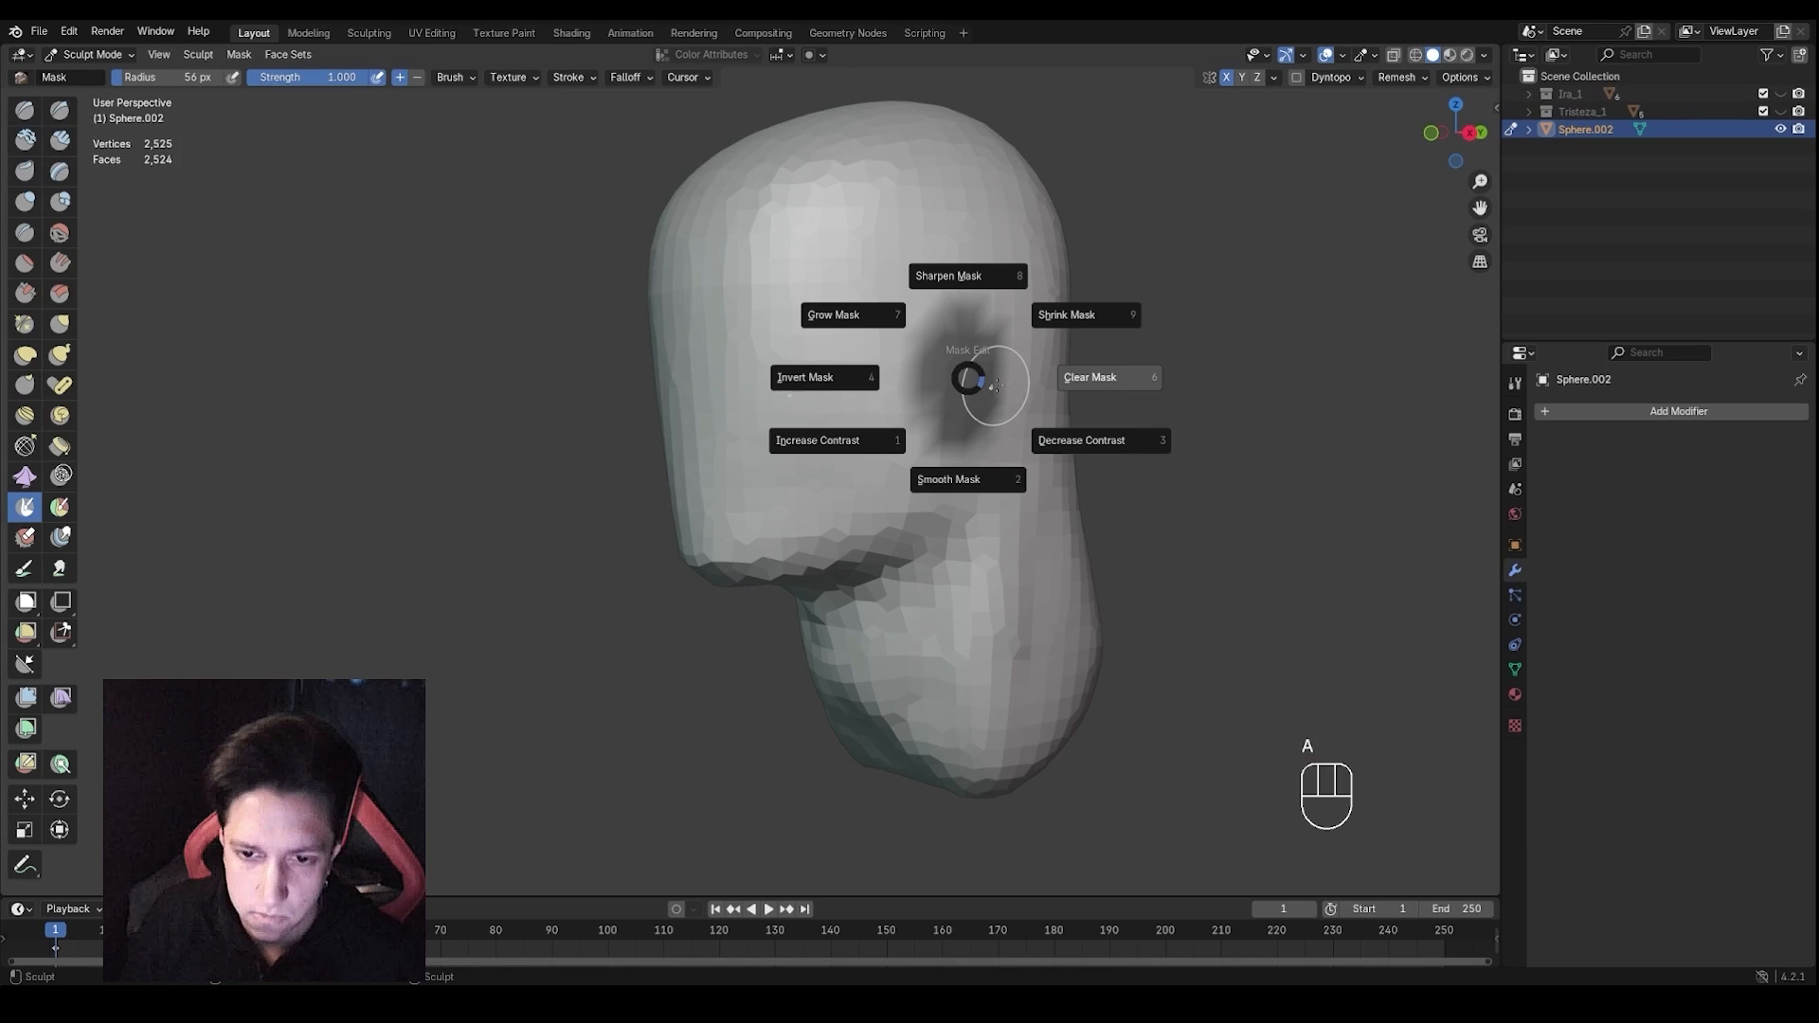
pyautogui.click(909, 381)
# Pull the unmasked ear area out from the head with the Grab brush at about 95 px radius, and clear the mask
pyautogui.moveTo(907, 398); pyautogui.dragTo(885, 396, button='middle')
pyautogui.press('g')
pyautogui.press('f')
pyautogui.click(955, 391)
pyautogui.moveTo(955, 391); pyautogui.dragTo(976, 344)
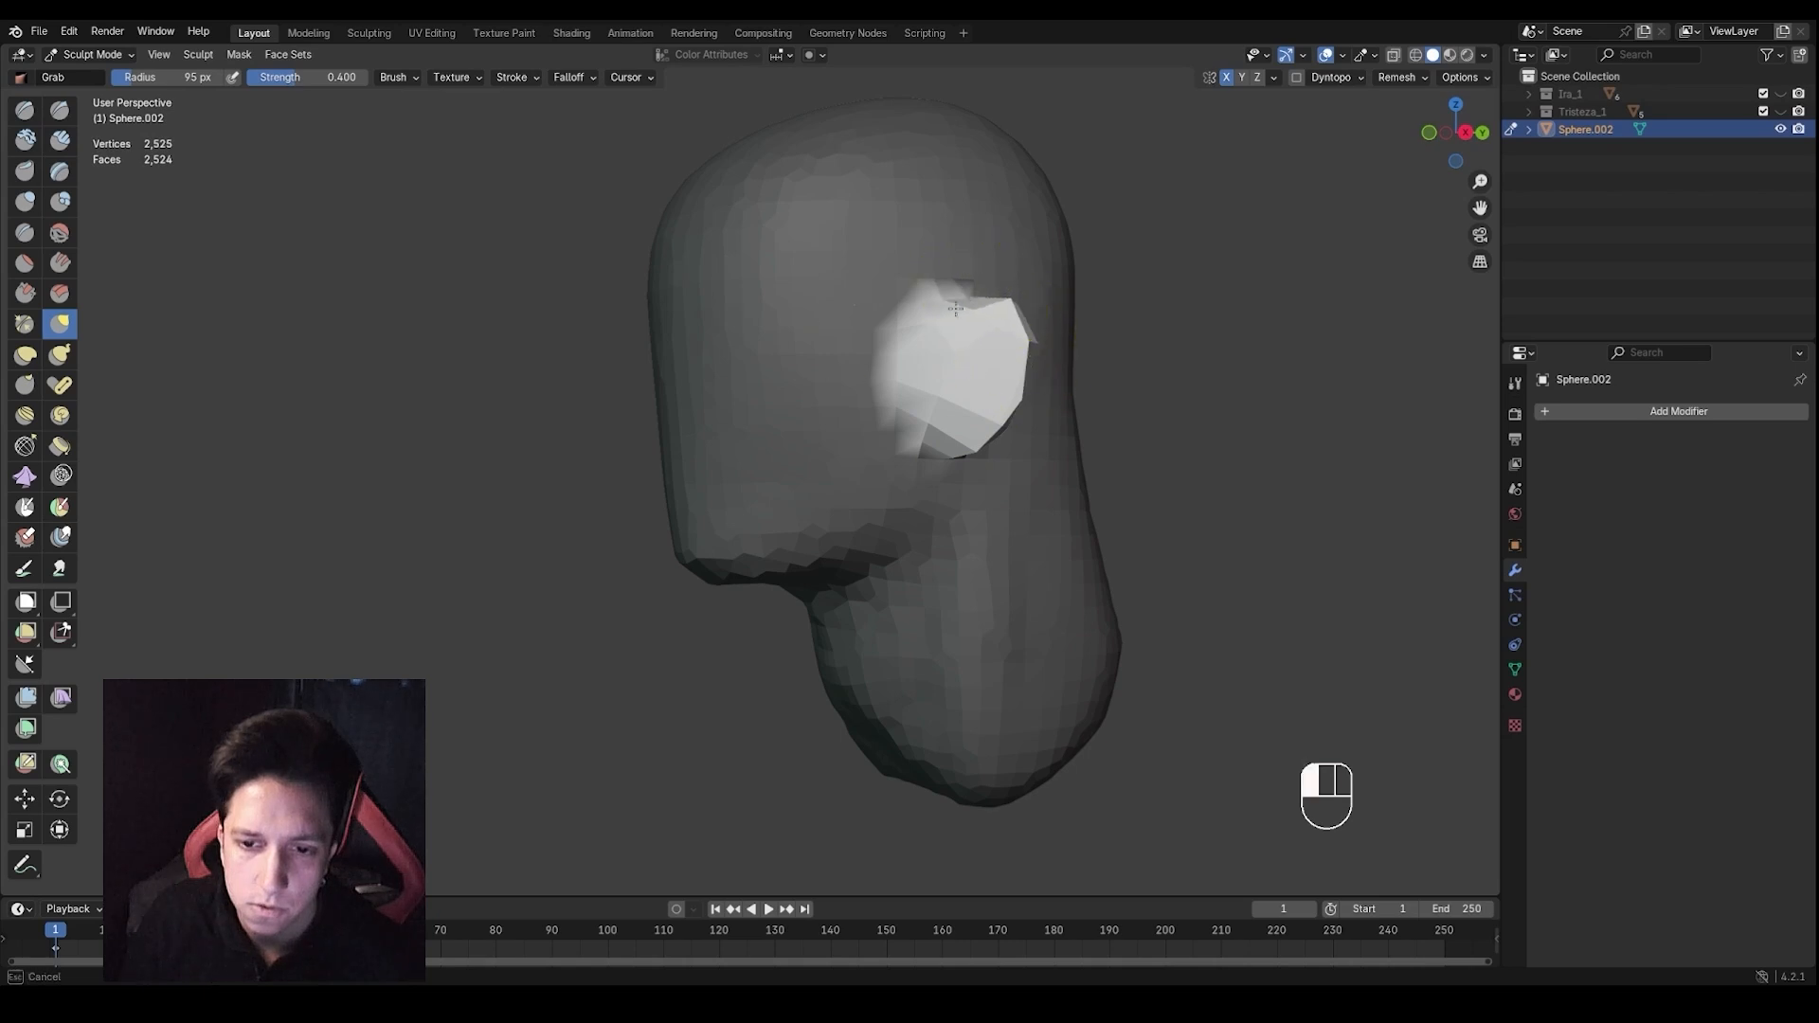
pyautogui.moveTo(955, 309)
pyautogui.mouseDown(button='middle')
pyautogui.moveTo(981, 428)
pyautogui.moveTo(1005, 431)
pyautogui.moveTo(883, 420)
pyautogui.moveTo(897, 415)
pyautogui.mouseUp(button='middle')
pyautogui.press('f')
pyautogui.click(968, 428)
pyautogui.press('f')
pyautogui.click(980, 321)
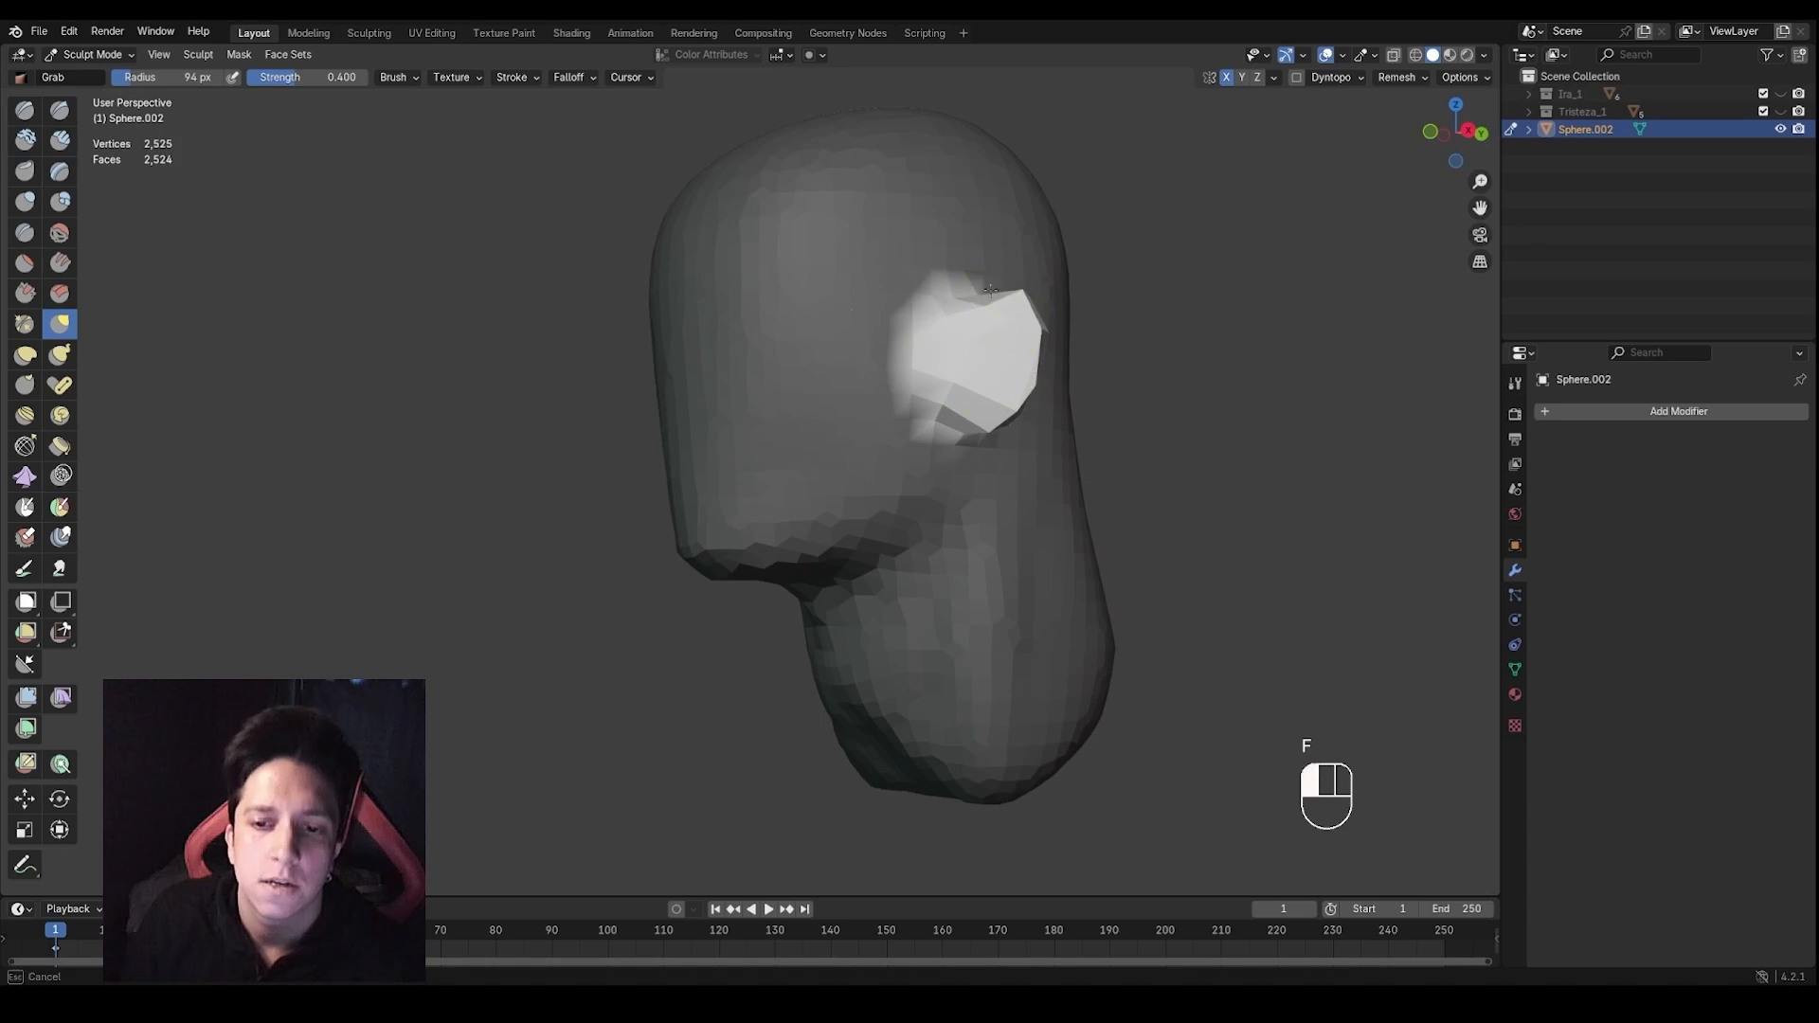
pyautogui.press('a')
pyautogui.click(1033, 379)
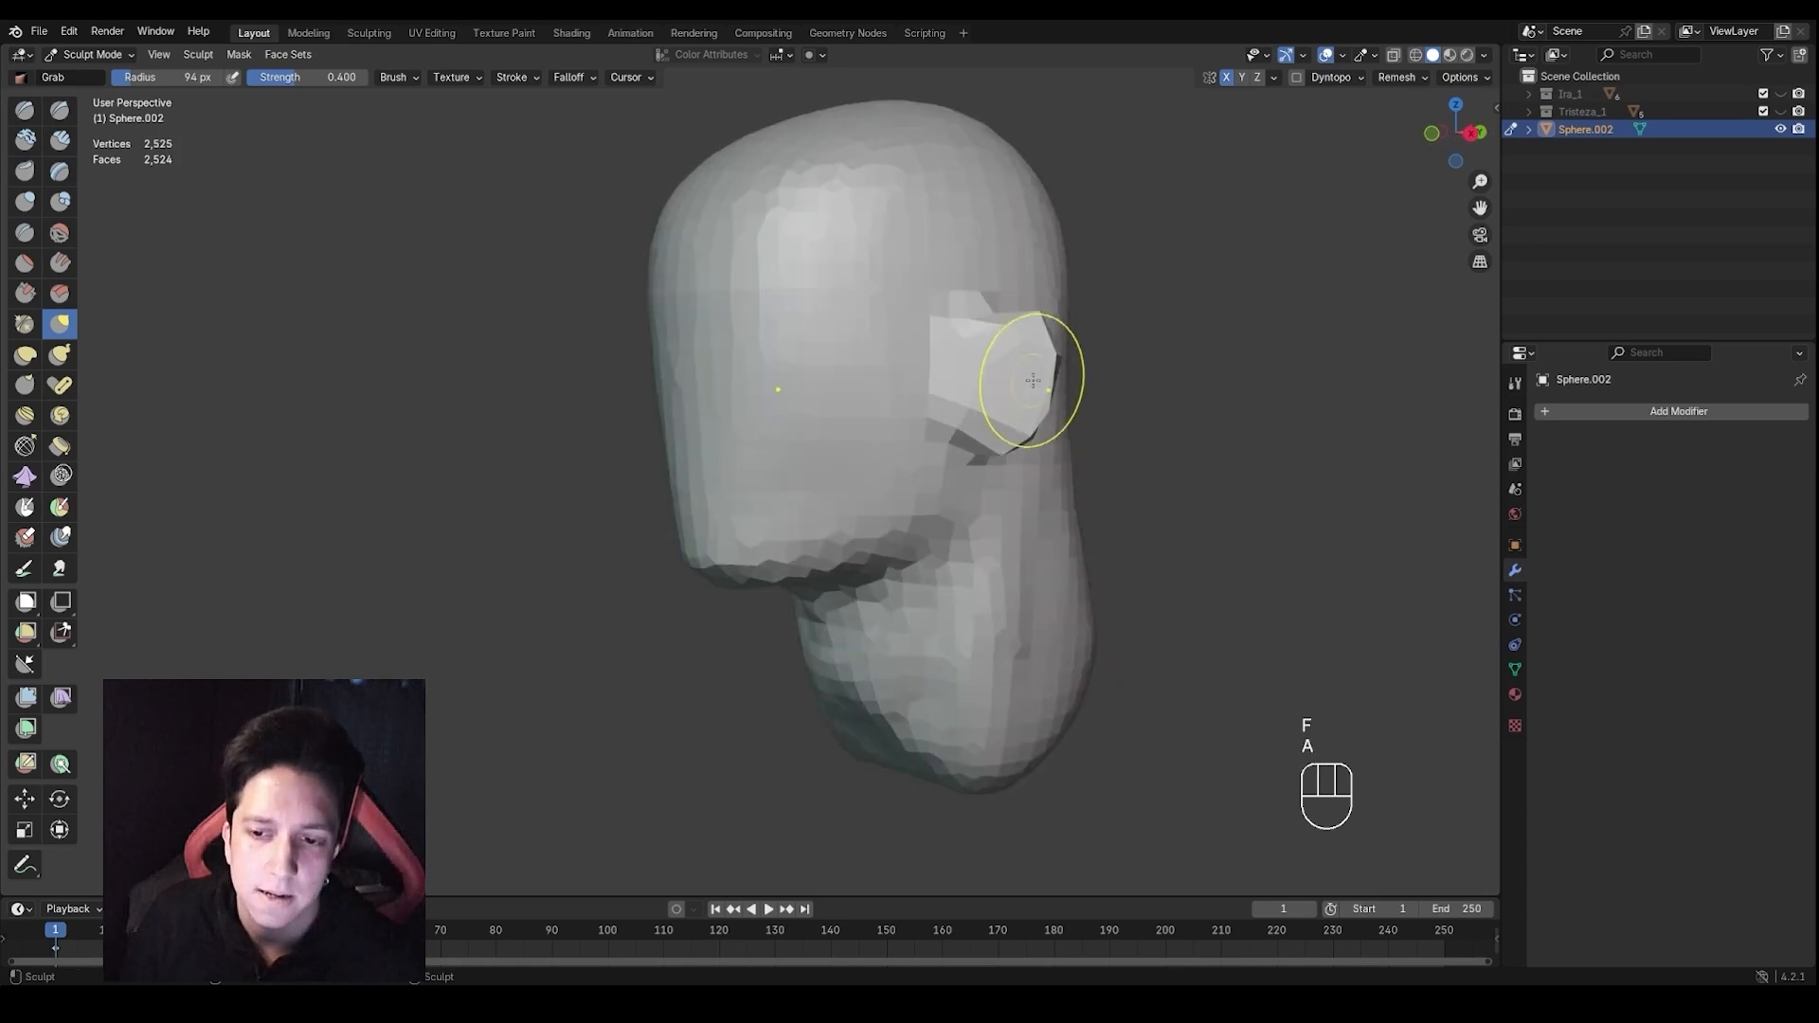
# Reshape the ears with the Grab brush at 112 and 116 px radius
pyautogui.press('f')
pyautogui.click(1040, 370)
pyautogui.moveTo(1020, 360); pyautogui.dragTo(985, 352, button='middle')
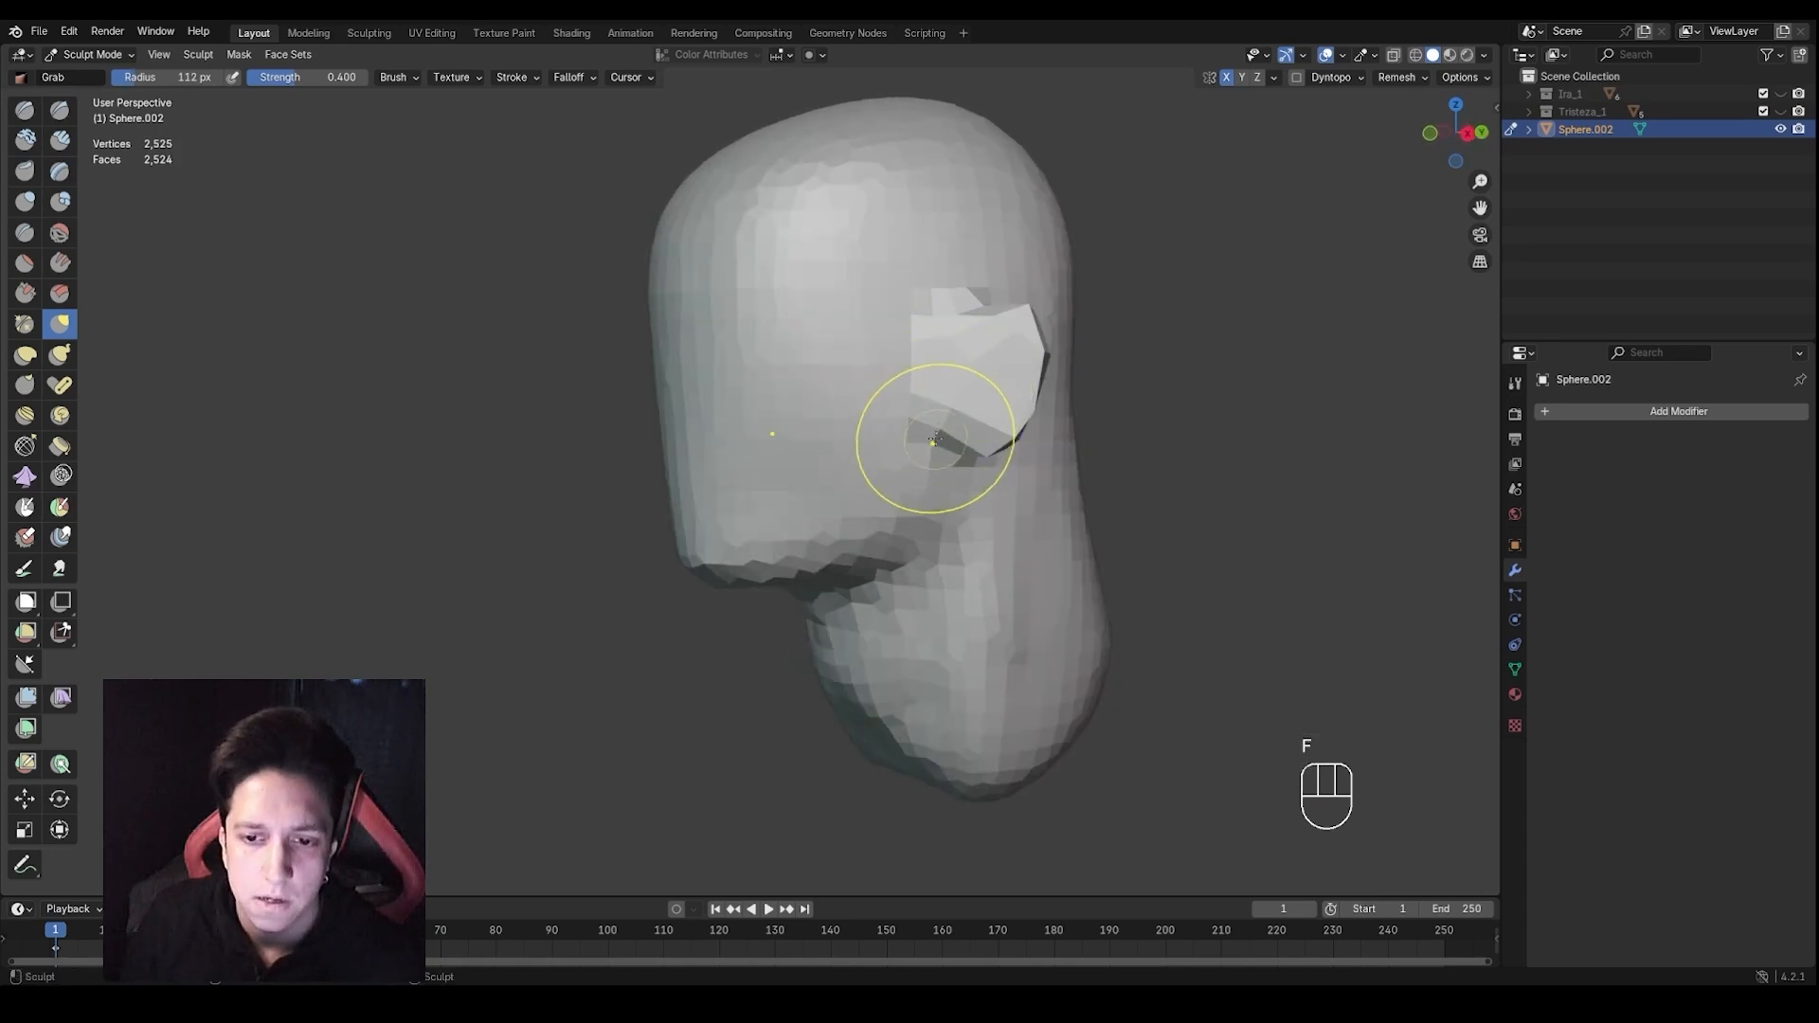
pyautogui.moveTo(934, 438); pyautogui.dragTo(1028, 459, button='middle')
pyautogui.press('f')
pyautogui.click(1008, 455)
pyautogui.moveTo(980, 386)
pyautogui.mouseDown(button='middle')
pyautogui.moveTo(975, 409)
pyautogui.moveTo(1008, 381)
pyautogui.mouseUp(button='middle')
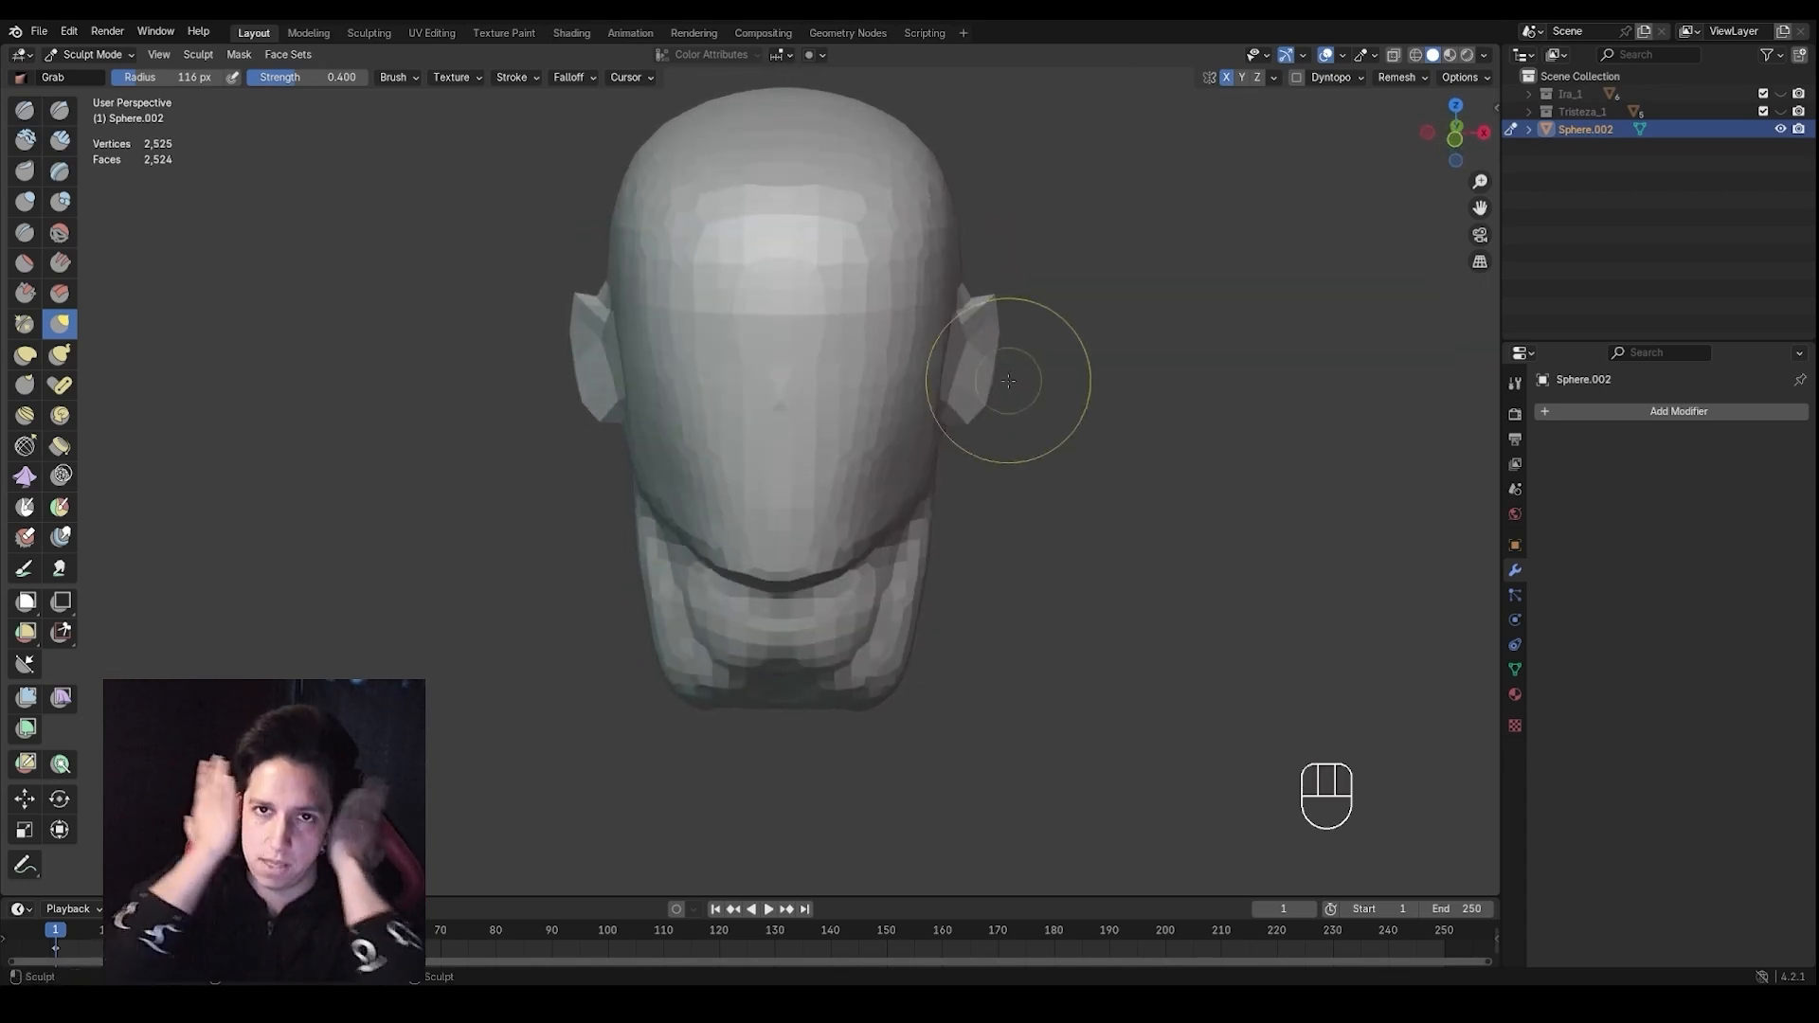
# Nudge the area where the top of the ears meets the head with the Grab brush at 92 px radius
pyautogui.moveTo(957, 289); pyautogui.dragTo(962, 297)
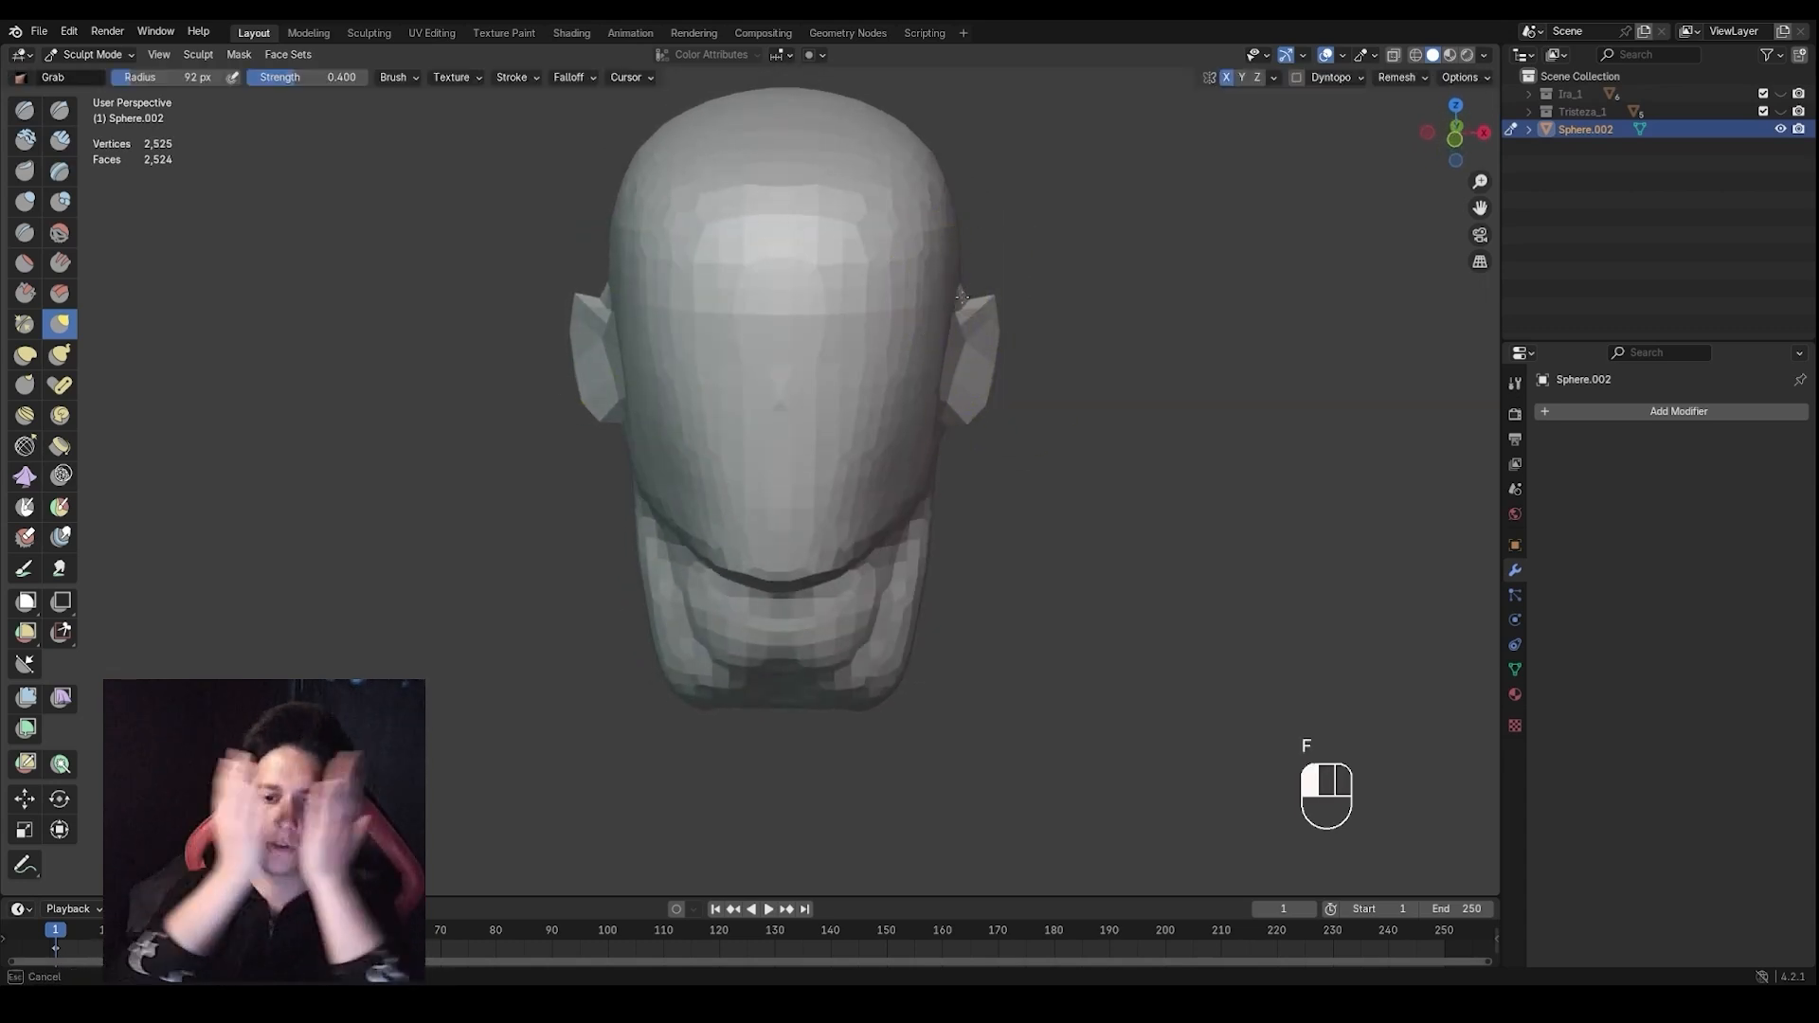
pyautogui.moveTo(966, 306); pyautogui.dragTo(964, 288, button='middle')
pyautogui.keyDown('shift'); pyautogui.moveTo(965, 288); pyautogui.dragTo(966, 305, button='middle'); pyautogui.keyUp('shift')
pyautogui.press('f')
pyautogui.click(960, 306)
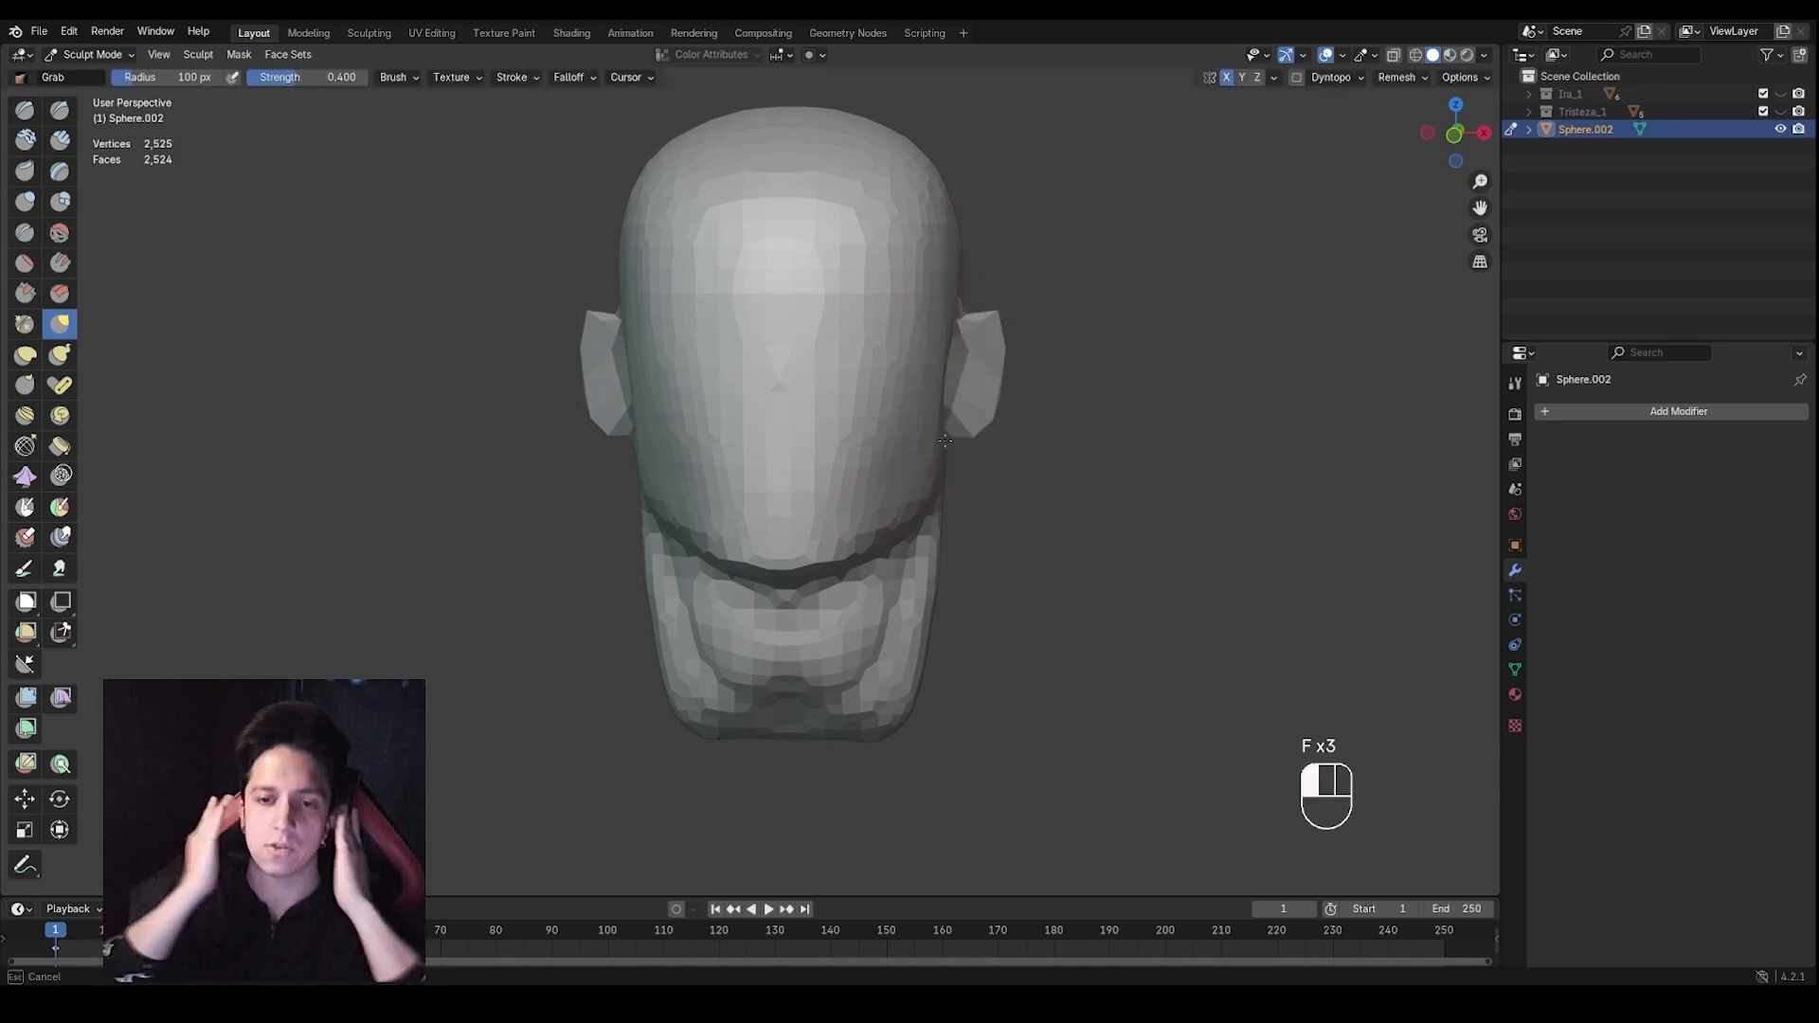
# Refine the front and sides of the neck below the jaw with brush radii of 122 and 143 px
pyautogui.press('f')
pyautogui.click(928, 493)
pyautogui.moveTo(922, 490)
pyautogui.keyDown('shift'); pyautogui.mouseDown(button='middle')
pyautogui.moveTo(950, 476)
pyautogui.moveTo(919, 471)
pyautogui.moveTo(932, 482)
pyautogui.mouseUp(button='middle'); pyautogui.keyUp('shift')
pyautogui.press('f')
pyautogui.press('f')
pyautogui.press('f')
pyautogui.keyDown('shift'); pyautogui.moveTo(922, 635); pyautogui.dragTo(906, 542, button='middle'); pyautogui.keyUp('shift')
pyautogui.press('f')
pyautogui.click(891, 581)
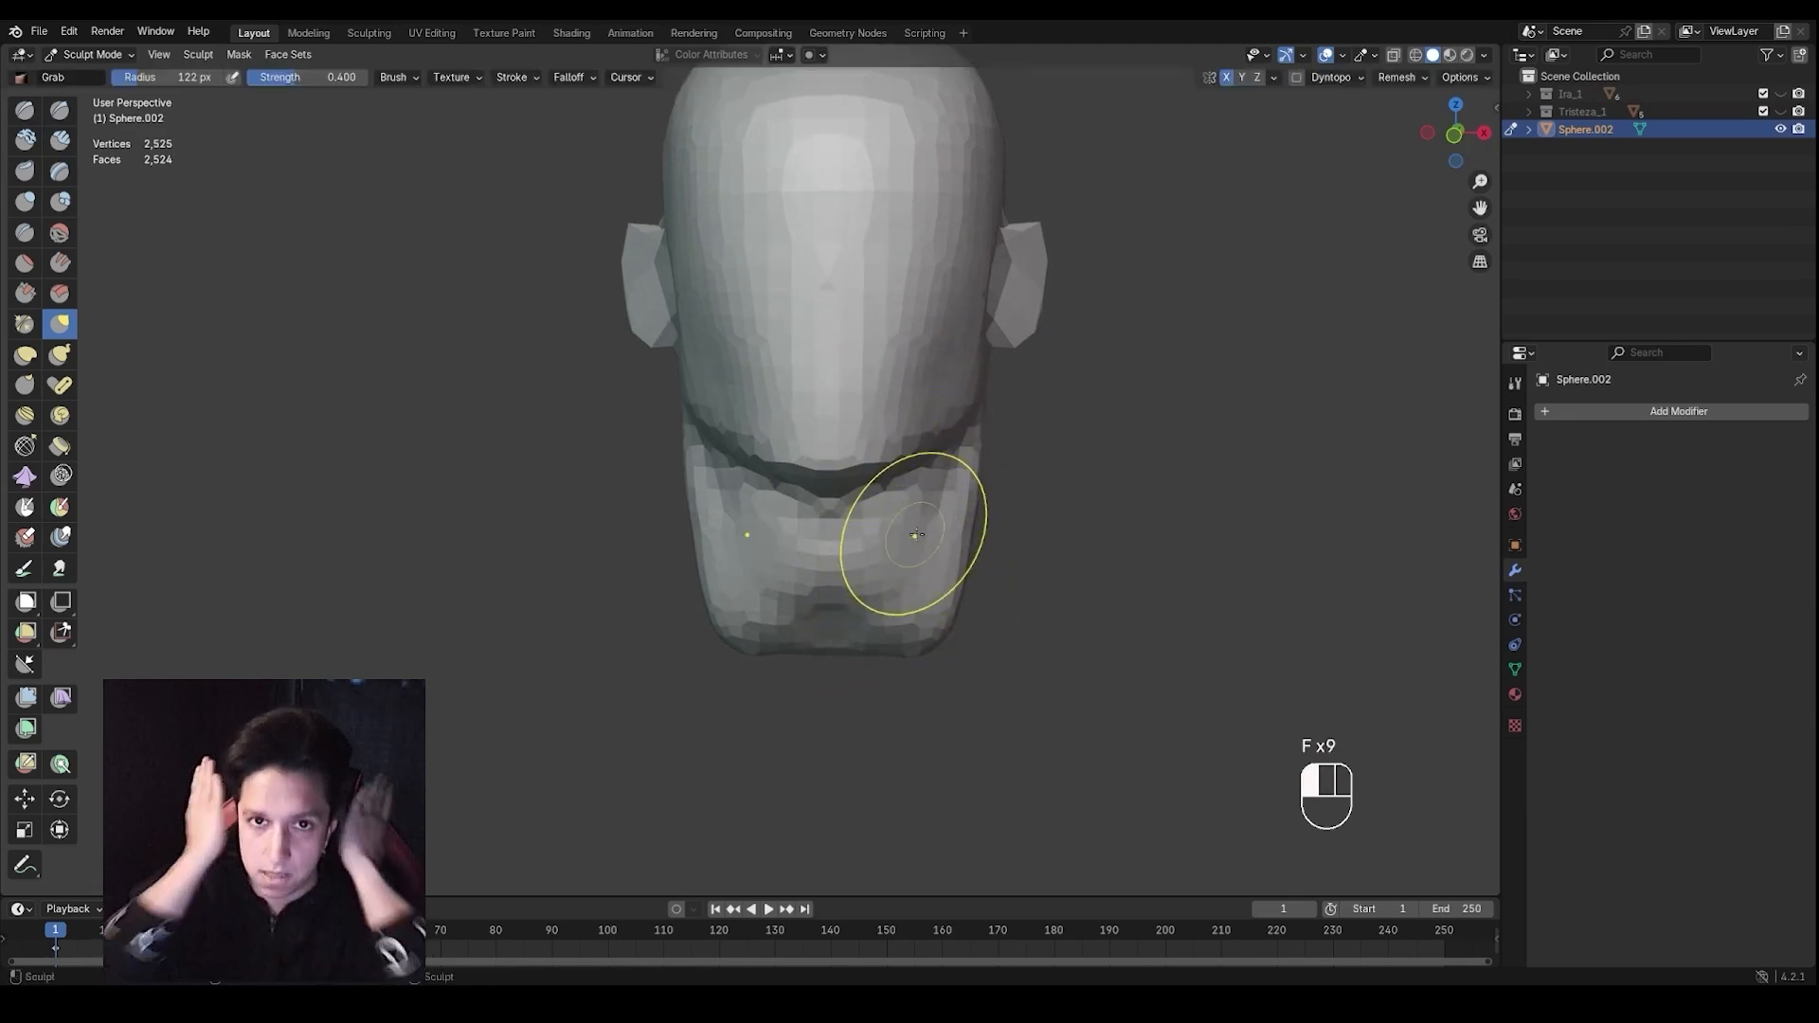
pyautogui.press('f')
pyautogui.click(966, 542)
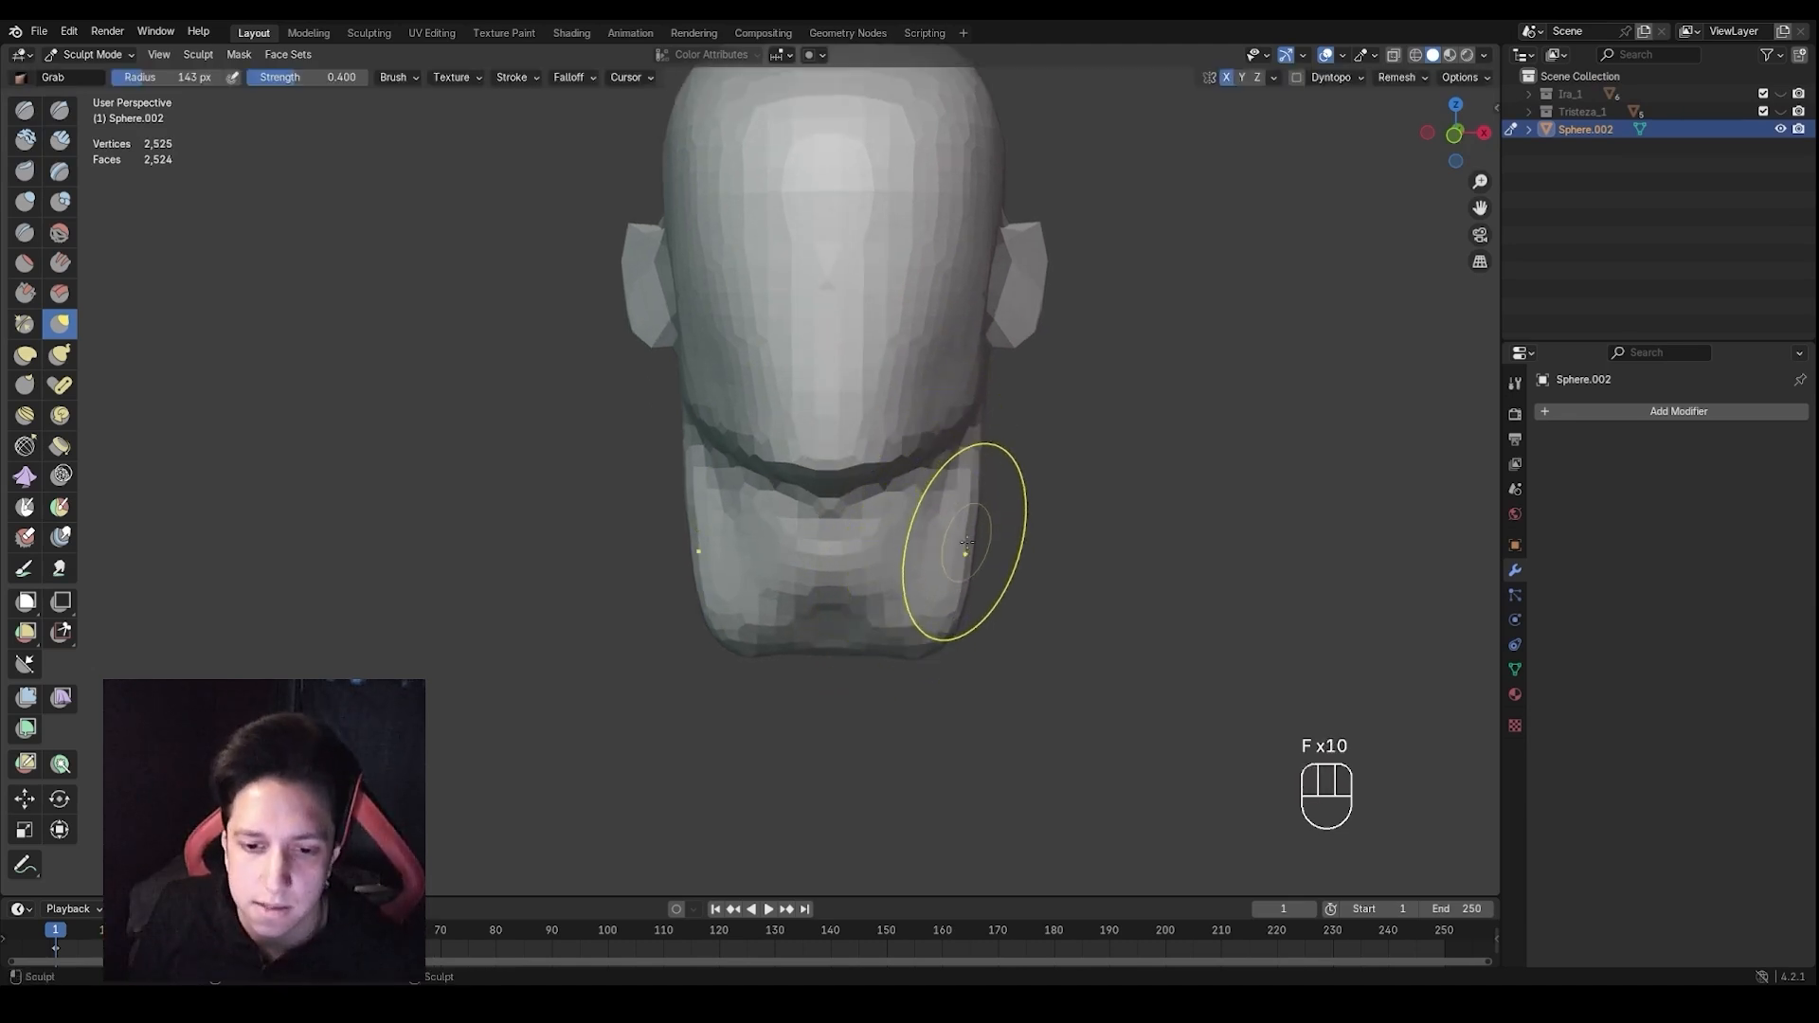
# Push the back of the head inward just below the ears with the Grab brush at 172 px radius
pyautogui.moveTo(945, 583); pyautogui.dragTo(730, 531, button='middle')
pyautogui.keyDown('shift'); pyautogui.moveTo(758, 540); pyautogui.dragTo(839, 520, button='middle'); pyautogui.keyUp('shift')
pyautogui.press('f')
pyautogui.click(934, 512)
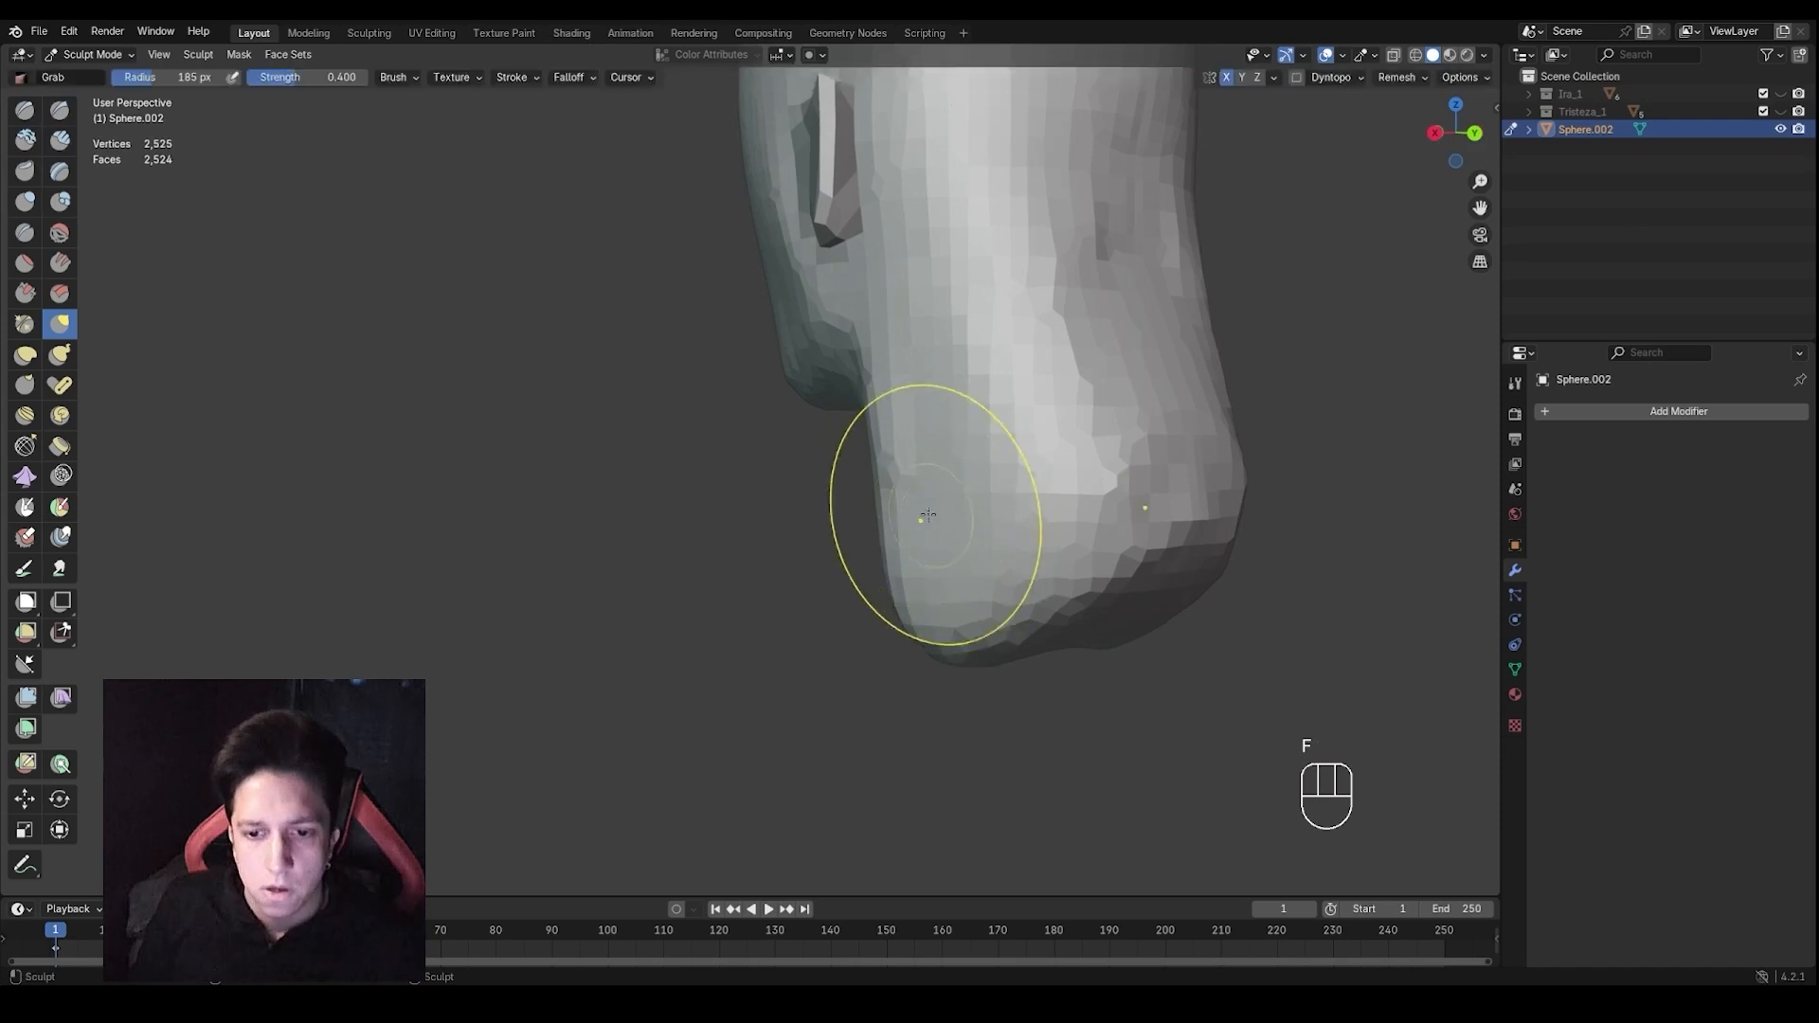
pyautogui.keyDown('shift'); pyautogui.moveTo(910, 427); pyautogui.dragTo(879, 474, button='middle'); pyautogui.keyUp('shift')
pyautogui.moveTo(879, 473)
pyautogui.mouseDown(button='middle')
pyautogui.moveTo(855, 516)
pyautogui.moveTo(788, 481)
pyautogui.mouseUp(button='middle')
pyautogui.scroll(-2, 806, 521)
pyautogui.keyDown('shift'); pyautogui.moveTo(824, 560); pyautogui.dragTo(919, 580, button='middle'); pyautogui.keyUp('shift')
pyautogui.moveTo(919, 580)
pyautogui.mouseDown(button='middle')
pyautogui.moveTo(889, 536)
pyautogui.moveTo(951, 573)
pyautogui.mouseUp(button='middle')
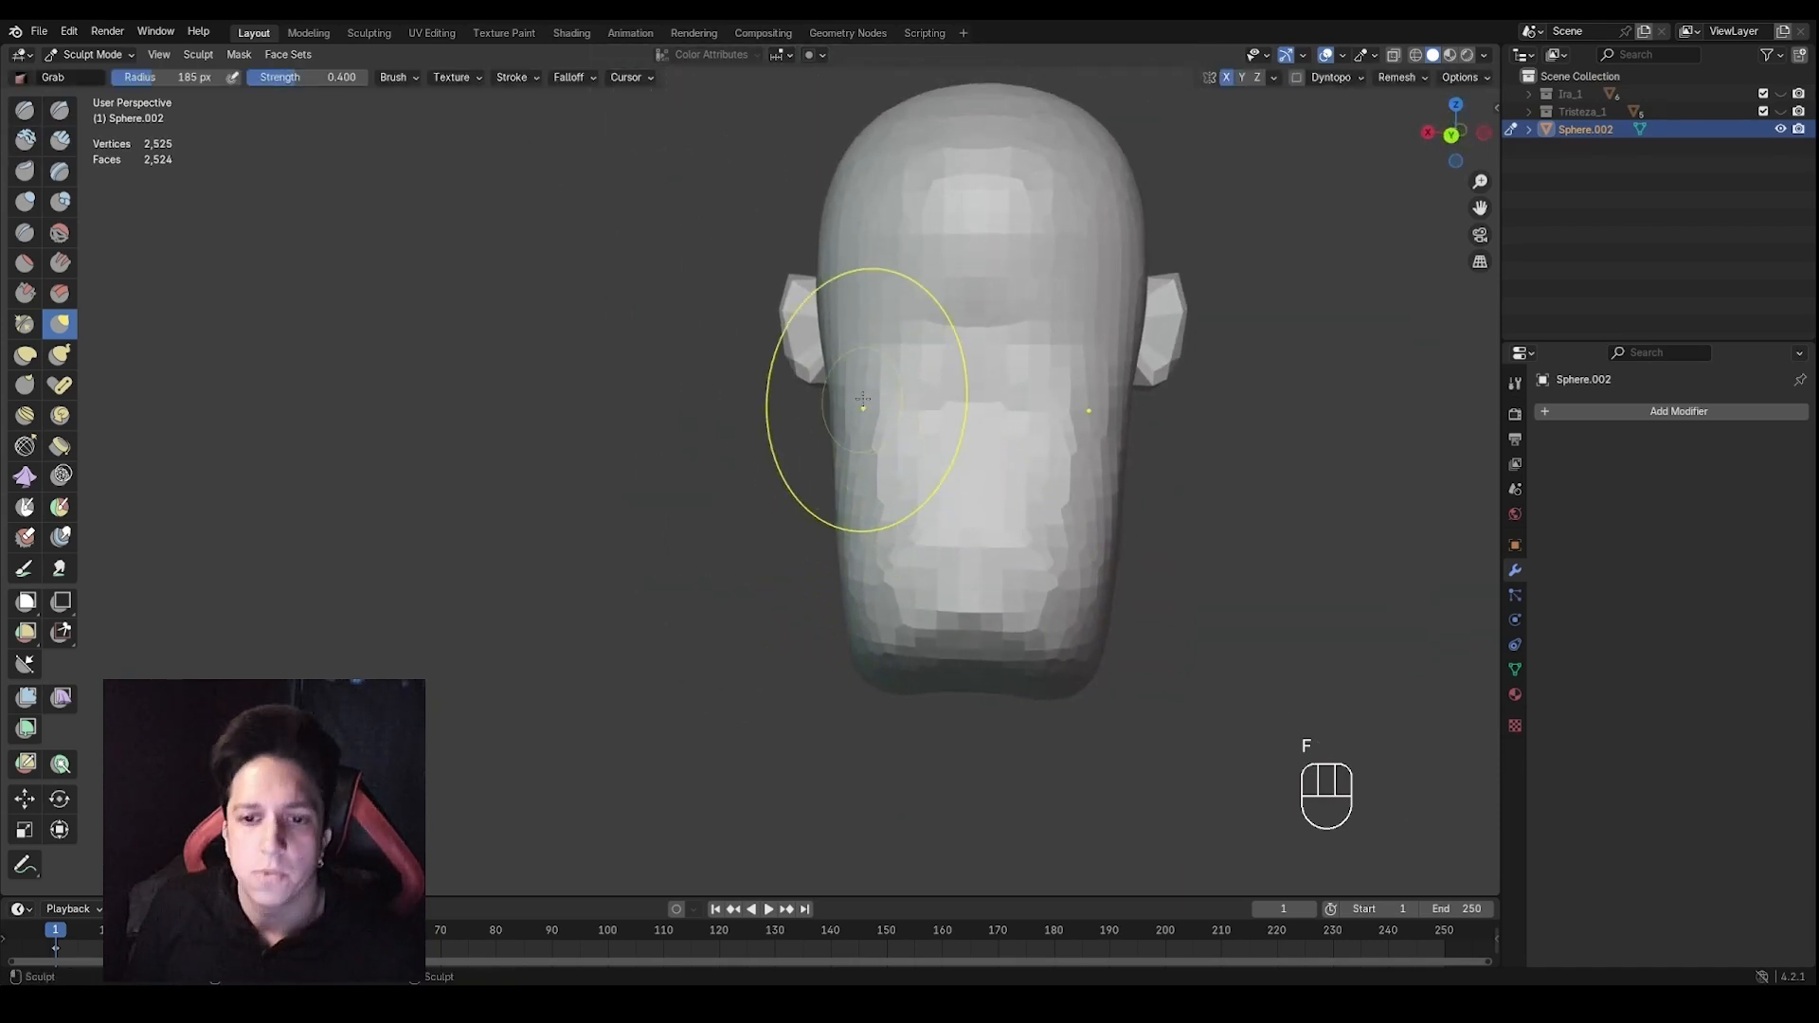
pyautogui.press('f')
pyautogui.press('f')
pyautogui.click(830, 342)
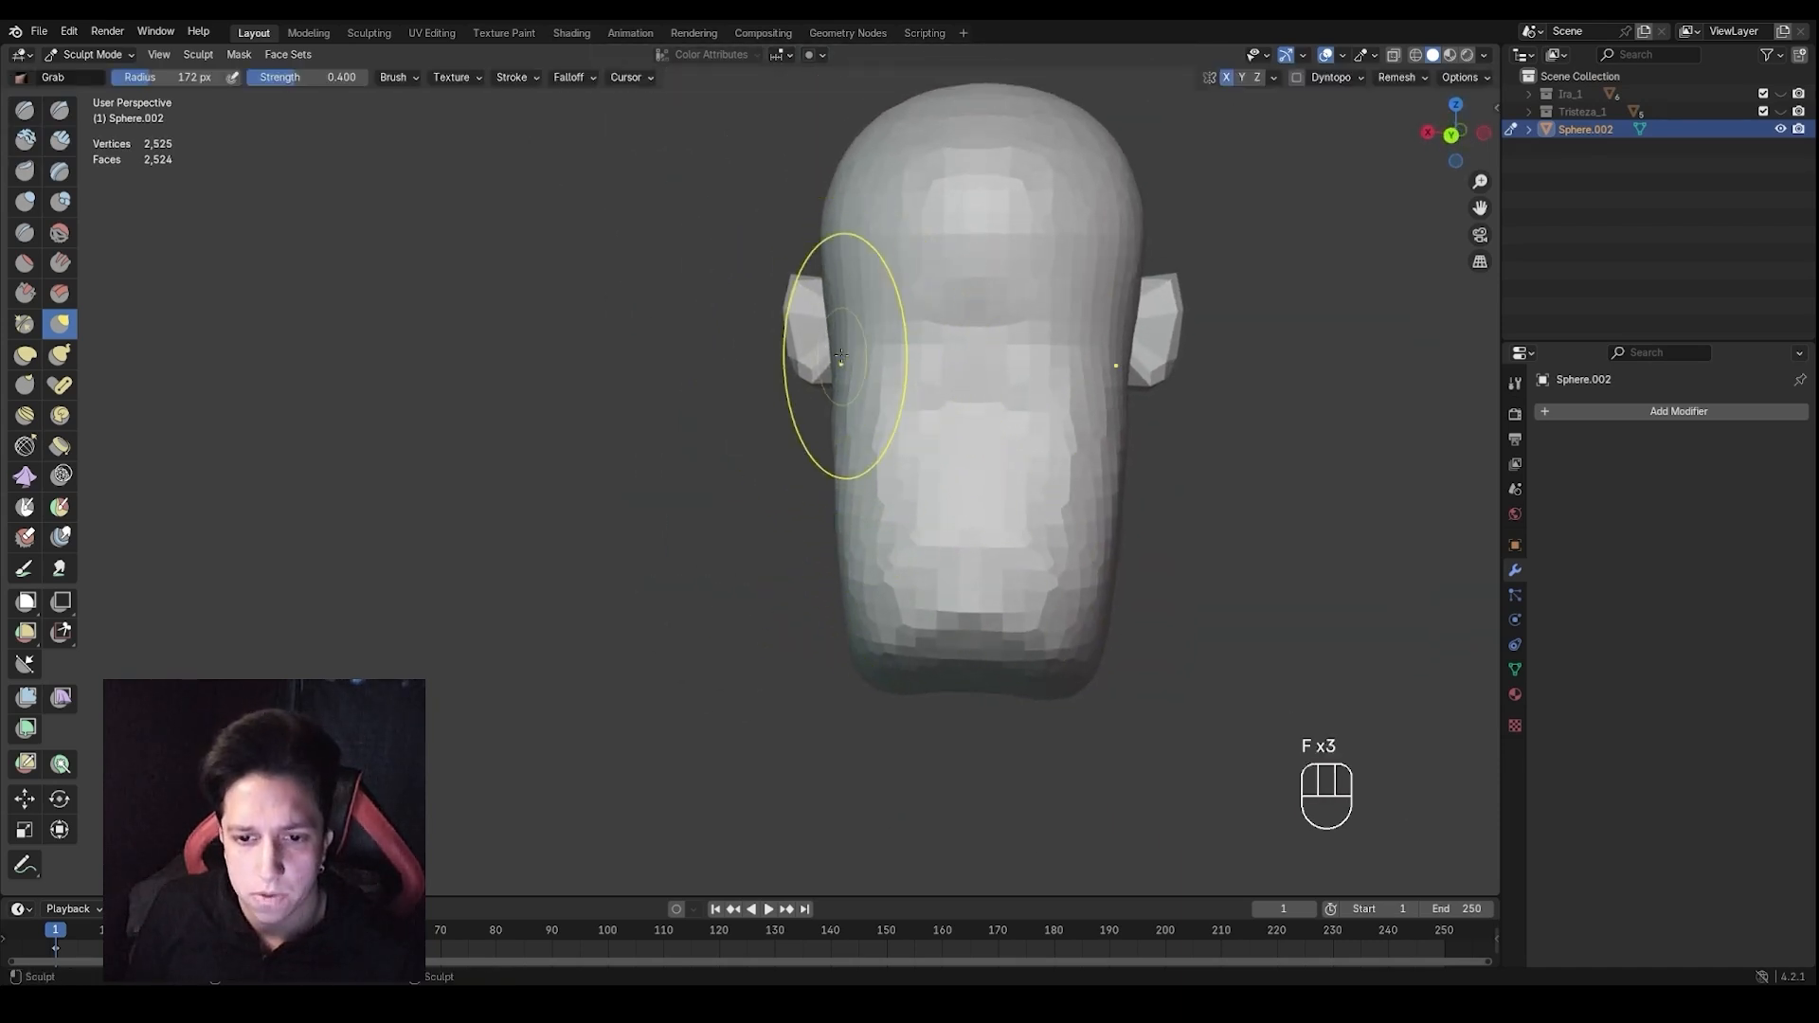
pyautogui.moveTo(841, 415); pyautogui.dragTo(843, 445)
# Push the sides of the neck inward from behind with the Grab brush at 184 px radius
pyautogui.keyDown('shift'); pyautogui.moveTo(956, 490); pyautogui.dragTo(991, 467, button='middle'); pyautogui.keyUp('shift')
pyautogui.press('f')
pyautogui.click(999, 468)
pyautogui.moveTo(865, 444); pyautogui.dragTo(877, 443)
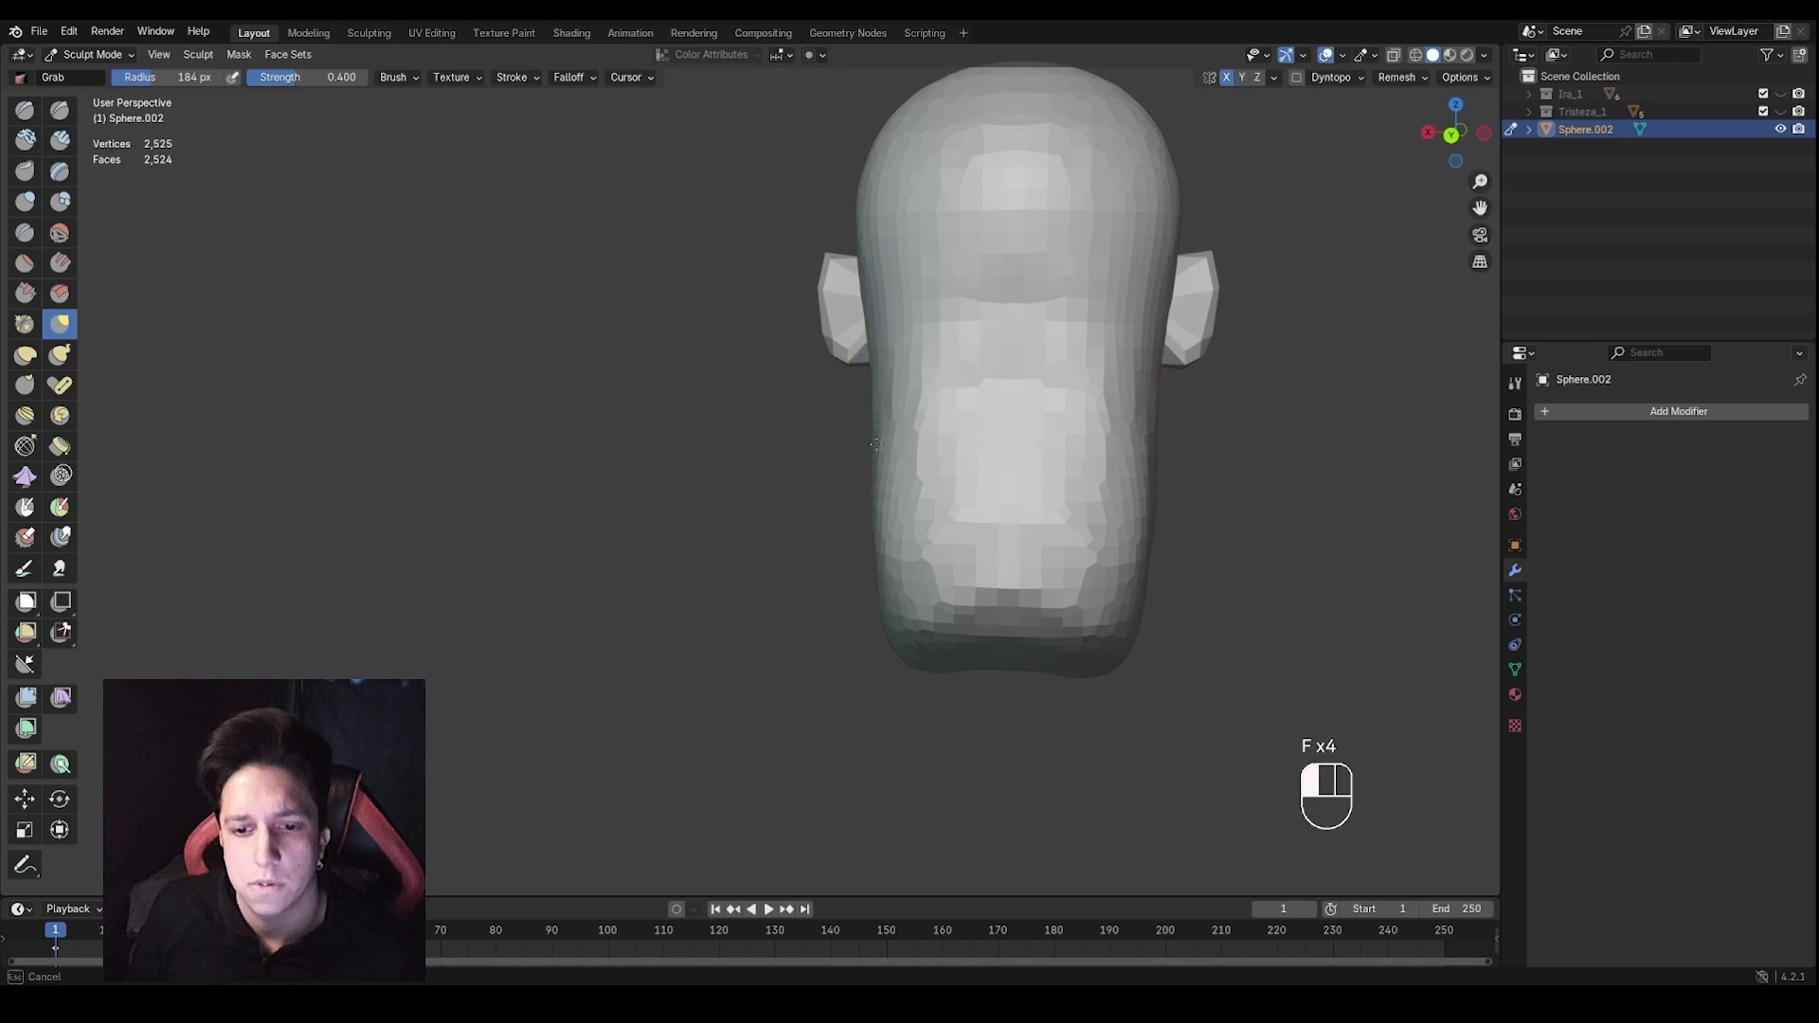
# Pull the lower corners of the neck outward and down into shoulders with the Grab brush, starting at 184 px radius
pyautogui.moveTo(870, 587); pyautogui.dragTo(1017, 570, button='middle')
pyautogui.moveTo(984, 583); pyautogui.dragTo(764, 667)
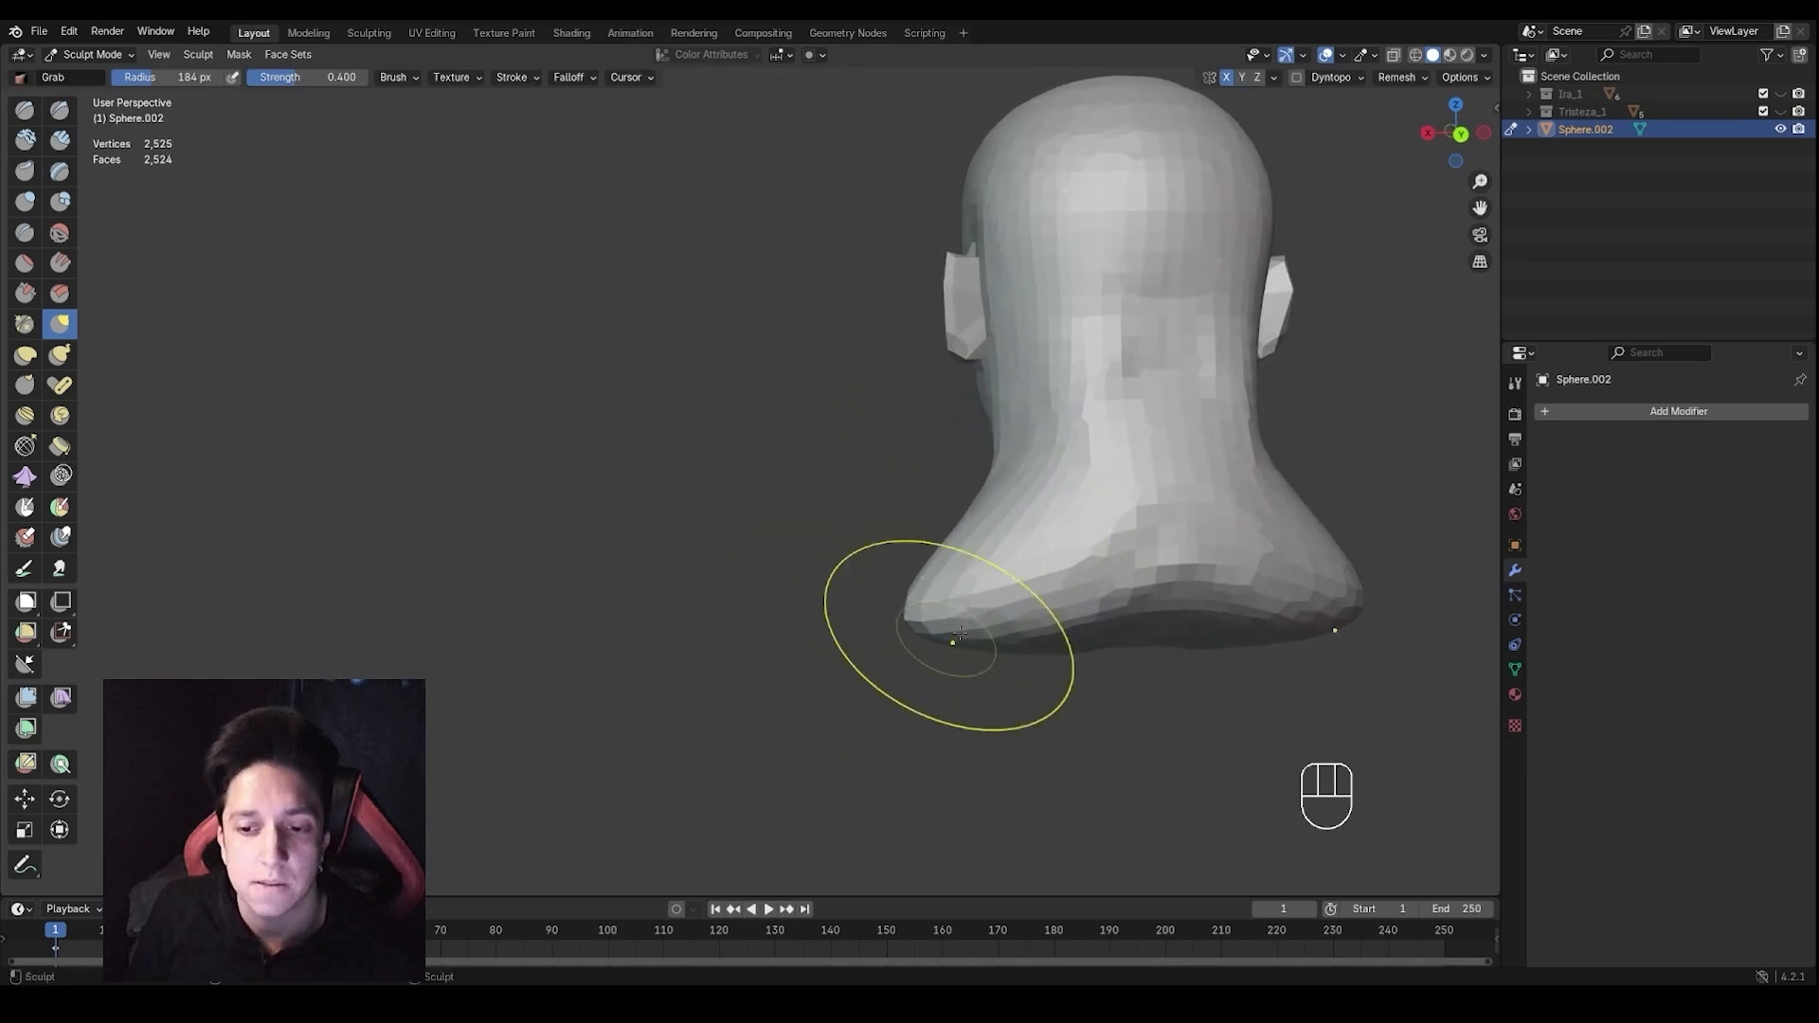
pyautogui.press('f')
pyautogui.moveTo(950, 637)
pyautogui.mouseDown(button='middle')
pyautogui.moveTo(1049, 623)
pyautogui.moveTo(914, 632)
pyautogui.mouseUp(button='middle')
pyautogui.click(1087, 623)
pyautogui.moveTo(910, 632); pyautogui.dragTo(807, 679)
# Try to push the junction of neck and shoulders inward with the Grab brush at 233 px radius, and undo it
pyautogui.press('f')
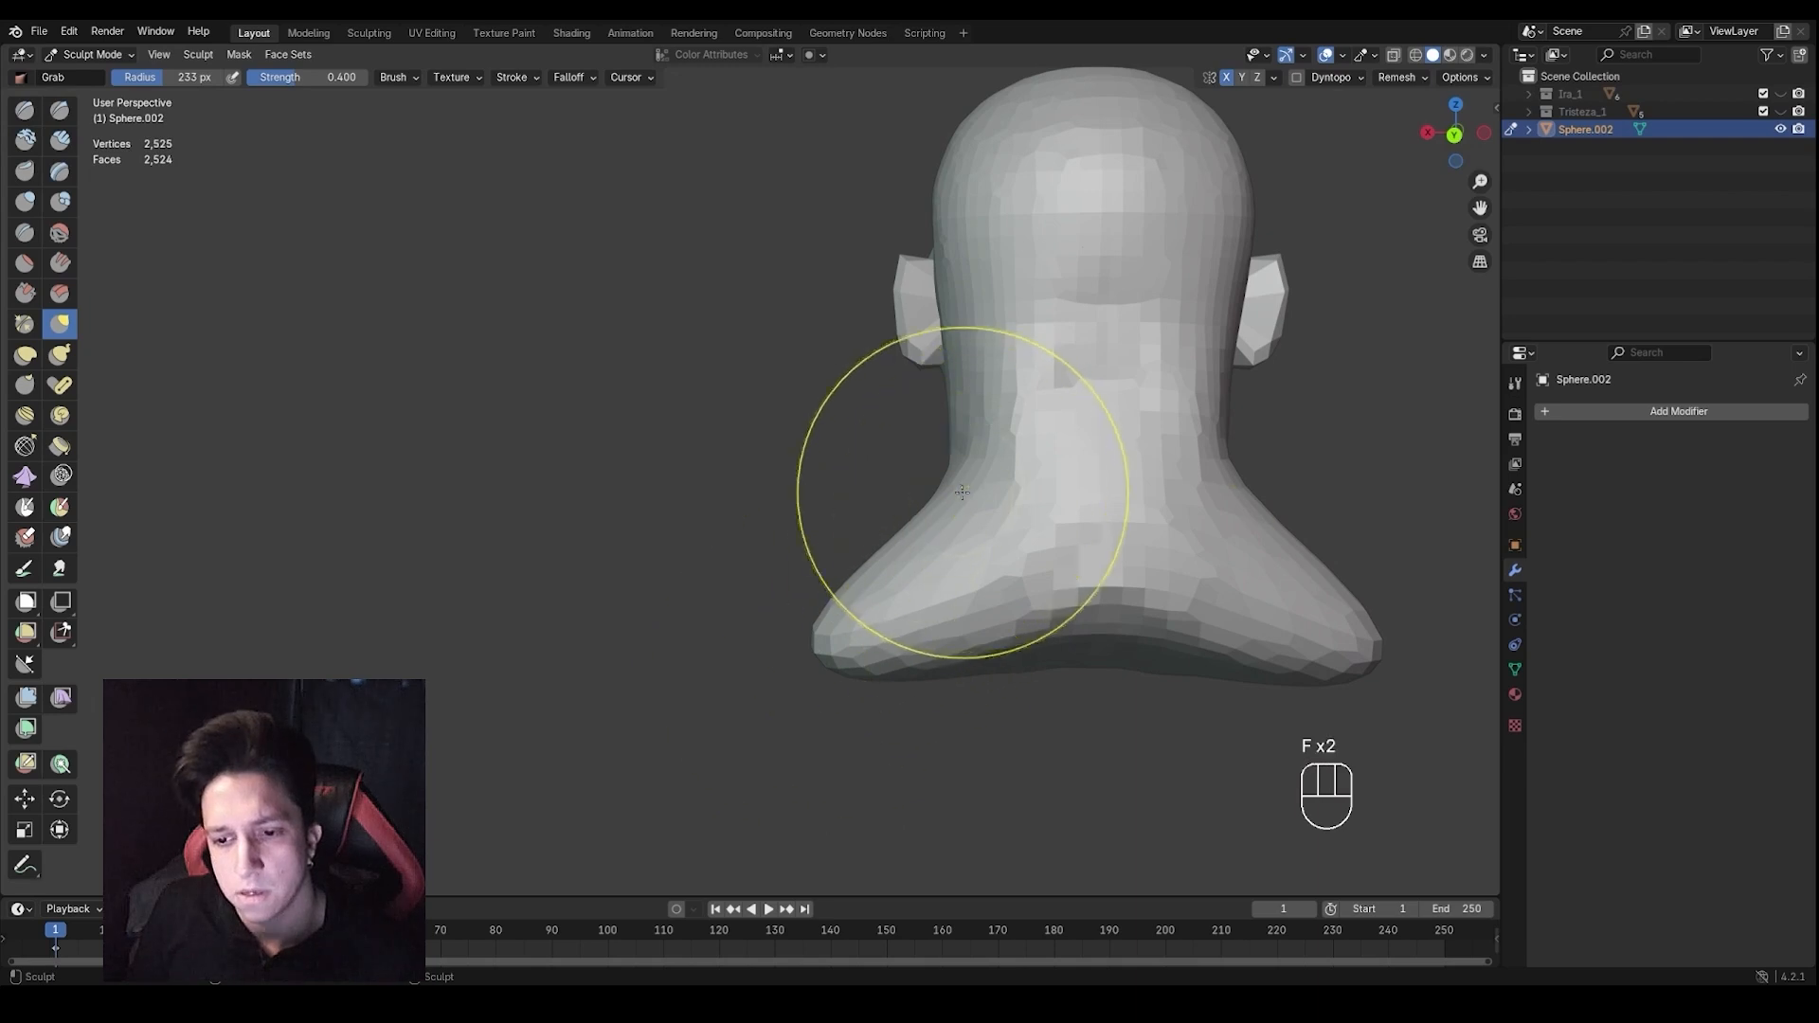
pyautogui.click(1115, 492)
pyautogui.moveTo(942, 497); pyautogui.dragTo(966, 489)
pyautogui.hotkey('ctrl', 'z')
# Pull the junction of neck and shoulders slightly outward with the Grab brush at 172 px radius
pyautogui.press('f')
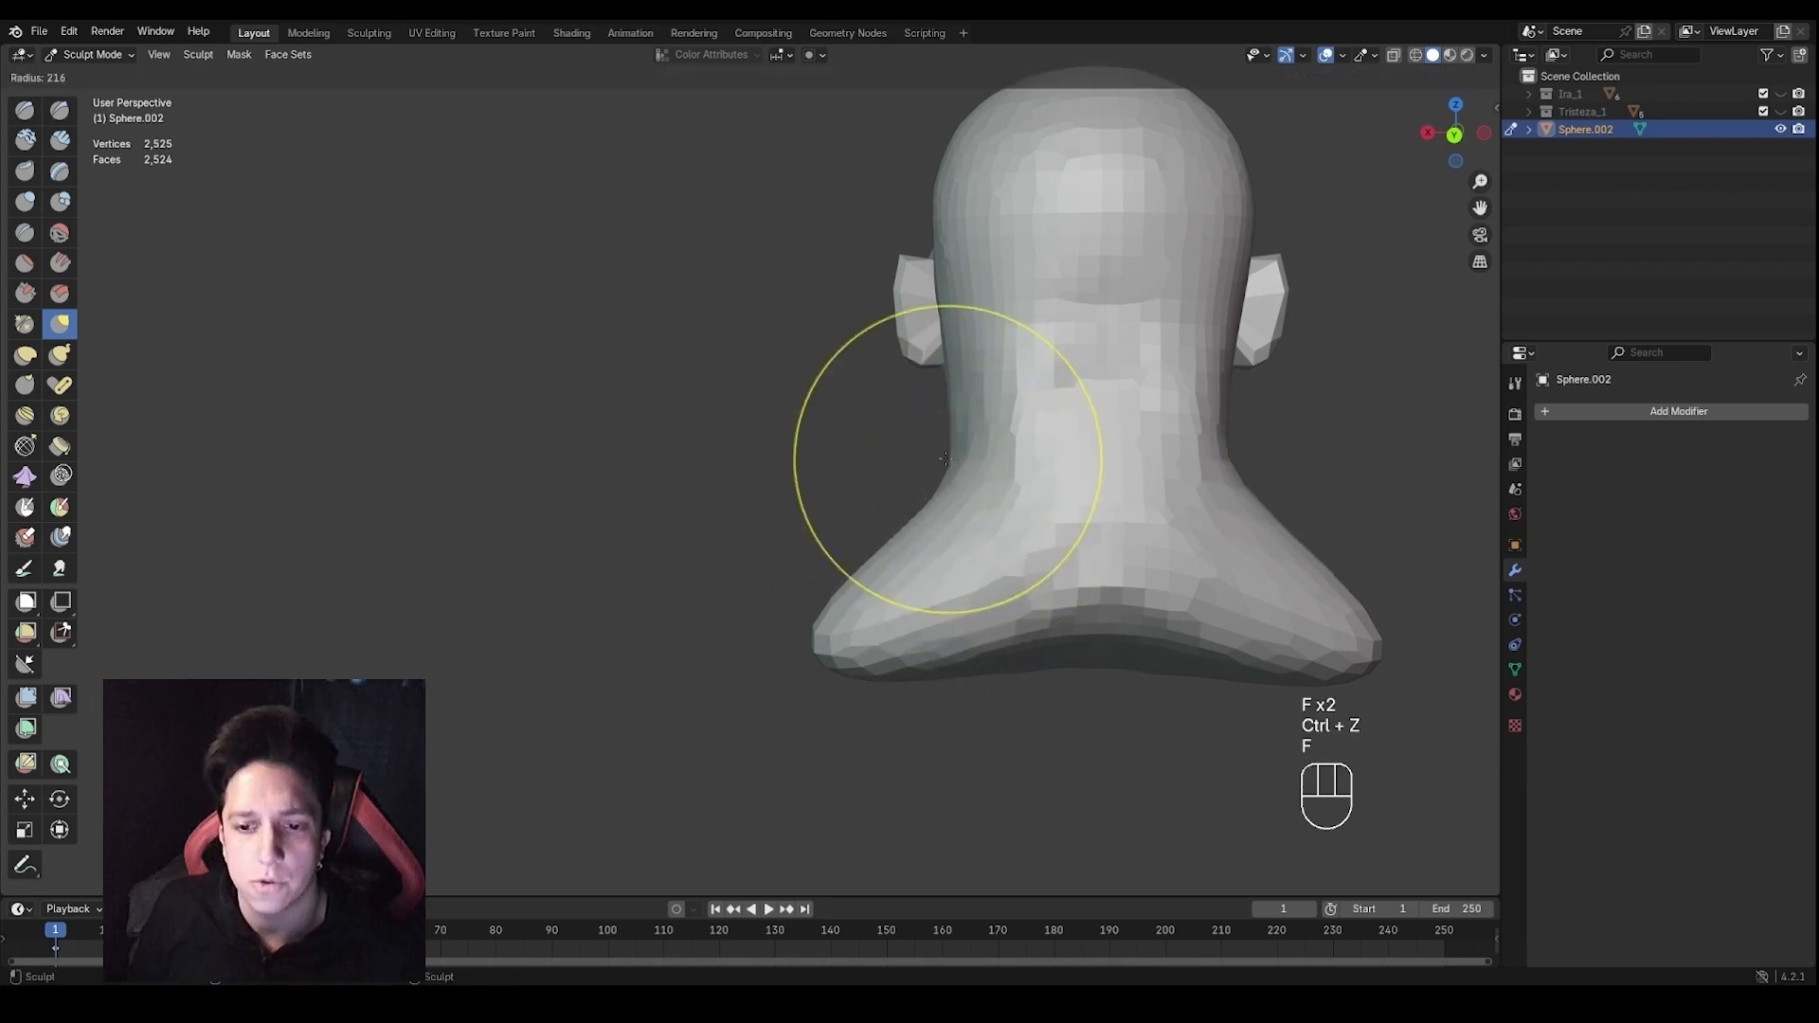
pyautogui.click(957, 484)
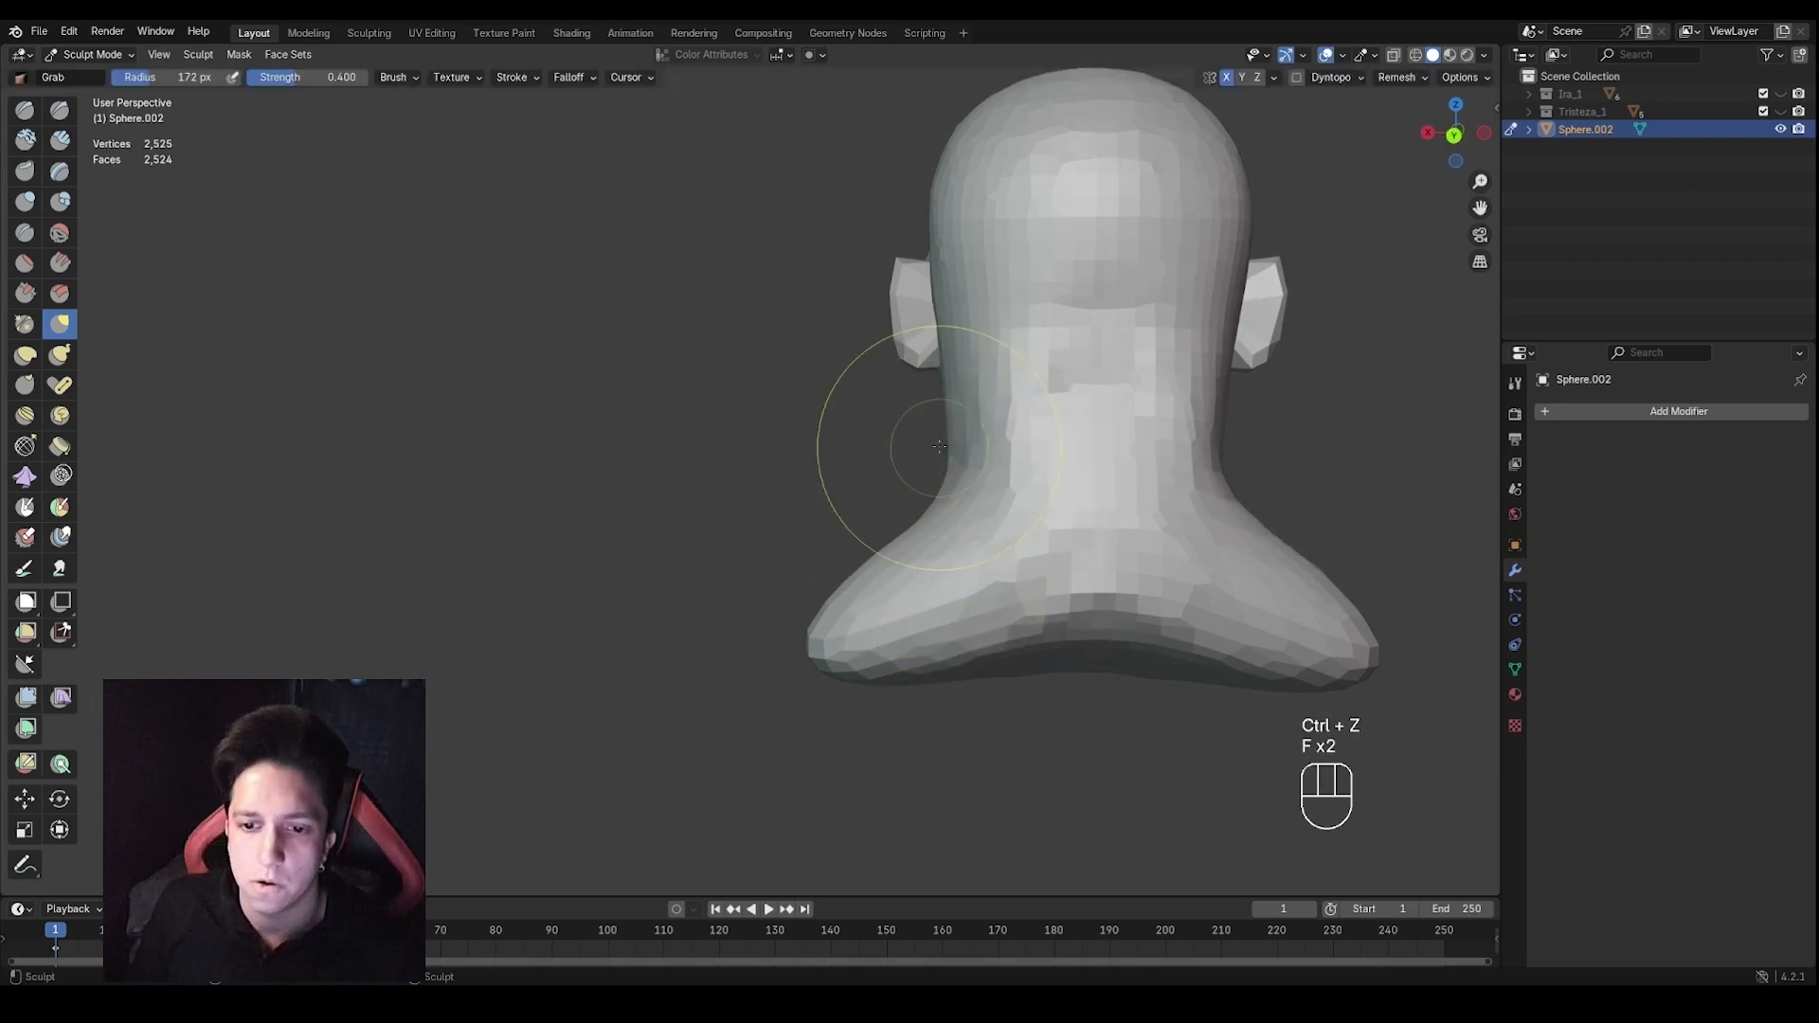
pyautogui.moveTo(945, 507); pyautogui.dragTo(919, 502)
# Pull the middle of the lower back edge between the shoulders downward with the Grab brush at 217 px radius
pyautogui.press('f')
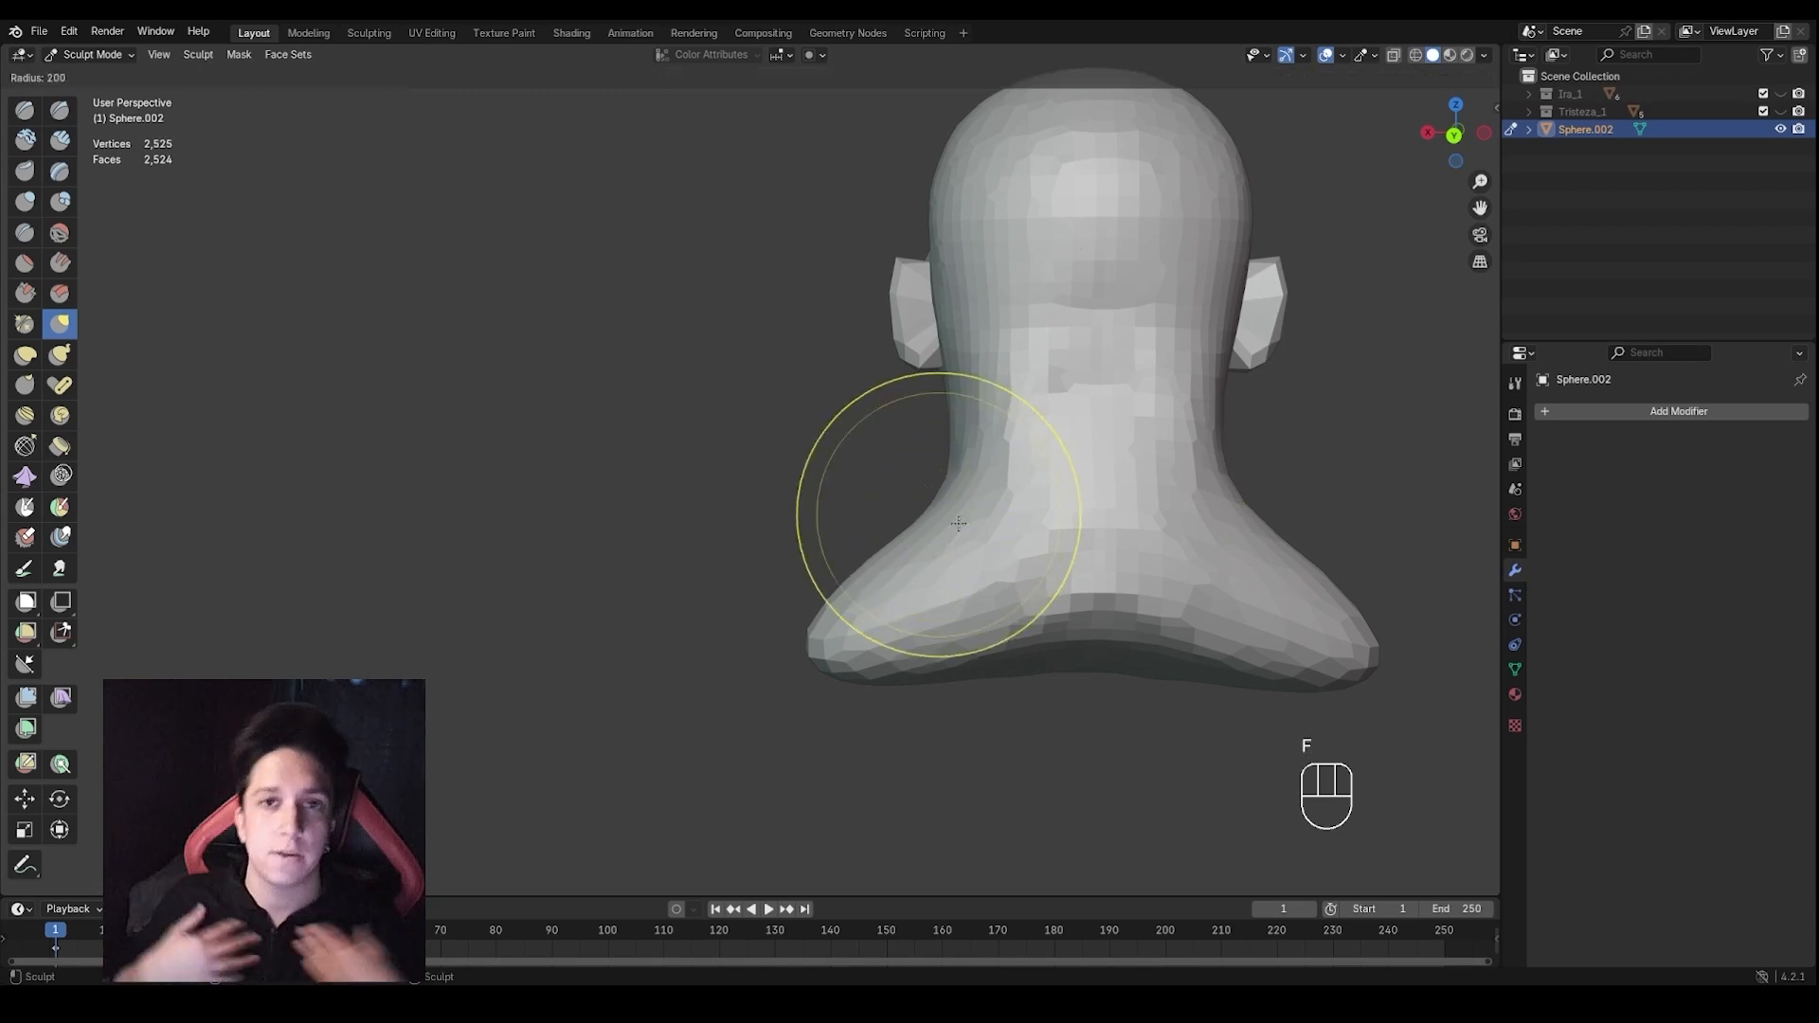
pyautogui.click(1083, 513)
pyautogui.moveTo(1085, 519); pyautogui.dragTo(1127, 557, button='middle')
pyautogui.press('f')
pyautogui.click(1153, 560)
pyautogui.moveTo(1066, 627); pyautogui.dragTo(1063, 663)
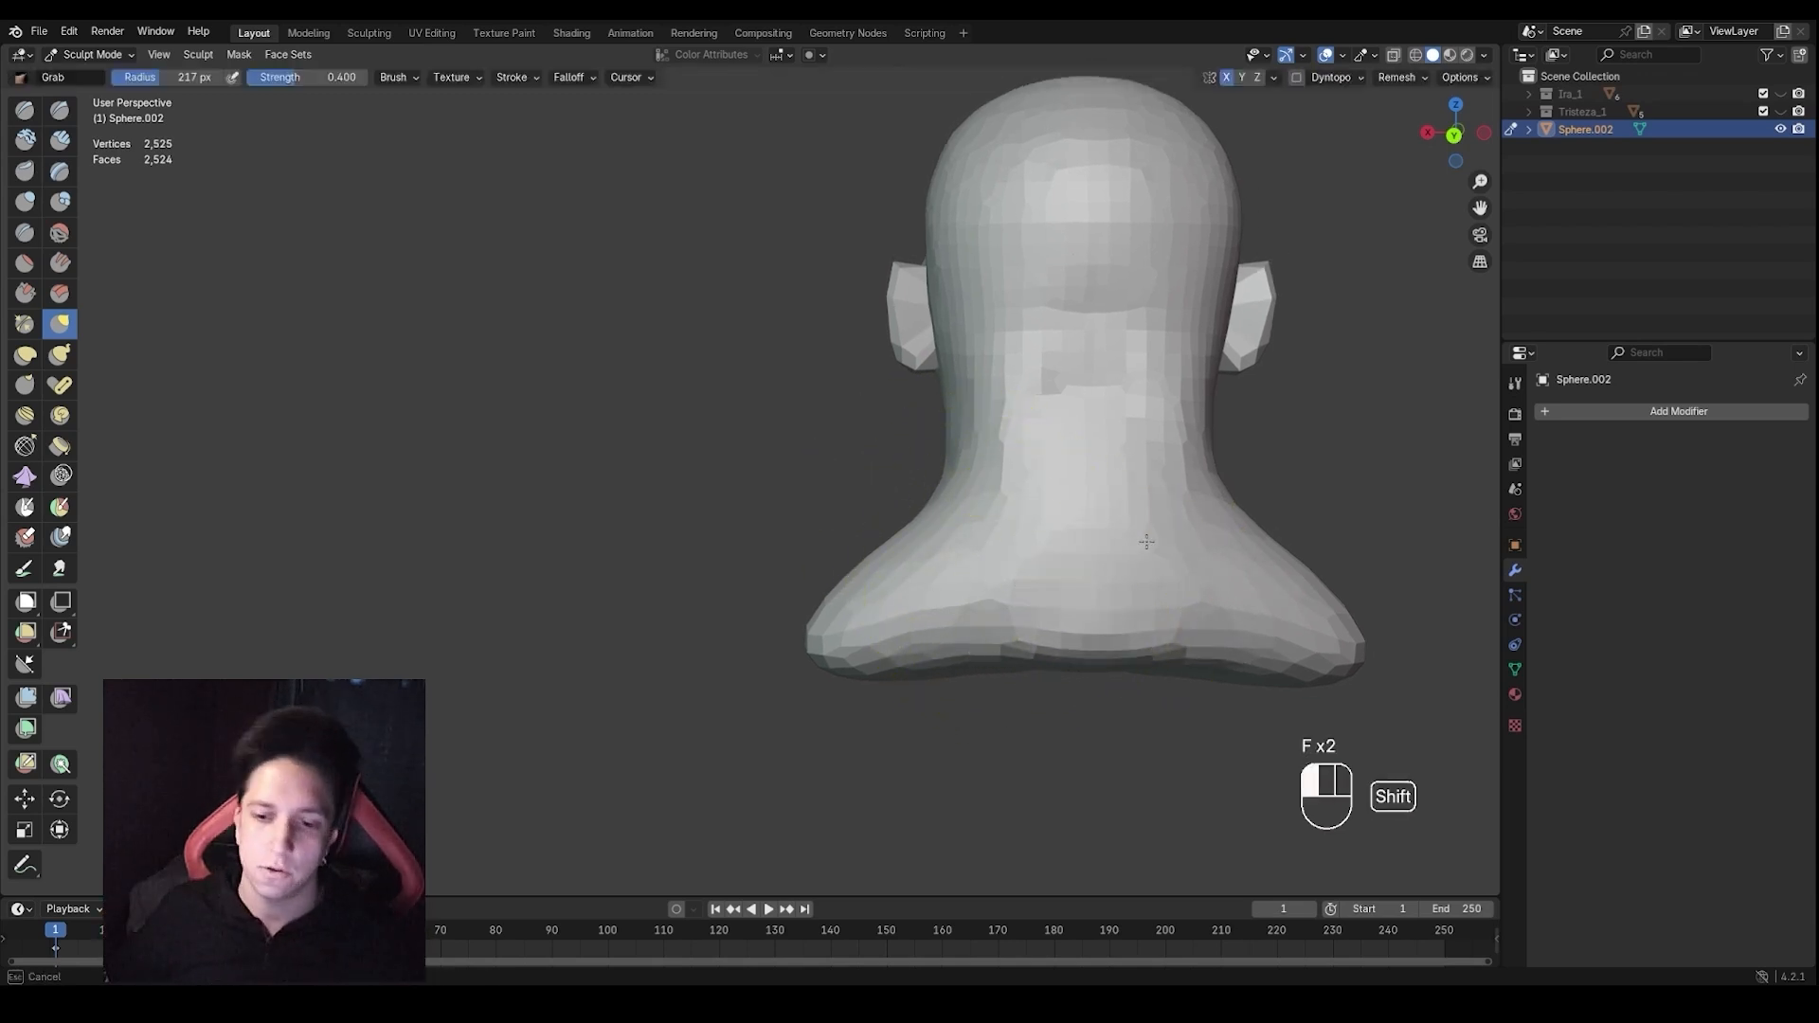
# Pull the underside of the neck's front slightly forward with the Grab brush at 209 px radius
pyautogui.moveTo(1063, 663)
pyautogui.mouseDown(button='middle')
pyautogui.moveTo(1040, 542)
pyautogui.moveTo(1081, 514)
pyautogui.moveTo(1033, 469)
pyautogui.moveTo(1110, 519)
pyautogui.mouseUp(button='middle')
pyautogui.press('f')
pyautogui.click(1040, 542)
pyautogui.press('f')
pyautogui.click(1137, 520)
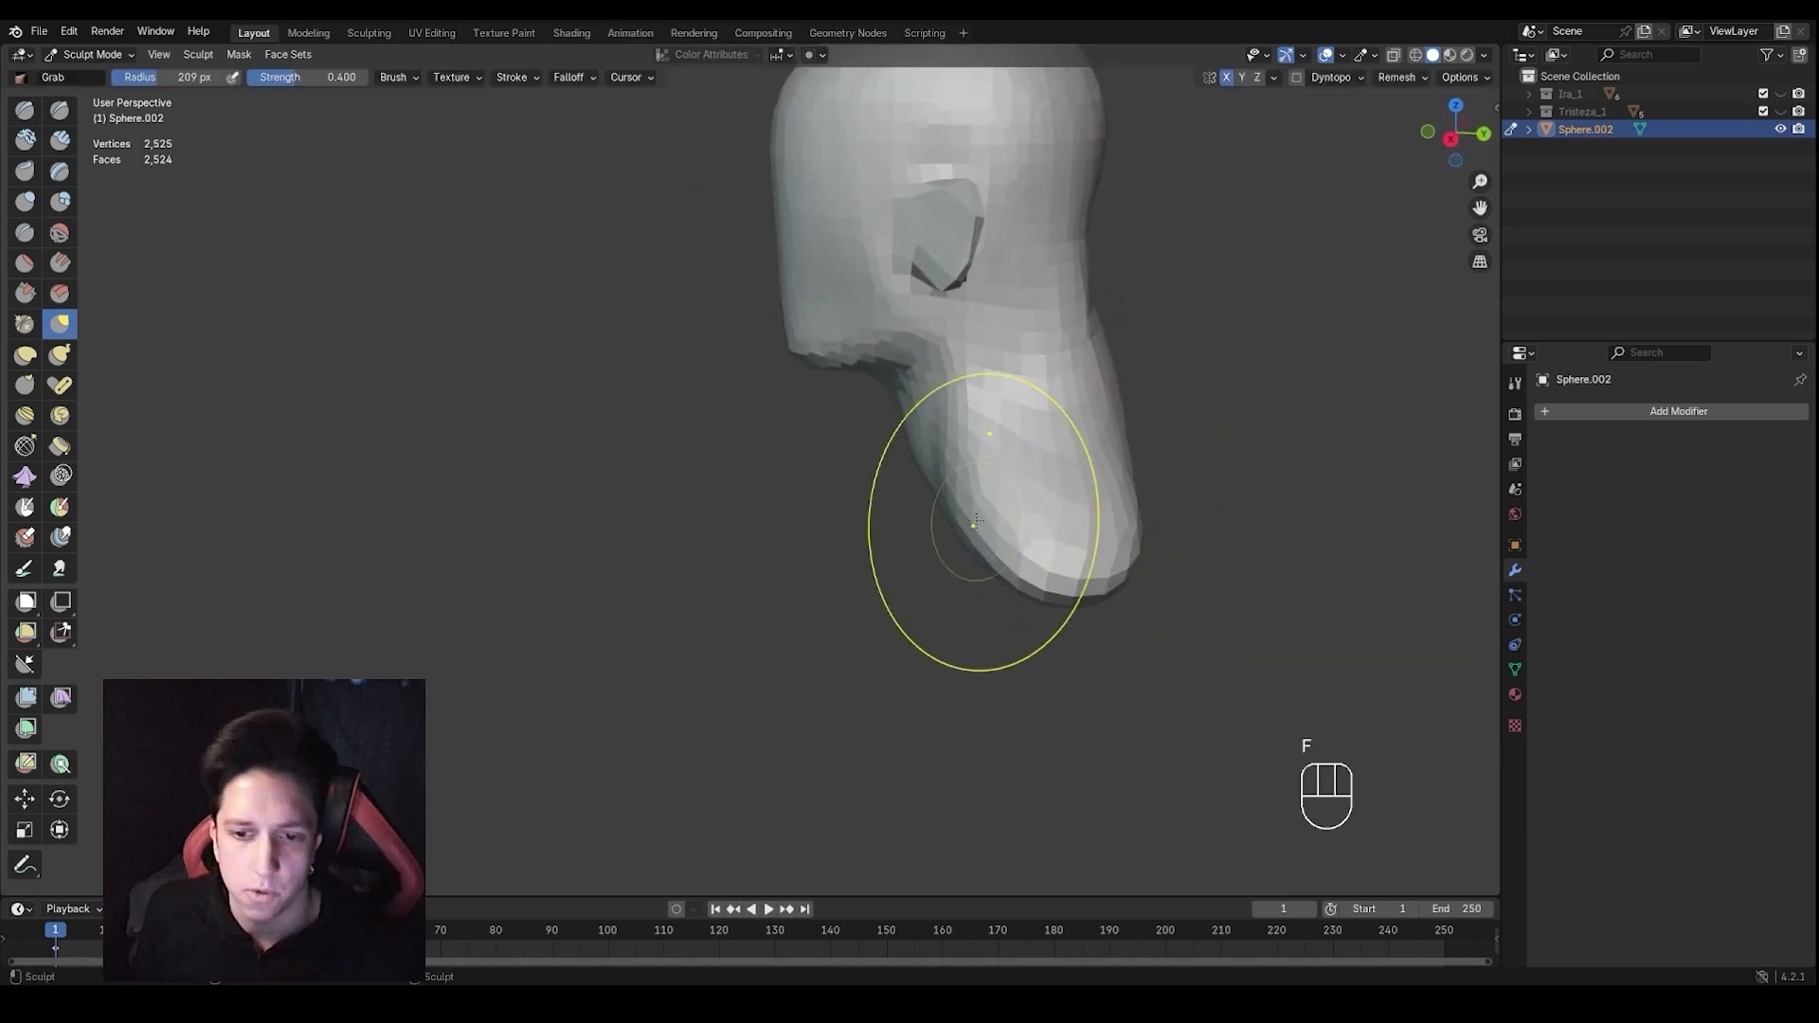
pyautogui.moveTo(975, 520); pyautogui.dragTo(887, 550, button='middle')
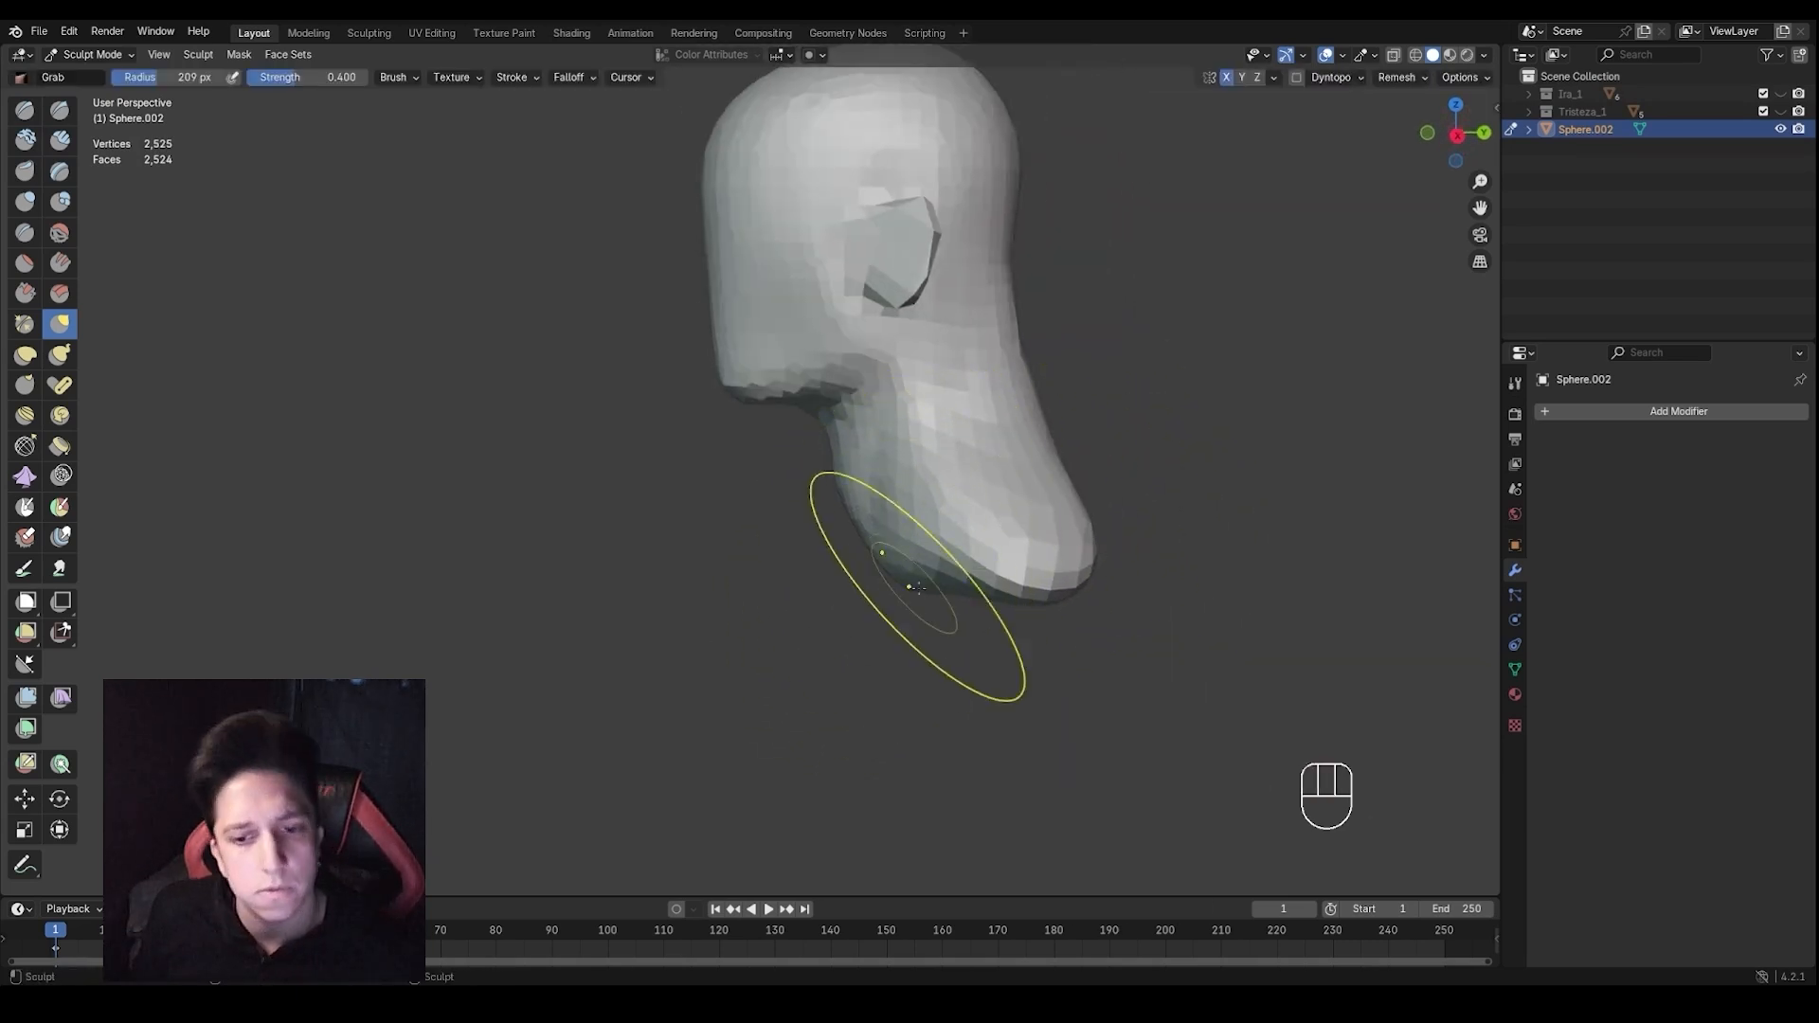
pyautogui.press('f')
pyautogui.click(887, 568)
# Pull the neck's lower front edge forward and down with the Grab brush, undoing two strokes along the way
pyautogui.moveTo(898, 582)
pyautogui.mouseDown(button='middle')
pyautogui.moveTo(950, 567)
pyautogui.moveTo(1022, 459)
pyautogui.mouseUp(button='middle')
pyautogui.press('f')
pyautogui.click(959, 574)
pyautogui.press('f')
pyautogui.click(969, 536)
pyautogui.hotkey('ctrl', 'z')
pyautogui.hotkey('ctrl', 'z')
pyautogui.press('f')
pyautogui.click(1039, 459)
pyautogui.keyDown('shift'); pyautogui.moveTo(1010, 381); pyautogui.dragTo(977, 464, button='middle'); pyautogui.keyUp('shift')
# Carve a groove down the side of the neck with the Draw Sharp brush at 136 px radius and smooth its lower part
pyautogui.press('1')
pyautogui.press('f')
pyautogui.click(924, 507)
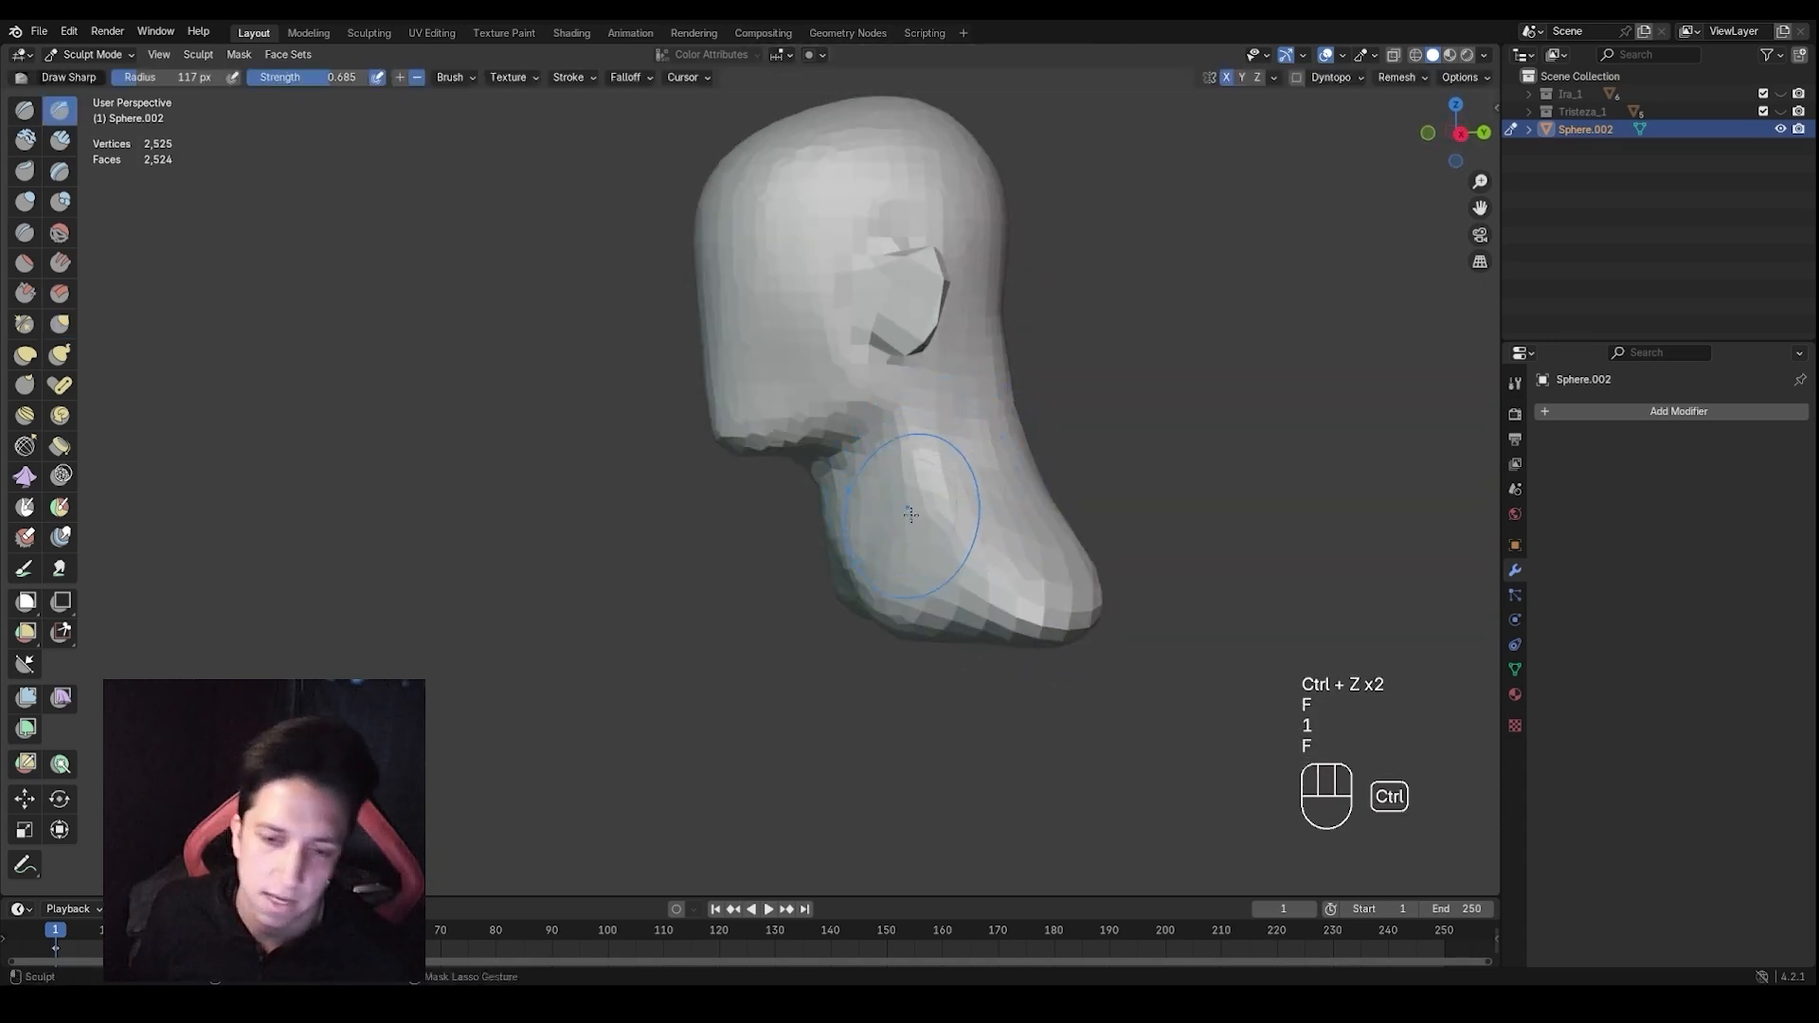
pyautogui.keyDown('ctrl'); pyautogui.moveTo(910, 513); pyautogui.dragTo(957, 473, button='middle'); pyautogui.keyUp('ctrl')
pyautogui.press('f')
pyautogui.click(1029, 454)
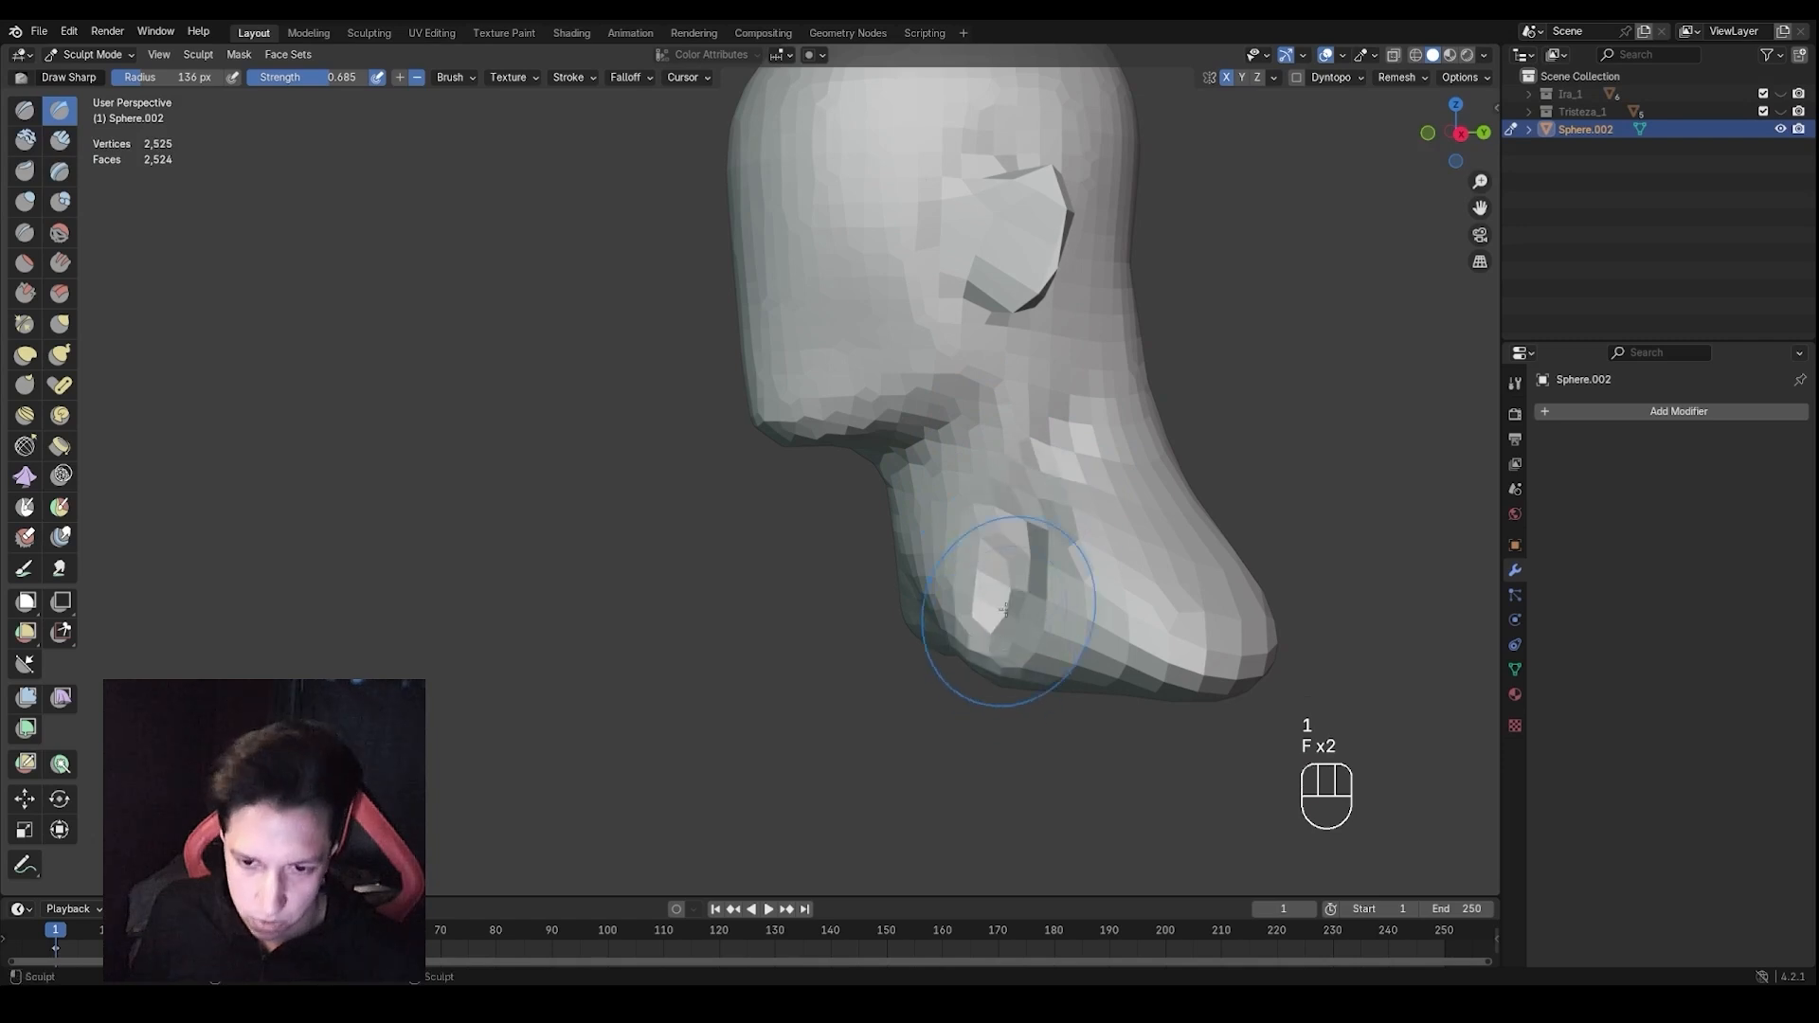
pyautogui.moveTo(1005, 609); pyautogui.dragTo(992, 577, button='middle')
pyautogui.keyDown('shift'); pyautogui.moveTo(979, 596); pyautogui.dragTo(967, 589); pyautogui.keyUp('shift')
pyautogui.moveTo(843, 578); pyautogui.dragTo(995, 530, button='middle')
# Carve the front side of the neck downward with the Draw Sharp brush and smooth the stroke
pyautogui.press('f')
pyautogui.click(955, 519)
pyautogui.moveTo(881, 516); pyautogui.dragTo(933, 516, button='middle')
pyautogui.moveTo(781, 474); pyautogui.dragTo(775, 576)
pyautogui.moveTo(781, 582); pyautogui.dragTo(829, 572, button='middle')
pyautogui.keyDown('shift'); pyautogui.moveTo(877, 502); pyautogui.dragTo(879, 569); pyautogui.keyUp('shift')
# Carve the throat hollow between the two front neck muscles with the Draw Sharp brush at 86 px radius and smooth its lower end
pyautogui.moveTo(900, 559); pyautogui.dragTo(999, 542, button='middle')
pyautogui.keyDown('shift'); pyautogui.moveTo(1151, 479); pyautogui.dragTo(1002, 514, button='middle'); pyautogui.keyUp('shift')
pyautogui.keyDown('shift'); pyautogui.moveTo(839, 650); pyautogui.dragTo(939, 647, button='middle'); pyautogui.keyUp('shift')
pyautogui.press('f')
pyautogui.click(877, 594)
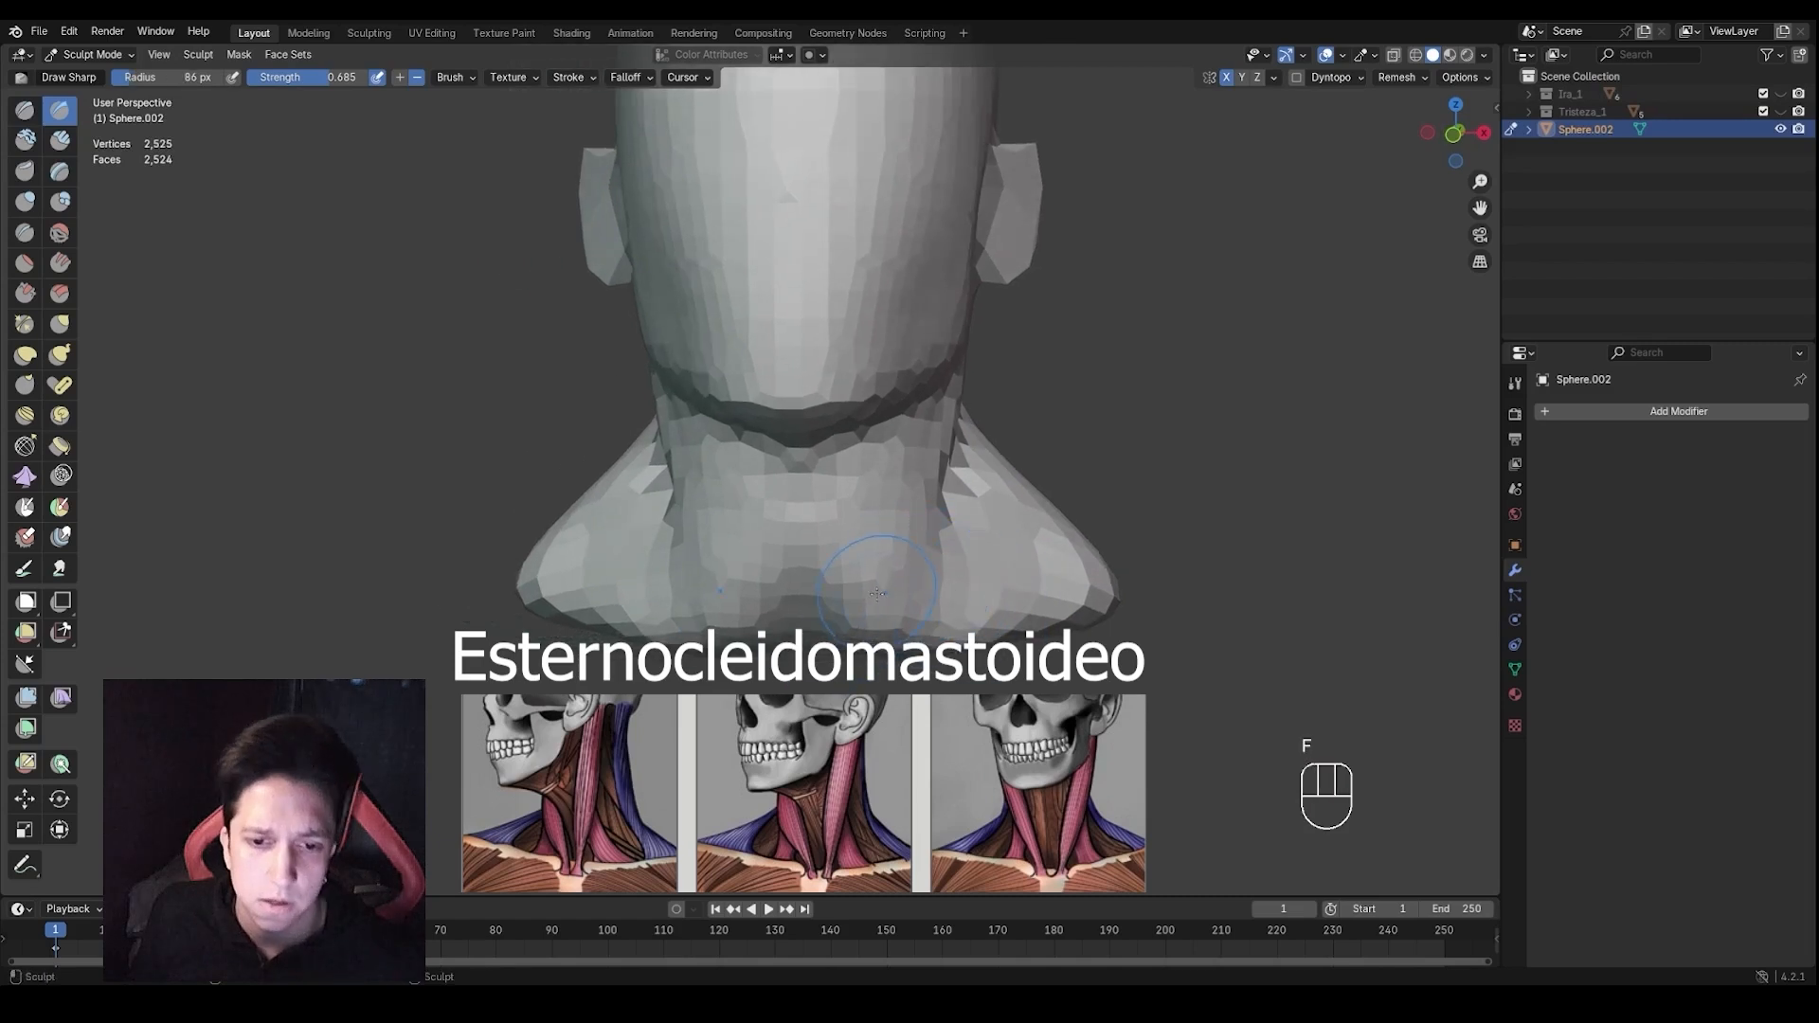
pyautogui.moveTo(837, 576); pyautogui.dragTo(874, 522)
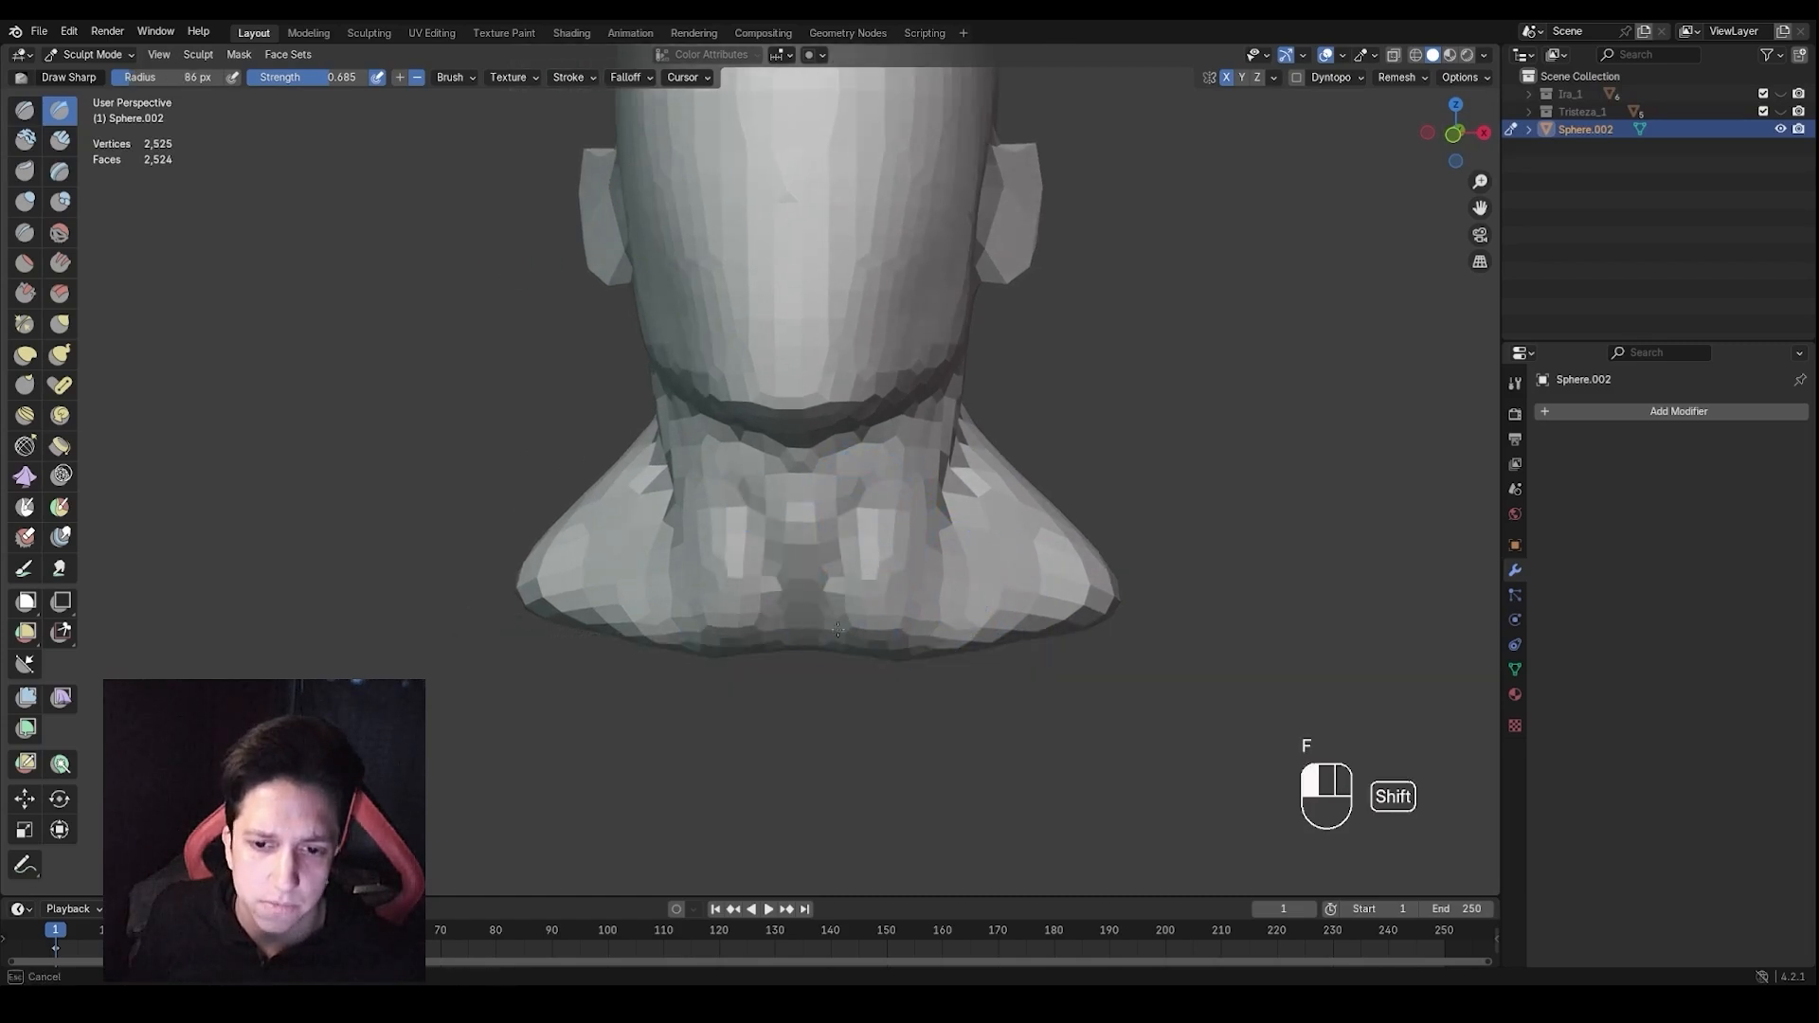
pyautogui.keyDown('shift'); pyautogui.moveTo(838, 629); pyautogui.dragTo(843, 607); pyautogui.keyUp('shift')
# Adjust the neck base and pull the shoulder tips slightly outward with the Grab brush, using 132 px radius at the tips
pyautogui.scroll(-1, 853, 592)
pyautogui.press('g')
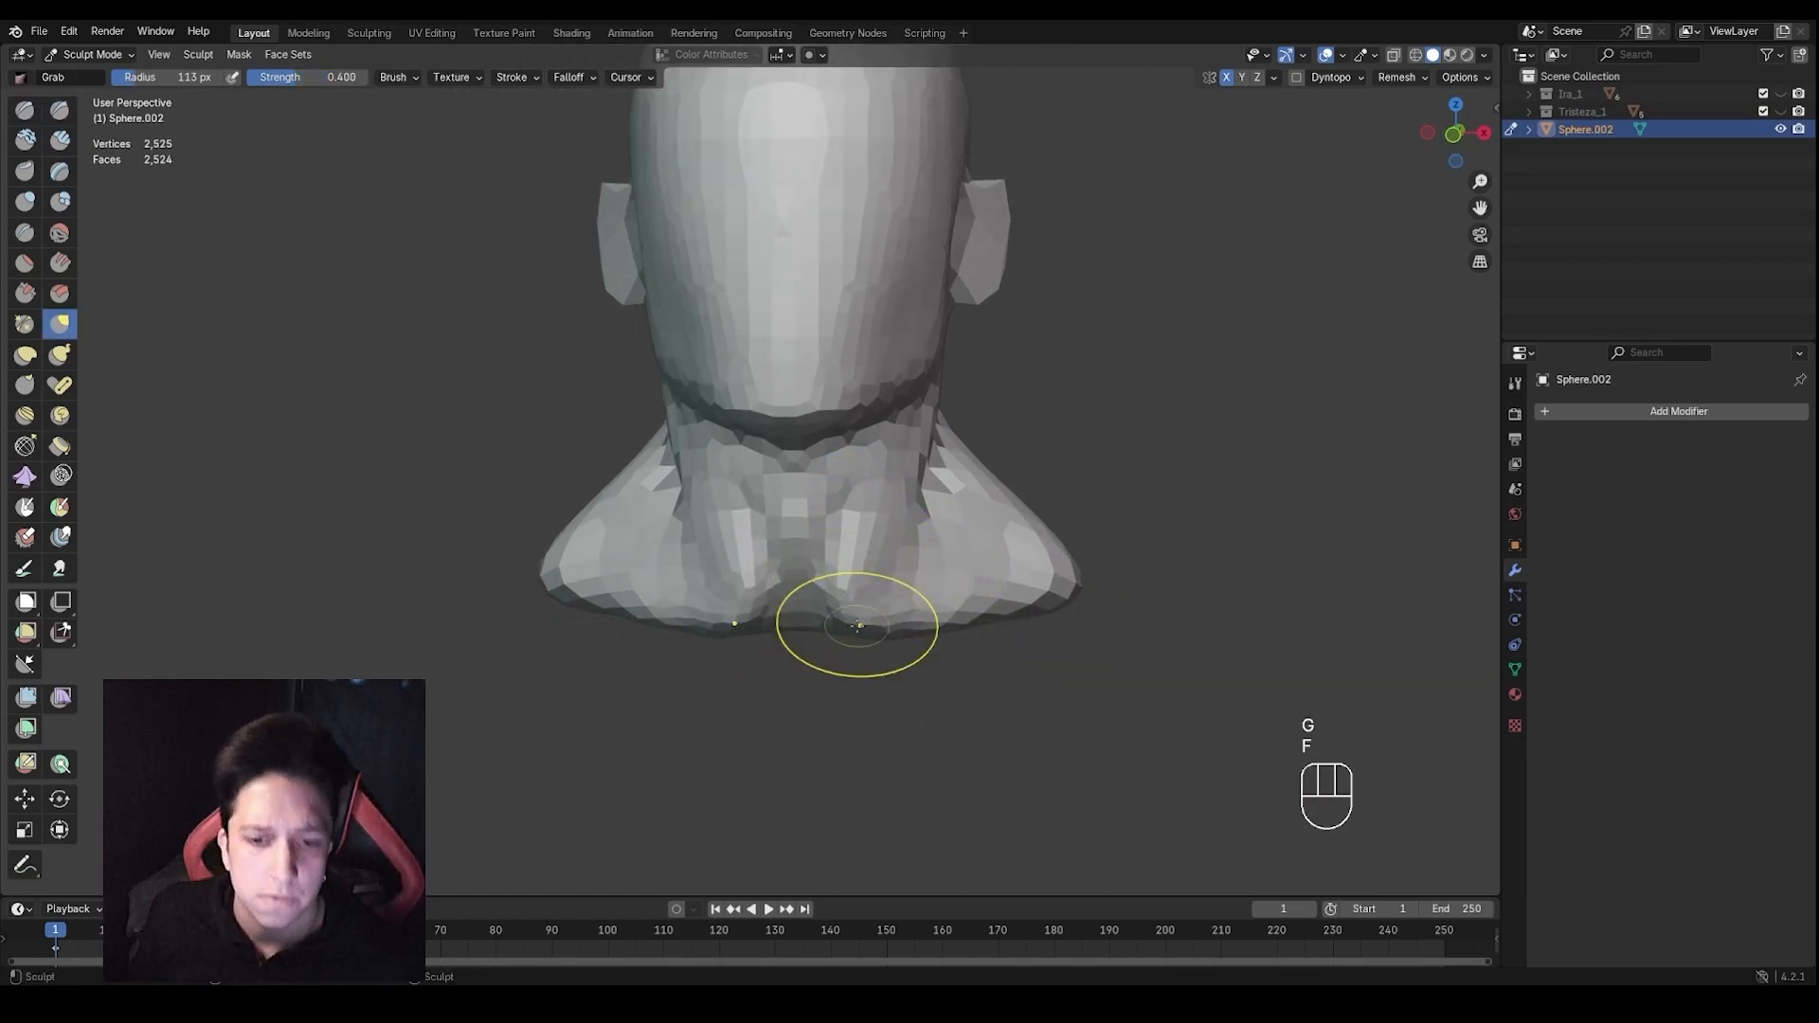
pyautogui.moveTo(919, 454); pyautogui.dragTo(913, 545, button='middle')
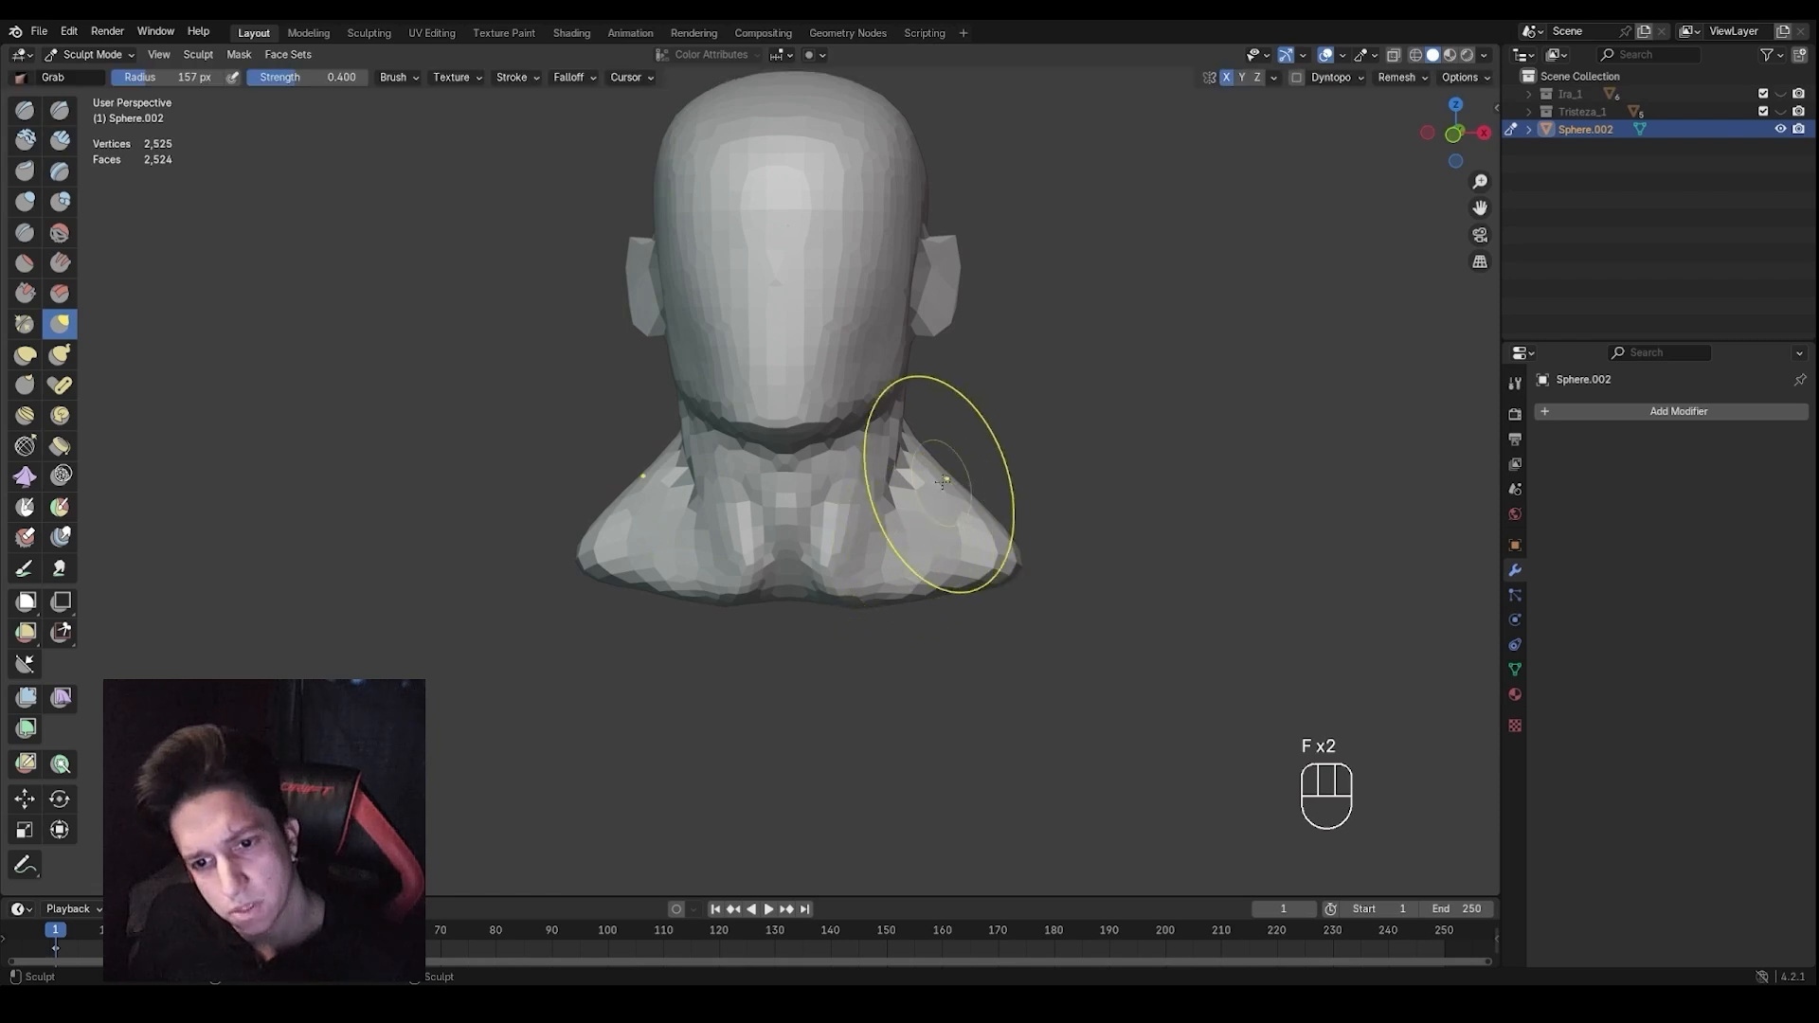
pyautogui.press('f')
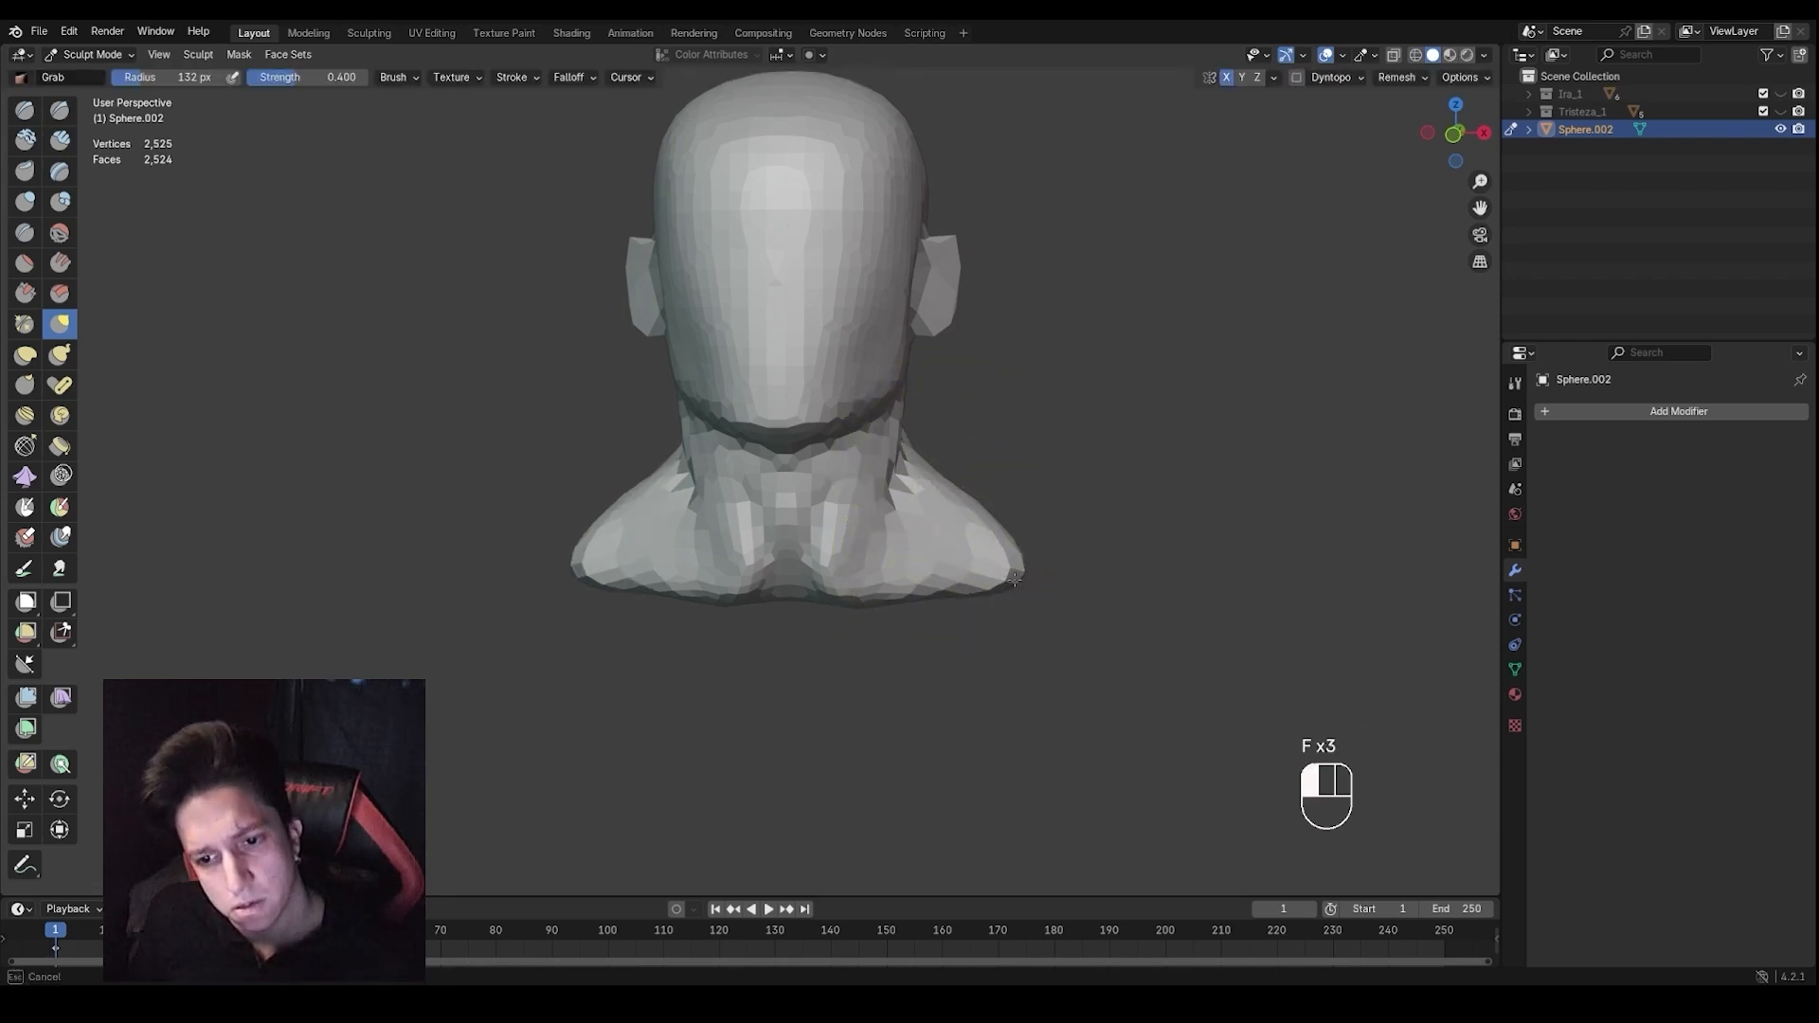
pyautogui.moveTo(1015, 580); pyautogui.dragTo(1025, 578)
pyautogui.moveTo(631, 580); pyautogui.dragTo(631, 590)
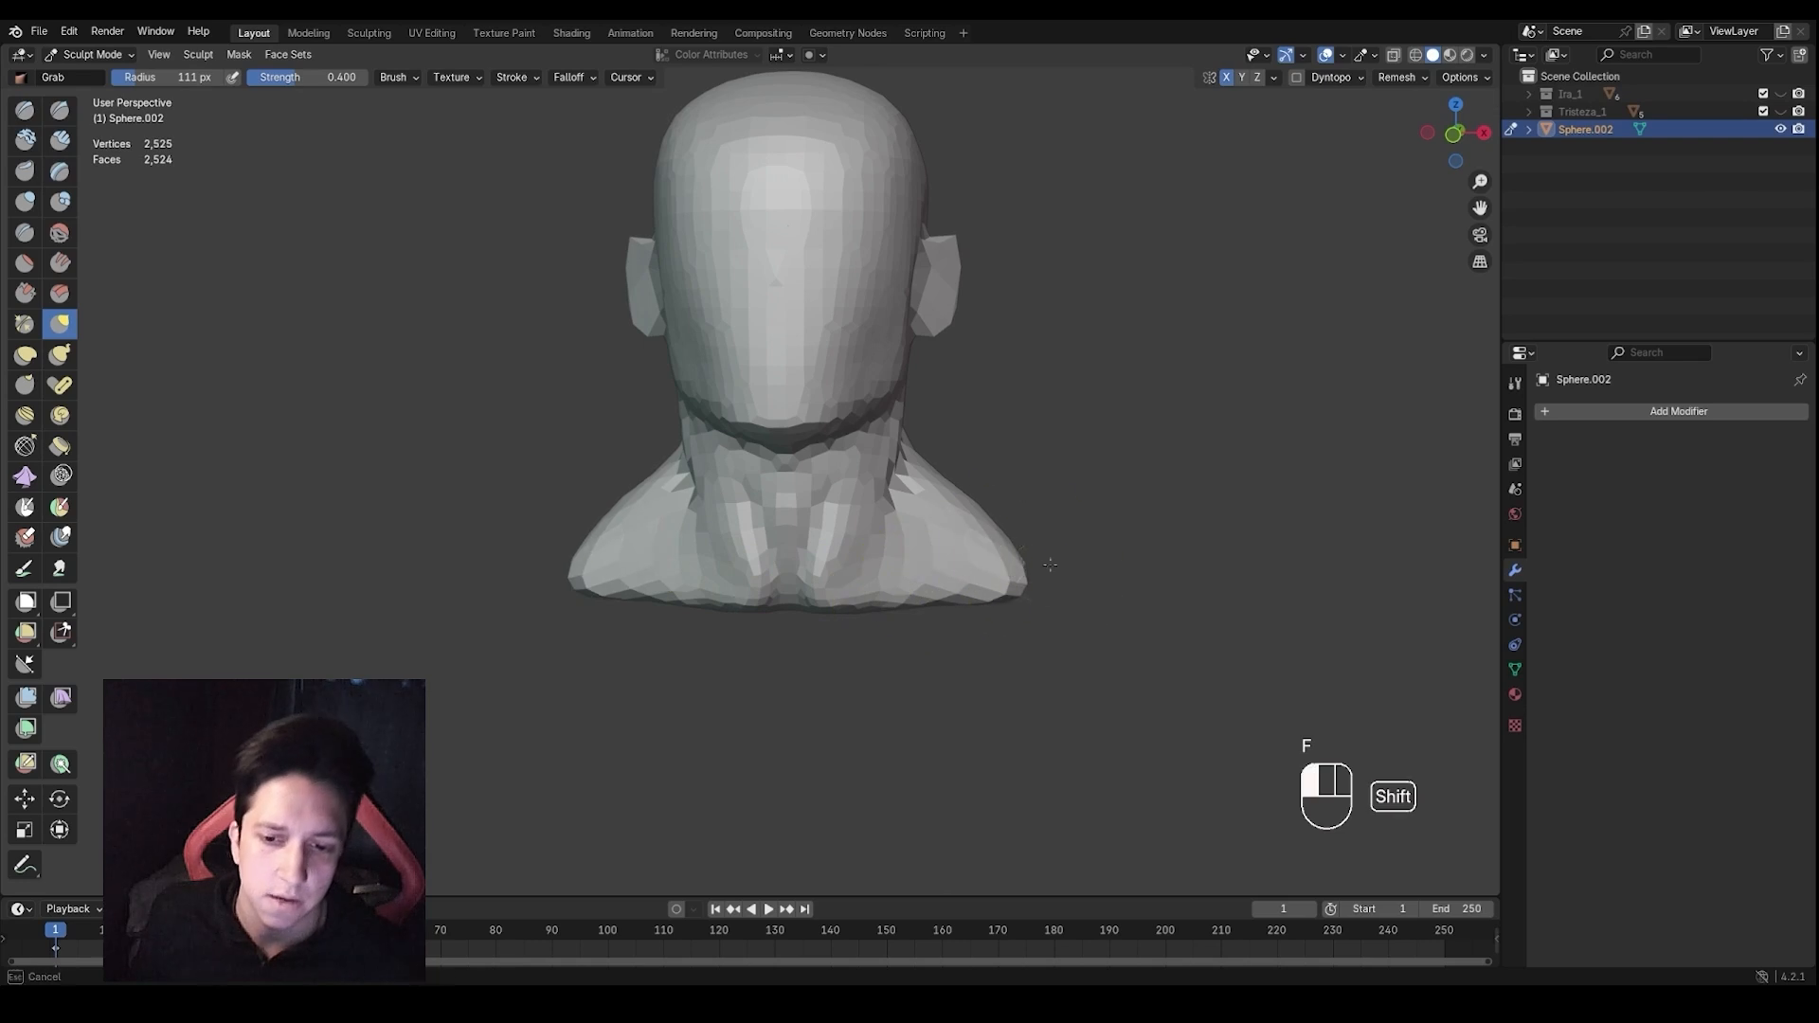
# Push the back of the neck slightly inward with the Grab brush at 206 px radius and smooth it from skull to upper back
pyautogui.press('f')
pyautogui.moveTo(1007, 568); pyautogui.dragTo(753, 660, button='middle')
pyautogui.scroll(-1, 947, 597)
pyautogui.scroll(-1, 884, 609)
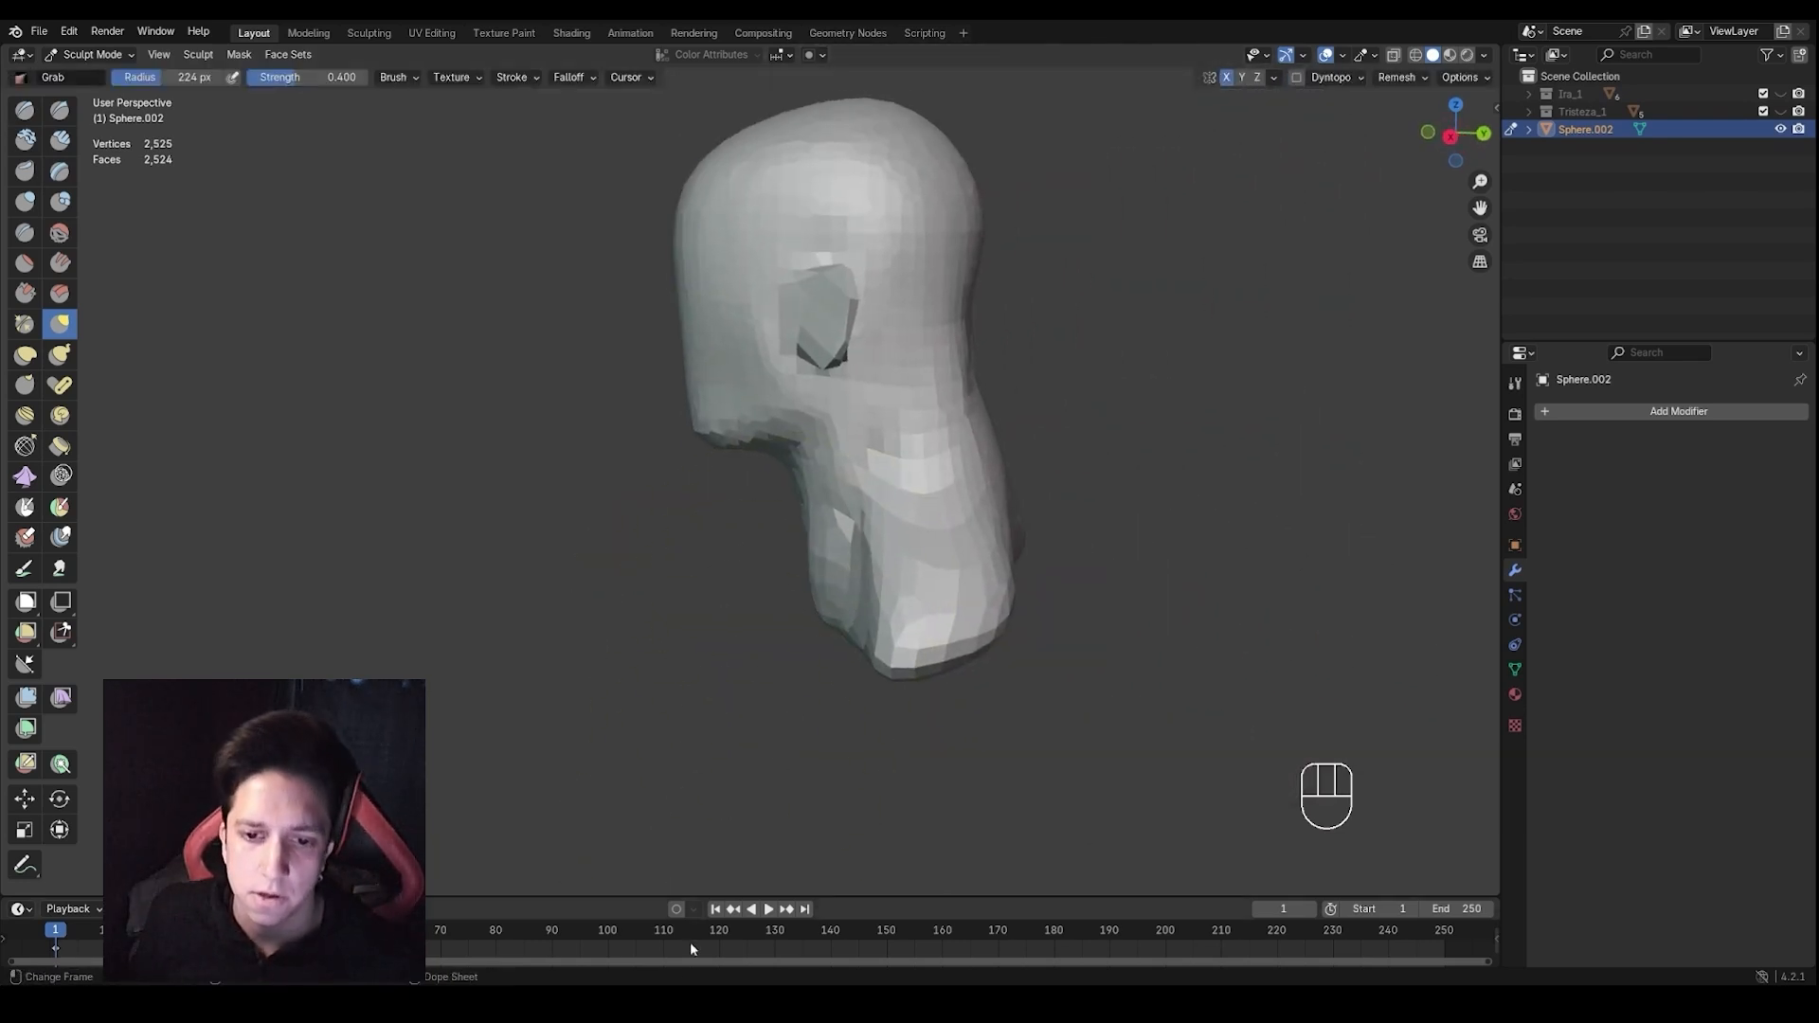
pyautogui.press('f')
pyautogui.moveTo(1023, 464); pyautogui.dragTo(976, 495, button='middle')
pyautogui.press('f')
pyautogui.click(969, 486)
pyautogui.press('f')
pyautogui.click(954, 502)
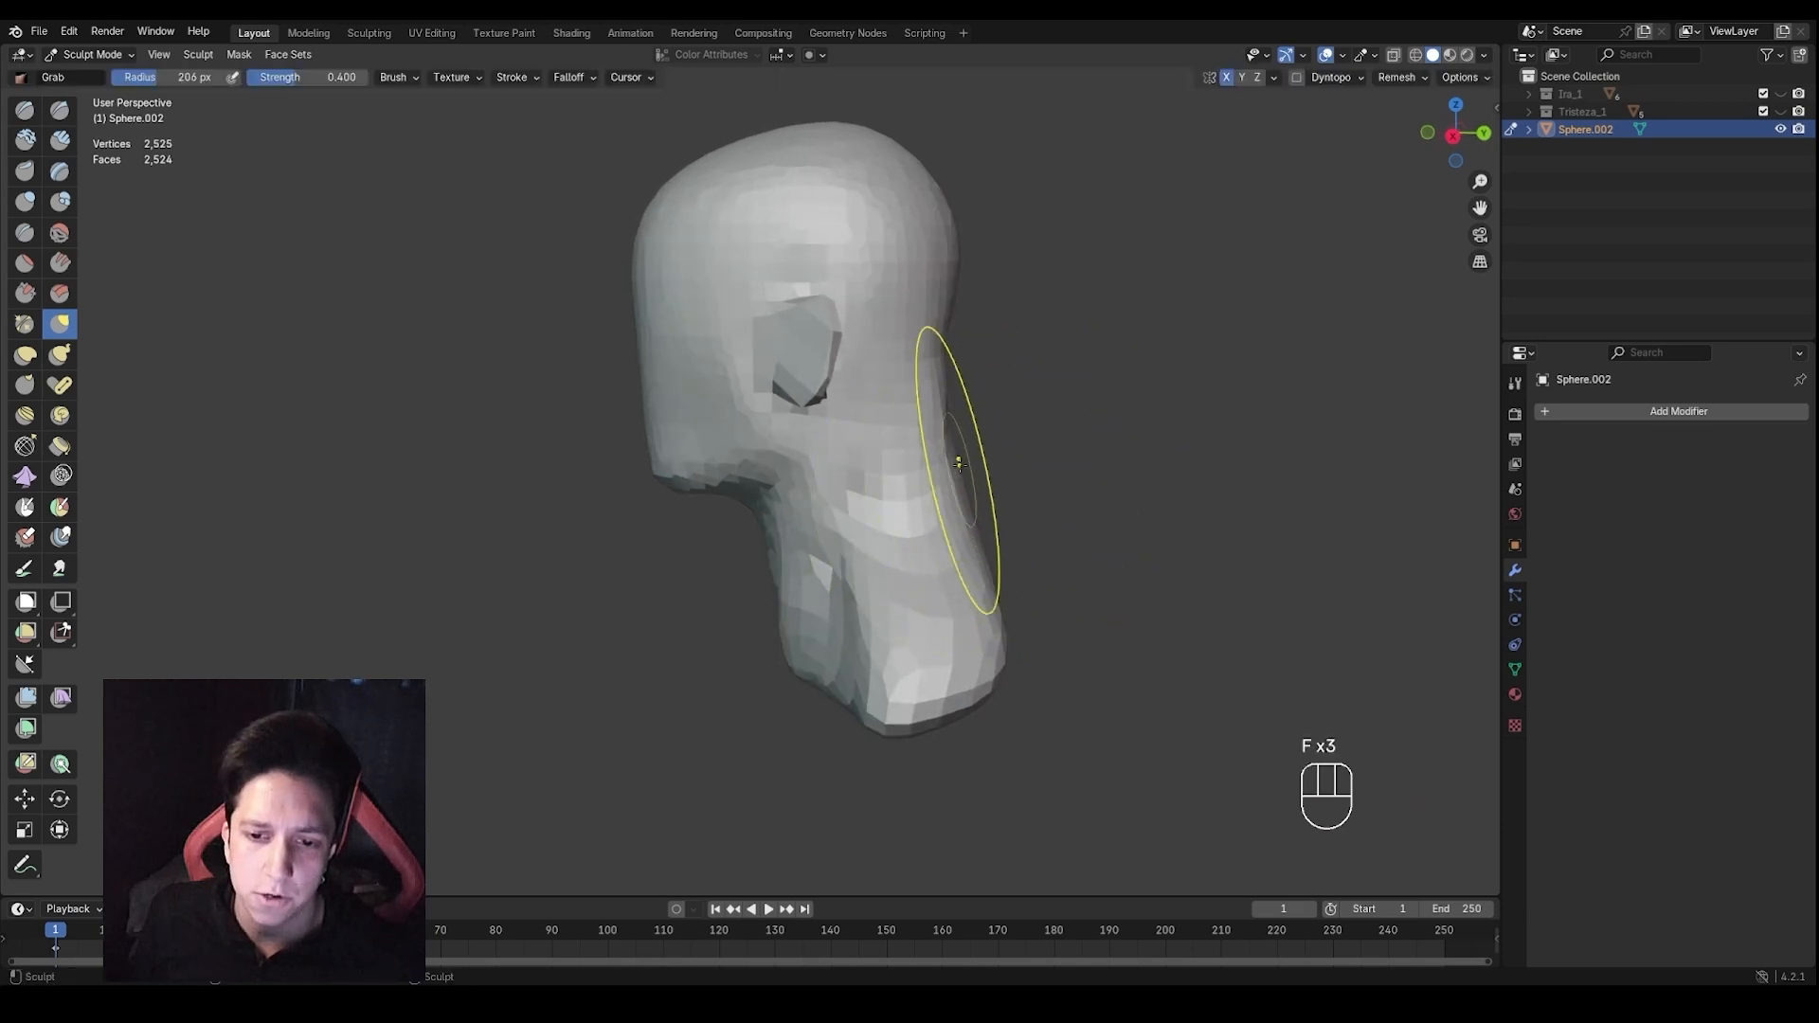
pyautogui.moveTo(923, 423); pyautogui.dragTo(922, 421)
pyautogui.keyDown('shift'); pyautogui.moveTo(927, 335); pyautogui.dragTo(926, 387); pyautogui.keyUp('shift')
pyautogui.keyDown('shift'); pyautogui.moveTo(948, 465); pyautogui.dragTo(964, 507); pyautogui.keyUp('shift')
# Pull the front of the throat forward beneath the jaw with the Grab brush at 134 px radius
pyautogui.moveTo(964, 516)
pyautogui.mouseDown(button='middle')
pyautogui.moveTo(981, 529)
pyautogui.moveTo(942, 540)
pyautogui.moveTo(982, 555)
pyautogui.moveTo(955, 544)
pyautogui.mouseUp(button='middle')
pyautogui.press('f')
pyautogui.click(975, 544)
pyautogui.press('f')
pyautogui.click(965, 541)
pyautogui.press('f')
pyautogui.click(902, 549)
pyautogui.moveTo(948, 547); pyautogui.dragTo(900, 580, button='middle')
pyautogui.press('f')
pyautogui.click(893, 581)
pyautogui.press('f')
pyautogui.click(898, 582)
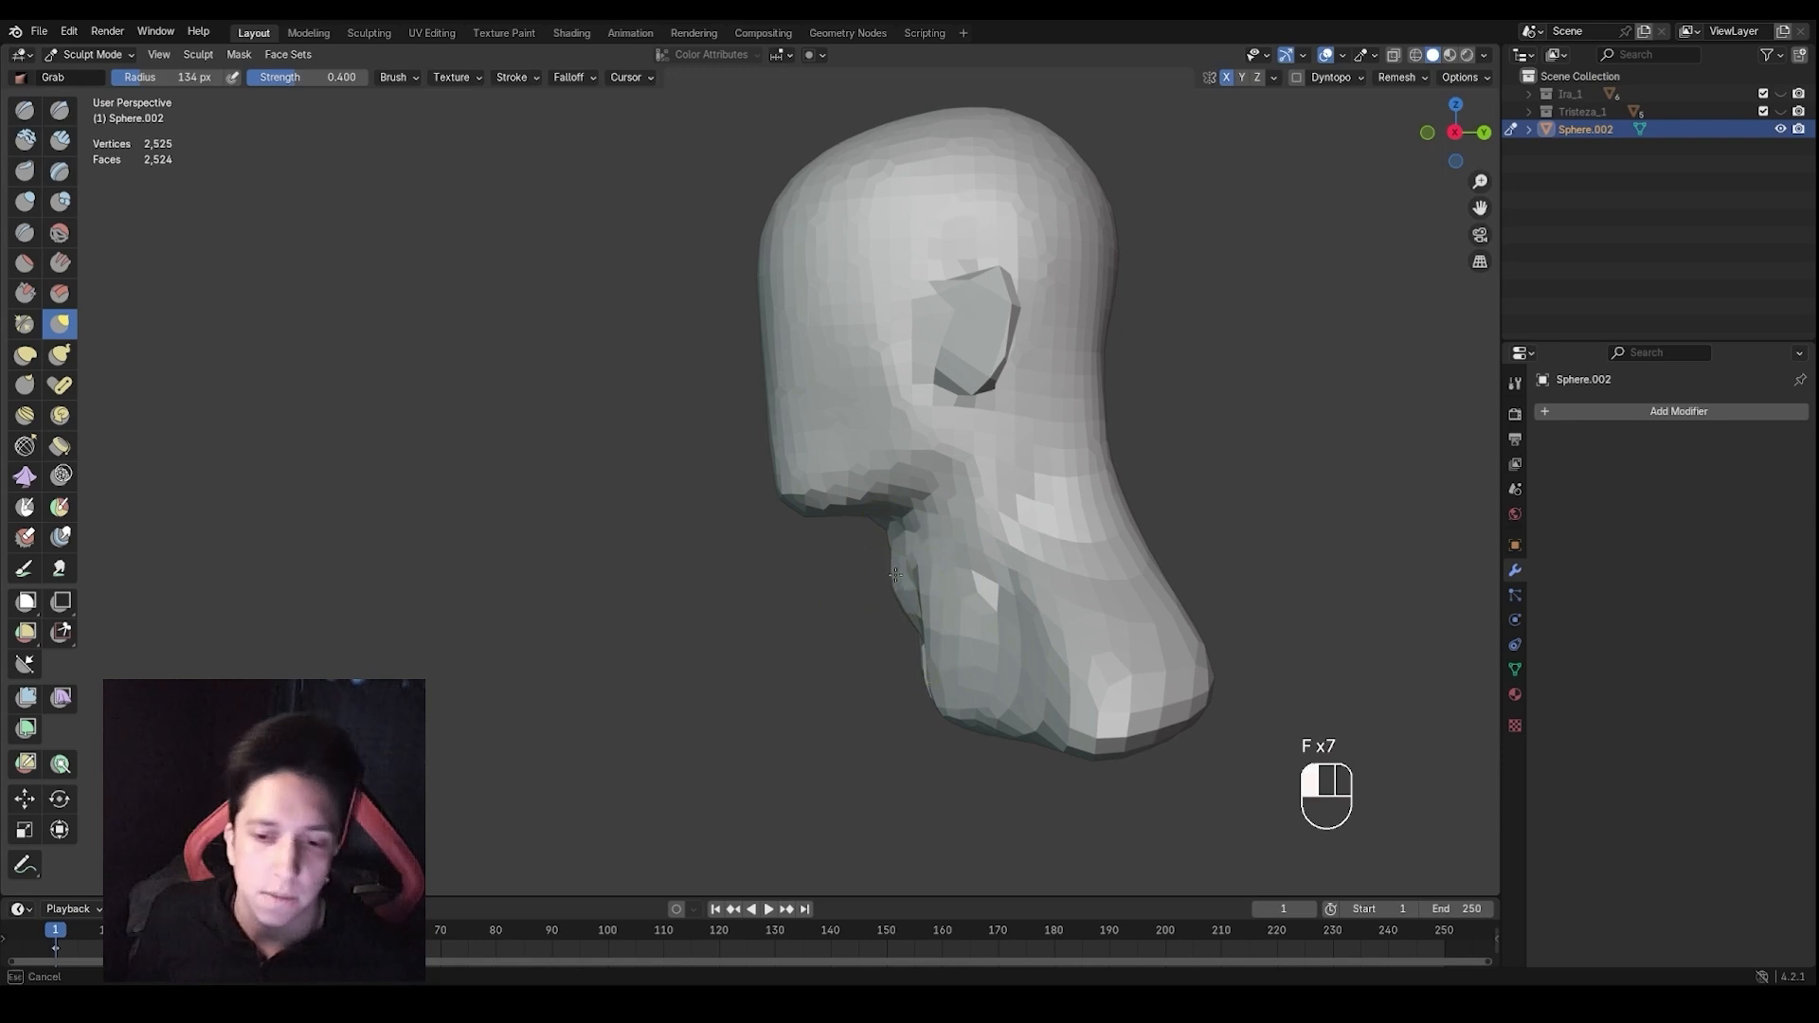
pyautogui.press('f')
pyautogui.click(917, 594)
# Push the lower back of the neck slightly forward with the Grab brush, enlarging the radius to 232 px
pyautogui.keyDown('ctrl'); pyautogui.moveTo(933, 587); pyautogui.dragTo(938, 603, button='middle'); pyautogui.keyUp('ctrl')
pyautogui.press('f')
pyautogui.click(1000, 600)
pyautogui.moveTo(1098, 562); pyautogui.dragTo(1091, 558)
pyautogui.press('f')
pyautogui.click(1071, 554)
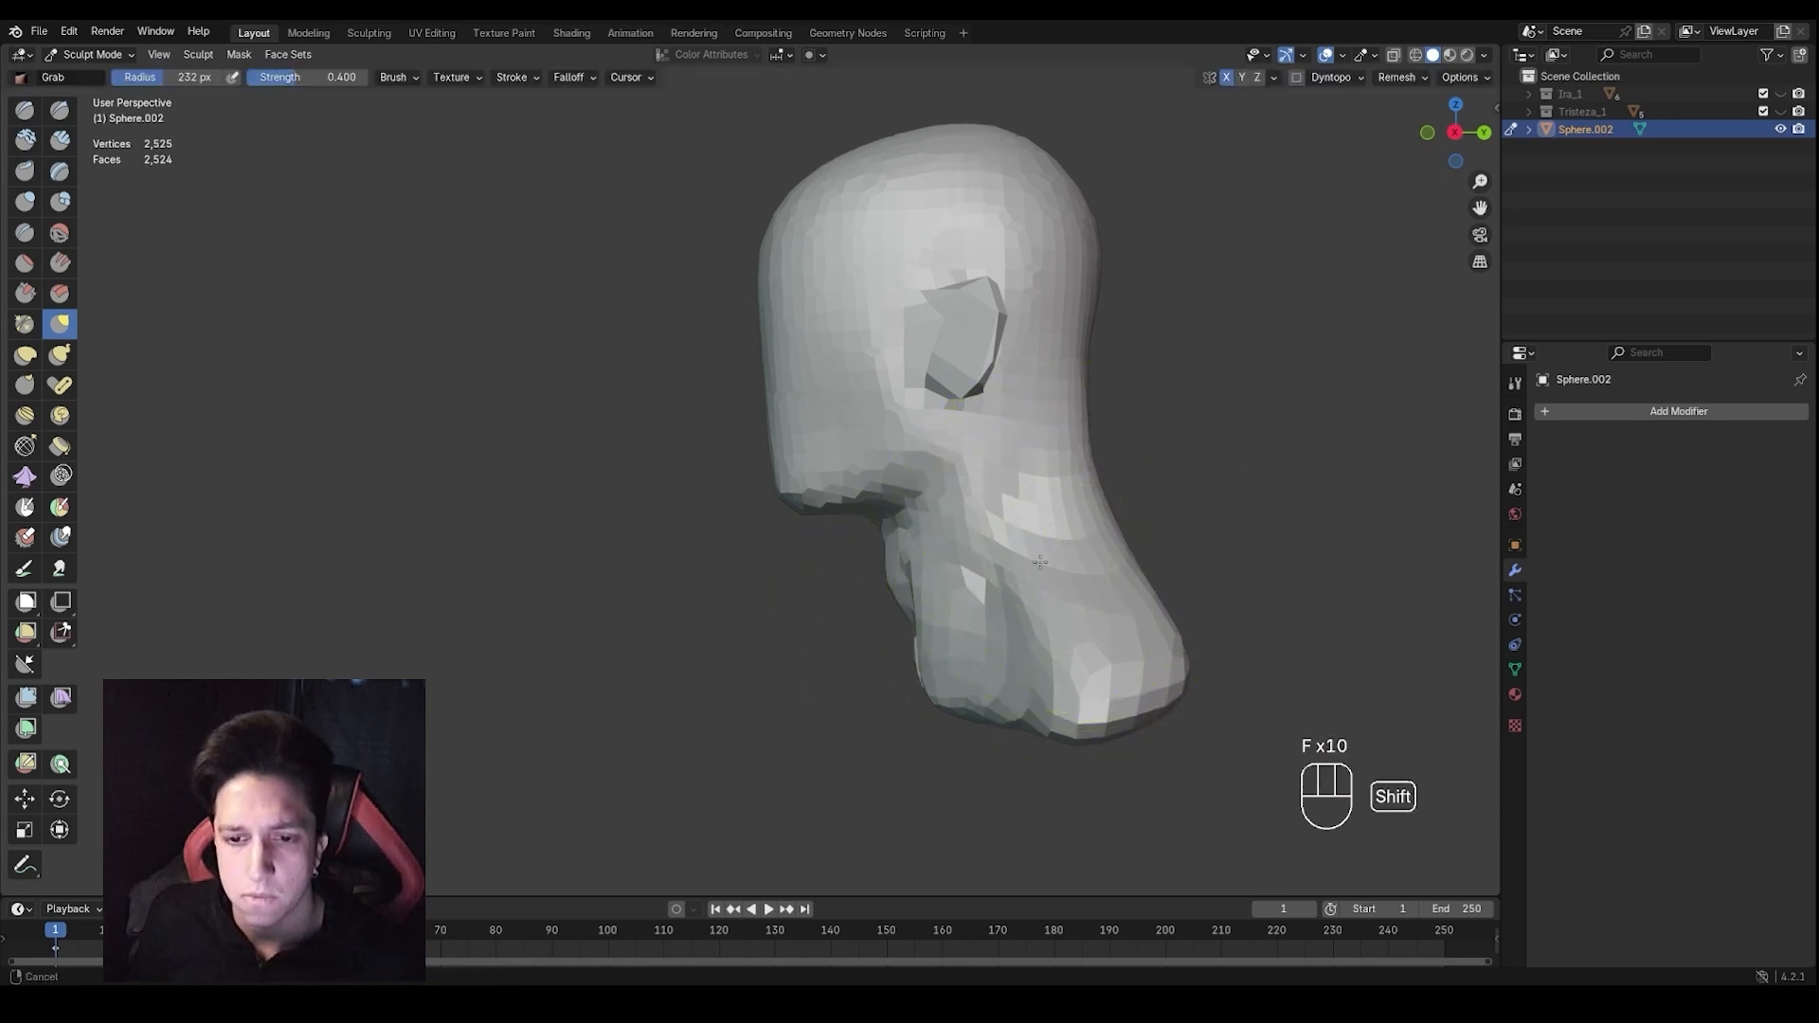
pyautogui.press('f')
pyautogui.click(1007, 603)
pyautogui.moveTo(1040, 562)
pyautogui.keyDown('shift'); pyautogui.mouseDown(button='middle')
pyautogui.moveTo(1026, 611)
pyautogui.moveTo(1103, 584)
pyautogui.mouseUp(button='middle'); pyautogui.keyUp('shift')
pyautogui.press('f')
pyautogui.click(1089, 642)
pyautogui.press('f')
pyautogui.click(952, 575)
pyautogui.moveTo(956, 609)
pyautogui.keyDown('shift'); pyautogui.mouseDown(button='middle')
pyautogui.moveTo(1088, 641)
pyautogui.moveTo(1057, 569)
pyautogui.mouseUp(button='middle'); pyautogui.keyUp('shift')
pyautogui.press('f')
pyautogui.click(995, 545)
pyautogui.keyDown('shift'); pyautogui.moveTo(914, 497); pyautogui.dragTo(998, 512, button='middle'); pyautogui.keyUp('shift')
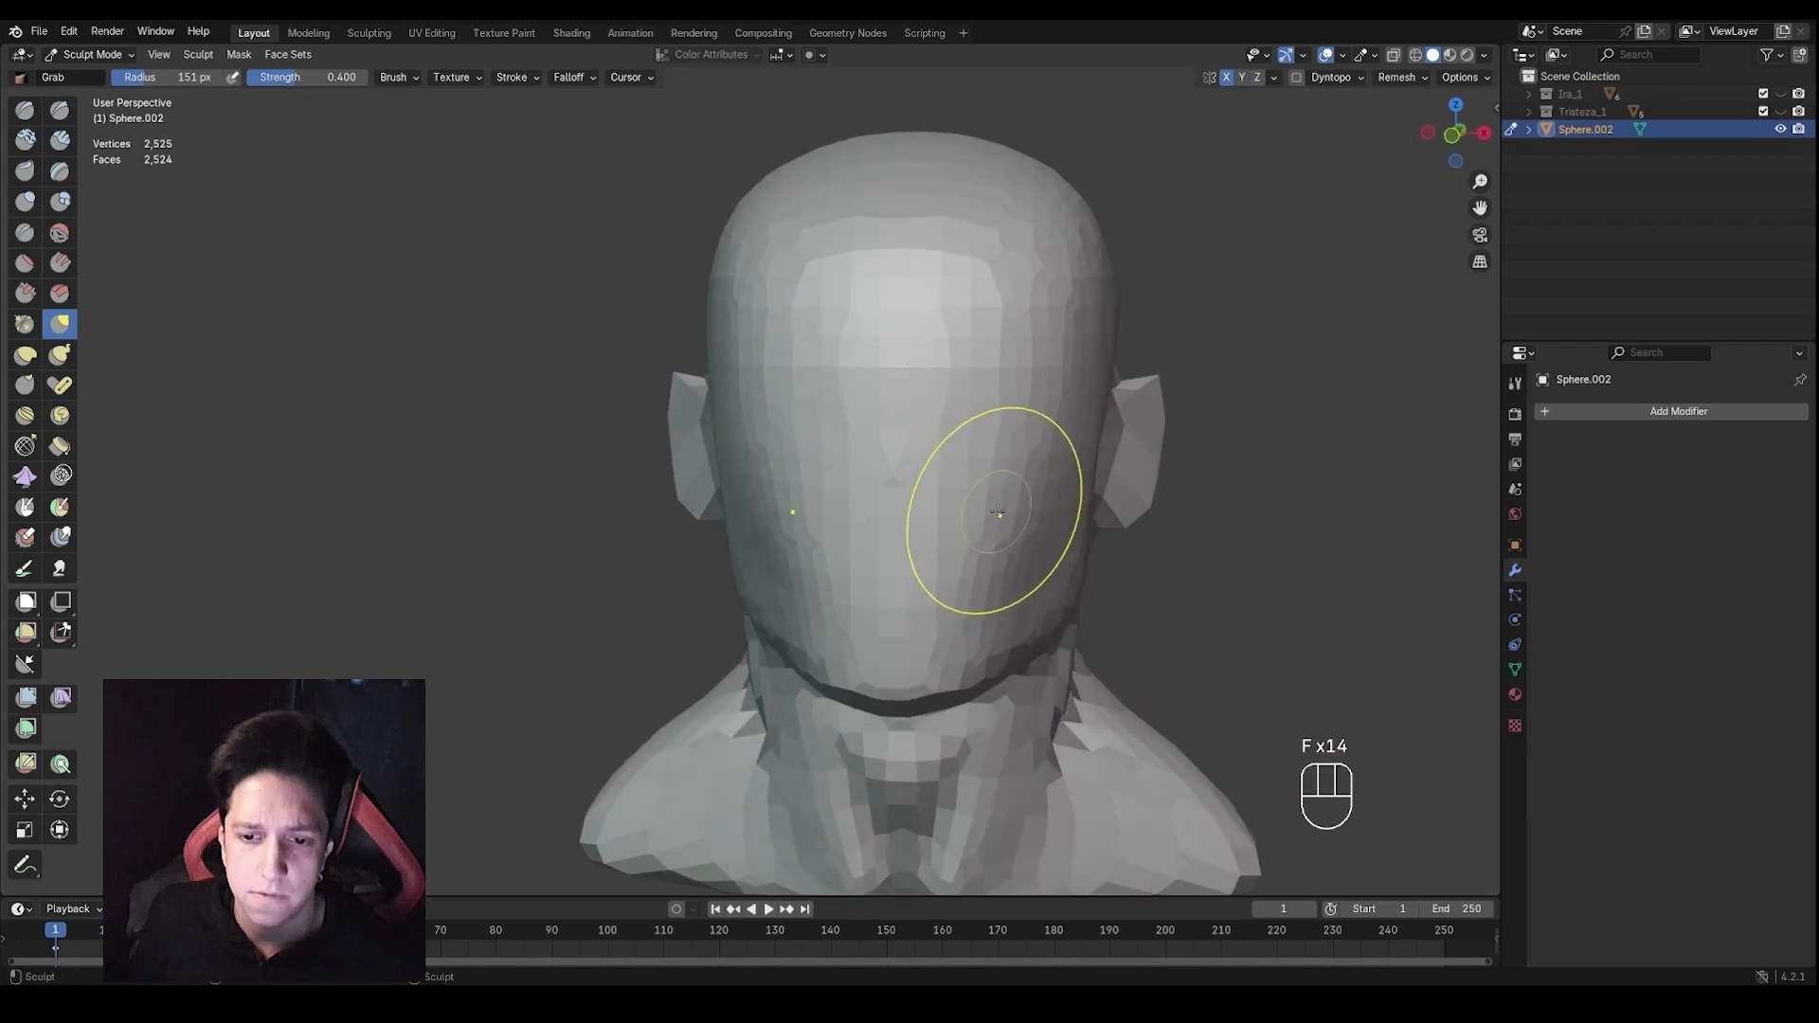
# Push the temples inward and adjust the upper sides of the head with the Grab brush at 217 px radius
pyautogui.press('g')
pyautogui.press('f')
pyautogui.click(788, 419)
pyautogui.moveTo(786, 417)
pyautogui.mouseDown(button='middle')
pyautogui.moveTo(804, 413)
pyautogui.moveTo(790, 405)
pyautogui.mouseUp(button='middle')
pyautogui.press('f')
pyautogui.click(801, 409)
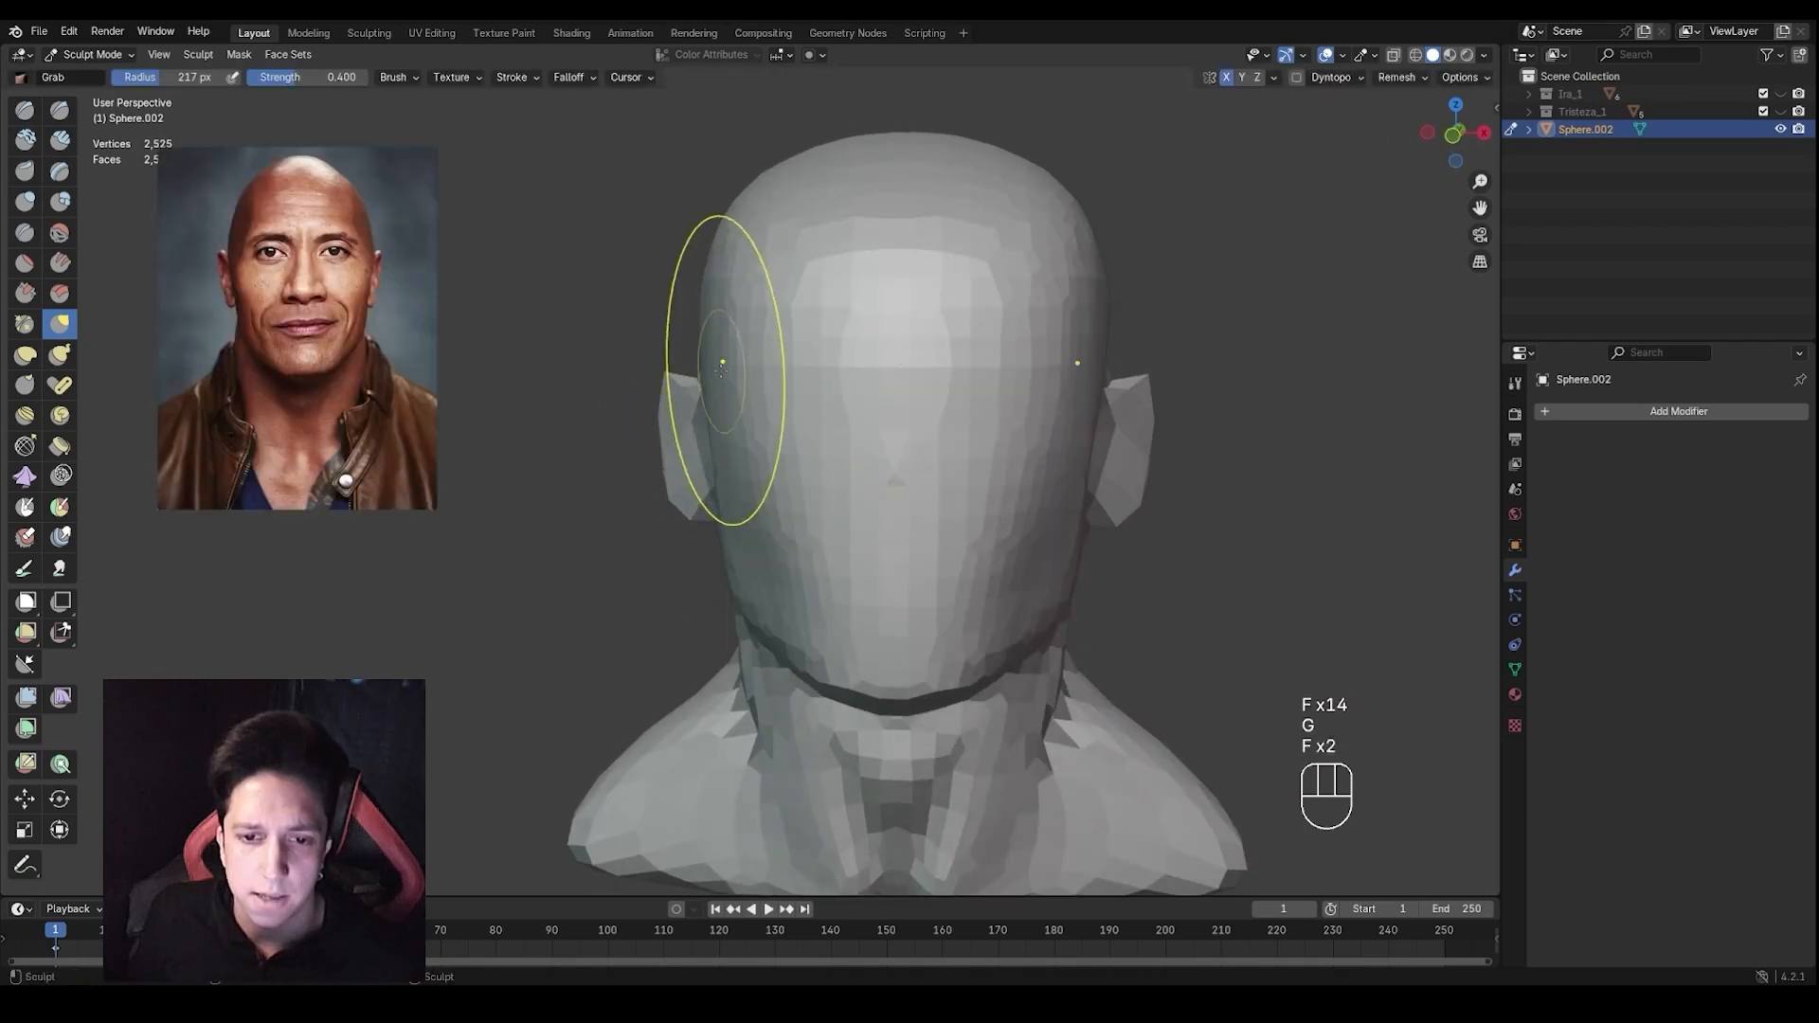
pyautogui.moveTo(722, 369)
pyautogui.mouseDown()
pyautogui.moveTo(769, 360)
pyautogui.moveTo(763, 346)
pyautogui.mouseUp()
pyautogui.moveTo(748, 332); pyautogui.dragTo(763, 331, button='middle')
pyautogui.moveTo(748, 311); pyautogui.dragTo(735, 295)
pyautogui.keyDown('shift'); pyautogui.moveTo(733, 350); pyautogui.dragTo(731, 321, button='middle'); pyautogui.keyUp('shift')
pyautogui.press('f')
pyautogui.click(670, 284)
# Flatten the temple beside the forehead with the Scrape/Peaks brush at 135 px radius
pyautogui.moveTo(970, 372); pyautogui.dragTo(934, 378, button='middle')
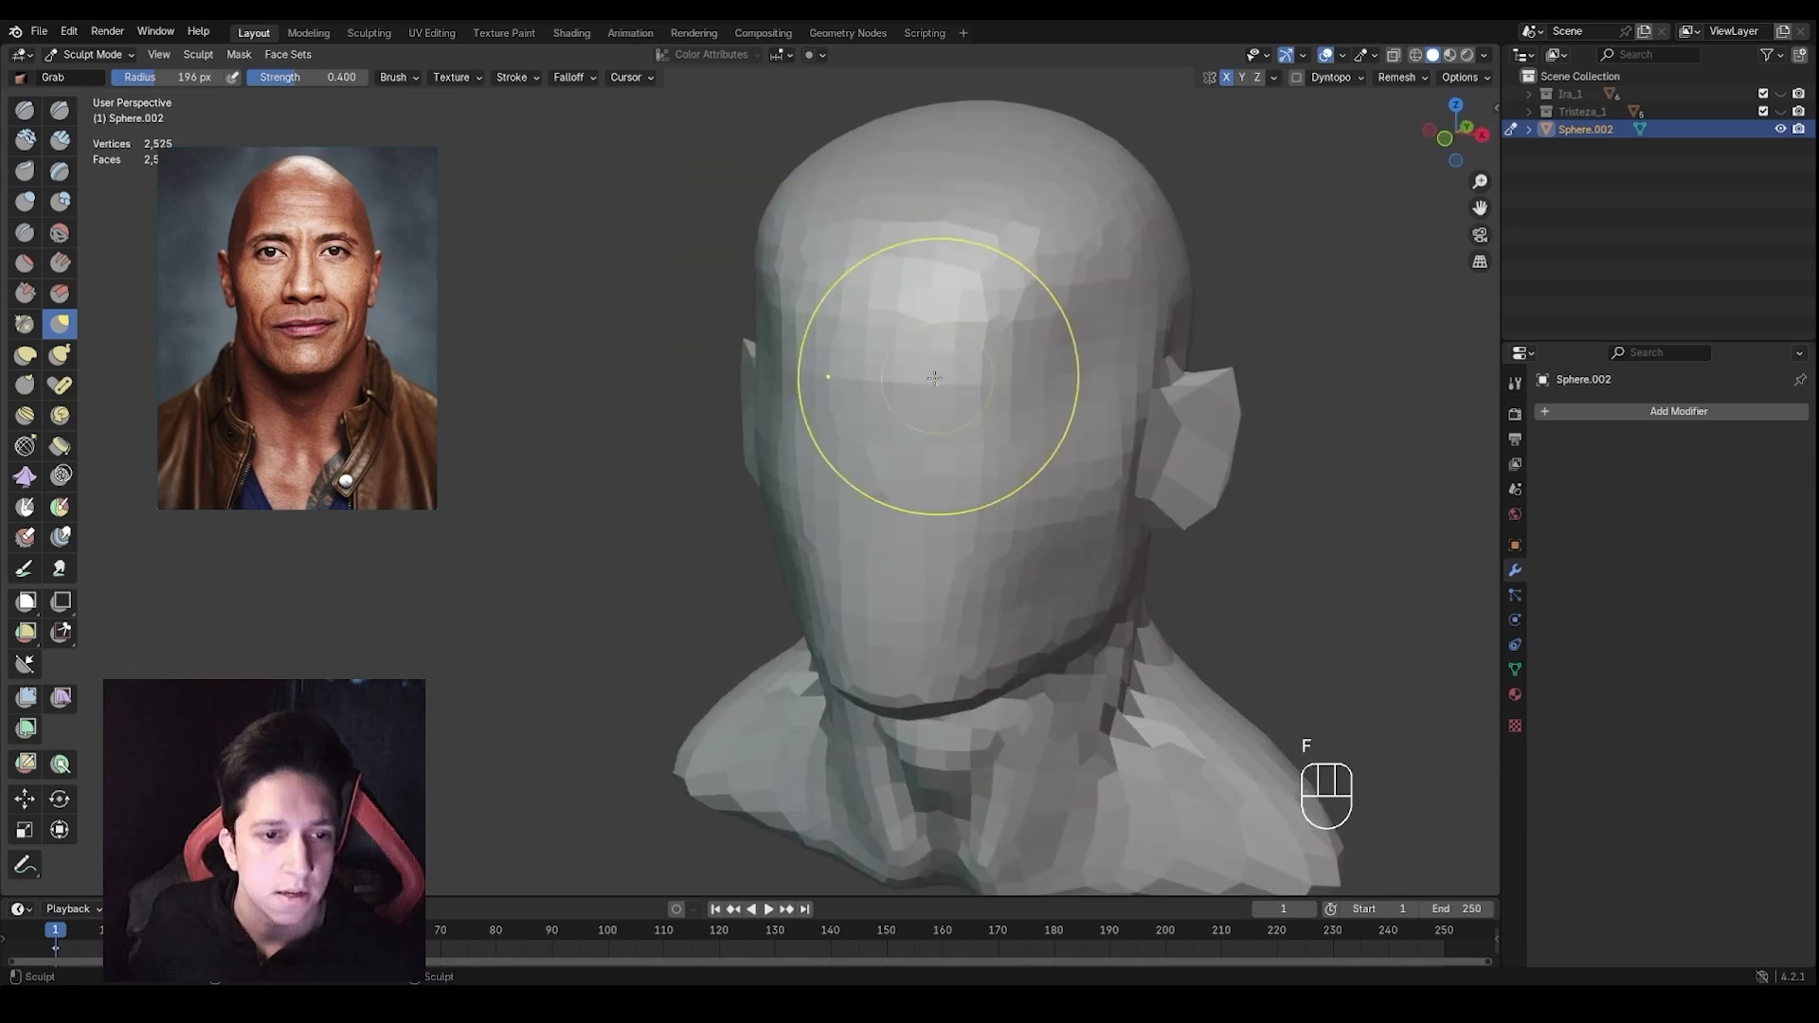
pyautogui.keyDown('ctrl'); pyautogui.moveTo(997, 432); pyautogui.dragTo(886, 403, button='middle'); pyautogui.keyUp('ctrl')
pyautogui.press('f')
pyautogui.click(868, 353)
pyautogui.press('3')
pyautogui.press('f')
pyautogui.click(944, 351)
pyautogui.moveTo(943, 363); pyautogui.dragTo(1017, 318)
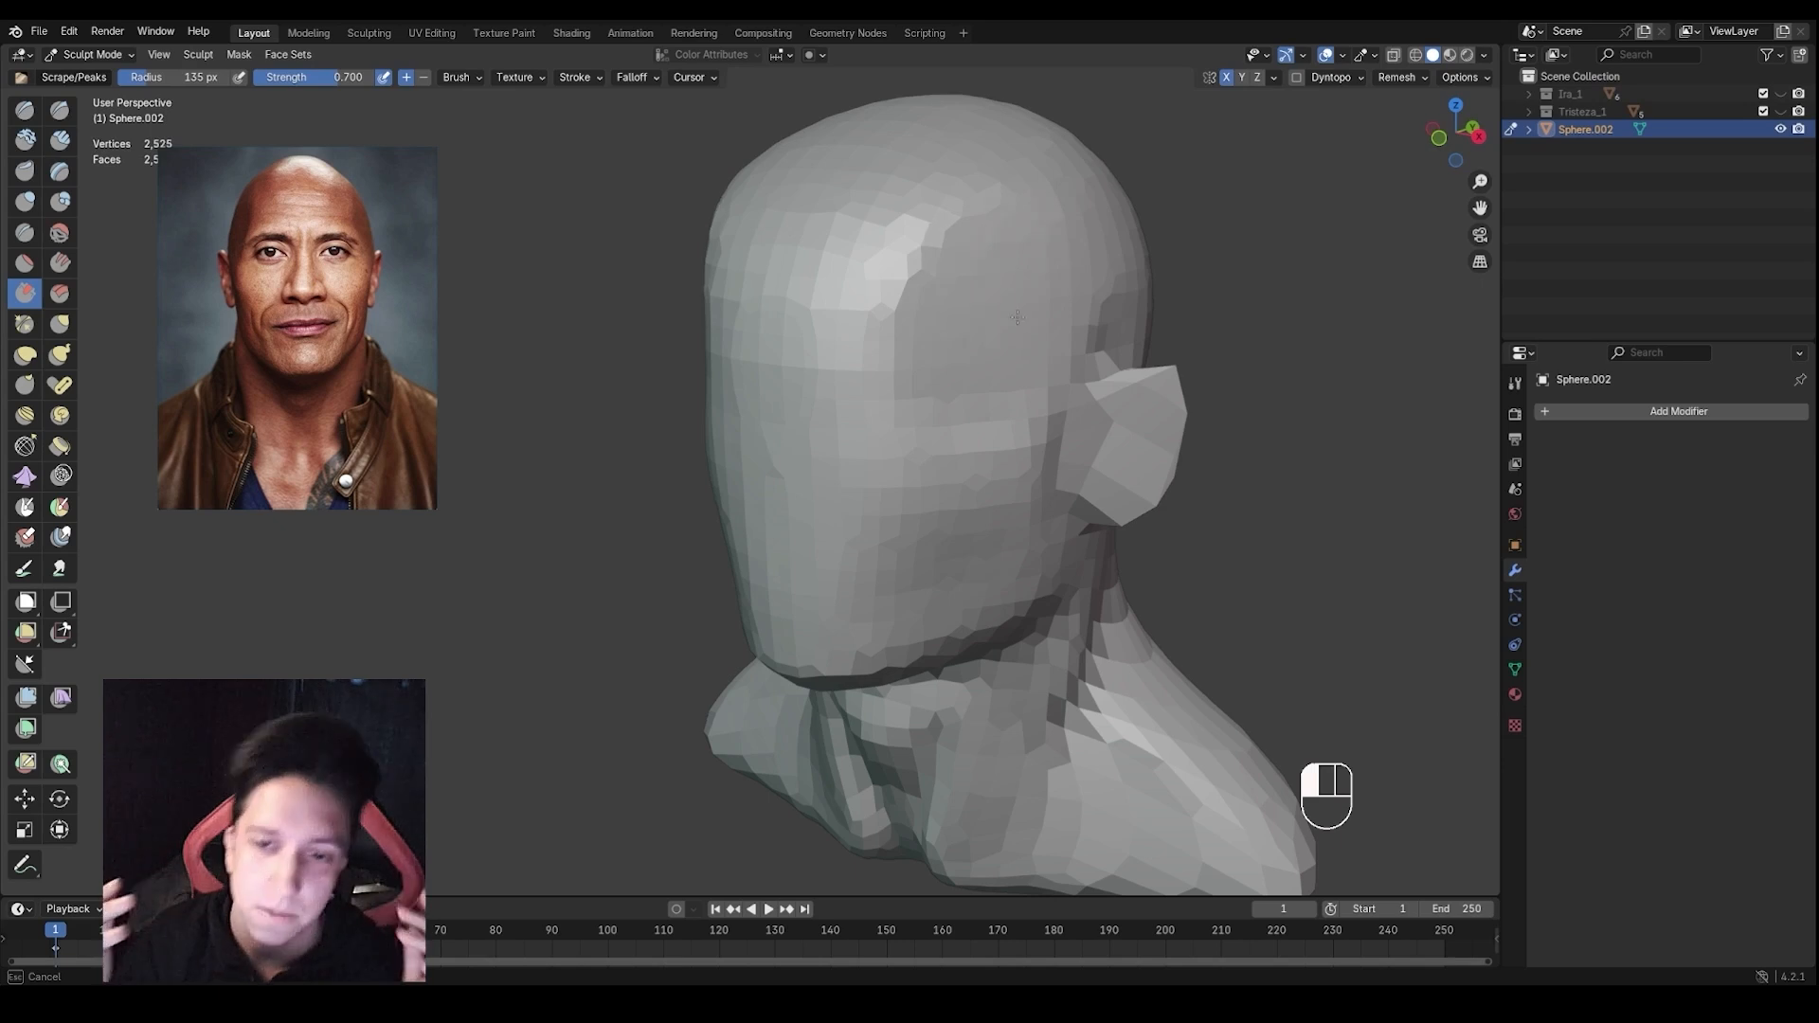
# Smooth the flattened temple and the edge running down toward the eye area
pyautogui.moveTo(1017, 317); pyautogui.dragTo(980, 273, button='middle')
pyautogui.keyDown('shift'); pyautogui.moveTo(991, 280); pyautogui.dragTo(999, 286); pyautogui.keyUp('shift')
pyautogui.moveTo(999, 286)
pyautogui.mouseDown(button='middle')
pyautogui.moveTo(1010, 311)
pyautogui.moveTo(978, 324)
pyautogui.mouseUp(button='middle')
pyautogui.press('f')
pyautogui.click(993, 317)
pyautogui.keyDown('shift'); pyautogui.moveTo(978, 324); pyautogui.dragTo(959, 341); pyautogui.keyUp('shift')
pyautogui.press('f')
pyautogui.moveTo(952, 346)
pyautogui.mouseDown(button='middle')
pyautogui.moveTo(933, 351)
pyautogui.moveTo(975, 352)
pyautogui.mouseUp(button='middle')
# Carve the first eye socket hollows below the brow with the Draw Sharp brush at 81 px radius
pyautogui.press('1')
pyautogui.moveTo(976, 353)
pyautogui.keyDown('ctrl'); pyautogui.mouseDown(button='middle')
pyautogui.moveTo(935, 350)
pyautogui.moveTo(947, 374)
pyautogui.moveTo(971, 359)
pyautogui.moveTo(955, 341)
pyautogui.mouseUp(button='middle'); pyautogui.keyUp('ctrl')
pyautogui.press('f')
pyautogui.press('f')
pyautogui.press('f')
pyautogui.click(957, 352)
pyautogui.moveTo(950, 339); pyautogui.dragTo(1023, 353)
pyautogui.keyDown('ctrl'); pyautogui.moveTo(1030, 346); pyautogui.dragTo(1019, 372, button='middle'); pyautogui.keyUp('ctrl')
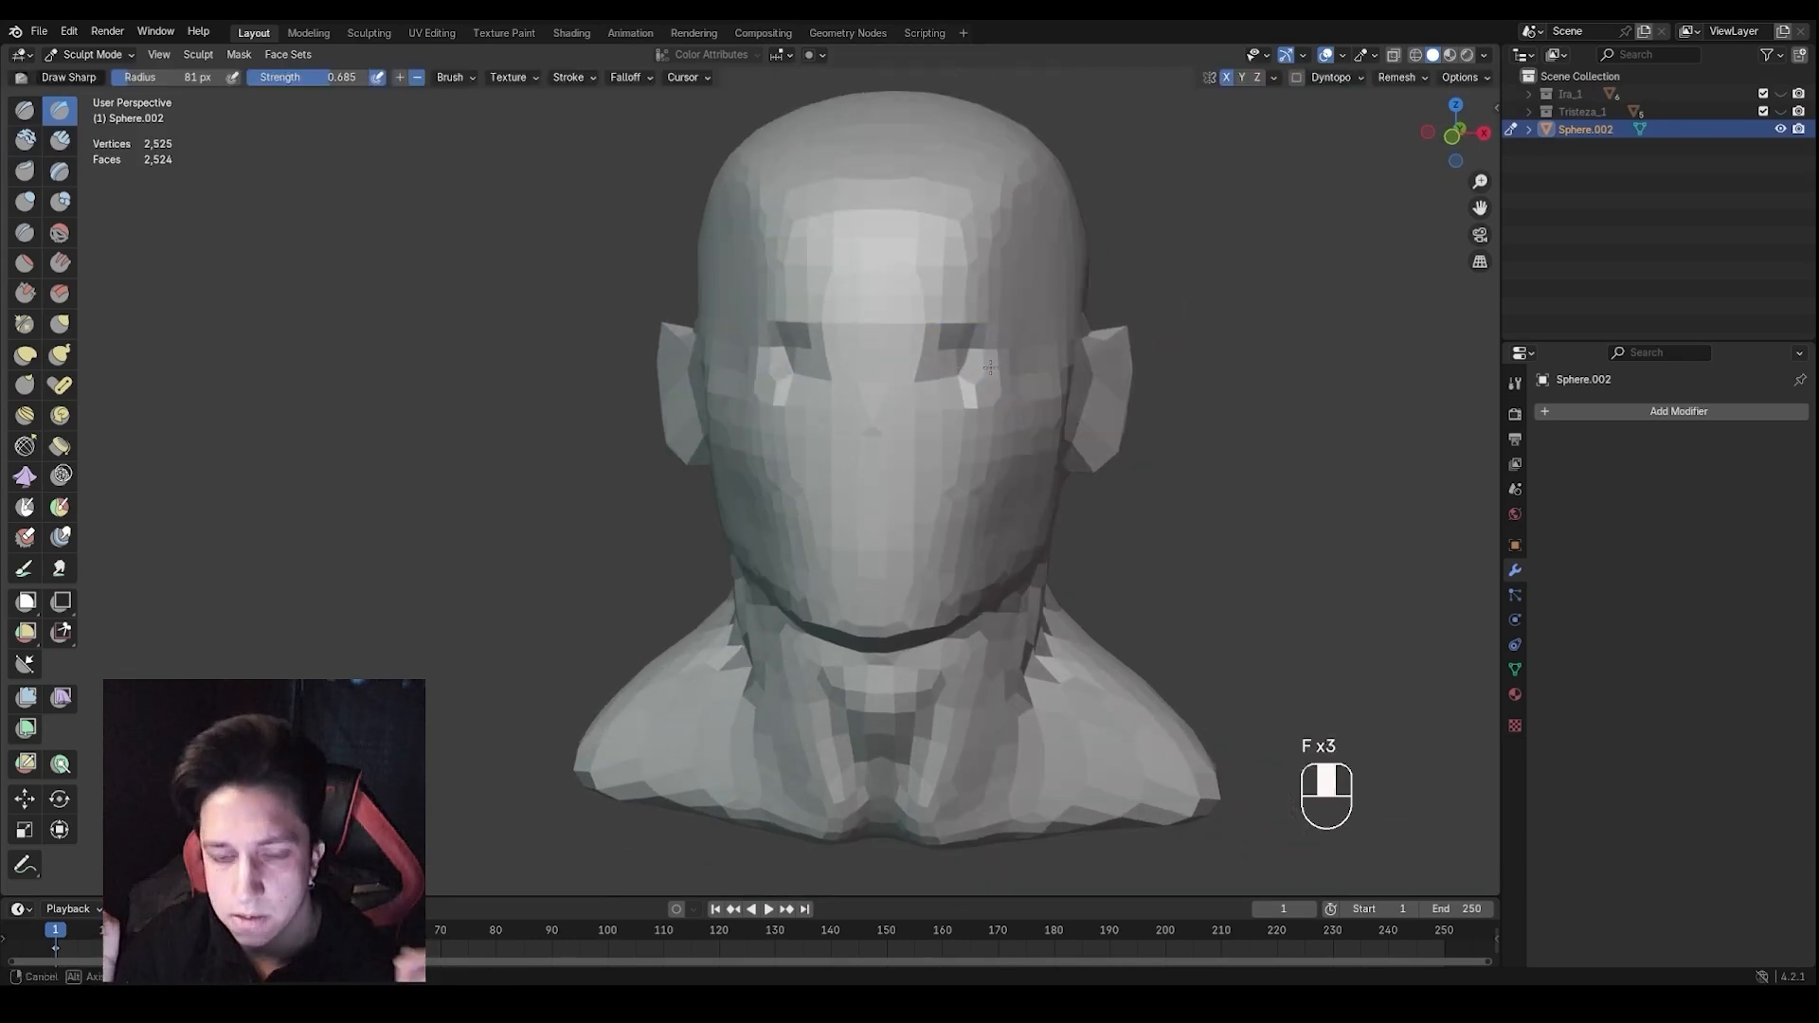
# Deepen the eye sockets from the nose bridge outward with the Draw Sharp brush at 78 px radius
pyautogui.press('f')
pyautogui.click(942, 373)
pyautogui.moveTo(936, 367); pyautogui.dragTo(985, 354)
pyautogui.keyDown('shift'); pyautogui.moveTo(968, 371); pyautogui.dragTo(991, 386, button='middle'); pyautogui.keyUp('shift')
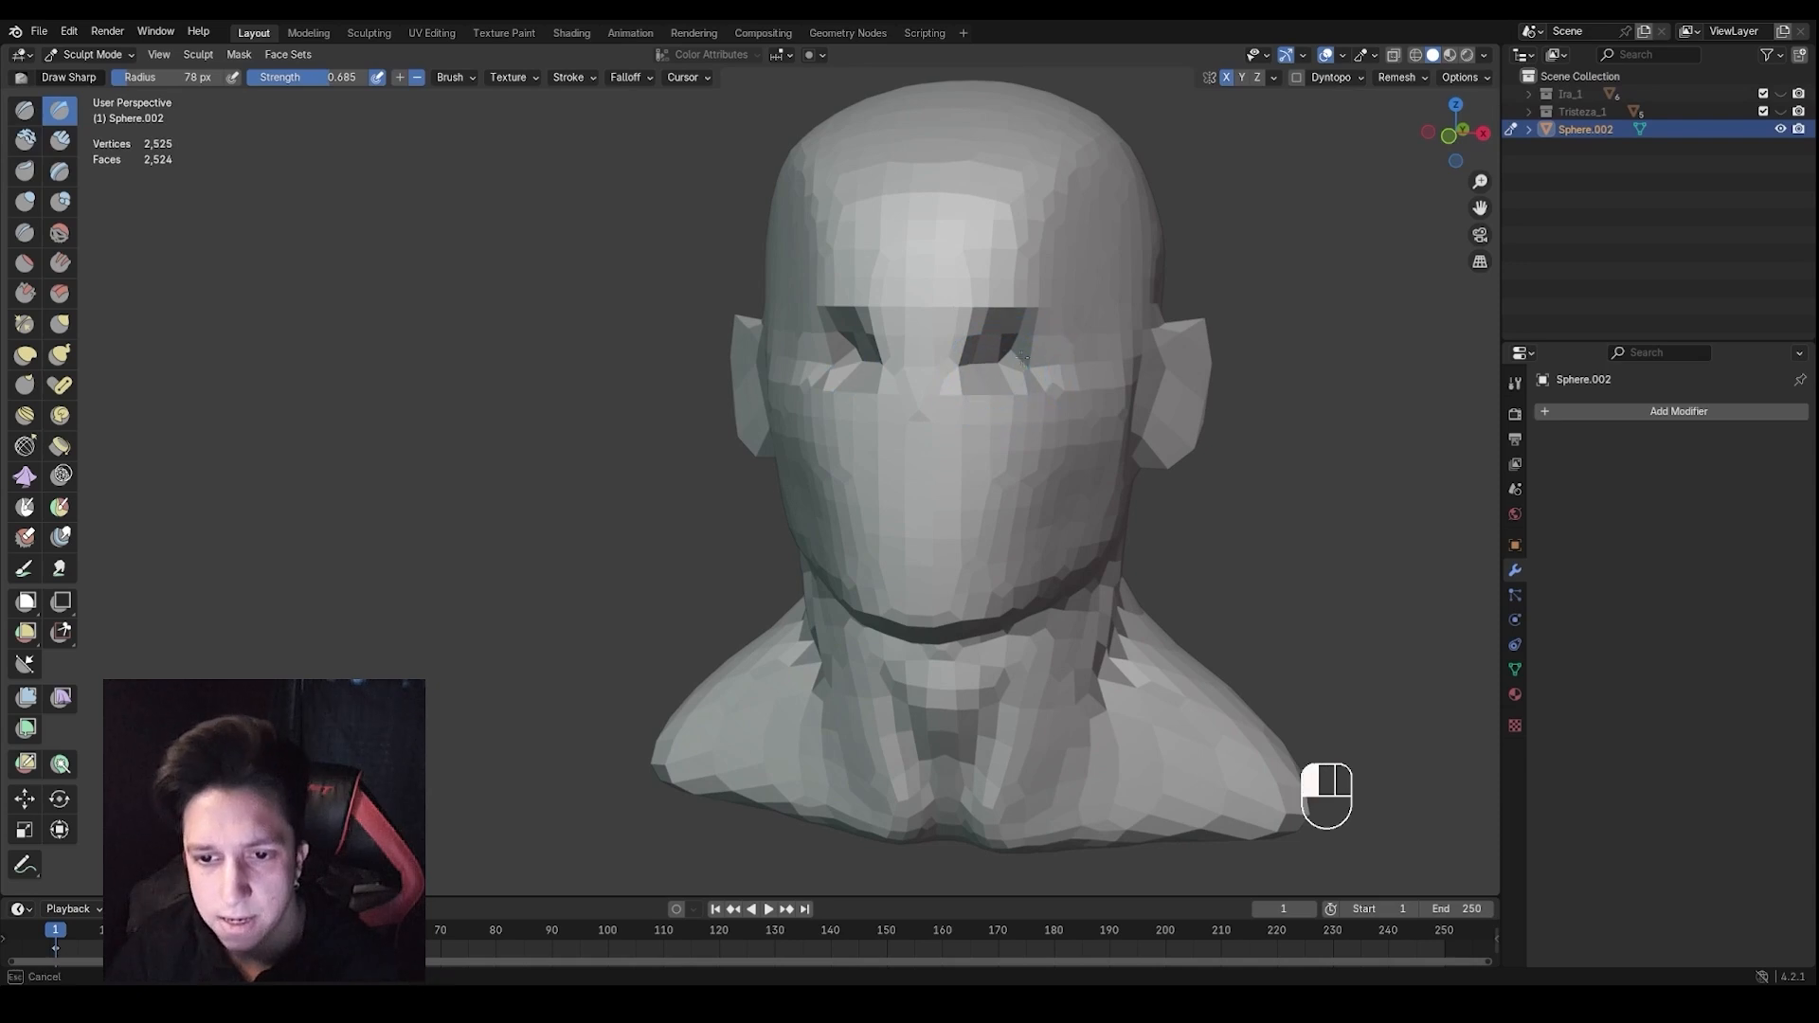
# Carve lines from the eye sockets down the cheeks and across below the mouth with the Draw Sharp brush at 78 px radius
pyautogui.moveTo(1022, 358); pyautogui.dragTo(1036, 488)
pyautogui.moveTo(1013, 457); pyautogui.dragTo(1025, 460, button='middle')
pyautogui.moveTo(1027, 475)
pyautogui.mouseDown()
pyautogui.moveTo(959, 561)
pyautogui.moveTo(934, 552)
pyautogui.mouseUp()
# Carve the underside and the sides of the nose with the Draw Sharp brush at 76 px radius
pyautogui.press('f')
pyautogui.keyDown('ctrl'); pyautogui.moveTo(944, 530); pyautogui.dragTo(934, 481, button='middle'); pyautogui.keyUp('ctrl')
pyautogui.click(930, 502)
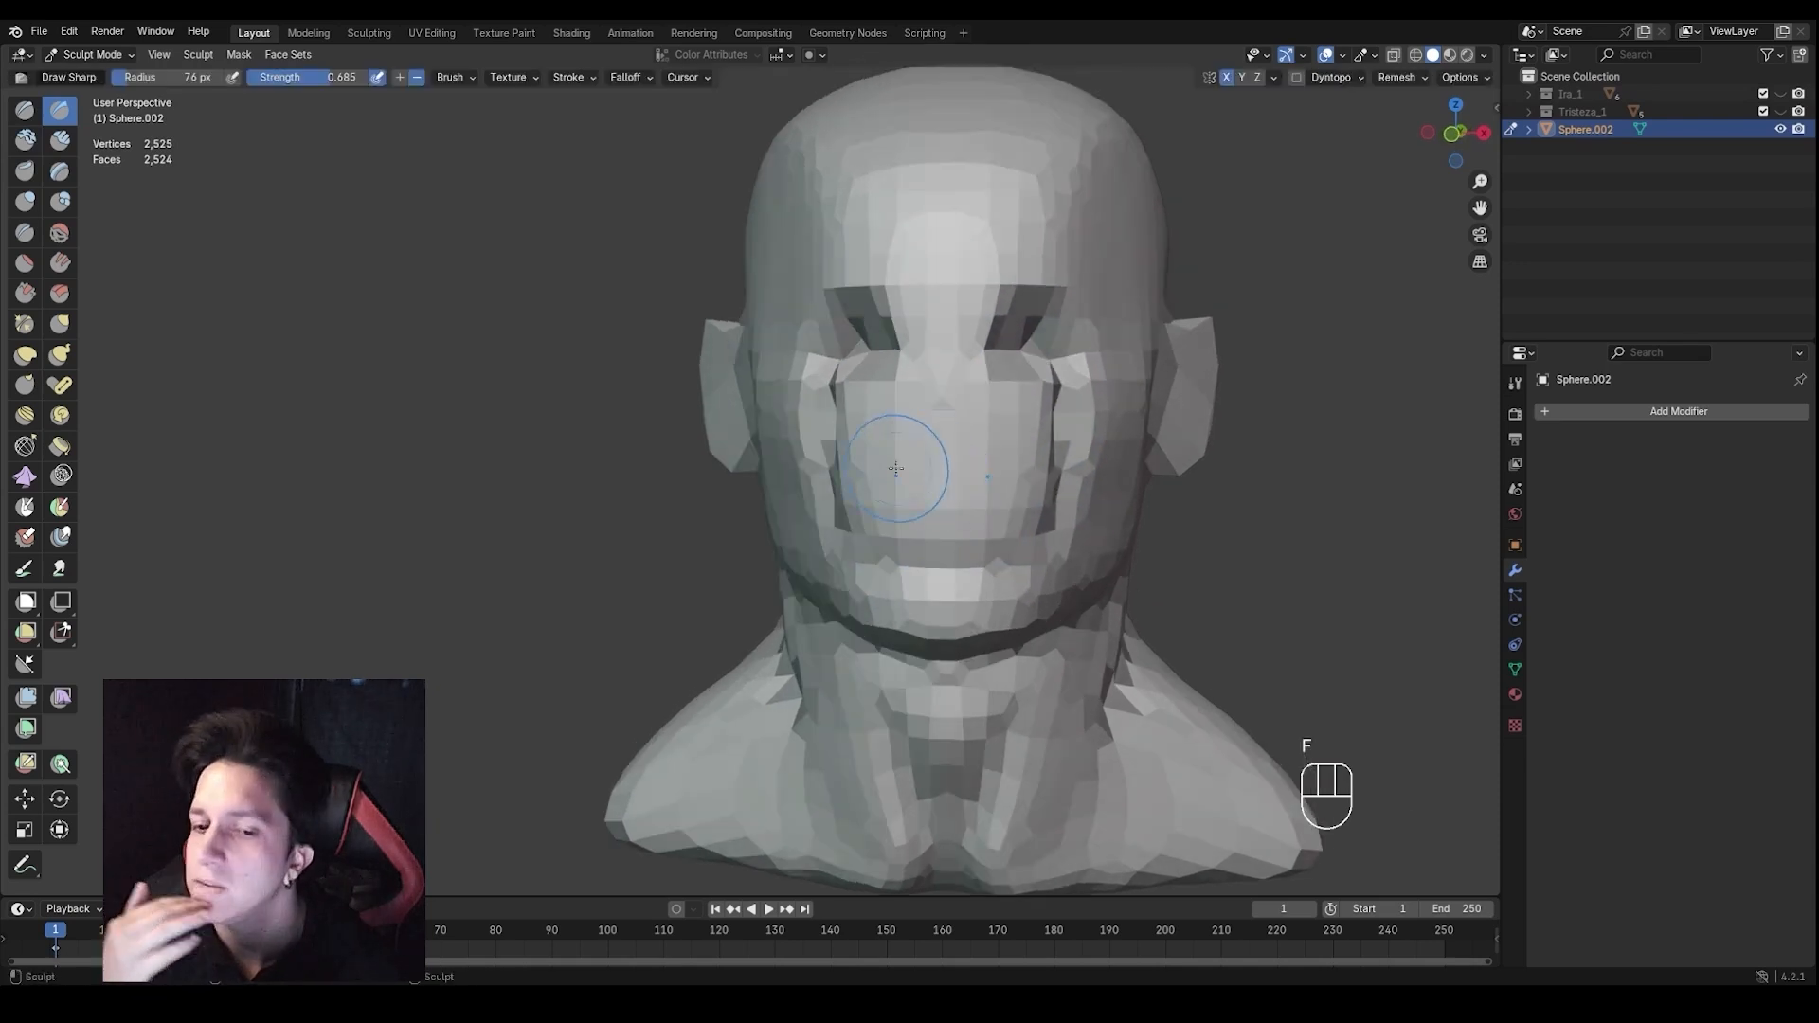
pyautogui.moveTo(907, 456); pyautogui.dragTo(1015, 455)
pyautogui.moveTo(1014, 455)
pyautogui.mouseDown(button='middle')
pyautogui.moveTo(975, 436)
pyautogui.moveTo(1009, 433)
pyautogui.mouseUp(button='middle')
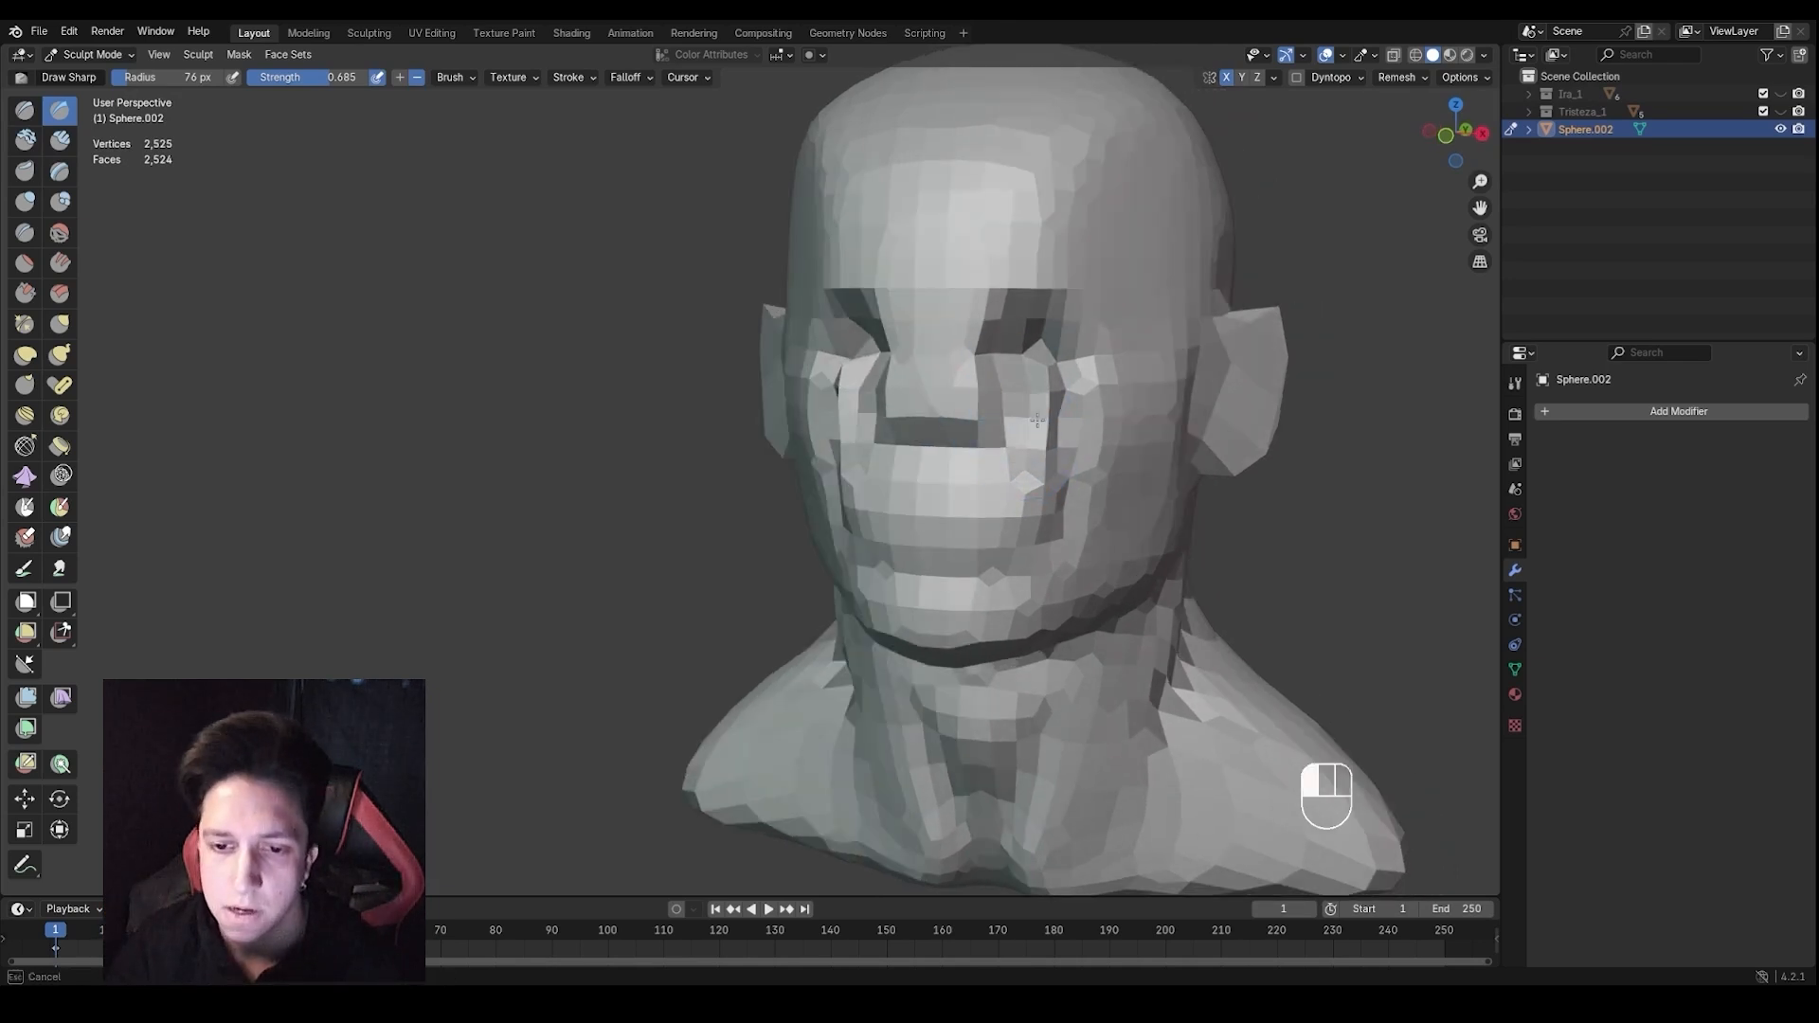
pyautogui.moveTo(1037, 419); pyautogui.dragTo(1024, 352)
# Smooth the area under the eyes and carve the sockets and upper cheeks outward with the Draw Sharp brush at 76 px radius
pyautogui.moveTo(1021, 370); pyautogui.dragTo(1040, 375, button='middle')
pyautogui.moveTo(1053, 375)
pyautogui.keyDown('shift'); pyautogui.mouseDown()
pyautogui.moveTo(1050, 408)
pyautogui.moveTo(1038, 360)
pyautogui.mouseUp(); pyautogui.keyUp('shift')
pyautogui.moveTo(1034, 363)
pyautogui.mouseDown()
pyautogui.moveTo(1042, 417)
pyautogui.moveTo(1040, 398)
pyautogui.mouseUp()
pyautogui.moveTo(1054, 349); pyautogui.dragTo(1083, 352)
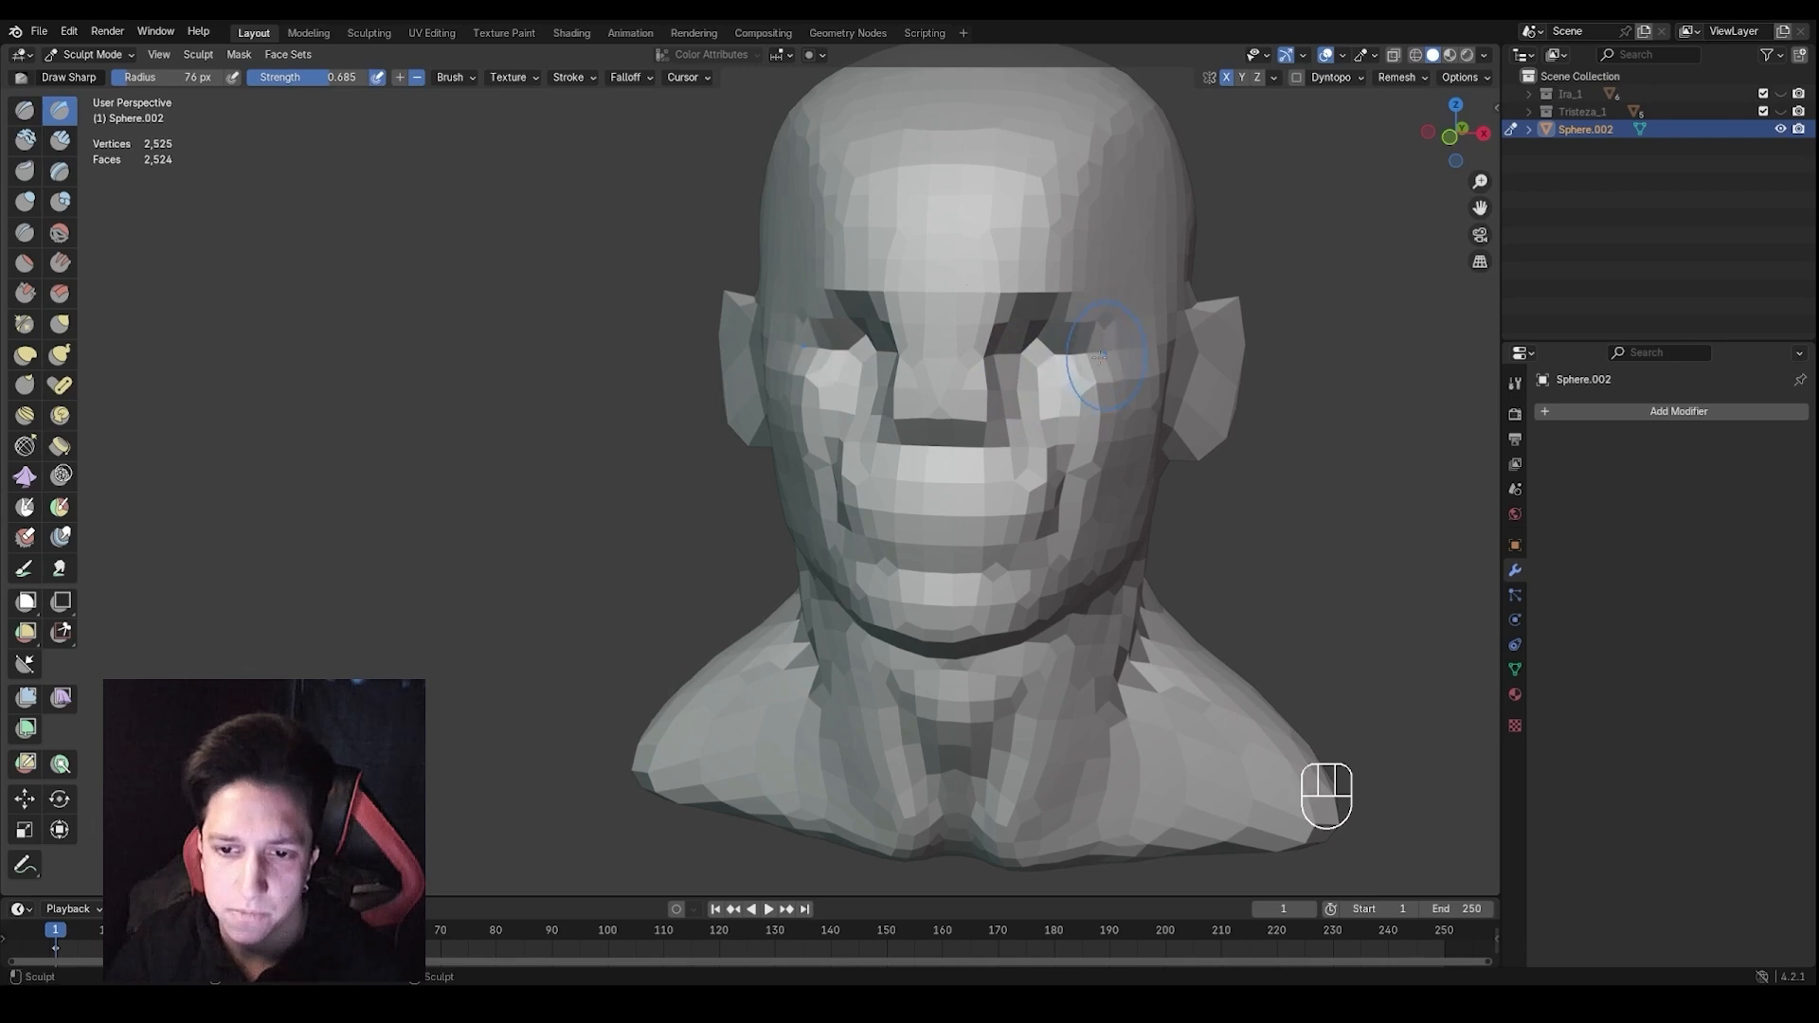
pyautogui.moveTo(1102, 356); pyautogui.dragTo(1123, 367, button='middle')
pyautogui.moveTo(1034, 371)
pyautogui.mouseDown()
pyautogui.moveTo(1041, 402)
pyautogui.moveTo(1065, 400)
pyautogui.mouseUp()
pyautogui.moveTo(1063, 398)
pyautogui.mouseDown(button='middle')
pyautogui.moveTo(999, 384)
pyautogui.moveTo(997, 346)
pyautogui.mouseUp(button='middle')
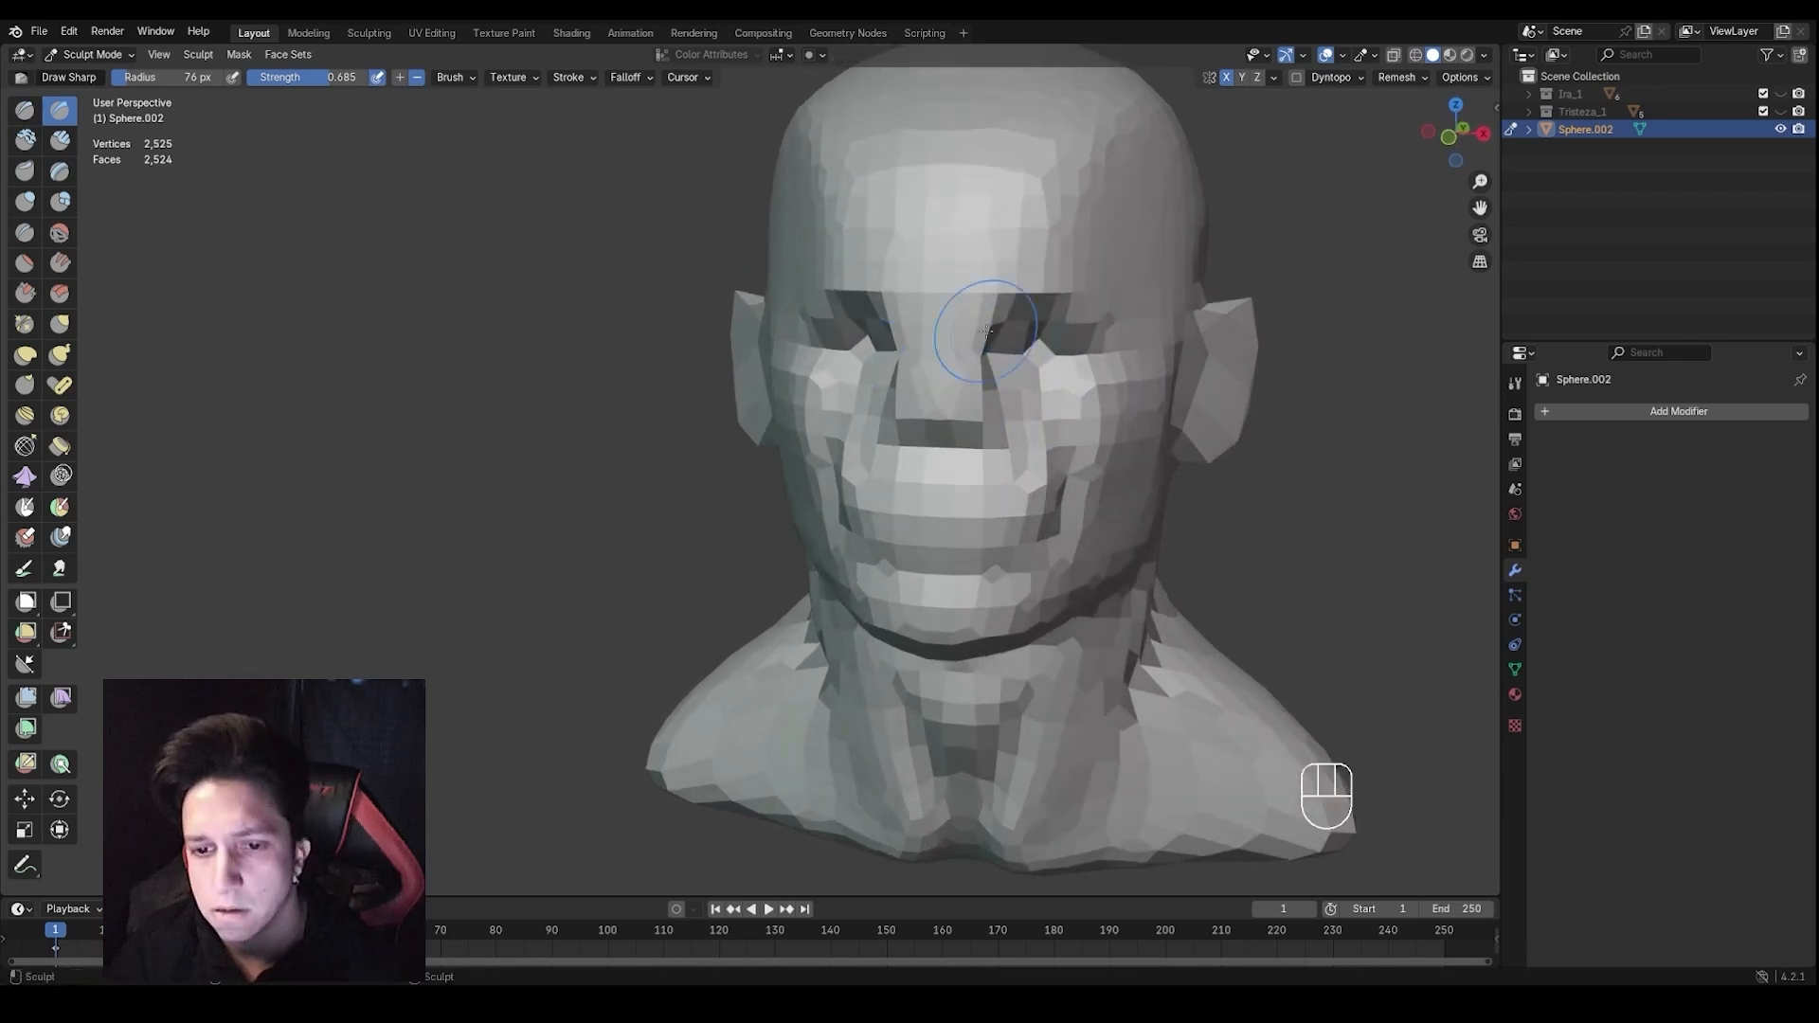
# Pull the nose forward in side view with the Grab brush, enlarging the radius from 83 px to 118 px
pyautogui.press('g')
pyautogui.press('f')
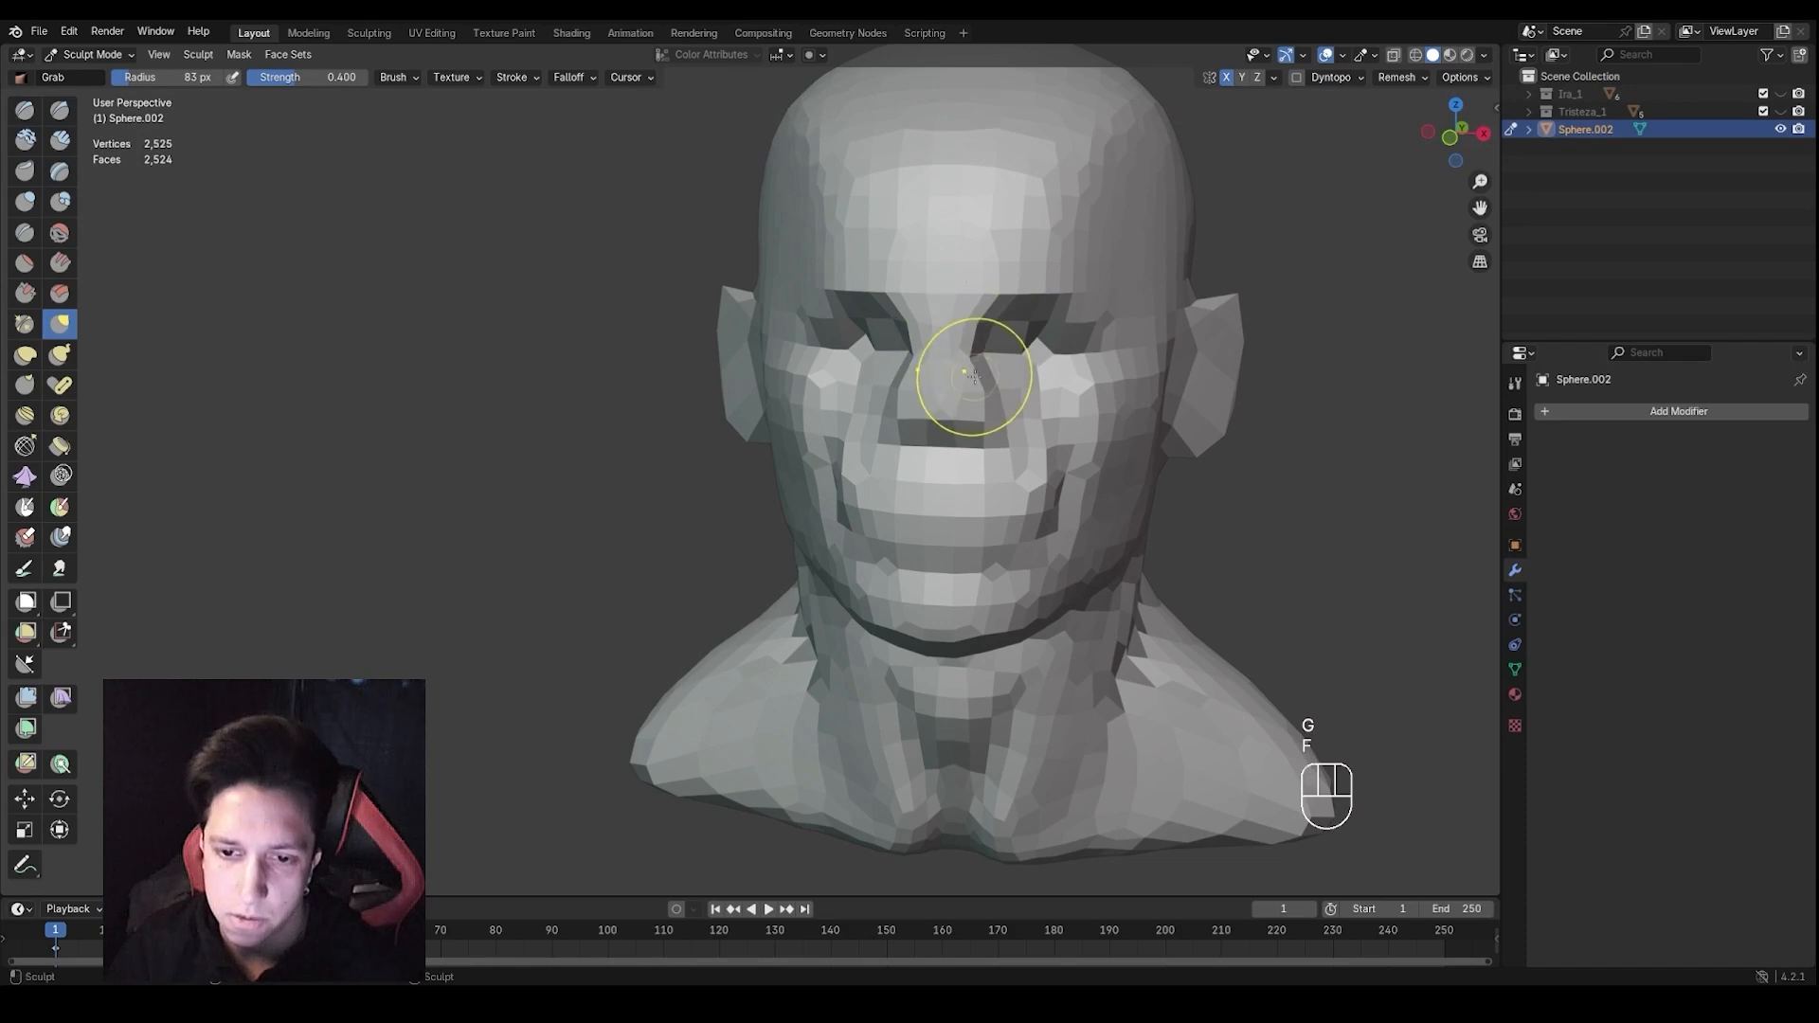
pyautogui.moveTo(939, 431); pyautogui.dragTo(796, 417, button='middle')
pyautogui.scroll(1, 945, 373)
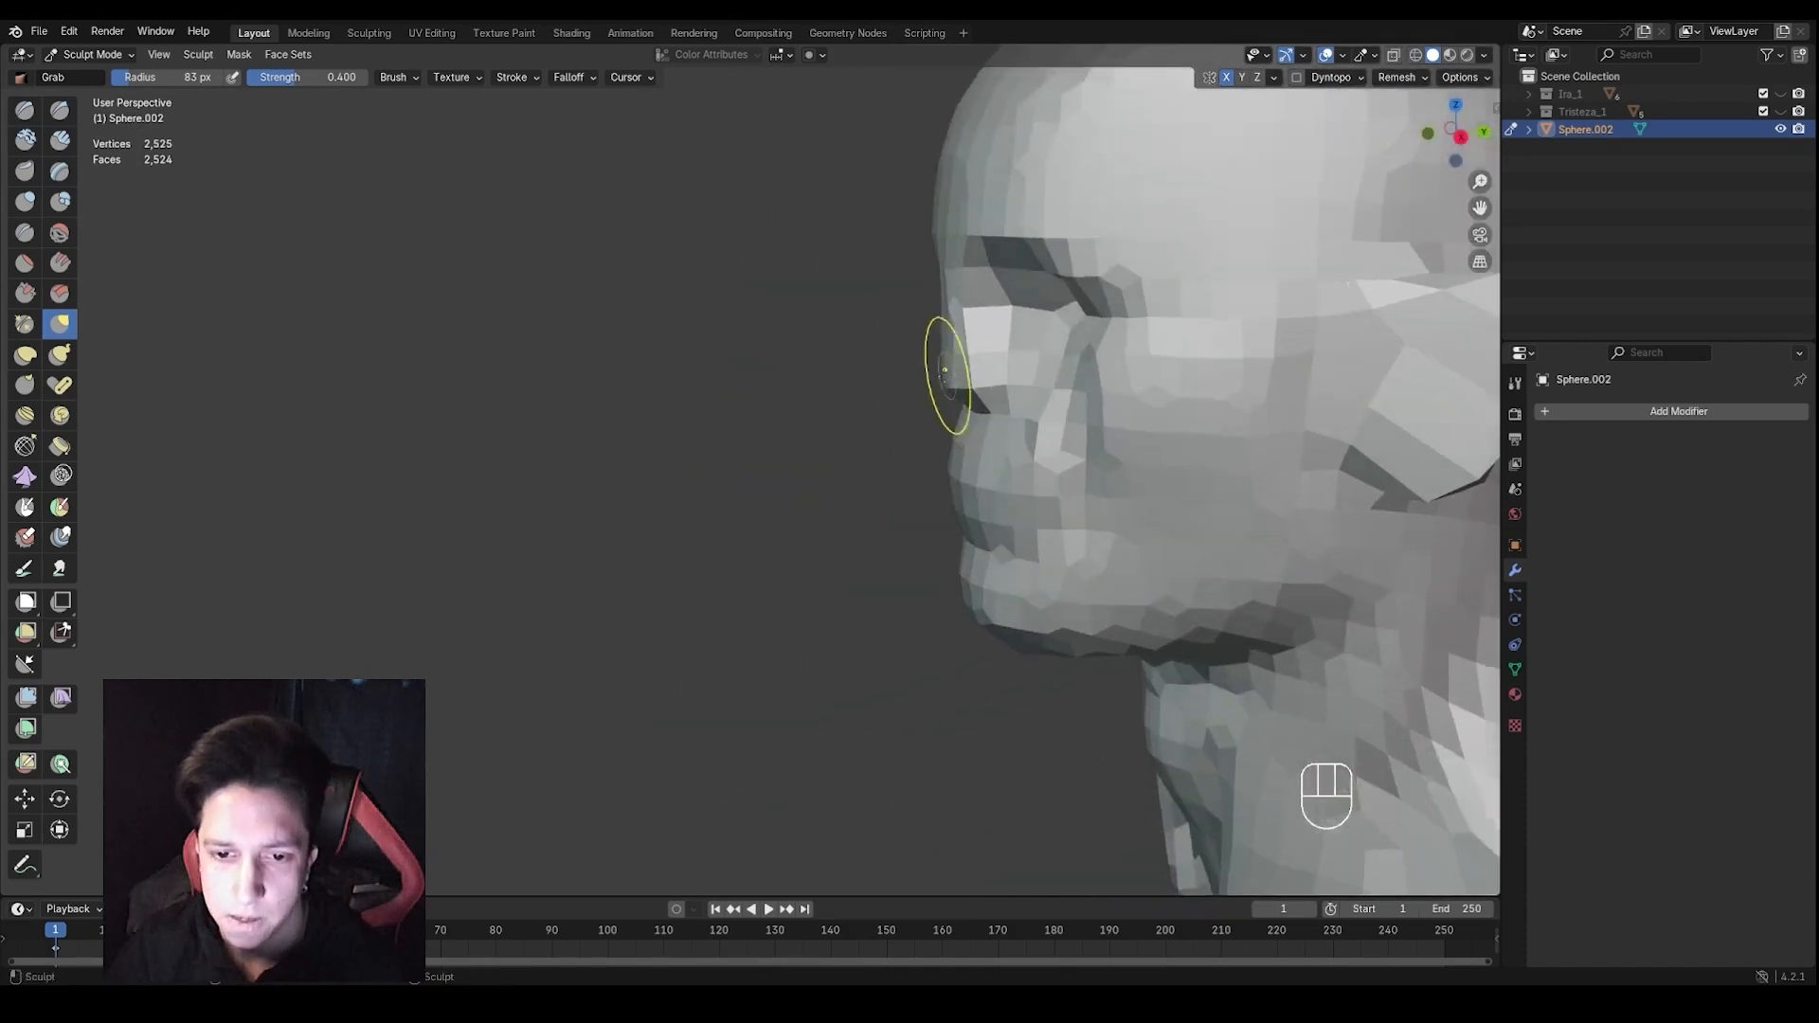
pyautogui.press('f')
pyautogui.click(978, 378)
pyautogui.keyDown('shift'); pyautogui.moveTo(921, 390); pyautogui.dragTo(923, 398, button='middle'); pyautogui.keyUp('shift')
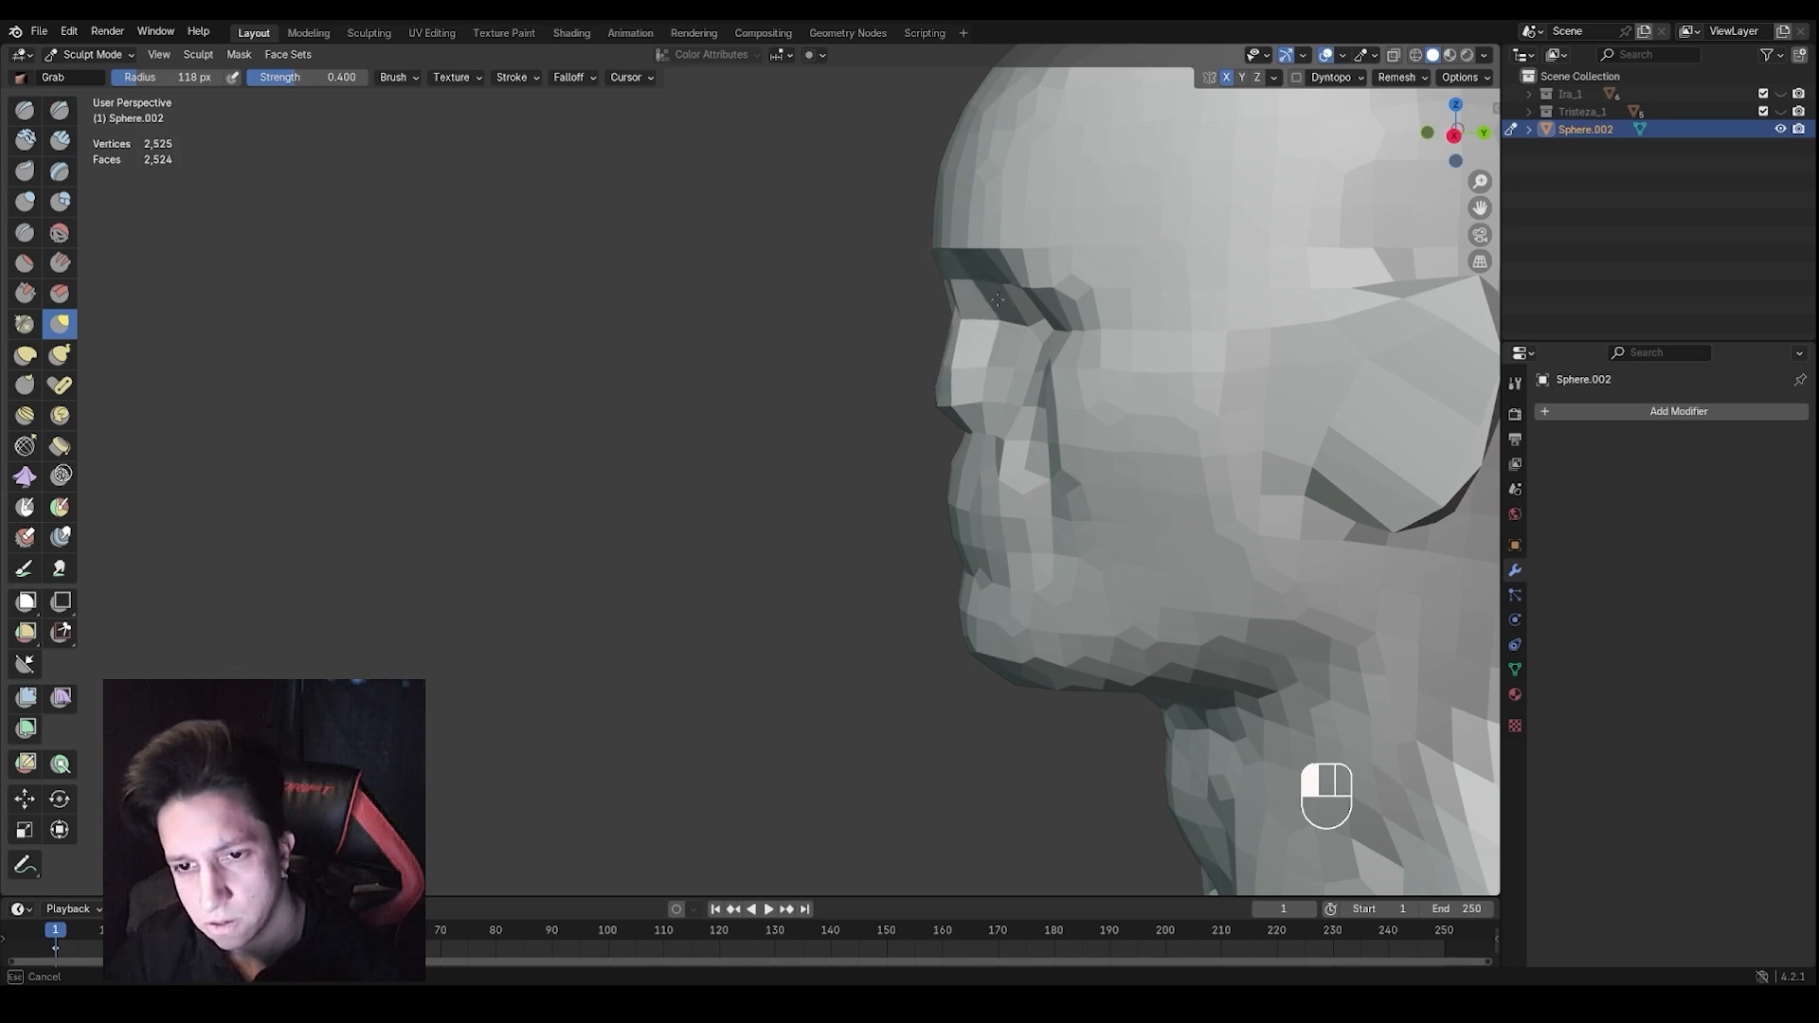
# Pull the nose tip forward and down with the Grab brush at 99 px radius, and push the nose's side back toward the cheek
pyautogui.press('f')
pyautogui.click(863, 525)
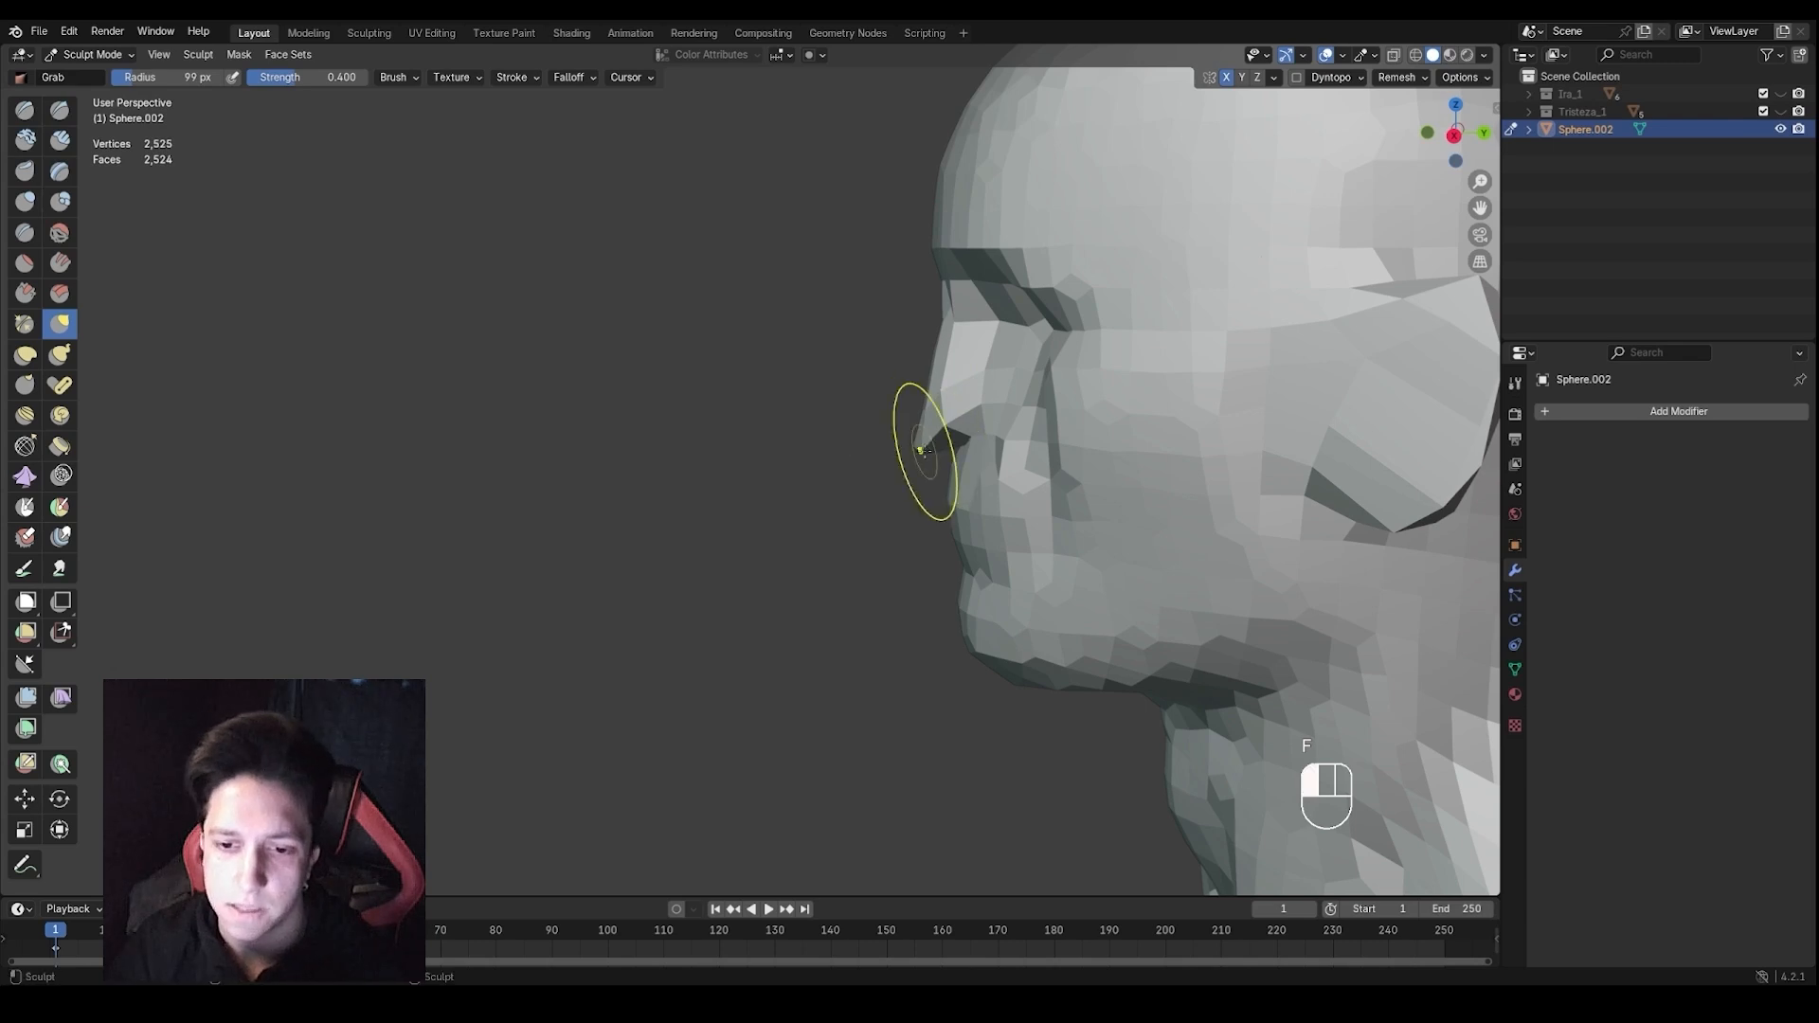
pyautogui.moveTo(1004, 401); pyautogui.dragTo(1021, 398)
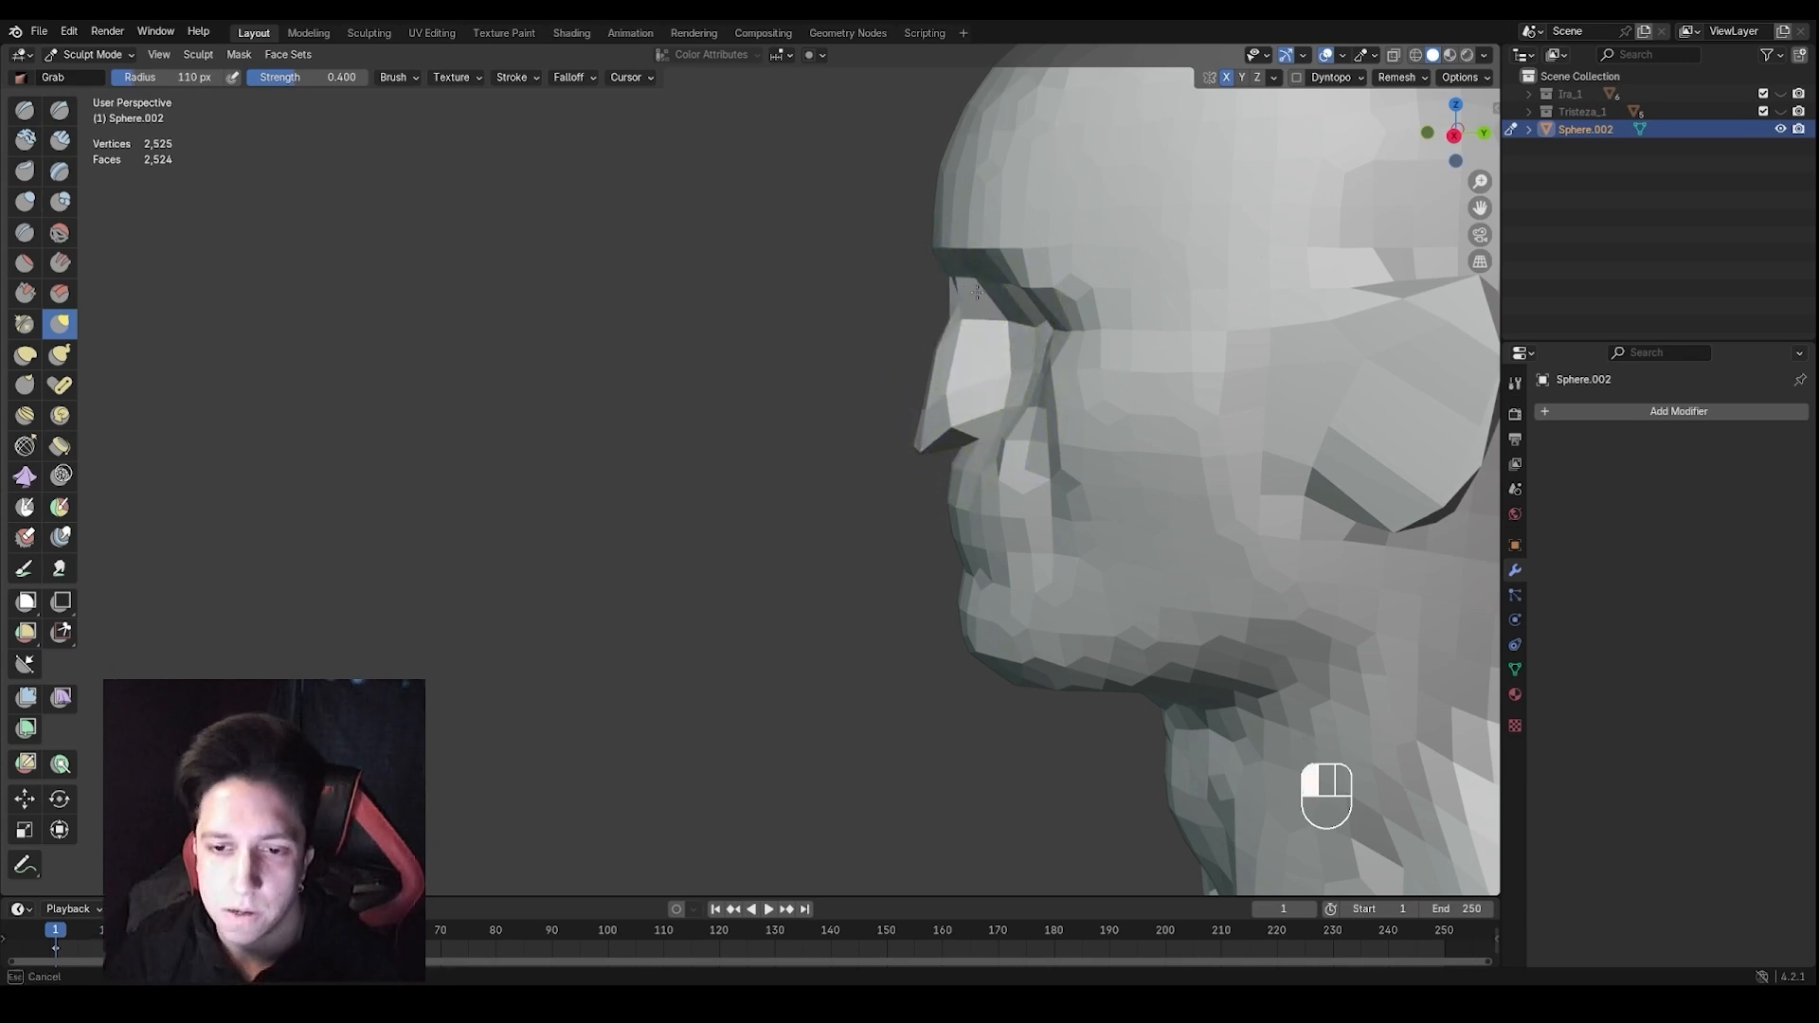
# Adjust the nose bridge below the brow with the Grab brush and reduce the brush radius to 89 px
pyautogui.press('f')
pyautogui.moveTo(970, 293); pyautogui.dragTo(948, 329)
pyautogui.click(1042, 321)
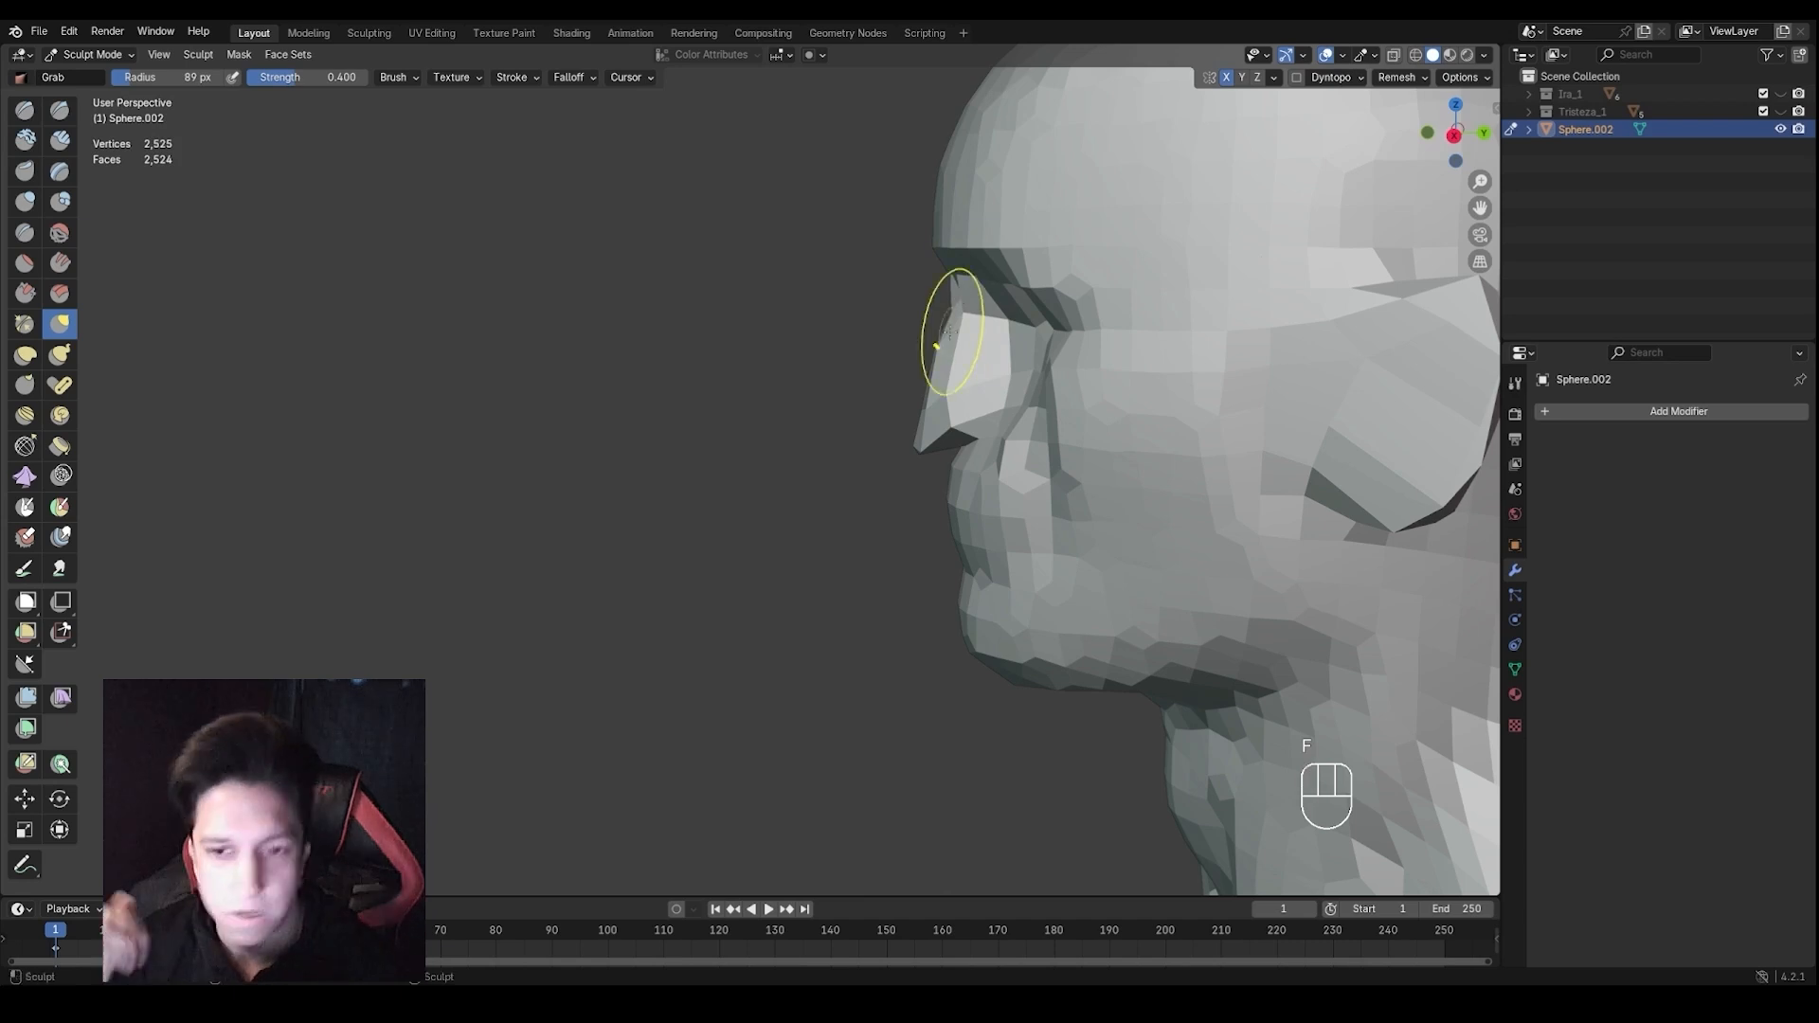
# Reshape the lower side of the nose from above with the Grab brush at 136 px radius
pyautogui.moveTo(976, 337)
pyautogui.mouseDown(button='middle')
pyautogui.moveTo(1115, 362)
pyautogui.moveTo(1111, 388)
pyautogui.mouseUp(button='middle')
pyautogui.keyDown('ctrl'); pyautogui.moveTo(1032, 511); pyautogui.dragTo(994, 495, button='middle'); pyautogui.keyUp('ctrl')
pyautogui.press('f')
pyautogui.click(1002, 453)
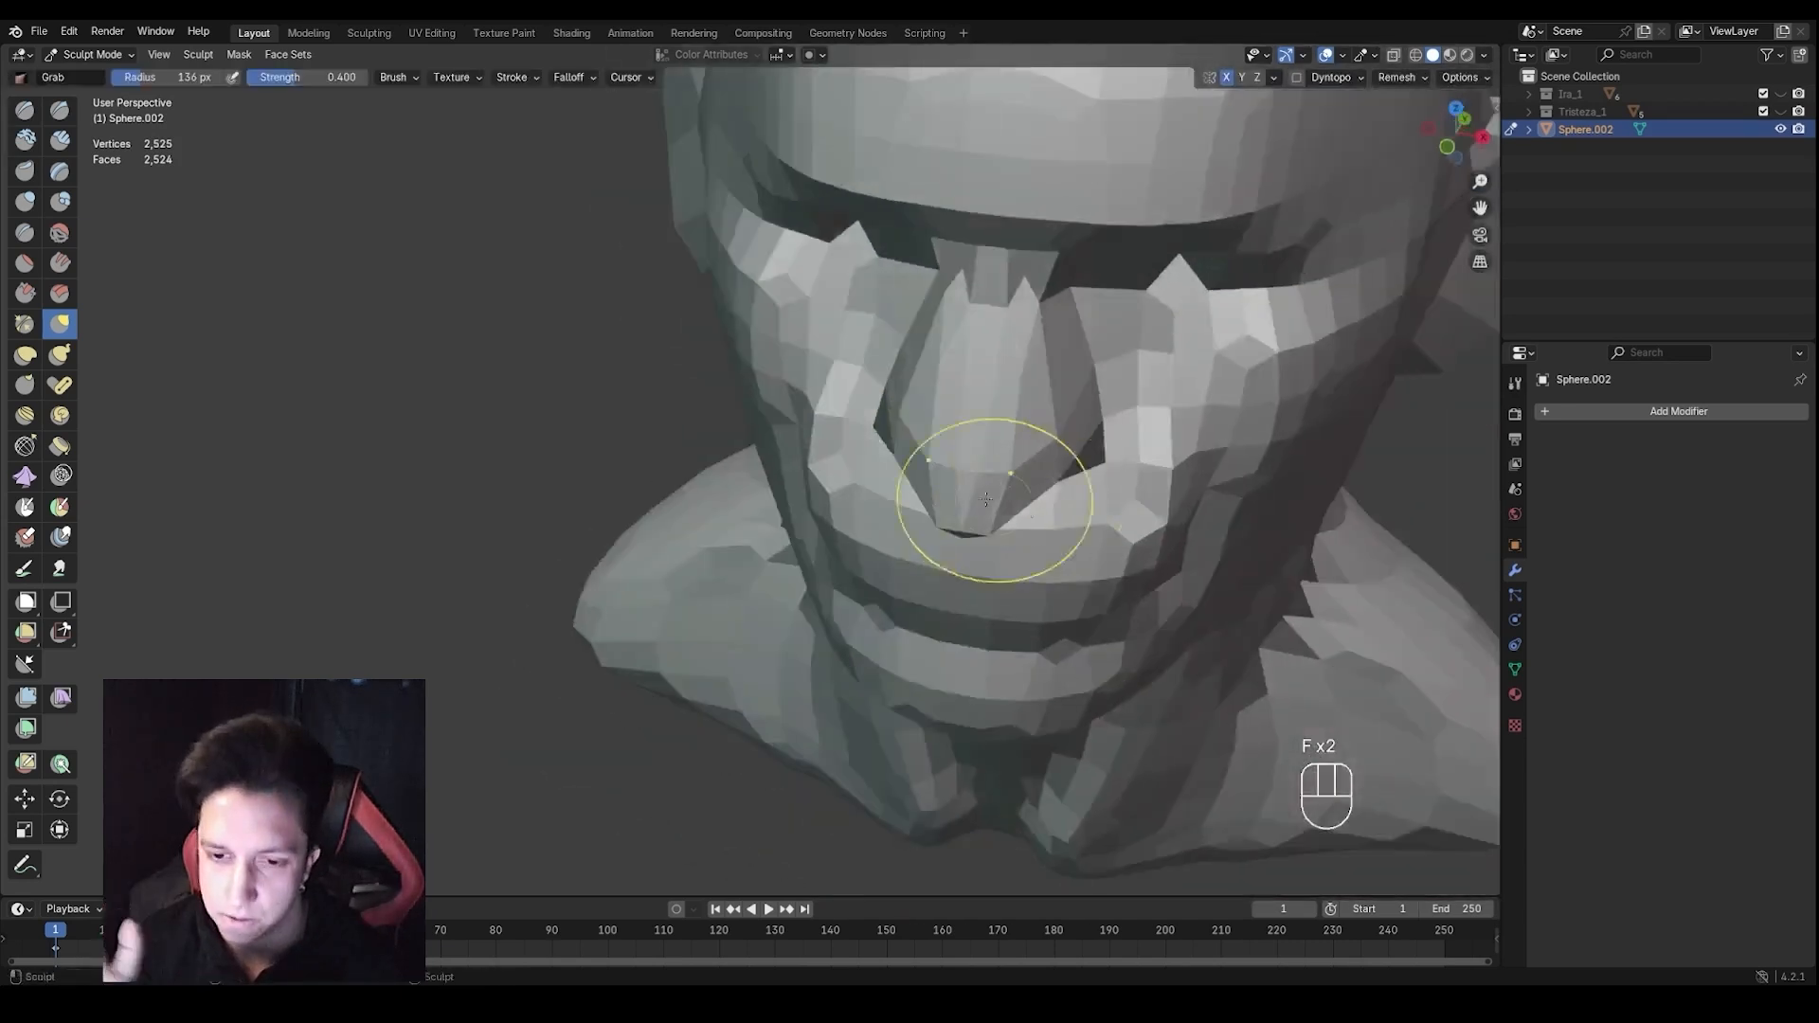
pyautogui.moveTo(933, 403); pyautogui.dragTo(926, 482, button='middle')
pyautogui.moveTo(926, 482); pyautogui.dragTo(893, 375)
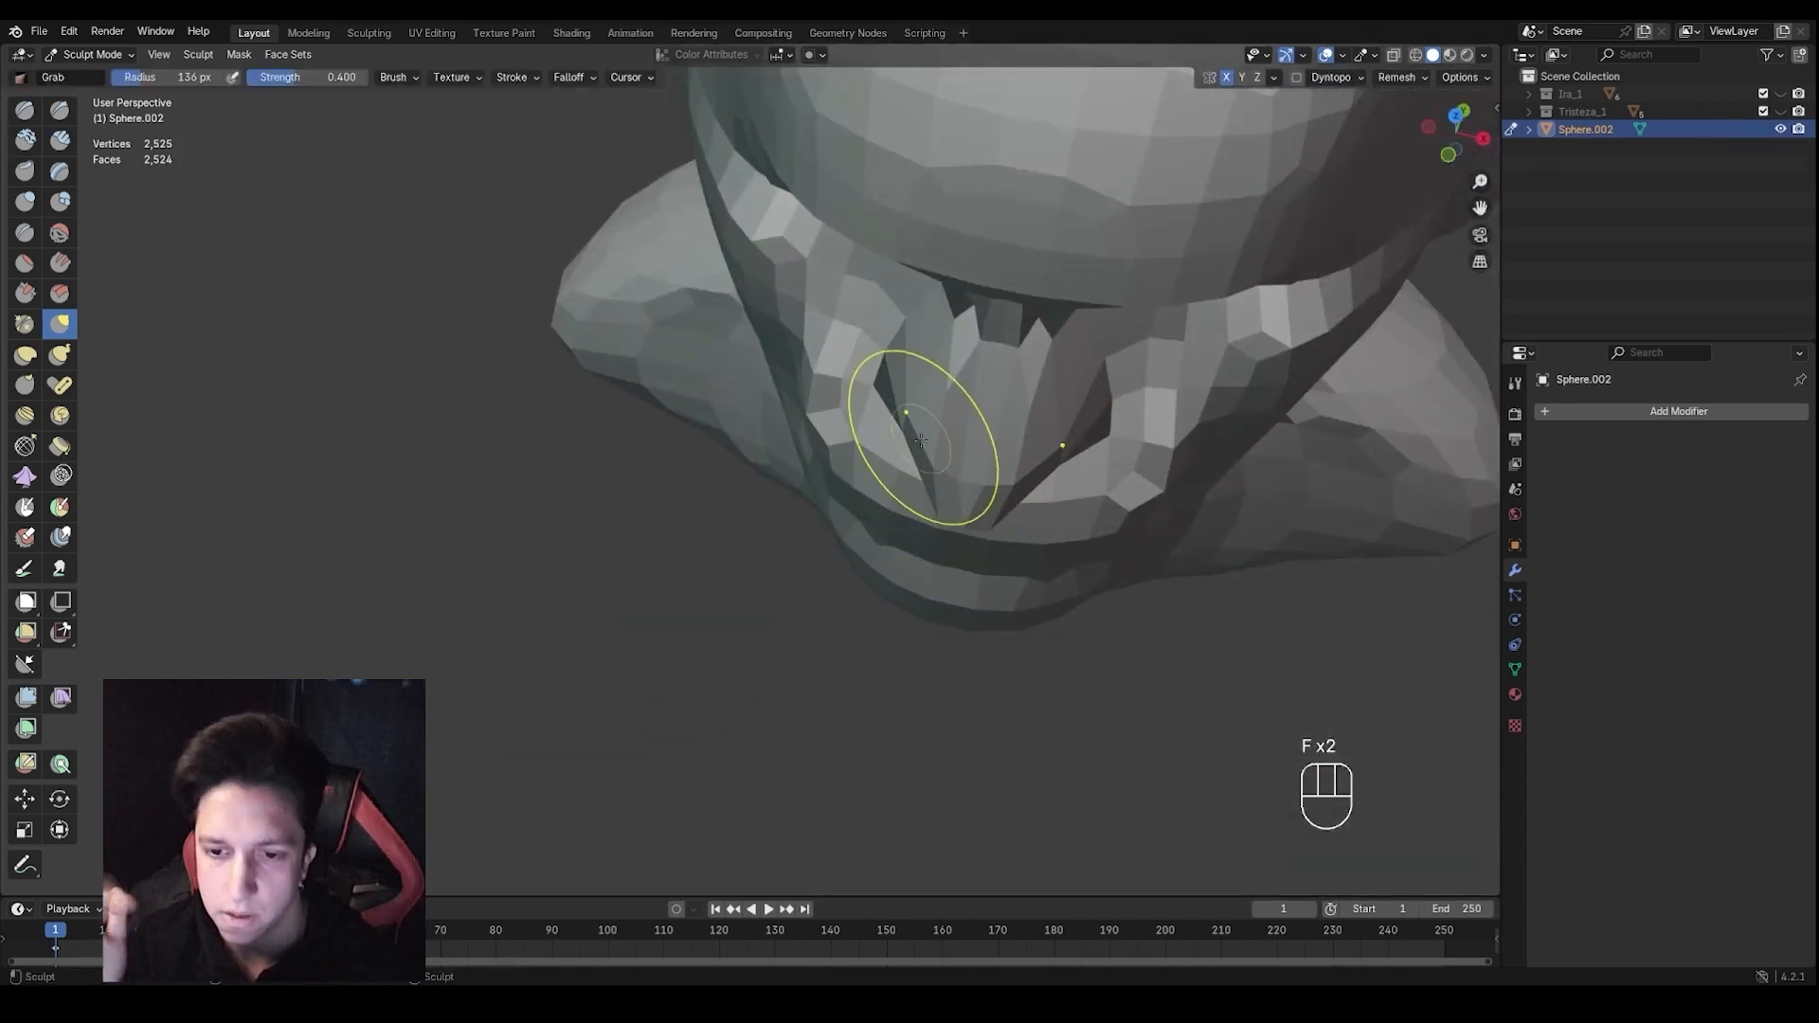
# Reduce the Grab brush radius to 101 px and smooth the cheek beside the mouth
pyautogui.moveTo(933, 464); pyautogui.dragTo(949, 355, button='middle')
pyautogui.moveTo(948, 379)
pyautogui.keyDown('ctrl'); pyautogui.mouseDown(button='middle')
pyautogui.moveTo(950, 444)
pyautogui.moveTo(942, 354)
pyautogui.mouseUp(button='middle'); pyautogui.keyUp('ctrl')
pyautogui.press('f')
pyautogui.click(934, 438)
pyautogui.moveTo(975, 398); pyautogui.dragTo(939, 374, button='middle')
pyautogui.keyDown('shift'); pyautogui.moveTo(1075, 431); pyautogui.dragTo(1064, 462); pyautogui.keyUp('shift')
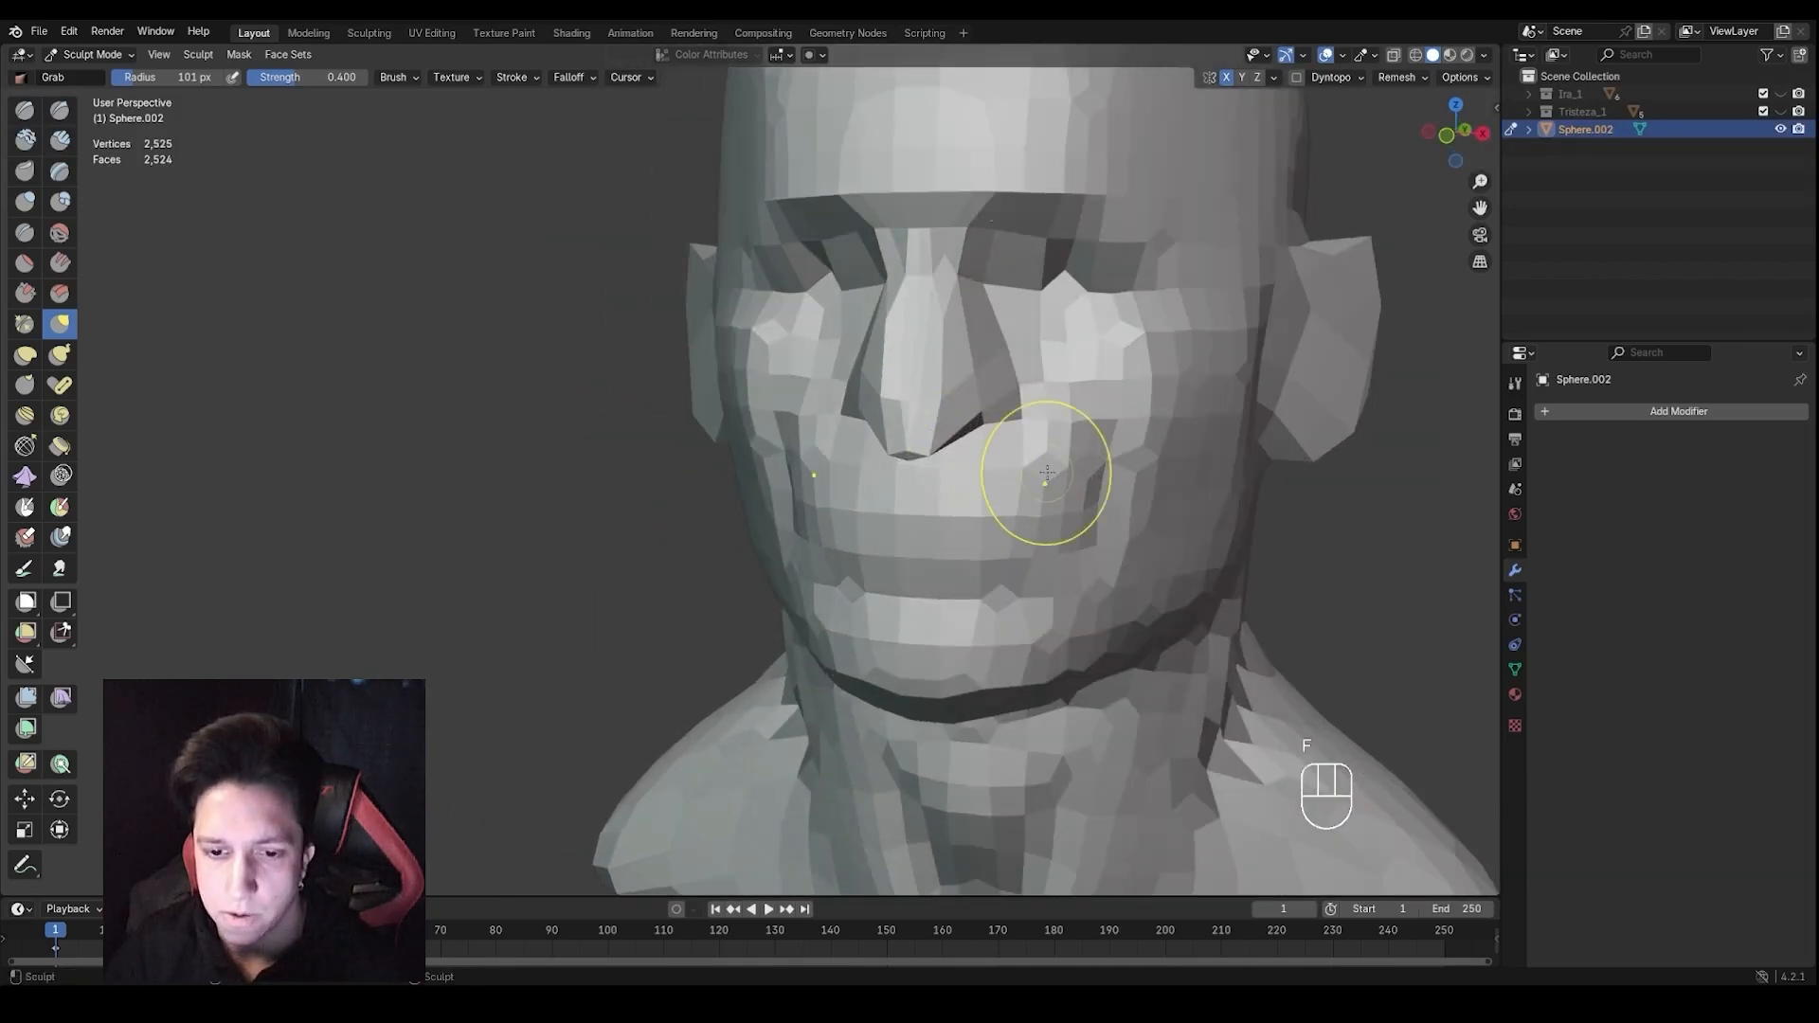
# Try to reshape the jawline with the Grab brush at radii of 190 px and 207 px, and undo those strokes
pyautogui.scroll(-1, 1033, 514)
pyautogui.moveTo(990, 506); pyautogui.dragTo(956, 592, button='middle')
pyautogui.press('f')
pyautogui.click(1002, 553)
pyautogui.press('f')
pyautogui.click(1008, 580)
pyautogui.press('f')
pyautogui.click(954, 594)
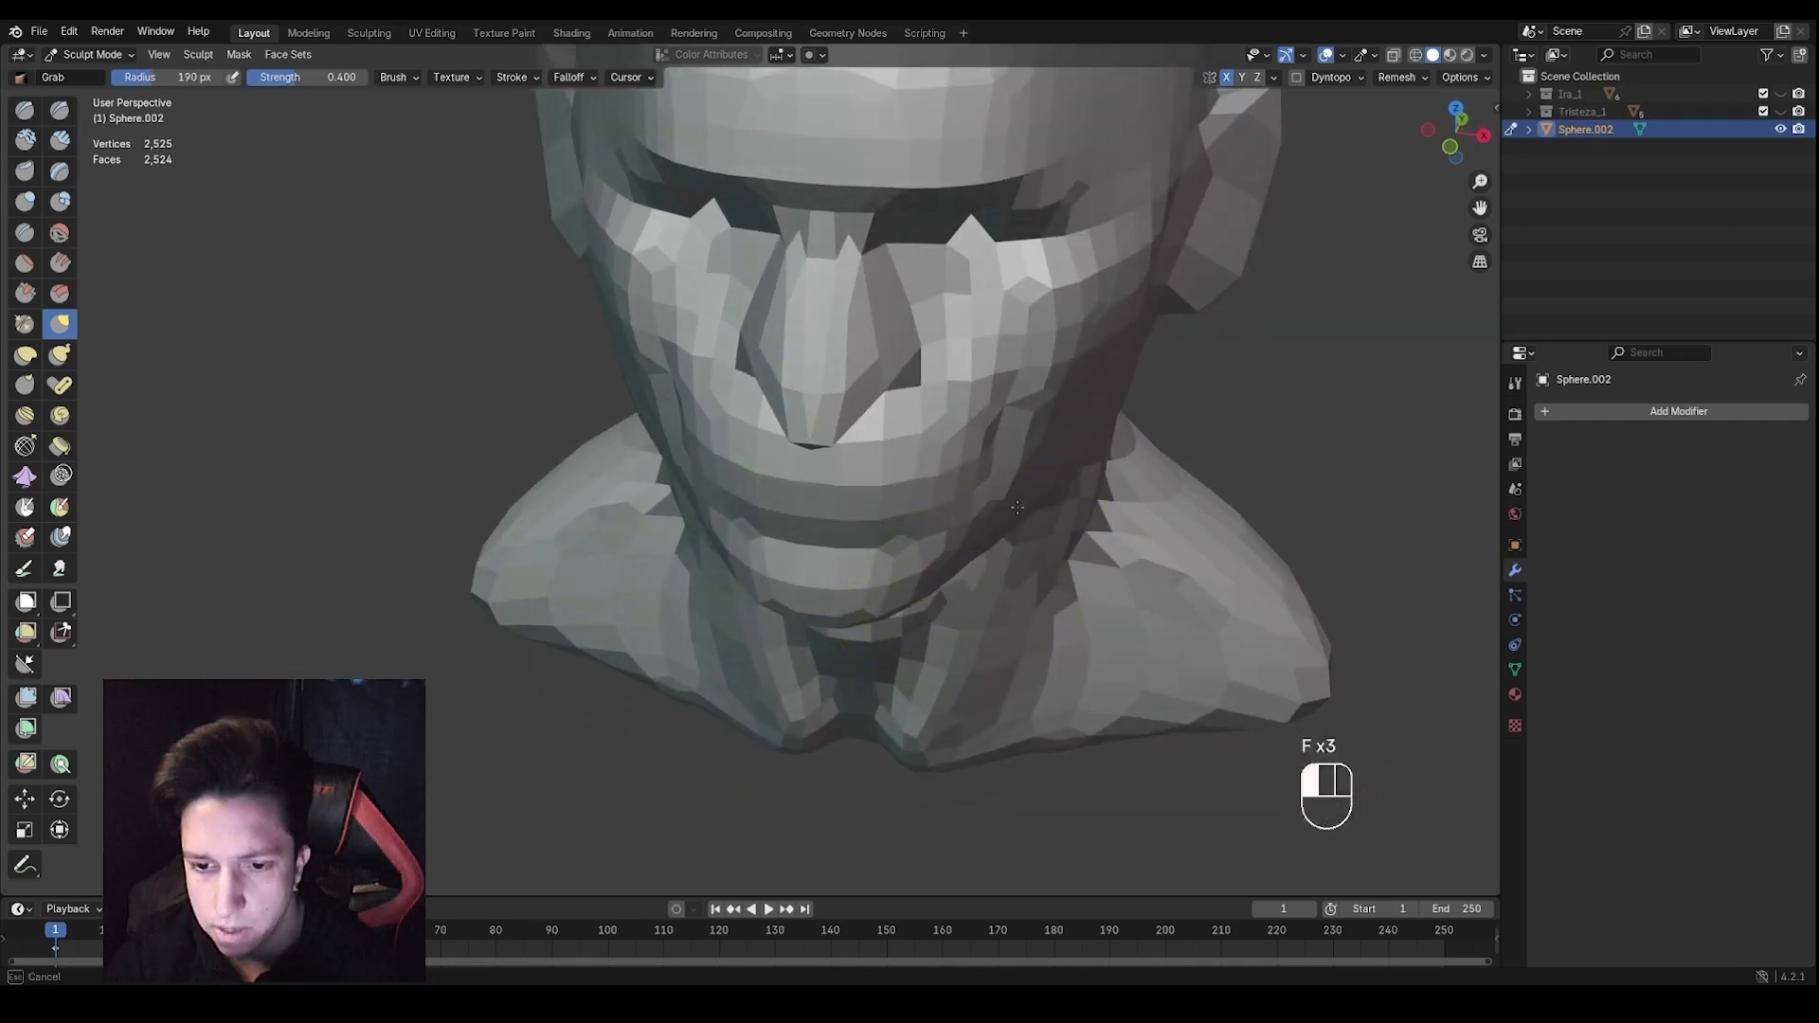
pyautogui.moveTo(1029, 494); pyautogui.dragTo(1025, 462, button='middle')
pyautogui.press('f')
pyautogui.click(1059, 497)
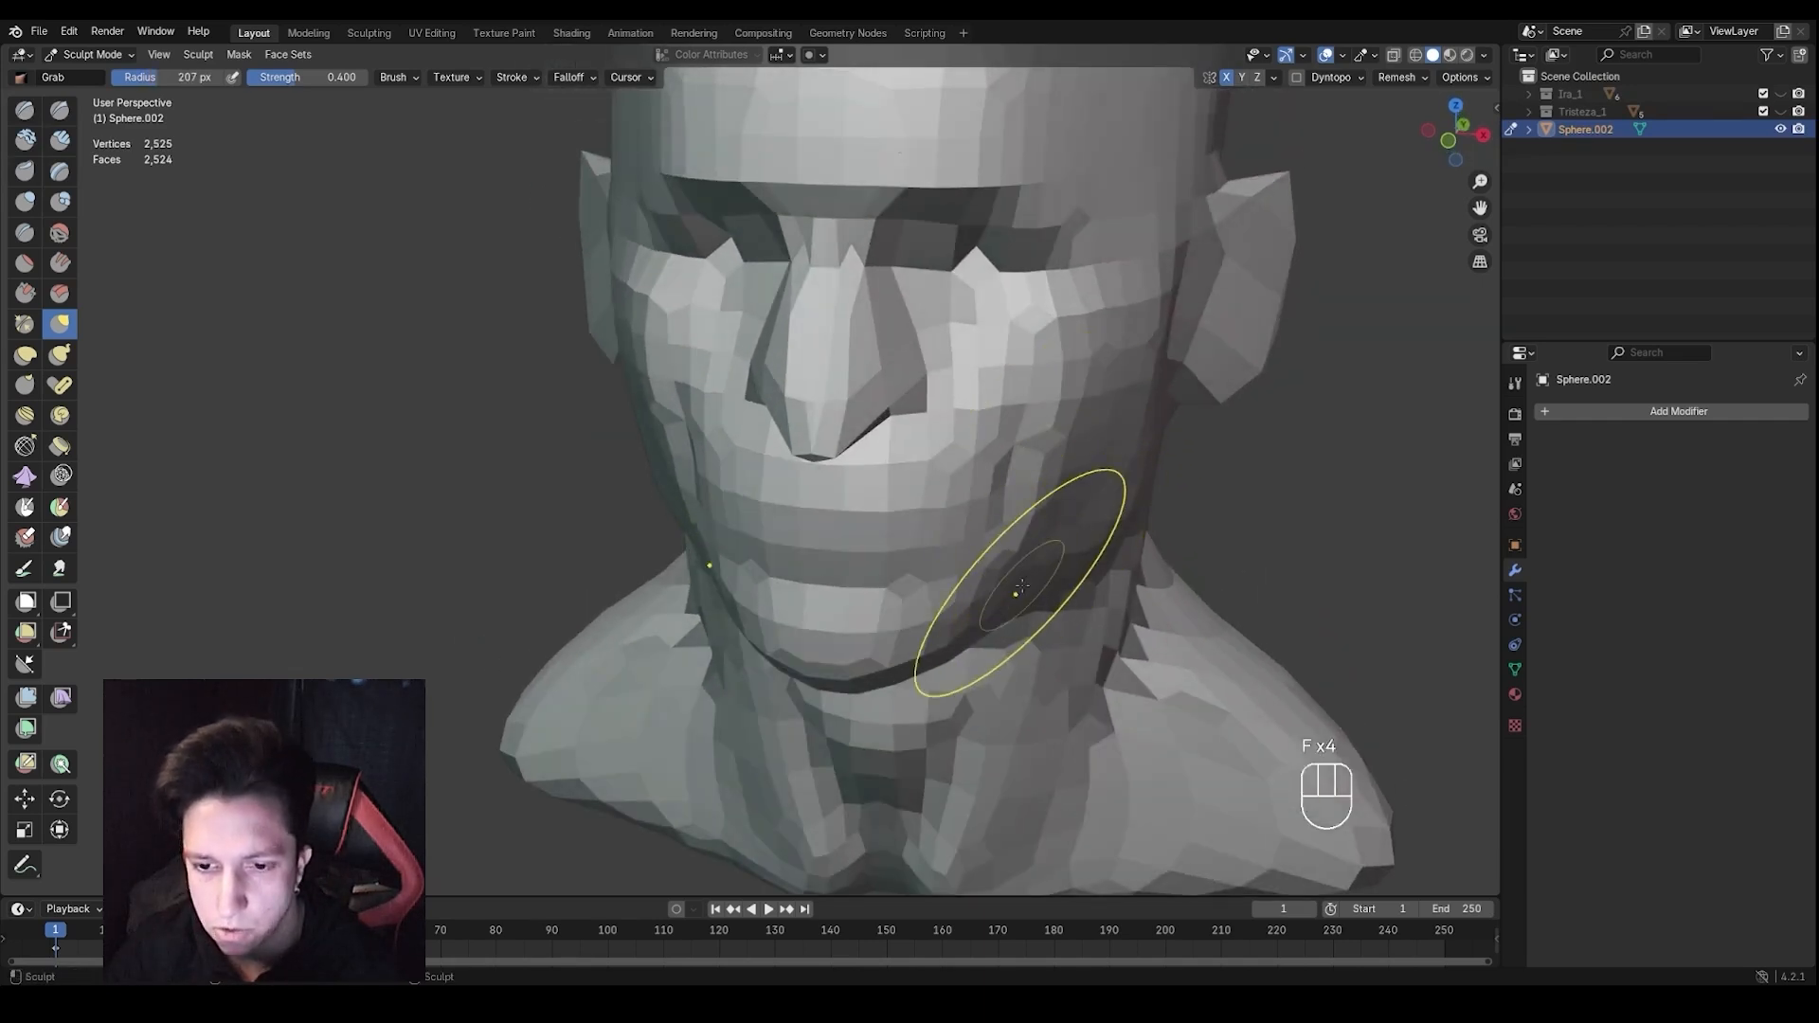
pyautogui.hotkey('ctrl', 'z')
pyautogui.hotkey('ctrl', 'z')
# Push the jawline beside the chin slightly upward with the Grab brush at 180 px radius
pyautogui.press('f')
pyautogui.press('f')
pyautogui.click(981, 626)
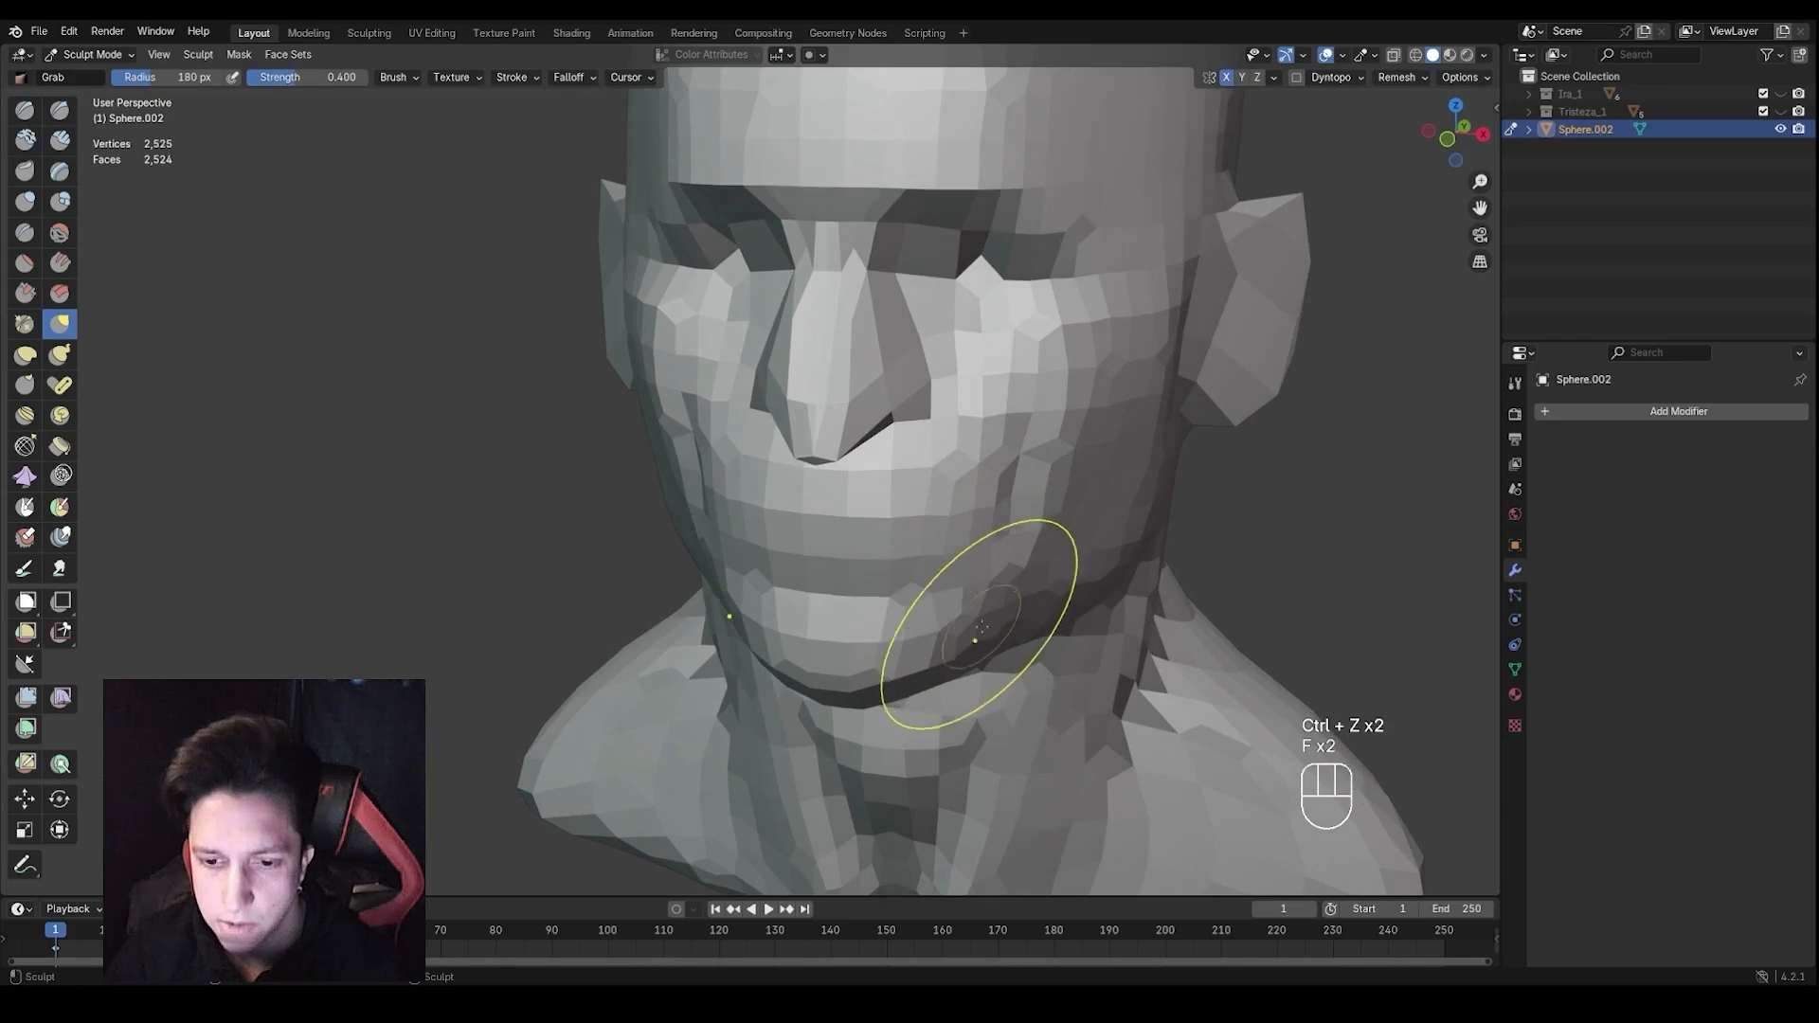
pyautogui.moveTo(968, 637); pyautogui.dragTo(965, 629)
pyautogui.moveTo(968, 611); pyautogui.dragTo(987, 629, button='middle')
pyautogui.moveTo(991, 616); pyautogui.dragTo(987, 597)
# Pull the side of the head near the ear upward with the Grab brush at 238 px radius
pyautogui.moveTo(989, 589); pyautogui.dragTo(1022, 570, button='middle')
pyautogui.press('f')
pyautogui.click(1055, 545)
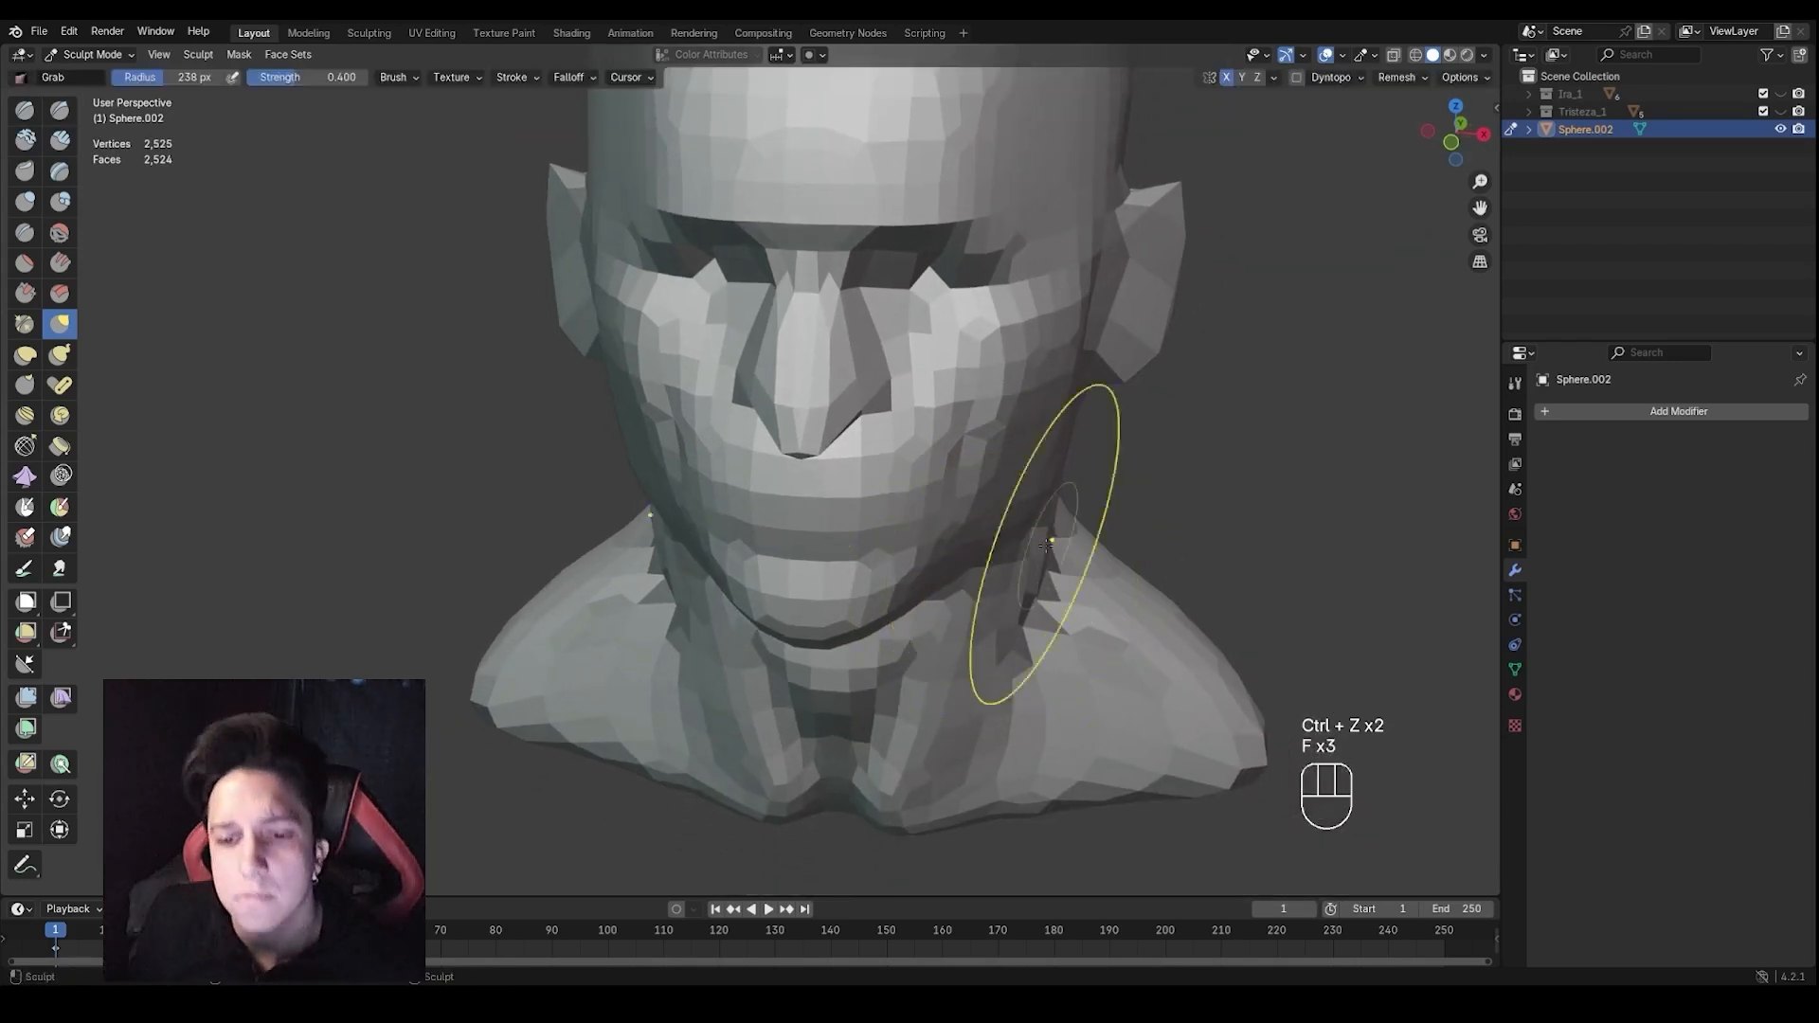
pyautogui.moveTo(1063, 511); pyautogui.dragTo(1046, 527, button='middle')
pyautogui.moveTo(1092, 383); pyautogui.dragTo(1094, 324)
pyautogui.moveTo(1096, 321); pyautogui.dragTo(1089, 305, button='middle')
# Refine the side of the face in front of the ear with the Grab brush at 152 px radius
pyautogui.press('f')
pyautogui.click(1034, 328)
pyautogui.scroll(-1, 1020, 343)
pyautogui.press('f')
pyautogui.click(970, 390)
pyautogui.moveTo(965, 399)
pyautogui.mouseDown(button='middle')
pyautogui.moveTo(1023, 374)
pyautogui.moveTo(970, 387)
pyautogui.mouseUp(button='middle')
pyautogui.press('f')
pyautogui.click(989, 389)
pyautogui.press('f')
pyautogui.click(995, 334)
pyautogui.moveTo(1000, 316); pyautogui.dragTo(991, 329, button='middle')
pyautogui.press('f')
pyautogui.click(982, 327)
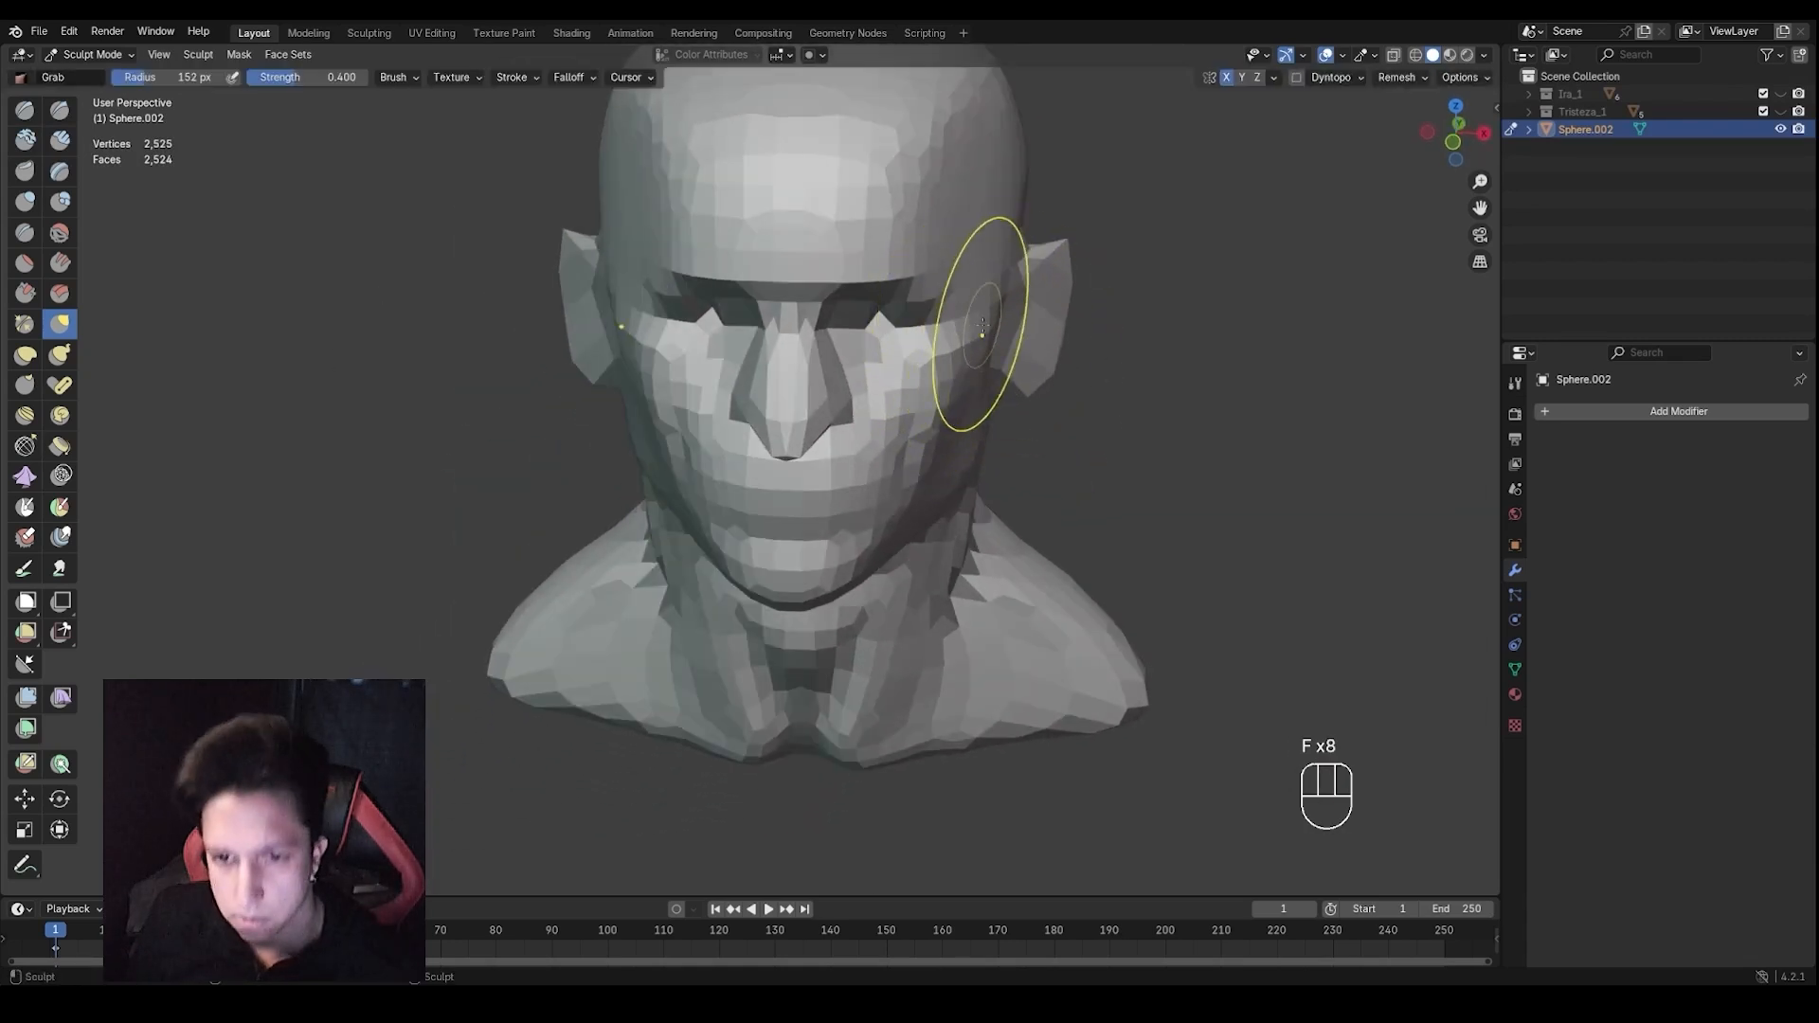
pyautogui.moveTo(992, 295); pyautogui.dragTo(994, 305)
# Smooth the side of the head behind and below the ear from the back, with the Grab radius at 173 px
pyautogui.moveTo(996, 322)
pyautogui.mouseDown(button='middle')
pyautogui.moveTo(1003, 301)
pyautogui.moveTo(1015, 321)
pyautogui.moveTo(758, 346)
pyautogui.mouseUp(button='middle')
pyautogui.press('f')
pyautogui.click(995, 305)
pyautogui.press('f')
pyautogui.moveTo(1033, 417); pyautogui.dragTo(834, 434, button='middle')
pyautogui.click(915, 426)
pyautogui.press('f')
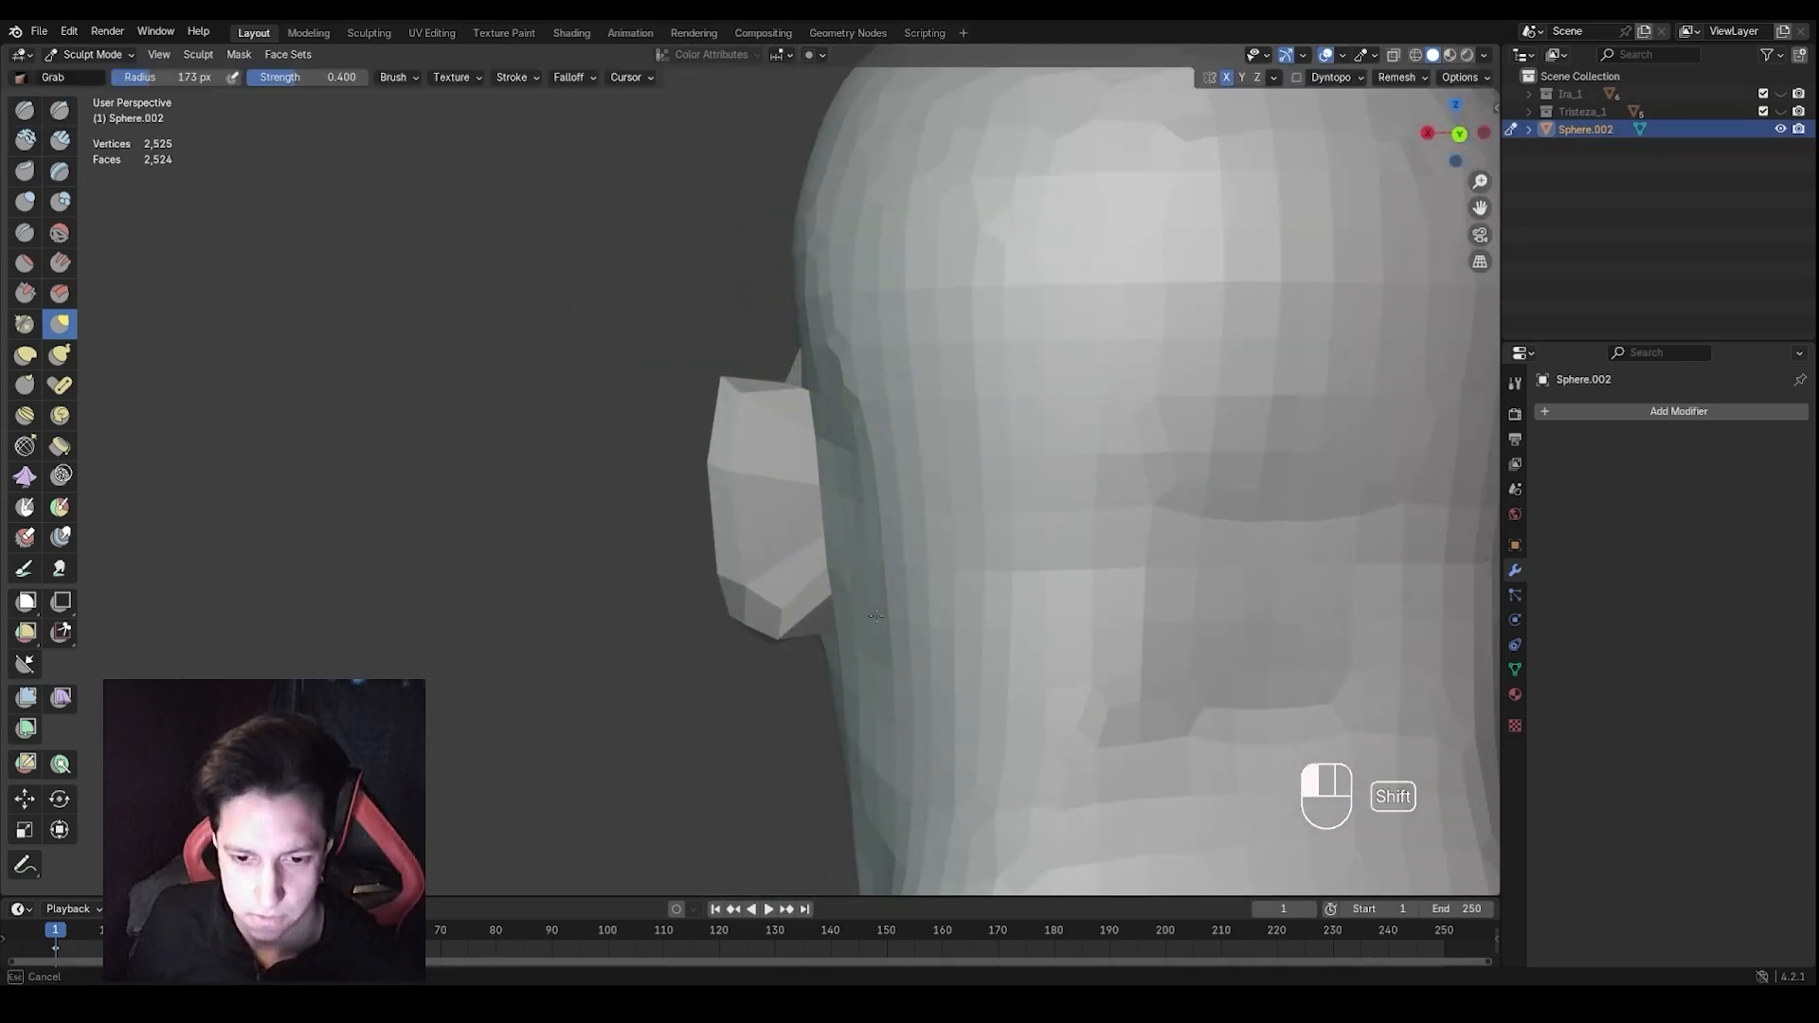
pyautogui.moveTo(875, 615)
pyautogui.keyDown('shift'); pyautogui.mouseDown(button='middle')
pyautogui.moveTo(912, 434)
pyautogui.moveTo(1087, 491)
pyautogui.moveTo(1101, 467)
pyautogui.moveTo(1170, 469)
pyautogui.mouseUp(button='middle'); pyautogui.keyUp('shift')
pyautogui.scroll(-4, 1088, 491)
pyautogui.keyDown('shift'); pyautogui.moveTo(1008, 481); pyautogui.dragTo(1065, 466, button='middle'); pyautogui.keyUp('shift')
pyautogui.scroll(-1, 1004, 474)
# Nudge the outer end of the brow ridge outward with the Grab brush, reducing the radius from 161 px to 144 px first
pyautogui.press('f')
pyautogui.click(949, 476)
pyautogui.keyDown('shift'); pyautogui.moveTo(911, 449); pyautogui.dragTo(1029, 539, button='middle'); pyautogui.keyUp('shift')
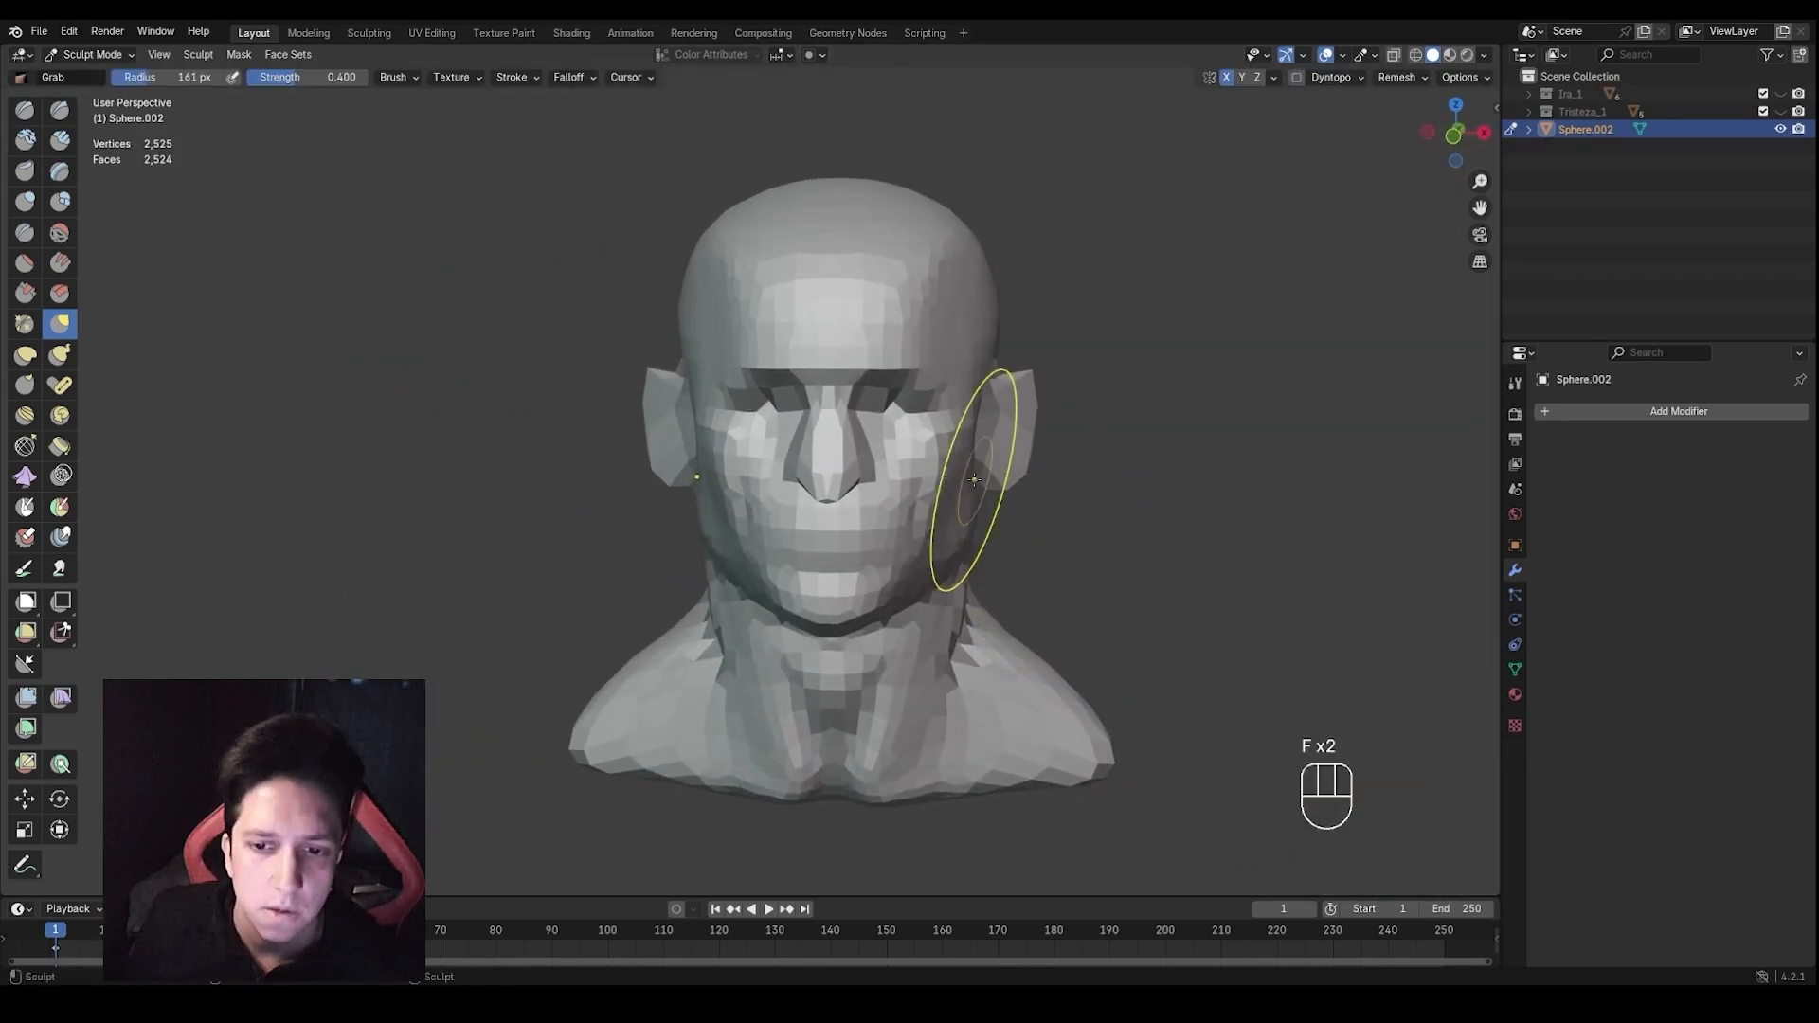
pyautogui.press('f')
pyautogui.click(940, 468)
pyautogui.keyDown('ctrl'); pyautogui.moveTo(942, 468); pyautogui.dragTo(944, 446, button='middle'); pyautogui.keyUp('ctrl')
pyautogui.moveTo(926, 484)
pyautogui.keyDown('shift'); pyautogui.mouseDown(button='middle')
pyautogui.moveTo(958, 499)
pyautogui.moveTo(1004, 353)
pyautogui.mouseUp(button='middle'); pyautogui.keyUp('shift')
pyautogui.press('f')
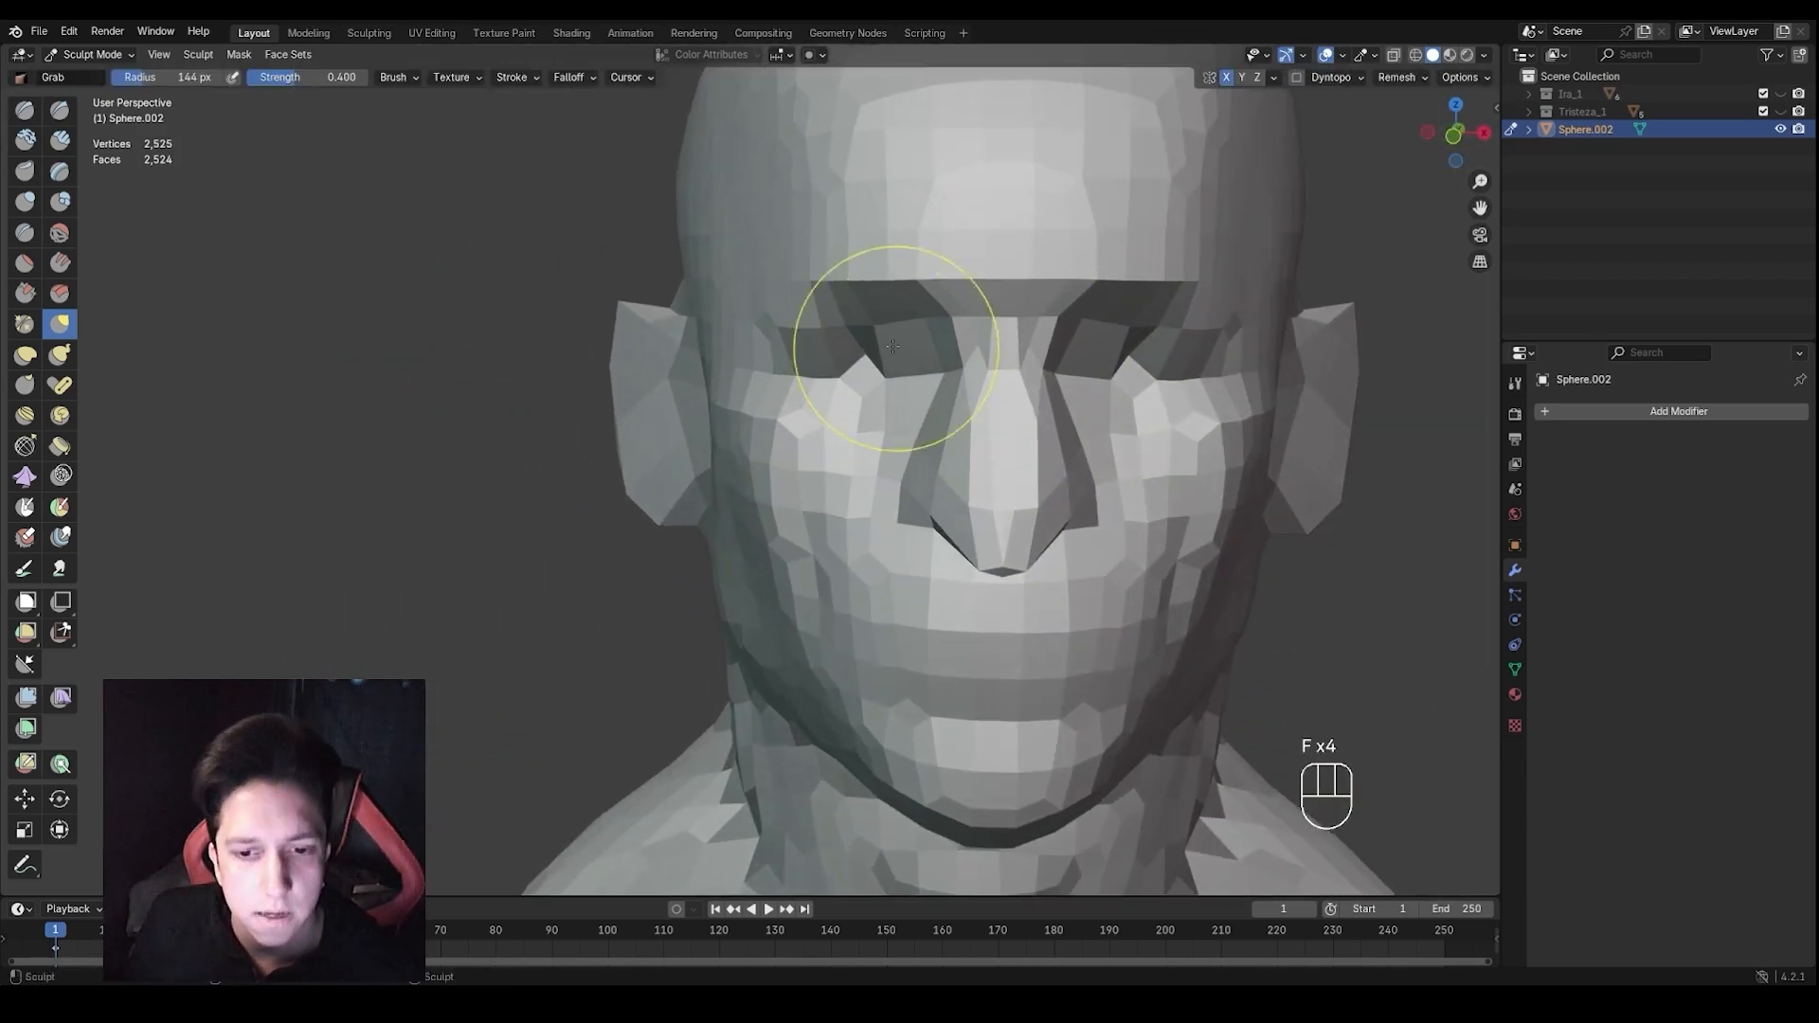
pyautogui.click(990, 350)
pyautogui.keyDown('shift'); pyautogui.moveTo(857, 351); pyautogui.dragTo(895, 395, button='middle'); pyautogui.keyUp('shift')
pyautogui.moveTo(856, 338); pyautogui.dragTo(843, 333)
pyautogui.moveTo(842, 334); pyautogui.dragTo(772, 365, button='middle')
pyautogui.scroll(-2, 853, 398)
pyautogui.keyDown('shift'); pyautogui.moveTo(1042, 426); pyautogui.dragTo(876, 443, button='middle'); pyautogui.keyUp('shift')
# Carve dents into the forehead above the outer ends of the brow with the Draw Sharp brush at 100 px radius
pyautogui.press('1')
pyautogui.press('f')
pyautogui.click(1001, 347)
pyautogui.moveTo(970, 352)
pyautogui.keyDown('shift'); pyautogui.mouseDown(button='middle')
pyautogui.moveTo(933, 375)
pyautogui.moveTo(916, 356)
pyautogui.moveTo(1049, 393)
pyautogui.moveTo(995, 419)
pyautogui.moveTo(1097, 276)
pyautogui.moveTo(1004, 298)
pyautogui.mouseUp(button='middle'); pyautogui.keyUp('shift')
pyautogui.press('f')
pyautogui.click(888, 363)
pyautogui.hotkey('ctrl', 'z')
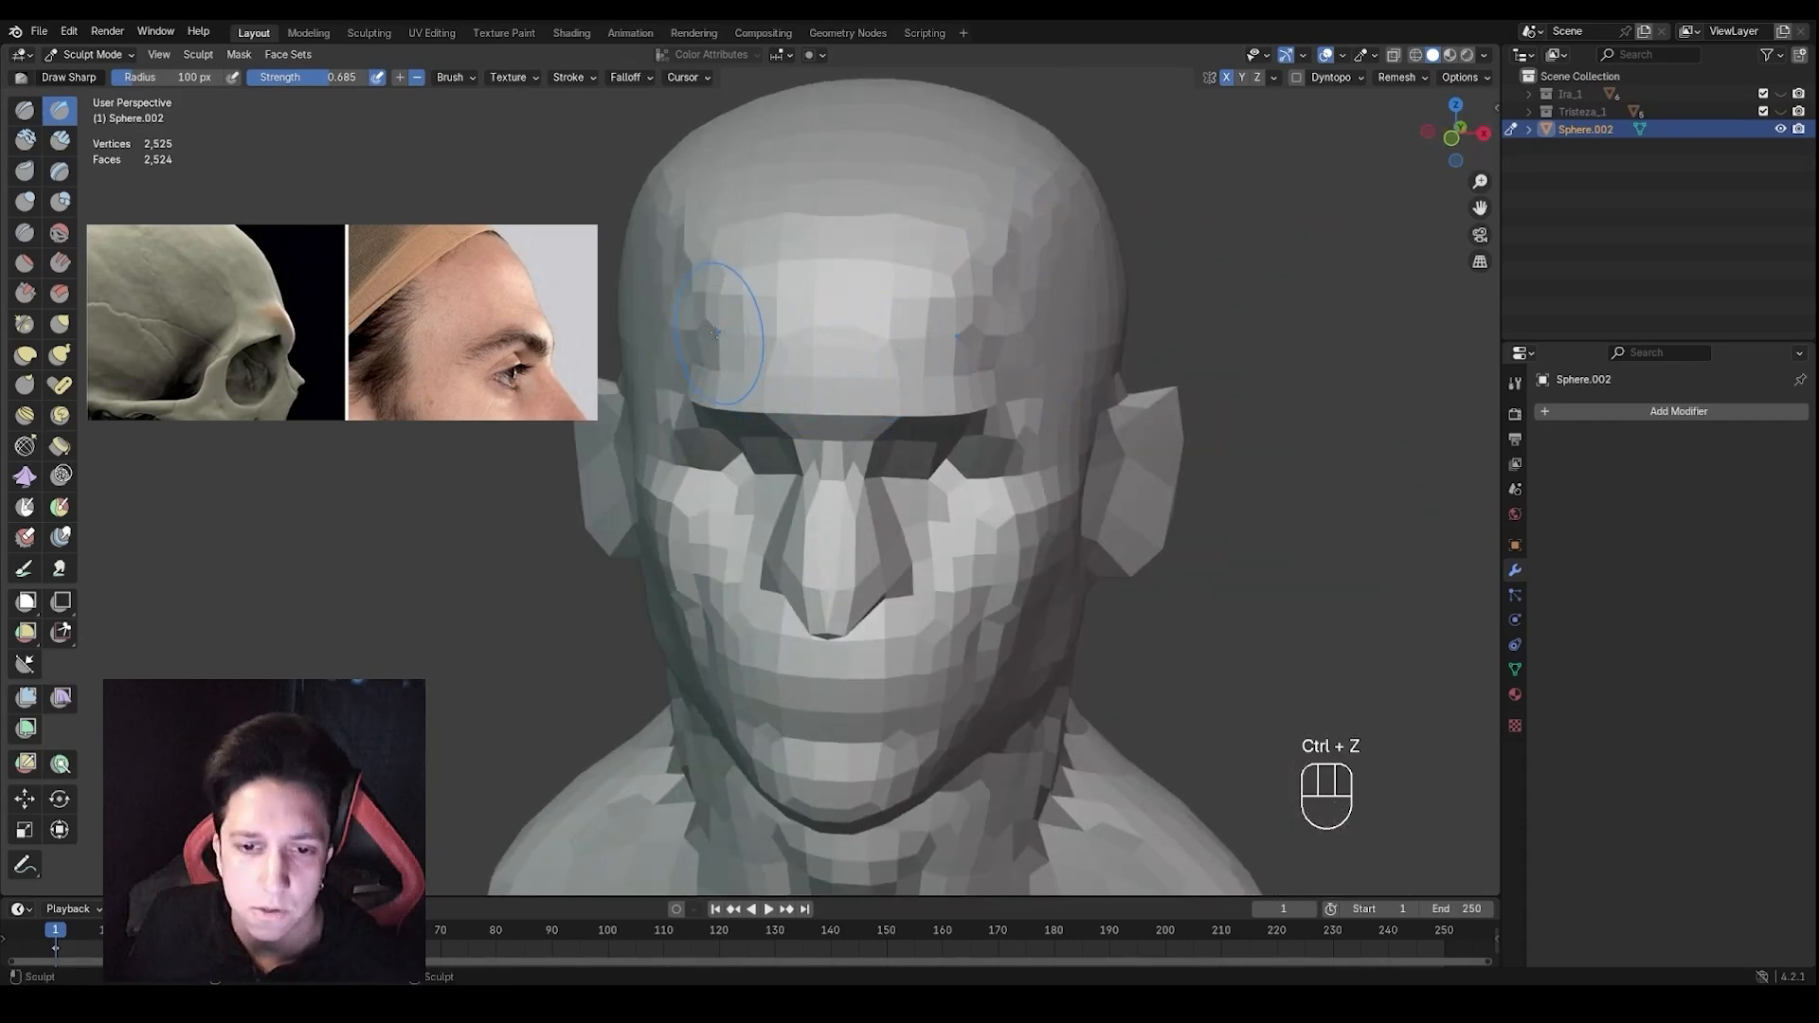
pyautogui.moveTo(715, 332); pyautogui.dragTo(888, 379)
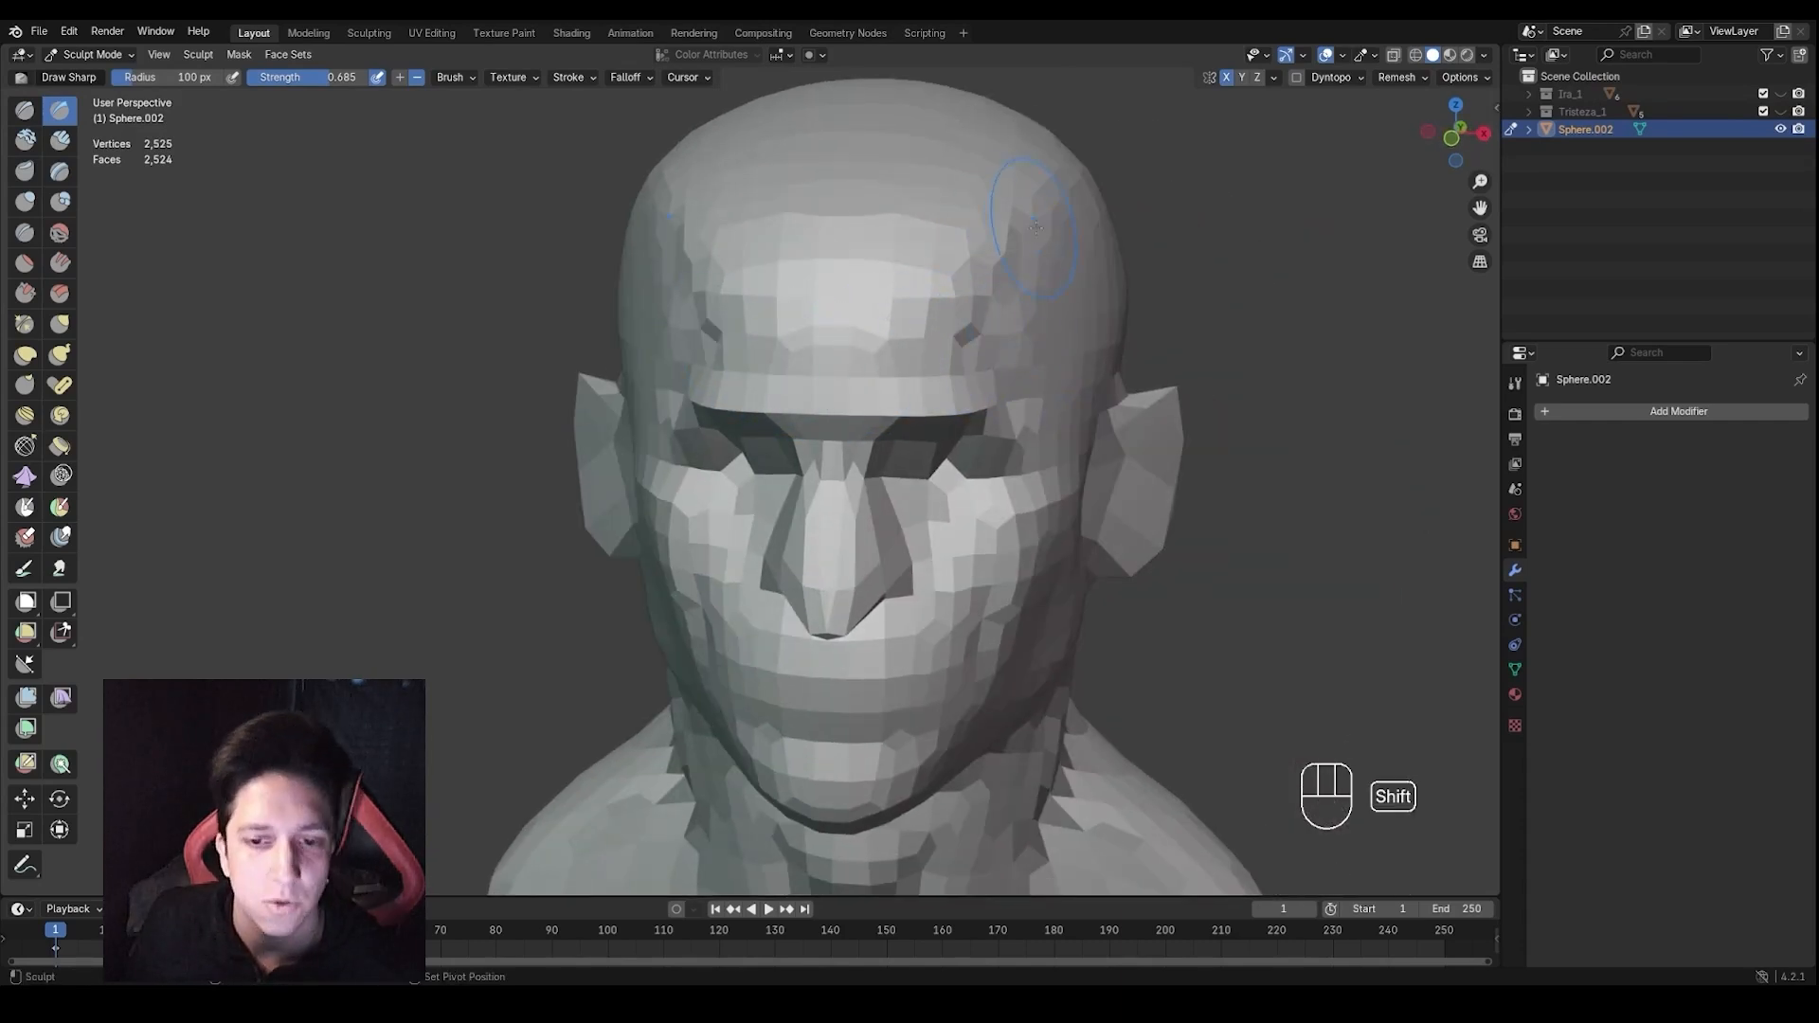
# Push the forehead above the brow back in side view with the Grab brush, enlarging the radius from 150 px to 195 px
pyautogui.moveTo(1031, 281); pyautogui.dragTo(940, 367, button='middle')
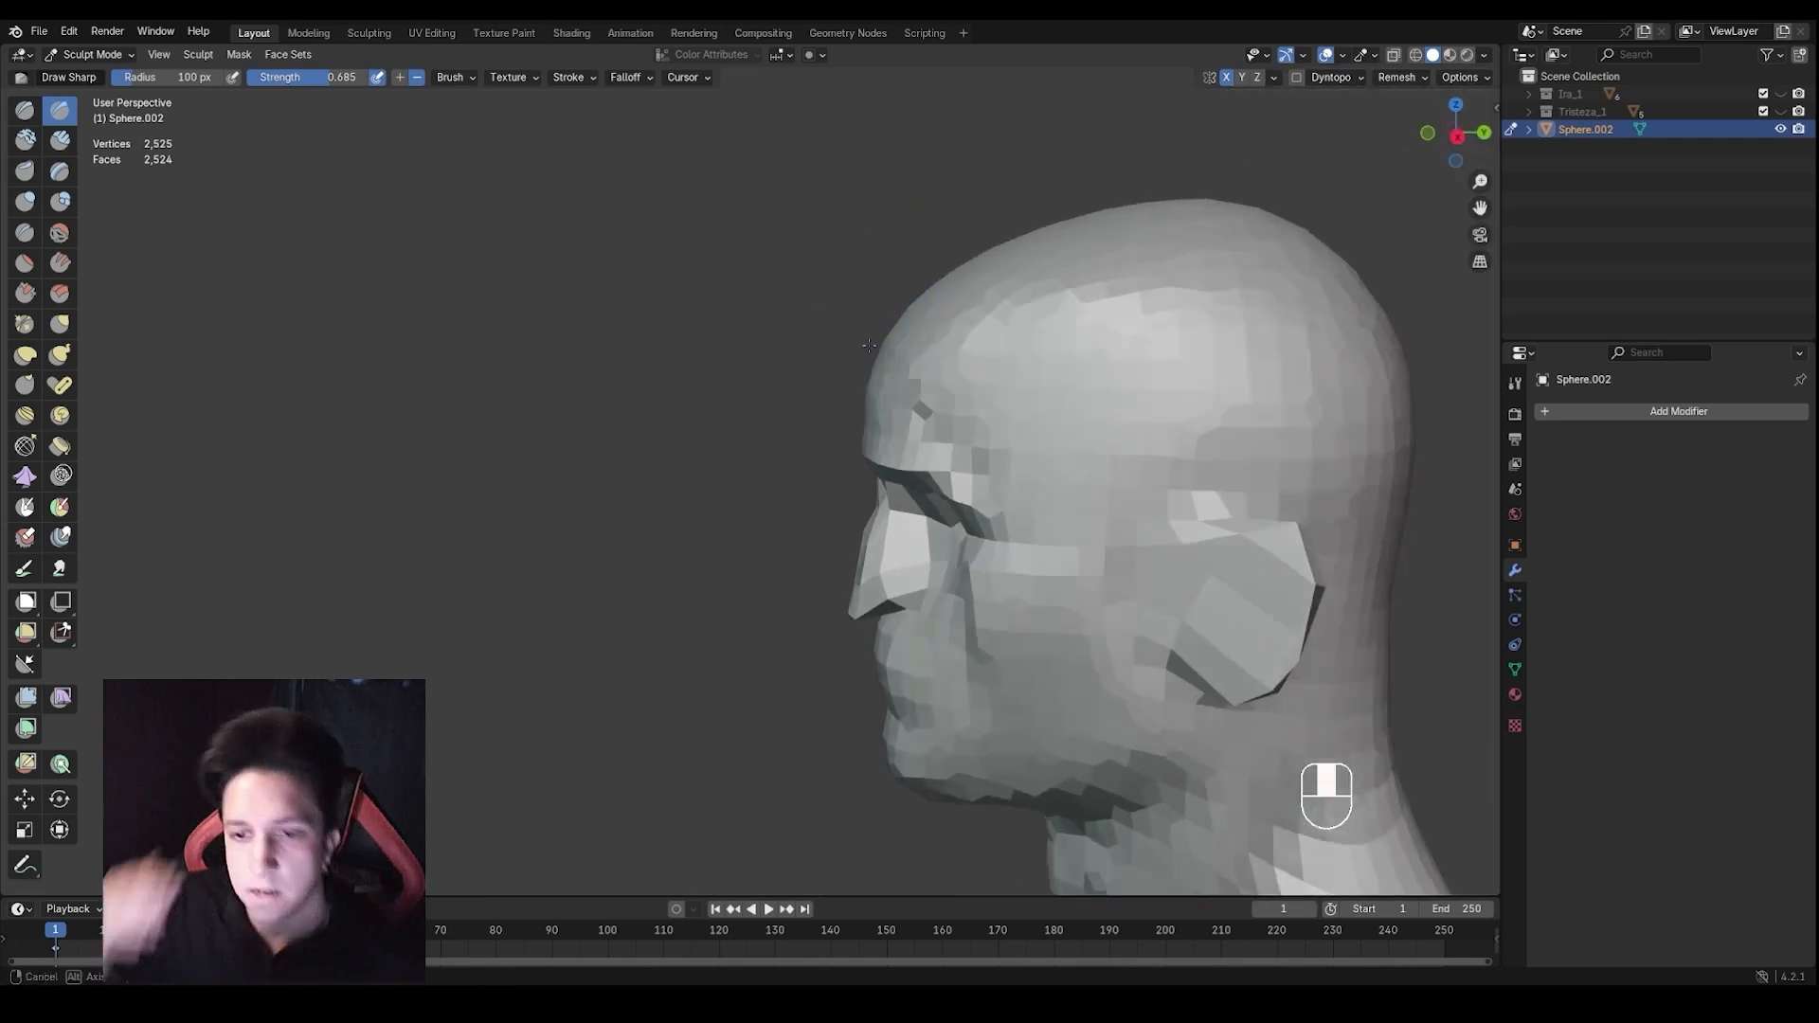
pyautogui.press('g')
pyautogui.press('f')
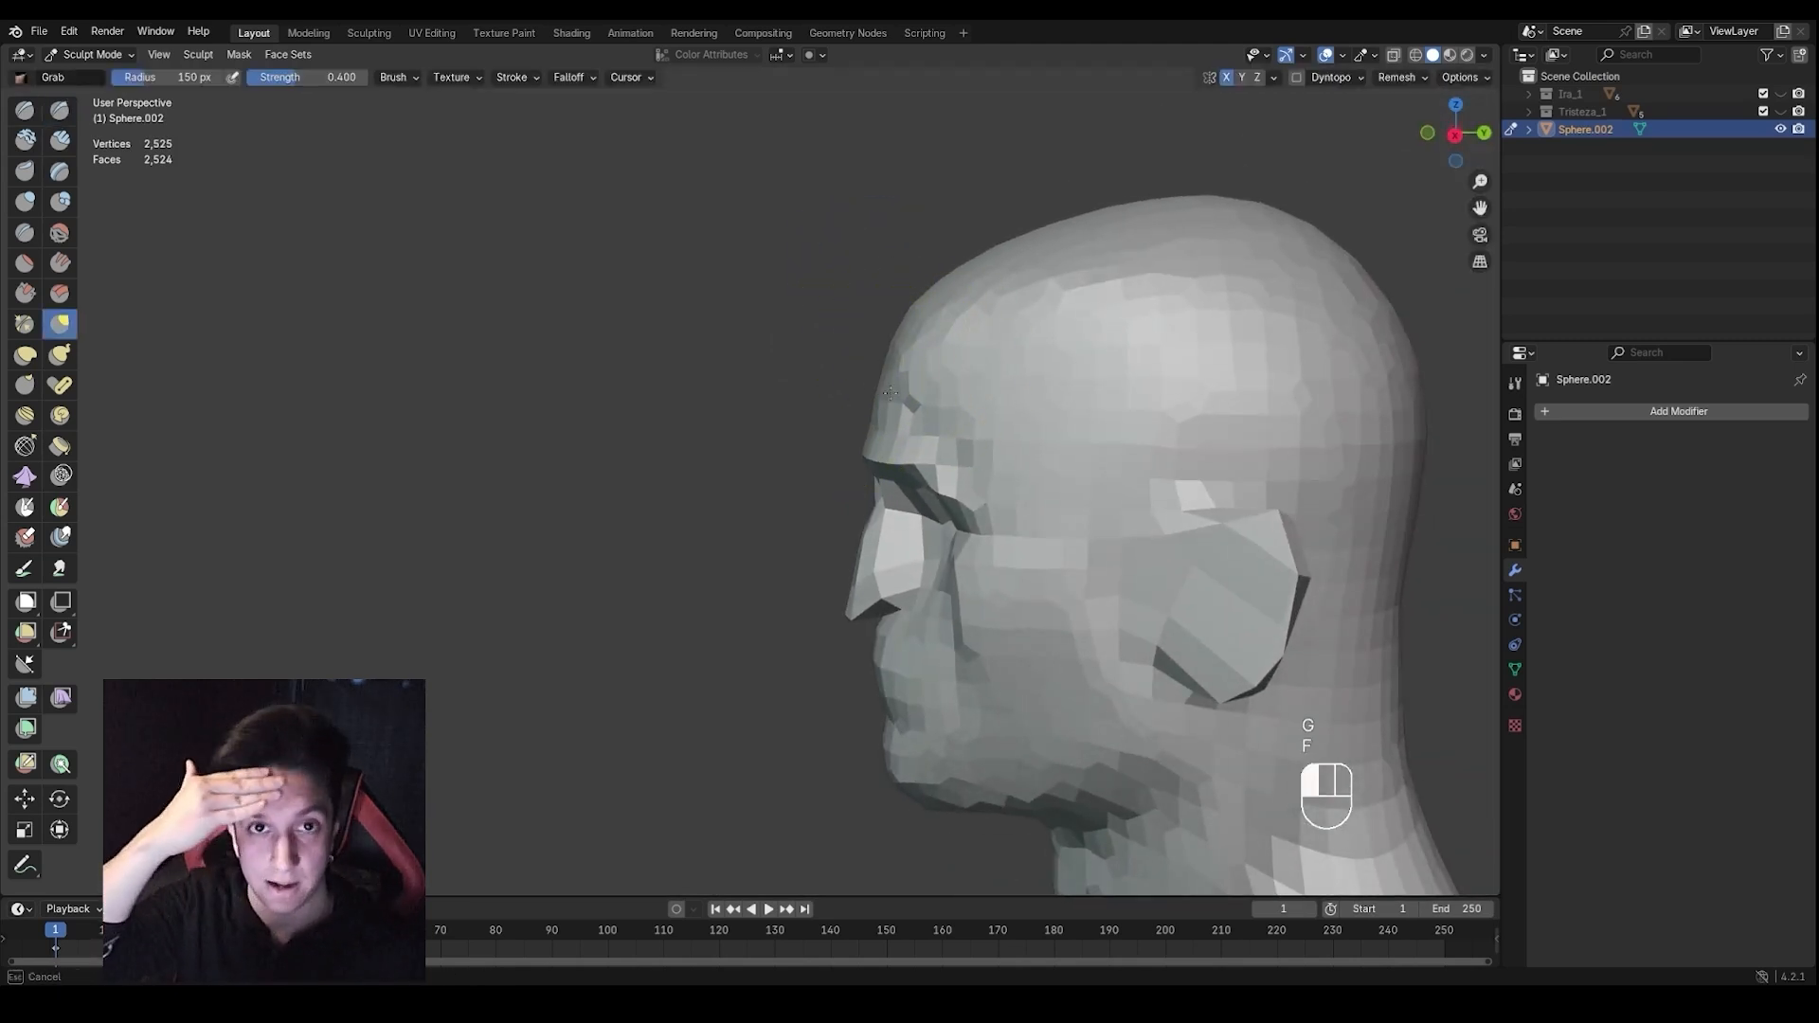
pyautogui.press('f')
pyautogui.click(976, 287)
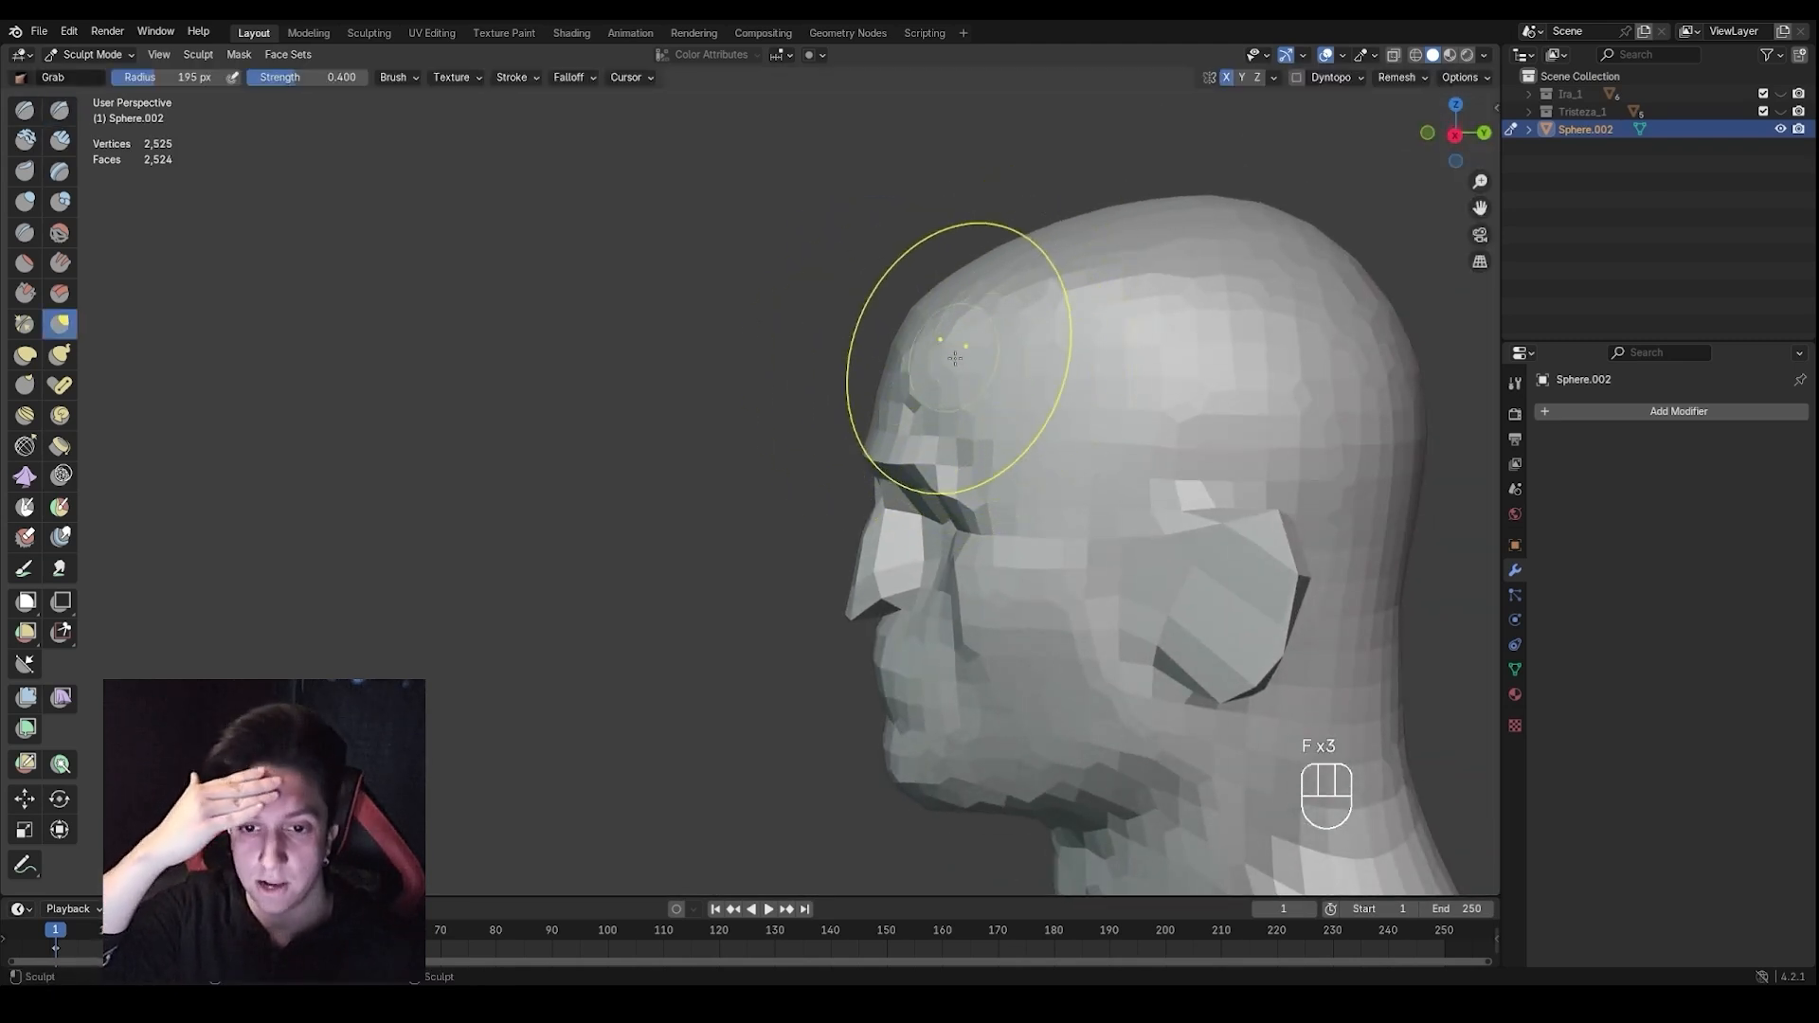
# Reshape the lower edge of the chin in front view with the Grab brush at 109 px radius
pyautogui.press('f')
pyautogui.moveTo(955, 359)
pyautogui.mouseDown(button='middle')
pyautogui.moveTo(1127, 347)
pyautogui.moveTo(1085, 379)
pyautogui.moveTo(1137, 345)
pyautogui.mouseUp(button='middle')
pyautogui.press('f')
pyautogui.click(1127, 347)
pyautogui.press('f')
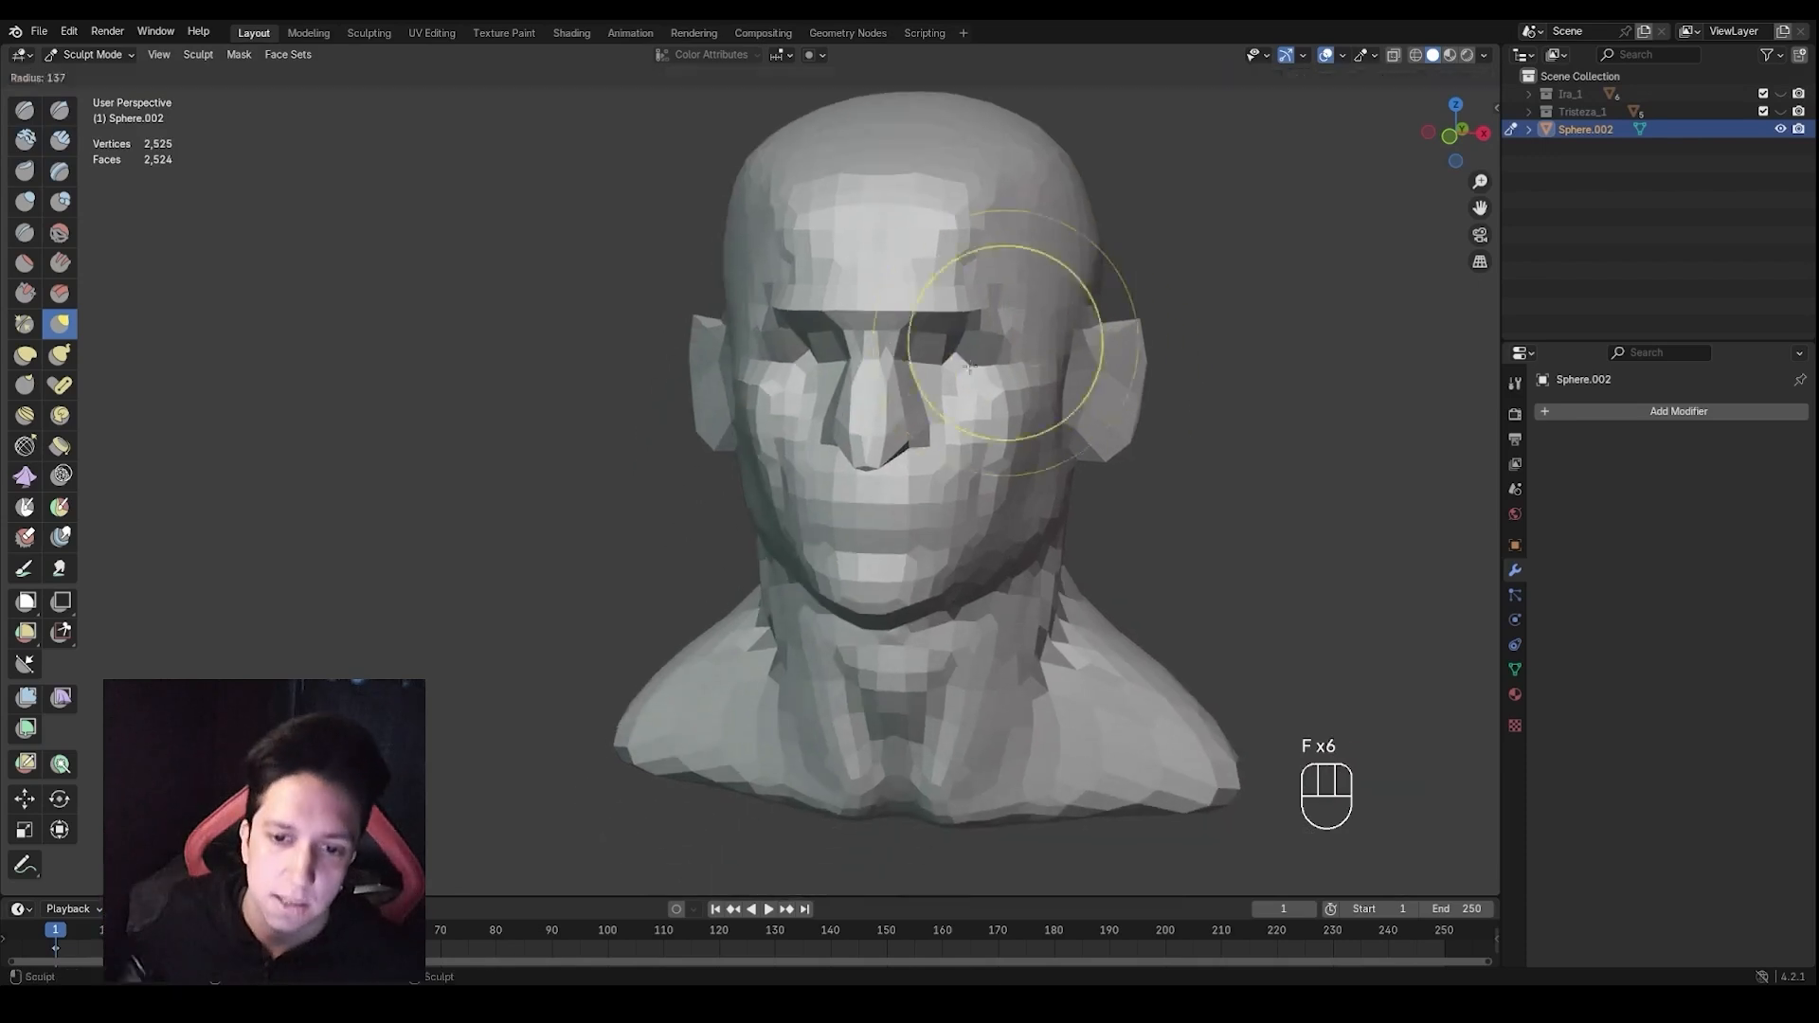
pyautogui.click(969, 365)
pyautogui.keyDown('ctrl'); pyautogui.moveTo(976, 455); pyautogui.dragTo(1001, 353, button='middle'); pyautogui.keyUp('ctrl')
pyautogui.press('f')
pyautogui.click(986, 601)
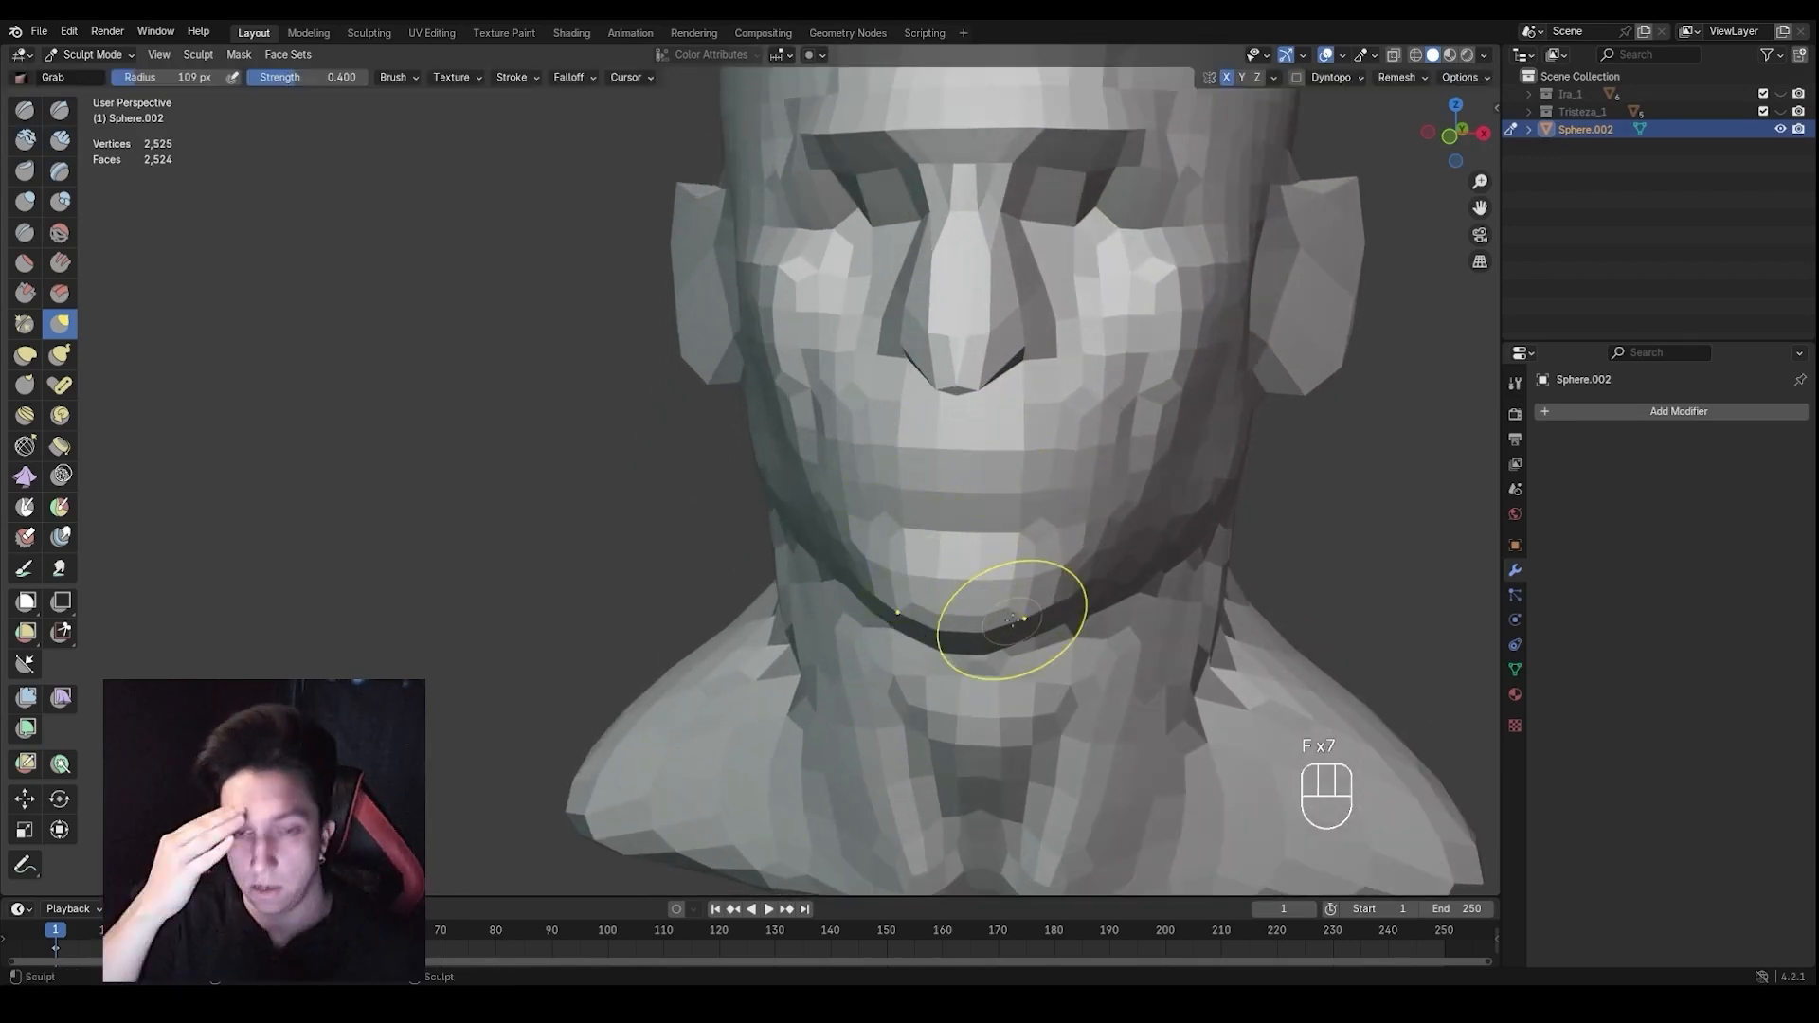
pyautogui.moveTo(1012, 620); pyautogui.dragTo(1030, 605)
# Set the Grab brush strength to 0.428 and smooth the cheek area beside the mouth
pyautogui.hotkey('shift', 'f')
pyautogui.click(994, 586)
pyautogui.keyDown('shift'); pyautogui.moveTo(1023, 580); pyautogui.dragTo(982, 606, button='middle'); pyautogui.keyUp('shift')
pyautogui.moveTo(982, 550); pyautogui.dragTo(1090, 542, button='middle')
pyautogui.moveTo(1090, 542)
pyautogui.keyDown('shift'); pyautogui.mouseDown(button='middle')
pyautogui.moveTo(986, 532)
pyautogui.moveTo(933, 483)
pyautogui.mouseUp(button='middle'); pyautogui.keyUp('shift')
pyautogui.keyDown('shift'); pyautogui.moveTo(814, 478); pyautogui.dragTo(897, 498, button='middle'); pyautogui.keyUp('shift')
pyautogui.keyDown('shift'); pyautogui.moveTo(873, 471); pyautogui.dragTo(881, 456); pyautogui.keyUp('shift')
# Push the upper lip area below the nose inward in side view with the Grab brush at 164 px radius
pyautogui.moveTo(876, 469); pyautogui.dragTo(975, 466, button='middle')
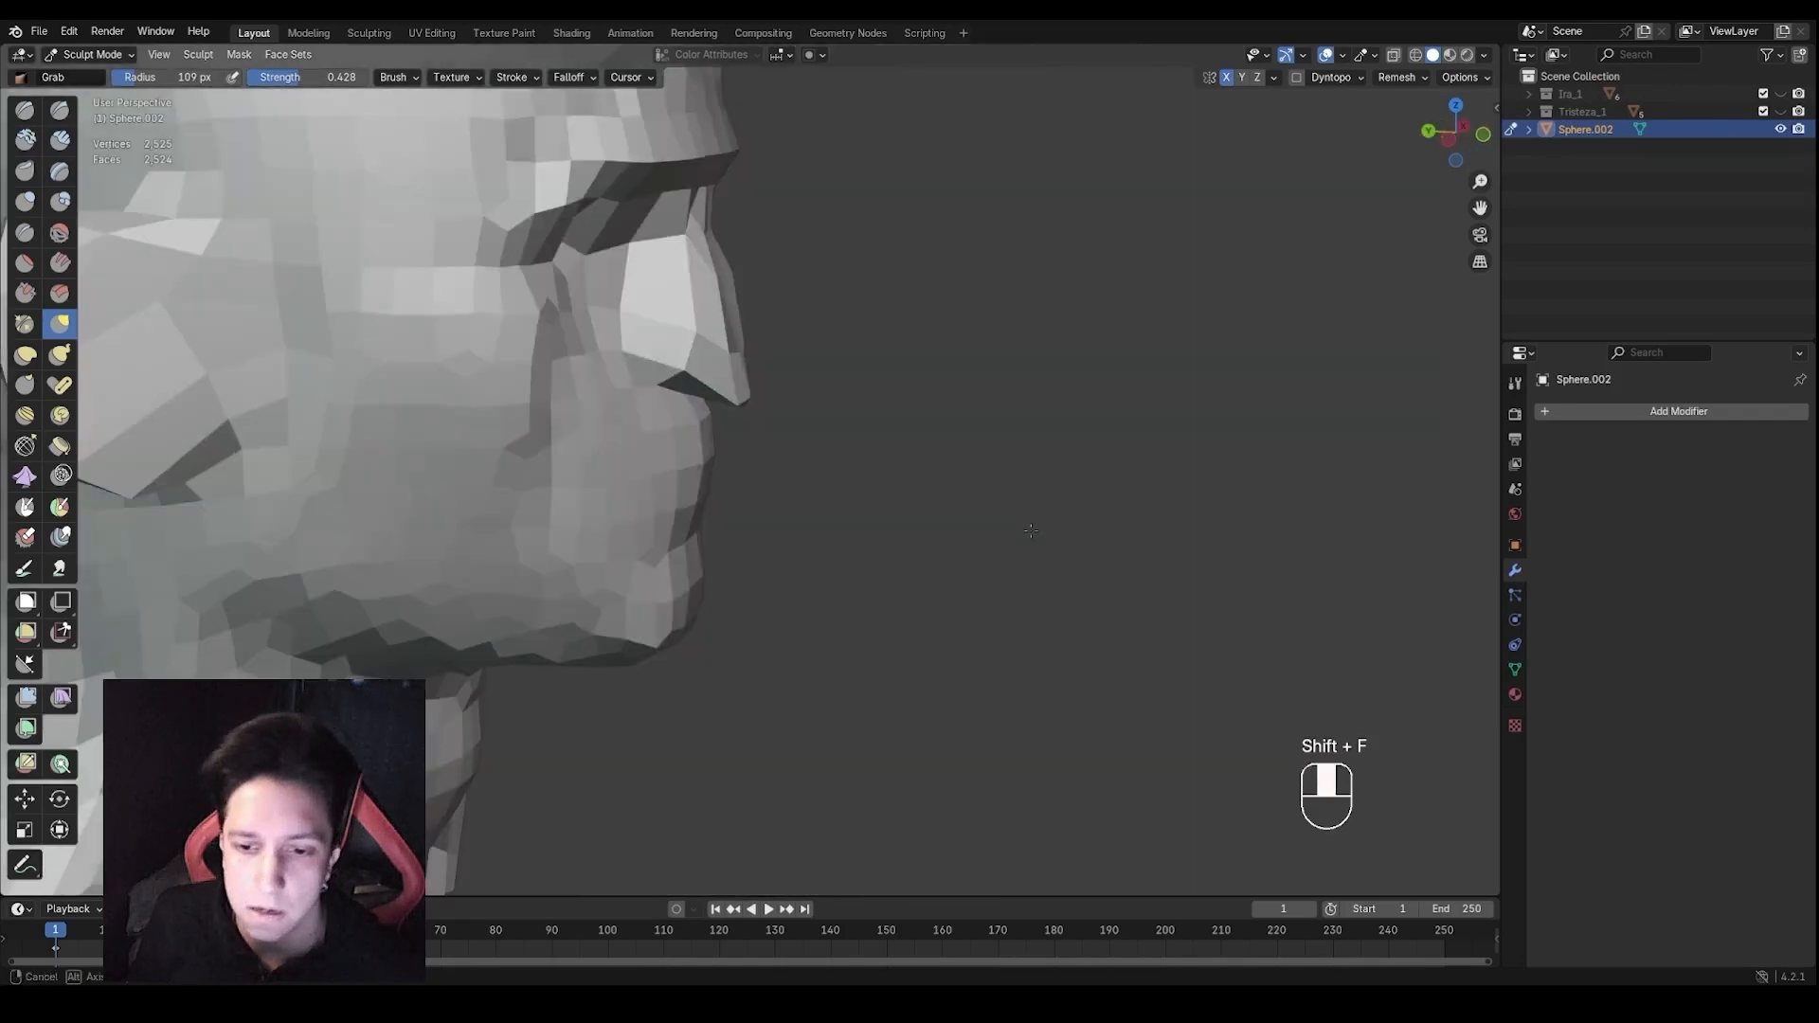
pyautogui.keyDown('shift'); pyautogui.moveTo(734, 519); pyautogui.dragTo(950, 457, button='middle'); pyautogui.keyUp('shift')
pyautogui.press('g')
pyautogui.press('f')
pyautogui.click(1046, 436)
pyautogui.moveTo(935, 433); pyautogui.dragTo(922, 426)
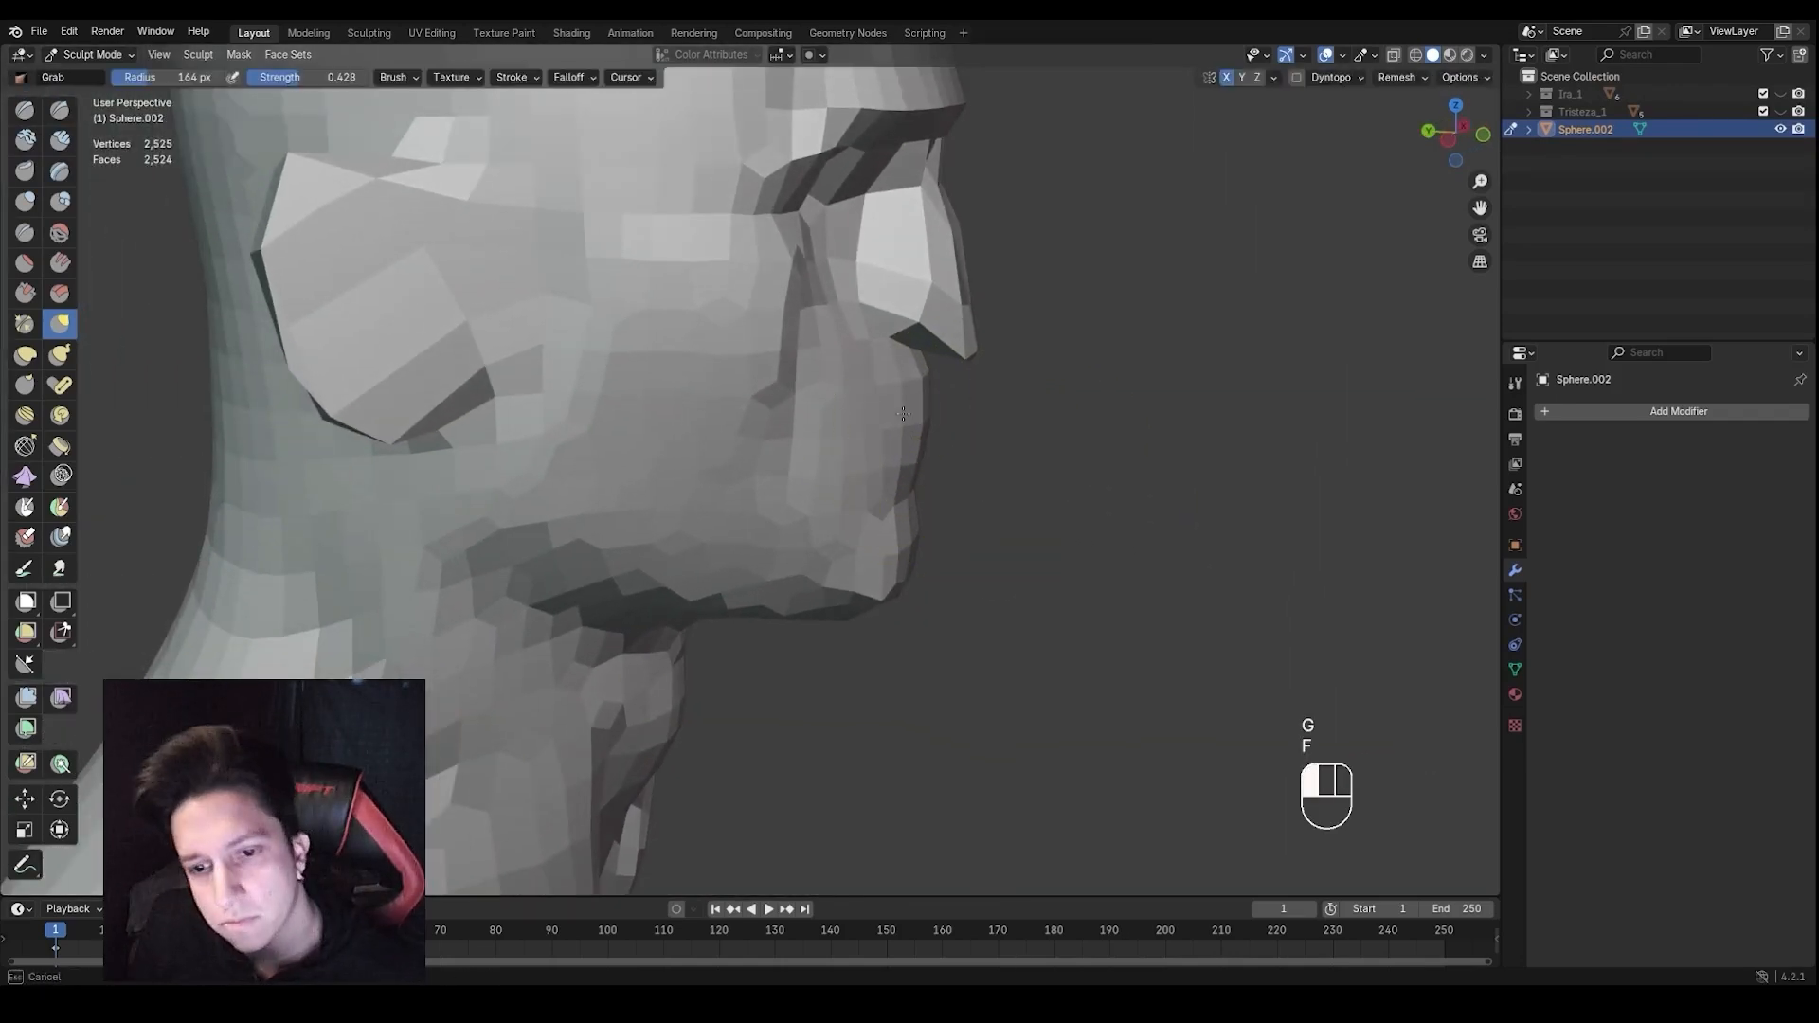
# Pull the cheekbone below the eye socket forward and up with a resized Grab brush
pyautogui.press('f')
pyautogui.click(725, 346)
pyautogui.moveTo(750, 337); pyautogui.dragTo(781, 295)
pyautogui.moveTo(784, 397); pyautogui.dragTo(749, 402, button='middle')
pyautogui.moveTo(938, 407)
pyautogui.keyDown('ctrl'); pyautogui.mouseDown(button='middle')
pyautogui.moveTo(963, 515)
pyautogui.moveTo(720, 483)
pyautogui.mouseUp(button='middle'); pyautogui.keyUp('ctrl')
pyautogui.keyDown('ctrl'); pyautogui.moveTo(720, 484); pyautogui.dragTo(725, 435, button='middle'); pyautogui.keyUp('ctrl')
# Carve the hollow below the cheekbone with the Draw Sharp brush at 102 px radius, and add an inverted stroke along the cheek
pyautogui.moveTo(928, 426)
pyautogui.mouseDown(button='middle')
pyautogui.moveTo(831, 414)
pyautogui.moveTo(856, 392)
pyautogui.mouseUp(button='middle')
pyautogui.press('1')
pyautogui.press('f')
pyautogui.click(821, 413)
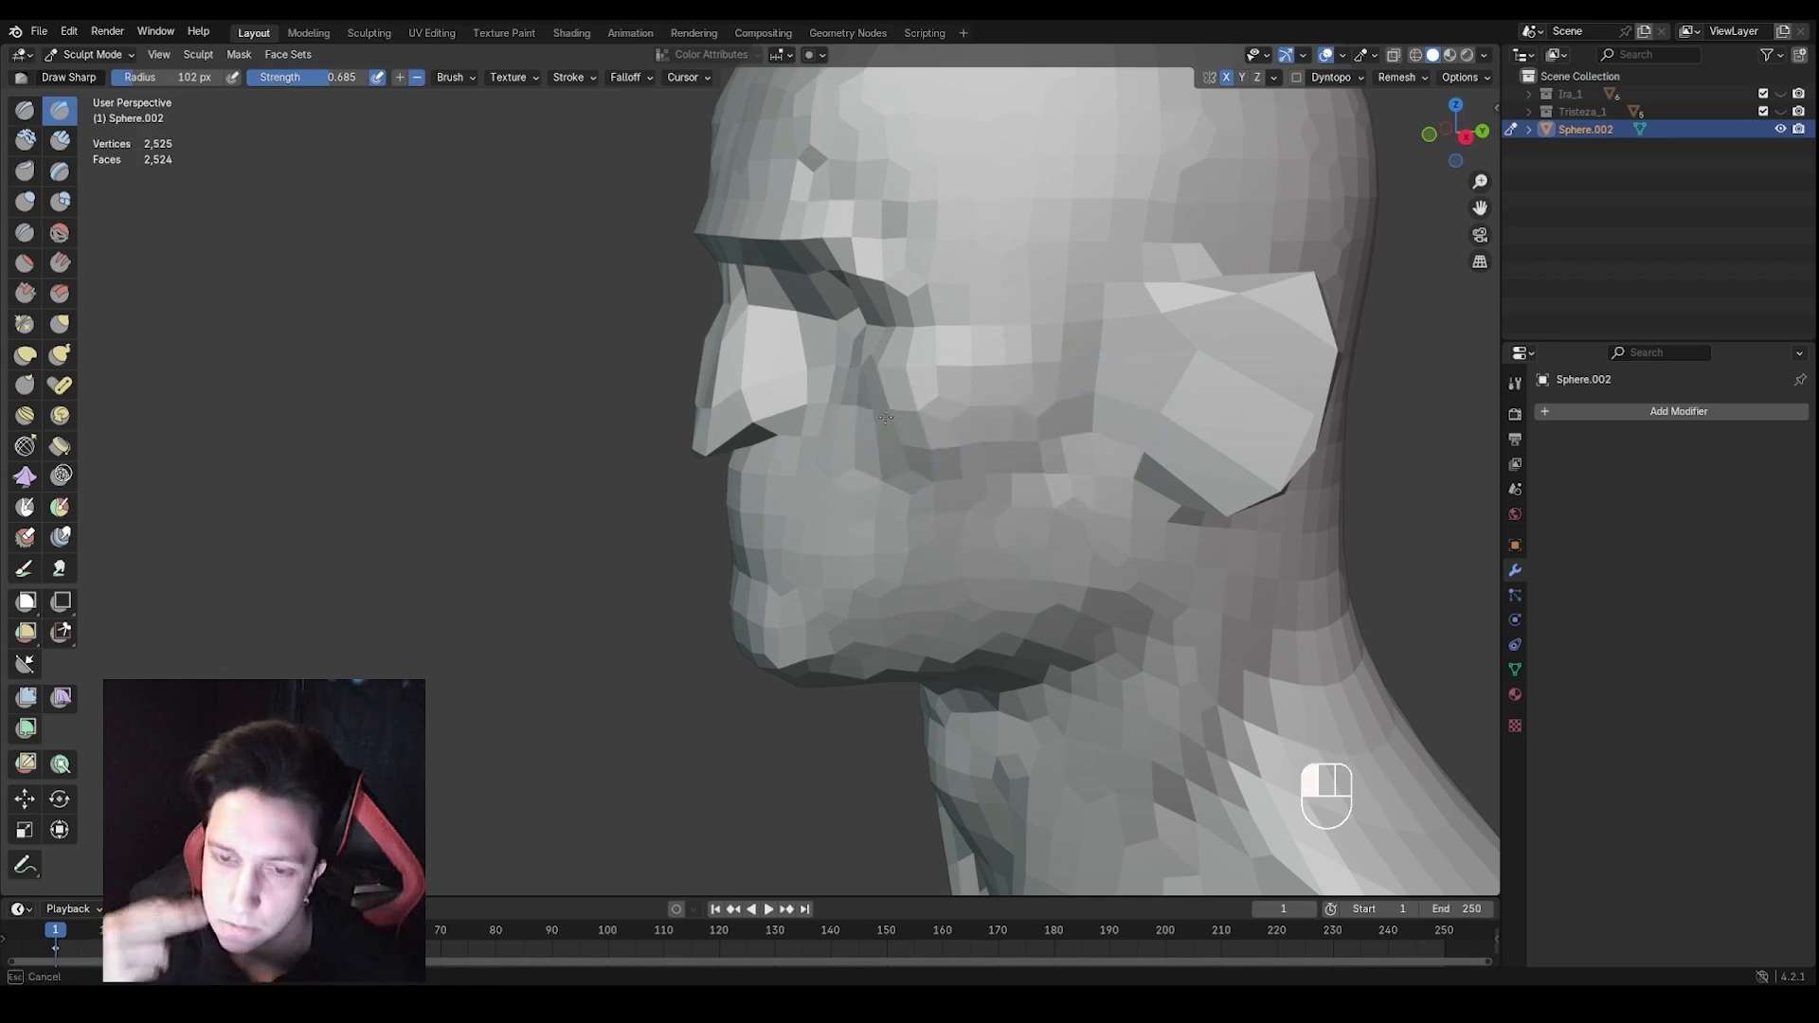
pyautogui.moveTo(1033, 331)
pyautogui.mouseDown(button='middle')
pyautogui.moveTo(1175, 346)
pyautogui.moveTo(1089, 353)
pyautogui.mouseUp(button='middle')
pyautogui.keyDown('ctrl'); pyautogui.moveTo(1061, 360); pyautogui.dragTo(1089, 353); pyautogui.keyUp('ctrl')
# Carve the cheek downward beside the nose and mouth with the Draw Sharp brush at 105 px radius
pyautogui.moveTo(957, 355)
pyautogui.mouseDown(button='middle')
pyautogui.moveTo(1038, 355)
pyautogui.moveTo(1030, 331)
pyautogui.moveTo(1042, 365)
pyautogui.mouseUp(button='middle')
pyautogui.press('f')
pyautogui.click(1028, 358)
pyautogui.moveTo(1052, 436)
pyautogui.keyDown('ctrl'); pyautogui.mouseDown(button='middle')
pyautogui.moveTo(1074, 392)
pyautogui.moveTo(1063, 403)
pyautogui.mouseUp(button='middle'); pyautogui.keyUp('ctrl')
pyautogui.press('f')
pyautogui.click(1081, 394)
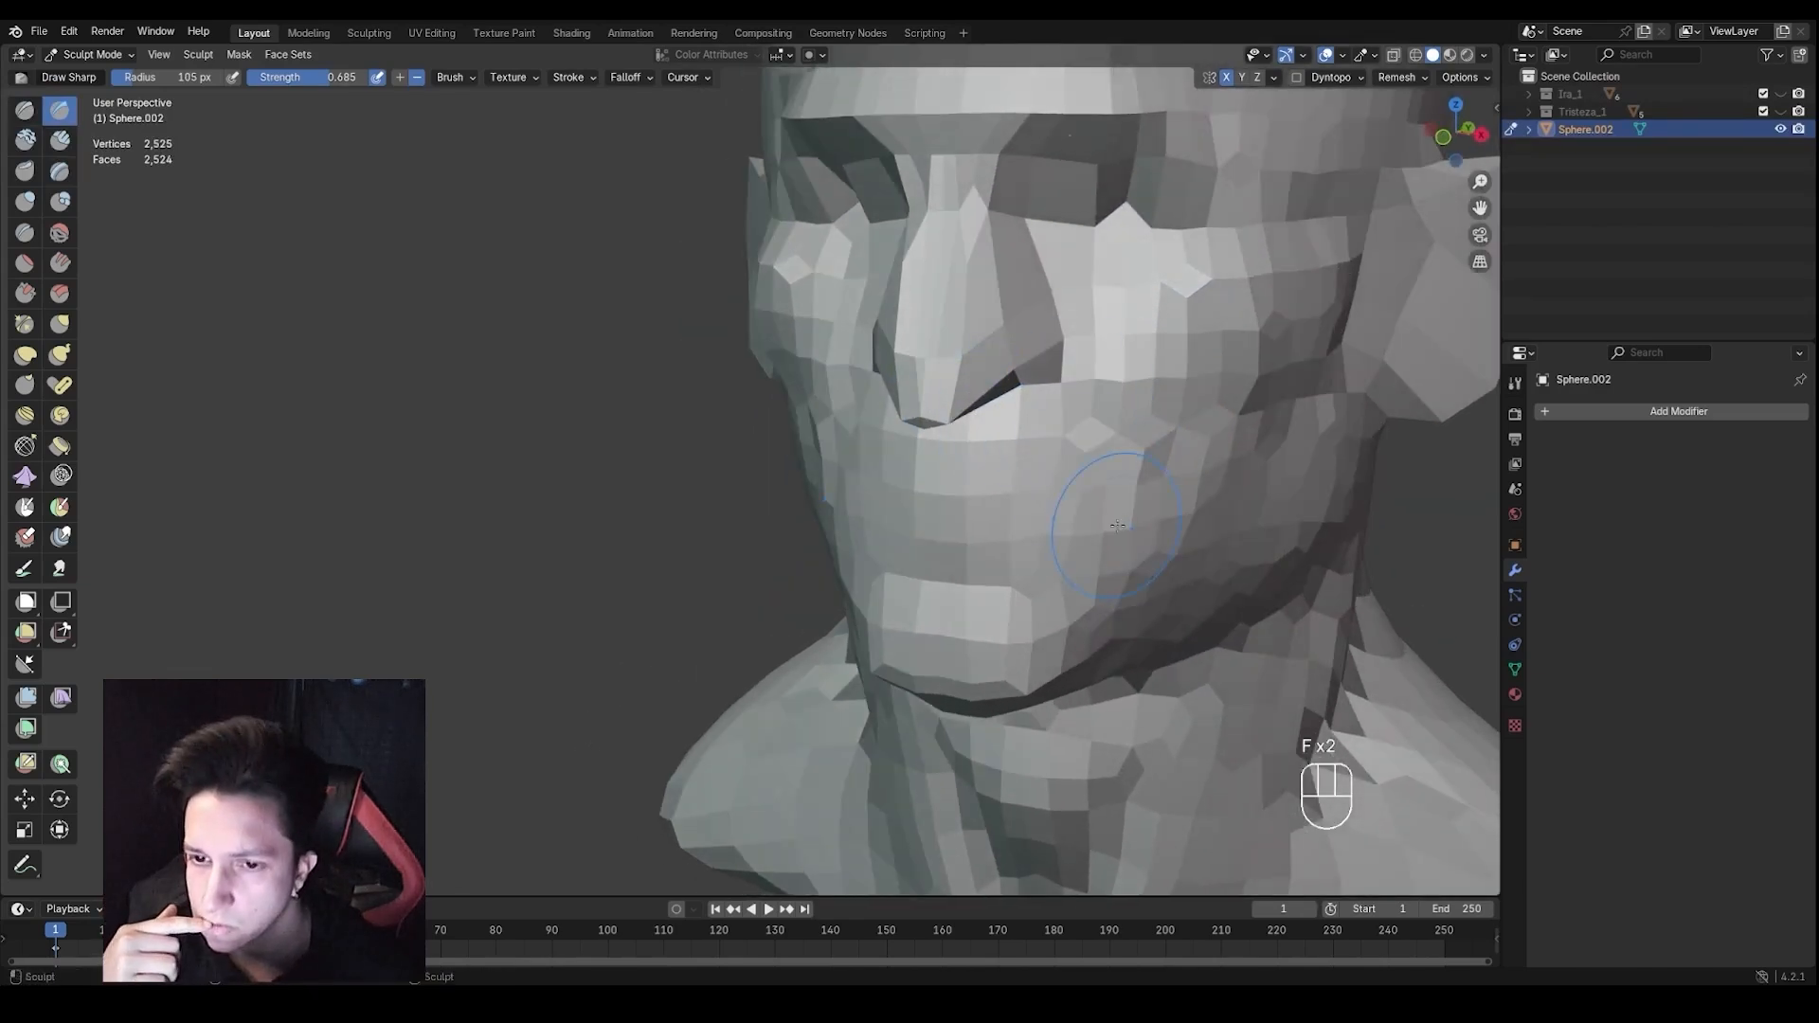
pyautogui.moveTo(1118, 526); pyautogui.dragTo(1269, 485, button='middle')
pyautogui.moveTo(950, 334); pyautogui.dragTo(917, 445)
# Set the Draw Sharp radius to 85 px, undo the last cheek strokes and smooth the lower cheek
pyautogui.moveTo(933, 502); pyautogui.dragTo(953, 527, button='middle')
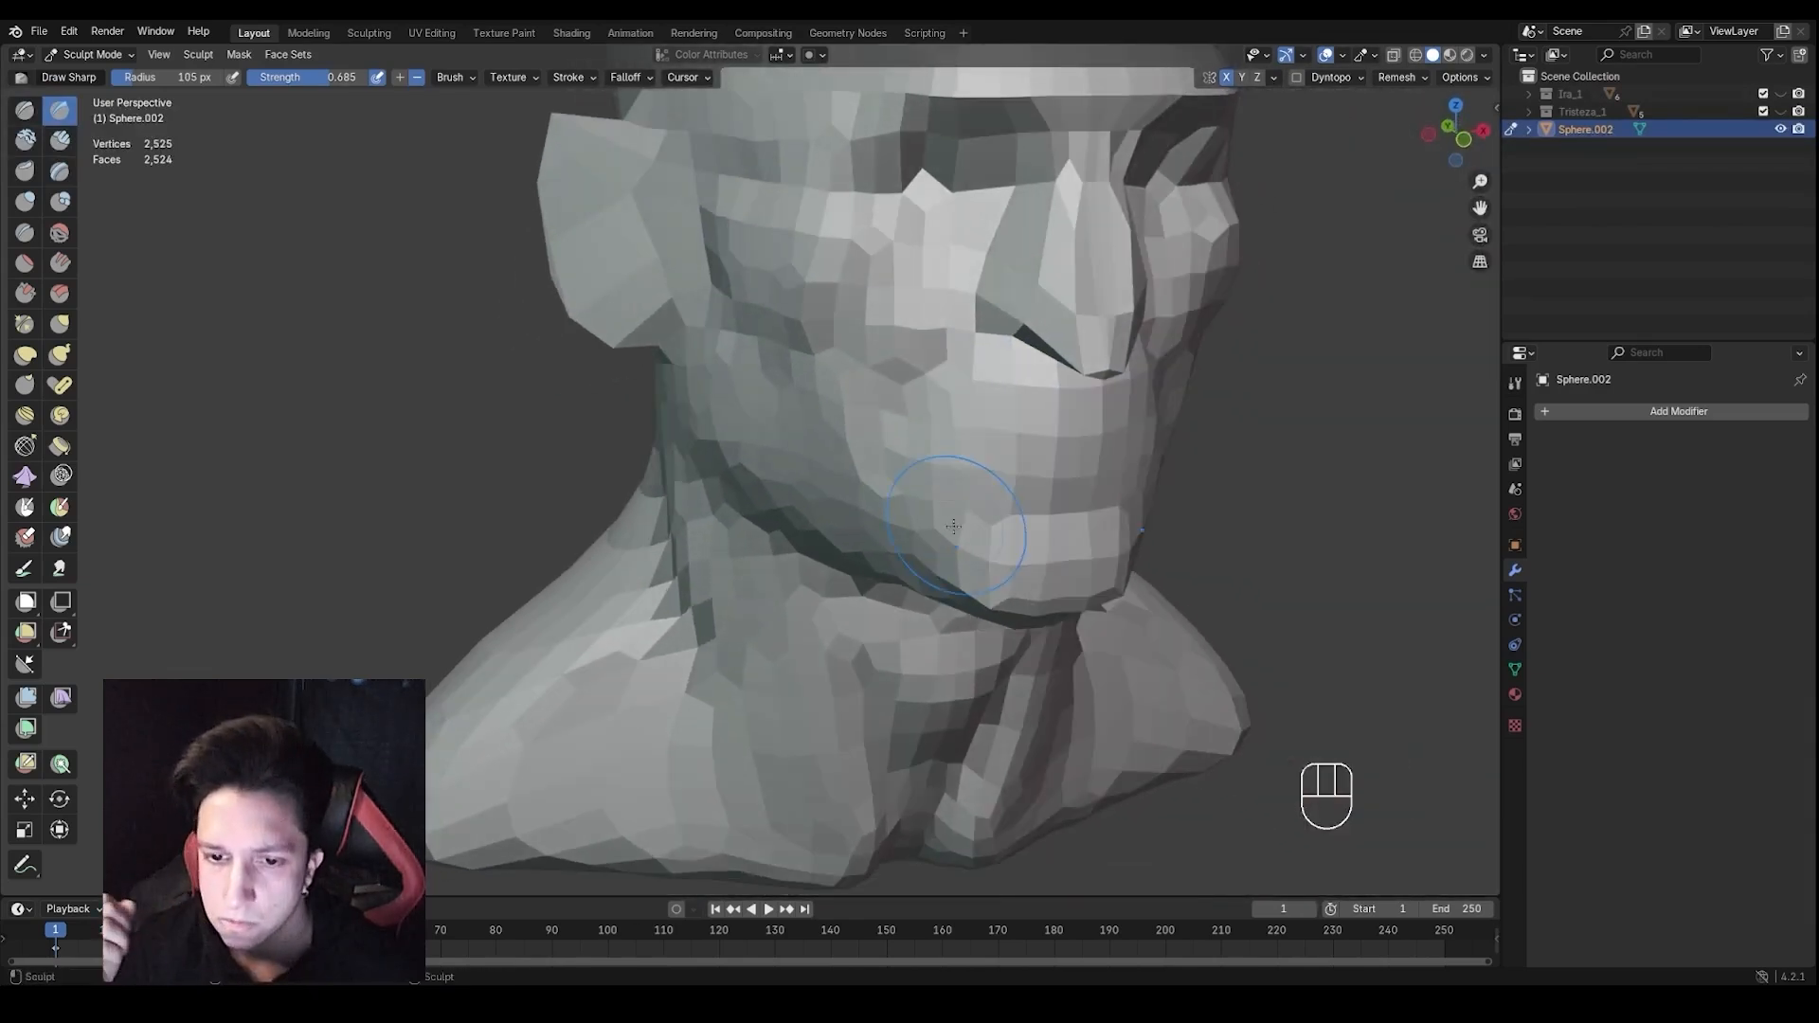
pyautogui.moveTo(1063, 542)
pyautogui.mouseDown(button='middle')
pyautogui.moveTo(1080, 536)
pyautogui.moveTo(985, 502)
pyautogui.moveTo(999, 528)
pyautogui.moveTo(1002, 512)
pyautogui.mouseUp(button='middle')
pyautogui.press('f')
pyautogui.click(966, 498)
pyautogui.moveTo(1002, 512)
pyautogui.mouseDown(button='middle')
pyautogui.moveTo(846, 512)
pyautogui.moveTo(769, 450)
pyautogui.mouseUp(button='middle')
pyautogui.hotkey('ctrl', 'z')
pyautogui.hotkey('ctrl', 'z')
pyautogui.hotkey('ctrl', 'z')
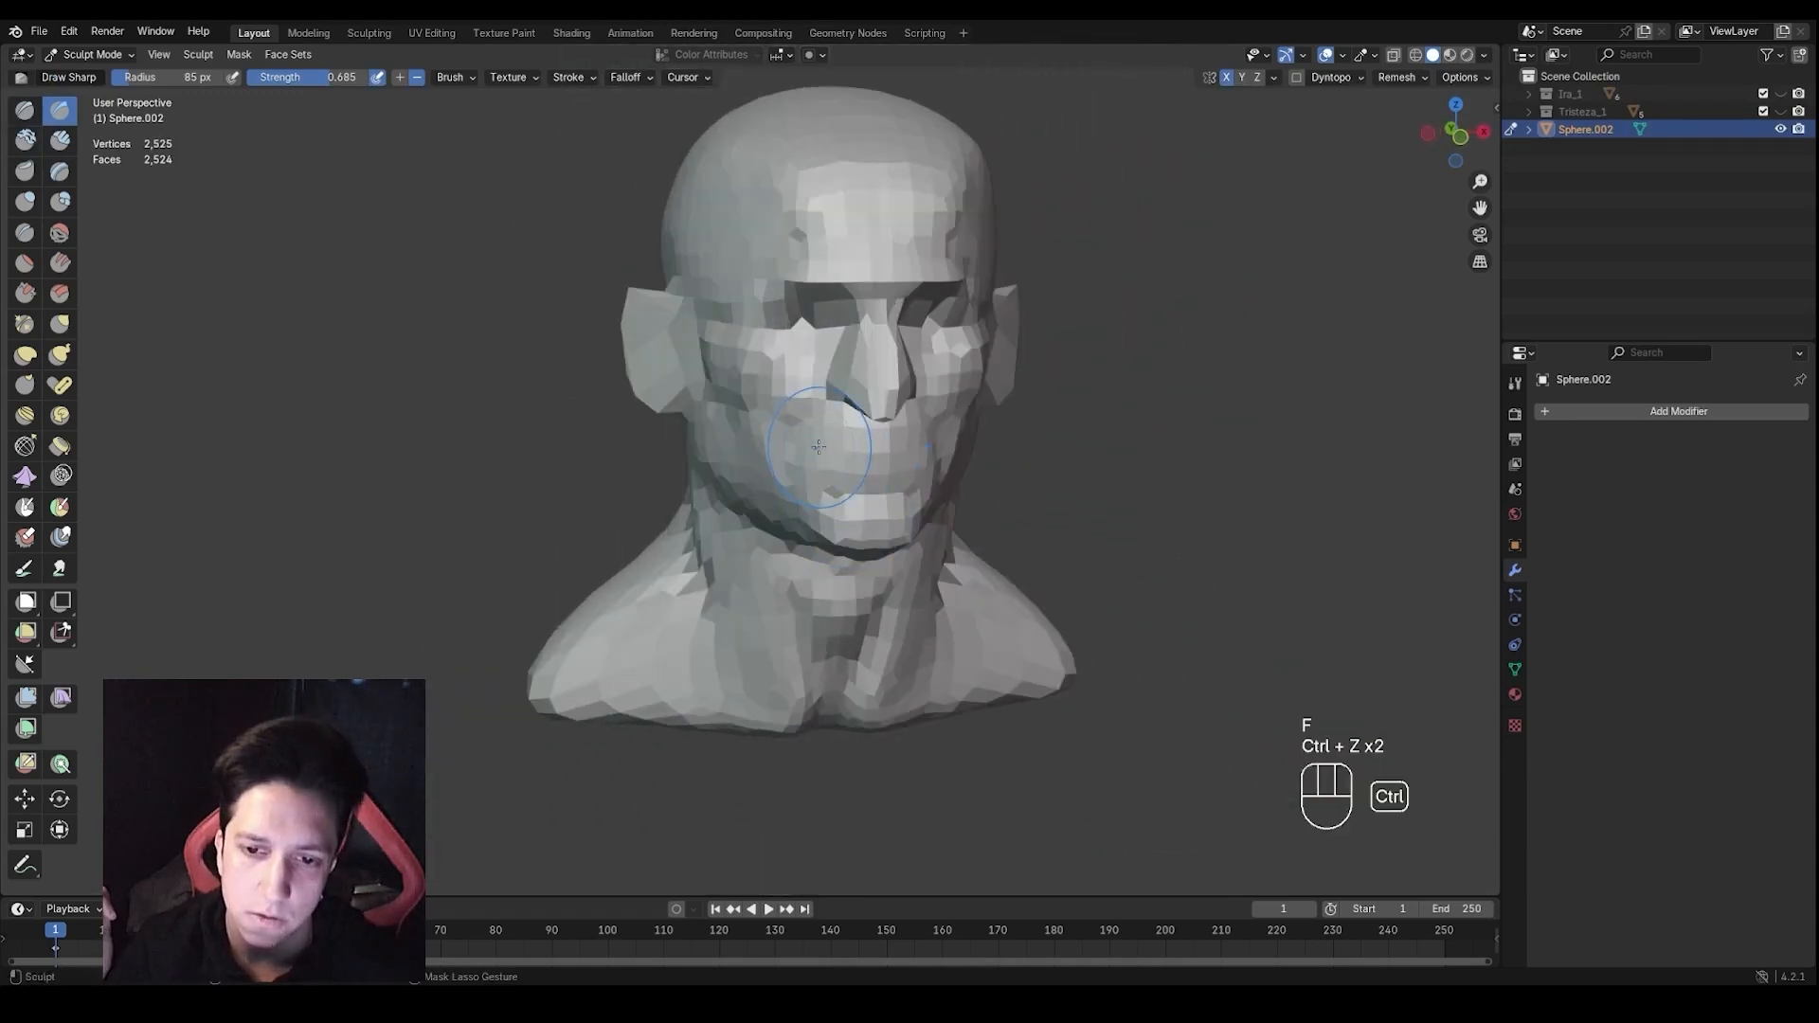
pyautogui.keyDown('shift'); pyautogui.moveTo(766, 445); pyautogui.dragTo(773, 470); pyautogui.keyUp('shift')
# Enlarge the Grab brush and move the side of the jaw near the neck slightly outward
pyautogui.moveTo(896, 493)
pyautogui.mouseDown(button='middle')
pyautogui.moveTo(794, 500)
pyautogui.moveTo(933, 474)
pyautogui.moveTo(1038, 511)
pyautogui.moveTo(935, 520)
pyautogui.mouseUp(button='middle')
pyautogui.press('g')
pyautogui.press('f')
pyautogui.click(978, 515)
pyautogui.press('f')
pyautogui.click(1054, 516)
pyautogui.moveTo(972, 563); pyautogui.dragTo(980, 566)
# Try to adjust the side of the jaw in front view with the Grab brush at 106 px radius, and undo it
pyautogui.moveTo(910, 564)
pyautogui.mouseDown(button='middle')
pyautogui.moveTo(1008, 557)
pyautogui.moveTo(957, 532)
pyautogui.moveTo(1004, 521)
pyautogui.mouseUp(button='middle')
pyautogui.press('f')
pyautogui.click(986, 556)
pyautogui.press('f')
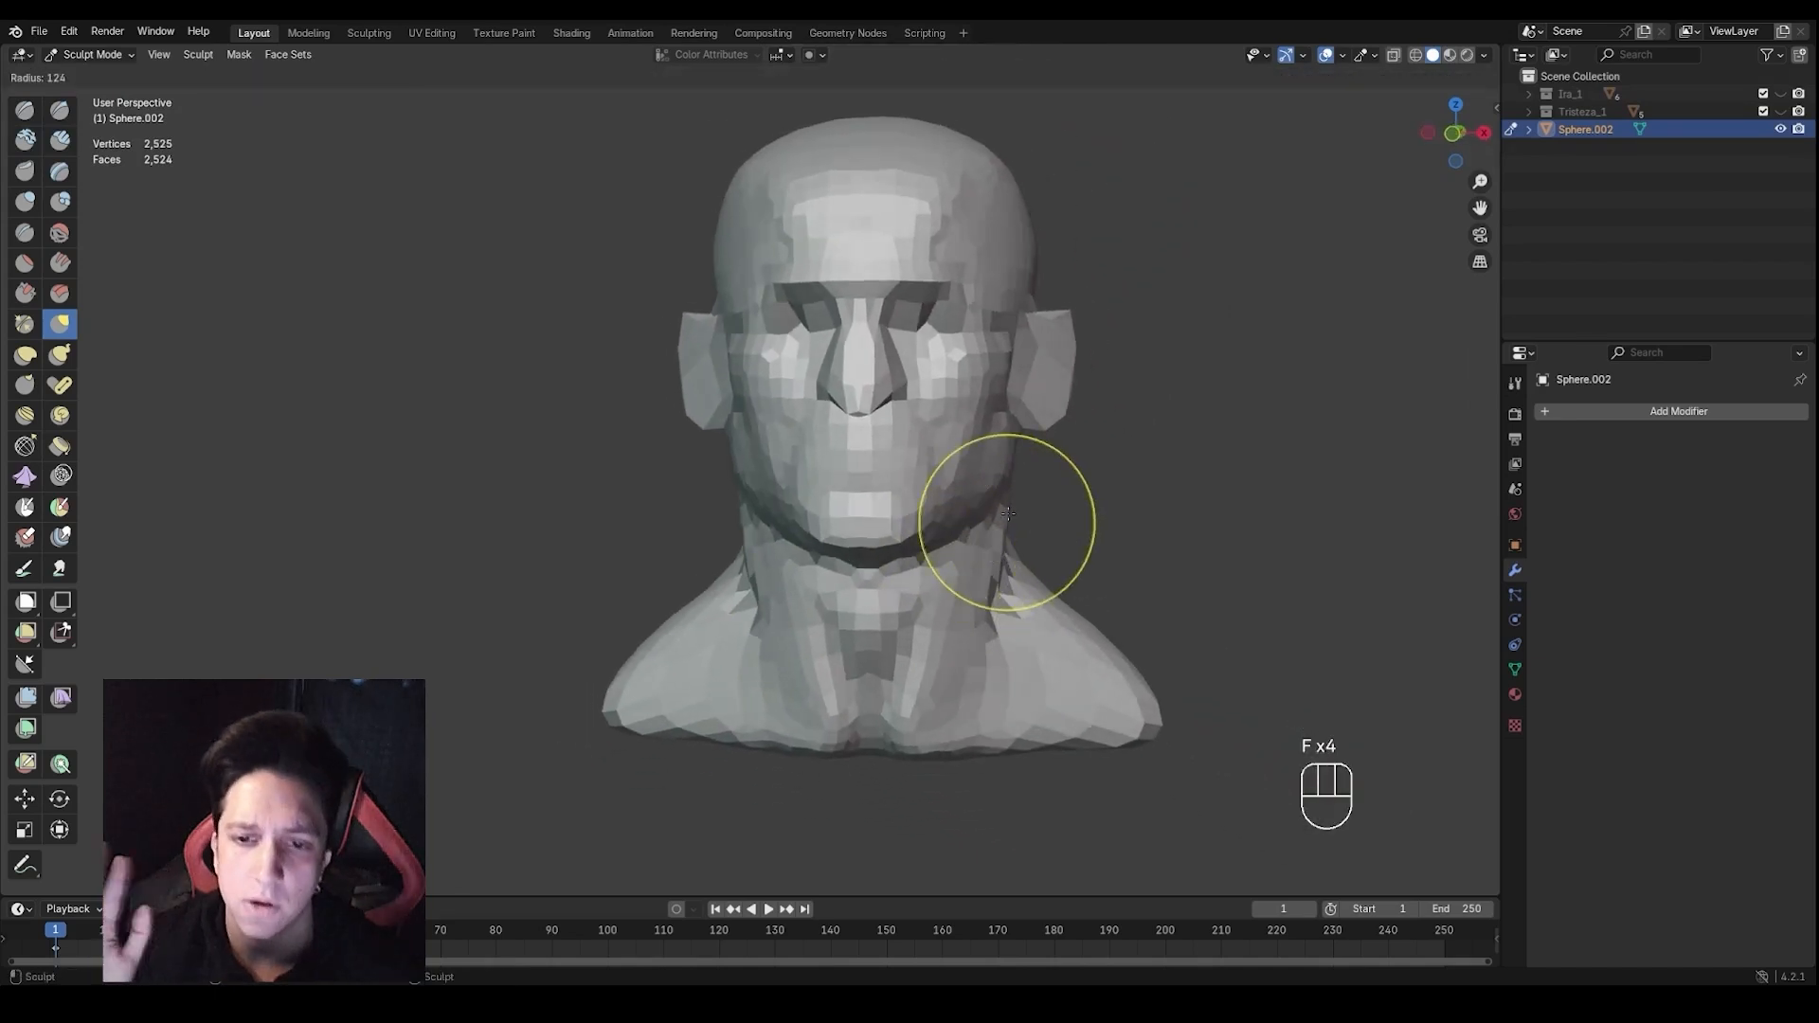
pyautogui.click(1008, 513)
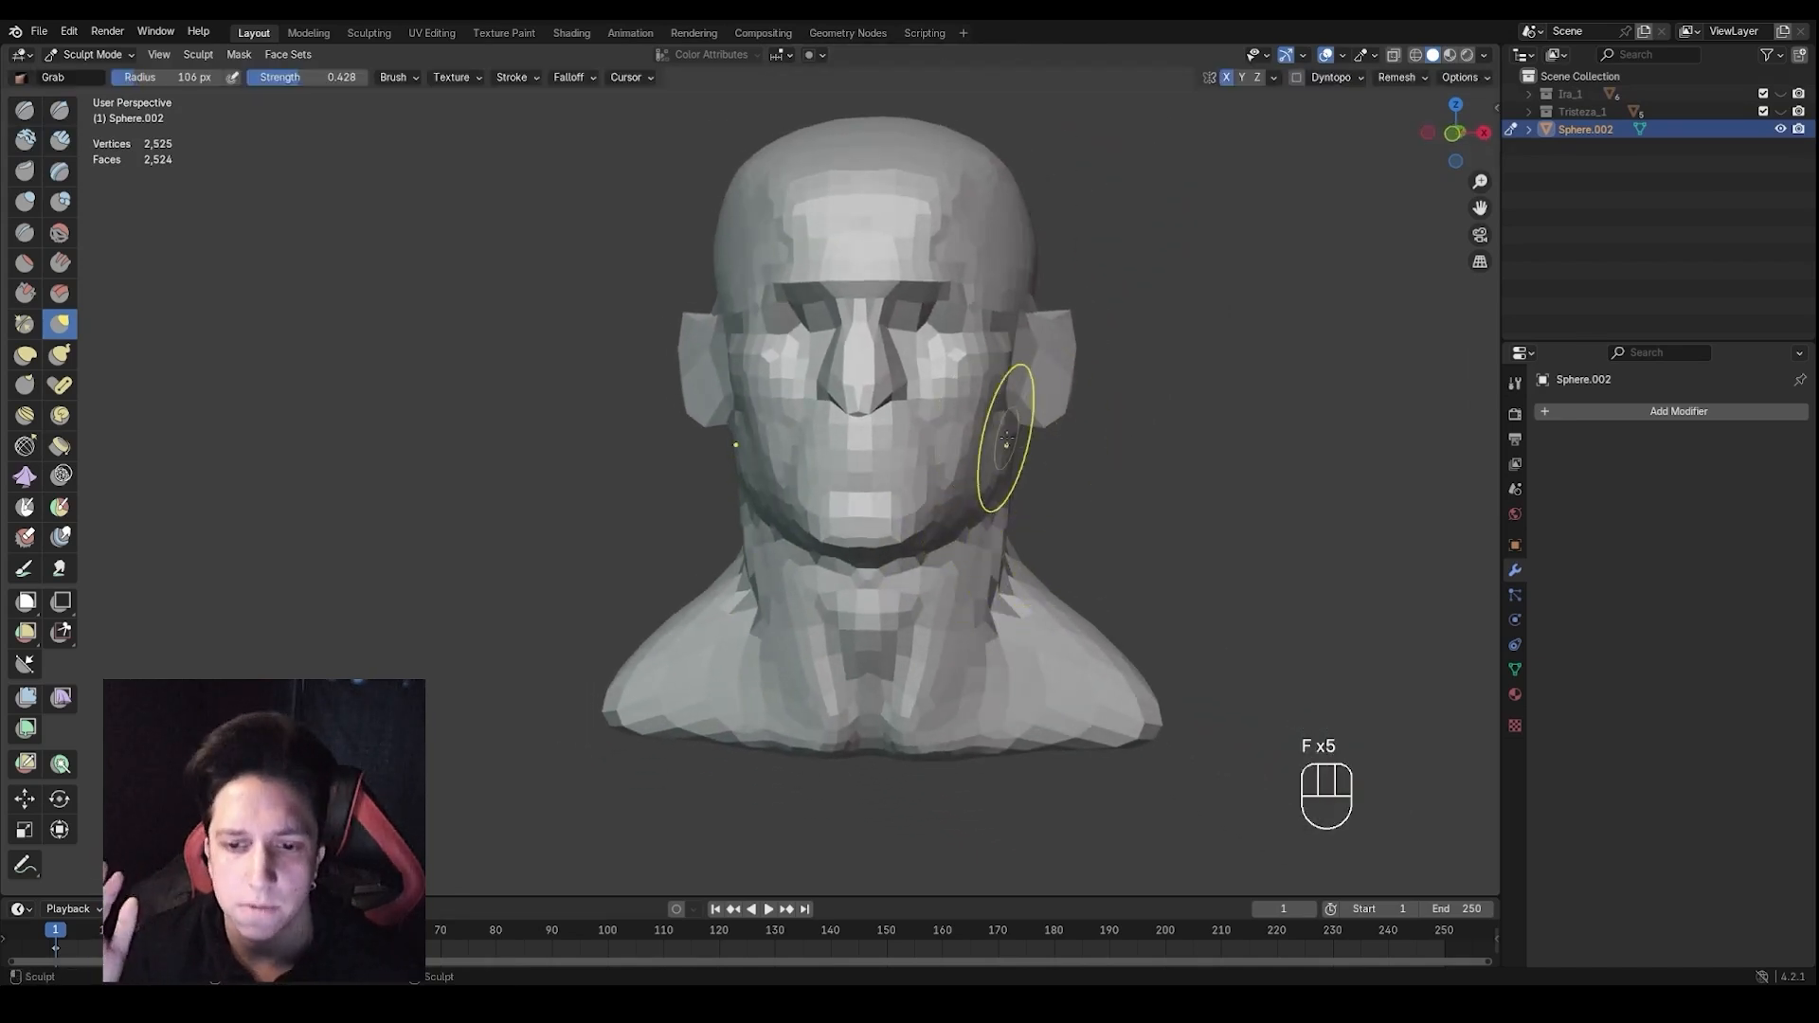
pyautogui.hotkey('ctrl', 'z')
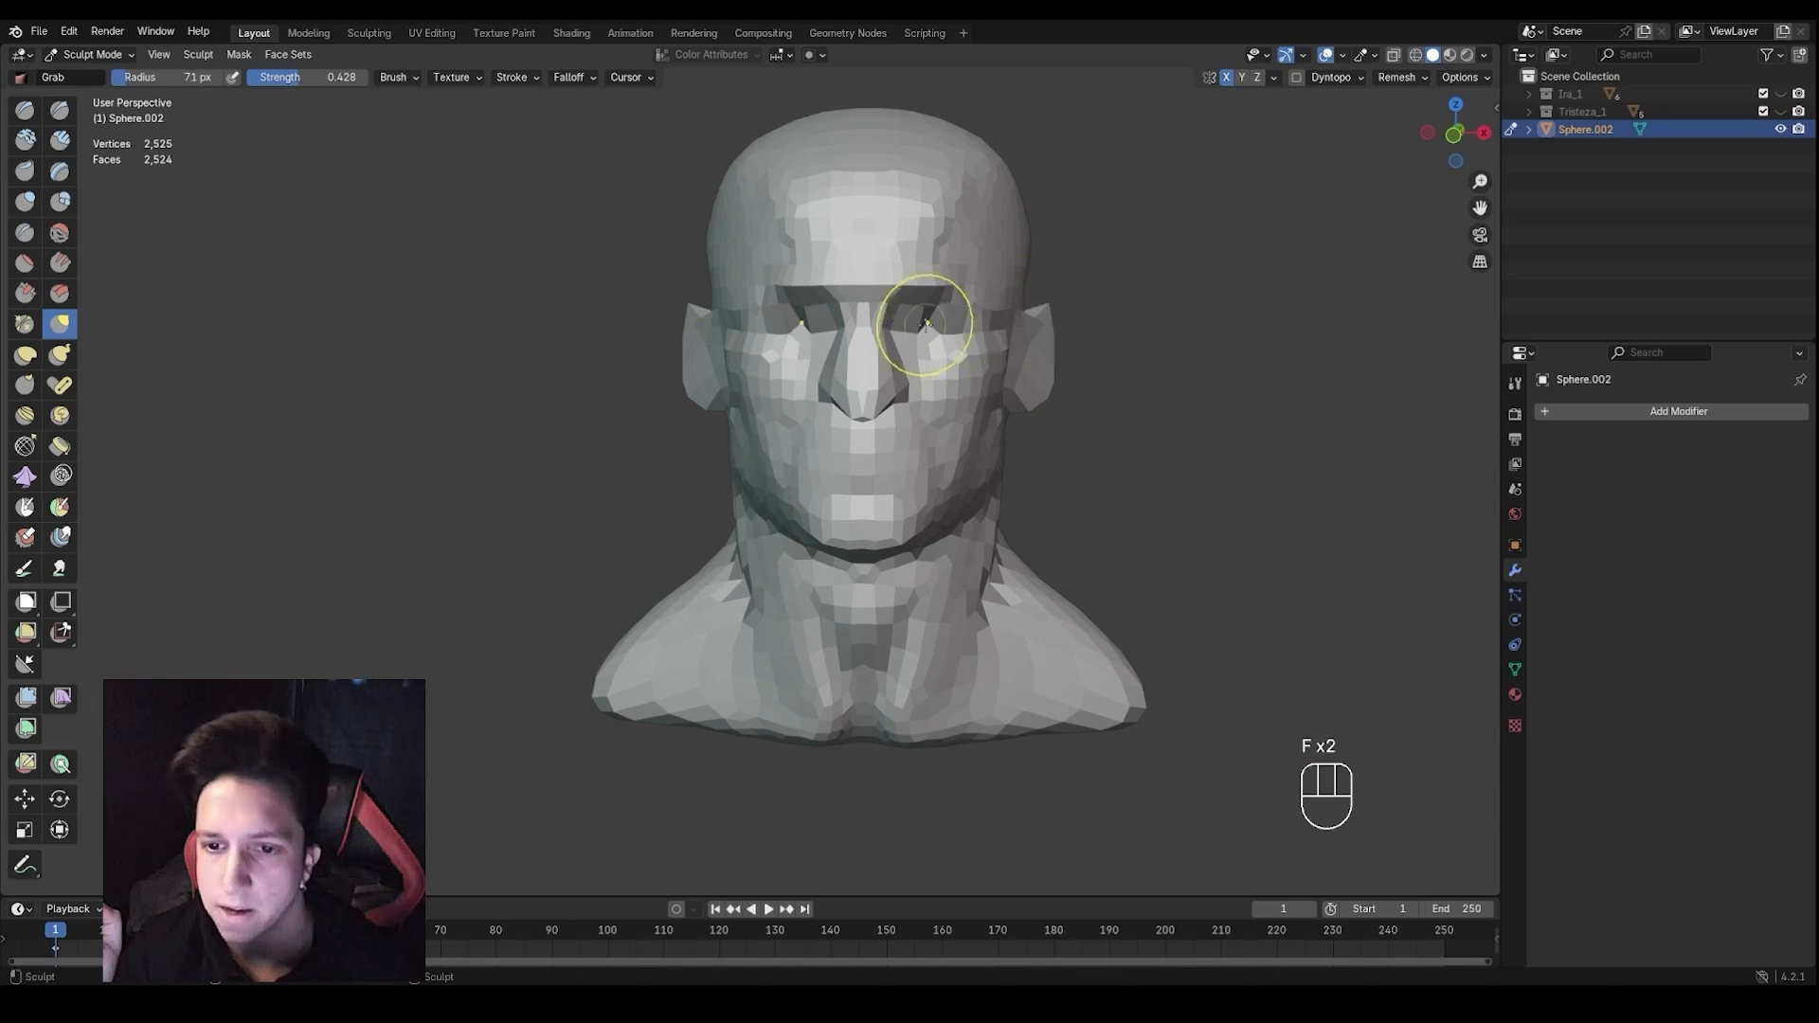
# Pull the outer eye socket area toward the temple from below with the Grab brush at 123 px radius
pyautogui.moveTo(925, 324)
pyautogui.mouseDown(button='middle')
pyautogui.moveTo(949, 327)
pyautogui.moveTo(1019, 231)
pyautogui.mouseUp(button='middle')
pyautogui.press('f')
pyautogui.click(1028, 304)
pyautogui.press('f')
pyautogui.click(1023, 254)
pyautogui.moveTo(934, 317); pyautogui.dragTo(943, 304)
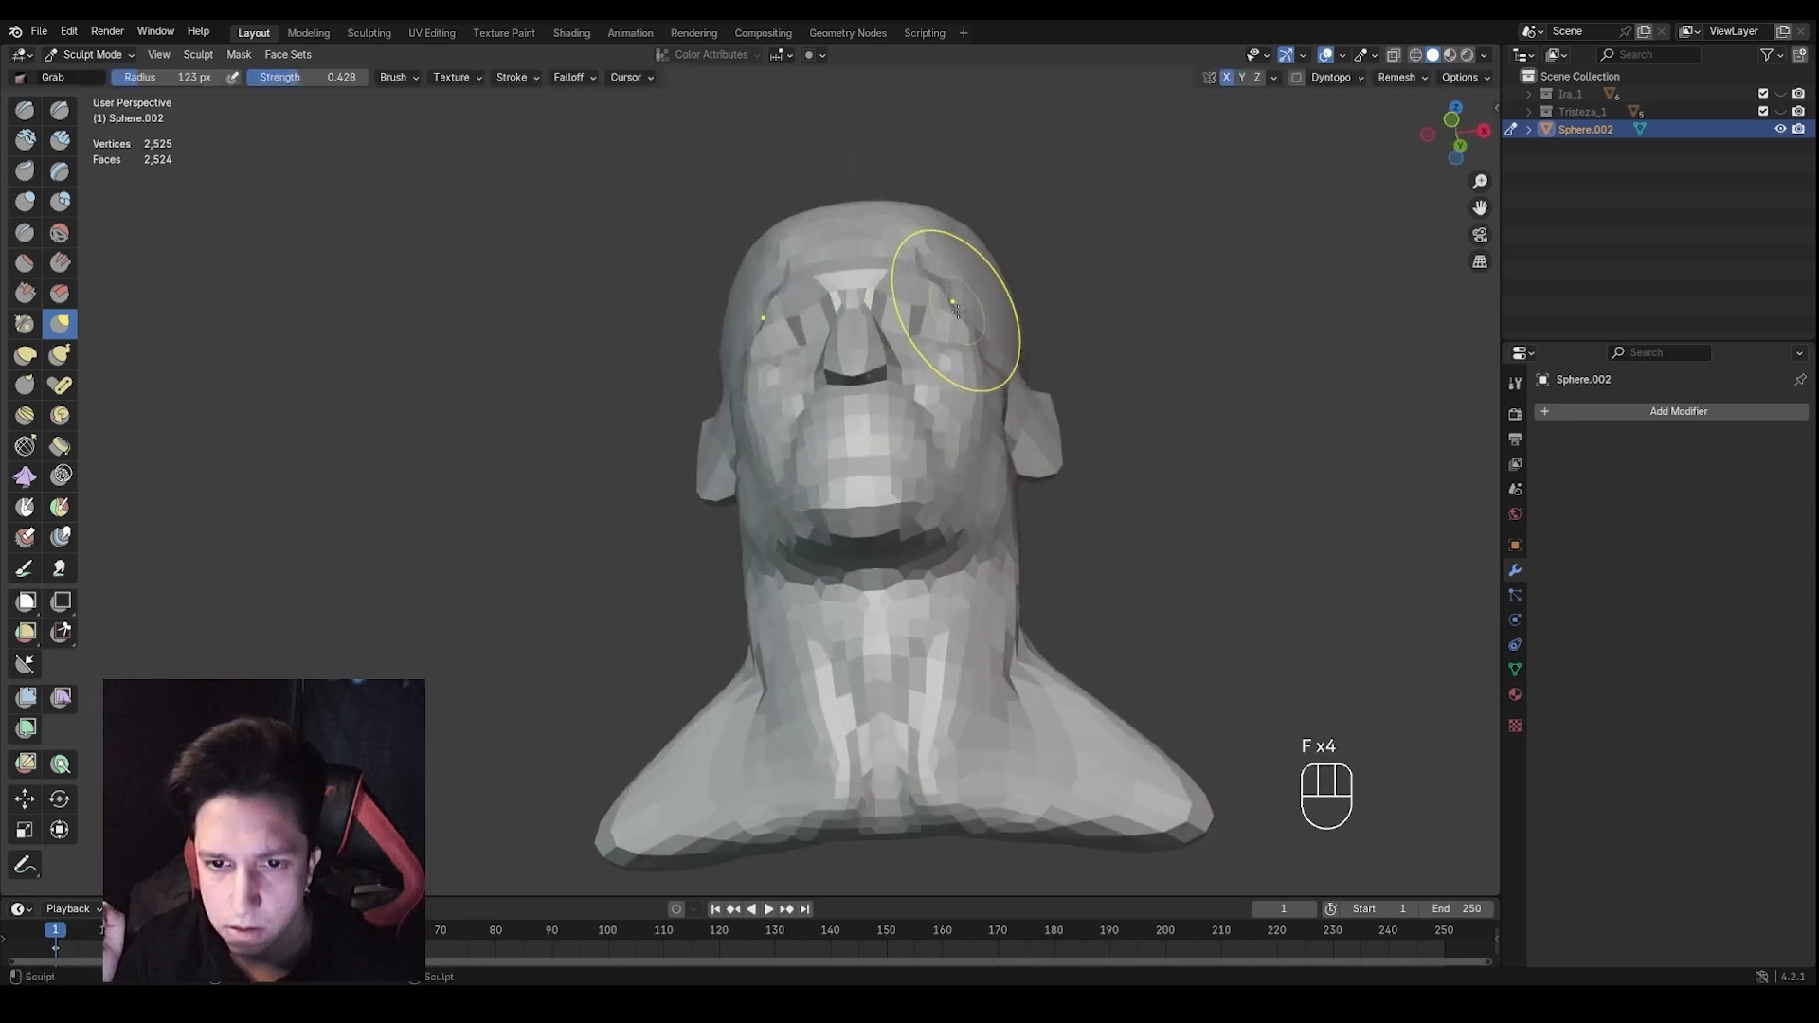
# Set the Grab brush radius to 105 px and undo the last two strokes around the outer eye sockets
pyautogui.press('f')
pyautogui.moveTo(985, 314)
pyautogui.mouseDown(button='middle')
pyautogui.moveTo(1014, 408)
pyautogui.moveTo(930, 341)
pyautogui.mouseUp(button='middle')
pyautogui.click(1005, 386)
pyautogui.hotkey('ctrl', 'z')
pyautogui.hotkey('ctrl', 'z')
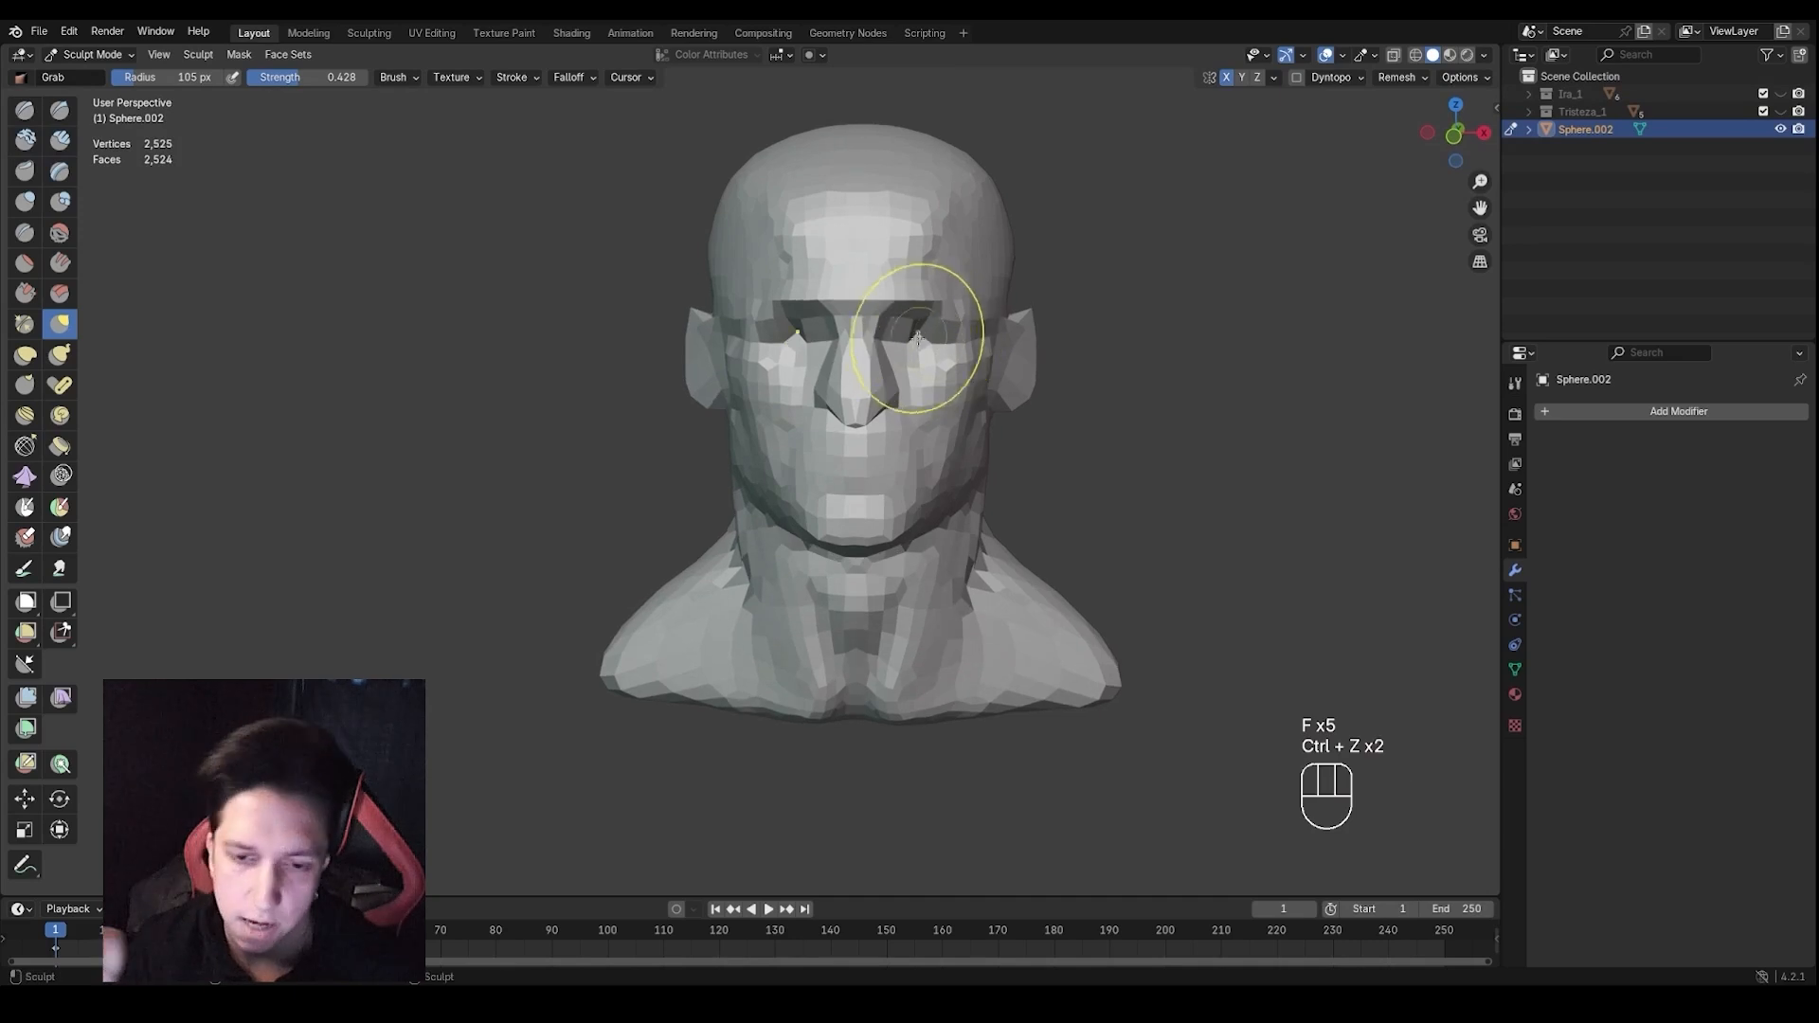
# Pull the nose bridge beside the inner eye corners slightly down with the Grab brush, reducing its radius to 69 px
pyautogui.press('f')
pyautogui.click(857, 309)
pyautogui.moveTo(848, 309); pyautogui.dragTo(839, 330)
pyautogui.press('f')
pyautogui.click(833, 319)
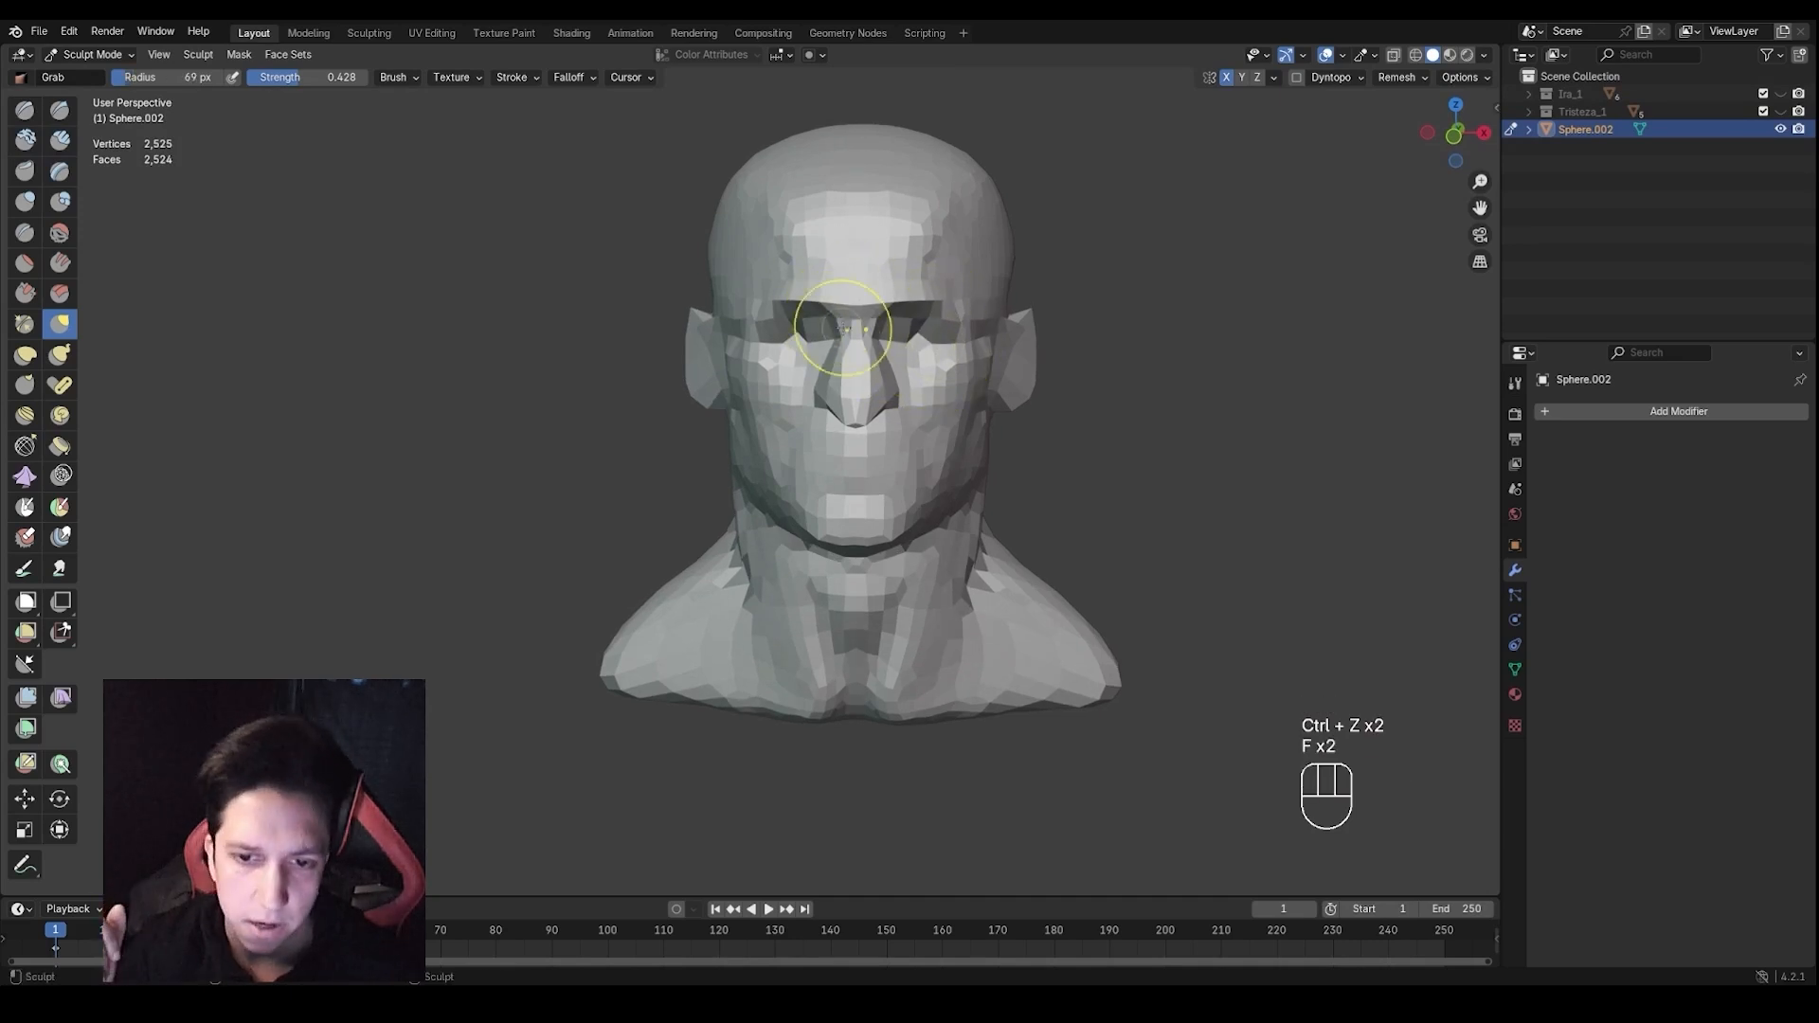
# Remesh the head with a finer voxel size of 0.033 m and symmetrize the mesh
pyautogui.keyDown('ctrl'); pyautogui.moveTo(951, 412); pyautogui.dragTo(960, 449, button='middle'); pyautogui.keyUp('ctrl')
pyautogui.press('f')
pyautogui.click(1006, 453)
pyautogui.press('r')
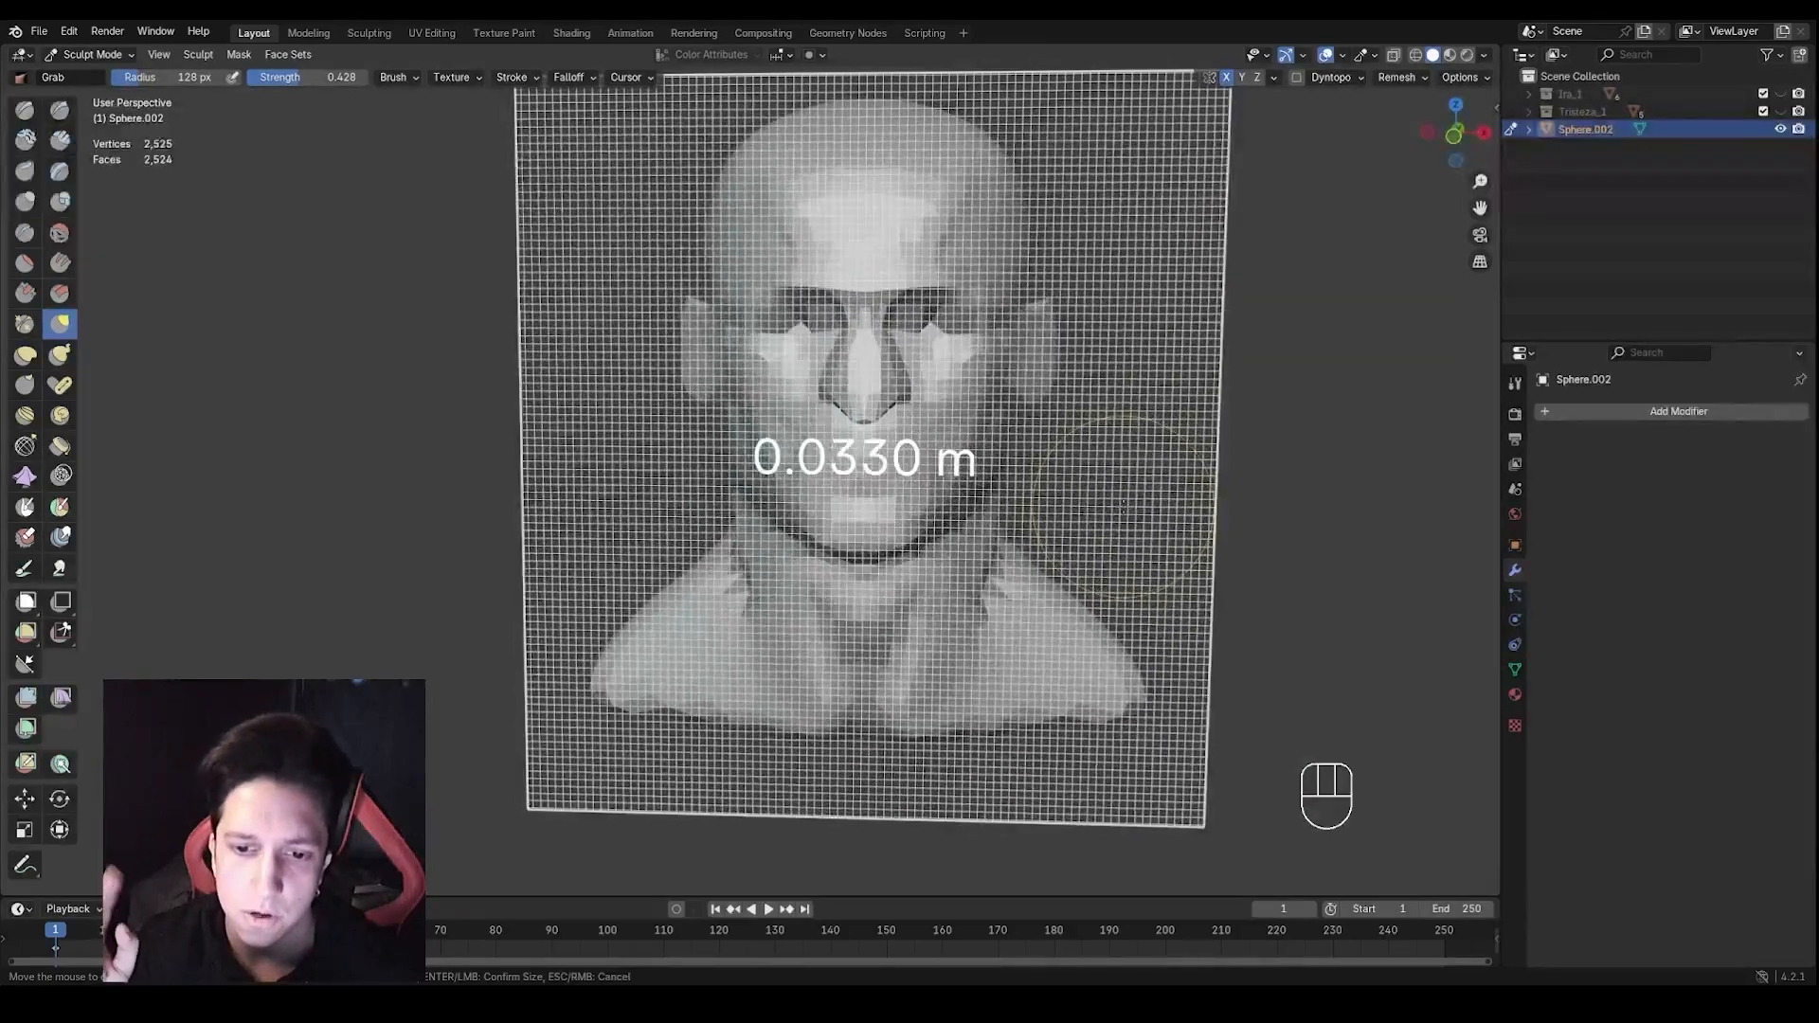
pyautogui.click(1119, 509)
pyautogui.hotkey('ctrl', 'r')
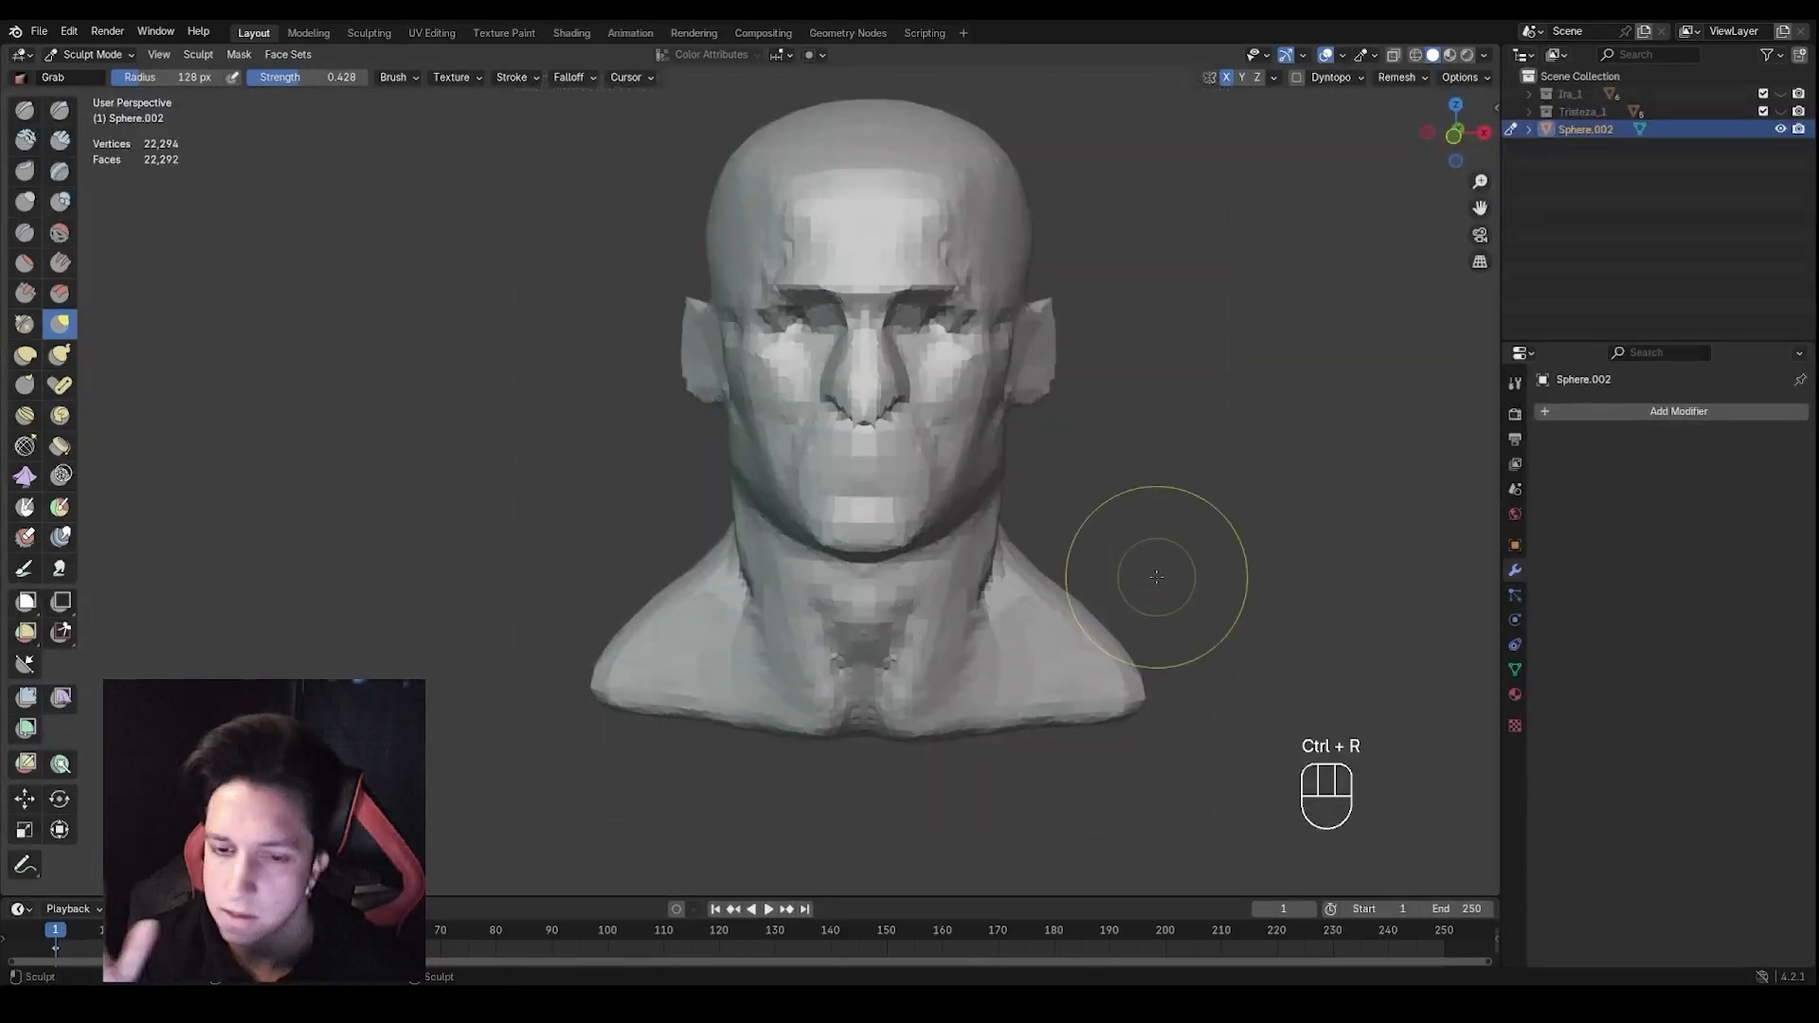
pyautogui.click(1275, 80)
pyautogui.click(1217, 391)
# Smooth the blocky surface on the front of the neck and the shoulders with an enlarged brush
pyautogui.press('f')
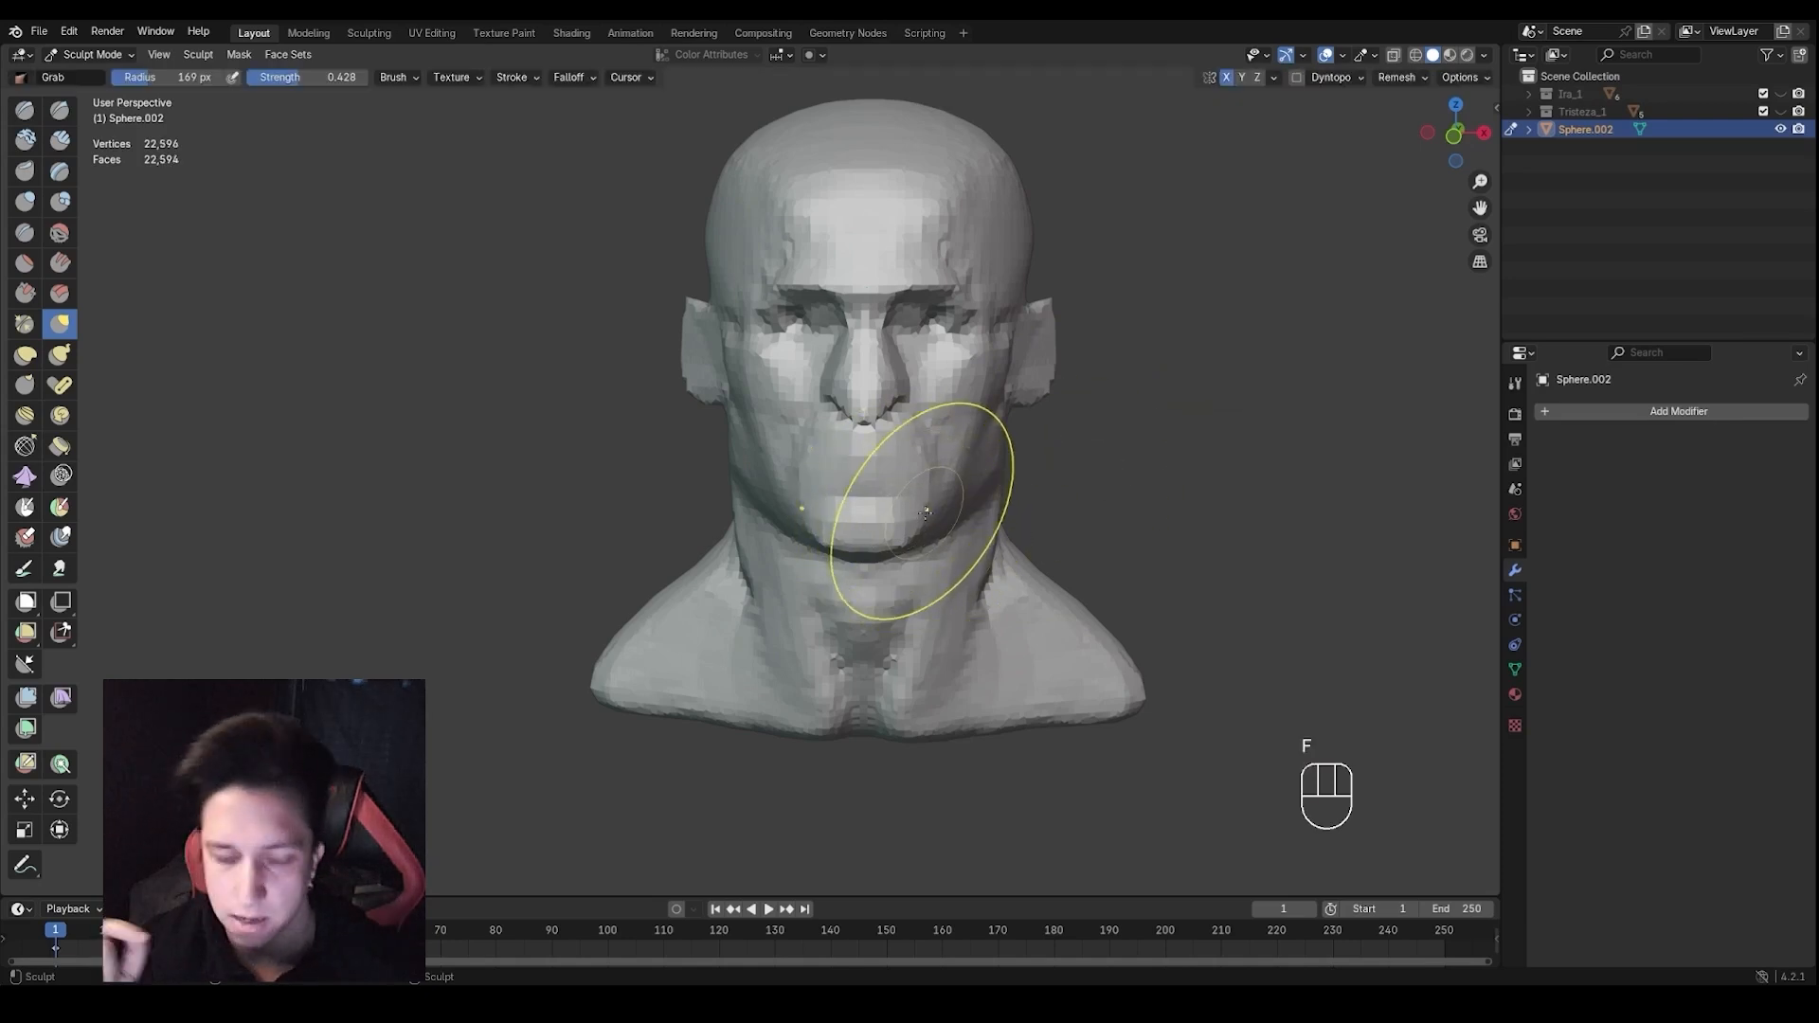
pyautogui.moveTo(877, 649)
pyautogui.mouseDown(button='middle')
pyautogui.moveTo(1052, 682)
pyautogui.moveTo(1037, 641)
pyautogui.moveTo(949, 648)
pyautogui.mouseUp(button='middle')
pyautogui.press('f')
pyautogui.click(1039, 642)
pyautogui.keyDown('shift'); pyautogui.moveTo(950, 648); pyautogui.dragTo(990, 749); pyautogui.keyUp('shift')
pyautogui.moveTo(1000, 767); pyautogui.dragTo(1070, 719, button='middle')
pyautogui.moveTo(1071, 719)
pyautogui.keyDown('shift'); pyautogui.mouseDown()
pyautogui.moveTo(1080, 734)
pyautogui.moveTo(1071, 701)
pyautogui.mouseUp(); pyautogui.keyUp('shift')
# Smooth the chin and the lower jaw around the mouth area at 112 px radius
pyautogui.moveTo(853, 388)
pyautogui.mouseDown(button='middle')
pyautogui.moveTo(954, 364)
pyautogui.moveTo(980, 266)
pyautogui.mouseUp(button='middle')
pyautogui.press('f')
pyautogui.click(891, 365)
pyautogui.press('f')
pyautogui.moveTo(868, 515); pyautogui.dragTo(913, 511, button='middle')
pyautogui.keyDown('shift'); pyautogui.moveTo(909, 531); pyautogui.dragTo(913, 540); pyautogui.keyUp('shift')
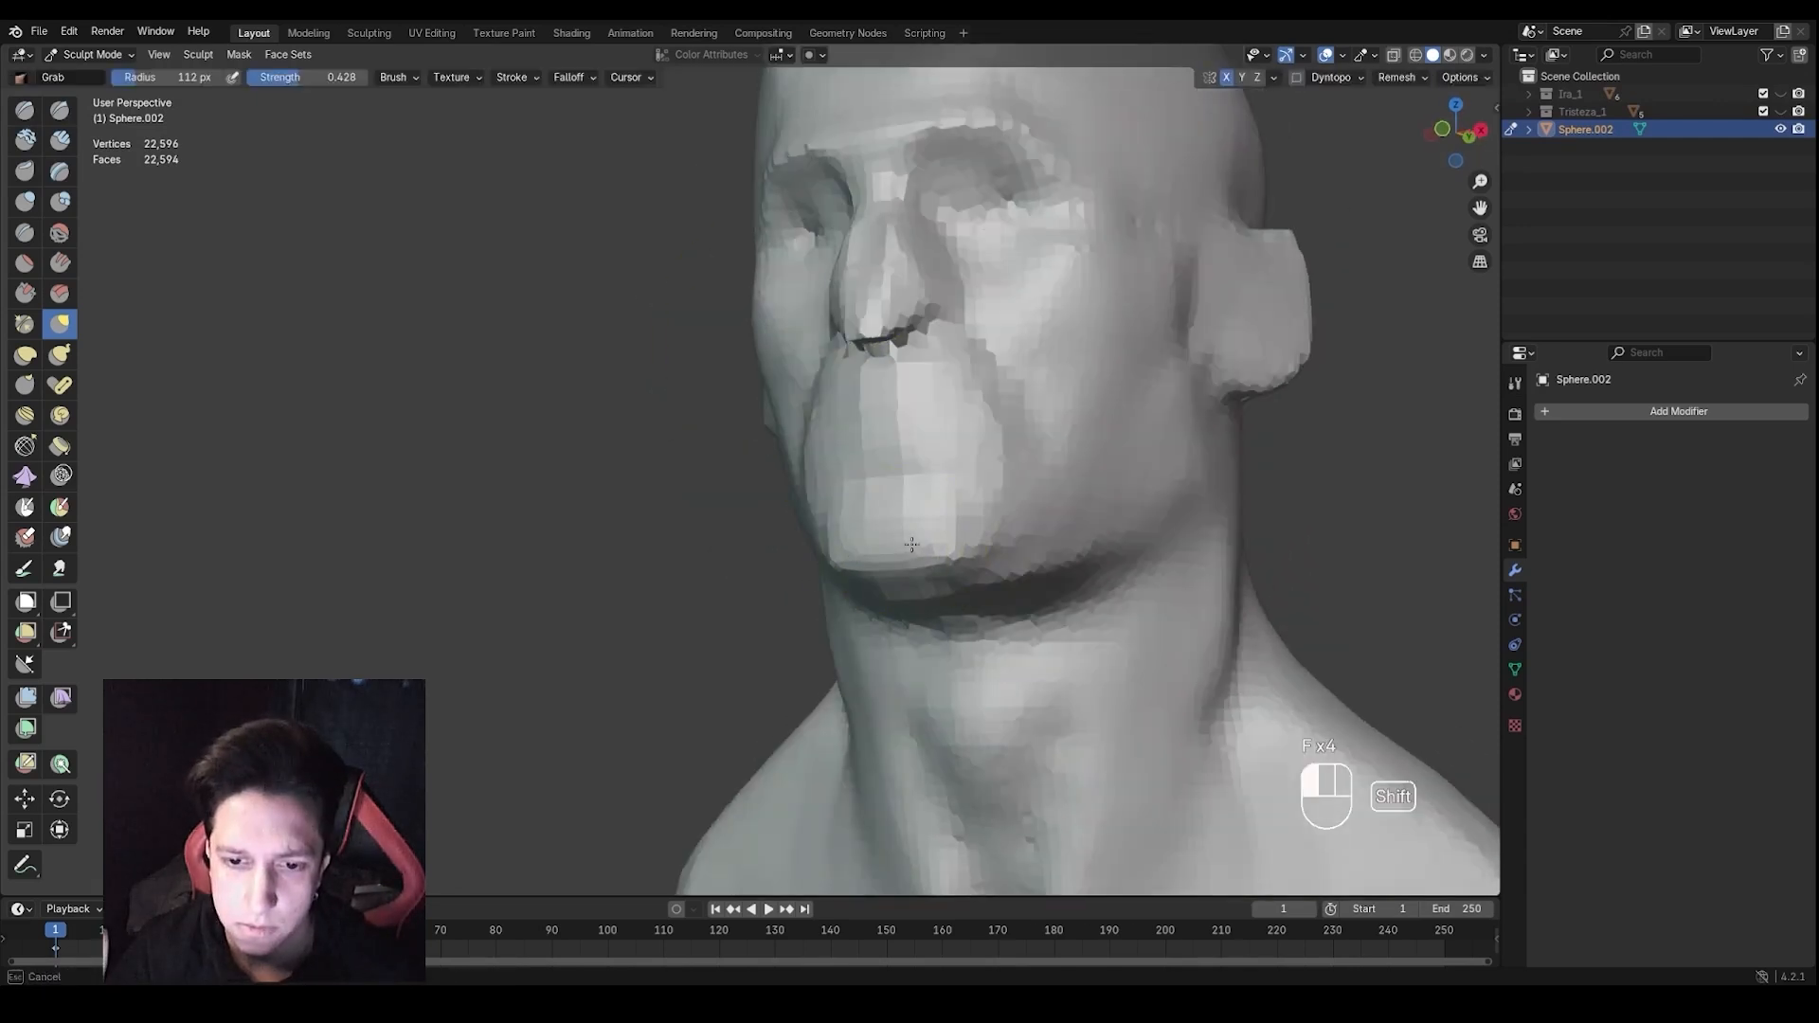
pyautogui.moveTo(913, 549)
pyautogui.mouseDown(button='middle')
pyautogui.moveTo(924, 571)
pyautogui.moveTo(1042, 531)
pyautogui.mouseUp(button='middle')
pyautogui.moveTo(1042, 474)
pyautogui.keyDown('shift'); pyautogui.mouseDown()
pyautogui.moveTo(1053, 460)
pyautogui.moveTo(1047, 483)
pyautogui.mouseUp(); pyautogui.keyUp('shift')
pyautogui.moveTo(910, 634)
pyautogui.mouseDown(button='middle')
pyautogui.moveTo(1011, 645)
pyautogui.moveTo(938, 589)
pyautogui.mouseUp(button='middle')
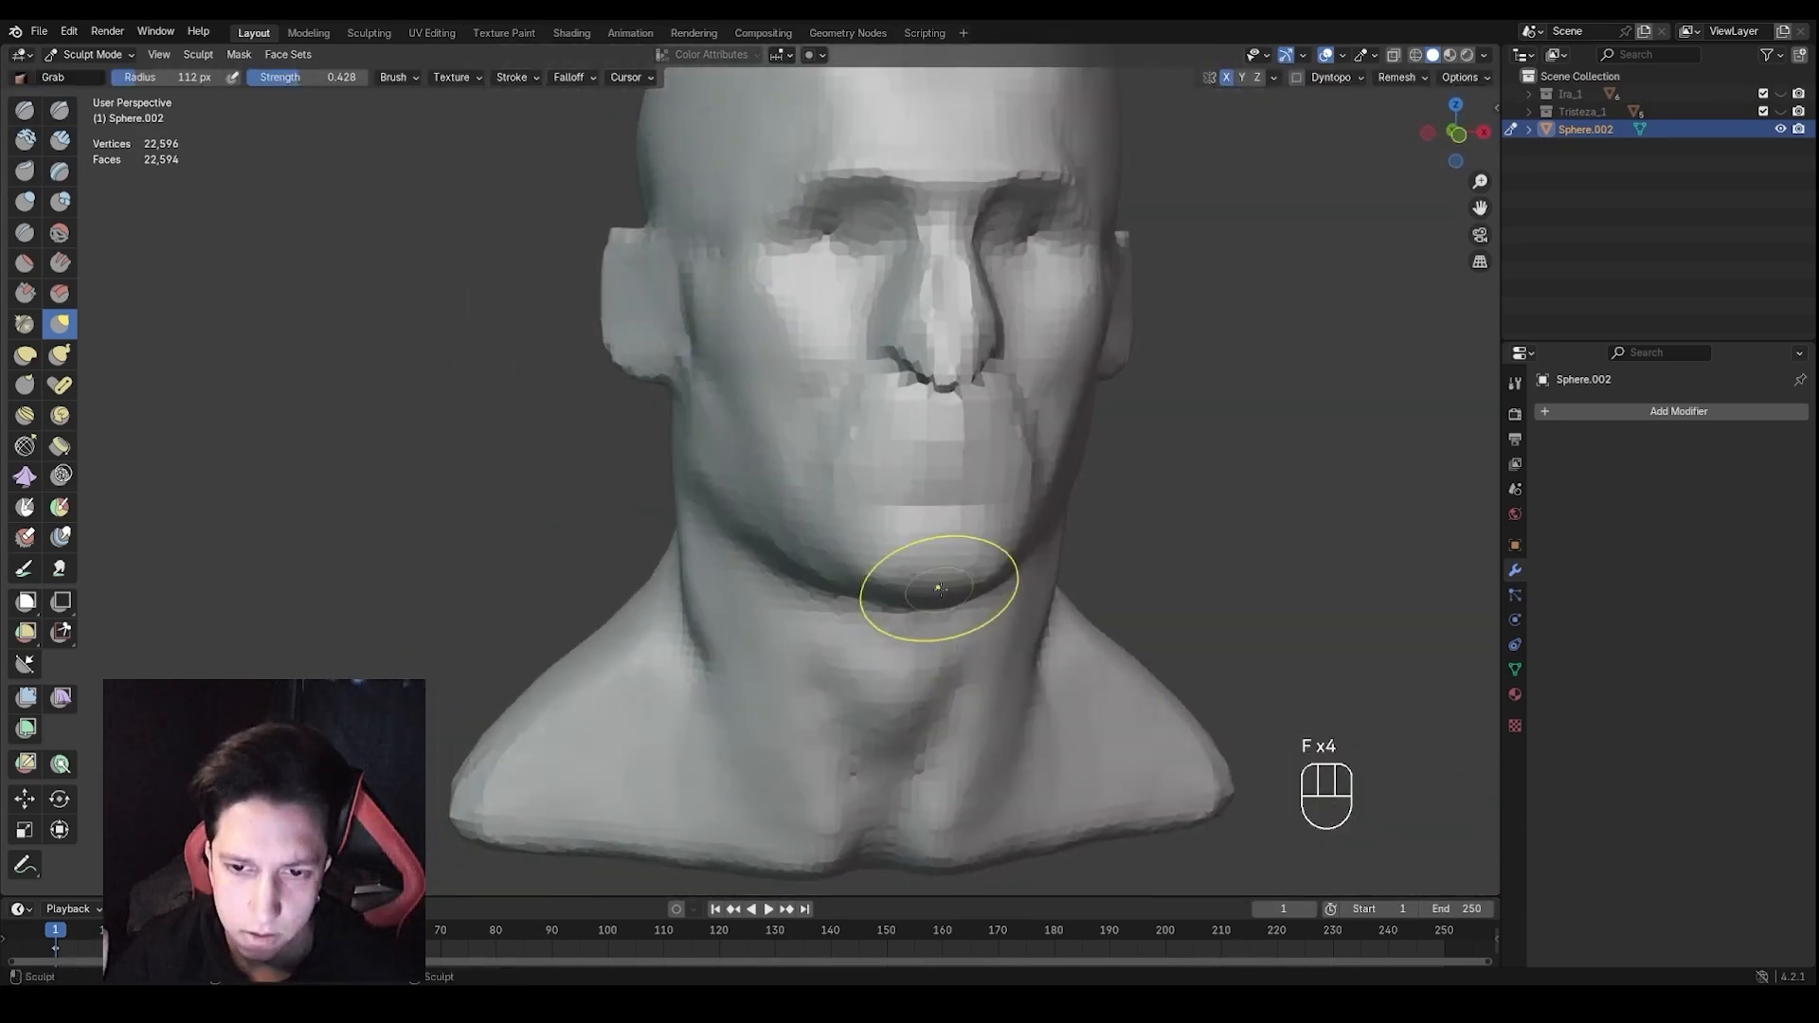
# Carve a curved horizontal crease just above the chin with the Draw Sharp brush at 93 px radius
pyautogui.press('f')
pyautogui.click(853, 549)
pyautogui.moveTo(852, 549)
pyautogui.mouseDown(button='middle')
pyautogui.moveTo(851, 576)
pyautogui.moveTo(892, 568)
pyautogui.moveTo(840, 521)
pyautogui.moveTo(954, 528)
pyautogui.moveTo(801, 478)
pyautogui.moveTo(869, 545)
pyautogui.mouseUp(button='middle')
pyautogui.press('1')
pyautogui.press('f')
pyautogui.click(824, 509)
pyautogui.press('f')
pyautogui.click(903, 527)
pyautogui.press('f')
pyautogui.click(897, 530)
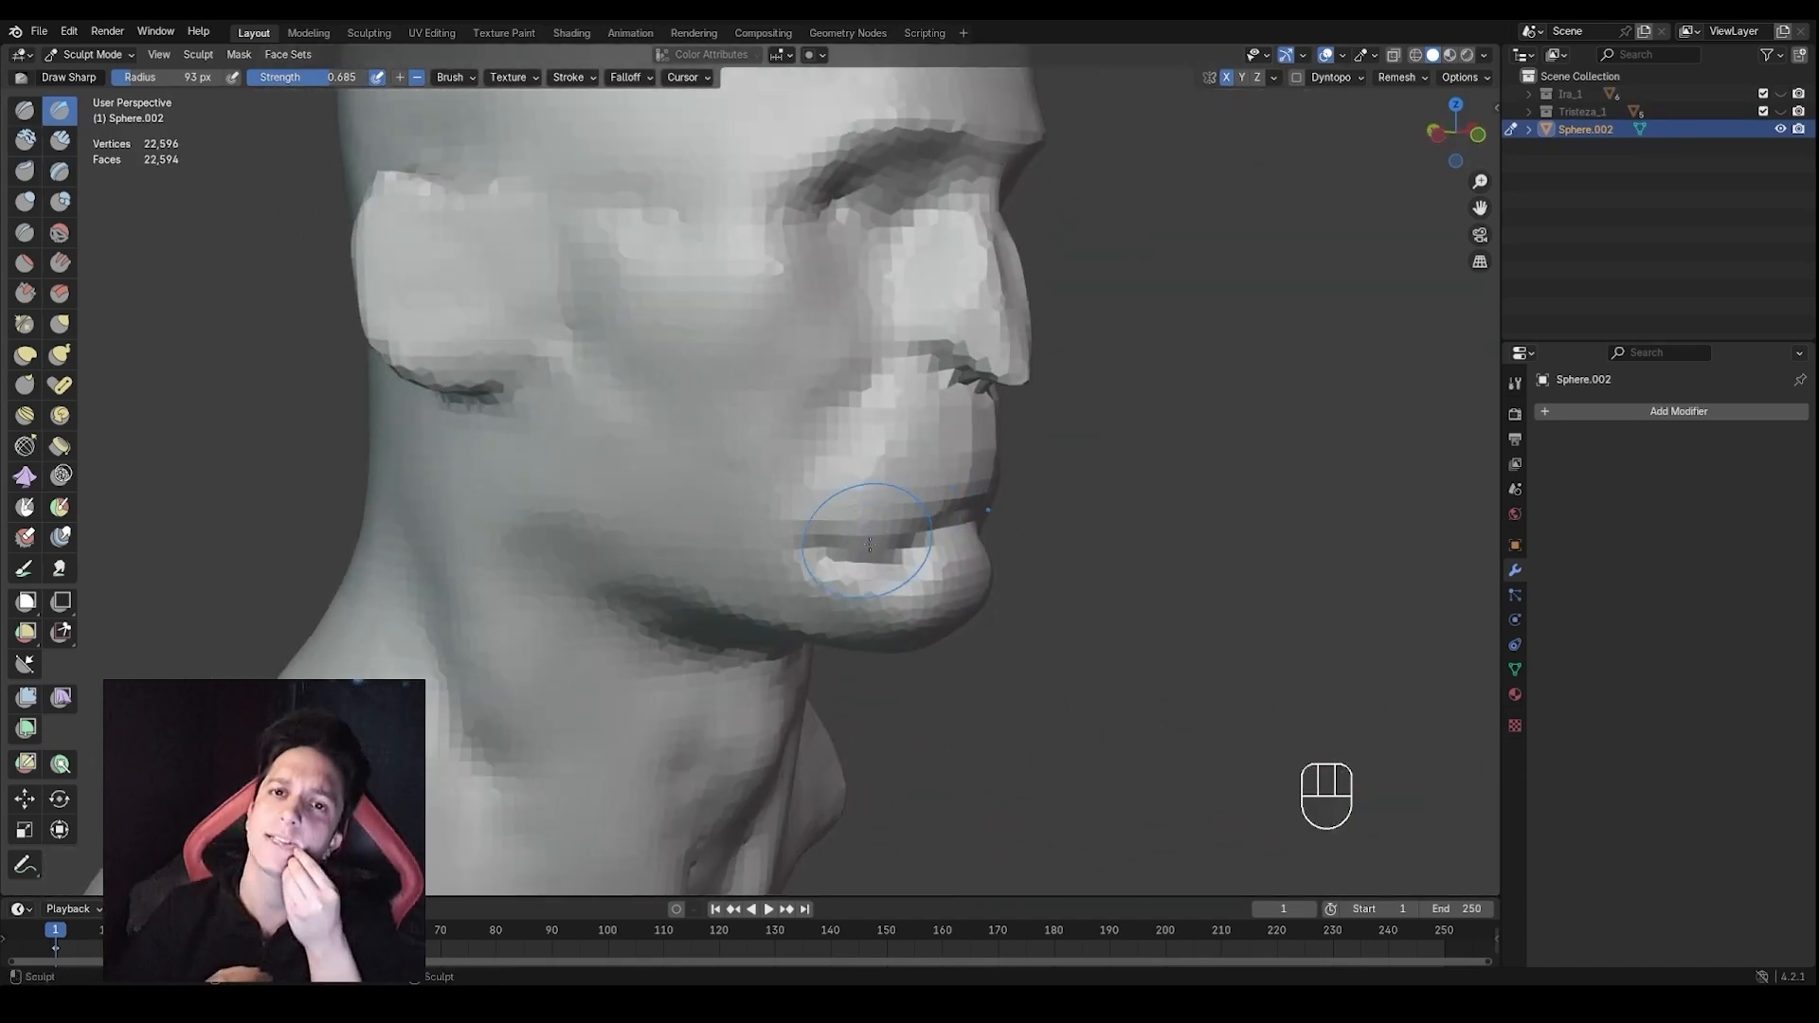
# Carve the crease at the side of the nose behind the nostril wing with Draw Sharp at 50 px radius
pyautogui.moveTo(830, 412); pyautogui.dragTo(877, 311, button='middle')
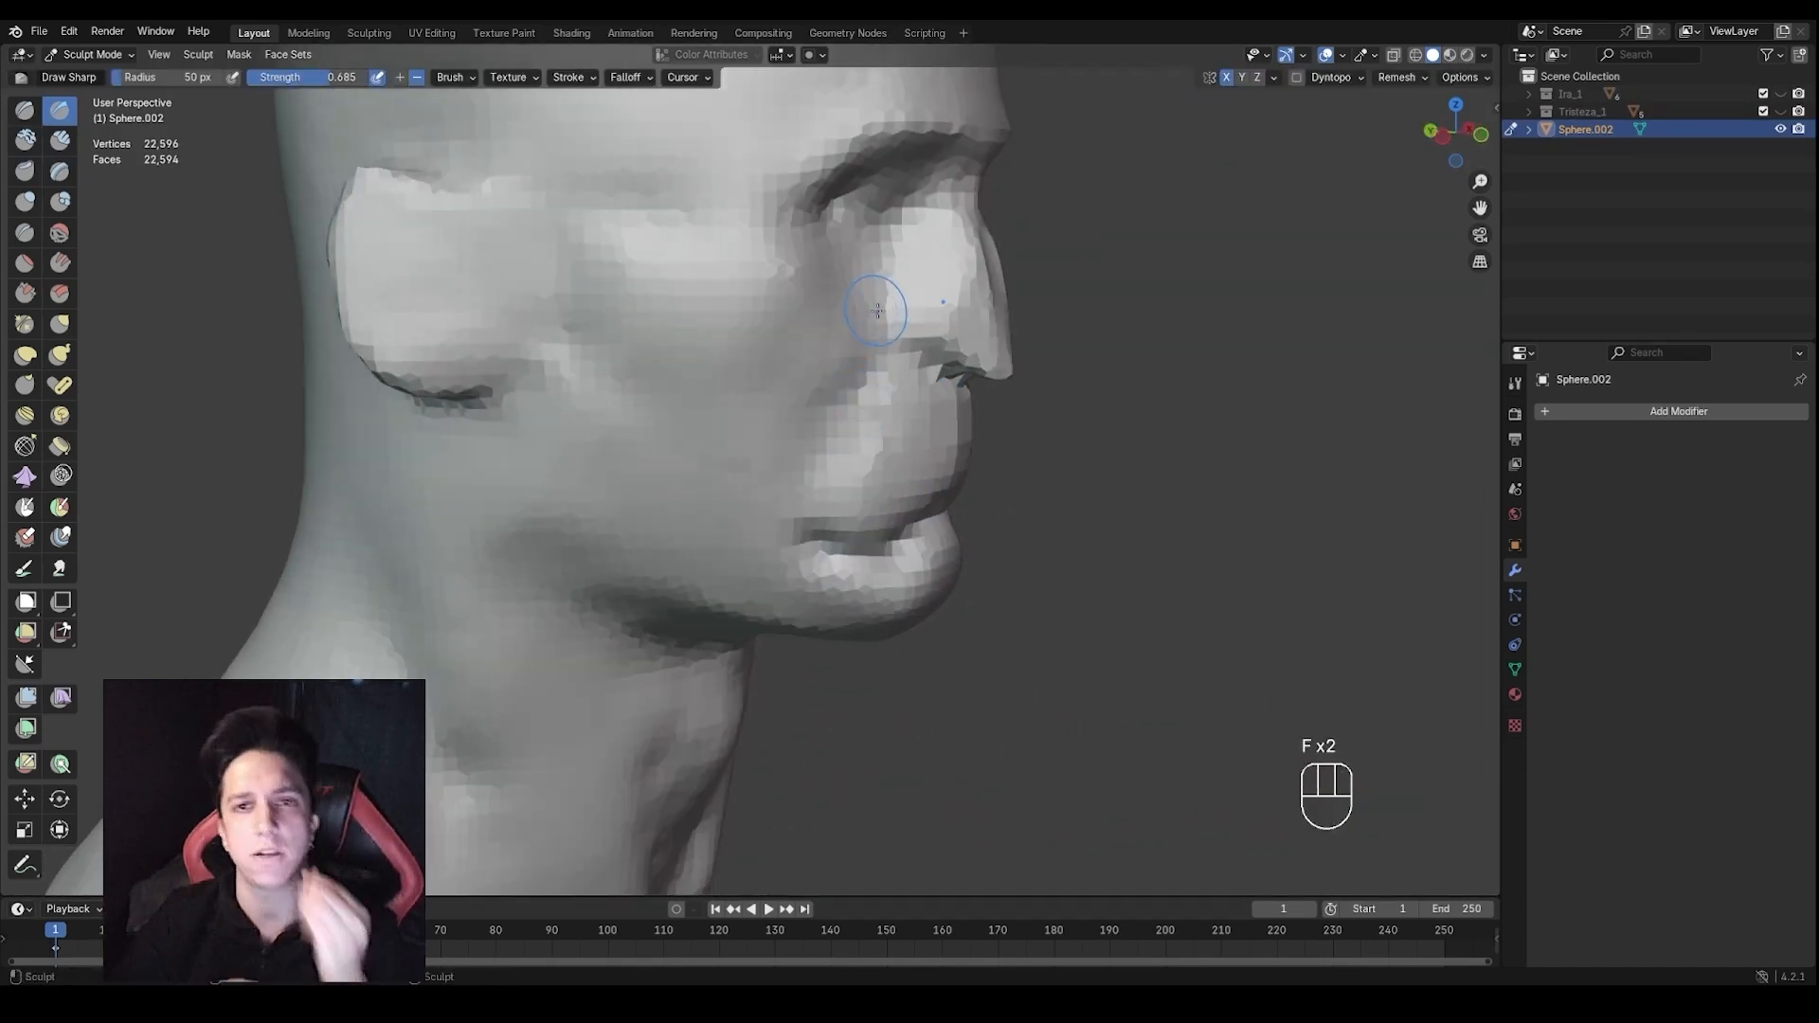
pyautogui.moveTo(909, 283); pyautogui.dragTo(895, 327)
pyautogui.moveTo(895, 327)
pyautogui.mouseDown(button='middle')
pyautogui.moveTo(909, 332)
pyautogui.moveTo(857, 412)
pyautogui.mouseUp(button='middle')
pyautogui.moveTo(858, 412)
pyautogui.keyDown('ctrl'); pyautogui.mouseDown(button='middle')
pyautogui.moveTo(875, 386)
pyautogui.moveTo(901, 414)
pyautogui.mouseUp(button='middle'); pyautogui.keyUp('ctrl')
# Build up the nostril wings with the Clay Strips brush and smooth the side of the nose
pyautogui.press('2')
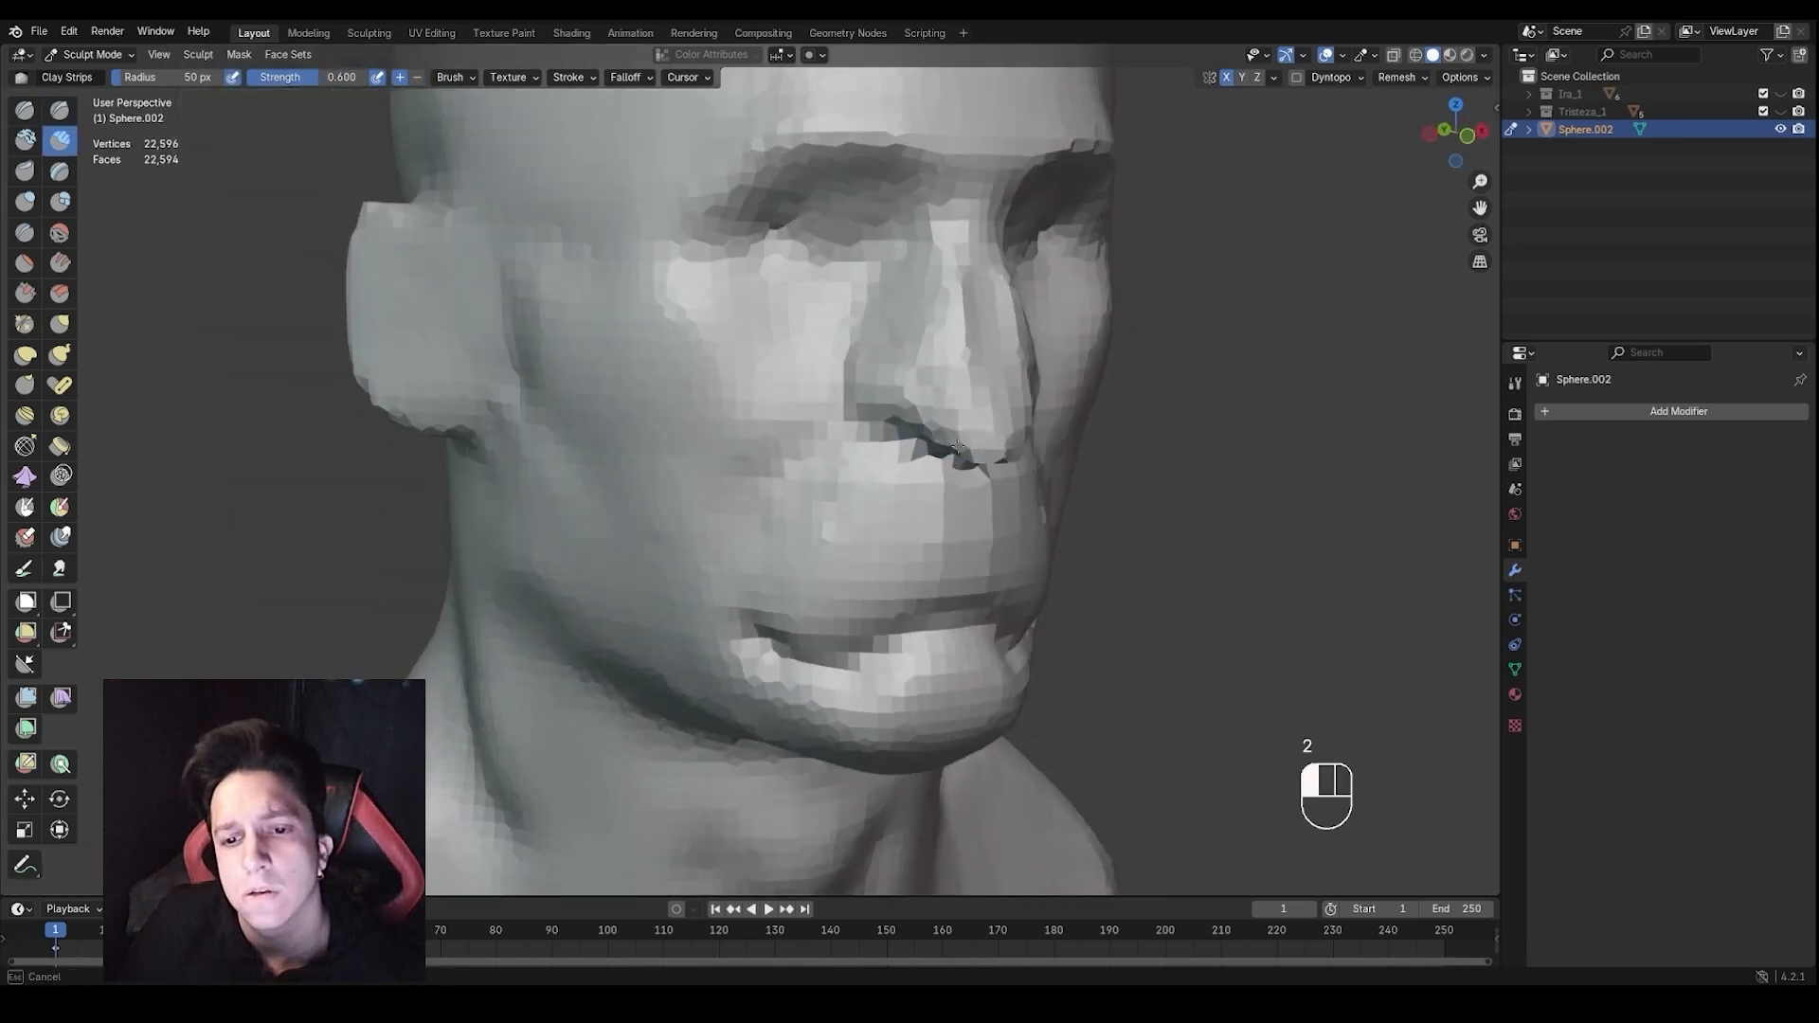
pyautogui.moveTo(1011, 459)
pyautogui.mouseDown(button='middle')
pyautogui.moveTo(873, 426)
pyautogui.moveTo(916, 422)
pyautogui.moveTo(935, 386)
pyautogui.mouseUp(button='middle')
pyautogui.press('f')
pyautogui.click(957, 375)
pyautogui.keyDown('shift'); pyautogui.moveTo(920, 385); pyautogui.dragTo(922, 390); pyautogui.keyUp('shift')
# Sharpen the crease around the nostril wings with Draw Sharp and smooth the side of the nose bridge
pyautogui.press('1')
pyautogui.moveTo(922, 391)
pyautogui.mouseDown(button='middle')
pyautogui.moveTo(934, 414)
pyautogui.moveTo(963, 368)
pyautogui.moveTo(934, 406)
pyautogui.moveTo(957, 412)
pyautogui.moveTo(979, 318)
pyautogui.mouseUp(button='middle')
pyautogui.press('f')
pyautogui.click(951, 402)
pyautogui.moveTo(971, 449); pyautogui.dragTo(977, 494)
pyautogui.moveTo(977, 494); pyautogui.dragTo(933, 464, button='middle')
pyautogui.keyDown('shift'); pyautogui.moveTo(953, 402); pyautogui.dragTo(962, 307); pyautogui.keyUp('shift')
# Define the edge between the nose bridge and the inner brow with inverted Draw Sharp strokes at 76 px radius
pyautogui.press('f')
pyautogui.click(938, 298)
pyautogui.moveTo(931, 299)
pyautogui.mouseDown(button='middle')
pyautogui.moveTo(965, 290)
pyautogui.moveTo(931, 327)
pyautogui.moveTo(925, 310)
pyautogui.mouseUp(button='middle')
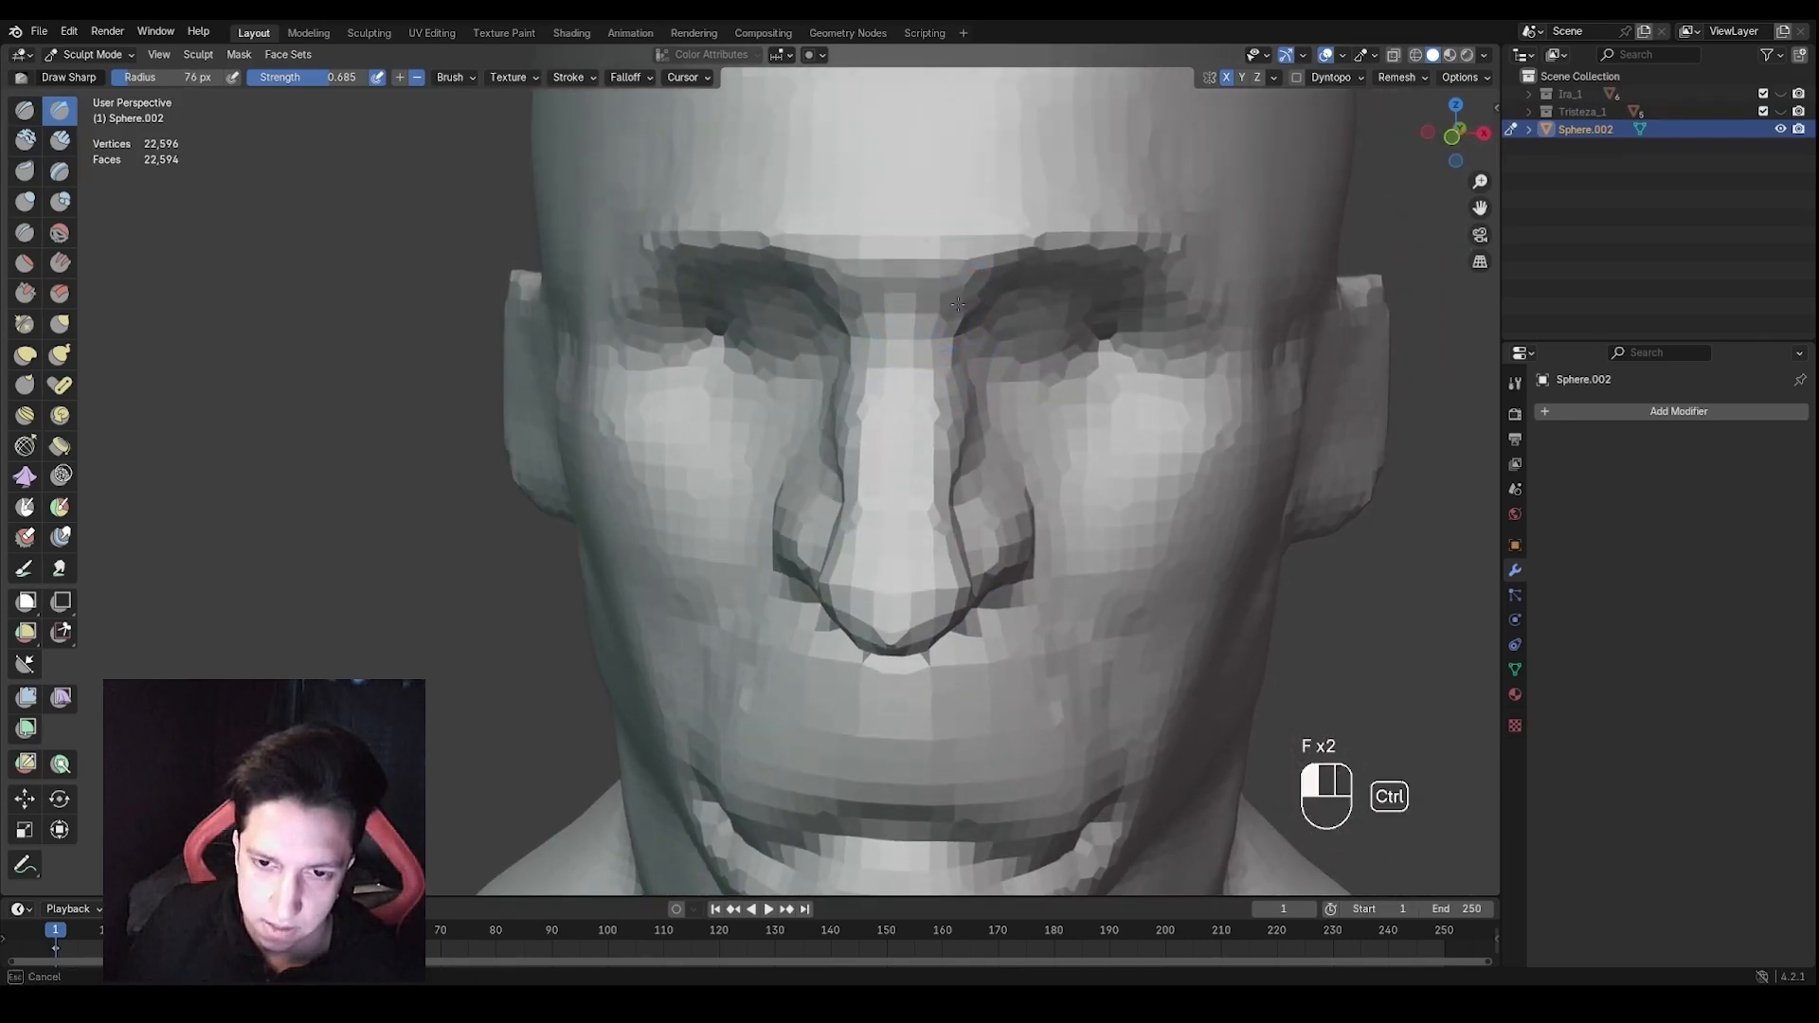
pyautogui.moveTo(958, 304)
pyautogui.keyDown('ctrl'); pyautogui.mouseDown()
pyautogui.moveTo(950, 273)
pyautogui.moveTo(955, 315)
pyautogui.moveTo(936, 324)
pyautogui.mouseUp(); pyautogui.keyUp('ctrl')
pyautogui.moveTo(936, 324)
pyautogui.mouseDown(button='middle')
pyautogui.moveTo(991, 320)
pyautogui.moveTo(922, 312)
pyautogui.mouseUp(button='middle')
pyautogui.moveTo(922, 311); pyautogui.dragTo(923, 312)
pyautogui.moveTo(923, 314)
pyautogui.mouseDown(button='middle')
pyautogui.moveTo(976, 332)
pyautogui.moveTo(938, 332)
pyautogui.mouseUp(button='middle')
# Mark the inner eye corners and raise an eyelid ridge across the eye sockets with Draw Sharp at 57 px radius
pyautogui.press('f')
pyautogui.click(946, 330)
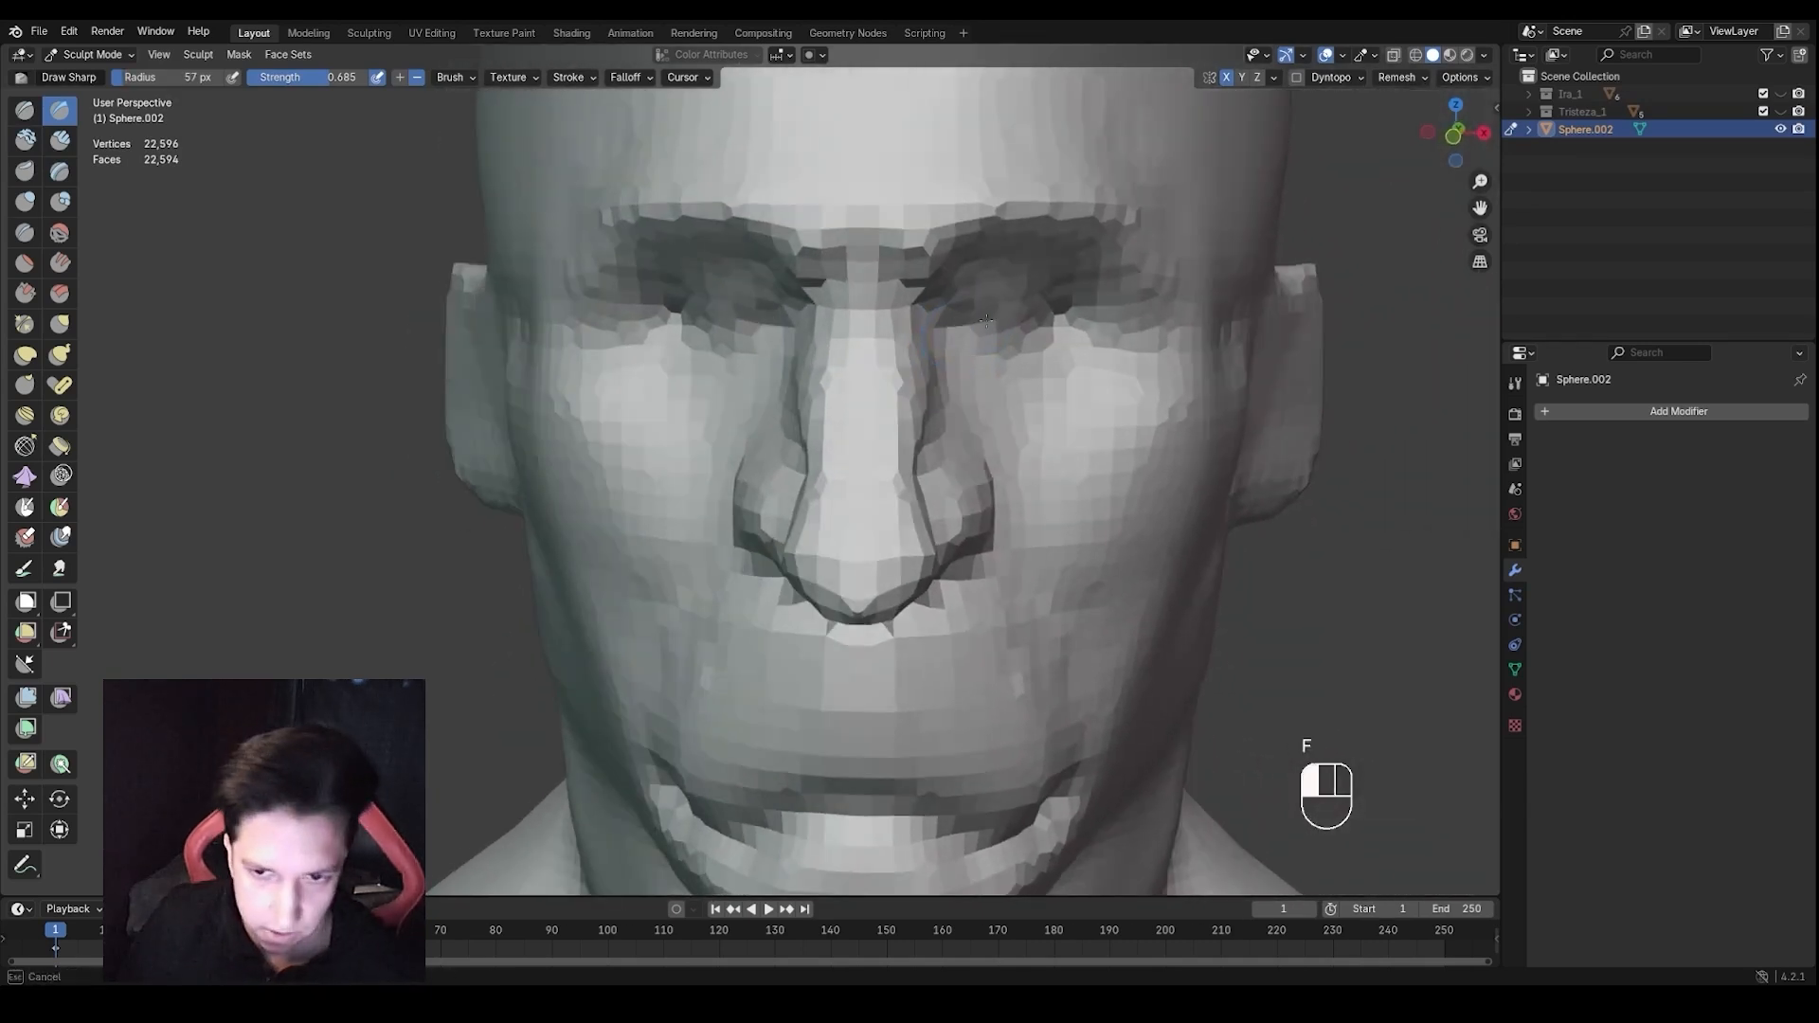
pyautogui.moveTo(933, 327); pyautogui.dragTo(936, 339)
pyautogui.moveTo(936, 340); pyautogui.dragTo(929, 342, button='middle')
pyautogui.keyDown('ctrl'); pyautogui.moveTo(957, 317); pyautogui.dragTo(1092, 327); pyautogui.keyUp('ctrl')
pyautogui.keyDown('ctrl'); pyautogui.moveTo(947, 313); pyautogui.dragTo(1105, 334); pyautogui.keyUp('ctrl')
# Reshape the upper eyelid line from the inner to the outer corner with the Grab brush at 85 px radius
pyautogui.press('f')
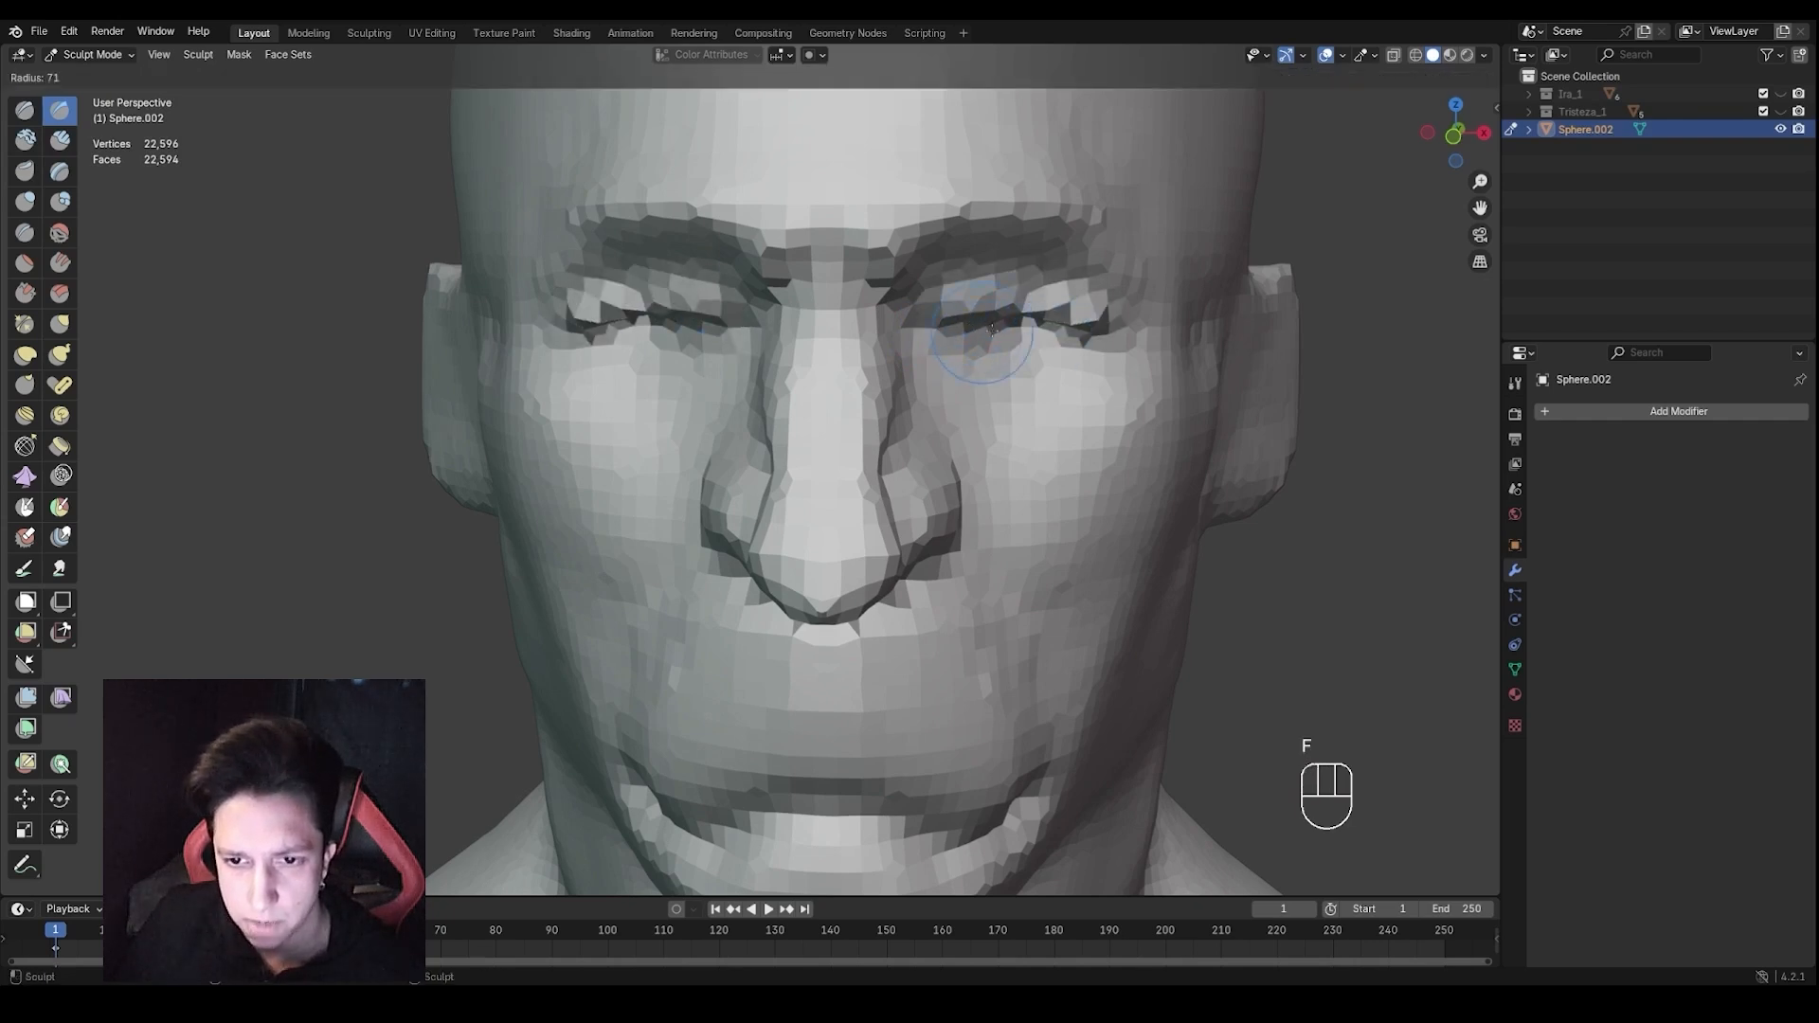
pyautogui.click(1014, 323)
pyautogui.press('g')
pyautogui.moveTo(987, 317)
pyautogui.mouseDown()
pyautogui.moveTo(985, 270)
pyautogui.moveTo(1101, 308)
pyautogui.mouseUp()
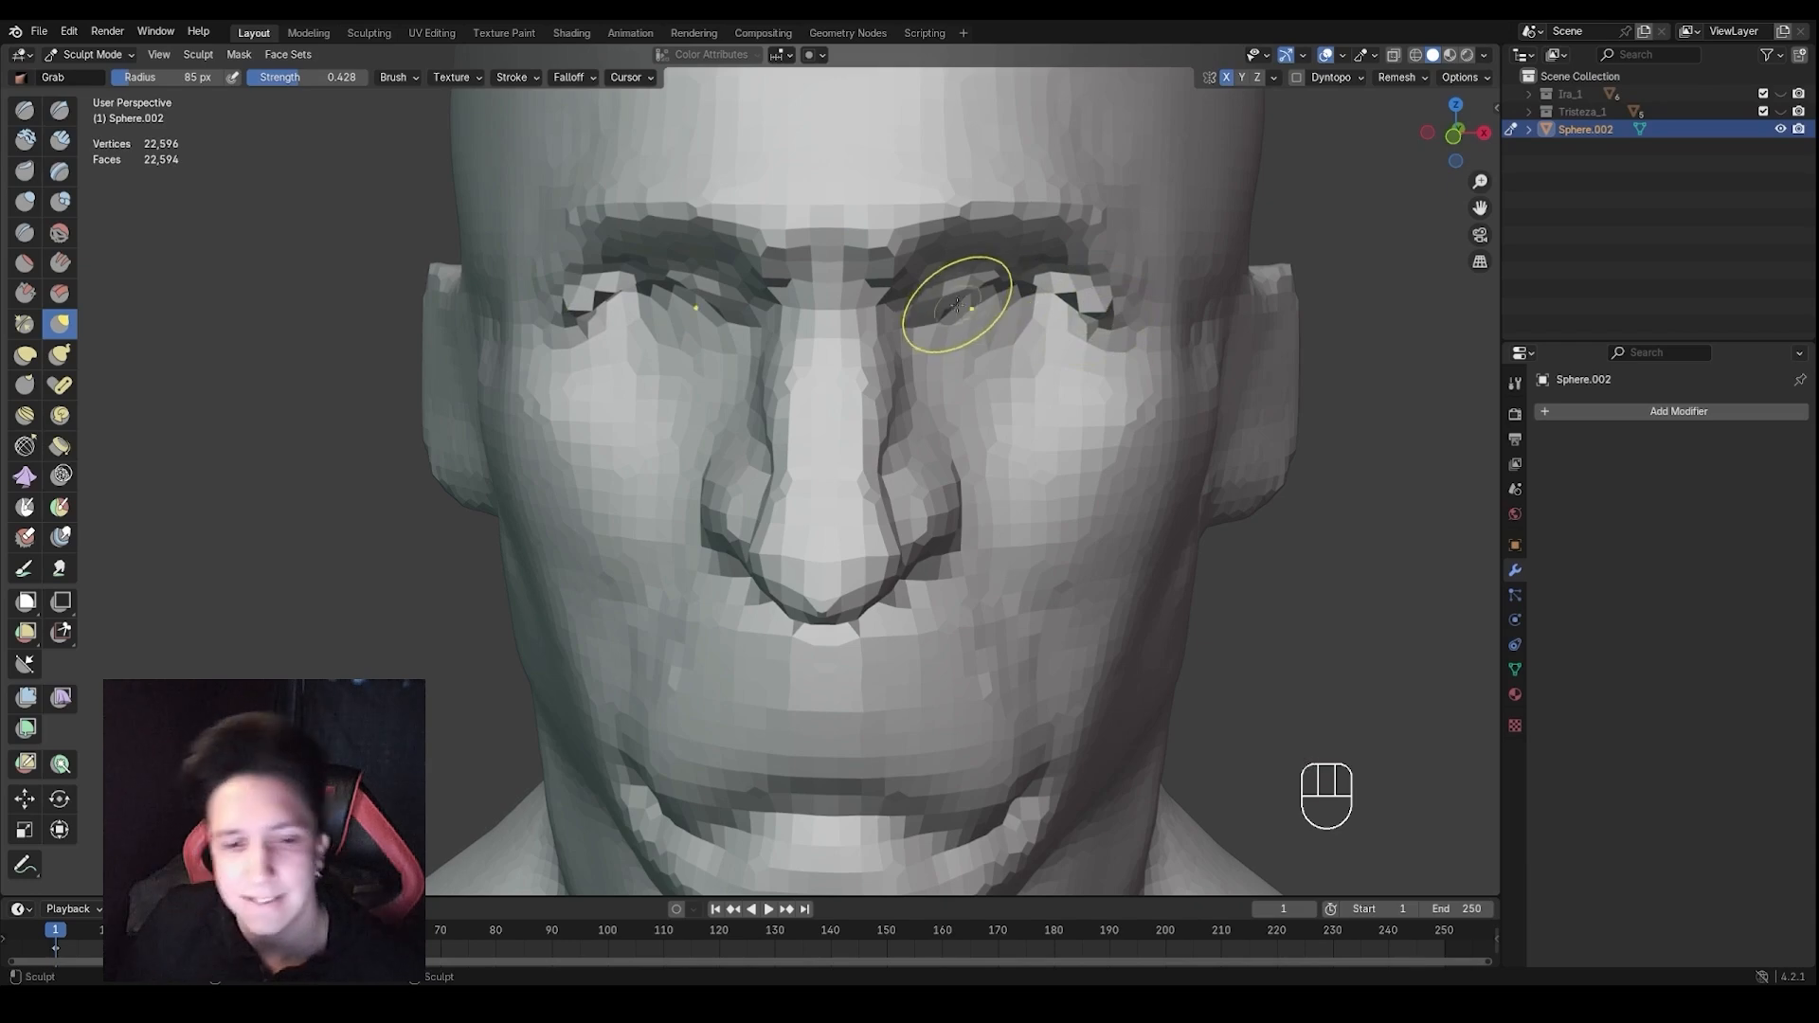
pyautogui.moveTo(1089, 332)
pyautogui.mouseDown(button='middle')
pyautogui.moveTo(1014, 361)
pyautogui.moveTo(866, 324)
pyautogui.moveTo(1002, 330)
pyautogui.moveTo(997, 308)
pyautogui.mouseUp(button='middle')
# Build up volume below the eyelid line inside the eye sockets with Clay Strips at 94 px radius
pyautogui.press('f')
pyautogui.click(1023, 366)
pyautogui.press('f')
pyautogui.click(1014, 360)
pyautogui.press('f')
pyautogui.click(993, 312)
pyautogui.press('2')
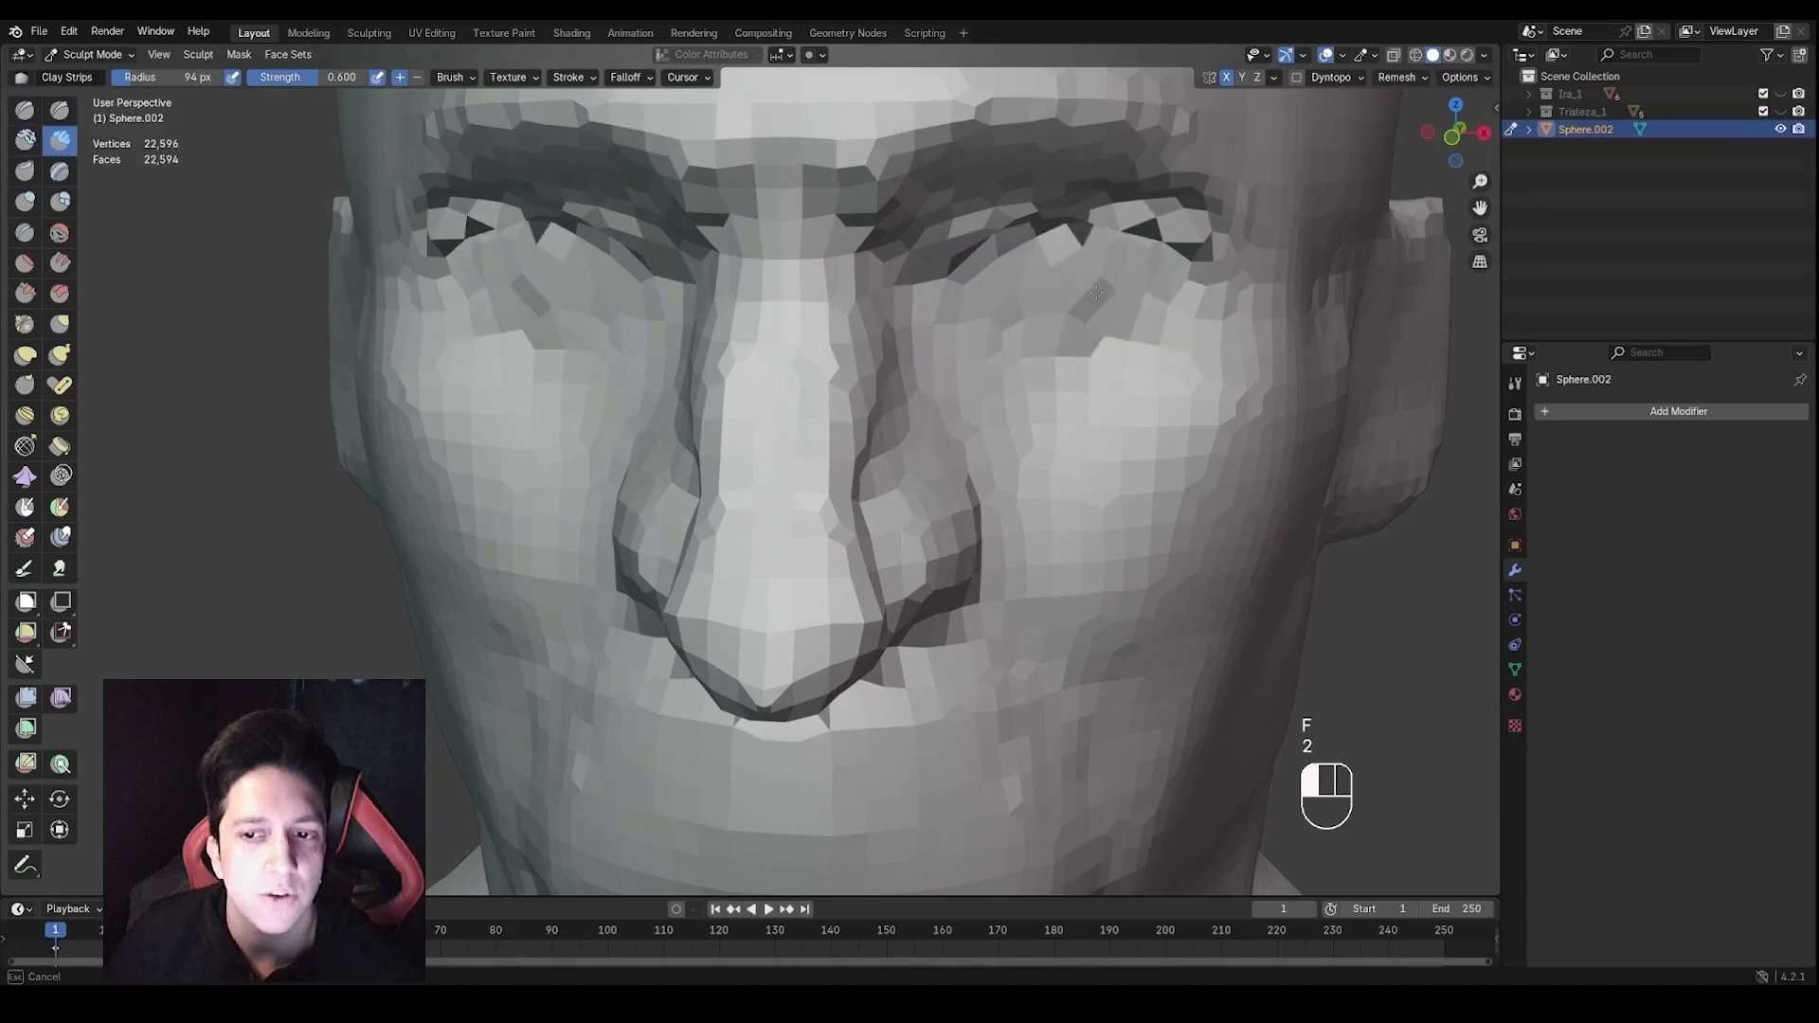
pyautogui.moveTo(1007, 370)
pyautogui.keyDown('ctrl'); pyautogui.mouseDown(button='middle')
pyautogui.moveTo(1003, 394)
pyautogui.moveTo(1003, 374)
pyautogui.moveTo(968, 368)
pyautogui.moveTo(1019, 366)
pyautogui.mouseUp(button='middle'); pyautogui.keyUp('ctrl')
# Carve a lower eyelid crease under each eye with Draw Sharp and undo the last stroke
pyautogui.press('1')
pyautogui.press('f')
pyautogui.click(981, 366)
pyautogui.moveTo(943, 362)
pyautogui.mouseDown()
pyautogui.moveTo(917, 357)
pyautogui.moveTo(1035, 406)
pyautogui.moveTo(1133, 345)
pyautogui.moveTo(1151, 294)
pyautogui.moveTo(1028, 358)
pyautogui.mouseUp()
pyautogui.moveTo(1028, 358)
pyautogui.keyDown('ctrl'); pyautogui.mouseDown(button='middle')
pyautogui.moveTo(1087, 377)
pyautogui.moveTo(975, 368)
pyautogui.moveTo(1128, 384)
pyautogui.moveTo(1004, 426)
pyautogui.mouseUp(button='middle'); pyautogui.keyUp('ctrl')
pyautogui.hotkey('ctrl', 'z')
pyautogui.press('f')
pyautogui.scroll(-2, 1040, 399)
pyautogui.scroll(2, 1052, 407)
# Switch to the Grab brush at 75 px radius and smooth the outer part of the lower eyelids
pyautogui.press('g')
pyautogui.press('f')
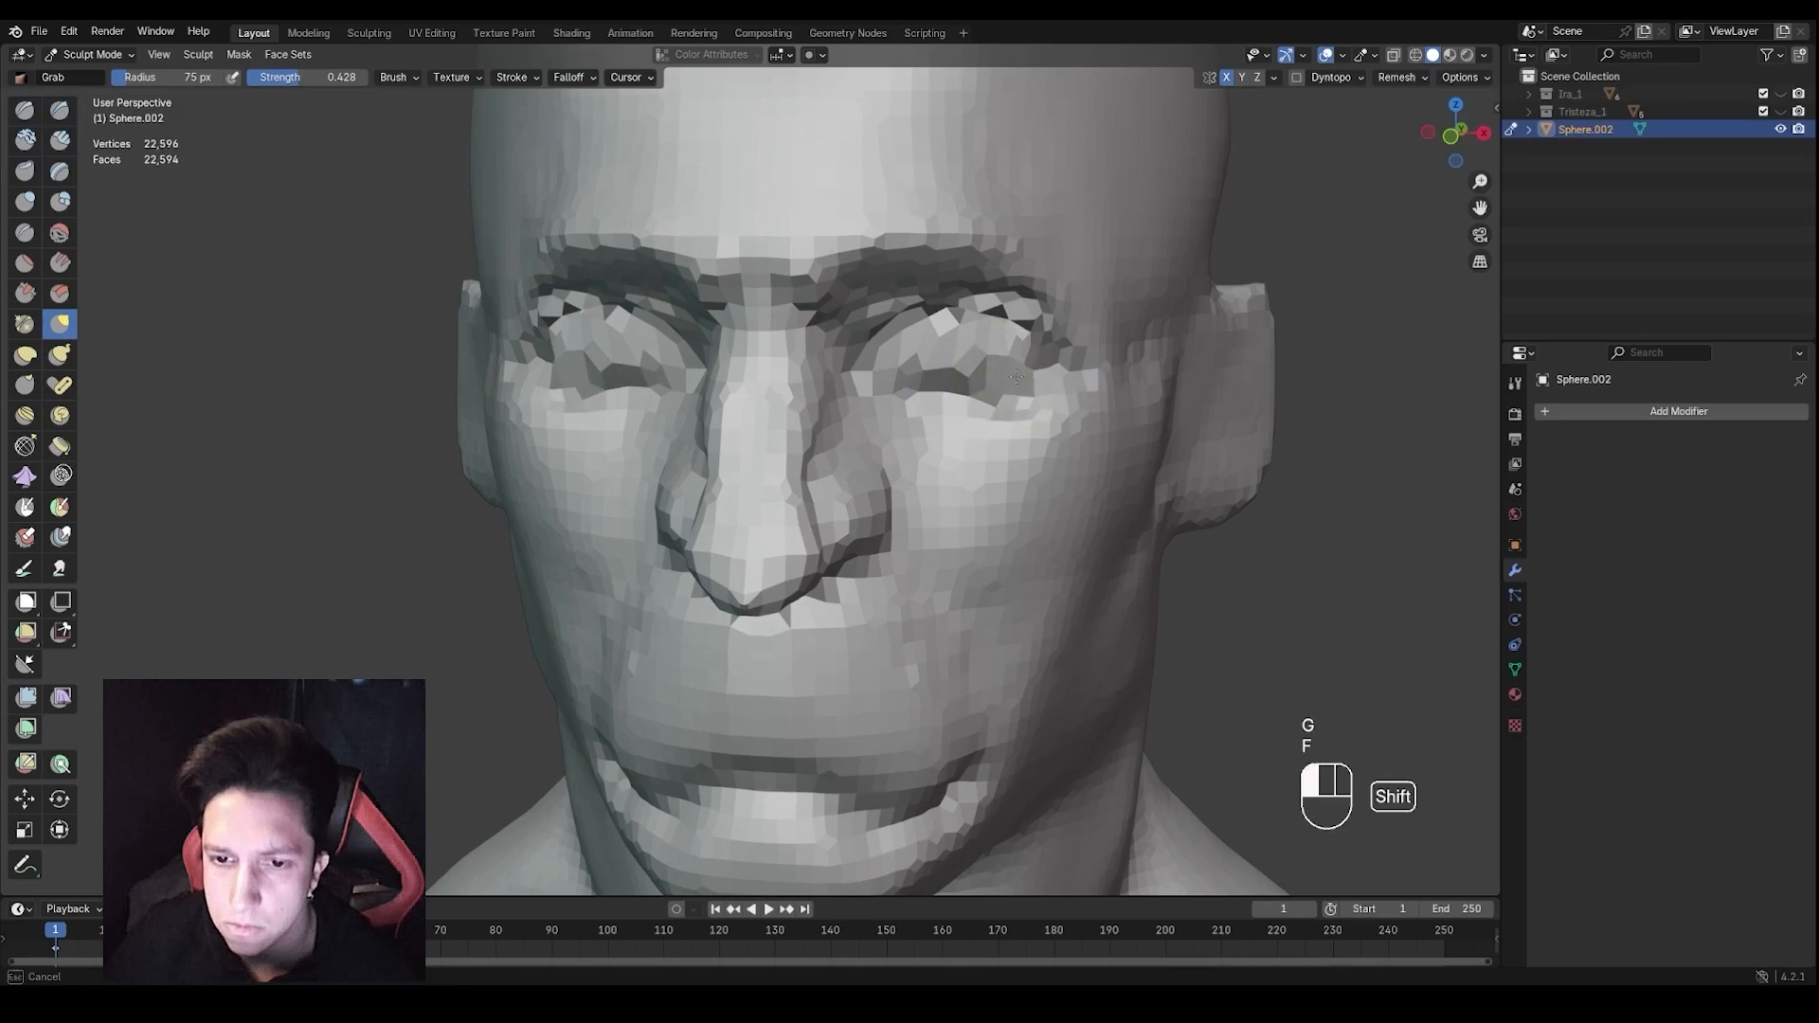
pyautogui.keyDown('shift'); pyautogui.moveTo(1017, 377); pyautogui.dragTo(1017, 385); pyautogui.keyUp('shift')
pyautogui.scroll(-2, 1014, 403)
pyautogui.moveTo(1000, 445); pyautogui.dragTo(1103, 443, button='middle')
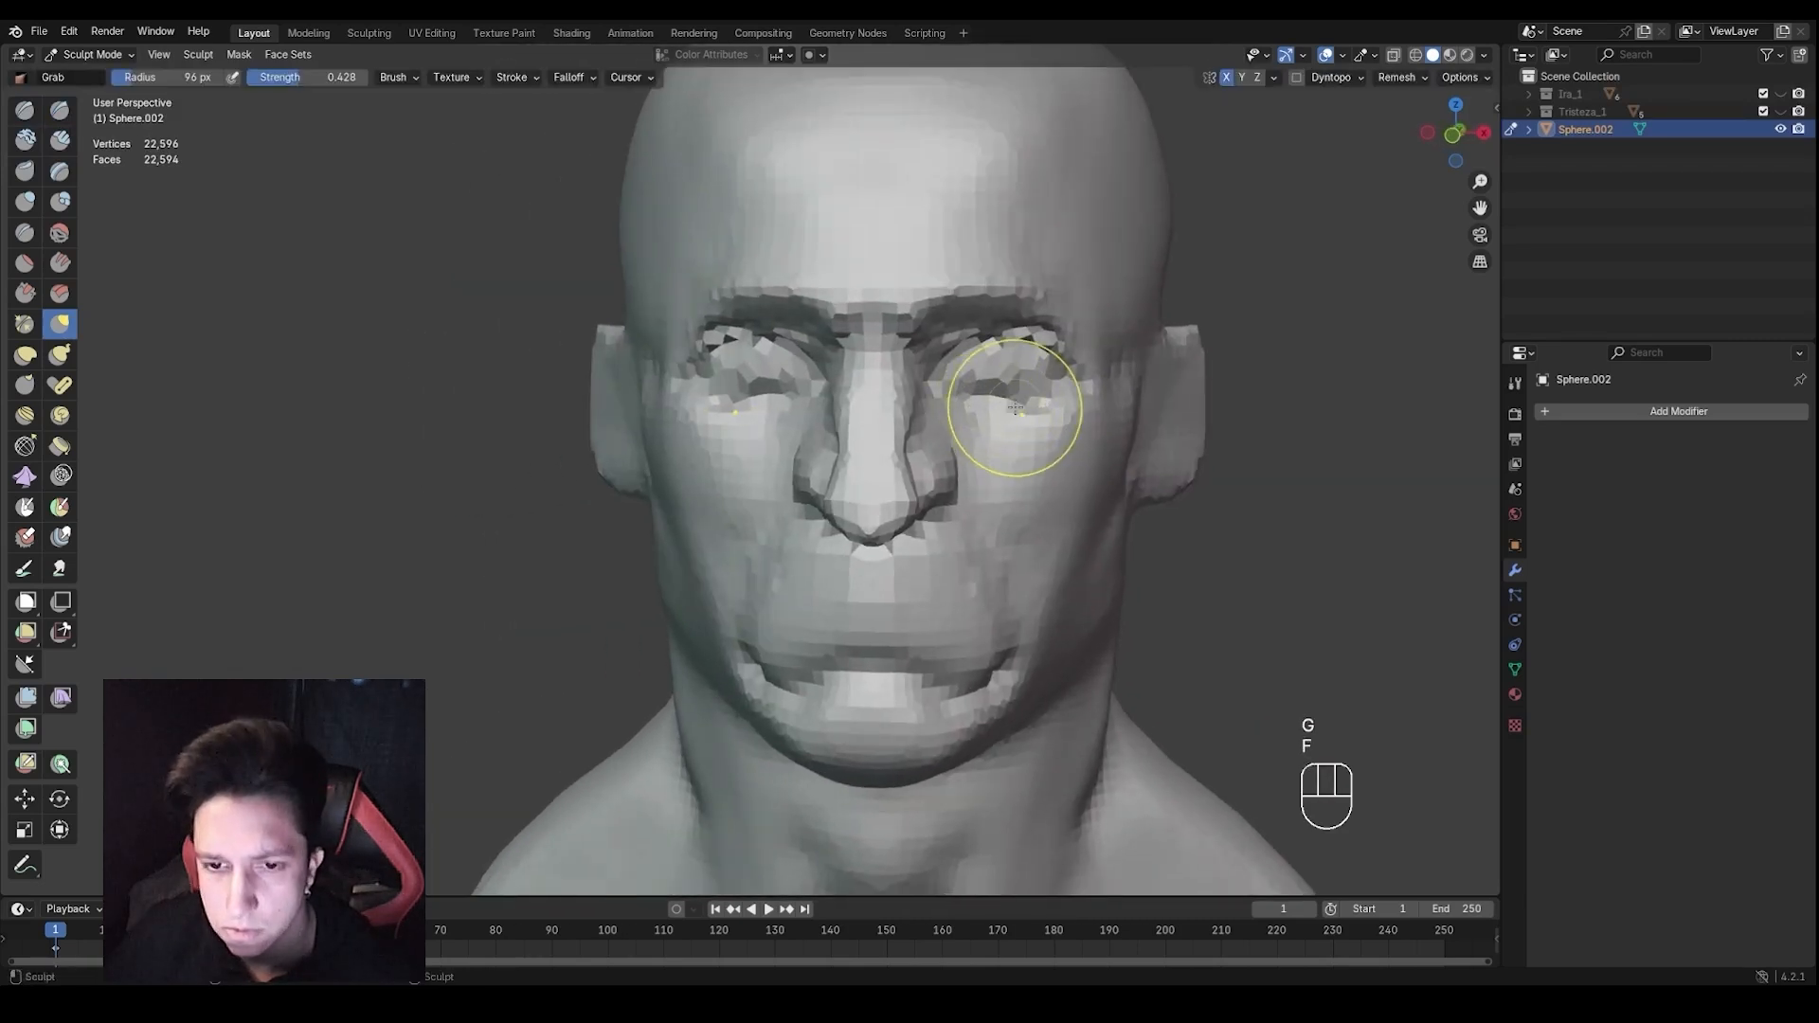
# Adjust the outer eye corners and upper cheeks in front view with the Grab brush enlarged to 163 px radius
pyautogui.scroll(-1, 1016, 407)
pyautogui.press('f')
pyautogui.click(1019, 420)
pyautogui.scroll(-1, 1024, 410)
pyautogui.press('f')
pyautogui.click(1008, 379)
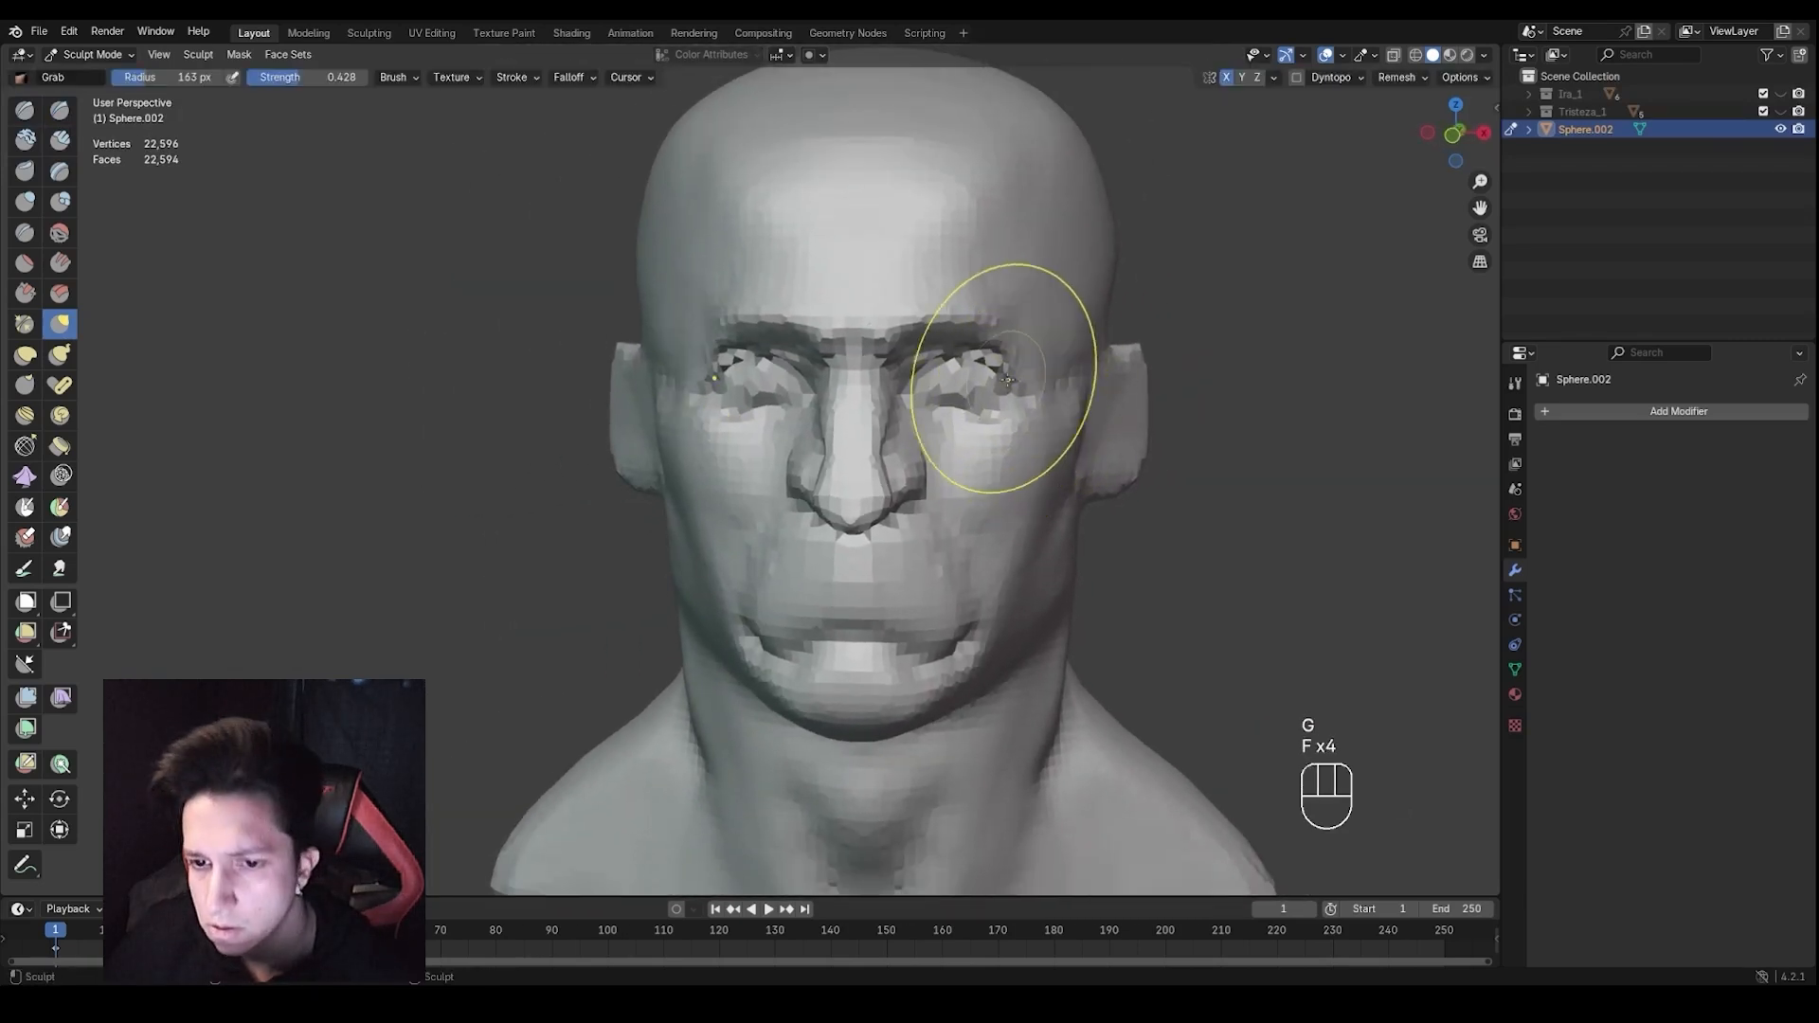
# Reshape the outer brow with the Grab brush at 135 px radius and undo the last stroke
pyautogui.press('f')
pyautogui.click(1002, 301)
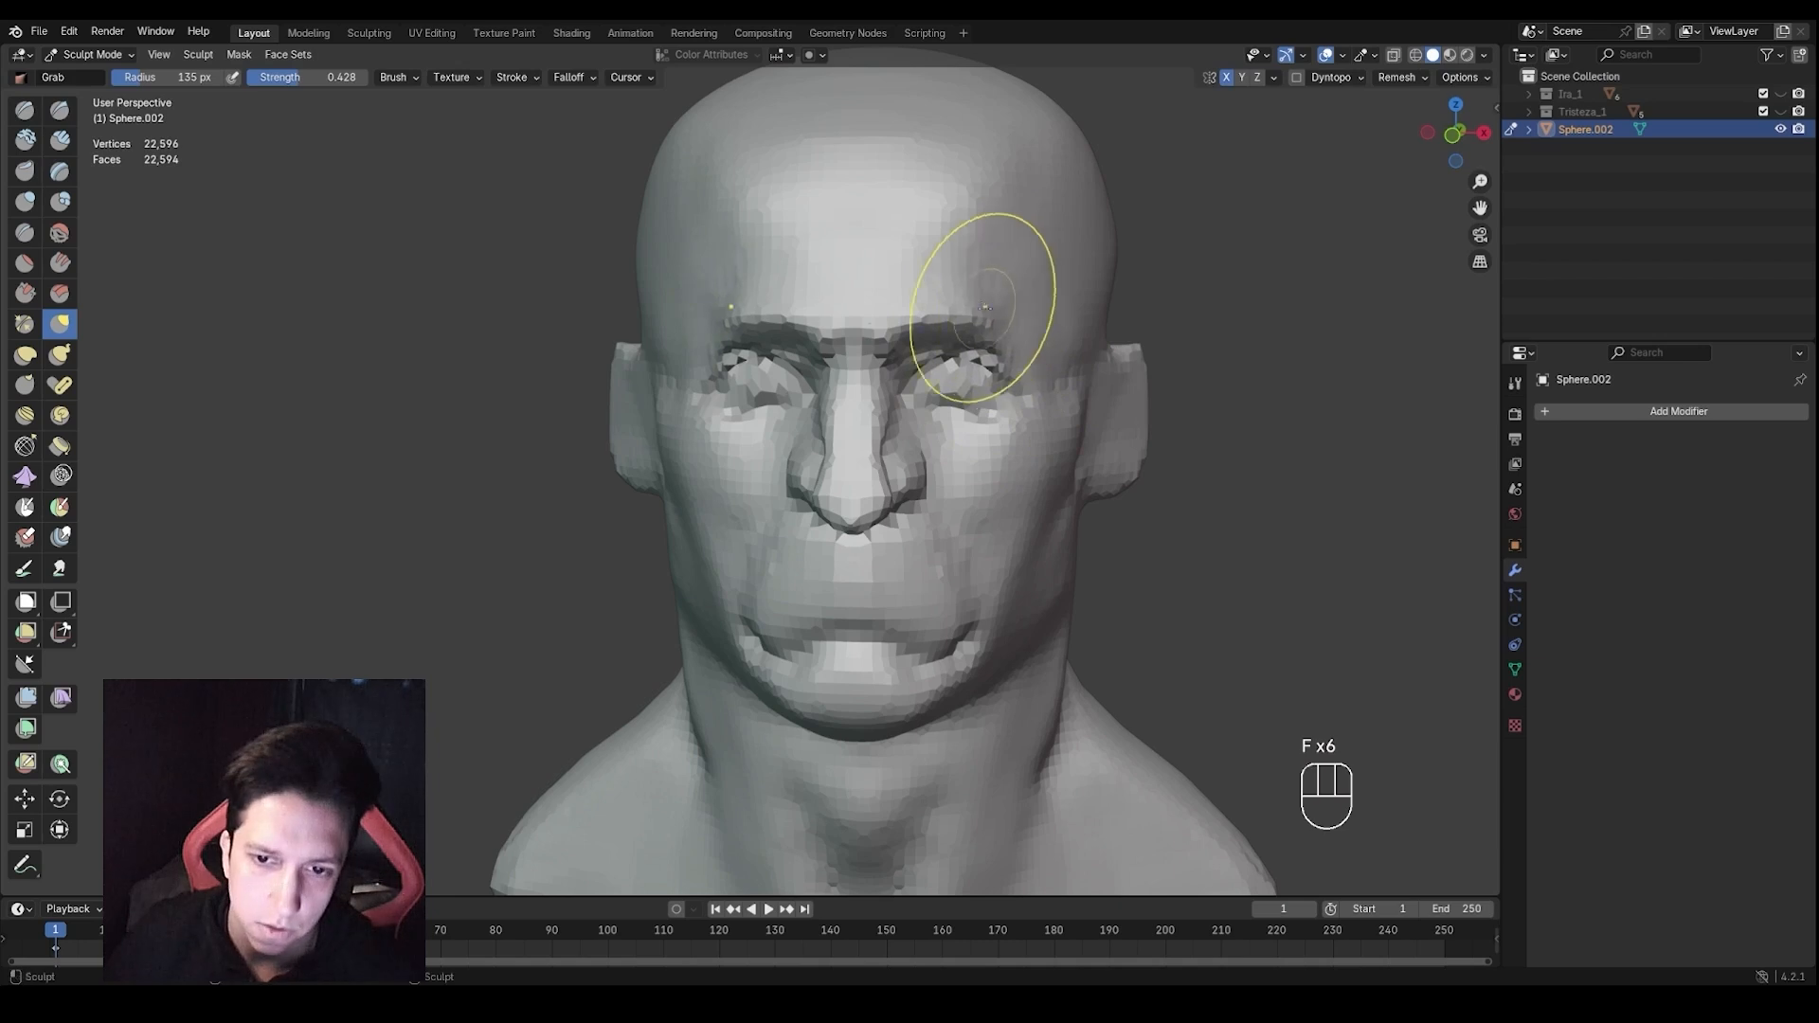
pyautogui.moveTo(968, 274); pyautogui.dragTo(991, 289, button='middle')
pyautogui.hotkey('ctrl', 'z')
# Narrow the nostril wings with the Grab brush, adjusting its radius to 110 px and 138 px
pyautogui.press('f')
pyautogui.click(1061, 399)
pyautogui.keyDown('shift'); pyautogui.moveTo(870, 441); pyautogui.dragTo(940, 402, button='middle'); pyautogui.keyUp('shift')
pyautogui.press('f')
pyautogui.click(937, 459)
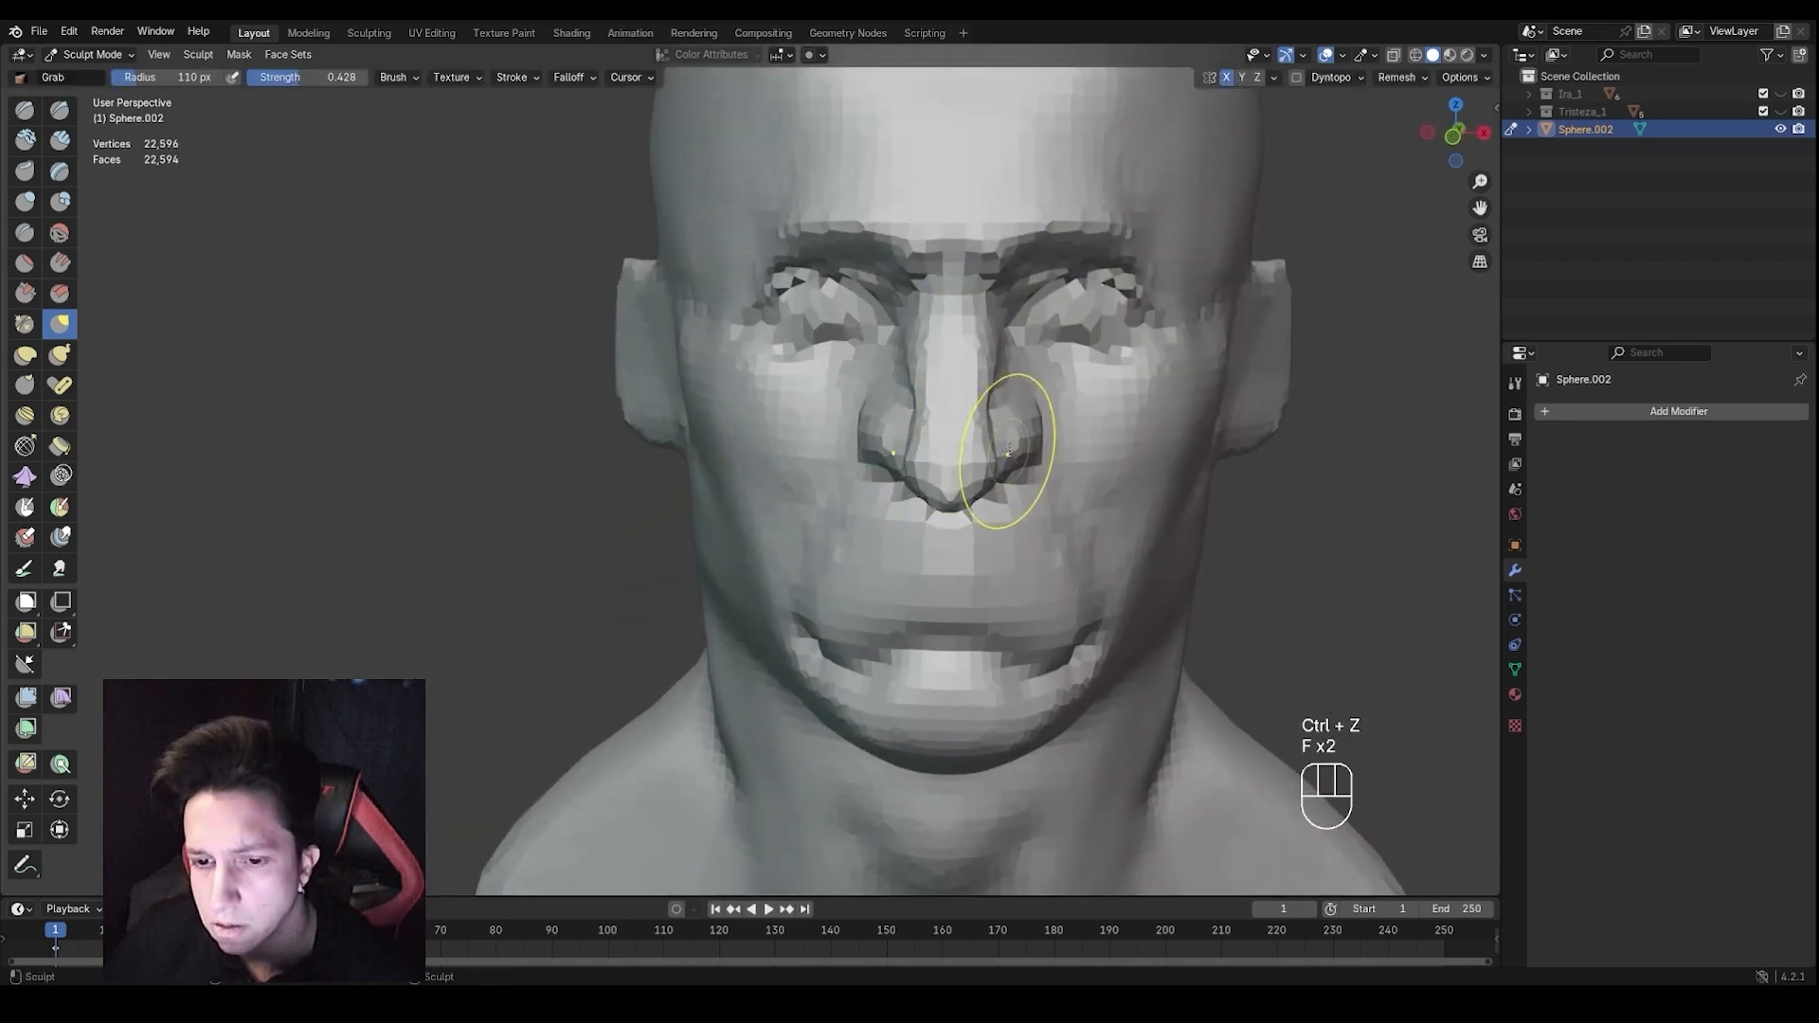
pyautogui.press('f')
pyautogui.click(983, 492)
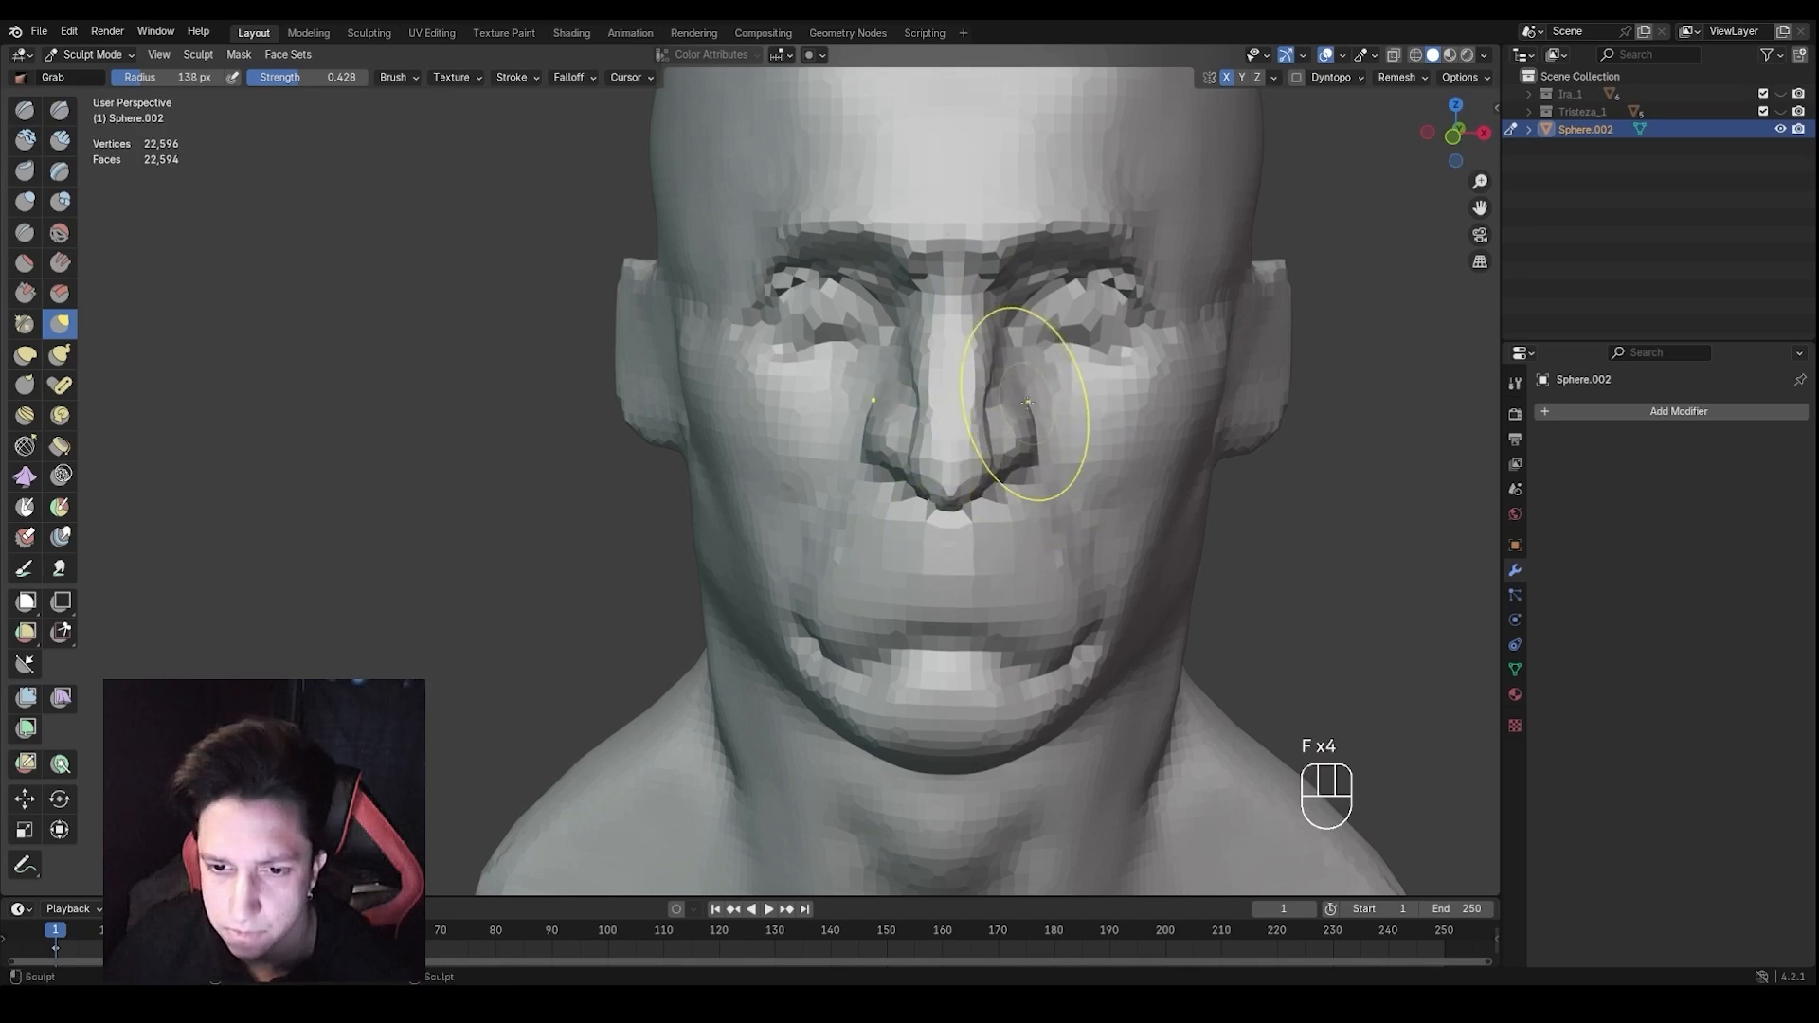
# Refine the side of the nose above the nostril wing with the Grab brush at 91 px radius
pyautogui.moveTo(966, 417)
pyautogui.mouseDown(button='middle')
pyautogui.moveTo(1028, 417)
pyautogui.moveTo(954, 427)
pyautogui.moveTo(926, 406)
pyautogui.moveTo(926, 426)
pyautogui.moveTo(948, 413)
pyautogui.mouseUp(button='middle')
pyautogui.press('f')
pyautogui.click(966, 421)
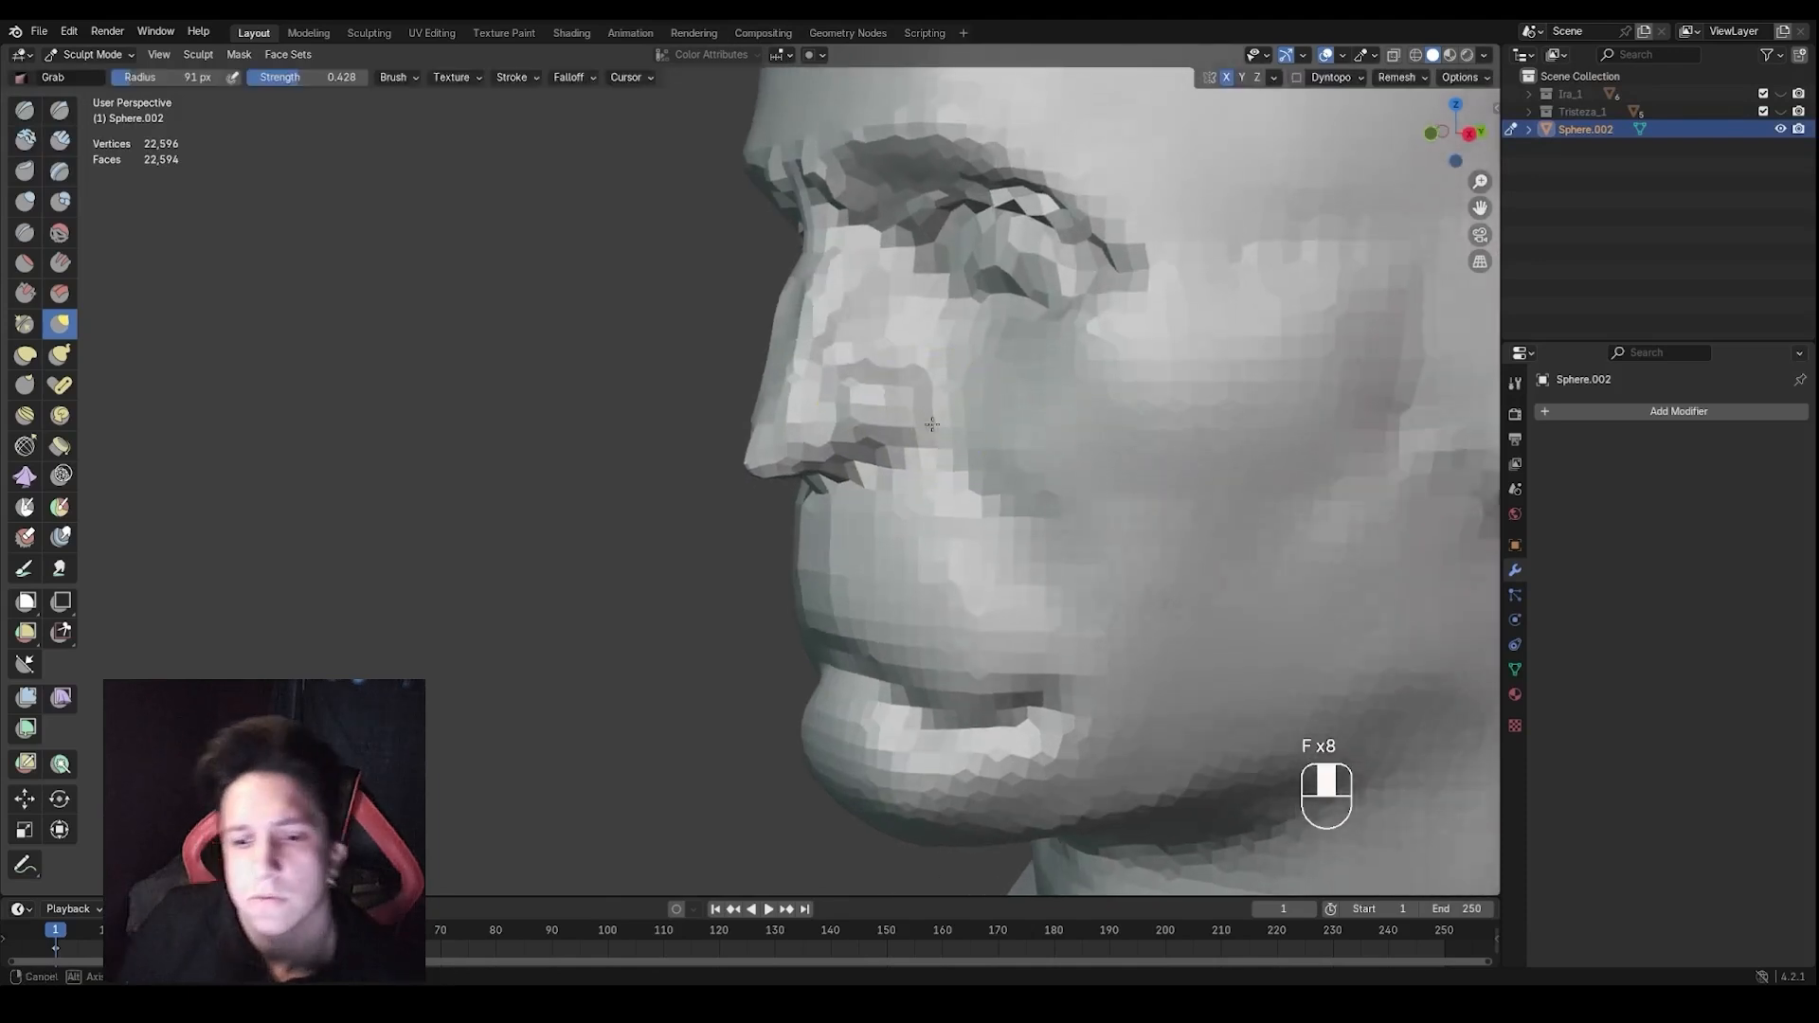
pyautogui.press('f')
pyautogui.click(946, 411)
# Carve the fold running from the nostril wing down the cheek toward the mouth with Draw Sharp at 91 px radius
pyautogui.press('1')
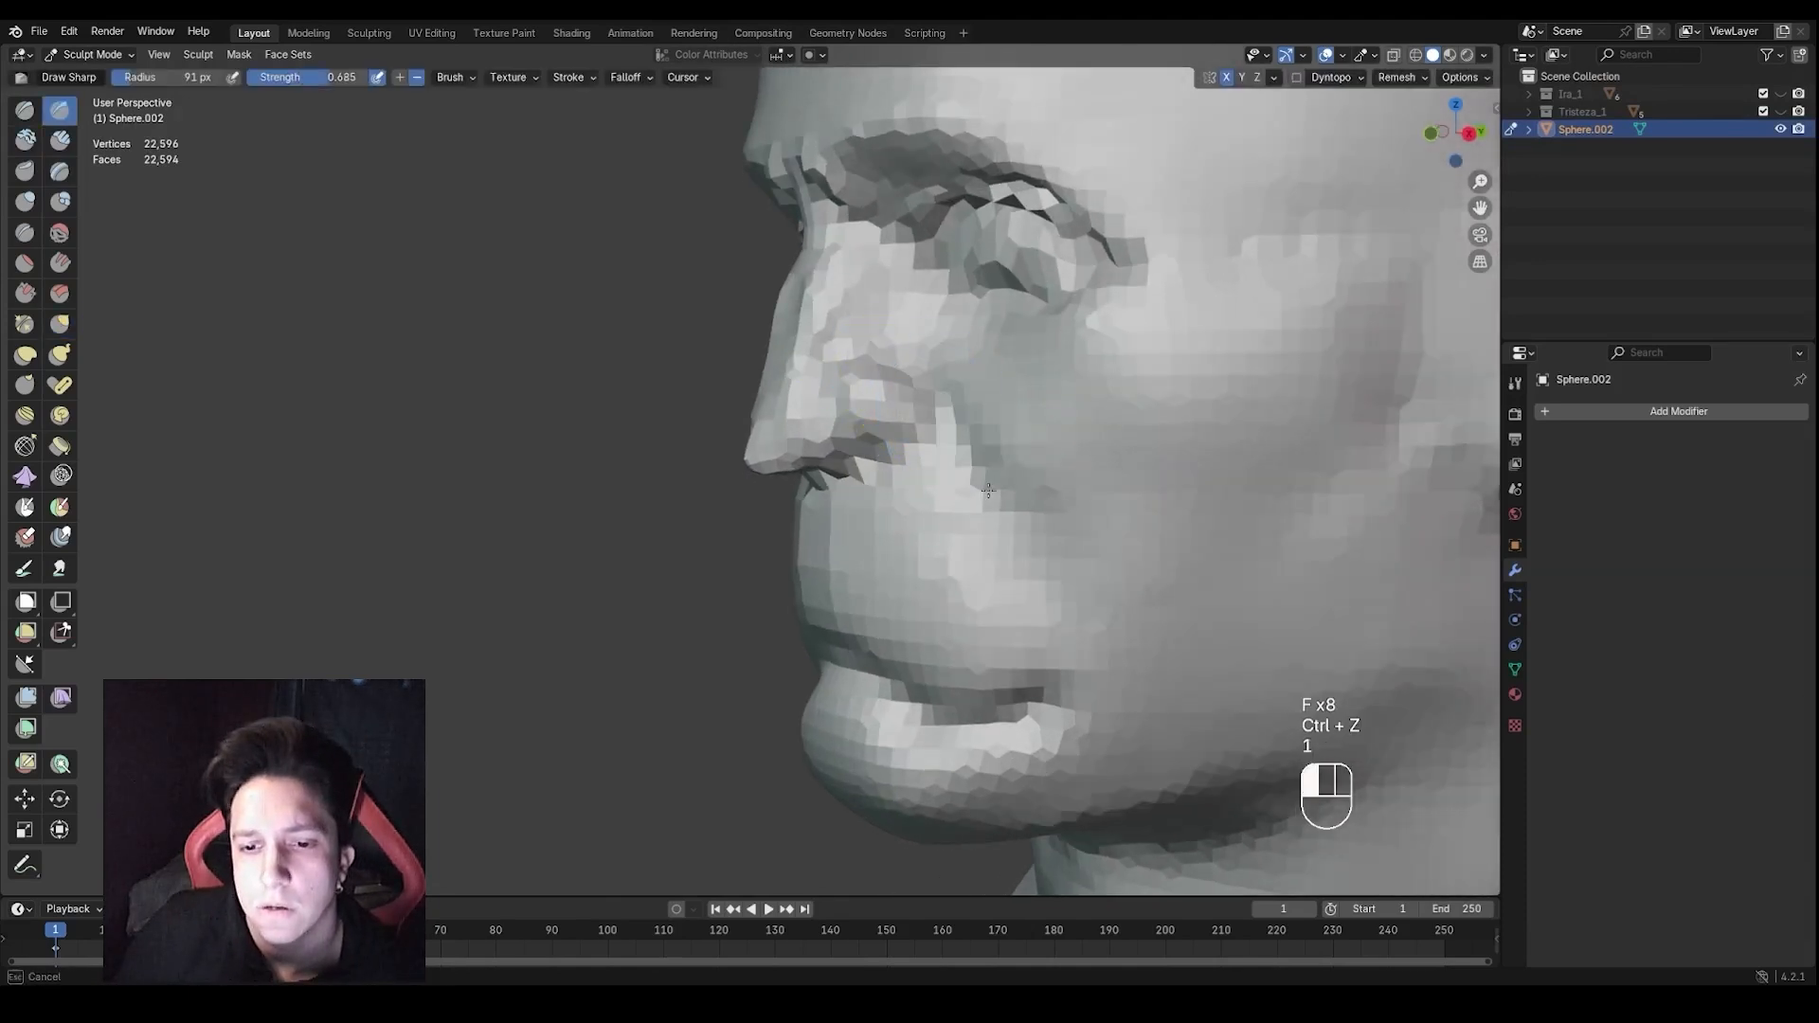
pyautogui.moveTo(1003, 508); pyautogui.dragTo(974, 444, button='middle')
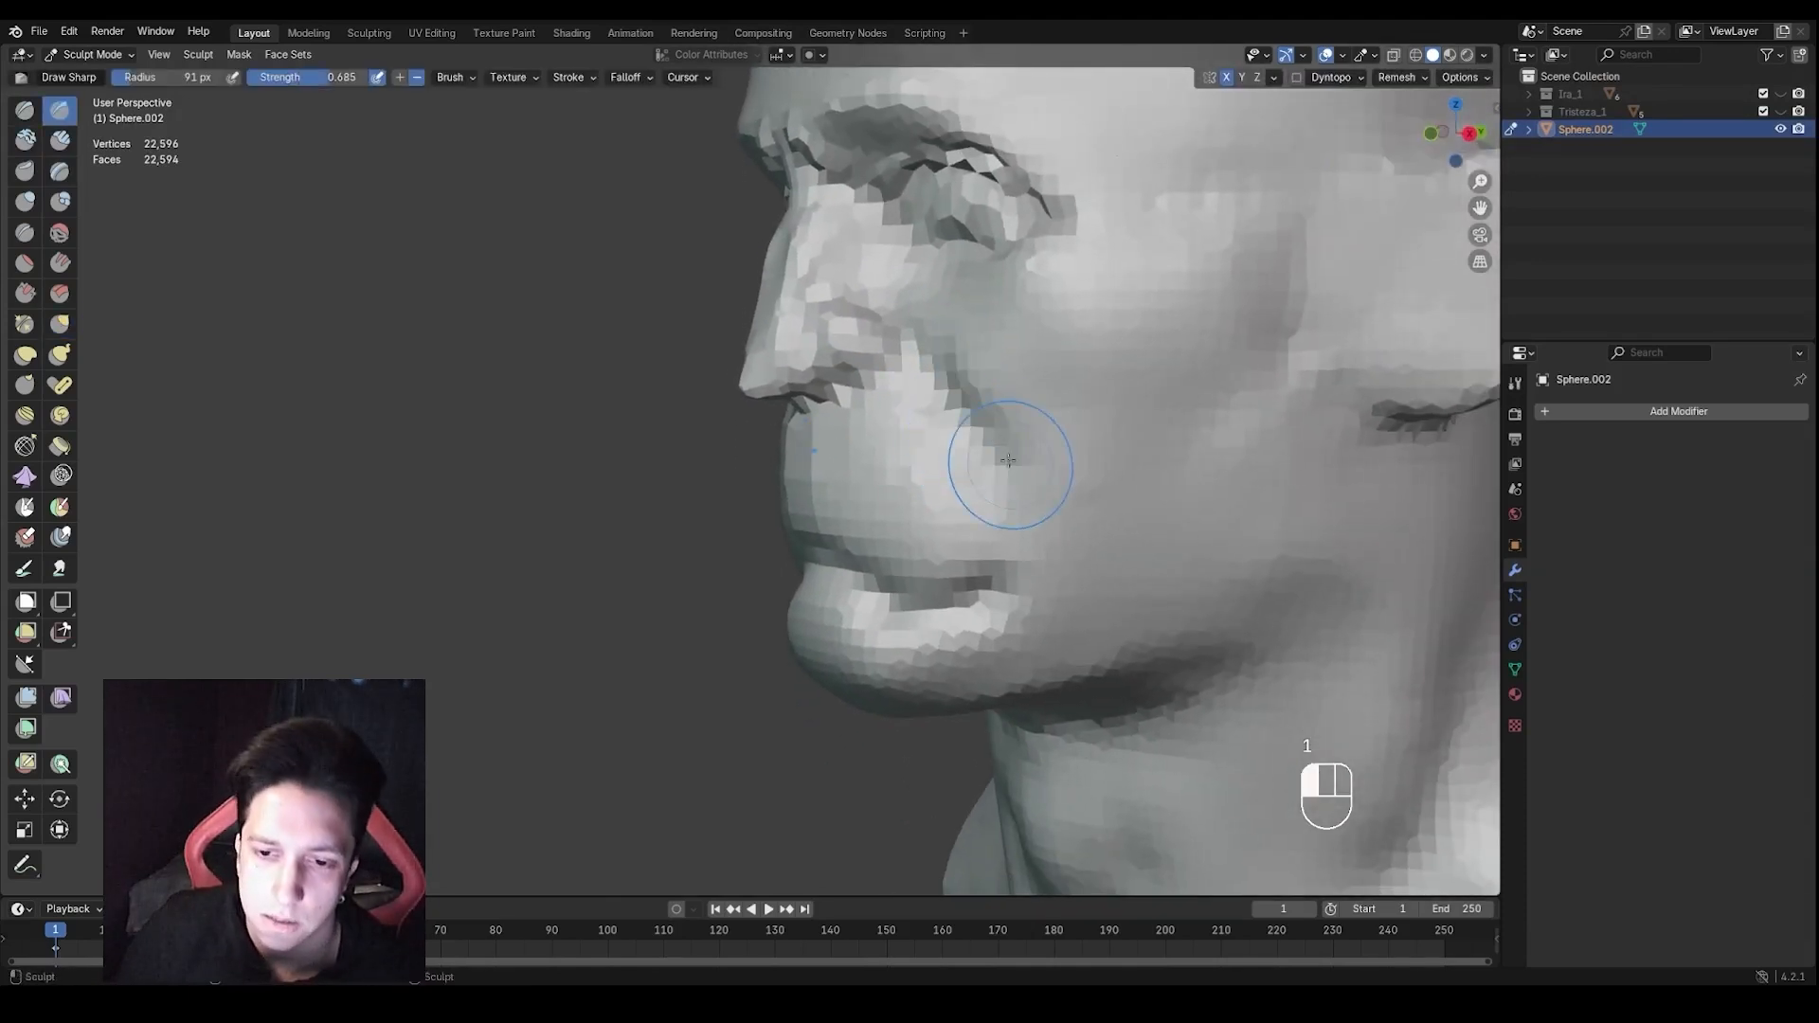
pyautogui.scroll(-2, 1054, 584)
pyautogui.moveTo(853, 559); pyautogui.dragTo(1054, 481, button='middle')
pyautogui.scroll(2, 995, 426)
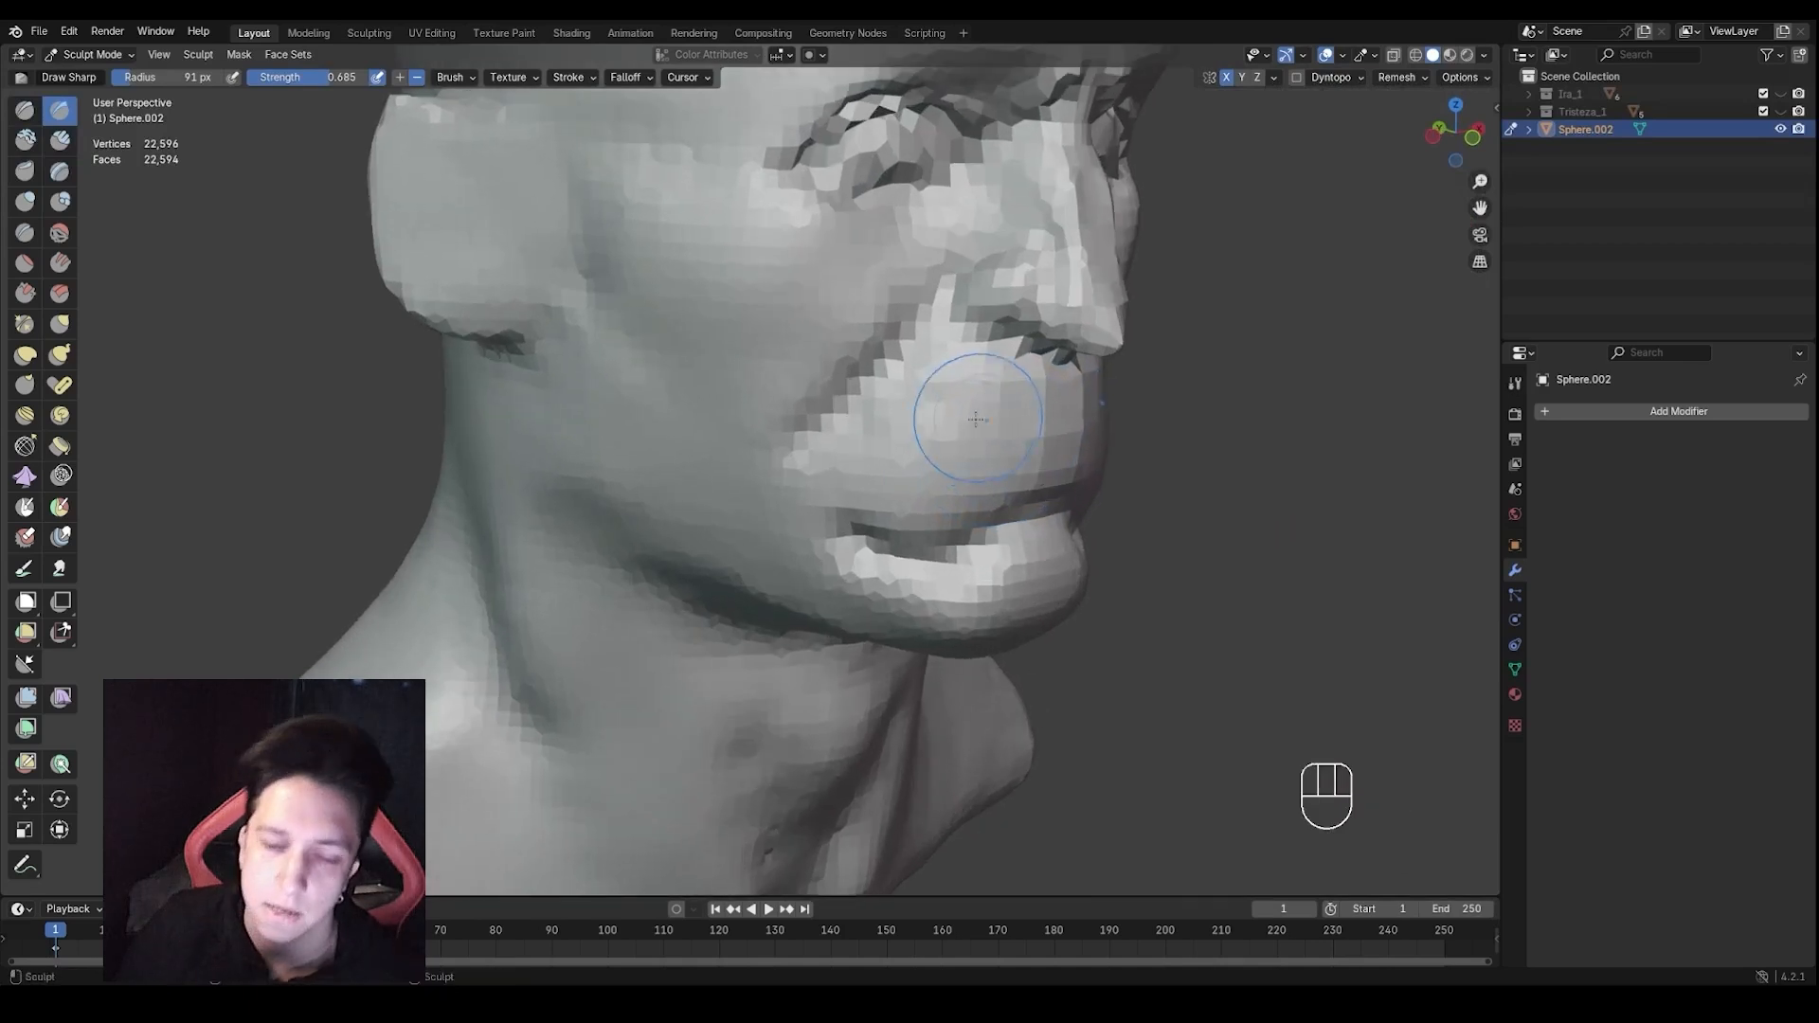
# Smooth the area between the nose and the chin crease
pyautogui.press('f')
pyautogui.click(981, 420)
pyautogui.keyDown('shift'); pyautogui.moveTo(962, 423); pyautogui.dragTo(923, 454, button='middle'); pyautogui.keyUp('shift')
pyautogui.keyDown('shift'); pyautogui.moveTo(894, 519); pyautogui.dragTo(952, 478); pyautogui.keyUp('shift')
pyautogui.moveTo(976, 459); pyautogui.dragTo(900, 478, button='middle')
pyautogui.keyDown('ctrl'); pyautogui.moveTo(900, 478); pyautogui.dragTo(913, 457, button='middle'); pyautogui.keyUp('ctrl')
# Start the mouth line below the nose with Draw Sharp at 50 px radius, undoing and redrawing the first stroke
pyautogui.press('f')
pyautogui.click(932, 496)
pyautogui.moveTo(904, 476); pyautogui.dragTo(1050, 494)
pyautogui.moveTo(1023, 493)
pyautogui.keyDown('ctrl'); pyautogui.mouseDown(button='middle')
pyautogui.moveTo(990, 542)
pyautogui.moveTo(970, 479)
pyautogui.mouseUp(button='middle'); pyautogui.keyUp('ctrl')
pyautogui.hotkey('ctrl', 'z')
pyautogui.moveTo(911, 472); pyautogui.dragTo(963, 486)
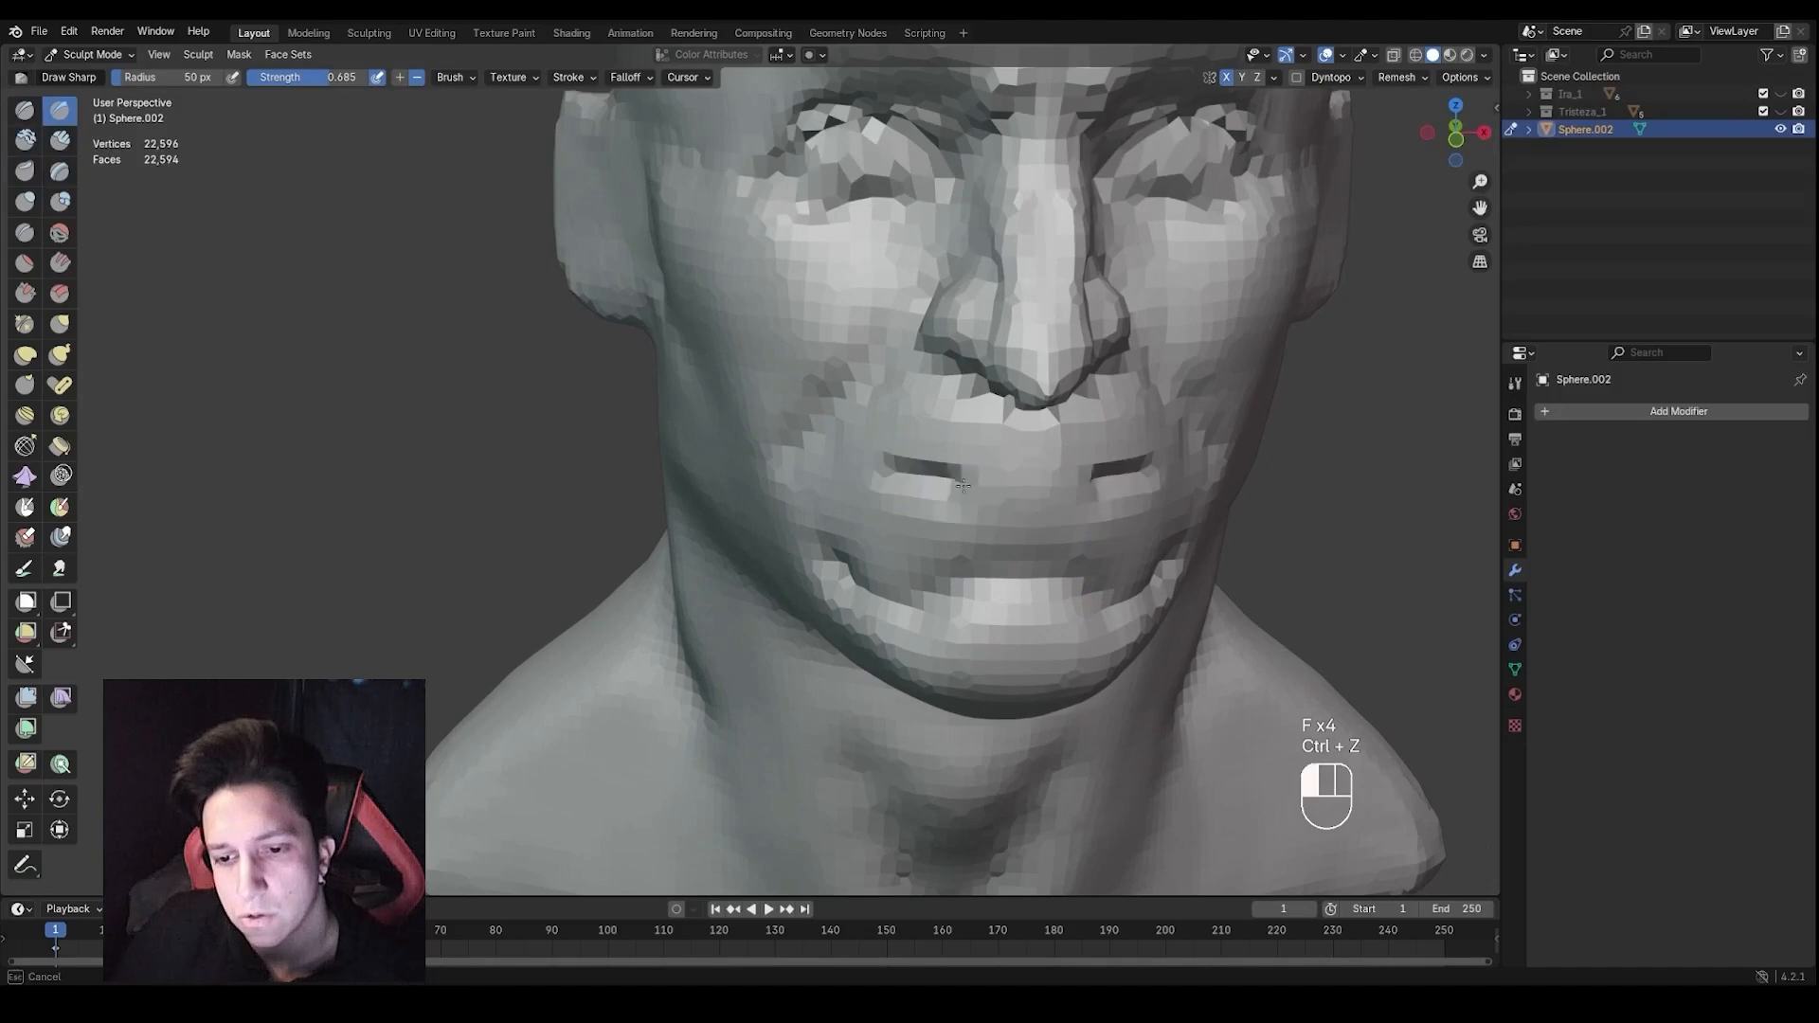
# Extend the mouth line to the centre of the face with further Draw Sharp strokes
pyautogui.moveTo(1010, 500)
pyautogui.keyDown('ctrl'); pyautogui.mouseDown(button='middle')
pyautogui.moveTo(999, 542)
pyautogui.moveTo(890, 535)
pyautogui.moveTo(898, 471)
pyautogui.mouseUp(button='middle'); pyautogui.keyUp('ctrl')
pyautogui.moveTo(982, 491); pyautogui.dragTo(997, 500)
pyautogui.keyDown('ctrl'); pyautogui.moveTo(990, 502); pyautogui.dragTo(981, 523, button='middle'); pyautogui.keyUp('ctrl')
pyautogui.moveTo(915, 523)
pyautogui.mouseDown(button='middle')
pyautogui.moveTo(1040, 517)
pyautogui.moveTo(1015, 544)
pyautogui.moveTo(898, 563)
pyautogui.mouseUp(button='middle')
pyautogui.moveTo(898, 564)
pyautogui.keyDown('shift'); pyautogui.mouseDown(button='middle')
pyautogui.moveTo(838, 559)
pyautogui.moveTo(900, 512)
pyautogui.moveTo(978, 521)
pyautogui.mouseUp(button='middle'); pyautogui.keyUp('shift')
pyautogui.press('f')
pyautogui.click(883, 557)
pyautogui.moveTo(978, 521)
pyautogui.keyDown('ctrl'); pyautogui.mouseDown(button='middle')
pyautogui.moveTo(980, 440)
pyautogui.moveTo(889, 483)
pyautogui.moveTo(901, 469)
pyautogui.mouseUp(button='middle'); pyautogui.keyUp('ctrl')
# Shape the centre of the upper lip along the mouth line with the Grab brush at 66 px radius
pyautogui.press('g')
pyautogui.press('f')
pyautogui.click(936, 502)
pyautogui.press('f')
pyautogui.click(898, 479)
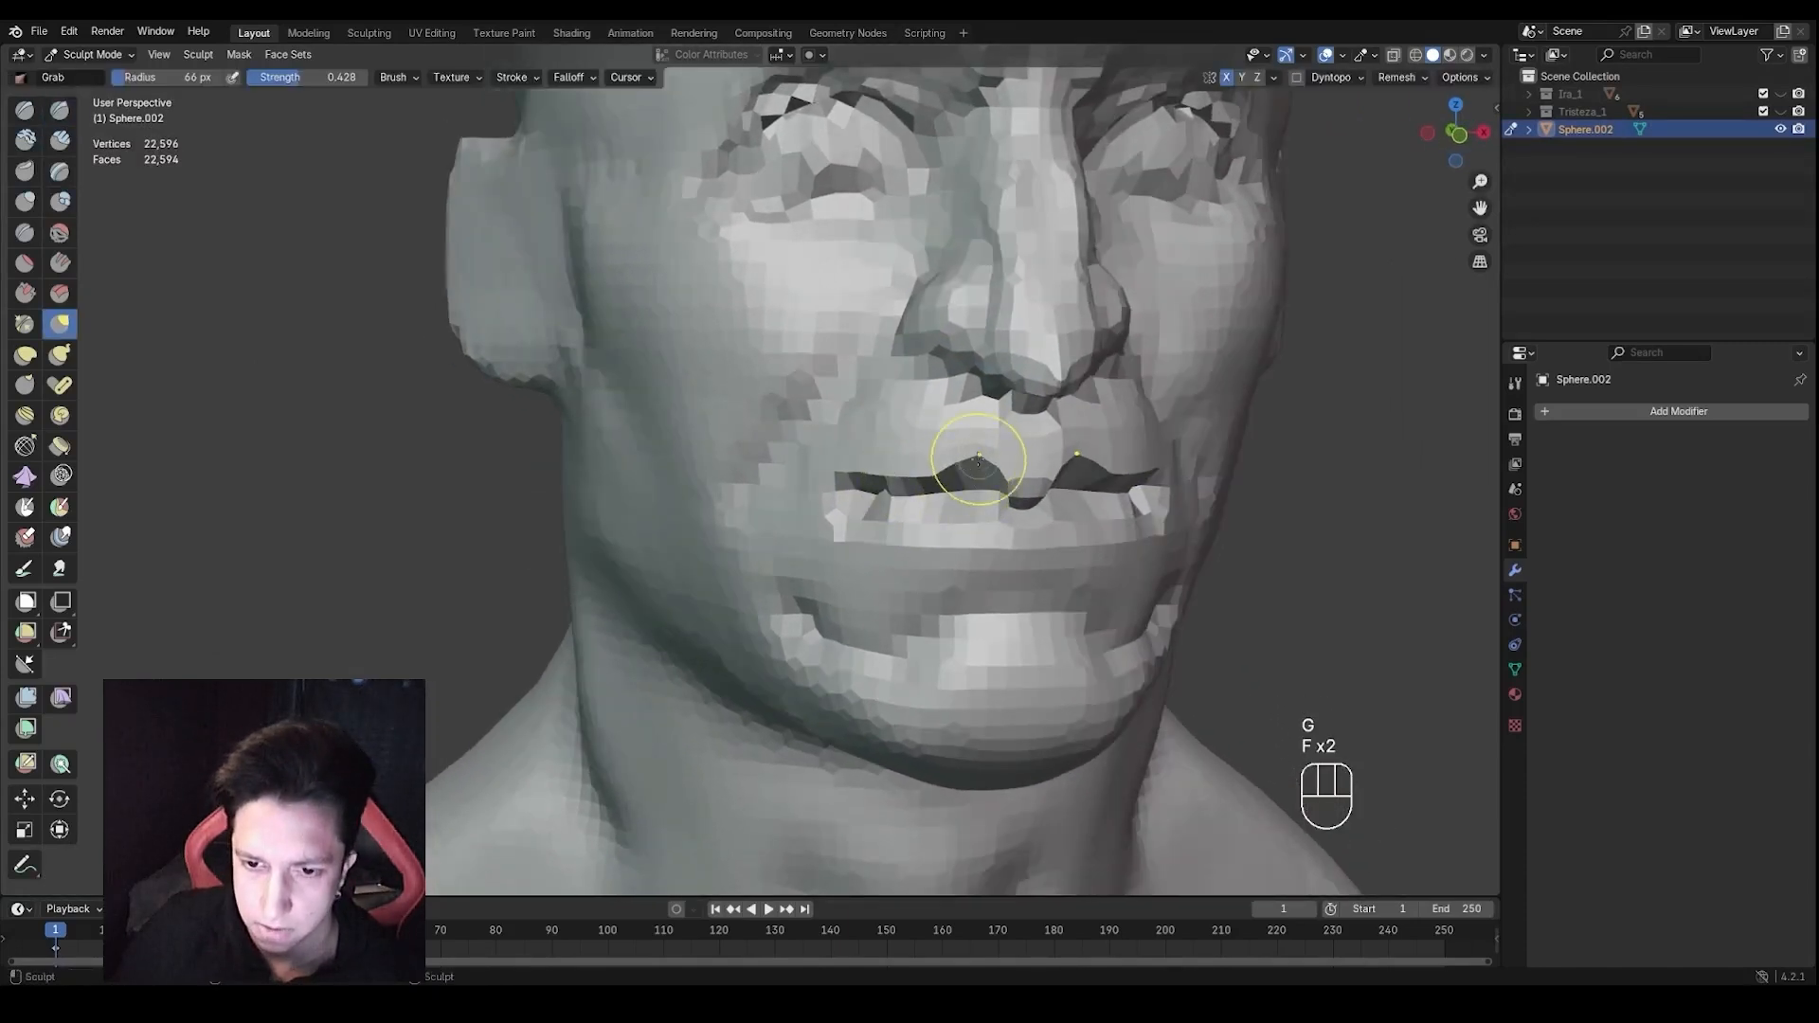
pyautogui.moveTo(1002, 484); pyautogui.dragTo(999, 495)
pyautogui.moveTo(985, 493); pyautogui.dragTo(1053, 489, button='middle')
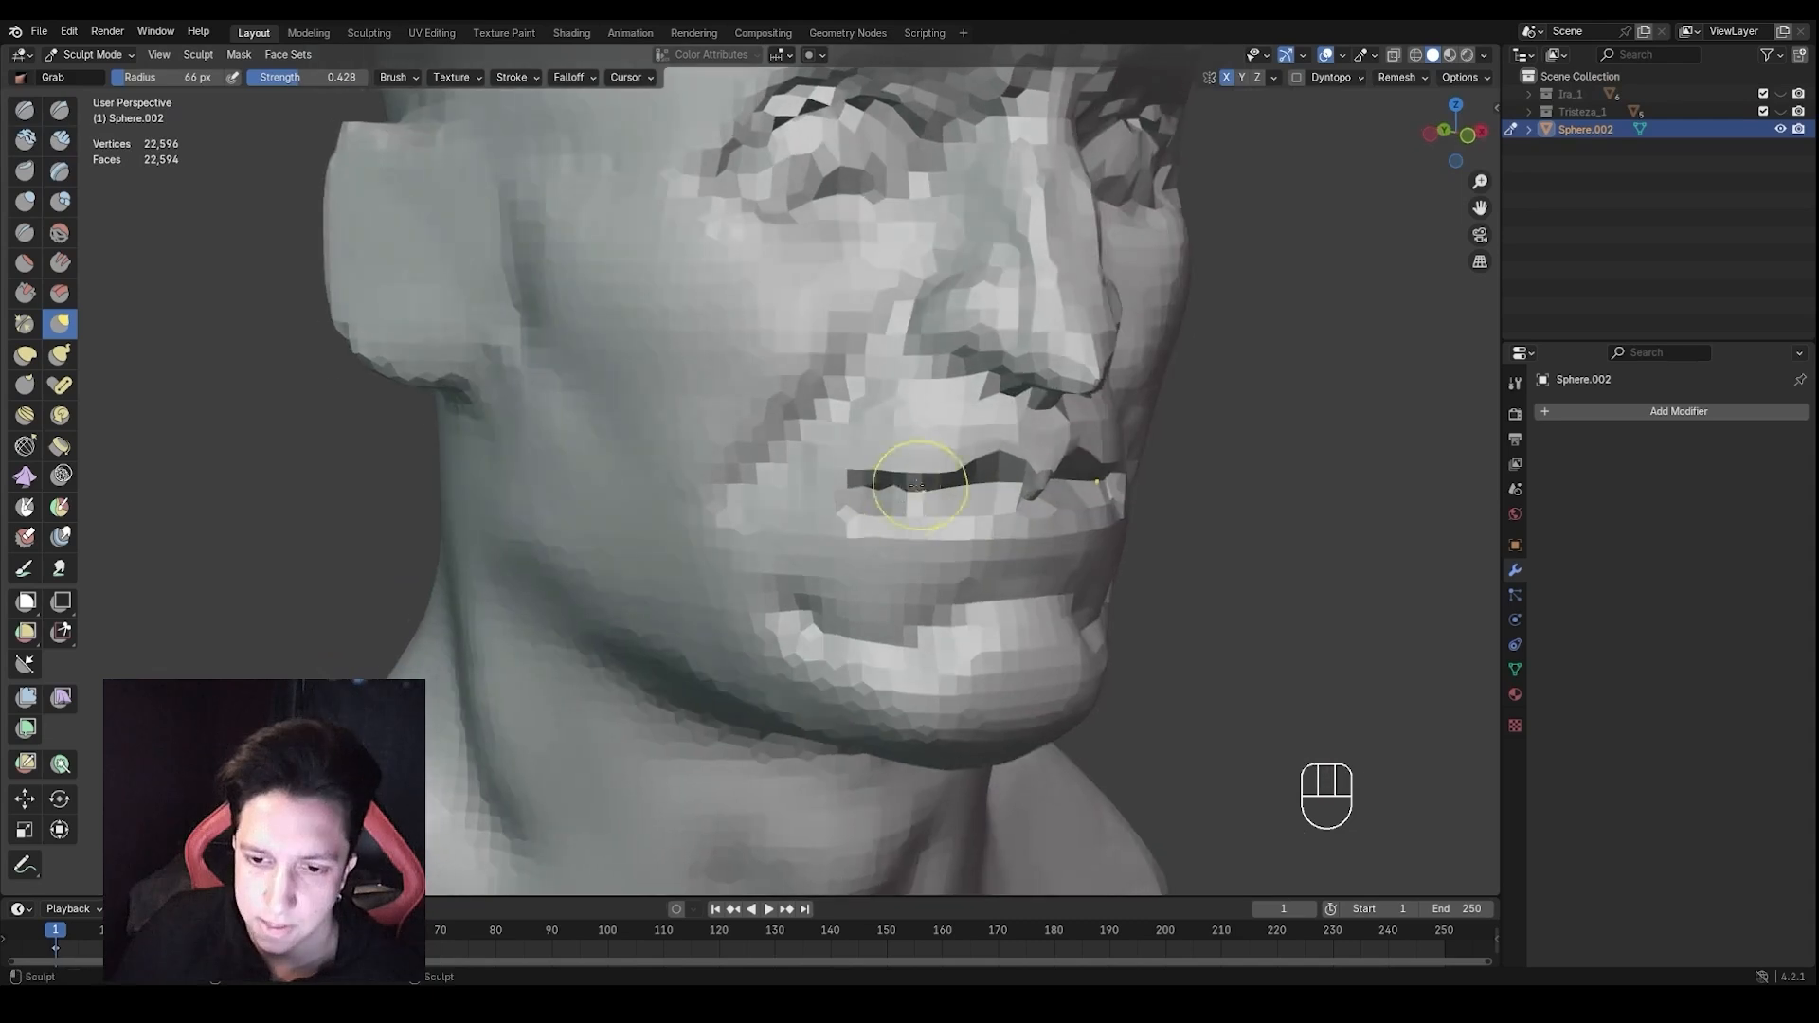
pyautogui.moveTo(907, 500)
pyautogui.mouseDown(button='middle')
pyautogui.moveTo(962, 515)
pyautogui.moveTo(1016, 491)
pyautogui.mouseUp(button='middle')
# Carve a crease below the mouth corner with Draw Sharp at 69 px radius and lower the corner with Grab at 74 px
pyautogui.press('1')
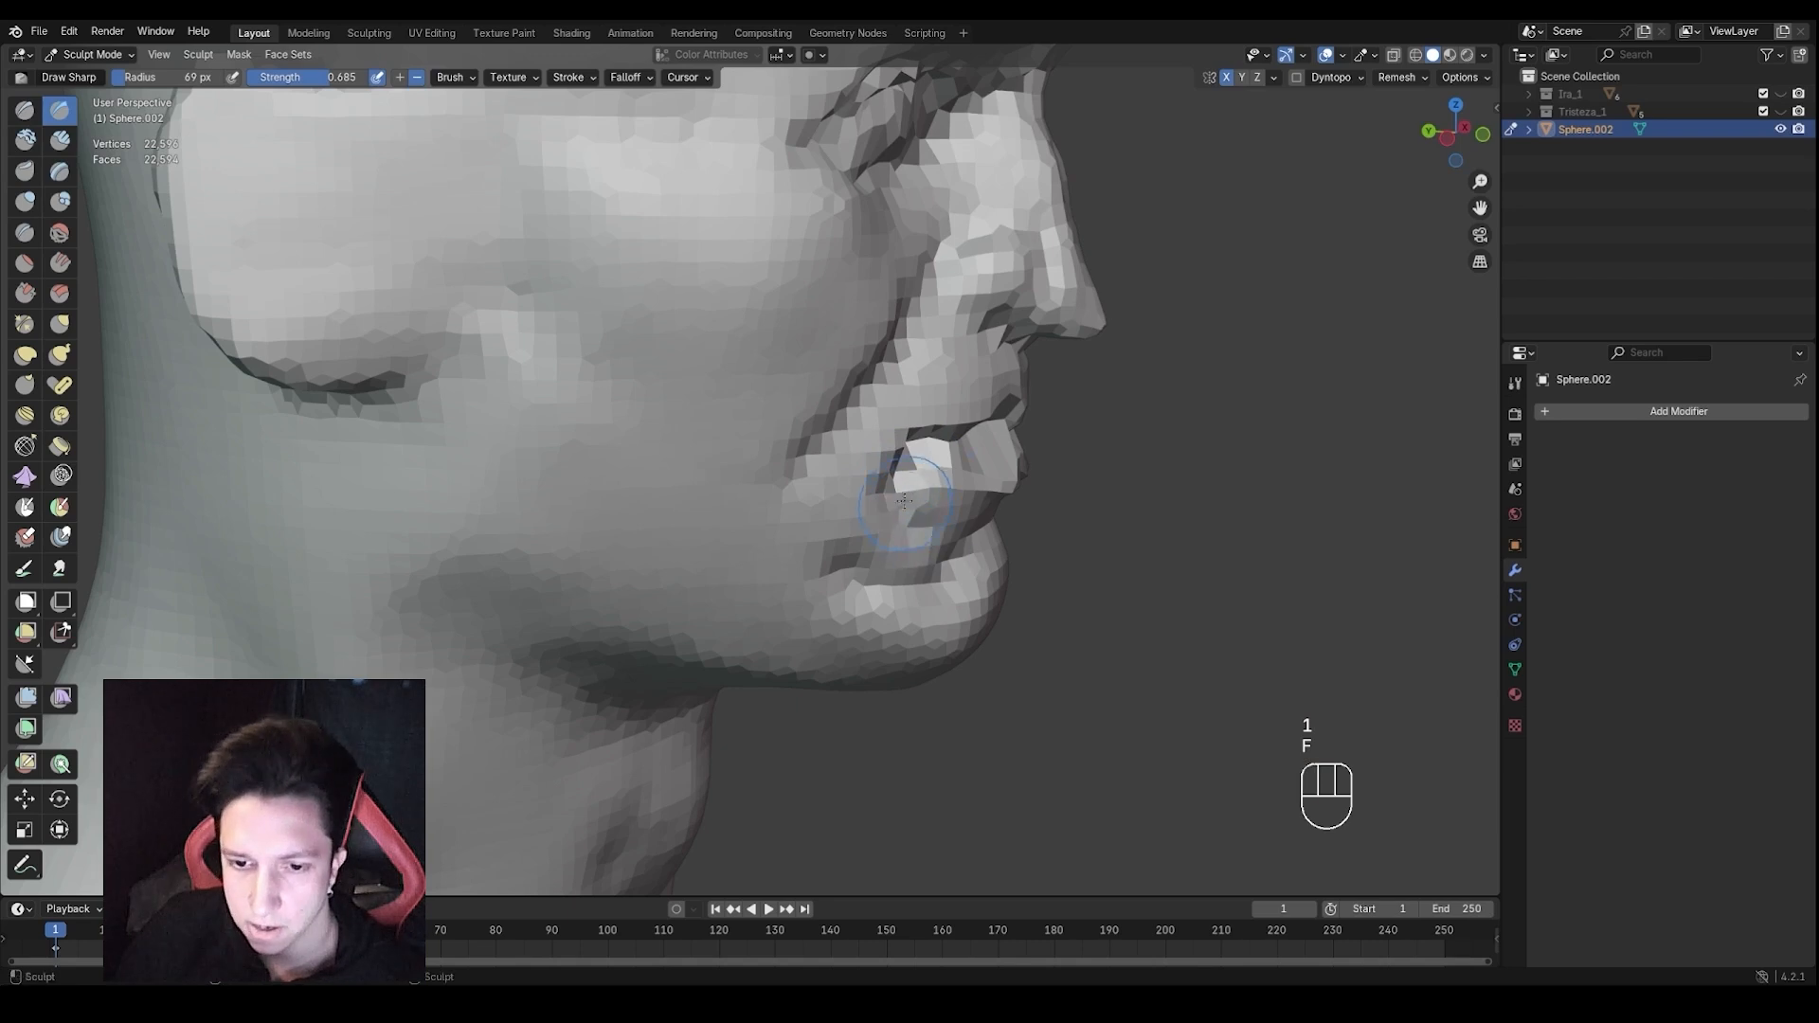
pyautogui.keyDown('shift'); pyautogui.moveTo(889, 512); pyautogui.dragTo(900, 535, button='middle'); pyautogui.keyUp('shift')
pyautogui.press('g')
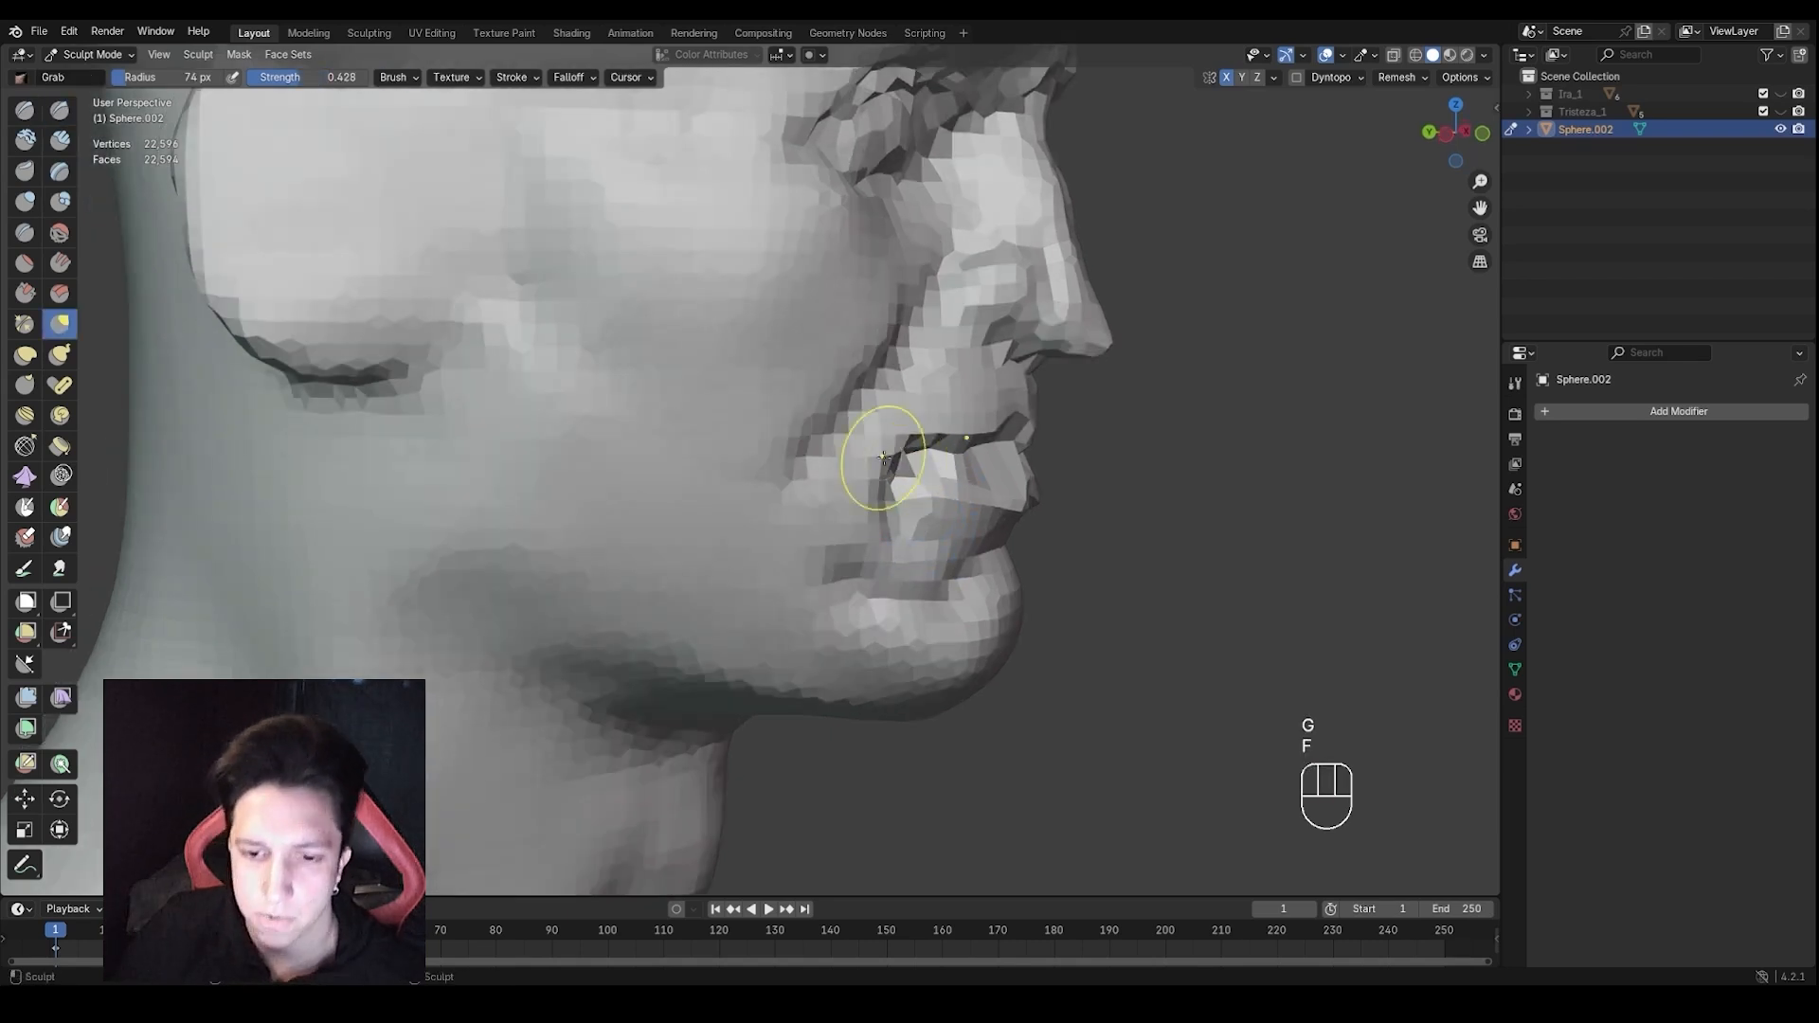
pyautogui.moveTo(893, 457); pyautogui.dragTo(893, 472)
# Shape the upper lip along the mouth line with the Grab brush, reducing its radius from 66 to 54 px
pyautogui.moveTo(900, 464)
pyautogui.mouseDown(button='middle')
pyautogui.moveTo(966, 451)
pyautogui.moveTo(933, 454)
pyautogui.moveTo(938, 437)
pyautogui.mouseUp(button='middle')
pyautogui.press('f')
pyautogui.click(921, 439)
pyautogui.press('f')
pyautogui.moveTo(944, 436); pyautogui.dragTo(951, 434)
pyautogui.moveTo(951, 435); pyautogui.dragTo(834, 444, button='middle')
pyautogui.moveTo(915, 446)
pyautogui.keyDown('ctrl'); pyautogui.mouseDown(button='middle')
pyautogui.moveTo(928, 488)
pyautogui.moveTo(886, 460)
pyautogui.moveTo(924, 474)
pyautogui.moveTo(921, 438)
pyautogui.mouseUp(button='middle'); pyautogui.keyUp('ctrl')
pyautogui.press('f')
pyautogui.click(952, 456)
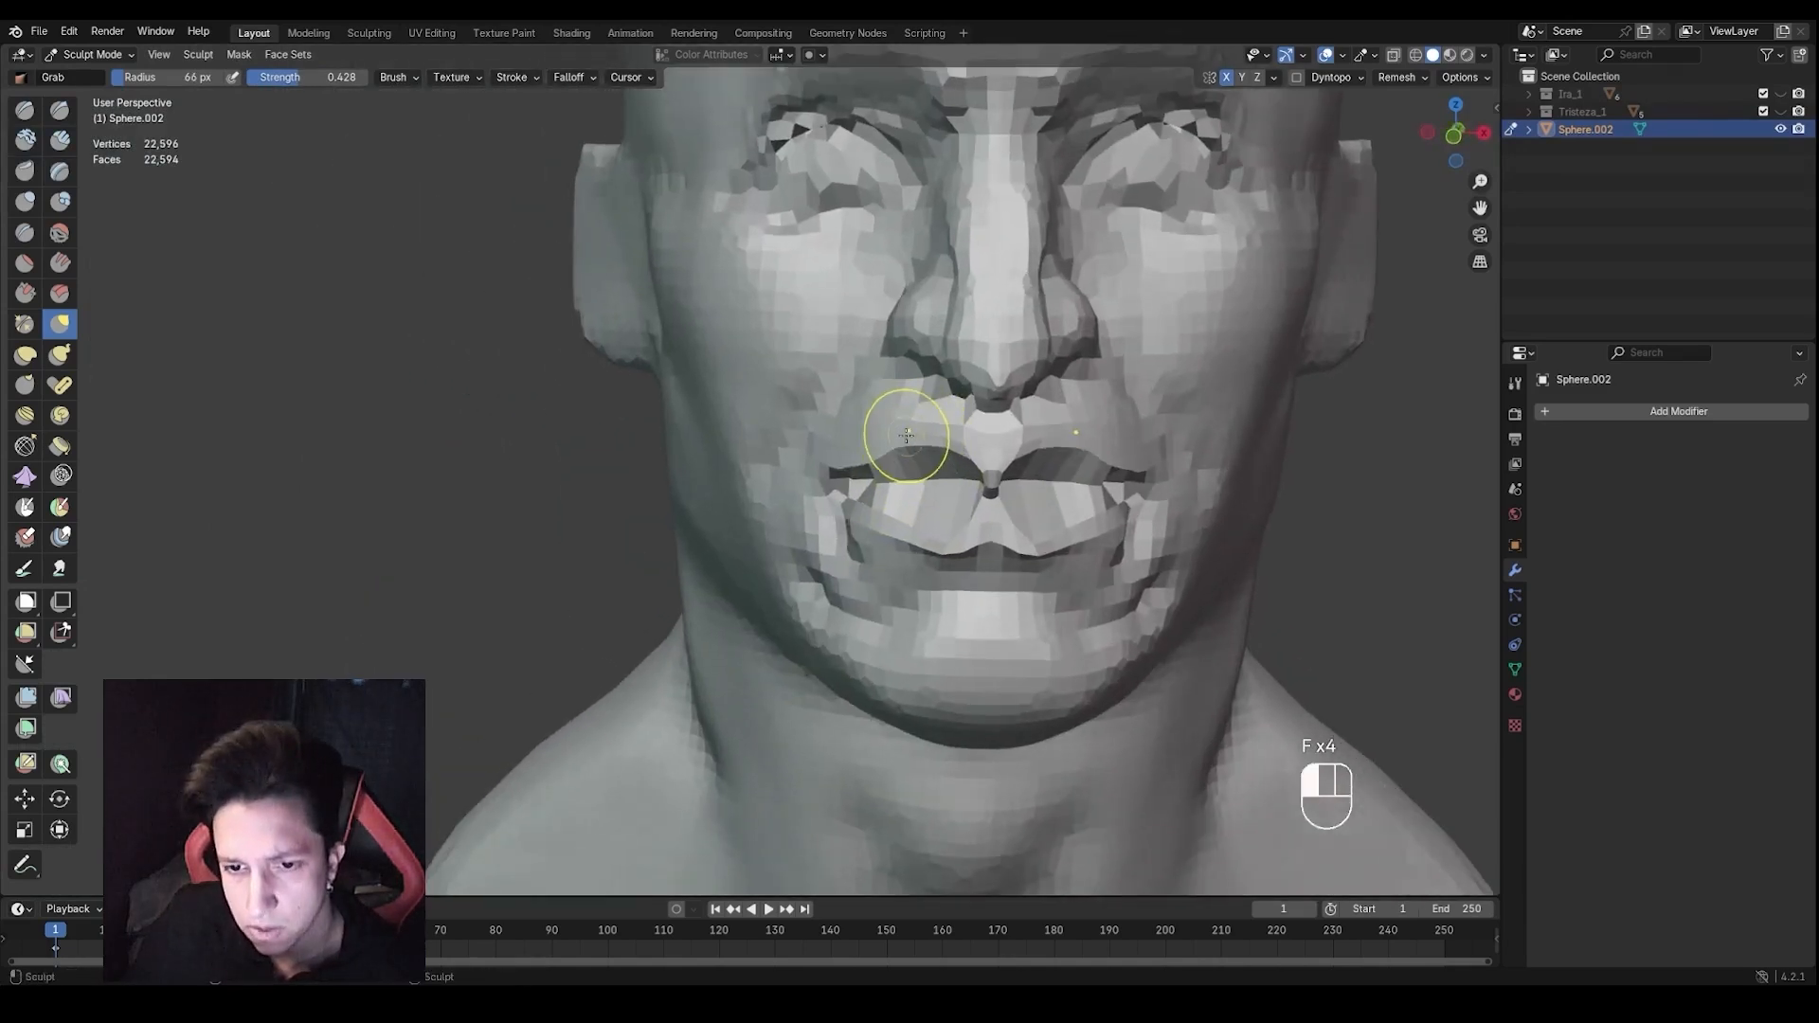
pyautogui.press('f')
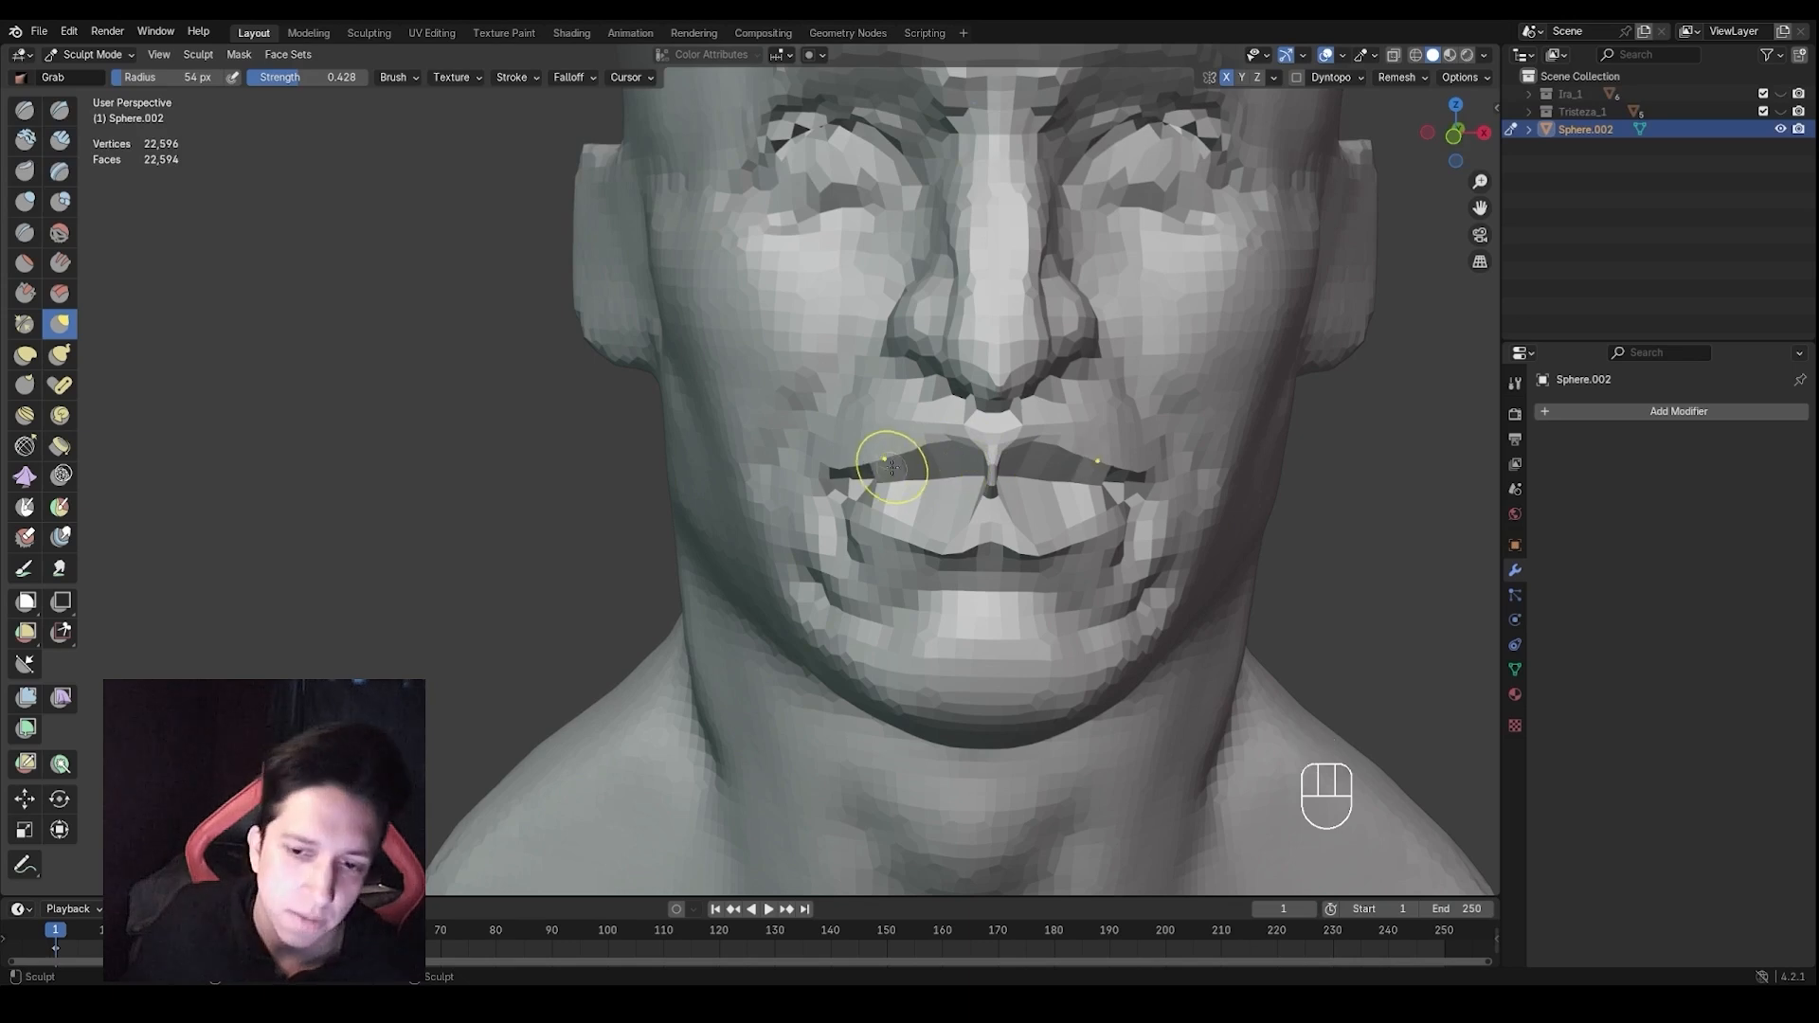
# Adjust the outer part of the lower lip from above with the Grab brush at 95 px radius
pyautogui.moveTo(883, 514)
pyautogui.mouseDown(button='middle')
pyautogui.moveTo(870, 576)
pyautogui.moveTo(881, 531)
pyautogui.mouseUp(button='middle')
pyautogui.press('f')
pyautogui.click(920, 607)
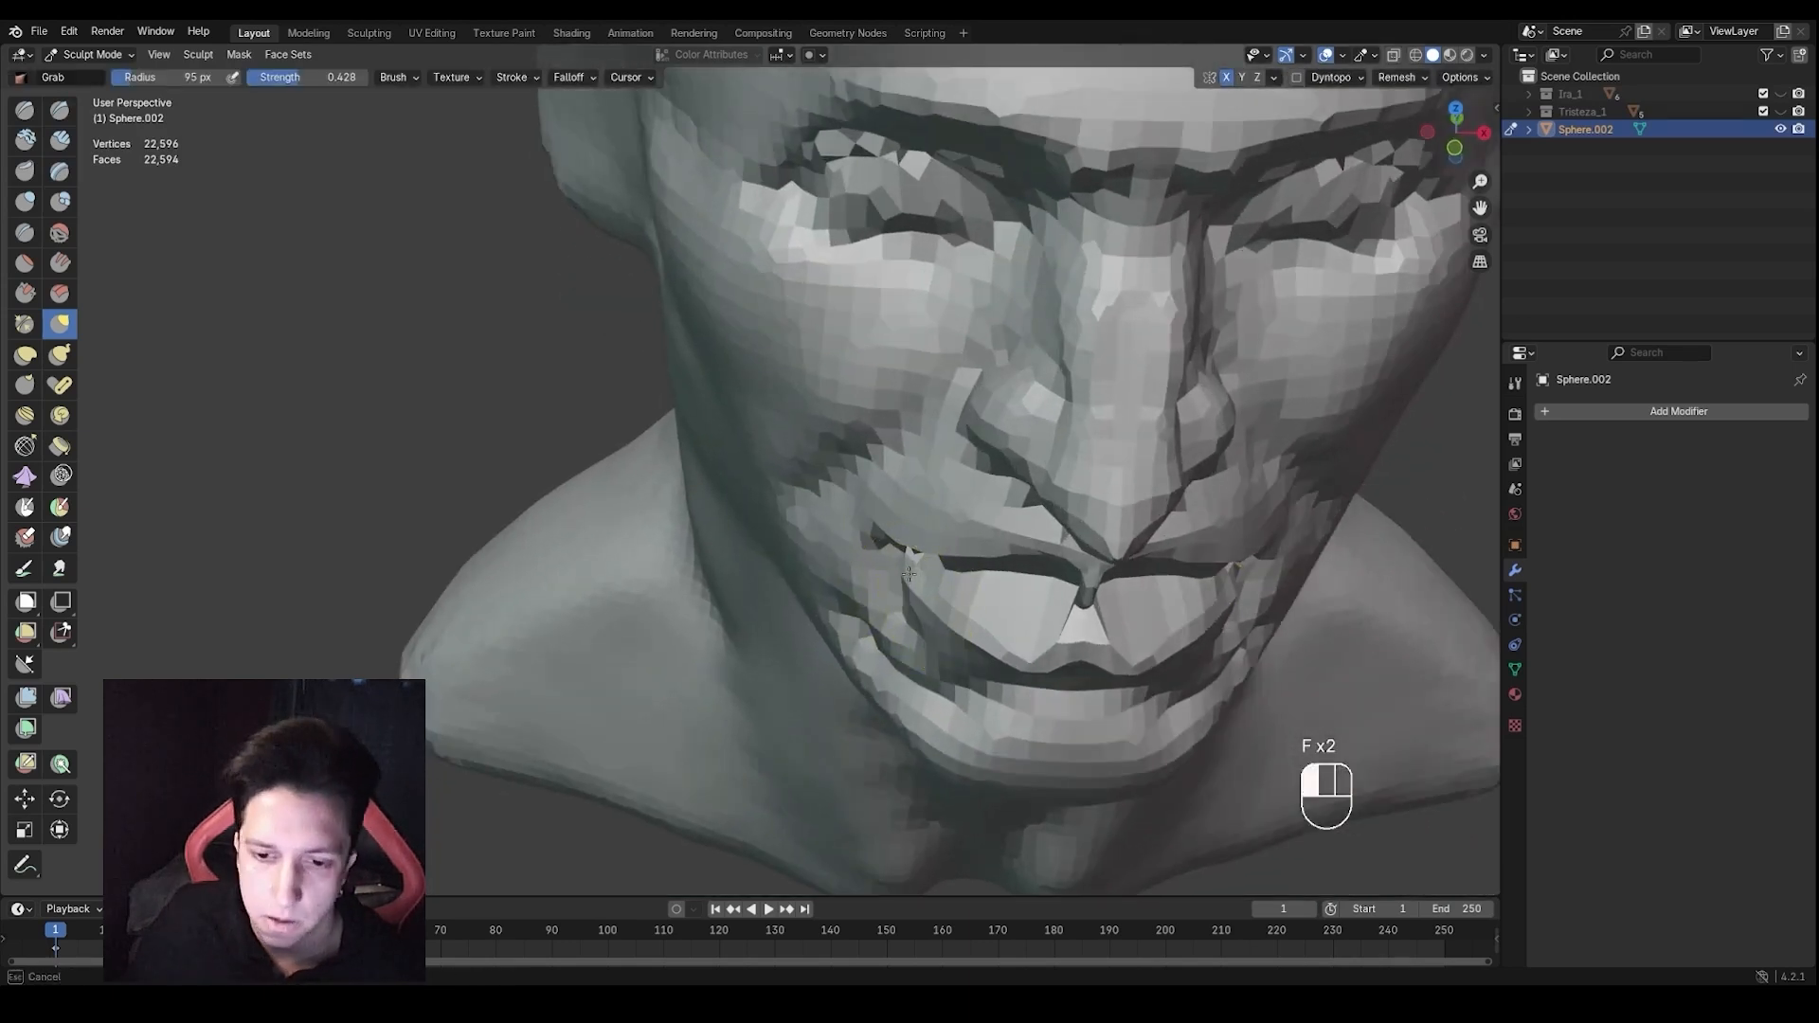
pyautogui.moveTo(952, 607); pyautogui.dragTo(936, 604)
pyautogui.press('f')
pyautogui.click(950, 631)
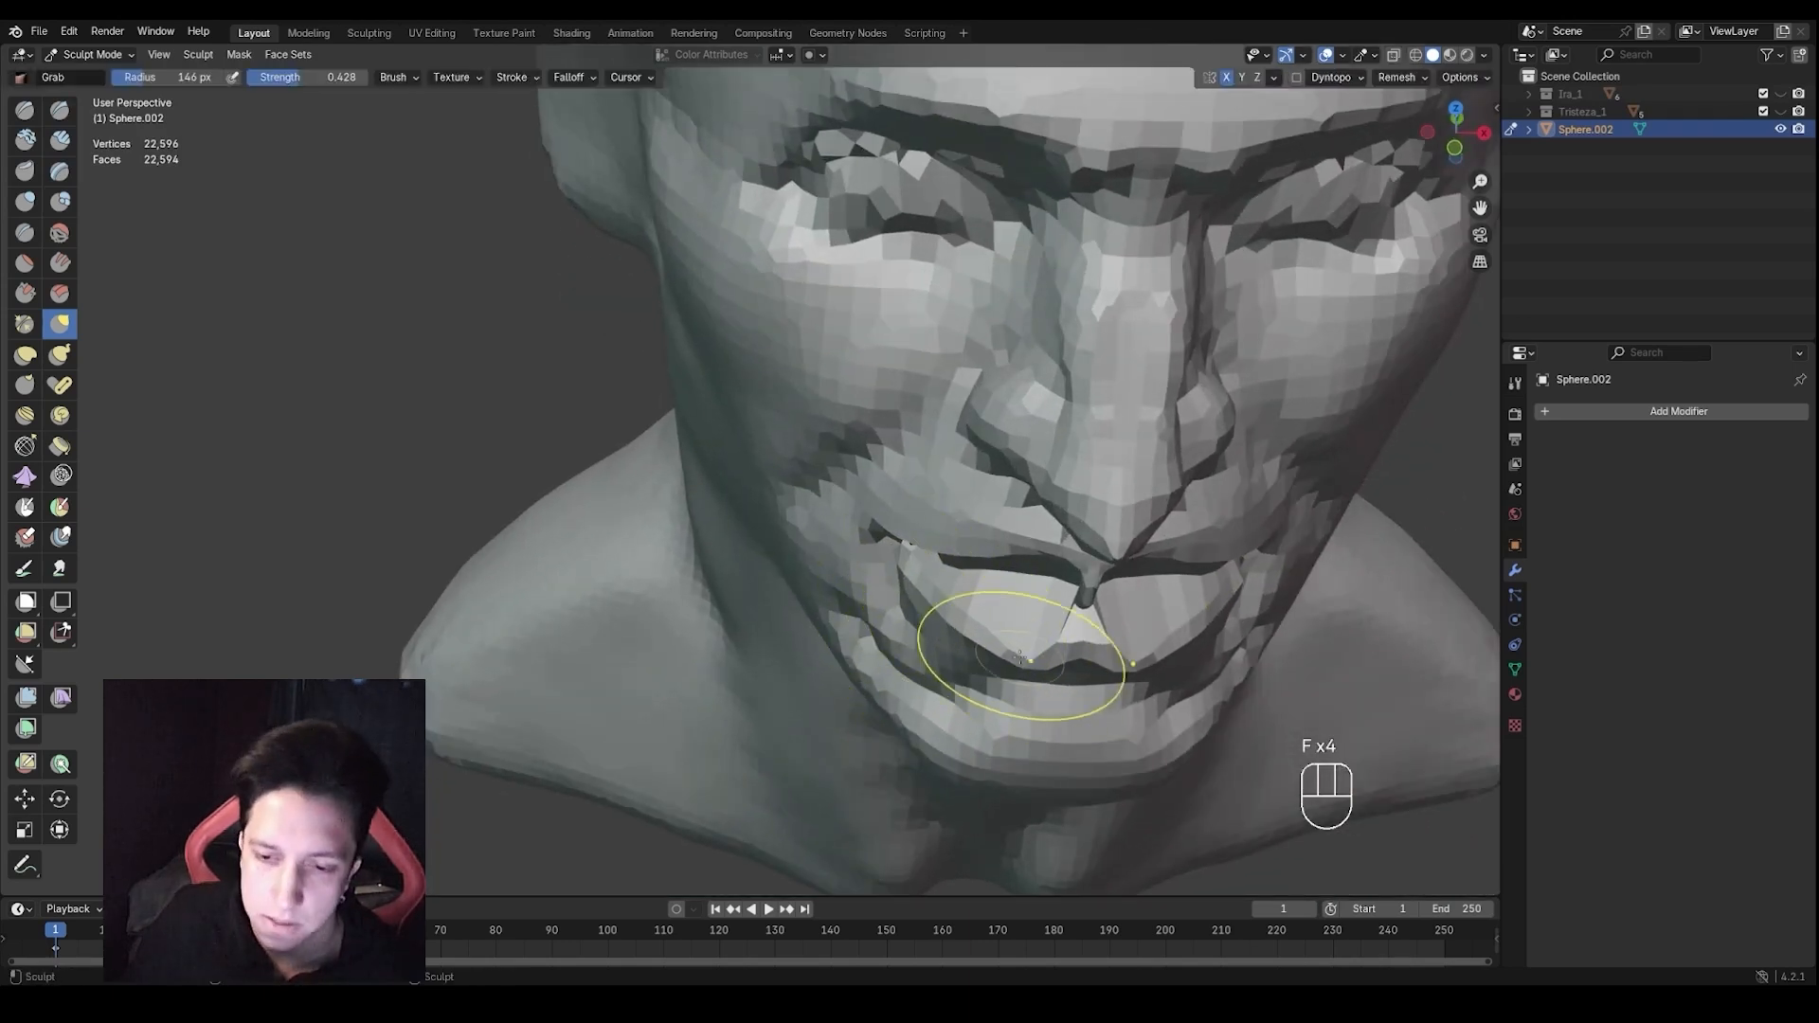
# Raise the lower edge of the lower lip with the Grab brush at 110 px radius, undoing the last pull
pyautogui.press('f')
pyautogui.click(1018, 666)
pyautogui.moveTo(1021, 665); pyautogui.dragTo(1030, 647)
pyautogui.moveTo(1030, 647); pyautogui.dragTo(1031, 570, button='middle')
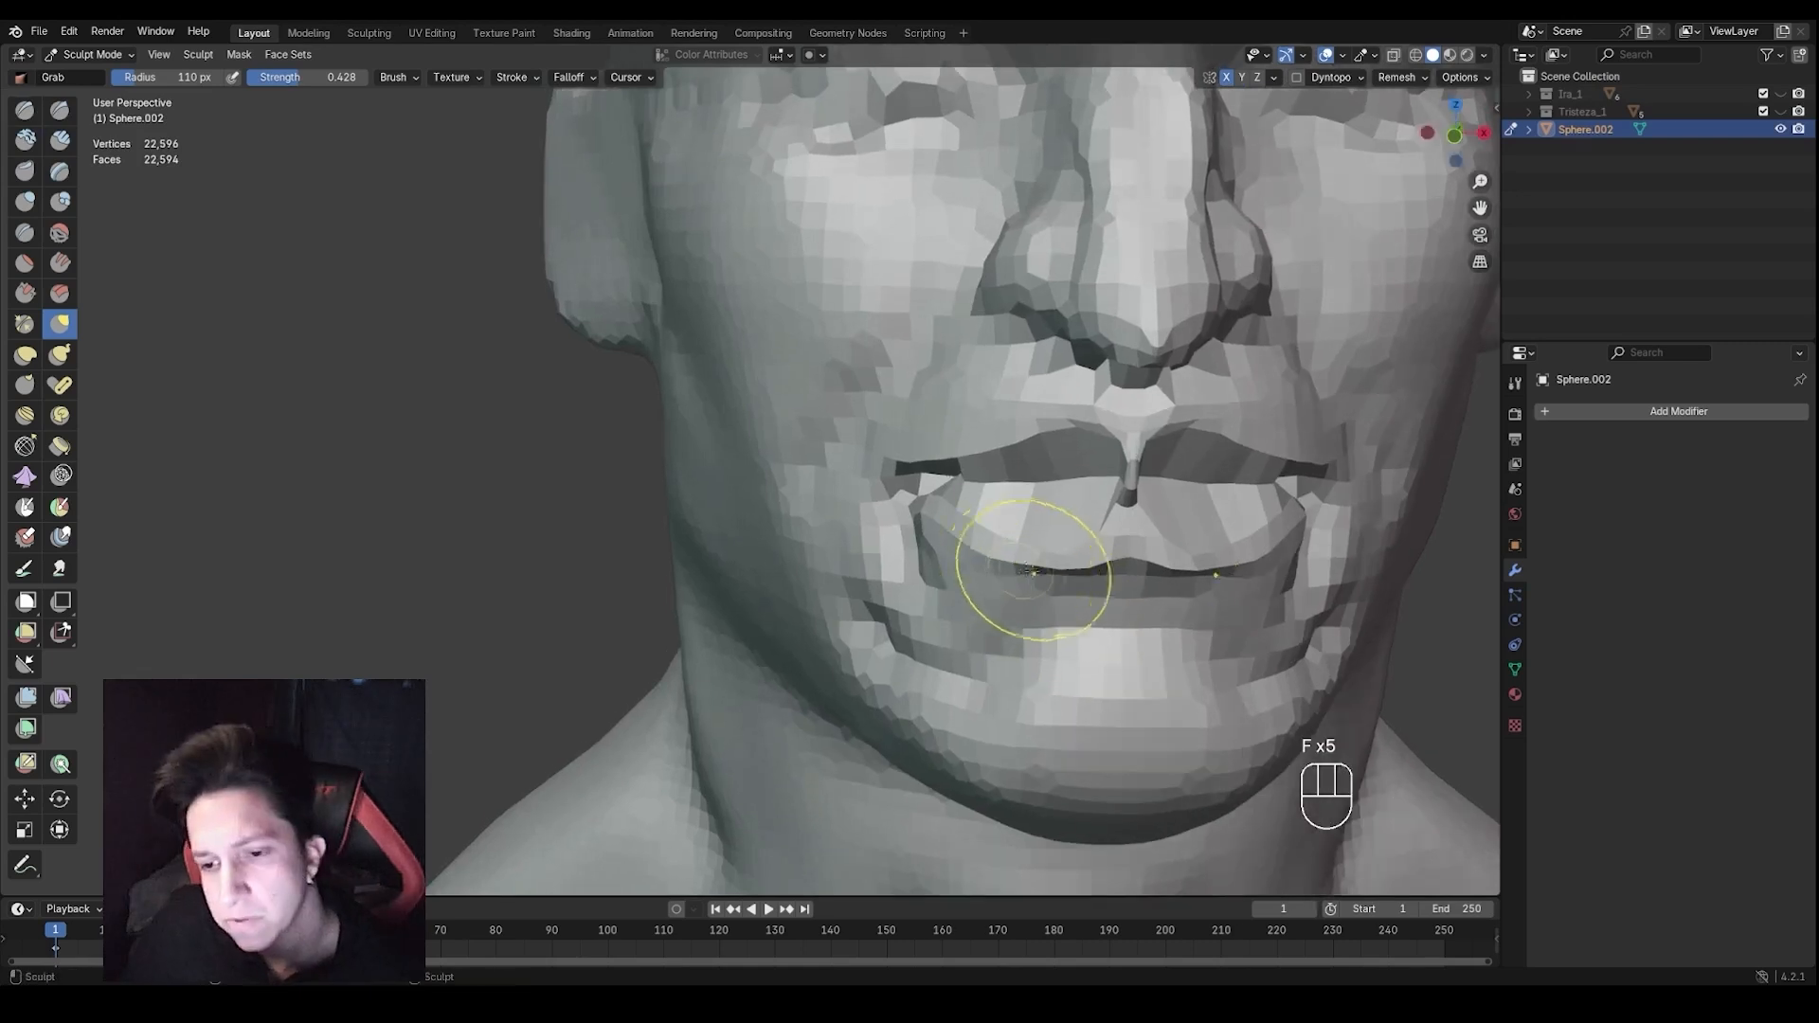
pyautogui.moveTo(1033, 569); pyautogui.dragTo(1042, 577)
pyautogui.moveTo(1041, 577); pyautogui.dragTo(1035, 583, button='middle')
pyautogui.hotkey('ctrl', 'z')
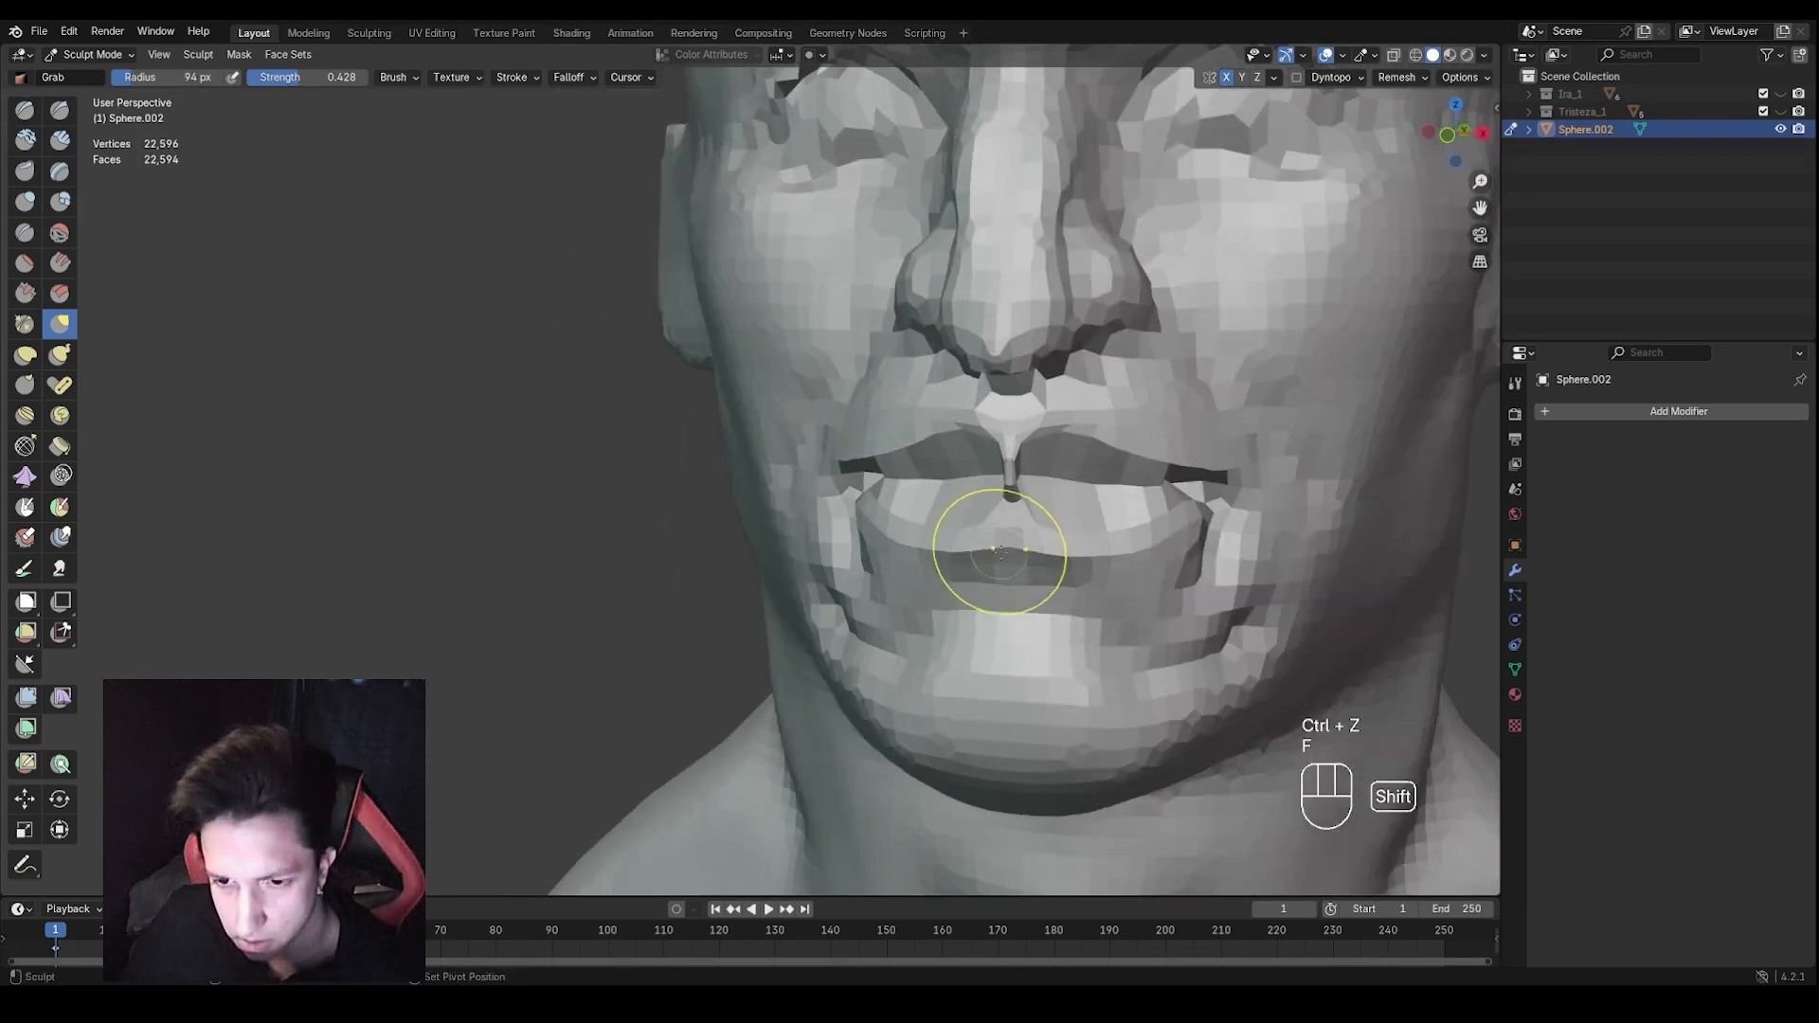
# Deepen the crease under the lower lip with Draw Sharp at 89 px radius, undoing the last stroke
pyautogui.moveTo(946, 540)
pyautogui.mouseDown(button='middle')
pyautogui.moveTo(1007, 588)
pyautogui.moveTo(971, 585)
pyautogui.mouseUp(button='middle')
pyautogui.press('1')
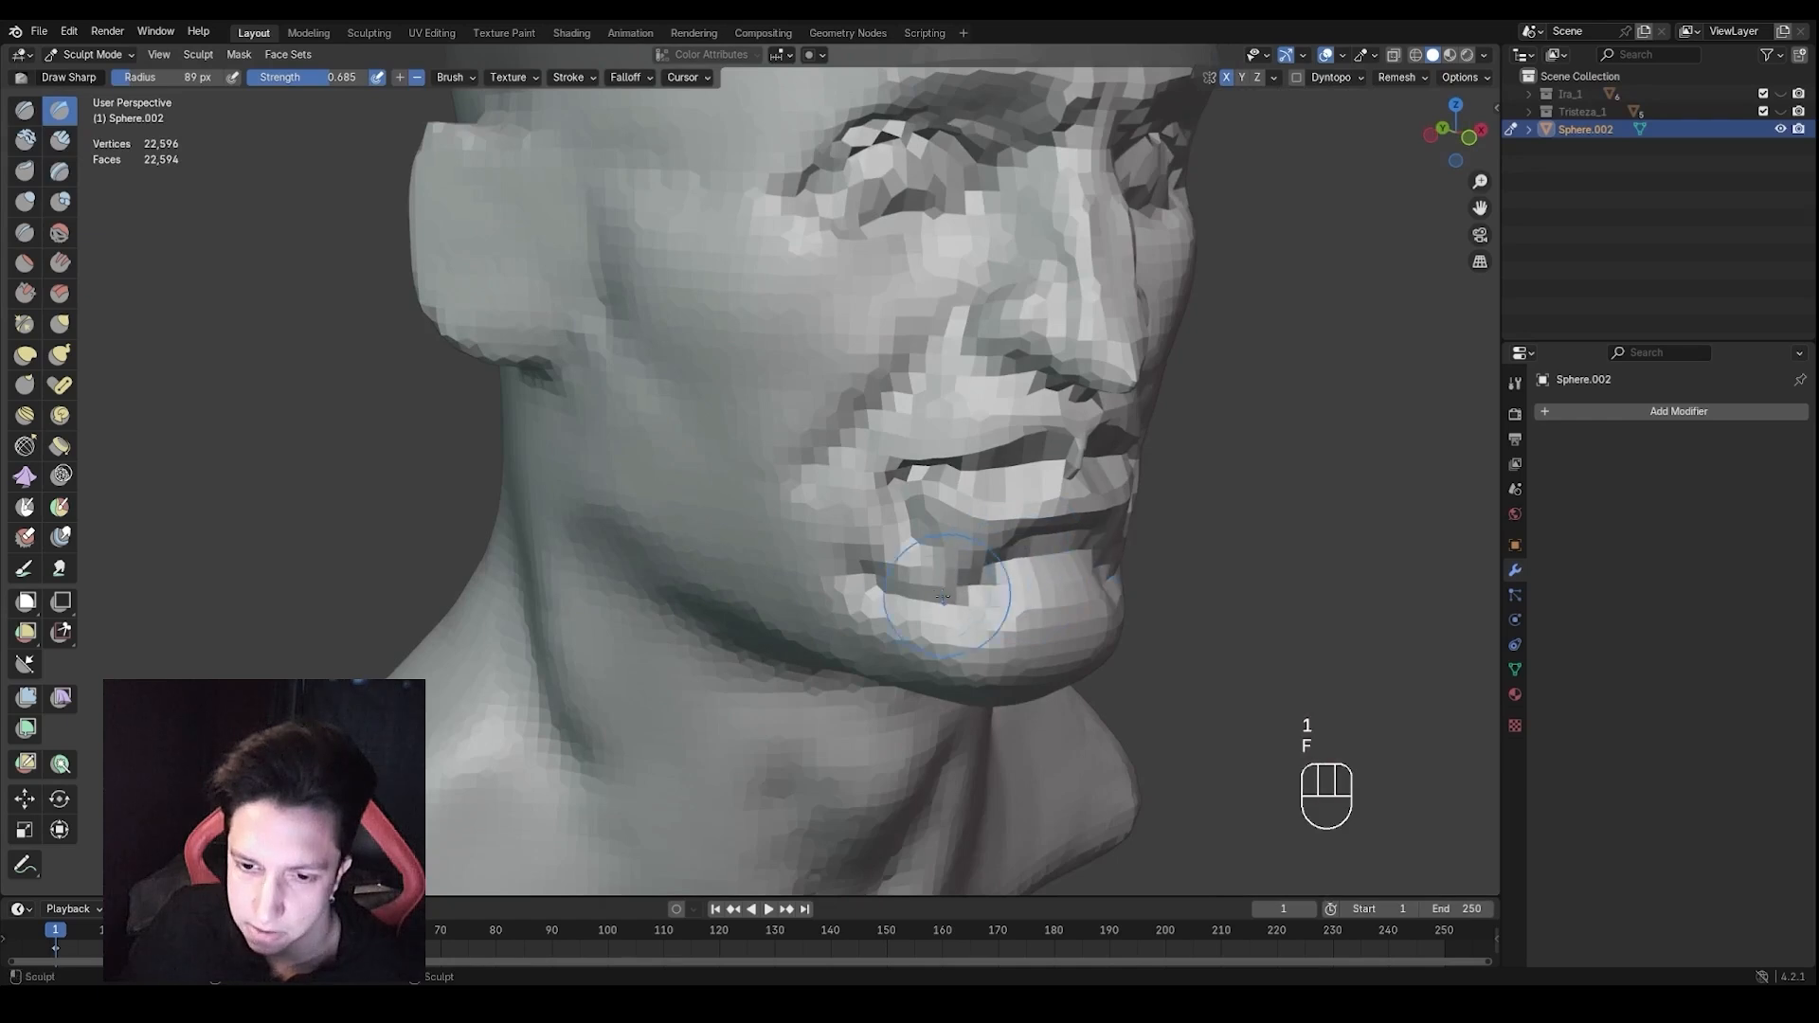
pyautogui.scroll(-1, 942, 597)
pyautogui.moveTo(942, 596); pyautogui.dragTo(834, 568, button='middle')
pyautogui.hotkey('ctrl', 'z')
# Adjust the upper lip and the mouth corner with short Grab brush pulls
pyautogui.moveTo(1008, 568)
pyautogui.mouseDown(button='middle')
pyautogui.moveTo(933, 576)
pyautogui.moveTo(1000, 644)
pyautogui.mouseUp(button='middle')
pyautogui.scroll(1, 952, 577)
pyautogui.moveTo(1000, 644)
pyautogui.mouseDown(button='middle')
pyautogui.moveTo(1075, 637)
pyautogui.moveTo(1004, 621)
pyautogui.moveTo(987, 531)
pyautogui.moveTo(1036, 525)
pyautogui.mouseUp(button='middle')
pyautogui.press('g')
pyautogui.press('f')
pyautogui.click(1007, 531)
pyautogui.moveTo(1049, 481); pyautogui.dragTo(1025, 469)
pyautogui.moveTo(985, 469)
pyautogui.mouseDown(button='middle')
pyautogui.moveTo(1021, 468)
pyautogui.moveTo(1006, 466)
pyautogui.mouseUp(button='middle')
pyautogui.press('f')
pyautogui.click(876, 448)
pyautogui.moveTo(841, 458); pyautogui.dragTo(834, 466)
pyautogui.moveTo(826, 470)
pyautogui.mouseDown(button='middle')
pyautogui.moveTo(924, 479)
pyautogui.moveTo(898, 466)
pyautogui.moveTo(860, 525)
pyautogui.moveTo(876, 519)
pyautogui.mouseUp(button='middle')
# Refine the upper lip in profile with Grab at 94 px radius, enlarge the brush to 115 px and undo the last pull
pyautogui.press('f')
pyautogui.moveTo(881, 518)
pyautogui.keyDown('ctrl'); pyautogui.mouseDown(button='middle')
pyautogui.moveTo(925, 475)
pyautogui.moveTo(938, 410)
pyautogui.moveTo(963, 419)
pyautogui.mouseUp(button='middle'); pyautogui.keyUp('ctrl')
pyautogui.press('f')
pyautogui.click(964, 423)
pyautogui.moveTo(967, 427); pyautogui.dragTo(964, 428)
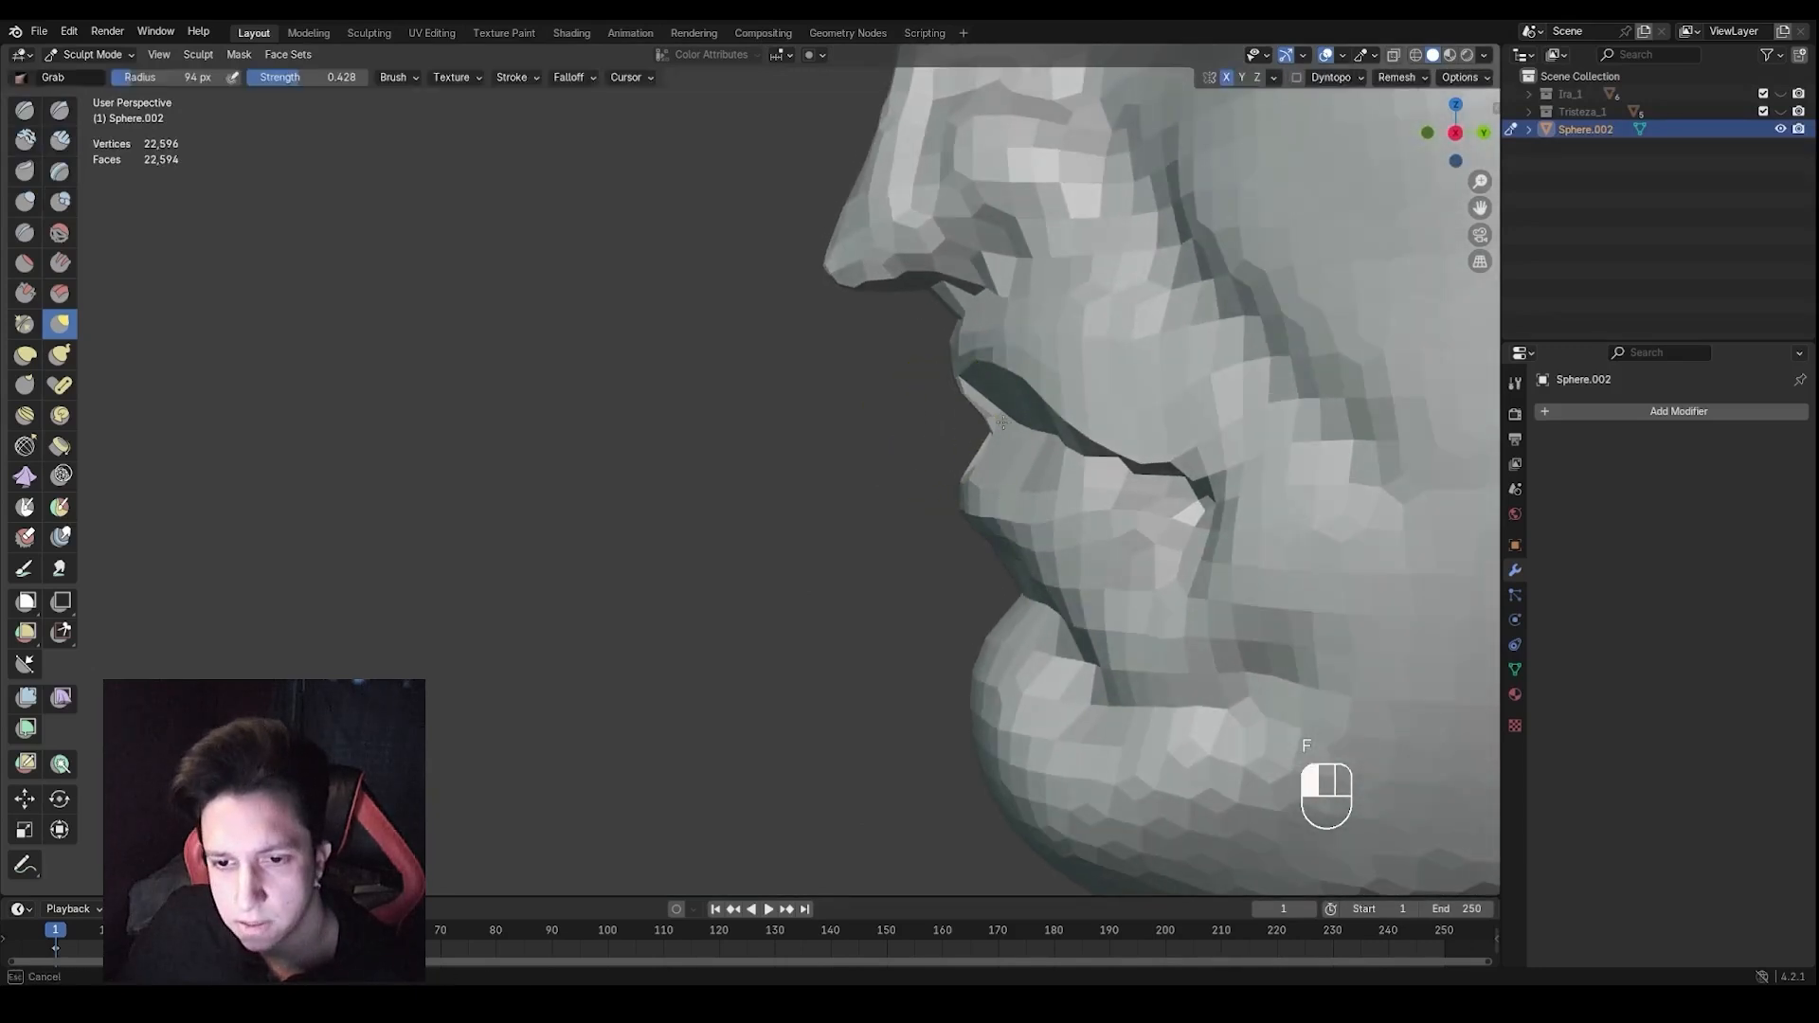
pyautogui.press('f')
pyautogui.click(1014, 446)
pyautogui.moveTo(999, 446); pyautogui.dragTo(961, 450, button='middle')
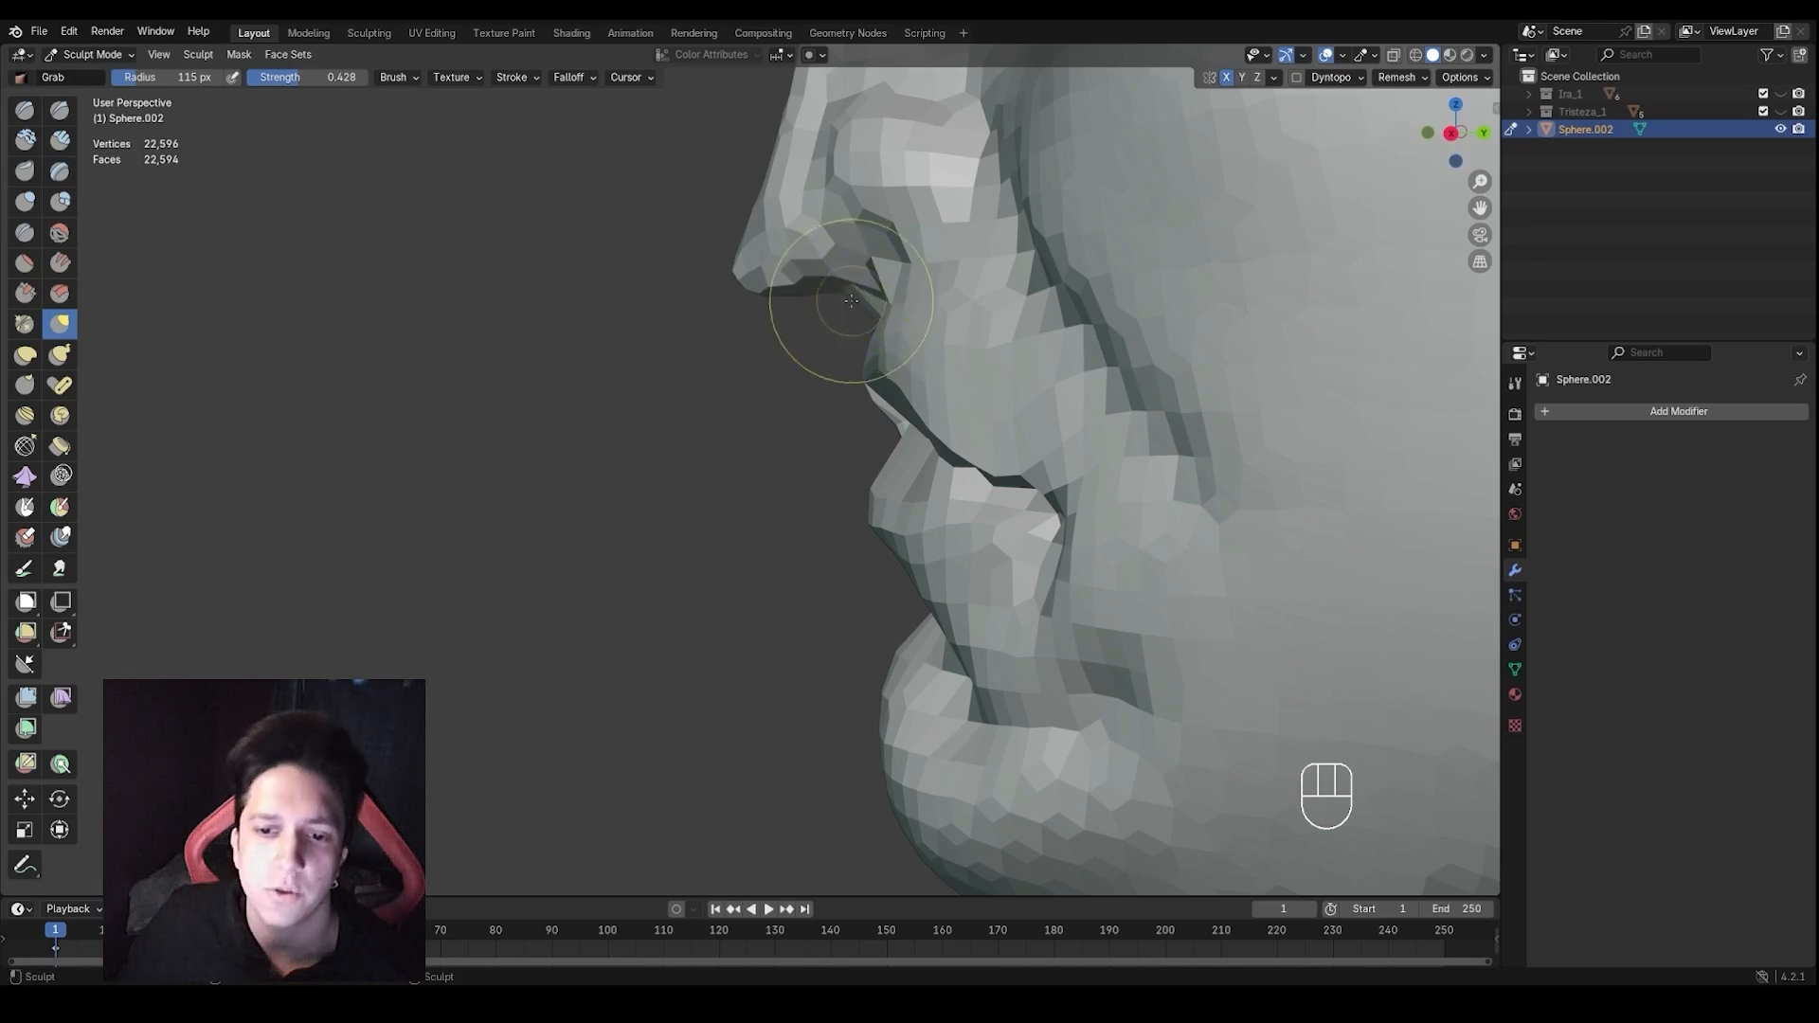
pyautogui.hotkey('ctrl', 'z')
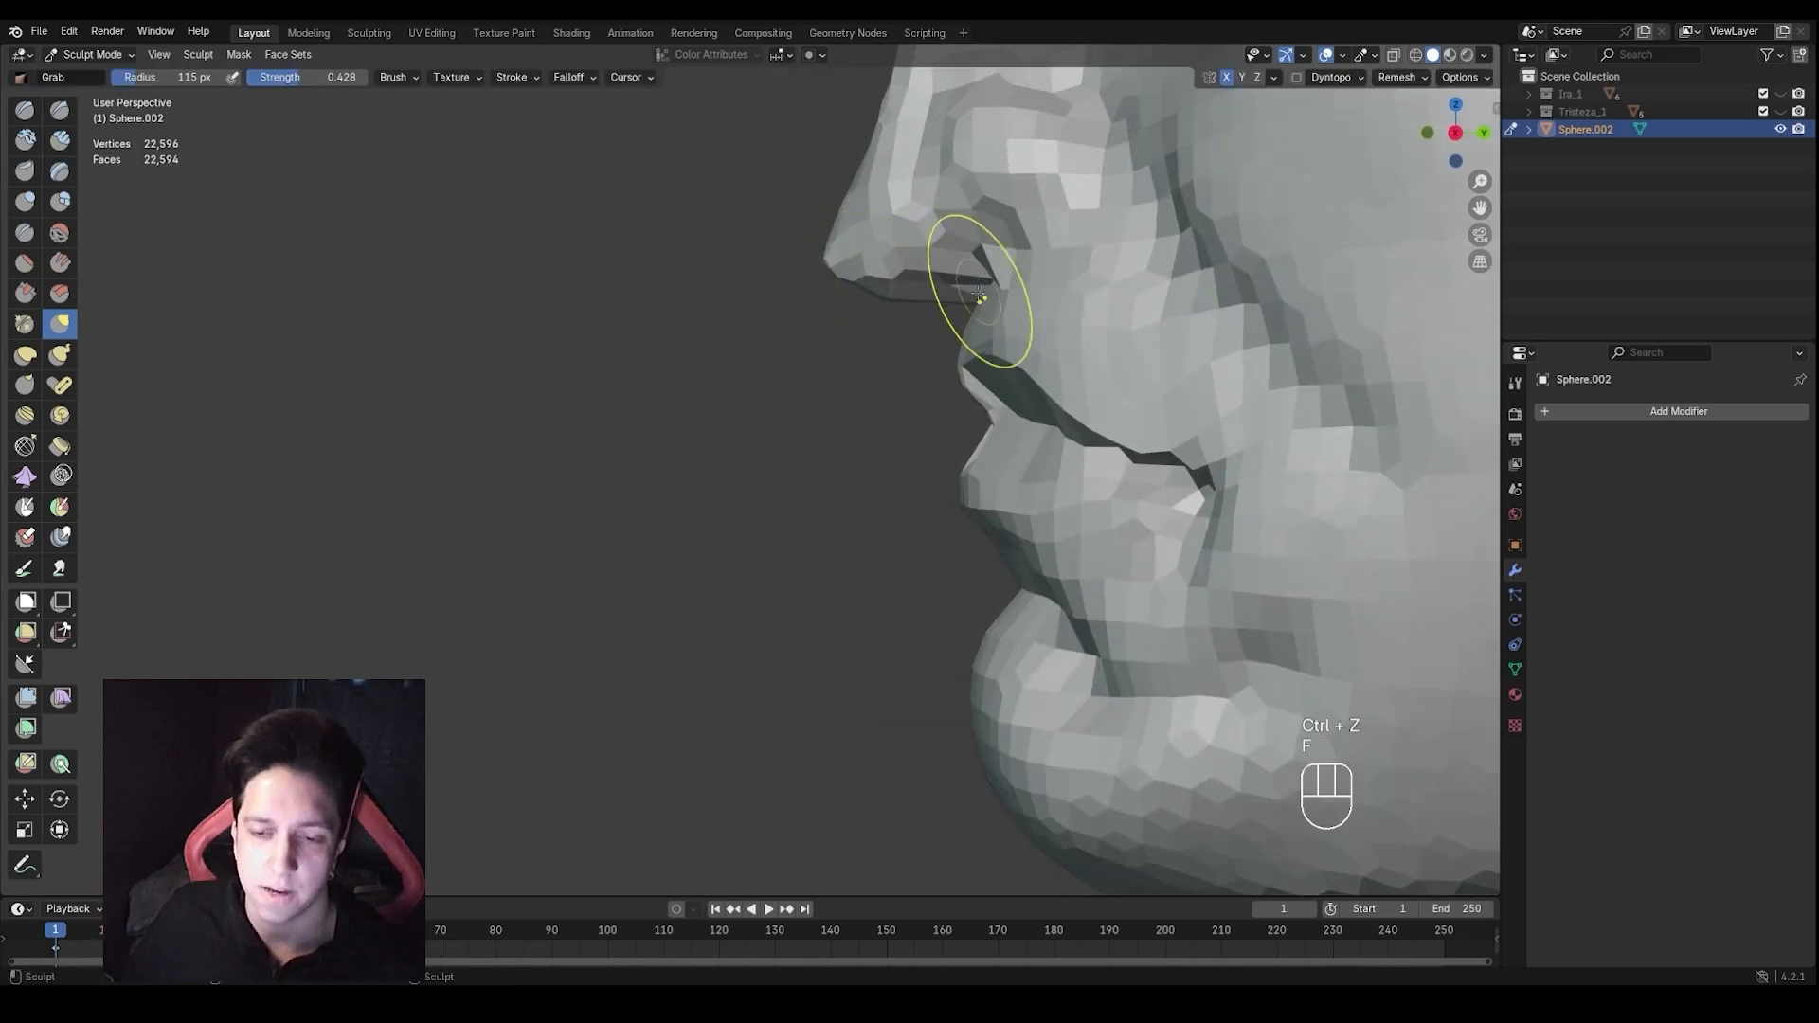
# Carve the nostril area under the nose with Draw Sharp and pull its edge with Grab at 89 px radius
pyautogui.moveTo(981, 299)
pyautogui.mouseDown(button='middle')
pyautogui.moveTo(910, 369)
pyautogui.moveTo(917, 418)
pyautogui.moveTo(980, 392)
pyautogui.moveTo(805, 407)
pyautogui.moveTo(824, 379)
pyautogui.mouseUp(button='middle')
pyautogui.moveTo(824, 379)
pyautogui.mouseDown(button='middle')
pyautogui.moveTo(974, 406)
pyautogui.moveTo(936, 293)
pyautogui.moveTo(1016, 366)
pyautogui.mouseUp(button='middle')
pyautogui.press('1')
pyautogui.press('f')
pyautogui.click(895, 289)
pyautogui.press('g')
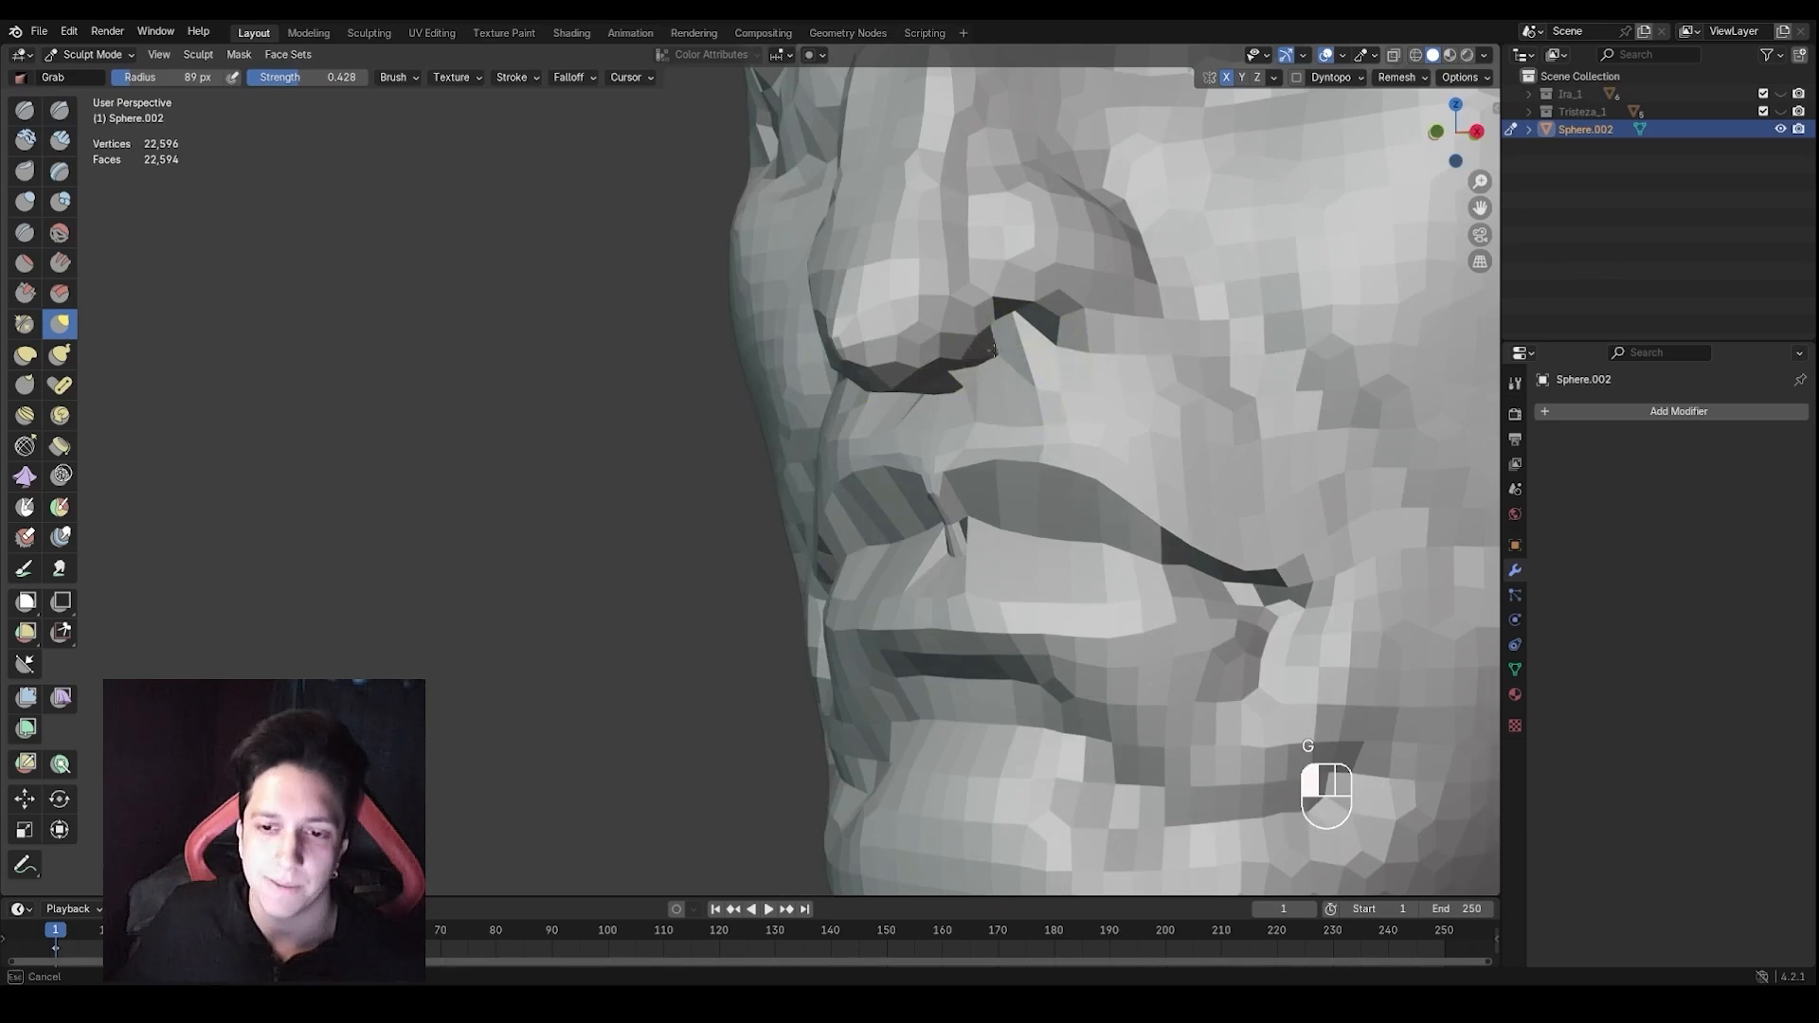
pyautogui.moveTo(973, 341); pyautogui.dragTo(974, 338)
# Sharpen the crease under the nostril wing with Draw Sharp at 89 px radius and smooth beside the nostril
pyautogui.moveTo(975, 337)
pyautogui.mouseDown(button='middle')
pyautogui.moveTo(1055, 357)
pyautogui.moveTo(1027, 418)
pyautogui.moveTo(1153, 446)
pyautogui.moveTo(1042, 455)
pyautogui.mouseUp(button='middle')
pyautogui.keyDown('ctrl'); pyautogui.moveTo(1042, 455); pyautogui.dragTo(957, 364, button='middle'); pyautogui.keyUp('ctrl')
pyautogui.moveTo(957, 364); pyautogui.dragTo(885, 365, button='middle')
pyautogui.press('1')
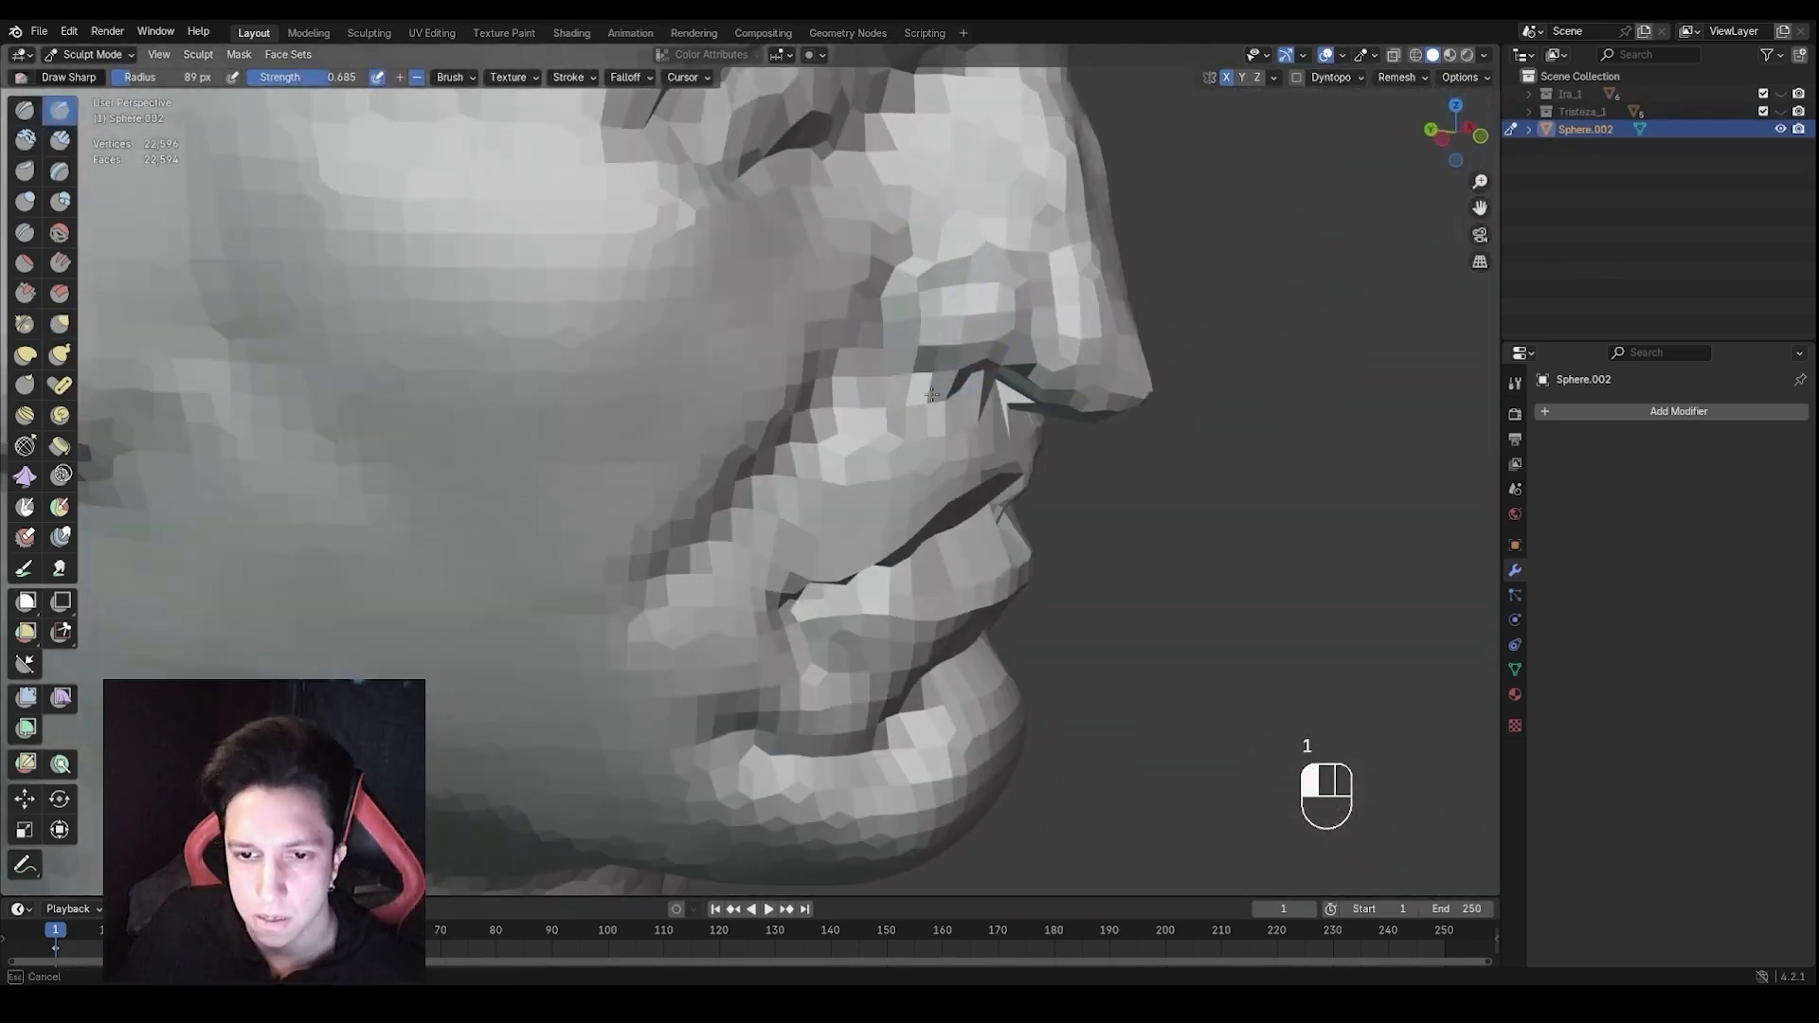
pyautogui.moveTo(957, 393); pyautogui.dragTo(964, 391)
pyautogui.keyDown('ctrl'); pyautogui.moveTo(964, 390); pyautogui.dragTo(995, 440, button='middle'); pyautogui.keyUp('ctrl')
pyautogui.moveTo(994, 440)
pyautogui.mouseDown(button='middle')
pyautogui.moveTo(860, 420)
pyautogui.moveTo(860, 445)
pyautogui.moveTo(905, 417)
pyautogui.mouseUp(button='middle')
pyautogui.keyDown('shift'); pyautogui.moveTo(976, 403); pyautogui.dragTo(977, 404); pyautogui.keyUp('shift')
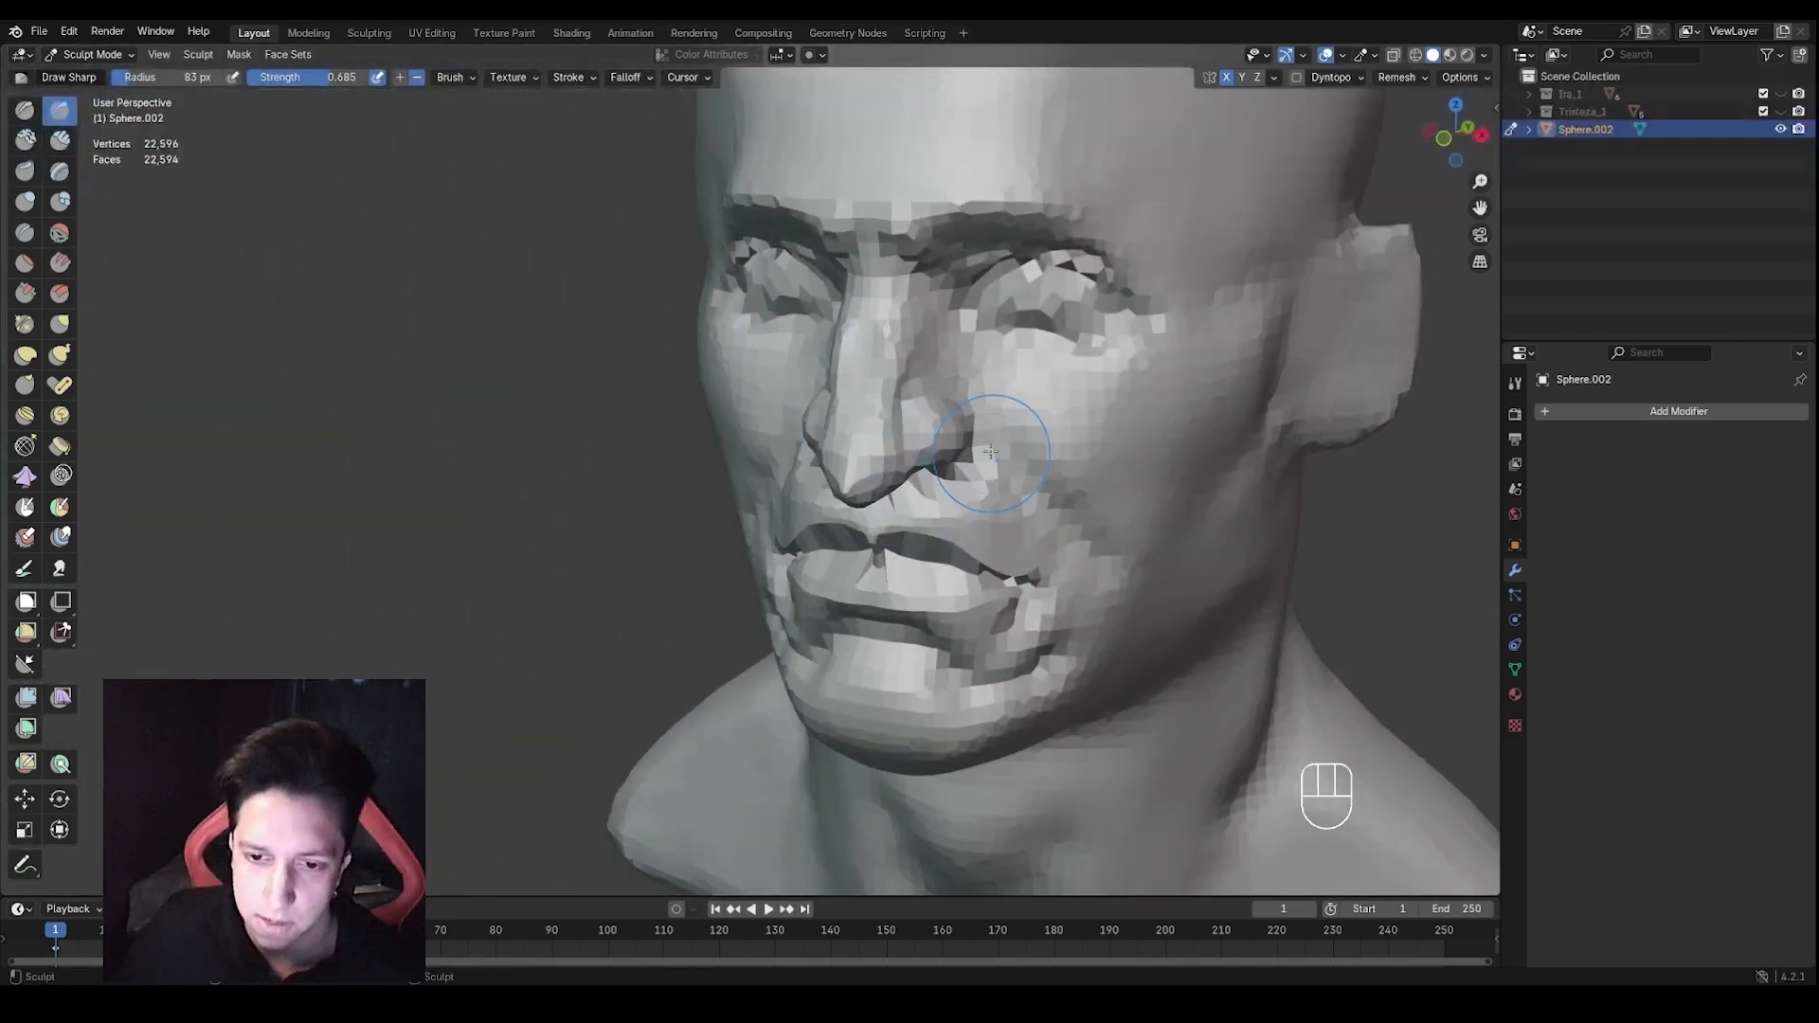
# Adjust the nose from above with the Grab brush, using 102 px radius on the wings and 69 px on the tip
pyautogui.moveTo(990, 452)
pyautogui.mouseDown(button='middle')
pyautogui.moveTo(986, 388)
pyautogui.moveTo(957, 370)
pyautogui.moveTo(925, 512)
pyautogui.moveTo(1003, 558)
pyautogui.mouseUp(button='middle')
pyautogui.press('g')
pyautogui.press('f')
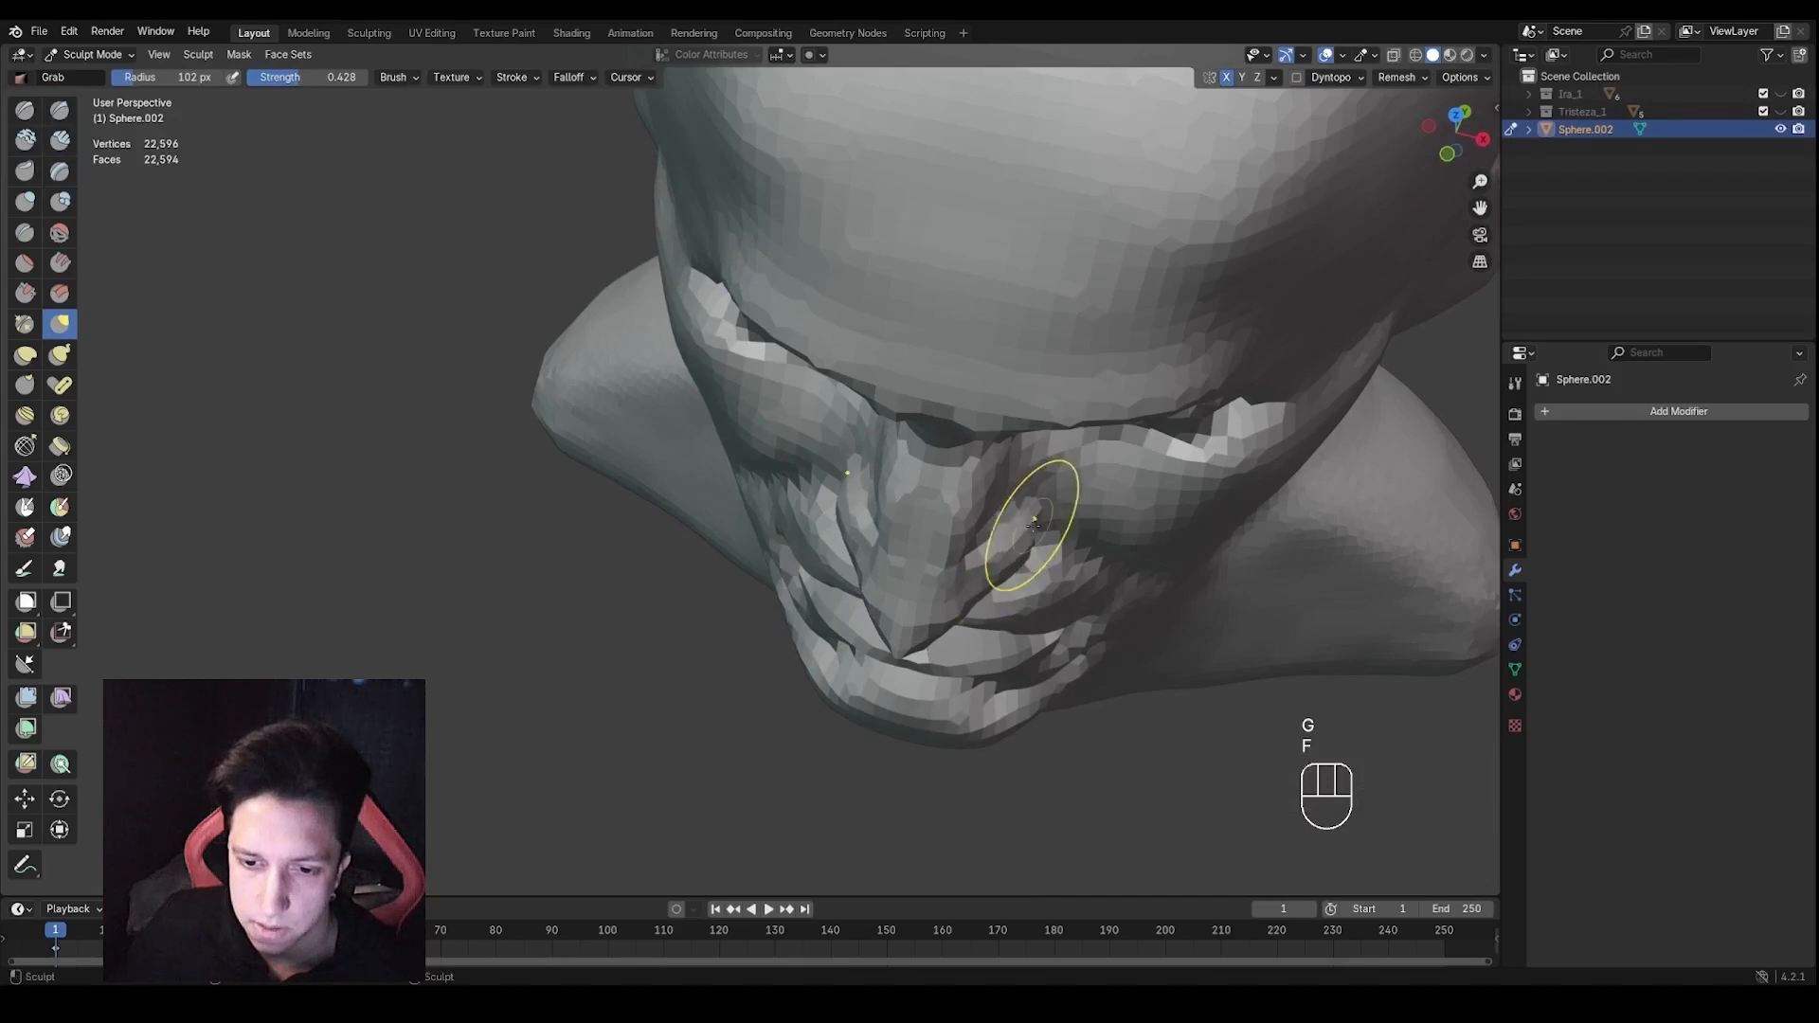
pyautogui.moveTo(1027, 521); pyautogui.dragTo(1029, 518)
pyautogui.keyDown('shift'); pyautogui.moveTo(929, 633); pyautogui.dragTo(968, 564, button='middle'); pyautogui.keyUp('shift')
pyautogui.press('f')
pyautogui.click(927, 565)
pyautogui.press('f')
pyautogui.click(940, 584)
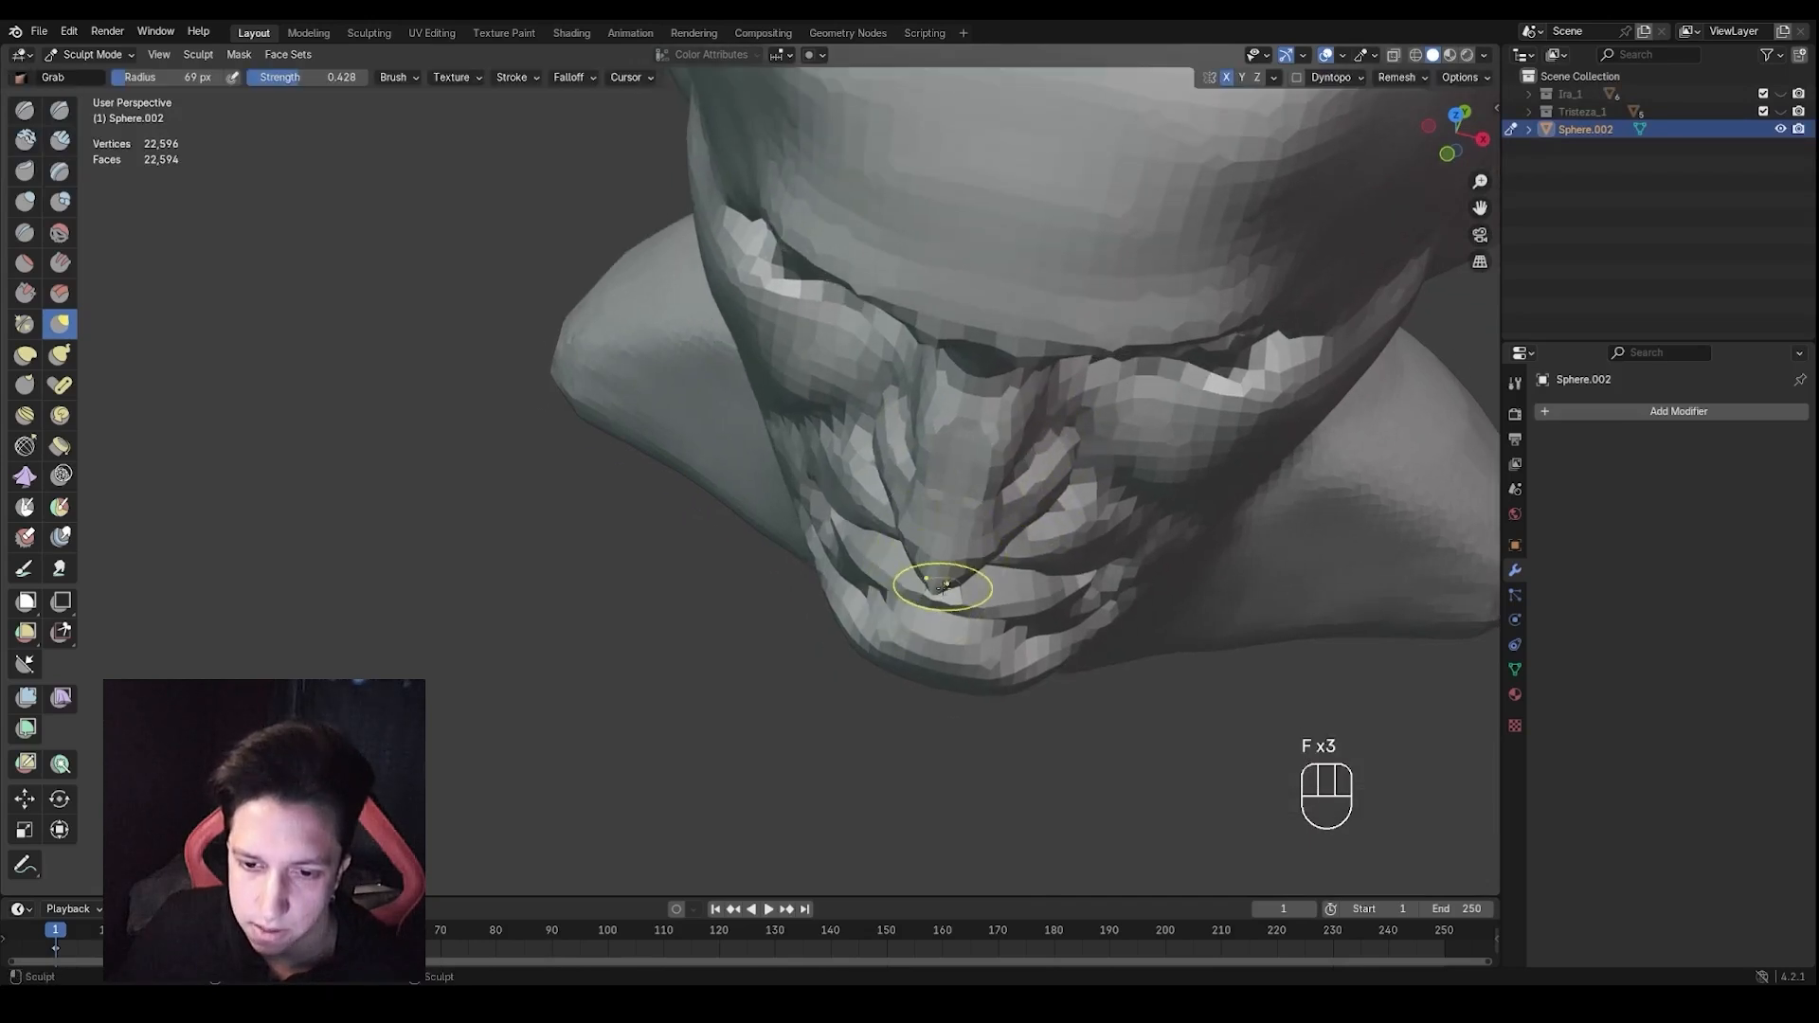
# Refine the bridge and sides of the nose from the front with the Grab brush at 116 px radius
pyautogui.moveTo(1044, 501); pyautogui.dragTo(1066, 398, button='middle')
pyautogui.keyDown('ctrl'); pyautogui.moveTo(1065, 398); pyautogui.dragTo(985, 417, button='middle'); pyautogui.keyUp('ctrl')
pyautogui.press('f')
pyautogui.click(976, 445)
pyautogui.moveTo(986, 416); pyautogui.dragTo(1010, 381, button='middle')
pyautogui.press('f')
pyautogui.click(1002, 402)
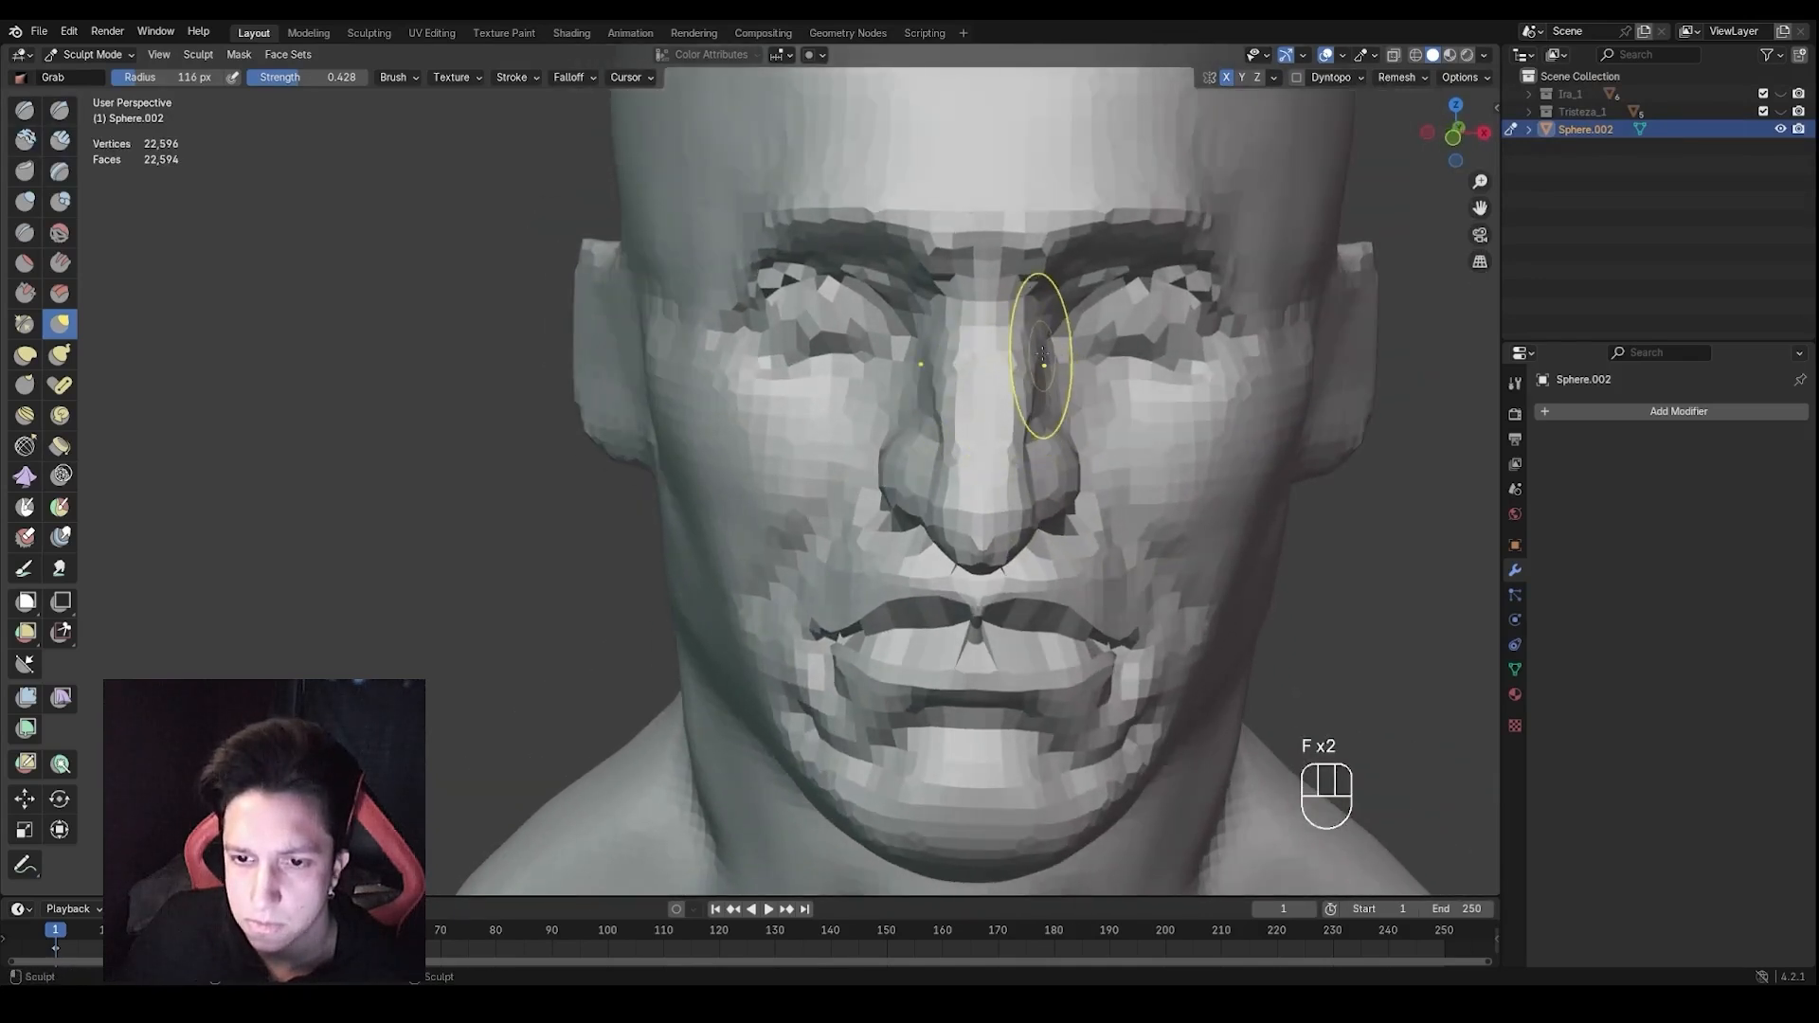
pyautogui.keyDown('ctrl'); pyautogui.moveTo(1035, 303); pyautogui.dragTo(1003, 332, button='middle'); pyautogui.keyUp('ctrl')
pyautogui.press('f')
pyautogui.moveTo(1018, 370)
pyautogui.keyDown('ctrl'); pyautogui.mouseDown(button='middle')
pyautogui.moveTo(1016, 417)
pyautogui.moveTo(961, 435)
pyautogui.moveTo(1009, 460)
pyautogui.moveTo(977, 512)
pyautogui.moveTo(993, 485)
pyautogui.moveTo(947, 471)
pyautogui.moveTo(961, 455)
pyautogui.mouseUp(button='middle'); pyautogui.keyUp('ctrl')
pyautogui.press('f')
pyautogui.click(966, 441)
pyautogui.moveTo(985, 455)
pyautogui.keyDown('ctrl'); pyautogui.mouseDown(button='middle')
pyautogui.moveTo(1005, 400)
pyautogui.moveTo(931, 418)
pyautogui.moveTo(1027, 349)
pyautogui.moveTo(979, 423)
pyautogui.moveTo(959, 336)
pyautogui.mouseUp(button='middle'); pyautogui.keyUp('ctrl')
# Carve the ear opening and the inner ear groove with Draw Sharp at 73 and 63 px radius, undoing the first stroke
pyautogui.press('1')
pyautogui.press('f')
pyautogui.click(1065, 406)
pyautogui.hotkey('ctrl', 'z')
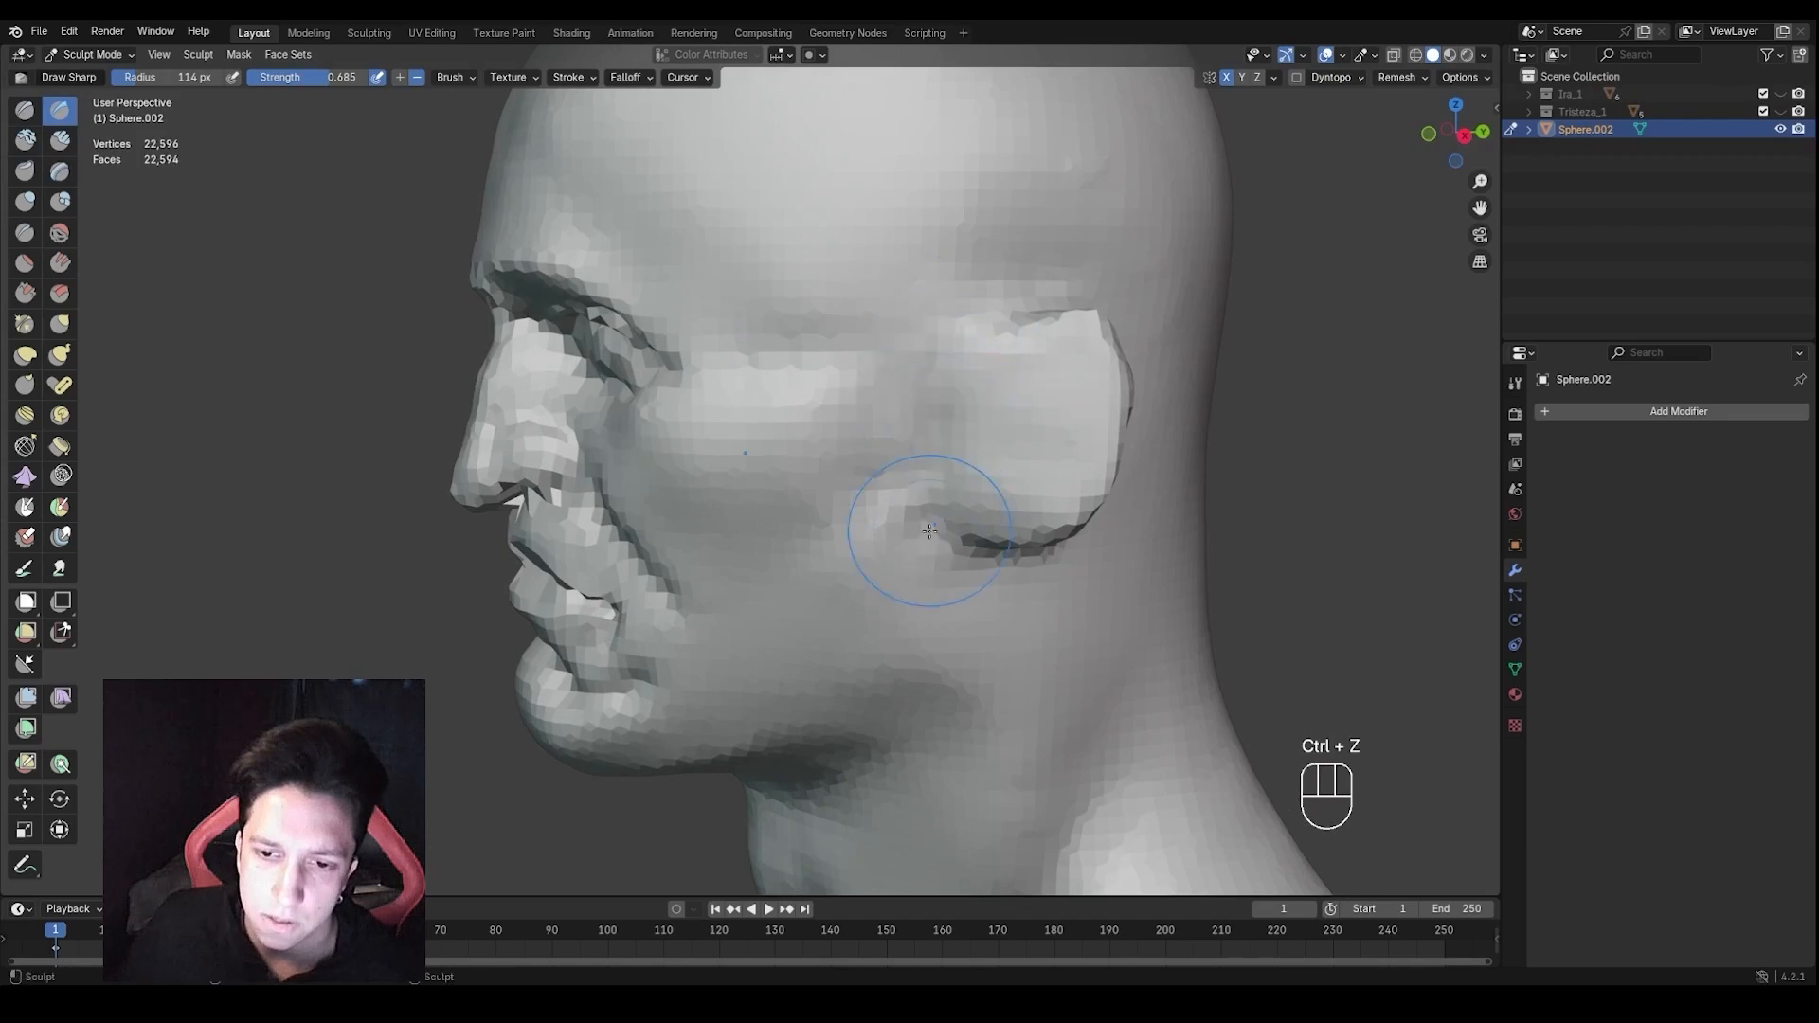
pyautogui.moveTo(929, 532)
pyautogui.keyDown('ctrl'); pyautogui.mouseDown(button='middle')
pyautogui.moveTo(947, 417)
pyautogui.moveTo(994, 406)
pyautogui.moveTo(938, 428)
pyautogui.mouseUp(button='middle'); pyautogui.keyUp('ctrl')
pyautogui.press('f')
pyautogui.click(928, 416)
pyautogui.press('f')
pyautogui.click(929, 428)
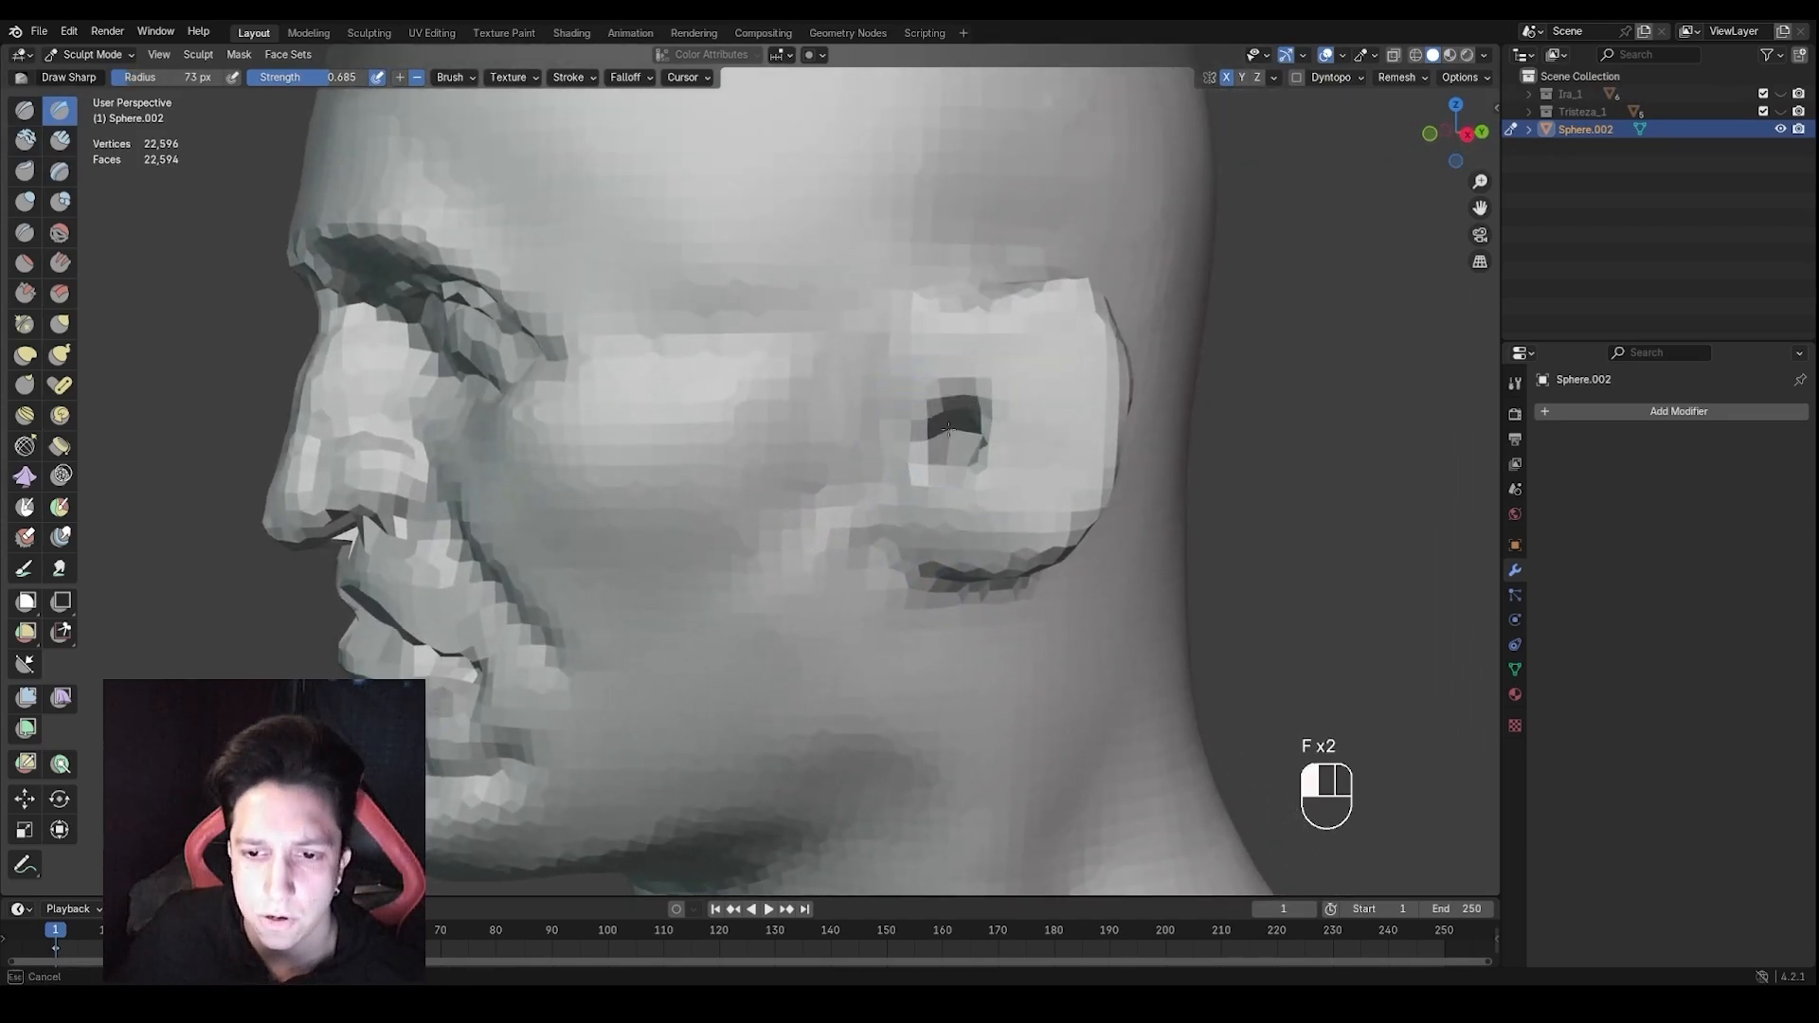
pyautogui.moveTo(949, 427); pyautogui.dragTo(1006, 408, button='middle')
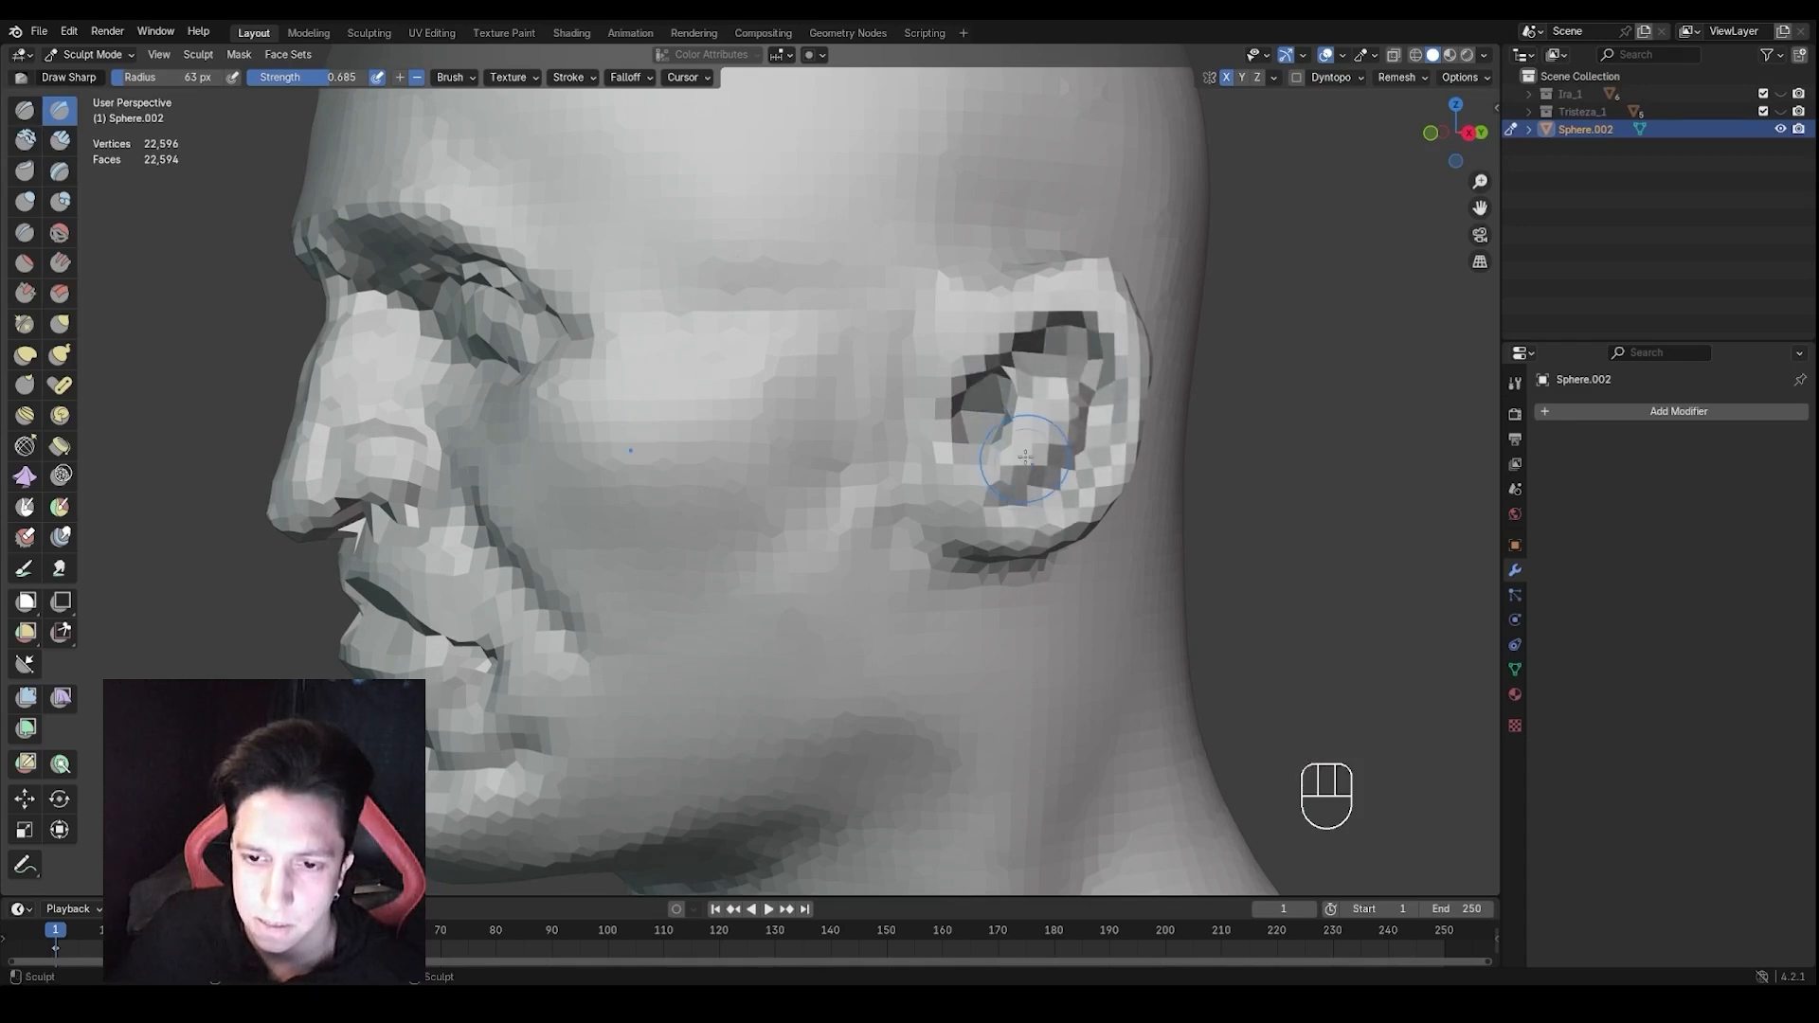
# Pull the front edge of the ear opening backward over the hole with Grab at 90 px radius
pyautogui.press('g')
pyautogui.press('f')
pyautogui.click(959, 413)
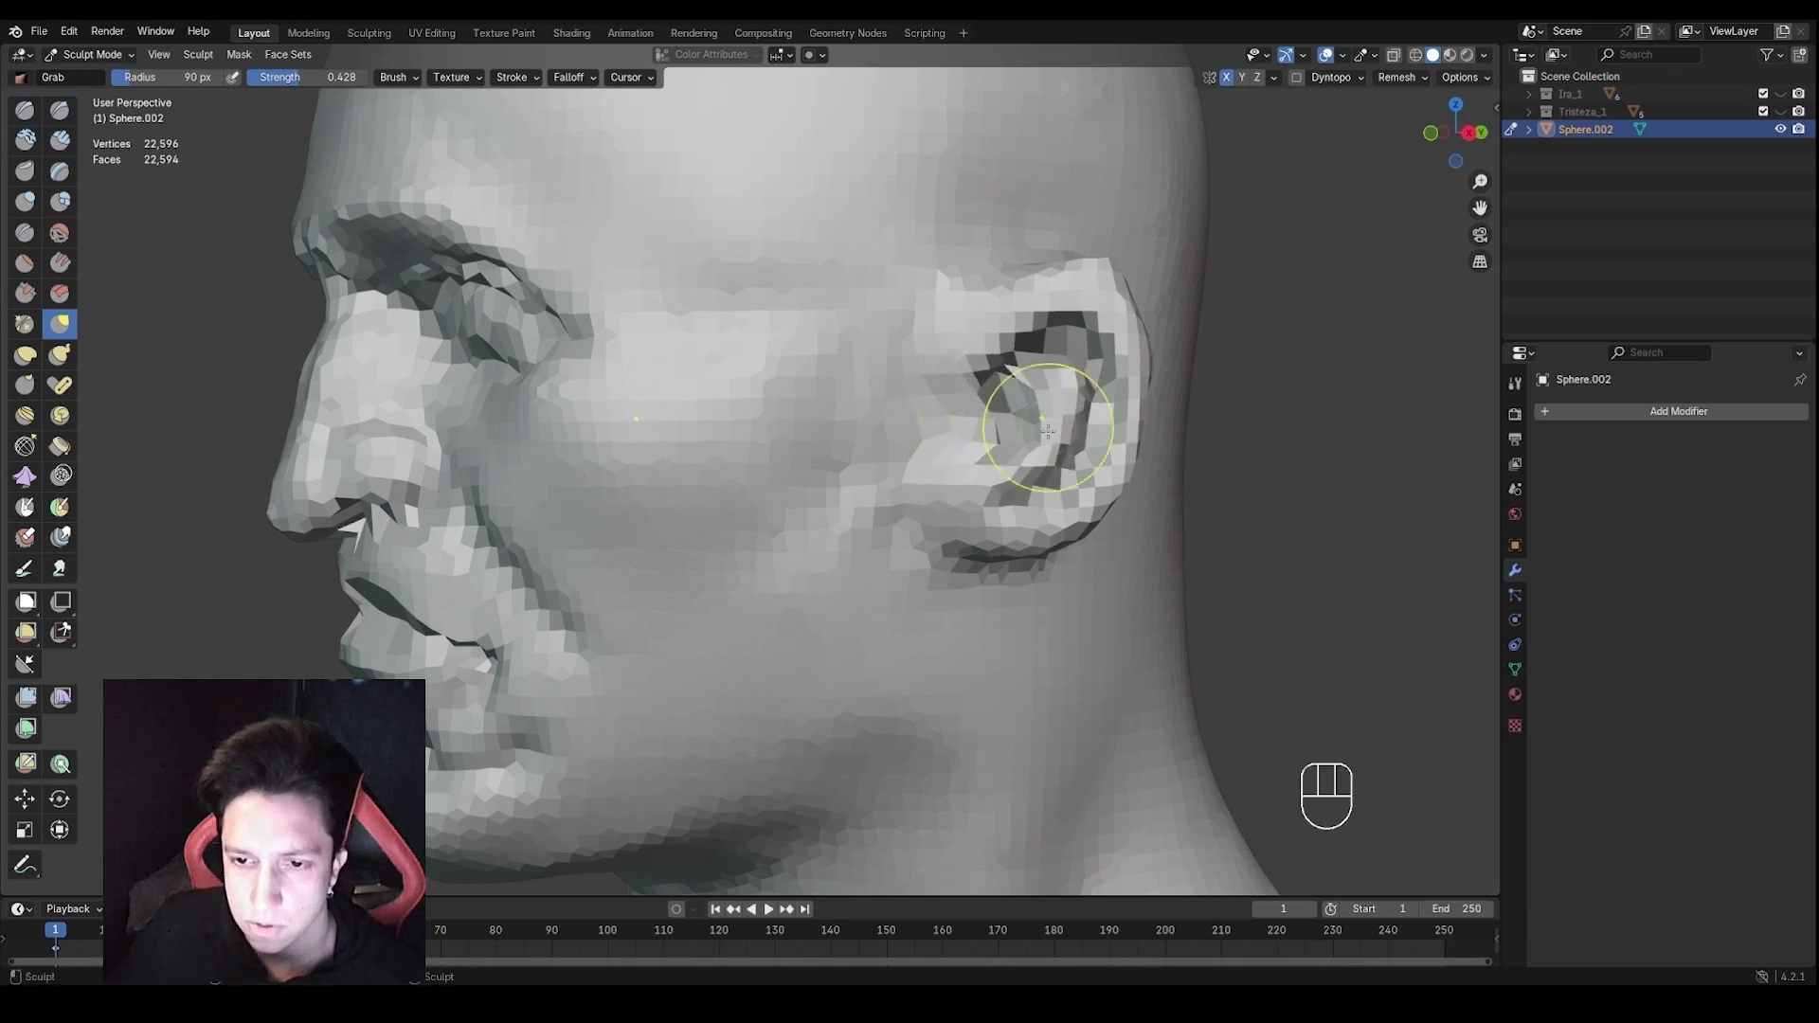
# Build up the inner ear ridge with inverted Draw Sharp strokes at 83 px radius
pyautogui.press('1')
pyautogui.press('f')
pyautogui.click(1085, 374)
pyautogui.keyDown('ctrl'); pyautogui.moveTo(1085, 374); pyautogui.dragTo(1074, 455); pyautogui.keyUp('ctrl')
pyautogui.moveTo(1080, 365)
pyautogui.mouseDown(button='middle')
pyautogui.moveTo(1002, 499)
pyautogui.moveTo(955, 493)
pyautogui.mouseUp(button='middle')
# Deepen the crease under the ear lobe with Draw Sharp at 83 px radius
pyautogui.moveTo(921, 554); pyautogui.dragTo(1028, 566)
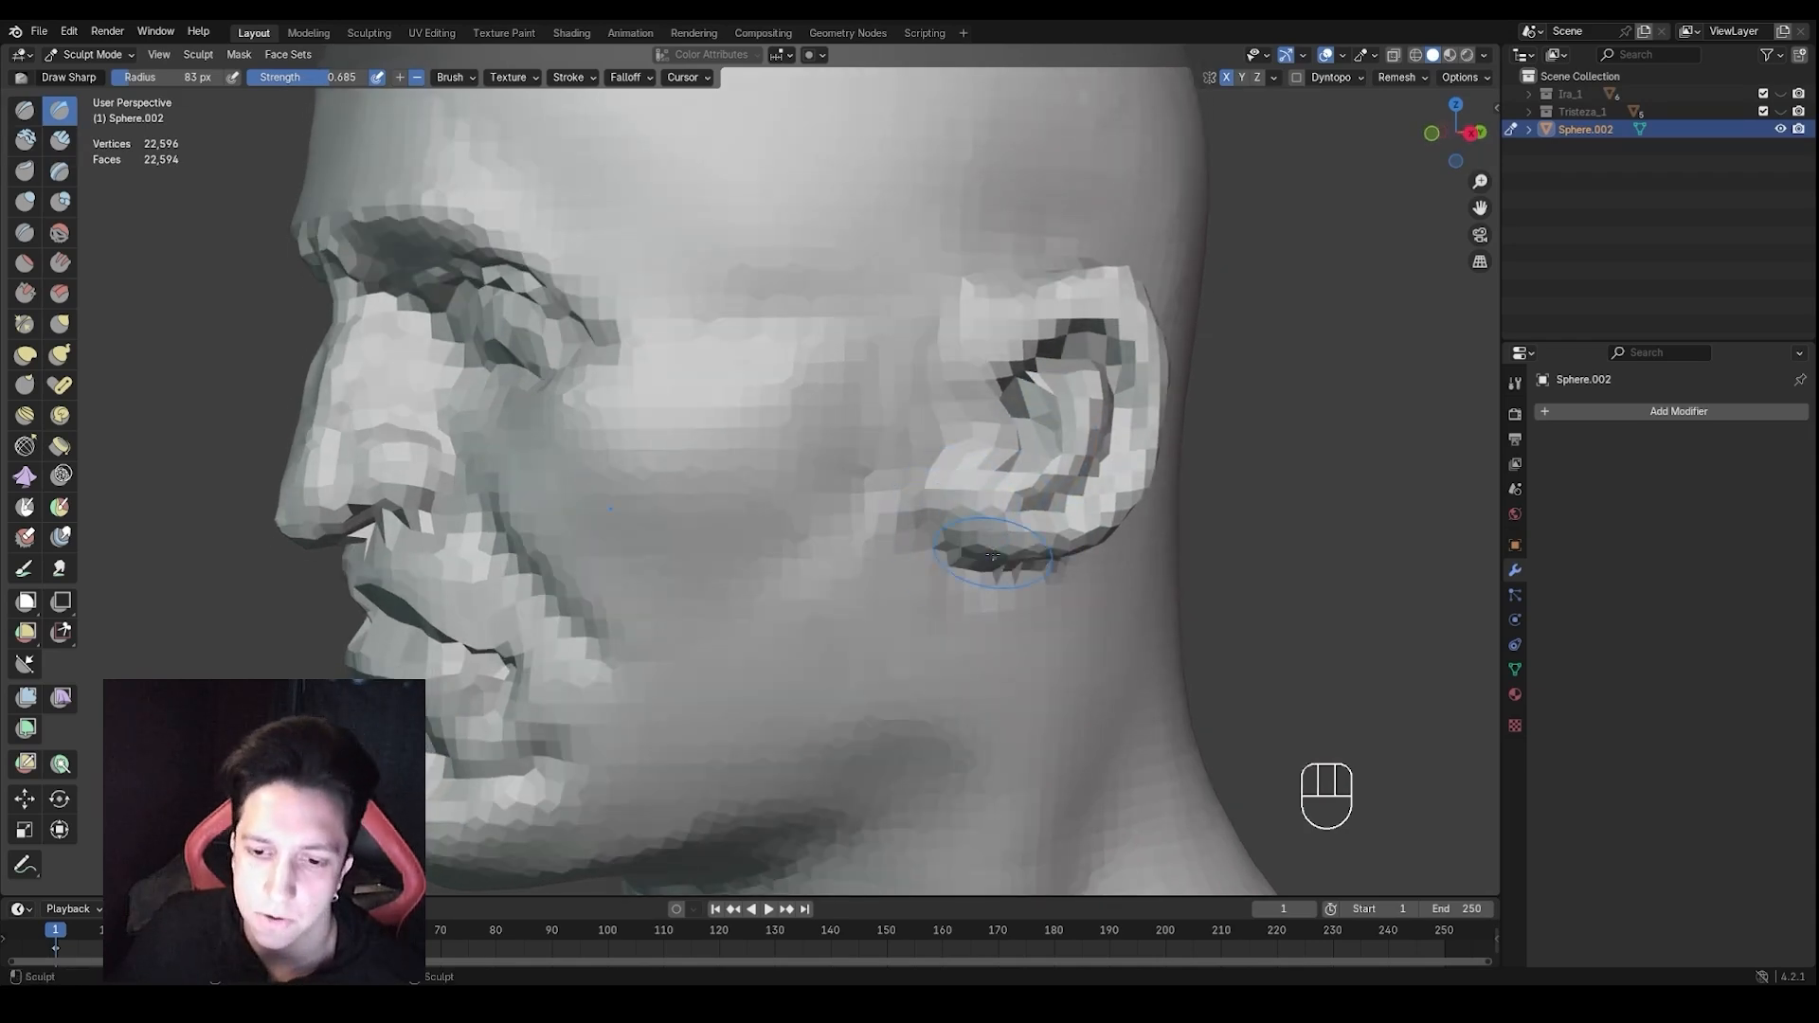
pyautogui.moveTo(1080, 559)
pyautogui.mouseDown(button='middle')
pyautogui.moveTo(1017, 491)
pyautogui.moveTo(929, 453)
pyautogui.mouseUp(button='middle')
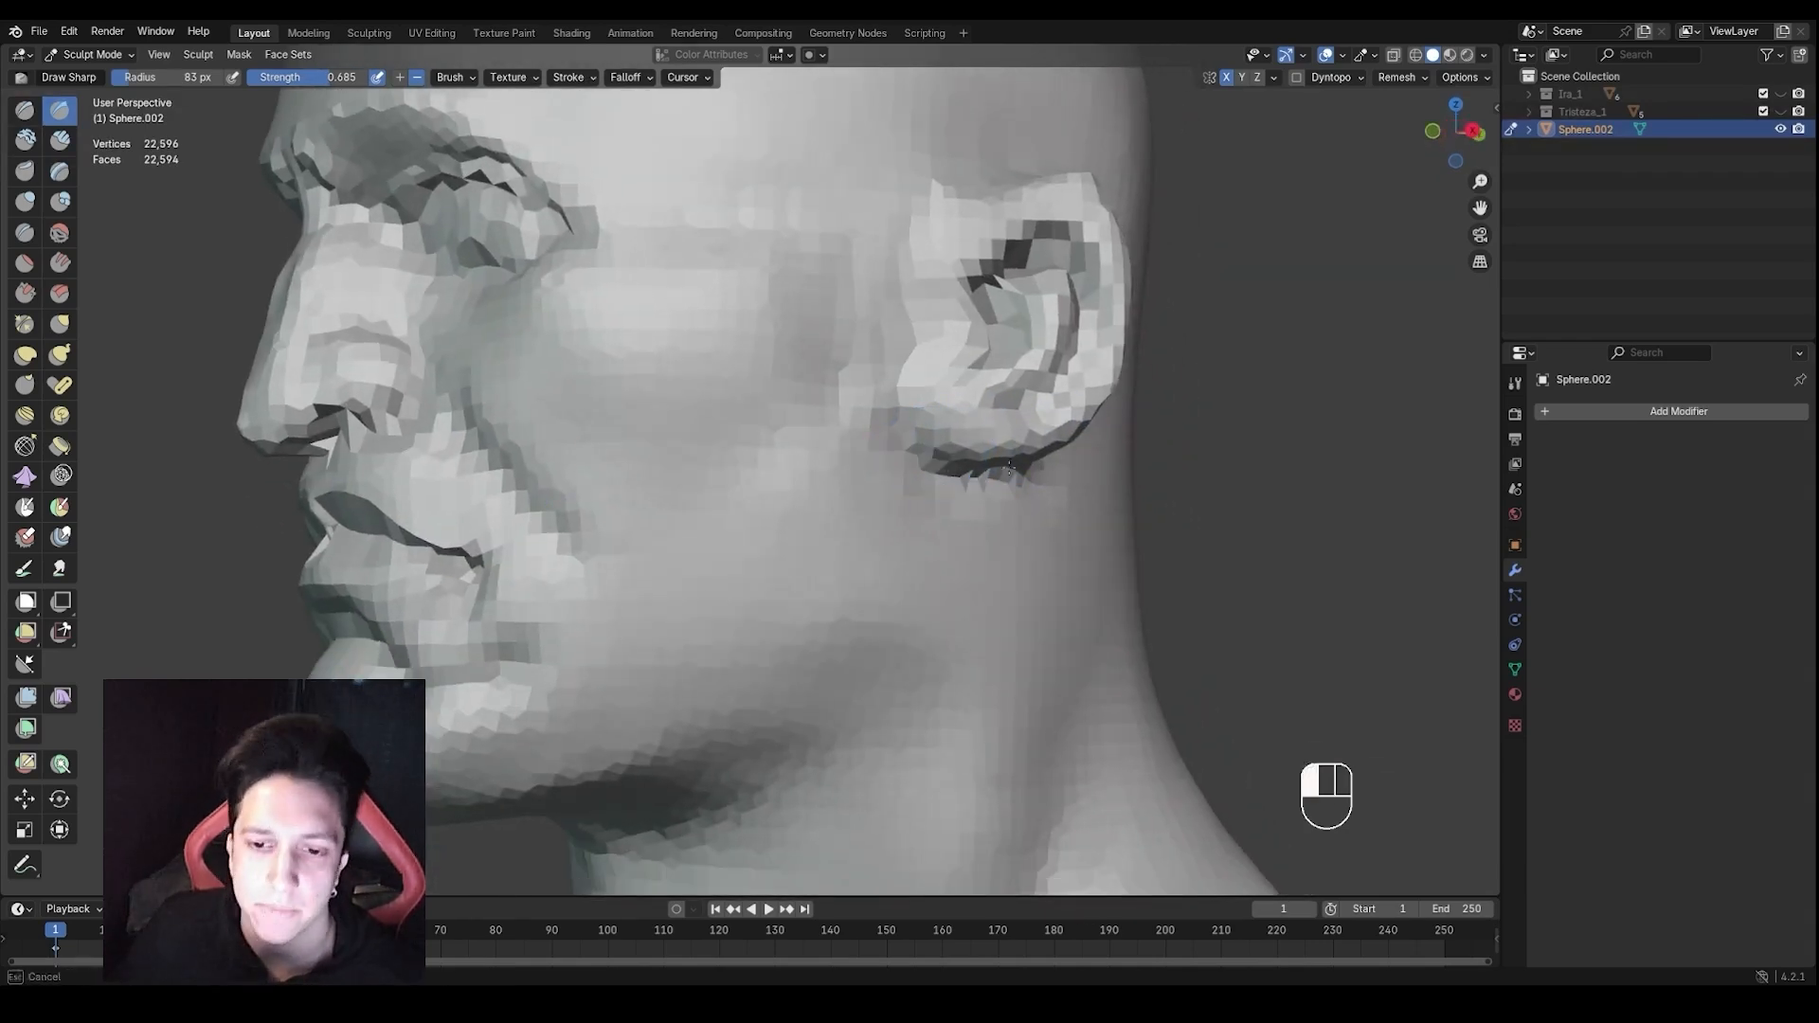
pyautogui.moveTo(1009, 467); pyautogui.dragTo(1043, 458)
# Pull the upper rim of the ear outward in front view with the Grab brush at 136 px radius
pyautogui.moveTo(1032, 461)
pyautogui.keyDown('shift'); pyautogui.mouseDown(button='middle')
pyautogui.moveTo(917, 456)
pyautogui.moveTo(1066, 464)
pyautogui.mouseUp(button='middle'); pyautogui.keyUp('shift')
pyautogui.moveTo(1066, 464)
pyautogui.keyDown('shift'); pyautogui.mouseDown(button='middle')
pyautogui.moveTo(1018, 492)
pyautogui.moveTo(1026, 465)
pyautogui.moveTo(1056, 502)
pyautogui.mouseUp(button='middle'); pyautogui.keyUp('shift')
pyautogui.press('g')
pyautogui.press('f')
pyautogui.moveTo(989, 370); pyautogui.dragTo(980, 369)
pyautogui.moveTo(1012, 339); pyautogui.dragTo(959, 293, button='middle')
pyautogui.press('f')
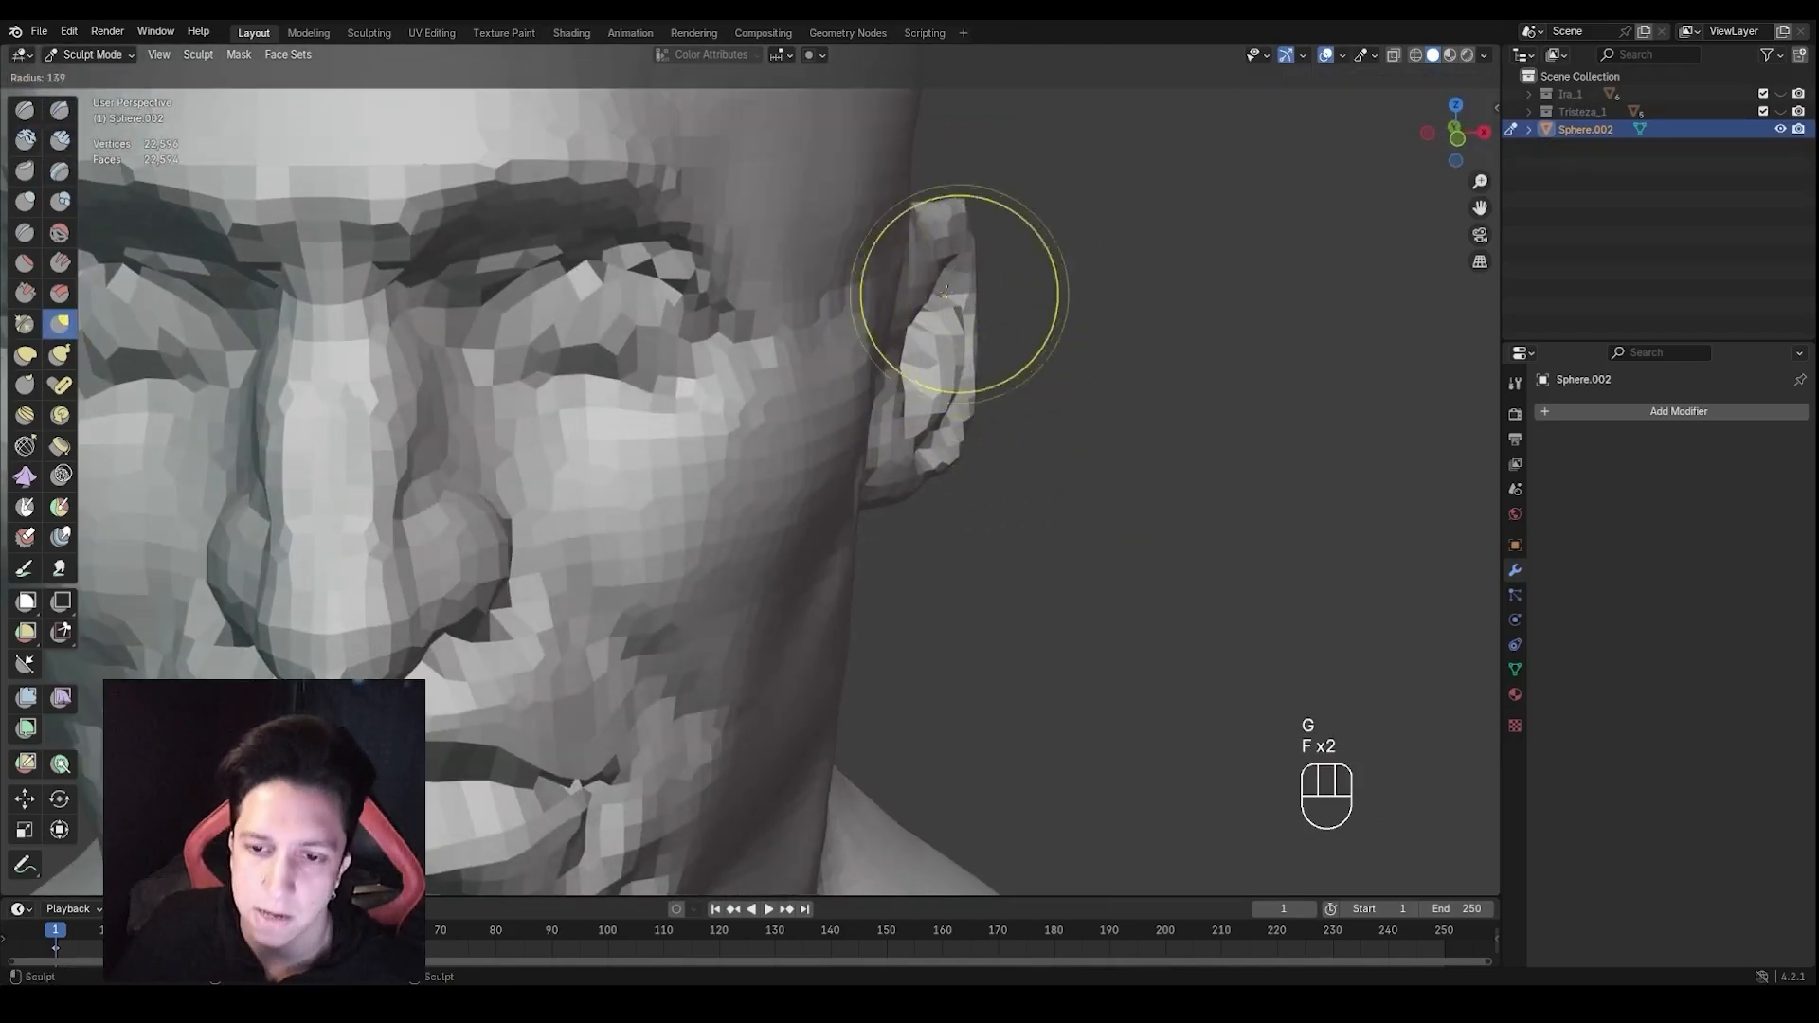
pyautogui.click(987, 275)
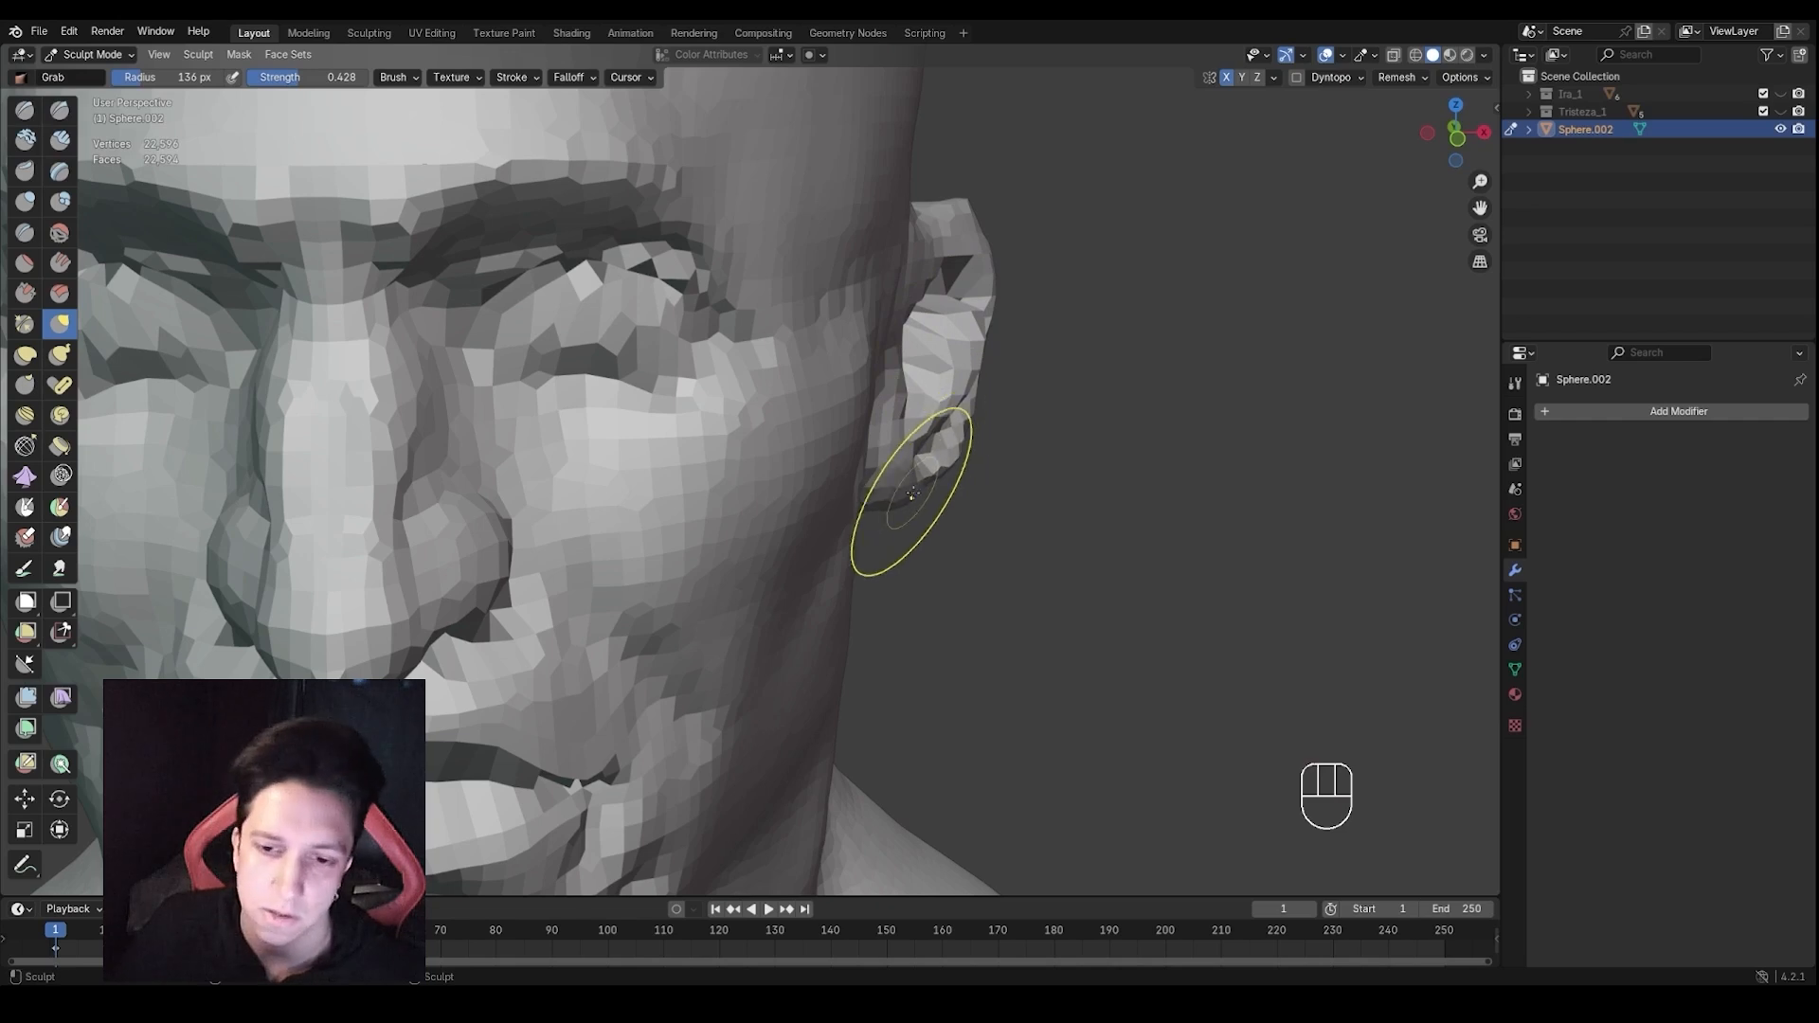
# Reshape the ear lobe with several Grab pulls at 136 px radius
pyautogui.moveTo(913, 493); pyautogui.dragTo(881, 498, button='middle')
pyautogui.moveTo(913, 515); pyautogui.dragTo(927, 495)
pyautogui.moveTo(952, 476); pyautogui.dragTo(914, 469, button='middle')
pyautogui.moveTo(916, 470); pyautogui.dragTo(923, 464)
pyautogui.moveTo(918, 485); pyautogui.dragTo(928, 469)
pyautogui.moveTo(932, 459); pyautogui.dragTo(973, 432, button='middle')
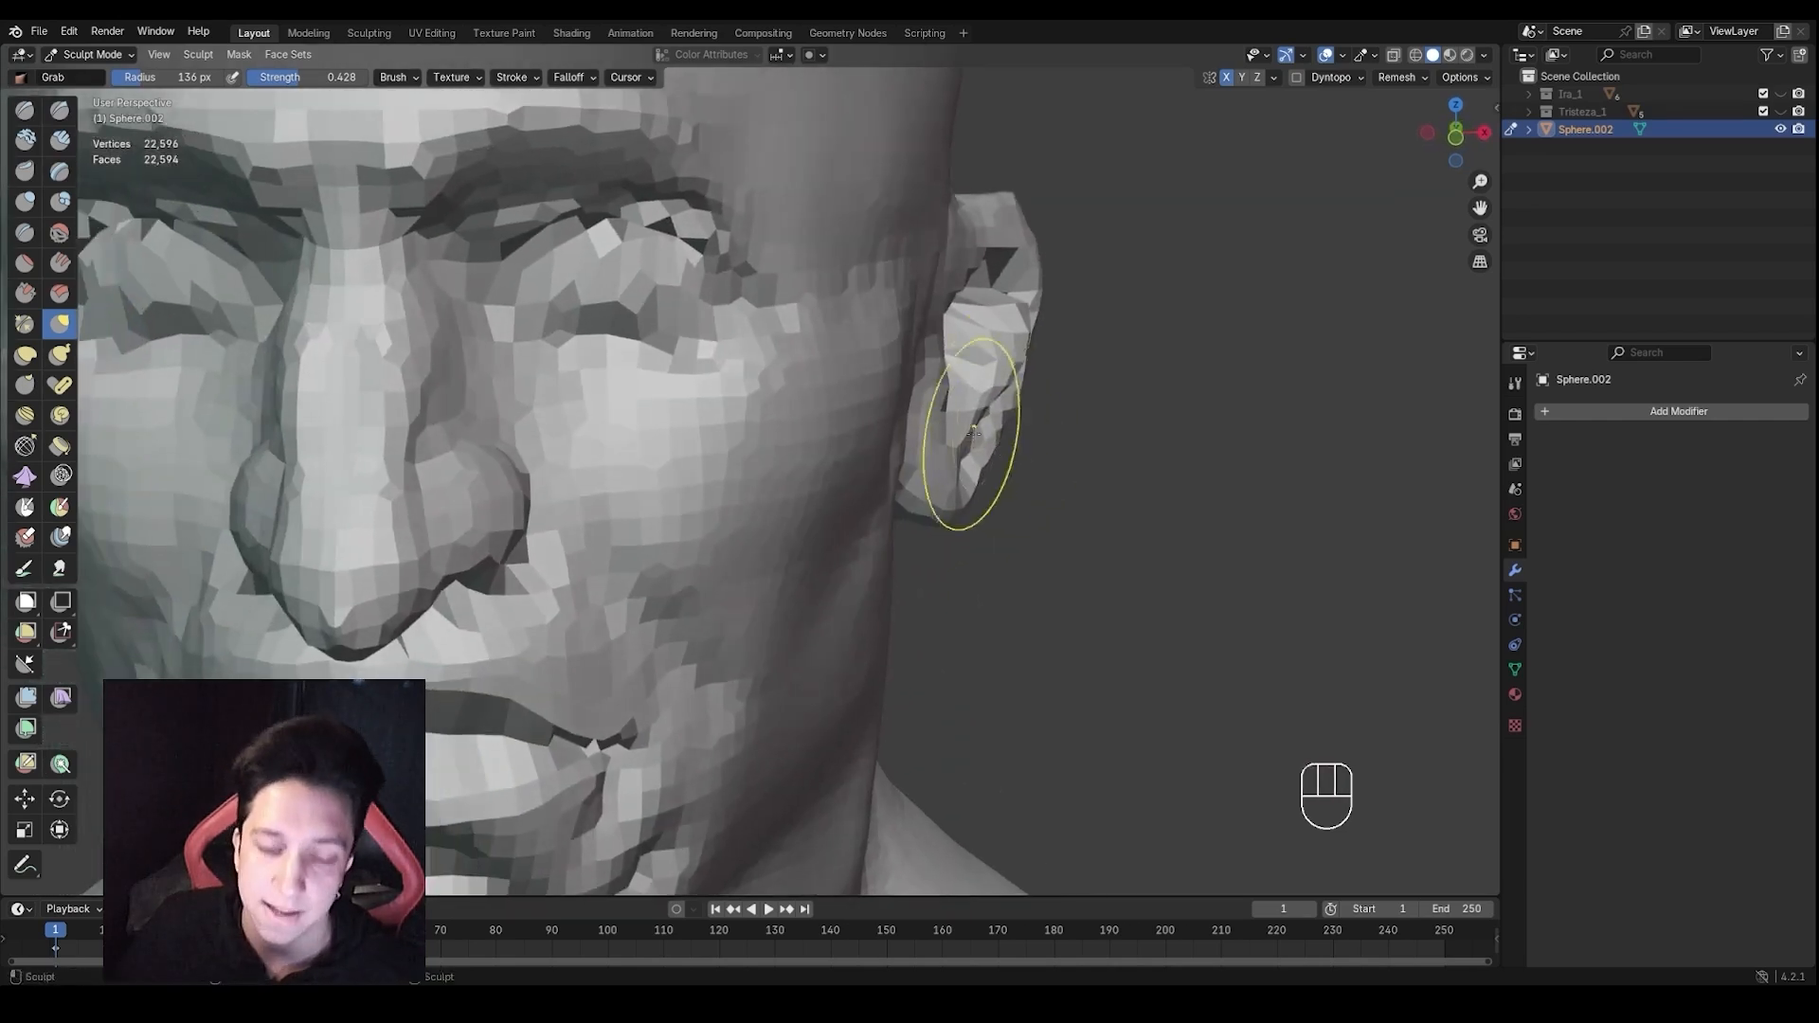
# Adjust how the ears meet the sides of the head with the Grab brush at 127 and 141 px radius
pyautogui.moveTo(987, 322); pyautogui.dragTo(992, 332)
pyautogui.moveTo(1003, 386)
pyautogui.keyDown('ctrl'); pyautogui.mouseDown(button='middle')
pyautogui.moveTo(1040, 439)
pyautogui.moveTo(955, 409)
pyautogui.mouseUp(button='middle'); pyautogui.keyUp('ctrl')
pyautogui.press('f')
pyautogui.click(943, 319)
pyautogui.moveTo(943, 318); pyautogui.dragTo(936, 276, button='middle')
pyautogui.press('f')
pyautogui.click(925, 302)
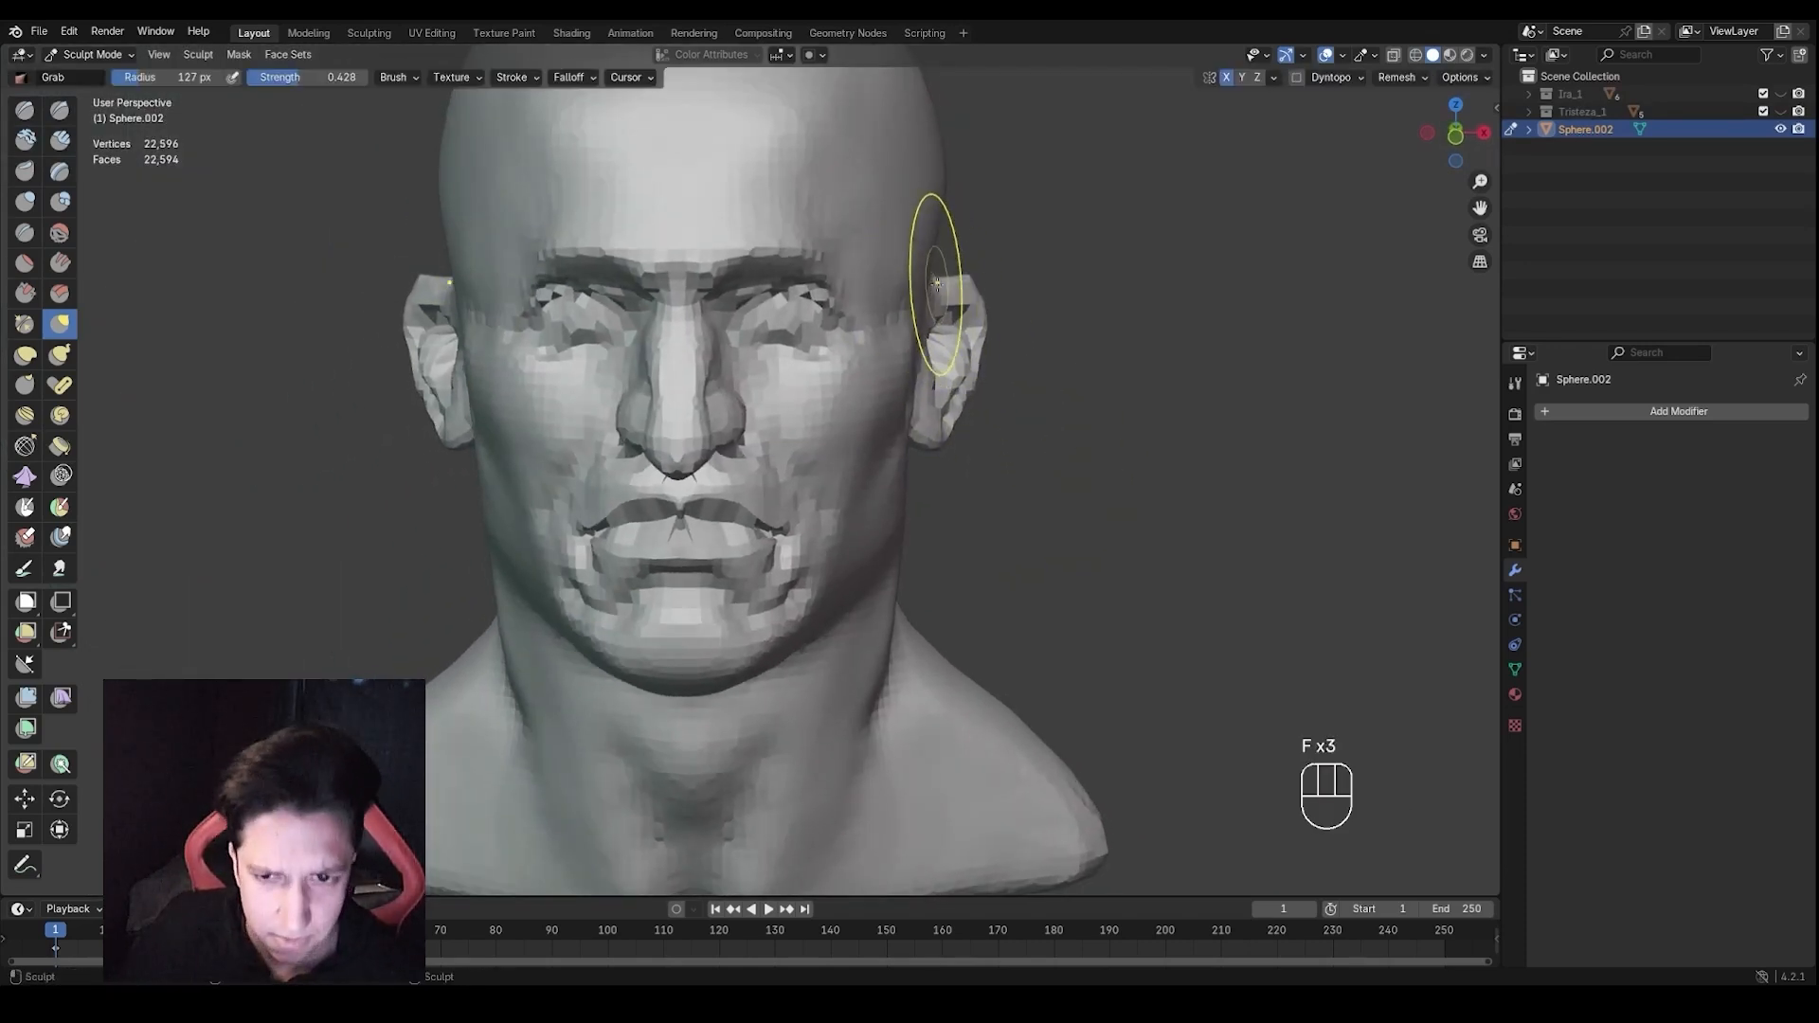
pyautogui.moveTo(944, 282); pyautogui.dragTo(929, 296)
pyautogui.keyDown('shift'); pyautogui.moveTo(929, 297); pyautogui.dragTo(991, 289, button='middle'); pyautogui.keyUp('shift')
pyautogui.keyDown('ctrl'); pyautogui.moveTo(991, 289); pyautogui.dragTo(974, 315, button='middle'); pyautogui.keyUp('ctrl')
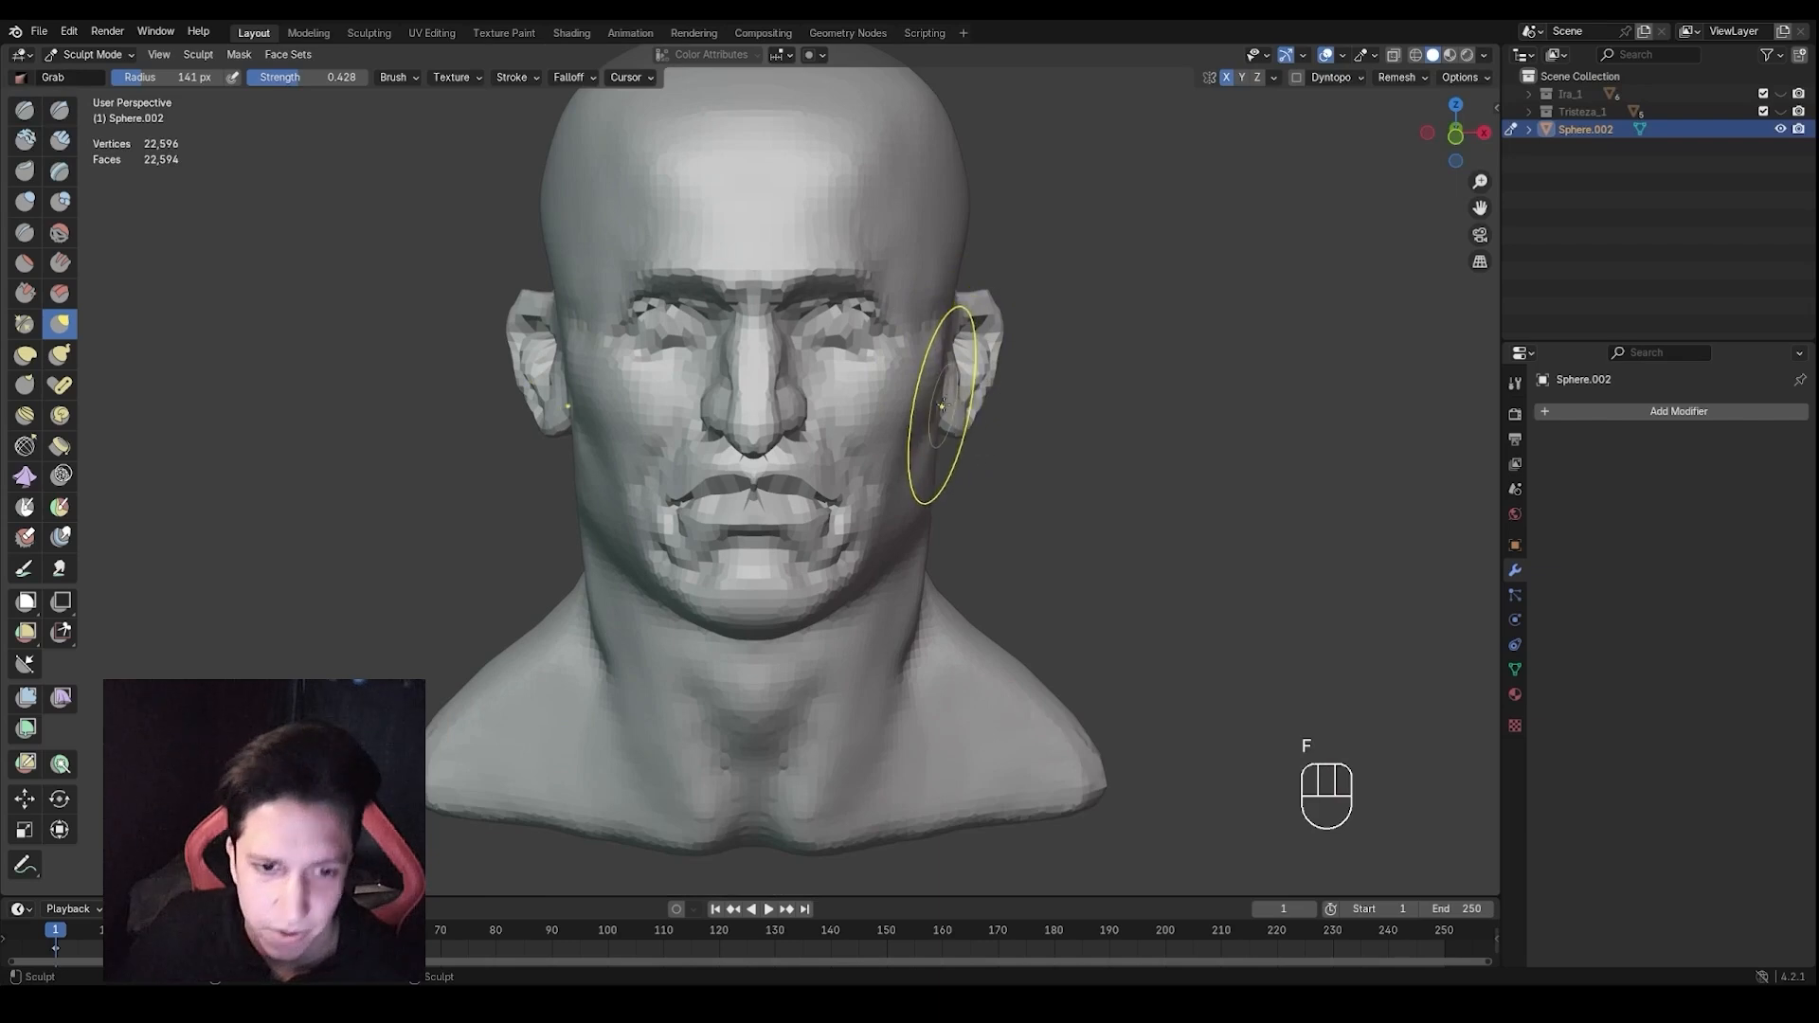
pyautogui.press('f')
pyautogui.click(912, 409)
# Pull the wing of the nostril slightly upward with the Grab brush at 90 px radius
pyautogui.moveTo(912, 409)
pyautogui.keyDown('shift'); pyautogui.mouseDown(button='middle')
pyautogui.moveTo(991, 415)
pyautogui.moveTo(870, 461)
pyautogui.mouseUp(button='middle'); pyautogui.keyUp('shift')
pyautogui.press('f')
pyautogui.click(904, 427)
pyautogui.keyDown('ctrl'); pyautogui.moveTo(870, 460); pyautogui.dragTo(874, 441, button='middle'); pyautogui.keyUp('ctrl')
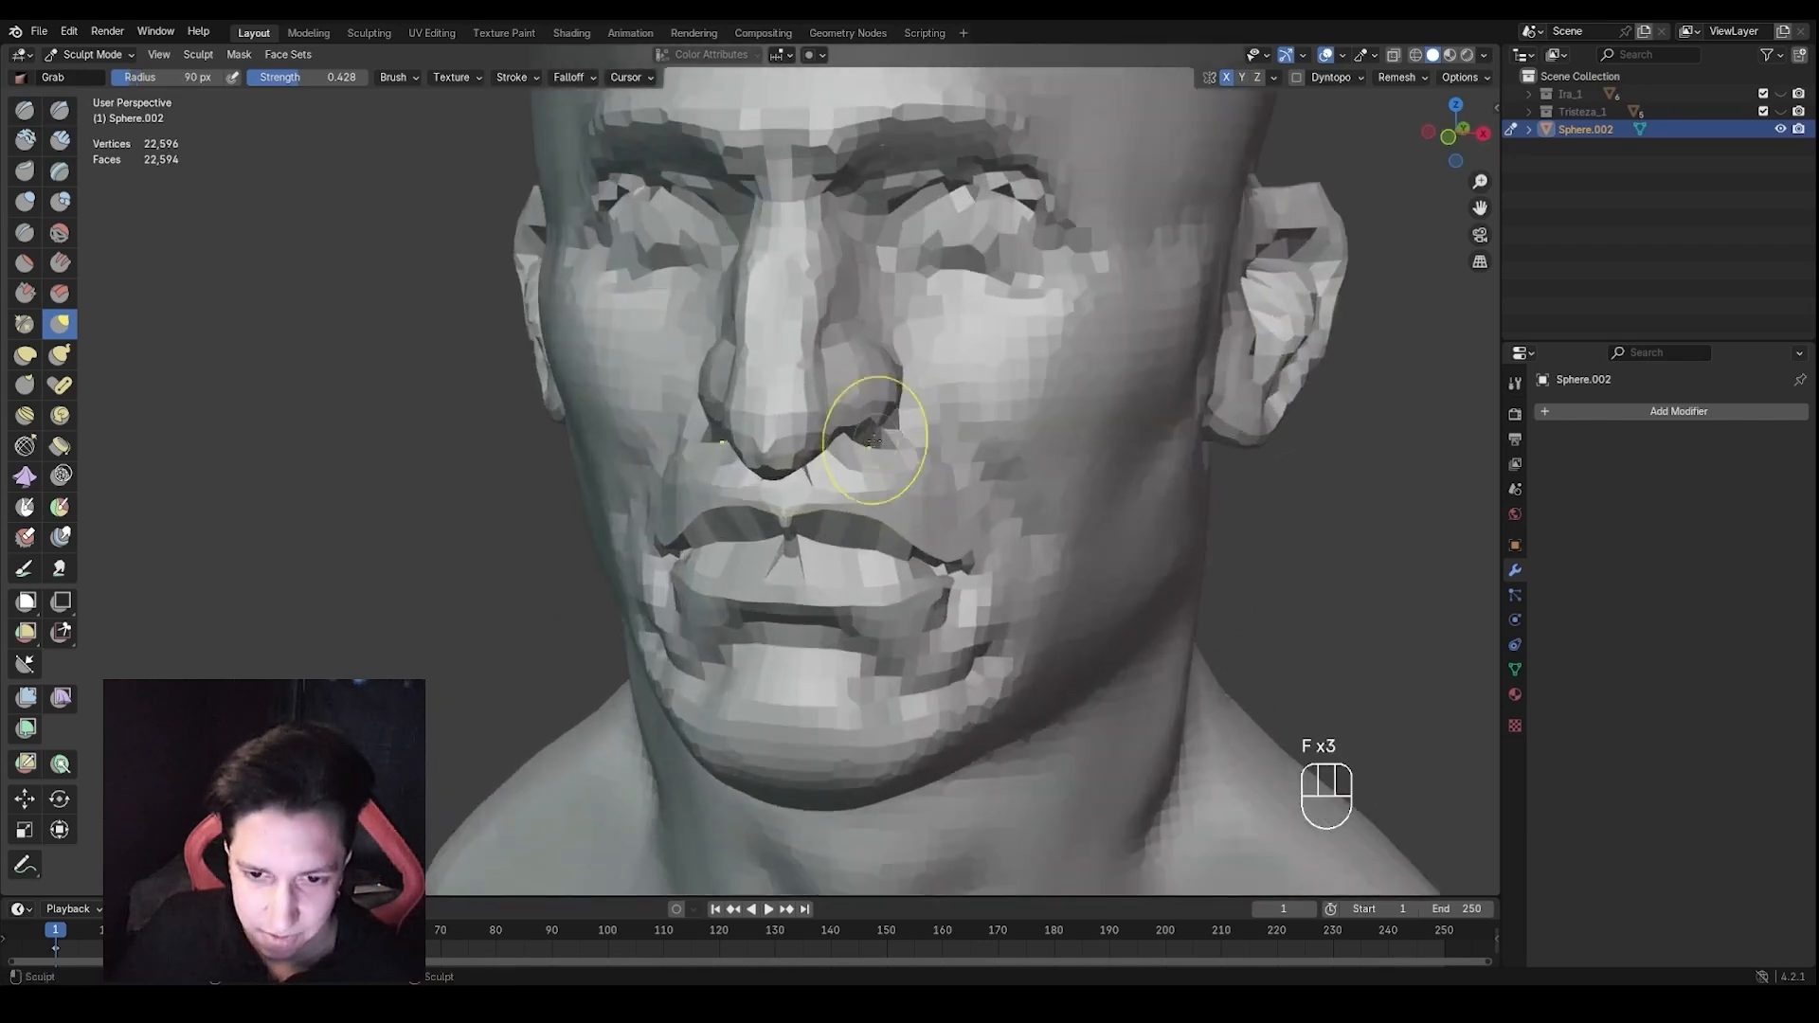
pyautogui.moveTo(864, 424); pyautogui.dragTo(855, 409)
pyautogui.moveTo(856, 409)
pyautogui.mouseDown(button='middle')
pyautogui.moveTo(1117, 418)
pyautogui.moveTo(1050, 376)
pyautogui.moveTo(1096, 366)
pyautogui.mouseUp(button='middle')
pyautogui.press('f')
pyautogui.click(1101, 363)
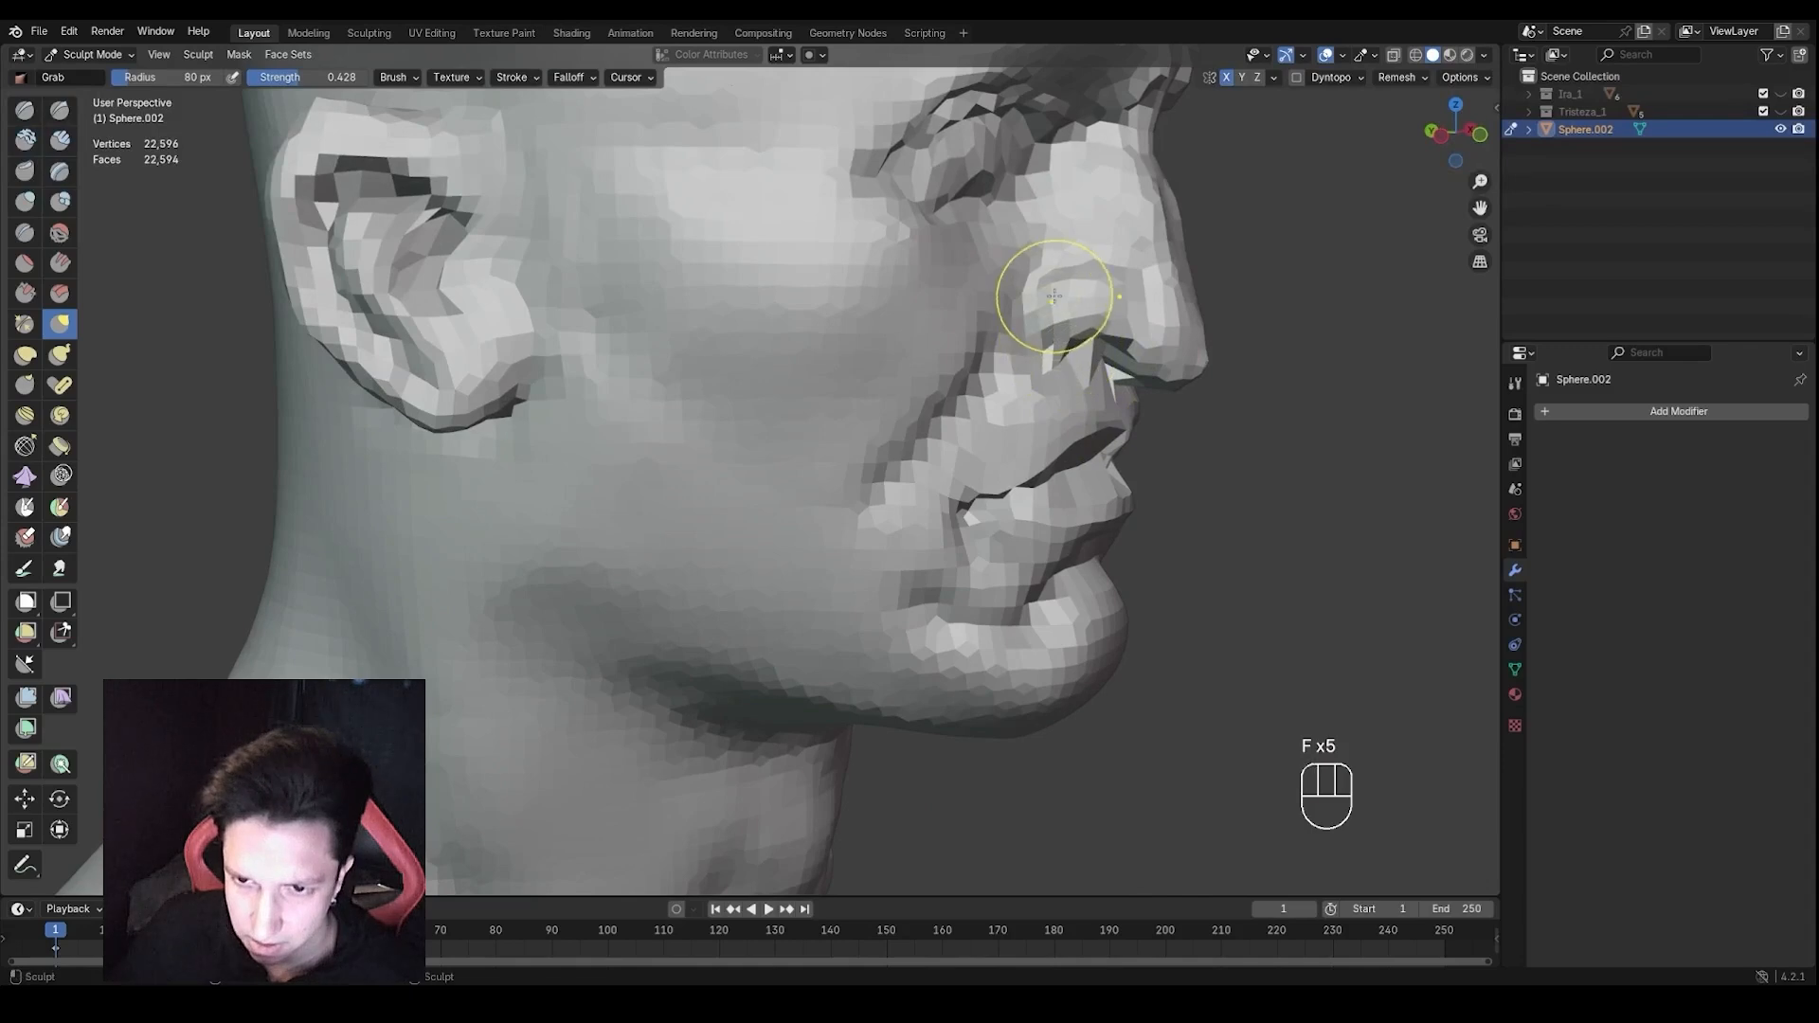
# Undo the last stroke and smooth the surface beside the nose in side view
pyautogui.keyDown('ctrl'); pyautogui.moveTo(1149, 360); pyautogui.dragTo(1038, 403, button='middle'); pyautogui.keyUp('ctrl')
pyautogui.moveTo(1039, 402)
pyautogui.mouseDown(button='middle')
pyautogui.moveTo(1016, 394)
pyautogui.moveTo(1066, 417)
pyautogui.mouseUp(button='middle')
pyautogui.moveTo(1066, 417)
pyautogui.keyDown('ctrl'); pyautogui.mouseDown(button='middle')
pyautogui.moveTo(1053, 376)
pyautogui.moveTo(989, 361)
pyautogui.mouseUp(button='middle'); pyautogui.keyUp('ctrl')
pyautogui.moveTo(989, 361)
pyautogui.keyDown('shift'); pyautogui.mouseDown(button='middle')
pyautogui.moveTo(995, 378)
pyautogui.moveTo(938, 299)
pyautogui.moveTo(885, 285)
pyautogui.moveTo(876, 315)
pyautogui.moveTo(1004, 334)
pyautogui.moveTo(1064, 305)
pyautogui.moveTo(1008, 281)
pyautogui.mouseUp(button='middle'); pyautogui.keyUp('shift')
pyautogui.press('f')
pyautogui.click(953, 338)
pyautogui.press('f')
pyautogui.click(980, 336)
pyautogui.hotkey('ctrl', 'z')
pyautogui.moveTo(1007, 280)
pyautogui.keyDown('shift'); pyautogui.mouseDown()
pyautogui.moveTo(975, 278)
pyautogui.moveTo(976, 254)
pyautogui.mouseUp(); pyautogui.keyUp('shift')
pyautogui.moveTo(976, 253); pyautogui.dragTo(1040, 275, button='middle')
# Push the upper side of the skull inward in front view with a large Grab brush
pyautogui.press('f')
pyautogui.press('g')
pyautogui.press('f')
pyautogui.press('f')
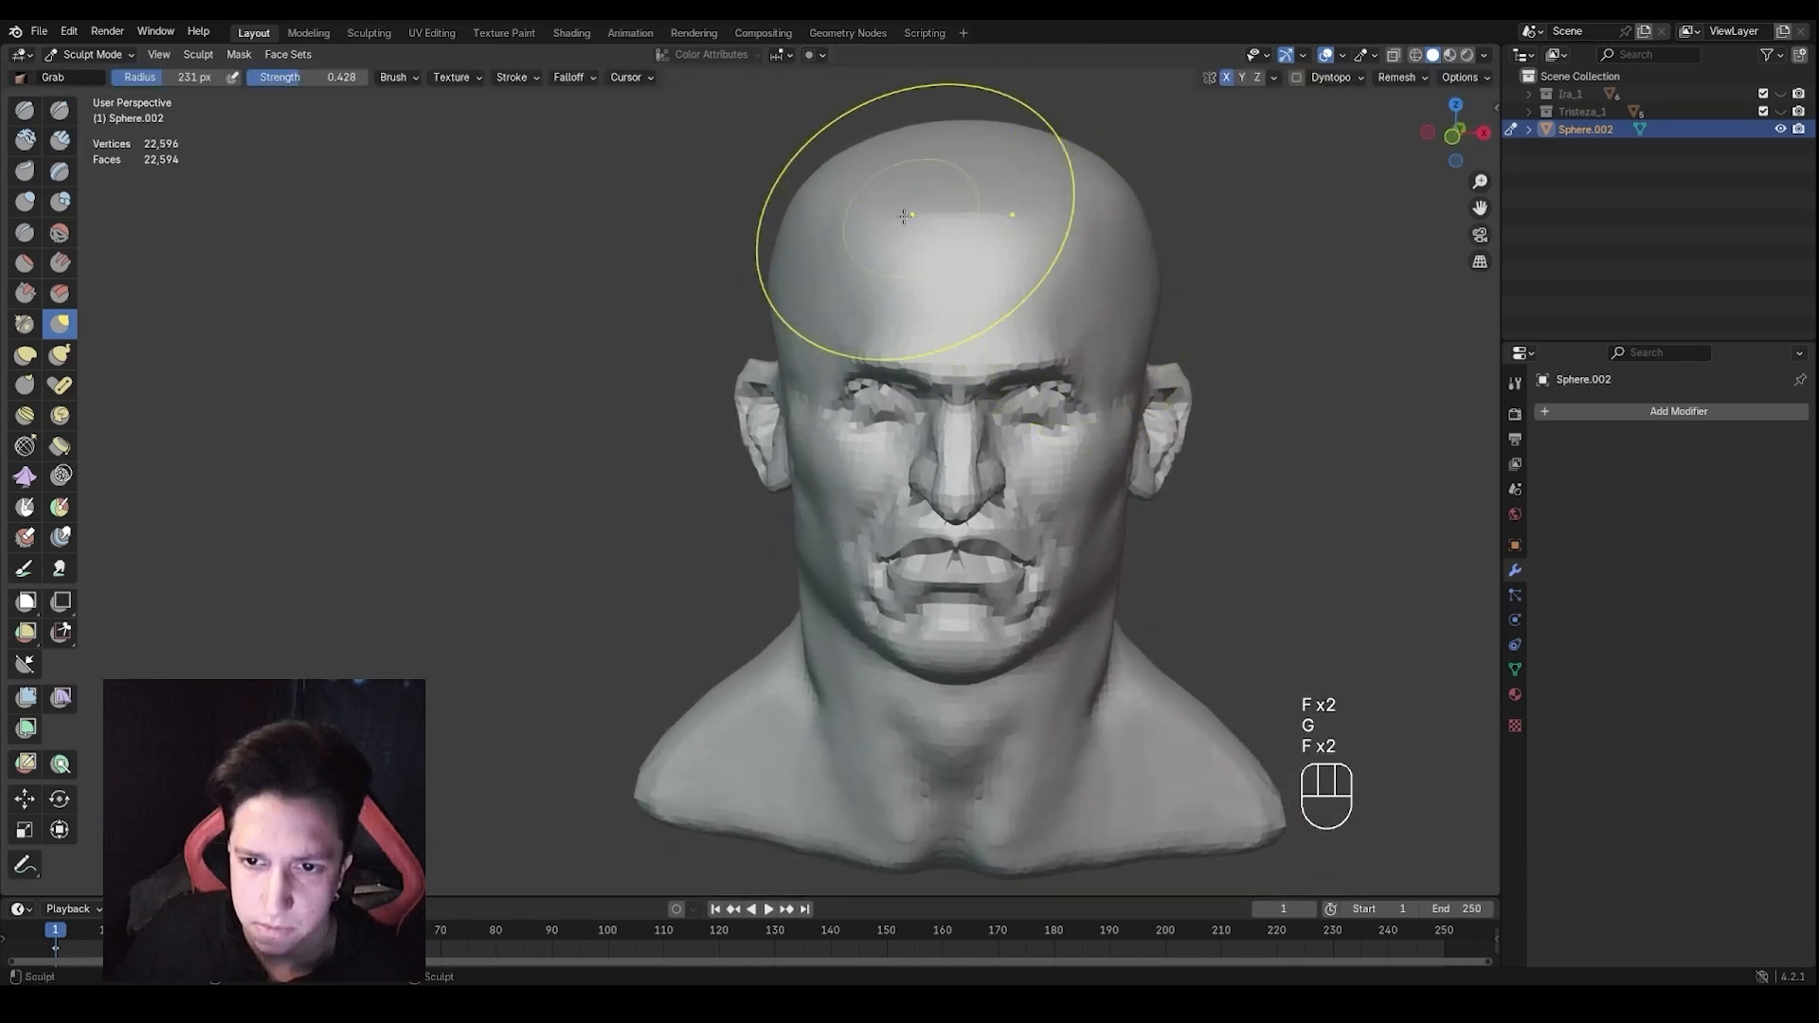
pyautogui.press('f')
pyautogui.click(858, 218)
pyautogui.moveTo(813, 206); pyautogui.dragTo(837, 195)
# Push the side of the head above the ear inward with the Grab brush at 171 px radius
pyautogui.press('f')
pyautogui.press('f')
pyautogui.click(900, 329)
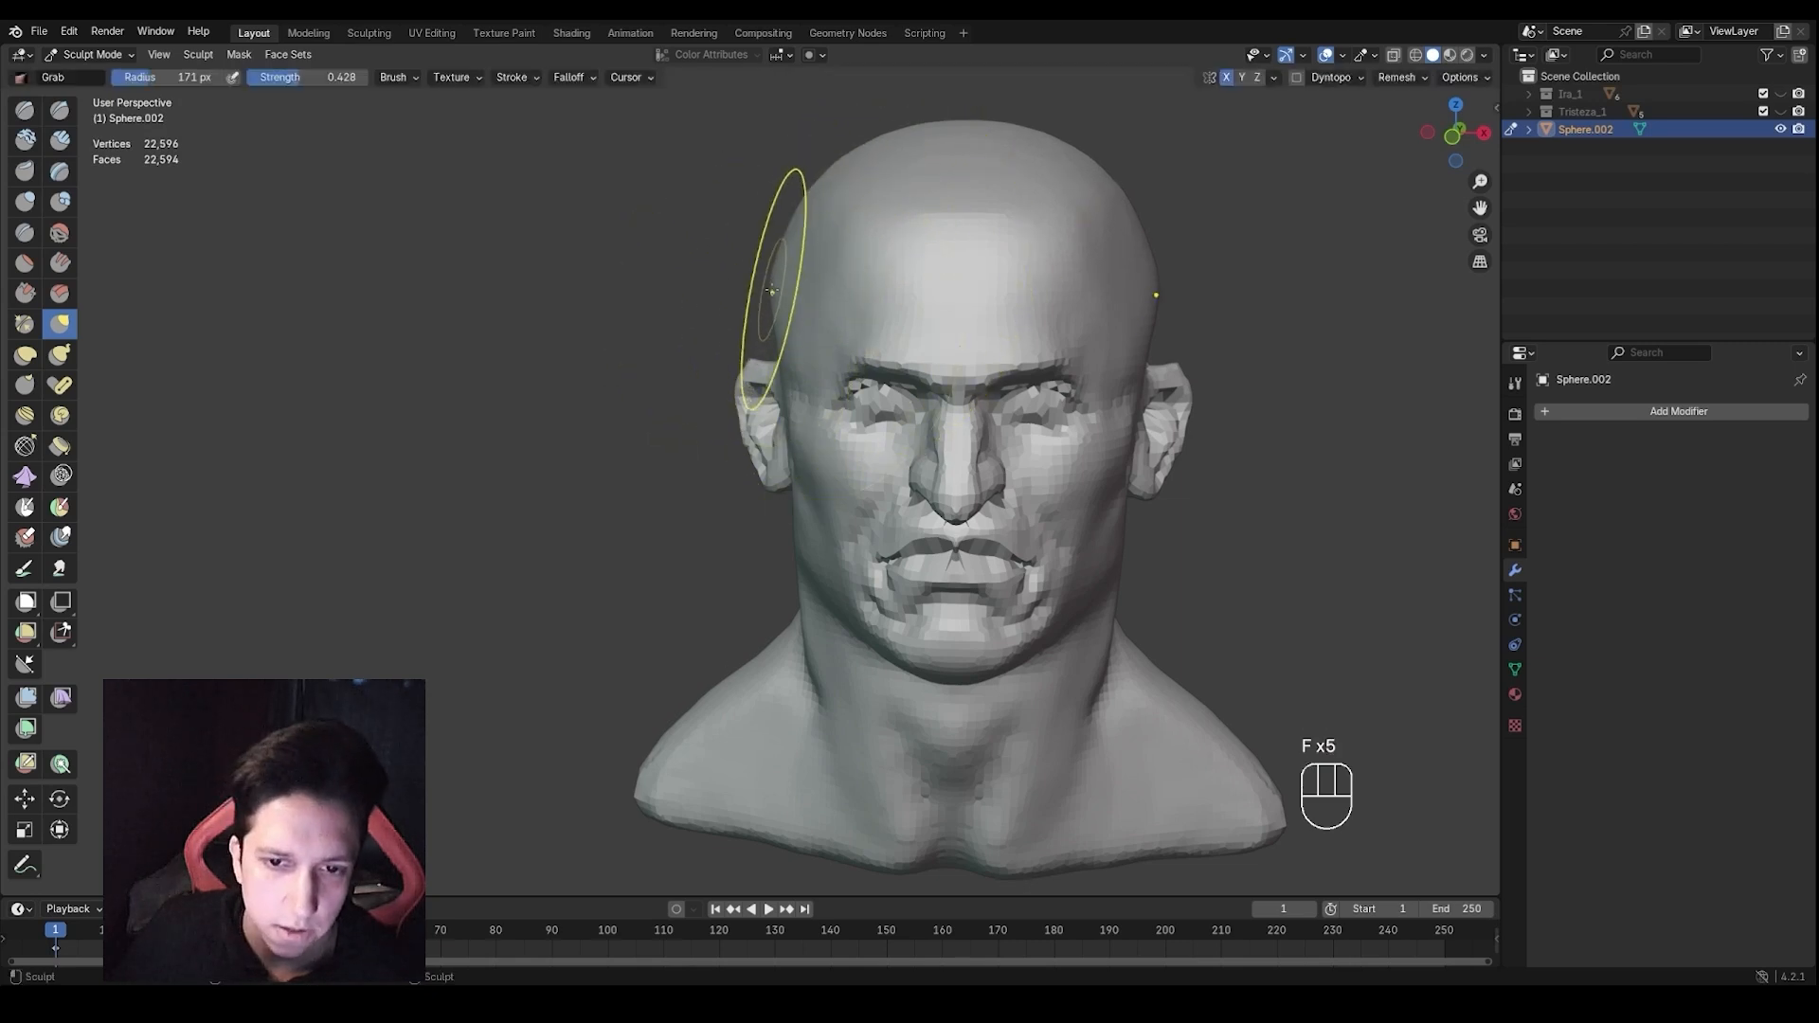
pyautogui.moveTo(771, 290); pyautogui.dragTo(798, 288)
pyautogui.press('f')
pyautogui.click(853, 292)
pyautogui.press('f')
# Flatten the temple and the side of the forehead with the Scrape/Peaks brush at 141 px radius
pyautogui.moveTo(853, 293); pyautogui.dragTo(754, 296, button='middle')
pyautogui.press('3')
pyautogui.press('f')
pyautogui.click(901, 305)
pyautogui.moveTo(901, 305)
pyautogui.mouseDown()
pyautogui.moveTo(915, 332)
pyautogui.moveTo(956, 302)
pyautogui.mouseUp()
pyautogui.press('f')
pyautogui.click(1003, 283)
pyautogui.moveTo(985, 296); pyautogui.dragTo(1006, 321, button='middle')
pyautogui.moveTo(1028, 275); pyautogui.dragTo(1054, 233)
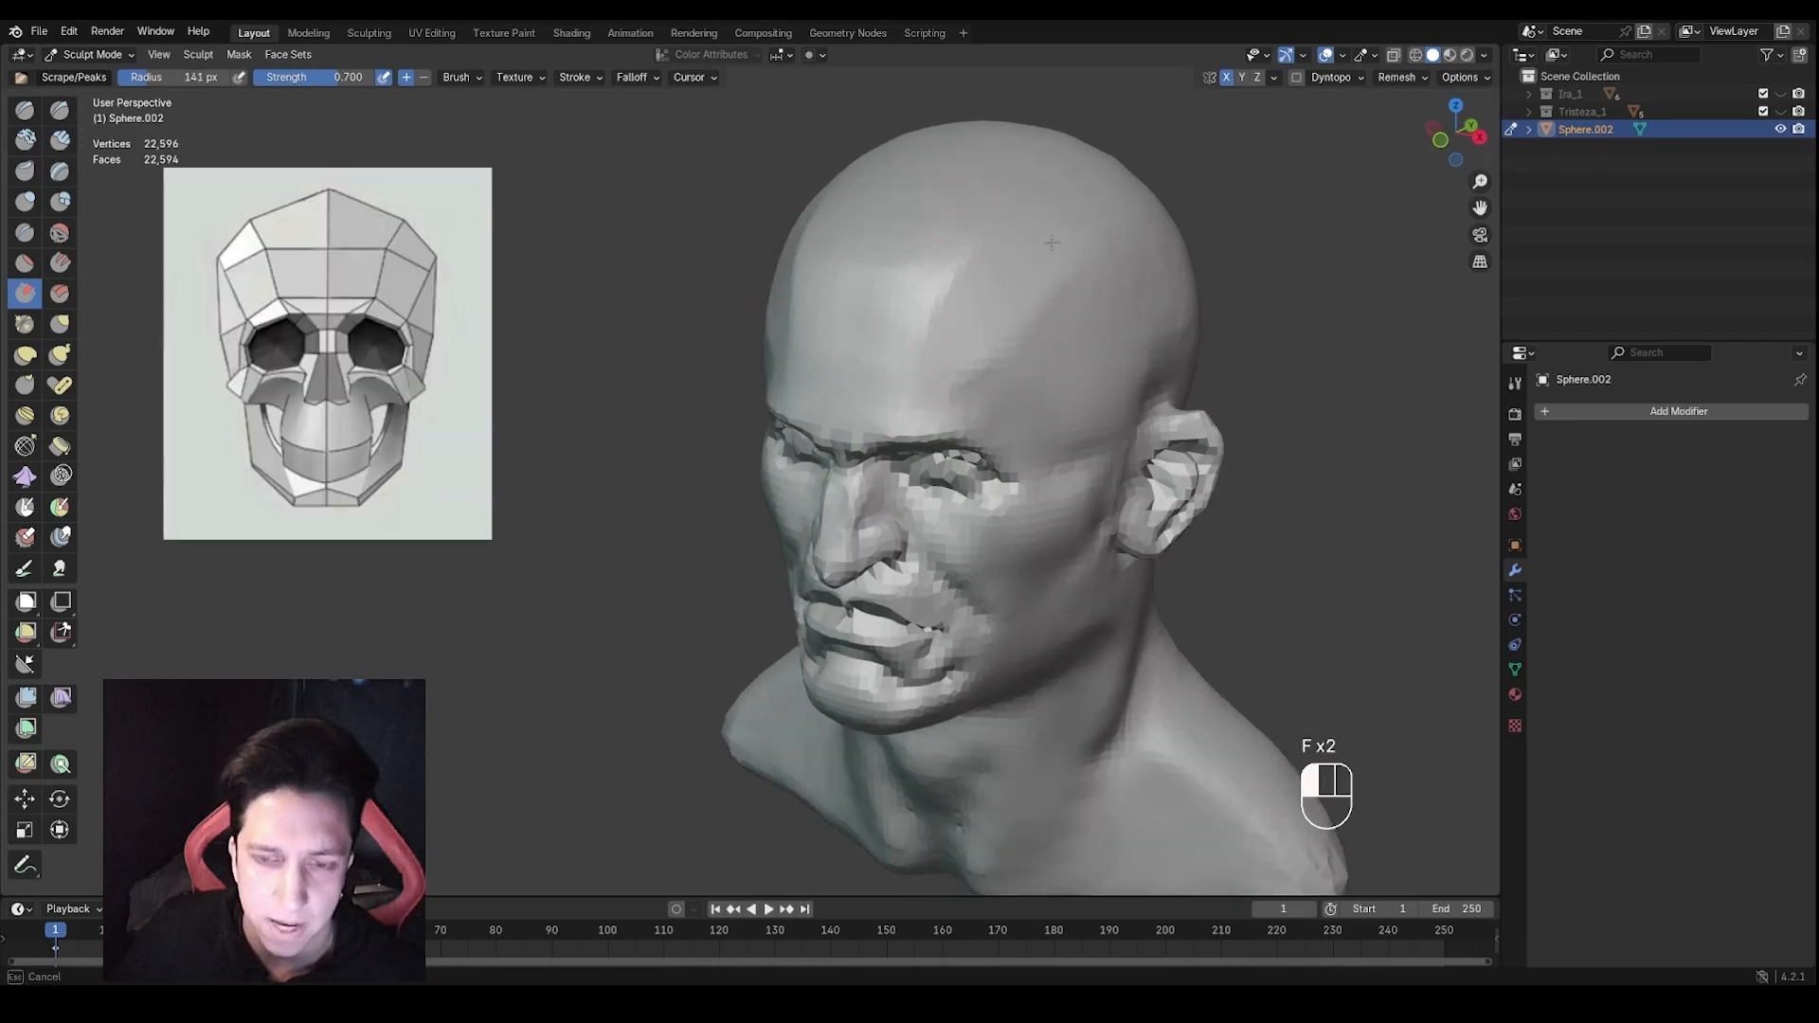
pyautogui.moveTo(1056, 252); pyautogui.dragTo(1036, 304, button='middle')
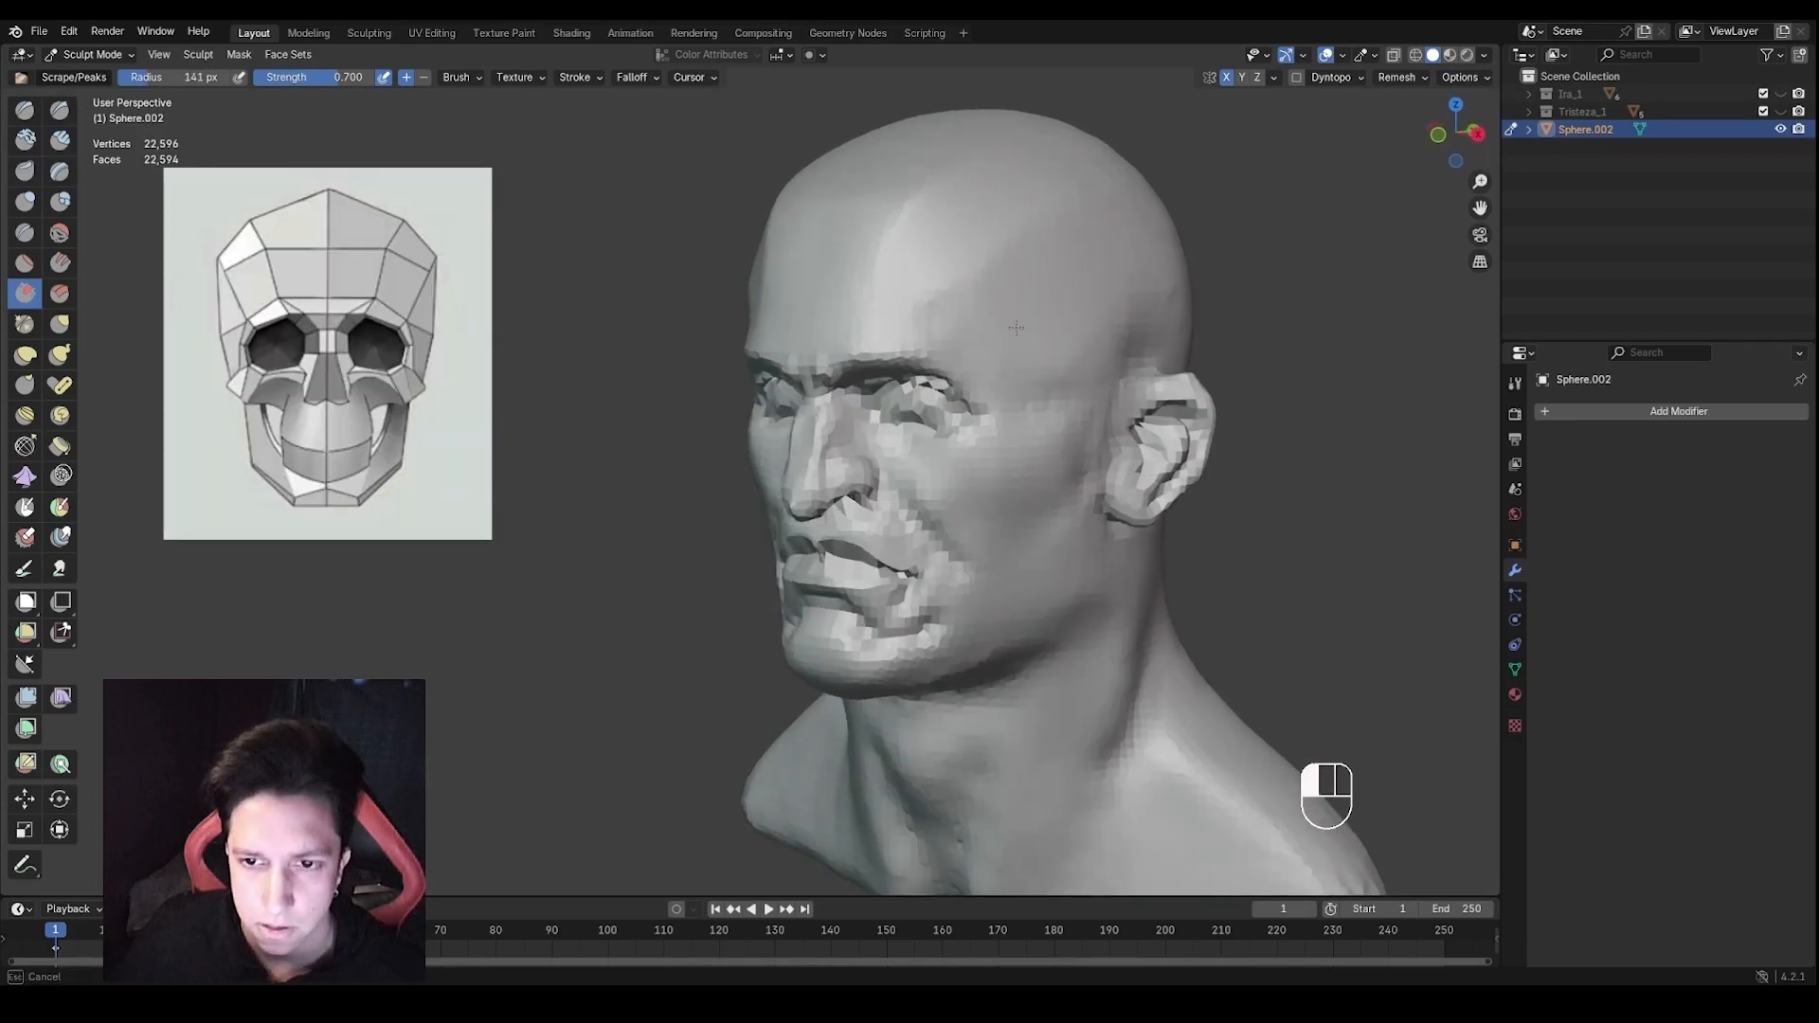
# Smooth the scraped temple and forehead side, starting at 92 px radius
pyautogui.moveTo(1084, 341)
pyautogui.mouseDown(button='middle')
pyautogui.moveTo(1189, 349)
pyautogui.moveTo(1047, 349)
pyautogui.mouseUp(button='middle')
pyautogui.press('f')
pyautogui.click(1090, 339)
pyautogui.keyDown('shift'); pyautogui.moveTo(1037, 343); pyautogui.dragTo(1064, 250); pyautogui.keyUp('shift')
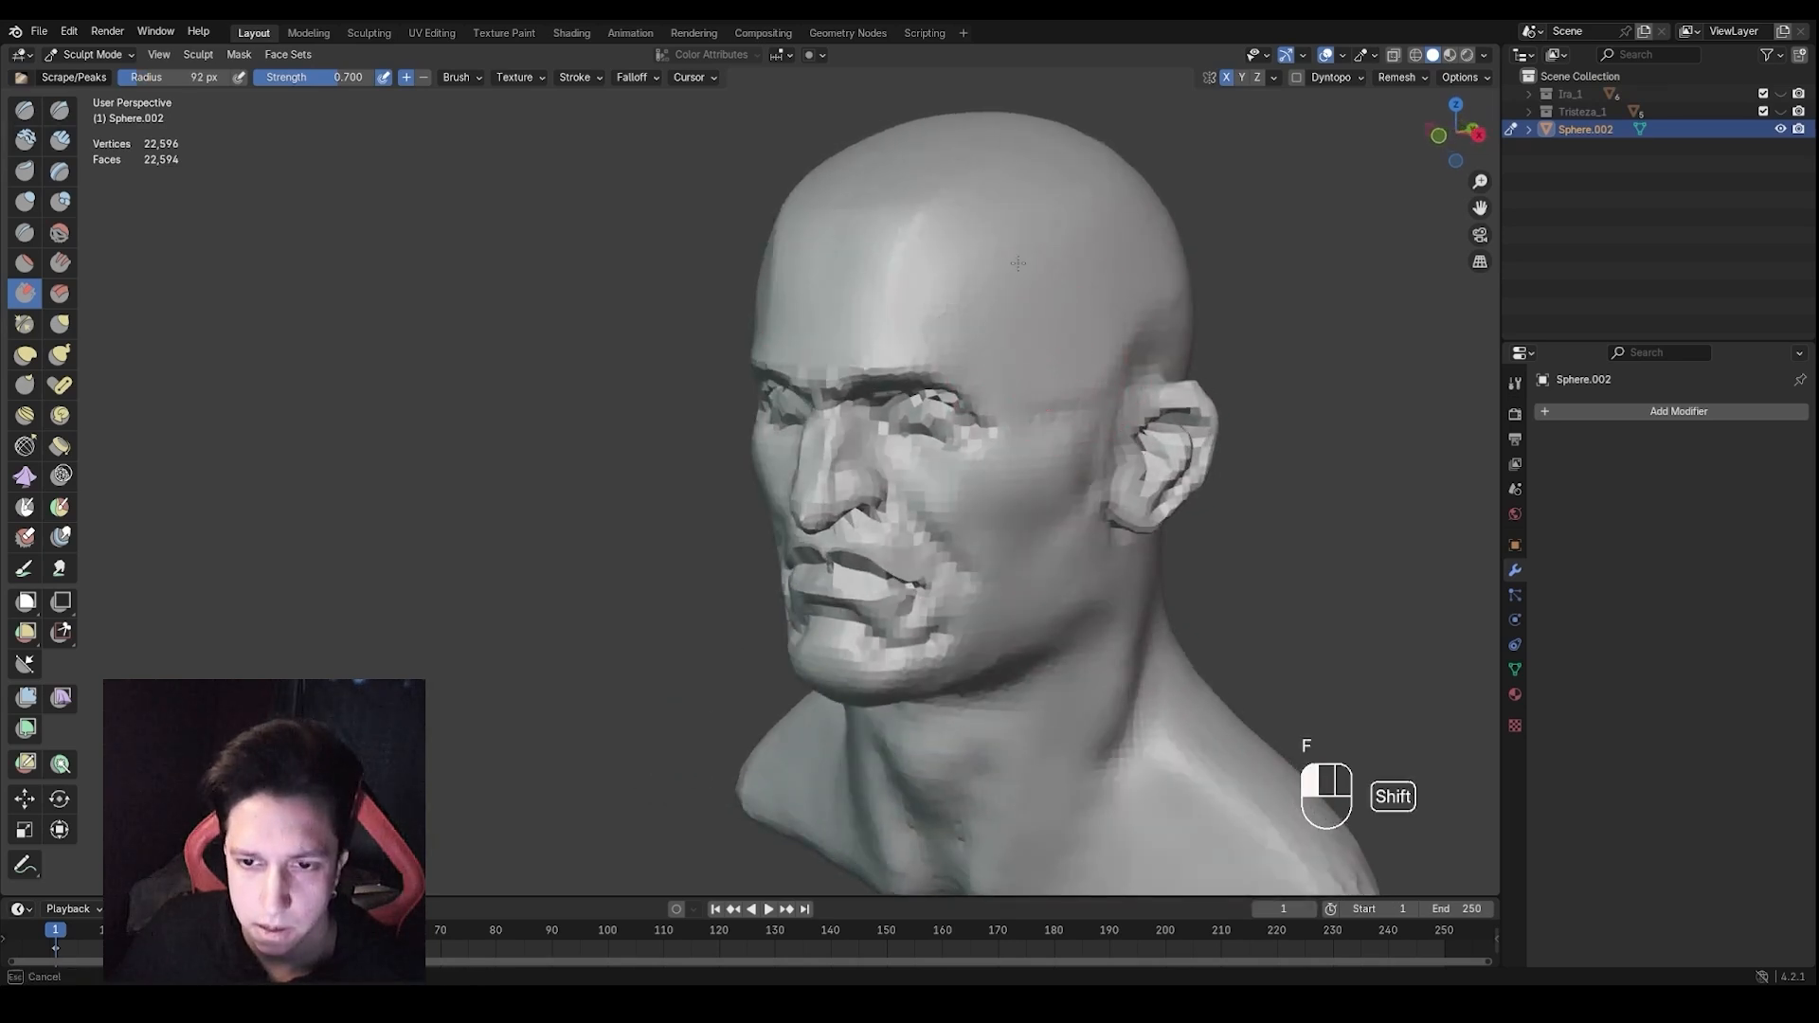
pyautogui.keyDown('shift'); pyautogui.moveTo(1097, 358); pyautogui.dragTo(1048, 360); pyautogui.keyUp('shift')
pyautogui.moveTo(1048, 360)
pyautogui.mouseDown(button='middle')
pyautogui.moveTo(1137, 358)
pyautogui.moveTo(1014, 365)
pyautogui.mouseUp(button='middle')
pyautogui.press('f')
pyautogui.click(1097, 355)
pyautogui.keyDown('shift'); pyautogui.moveTo(1080, 352); pyautogui.dragTo(1154, 321); pyautogui.keyUp('shift')
pyautogui.keyDown('shift'); pyautogui.moveTo(1109, 385); pyautogui.dragTo(1089, 377); pyautogui.keyUp('shift')
# Set the Draw Sharp strength to 0.467 and undo the trial strokes above the brow
pyautogui.press('g')
pyautogui.moveTo(980, 341)
pyautogui.mouseDown(button='middle')
pyautogui.moveTo(1068, 325)
pyautogui.moveTo(1028, 332)
pyautogui.mouseUp(button='middle')
pyautogui.press('f')
pyautogui.press('1')
pyautogui.press('f')
pyautogui.moveTo(885, 325)
pyautogui.mouseDown(button='middle')
pyautogui.moveTo(920, 378)
pyautogui.moveTo(891, 379)
pyautogui.moveTo(945, 386)
pyautogui.moveTo(945, 357)
pyautogui.moveTo(927, 371)
pyautogui.mouseUp(button='middle')
pyautogui.press('f')
pyautogui.click(886, 381)
pyautogui.hotkey('ctrl', 'z')
pyautogui.hotkey('shift', 'f')
pyautogui.click(903, 365)
pyautogui.press('f')
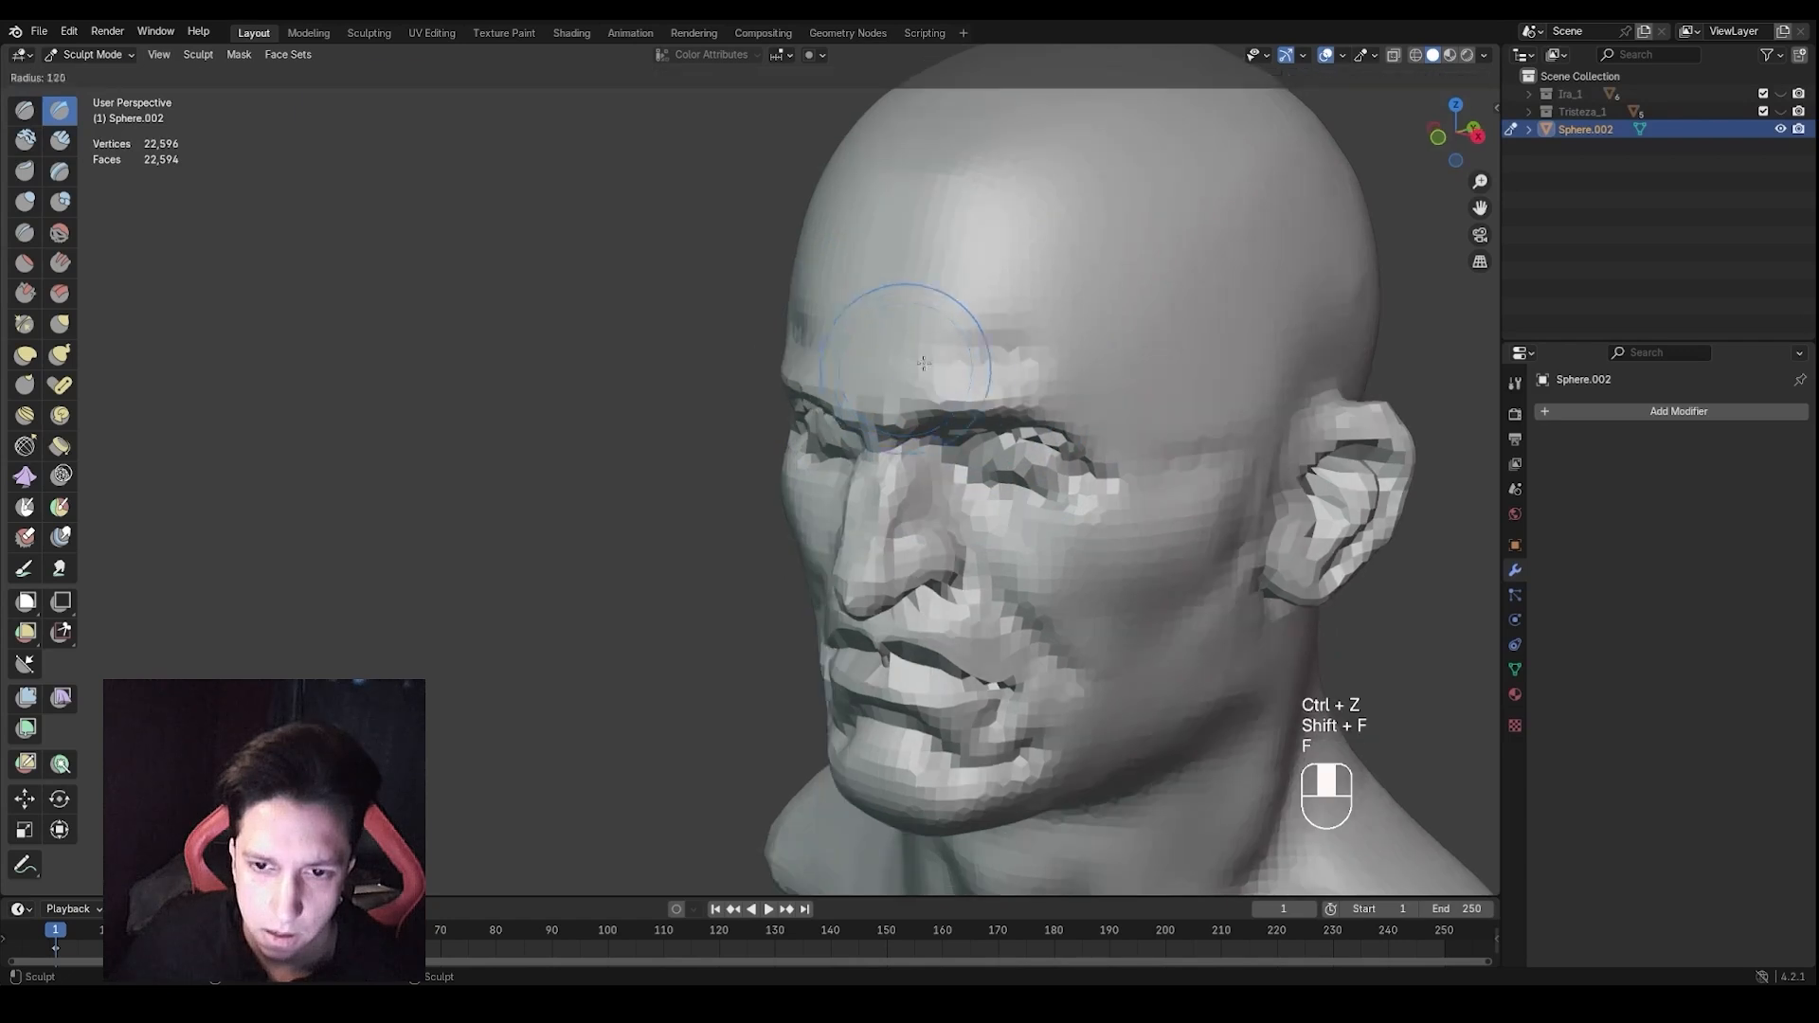
pyautogui.click(920, 373)
pyautogui.hotkey('ctrl', 'z')
# Carve along the brow ridge with Draw Sharp at 84 px radius
pyautogui.press('f')
pyautogui.click(882, 396)
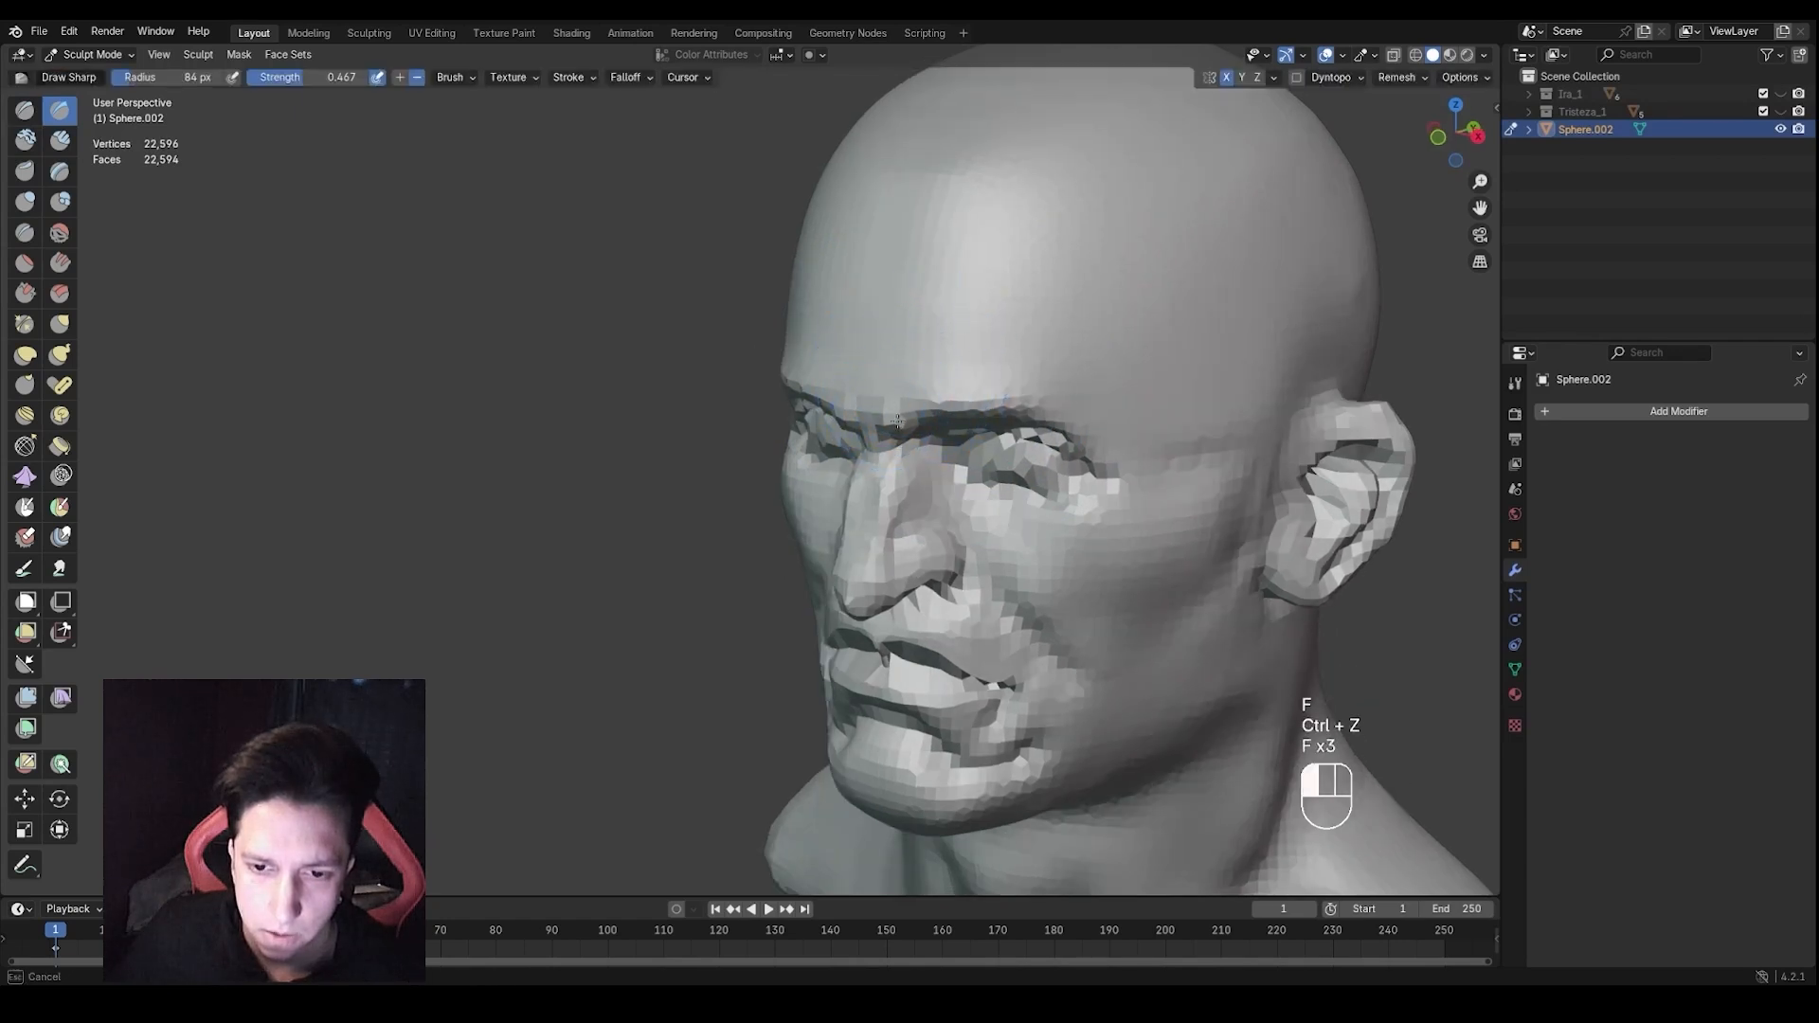
pyautogui.moveTo(903, 431); pyautogui.dragTo(844, 405, button='middle')
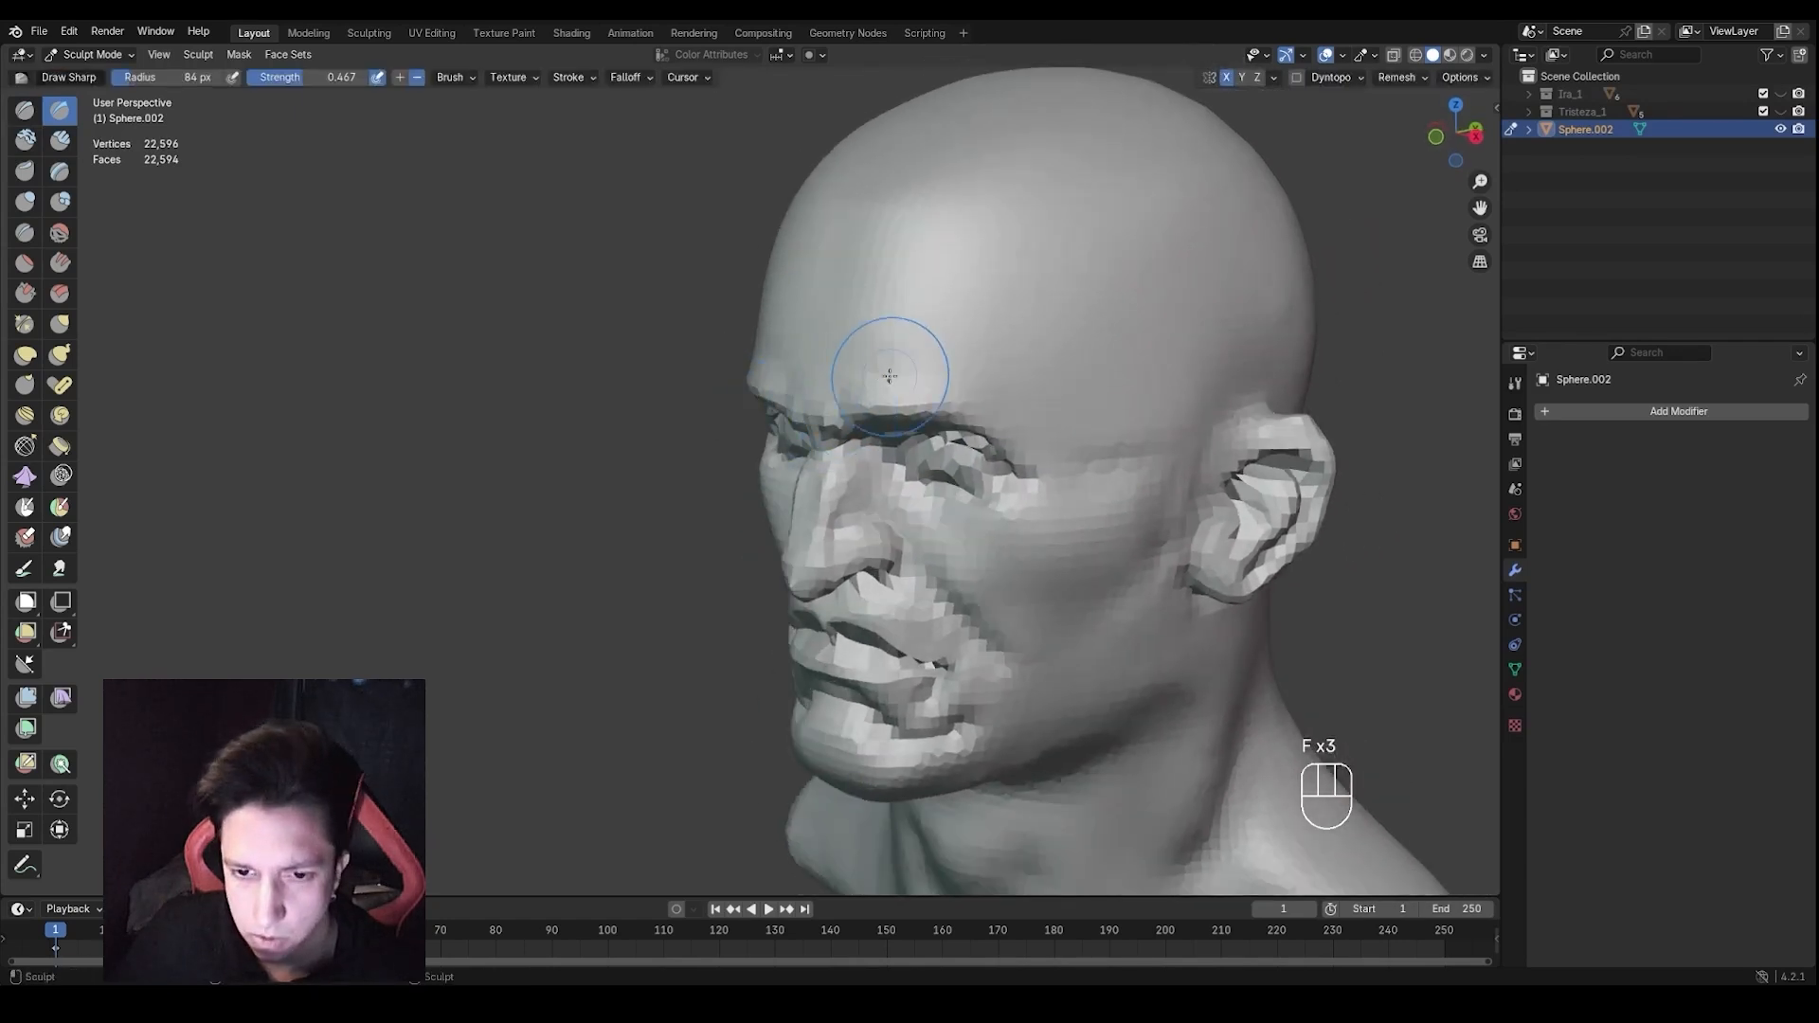
# Carve the forehead planes above the brow and at the temples with Draw Sharp at 122 px radius
pyautogui.moveTo(1068, 422); pyautogui.dragTo(1135, 413, button='middle')
pyautogui.moveTo(1135, 413)
pyautogui.keyDown('shift'); pyautogui.mouseDown(button='middle')
pyautogui.moveTo(1133, 327)
pyautogui.moveTo(1132, 344)
pyautogui.moveTo(1061, 295)
pyautogui.mouseUp(button='middle'); pyautogui.keyUp('shift')
pyautogui.press('f')
pyautogui.click(1128, 334)
pyautogui.press('f')
pyautogui.click(1069, 298)
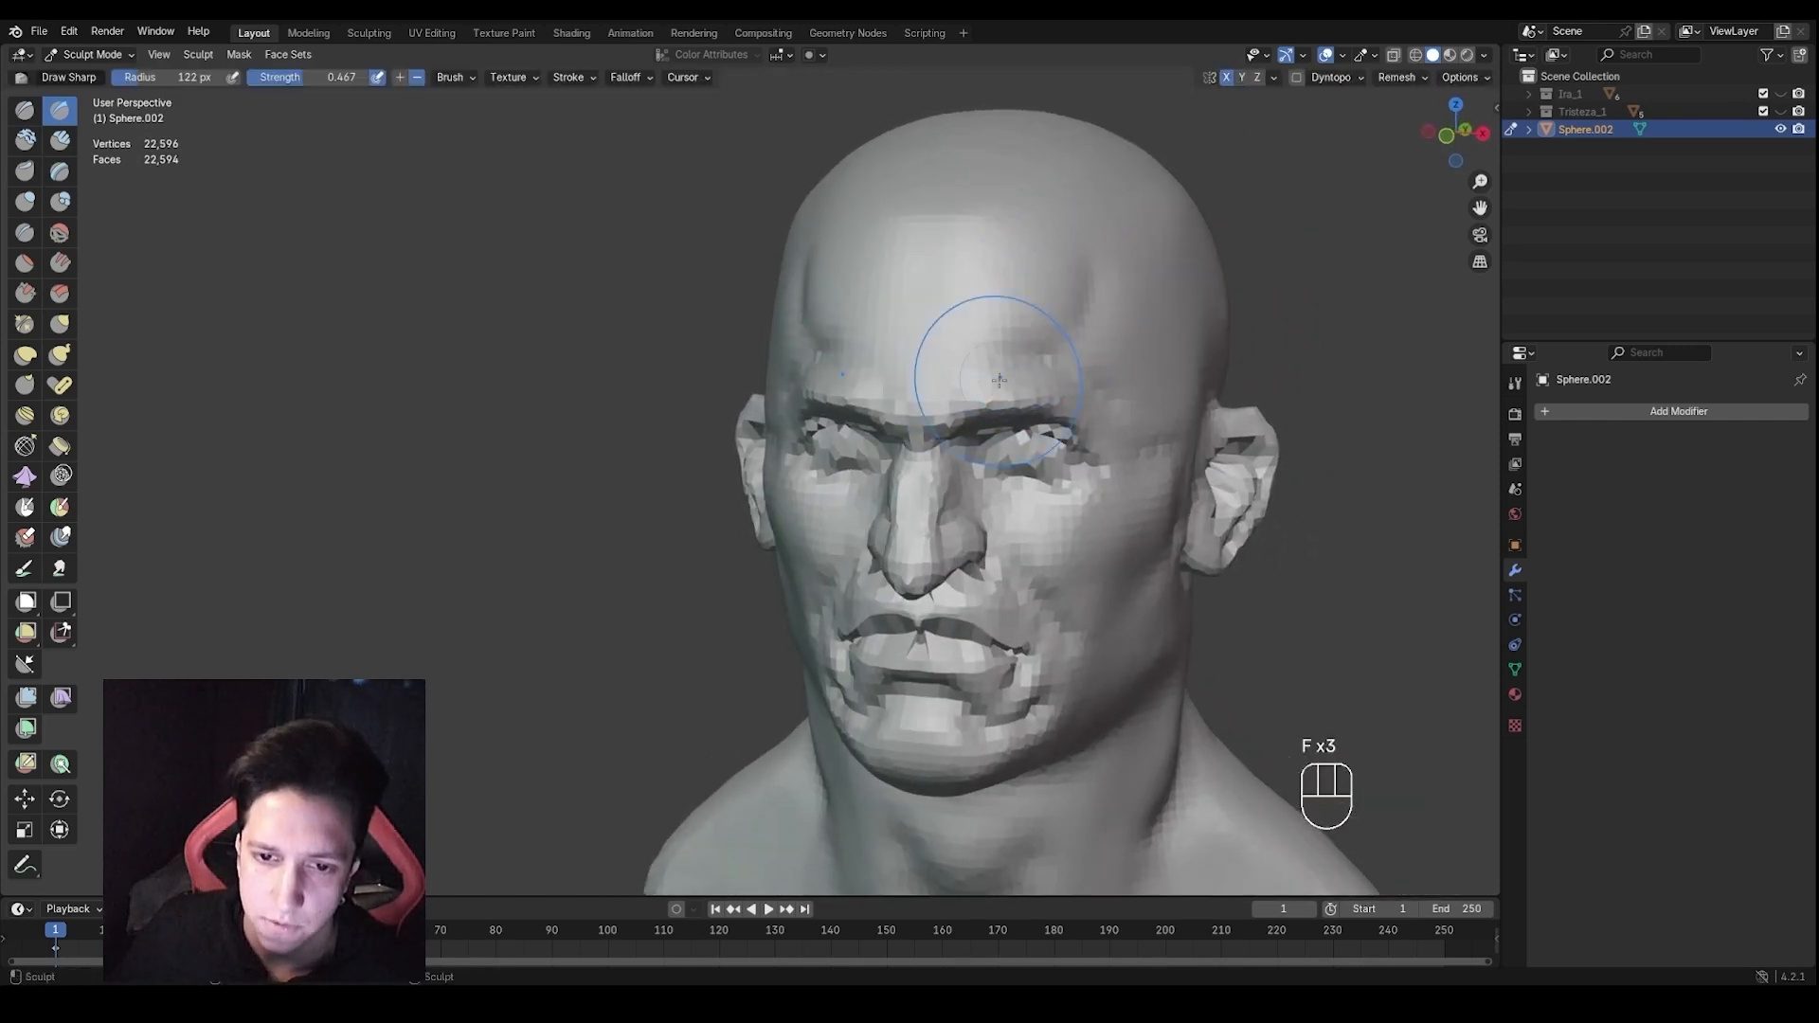
pyautogui.moveTo(999, 380); pyautogui.dragTo(809, 303, button='middle')
pyautogui.moveTo(877, 364); pyautogui.dragTo(900, 369)
pyautogui.moveTo(905, 370); pyautogui.dragTo(950, 357, button='middle')
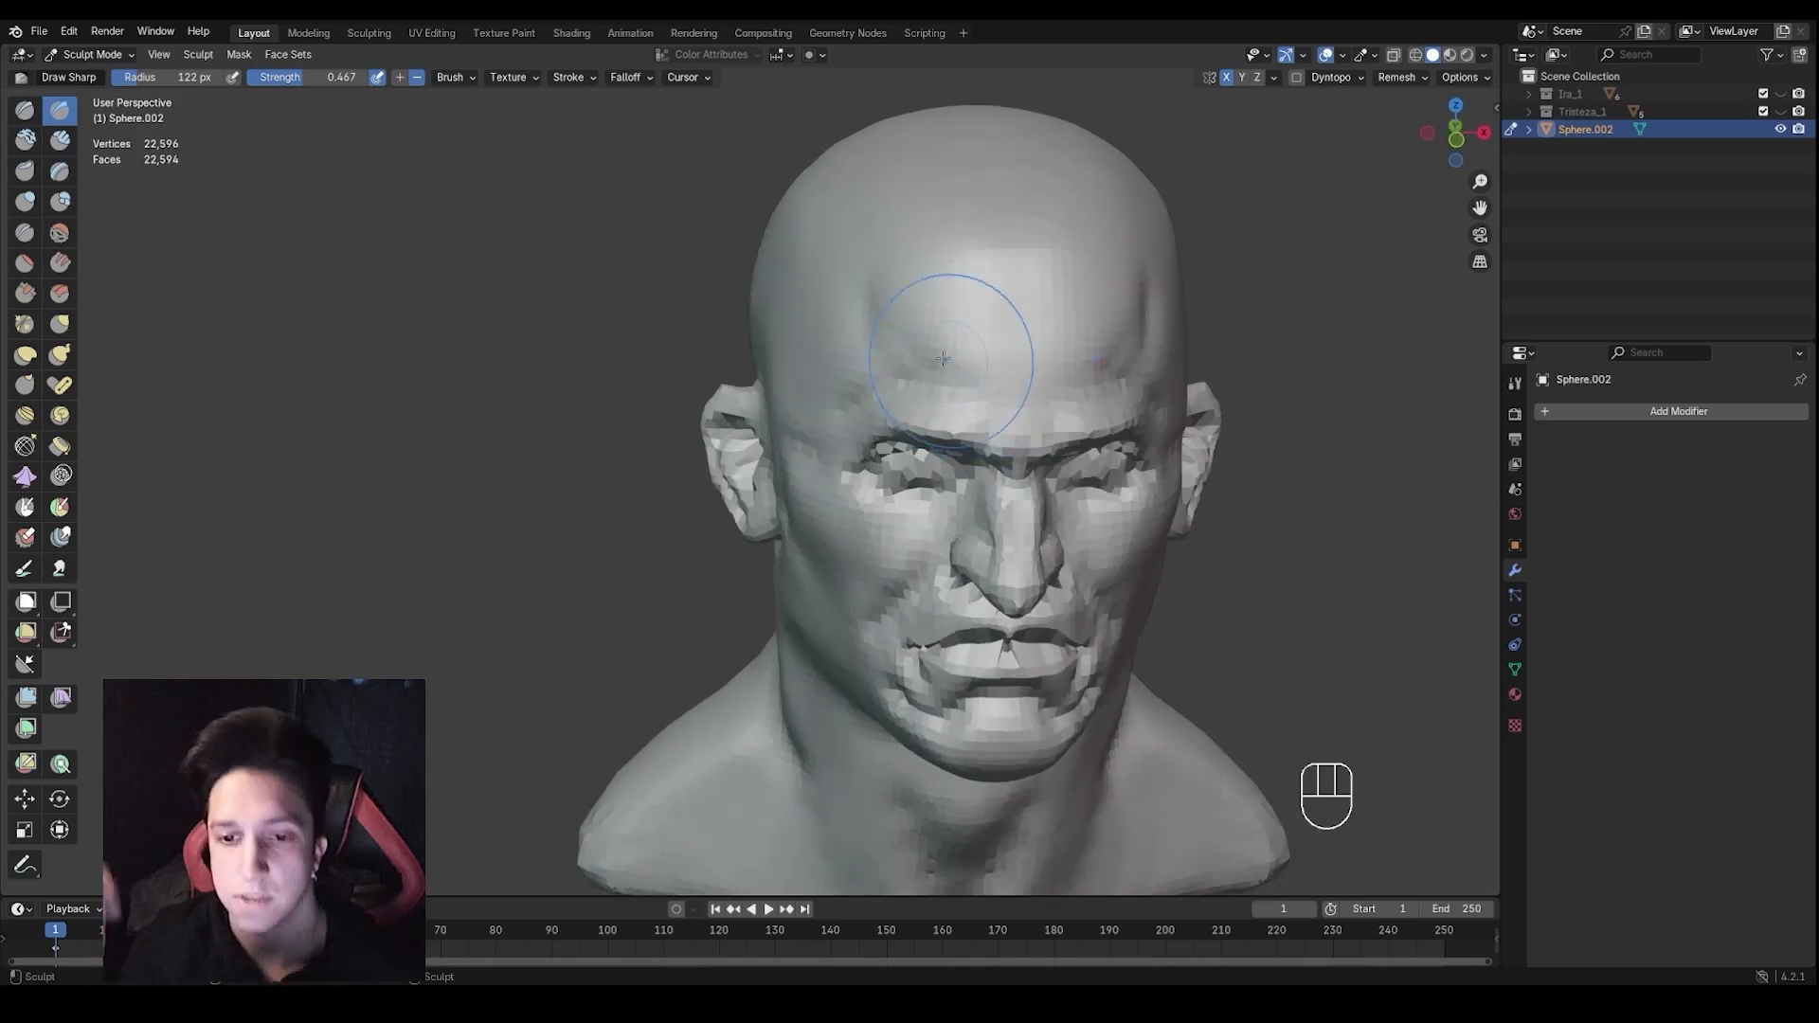
# Smooth the carved forehead and temple transitions at 111 px radius
pyautogui.press('f')
pyautogui.click(938, 353)
pyautogui.keyDown('shift'); pyautogui.moveTo(891, 327); pyautogui.dragTo(881, 309); pyautogui.keyUp('shift')
pyautogui.moveTo(885, 308); pyautogui.dragTo(956, 341, button='middle')
pyautogui.keyDown('shift'); pyautogui.moveTo(952, 343); pyautogui.dragTo(952, 365); pyautogui.keyUp('shift')
pyautogui.scroll(-2, 1011, 354)
pyautogui.moveTo(1024, 368); pyautogui.dragTo(915, 396, button='middle')
pyautogui.scroll(2, 938, 379)
pyautogui.keyDown('shift'); pyautogui.moveTo(972, 277); pyautogui.dragTo(977, 269); pyautogui.keyUp('shift')
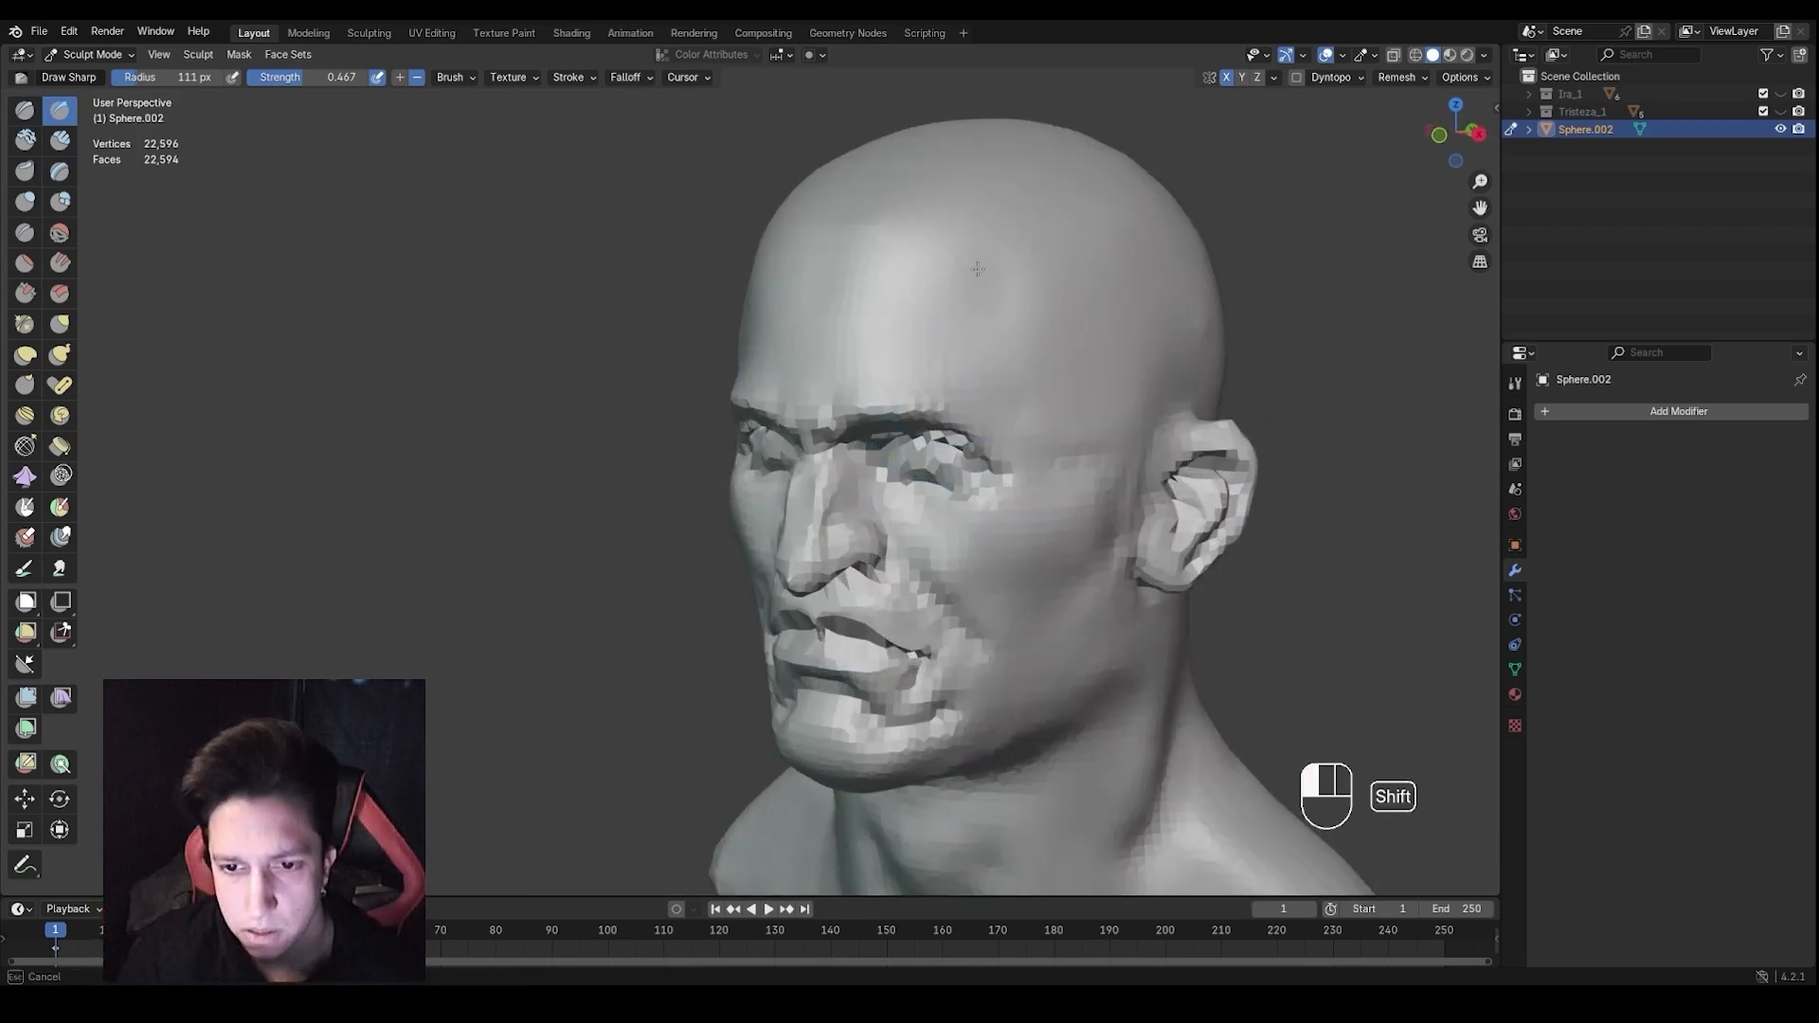
pyautogui.keyDown('shift'); pyautogui.moveTo(852, 278); pyautogui.dragTo(869, 288); pyautogui.keyUp('shift')
# Build up the edge between forehead and temple with inverted Draw Sharp strokes and smooth it
pyautogui.moveTo(924, 299)
pyautogui.mouseDown(button='middle')
pyautogui.moveTo(869, 252)
pyautogui.moveTo(898, 355)
pyautogui.mouseUp(button='middle')
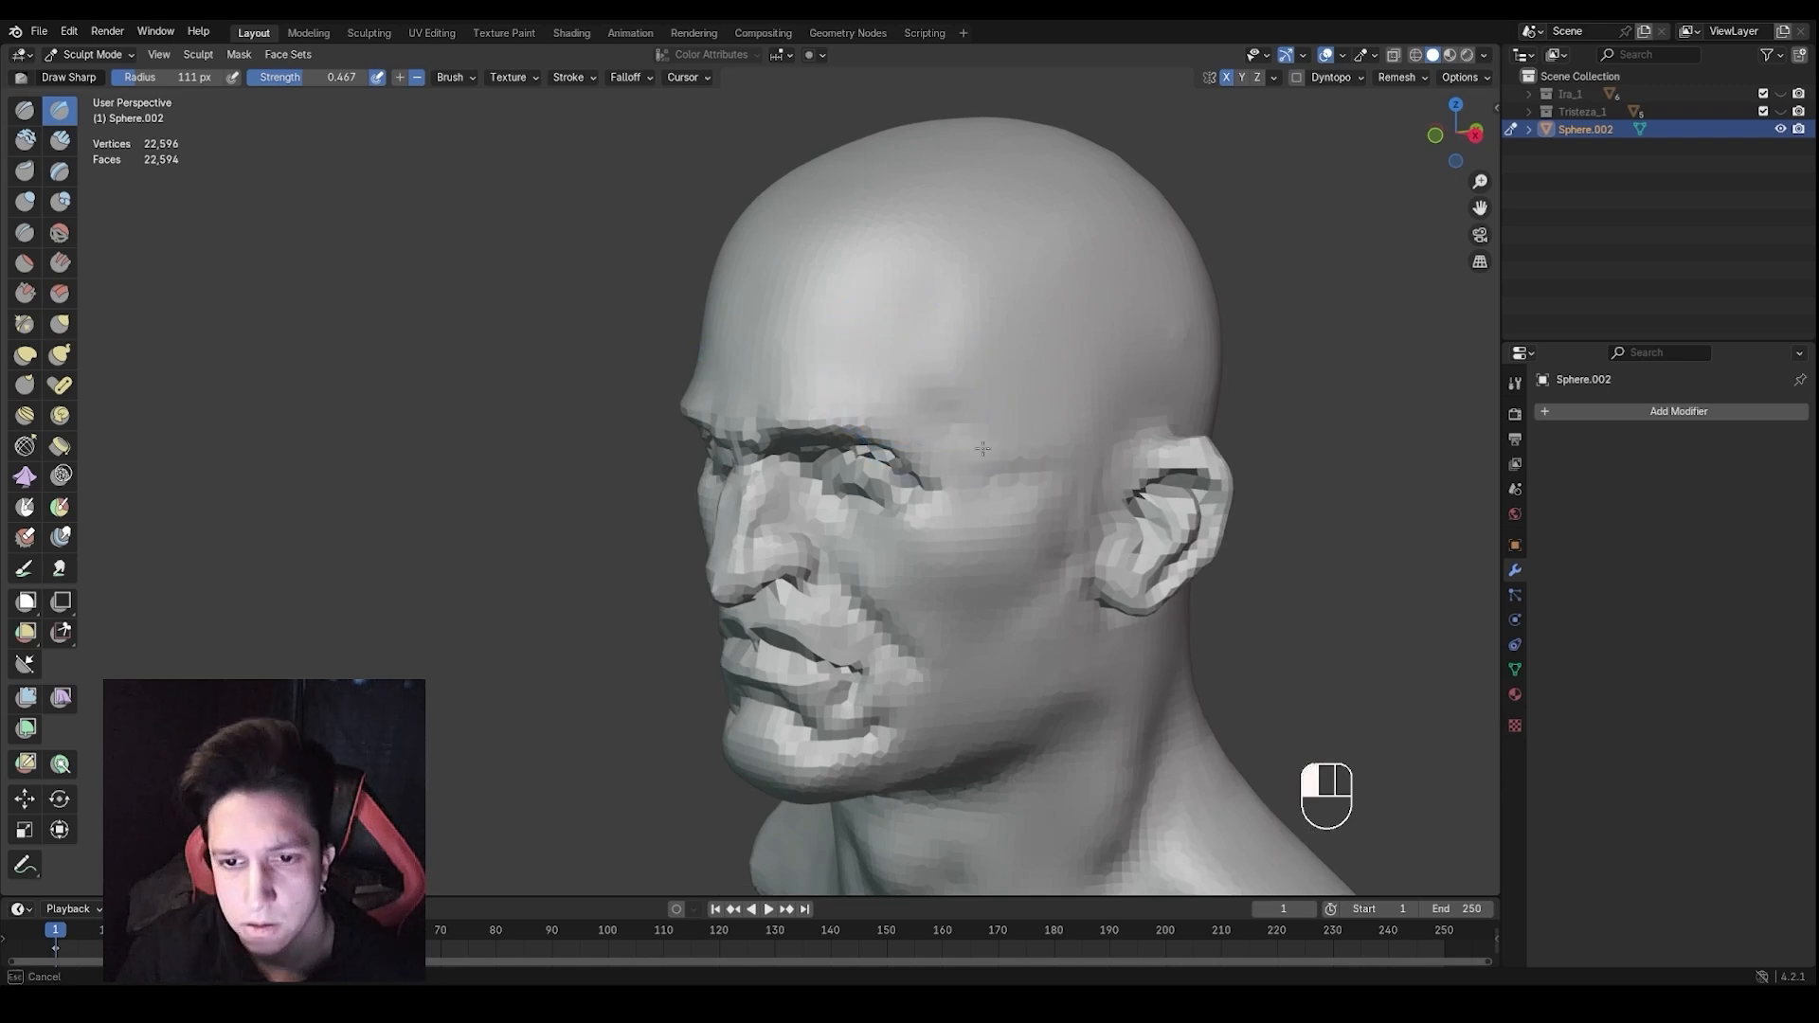
pyautogui.moveTo(980, 288); pyautogui.dragTo(981, 305, button='middle')
pyautogui.keyDown('ctrl'); pyautogui.moveTo(957, 322); pyautogui.dragTo(1017, 228); pyautogui.keyUp('ctrl')
pyautogui.keyDown('ctrl'); pyautogui.moveTo(936, 379); pyautogui.dragTo(986, 275); pyautogui.keyUp('ctrl')
pyautogui.moveTo(968, 313)
pyautogui.keyDown('shift'); pyautogui.mouseDown()
pyautogui.moveTo(960, 363)
pyautogui.moveTo(966, 313)
pyautogui.mouseUp(); pyautogui.keyUp('shift')
pyautogui.moveTo(967, 312)
pyautogui.mouseDown(button='middle')
pyautogui.moveTo(1104, 313)
pyautogui.moveTo(1014, 304)
pyautogui.mouseUp(button='middle')
pyautogui.moveTo(1047, 308)
pyautogui.keyDown('shift'); pyautogui.mouseDown()
pyautogui.moveTo(1077, 266)
pyautogui.moveTo(1042, 287)
pyautogui.mouseUp(); pyautogui.keyUp('shift')
# Carve the temple hollow beside the brow with Draw Sharp at 112 px radius and smooth it
pyautogui.moveTo(966, 289)
pyautogui.mouseDown(button='middle')
pyautogui.moveTo(1068, 301)
pyautogui.moveTo(1070, 318)
pyautogui.moveTo(1023, 337)
pyautogui.moveTo(947, 324)
pyautogui.mouseUp(button='middle')
pyautogui.press('f')
pyautogui.click(1049, 347)
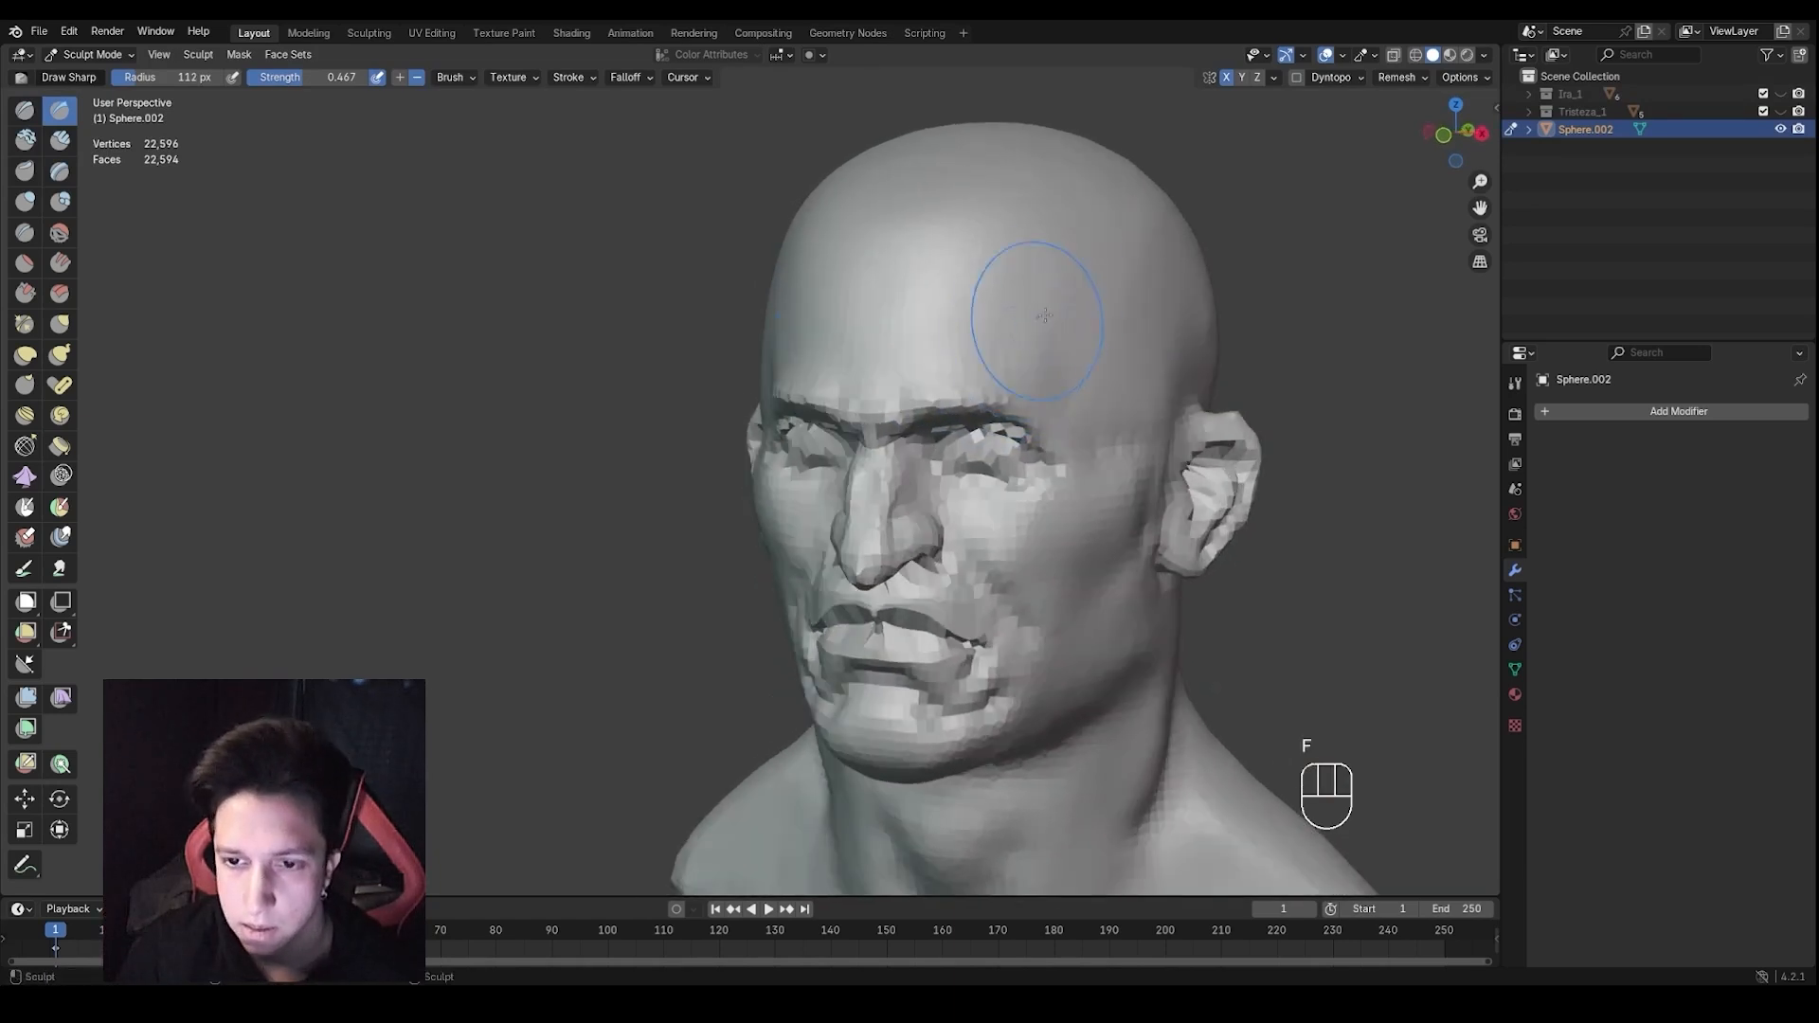
pyautogui.moveTo(1087, 258); pyautogui.dragTo(1051, 324, button='middle')
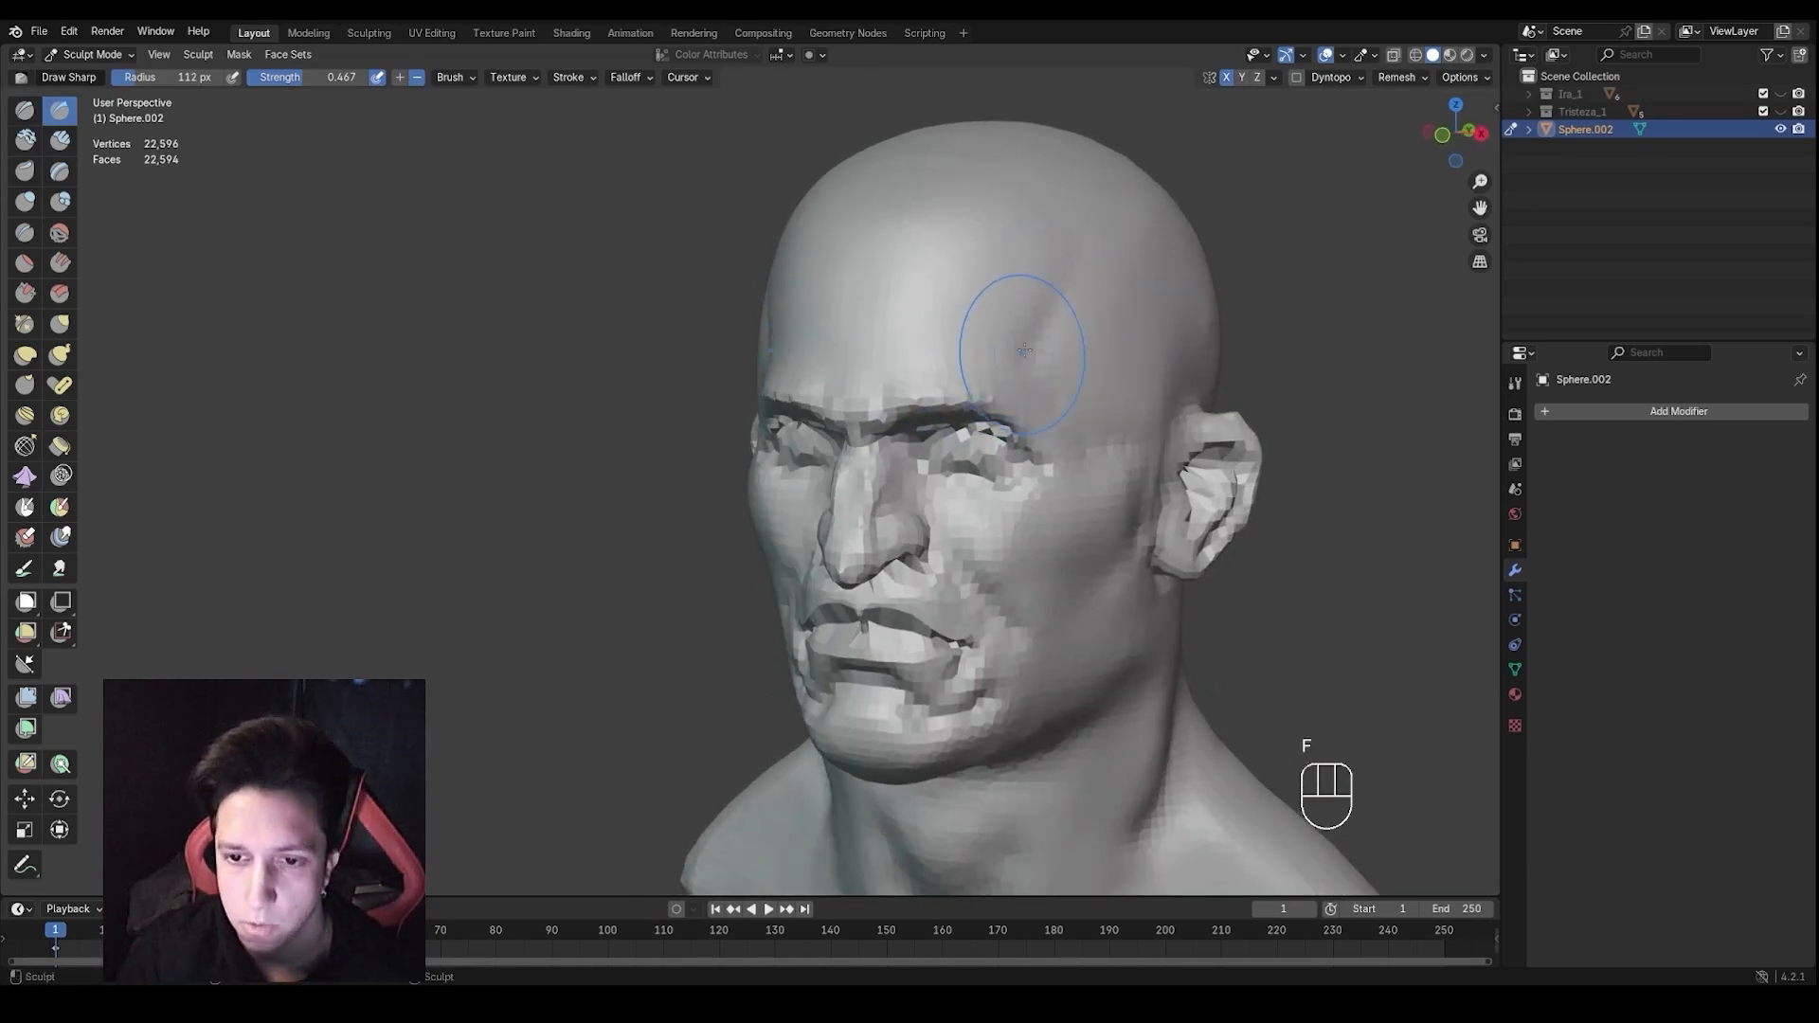
pyautogui.moveTo(1063, 437)
pyautogui.mouseDown(button='middle')
pyautogui.moveTo(1132, 436)
pyautogui.moveTo(1091, 426)
pyautogui.mouseUp(button='middle')
pyautogui.moveTo(1053, 334)
pyautogui.keyDown('shift'); pyautogui.mouseDown()
pyautogui.moveTo(1046, 360)
pyautogui.moveTo(1059, 343)
pyautogui.mouseUp(); pyautogui.keyUp('shift')
# Adjust the jaw and upper neck in side view with the Grab brush, starting at 120 px radius
pyautogui.moveTo(1042, 368)
pyautogui.mouseDown(button='middle')
pyautogui.moveTo(1092, 344)
pyautogui.moveTo(1022, 391)
pyautogui.moveTo(1018, 426)
pyautogui.mouseUp(button='middle')
pyautogui.moveTo(791, 494); pyautogui.dragTo(669, 502, button='middle')
pyautogui.press('g')
pyautogui.press('f')
pyautogui.click(869, 557)
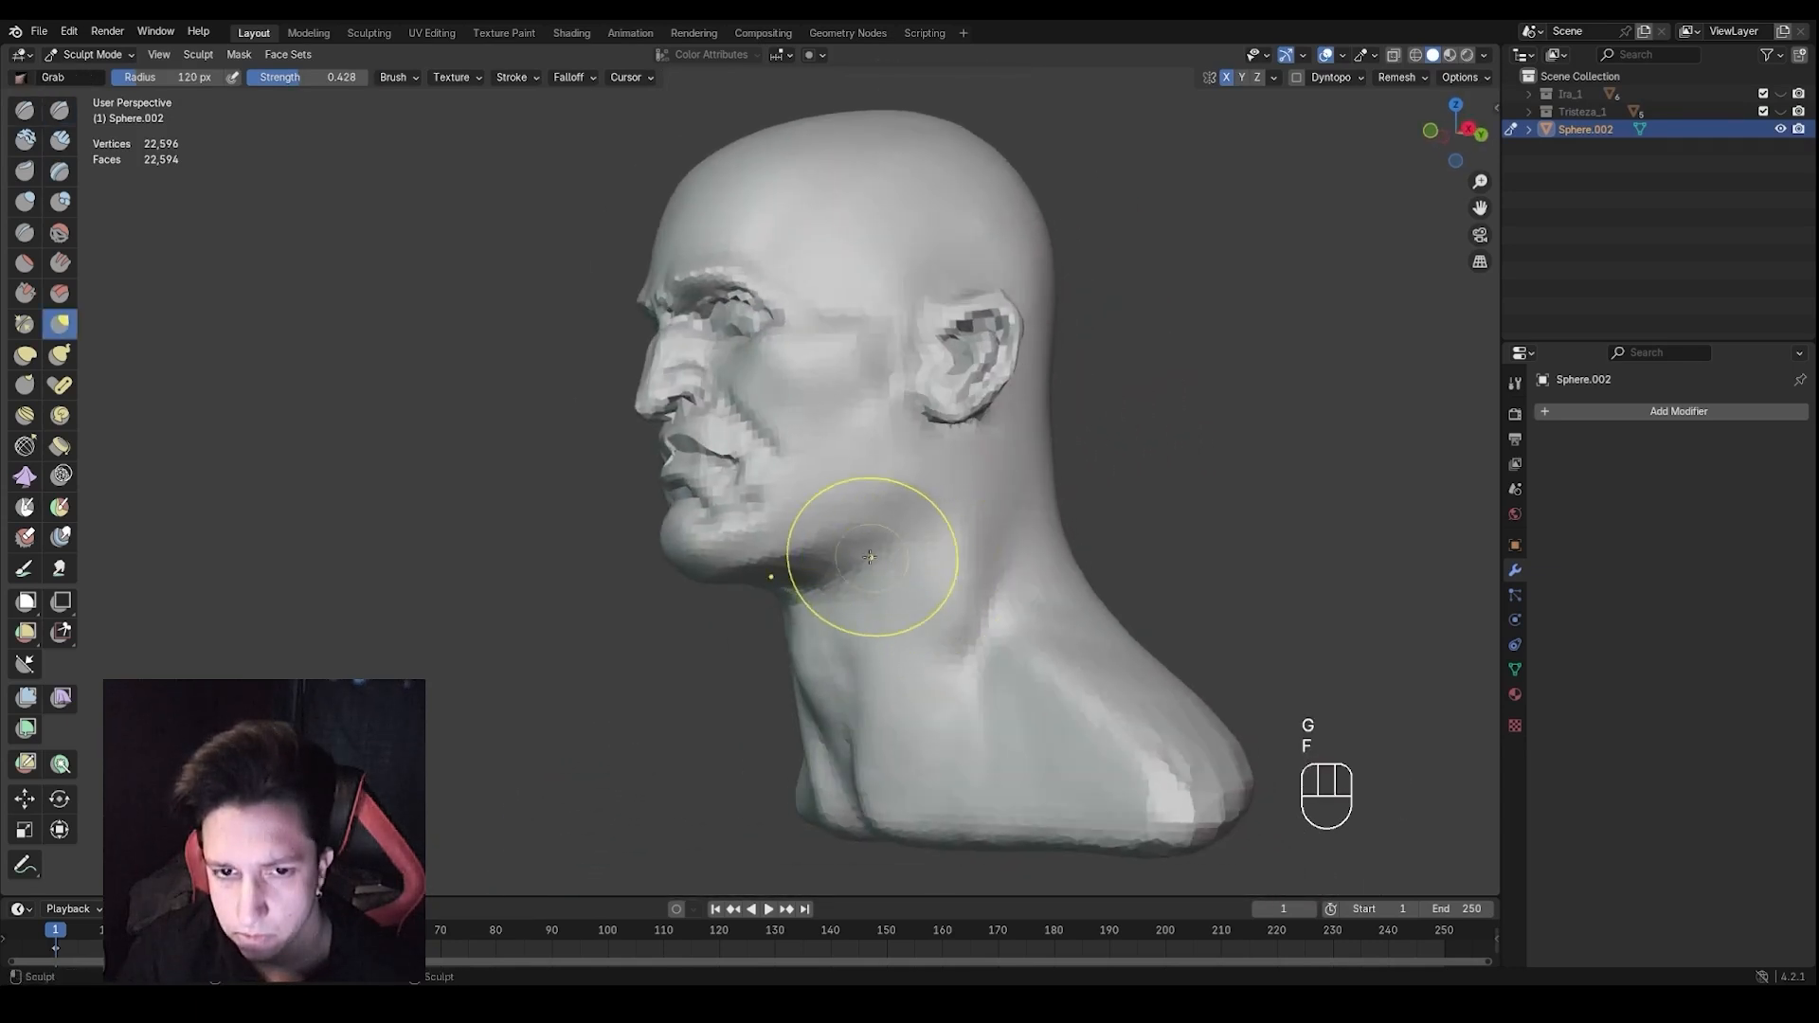
pyautogui.press('f')
pyautogui.click(866, 533)
pyautogui.moveTo(866, 532); pyautogui.dragTo(967, 493, button='middle')
pyautogui.keyDown('ctrl'); pyautogui.moveTo(910, 512); pyautogui.dragTo(861, 533, button='middle'); pyautogui.keyUp('ctrl')
# Reshape the lower face in profile with the Grab brush at 163 px radius
pyautogui.press('f')
pyautogui.click(887, 539)
pyautogui.press('f')
pyautogui.click(900, 539)
pyautogui.press('f')
pyautogui.click(865, 538)
pyautogui.moveTo(879, 509); pyautogui.dragTo(869, 497)
pyautogui.moveTo(867, 489)
pyautogui.mouseDown(button='middle')
pyautogui.moveTo(838, 502)
pyautogui.moveTo(871, 507)
pyautogui.mouseUp(button='middle')
pyautogui.keyDown('ctrl'); pyautogui.moveTo(872, 507); pyautogui.dragTo(870, 485, button='middle'); pyautogui.keyUp('ctrl')
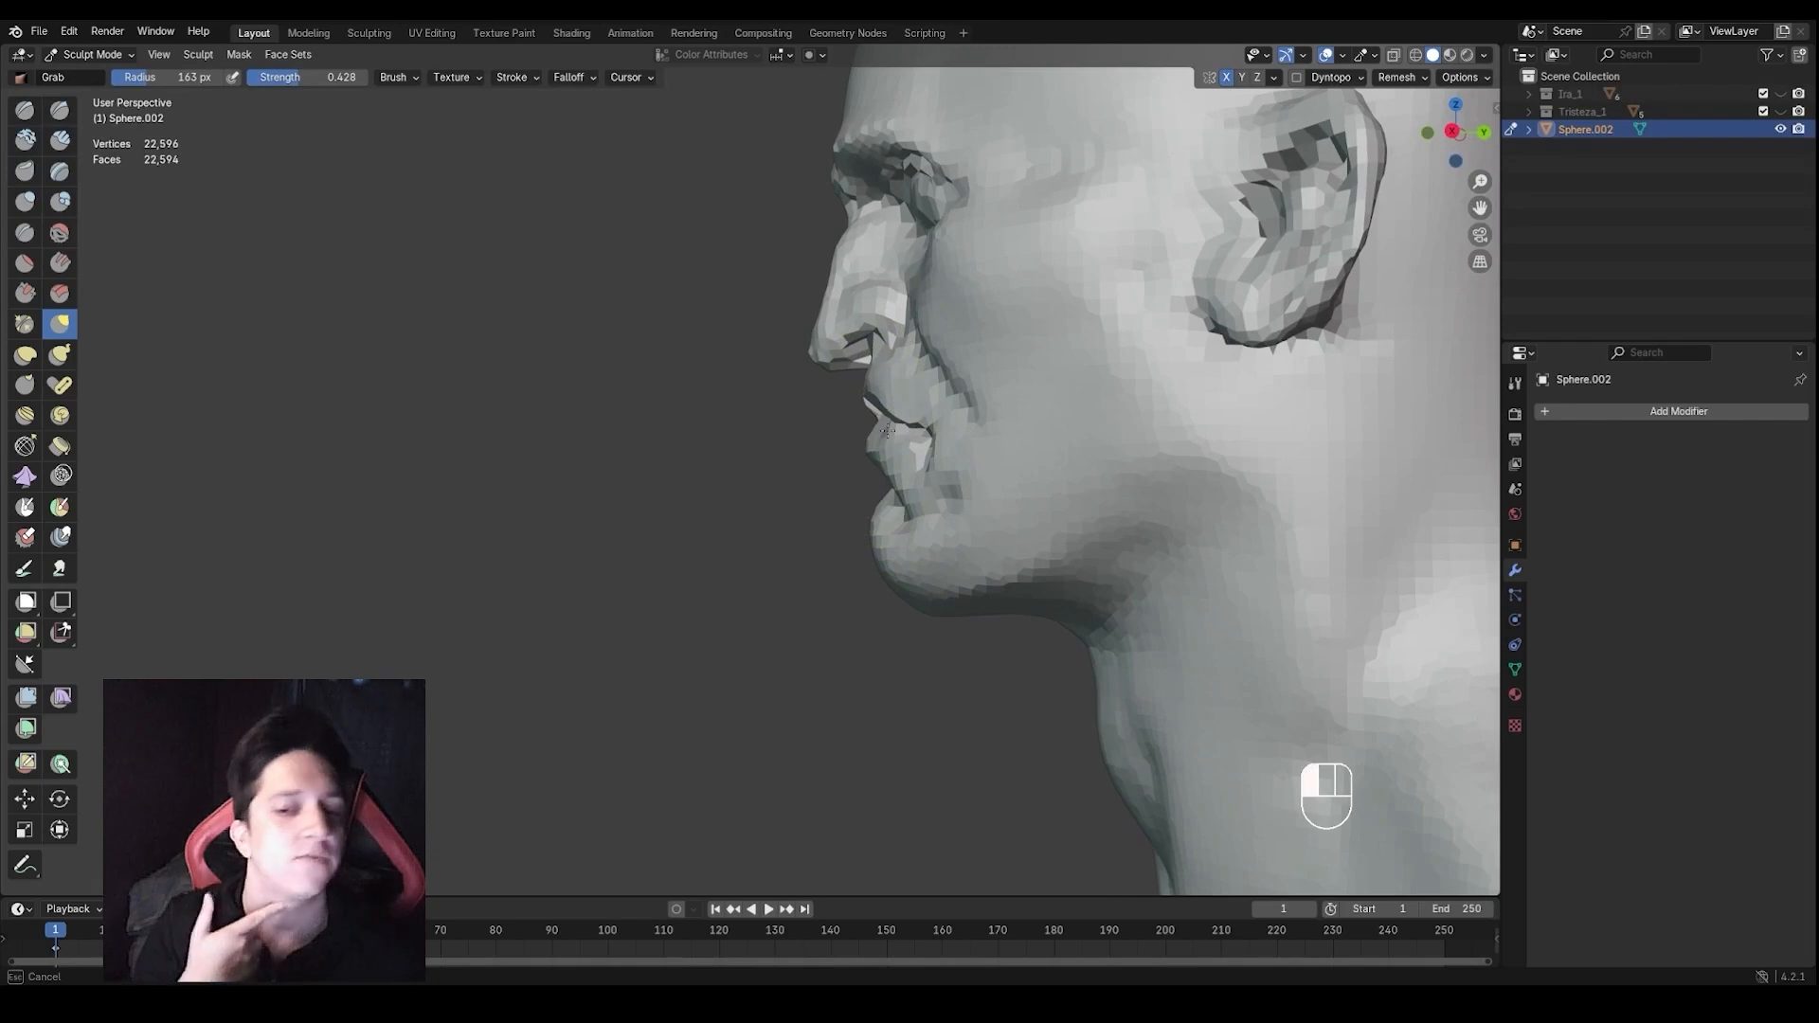
# Adjust the profile of the lips with small Grab pulls
pyautogui.moveTo(888, 431); pyautogui.dragTo(893, 432)
pyautogui.press('f')
pyautogui.click(924, 428)
pyautogui.moveTo(923, 428)
pyautogui.mouseDown(button='middle')
pyautogui.moveTo(943, 445)
pyautogui.moveTo(917, 474)
pyautogui.moveTo(952, 474)
pyautogui.moveTo(911, 484)
pyautogui.mouseUp(button='middle')
pyautogui.press('f')
pyautogui.press('f')
pyautogui.click(917, 450)
pyautogui.moveTo(912, 483)
pyautogui.keyDown('shift'); pyautogui.mouseDown(button='middle')
pyautogui.moveTo(907, 563)
pyautogui.moveTo(990, 535)
pyautogui.mouseUp(button='middle'); pyautogui.keyUp('shift')
# Sharpen the forms around the nose and mouth with the Draw Sharp brush
pyautogui.moveTo(990, 517)
pyautogui.keyDown('ctrl'); pyautogui.mouseDown(button='middle')
pyautogui.moveTo(985, 559)
pyautogui.moveTo(953, 426)
pyautogui.mouseUp(button='middle'); pyautogui.keyUp('ctrl')
pyautogui.press('1')
pyautogui.press('f')
pyautogui.click(947, 414)
pyautogui.moveTo(827, 399); pyautogui.dragTo(881, 417)
pyautogui.moveTo(881, 417)
pyautogui.mouseDown(button='middle')
pyautogui.moveTo(898, 435)
pyautogui.moveTo(891, 398)
pyautogui.mouseUp(button='middle')
pyautogui.moveTo(965, 408); pyautogui.dragTo(1050, 411, button='middle')
pyautogui.moveTo(900, 406); pyautogui.dragTo(872, 413, button='middle')
pyautogui.scroll(-2, 867, 422)
pyautogui.press('f')
pyautogui.click(846, 478)
pyautogui.moveTo(846, 478)
pyautogui.mouseDown(button='middle')
pyautogui.moveTo(785, 485)
pyautogui.moveTo(852, 467)
pyautogui.mouseUp(button='middle')
# Reshape the middle of the upper lip in front view with the Grab brush at 79 px radius
pyautogui.keyDown('shift'); pyautogui.moveTo(853, 466); pyautogui.dragTo(811, 428, button='middle'); pyautogui.keyUp('shift')
pyautogui.keyDown('ctrl'); pyautogui.moveTo(833, 445); pyautogui.dragTo(845, 388, button='middle'); pyautogui.keyUp('ctrl')
pyautogui.moveTo(933, 386)
pyautogui.mouseDown(button='middle')
pyautogui.moveTo(890, 382)
pyautogui.moveTo(953, 389)
pyautogui.mouseUp(button='middle')
pyautogui.scroll(-2, 933, 385)
pyautogui.keyDown('shift'); pyautogui.moveTo(910, 512); pyautogui.dragTo(914, 435, button='middle'); pyautogui.keyUp('shift')
pyautogui.scroll(-1, 853, 502)
pyautogui.moveTo(820, 521)
pyautogui.keyDown('shift'); pyautogui.mouseDown(button='middle')
pyautogui.moveTo(905, 474)
pyautogui.moveTo(913, 430)
pyautogui.moveTo(852, 407)
pyautogui.mouseUp(button='middle'); pyautogui.keyUp('shift')
pyautogui.press('g')
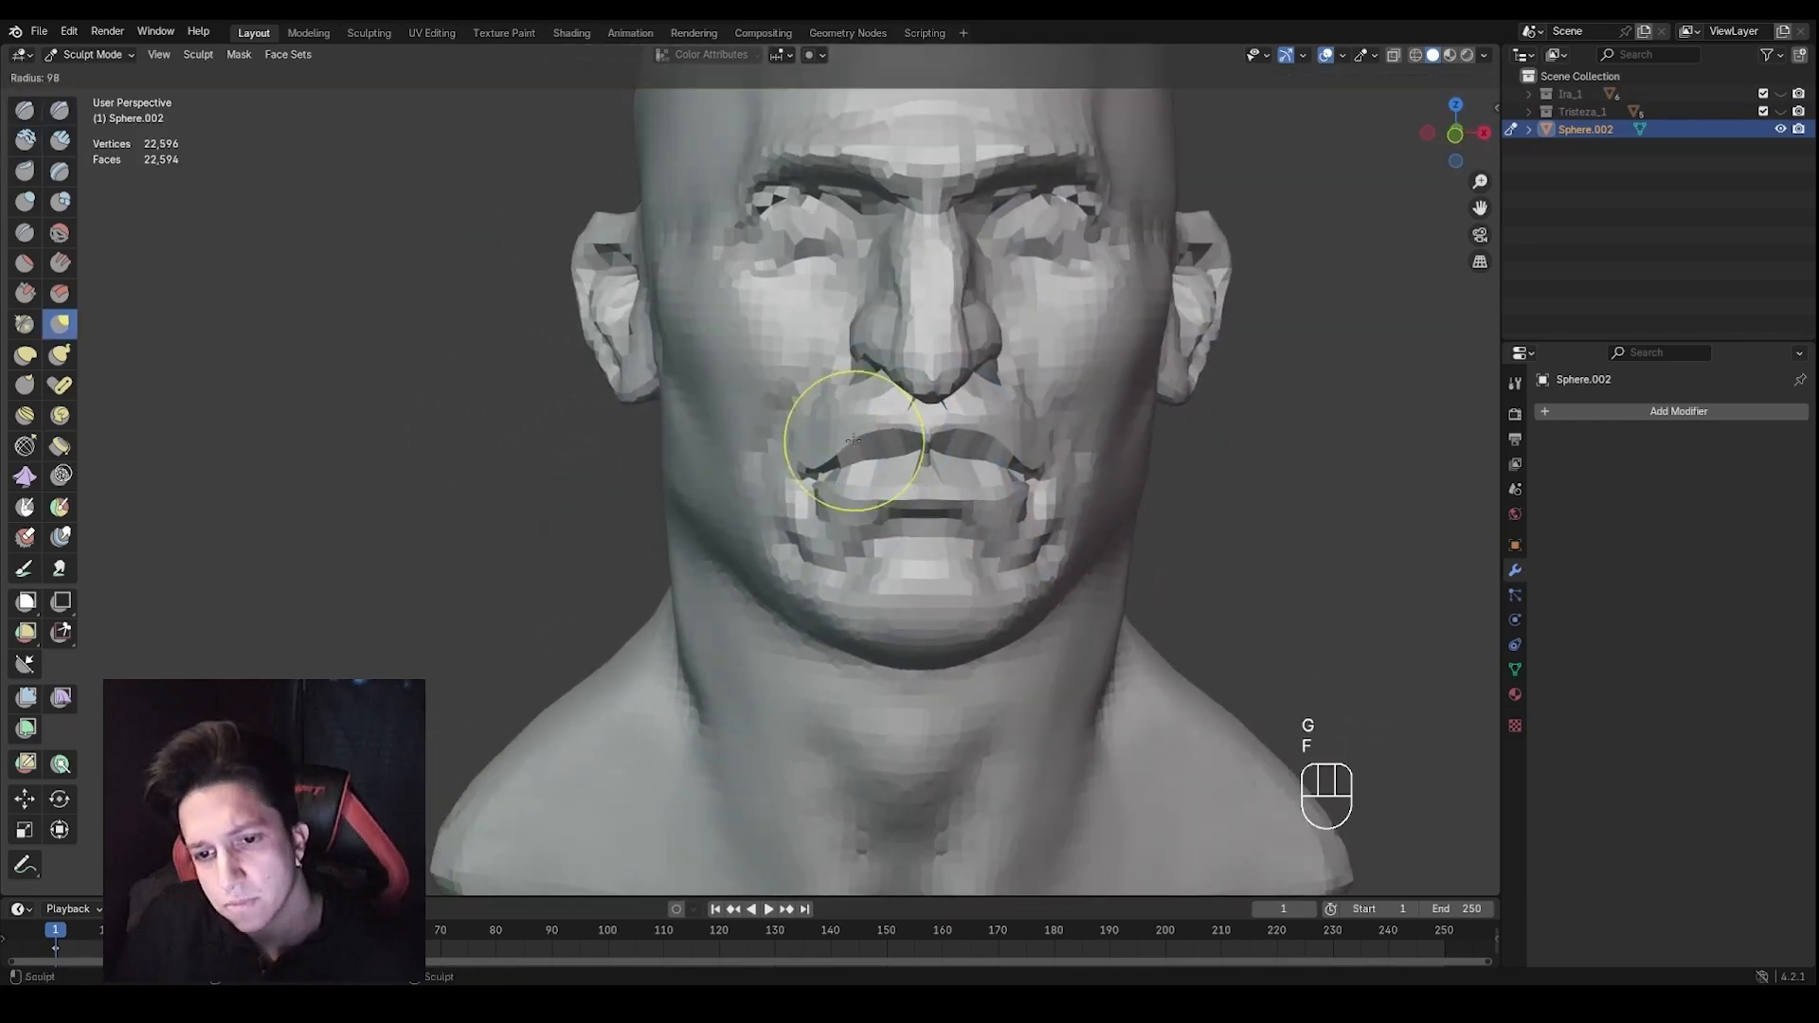
pyautogui.press('f')
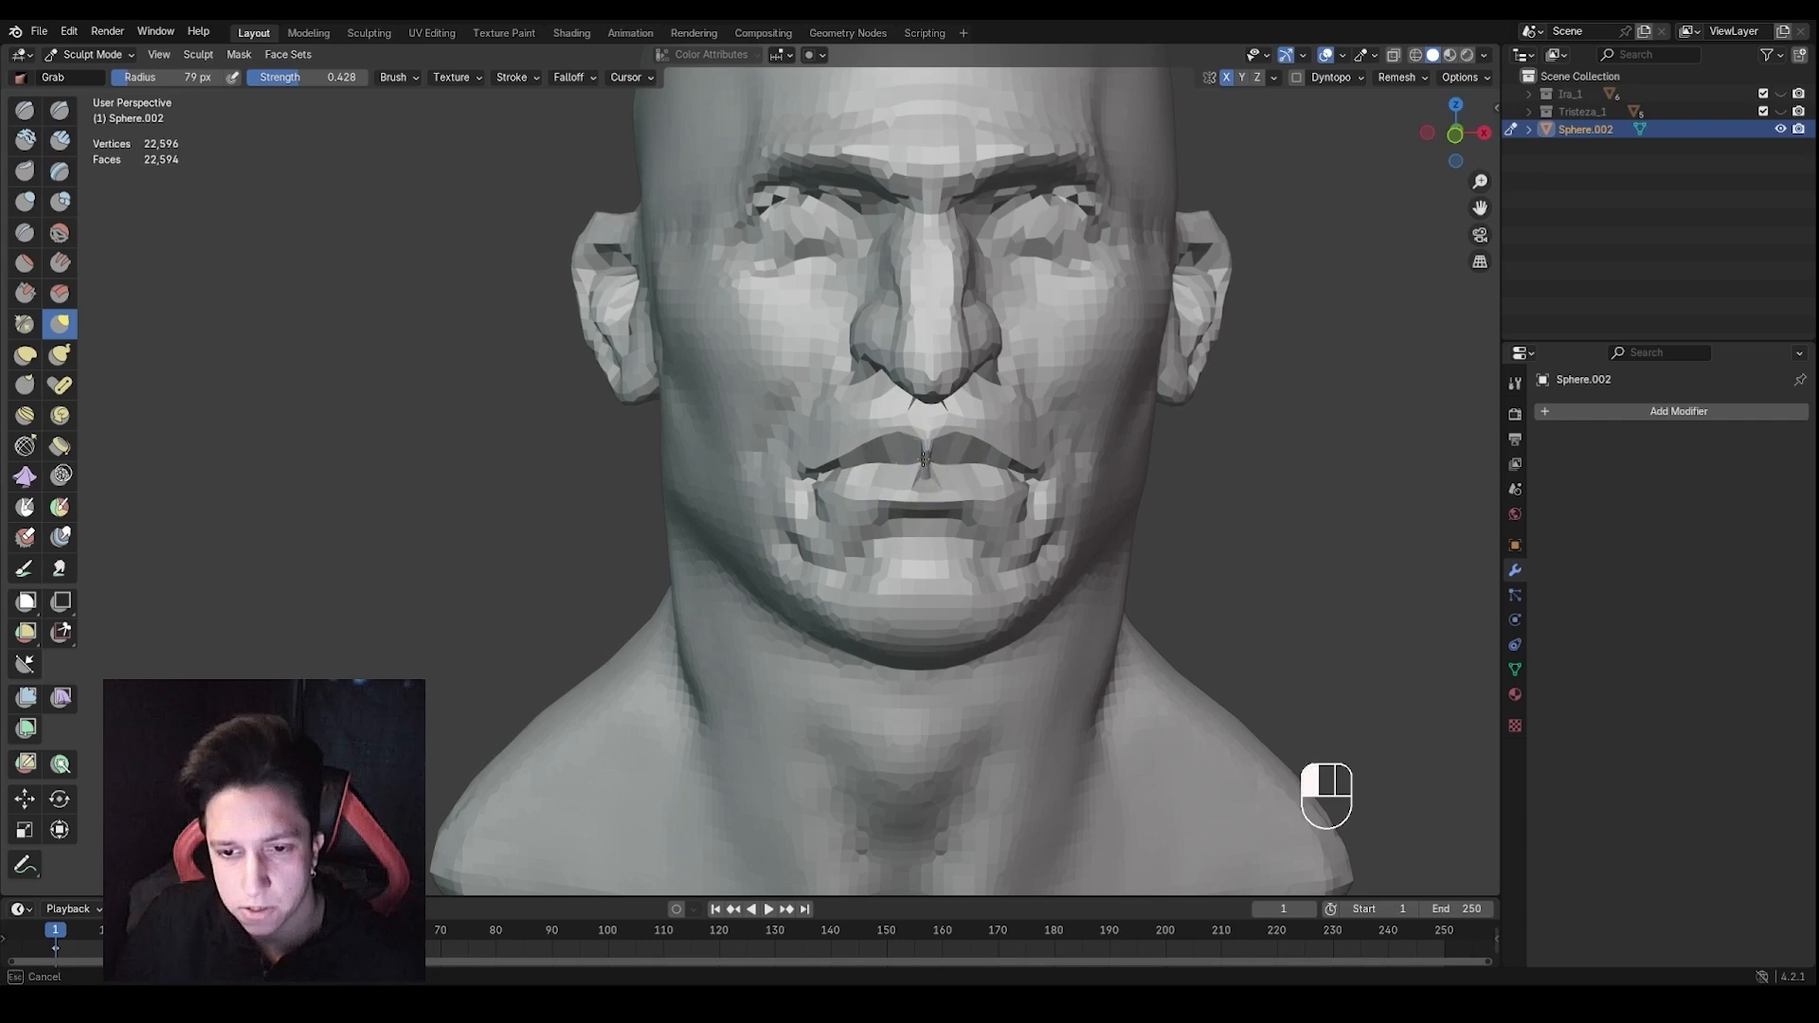
pyautogui.moveTo(917, 463)
pyautogui.keyDown('ctrl'); pyautogui.mouseDown(button='middle')
pyautogui.moveTo(959, 564)
pyautogui.moveTo(896, 557)
pyautogui.moveTo(1030, 549)
pyautogui.moveTo(971, 542)
pyautogui.moveTo(966, 421)
pyautogui.mouseUp(button='middle'); pyautogui.keyUp('ctrl')
# Carve the pit at the base of the throat with the Draw Sharp brush at 103 px radius
pyautogui.press('f')
pyautogui.click(987, 551)
pyautogui.moveTo(893, 548); pyautogui.dragTo(971, 547, button='middle')
pyautogui.press('1')
pyautogui.press('f')
pyautogui.click(790, 540)
pyautogui.keyDown('shift'); pyautogui.moveTo(745, 503); pyautogui.dragTo(830, 489, button='middle'); pyautogui.keyUp('shift')
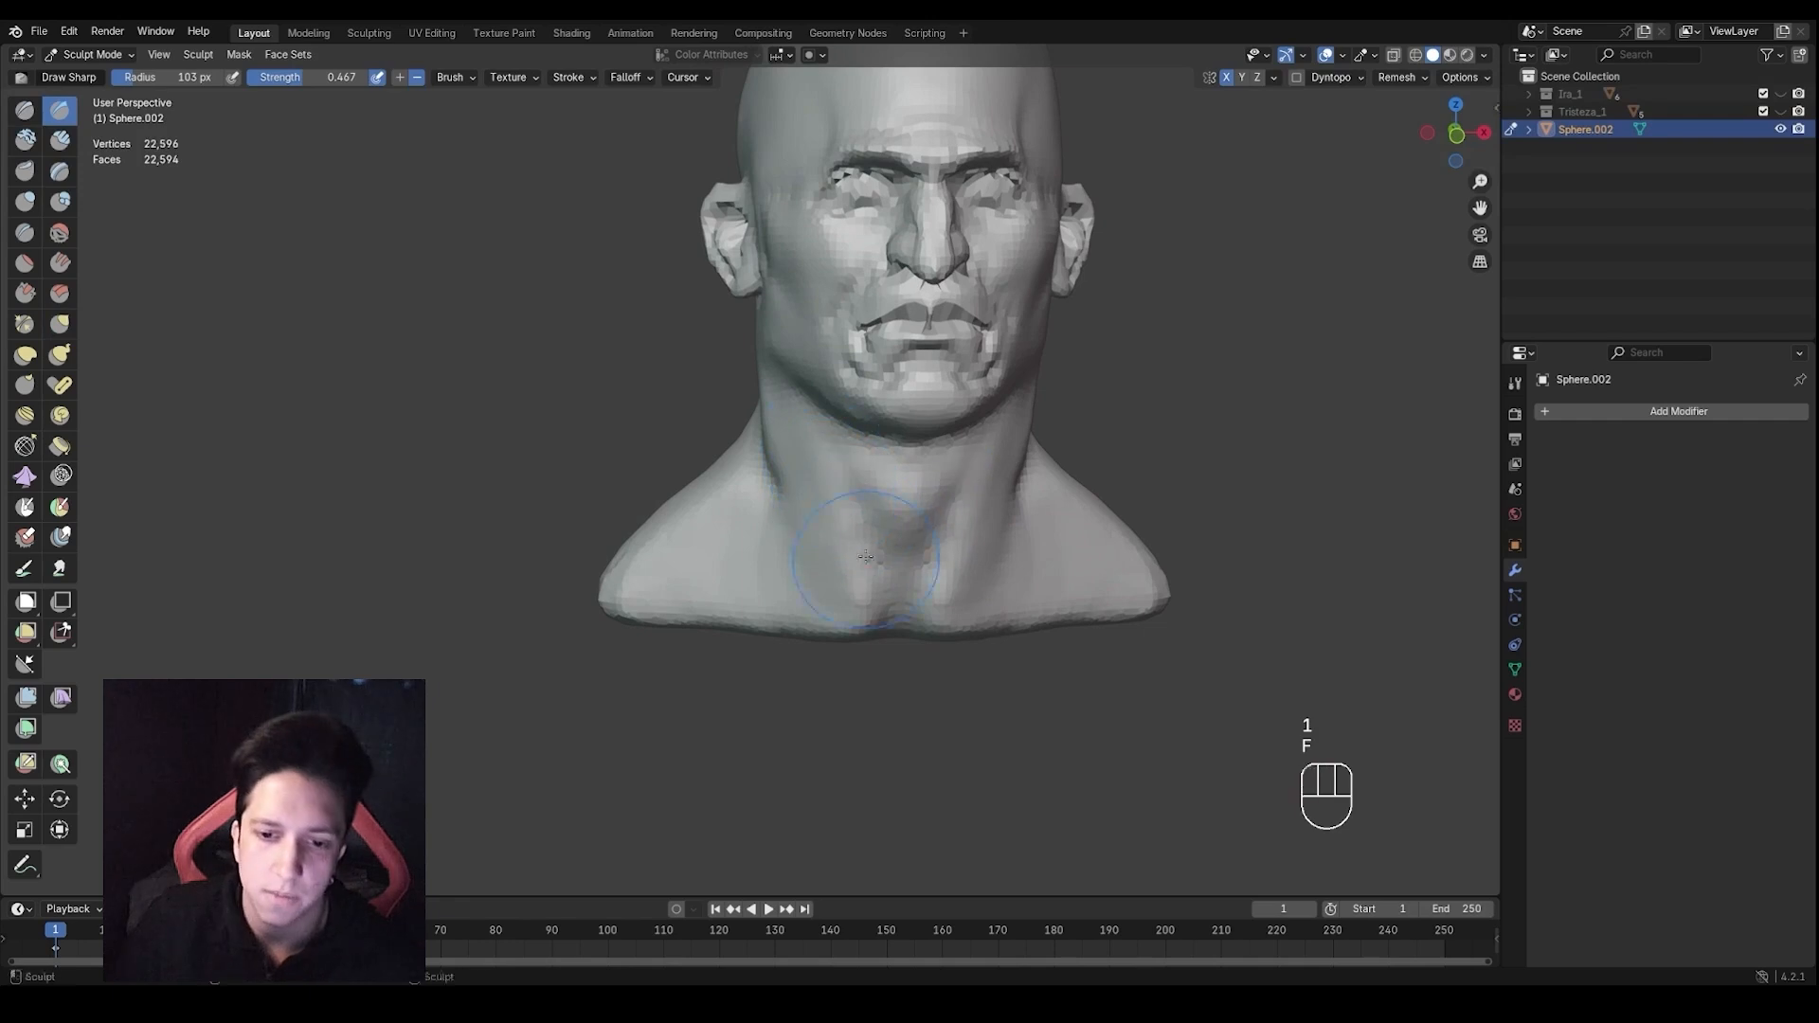
pyautogui.moveTo(904, 602); pyautogui.dragTo(902, 620)
# Define the muscle line along the side of the neck with the Draw Sharp brush
pyautogui.moveTo(980, 593); pyautogui.dragTo(955, 595, button='middle')
pyautogui.moveTo(955, 595)
pyautogui.keyDown('shift'); pyautogui.mouseDown(button='middle')
pyautogui.moveTo(1047, 616)
pyautogui.moveTo(1009, 573)
pyautogui.mouseUp(button='middle'); pyautogui.keyUp('shift')
pyautogui.press('f')
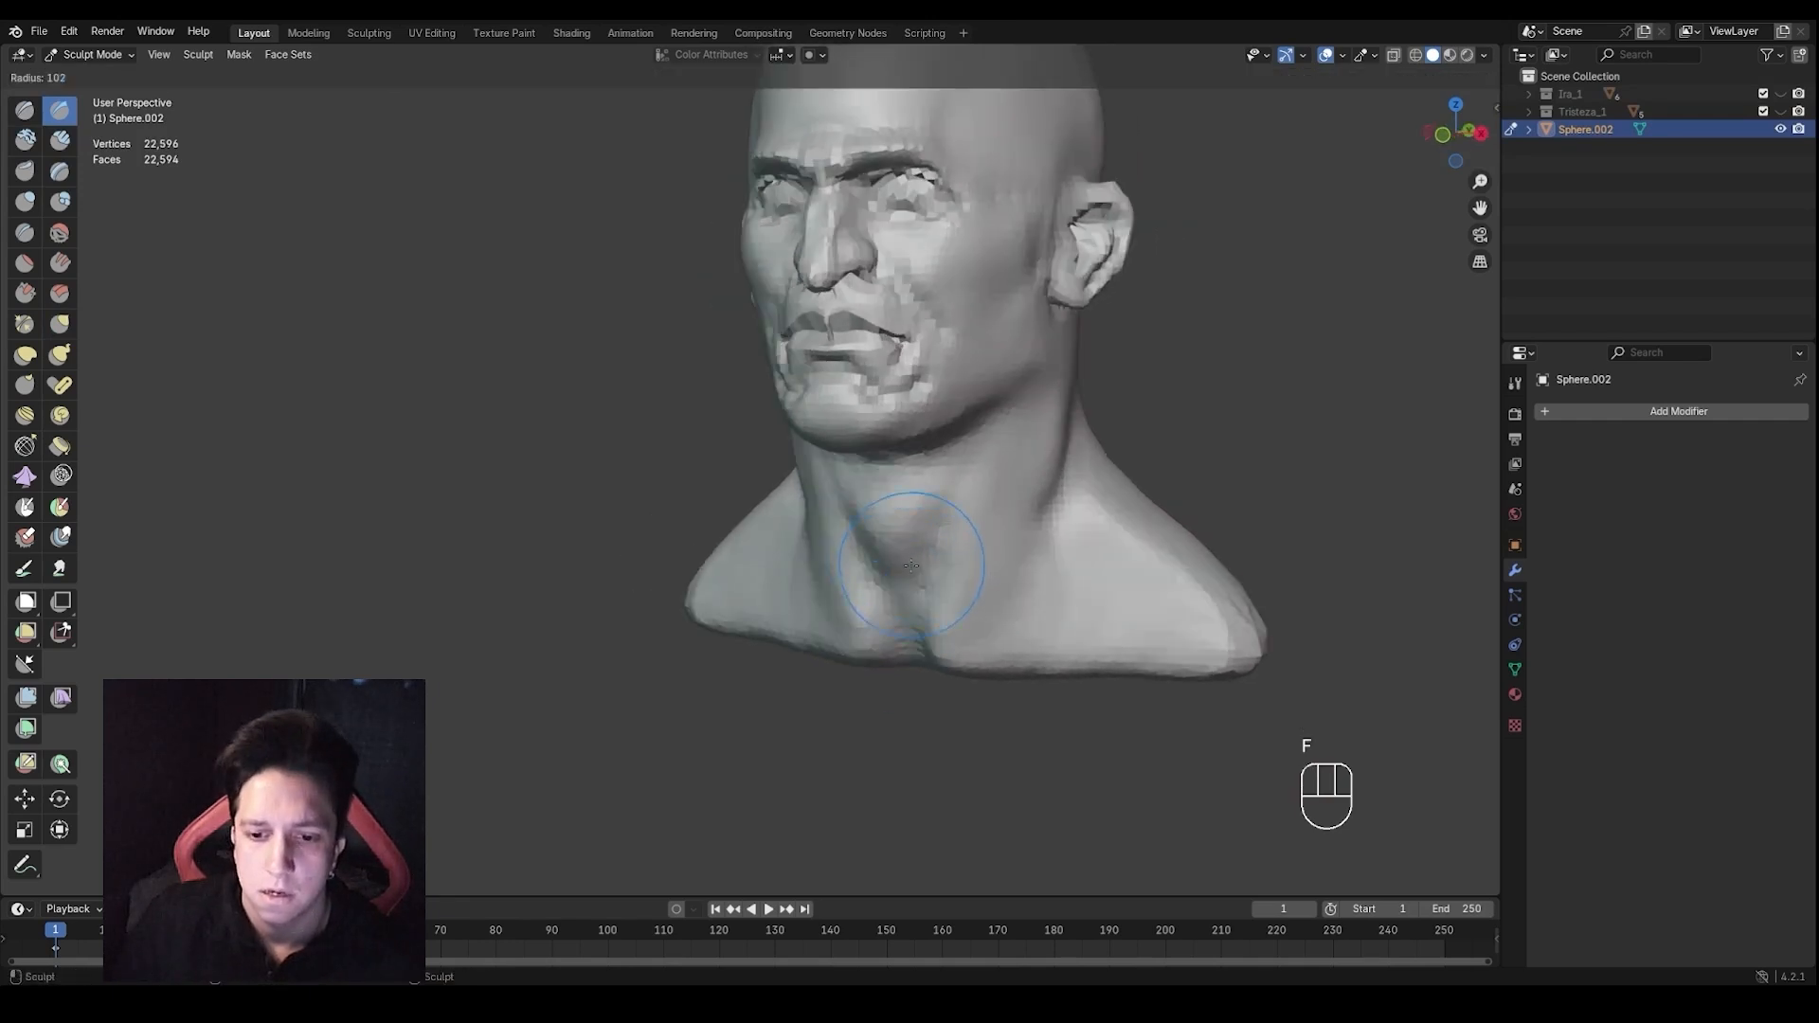
pyautogui.click(989, 569)
pyautogui.moveTo(967, 550); pyautogui.dragTo(976, 521)
# Try to build up the side of the neck below the jaw with the Clay Strips brush at 77 px radius
pyautogui.keyDown('shift'); pyautogui.moveTo(1012, 472); pyautogui.dragTo(963, 511, button='middle'); pyautogui.keyUp('shift')
pyautogui.press('2')
pyautogui.moveTo(968, 473); pyautogui.dragTo(971, 461)
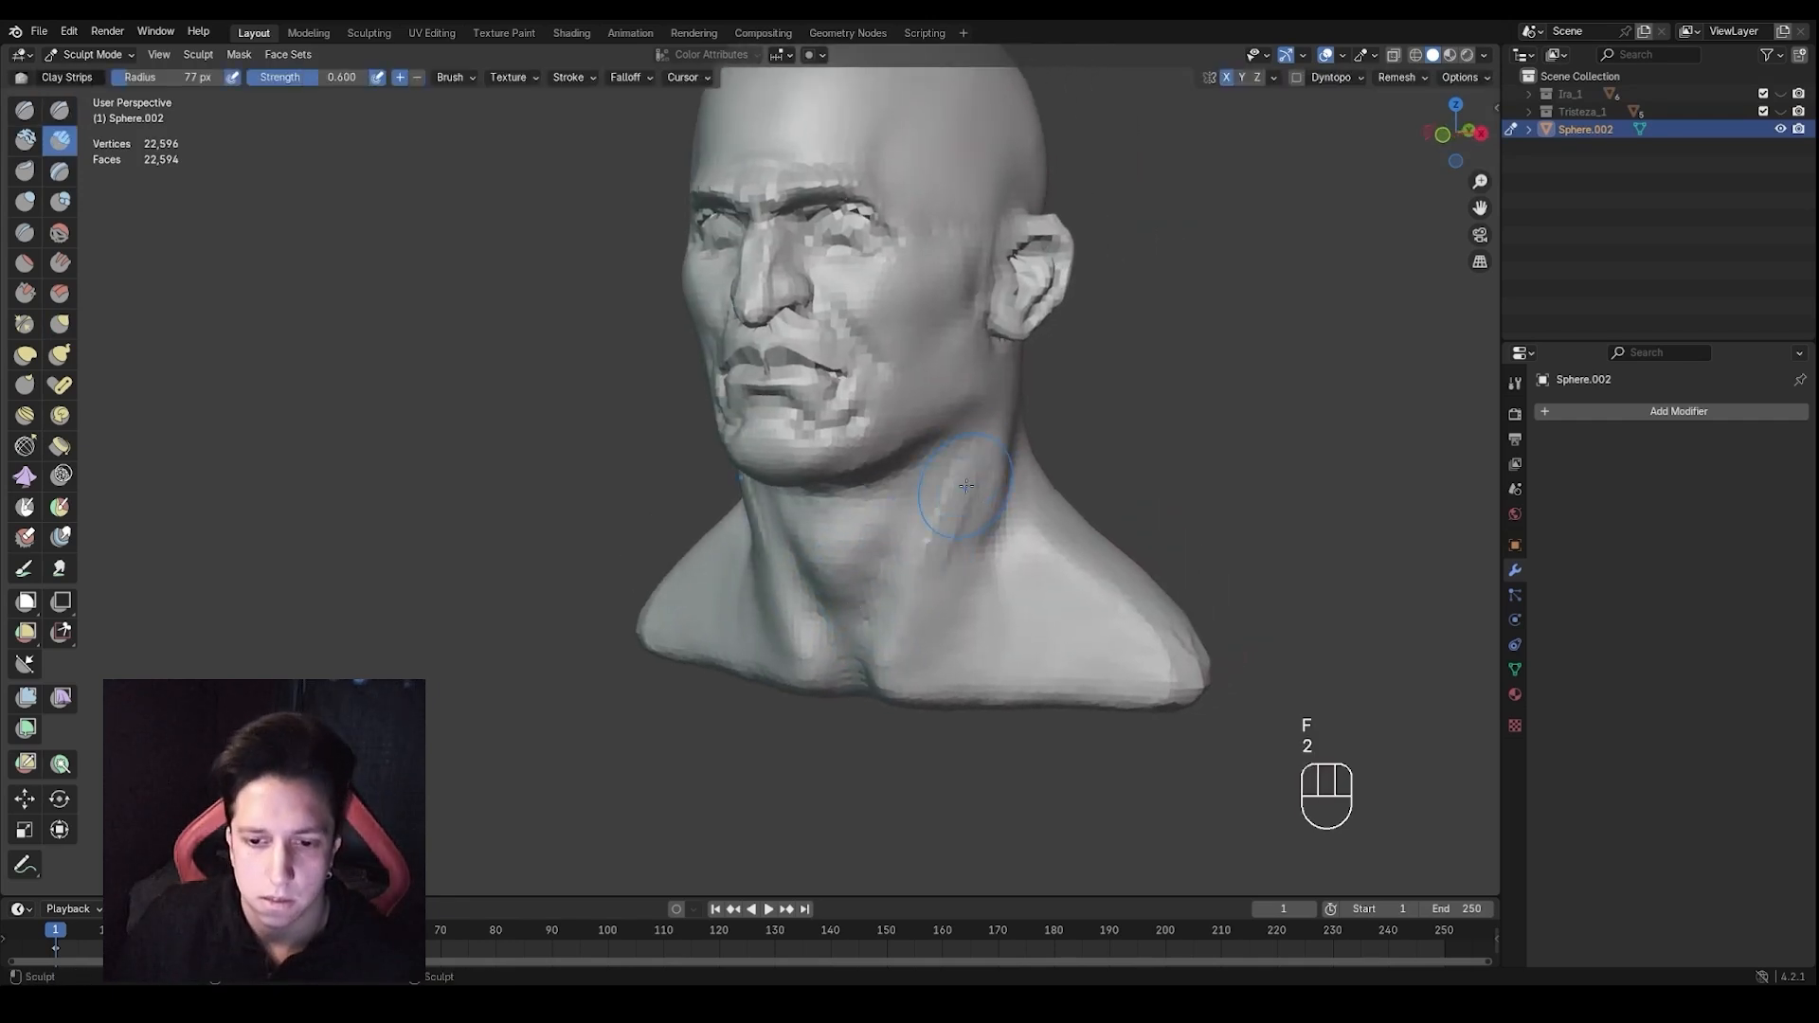
pyautogui.hotkey('ctrl', 'z')
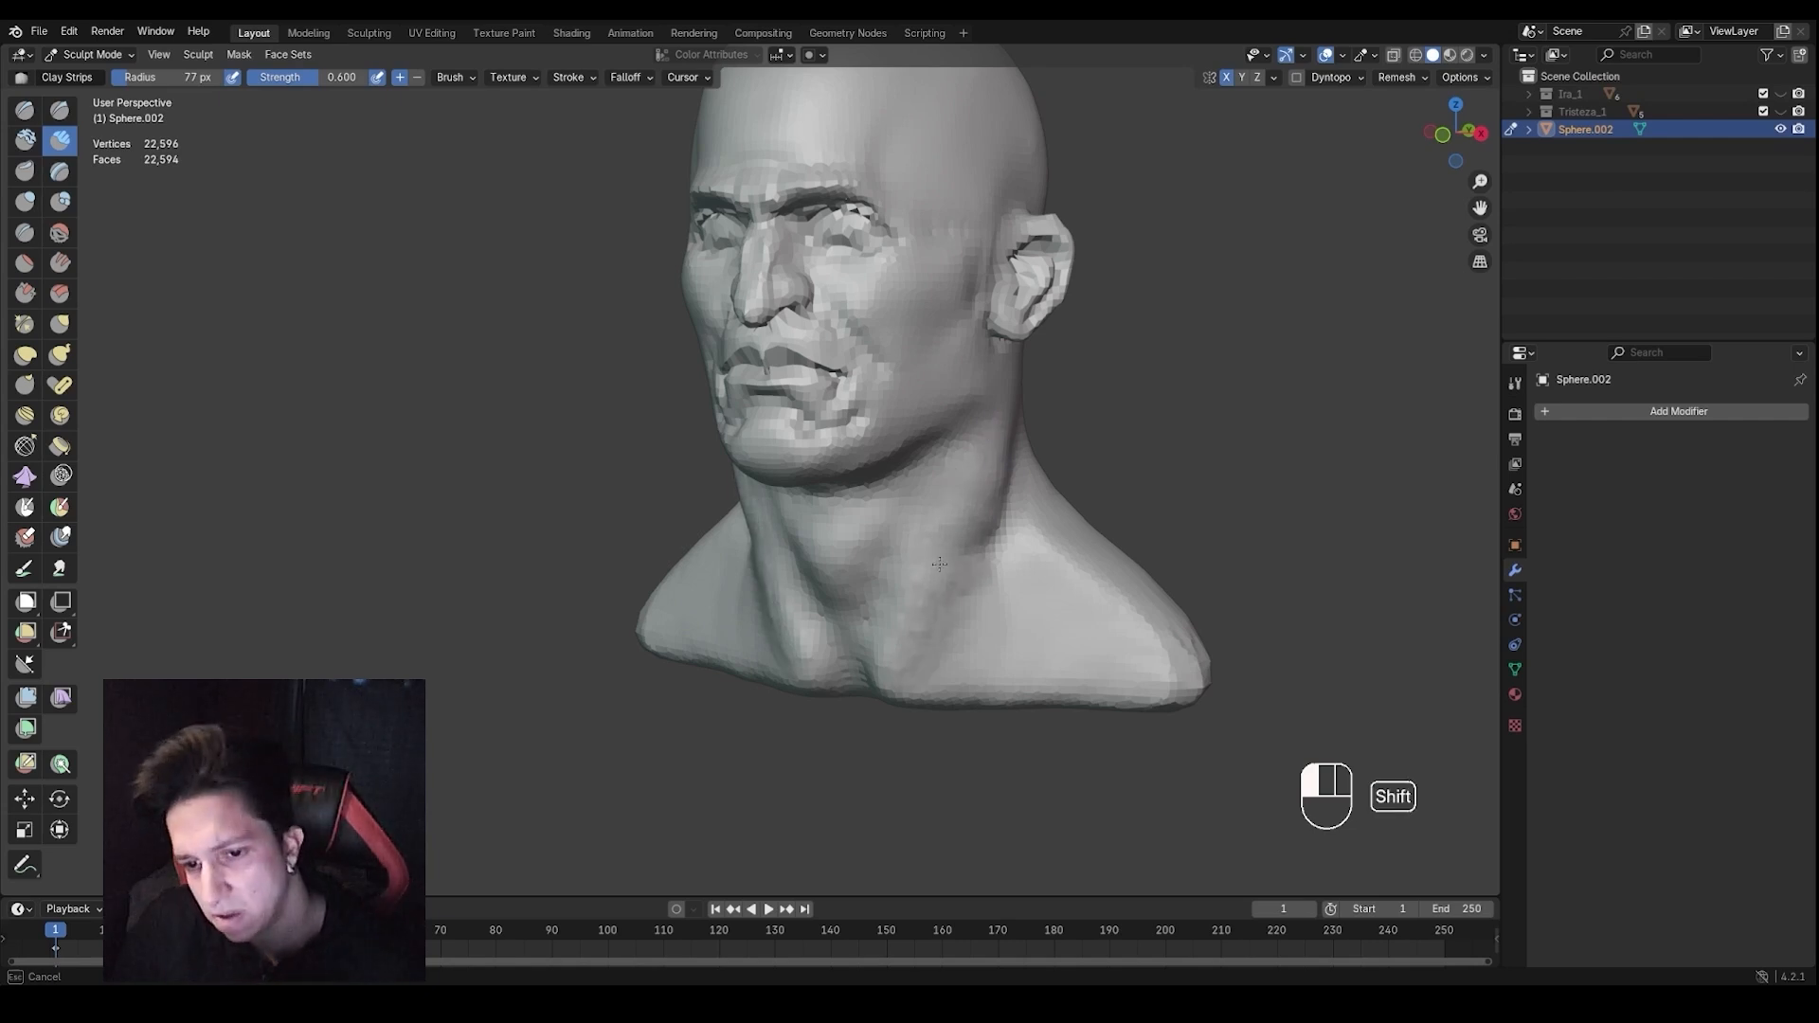
# Carve the collarbone area of the shoulder with the inverted Clay Strips brush at 77 px radius
pyautogui.moveTo(999, 488); pyautogui.dragTo(905, 589, button='middle')
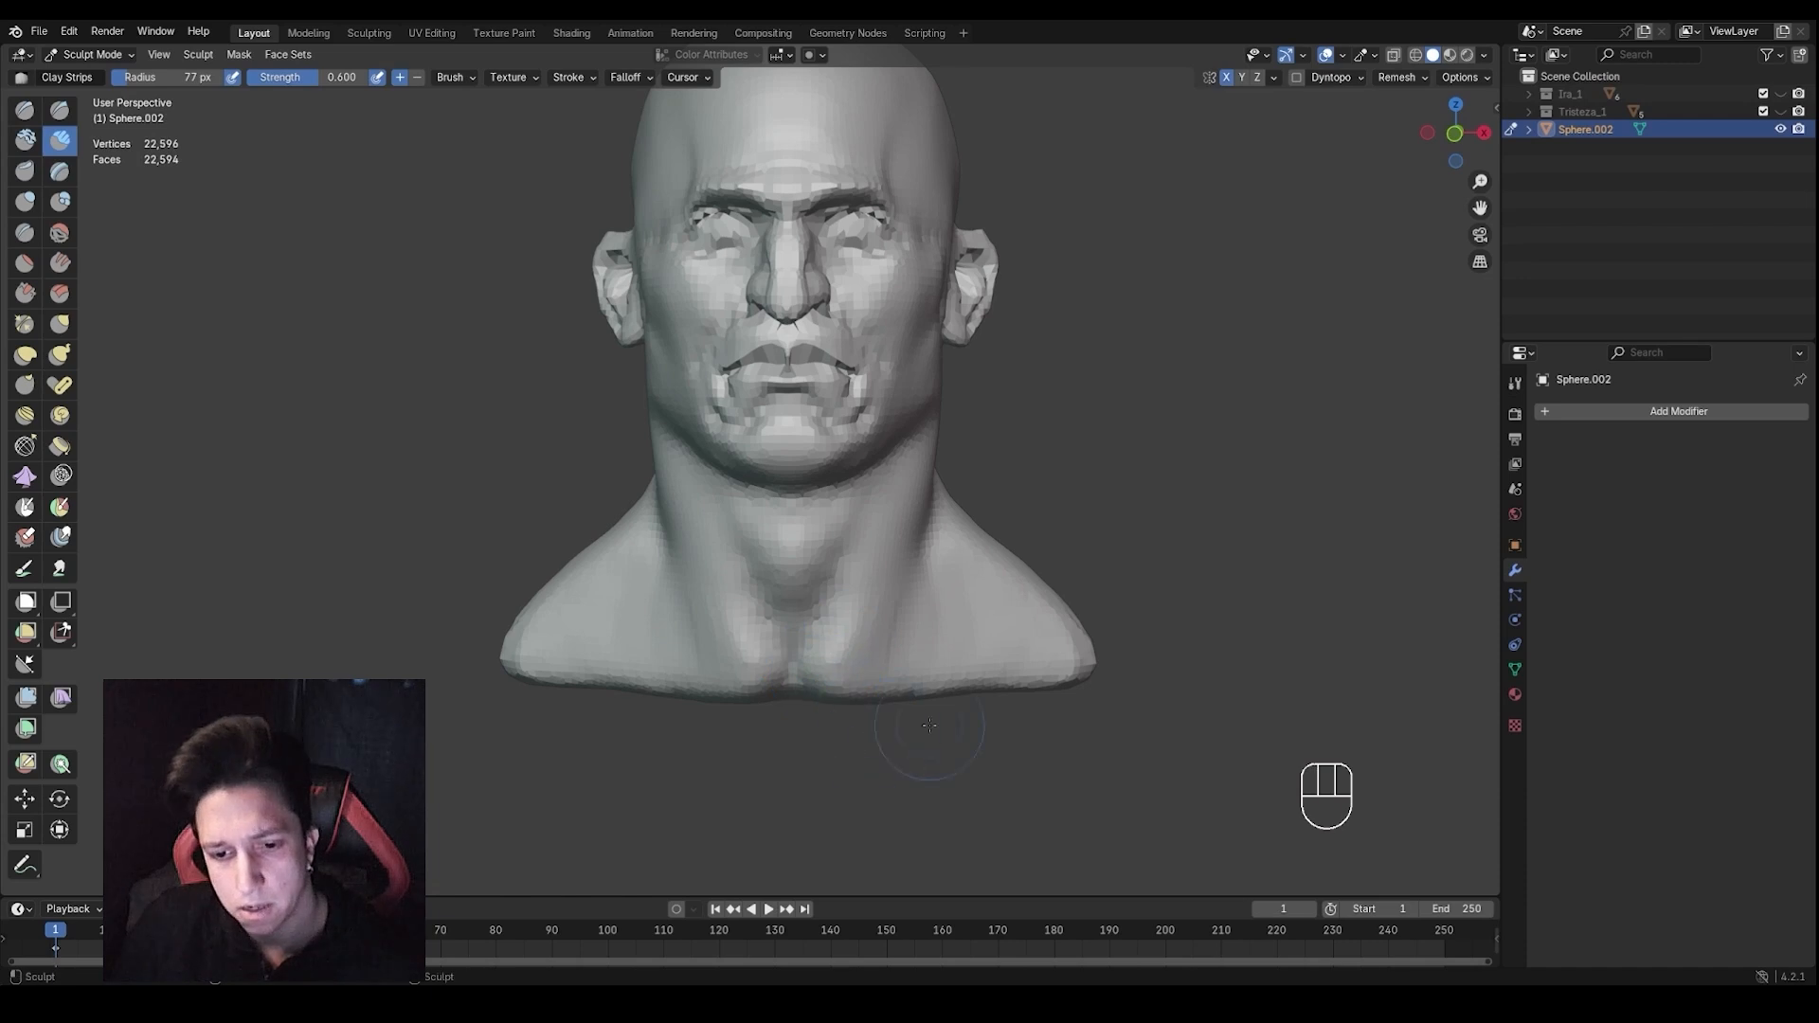
pyautogui.moveTo(929, 726); pyautogui.dragTo(865, 638, button='middle')
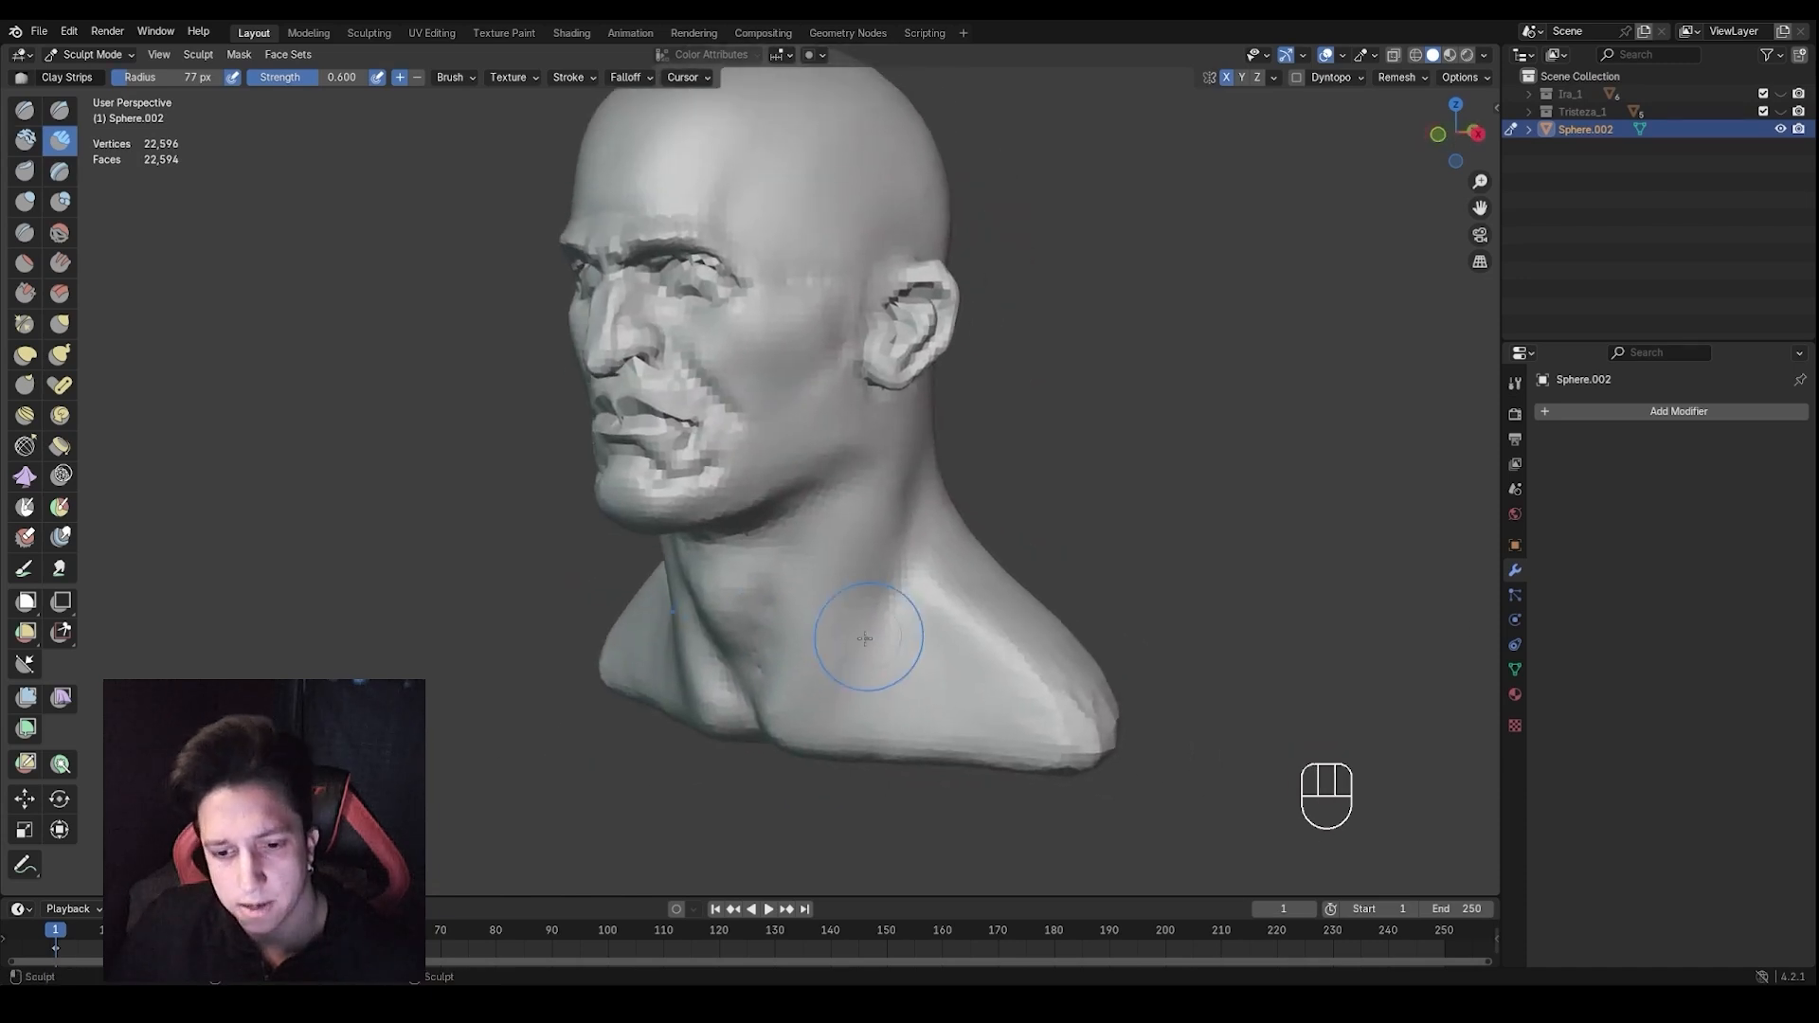
pyautogui.moveTo(926, 707)
pyautogui.keyDown('ctrl'); pyautogui.mouseDown()
pyautogui.moveTo(932, 667)
pyautogui.moveTo(915, 654)
pyautogui.moveTo(986, 668)
pyautogui.mouseUp(); pyautogui.keyUp('ctrl')
pyautogui.moveTo(985, 668); pyautogui.dragTo(865, 670, button='middle')
# Build up the shoulder and trapezius with broad Clay Strips strokes and smooth the result
pyautogui.press('f')
pyautogui.click(942, 711)
pyautogui.moveTo(948, 711); pyautogui.dragTo(876, 622, button='middle')
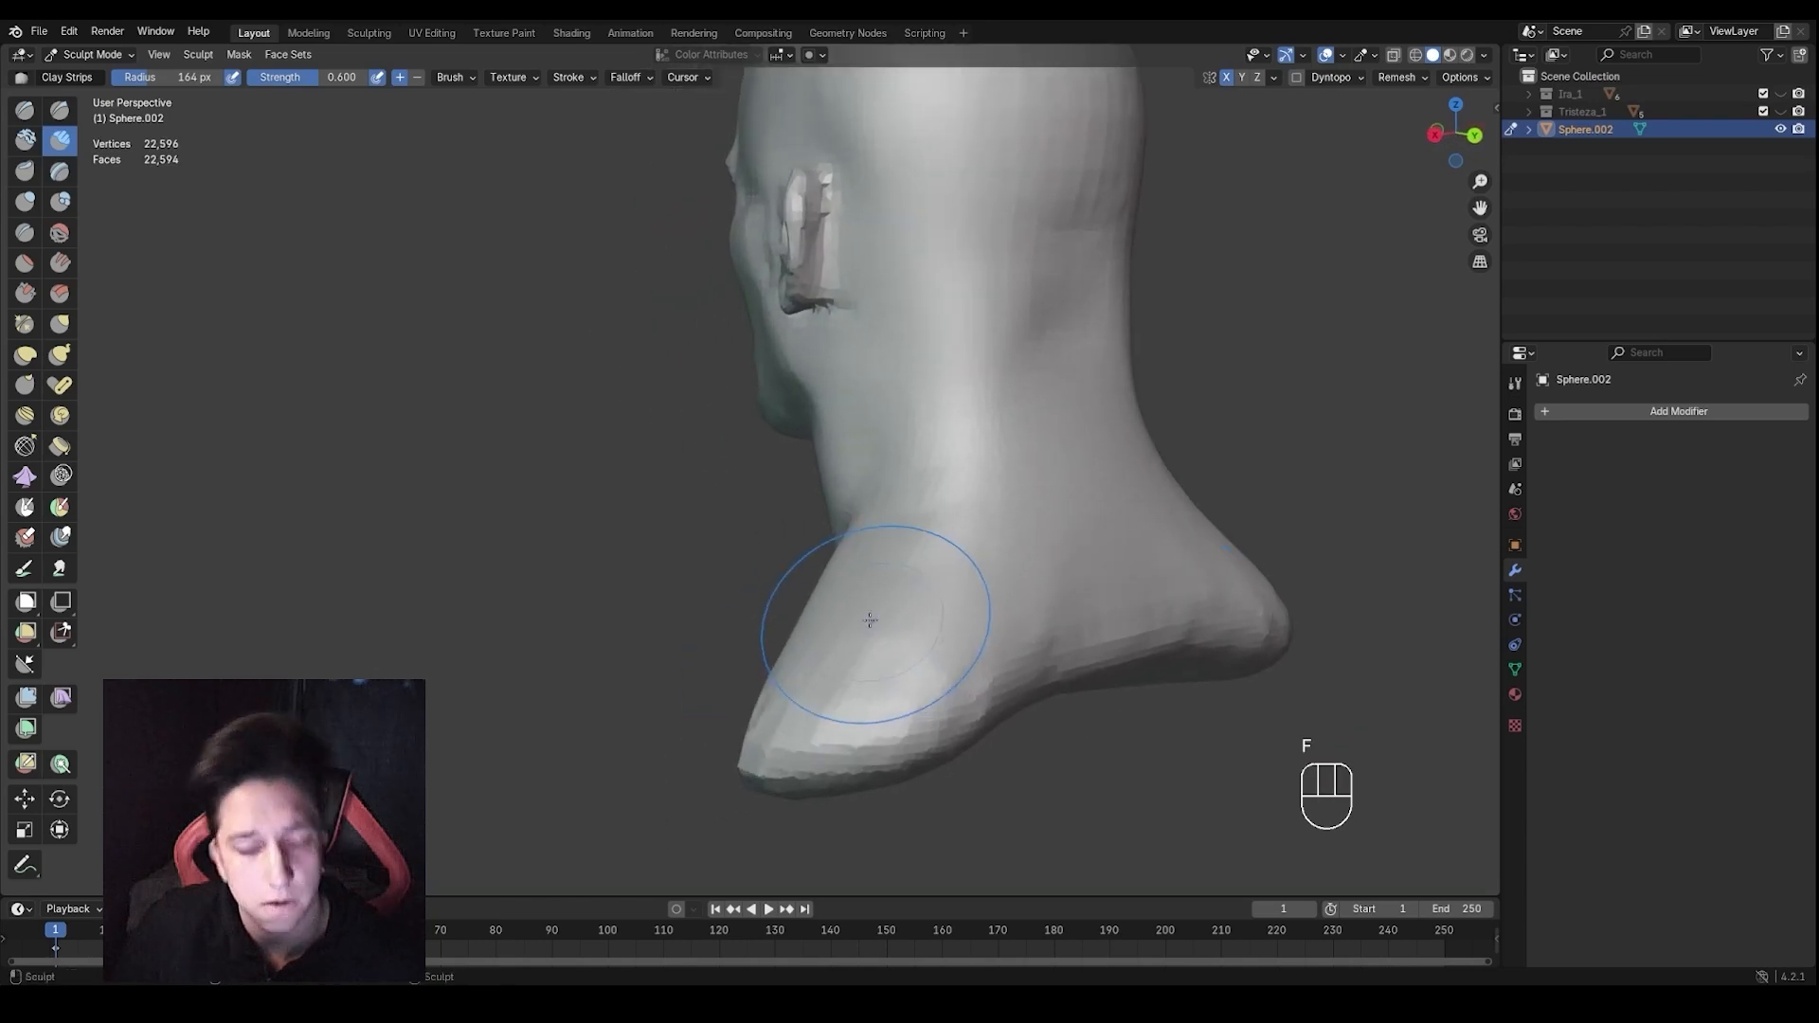
pyautogui.press('f')
pyautogui.moveTo(853, 664); pyautogui.dragTo(832, 598)
pyautogui.moveTo(845, 687); pyautogui.dragTo(965, 606)
pyautogui.moveTo(990, 616); pyautogui.dragTo(976, 611, button='middle')
pyautogui.moveTo(981, 645)
pyautogui.mouseDown()
pyautogui.moveTo(976, 531)
pyautogui.moveTo(995, 568)
pyautogui.mouseUp()
pyautogui.moveTo(1000, 564); pyautogui.dragTo(1066, 566, button='middle')
pyautogui.moveTo(990, 488); pyautogui.dragTo(911, 593)
pyautogui.moveTo(928, 657); pyautogui.dragTo(904, 706)
pyautogui.keyDown('shift'); pyautogui.moveTo(976, 625); pyautogui.dragTo(935, 703); pyautogui.keyUp('shift')
# Refine the throat and neck muscles in front view with the Draw Sharp brush at 91 px radius
pyautogui.moveTo(924, 682)
pyautogui.mouseDown(button='middle')
pyautogui.moveTo(1105, 629)
pyautogui.moveTo(957, 536)
pyautogui.mouseUp(button='middle')
pyautogui.keyDown('shift'); pyautogui.moveTo(957, 537); pyautogui.dragTo(983, 569, button='middle'); pyautogui.keyUp('shift')
pyautogui.press('1')
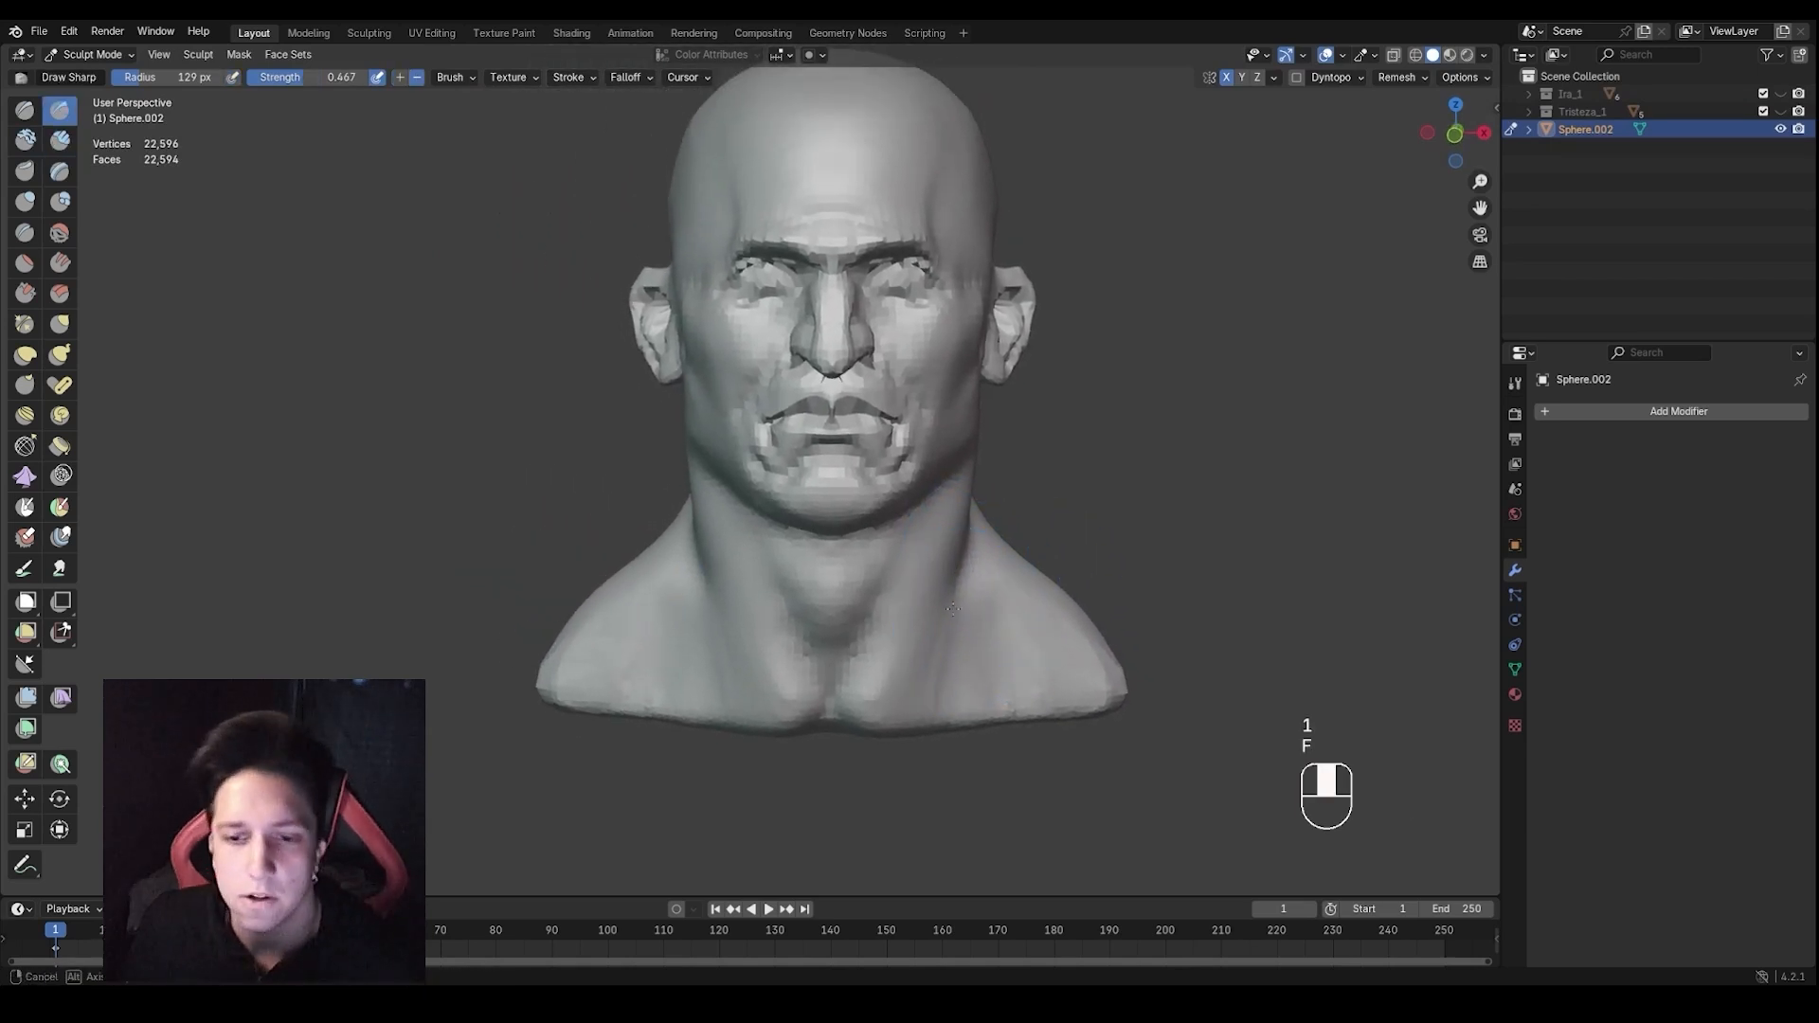
pyautogui.press('f')
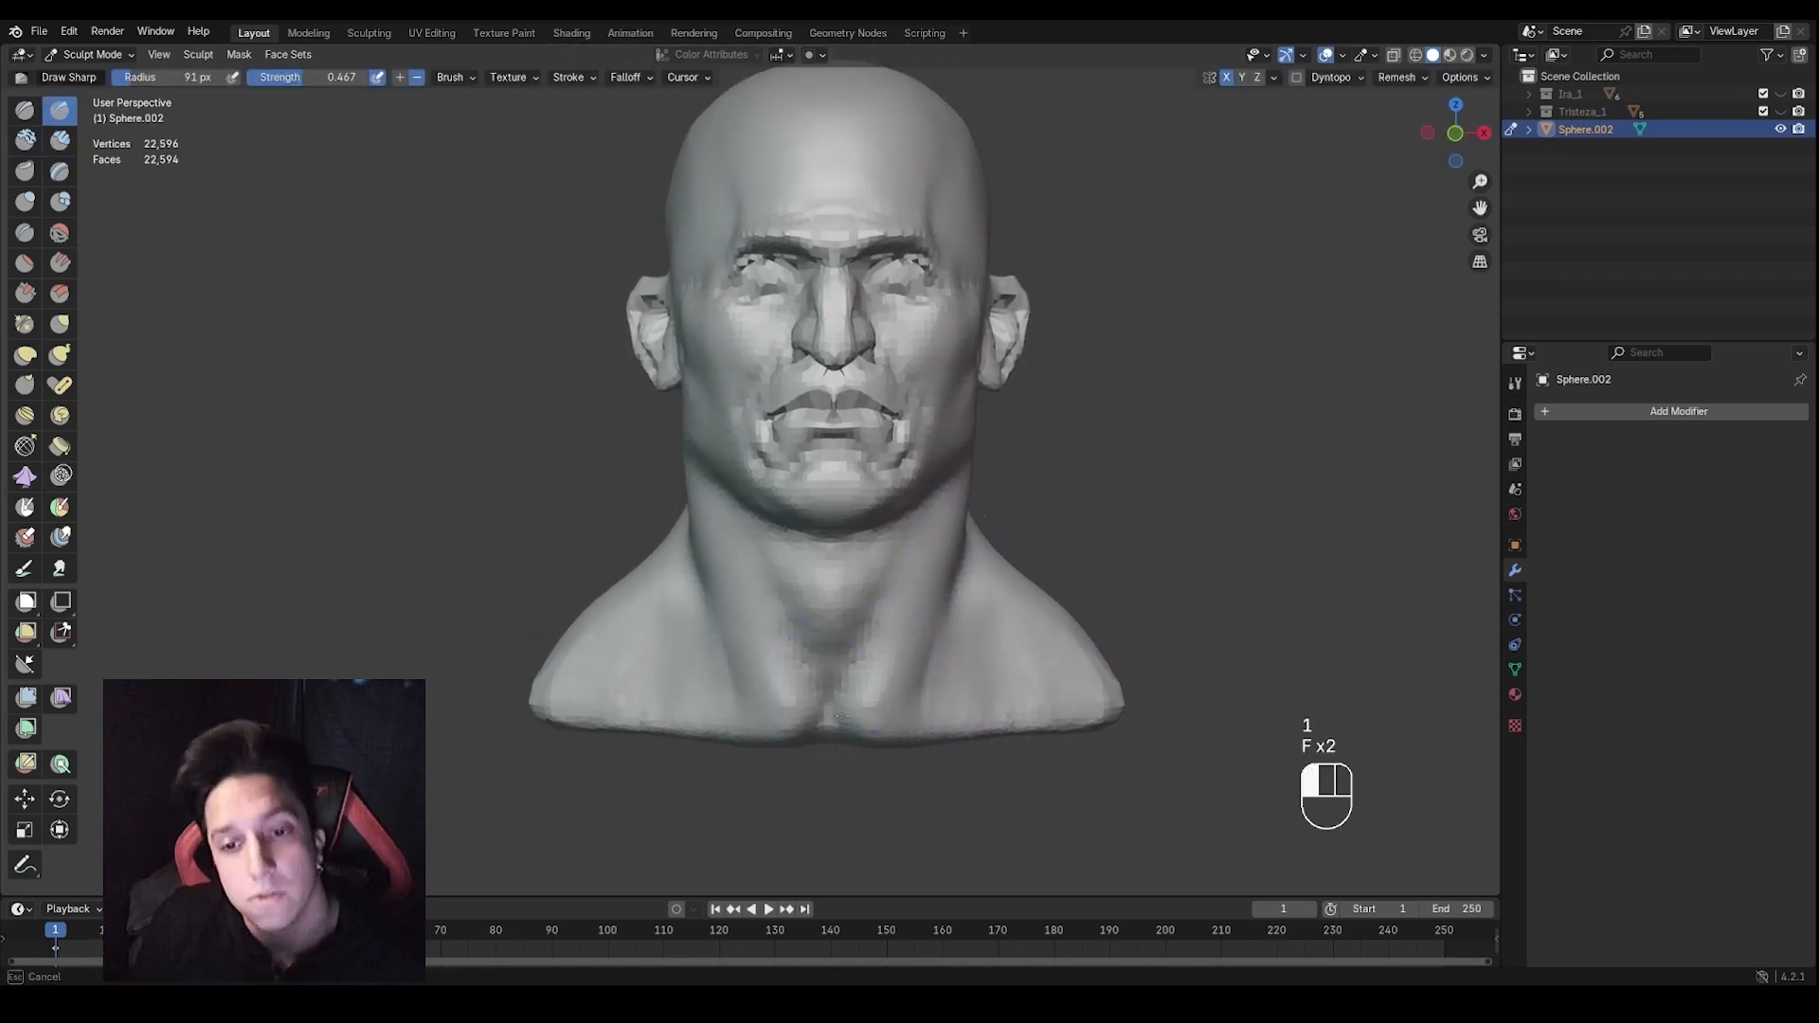
pyautogui.moveTo(887, 589)
pyautogui.mouseDown(button='middle')
pyautogui.moveTo(964, 474)
pyautogui.moveTo(1068, 435)
pyautogui.moveTo(1045, 454)
pyautogui.mouseUp(button='middle')
pyautogui.press('f')
pyautogui.click(1059, 491)
pyautogui.moveTo(1054, 521)
pyautogui.mouseDown(button='middle')
pyautogui.moveTo(1019, 559)
pyautogui.moveTo(1070, 540)
pyautogui.mouseUp(button='middle')
# Shape the side of the neck with the Draw Sharp brush and smooth the surface
pyautogui.press('f')
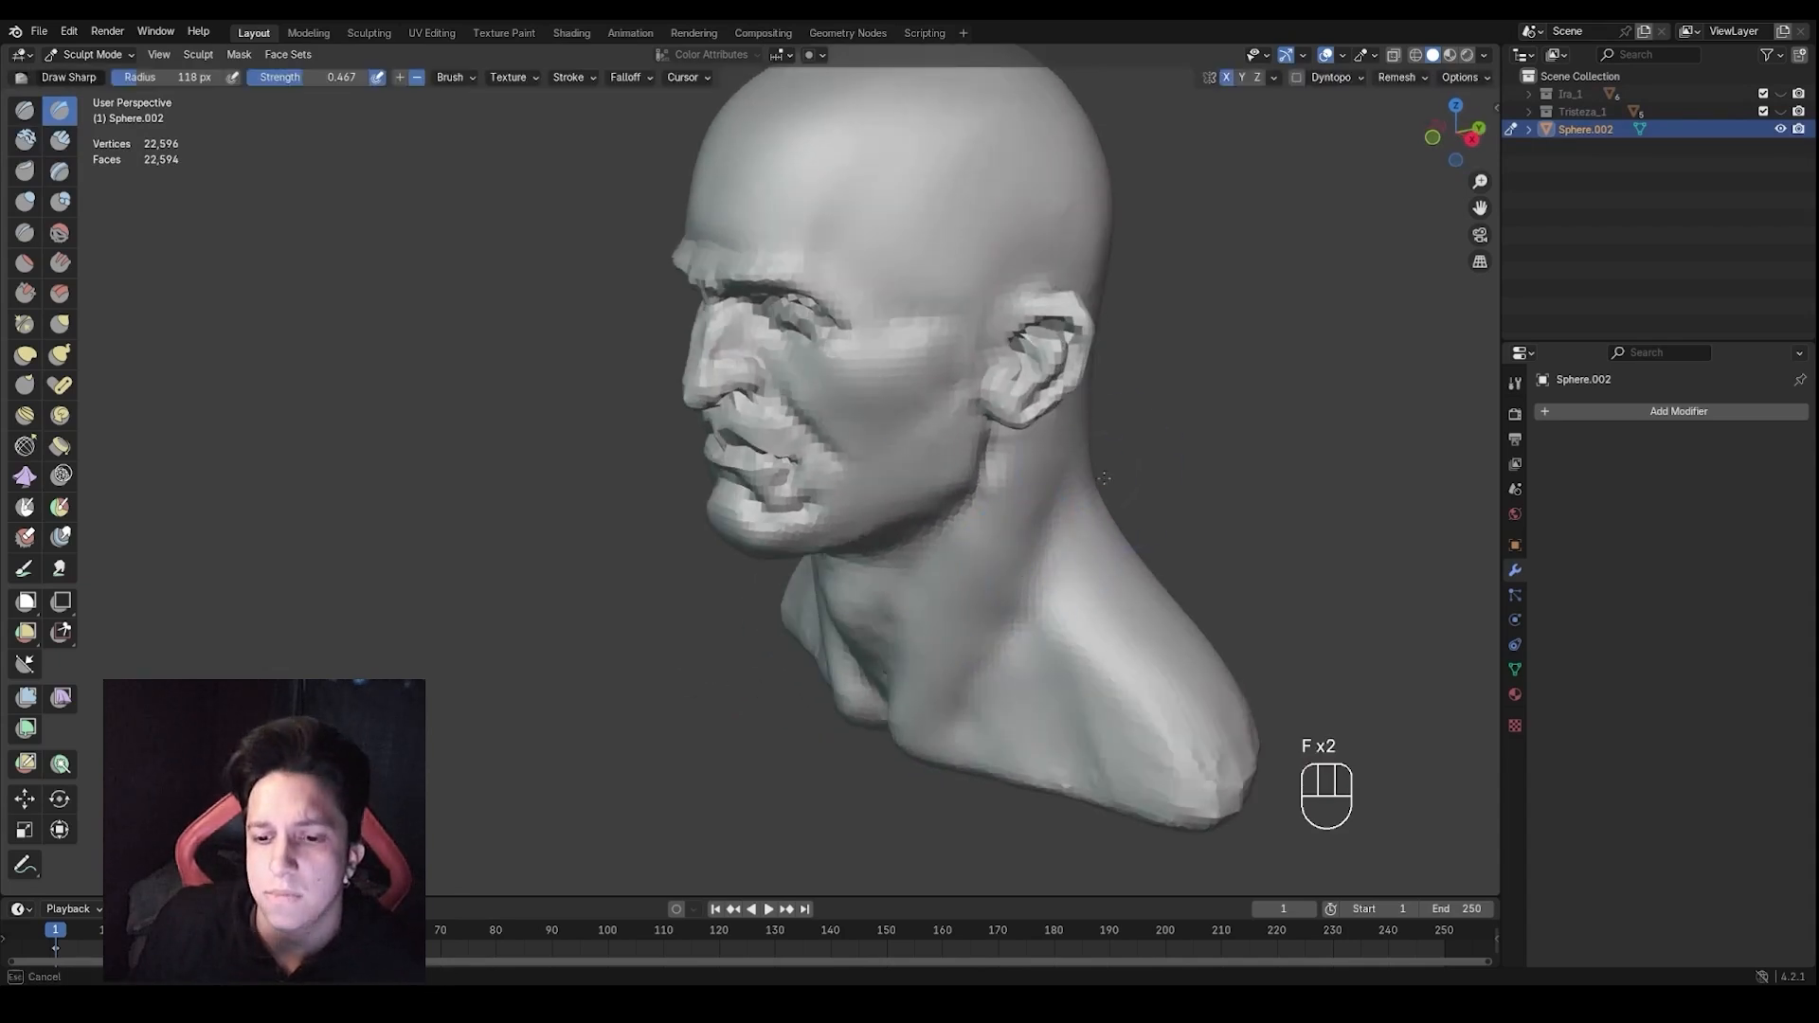
pyautogui.press('f')
pyautogui.moveTo(1017, 617); pyautogui.dragTo(1158, 572, button='middle')
pyautogui.click(1129, 565)
pyautogui.keyDown('shift'); pyautogui.moveTo(1016, 573); pyautogui.dragTo(985, 607); pyautogui.keyUp('shift')
pyautogui.moveTo(947, 568)
pyautogui.keyDown('shift'); pyautogui.mouseDown(button='middle')
pyautogui.moveTo(929, 648)
pyautogui.moveTo(945, 551)
pyautogui.mouseUp(button='middle'); pyautogui.keyUp('shift')
# Set the voxel size to about 0.0145 m and remesh the head at the finer resolution
pyautogui.press('f')
pyautogui.press('r')
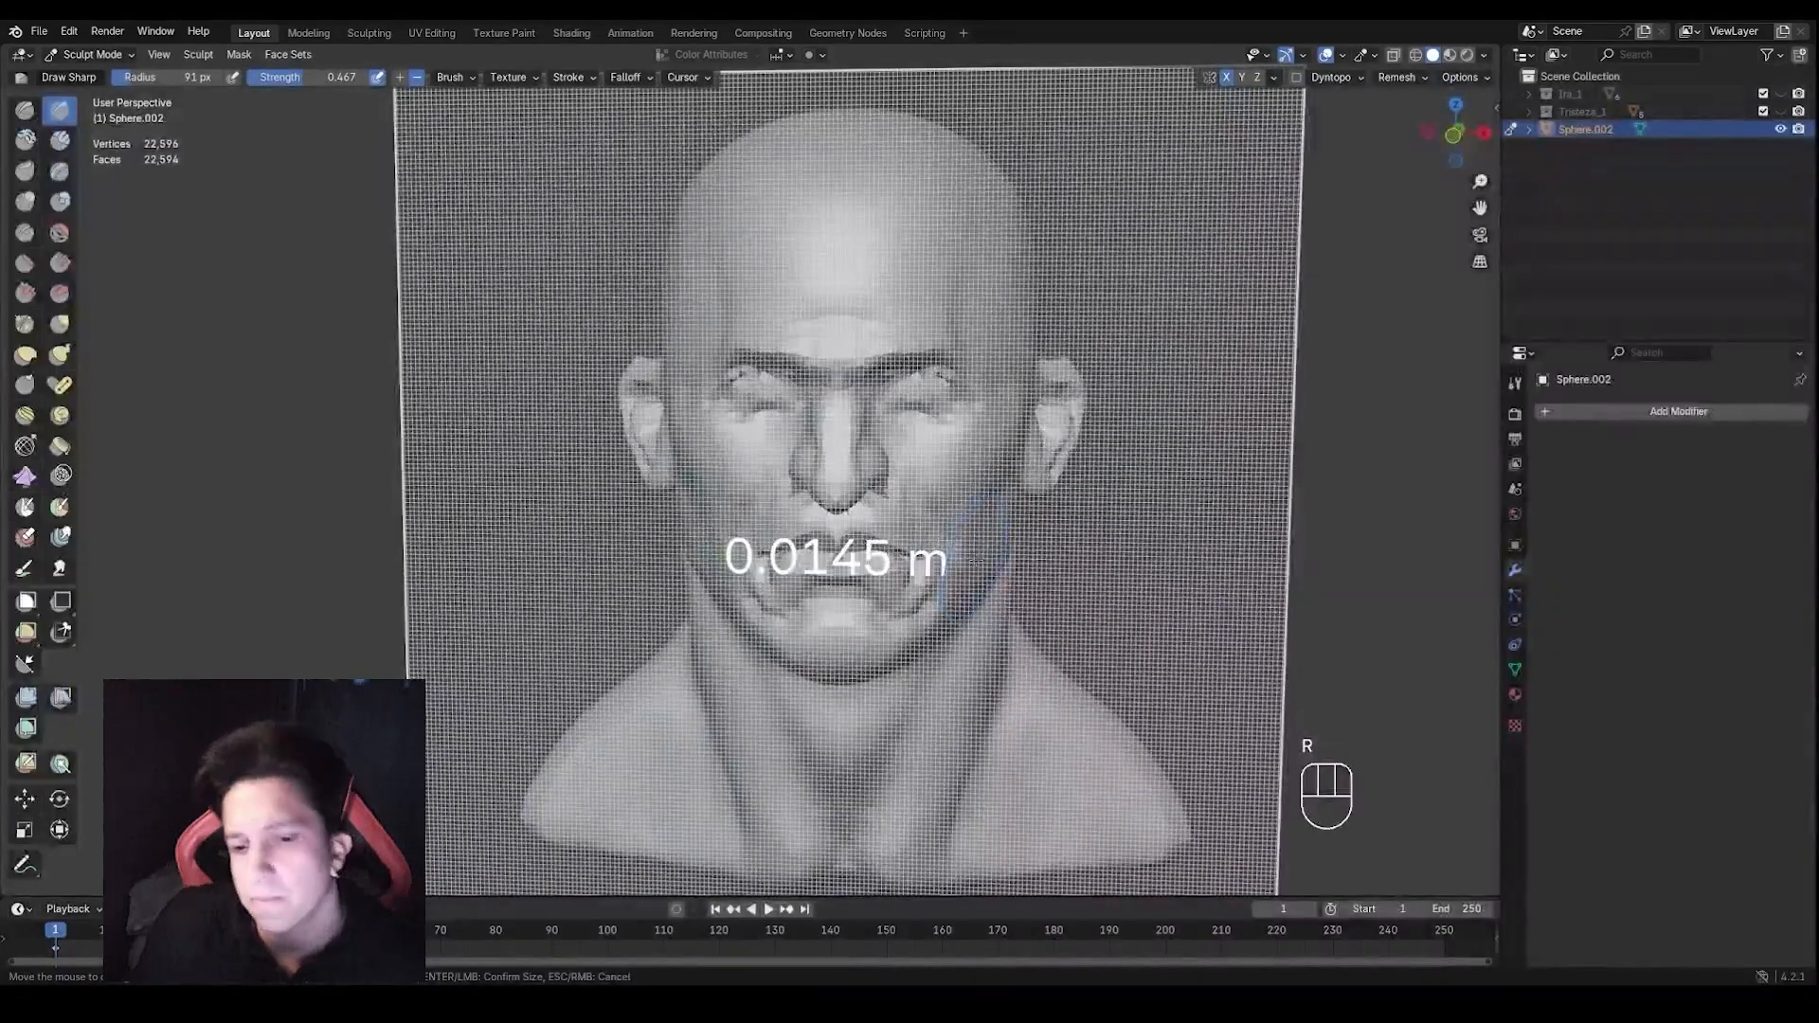
pyautogui.click(978, 560)
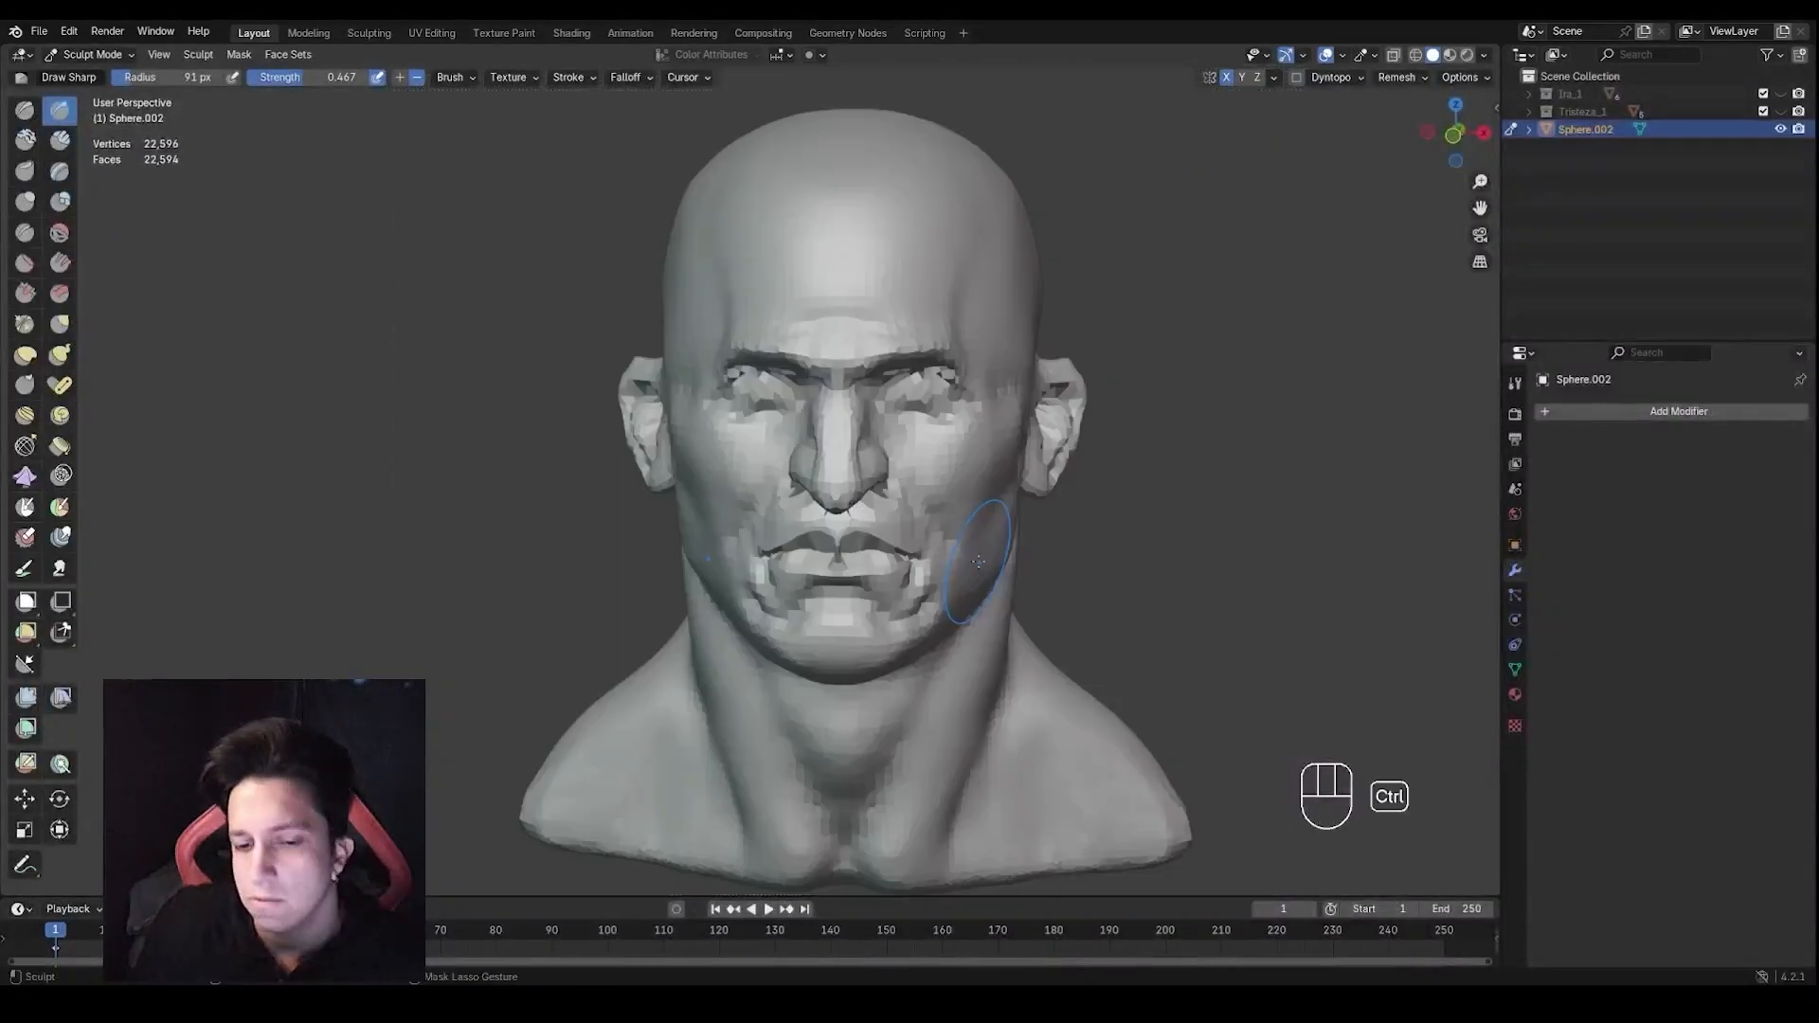
pyautogui.hotkey('ctrl', 'r')
# Symmetrize the head from -X to +X
pyautogui.press('f')
pyautogui.click(1011, 483)
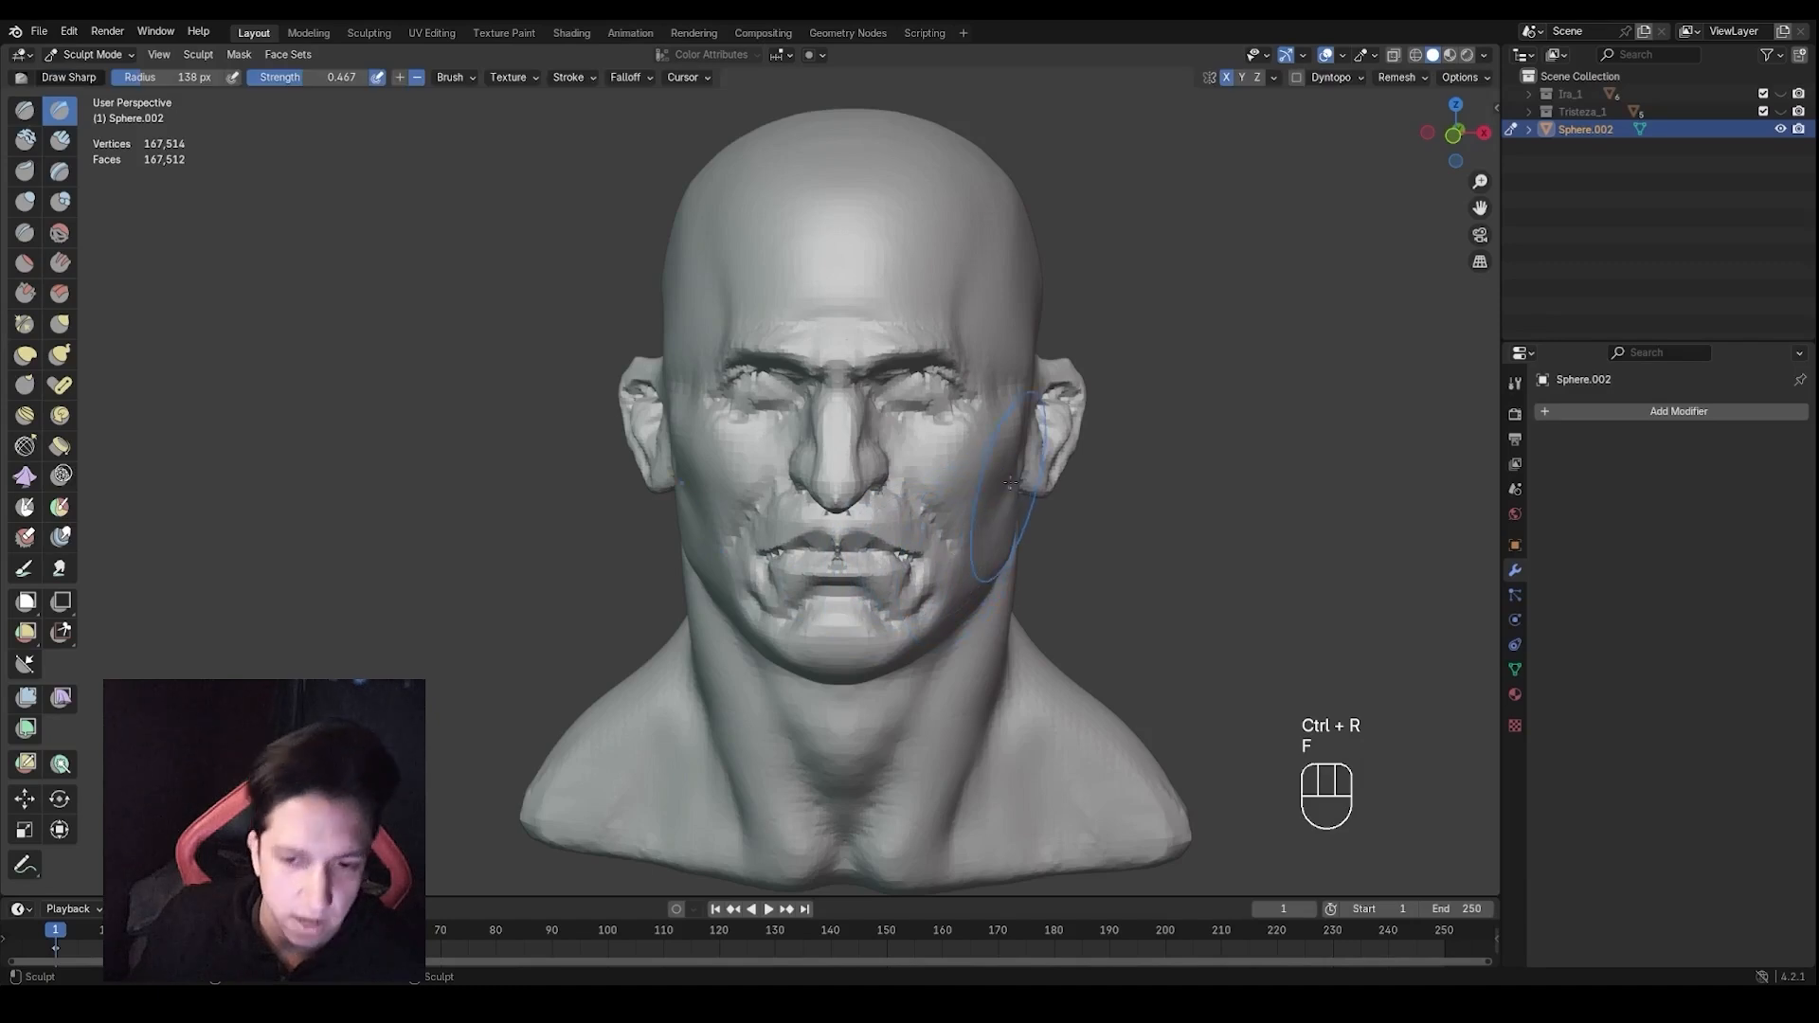
pyautogui.click(1274, 78)
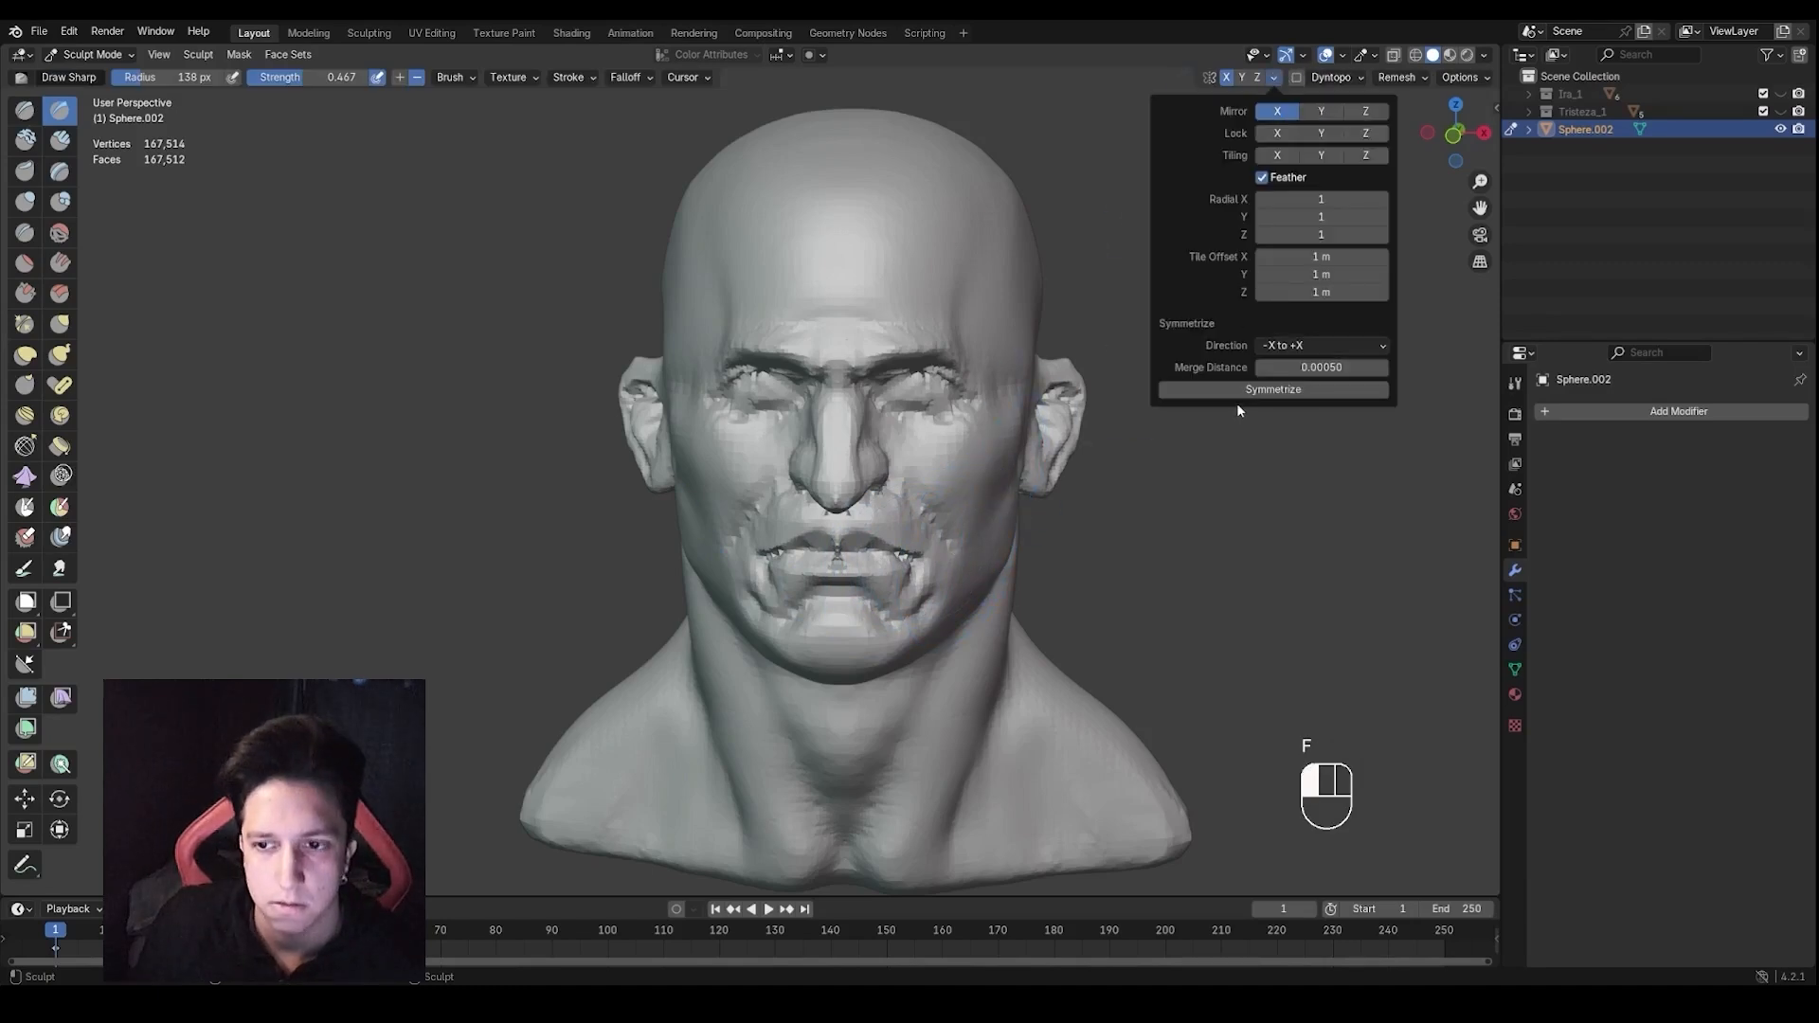
pyautogui.press('f')
pyautogui.click(1061, 528)
# Smooth the remeshed face, mouth and jaw with a large brush radius
pyautogui.press('f')
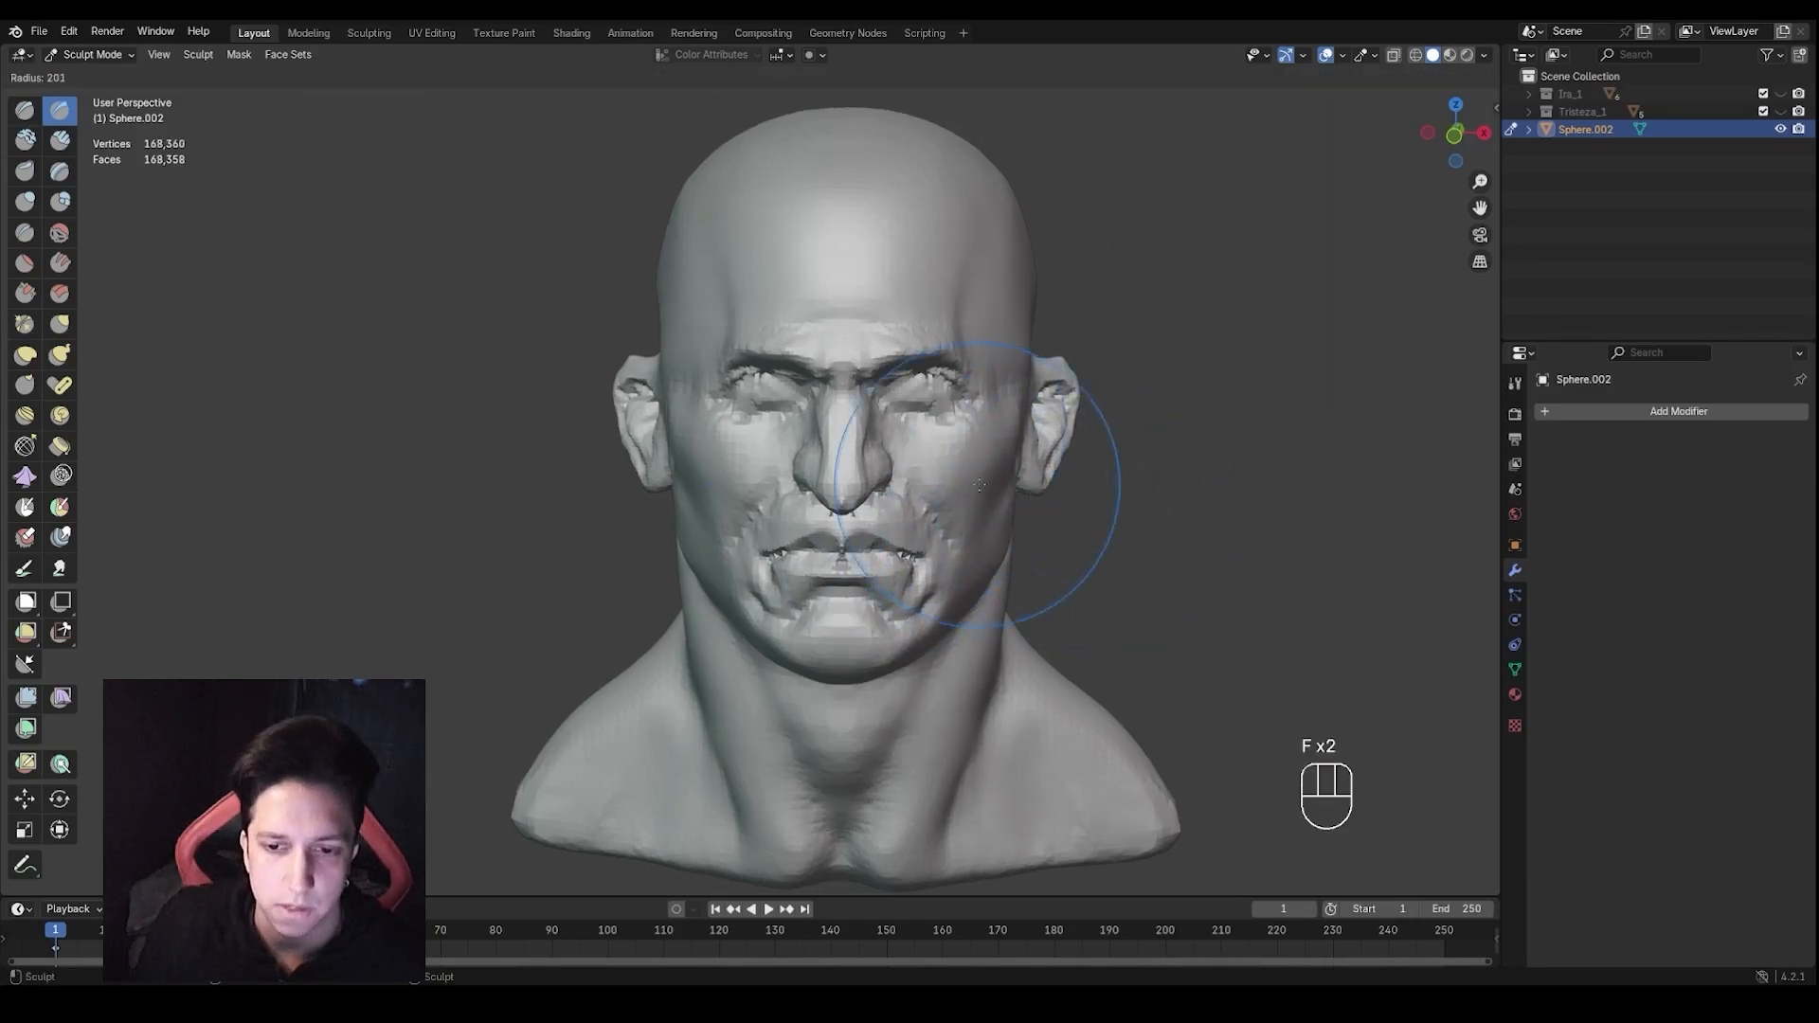
pyautogui.click(1117, 508)
pyautogui.scroll(-1, 971, 496)
pyautogui.keyDown('shift'); pyautogui.moveTo(886, 464); pyautogui.dragTo(781, 454); pyautogui.keyUp('shift')
pyautogui.moveTo(768, 473); pyautogui.dragTo(895, 493, button='middle')
pyautogui.moveTo(839, 582)
pyautogui.keyDown('shift'); pyautogui.mouseDown()
pyautogui.moveTo(824, 559)
pyautogui.moveTo(777, 578)
pyautogui.mouseUp(); pyautogui.keyUp('shift')
pyautogui.moveTo(1042, 559); pyautogui.dragTo(720, 545, button='middle')
pyautogui.keyDown('shift'); pyautogui.moveTo(1028, 483); pyautogui.dragTo(1042, 549); pyautogui.keyUp('shift')
pyautogui.moveTo(919, 587); pyautogui.dragTo(1019, 559, button='middle')
pyautogui.press('f')
pyautogui.click(925, 569)
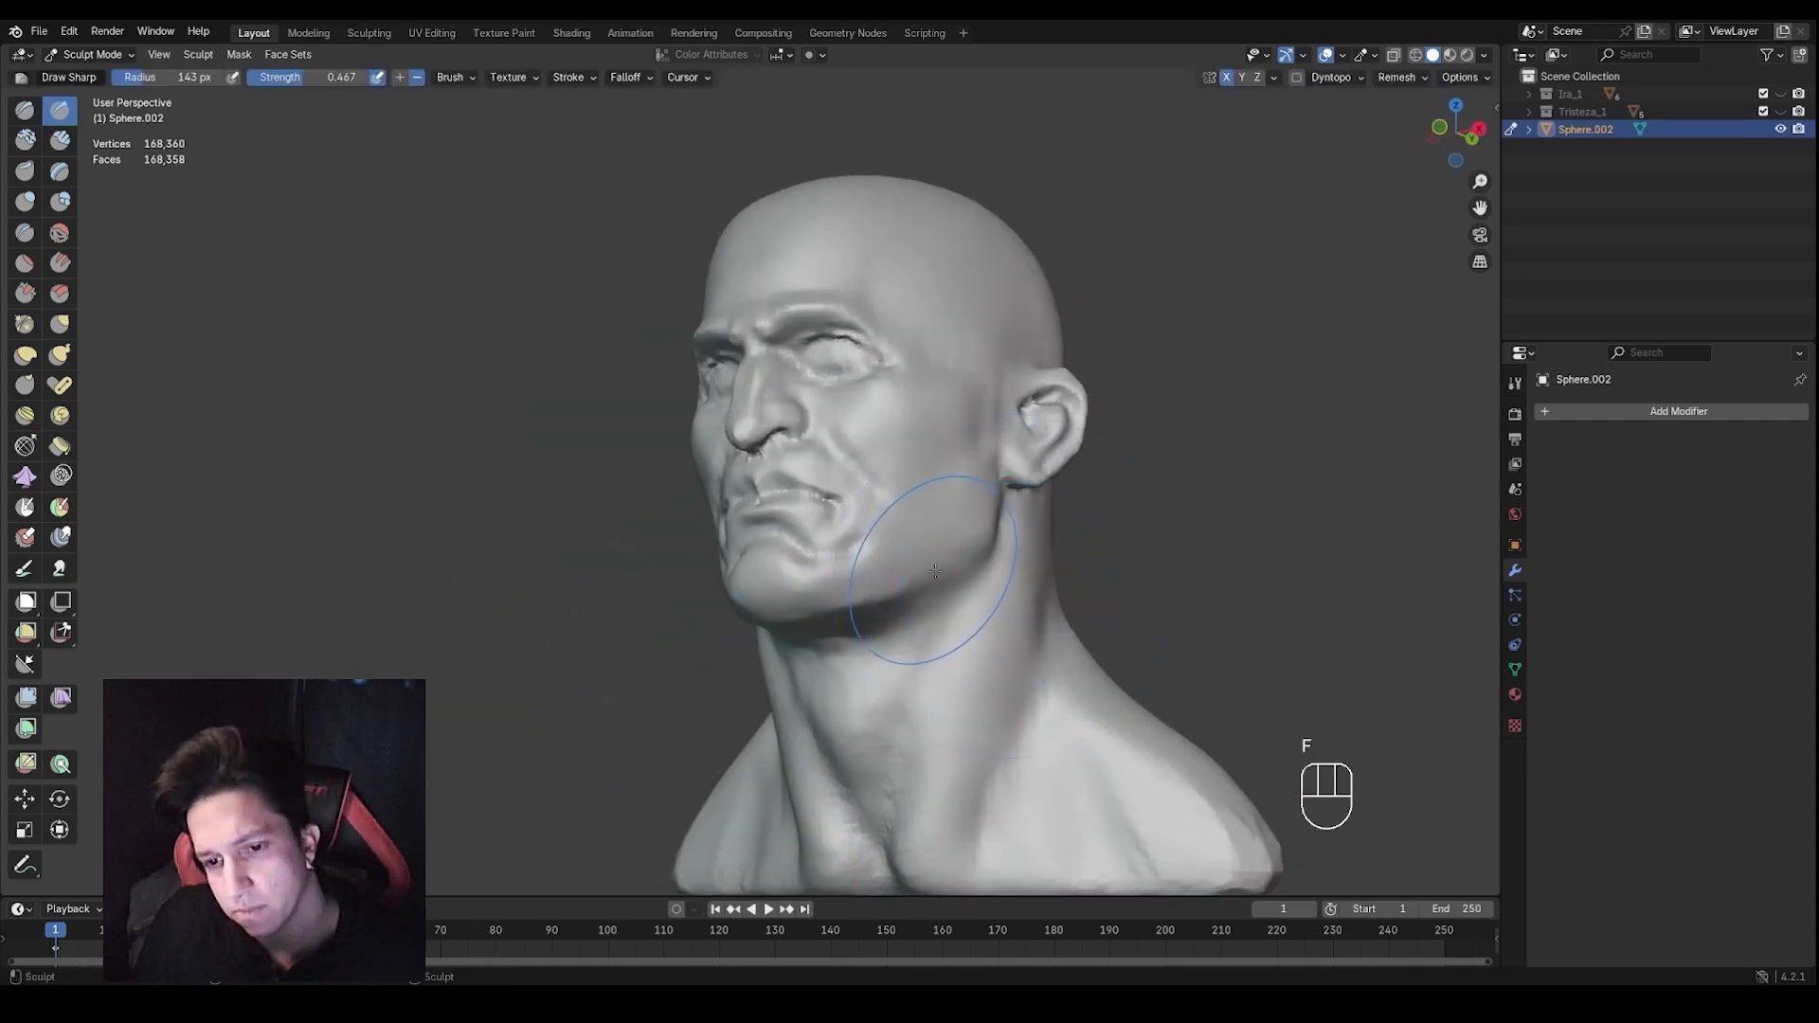
# Smooth the area around the eye sockets with a smaller brush radius
pyautogui.moveTo(881, 512); pyautogui.dragTo(962, 545, button='middle')
pyautogui.scroll(3, 940, 466)
pyautogui.press('f')
pyautogui.click(901, 455)
pyautogui.press('f')
pyautogui.click(900, 431)
pyautogui.moveTo(1005, 427)
pyautogui.mouseDown(button='middle')
pyautogui.moveTo(908, 424)
pyautogui.moveTo(924, 396)
pyautogui.mouseUp(button='middle')
pyautogui.keyDown('shift'); pyautogui.moveTo(895, 343); pyautogui.dragTo(967, 375); pyautogui.keyUp('shift')
pyautogui.moveTo(909, 408); pyautogui.dragTo(1004, 365, button='middle')
# Carve the inner corner of the eye with the Draw Sharp brush at 52 px radius
pyautogui.press('f')
pyautogui.click(890, 381)
pyautogui.scroll(2, 890, 382)
pyautogui.press('f')
pyautogui.click(934, 367)
pyautogui.scroll(2, 910, 370)
pyautogui.press('f')
pyautogui.click(876, 365)
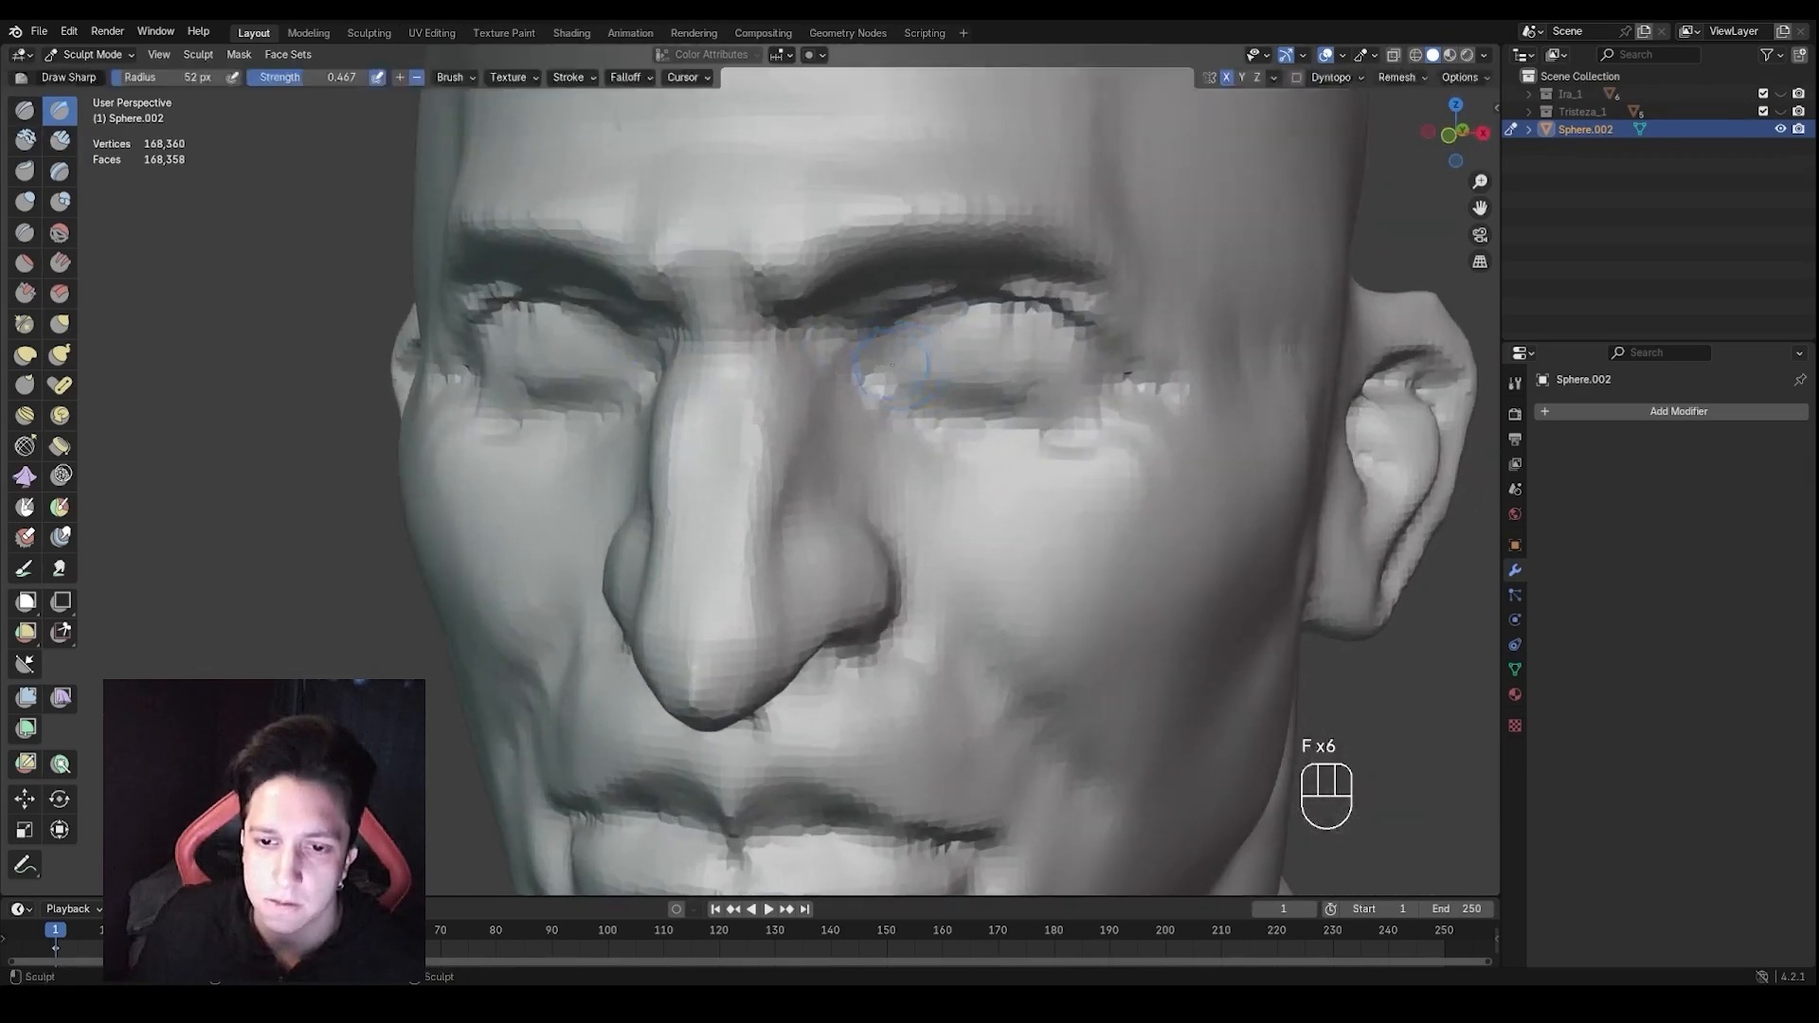
pyautogui.moveTo(877, 365); pyautogui.dragTo(947, 352, button='middle')
pyautogui.moveTo(951, 351); pyautogui.dragTo(943, 349)
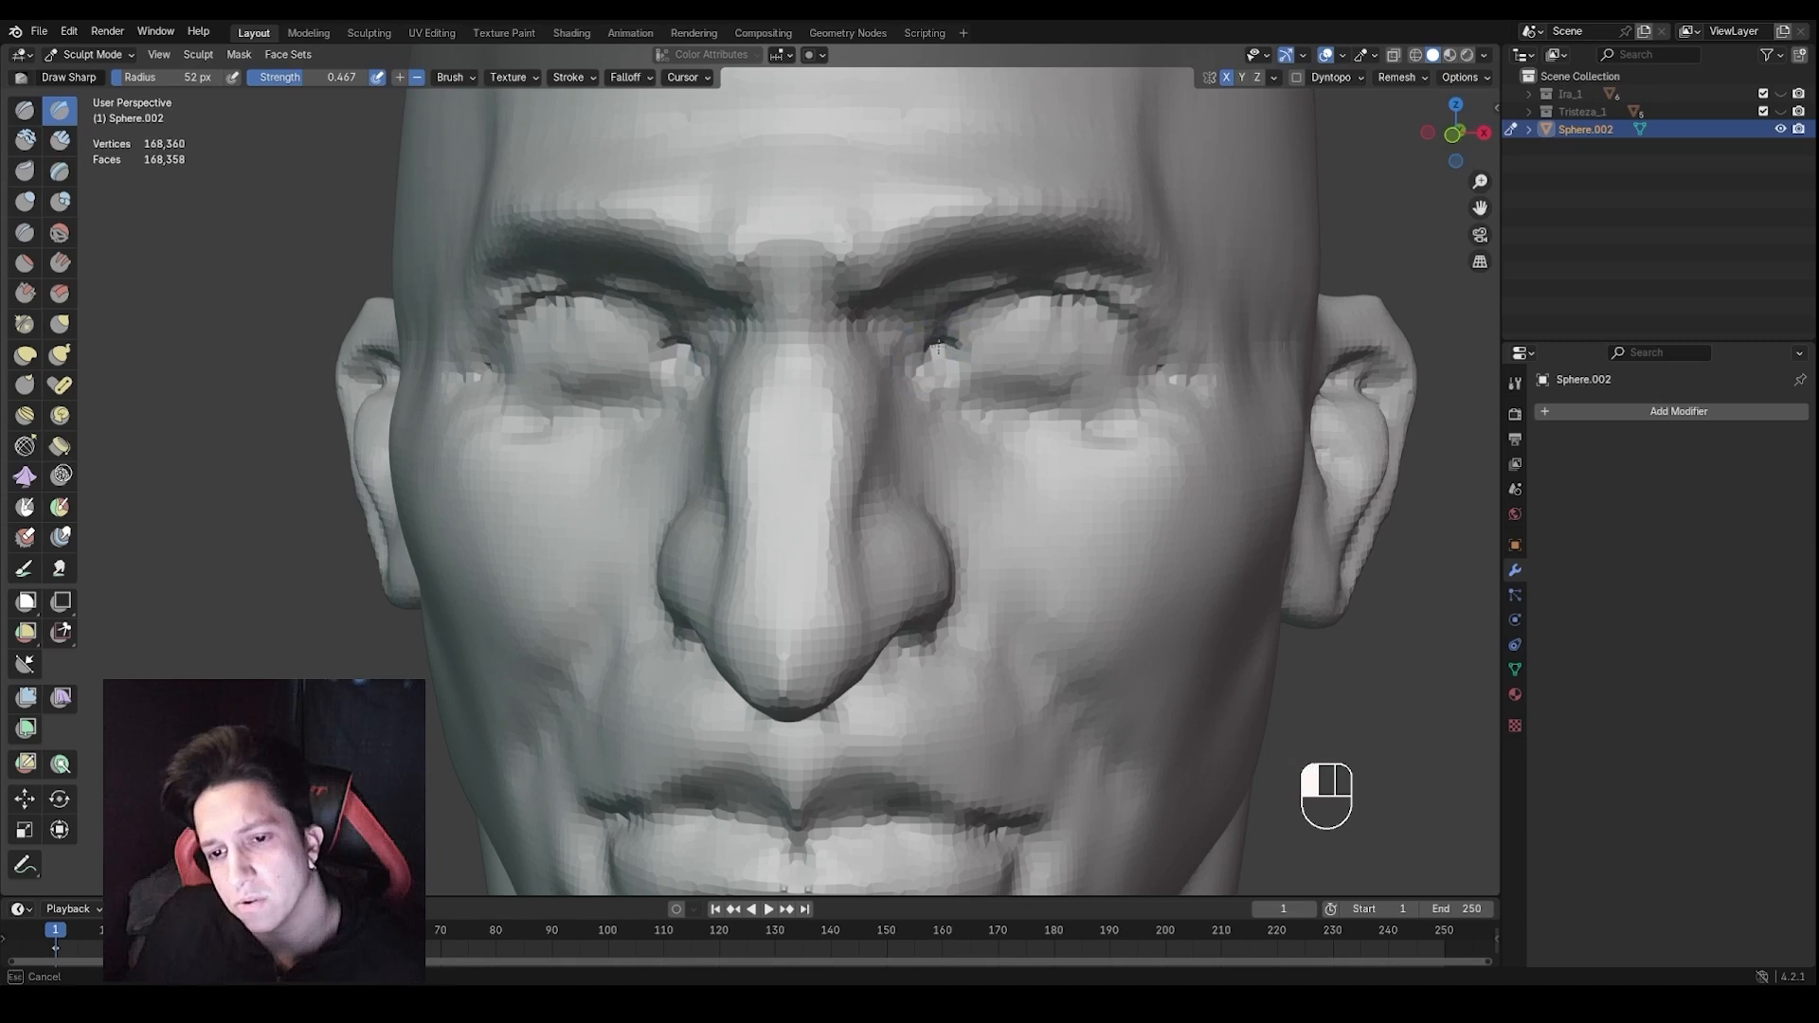
pyautogui.moveTo(938, 348); pyautogui.dragTo(937, 347)
# Form the upper eyelid with inverted Draw Sharp strokes and touch up the inner eye corner
pyautogui.moveTo(941, 339)
pyautogui.keyDown('ctrl'); pyautogui.mouseDown()
pyautogui.moveTo(1030, 297)
pyautogui.moveTo(1011, 284)
pyautogui.moveTo(1135, 320)
pyautogui.mouseUp(); pyautogui.keyUp('ctrl')
pyautogui.hotkey('ctrl', 'z')
pyautogui.moveTo(1135, 322); pyautogui.dragTo(1102, 322, button='middle')
pyautogui.keyDown('ctrl'); pyautogui.moveTo(1034, 296); pyautogui.dragTo(1122, 353); pyautogui.keyUp('ctrl')
pyautogui.moveTo(1122, 353); pyautogui.dragTo(1072, 357, button='middle')
pyautogui.keyDown('ctrl'); pyautogui.moveTo(997, 347); pyautogui.dragTo(1029, 375); pyautogui.keyUp('ctrl')
pyautogui.moveTo(1029, 376); pyautogui.dragTo(1113, 368, button='middle')
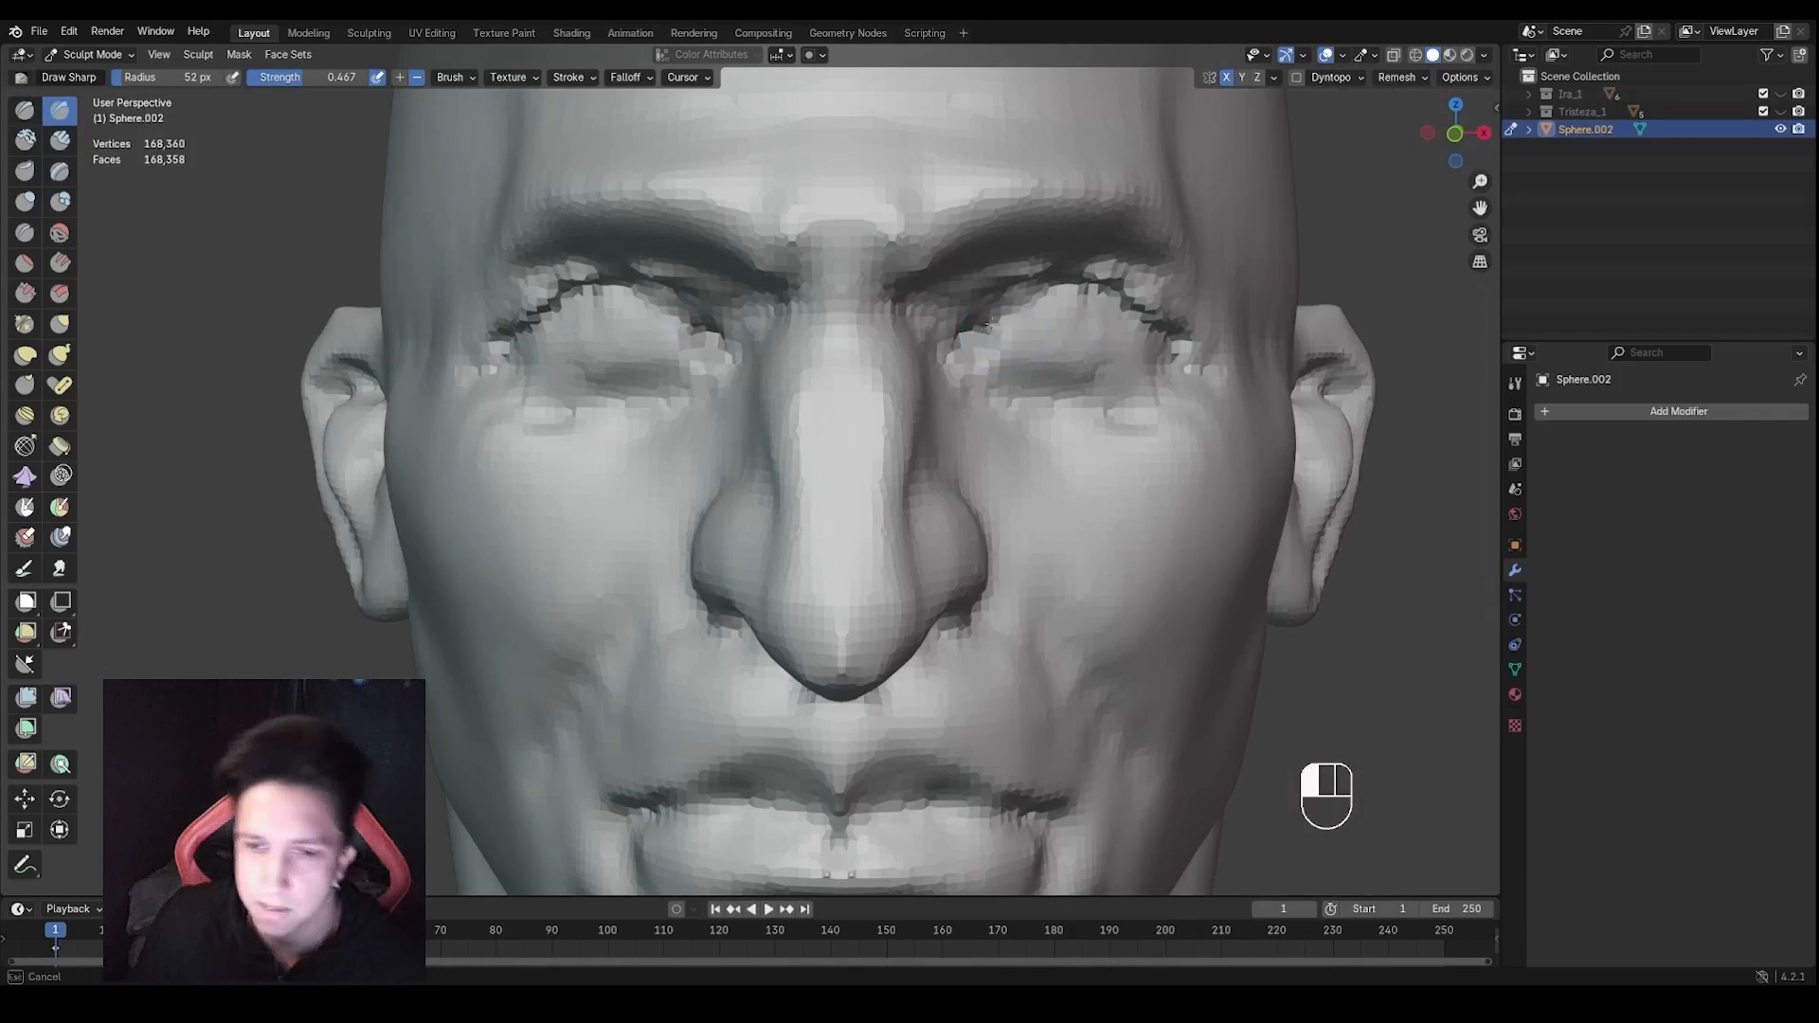
pyautogui.moveTo(966, 353); pyautogui.dragTo(970, 357)
# Smooth the inner eye corner and carve the lower eyelid line with the Draw Sharp brush at 61 px radius
pyautogui.moveTo(970, 357)
pyautogui.mouseDown(button='middle')
pyautogui.moveTo(926, 357)
pyautogui.moveTo(942, 379)
pyautogui.mouseUp(button='middle')
pyautogui.press('f')
pyautogui.click(933, 360)
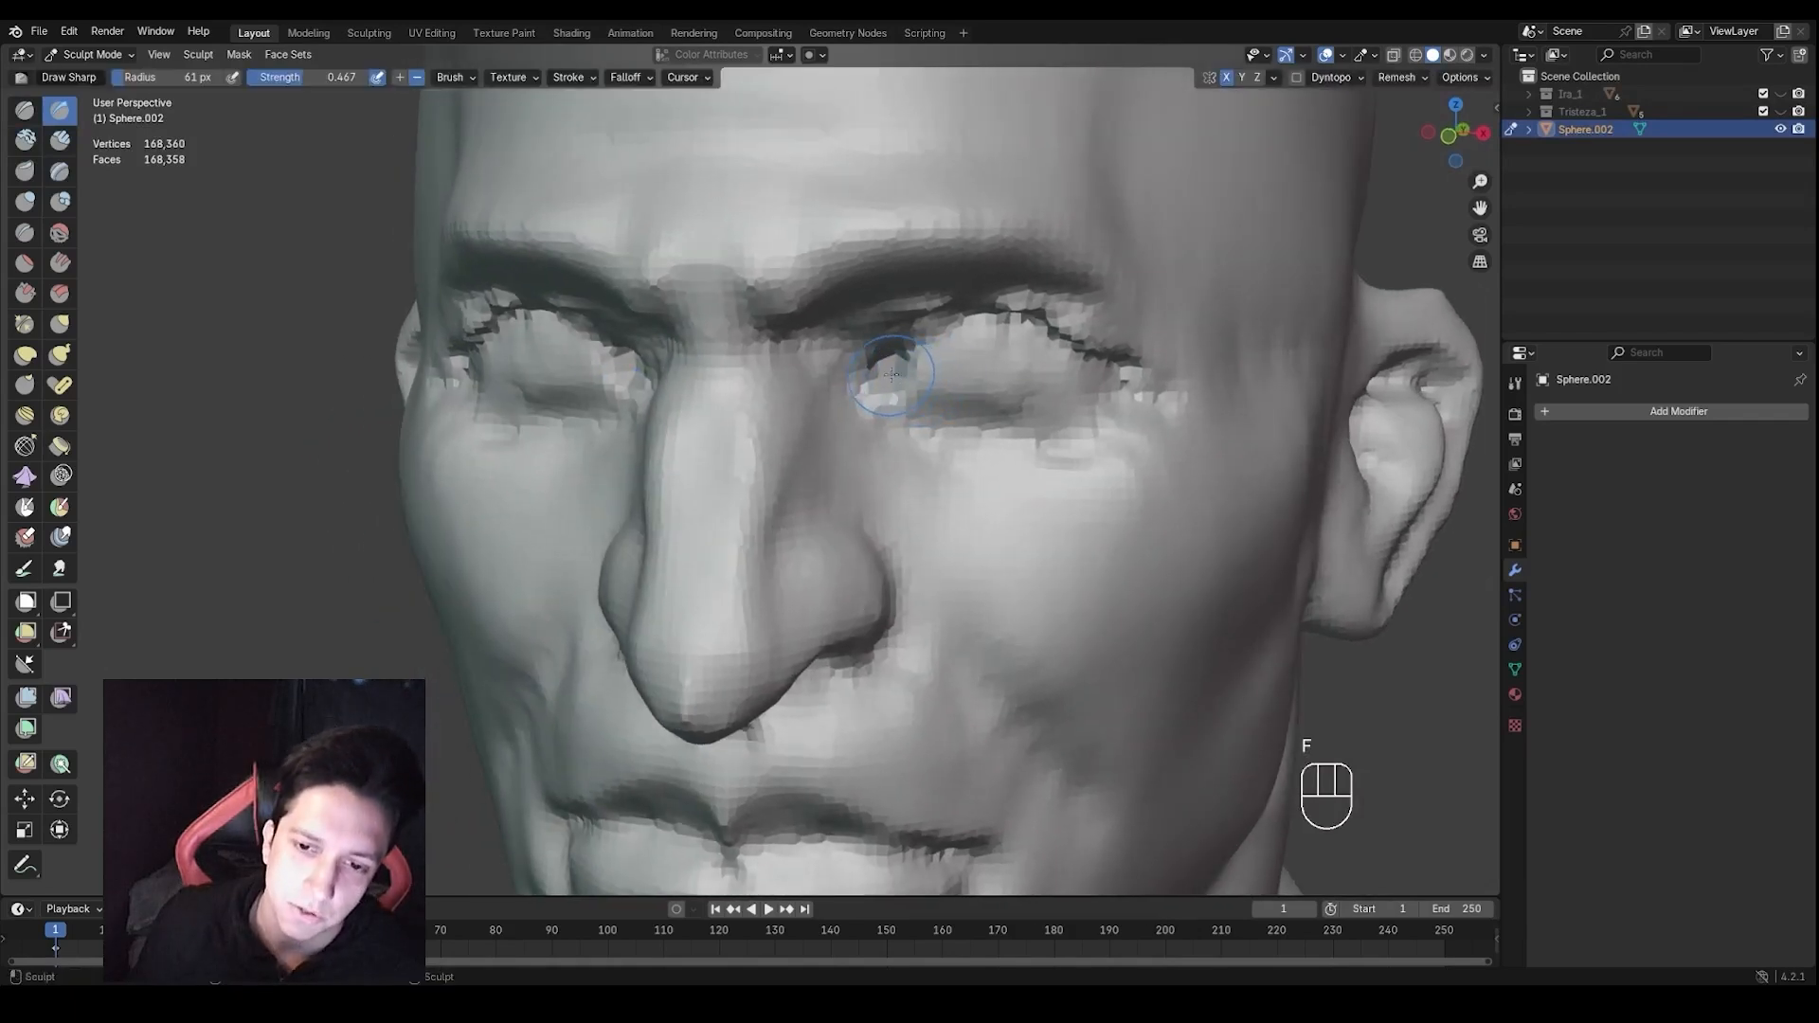
pyautogui.moveTo(891, 375)
pyautogui.keyDown('shift'); pyautogui.mouseDown()
pyautogui.moveTo(990, 372)
pyautogui.moveTo(924, 364)
pyautogui.mouseUp(); pyautogui.keyUp('shift')
pyautogui.moveTo(877, 367); pyautogui.dragTo(980, 369)
pyautogui.moveTo(885, 368); pyautogui.dragTo(1094, 366)
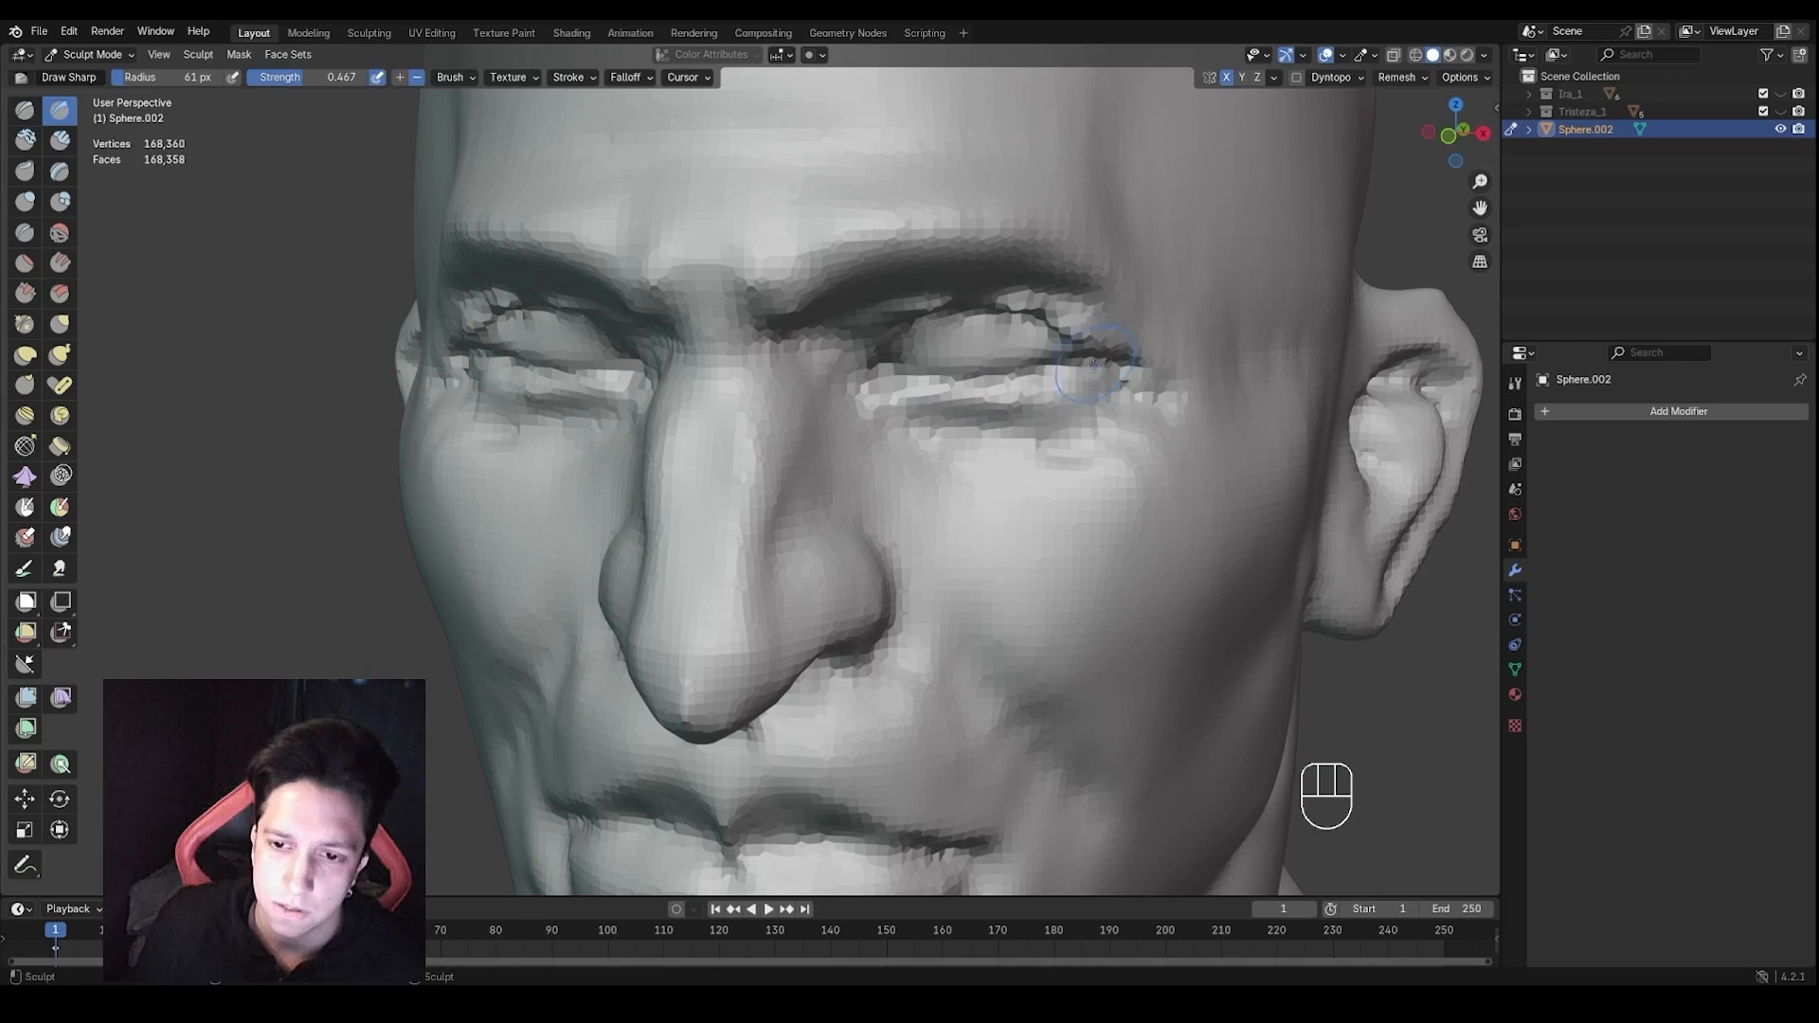
pyautogui.hotkey('ctrl', 'z')
pyautogui.hotkey('ctrl', 'z')
pyautogui.hotkey('ctrl', 'z')
pyautogui.moveTo(1093, 366); pyautogui.dragTo(967, 369, button='middle')
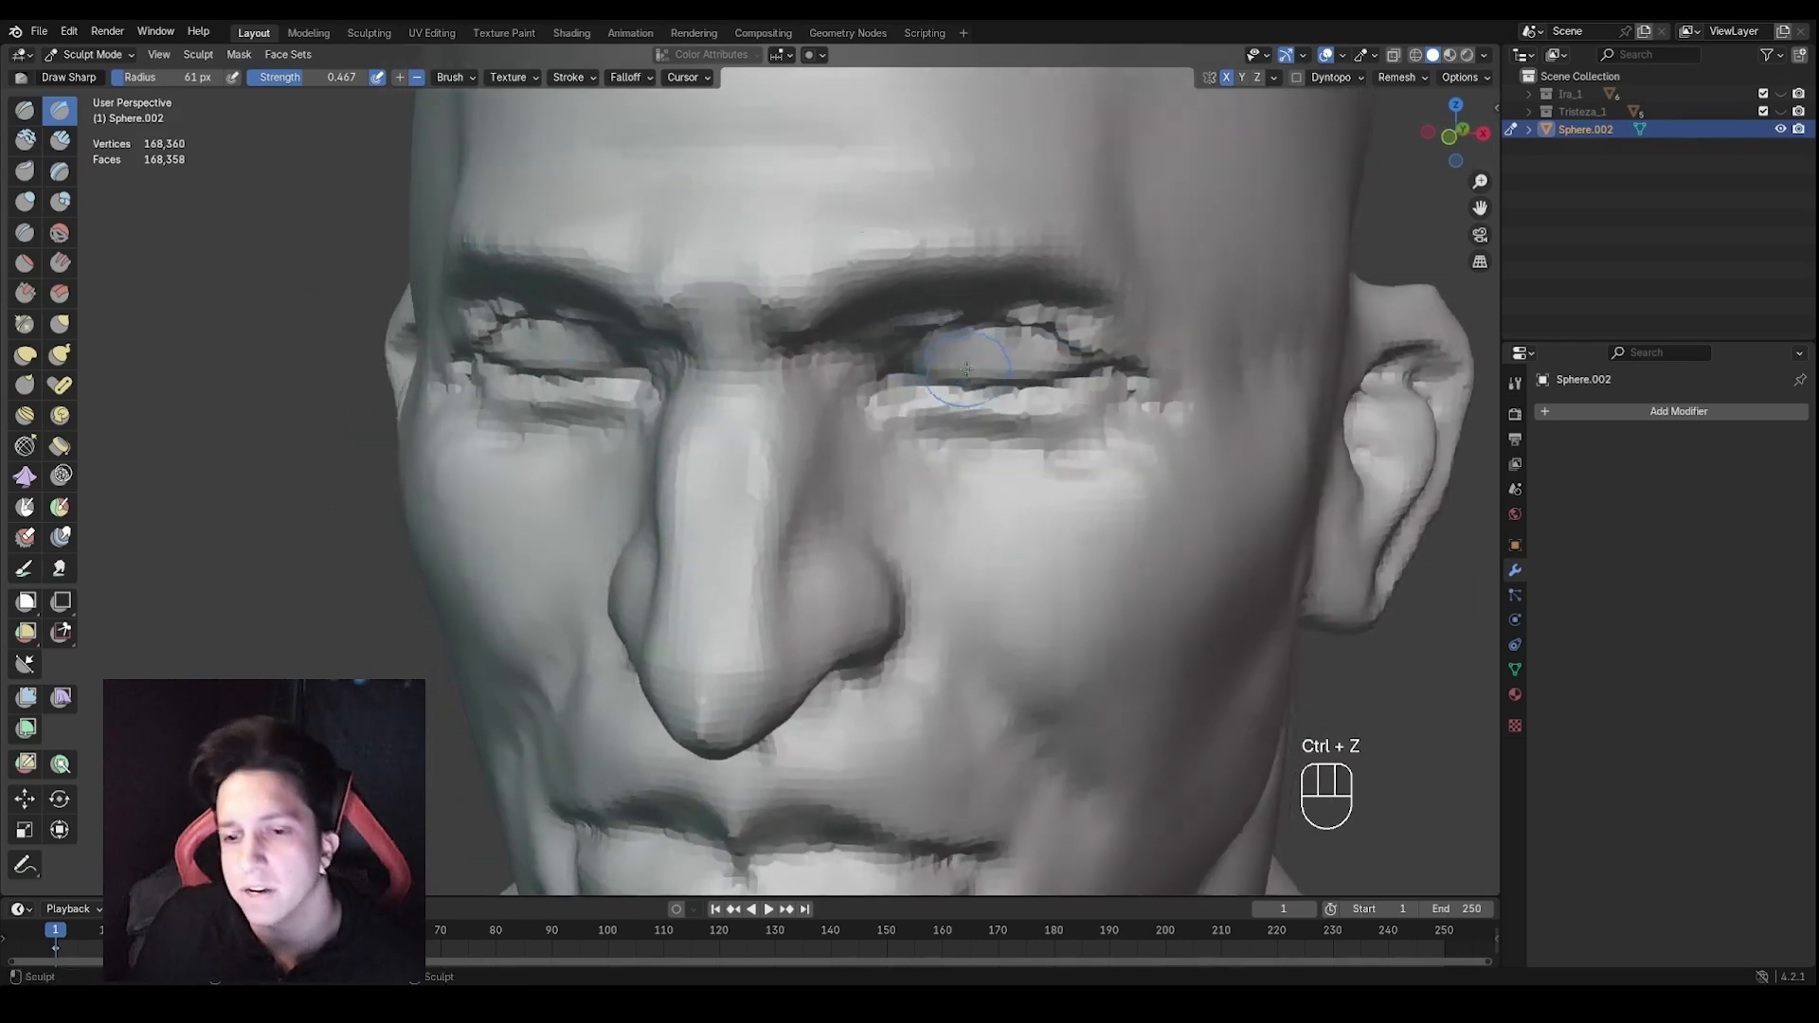
pyautogui.moveTo(966, 369); pyautogui.dragTo(1067, 386)
# Refine the inner eye corner beside the nose bridge with the Draw Sharp brush at 66 px radius
pyautogui.moveTo(929, 391); pyautogui.dragTo(952, 376, button='middle')
pyautogui.press('f')
pyautogui.moveTo(902, 334)
pyautogui.mouseDown()
pyautogui.moveTo(915, 324)
pyautogui.moveTo(904, 349)
pyautogui.mouseUp()
pyautogui.moveTo(909, 360); pyautogui.dragTo(896, 350, button='middle')
pyautogui.moveTo(912, 334); pyautogui.dragTo(884, 360)
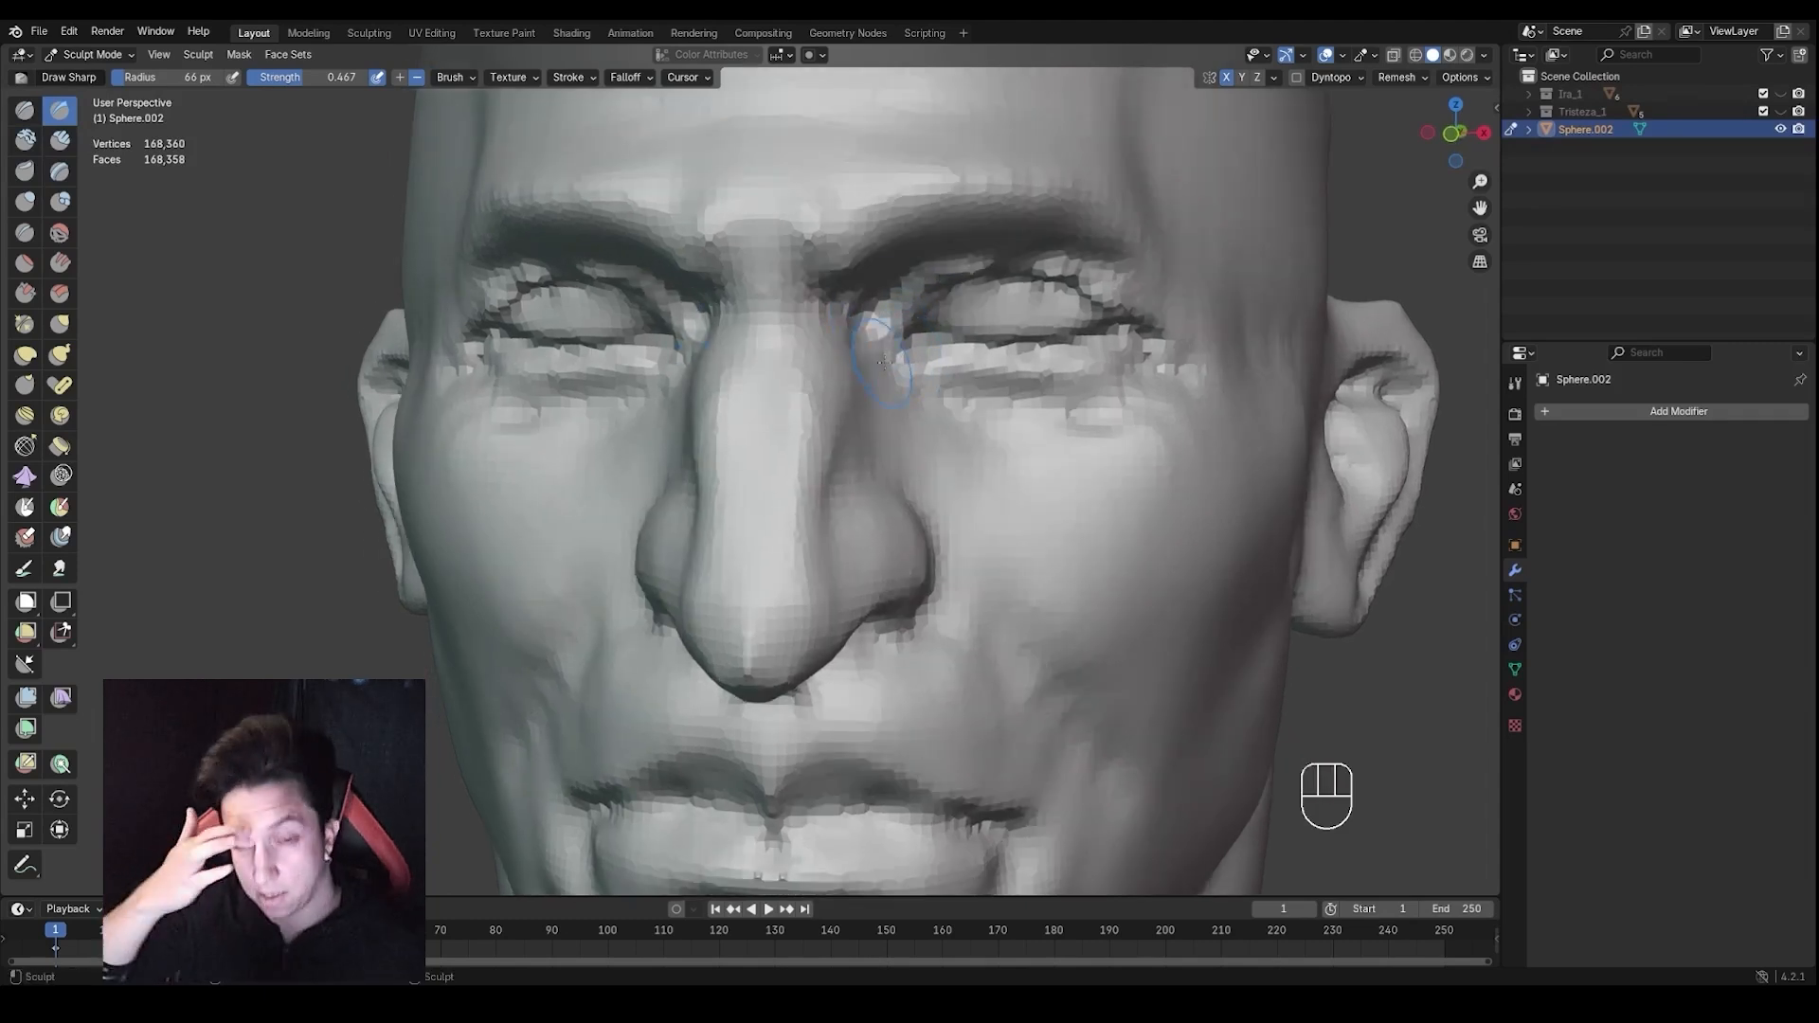
pyautogui.moveTo(906, 376); pyautogui.dragTo(909, 364, button='middle')
# Carve the eye bag crease below the lower eyelid with the Draw Sharp brush at 85 px radius
pyautogui.moveTo(973, 420); pyautogui.dragTo(1012, 426)
pyautogui.moveTo(1033, 425); pyautogui.dragTo(1031, 441, button='middle')
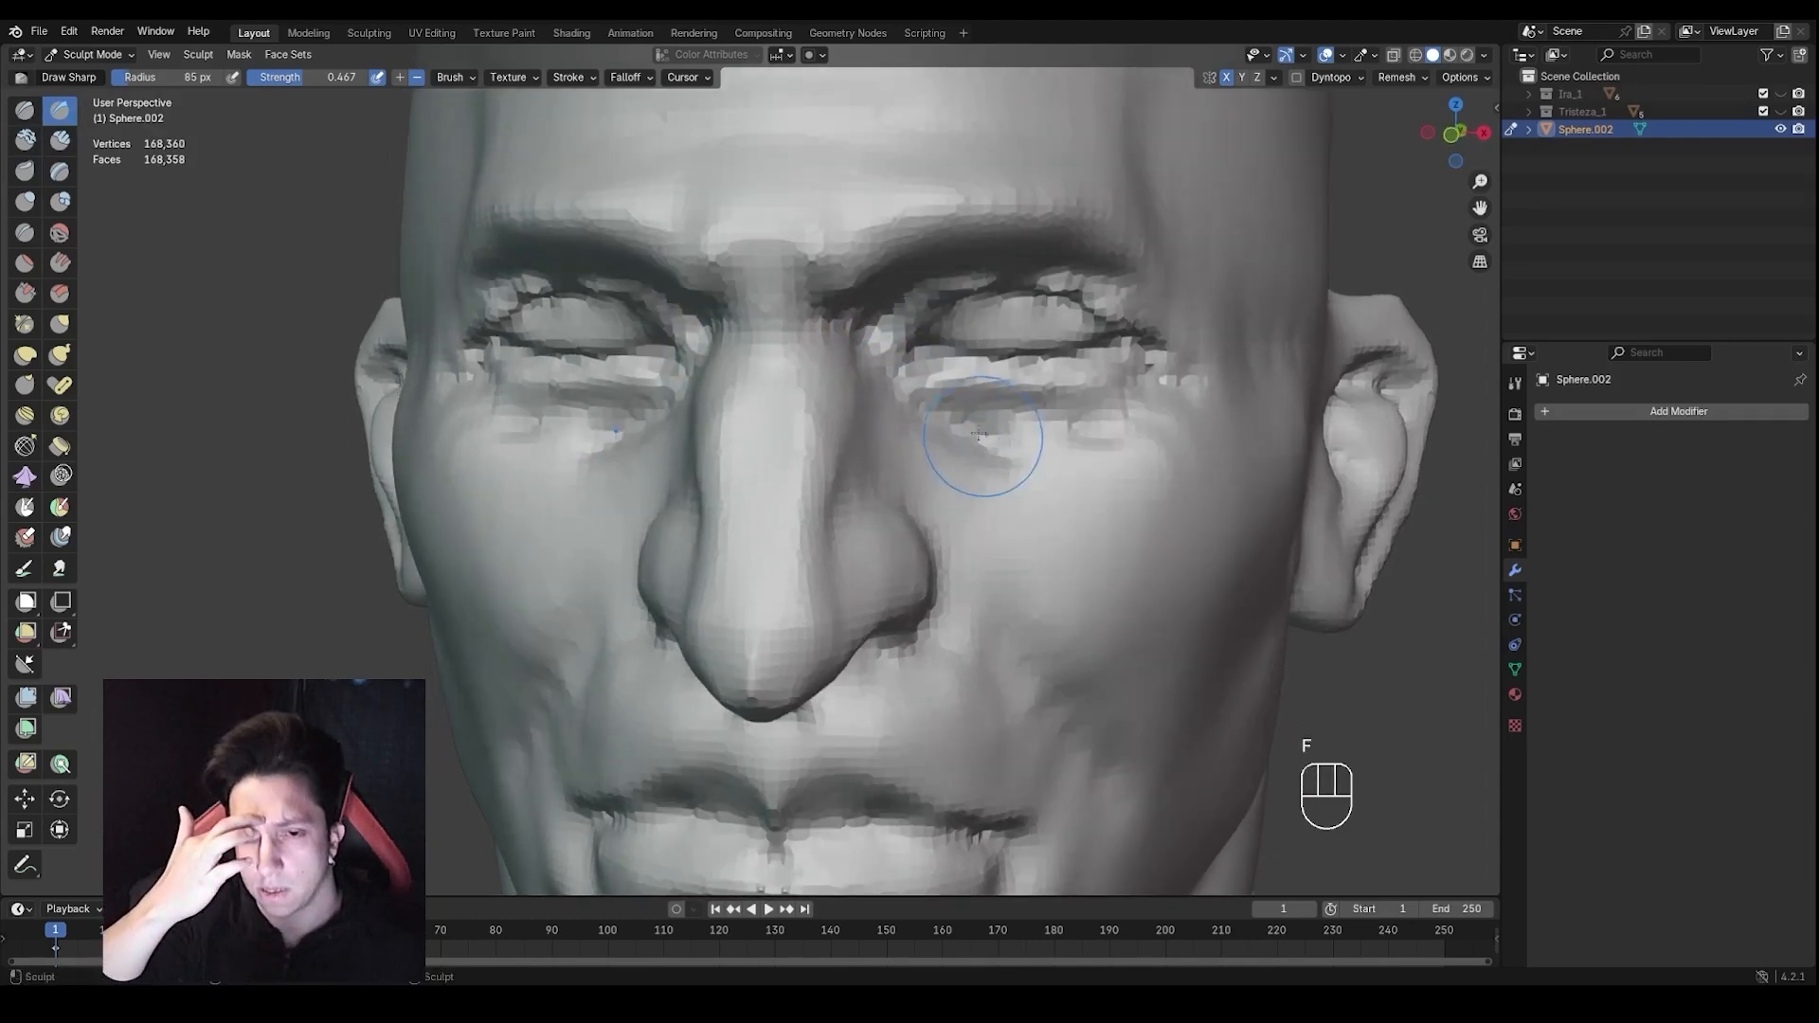
pyautogui.moveTo(983, 443)
pyautogui.mouseDown()
pyautogui.moveTo(1101, 447)
pyautogui.moveTo(1149, 409)
pyautogui.mouseUp()
pyautogui.moveTo(1149, 407); pyautogui.dragTo(1116, 417, button='middle')
pyautogui.moveTo(1107, 453)
pyautogui.mouseDown()
pyautogui.moveTo(1012, 458)
pyautogui.moveTo(1116, 393)
pyautogui.moveTo(967, 452)
pyautogui.moveTo(947, 438)
pyautogui.mouseUp()
pyautogui.moveTo(947, 438); pyautogui.dragTo(964, 445, button='middle')
# Extend the eye bag crease toward both eye corners with Draw Sharp at 67 px radius and smooth it
pyautogui.press('f')
pyautogui.click(938, 450)
pyautogui.moveTo(910, 445)
pyautogui.mouseDown()
pyautogui.moveTo(860, 396)
pyautogui.moveTo(898, 422)
pyautogui.moveTo(1065, 438)
pyautogui.moveTo(962, 462)
pyautogui.mouseUp()
pyautogui.moveTo(1076, 418); pyautogui.dragTo(1083, 447, button='middle')
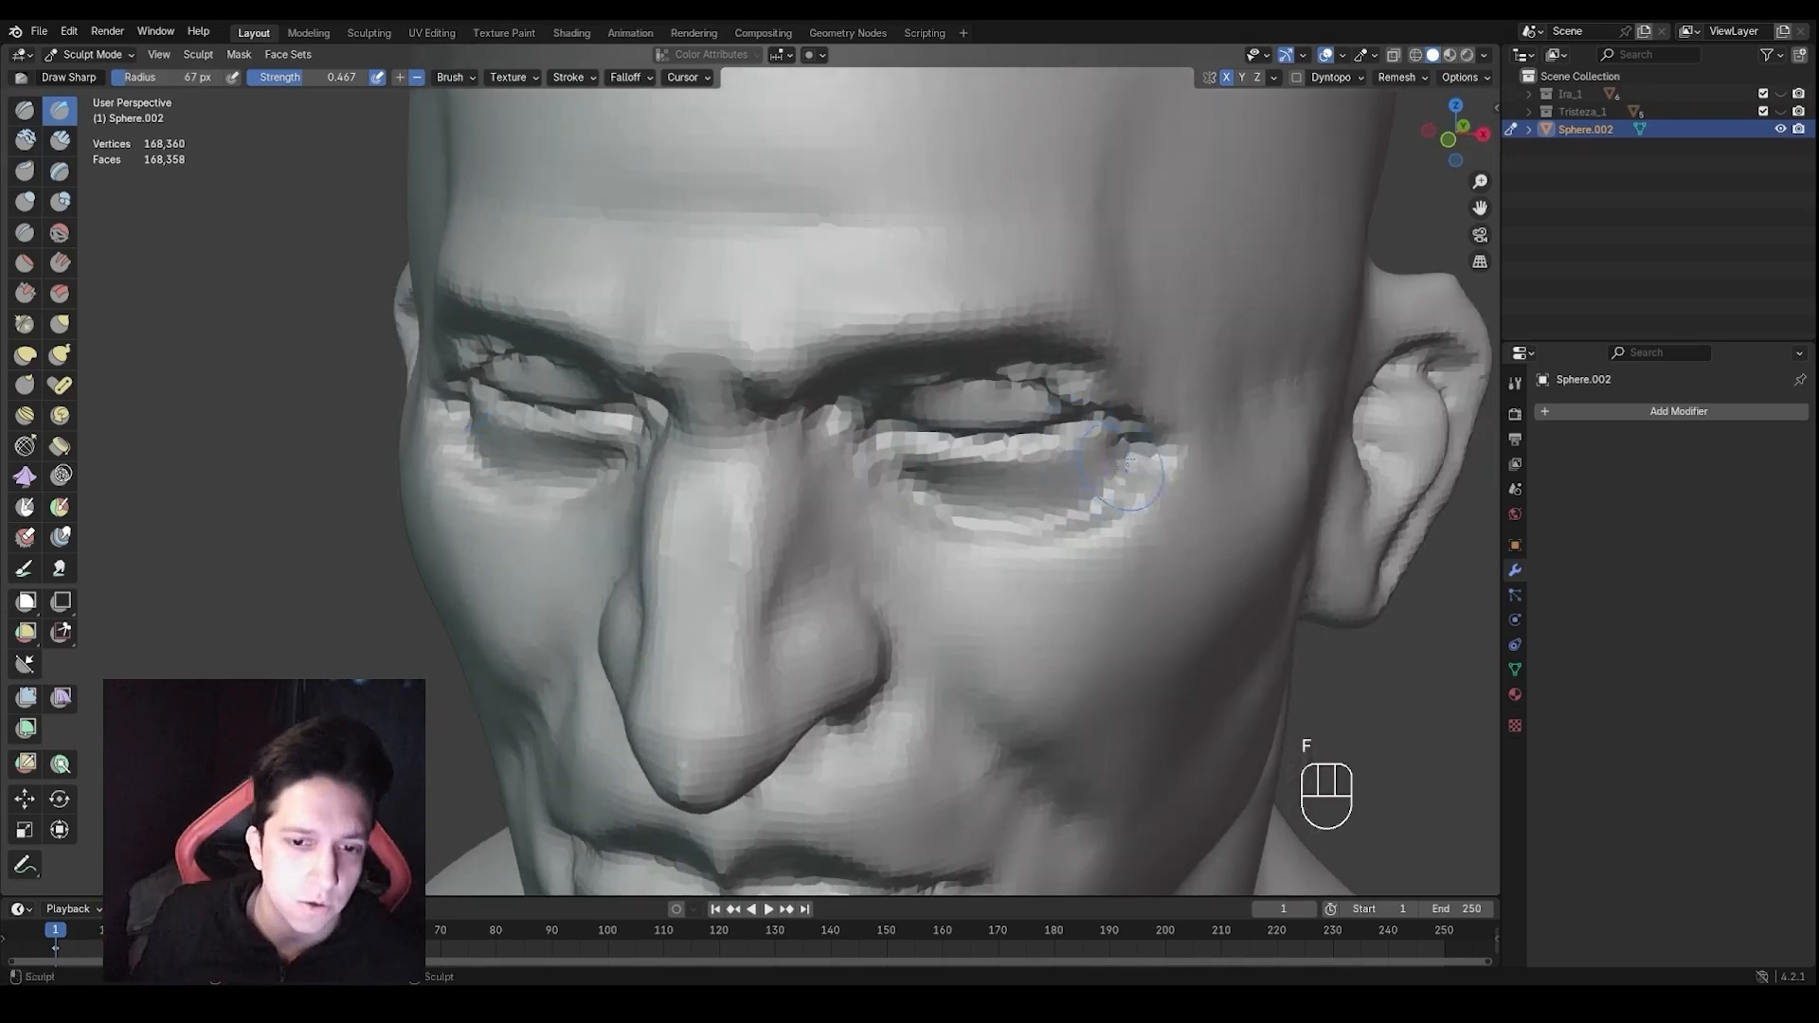
pyautogui.moveTo(1112, 445); pyautogui.dragTo(1102, 488)
pyautogui.keyDown('shift'); pyautogui.moveTo(1110, 455); pyautogui.dragTo(1013, 516); pyautogui.keyUp('shift')
pyautogui.moveTo(976, 506); pyautogui.dragTo(999, 496, button='middle')
pyautogui.keyDown('shift'); pyautogui.moveTo(1016, 493); pyautogui.dragTo(1126, 474); pyautogui.keyUp('shift')
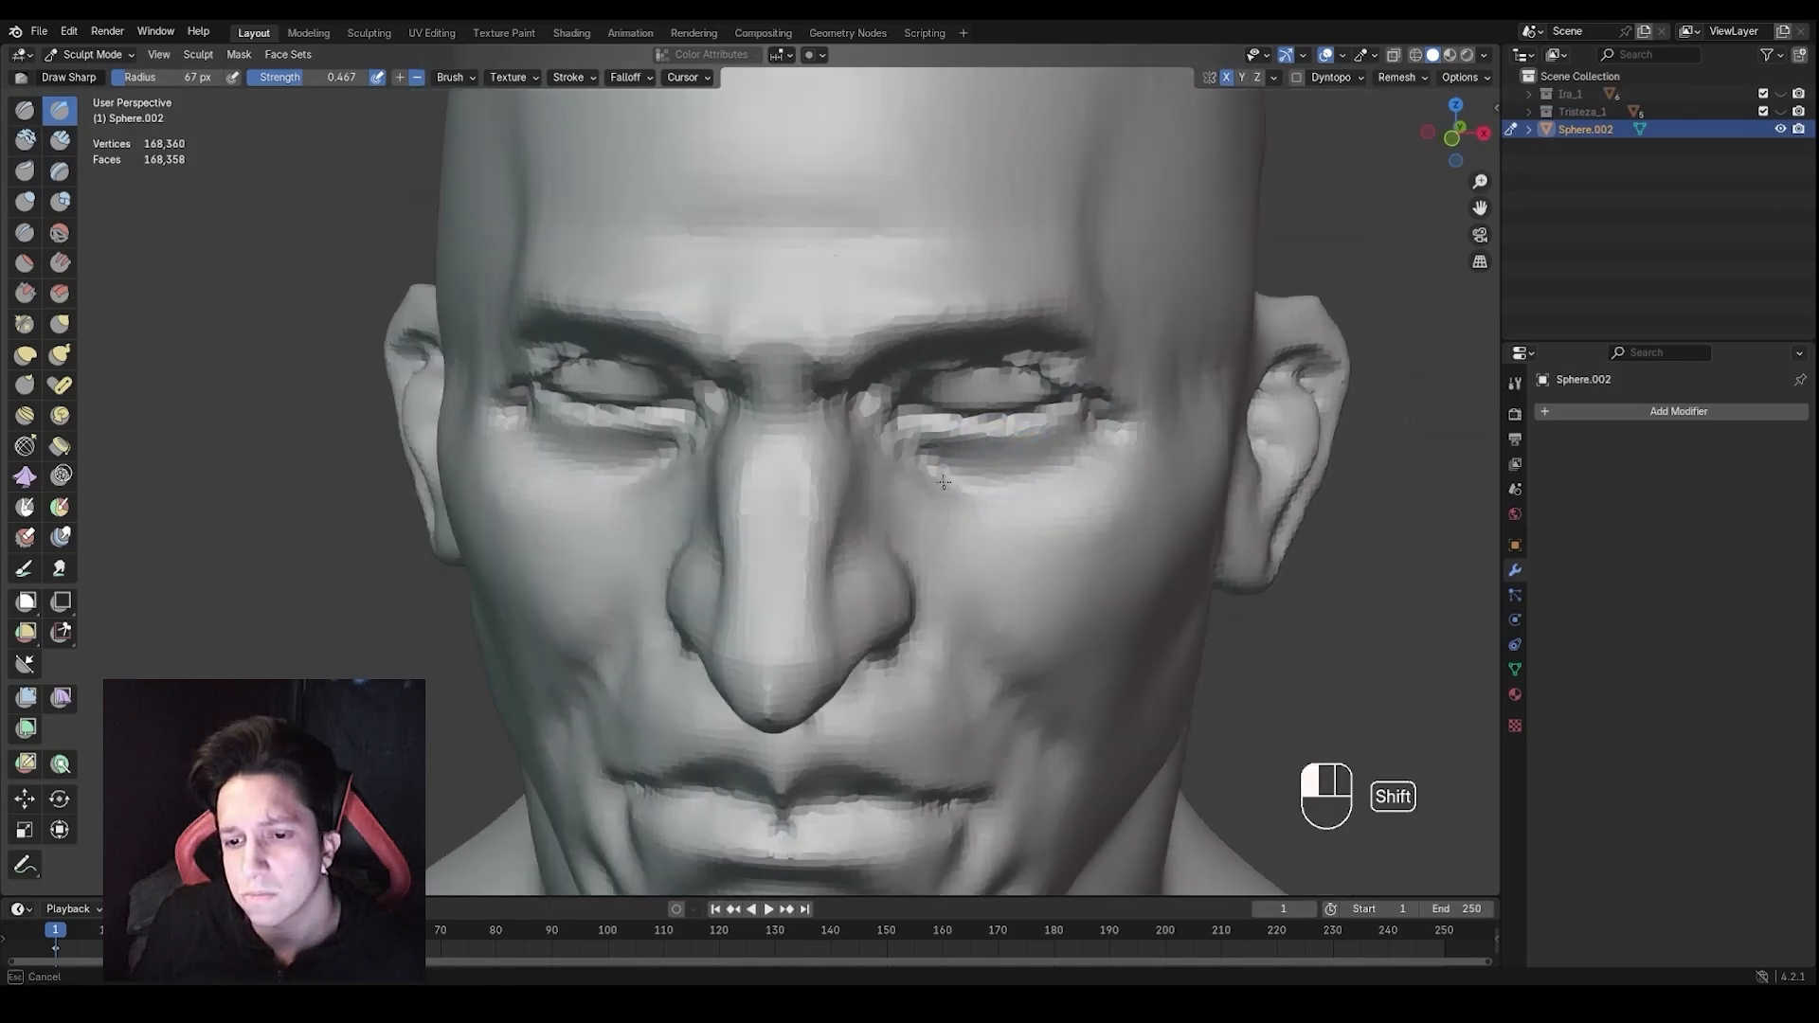
pyautogui.keyDown('shift'); pyautogui.moveTo(943, 482); pyautogui.dragTo(976, 498); pyautogui.keyUp('shift')
# Carve a diagonal crease from the inner eye across the cheek with Draw Sharp at 88 px radius and soften it
pyautogui.moveTo(995, 507)
pyautogui.keyDown('shift'); pyautogui.mouseDown(button='middle')
pyautogui.moveTo(1075, 433)
pyautogui.moveTo(995, 398)
pyautogui.mouseUp(button='middle'); pyautogui.keyUp('shift')
pyautogui.press('f')
pyautogui.click(1033, 417)
pyautogui.press('f')
pyautogui.click(934, 363)
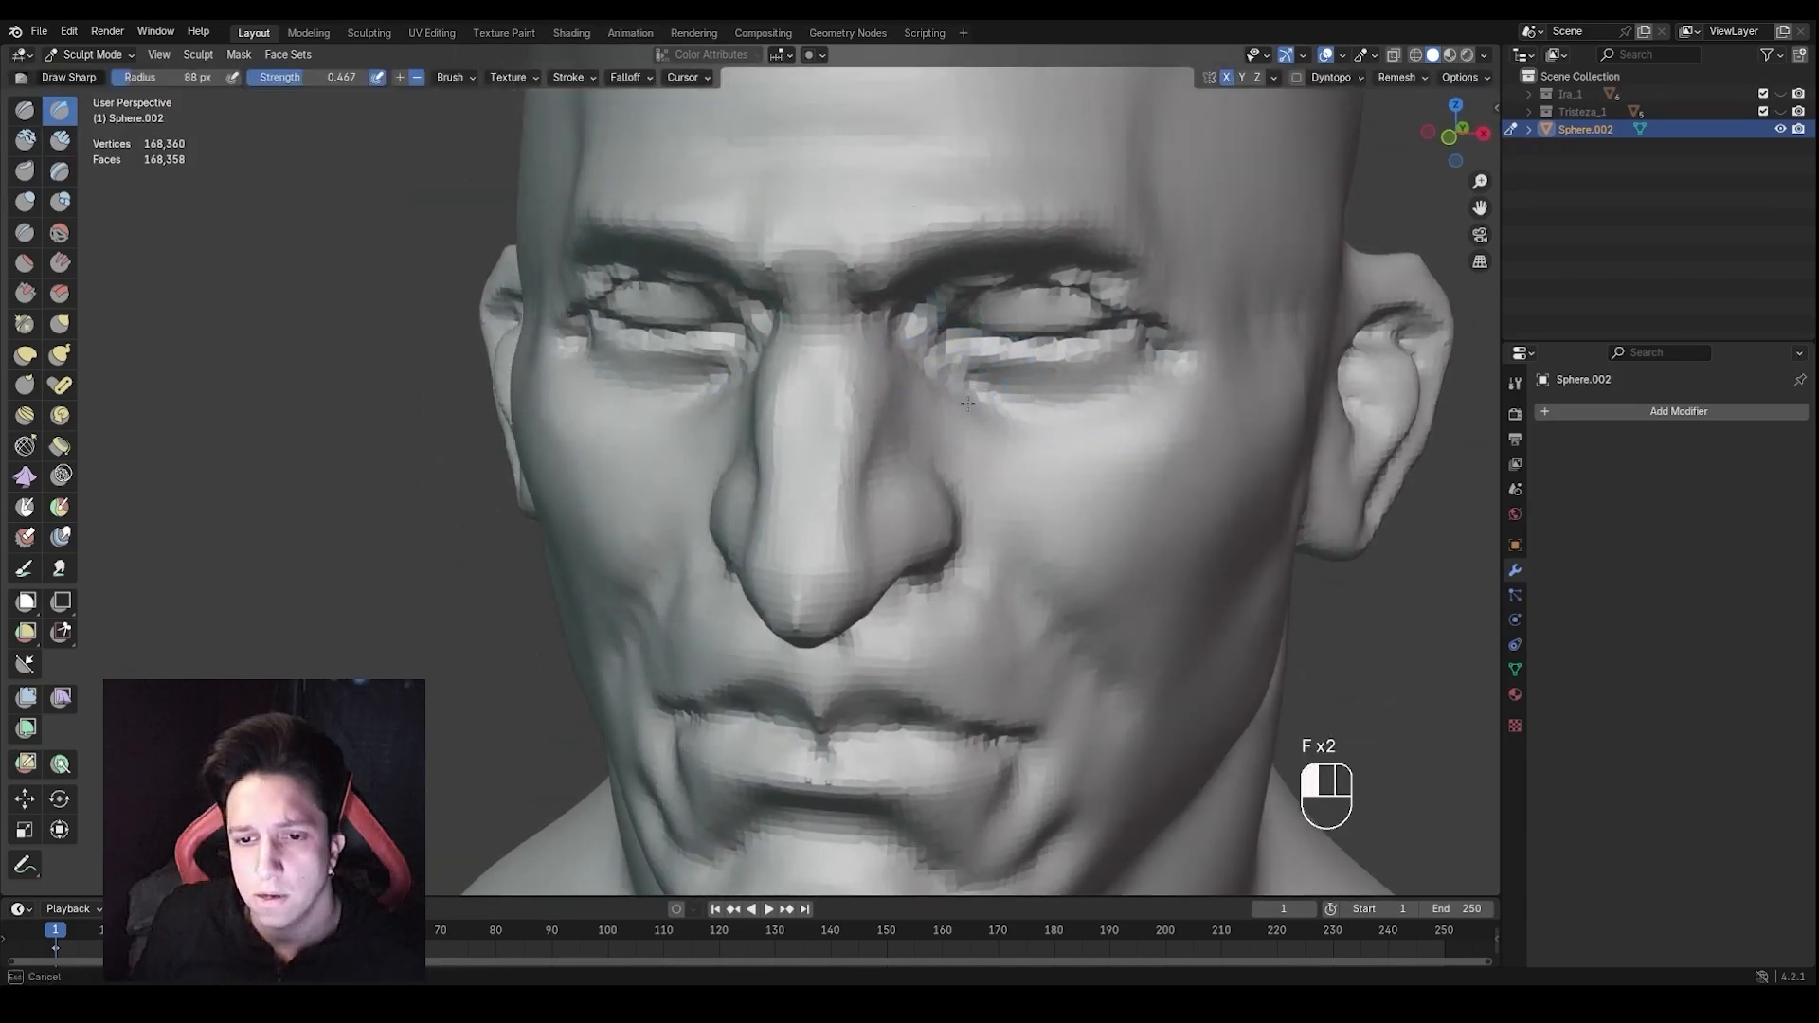
pyautogui.moveTo(968, 404); pyautogui.dragTo(1044, 485)
pyautogui.keyDown('shift'); pyautogui.moveTo(1014, 459); pyautogui.dragTo(994, 415, button='middle'); pyautogui.keyUp('shift')
pyautogui.scroll(-1, 986, 405)
pyautogui.moveTo(907, 364); pyautogui.dragTo(1082, 542)
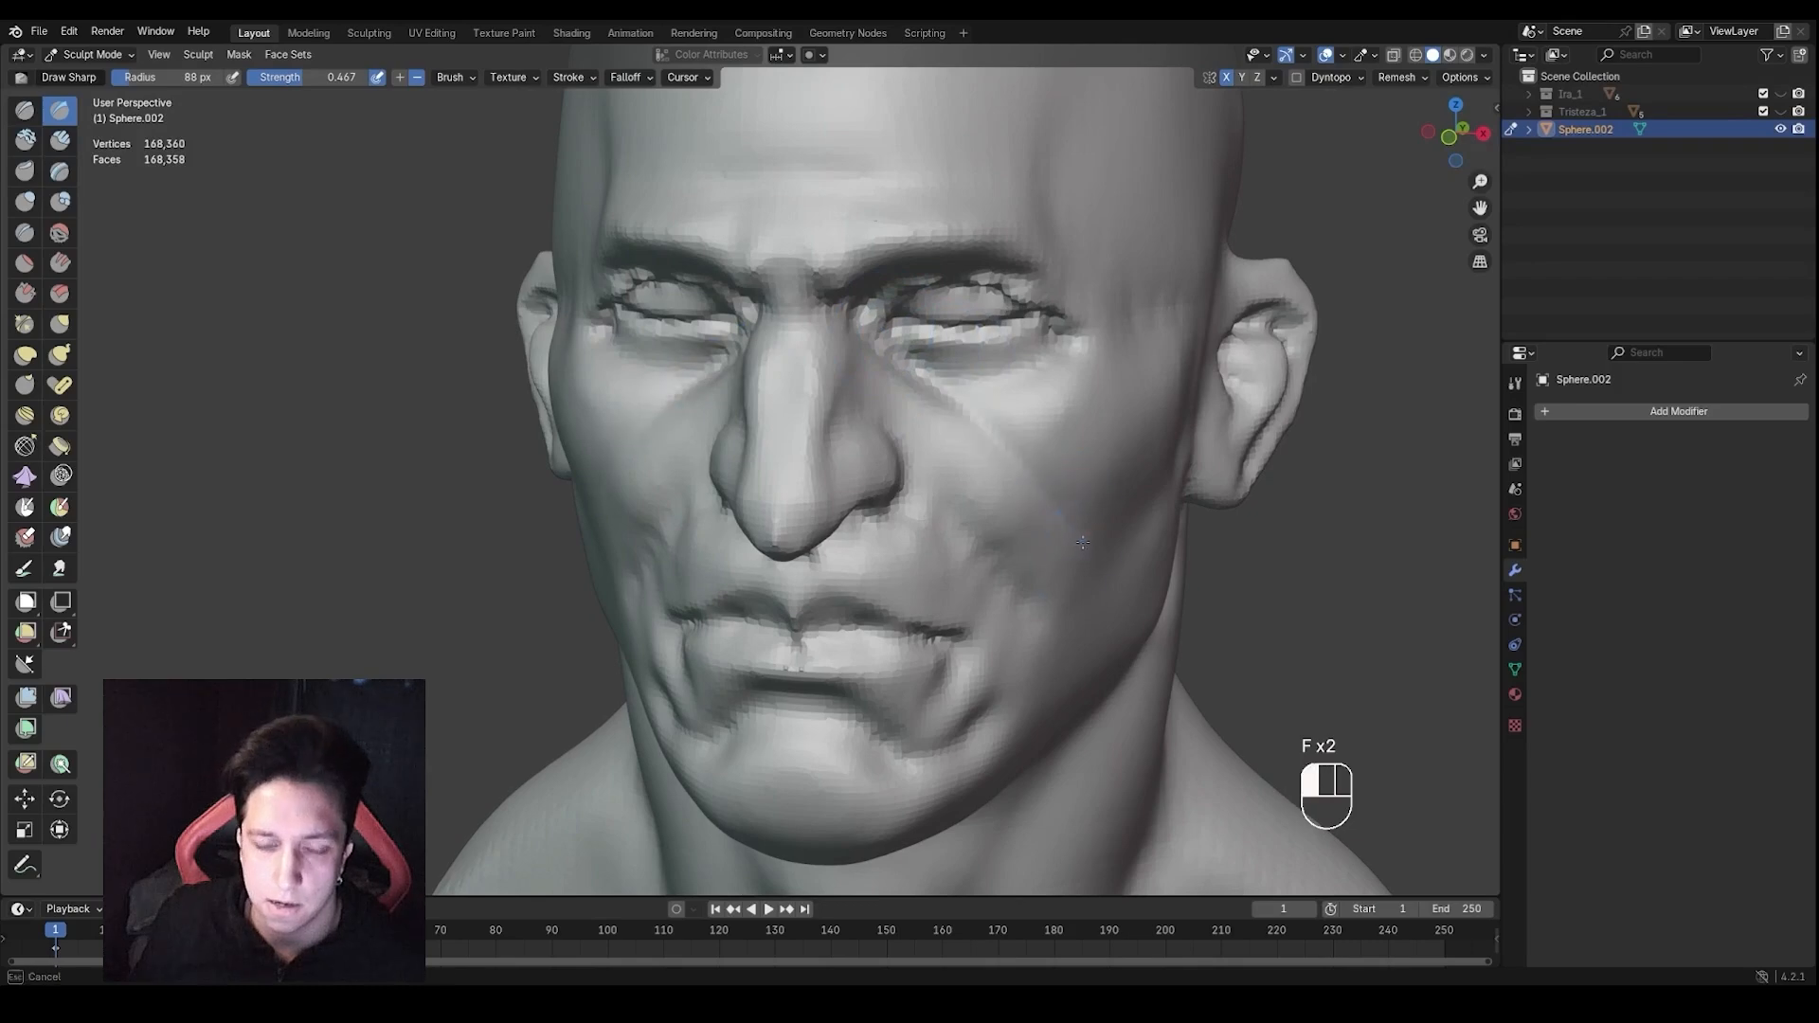
pyautogui.moveTo(1081, 542); pyautogui.dragTo(868, 352, button='middle')
pyautogui.keyDown('shift'); pyautogui.moveTo(1047, 525); pyautogui.dragTo(995, 508); pyautogui.keyUp('shift')
pyautogui.moveTo(942, 492); pyautogui.dragTo(1146, 488, button='middle')
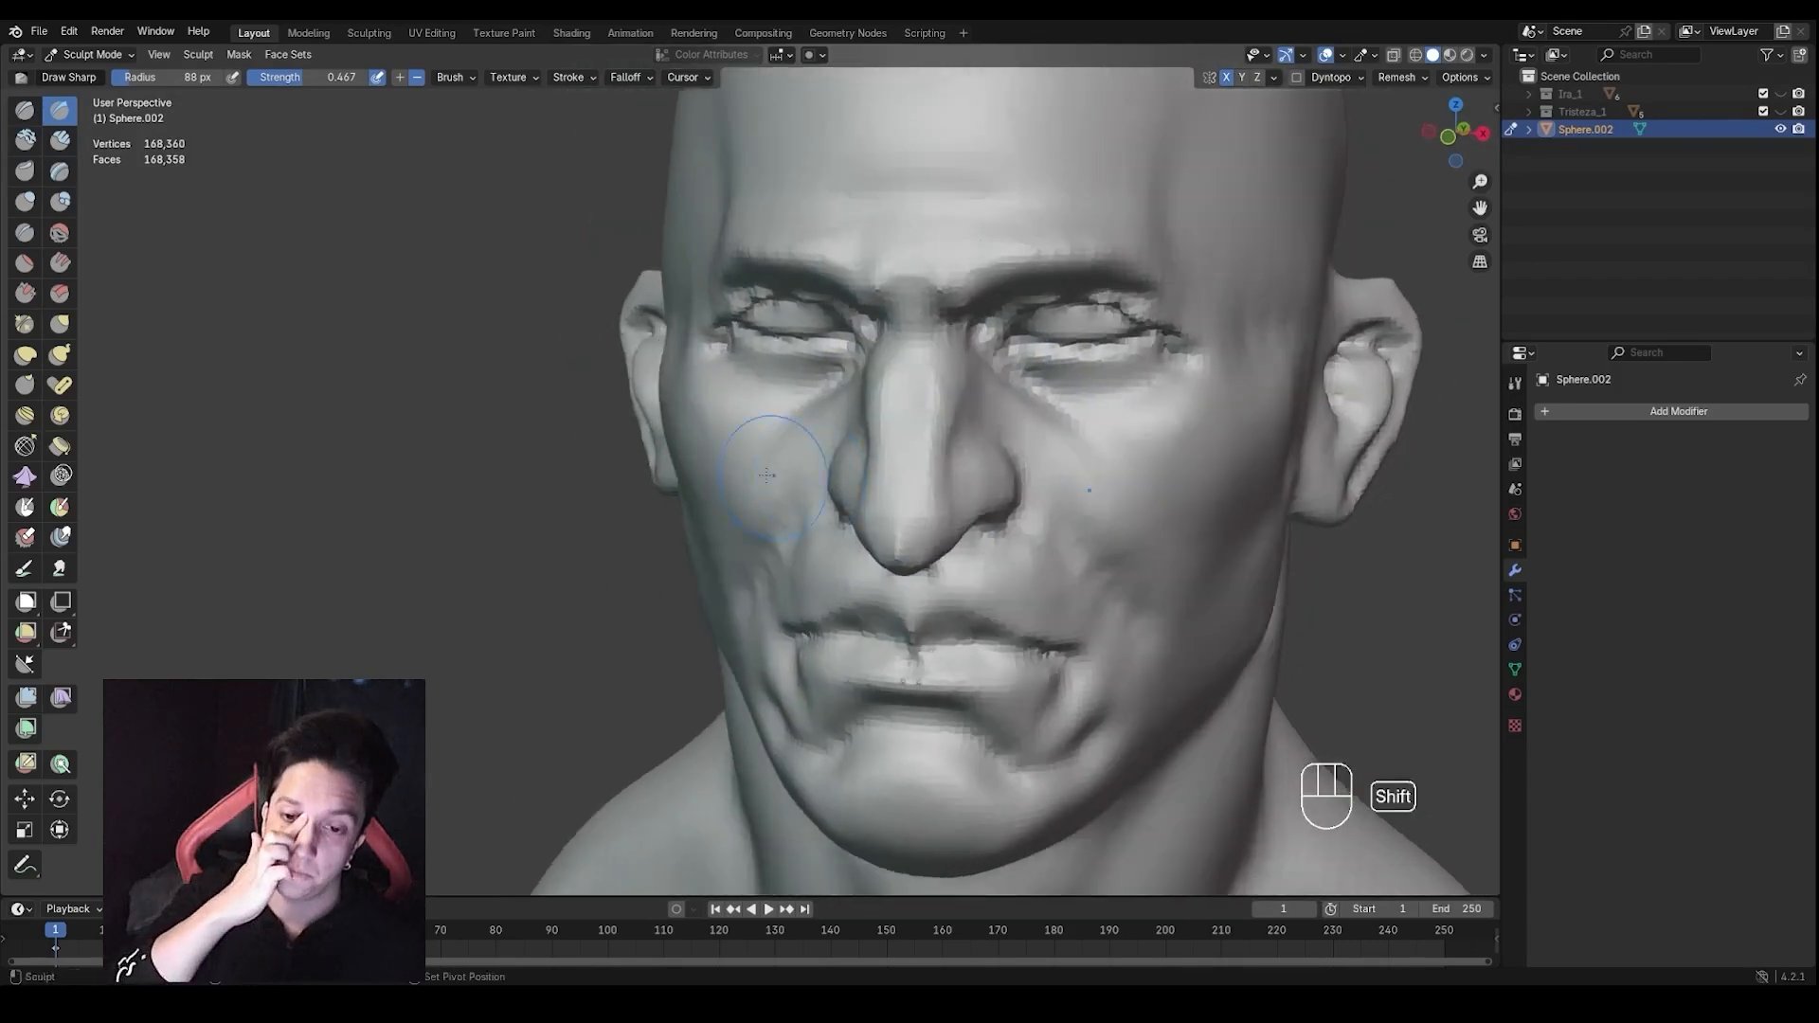
# Adjust the outline of the cheekbone in three-quarter view with small Grab pulls
pyautogui.moveTo(815, 450)
pyautogui.mouseDown(button='middle')
pyautogui.moveTo(711, 423)
pyautogui.moveTo(834, 451)
pyautogui.moveTo(839, 511)
pyautogui.mouseUp(button='middle')
pyautogui.press('g')
pyautogui.press('f')
pyautogui.click(763, 428)
pyautogui.scroll(-2, 822, 449)
pyautogui.press('f')
pyautogui.click(812, 440)
pyautogui.moveTo(727, 373); pyautogui.dragTo(743, 372)
pyautogui.moveTo(753, 459); pyautogui.dragTo(745, 405, button='middle')
pyautogui.moveTo(745, 404); pyautogui.dragTo(755, 407)
# Reshape the cheek contour beside the nose with the Grab brush at 173 px radius
pyautogui.moveTo(764, 422); pyautogui.dragTo(716, 407, button='middle')
pyautogui.press('f')
pyautogui.press('f')
pyautogui.click(717, 420)
pyautogui.press('f')
pyautogui.click(711, 409)
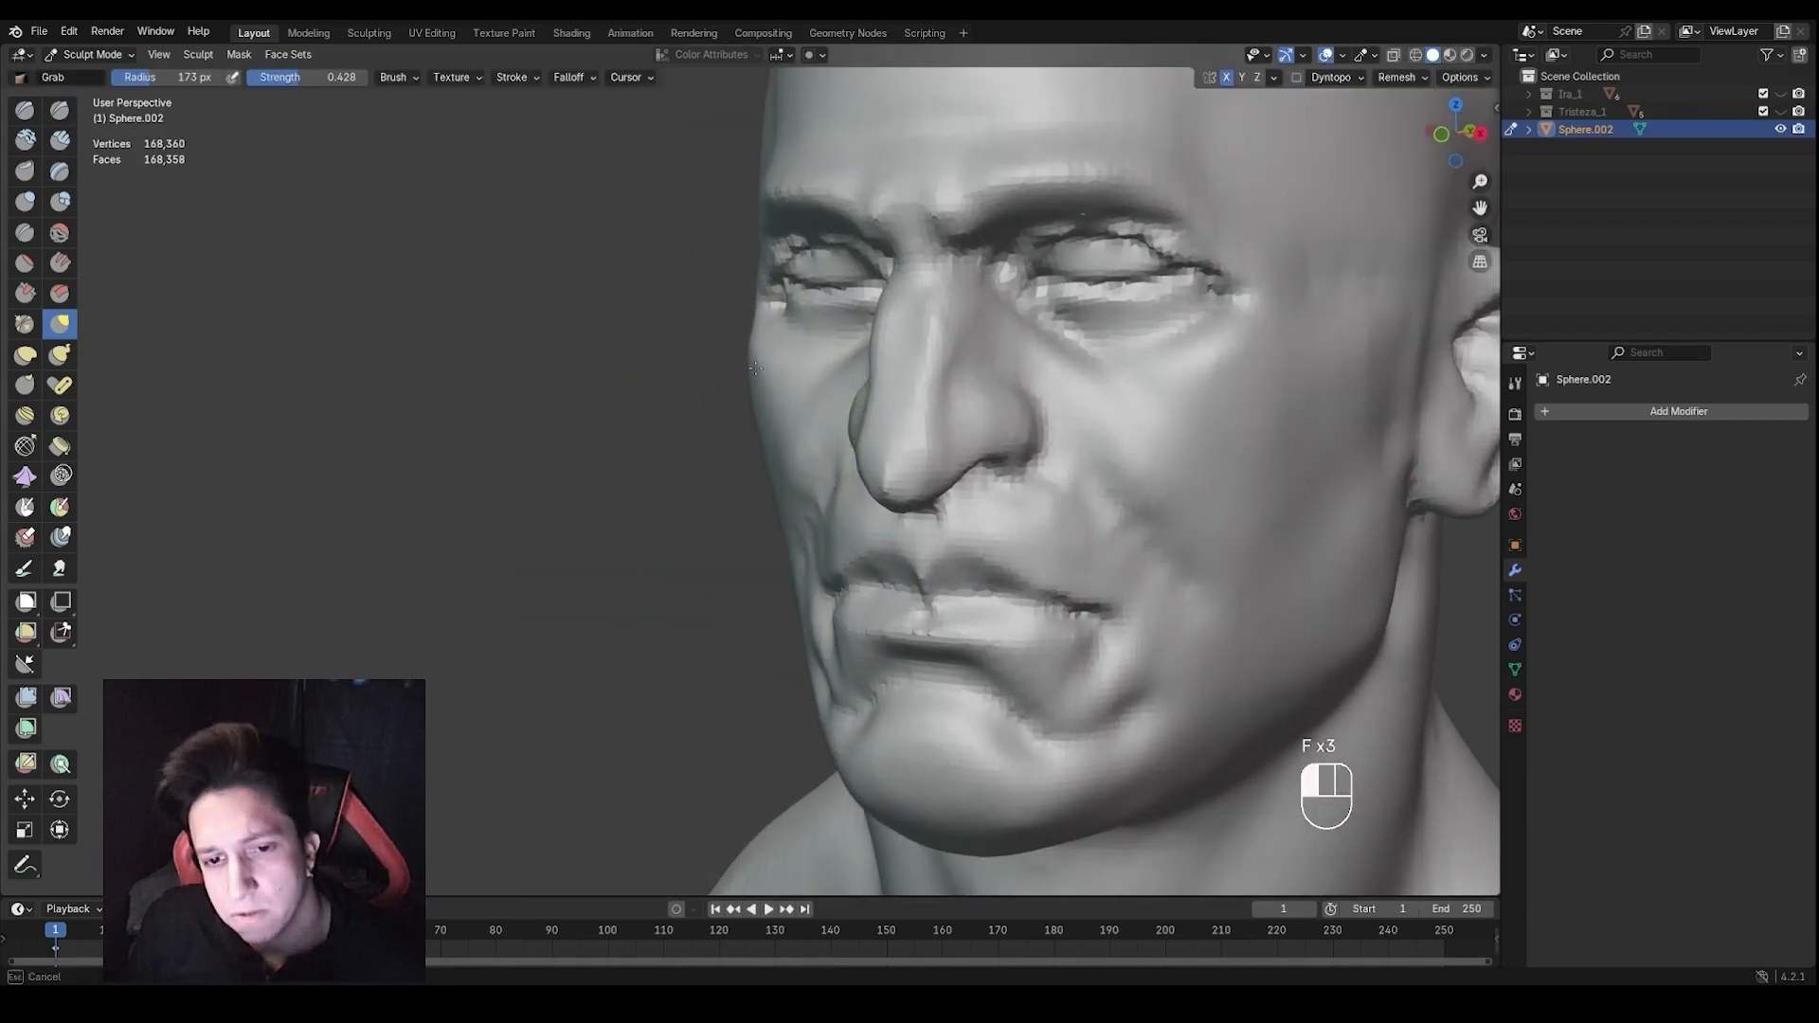
pyautogui.moveTo(768, 435); pyautogui.dragTo(764, 439)
# Reshape the lower cheek and jaw contour beside the mouth in three-quarter view with the Grab brush at 197 px radius
pyautogui.moveTo(749, 540)
pyautogui.keyDown('shift'); pyautogui.mouseDown(button='middle')
pyautogui.moveTo(779, 462)
pyautogui.moveTo(779, 509)
pyautogui.moveTo(780, 492)
pyautogui.mouseUp(button='middle'); pyautogui.keyUp('shift')
pyautogui.press('f')
pyautogui.click(786, 474)
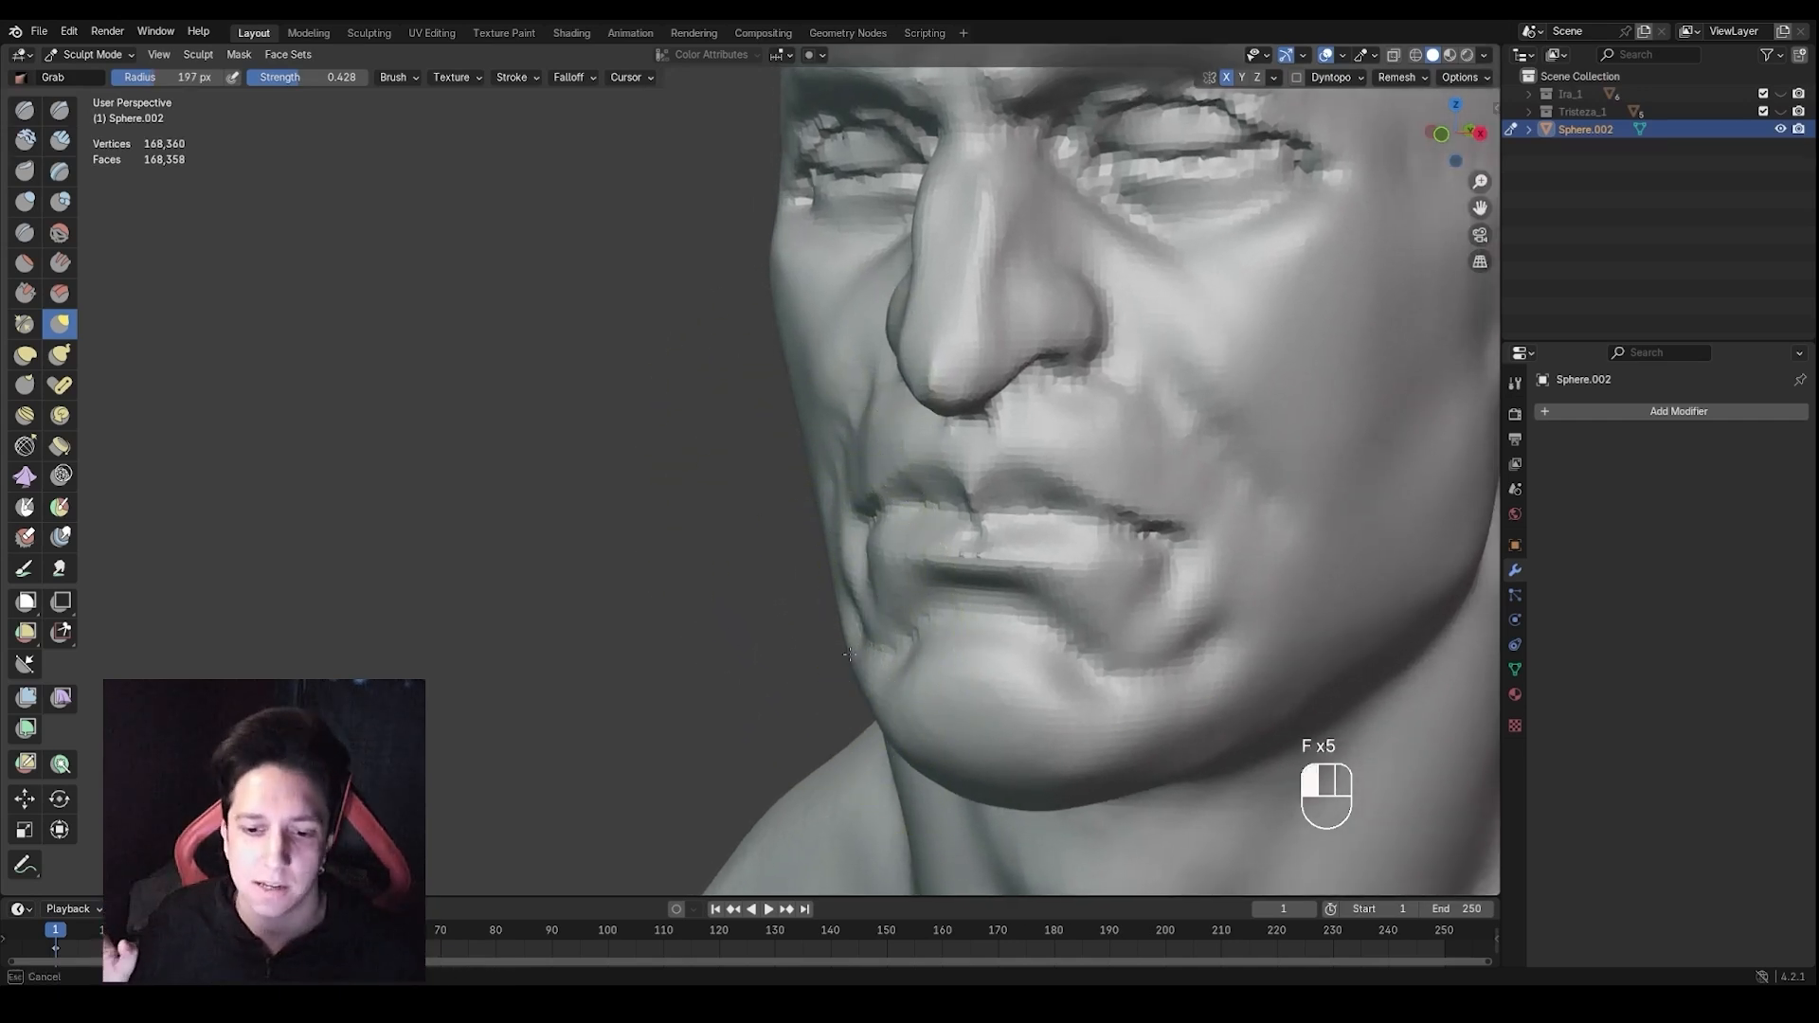
pyautogui.moveTo(850, 655); pyautogui.dragTo(844, 594)
pyautogui.moveTo(843, 587)
pyautogui.keyDown('ctrl'); pyautogui.mouseDown(button='middle')
pyautogui.moveTo(886, 606)
pyautogui.moveTo(871, 635)
pyautogui.moveTo(839, 616)
pyautogui.moveTo(933, 612)
pyautogui.mouseUp(button='middle'); pyautogui.keyUp('ctrl')
pyautogui.press('f')
pyautogui.press('f')
pyautogui.click(865, 641)
pyautogui.keyDown('ctrl'); pyautogui.moveTo(933, 611); pyautogui.dragTo(933, 648, button='middle'); pyautogui.keyUp('ctrl')
# Carve the nostril opening on the underside of the nose with Draw Sharp at 64 px radius
pyautogui.press('f')
pyautogui.moveTo(1089, 625)
pyautogui.mouseDown(button='middle')
pyautogui.moveTo(968, 627)
pyautogui.moveTo(972, 584)
pyautogui.moveTo(938, 550)
pyautogui.moveTo(949, 527)
pyautogui.moveTo(883, 505)
pyautogui.moveTo(817, 439)
pyautogui.moveTo(889, 400)
pyautogui.moveTo(892, 356)
pyautogui.moveTo(893, 373)
pyautogui.moveTo(952, 370)
pyautogui.moveTo(927, 406)
pyautogui.moveTo(900, 390)
pyautogui.moveTo(928, 375)
pyautogui.moveTo(917, 365)
pyautogui.mouseUp(button='middle')
pyautogui.click(1002, 622)
pyautogui.press('f')
pyautogui.click(983, 566)
pyautogui.press('f')
pyautogui.click(925, 519)
pyautogui.press('f')
pyautogui.click(830, 436)
pyautogui.press('3')
pyautogui.scroll(1, 827, 439)
pyautogui.press('1')
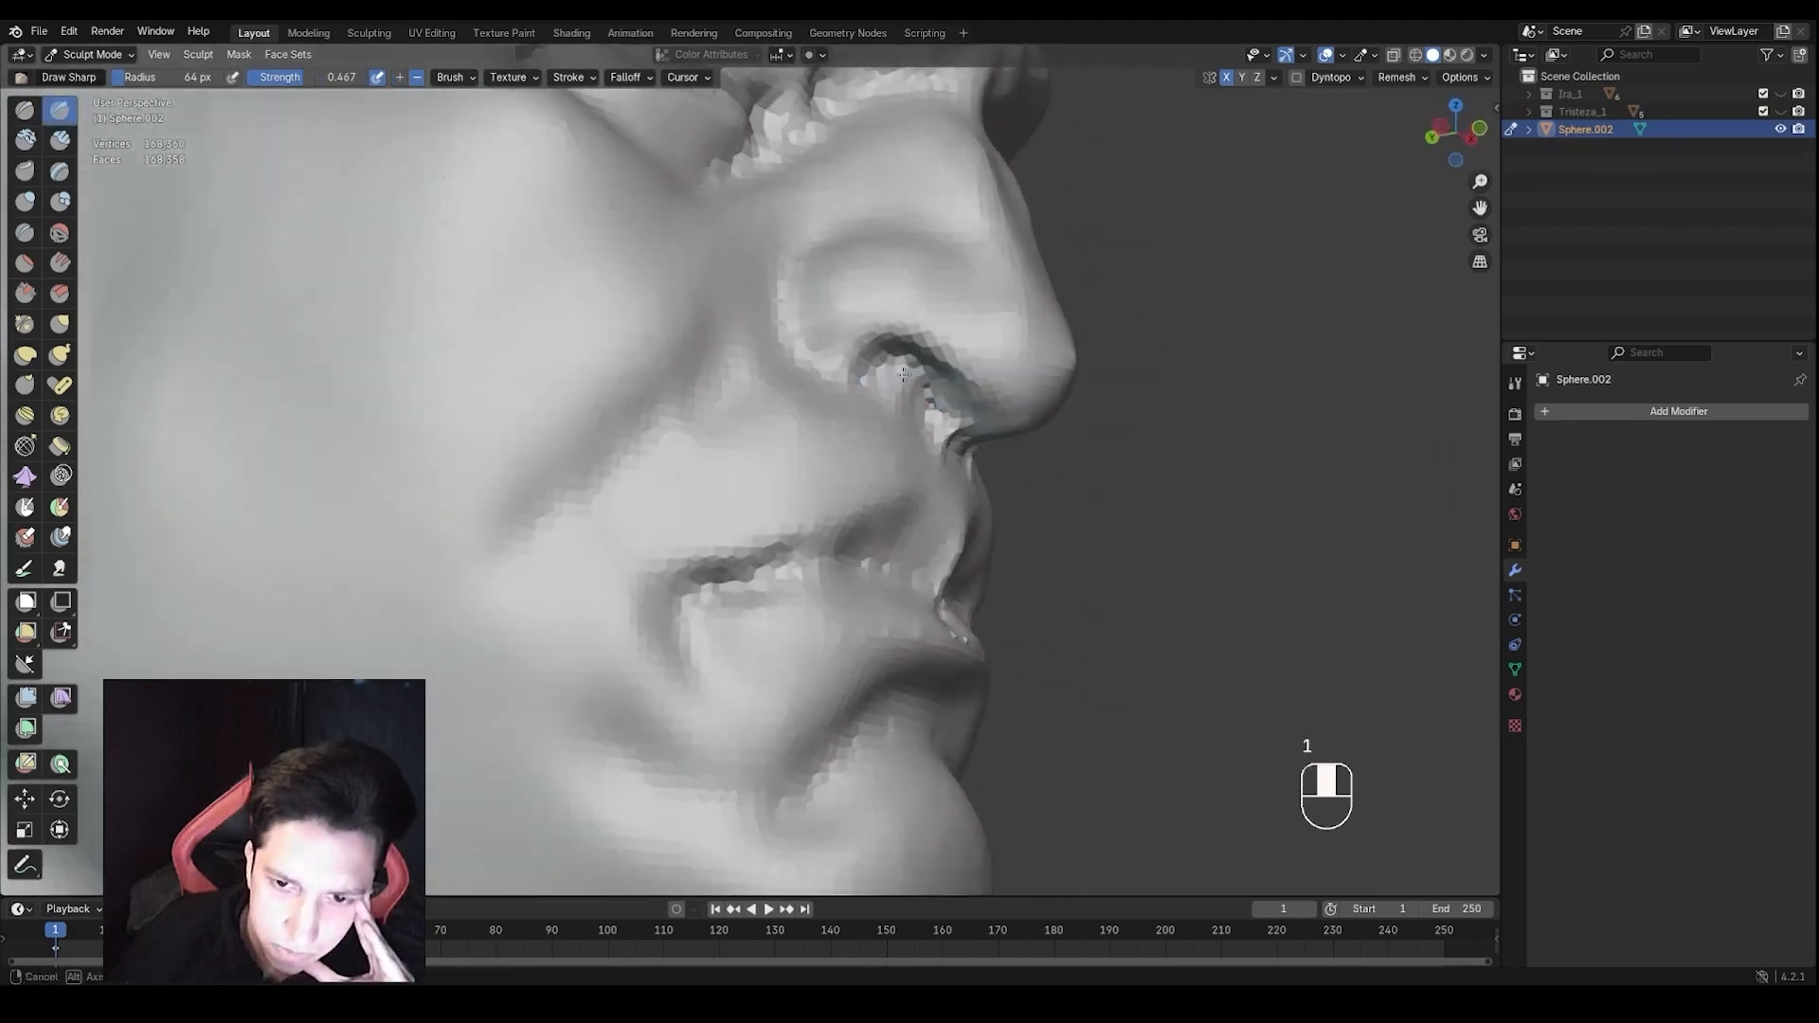
pyautogui.moveTo(896, 358); pyautogui.dragTo(949, 391)
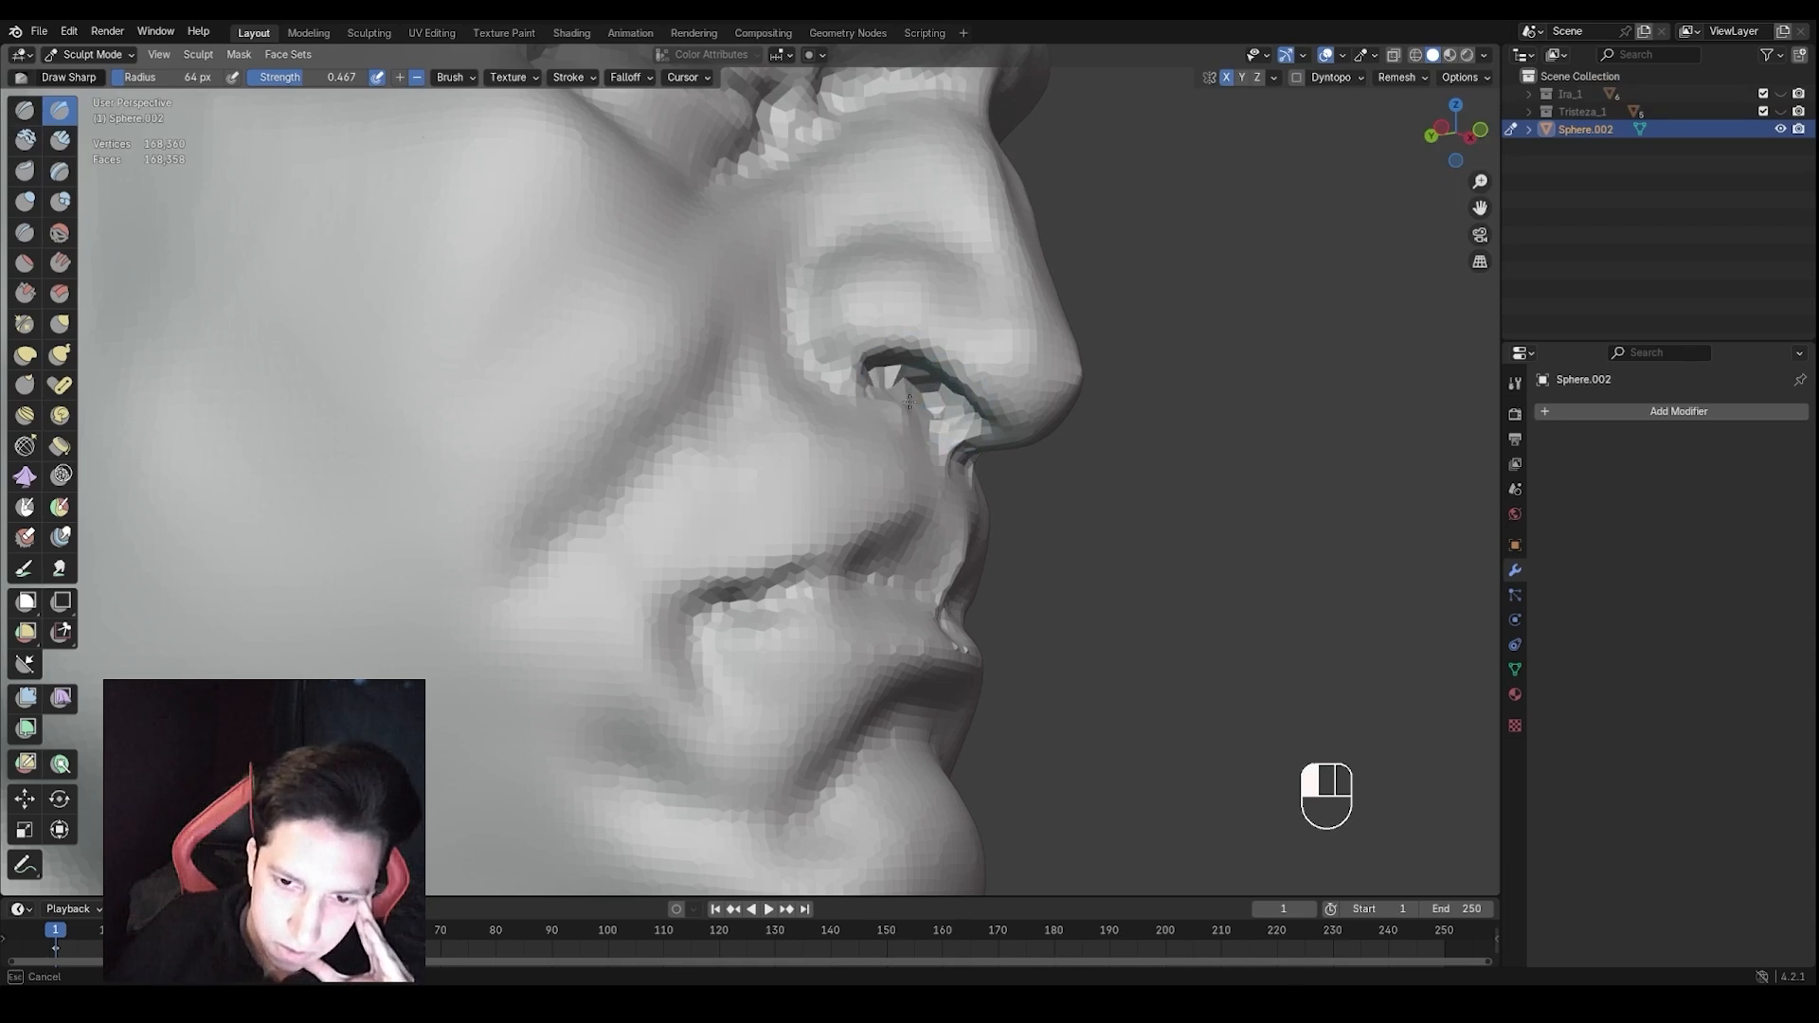
pyautogui.moveTo(903, 407); pyautogui.dragTo(854, 343, button='middle')
# Flatten the nostril rim and its surroundings with the Scrape/Peaks brush
pyautogui.press('3')
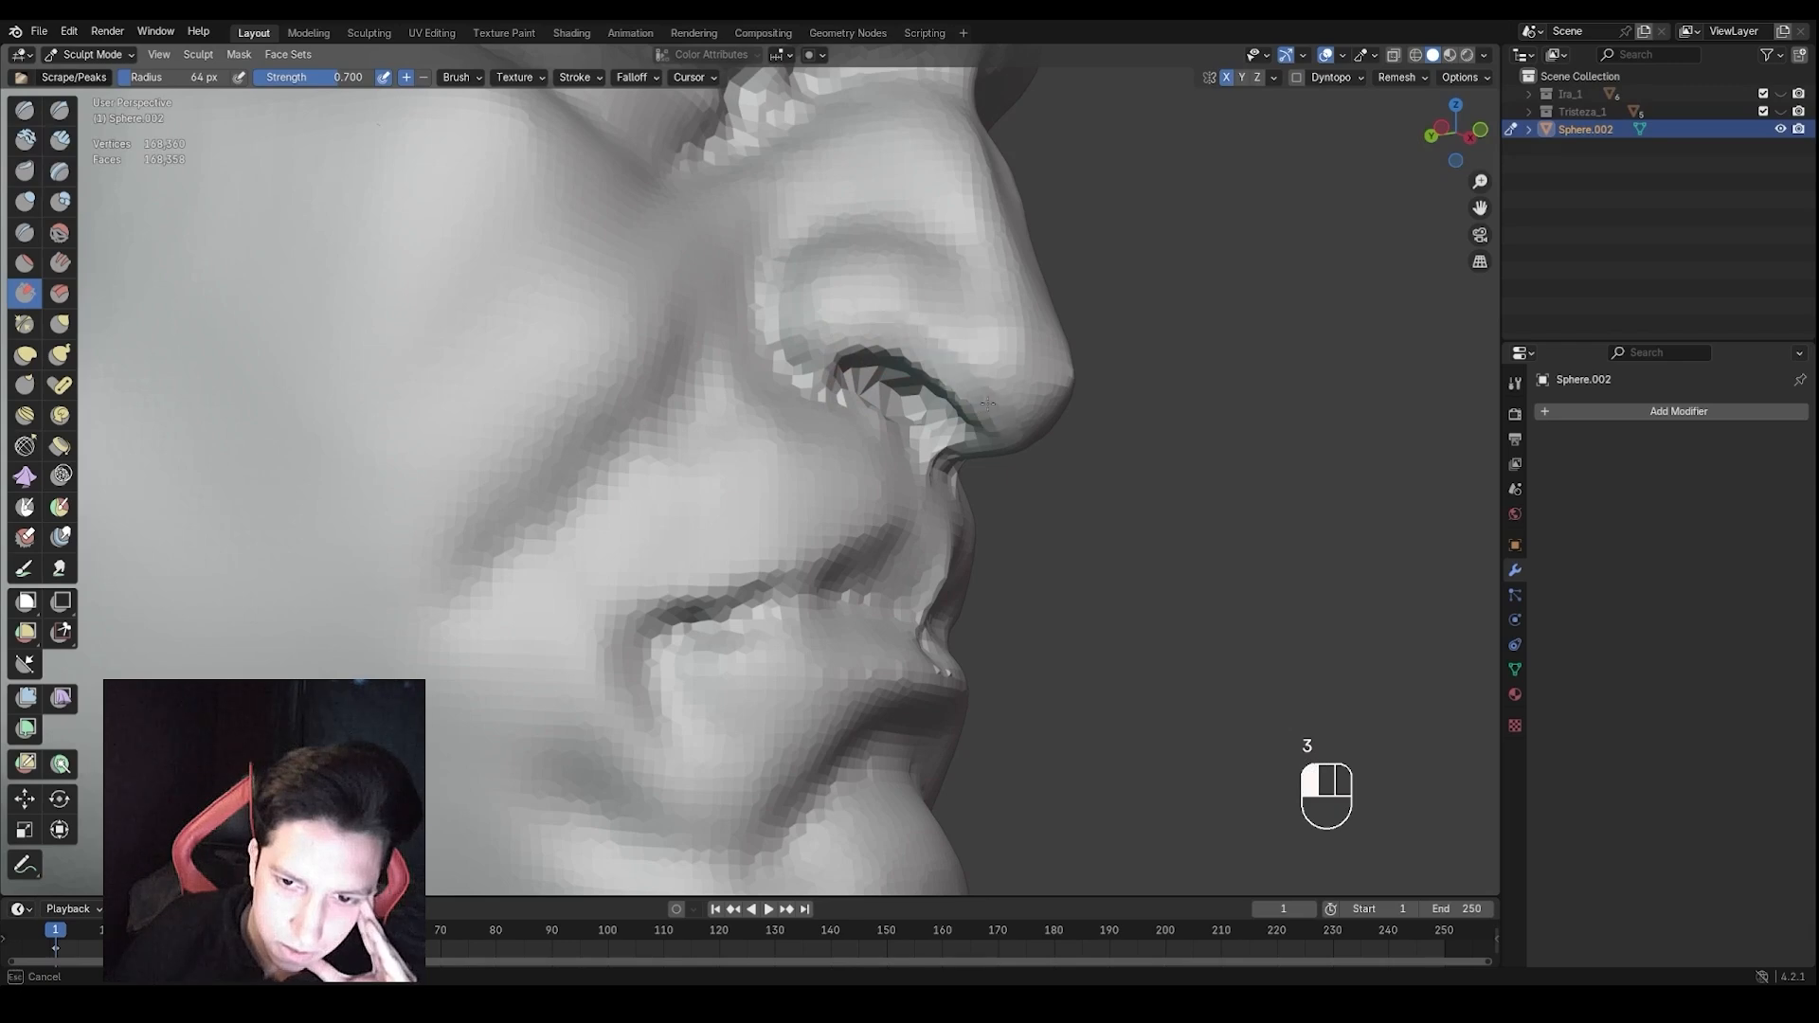
pyautogui.moveTo(1030, 470); pyautogui.dragTo(694, 407, button='middle')
pyautogui.moveTo(791, 365); pyautogui.dragTo(726, 345)
pyautogui.moveTo(726, 346)
pyautogui.mouseDown(button='middle')
pyautogui.moveTo(772, 382)
pyautogui.moveTo(832, 354)
pyautogui.moveTo(906, 376)
pyautogui.moveTo(834, 359)
pyautogui.moveTo(929, 363)
pyautogui.mouseUp(button='middle')
pyautogui.press('f')
pyautogui.click(886, 373)
# Adjust the outer wing of the nostril with the Grab brush at 102 px radius
pyautogui.press('g')
pyautogui.press('f')
pyautogui.click(908, 357)
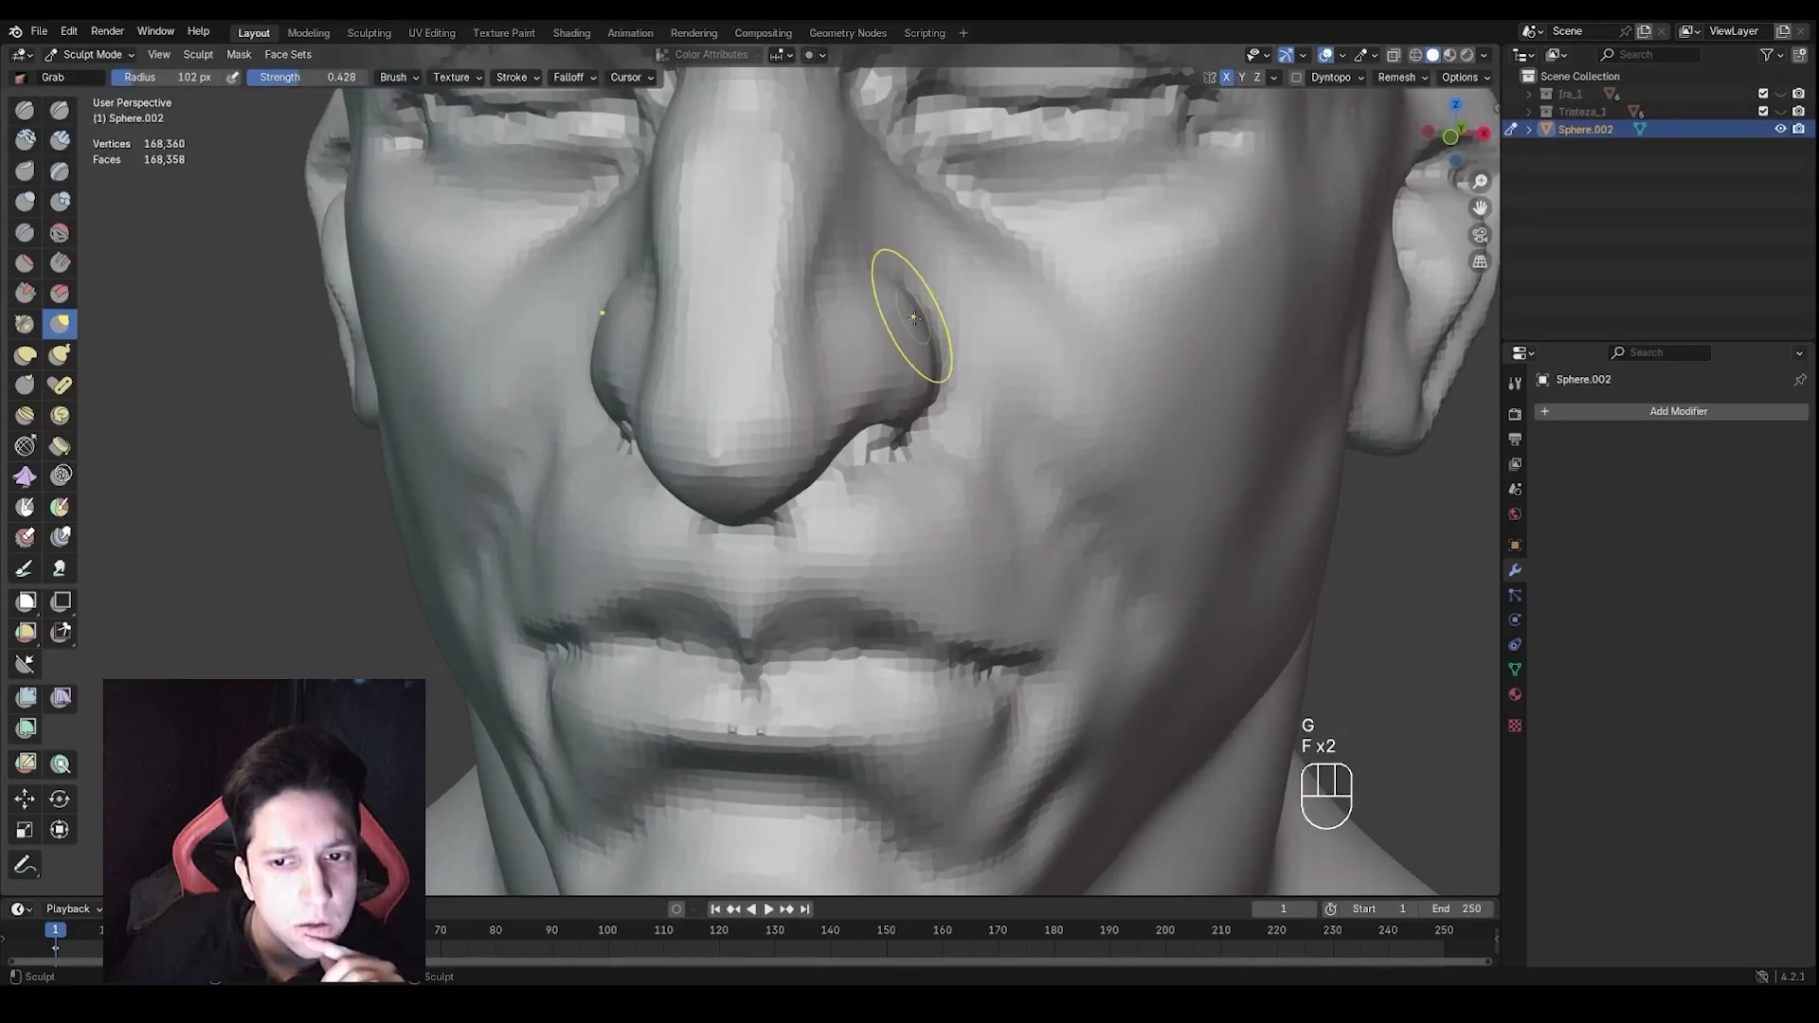
# Carve the groove around the nostril wing with Draw Sharp at 56 px radius
pyautogui.press('1')
pyautogui.press('f')
pyautogui.moveTo(865, 284)
pyautogui.mouseDown(button='middle')
pyautogui.moveTo(832, 308)
pyautogui.moveTo(885, 343)
pyautogui.moveTo(824, 357)
pyautogui.mouseUp(button='middle')
pyautogui.click(817, 328)
pyautogui.press('f')
pyautogui.click(857, 357)
pyautogui.press('f')
pyautogui.click(832, 349)
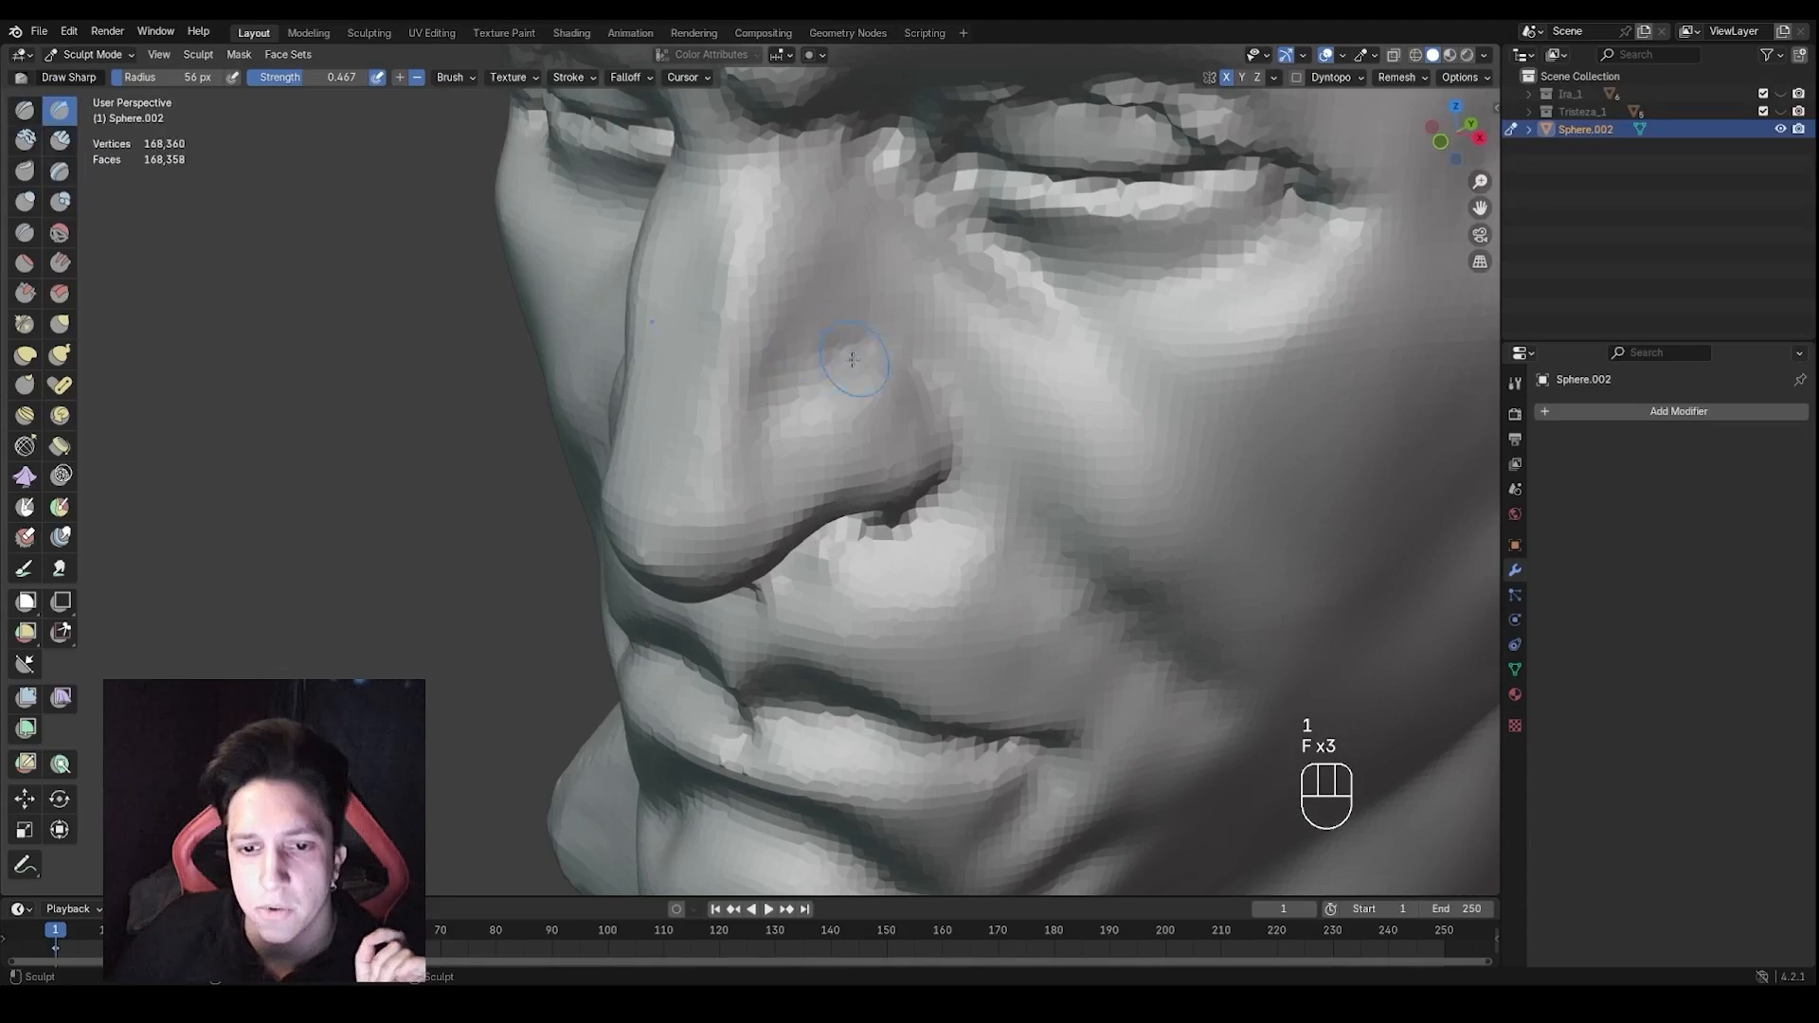
pyautogui.moveTo(965, 424); pyautogui.dragTo(960, 407)
# Cut the nasolabial fold from the nostril wing down toward the mouth corner with Draw Sharp and smooth beside it
pyautogui.moveTo(948, 384)
pyautogui.keyDown('ctrl'); pyautogui.mouseDown(button='middle')
pyautogui.moveTo(929, 418)
pyautogui.moveTo(900, 368)
pyautogui.moveTo(885, 386)
pyautogui.moveTo(905, 347)
pyautogui.mouseUp(button='middle'); pyautogui.keyUp('ctrl')
pyautogui.moveTo(906, 350)
pyautogui.keyDown('ctrl'); pyautogui.mouseDown(button='middle')
pyautogui.moveTo(912, 375)
pyautogui.moveTo(910, 343)
pyautogui.mouseUp(button='middle'); pyautogui.keyUp('ctrl')
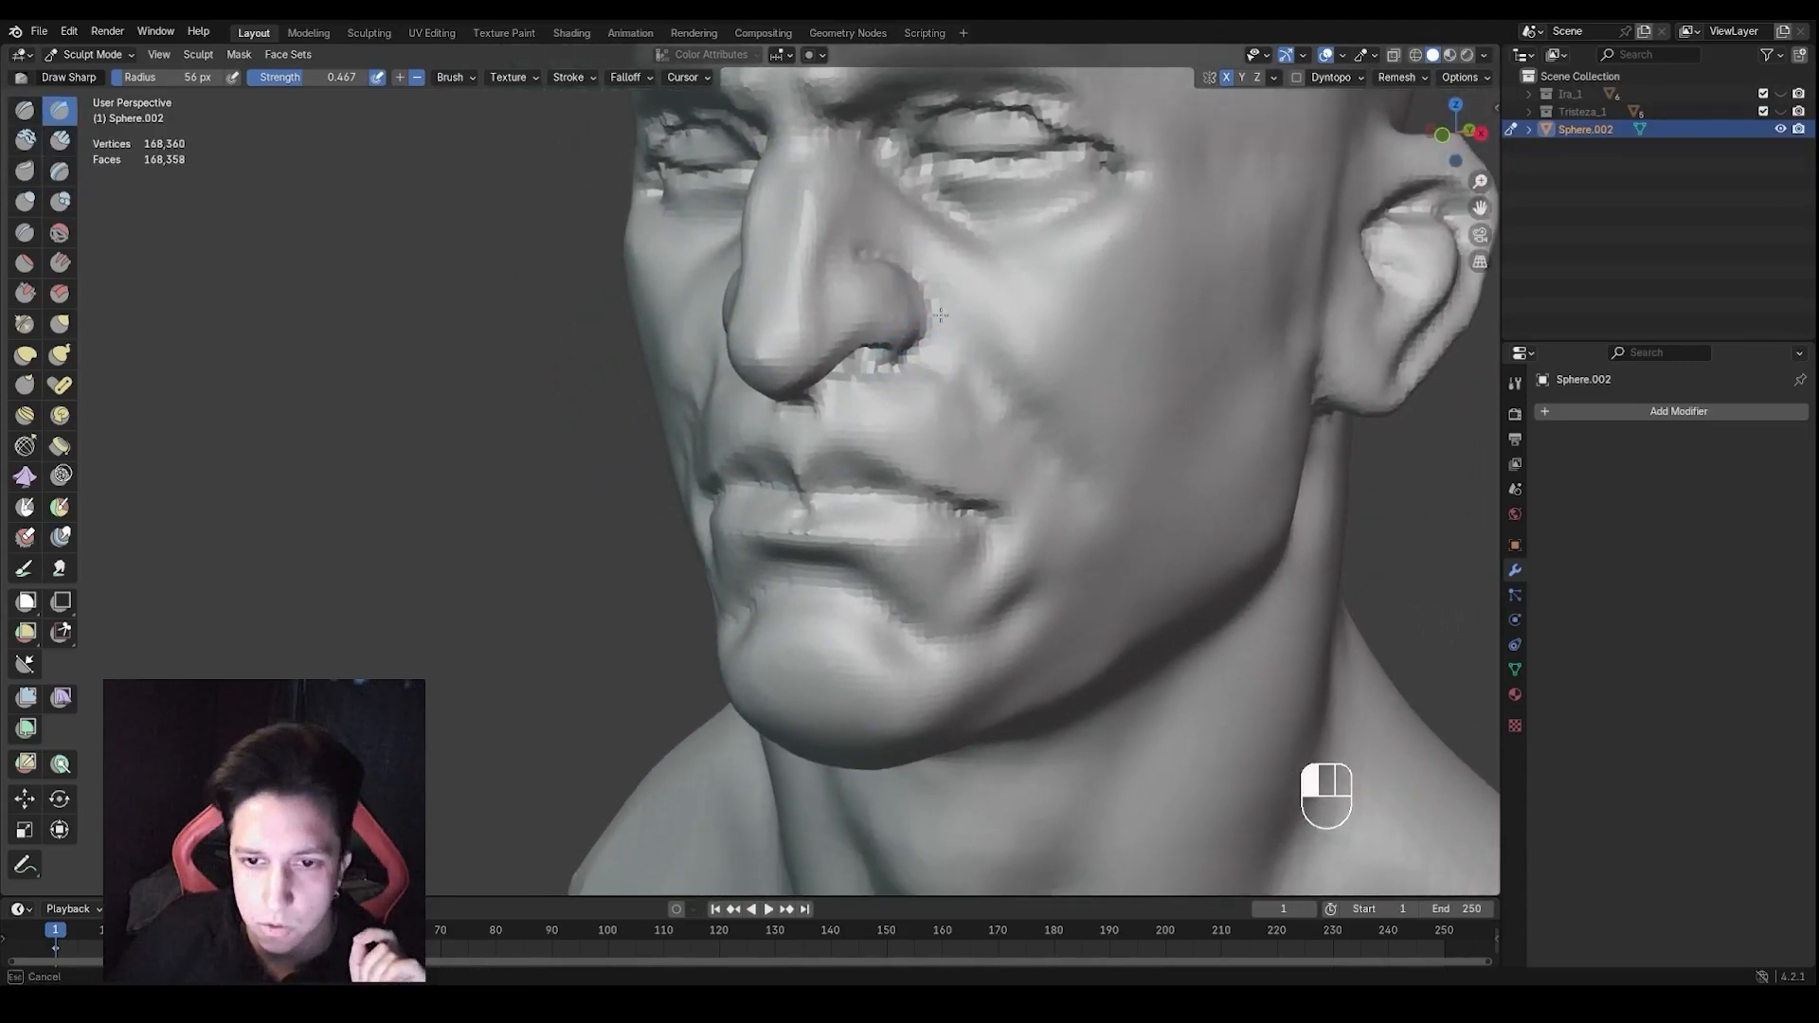
pyautogui.moveTo(1028, 448); pyautogui.dragTo(923, 406, button='middle')
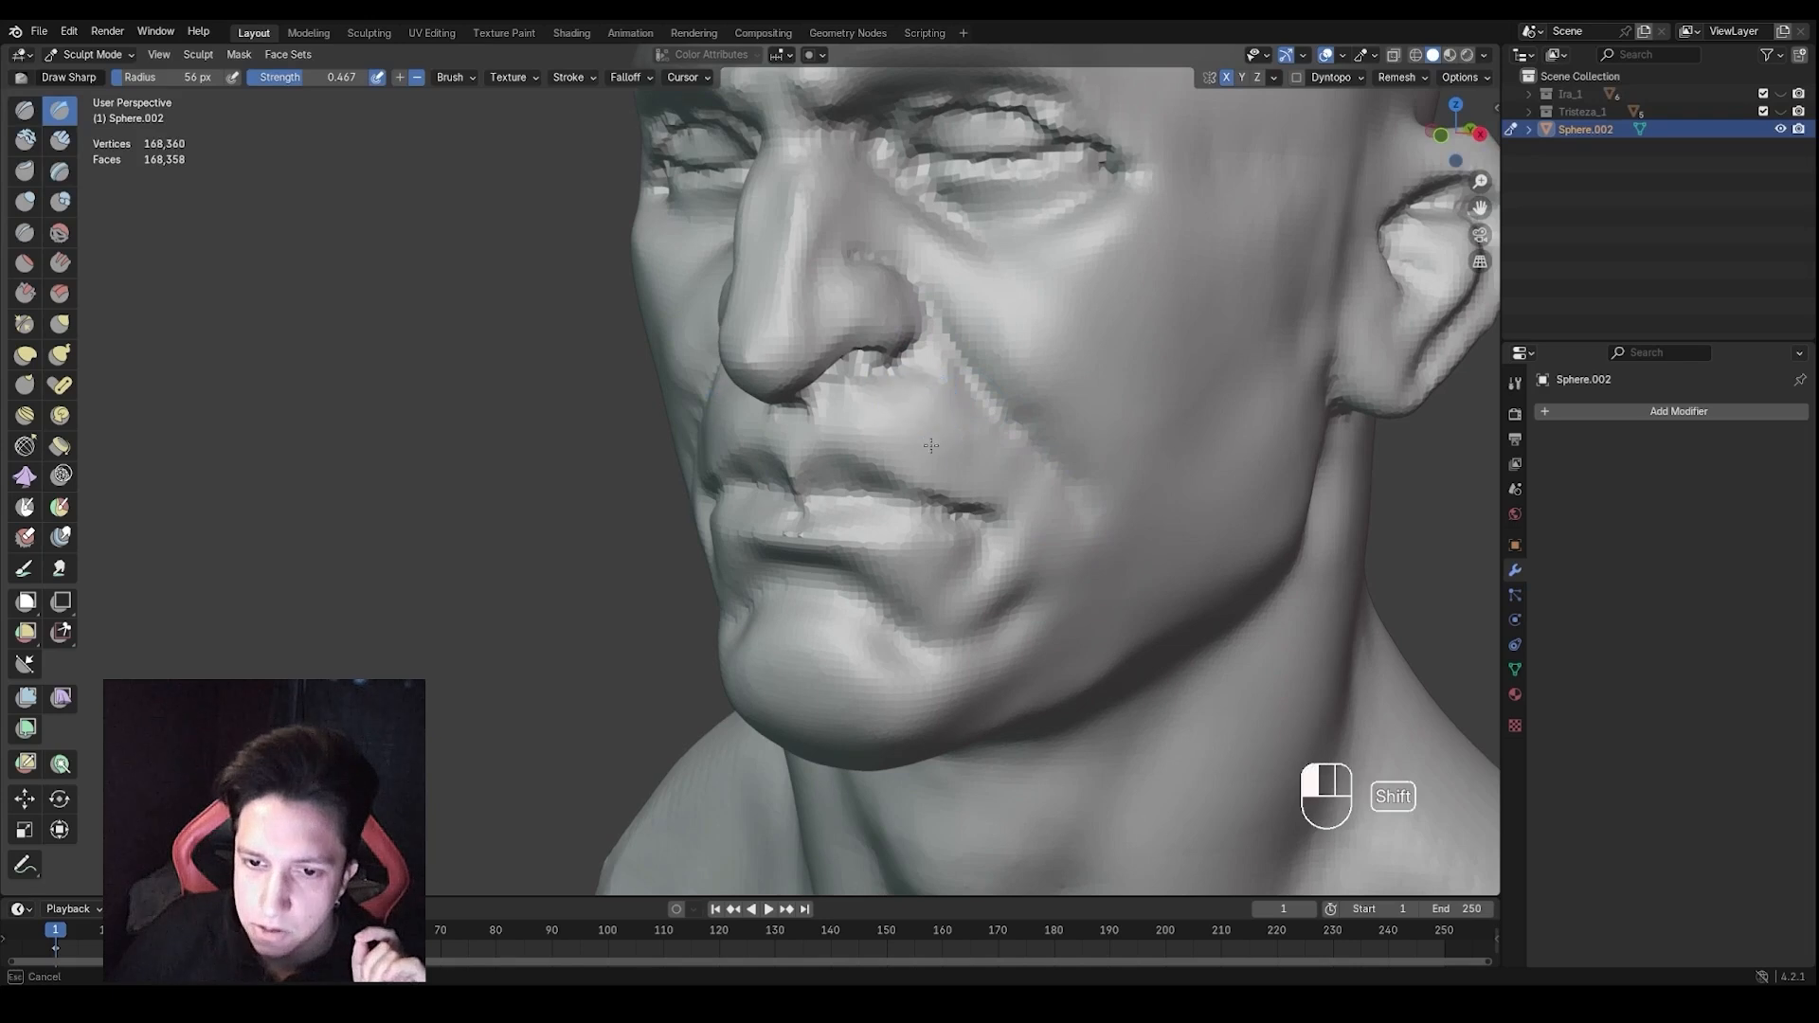
pyautogui.press('3')
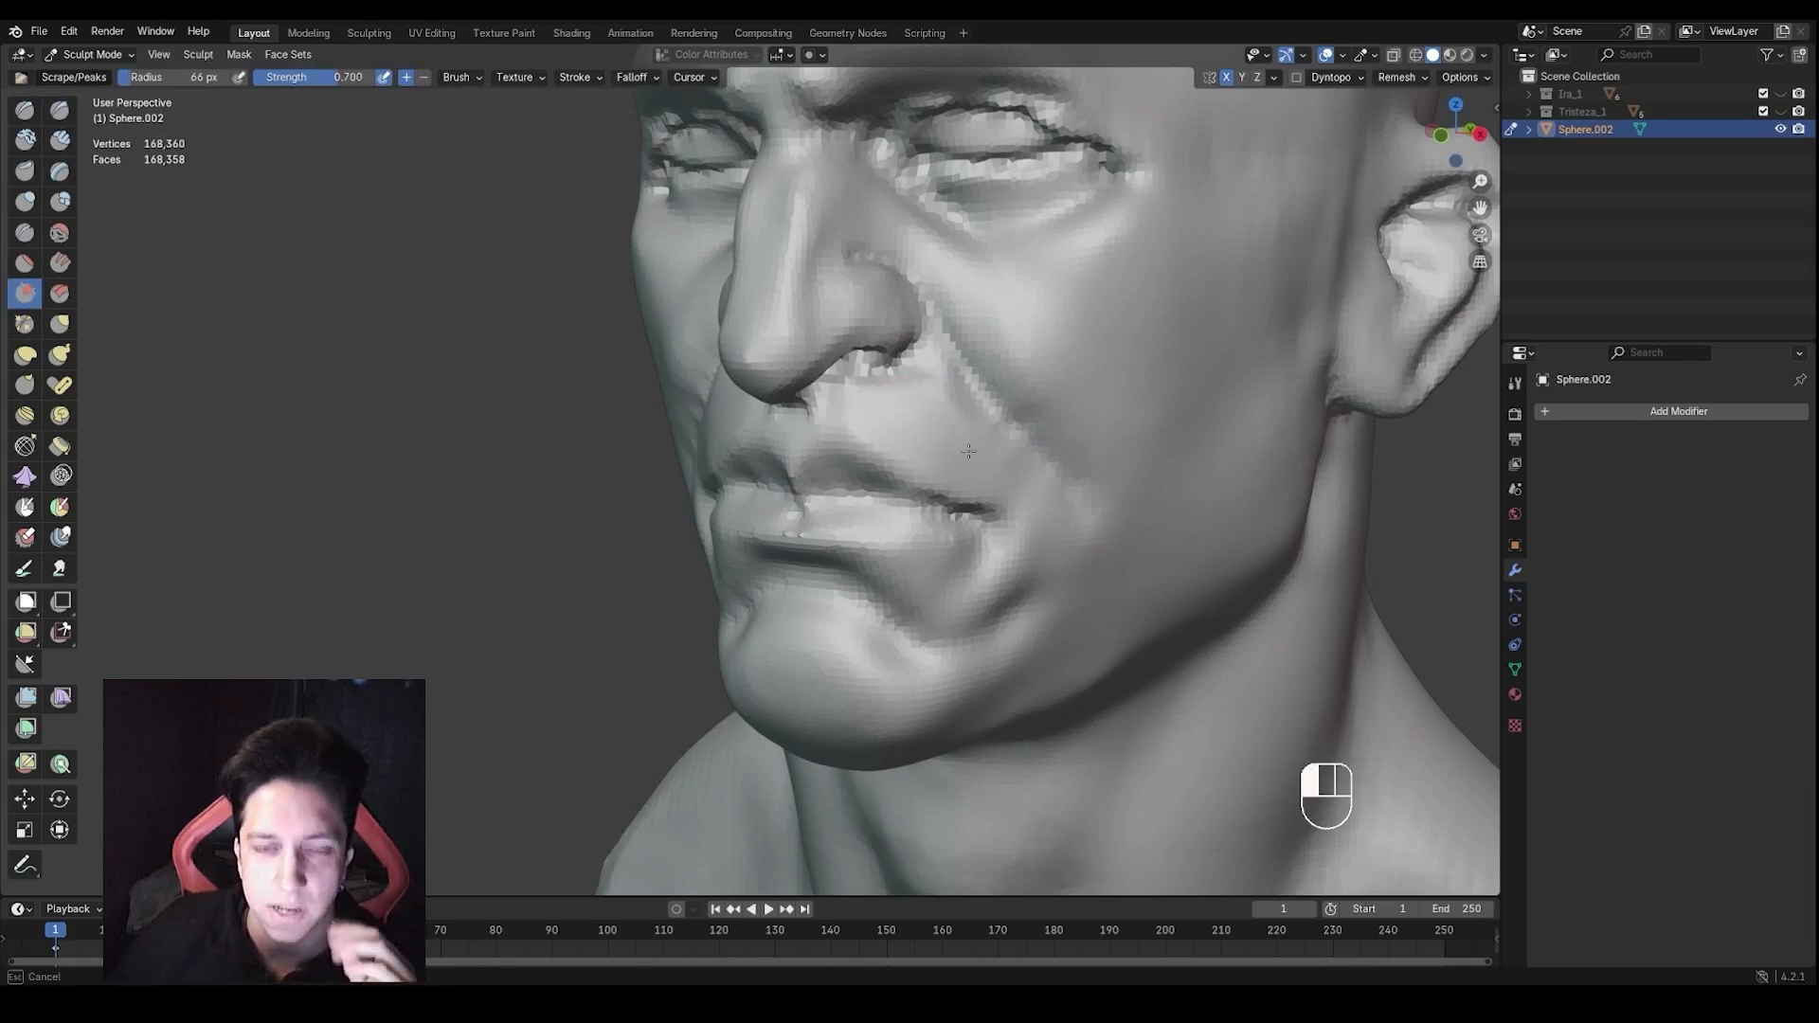
pyautogui.keyDown('shift'); pyautogui.moveTo(982, 446); pyautogui.dragTo(933, 401); pyautogui.keyUp('shift')
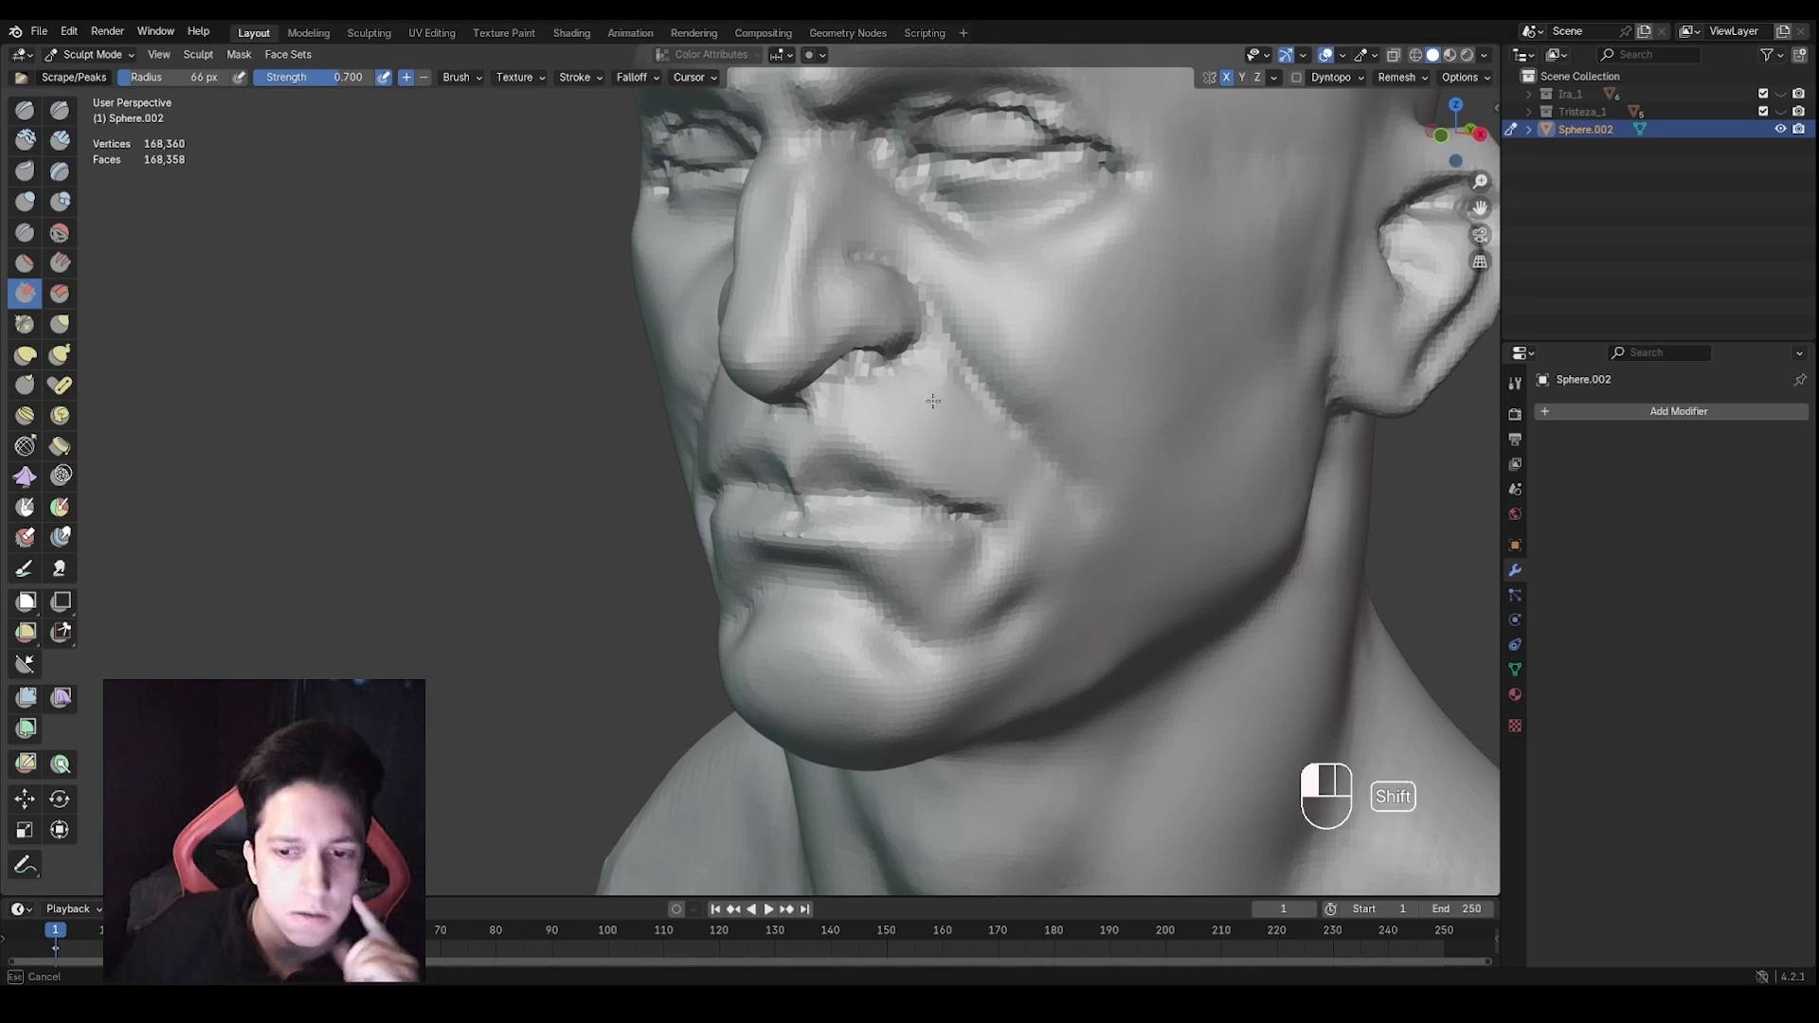
# Build up the cheek along the nasolabial fold with Clay Strips at 66 px radius and blend it
pyautogui.press('2')
pyautogui.moveTo(978, 329); pyautogui.dragTo(1073, 465)
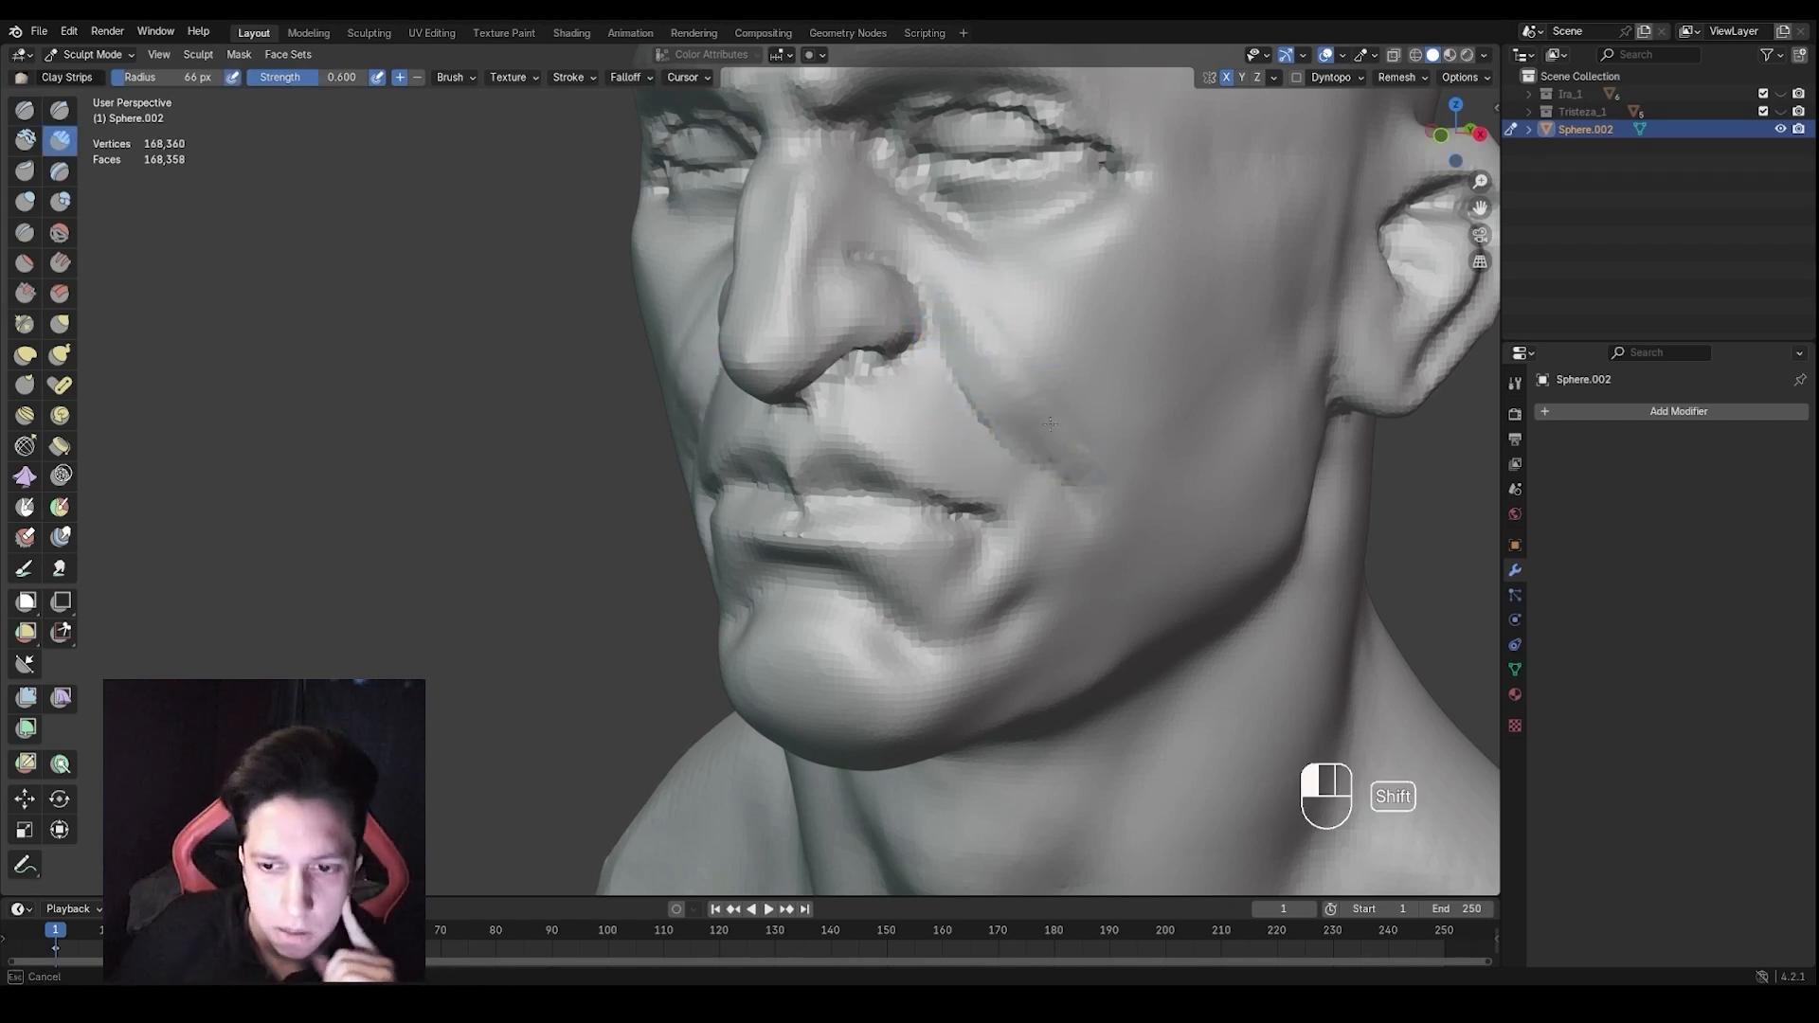
pyautogui.moveTo(1135, 511); pyautogui.dragTo(994, 317, button='middle')
pyautogui.moveTo(1140, 496); pyautogui.dragTo(911, 318, button='middle')
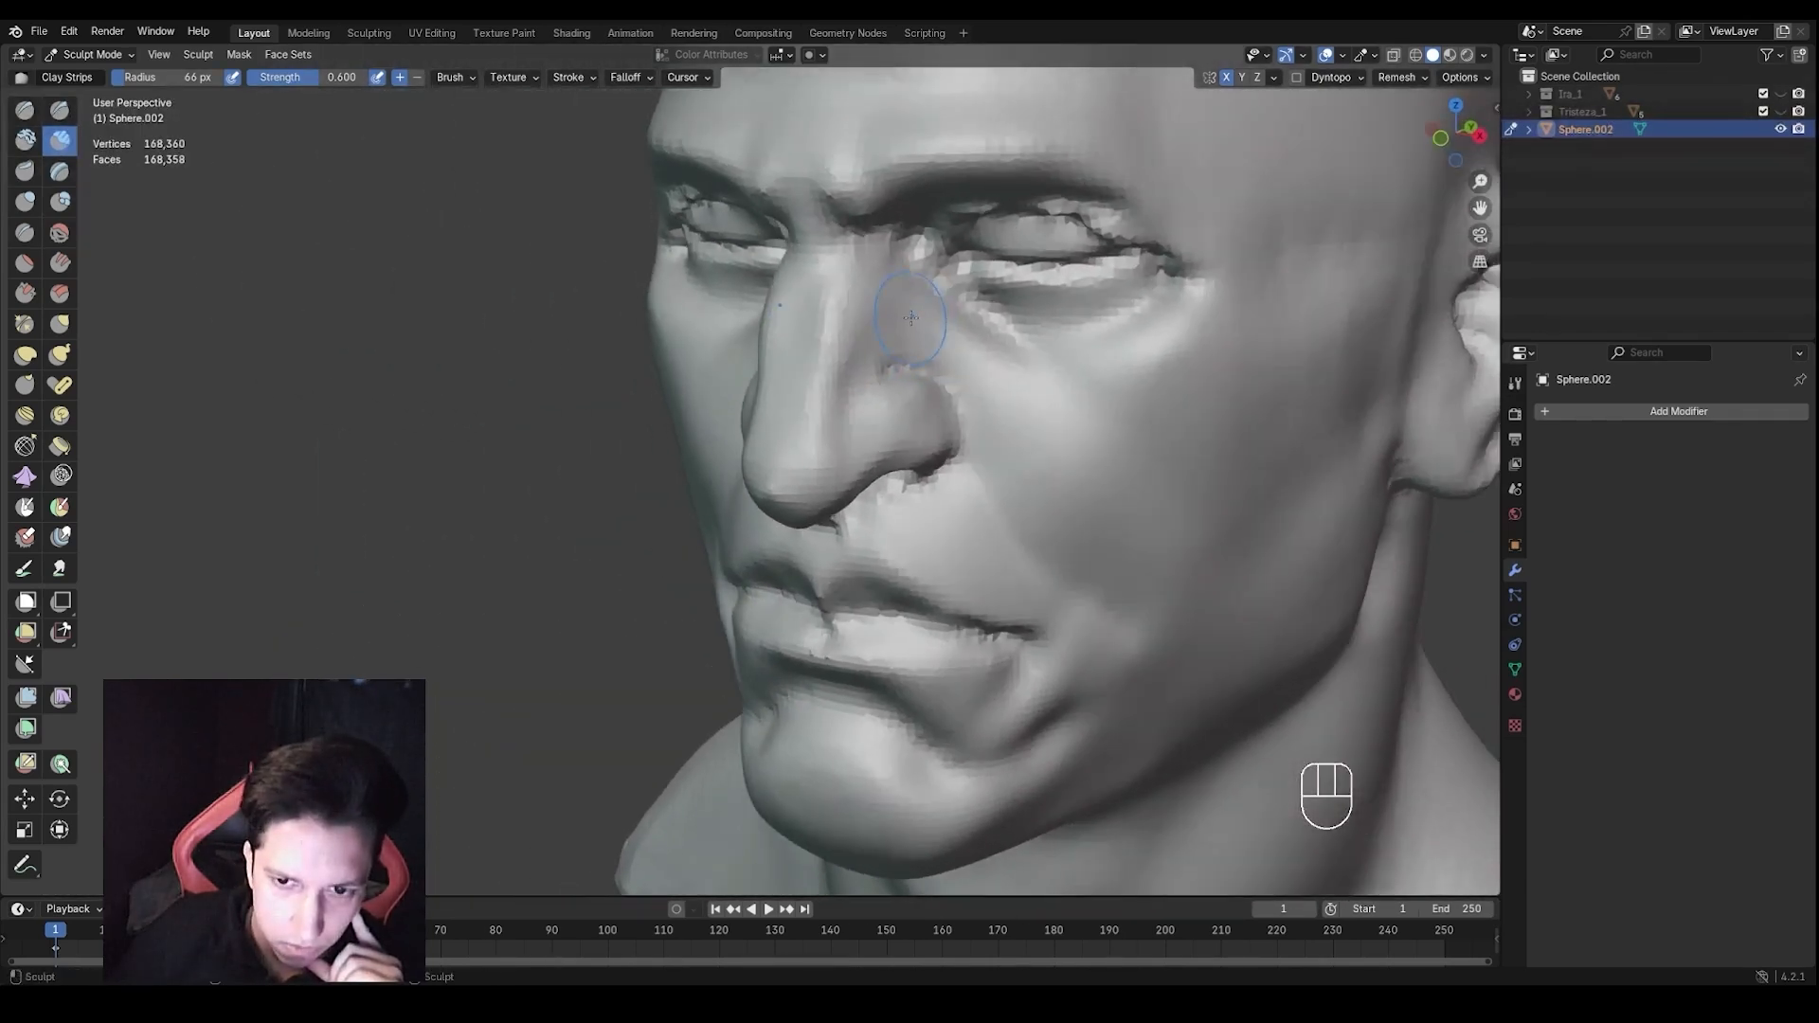
pyautogui.moveTo(1018, 351)
pyautogui.mouseDown()
pyautogui.moveTo(1011, 369)
pyautogui.moveTo(947, 365)
pyautogui.mouseUp()
pyautogui.moveTo(948, 365); pyautogui.dragTo(900, 373, button='middle')
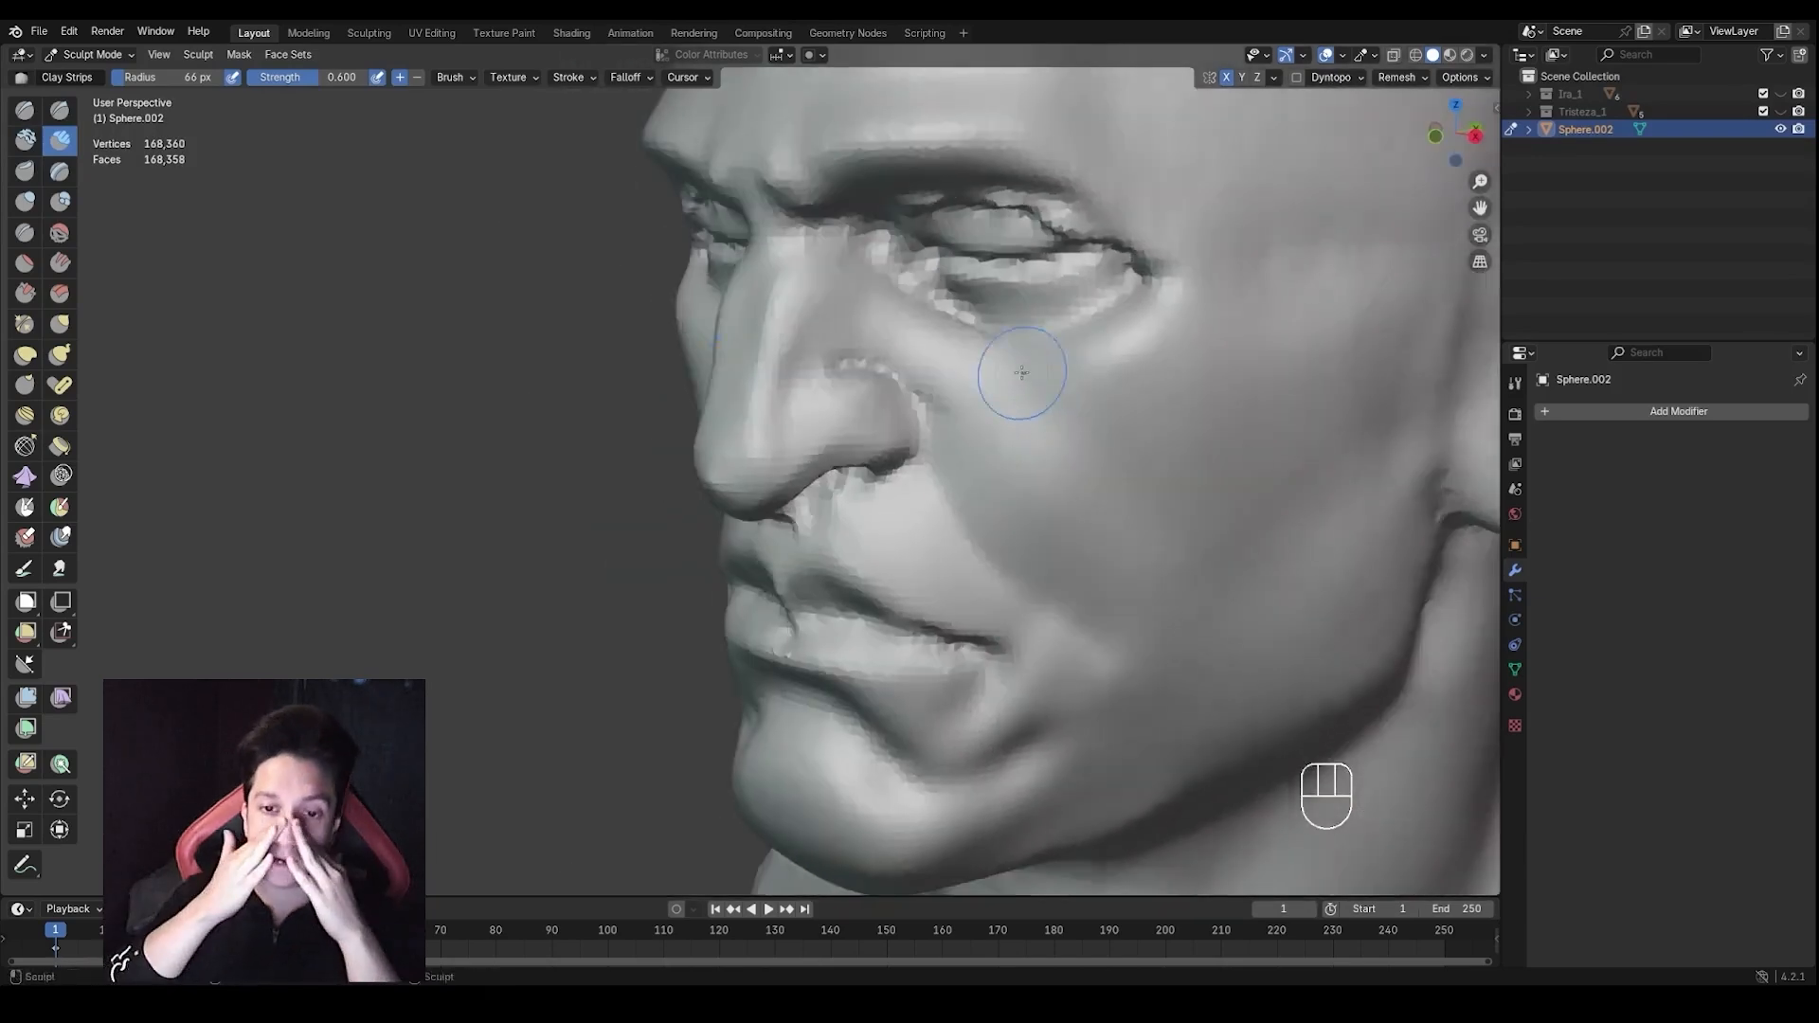
pyautogui.moveTo(1023, 373); pyautogui.dragTo(1029, 366, button='middle')
# Sharpen the line between the lips with Draw Sharp at 37 px radius
pyautogui.press('1')
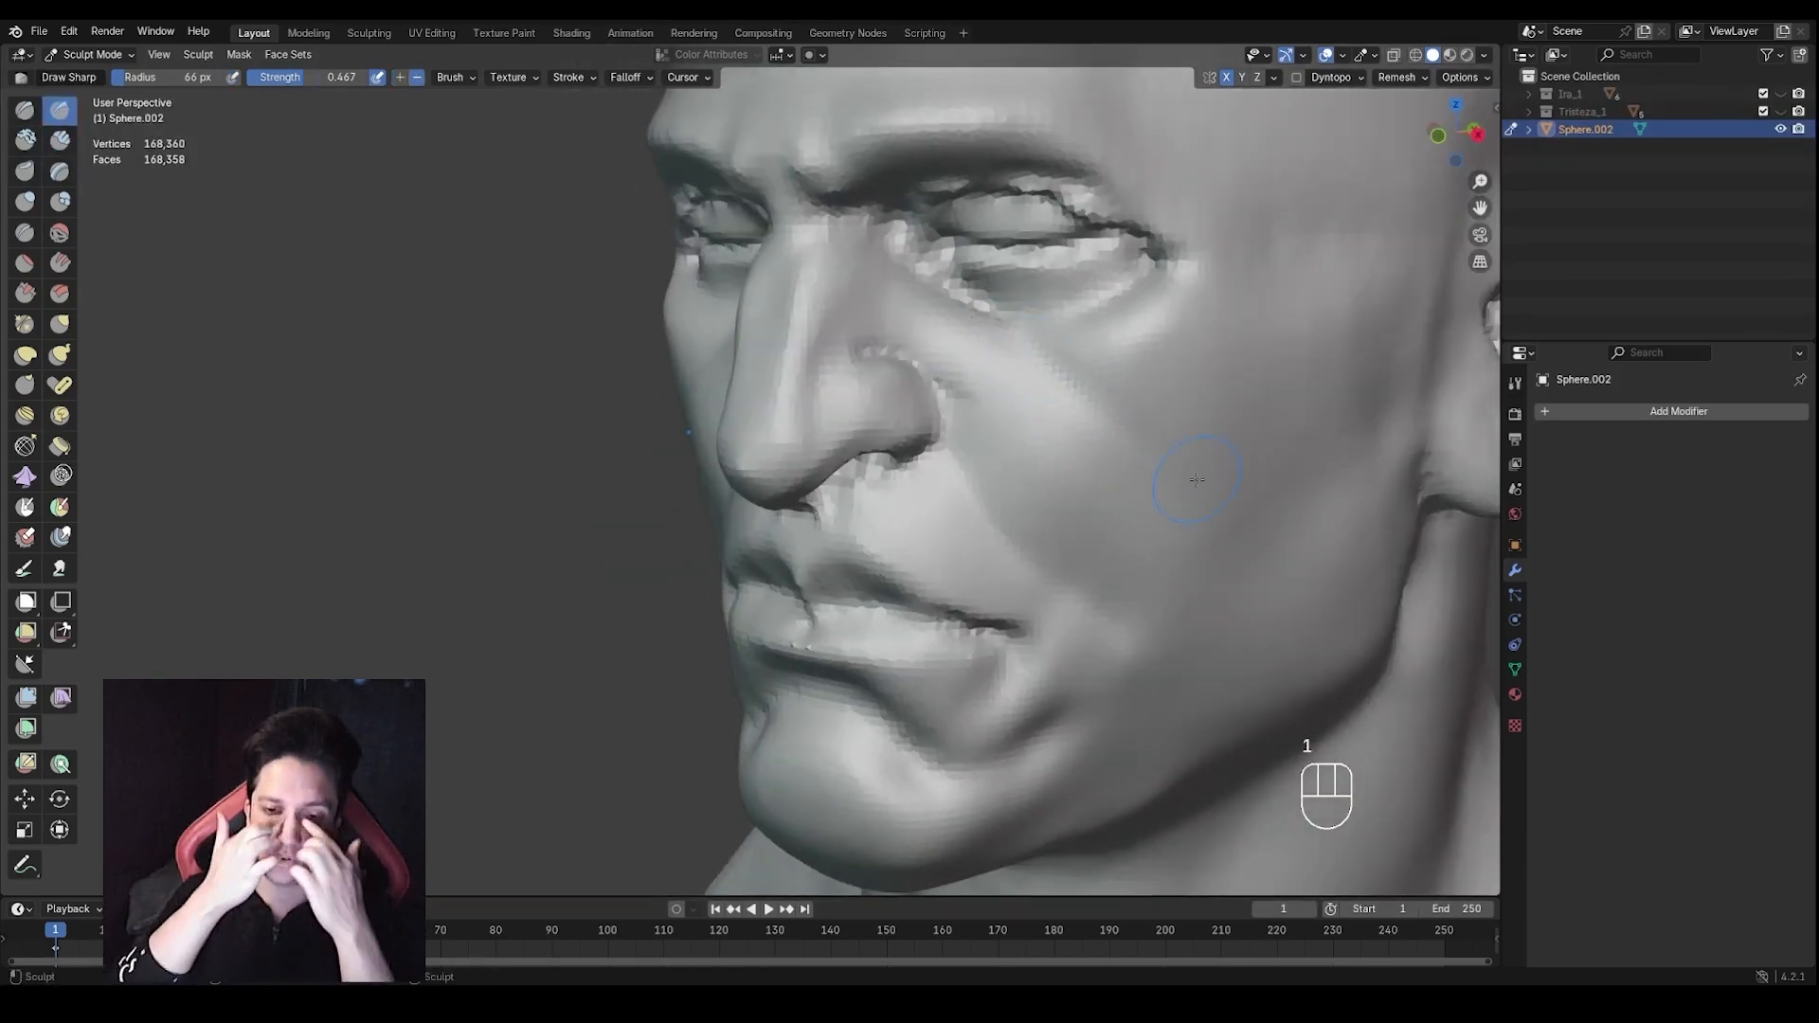
pyautogui.scroll(-2, 1197, 480)
pyautogui.moveTo(1088, 441); pyautogui.dragTo(1175, 451, button='middle')
pyautogui.scroll(-1, 996, 471)
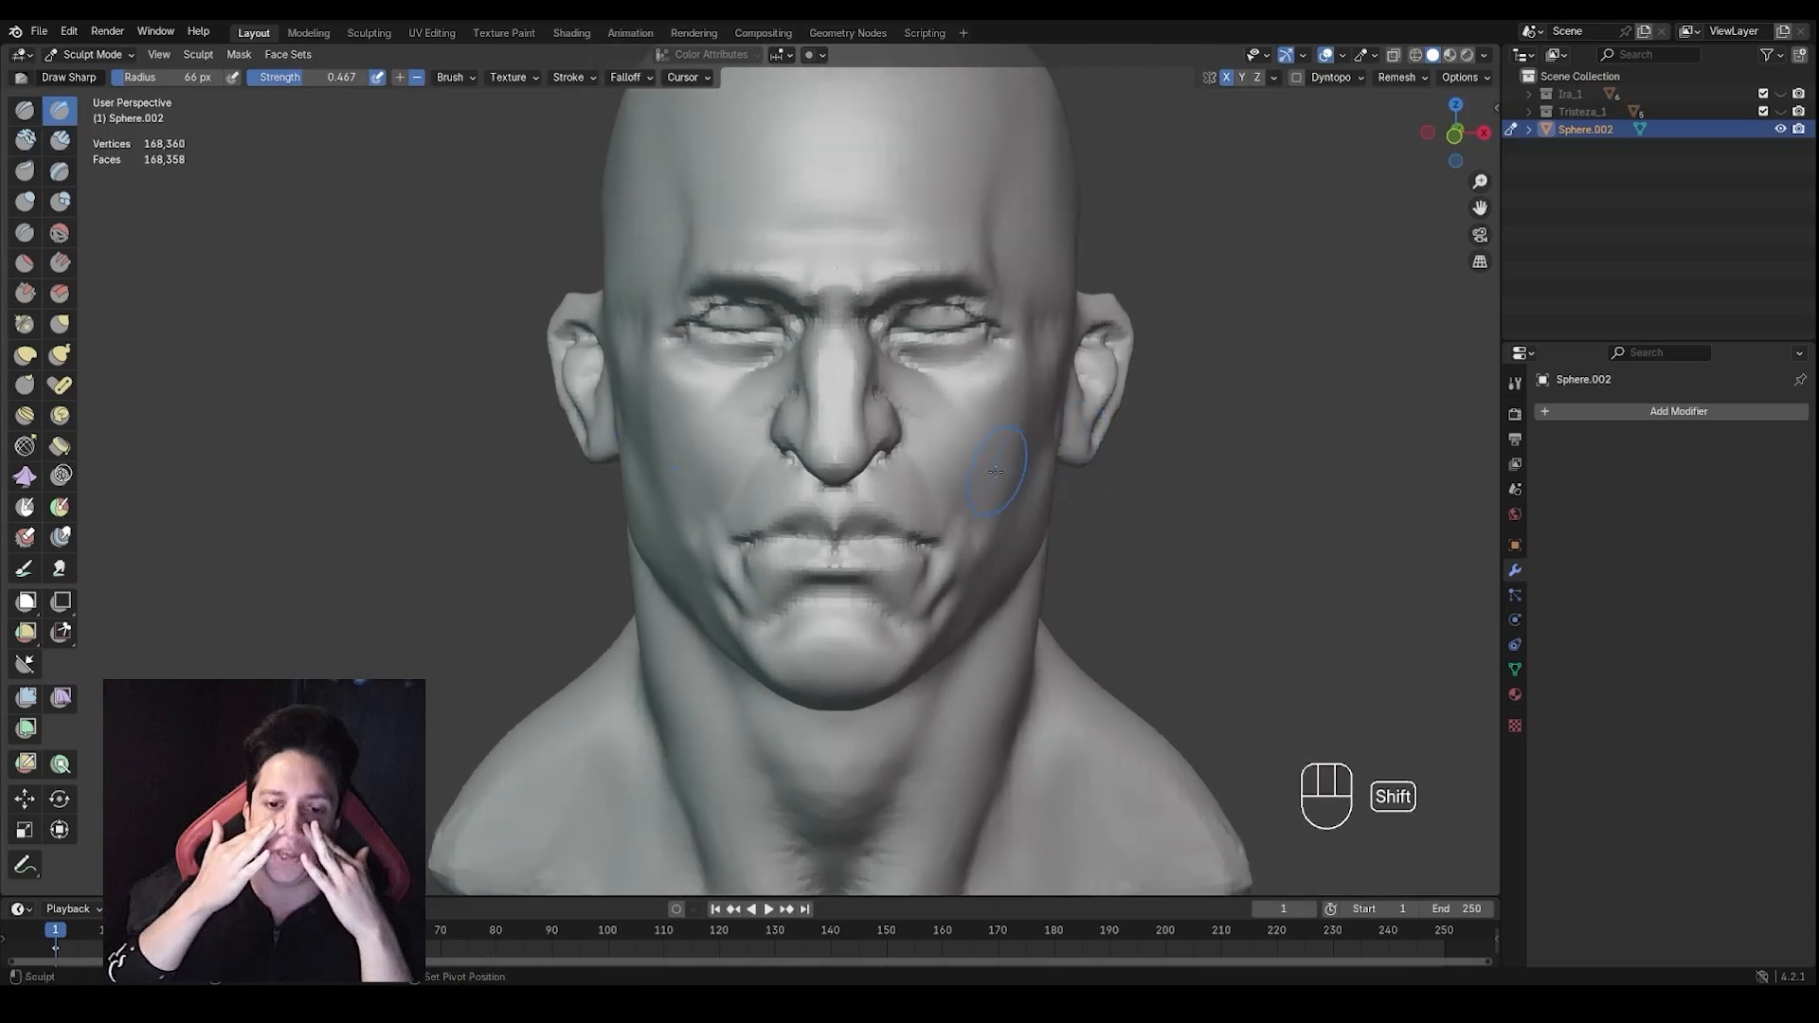
pyautogui.moveTo(996, 472)
pyautogui.keyDown('shift'); pyautogui.mouseDown(button='middle')
pyautogui.moveTo(1015, 366)
pyautogui.moveTo(1020, 465)
pyautogui.mouseUp(button='middle'); pyautogui.keyUp('shift')
pyautogui.keyDown('ctrl'); pyautogui.moveTo(1019, 464); pyautogui.dragTo(994, 341, button='middle'); pyautogui.keyUp('ctrl')
pyautogui.keyDown('shift'); pyautogui.moveTo(995, 341); pyautogui.dragTo(948, 389, button='middle'); pyautogui.keyUp('shift')
pyautogui.press('f')
pyautogui.click(924, 434)
pyautogui.moveTo(948, 455)
pyautogui.keyDown('ctrl'); pyautogui.mouseDown(button='middle')
pyautogui.moveTo(933, 431)
pyautogui.moveTo(930, 463)
pyautogui.moveTo(981, 462)
pyautogui.mouseUp(button='middle'); pyautogui.keyUp('ctrl')
pyautogui.press('f')
pyautogui.click(937, 454)
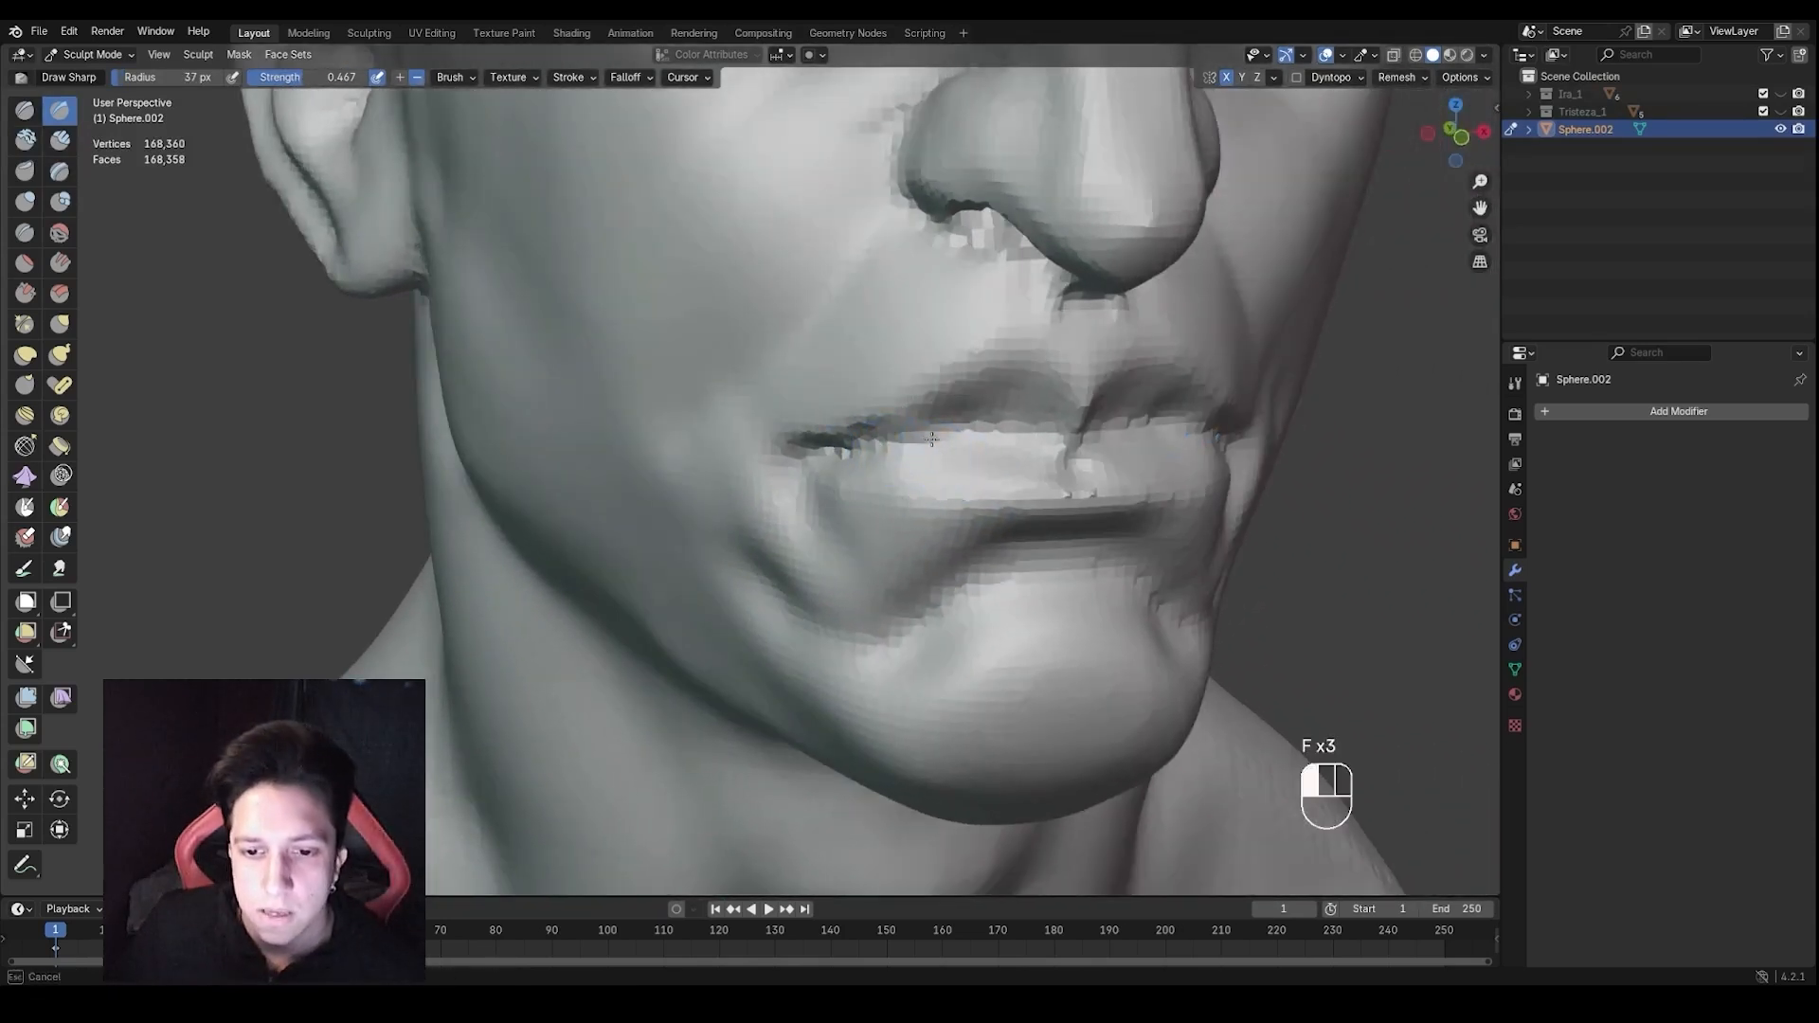
pyautogui.moveTo(968, 440); pyautogui.dragTo(1031, 449)
pyautogui.moveTo(1038, 453); pyautogui.dragTo(873, 459, button='middle')
pyautogui.moveTo(998, 481); pyautogui.dragTo(945, 467)
# Define the edge of the upper lip toward the mouth corner with inverted Draw Sharp at 50 px radius
pyautogui.moveTo(1109, 501); pyautogui.dragTo(1255, 495, button='middle')
pyautogui.keyDown('ctrl'); pyautogui.moveTo(1256, 495); pyautogui.dragTo(1255, 514, button='middle'); pyautogui.keyUp('ctrl')
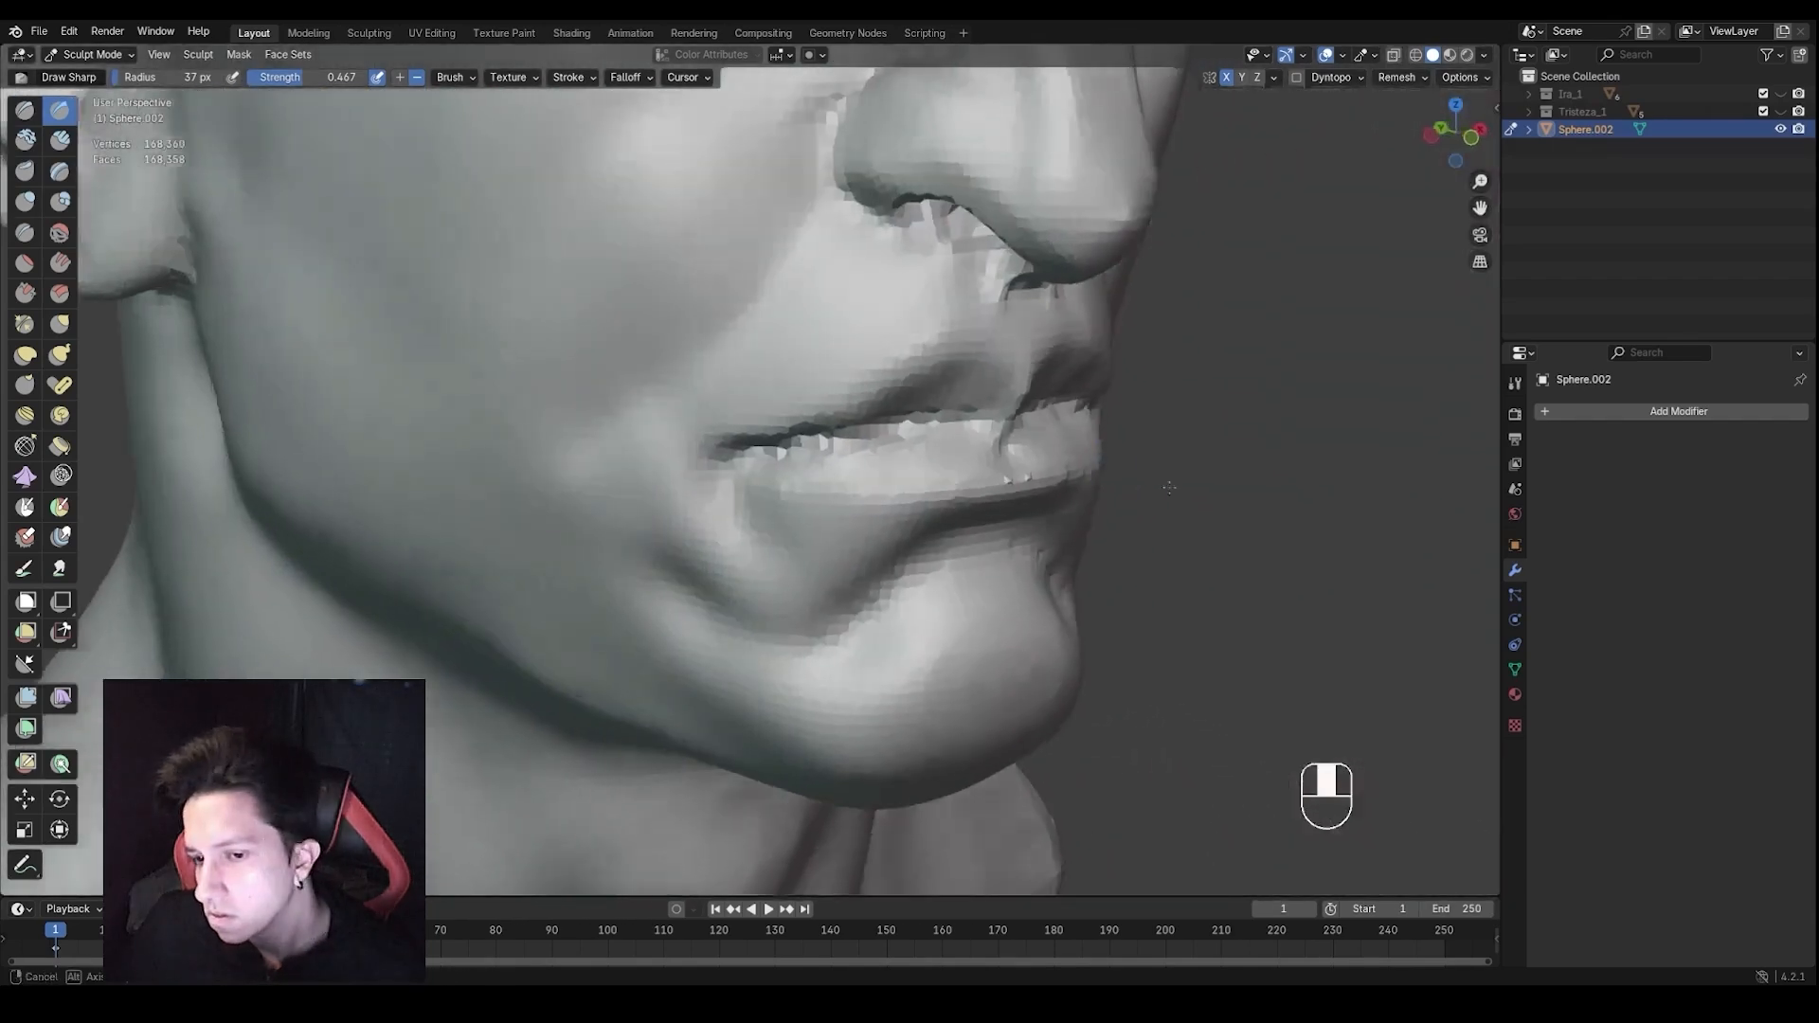
pyautogui.keyDown('ctrl'); pyautogui.moveTo(857, 457); pyautogui.dragTo(840, 438, button='middle'); pyautogui.keyUp('ctrl')
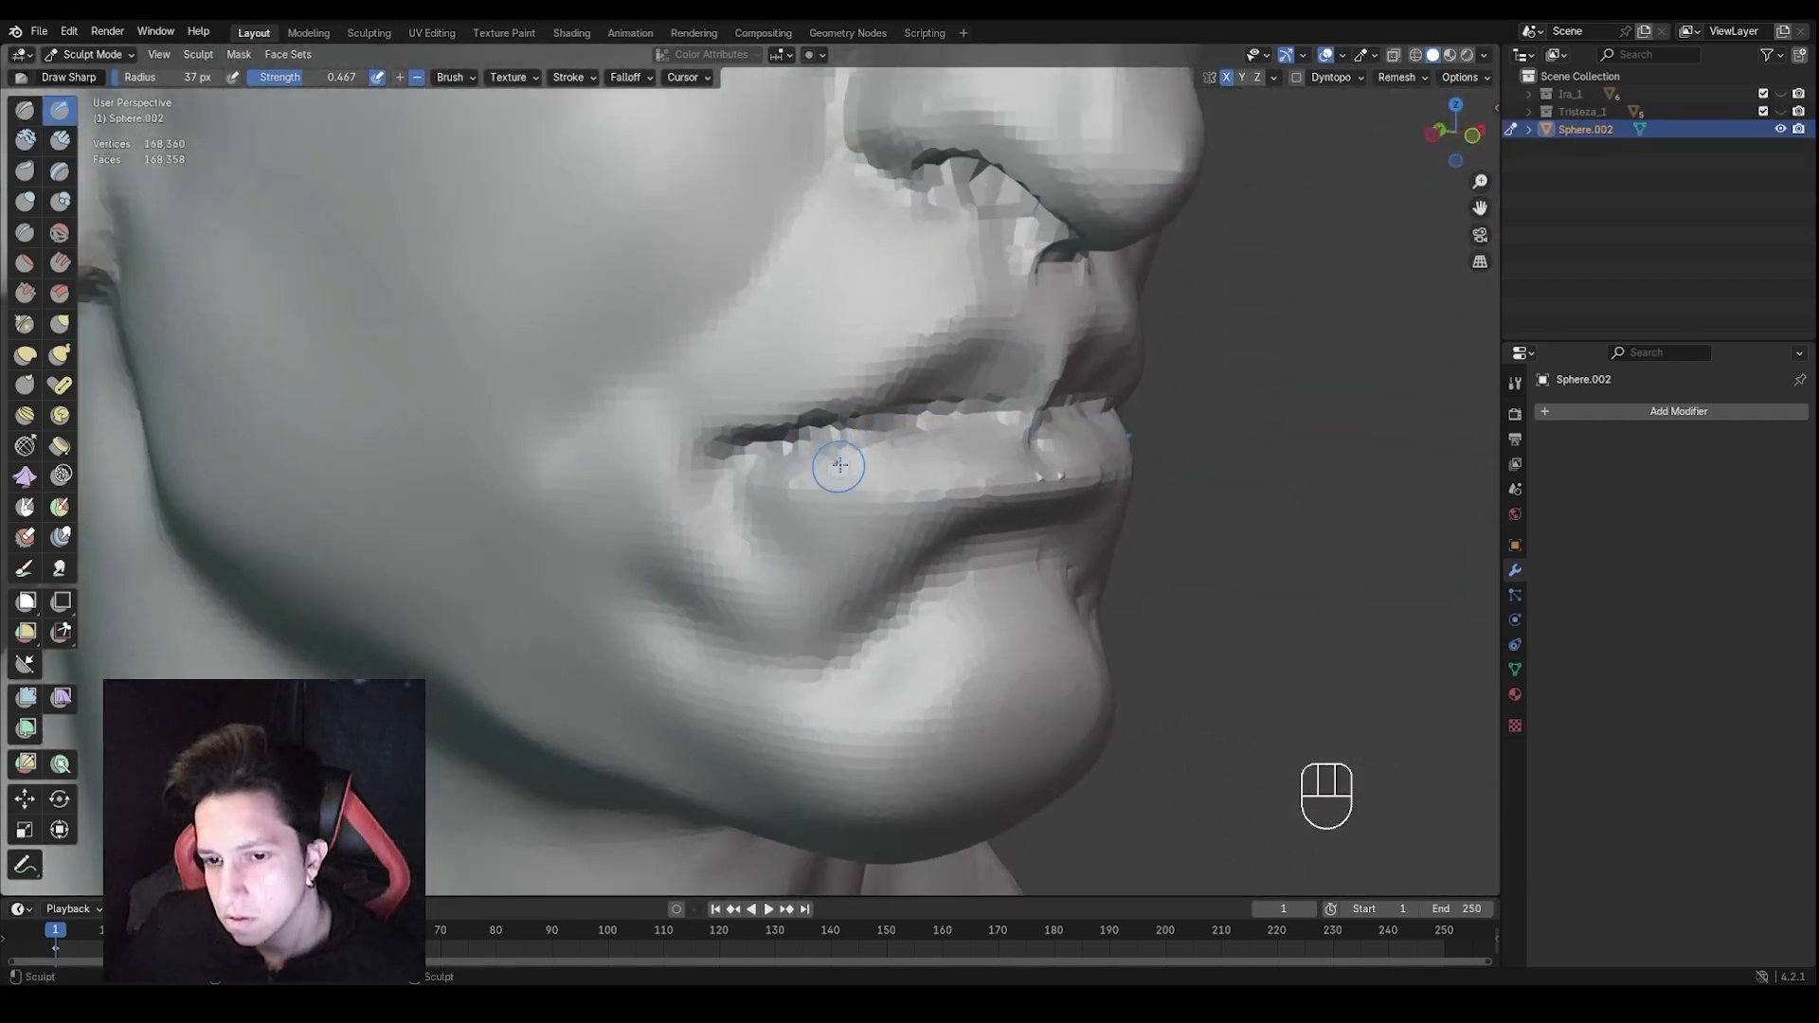
pyautogui.press('f')
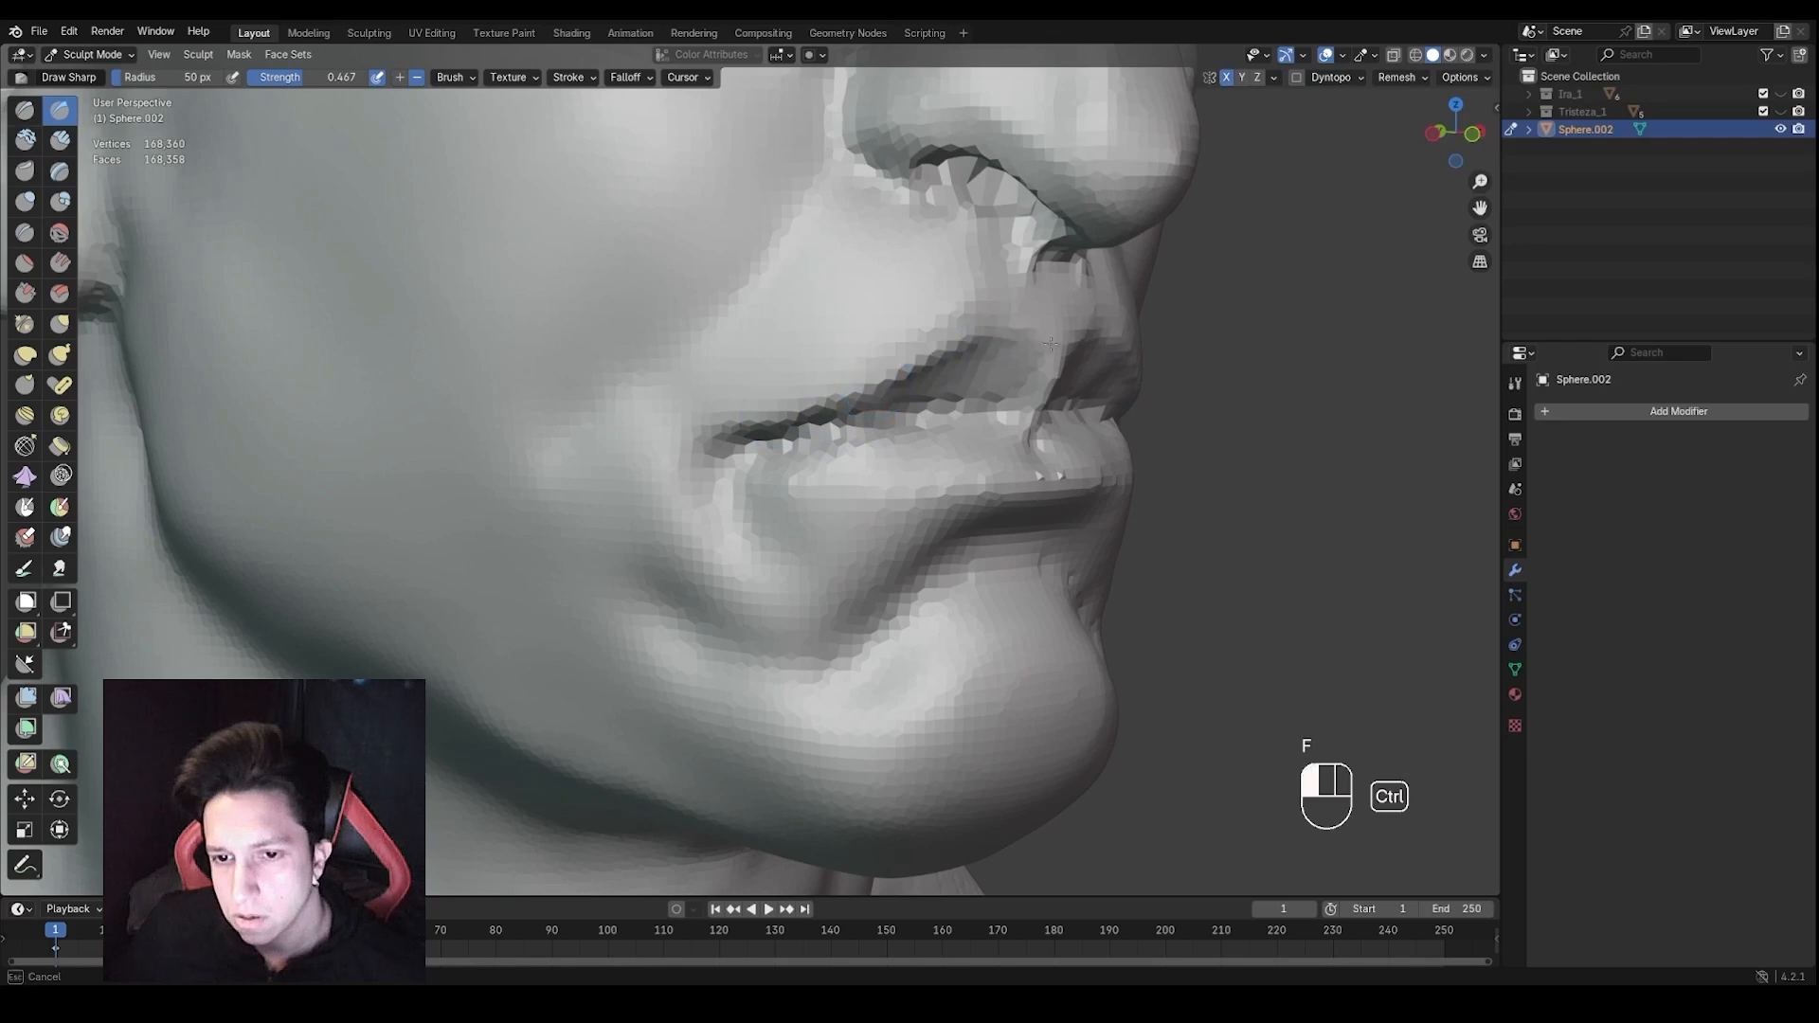
pyautogui.moveTo(1013, 339)
pyautogui.mouseDown(button='middle')
pyautogui.moveTo(833, 386)
pyautogui.moveTo(767, 434)
pyautogui.mouseUp(button='middle')
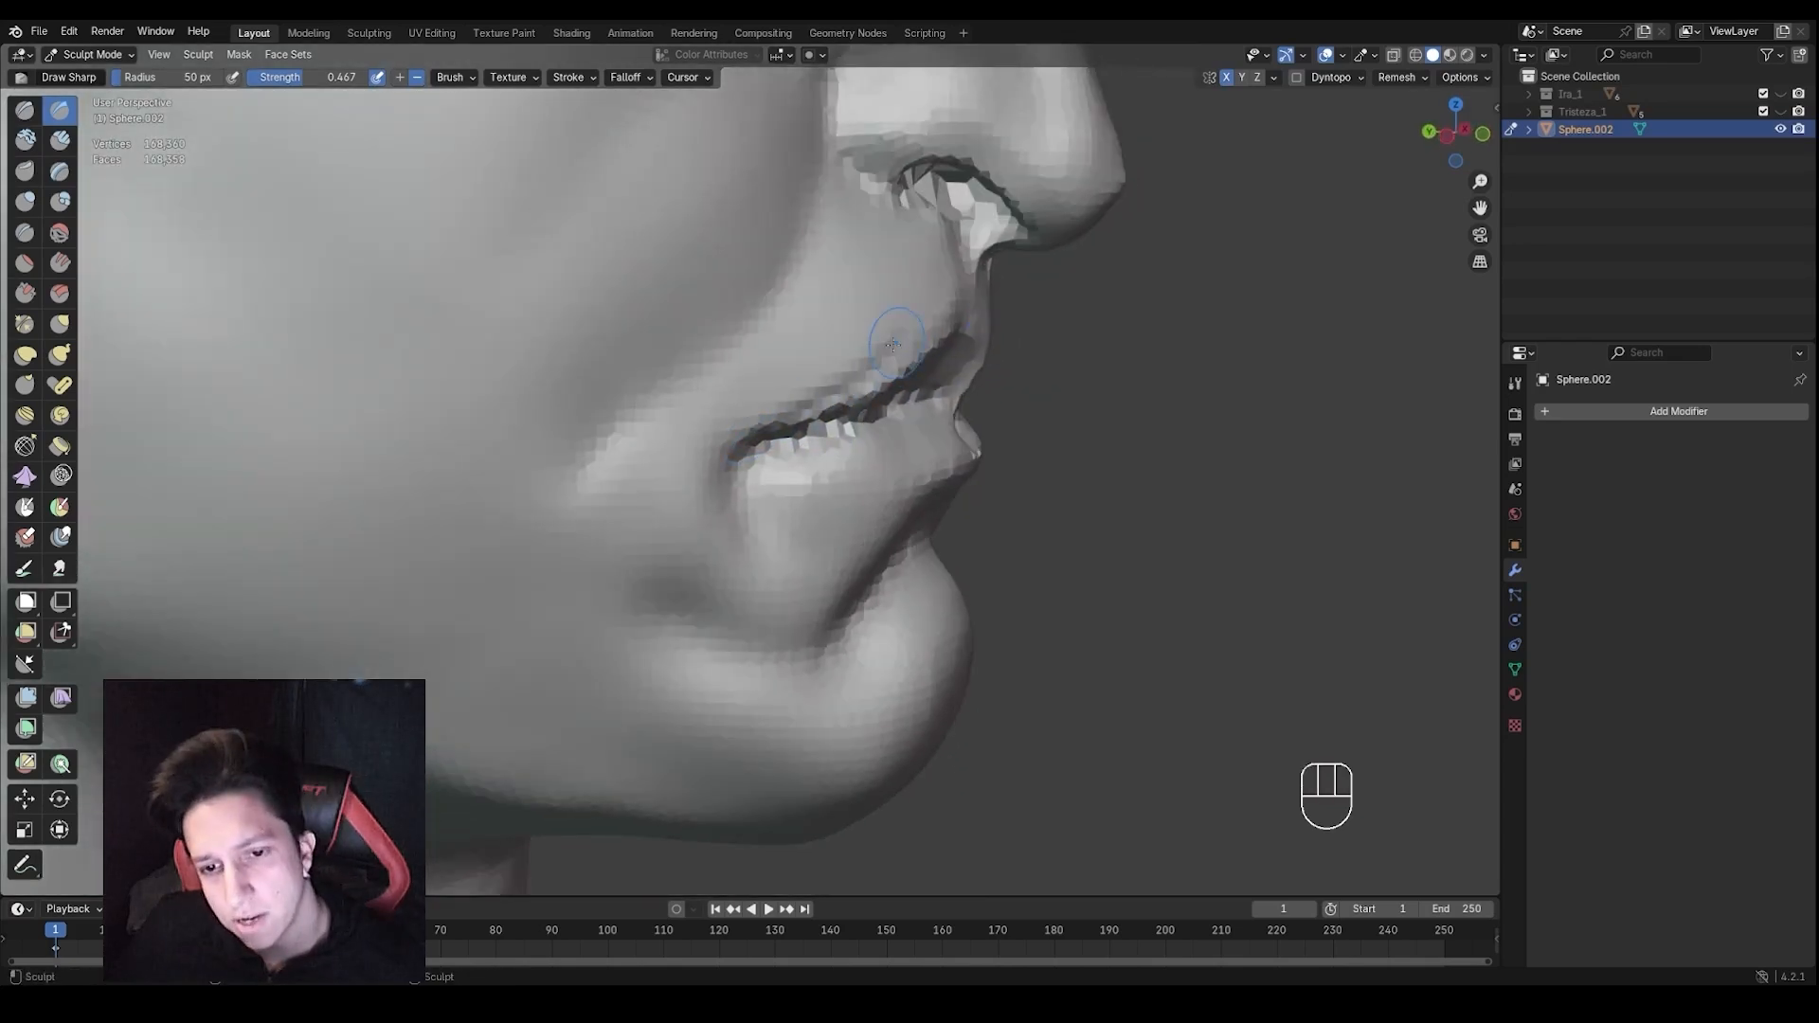
pyautogui.moveTo(772, 431)
pyautogui.mouseDown(button='middle')
pyautogui.moveTo(824, 486)
pyautogui.moveTo(828, 522)
pyautogui.mouseUp(button='middle')
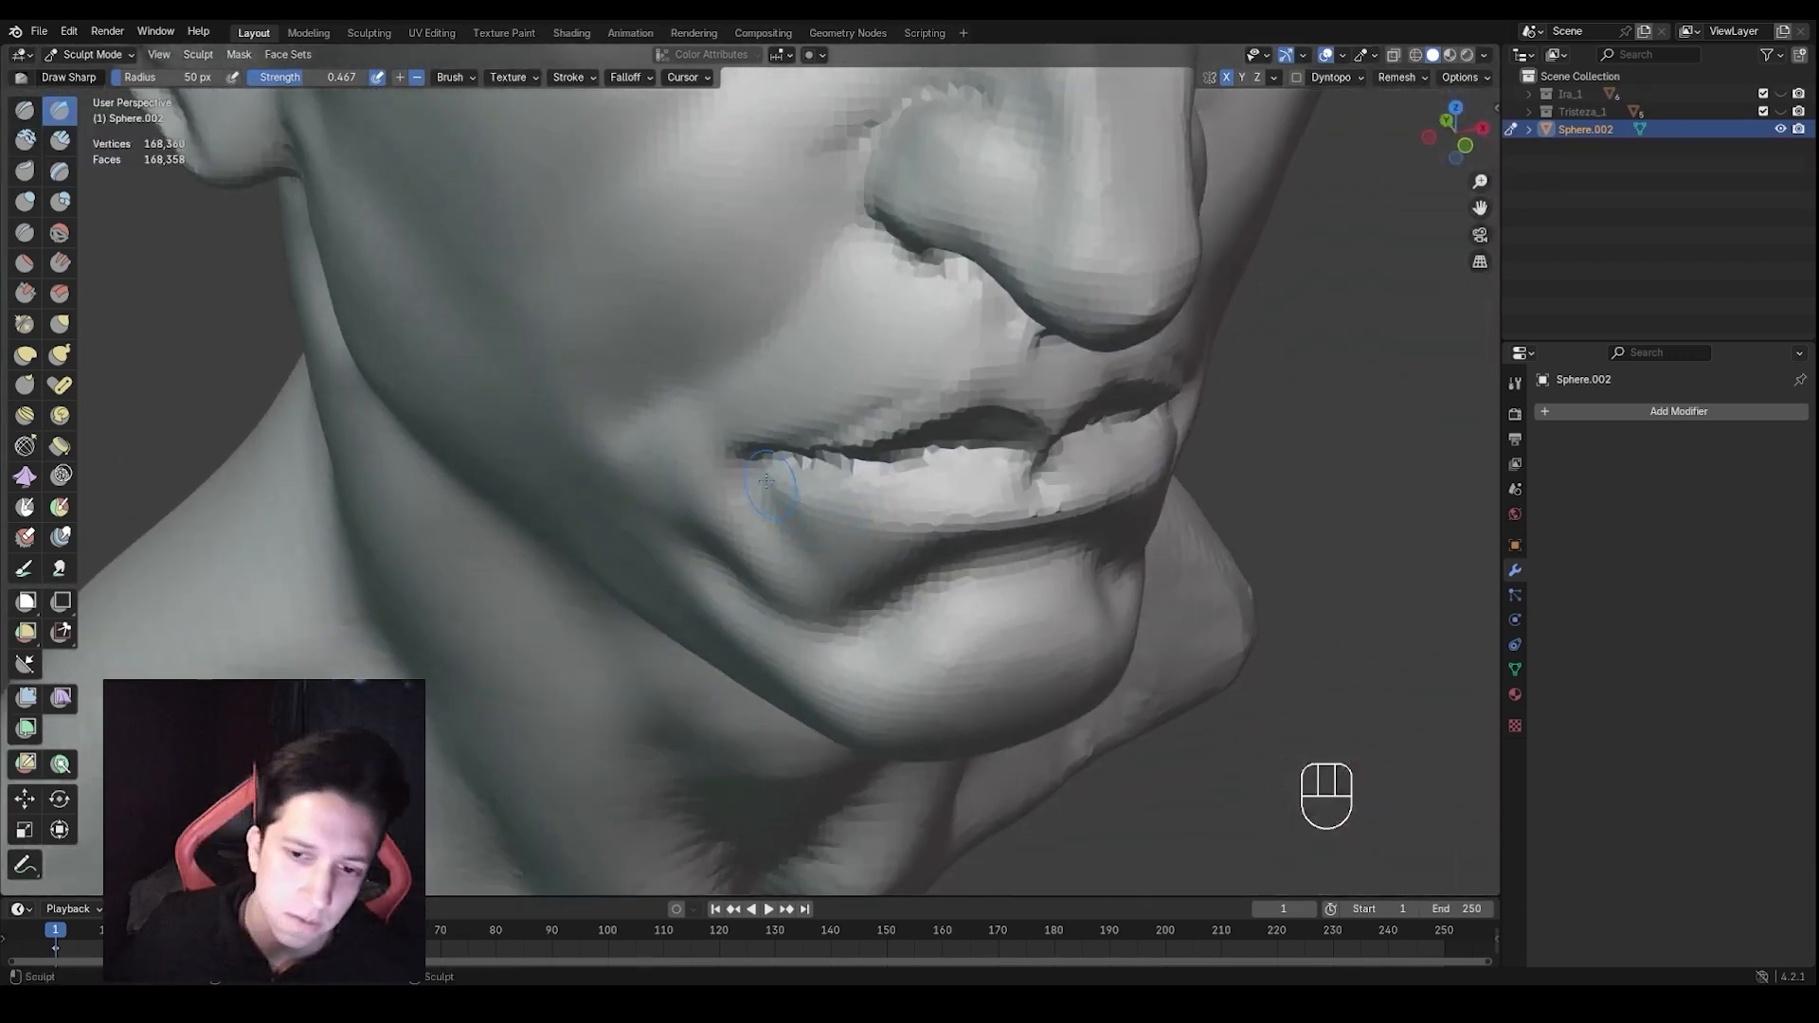
# Carve a crease beneath the lower lip with Draw Sharp at 50 px radius and soften its outer end
pyautogui.moveTo(823, 512); pyautogui.dragTo(915, 543)
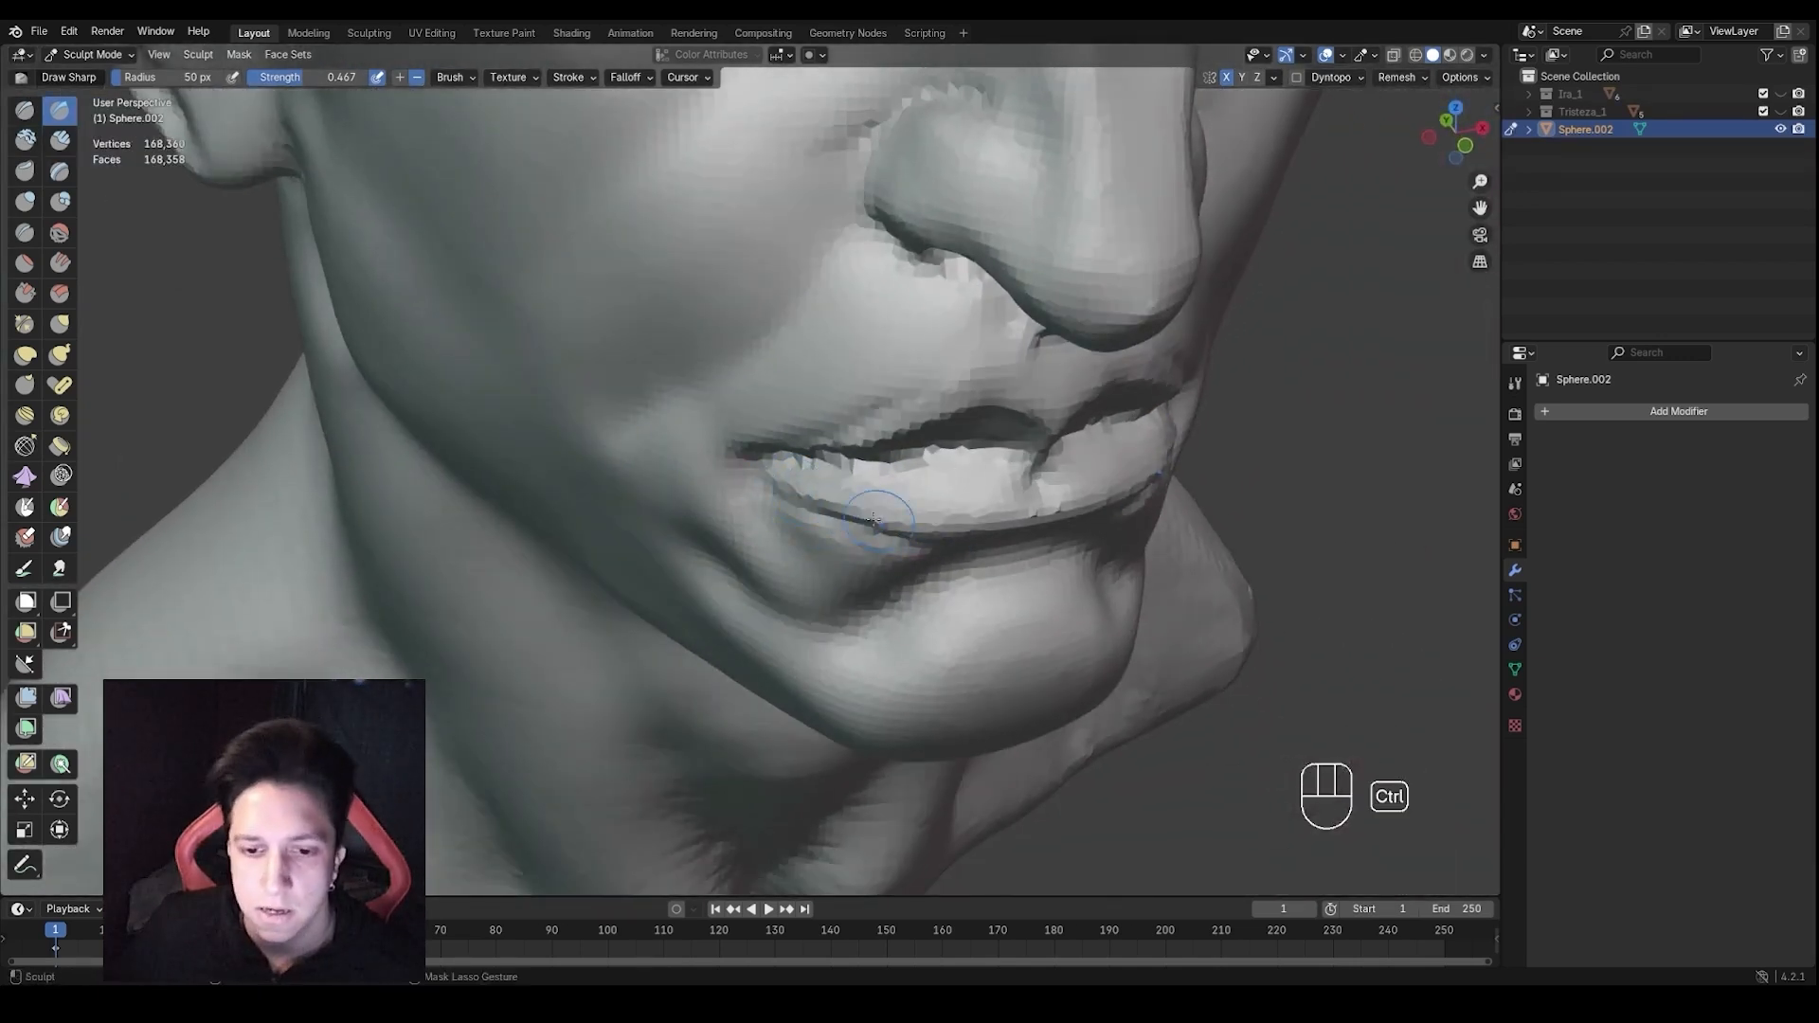
pyautogui.moveTo(841, 503)
pyautogui.mouseDown(button='middle')
pyautogui.moveTo(808, 500)
pyautogui.moveTo(792, 471)
pyautogui.mouseUp(button='middle')
pyautogui.moveTo(968, 505); pyautogui.dragTo(838, 511, button='middle')
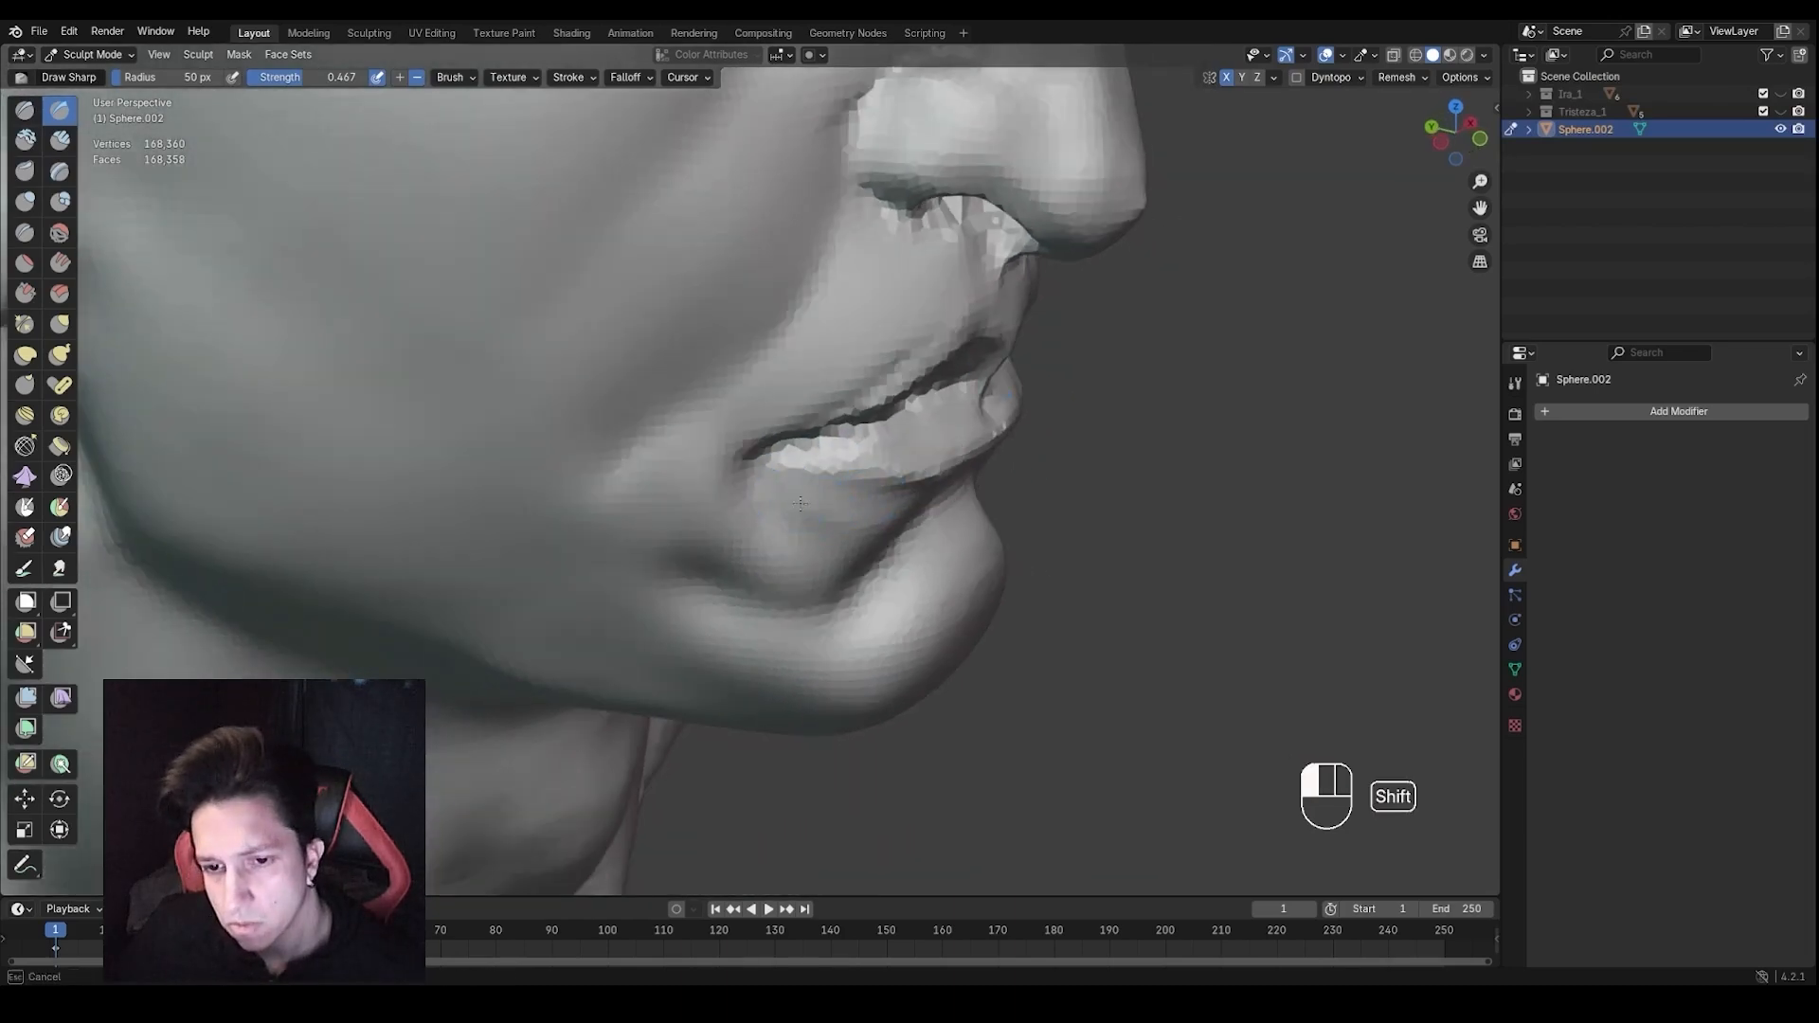
pyautogui.moveTo(949, 536); pyautogui.dragTo(834, 517, button='middle')
pyautogui.keyDown('ctrl'); pyautogui.moveTo(834, 516); pyautogui.dragTo(836, 542, button='middle'); pyautogui.keyUp('ctrl')
# Extend the lower lip's edge to the mouth corner with Draw Sharp at 77 px radius and smooth the area below
pyautogui.press('f')
pyautogui.moveTo(976, 540); pyautogui.dragTo(914, 532, button='middle')
pyautogui.click(952, 545)
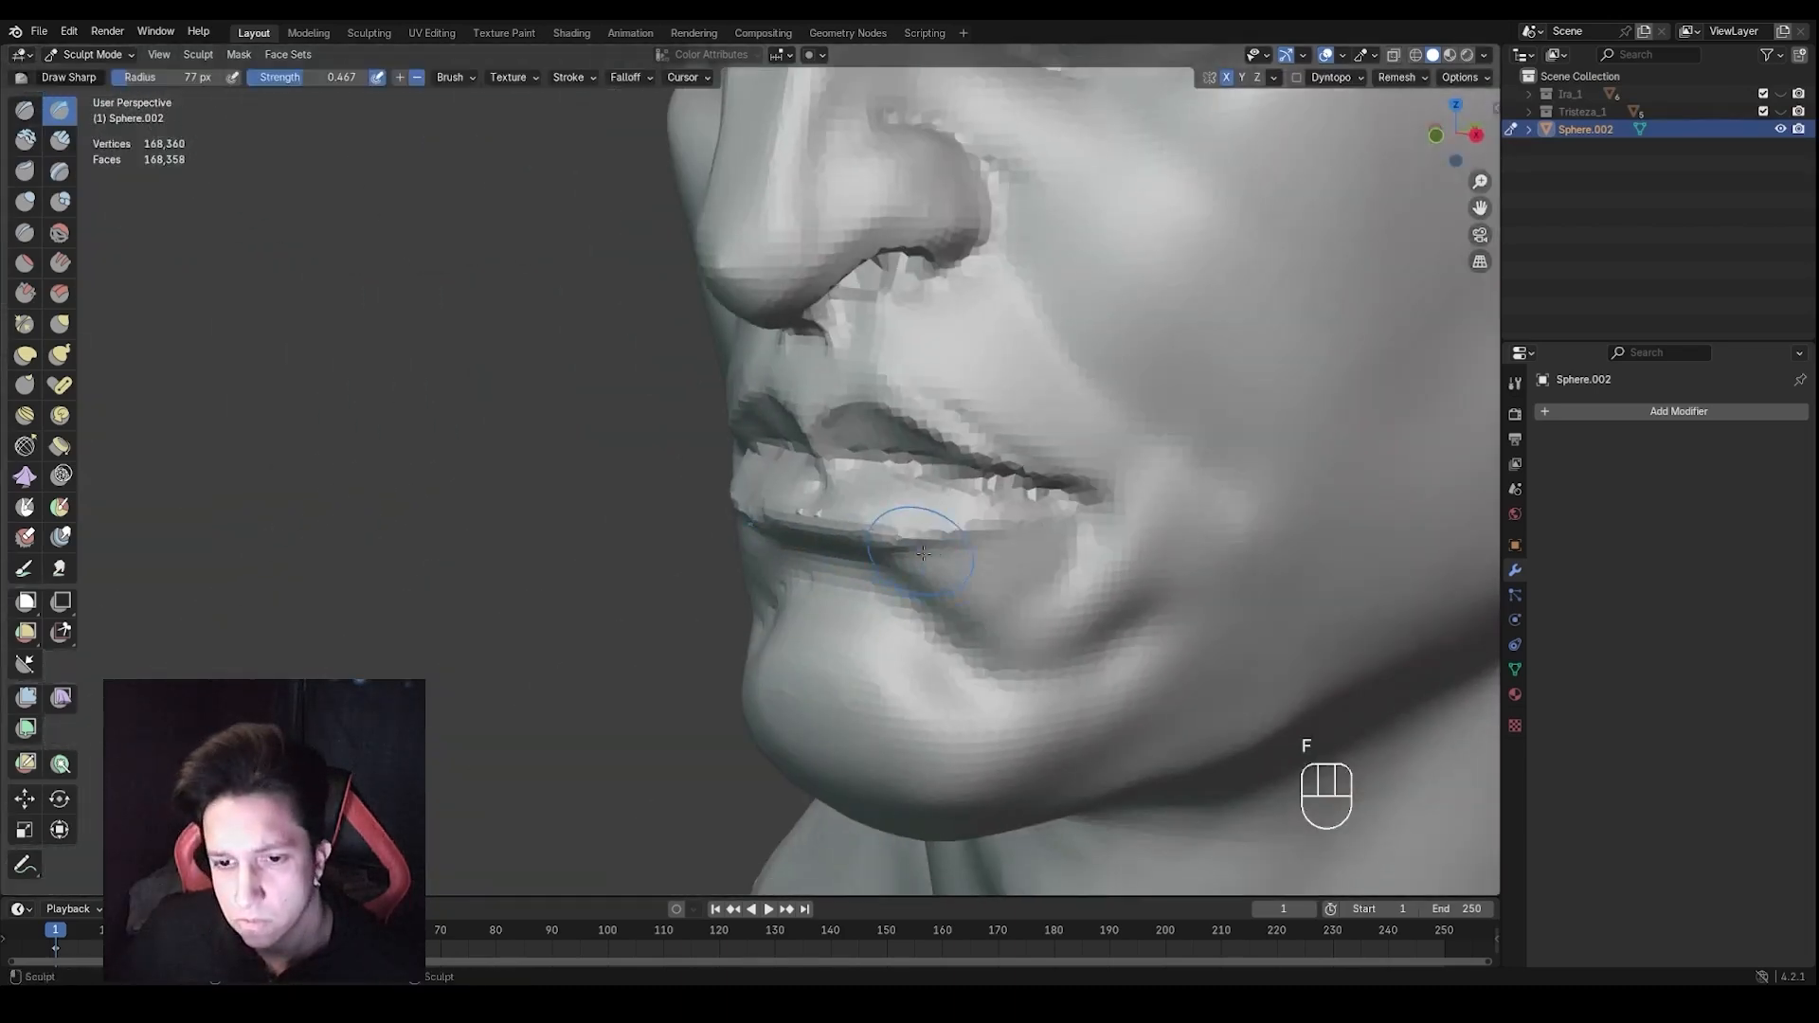
pyautogui.moveTo(919, 535); pyautogui.dragTo(1022, 540)
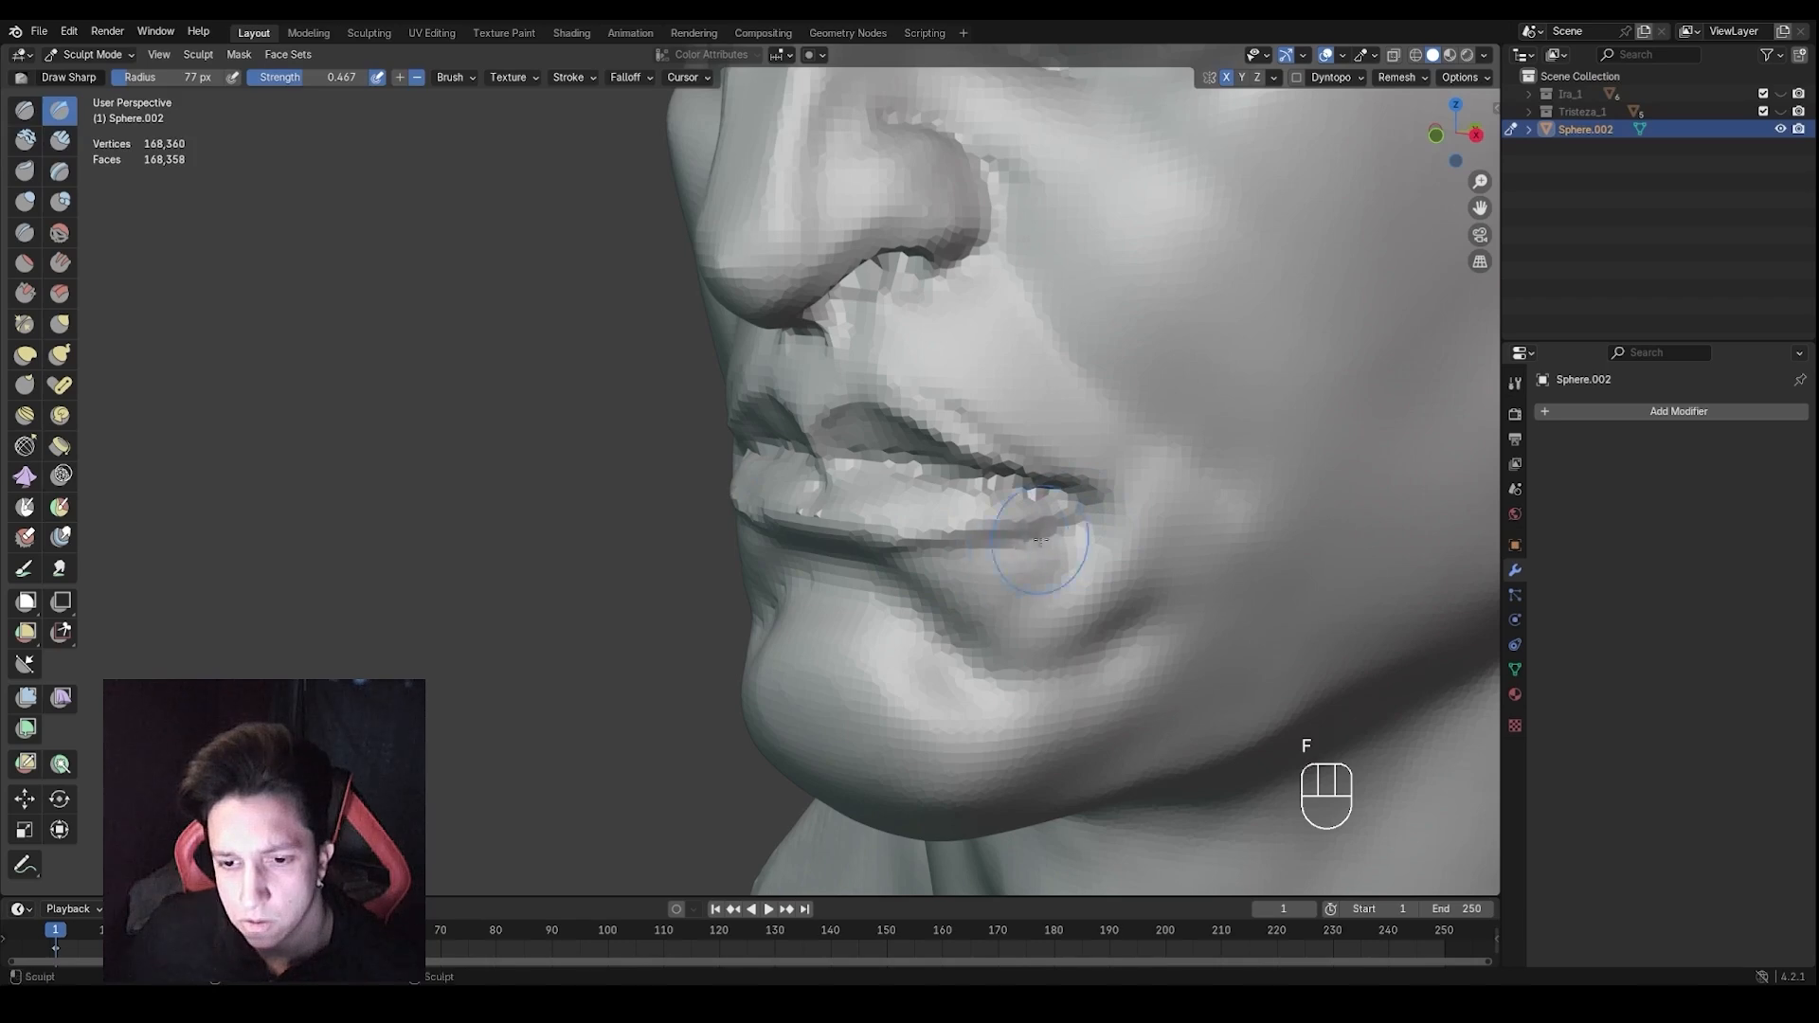
pyautogui.press('shift')
pyautogui.keyDown('shift'); pyautogui.moveTo(946, 560); pyautogui.dragTo(900, 555); pyautogui.keyUp('shift')
pyautogui.moveTo(900, 554)
pyautogui.mouseDown(button='middle')
pyautogui.moveTo(990, 554)
pyautogui.moveTo(881, 554)
pyautogui.moveTo(957, 540)
pyautogui.mouseUp(button='middle')
pyautogui.keyDown('shift'); pyautogui.moveTo(957, 540); pyautogui.dragTo(938, 535); pyautogui.keyUp('shift')
pyautogui.moveTo(938, 535)
pyautogui.mouseDown(button='middle')
pyautogui.moveTo(861, 535)
pyautogui.moveTo(878, 496)
pyautogui.moveTo(894, 511)
pyautogui.mouseUp(button='middle')
# Add volume to the lower lip with Clay Strips at 77 px radius and deepen the hollow beneath it
pyautogui.press('2')
pyautogui.moveTo(910, 519); pyautogui.dragTo(942, 524)
pyautogui.moveTo(838, 504); pyautogui.dragTo(1027, 525)
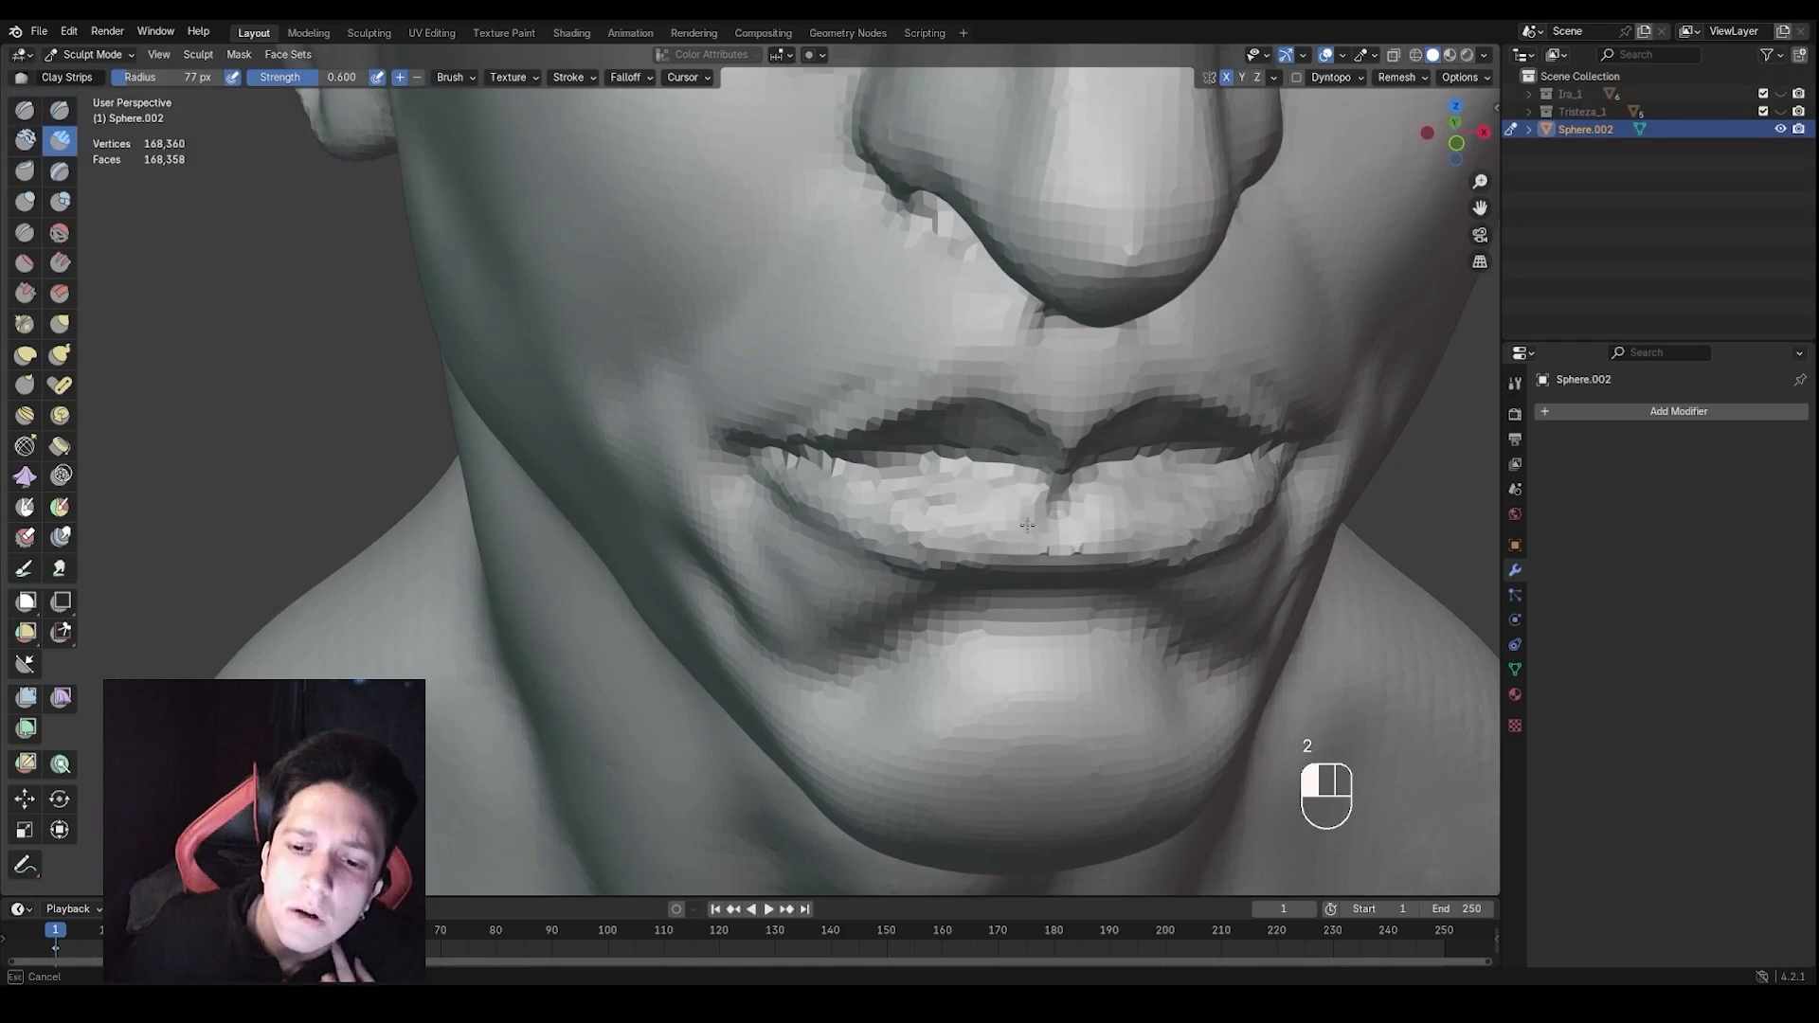
pyautogui.moveTo(912, 502); pyautogui.dragTo(881, 514)
pyautogui.keyDown('ctrl'); pyautogui.moveTo(1015, 580); pyautogui.dragTo(1032, 568); pyautogui.keyUp('ctrl')
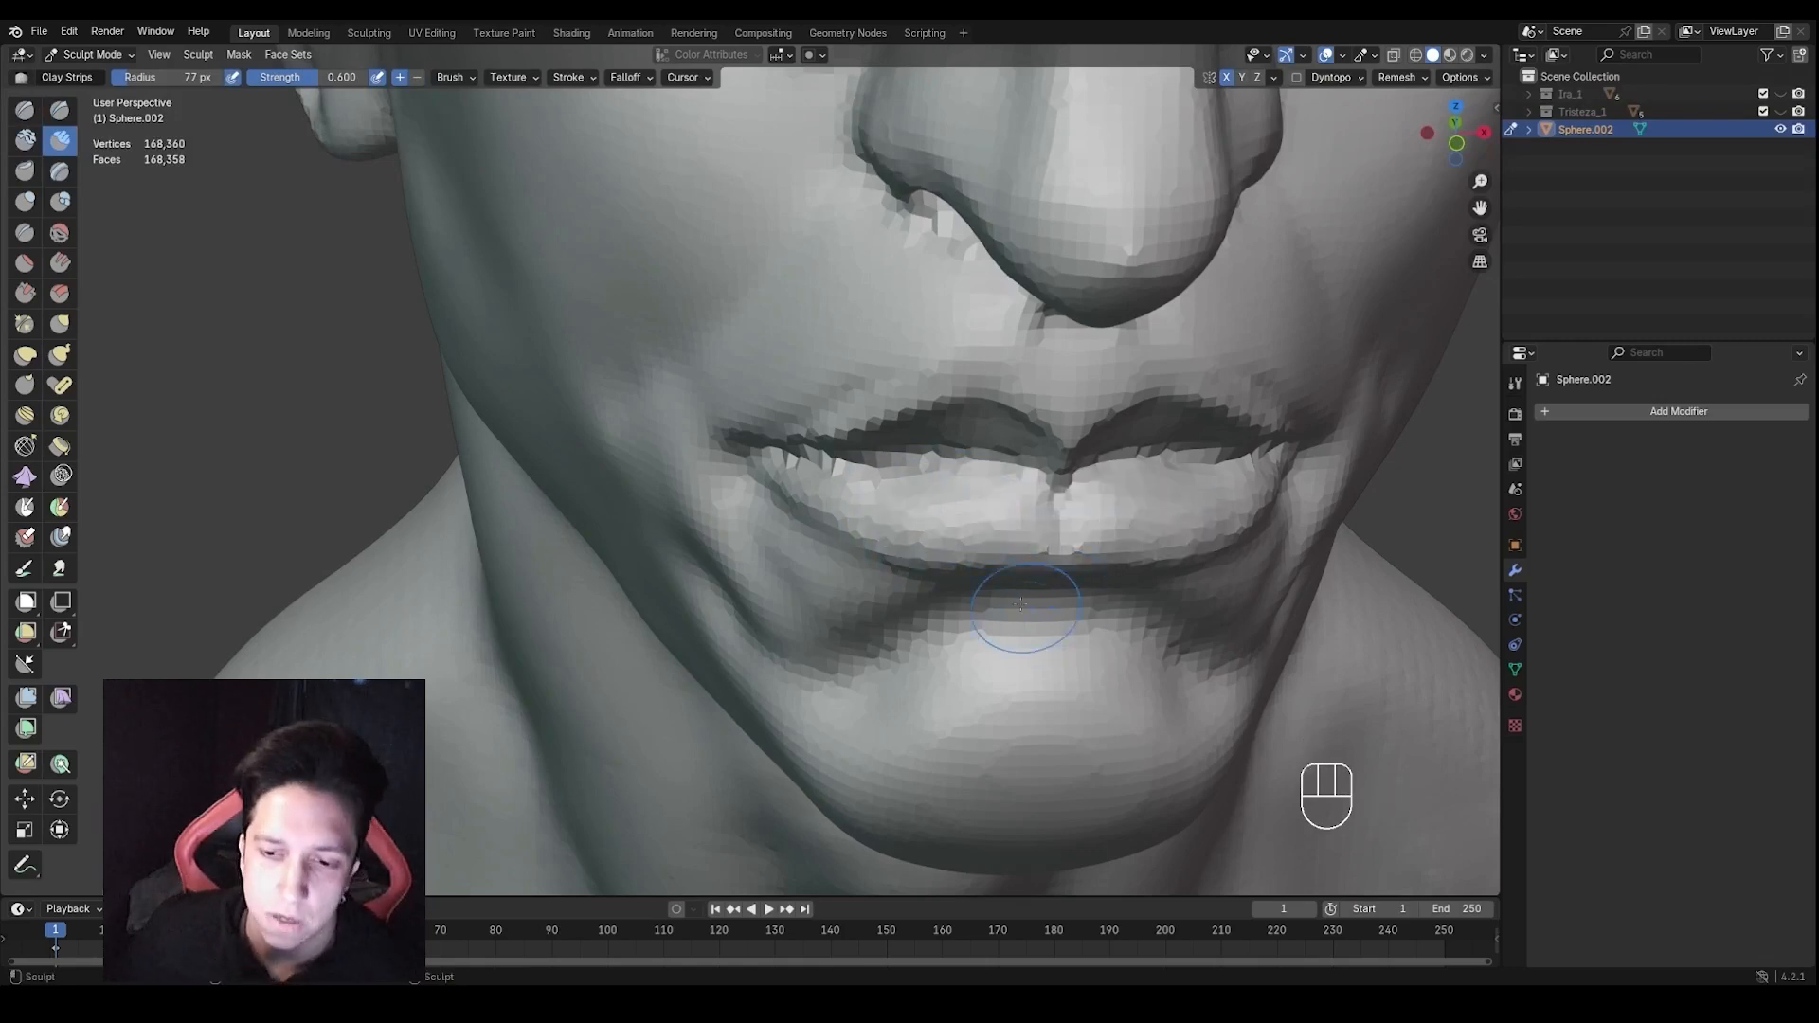
# Build up the upper lip with Clay Strips at 56 px radius and smooth its centre
pyautogui.moveTo(1023, 610)
pyautogui.mouseDown(button='middle')
pyautogui.moveTo(1075, 580)
pyautogui.moveTo(926, 479)
pyautogui.moveTo(923, 497)
pyautogui.mouseUp(button='middle')
pyautogui.press('f')
pyautogui.click(938, 408)
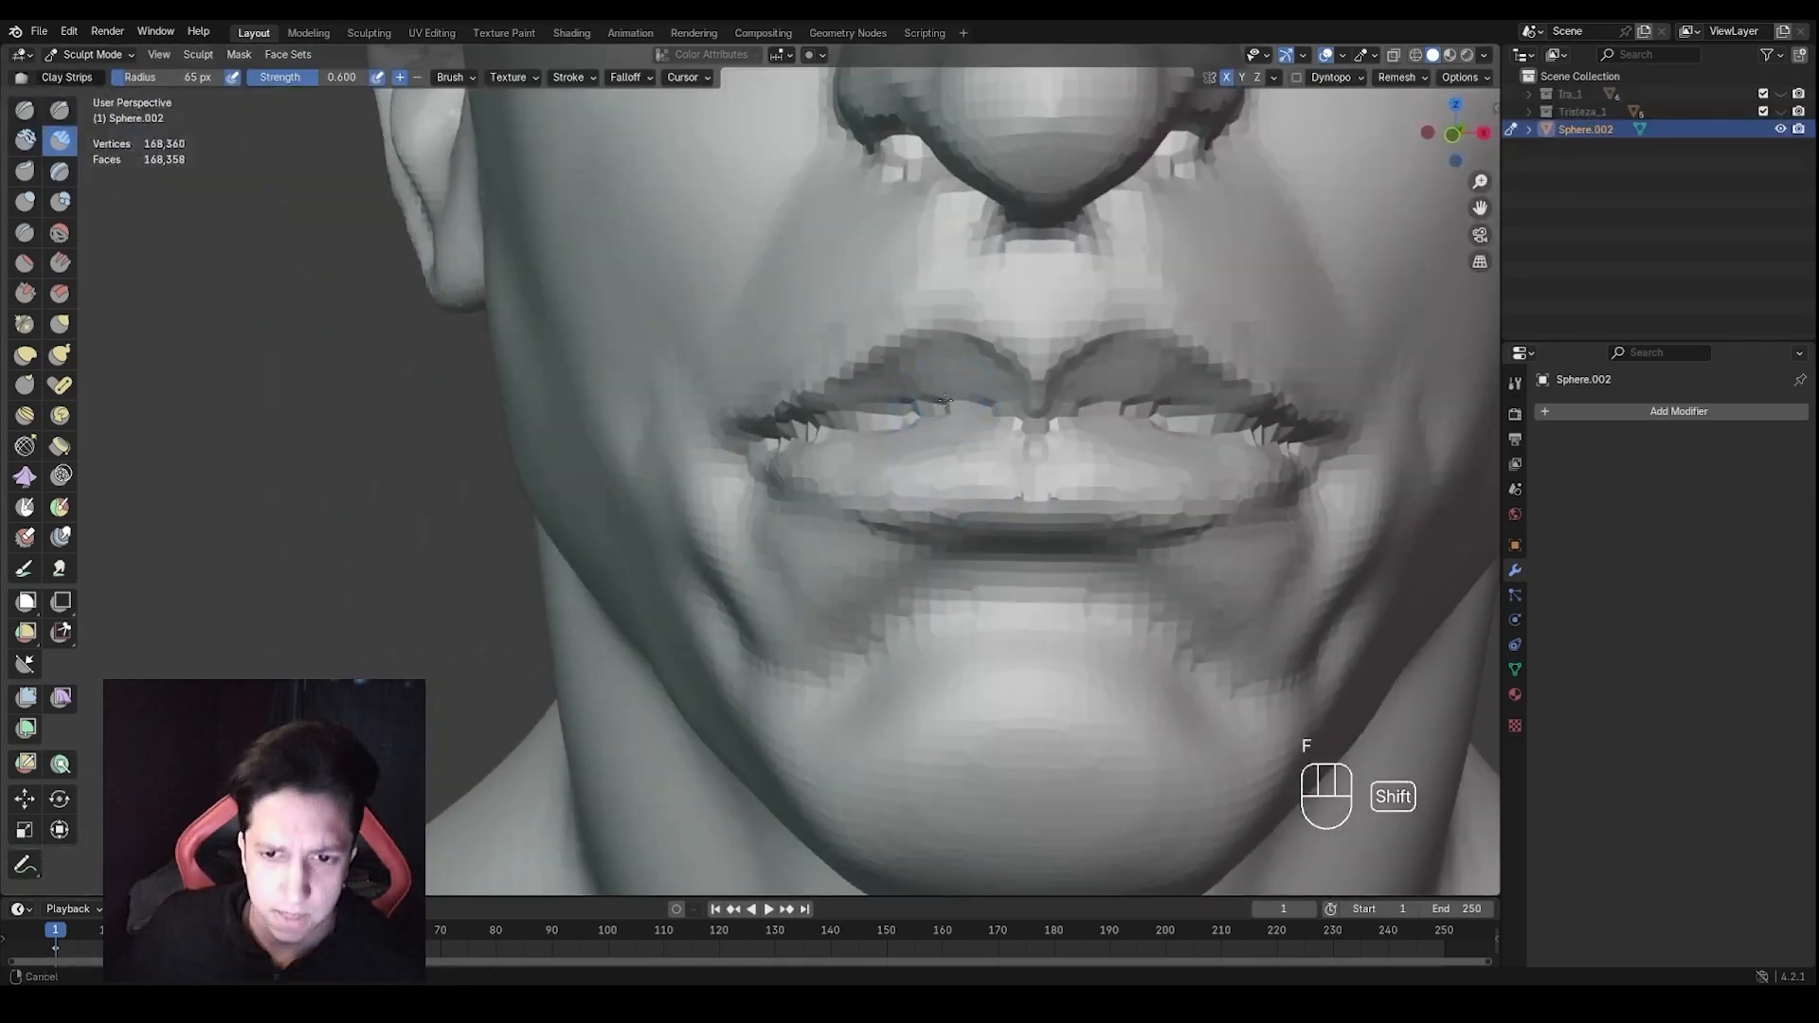
pyautogui.keyDown('shift'); pyautogui.moveTo(946, 401); pyautogui.dragTo(921, 403, button='middle'); pyautogui.keyUp('shift')
pyautogui.press('f')
pyautogui.click(928, 398)
pyautogui.moveTo(909, 339); pyautogui.dragTo(907, 360)
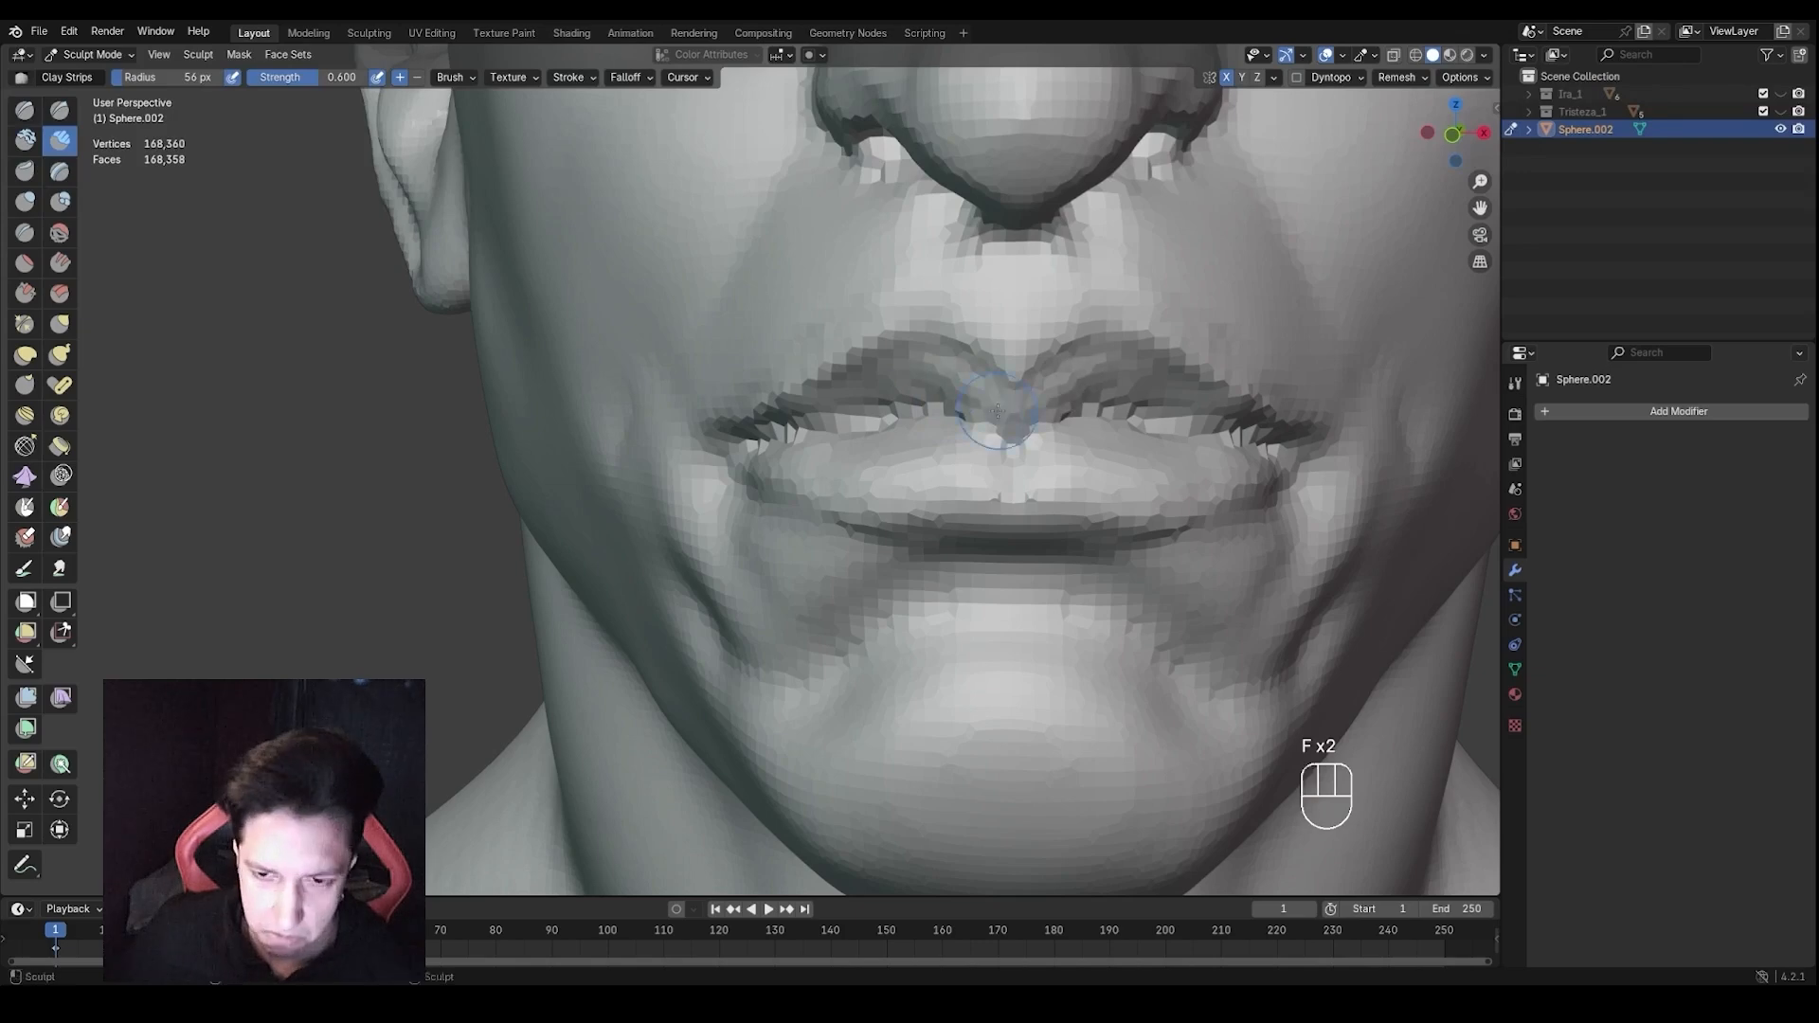
pyautogui.moveTo(998, 411); pyautogui.dragTo(936, 383, button='middle')
pyautogui.keyDown('shift'); pyautogui.moveTo(1019, 414); pyautogui.dragTo(1017, 427); pyautogui.keyUp('shift')
# Adjust the upper lip's profile in side view with the Grab brush at 86 px radius
pyautogui.moveTo(1018, 427)
pyautogui.keyDown('ctrl'); pyautogui.mouseDown(button='middle')
pyautogui.moveTo(1014, 557)
pyautogui.moveTo(952, 540)
pyautogui.moveTo(901, 465)
pyautogui.moveTo(934, 447)
pyautogui.moveTo(844, 410)
pyautogui.moveTo(803, 418)
pyautogui.moveTo(858, 438)
pyautogui.moveTo(910, 407)
pyautogui.moveTo(886, 398)
pyautogui.moveTo(1063, 402)
pyautogui.mouseUp(button='middle'); pyautogui.keyUp('ctrl')
pyautogui.press('g')
pyautogui.press('f')
pyautogui.click(906, 410)
pyautogui.press('f')
pyautogui.click(952, 385)
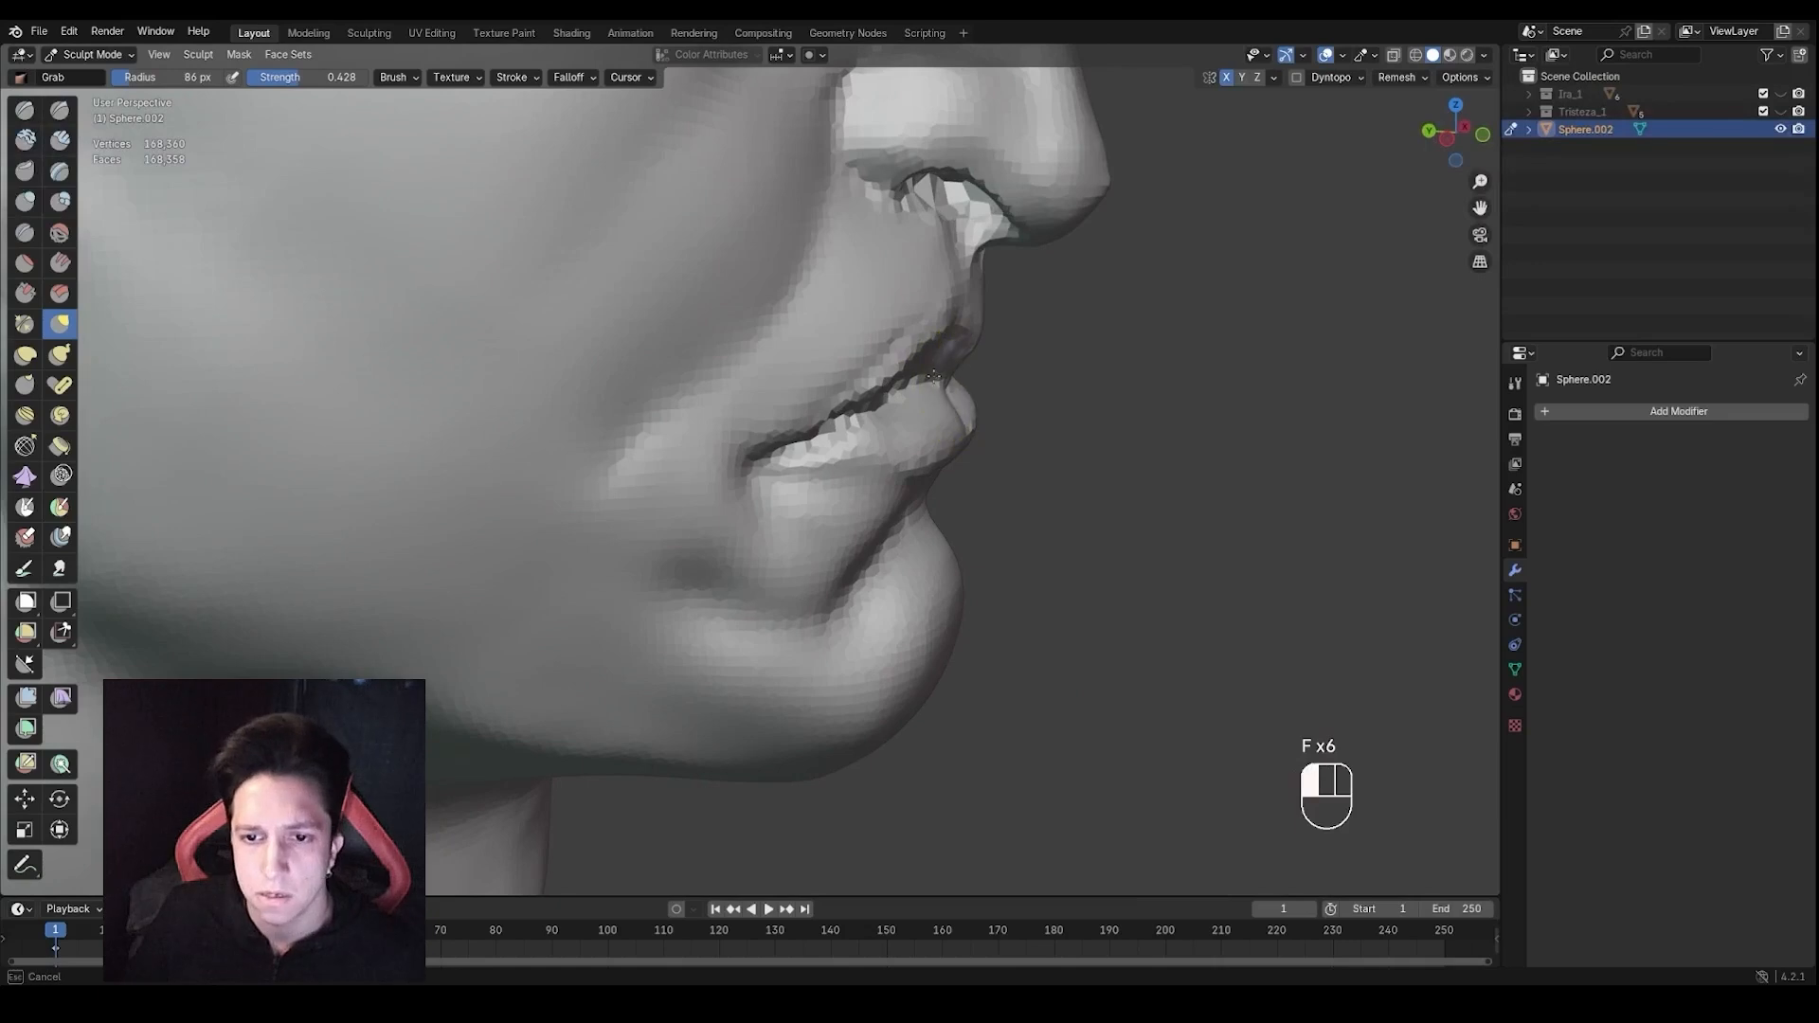
pyautogui.moveTo(981, 309); pyautogui.dragTo(791, 331, button='middle')
# Refine the philtrum and the upper lip's central edge with Draw Sharp at 65 px radius
pyautogui.press('1')
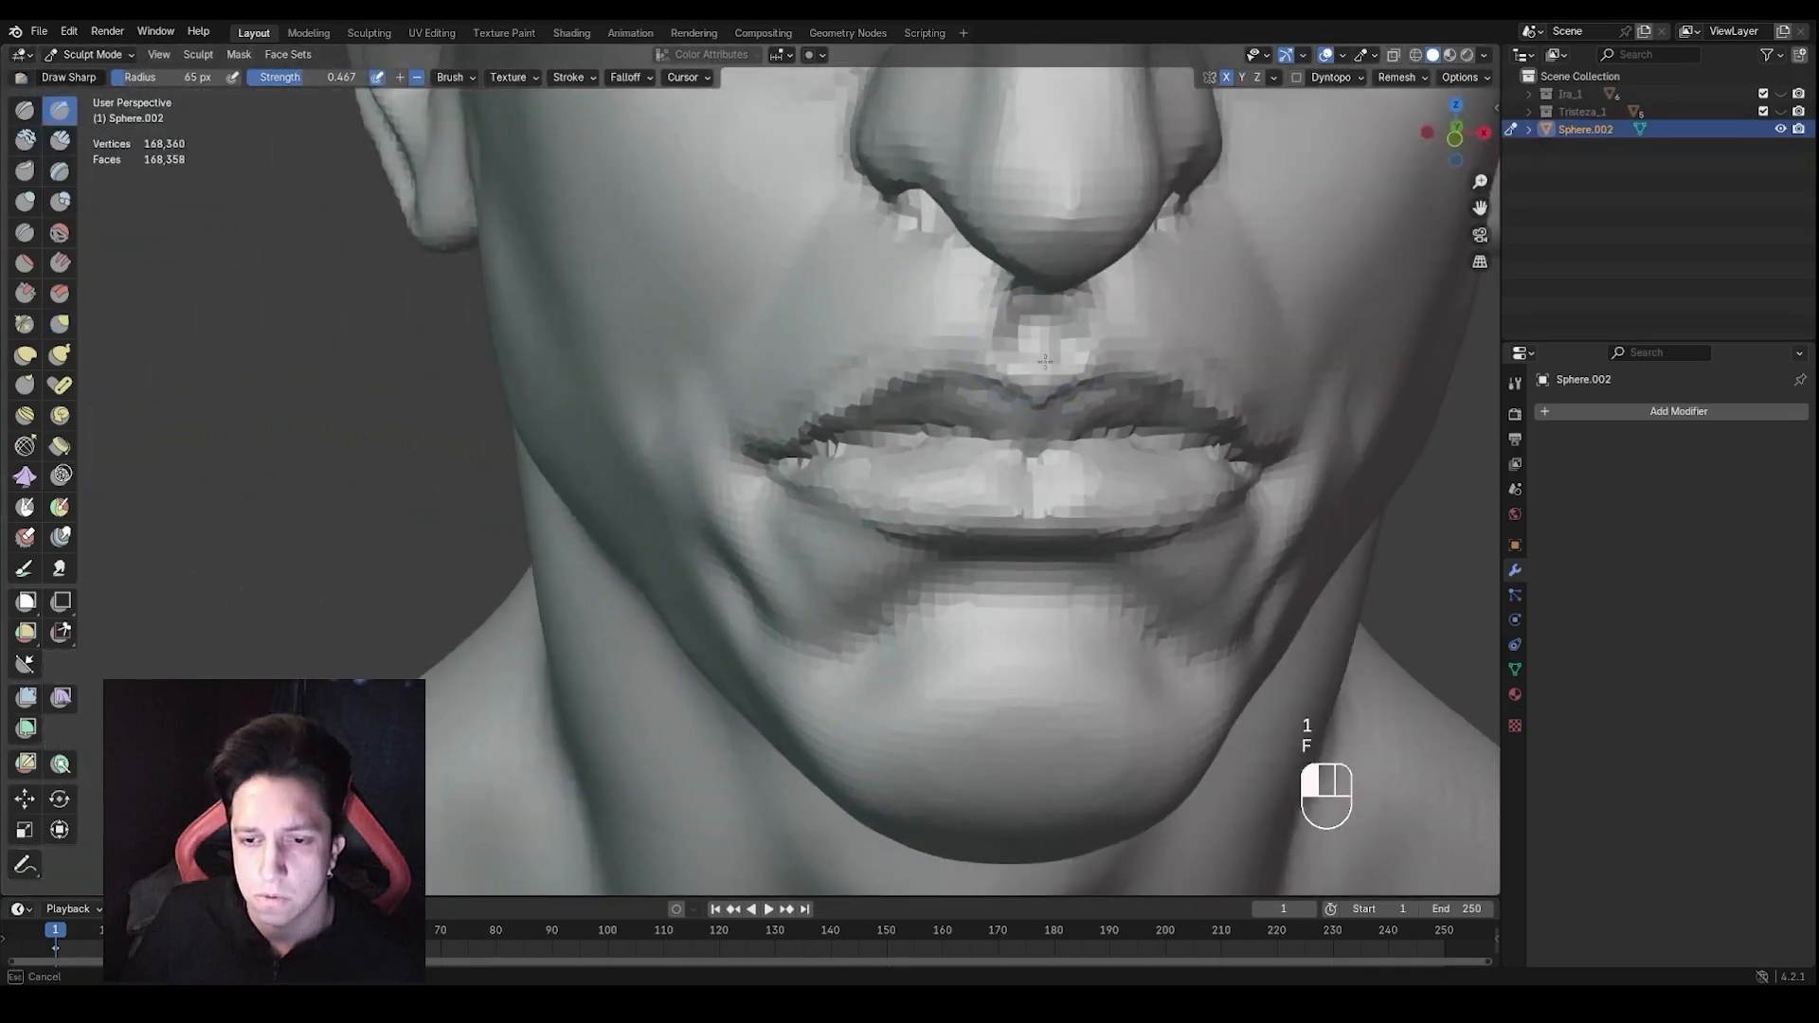
pyautogui.moveTo(1045, 362)
pyautogui.mouseDown(button='middle')
pyautogui.moveTo(964, 339)
pyautogui.moveTo(974, 391)
pyautogui.moveTo(905, 386)
pyautogui.moveTo(912, 332)
pyautogui.mouseUp(button='middle')
pyautogui.press('f')
pyautogui.click(977, 346)
pyautogui.moveTo(911, 332)
pyautogui.mouseDown(button='middle')
pyautogui.moveTo(731, 375)
pyautogui.moveTo(805, 373)
pyautogui.moveTo(755, 373)
pyautogui.moveTo(760, 353)
pyautogui.moveTo(815, 369)
pyautogui.moveTo(873, 336)
pyautogui.mouseUp(button='middle')
pyautogui.press('f')
pyautogui.click(841, 374)
# Reshape the area between the nose and upper lip in profile with the Grab brush at 98 px radius
pyautogui.press('g')
pyautogui.press('f')
pyautogui.click(794, 366)
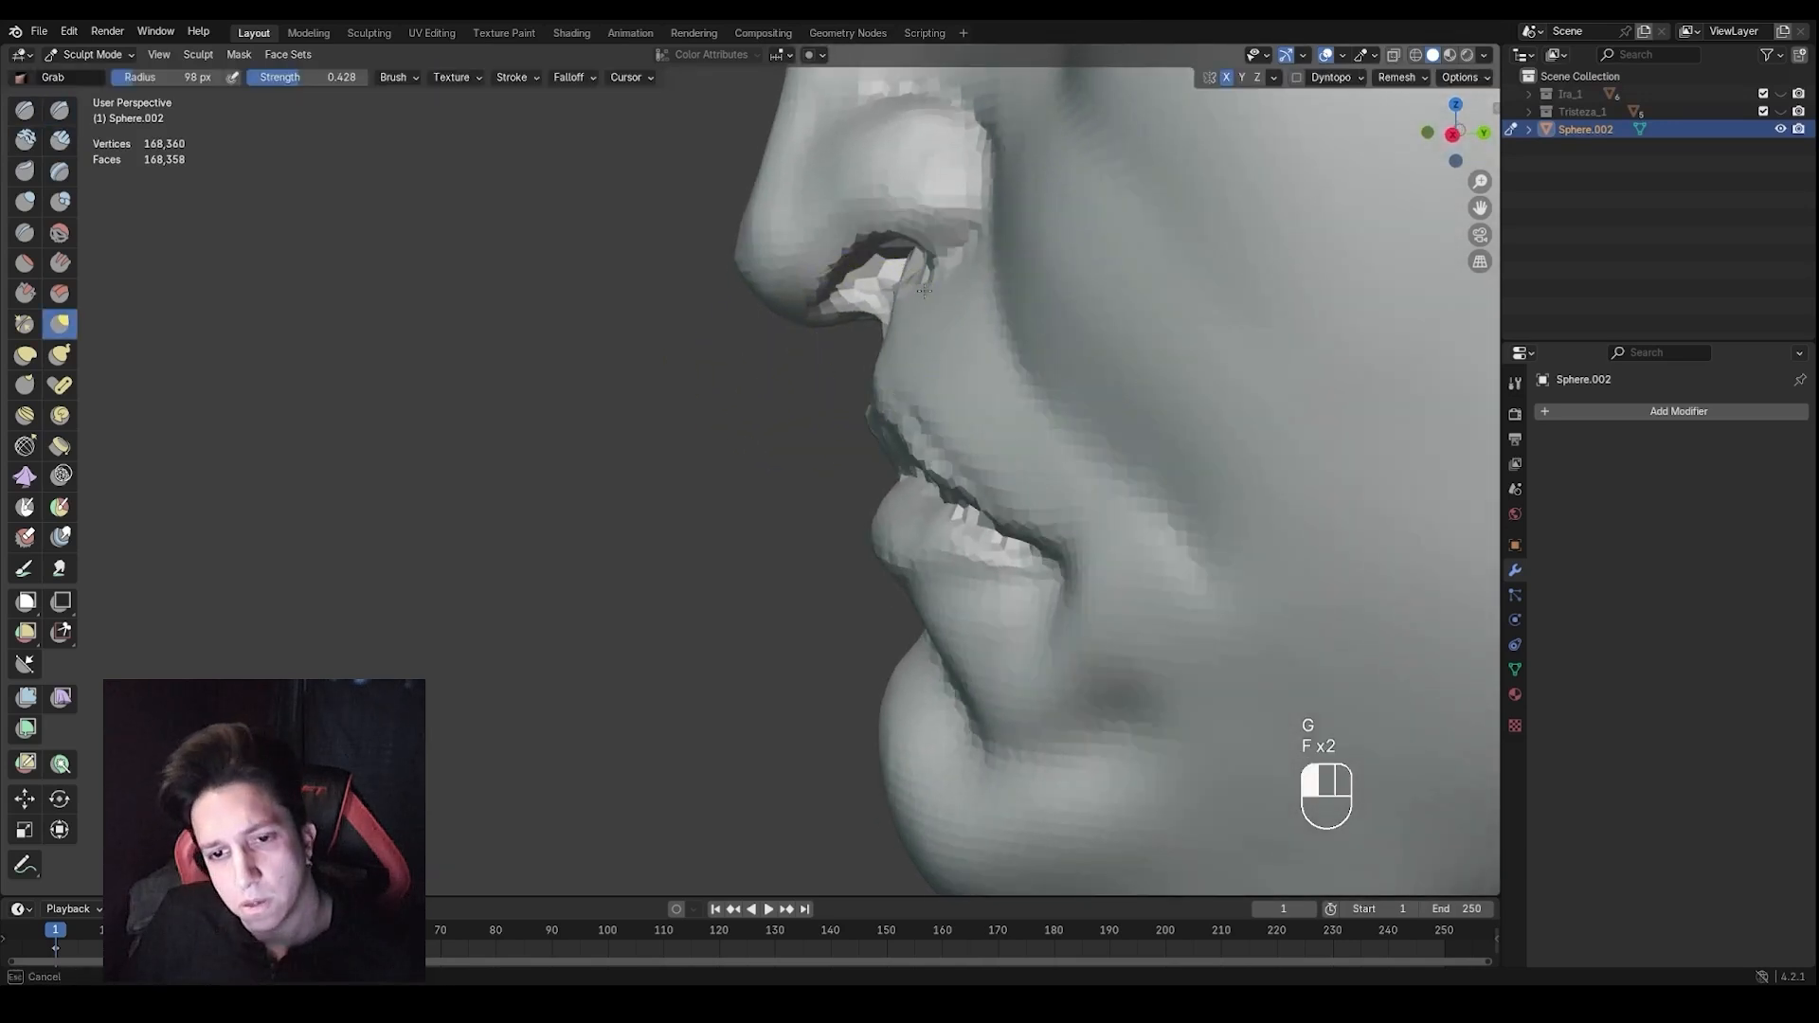
pyautogui.moveTo(905, 356); pyautogui.dragTo(893, 366)
pyautogui.moveTo(894, 367)
pyautogui.keyDown('ctrl'); pyautogui.mouseDown(button='middle')
pyautogui.moveTo(898, 474)
pyautogui.moveTo(914, 456)
pyautogui.mouseUp(button='middle'); pyautogui.keyUp('ctrl')
# Shift the protruding lips slightly in profile with a larger Grab brush
pyautogui.press('f')
pyautogui.click(912, 497)
pyautogui.press('f')
pyautogui.click(897, 489)
pyautogui.press('f')
pyautogui.click(905, 459)
pyautogui.press('f')
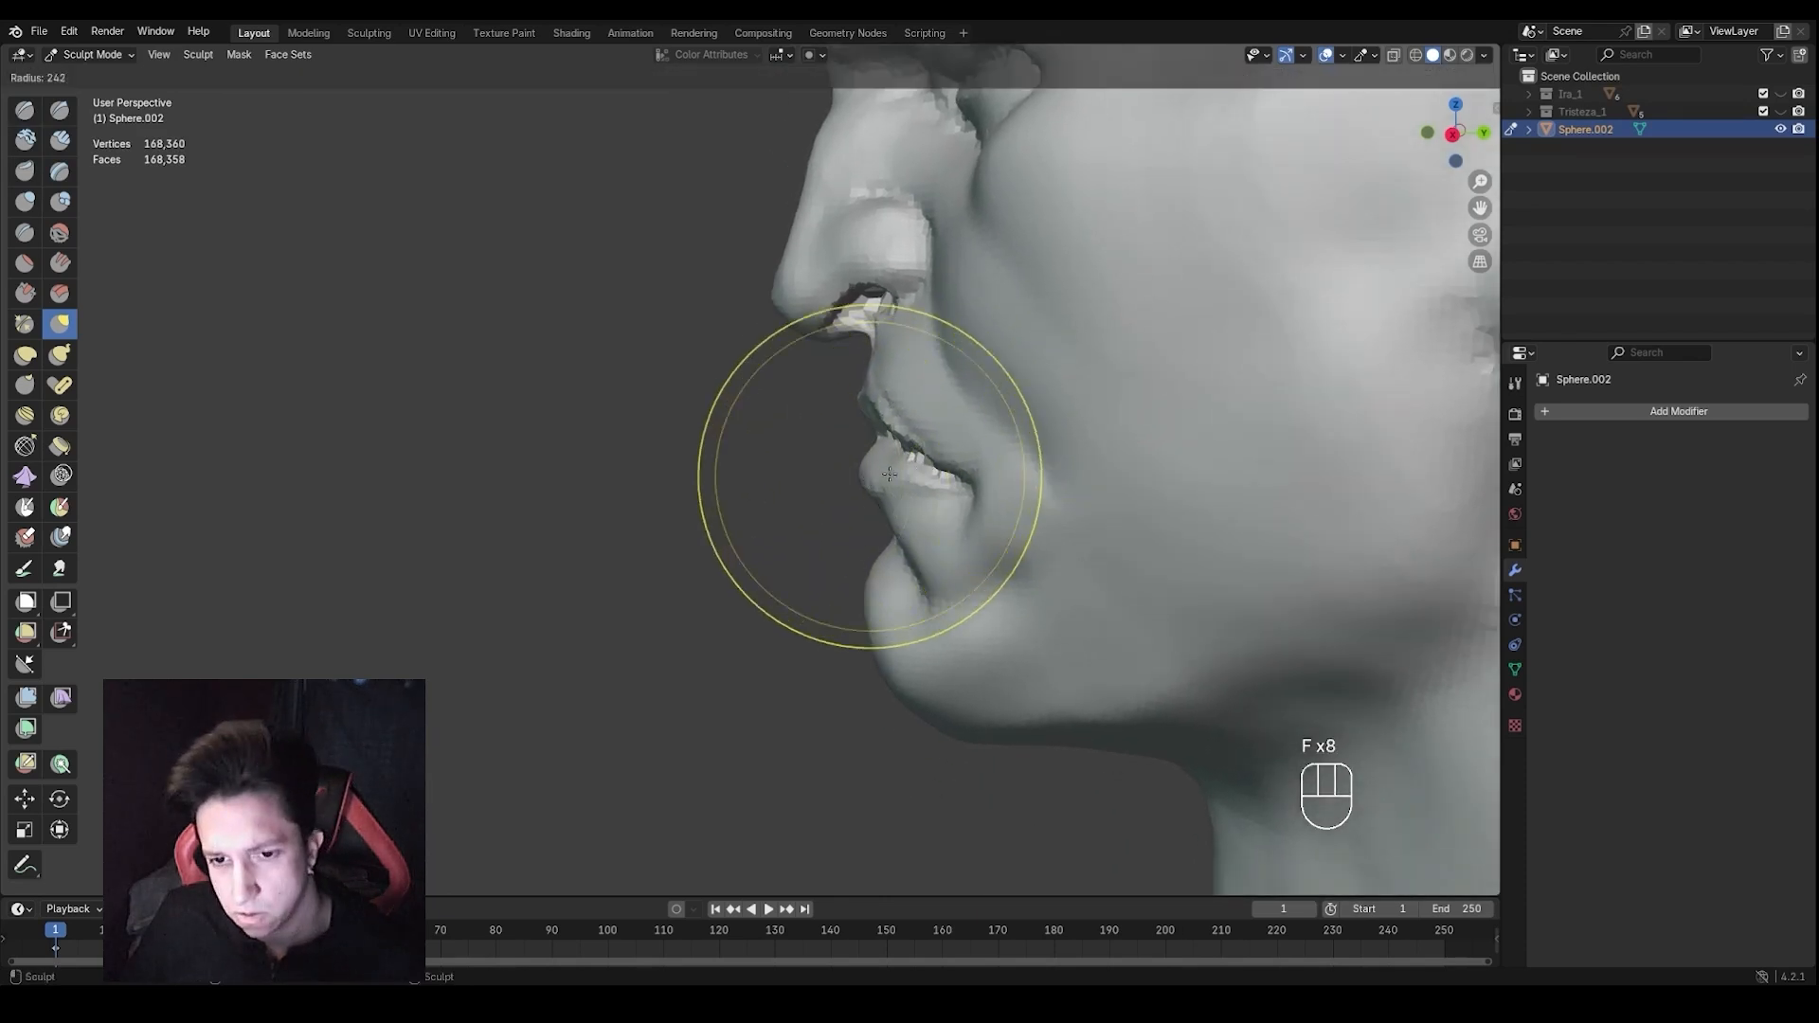
pyautogui.click(872, 474)
pyautogui.moveTo(877, 465); pyautogui.dragTo(881, 466)
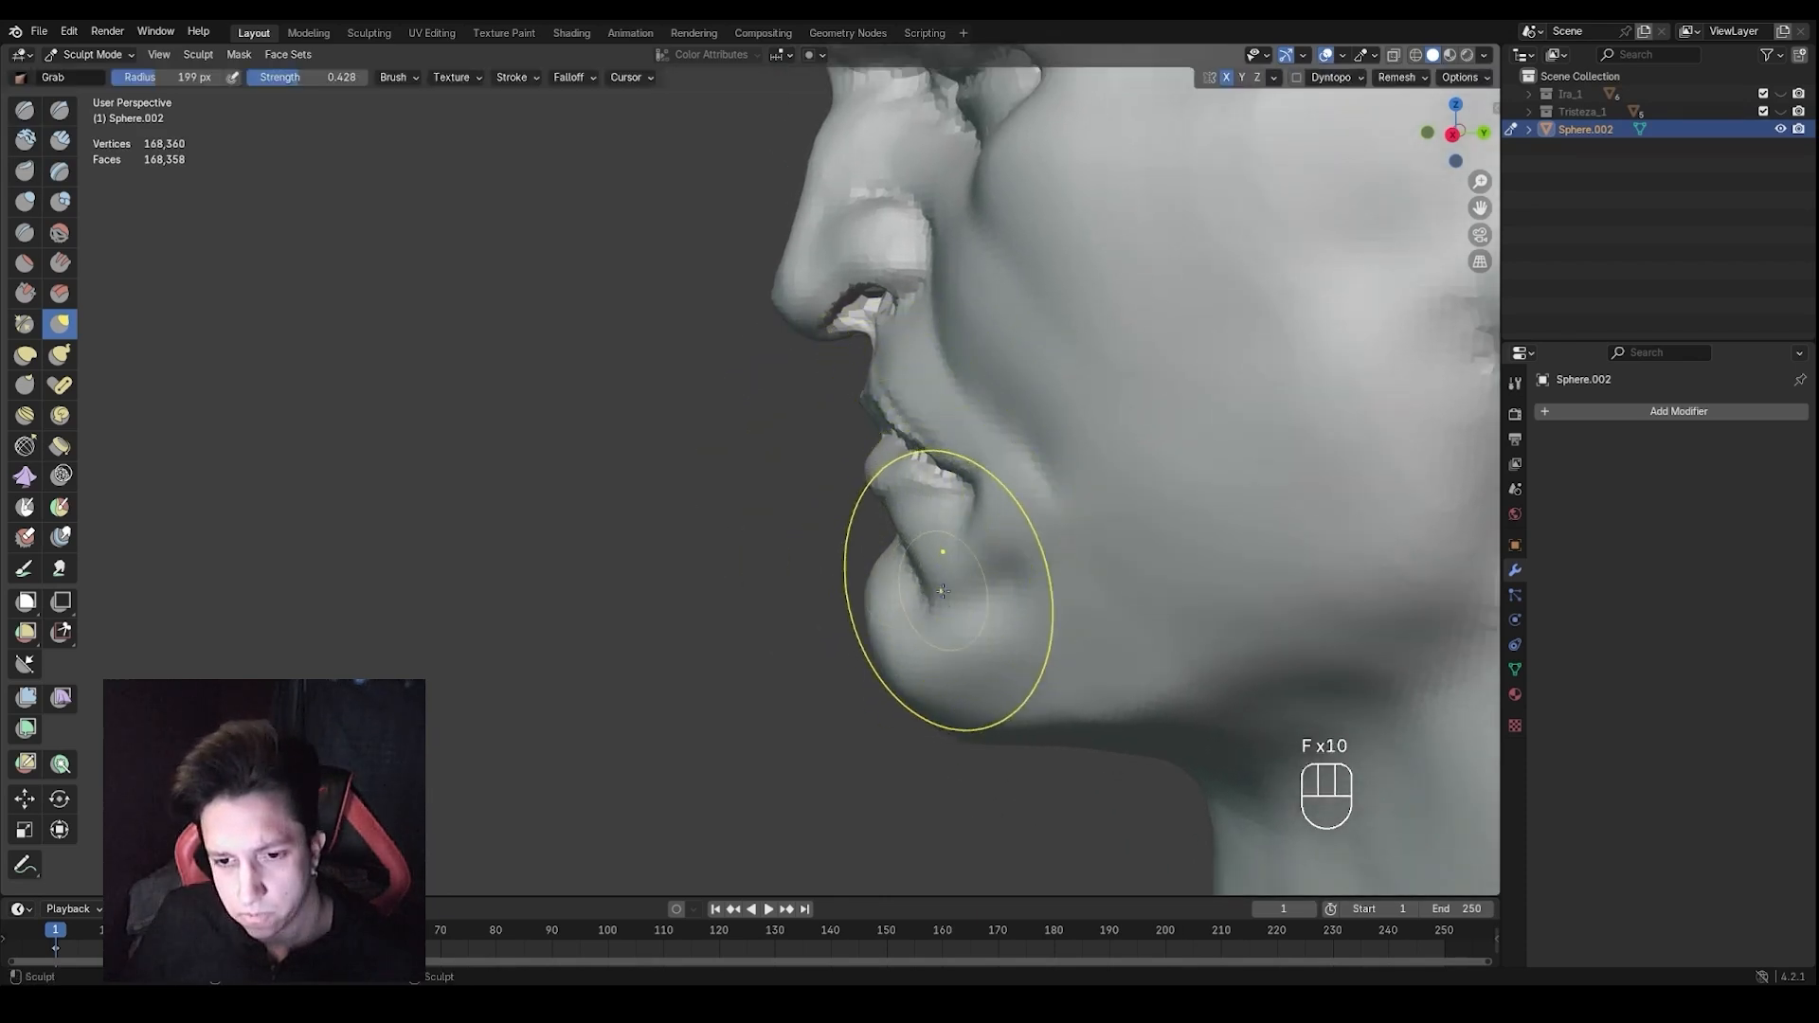
# Reshape the chin and the area beneath the lower lip in profile with upward Grab pulls at varying radii
pyautogui.press('f')
pyautogui.click(1028, 600)
pyautogui.moveTo(949, 595); pyautogui.dragTo(952, 579)
pyautogui.moveTo(952, 580)
pyautogui.mouseDown(button='middle')
pyautogui.moveTo(972, 558)
pyautogui.moveTo(944, 602)
pyautogui.moveTo(961, 629)
pyautogui.mouseUp(button='middle')
pyautogui.press('f')
pyautogui.press('f')
pyautogui.click(1019, 606)
pyautogui.press('f')
pyautogui.click(968, 632)
pyautogui.moveTo(914, 632); pyautogui.dragTo(927, 620)
pyautogui.press('f')
pyautogui.click(1015, 701)
pyautogui.moveTo(1012, 693); pyautogui.dragTo(1016, 673)
# Try to reshape the chin and jaw from the front with the Grab brush at 179 px radius
pyautogui.moveTo(962, 664); pyautogui.dragTo(1082, 644, button='middle')
pyautogui.press('f')
pyautogui.click(1061, 620)
pyautogui.press('f')
pyautogui.click(1101, 539)
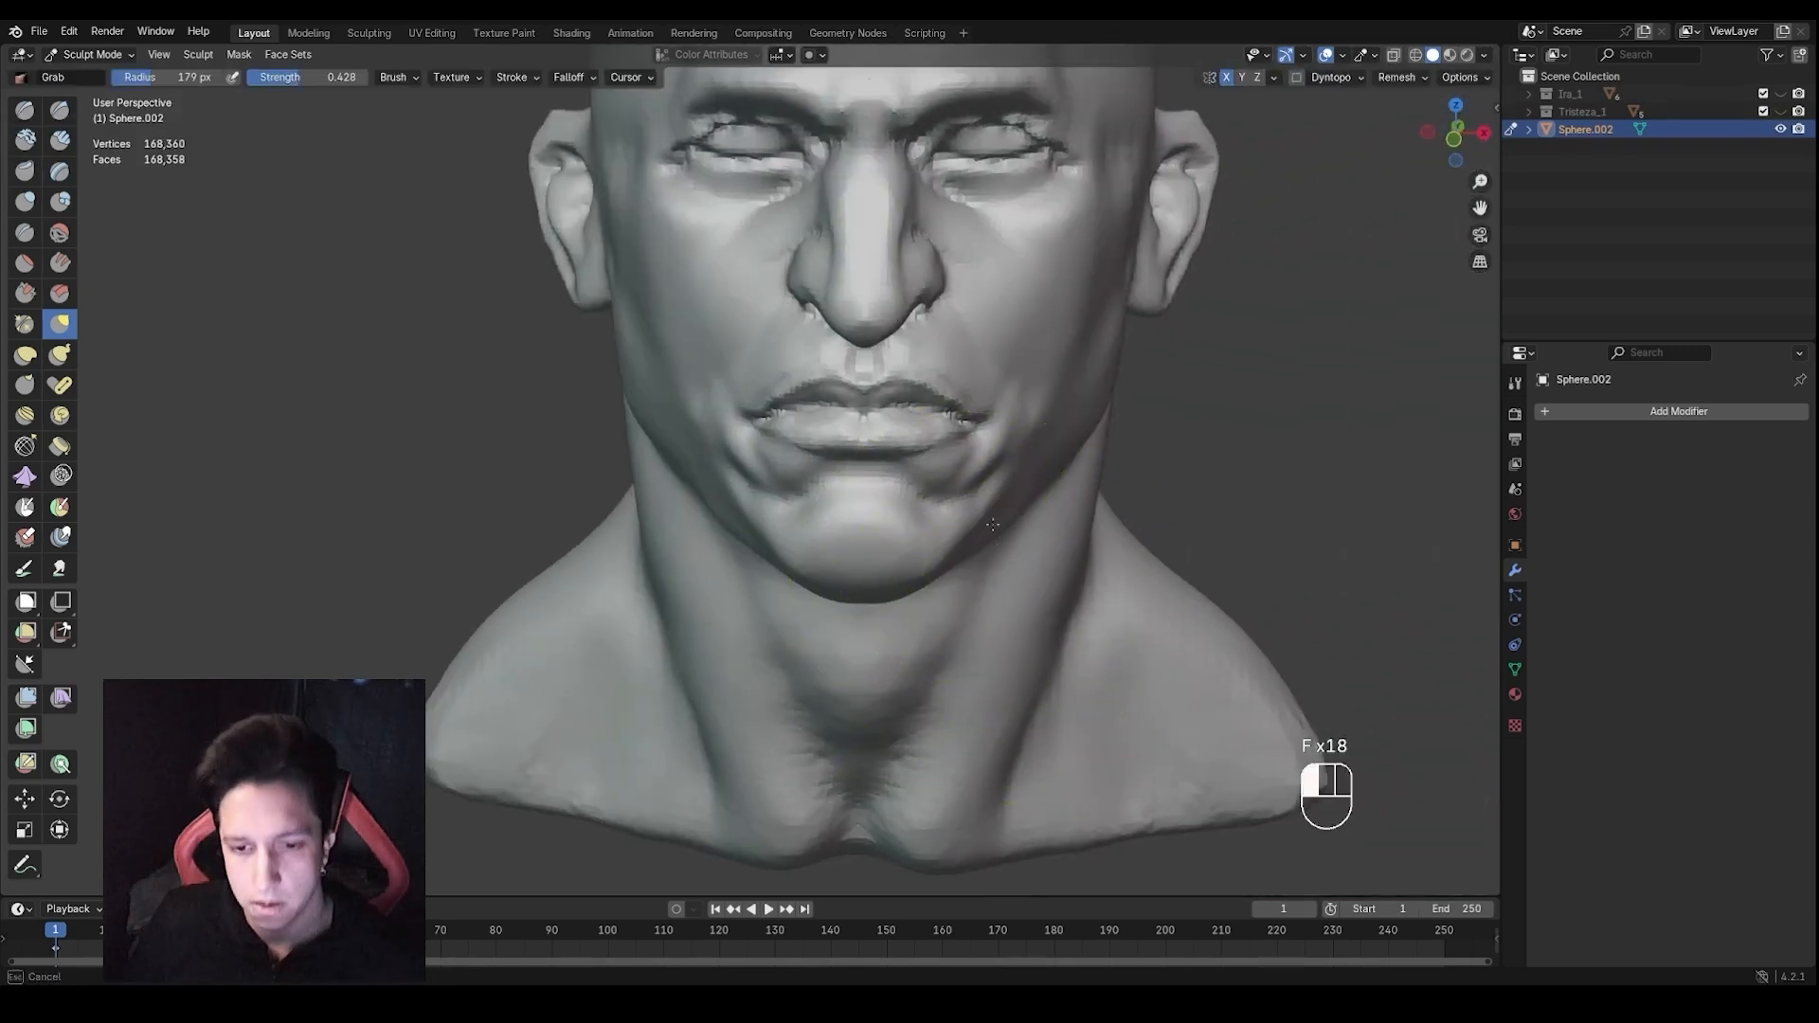
pyautogui.hotkey('ctrl', 'z')
pyautogui.hotkey('ctrl', 'z')
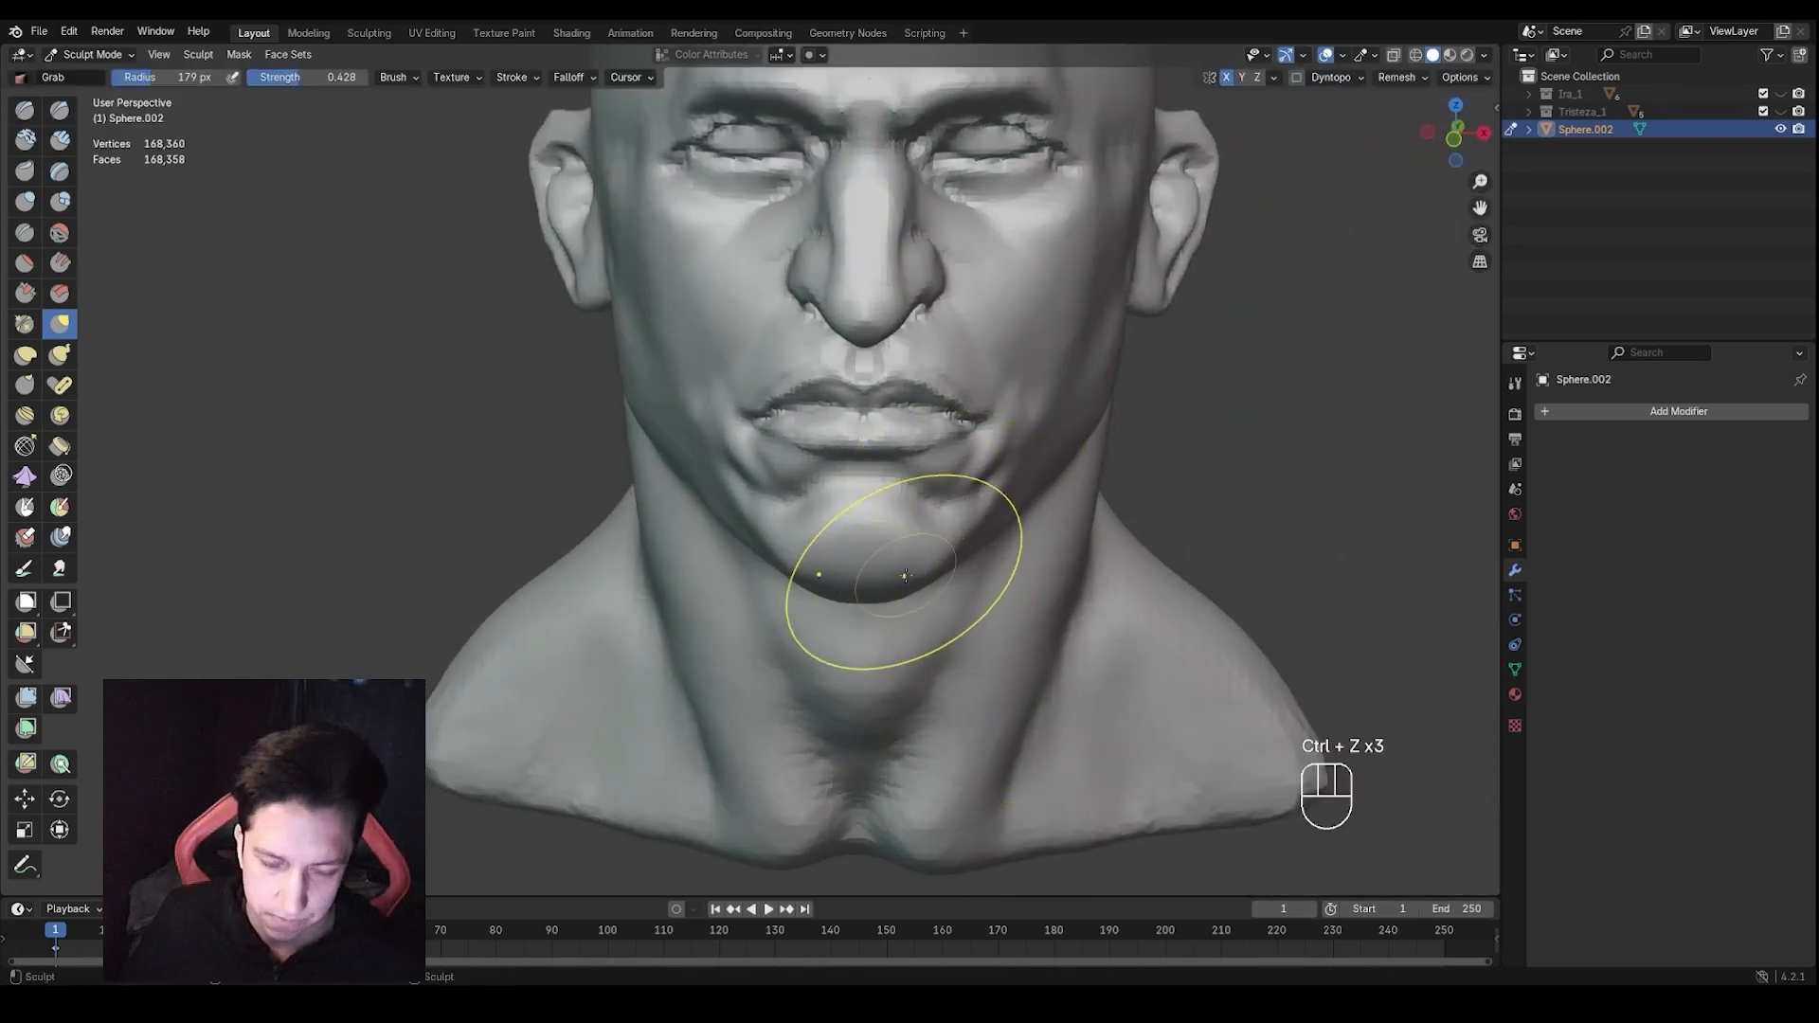
# Adjust the jawline beside the chin with a small upward Grab pull at 185 px radius
pyautogui.keyDown('shift'); pyautogui.moveTo(906, 575); pyautogui.dragTo(983, 554, button='middle'); pyautogui.keyUp('shift')
pyautogui.scroll(2, 947, 540)
pyautogui.press('f')
pyautogui.click(843, 516)
pyautogui.moveTo(829, 516); pyautogui.dragTo(848, 537, button='middle')
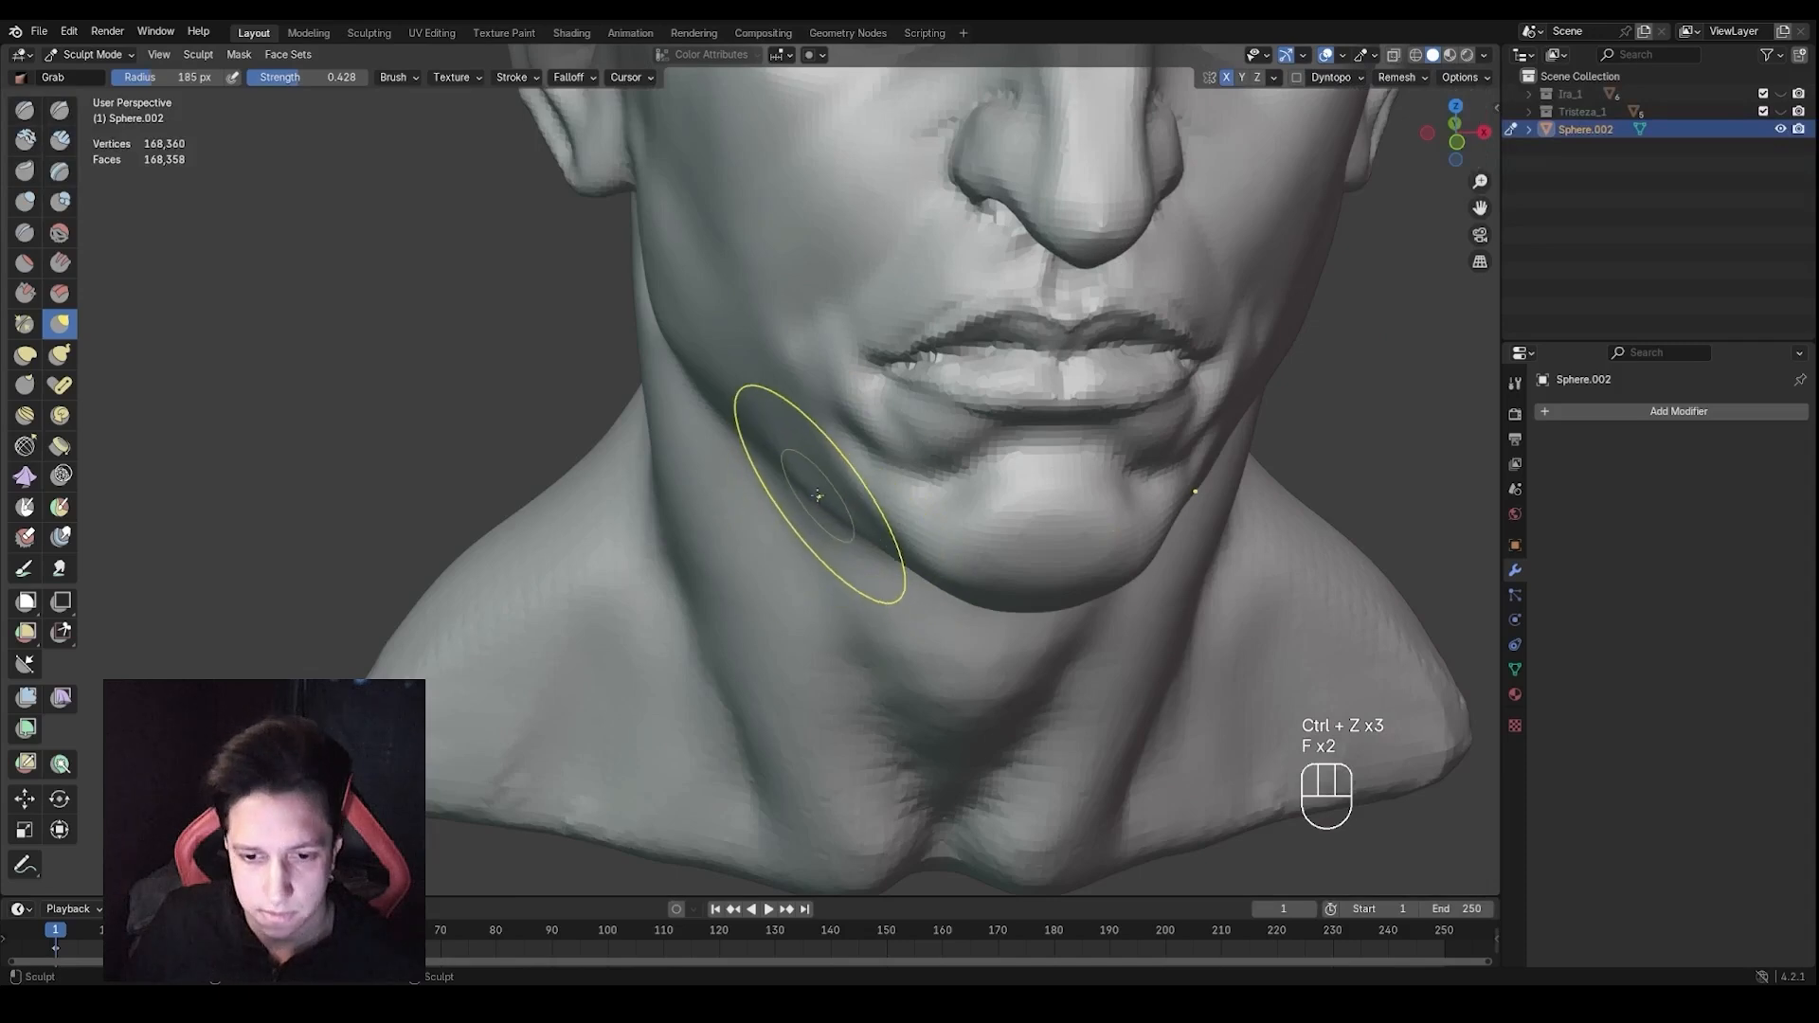
pyautogui.moveTo(816, 496); pyautogui.dragTo(819, 481)
# Balance the jaw and lower cheek contours from the front using the Grab brush at varying radii
pyautogui.scroll(-2, 872, 488)
pyautogui.moveTo(1061, 498)
pyautogui.mouseDown(button='middle')
pyautogui.moveTo(934, 515)
pyautogui.moveTo(1000, 455)
pyautogui.moveTo(976, 493)
pyautogui.moveTo(991, 512)
pyautogui.mouseUp(button='middle')
pyautogui.press('f')
pyautogui.click(1042, 479)
pyautogui.press('f')
pyautogui.click(981, 443)
pyautogui.scroll(-2, 981, 443)
pyautogui.press('f')
pyautogui.click(893, 467)
pyautogui.keyDown('shift'); pyautogui.moveTo(894, 467); pyautogui.dragTo(980, 587, button='middle'); pyautogui.keyUp('shift')
pyautogui.scroll(1, 979, 587)
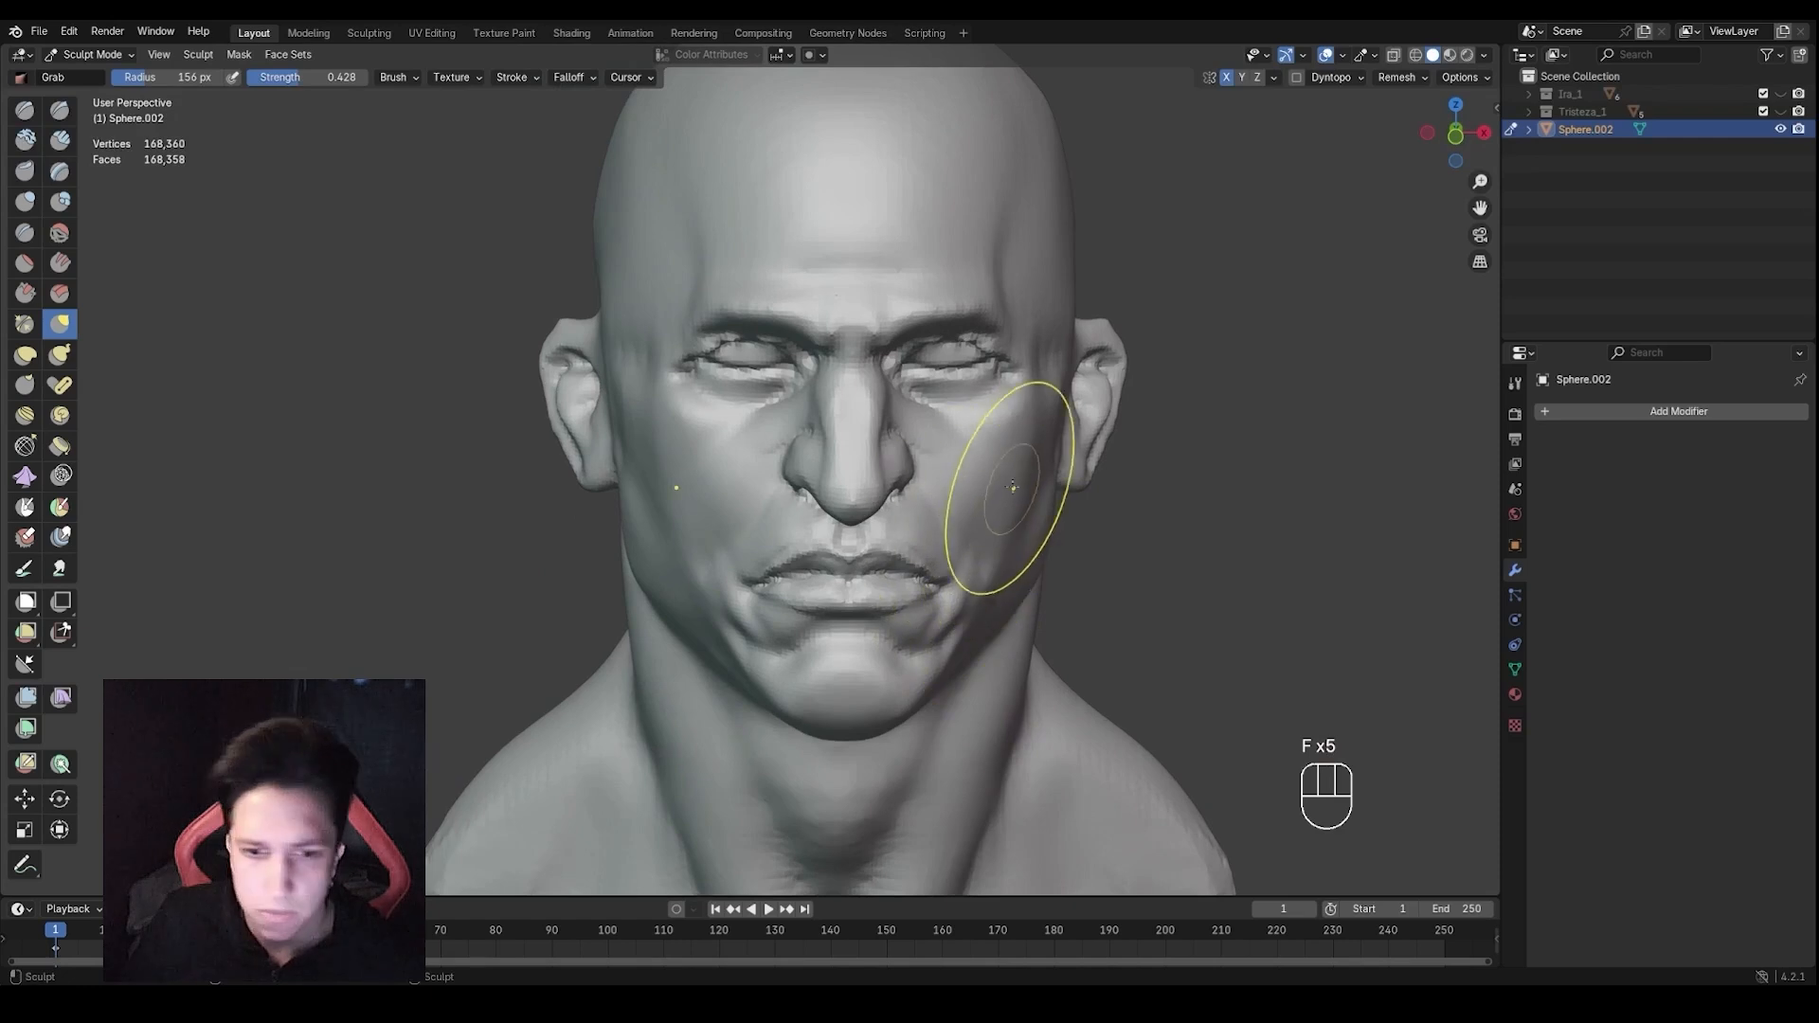
# Refine the area between the eyebrows and the lower forehead with Draw Sharp at 88 px radius
pyautogui.scroll(2, 881, 463)
pyautogui.keyDown('shift'); pyautogui.moveTo(881, 428); pyautogui.dragTo(910, 559, button='middle'); pyautogui.keyUp('shift')
pyautogui.press('1')
pyautogui.press('f')
pyautogui.click(898, 417)
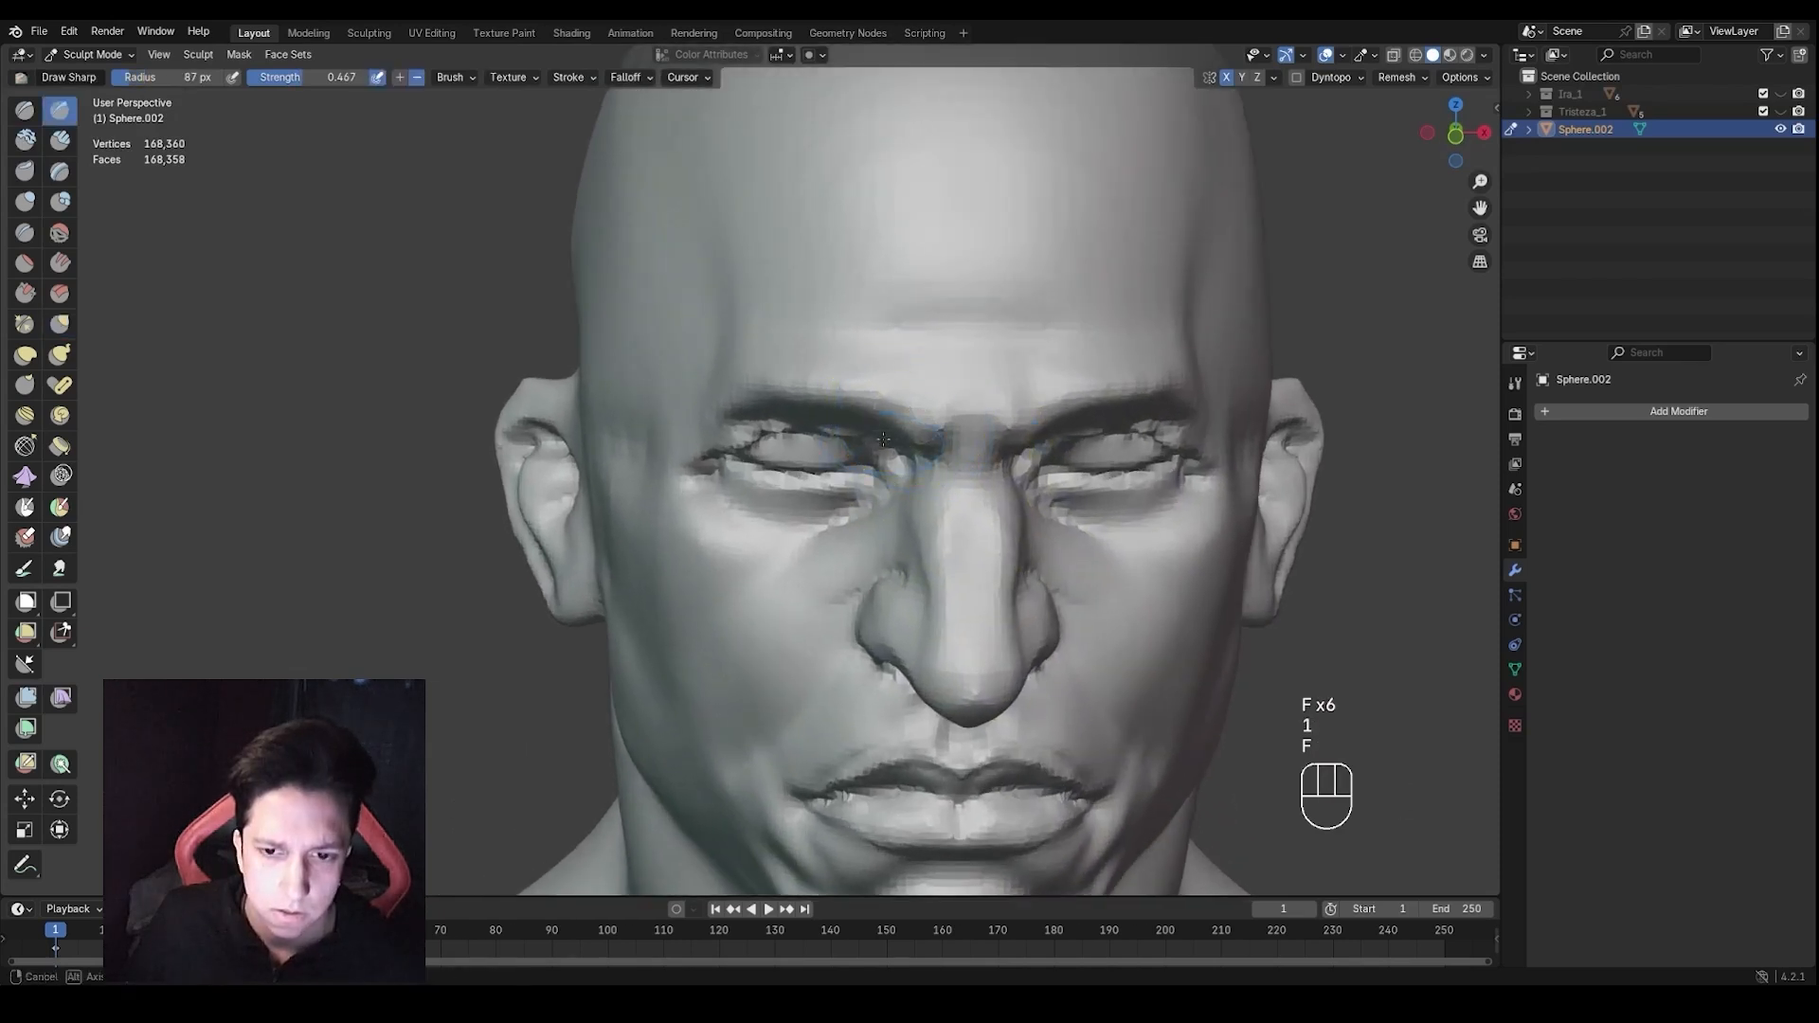
pyautogui.press('f')
pyautogui.moveTo(915, 431); pyautogui.dragTo(944, 418, button='middle')
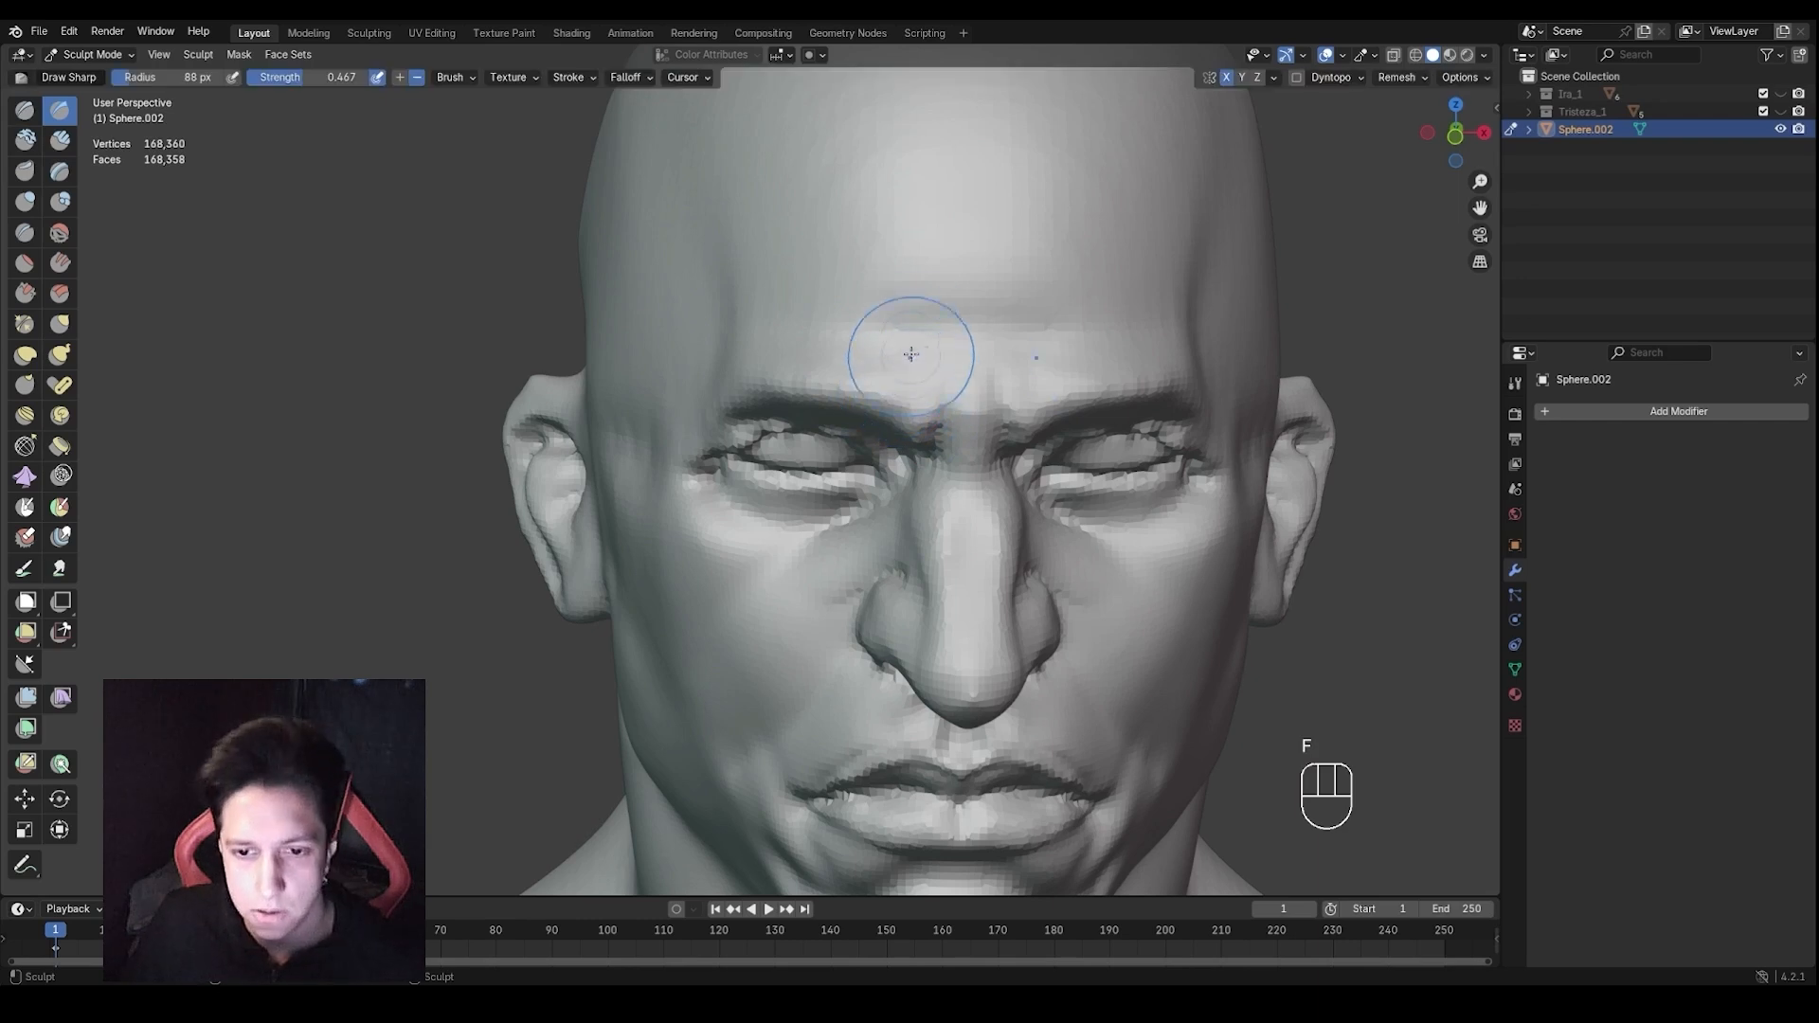
# Smooth the outer end of the brow in profile with the brush at 108 px radius
pyautogui.moveTo(948, 449)
pyautogui.mouseDown(button='middle')
pyautogui.moveTo(919, 417)
pyautogui.moveTo(934, 386)
pyautogui.moveTo(966, 420)
pyautogui.moveTo(870, 405)
pyautogui.moveTo(819, 424)
pyautogui.mouseUp(button='middle')
pyautogui.press('f')
pyautogui.click(982, 424)
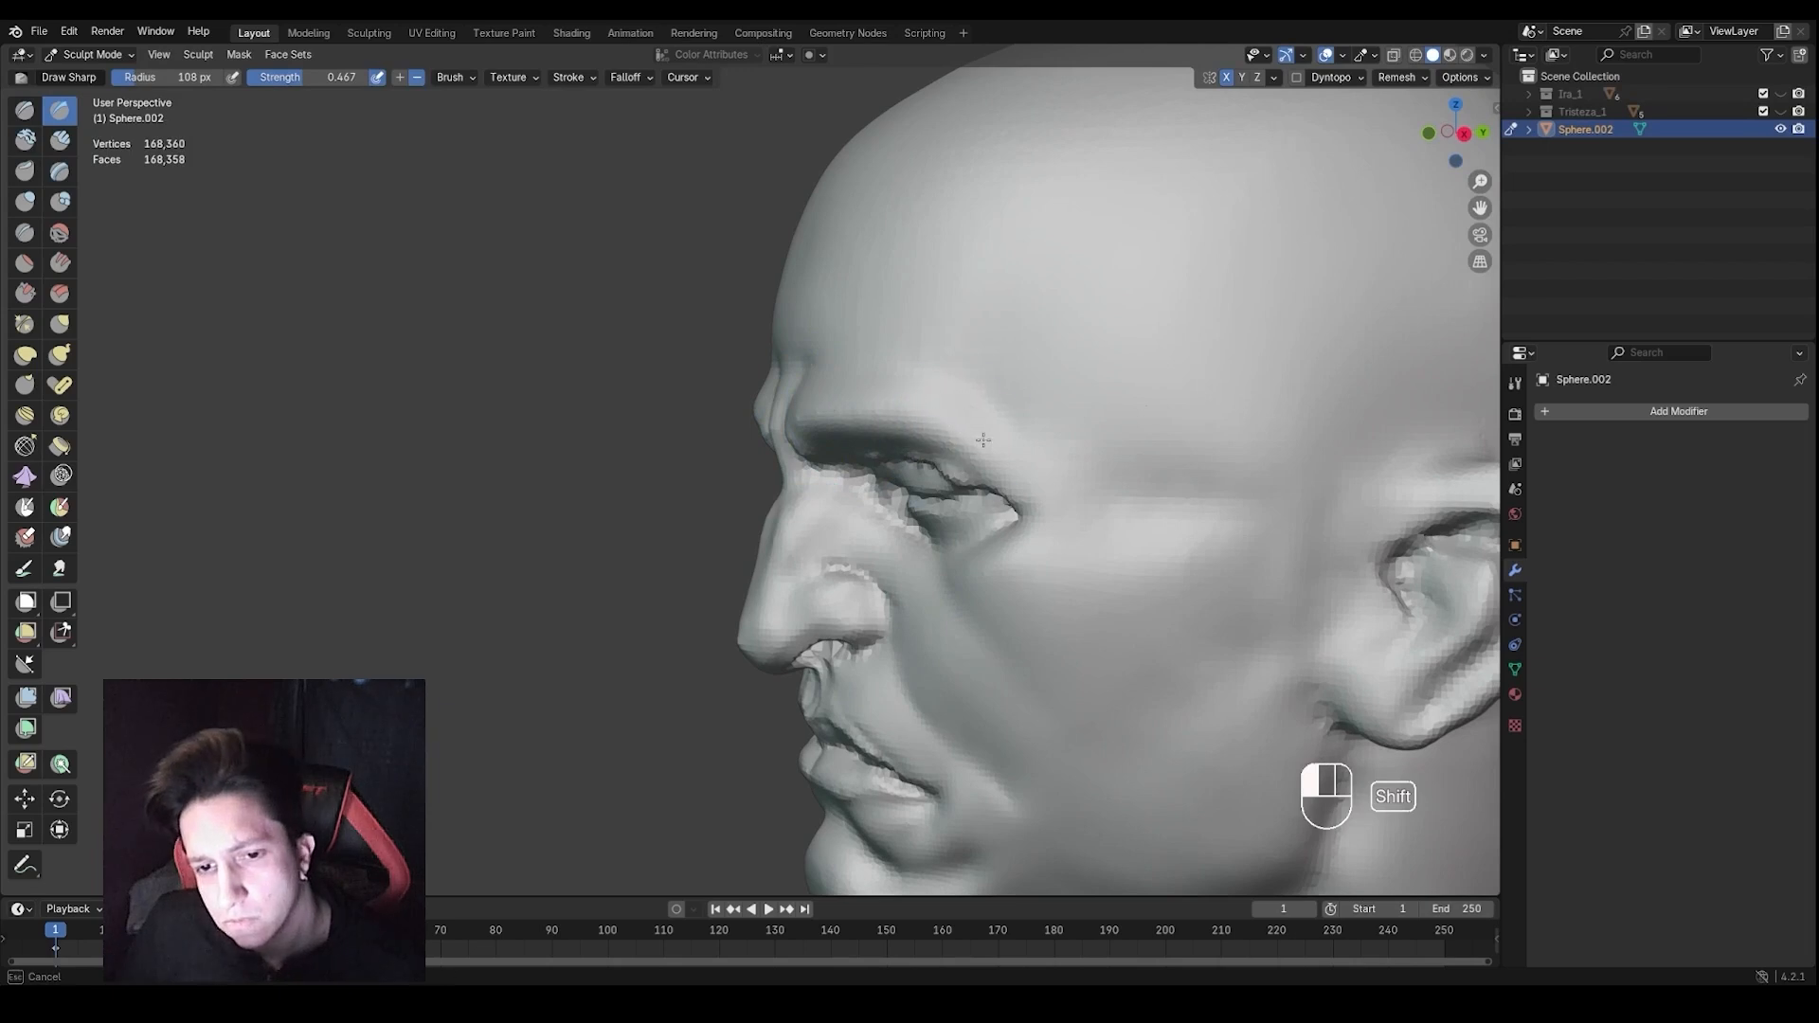
# Carve the ear canal opening with Draw Sharp at 77 px radius
pyautogui.moveTo(983, 439)
pyautogui.mouseDown(button='middle')
pyautogui.moveTo(1010, 457)
pyautogui.moveTo(910, 425)
pyautogui.moveTo(893, 390)
pyautogui.moveTo(837, 451)
pyautogui.moveTo(985, 417)
pyautogui.moveTo(825, 438)
pyautogui.moveTo(907, 373)
pyautogui.mouseUp(button='middle')
pyautogui.press('f')
pyautogui.click(881, 422)
pyautogui.press('f')
pyautogui.click(957, 377)
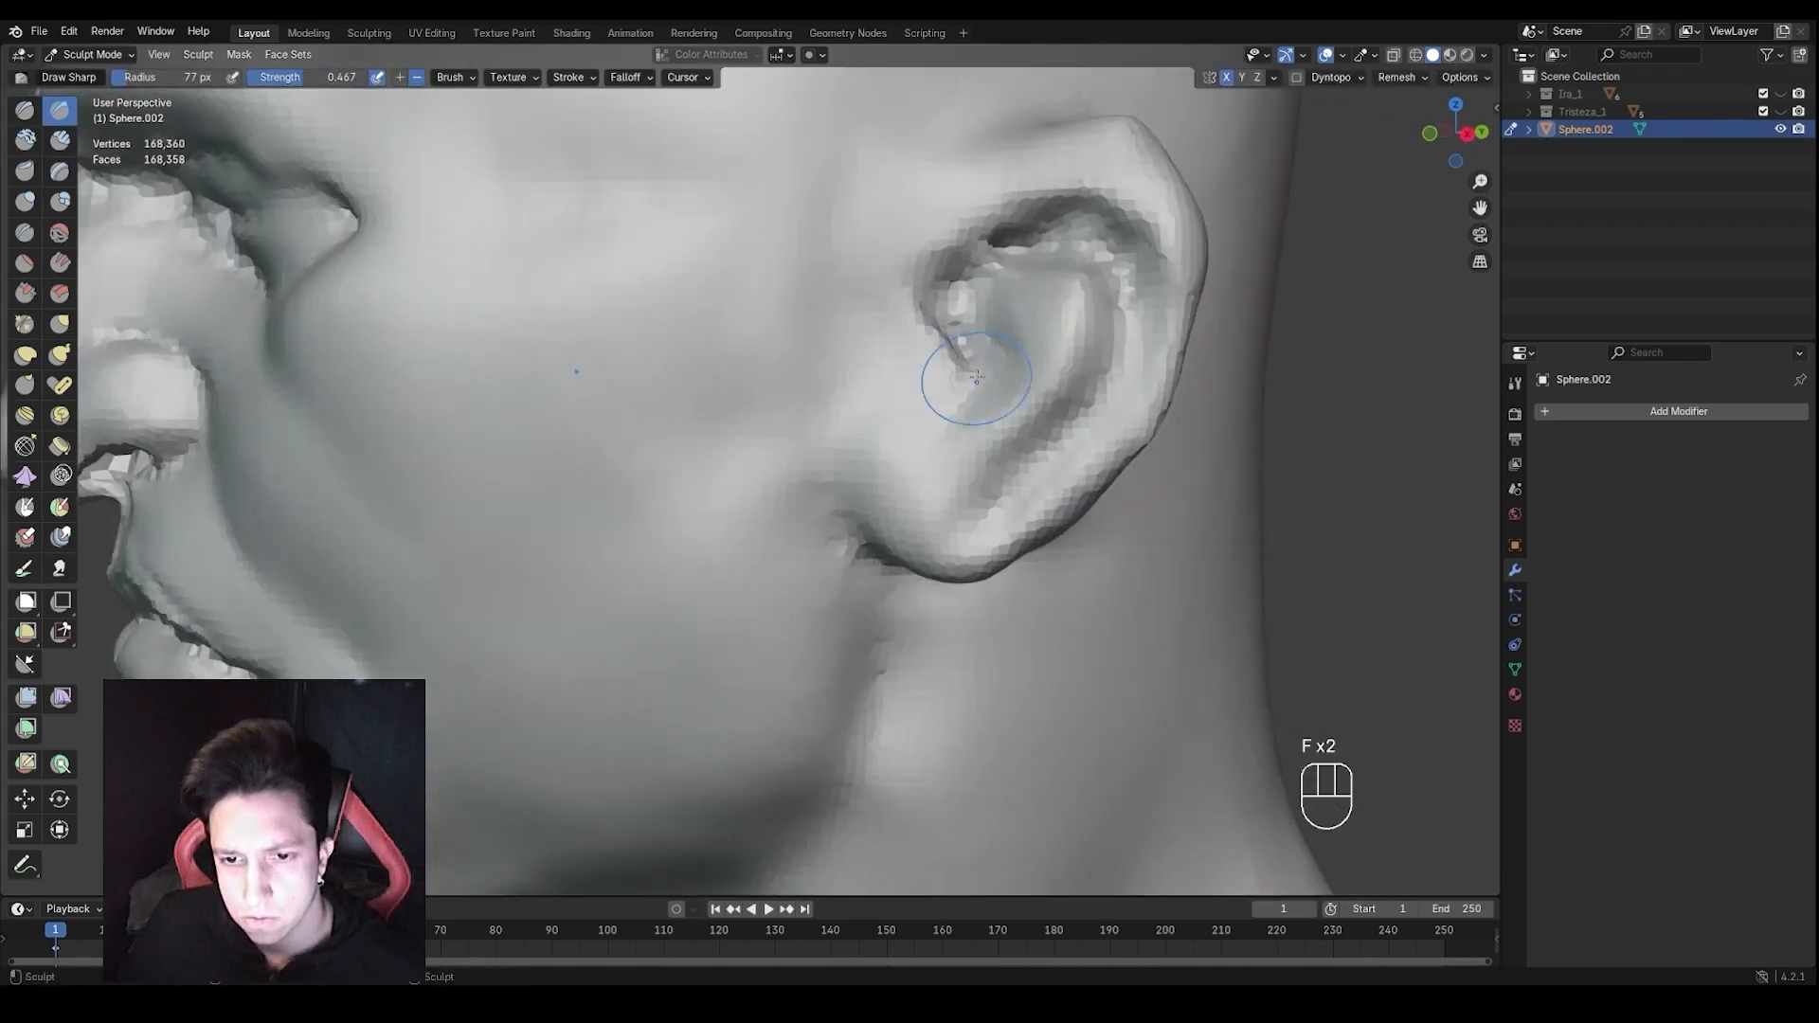
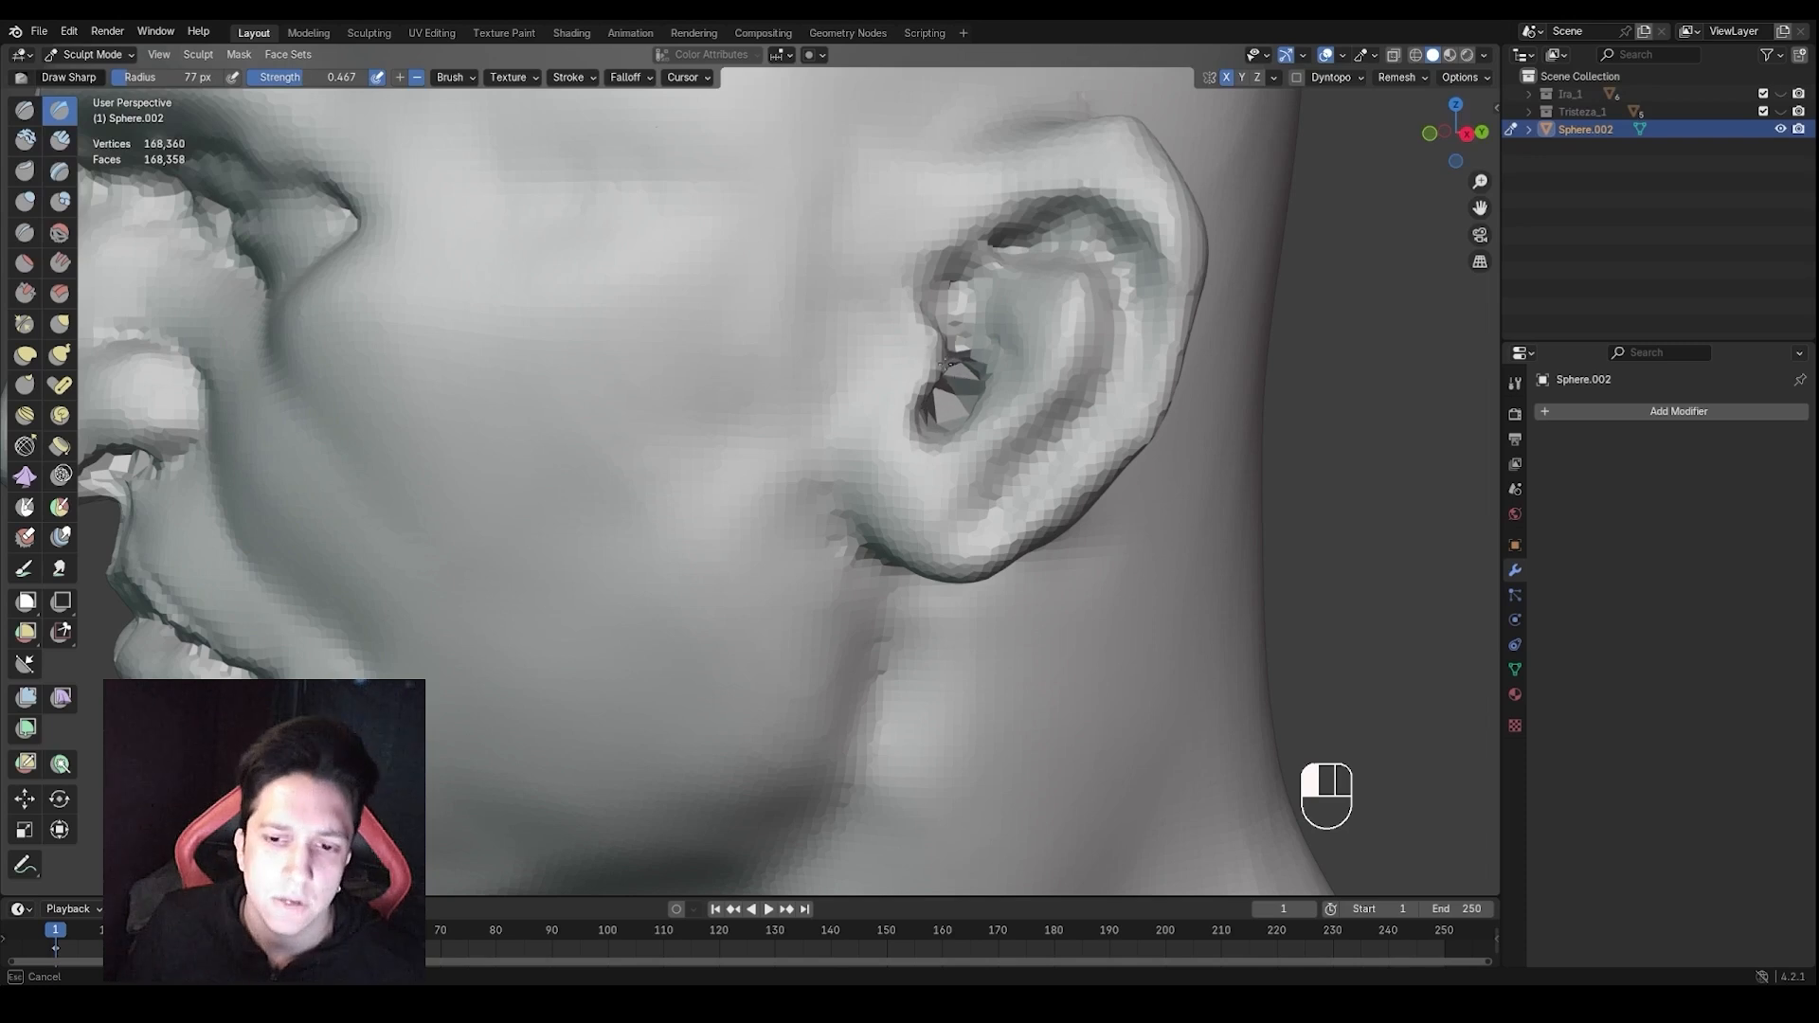
pyautogui.moveTo(969, 369)
pyautogui.mouseDown(button='middle')
pyautogui.moveTo(990, 375)
pyautogui.moveTo(933, 393)
pyautogui.mouseUp(button='middle')
# Carve and sharpen the groove inside the ear's outer rim, including inverted Draw Sharp strokes at 77 px radius
pyautogui.moveTo(921, 327)
pyautogui.mouseDown()
pyautogui.moveTo(981, 265)
pyautogui.moveTo(1061, 252)
pyautogui.moveTo(1103, 284)
pyautogui.mouseUp()
pyautogui.moveTo(1085, 266); pyautogui.dragTo(1120, 333)
pyautogui.moveTo(1120, 343); pyautogui.dragTo(1073, 437)
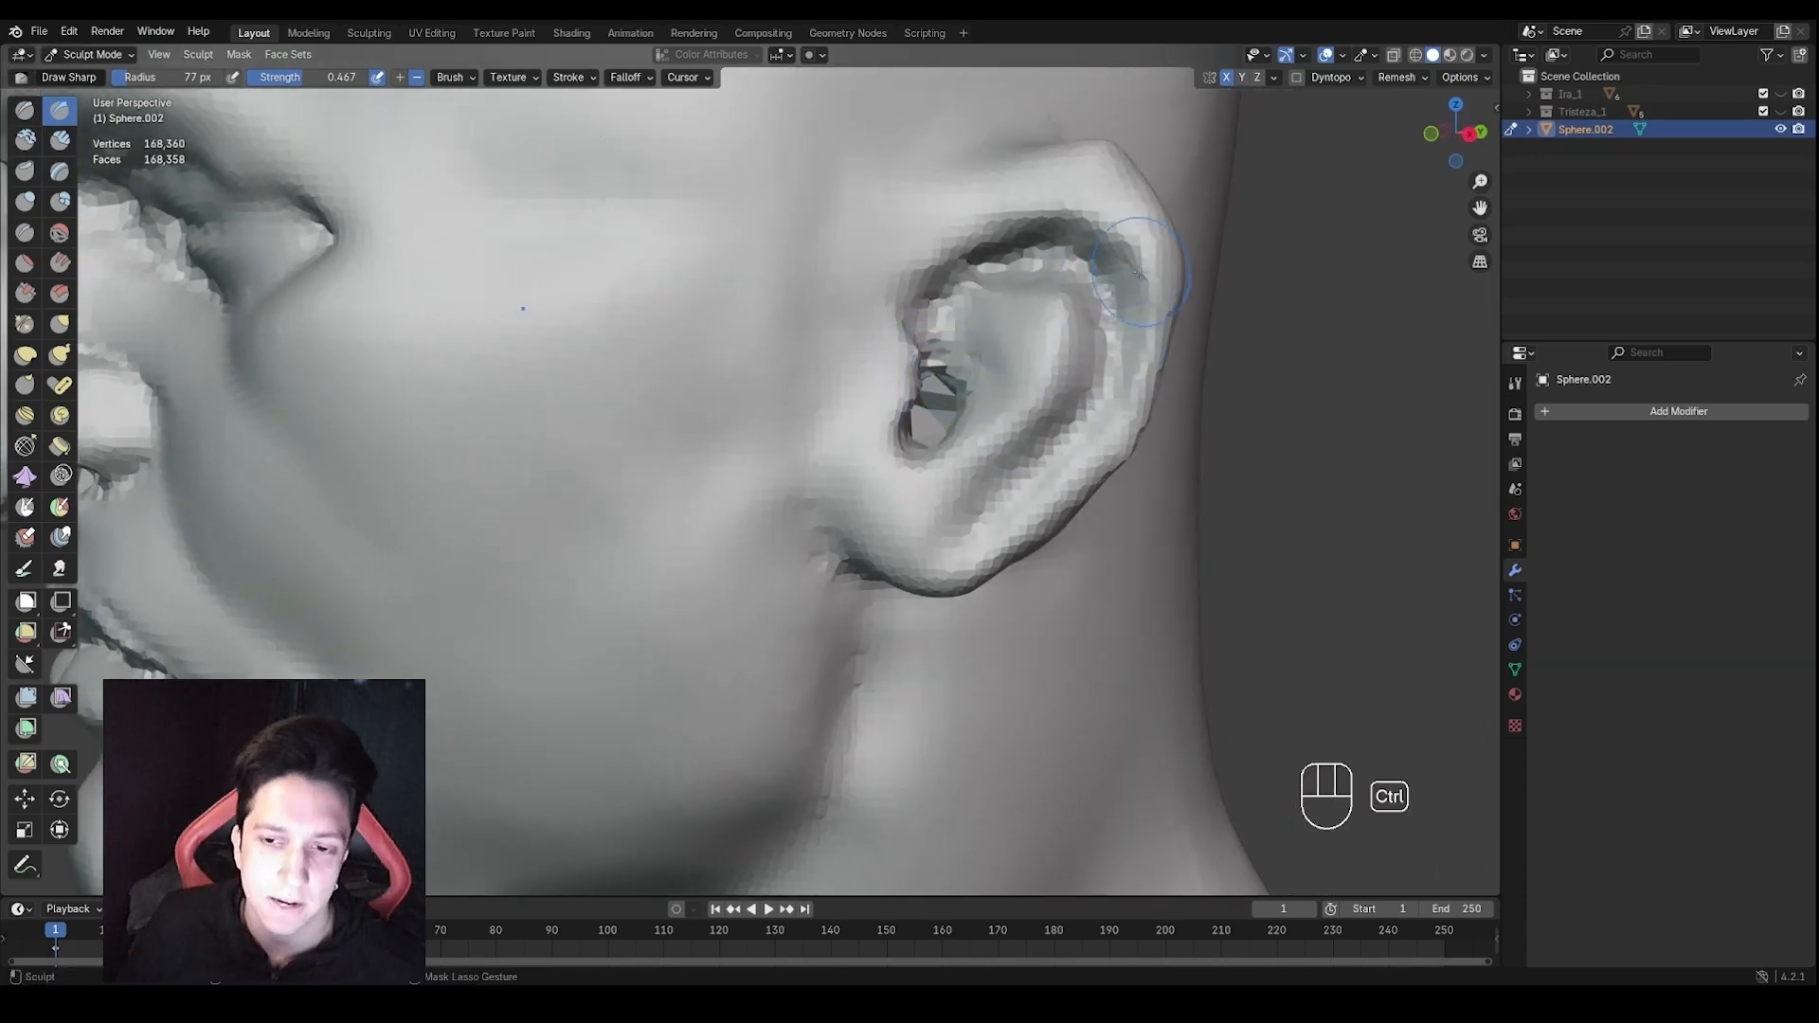
pyautogui.keyDown('ctrl'); pyautogui.moveTo(1134, 356); pyautogui.dragTo(1080, 440); pyautogui.keyUp('ctrl')
pyautogui.moveTo(993, 197)
pyautogui.keyDown('ctrl'); pyautogui.mouseDown()
pyautogui.moveTo(1078, 186)
pyautogui.moveTo(1149, 266)
pyautogui.moveTo(1137, 360)
pyautogui.moveTo(1099, 436)
pyautogui.mouseUp(); pyautogui.keyUp('ctrl')
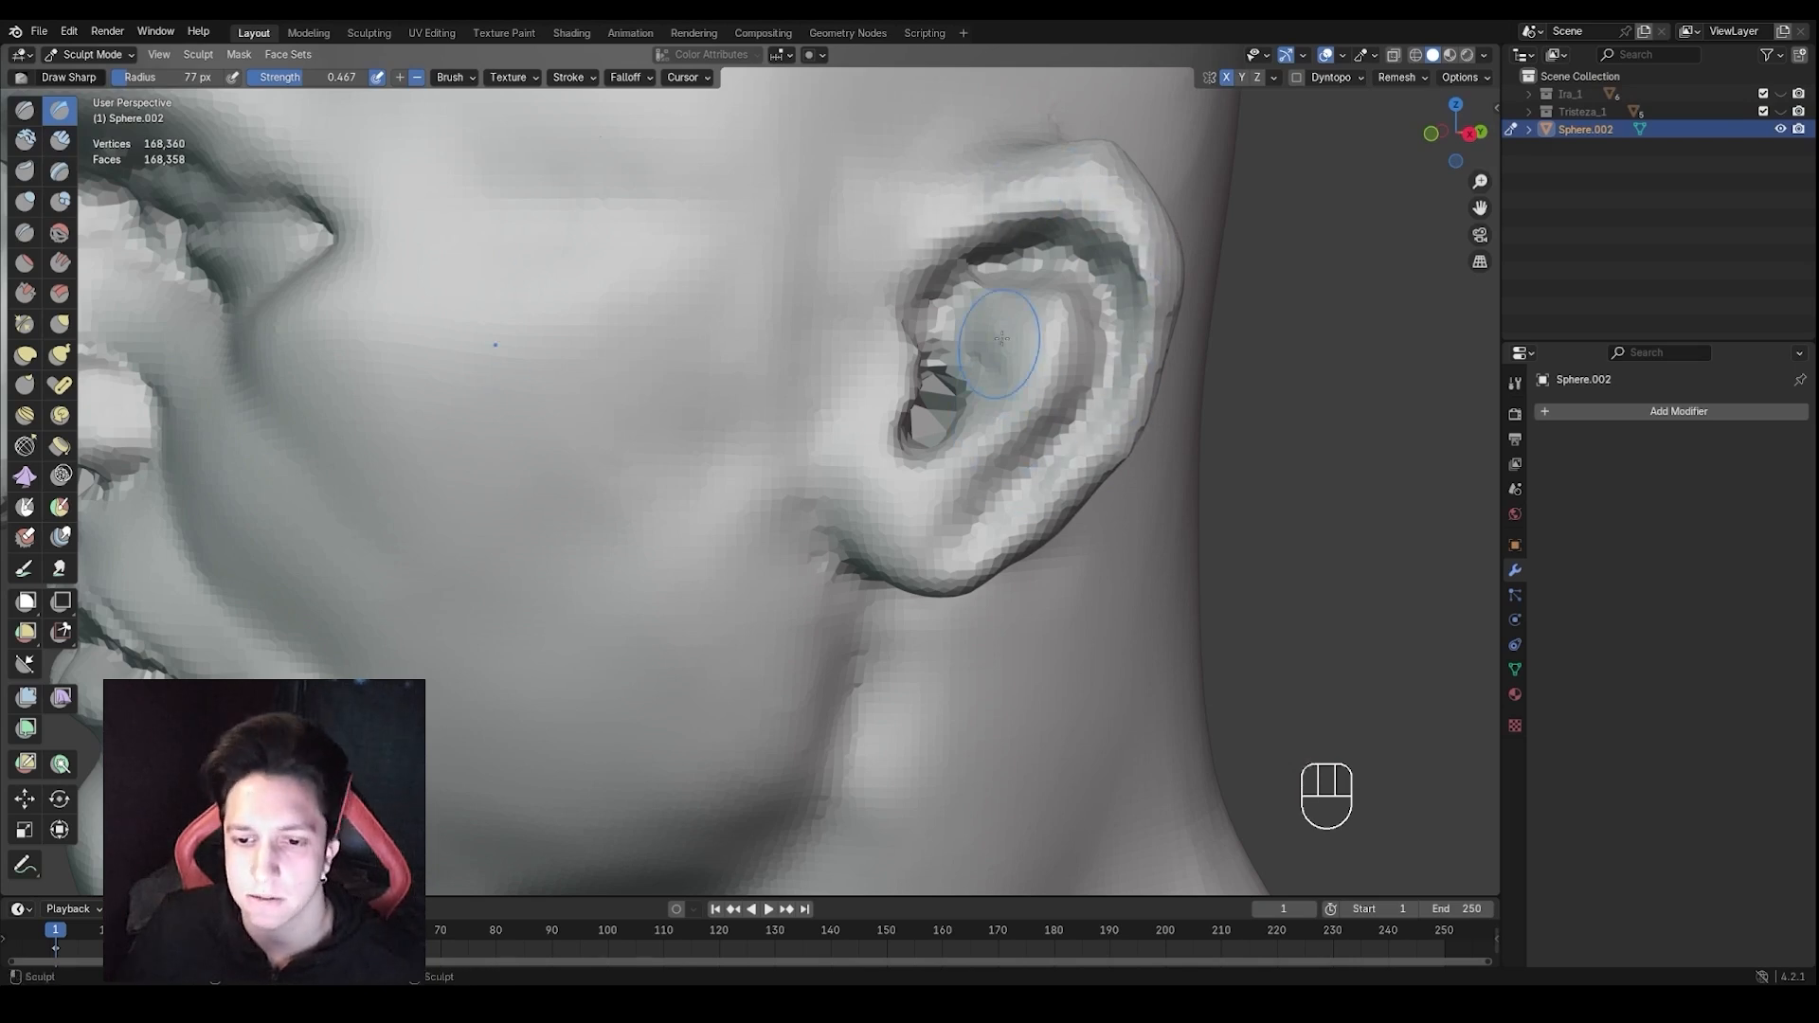
# Widen the hollow around the ear canal and shape the inner ear ridge with Grab at 126 and 97 px radii
pyautogui.press('g')
pyautogui.press('f')
pyautogui.click(1042, 371)
pyautogui.moveTo(1004, 389)
pyautogui.mouseDown(button='middle')
pyautogui.moveTo(929, 410)
pyautogui.moveTo(953, 393)
pyautogui.mouseUp(button='middle')
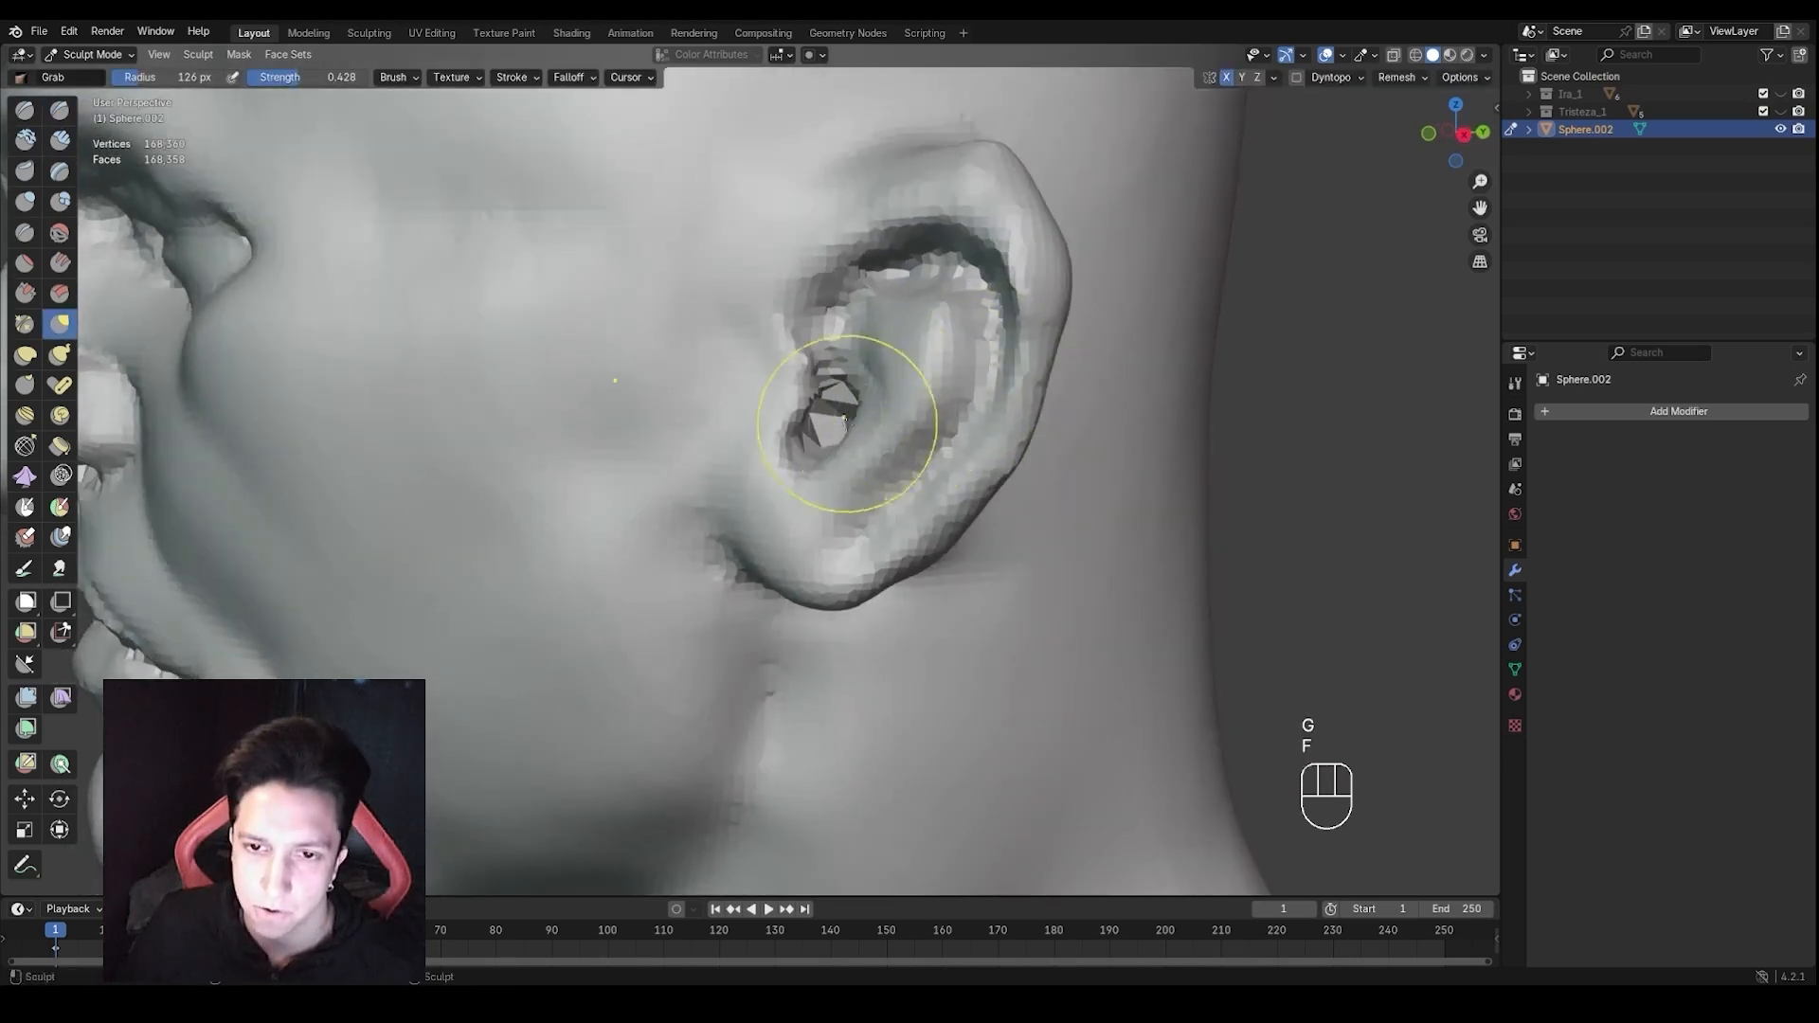
pyautogui.moveTo(862, 424)
pyautogui.mouseDown()
pyautogui.moveTo(872, 344)
pyautogui.moveTo(867, 377)
pyautogui.mouseUp()
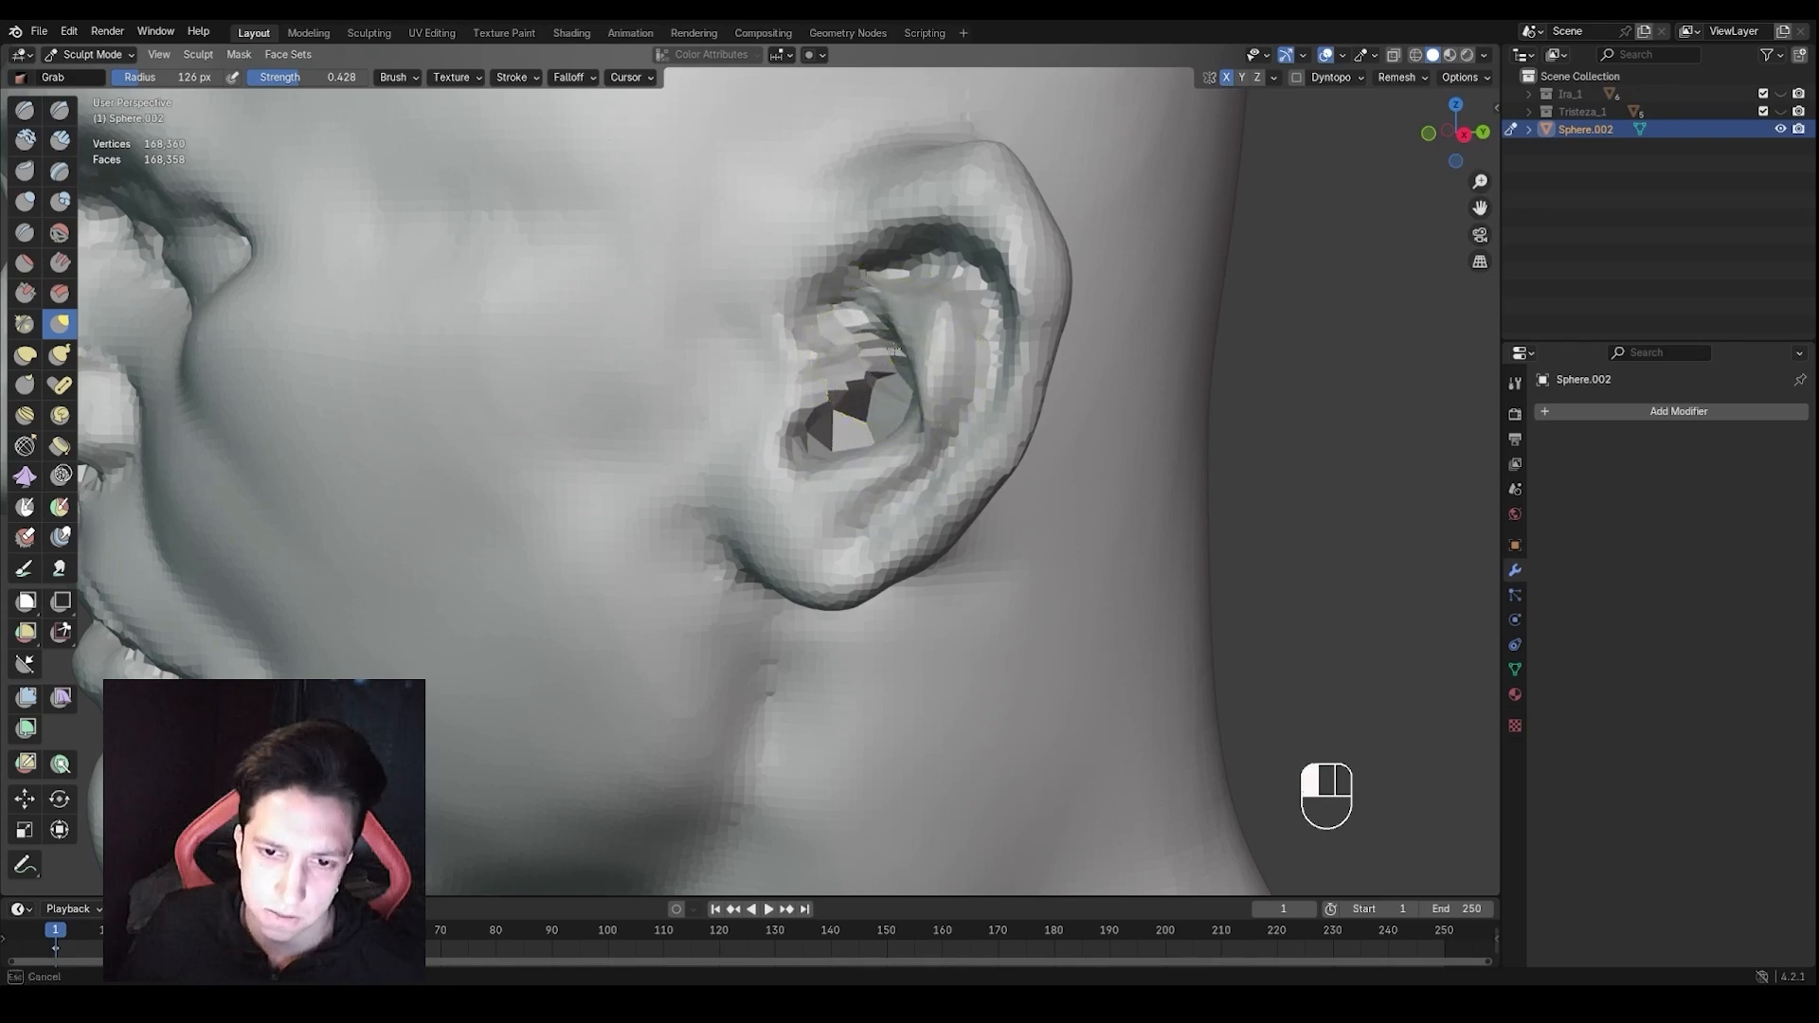
pyautogui.moveTo(976, 334); pyautogui.dragTo(1014, 346, button='middle')
pyautogui.press('f')
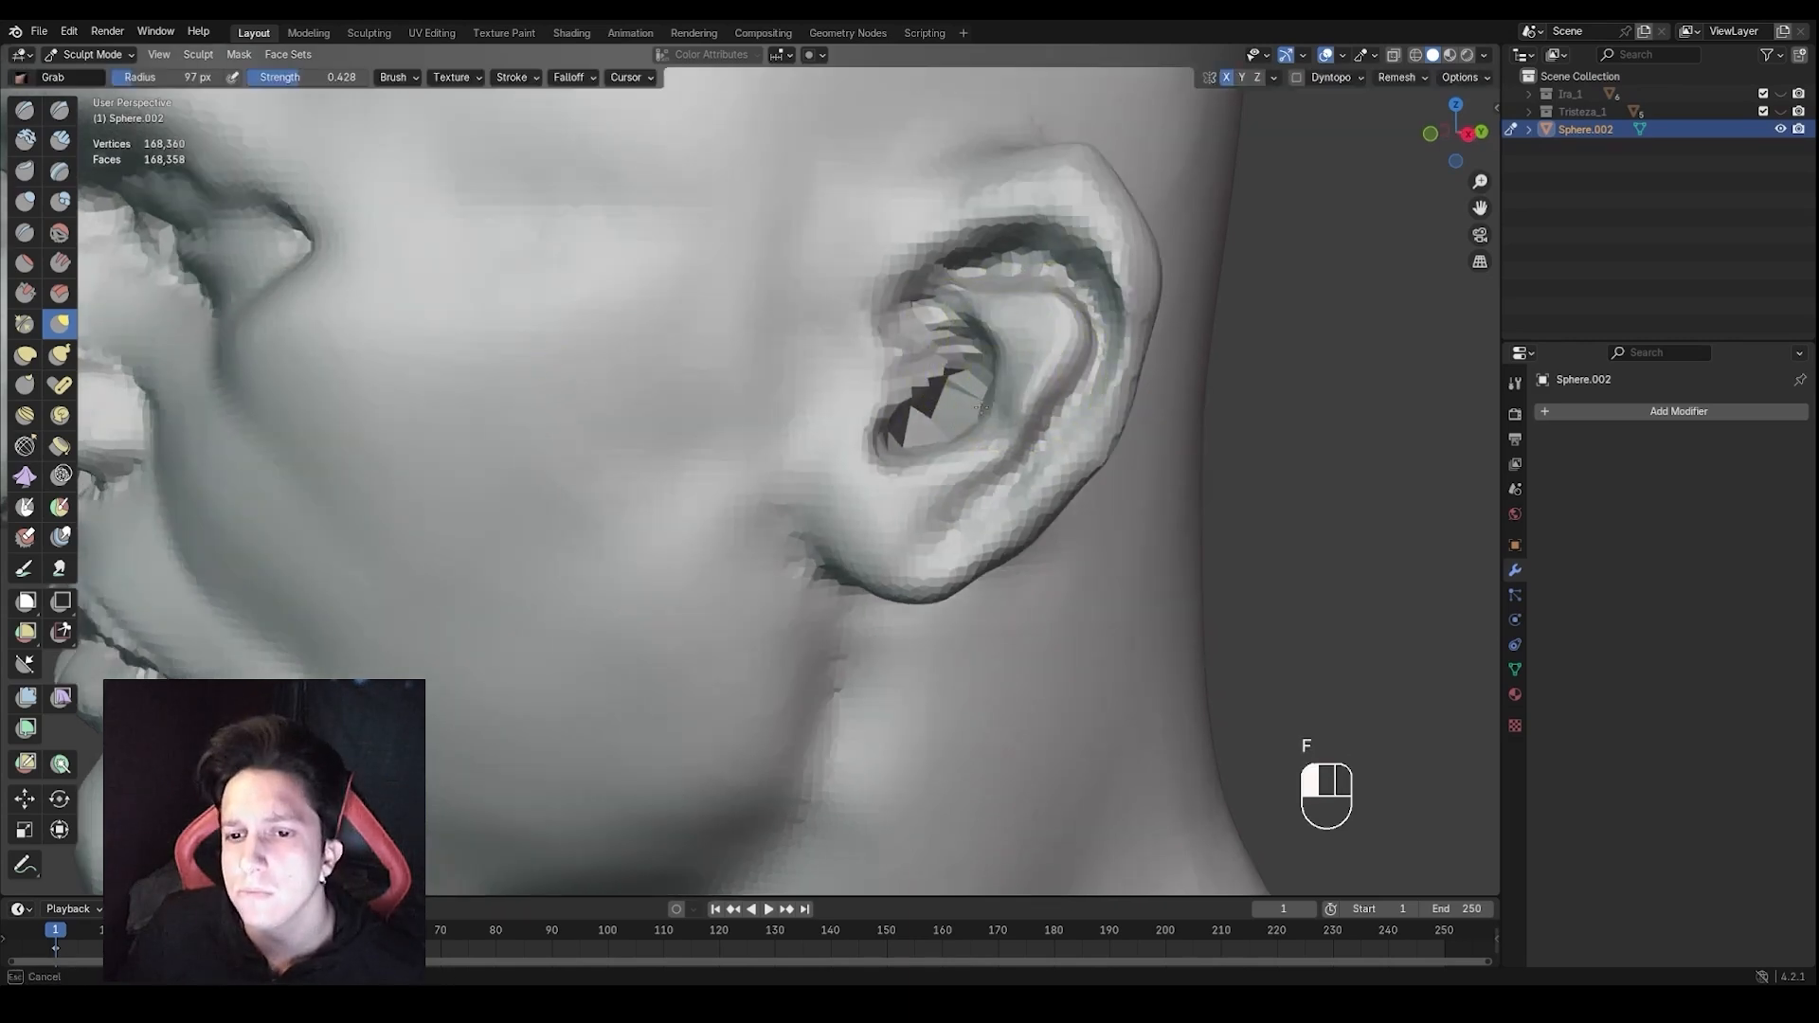
pyautogui.click(1013, 433)
# Try to build up the upper inner ear ridge with Clay Strips at about 83 px radius
pyautogui.press('2')
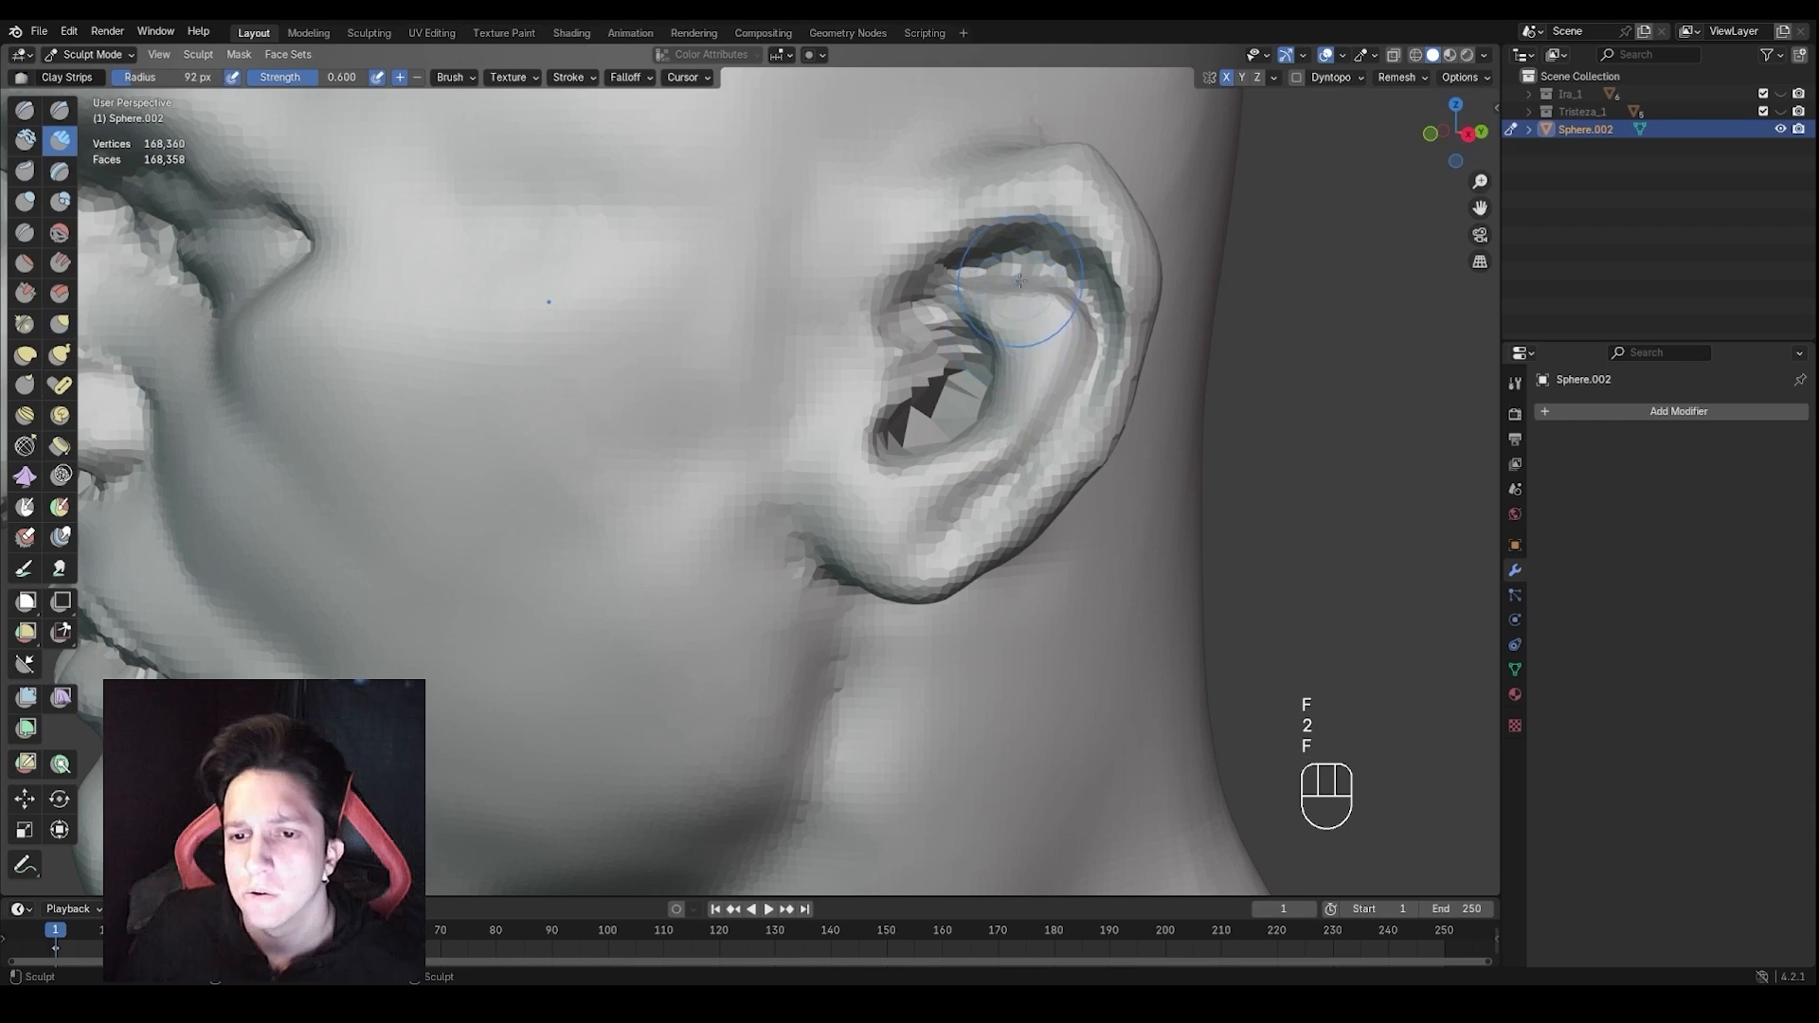
pyautogui.press('f')
pyautogui.click(1028, 284)
pyautogui.hotkey('ctrl', 'z')
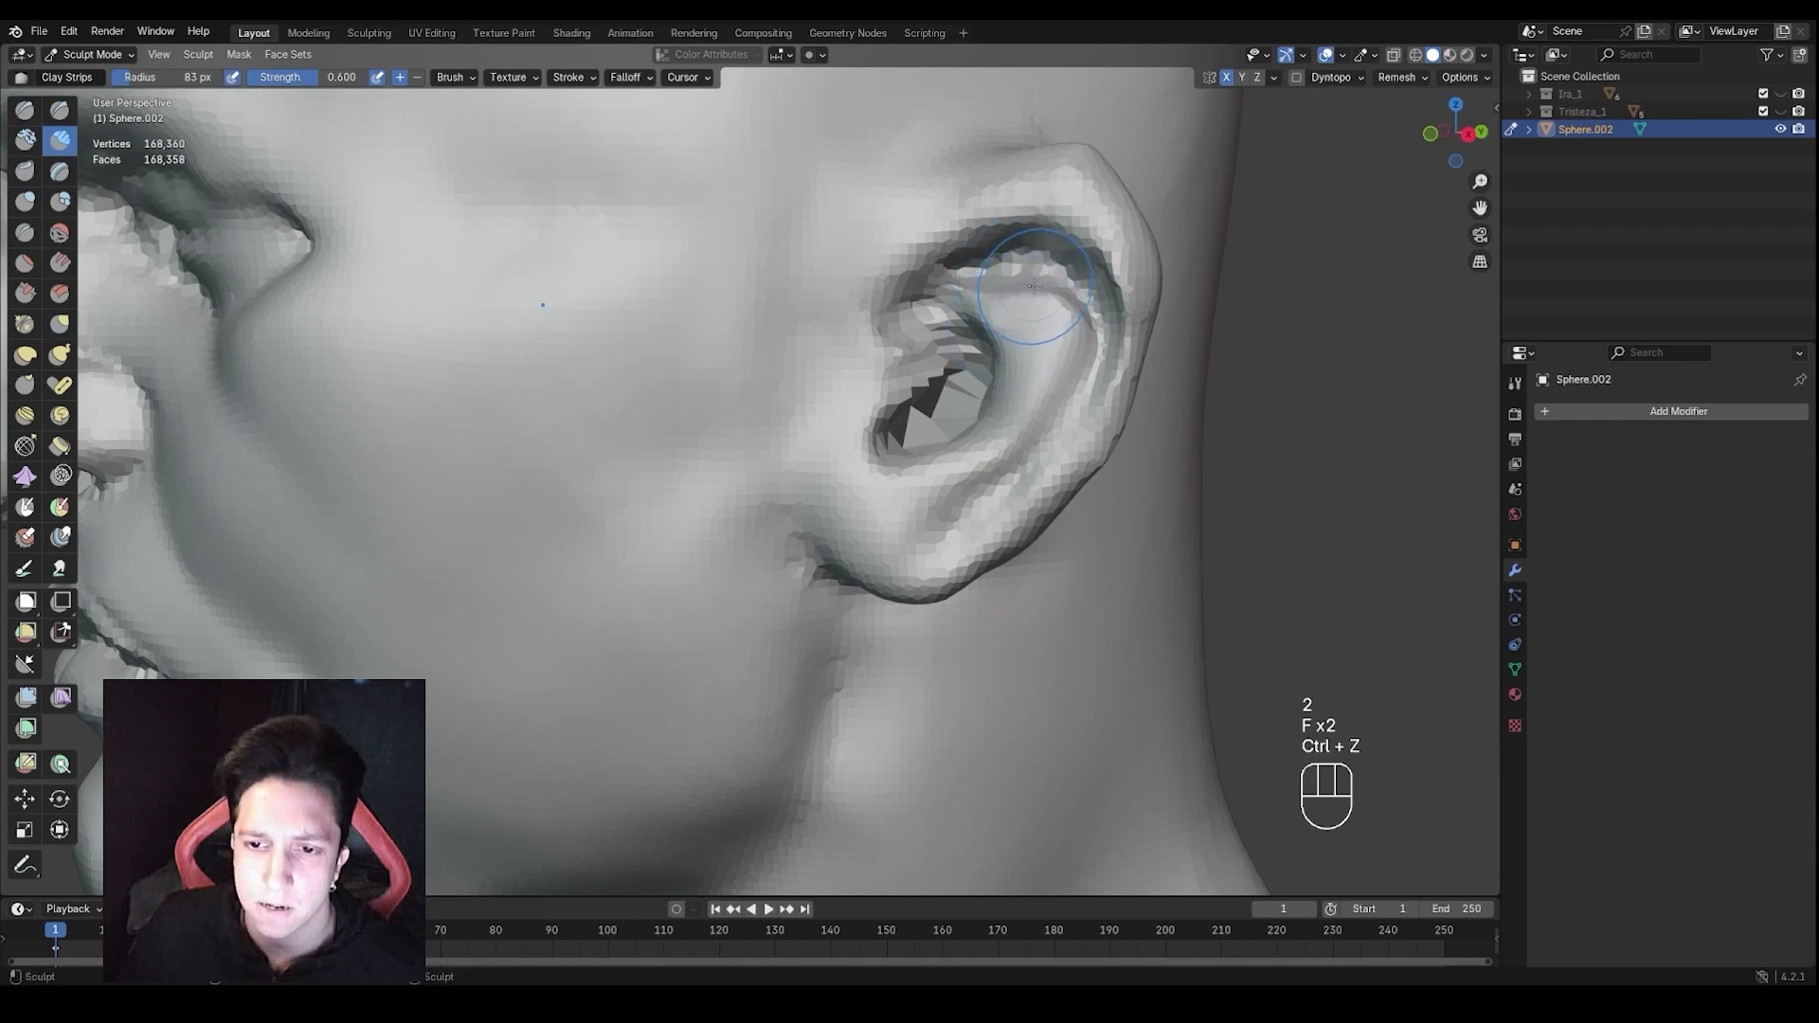
pyautogui.press('2')
# Define the inner ear ridge and its upper folds with inverted Draw Sharp strokes
pyautogui.press('1')
pyautogui.press('f')
pyautogui.click(1018, 292)
pyautogui.moveTo(987, 302)
pyautogui.keyDown('ctrl'); pyautogui.mouseDown()
pyautogui.moveTo(1048, 301)
pyautogui.moveTo(1046, 367)
pyautogui.moveTo(991, 432)
pyautogui.mouseUp(); pyautogui.keyUp('ctrl')
# Carve the front of the ear where the rim meets the head with Draw Sharp at 77 px, and smooth it
pyautogui.moveTo(1010, 308)
pyautogui.mouseDown(button='middle')
pyautogui.moveTo(895, 301)
pyautogui.moveTo(894, 282)
pyautogui.mouseUp(button='middle')
pyautogui.press('f')
pyautogui.click(881, 296)
pyautogui.moveTo(846, 204)
pyautogui.mouseDown()
pyautogui.moveTo(875, 159)
pyautogui.moveTo(829, 263)
pyautogui.moveTo(870, 324)
pyautogui.mouseUp()
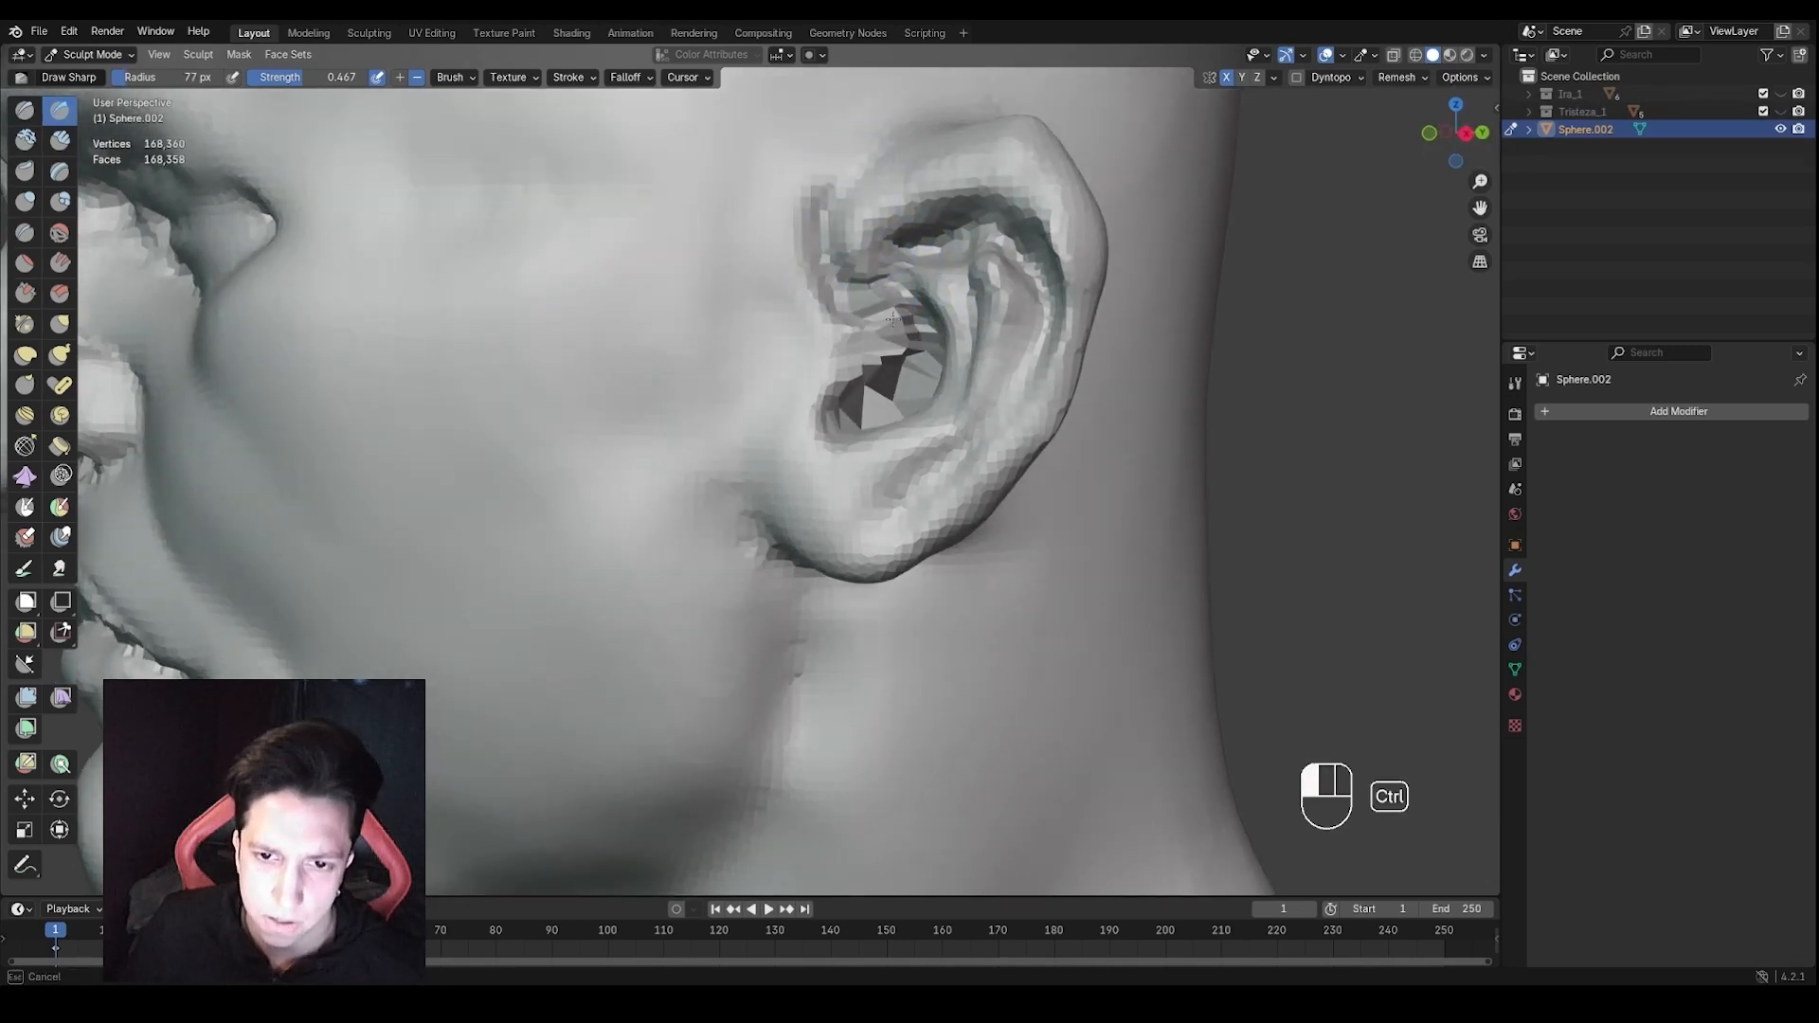
pyautogui.moveTo(869, 286)
pyautogui.keyDown('shift'); pyautogui.mouseDown()
pyautogui.moveTo(882, 333)
pyautogui.moveTo(902, 296)
pyautogui.moveTo(900, 333)
pyautogui.mouseUp(); pyautogui.keyUp('shift')
# Smooth the jagged surfaces around the ear canal from the front quarter with a 72 px brush
pyautogui.moveTo(933, 317); pyautogui.dragTo(1066, 348, button='middle')
pyautogui.keyDown('shift'); pyautogui.moveTo(1066, 348); pyautogui.dragTo(972, 326, button='middle'); pyautogui.keyUp('shift')
pyautogui.press('f')
pyautogui.click(992, 325)
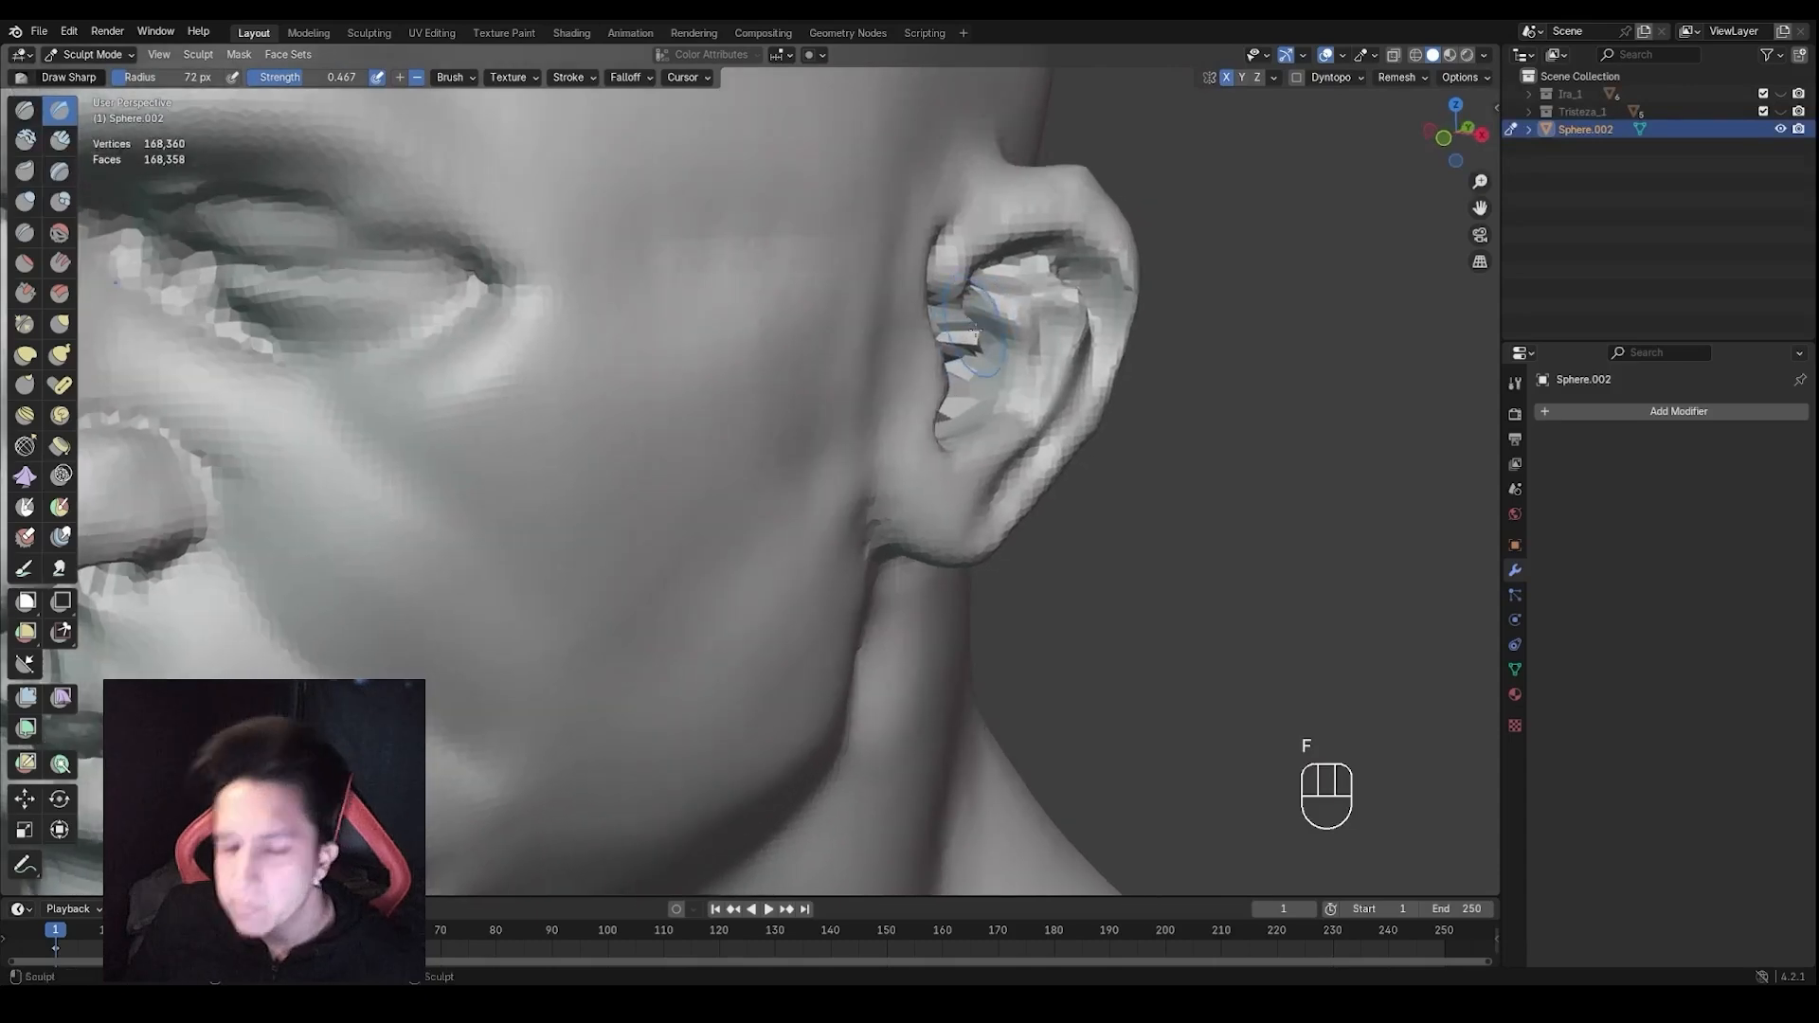
pyautogui.moveTo(968, 330)
pyautogui.keyDown('shift'); pyautogui.mouseDown()
pyautogui.moveTo(957, 356)
pyautogui.moveTo(959, 339)
pyautogui.mouseUp(); pyautogui.keyUp('shift')
pyautogui.moveTo(959, 340); pyautogui.dragTo(934, 334, button='middle')
pyautogui.keyDown('shift'); pyautogui.moveTo(926, 336); pyautogui.dragTo(913, 305); pyautogui.keyUp('shift')
pyautogui.moveTo(910, 268)
pyautogui.mouseDown(button='middle')
pyautogui.moveTo(1004, 312)
pyautogui.moveTo(1035, 284)
pyautogui.moveTo(995, 345)
pyautogui.mouseUp(button='middle')
# Smooth the inner ear ridge and reshape the ear's inner folds with the Grab brush at 78 to 82 px radius
pyautogui.press('g')
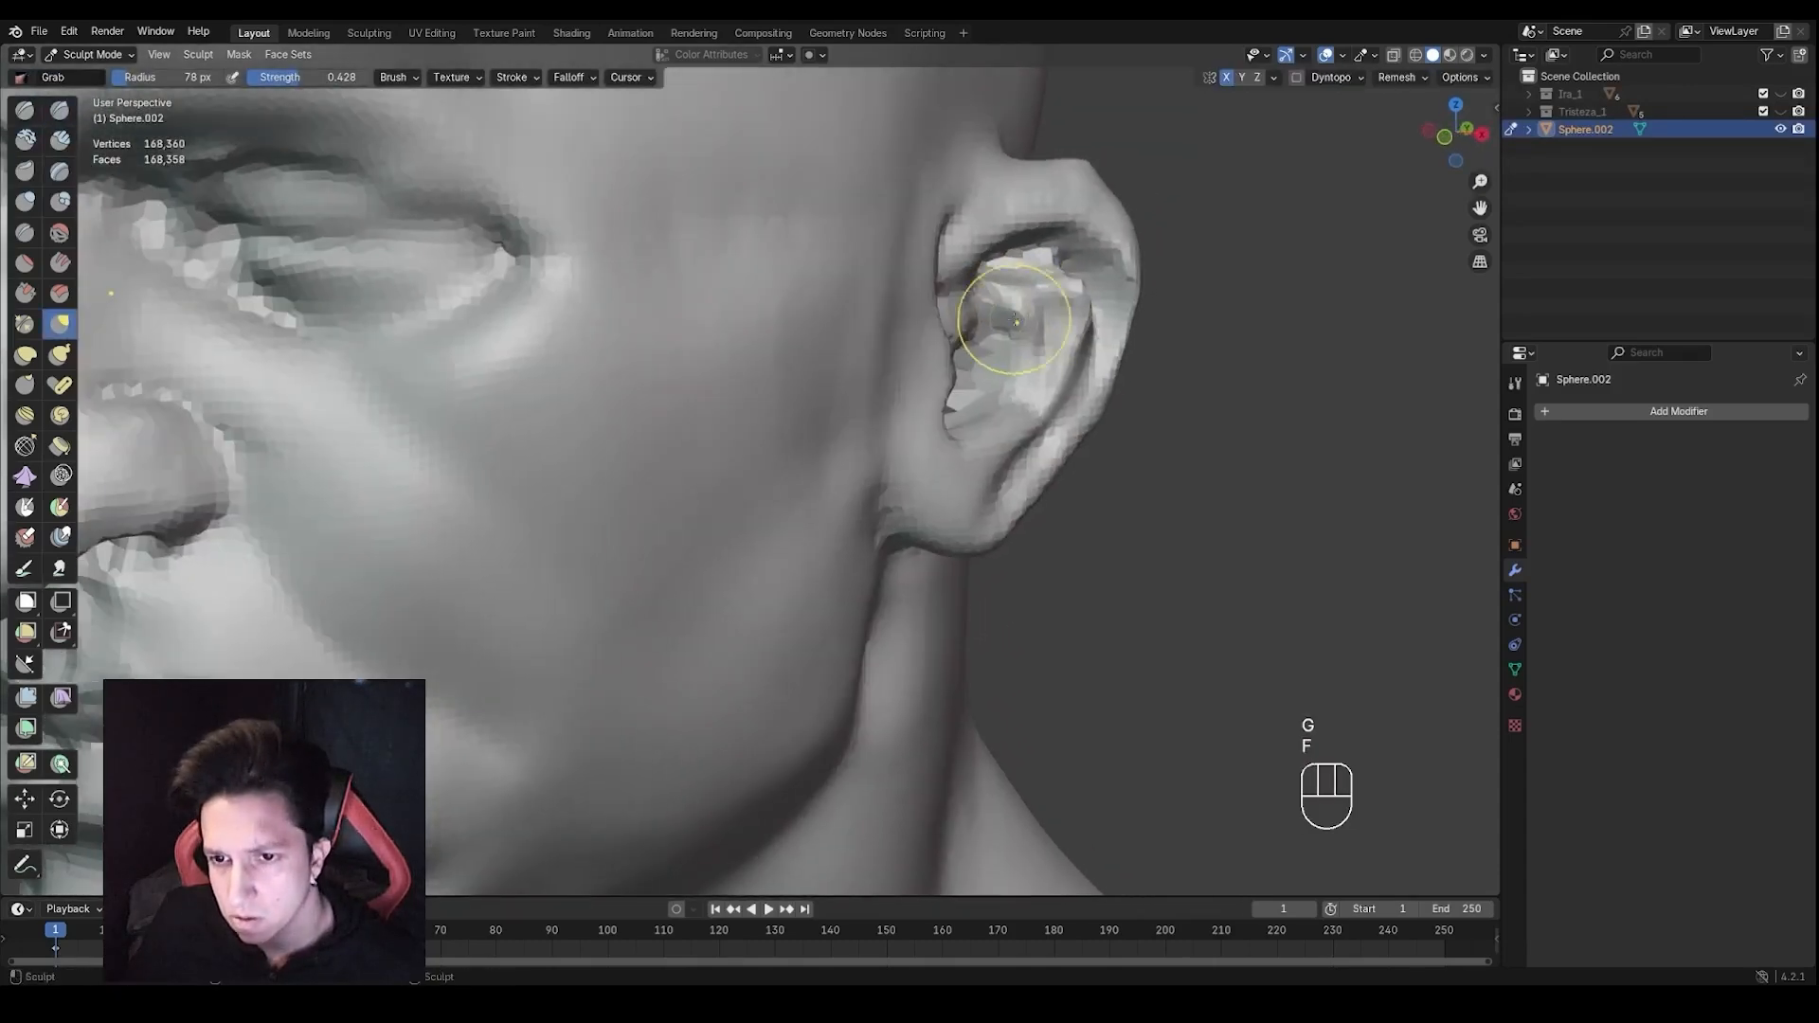
pyautogui.keyDown('shift'); pyautogui.moveTo(1083, 308); pyautogui.dragTo(1069, 328); pyautogui.keyUp('shift')
pyautogui.press('g')
pyautogui.press('f')
pyautogui.moveTo(1065, 328)
pyautogui.mouseDown(button='middle')
pyautogui.moveTo(991, 314)
pyautogui.moveTo(948, 372)
pyautogui.moveTo(996, 331)
pyautogui.moveTo(1085, 331)
pyautogui.mouseUp(button='middle')
pyautogui.click(985, 314)
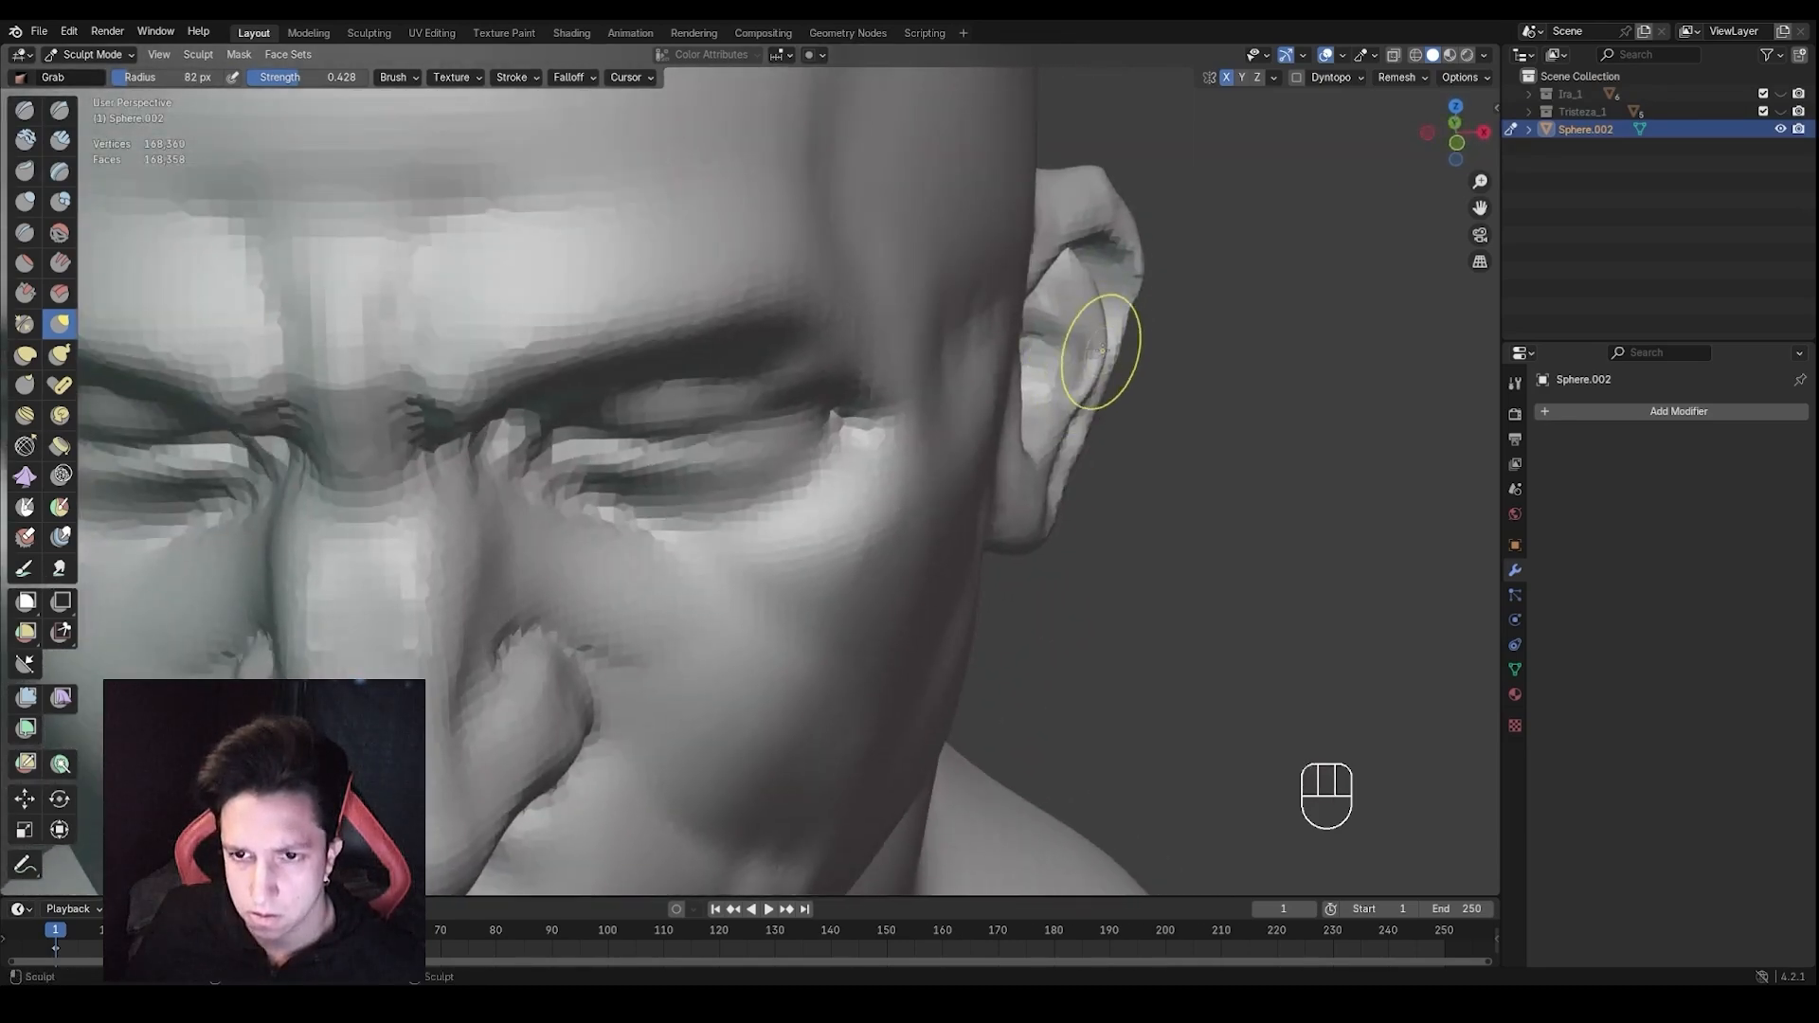
pyautogui.moveTo(1086, 289); pyautogui.dragTo(1085, 284)
# Adjust the ear's middle and upper rim from the front with the Grab brush at 130 px radius
pyautogui.moveTo(1076, 398)
pyautogui.mouseDown(button='middle')
pyautogui.moveTo(1064, 313)
pyautogui.moveTo(1046, 484)
pyautogui.mouseUp(button='middle')
pyautogui.press('f')
pyautogui.click(1089, 341)
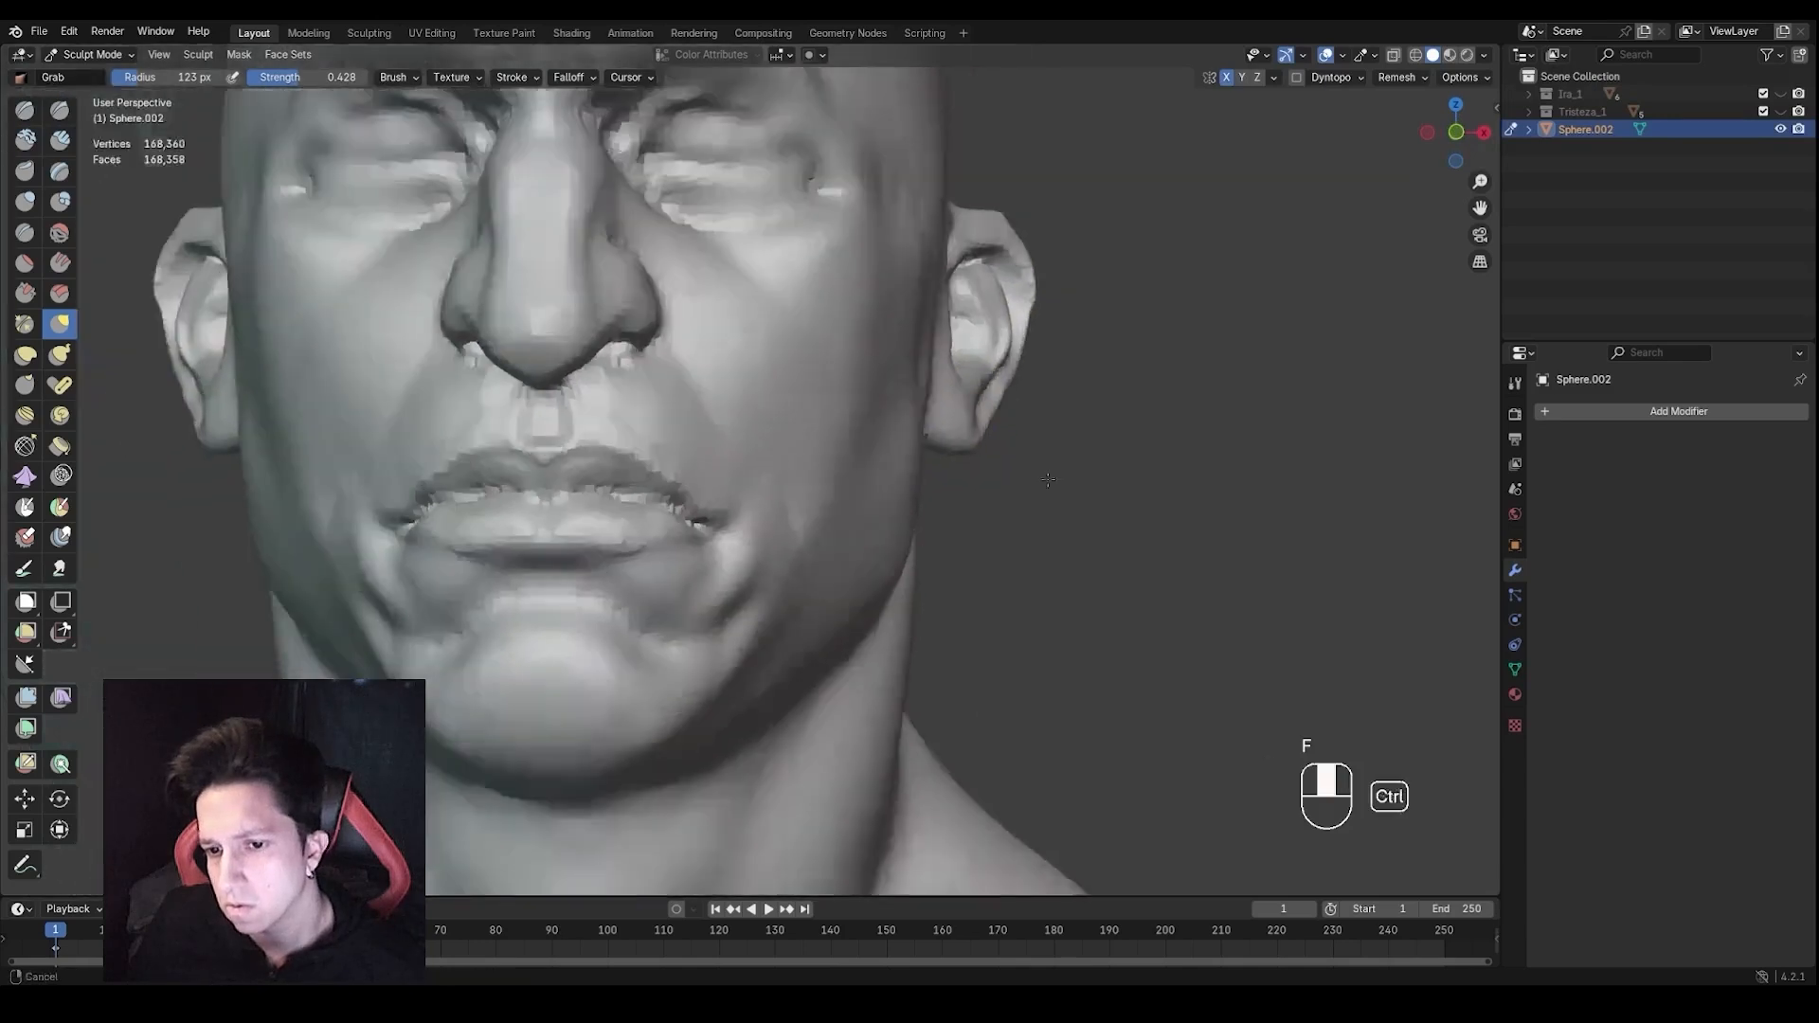
pyautogui.moveTo(1009, 370)
pyautogui.mouseDown(button='middle')
pyautogui.moveTo(995, 455)
pyautogui.moveTo(1114, 429)
pyautogui.mouseUp(button='middle')
pyautogui.press('f')
pyautogui.press('f')
pyautogui.click(1076, 449)
pyautogui.moveTo(1017, 414); pyautogui.dragTo(1020, 408)
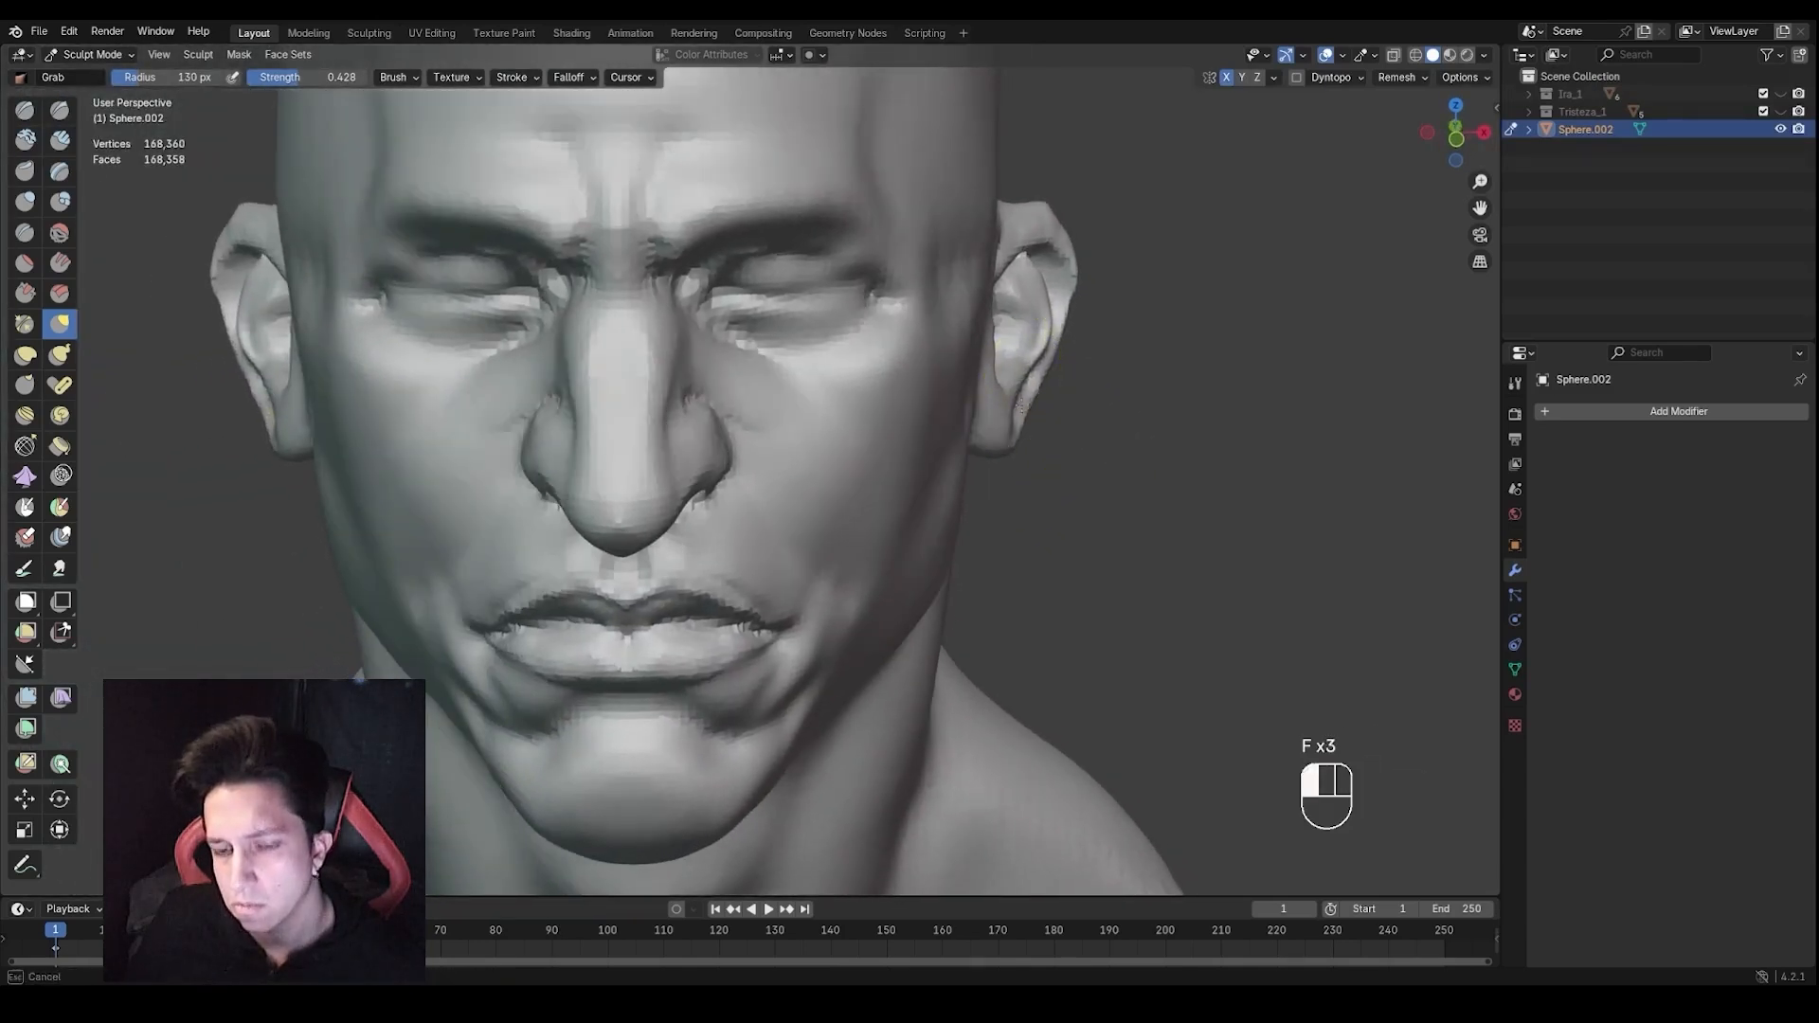
pyautogui.moveTo(1044, 215); pyautogui.dragTo(1047, 238)
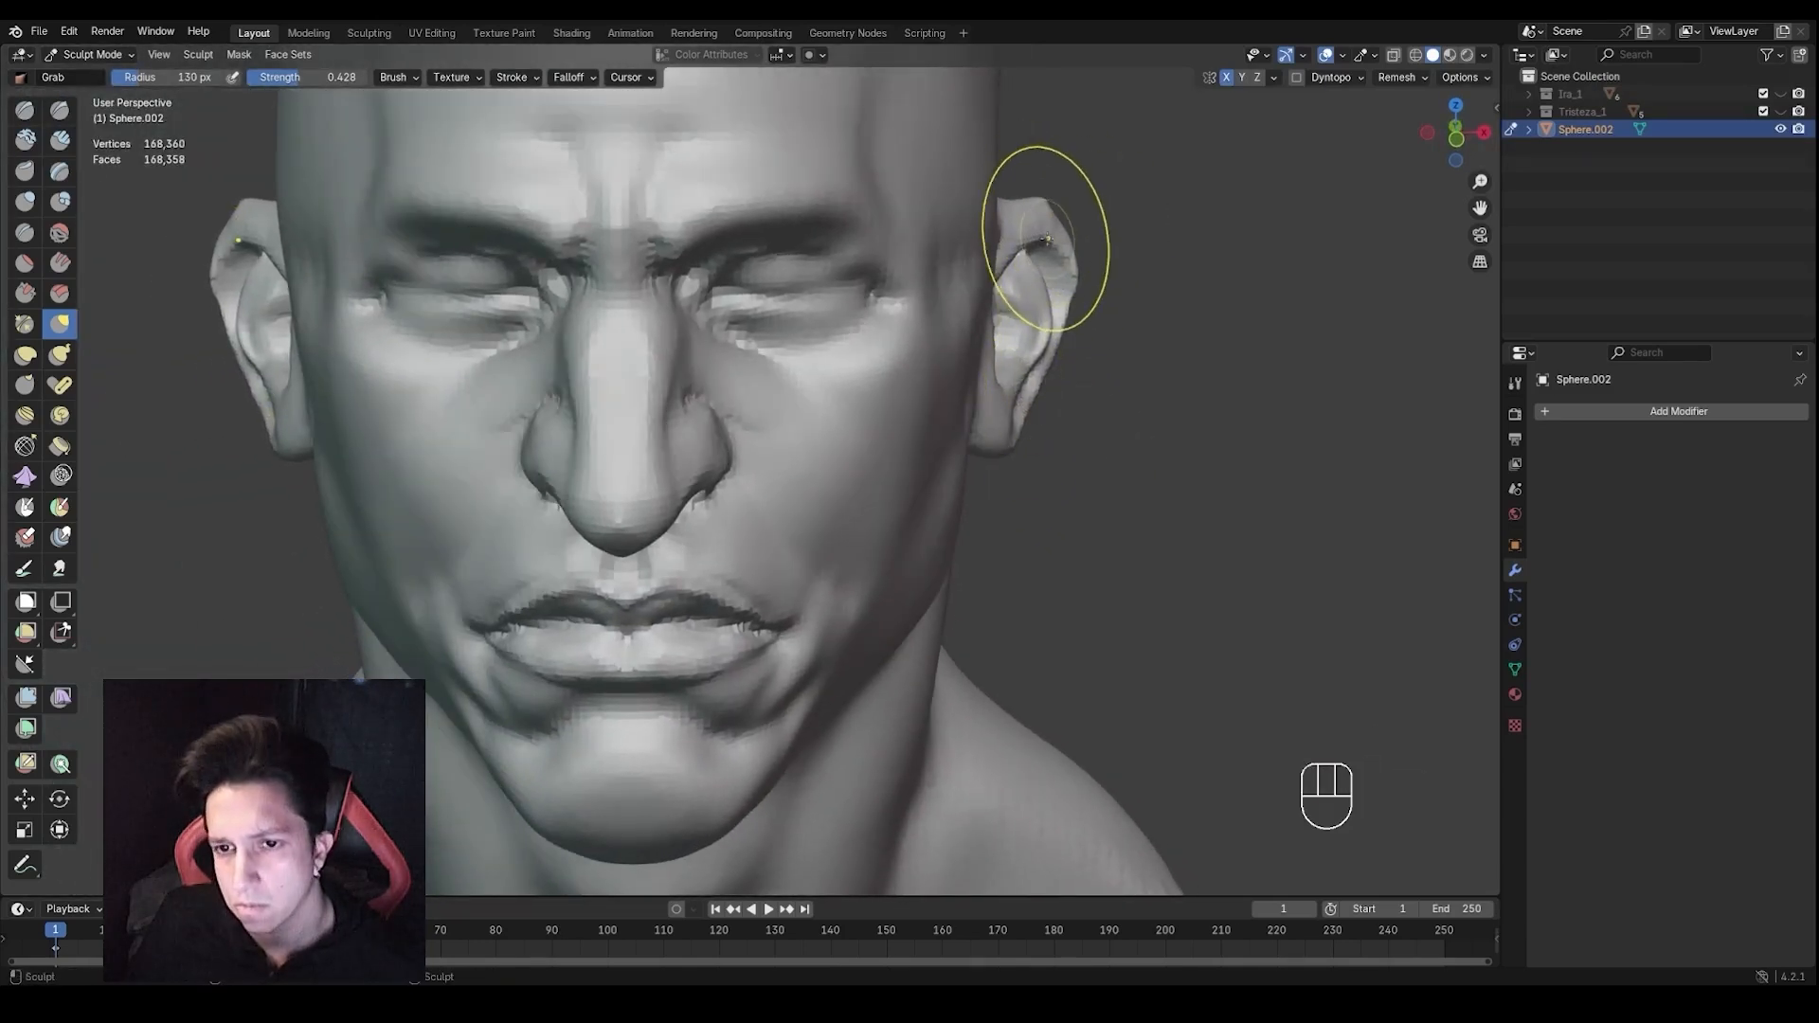
# Round the upper outer rim of the ear with a smaller Grab brush at 92 px radius
pyautogui.moveTo(1152, 239); pyautogui.dragTo(1141, 228, button='middle')
pyautogui.press('f')
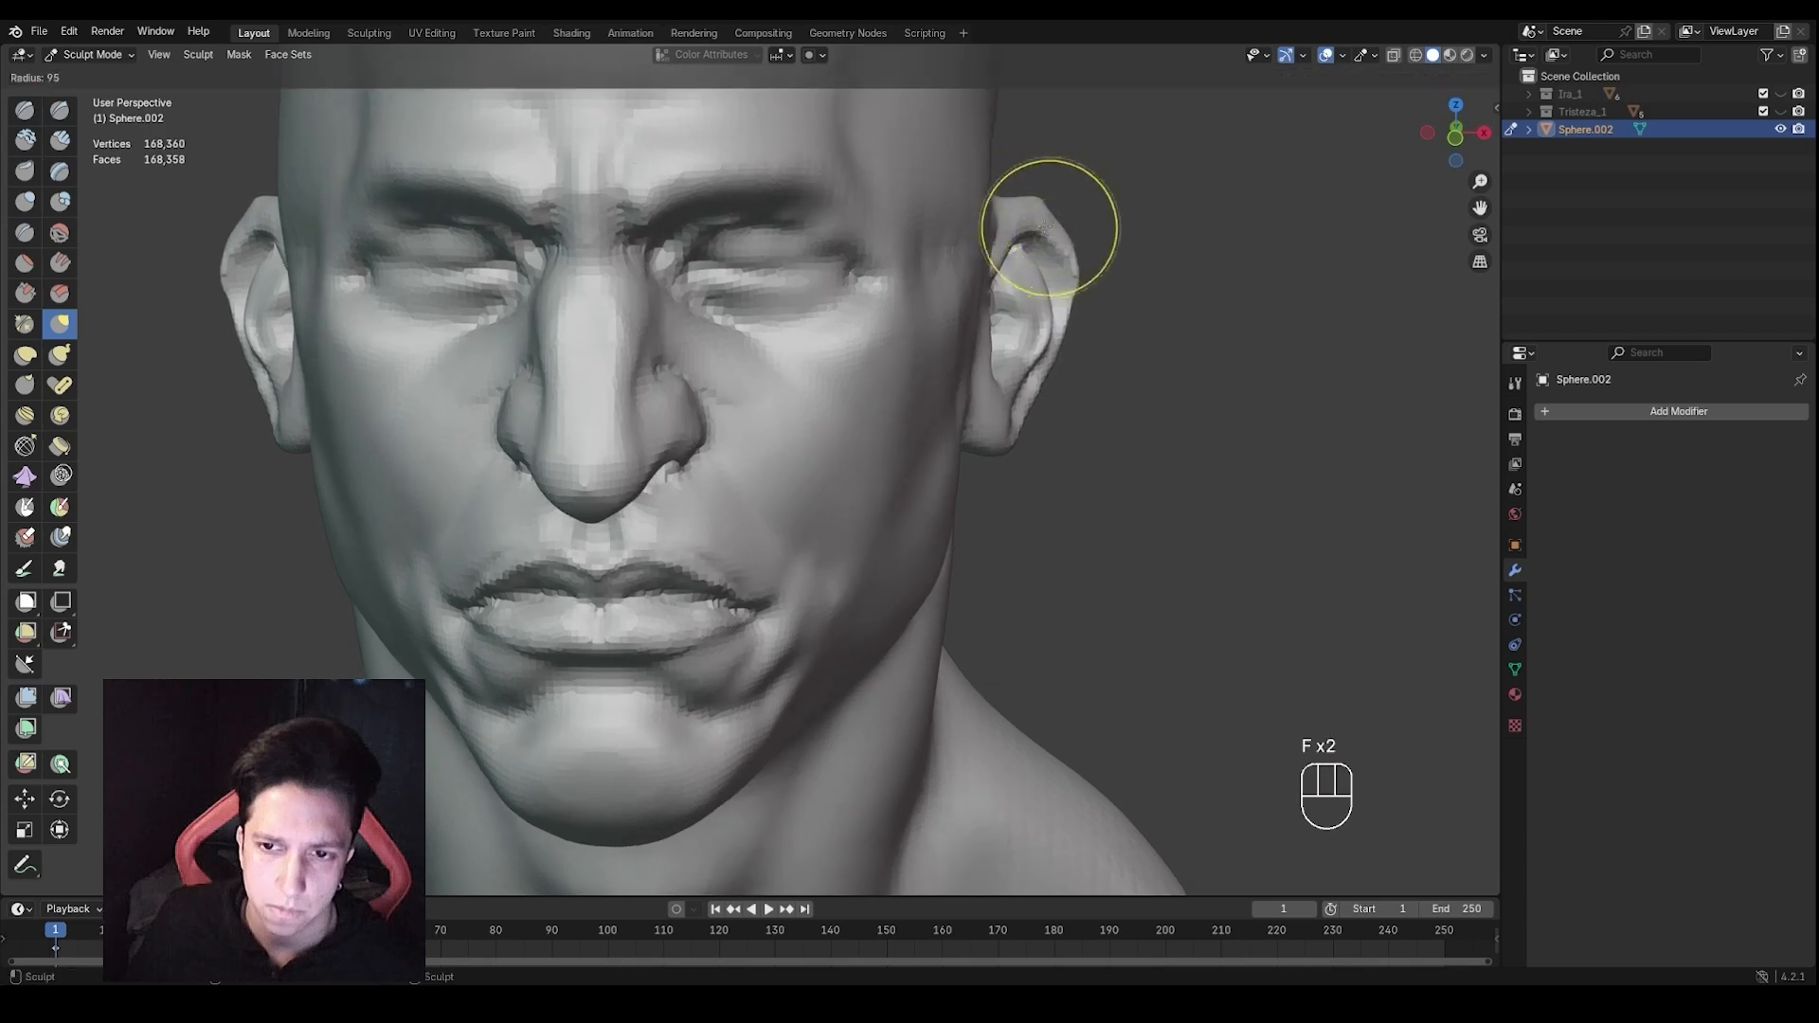
pyautogui.click(1125, 228)
pyautogui.moveTo(1057, 219); pyautogui.dragTo(1063, 214)
pyautogui.moveTo(1099, 274); pyautogui.dragTo(1142, 265, button='middle')
pyautogui.press('f')
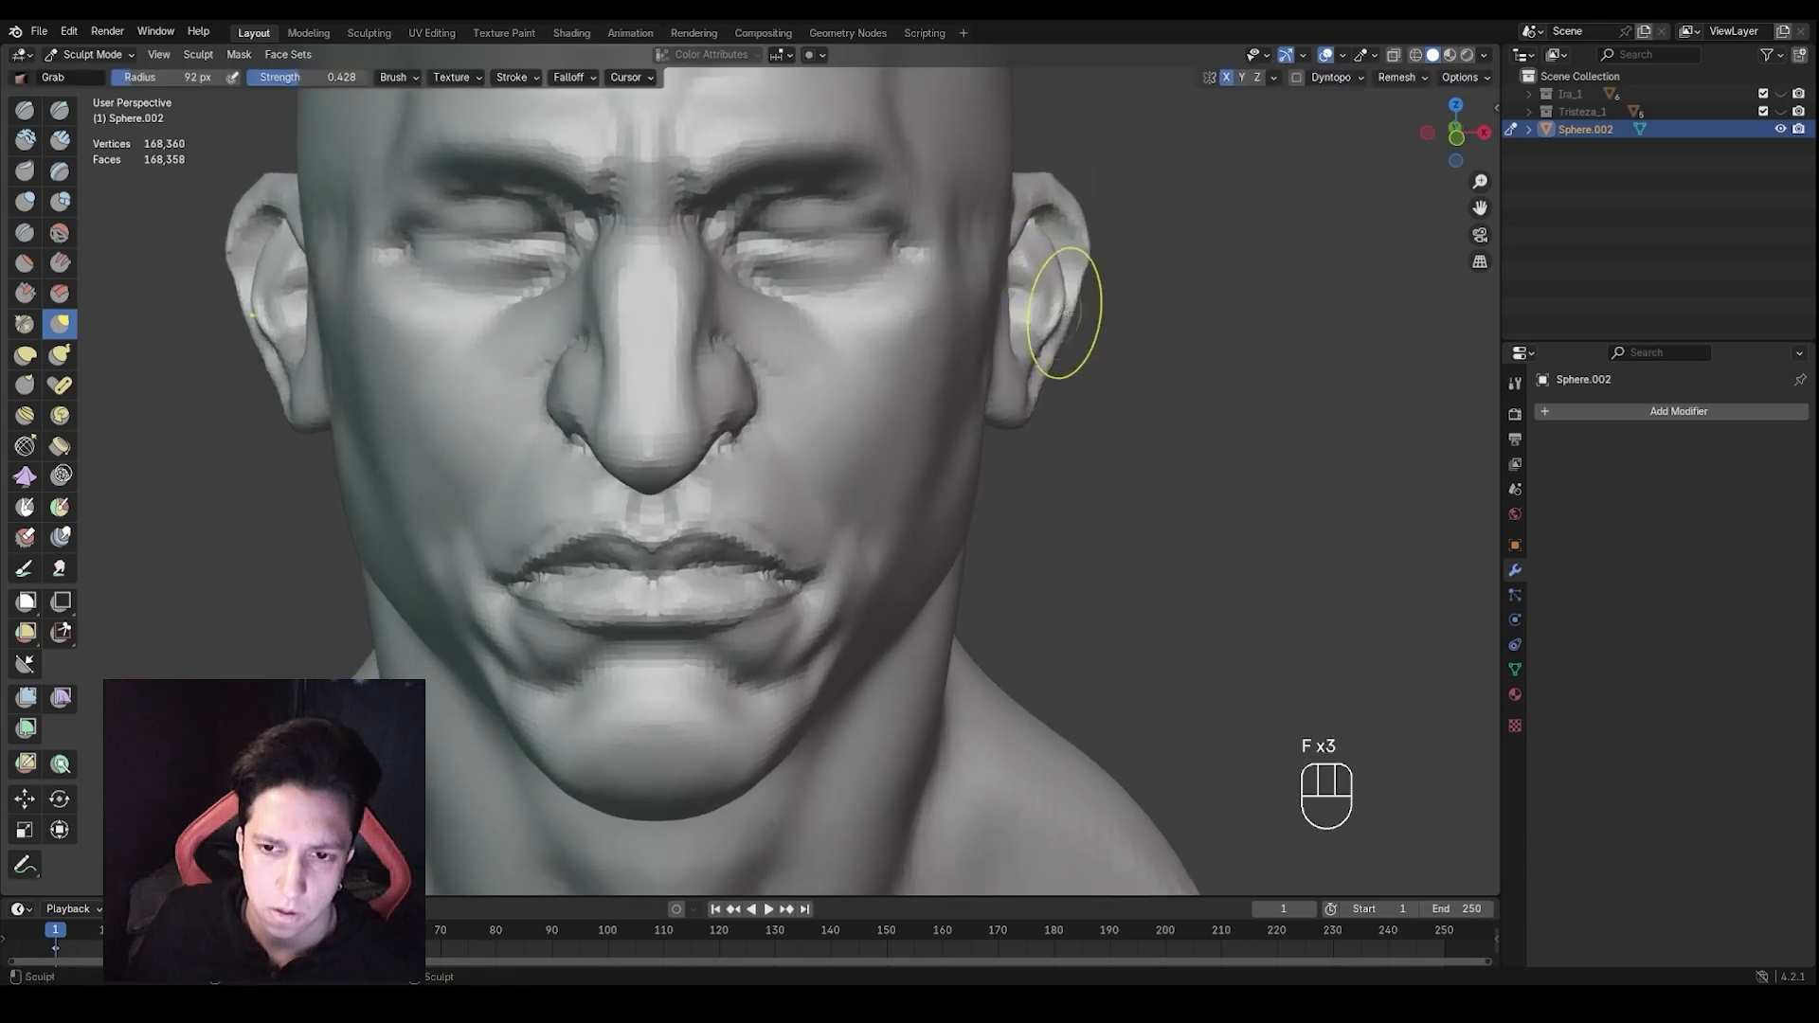
# Refine the ear's silhouette in the full front view with Grab at varying radii down to 88 px
pyautogui.scroll(-1, 1071, 322)
pyautogui.press('f')
pyautogui.click(1059, 370)
pyautogui.keyDown('shift'); pyautogui.moveTo(1006, 343); pyautogui.dragTo(1077, 298, button='middle'); pyautogui.keyUp('shift')
pyautogui.keyDown('ctrl'); pyautogui.moveTo(1077, 299); pyautogui.dragTo(986, 347, button='middle'); pyautogui.keyUp('ctrl')
pyautogui.press('f')
pyautogui.click(1059, 372)
pyautogui.press('f')
pyautogui.click(1042, 368)
pyautogui.press('f')
pyautogui.click(984, 379)
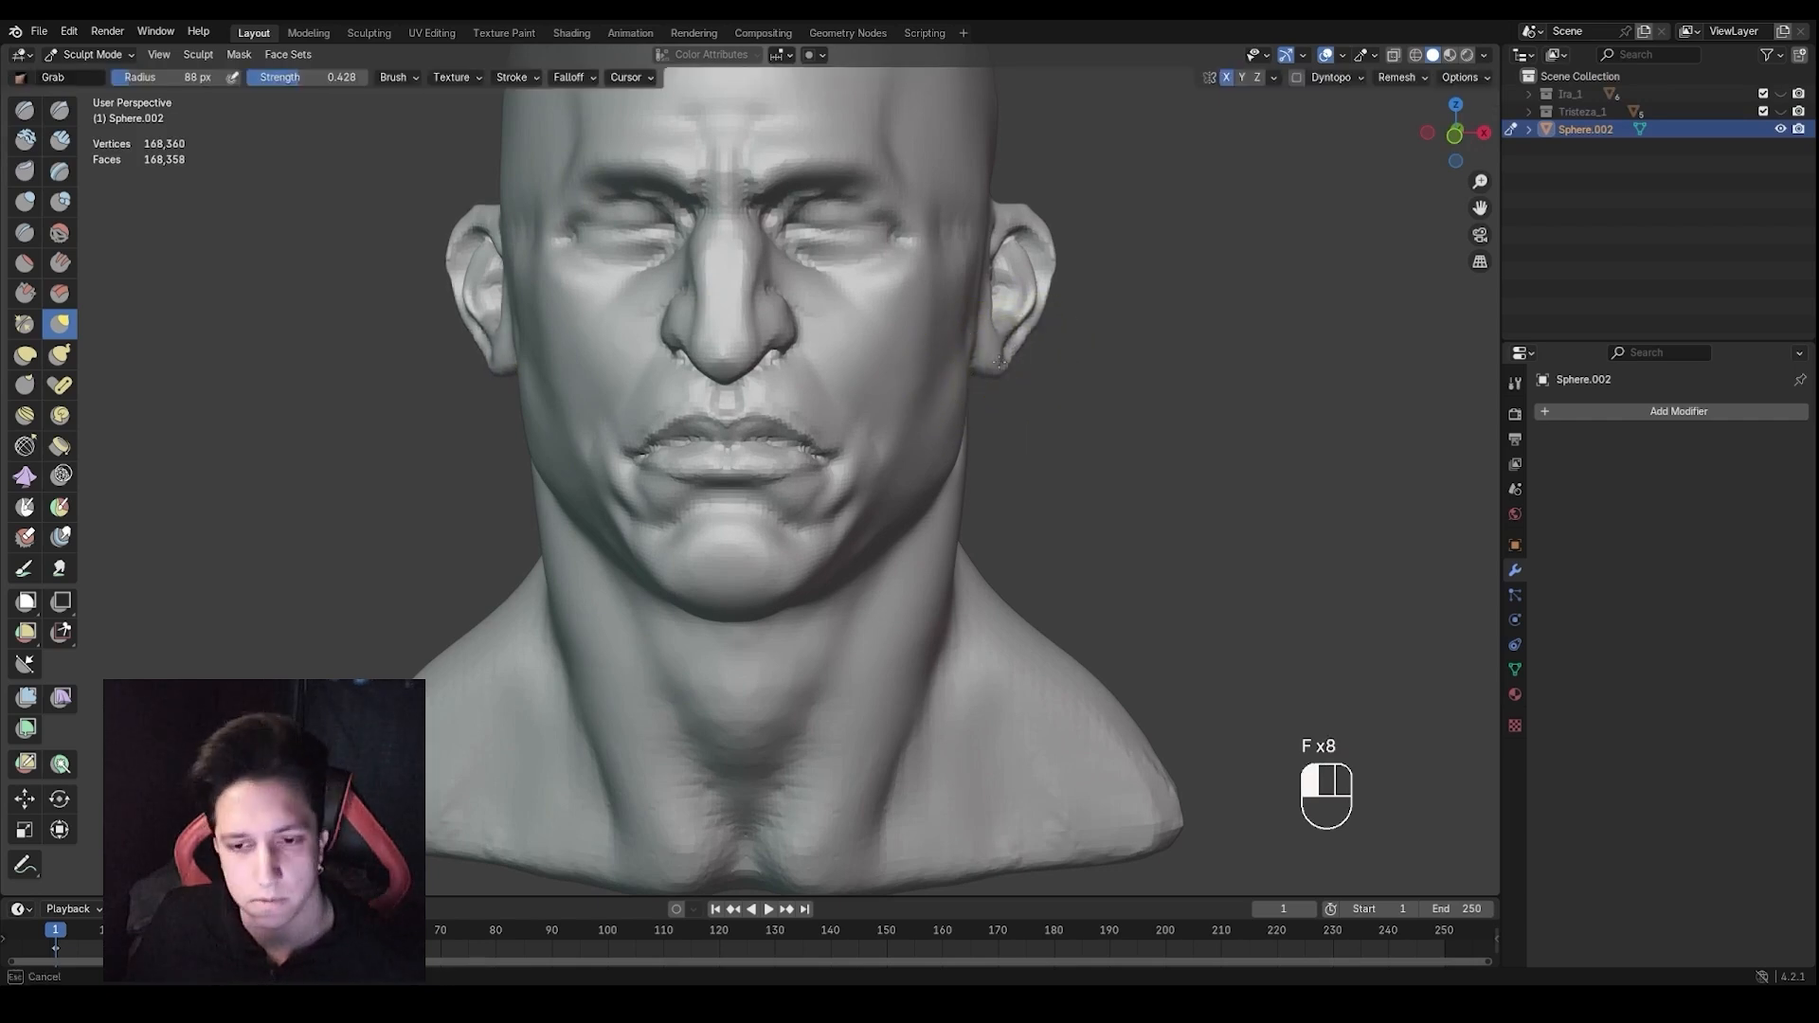
# Adjust the top of the ear with Grab at 95 px radius and the side contours at varying radii
pyautogui.press('f')
pyautogui.click(1037, 310)
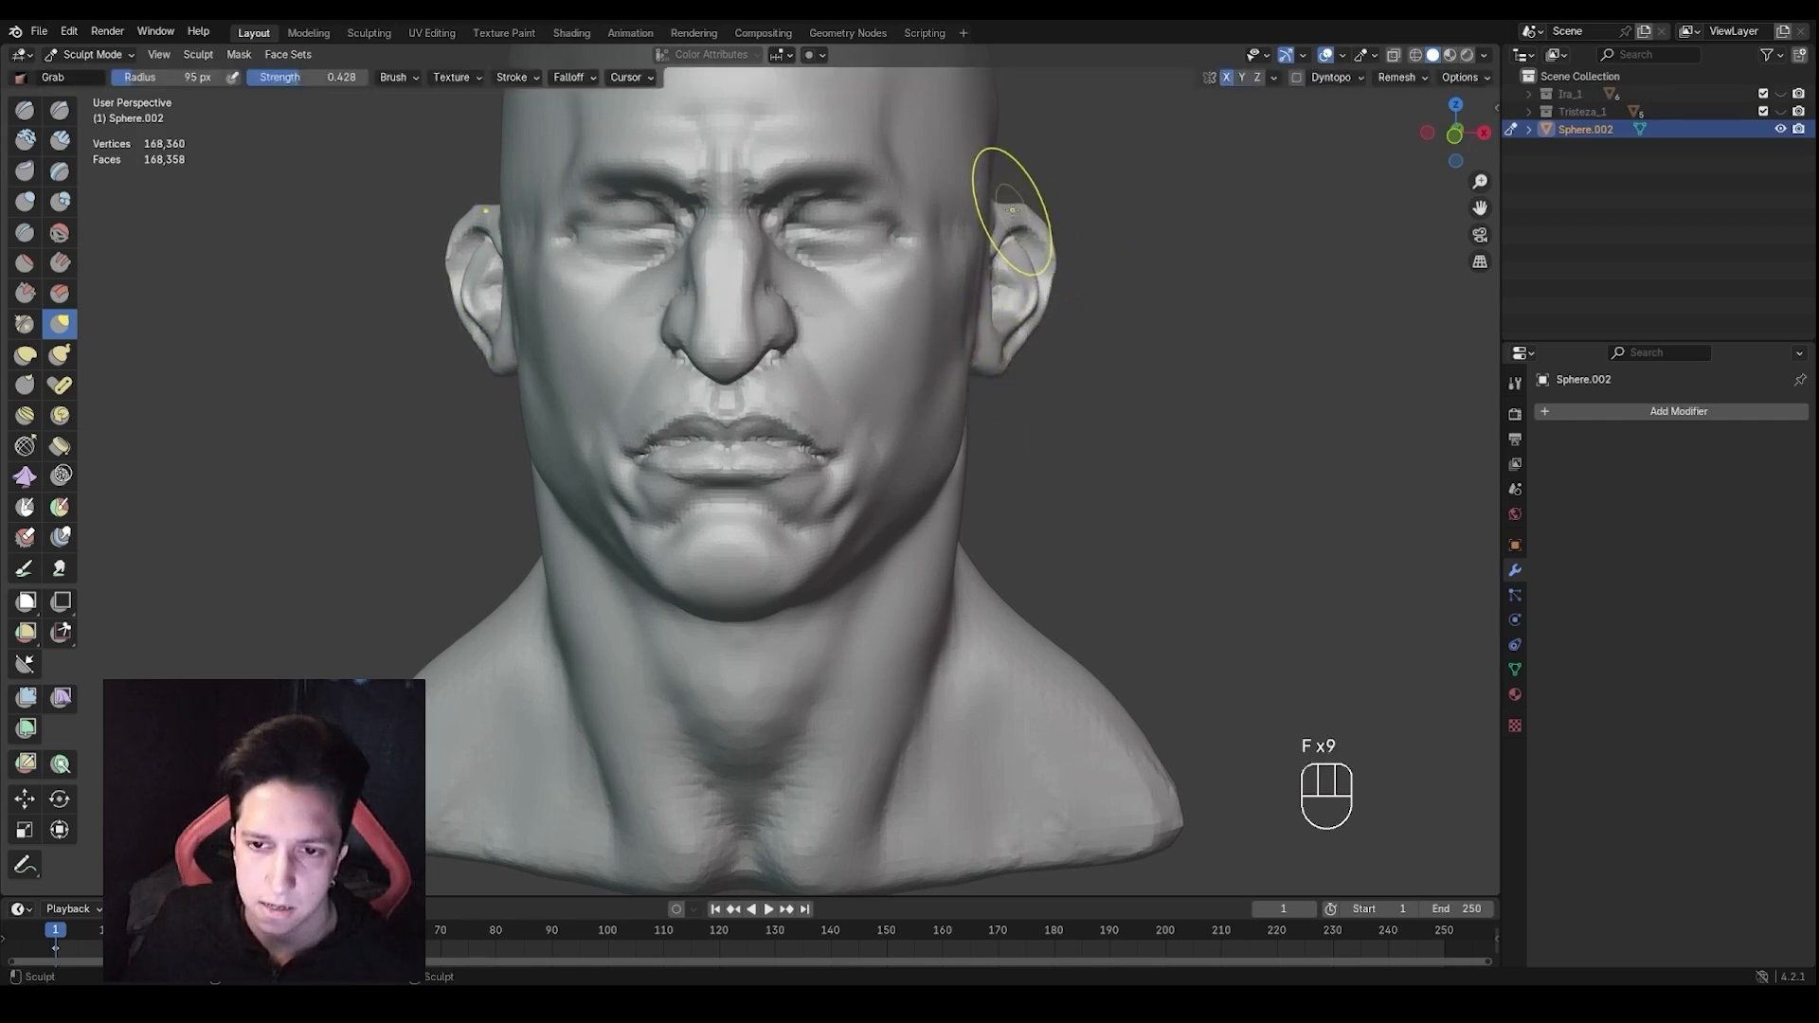
pyautogui.moveTo(987, 207); pyautogui.dragTo(989, 209)
pyautogui.moveTo(997, 217)
pyautogui.keyDown('ctrl'); pyautogui.mouseDown(button='middle')
pyautogui.moveTo(975, 304)
pyautogui.moveTo(753, 313)
pyautogui.moveTo(995, 327)
pyautogui.moveTo(990, 365)
pyautogui.moveTo(920, 335)
pyautogui.moveTo(924, 379)
pyautogui.mouseUp(button='middle'); pyautogui.keyUp('ctrl')
pyautogui.press('f')
pyautogui.click(995, 246)
pyautogui.press('f')
pyautogui.press('f')
pyautogui.click(947, 322)
pyautogui.press('f')
pyautogui.click(938, 345)
pyautogui.scroll(-1, 924, 379)
pyautogui.keyDown('shift'); pyautogui.moveTo(925, 393); pyautogui.dragTo(891, 350, button='middle'); pyautogui.keyUp('shift')
# Select Draw Sharp and smooth the surface beside the mouth corner
pyautogui.scroll(2, 889, 346)
pyautogui.moveTo(889, 346); pyautogui.dragTo(869, 316, button='middle')
pyautogui.press('1')
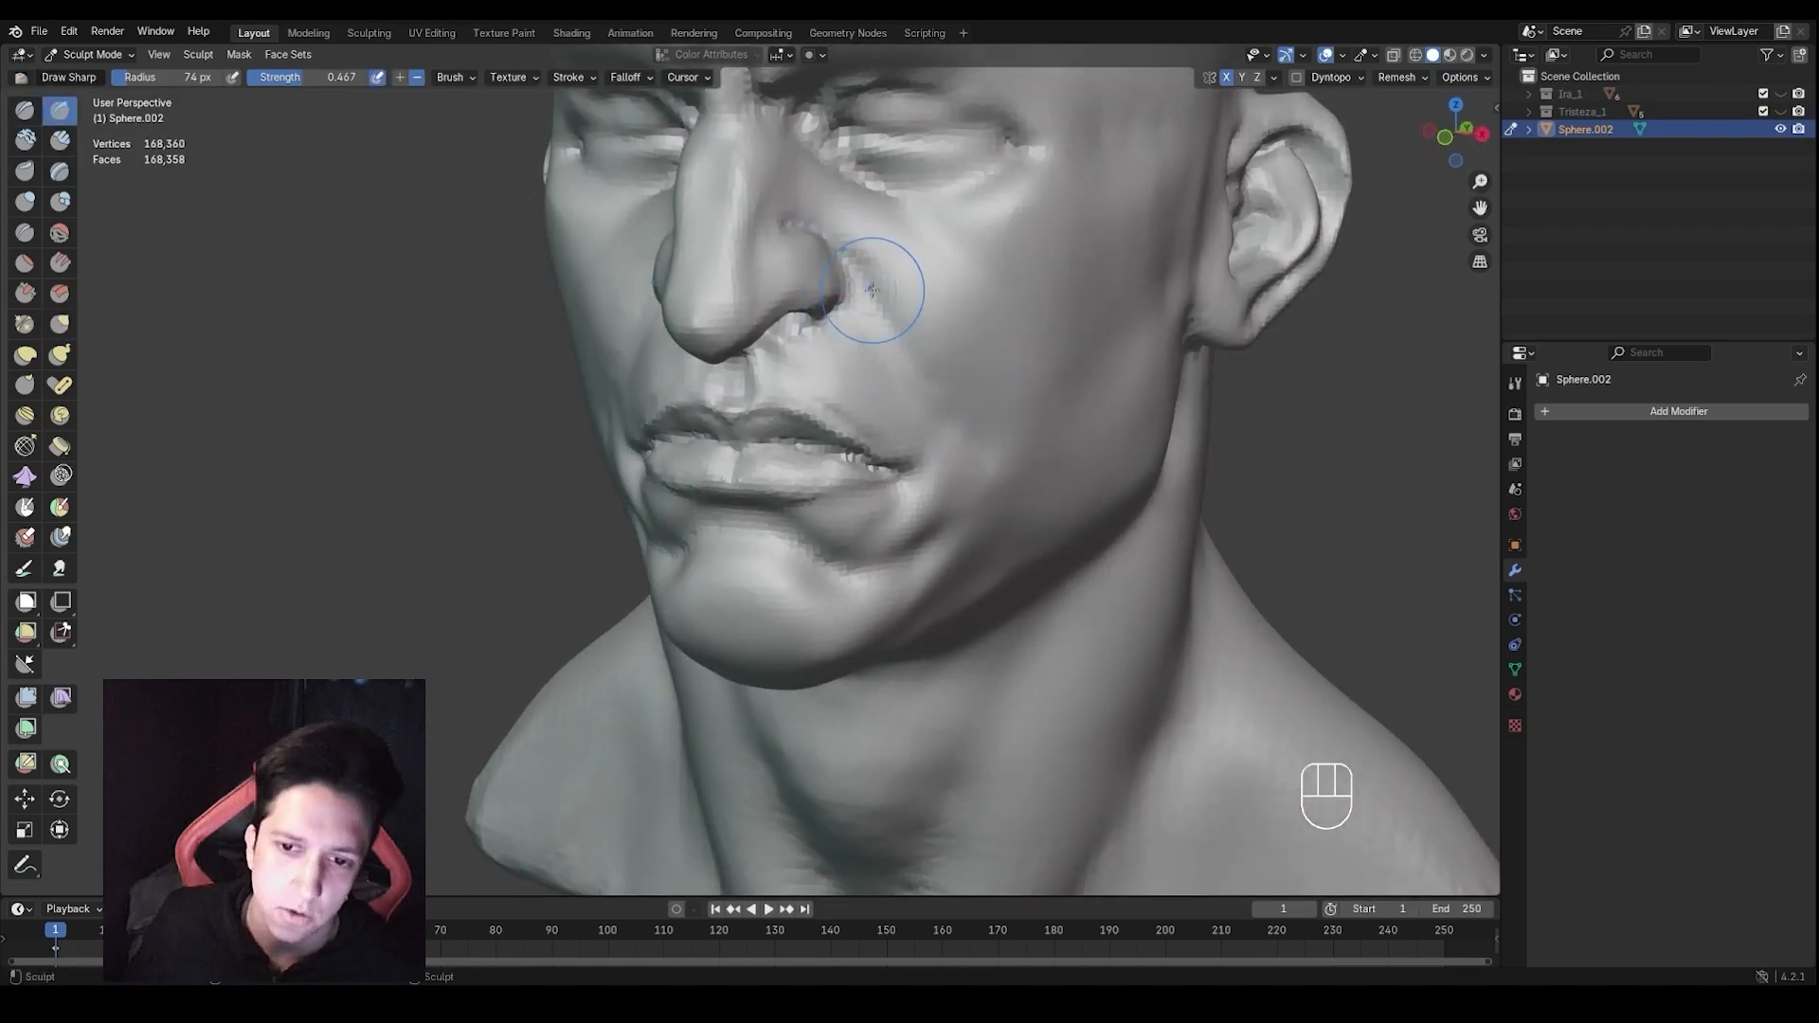
pyautogui.moveTo(1039, 436); pyautogui.dragTo(929, 371, button='middle')
pyautogui.keyDown('shift'); pyautogui.moveTo(890, 382); pyautogui.dragTo(886, 417); pyautogui.keyUp('shift')
pyautogui.moveTo(884, 448)
pyautogui.keyDown('shift'); pyautogui.mouseDown(button='middle')
pyautogui.moveTo(894, 374)
pyautogui.moveTo(903, 409)
pyautogui.mouseUp(button='middle'); pyautogui.keyUp('shift')
# Sculpt a vertical fold beside the mouth corner with Draw Sharp and Clay Strips at 64 px radius
pyautogui.press('f')
pyautogui.click(887, 375)
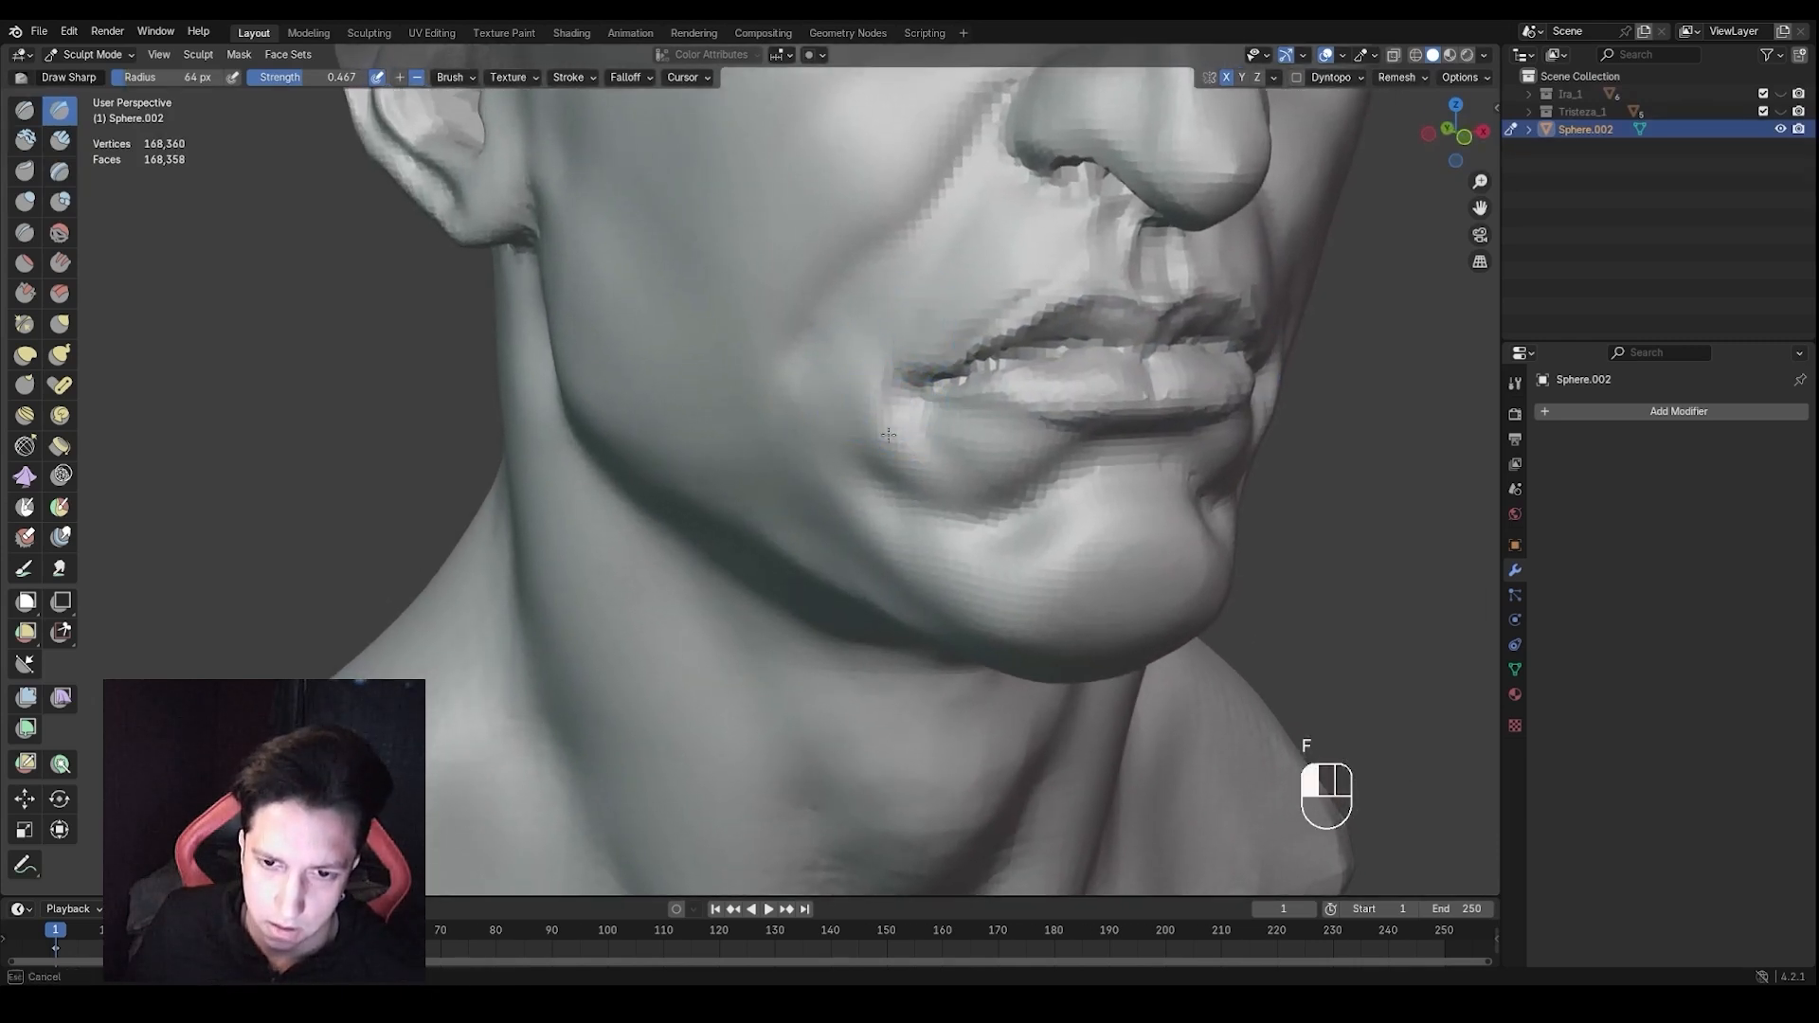
pyautogui.moveTo(938, 496); pyautogui.dragTo(919, 438, button='middle')
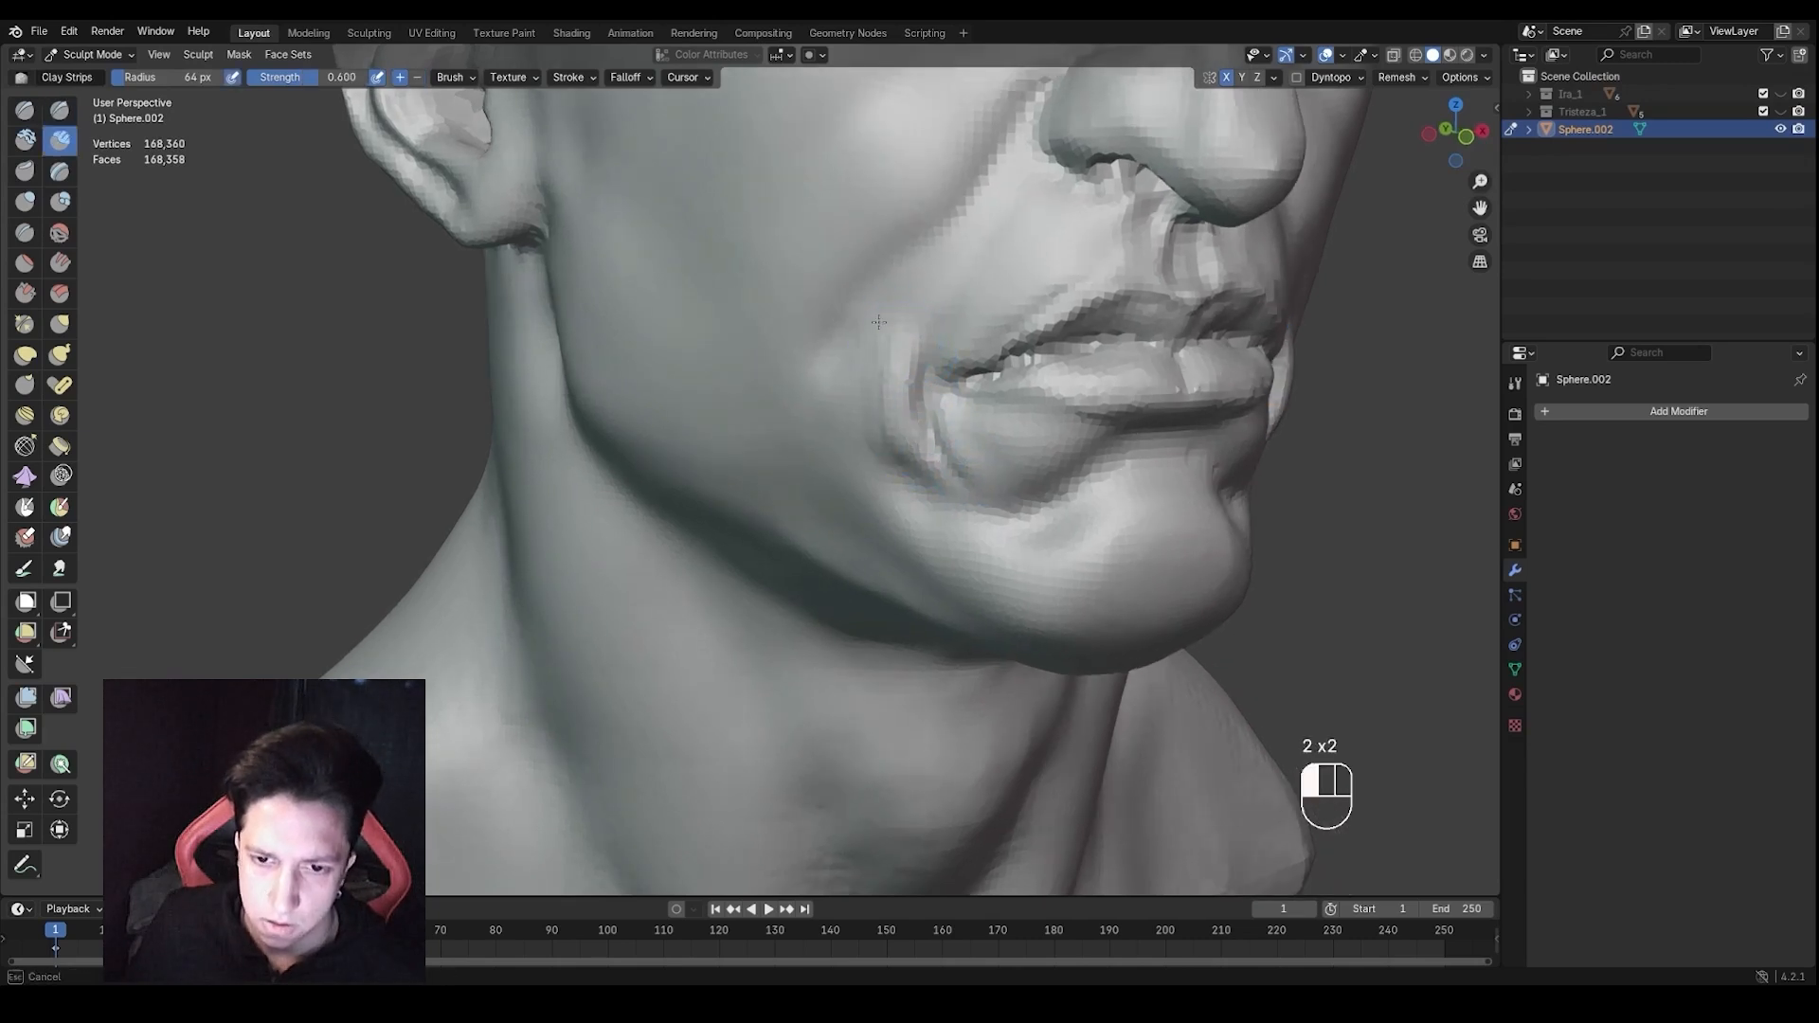
# Define the crease running below the mouth corner with Draw Sharp at 54 px radius
pyautogui.press('f')
pyautogui.moveTo(903, 462)
pyautogui.mouseDown(button='middle')
pyautogui.moveTo(900, 426)
pyautogui.moveTo(916, 428)
pyautogui.mouseUp(button='middle')
pyautogui.click(909, 423)
pyautogui.press('2')
pyautogui.press('1')
pyautogui.moveTo(905, 478); pyautogui.dragTo(898, 411)
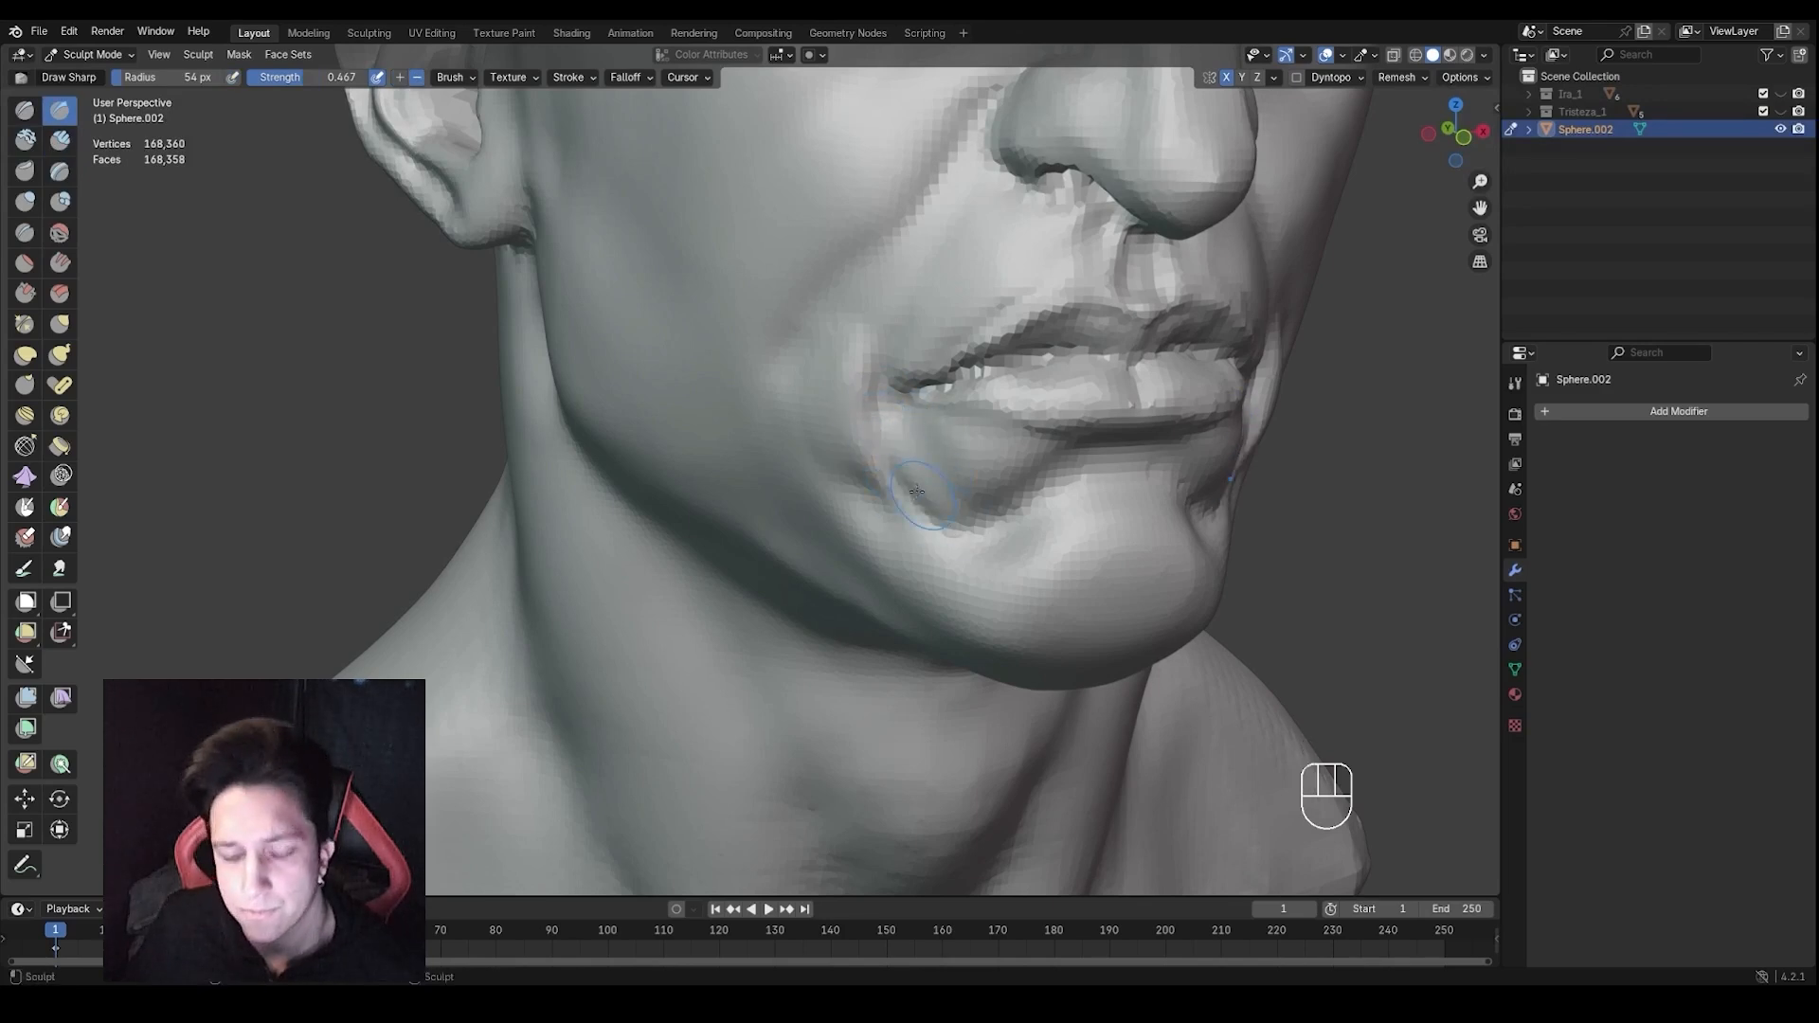
# Build up and smooth the area beneath the lower lip and mouth corner with Clay Strips at 54 px radius
pyautogui.press('2')
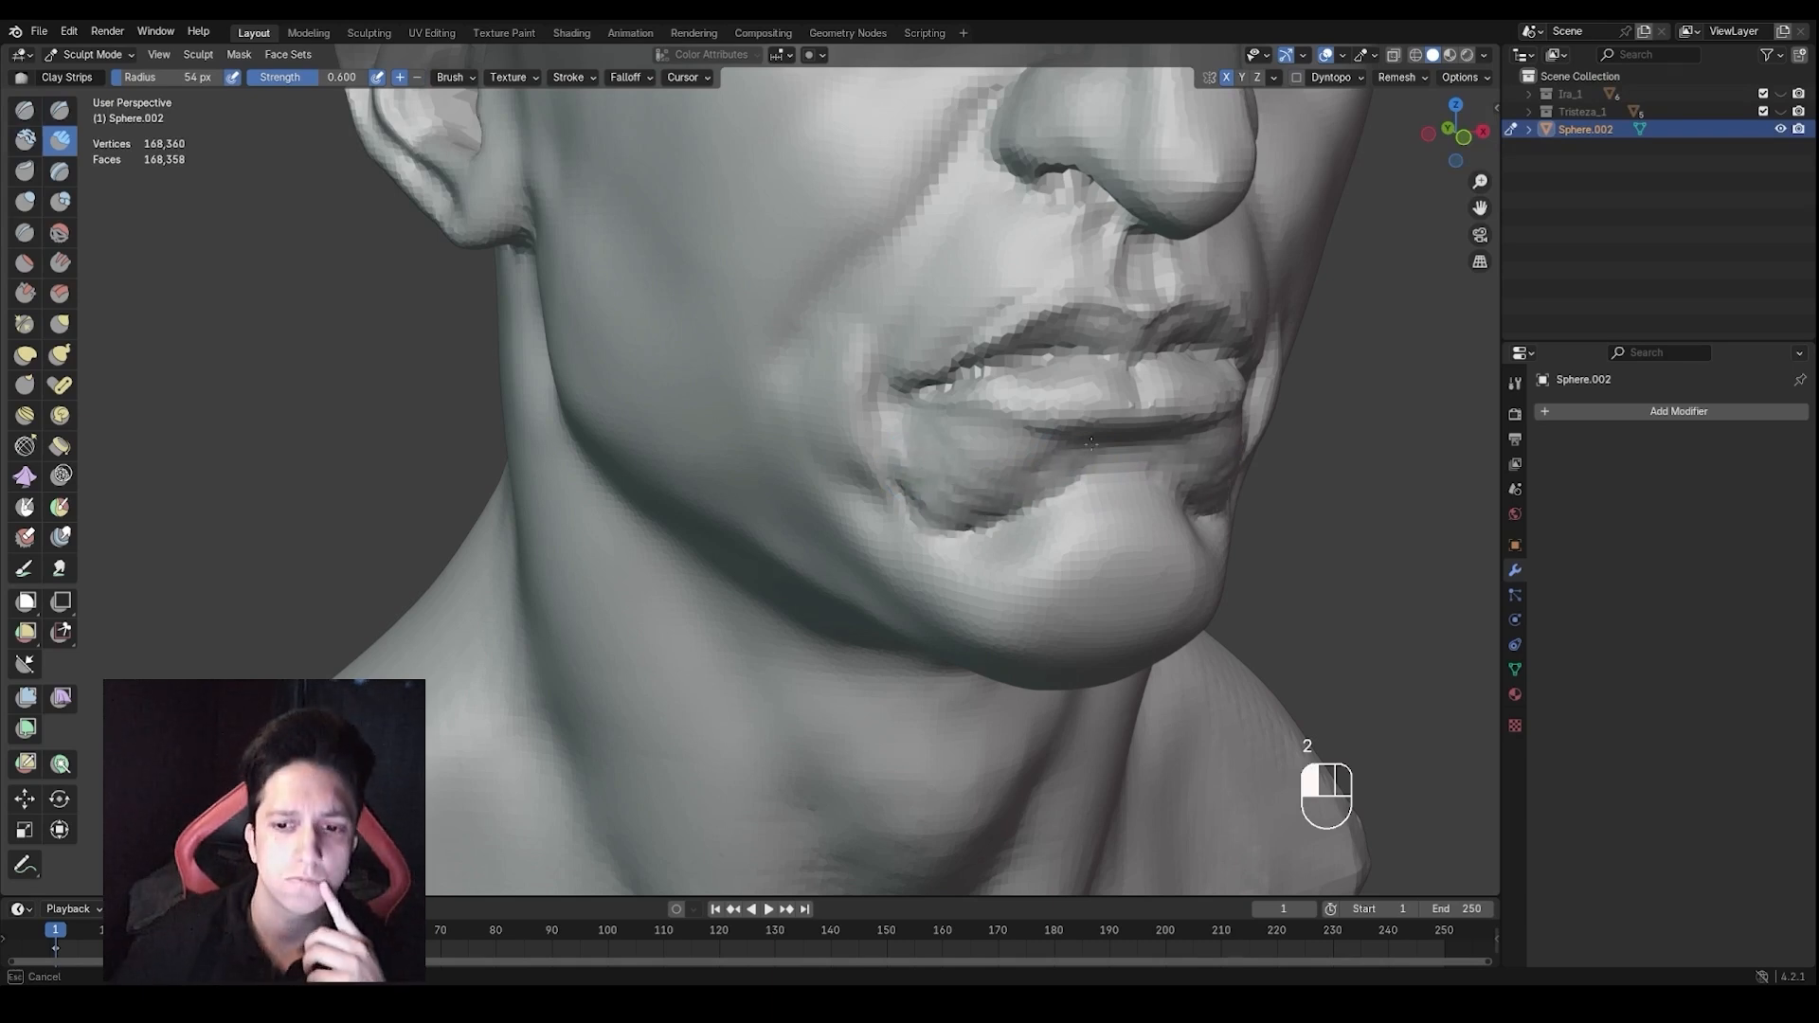
pyautogui.moveTo(934, 472); pyautogui.dragTo(1017, 462)
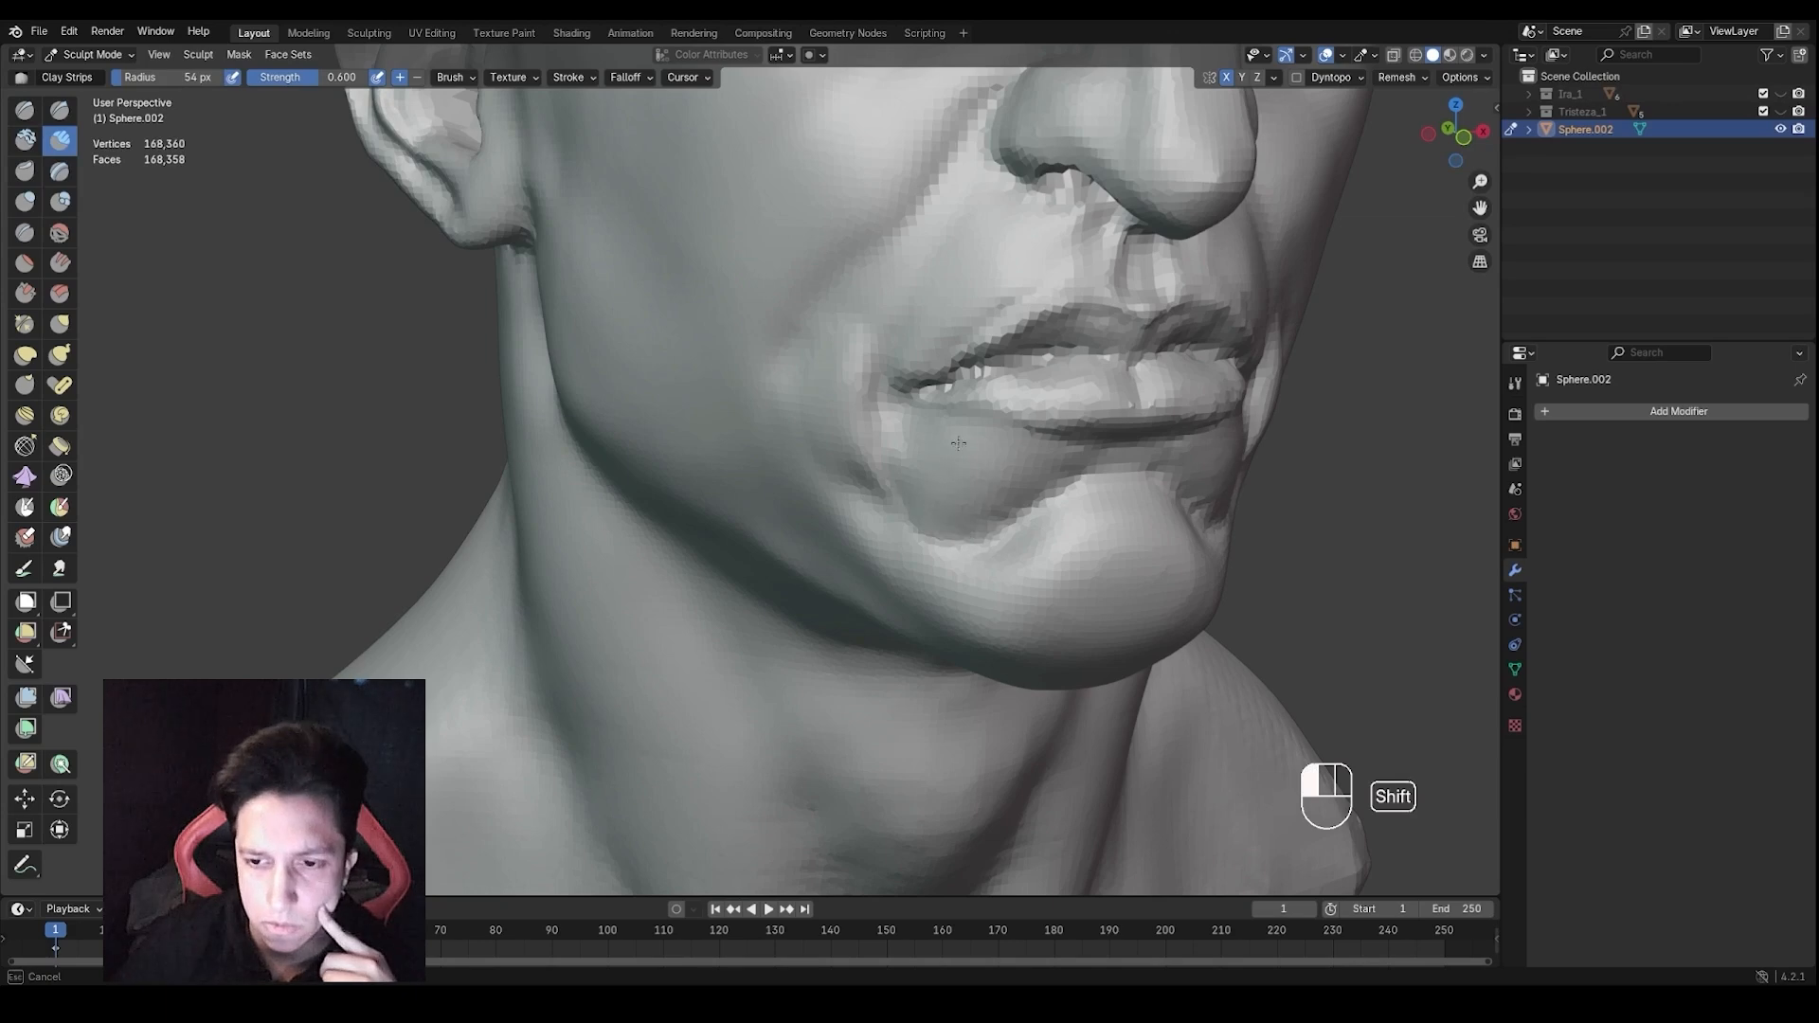
pyautogui.keyDown('ctrl'); pyautogui.moveTo(1001, 514); pyautogui.dragTo(1026, 568, button='middle'); pyautogui.keyUp('ctrl')
pyautogui.moveTo(1025, 569); pyautogui.dragTo(966, 521, button='middle')
pyautogui.keyDown('ctrl'); pyautogui.moveTo(967, 521); pyautogui.dragTo(920, 443, button='middle'); pyautogui.keyUp('ctrl')
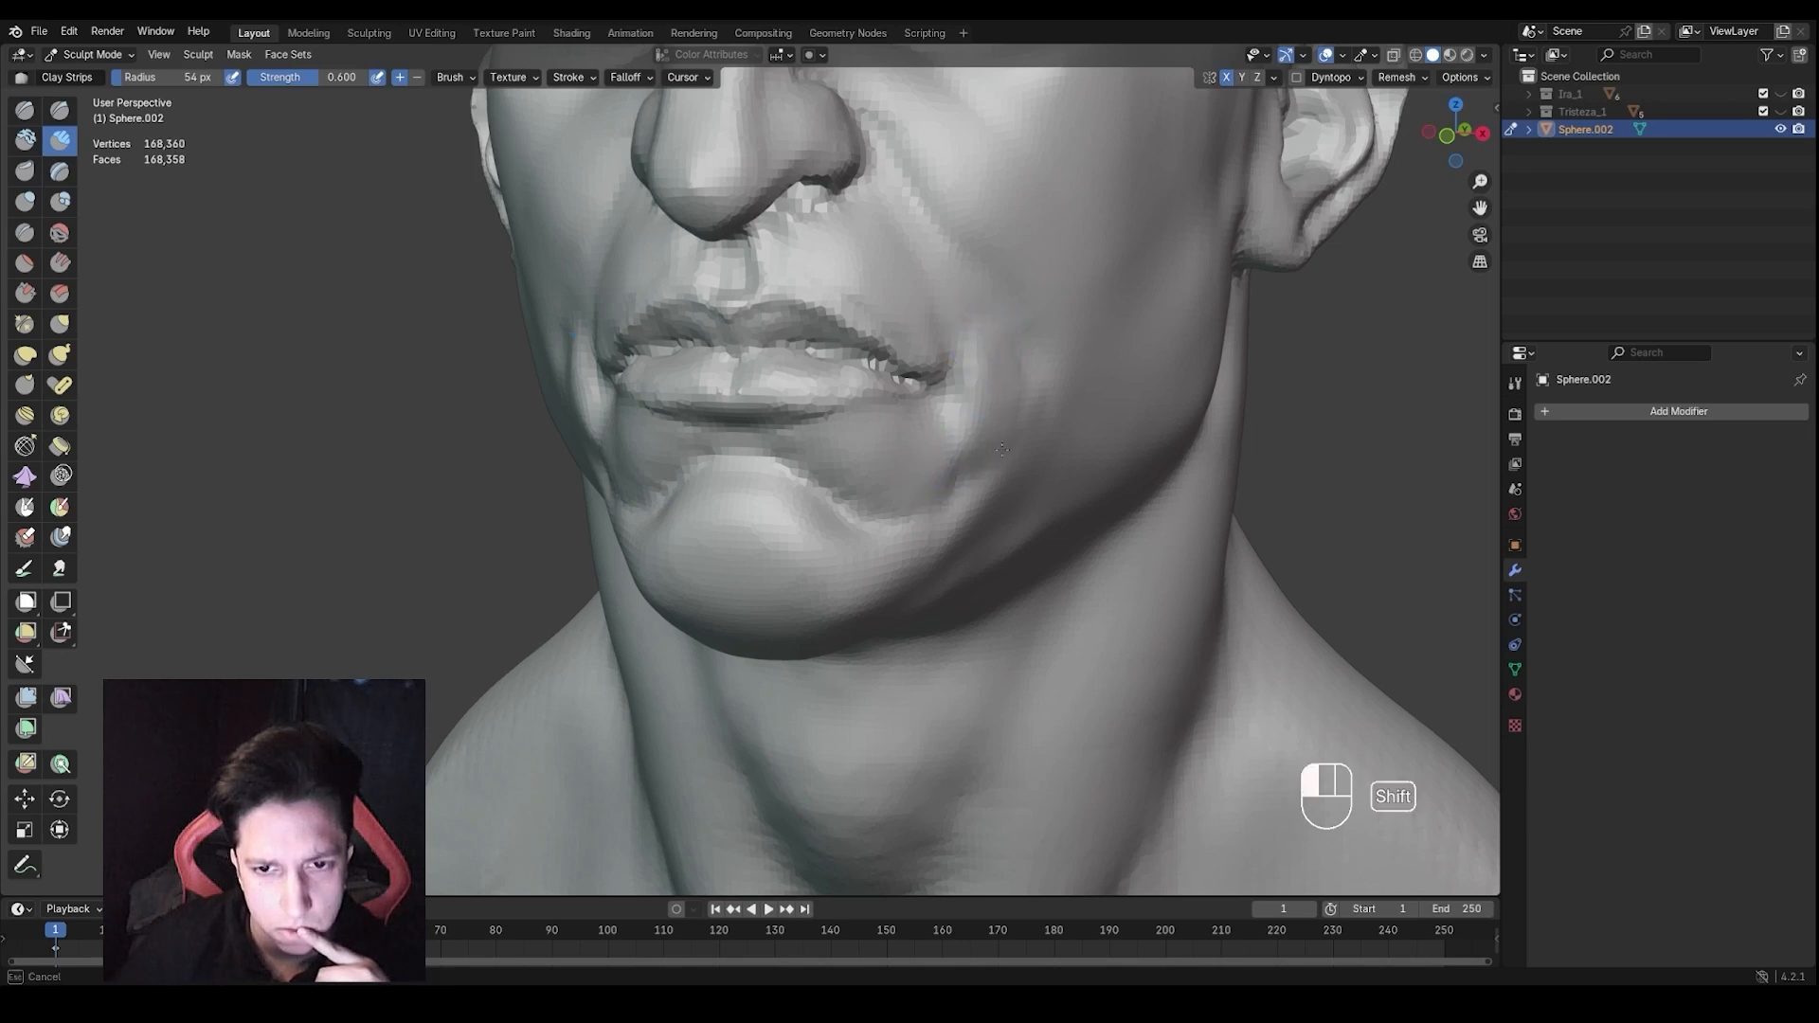
# Build up and smooth the cheek beside the mouth corner with Clay Strips at 71 px radius
pyautogui.press('f')
pyautogui.click(970, 402)
pyautogui.keyDown('ctrl'); pyautogui.moveTo(966, 402); pyautogui.dragTo(868, 327, button='middle'); pyautogui.keyUp('ctrl')
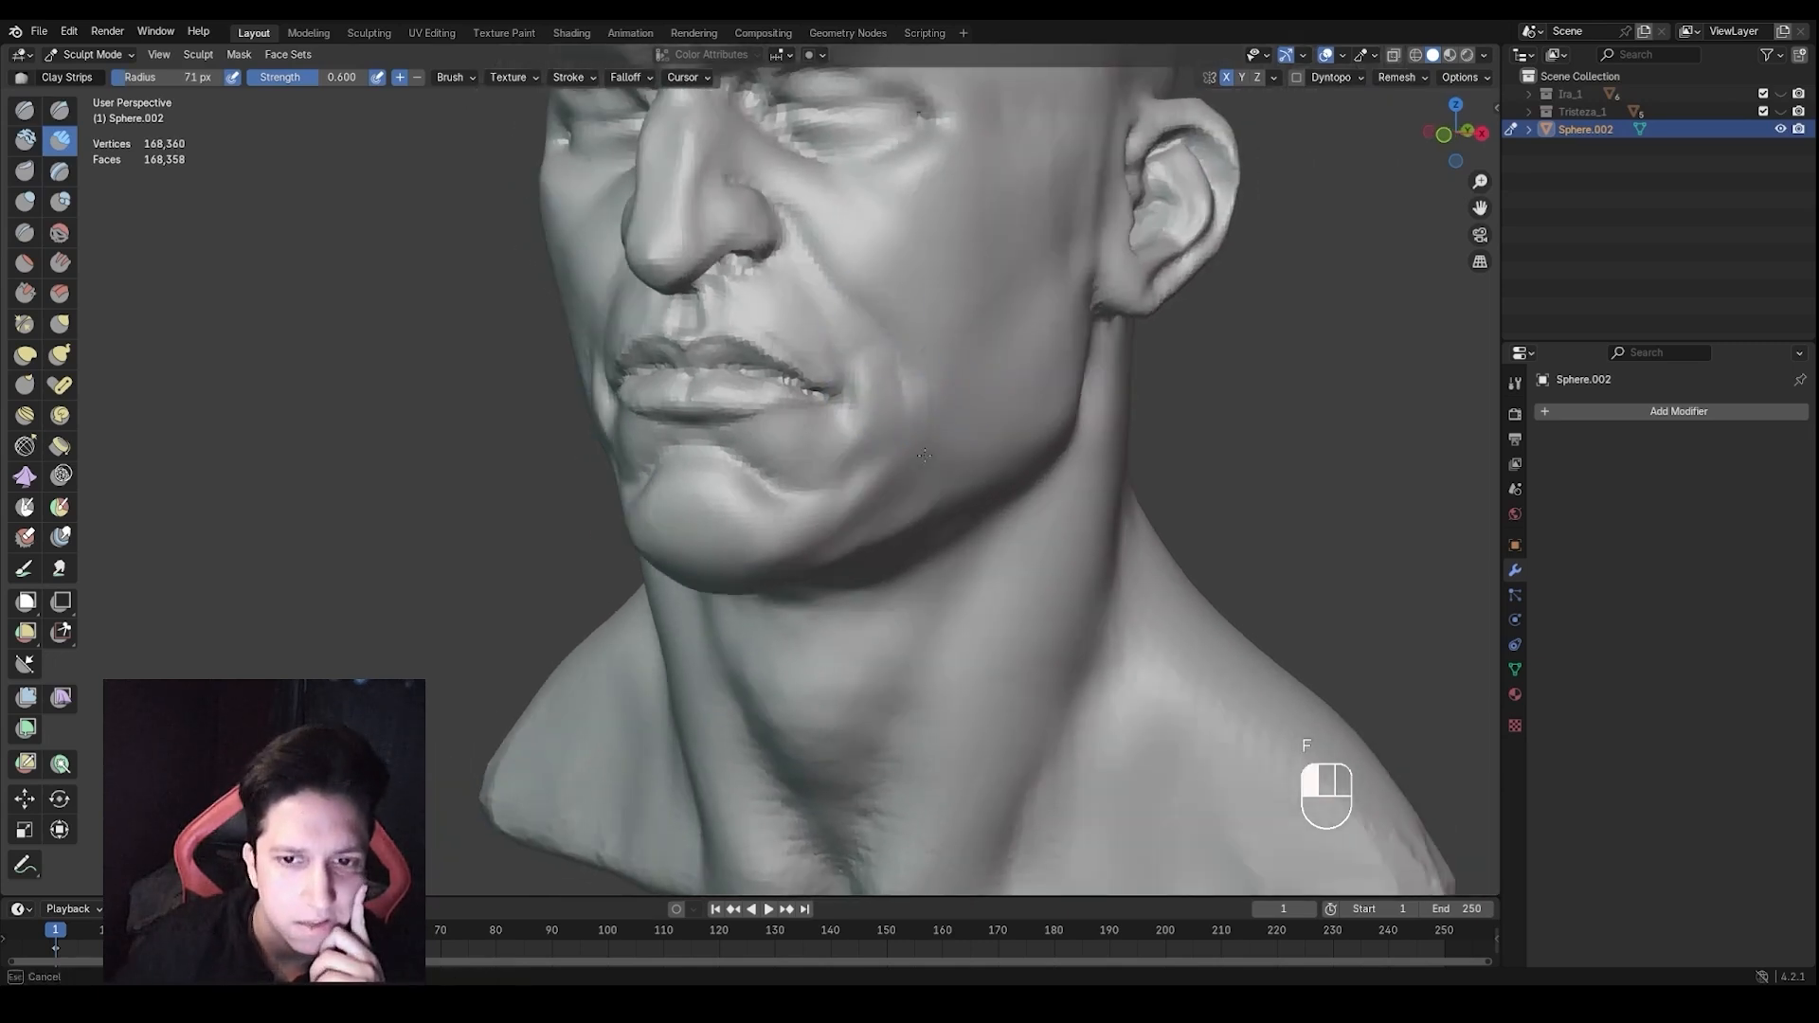
pyautogui.keyDown('shift'); pyautogui.moveTo(906, 505); pyautogui.dragTo(952, 409, button='middle'); pyautogui.keyUp('shift')
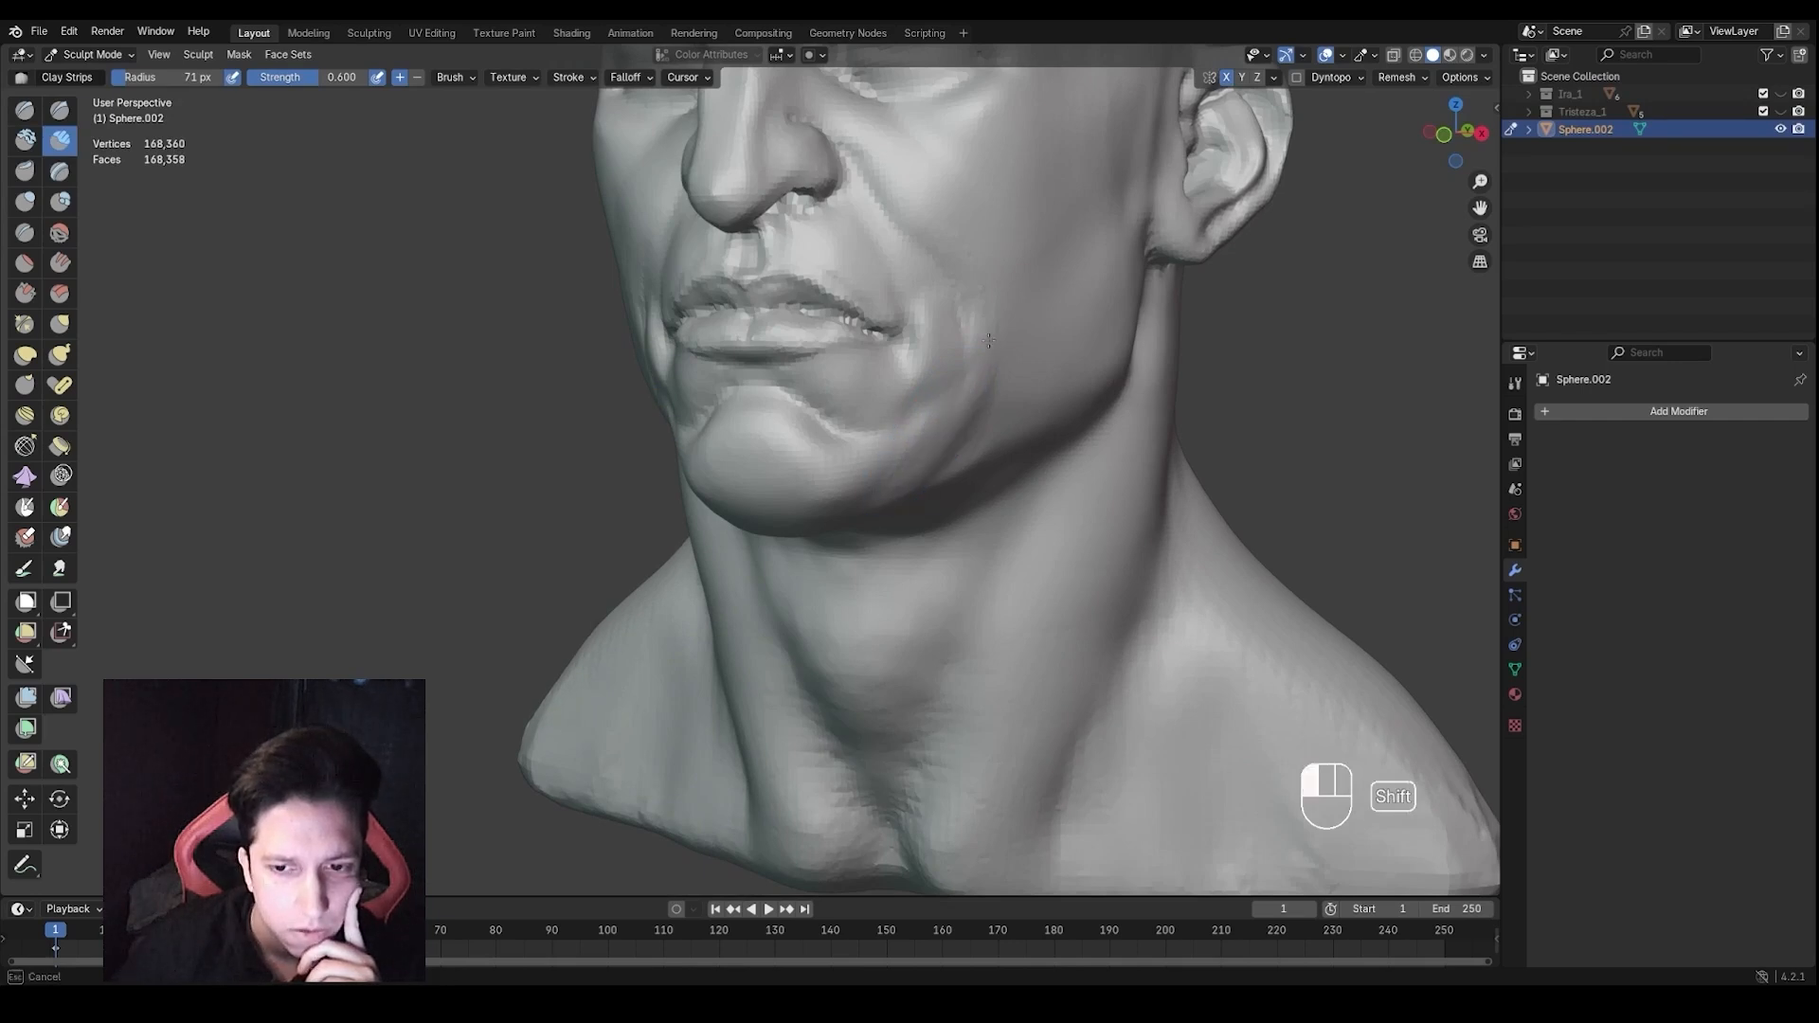
pyautogui.moveTo(975, 327); pyautogui.dragTo(1024, 332, button='middle')
pyautogui.moveTo(1023, 332)
pyautogui.keyDown('ctrl'); pyautogui.mouseDown(button='middle')
pyautogui.moveTo(1004, 416)
pyautogui.moveTo(952, 451)
pyautogui.moveTo(1023, 430)
pyautogui.moveTo(959, 419)
pyautogui.moveTo(933, 456)
pyautogui.moveTo(913, 450)
pyautogui.moveTo(892, 381)
pyautogui.mouseUp(button='middle'); pyautogui.keyUp('ctrl')
pyautogui.press('f')
pyautogui.click(910, 454)
# Reshape the outer part of the upper lip with Grab at 50 px radius, then enlarge the brush to 70 px
pyautogui.press('g')
pyautogui.press('f')
pyautogui.click(883, 394)
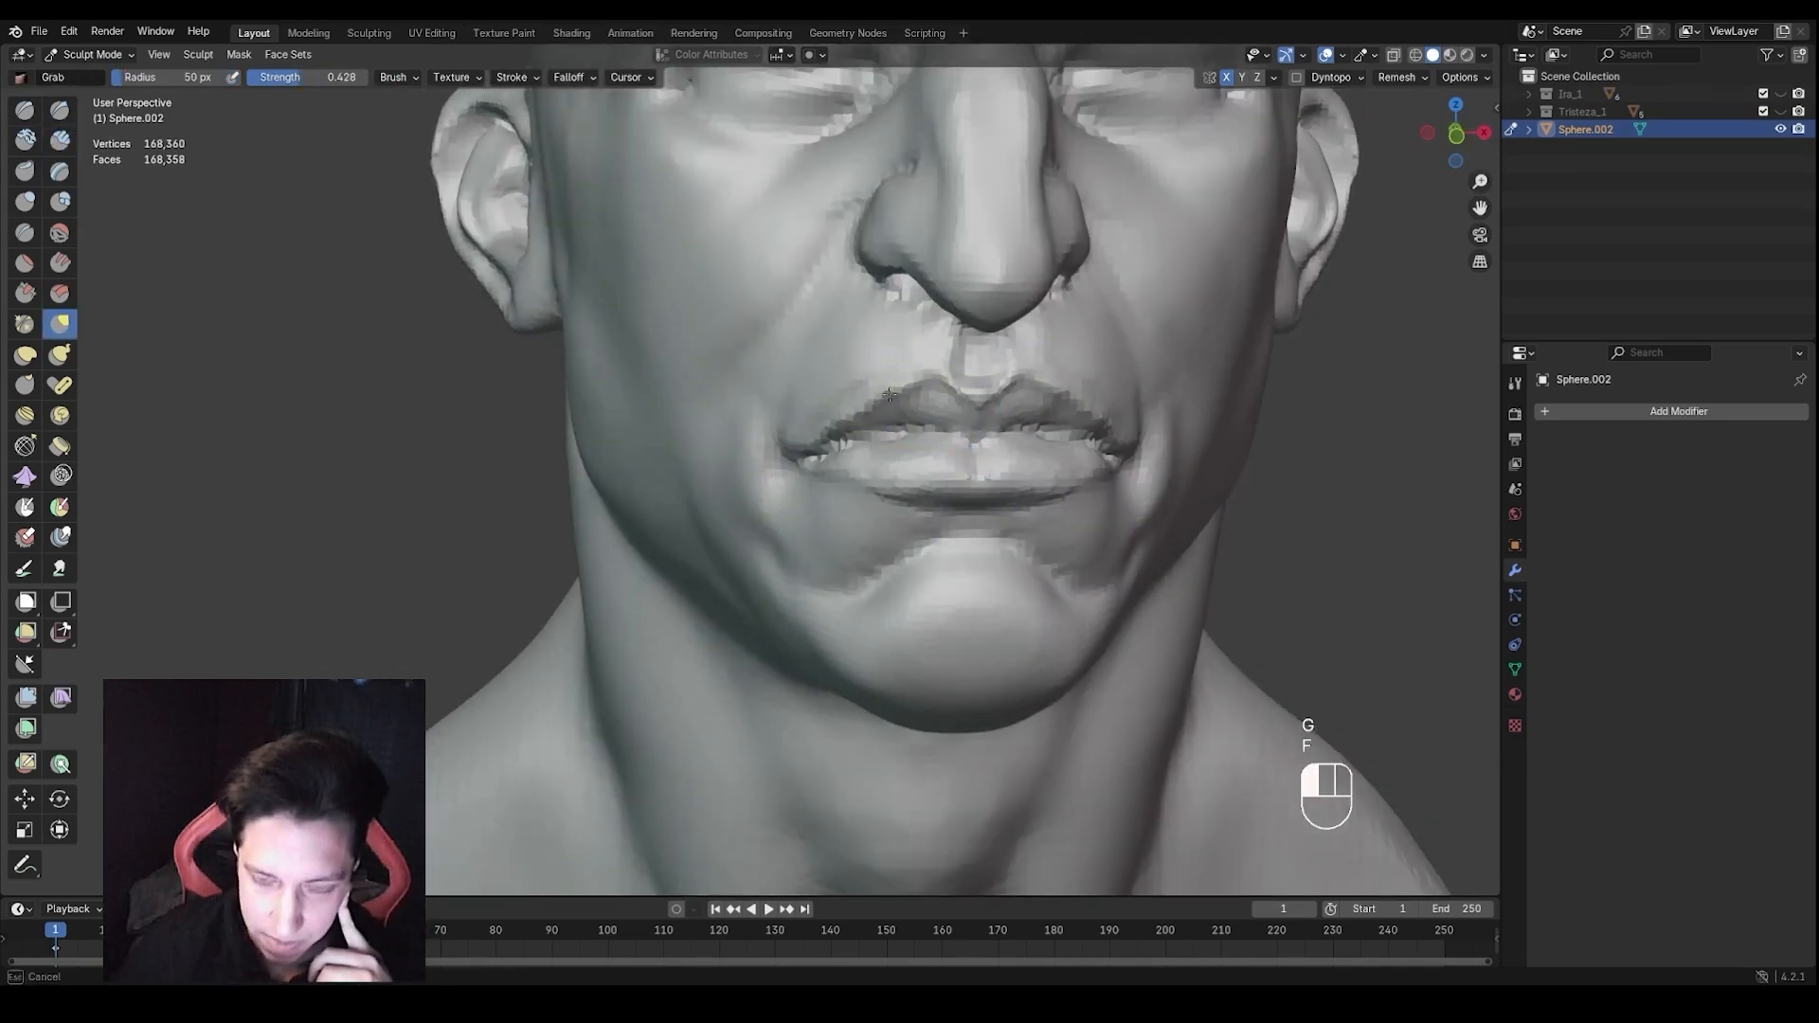
pyautogui.moveTo(889, 394); pyautogui.dragTo(873, 413)
pyautogui.press('f')
pyautogui.click(900, 420)
pyautogui.moveTo(845, 428); pyautogui.dragTo(781, 598, button='middle')
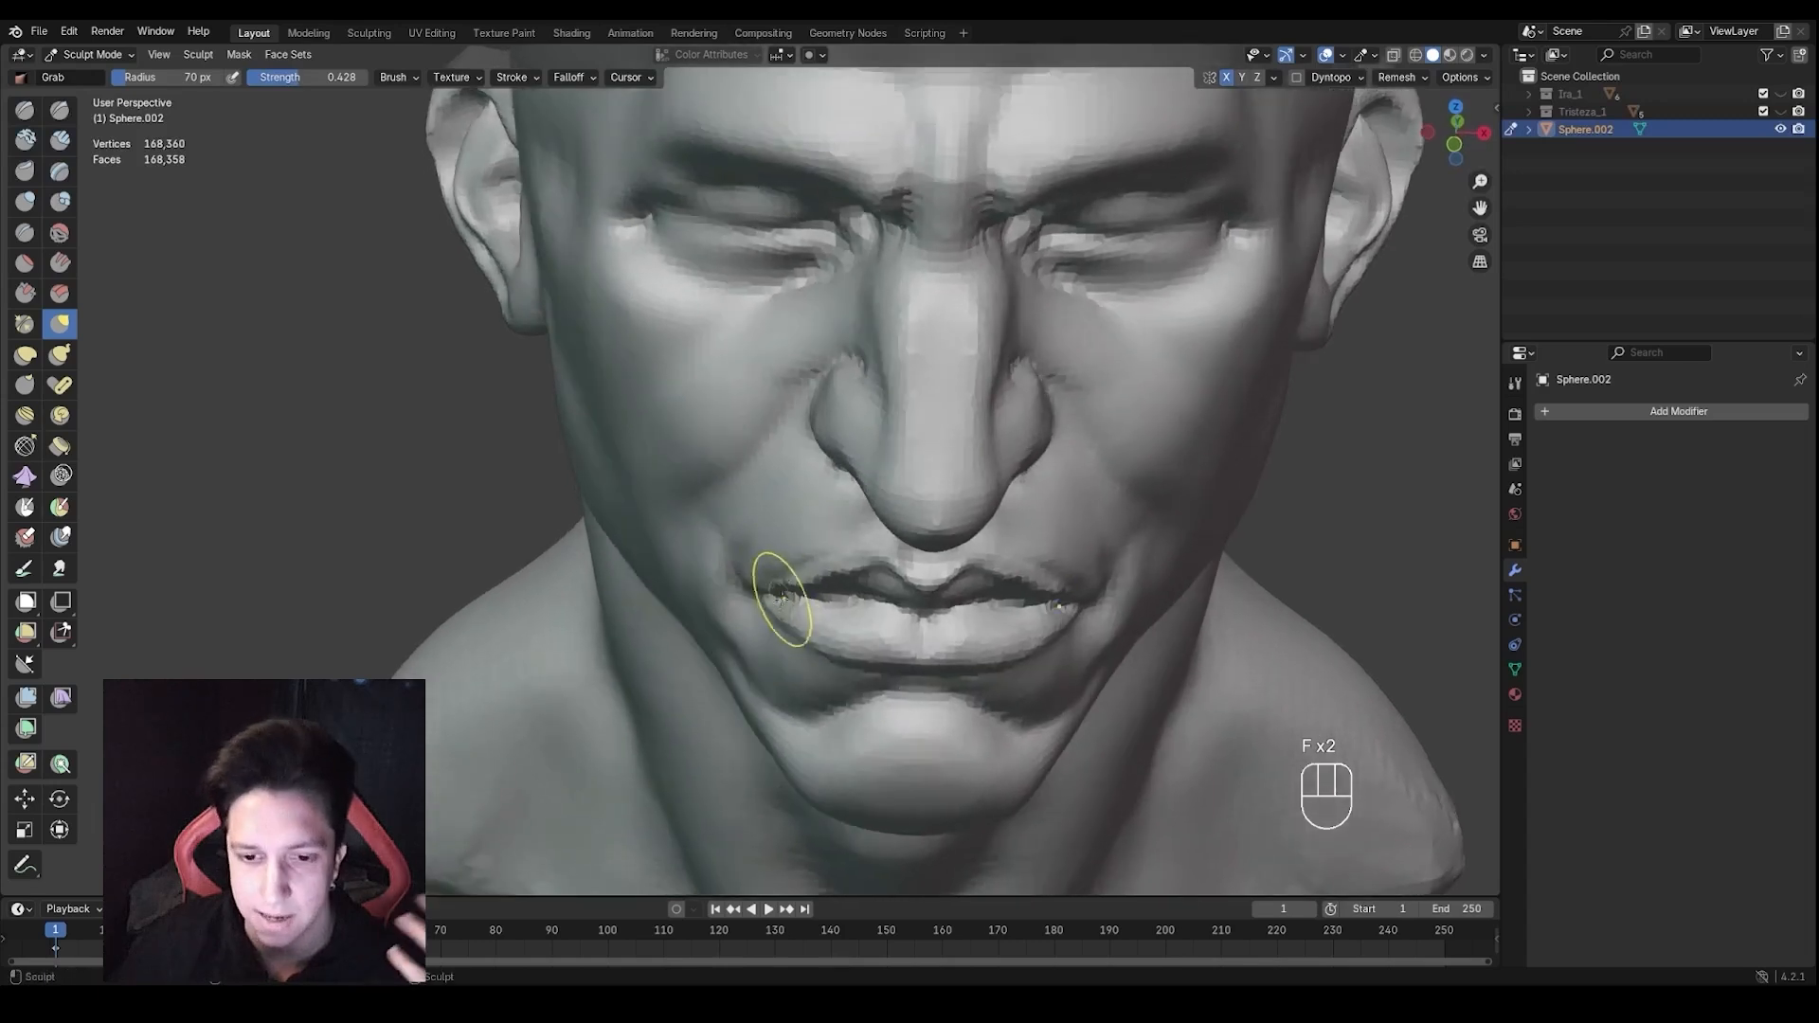
# Pull the mouth corners inward with Grab at 79 and 85 px radius, undoing an unwanted pull
pyautogui.press('f')
pyautogui.click(781, 625)
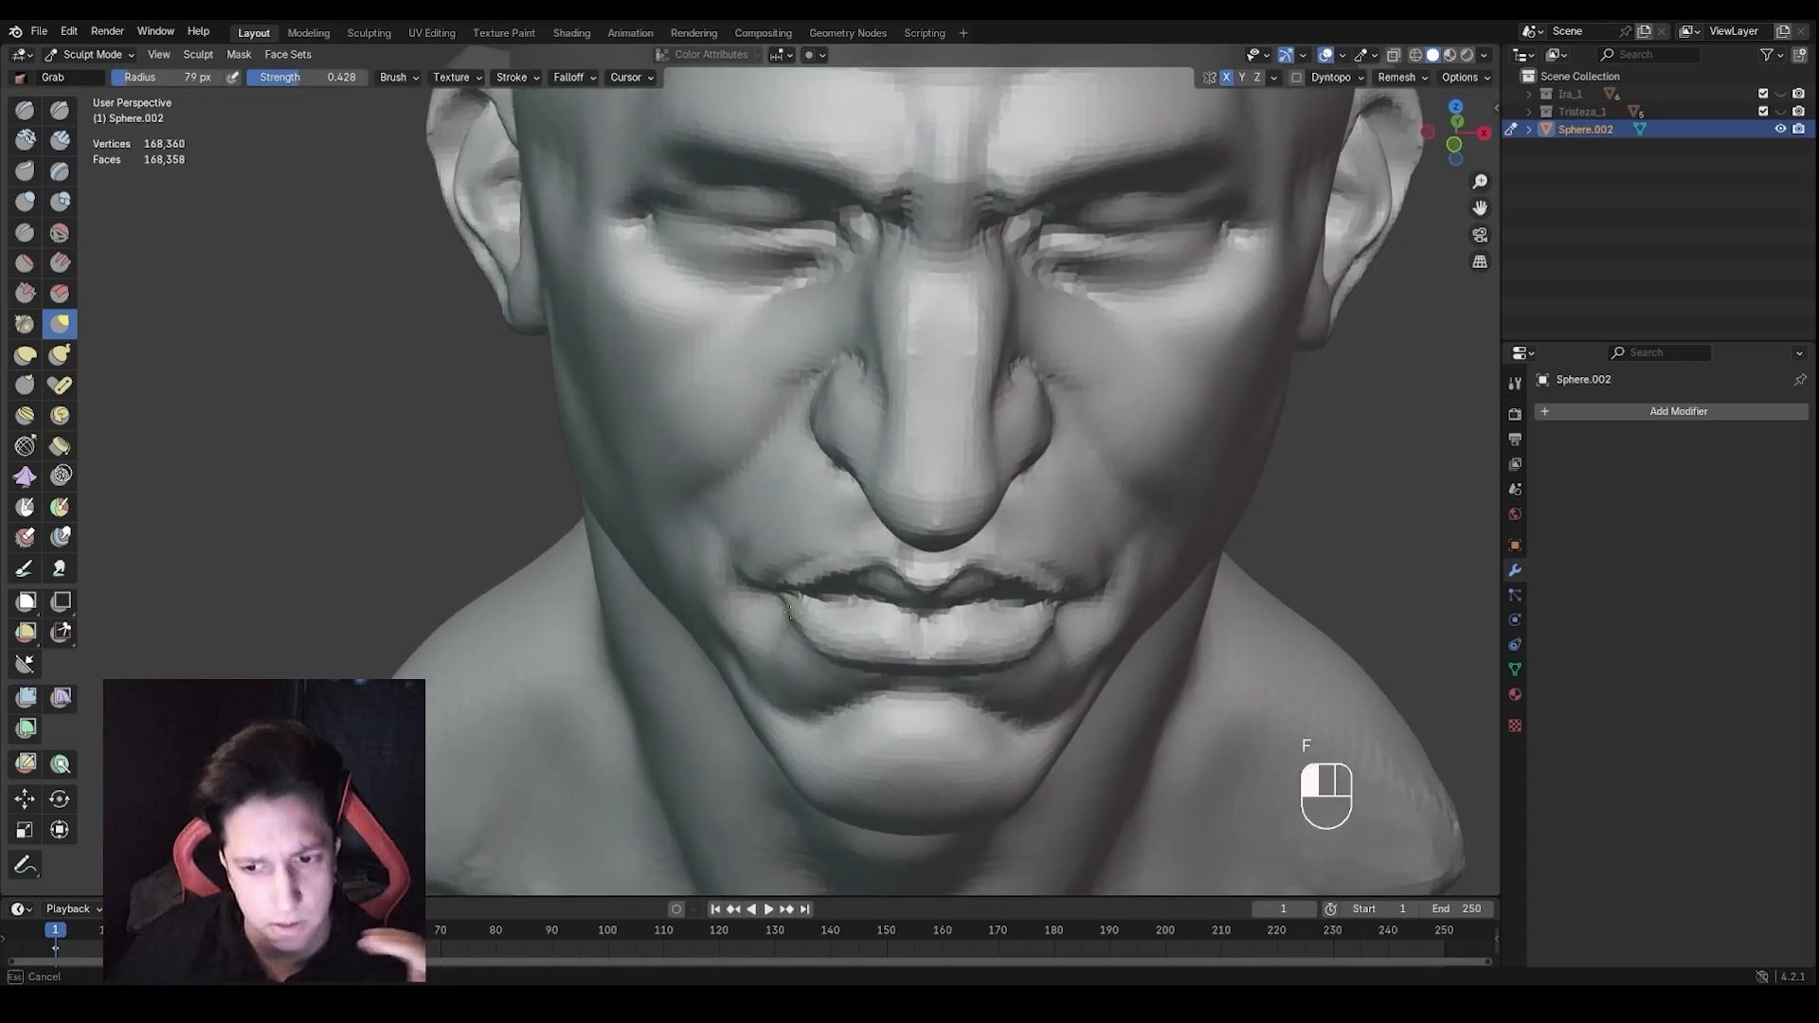
pyautogui.moveTo(788, 610); pyautogui.dragTo(870, 468, button='middle')
pyautogui.hotkey('ctrl', 'z')
pyautogui.keyDown('shift'); pyautogui.moveTo(820, 581); pyautogui.dragTo(904, 492, button='middle'); pyautogui.keyUp('shift')
pyautogui.press('f')
pyautogui.click(908, 494)
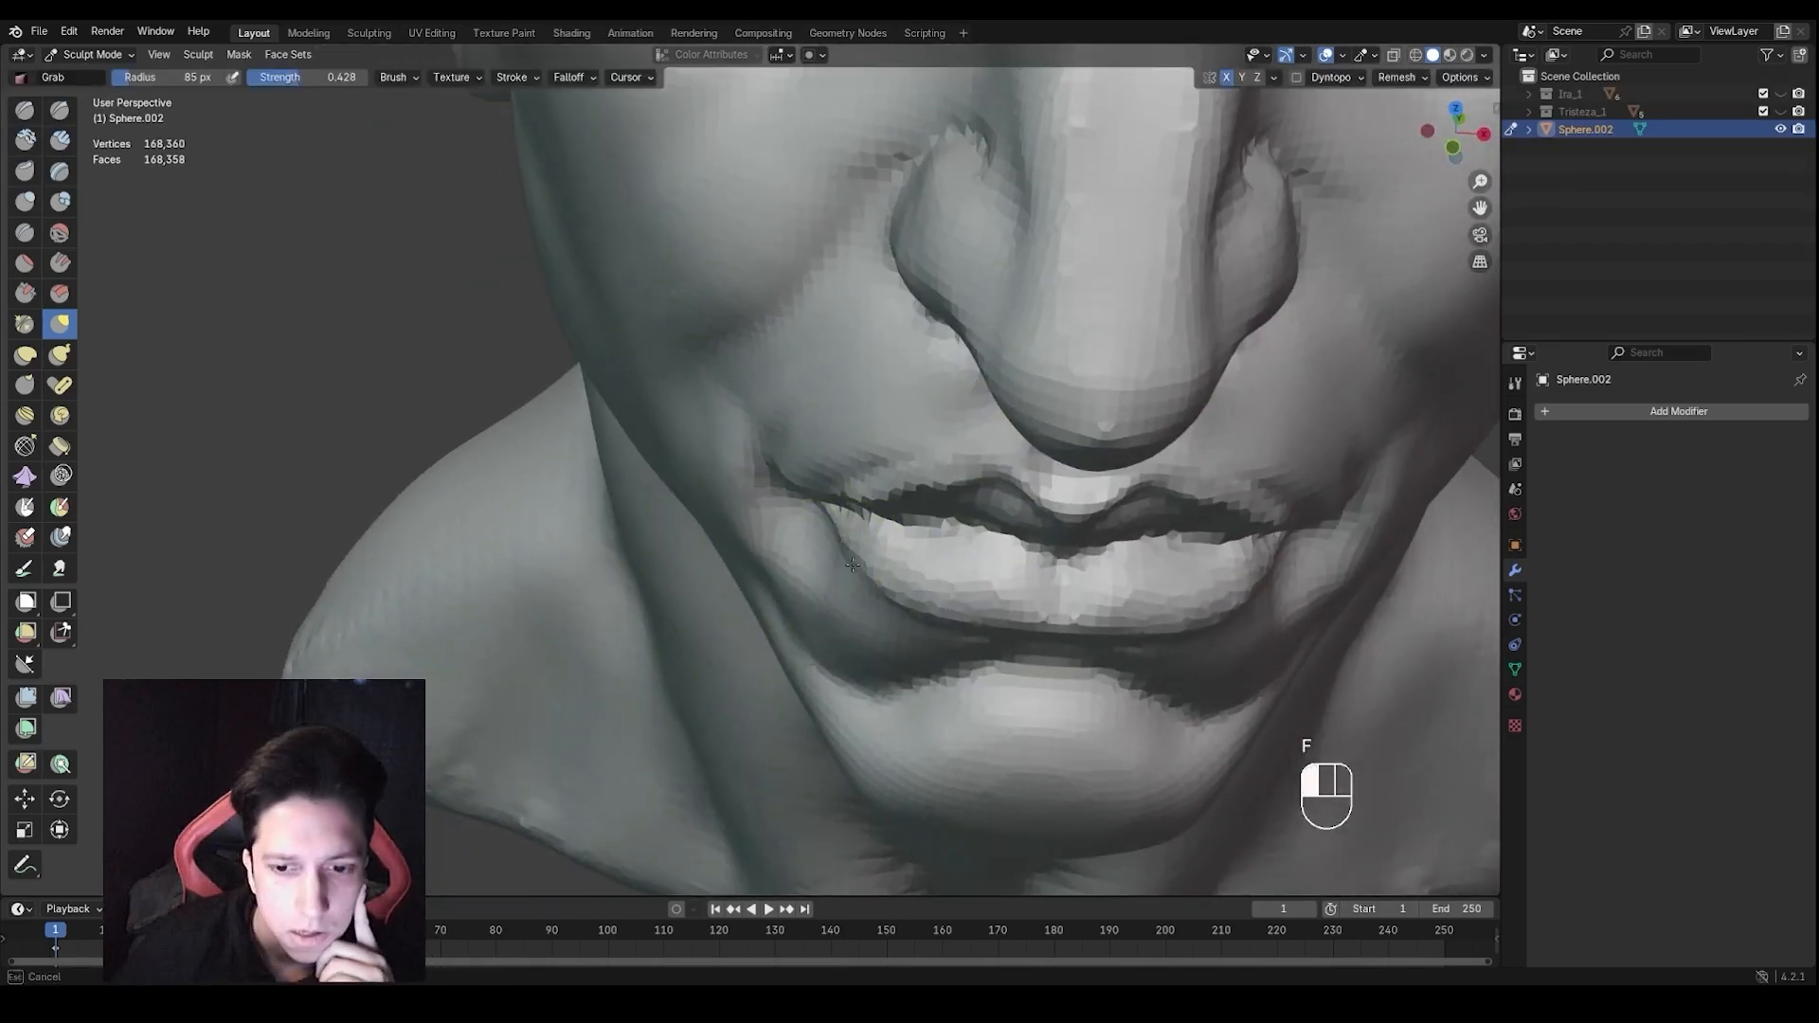
# Adjust the lip line near the mouth corners with Grab, reducing the brush radius to 46 px
pyautogui.scroll(-5, 856, 576)
pyautogui.moveTo(926, 657); pyautogui.dragTo(890, 531, button='middle')
pyautogui.scroll(-1, 911, 621)
pyautogui.press('f')
pyautogui.click(916, 625)
pyautogui.moveTo(891, 530); pyautogui.dragTo(822, 445, button='middle')
pyautogui.press('f')
pyautogui.press('f')
pyautogui.click(833, 426)
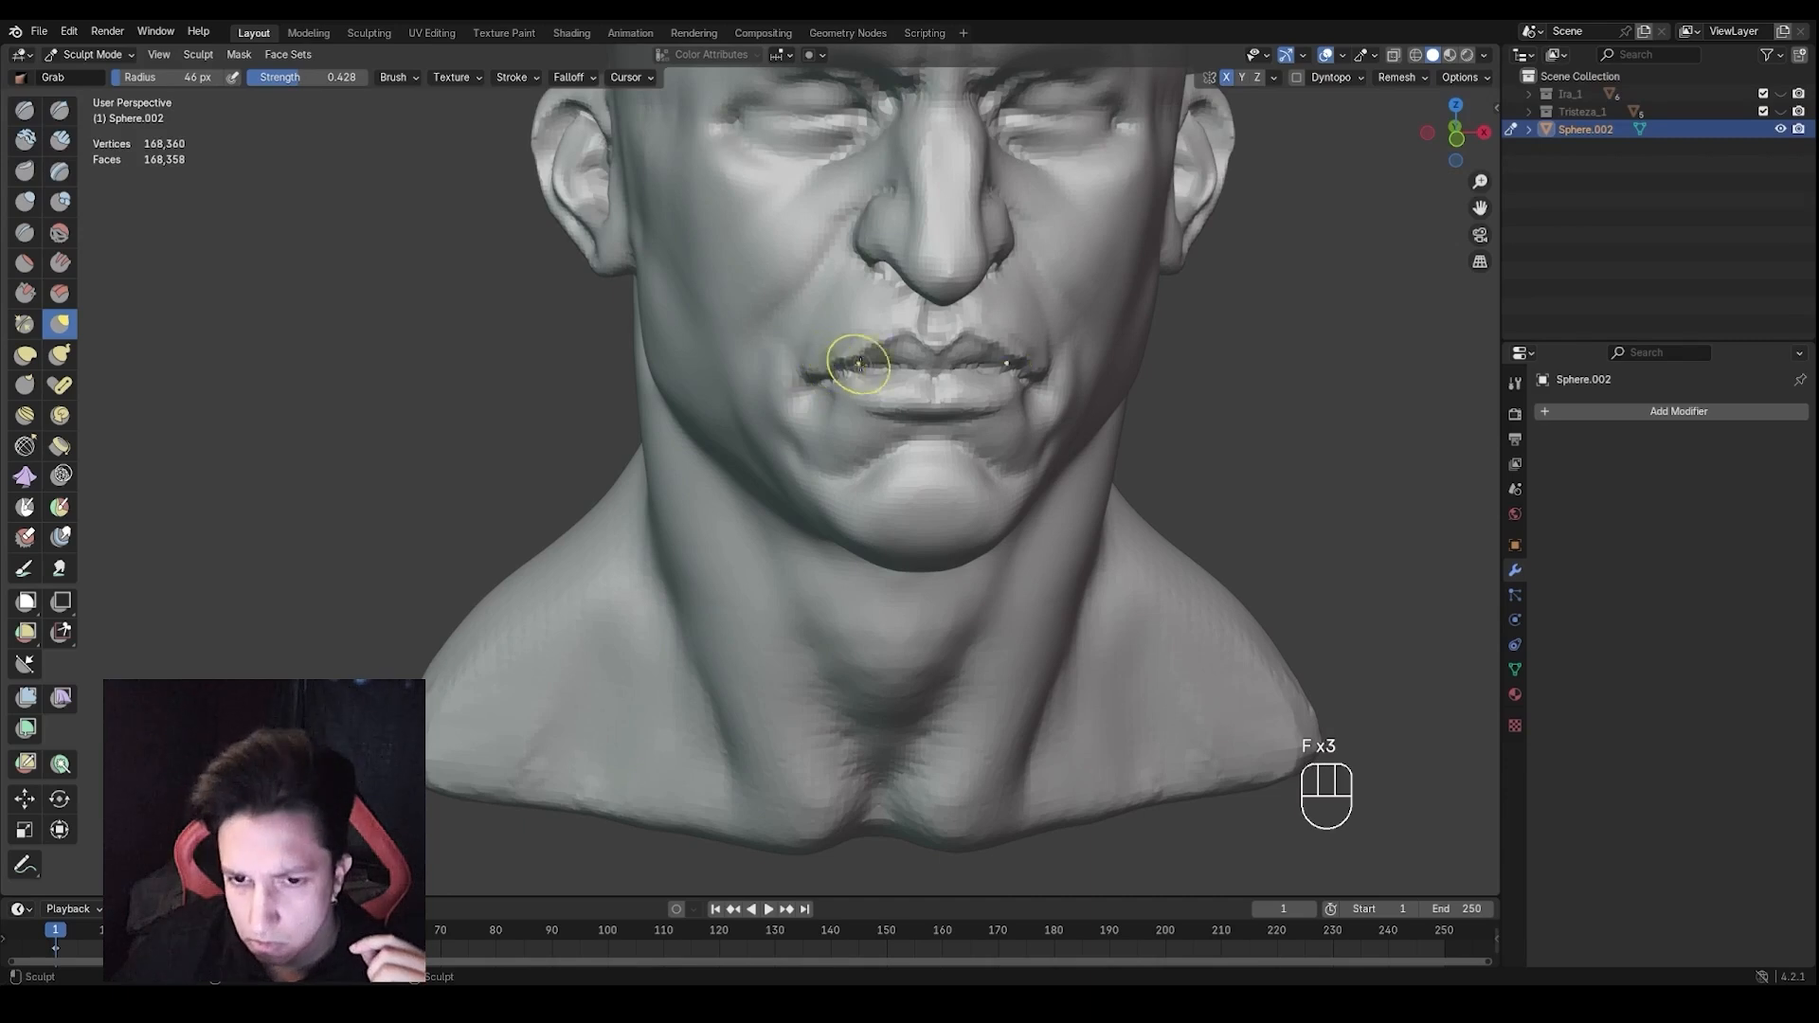
# Refine the proportions of the mouth area with Grab at varying brush sizes
pyautogui.keyDown('ctrl'); pyautogui.moveTo(988, 499); pyautogui.dragTo(910, 459, button='middle'); pyautogui.keyUp('ctrl')
pyautogui.press('f')
pyautogui.click(993, 524)
pyautogui.keyDown('shift'); pyautogui.moveTo(909, 460); pyautogui.dragTo(893, 531, button='middle'); pyautogui.keyUp('shift')
pyautogui.press('f')
pyautogui.click(867, 531)
pyautogui.moveTo(867, 531); pyautogui.dragTo(877, 479, button='middle')
# Carve the upper eyelid crease with Draw Sharp at 75 px radius, undoing the first two strokes
pyautogui.moveTo(858, 418); pyautogui.dragTo(875, 417, button='middle')
pyautogui.keyDown('ctrl'); pyautogui.moveTo(876, 417); pyautogui.dragTo(881, 292, button='middle'); pyautogui.keyUp('ctrl')
pyautogui.keyDown('shift'); pyautogui.moveTo(881, 292); pyautogui.dragTo(832, 417, button='middle'); pyautogui.keyUp('shift')
pyautogui.keyDown('ctrl'); pyautogui.moveTo(834, 417); pyautogui.dragTo(805, 445, button='middle'); pyautogui.keyUp('ctrl')
pyautogui.keyDown('ctrl'); pyautogui.moveTo(872, 383); pyautogui.dragTo(877, 344, button='middle'); pyautogui.keyUp('ctrl')
pyautogui.press('1')
pyautogui.press('f')
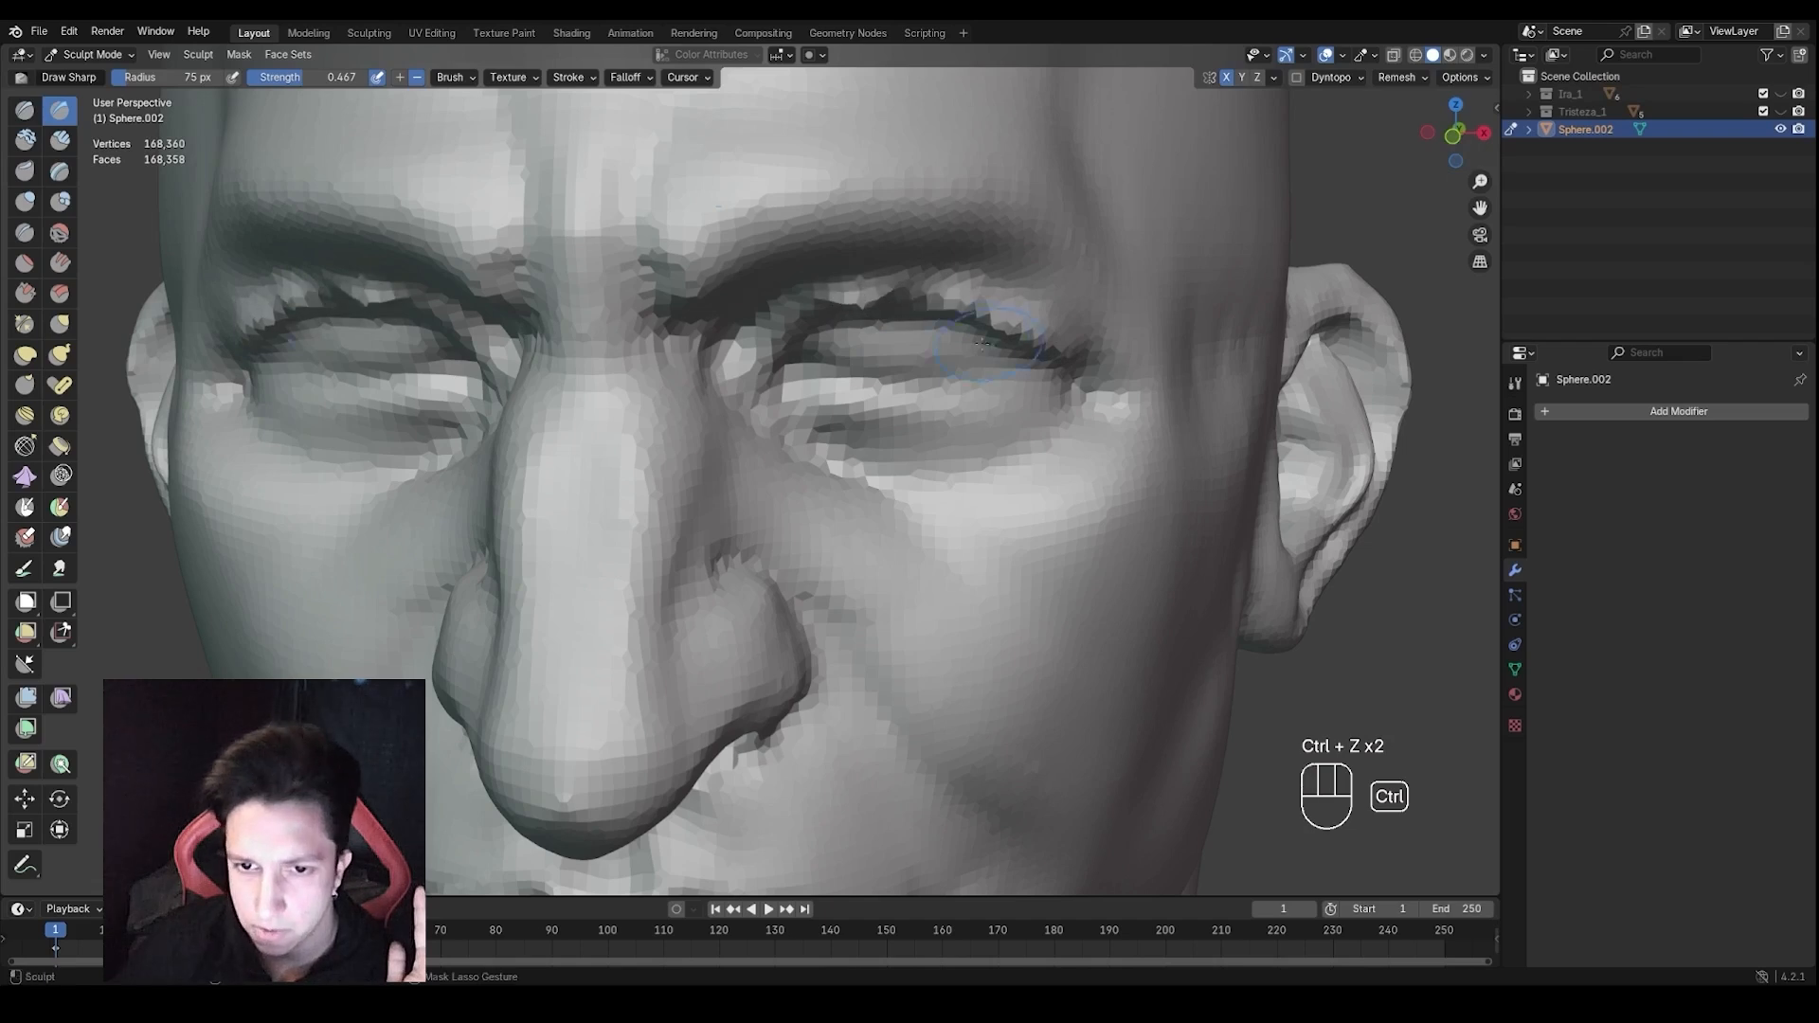
pyautogui.hotkey('ctrl', 'z')
pyautogui.hotkey('ctrl', 'z')
pyautogui.moveTo(901, 309); pyautogui.dragTo(911, 275, button='middle')
pyautogui.moveTo(873, 200)
pyautogui.keyDown('ctrl'); pyautogui.mouseDown()
pyautogui.moveTo(1020, 202)
pyautogui.moveTo(1062, 224)
pyautogui.moveTo(870, 191)
pyautogui.moveTo(1043, 225)
pyautogui.moveTo(910, 204)
pyautogui.moveTo(951, 208)
pyautogui.mouseUp(); pyautogui.keyUp('ctrl')
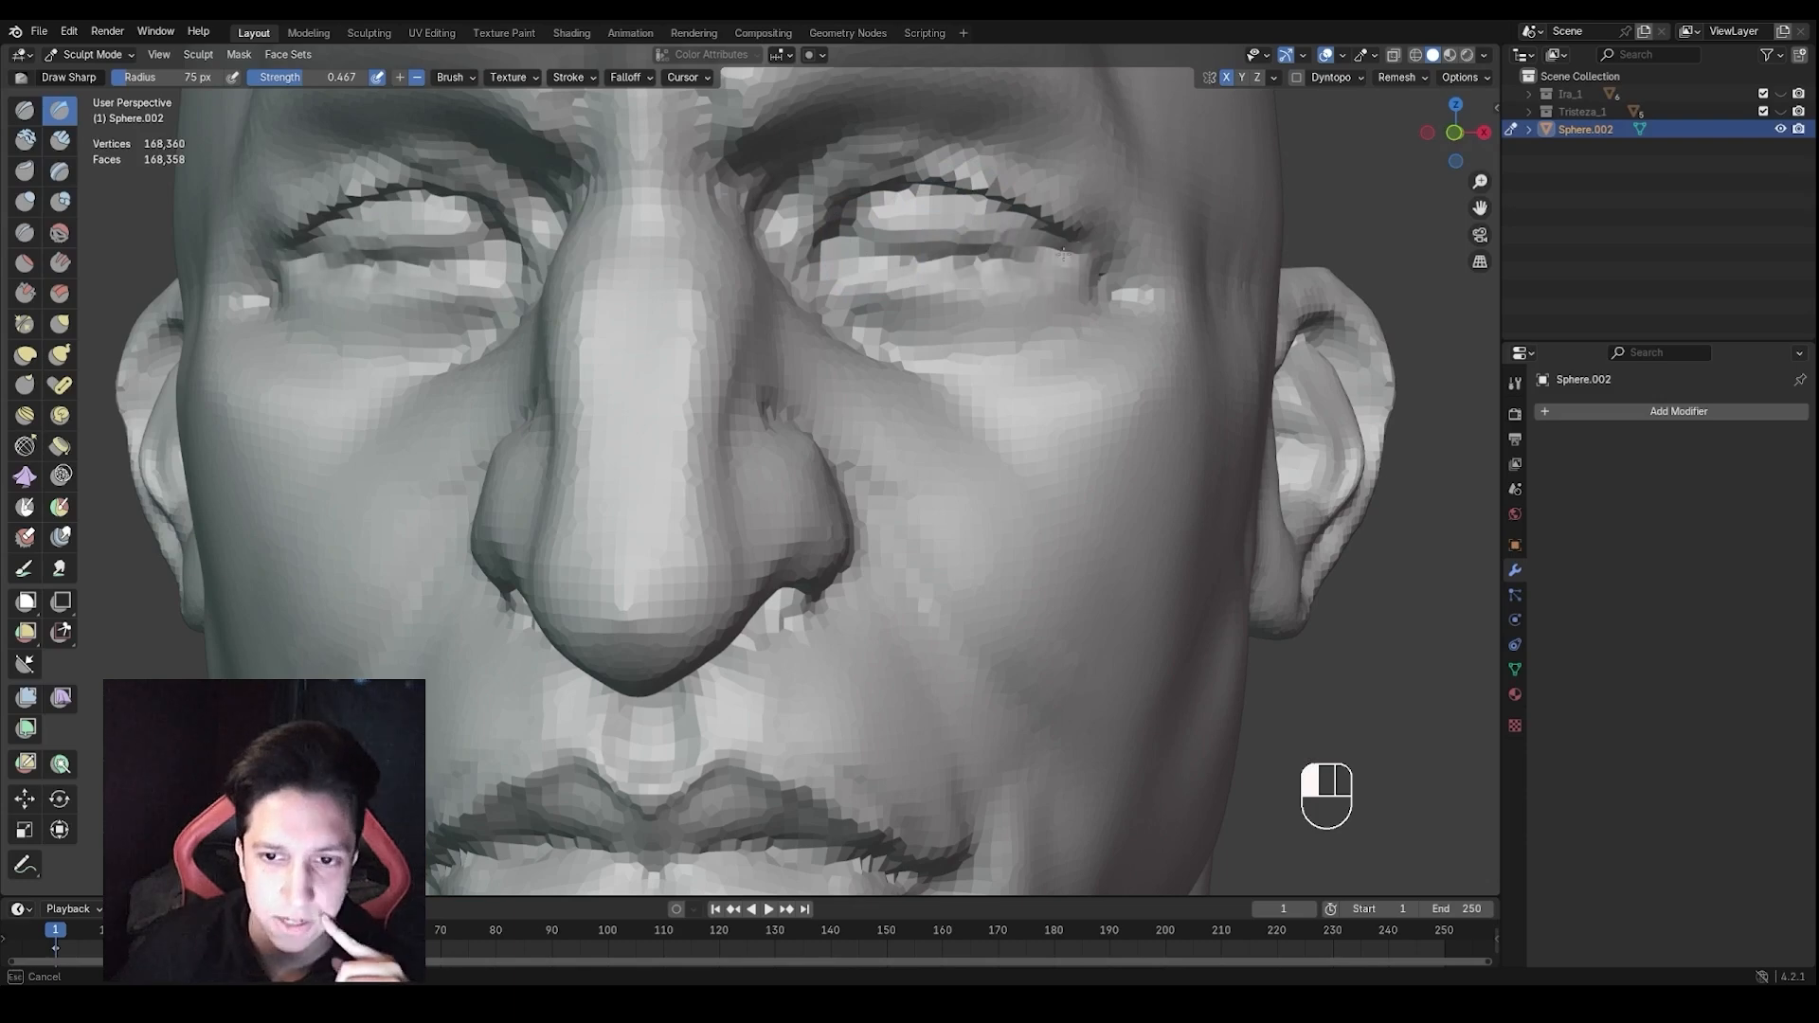
# Open the gap between the upper and lower eyelids and shape the eye surface with Draw Sharp at 75 px radius
pyautogui.keyDown('ctrl'); pyautogui.moveTo(952, 405); pyautogui.dragTo(914, 517, button='middle'); pyautogui.keyUp('ctrl')
pyautogui.keyDown('ctrl'); pyautogui.moveTo(914, 516); pyautogui.dragTo(924, 374, button='middle'); pyautogui.keyUp('ctrl')
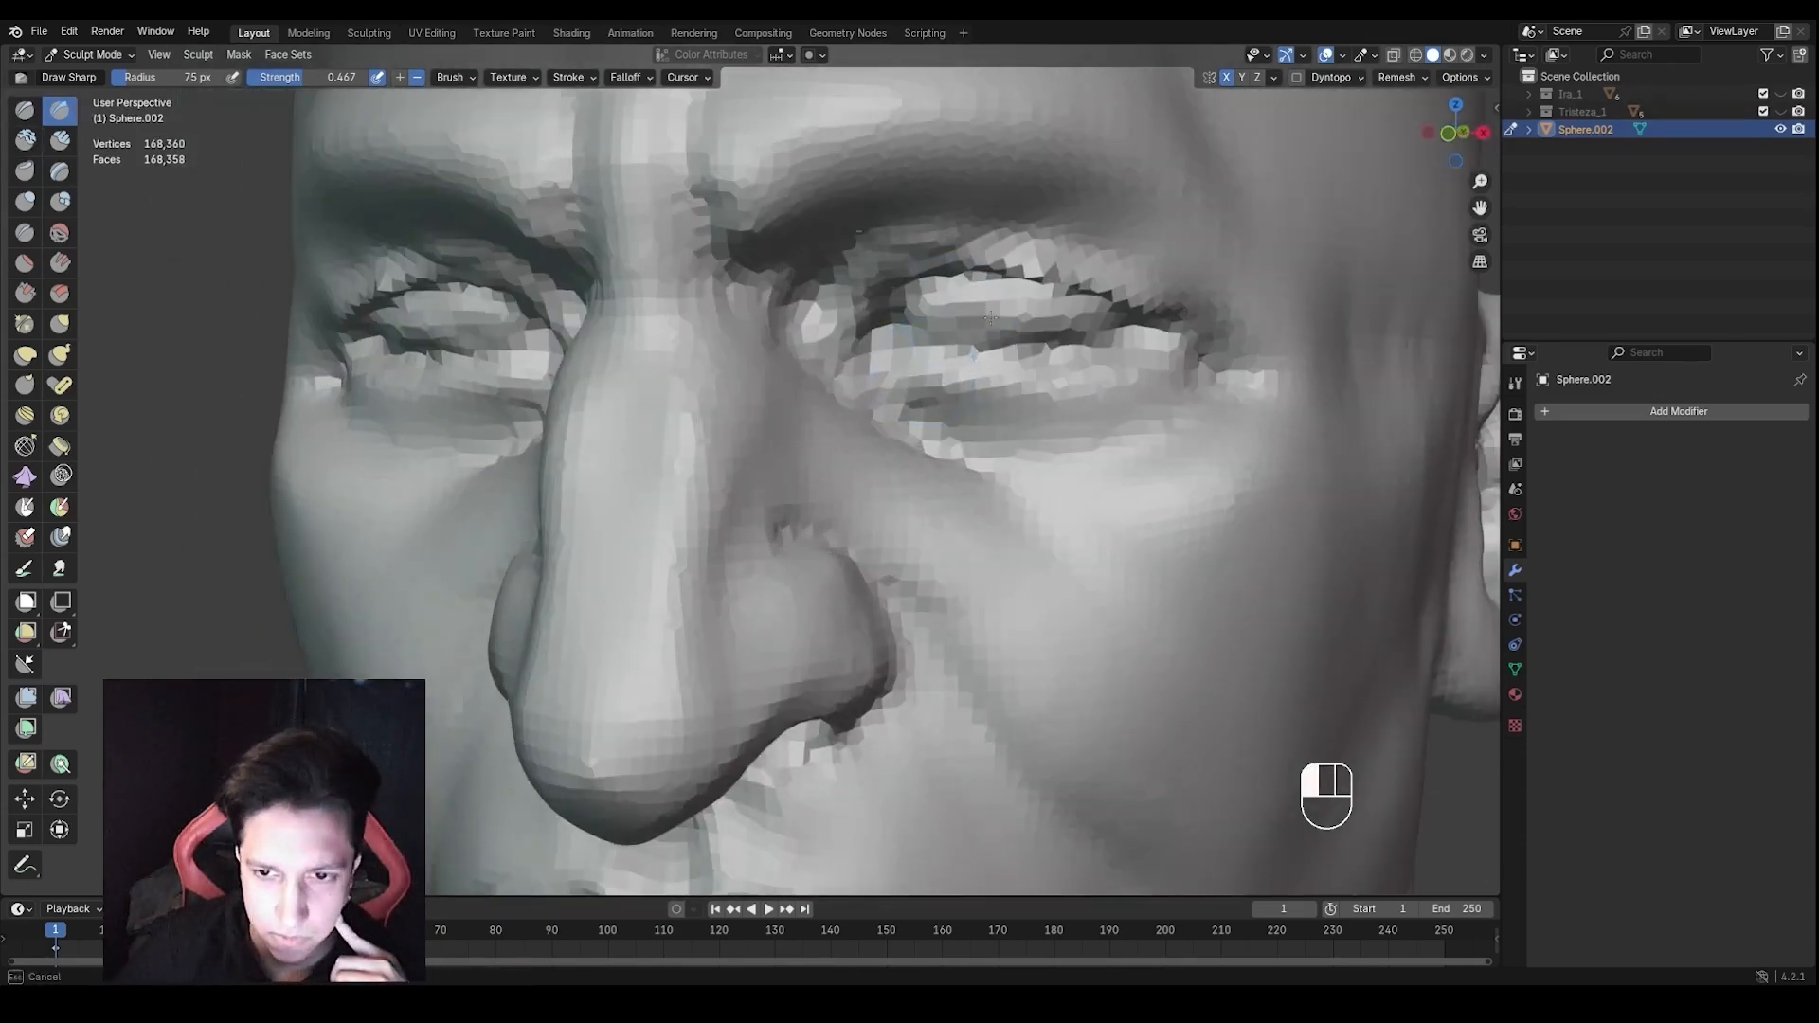
pyautogui.moveTo(990, 318)
pyautogui.mouseDown()
pyautogui.moveTo(1090, 318)
pyautogui.moveTo(912, 322)
pyautogui.moveTo(1090, 317)
pyautogui.moveTo(957, 343)
pyautogui.moveTo(1035, 345)
pyautogui.mouseUp()
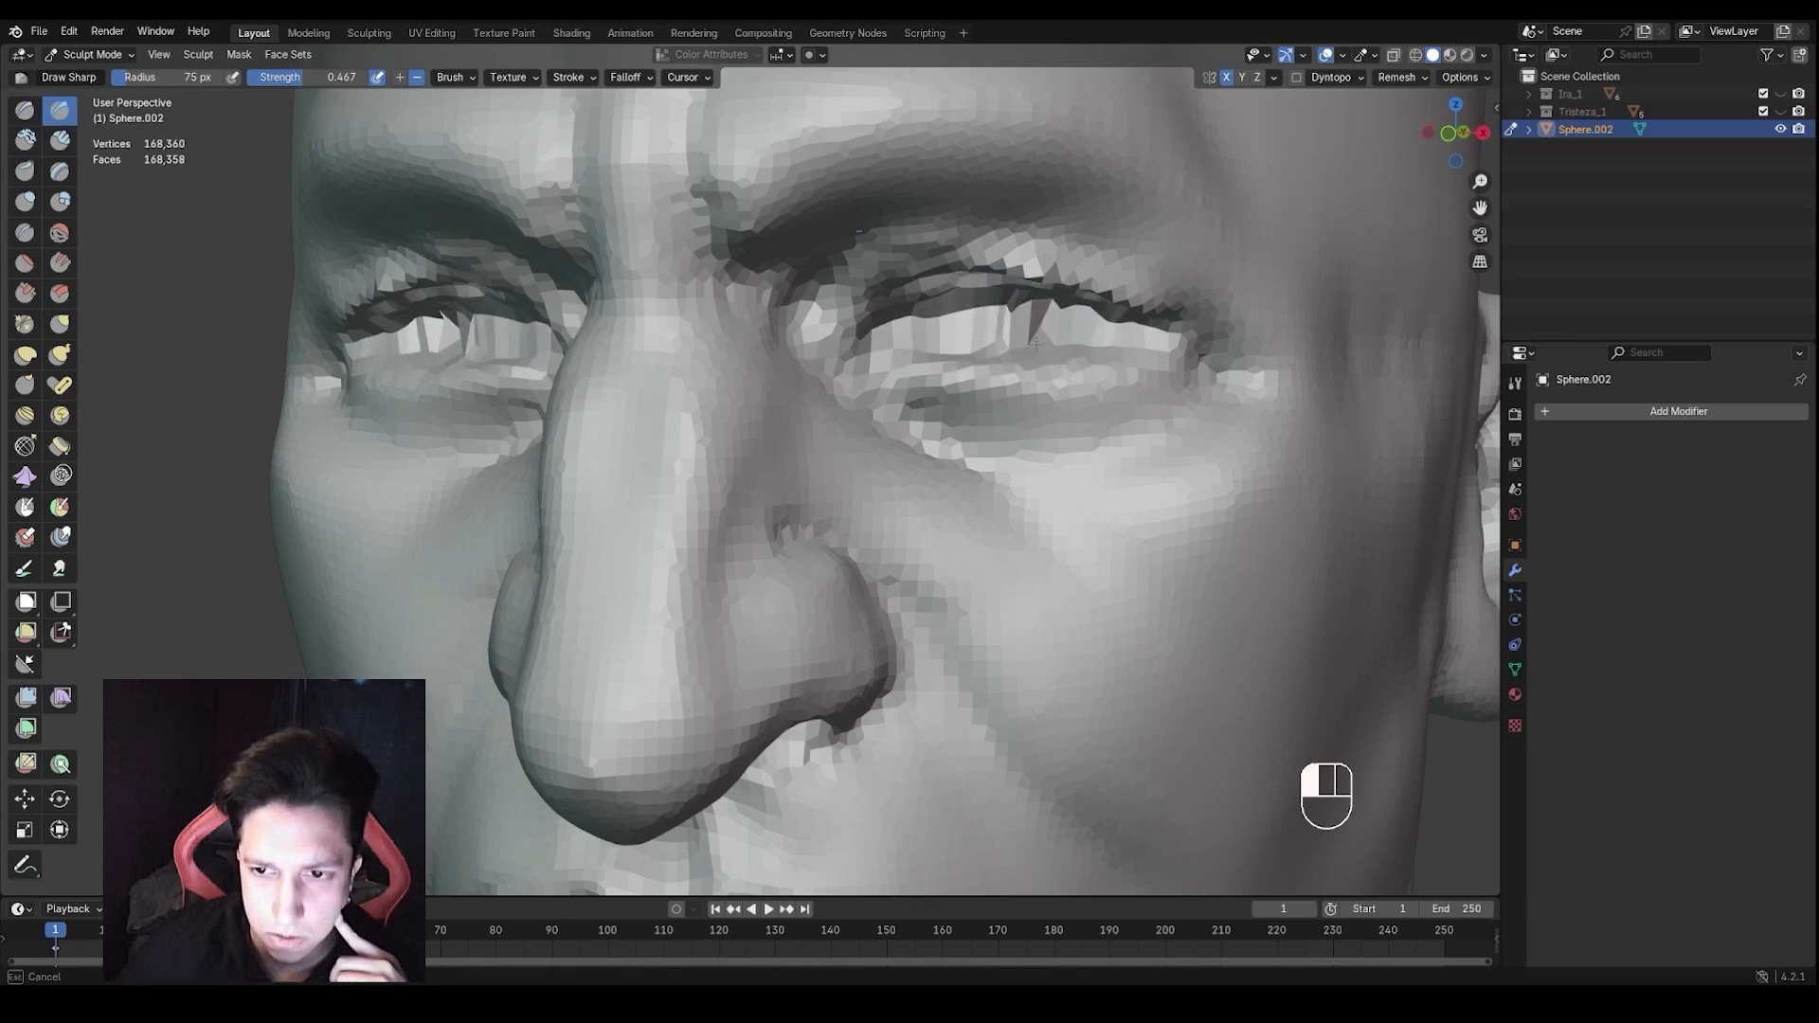
# Pull the outer eye corner up and inward using the Grab brush with a 160 px radius
pyautogui.moveTo(910, 388)
pyautogui.mouseDown(button='middle')
pyautogui.moveTo(947, 480)
pyautogui.moveTo(881, 400)
pyautogui.moveTo(839, 403)
pyautogui.moveTo(843, 440)
pyautogui.mouseUp(button='middle')
pyautogui.press('g')
pyautogui.press('f')
pyautogui.click(1026, 454)
pyautogui.moveTo(1026, 453); pyautogui.dragTo(1052, 426, button='middle')
pyautogui.press('f')
pyautogui.click(1052, 474)
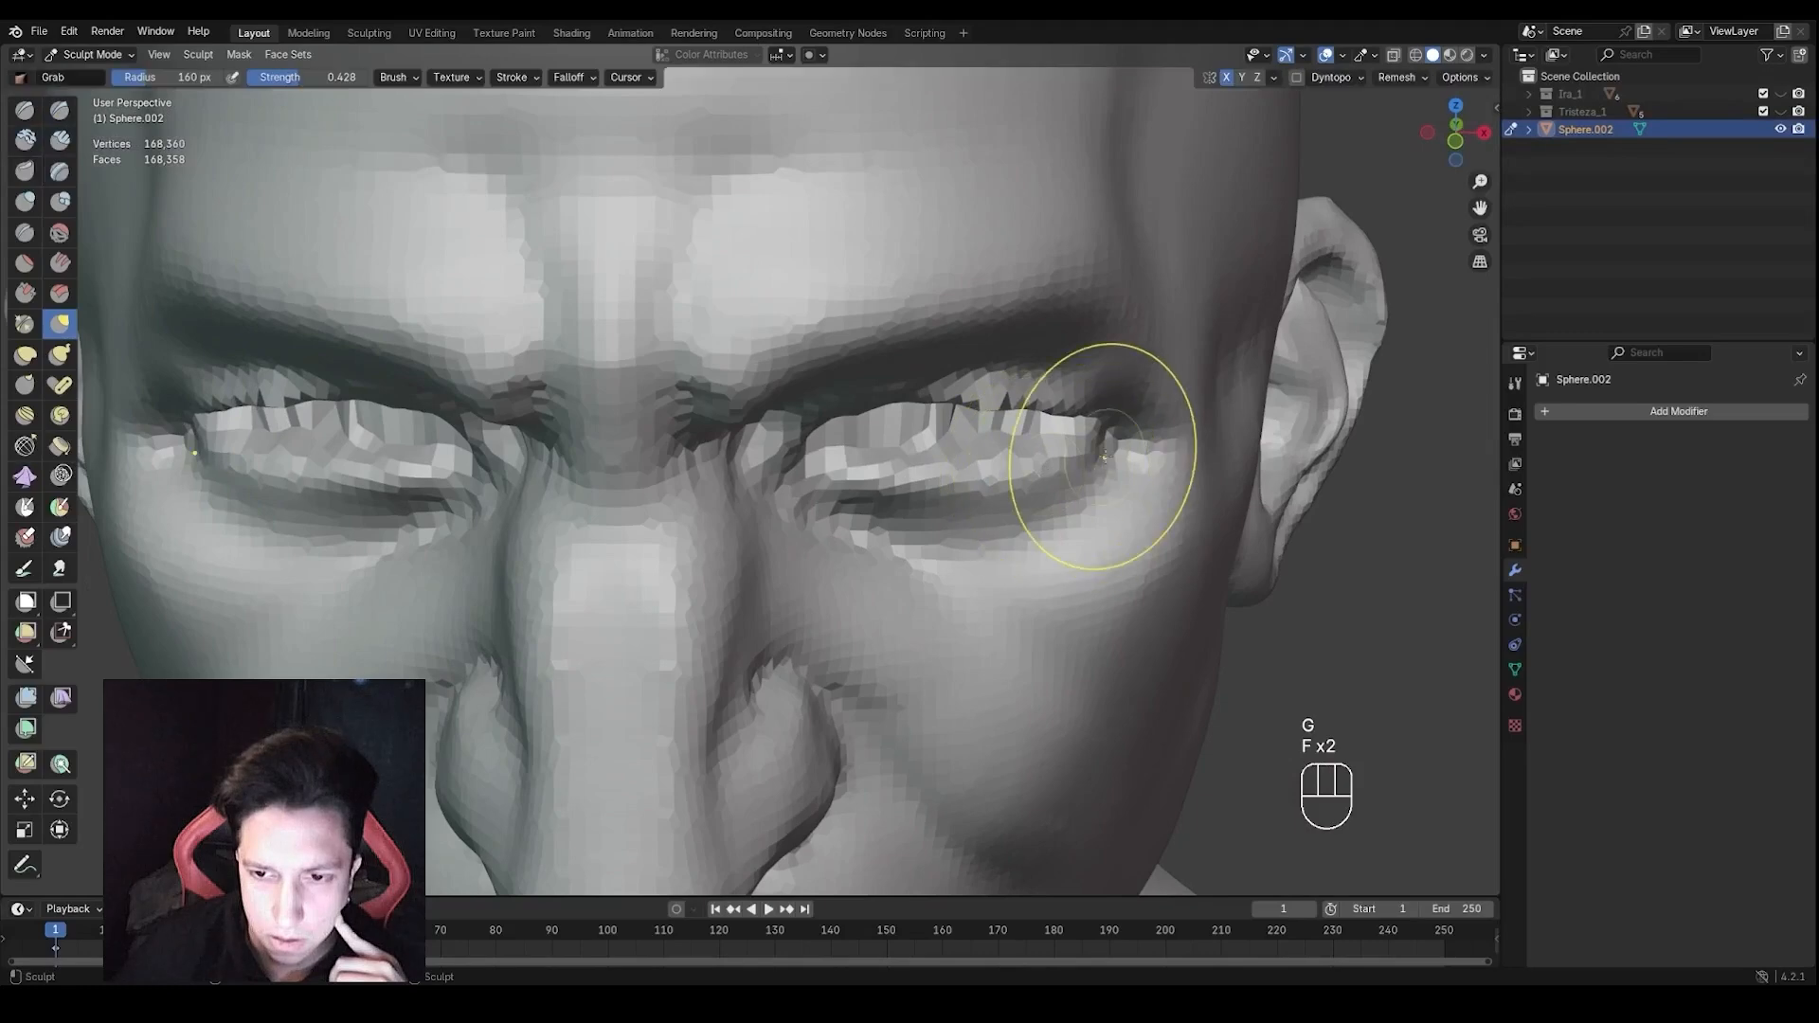
pyautogui.moveTo(1101, 454); pyautogui.dragTo(1080, 420)
pyautogui.moveTo(1080, 419)
pyautogui.mouseDown(button='middle')
pyautogui.moveTo(945, 431)
pyautogui.moveTo(997, 426)
pyautogui.mouseUp(button='middle')
pyautogui.scroll(-3, 929, 508)
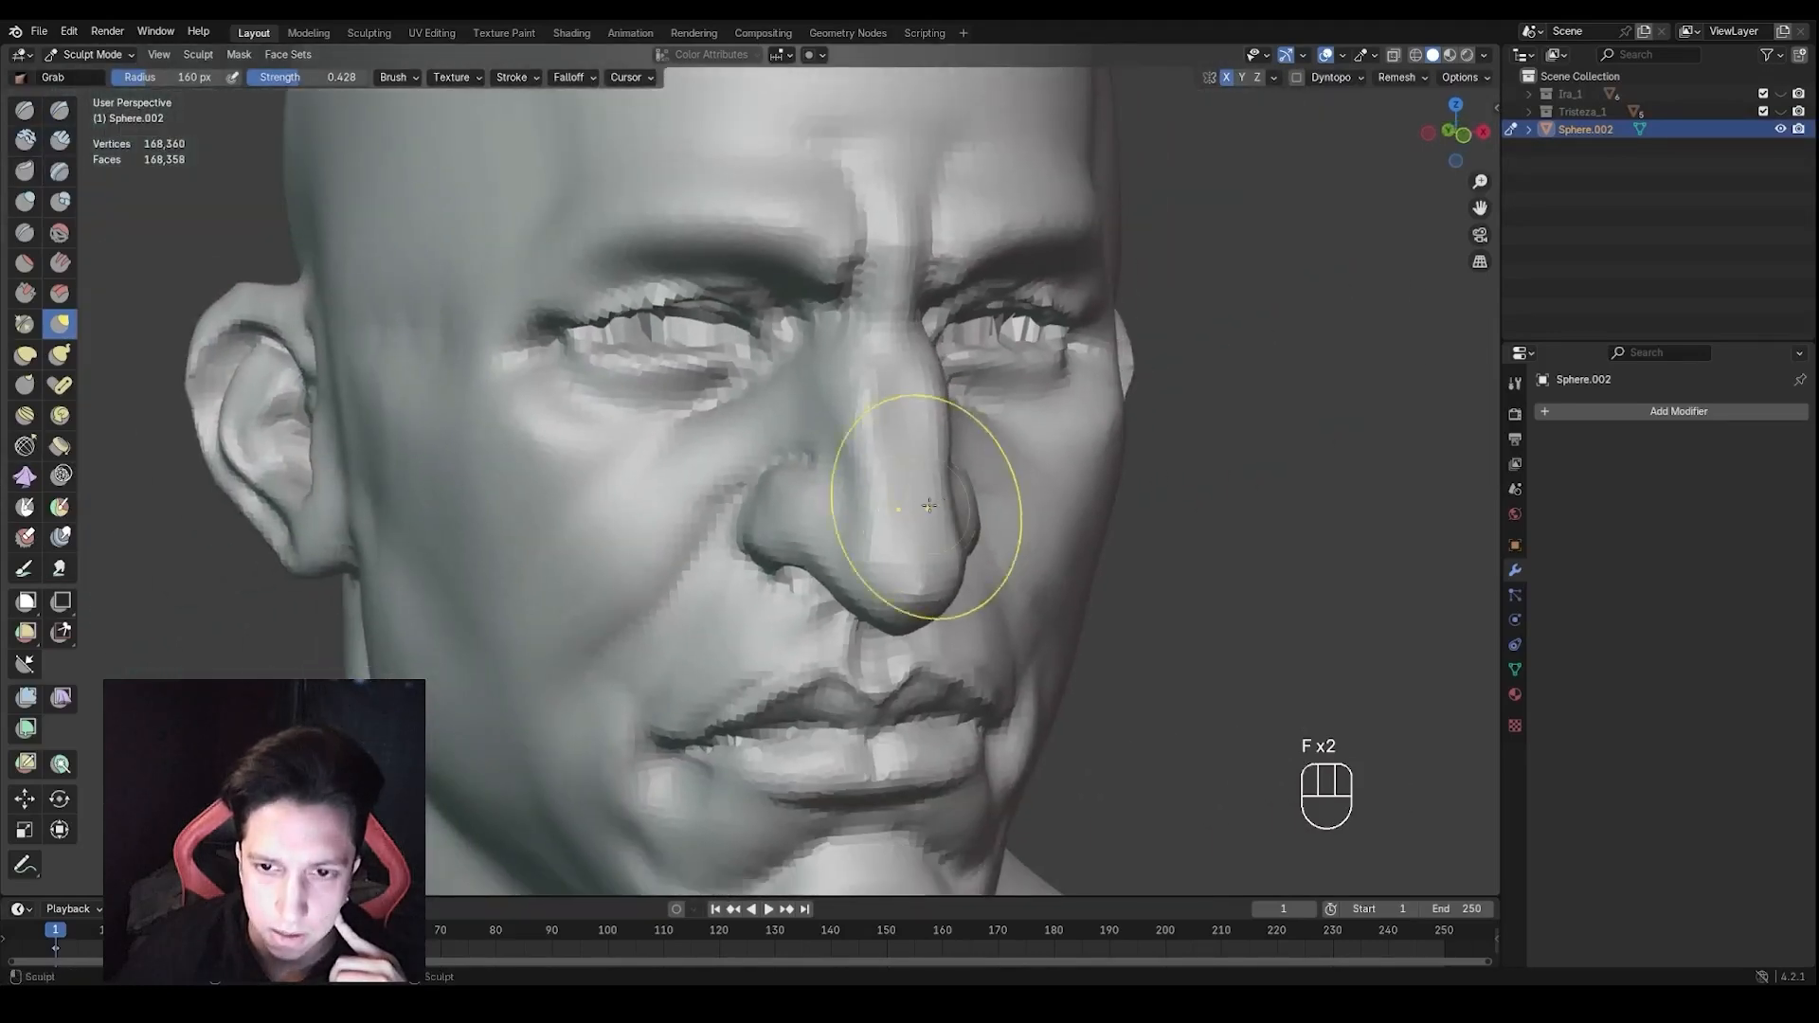
pyautogui.press('f')
pyautogui.click(907, 523)
pyautogui.scroll(-3, 938, 578)
pyautogui.moveTo(942, 588)
pyautogui.keyDown('shift'); pyautogui.mouseDown(button='middle')
pyautogui.moveTo(979, 505)
pyautogui.moveTo(958, 455)
pyautogui.mouseUp(button='middle'); pyautogui.keyUp('shift')
# Switch to Object Mode and add a UV sphere for the eyeball
pyautogui.hotkey('ctrl', 'Tab')
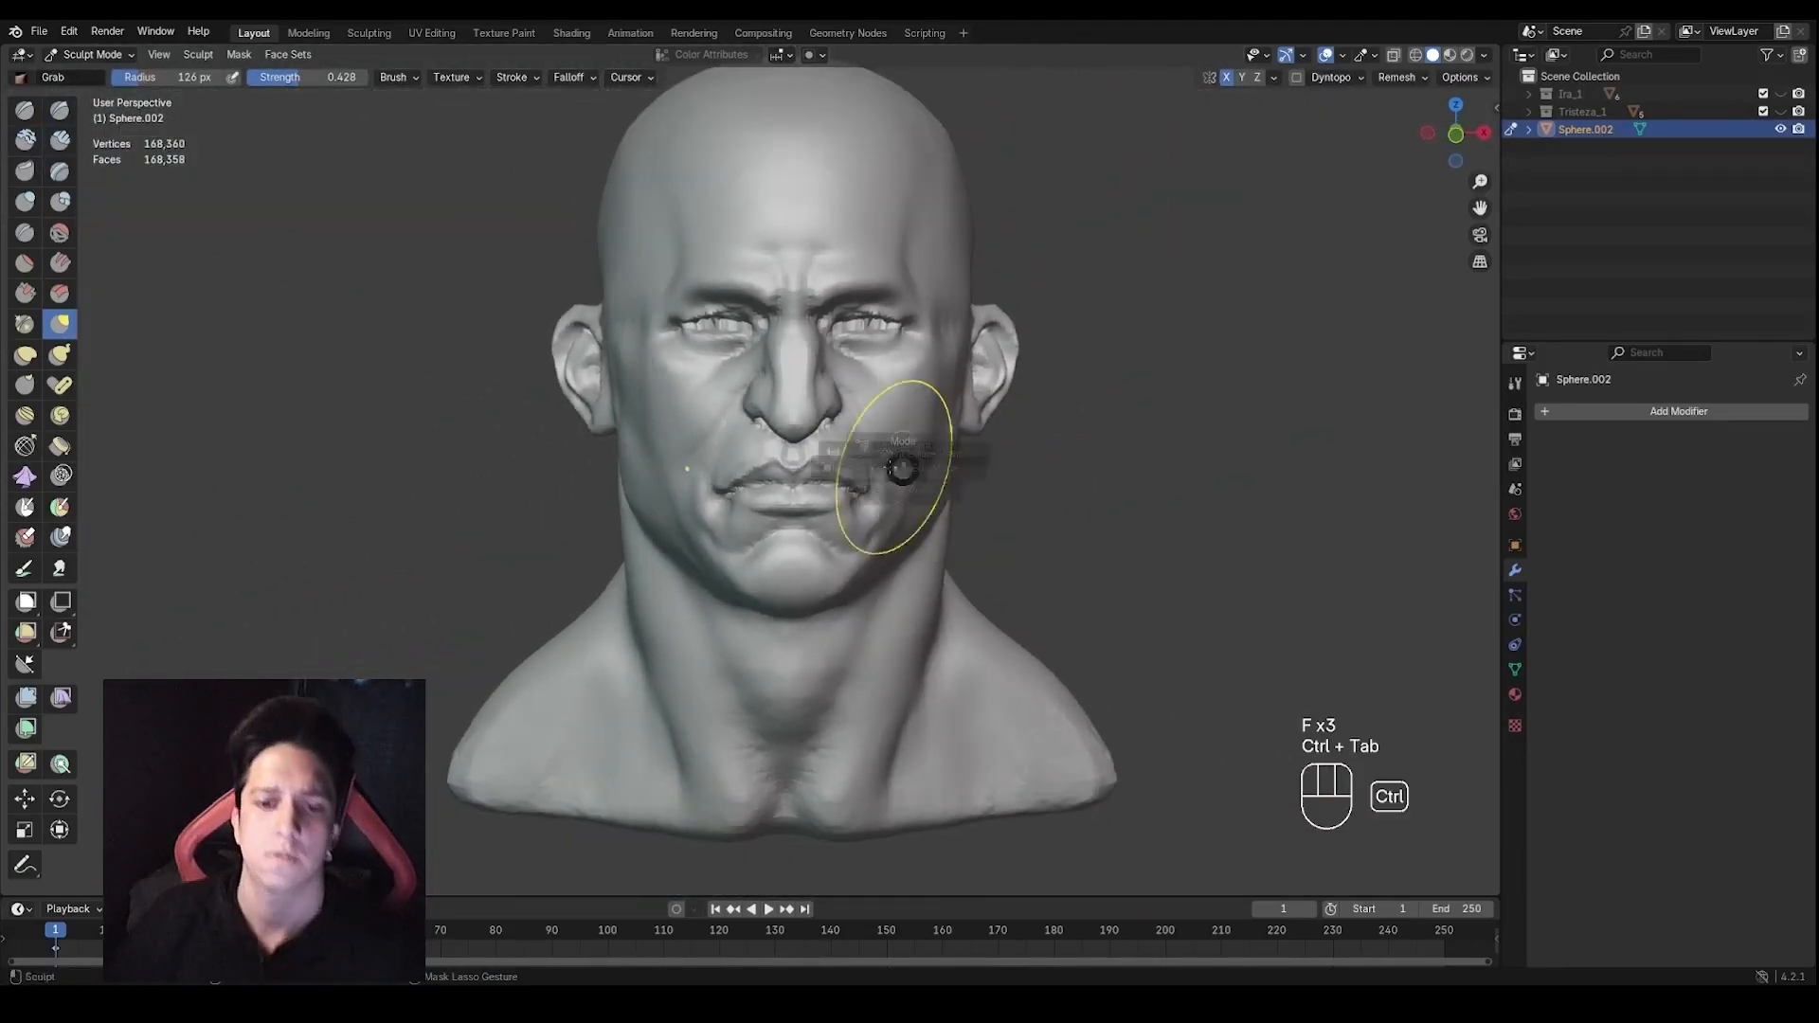
pyautogui.hotkey('shift', 's')
pyautogui.hotkey('shift', 'a')
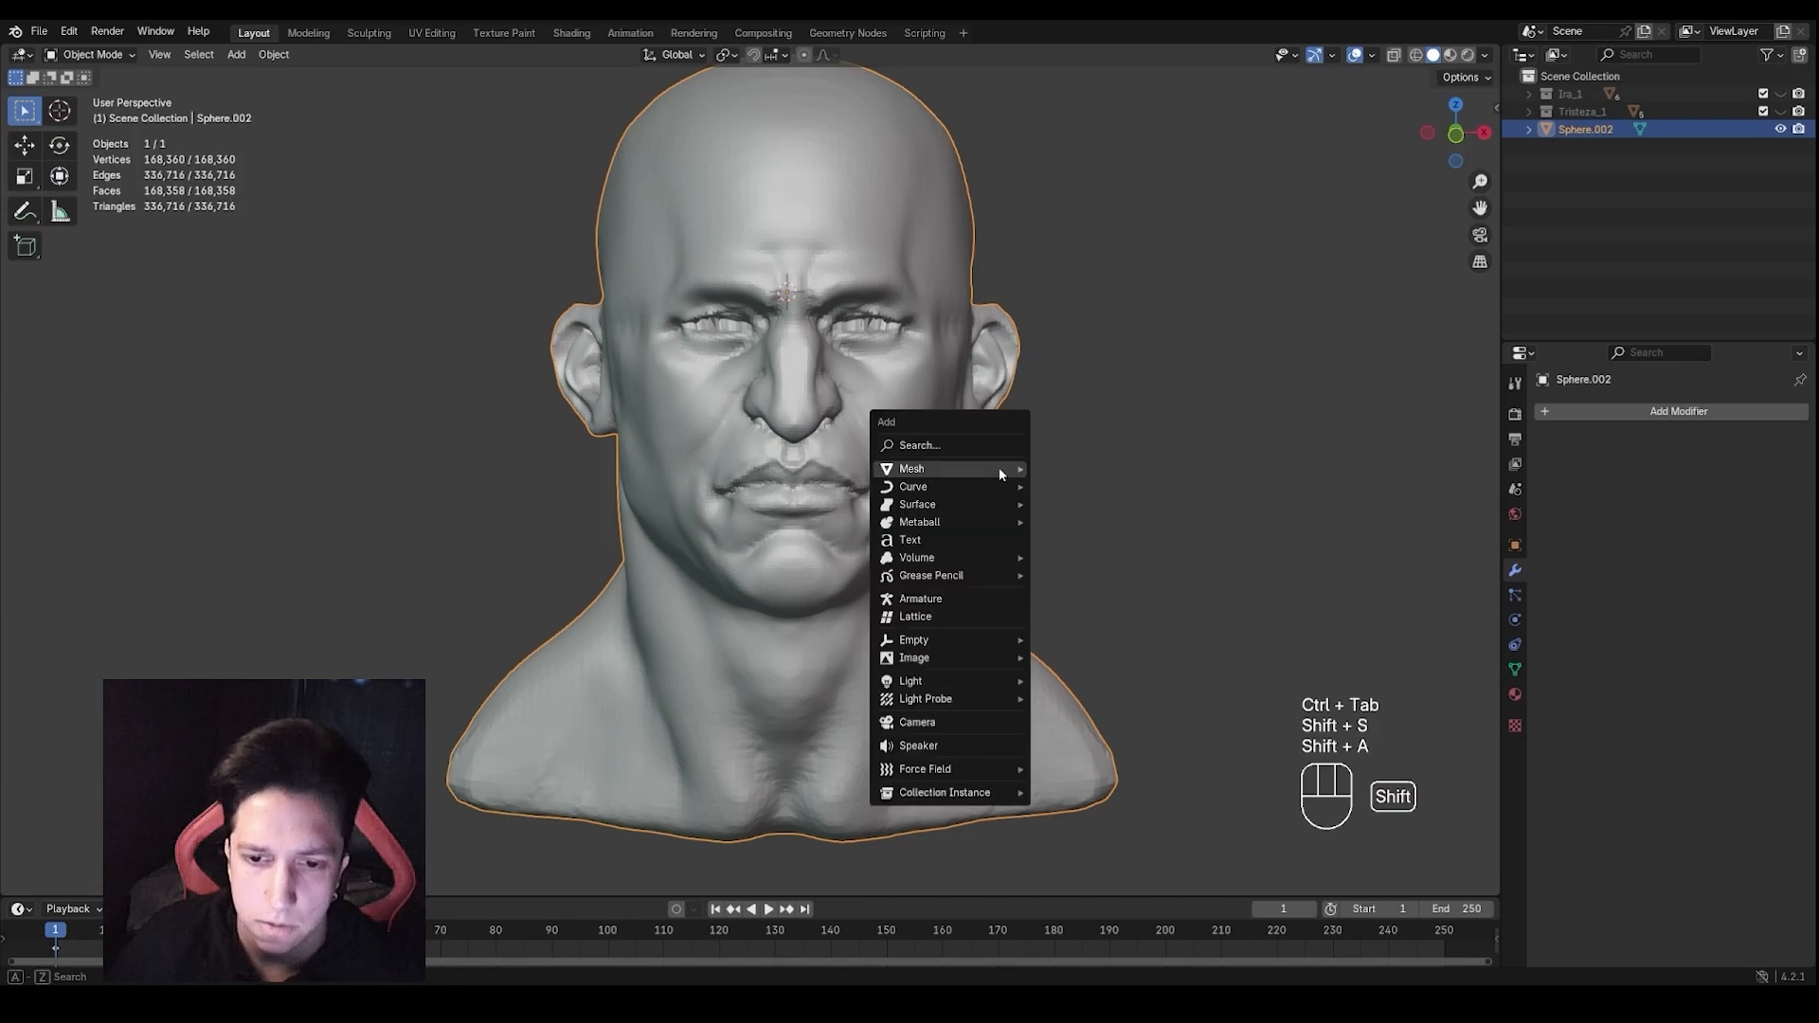
pyautogui.moveTo(998, 468)
pyautogui.click(1078, 521)
# Edit the sphere with X-ray on, scaling it down to eyeball size and moving it to the eye in right side view
pyautogui.press('Tab')
pyautogui.moveTo(1078, 519); pyautogui.dragTo(928, 484, button='middle')
pyautogui.click(1393, 56)
pyautogui.moveTo(1248, 237); pyautogui.dragTo(1189, 267, button='middle')
pyautogui.press('KP_3')
pyautogui.press('s')
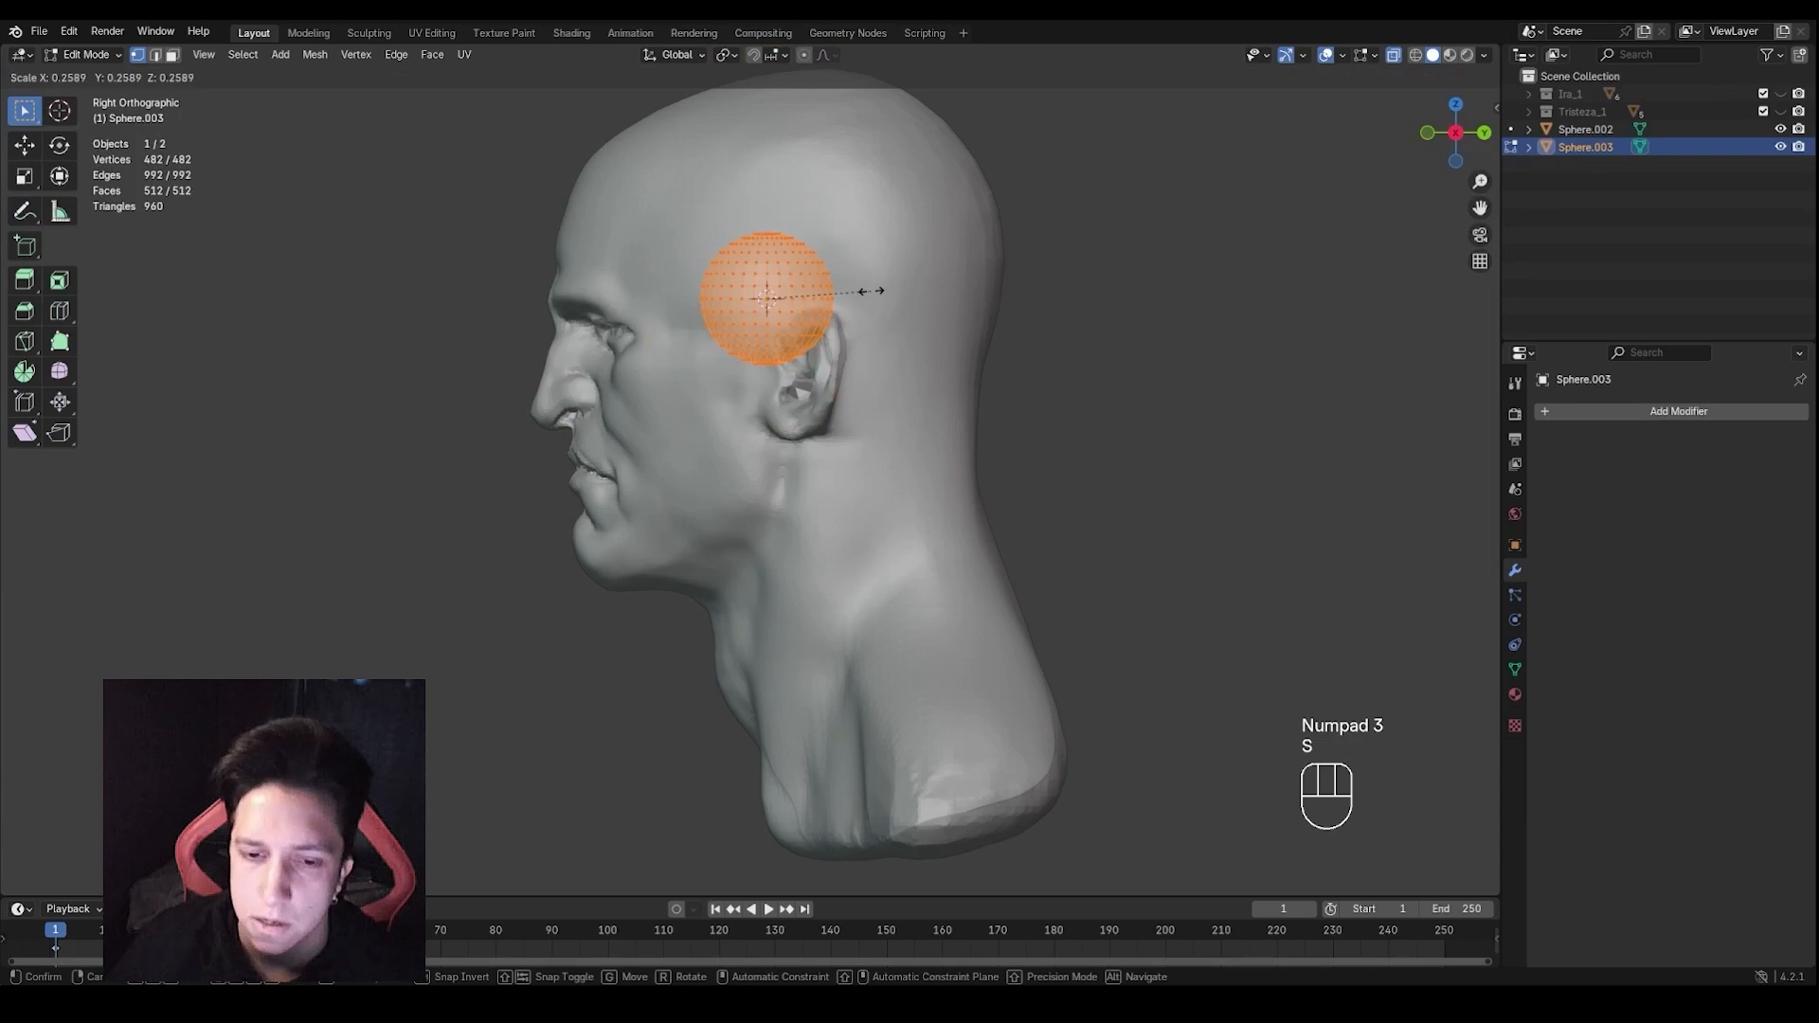
pyautogui.click(857, 293)
pyautogui.press('g')
pyautogui.click(684, 335)
pyautogui.press('s')
pyautogui.click(648, 334)
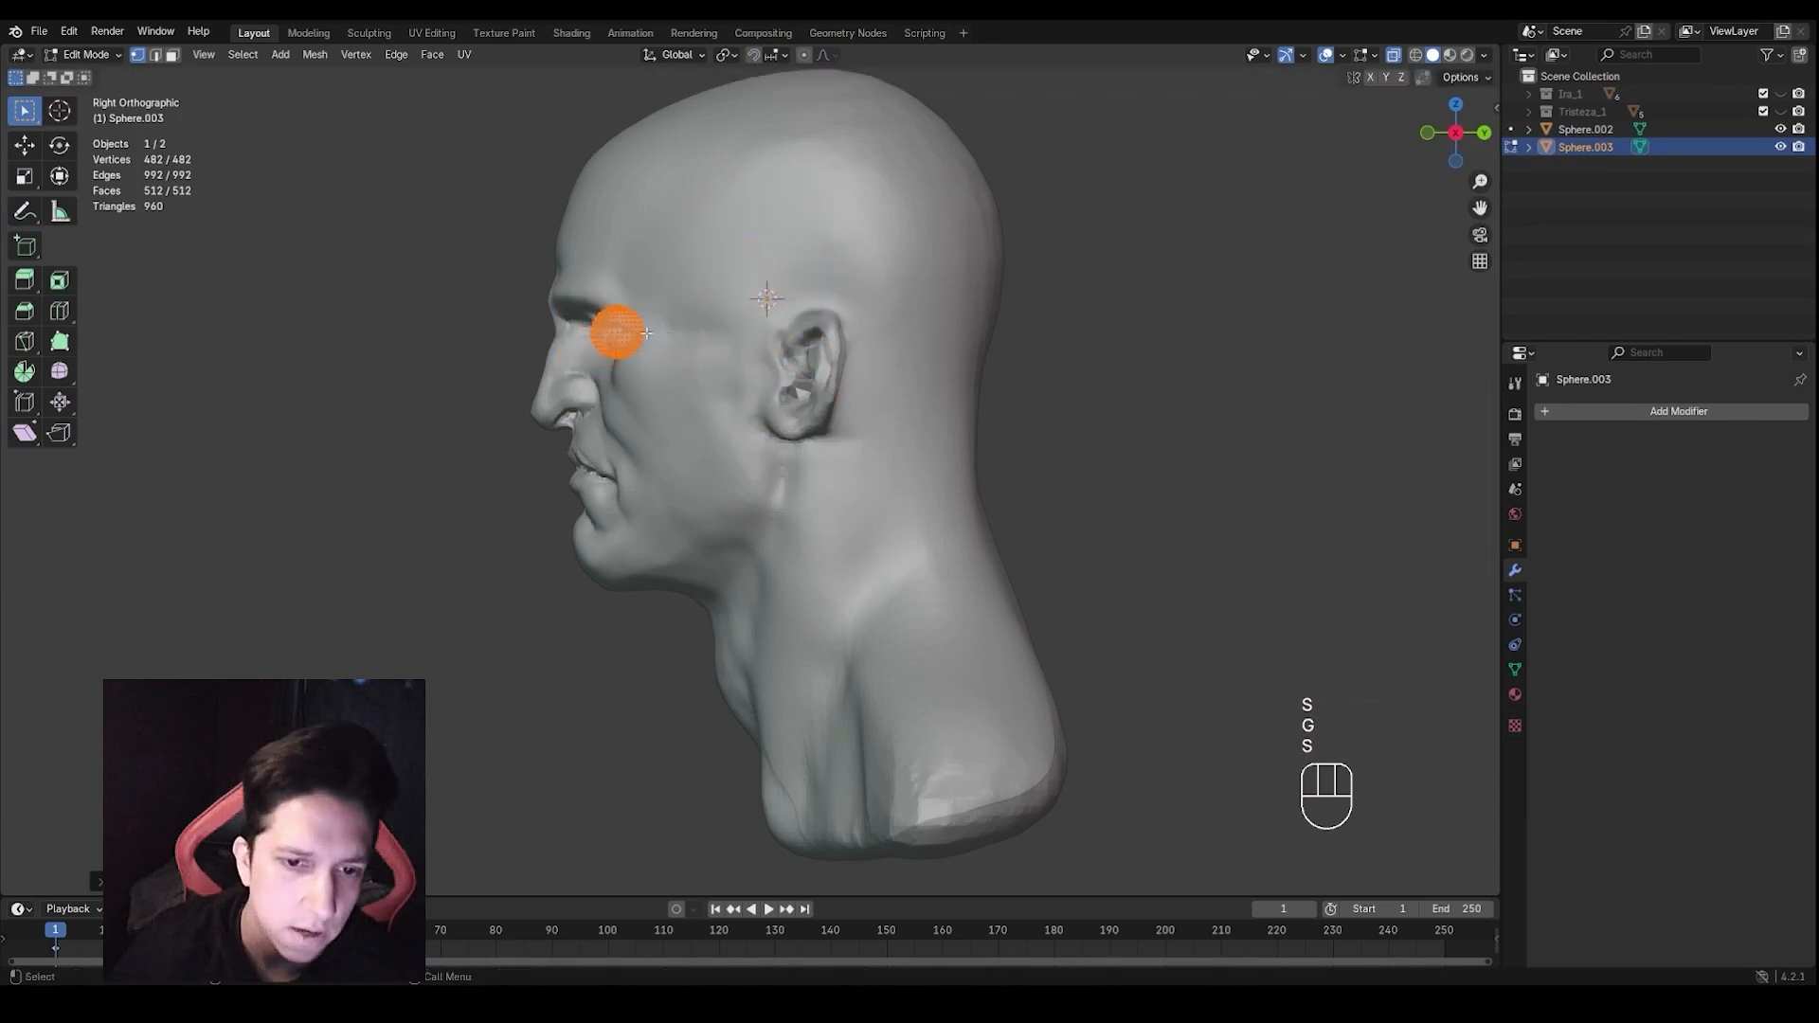
# Align the eyeball sphere with the eye socket from the side, then shift it sideways into one eye from the front
pyautogui.keyDown('shift'); pyautogui.moveTo(675, 333); pyautogui.dragTo(895, 392, button='middle'); pyautogui.keyUp('shift')
pyautogui.scroll(3, 775, 452)
pyautogui.scroll(2, 895, 391)
pyautogui.press('g')
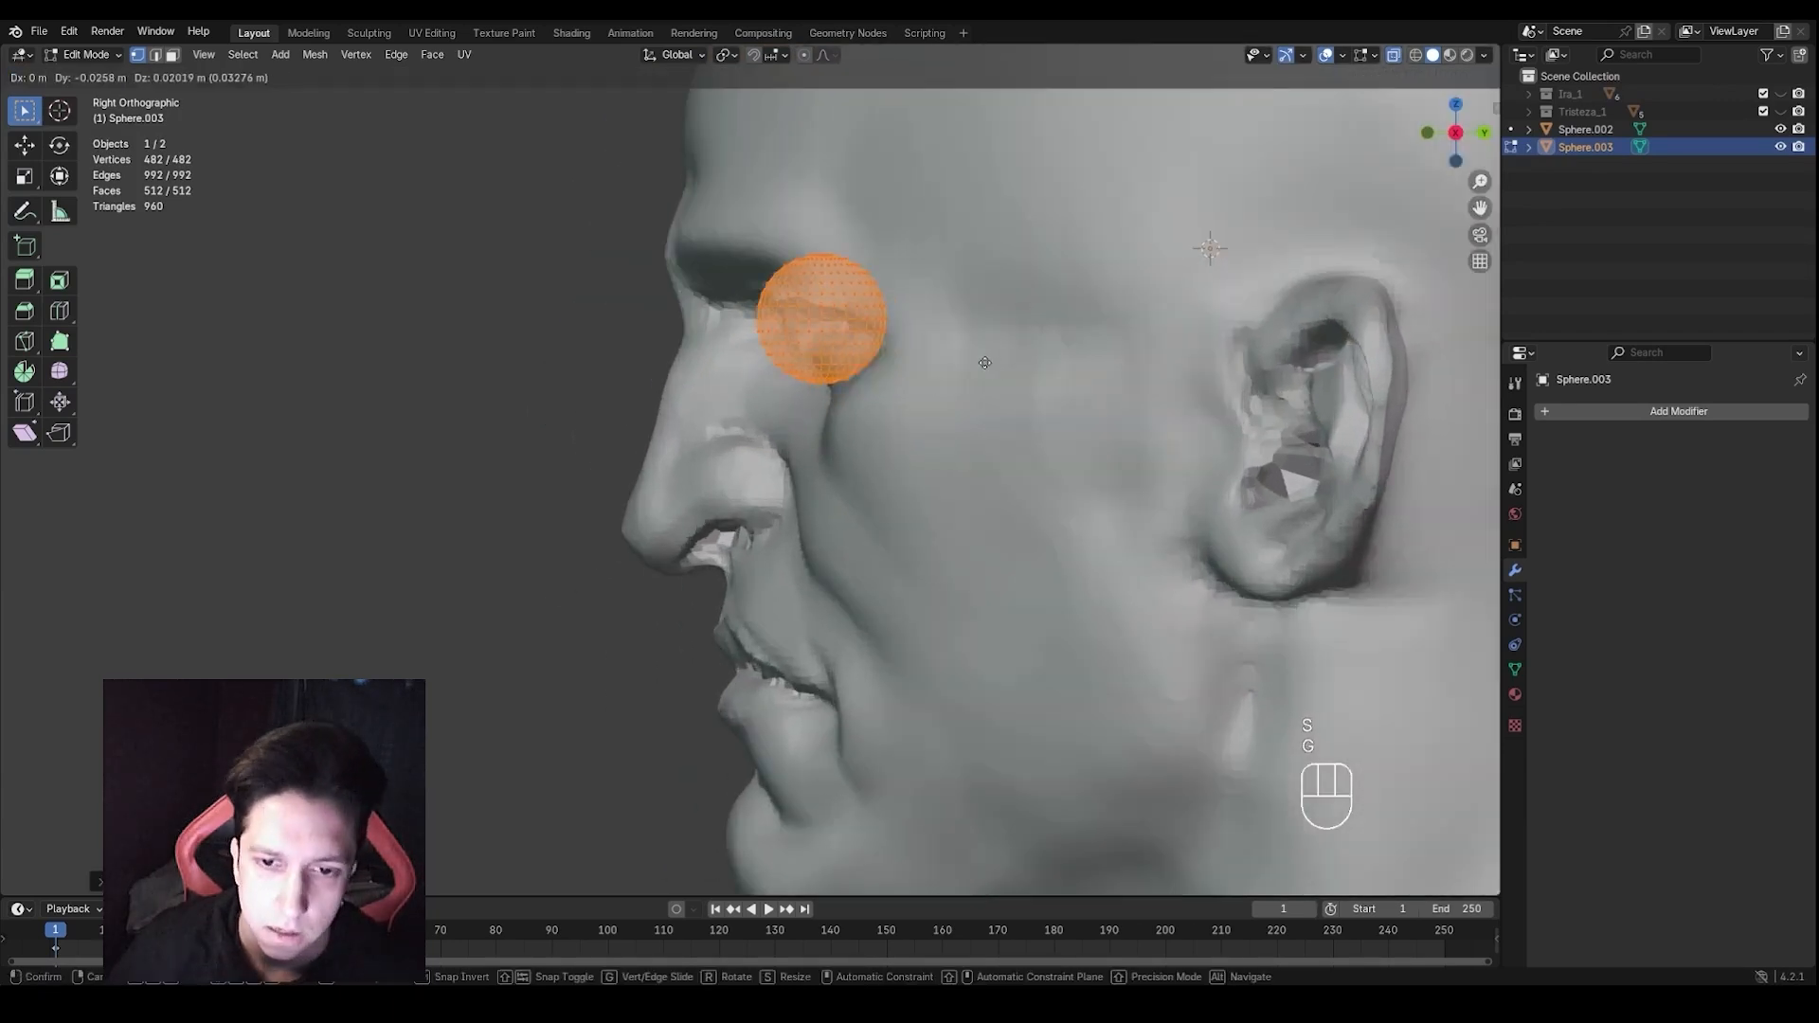
pyautogui.click(982, 361)
pyautogui.moveTo(794, 353); pyautogui.dragTo(974, 363, button='middle')
pyautogui.press('g')
pyautogui.click(1139, 371)
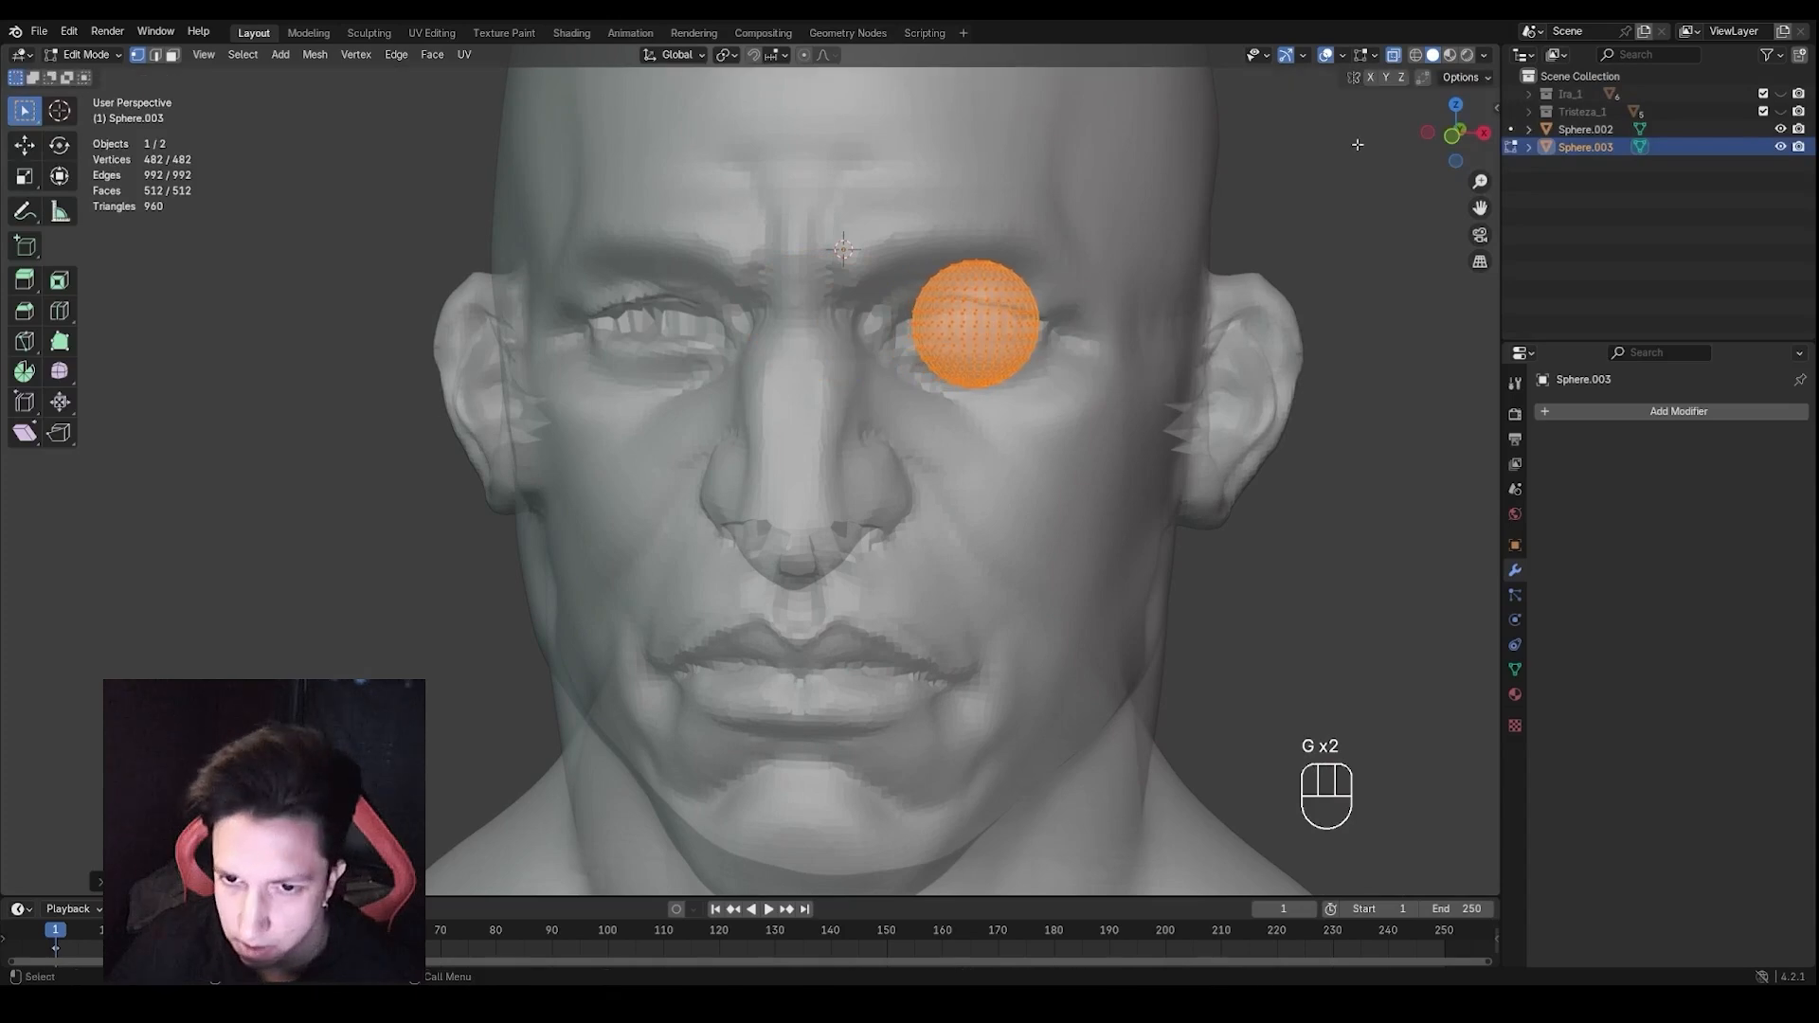
# Turn off X-ray and move the eyeball to the right depth behind the eyelids
pyautogui.click(1395, 55)
pyautogui.moveTo(1269, 195); pyautogui.dragTo(1147, 237, button='middle')
pyautogui.press('g')
pyautogui.click(1078, 183)
pyautogui.keyDown('shift'); pyautogui.moveTo(1147, 237); pyautogui.dragTo(902, 237, button='middle'); pyautogui.keyUp('shift')
pyautogui.scroll(2, 910, 242)
pyautogui.press('g')
pyautogui.click(978, 231)
# Scale and nudge the eyeball so it fits inside the eyelid opening
pyautogui.press('s')
pyautogui.click(1003, 241)
pyautogui.press('s')
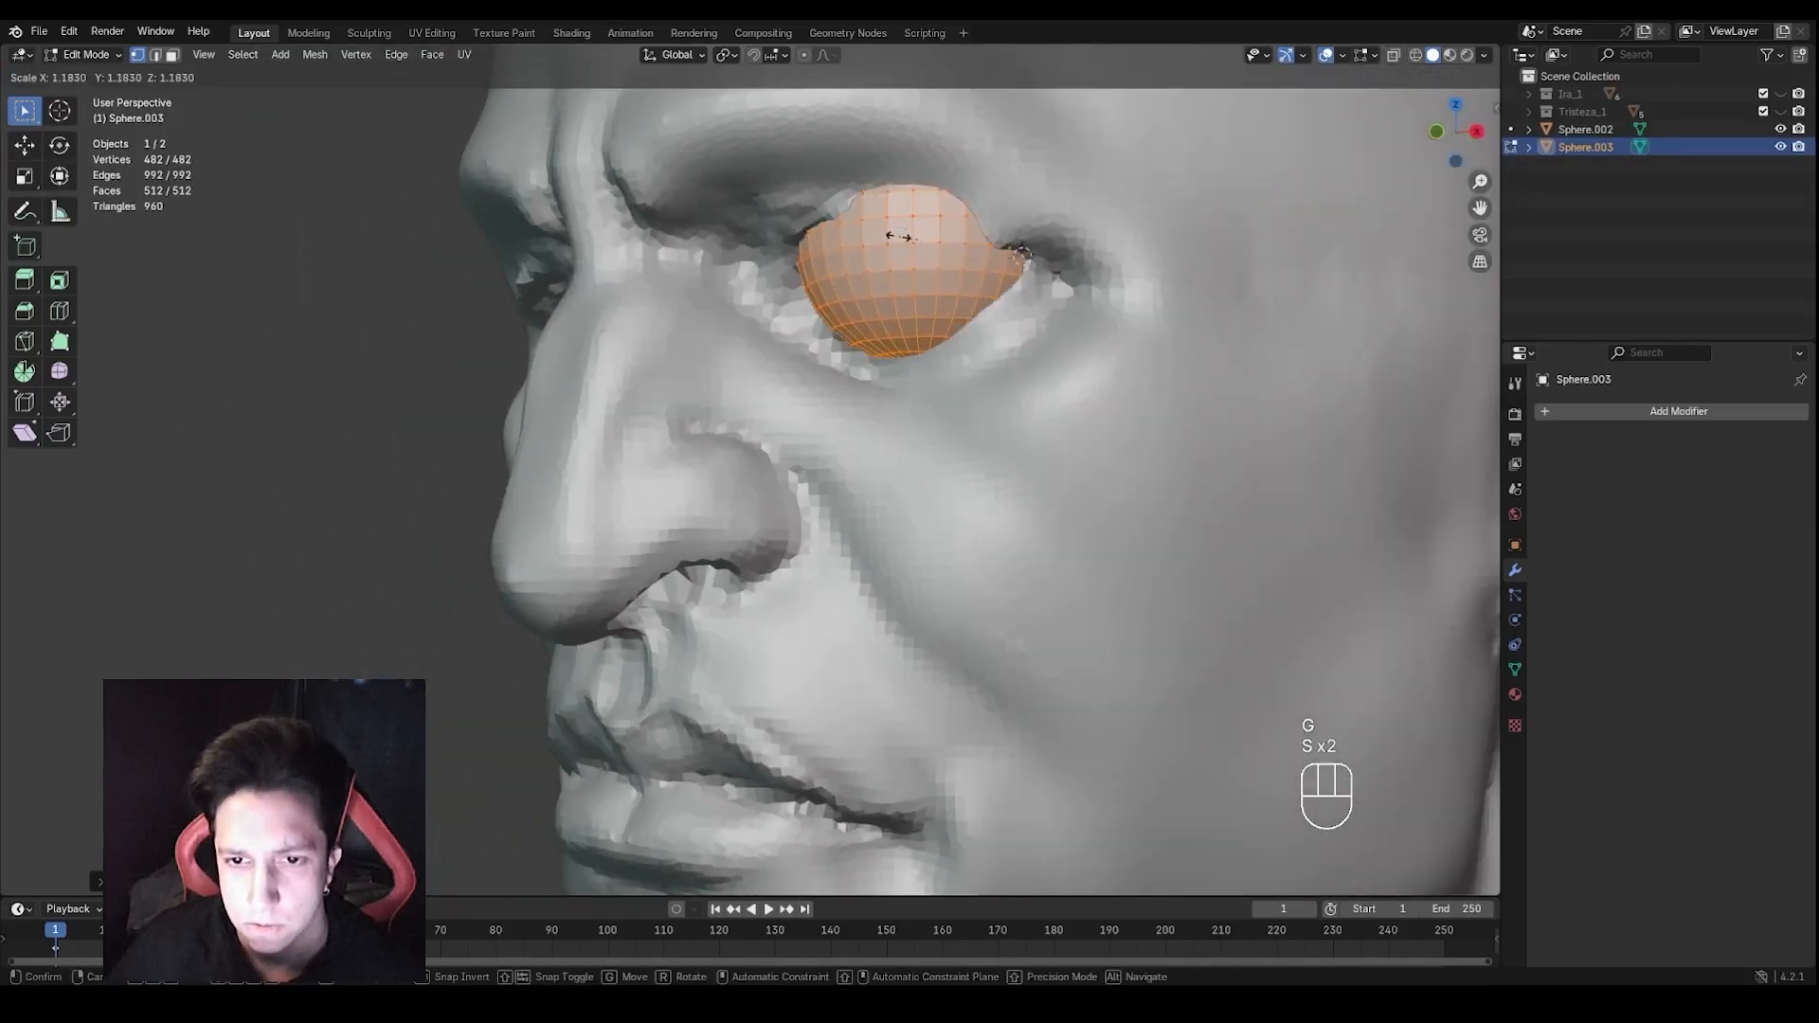
pyautogui.click(905, 239)
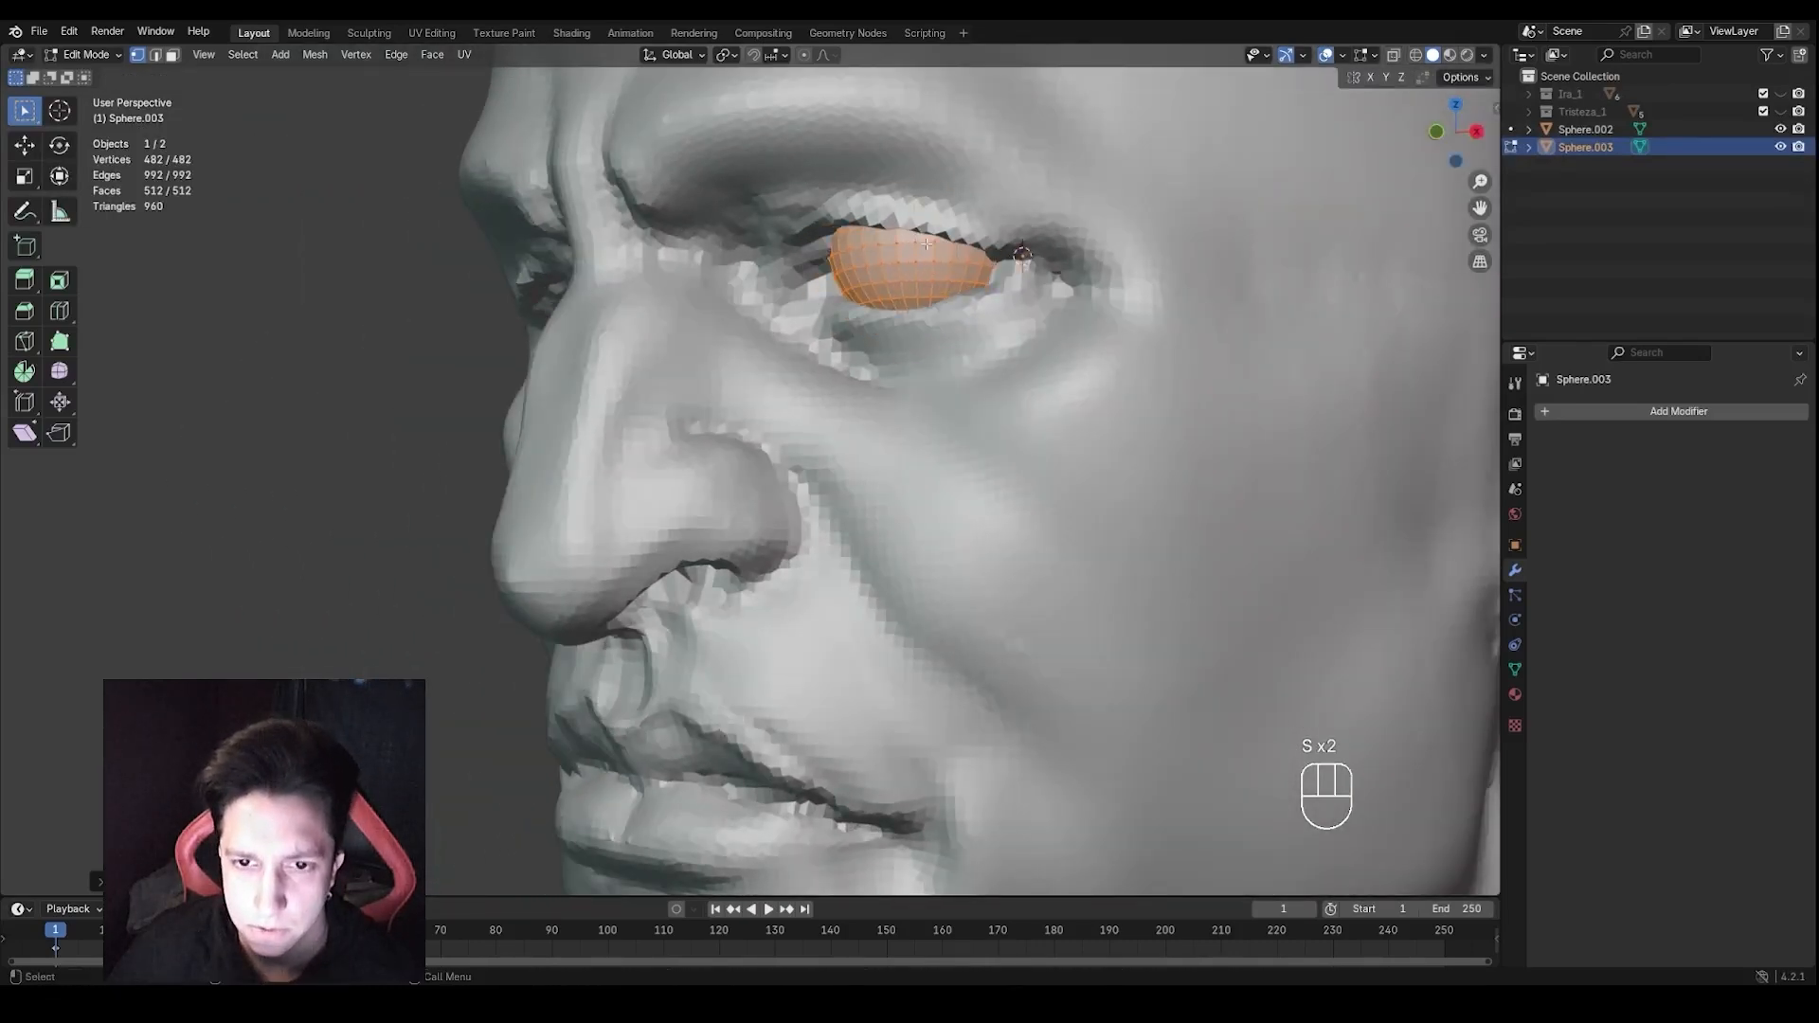
pyautogui.moveTo(905, 240); pyautogui.dragTo(1116, 335, button='middle')
pyautogui.press('s')
pyautogui.click(1063, 277)
pyautogui.press('g')
pyautogui.click(1018, 274)
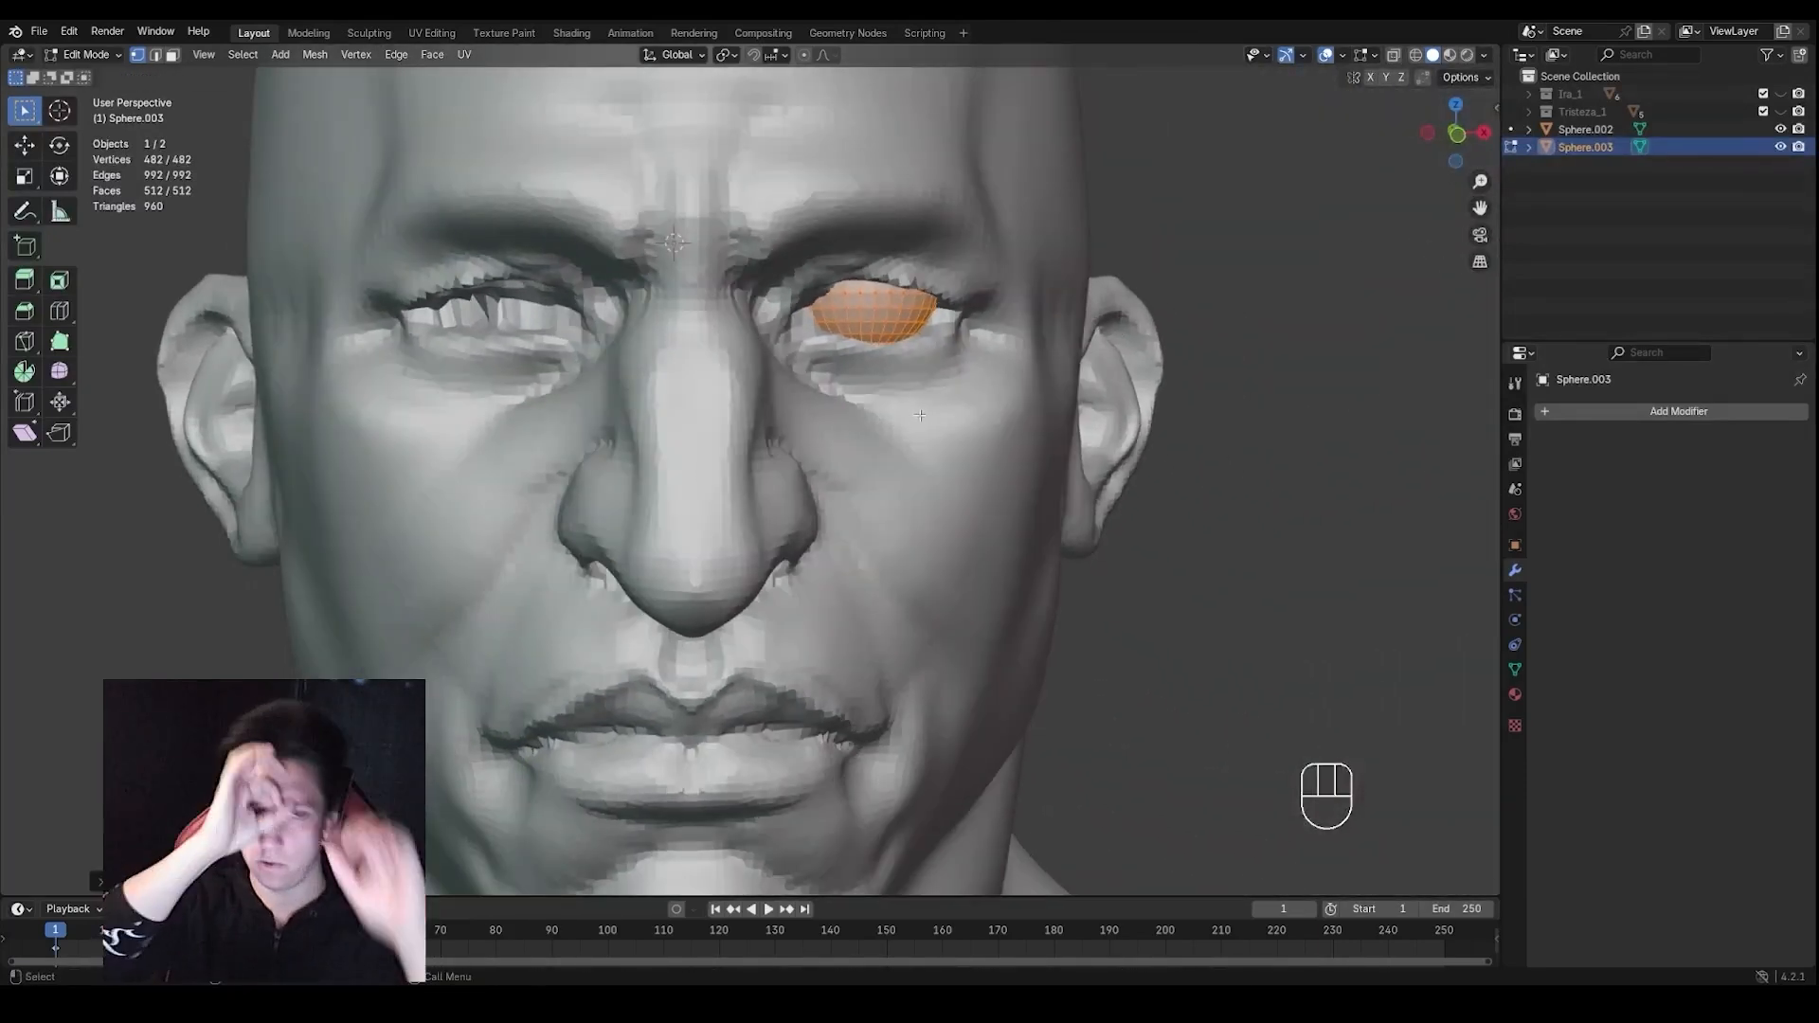
# Leave Edit Mode, select the head mesh and return it to Sculpt Mode
pyautogui.hotkey('ctrl', 'Tab')
pyautogui.click(877, 472)
pyautogui.click(914, 495)
pyautogui.hotkey('ctrl', 'Tab')
pyautogui.click(929, 626)
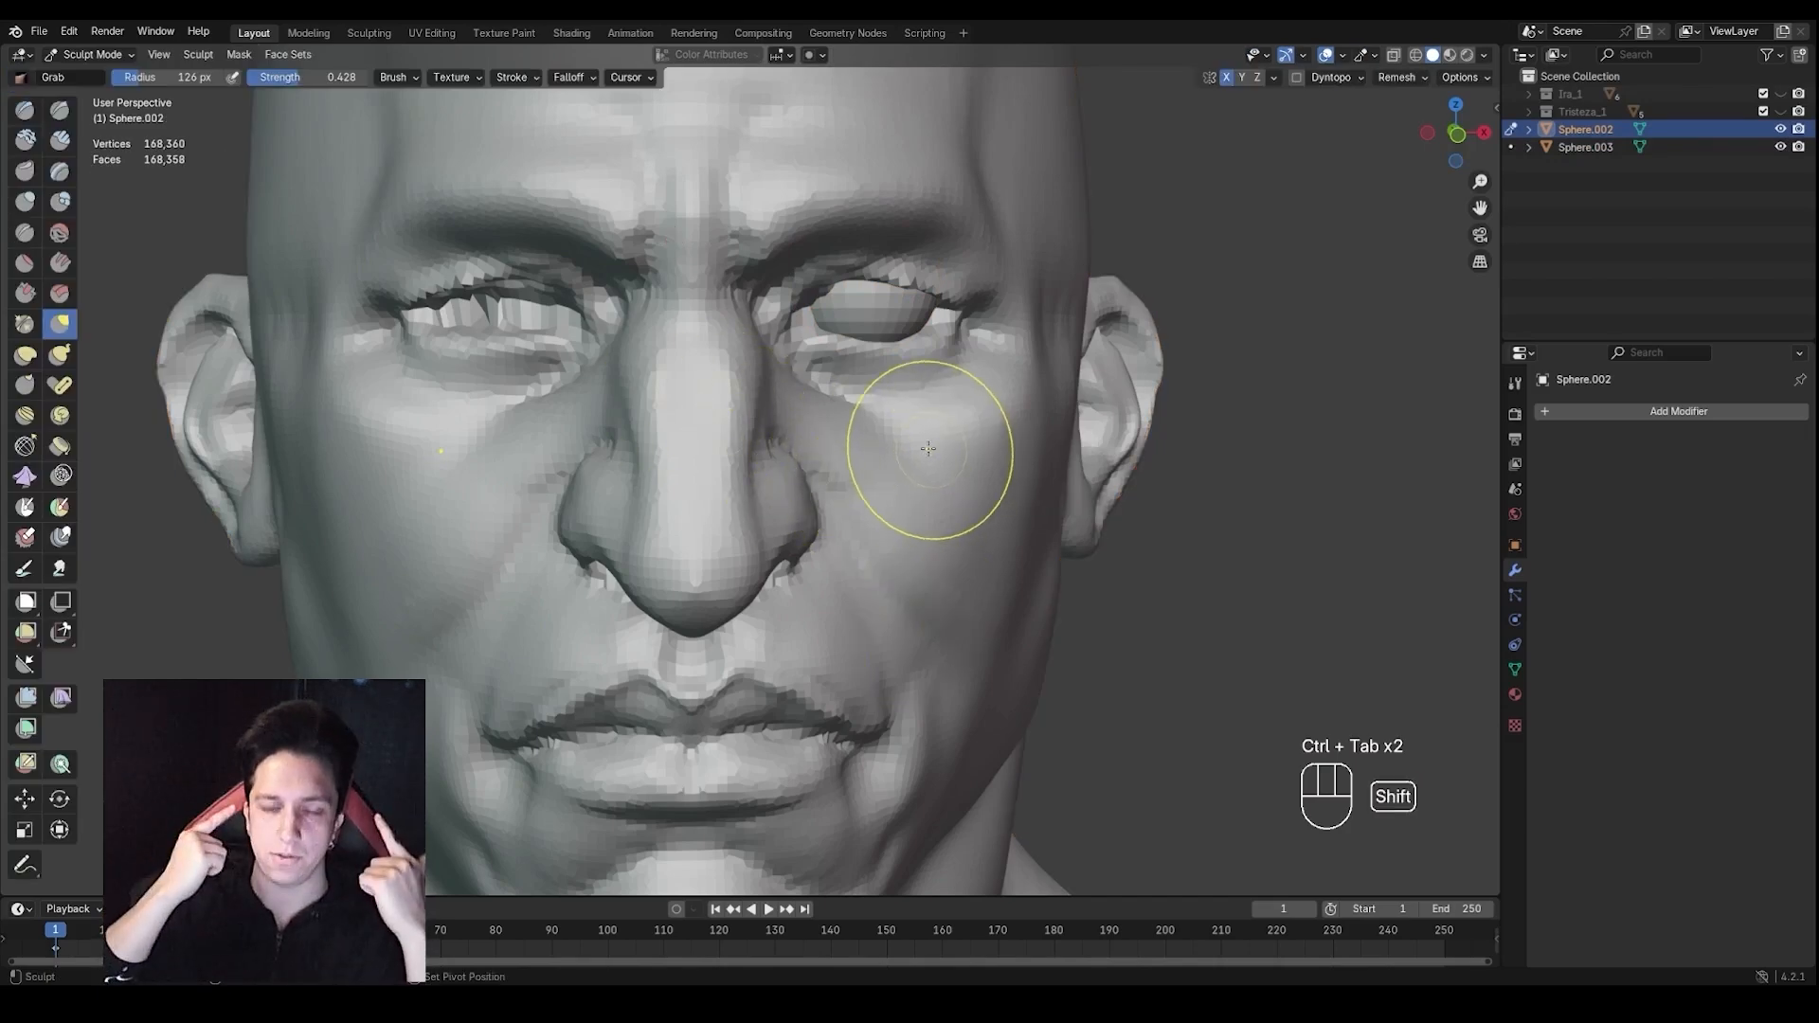
# Carve the upper eyelid edge above the eyeball using the Draw Sharp brush with an 82 px radius
pyautogui.scroll(2, 847, 458)
pyautogui.moveTo(929, 440)
pyautogui.keyDown('shift'); pyautogui.mouseDown(button='middle')
pyautogui.moveTo(849, 488)
pyautogui.moveTo(748, 451)
pyautogui.mouseUp(button='middle'); pyautogui.keyUp('shift')
pyautogui.moveTo(876, 492)
pyautogui.keyDown('ctrl'); pyautogui.mouseDown(button='middle')
pyautogui.moveTo(885, 422)
pyautogui.moveTo(850, 389)
pyautogui.mouseUp(button='middle'); pyautogui.keyUp('ctrl')
pyautogui.press('f')
pyautogui.click(854, 433)
pyautogui.press('1')
pyautogui.moveTo(850, 389); pyautogui.dragTo(819, 402)
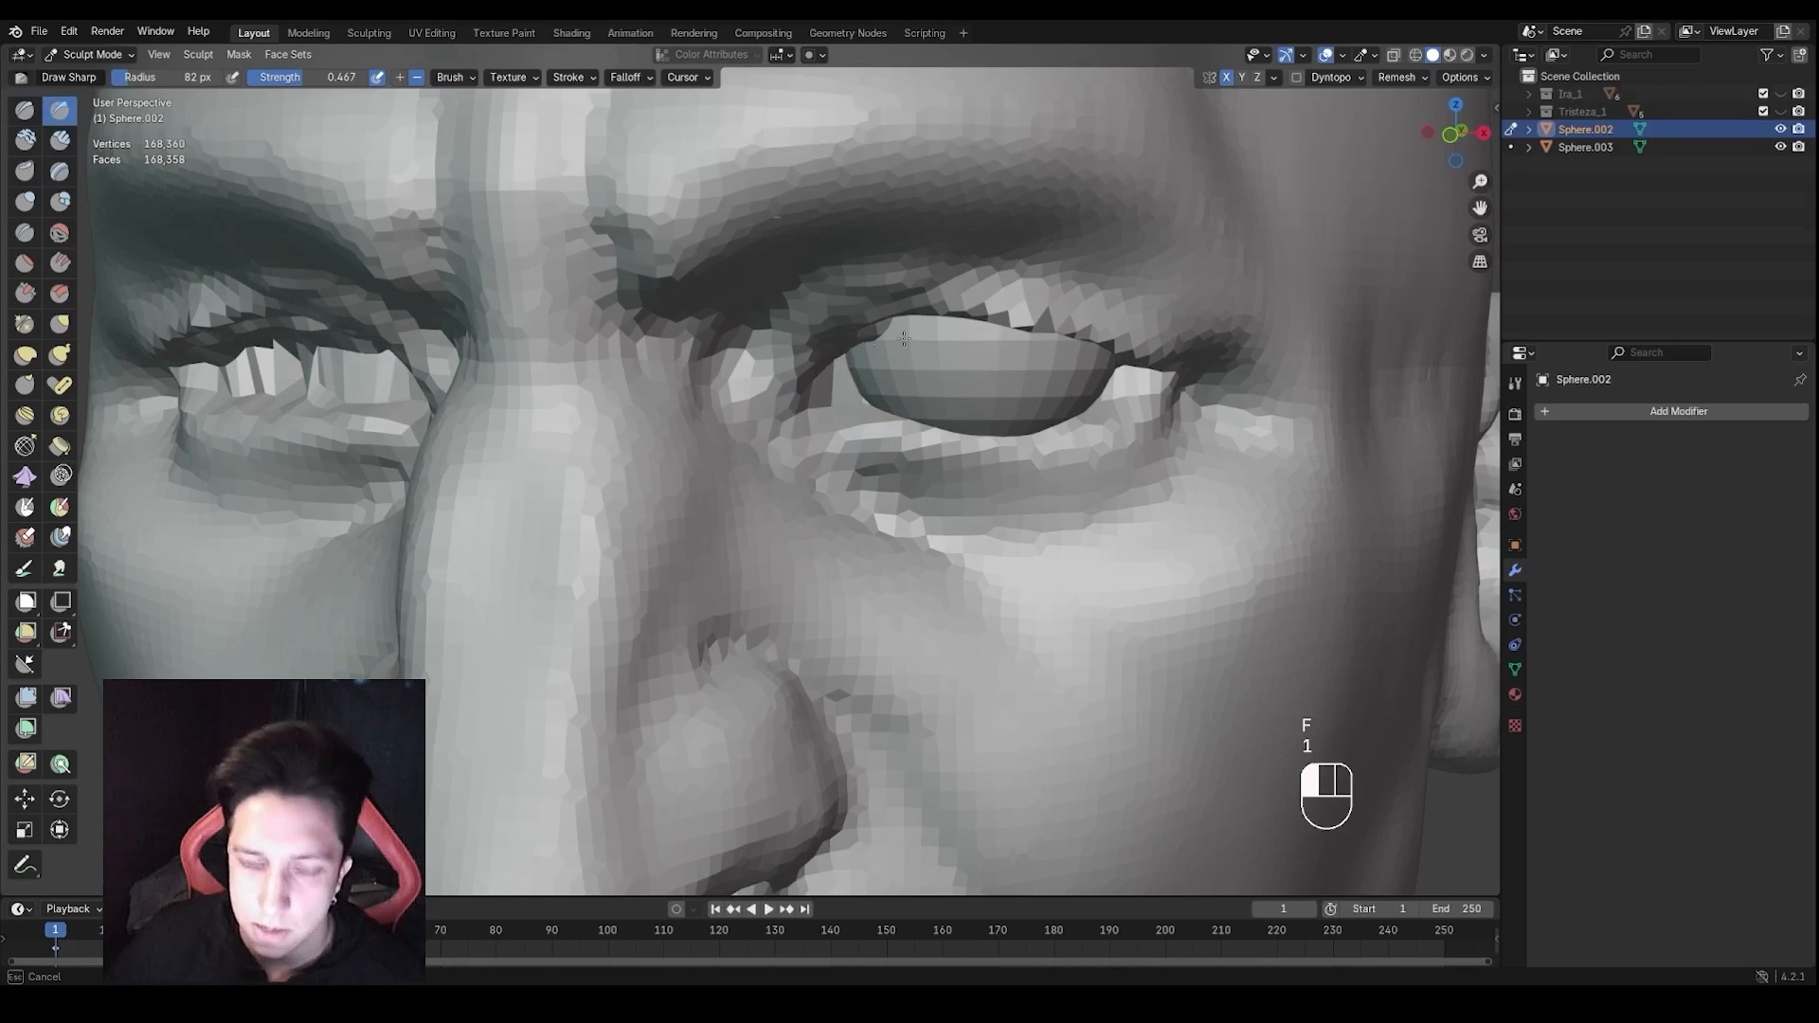
pyautogui.moveTo(981, 333)
pyautogui.mouseDown()
pyautogui.moveTo(1033, 324)
pyautogui.moveTo(1101, 360)
pyautogui.mouseUp()
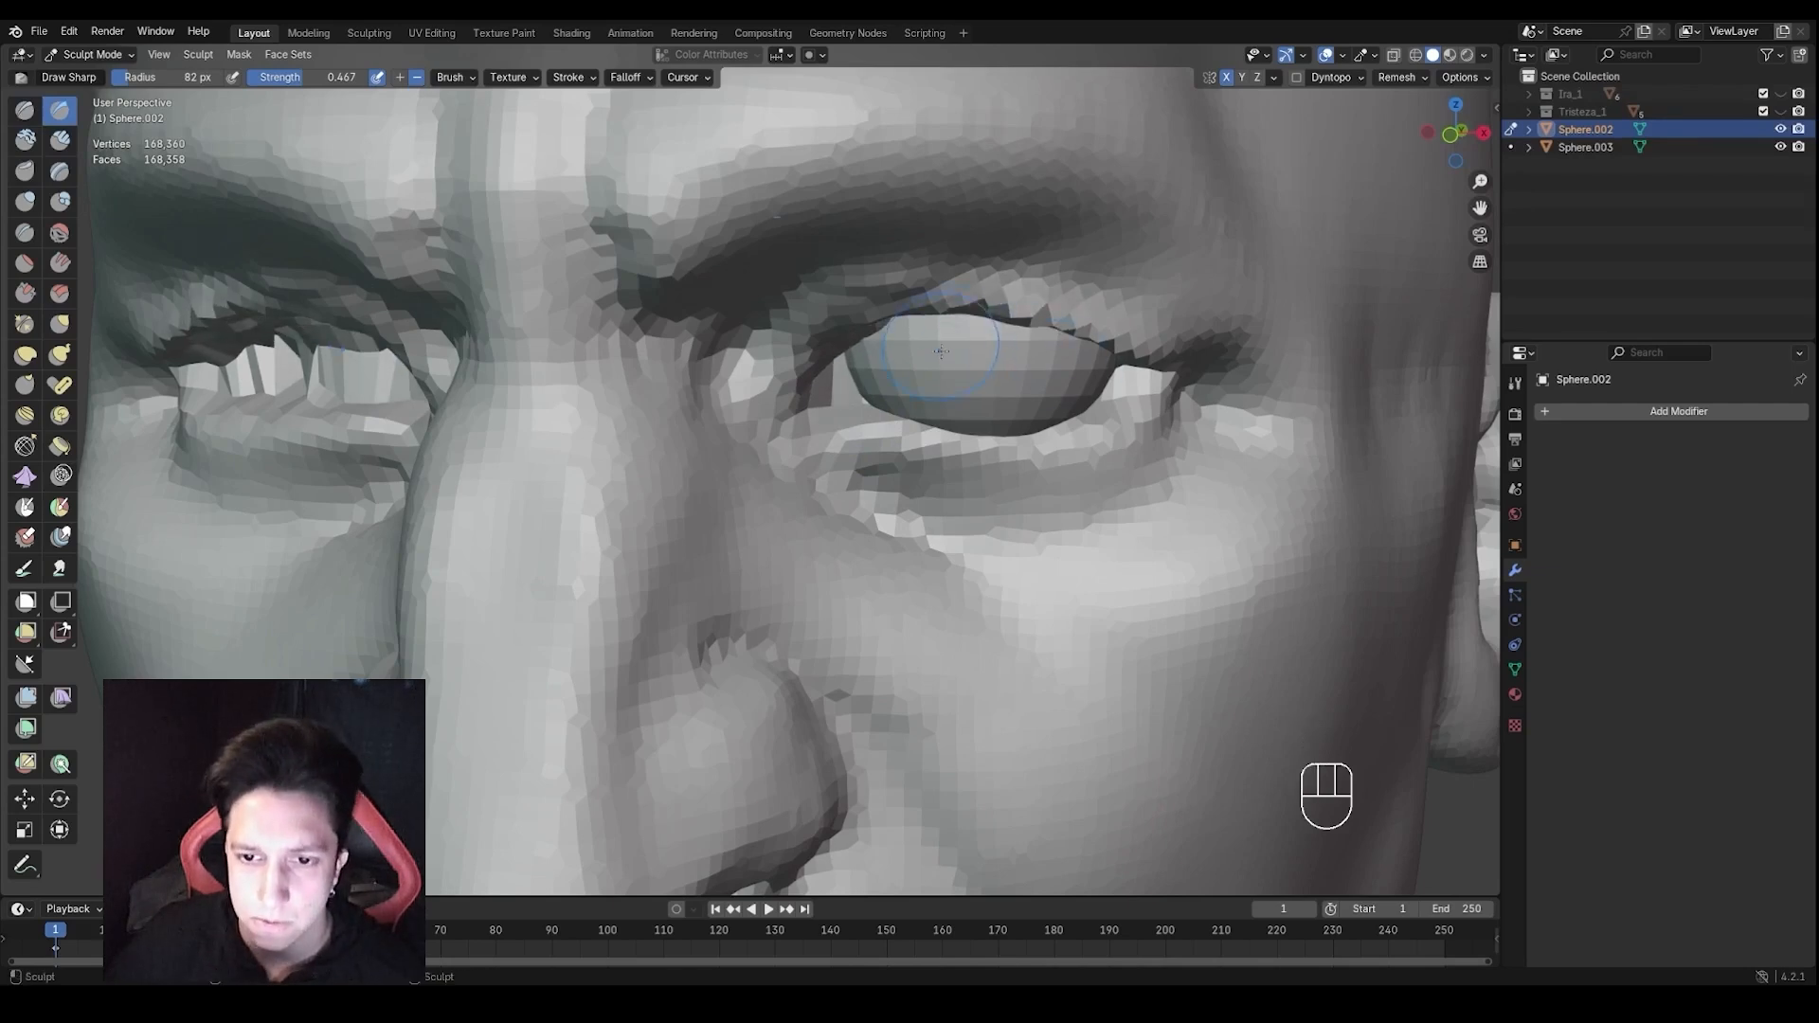
# Build up the lower eyelid rim with inverted Draw Sharp, then carve the crease below it at a 114 px radius
pyautogui.moveTo(941, 351); pyautogui.dragTo(968, 353, button='middle')
pyautogui.moveTo(877, 438)
pyautogui.keyDown('ctrl'); pyautogui.mouseDown()
pyautogui.moveTo(1045, 432)
pyautogui.moveTo(1073, 400)
pyautogui.moveTo(1126, 432)
pyautogui.mouseUp(); pyautogui.keyUp('ctrl')
pyautogui.press('f')
pyautogui.click(1154, 427)
pyautogui.press('f')
pyautogui.click(1166, 431)
pyautogui.moveTo(1180, 436); pyautogui.dragTo(1144, 436, button='middle')
pyautogui.moveTo(1171, 377)
pyautogui.mouseDown()
pyautogui.moveTo(1175, 452)
pyautogui.moveTo(1094, 516)
pyautogui.moveTo(936, 509)
pyautogui.moveTo(1118, 479)
pyautogui.mouseUp()
pyautogui.scroll(-2, 1056, 574)
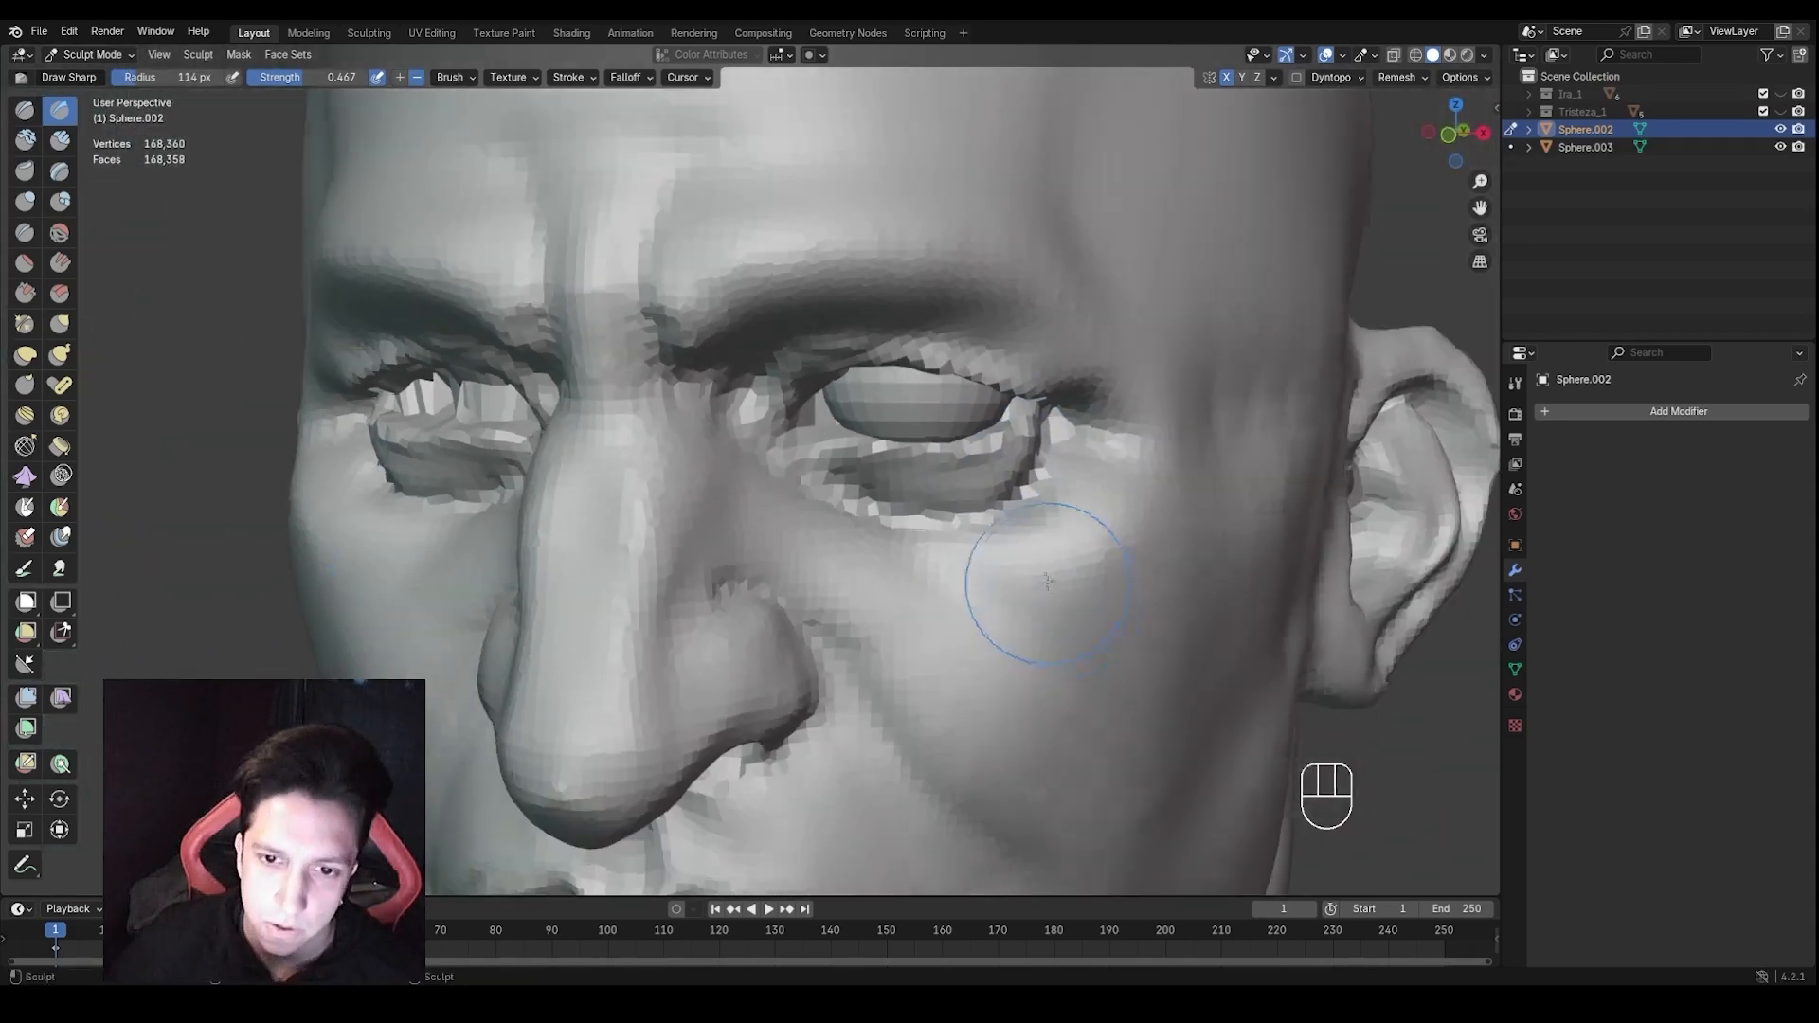
pyautogui.moveTo(1047, 582); pyautogui.dragTo(1072, 578, button='middle')
pyautogui.moveTo(1059, 481); pyautogui.dragTo(942, 503)
pyautogui.moveTo(942, 502); pyautogui.dragTo(876, 492, button='middle')
# Refine the outer eye corner with raised and carved Draw Sharp strokes at a 100 px radius
pyautogui.keyDown('ctrl'); pyautogui.moveTo(876, 493); pyautogui.dragTo(883, 449, button='middle'); pyautogui.keyUp('ctrl')
pyautogui.press('f')
pyautogui.click(914, 455)
pyautogui.keyDown('shift'); pyautogui.moveTo(883, 449); pyautogui.dragTo(1074, 396, button='middle'); pyautogui.keyUp('shift')
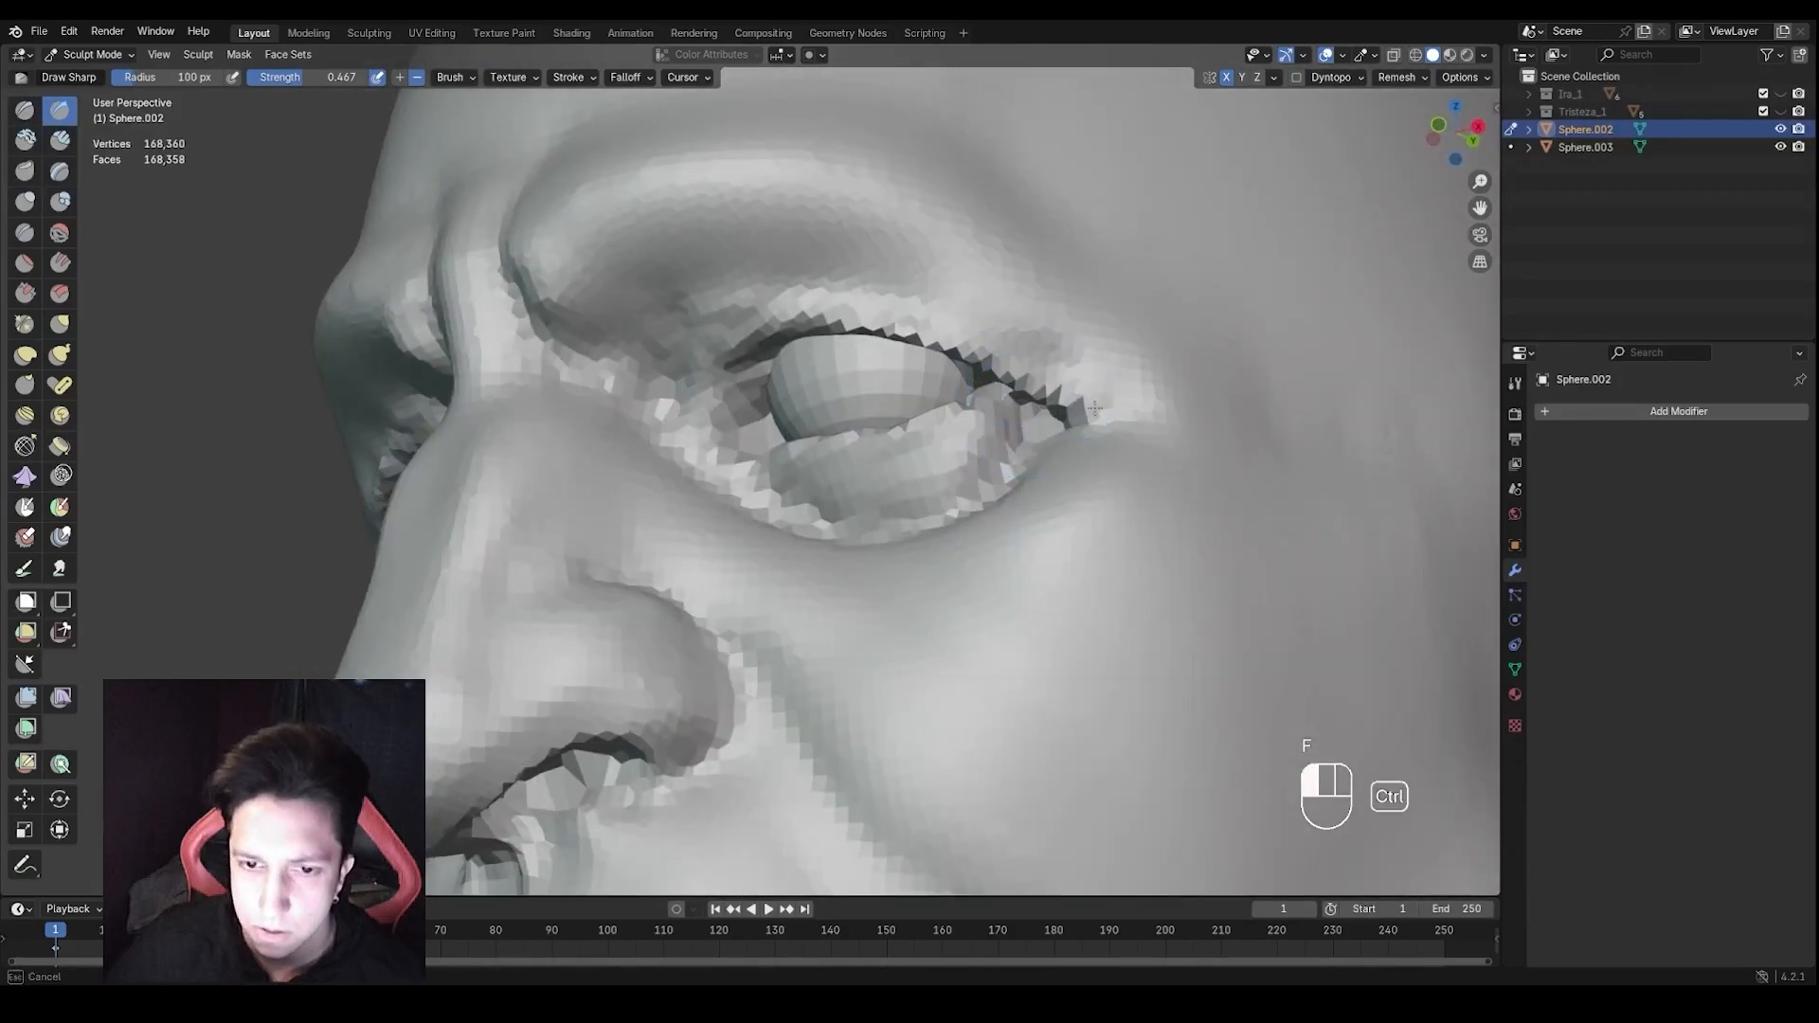
pyautogui.keyDown('ctrl'); pyautogui.moveTo(1094, 407); pyautogui.dragTo(1128, 409); pyautogui.keyUp('ctrl')
pyautogui.scroll(-1, 1090, 389)
pyautogui.moveTo(1047, 364); pyautogui.dragTo(1071, 370, button='middle')
pyautogui.moveTo(1065, 379); pyautogui.dragTo(1123, 399)
pyautogui.scroll(-2, 1061, 464)
pyautogui.moveTo(1028, 493)
pyautogui.mouseDown(button='middle')
pyautogui.moveTo(1072, 519)
pyautogui.moveTo(1104, 512)
pyautogui.moveTo(1085, 500)
pyautogui.mouseUp(button='middle')
pyautogui.keyDown('ctrl'); pyautogui.moveTo(1085, 500); pyautogui.dragTo(1081, 525, button='middle'); pyautogui.keyUp('ctrl')
pyautogui.keyDown('shift'); pyautogui.moveTo(907, 480); pyautogui.dragTo(929, 498, button='middle'); pyautogui.keyUp('shift')
pyautogui.keyDown('ctrl'); pyautogui.moveTo(928, 498); pyautogui.dragTo(929, 502, button='middle'); pyautogui.keyUp('ctrl')
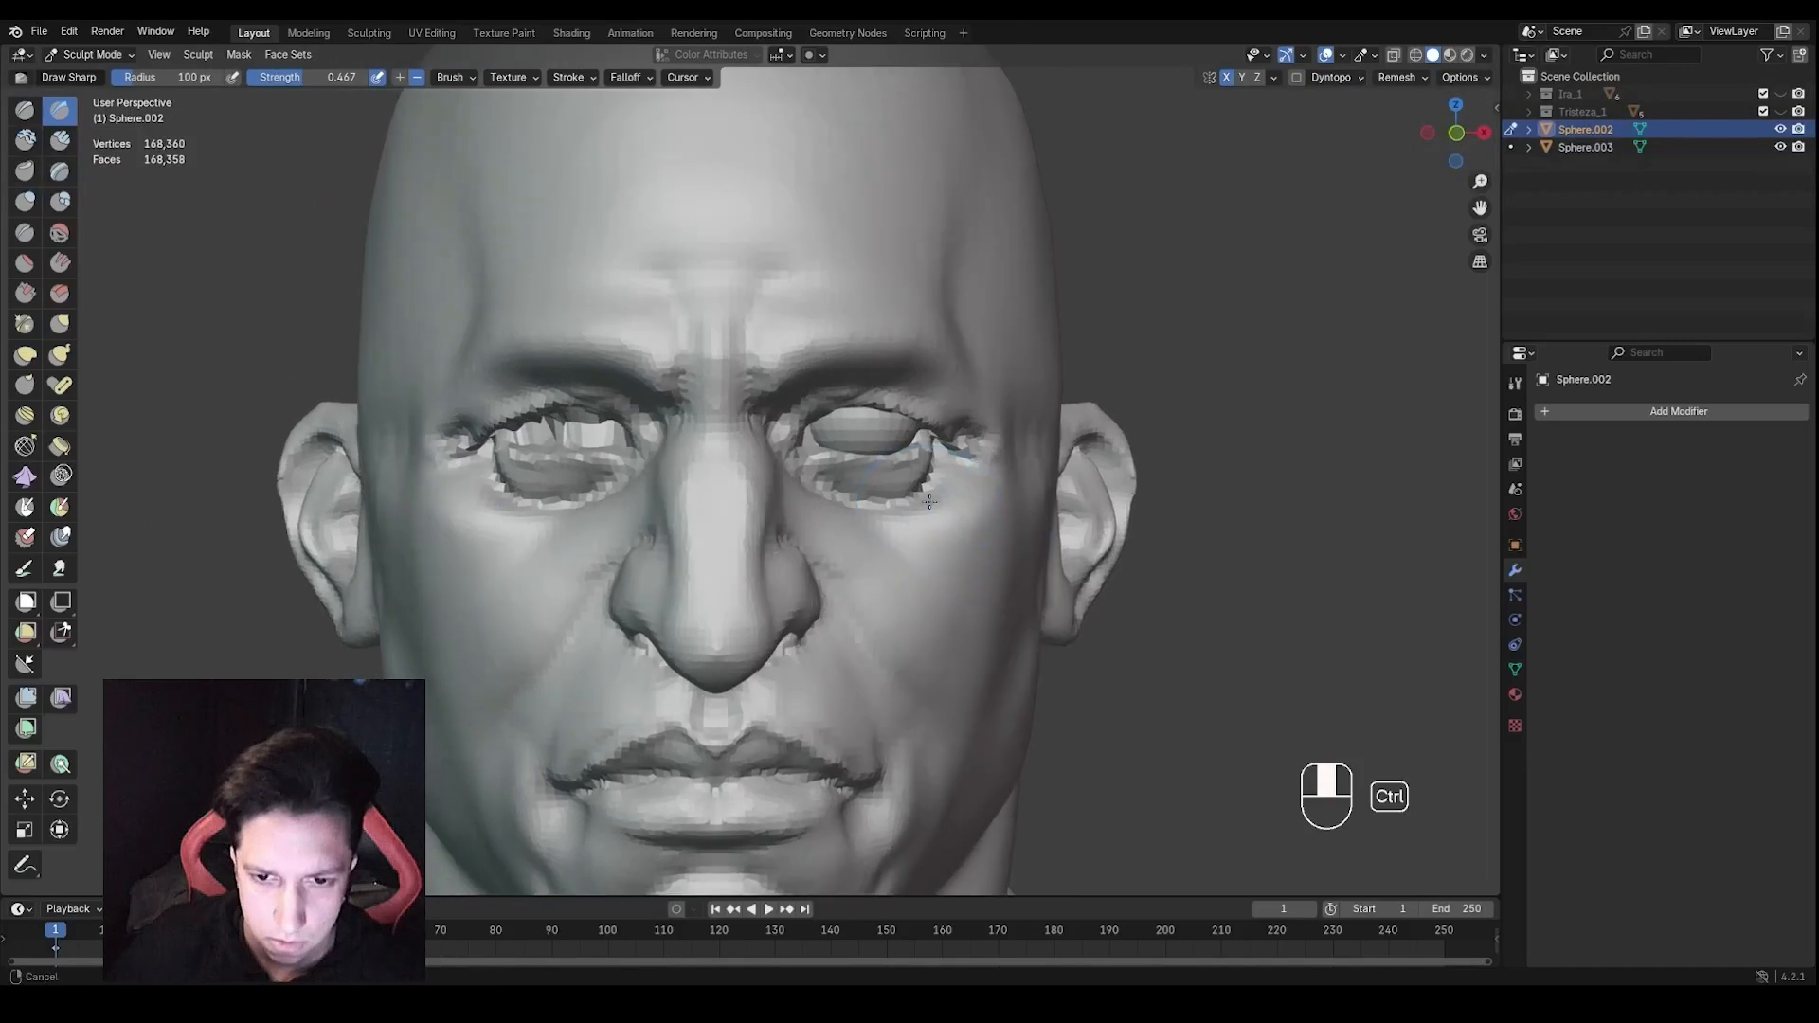
# In Object Mode, select the eyeball and add a Mirror modifier to create the opposite eye
pyautogui.hotkey('ctrl', 'Tab')
pyautogui.click(618, 475)
pyautogui.click(866, 419)
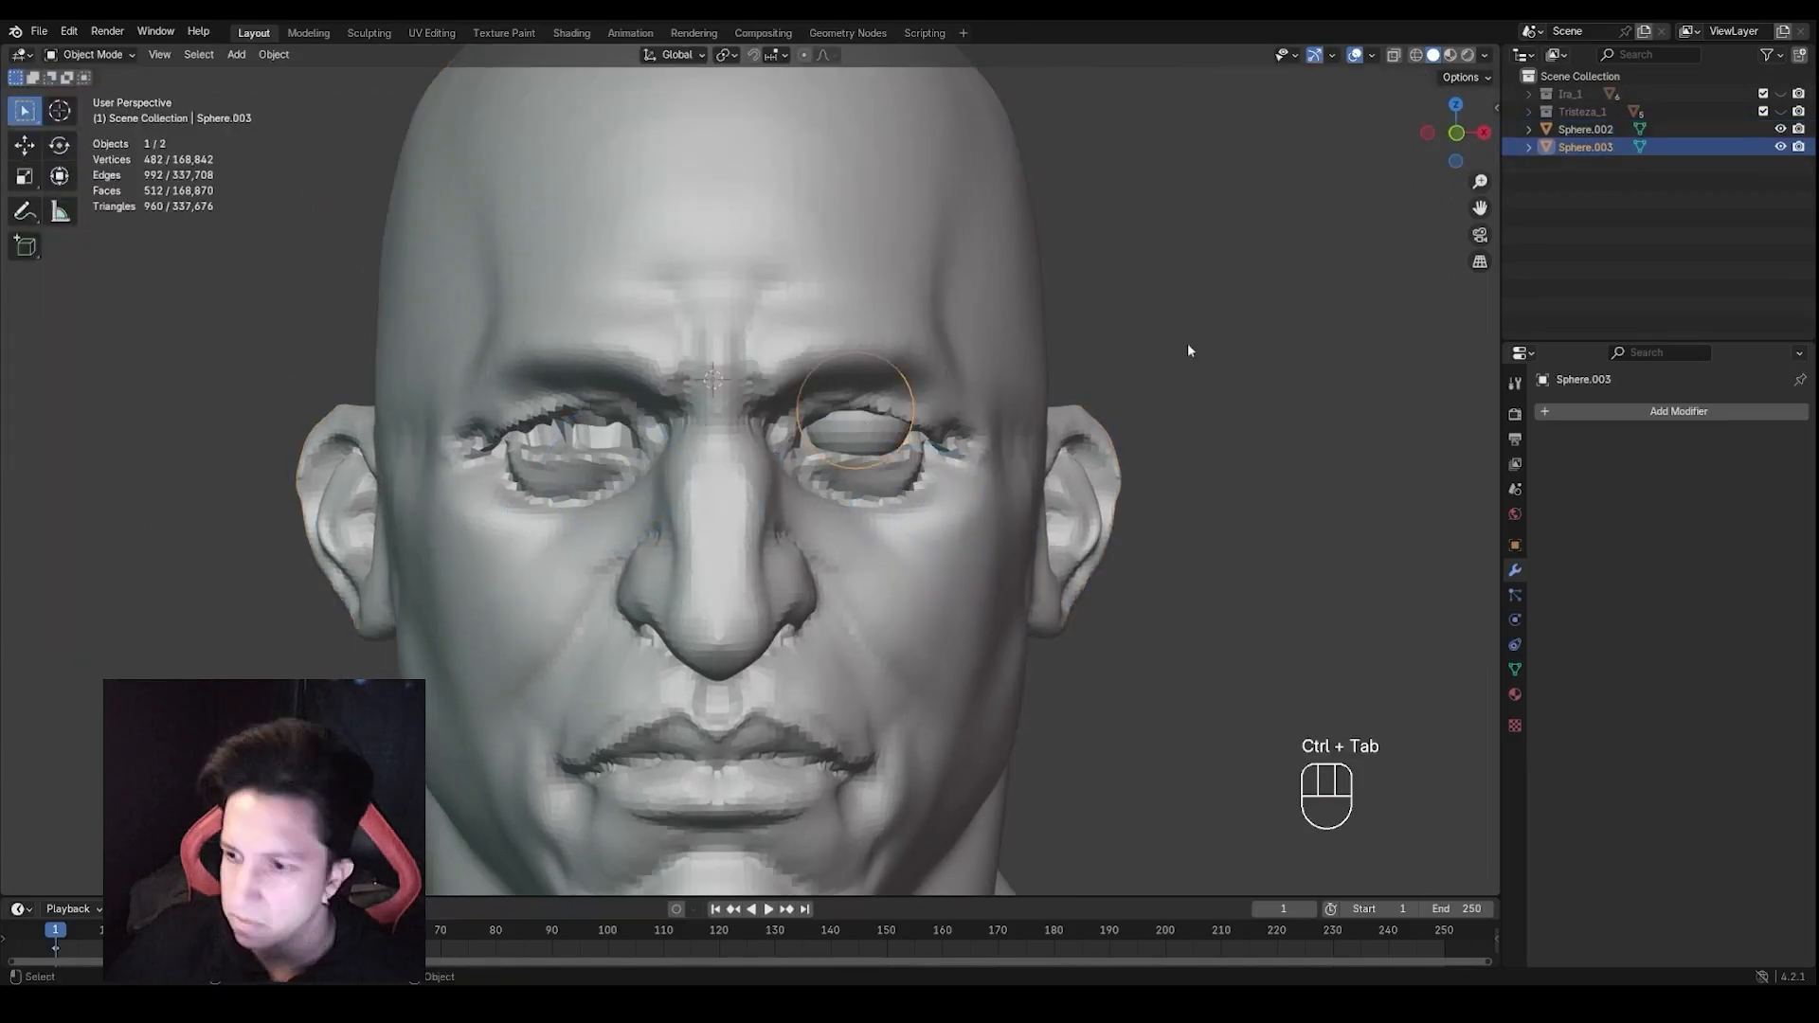
pyautogui.click(1614, 408)
pyautogui.moveTo(1554, 409)
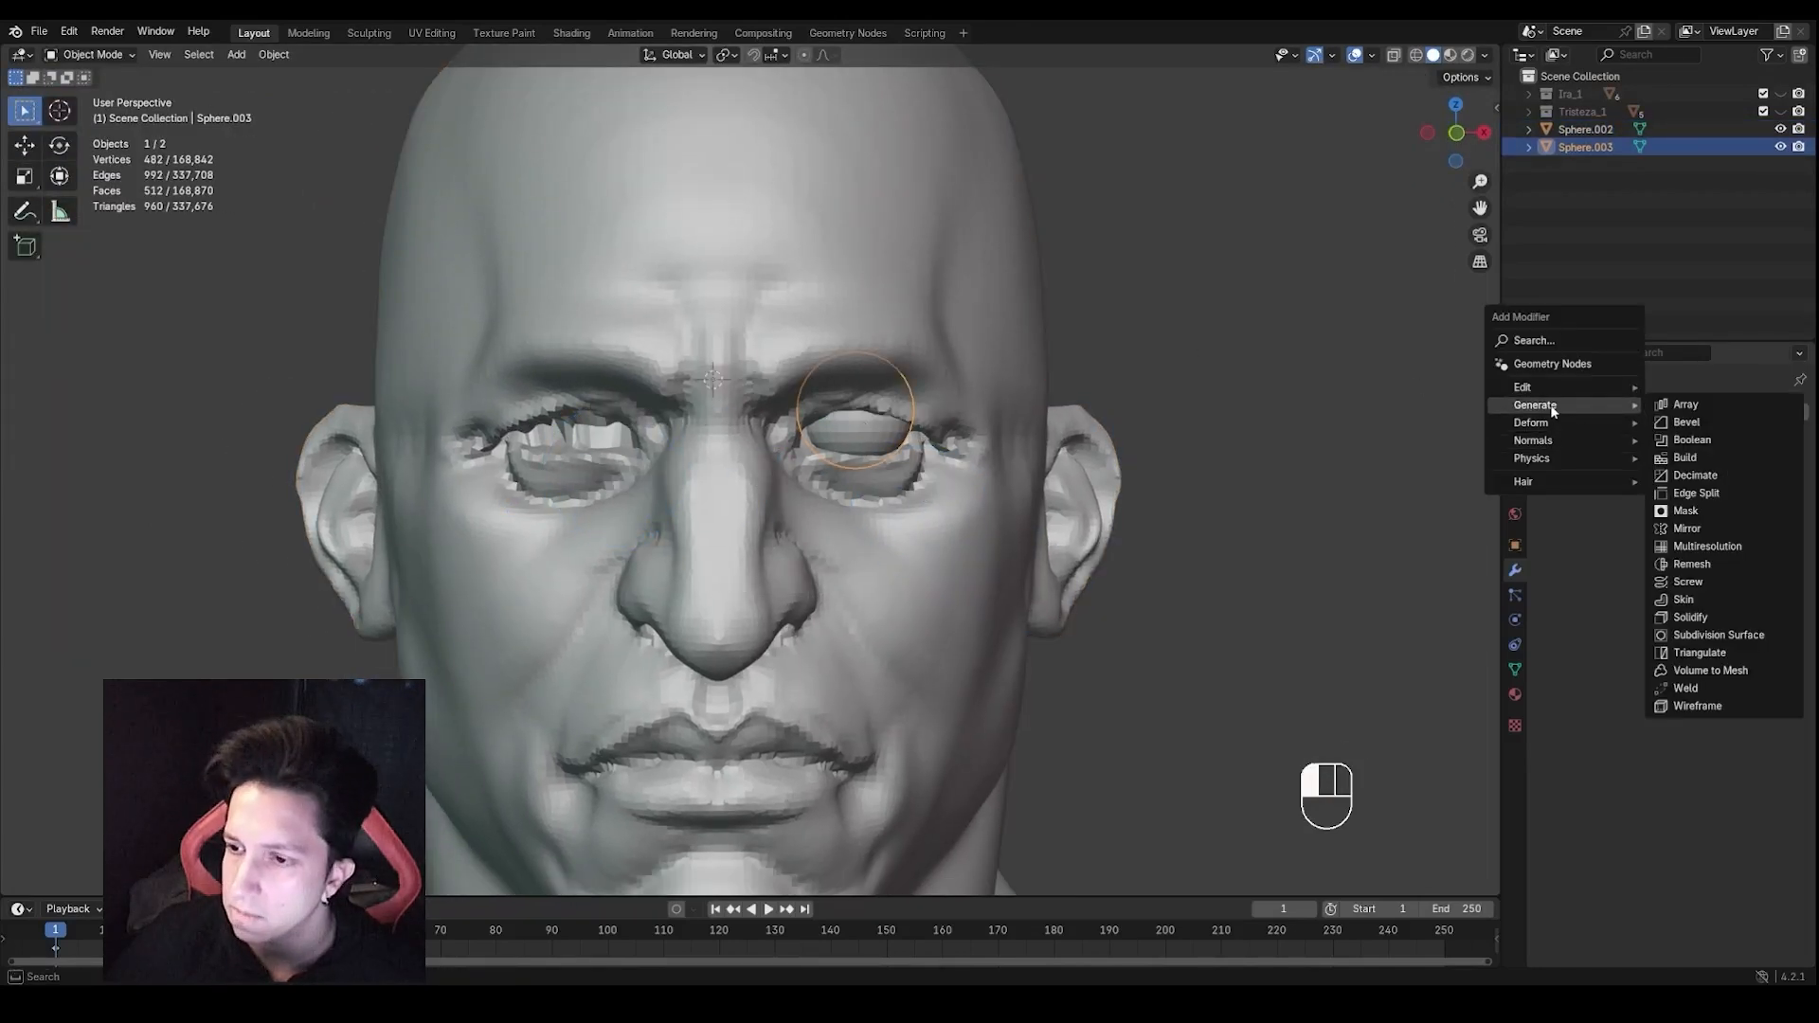
pyautogui.click(1696, 531)
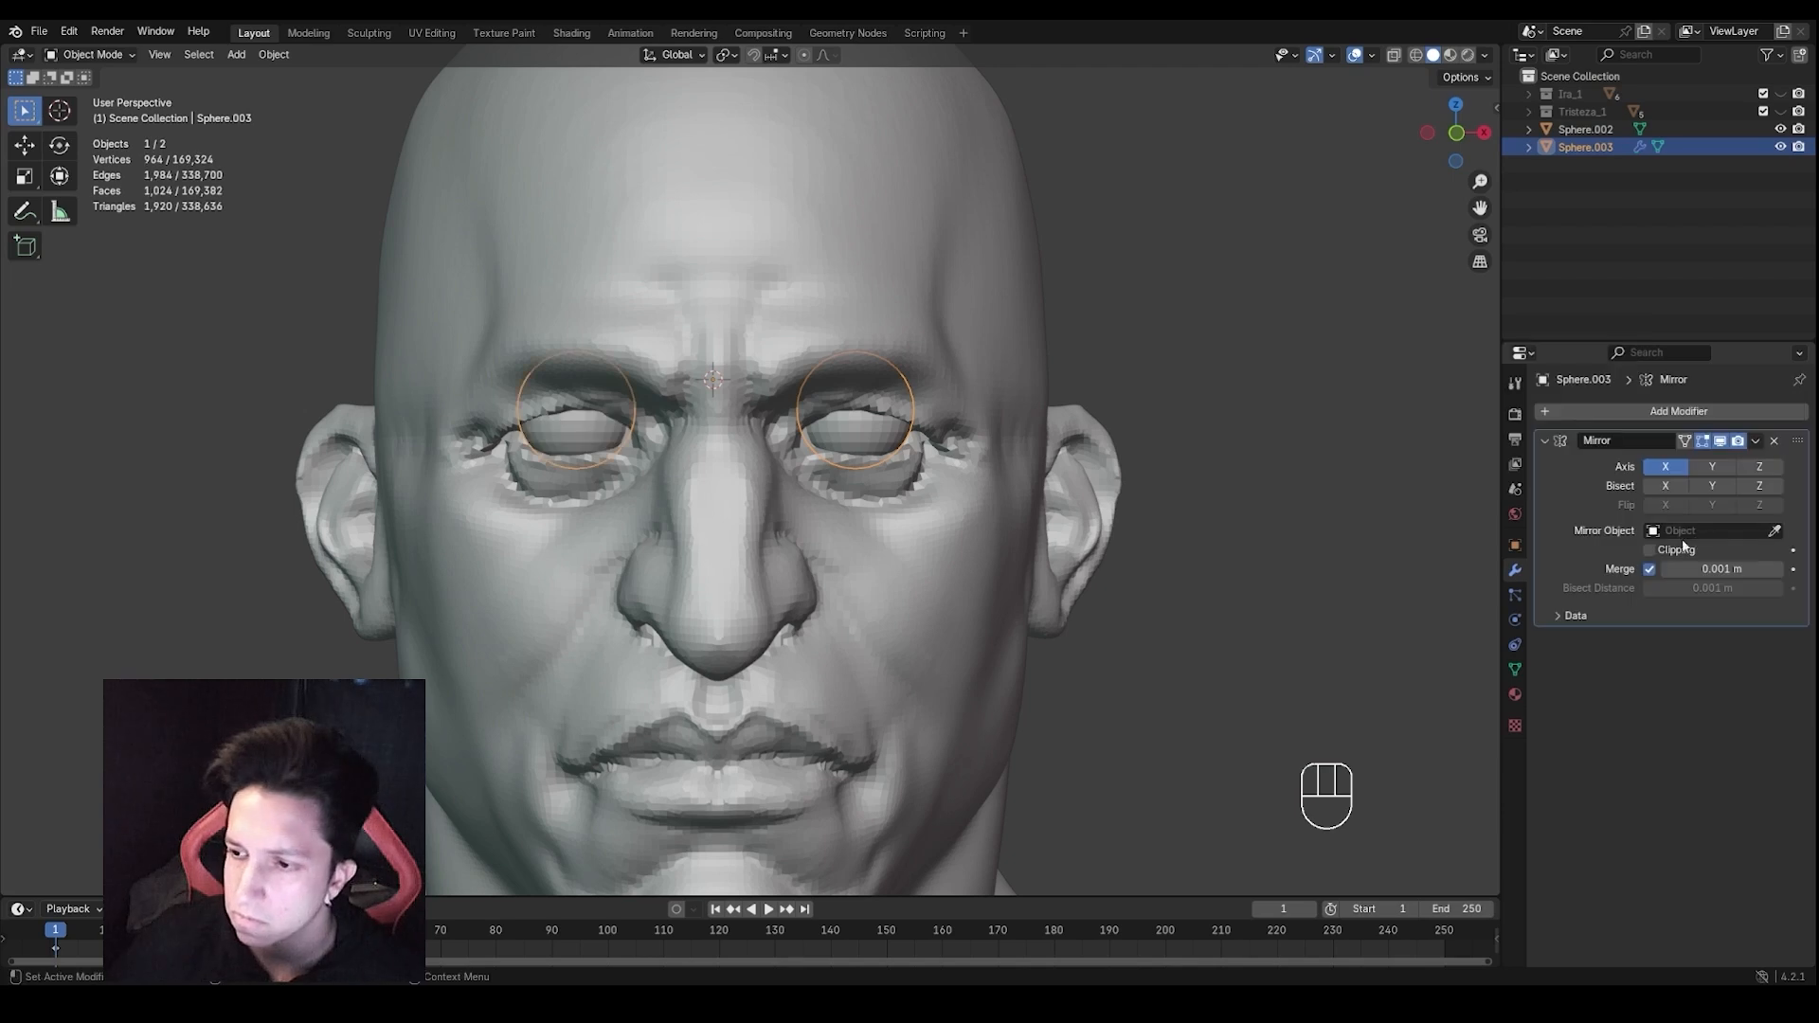
# Select the head mesh again and switch it back to Sculpt Mode
pyautogui.scroll(-3, 1076, 616)
pyautogui.moveTo(1076, 617)
pyautogui.mouseDown(button='middle')
pyautogui.moveTo(1135, 582)
pyautogui.moveTo(1077, 607)
pyautogui.mouseUp(button='middle')
pyautogui.click(970, 576)
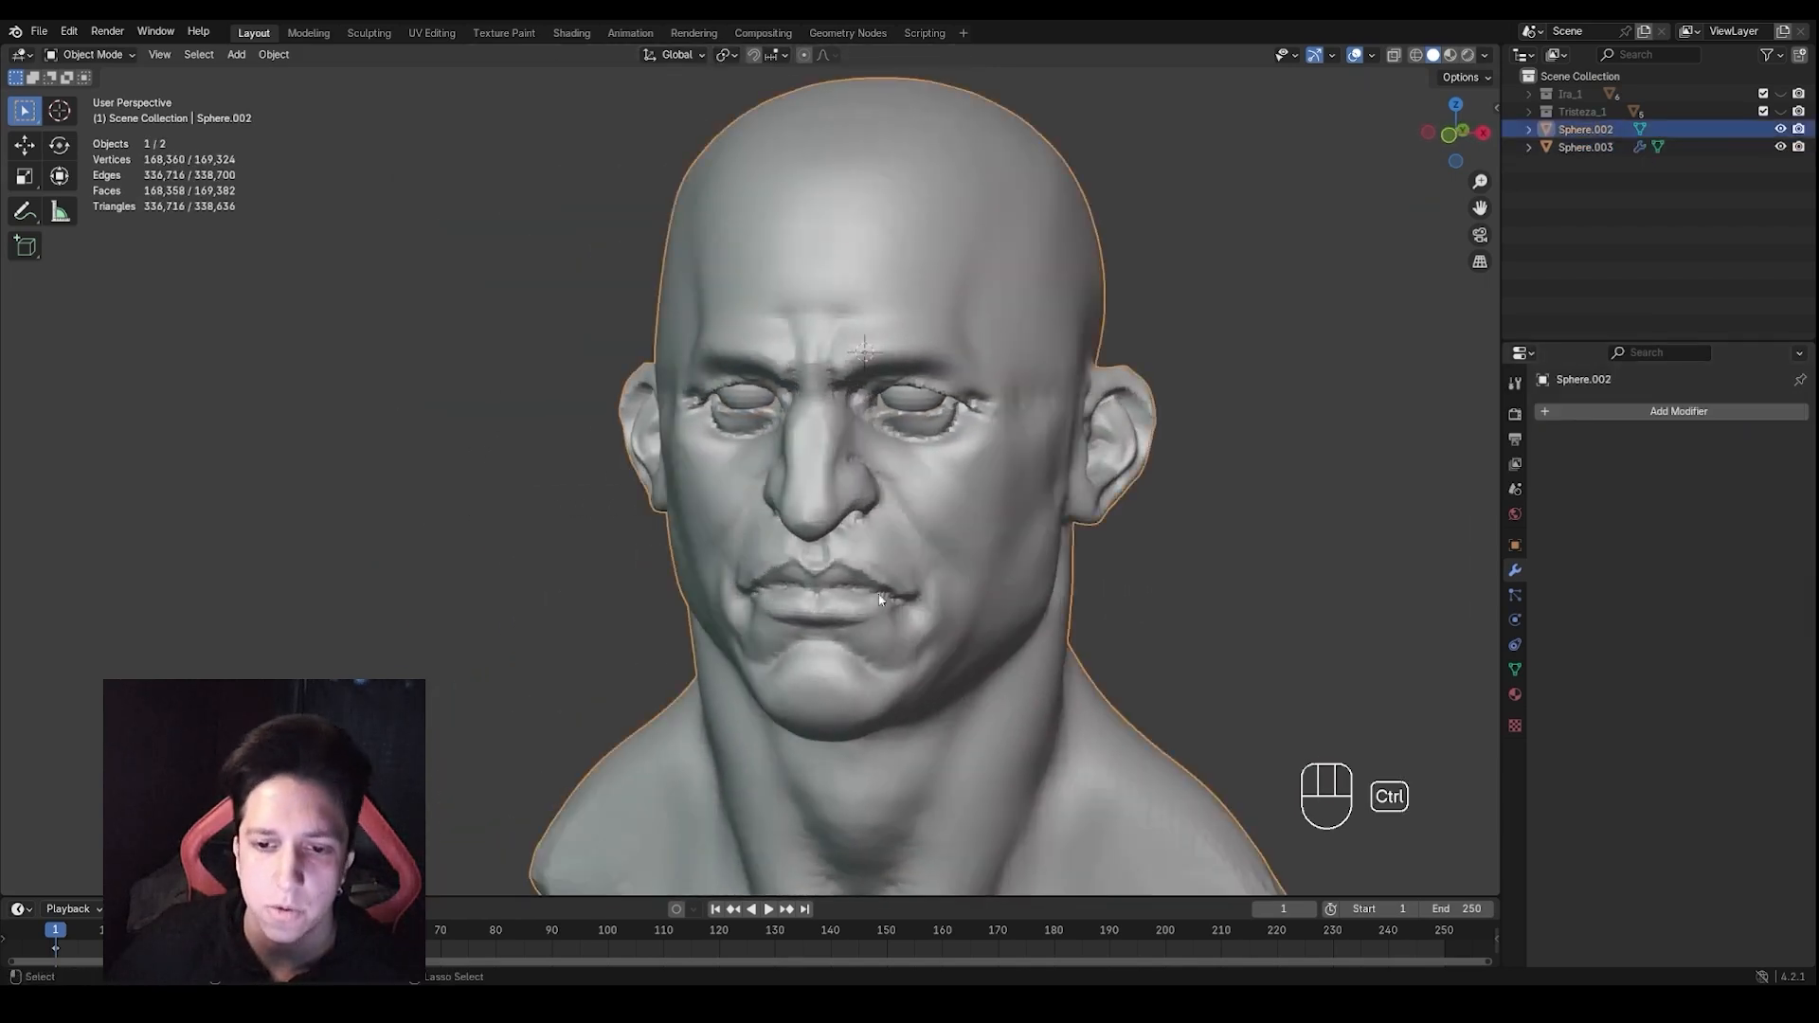
pyautogui.hotkey('ctrl', 'Tab')
pyautogui.click(921, 654)
# Reshape the side of the face between cheek and ear using the Grab brush with a 233 px radius
pyautogui.press('f')
pyautogui.click(971, 650)
pyautogui.moveTo(972, 650)
pyautogui.mouseDown(button='middle')
pyautogui.moveTo(862, 648)
pyautogui.moveTo(1004, 654)
pyautogui.mouseUp(button='middle')
pyautogui.moveTo(1005, 653)
pyautogui.keyDown('ctrl'); pyautogui.mouseDown(button='middle')
pyautogui.moveTo(930, 553)
pyautogui.moveTo(982, 557)
pyautogui.mouseUp(button='middle'); pyautogui.keyUp('ctrl')
pyautogui.press('g')
pyautogui.press('f')
pyautogui.click(878, 572)
pyautogui.press('f')
pyautogui.click(872, 574)
pyautogui.moveTo(872, 574)
pyautogui.mouseDown(button='middle')
pyautogui.moveTo(889, 580)
pyautogui.moveTo(862, 580)
pyautogui.mouseUp(button='middle')
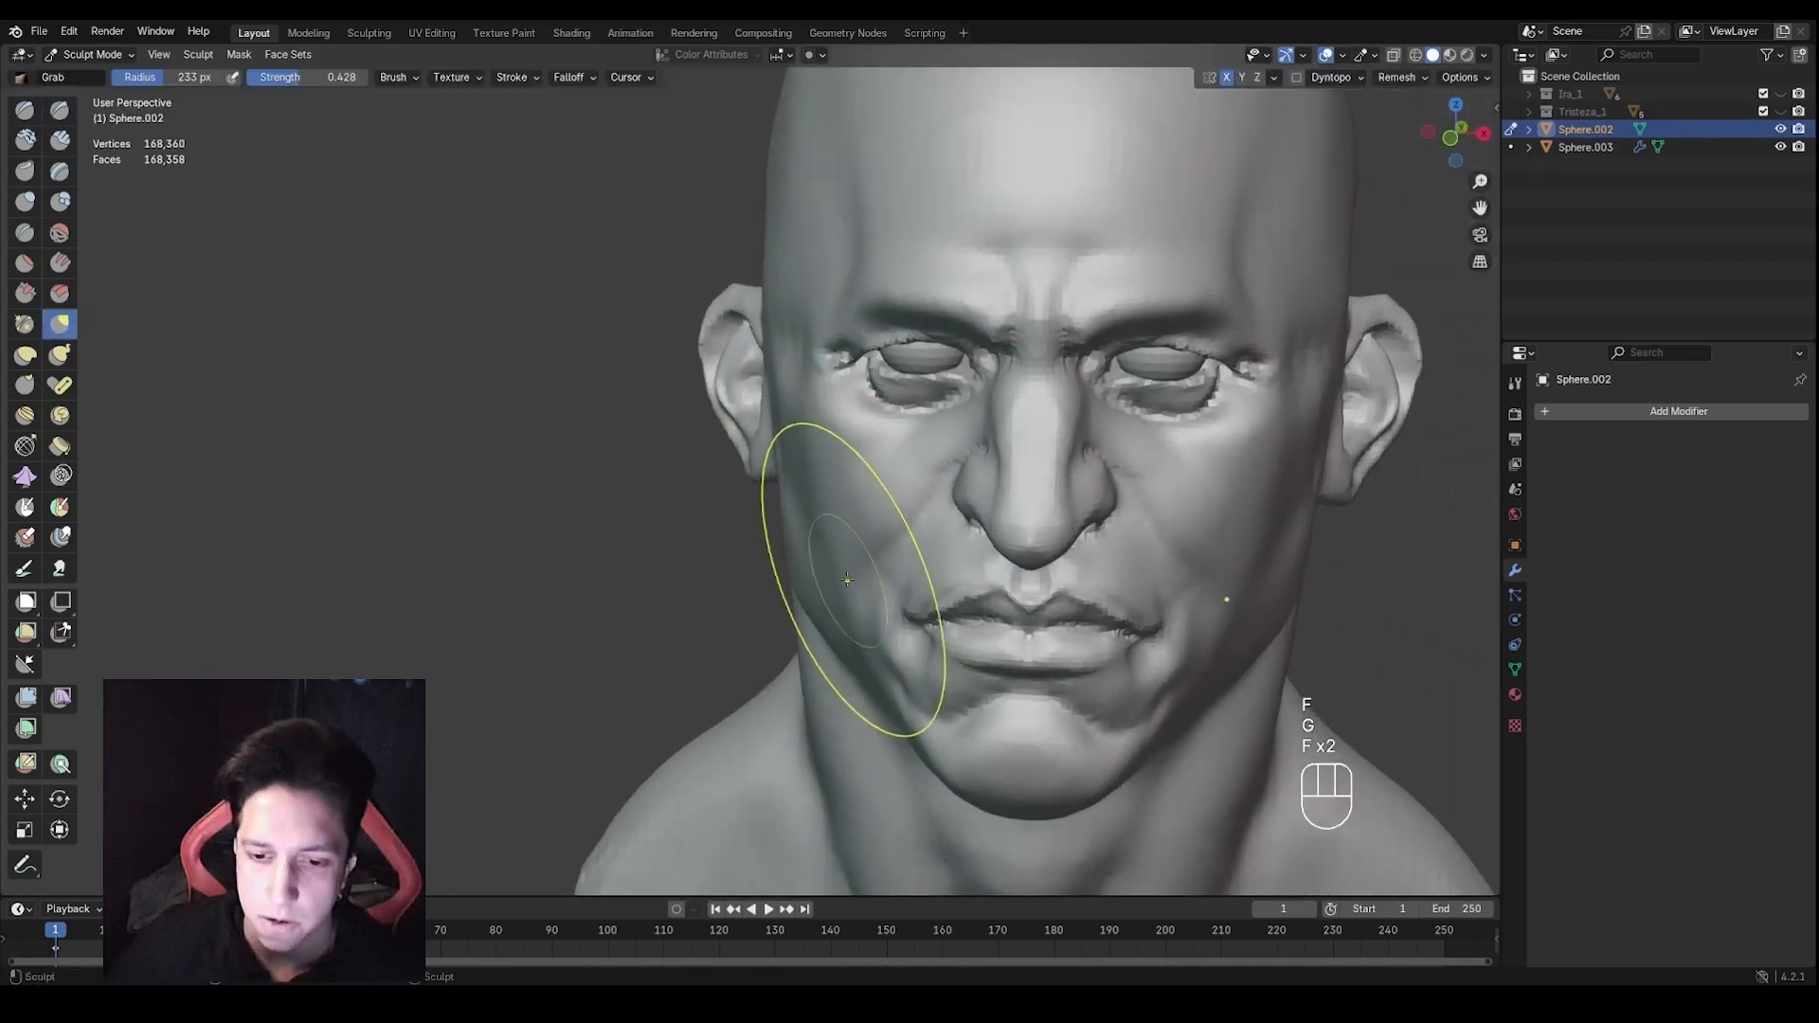
pyautogui.moveTo(847, 579)
pyautogui.mouseDown()
pyautogui.moveTo(838, 530)
pyautogui.moveTo(788, 471)
pyautogui.mouseUp()
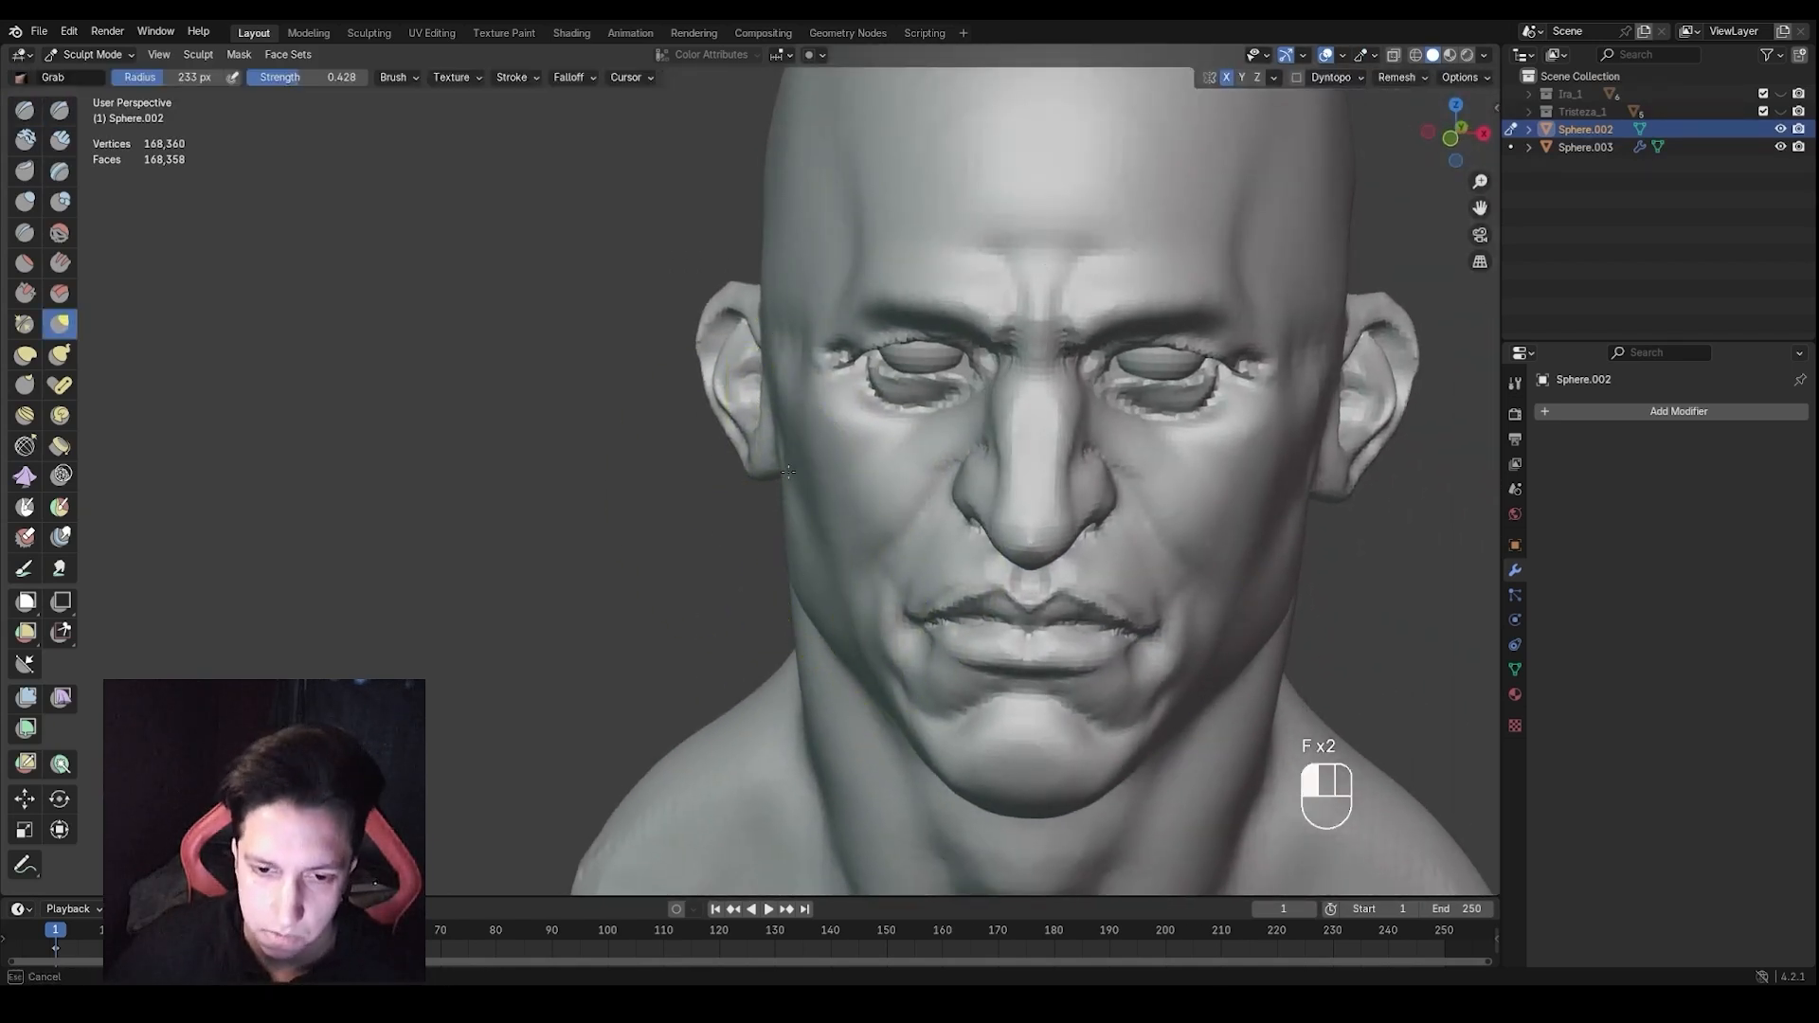
# Adjust the jaw contour below the ears with the Grab brush at a 251 px radius, then reduce the radius to 202 px
pyautogui.press('f')
pyautogui.click(803, 564)
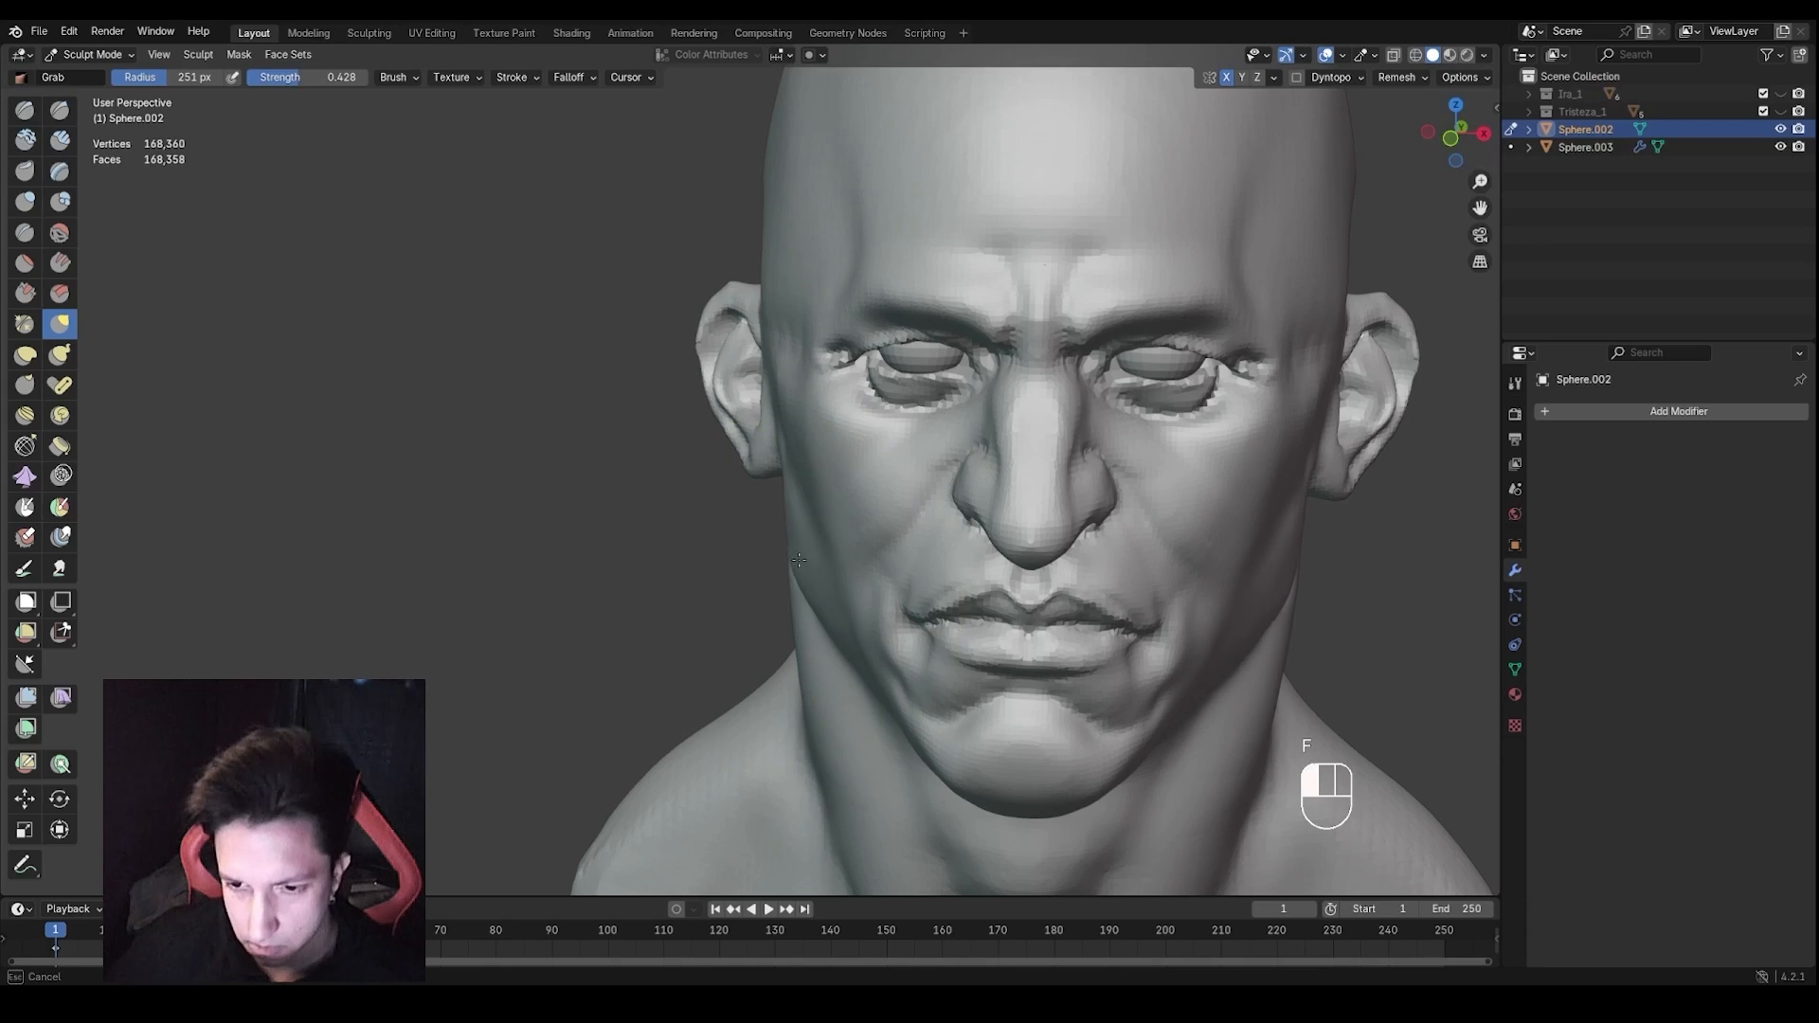
pyautogui.moveTo(799, 560); pyautogui.dragTo(805, 567)
pyautogui.scroll(-1, 853, 588)
pyautogui.press('f')
pyautogui.click(1019, 631)
pyautogui.moveTo(1020, 631)
pyautogui.mouseDown(button='middle')
pyautogui.moveTo(1071, 611)
pyautogui.moveTo(993, 606)
pyautogui.mouseUp(button='middle')
pyautogui.press('f')
pyautogui.click(968, 605)
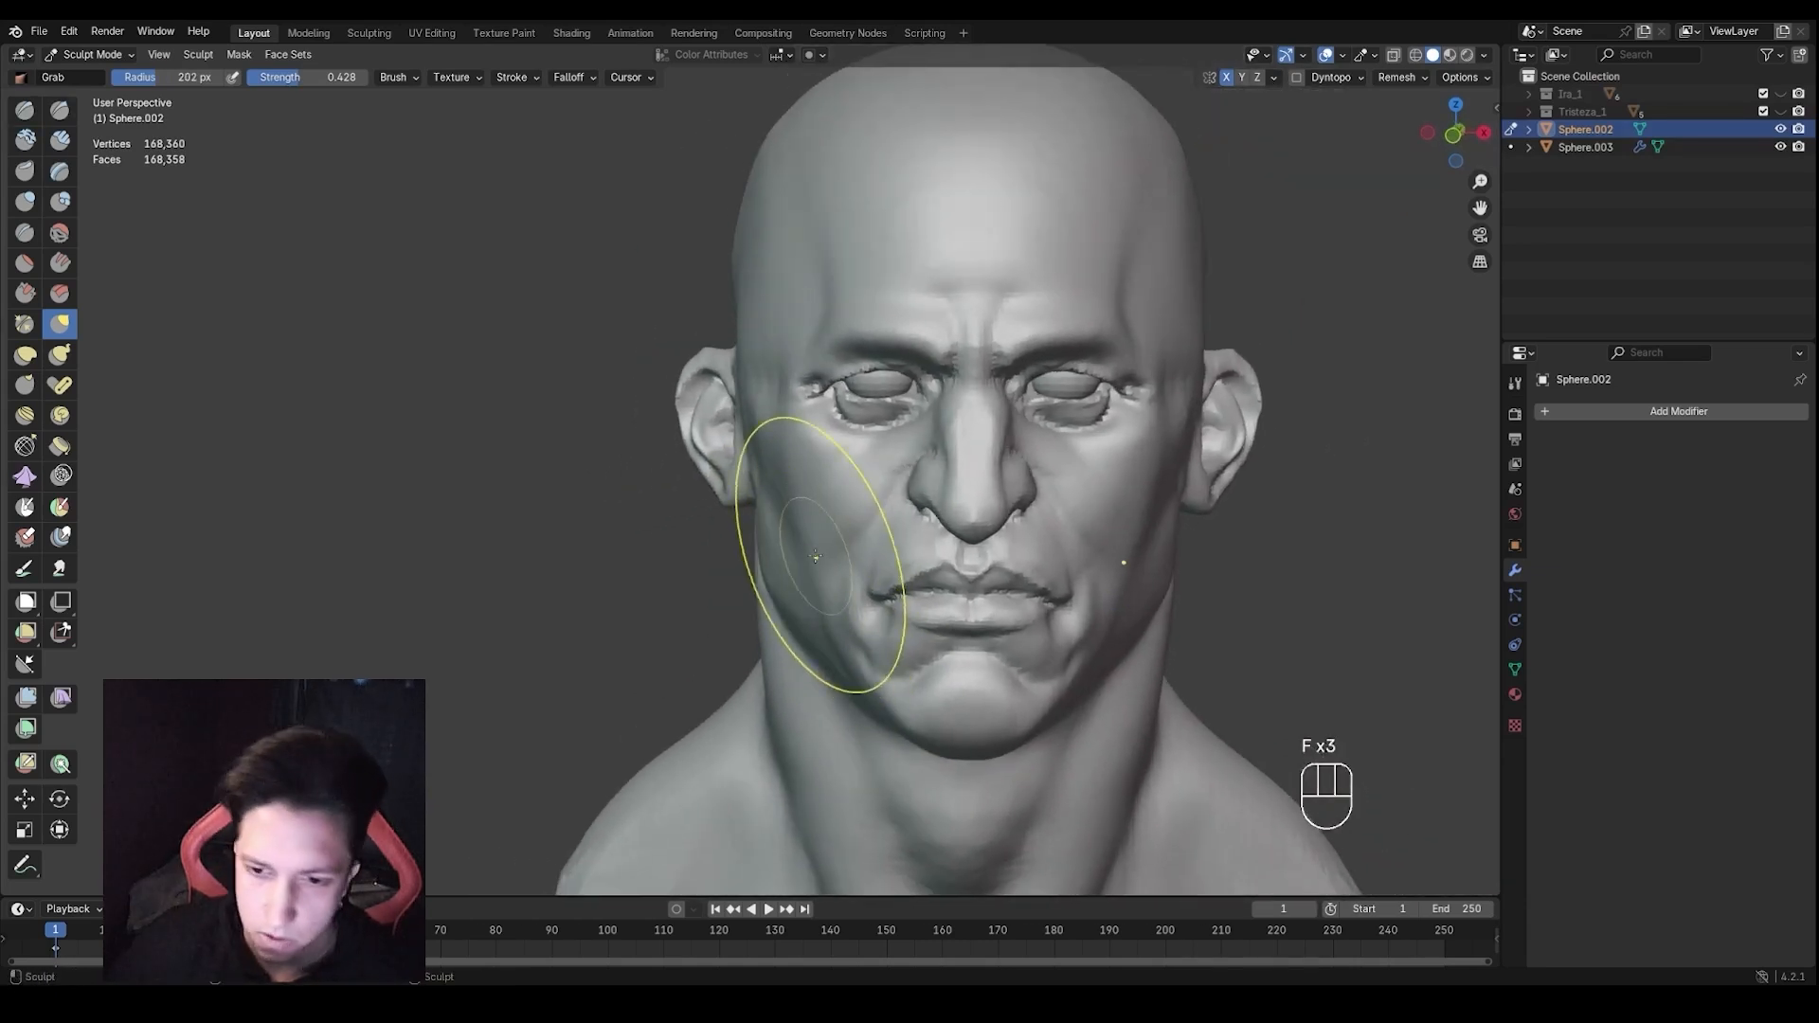
pyautogui.press('f')
pyautogui.click(883, 394)
pyautogui.keyDown('shift'); pyautogui.moveTo(751, 414); pyautogui.dragTo(772, 463, button='middle'); pyautogui.keyUp('shift')
# Tuck the ears closer to the head with the Grab brush, varying the radius between 156 and 115 px
pyautogui.press('f')
pyautogui.click(745, 447)
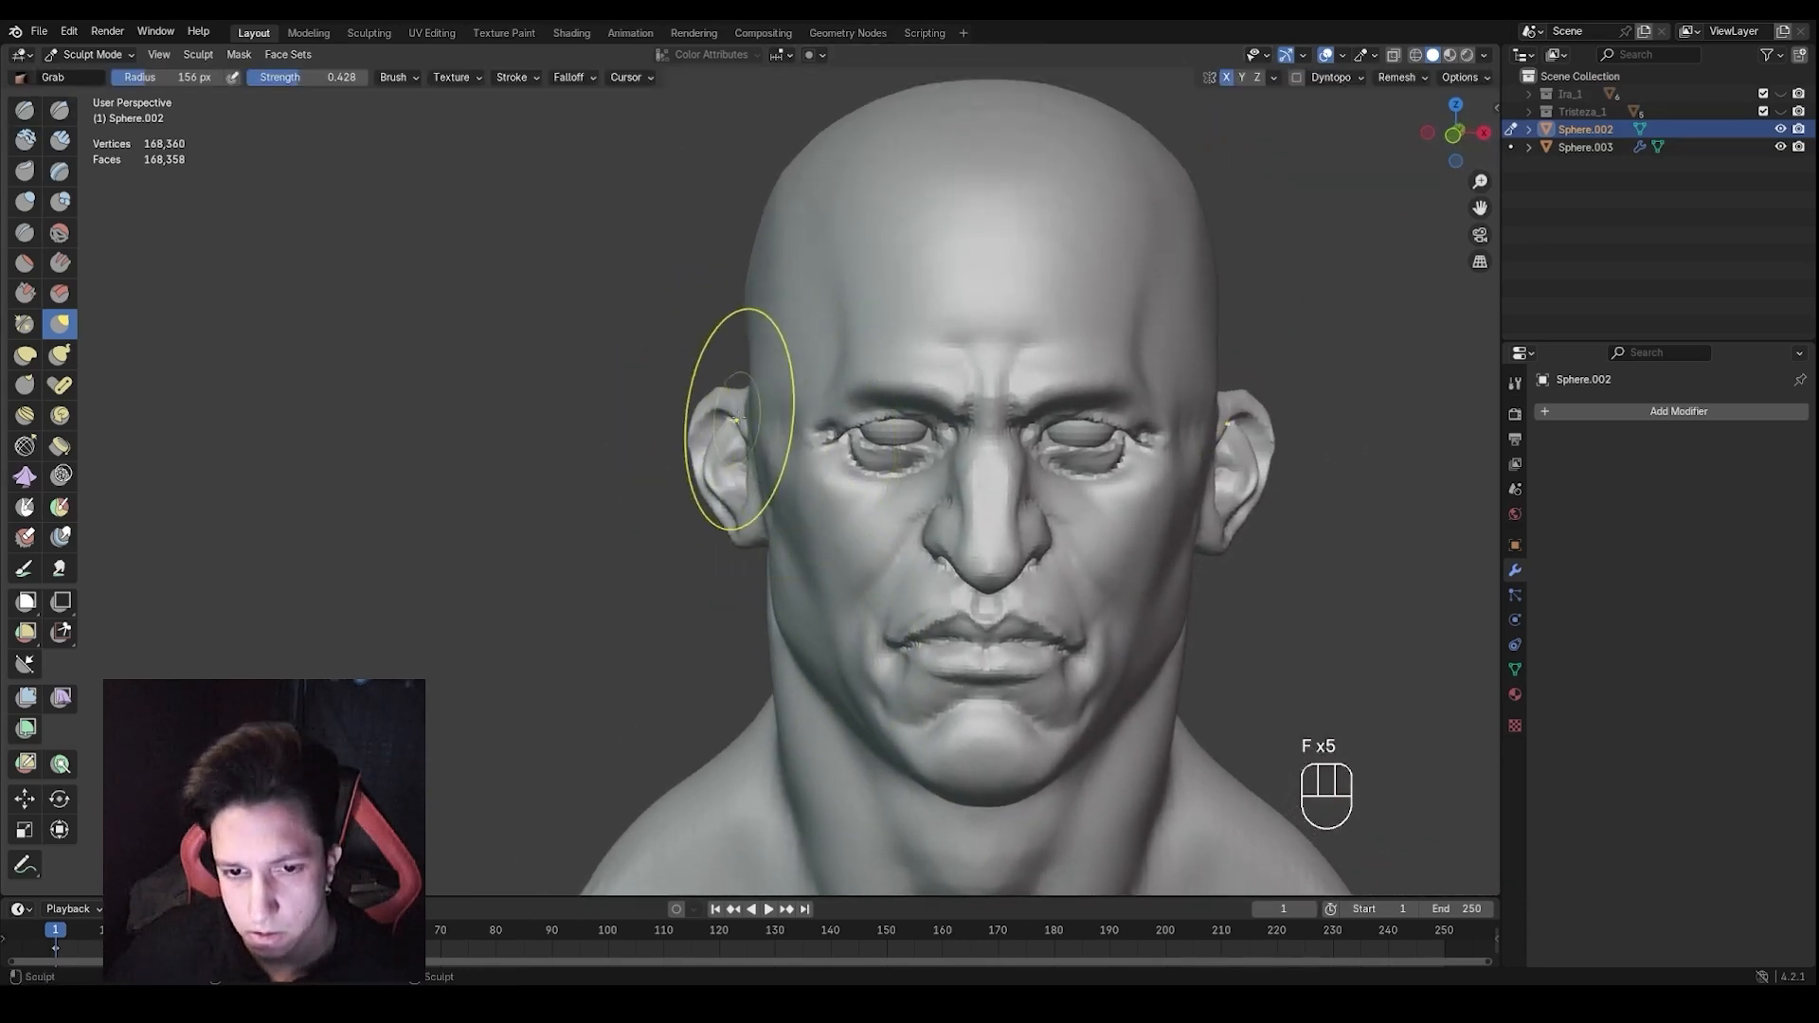
pyautogui.press('f')
pyautogui.click(755, 411)
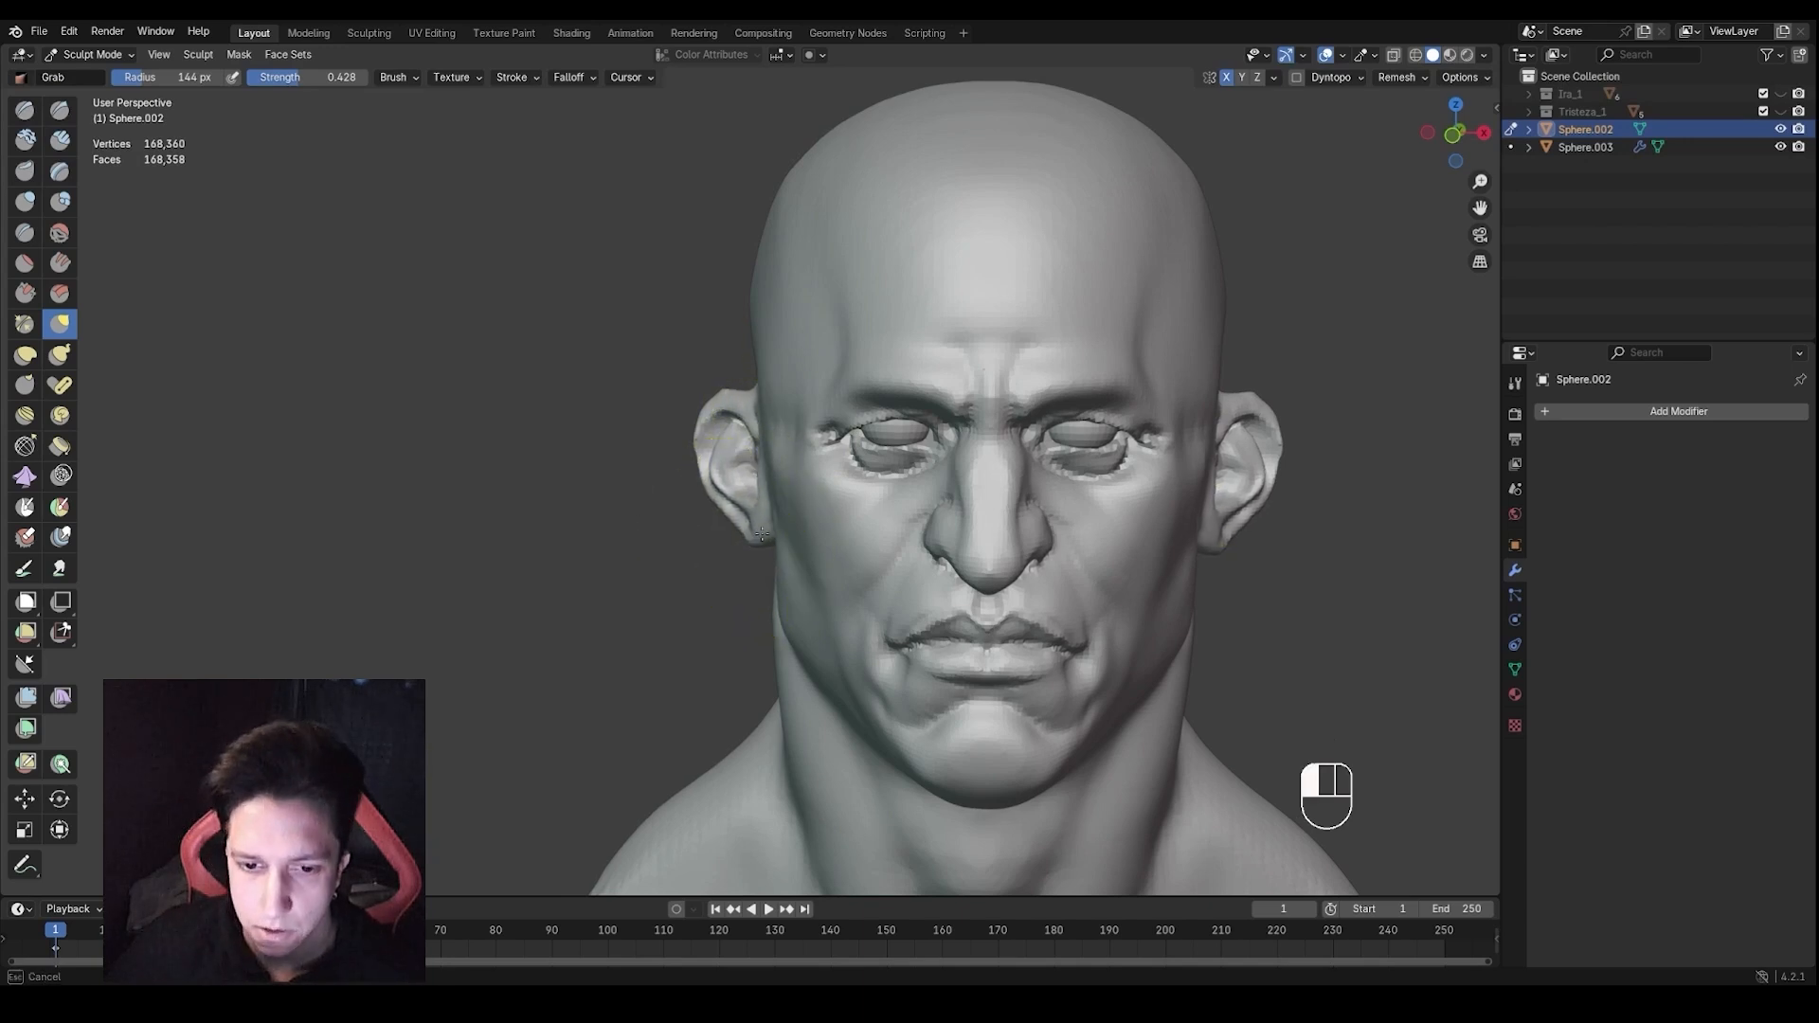
pyautogui.press('f')
pyautogui.click(722, 450)
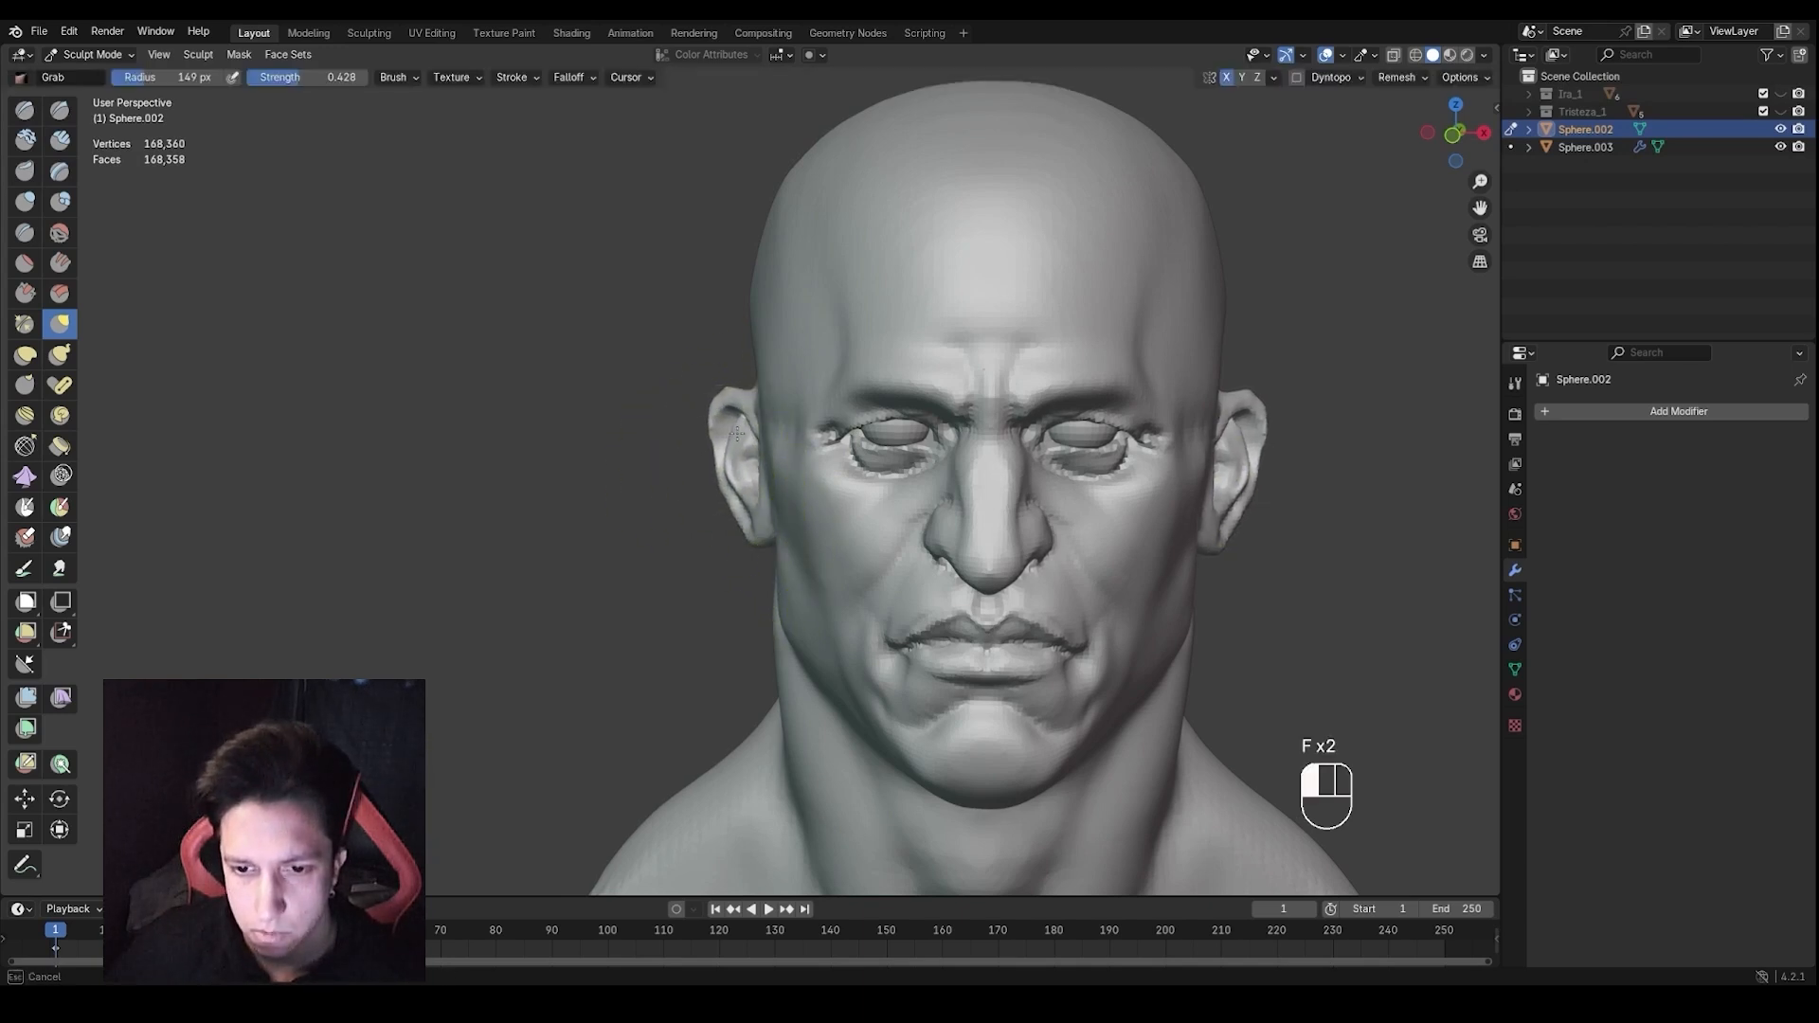
pyautogui.press('f')
pyautogui.click(730, 395)
pyautogui.press('f')
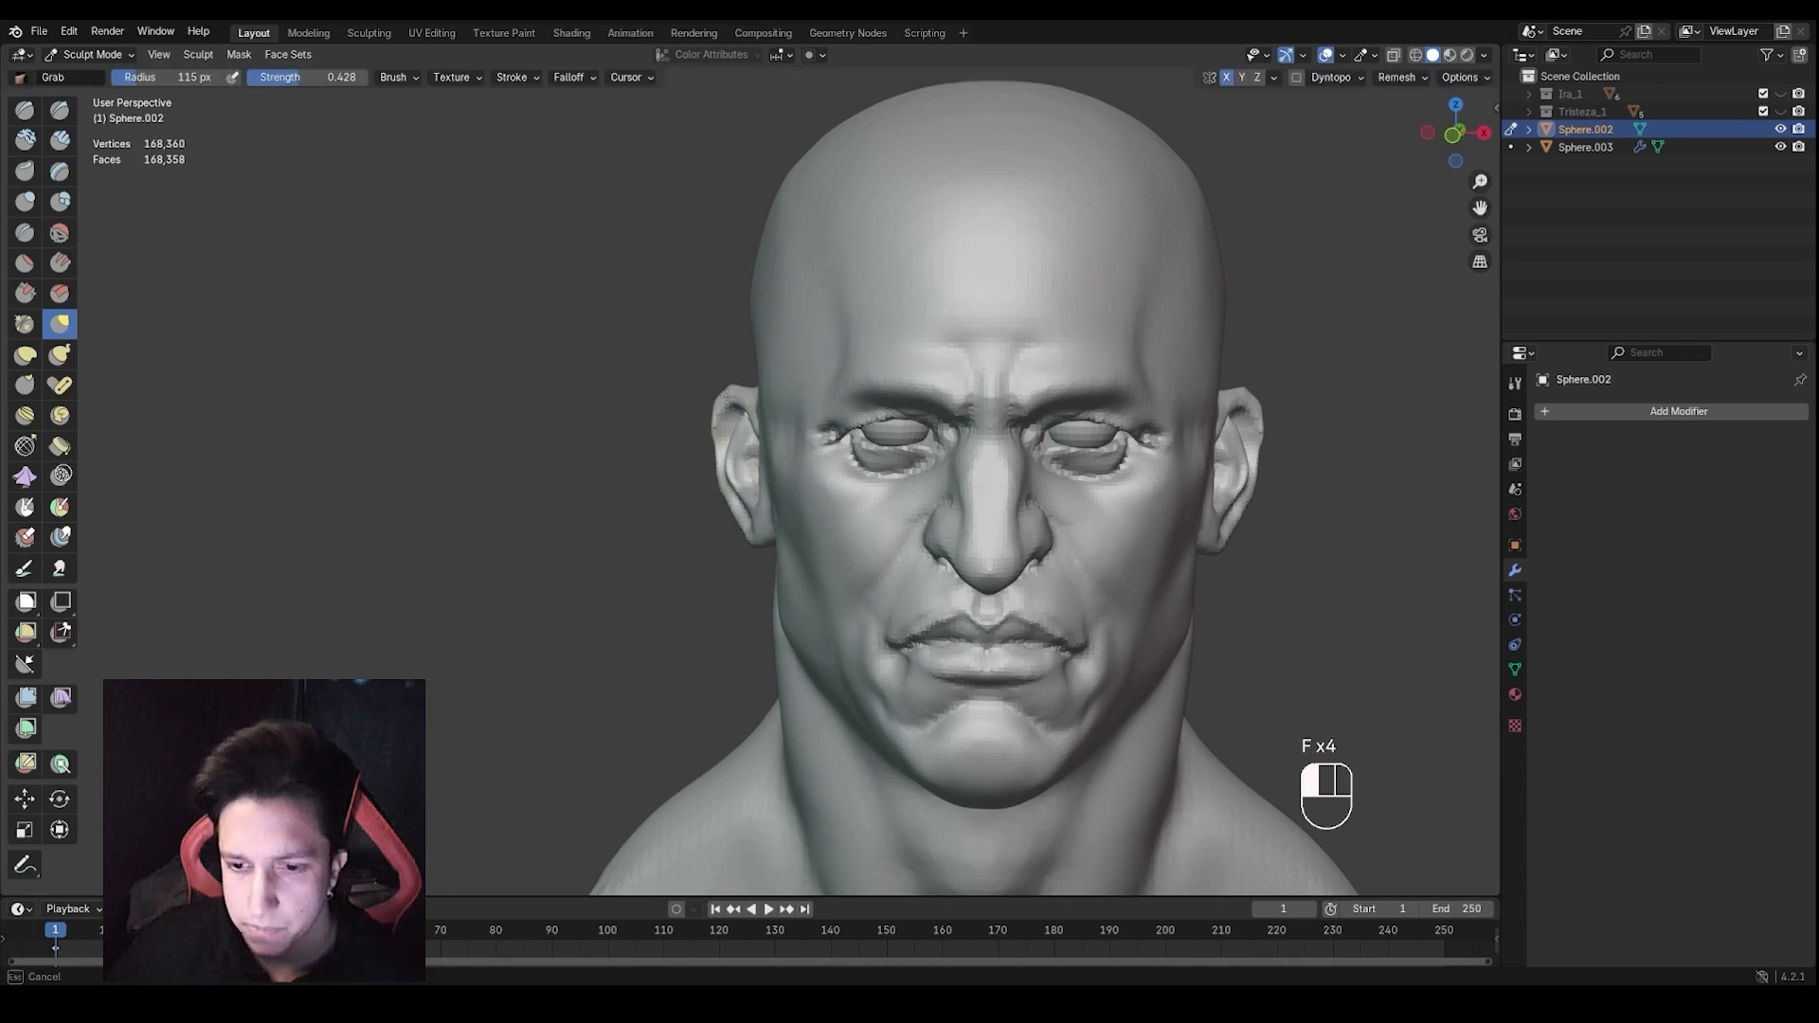
pyautogui.keyDown('shift'); pyautogui.moveTo(756, 504); pyautogui.dragTo(663, 488, button='middle'); pyautogui.keyUp('shift')
pyautogui.press('f')
pyautogui.click(723, 515)
# Refine the shape of the ears from the front with the Grab brush at a 65 px radius
pyautogui.scroll(-1, 867, 607)
pyautogui.press('f')
pyautogui.click(932, 618)
pyautogui.moveTo(972, 620); pyautogui.dragTo(880, 617, button='middle')
pyautogui.keyDown('shift'); pyautogui.moveTo(880, 616); pyautogui.dragTo(807, 590); pyautogui.keyUp('shift')
pyautogui.moveTo(914, 568); pyautogui.dragTo(1003, 531, button='middle')
pyautogui.press('f')
pyautogui.click(1036, 467)
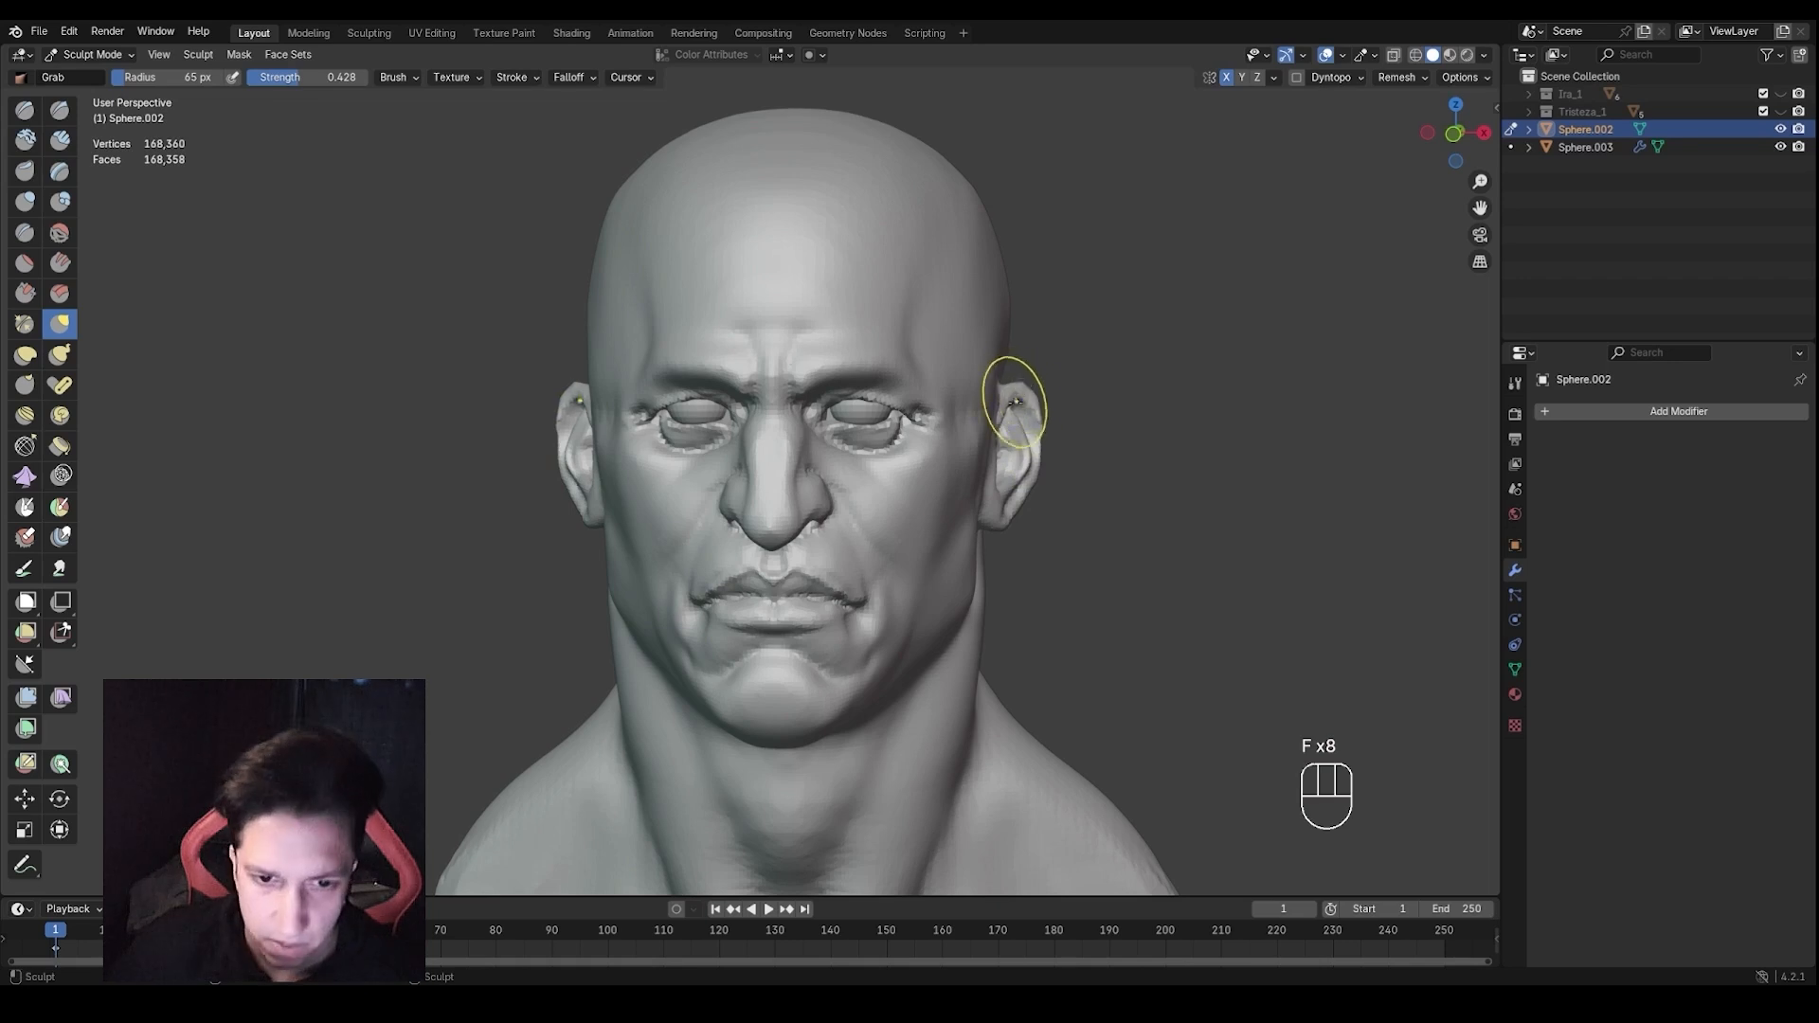
pyautogui.press('f')
pyautogui.click(1025, 465)
# Adjust the contour of the head around the ears from behind with the Grab brush, enlarging its radius to 215 px
pyautogui.moveTo(1027, 469)
pyautogui.mouseDown(button='middle')
pyautogui.moveTo(1058, 481)
pyautogui.moveTo(944, 518)
pyautogui.moveTo(654, 493)
pyautogui.moveTo(755, 462)
pyautogui.mouseUp(button='middle')
pyautogui.press('f')
pyautogui.click(1072, 488)
pyautogui.press('f')
pyautogui.click(1045, 534)
pyautogui.press('f')
pyautogui.click(895, 520)
pyautogui.moveTo(891, 520); pyautogui.dragTo(817, 521, button='middle')
pyautogui.moveTo(817, 522)
pyautogui.keyDown('shift'); pyautogui.mouseDown(button='middle')
pyautogui.moveTo(759, 521)
pyautogui.moveTo(805, 480)
pyautogui.mouseUp(button='middle'); pyautogui.keyUp('shift')
pyautogui.moveTo(805, 480)
pyautogui.keyDown('ctrl'); pyautogui.mouseDown(button='middle')
pyautogui.moveTo(812, 557)
pyautogui.moveTo(799, 512)
pyautogui.mouseUp(button='middle'); pyautogui.keyUp('ctrl')
pyautogui.keyDown('shift'); pyautogui.moveTo(799, 511); pyautogui.dragTo(879, 493, button='middle'); pyautogui.keyUp('shift')
pyautogui.keyDown('ctrl'); pyautogui.moveTo(879, 493); pyautogui.dragTo(891, 516, button='middle'); pyautogui.keyUp('ctrl')
pyautogui.press('f')
pyautogui.click(983, 512)
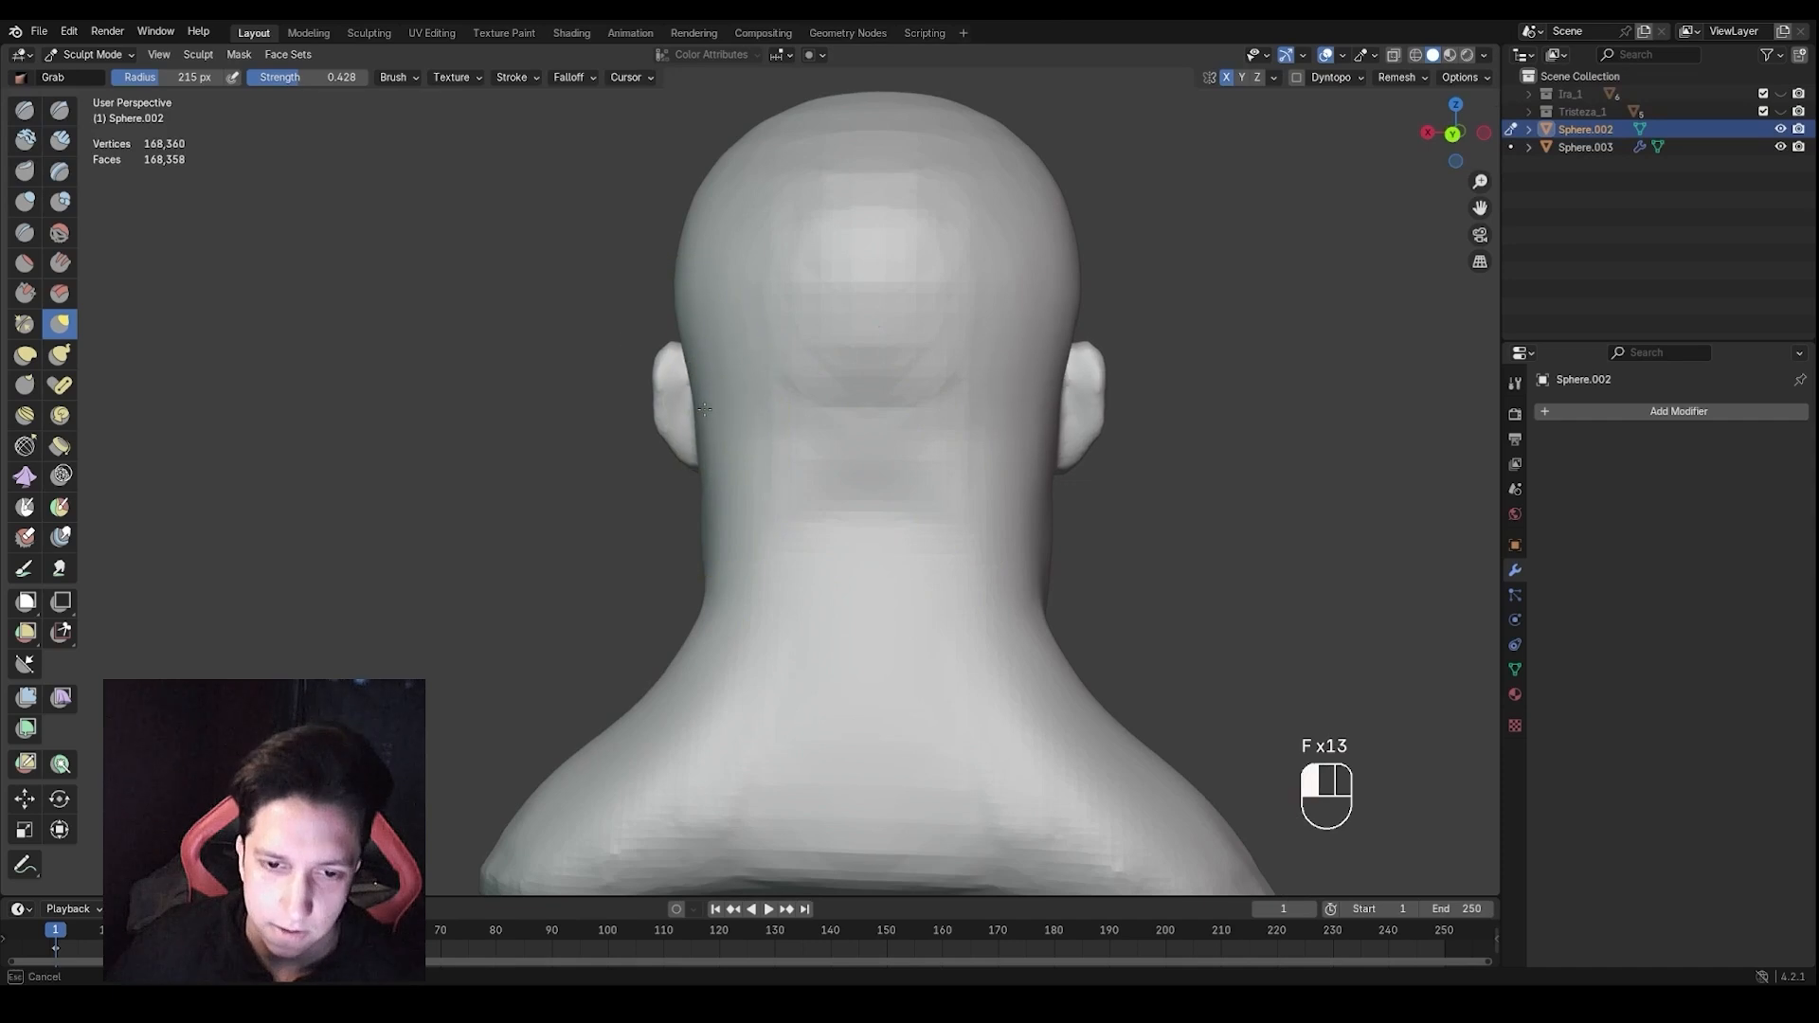
# Carve the crease between the back of the ear and the head using the Draw Sharp brush at a 67 px radius
pyautogui.press('f')
pyautogui.press('1')
pyautogui.moveTo(868, 467)
pyautogui.mouseDown(button='middle')
pyautogui.moveTo(766, 496)
pyautogui.moveTo(842, 526)
pyautogui.moveTo(917, 495)
pyautogui.moveTo(895, 530)
pyautogui.moveTo(890, 493)
pyautogui.moveTo(980, 354)
pyautogui.mouseUp(button='middle')
pyautogui.press('f')
pyautogui.press('f')
pyautogui.click(864, 512)
pyautogui.moveTo(1066, 280); pyautogui.dragTo(1061, 361)
pyautogui.moveTo(1061, 362); pyautogui.dragTo(1027, 413, button='middle')
pyautogui.moveTo(1027, 391); pyautogui.dragTo(1027, 371)
pyautogui.moveTo(1027, 379); pyautogui.dragTo(1023, 440, button='middle')
pyautogui.moveTo(1034, 457); pyautogui.dragTo(1035, 462)
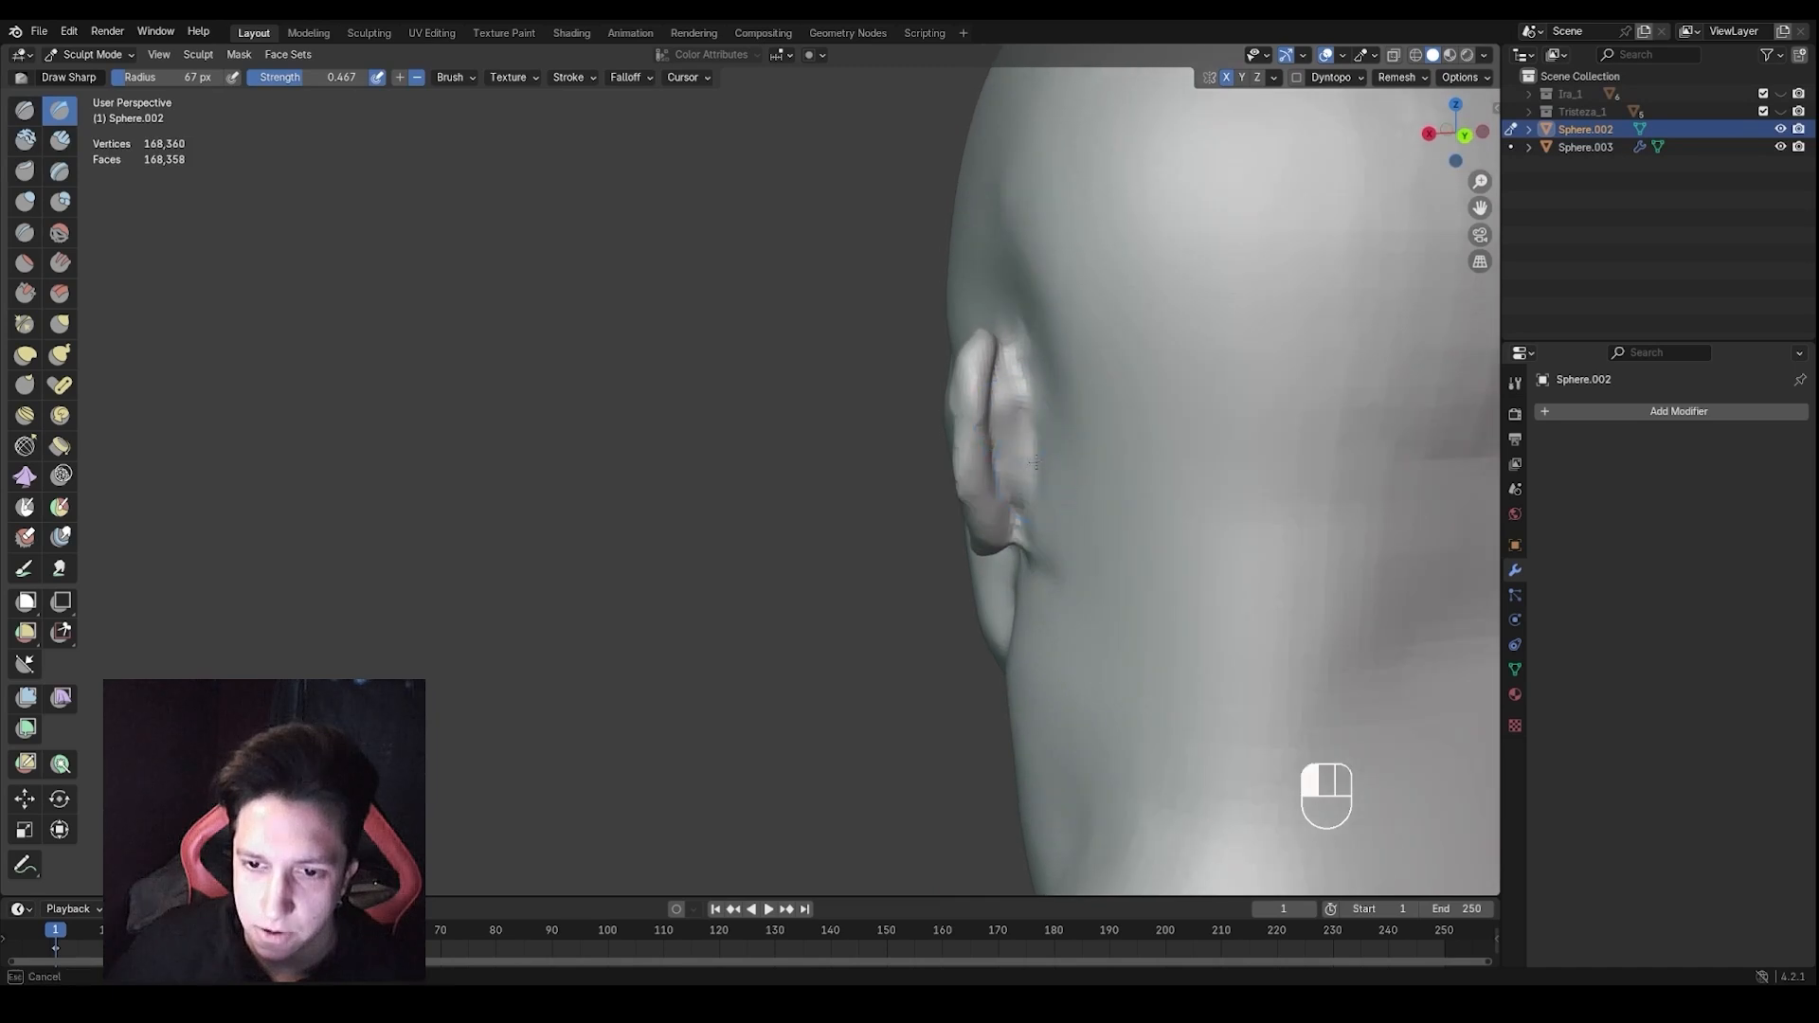
# Undo the last two Draw Sharp strokes behind the ear
pyautogui.moveTo(1027, 376); pyautogui.dragTo(1027, 378)
pyautogui.hotkey('ctrl', 'z')
pyautogui.hotkey('ctrl', 'z')
# Sharpen the crease around the nostril wing with the Draw Sharp brush at a 65 px radius
pyautogui.moveTo(1027, 378)
pyautogui.mouseDown(button='middle')
pyautogui.moveTo(1011, 531)
pyautogui.moveTo(1048, 373)
pyautogui.moveTo(946, 367)
pyautogui.moveTo(948, 426)
pyautogui.moveTo(926, 405)
pyautogui.moveTo(927, 553)
pyautogui.moveTo(889, 517)
pyautogui.mouseUp(button='middle')
pyautogui.moveTo(888, 516)
pyautogui.keyDown('shift'); pyautogui.mouseDown(button='middle')
pyautogui.moveTo(945, 531)
pyautogui.moveTo(933, 486)
pyautogui.mouseUp(button='middle'); pyautogui.keyUp('shift')
pyautogui.moveTo(933, 485)
pyautogui.keyDown('shift'); pyautogui.mouseDown(button='middle')
pyautogui.moveTo(883, 460)
pyautogui.moveTo(891, 416)
pyautogui.moveTo(947, 457)
pyautogui.mouseUp(button='middle'); pyautogui.keyUp('shift')
pyautogui.press('f')
pyautogui.click(906, 486)
pyautogui.press('f')
pyautogui.click(917, 458)
pyautogui.moveTo(938, 459); pyautogui.dragTo(943, 467)
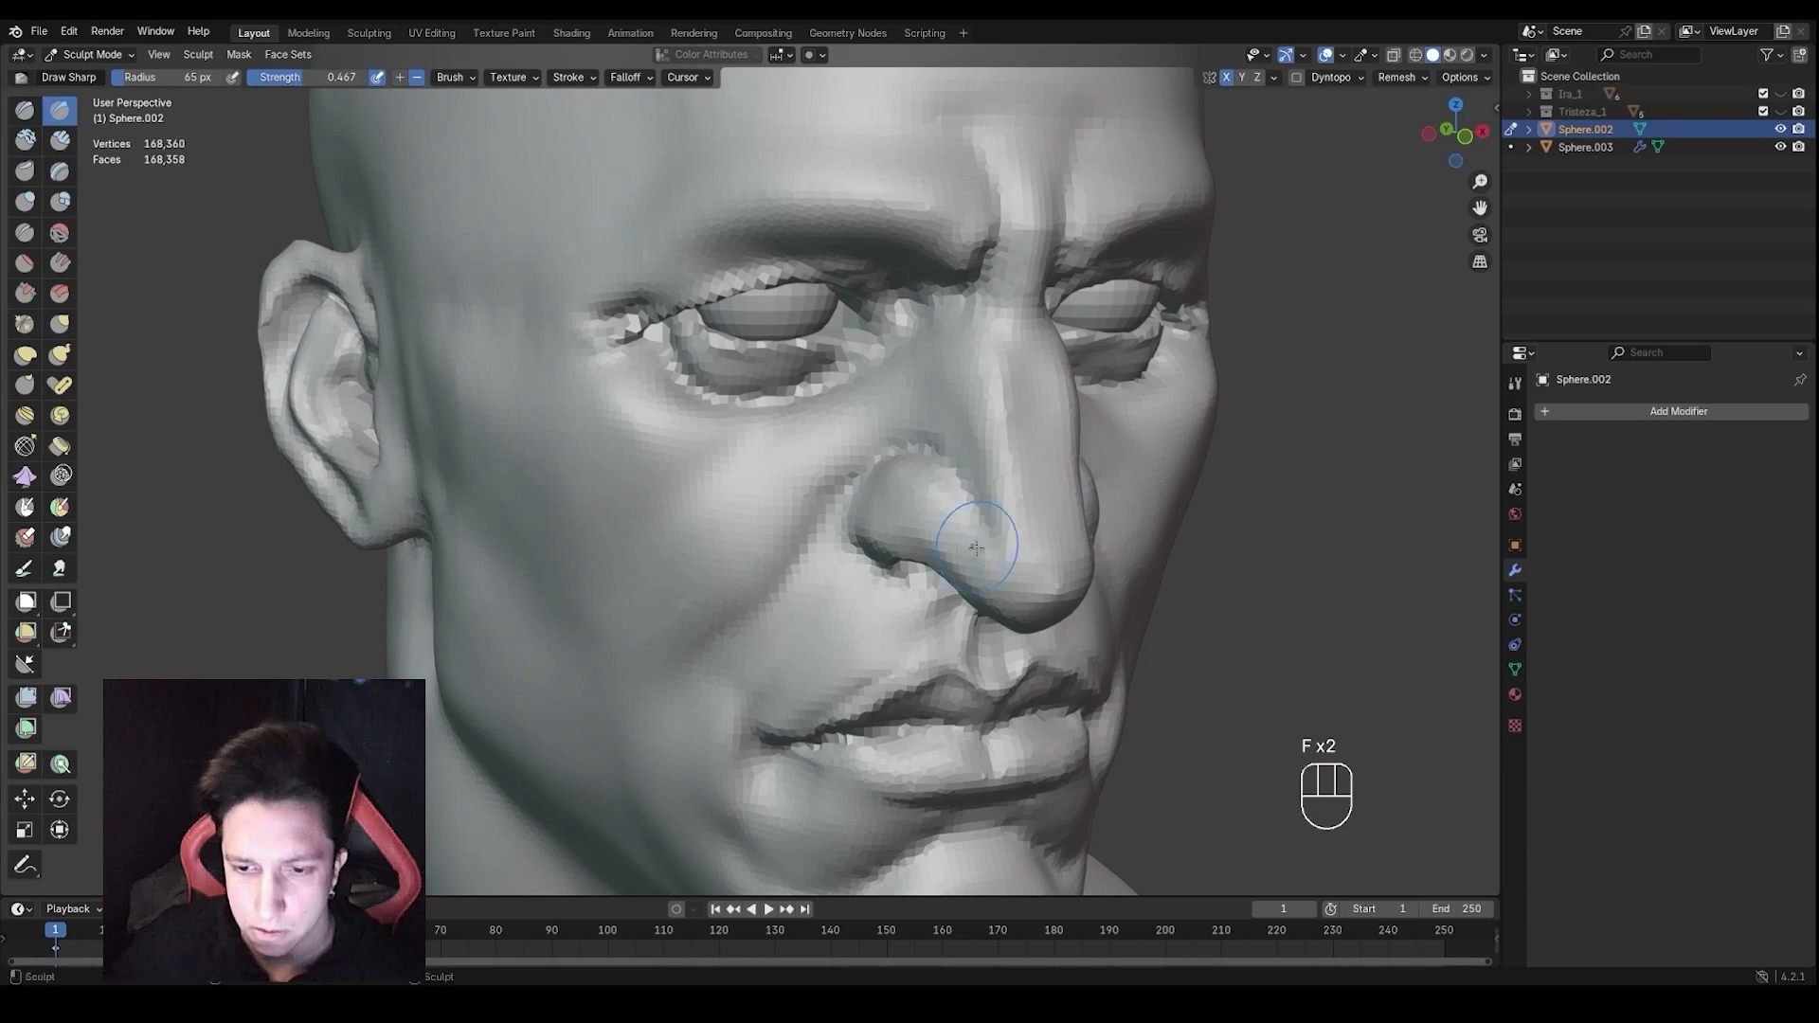
# Undo the last two Draw Sharp strokes on the nose
pyautogui.moveTo(976, 547); pyautogui.dragTo(924, 455, button='middle')
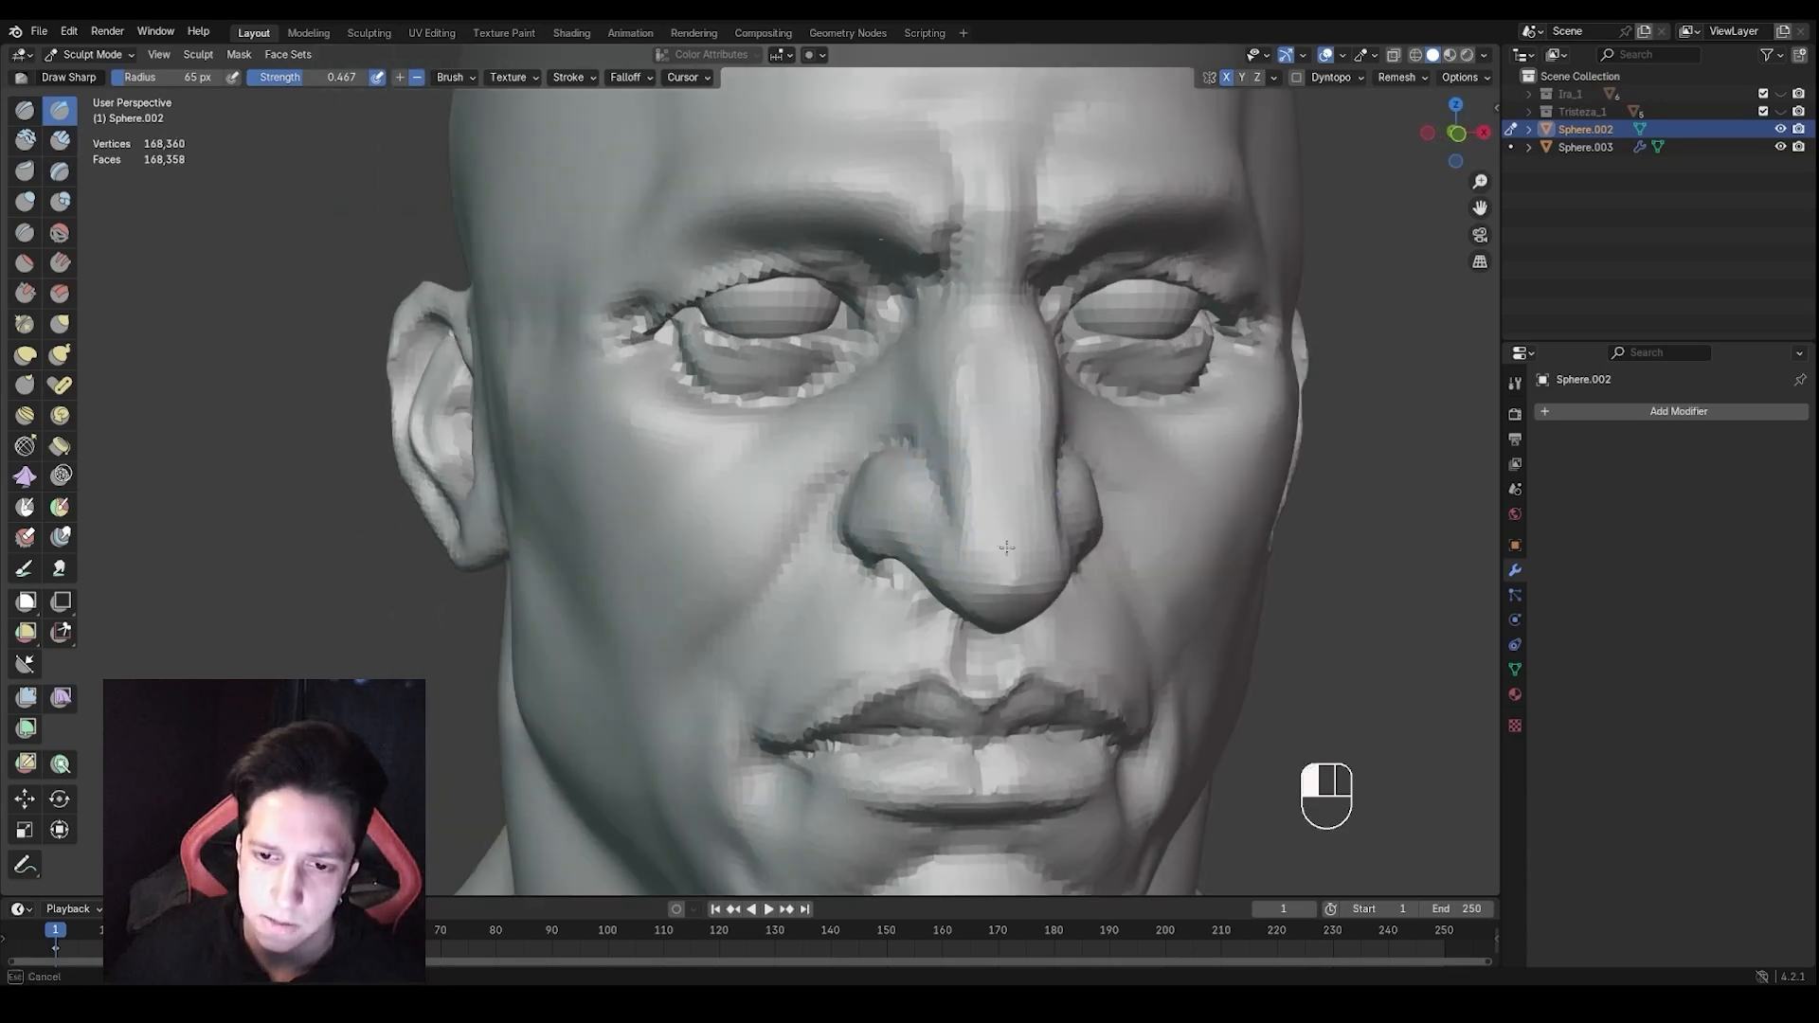
pyautogui.moveTo(1007, 606); pyautogui.dragTo(976, 471, button='middle')
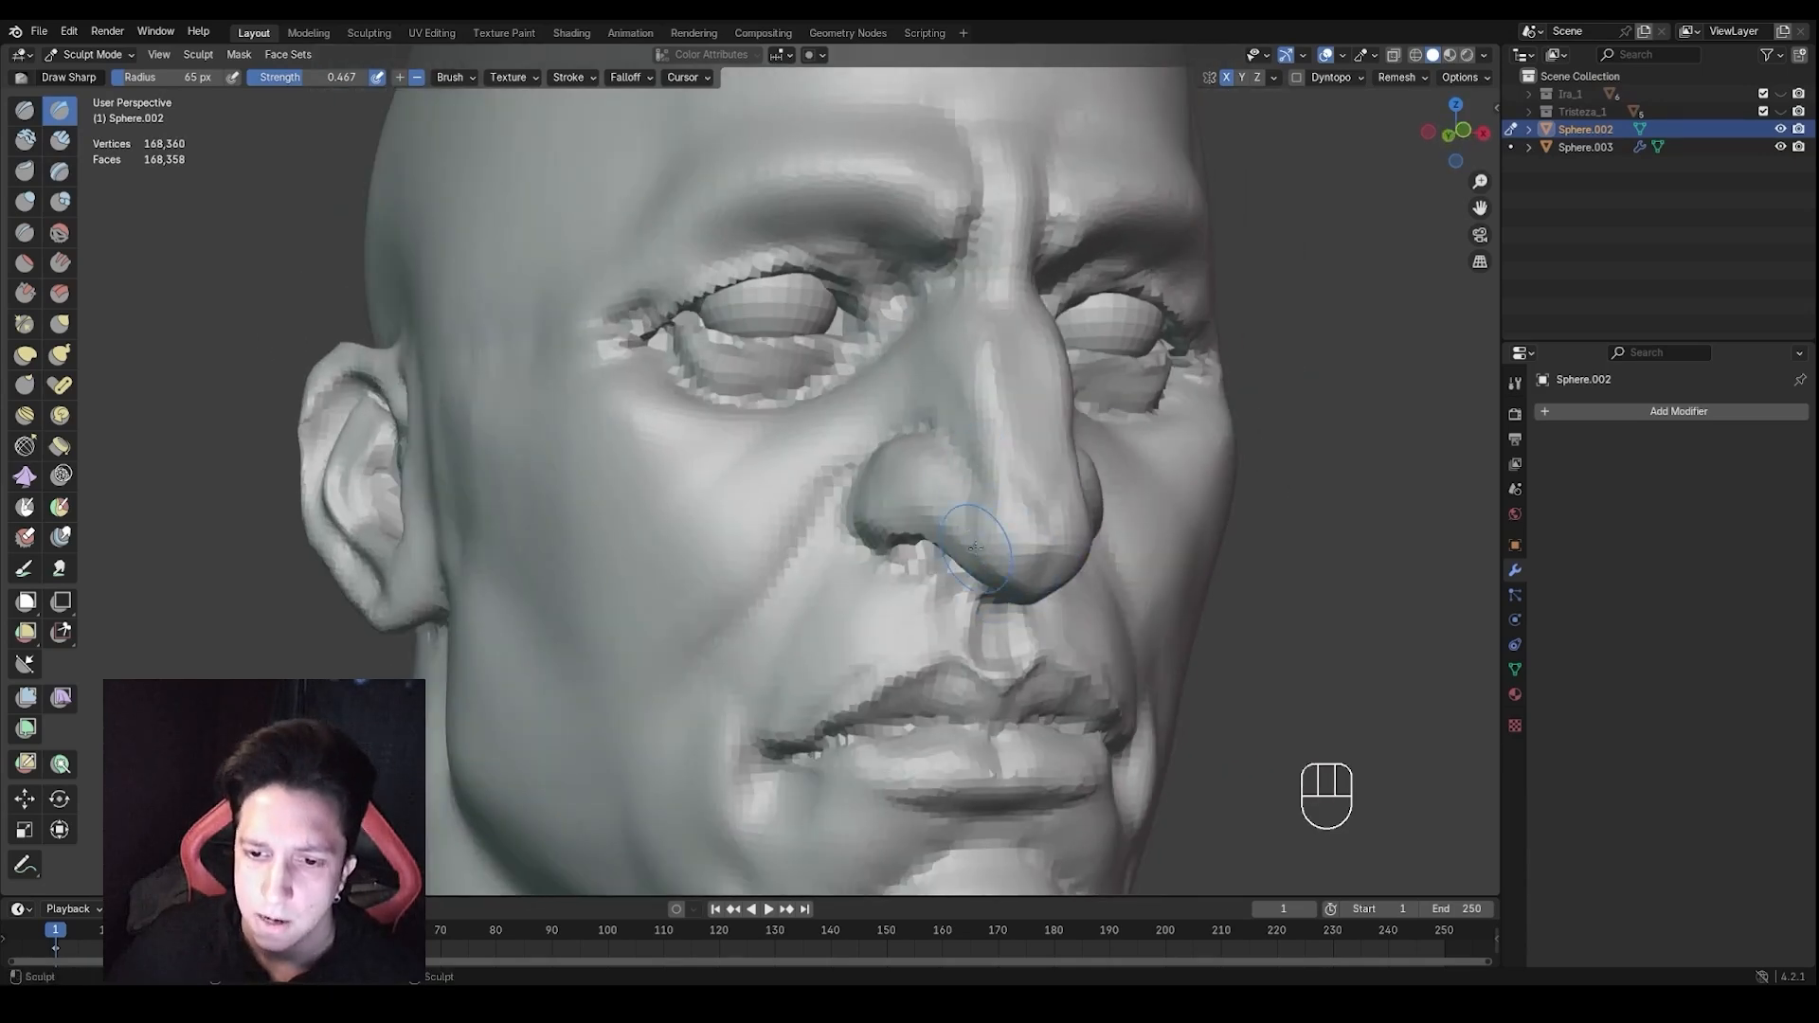
pyautogui.moveTo(975, 547); pyautogui.dragTo(932, 481, button='middle')
pyautogui.hotkey('ctrl', 'z')
pyautogui.hotkey('ctrl', 'z')
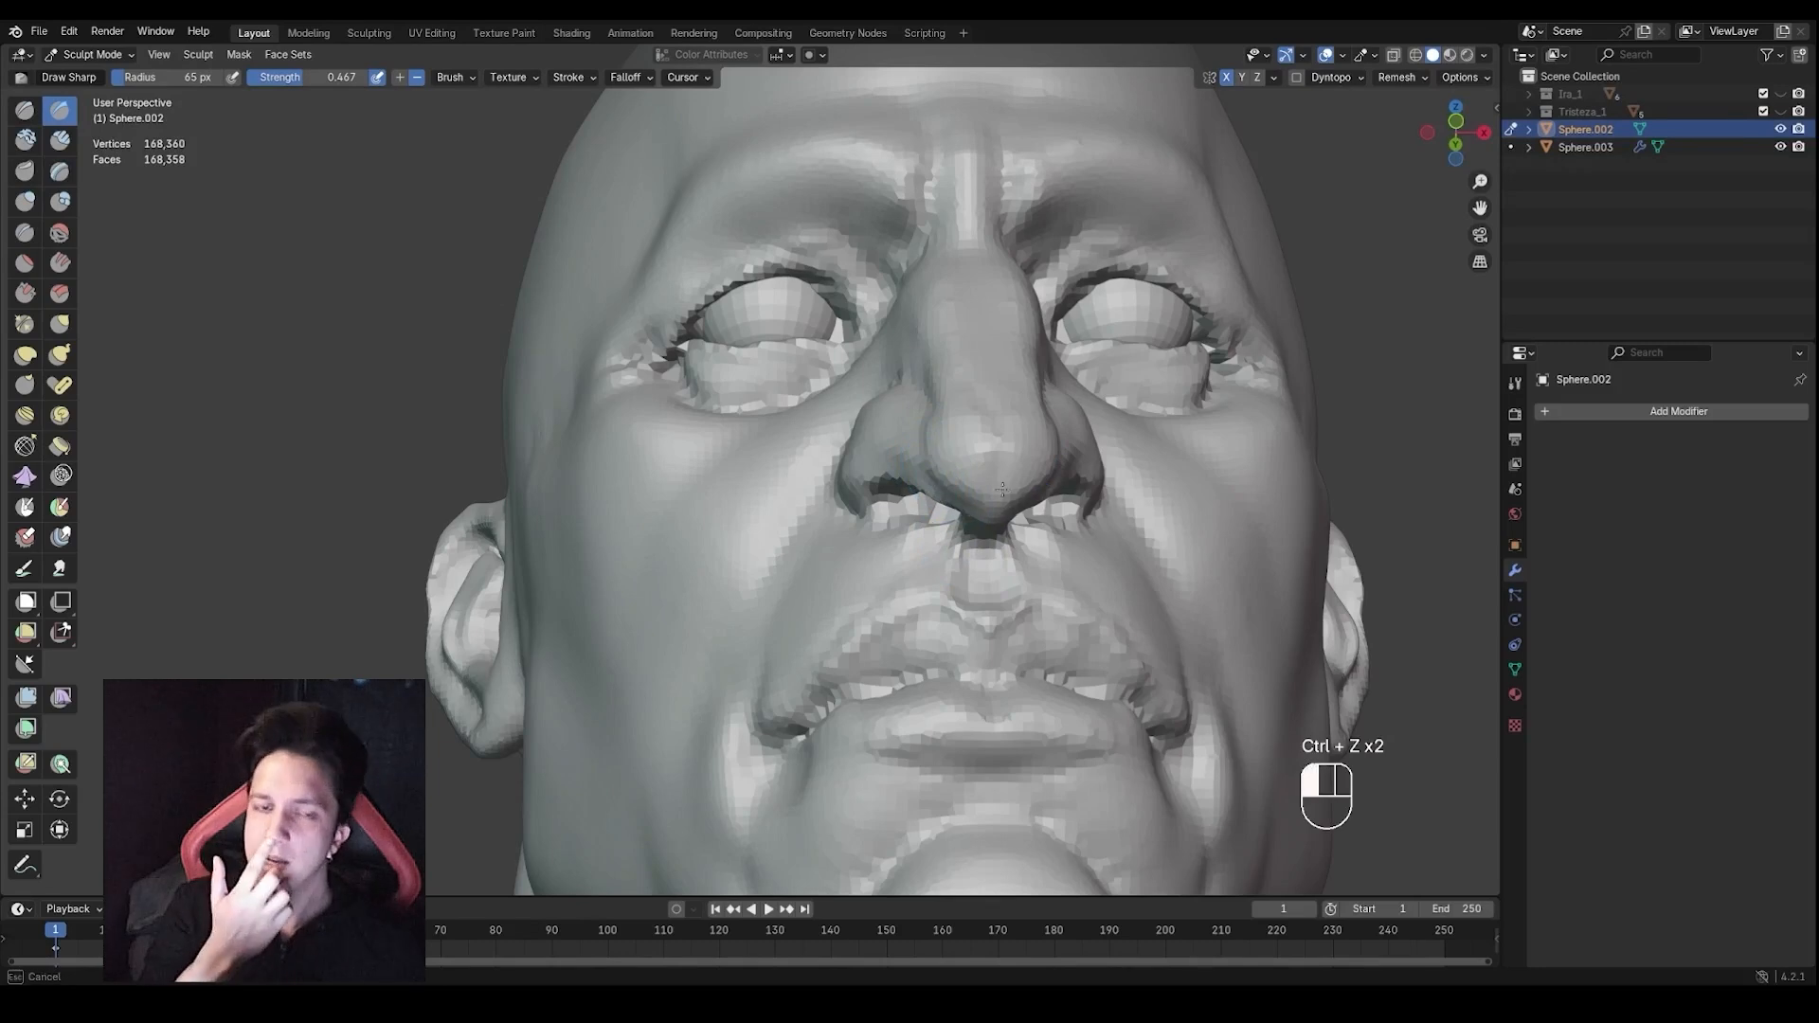
# Try to reshape the sides of the nose with the Grab brush at an 84 px radius
pyautogui.moveTo(964, 550)
pyautogui.mouseDown(button='middle')
pyautogui.moveTo(929, 557)
pyautogui.moveTo(983, 585)
pyautogui.moveTo(947, 544)
pyautogui.moveTo(1004, 489)
pyautogui.mouseUp(button='middle')
pyautogui.press('f')
pyautogui.click(963, 560)
pyautogui.press('g')
pyautogui.press('f')
pyautogui.click(955, 544)
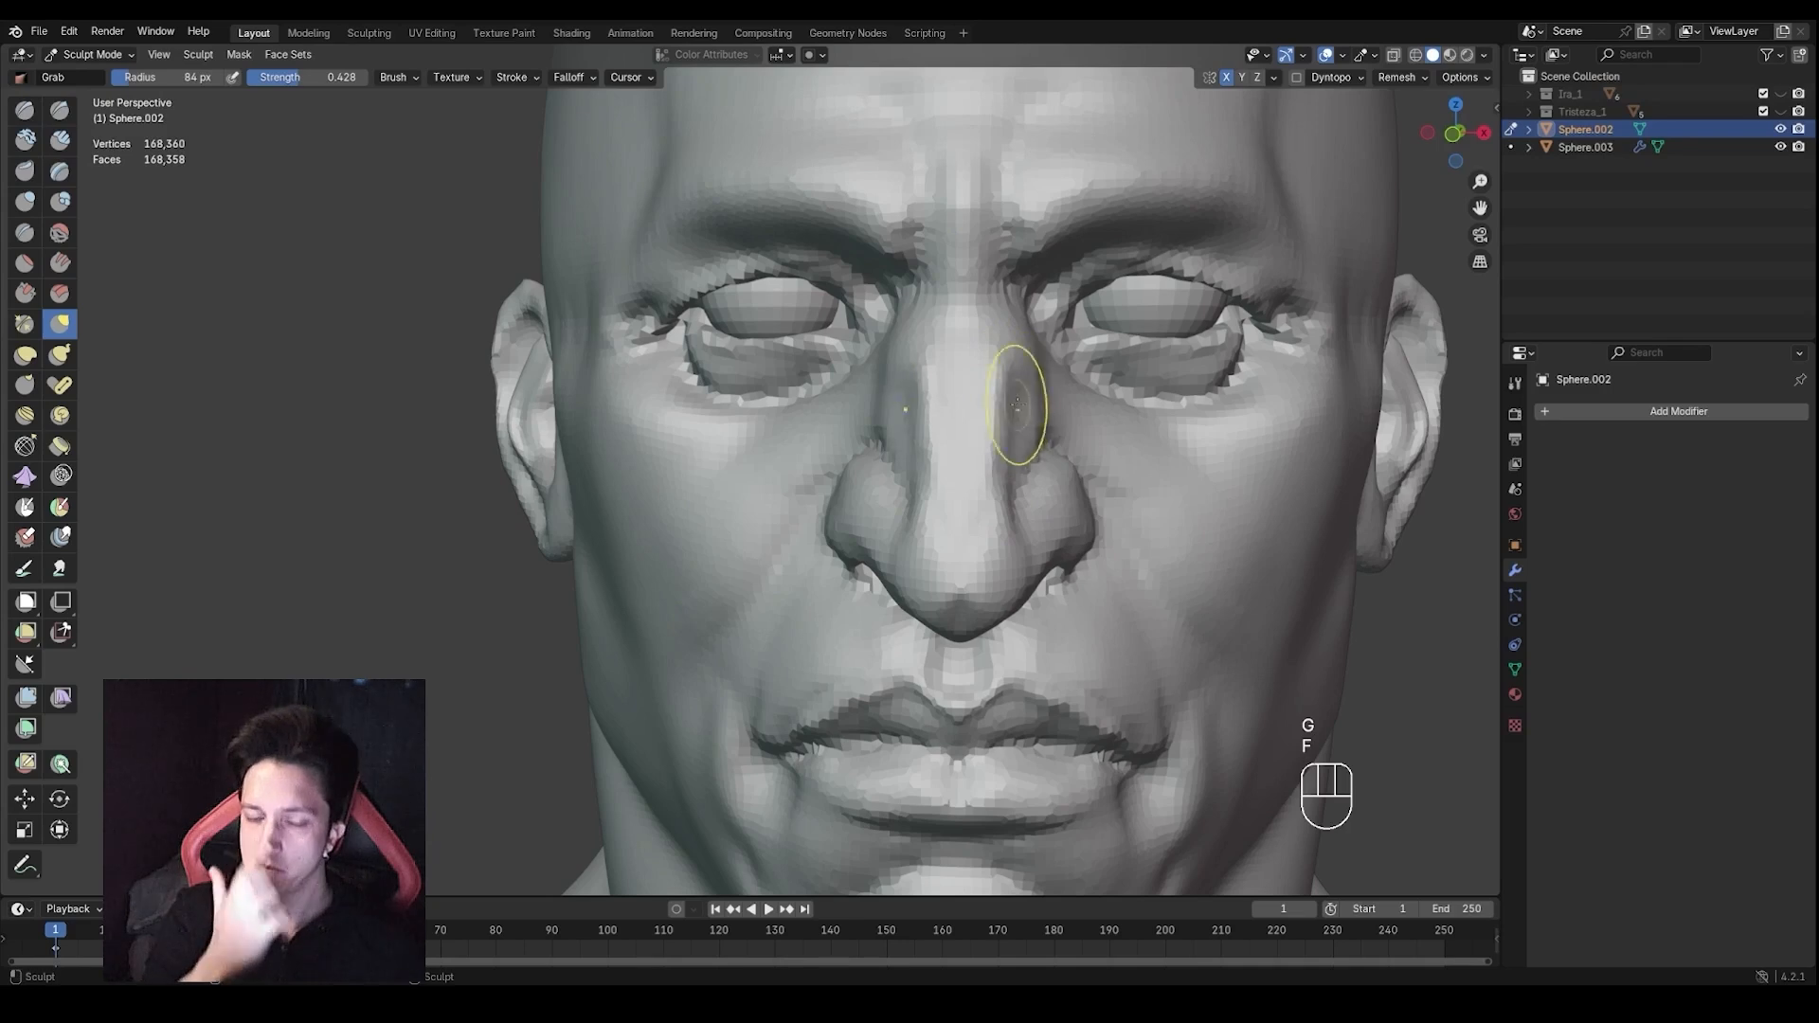
pyautogui.moveTo(1016, 406)
pyautogui.mouseDown(button='middle')
pyautogui.moveTo(999, 440)
pyautogui.moveTo(971, 410)
pyautogui.mouseUp(button='middle')
pyautogui.hotkey('ctrl', 'z')
pyautogui.hotkey('ctrl', 'z')
# Flatten the side of the nose bridge with the Scrape/Peaks brush at an 83 px radius
pyautogui.press('3')
pyautogui.press('f')
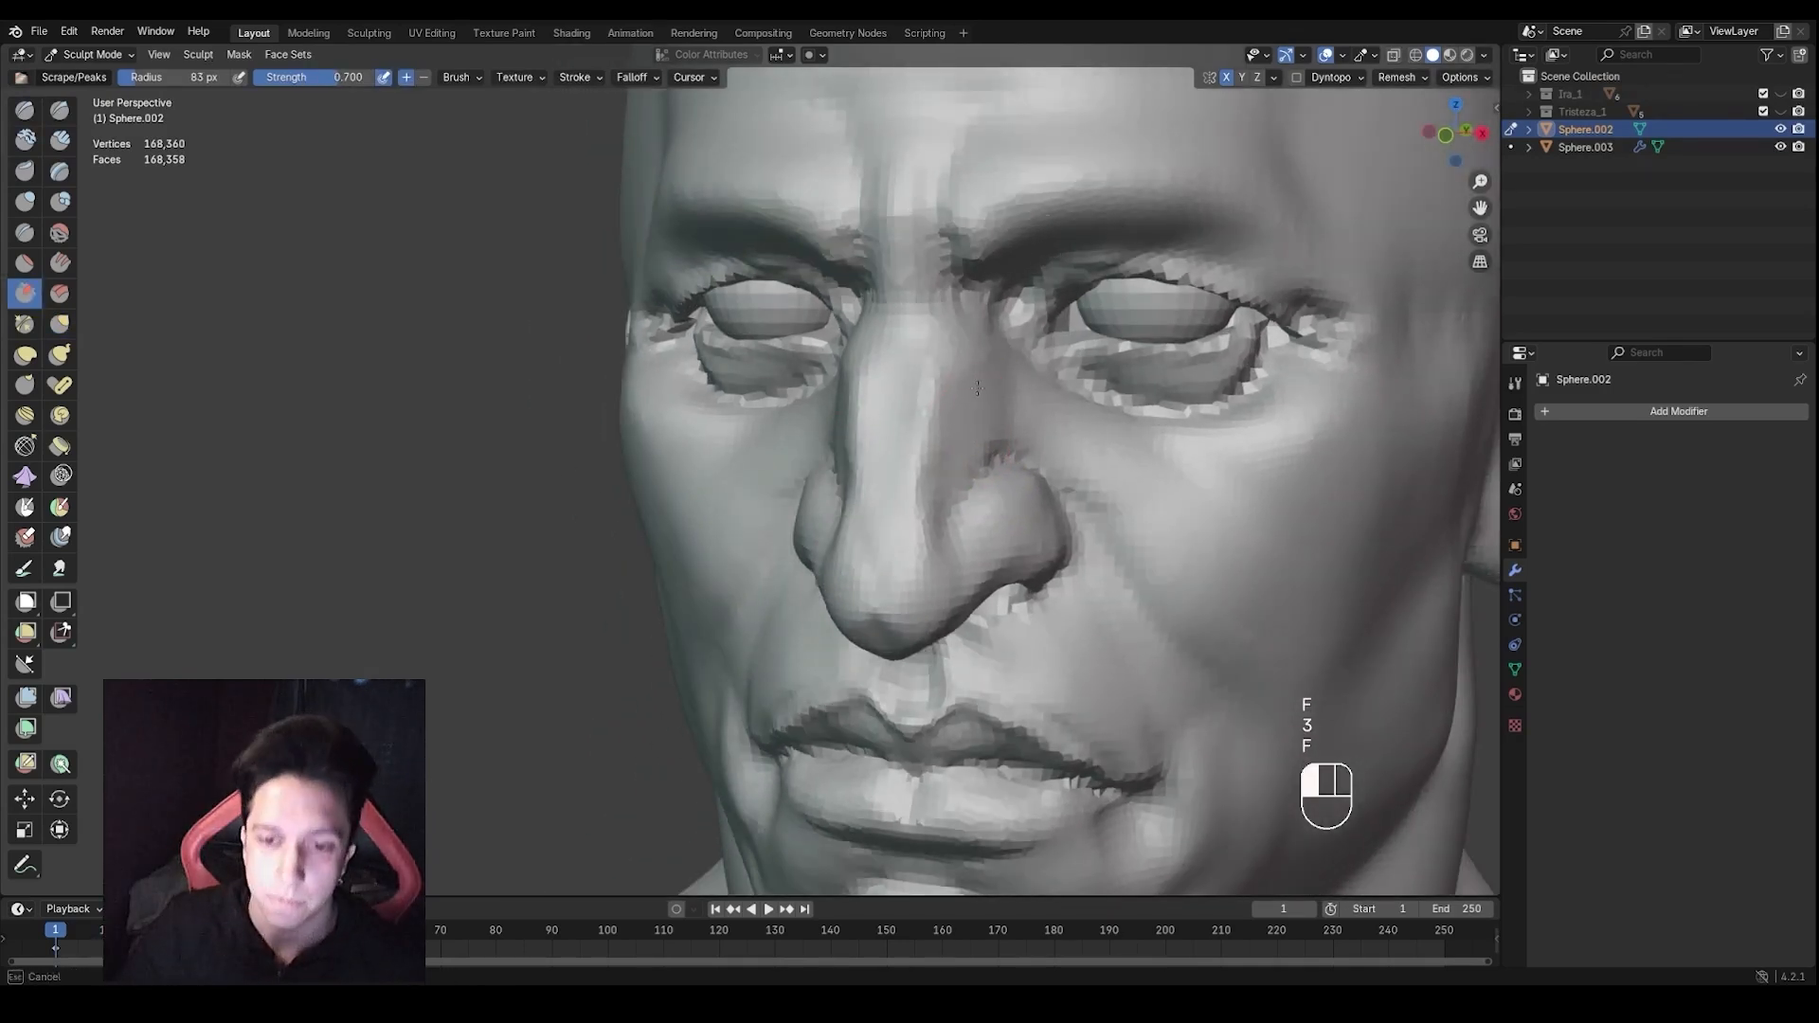
pyautogui.moveTo(1039, 420)
pyautogui.mouseDown(button='middle')
pyautogui.moveTo(1007, 426)
pyautogui.moveTo(1005, 401)
pyautogui.mouseUp(button='middle')
# Adjust the nose bridge beside the inner eye corner with the Grab brush, starting at an 83 px radius
pyautogui.press('g')
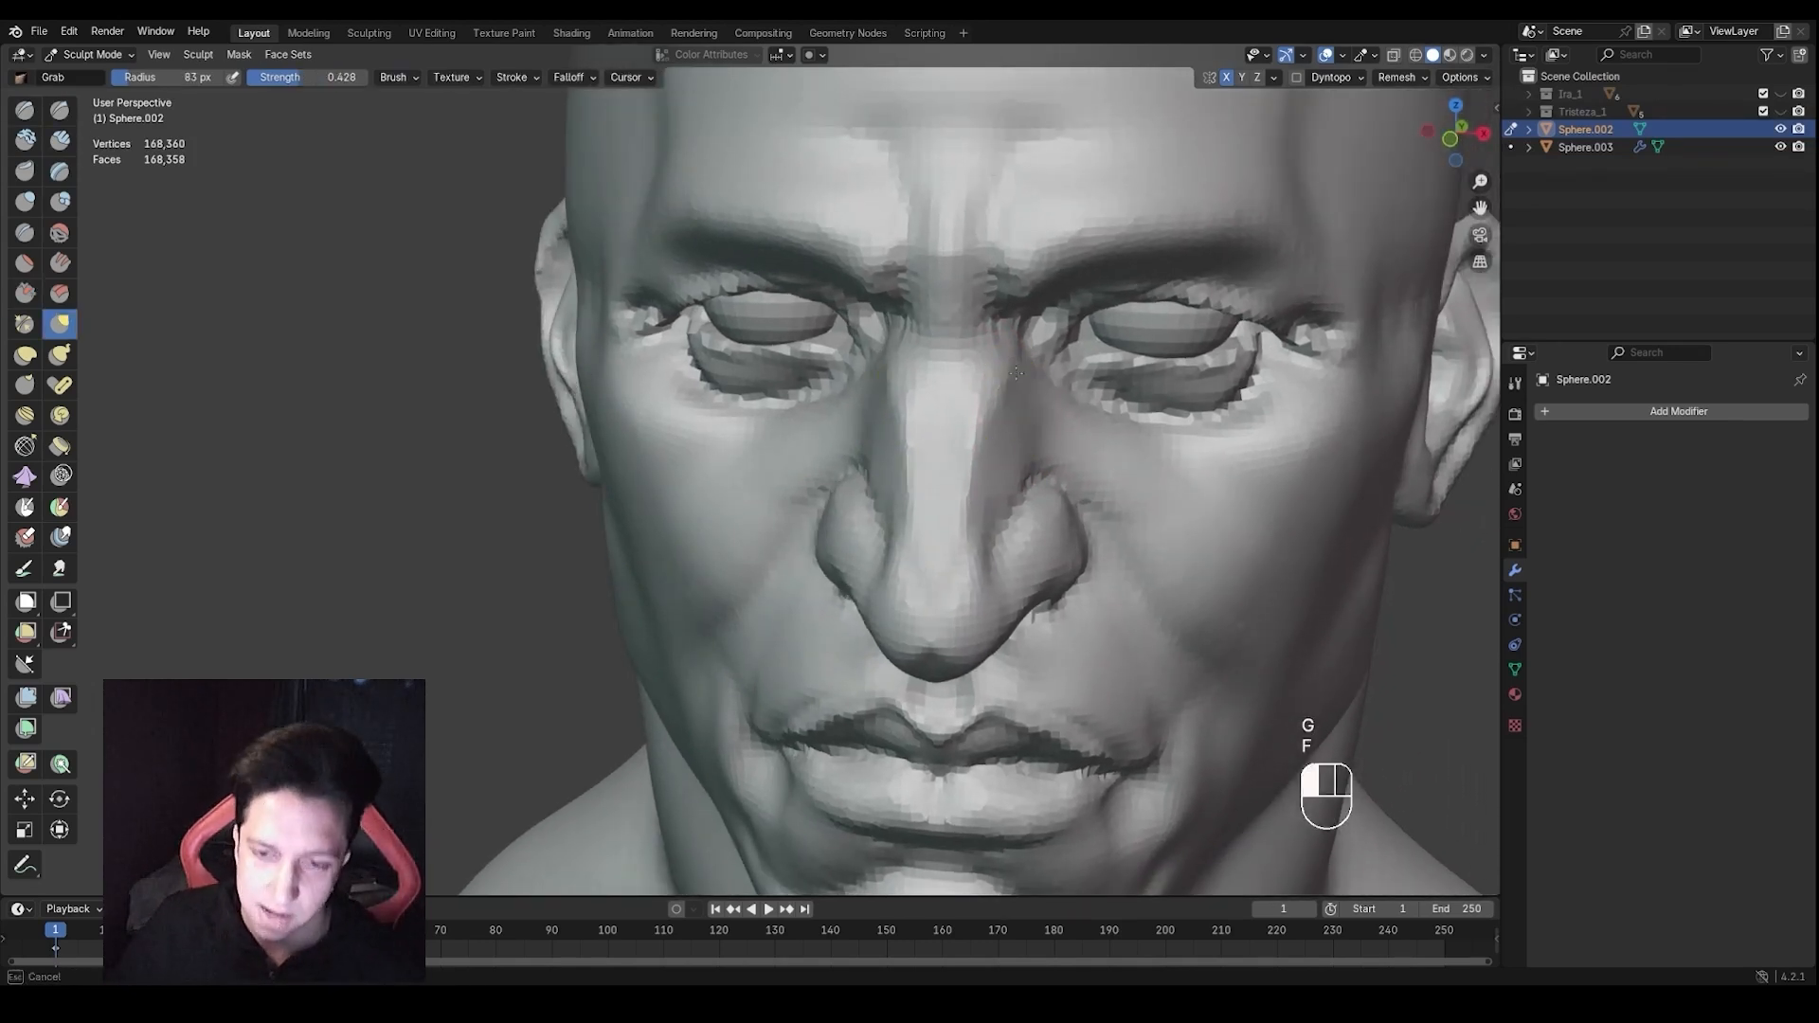
pyautogui.moveTo(970, 461); pyautogui.dragTo(981, 452, button='middle')
pyautogui.keyDown('ctrl'); pyautogui.moveTo(982, 452); pyautogui.dragTo(933, 547, button='middle'); pyautogui.keyUp('ctrl')
pyautogui.press('f')
pyautogui.click(961, 569)
pyautogui.keyDown('shift'); pyautogui.moveTo(934, 548); pyautogui.dragTo(938, 574, button='middle'); pyautogui.keyUp('shift')
# Reshape the inner brows above the nose with the Grab brush, using radii of 72 px and 126 px
pyautogui.keyDown('ctrl'); pyautogui.moveTo(819, 435); pyautogui.dragTo(824, 422, button='middle'); pyautogui.keyUp('ctrl')
pyautogui.press('f')
pyautogui.click(845, 401)
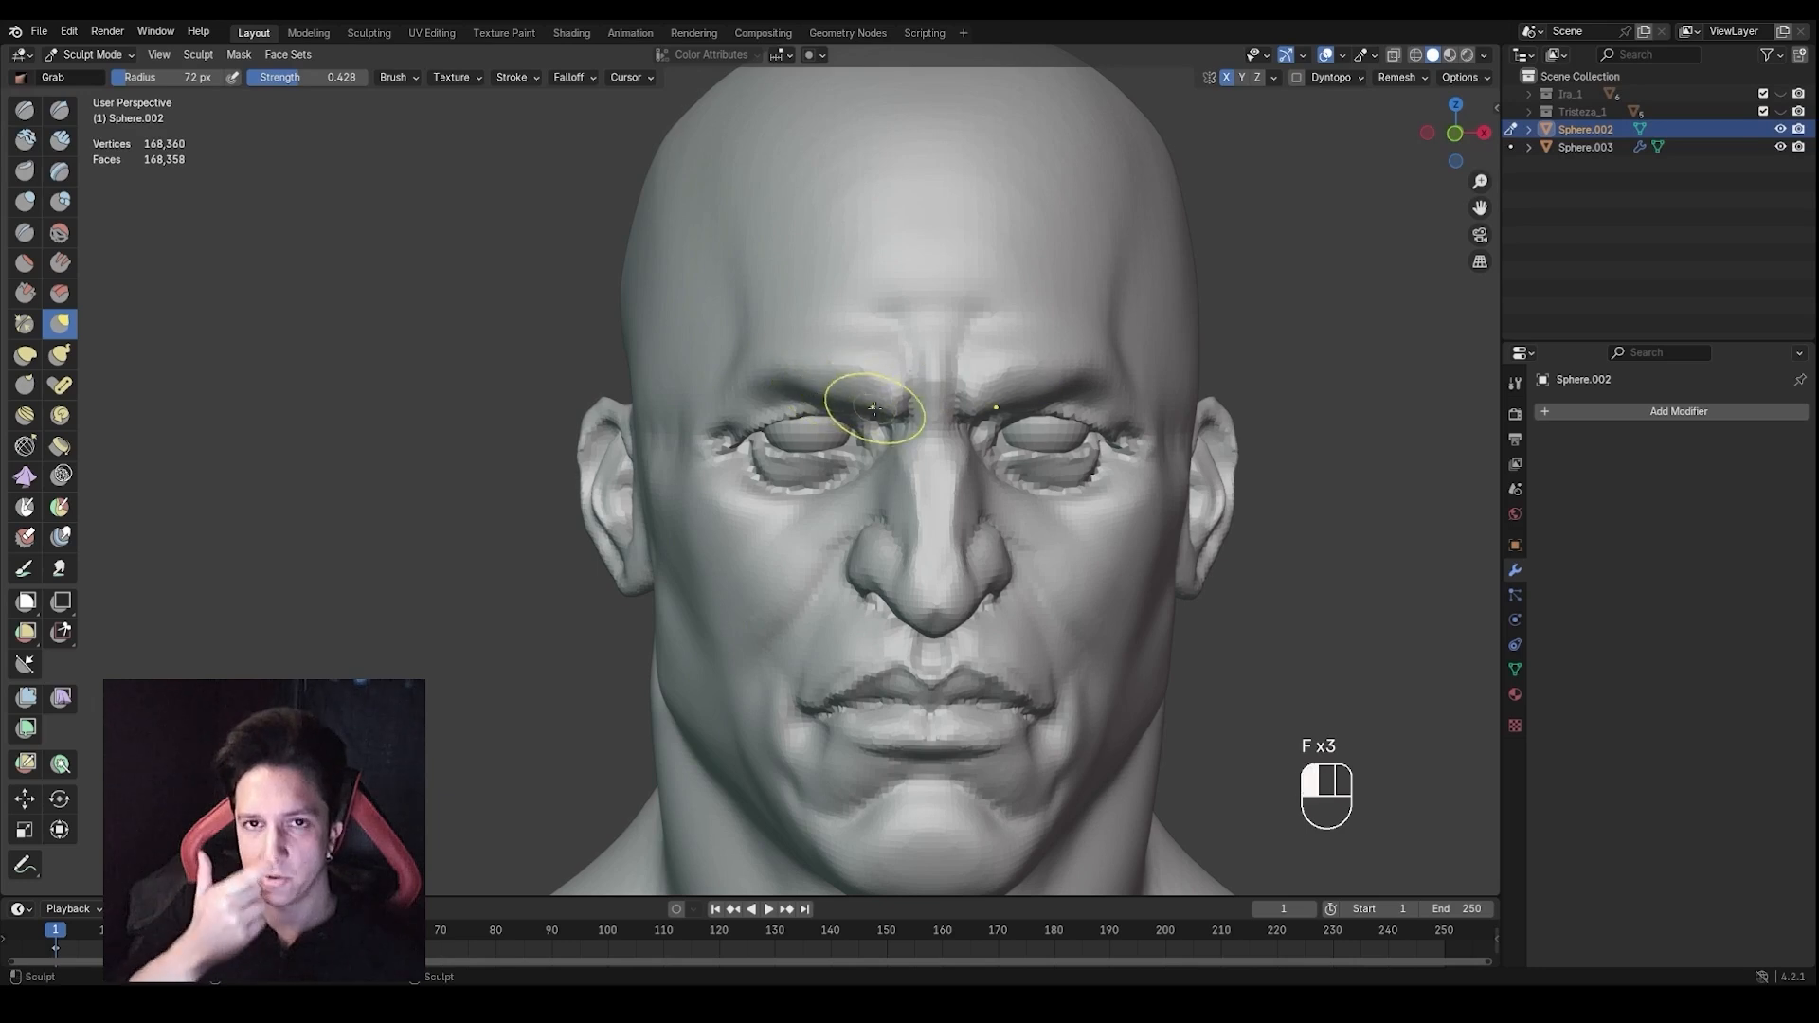
pyautogui.press('f')
pyautogui.moveTo(883, 391); pyautogui.dragTo(872, 399, button='middle')
pyautogui.press('f')
pyautogui.click(891, 397)
pyautogui.moveTo(823, 378); pyautogui.dragTo(869, 389)
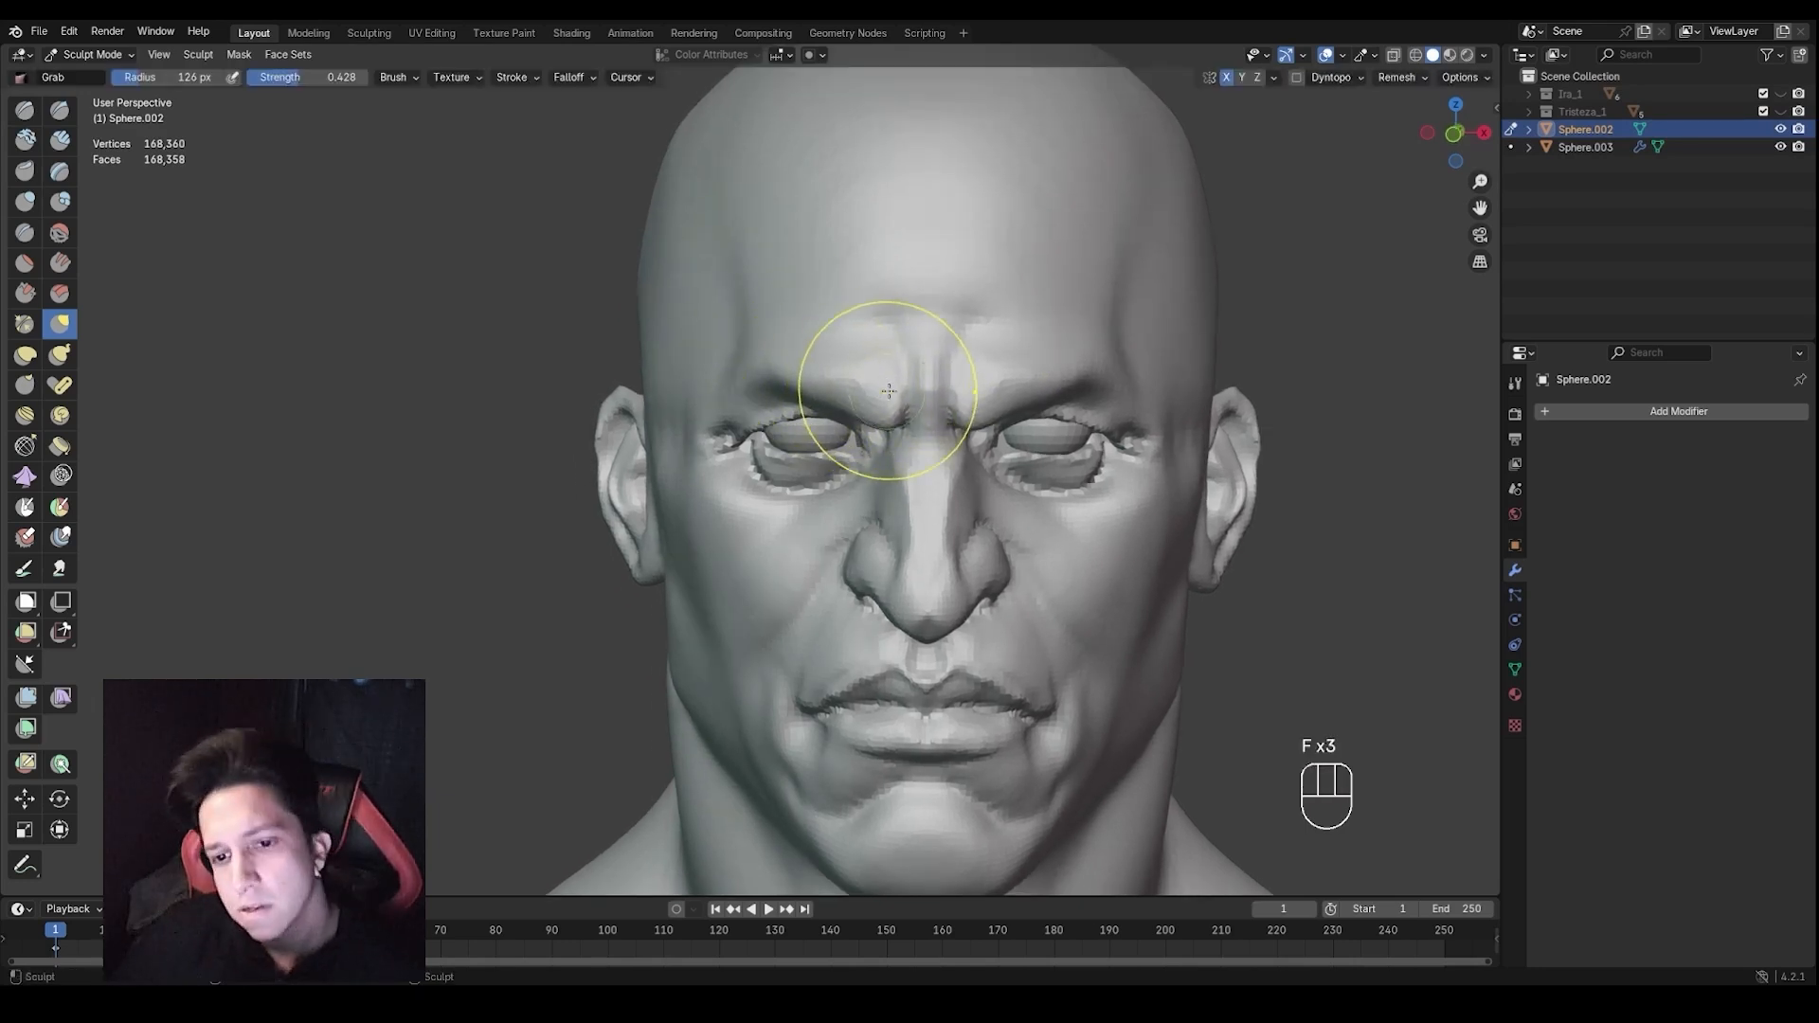
# Shape the brow ridge over the eyes into a stronger frown with the Grab brush, ending at a 112 px radius
pyautogui.press('f')
pyautogui.click(889, 447)
pyautogui.keyDown('shift'); pyautogui.moveTo(1016, 452); pyautogui.dragTo(824, 400, button='middle'); pyautogui.keyUp('shift')
pyautogui.press('f')
pyautogui.click(845, 420)
pyautogui.press('f')
pyautogui.click(834, 402)
pyautogui.moveTo(824, 393); pyautogui.dragTo(829, 405)
pyautogui.moveTo(947, 416); pyautogui.dragTo(872, 412, button='middle')
pyautogui.keyDown('ctrl'); pyautogui.moveTo(872, 412); pyautogui.dragTo(876, 394, button='middle'); pyautogui.keyUp('ctrl')
pyautogui.press('f')
pyautogui.click(980, 420)
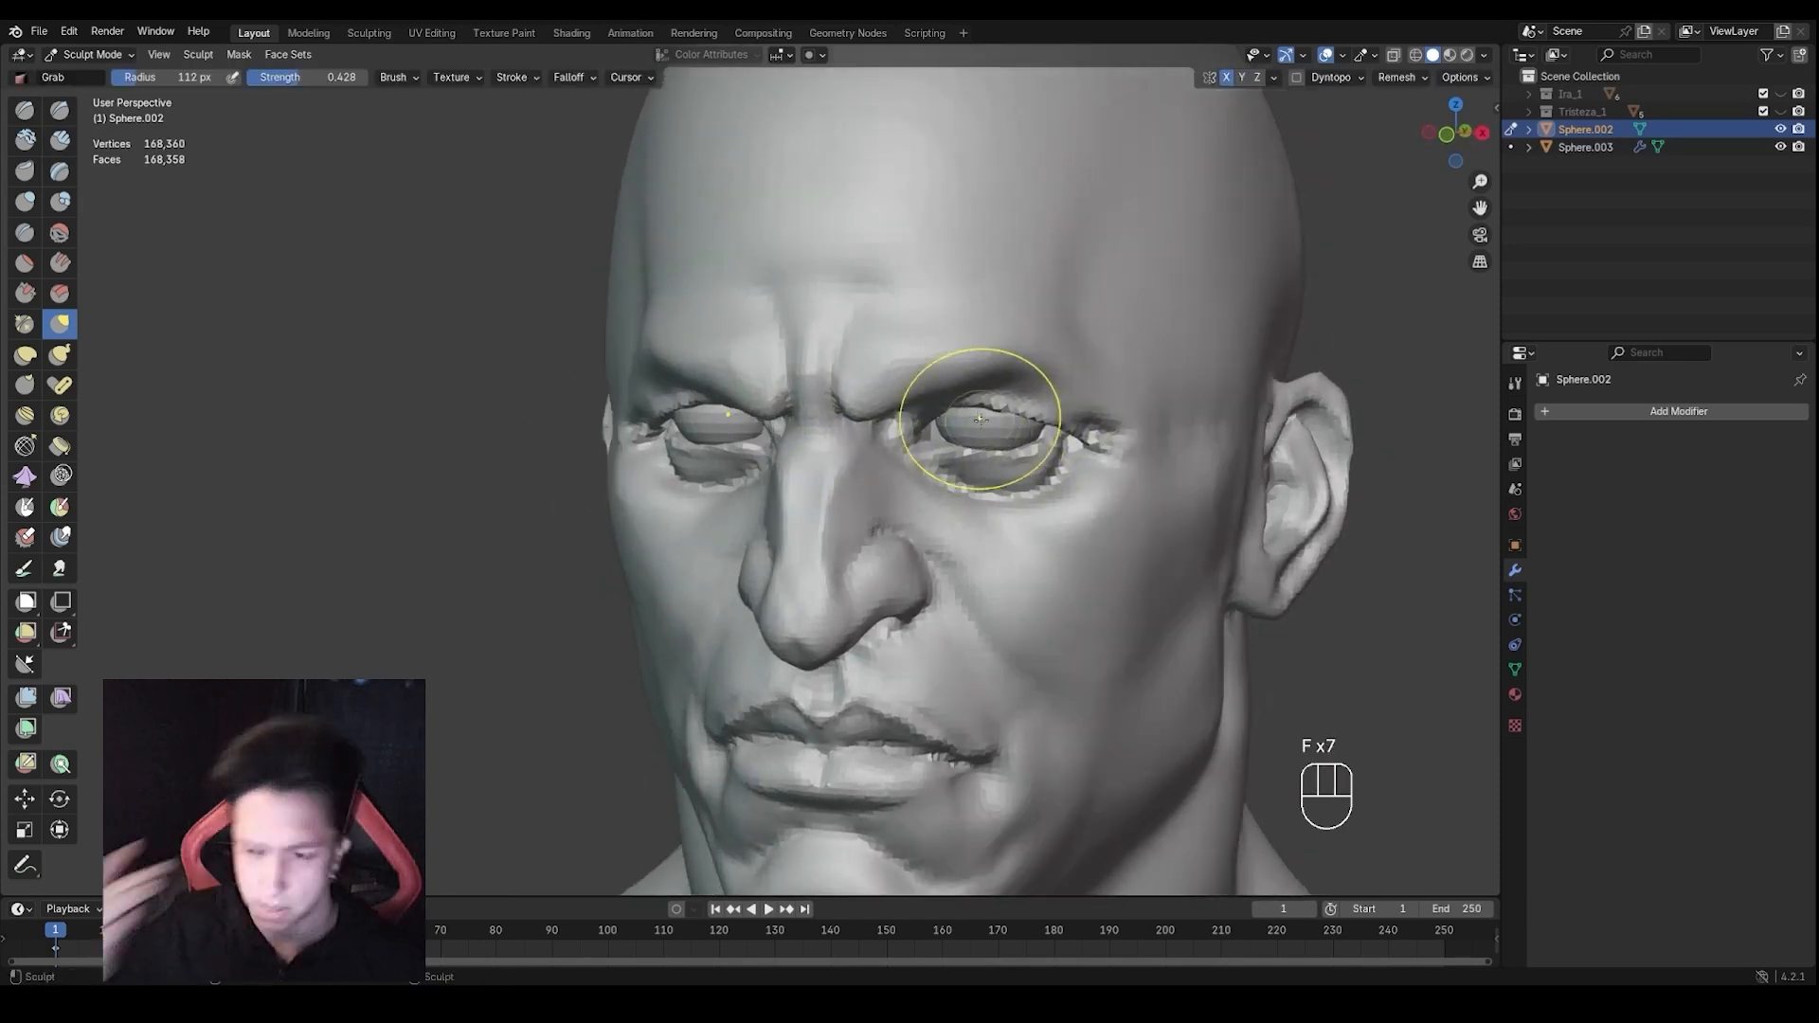
# Reposition the outer part of the upper eyelid over the eyeball with the Grab brush, starting at a 101 px radius
pyautogui.moveTo(981, 420); pyautogui.dragTo(942, 394, button='middle')
pyautogui.press('f')
pyautogui.click(960, 408)
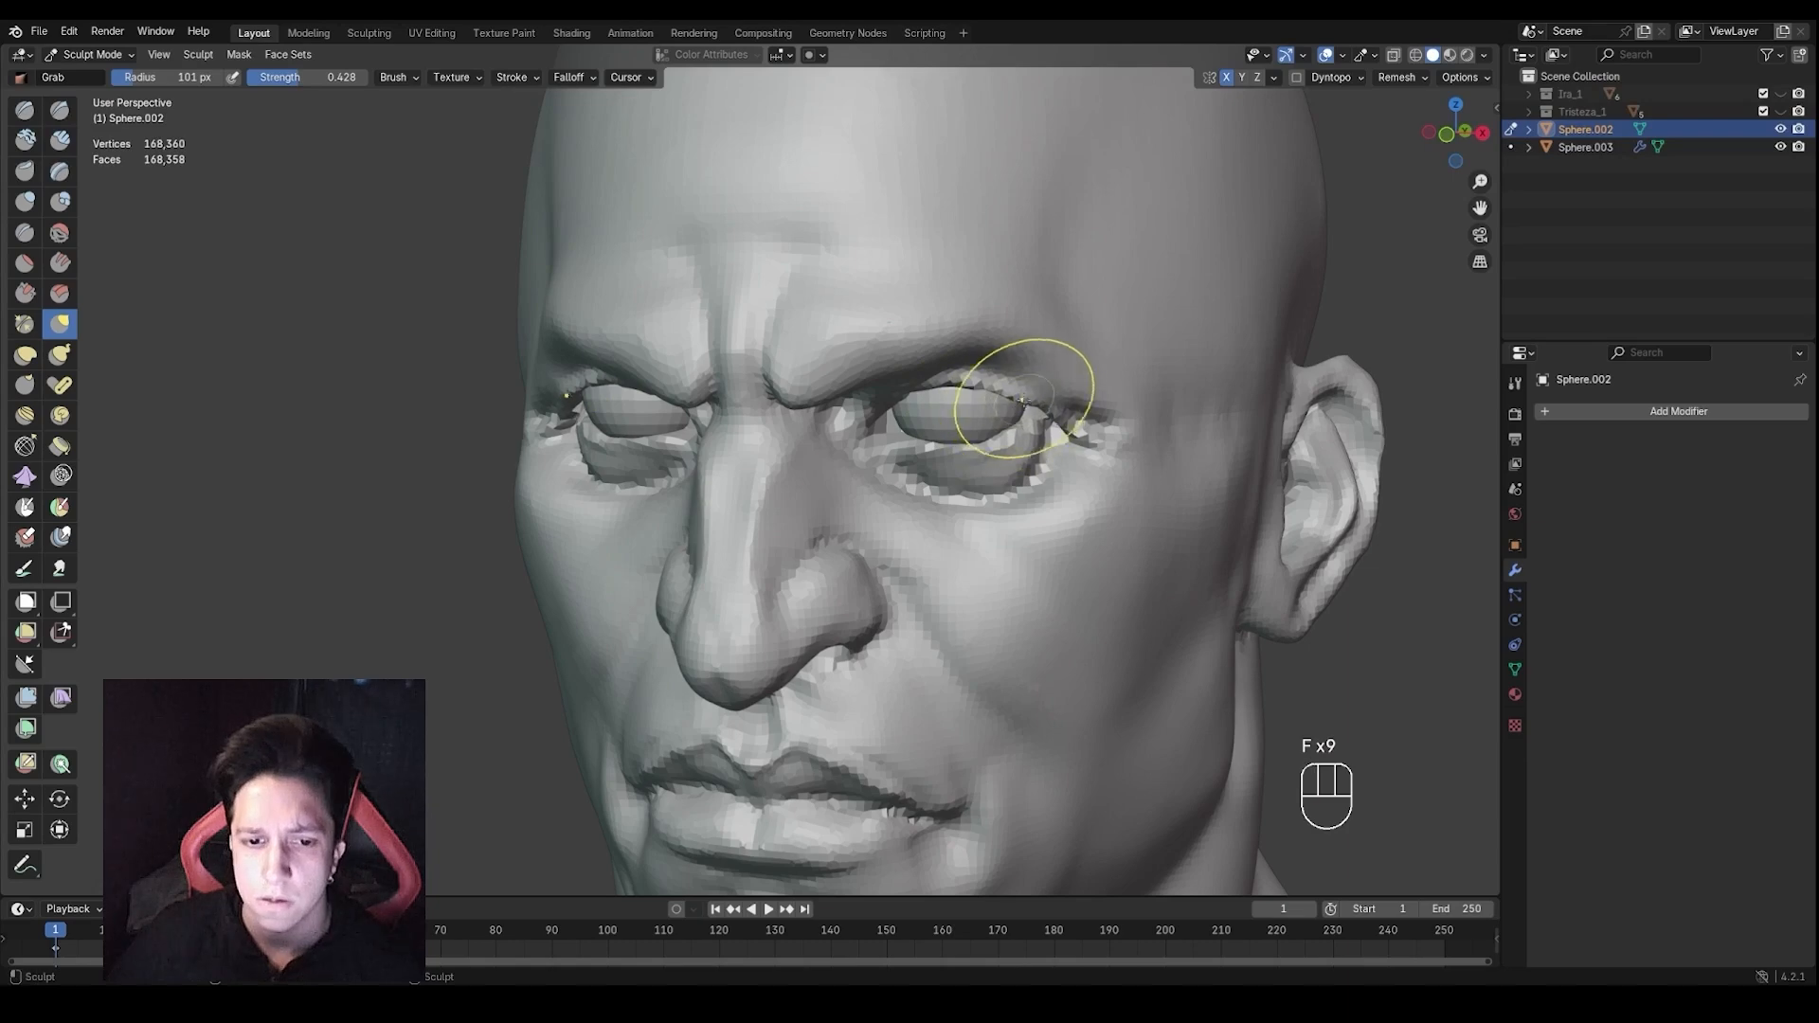
pyautogui.moveTo(1023, 399)
pyautogui.mouseDown(button='middle')
pyautogui.moveTo(1010, 437)
pyautogui.moveTo(875, 465)
pyautogui.moveTo(900, 436)
pyautogui.mouseUp(button='middle')
pyautogui.press('f')
pyautogui.click(1050, 410)
pyautogui.click(979, 434)
pyautogui.press('f')
pyautogui.click(928, 437)
# Fit the eyelids closer around the eyeballs with small Grab strokes from several angles
pyautogui.moveTo(928, 438); pyautogui.dragTo(893, 432, button='middle')
pyautogui.moveTo(910, 425); pyautogui.dragTo(906, 421)
pyautogui.moveTo(907, 421); pyautogui.dragTo(1019, 412, button='middle')
pyautogui.press('f')
pyautogui.click(992, 411)
pyautogui.moveTo(1006, 413); pyautogui.dragTo(1009, 408)
pyautogui.moveTo(1031, 408); pyautogui.dragTo(968, 423, button='middle')
# Reshape the mouth corners from the front with the Grab brush at an 86 px radius
pyautogui.moveTo(975, 431)
pyautogui.keyDown('ctrl'); pyautogui.mouseDown(button='middle')
pyautogui.moveTo(1006, 510)
pyautogui.moveTo(1013, 493)
pyautogui.mouseUp(button='middle'); pyautogui.keyUp('ctrl')
pyautogui.keyDown('ctrl'); pyautogui.moveTo(1014, 493); pyautogui.dragTo(1001, 502, button='middle'); pyautogui.keyUp('ctrl')
pyautogui.moveTo(991, 504)
pyautogui.keyDown('shift'); pyautogui.mouseDown(button='middle')
pyautogui.moveTo(982, 487)
pyautogui.moveTo(962, 549)
pyautogui.moveTo(990, 512)
pyautogui.mouseUp(button='middle'); pyautogui.keyUp('shift')
pyautogui.press('f')
pyautogui.click(962, 508)
pyautogui.moveTo(877, 512)
pyautogui.mouseDown(button='middle')
pyautogui.moveTo(892, 518)
pyautogui.moveTo(843, 503)
pyautogui.mouseUp(button='middle')
pyautogui.press('f')
pyautogui.click(949, 509)
pyautogui.press('f')
pyautogui.click(854, 494)
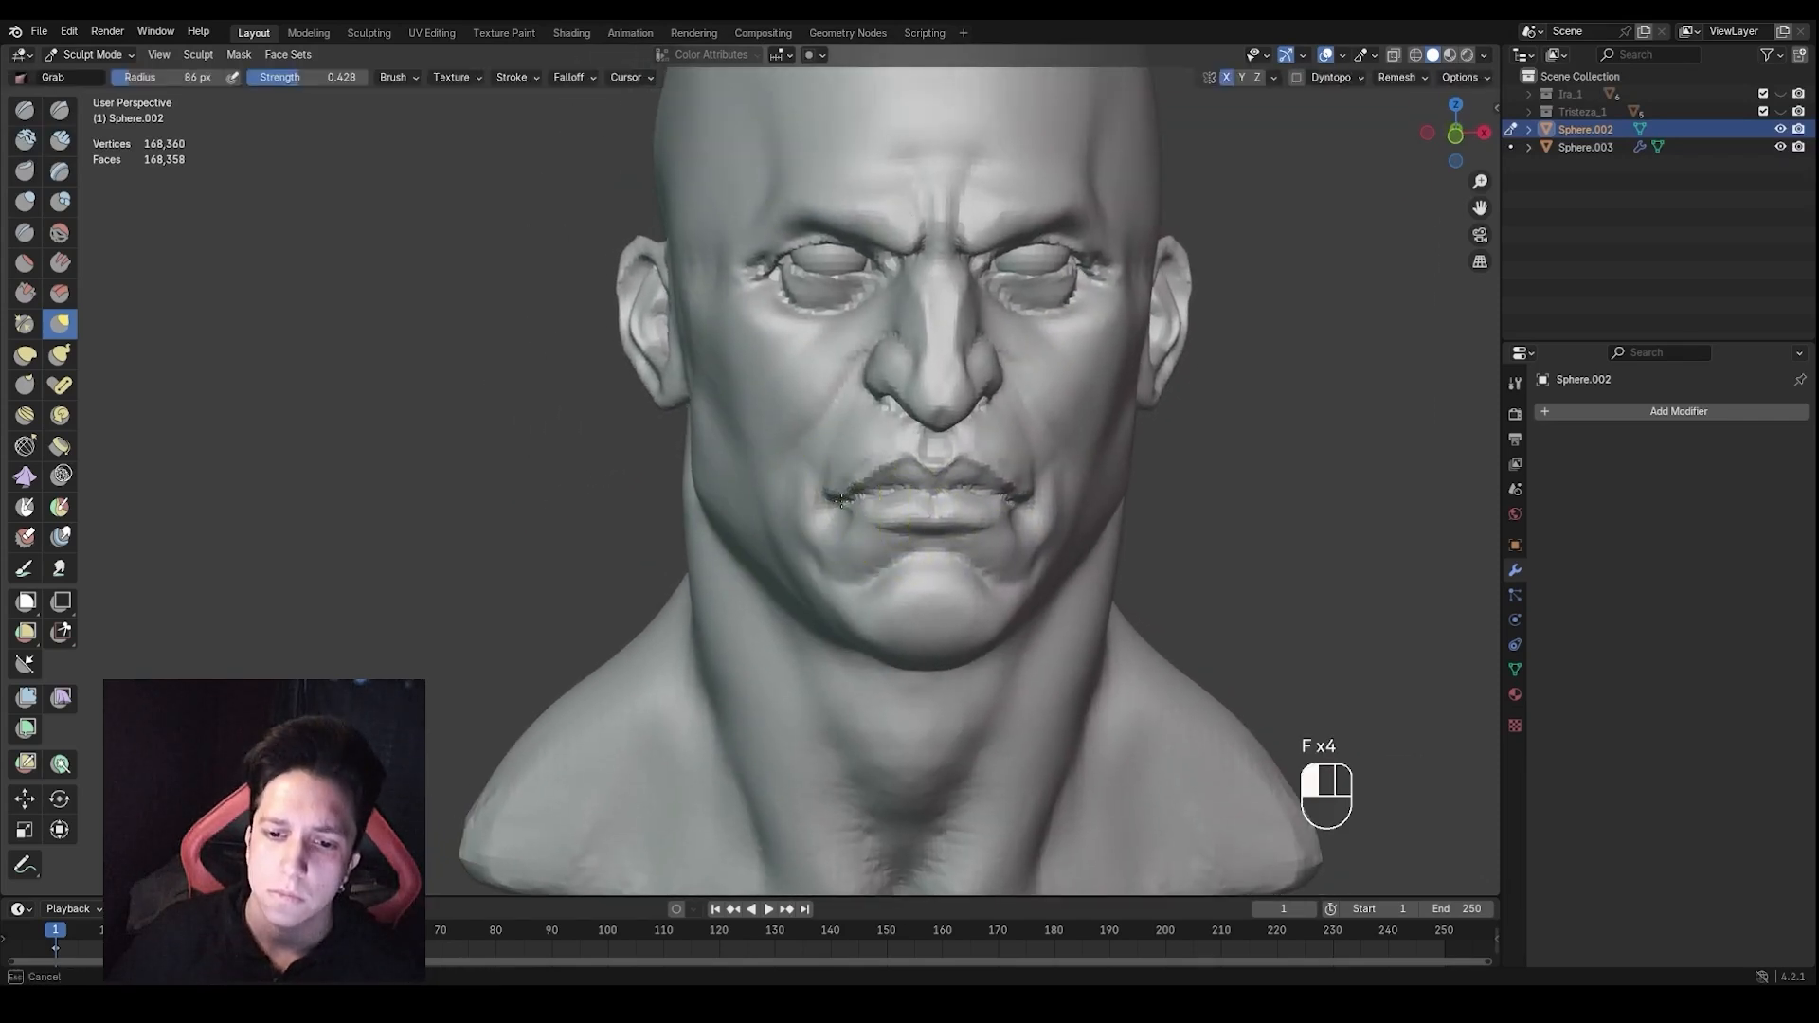
pyautogui.moveTo(831, 512); pyautogui.dragTo(833, 507)
# Adjust the mouth corner in a three-quarter view with the Grab brush at a 79 px radius
pyautogui.press('f')
pyautogui.click(961, 512)
pyautogui.moveTo(933, 512)
pyautogui.mouseDown(button='middle')
pyautogui.moveTo(903, 518)
pyautogui.moveTo(938, 528)
pyautogui.moveTo(886, 524)
pyautogui.mouseUp(button='middle')
pyautogui.press('f')
pyautogui.click(990, 523)
pyautogui.moveTo(1033, 507); pyautogui.dragTo(1019, 523, button='middle')
pyautogui.press('f')
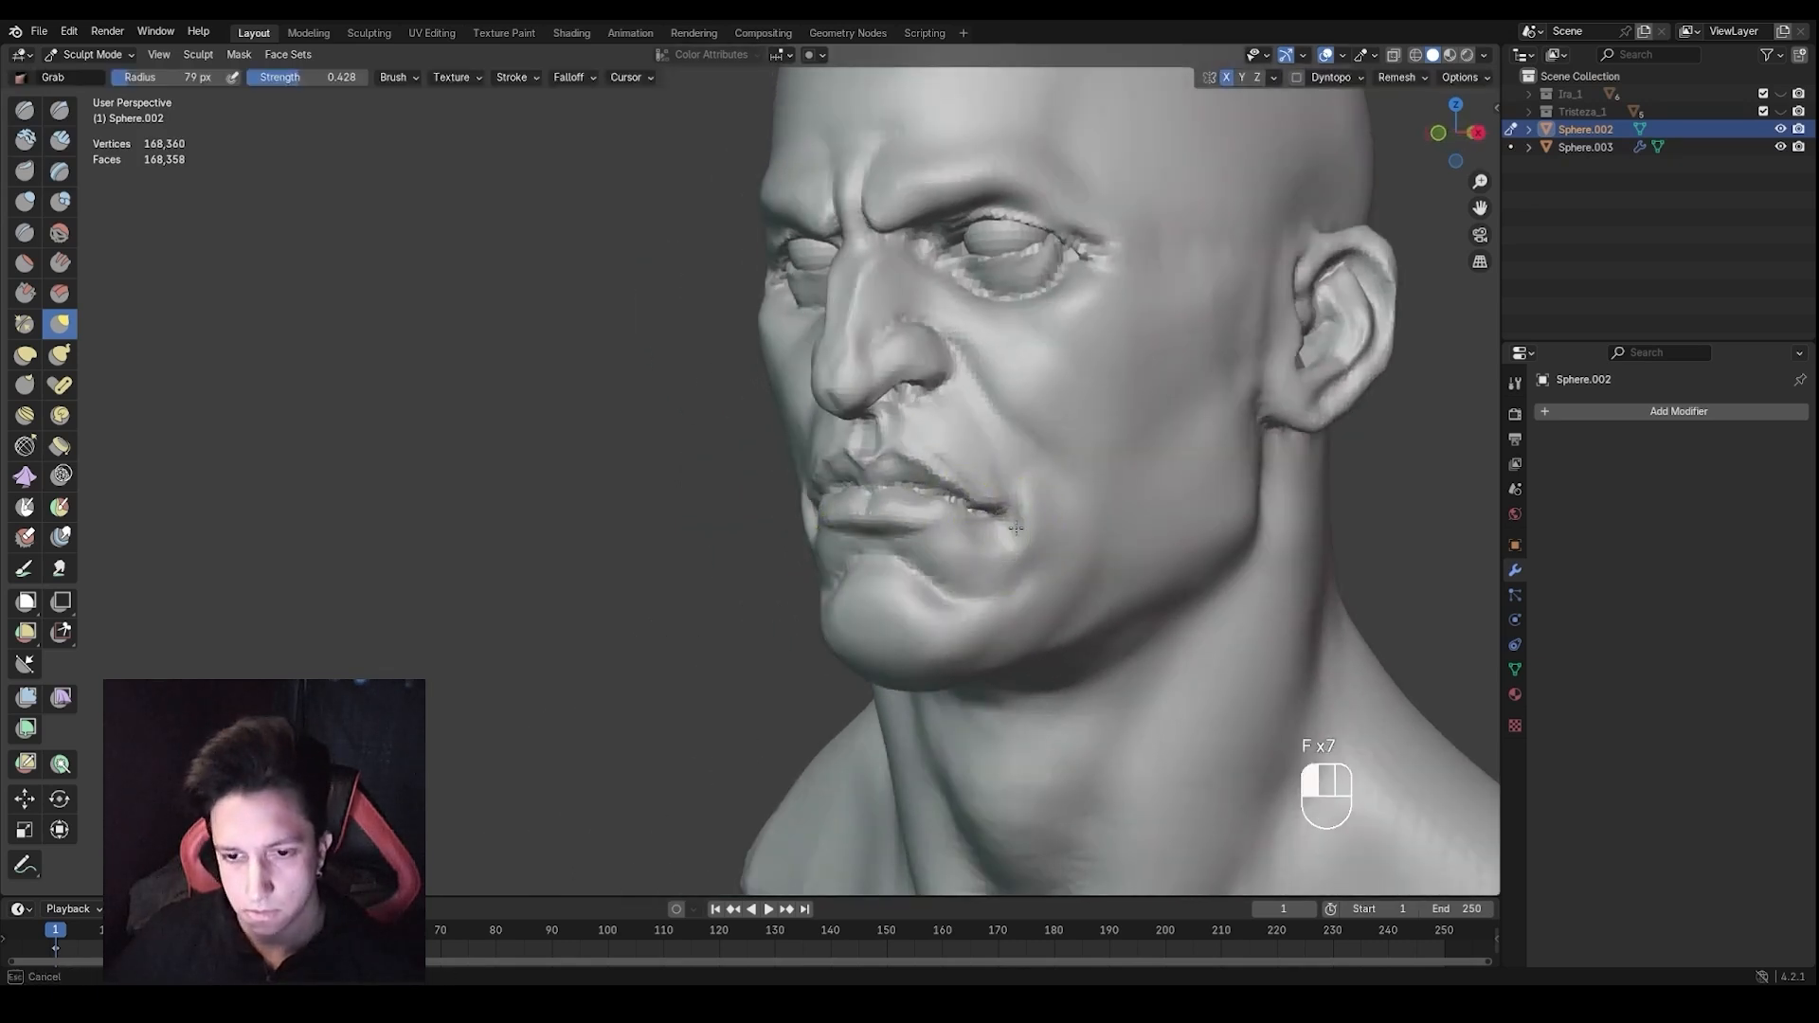
pyautogui.moveTo(1050, 519); pyautogui.dragTo(1028, 523)
# Refine the lip corner and the adjoining cheek with resized Grab strokes, then smooth the area
pyautogui.scroll(-1, 1028, 523)
pyautogui.moveTo(1019, 524)
pyautogui.mouseDown(button='middle')
pyautogui.moveTo(1088, 527)
pyautogui.moveTo(969, 494)
pyautogui.moveTo(947, 461)
pyautogui.moveTo(995, 492)
pyautogui.mouseUp(button='middle')
pyautogui.press('f')
pyautogui.click(1070, 528)
pyautogui.scroll(2, 1004, 497)
pyautogui.press('f')
pyautogui.click(985, 497)
pyautogui.press('f')
pyautogui.click(975, 499)
pyautogui.keyDown('shift'); pyautogui.moveTo(1024, 517); pyautogui.dragTo(1020, 524); pyautogui.keyUp('shift')
# Carve the crease at the mouth corner with the Draw Sharp brush at a 48 px radius
pyautogui.press('1')
pyautogui.press('f')
pyautogui.click(1000, 522)
pyautogui.scroll(1, 990, 520)
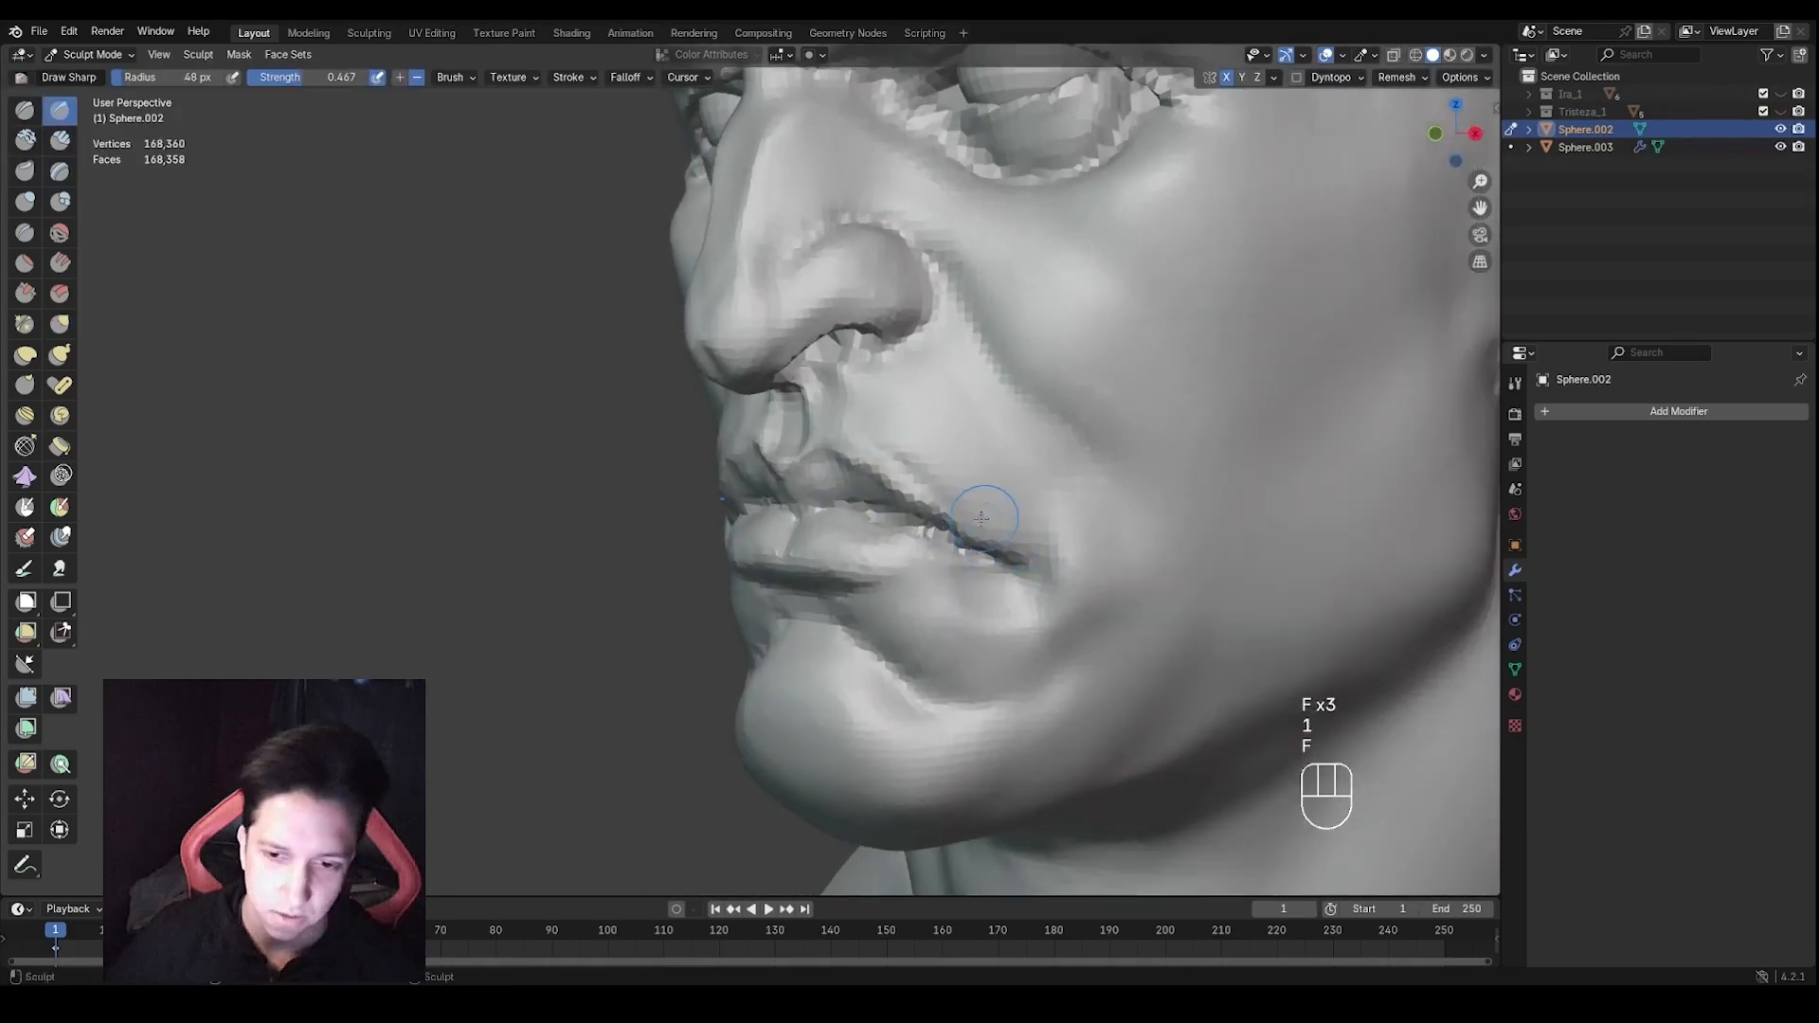
pyautogui.moveTo(987, 521); pyautogui.dragTo(960, 519, button='middle')
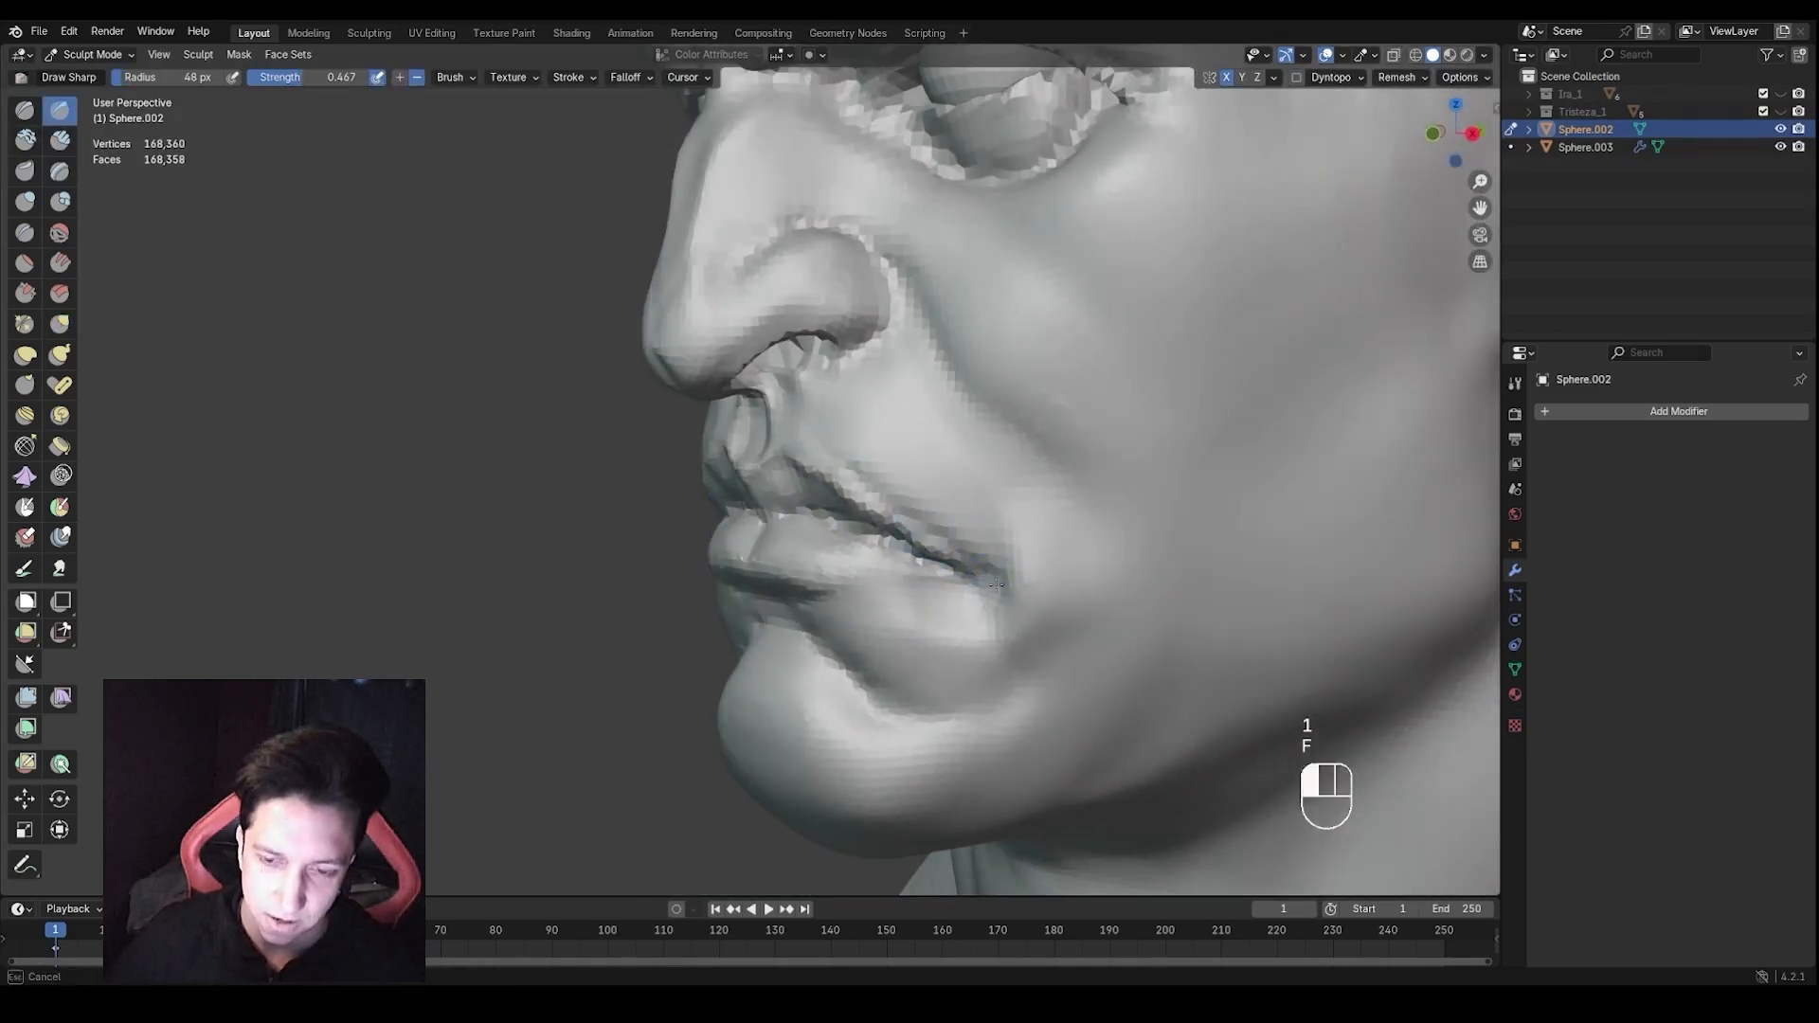
pyautogui.moveTo(997, 585); pyautogui.dragTo(1004, 586)
pyautogui.moveTo(1005, 579); pyautogui.dragTo(1043, 559, button='middle')
# Build up and blend the volume around the mouth corner using Clay Strips, reducing the radius from 67 to 62 px
pyautogui.press('2')
pyautogui.press('f')
pyautogui.click(1069, 552)
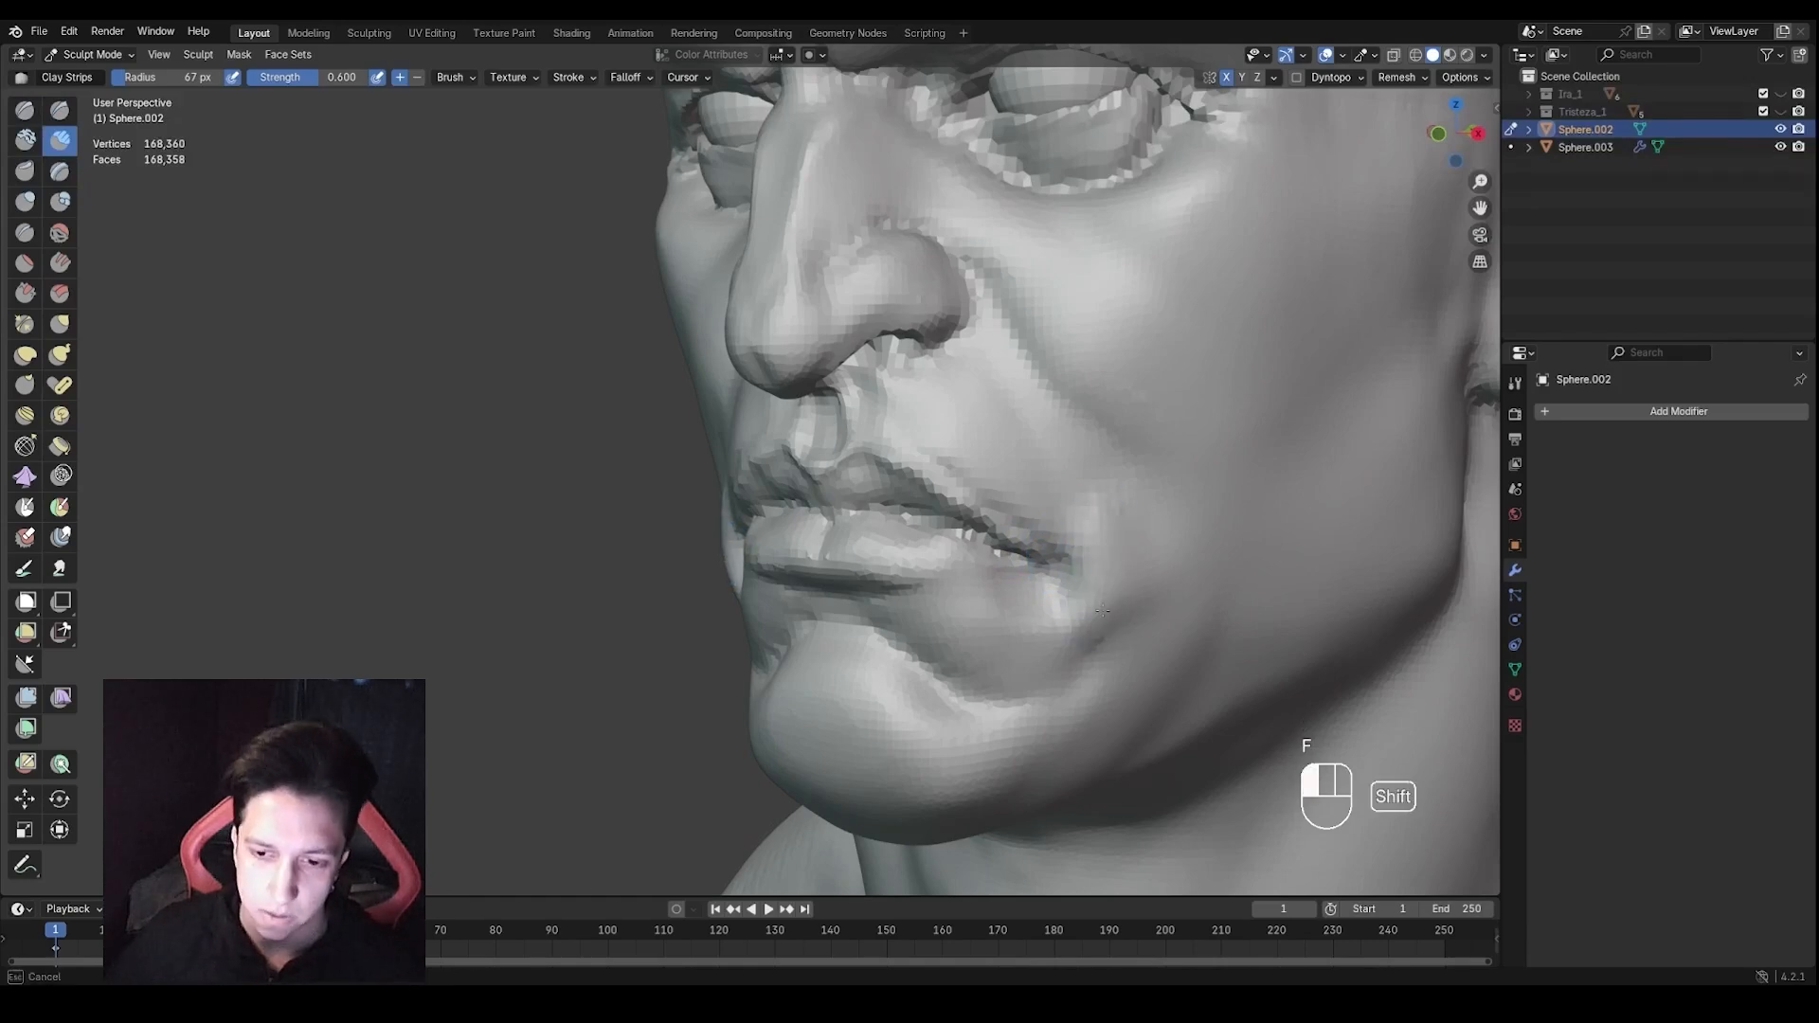
pyautogui.moveTo(1069, 615); pyautogui.dragTo(1140, 595, button='middle')
pyautogui.keyDown('ctrl'); pyautogui.moveTo(1140, 595); pyautogui.dragTo(1063, 580, button='middle'); pyautogui.keyUp('ctrl')
pyautogui.moveTo(1064, 580)
pyautogui.keyDown('ctrl'); pyautogui.mouseDown(button='middle')
pyautogui.moveTo(1049, 625)
pyautogui.moveTo(1027, 617)
pyautogui.moveTo(1052, 573)
pyautogui.moveTo(976, 596)
pyautogui.moveTo(1047, 573)
pyautogui.moveTo(983, 546)
pyautogui.mouseUp(button='middle'); pyautogui.keyUp('ctrl')
pyautogui.press('f')
pyautogui.click(1009, 568)
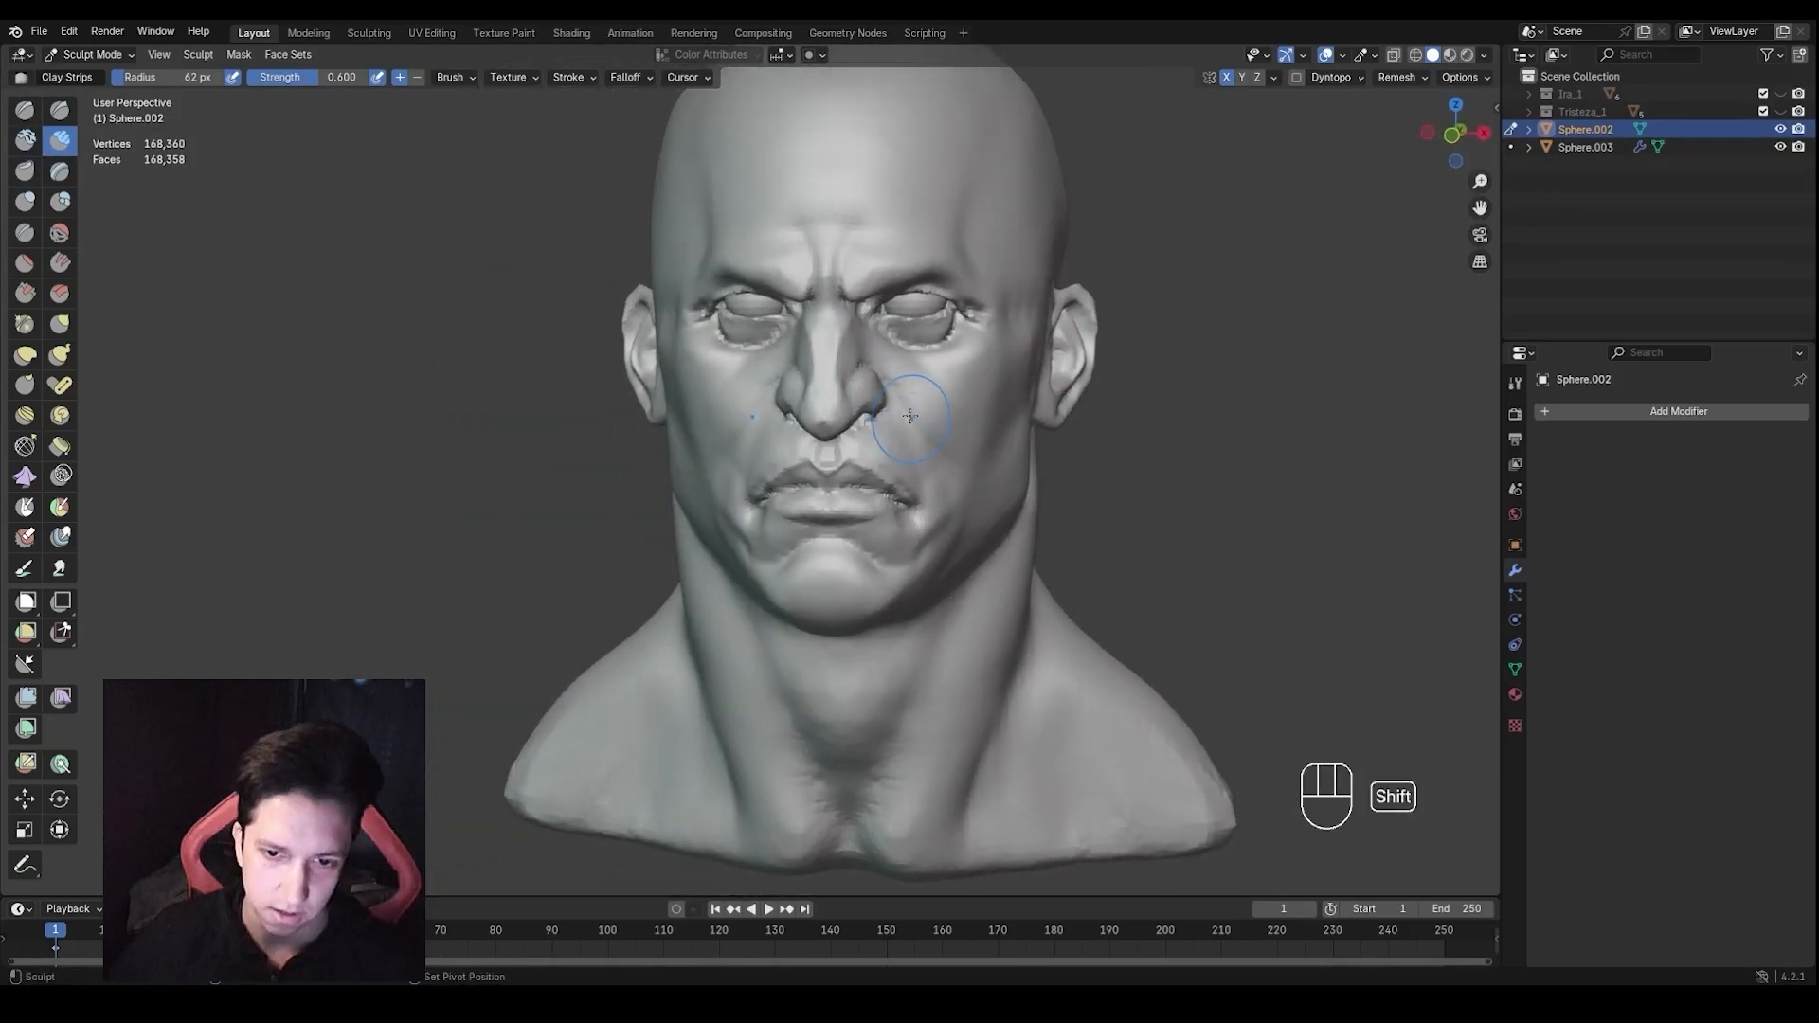
# Build up the fold above the outer upper eyelid with Clay Strips at a 62 px radius, and smooth it at 87 px
pyautogui.keyDown('shift'); pyautogui.moveTo(910, 416); pyautogui.dragTo(964, 480, button='middle'); pyautogui.keyUp('shift')
pyautogui.keyDown('ctrl'); pyautogui.moveTo(964, 480); pyautogui.dragTo(957, 437, button='middle'); pyautogui.keyUp('ctrl')
pyautogui.keyDown('shift'); pyautogui.moveTo(957, 437); pyautogui.dragTo(980, 473, button='middle'); pyautogui.keyUp('shift')
pyautogui.keyDown('ctrl'); pyautogui.moveTo(976, 465); pyautogui.dragTo(916, 393, button='middle'); pyautogui.keyUp('ctrl')
pyautogui.keyDown('shift'); pyautogui.moveTo(916, 393); pyautogui.dragTo(853, 393, button='middle'); pyautogui.keyUp('shift')
pyautogui.moveTo(948, 407); pyautogui.dragTo(957, 365, button='middle')
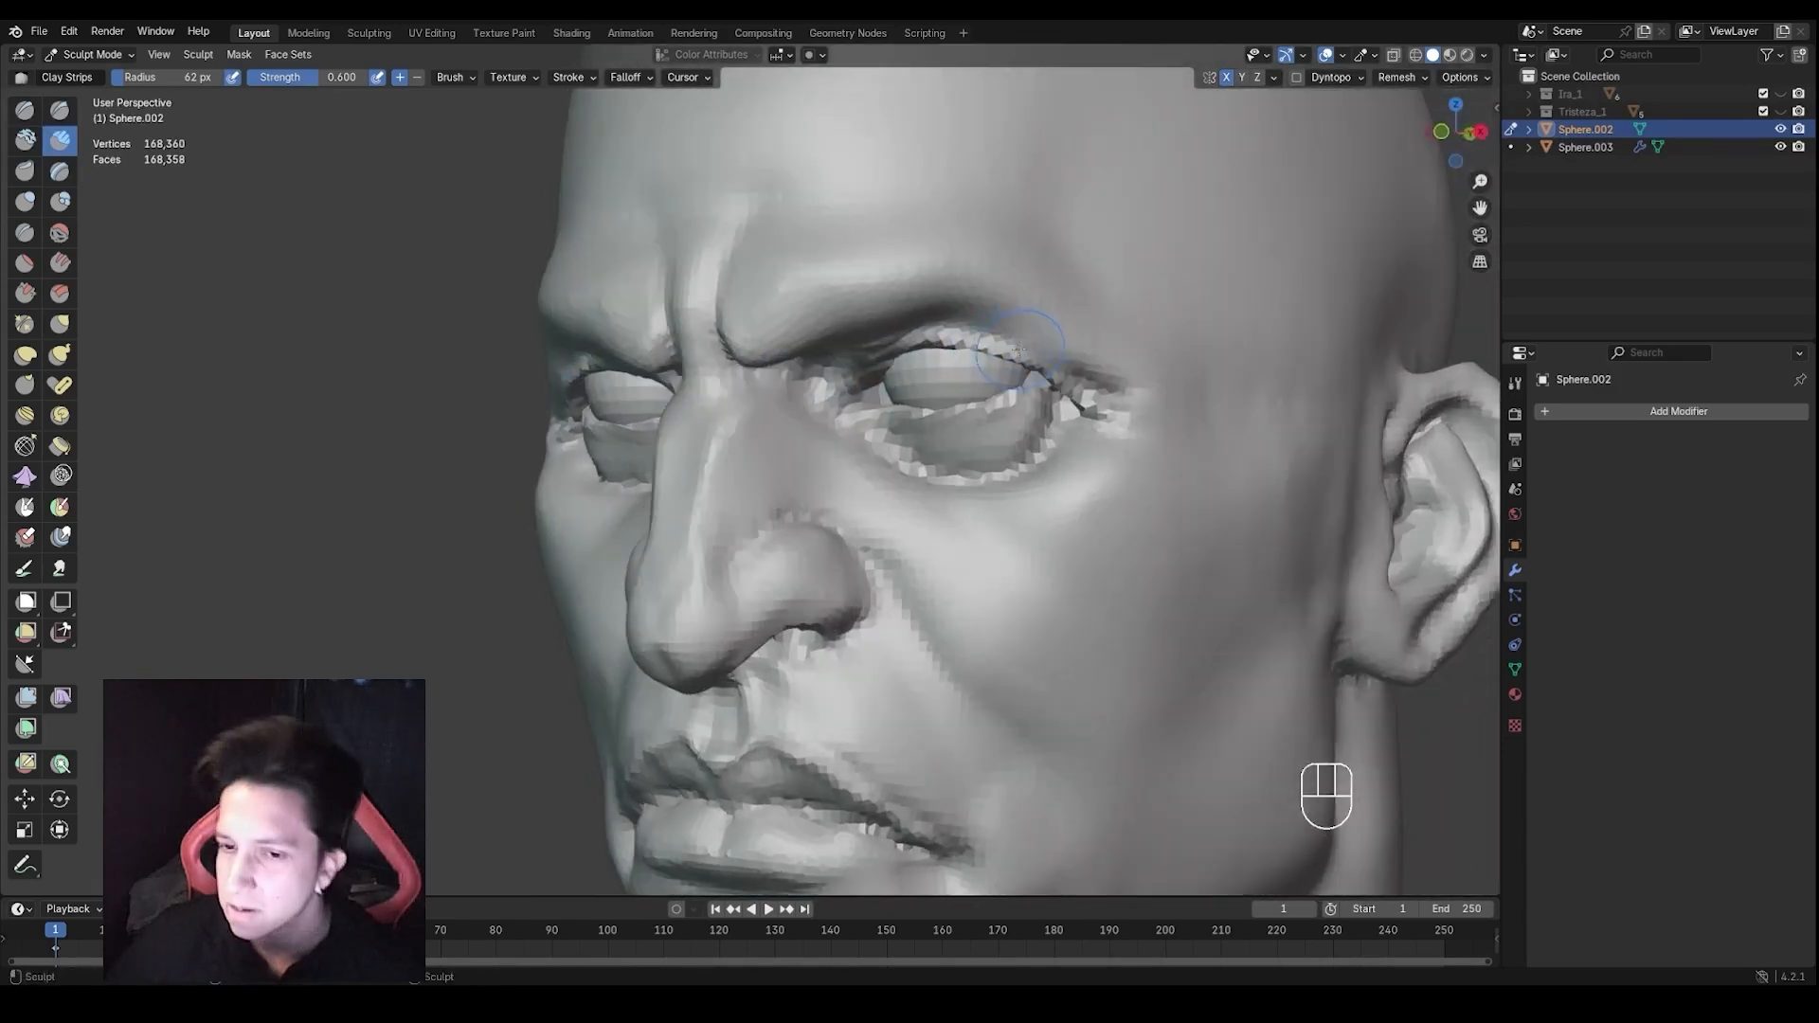
pyautogui.moveTo(996, 337); pyautogui.dragTo(1021, 349)
pyautogui.moveTo(990, 360)
pyautogui.mouseDown(button='middle')
pyautogui.moveTo(1064, 398)
pyautogui.moveTo(975, 365)
pyautogui.moveTo(990, 350)
pyautogui.mouseUp(button='middle')
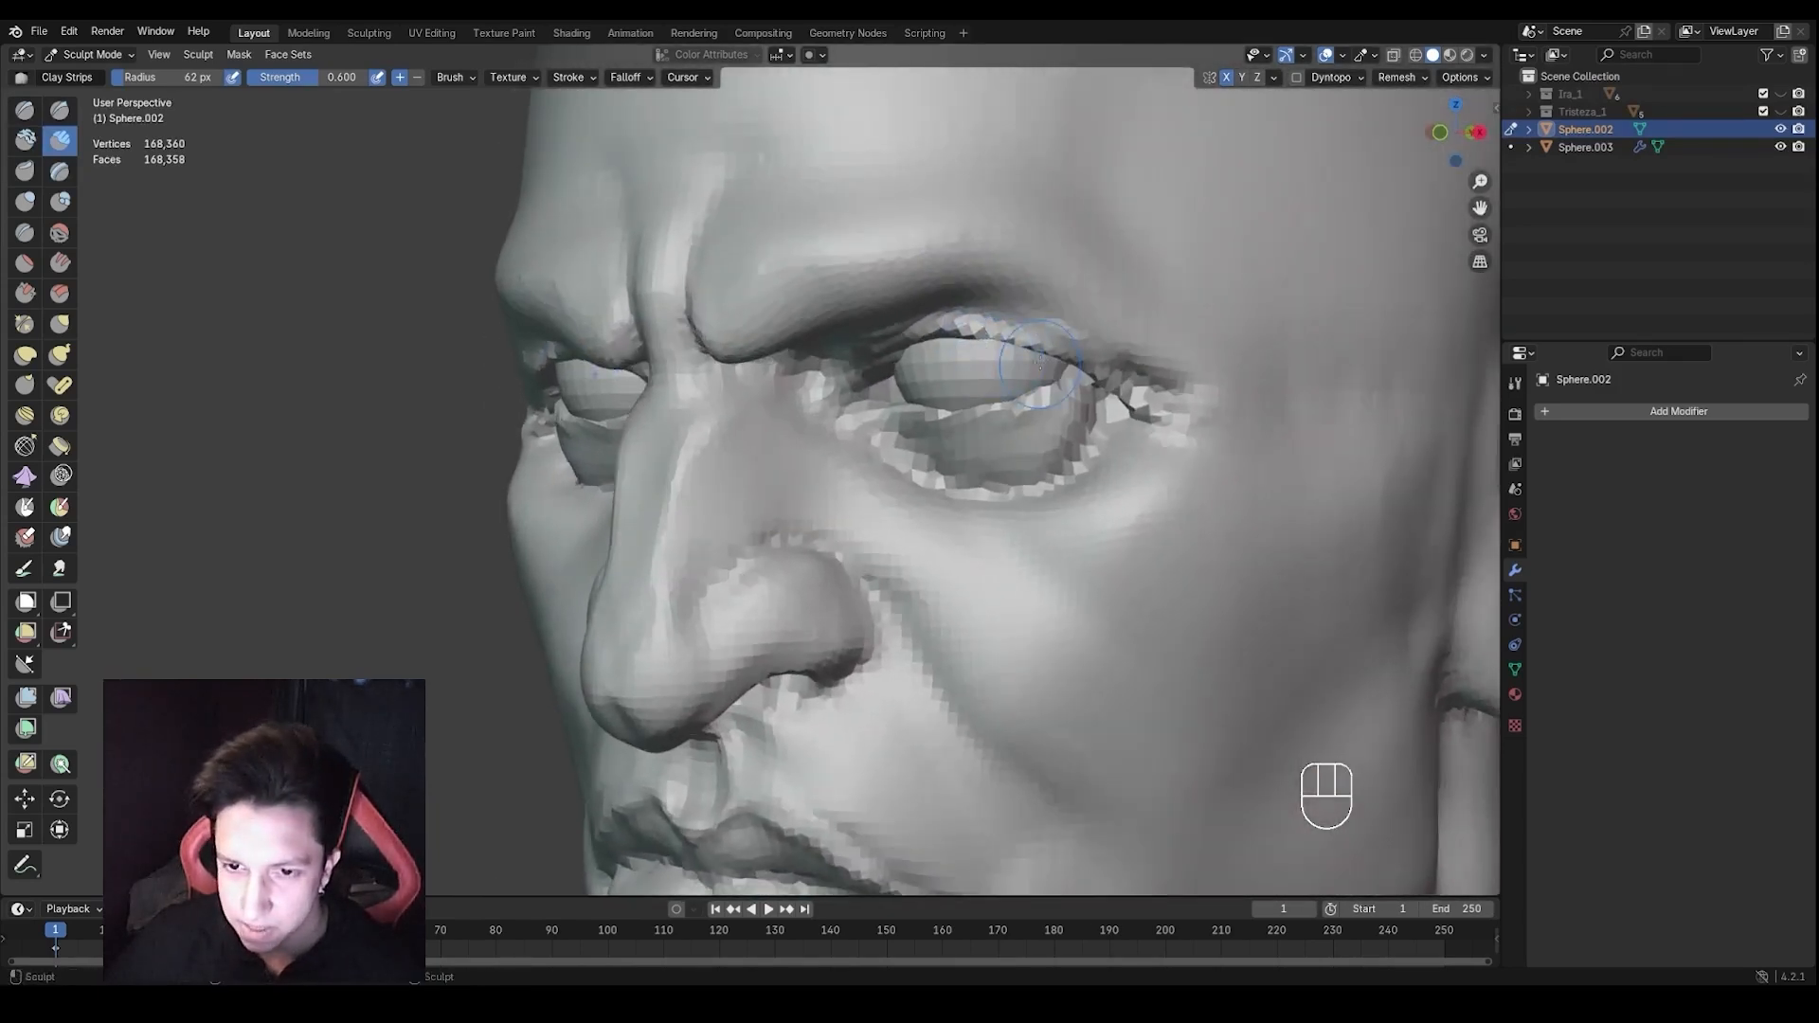
pyautogui.moveTo(1107, 370); pyautogui.dragTo(1073, 341)
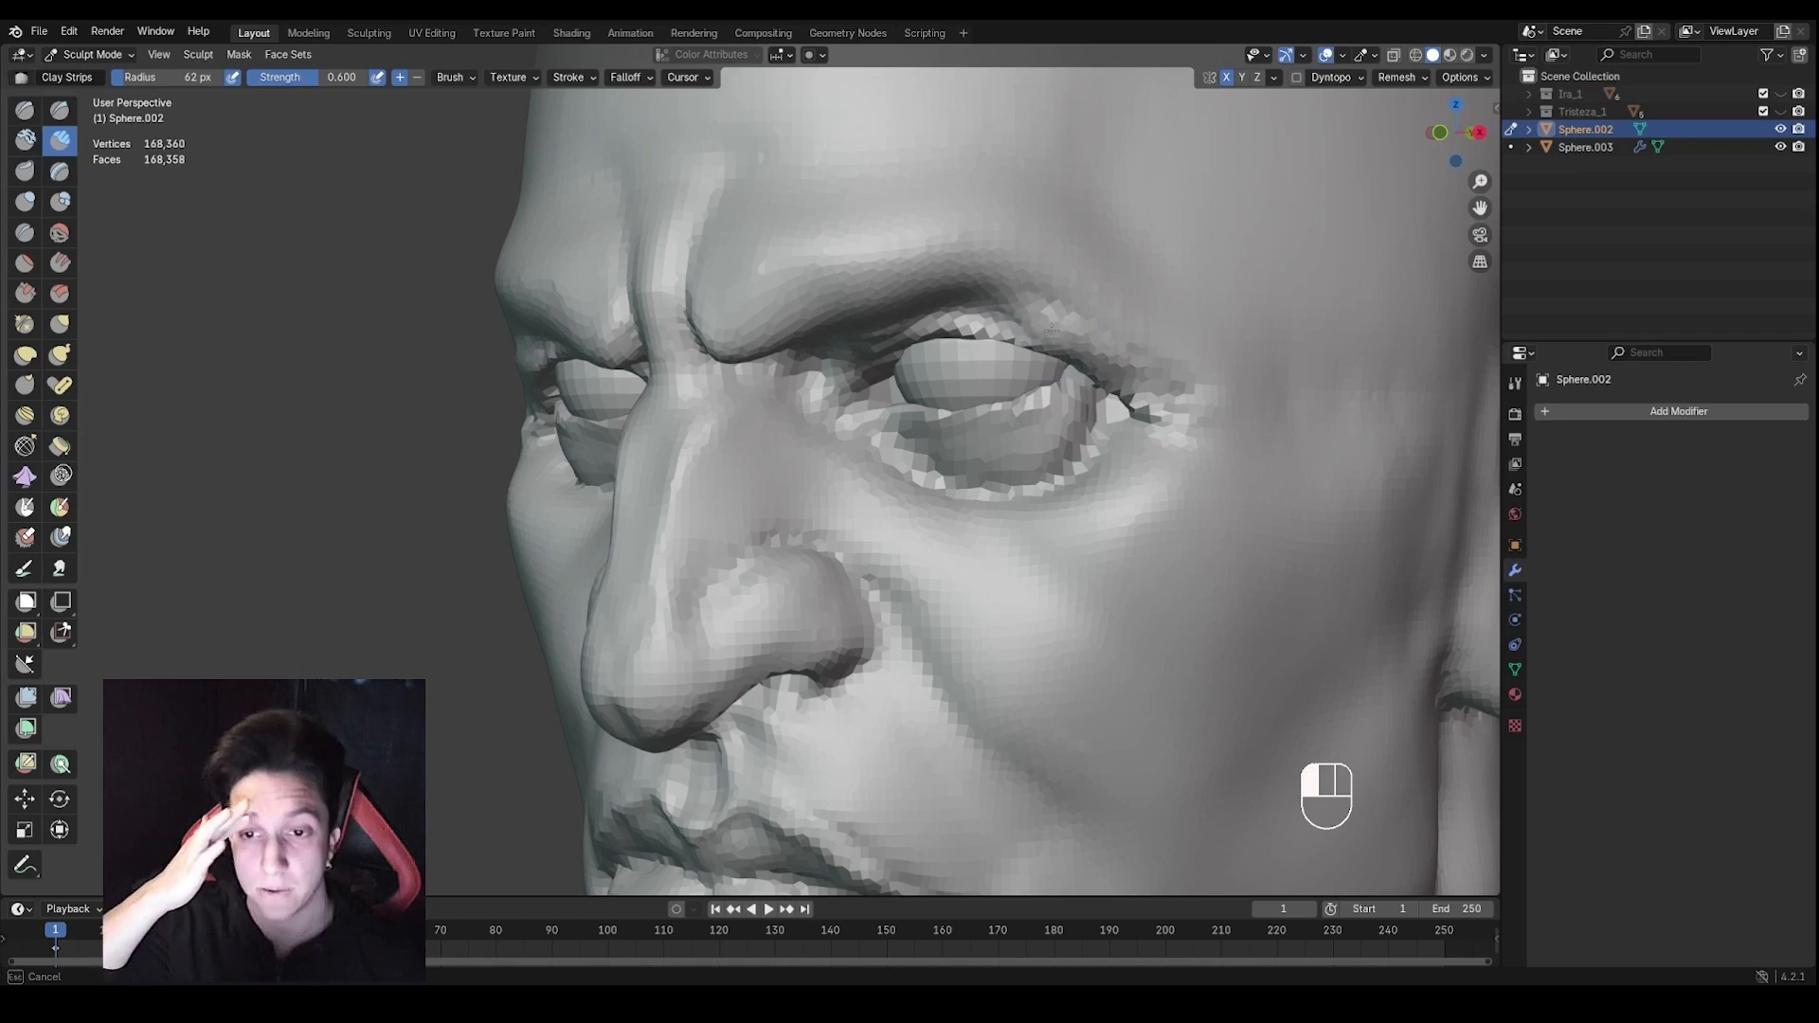
pyautogui.moveTo(1089, 323); pyautogui.dragTo(1118, 333, button='middle')
pyautogui.press('f')
pyautogui.click(970, 257)
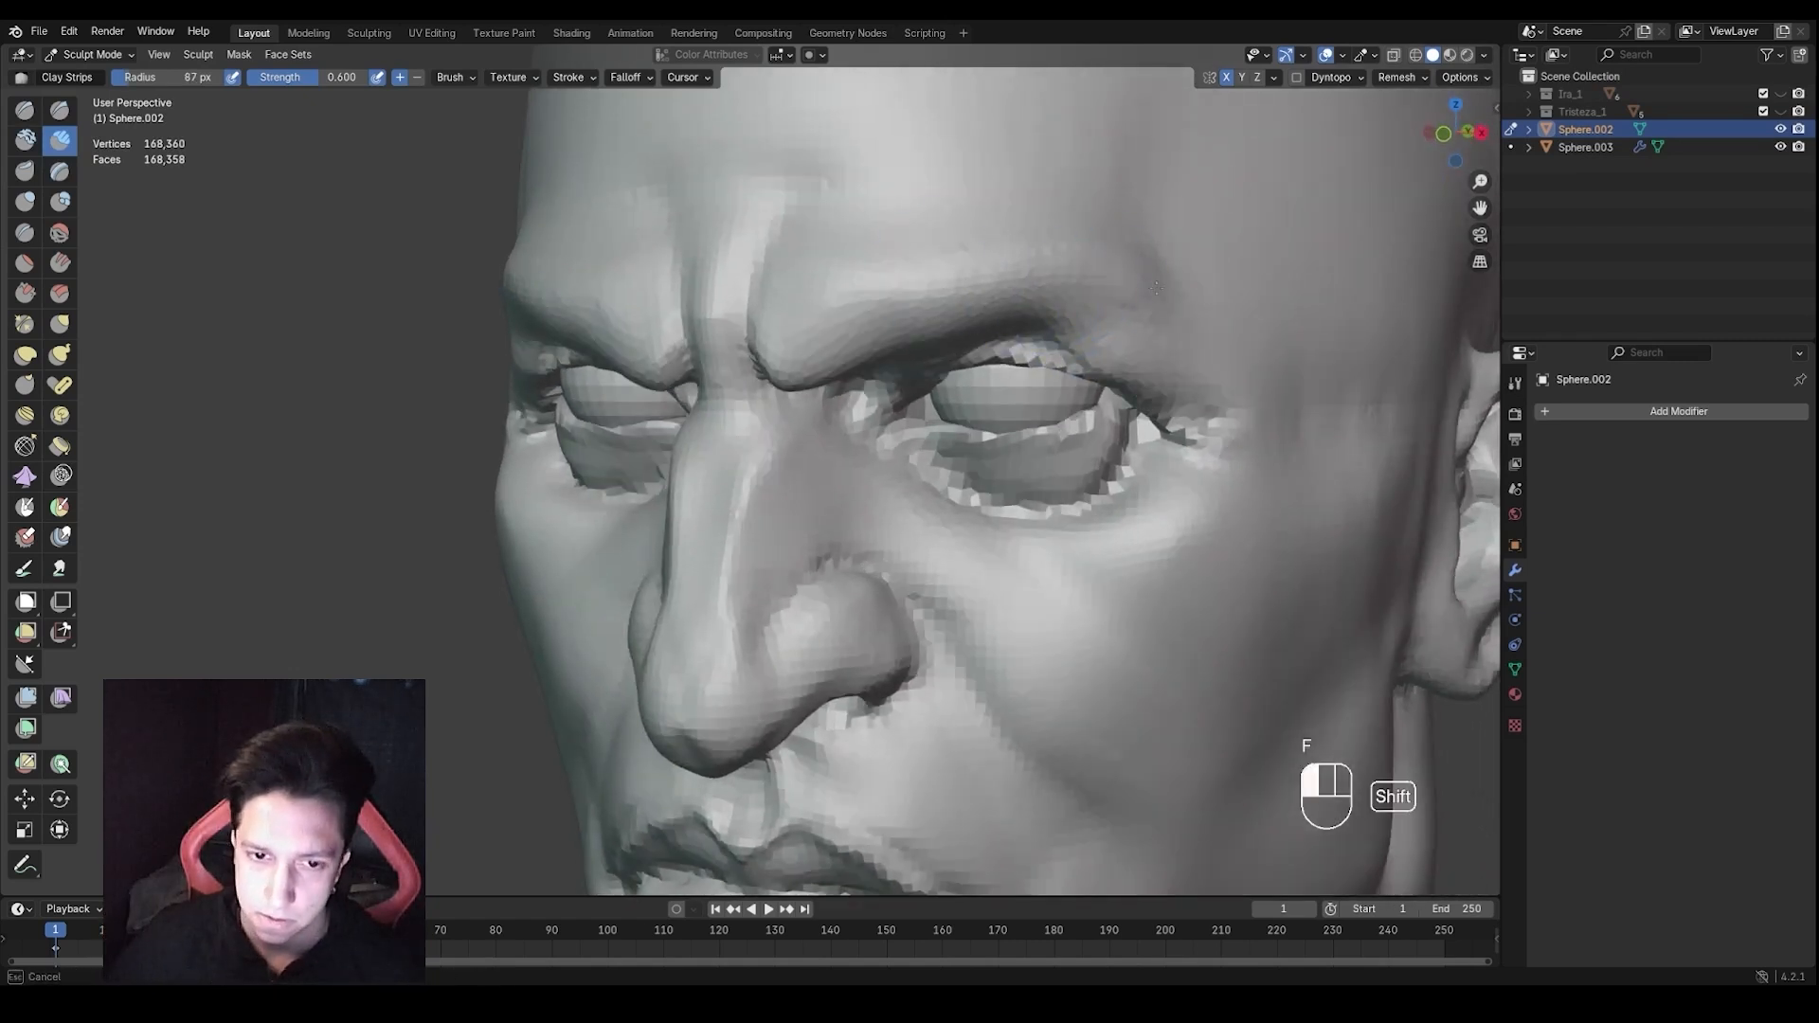
# Carve vertical frown wrinkles on the forehead above the inner brows with Draw Sharp at a 76 px radius, and smooth their ends
pyautogui.press('1')
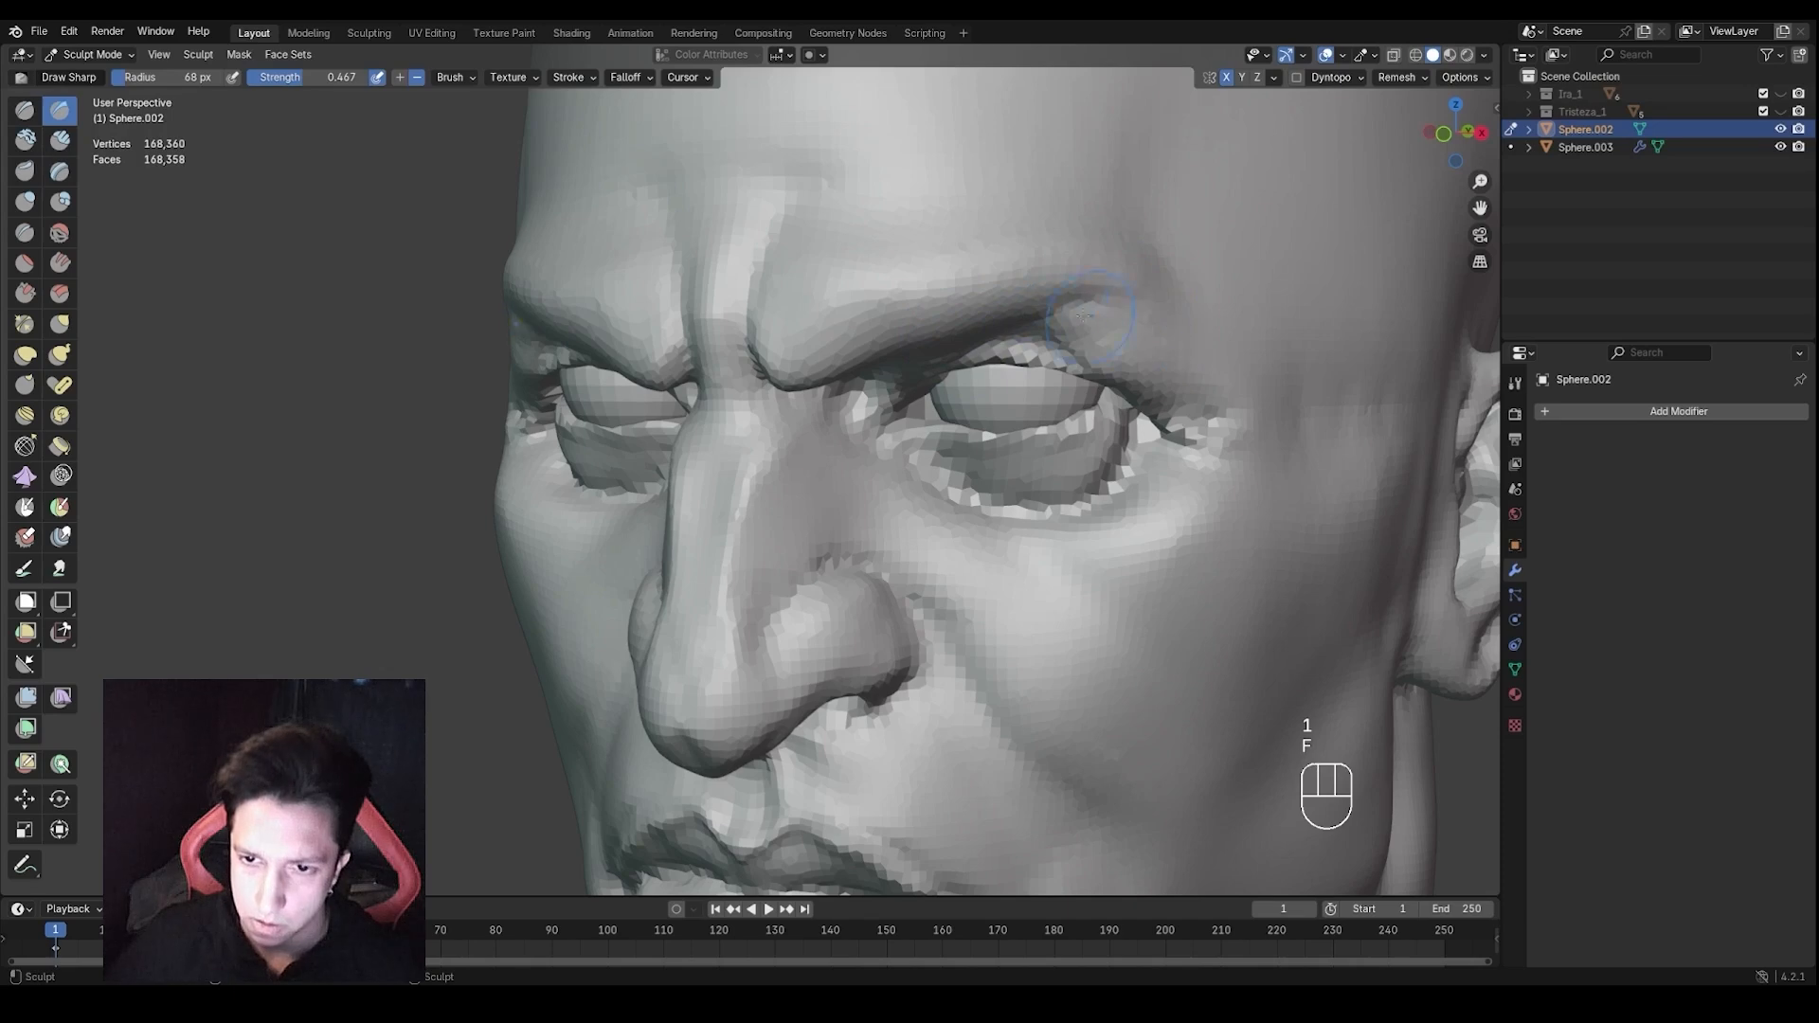
pyautogui.moveTo(1139, 339); pyautogui.dragTo(885, 304, button='middle')
pyautogui.press('f')
pyautogui.press('f')
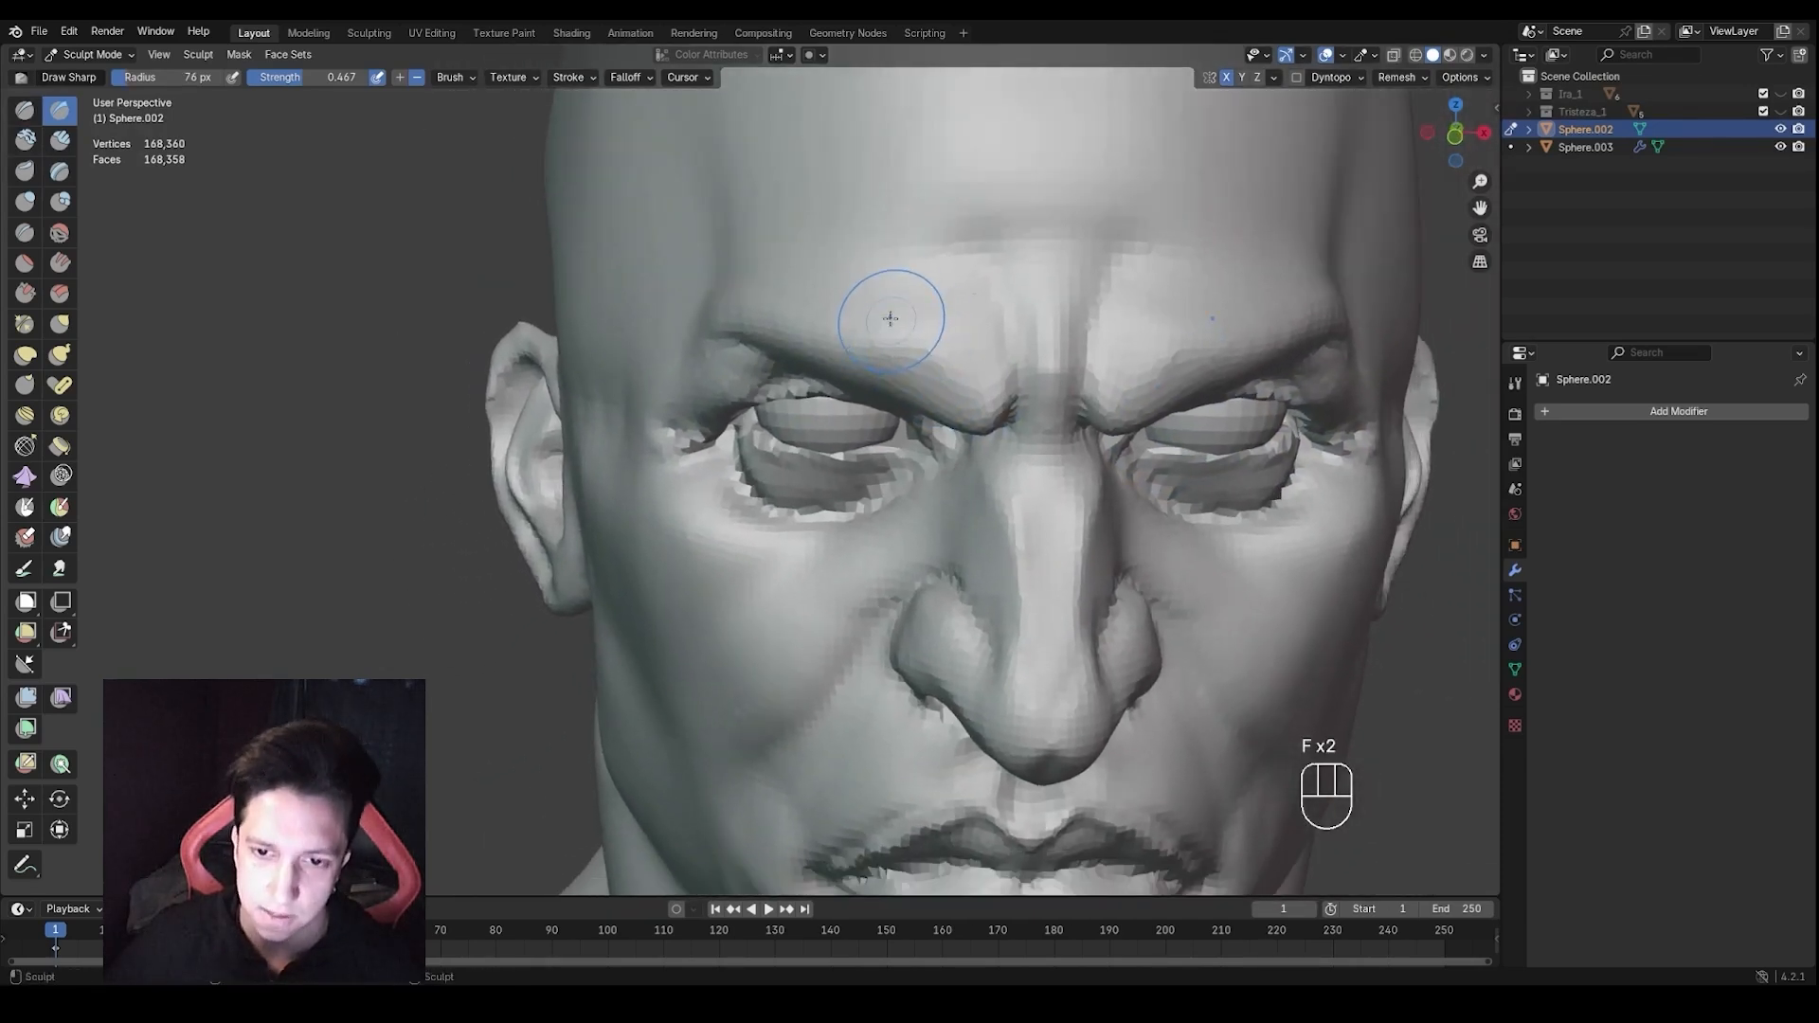
pyautogui.moveTo(890, 282); pyautogui.dragTo(917, 355)
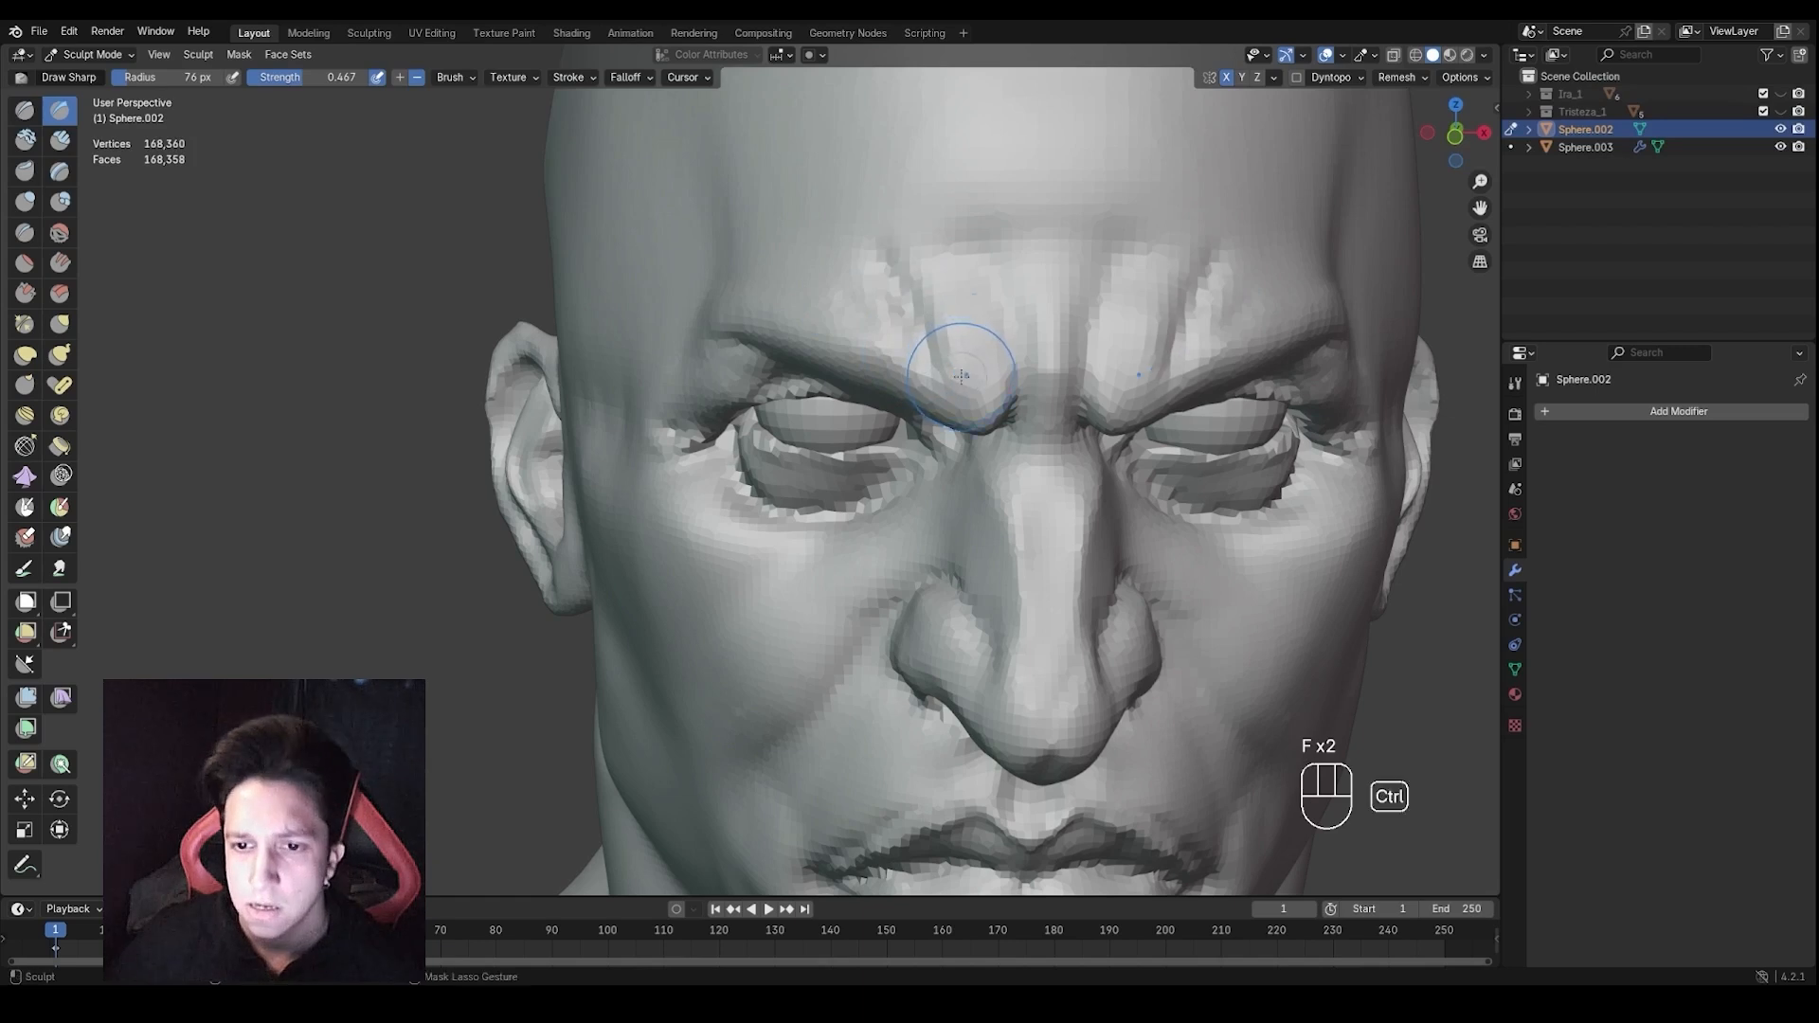
pyautogui.keyDown('ctrl'); pyautogui.moveTo(962, 367); pyautogui.dragTo(934, 392, button='middle'); pyautogui.keyUp('ctrl')
pyautogui.moveTo(868, 353)
pyautogui.keyDown('shift'); pyautogui.mouseDown()
pyautogui.moveTo(855, 321)
pyautogui.moveTo(861, 346)
pyautogui.mouseUp(); pyautogui.keyUp('shift')
pyautogui.keyDown('ctrl'); pyautogui.moveTo(900, 426); pyautogui.dragTo(925, 398, button='middle'); pyautogui.keyUp('ctrl')
# Sharpen the crease beside the inner brow with Draw Sharp at a 51 px radius, and smooth the area
pyautogui.press('f')
pyautogui.click(885, 398)
pyautogui.moveTo(952, 426); pyautogui.dragTo(946, 382)
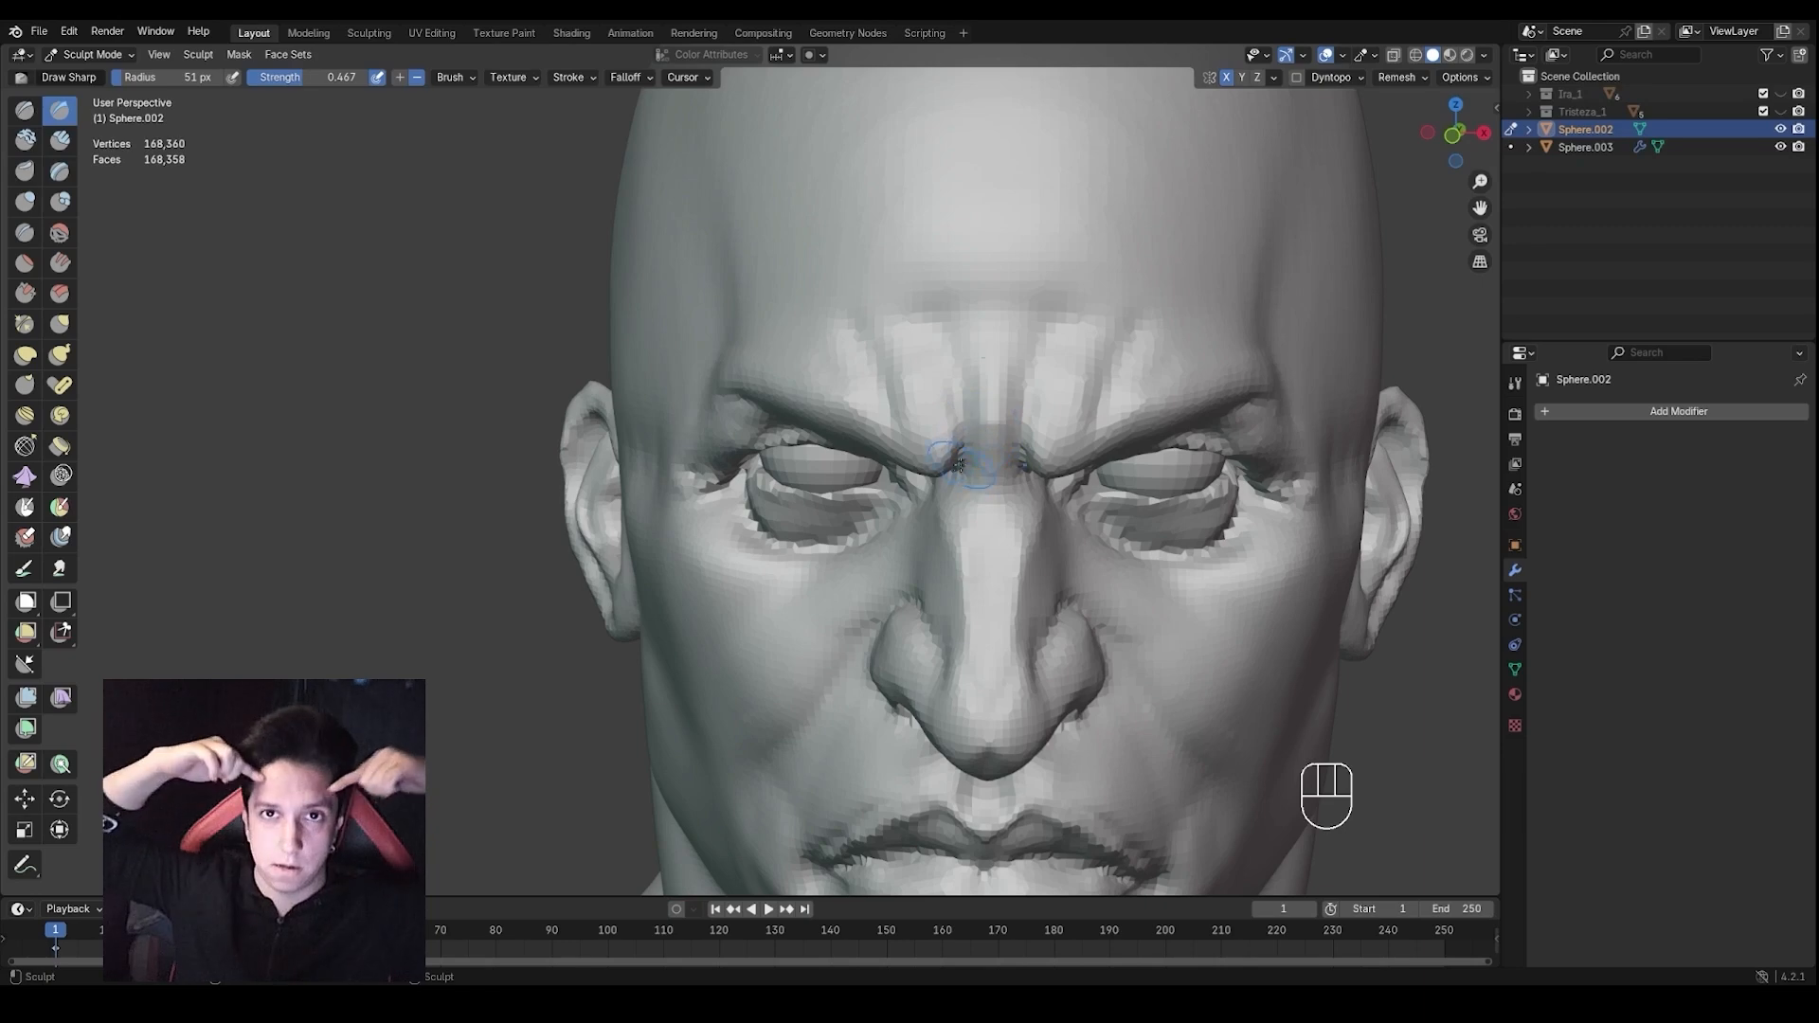
pyautogui.moveTo(998, 493); pyautogui.dragTo(960, 533, button='middle')
pyautogui.keyDown('shift'); pyautogui.moveTo(946, 530); pyautogui.dragTo(947, 520); pyautogui.keyUp('shift')
# Smooth the temple area between the eye and the ear with the brush radius set to 85 px
pyautogui.scroll(-5, 950, 516)
pyautogui.moveTo(950, 517)
pyautogui.mouseDown(button='middle')
pyautogui.moveTo(1014, 530)
pyautogui.moveTo(1020, 512)
pyautogui.moveTo(936, 493)
pyautogui.mouseUp(button='middle')
pyautogui.scroll(-1, 1012, 504)
pyautogui.press('f')
pyautogui.click(998, 506)
pyautogui.keyDown('ctrl'); pyautogui.moveTo(936, 493); pyautogui.dragTo(955, 447, button='middle'); pyautogui.keyUp('ctrl')
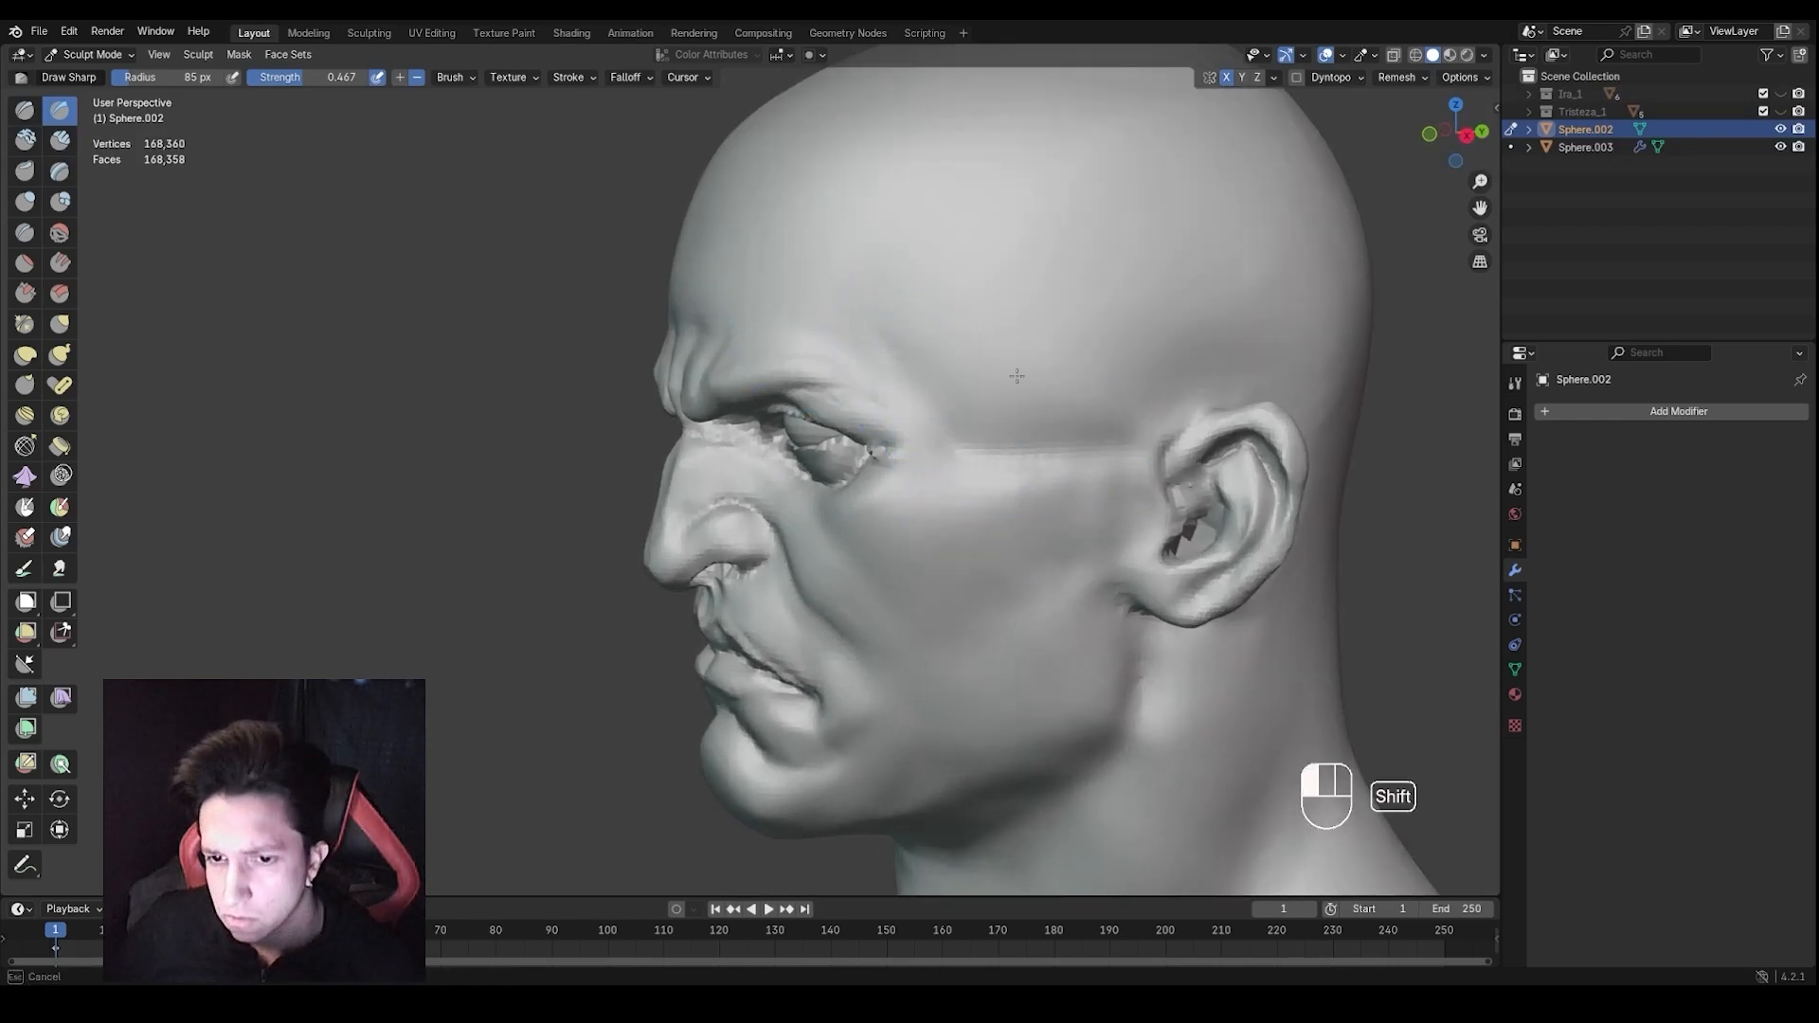
pyautogui.keyDown('shift'); pyautogui.moveTo(1091, 413); pyautogui.dragTo(1085, 419); pyautogui.keyUp('shift')
# Smooth the base of the neck and the shoulders of the bust
pyautogui.scroll(-4, 1080, 428)
pyautogui.moveTo(1051, 445)
pyautogui.mouseDown(button='middle')
pyautogui.moveTo(1134, 483)
pyautogui.moveTo(1096, 475)
pyautogui.moveTo(1131, 484)
pyautogui.moveTo(1103, 450)
pyautogui.moveTo(1005, 450)
pyautogui.moveTo(1033, 503)
pyautogui.mouseUp(button='middle')
pyautogui.keyDown('shift'); pyautogui.moveTo(1023, 521); pyautogui.dragTo(1060, 354, button='middle'); pyautogui.keyUp('shift')
pyautogui.keyDown('shift'); pyautogui.moveTo(924, 676); pyautogui.dragTo(923, 675); pyautogui.keyUp('shift')
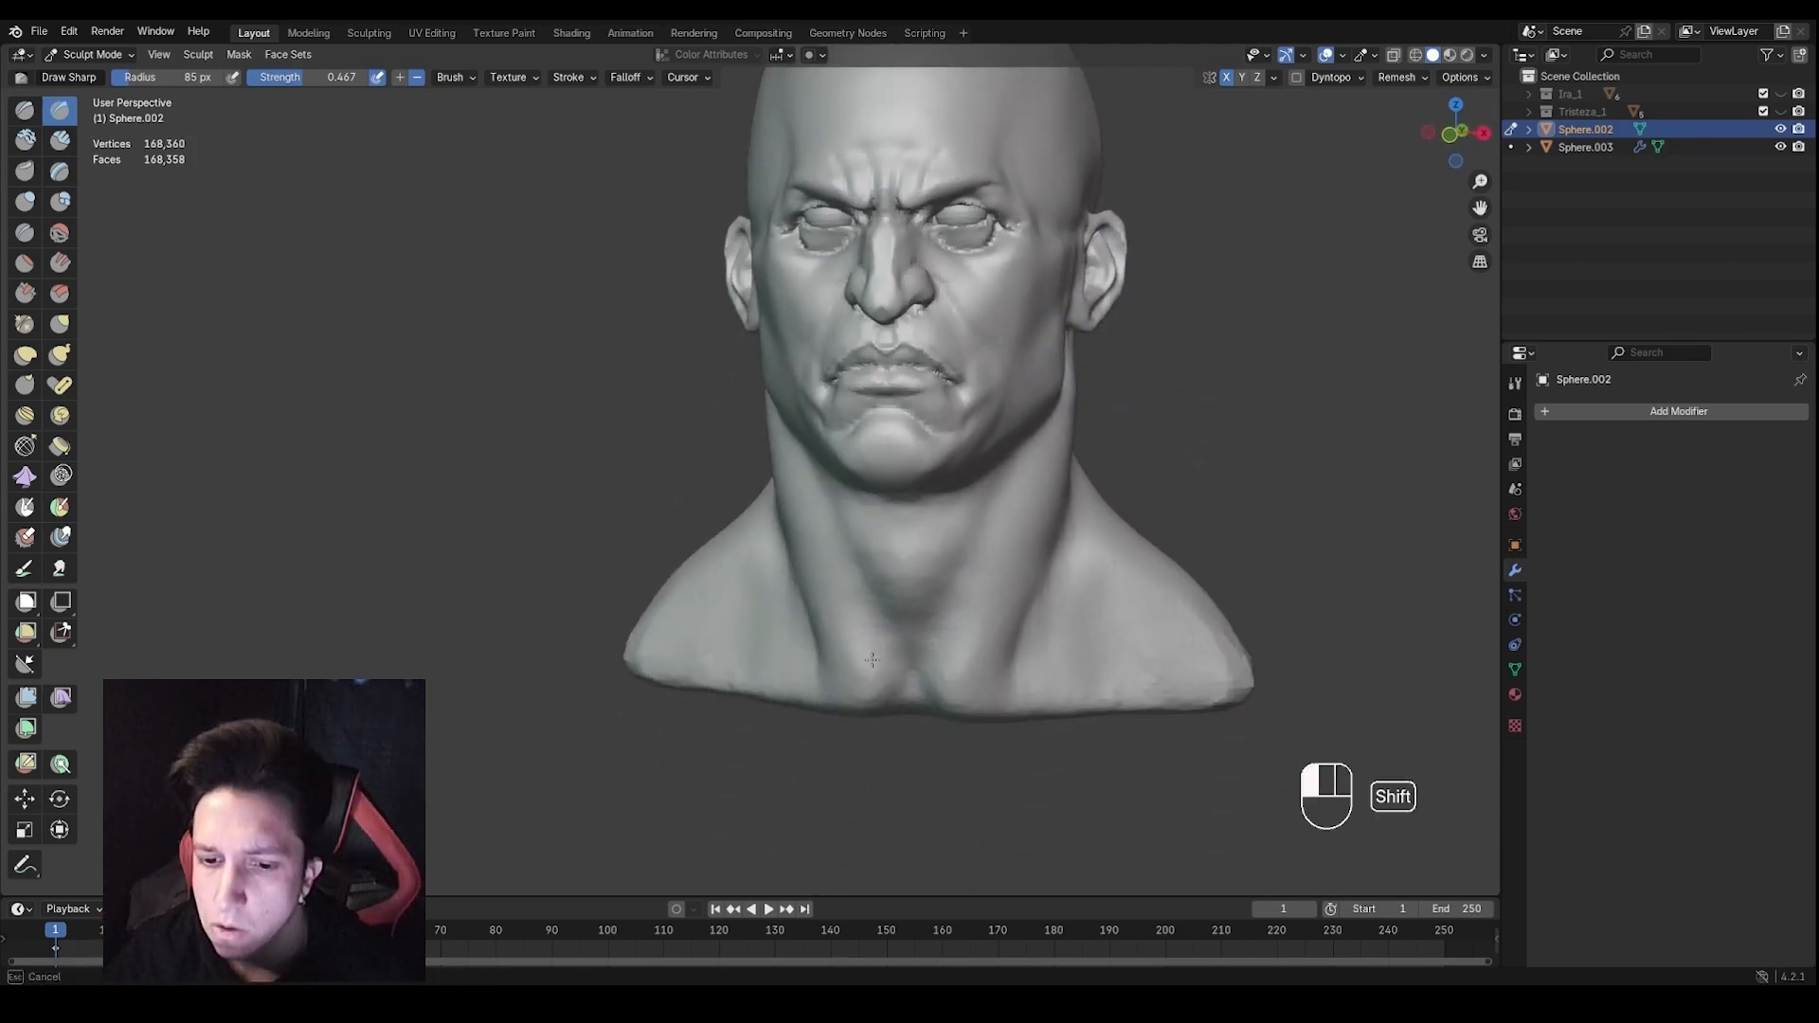
pyautogui.moveTo(1031, 619); pyautogui.dragTo(1058, 646, button='middle')
pyautogui.keyDown('shift'); pyautogui.moveTo(1324, 689); pyautogui.dragTo(1319, 692); pyautogui.keyUp('shift')
# Paint a mask in the shape of the eyebrows along the brow ridges with the Mask brush at a 47 px radius
pyautogui.moveTo(1084, 621)
pyautogui.mouseDown(button='middle')
pyautogui.moveTo(1161, 617)
pyautogui.moveTo(1145, 625)
pyautogui.mouseUp(button='middle')
pyautogui.moveTo(1144, 626)
pyautogui.keyDown('ctrl'); pyautogui.mouseDown(button='middle')
pyautogui.moveTo(1123, 606)
pyautogui.moveTo(1182, 599)
pyautogui.moveTo(985, 549)
pyautogui.moveTo(1009, 522)
pyautogui.moveTo(985, 574)
pyautogui.moveTo(944, 534)
pyautogui.moveTo(938, 488)
pyautogui.mouseUp(button='middle'); pyautogui.keyUp('ctrl')
pyautogui.press('f')
pyautogui.click(1118, 625)
pyautogui.moveTo(985, 511)
pyautogui.mouseDown(button='middle')
pyautogui.moveTo(877, 516)
pyautogui.moveTo(886, 544)
pyautogui.moveTo(976, 522)
pyautogui.mouseUp(button='middle')
pyautogui.press('m')
pyautogui.press('f')
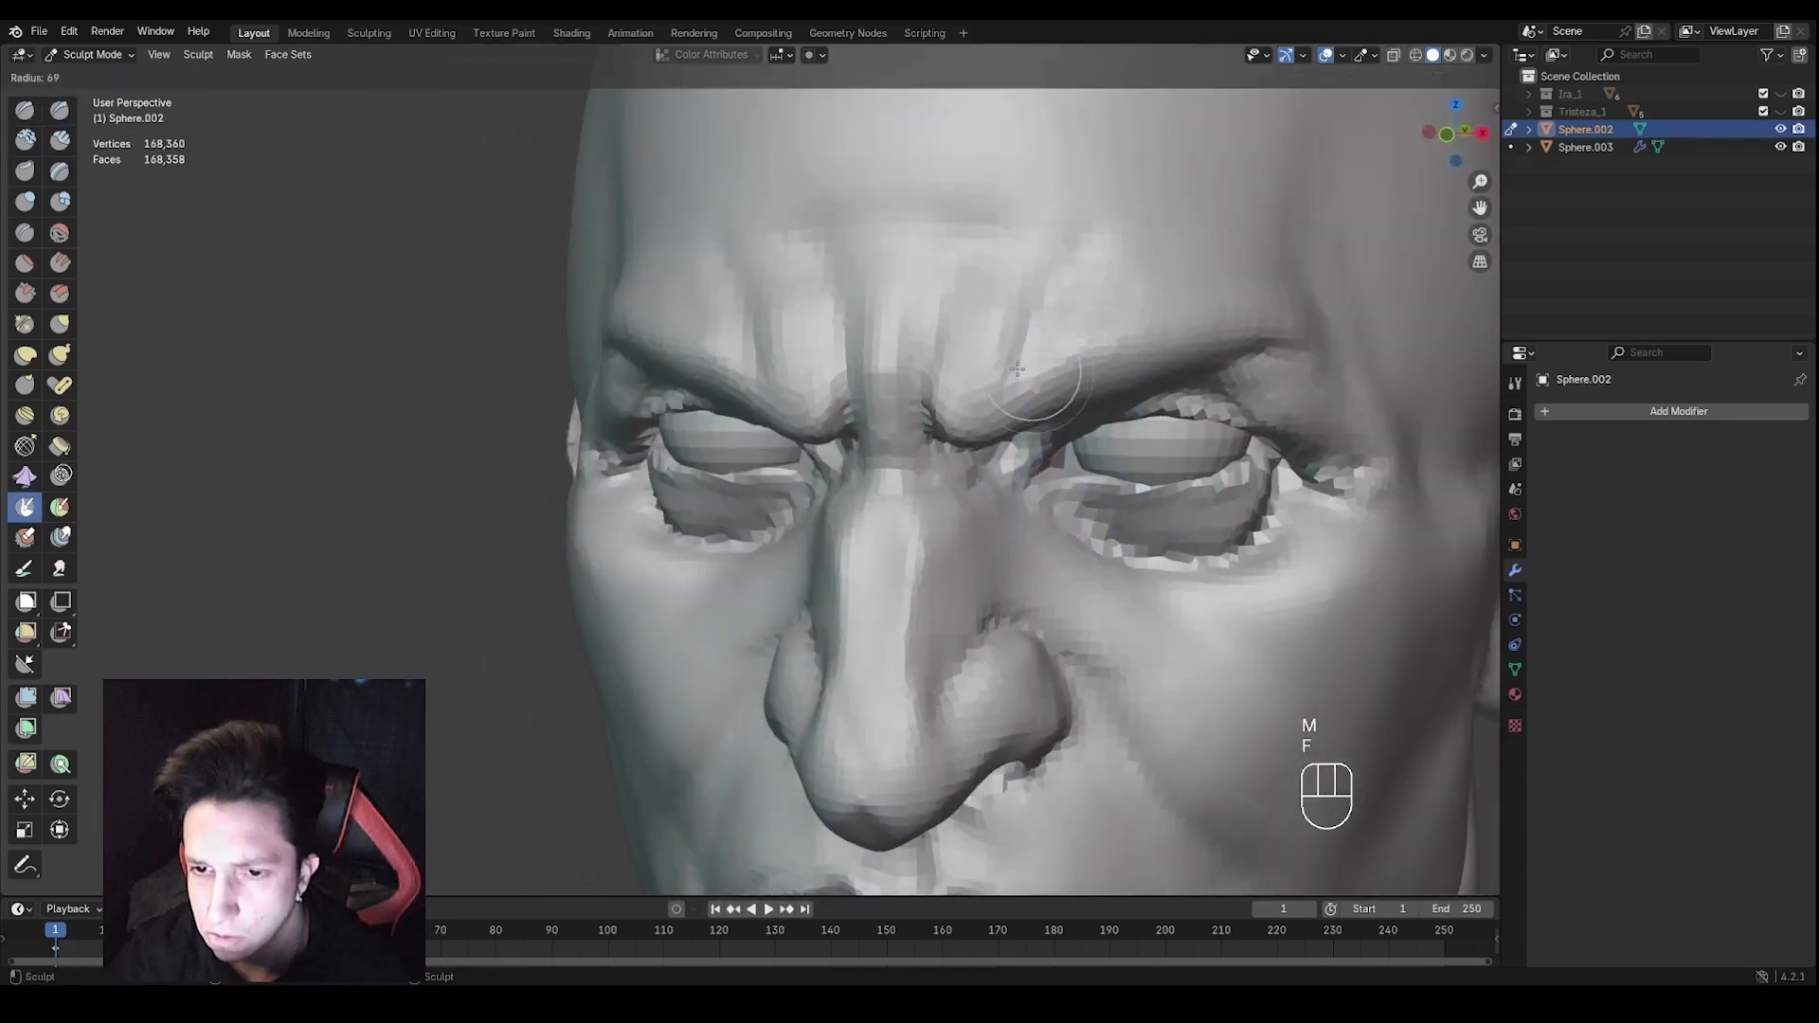
pyautogui.click(1033, 369)
pyautogui.press('f')
pyautogui.moveTo(967, 374)
pyautogui.mouseDown(button='middle')
pyautogui.moveTo(1023, 387)
pyautogui.moveTo(1012, 424)
pyautogui.mouseUp(button='middle')
pyautogui.press('f')
pyautogui.click(1004, 386)
pyautogui.moveTo(1012, 425)
pyautogui.mouseDown()
pyautogui.moveTo(1173, 354)
pyautogui.moveTo(1205, 366)
pyautogui.mouseUp()
pyautogui.moveTo(1206, 373)
pyautogui.keyDown('ctrl'); pyautogui.mouseDown(button='middle')
pyautogui.moveTo(1184, 465)
pyautogui.moveTo(1141, 405)
pyautogui.moveTo(1080, 402)
pyautogui.mouseUp(button='middle'); pyautogui.keyUp('ctrl')
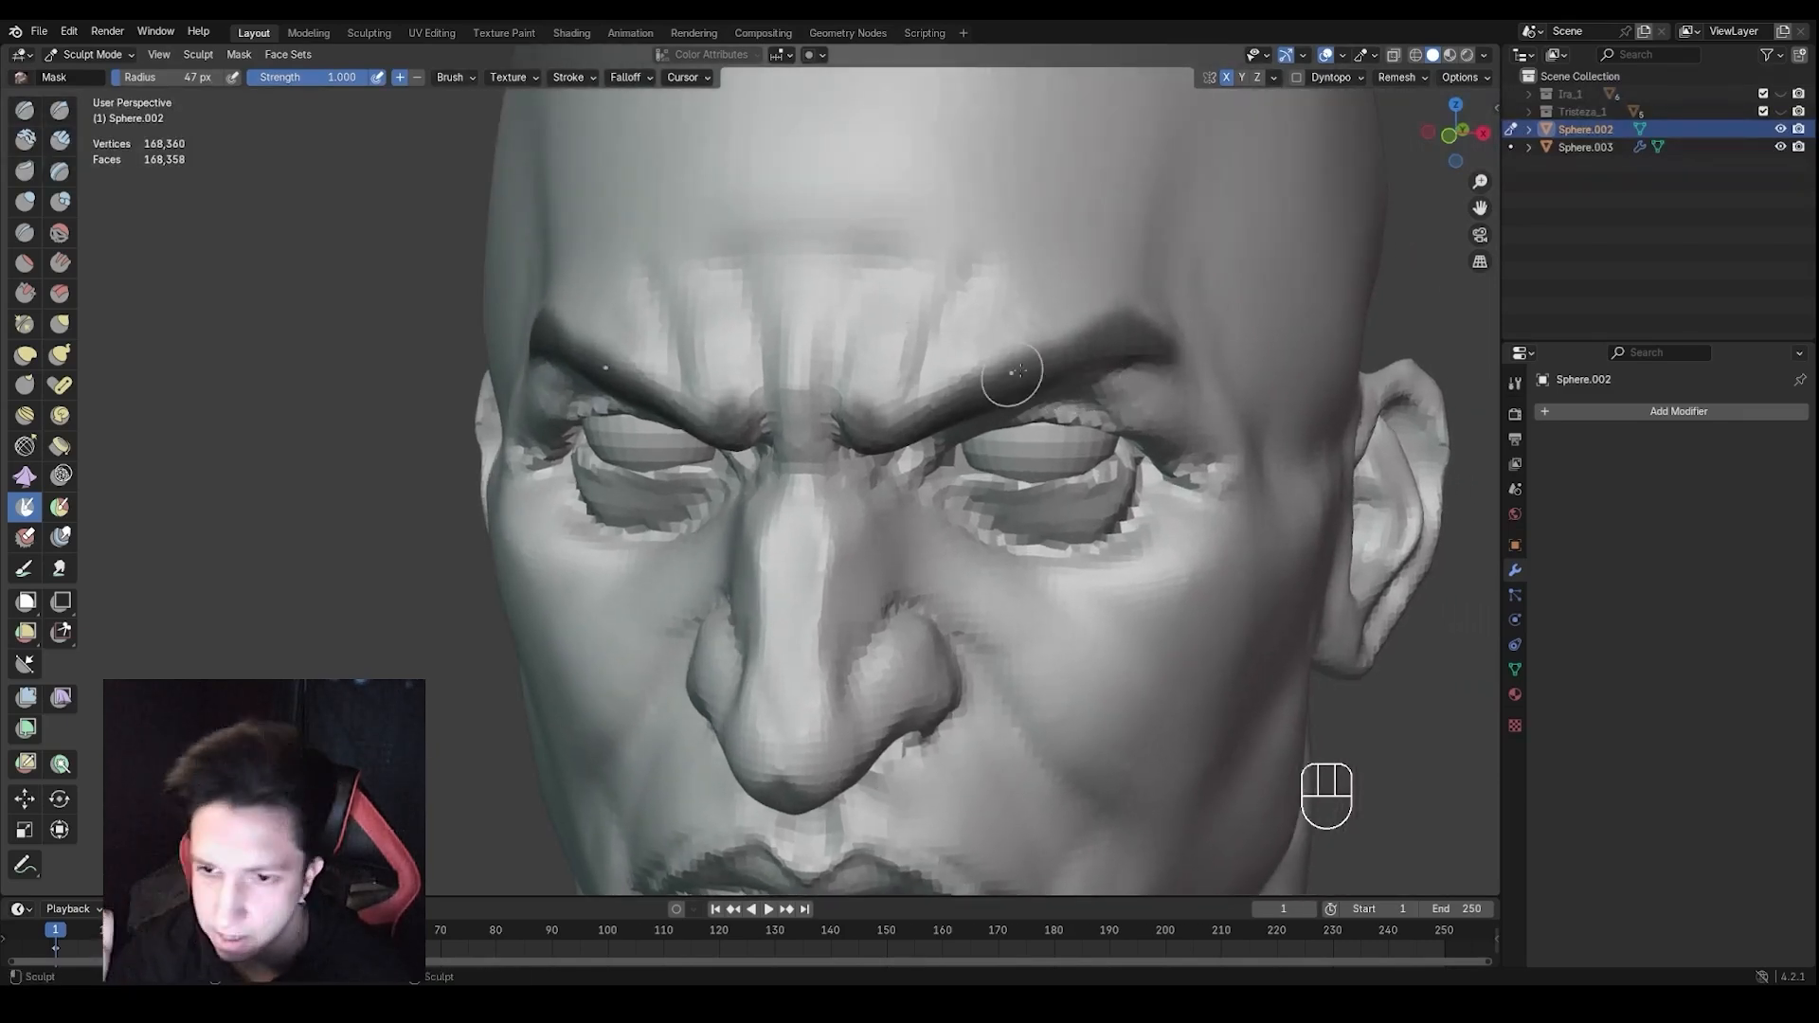
# Try to extend the eyebrow mask at its outer end, and undo the stroke
pyautogui.moveTo(905, 429)
pyautogui.keyDown('ctrl'); pyautogui.mouseDown(button='middle')
pyautogui.moveTo(995, 487)
pyautogui.moveTo(1078, 507)
pyautogui.moveTo(1002, 493)
pyautogui.mouseUp(button='middle'); pyautogui.keyUp('ctrl')
pyautogui.keyDown('ctrl'); pyautogui.moveTo(1002, 493); pyautogui.dragTo(1052, 379, button='middle'); pyautogui.keyUp('ctrl')
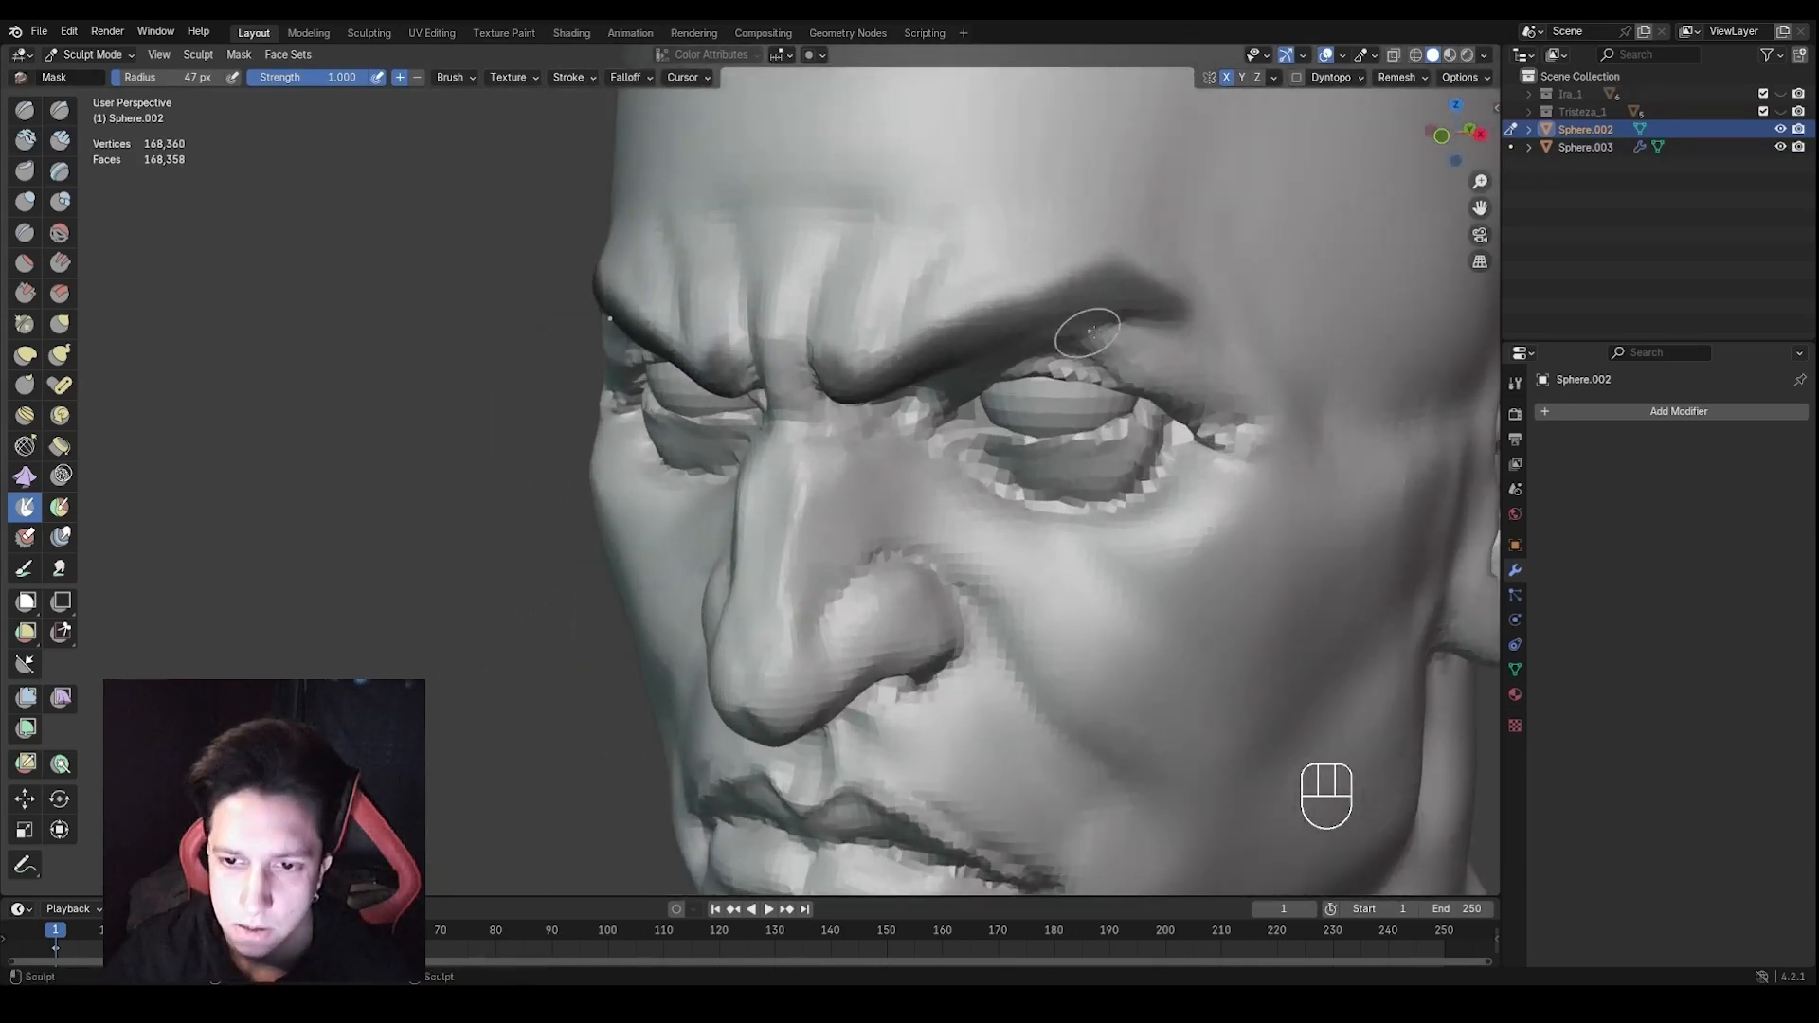
pyautogui.moveTo(1165, 327); pyautogui.dragTo(1141, 314)
pyautogui.hotkey('ctrl', 'z')
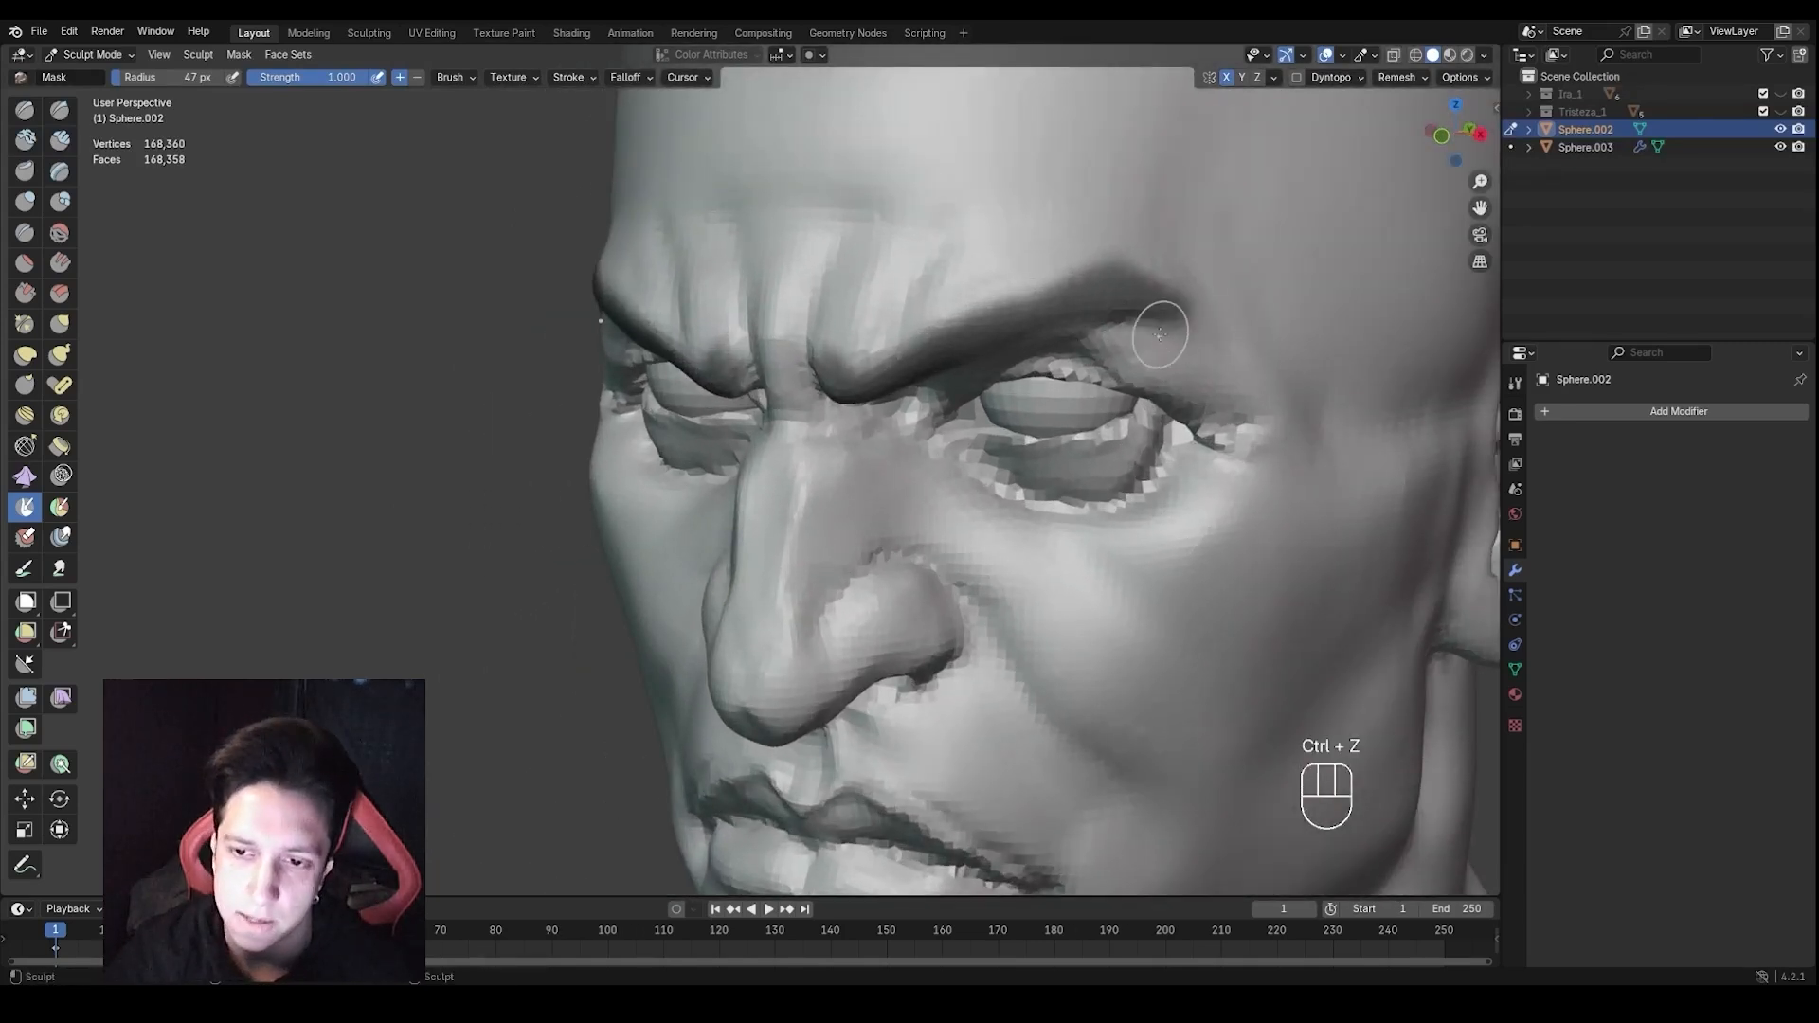
# Extract the masked eyebrows as a separate solid mesh with a threshold of 0.5 and 4 smooth iterations
pyautogui.moveTo(1111, 306); pyautogui.dragTo(1078, 414, button='middle')
pyautogui.press('a')
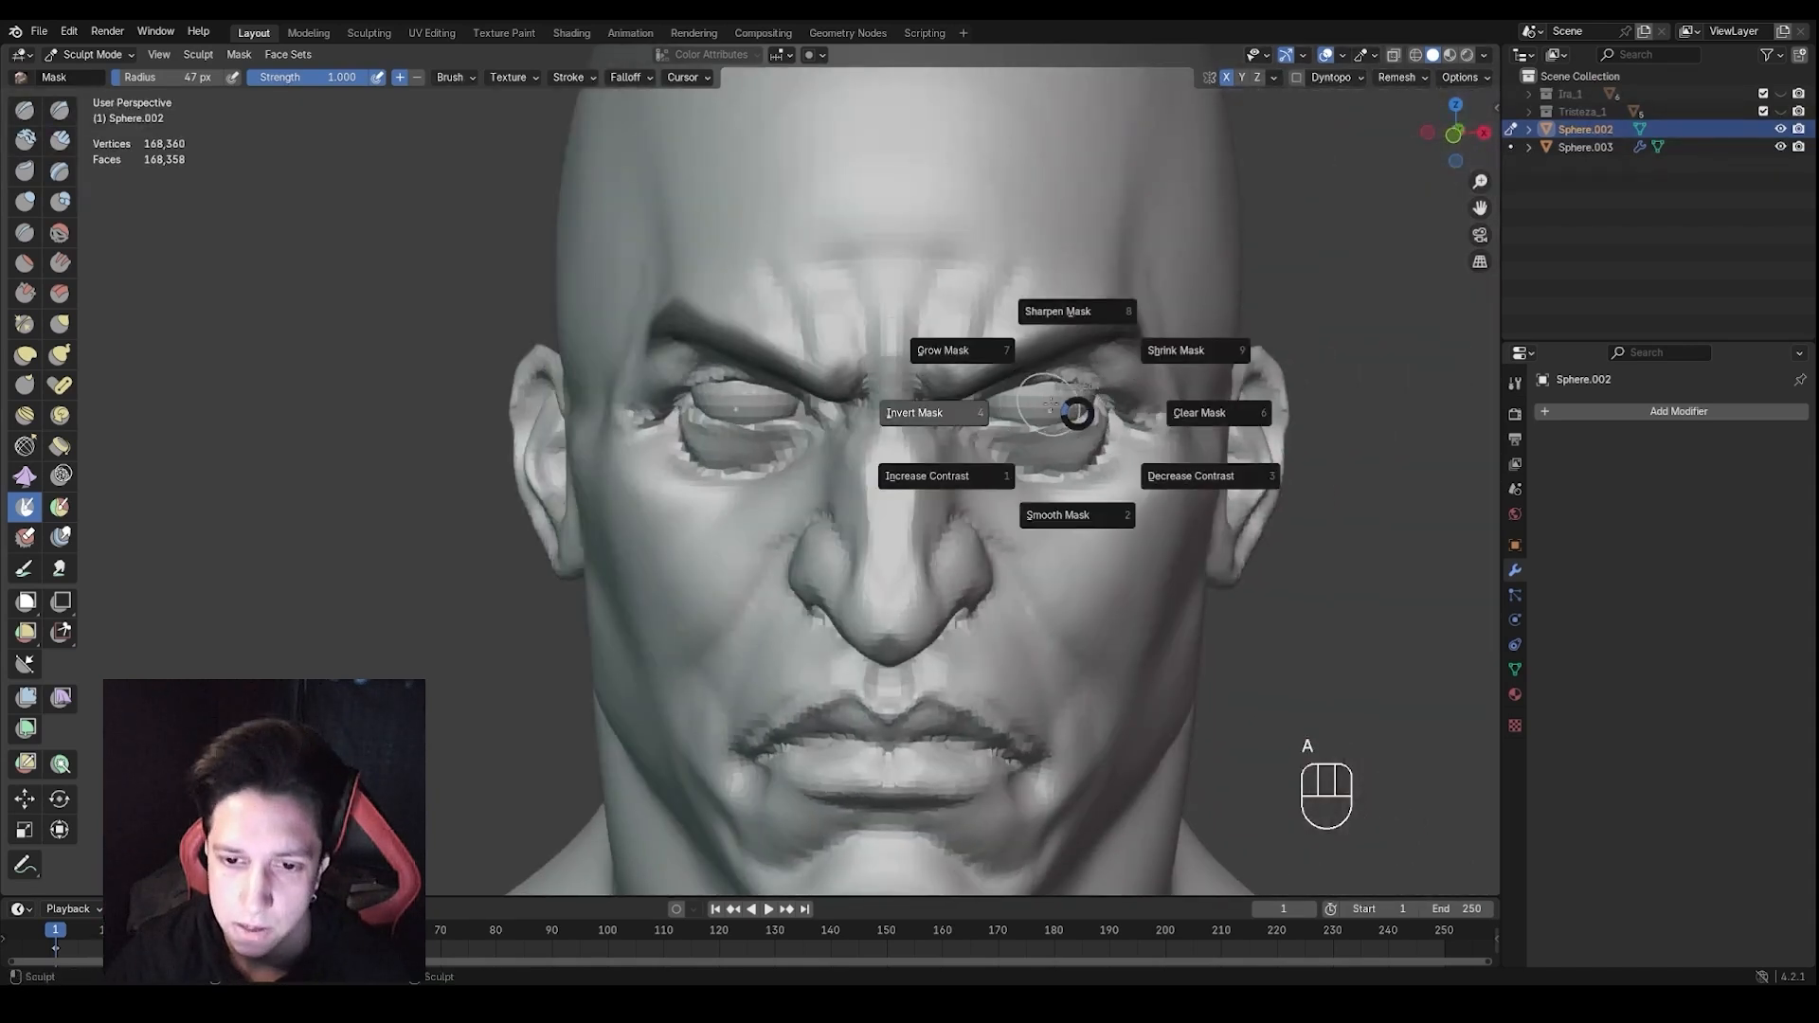
pyautogui.click(1068, 413)
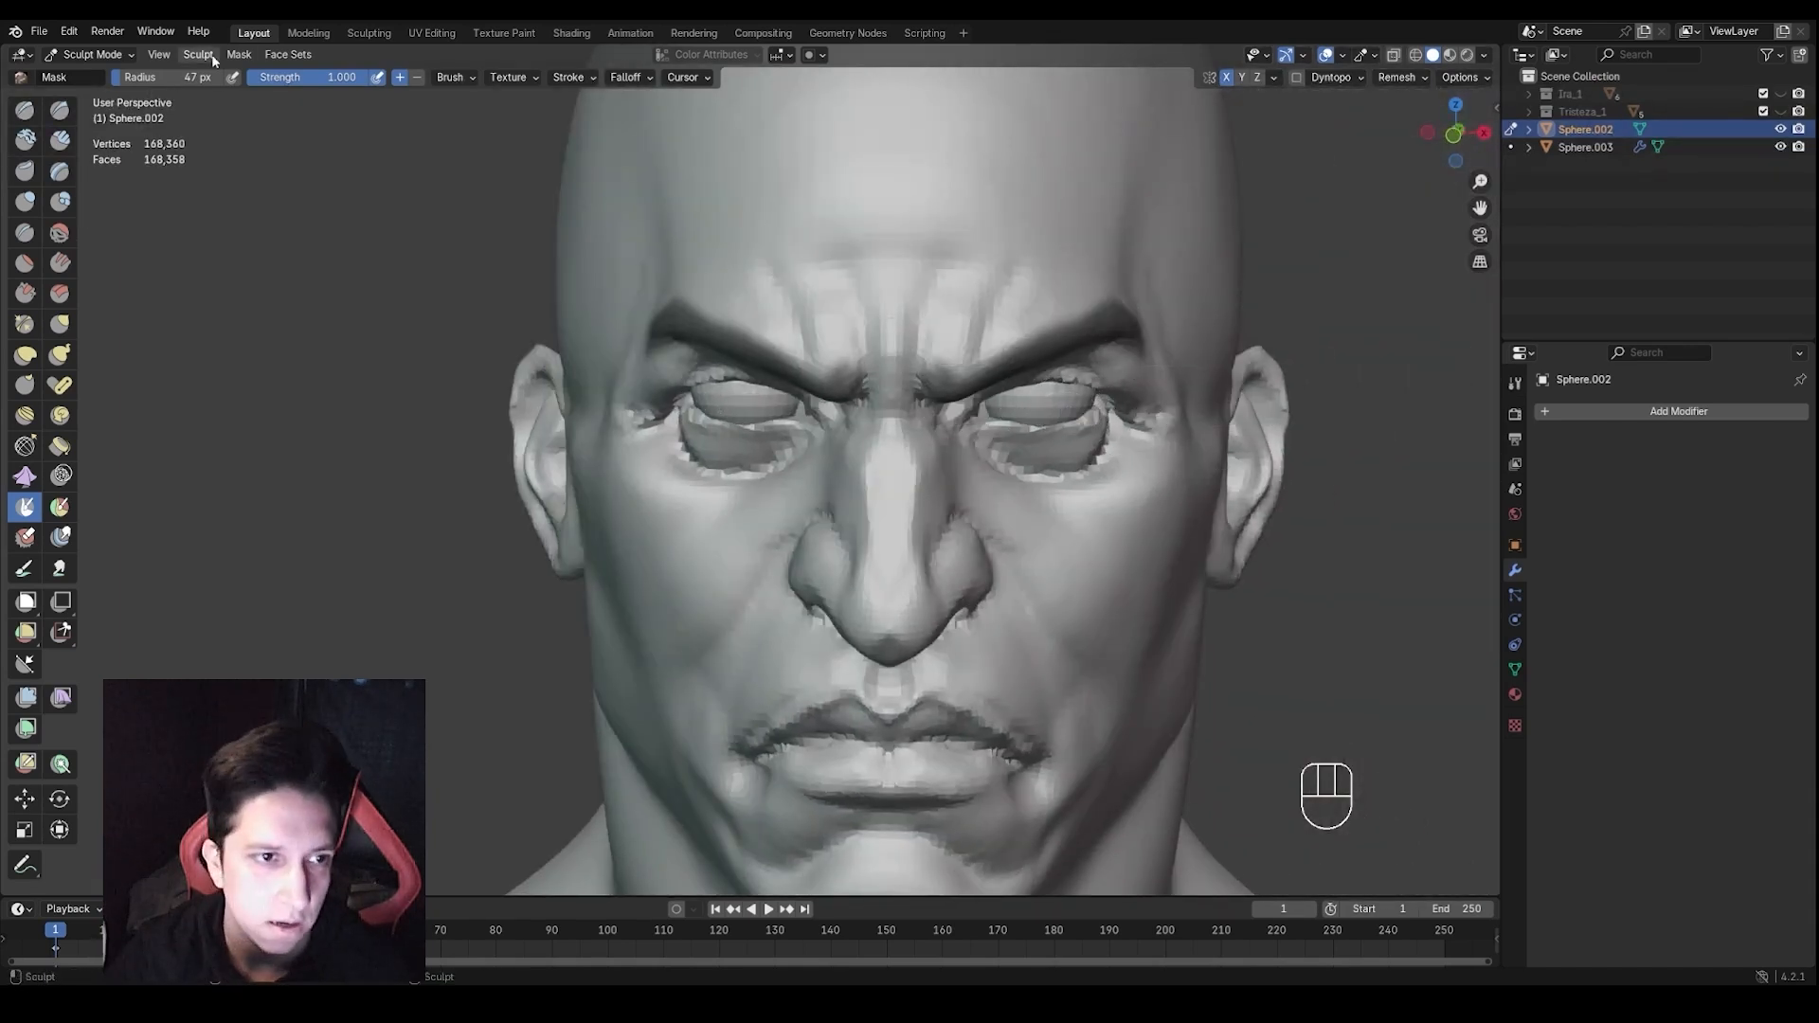
pyautogui.click(239, 54)
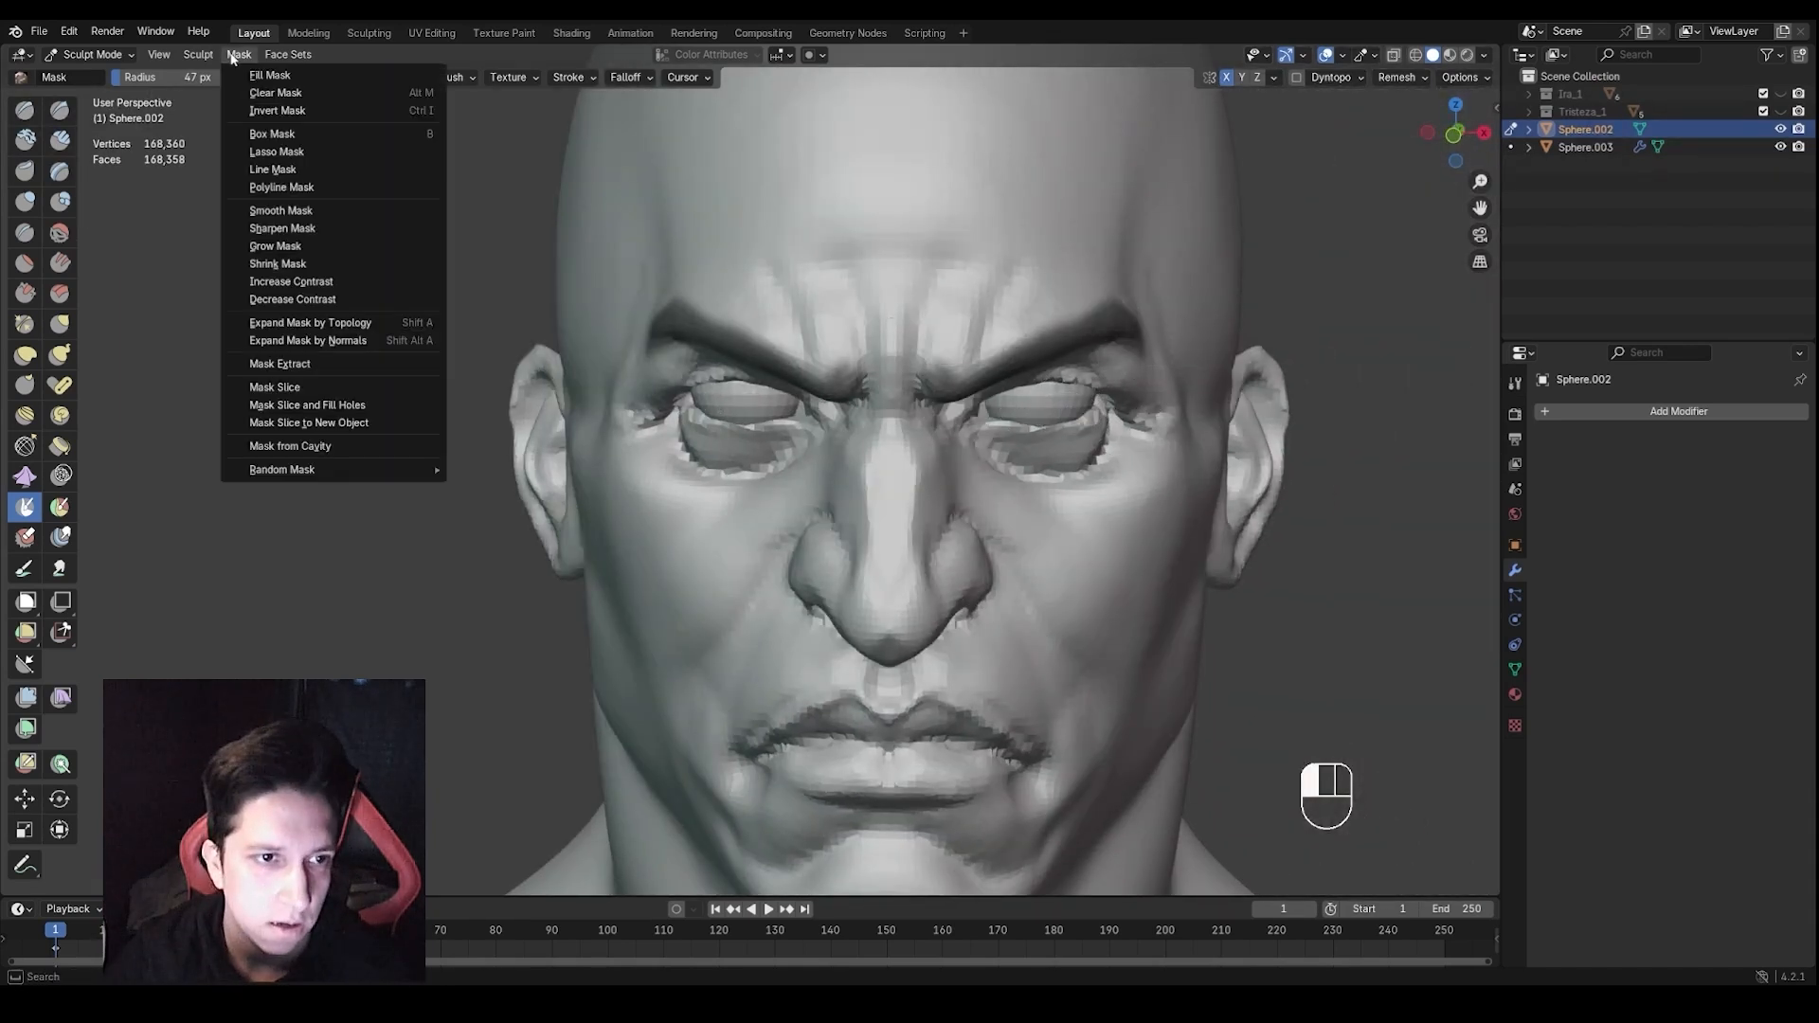
pyautogui.click(290, 365)
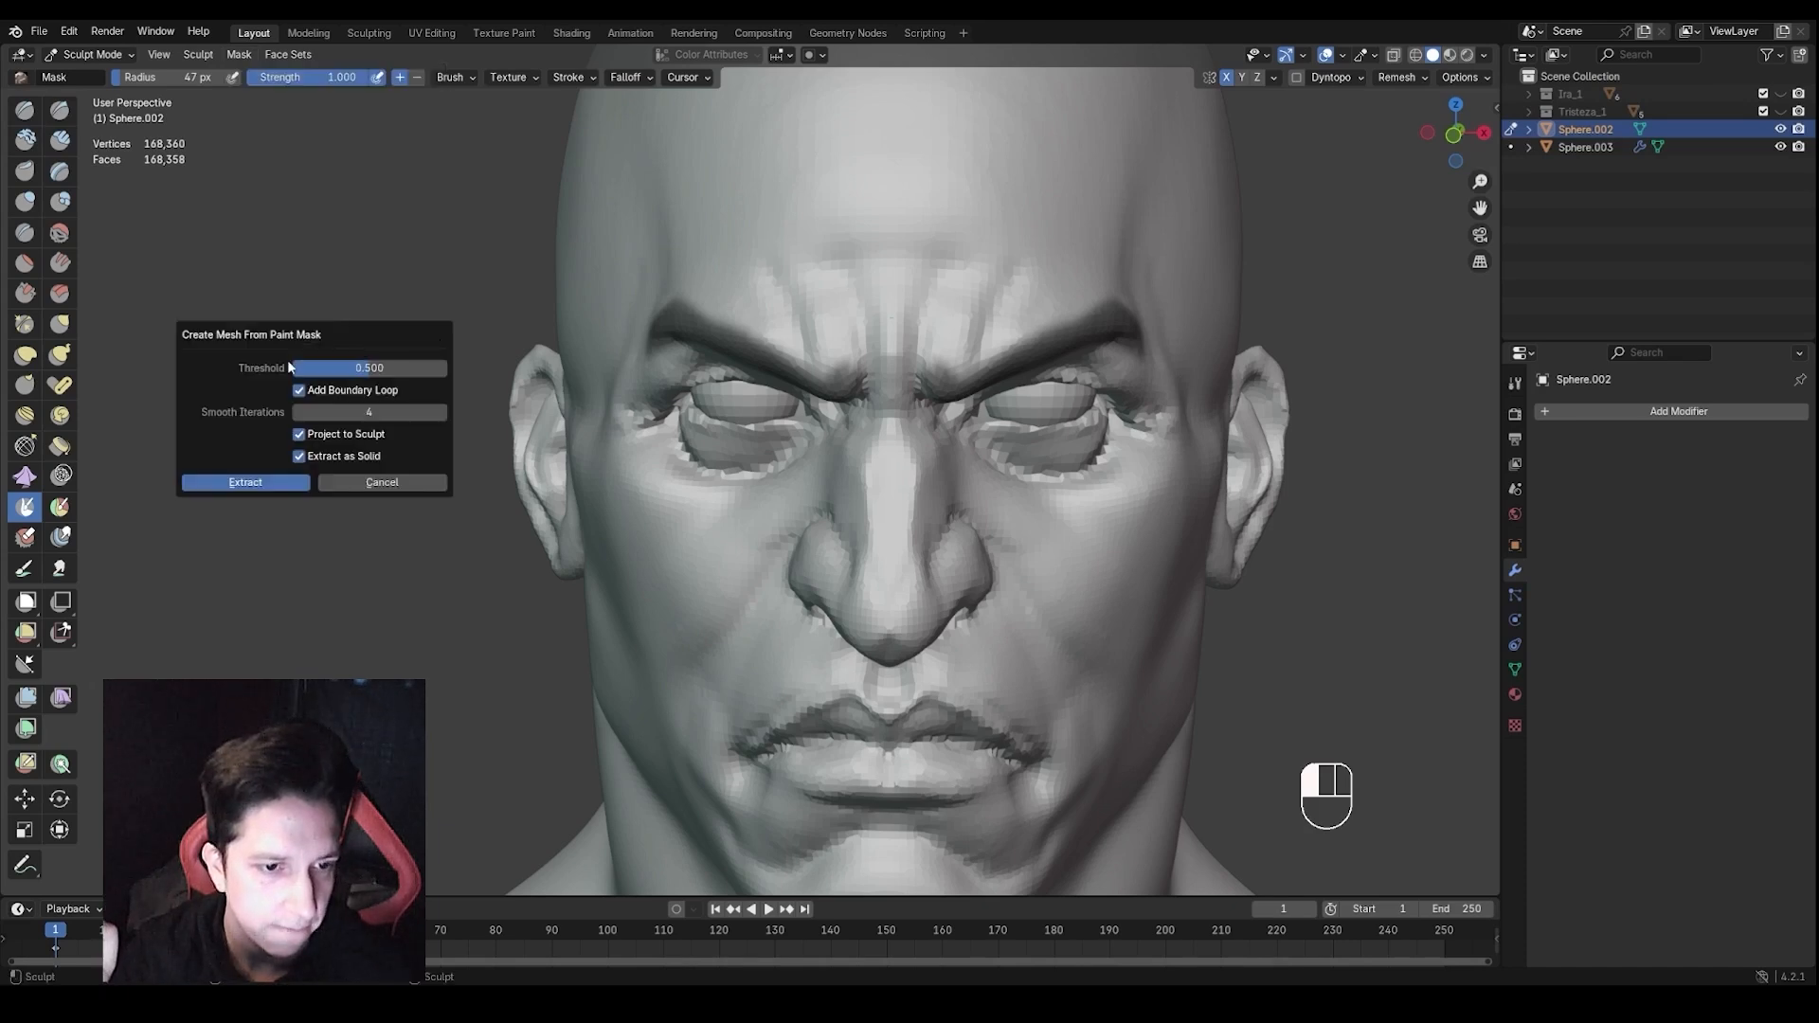
pyautogui.click(244, 483)
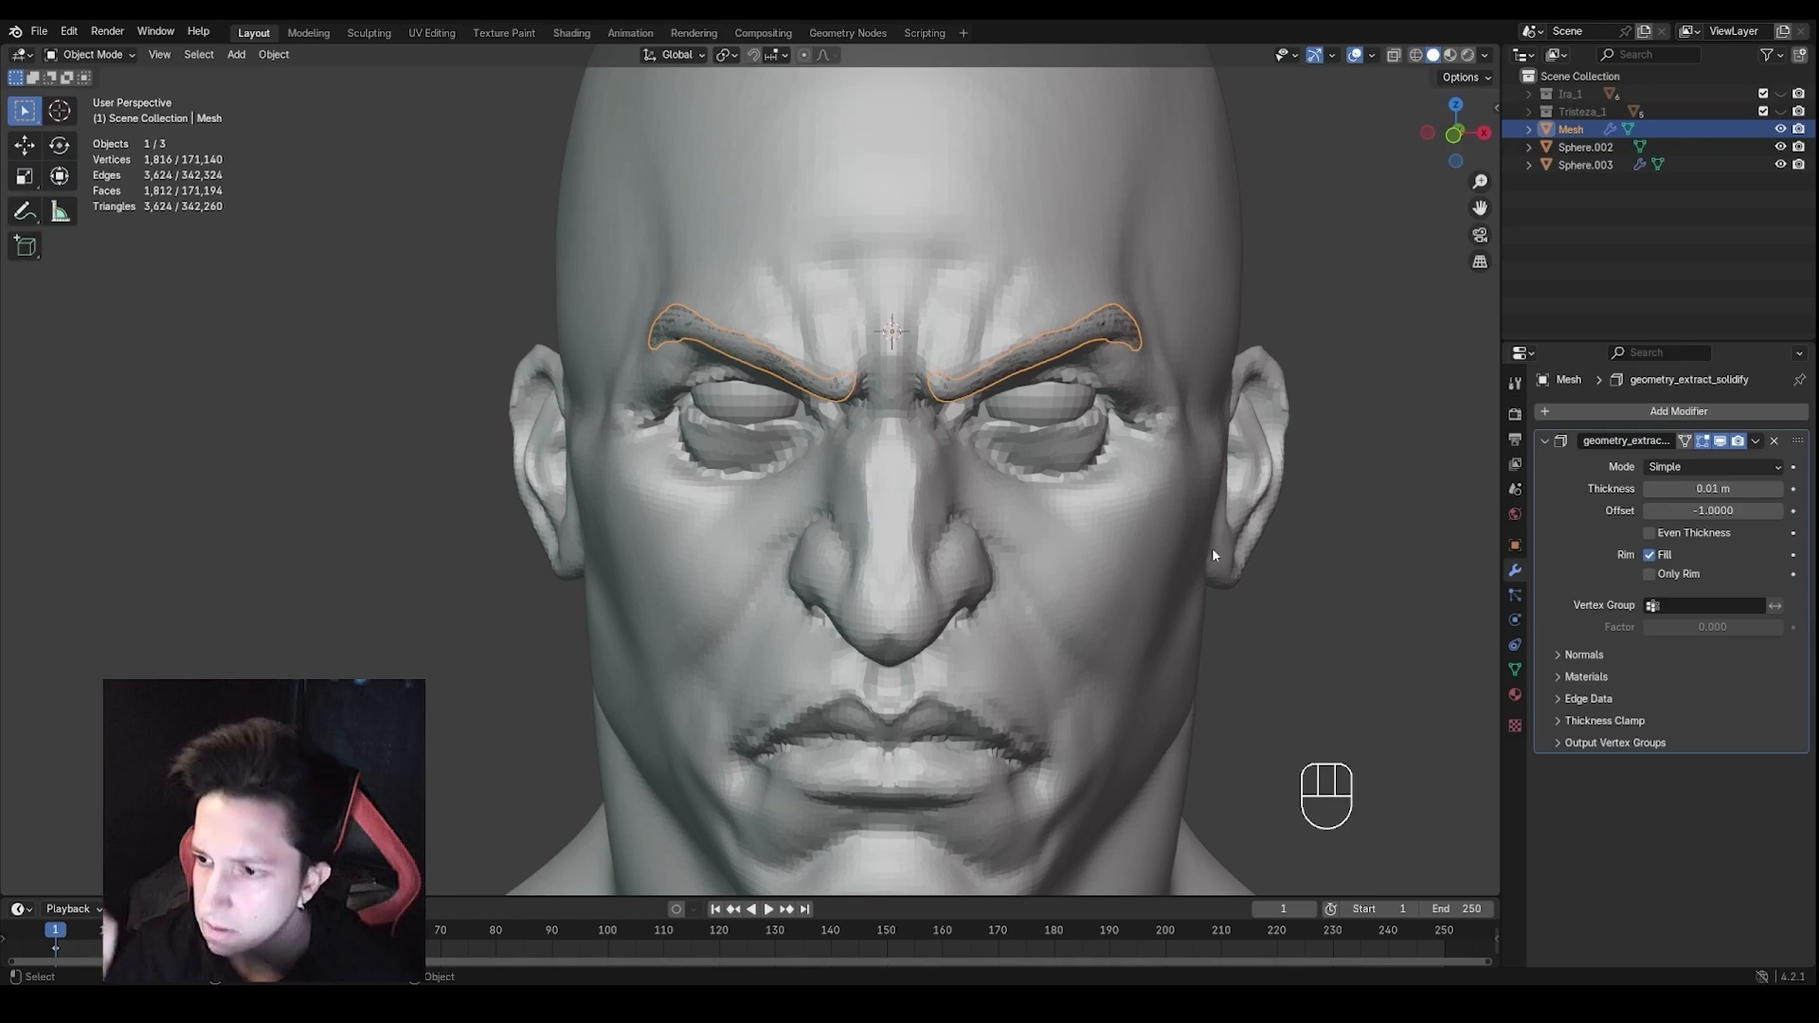
# Set the extracted eyebrows' Solidify thickness to 0.06 m and the offset to -0.65
pyautogui.moveTo(1213, 548); pyautogui.dragTo(1090, 589, button='middle')
pyautogui.scroll(2, 1184, 568)
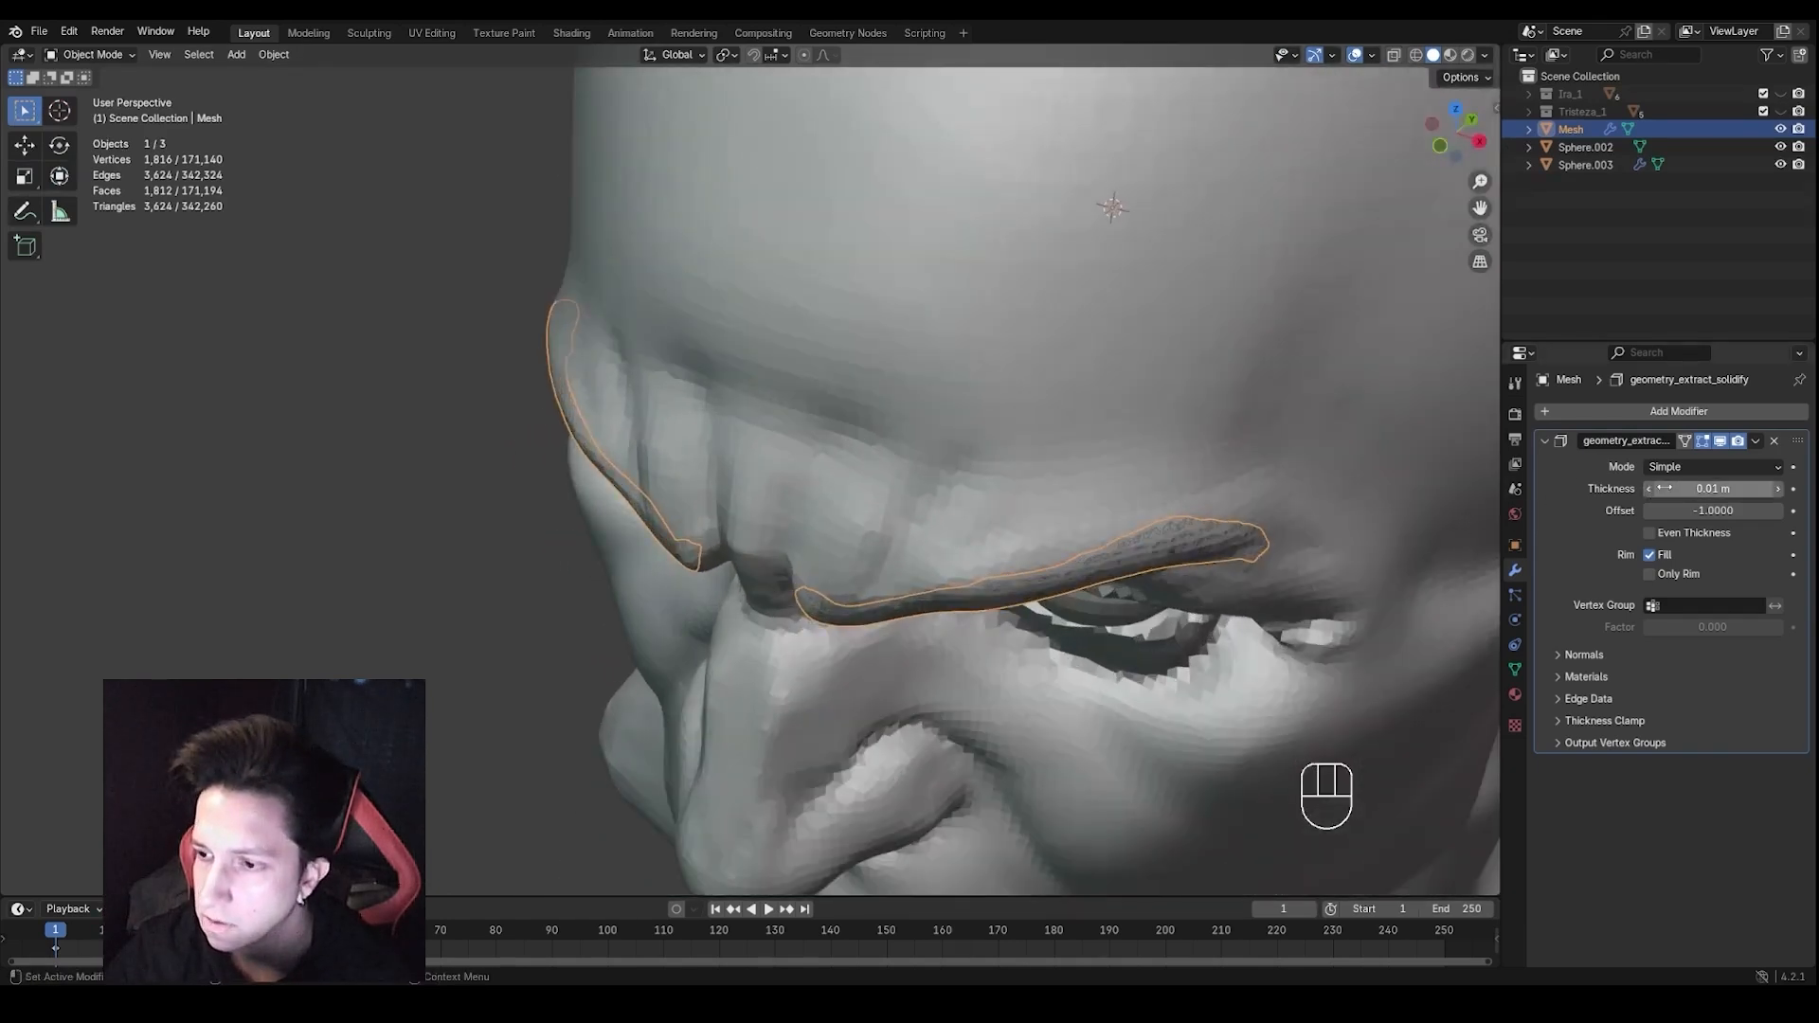
pyautogui.moveTo(1665, 488); pyautogui.dragTo(1665, 488)
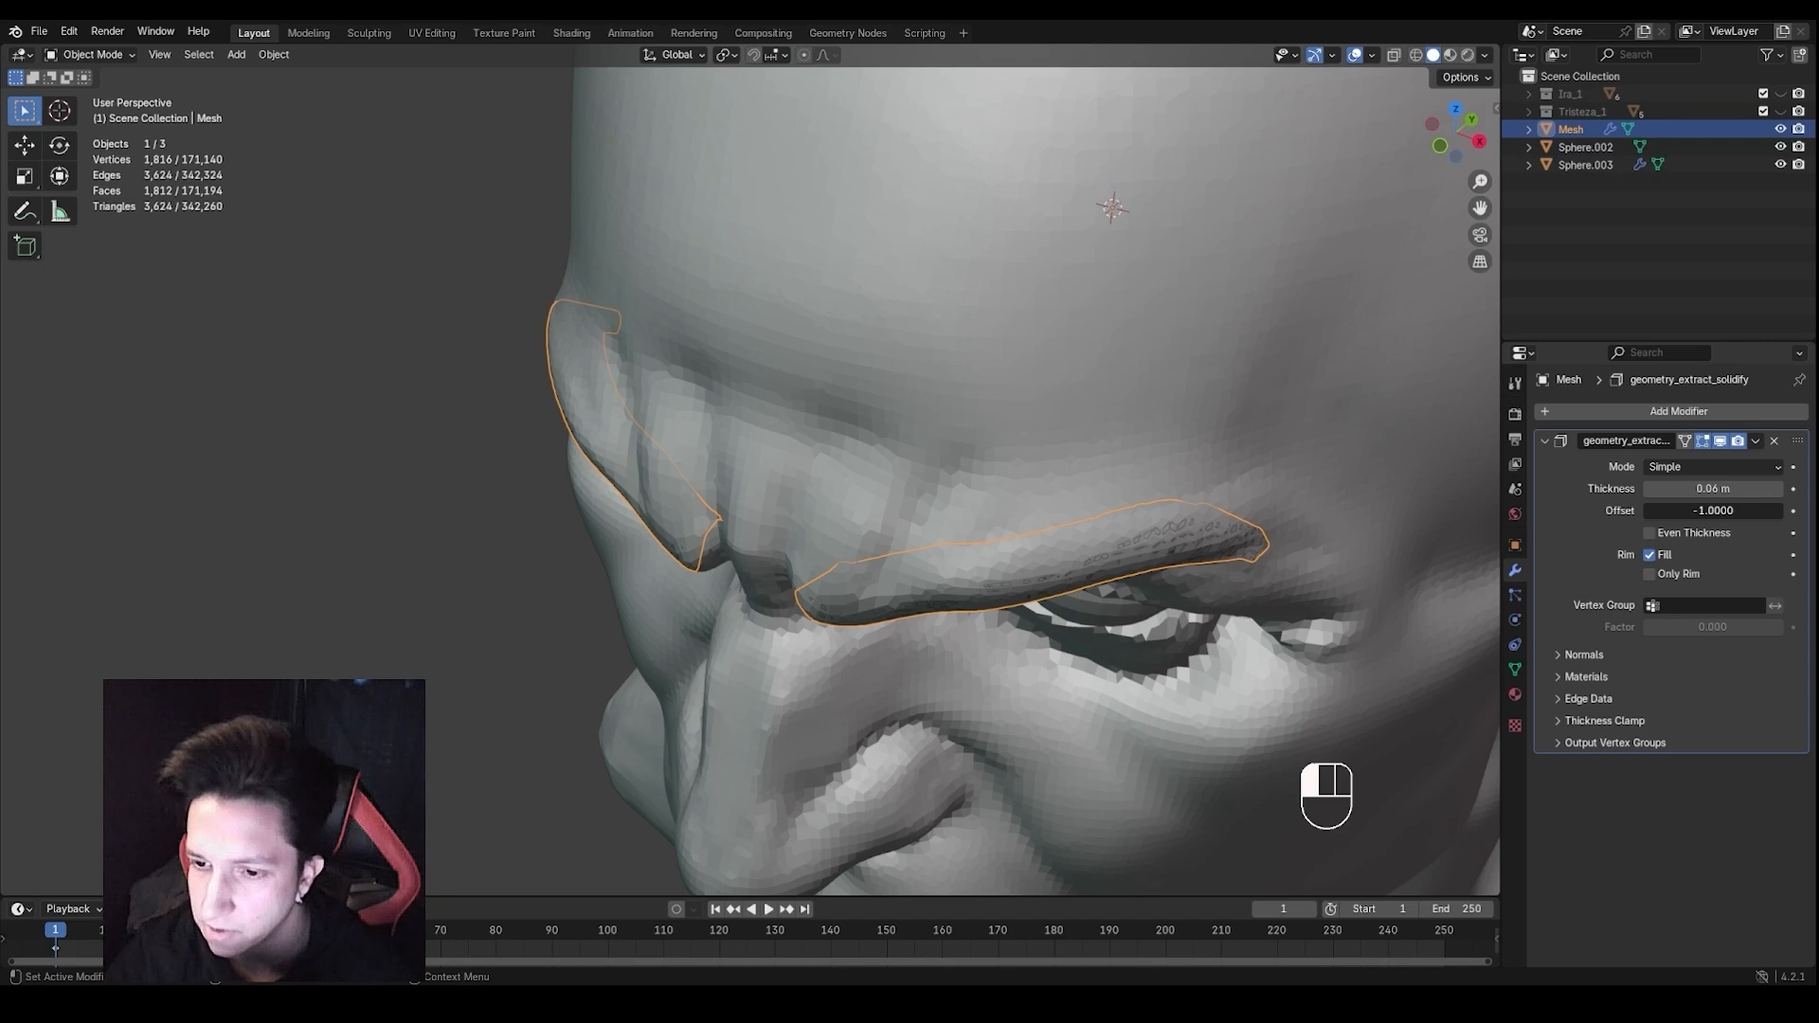
pyautogui.click(1610, 542)
pyautogui.click(1703, 516)
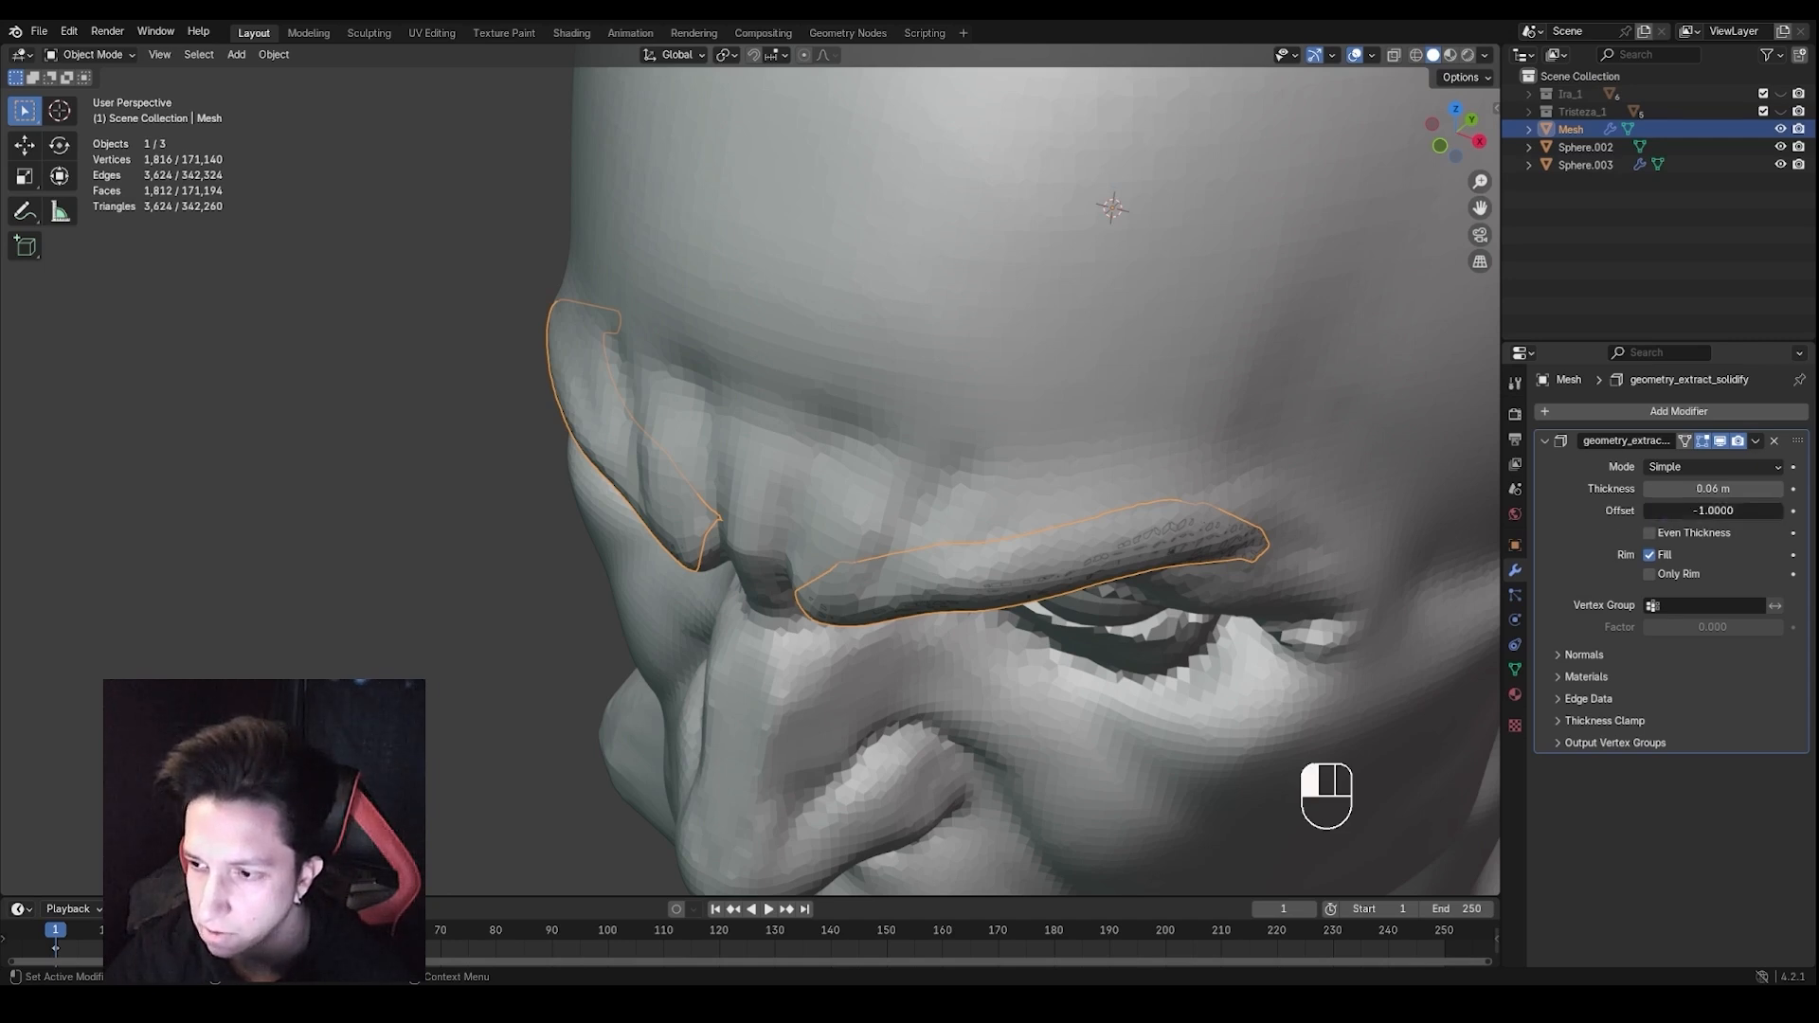
pyautogui.moveTo(1704, 516)
pyautogui.mouseDown()
pyautogui.moveTo(1743, 515)
pyautogui.moveTo(1726, 515)
pyautogui.mouseUp()
pyautogui.moveTo(890, 603); pyautogui.dragTo(1018, 527, button='middle')
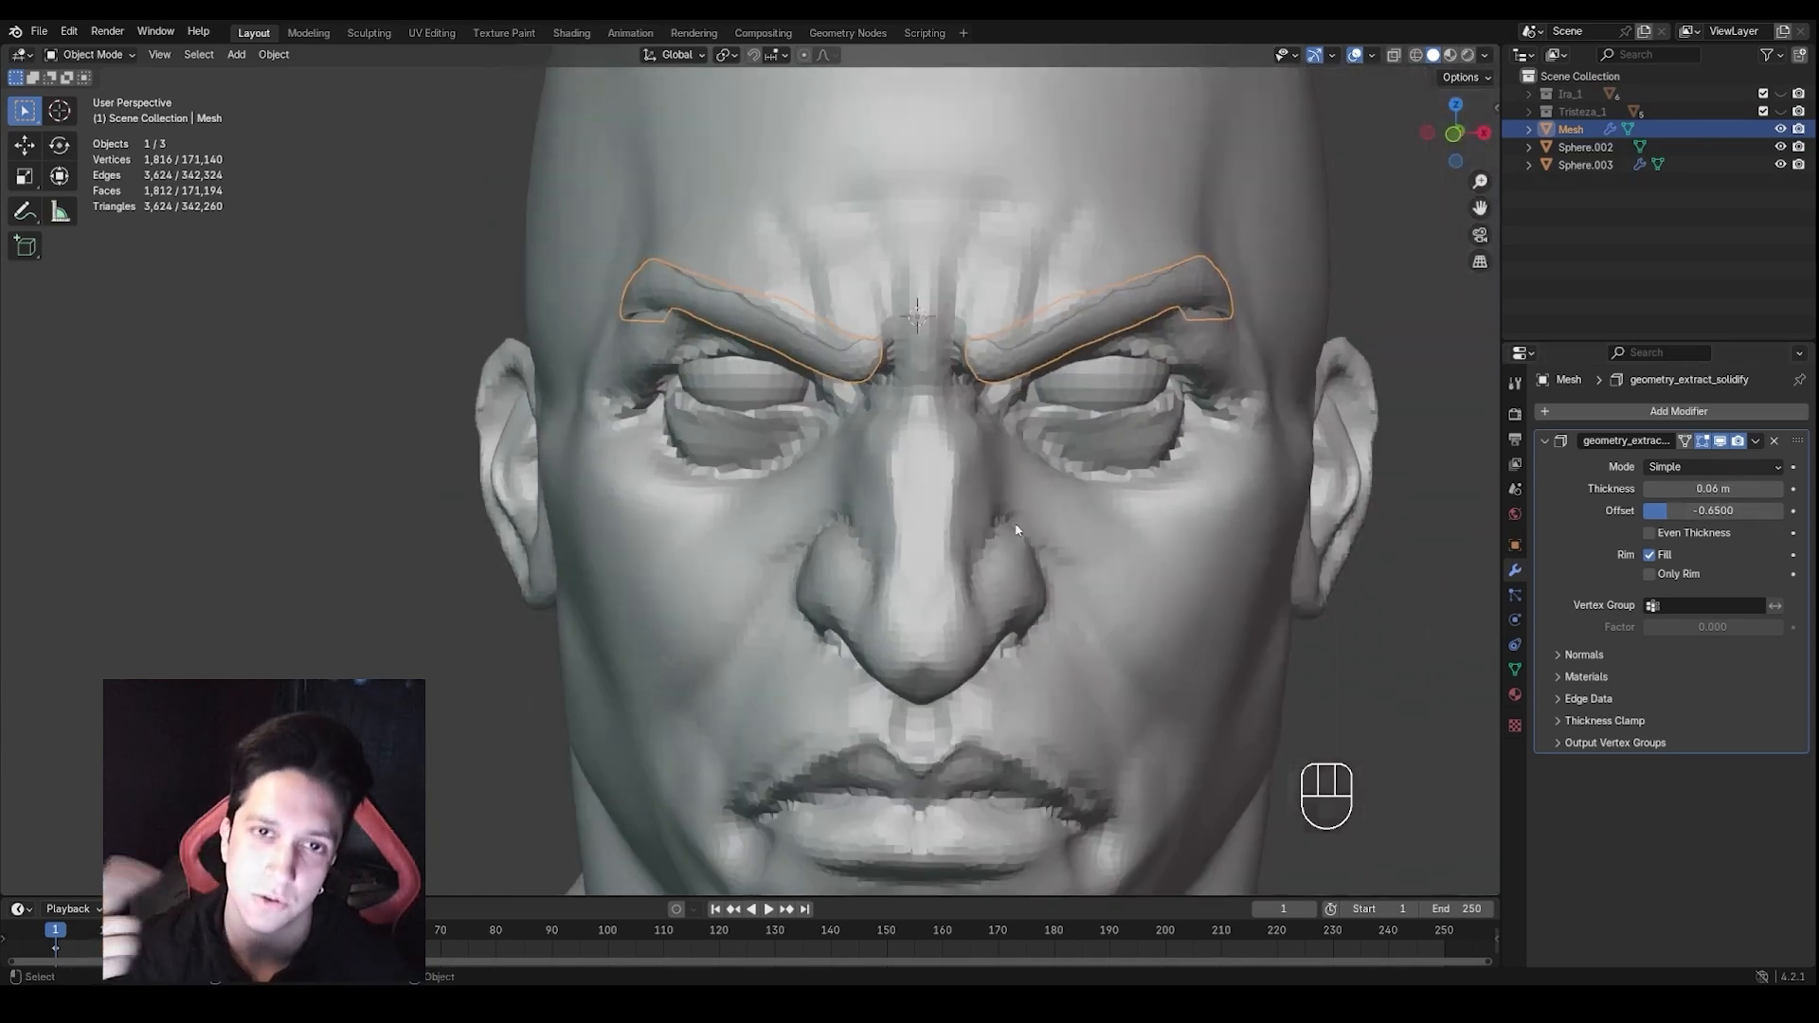
pyautogui.scroll(2, 1025, 526)
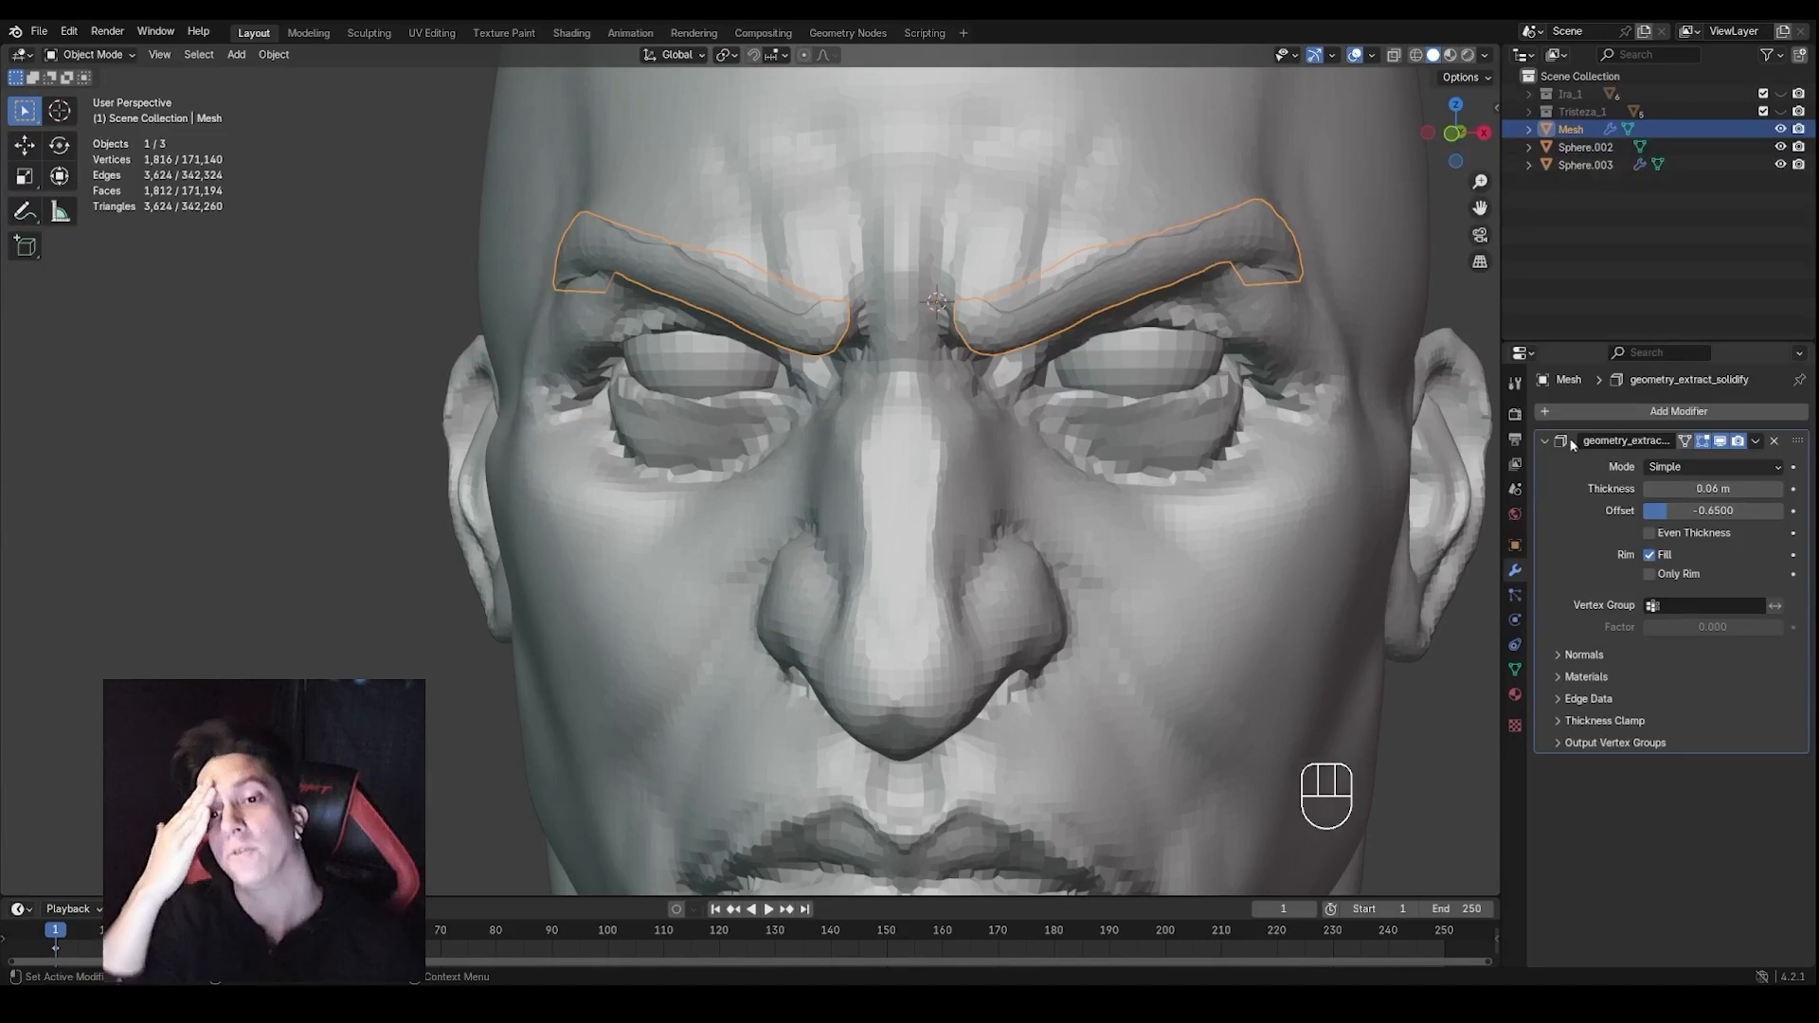
# Apply the Solidify modifier on the eyebrow mesh and switch that mesh to Sculpt Mode
pyautogui.click(1755, 441)
pyautogui.click(1667, 461)
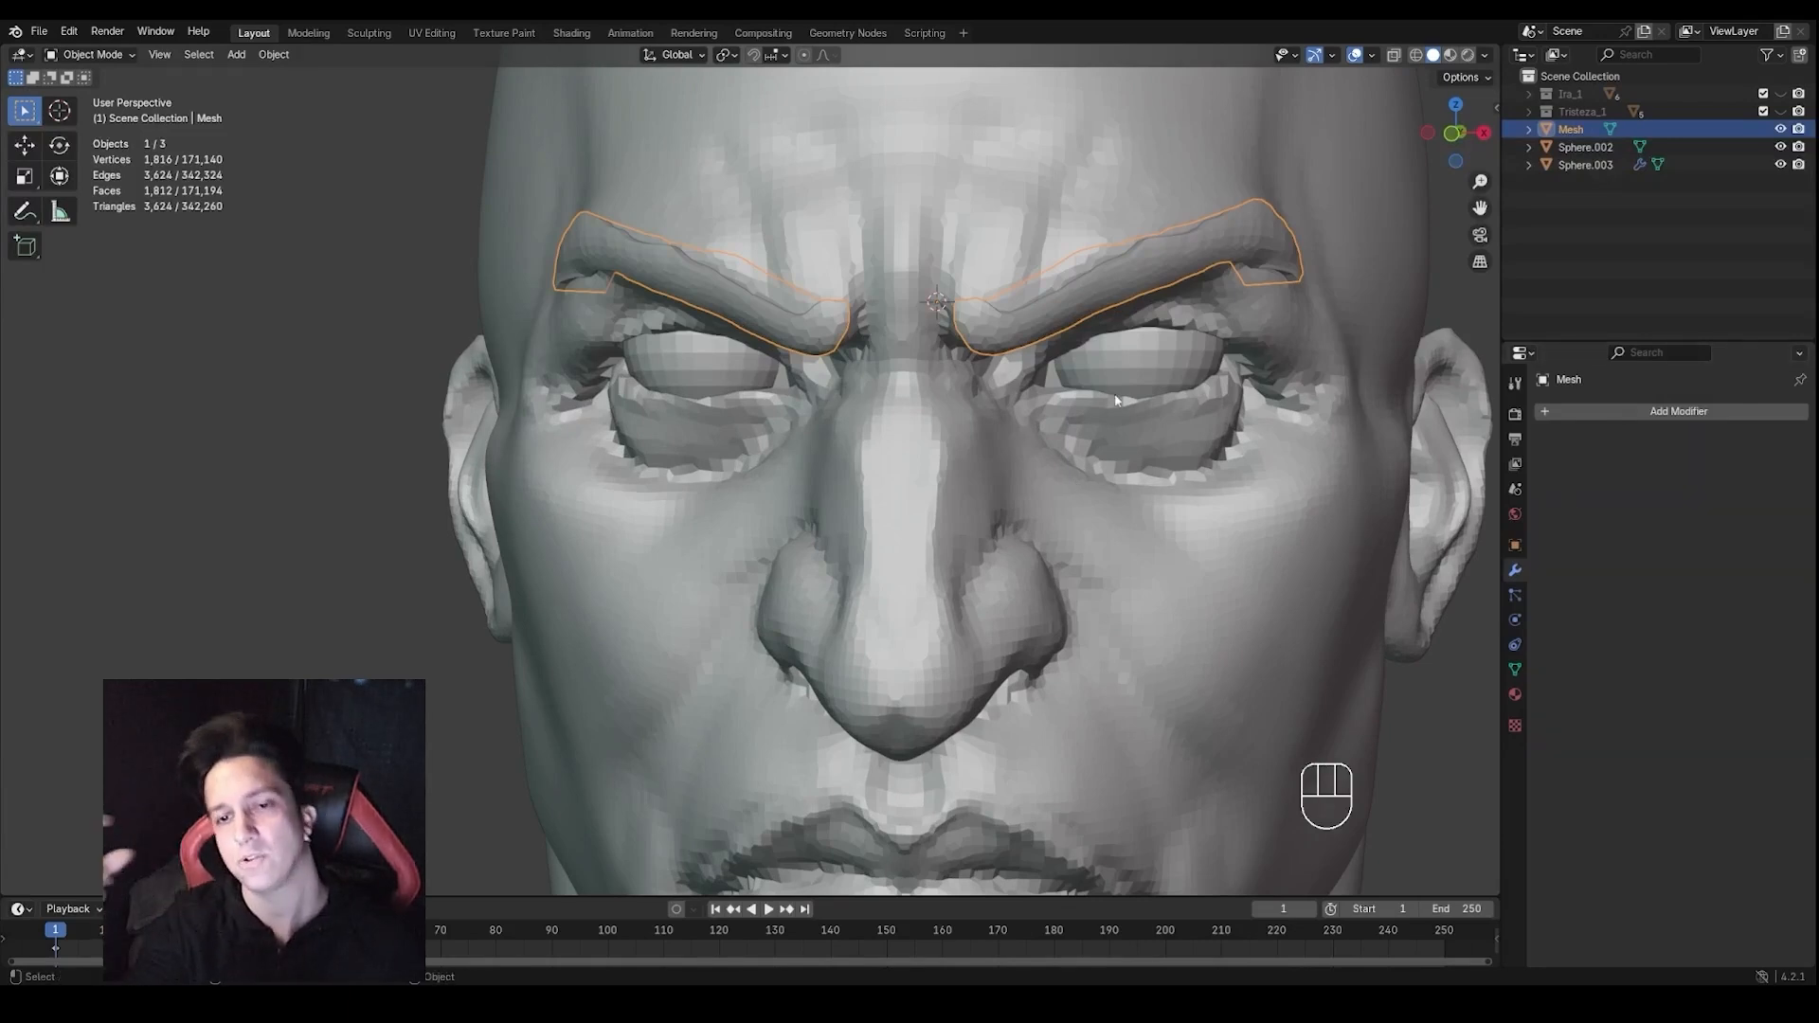
pyautogui.moveTo(1132, 384); pyautogui.dragTo(1096, 409, button='middle')
pyautogui.scroll(2, 1096, 409)
pyautogui.hotkey('ctrl', 'Tab')
pyautogui.click(1099, 545)
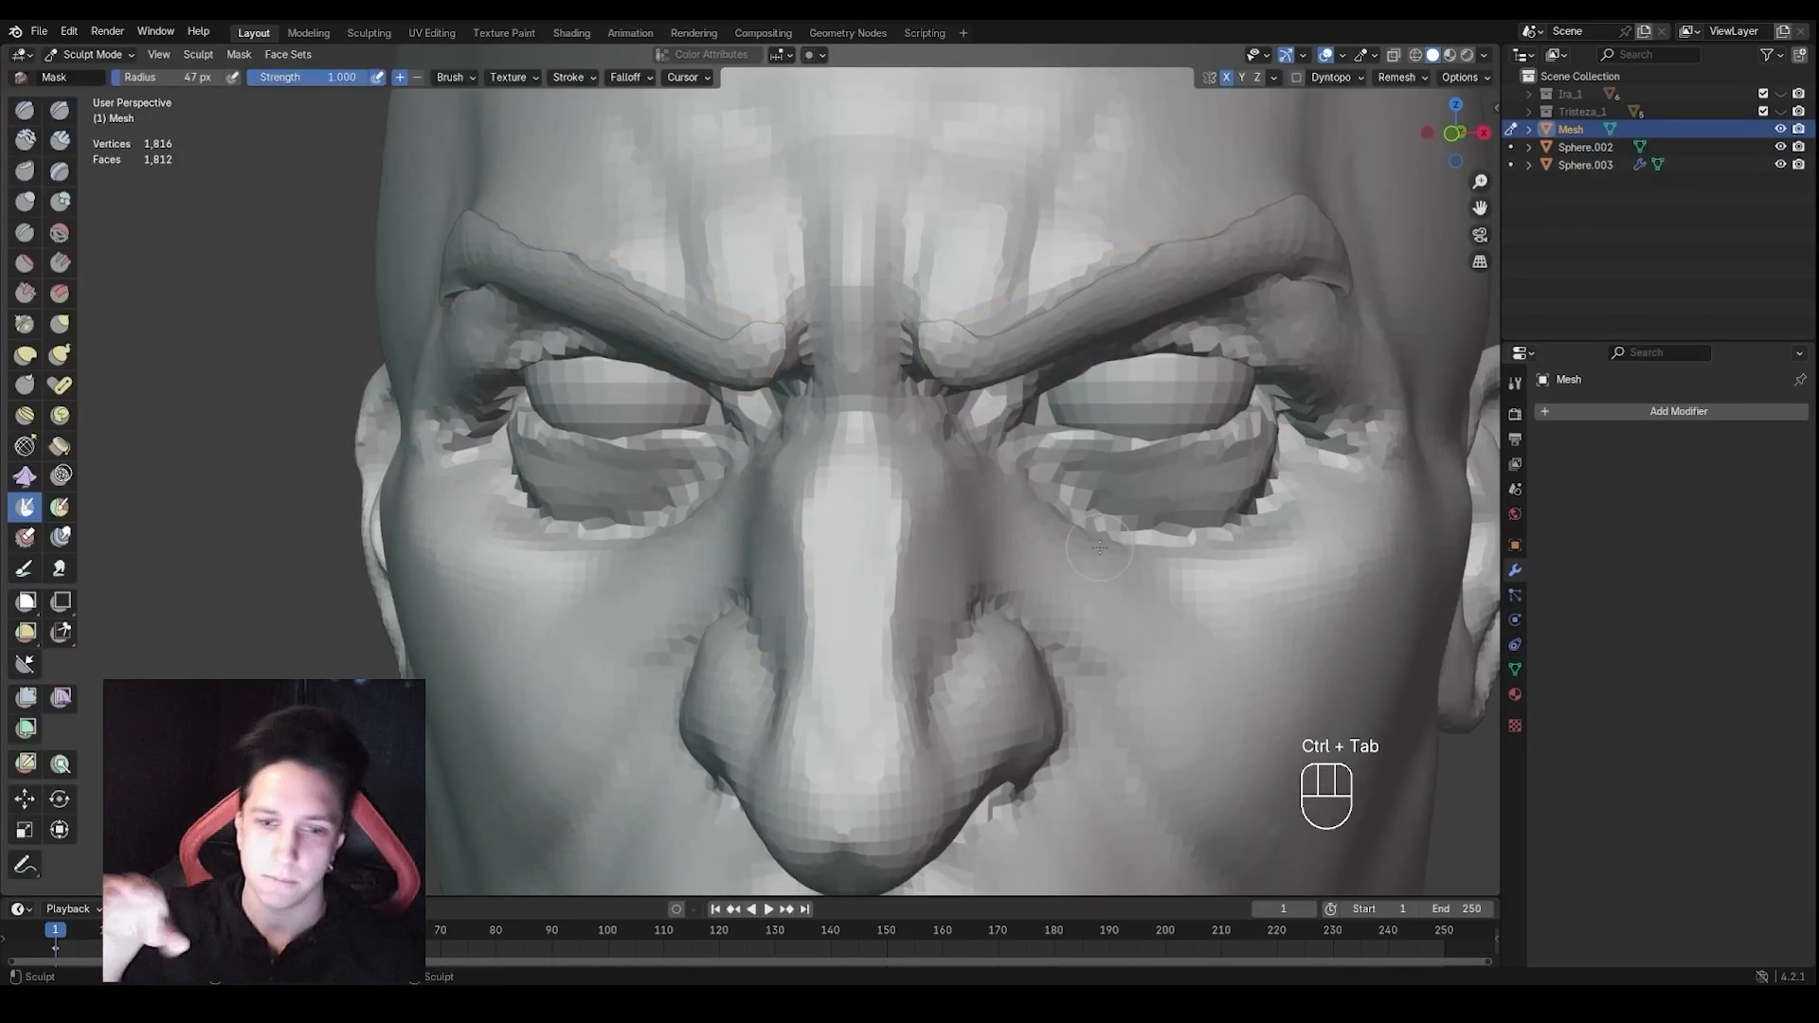
# Adjust the voxel size for a denser eyebrow mesh and remesh it
pyautogui.press('r')
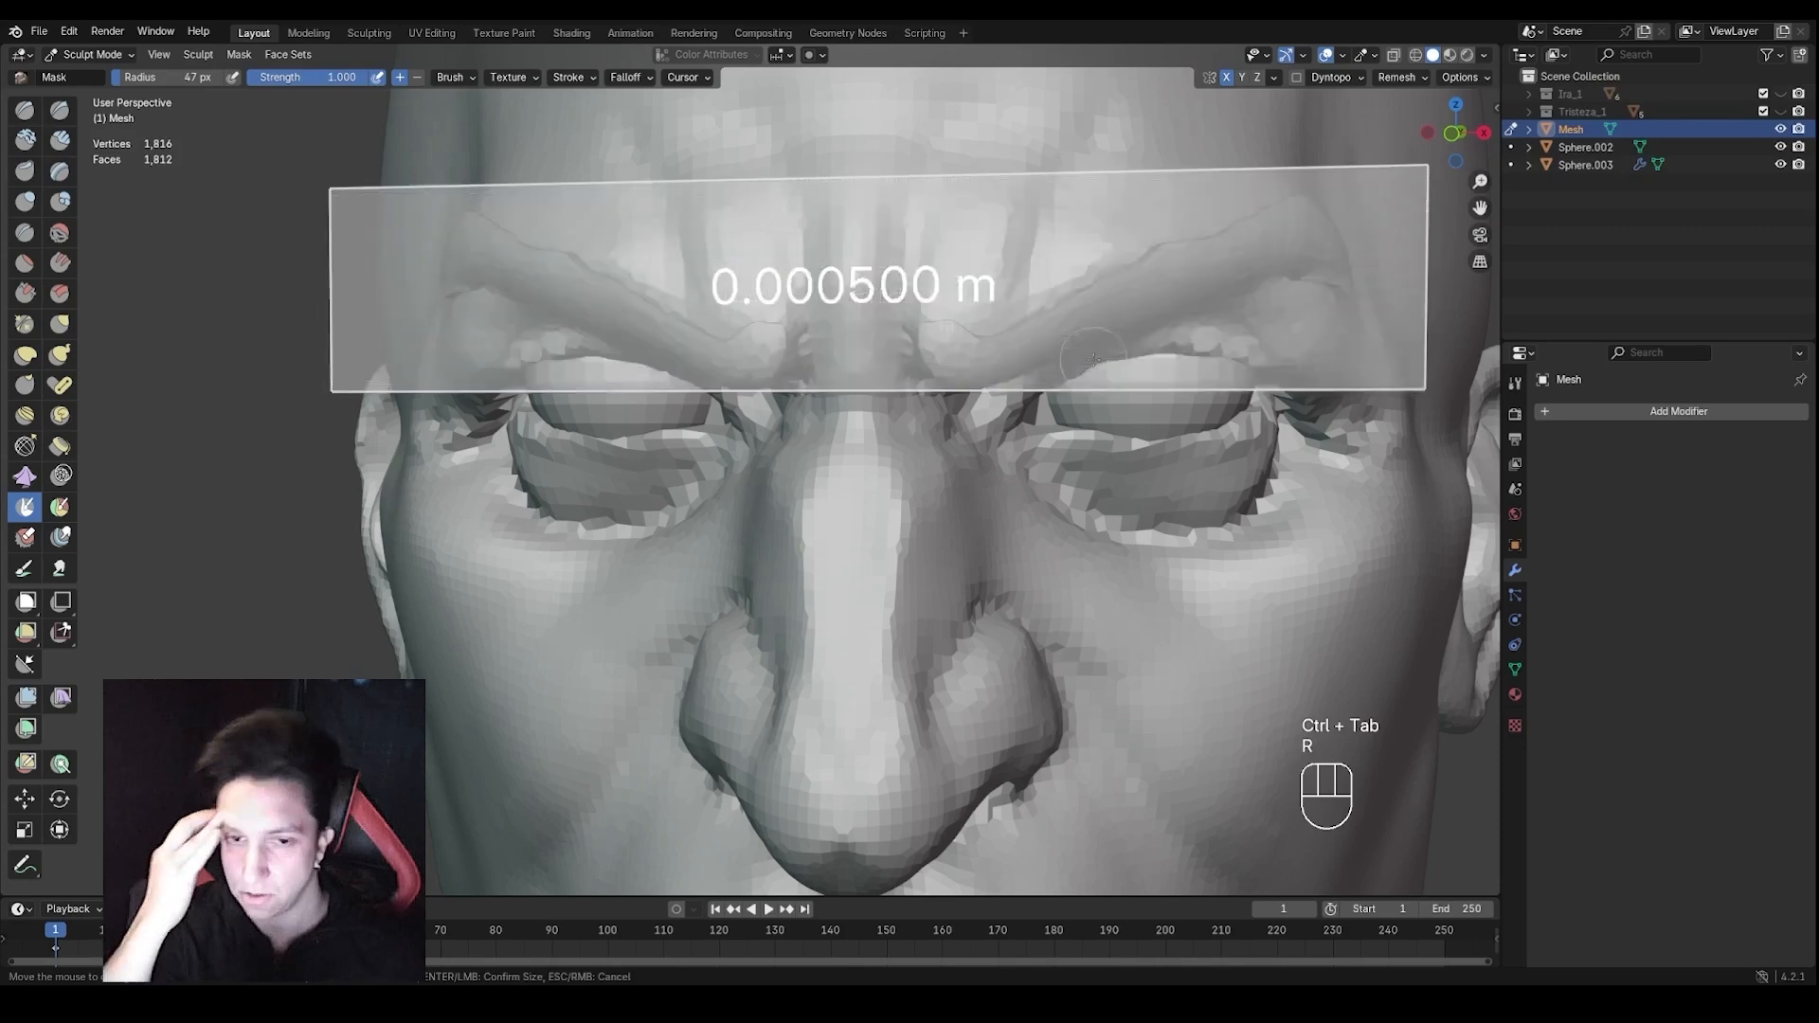
pyautogui.click(1089, 327)
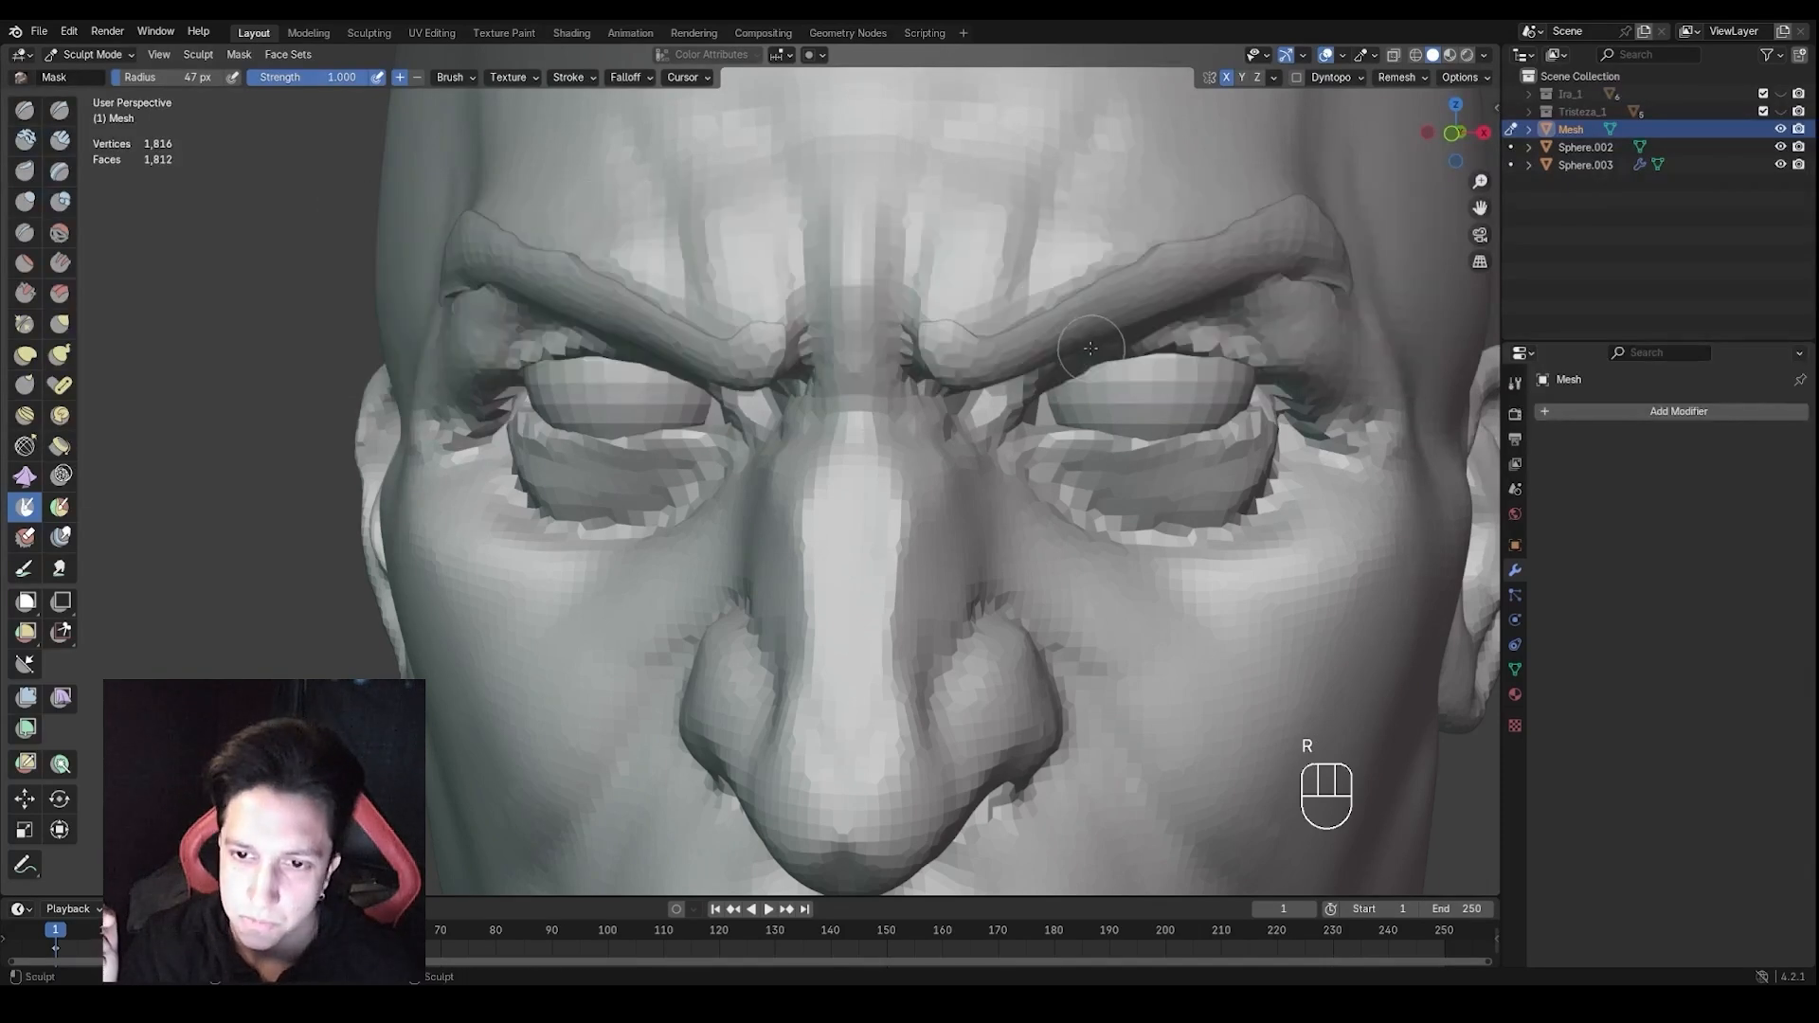
pyautogui.hotkey('ctrl', 'r')
# Smooth the remeshed eyebrows along their edges and inner ends, using a 55 px Mask radius and a 94 px Grab radius
pyautogui.press('f')
pyautogui.moveTo(1105, 356); pyautogui.dragTo(1061, 347, button='middle')
pyautogui.keyDown('shift'); pyautogui.moveTo(1058, 346); pyautogui.dragTo(1137, 299); pyautogui.keyUp('shift')
pyautogui.press('f')
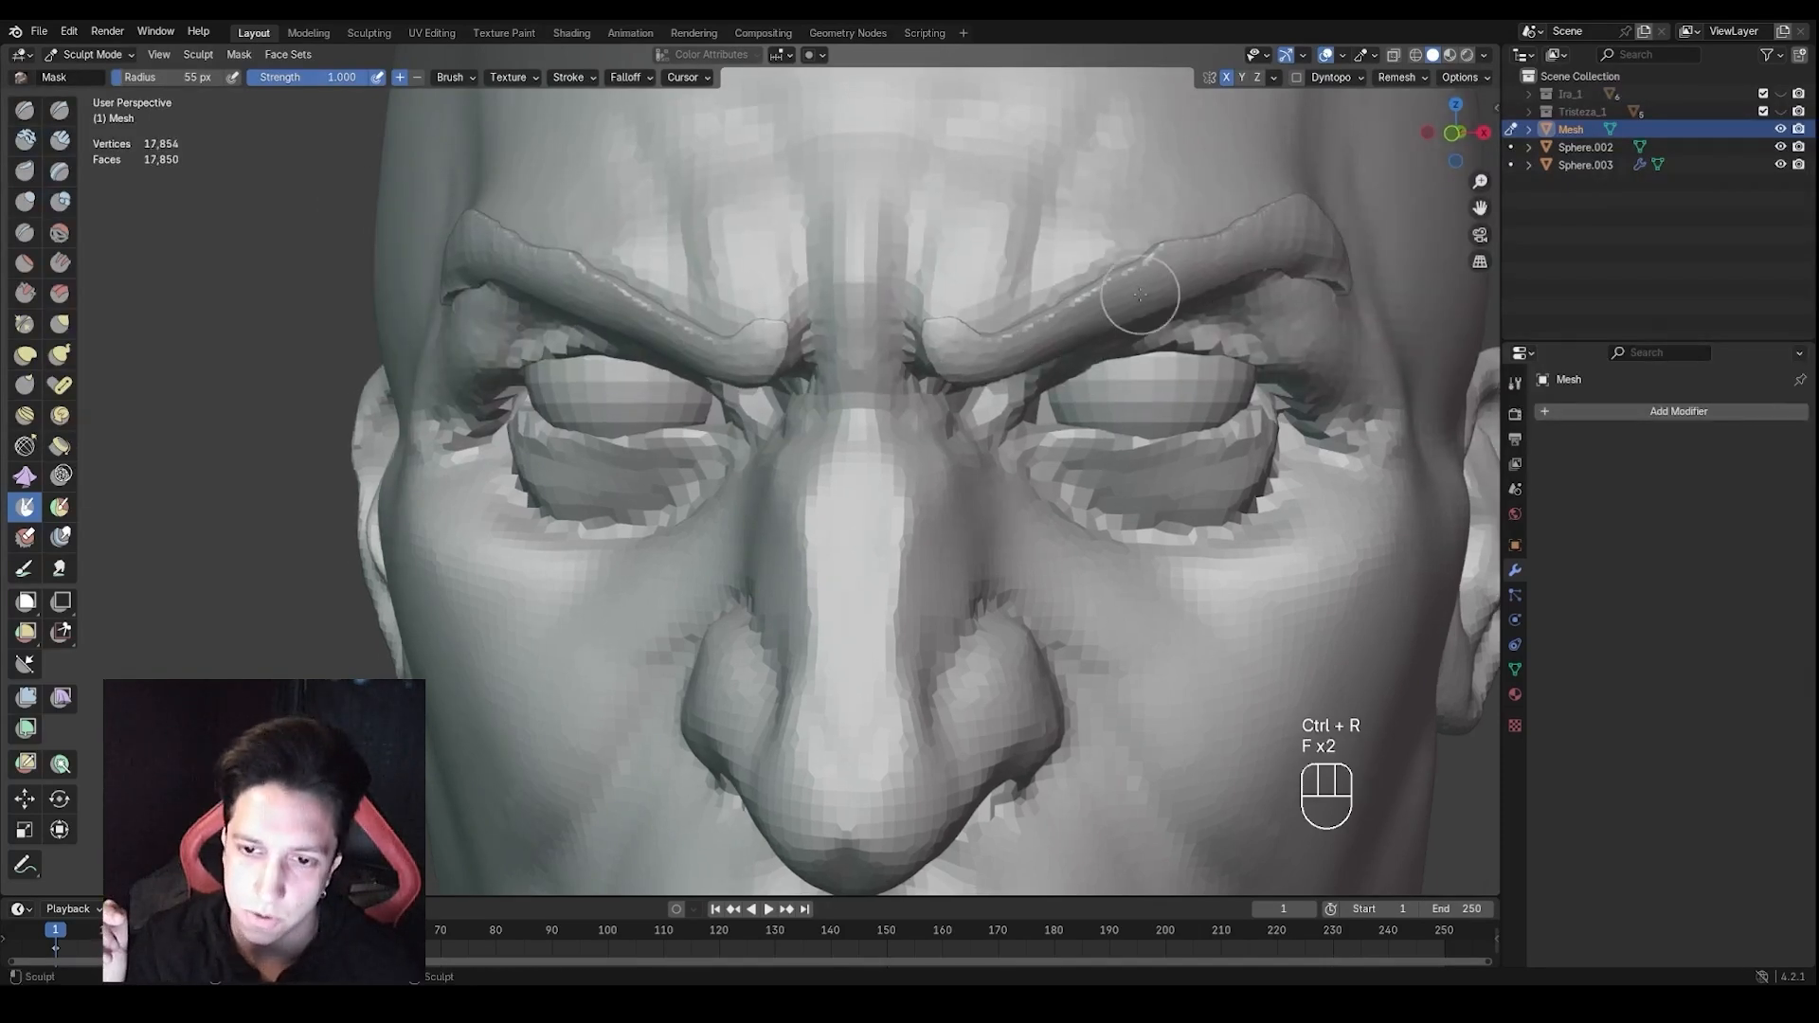
pyautogui.click(1146, 302)
pyautogui.keyDown('ctrl'); pyautogui.moveTo(1140, 302); pyautogui.dragTo(1116, 306, button='middle'); pyautogui.keyUp('ctrl')
pyautogui.press('g')
pyautogui.keyDown('shift'); pyautogui.moveTo(1104, 306); pyautogui.dragTo(1092, 280); pyautogui.keyUp('shift')
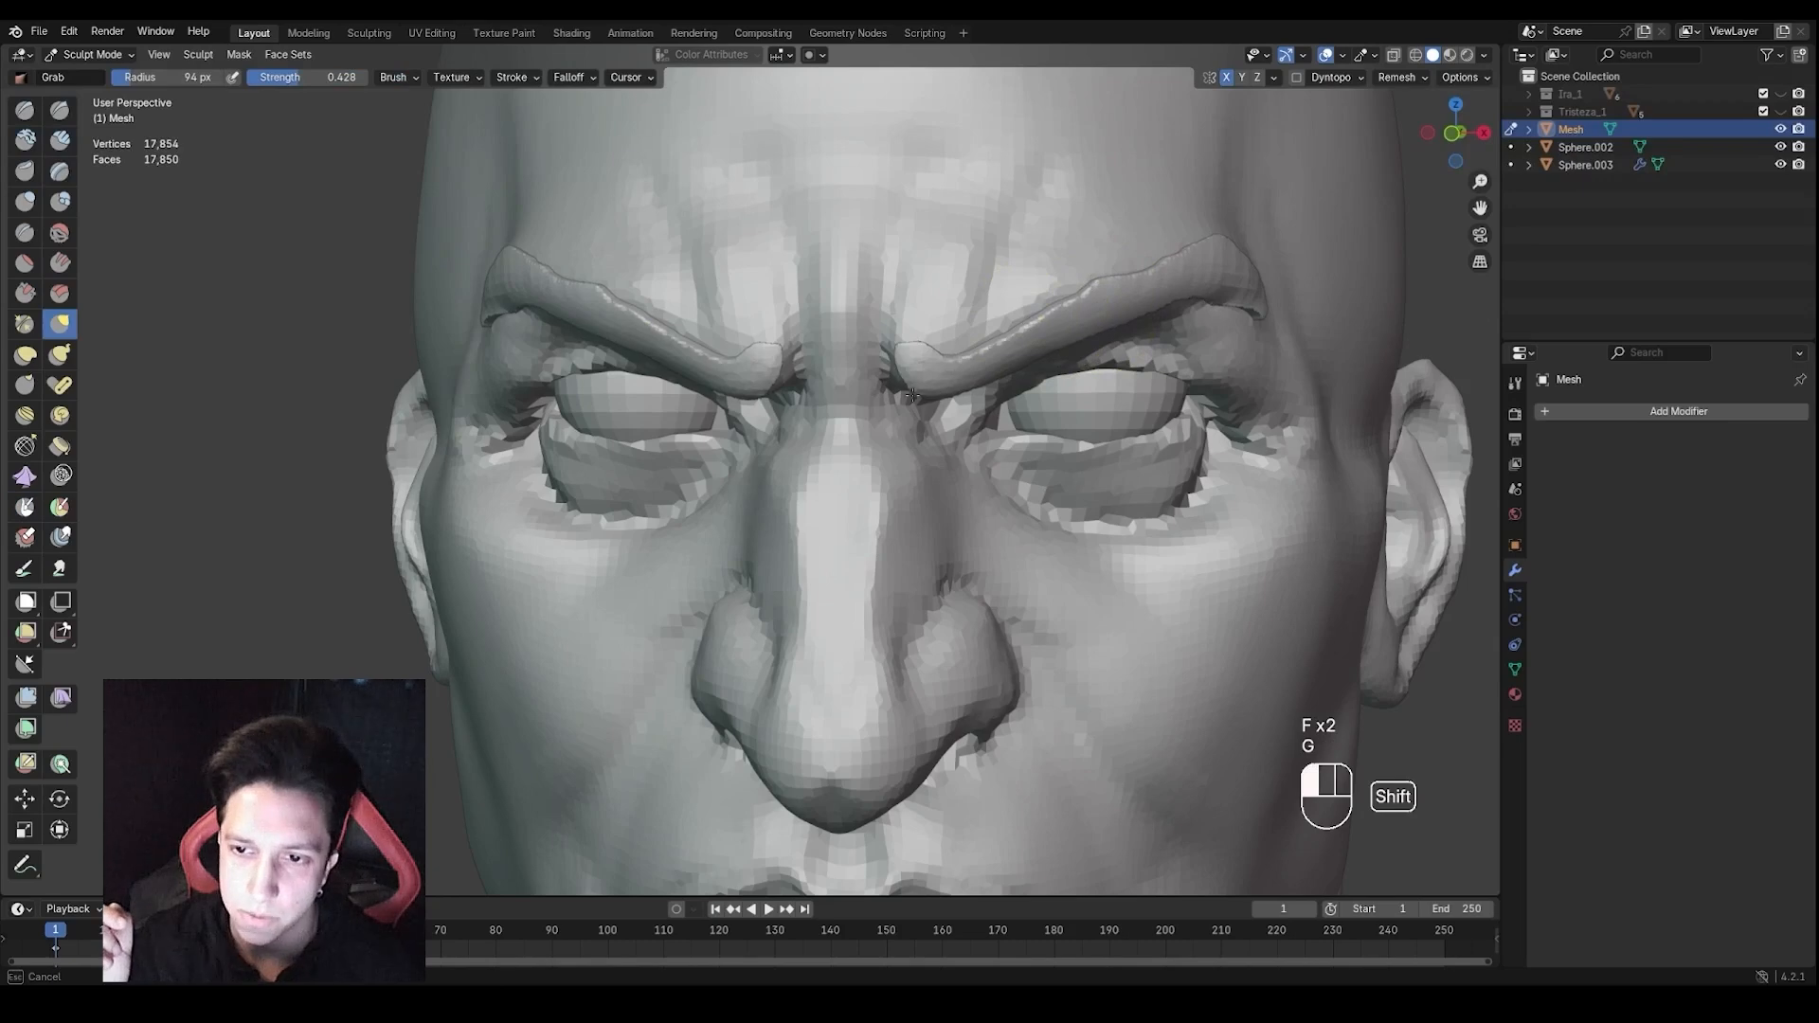
pyautogui.keyDown('shift'); pyautogui.moveTo(913, 396); pyautogui.dragTo(985, 374); pyautogui.keyUp('shift')
pyautogui.moveTo(990, 375)
pyautogui.keyDown('ctrl'); pyautogui.mouseDown(button='middle')
pyautogui.moveTo(1004, 355)
pyautogui.moveTo(956, 368)
pyautogui.moveTo(985, 333)
pyautogui.mouseUp(button='middle'); pyautogui.keyUp('ctrl')
# Carve fine hair strands into the inner ends of the eyebrows with Draw Sharp, reducing the radius from 36 to 29 px
pyautogui.press('f')
pyautogui.press('1')
pyautogui.press('f')
pyautogui.press('f')
pyautogui.click(958, 343)
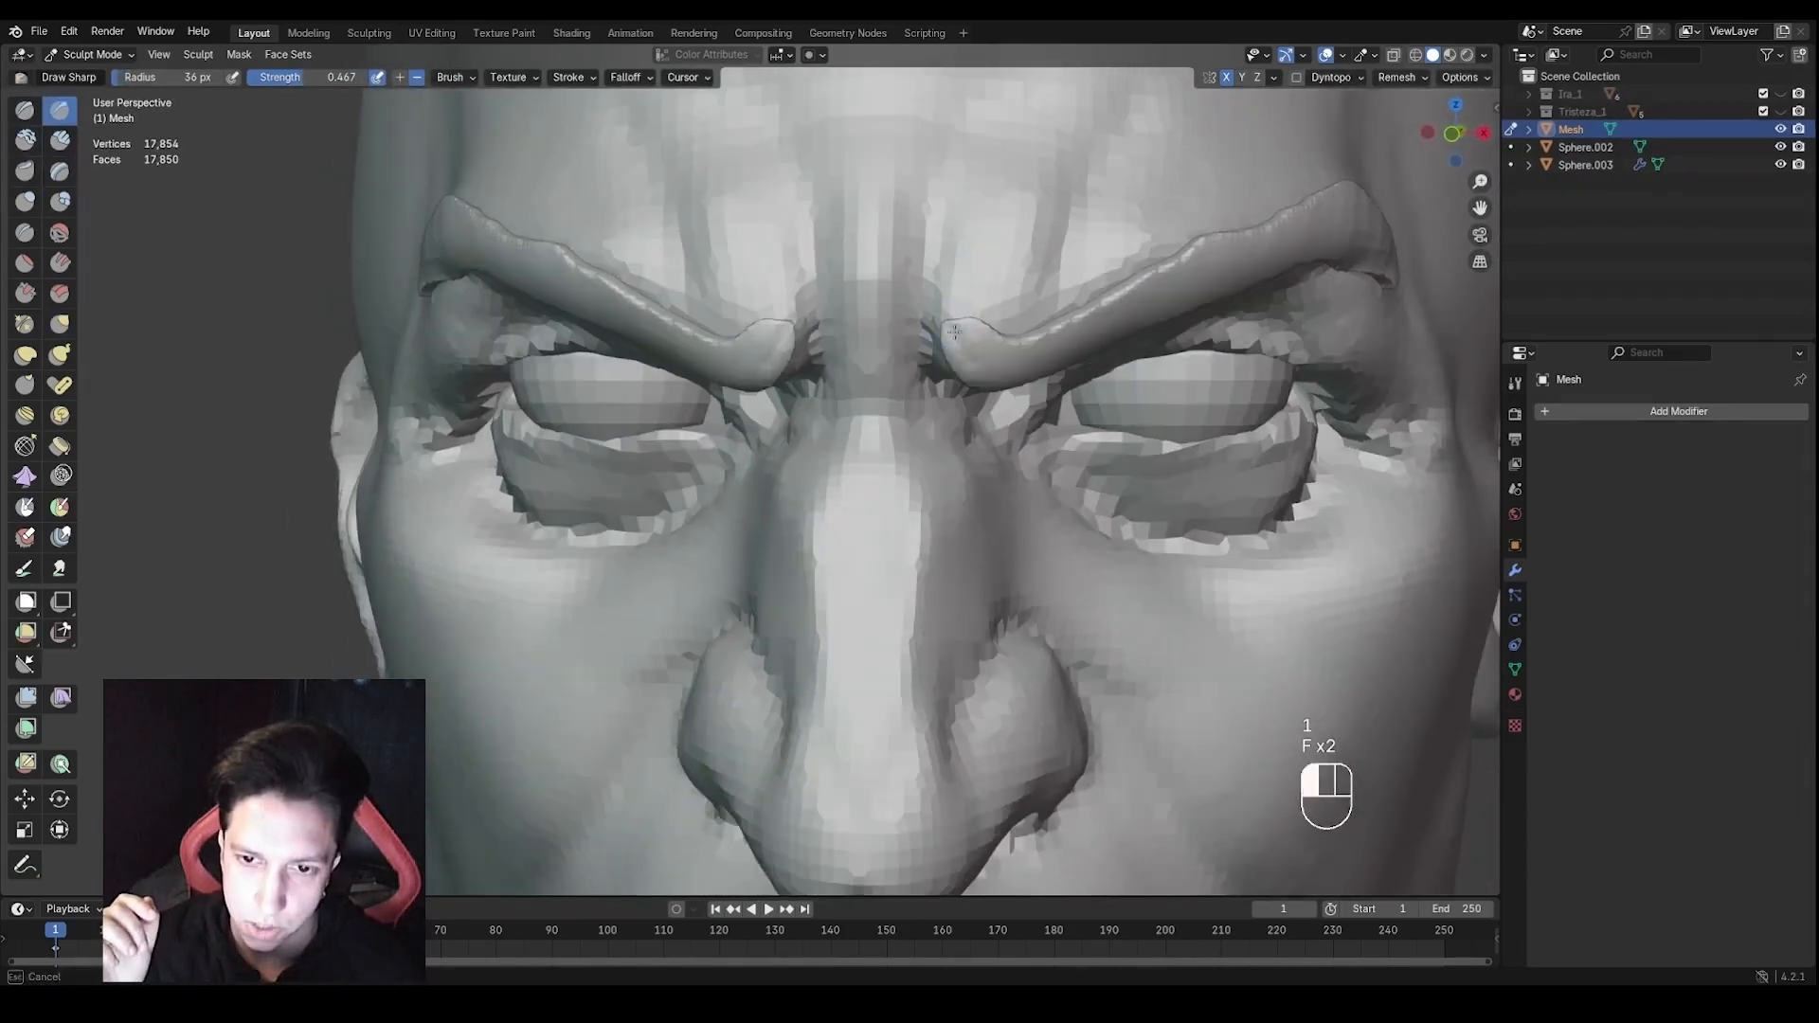
pyautogui.press('f')
pyautogui.click(967, 332)
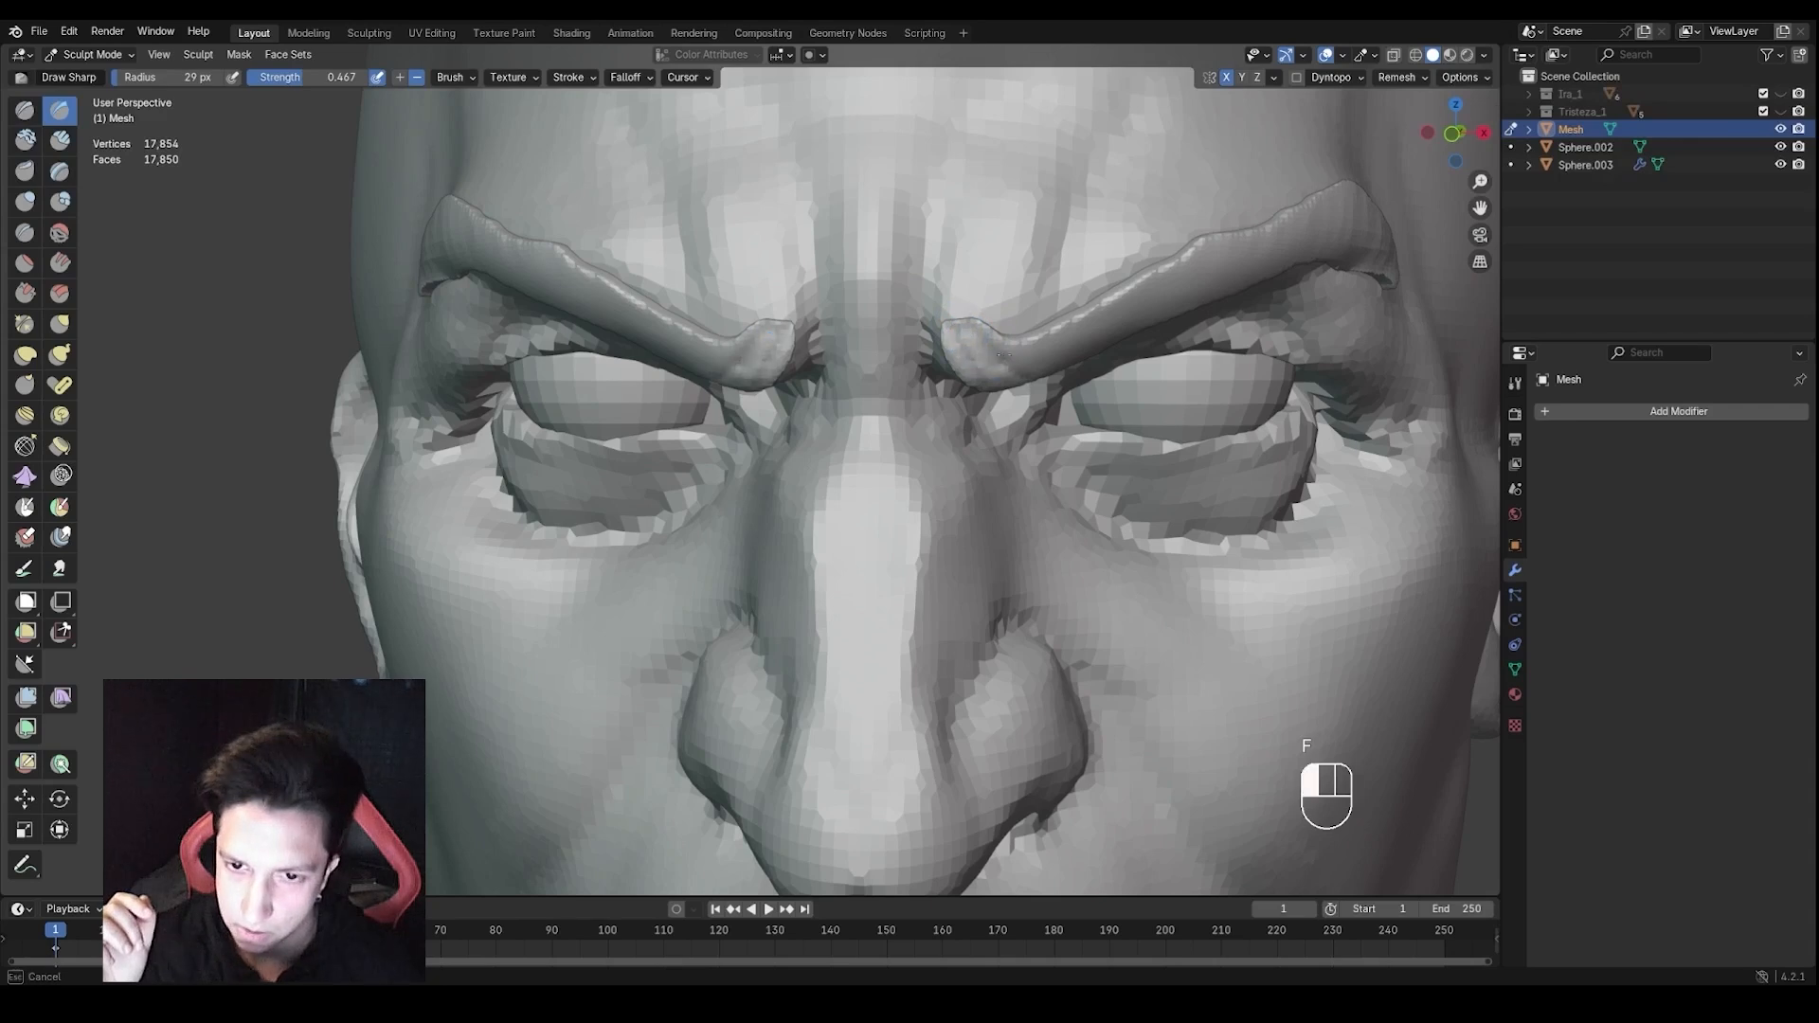
# Continue the hair strands along the length of the eyebrows with Draw Sharp at 40 px and 35 px radii
pyautogui.scroll(-2, 1062, 387)
pyautogui.press('f')
pyautogui.click(966, 318)
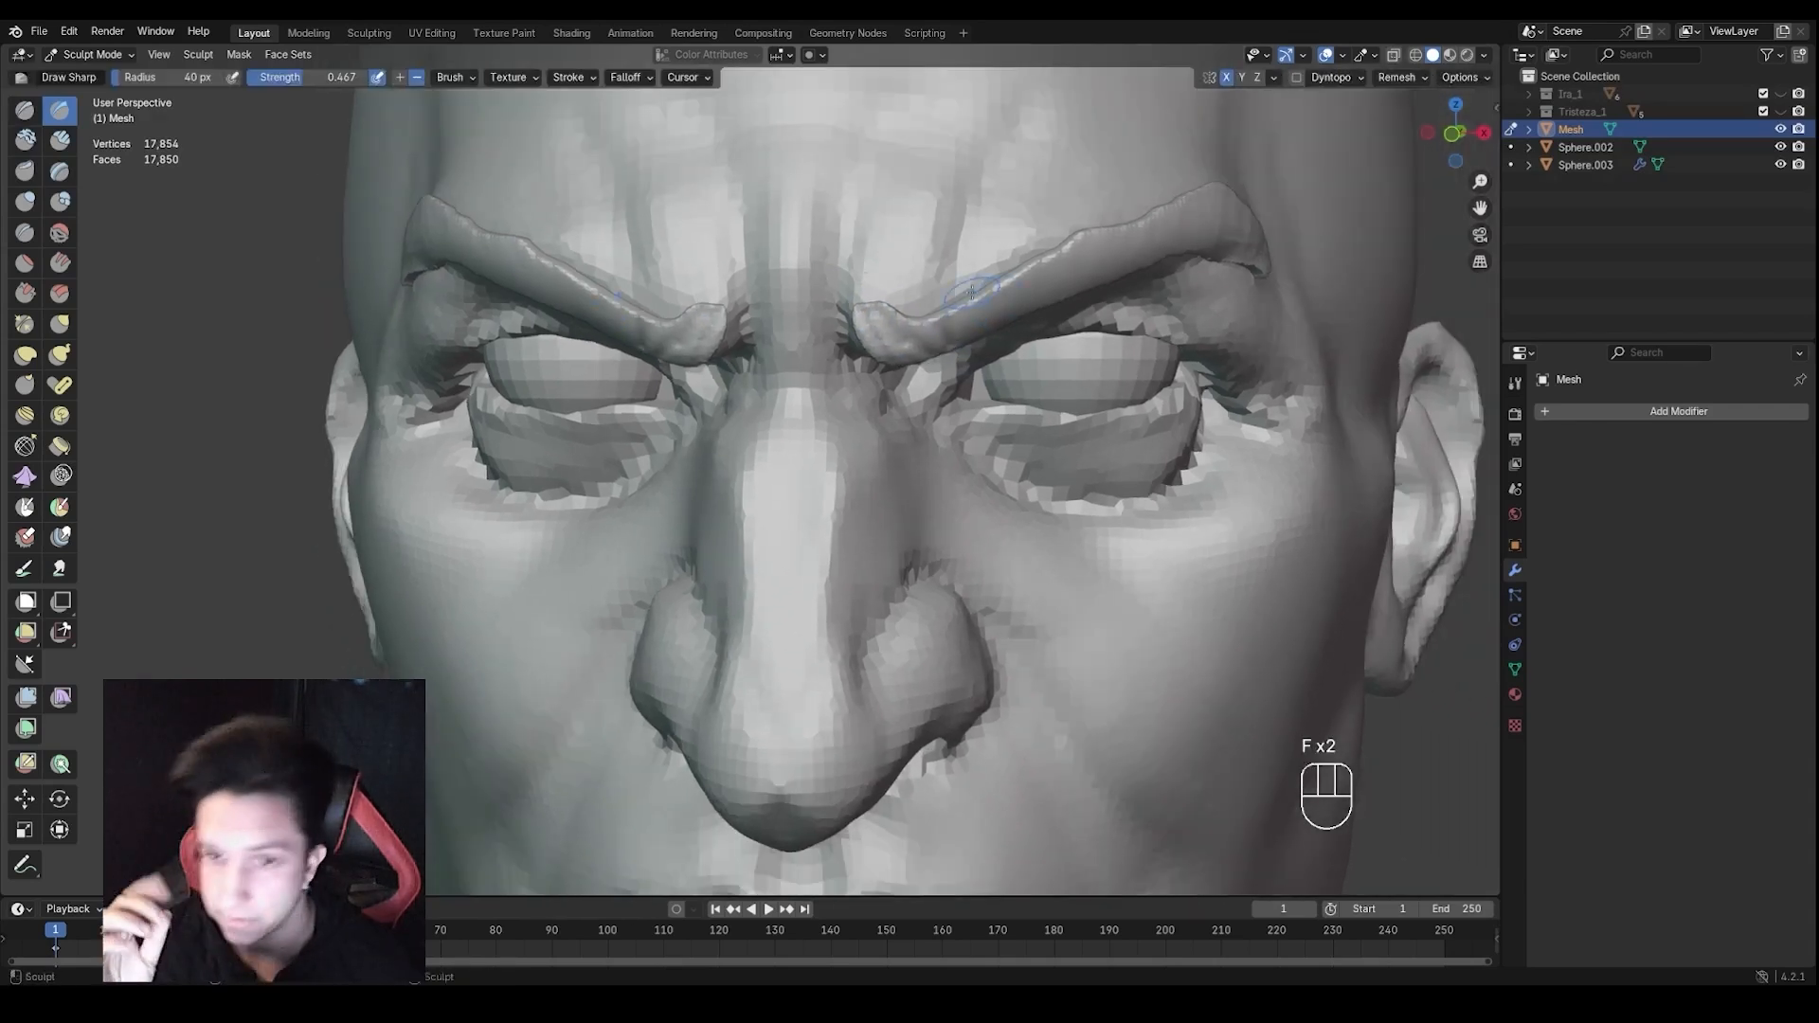
pyautogui.moveTo(1000, 296); pyautogui.dragTo(993, 283, button='middle')
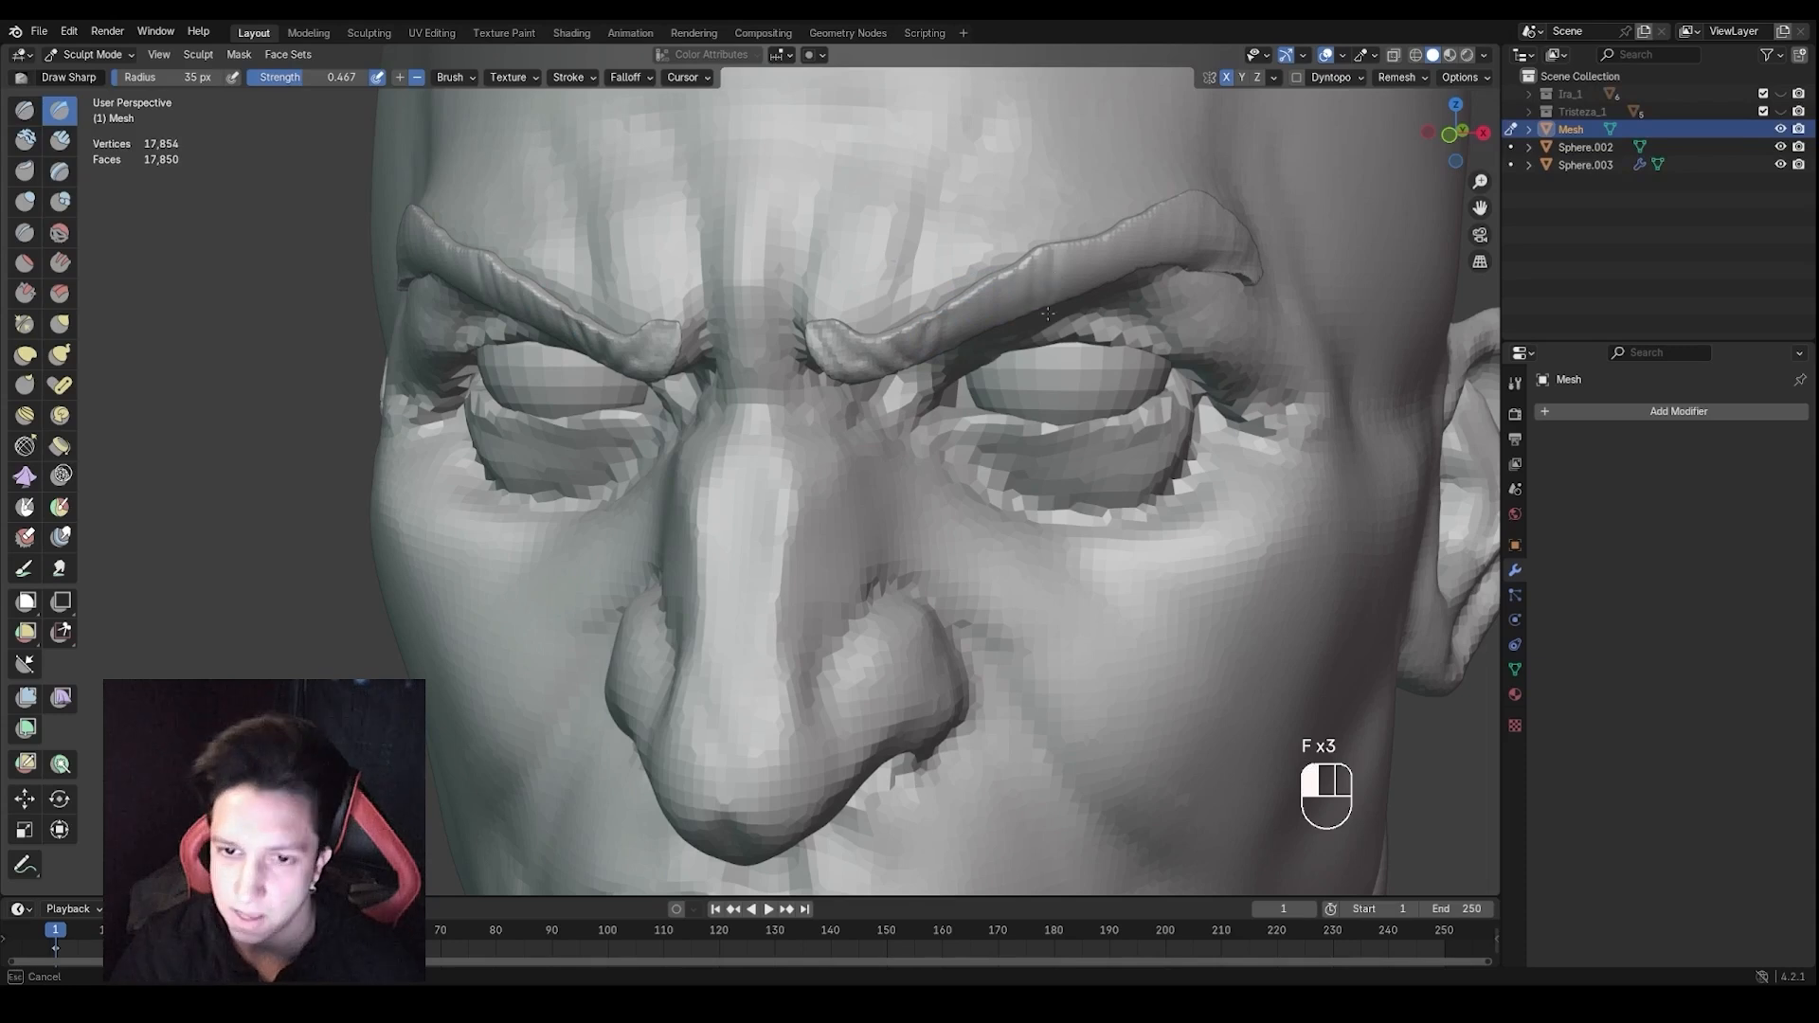
pyautogui.moveTo(1098, 254); pyautogui.dragTo(1031, 249, button='middle')
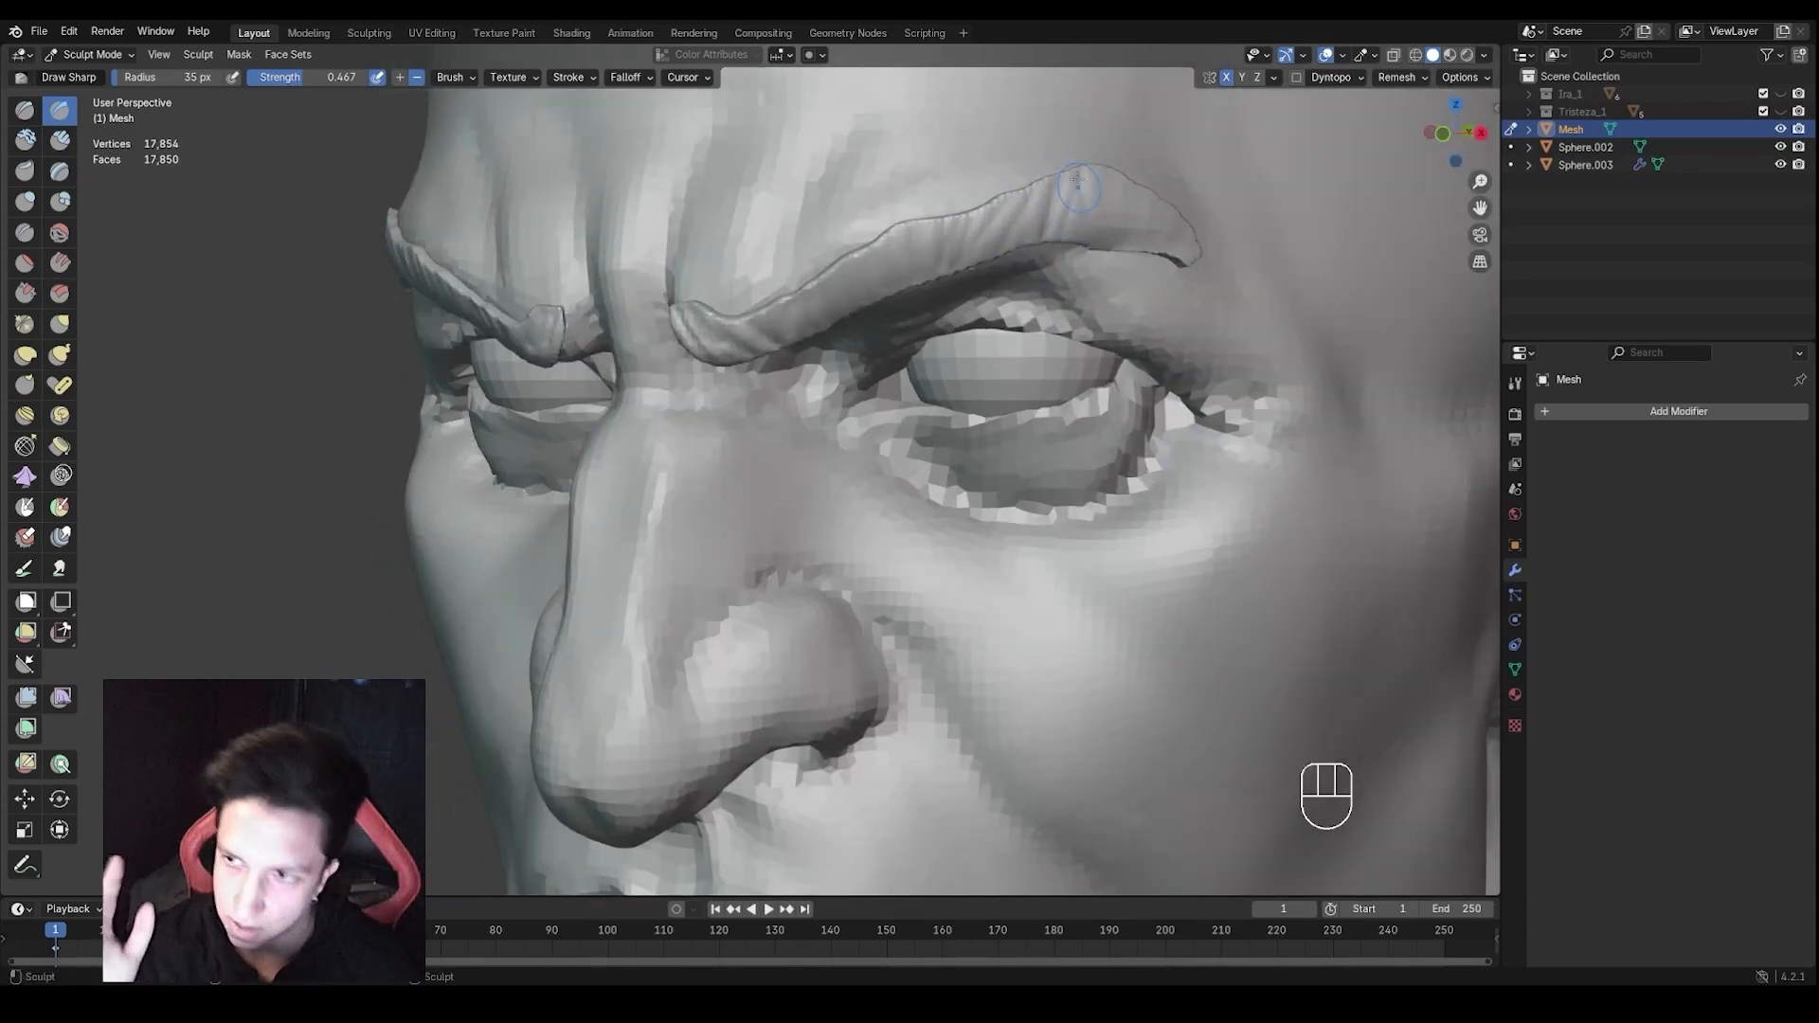
# Carve additional hair strands into the inner ends of the eyebrows with Draw Sharp at a 35 px radius
pyautogui.moveTo(1187, 252); pyautogui.dragTo(995, 300, button='middle')
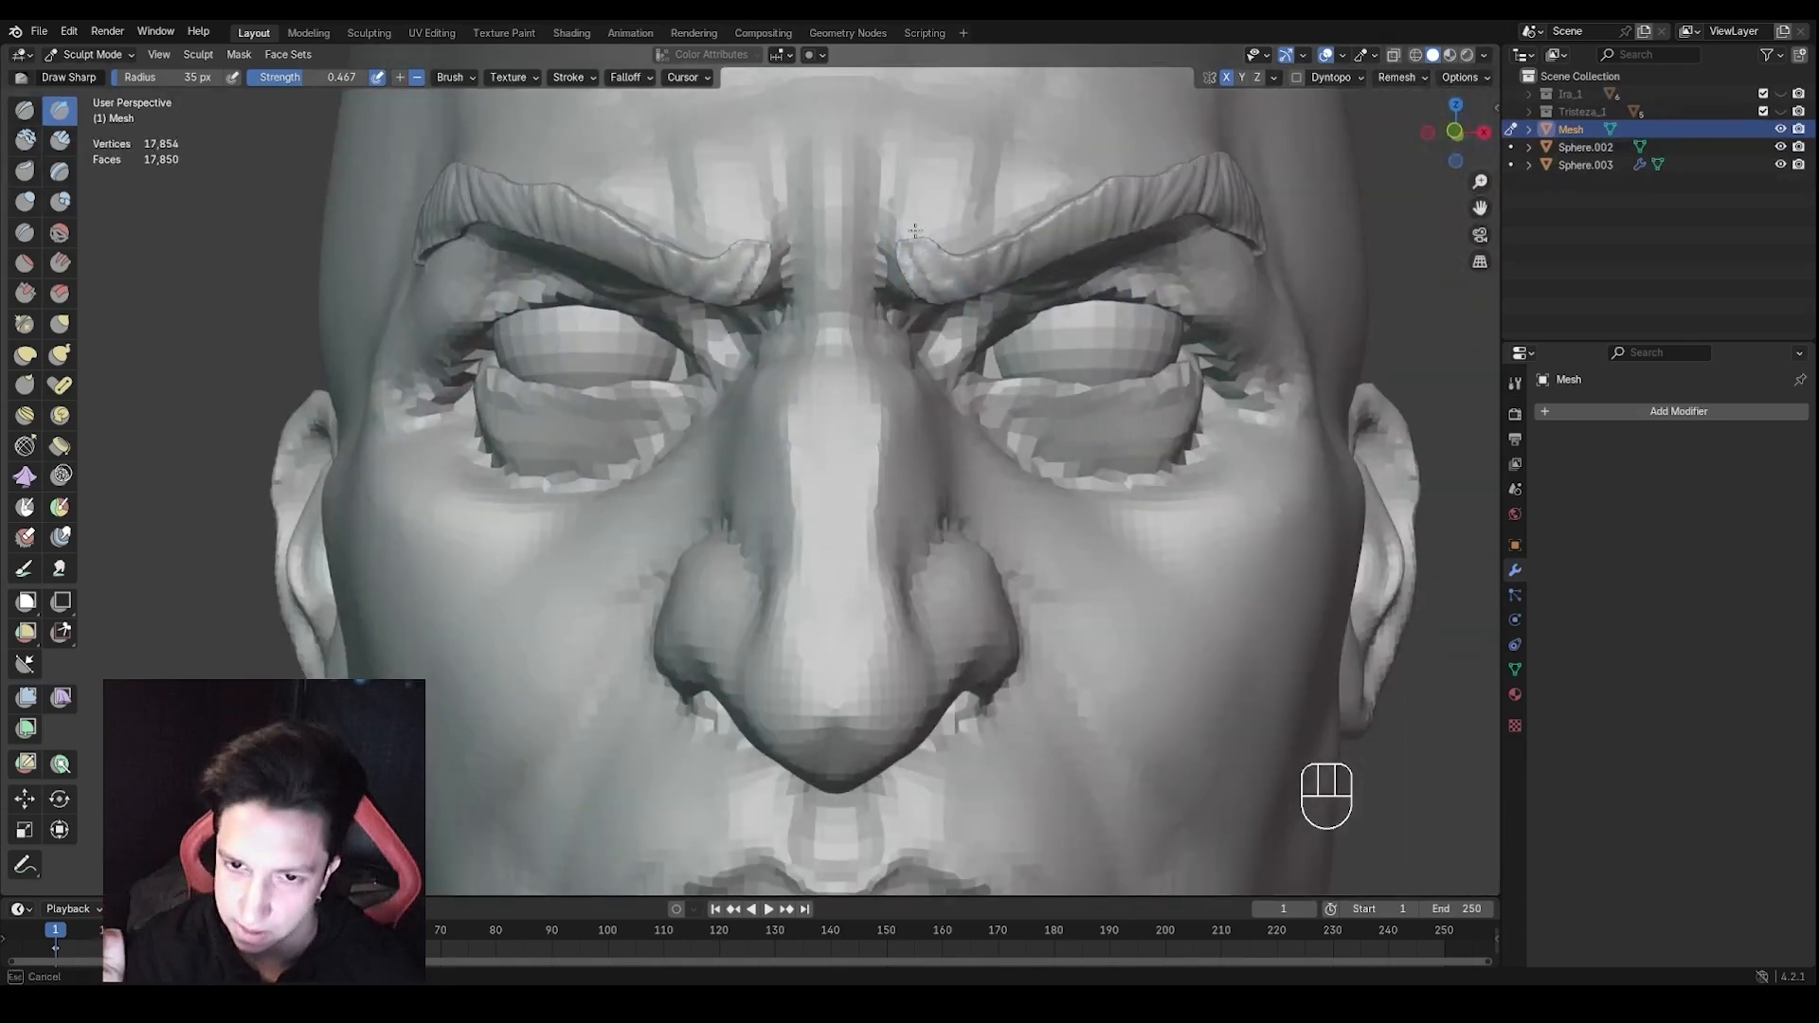
pyautogui.moveTo(917, 241); pyautogui.dragTo(921, 261)
pyautogui.moveTo(921, 258); pyautogui.dragTo(926, 241)
# Refine the inner tips of the eyebrows with Grab and smooth them using a 32 px Draw Sharp radius
pyautogui.moveTo(928, 248)
pyautogui.mouseDown(button='middle')
pyautogui.moveTo(954, 308)
pyautogui.moveTo(1005, 339)
pyautogui.moveTo(975, 332)
pyautogui.mouseUp(button='middle')
pyautogui.press('g')
pyautogui.press('f')
pyautogui.click(971, 325)
pyautogui.press('f')
pyautogui.press('f')
pyautogui.click(1021, 351)
pyautogui.press('1')
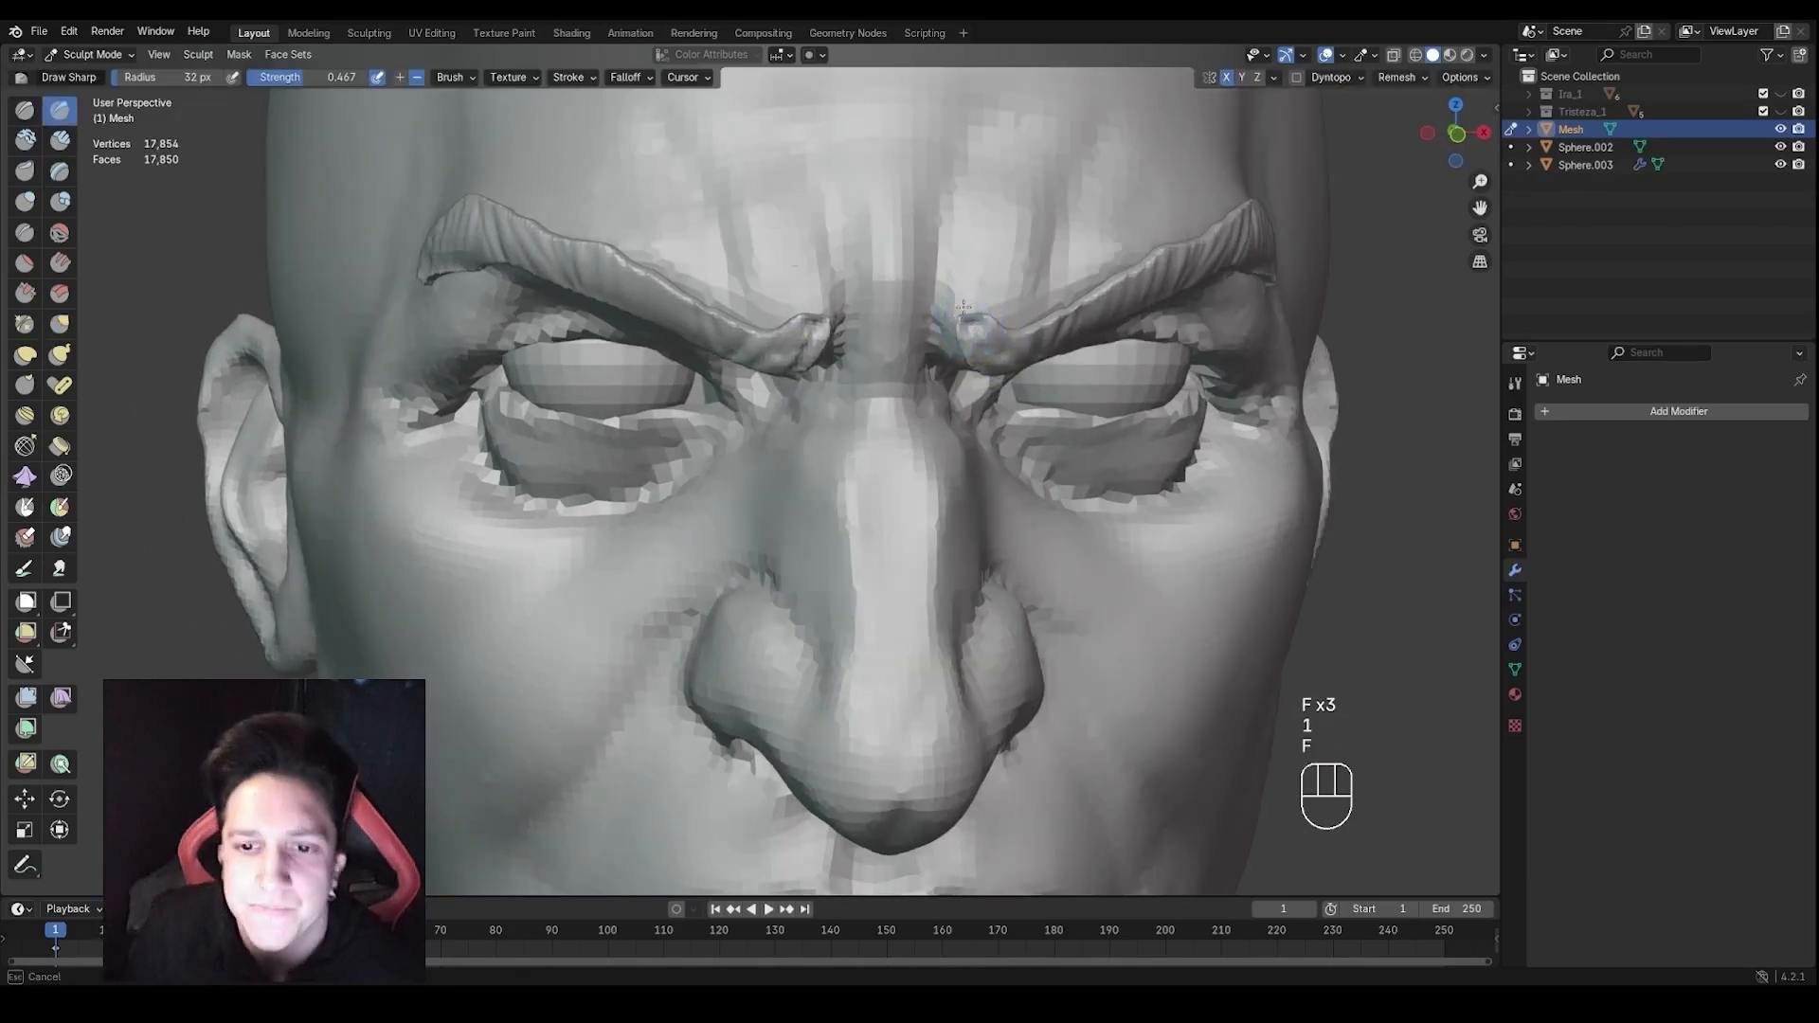
pyautogui.keyDown('shift'); pyautogui.moveTo(970, 325); pyautogui.dragTo(976, 332); pyautogui.keyUp('shift')
pyautogui.scroll(-3, 972, 360)
pyautogui.moveTo(972, 417)
pyautogui.keyDown('shift'); pyautogui.mouseDown(button='middle')
pyautogui.moveTo(971, 370)
pyautogui.moveTo(947, 393)
pyautogui.moveTo(850, 306)
pyautogui.mouseUp(button='middle'); pyautogui.keyUp('shift')
pyautogui.scroll(-1, 969, 373)
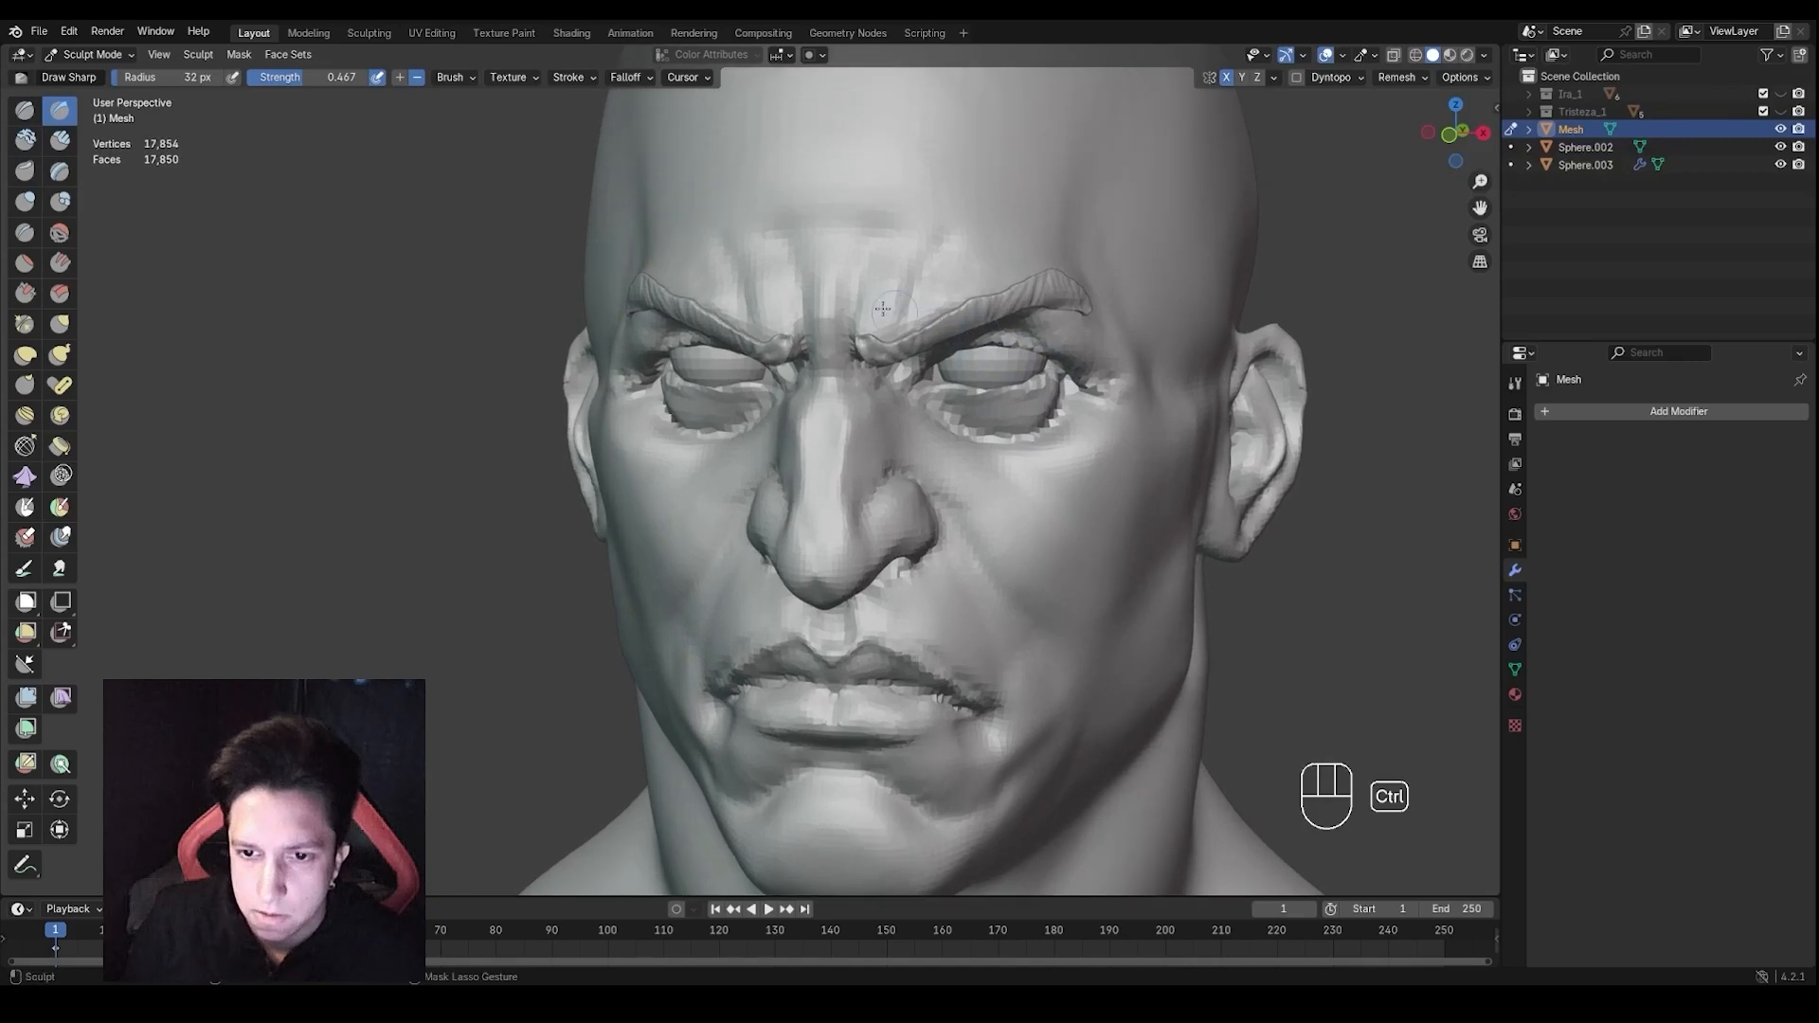
# Set the eyebrow object's viewport display colour value to 0.250 and the viewport shading colour to Attribute
pyautogui.hotkey('ctrl', 'Tab')
pyautogui.click(773, 305)
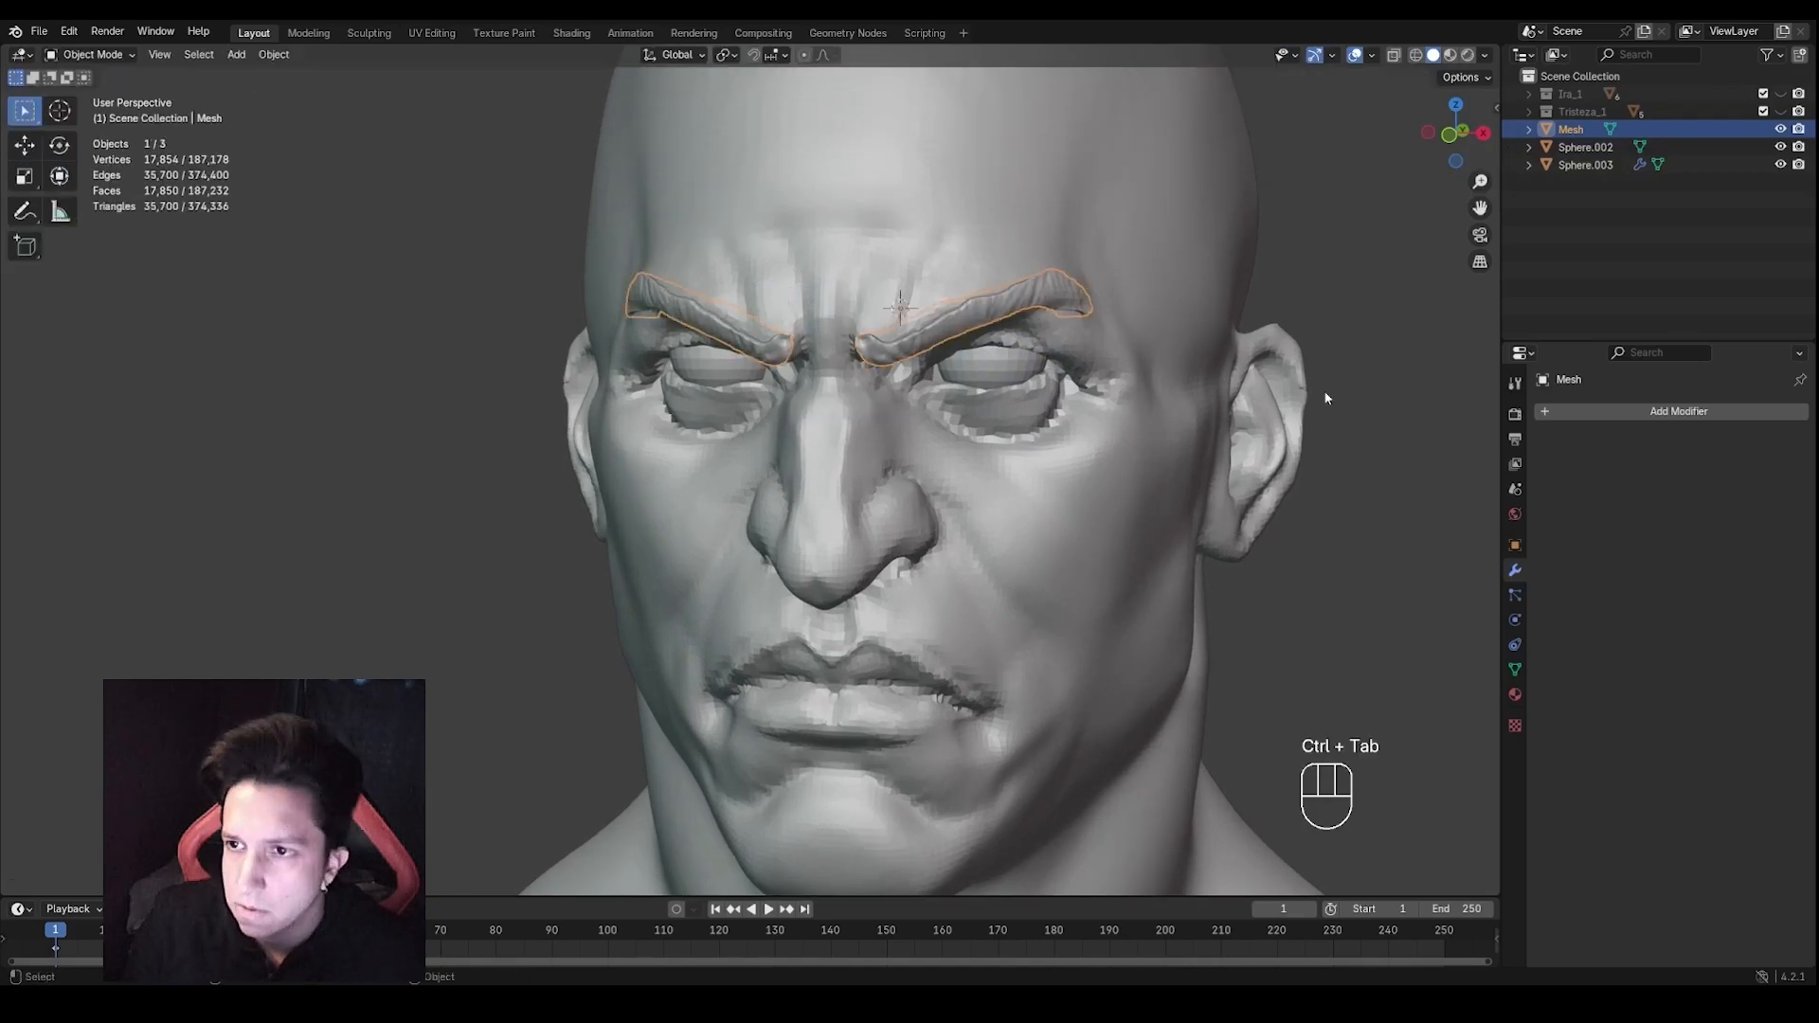
pyautogui.click(1513, 547)
pyautogui.scroll(-3, 1623, 789)
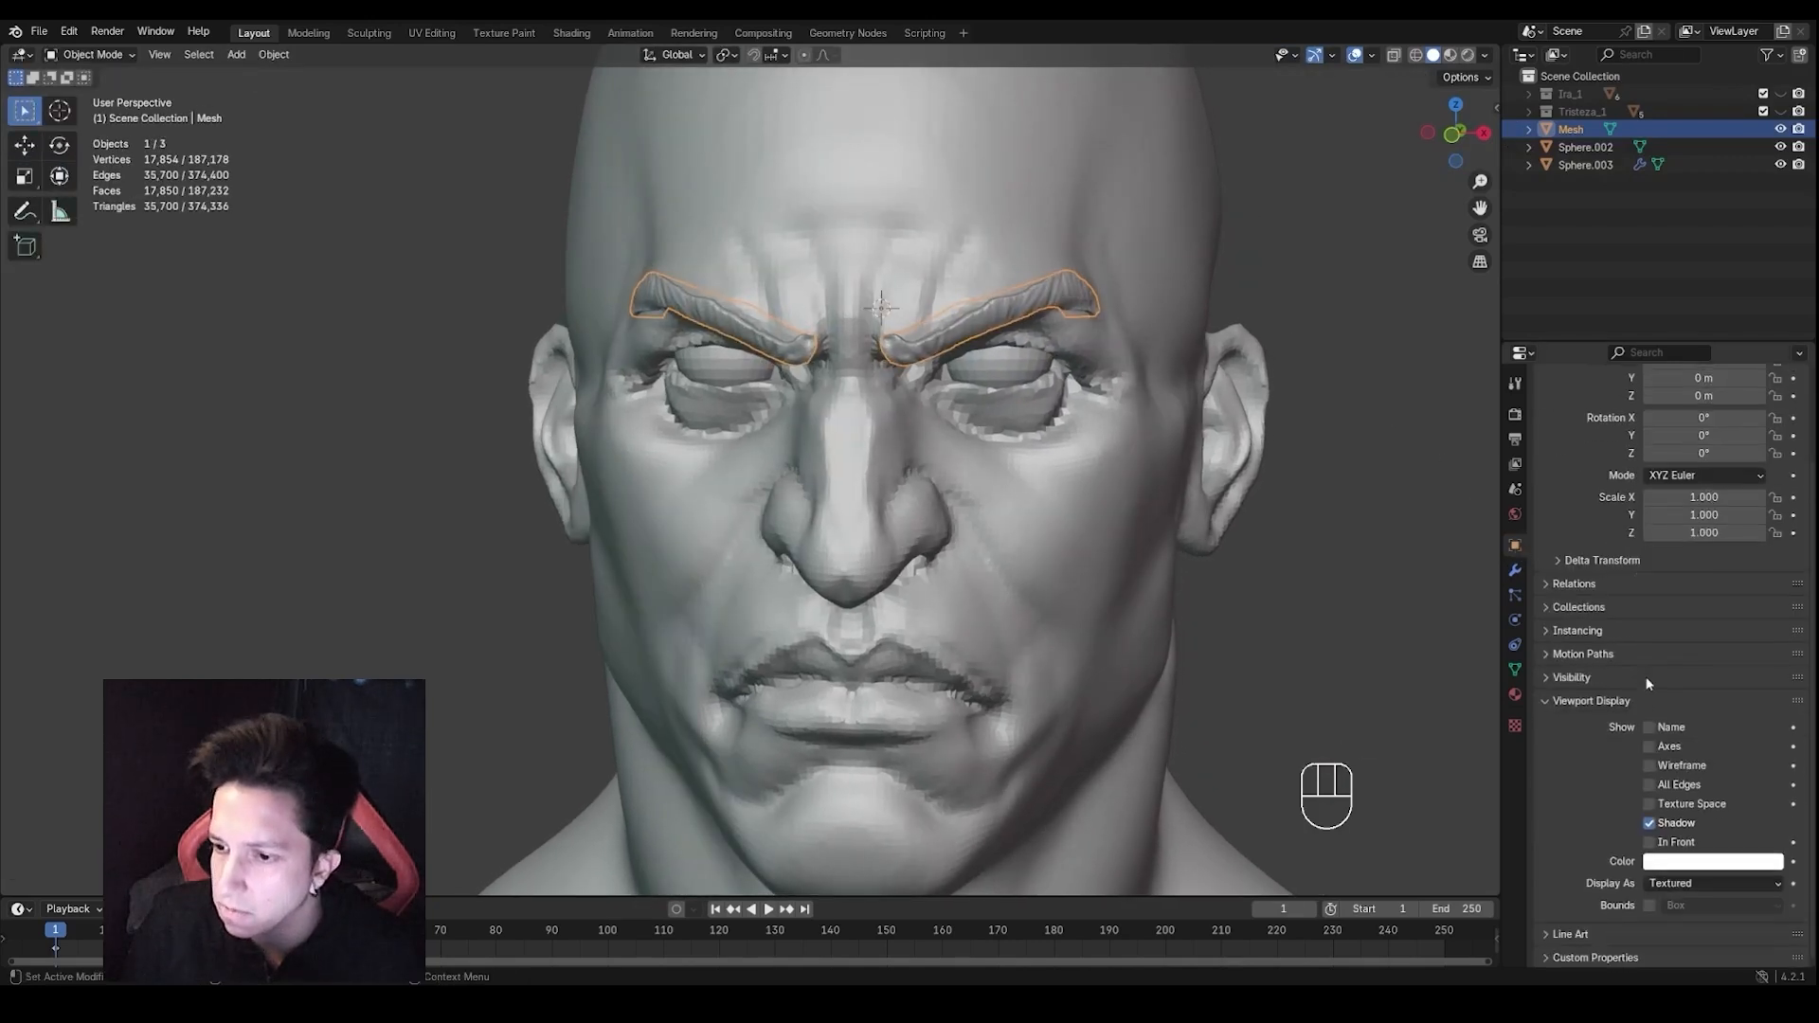
pyautogui.click(1669, 862)
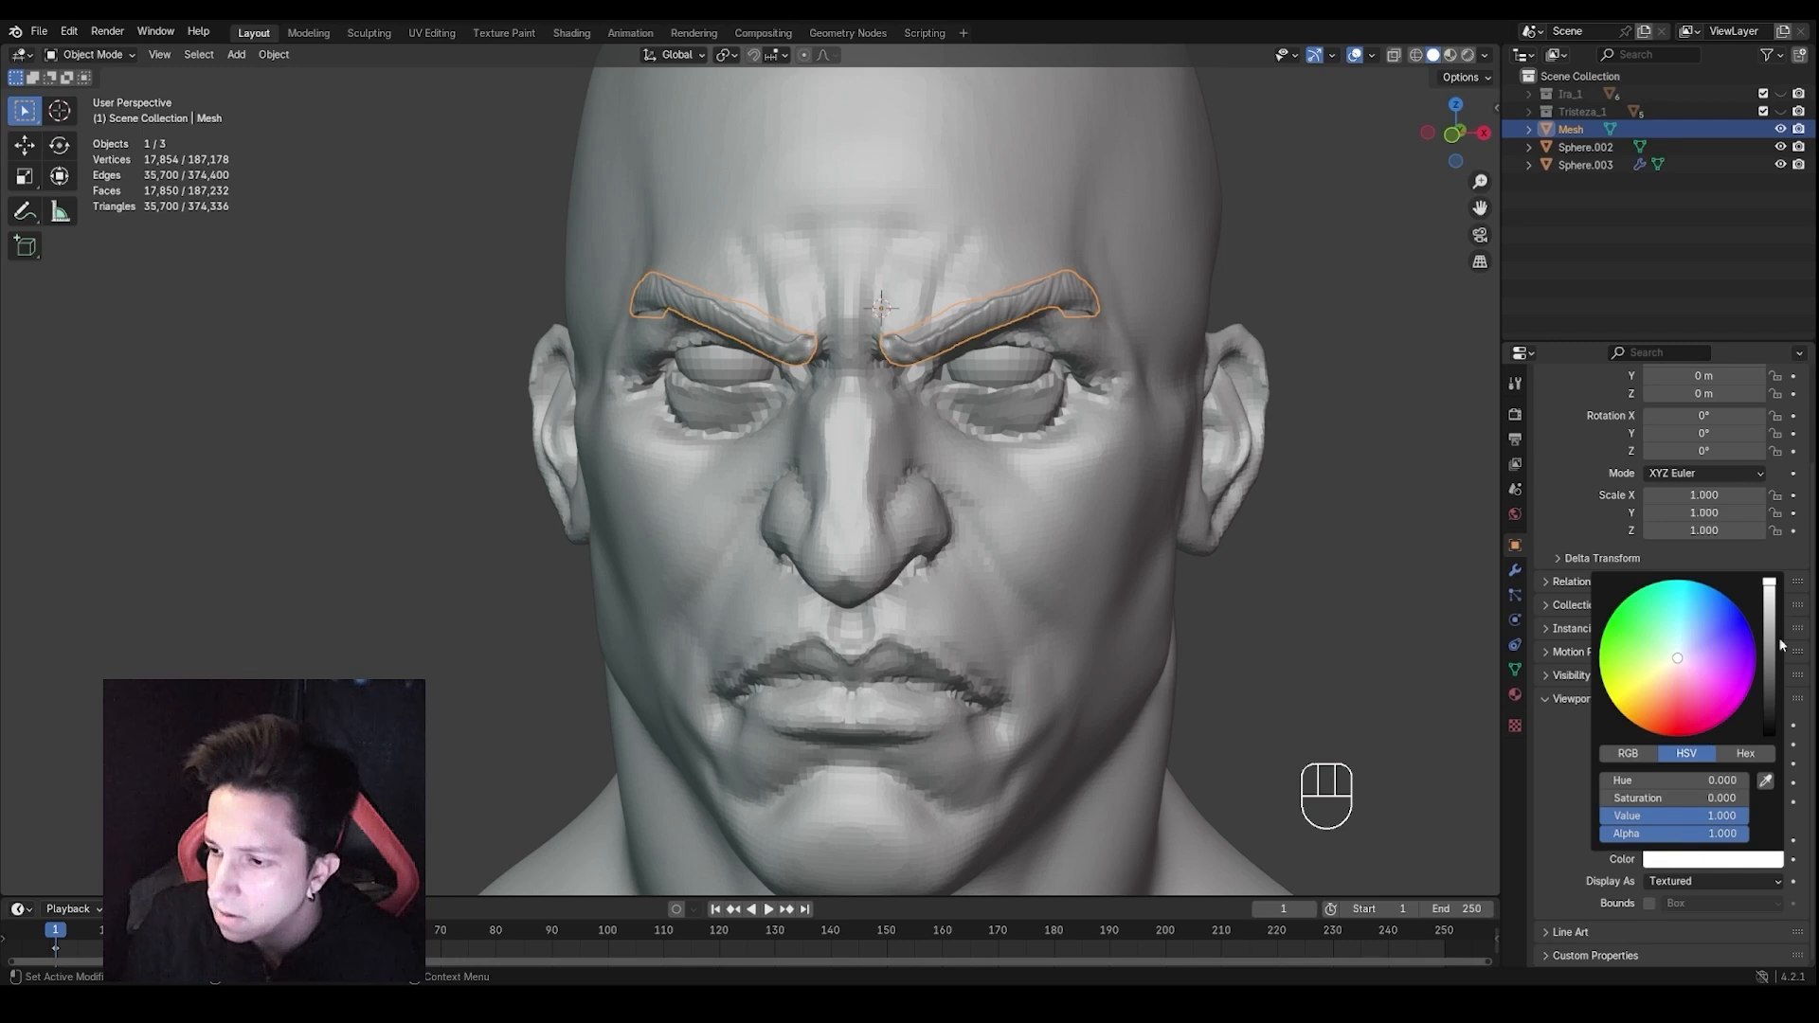
pyautogui.moveTo(1769, 646); pyautogui.dragTo(1769, 658)
pyautogui.click(1726, 815)
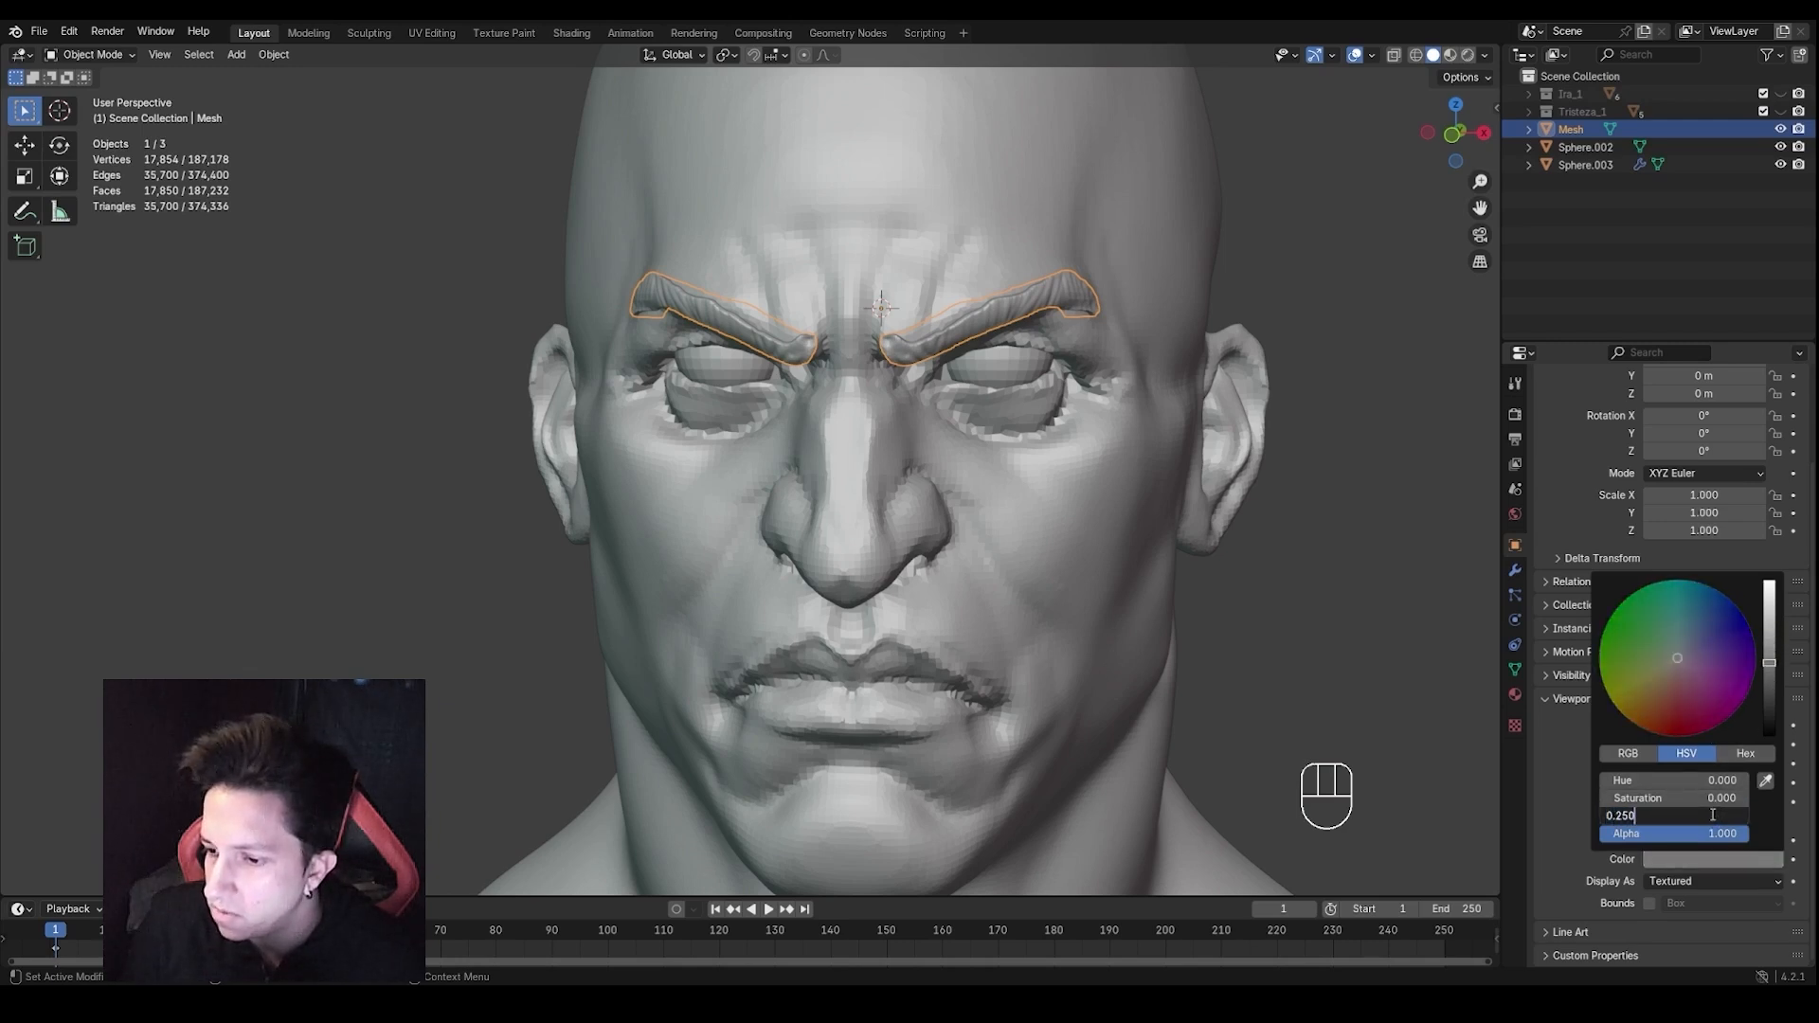
pyautogui.write('0.250')
pyautogui.press('Return')
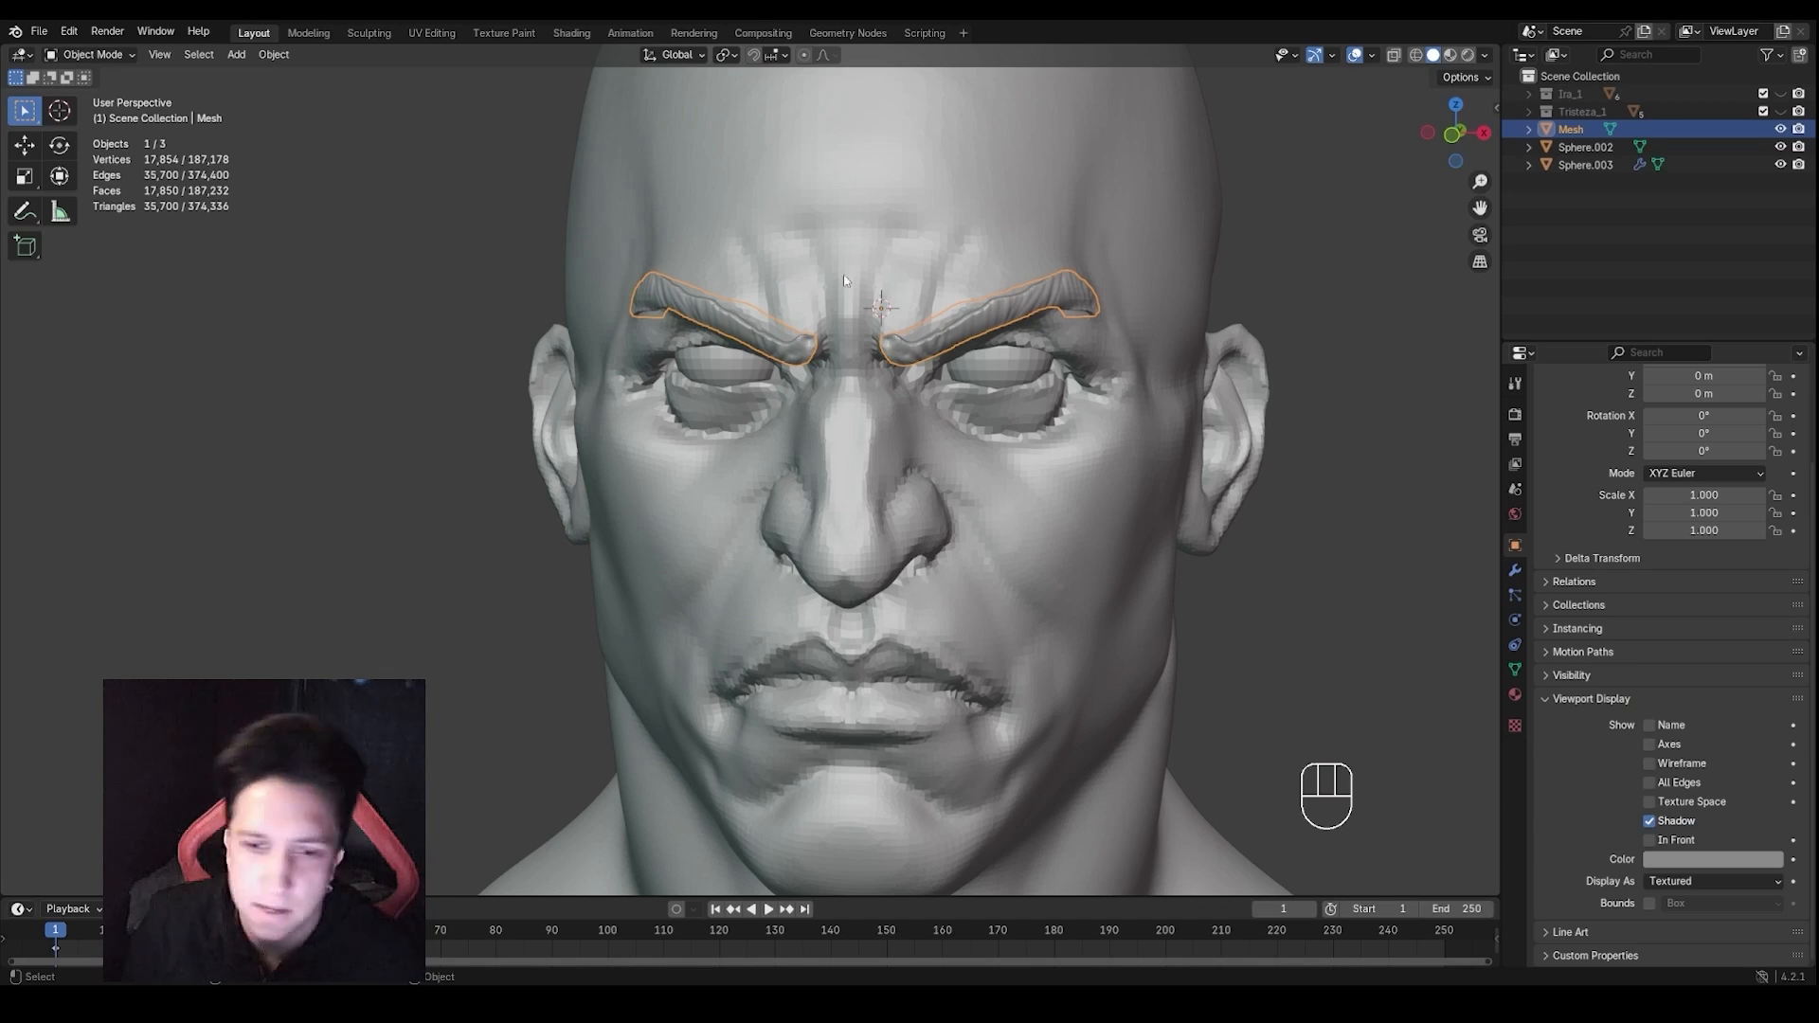
pyautogui.click(1486, 57)
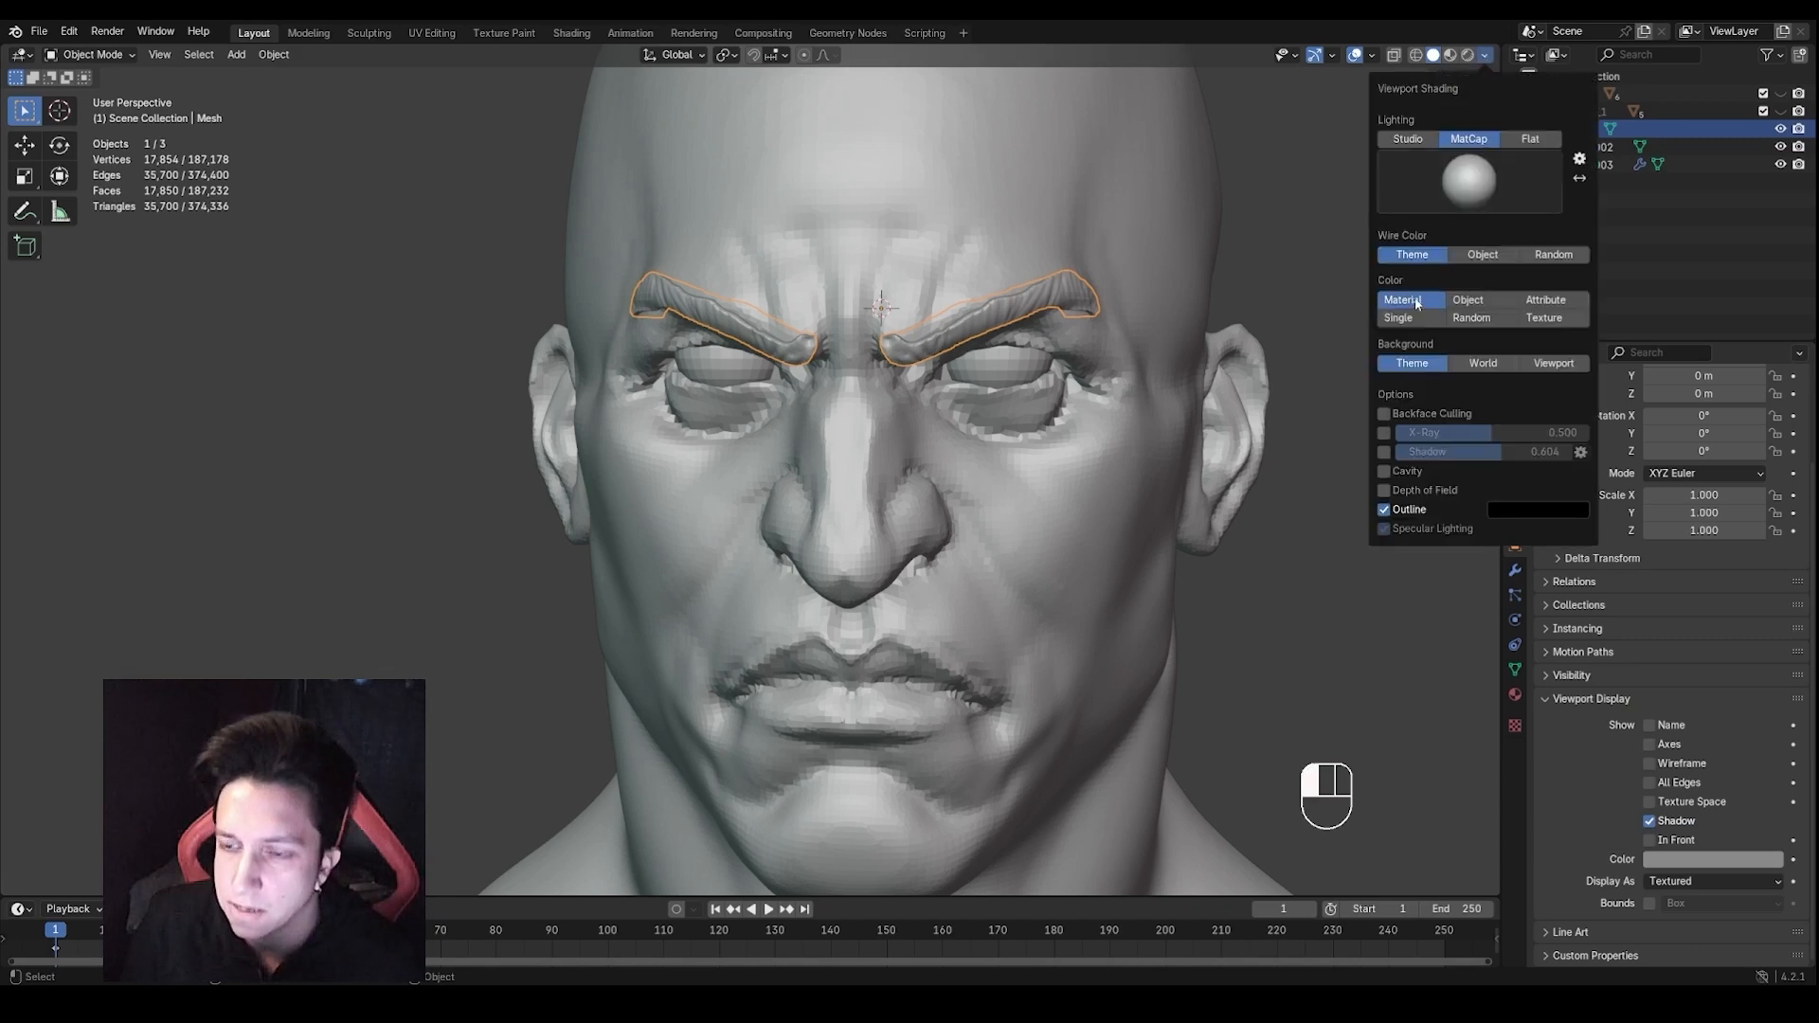
pyautogui.click(1547, 302)
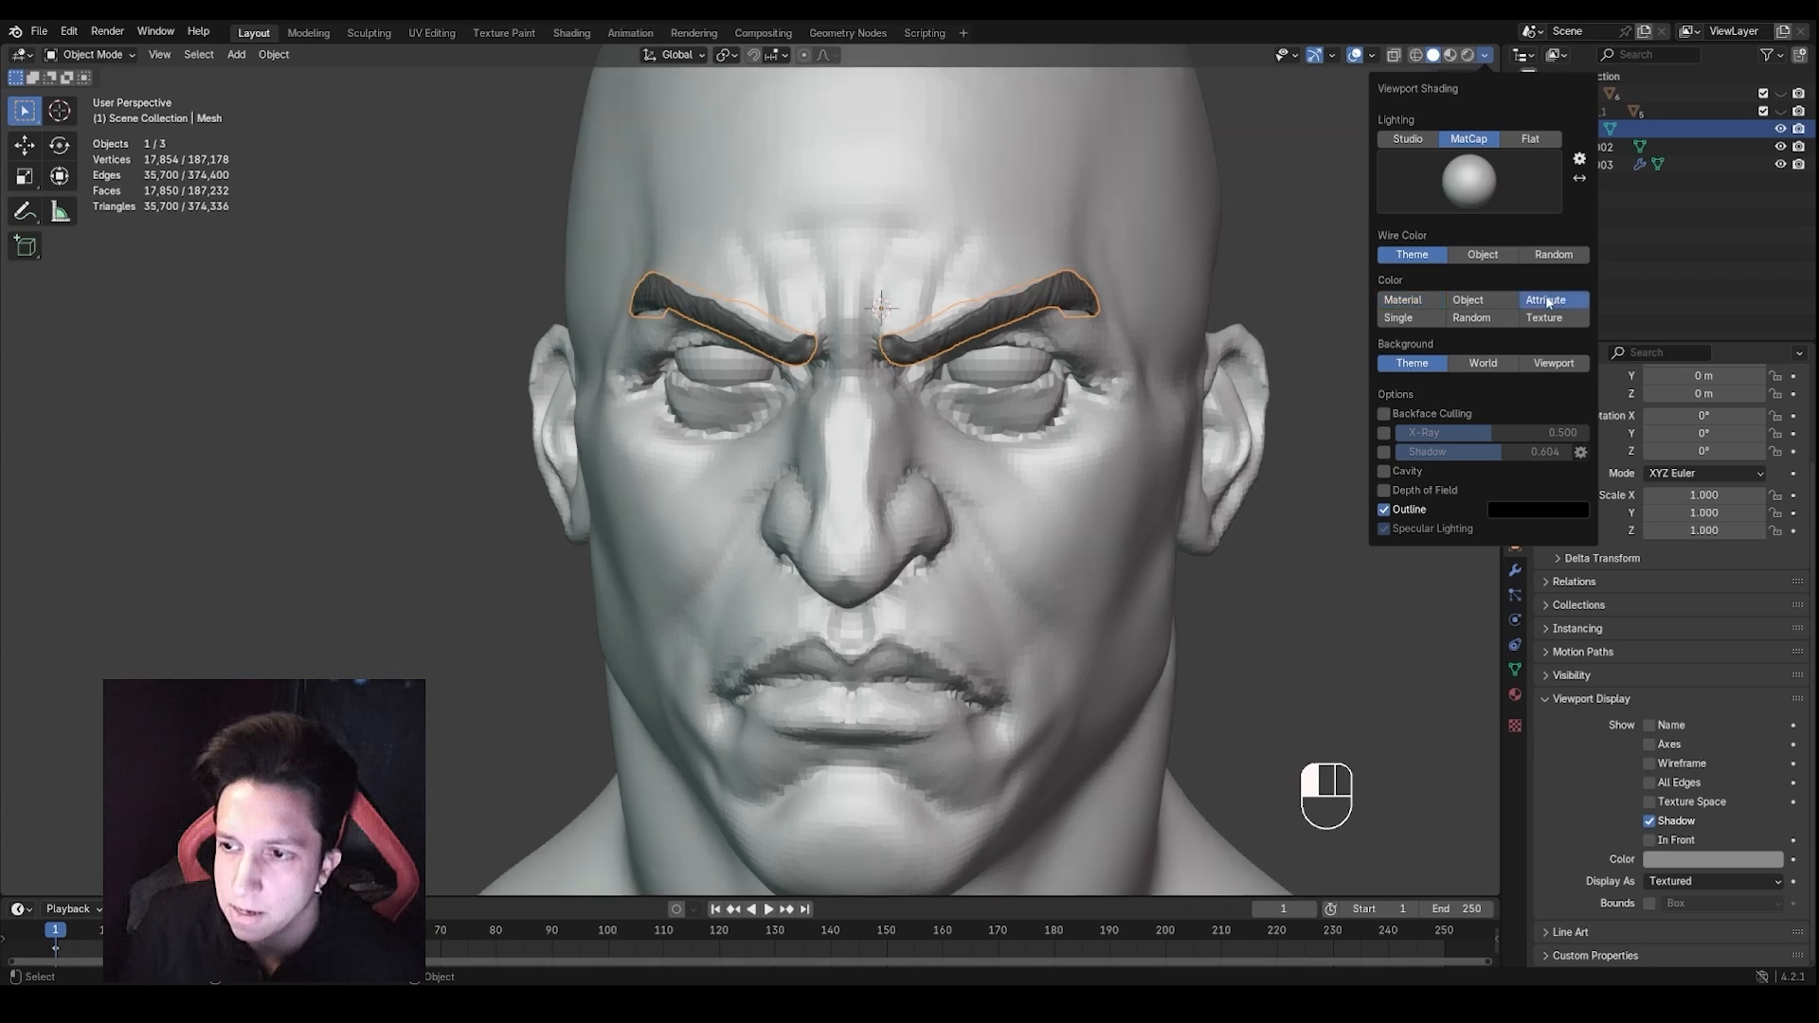
# Return to sculpting the head and reshape the nostril wings with Grab at 139 px and 116 px radii
pyautogui.moveTo(1298, 601)
pyautogui.mouseDown(button='middle')
pyautogui.moveTo(1256, 569)
pyautogui.moveTo(1301, 576)
pyautogui.moveTo(1165, 581)
pyautogui.moveTo(1004, 507)
pyautogui.mouseUp(button='middle')
pyautogui.click(1030, 582)
pyautogui.hotkey('ctrl', 'Tab')
pyautogui.click(1052, 684)
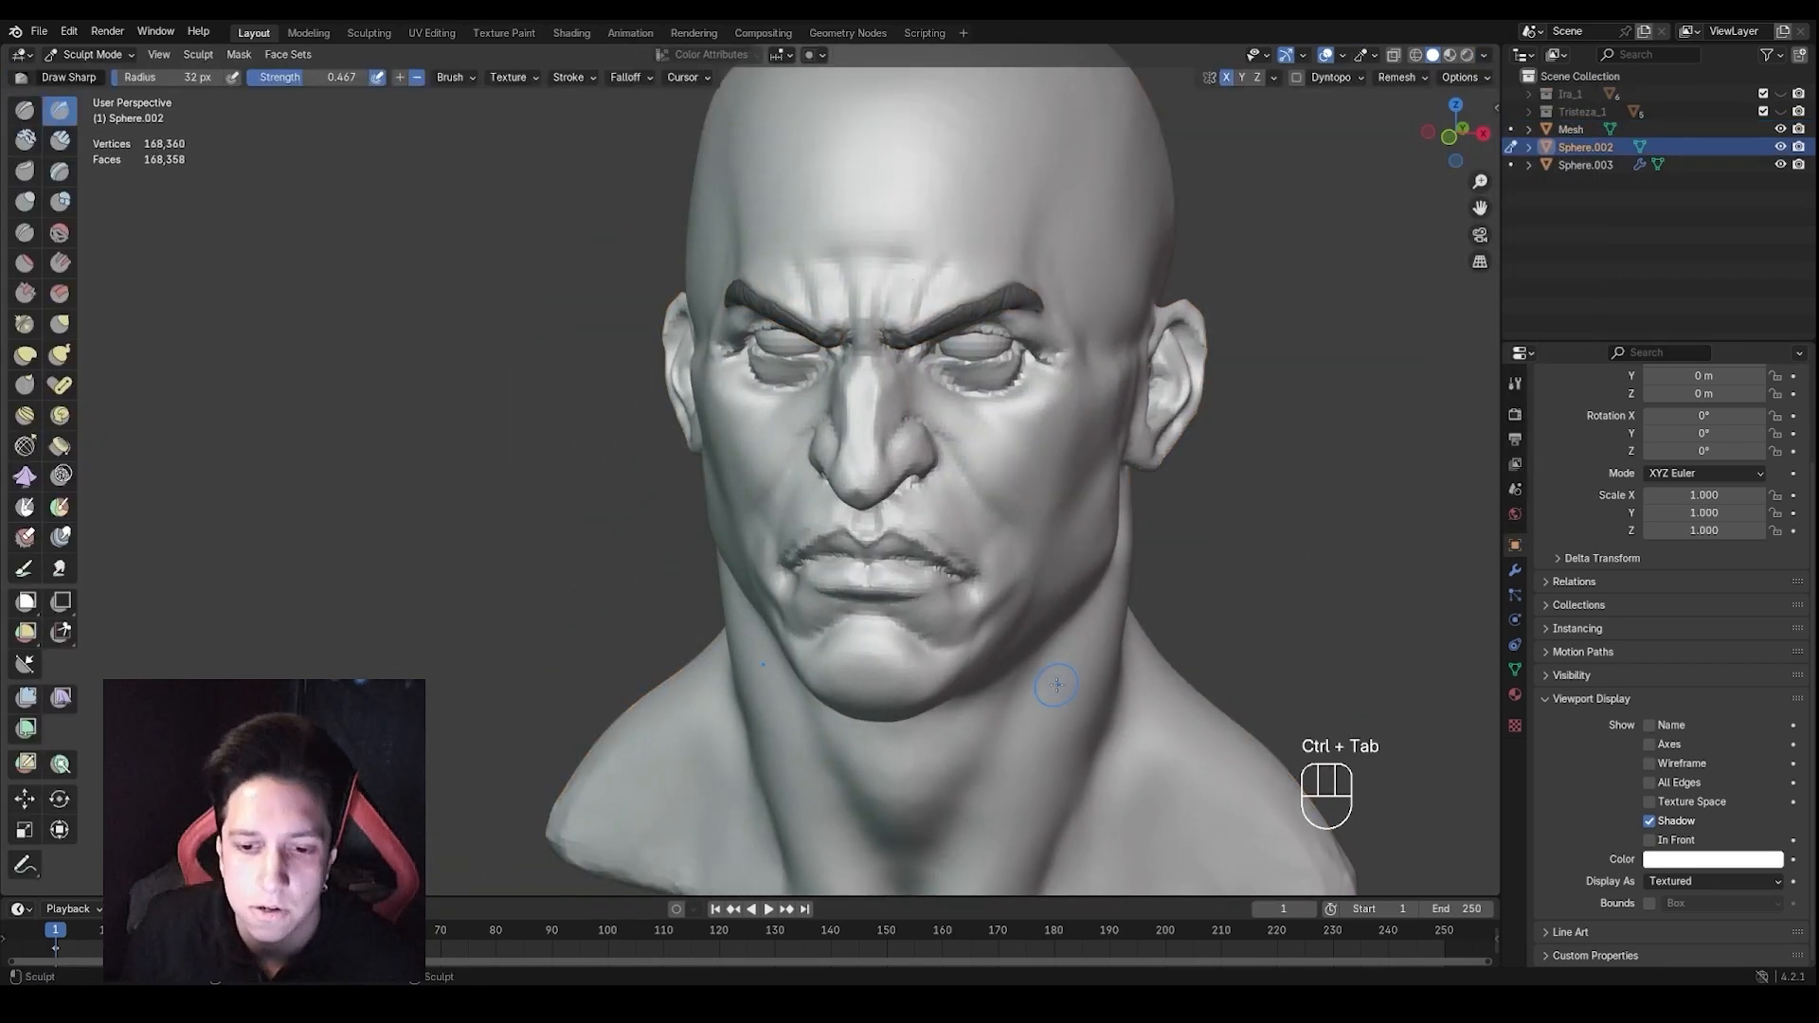
pyautogui.moveTo(879, 477); pyautogui.dragTo(898, 439, button='middle')
pyautogui.press('g')
pyautogui.press('f')
pyautogui.click(905, 481)
pyautogui.press('f')
pyautogui.press('f')
pyautogui.click(890, 439)
pyautogui.moveTo(891, 439); pyautogui.dragTo(907, 436)
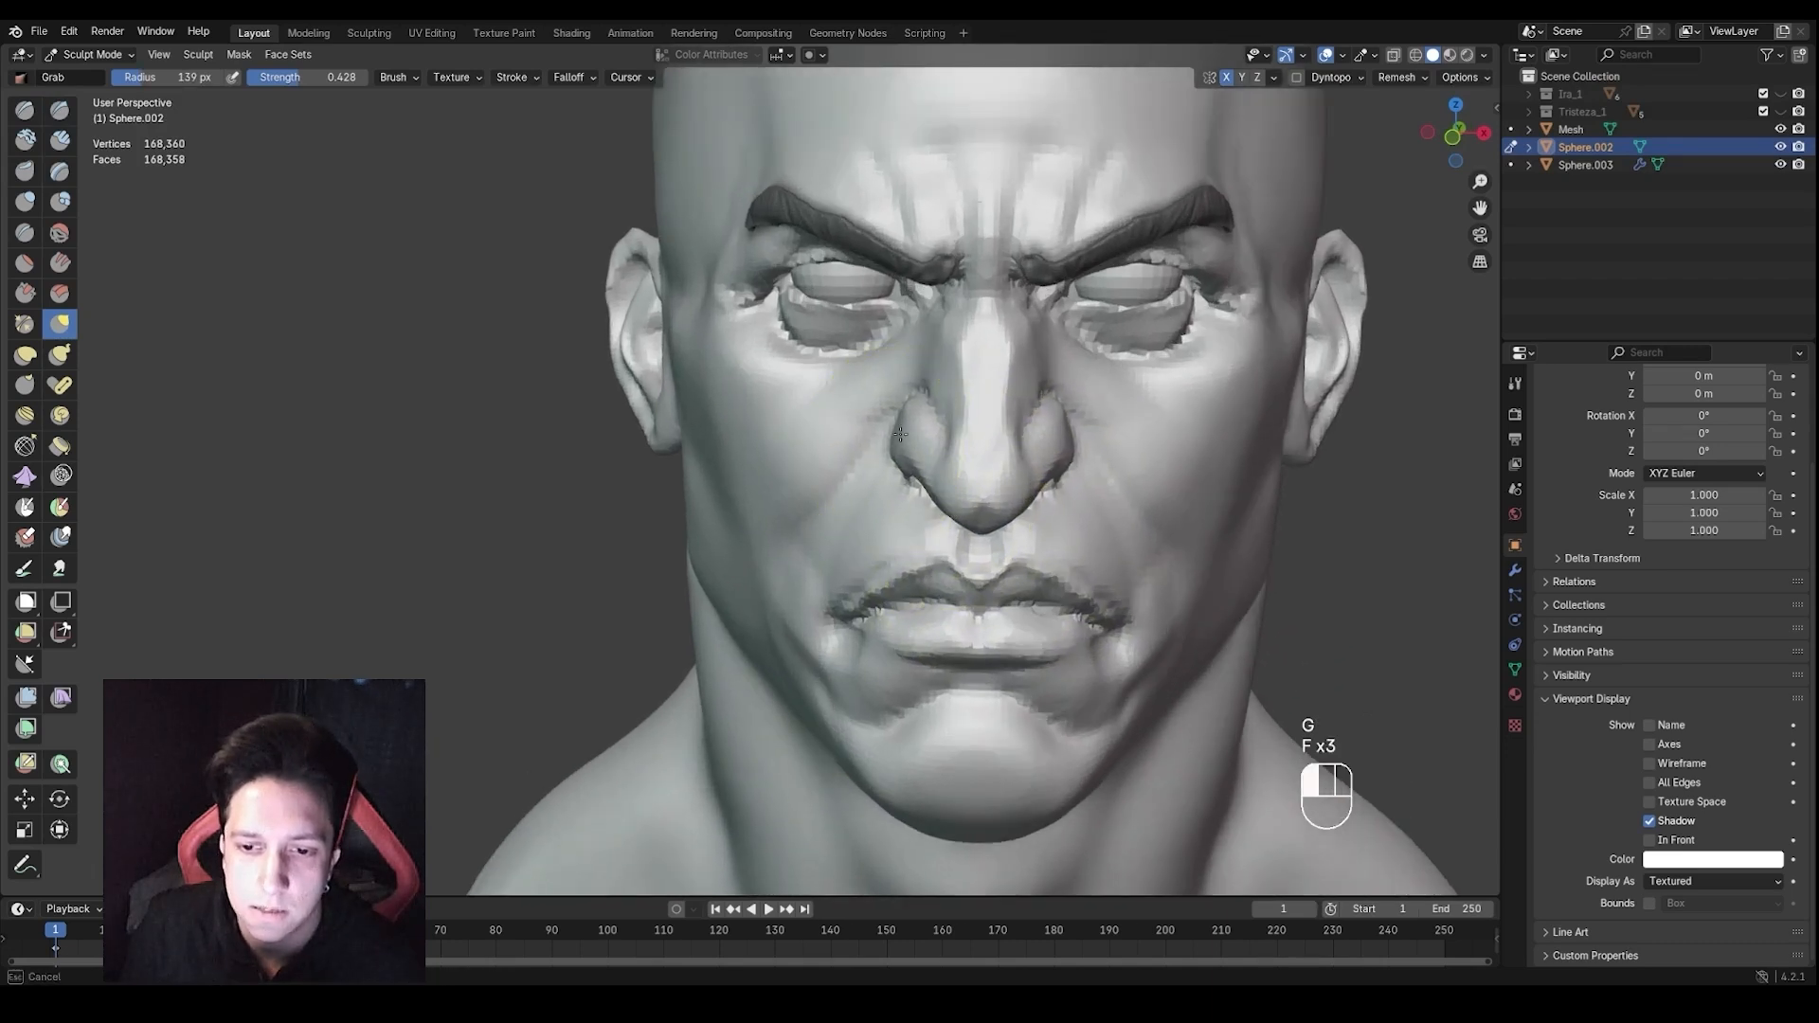
pyautogui.press('f')
pyautogui.click(937, 375)
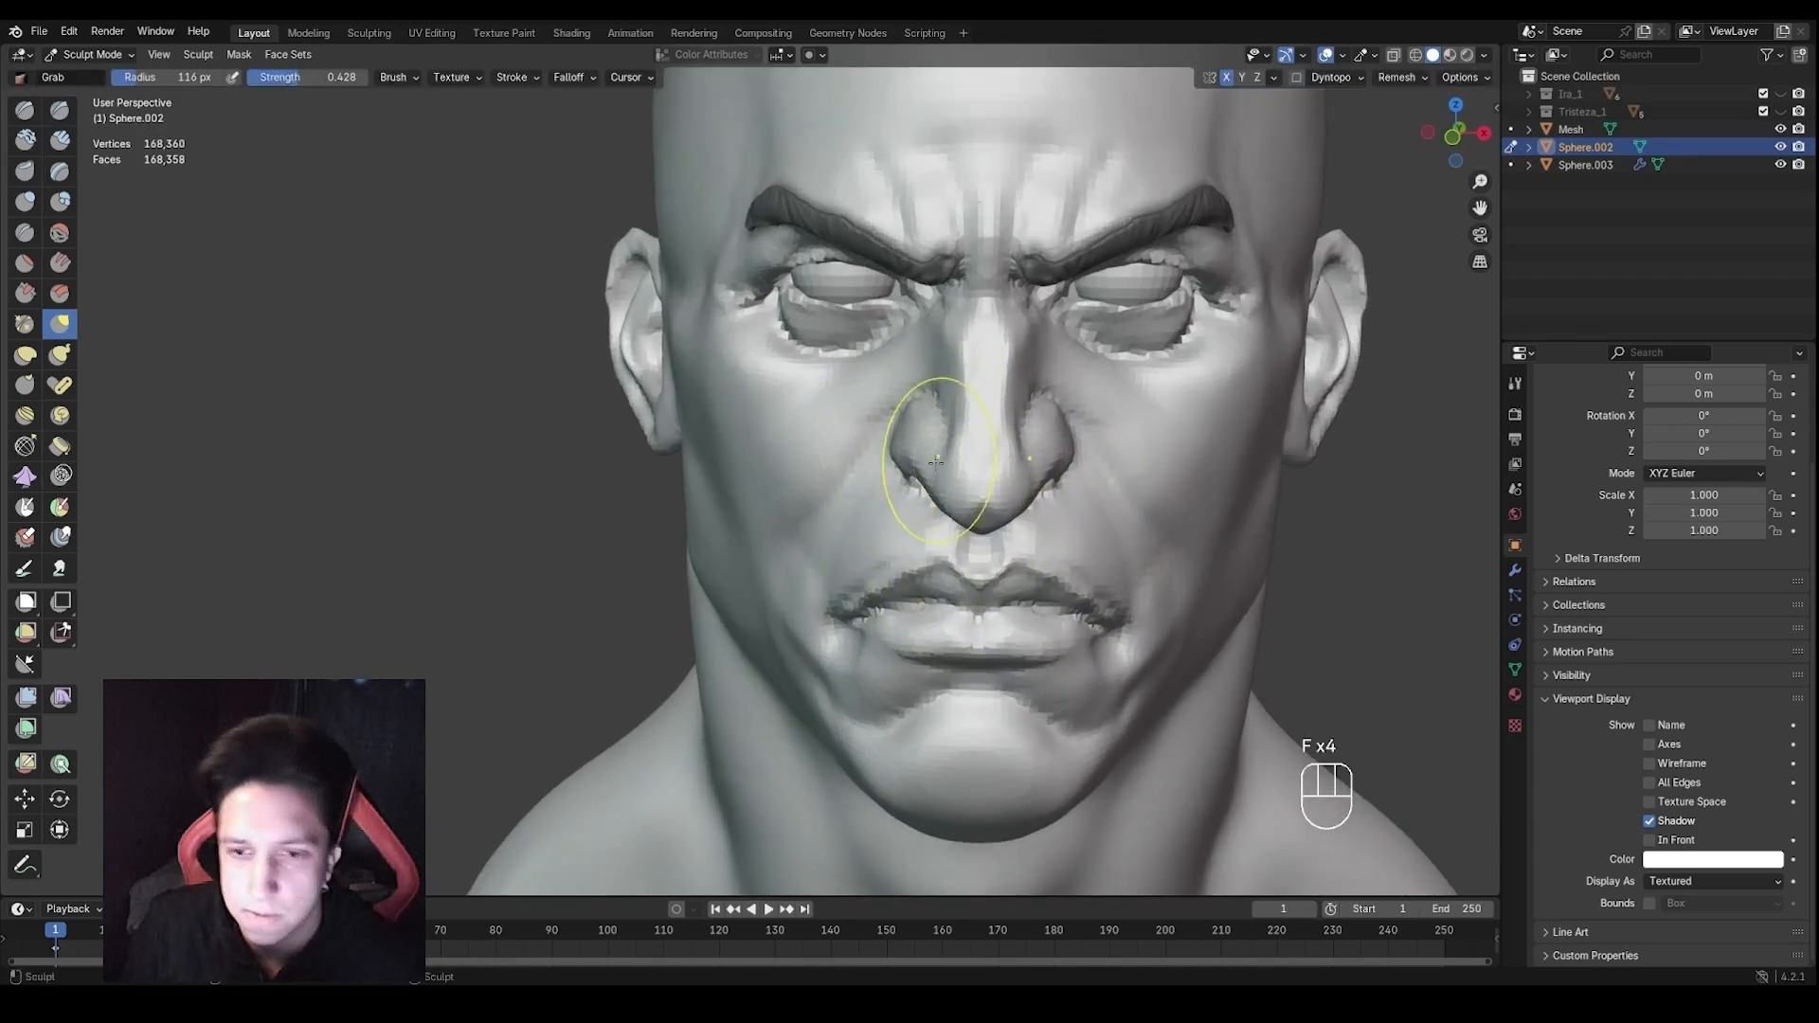
pyautogui.moveTo(931, 497); pyautogui.dragTo(936, 481)
# Try to lift the underside of the nose tip slightly with Grab
pyautogui.press('f')
pyautogui.click(1021, 487)
pyautogui.keyDown('ctrl'); pyautogui.moveTo(1015, 517); pyautogui.dragTo(1016, 490, button='middle'); pyautogui.keyUp('ctrl')
pyautogui.press('f')
pyautogui.click(1003, 521)
pyautogui.moveTo(1003, 529); pyautogui.dragTo(1002, 518)
pyautogui.keyDown('ctrl'); pyautogui.moveTo(1000, 521); pyautogui.dragTo(857, 532, button='middle'); pyautogui.keyUp('ctrl')
pyautogui.hotkey('ctrl', 'z')
# Adjust the base of the nose beside the nostril opening with Grab at a 94 px radius
pyautogui.keyDown('ctrl'); pyautogui.moveTo(876, 536); pyautogui.dragTo(885, 499, button='middle'); pyautogui.keyUp('ctrl')
pyautogui.moveTo(885, 501); pyautogui.dragTo(838, 485, button='middle')
pyautogui.press('f')
pyautogui.click(845, 491)
pyautogui.moveTo(840, 491); pyautogui.dragTo(853, 480)
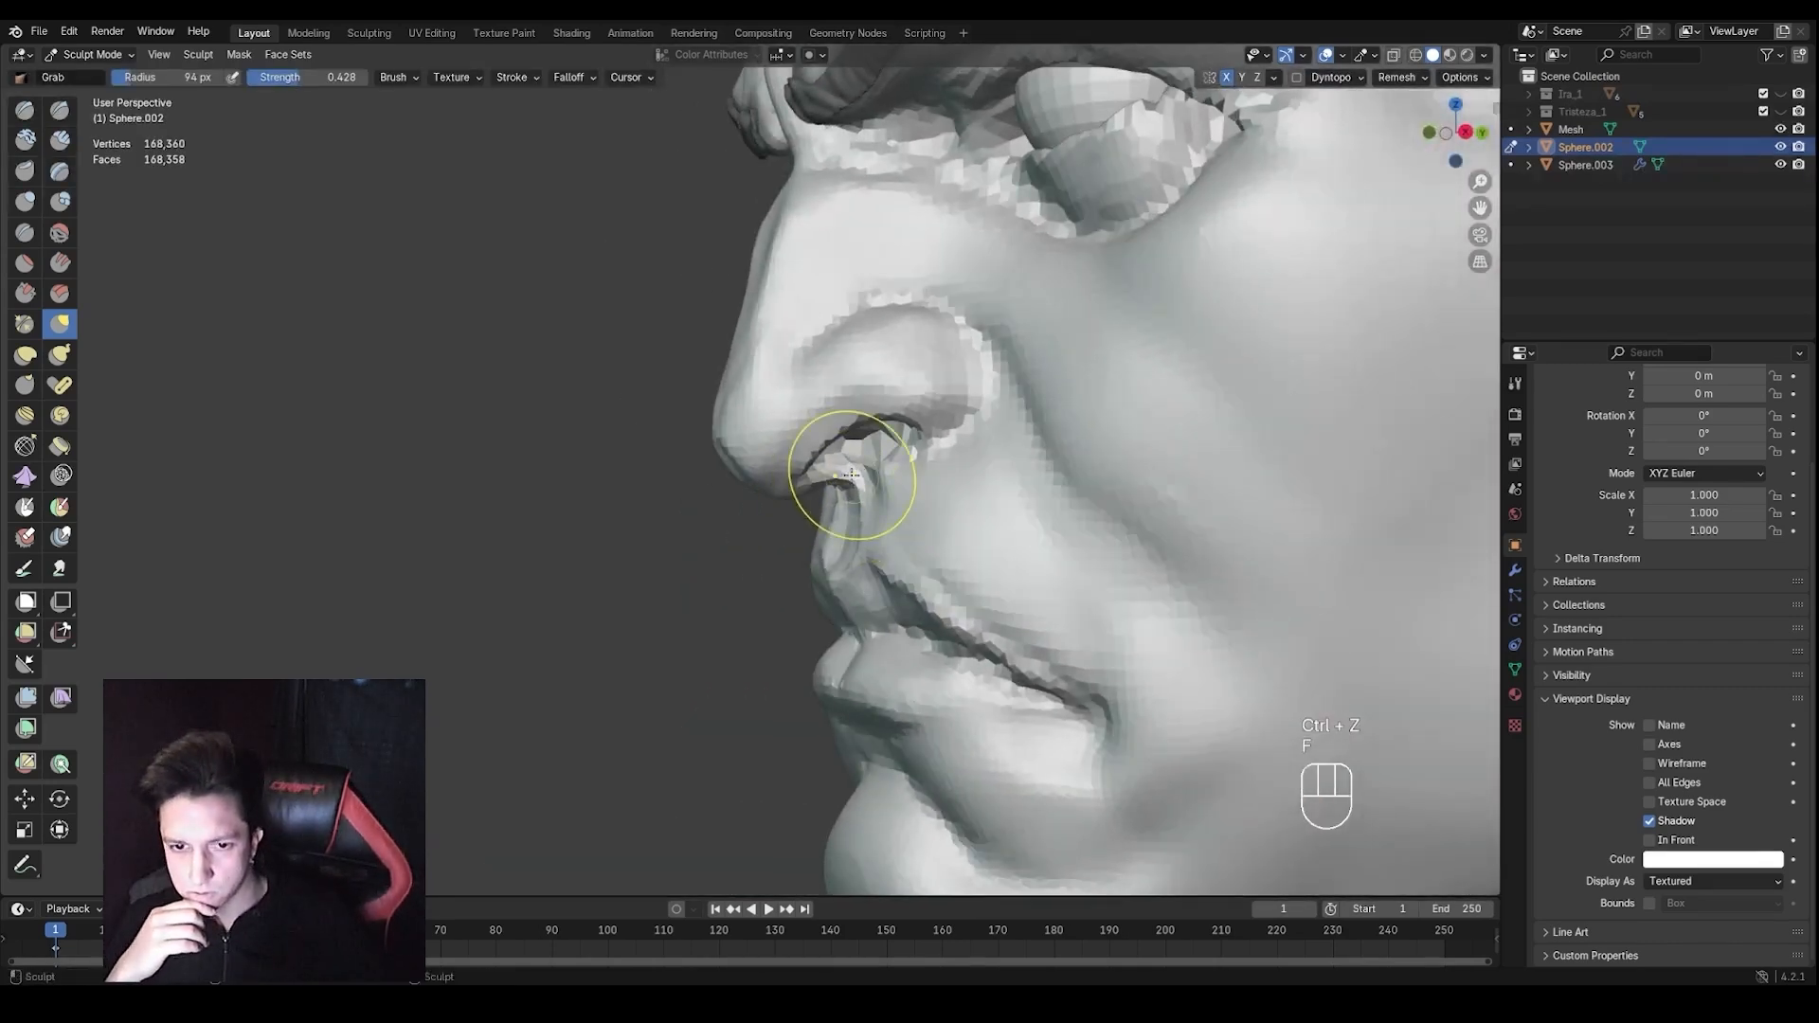
pyautogui.keyDown('ctrl'); pyautogui.moveTo(853, 481); pyautogui.dragTo(857, 540, button='middle'); pyautogui.keyUp('ctrl')
pyautogui.moveTo(857, 540)
pyautogui.mouseDown(button='middle')
pyautogui.moveTo(896, 566)
pyautogui.moveTo(985, 572)
pyautogui.mouseUp(button='middle')
pyautogui.moveTo(987, 574)
pyautogui.keyDown('ctrl'); pyautogui.mouseDown(button='middle')
pyautogui.moveTo(1010, 620)
pyautogui.moveTo(991, 633)
pyautogui.mouseUp(button='middle'); pyautogui.keyUp('ctrl')
pyautogui.press('f')
pyautogui.click(989, 606)
pyautogui.moveTo(991, 633)
pyautogui.mouseDown(button='middle')
pyautogui.moveTo(1165, 654)
pyautogui.moveTo(968, 652)
pyautogui.moveTo(975, 589)
pyautogui.moveTo(986, 650)
pyautogui.moveTo(1020, 648)
pyautogui.moveTo(995, 638)
pyautogui.moveTo(1003, 597)
pyautogui.moveTo(1061, 571)
pyautogui.mouseUp(button='middle')
# Add a UV sphere in Object Mode and open its mesh for editing
pyautogui.hotkey('ctrl', 'Tab')
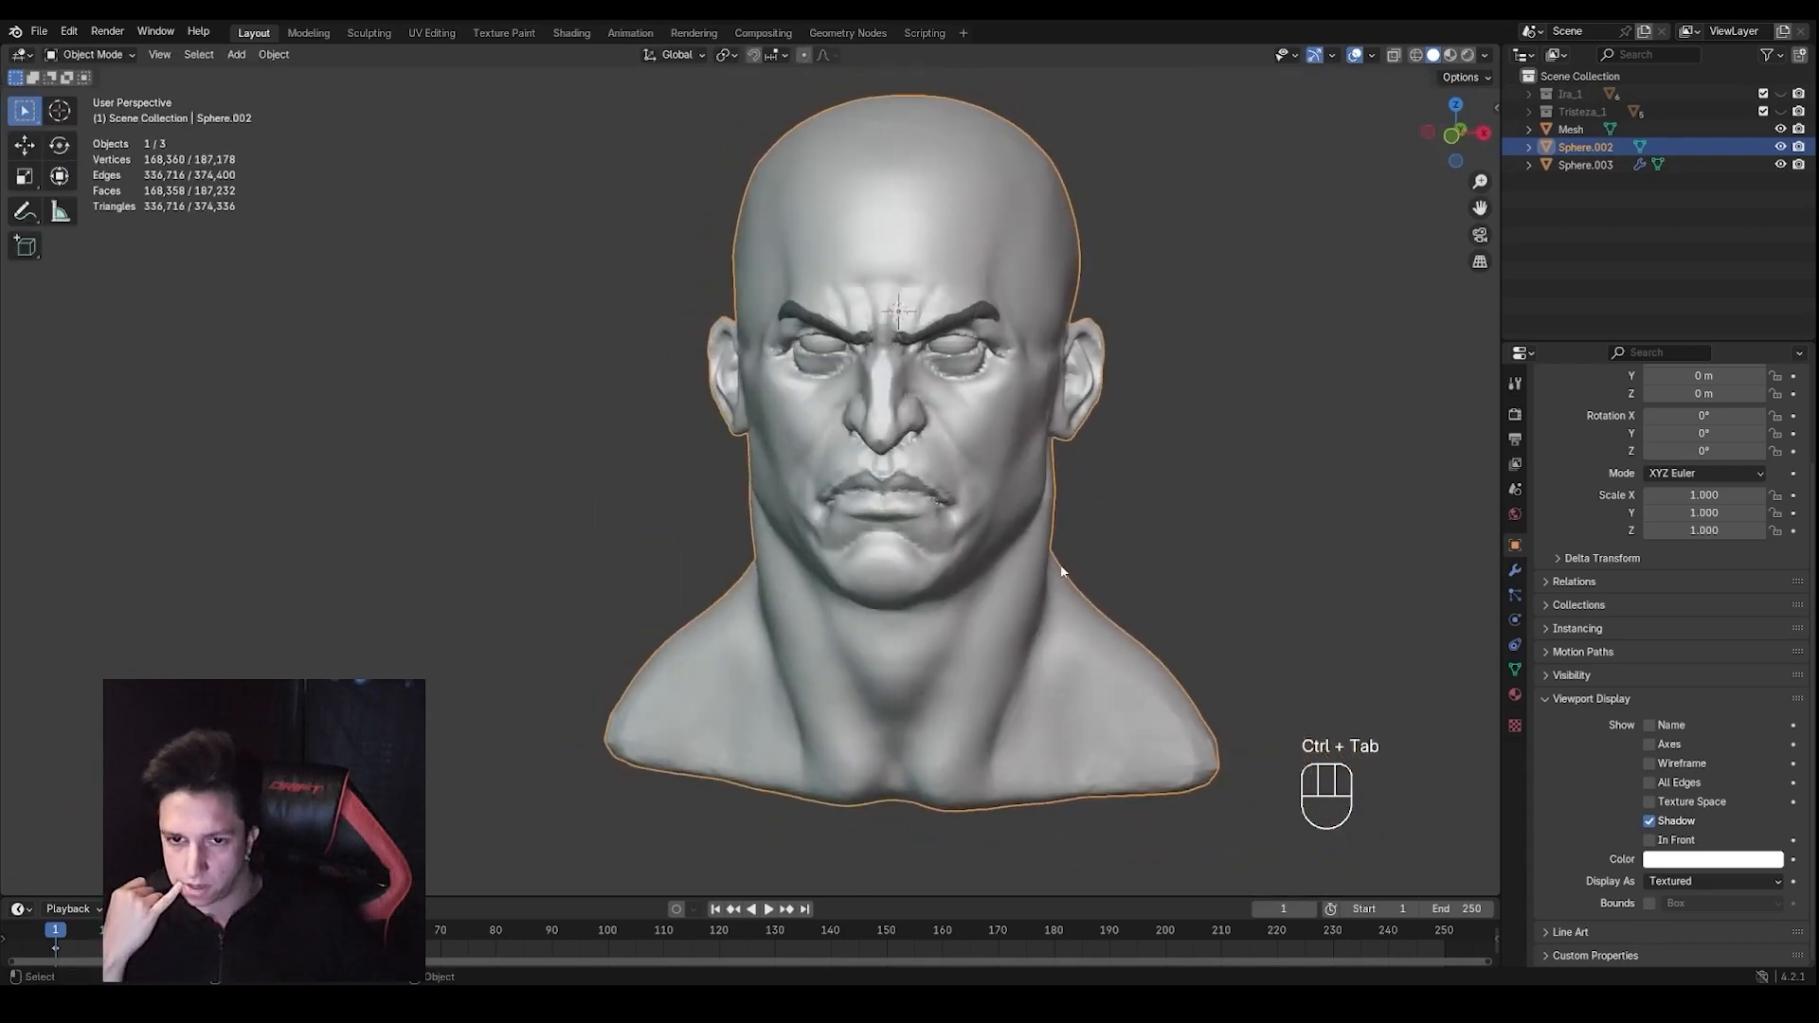
pyautogui.hotkey('shift', 'a')
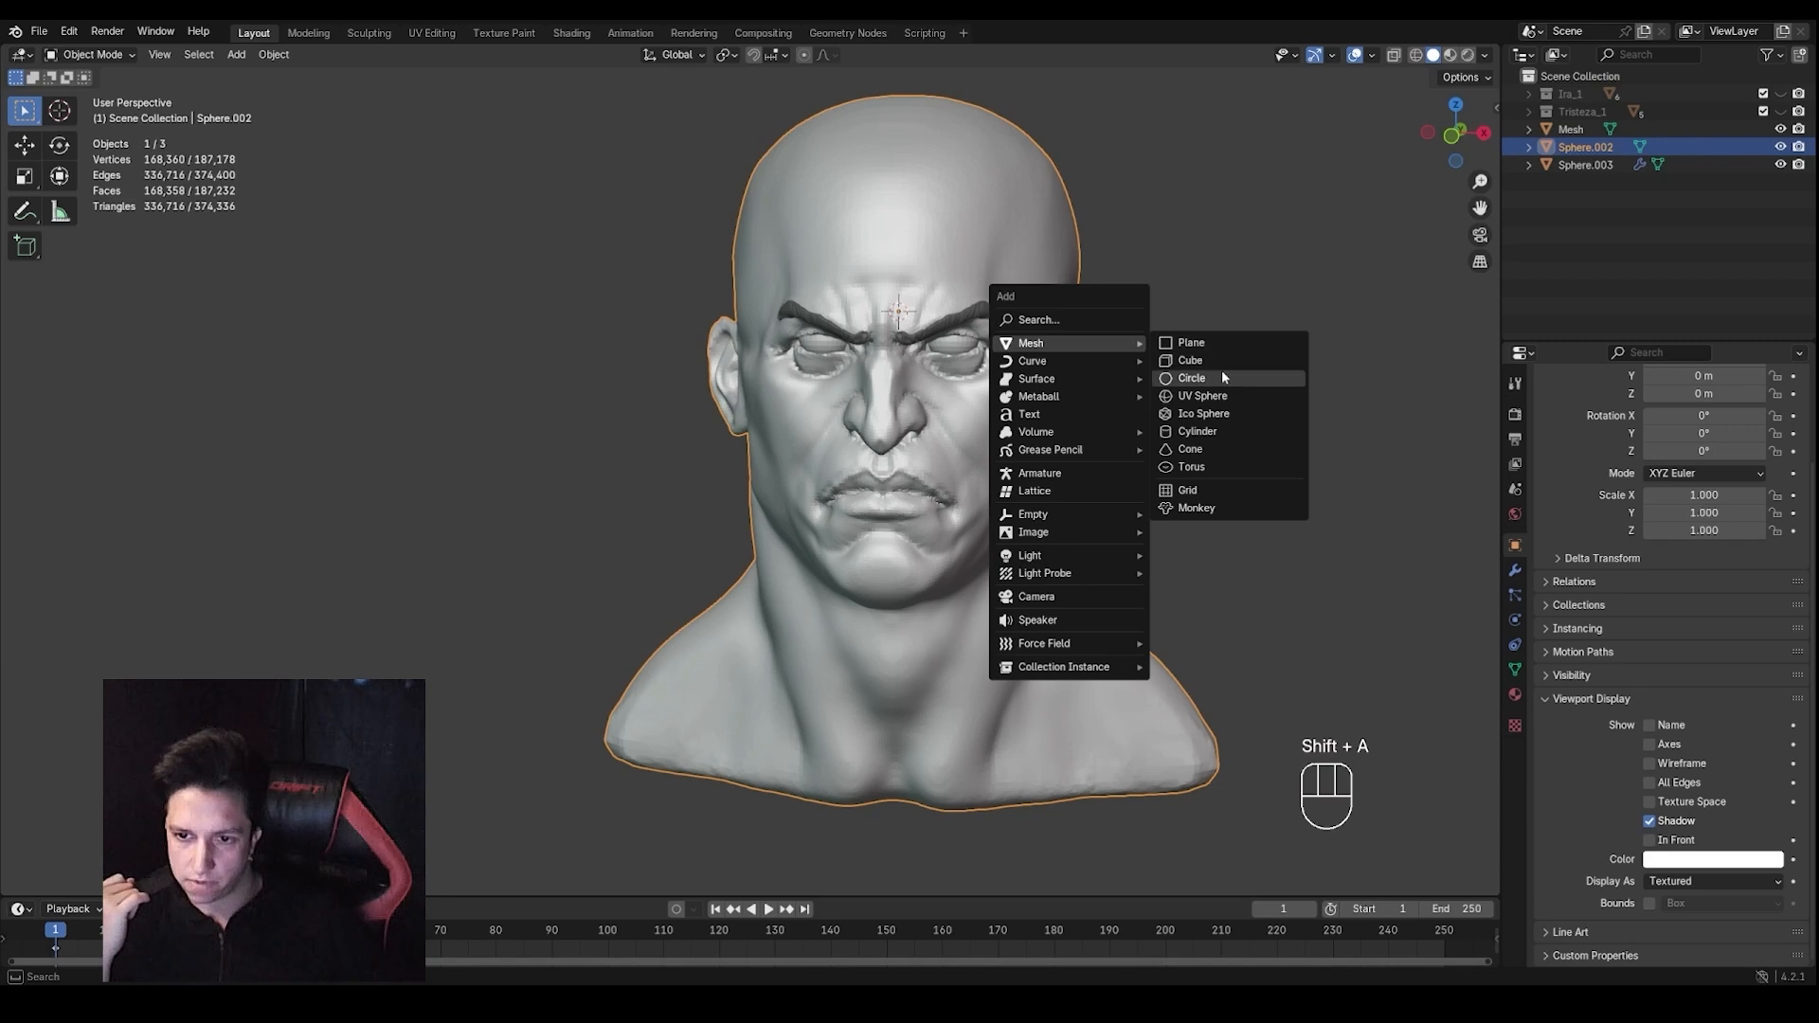
pyautogui.click(1231, 396)
pyautogui.moveTo(1311, 399); pyautogui.dragTo(1187, 381, button='middle')
pyautogui.press('Tab')
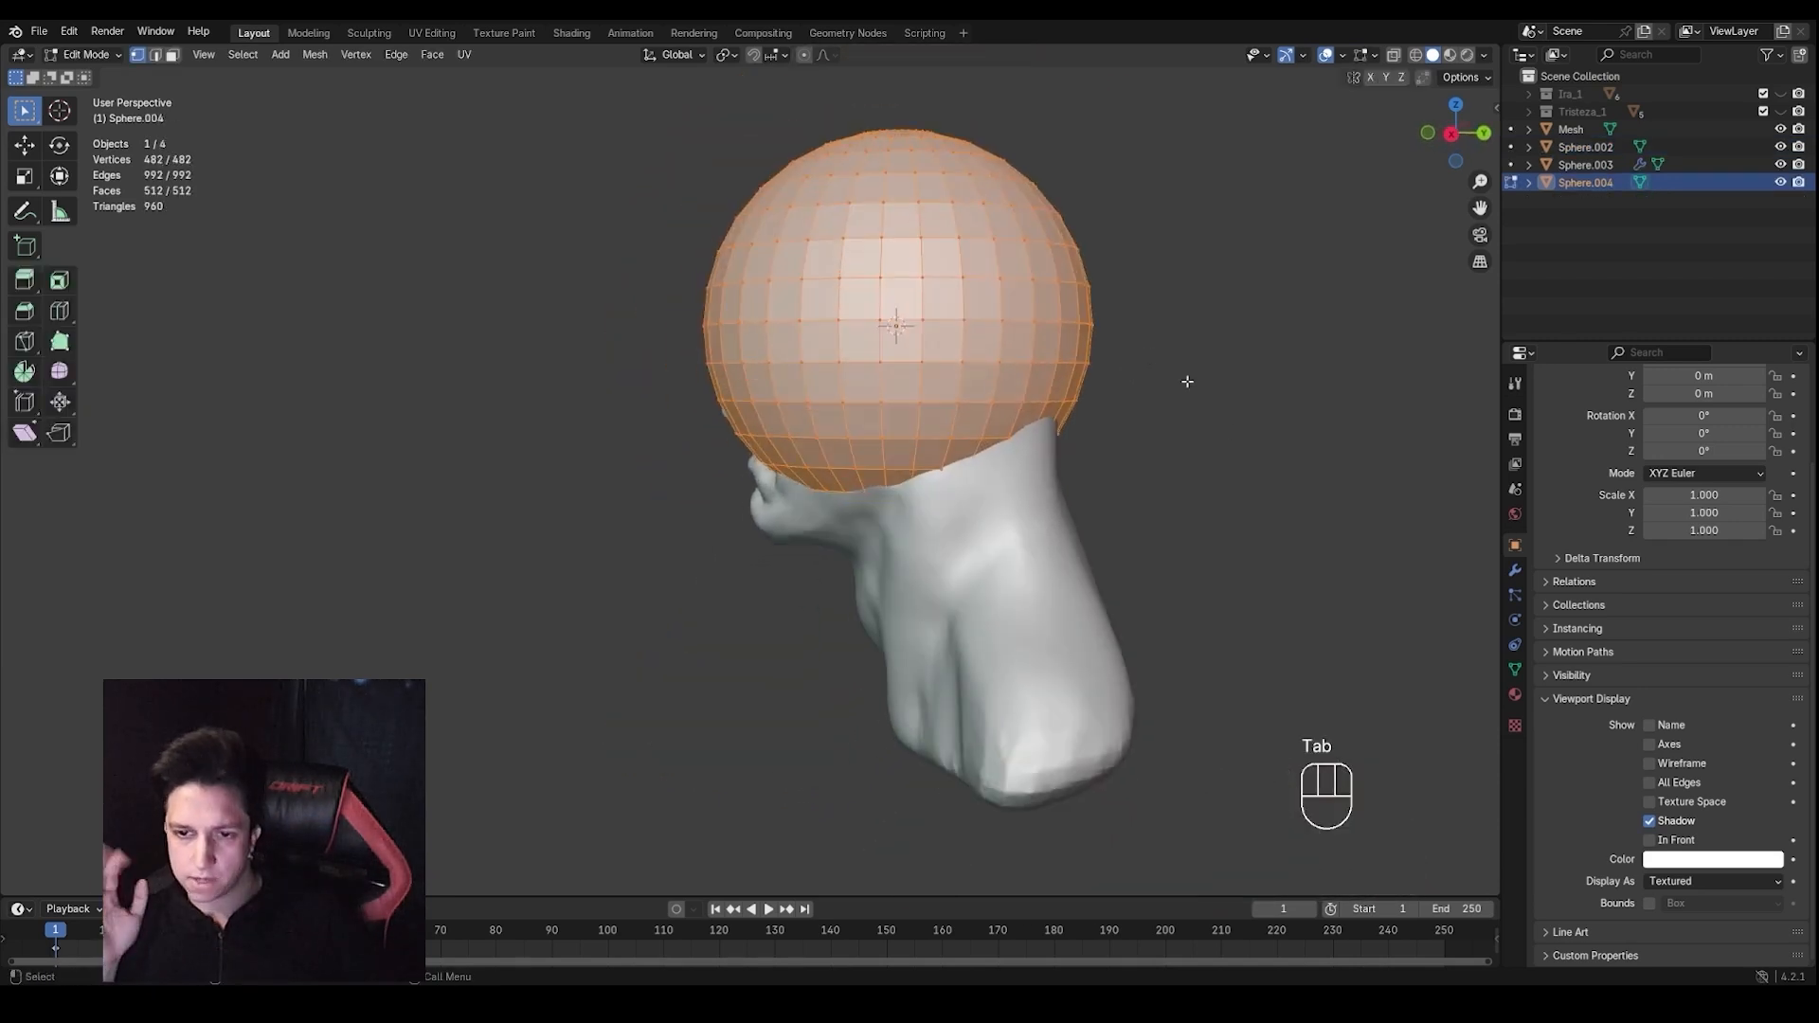
# Set the new sphere's viewport display colour value to 0.250
pyautogui.click(1696, 860)
pyautogui.click(1705, 815)
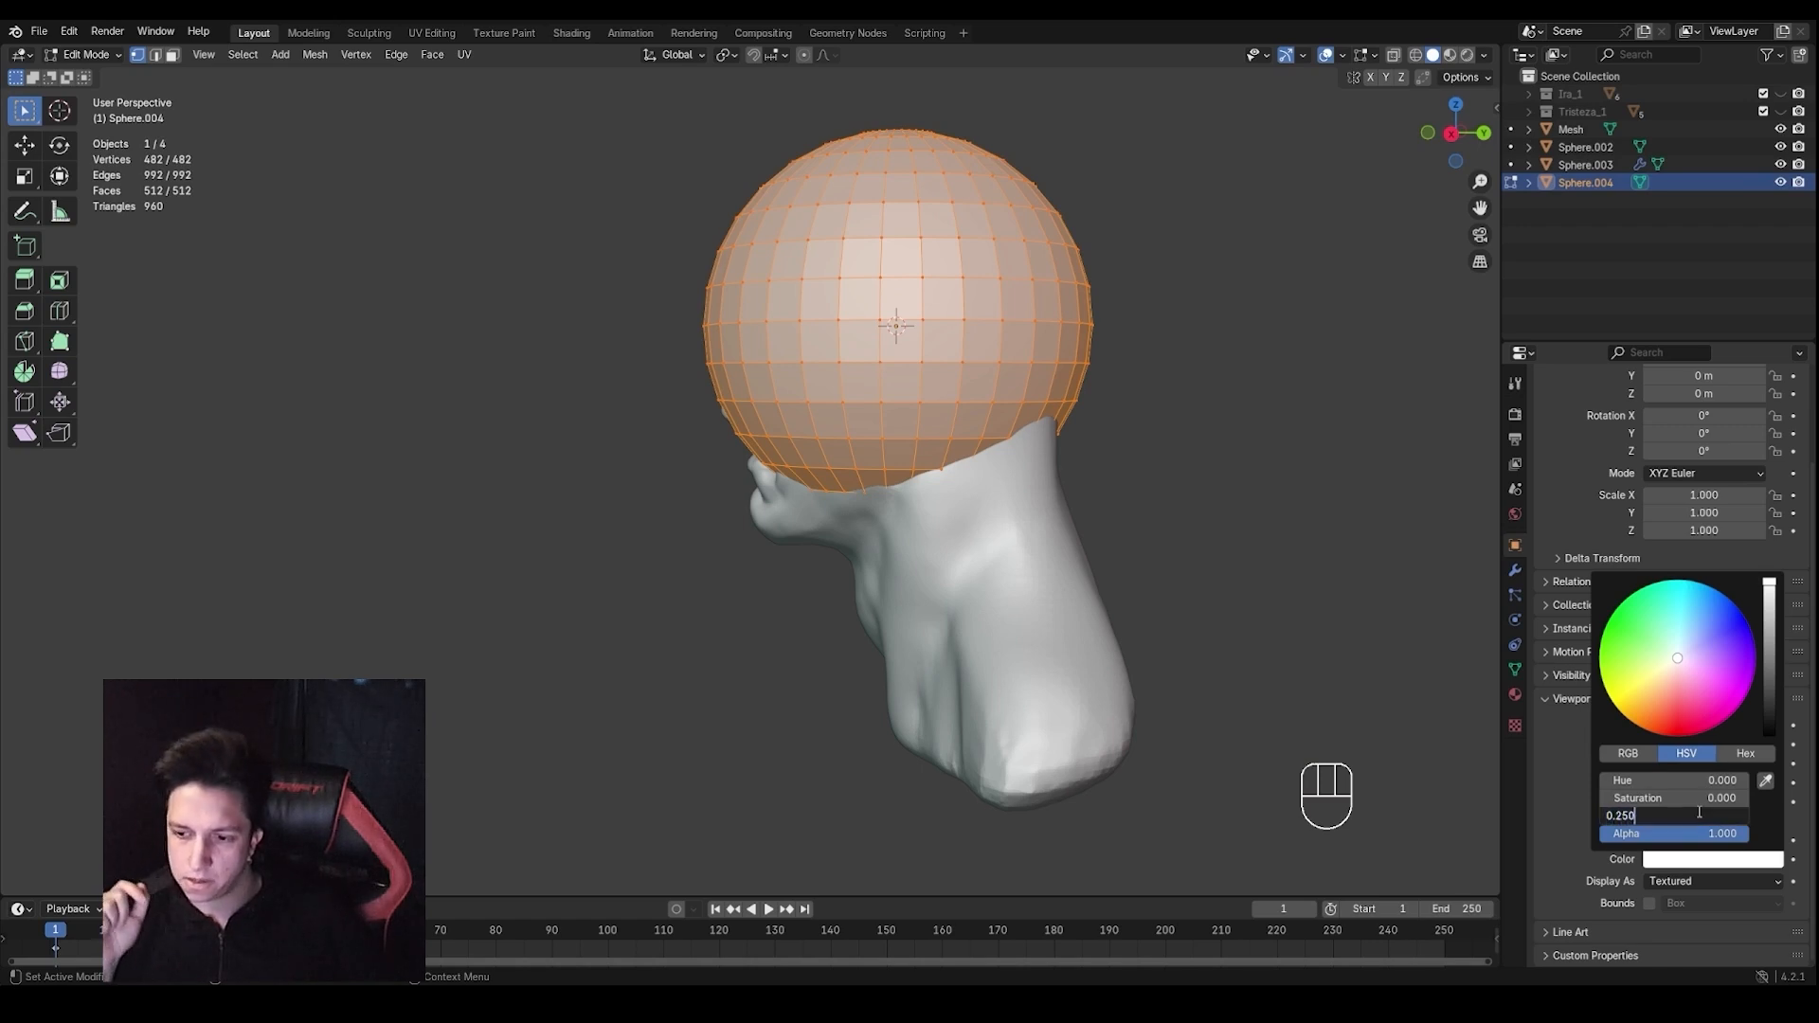
pyautogui.write('0.250')
pyautogui.press('Return')
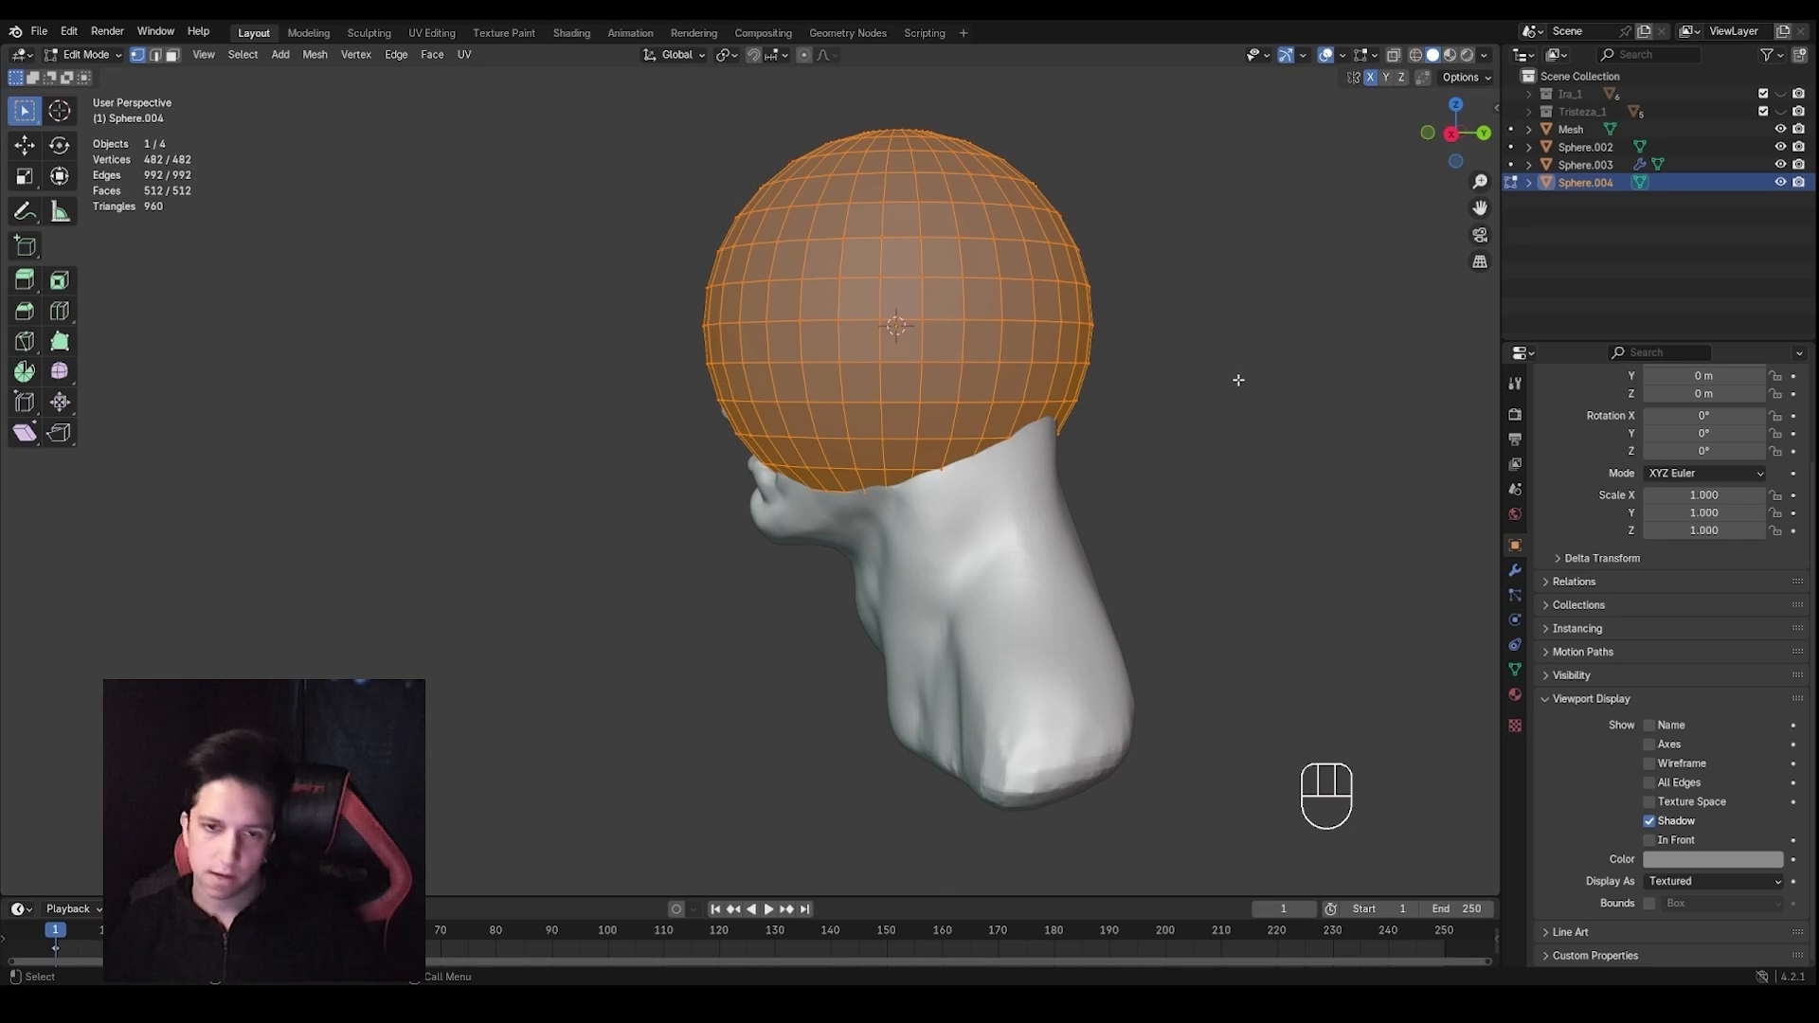
# Scale the sphere down and place it against the front underside of the chin as the base for a goatee
pyautogui.press('KP_3')
pyautogui.scroll(3, 1239, 388)
pyautogui.press('s')
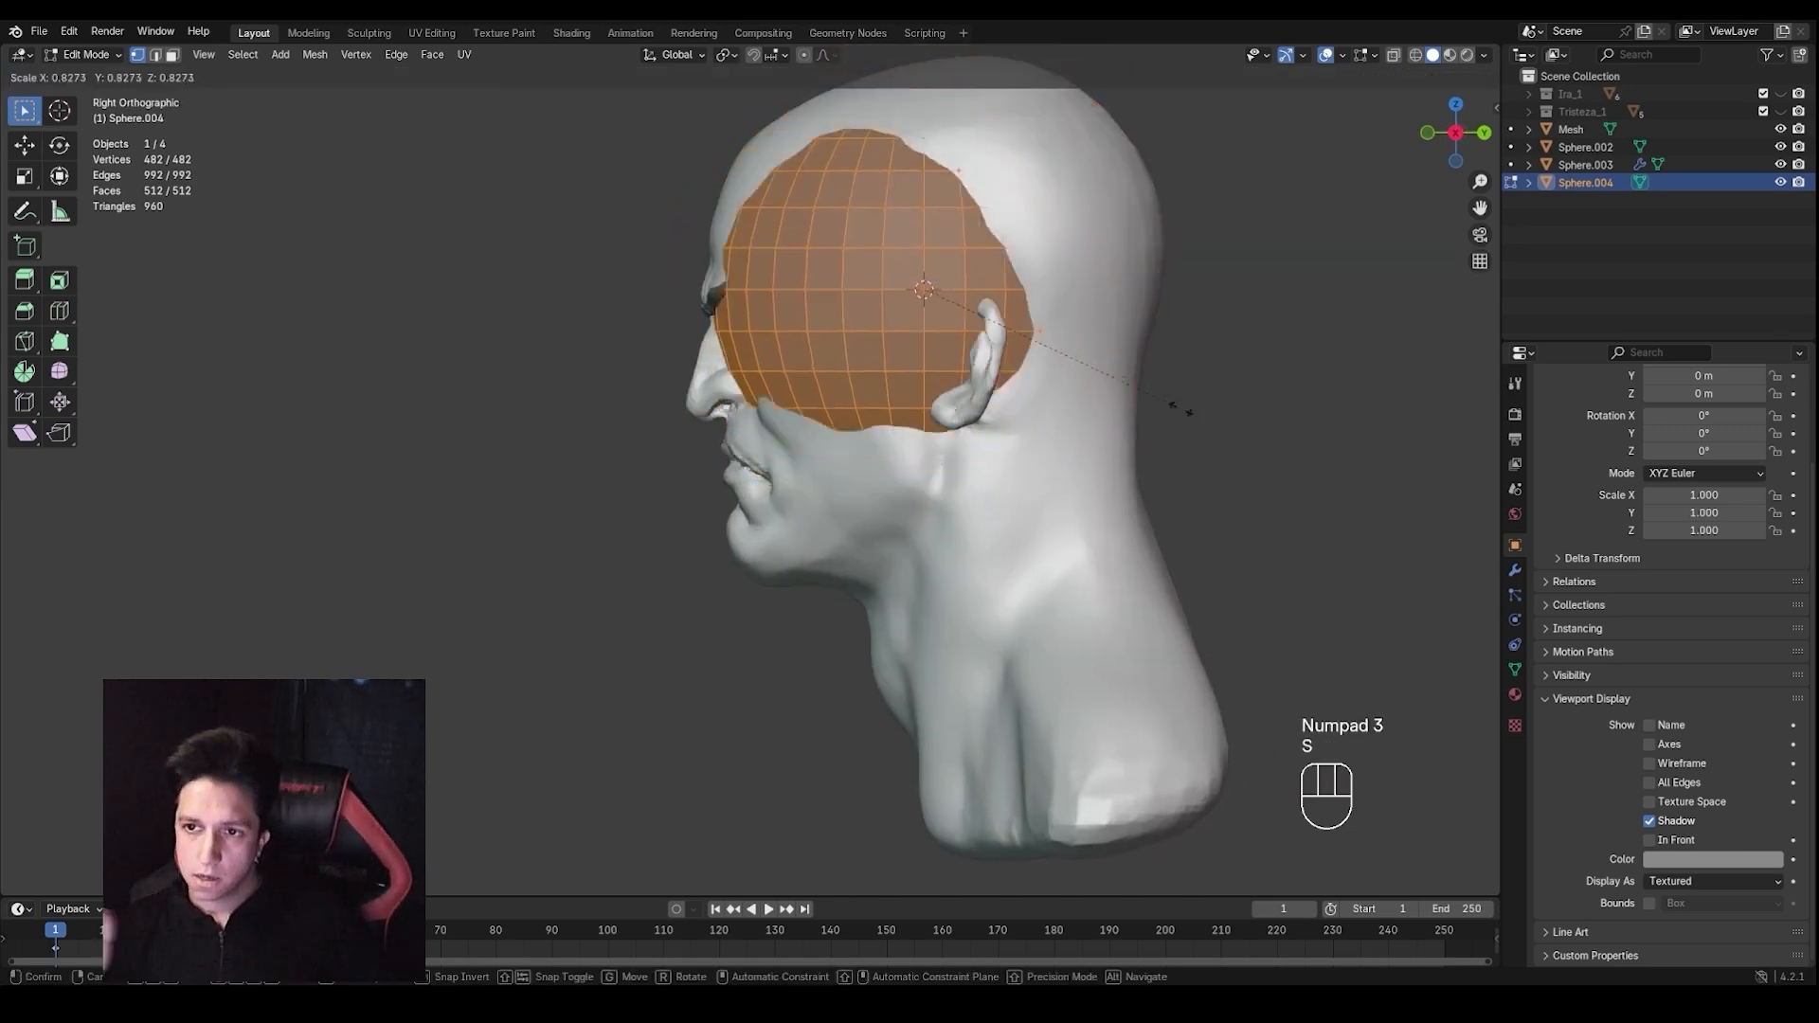
pyautogui.click(1098, 402)
pyautogui.press('g')
pyautogui.click(925, 707)
pyautogui.press('s')
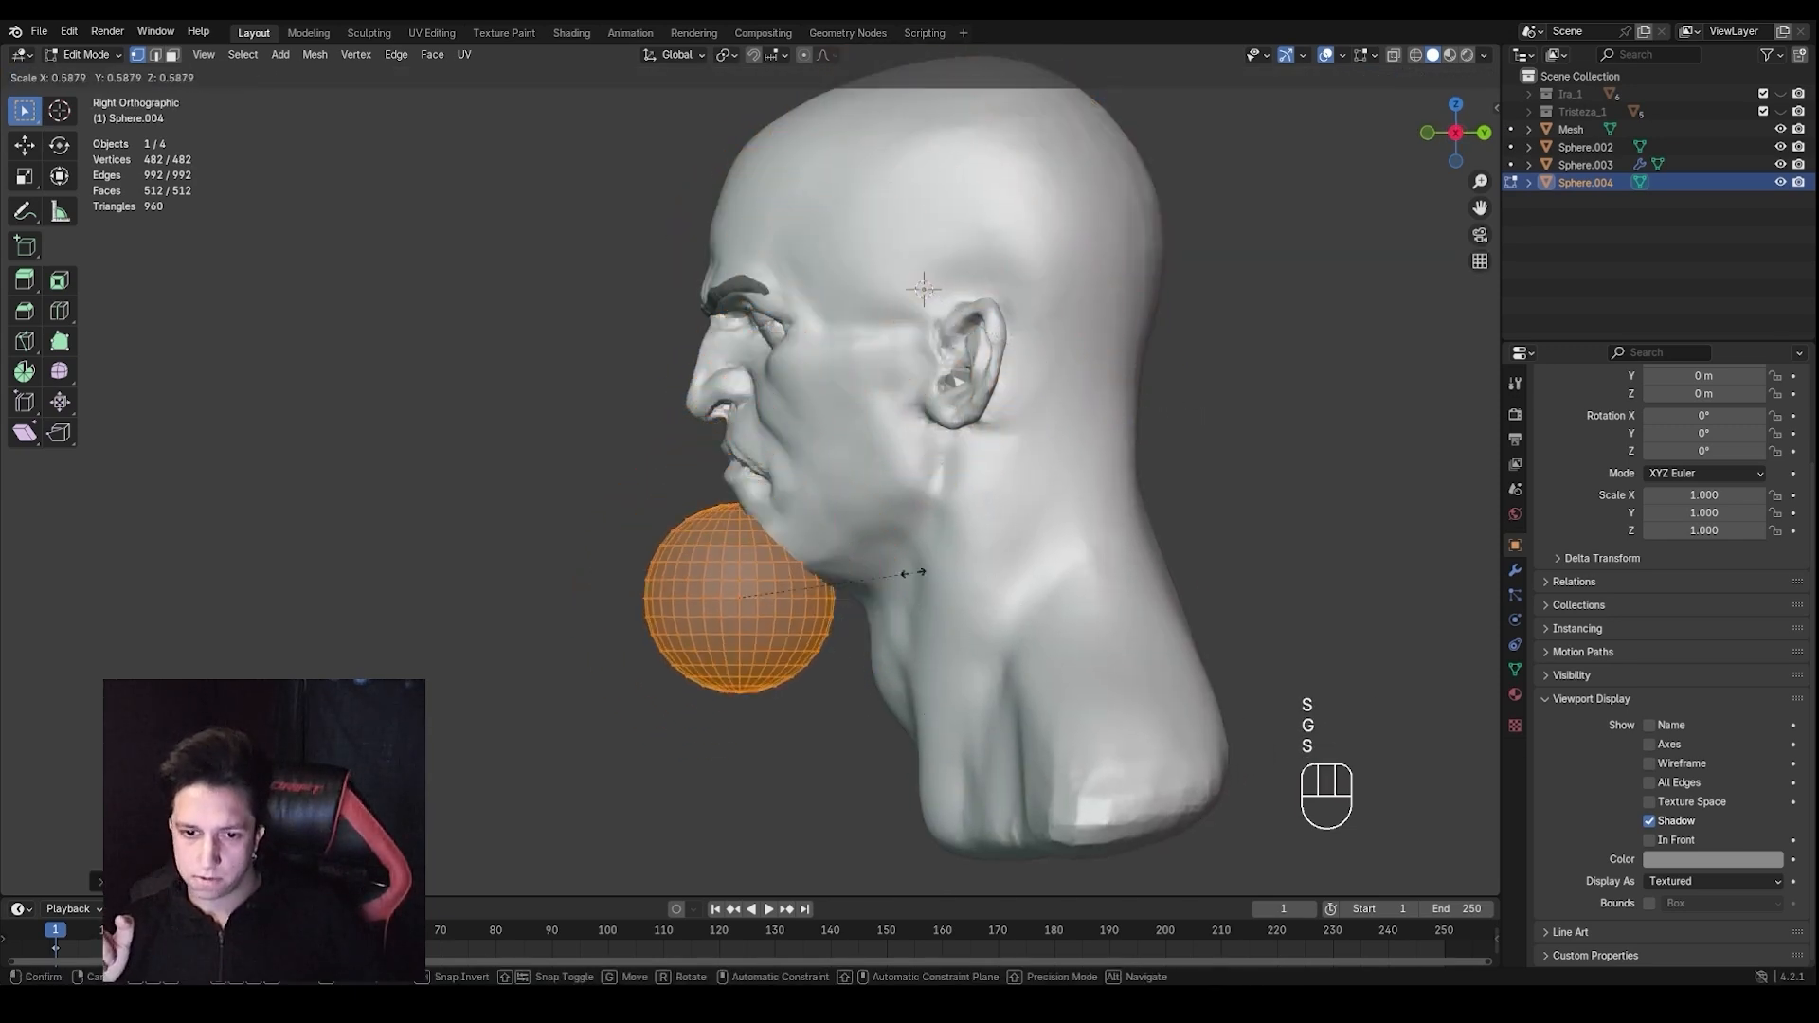
pyautogui.click(816, 548)
pyautogui.press('g')
pyautogui.click(807, 532)
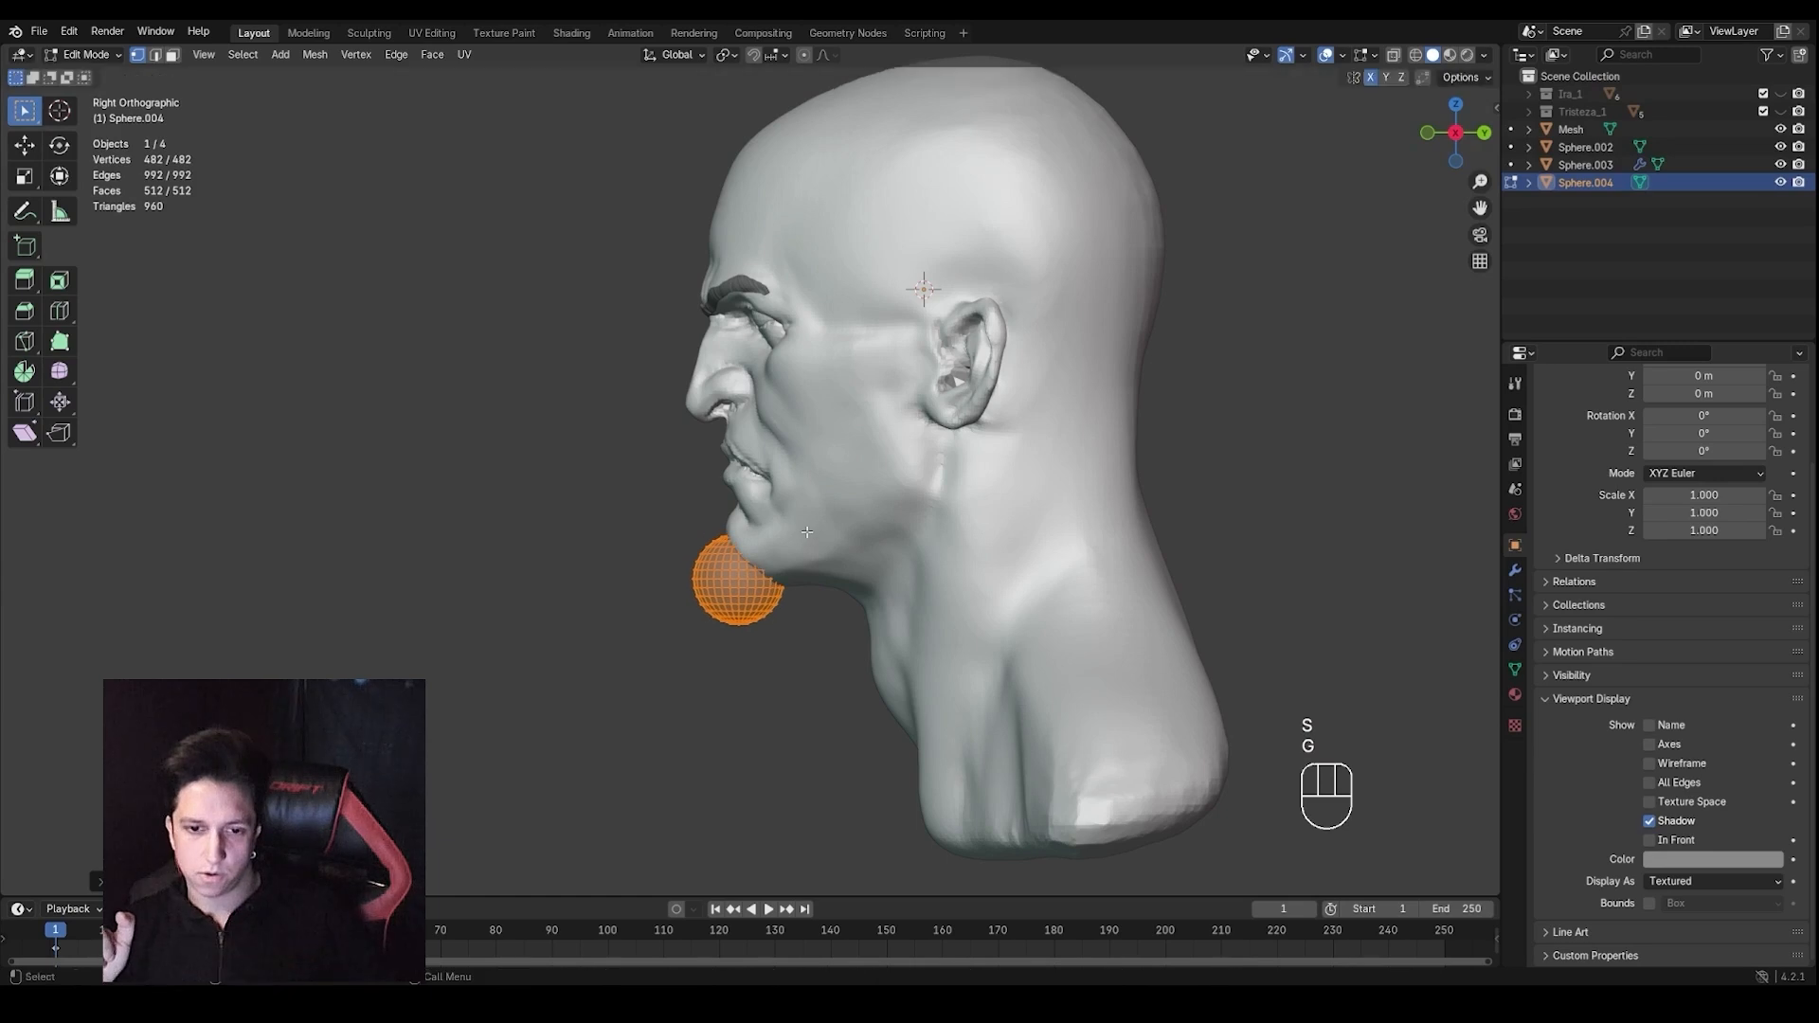
pyautogui.press('KP_1')
pyautogui.scroll(3, 792, 489)
pyautogui.moveTo(783, 479); pyautogui.dragTo(671, 450, button='middle')
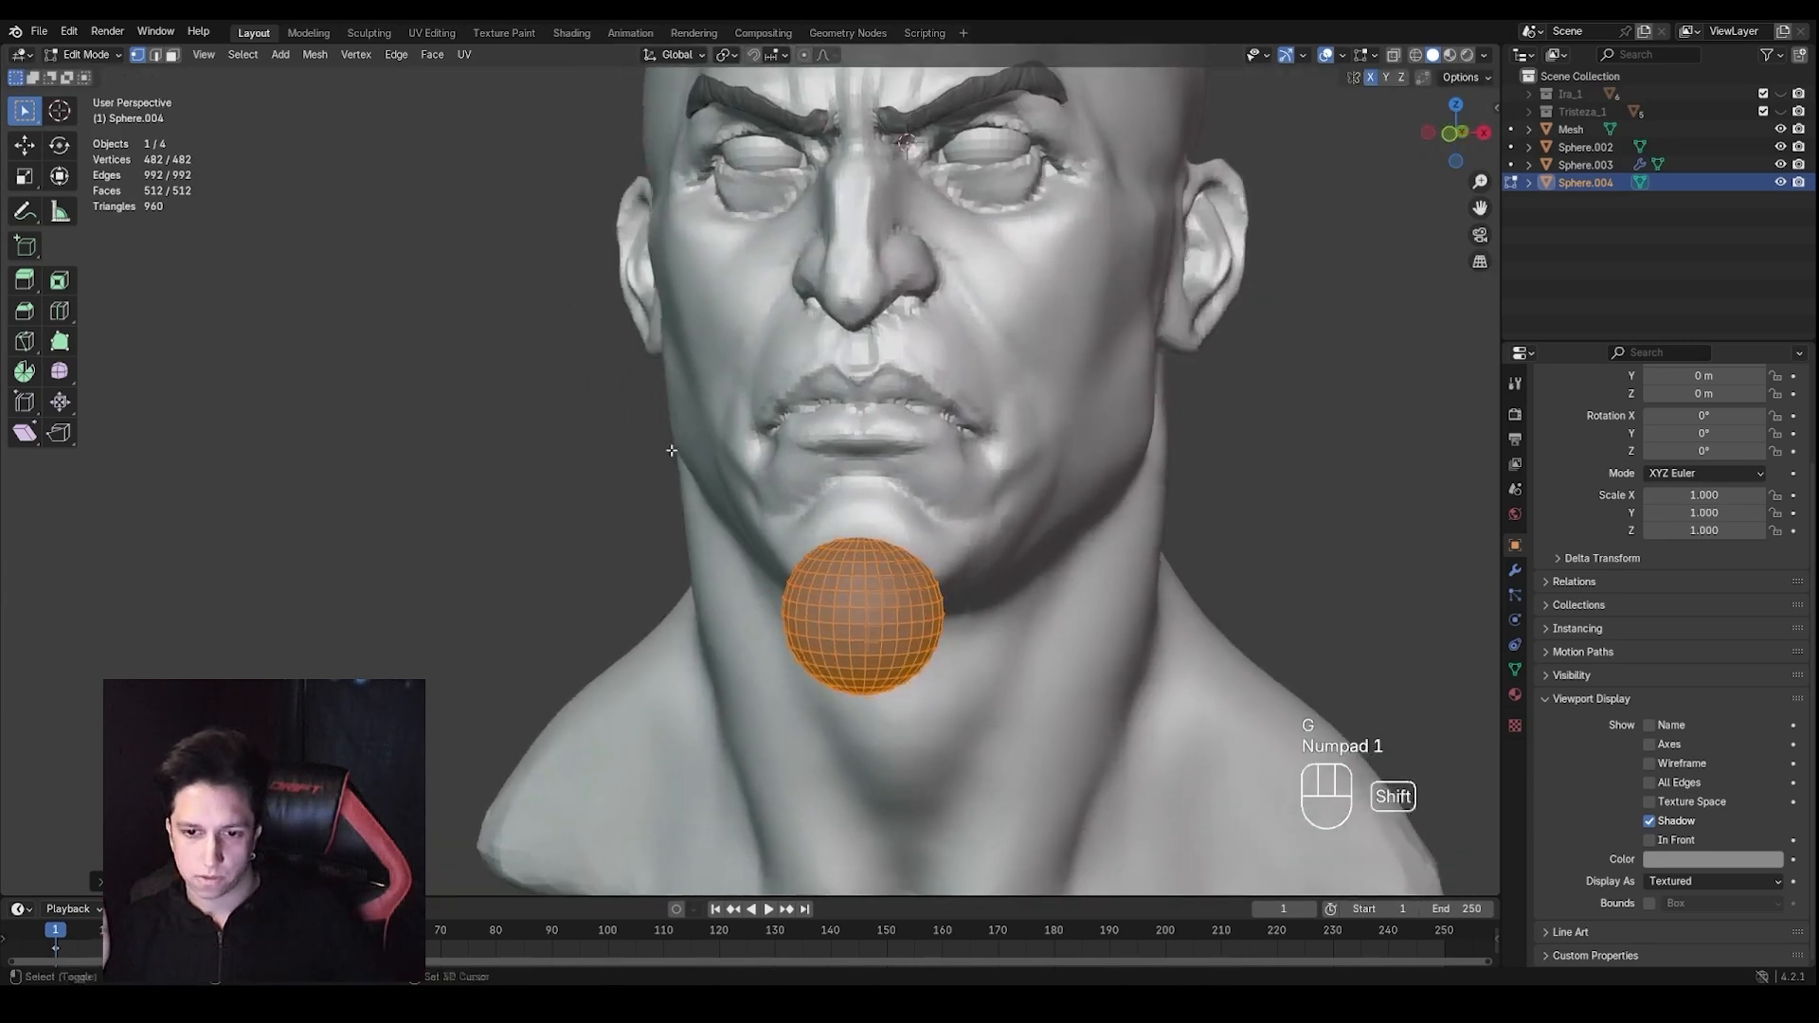
# Sculpt the chin sphere with Grab, pulling its top up over the front of the chin
pyautogui.hotkey('ctrl', 'Tab')
pyautogui.click(862, 609)
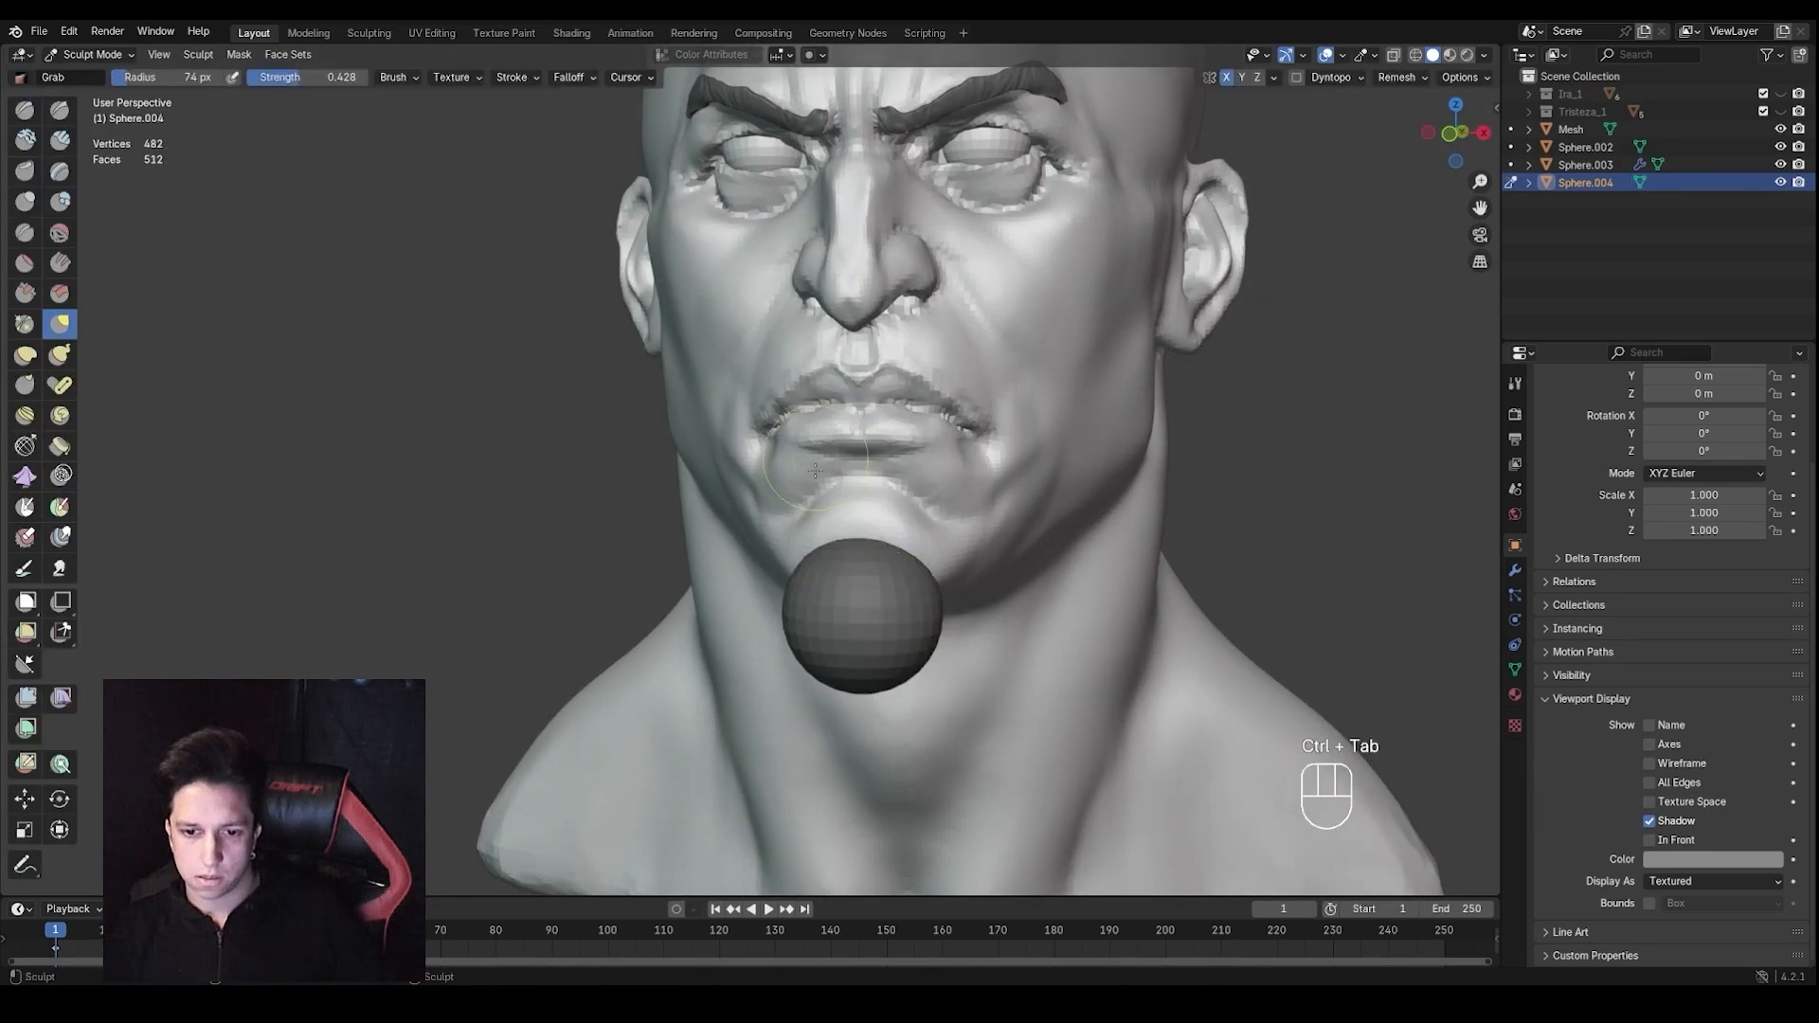
pyautogui.moveTo(814, 471)
pyautogui.mouseDown(button='middle')
pyautogui.moveTo(725, 469)
pyautogui.moveTo(716, 450)
pyautogui.mouseUp(button='middle')
pyautogui.press('g')
pyautogui.press('f')
pyautogui.click(876, 531)
pyautogui.moveTo(877, 531); pyautogui.dragTo(833, 569, button='middle')
pyautogui.scroll(1, 852, 540)
pyautogui.press('f')
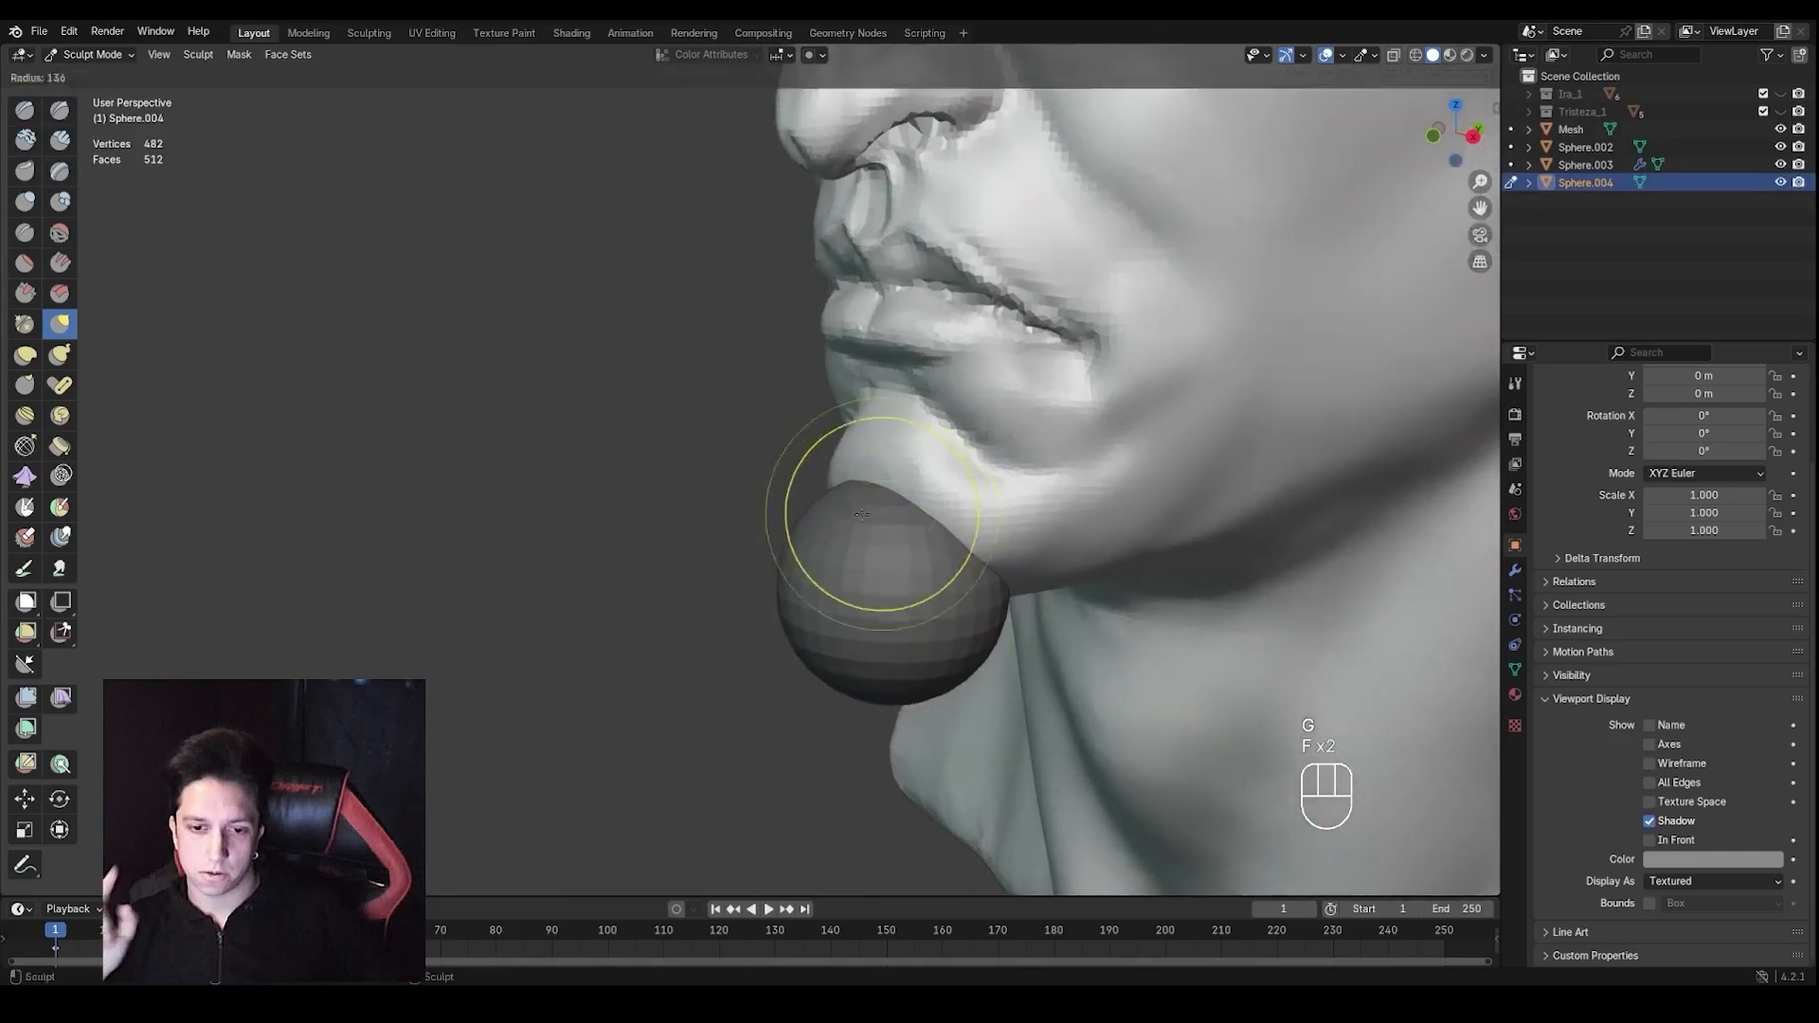
pyautogui.click(854, 514)
pyautogui.moveTo(861, 496); pyautogui.dragTo(883, 409)
pyautogui.moveTo(883, 483); pyautogui.dragTo(975, 517, button='middle')
# Stretch the sides of the goatee mesh back and up along the jaw with Grab
pyautogui.press('f')
pyautogui.click(980, 521)
pyautogui.moveTo(995, 535); pyautogui.dragTo(1118, 455)
pyautogui.moveTo(1090, 469); pyautogui.dragTo(1179, 510, button='middle')
pyautogui.press('f')
pyautogui.moveTo(966, 510)
pyautogui.mouseDown(button='middle')
pyautogui.moveTo(928, 521)
pyautogui.moveTo(1009, 516)
pyautogui.moveTo(1047, 488)
pyautogui.moveTo(1032, 519)
pyautogui.mouseUp(button='middle')
pyautogui.click(900, 559)
pyautogui.press('f')
pyautogui.click(1023, 507)
# Fit the goatee's back and lower part to the chin profile with Grab, ending at a 183 px radius
pyautogui.moveTo(963, 550); pyautogui.dragTo(906, 571)
pyautogui.press('f')
pyautogui.click(1049, 568)
pyautogui.moveTo(1042, 561); pyautogui.dragTo(1054, 557, button='middle')
pyautogui.moveTo(952, 502); pyautogui.dragTo(957, 491)
pyautogui.press('f')
pyautogui.click(853, 584)
pyautogui.moveTo(871, 585); pyautogui.dragTo(853, 526)
pyautogui.moveTo(841, 495); pyautogui.dragTo(865, 500, button='middle')
pyautogui.keyDown('shift'); pyautogui.moveTo(865, 500); pyautogui.dragTo(894, 506, button='middle'); pyautogui.keyUp('shift')
pyautogui.press('f')
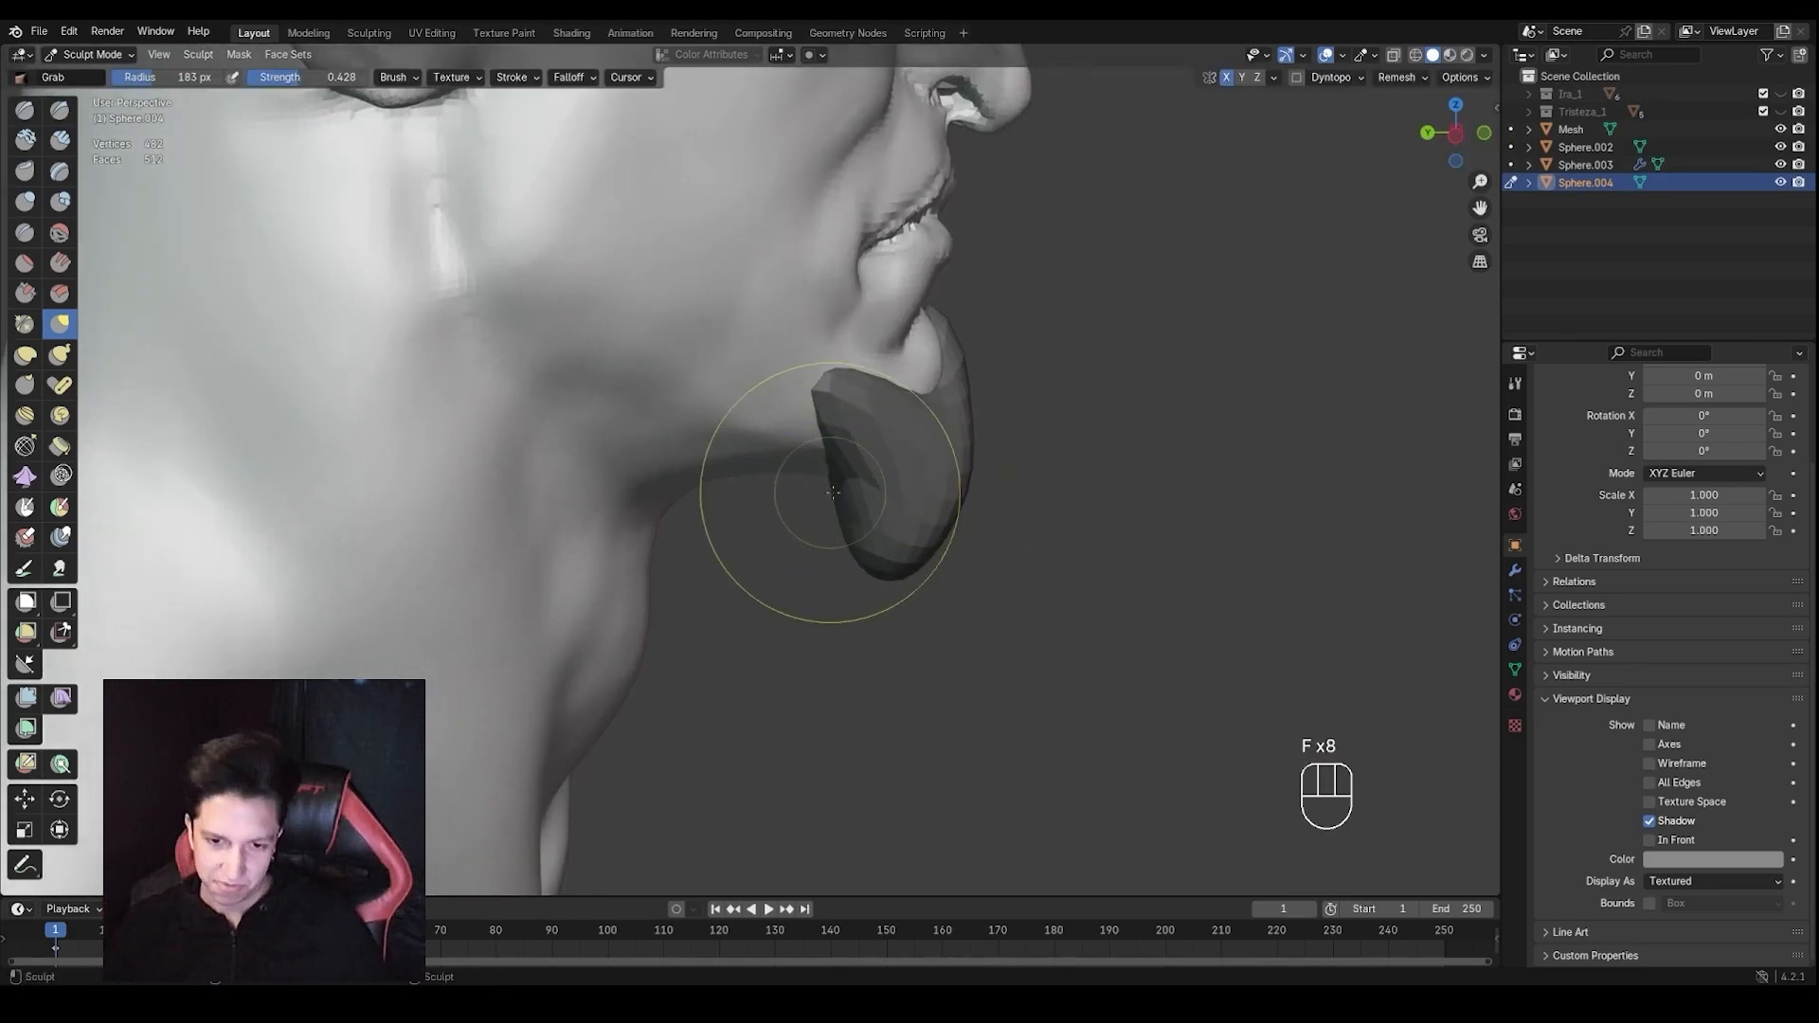
# Try to reshape the lower edge of the goatee with Grab at a 145 px radius
pyautogui.scroll(-2, 908, 490)
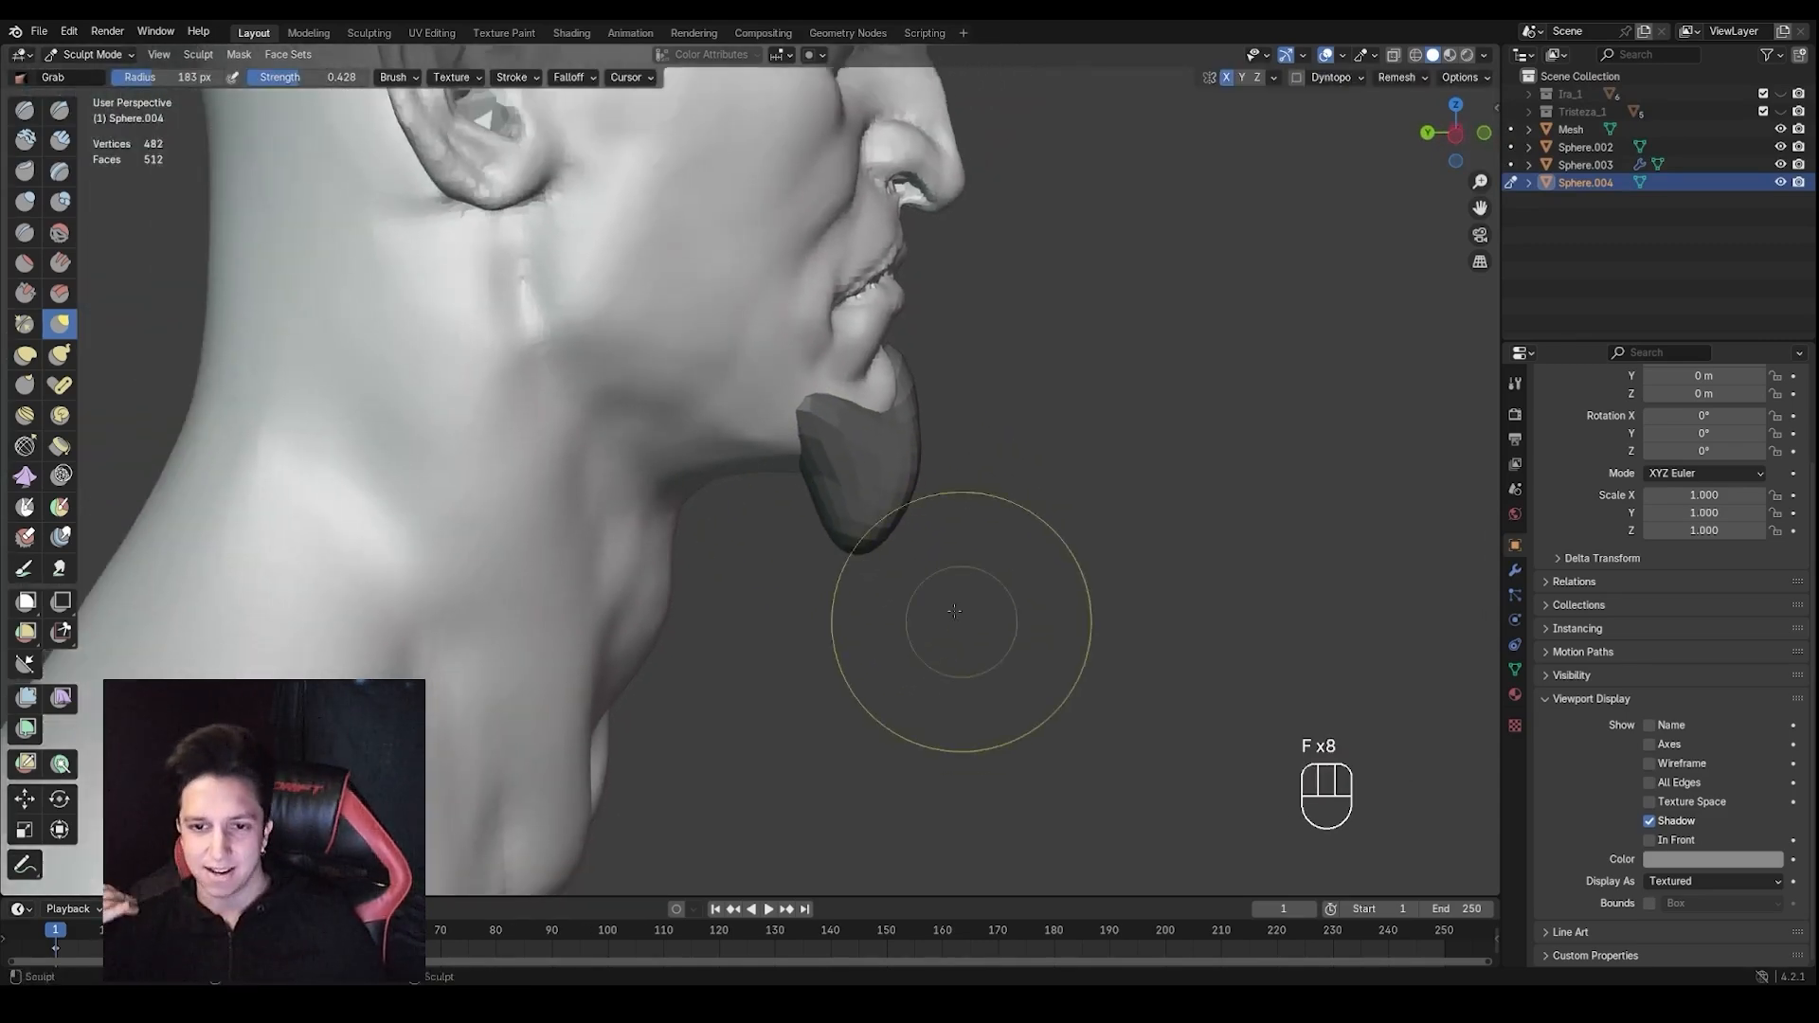
pyautogui.moveTo(963, 622); pyautogui.dragTo(678, 597, button='middle')
pyautogui.scroll(-1, 678, 596)
pyautogui.moveTo(849, 584); pyautogui.dragTo(957, 564, button='middle')
pyautogui.press('f')
pyautogui.click(935, 561)
pyautogui.moveTo(935, 561); pyautogui.dragTo(1020, 564)
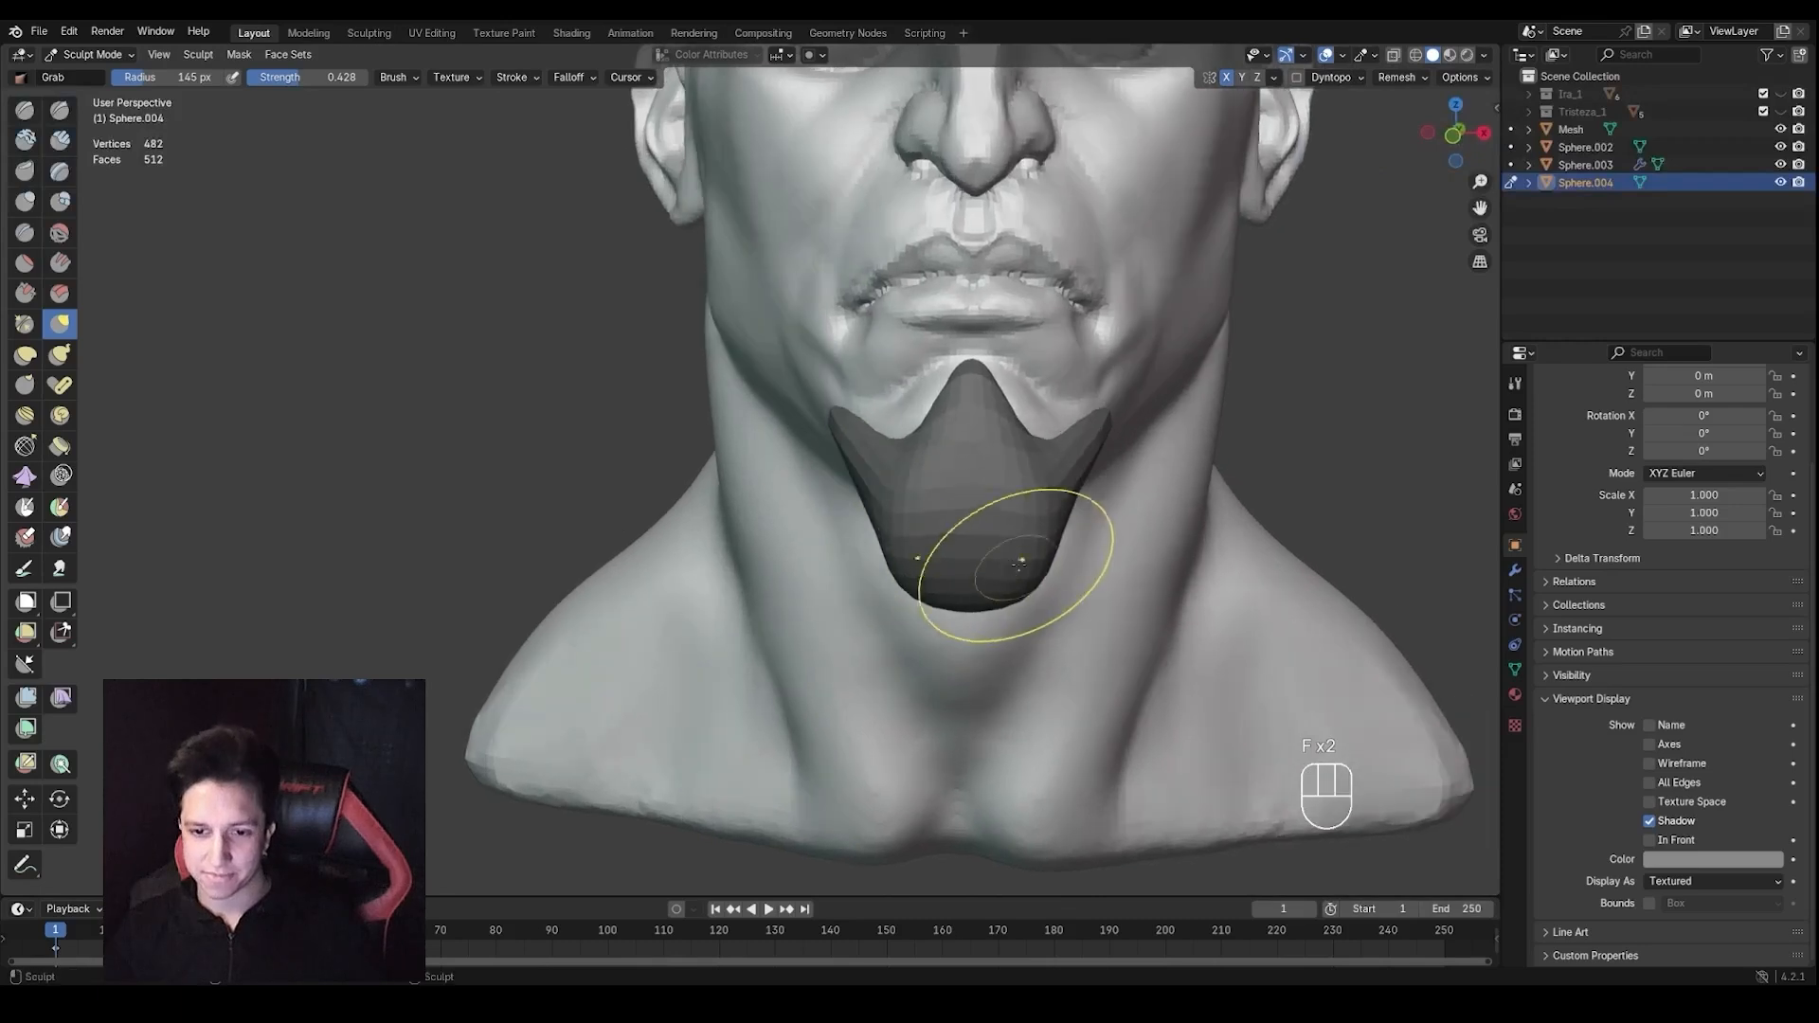
pyautogui.hotkey('ctrl', 'z')
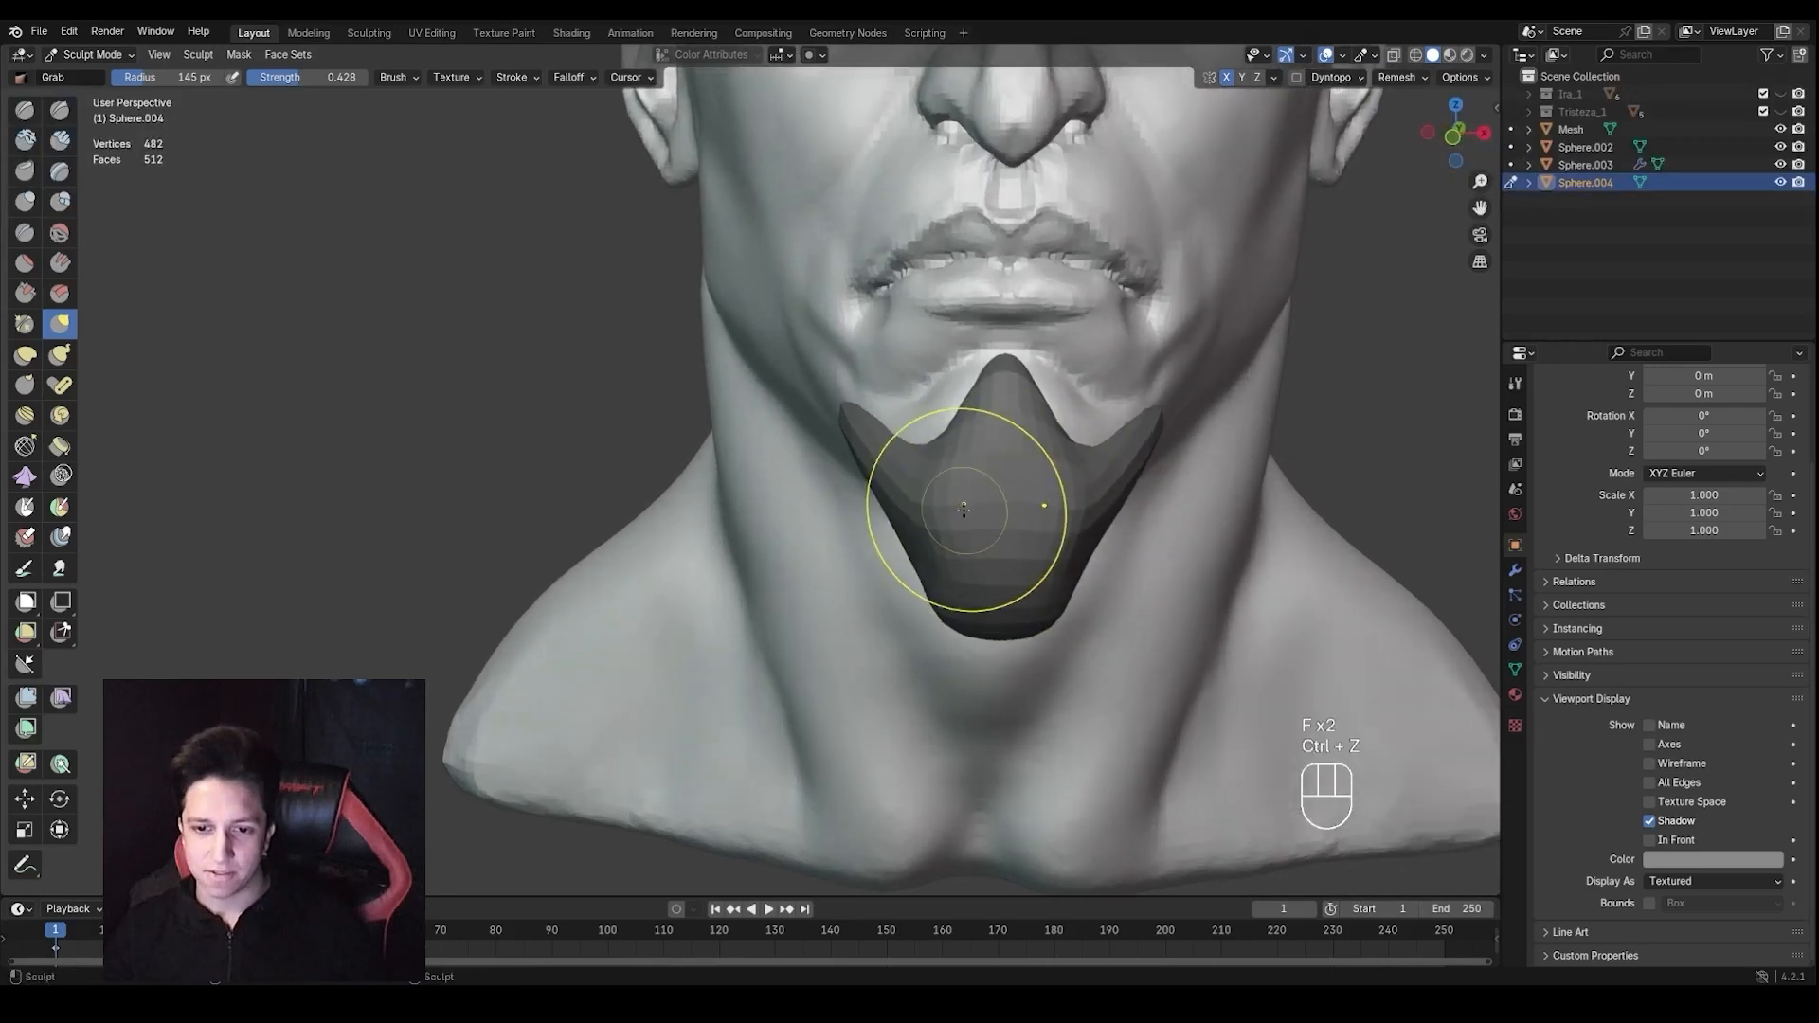
# Shape the goatee's lower tip from the side with Grab at a 223 px radius
pyautogui.moveTo(953, 594); pyautogui.dragTo(986, 577, button='middle')
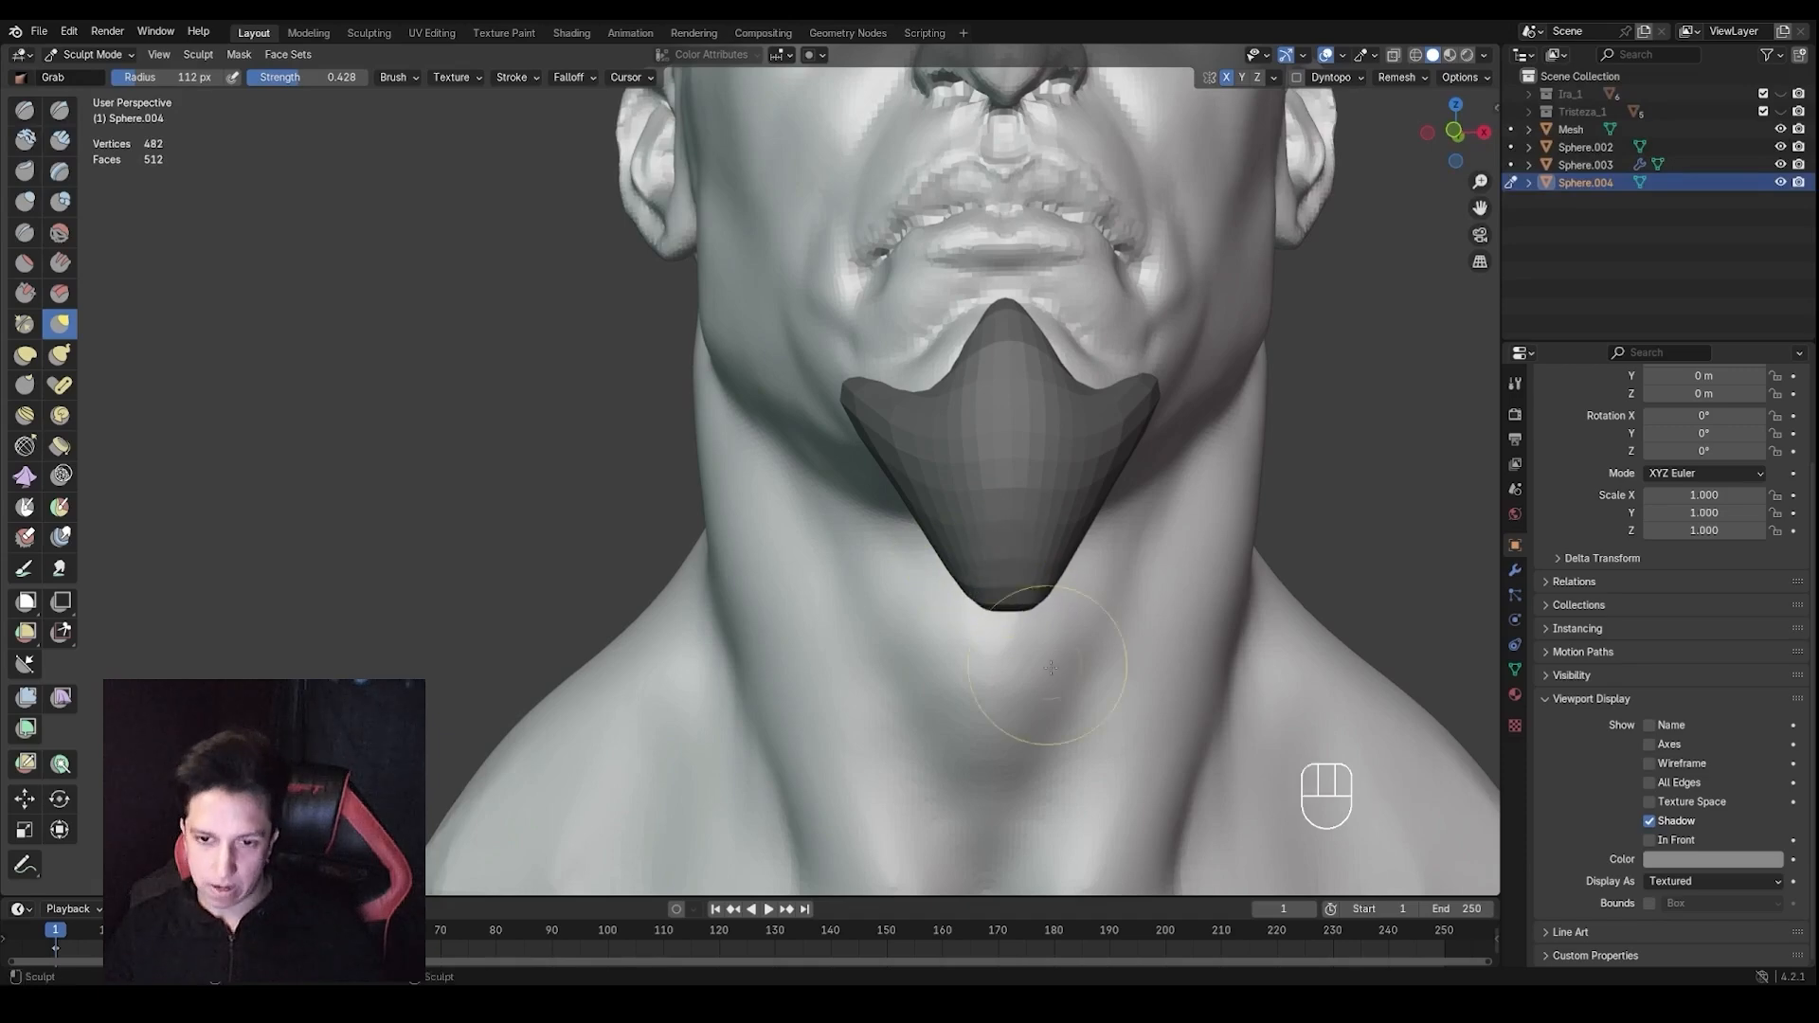
pyautogui.keyDown('ctrl'); pyautogui.moveTo(1051, 668); pyautogui.dragTo(1051, 710, button='middle'); pyautogui.keyUp('ctrl')
pyautogui.moveTo(1051, 668); pyautogui.dragTo(924, 592, button='middle')
pyautogui.press('f')
pyautogui.click(947, 621)
pyautogui.press('f')
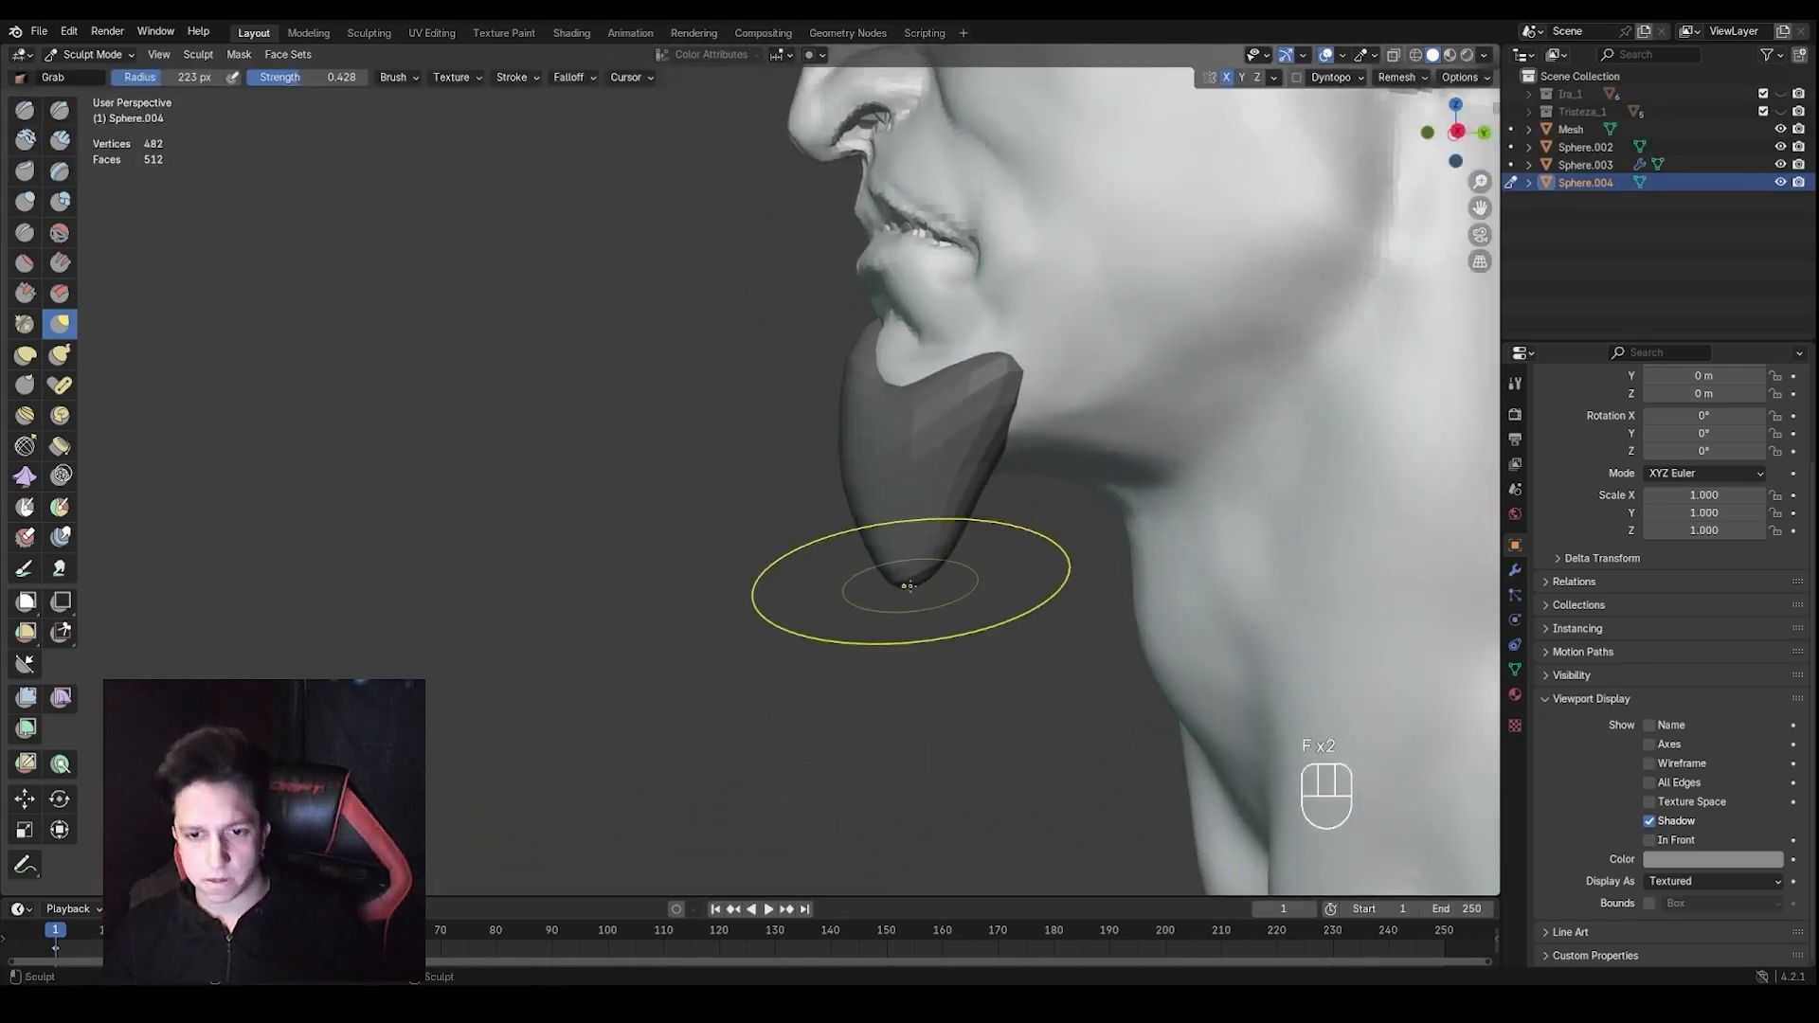
pyautogui.moveTo(914, 526); pyautogui.dragTo(919, 511)
# Refine the goatee's outline with Grab and work over its side edges using Draw Sharp at 84 px
pyautogui.moveTo(921, 530)
pyautogui.keyDown('ctrl'); pyautogui.mouseDown(button='middle')
pyautogui.moveTo(938, 609)
pyautogui.moveTo(1014, 601)
pyautogui.moveTo(1057, 574)
pyautogui.moveTo(1004, 621)
pyautogui.mouseUp(button='middle'); pyautogui.keyUp('ctrl')
pyautogui.press('f')
pyautogui.press('f')
pyautogui.moveTo(1005, 621)
pyautogui.keyDown('ctrl'); pyautogui.mouseDown(button='middle')
pyautogui.moveTo(981, 493)
pyautogui.moveTo(935, 508)
pyautogui.moveTo(998, 519)
pyautogui.mouseUp(button='middle'); pyautogui.keyUp('ctrl')
pyautogui.click(970, 530)
pyautogui.press('f')
pyautogui.click(922, 524)
pyautogui.press('1')
pyautogui.press('f')
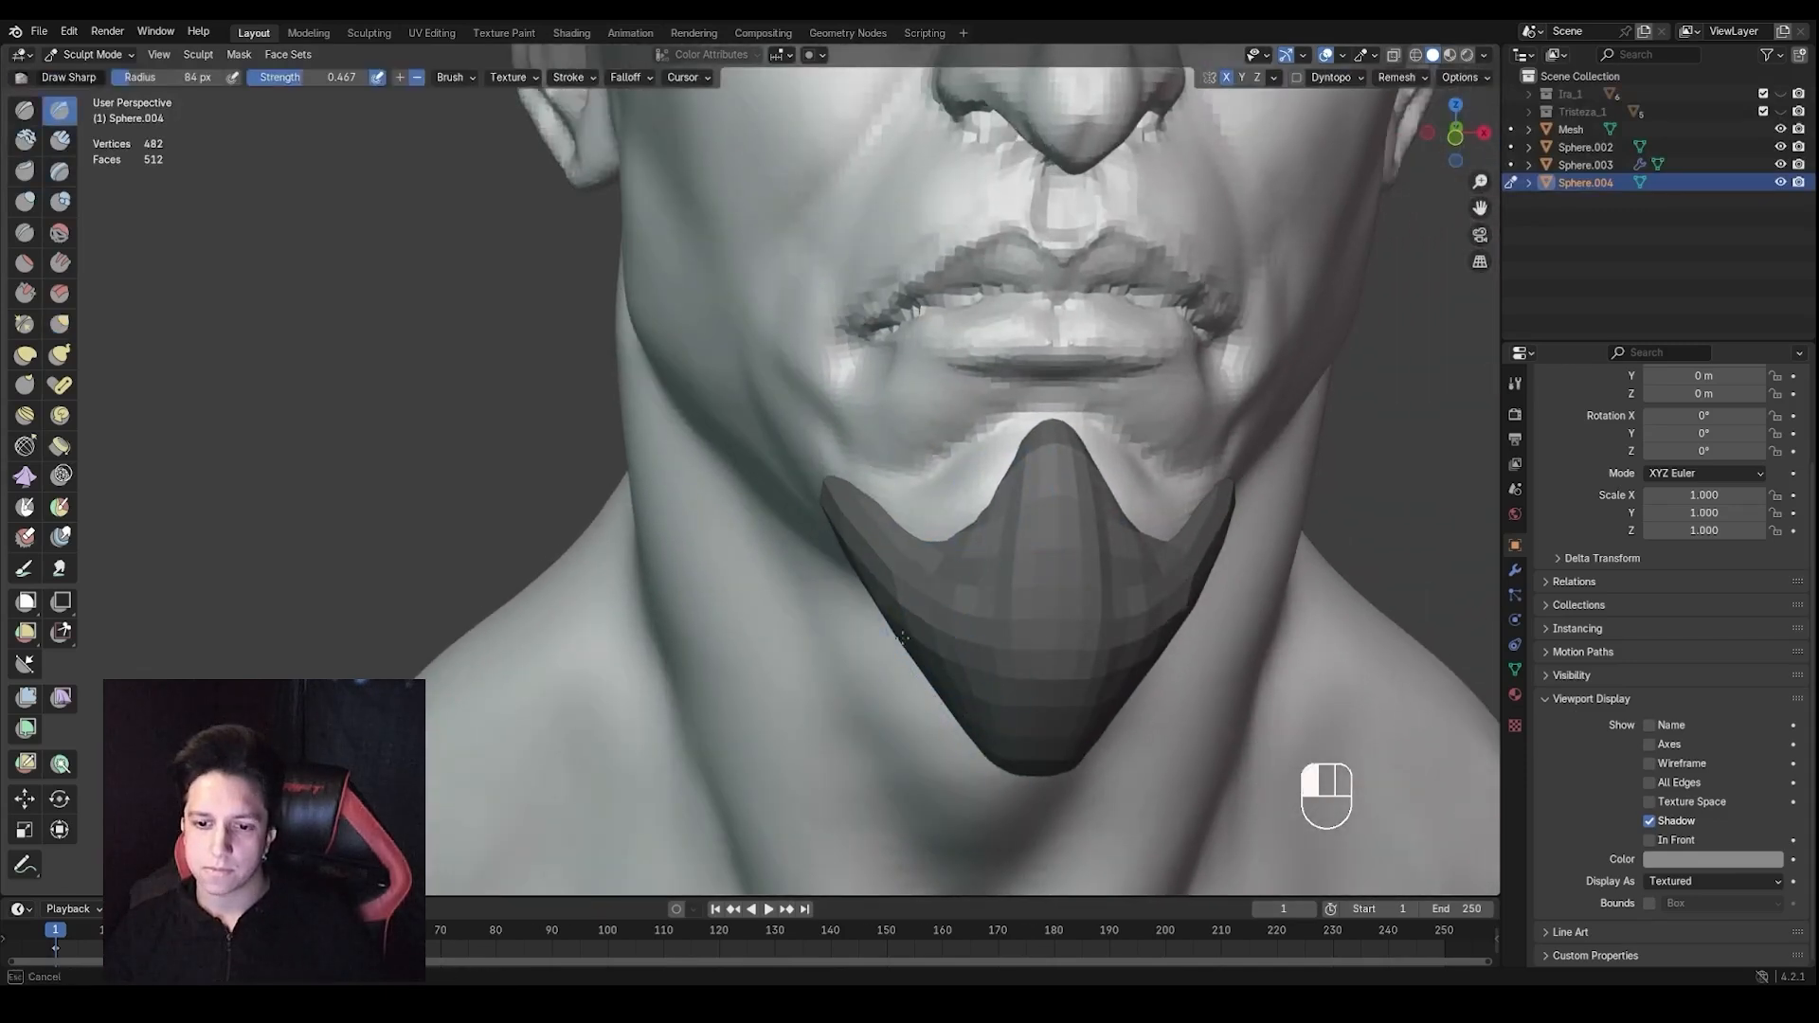
# Form the goatee's upper point into a narrow vertical strip below the lower lip with Grab at 87 px
pyautogui.moveTo(1072, 745)
pyautogui.mouseDown(button='middle')
pyautogui.moveTo(1069, 541)
pyautogui.moveTo(1029, 542)
pyautogui.moveTo(1059, 569)
pyautogui.moveTo(1066, 551)
pyautogui.mouseUp(button='middle')
pyautogui.press('g')
pyautogui.moveTo(1007, 479); pyautogui.dragTo(1090, 535, button='middle')
pyautogui.press('f')
pyautogui.press('f')
pyautogui.press('f')
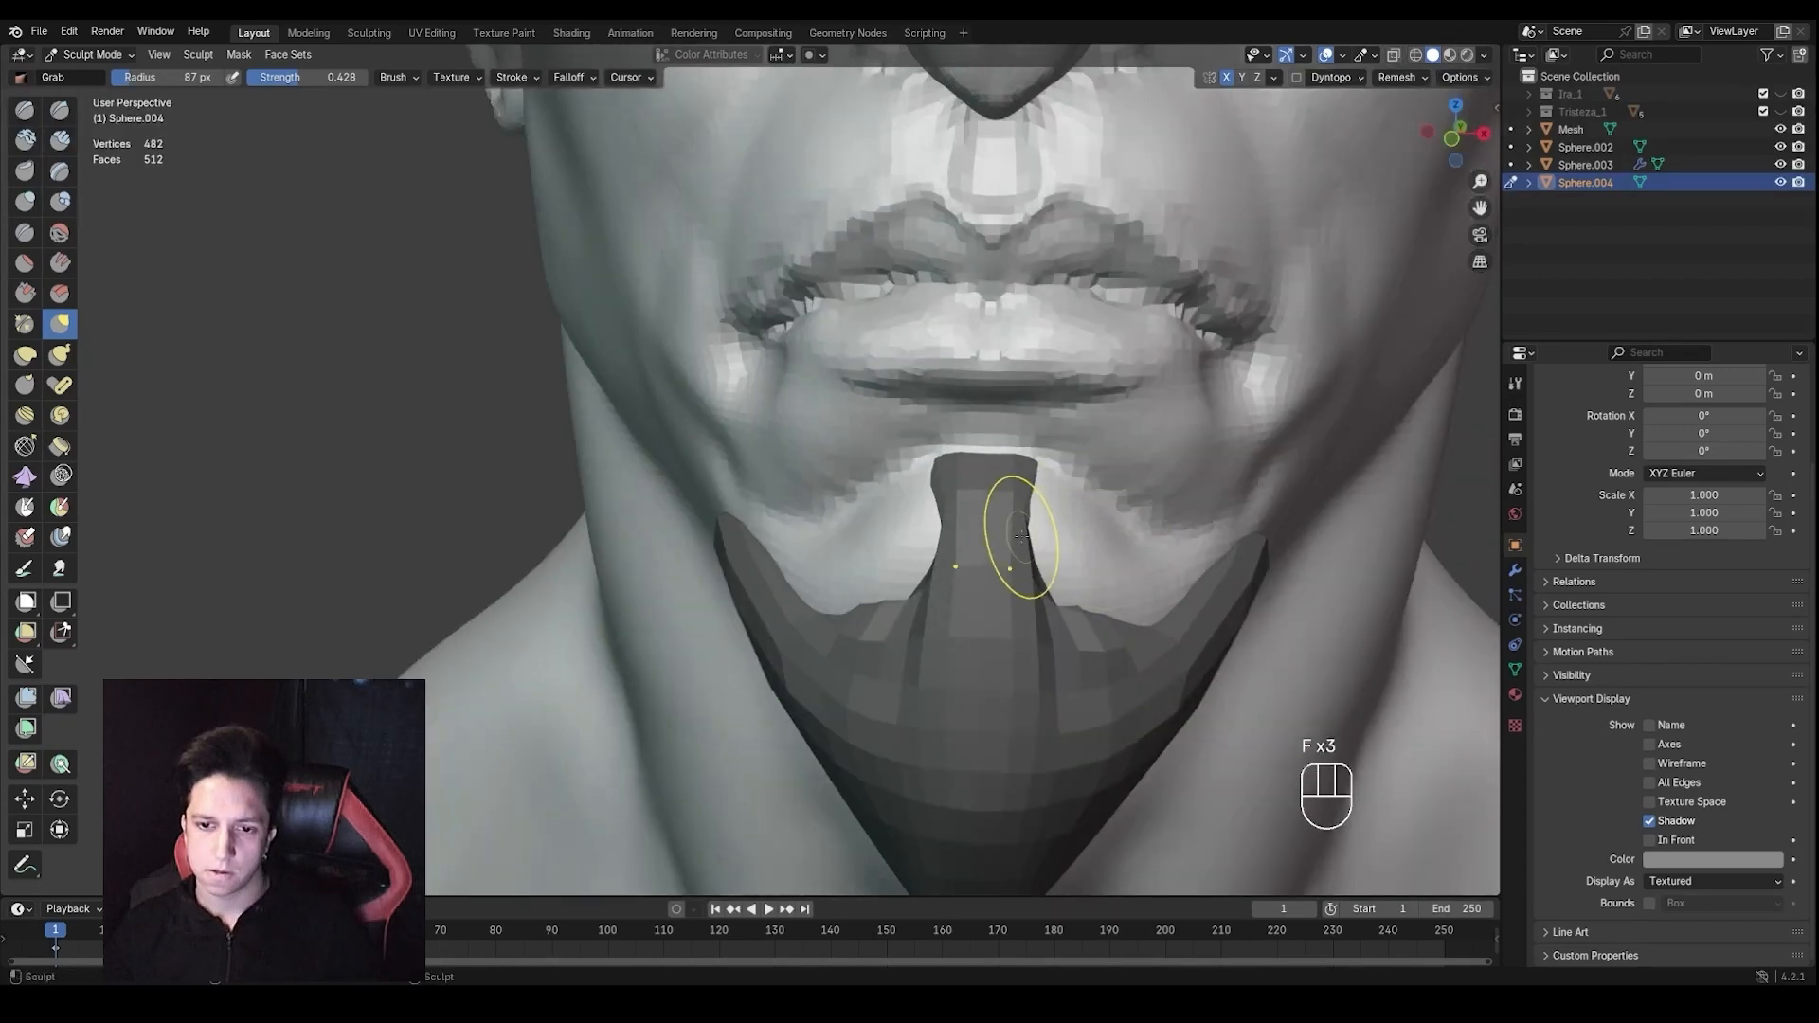
# Pull the goatee's raised side point inward with Grab at 190 px and adjust its side edge at 197 px
pyautogui.keyDown('shift'); pyautogui.moveTo(1028, 616); pyautogui.dragTo(1046, 554, button='middle'); pyautogui.keyUp('shift')
pyautogui.keyDown('ctrl'); pyautogui.moveTo(1047, 555); pyautogui.dragTo(1042, 663, button='middle'); pyautogui.keyUp('ctrl')
pyautogui.moveTo(1042, 663)
pyautogui.mouseDown(button='middle')
pyautogui.moveTo(972, 552)
pyautogui.moveTo(981, 523)
pyautogui.moveTo(1051, 606)
pyautogui.moveTo(1066, 545)
pyautogui.mouseUp(button='middle')
pyautogui.press('f')
pyautogui.press('f')
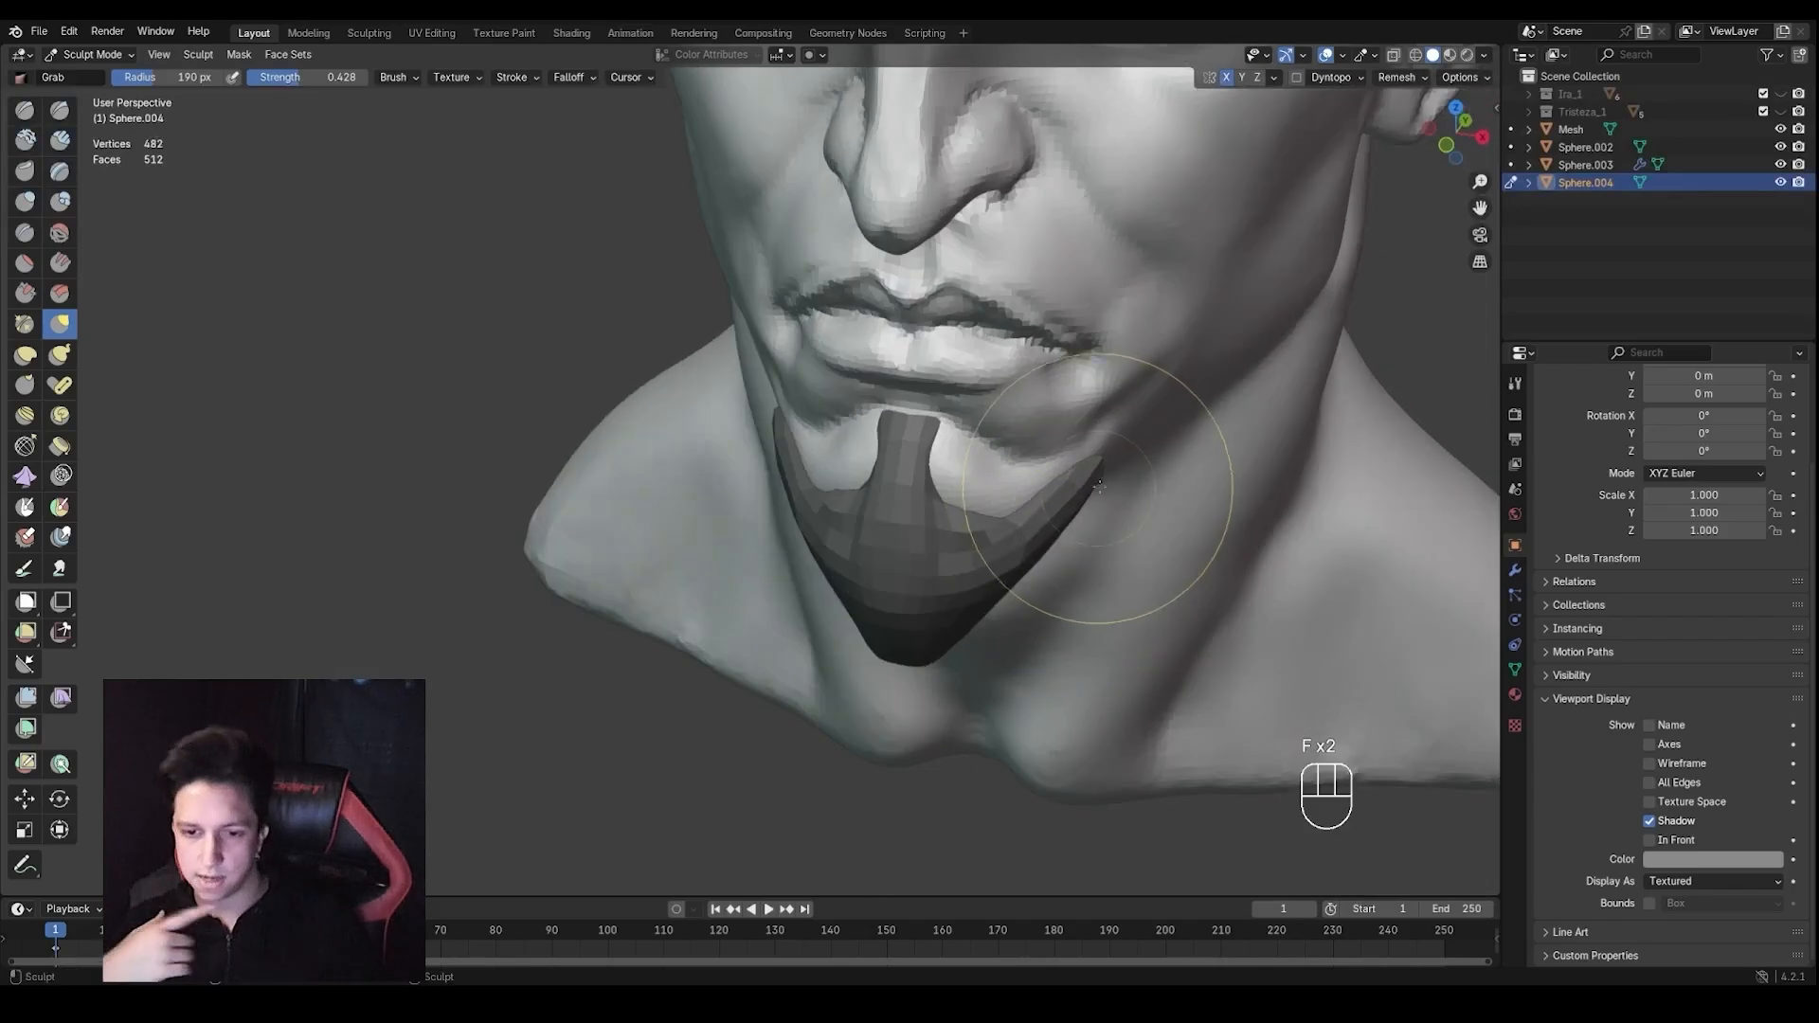
pyautogui.moveTo(1087, 464); pyautogui.dragTo(1064, 457)
pyautogui.moveTo(964, 557); pyautogui.dragTo(990, 566, button='middle')
pyautogui.press('f')
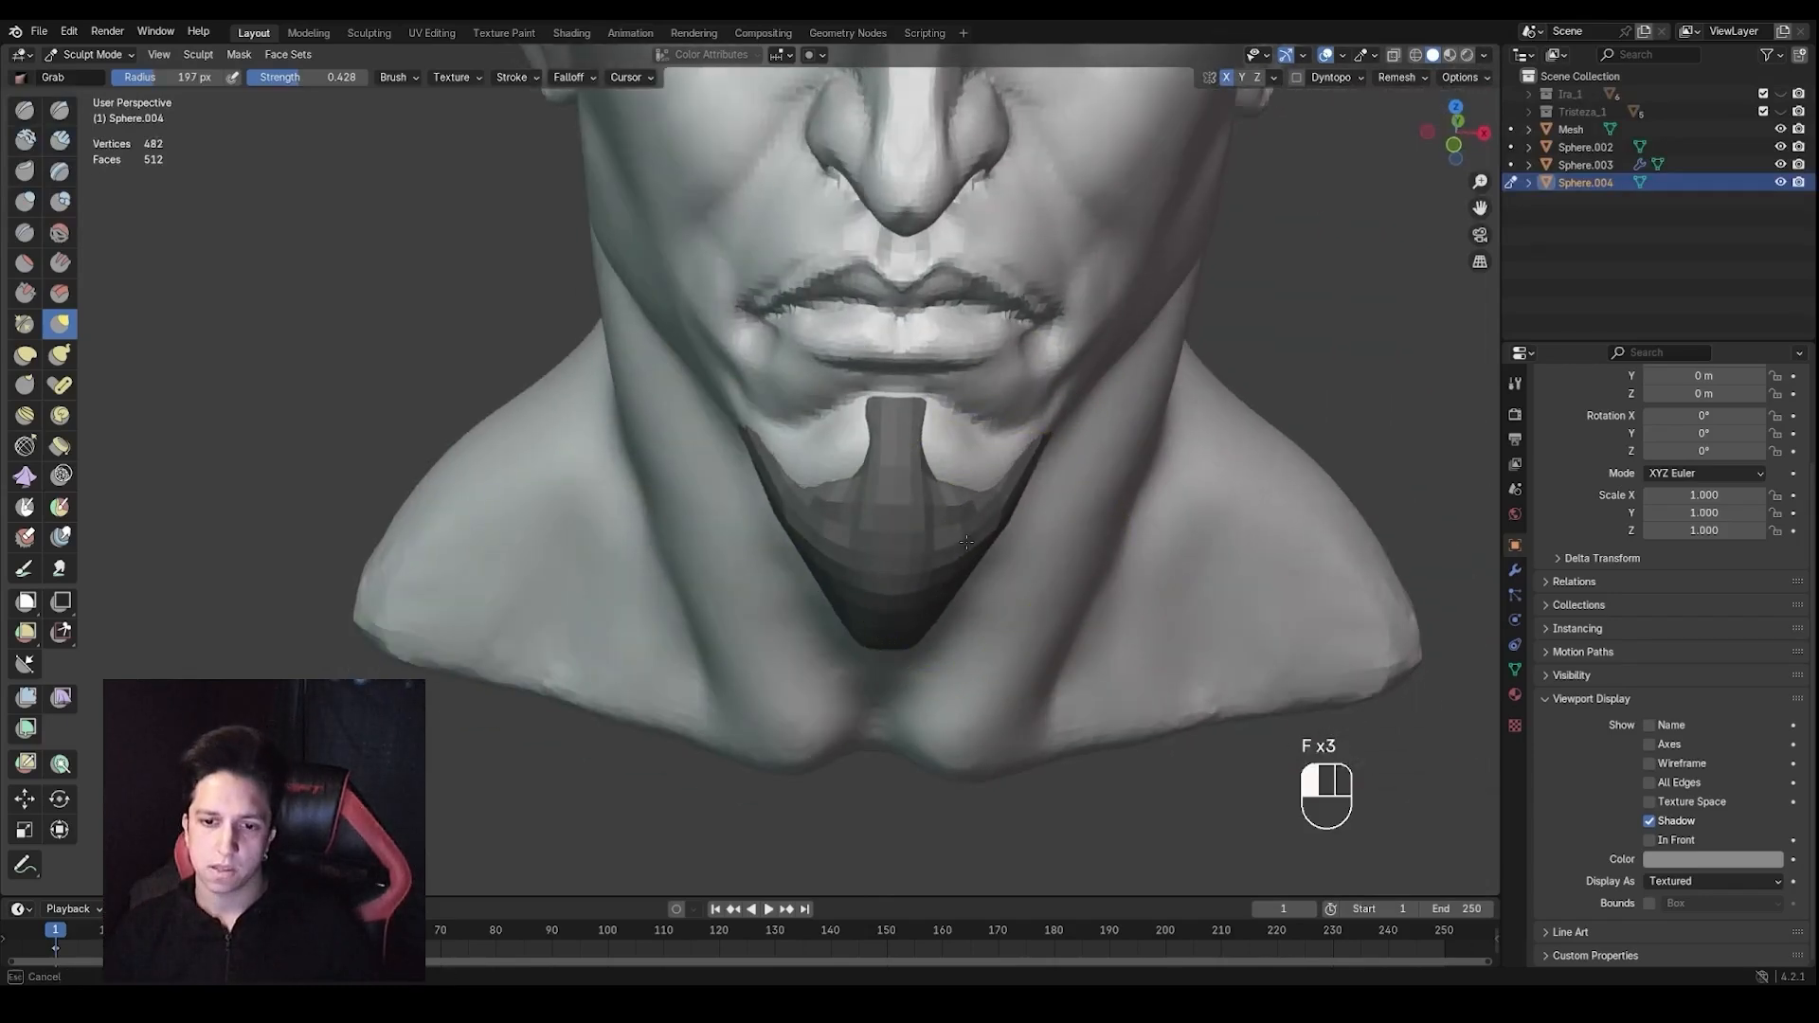
pyautogui.moveTo(967, 543); pyautogui.dragTo(960, 546)
# Reshape the goatee's lower side contour near the tip with Grab at 111 px
pyautogui.moveTo(960, 546); pyautogui.dragTo(917, 530, button='middle')
pyautogui.press('f')
pyautogui.moveTo(917, 531)
pyautogui.keyDown('ctrl'); pyautogui.mouseDown(button='middle')
pyautogui.moveTo(933, 542)
pyautogui.moveTo(871, 575)
pyautogui.moveTo(862, 611)
pyautogui.moveTo(995, 596)
pyautogui.moveTo(881, 578)
pyautogui.moveTo(964, 527)
pyautogui.mouseUp(button='middle'); pyautogui.keyUp('ctrl')
pyautogui.press('f')
pyautogui.click(861, 577)
pyautogui.moveTo(965, 526)
pyautogui.keyDown('ctrl'); pyautogui.mouseDown(button='middle')
pyautogui.moveTo(970, 486)
pyautogui.moveTo(994, 480)
pyautogui.mouseUp(button='middle'); pyautogui.keyUp('ctrl')
pyautogui.press('f')
pyautogui.moveTo(964, 525); pyautogui.dragTo(972, 529)
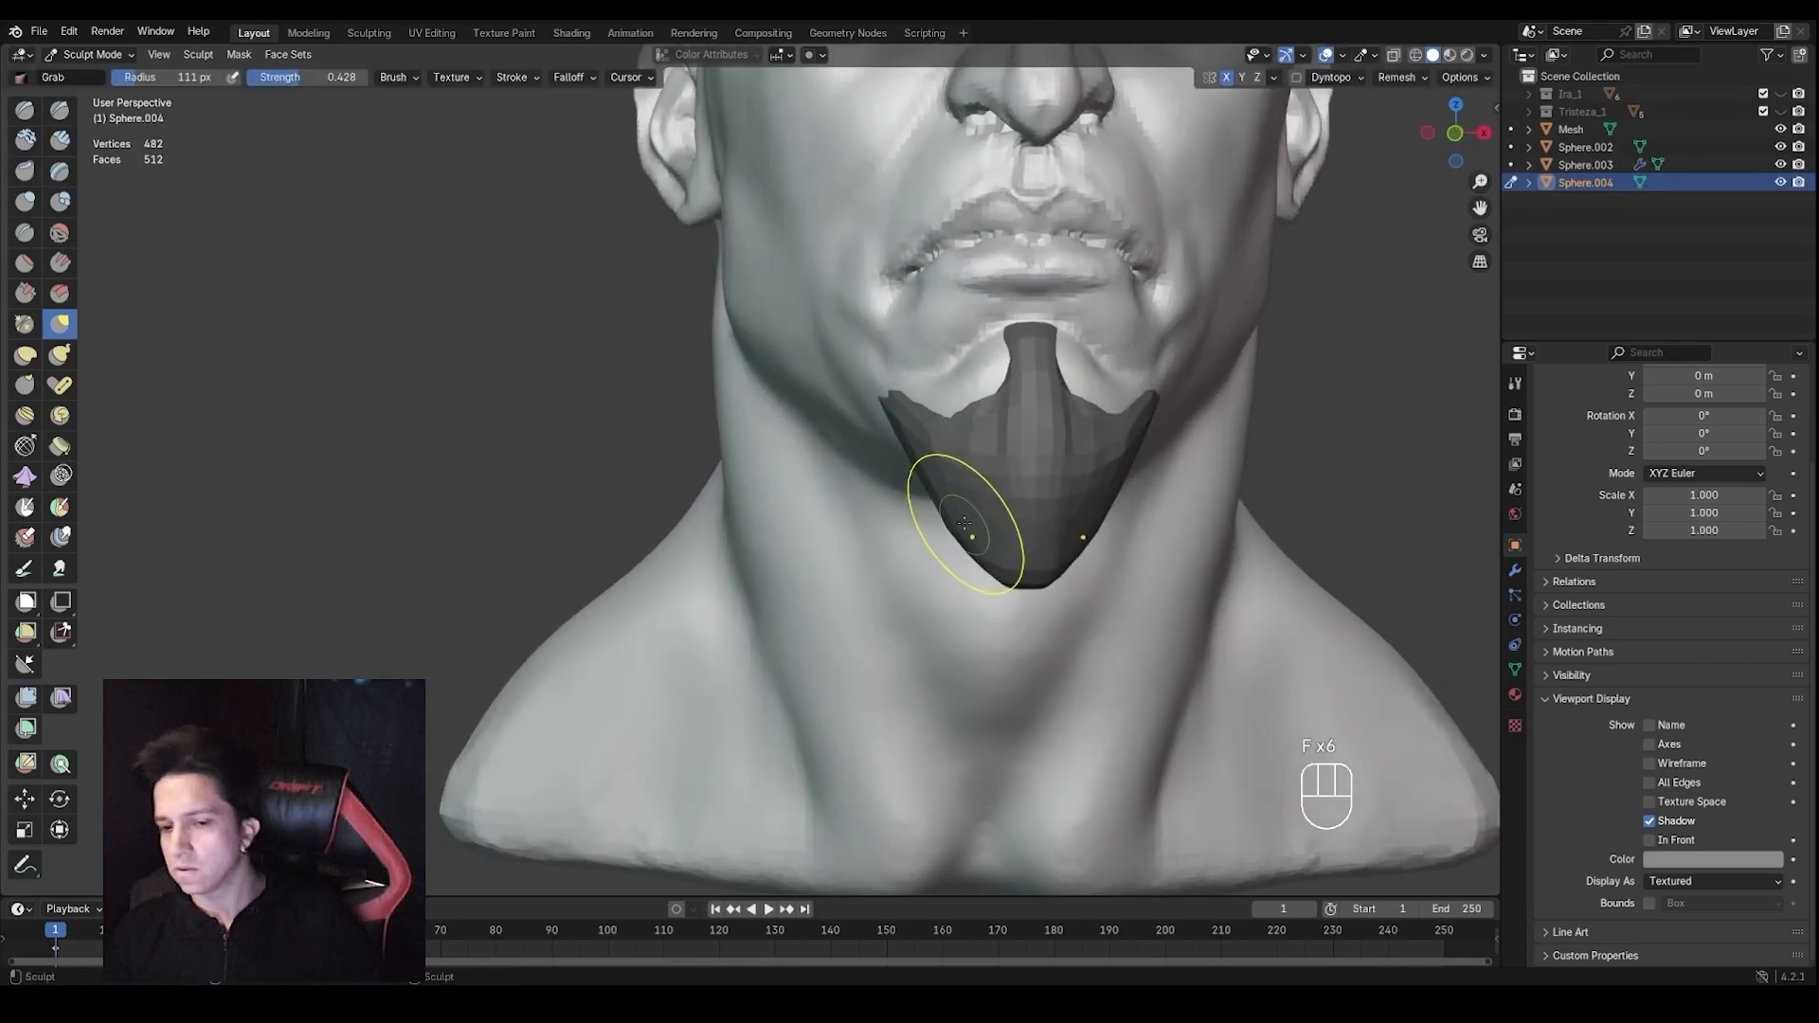
# Adjust the goatee's side profile with Grab at 111 px and tuck in its lower side edge at 107 px
pyautogui.moveTo(970, 527)
pyautogui.keyDown('ctrl'); pyautogui.mouseDown(button='middle')
pyautogui.moveTo(959, 616)
pyautogui.moveTo(784, 613)
pyautogui.moveTo(887, 589)
pyautogui.mouseUp(button='middle'); pyautogui.keyUp('ctrl')
pyautogui.keyDown('ctrl'); pyautogui.moveTo(886, 590); pyautogui.dragTo(888, 481, button='middle'); pyautogui.keyUp('ctrl')
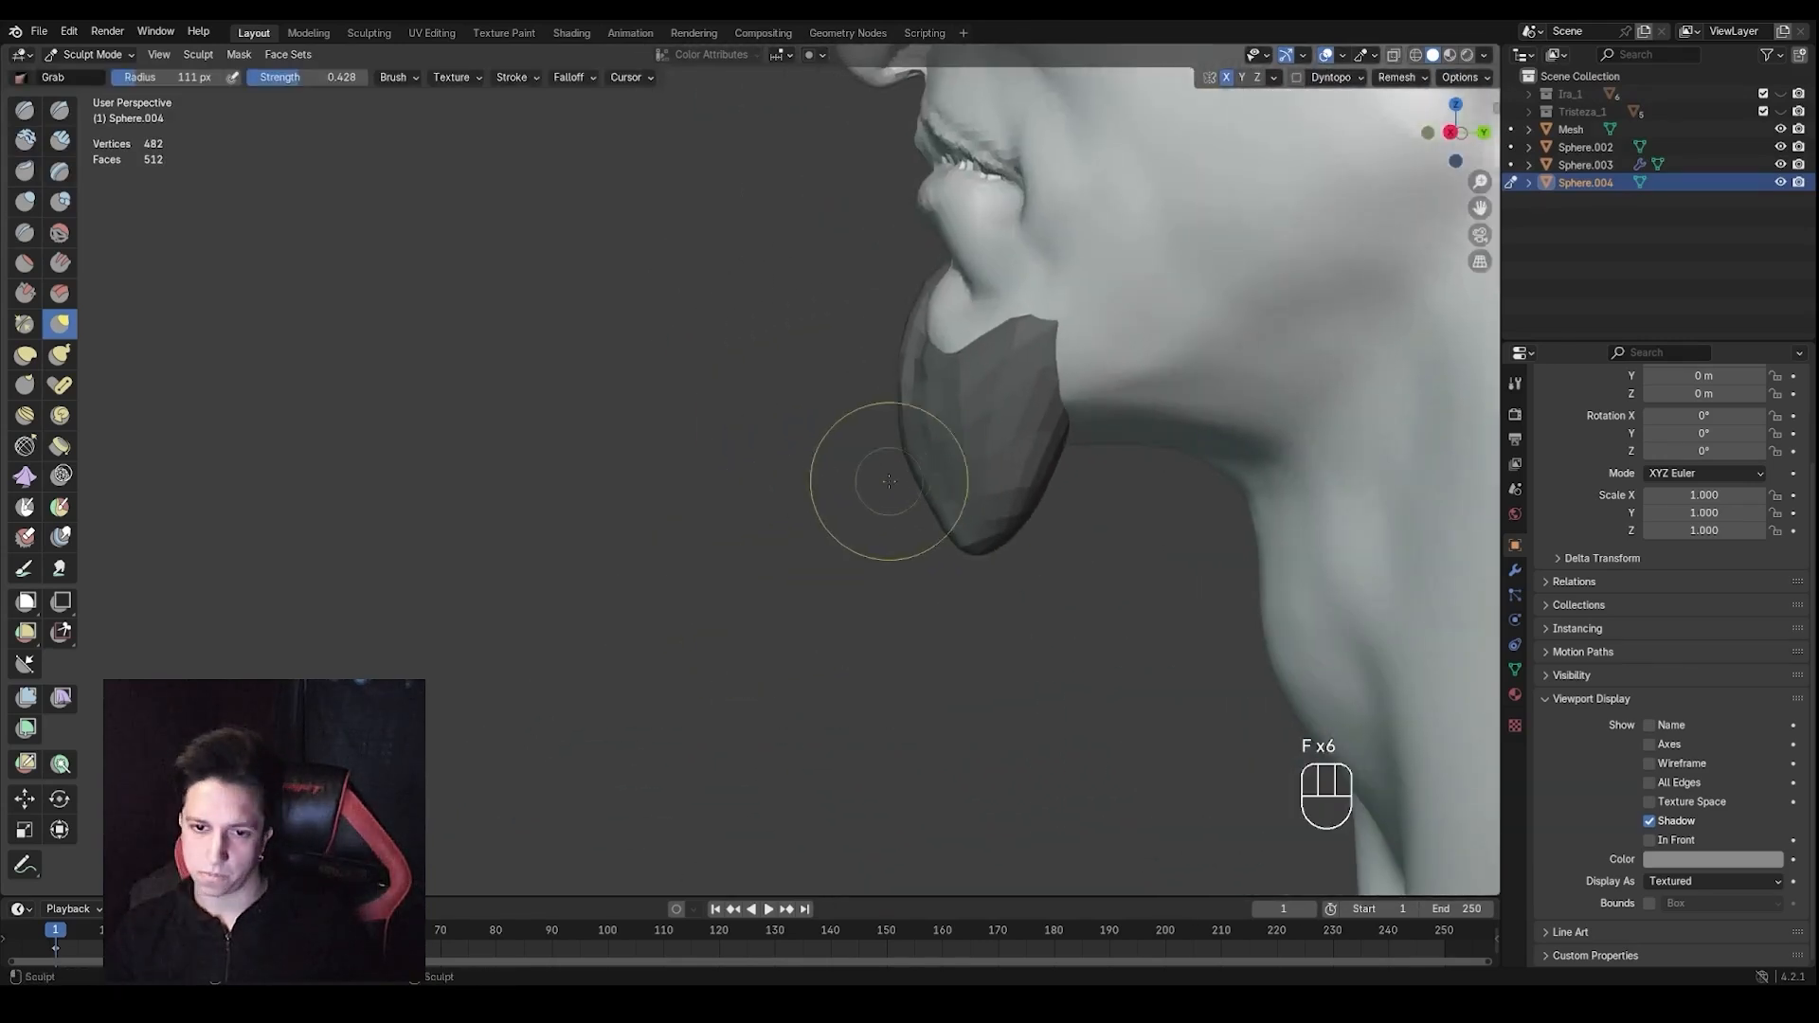
pyautogui.moveTo(1011, 466); pyautogui.dragTo(1002, 466)
pyautogui.moveTo(994, 473)
pyautogui.mouseDown(button='middle')
pyautogui.moveTo(1108, 479)
pyautogui.moveTo(1028, 531)
pyautogui.moveTo(980, 471)
pyautogui.mouseUp(button='middle')
pyautogui.press('f')
pyautogui.click(966, 475)
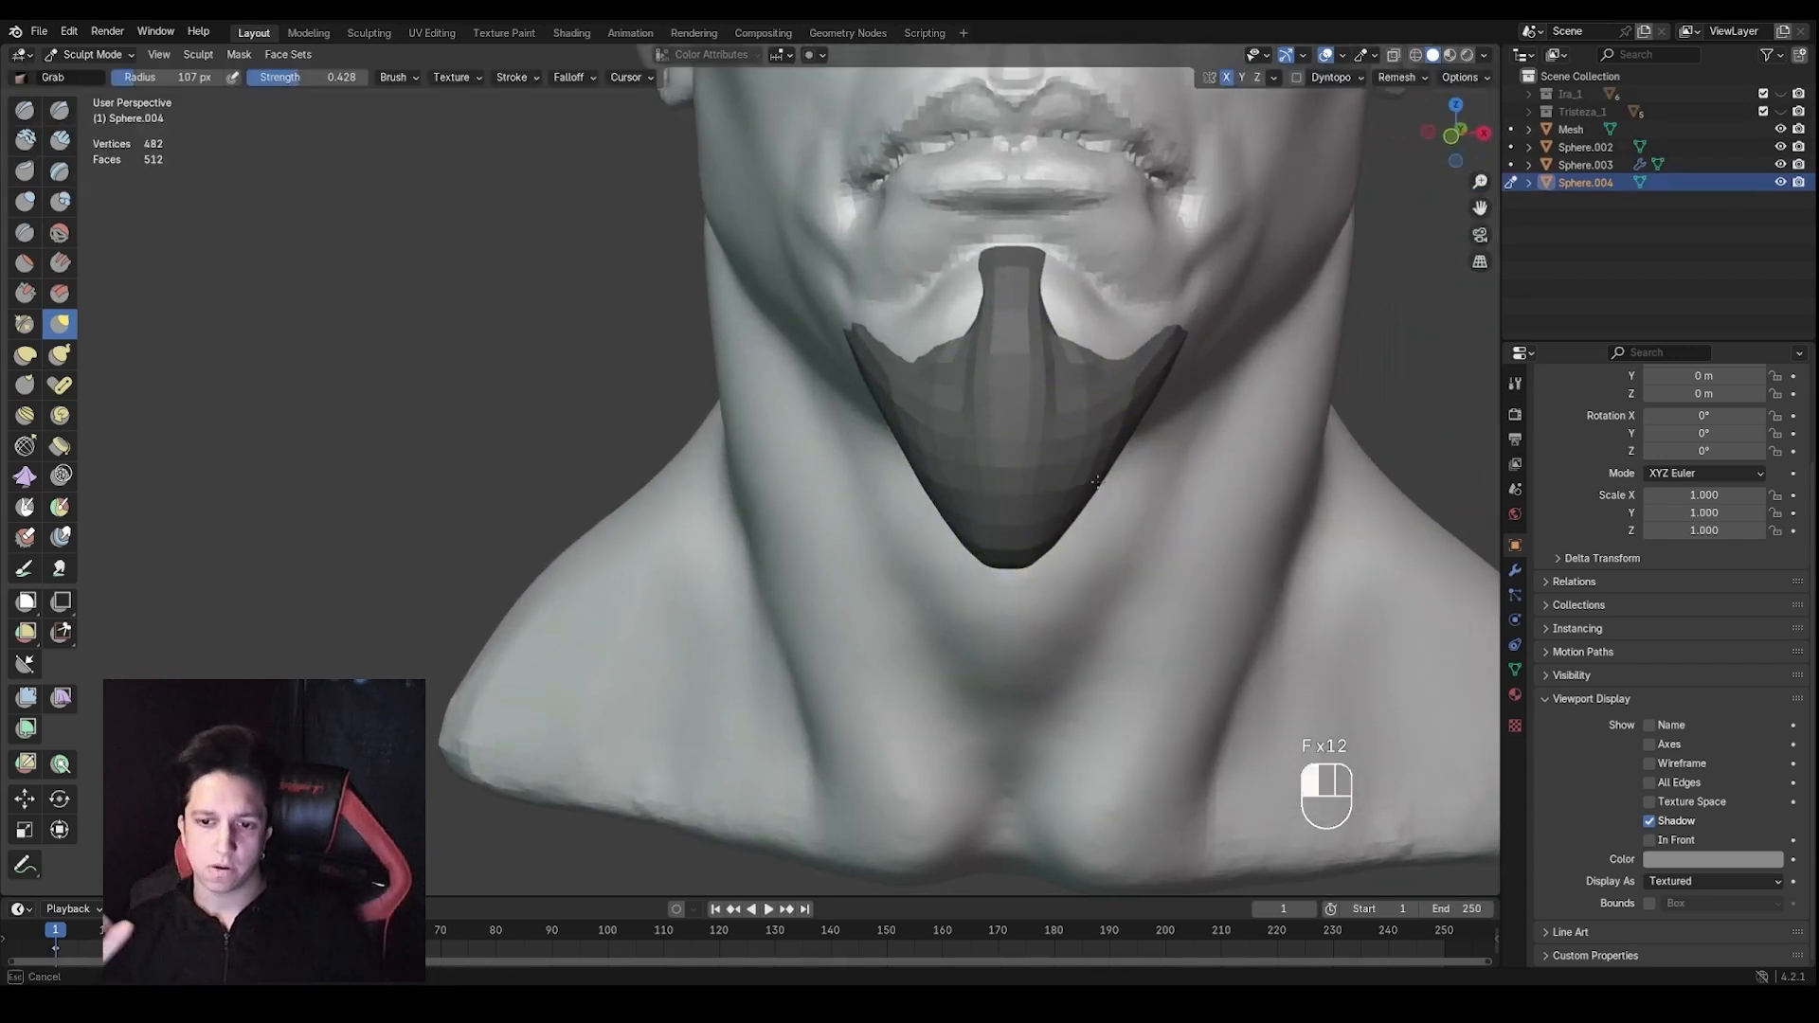
pyautogui.moveTo(1097, 481); pyautogui.dragTo(1090, 481)
# Remesh the goatee with a voxel size of 0.0125 m, undoing the coarser first remesh, and save the file
pyautogui.keyDown('ctrl'); pyautogui.moveTo(1089, 481); pyautogui.dragTo(1071, 568, button='middle'); pyautogui.keyUp('ctrl')
pyautogui.moveTo(1071, 569)
pyautogui.mouseDown(button='middle')
pyautogui.moveTo(1028, 526)
pyautogui.moveTo(1015, 560)
pyautogui.mouseUp(button='middle')
pyautogui.press('r')
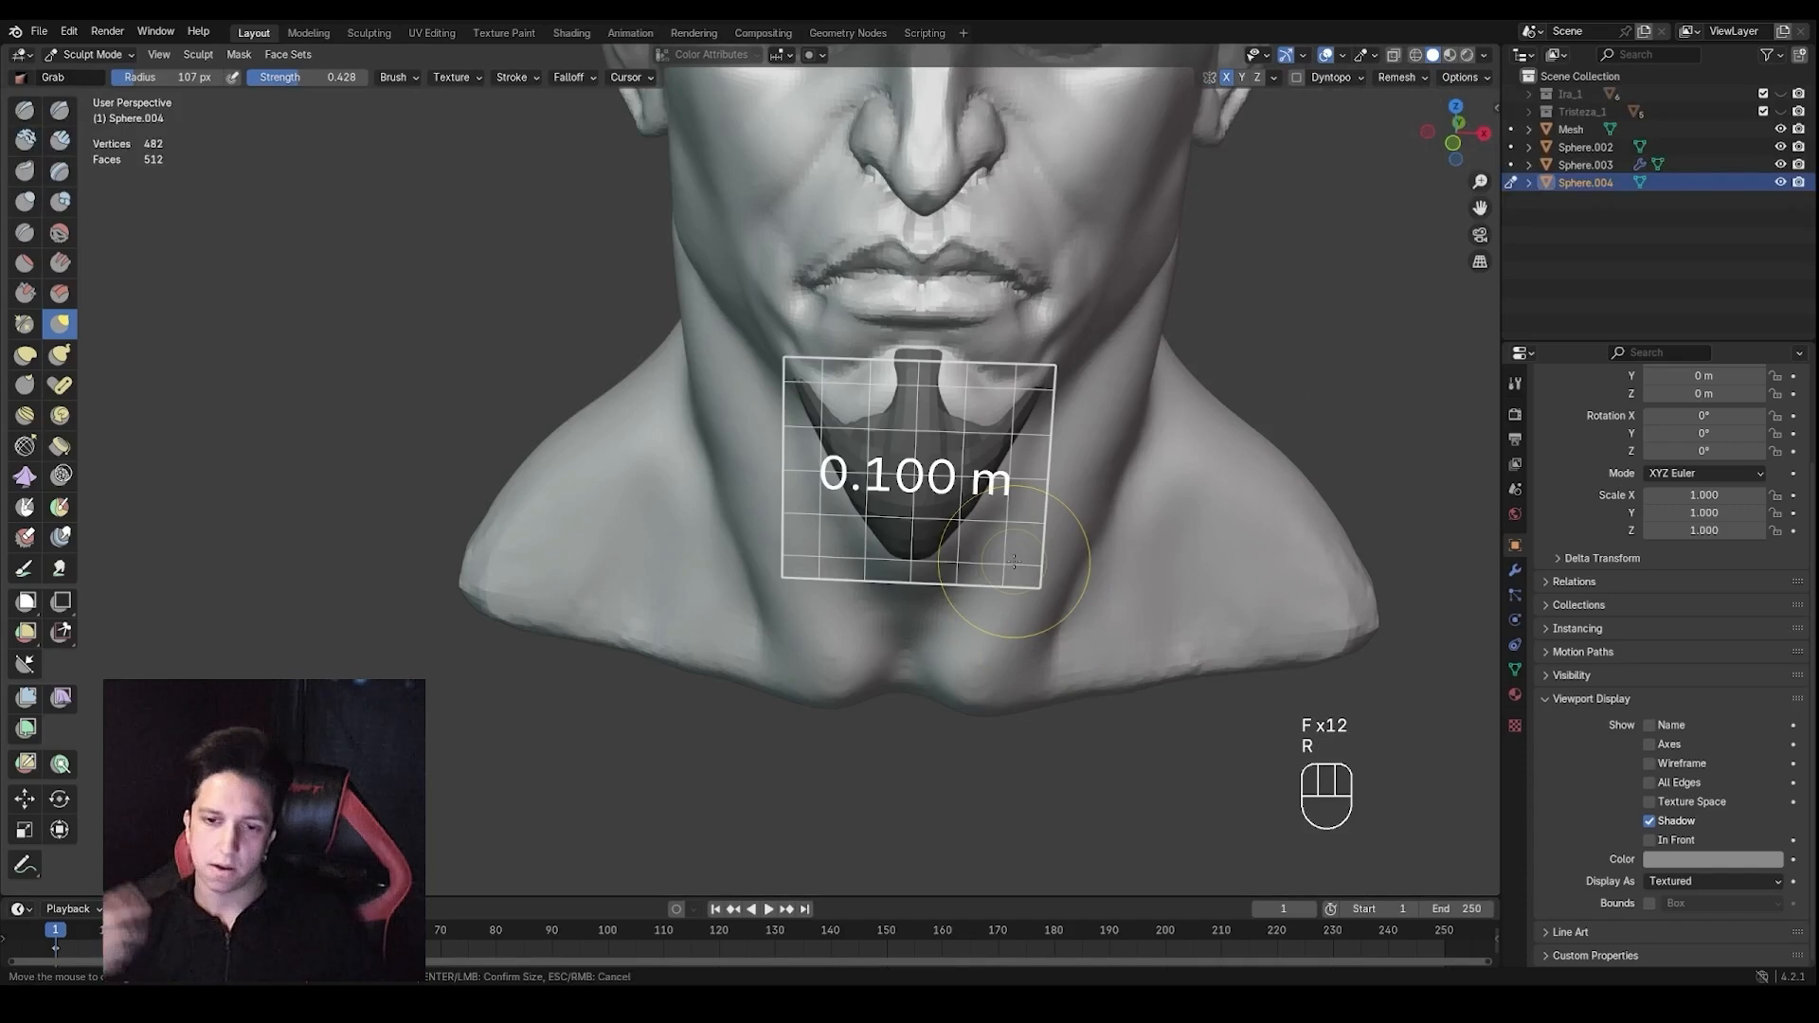
pyautogui.click(1117, 595)
pyautogui.hotkey('ctrl', 'r')
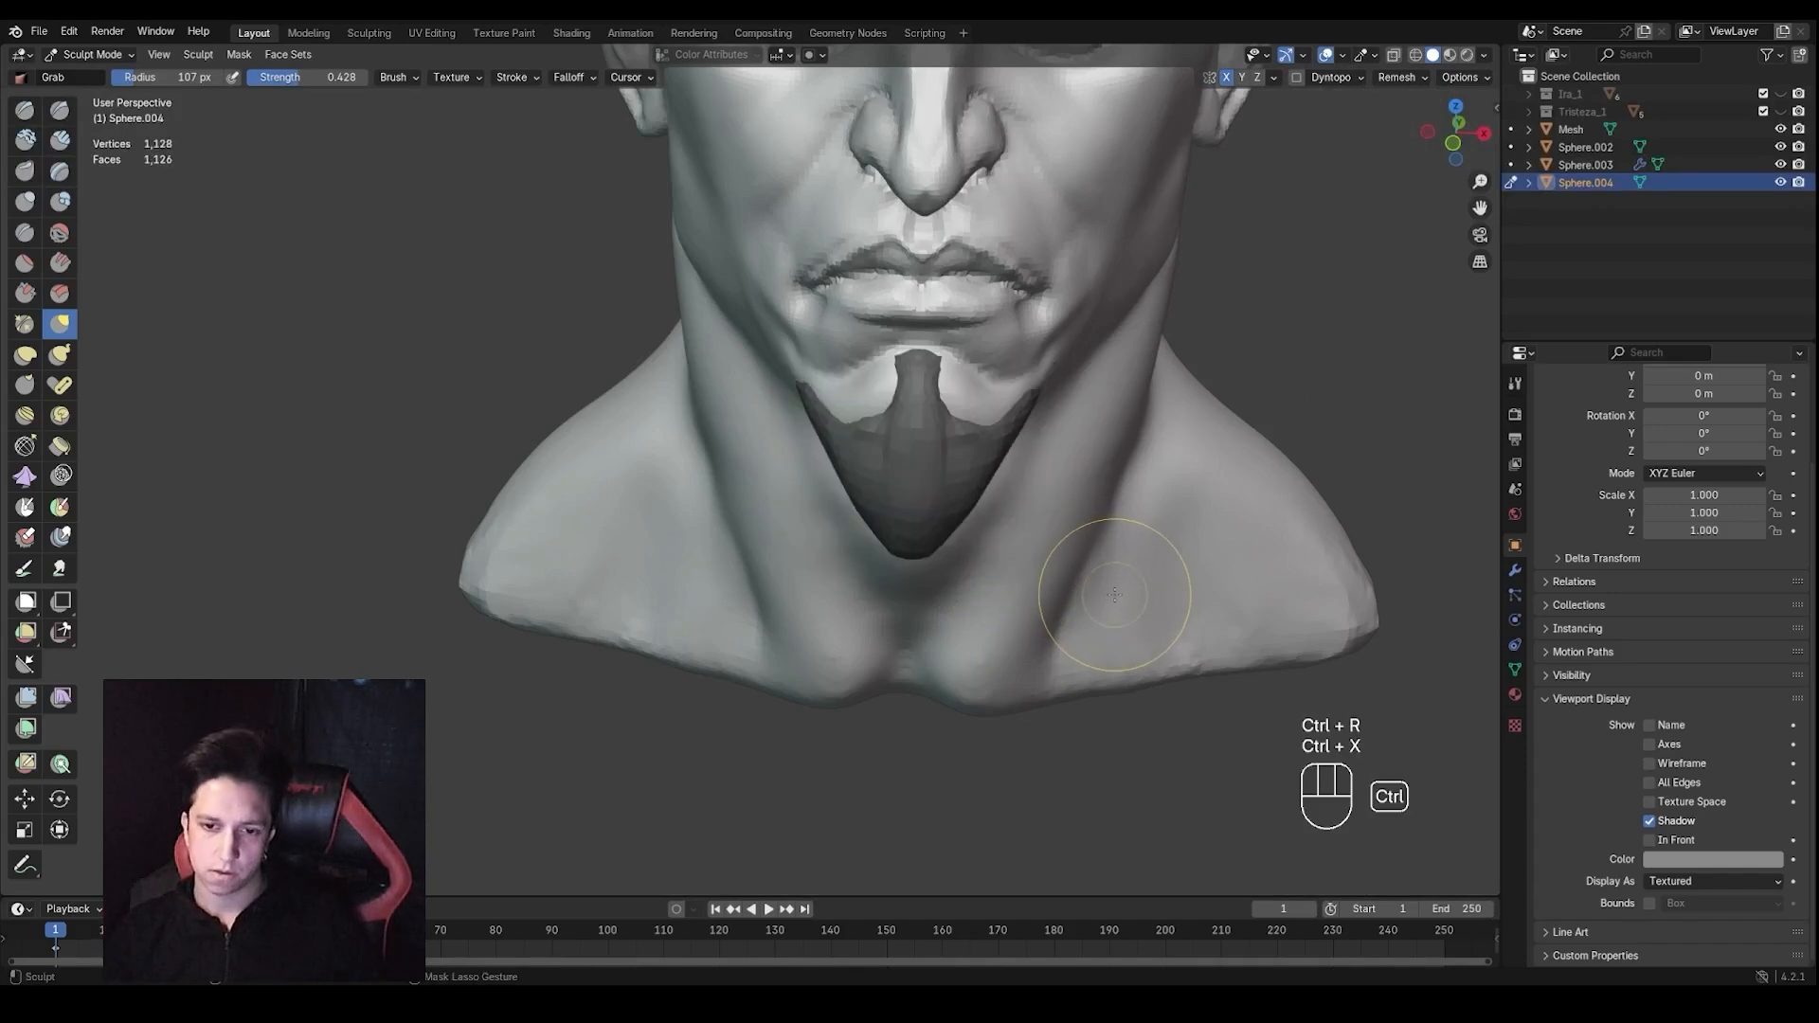
pyautogui.hotkey('ctrl', 'z')
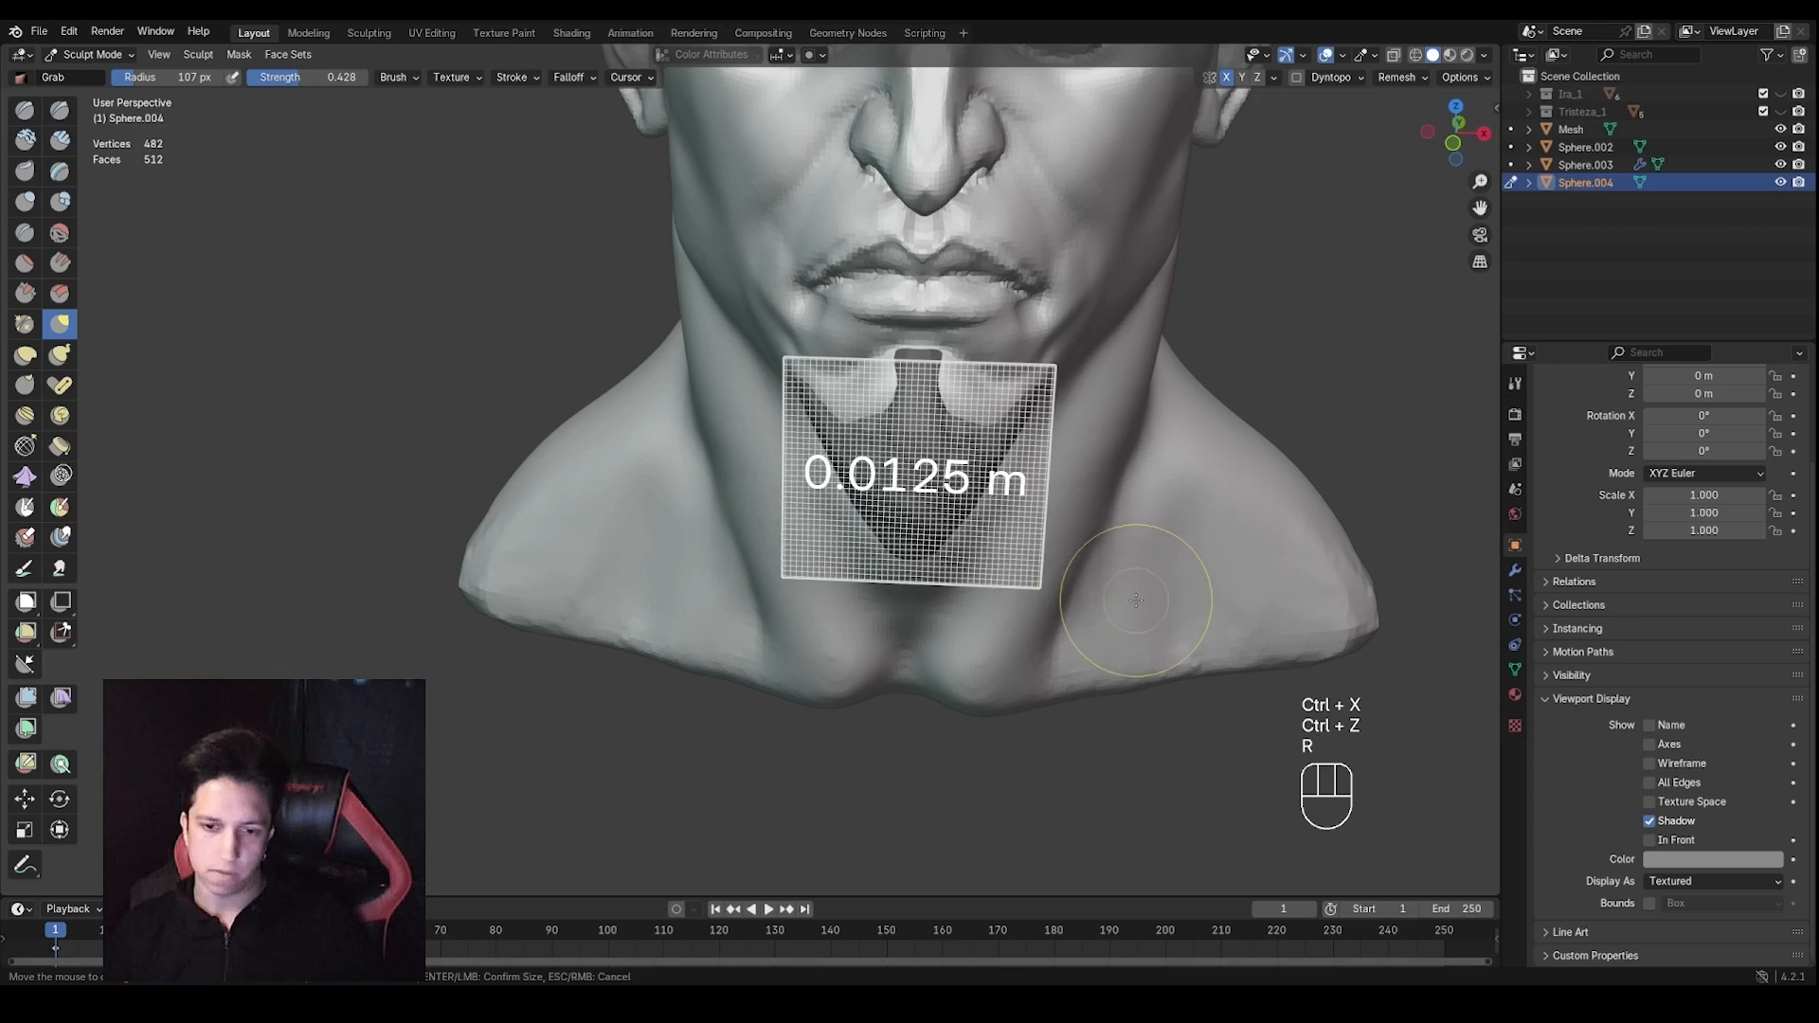
pyautogui.moveTo(1069, 543); pyautogui.dragTo(1020, 393, button='middle')
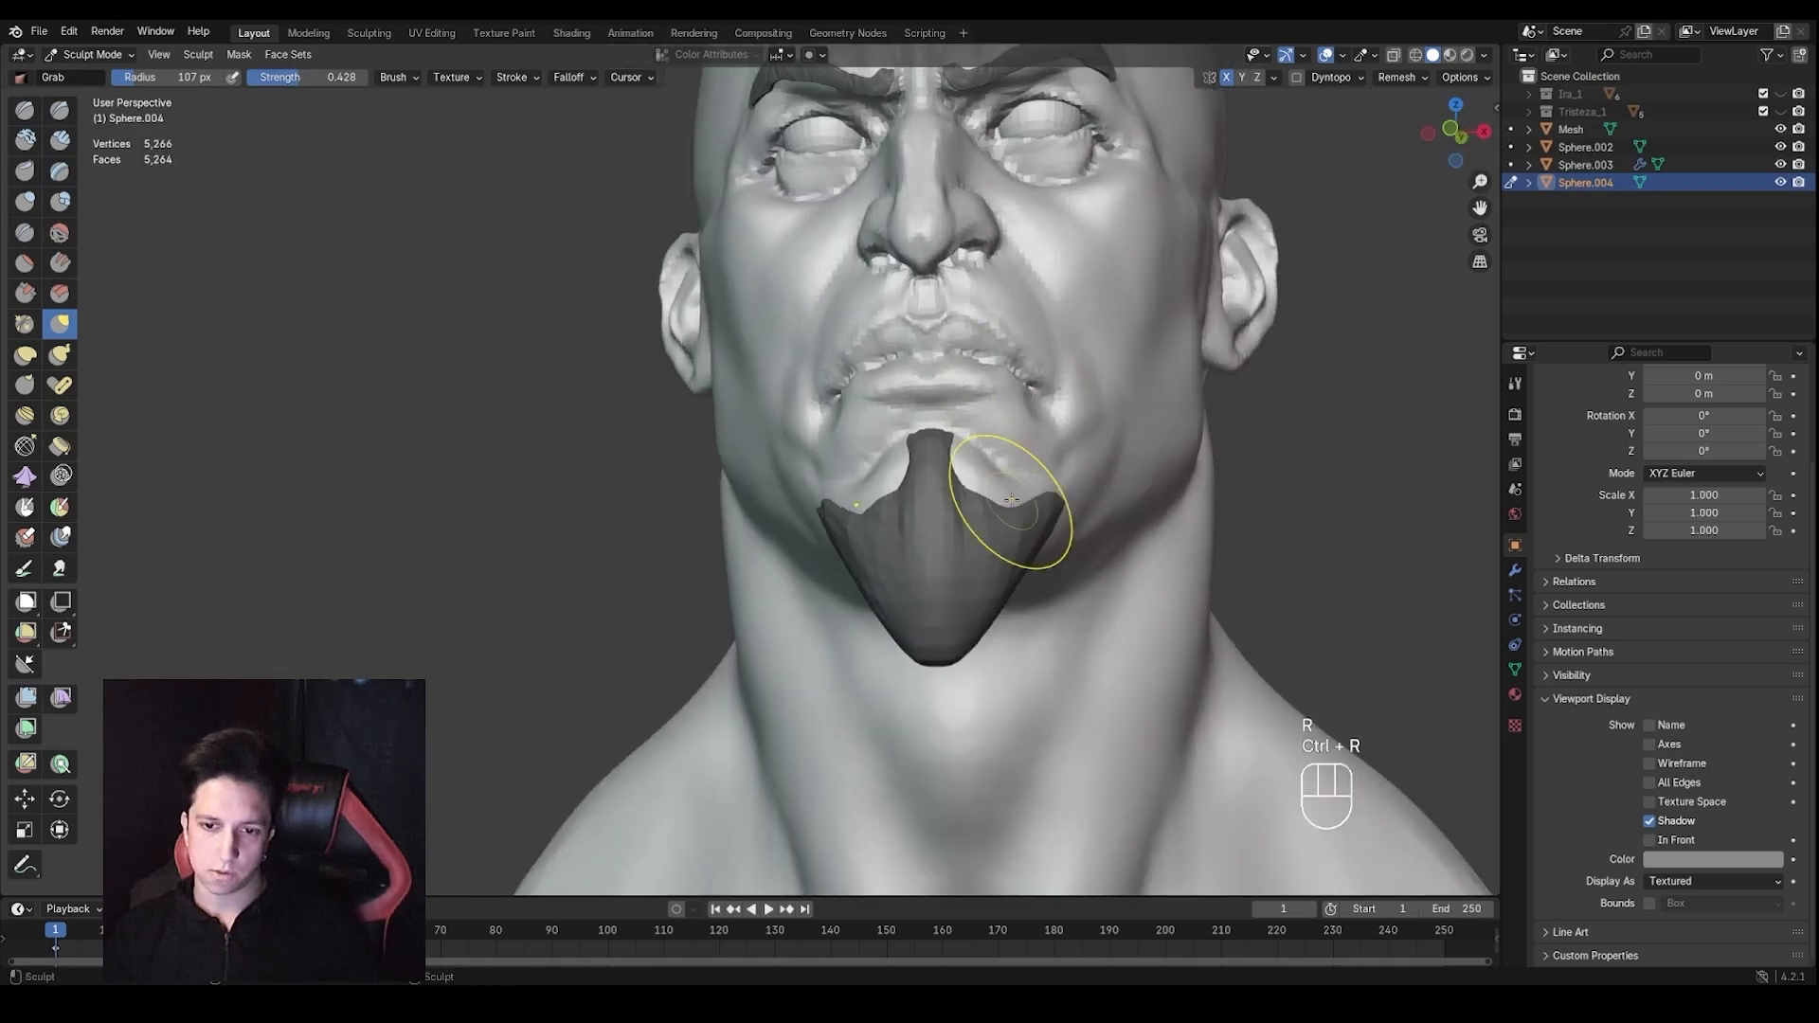
pyautogui.scroll(-4, 1012, 499)
pyautogui.moveTo(1012, 499)
pyautogui.mouseDown(button='middle')
pyautogui.moveTo(1044, 531)
pyautogui.moveTo(1033, 601)
pyautogui.moveTo(1019, 551)
pyautogui.moveTo(929, 445)
pyautogui.mouseUp(button='middle')
pyautogui.hotkey('ctrl', 's')
pyautogui.scroll(-1, 1042, 528)
pyautogui.scroll(3, 1005, 604)
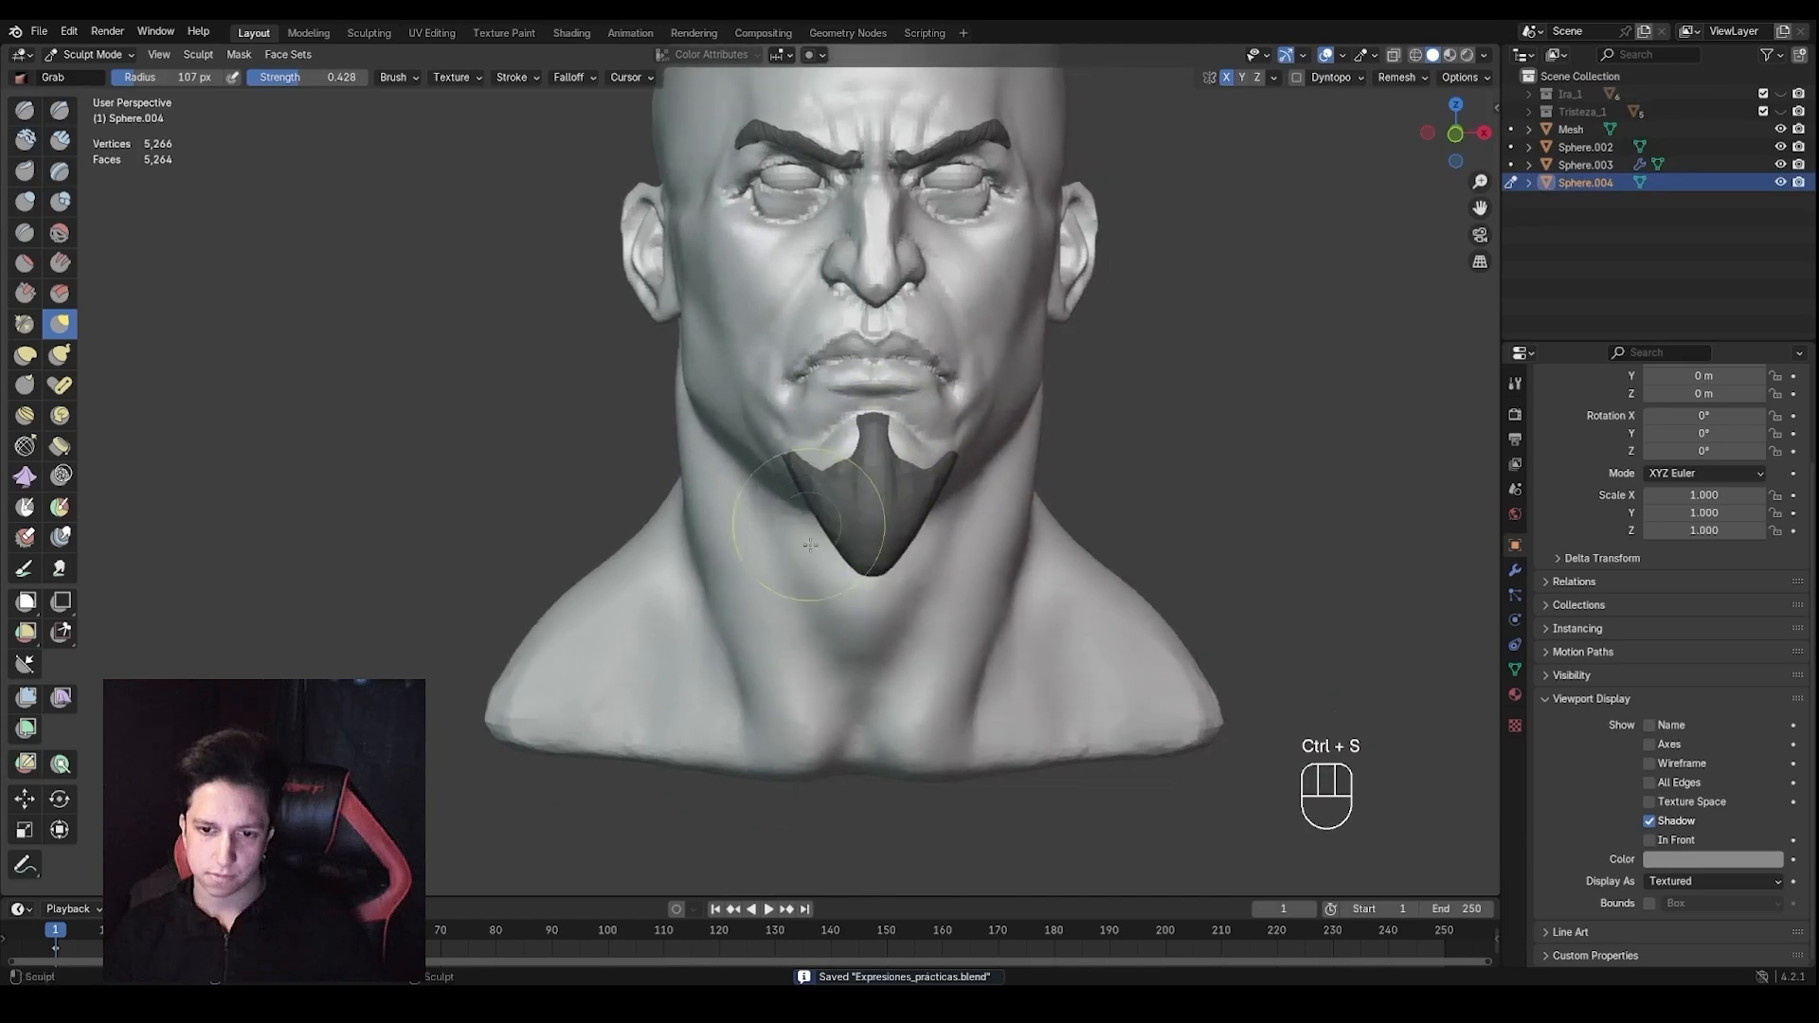
# Smooth the remeshed goatee's surface from the front and from slightly turned views
pyautogui.scroll(1, 909, 502)
pyautogui.press('f')
pyautogui.click(903, 548)
pyautogui.moveTo(903, 548); pyautogui.dragTo(867, 545, button='middle')
pyautogui.keyDown('shift'); pyautogui.moveTo(923, 493); pyautogui.dragTo(938, 531); pyautogui.keyUp('shift')
pyautogui.scroll(1, 857, 604)
pyautogui.moveTo(986, 587)
pyautogui.mouseDown(button='middle')
pyautogui.moveTo(856, 603)
pyautogui.moveTo(881, 562)
pyautogui.mouseUp(button='middle')
pyautogui.moveTo(985, 561); pyautogui.dragTo(910, 549, button='middle')
pyautogui.keyDown('shift'); pyautogui.moveTo(928, 550); pyautogui.dragTo(867, 545); pyautogui.keyUp('shift')
pyautogui.moveTo(909, 548)
pyautogui.mouseDown(button='middle')
pyautogui.moveTo(1068, 609)
pyautogui.moveTo(909, 606)
pyautogui.mouseUp(button='middle')
pyautogui.moveTo(910, 606)
pyautogui.keyDown('ctrl'); pyautogui.mouseDown(button='middle')
pyautogui.moveTo(926, 541)
pyautogui.moveTo(966, 587)
pyautogui.moveTo(952, 592)
pyautogui.moveTo(980, 569)
pyautogui.moveTo(965, 461)
pyautogui.mouseUp(button='middle'); pyautogui.keyUp('ctrl')
# Carve vertical hair grooves down the front of the goatee with Draw Sharp at 82 px, then reduce the radius to 71 px
pyautogui.press('f')
pyautogui.press('1')
pyautogui.press('f')
pyautogui.click(917, 589)
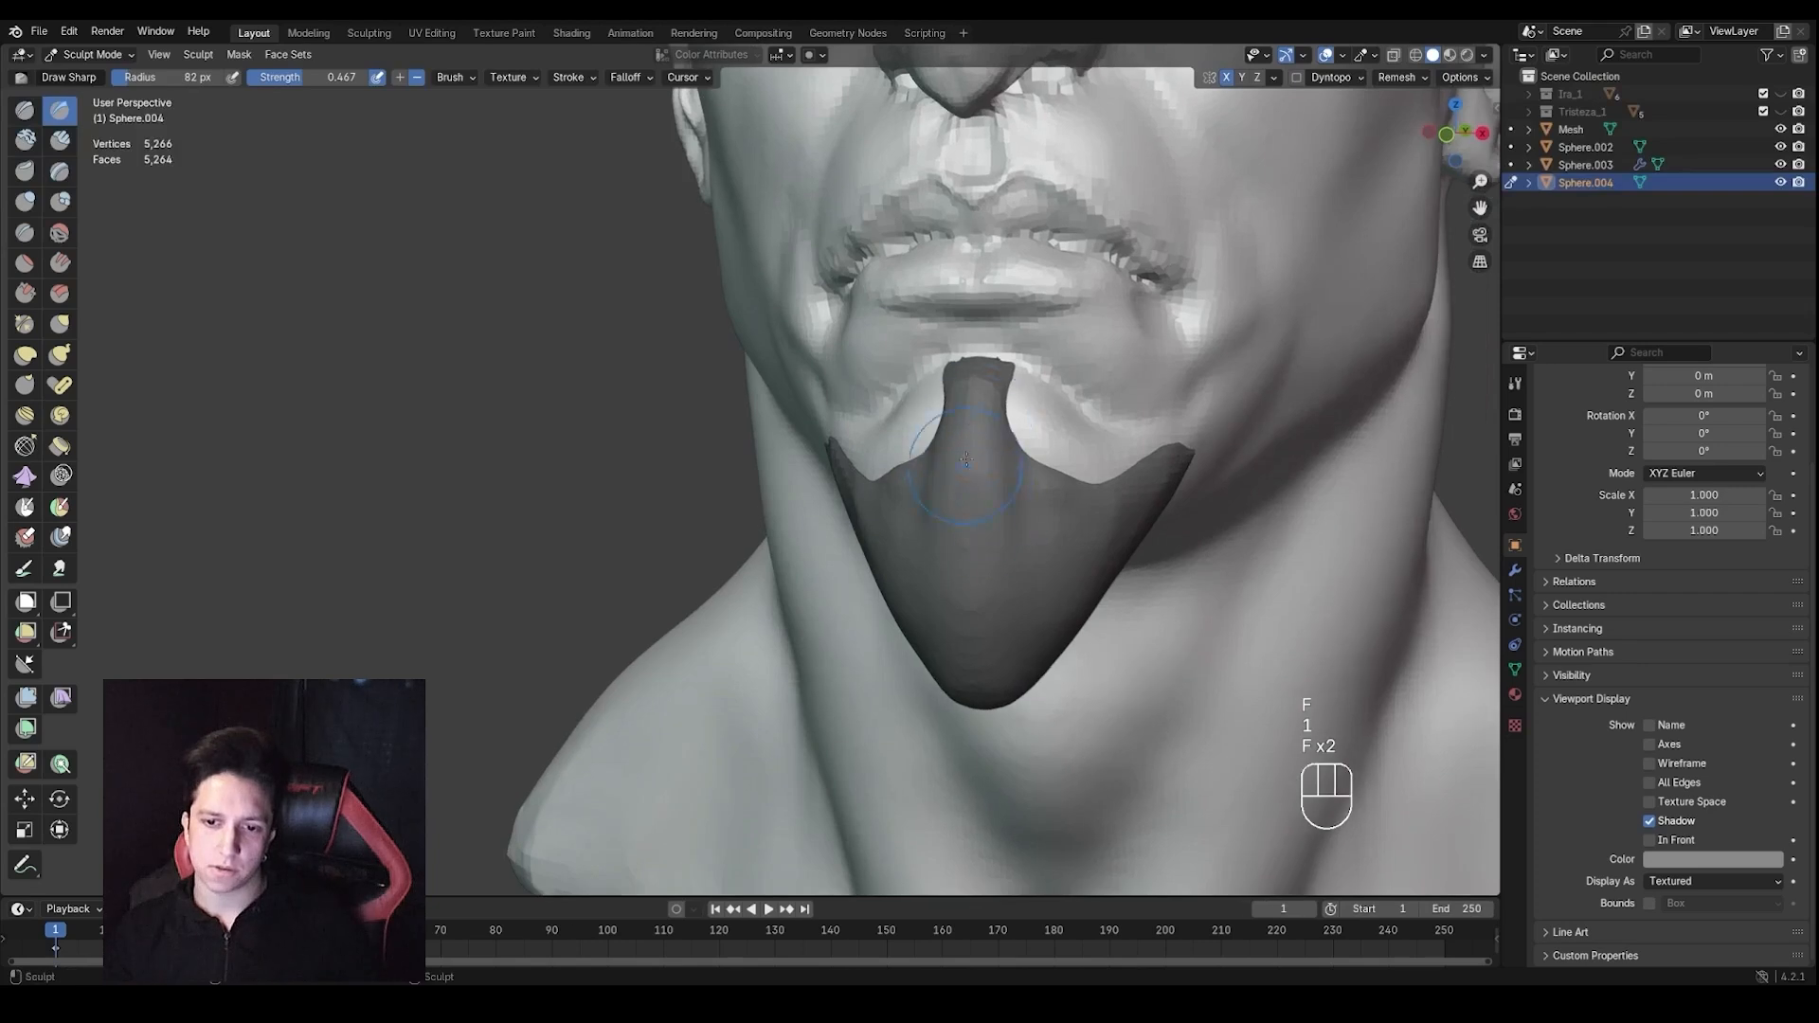
pyautogui.moveTo(986, 519); pyautogui.dragTo(1014, 630)
pyautogui.keyDown('shift'); pyautogui.moveTo(1018, 611); pyautogui.dragTo(935, 505, button='middle'); pyautogui.keyUp('shift')
pyautogui.press('f')
pyautogui.click(949, 545)
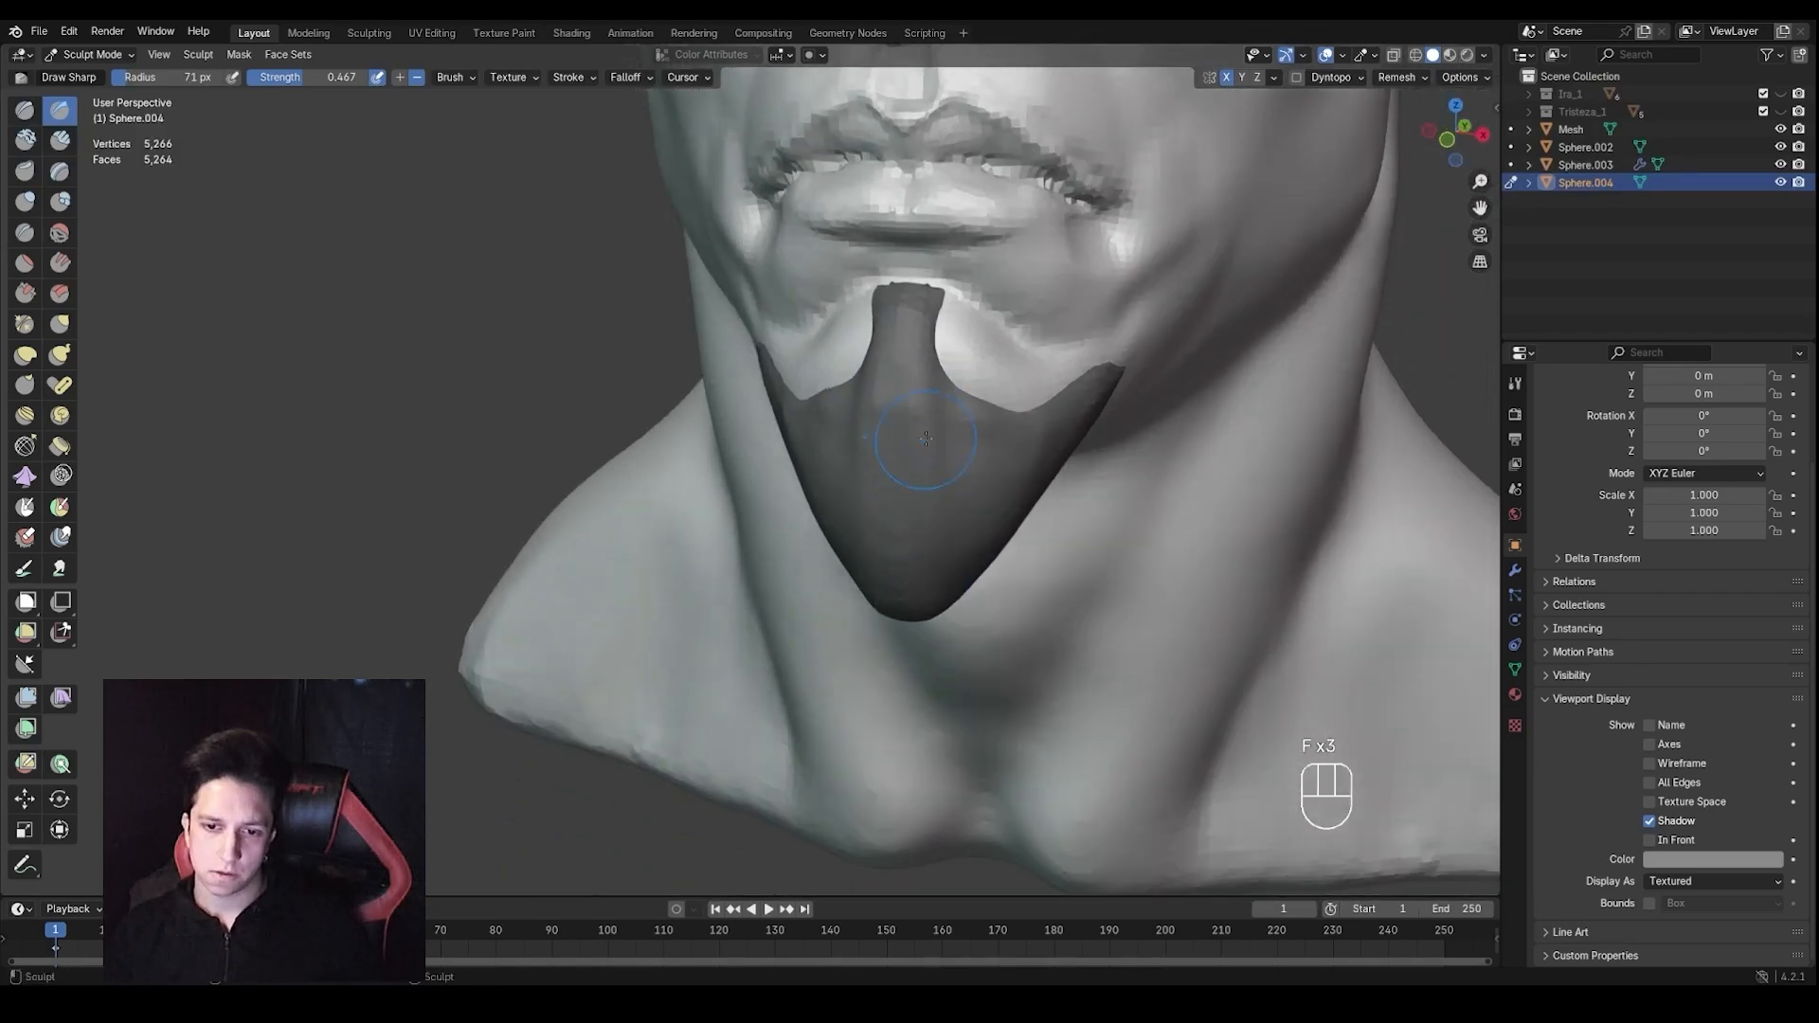
# Carve hair strands along the side and lower front of the goatee with Draw Sharp at 71 and 60 px
pyautogui.moveTo(980, 573); pyautogui.dragTo(1096, 474, button='middle')
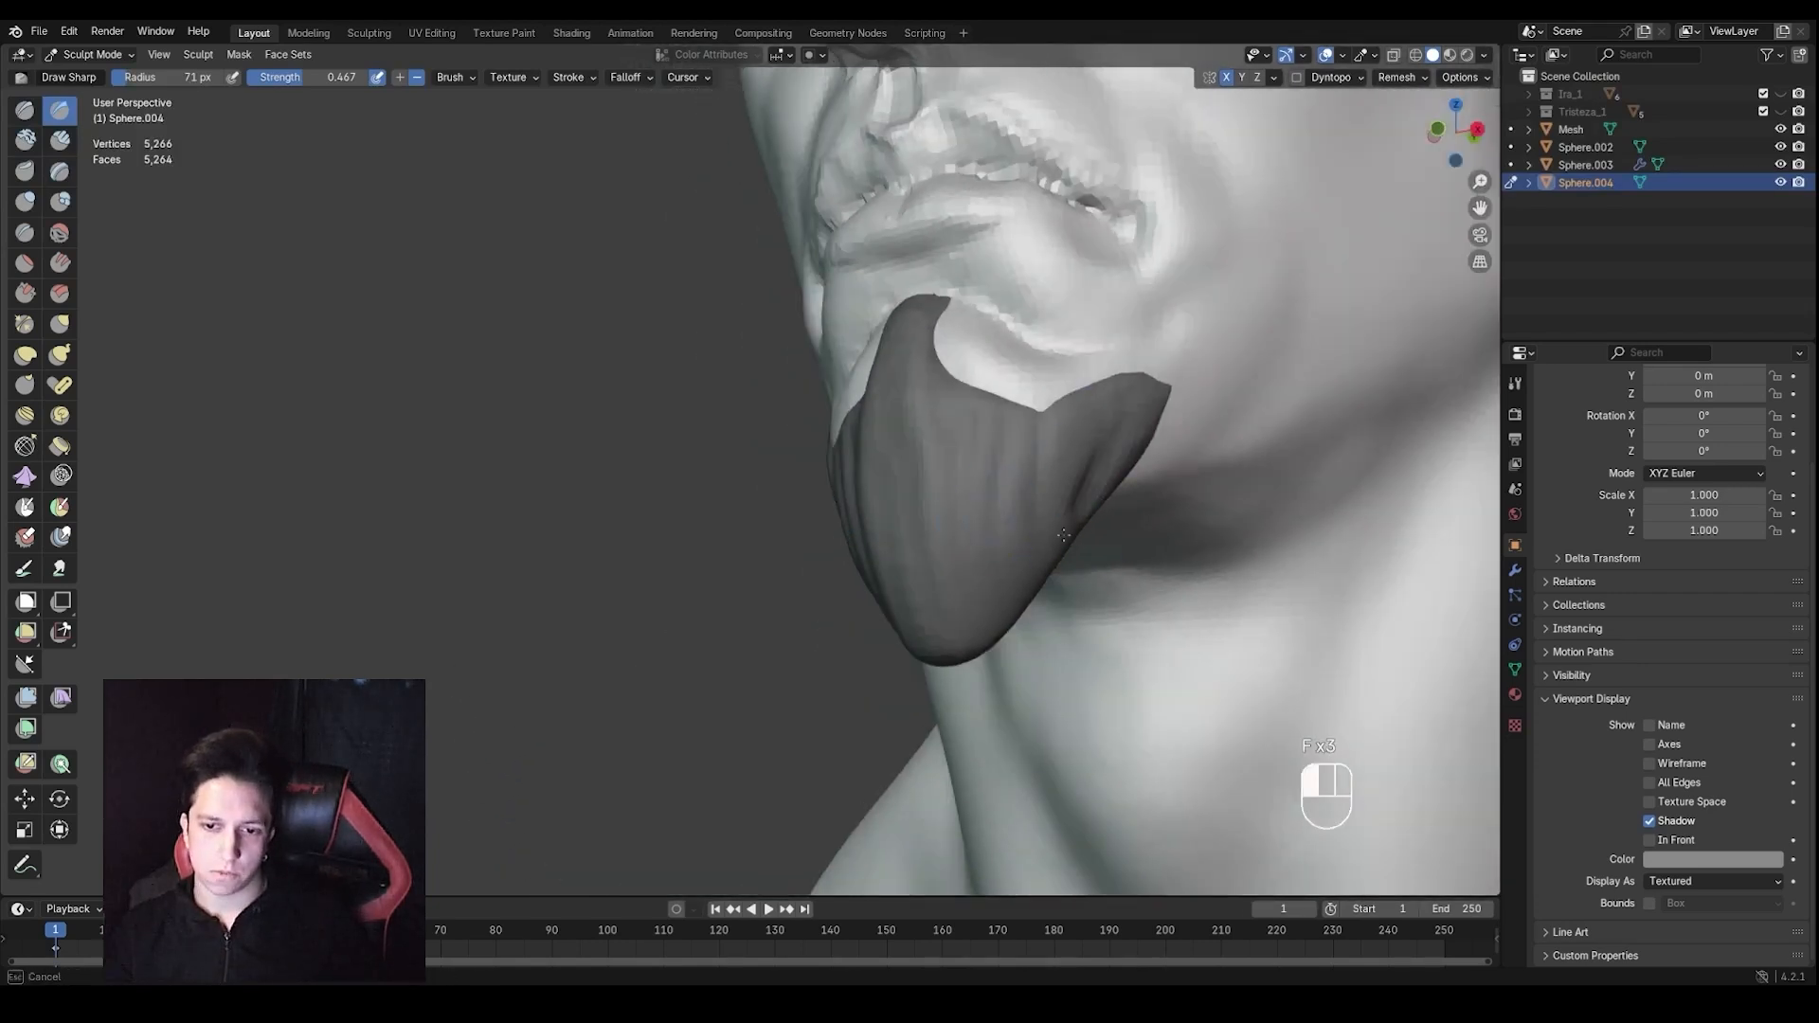
pyautogui.press('f')
pyautogui.click(938, 490)
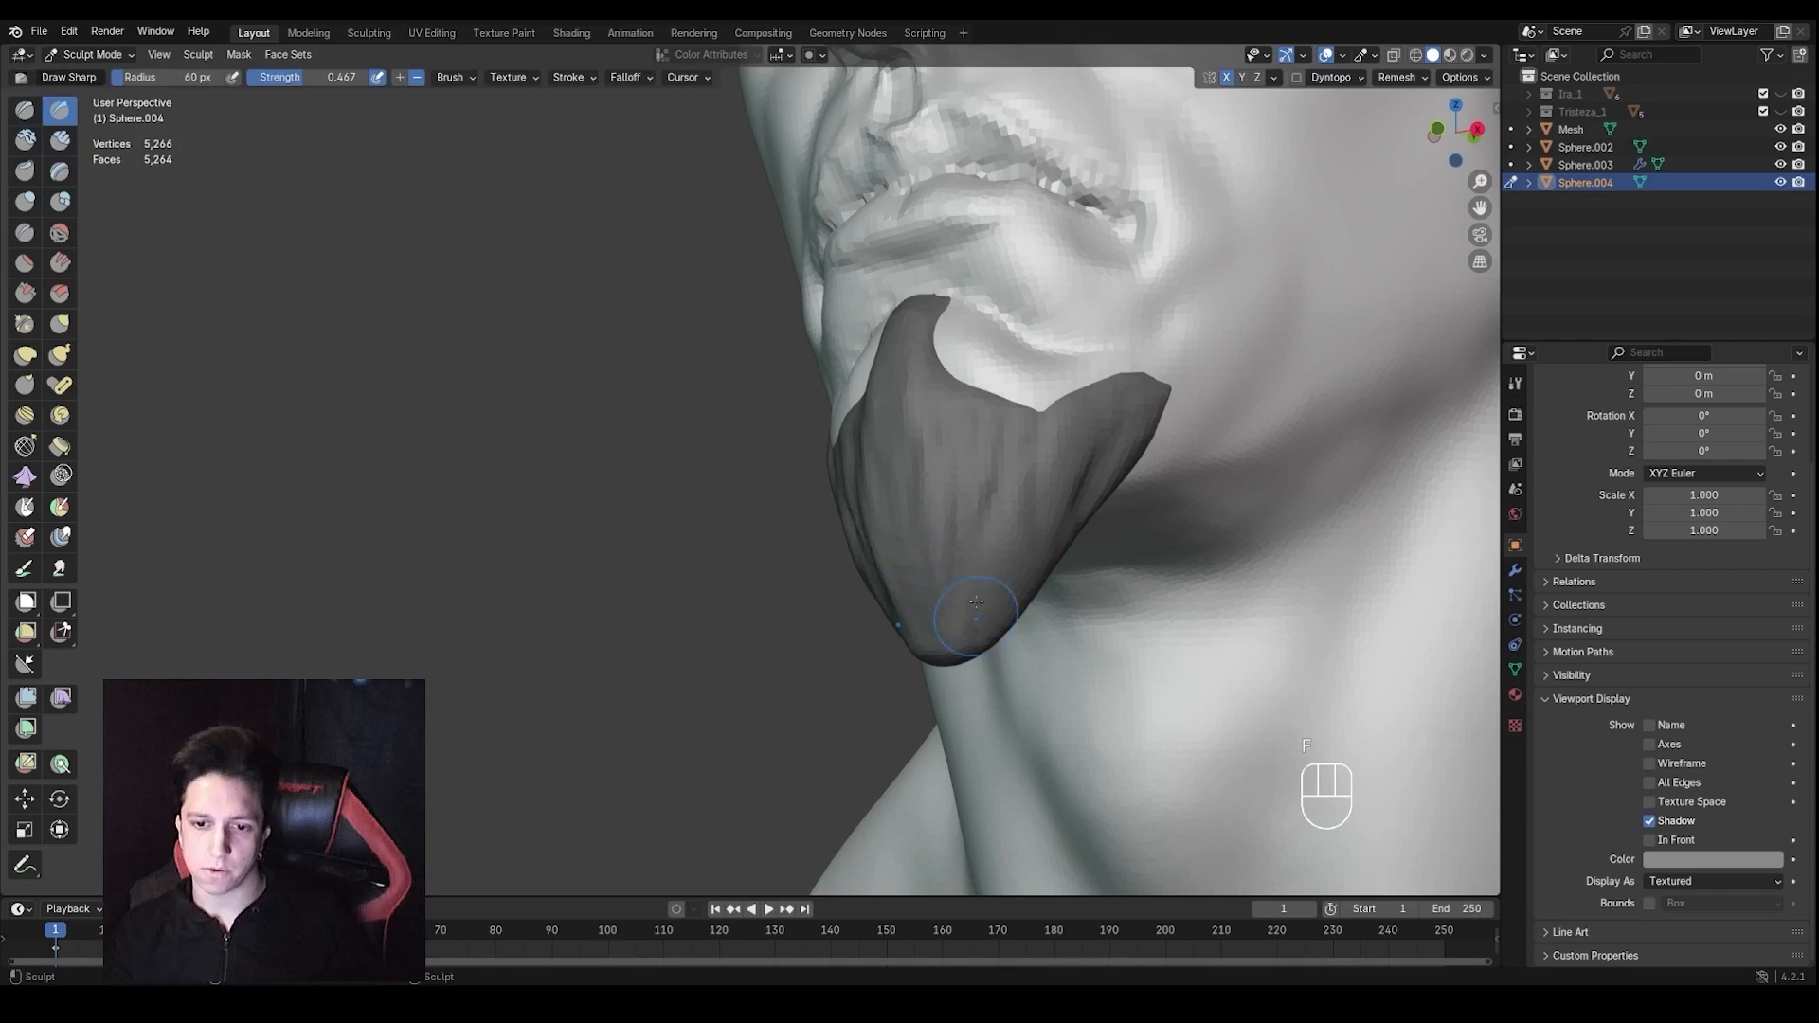
pyautogui.moveTo(1021, 664)
pyautogui.mouseDown(button='middle')
pyautogui.moveTo(891, 331)
pyautogui.moveTo(927, 475)
pyautogui.moveTo(948, 436)
pyautogui.moveTo(919, 490)
pyautogui.mouseUp(button='middle')
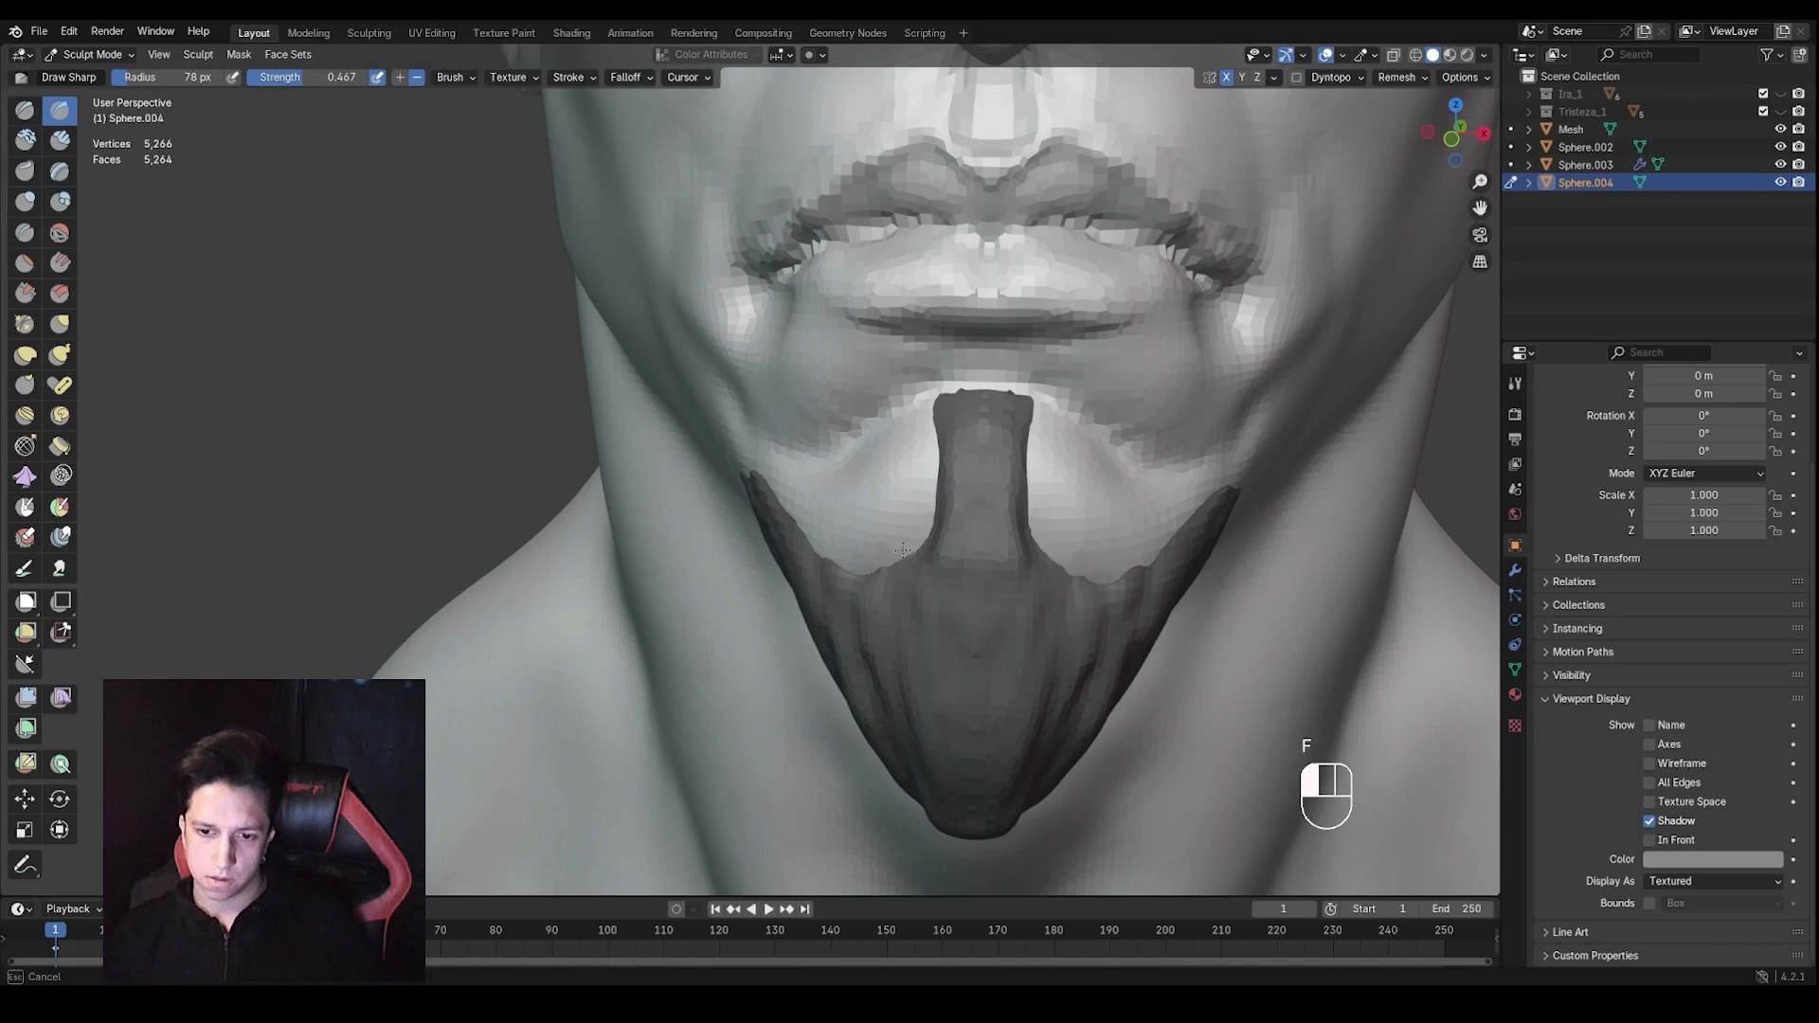
# Cut strand grooves into the goatee's upper side edge with Draw Sharp at 78 px and 50 px
pyautogui.moveTo(903, 550); pyautogui.dragTo(895, 557)
pyautogui.keyDown('shift'); pyautogui.moveTo(896, 557); pyautogui.dragTo(875, 516, button='middle'); pyautogui.keyUp('shift')
pyautogui.press('f')
pyautogui.click(848, 519)
pyautogui.moveTo(848, 521); pyautogui.dragTo(829, 537)
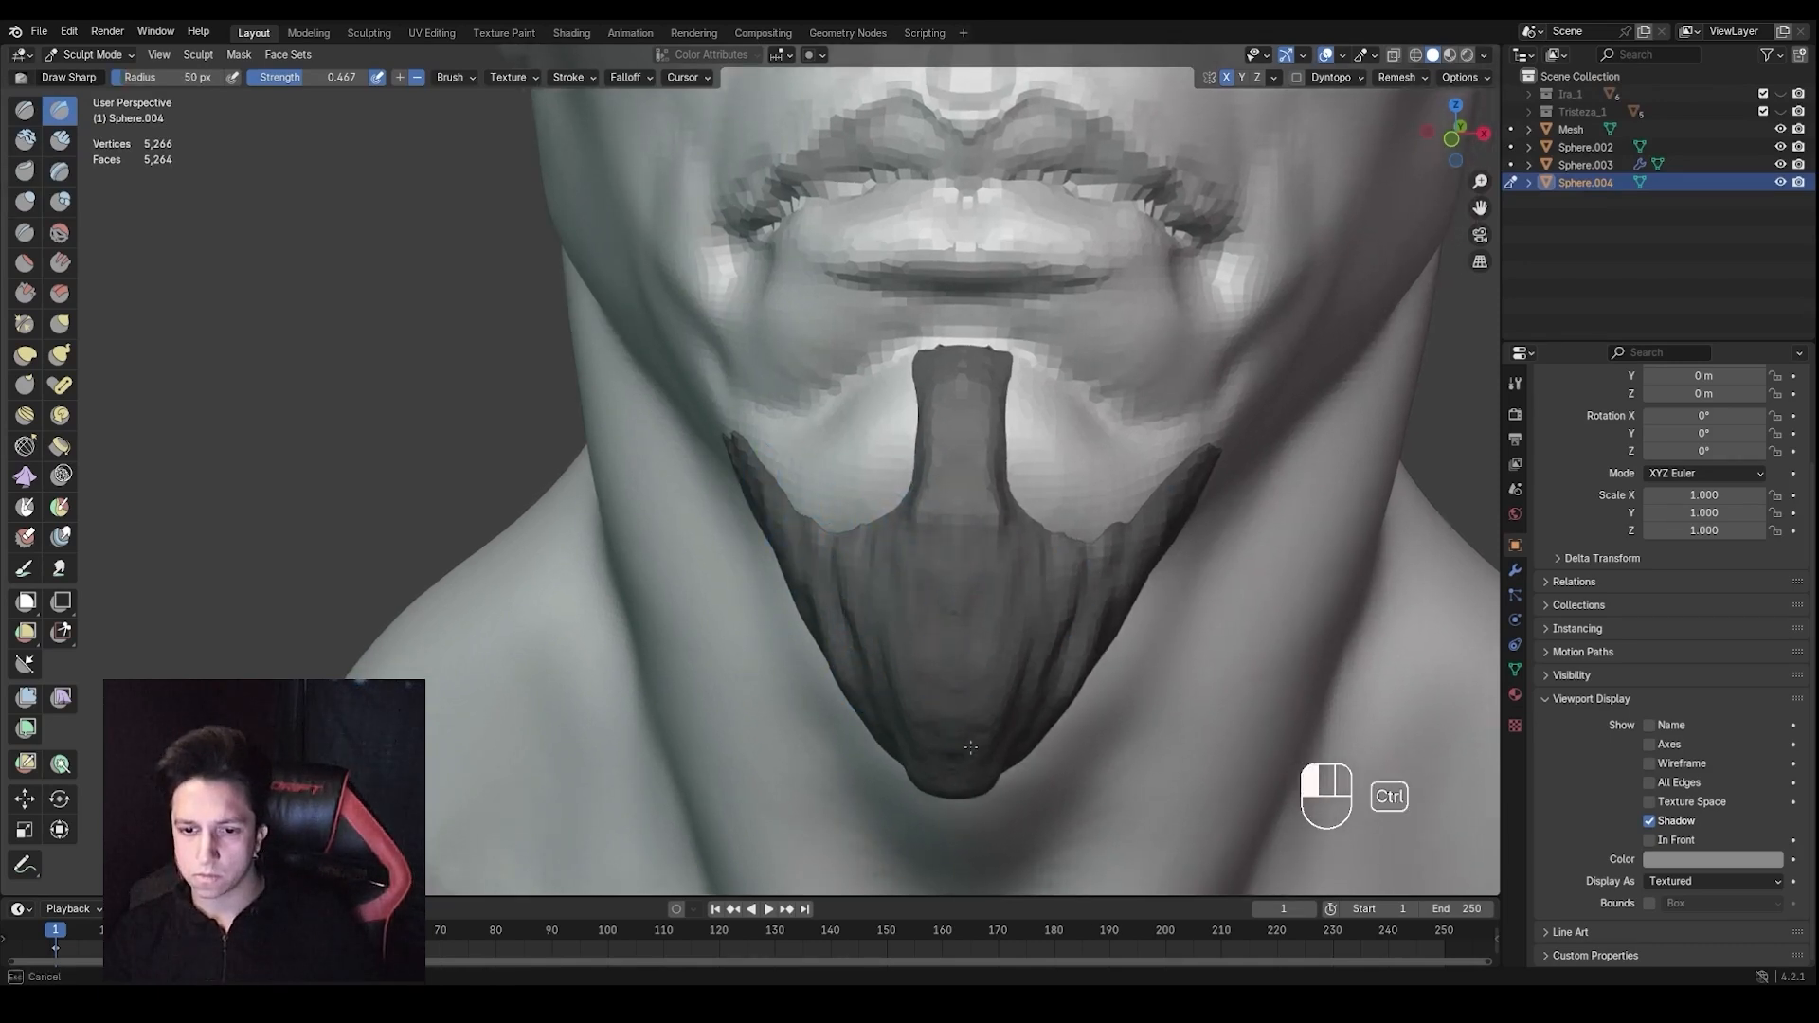
# Add finer strand detail around the goatee's tip and the base of its central strip with Draw Sharp at 50 px
pyautogui.keyDown('ctrl'); pyautogui.moveTo(981, 372); pyautogui.dragTo(957, 573, button='middle'); pyautogui.keyUp('ctrl')
pyautogui.keyDown('ctrl'); pyautogui.moveTo(962, 574); pyautogui.dragTo(1113, 533, button='middle'); pyautogui.keyUp('ctrl')
pyautogui.keyDown('ctrl'); pyautogui.moveTo(1080, 550); pyautogui.dragTo(1061, 606, button='middle'); pyautogui.keyUp('ctrl')
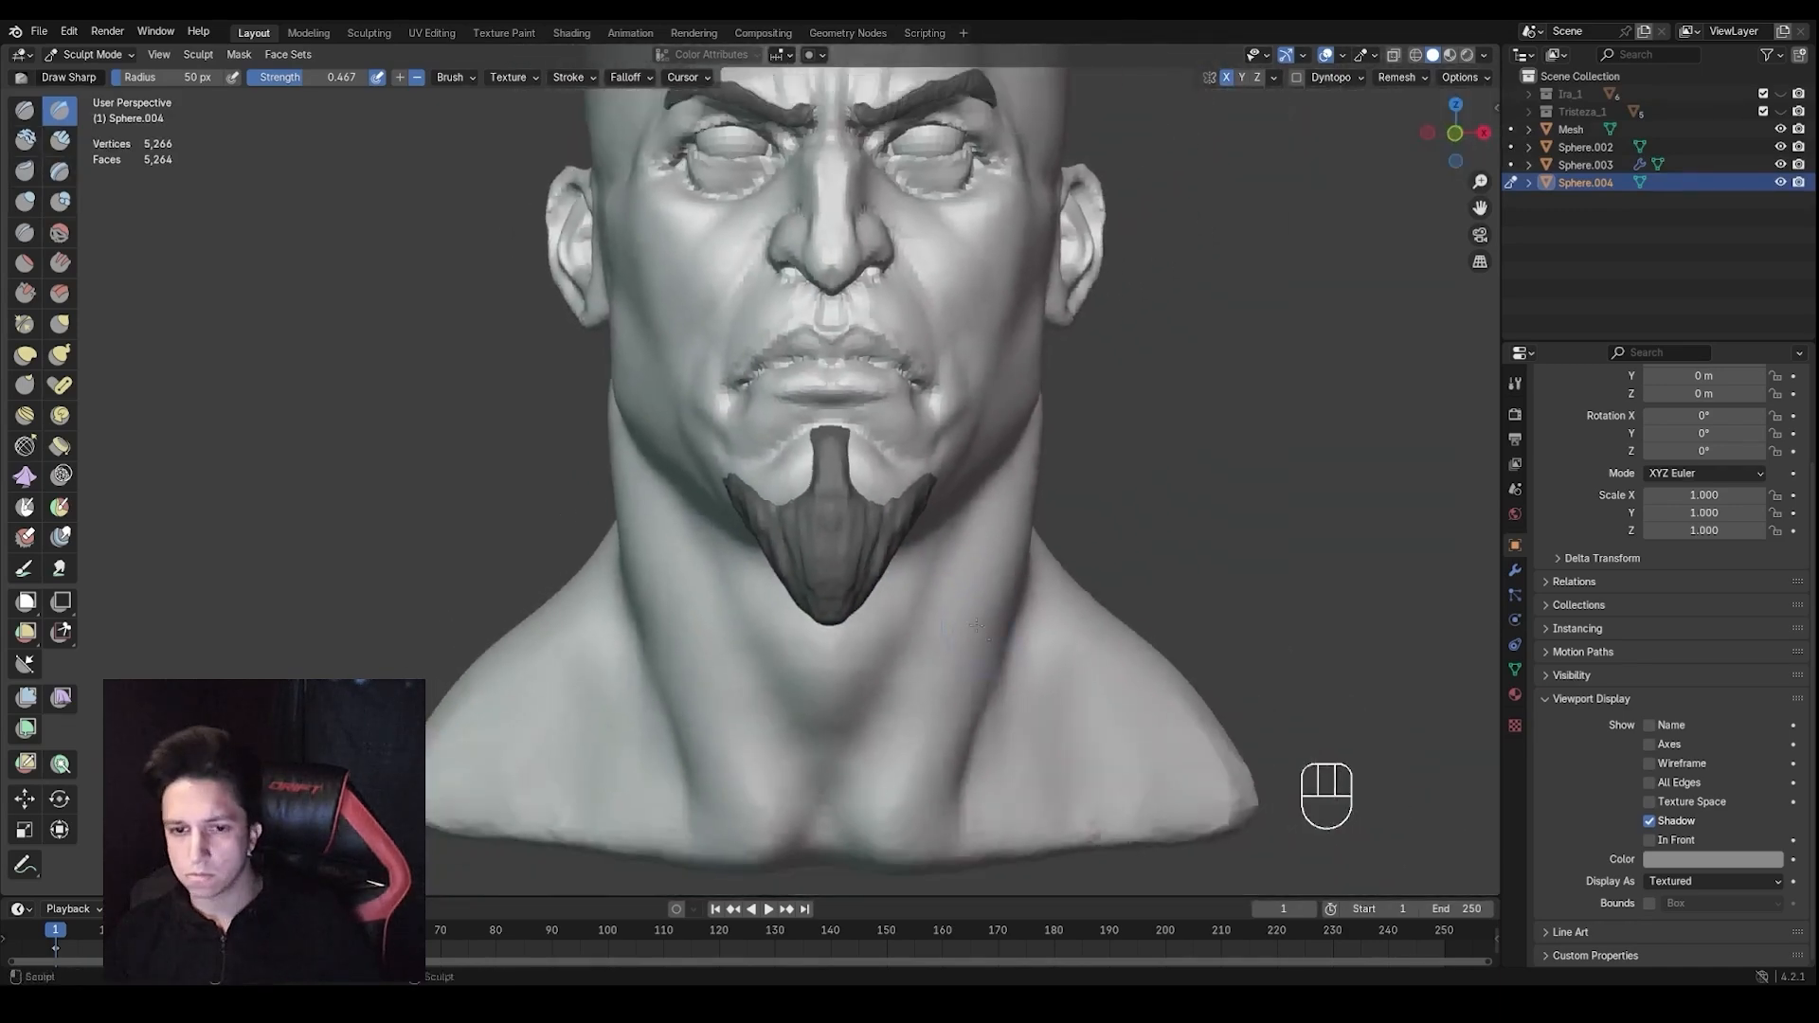
pyautogui.keyDown('shift'); pyautogui.moveTo(947, 630); pyautogui.dragTo(957, 591, button='middle'); pyautogui.keyUp('shift')
pyautogui.keyDown('ctrl'); pyautogui.moveTo(957, 591); pyautogui.dragTo(985, 481, button='middle'); pyautogui.keyUp('ctrl')
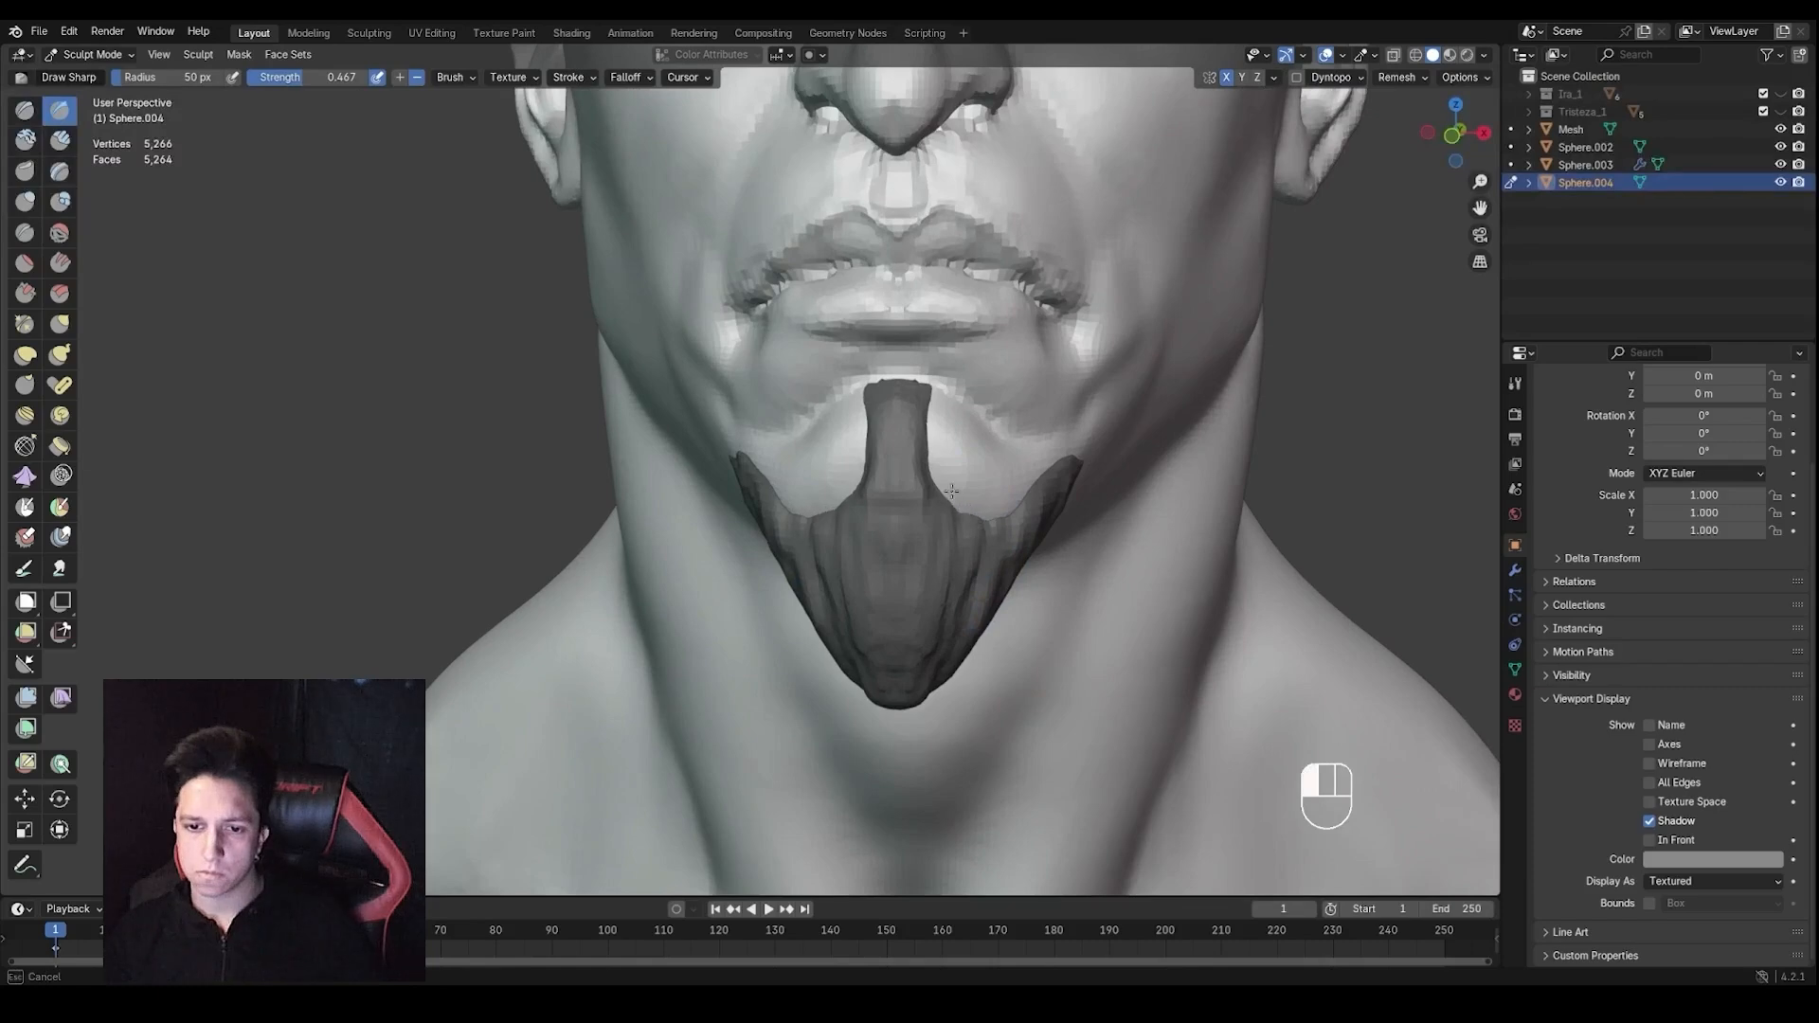
pyautogui.moveTo(952, 491); pyautogui.dragTo(955, 504)
# Switch sculpting to the head mesh and adjust its form with Grab, undoing the first pull
pyautogui.moveTo(953, 497)
pyautogui.keyDown('ctrl'); pyautogui.mouseDown(button='middle')
pyautogui.moveTo(940, 606)
pyautogui.moveTo(933, 493)
pyautogui.mouseUp(button='middle'); pyautogui.keyUp('ctrl')
pyautogui.moveTo(933, 492)
pyautogui.mouseDown(button='middle')
pyautogui.moveTo(938, 544)
pyautogui.moveTo(909, 474)
pyautogui.moveTo(949, 361)
pyautogui.moveTo(926, 435)
pyautogui.mouseUp(button='middle')
pyautogui.hotkey('alt', 'q')
pyautogui.press('g')
pyautogui.press('f')
pyautogui.press('g')
pyautogui.press('f')
pyautogui.press('f')
pyautogui.press('f')
pyautogui.click(906, 324)
pyautogui.hotkey('ctrl', 'z')
pyautogui.press('f')
pyautogui.press('f')
pyautogui.moveTo(916, 201)
pyautogui.mouseDown(button='middle')
pyautogui.moveTo(900, 260)
pyautogui.moveTo(877, 152)
pyautogui.mouseUp(button='middle')
pyautogui.click(887, 244)
# Refine the head's overall shape with Grab, setting the radius to 148 px for the neck
pyautogui.press('f')
pyautogui.press('f')
pyautogui.keyDown('ctrl'); pyautogui.moveTo(872, 269); pyautogui.dragTo(858, 365, button='middle'); pyautogui.keyUp('ctrl')
pyautogui.moveTo(857, 365); pyautogui.dragTo(886, 348, button='middle')
pyautogui.press('f')
pyautogui.click(923, 521)
pyautogui.moveTo(930, 535)
pyautogui.keyDown('shift'); pyautogui.mouseDown(button='middle')
pyautogui.moveTo(935, 552)
pyautogui.moveTo(914, 545)
pyautogui.mouseUp(button='middle'); pyautogui.keyUp('shift')
pyautogui.press('f')
pyautogui.press('f')
pyautogui.click(1021, 526)
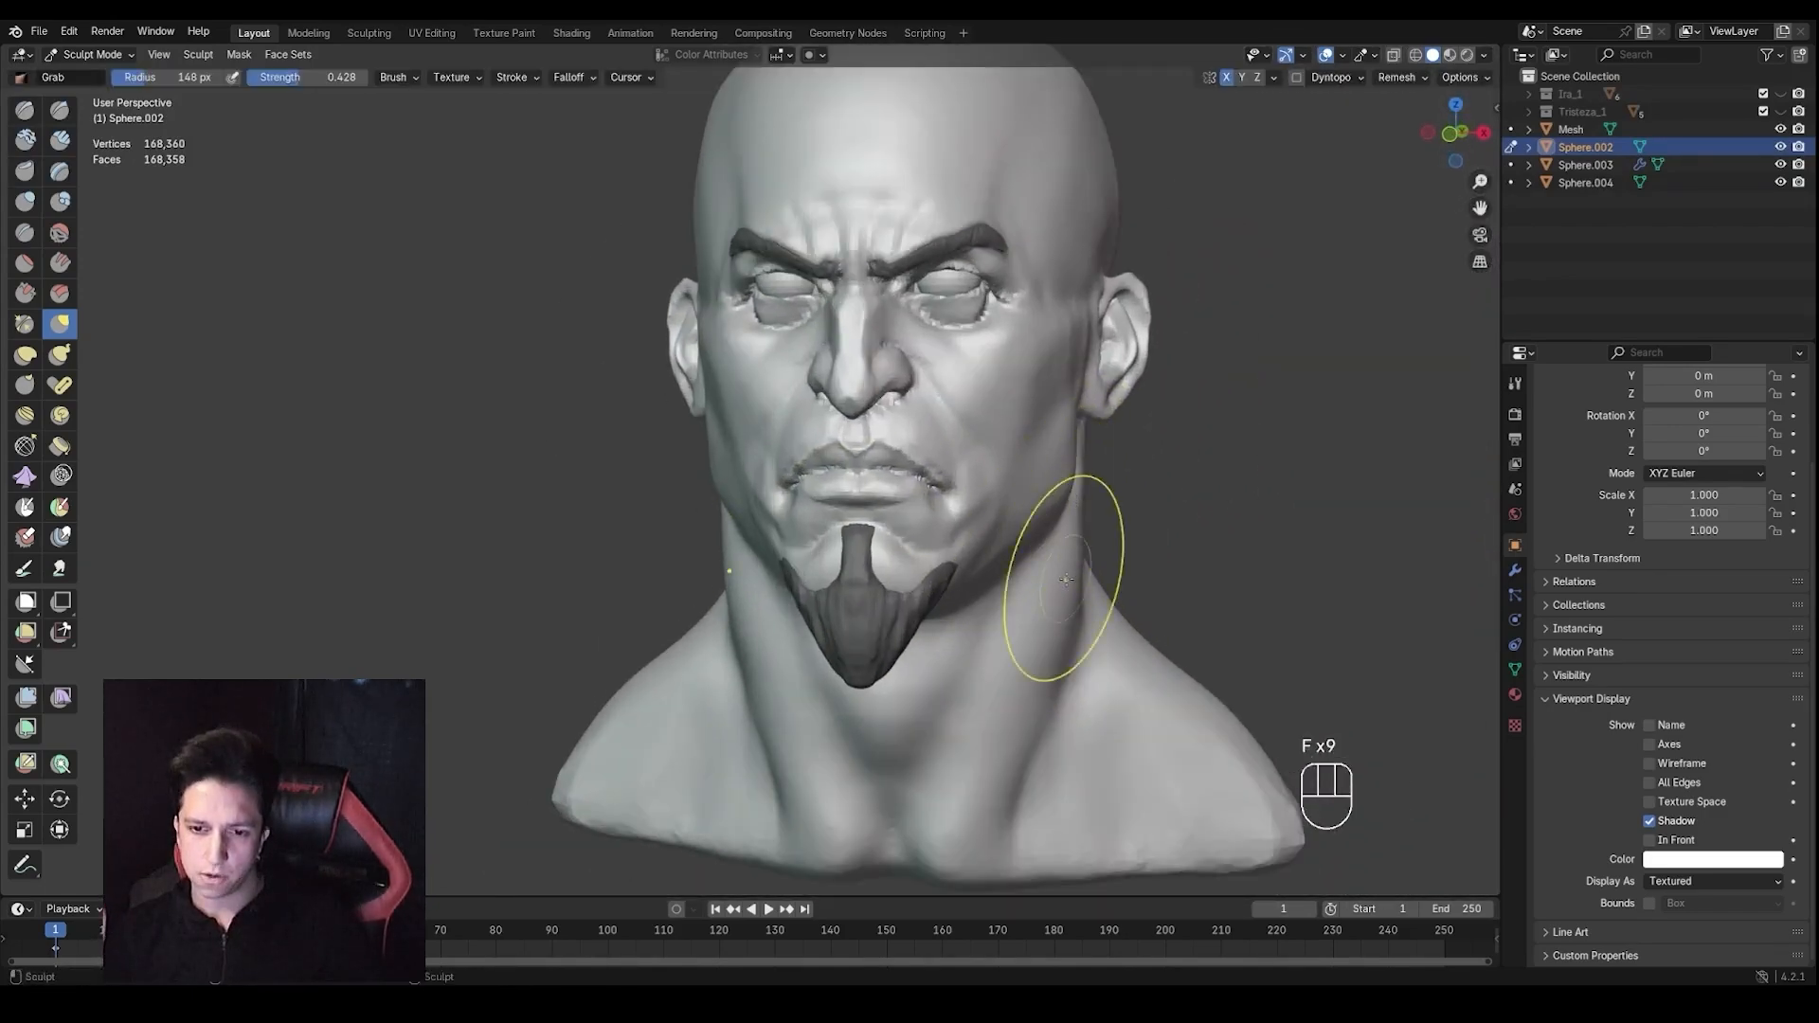
# Adjust the neck and jaw contours with Grab from several angles, resizing the brush for each area
pyautogui.press('f')
pyautogui.click(1080, 587)
pyautogui.moveTo(1066, 579); pyautogui.dragTo(1010, 386, button='middle')
pyautogui.press('f')
pyautogui.click(1033, 616)
pyautogui.moveTo(1046, 449); pyautogui.dragTo(936, 474, button='middle')
pyautogui.press('f')
pyautogui.click(947, 556)
pyautogui.moveTo(1051, 511)
pyautogui.mouseDown(button='middle')
pyautogui.moveTo(1002, 489)
pyautogui.moveTo(1052, 397)
pyautogui.mouseUp(button='middle')
# Build up the rear jaw muscle below the ear with Clay Strips at 98 px and smooth the jaw area
pyautogui.hotkey('shift', 'c')
pyautogui.press('f')
pyautogui.click(972, 467)
pyautogui.moveTo(1051, 398)
pyautogui.keyDown('shift'); pyautogui.mouseDown()
pyautogui.moveTo(1062, 377)
pyautogui.moveTo(1051, 445)
pyautogui.mouseUp(); pyautogui.keyUp('shift')
pyautogui.moveTo(1033, 530)
pyautogui.keyDown('shift'); pyautogui.mouseDown(button='middle')
pyautogui.moveTo(1014, 459)
pyautogui.moveTo(915, 438)
pyautogui.moveTo(1004, 370)
pyautogui.mouseUp(button='middle'); pyautogui.keyUp('shift')
pyautogui.press('c')
pyautogui.moveTo(1056, 322); pyautogui.dragTo(1104, 427)
pyautogui.moveTo(1085, 317); pyautogui.dragTo(1114, 358)
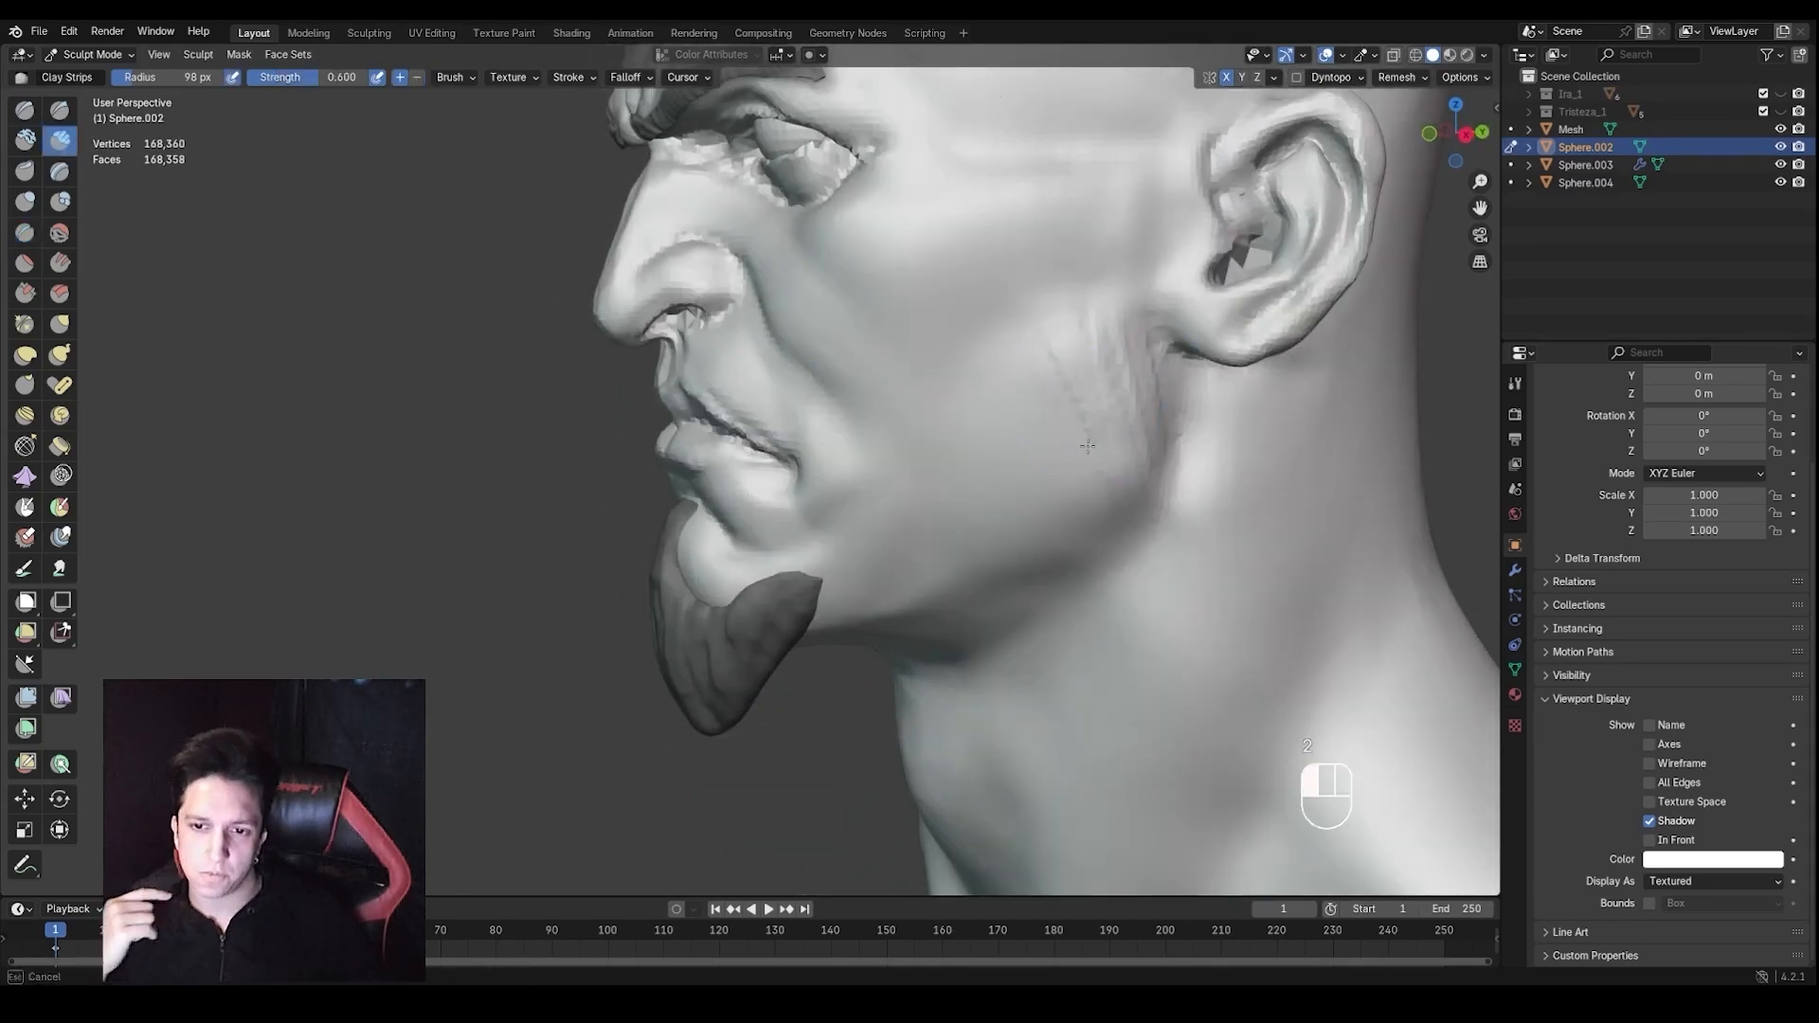
pyautogui.keyDown('shift'); pyautogui.moveTo(1049, 522); pyautogui.dragTo(1028, 532); pyautogui.keyUp('shift')
pyautogui.moveTo(1028, 533)
pyautogui.keyDown('ctrl'); pyautogui.mouseDown(button='middle')
pyautogui.moveTo(991, 629)
pyautogui.moveTo(1096, 559)
pyautogui.moveTo(1089, 578)
pyautogui.mouseUp(button='middle'); pyautogui.keyUp('ctrl')
pyautogui.keyDown('shift'); pyautogui.moveTo(1071, 559); pyautogui.dragTo(1051, 531); pyautogui.keyUp('shift')
# Add volume to the cheek beside the mouth corner with Clay Strips at 71 px
pyautogui.keyDown('ctrl'); pyautogui.moveTo(1004, 540); pyautogui.dragTo(985, 441, button='middle'); pyautogui.keyUp('ctrl')
pyautogui.moveTo(986, 441)
pyautogui.mouseDown(button='middle')
pyautogui.moveTo(1034, 429)
pyautogui.moveTo(958, 426)
pyautogui.mouseUp(button='middle')
pyautogui.press('f')
pyautogui.click(1019, 420)
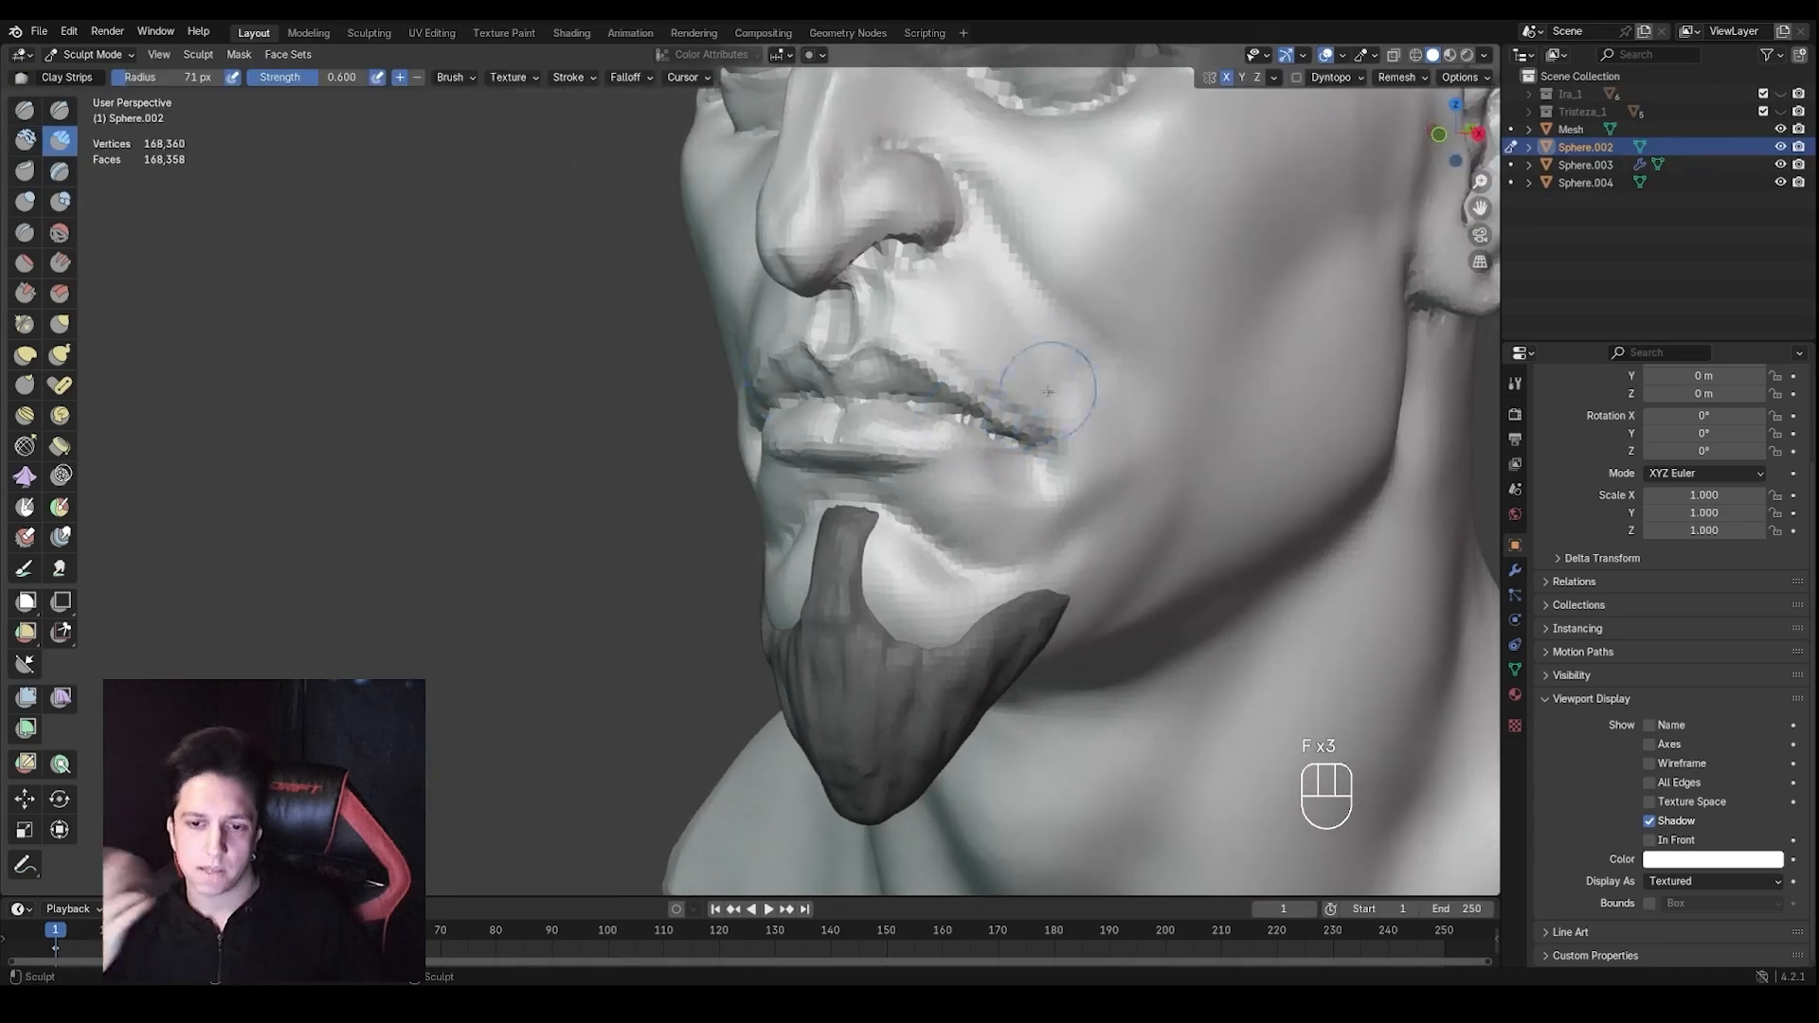
pyautogui.moveTo(1123, 459); pyautogui.dragTo(1116, 474)
pyautogui.keyDown('ctrl'); pyautogui.moveTo(1099, 474); pyautogui.dragTo(1095, 521, button='middle'); pyautogui.keyUp('ctrl')
pyautogui.moveTo(1094, 521)
pyautogui.mouseDown(button='middle')
pyautogui.moveTo(1160, 502)
pyautogui.moveTo(1128, 559)
pyautogui.moveTo(1053, 507)
pyautogui.moveTo(1030, 578)
pyautogui.moveTo(1025, 557)
pyautogui.mouseUp(button='middle')
# Lift the brow area above the eye with Grab at 206 px, undoing the first attempt
pyautogui.moveTo(1025, 557)
pyautogui.keyDown('shift'); pyautogui.mouseDown(button='middle')
pyautogui.moveTo(1064, 574)
pyautogui.moveTo(1061, 356)
pyautogui.mouseUp(button='middle'); pyautogui.keyUp('shift')
pyautogui.press('a')
pyautogui.press('f')
pyautogui.click(1156, 454)
pyautogui.moveTo(1061, 356)
pyautogui.keyDown('shift'); pyautogui.mouseDown(button='middle')
pyautogui.moveTo(1137, 426)
pyautogui.moveTo(1118, 446)
pyautogui.mouseUp(button='middle'); pyautogui.keyUp('shift')
pyautogui.press('g')
pyautogui.press('f')
pyautogui.press('f')
pyautogui.click(1127, 383)
pyautogui.press('f')
pyautogui.hotkey('ctrl', 'z')
pyautogui.press('f')
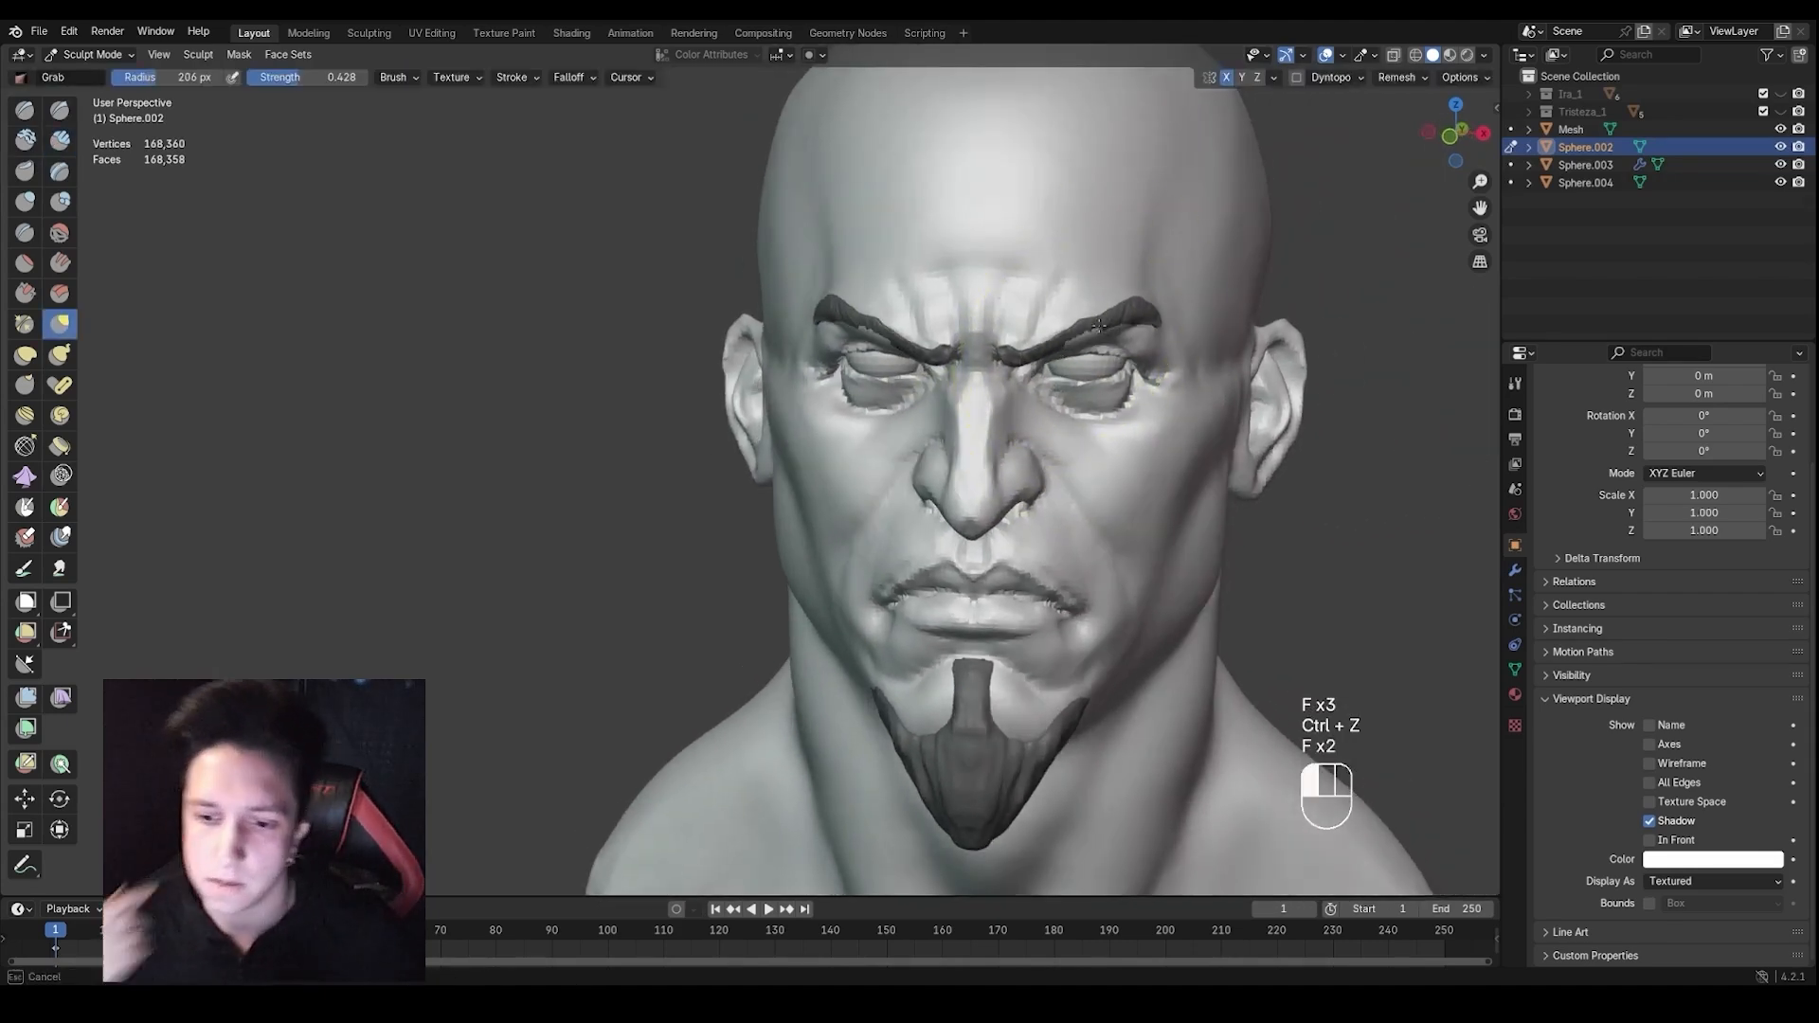
pyautogui.moveTo(1099, 326); pyautogui.dragTo(1101, 322)
# Nudge the upper eyelid upward with Grab at a 74 px radius
pyautogui.moveTo(1104, 400)
pyautogui.keyDown('ctrl'); pyautogui.mouseDown(button='middle')
pyautogui.moveTo(1089, 334)
pyautogui.moveTo(1052, 314)
pyautogui.moveTo(1076, 278)
pyautogui.mouseUp(button='middle'); pyautogui.keyUp('ctrl')
pyautogui.press('f')
pyautogui.press('f')
pyautogui.press('f')
pyautogui.moveTo(1081, 280); pyautogui.dragTo(1080, 273)
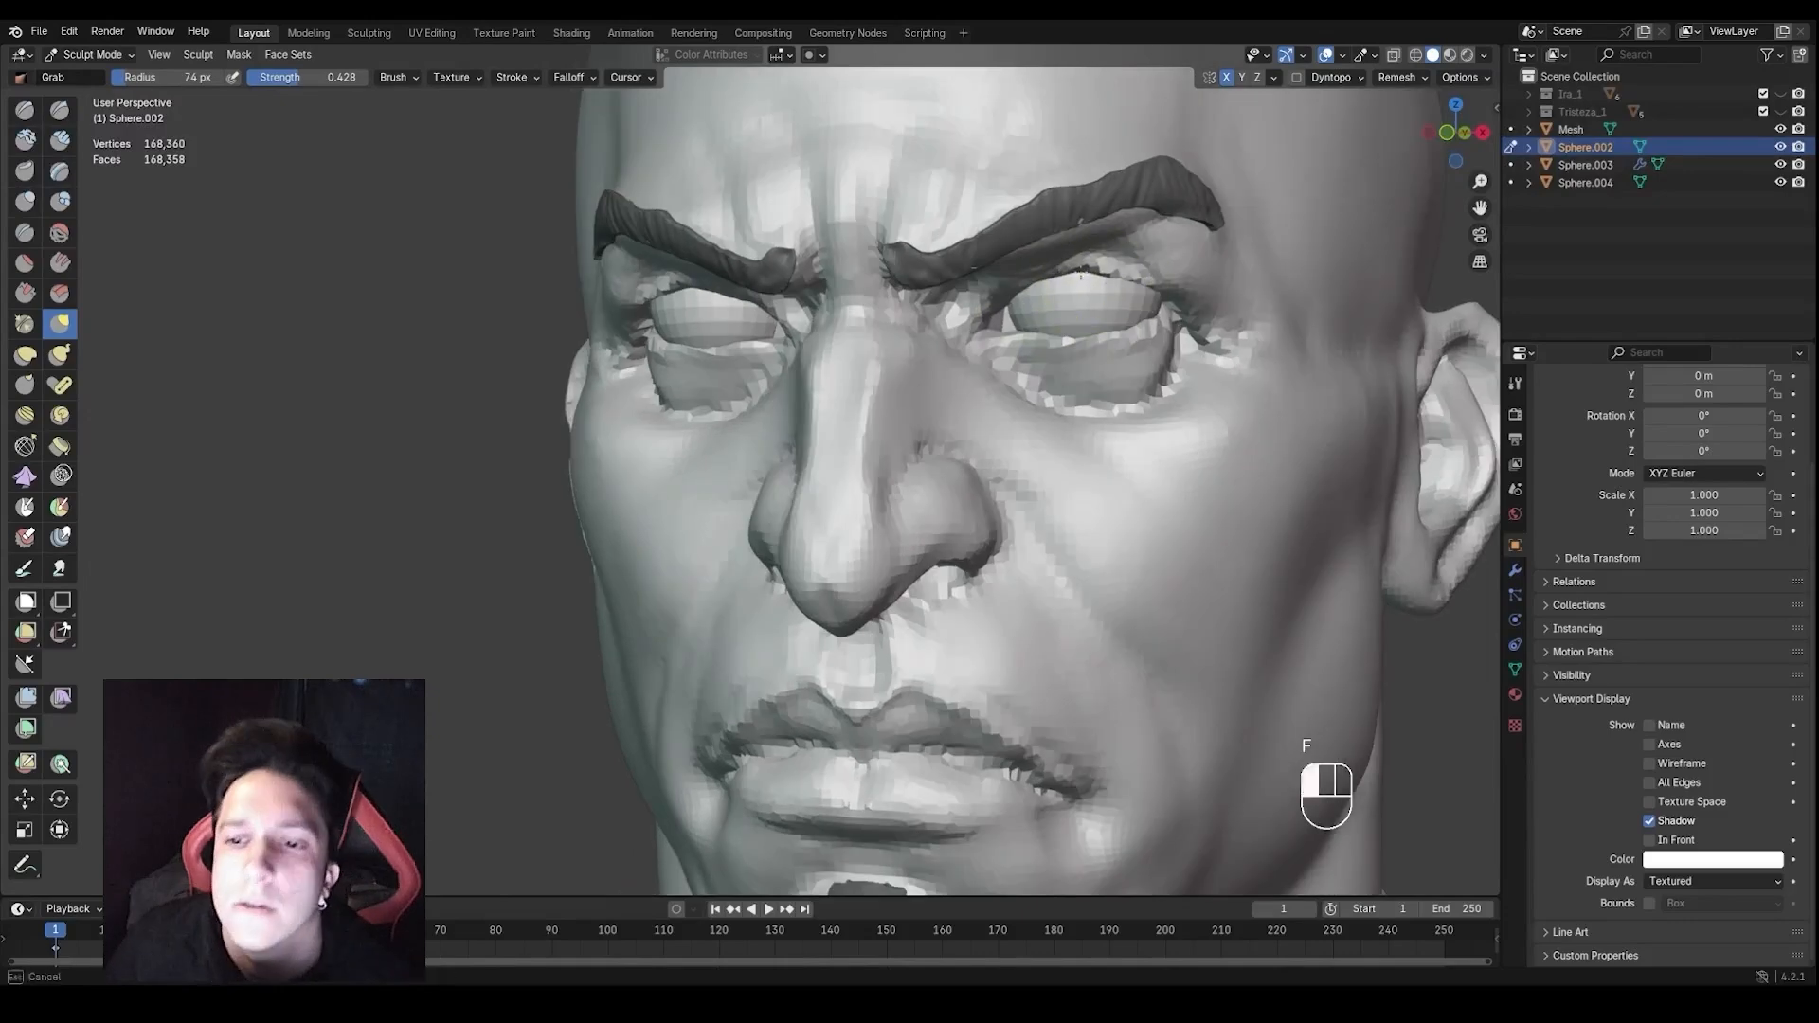
pyautogui.keyDown('ctrl'); pyautogui.moveTo(1095, 283); pyautogui.dragTo(1090, 379, button='middle'); pyautogui.keyUp('ctrl')
pyautogui.moveTo(1089, 379); pyautogui.dragTo(1132, 379, button='middle')
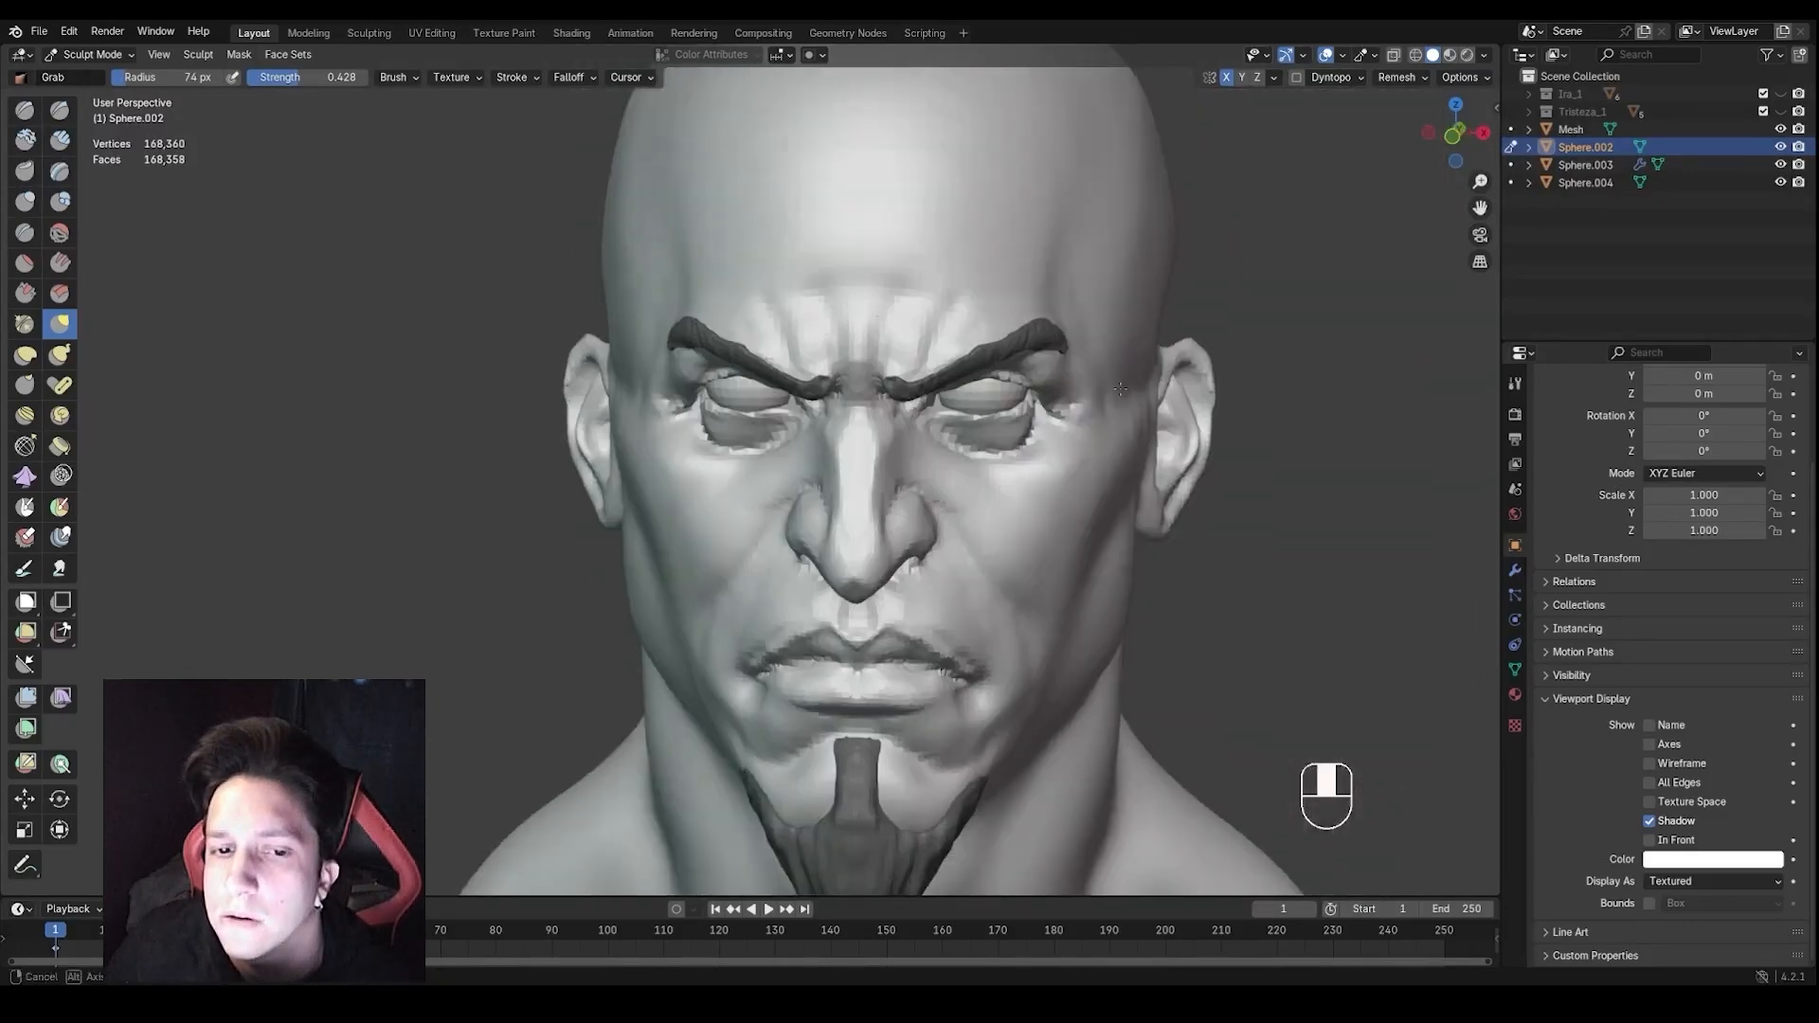
# Pull the area beside the outer eye slightly upward with Grab after resizing the brush
pyautogui.press('f')
pyautogui.press('f')
pyautogui.press('f')
pyautogui.moveTo(1052, 435)
pyautogui.keyDown('ctrl'); pyautogui.mouseDown(button='middle')
pyautogui.moveTo(1061, 373)
pyautogui.moveTo(1127, 370)
pyautogui.mouseUp(button='middle'); pyautogui.keyUp('ctrl')
pyautogui.moveTo(1127, 369); pyautogui.dragTo(1128, 356)
# Nudge the outer cheek below the cheekbone with two short Grab strokes after resizing the brush
pyautogui.moveTo(1129, 358)
pyautogui.mouseDown(button='middle')
pyautogui.moveTo(990, 394)
pyautogui.moveTo(1099, 387)
pyautogui.moveTo(1158, 512)
pyautogui.moveTo(1090, 483)
pyautogui.mouseUp(button='middle')
pyautogui.press('f')
pyautogui.press('f')
pyautogui.press('f')
pyautogui.moveTo(1086, 477); pyautogui.dragTo(1092, 469)
pyautogui.press('f')
pyautogui.press('f')
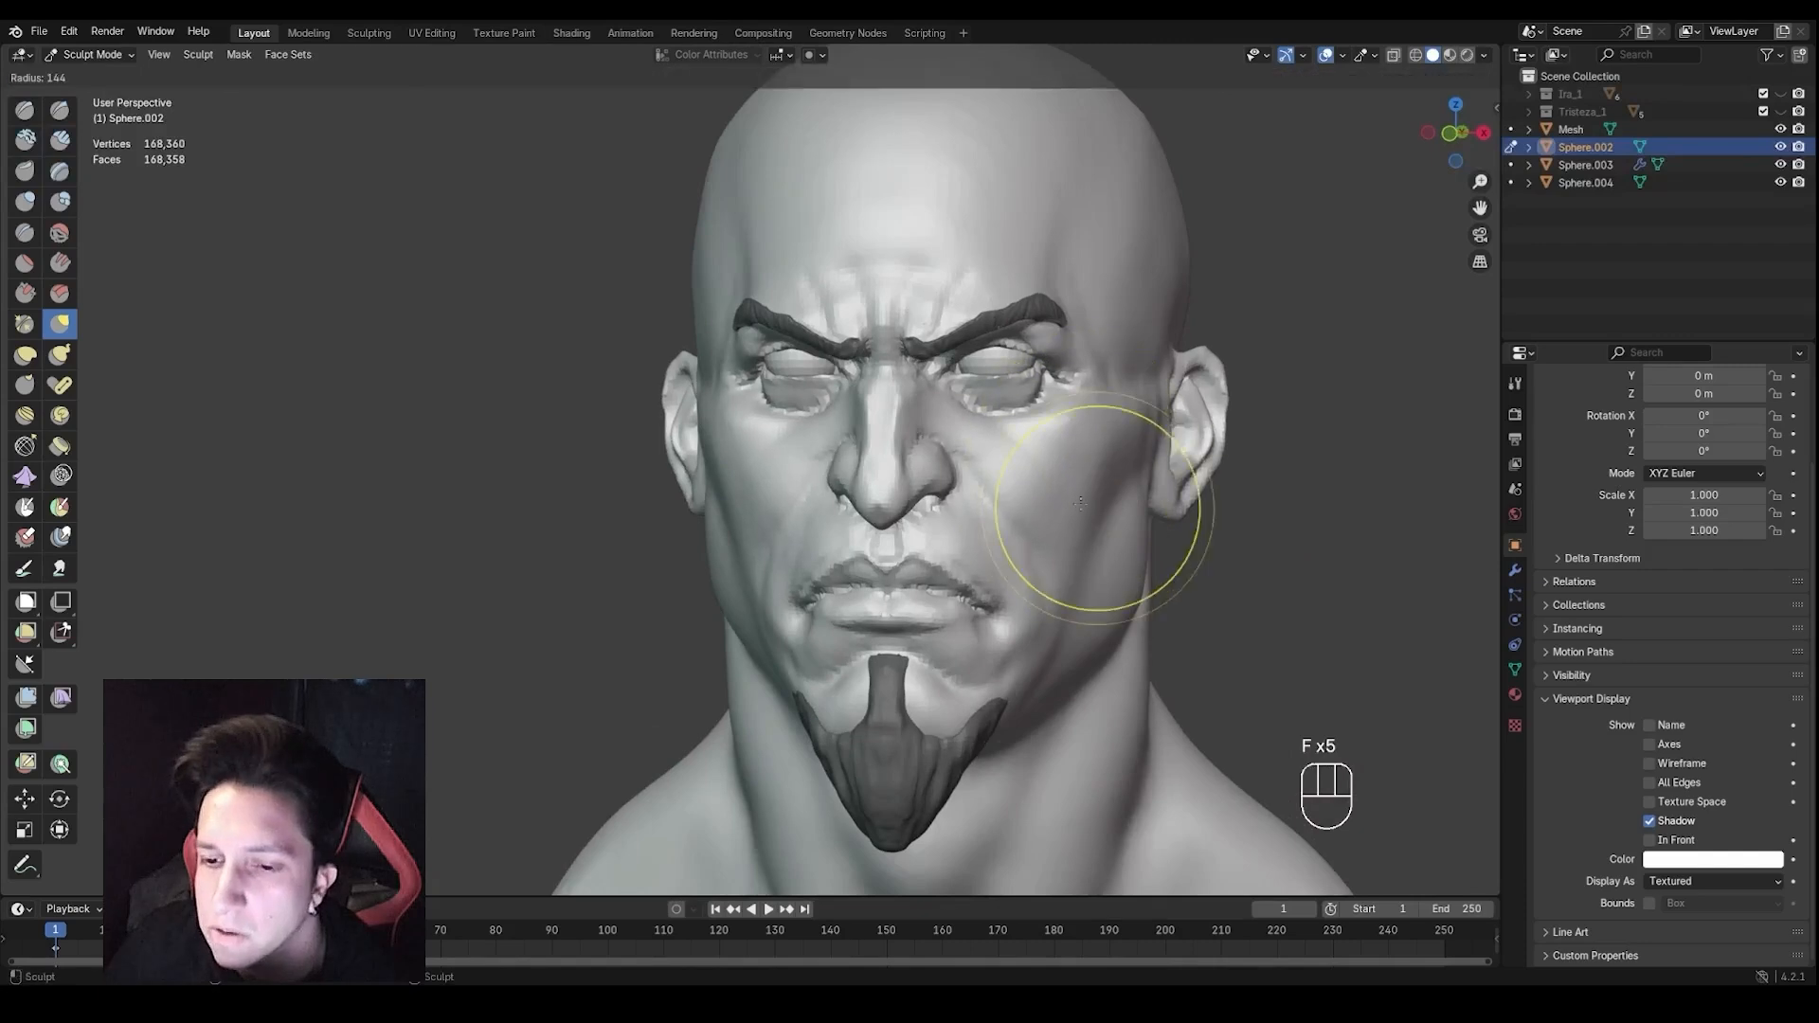
pyautogui.moveTo(1196, 506); pyautogui.dragTo(1097, 497, button='middle')
pyautogui.moveTo(1097, 497); pyautogui.dragTo(1093, 491)
# Nudge the side of the face beside the ear slightly upward with Grab
pyautogui.press('f')
pyautogui.moveTo(1032, 473); pyautogui.dragTo(1120, 464, button='middle')
pyautogui.moveTo(1086, 438); pyautogui.dragTo(1086, 432)
pyautogui.moveTo(1085, 432); pyautogui.dragTo(1080, 451, button='middle')
pyautogui.keyDown('ctrl'); pyautogui.moveTo(1080, 379); pyautogui.dragTo(1090, 397, button='middle'); pyautogui.keyUp('ctrl')
# Push the rear corner of the jaw slightly inward with Grab at a 162 px radius
pyautogui.press('f')
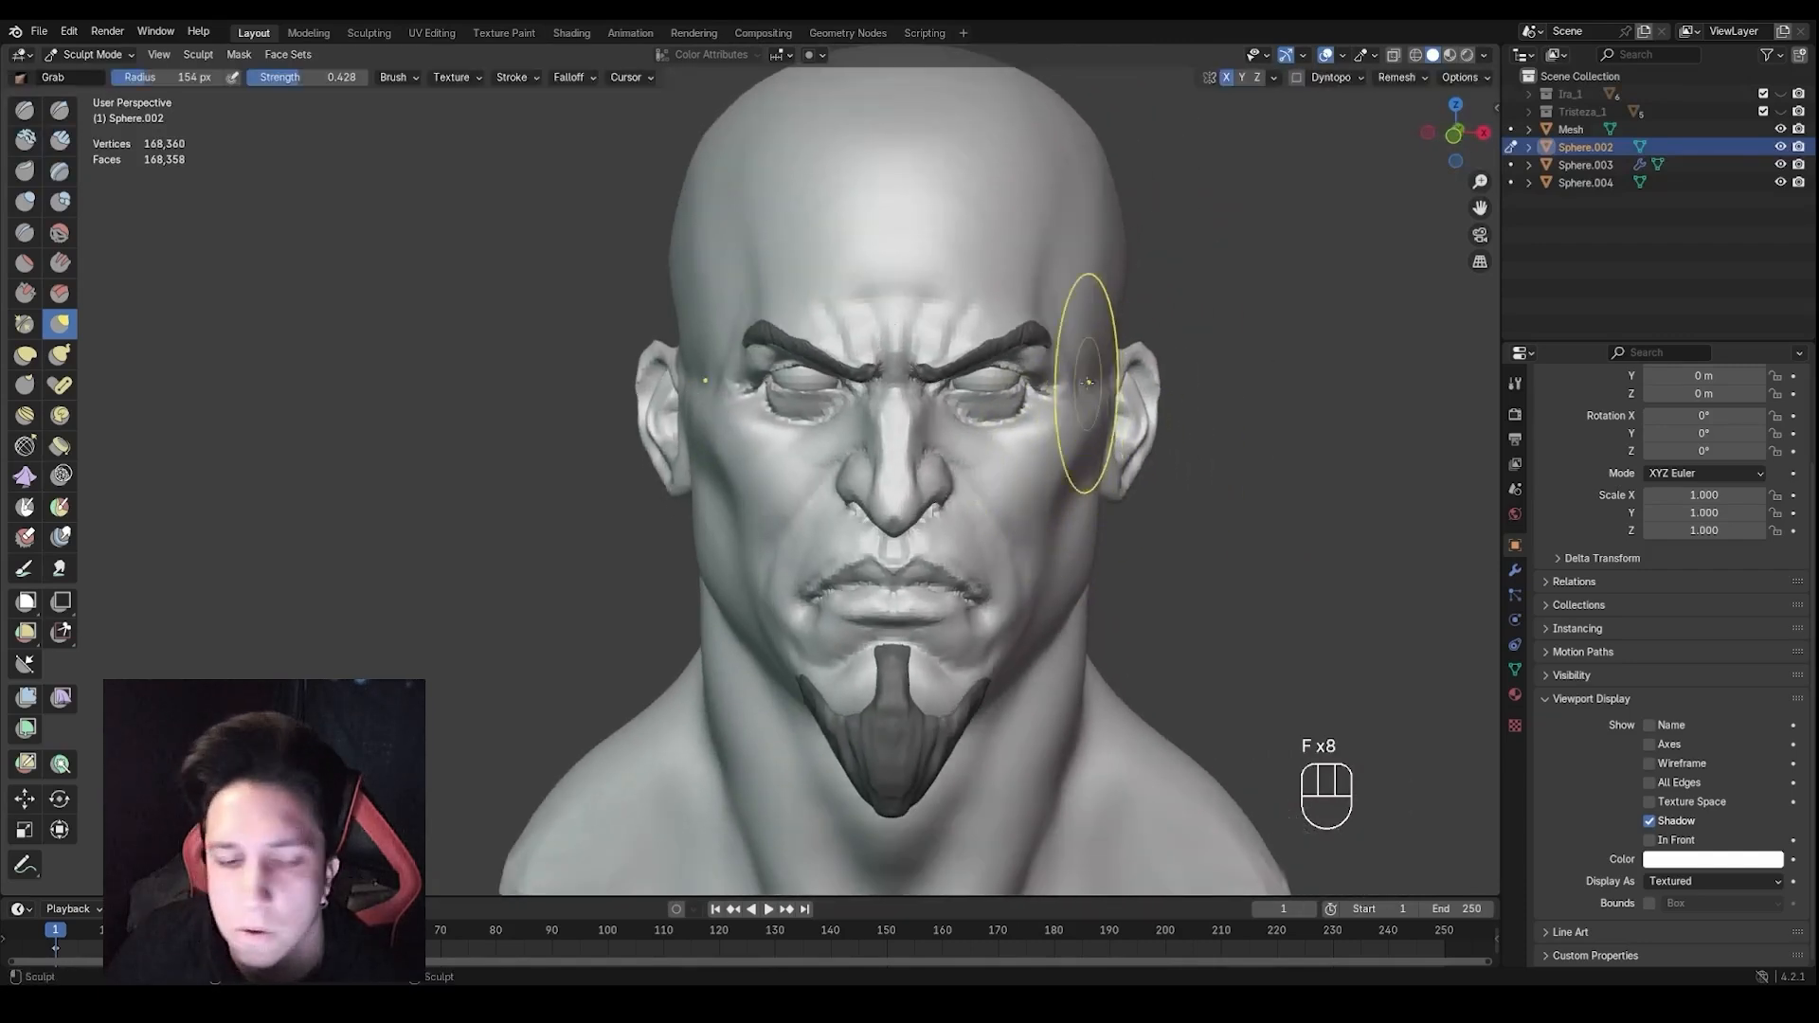
pyautogui.moveTo(1035, 328); pyautogui.dragTo(1004, 350, button='middle')
pyautogui.press('f')
pyautogui.keyDown('ctrl'); pyautogui.moveTo(1004, 350); pyautogui.dragTo(1037, 379, button='middle'); pyautogui.keyUp('ctrl')
pyautogui.keyDown('ctrl'); pyautogui.moveTo(1037, 530); pyautogui.dragTo(1042, 502, button='middle'); pyautogui.keyUp('ctrl')
pyautogui.press('f')
pyautogui.press('f')
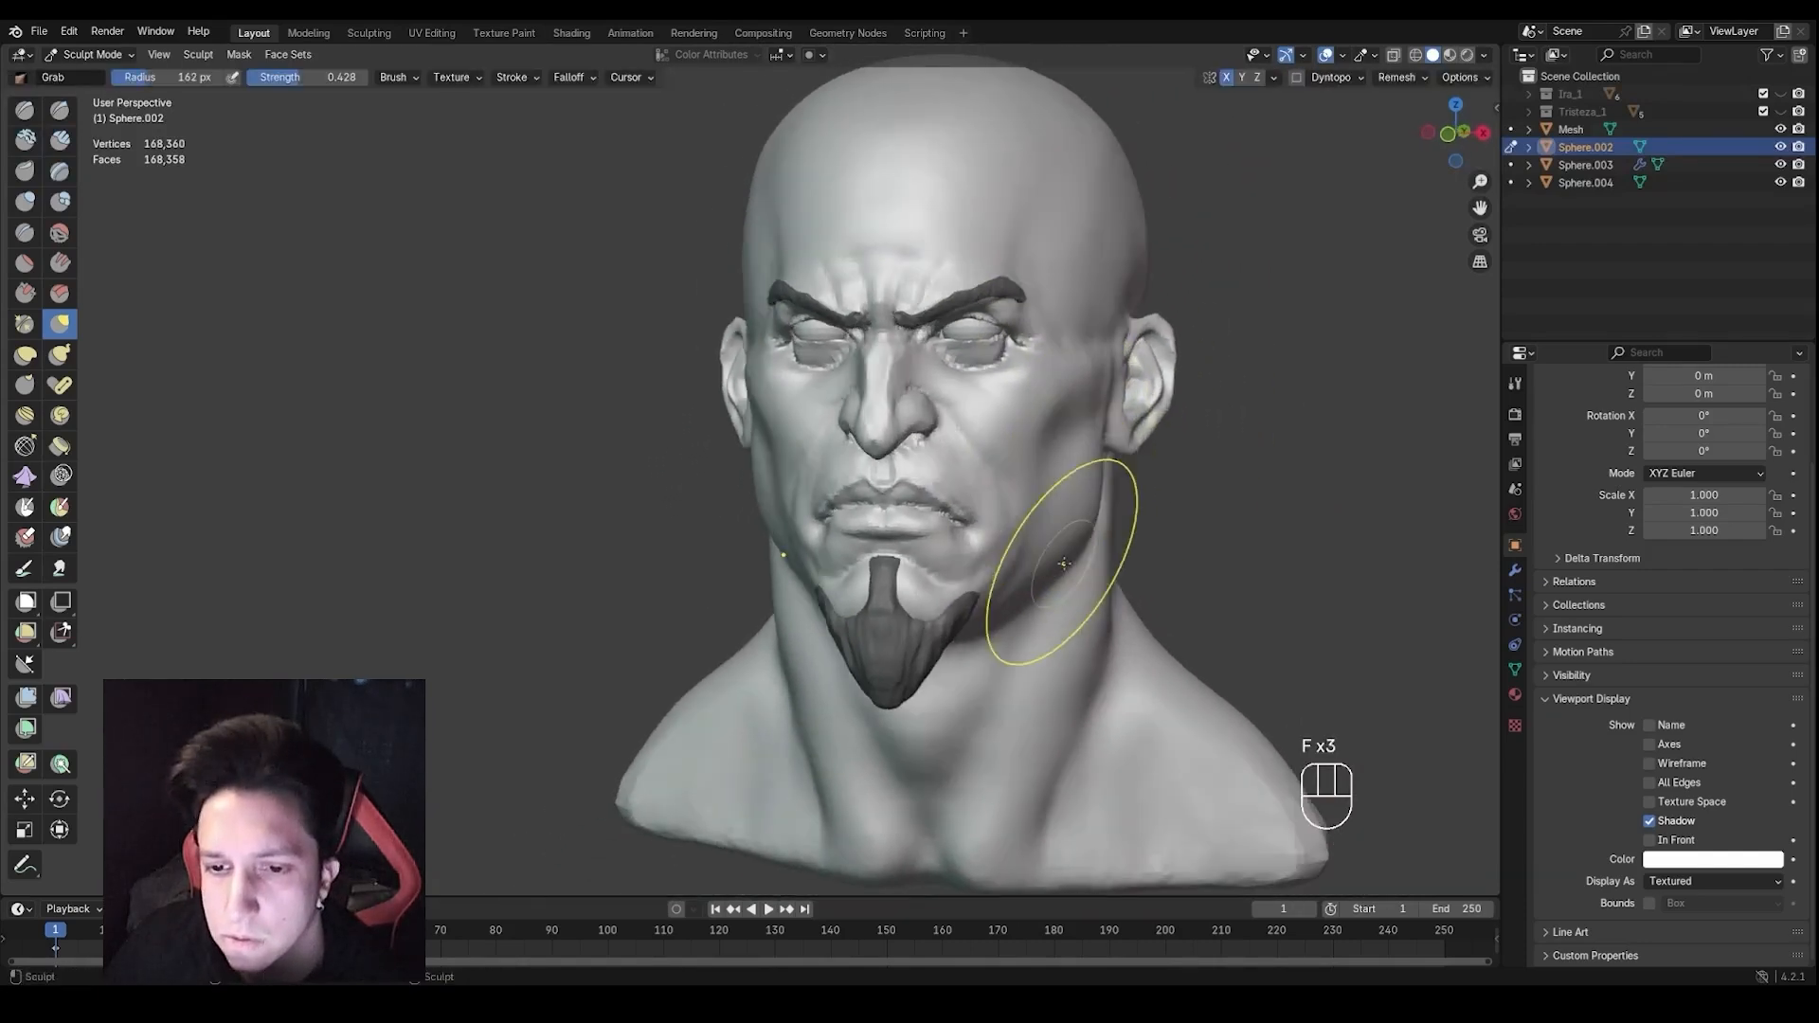
pyautogui.moveTo(1069, 529); pyautogui.dragTo(1062, 527)
# Try reshaping the jaw and the cheek beside the mouth corner with Grab at about 152 px
pyautogui.moveTo(1023, 559); pyautogui.dragTo(1054, 561, button='middle')
pyautogui.press('f')
pyautogui.click(1006, 578)
pyautogui.press('f')
pyautogui.press('f')
pyautogui.press('f')
pyautogui.click(1075, 528)
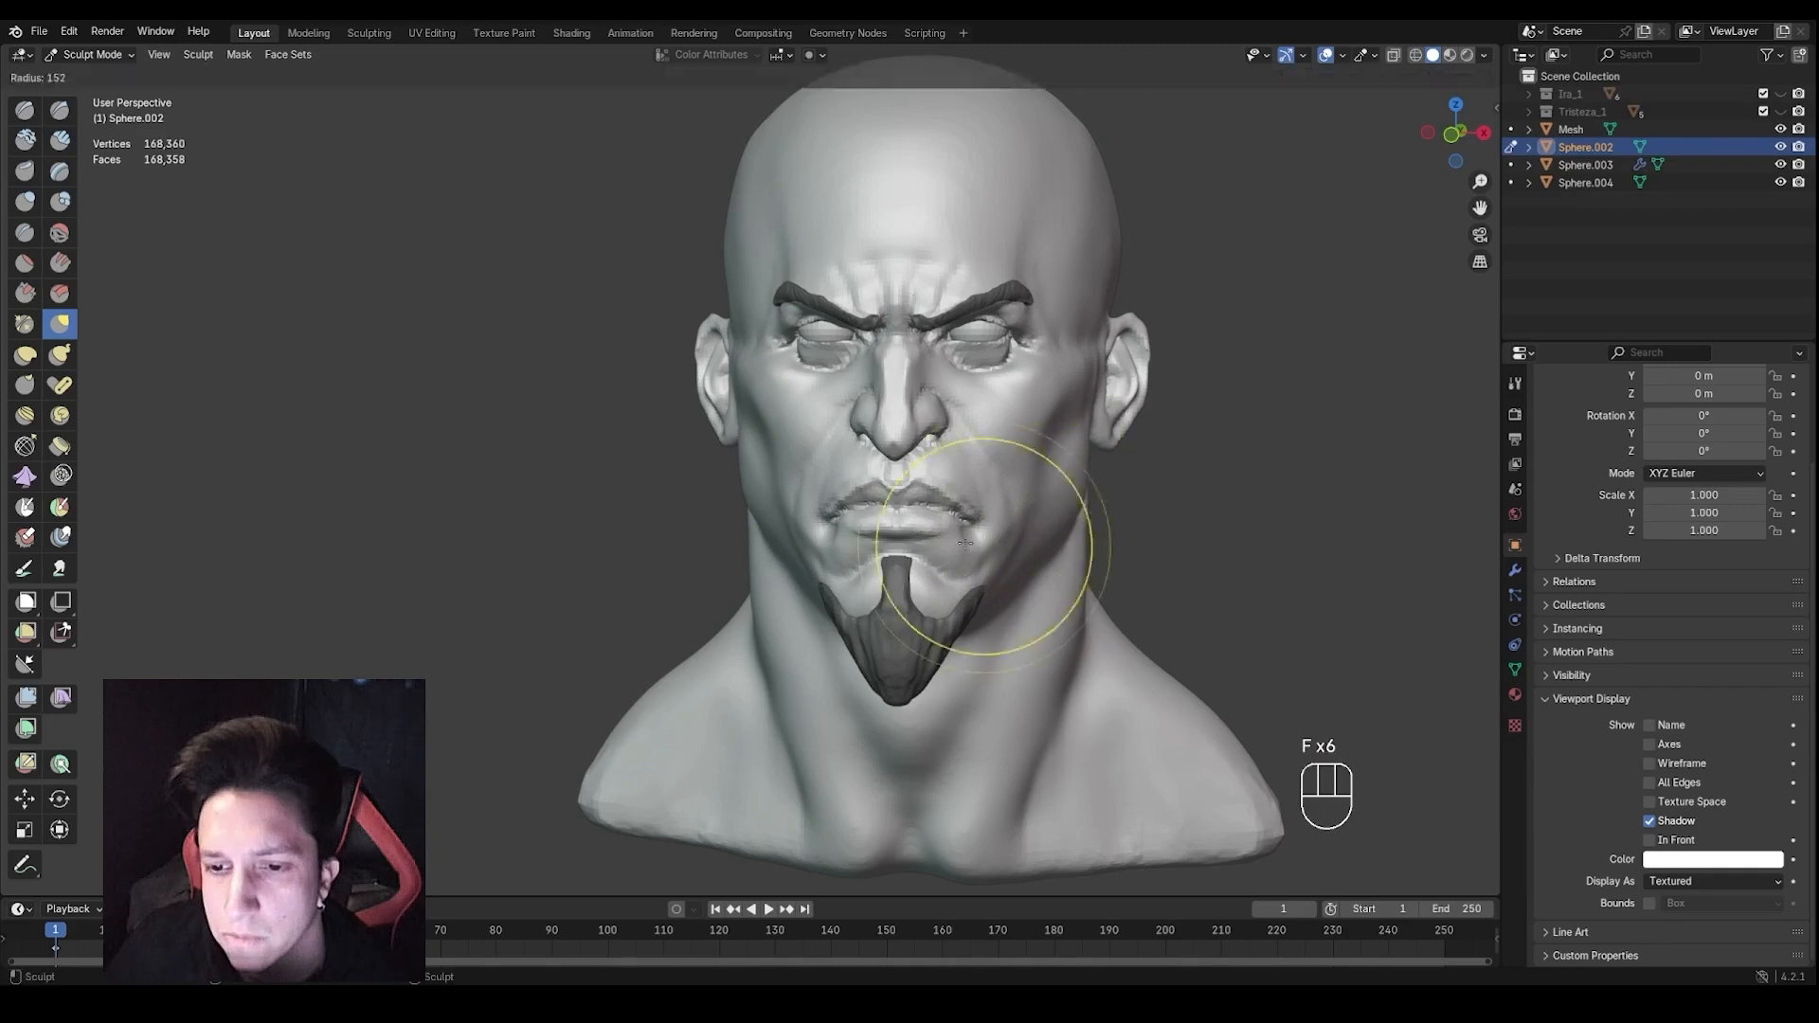
pyautogui.moveTo(974, 528); pyautogui.dragTo(977, 530)
pyautogui.hotkey('ctrl', 'z')
pyautogui.hotkey('ctrl', 'z')
# Try pulling the jaw contour slightly outward with Grab from a turned view
pyautogui.press('f')
pyautogui.moveTo(1127, 531)
pyautogui.mouseDown(button='middle')
pyautogui.moveTo(966, 540)
pyautogui.moveTo(985, 464)
pyautogui.mouseUp(button='middle')
pyautogui.press('f')
pyautogui.moveTo(1095, 534); pyautogui.dragTo(1099, 531)
pyautogui.moveTo(1043, 533); pyautogui.dragTo(1127, 535, button='middle')
pyautogui.hotkey('ctrl', 'z')
pyautogui.hotkey('ctrl', 'z')
# Reduce the Grab radius to 92 px for the area below the ear
pyautogui.press('f')
pyautogui.moveTo(1127, 535)
pyautogui.keyDown('ctrl'); pyautogui.mouseDown(button='middle')
pyautogui.moveTo(1133, 606)
pyautogui.moveTo(1080, 531)
pyautogui.moveTo(1043, 577)
pyautogui.moveTo(1127, 606)
pyautogui.mouseUp(button='middle'); pyautogui.keyUp('ctrl')
pyautogui.press('f')
pyautogui.keyDown('ctrl'); pyautogui.moveTo(1128, 607); pyautogui.dragTo(1043, 487, button='middle'); pyautogui.keyUp('ctrl')
pyautogui.press('f')
pyautogui.press('f')
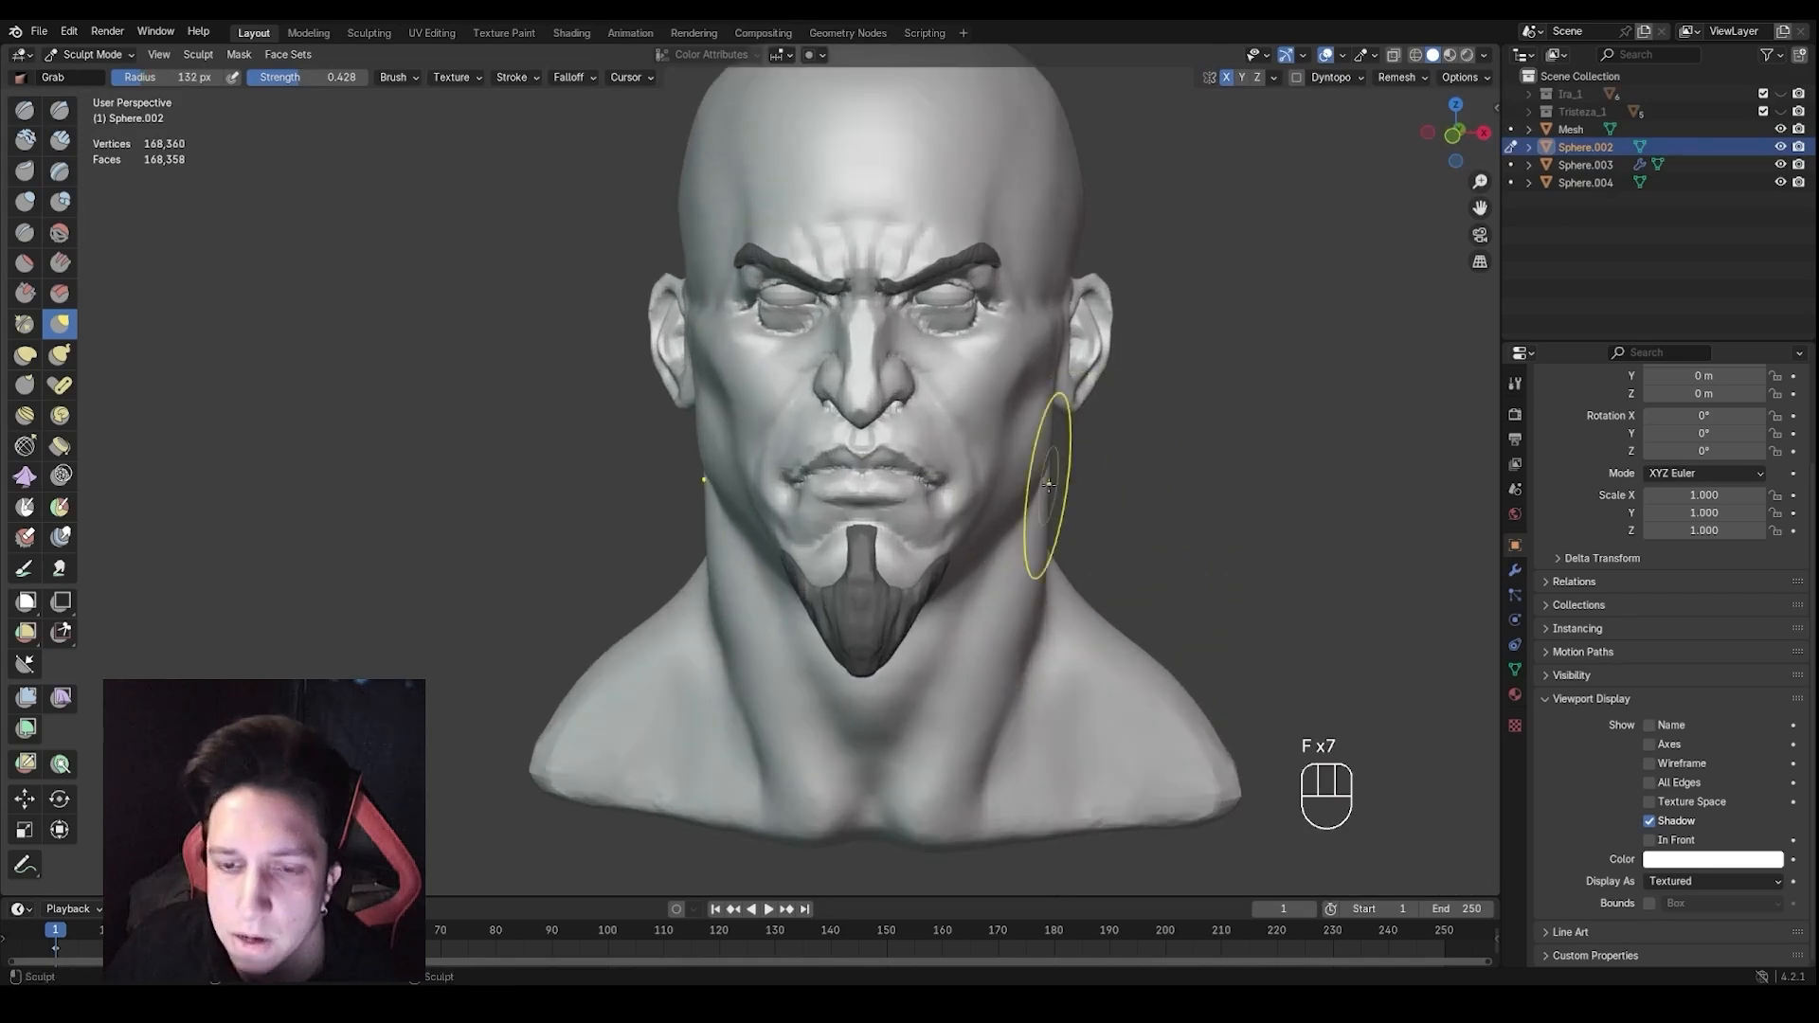
pyautogui.press('f')
pyautogui.press('f')
pyautogui.press('f')
pyautogui.moveTo(1052, 407); pyautogui.dragTo(1078, 432, button='middle')
pyautogui.click(1072, 422)
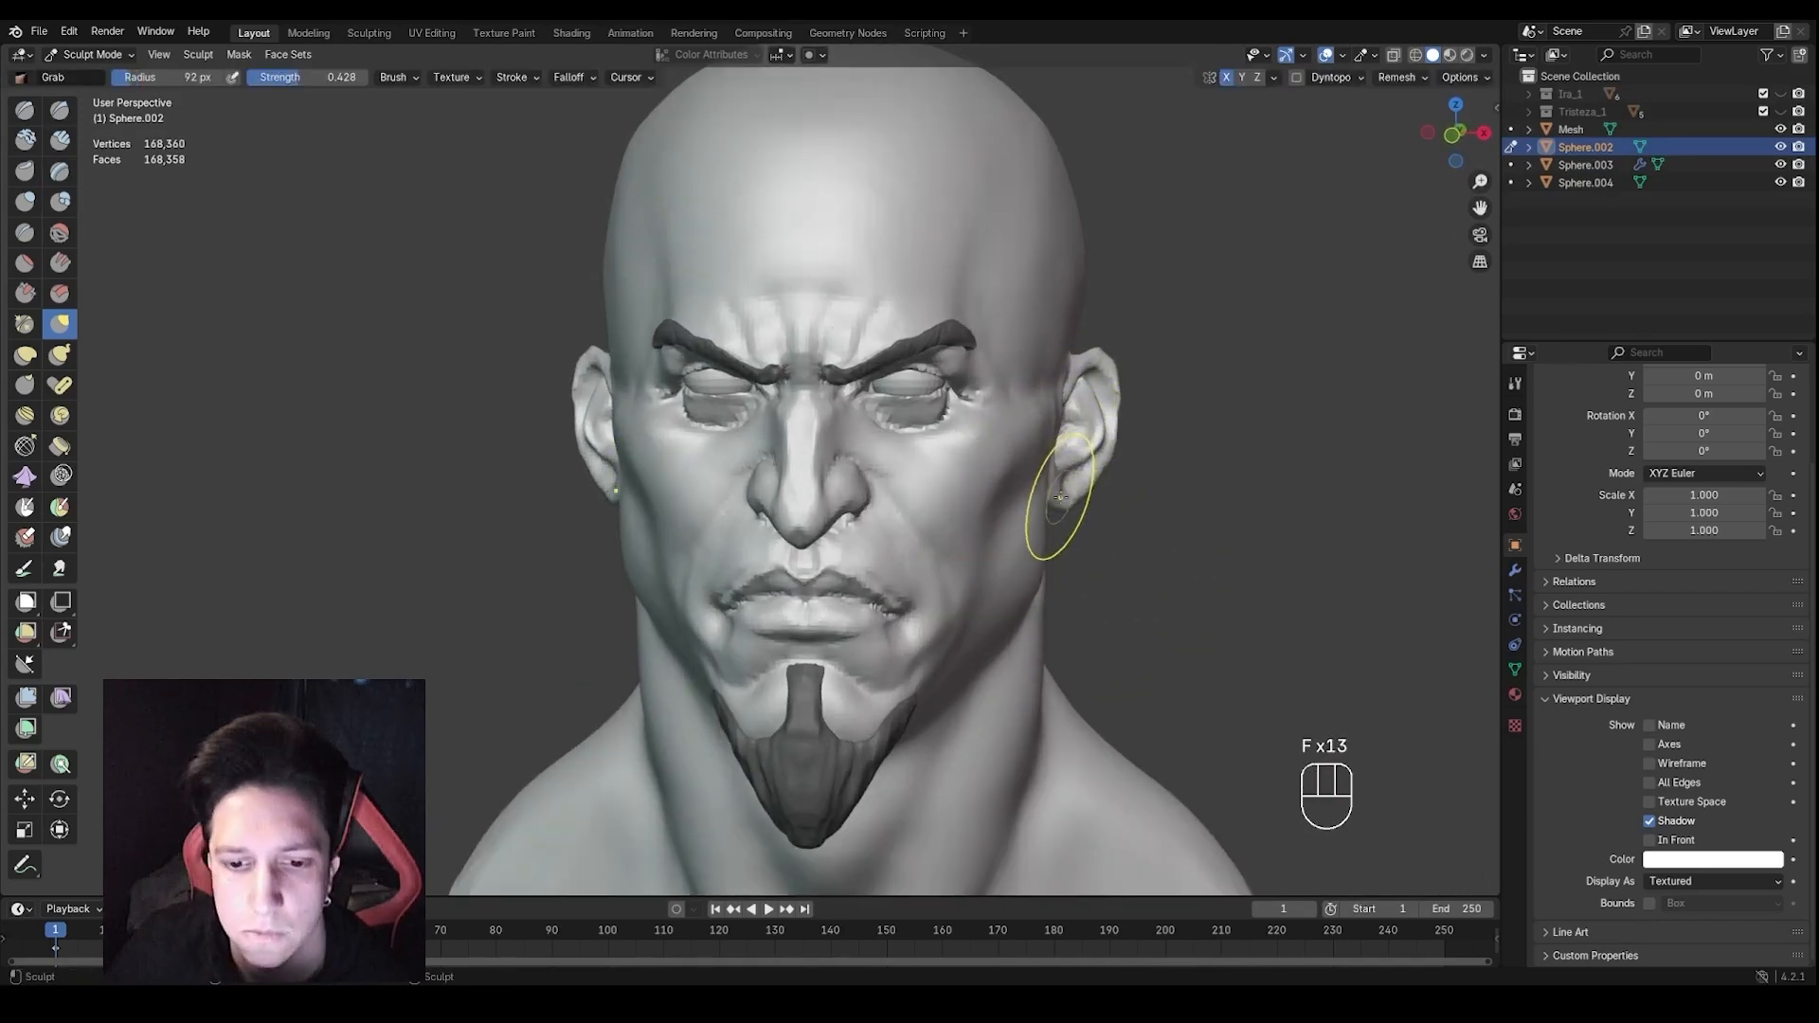
pyautogui.press('f')
# Flatten the side of the skull above the temple with Scrape/Peaks at 144 px, undoing the first attempt
pyautogui.keyDown('ctrl'); pyautogui.moveTo(1061, 498); pyautogui.dragTo(956, 502, button='middle'); pyautogui.keyUp('ctrl')
pyautogui.press('3')
pyautogui.press('f')
pyautogui.hotkey('ctrl', 'z')
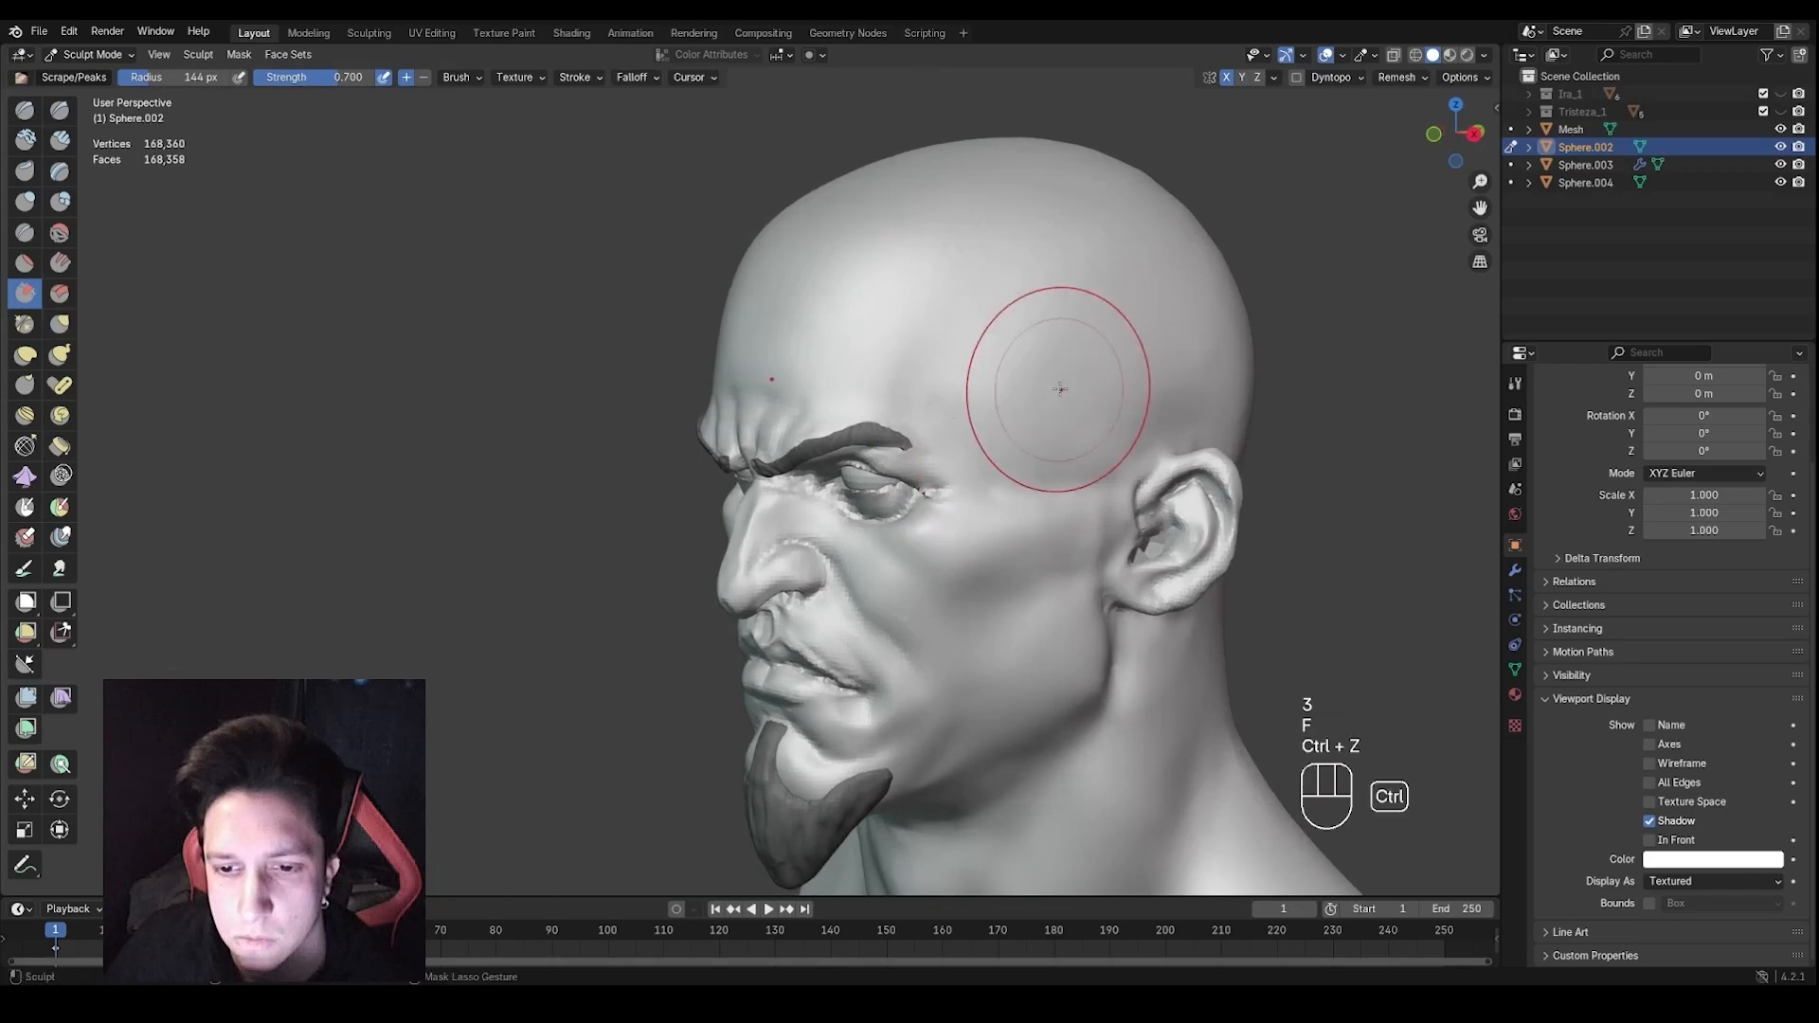
pyautogui.moveTo(993, 399); pyautogui.dragTo(1004, 365)
pyautogui.moveTo(1005, 365); pyautogui.dragTo(1090, 369, button='middle')
pyautogui.moveTo(1090, 370)
pyautogui.keyDown('ctrl'); pyautogui.mouseDown(button='middle')
pyautogui.moveTo(1104, 407)
pyautogui.moveTo(1033, 402)
pyautogui.mouseUp(button='middle'); pyautogui.keyUp('ctrl')
pyautogui.keyDown('ctrl'); pyautogui.moveTo(1032, 402); pyautogui.dragTo(1024, 360, button='middle'); pyautogui.keyUp('ctrl')
# Scrape upward along the temple with Scrape/Peaks at 147 px and smooth the surface above the ear
pyautogui.press('f')
pyautogui.press('f')
pyautogui.moveTo(1018, 379); pyautogui.dragTo(1017, 327)
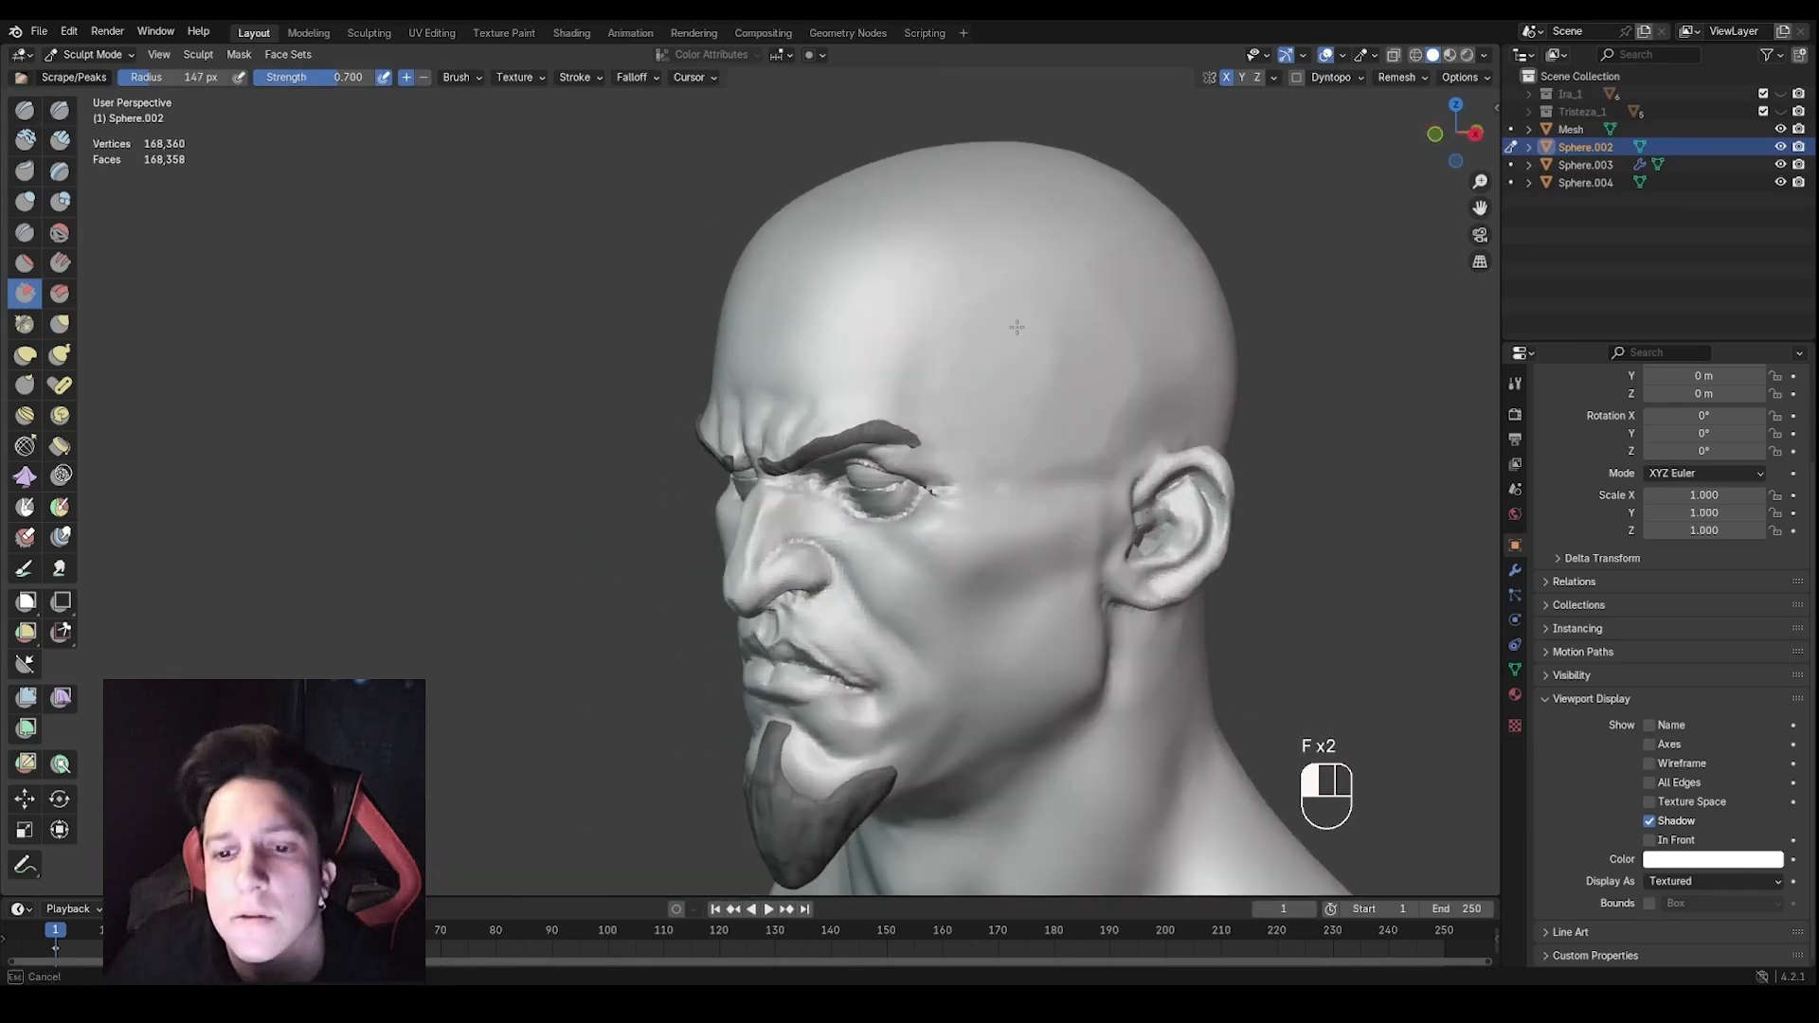
pyautogui.keyDown('shift'); pyautogui.moveTo(1122, 414); pyautogui.dragTo(1090, 417); pyautogui.keyUp('shift')
pyautogui.press('f')
# Carve a groove from the upper temple down to the outer eyebrow with inverted Draw Sharp at 87 px
pyautogui.moveTo(1061, 416)
pyautogui.mouseDown(button='middle')
pyautogui.moveTo(1165, 407)
pyautogui.moveTo(995, 412)
pyautogui.moveTo(986, 379)
pyautogui.mouseUp(button='middle')
pyautogui.press('1')
pyautogui.press('f')
pyautogui.press('f')
pyautogui.keyDown('ctrl'); pyautogui.moveTo(1035, 220); pyautogui.dragTo(946, 377); pyautogui.keyUp('ctrl')
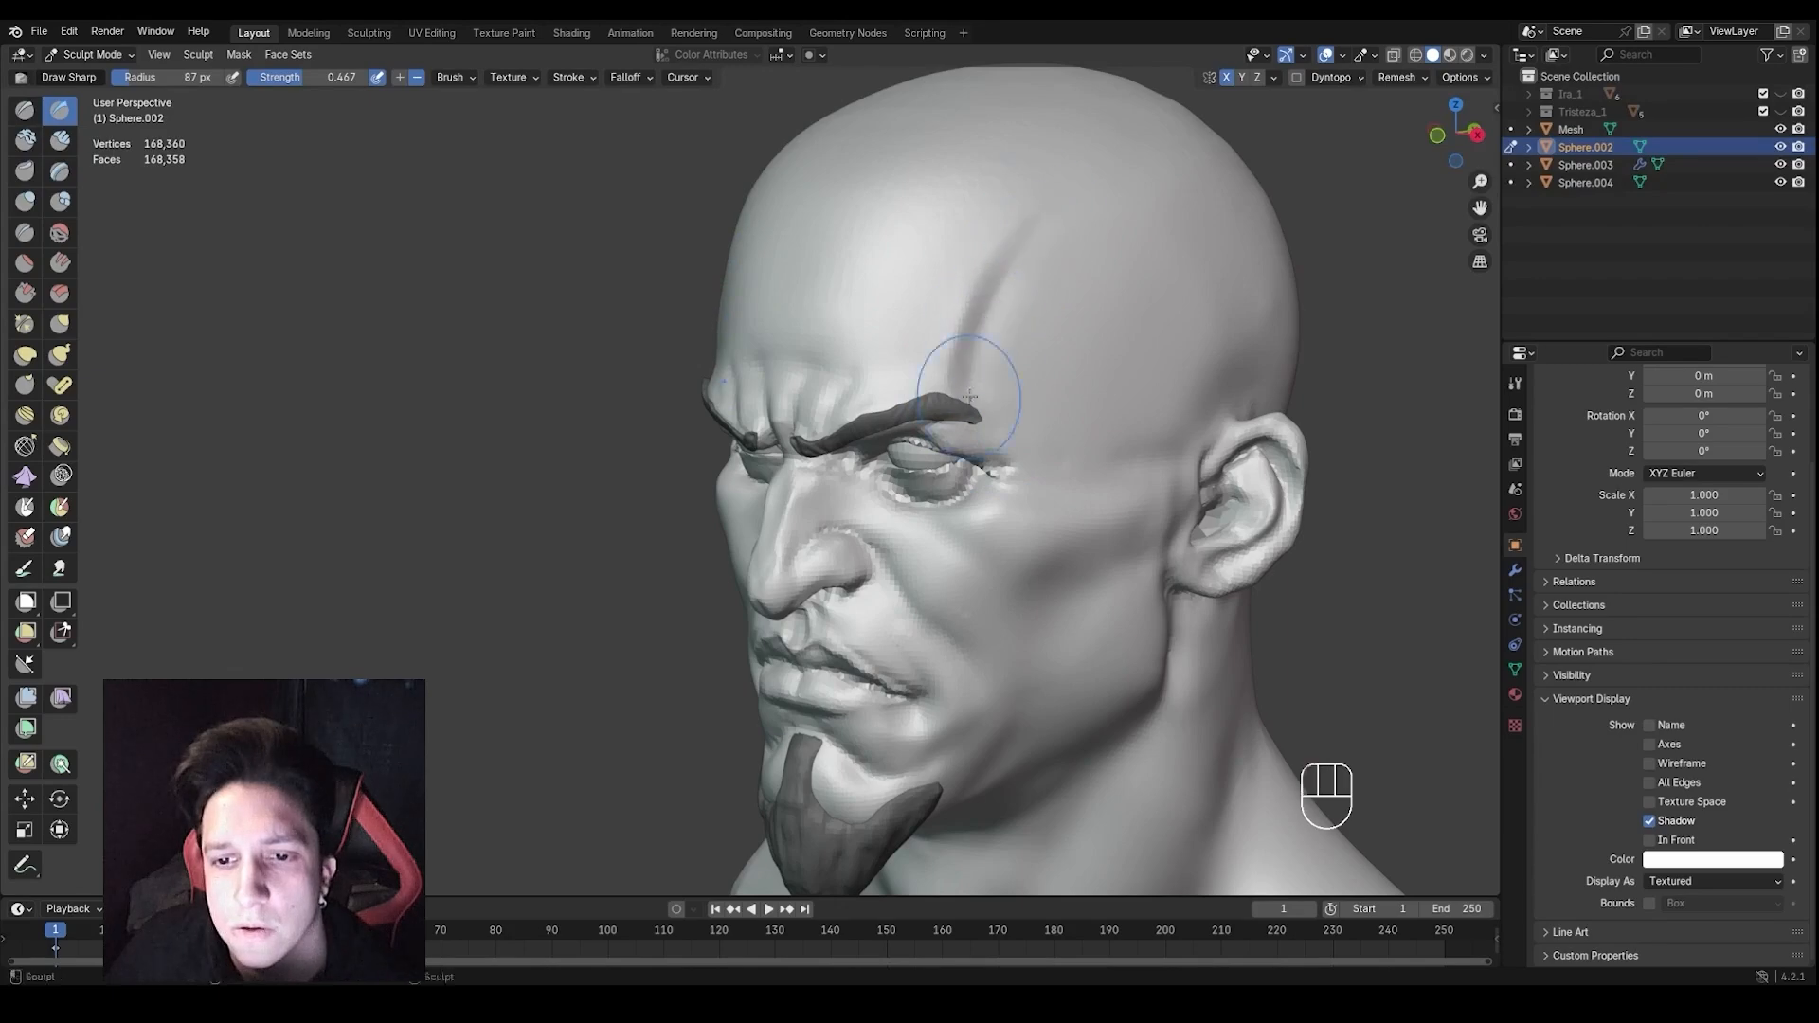
pyautogui.moveTo(969, 397); pyautogui.dragTo(1000, 390, button='middle')
# Smooth the carved groove on the temple into the surrounding forehead
pyautogui.keyDown('shift'); pyautogui.moveTo(1014, 332); pyautogui.dragTo(1004, 374); pyautogui.keyUp('shift')
pyautogui.moveTo(1004, 374); pyautogui.dragTo(1065, 374, button='middle')
pyautogui.keyDown('shift'); pyautogui.moveTo(1051, 331); pyautogui.dragTo(1042, 374); pyautogui.keyUp('shift')
pyautogui.moveTo(994, 374); pyautogui.dragTo(1033, 379, button='middle')
pyautogui.press('f')
pyautogui.click(964, 386)
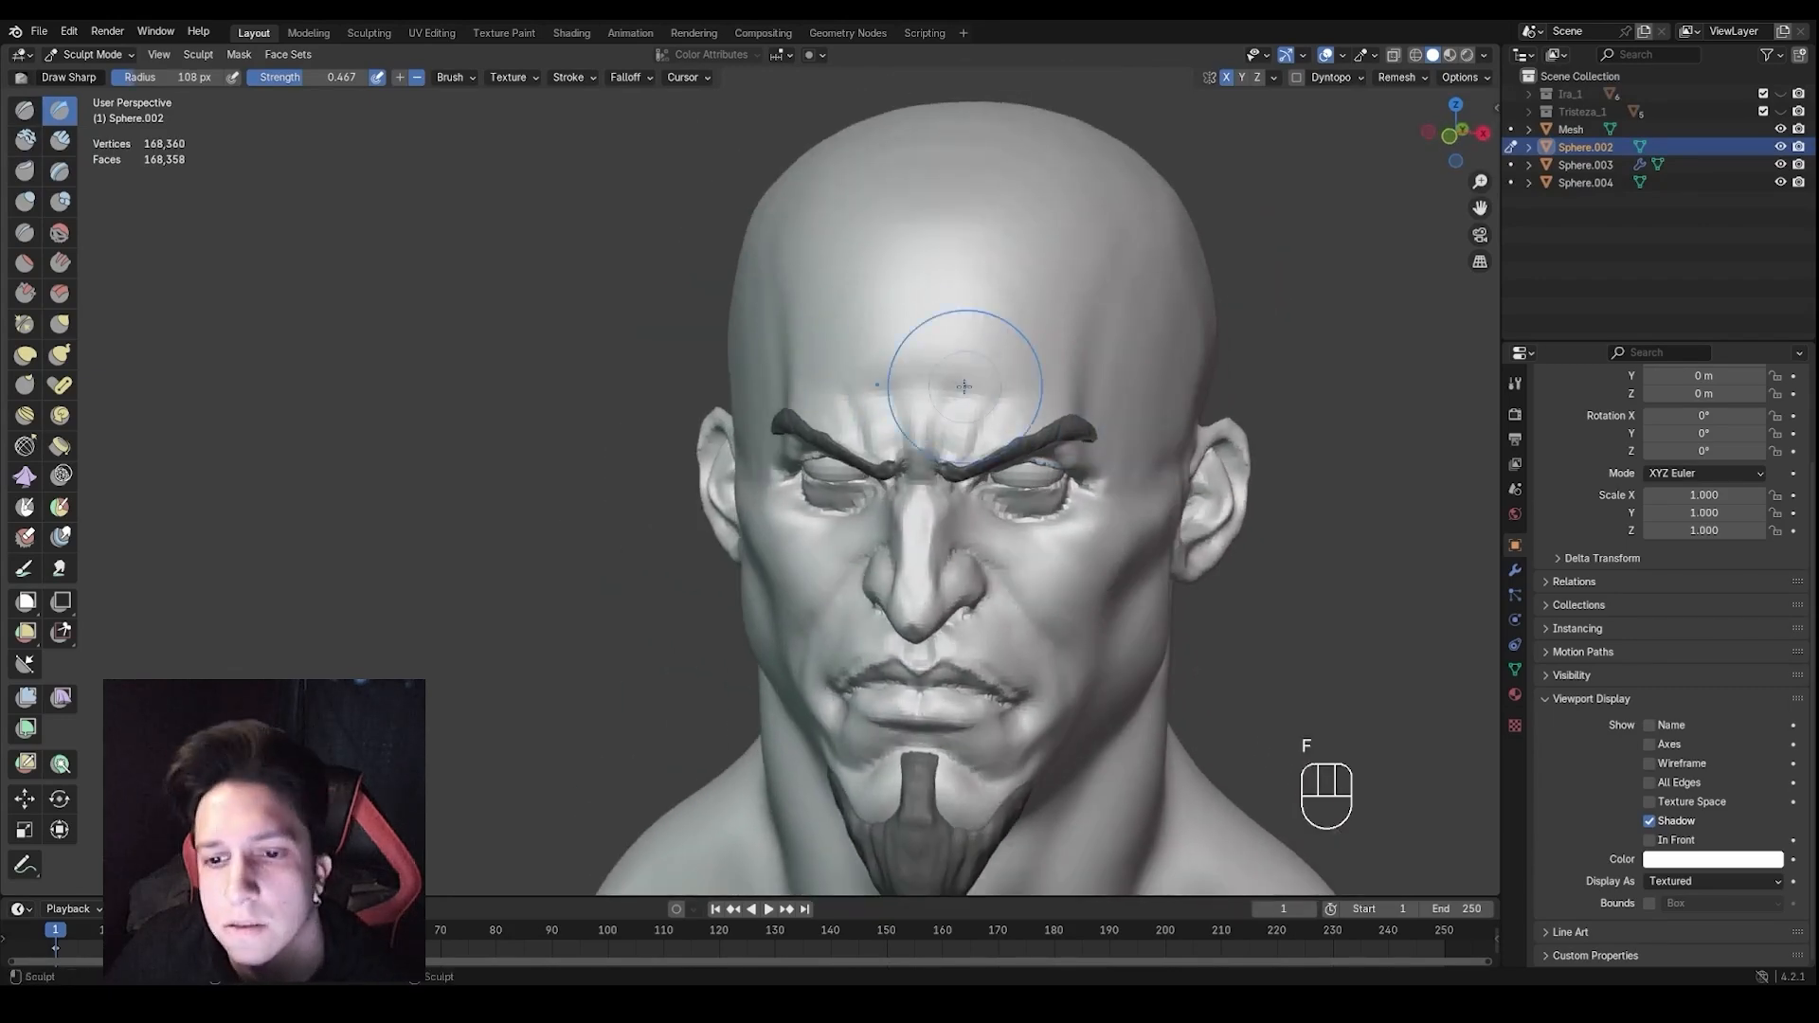
# Pull the upper forehead slightly forward and down in profile with Grab after resizing the brush
pyautogui.moveTo(890, 203); pyautogui.dragTo(792, 386, button='middle')
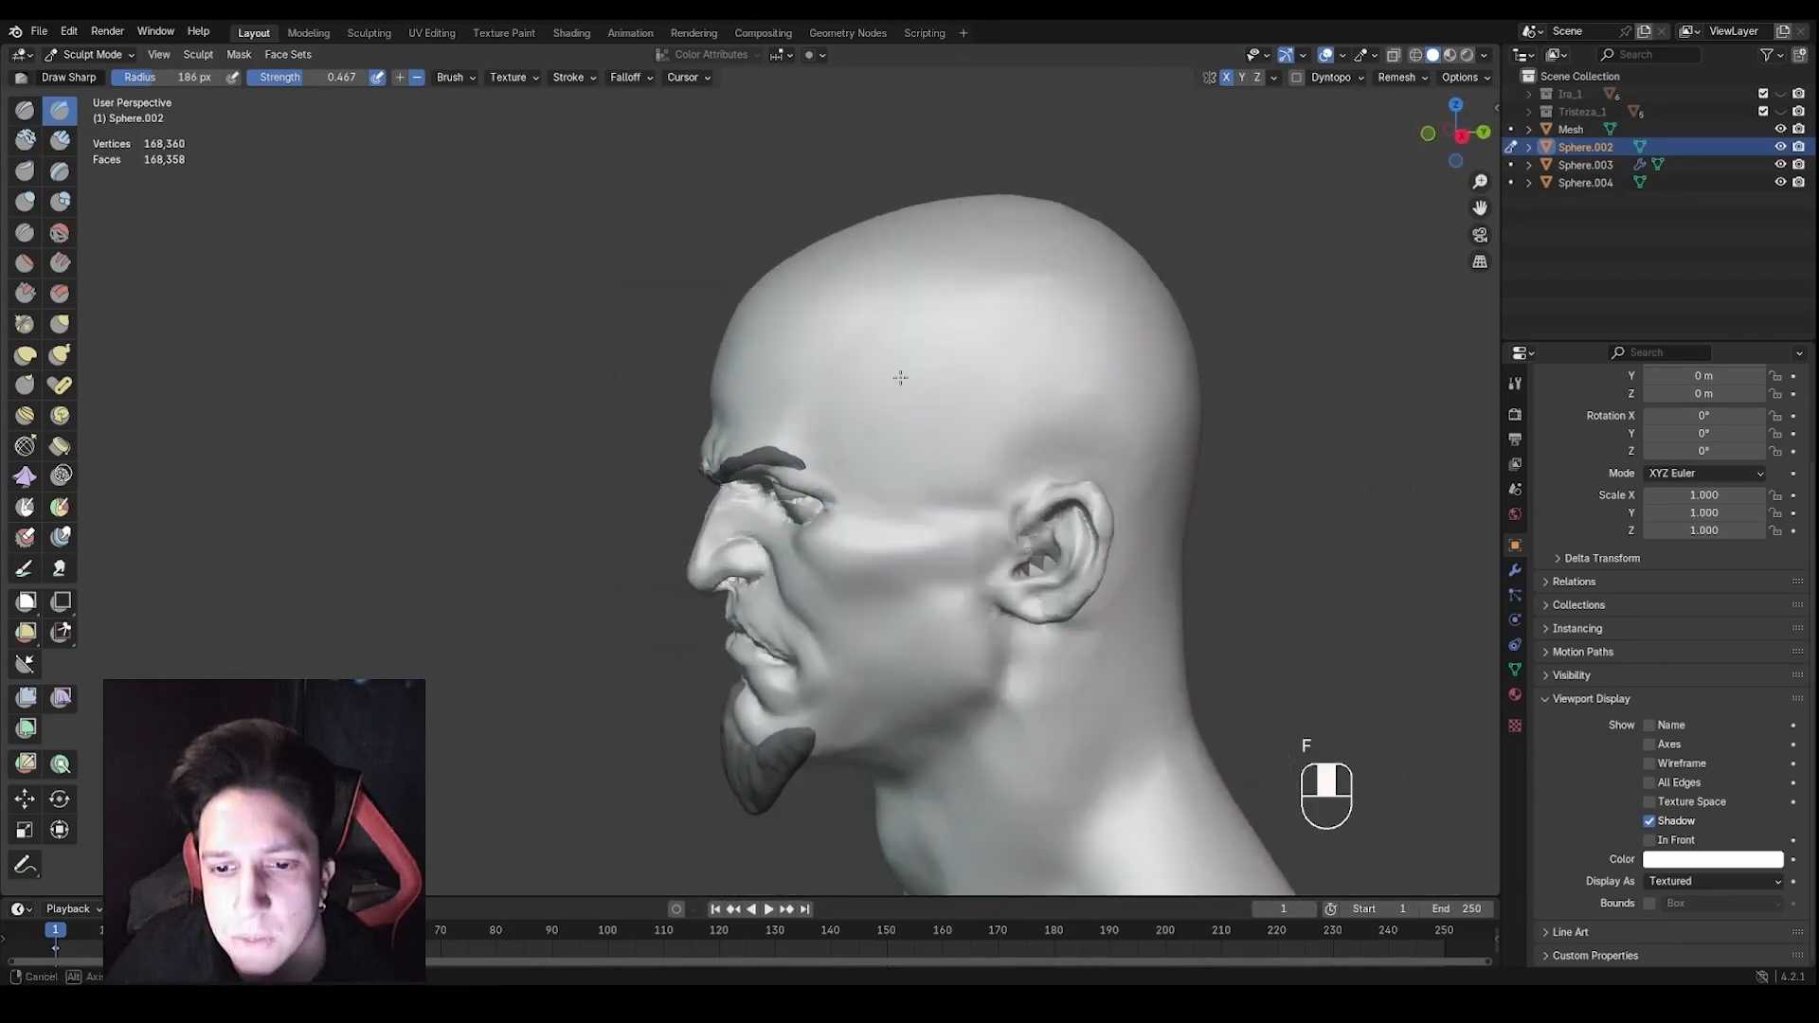
pyautogui.press('g')
pyautogui.press('f')
pyautogui.click(860, 323)
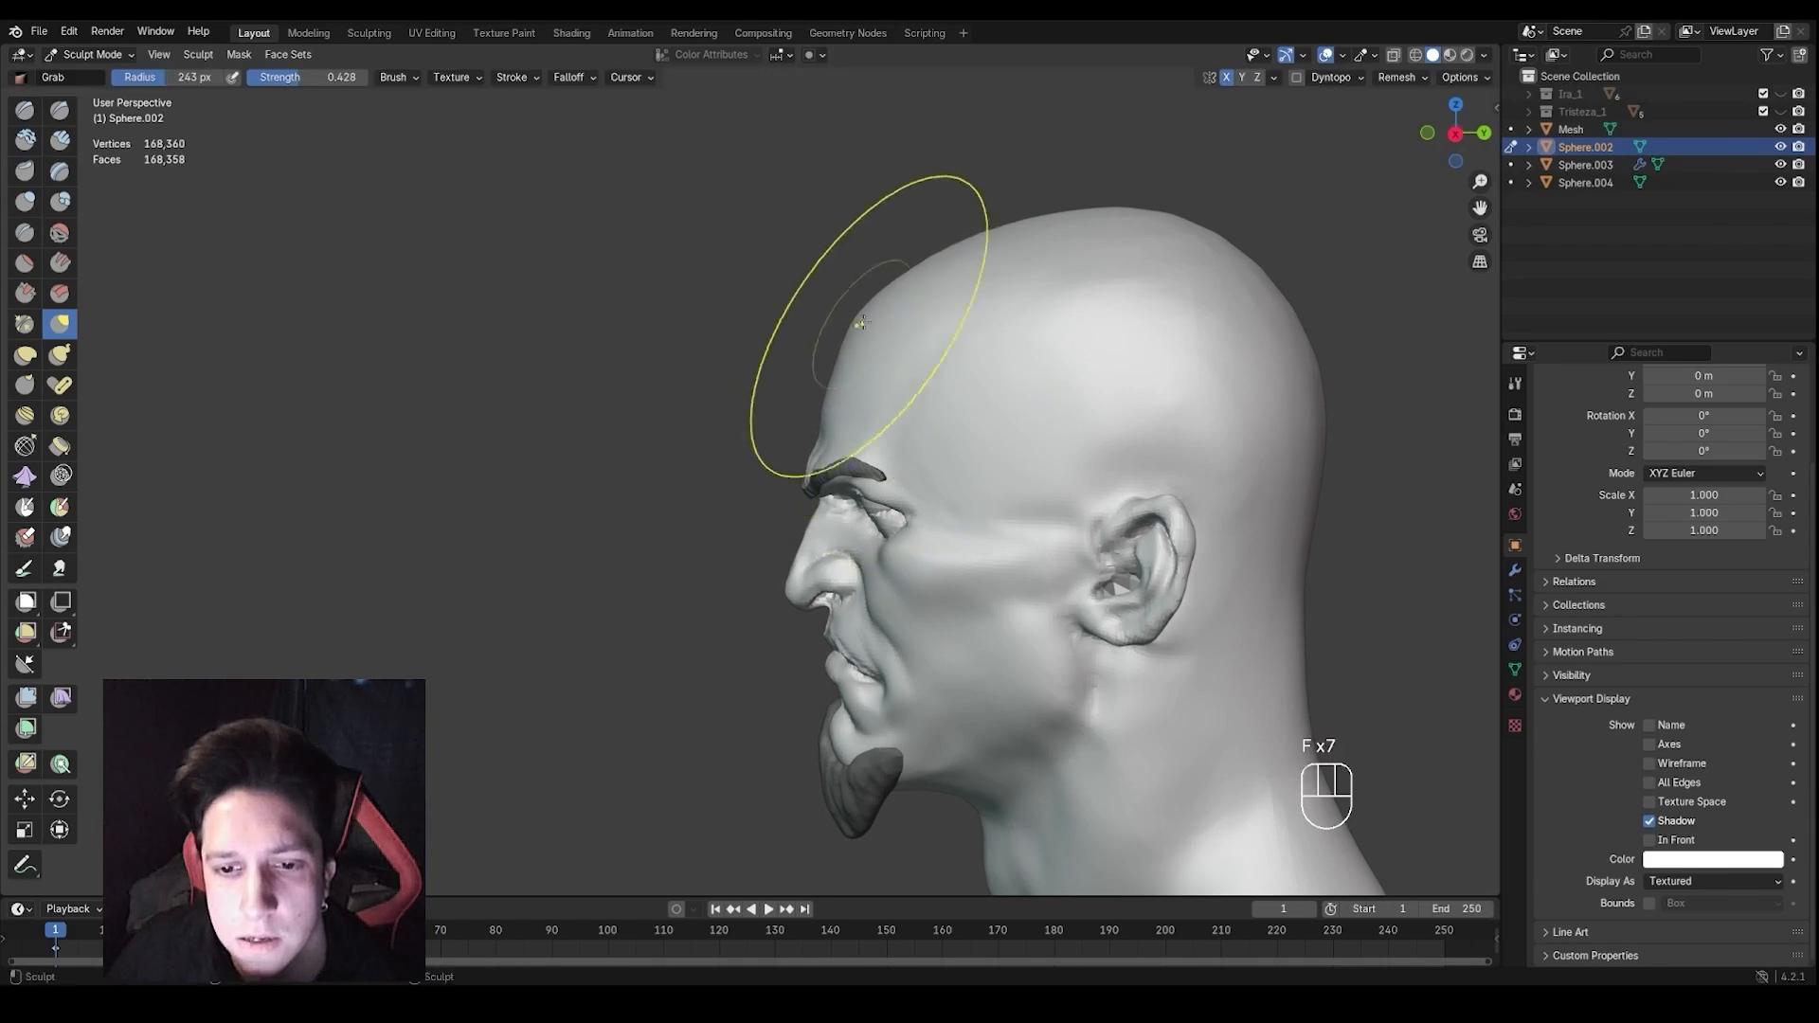
pyautogui.scroll(2, 803, 411)
pyautogui.keyDown('shift'); pyautogui.moveTo(804, 411); pyautogui.dragTo(862, 414, button='middle'); pyautogui.keyUp('shift')
pyautogui.press('f')
pyautogui.click(881, 389)
pyautogui.moveTo(912, 379); pyautogui.dragTo(894, 406)
pyautogui.scroll(-2, 948, 388)
pyautogui.press('f')
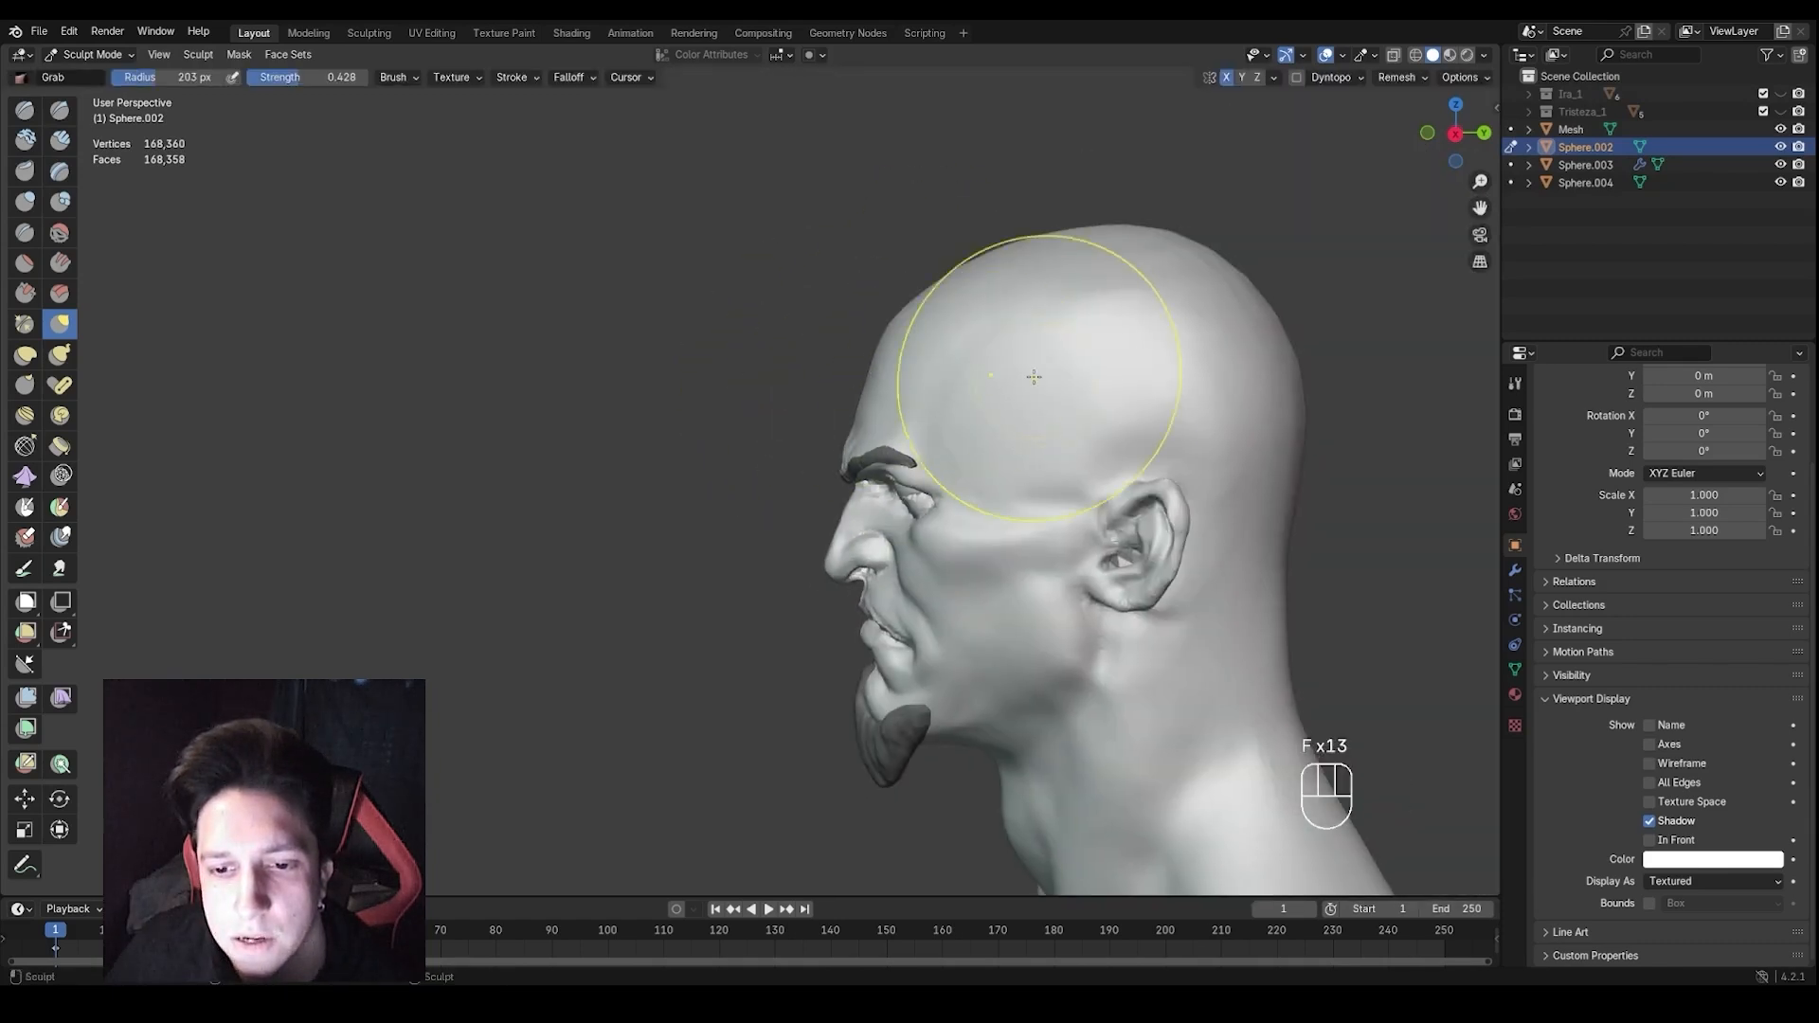
# Try shaping the upper side of the skull with the Crease brush at about 122 px
pyautogui.moveTo(1032, 373)
pyautogui.mouseDown(button='middle')
pyautogui.moveTo(1061, 402)
pyautogui.moveTo(909, 483)
pyautogui.mouseUp(button='middle')
pyautogui.press('f')
pyautogui.press('4')
pyautogui.press('f')
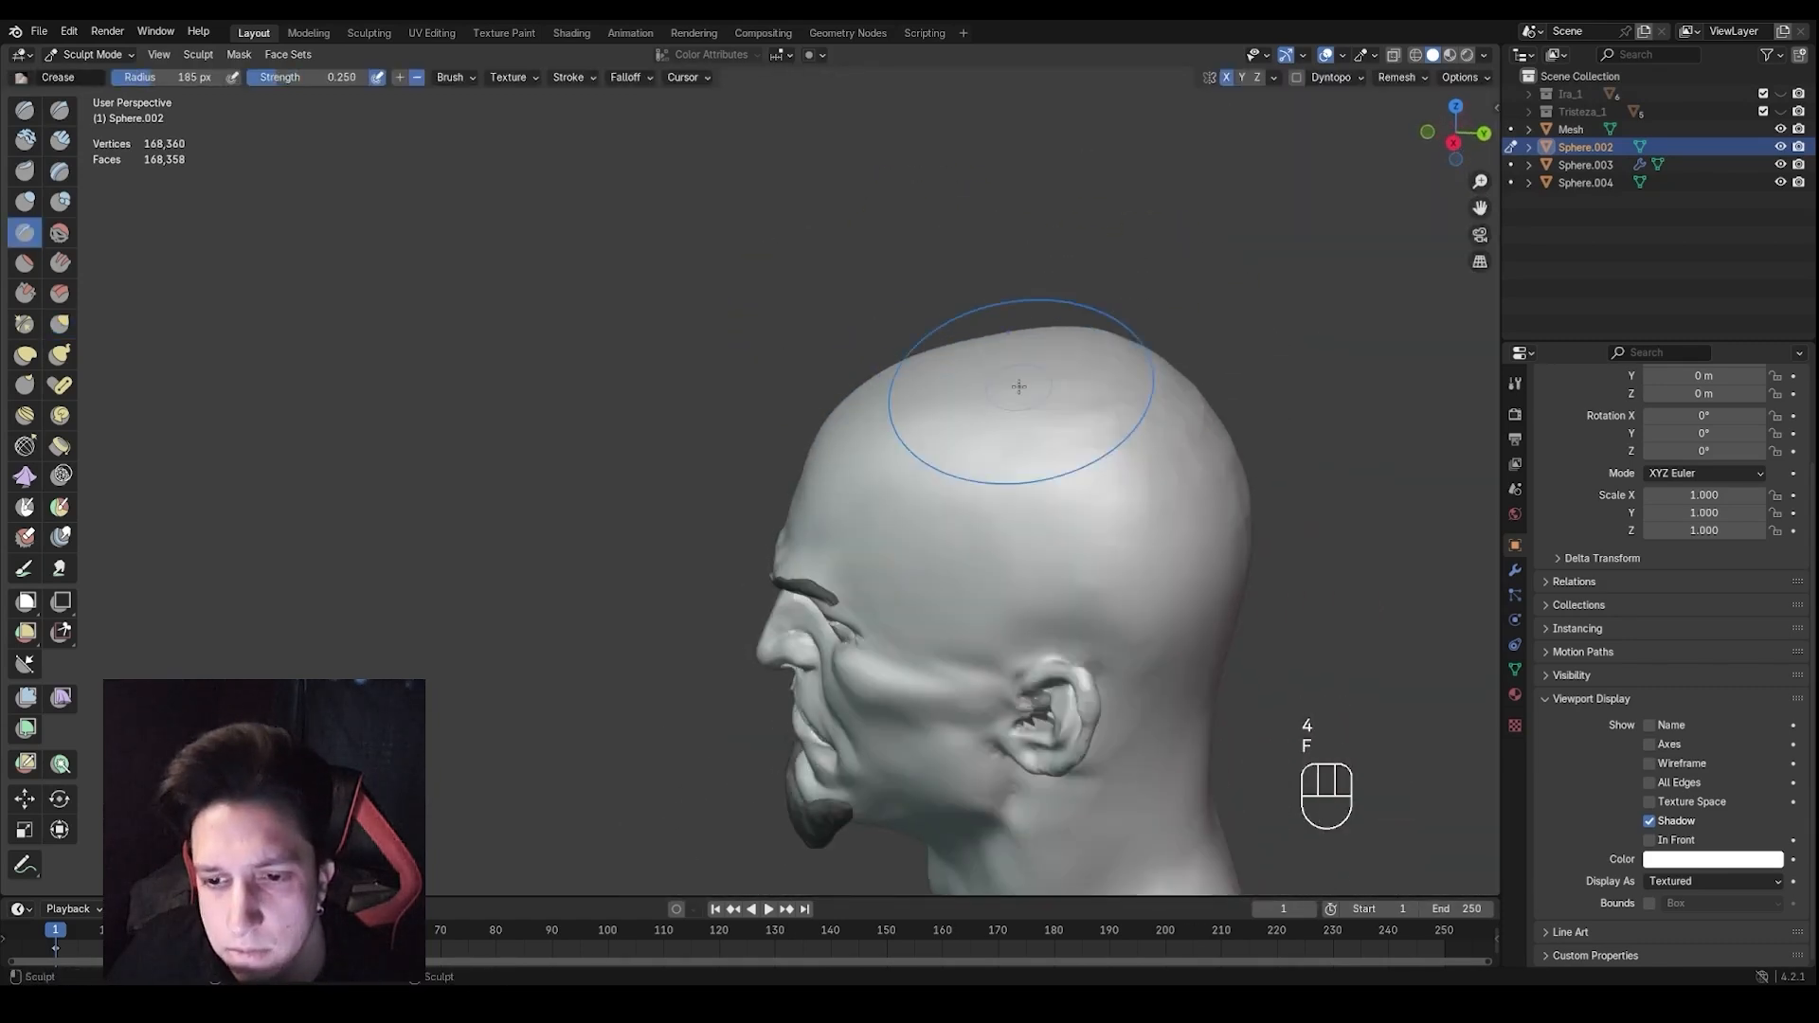
pyautogui.moveTo(1007, 418); pyautogui.dragTo(981, 482, button='middle')
pyautogui.press('f')
pyautogui.click(1004, 489)
pyautogui.press('f')
pyautogui.click(954, 482)
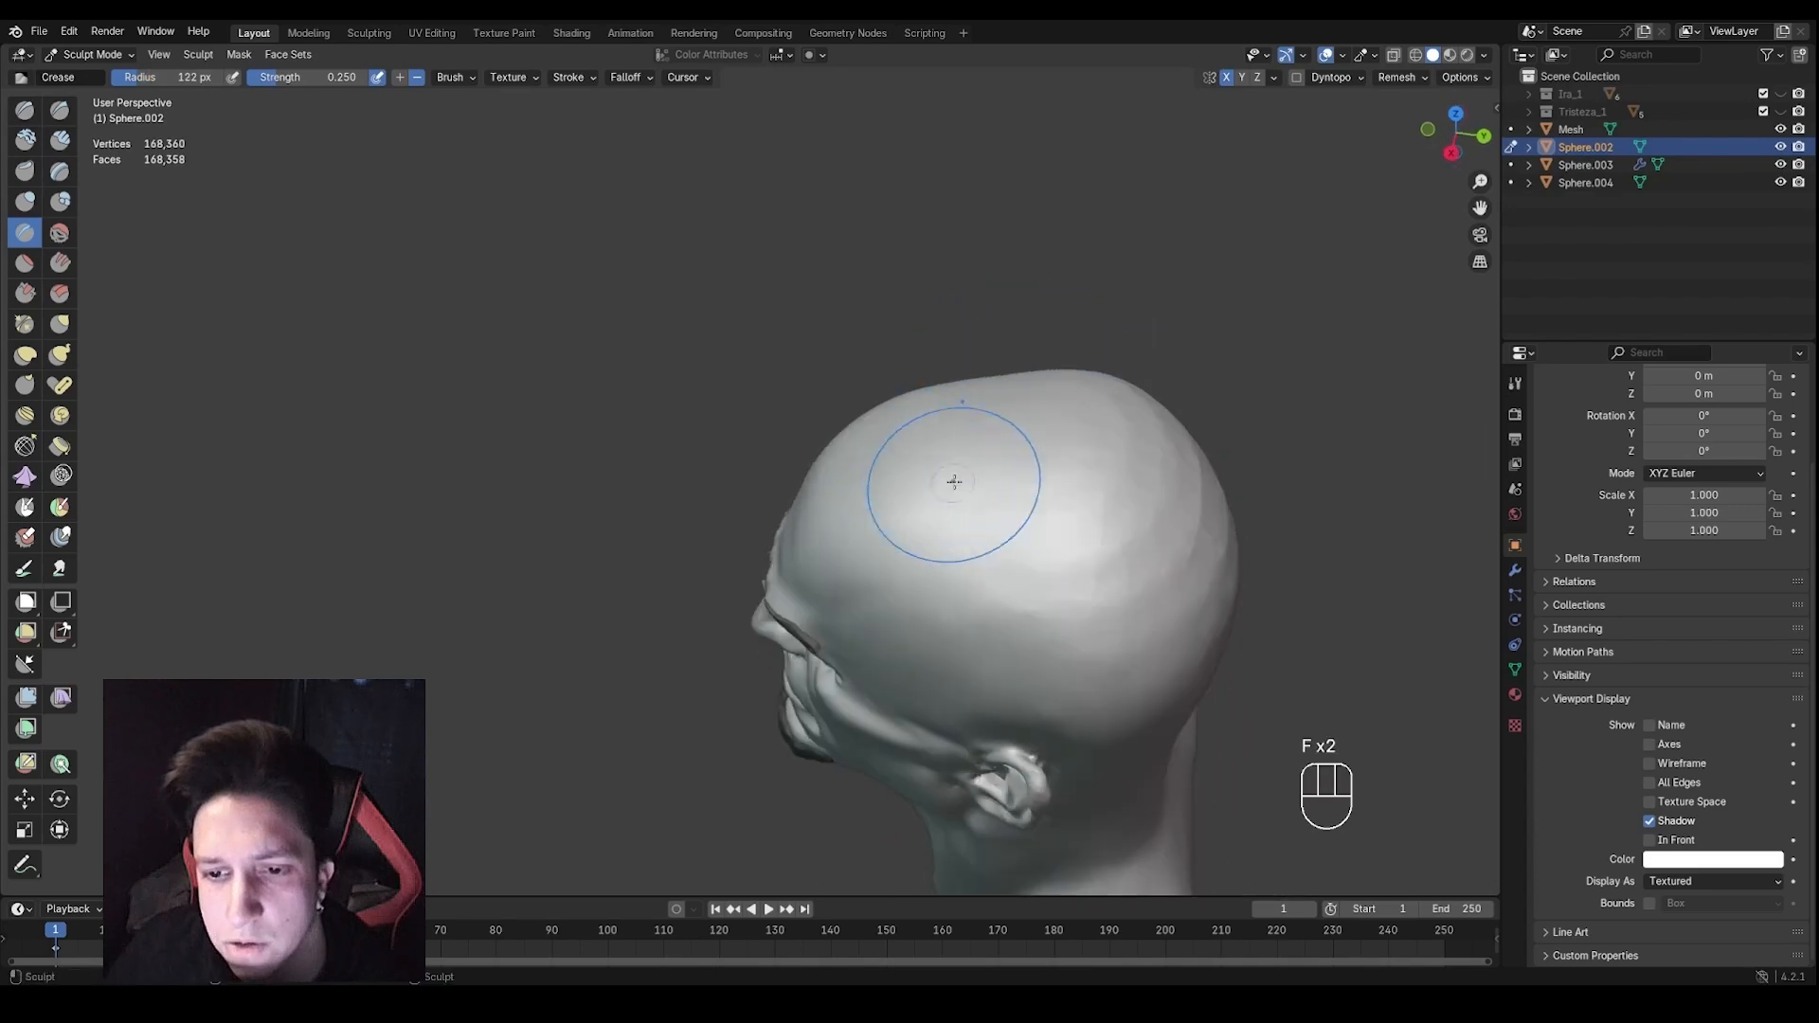
pyautogui.scroll(1, 1043, 427)
pyautogui.moveTo(1074, 425); pyautogui.dragTo(1116, 414, button='middle')
pyautogui.press('f')
pyautogui.click(1157, 531)
pyautogui.hotkey('ctrl', 'z')
pyautogui.hotkey('ctrl', 'z')
pyautogui.hotkey('ctrl', 'z')
pyautogui.hotkey('ctrl', 'z')
pyautogui.hotkey('ctrl', 'z')
pyautogui.hotkey('ctrl', 'z')
# Examine the side and back of the skull and neck
pyautogui.press('f')
pyautogui.click(1073, 423)
pyautogui.press('f')
pyautogui.click(1089, 414)
pyautogui.moveTo(895, 379); pyautogui.dragTo(961, 357, button='middle')
pyautogui.moveTo(1208, 451); pyautogui.dragTo(1124, 426, button='middle')
pyautogui.press('f')
pyautogui.click(1185, 427)
pyautogui.moveTo(1014, 455)
pyautogui.mouseDown(button='middle')
pyautogui.moveTo(897, 468)
pyautogui.moveTo(956, 437)
pyautogui.moveTo(950, 547)
pyautogui.moveTo(910, 464)
pyautogui.moveTo(963, 439)
pyautogui.mouseUp(button='middle')
pyautogui.press('f')
pyautogui.click(985, 445)
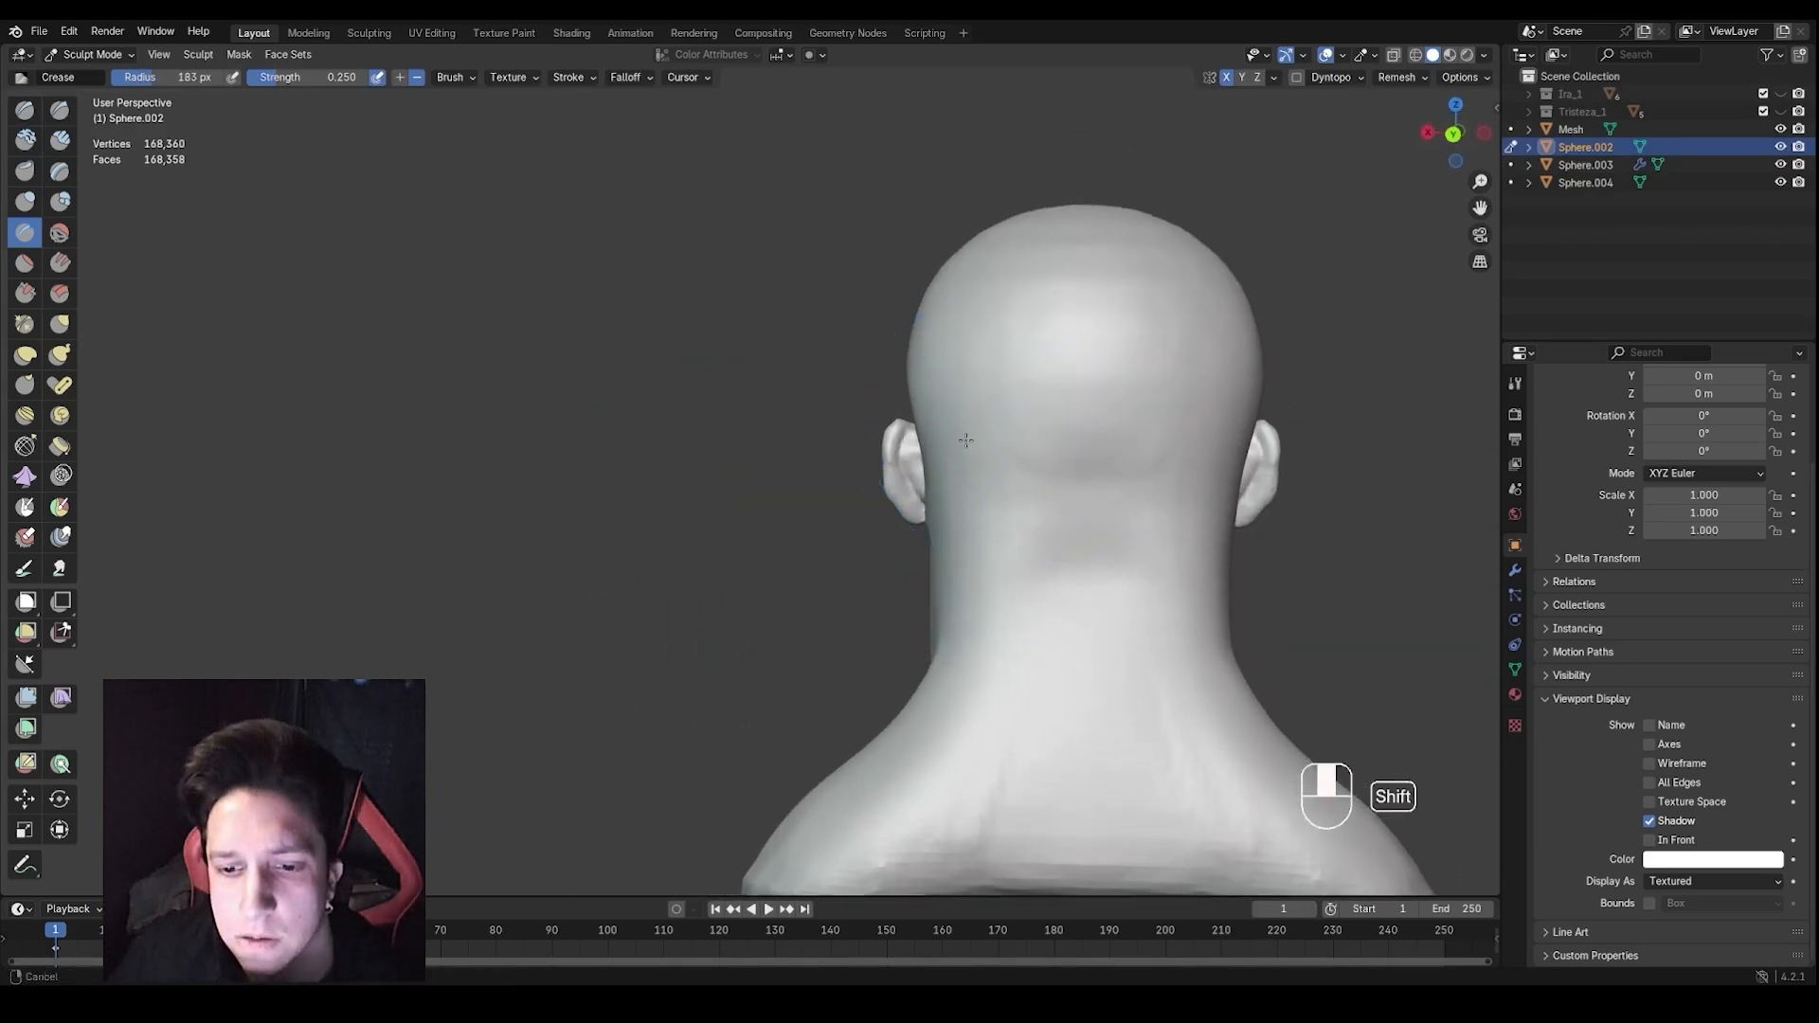
# Push the side of the skull around and above the ear inward from behind with Grab at 210 px
pyautogui.scroll(1, 957, 436)
pyautogui.press('g')
pyautogui.press('f')
pyautogui.click(911, 408)
pyautogui.moveTo(914, 406); pyautogui.dragTo(938, 402)
pyautogui.moveTo(942, 314); pyautogui.dragTo(951, 316)
pyautogui.keyDown('shift'); pyautogui.moveTo(972, 455); pyautogui.dragTo(983, 397, button='middle'); pyautogui.keyUp('shift')
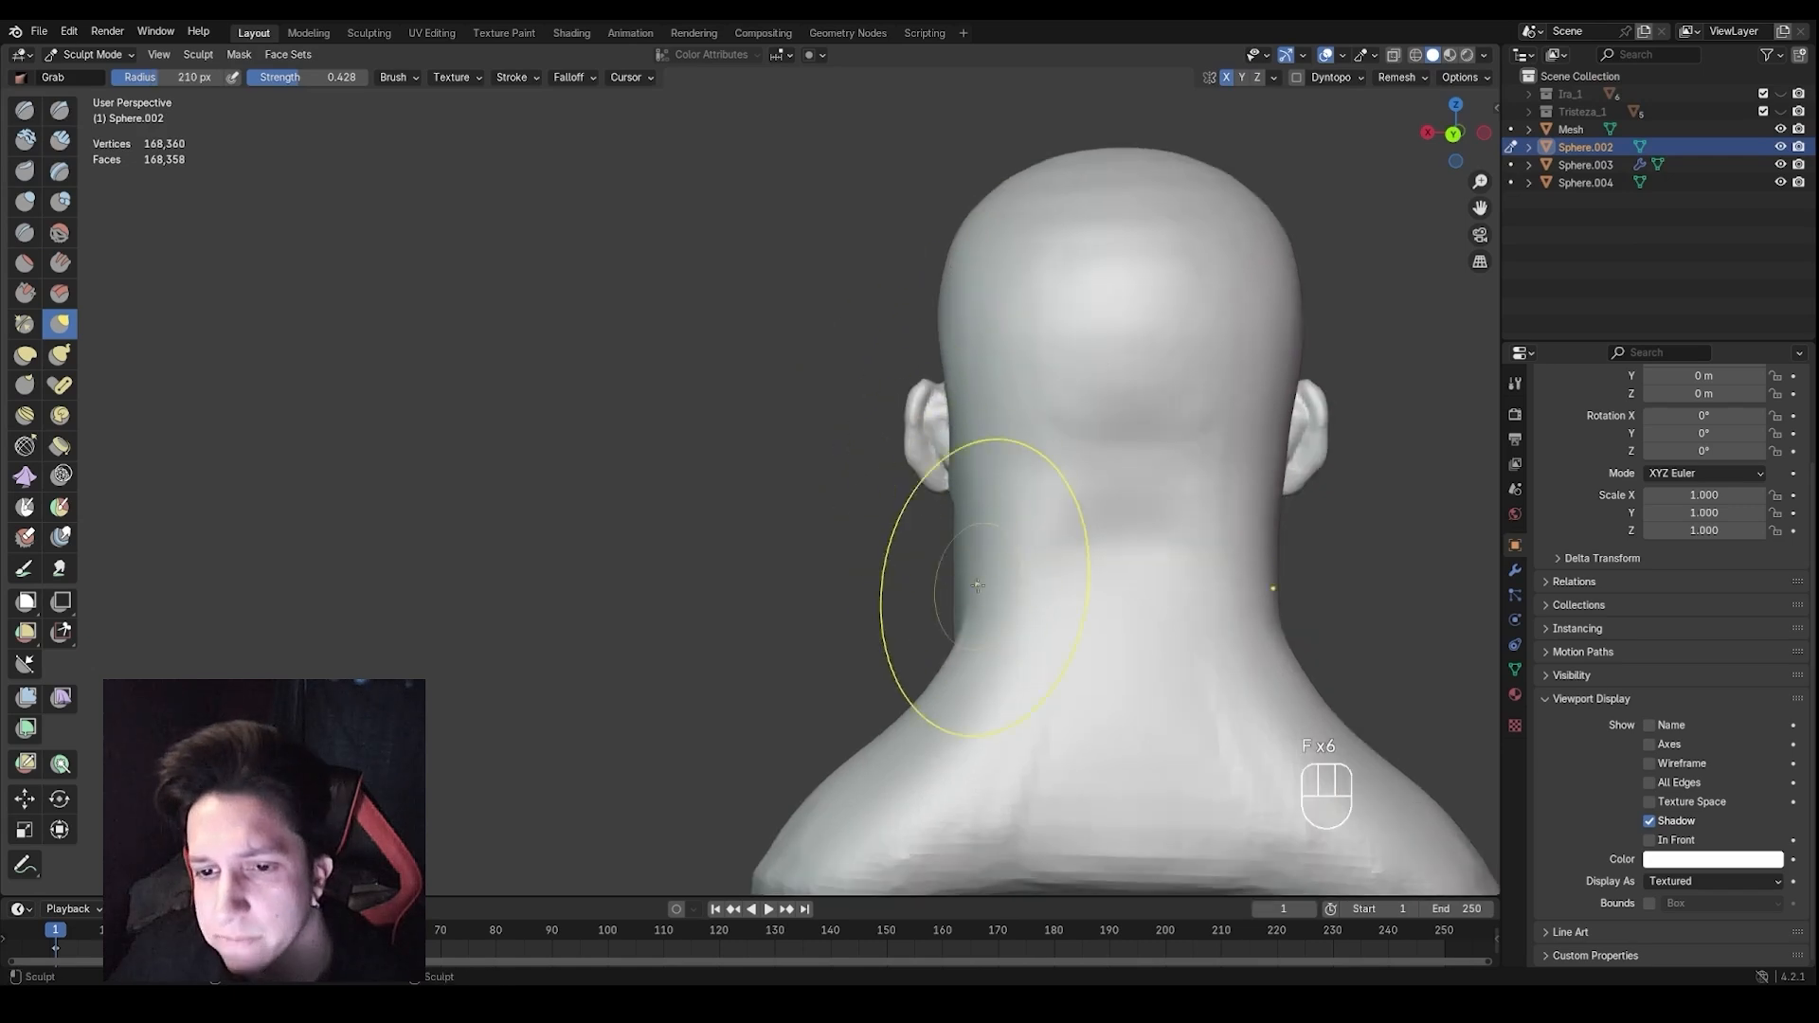
# Try scraping a long stroke down the side of the neck from behind with Scrape/Peaks
pyautogui.scroll(-2, 982, 588)
pyautogui.press('3')
pyautogui.press('f')
pyautogui.click(1052, 570)
pyautogui.moveTo(995, 516); pyautogui.dragTo(991, 728)
pyautogui.moveTo(990, 474)
pyautogui.mouseDown(button='middle')
pyautogui.moveTo(928, 453)
pyautogui.moveTo(1040, 466)
pyautogui.mouseUp(button='middle')
pyautogui.hotkey('ctrl', 'z')
pyautogui.hotkey('ctrl', 'z')
pyautogui.hotkey('ctrl', 'z')
pyautogui.hotkey('ctrl', 'z')
# Smooth the back of the neck beside the muscle groove below the skull
pyautogui.scroll(1, 1118, 525)
pyautogui.moveTo(1236, 430); pyautogui.dragTo(1013, 388, button='middle')
pyautogui.moveTo(1150, 506); pyautogui.dragTo(1016, 460, button='middle')
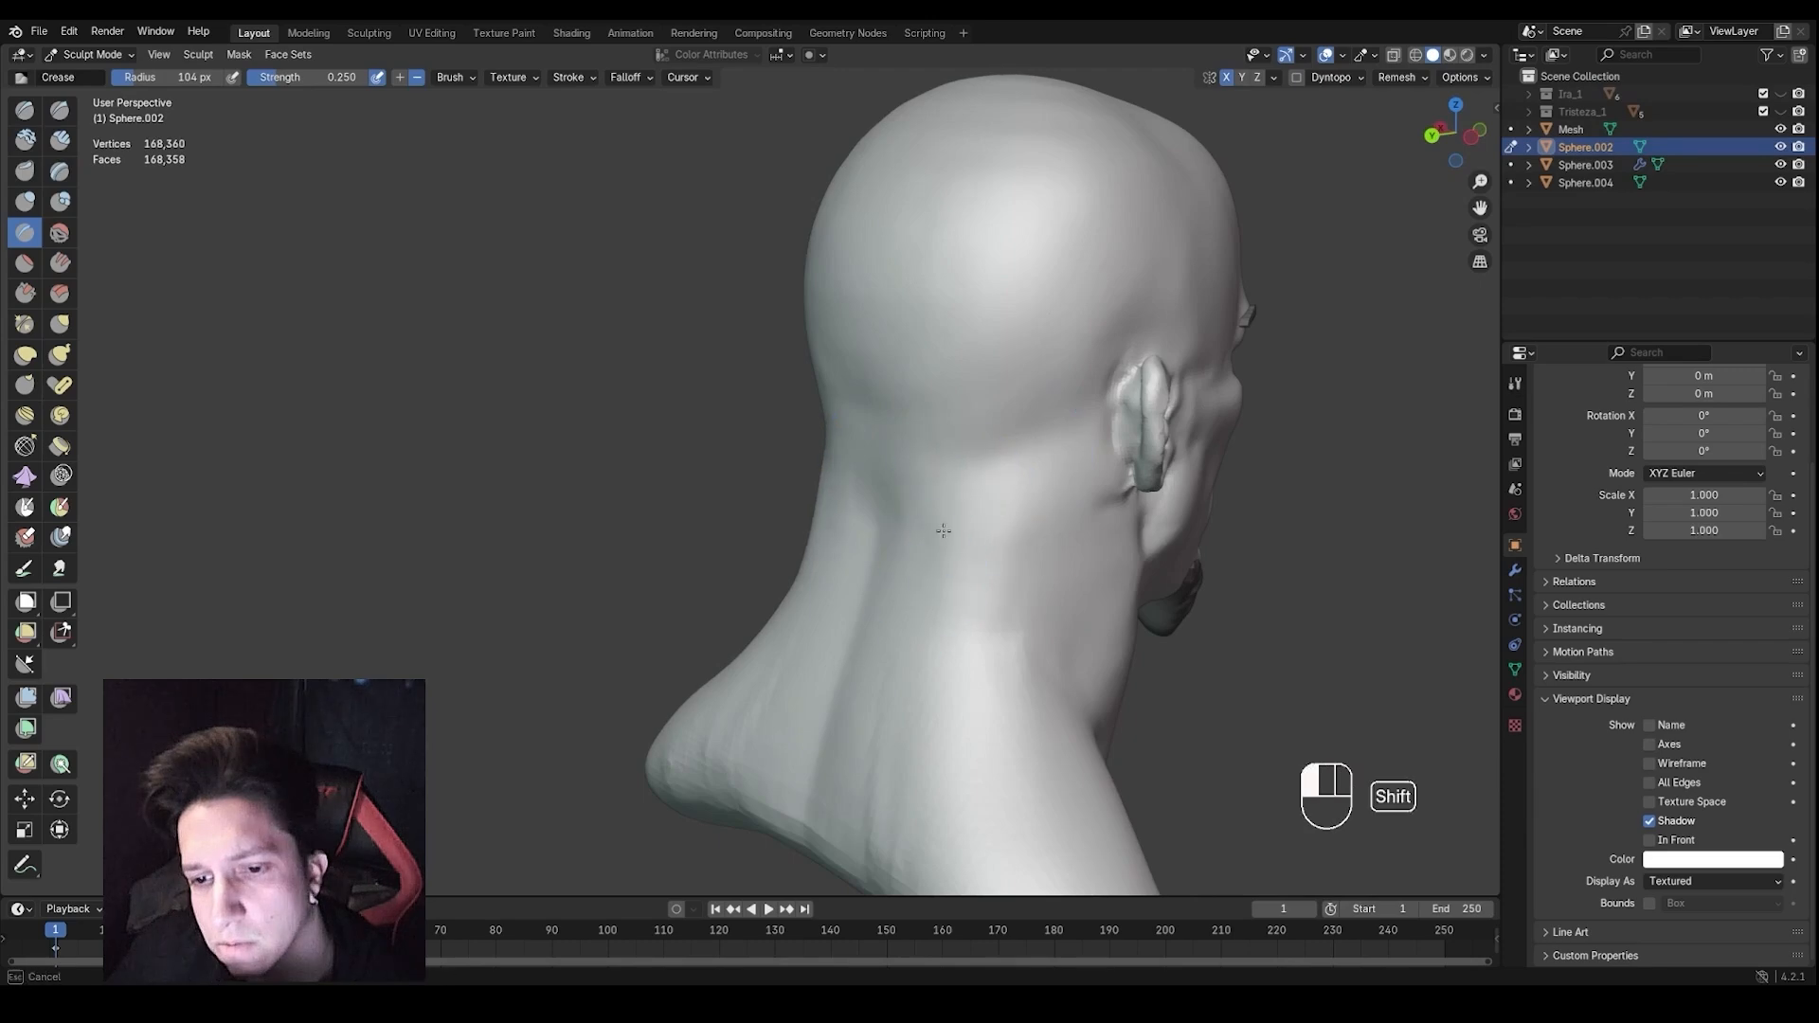
pyautogui.keyDown('shift'); pyautogui.moveTo(942, 532); pyautogui.dragTo(950, 569); pyautogui.keyUp('shift')
# Examine the neck and the whole bust from the back, side and front
pyautogui.moveTo(1099, 464)
pyautogui.mouseDown(button='middle')
pyautogui.moveTo(1055, 451)
pyautogui.moveTo(1174, 573)
pyautogui.moveTo(1269, 503)
pyautogui.mouseUp(button='middle')
pyautogui.press('f')
pyautogui.press('1')
pyautogui.moveTo(976, 418); pyautogui.dragTo(1137, 398, button='middle')
pyautogui.moveTo(974, 601); pyautogui.dragTo(1089, 569, button='middle')
pyautogui.scroll(-3, 948, 474)
pyautogui.keyDown('shift'); pyautogui.moveTo(913, 467); pyautogui.dragTo(1042, 474, button='middle'); pyautogui.keyUp('shift')
pyautogui.moveTo(1061, 493); pyautogui.dragTo(1128, 512, button='middle')
pyautogui.scroll(4, 947, 474)
pyautogui.keyDown('shift'); pyautogui.moveTo(872, 455); pyautogui.dragTo(1061, 606, button='middle'); pyautogui.keyUp('shift')
pyautogui.press('KP_Decimal')
pyautogui.moveTo(1028, 531)
pyautogui.mouseDown(button='middle')
pyautogui.moveTo(1178, 513)
pyautogui.moveTo(1079, 548)
pyautogui.moveTo(1046, 597)
pyautogui.mouseUp(button='middle')
# Undo the last change to the head and set the Grab brush radius to 138 px
pyautogui.press('g')
pyautogui.press('f')
pyautogui.click(1028, 446)
pyautogui.moveTo(1028, 446)
pyautogui.mouseDown(button='middle')
pyautogui.moveTo(1014, 360)
pyautogui.moveTo(1071, 386)
pyautogui.mouseUp(button='middle')
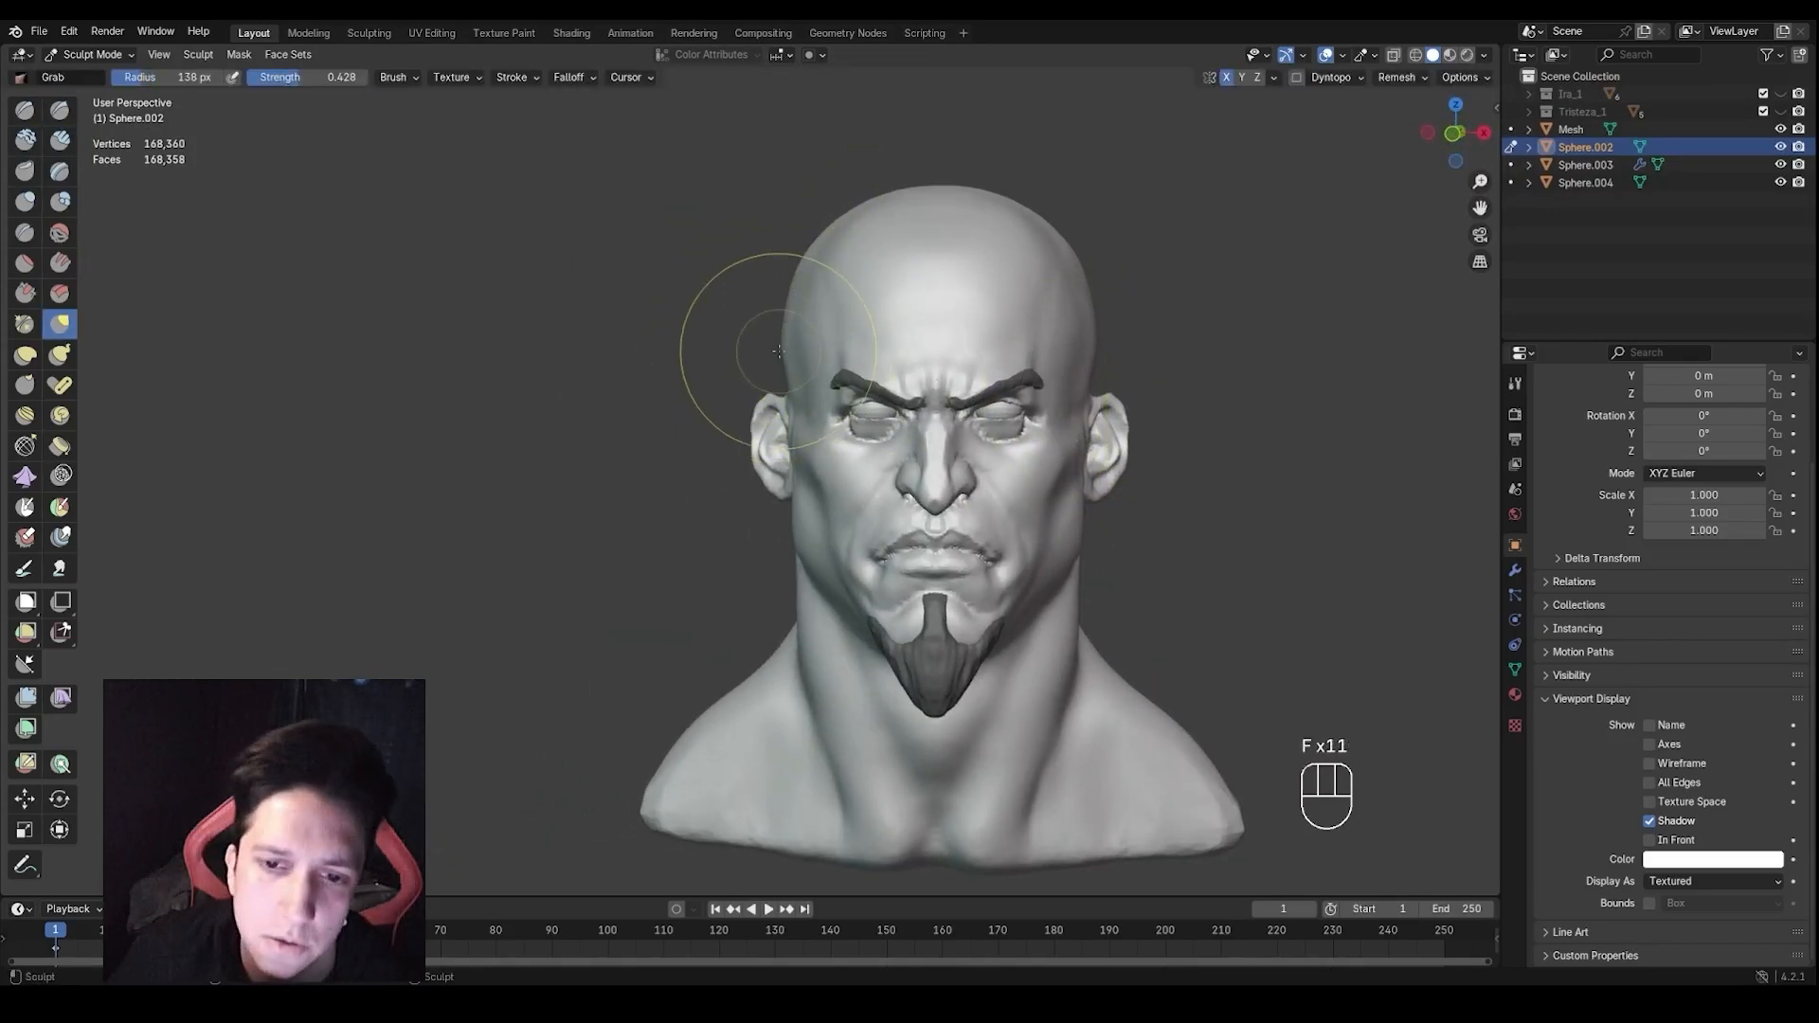
pyautogui.moveTo(800, 343); pyautogui.dragTo(720, 348, button='middle')
pyautogui.hotkey('ctrl', 'z')
pyautogui.press('f')
pyautogui.press('f')
# Pull the ear slightly outward from behind with Grab at 138 px
pyautogui.moveTo(948, 345); pyautogui.dragTo(881, 351, button='middle')
pyautogui.keyDown('shift'); pyautogui.moveTo(881, 351); pyautogui.dragTo(843, 388, button='middle'); pyautogui.keyUp('shift')
pyautogui.moveTo(947, 408); pyautogui.dragTo(792, 417, button='middle')
pyautogui.press('f')
pyautogui.press('f')
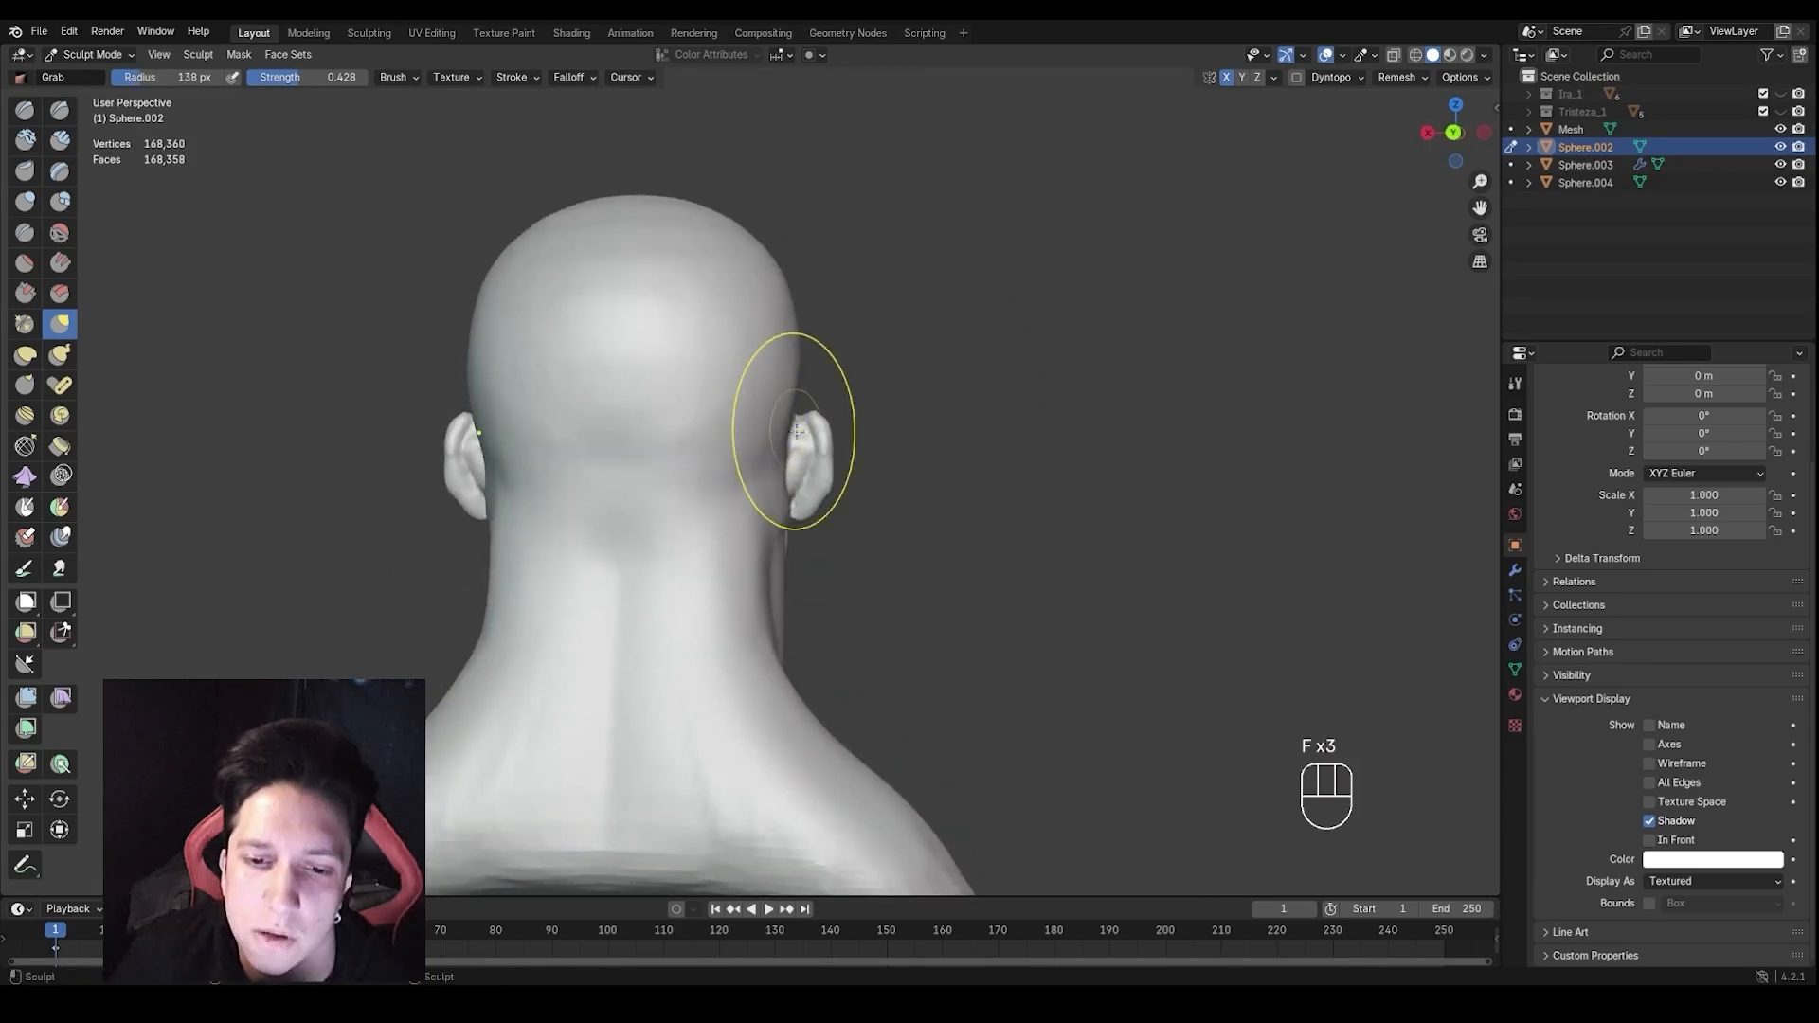
pyautogui.moveTo(824, 440); pyautogui.dragTo(836, 444)
pyautogui.keyDown('shift'); pyautogui.moveTo(847, 423); pyautogui.dragTo(939, 422, button='middle'); pyautogui.keyUp('shift')
pyautogui.press('f')
pyautogui.click(835, 475)
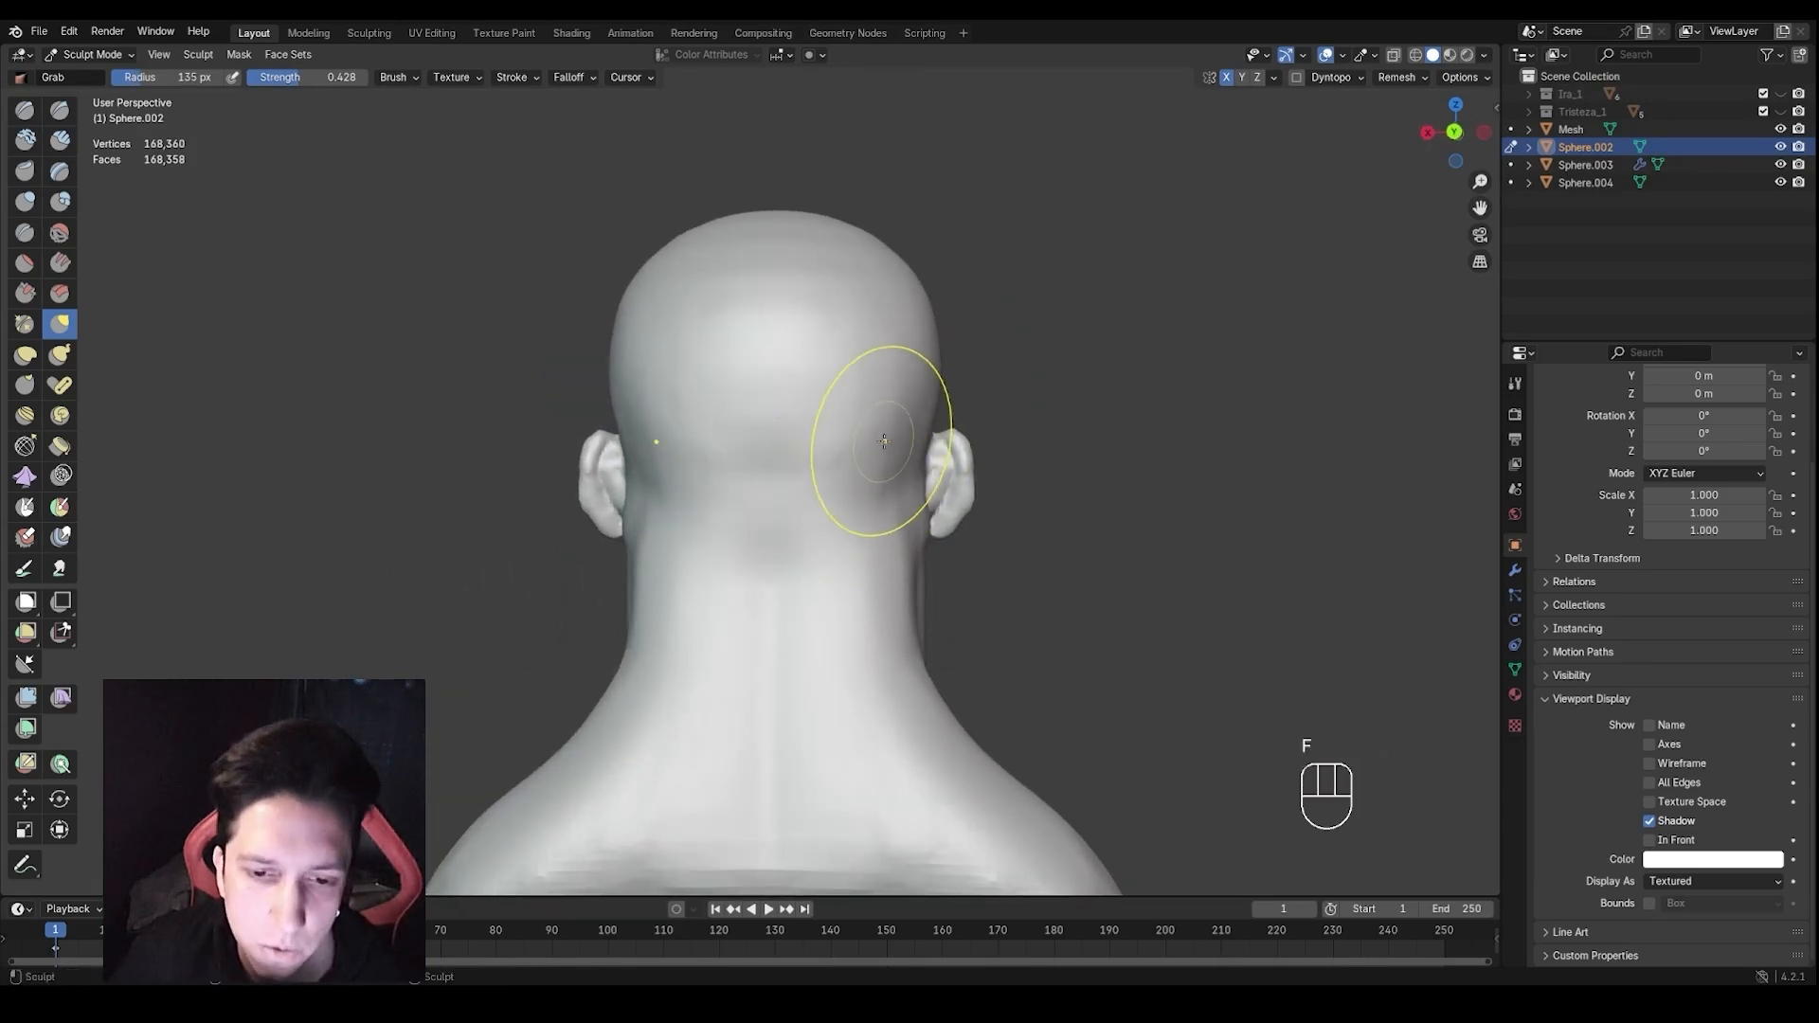
pyautogui.keyDown('shift'); pyautogui.moveTo(834, 512); pyautogui.dragTo(986, 521, button='middle'); pyautogui.keyUp('shift')
pyautogui.moveTo(821, 458)
pyautogui.mouseDown(button='middle')
pyautogui.moveTo(829, 481)
pyautogui.moveTo(933, 502)
pyautogui.mouseUp(button='middle')
# Smooth the brow along the top of the outer eyebrow with the brush at 98 px
pyautogui.press('4')
pyautogui.press('f')
pyautogui.click(900, 483)
pyautogui.moveTo(933, 502)
pyautogui.keyDown('shift'); pyautogui.mouseDown(button='middle')
pyautogui.moveTo(969, 509)
pyautogui.moveTo(926, 425)
pyautogui.mouseUp(button='middle'); pyautogui.keyUp('shift')
pyautogui.press('f')
pyautogui.click(988, 476)
pyautogui.scroll(3, 926, 425)
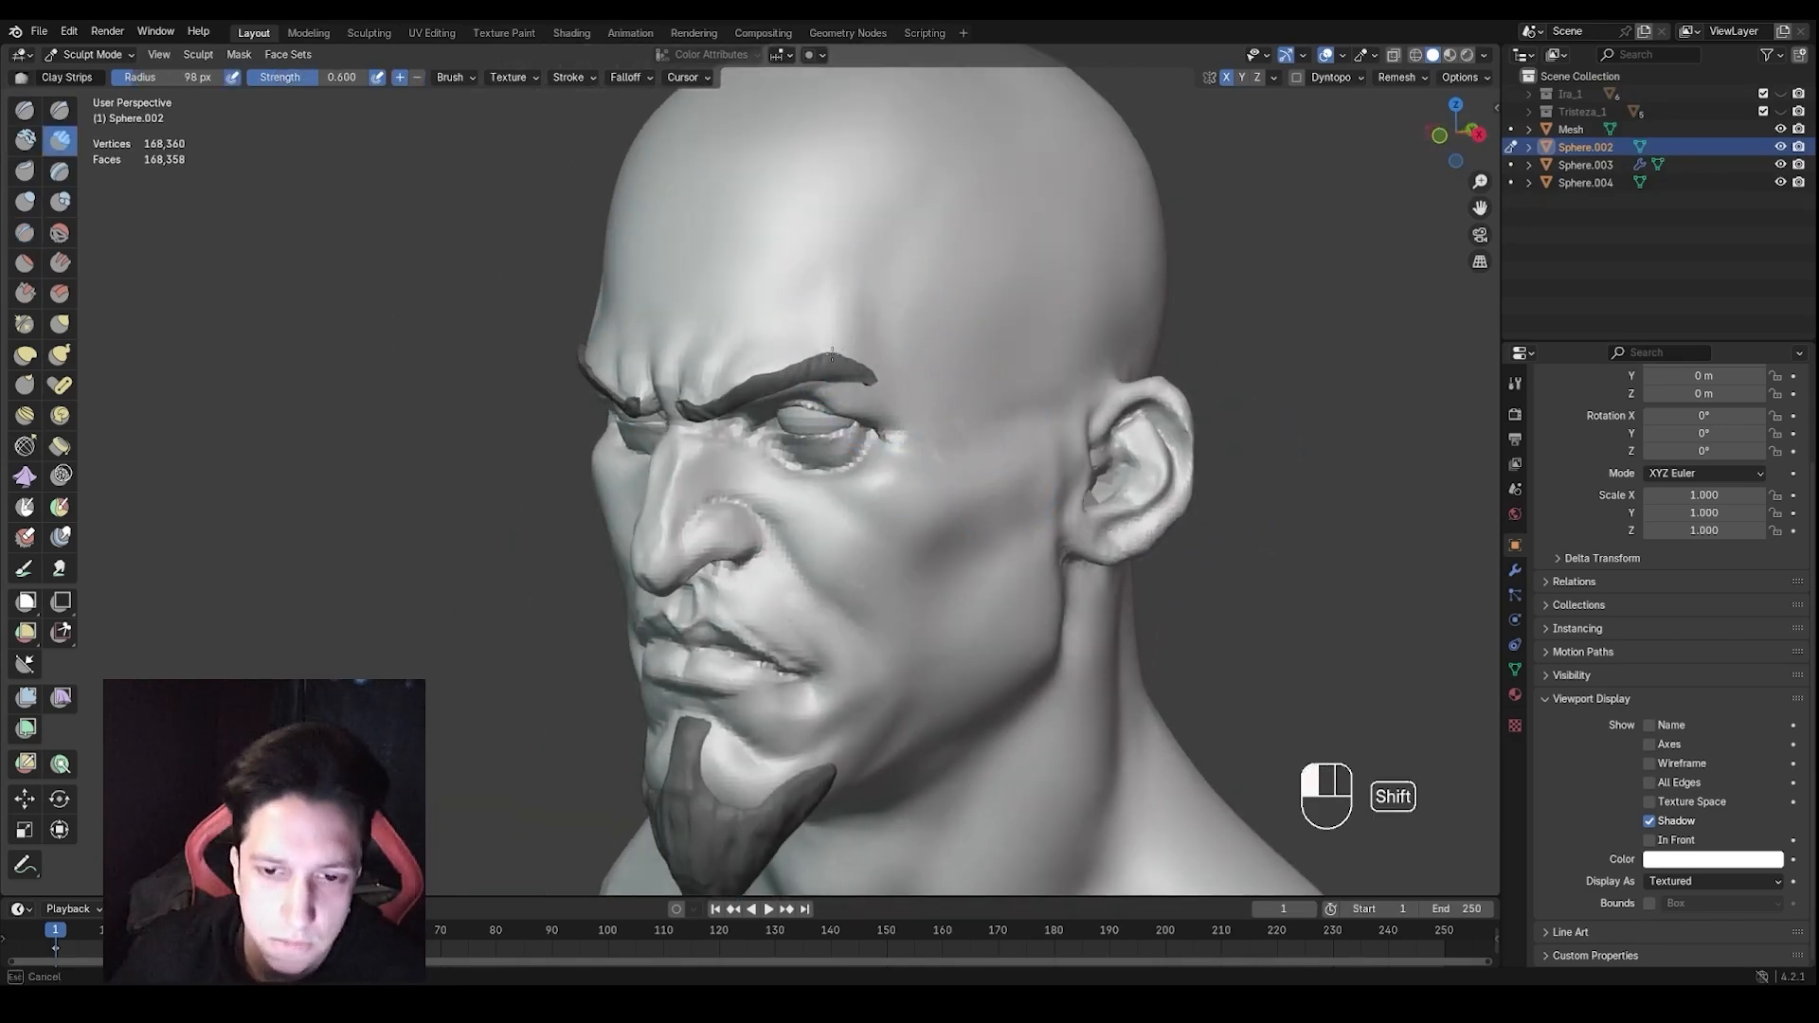
pyautogui.keyDown('shift'); pyautogui.moveTo(832, 353); pyautogui.dragTo(837, 358); pyautogui.keyUp('shift')
# Add a short inverted Crease stroke on the brow near the eyebrow
pyautogui.moveTo(843, 355)
pyautogui.mouseDown(button='middle')
pyautogui.moveTo(942, 337)
pyautogui.moveTo(1028, 352)
pyautogui.moveTo(954, 385)
pyautogui.moveTo(999, 374)
pyautogui.mouseUp(button='middle')
pyautogui.scroll(3, 954, 386)
pyautogui.press('4')
pyautogui.press('f')
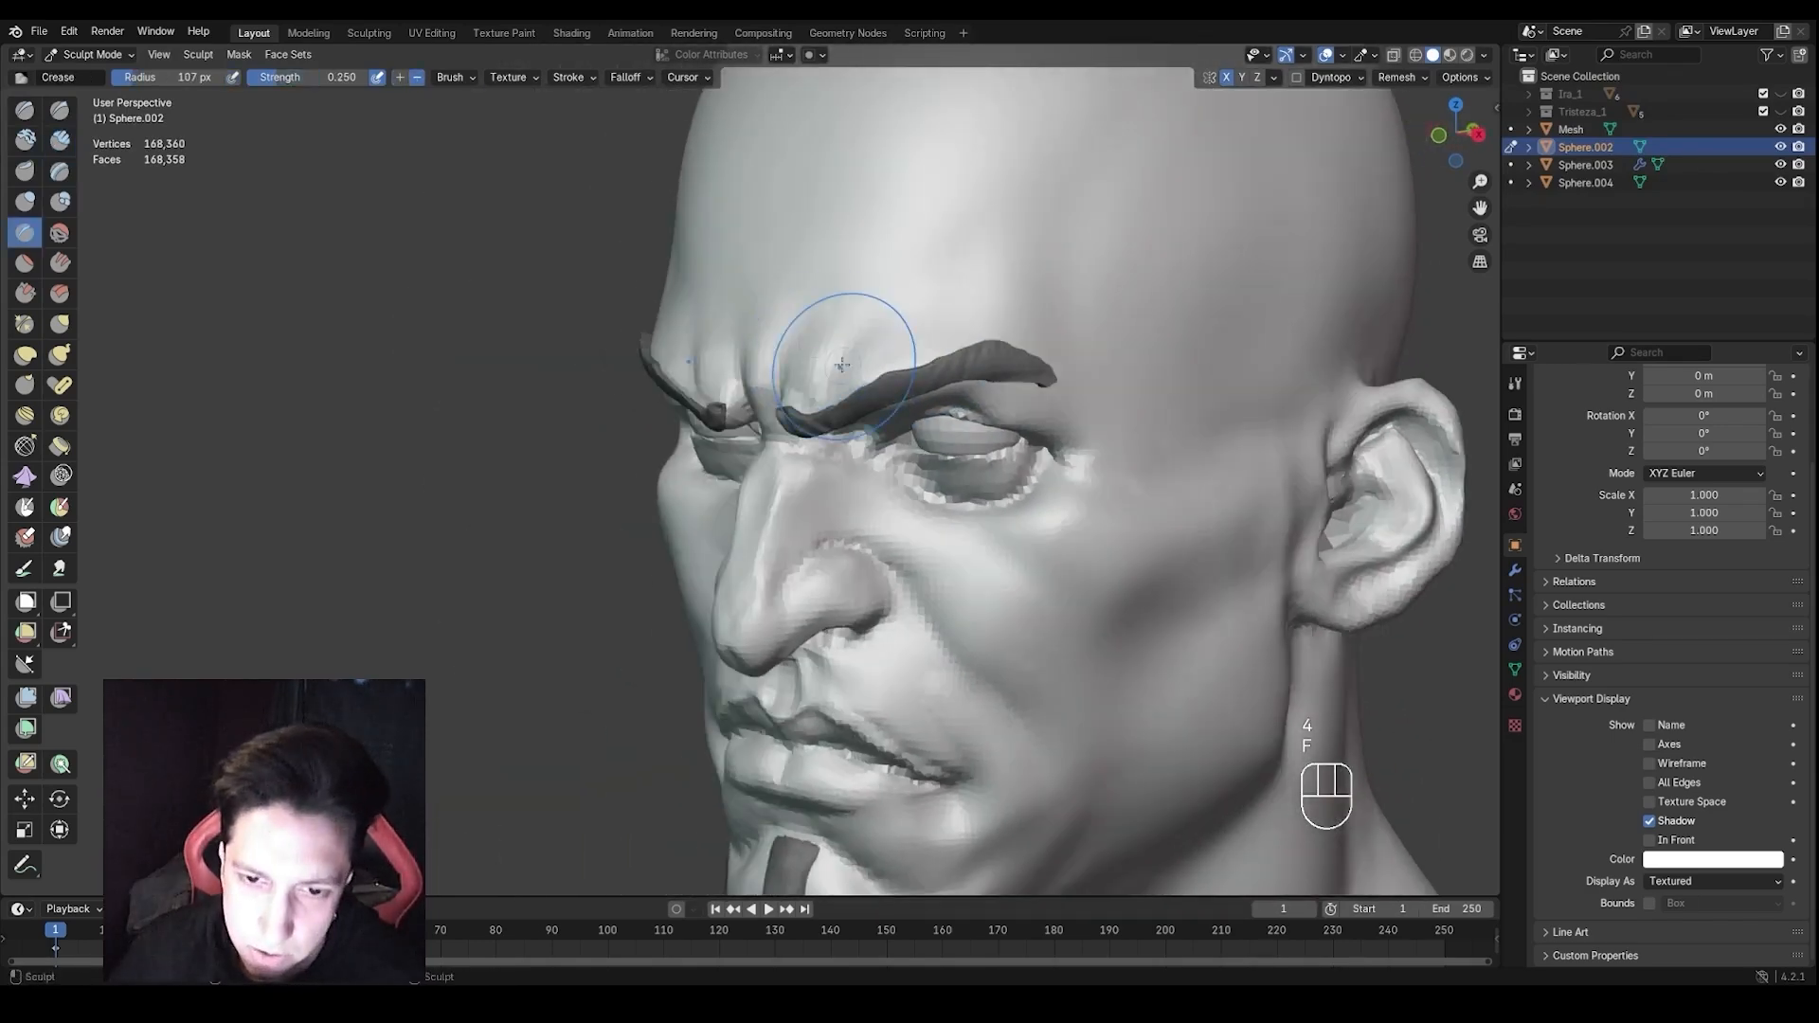
pyautogui.moveTo(838, 322); pyautogui.dragTo(1006, 327, button='middle')
pyautogui.press('f')
pyautogui.click(1011, 313)
pyautogui.keyDown('ctrl'); pyautogui.moveTo(1011, 313); pyautogui.dragTo(1028, 331); pyautogui.keyUp('ctrl')
# Smooth the upper lip area below the nose from a low view with the brush at 61 px
pyautogui.scroll(-3, 1005, 351)
pyautogui.moveTo(1004, 350); pyautogui.dragTo(919, 408, button='middle')
pyautogui.press('f')
pyautogui.click(881, 371)
pyautogui.press('f')
pyautogui.moveTo(919, 407)
pyautogui.mouseDown(button='middle')
pyautogui.moveTo(1080, 434)
pyautogui.moveTo(915, 418)
pyautogui.moveTo(895, 327)
pyautogui.mouseUp(button='middle')
pyautogui.press('f')
pyautogui.press('f')
pyautogui.keyDown('shift'); pyautogui.moveTo(947, 370); pyautogui.dragTo(1023, 403); pyautogui.keyUp('shift')
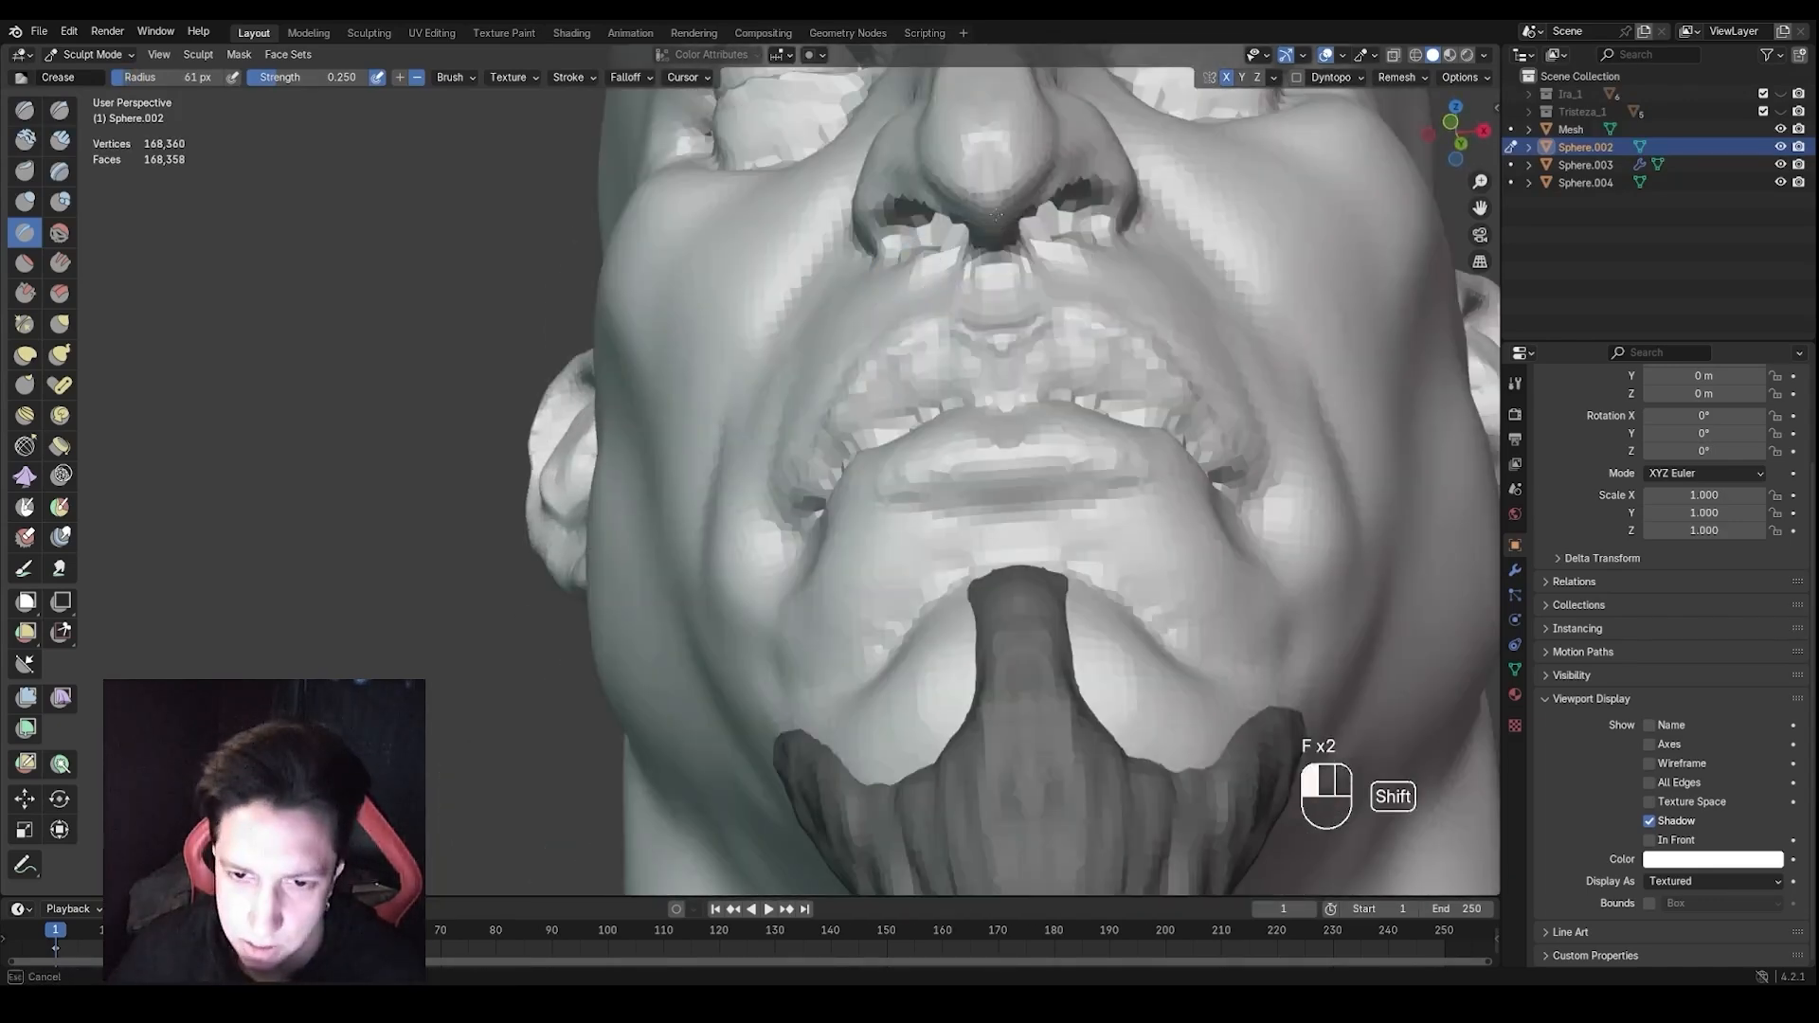
# Smooth the side of the nose bridge from the front with the brush at 46 px
pyautogui.keyDown('ctrl'); pyautogui.moveTo(1004, 323); pyautogui.dragTo(1004, 398, button='middle'); pyautogui.keyUp('ctrl')
pyautogui.moveTo(1005, 379)
pyautogui.mouseDown(button='middle')
pyautogui.moveTo(1014, 463)
pyautogui.moveTo(995, 454)
pyautogui.mouseUp(button='middle')
pyautogui.keyDown('ctrl'); pyautogui.moveTo(975, 502); pyautogui.dragTo(958, 436, button='middle'); pyautogui.keyUp('ctrl')
pyautogui.keyDown('shift'); pyautogui.moveTo(955, 464); pyautogui.dragTo(950, 495); pyautogui.keyUp('shift')
pyautogui.press('f')
pyautogui.moveTo(947, 455)
pyautogui.mouseDown(button='middle')
pyautogui.moveTo(1033, 426)
pyautogui.moveTo(947, 435)
pyautogui.mouseUp(button='middle')
pyautogui.keyDown('shift'); pyautogui.moveTo(947, 455); pyautogui.dragTo(957, 483); pyautogui.keyUp('shift')
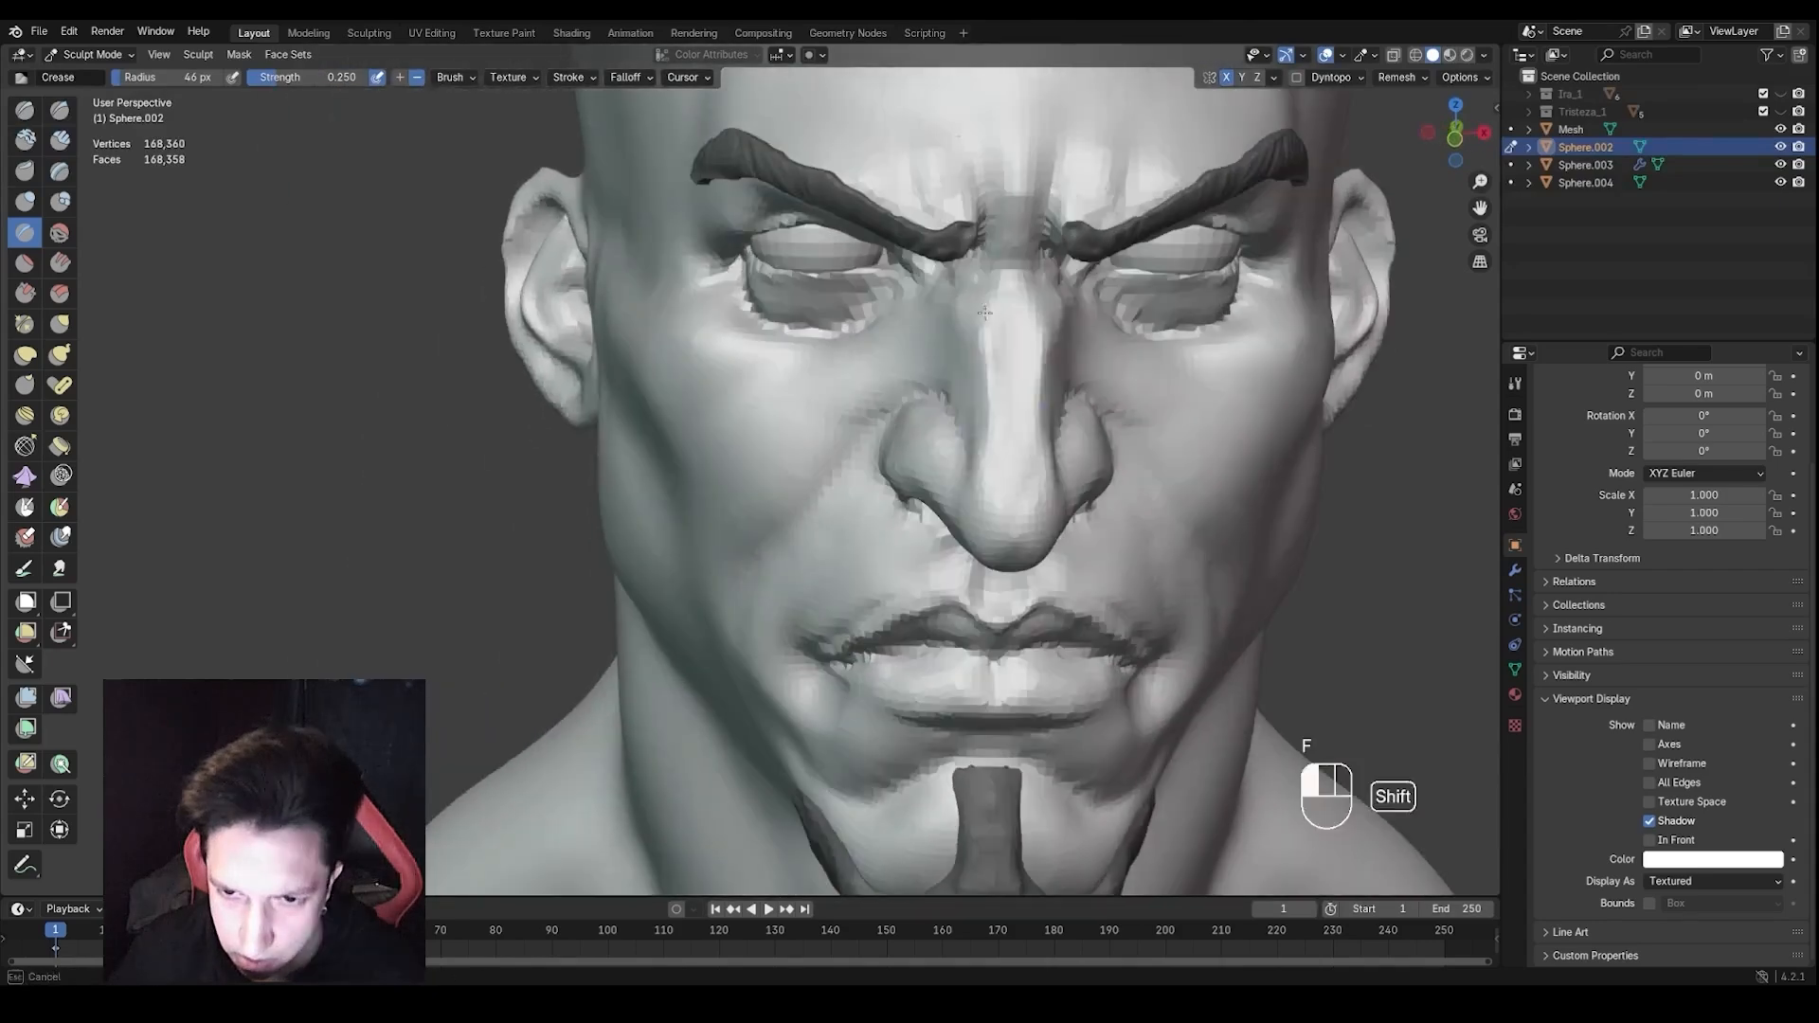
pyautogui.moveTo(957, 473)
pyautogui.mouseDown(button='middle')
pyautogui.moveTo(1122, 486)
pyautogui.moveTo(956, 474)
pyautogui.mouseUp(button='middle')
pyautogui.keyDown('ctrl'); pyautogui.moveTo(957, 455); pyautogui.dragTo(1061, 540, button='middle'); pyautogui.keyUp('ctrl')
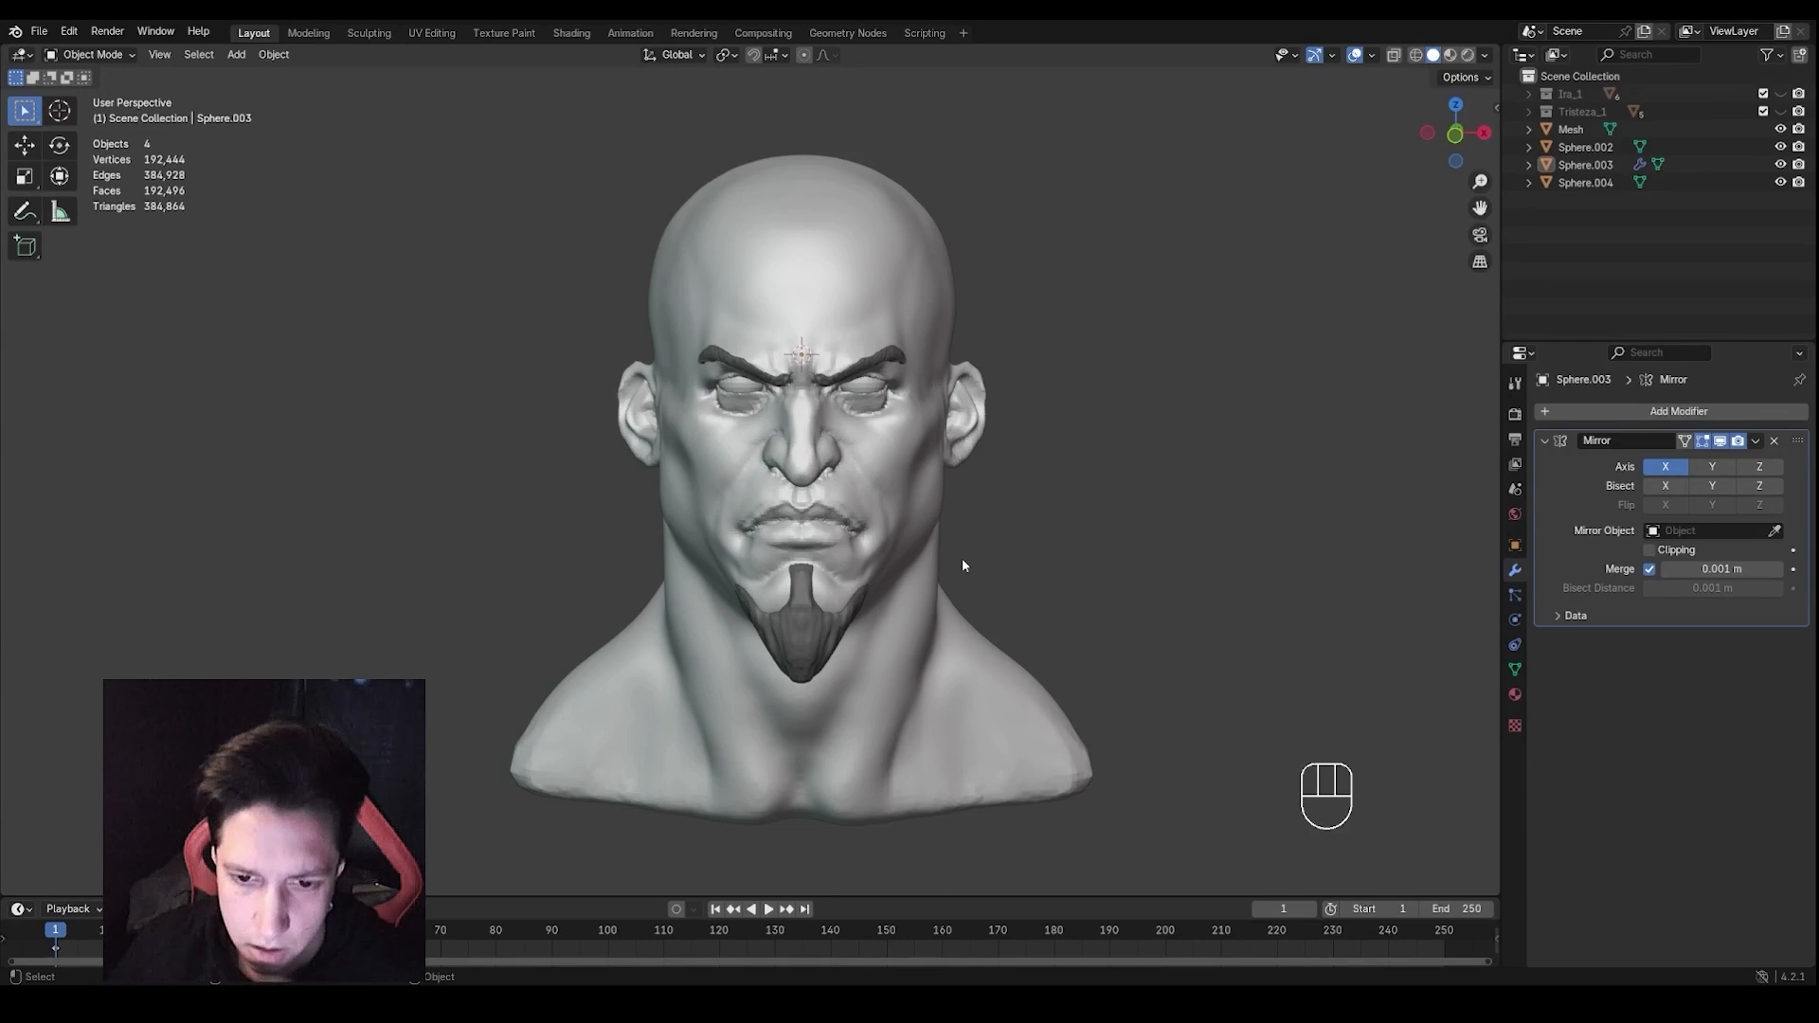
# Add a Subdivision Surface modifier to the mirrored eyeballs and place it above the Mirror modifier
pyautogui.click(870, 412)
pyautogui.keyDown('ctrl'); pyautogui.moveTo(870, 412); pyautogui.dragTo(946, 383, button='middle'); pyautogui.keyUp('ctrl')
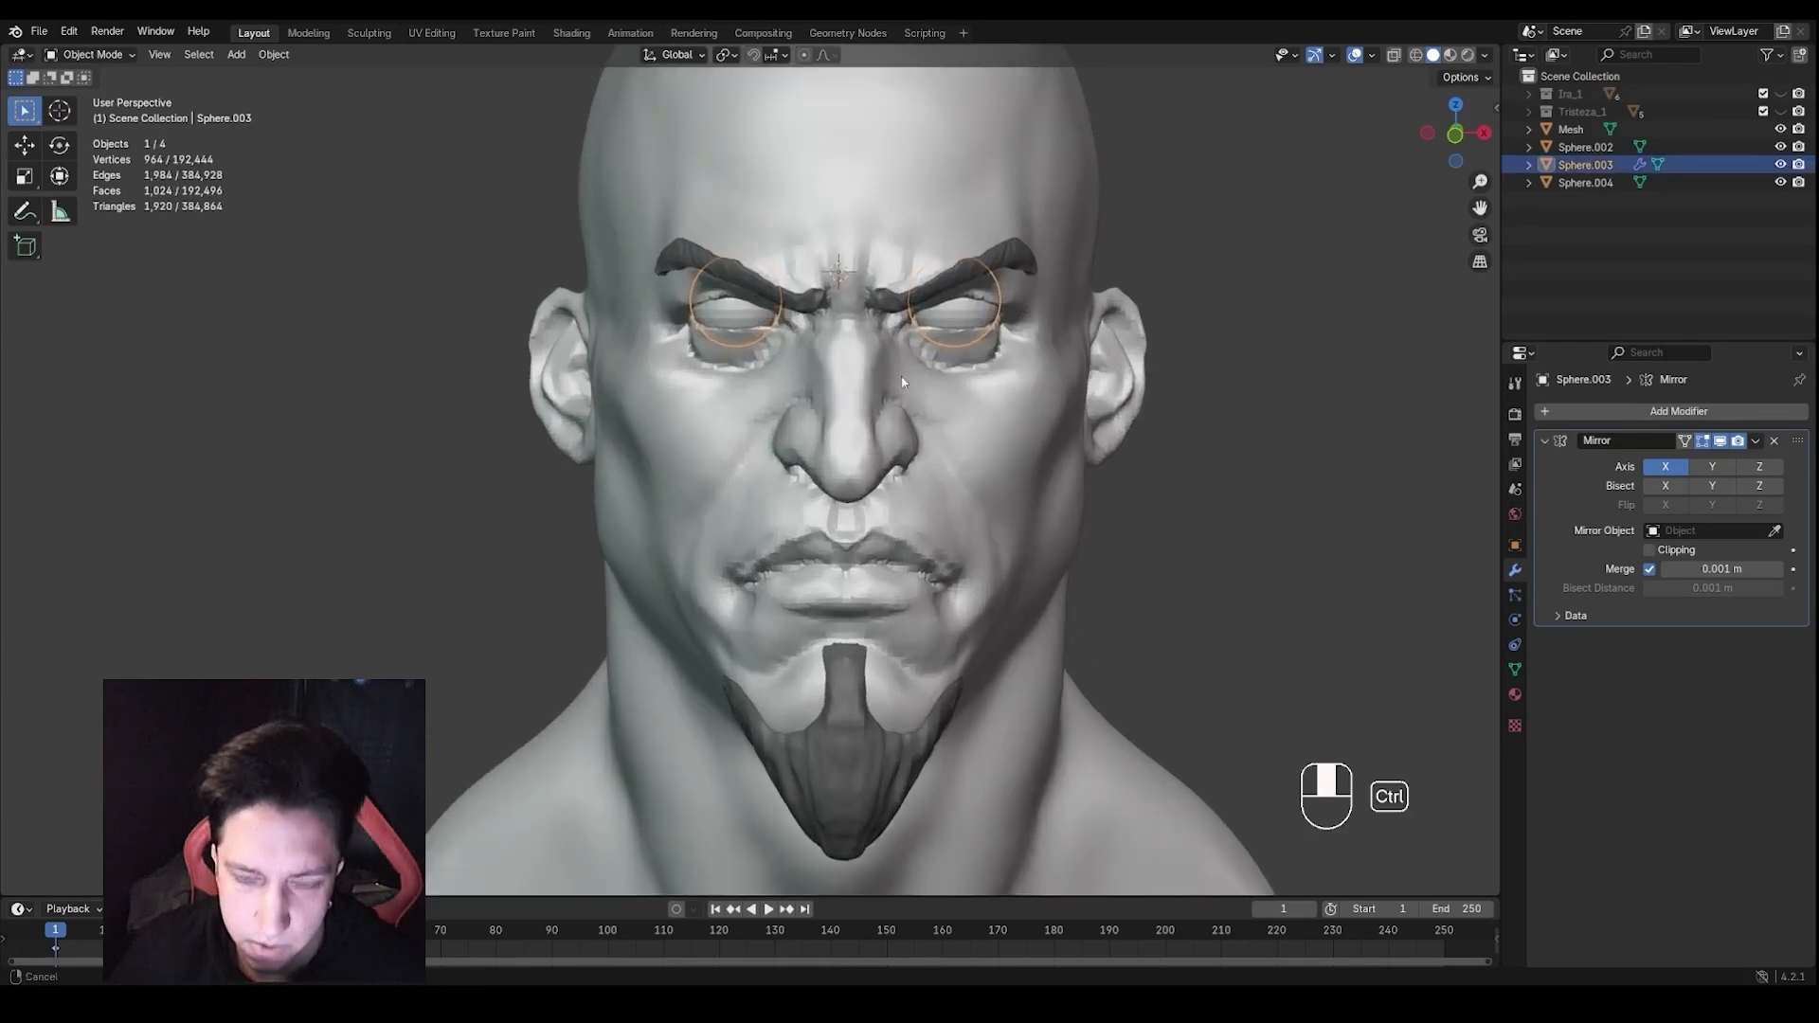
pyautogui.click(1576, 413)
pyautogui.moveTo(1576, 415)
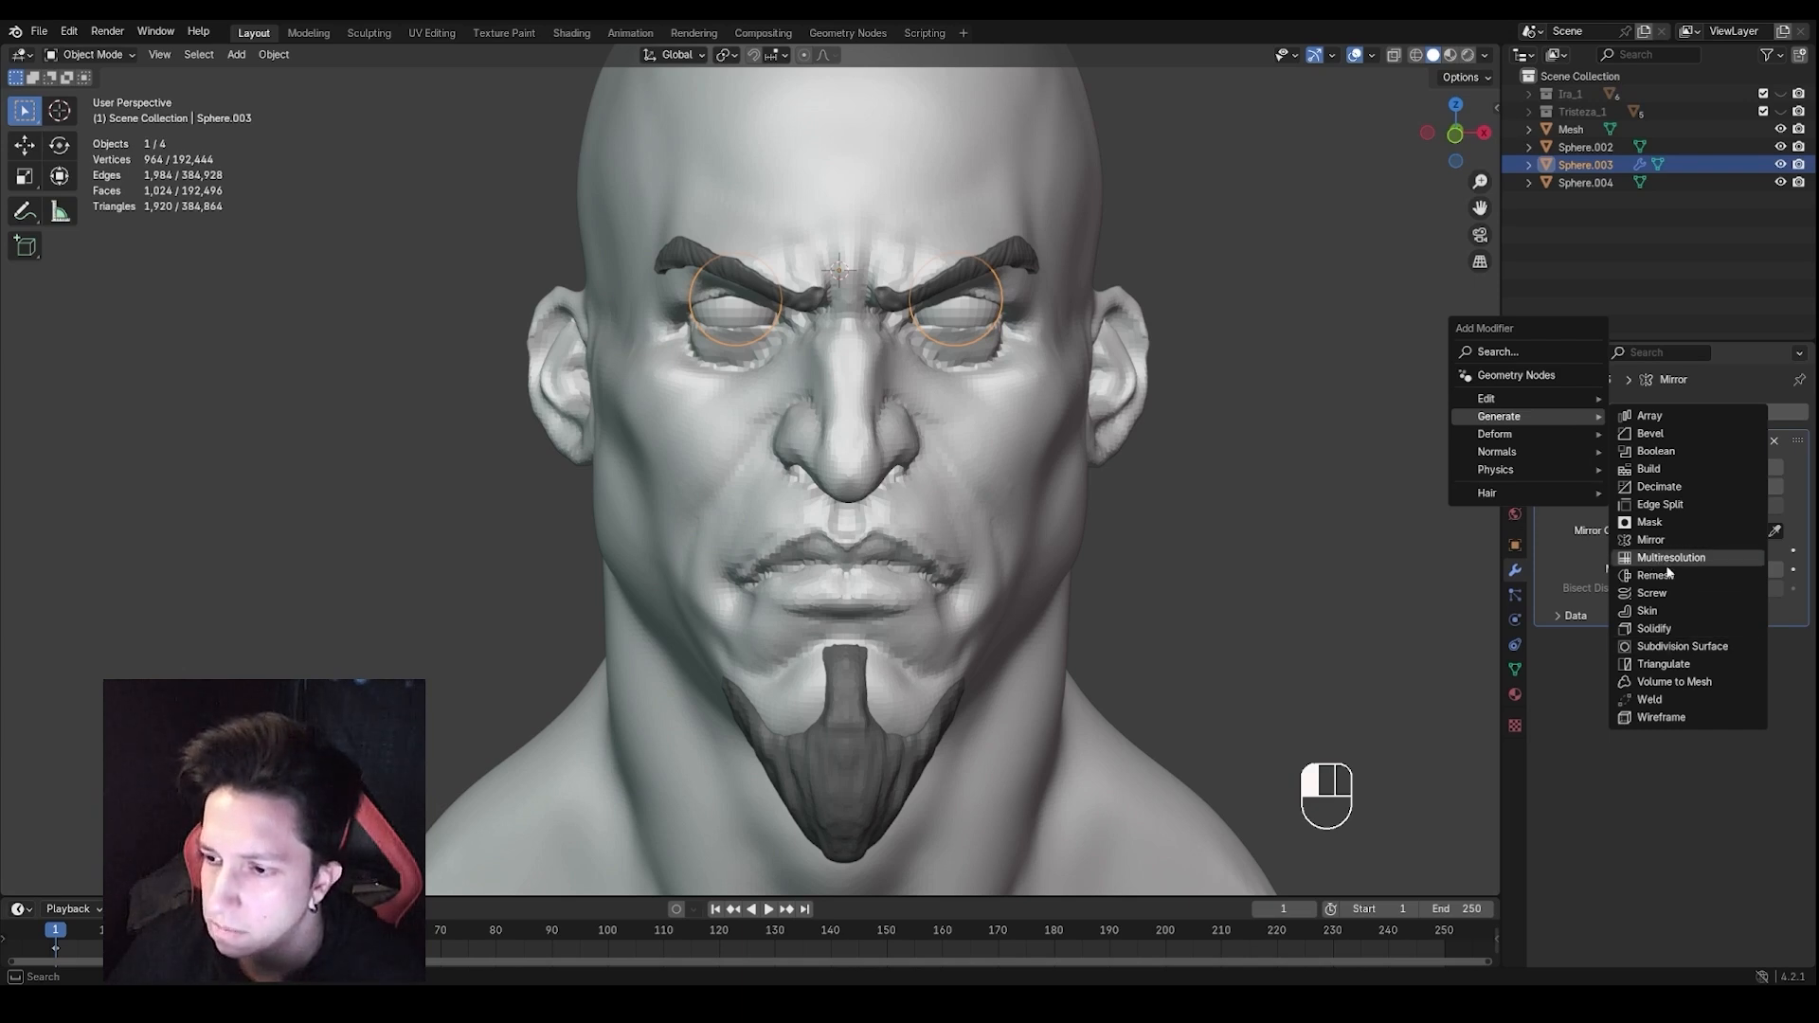
pyautogui.click(1662, 653)
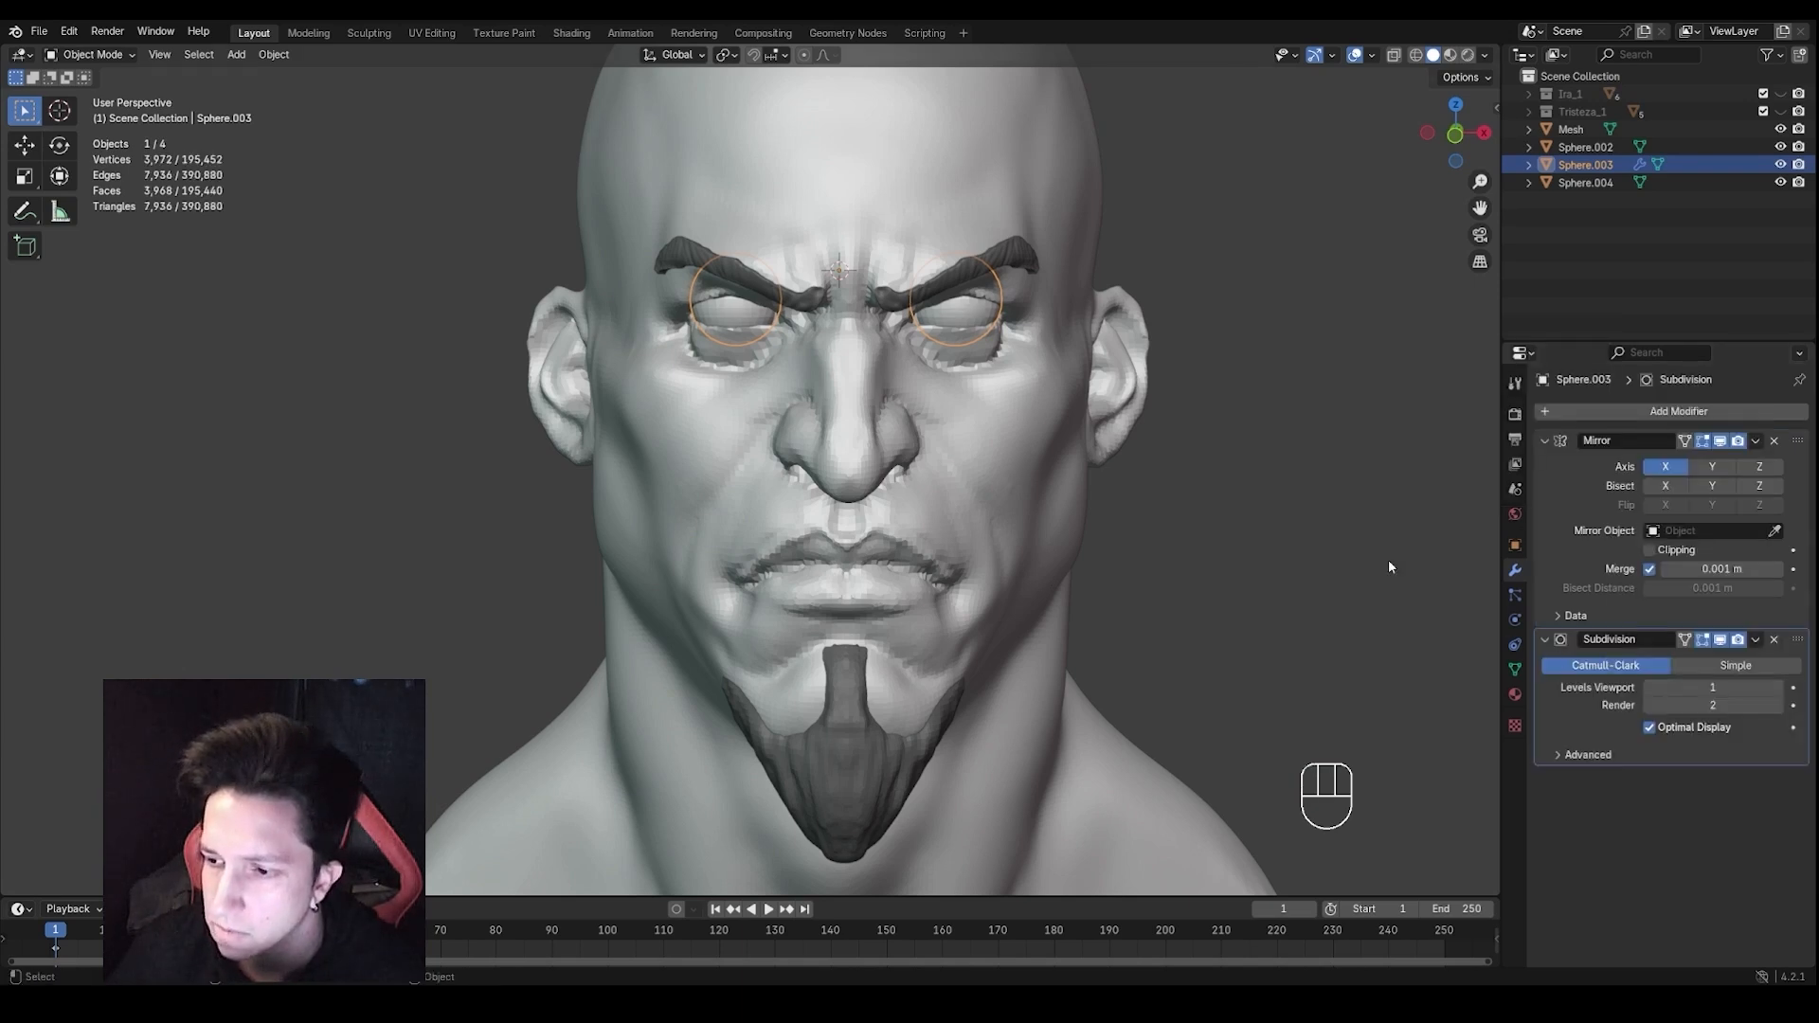
pyautogui.moveTo(1389, 559); pyautogui.dragTo(1449, 572, button='middle')
pyautogui.moveTo(1797, 643); pyautogui.dragTo(1797, 442)
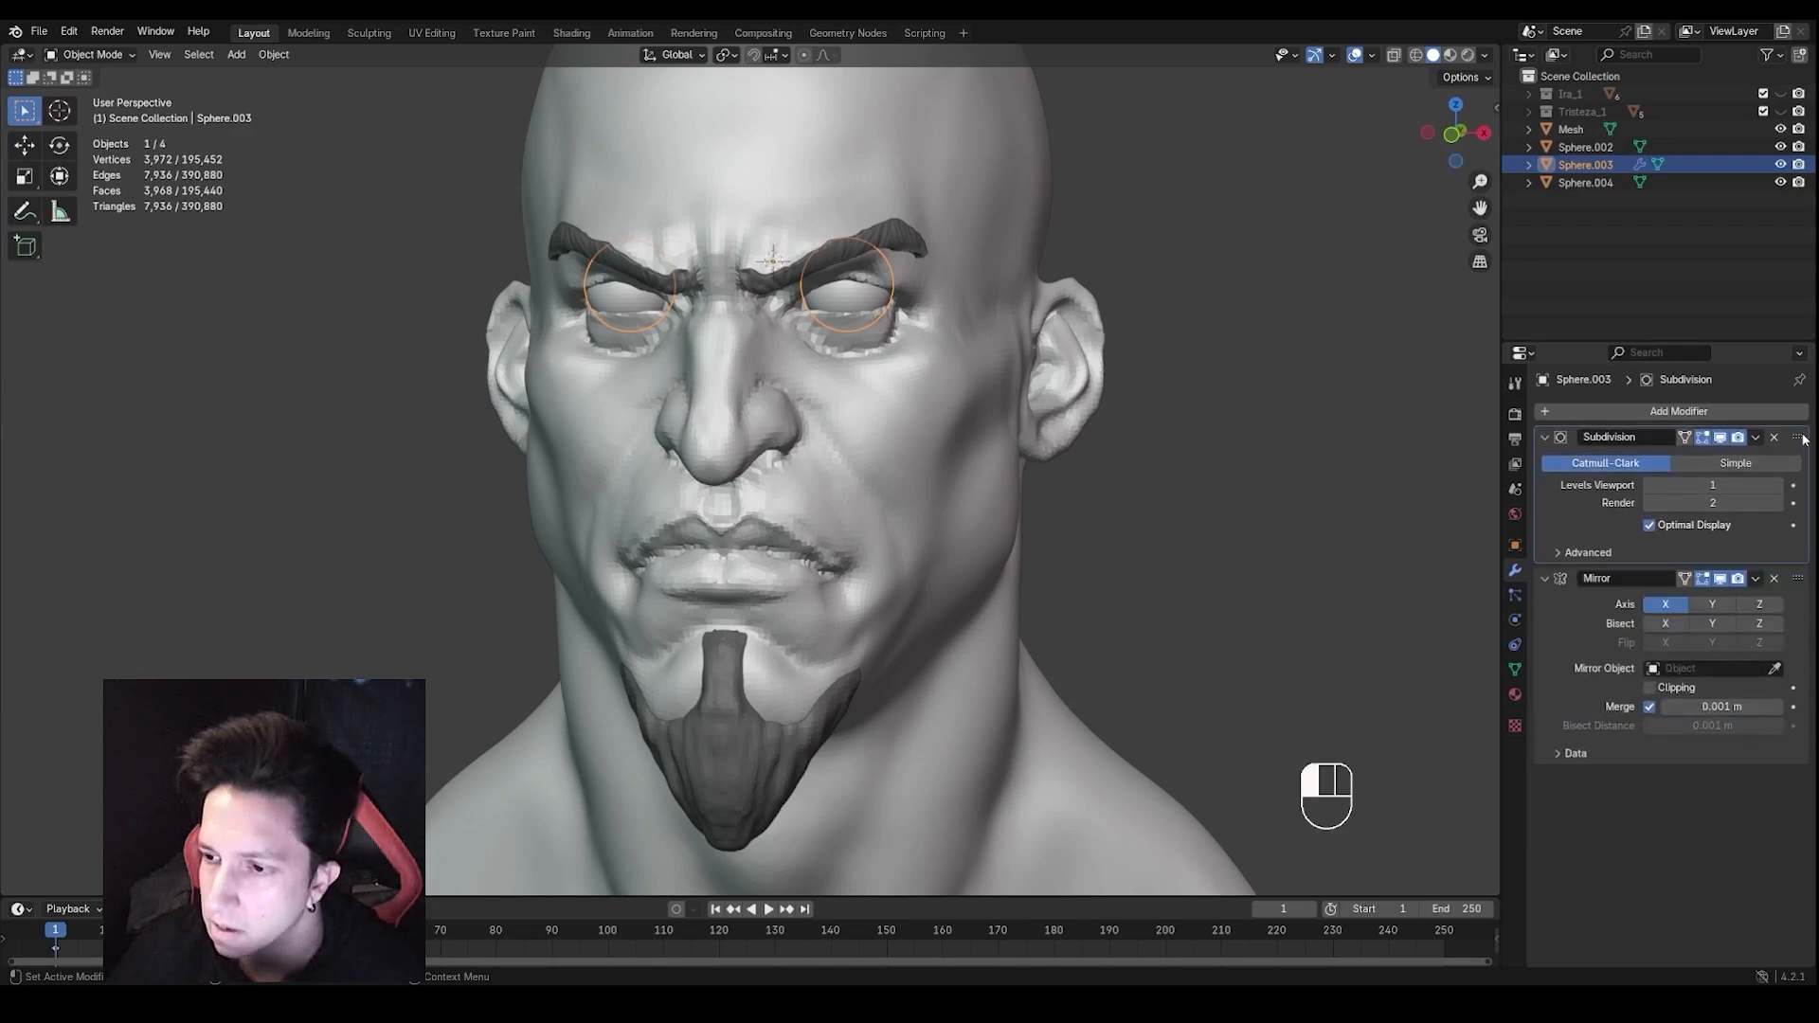
# Set the eyeballs' viewport subdivision level to 3 and apply the Subdivision modifier
pyautogui.click(1779, 489)
pyautogui.click(1776, 489)
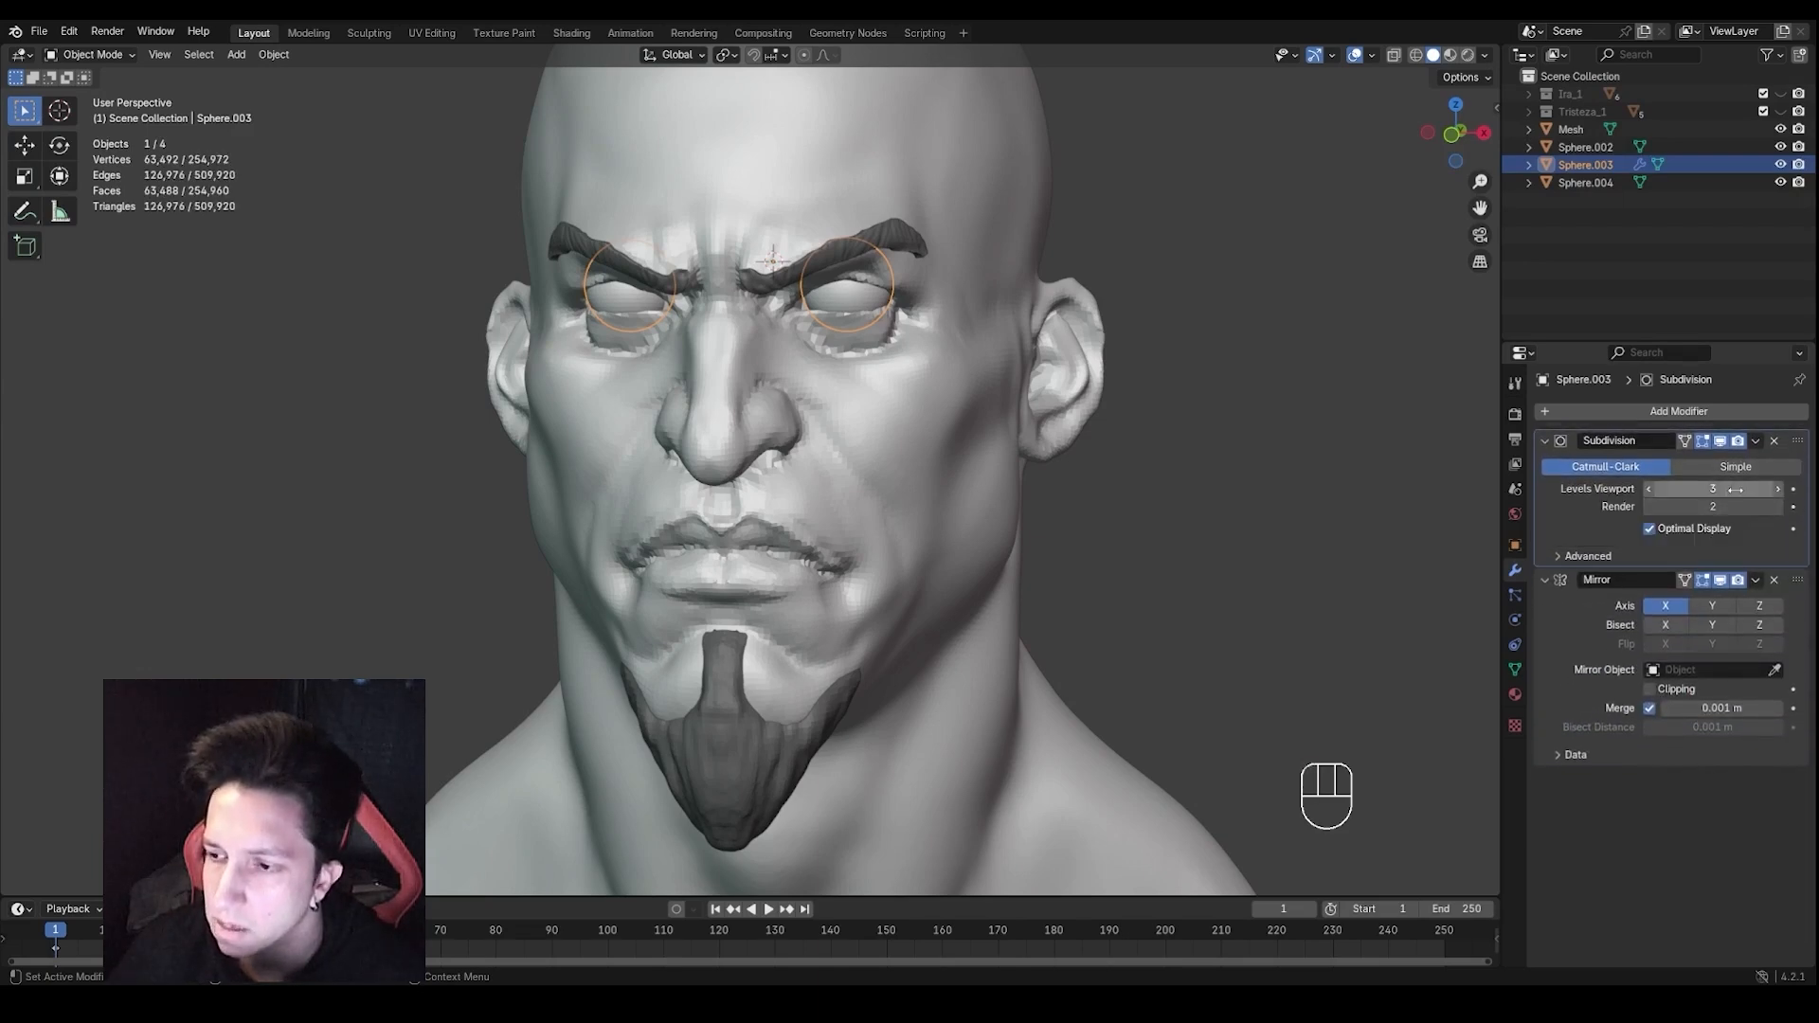
pyautogui.click(1755, 444)
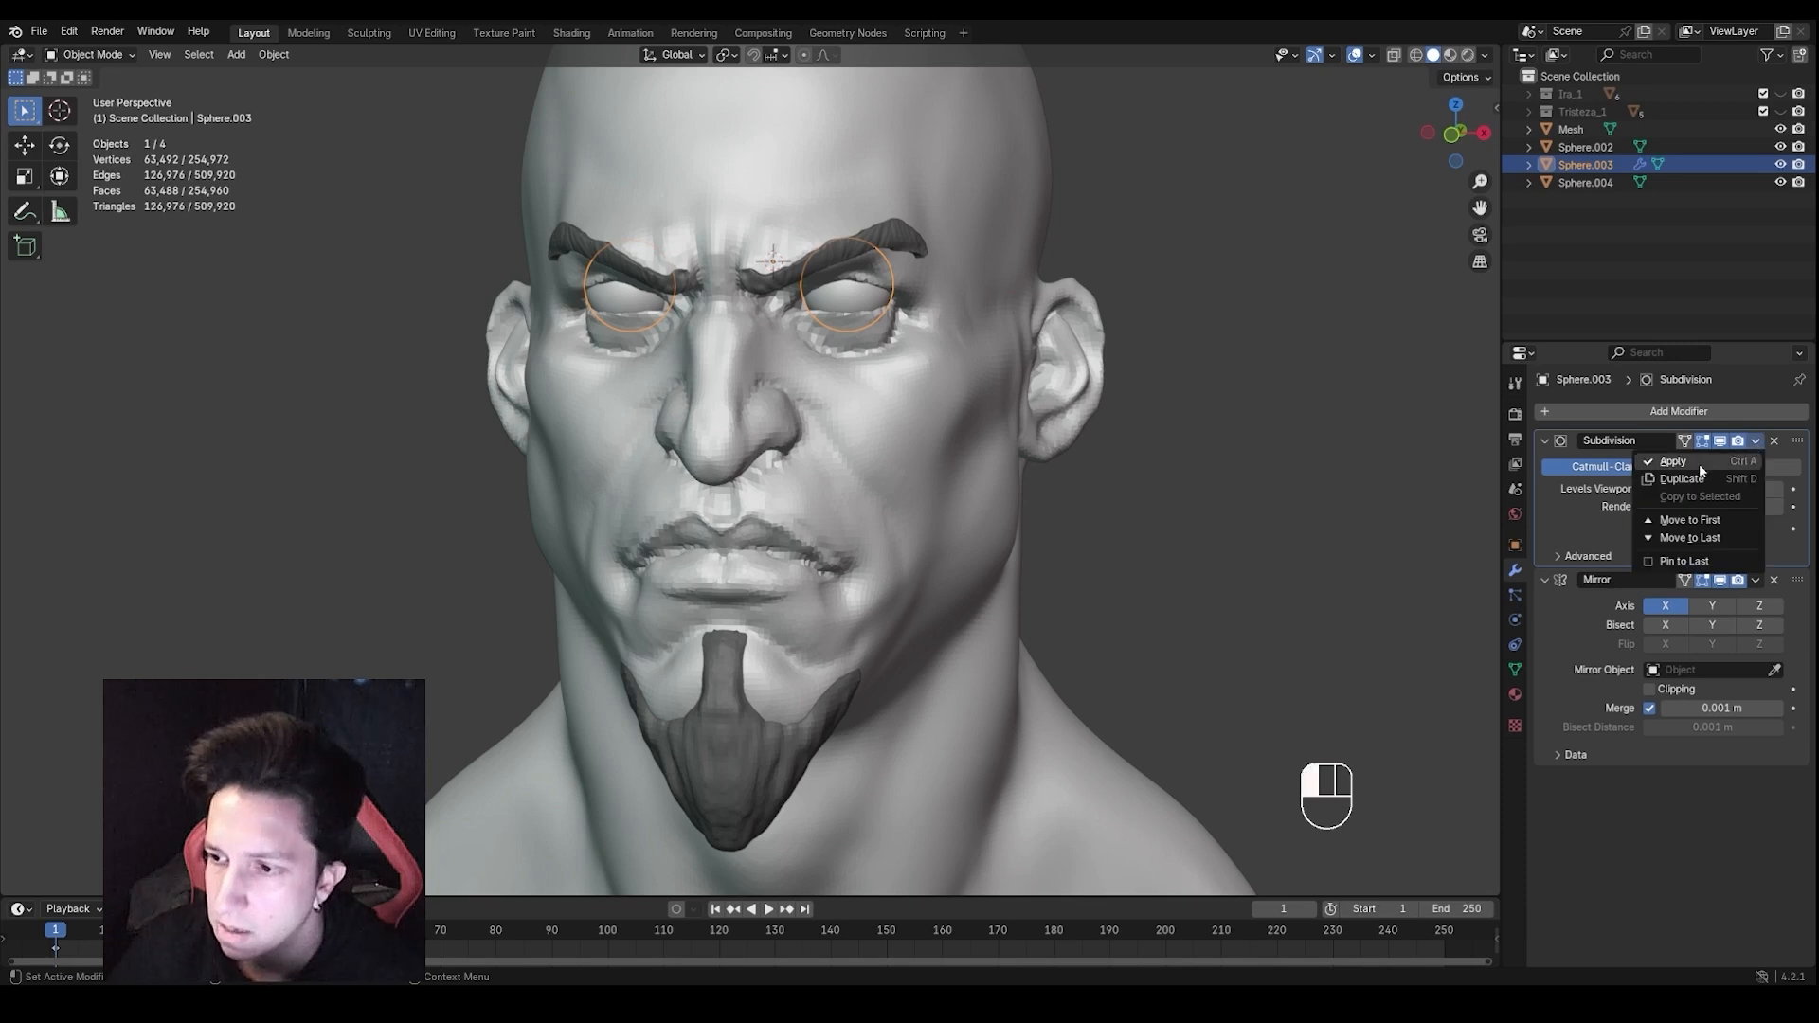
pyautogui.click(1738, 462)
# Put the eyeballs in Sculpt Mode and set the Grab brush radius to 118 px
pyautogui.moveTo(1148, 444); pyautogui.dragTo(1166, 458, button='middle')
pyautogui.hotkey('ctrl', 'Tab')
pyautogui.click(1185, 610)
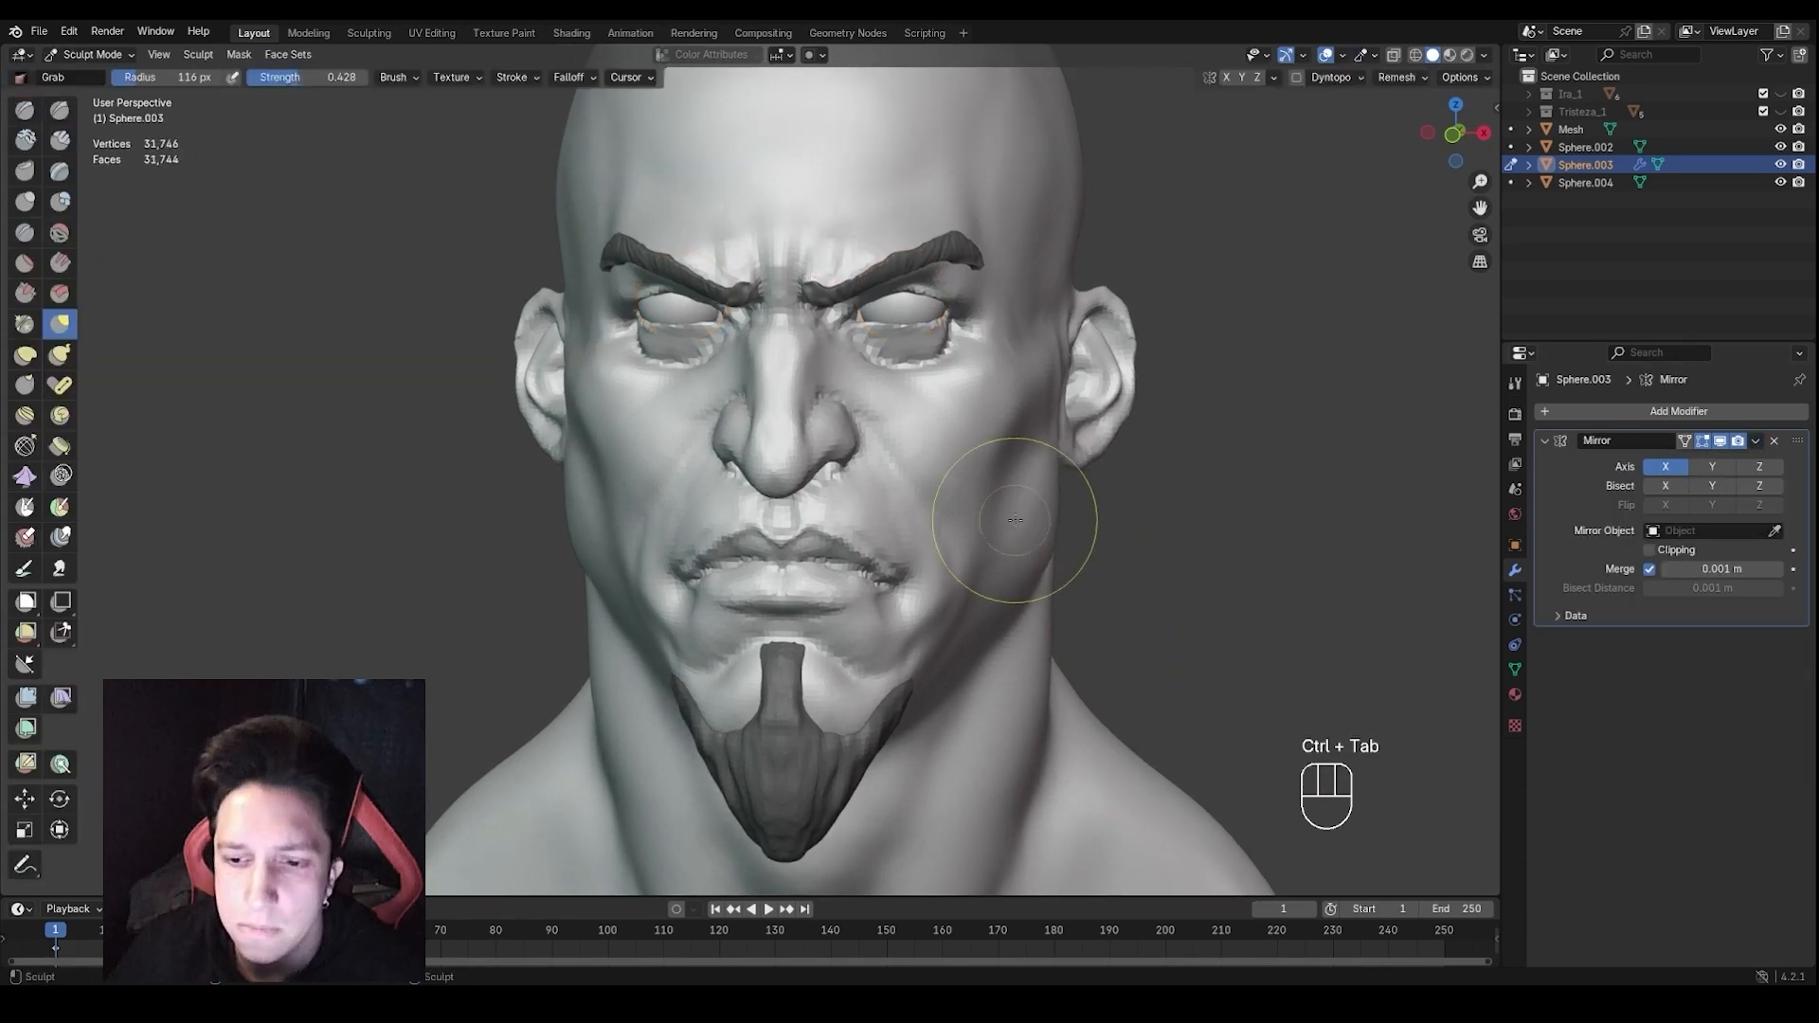
pyautogui.scroll(8, 1031, 497)
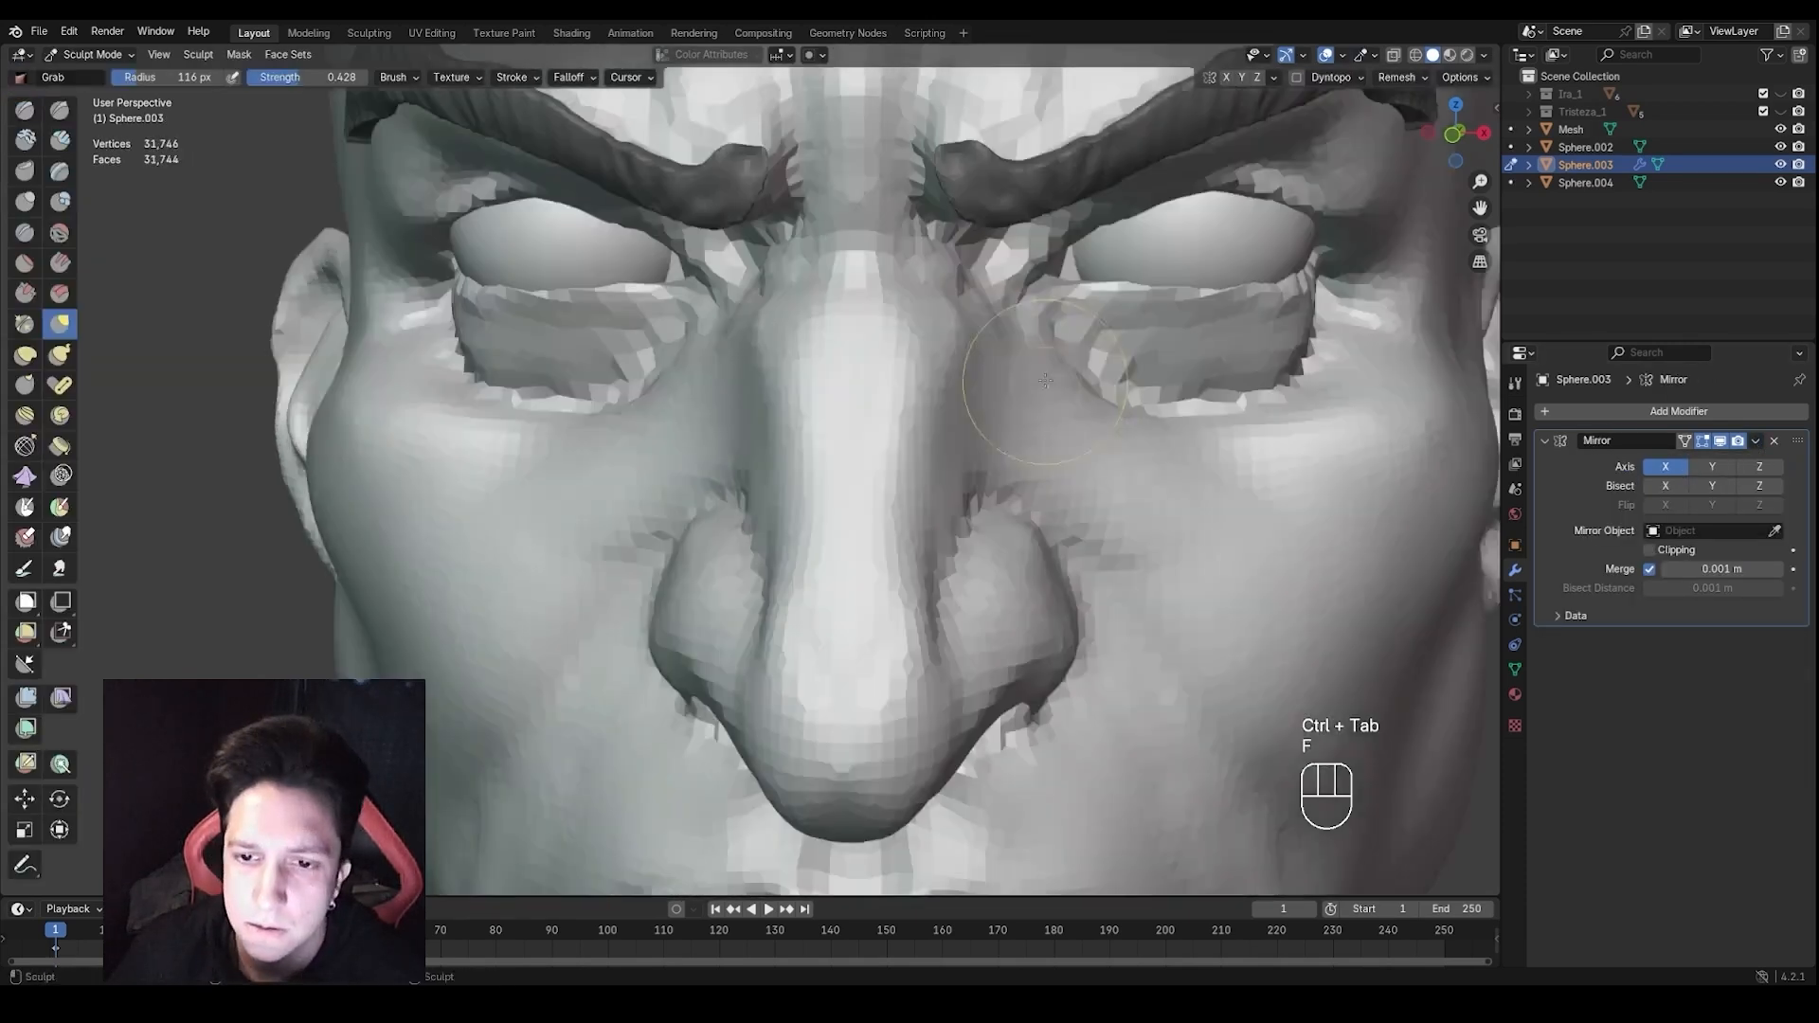
pyautogui.press('f')
pyautogui.click(1080, 306)
pyautogui.keyDown('shift'); pyautogui.moveTo(1080, 306); pyautogui.dragTo(1061, 360, button='middle'); pyautogui.keyUp('shift')
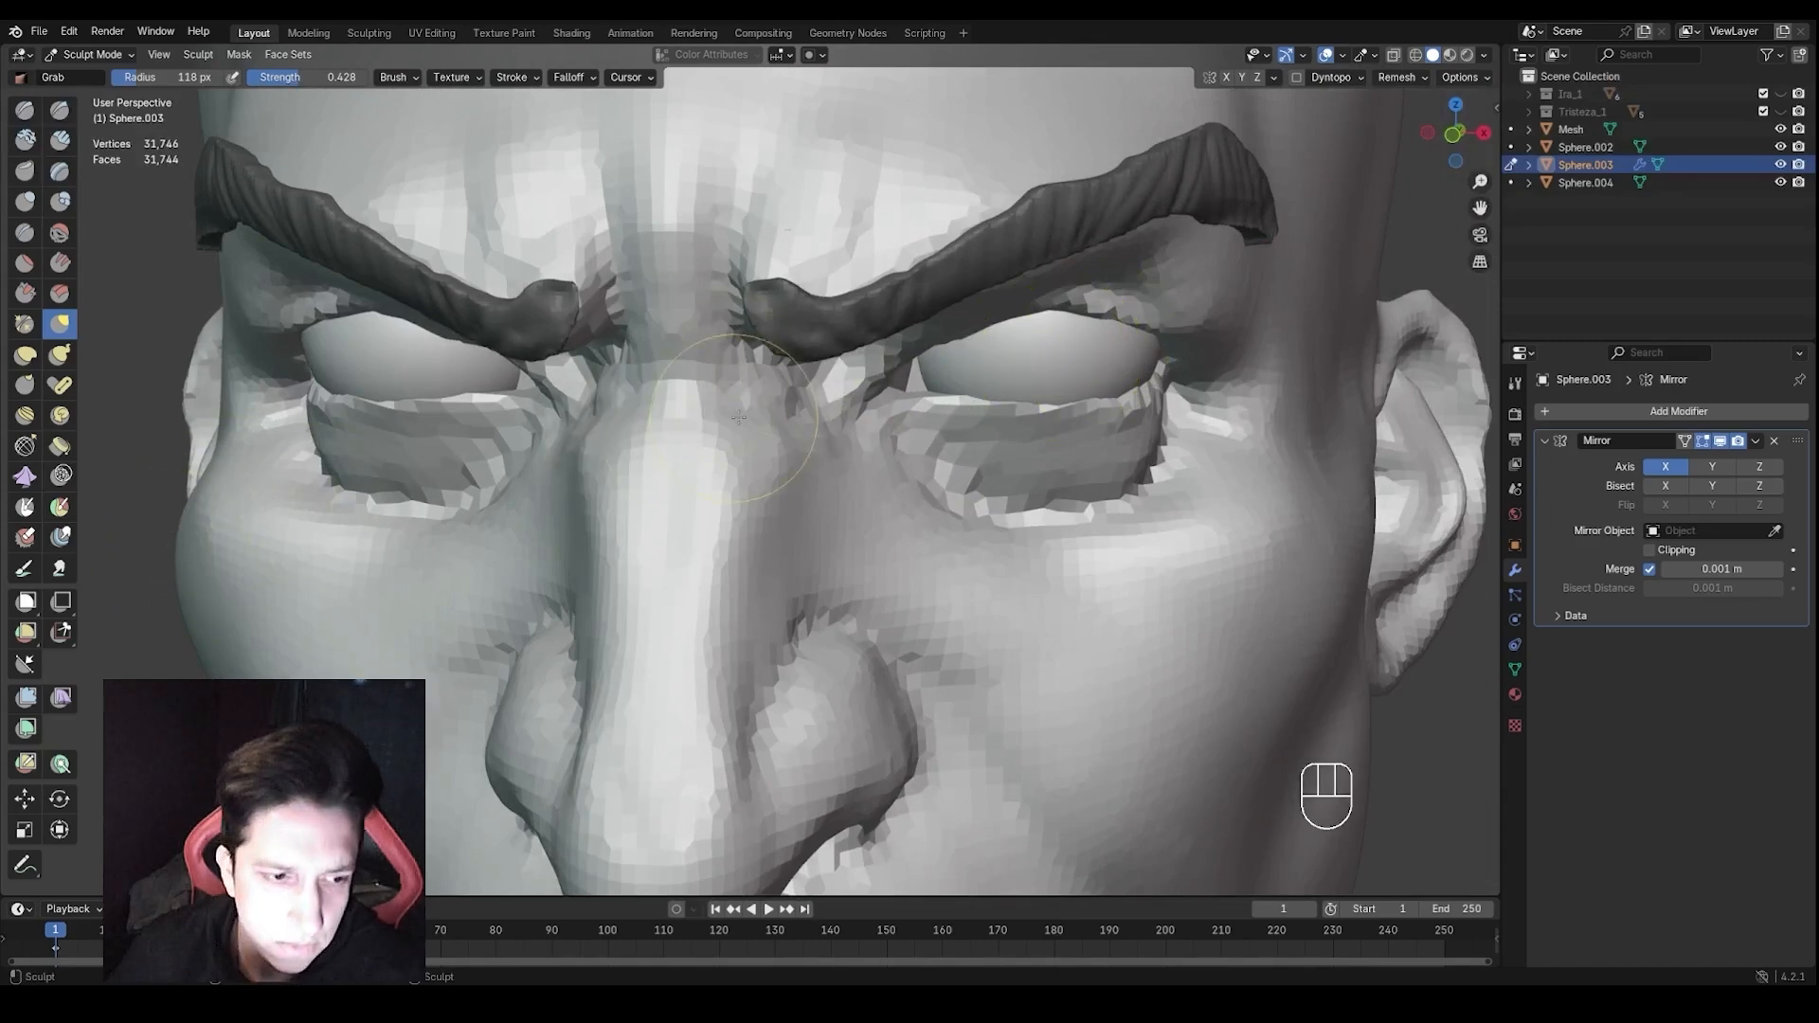
# Try masking the centre of the eyeball with the Mask brush at 73 px
pyautogui.press('m')
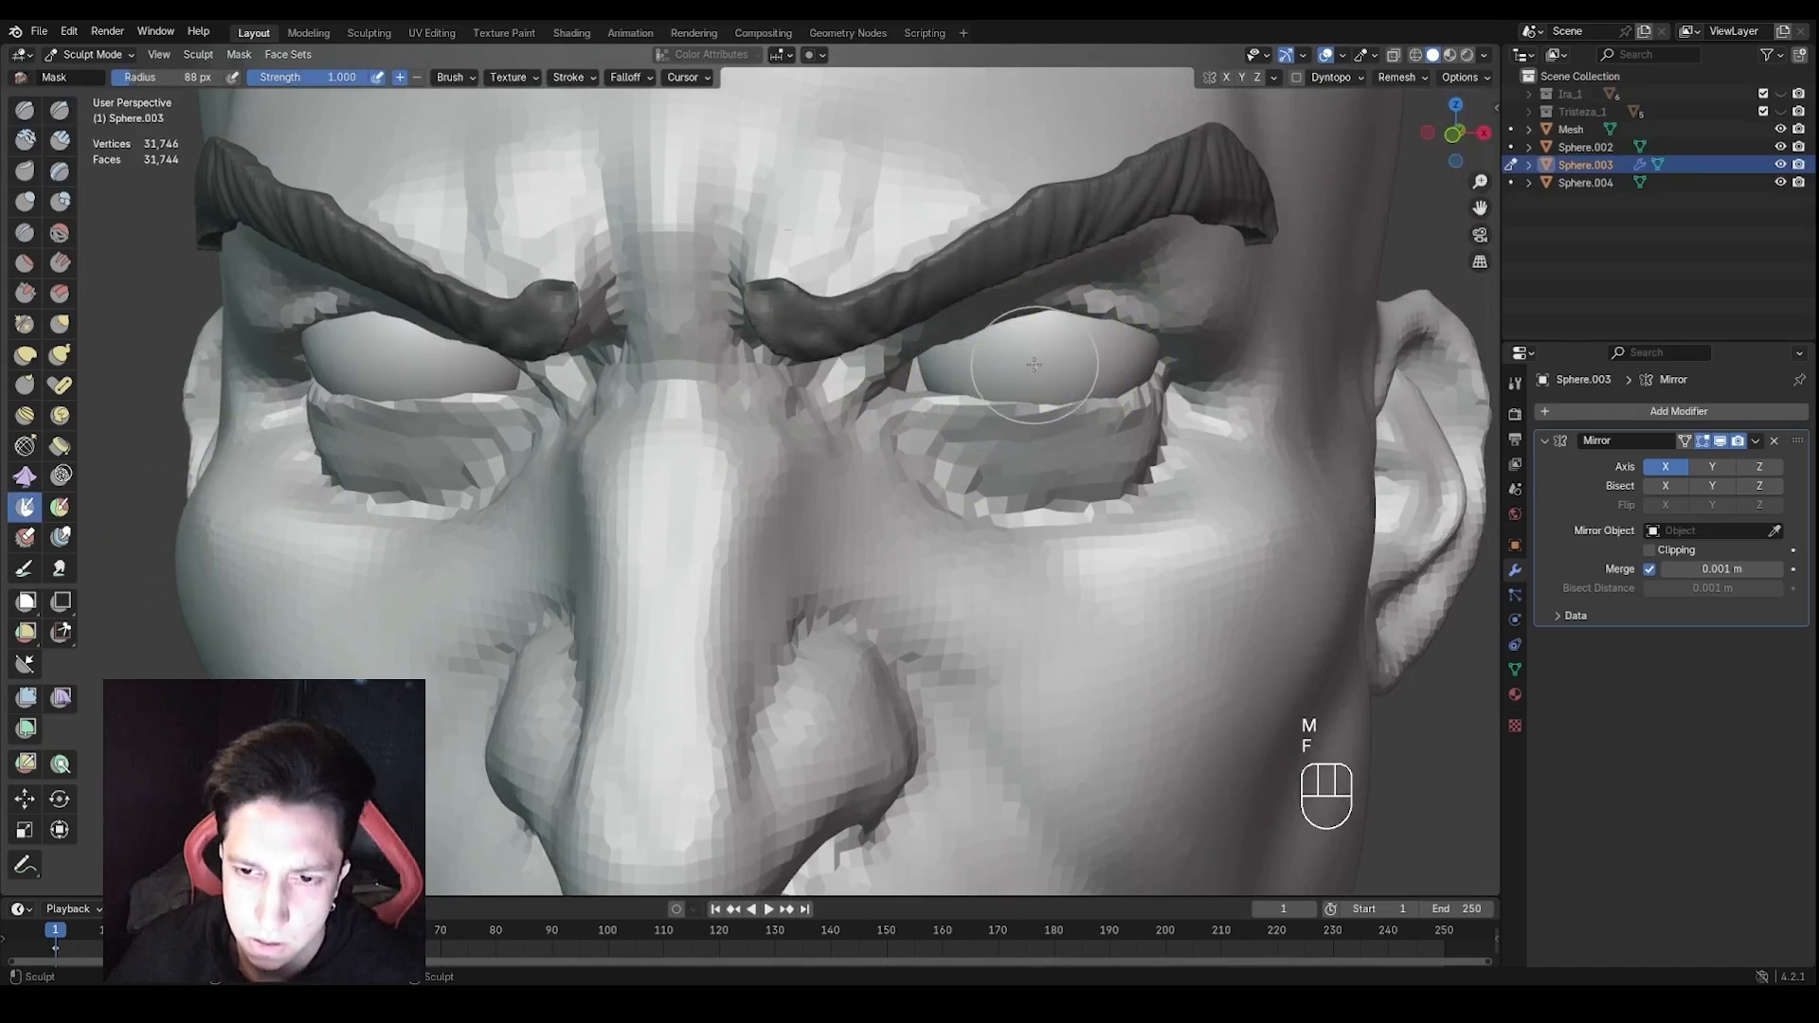
pyautogui.press('f')
pyautogui.click(1031, 363)
pyautogui.moveTo(1031, 364)
pyautogui.mouseDown(button='middle')
pyautogui.moveTo(961, 332)
pyautogui.moveTo(1051, 337)
pyautogui.moveTo(998, 348)
pyautogui.moveTo(999, 313)
pyautogui.mouseUp(button='middle')
pyautogui.scroll(-2, 1014, 346)
pyautogui.press('f')
pyautogui.click(990, 353)
pyautogui.hotkey('ctrl', 'z')
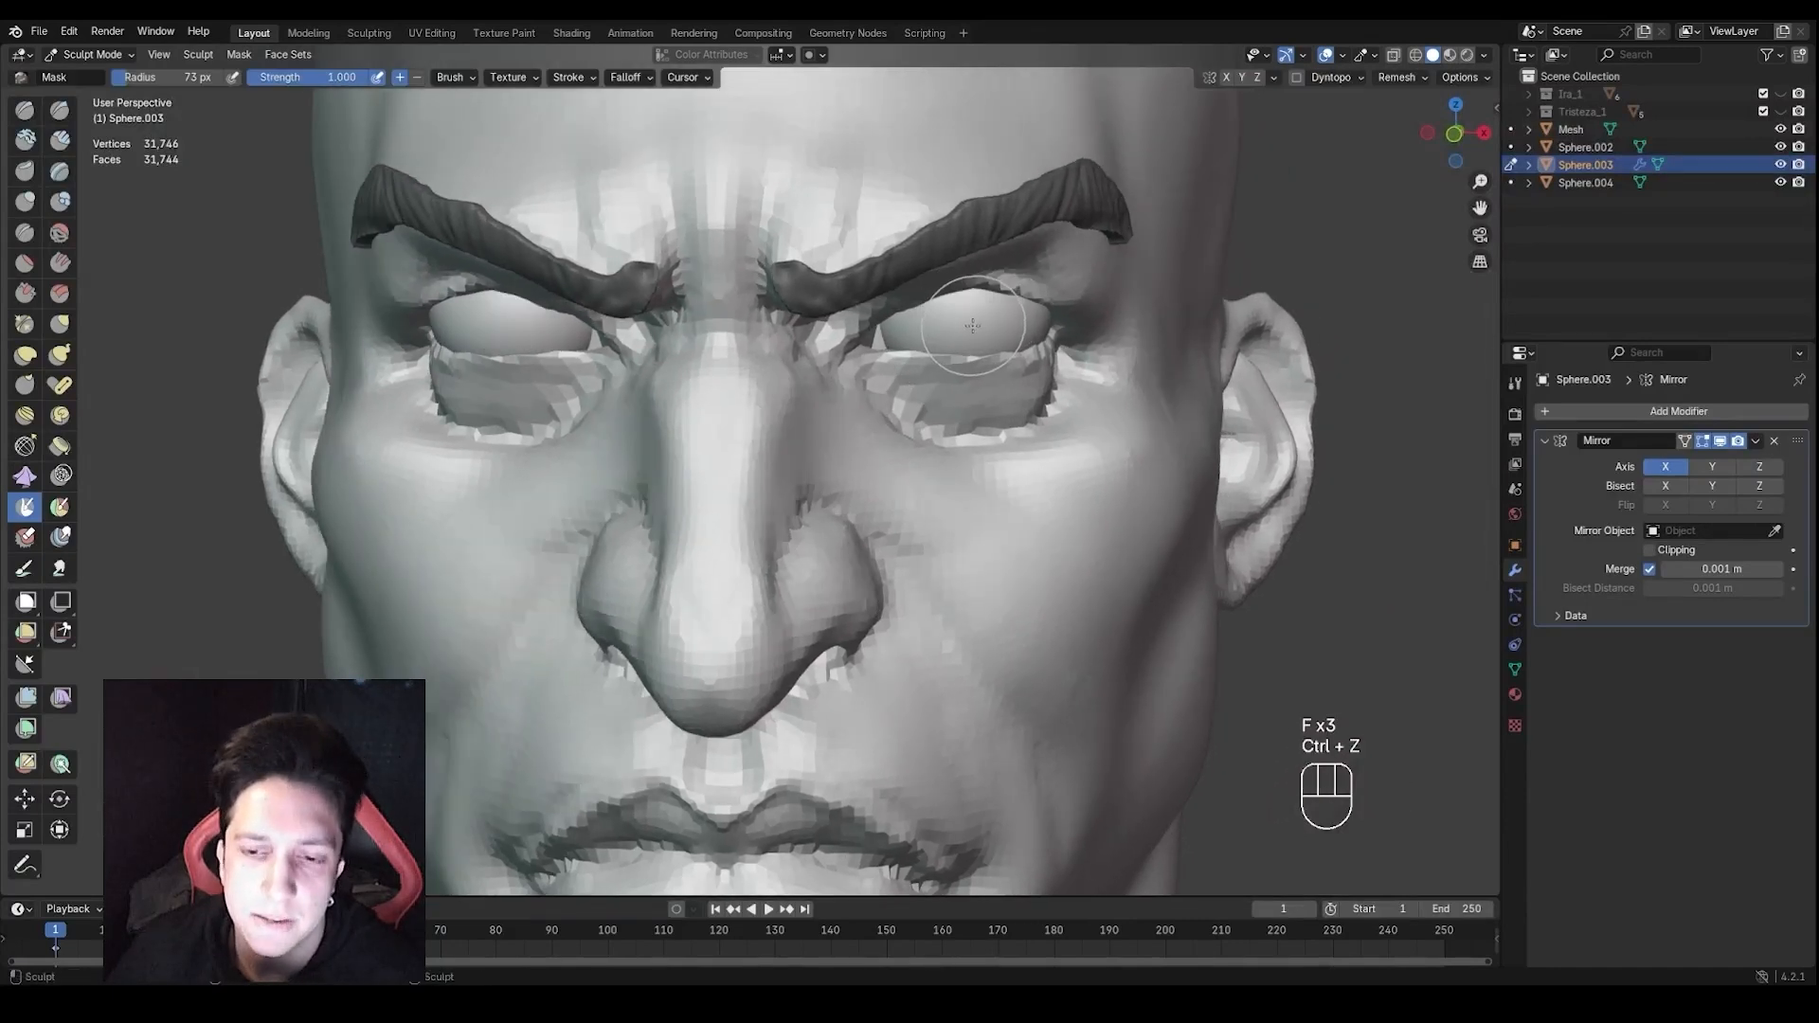
# Try masking a round iris on the eyeball with the Mask brush at 50 px
pyautogui.press('f')
pyautogui.press('f')
pyautogui.hotkey('shift', 'f')
pyautogui.click(970, 330)
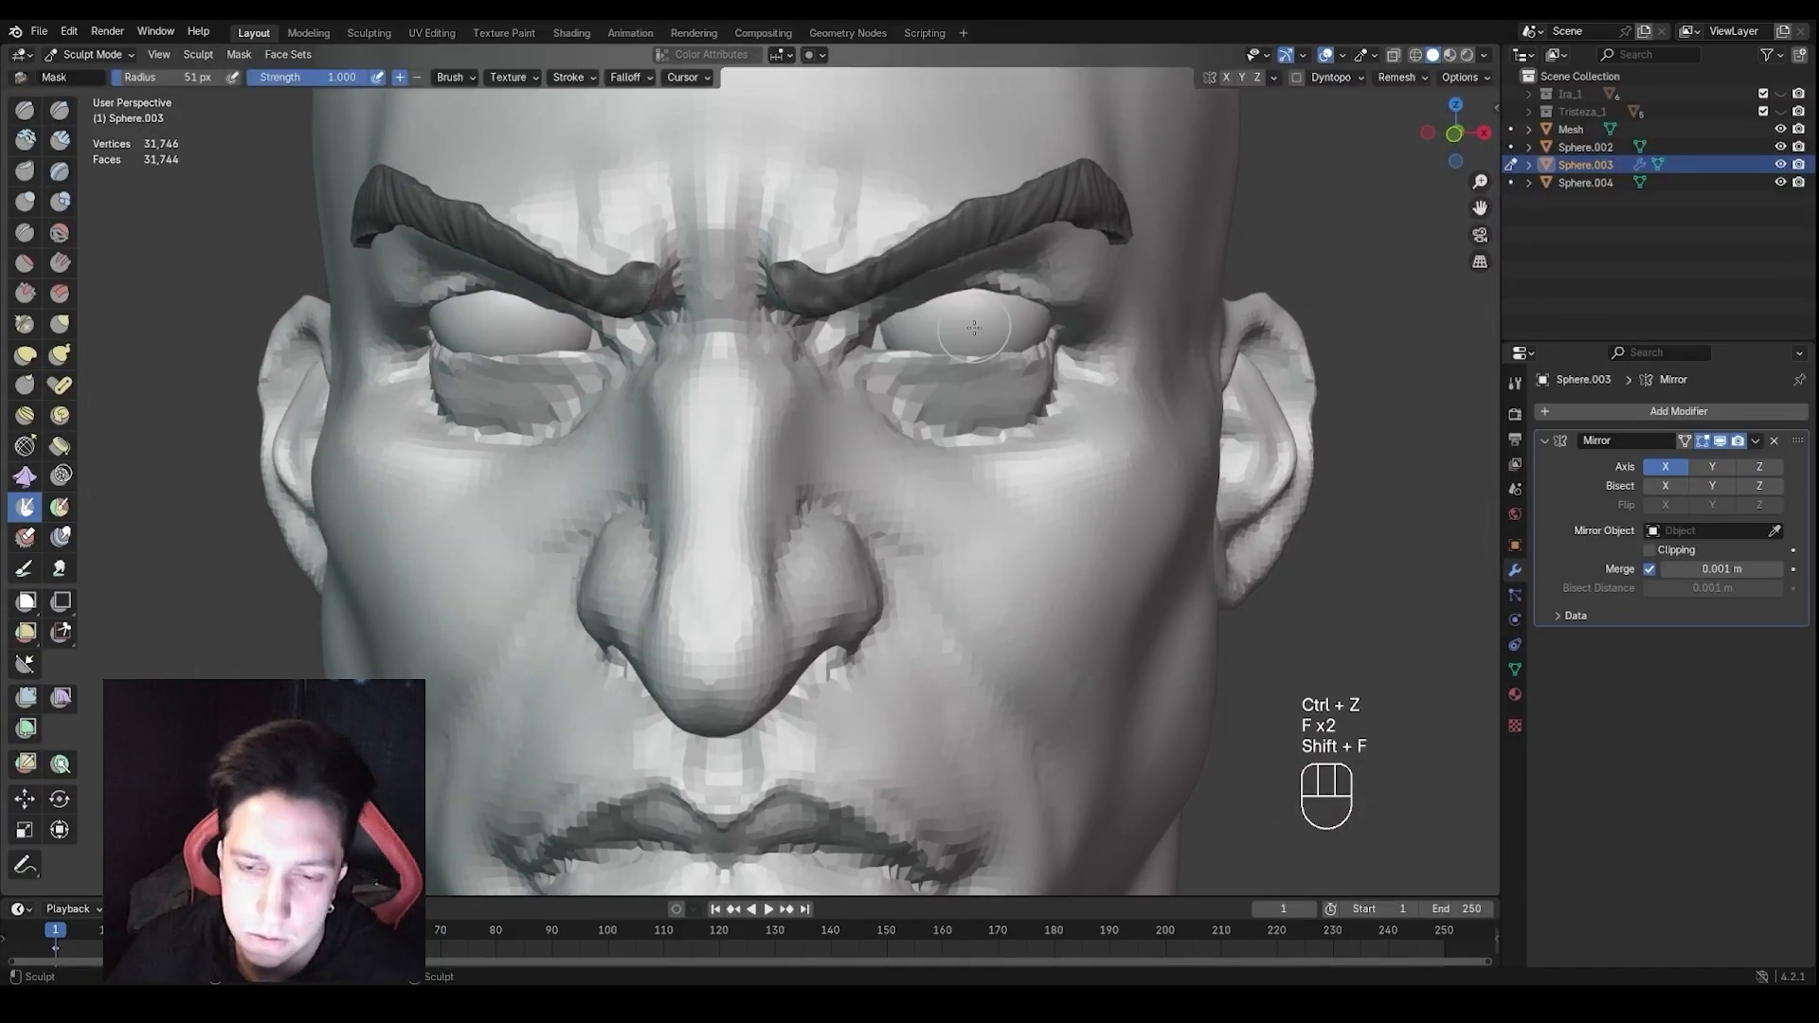
pyautogui.press('f')
pyautogui.moveTo(970, 331)
pyautogui.mouseDown(button='middle')
pyautogui.moveTo(990, 303)
pyautogui.moveTo(976, 327)
pyautogui.mouseUp(button='middle')
pyautogui.click(985, 308)
pyautogui.moveTo(976, 324)
pyautogui.mouseDown()
pyautogui.moveTo(946, 308)
pyautogui.moveTo(960, 325)
pyautogui.mouseUp()
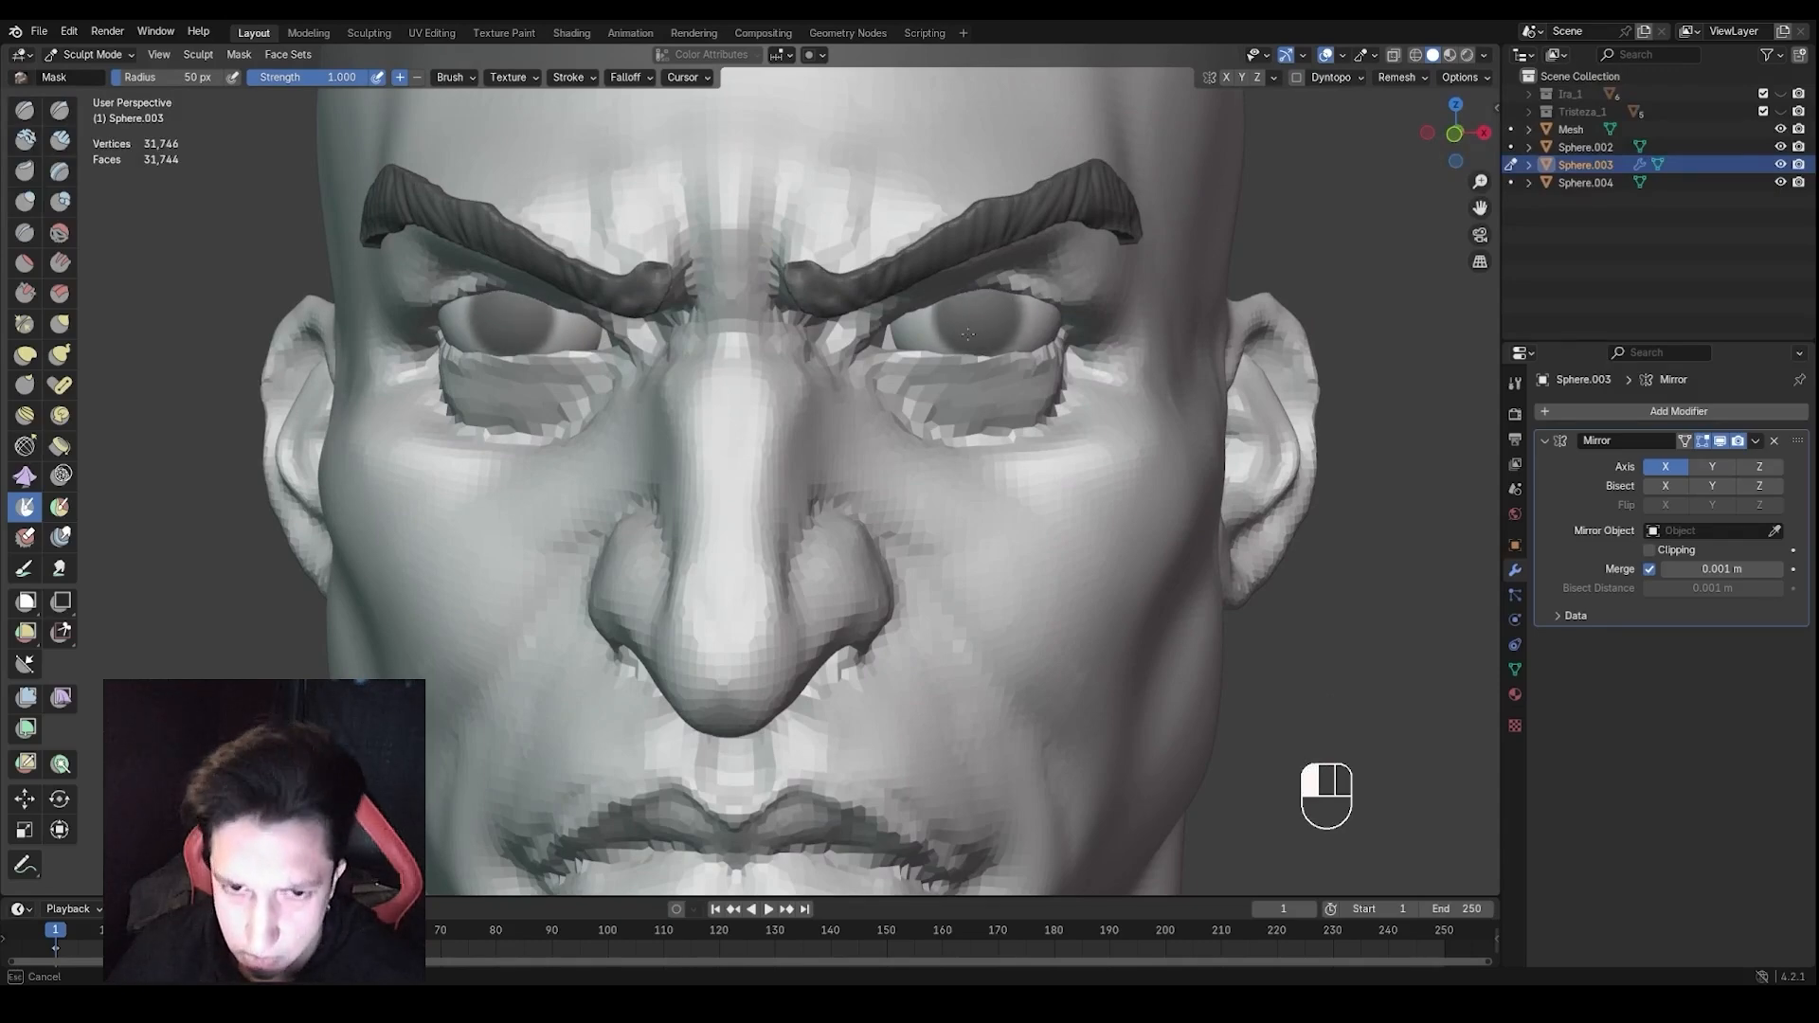
pyautogui.moveTo(967, 333)
pyautogui.keyDown('ctrl'); pyautogui.mouseDown(button='middle')
pyautogui.moveTo(969, 417)
pyautogui.moveTo(970, 337)
pyautogui.mouseUp(button='middle'); pyautogui.keyUp('ctrl')
pyautogui.press('f')
pyautogui.click(981, 347)
pyautogui.hotkey('ctrl', 'z')
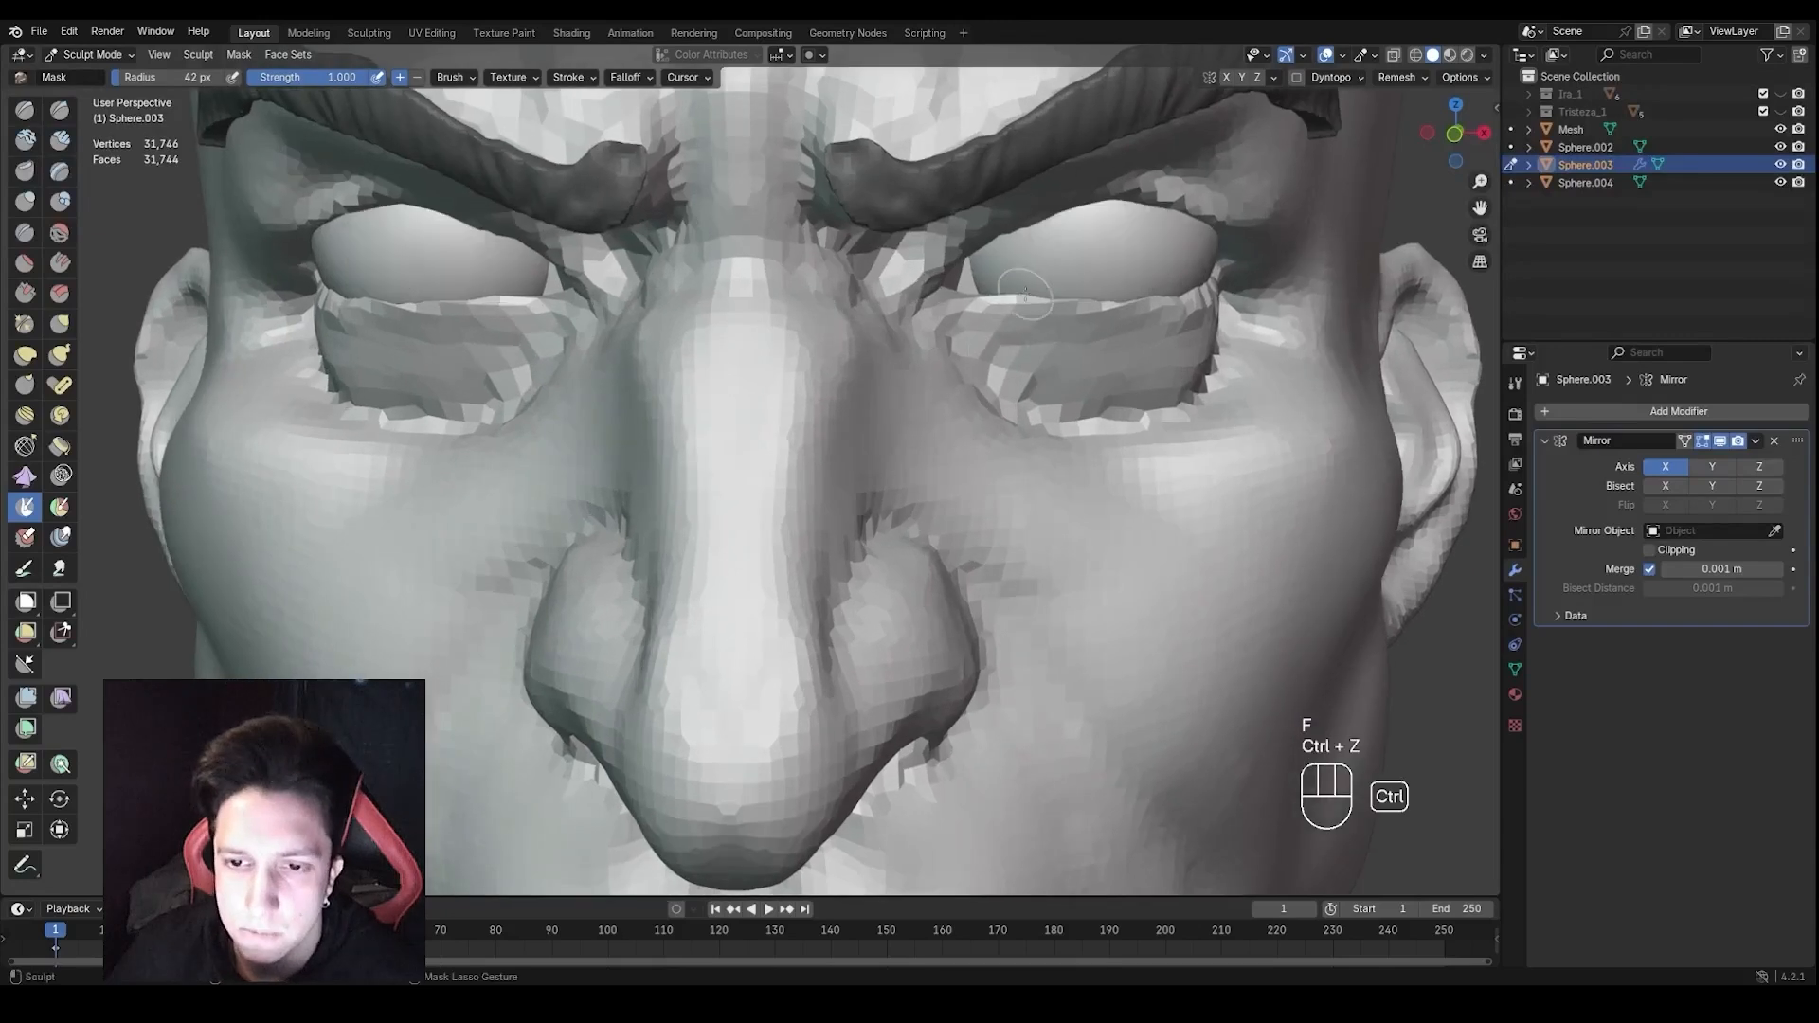
# Mask a round iris on the eyeball at 42 px and invert the mask
pyautogui.moveTo(994, 258)
pyautogui.mouseDown()
pyautogui.moveTo(976, 303)
pyautogui.moveTo(1044, 265)
pyautogui.mouseUp()
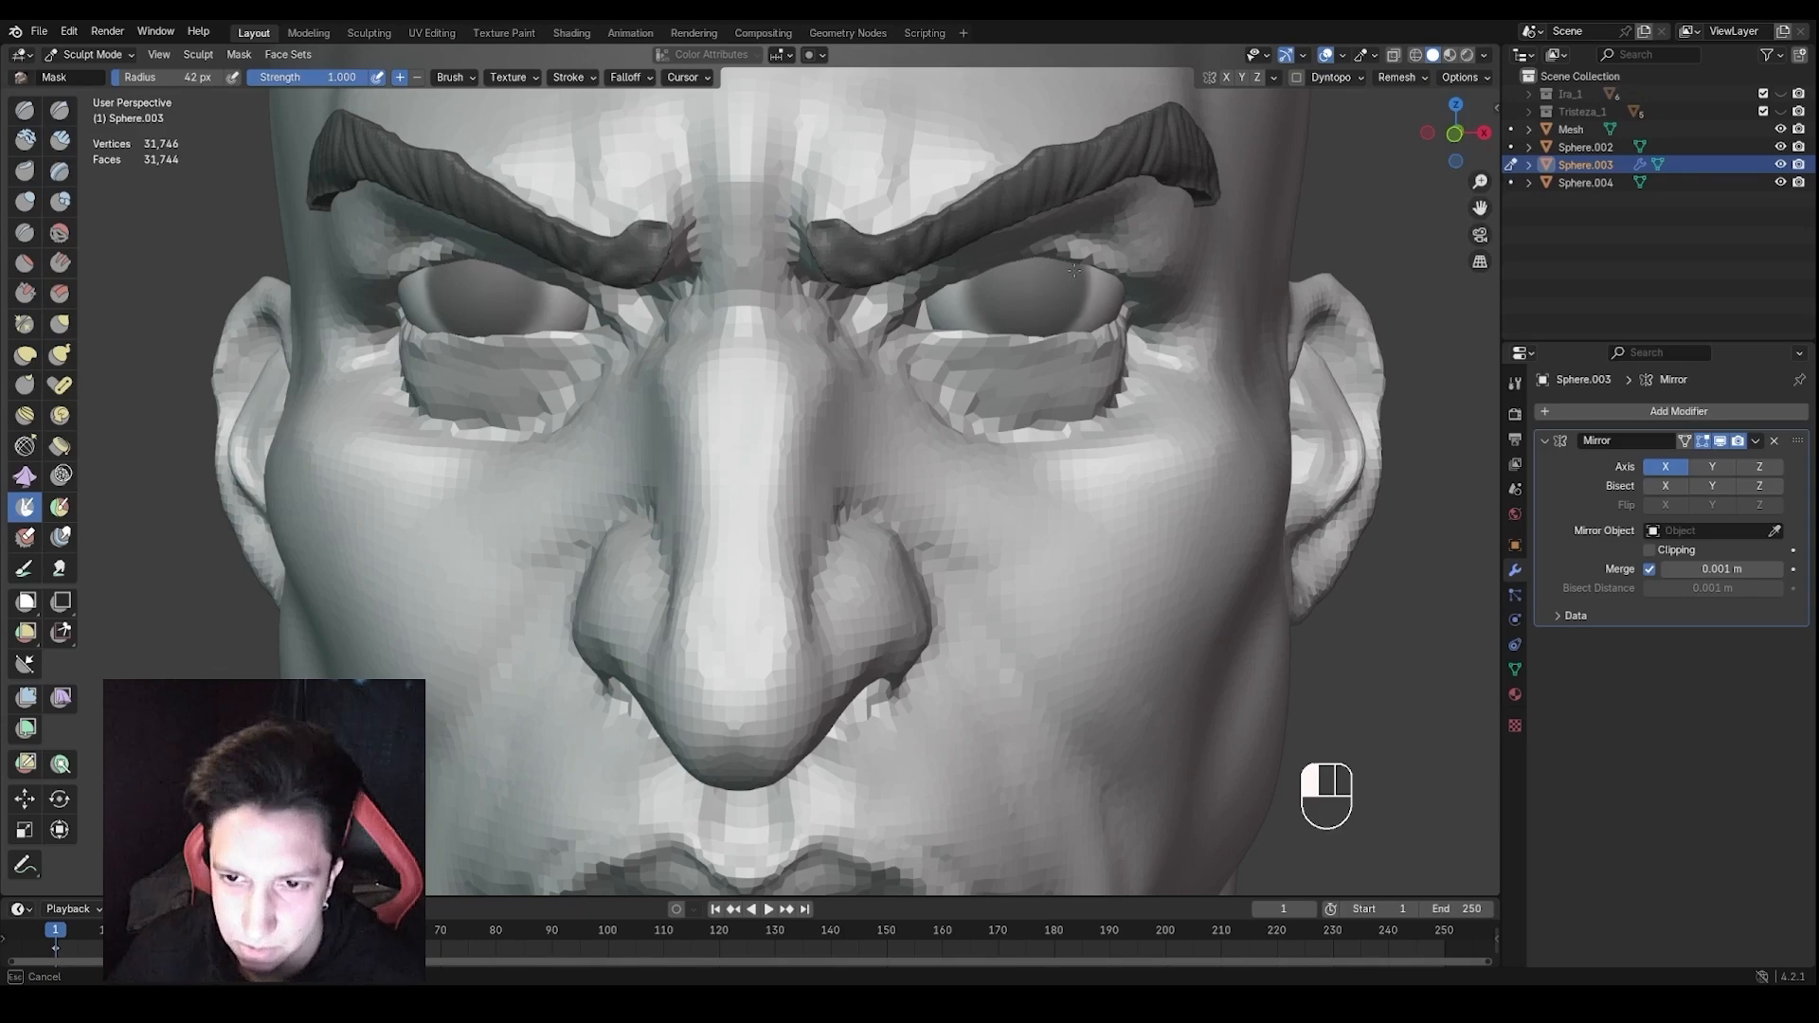
pyautogui.moveTo(996, 289)
pyautogui.keyDown('ctrl'); pyautogui.mouseDown(button='middle')
pyautogui.moveTo(997, 341)
pyautogui.moveTo(1052, 424)
pyautogui.moveTo(1019, 371)
pyautogui.moveTo(971, 428)
pyautogui.mouseUp(button='middle'); pyautogui.keyUp('ctrl')
pyautogui.press('a')
pyautogui.click(985, 372)
pyautogui.press('f')
pyautogui.moveTo(971, 455)
pyautogui.keyDown('ctrl'); pyautogui.mouseDown(button='middle')
pyautogui.moveTo(975, 364)
pyautogui.moveTo(956, 353)
pyautogui.moveTo(987, 293)
pyautogui.moveTo(954, 310)
pyautogui.mouseUp(button='middle'); pyautogui.keyUp('ctrl')
pyautogui.click(985, 464)
# Try shaping the unmasked iris with Inflate/Deflate at 73 px and clearing the mask
pyautogui.press('i')
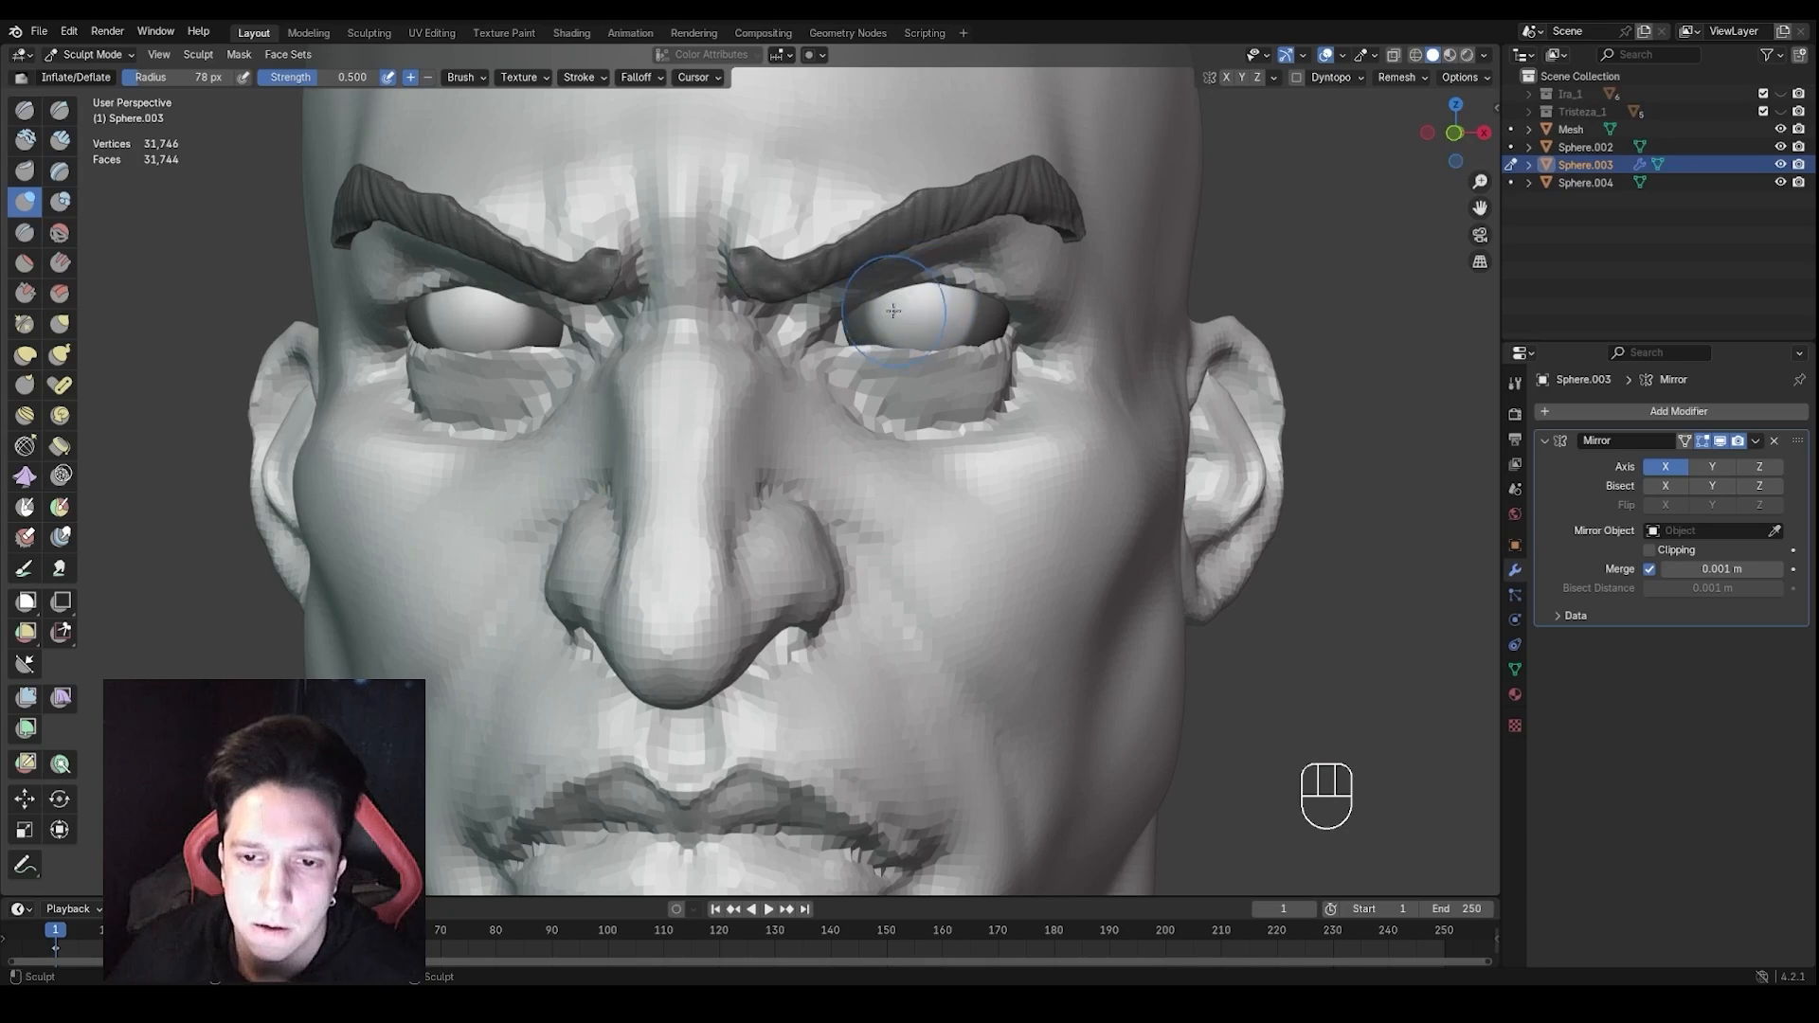
pyautogui.moveTo(955, 306); pyautogui.dragTo(1005, 309, button='middle')
pyautogui.press('a')
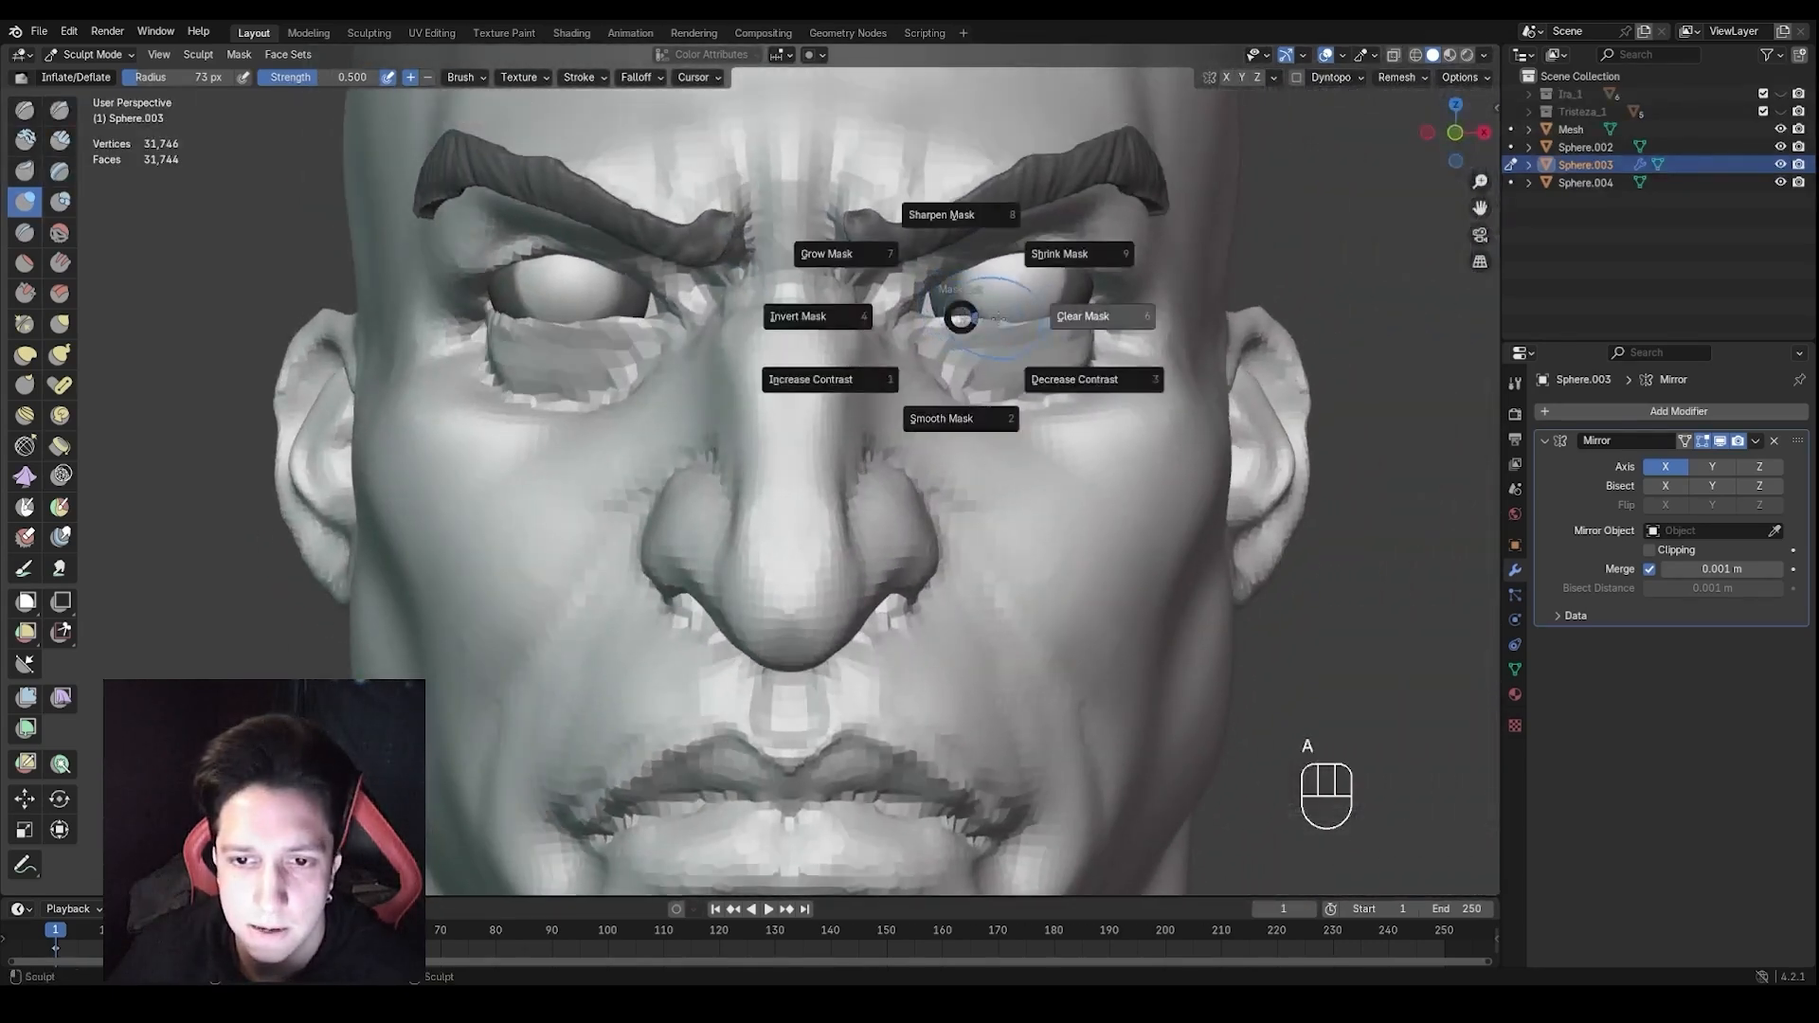
pyautogui.scroll(-2, 996, 390)
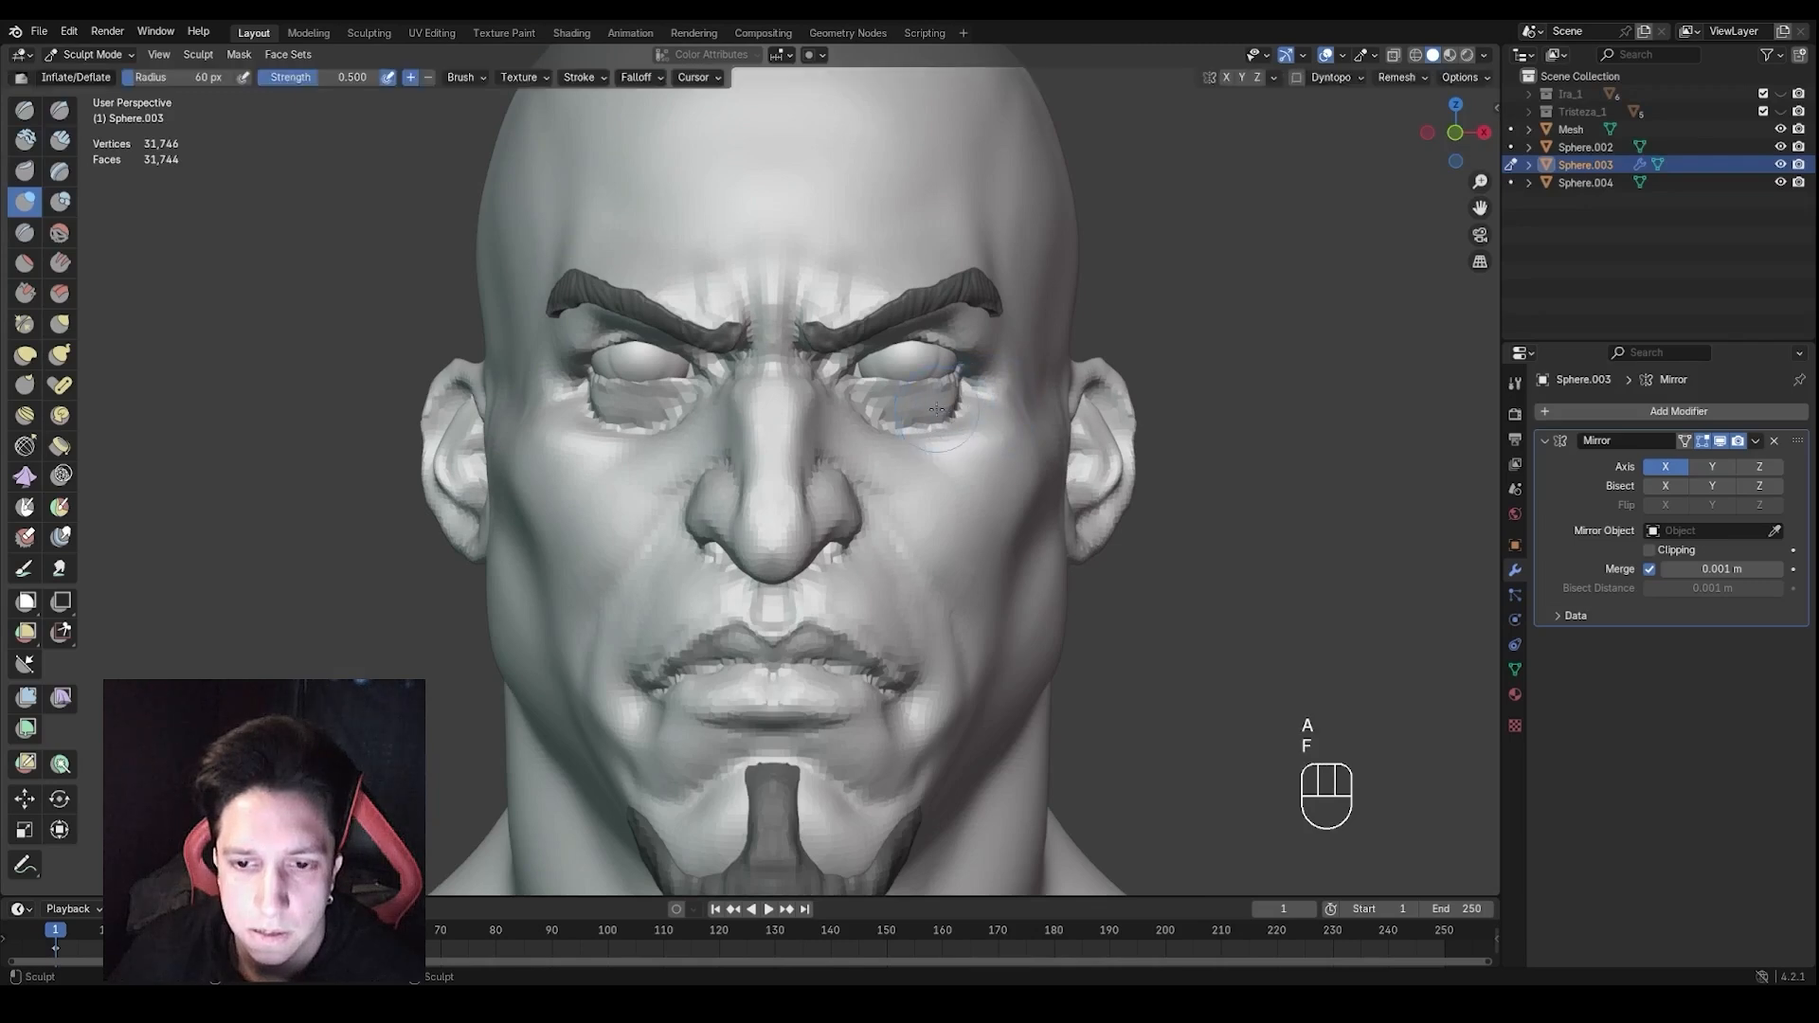
pyautogui.scroll(-2, 937, 410)
pyautogui.moveTo(957, 444); pyautogui.dragTo(924, 376, button='middle')
pyautogui.scroll(1, 950, 446)
pyautogui.hotkey('ctrl', 'z')
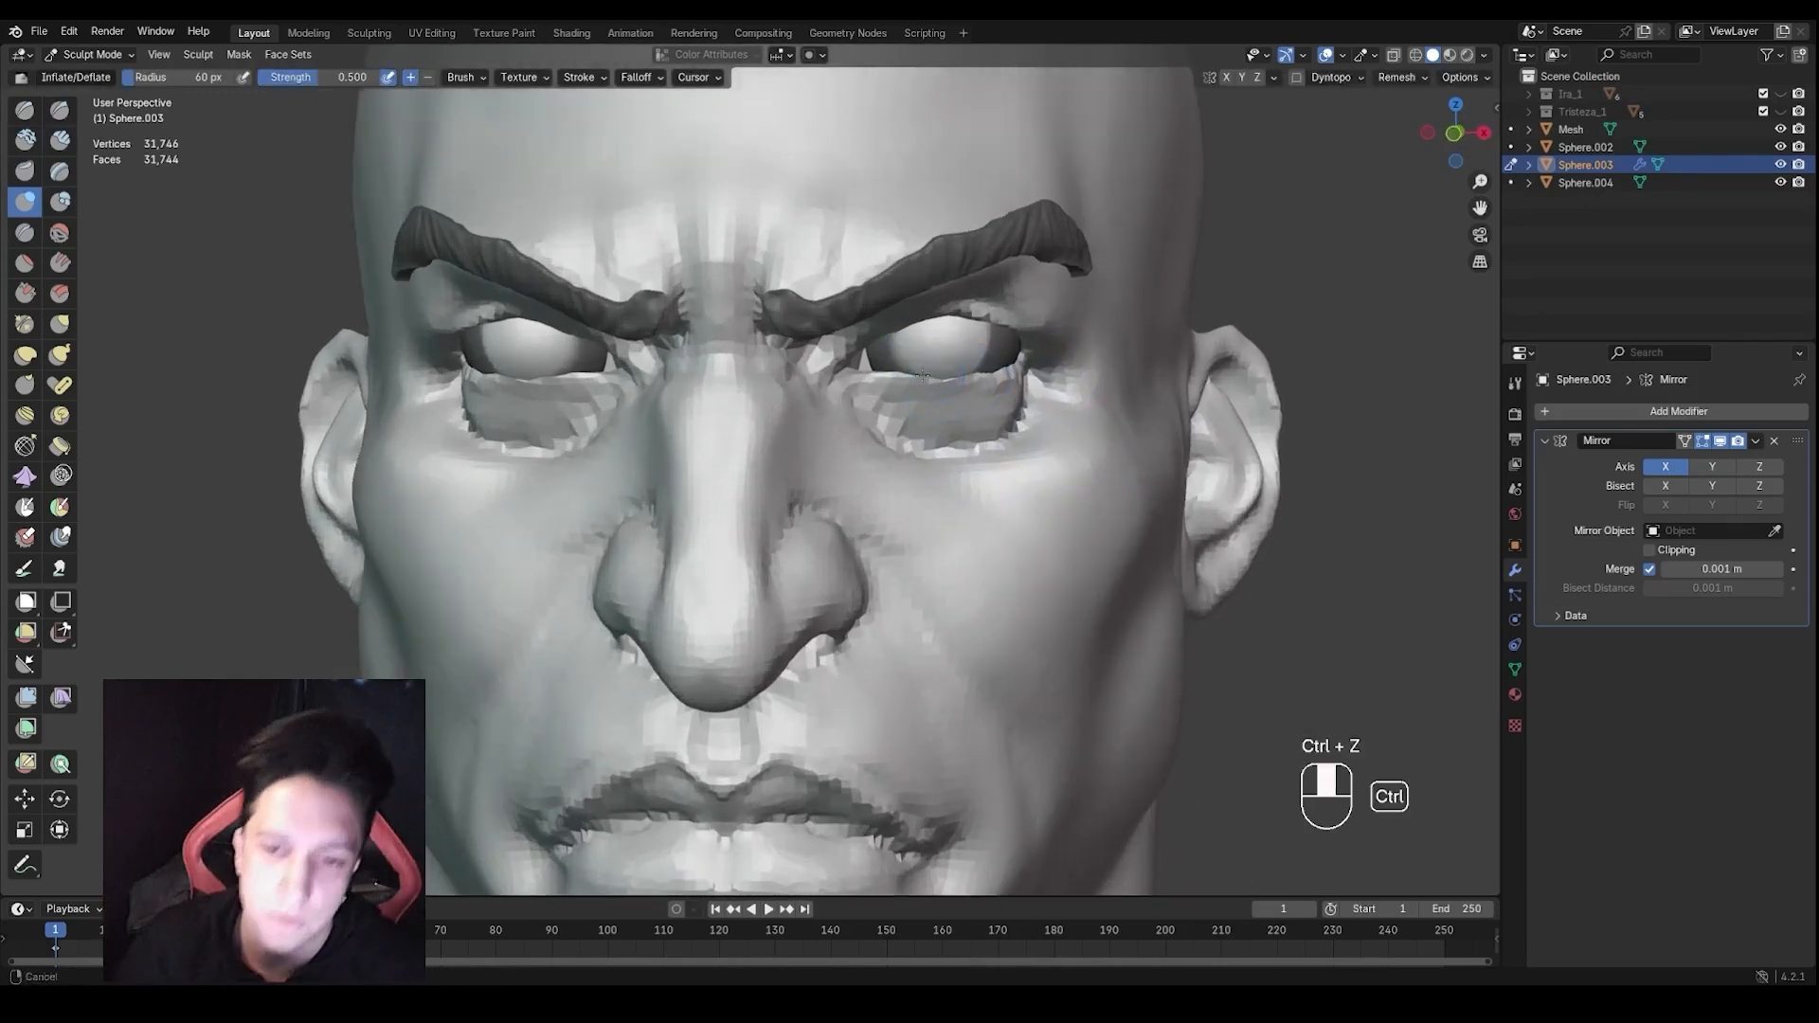
# Set Inflate/Deflate to 50 px, work the unmasked iris, and clear the mask
pyautogui.press('f')
pyautogui.click(911, 367)
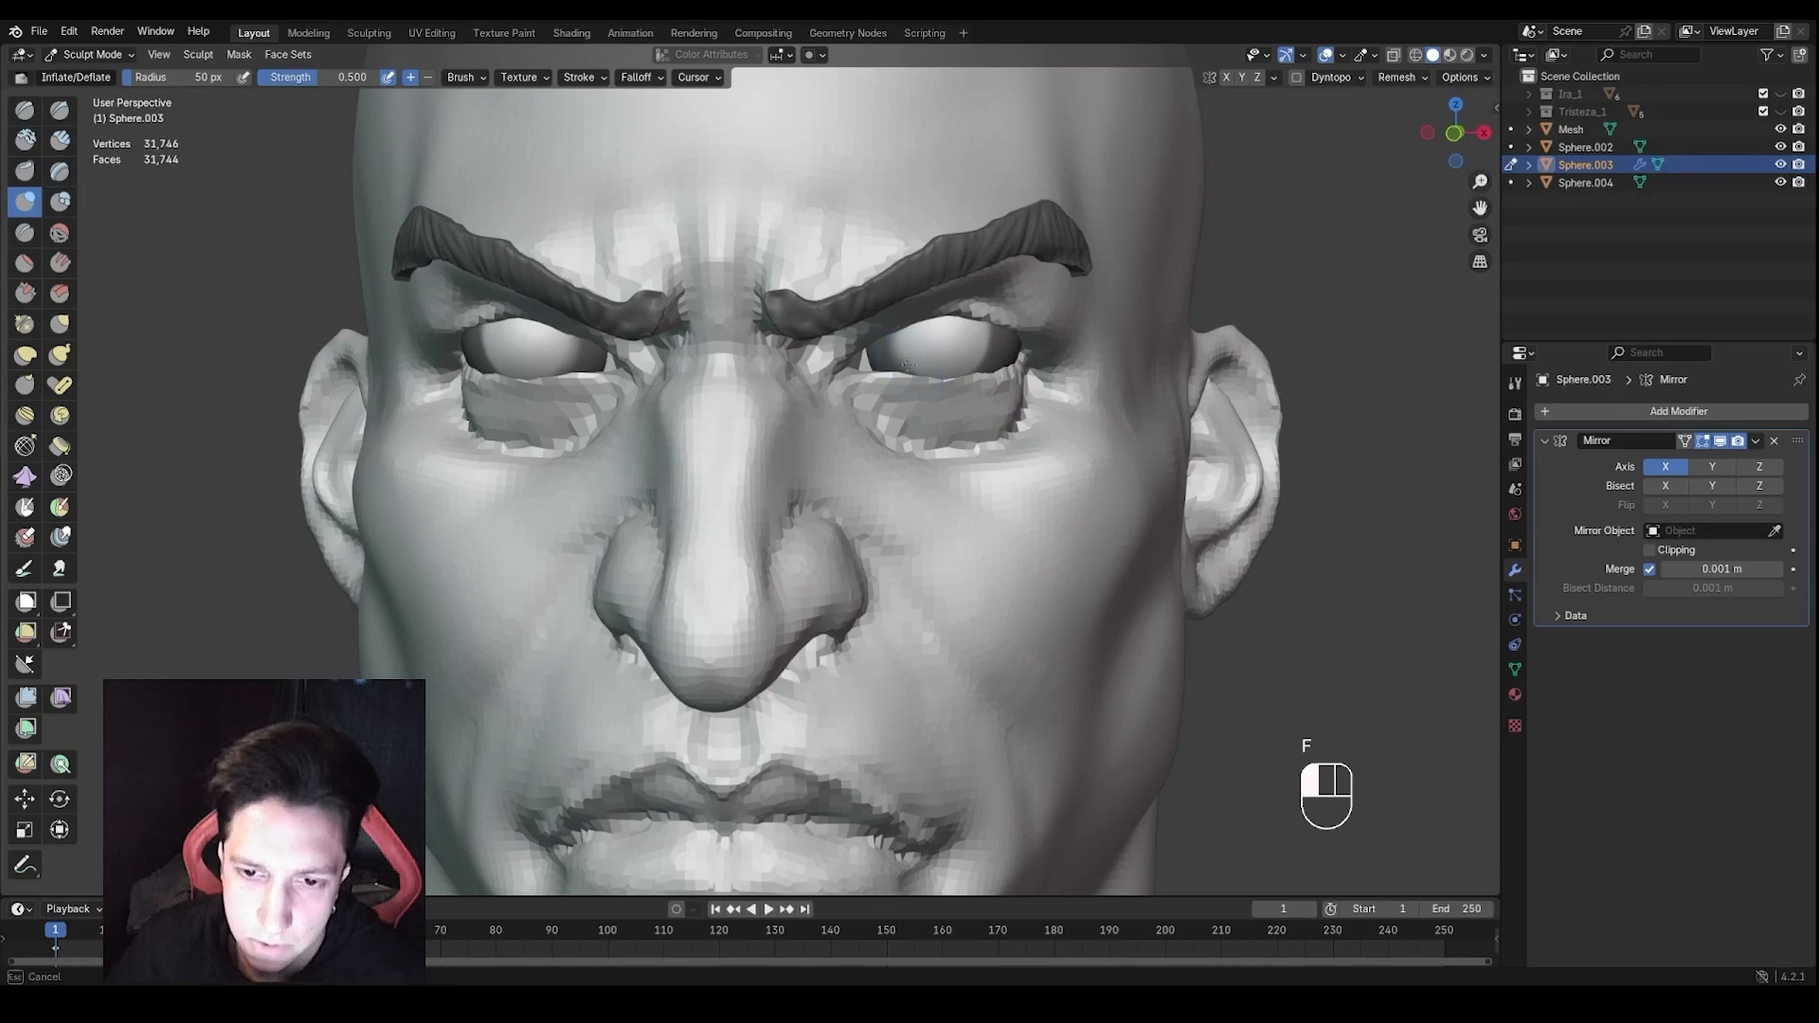
pyautogui.press('a')
pyautogui.click(1023, 359)
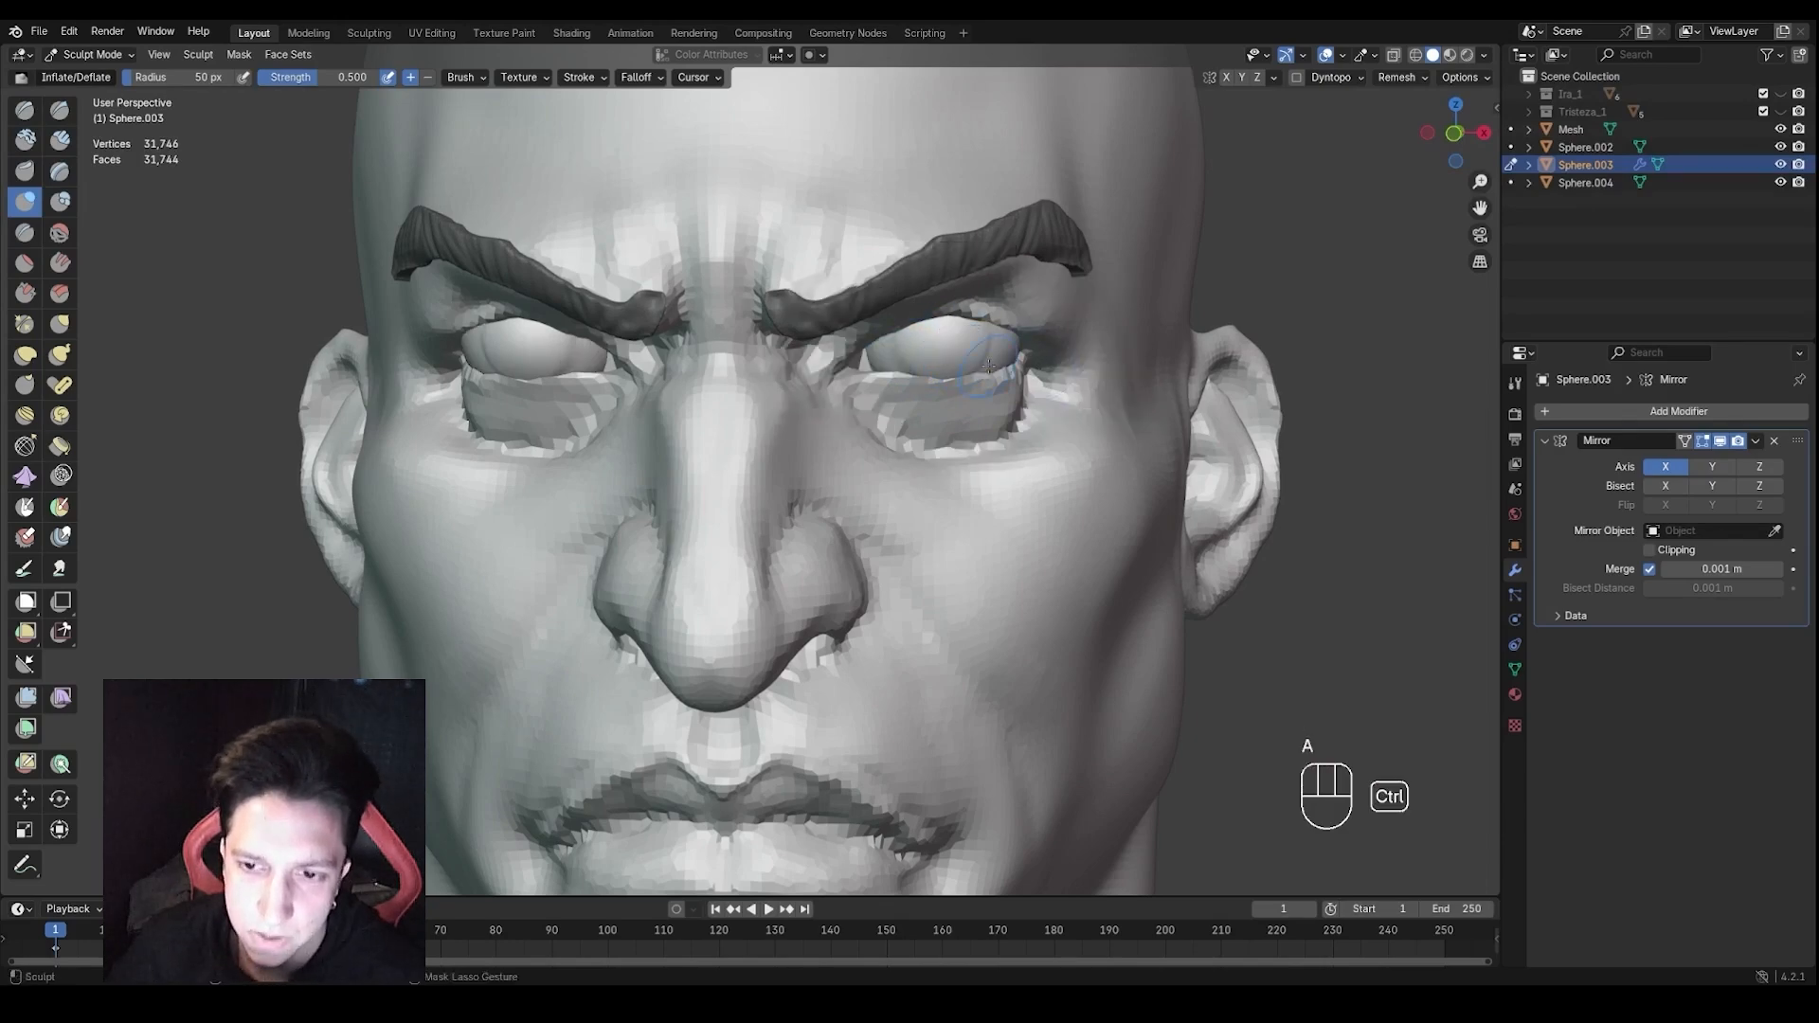
# Inspect the eyes from the side and front, and return the eyeballs to Object Mode
pyautogui.keyDown('ctrl'); pyautogui.moveTo(1014, 372); pyautogui.dragTo(1006, 355, button='middle'); pyautogui.keyUp('ctrl')
pyautogui.moveTo(1137, 360)
pyautogui.mouseDown(button='middle')
pyautogui.moveTo(995, 360)
pyautogui.moveTo(1115, 363)
pyautogui.moveTo(1033, 364)
pyautogui.mouseUp(button='middle')
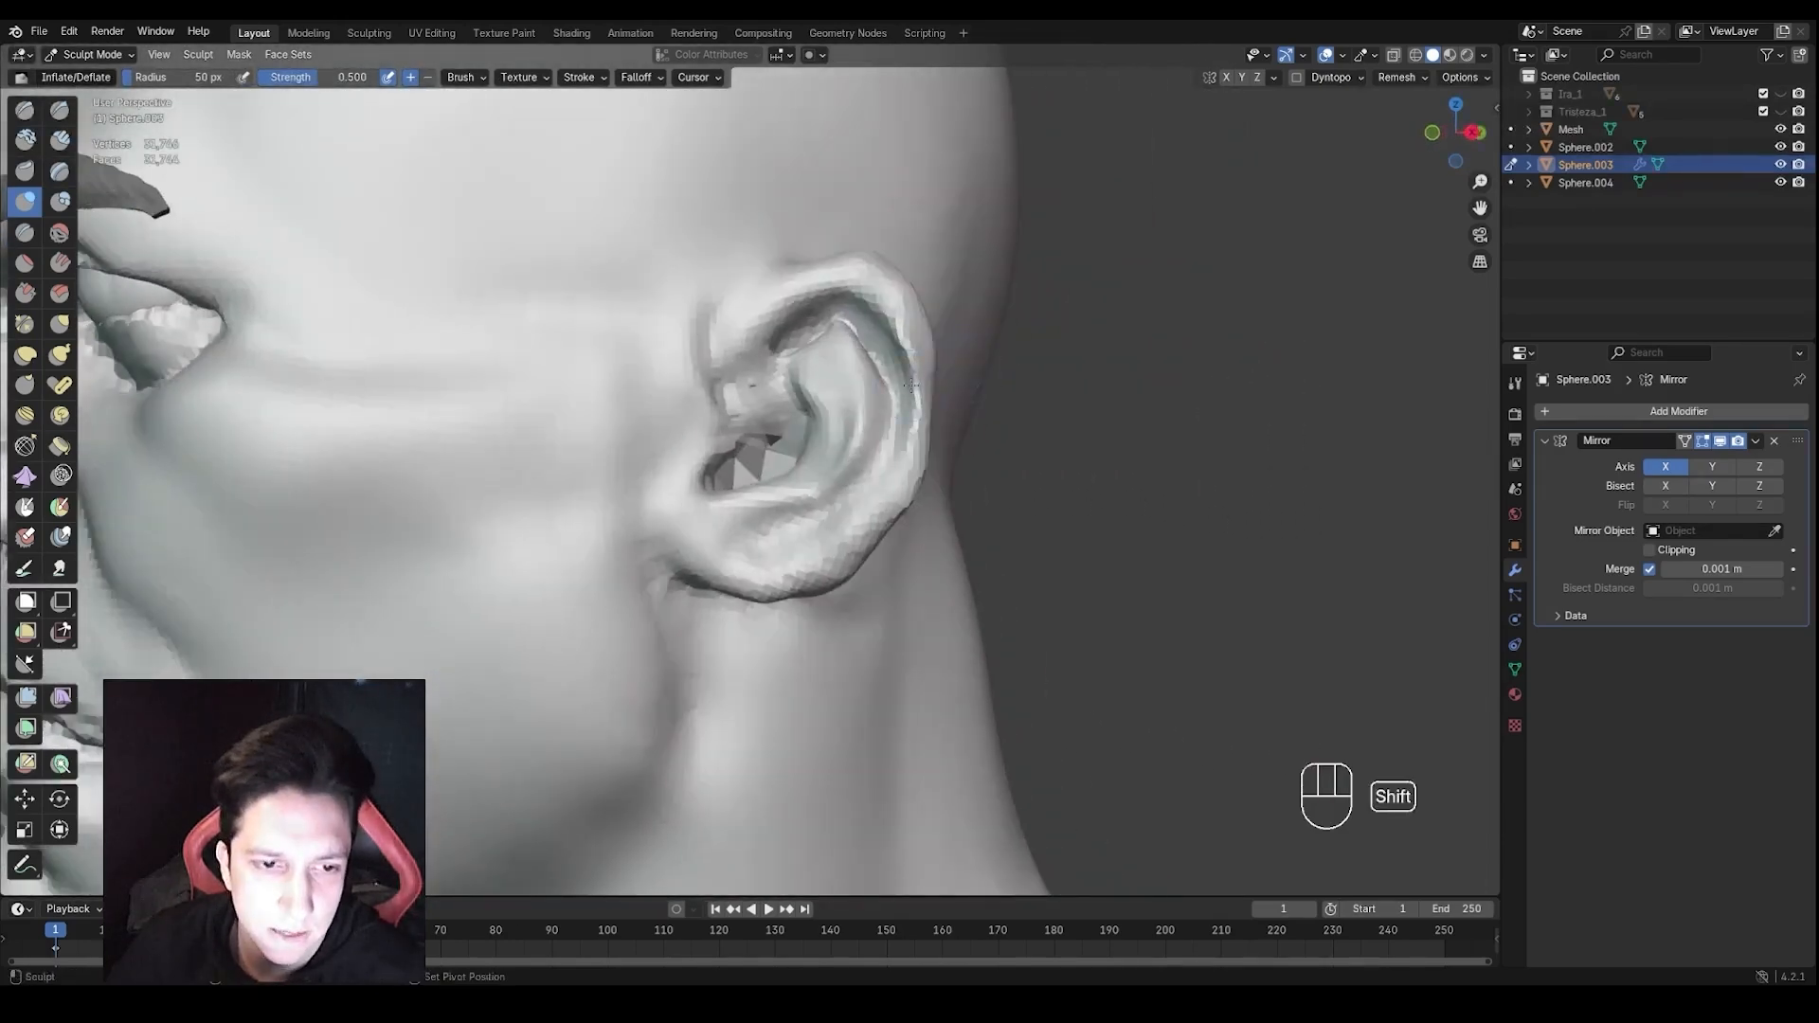
pyautogui.moveTo(919, 367)
pyautogui.mouseDown(button='middle')
pyautogui.moveTo(1115, 371)
pyautogui.moveTo(1071, 371)
pyautogui.mouseUp(button='middle')
pyautogui.moveTo(1071, 371)
pyautogui.keyDown('ctrl'); pyautogui.mouseDown(button='middle')
pyautogui.moveTo(1052, 402)
pyautogui.moveTo(1148, 379)
pyautogui.moveTo(957, 370)
pyautogui.moveTo(1004, 375)
pyautogui.moveTo(995, 360)
pyautogui.mouseUp(button='middle'); pyautogui.keyUp('ctrl')
pyautogui.hotkey('ctrl', 'Tab')
pyautogui.click(900, 368)
pyautogui.keyDown('shift'); pyautogui.moveTo(995, 364); pyautogui.dragTo(907, 393, button='middle'); pyautogui.keyUp('shift')
pyautogui.keyDown('ctrl'); pyautogui.moveTo(907, 393); pyautogui.dragTo(911, 373, button='middle'); pyautogui.keyUp('ctrl')
# Move the whole eyeball mesh slightly back into the head along Y in Edit Mode and return to Object Mode
pyautogui.press('Tab')
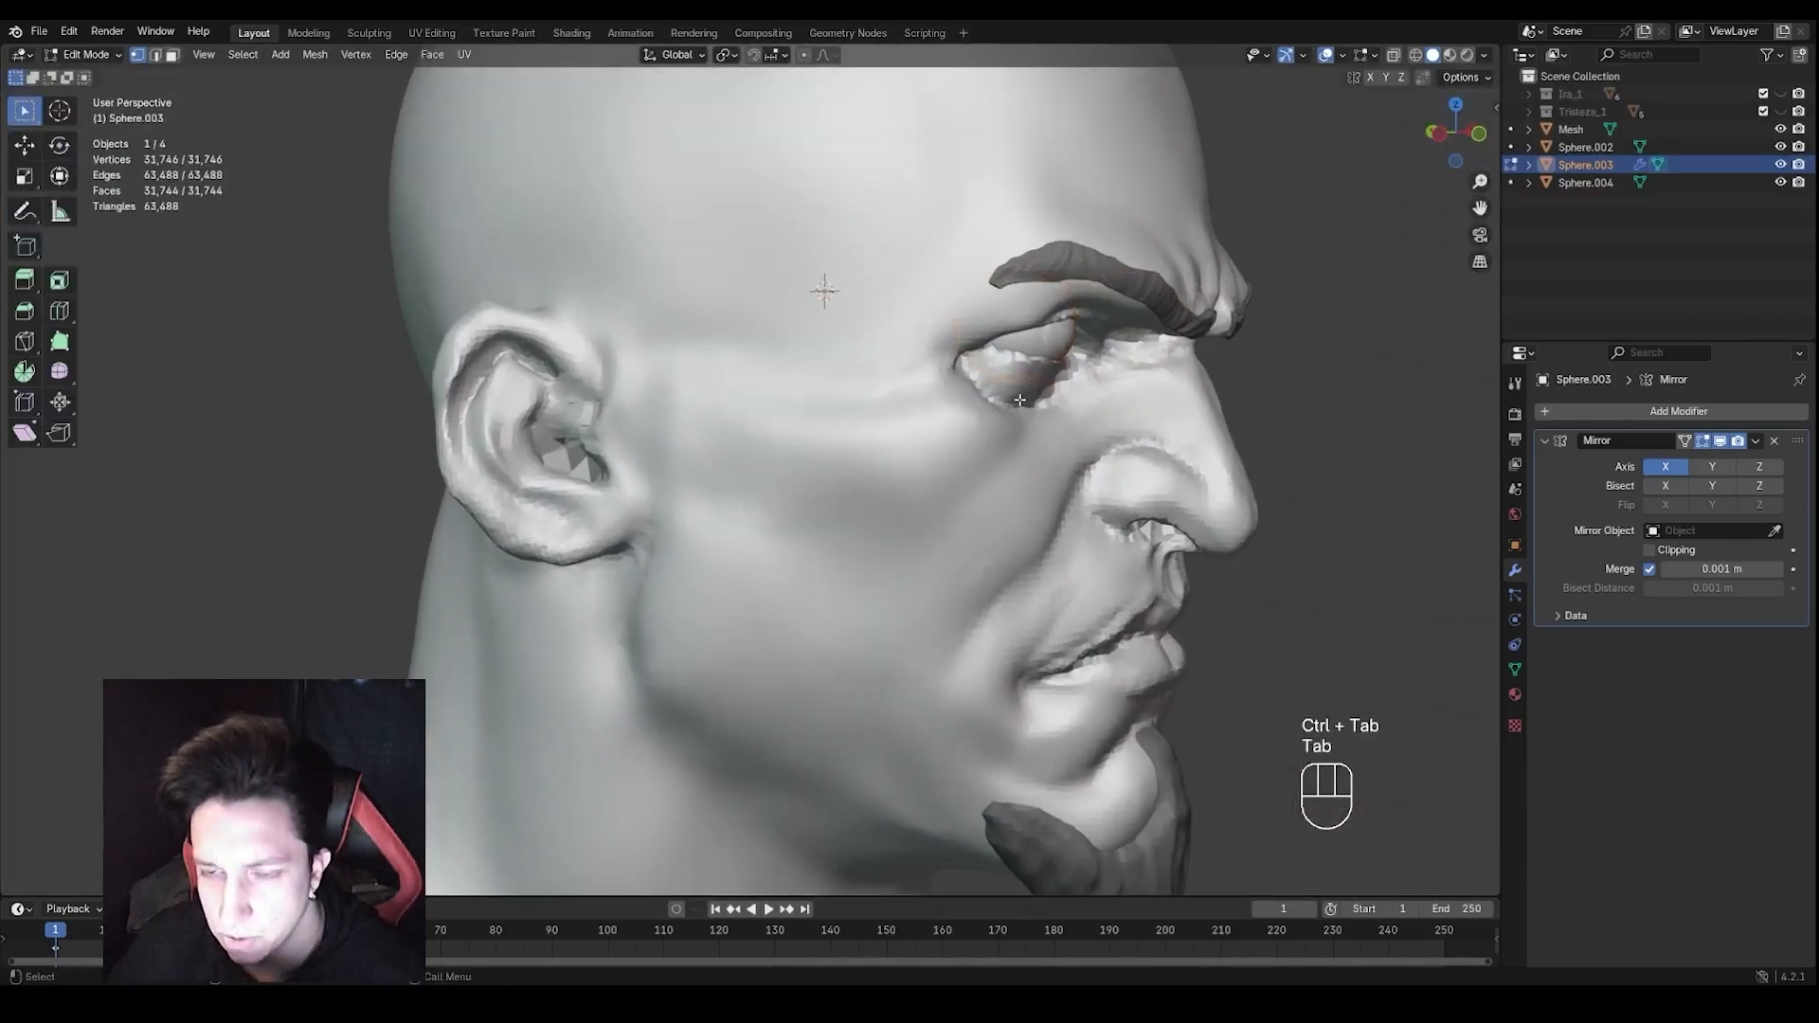
pyautogui.press('Tab')
pyautogui.moveTo(1025, 385); pyautogui.dragTo(988, 431, button='middle')
pyautogui.press('Tab')
pyautogui.scroll(2, 988, 430)
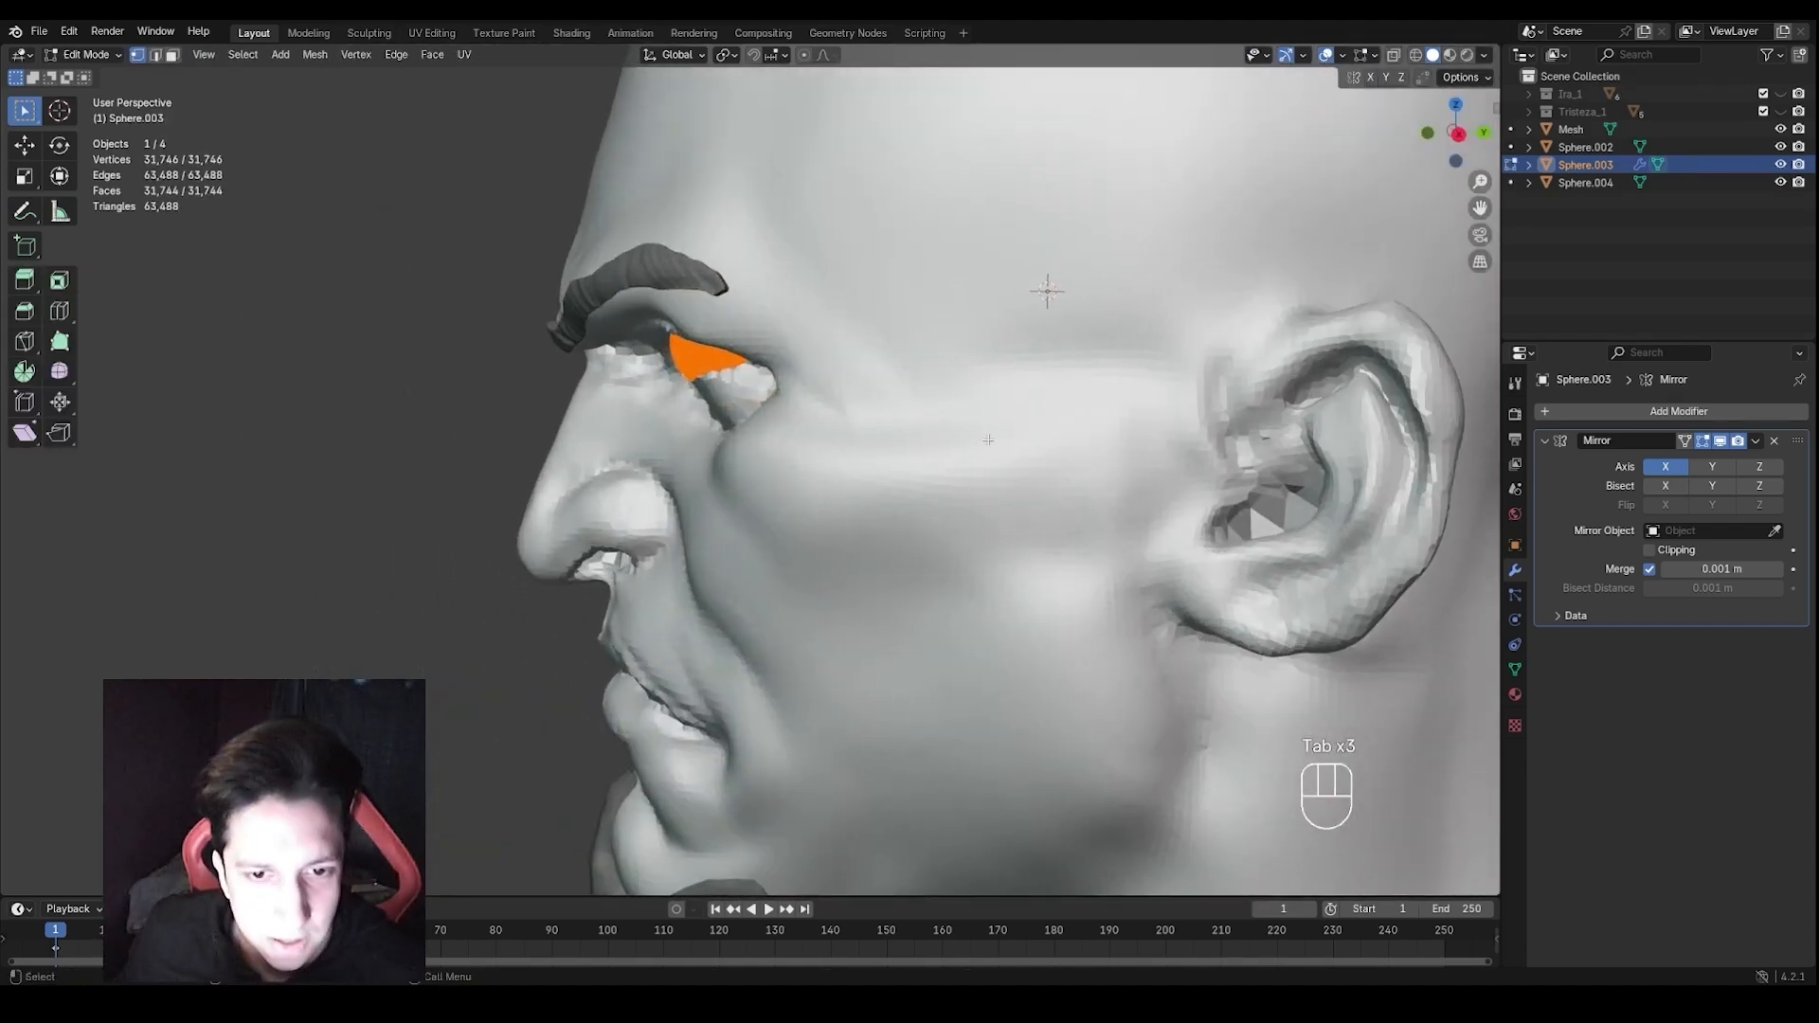
pyautogui.press('g')
pyautogui.press('y')
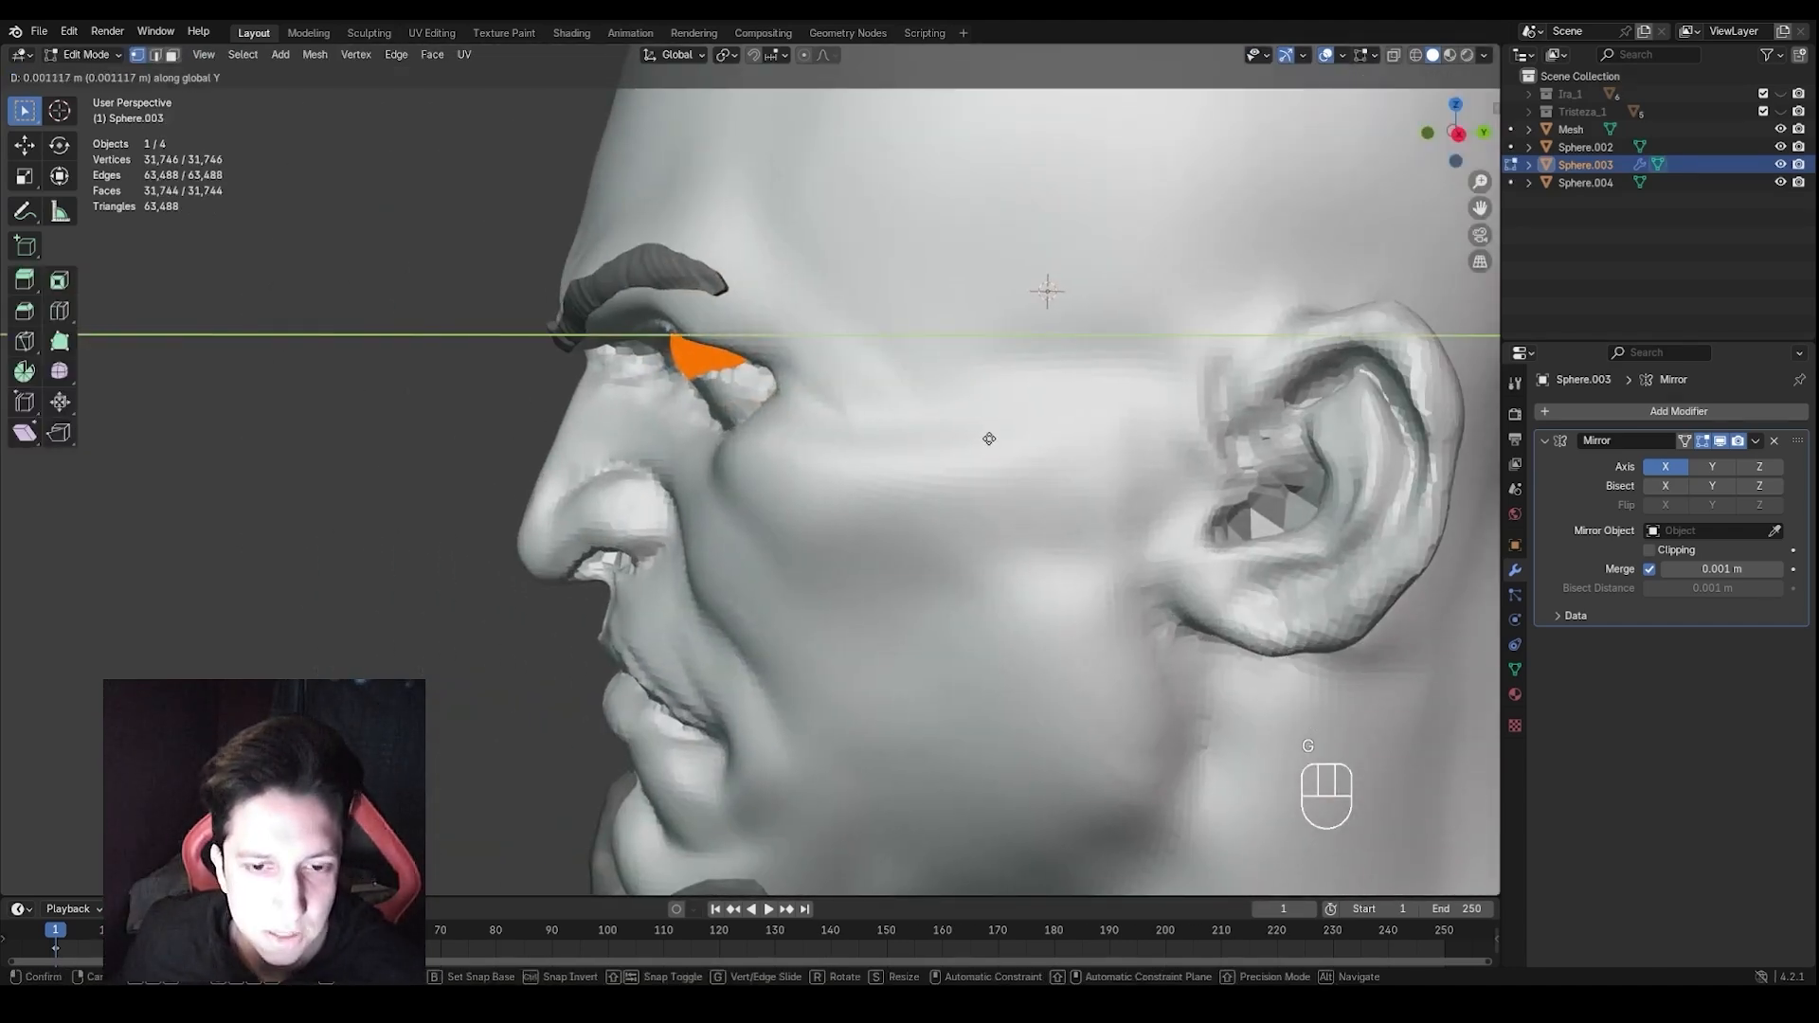
pyautogui.click(995, 438)
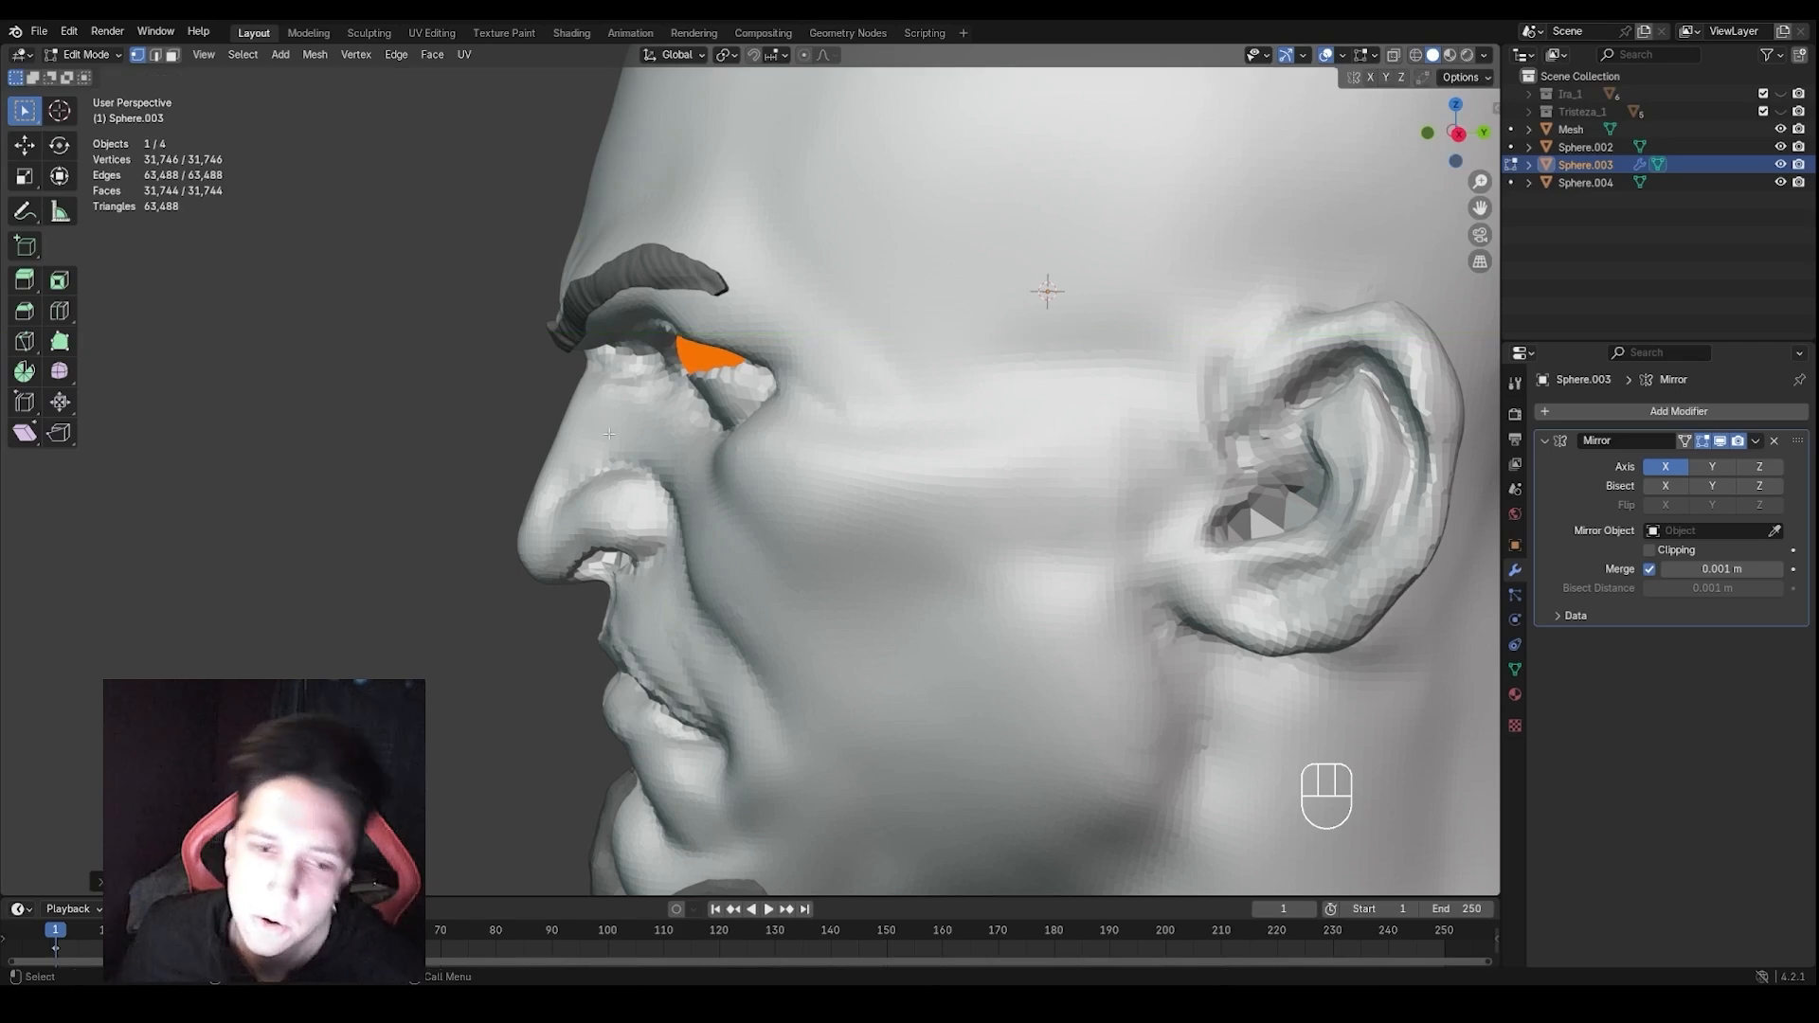
pyautogui.press('Tab')
pyautogui.moveTo(456, 413); pyautogui.dragTo(699, 419, button='middle')
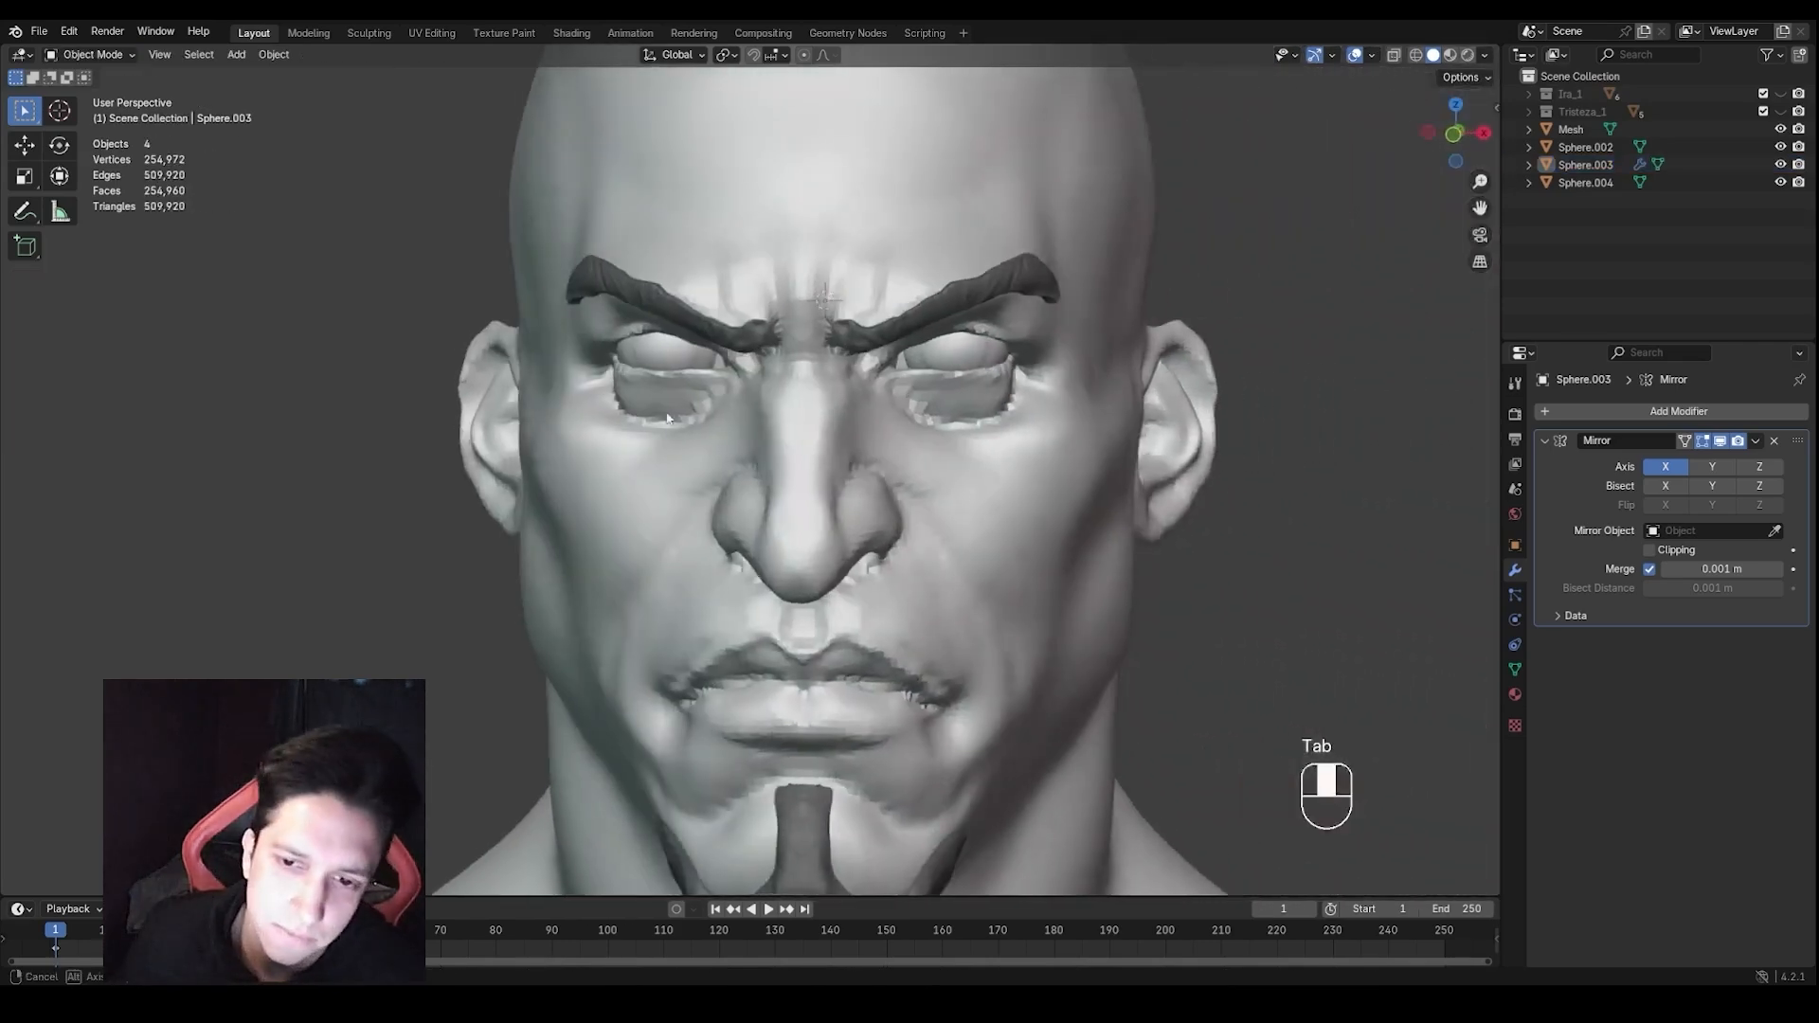
# Select the head mesh and switch it to Sculpt Mode
pyautogui.scroll(-1, 701, 420)
pyautogui.moveTo(952, 526)
pyautogui.keyDown('shift'); pyautogui.mouseDown(button='middle')
pyautogui.moveTo(1055, 506)
pyautogui.moveTo(947, 520)
pyautogui.mouseUp(button='middle'); pyautogui.keyUp('shift')
pyautogui.scroll(-1, 955, 512)
pyautogui.scroll(2, 938, 515)
pyautogui.click(947, 519)
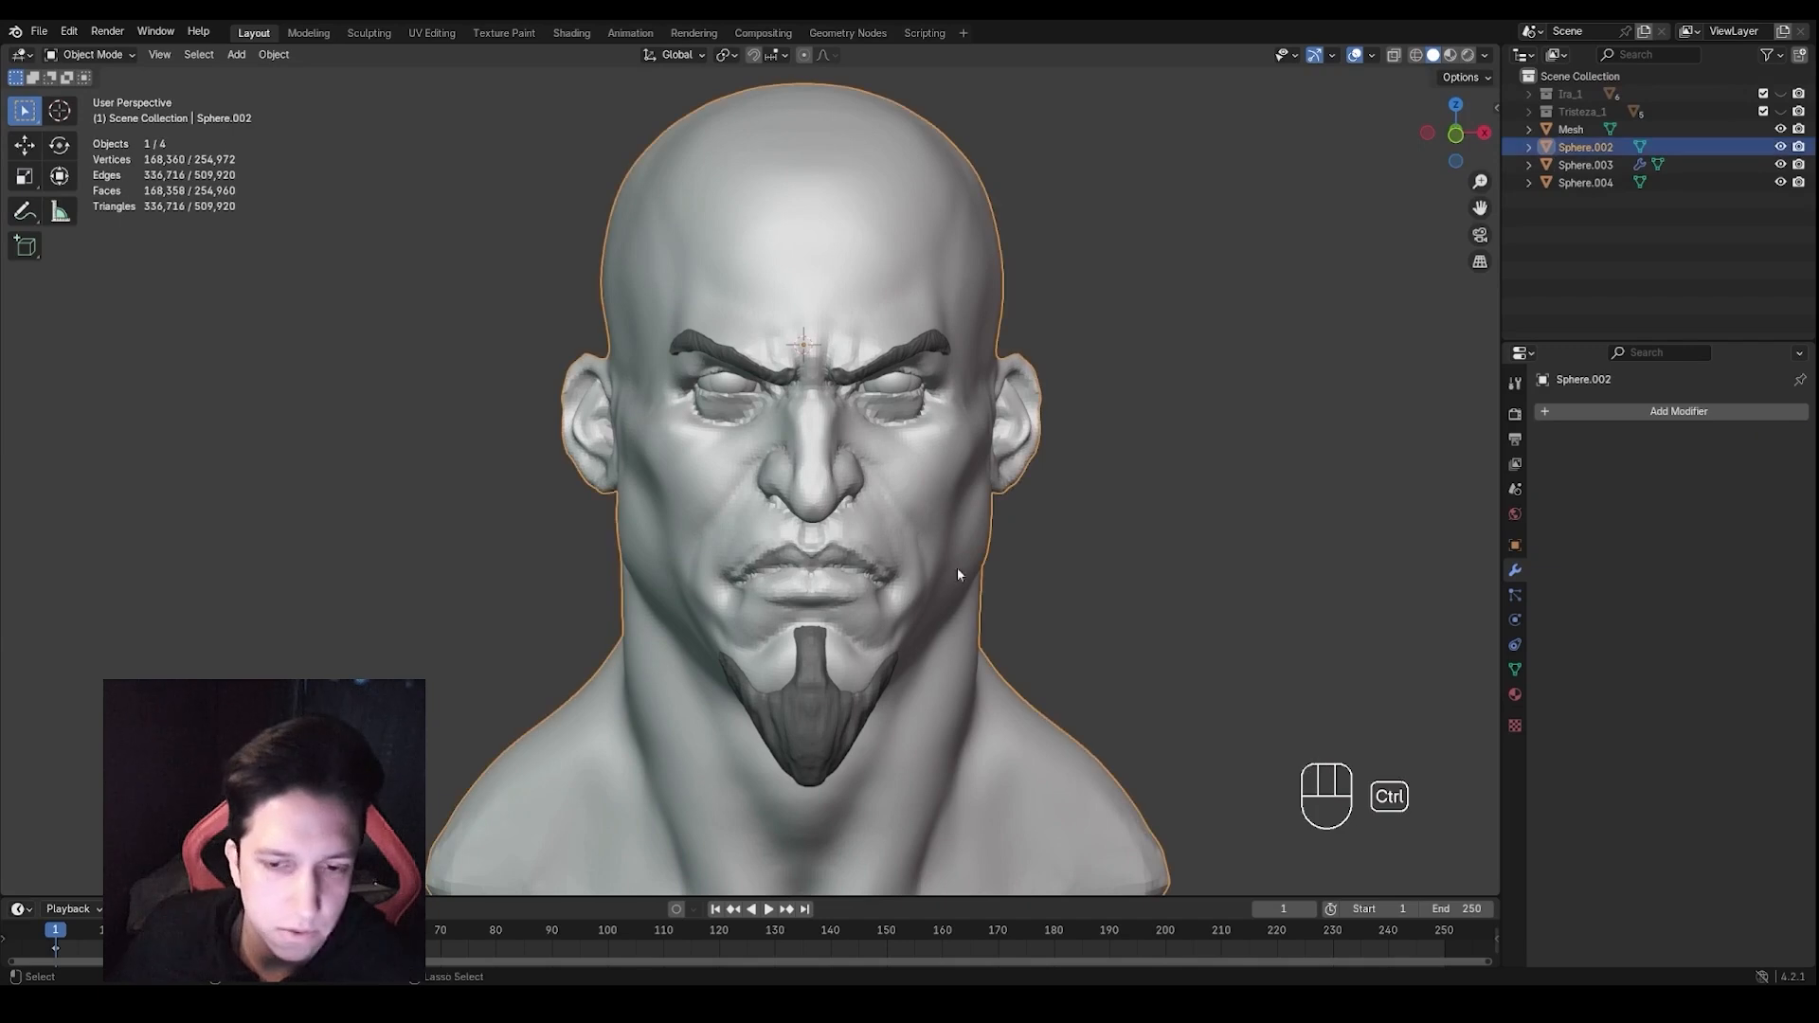
pyautogui.hotkey('ctrl', 'Tab')
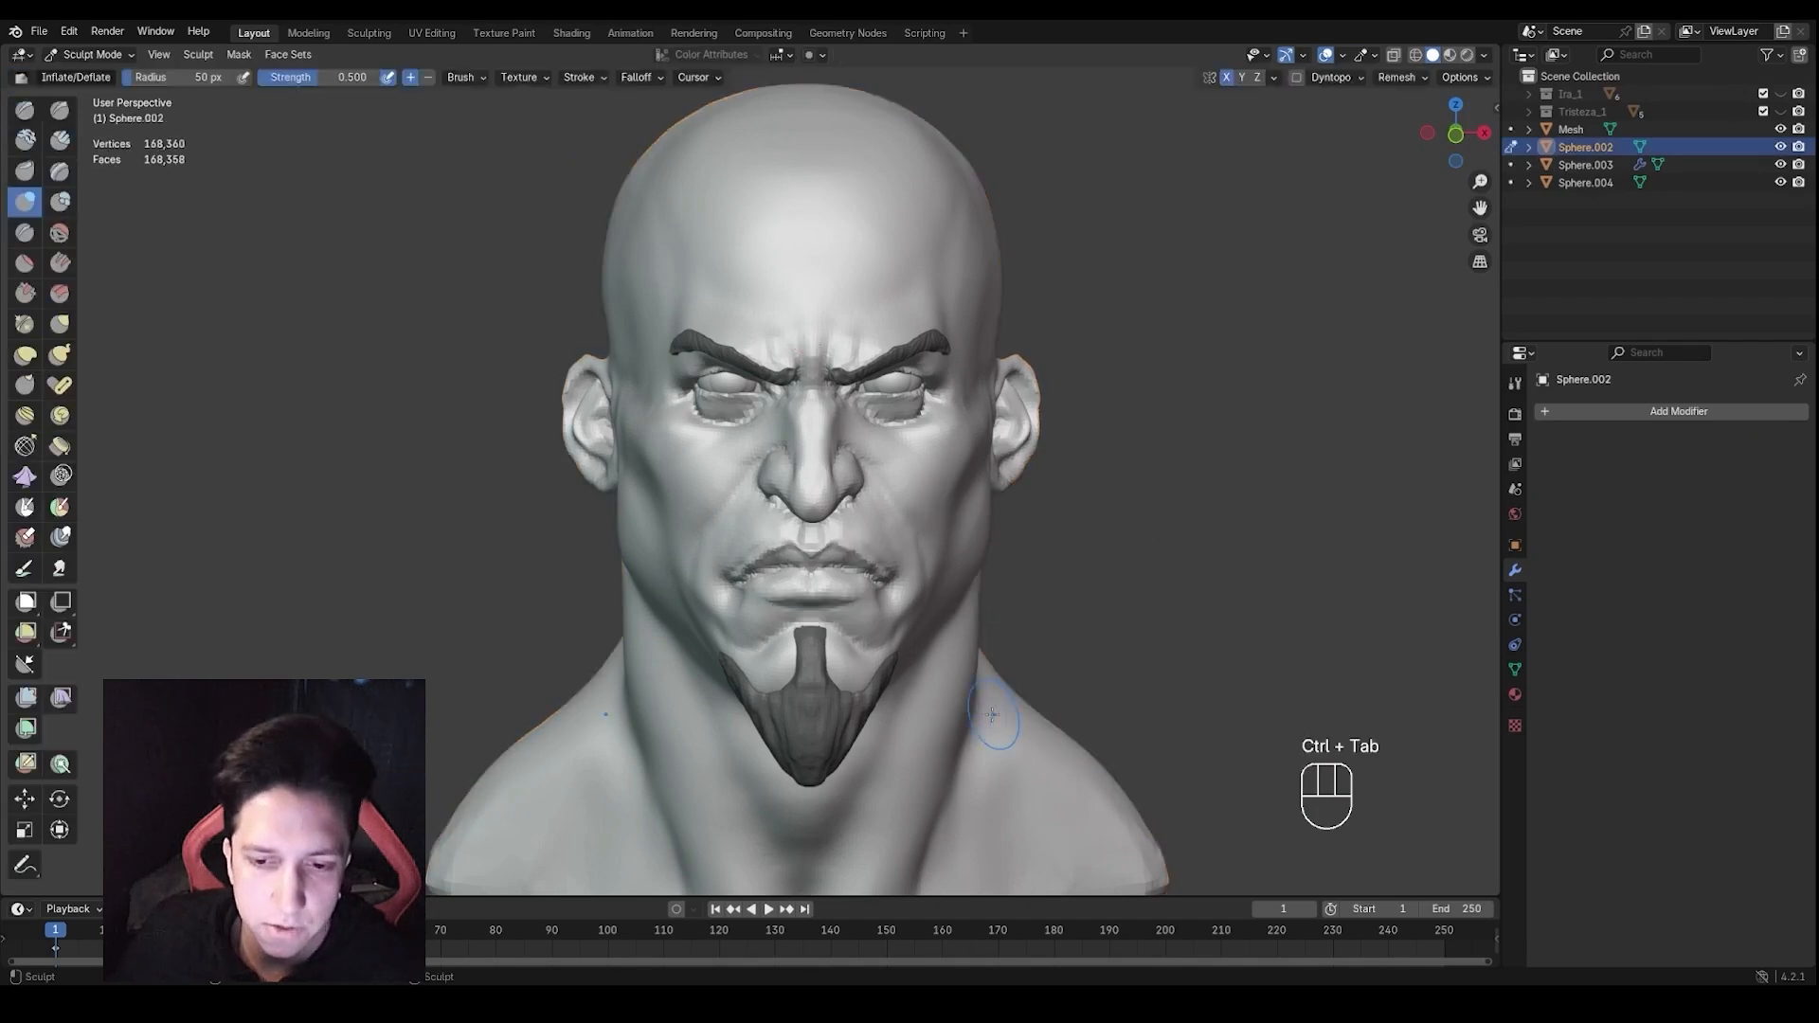
# Choose the Paint brush and set its colour to a dark red with hue 0.980, saturation 0.744 and value 0.566
pyautogui.click(26, 570)
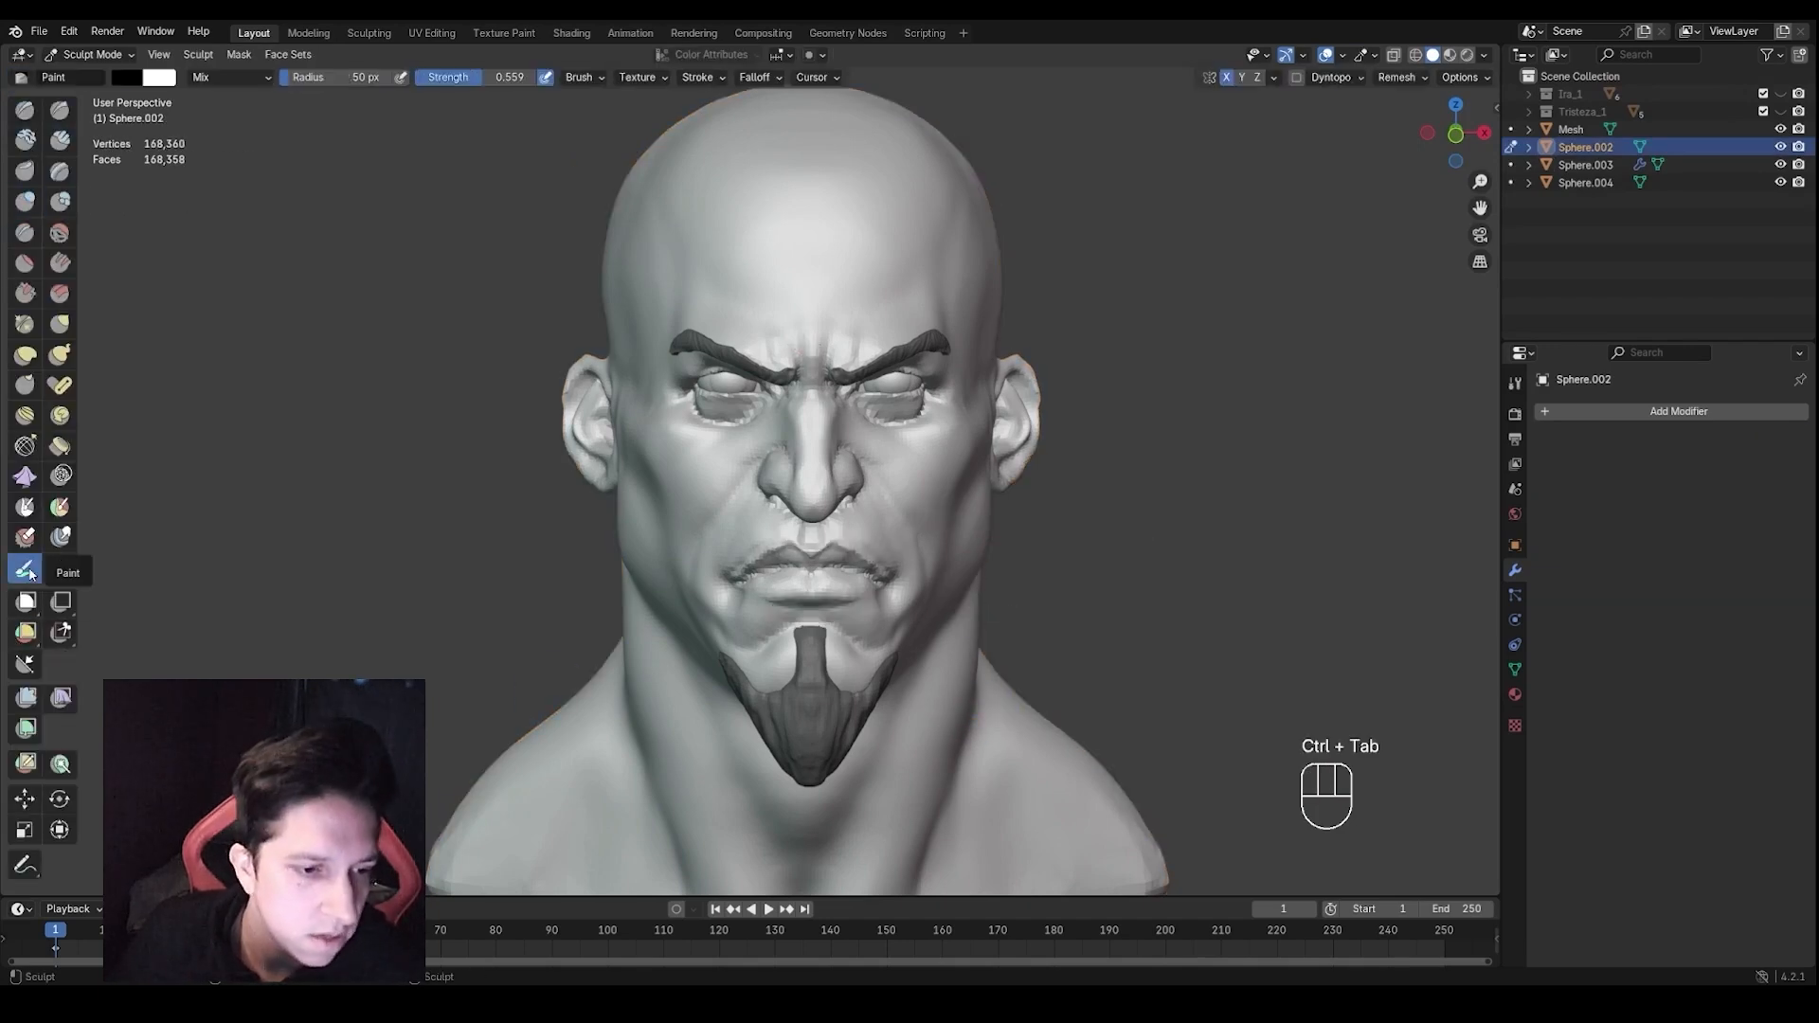
pyautogui.click(132, 79)
pyautogui.moveTo(296, 168); pyautogui.dragTo(289, 130)
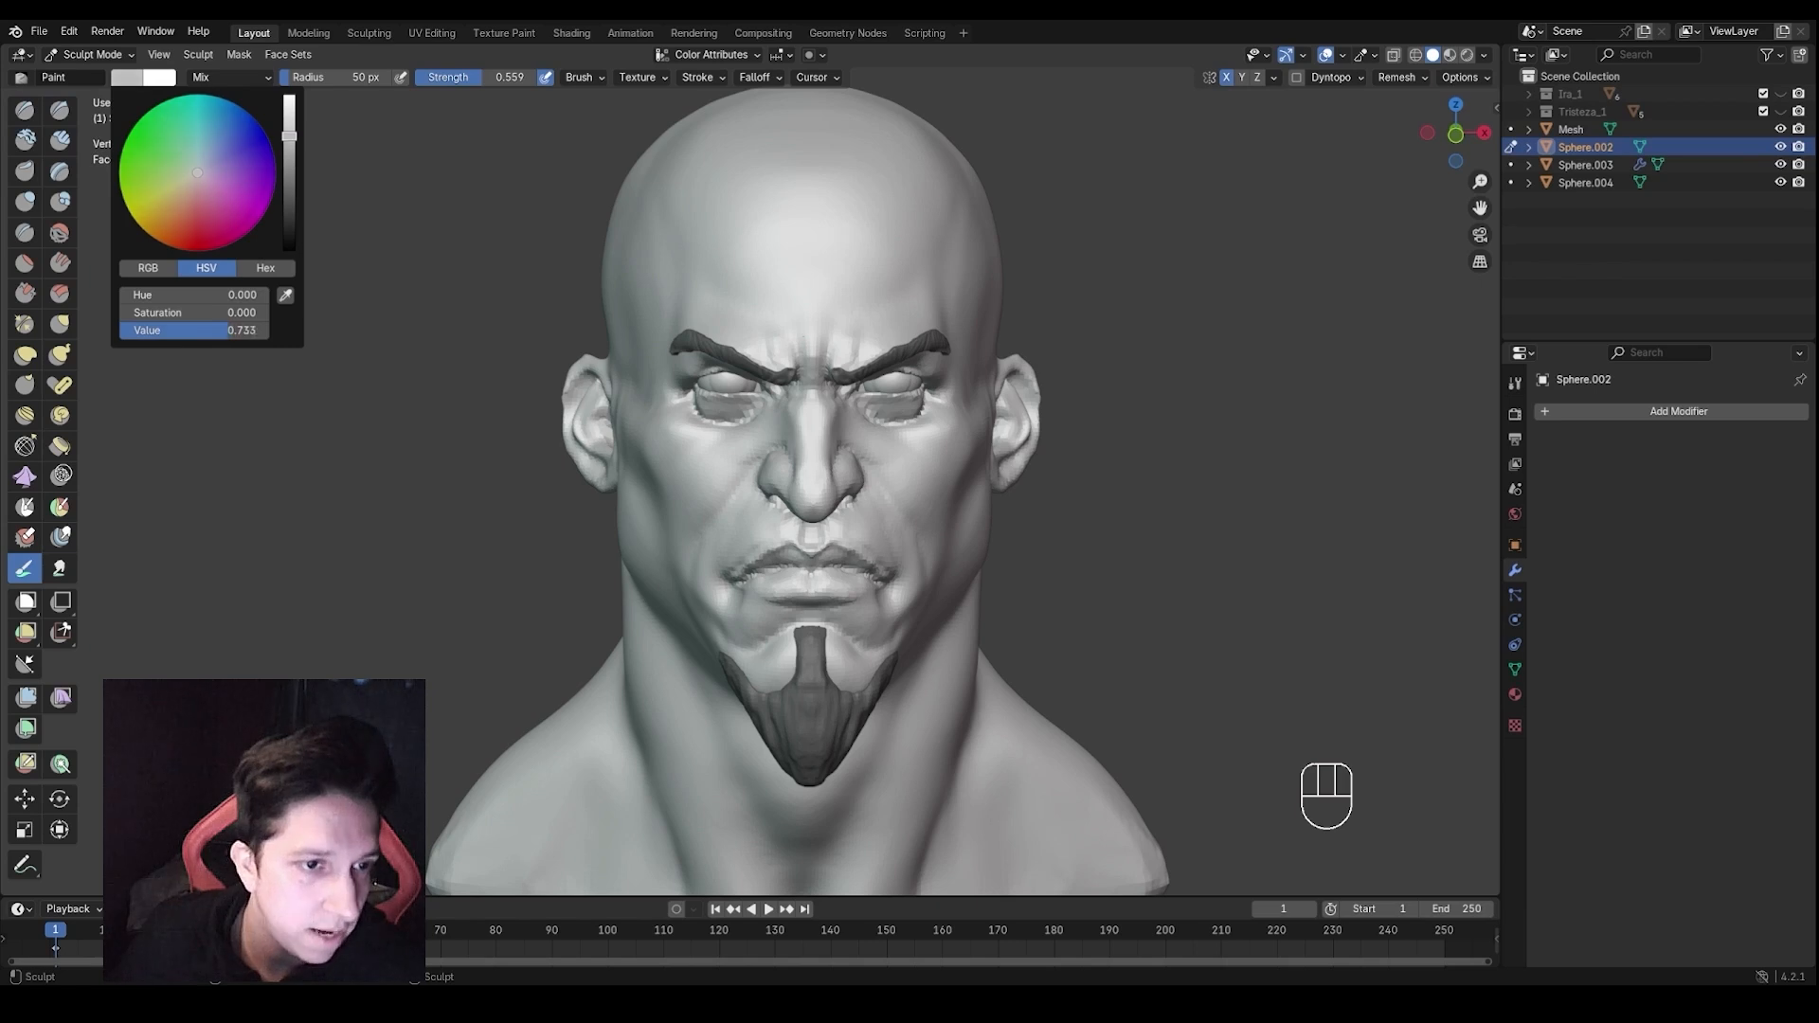
pyautogui.moveTo(196, 191); pyautogui.dragTo(199, 236)
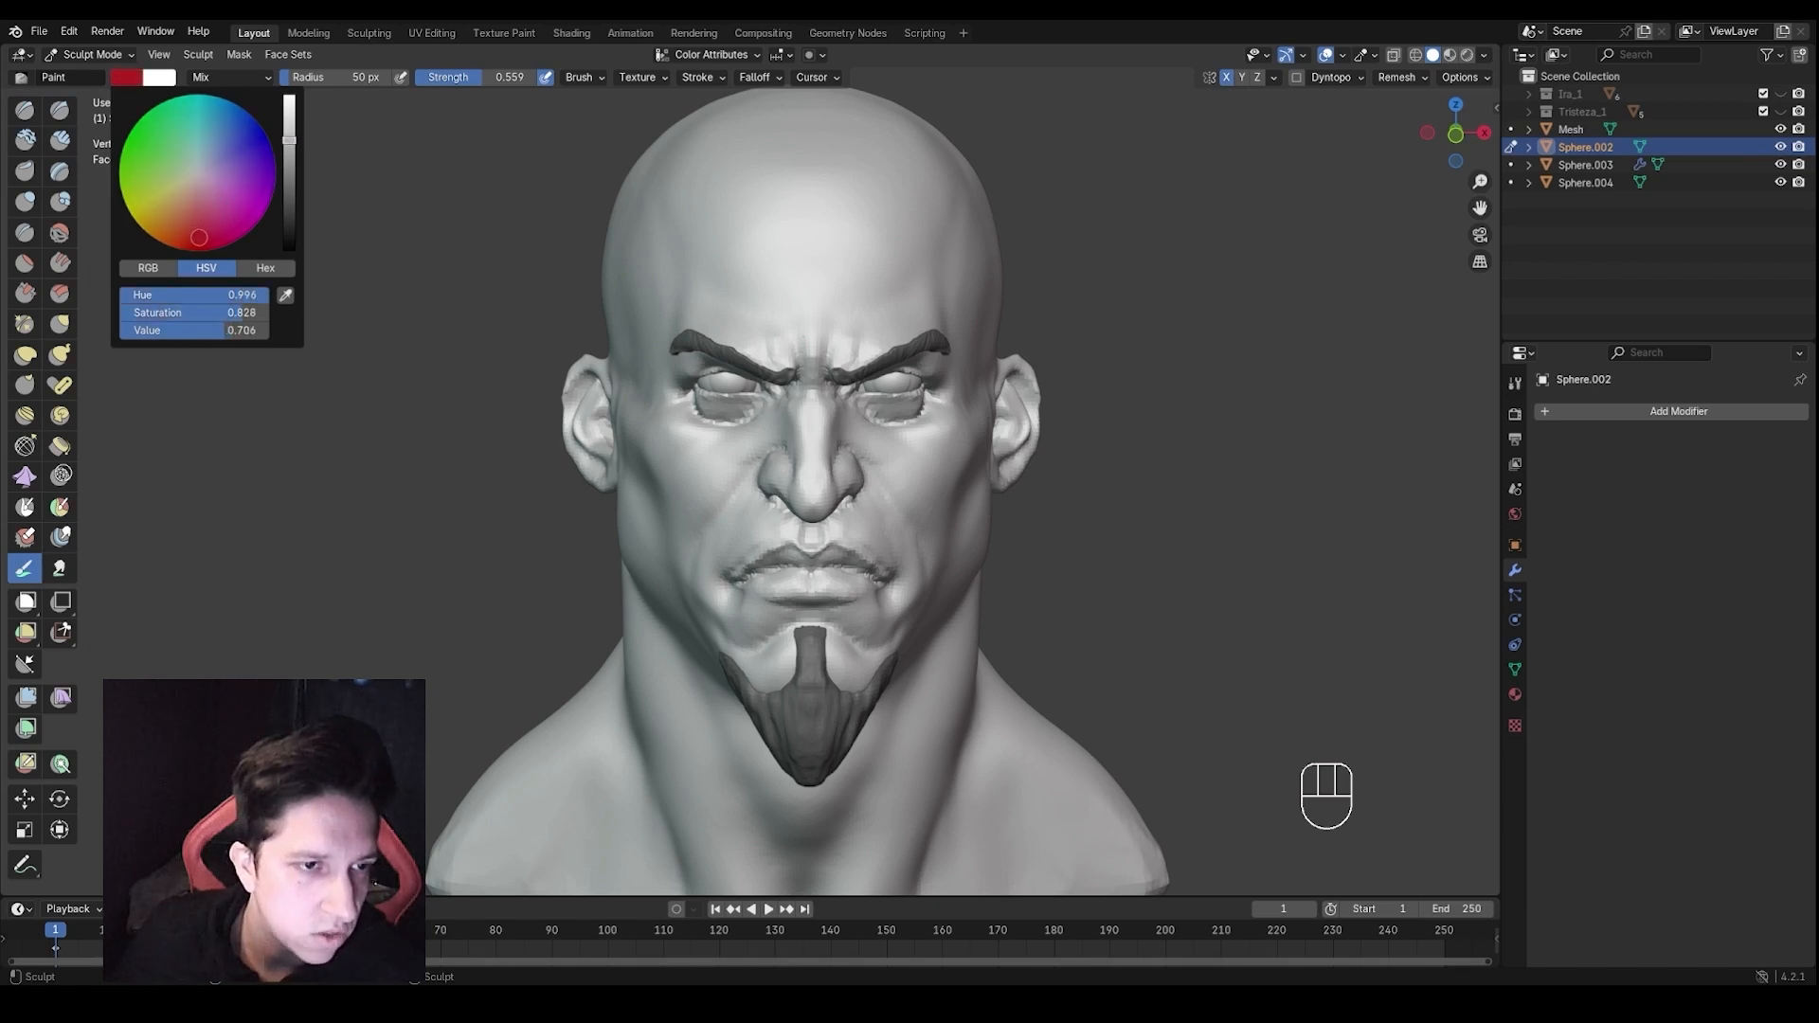
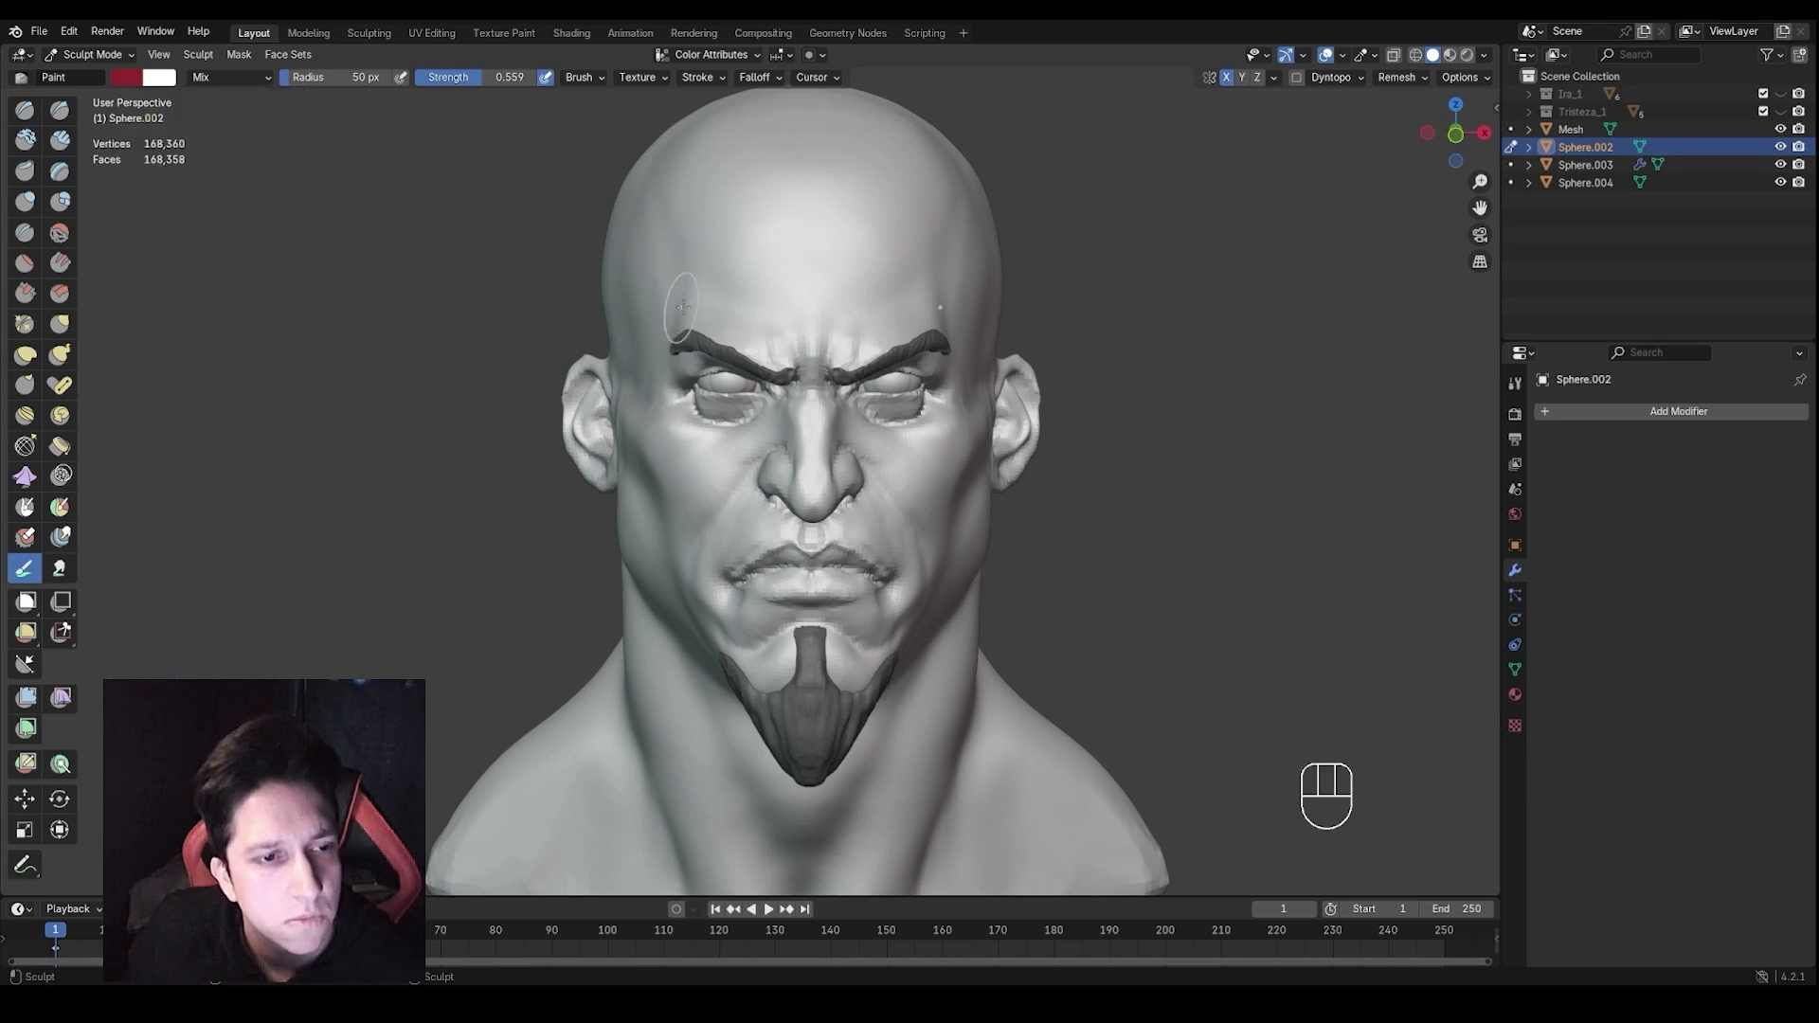
# Try a red paint stroke beside the nose with the brush at 42 px and undo it
pyautogui.moveTo(801, 556); pyautogui.dragTo(752, 551, button='middle')
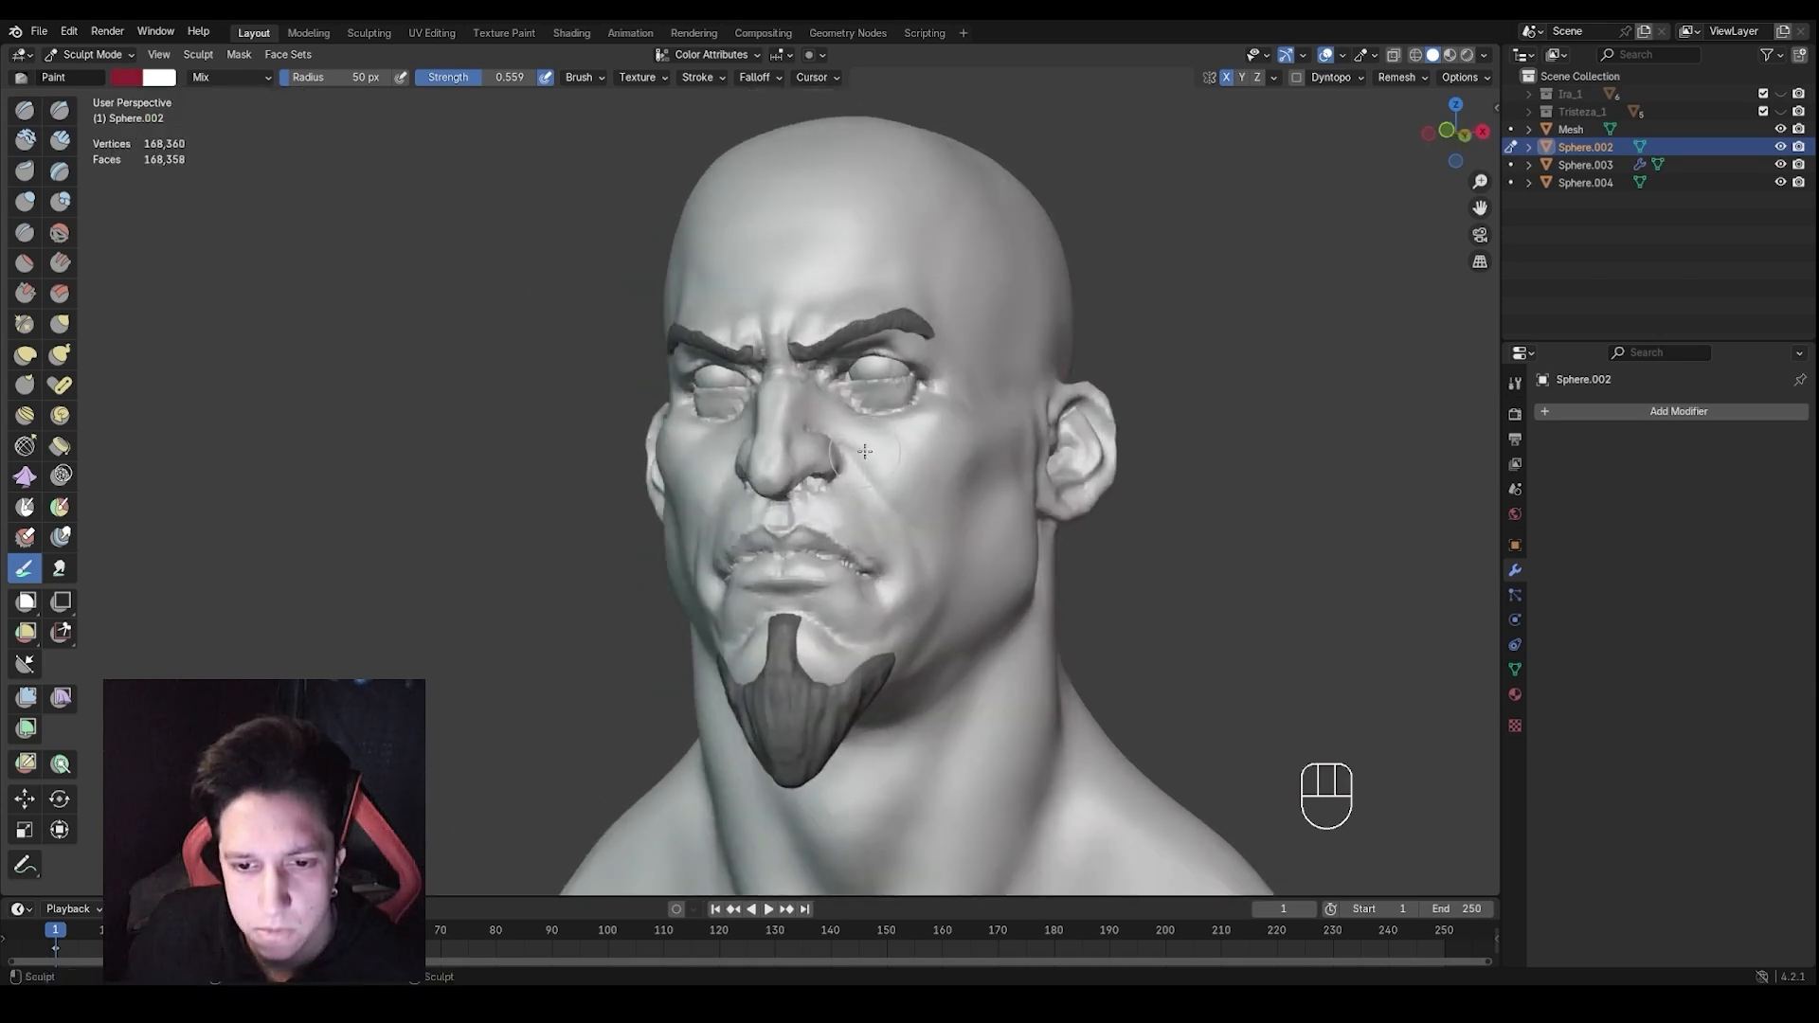
pyautogui.press('f')
pyautogui.click(862, 436)
pyautogui.moveTo(863, 437); pyautogui.dragTo(867, 445)
pyautogui.hotkey('ctrl', 'z')
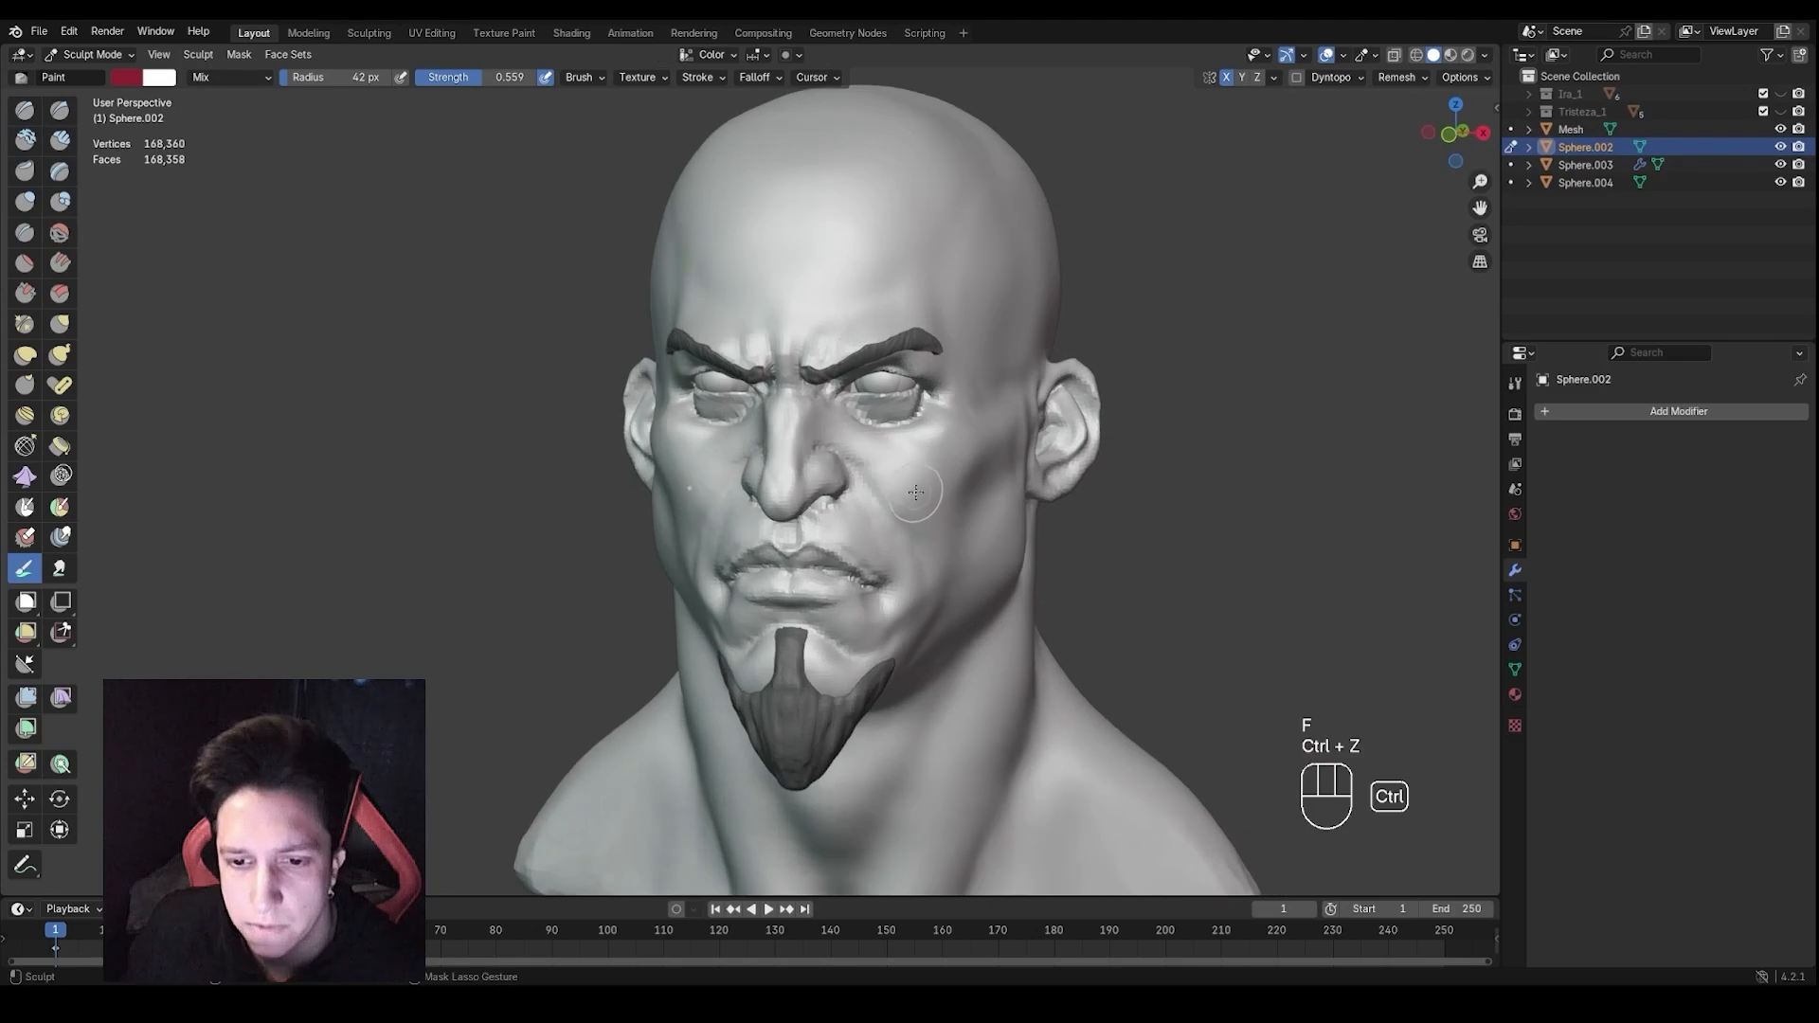
# Set the Paint brush to strength 1.000 and 27 px, undo a test stroke on the cheek, and turn off X symmetry
pyautogui.hotkey('shift', 'f')
pyautogui.click(982, 509)
pyautogui.press('f')
pyautogui.click(947, 481)
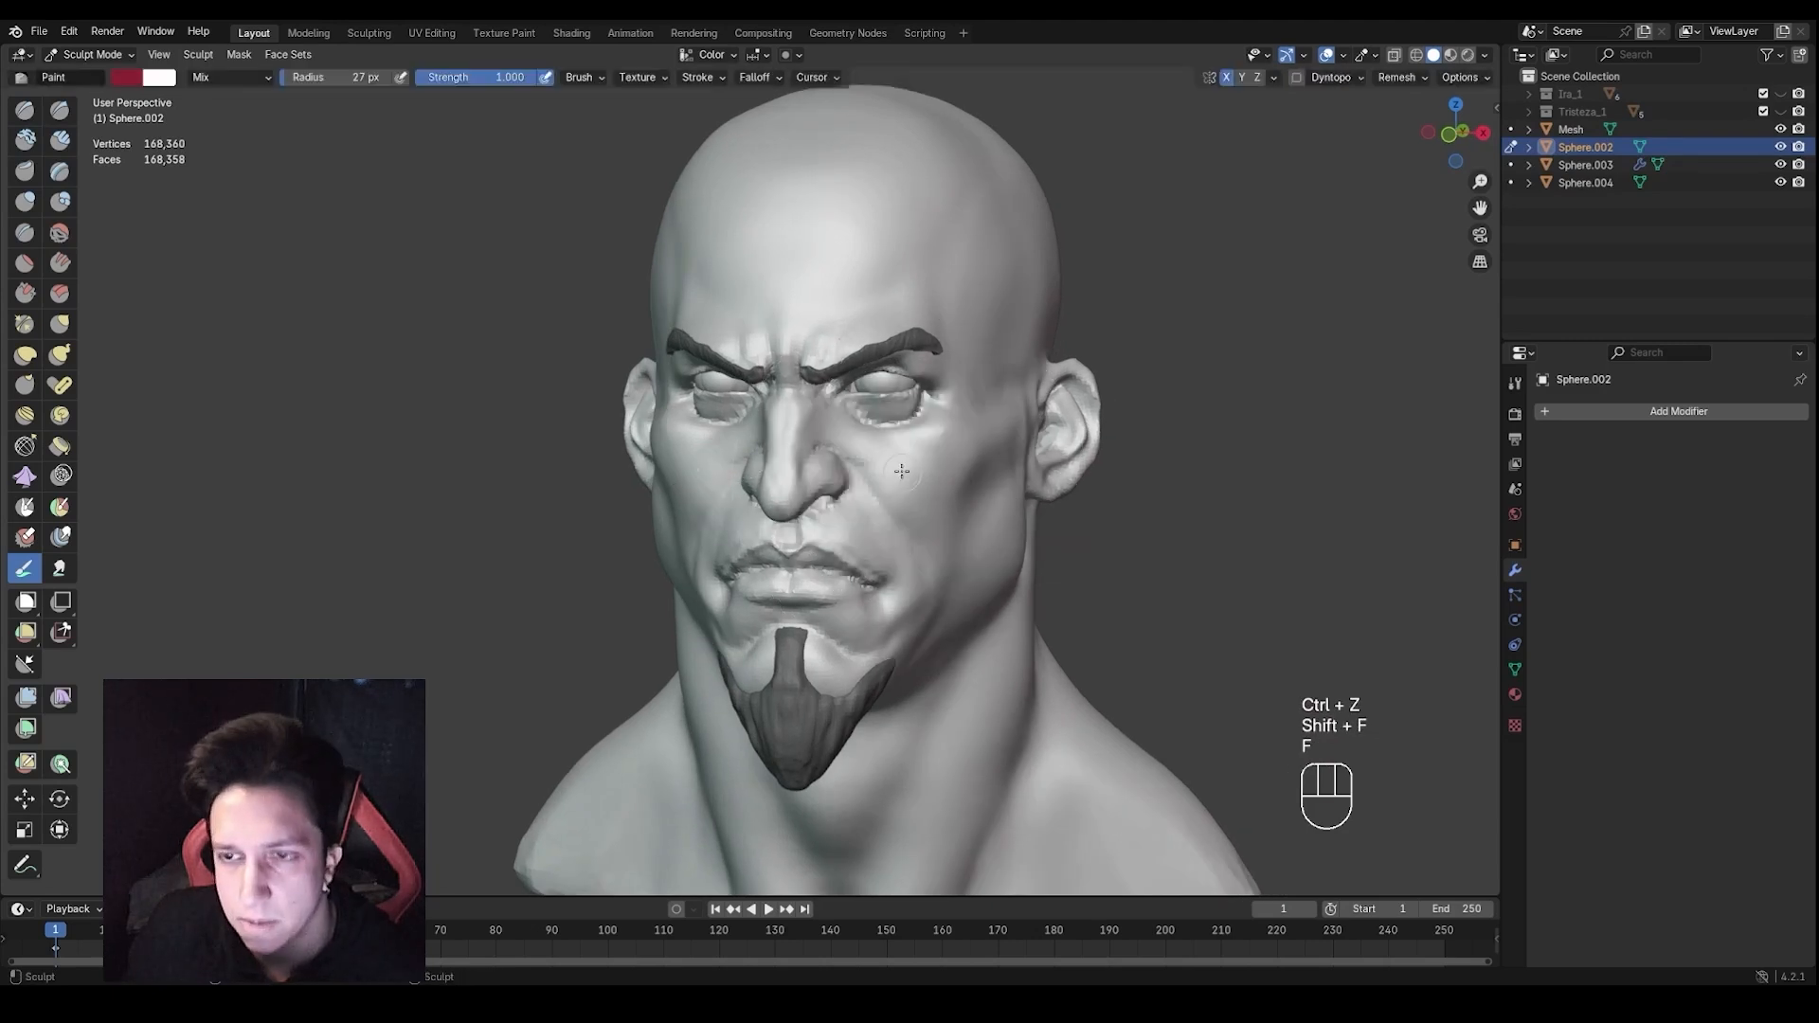
pyautogui.moveTo(880, 445)
pyautogui.mouseDown()
pyautogui.moveTo(900, 493)
pyautogui.moveTo(906, 474)
pyautogui.mouseUp()
pyautogui.moveTo(910, 453); pyautogui.dragTo(998, 438, button='middle')
pyautogui.hotkey('ctrl', 'z')
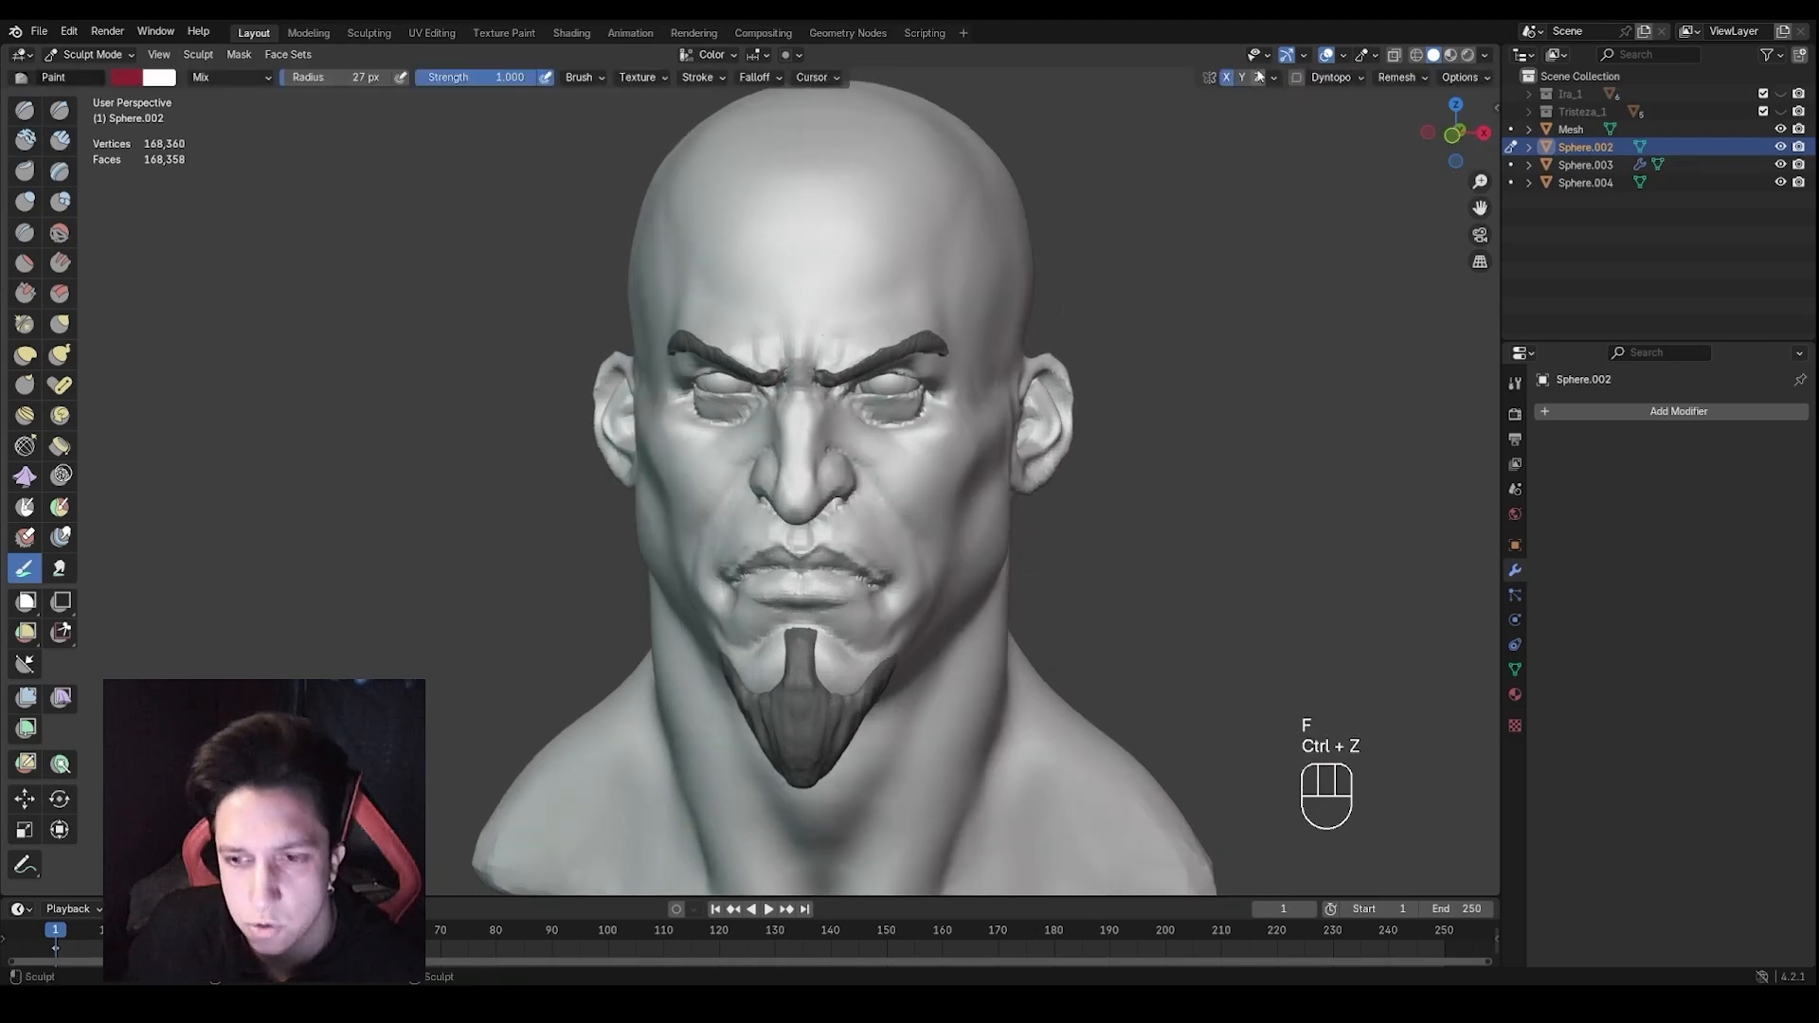
pyautogui.keyDown('ctrl'); pyautogui.moveTo(670, 324); pyautogui.dragTo(675, 296, button='middle'); pyautogui.keyUp('ctrl')
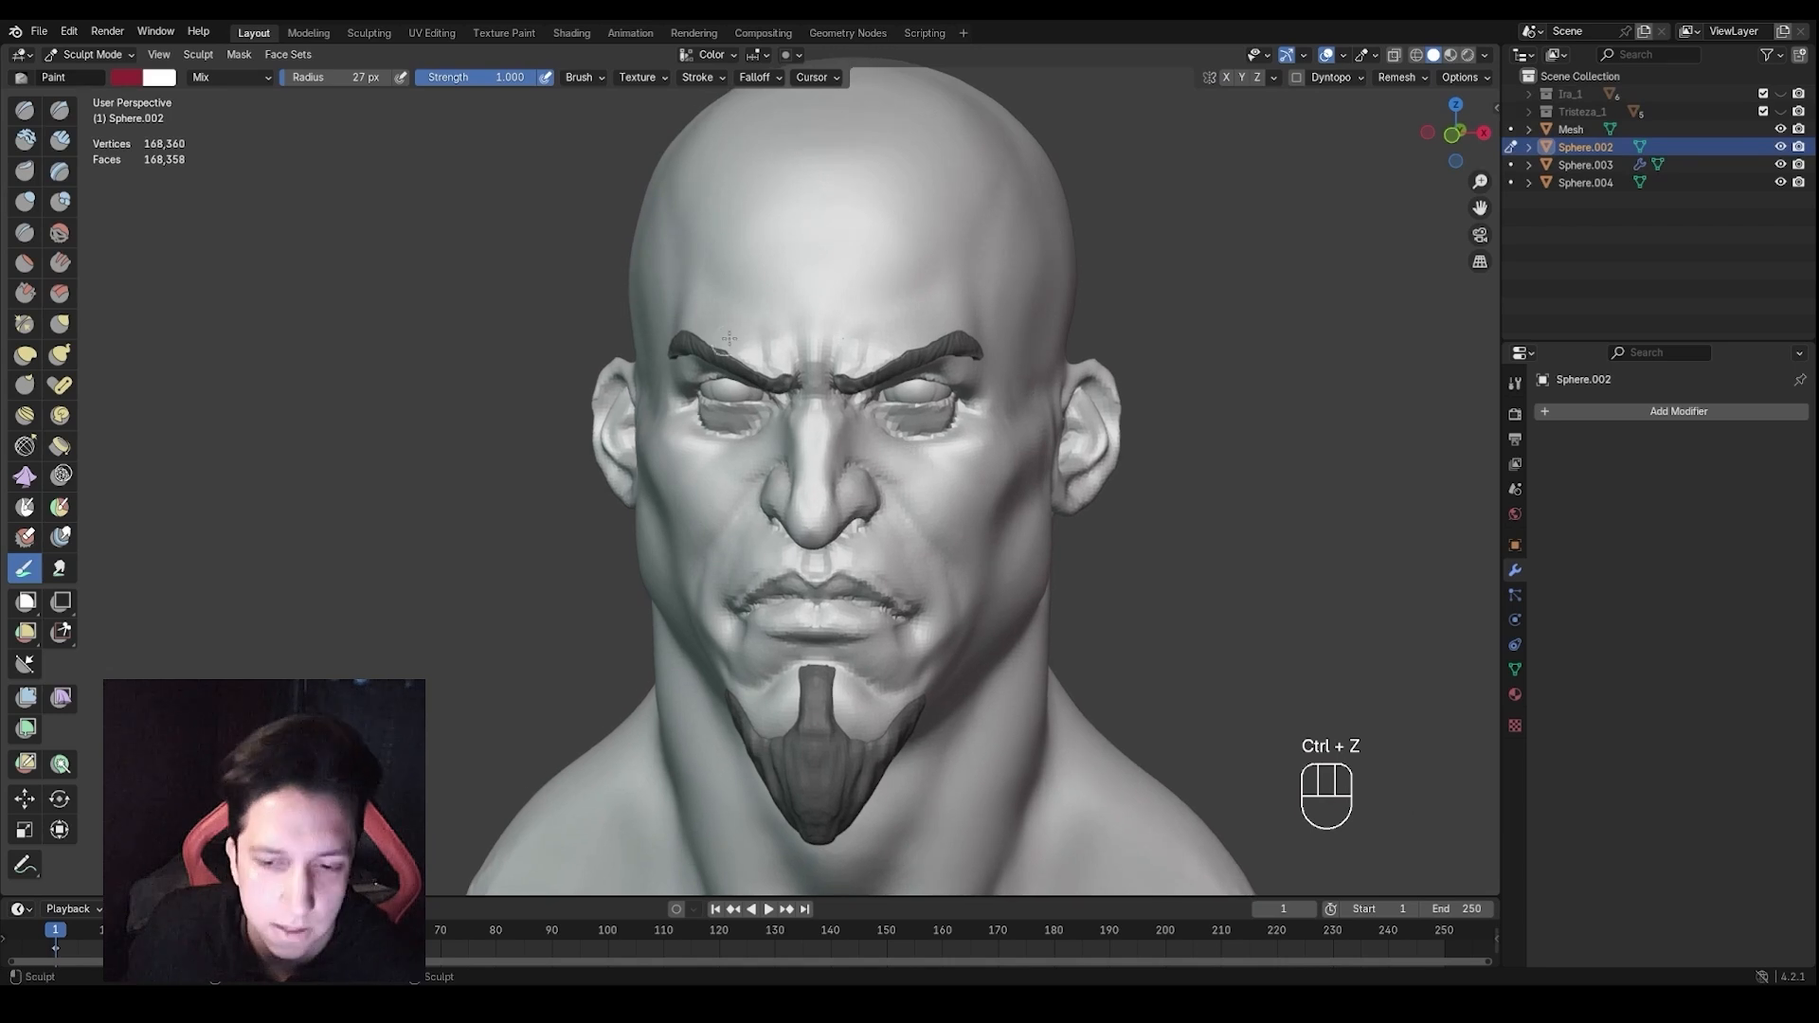
# Change the paint colour to a brick red with hue 0.031, saturation 0.641 and value 0.652
pyautogui.click(133, 77)
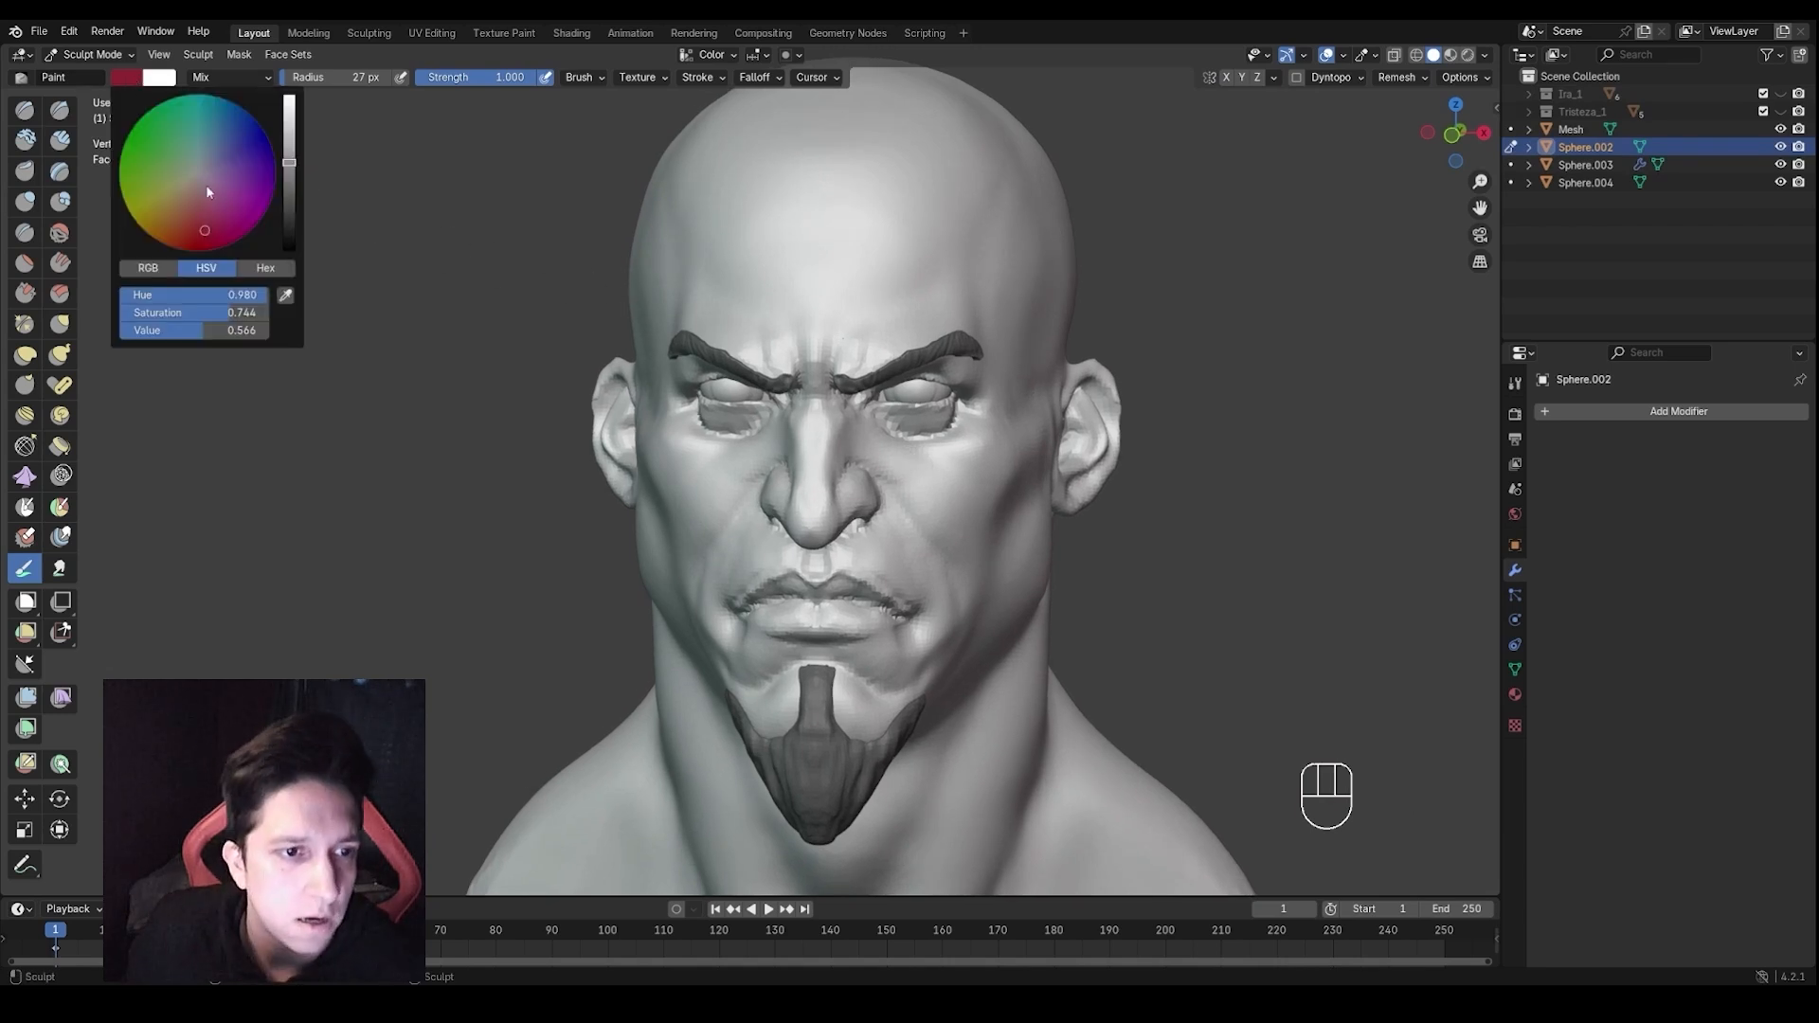
pyautogui.moveTo(204, 229); pyautogui.dragTo(196, 228)
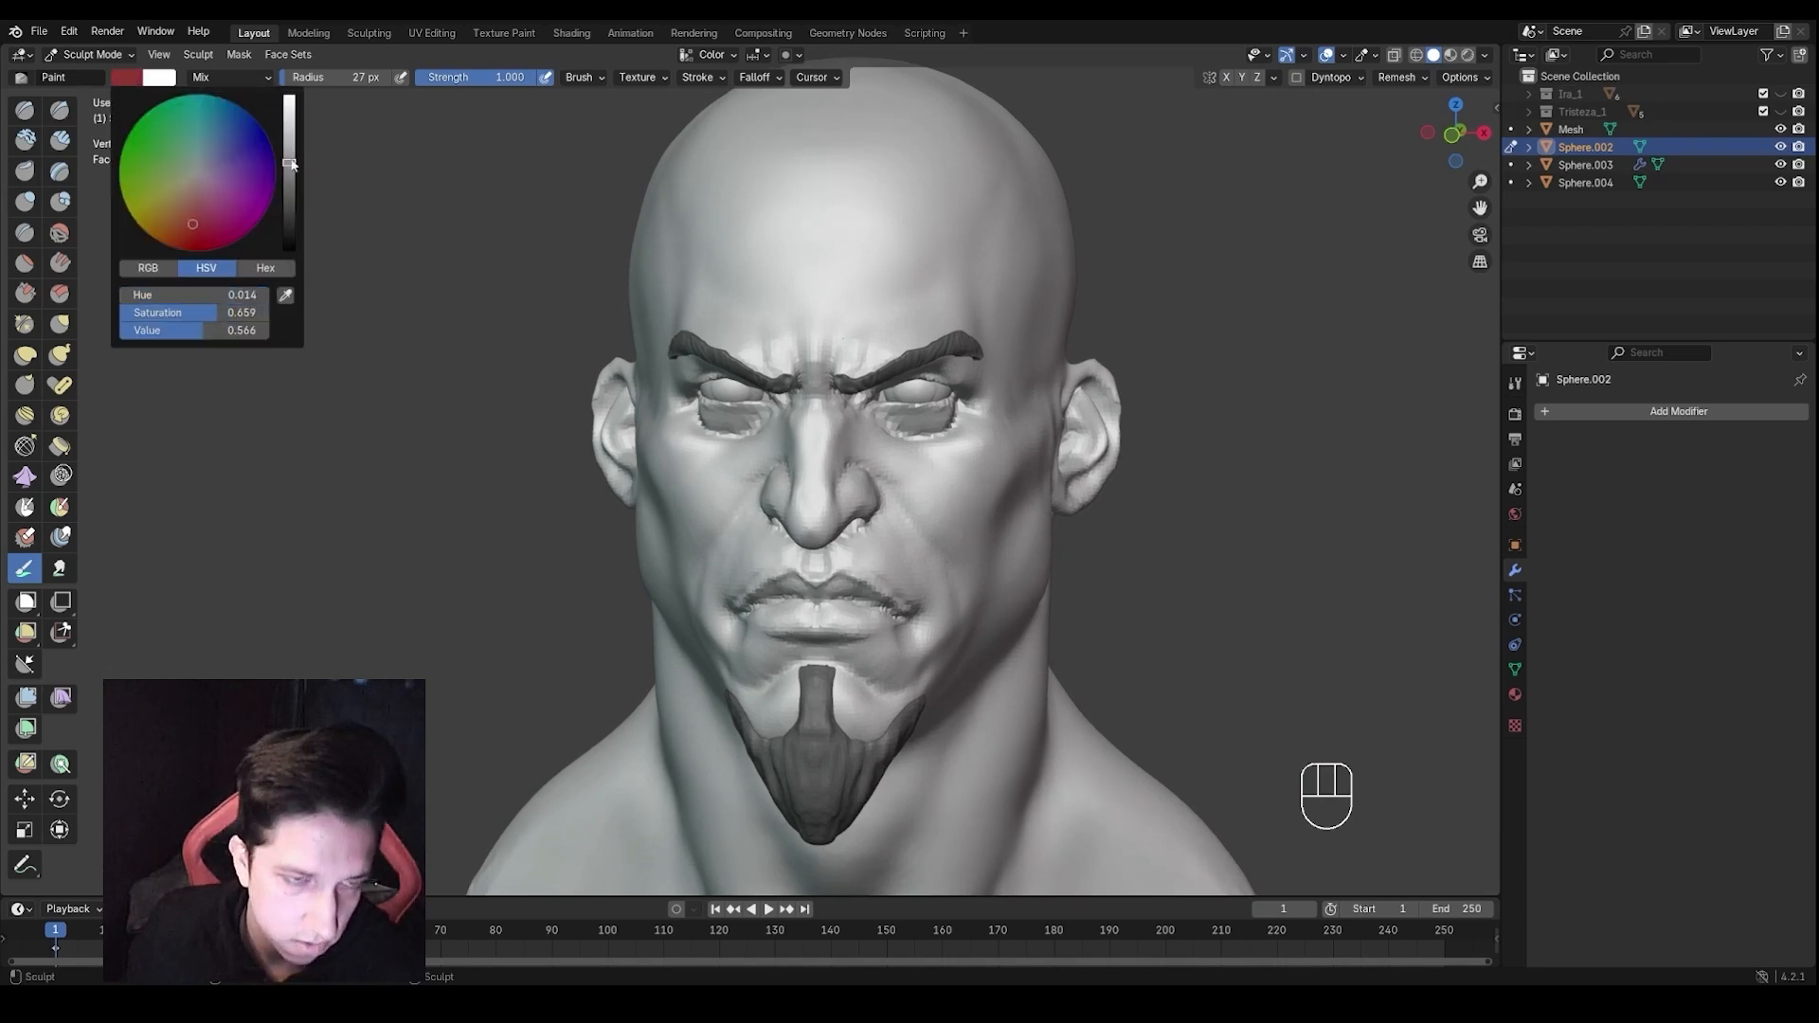
pyautogui.moveTo(293, 165); pyautogui.dragTo(290, 154)
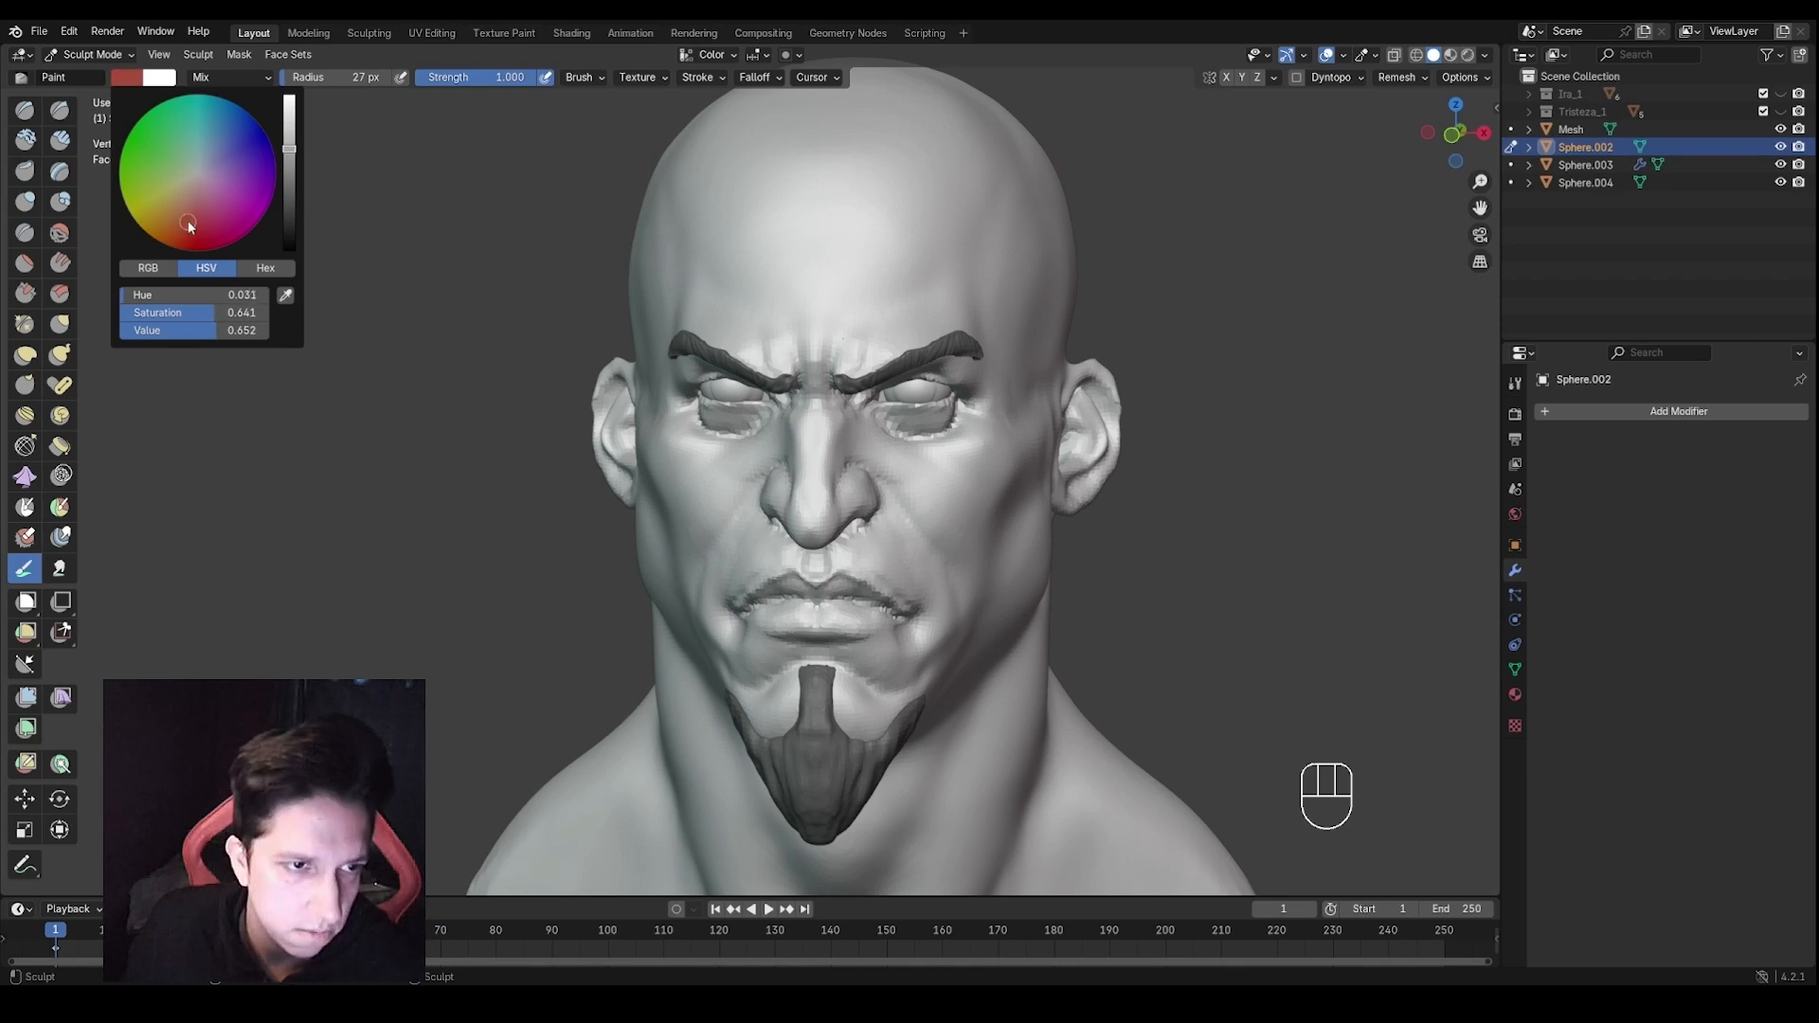
# Try a 25 px red stroke running from above the brow across the eye to the cheek and undo it
pyautogui.moveTo(734, 432)
pyautogui.mouseDown(button='middle')
pyautogui.moveTo(904, 484)
pyautogui.moveTo(892, 421)
pyautogui.mouseUp(button='middle')
pyautogui.press('f')
pyautogui.moveTo(892, 419); pyautogui.dragTo(912, 466)
pyautogui.moveTo(912, 467); pyautogui.dragTo(911, 420, button='middle')
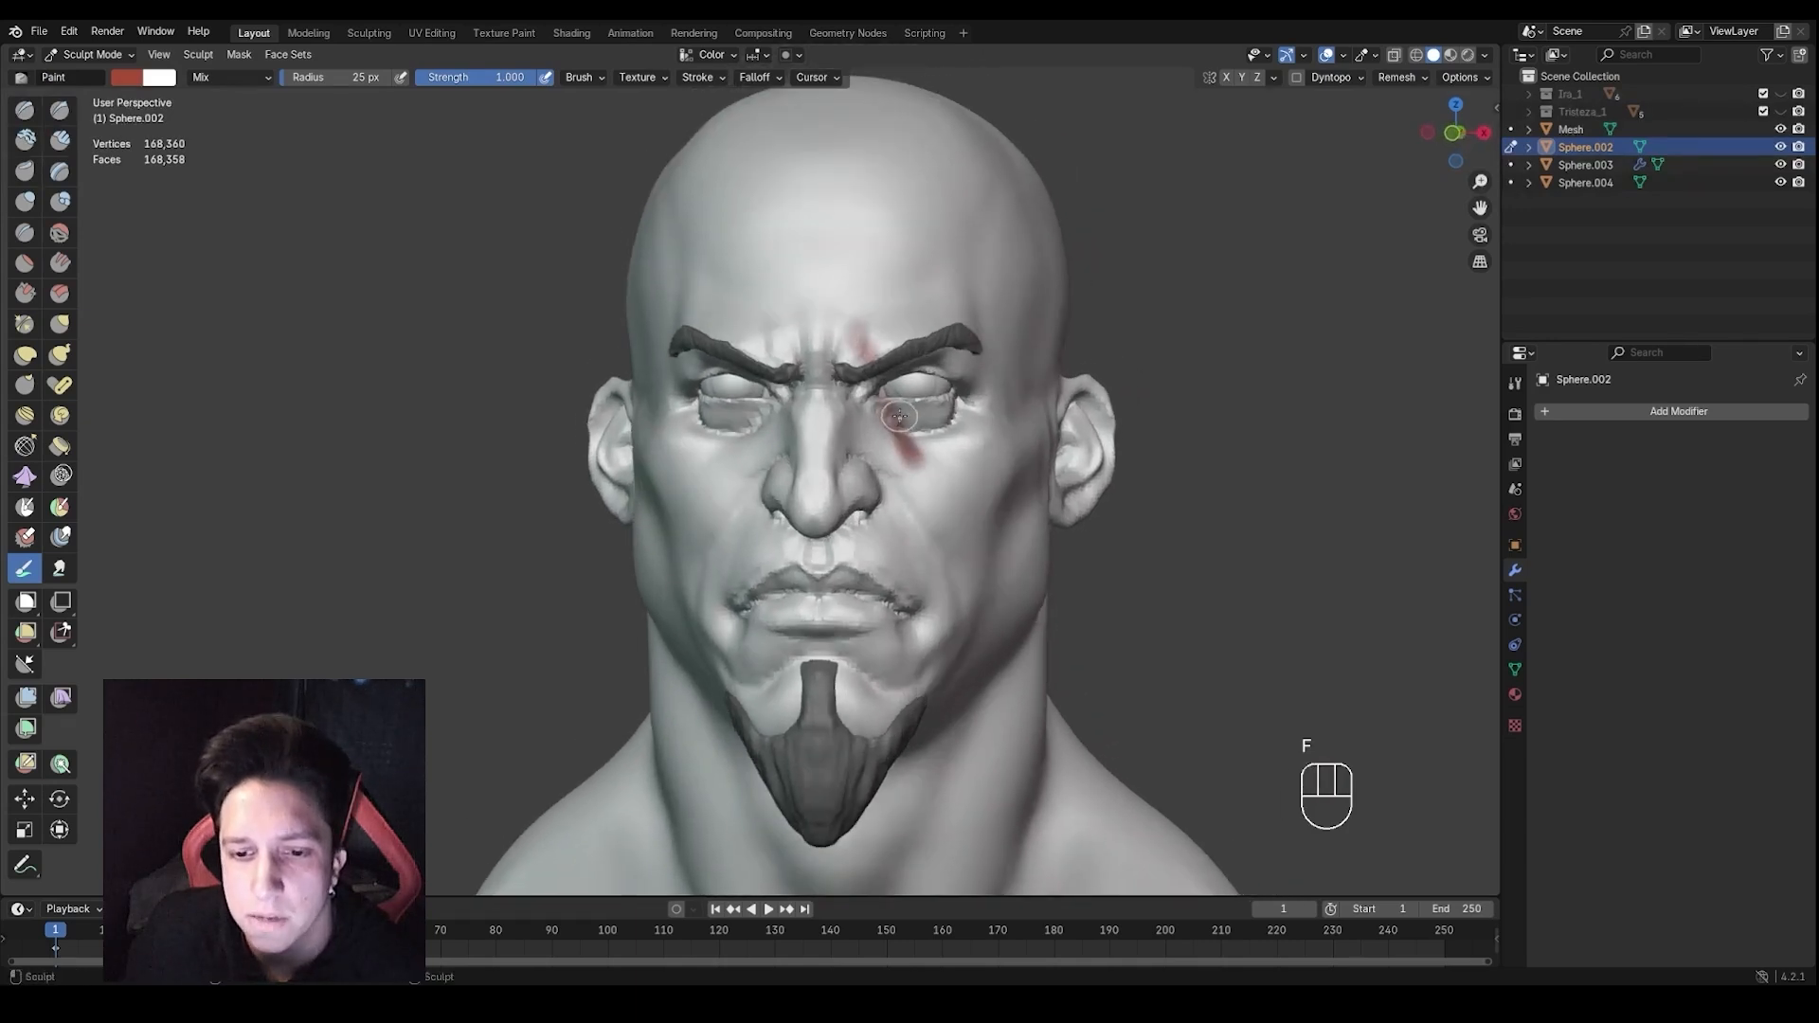
pyautogui.hotkey('ctrl', 'z')
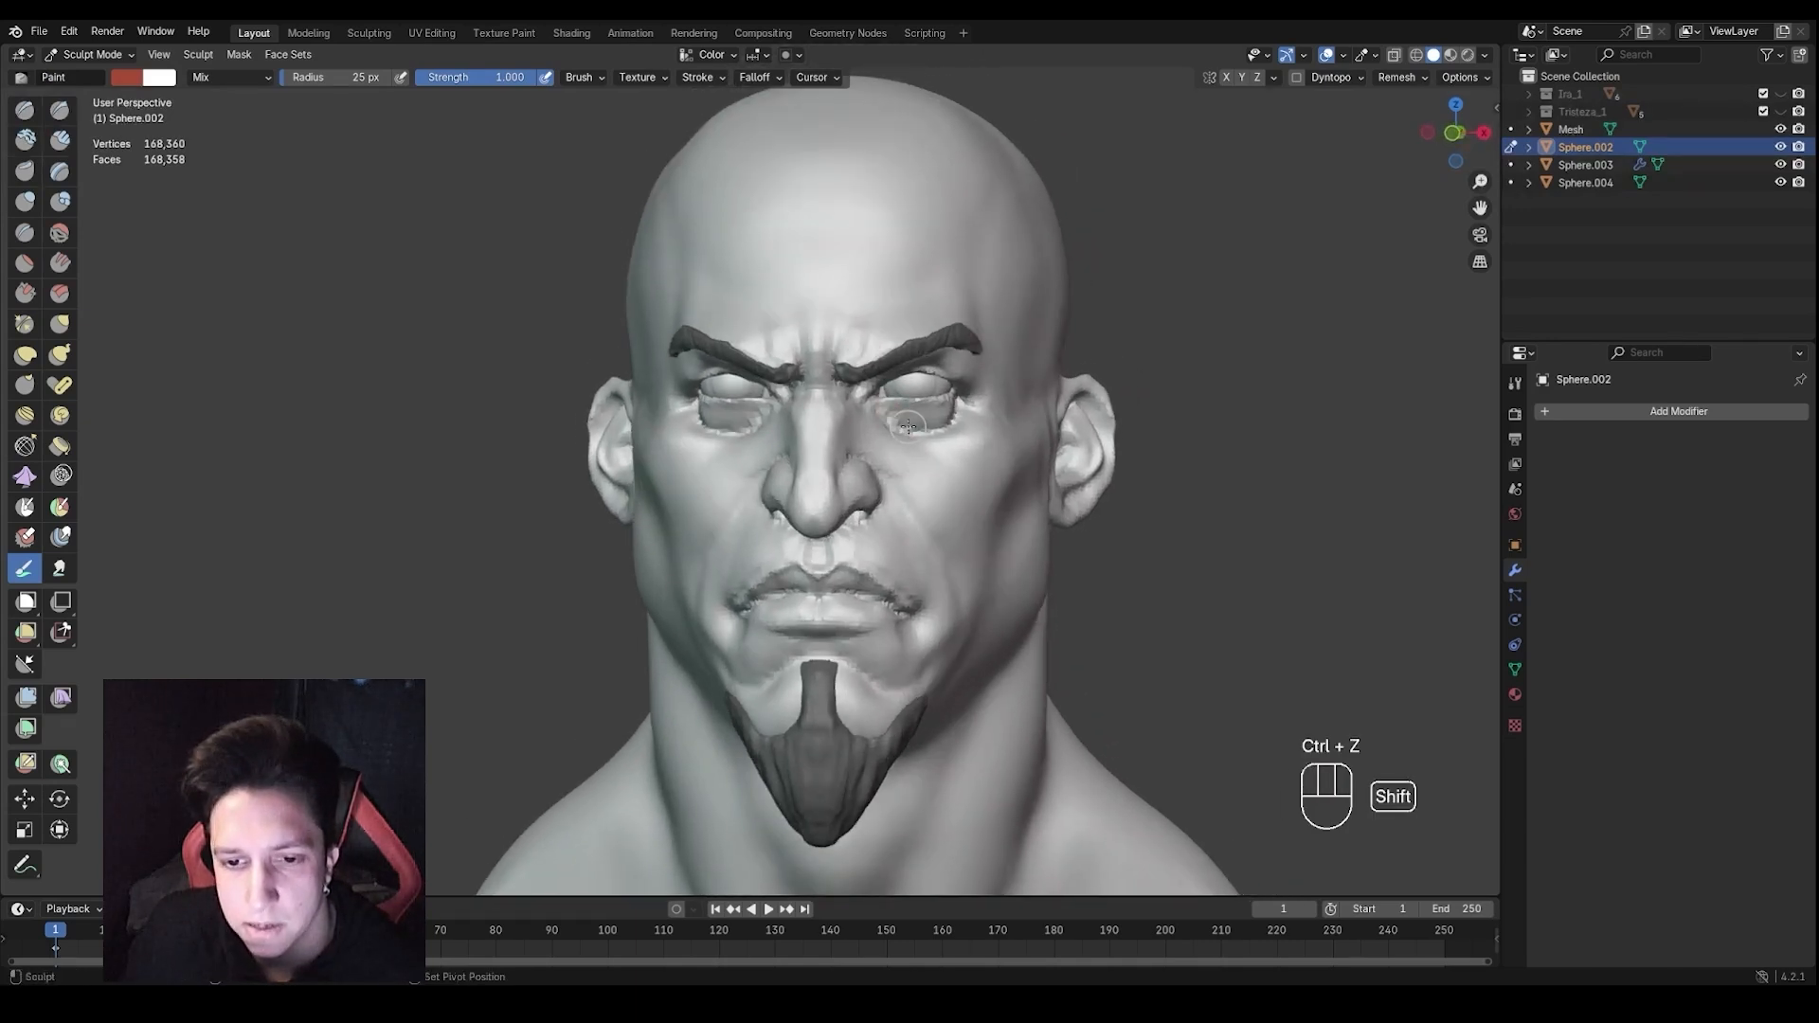
# Reduce the Paint brush to 22 px and paint a red marking from the inner brow past the eye to a point on the cheek
pyautogui.hotkey('shift', 'f')
pyautogui.click(926, 433)
pyautogui.press('f')
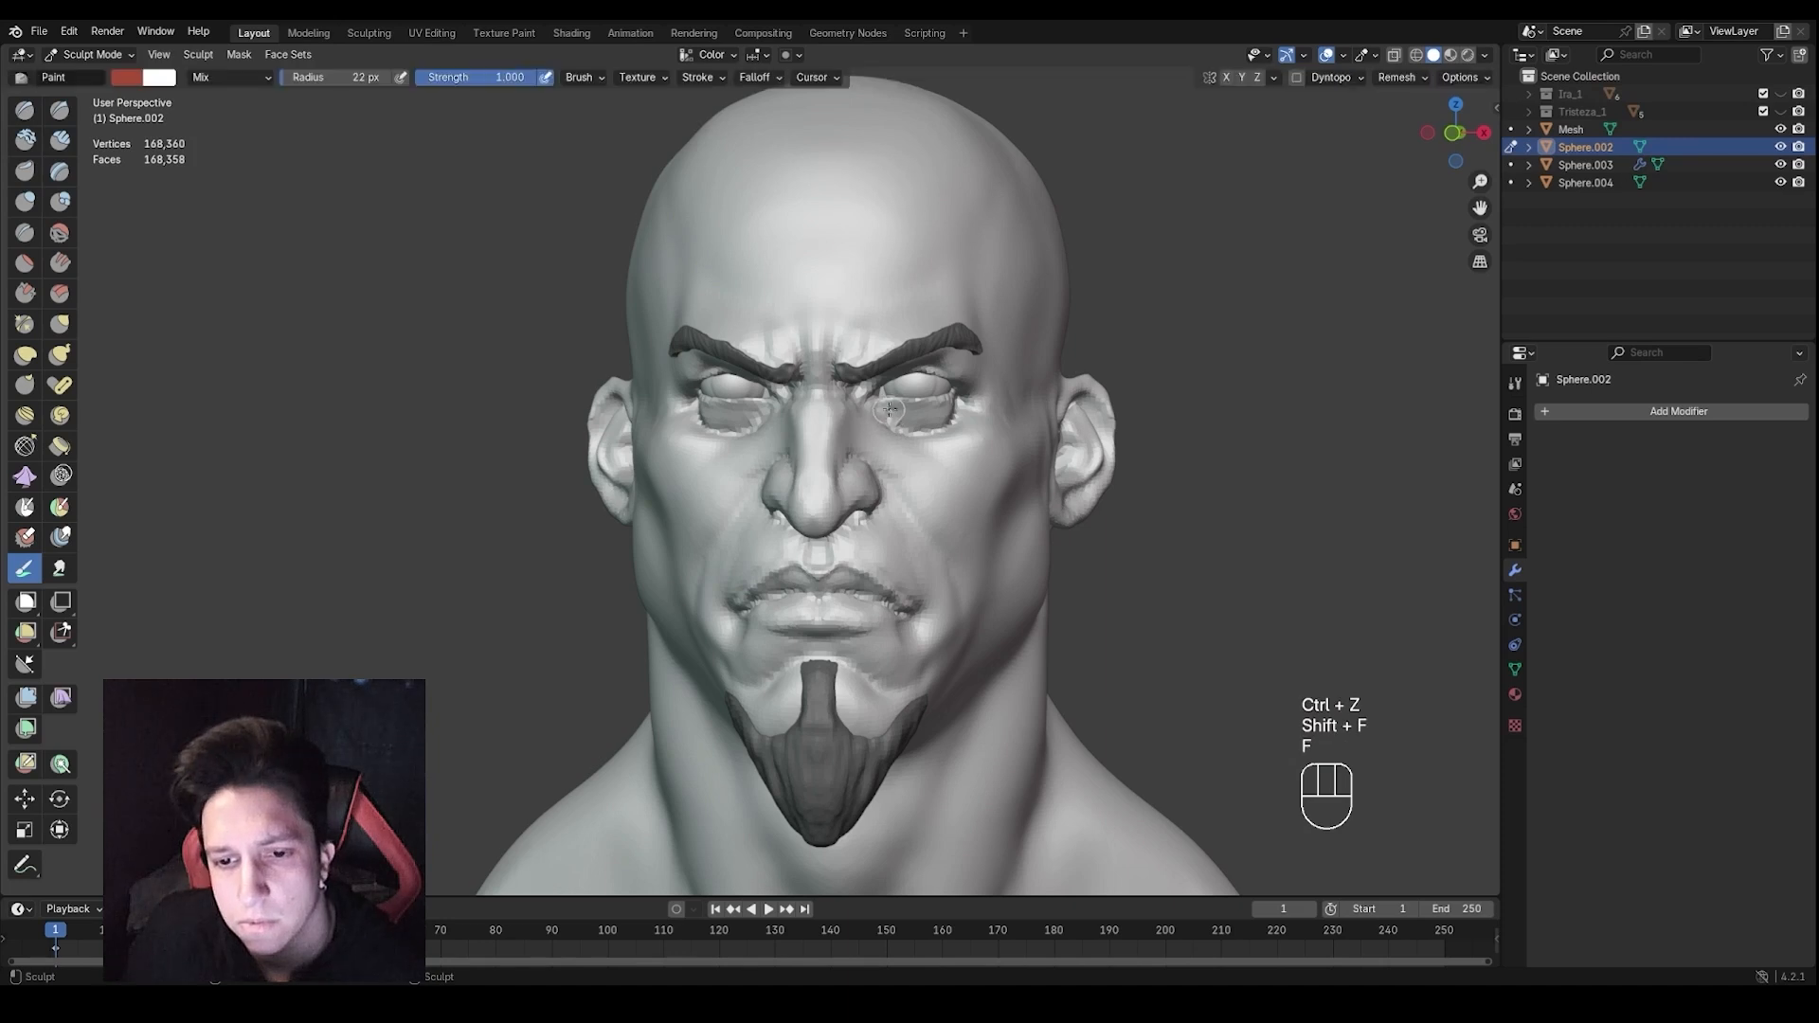
pyautogui.click(876, 388)
pyautogui.moveTo(903, 455); pyautogui.dragTo(917, 478)
pyautogui.moveTo(905, 436); pyautogui.dragTo(898, 443, button='middle')
pyautogui.hotkey('ctrl', 'z')
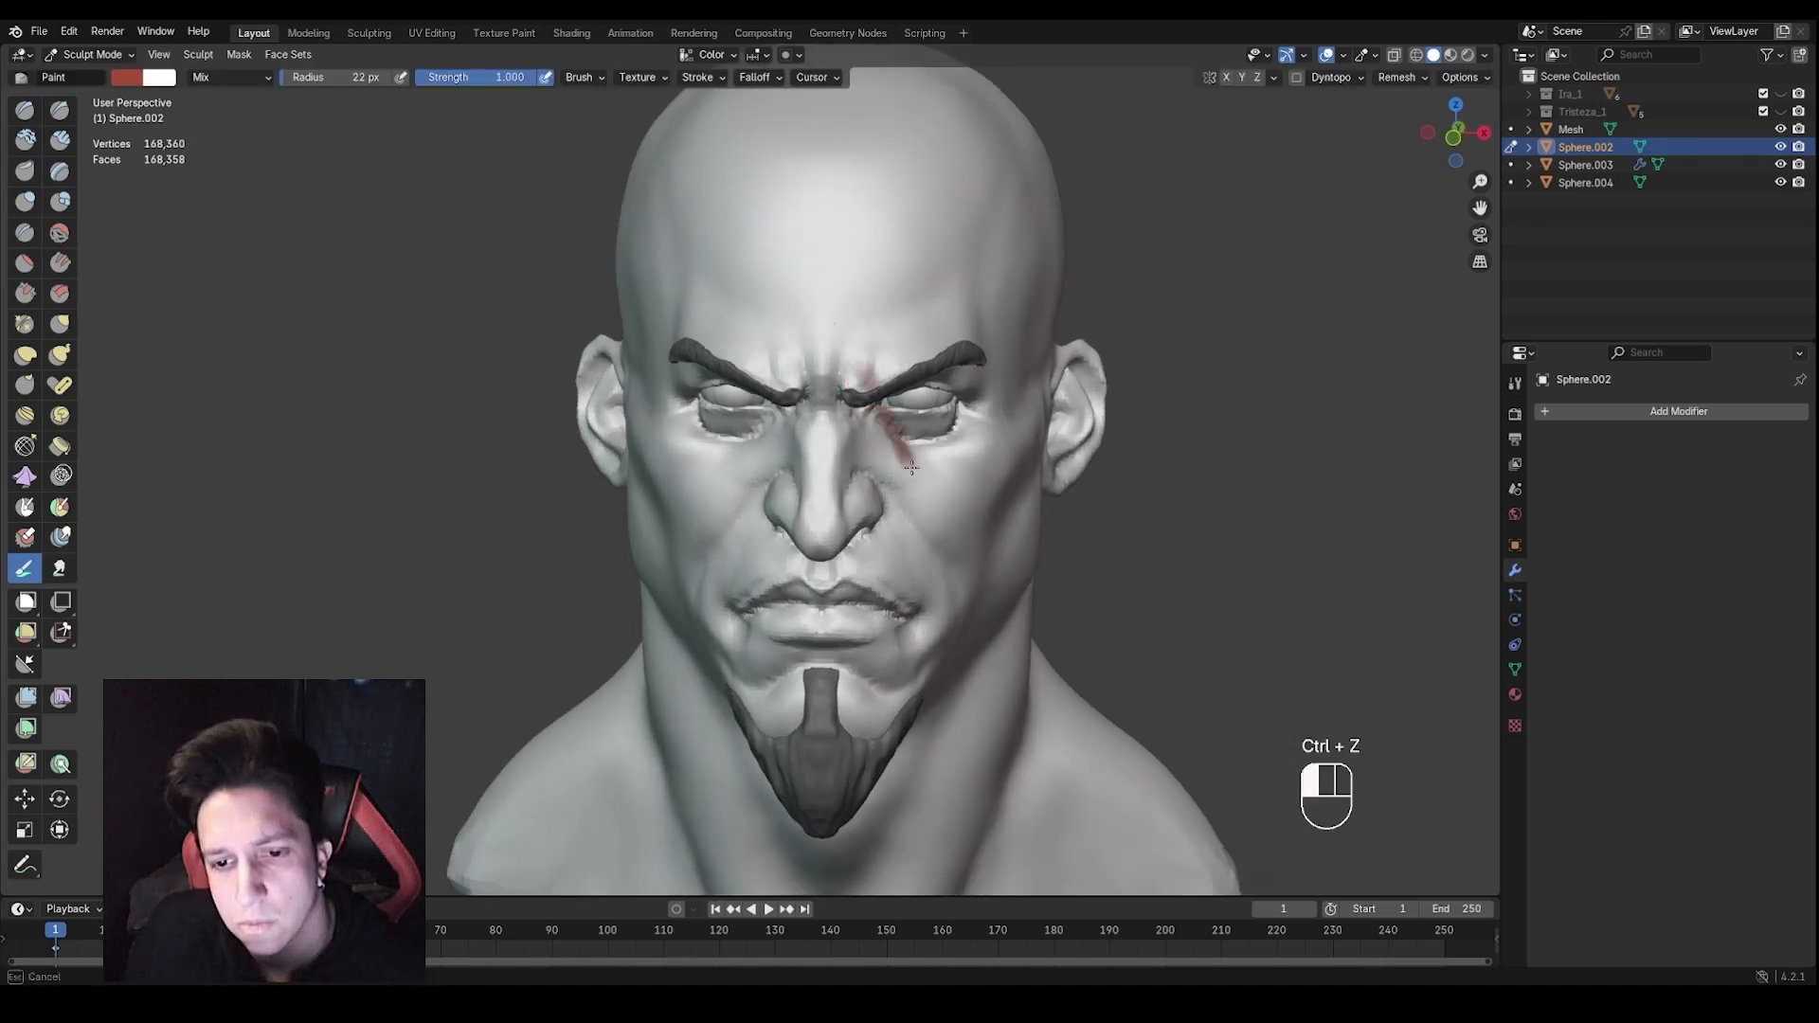
pyautogui.moveTo(900, 457); pyautogui.dragTo(929, 485)
pyautogui.moveTo(929, 486); pyautogui.dragTo(927, 480, button='middle')
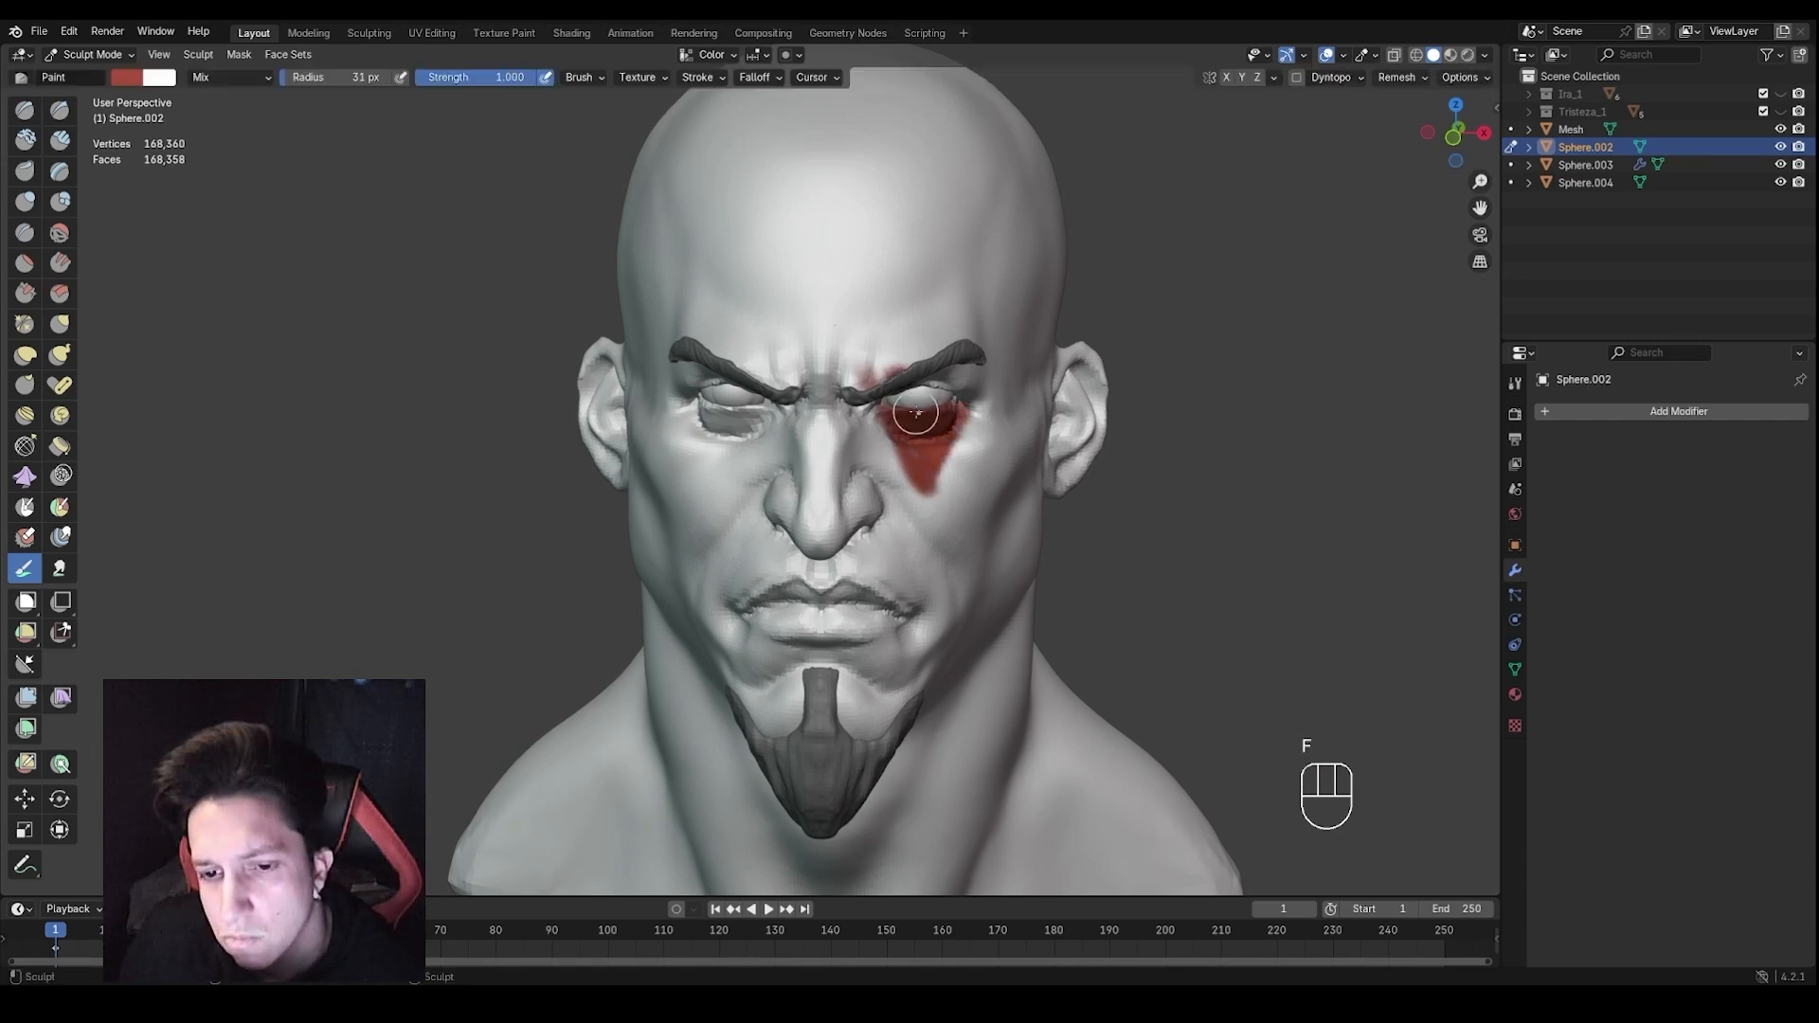
# Extend the red marking above the eyebrow and fill it in around the eye with the brush at 31 px
pyautogui.moveTo(876, 318); pyautogui.dragTo(950, 431)
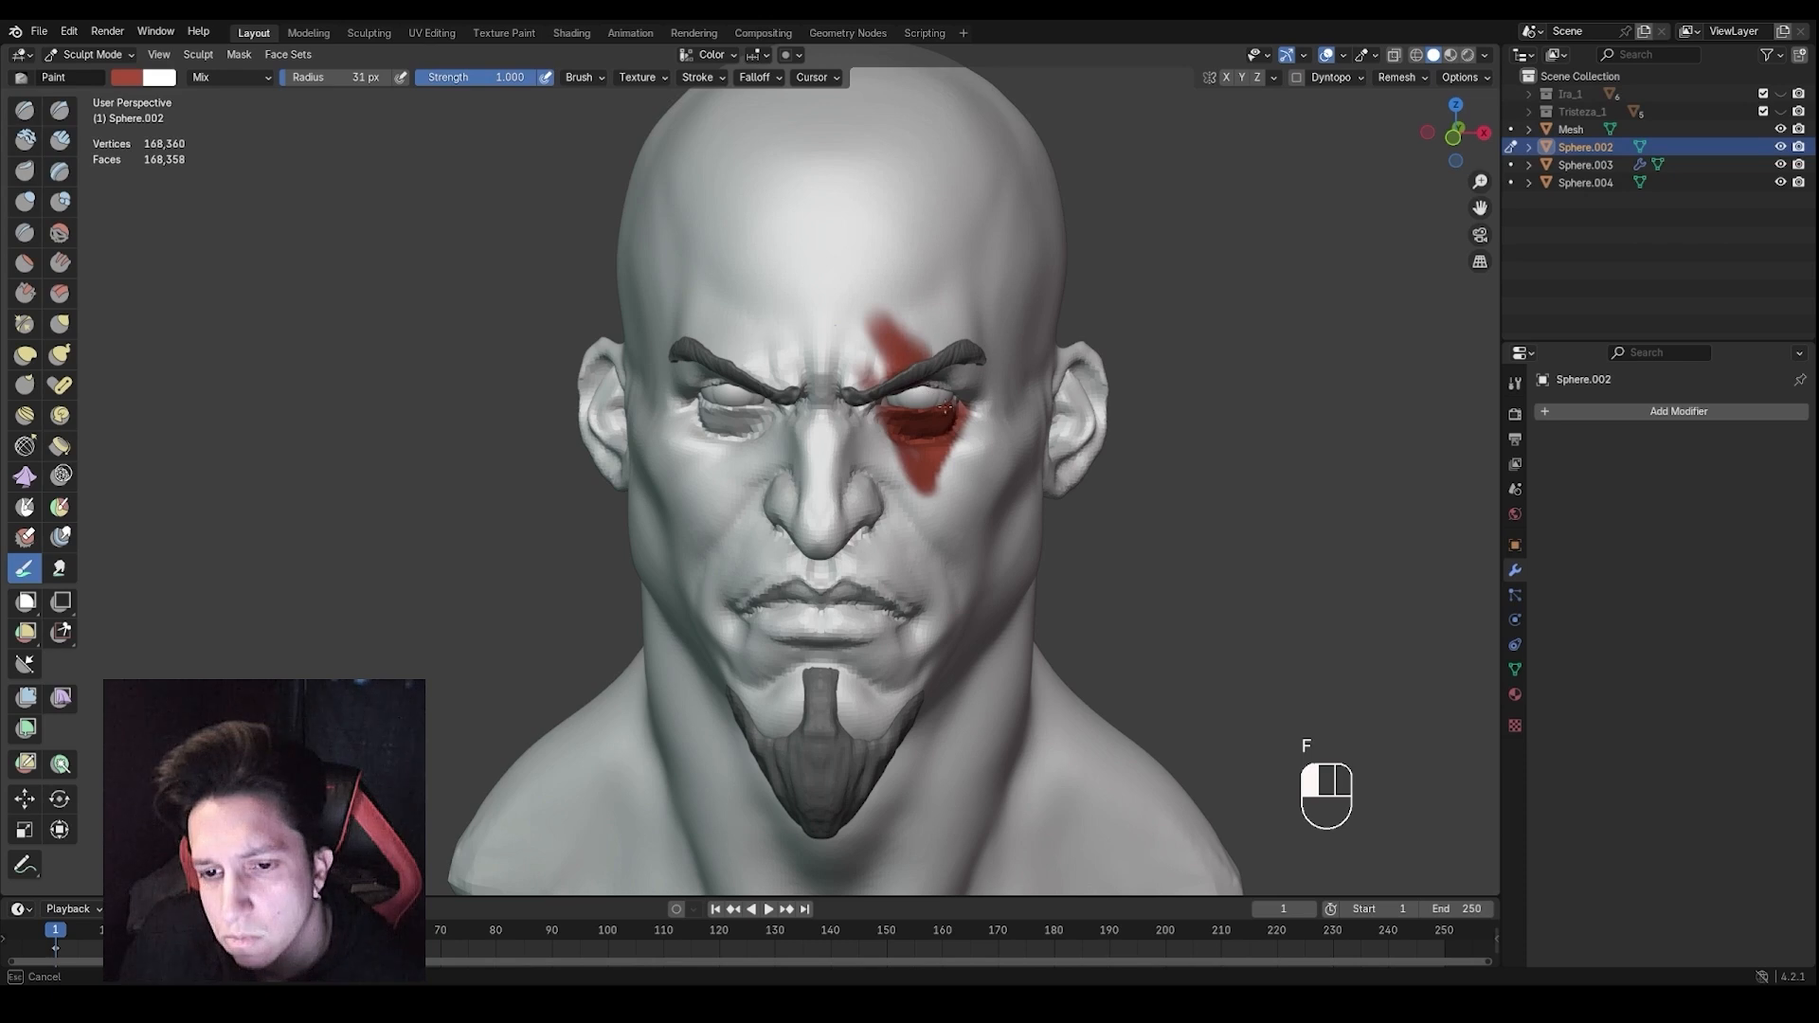
pyautogui.moveTo(877, 315)
pyautogui.mouseDown()
pyautogui.moveTo(848, 355)
pyautogui.moveTo(893, 416)
pyautogui.mouseUp()
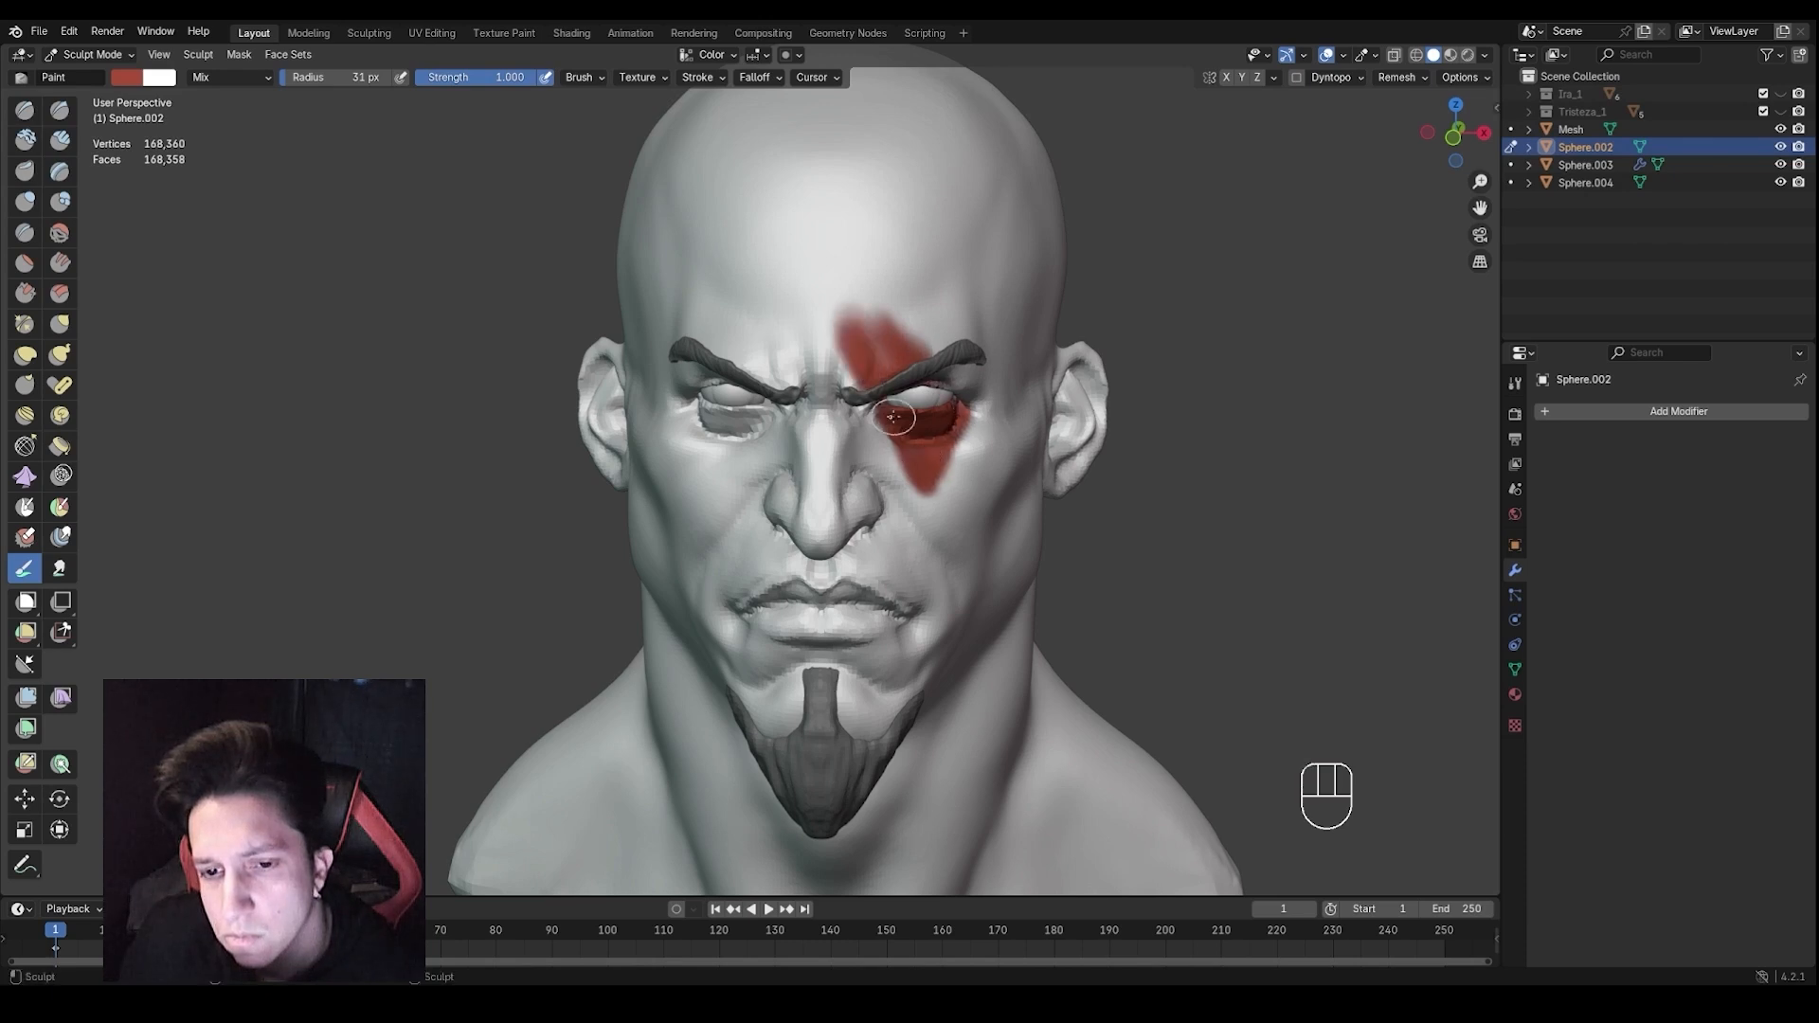
pyautogui.keyDown('shift'); pyautogui.moveTo(921, 445); pyautogui.dragTo(932, 476, button='middle'); pyautogui.keyUp('shift')
pyautogui.moveTo(868, 378); pyautogui.dragTo(856, 342)
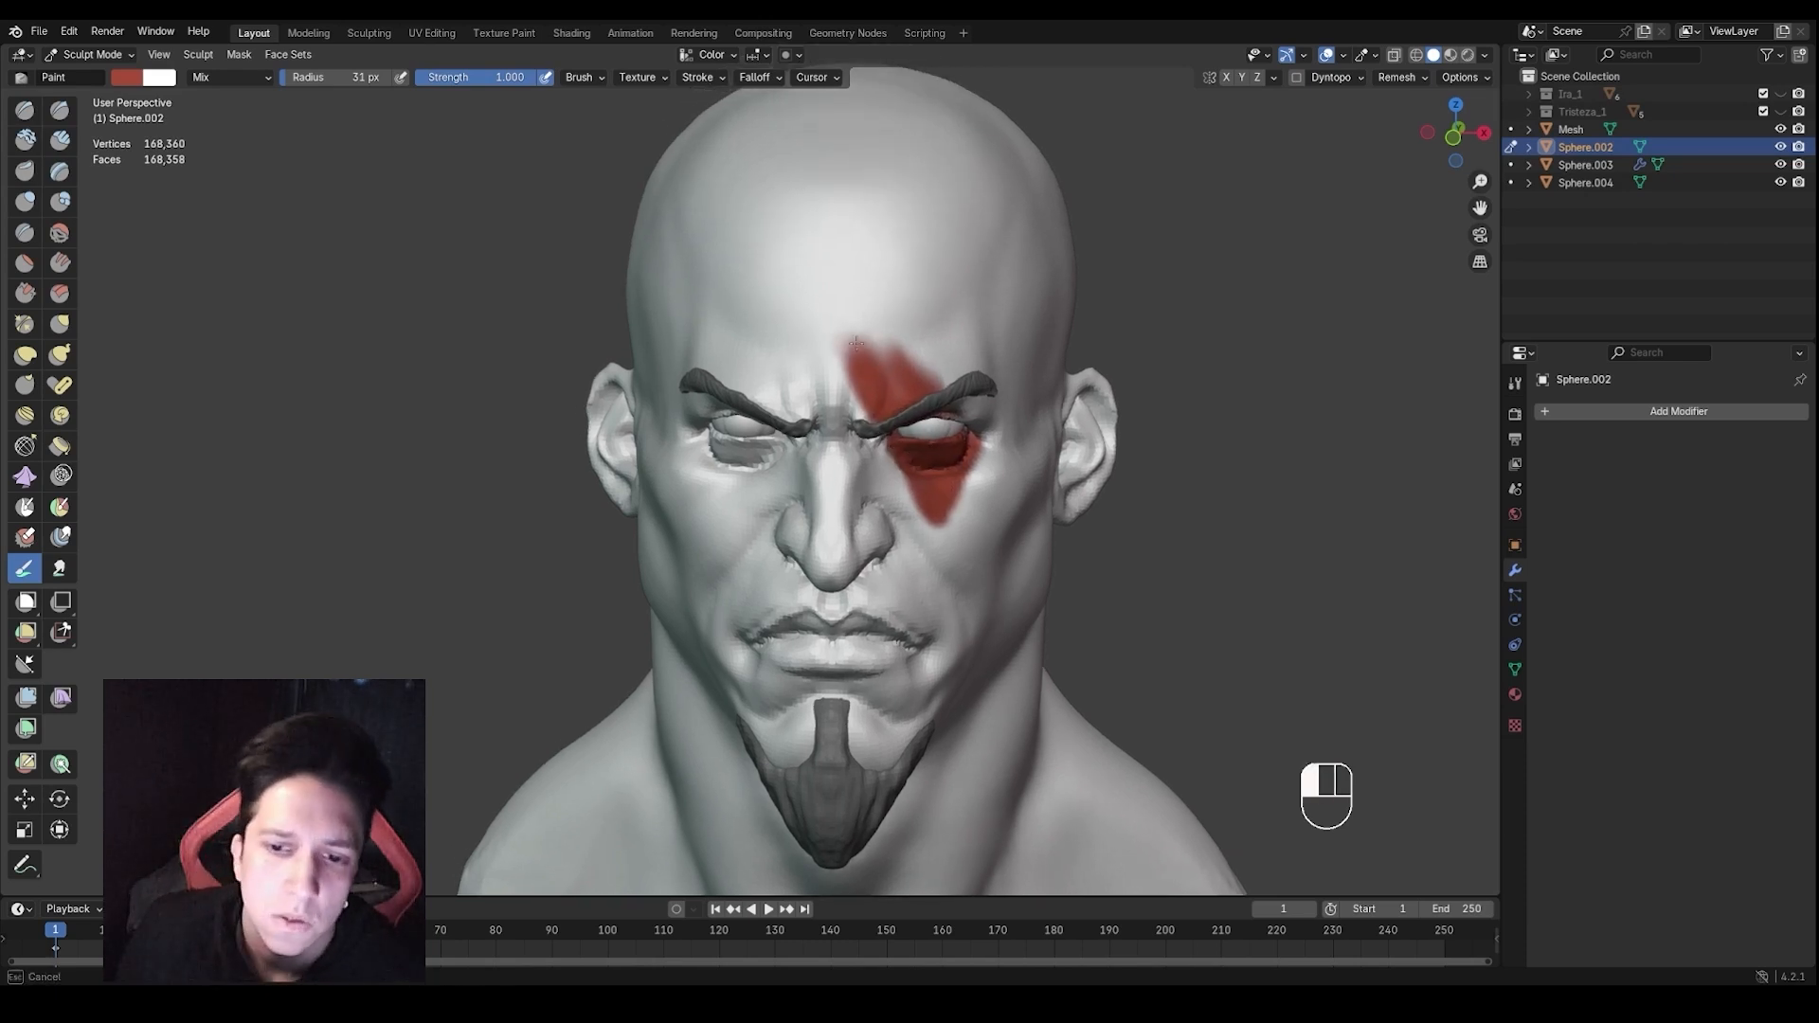
pyautogui.moveTo(961, 466); pyautogui.dragTo(945, 502)
# Set the brush to 34 px and refine the outer edge of the red marking below the eye
pyautogui.moveTo(947, 484)
pyautogui.keyDown('ctrl'); pyautogui.mouseDown(button='middle')
pyautogui.moveTo(946, 502)
pyautogui.moveTo(936, 456)
pyautogui.moveTo(911, 466)
pyautogui.mouseUp(button='middle'); pyautogui.keyUp('ctrl')
pyautogui.press('f')
pyautogui.click(942, 483)
pyautogui.keyDown('ctrl'); pyautogui.moveTo(972, 473); pyautogui.dragTo(959, 512); pyautogui.keyUp('ctrl')
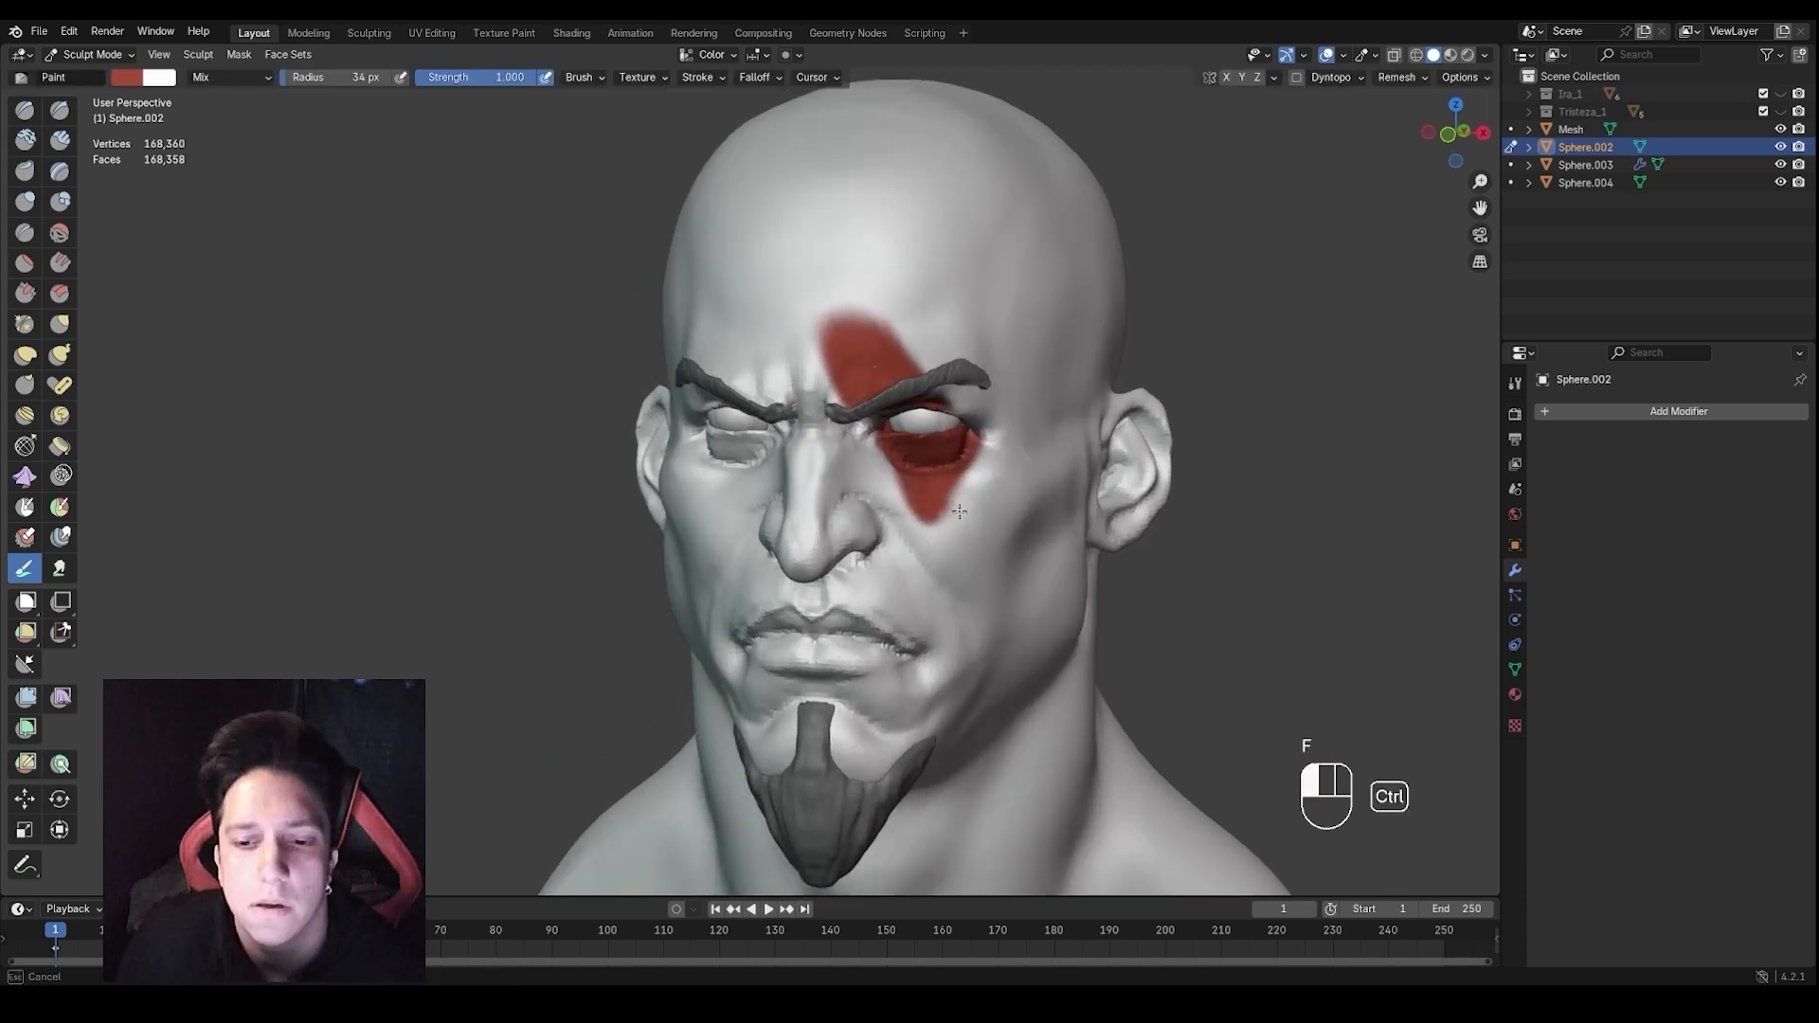
pyautogui.moveTo(929, 531); pyautogui.dragTo(960, 542, button='middle')
# Set the brush to 53 px and paint a red stripe from above the eyebrow over the forehead to the crown
pyautogui.press('f')
pyautogui.moveTo(938, 449)
pyautogui.keyDown('shift'); pyautogui.mouseDown(button='middle')
pyautogui.moveTo(942, 504)
pyautogui.moveTo(912, 496)
pyautogui.mouseUp(button='middle'); pyautogui.keyUp('shift')
pyautogui.click(958, 502)
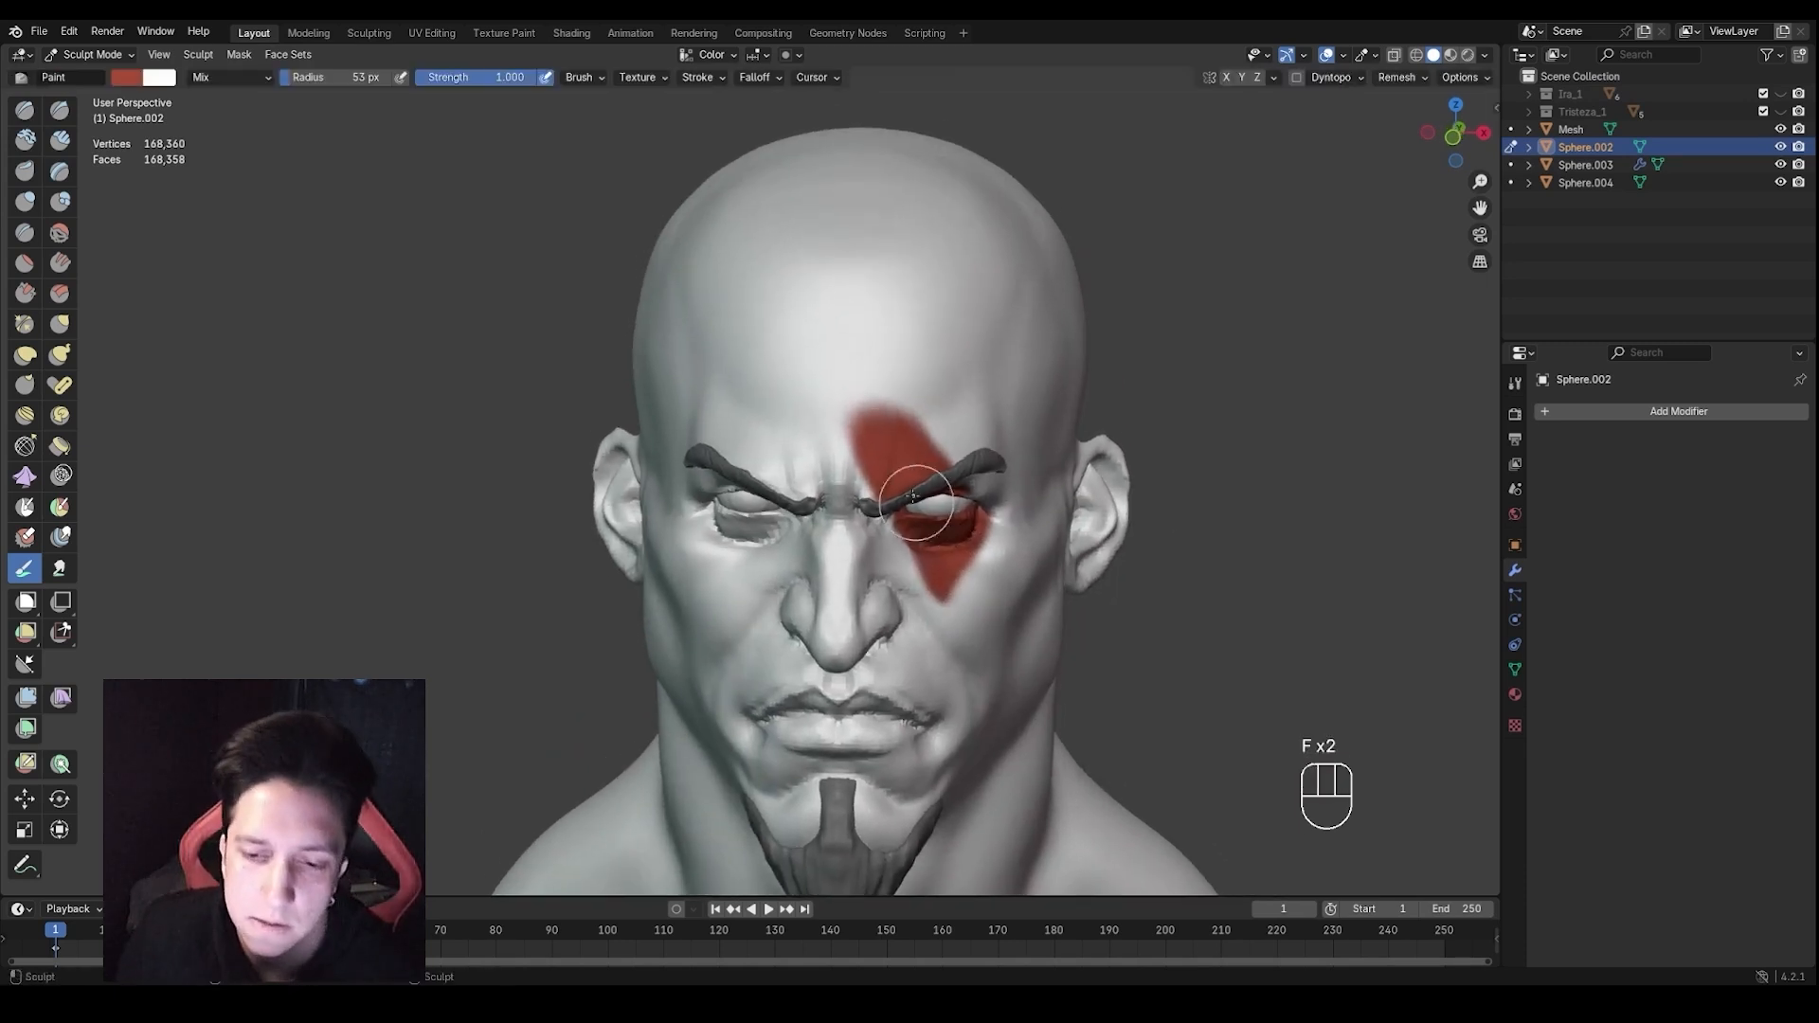
pyautogui.moveTo(866, 421); pyautogui.dragTo(870, 413)
pyautogui.moveTo(868, 413); pyautogui.dragTo(900, 358)
pyautogui.moveTo(901, 357); pyautogui.dragTo(879, 396, button='middle')
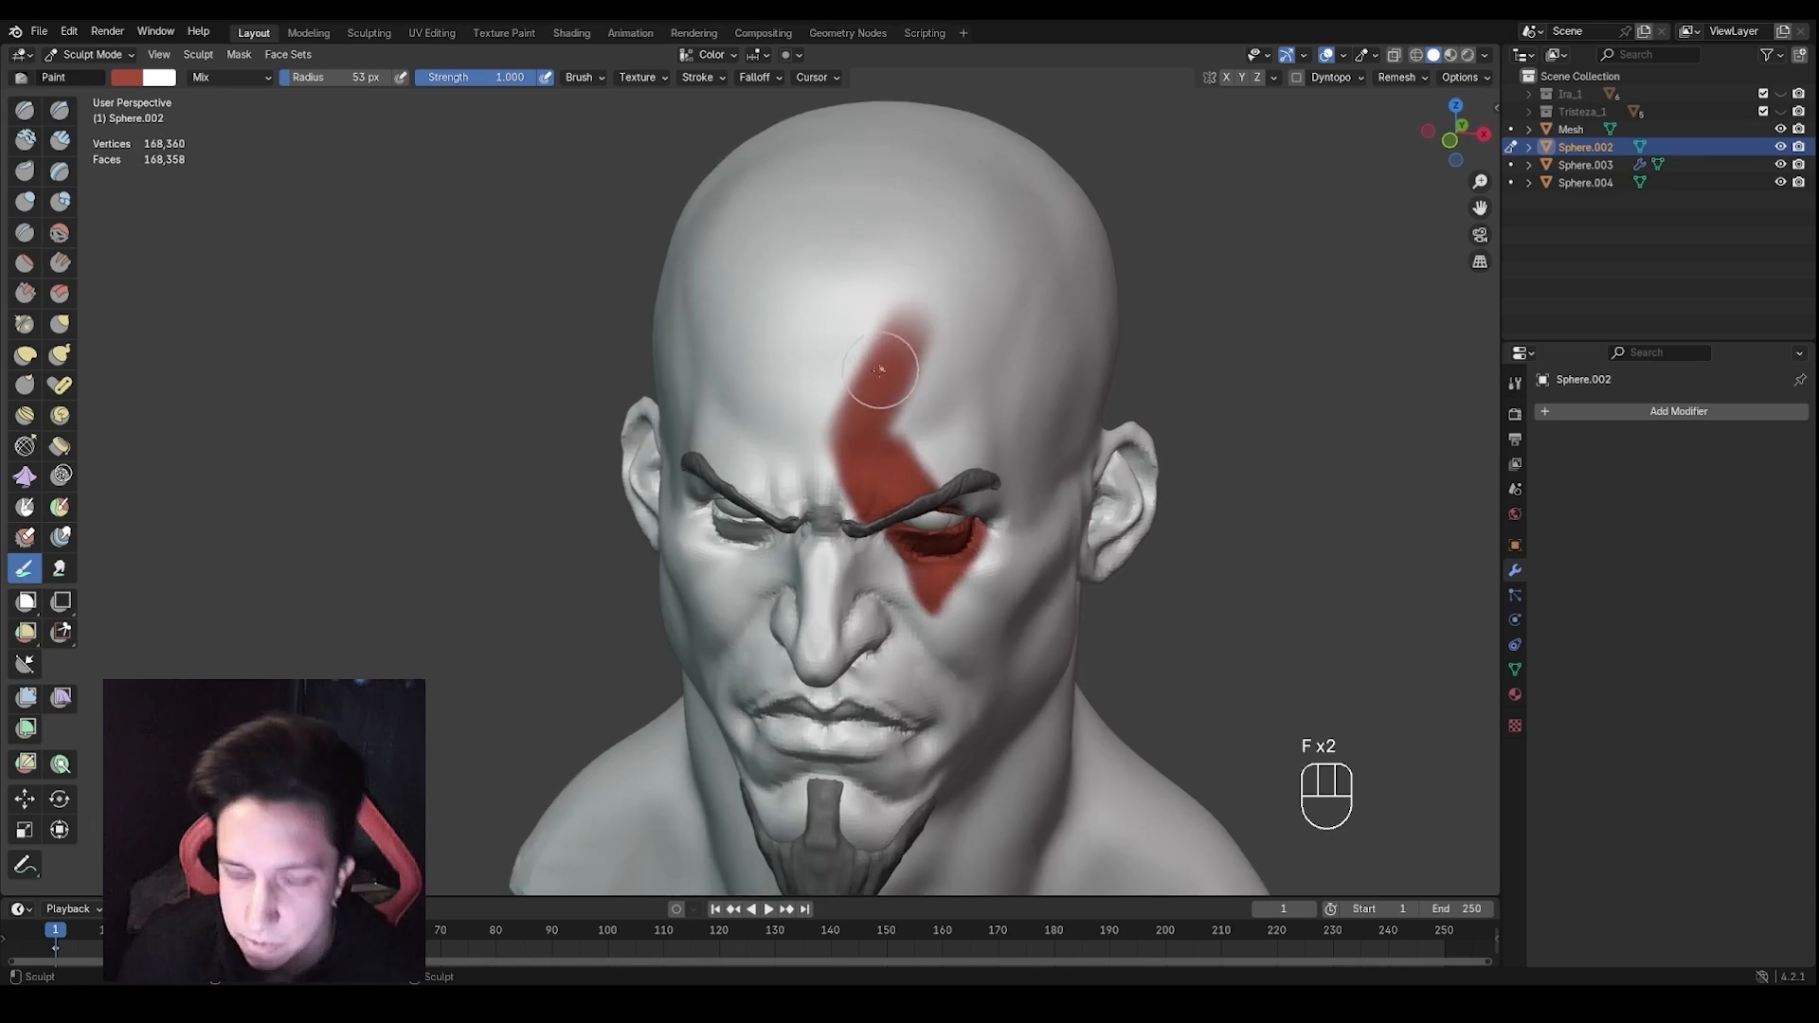
pyautogui.moveTo(870, 407); pyautogui.dragTo(985, 175)
pyautogui.moveTo(985, 175); pyautogui.dragTo(964, 312, button='middle')
pyautogui.moveTo(964, 312); pyautogui.dragTo(1122, 114)
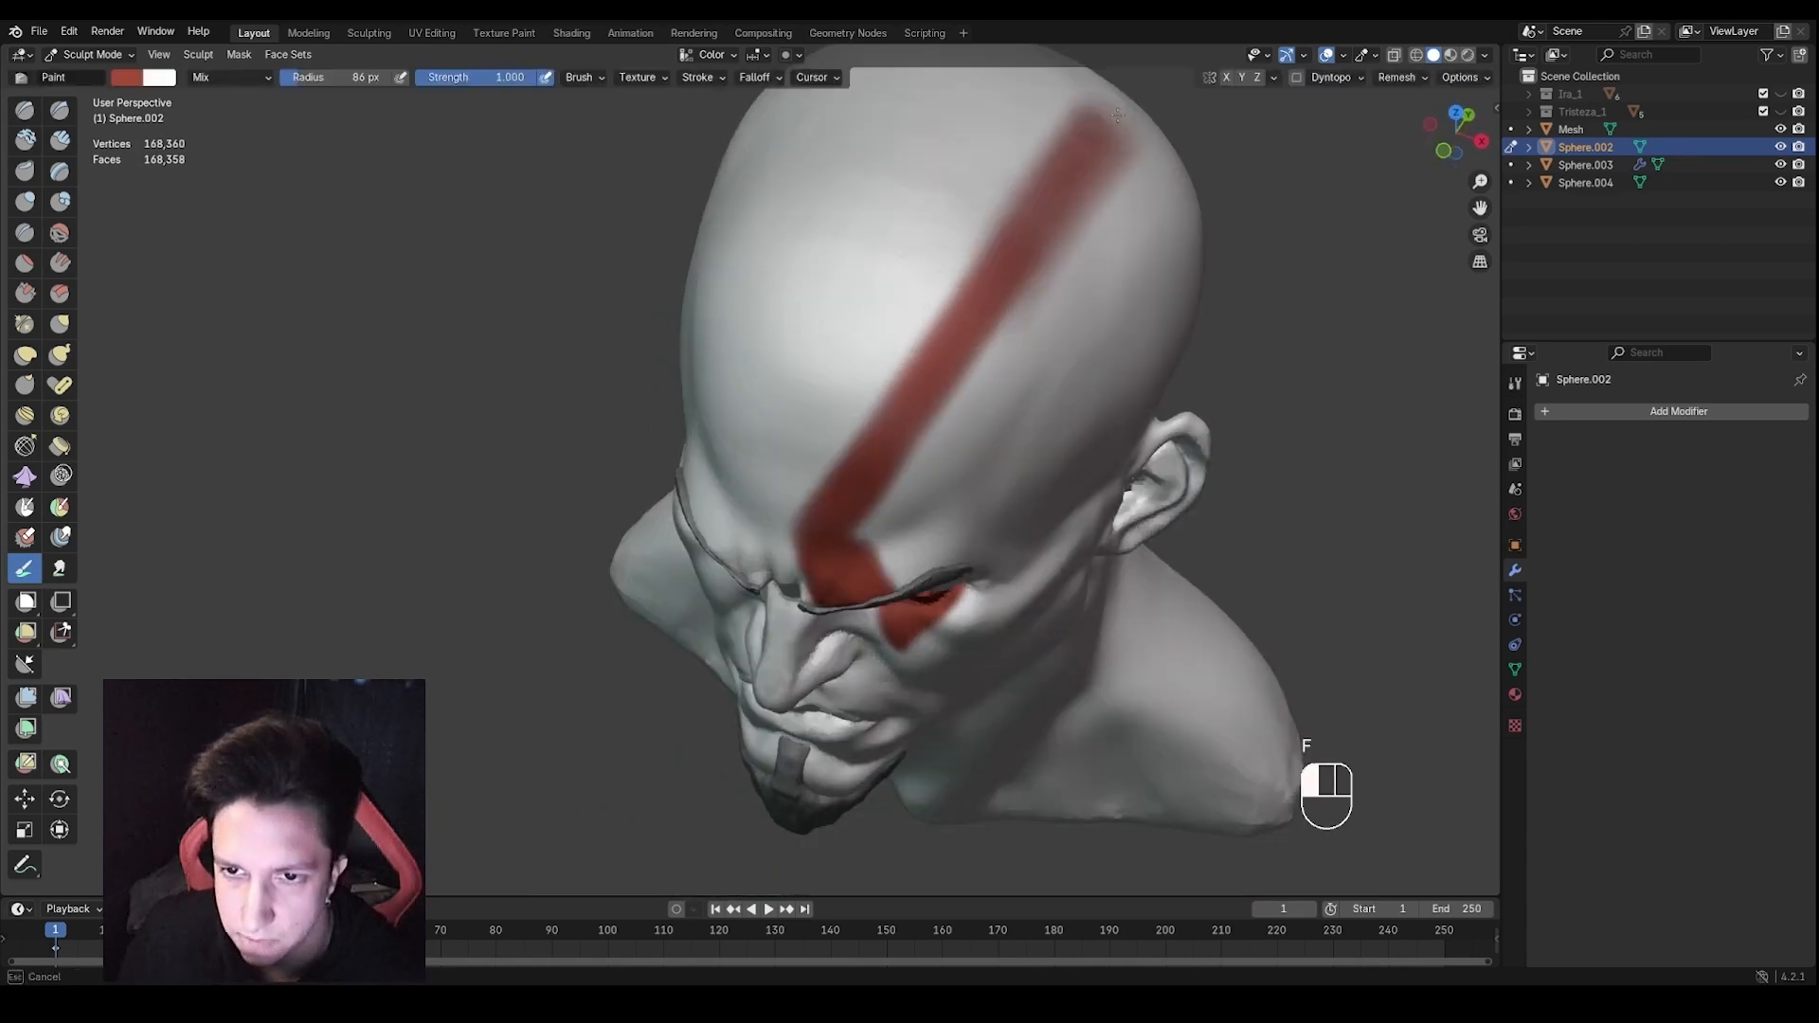
# Try widening the red stripe down from the crown with the brush at 86 px and undo it
pyautogui.press('f')
pyautogui.moveTo(1044, 169); pyautogui.dragTo(1047, 174, button='middle')
pyautogui.moveTo(1078, 156); pyautogui.dragTo(938, 378)
pyautogui.moveTo(938, 379)
pyautogui.mouseDown(button='middle')
pyautogui.moveTo(959, 282)
pyautogui.moveTo(1056, 156)
pyautogui.mouseUp(button='middle')
pyautogui.hotkey('ctrl', 'z')
# Set the brush to 79 px and widen the red stripe from the crown down to the upper forehead
pyautogui.press('f')
pyautogui.click(954, 280)
pyautogui.moveTo(1055, 156); pyautogui.dragTo(909, 374)
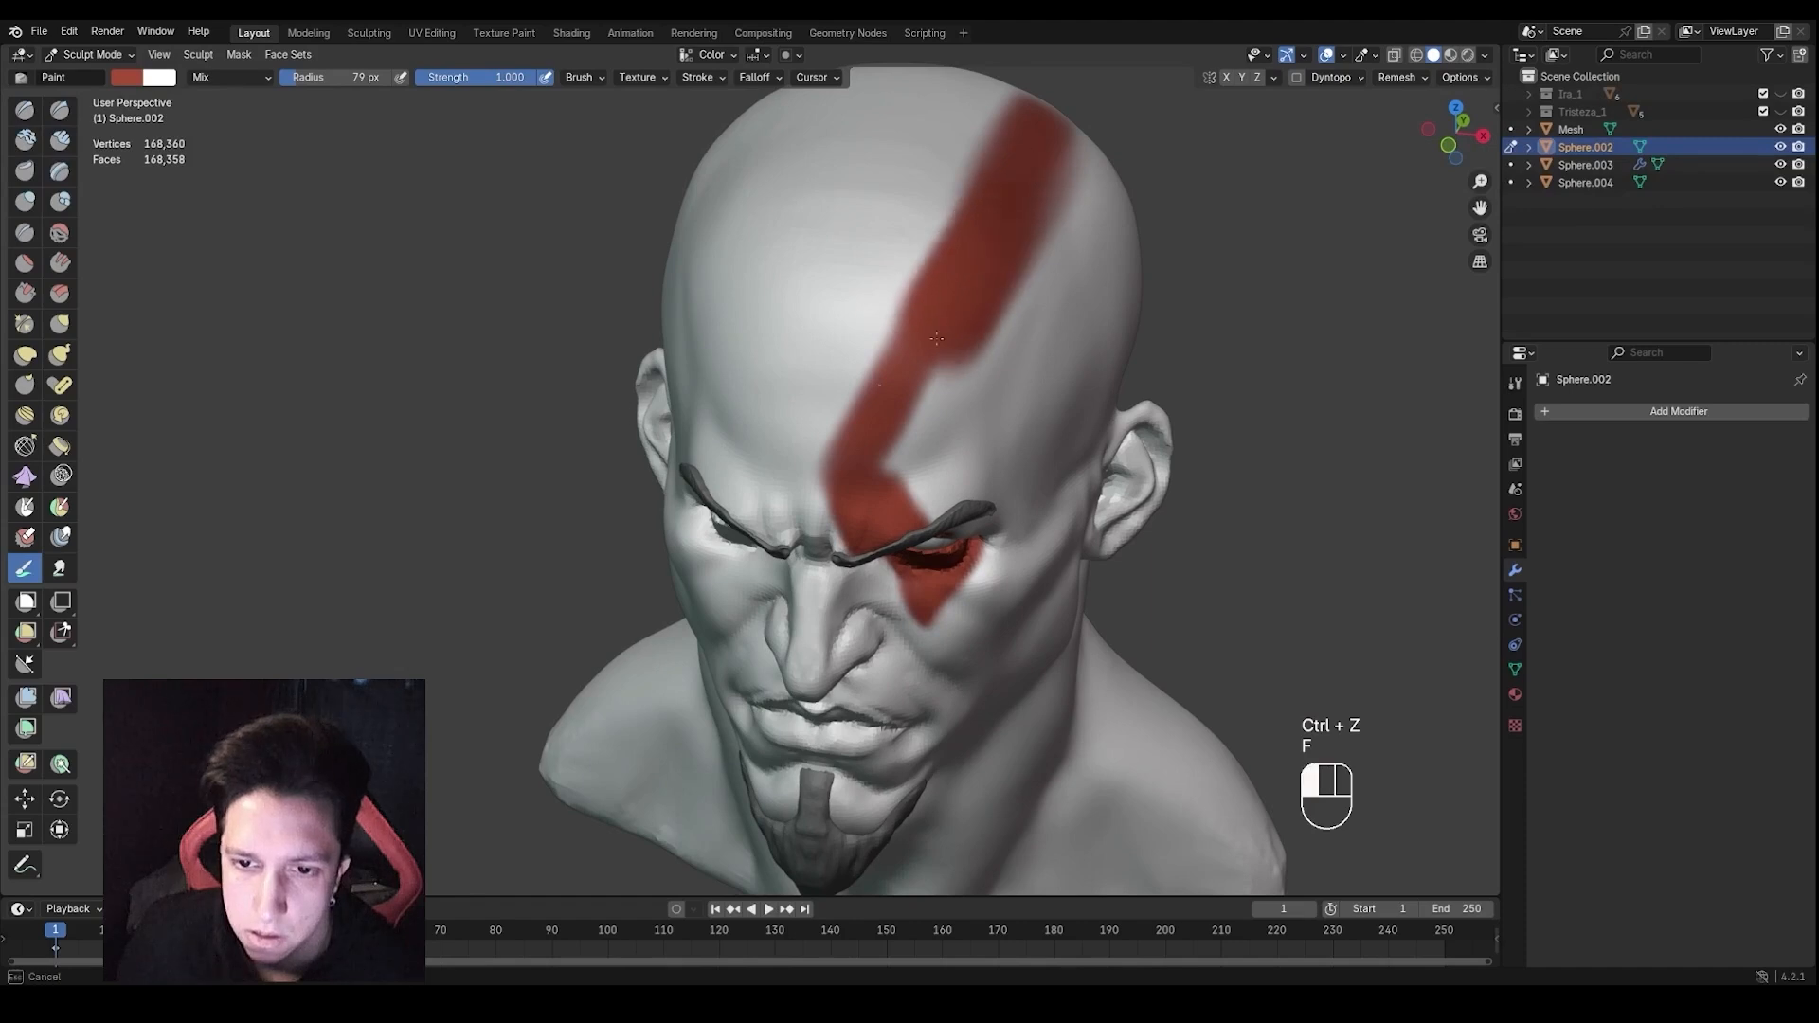
# Reduce the brush to 57 px, widen the stripe's lower forehead section, and even out its edge up to the crown
pyautogui.press('f')
pyautogui.click(871, 415)
pyautogui.moveTo(873, 415); pyautogui.dragTo(887, 398, button='middle')
pyautogui.moveTo(936, 362); pyautogui.dragTo(902, 431)
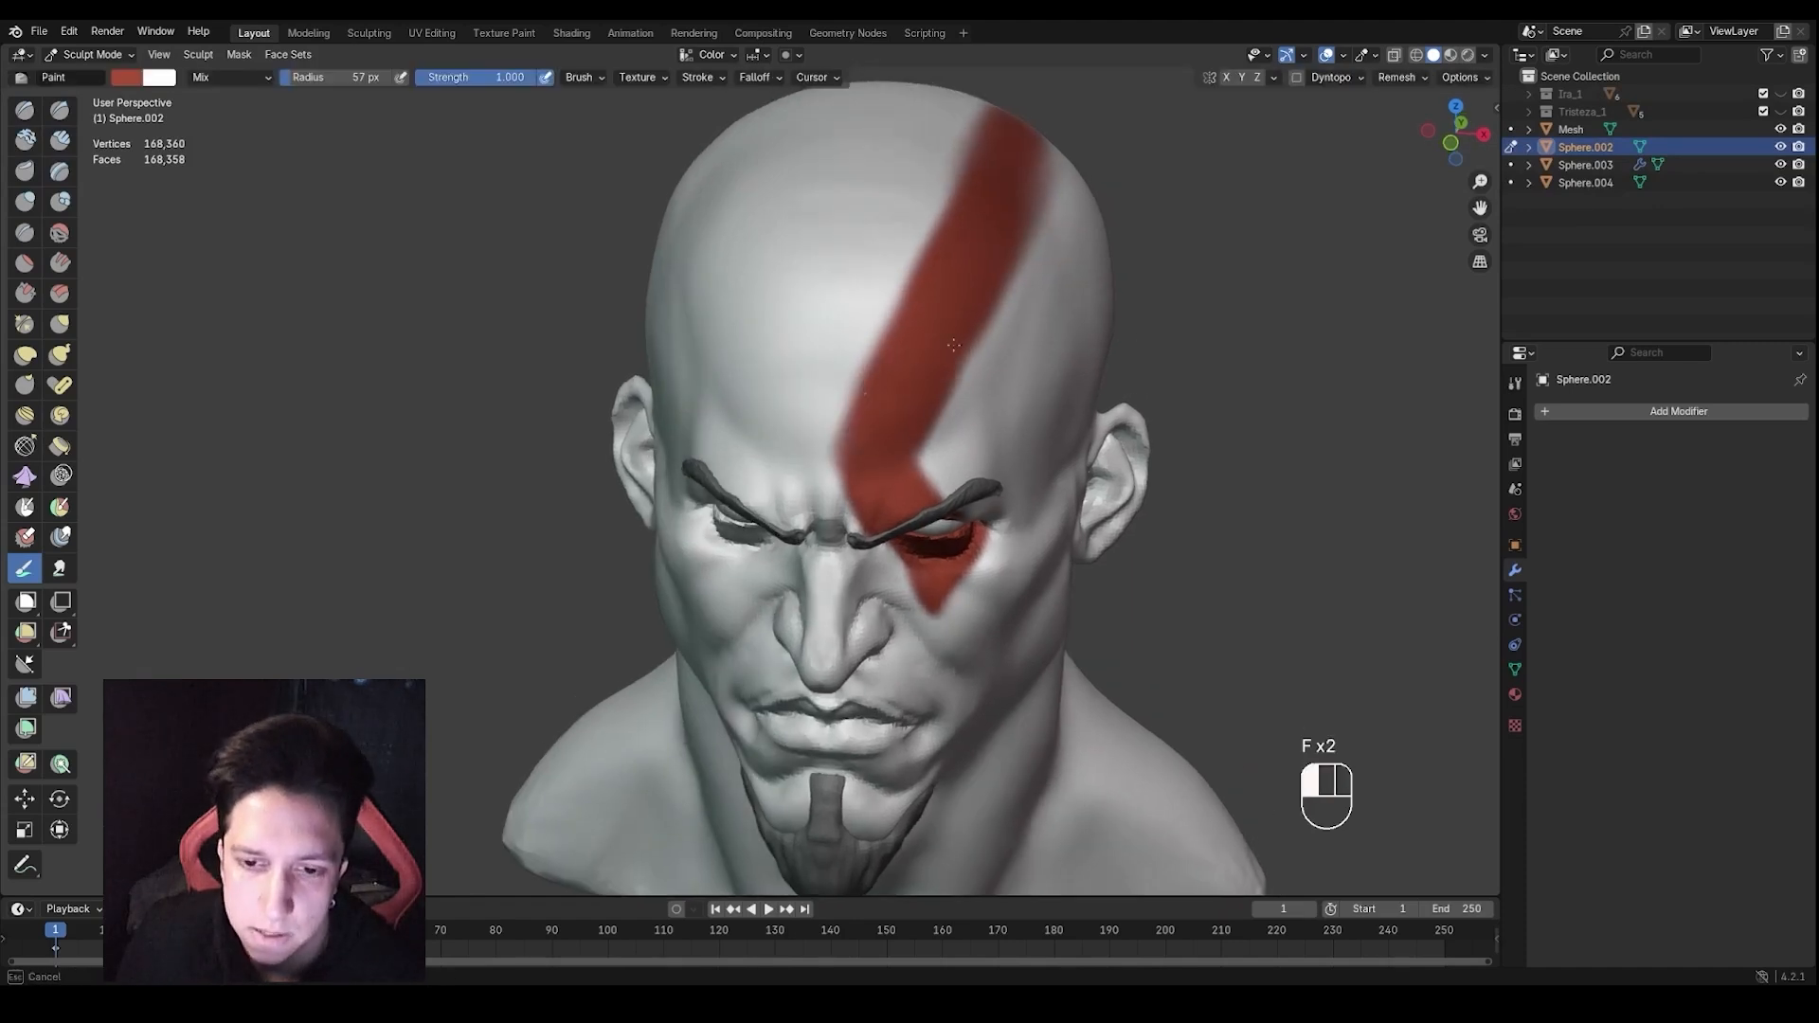
pyautogui.moveTo(954, 345); pyautogui.dragTo(967, 293, button='middle')
pyautogui.moveTo(981, 331); pyautogui.dragTo(1120, 142)
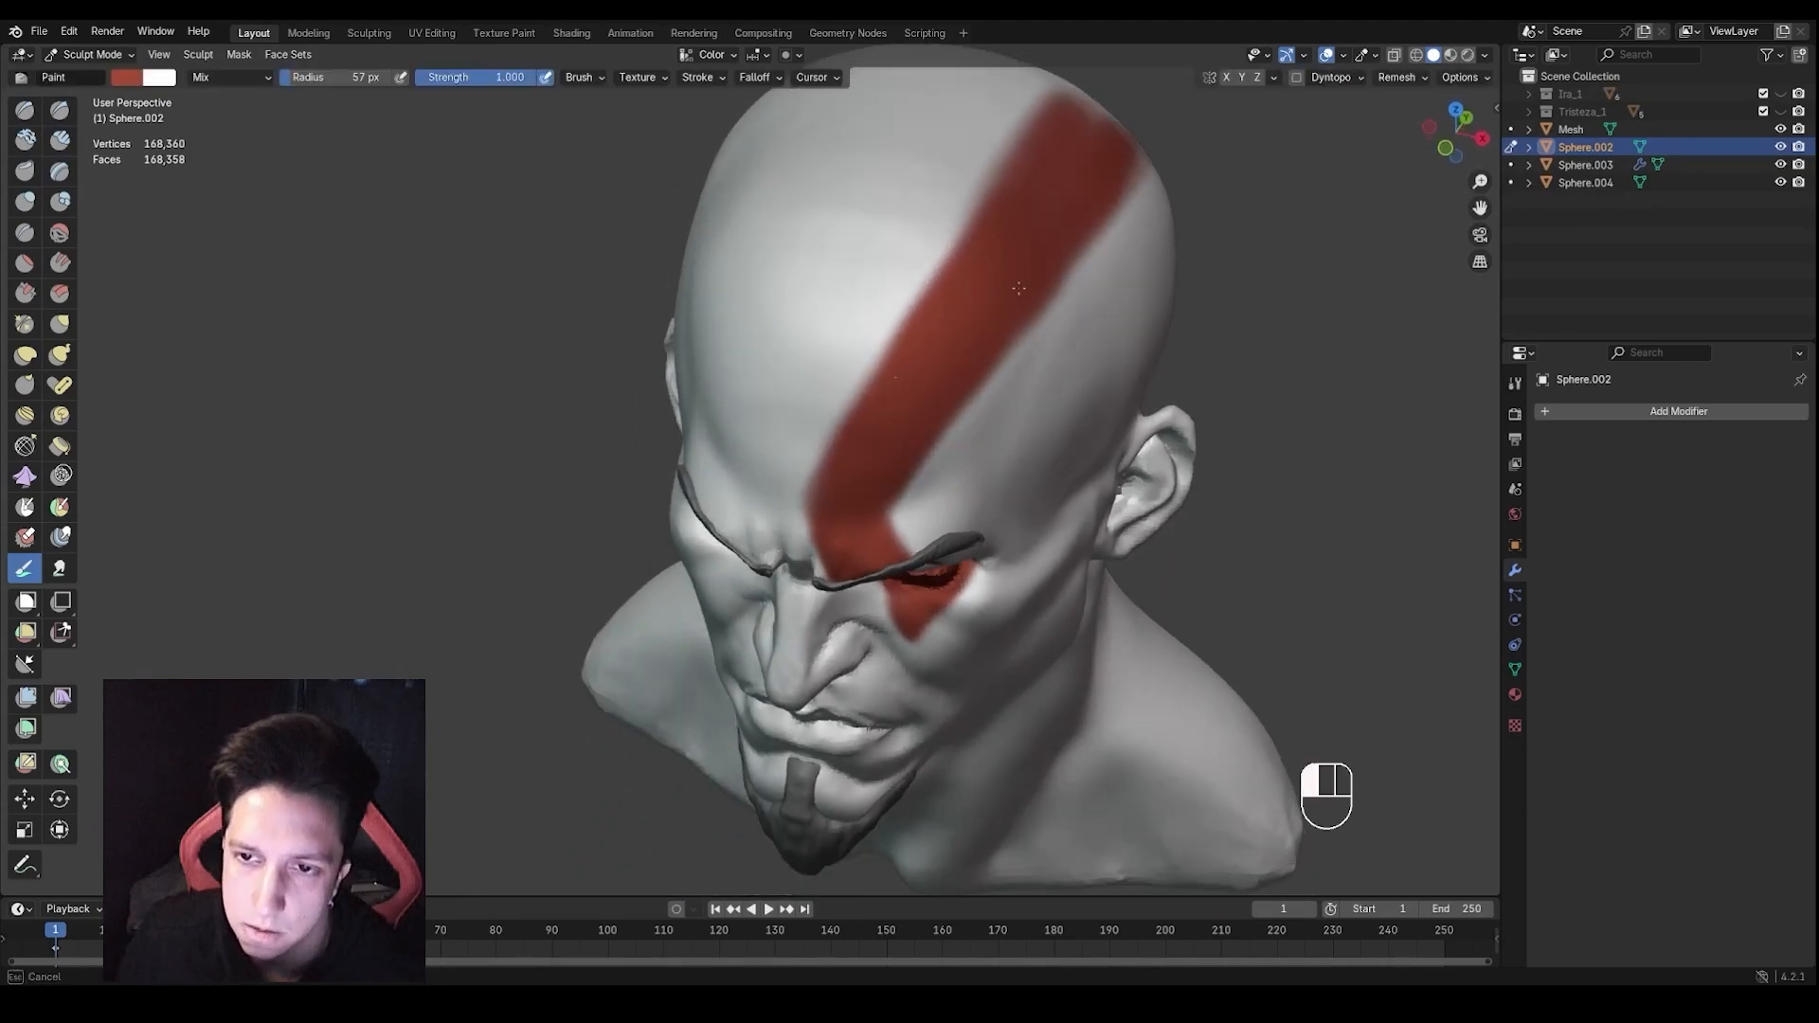
# Reduce the brush to 43 px and touch up the edges of the red stripe on the forehead
pyautogui.moveTo(994, 257); pyautogui.dragTo(1007, 223, button='middle')
pyautogui.moveTo(920, 337)
pyautogui.mouseDown(button='middle')
pyautogui.moveTo(938, 281)
pyautogui.moveTo(932, 315)
pyautogui.mouseUp(button='middle')
pyautogui.press('f')
pyautogui.click(921, 284)
pyautogui.scroll(1, 929, 320)
pyautogui.press('f')
pyautogui.click(944, 303)
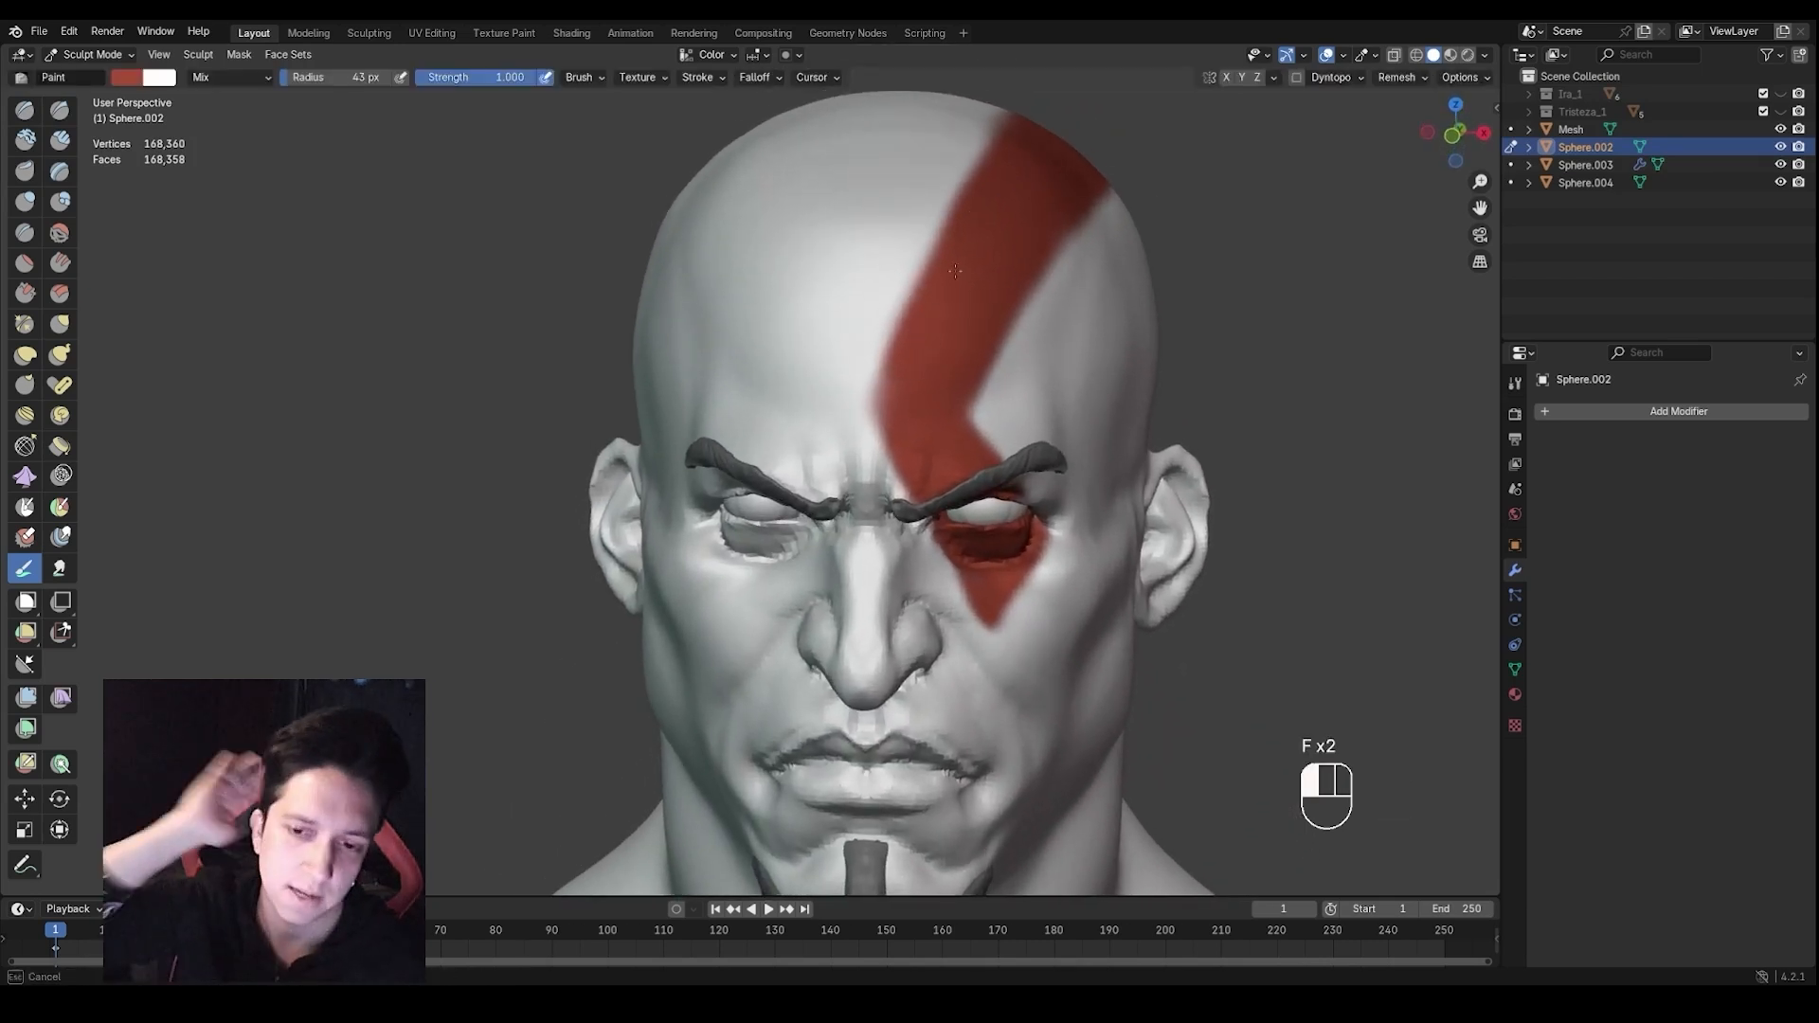
# Try retouching the red marking around the eyebrow and eye, adjusting the brush to 42 px, and undo the strokes
pyautogui.moveTo(928, 477)
pyautogui.mouseDown(button='middle')
pyautogui.moveTo(906, 426)
pyautogui.moveTo(869, 430)
pyautogui.moveTo(921, 426)
pyautogui.moveTo(917, 386)
pyautogui.mouseUp(button='middle')
pyautogui.keyDown('ctrl'); pyautogui.moveTo(917, 386); pyautogui.dragTo(1007, 517); pyautogui.keyUp('ctrl')
pyautogui.hotkey('ctrl', 'z')
pyautogui.press('f')
pyautogui.click(977, 459)
pyautogui.moveTo(977, 458); pyautogui.dragTo(981, 451, button='middle')
pyautogui.hotkey('ctrl', 'z')
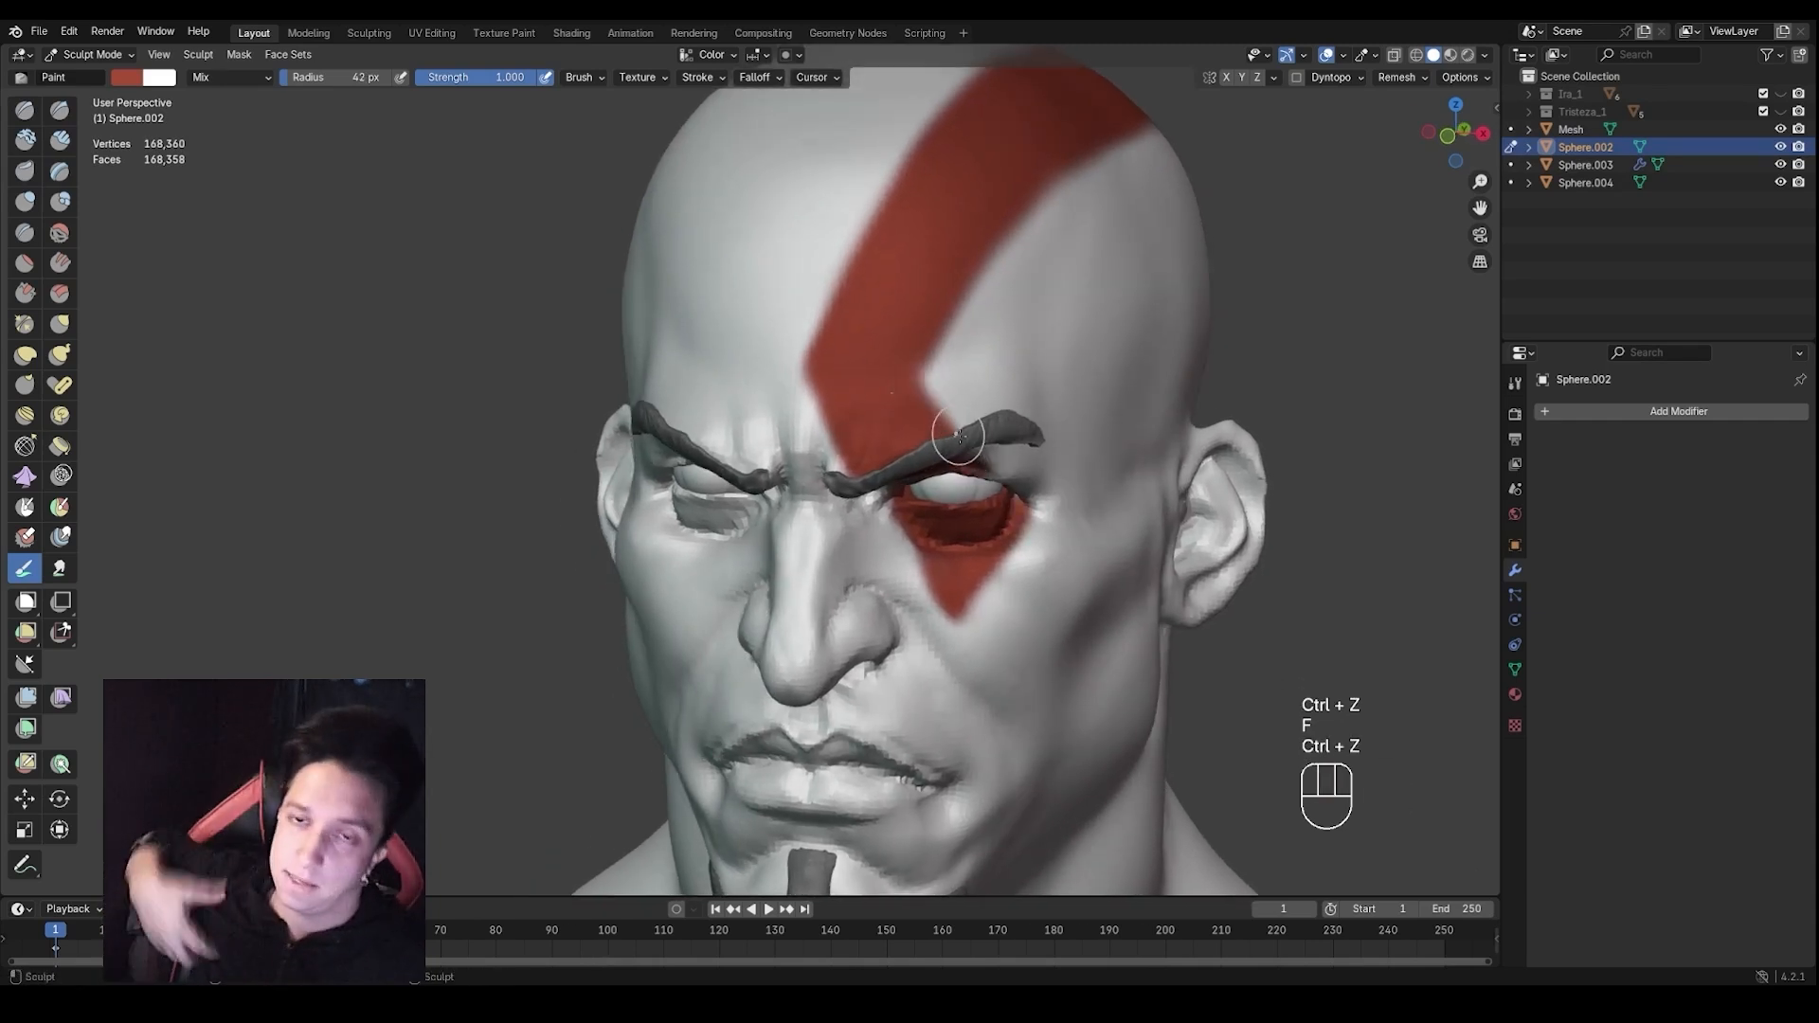
# Sharpen and lengthen the red marking's point on the cheek with the brush reduced to 29 px, undoing the stray strokes
pyautogui.moveTo(941, 375); pyautogui.dragTo(961, 381, button='middle')
pyautogui.moveTo(959, 455); pyautogui.dragTo(954, 479, button='middle')
pyautogui.press('f')
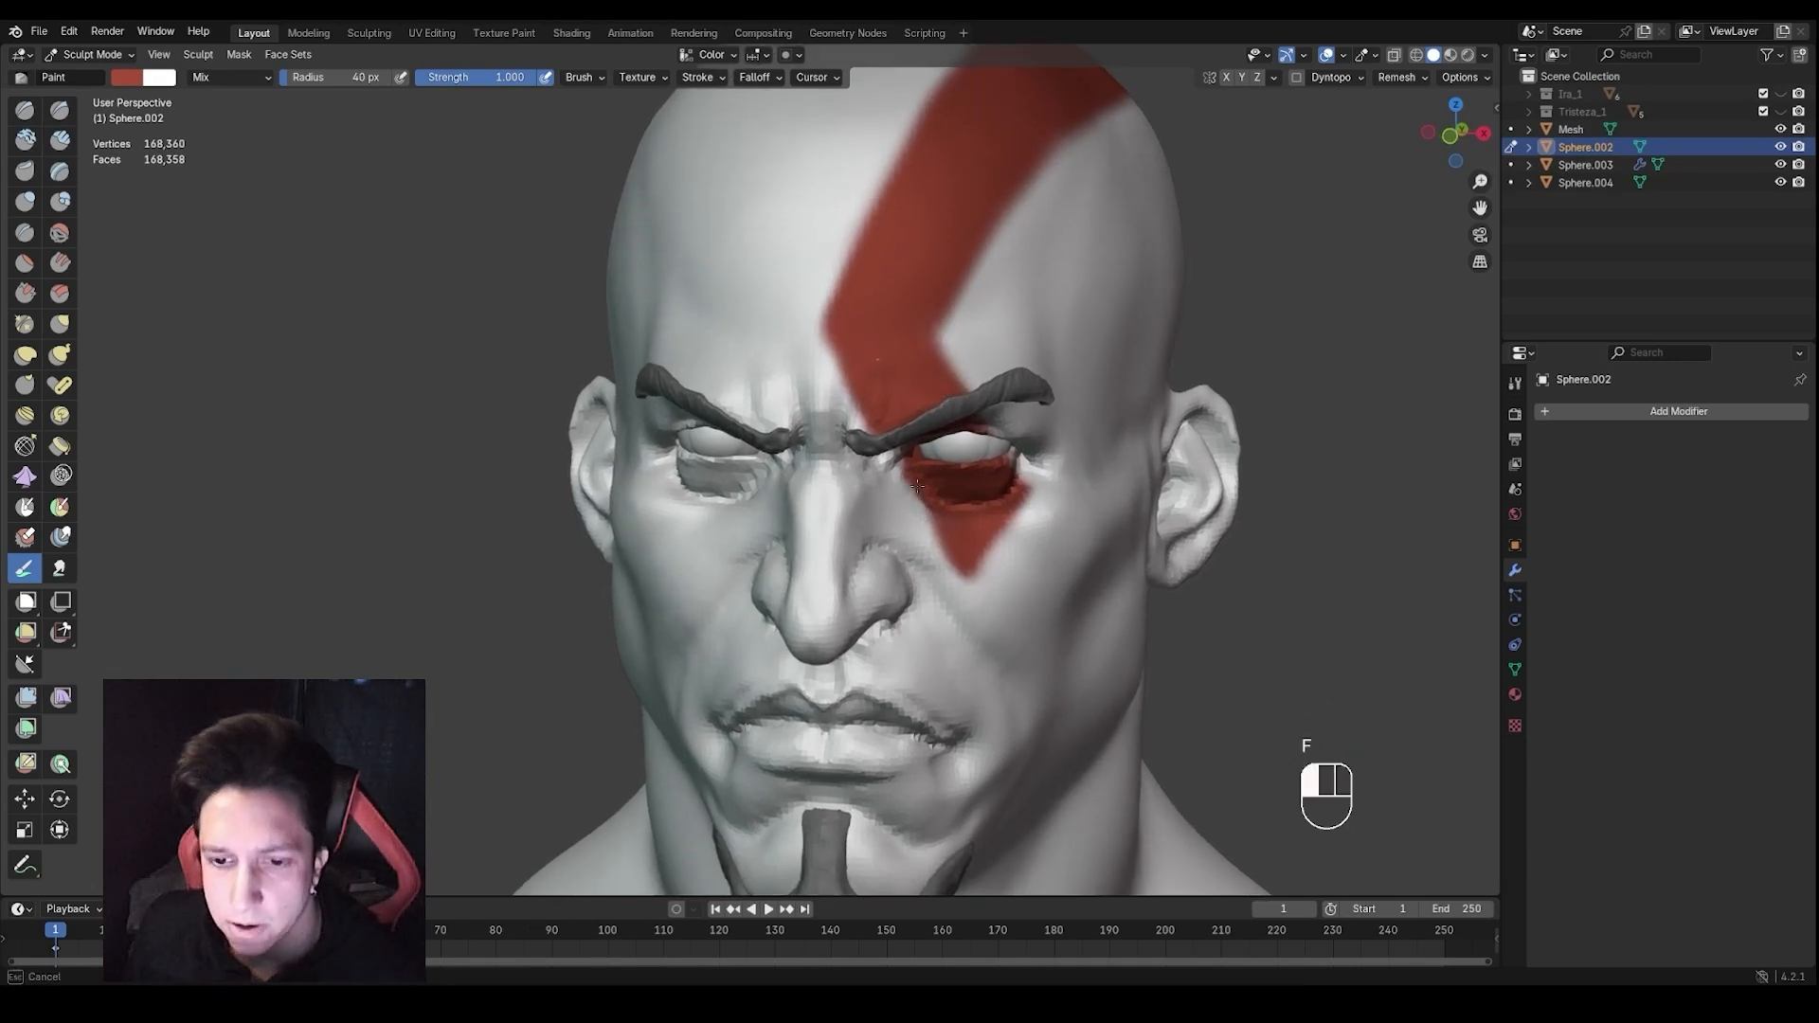
pyautogui.moveTo(917, 485); pyautogui.dragTo(971, 574)
pyautogui.hotkey('ctrl', 'z')
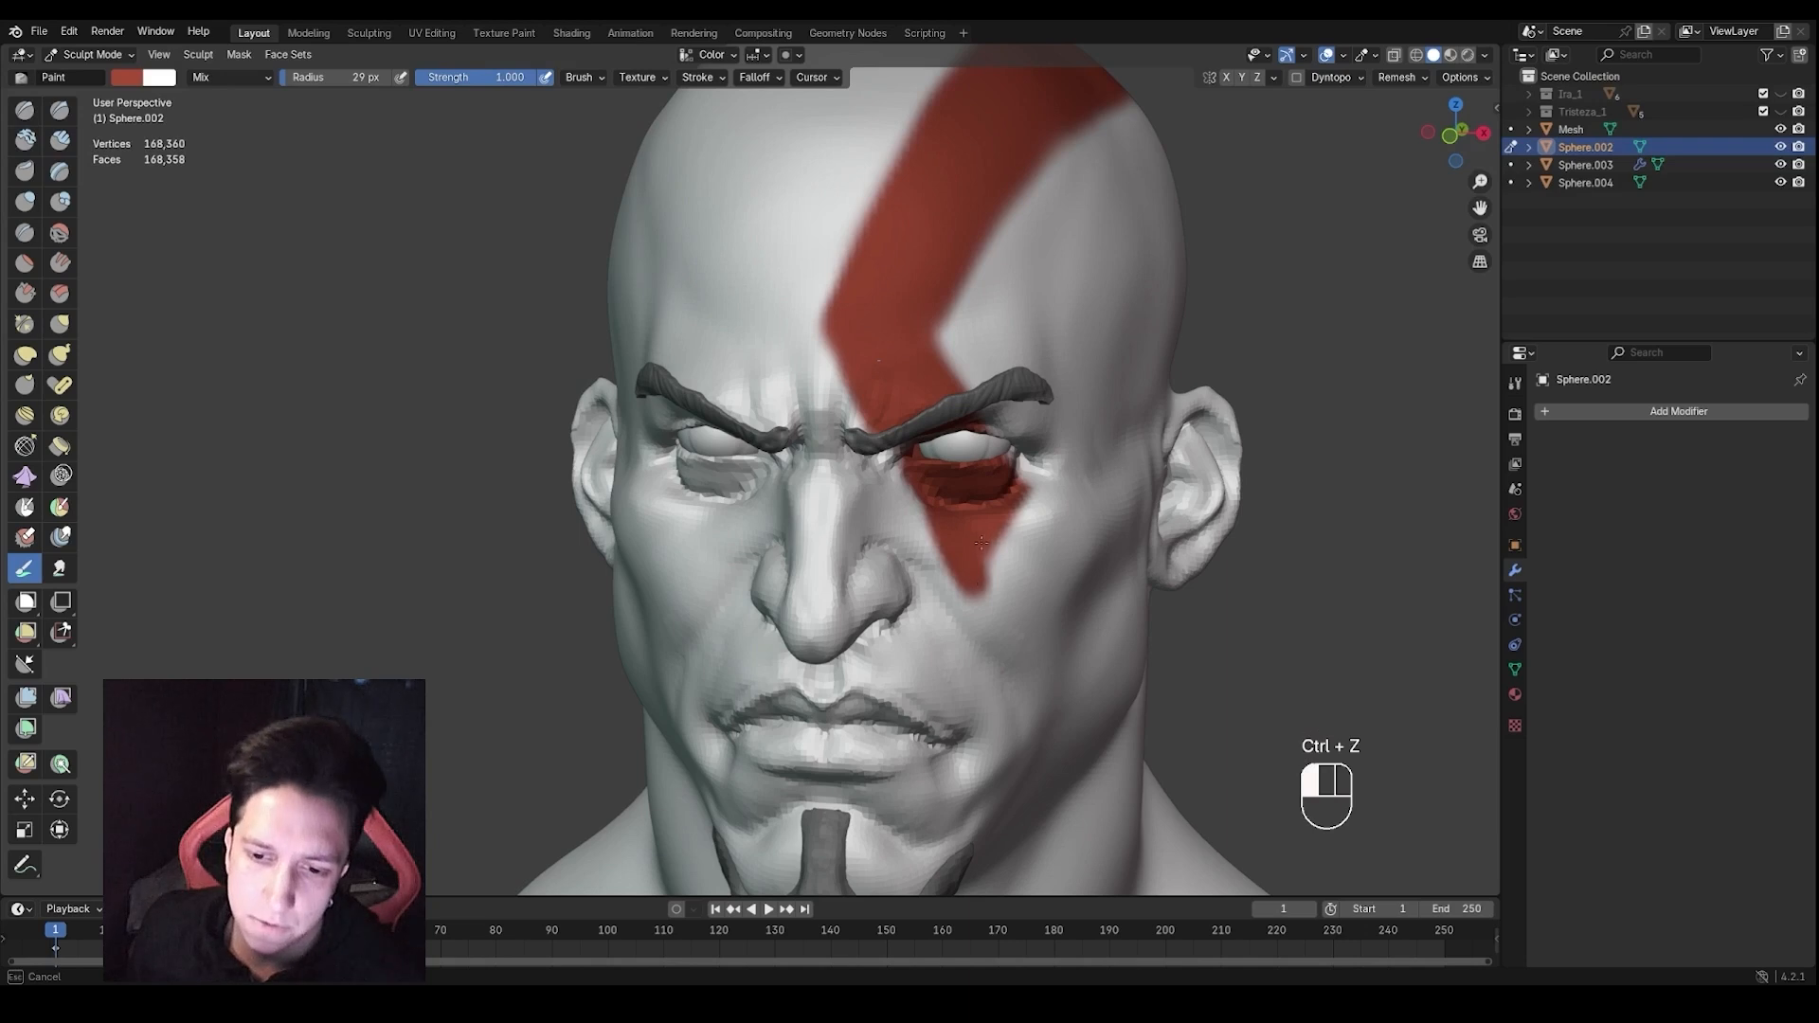
pyautogui.hotkey('ctrl', 'z')
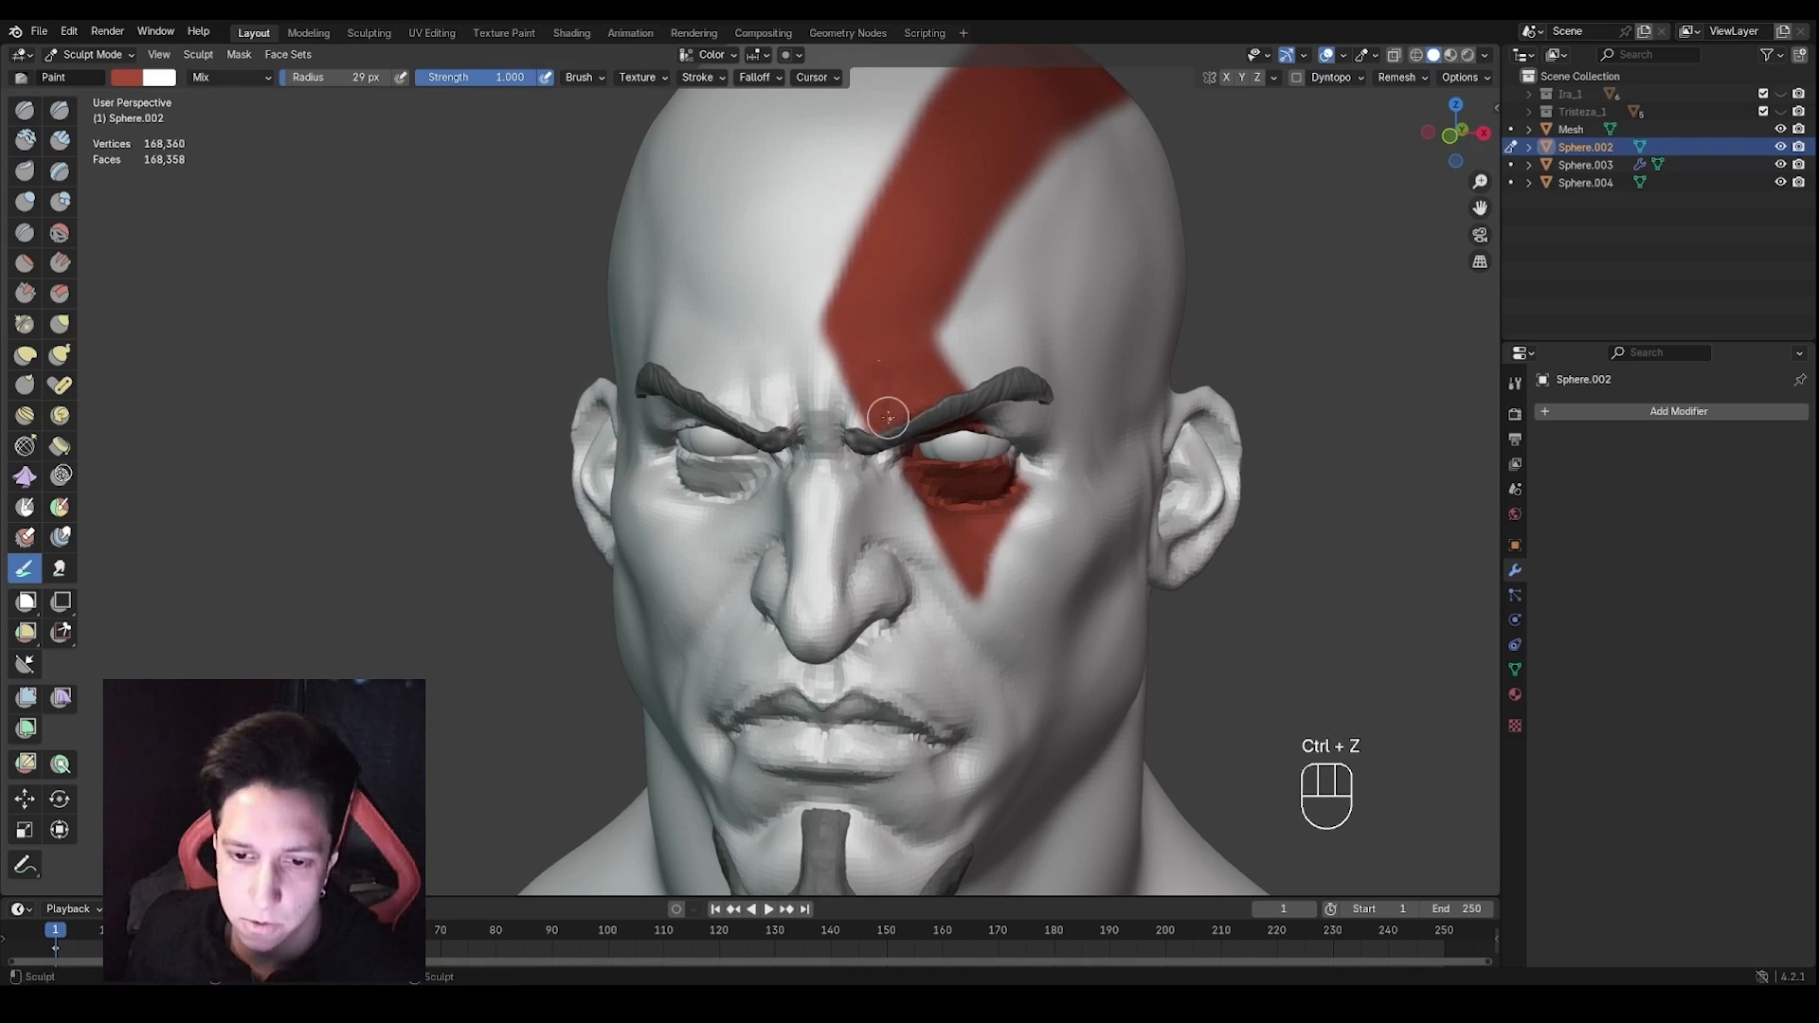
# Resize the brush and touch up the red stripe on the upper forehead
pyautogui.moveTo(888, 422)
pyautogui.keyDown('ctrl'); pyautogui.mouseDown(button='middle')
pyautogui.moveTo(911, 559)
pyautogui.moveTo(958, 568)
pyautogui.moveTo(944, 553)
pyautogui.moveTo(976, 542)
pyautogui.moveTo(947, 593)
pyautogui.mouseUp(button='middle'); pyautogui.keyUp('ctrl')
pyautogui.press('f')
pyautogui.click(962, 548)
pyautogui.moveTo(947, 592)
pyautogui.keyDown('ctrl'); pyautogui.mouseDown(button='middle')
pyautogui.moveTo(933, 502)
pyautogui.moveTo(905, 530)
pyautogui.mouseUp(button='middle'); pyautogui.keyUp('ctrl')
pyautogui.press('f')
pyautogui.click(929, 375)
pyautogui.moveTo(963, 216); pyautogui.dragTo(952, 236)
# Set the brush to 43 px, try a stroke along the stripe's inner side from crown to forehead, and undo it
pyautogui.moveTo(919, 412); pyautogui.dragTo(968, 270, button='middle')
pyautogui.press('f')
pyautogui.click(962, 319)
pyautogui.moveTo(957, 294)
pyautogui.keyDown('ctrl'); pyautogui.mouseDown(button='middle')
pyautogui.moveTo(921, 379)
pyautogui.moveTo(900, 365)
pyautogui.moveTo(924, 237)
pyautogui.mouseUp(button='middle'); pyautogui.keyUp('ctrl')
pyautogui.press('f')
pyautogui.click(886, 365)
pyautogui.keyDown('ctrl'); pyautogui.moveTo(952, 159); pyautogui.dragTo(852, 348); pyautogui.keyUp('ctrl')
pyautogui.hotkey('ctrl', 'z')
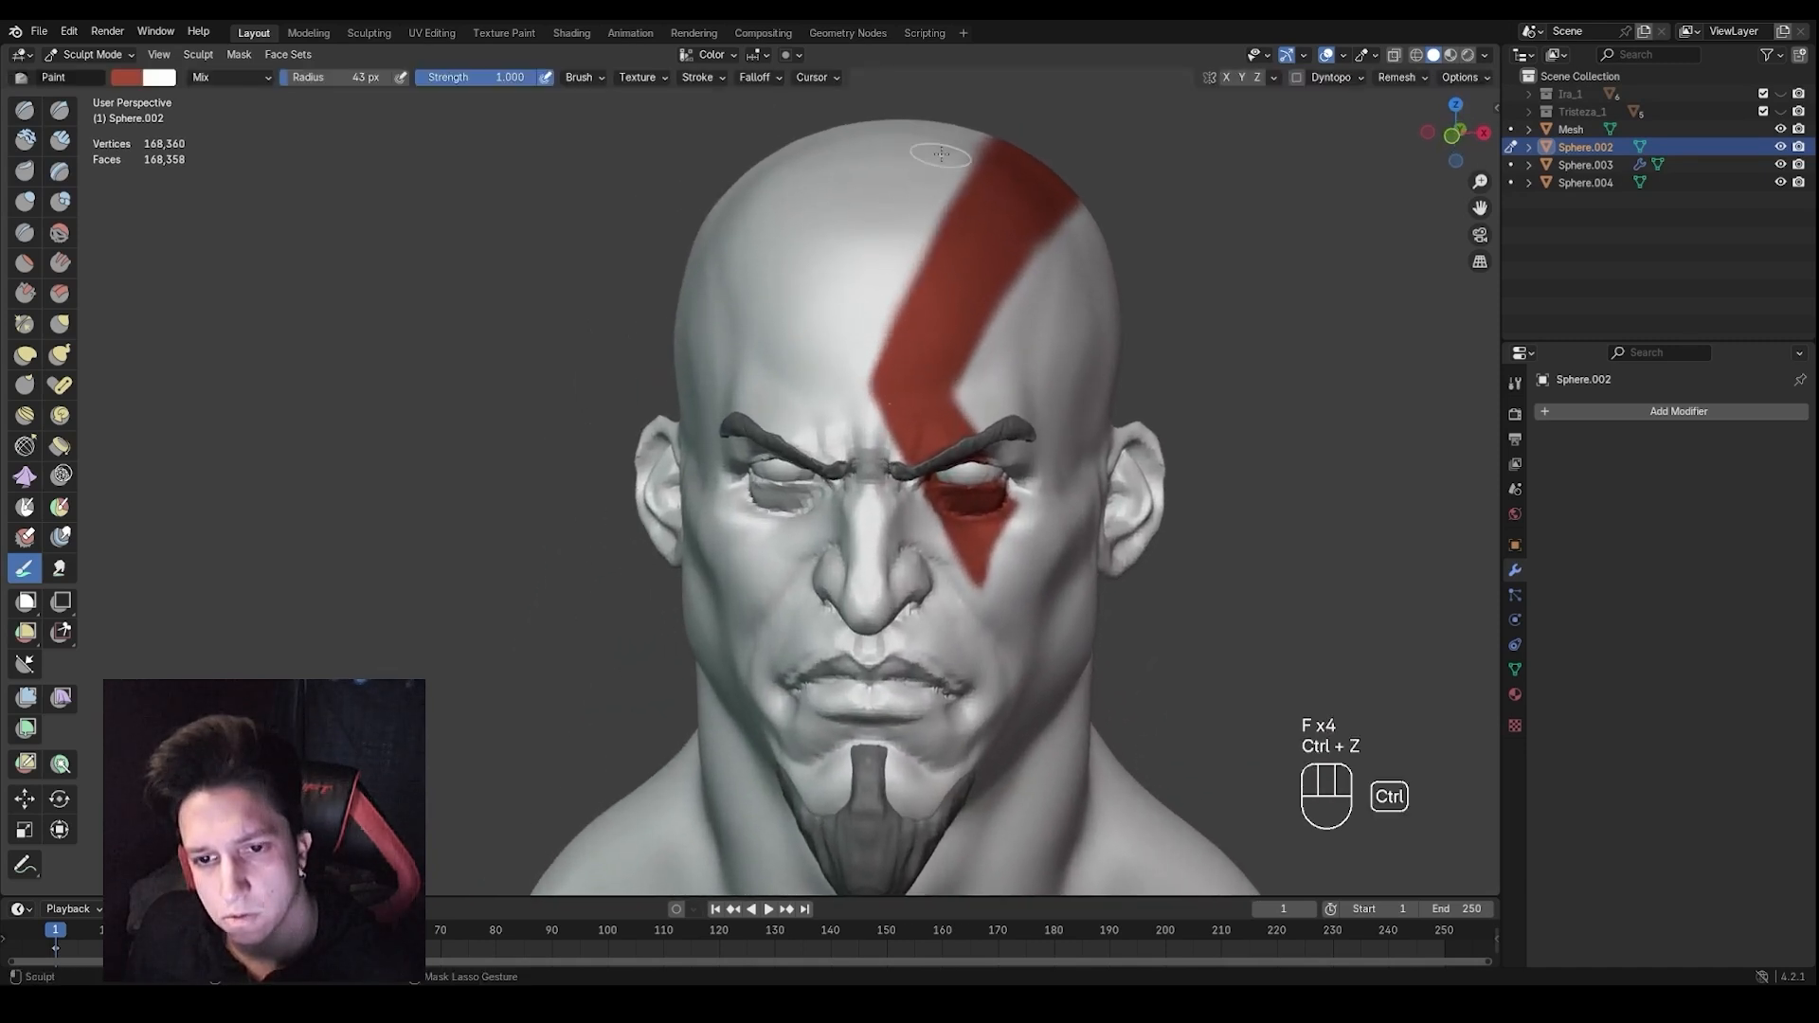
# Trim the red stripe's inner edge from crown to forehead by painting over it with the secondary colour
pyautogui.moveTo(941, 159)
pyautogui.keyDown('ctrl'); pyautogui.mouseDown()
pyautogui.moveTo(857, 289)
pyautogui.moveTo(891, 277)
pyautogui.mouseUp(); pyautogui.keyUp('ctrl')
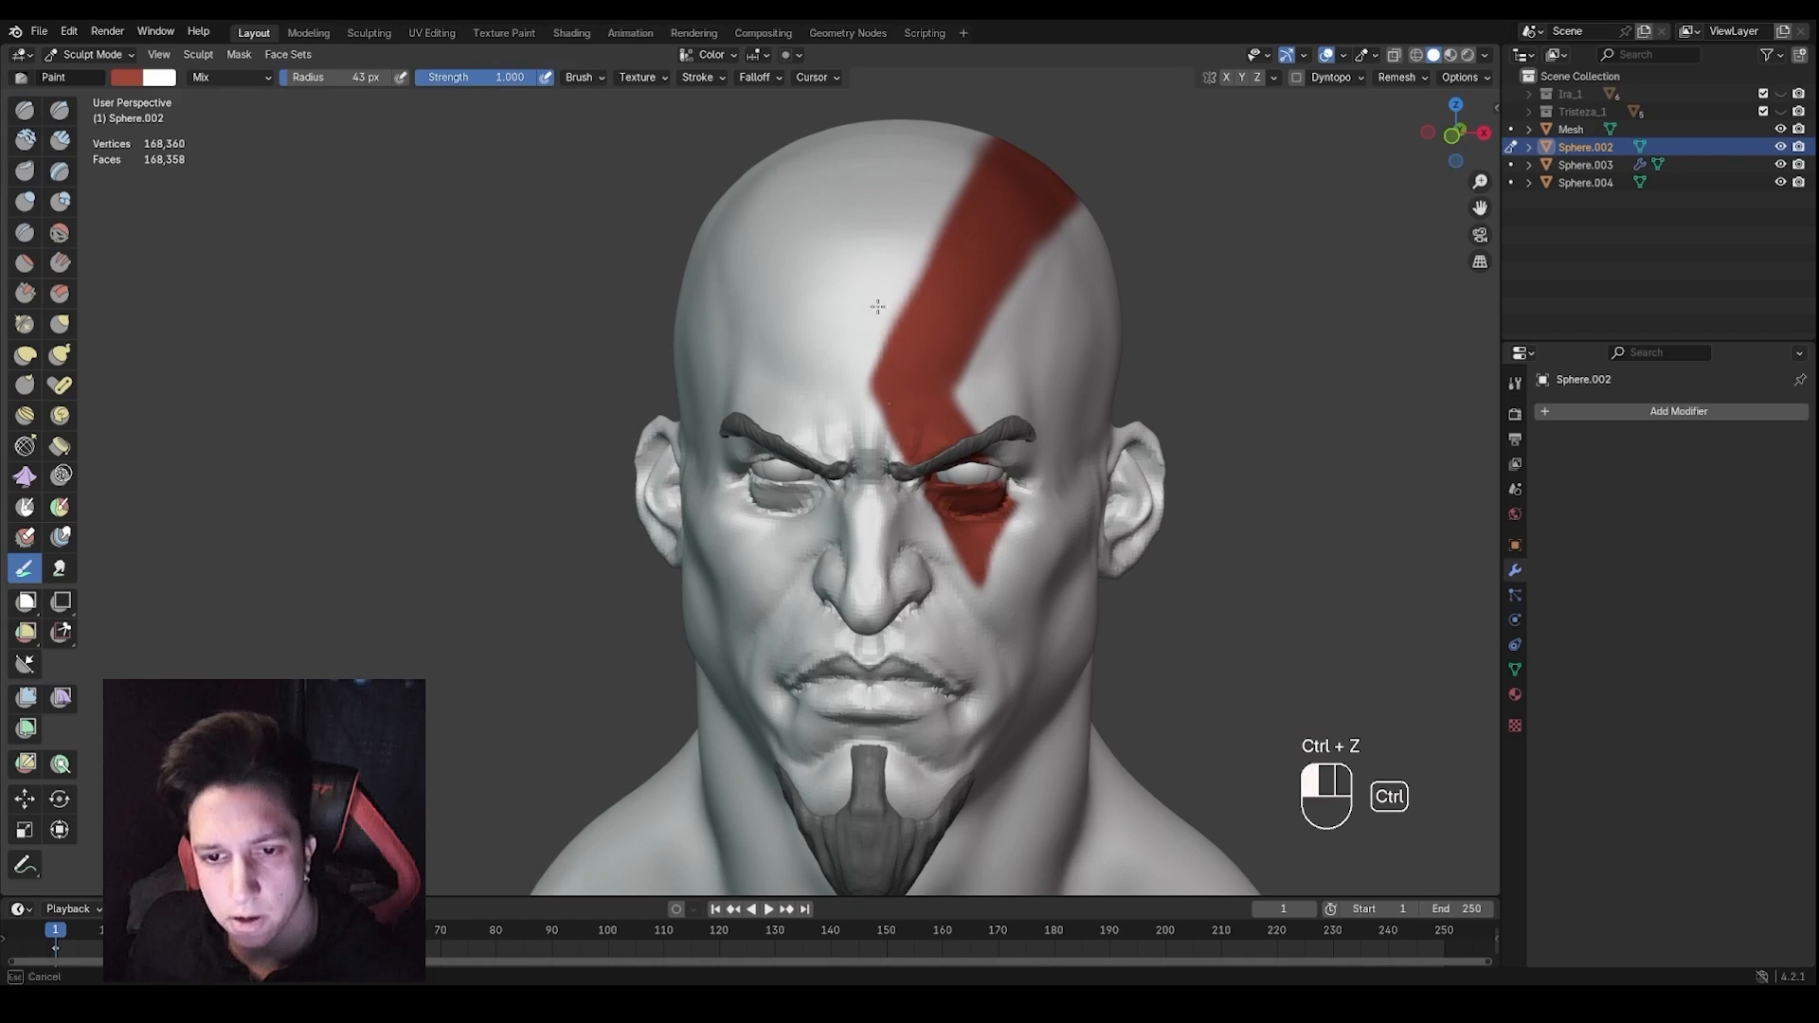
pyautogui.keyDown('ctrl'); pyautogui.moveTo(861, 349); pyautogui.dragTo(850, 368); pyautogui.keyUp('ctrl')
pyautogui.keyDown('ctrl'); pyautogui.moveTo(867, 331); pyautogui.dragTo(840, 389); pyautogui.keyUp('ctrl')
pyautogui.keyDown('shift'); pyautogui.moveTo(854, 415); pyautogui.dragTo(890, 431, button='middle'); pyautogui.keyUp('shift')
pyautogui.moveTo(915, 450)
pyautogui.mouseDown(button='middle')
pyautogui.moveTo(986, 455)
pyautogui.moveTo(927, 456)
pyautogui.mouseUp(button='middle')
pyautogui.press('f')
pyautogui.click(945, 491)
pyautogui.moveTo(945, 491)
pyautogui.mouseDown(button='middle')
pyautogui.moveTo(900, 436)
pyautogui.moveTo(924, 426)
pyautogui.moveTo(864, 457)
pyautogui.moveTo(912, 432)
pyautogui.mouseUp(button='middle')
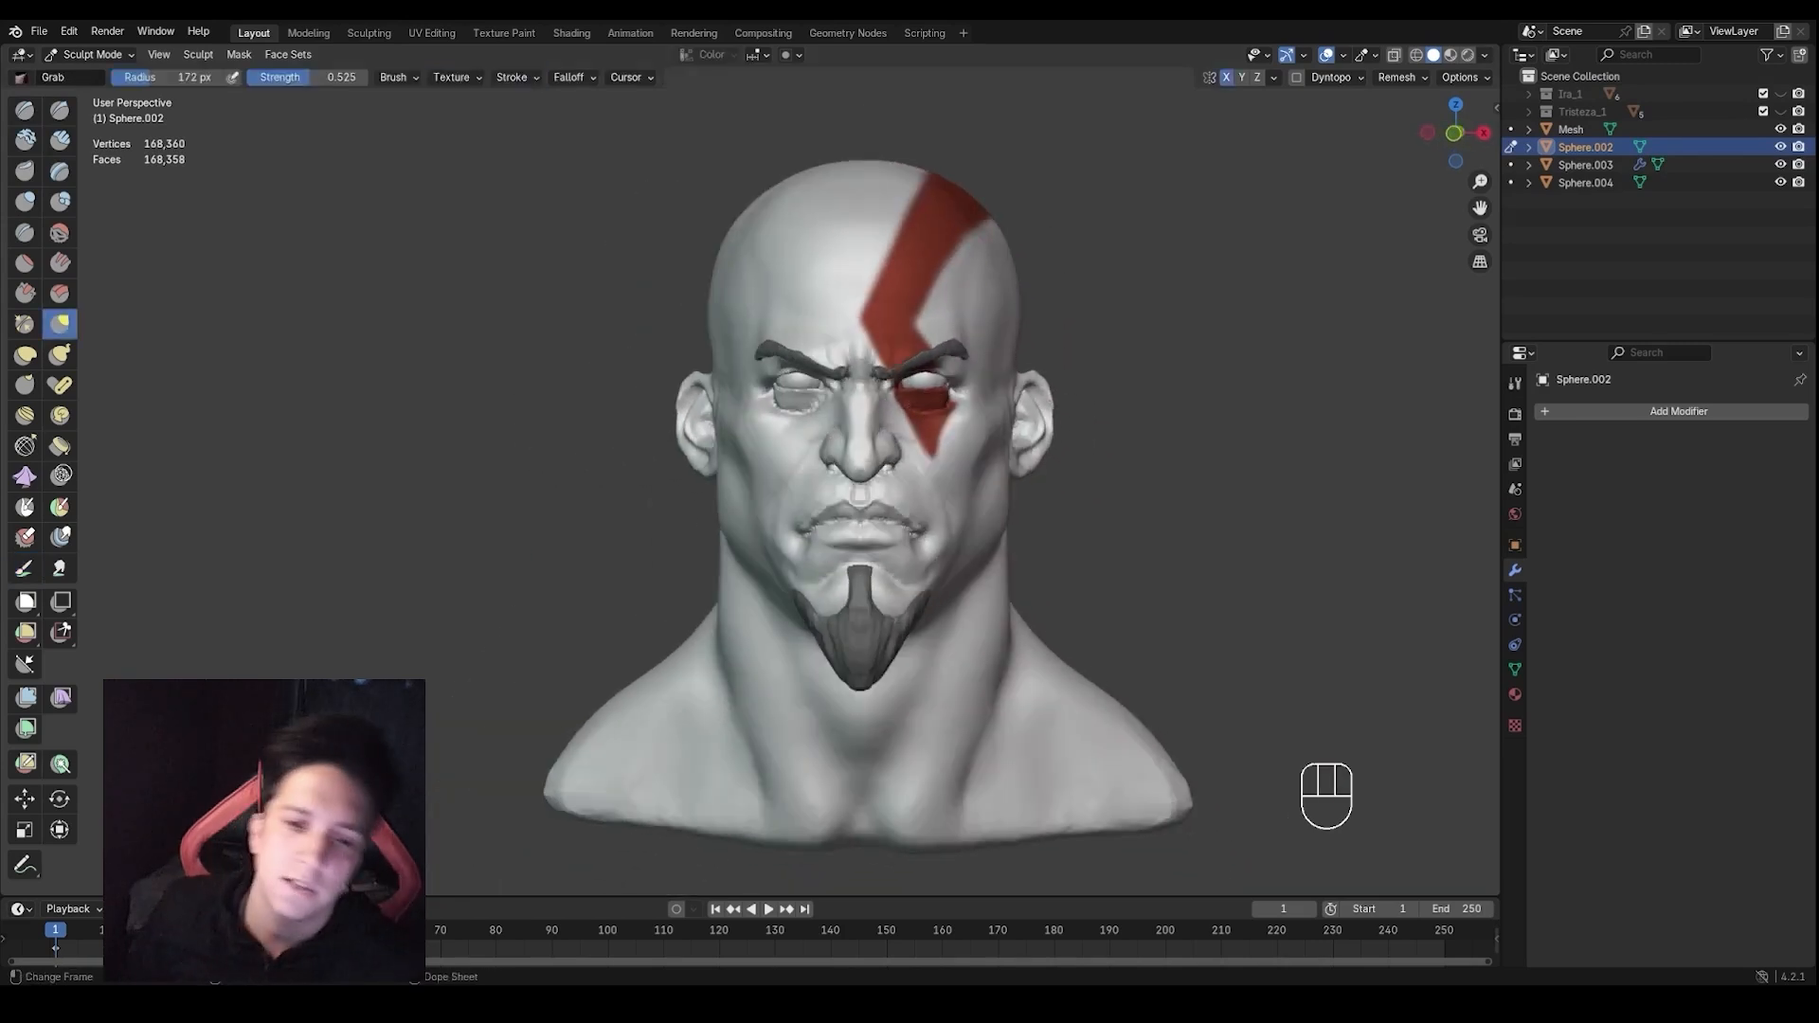
# Reshape the upper side of the skull symmetrically using the Grab brush enlarged to about 314 px
pyautogui.press('f')
pyautogui.click(918, 353)
pyautogui.moveTo(897, 228)
pyautogui.keyDown('shift'); pyautogui.mouseDown(button='middle')
pyautogui.moveTo(936, 303)
pyautogui.moveTo(912, 327)
pyautogui.mouseUp(button='middle'); pyautogui.keyUp('shift')
pyautogui.press('f')
pyautogui.click(849, 292)
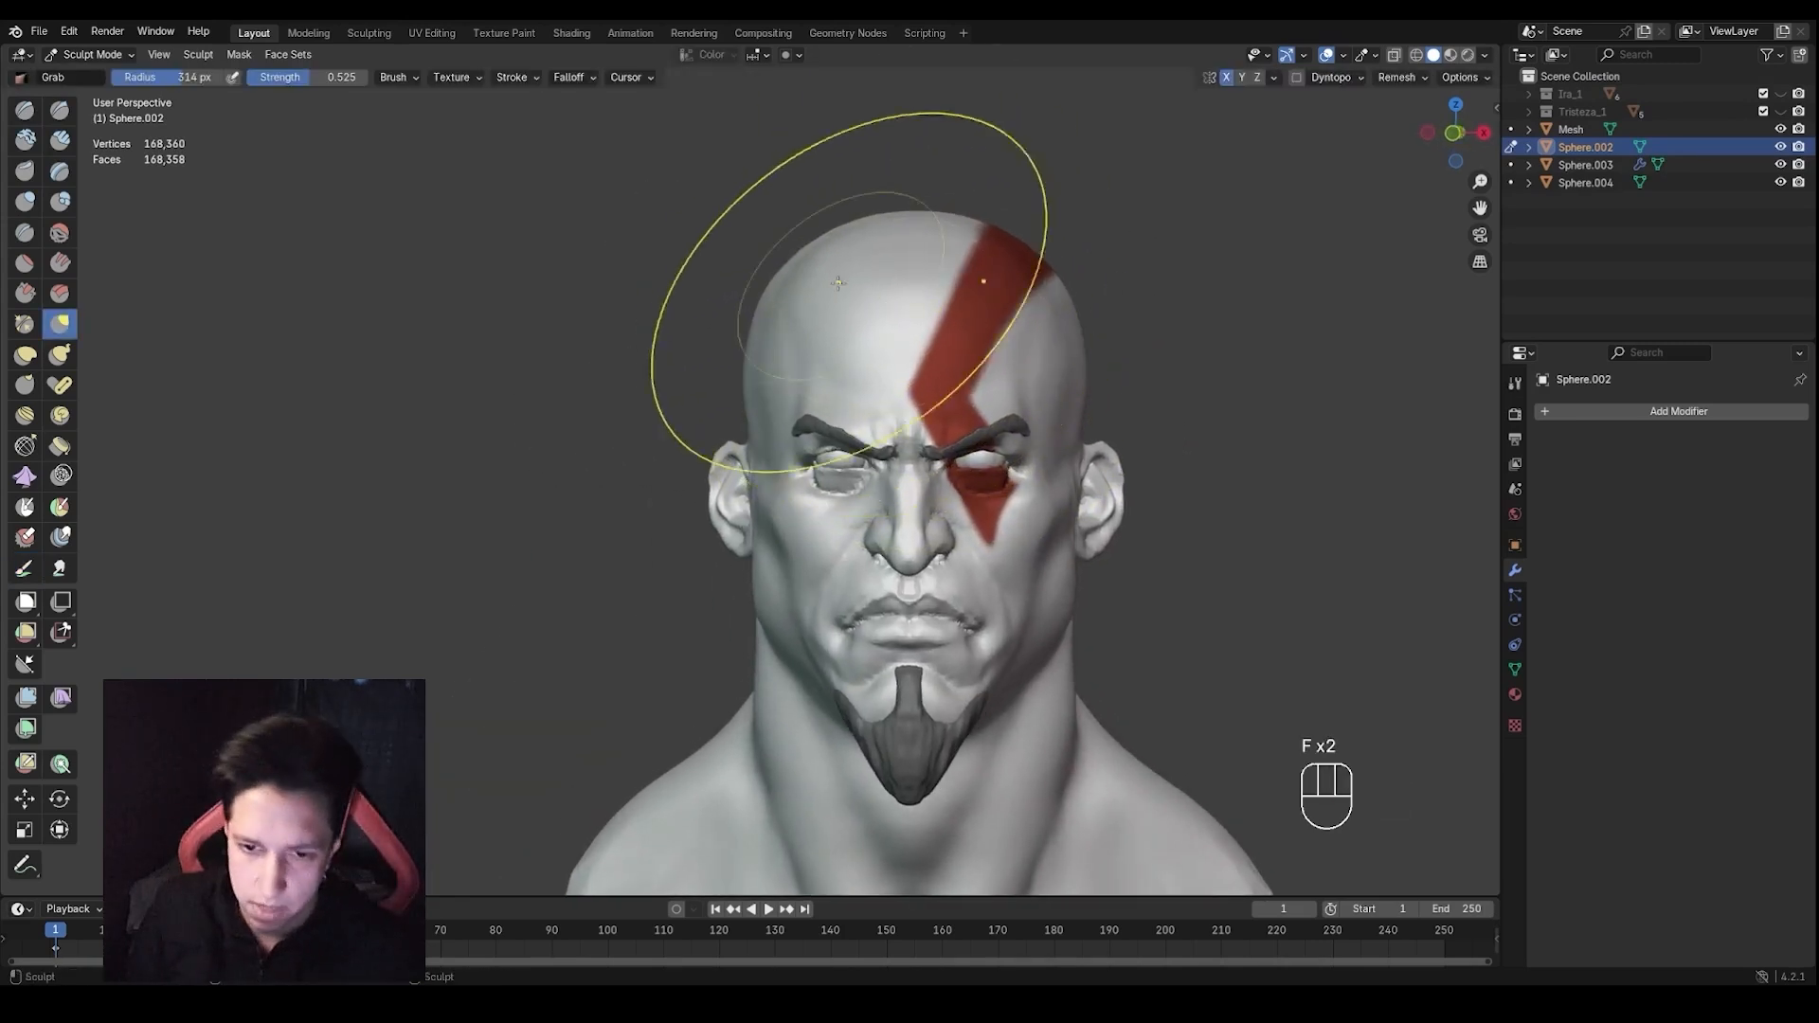
pyautogui.press('f')
pyautogui.click(785, 277)
pyautogui.moveTo(790, 297); pyautogui.dragTo(785, 298)
# Lower the crown of the skull slightly with the Grab brush at 359 px
pyautogui.press('f')
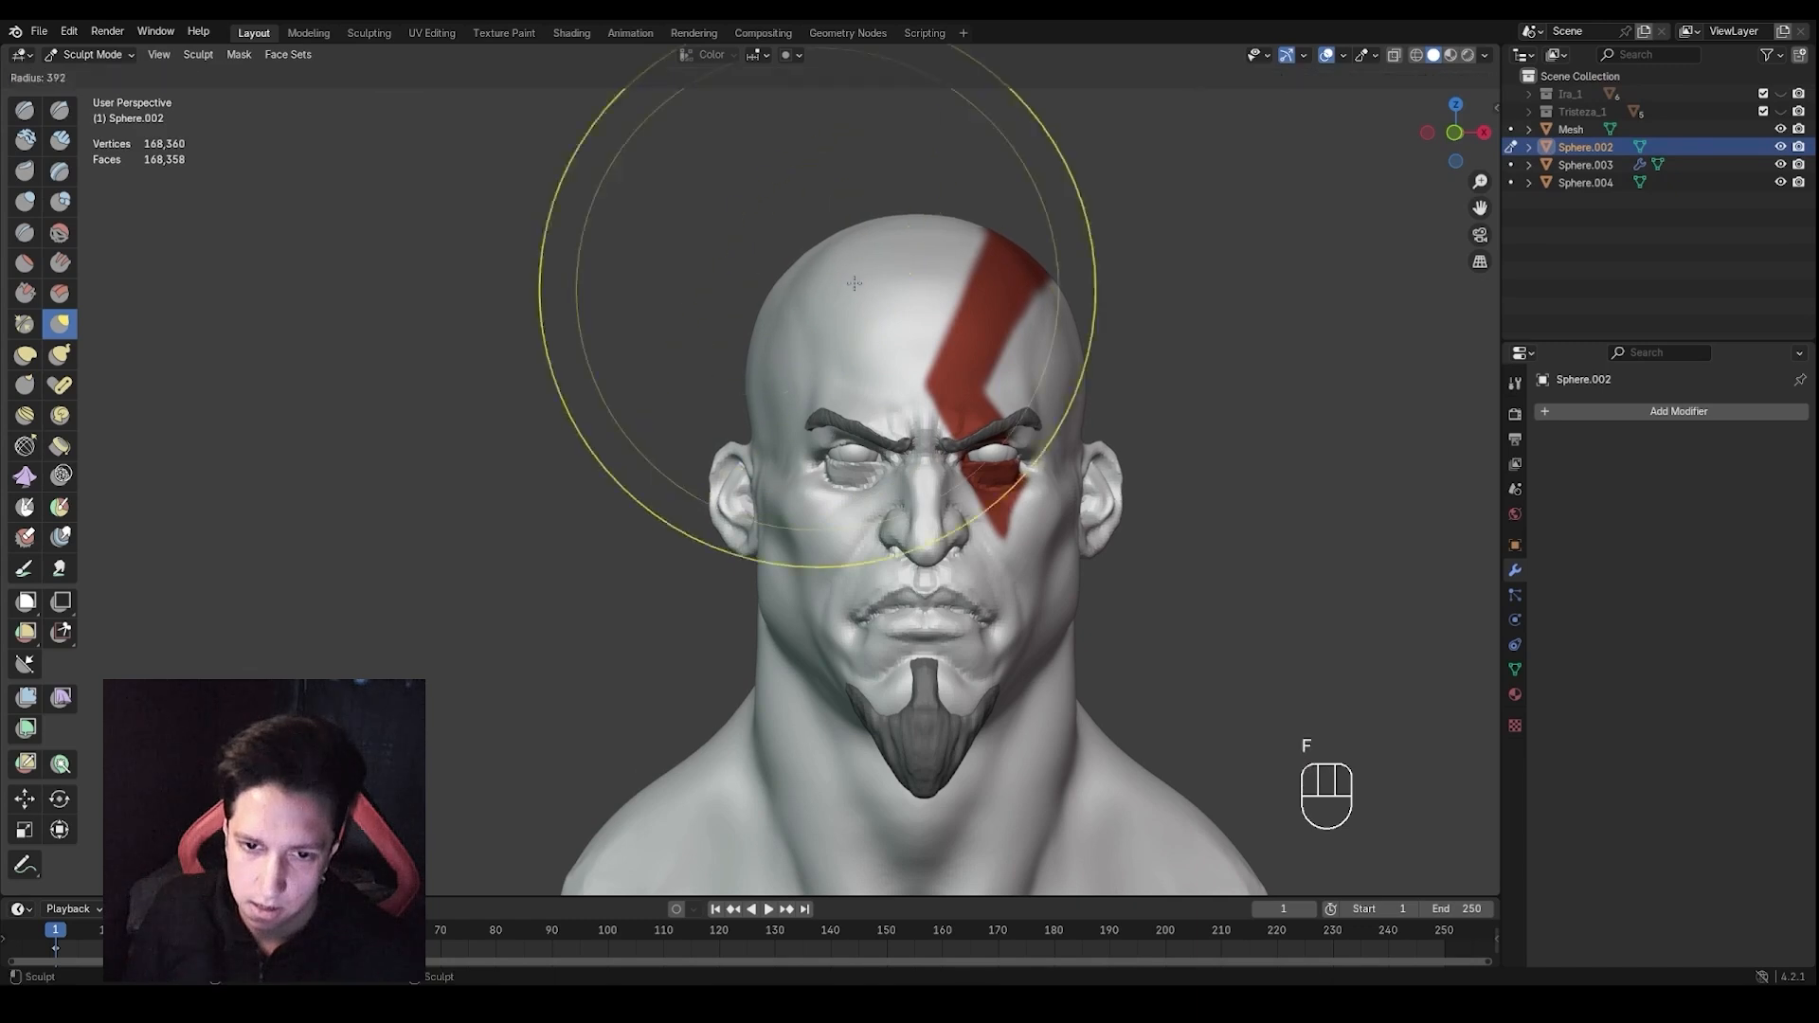
pyautogui.click(1127, 290)
pyautogui.moveTo(912, 270); pyautogui.dragTo(901, 287)
pyautogui.press('f')
pyautogui.click(962, 299)
pyautogui.press('f')
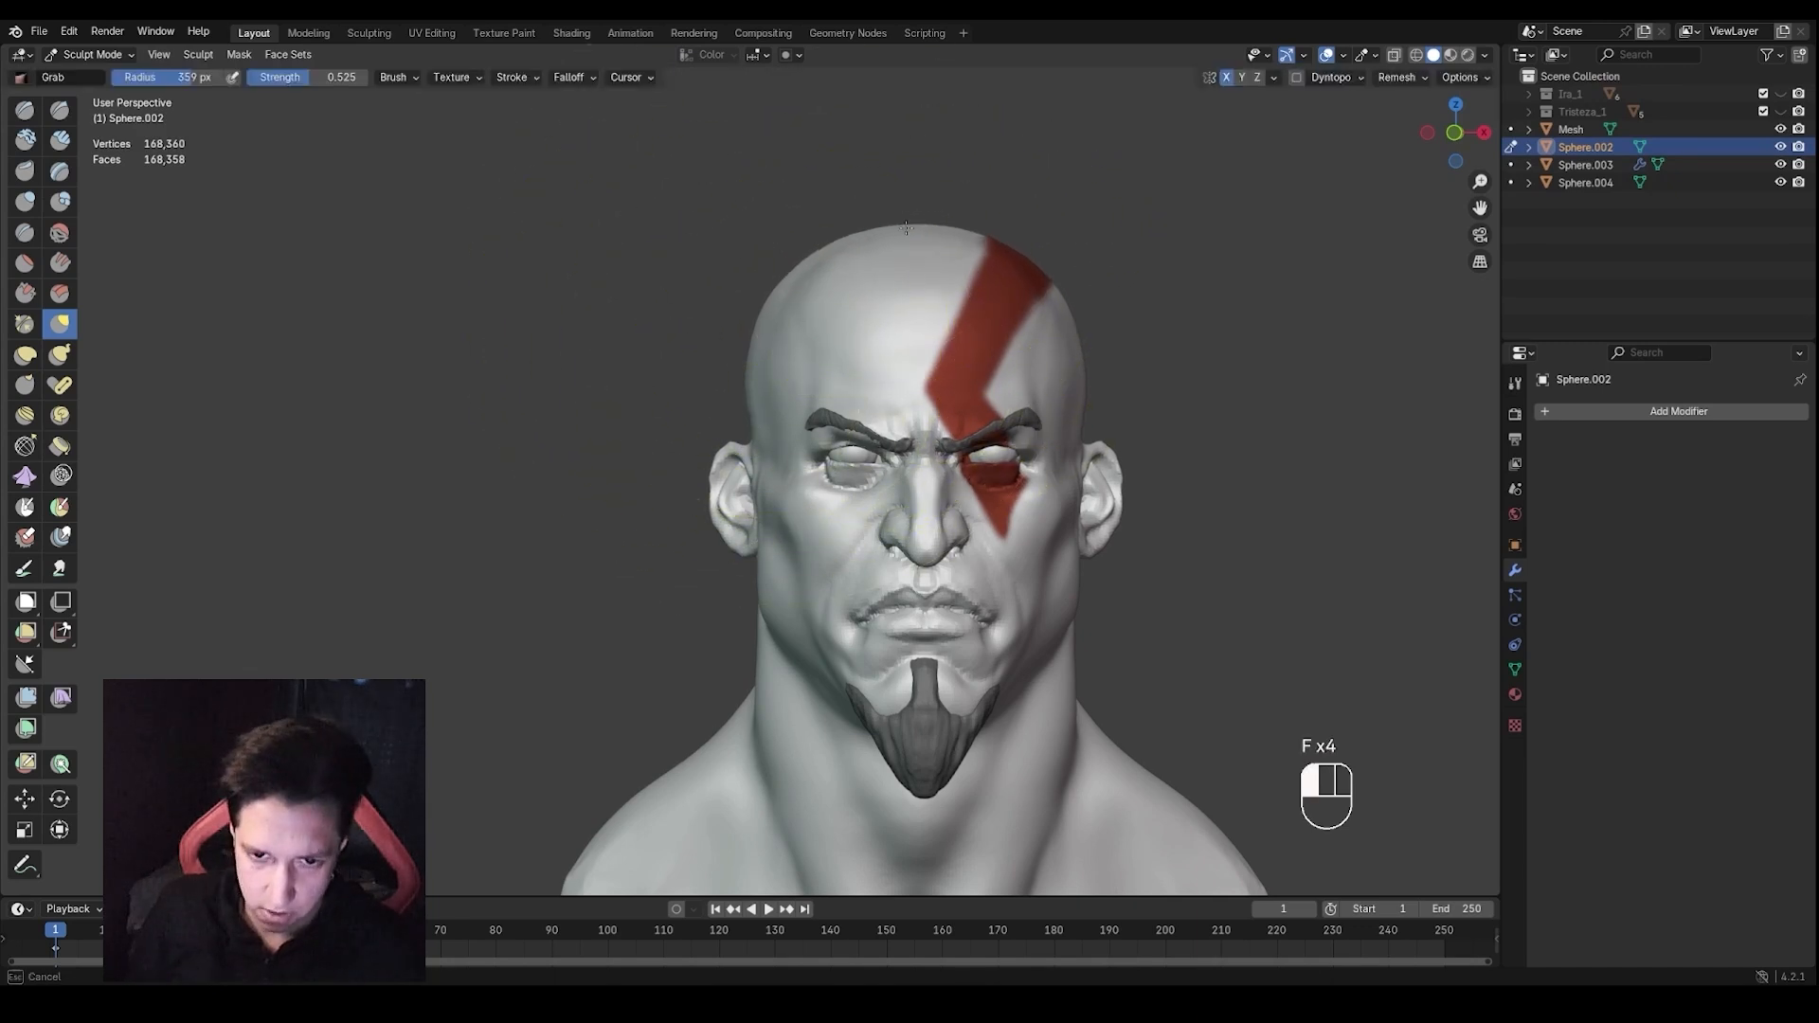
pyautogui.press('f')
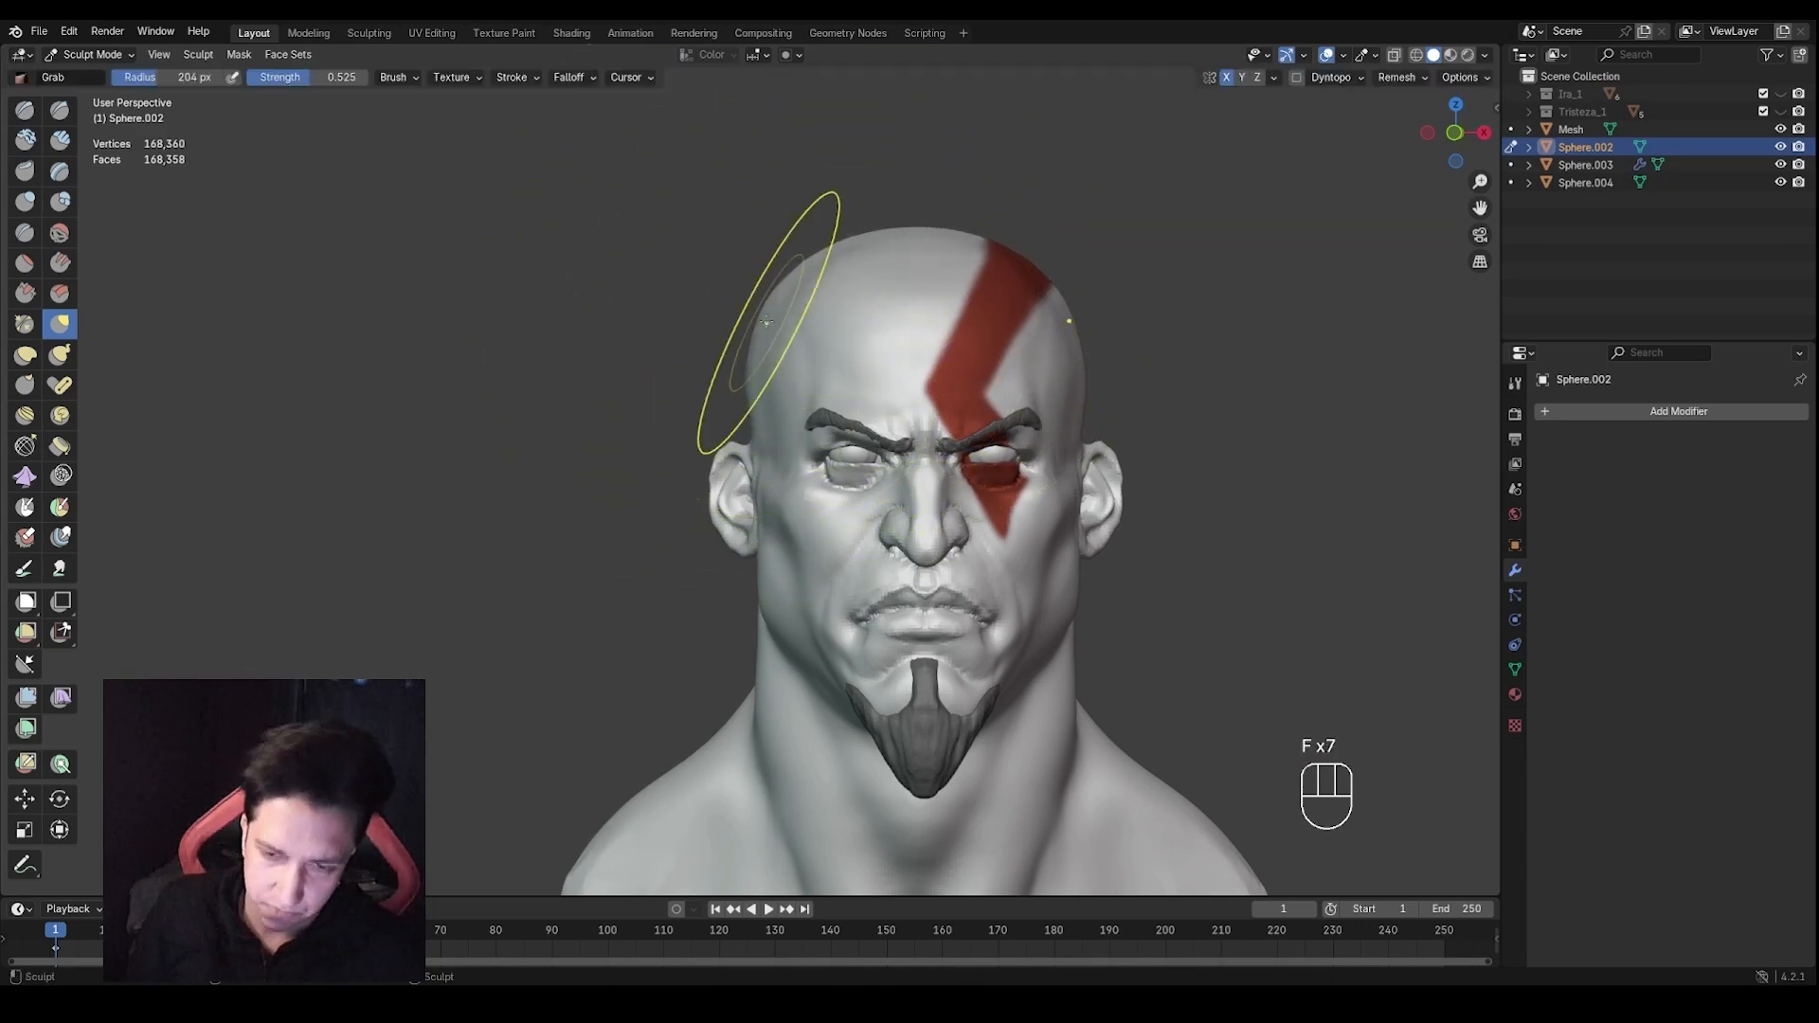
pyautogui.click(767, 322)
pyautogui.press('f')
pyautogui.press('f')
pyautogui.click(764, 299)
# Flatten the rear of the crown in profile with the Grab brush at 364 px
pyautogui.moveTo(773, 354)
pyautogui.mouseDown(button='middle')
pyautogui.moveTo(592, 327)
pyautogui.moveTo(616, 317)
pyautogui.mouseUp(button='middle')
pyautogui.press('f')
pyautogui.press('f')
pyautogui.press('f')
pyautogui.press('f')
pyautogui.click(706, 274)
pyautogui.press('f')
pyautogui.click(957, 243)
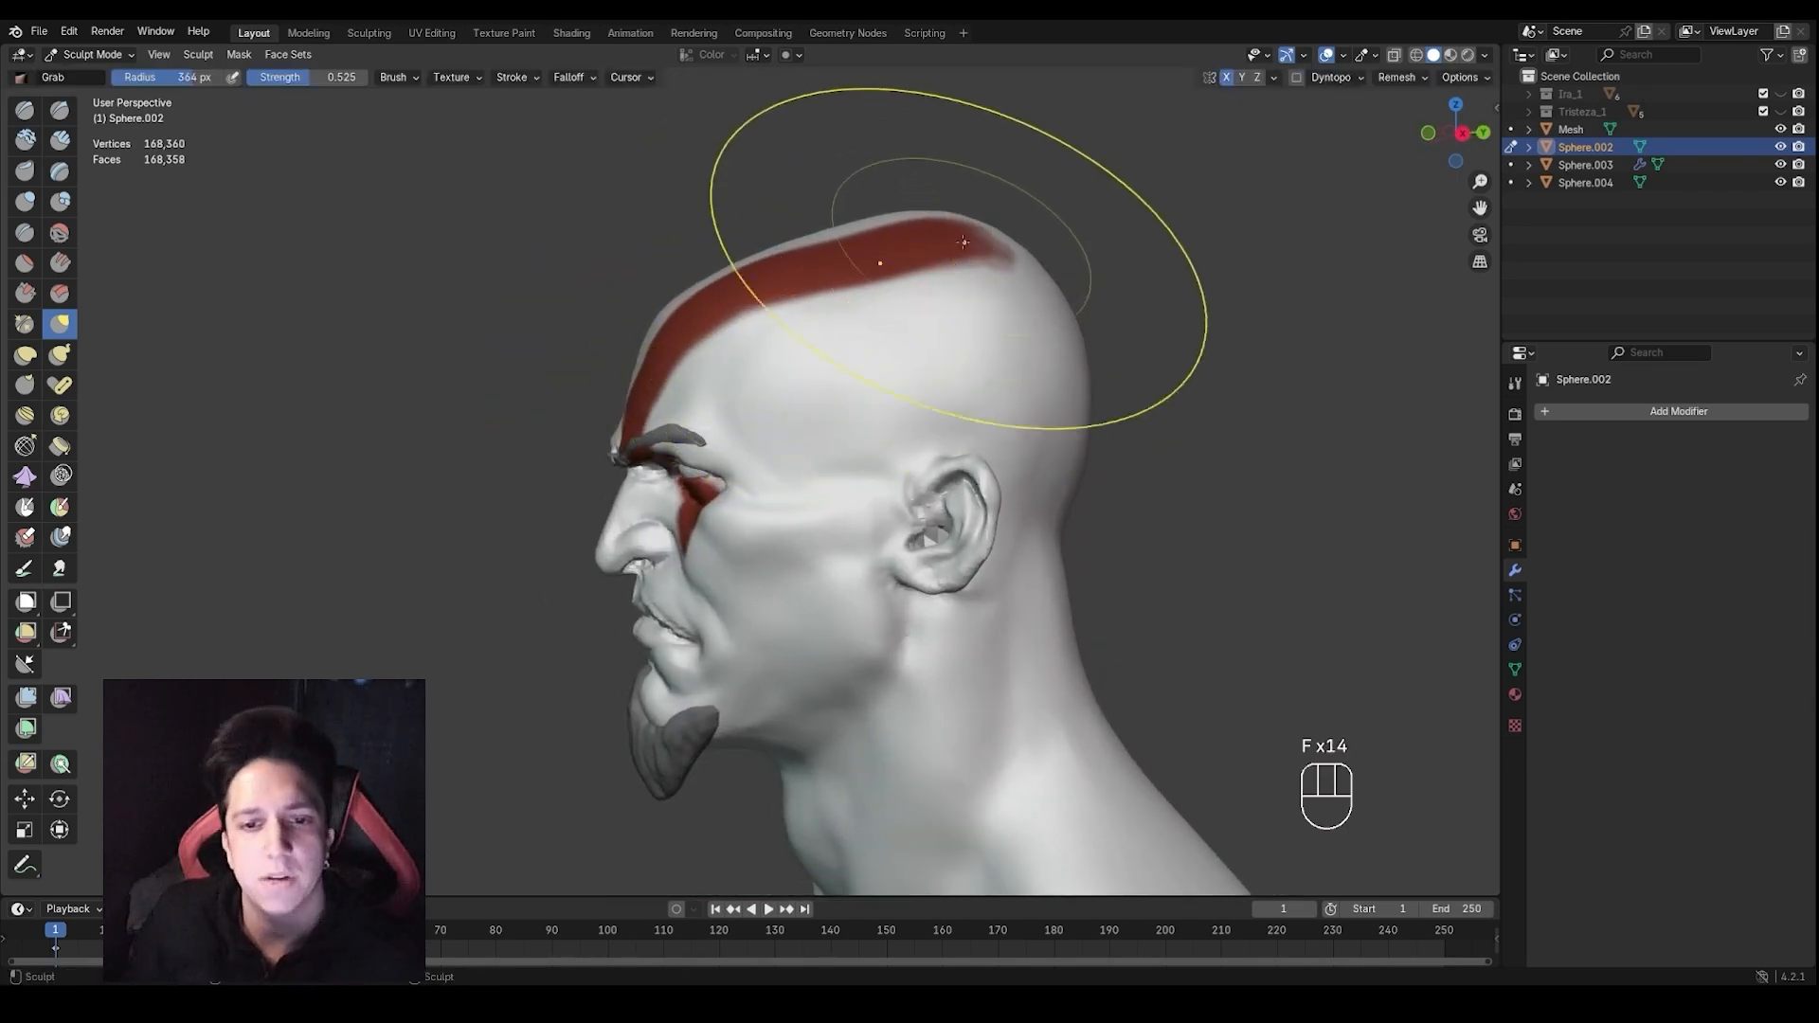
pyautogui.moveTo(926, 253); pyautogui.dragTo(905, 248)
pyautogui.press('f')
pyautogui.click(845, 244)
pyautogui.press('f')
pyautogui.click(1027, 296)
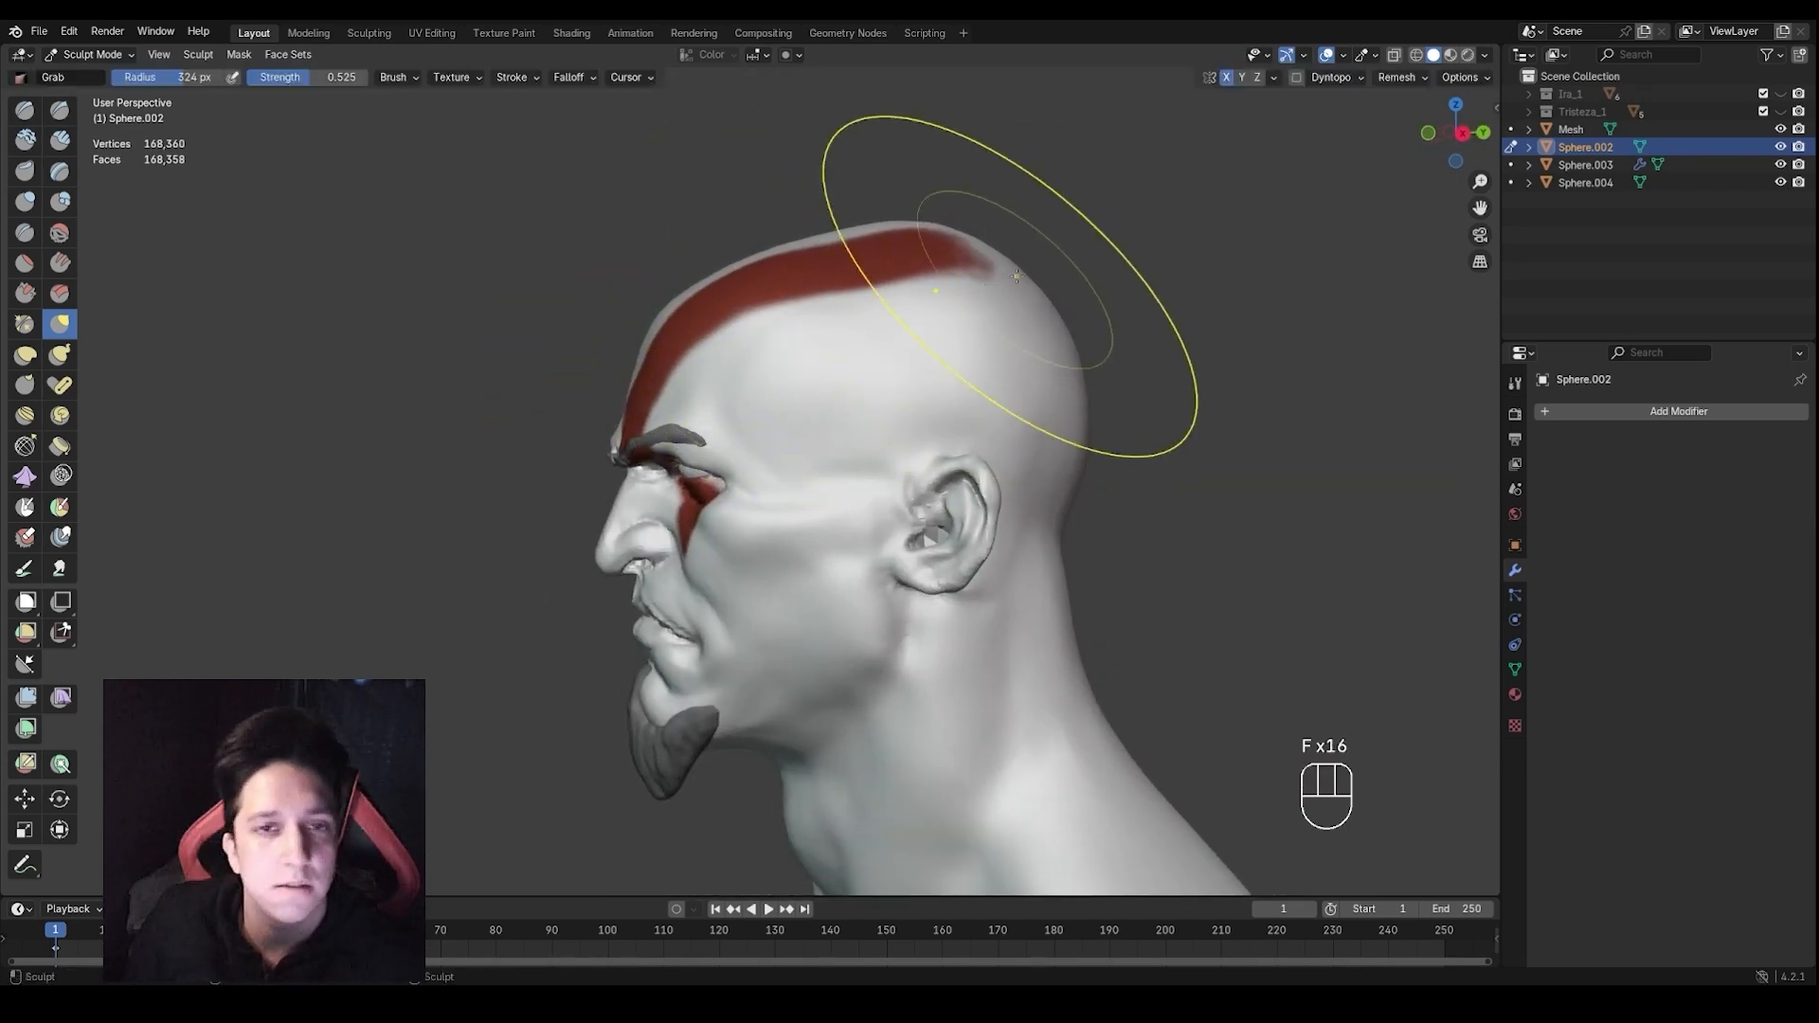
# Undo the last Grab stroke and push the back of the skull and nape inward with a 264 px brush
pyautogui.press('f')
pyautogui.click(1052, 464)
pyautogui.moveTo(1042, 464); pyautogui.dragTo(1006, 466, button='middle')
pyautogui.hotkey('ctrl', 'z')
pyautogui.press('f')
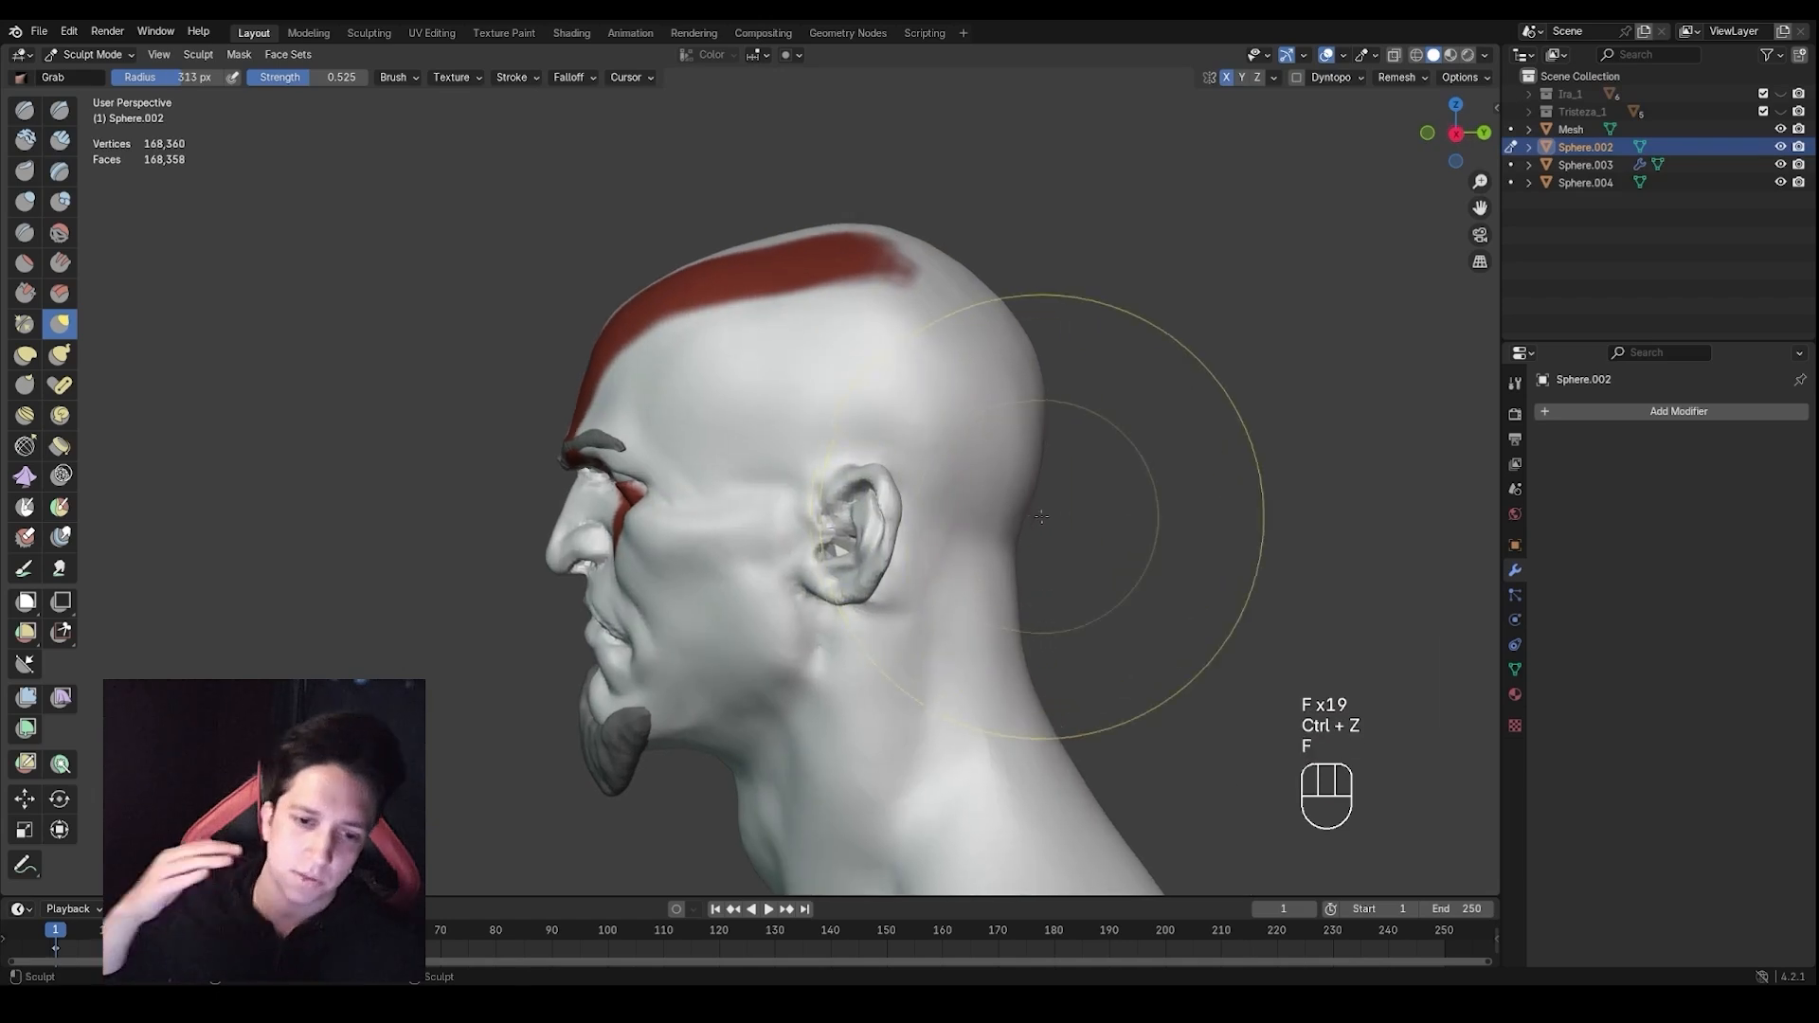
pyautogui.press('f')
pyautogui.click(1028, 523)
pyautogui.moveTo(1018, 522); pyautogui.dragTo(1010, 521)
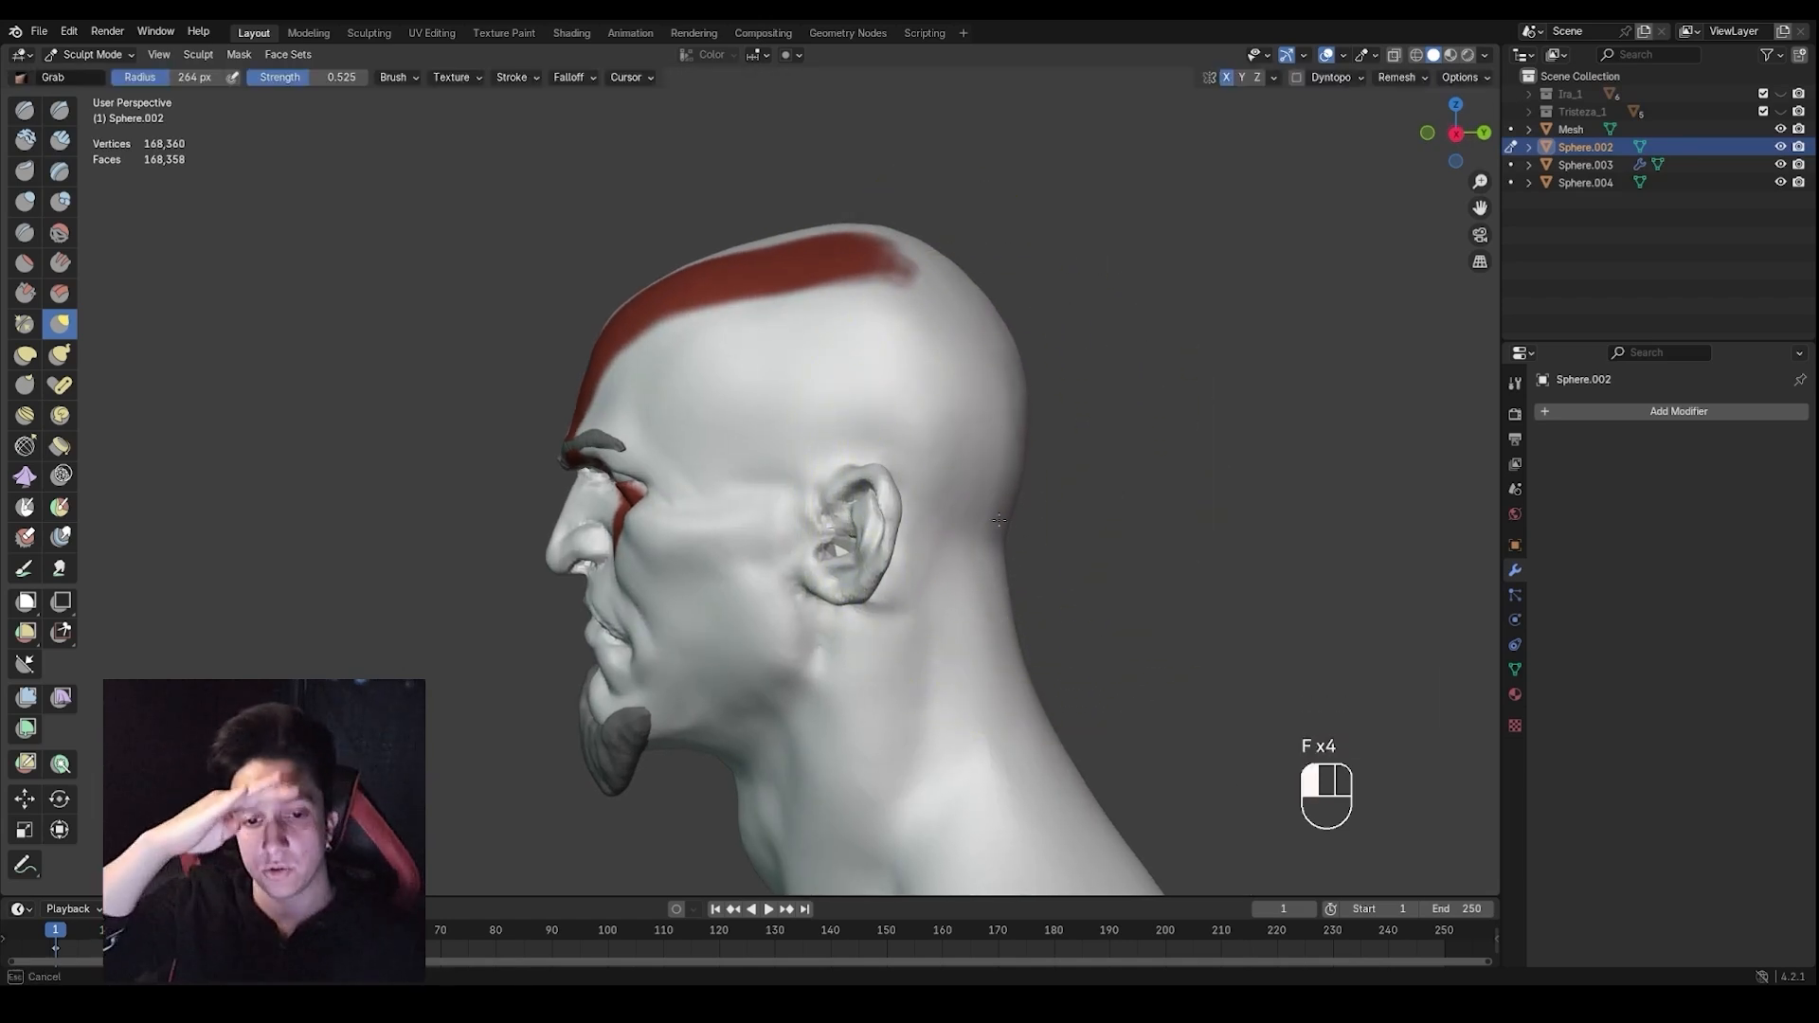
pyautogui.moveTo(998, 502); pyautogui.dragTo(993, 501)
# Resize the Grab brush and nudge the side of the forehead in three-quarter view
pyautogui.press('f')
pyautogui.moveTo(966, 499)
pyautogui.mouseDown(button='middle')
pyautogui.moveTo(1049, 475)
pyautogui.moveTo(1037, 507)
pyautogui.mouseUp(button='middle')
pyautogui.press('f')
pyautogui.press('f')
pyautogui.click(991, 492)
pyautogui.press('f')
pyautogui.click(1042, 474)
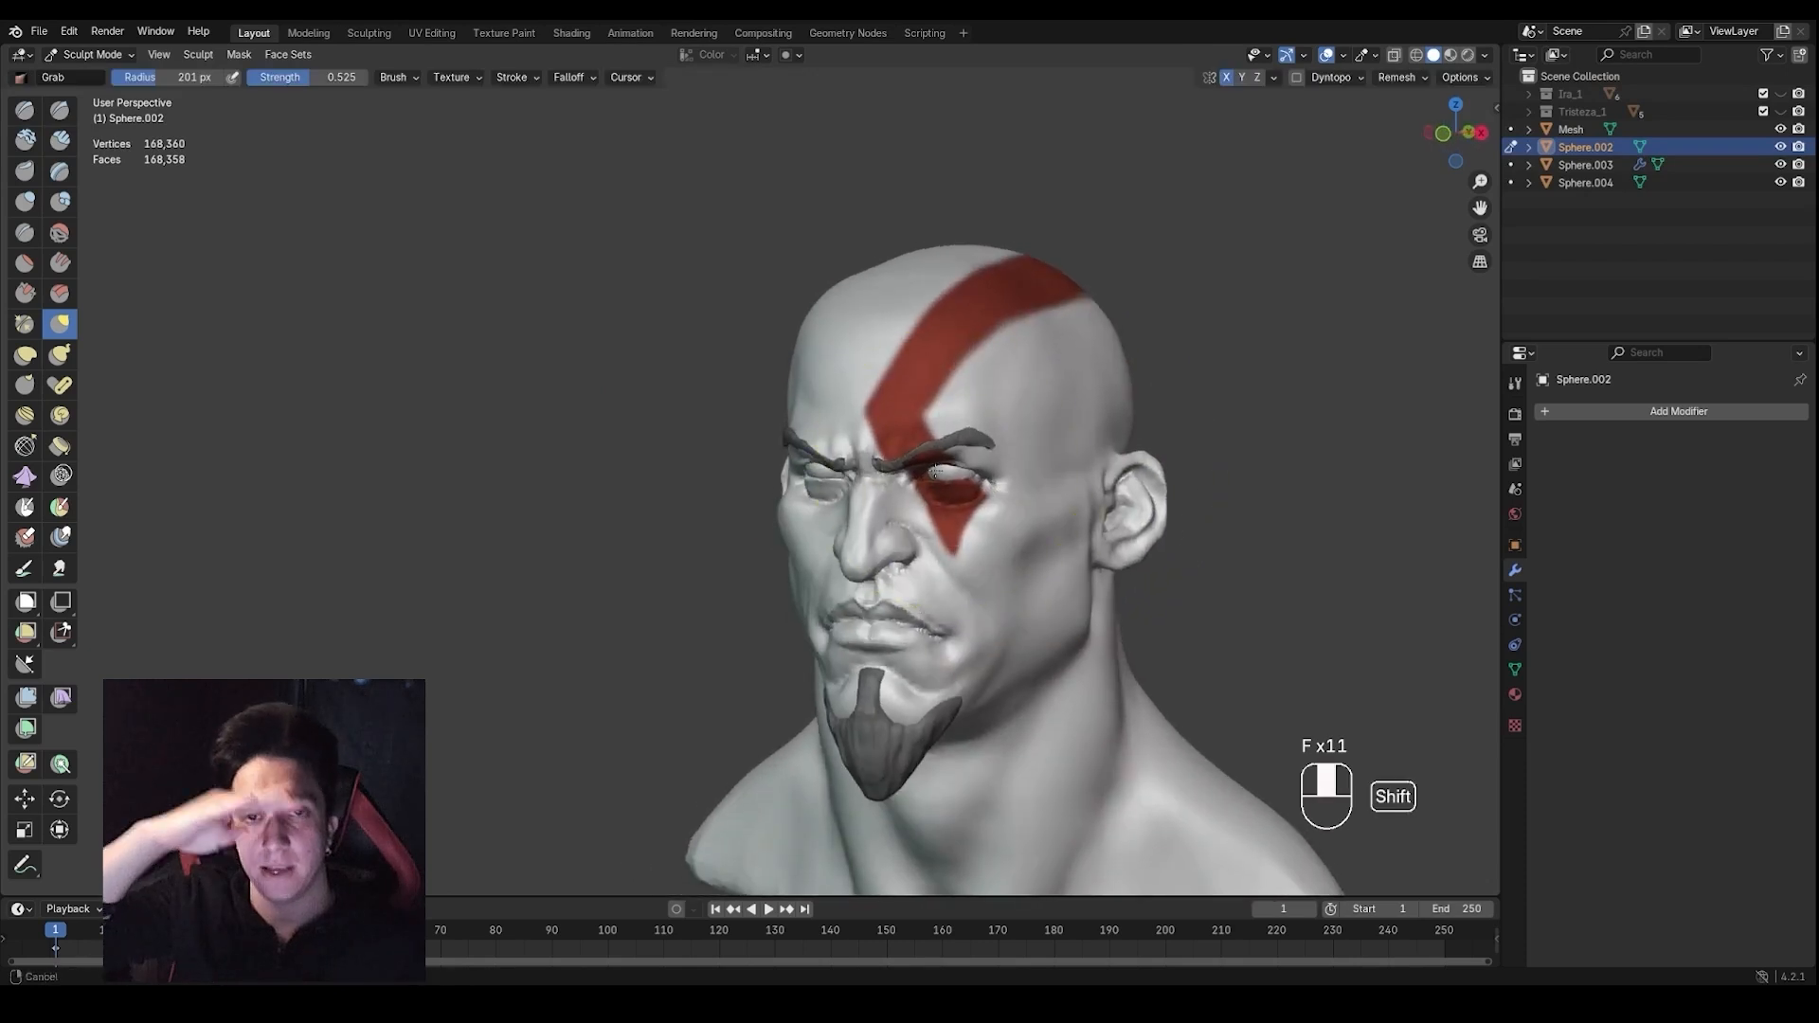
pyautogui.keyDown('shift'); pyautogui.moveTo(985, 379); pyautogui.dragTo(1024, 454, button='middle'); pyautogui.keyUp('shift')
pyautogui.keyDown('ctrl'); pyautogui.moveTo(1004, 436); pyautogui.dragTo(985, 379, button='middle'); pyautogui.keyUp('ctrl')
pyautogui.press('f')
pyautogui.click(857, 379)
pyautogui.press('f')
pyautogui.moveTo(864, 384); pyautogui.dragTo(860, 355, button='middle')
pyautogui.moveTo(860, 358); pyautogui.dragTo(867, 366)
pyautogui.moveTo(867, 365)
pyautogui.mouseDown(button='middle')
pyautogui.moveTo(843, 332)
pyautogui.moveTo(957, 346)
pyautogui.moveTo(966, 379)
pyautogui.mouseUp(button='middle')
# Undo the last stroke and smooth the forehead and temple above the eyebrow
pyautogui.press('f')
pyautogui.click(903, 468)
pyautogui.moveTo(903, 468)
pyautogui.mouseDown(button='middle')
pyautogui.moveTo(922, 467)
pyautogui.moveTo(833, 461)
pyautogui.moveTo(895, 428)
pyautogui.moveTo(971, 475)
pyautogui.mouseUp(button='middle')
pyautogui.press('3')
pyautogui.hotkey('ctrl', 'z')
pyautogui.keyDown('shift'); pyautogui.moveTo(1014, 410); pyautogui.dragTo(917, 454); pyautogui.keyUp('shift')
pyautogui.moveTo(917, 454)
pyautogui.mouseDown(button='middle')
pyautogui.moveTo(965, 485)
pyautogui.moveTo(986, 455)
pyautogui.moveTo(895, 445)
pyautogui.mouseUp(button='middle')
pyautogui.keyDown('shift'); pyautogui.moveTo(954, 431); pyautogui.dragTo(934, 445); pyautogui.keyUp('shift')
# Switch to the Crease brush at 65 px and undo the last two strokes
pyautogui.press('1')
pyautogui.moveTo(891, 455)
pyautogui.mouseDown(button='middle')
pyautogui.moveTo(922, 466)
pyautogui.moveTo(925, 495)
pyautogui.moveTo(889, 517)
pyautogui.moveTo(890, 487)
pyautogui.mouseUp(button='middle')
pyautogui.scroll(1, 924, 483)
pyautogui.press('f')
pyautogui.press('4')
pyautogui.press('f')
pyautogui.press('f')
pyautogui.click(878, 406)
pyautogui.moveTo(890, 405)
pyautogui.mouseDown(button='middle')
pyautogui.moveTo(1025, 398)
pyautogui.moveTo(973, 468)
pyautogui.mouseUp(button='middle')
pyautogui.hotkey('ctrl', 'z')
pyautogui.hotkey('ctrl', 'z')
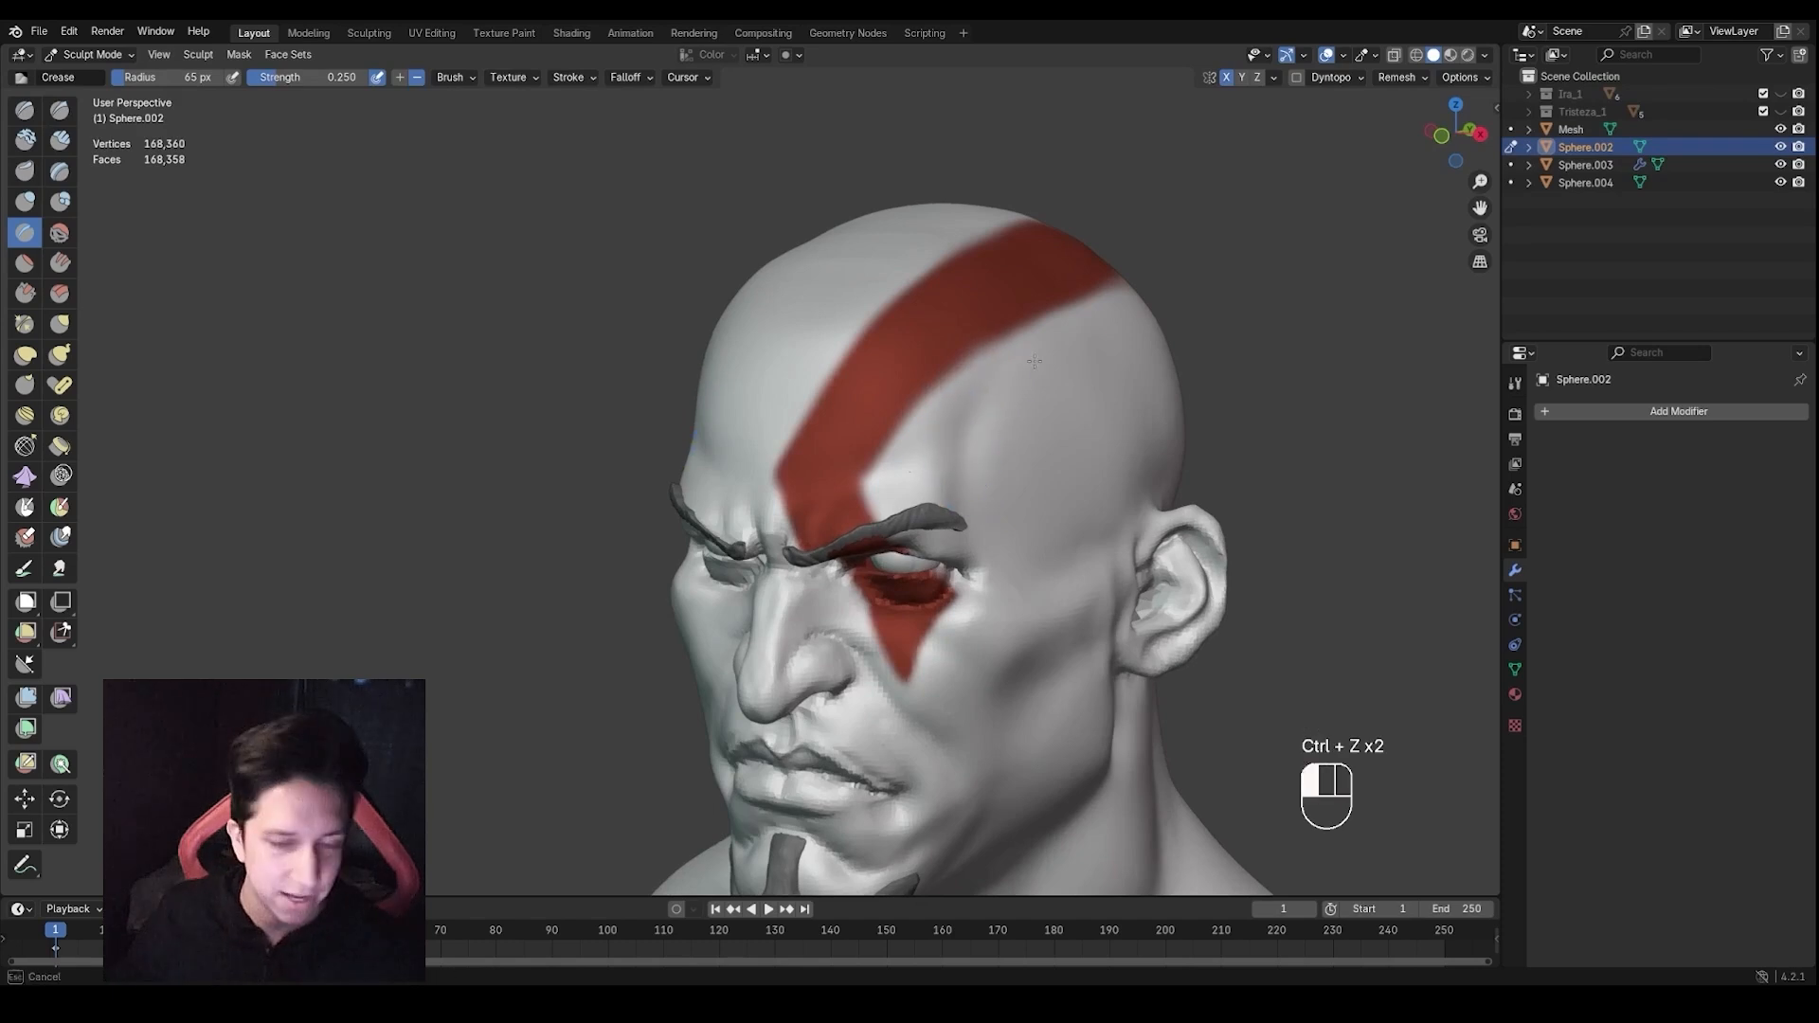
# Define the forehead and temple forms above the brow with the Crease brush at 73 px
pyautogui.press('f')
pyautogui.moveTo(1035, 361)
pyautogui.mouseDown(button='middle')
pyautogui.moveTo(883, 428)
pyautogui.moveTo(904, 434)
pyautogui.moveTo(853, 476)
pyautogui.moveTo(876, 445)
pyautogui.moveTo(849, 447)
pyautogui.moveTo(895, 451)
pyautogui.mouseUp(button='middle')
pyautogui.click(842, 427)
pyautogui.press('f')
pyautogui.click(902, 436)
pyautogui.press('f')
pyautogui.click(850, 464)
pyautogui.press('f')
pyautogui.click(844, 434)
pyautogui.moveTo(792, 503); pyautogui.dragTo(783, 509)
pyautogui.moveTo(783, 509); pyautogui.dragTo(839, 463, button='middle')
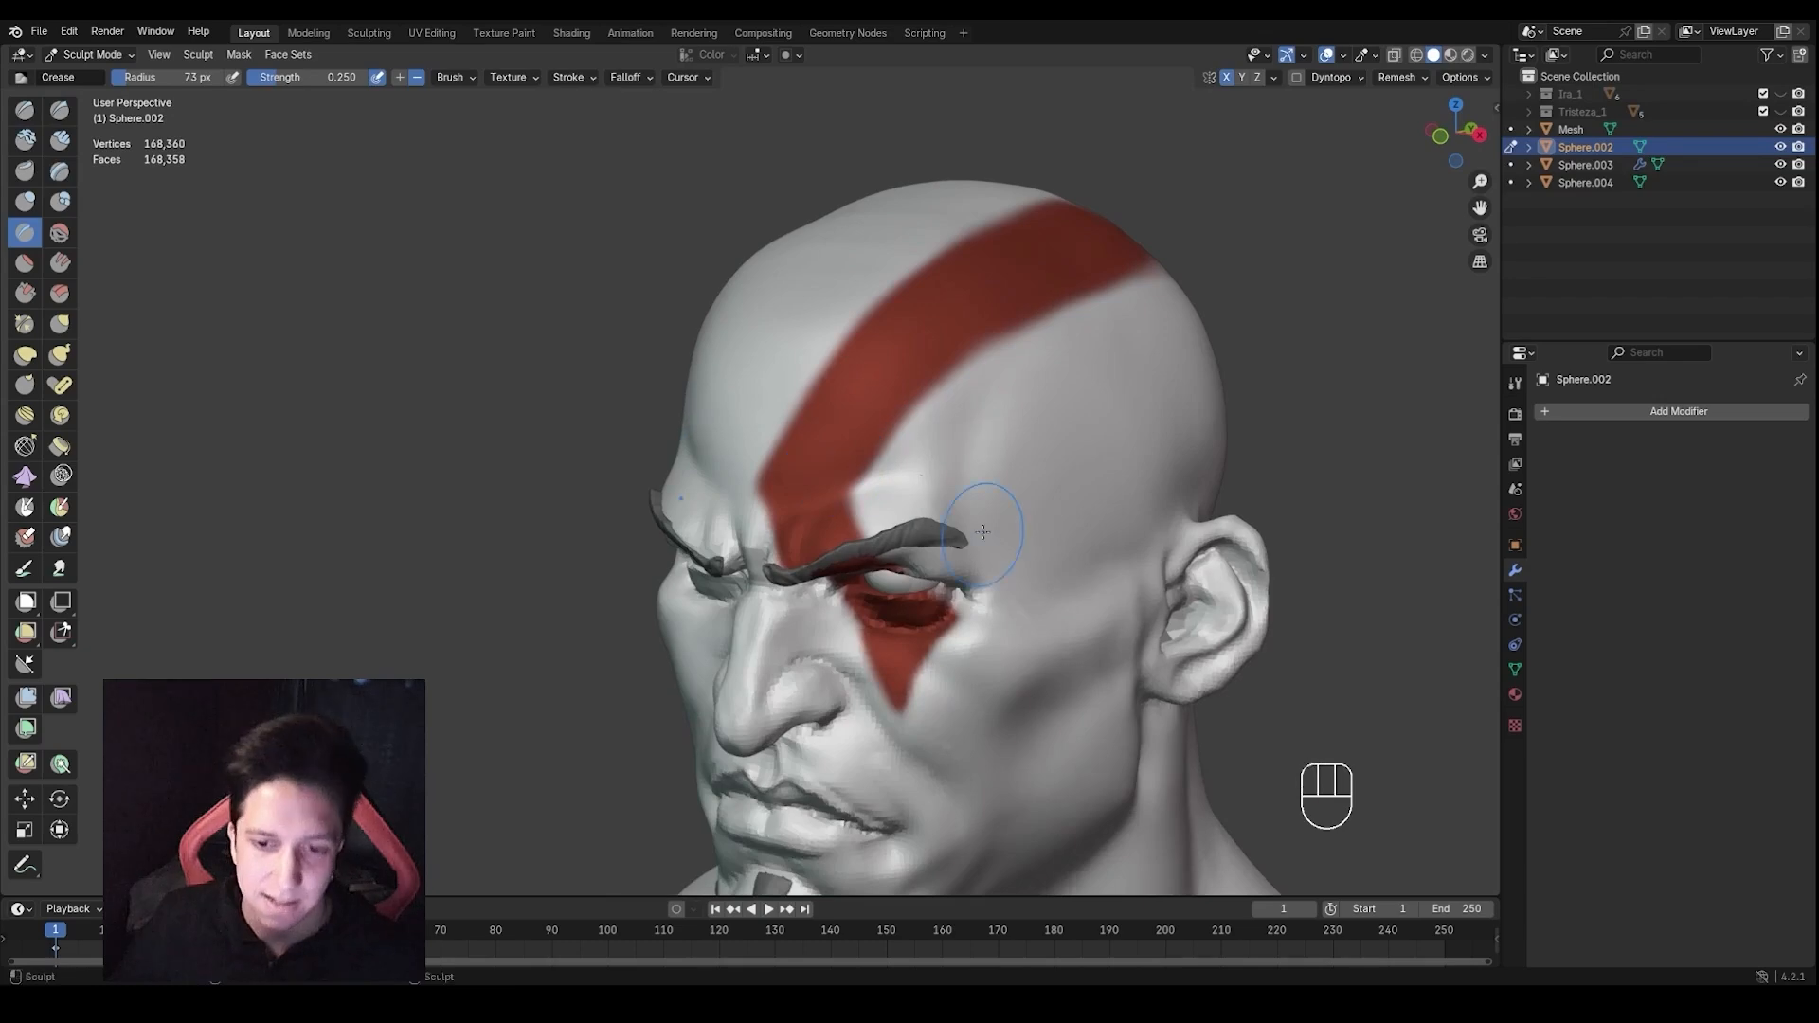
# Add soft strokes on the upper forehead beside the red stripe with the Crease brush at 126 px
pyautogui.moveTo(983, 532); pyautogui.dragTo(1052, 474, button='middle')
pyautogui.scroll(-2, 947, 455)
pyautogui.scroll(2, 881, 394)
pyautogui.keyDown('shift'); pyautogui.moveTo(844, 370); pyautogui.dragTo(791, 426, button='middle'); pyautogui.keyUp('shift')
pyautogui.press('f')
pyautogui.click(832, 307)
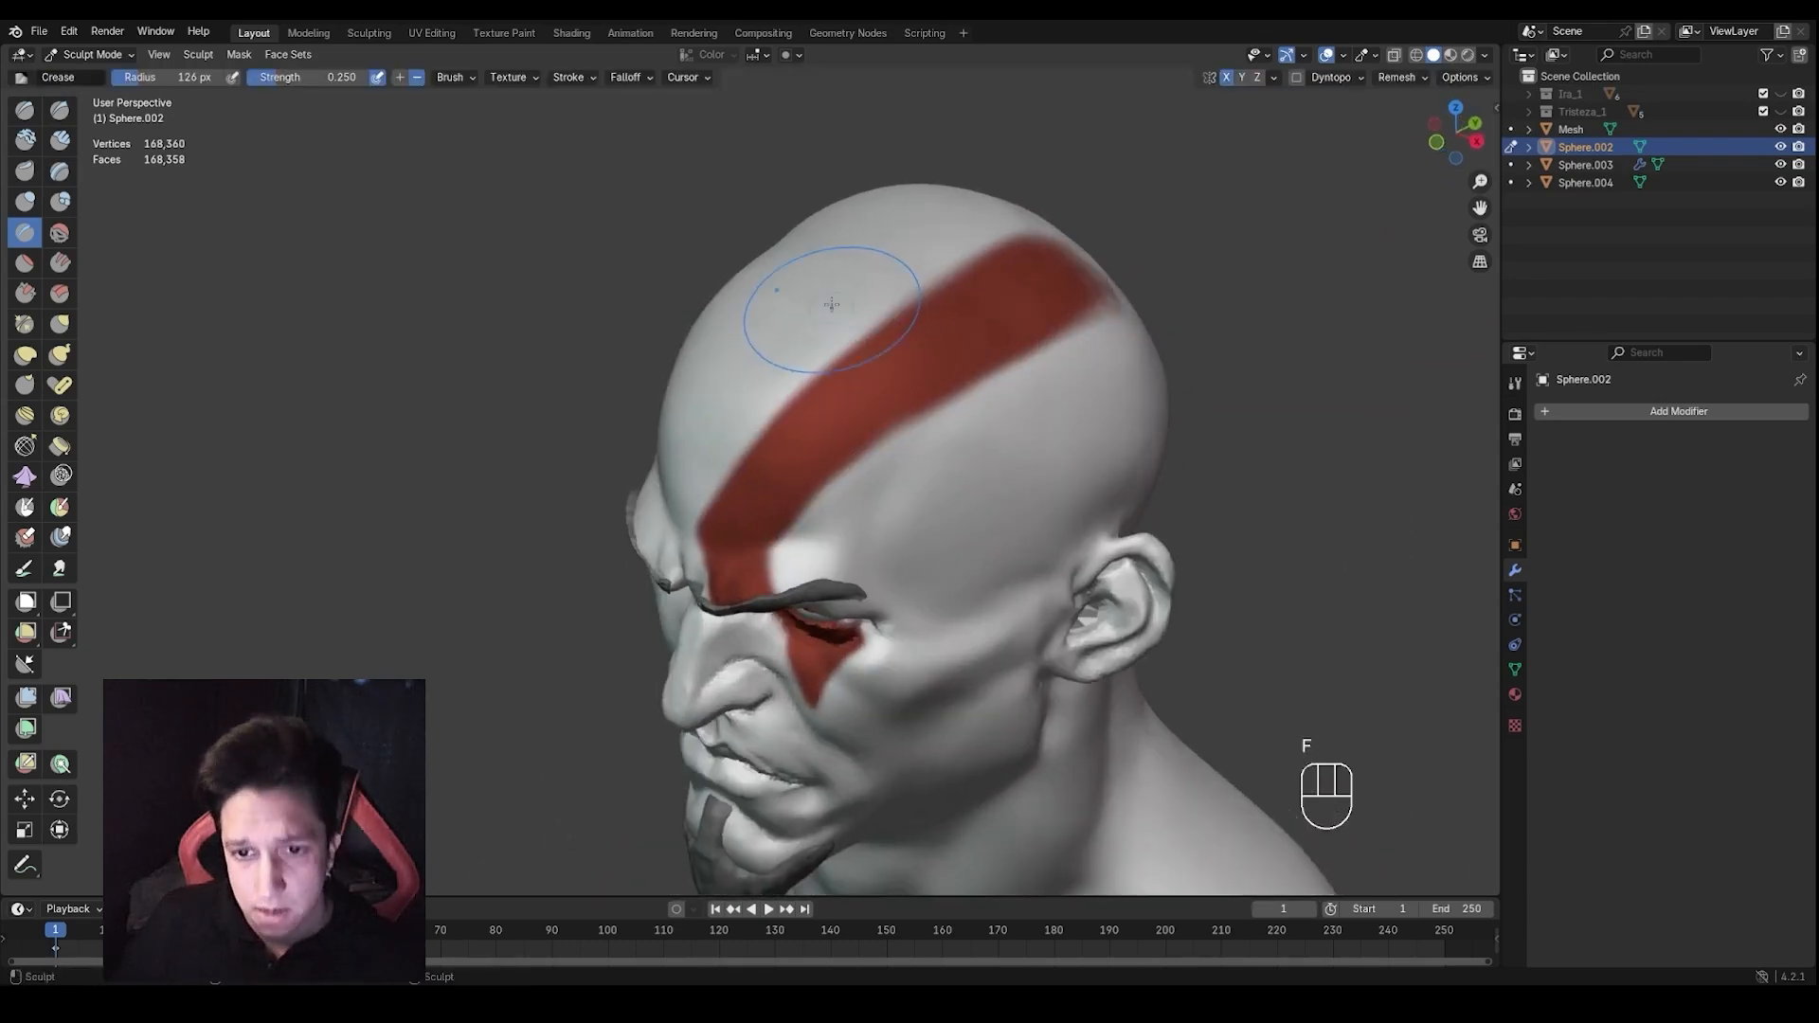
pyautogui.moveTo(832, 304); pyautogui.dragTo(816, 318)
pyautogui.moveTo(817, 318)
pyautogui.mouseDown(button='middle')
pyautogui.moveTo(896, 275)
pyautogui.moveTo(833, 318)
pyautogui.mouseUp(button='middle')
pyautogui.moveTo(834, 317); pyautogui.dragTo(867, 364)
pyautogui.moveTo(900, 389)
pyautogui.mouseDown(button='middle')
pyautogui.moveTo(865, 357)
pyautogui.moveTo(969, 375)
pyautogui.moveTo(889, 398)
pyautogui.moveTo(881, 455)
pyautogui.moveTo(1016, 391)
pyautogui.moveTo(1103, 422)
pyautogui.mouseUp(button='middle')
pyautogui.scroll(2, 910, 369)
pyautogui.press('f')
pyautogui.click(865, 366)
pyautogui.press('f')
pyautogui.click(853, 476)
pyautogui.press('f')
pyautogui.scroll(1, 1043, 417)
pyautogui.press('f')
pyautogui.click(1004, 402)
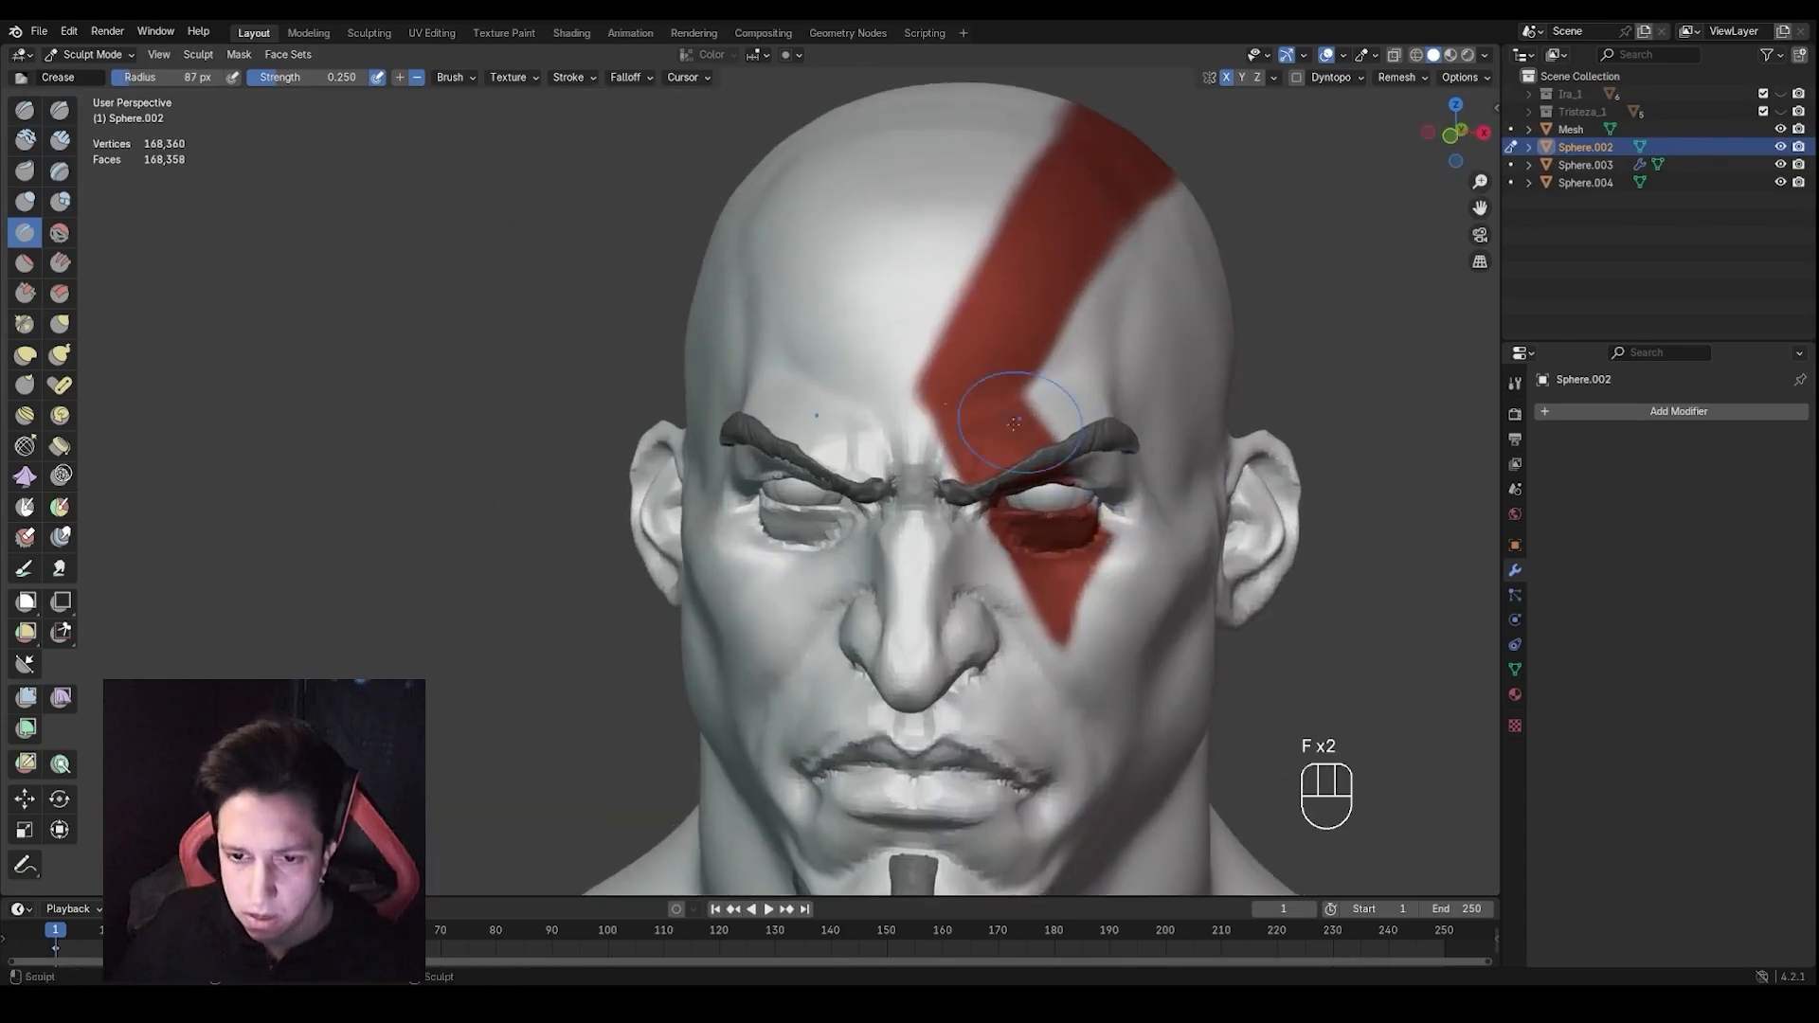
# Pull the brow ridge behind the eyebrow outward from above with the Grab brush at 168 px
pyautogui.moveTo(947, 406)
pyautogui.mouseDown(button='middle')
pyautogui.moveTo(976, 412)
pyautogui.moveTo(812, 406)
pyautogui.moveTo(805, 441)
pyautogui.mouseUp(button='middle')
pyautogui.moveTo(806, 379)
pyautogui.keyDown('shift'); pyautogui.mouseDown(button='middle')
pyautogui.moveTo(898, 449)
pyautogui.moveTo(995, 370)
pyautogui.moveTo(876, 431)
pyautogui.moveTo(858, 422)
pyautogui.moveTo(905, 528)
pyautogui.mouseUp(button='middle'); pyautogui.keyUp('shift')
pyautogui.scroll(2, 862, 408)
pyautogui.press('g')
pyautogui.press('f')
pyautogui.click(919, 405)
pyautogui.press('f')
pyautogui.click(920, 532)
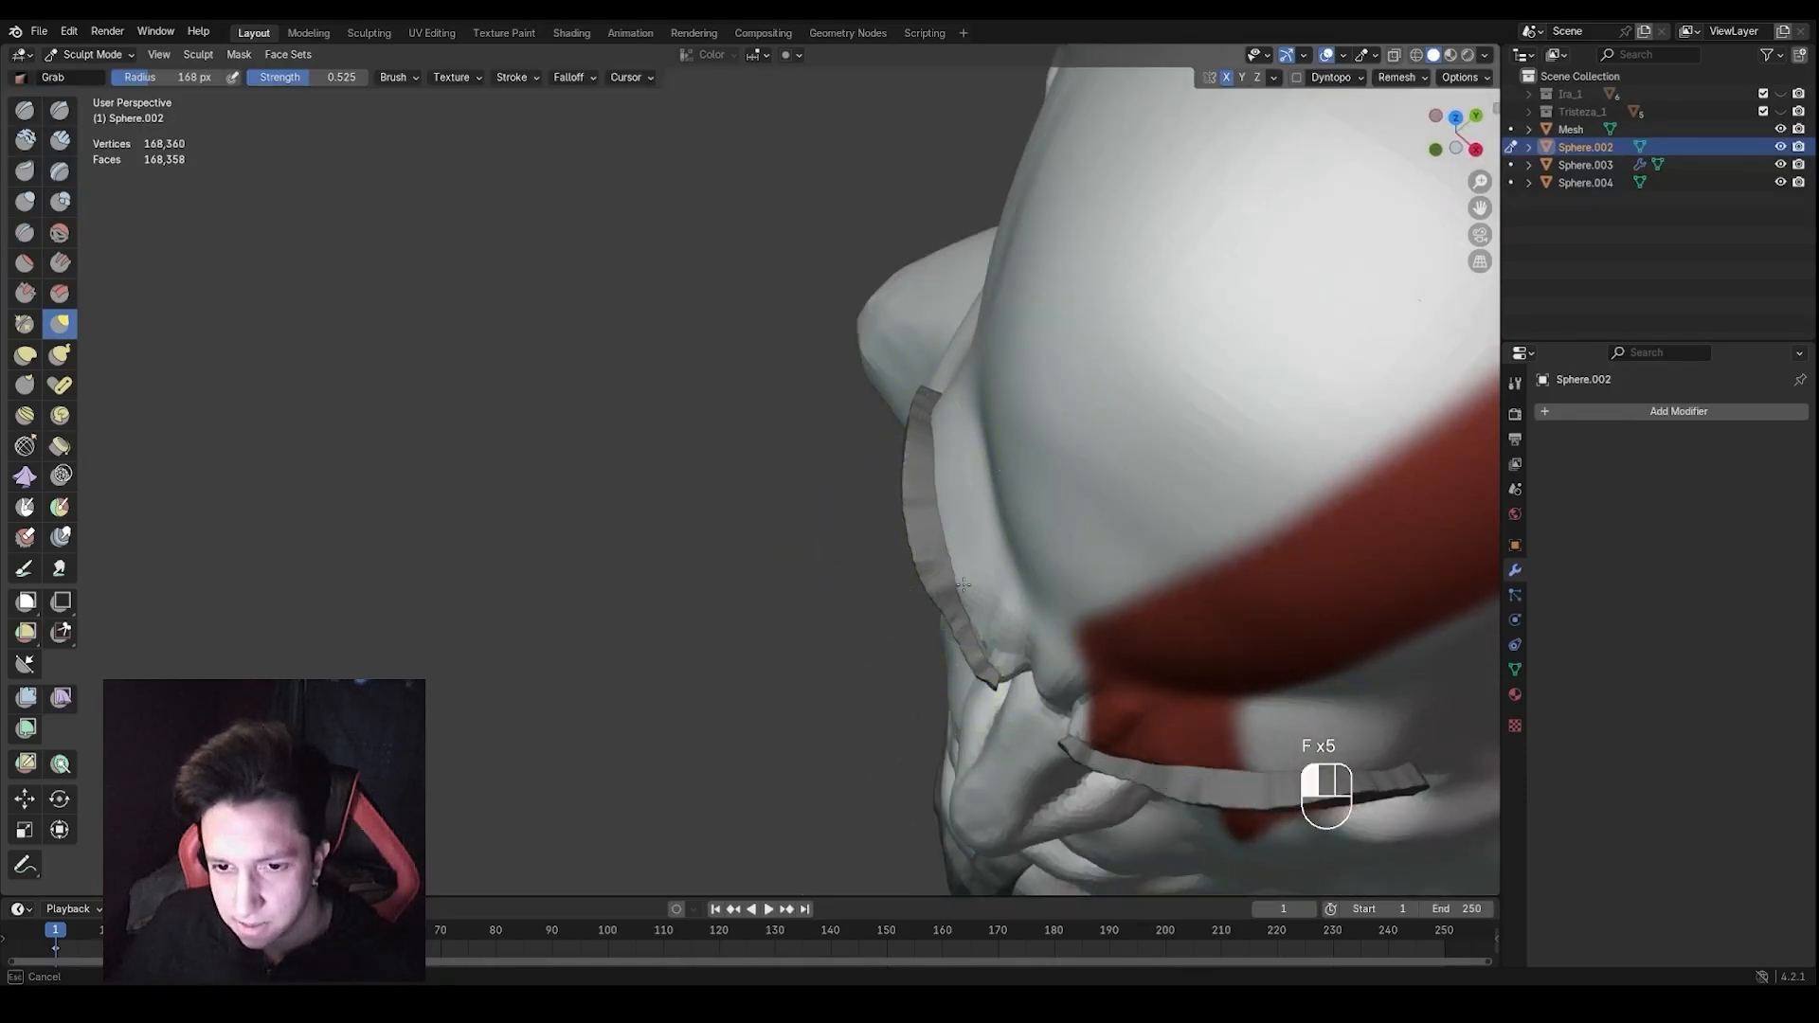
pyautogui.moveTo(962, 584); pyautogui.dragTo(950, 578)
pyautogui.moveTo(824, 568)
pyautogui.mouseDown(button='middle')
pyautogui.moveTo(873, 448)
pyautogui.moveTo(879, 558)
pyautogui.mouseUp(button='middle')
# Adjust the Grab brush size and lift the brow area slightly above the eye
pyautogui.scroll(-1, 873, 448)
pyautogui.press('f')
pyautogui.click(872, 474)
pyautogui.moveTo(879, 559); pyautogui.dragTo(900, 336, button='middle')
pyautogui.press('f')
pyautogui.click(853, 440)
pyautogui.press('f')
pyautogui.click(870, 450)
pyautogui.moveTo(857, 451); pyautogui.dragTo(854, 437)
# Return to sculpting the head mesh and nudge the outer eye corner with the Grab brush at 82 px
pyautogui.moveTo(941, 434); pyautogui.dragTo(924, 606, button='middle')
pyautogui.scroll(2, 900, 521)
pyautogui.hotkey('alt', 'q')
pyautogui.press('f')
pyautogui.click(879, 495)
pyautogui.moveTo(880, 494); pyautogui.dragTo(995, 455, button='middle')
pyautogui.hotkey('alt', 'q')
pyautogui.press('g')
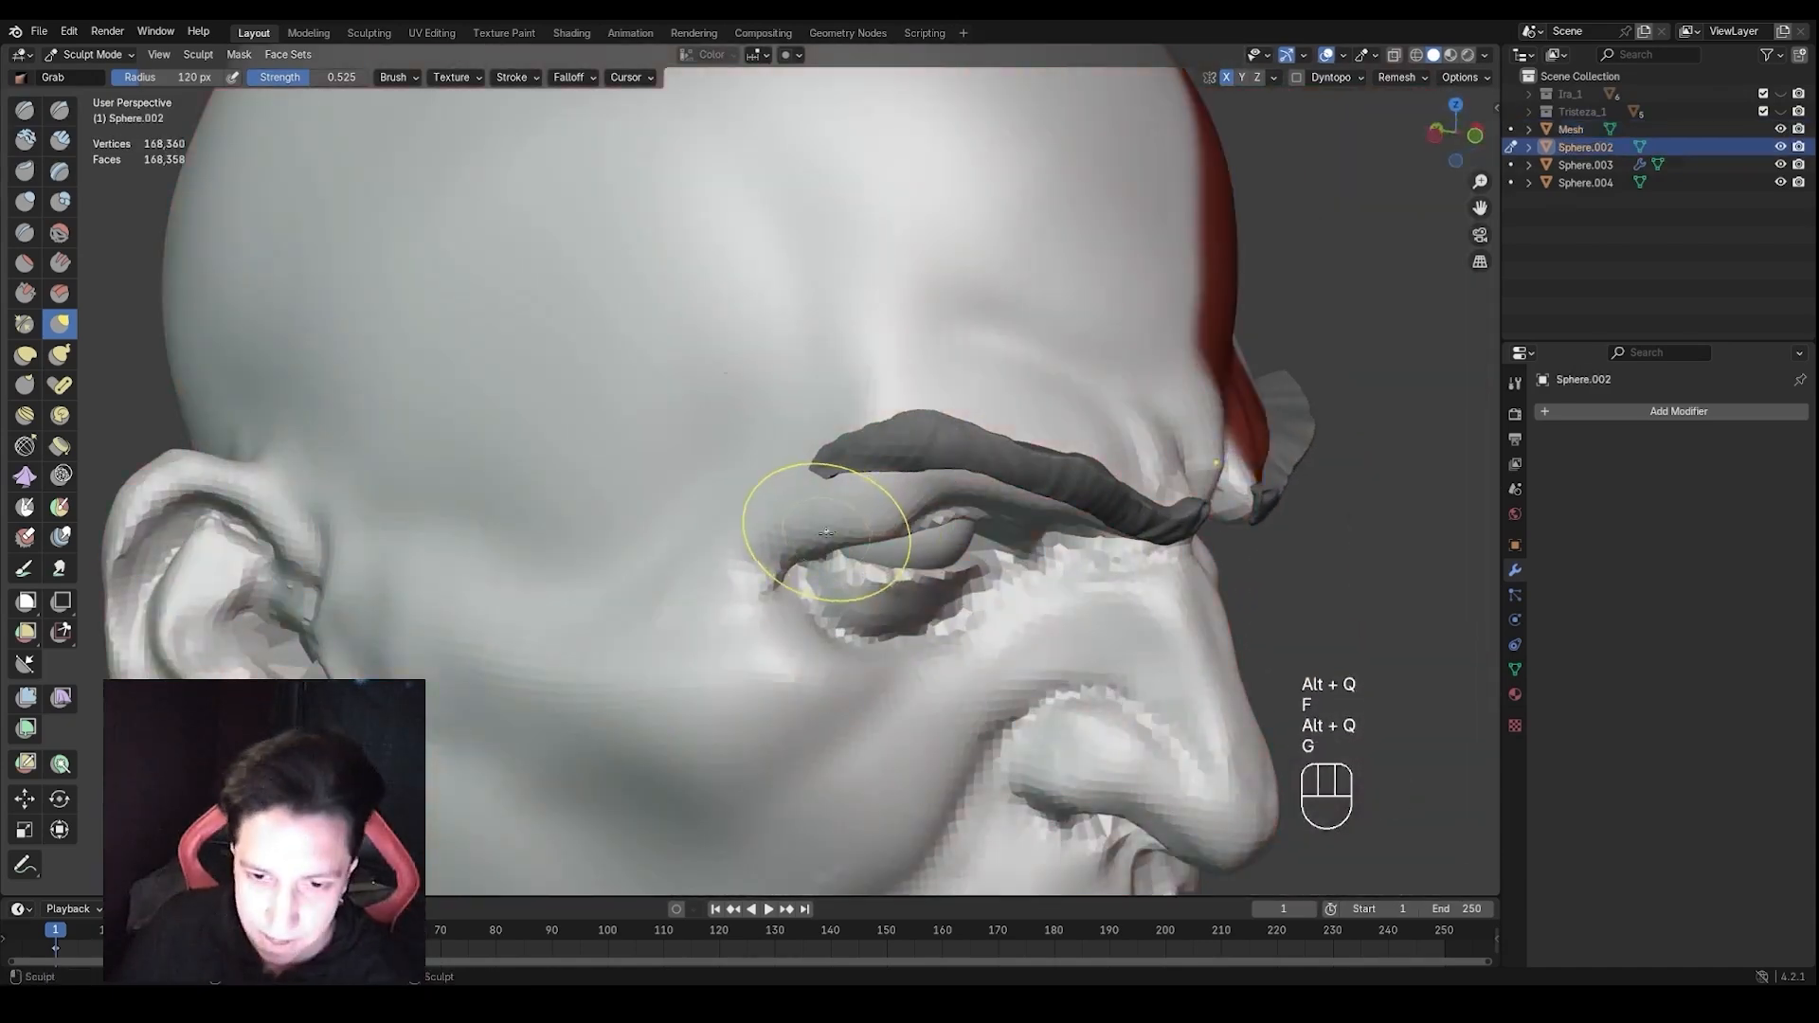
pyautogui.moveTo(826, 527); pyautogui.dragTo(866, 523, button='middle')
pyautogui.press('f')
pyautogui.click(851, 521)
pyautogui.moveTo(849, 520); pyautogui.dragTo(846, 518)
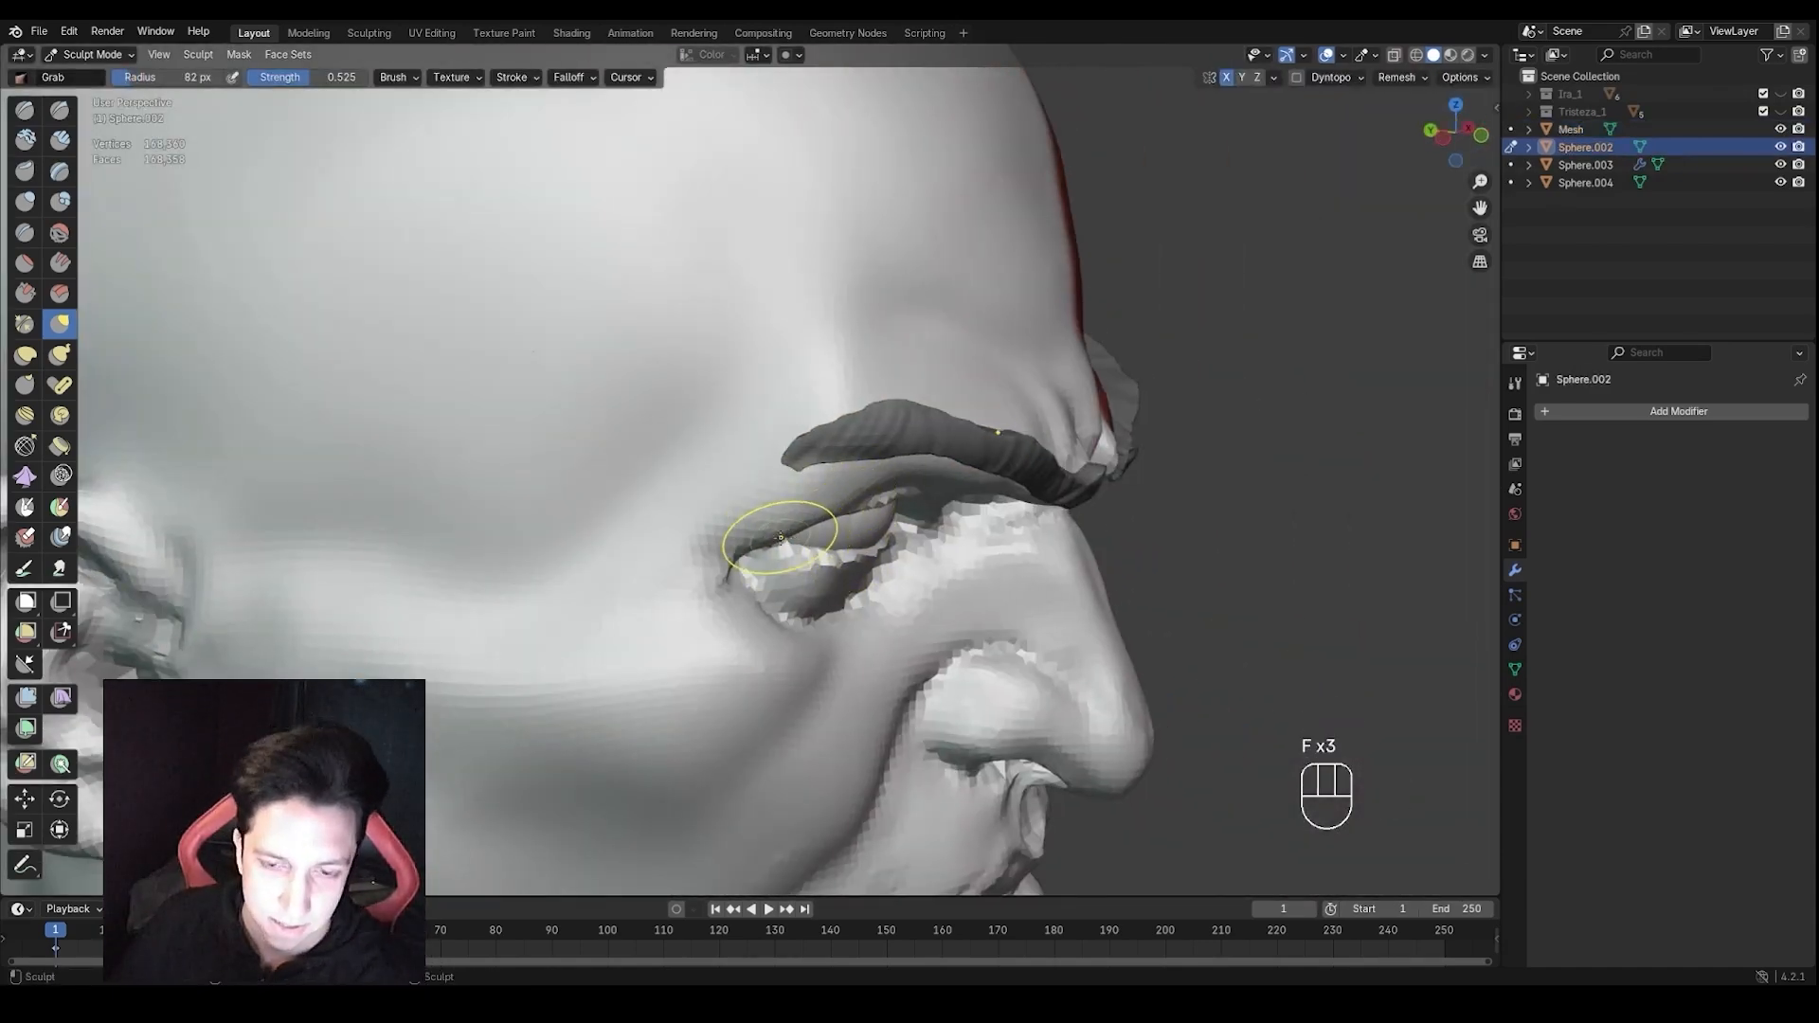
# Switch sculpting to the eyebrow mesh and nudge the middle of the eyebrow from above with the Grab brush at 189 px
pyautogui.moveTo(843, 531); pyautogui.dragTo(792, 495, button='middle')
pyautogui.hotkey('alt', 'q')
pyautogui.press('f')
pyautogui.moveTo(918, 491)
pyautogui.mouseDown(button='middle')
pyautogui.moveTo(890, 578)
pyautogui.moveTo(852, 606)
pyautogui.moveTo(859, 521)
pyautogui.mouseUp(button='middle')
pyautogui.click(893, 568)
pyautogui.press('f')
pyautogui.click(846, 568)
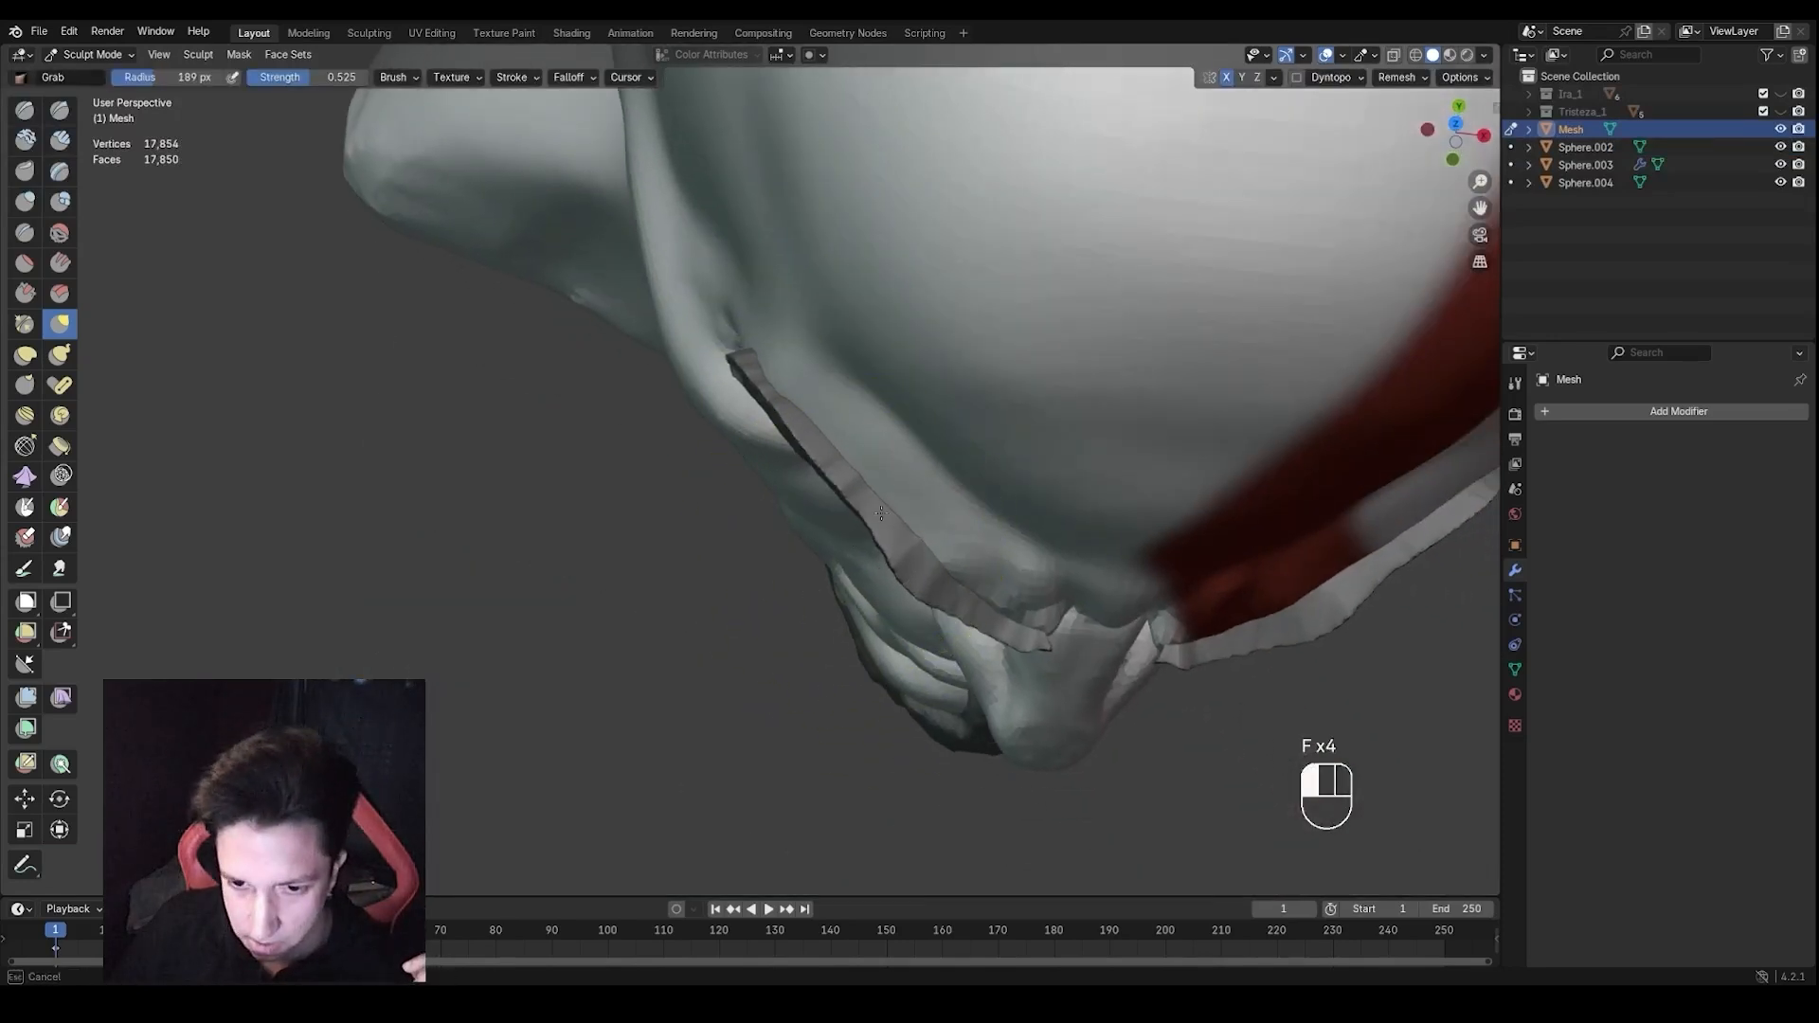
pyautogui.press('f')
pyautogui.moveTo(827, 466); pyautogui.dragTo(834, 459)
# Nudge the eyebrow's middle and outer part to follow the brow ridge with the Grab brush at 144 px
pyautogui.moveTo(839, 569); pyautogui.dragTo(824, 426, button='middle')
pyautogui.press('f')
pyautogui.click(838, 502)
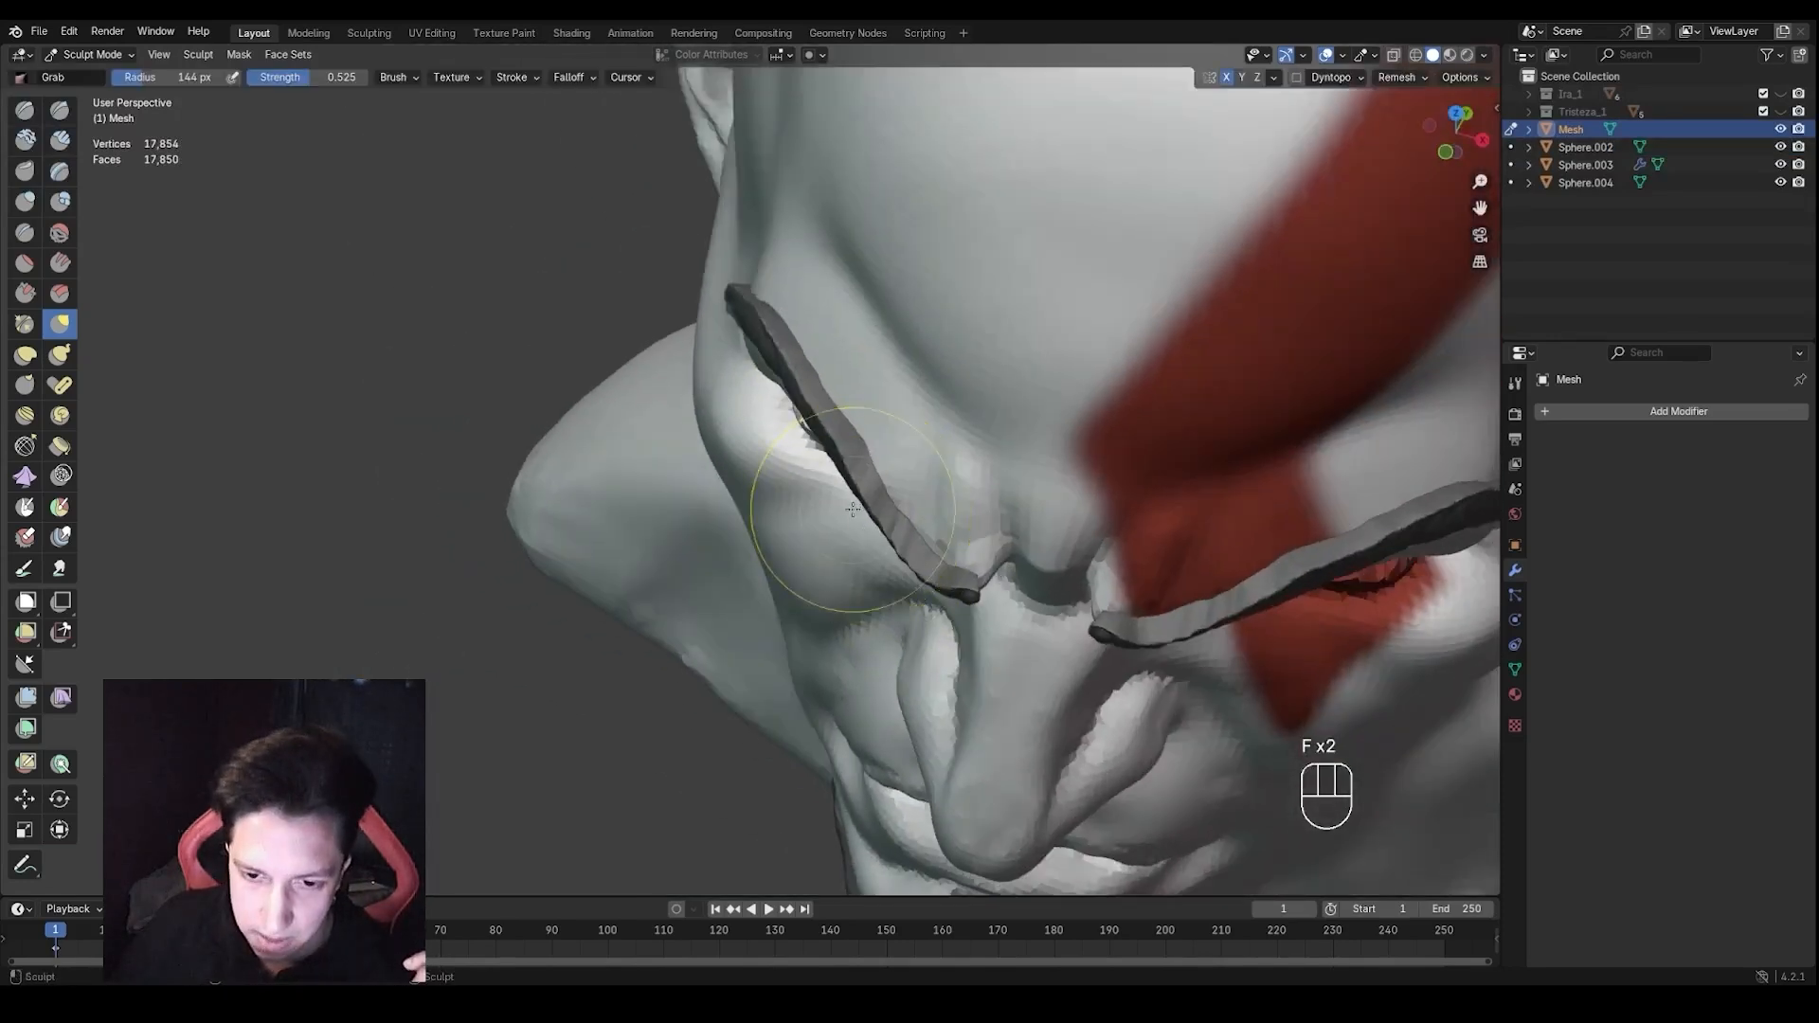
pyautogui.moveTo(838, 502); pyautogui.dragTo(857, 587, button='middle')
pyautogui.moveTo(856, 521); pyautogui.dragTo(865, 513)
pyautogui.moveTo(817, 403); pyautogui.dragTo(823, 398)
# Pull the inner part of the eyebrow down toward the nose bridge with the Grab brush at 101 px
pyautogui.moveTo(864, 616); pyautogui.dragTo(880, 550, button='middle')
pyautogui.press('f')
pyautogui.click(841, 550)
pyautogui.moveTo(872, 559); pyautogui.dragTo(909, 597)
pyautogui.moveTo(909, 597)
pyautogui.mouseDown(button='middle')
pyautogui.moveTo(897, 507)
pyautogui.moveTo(954, 475)
pyautogui.mouseUp(button='middle')
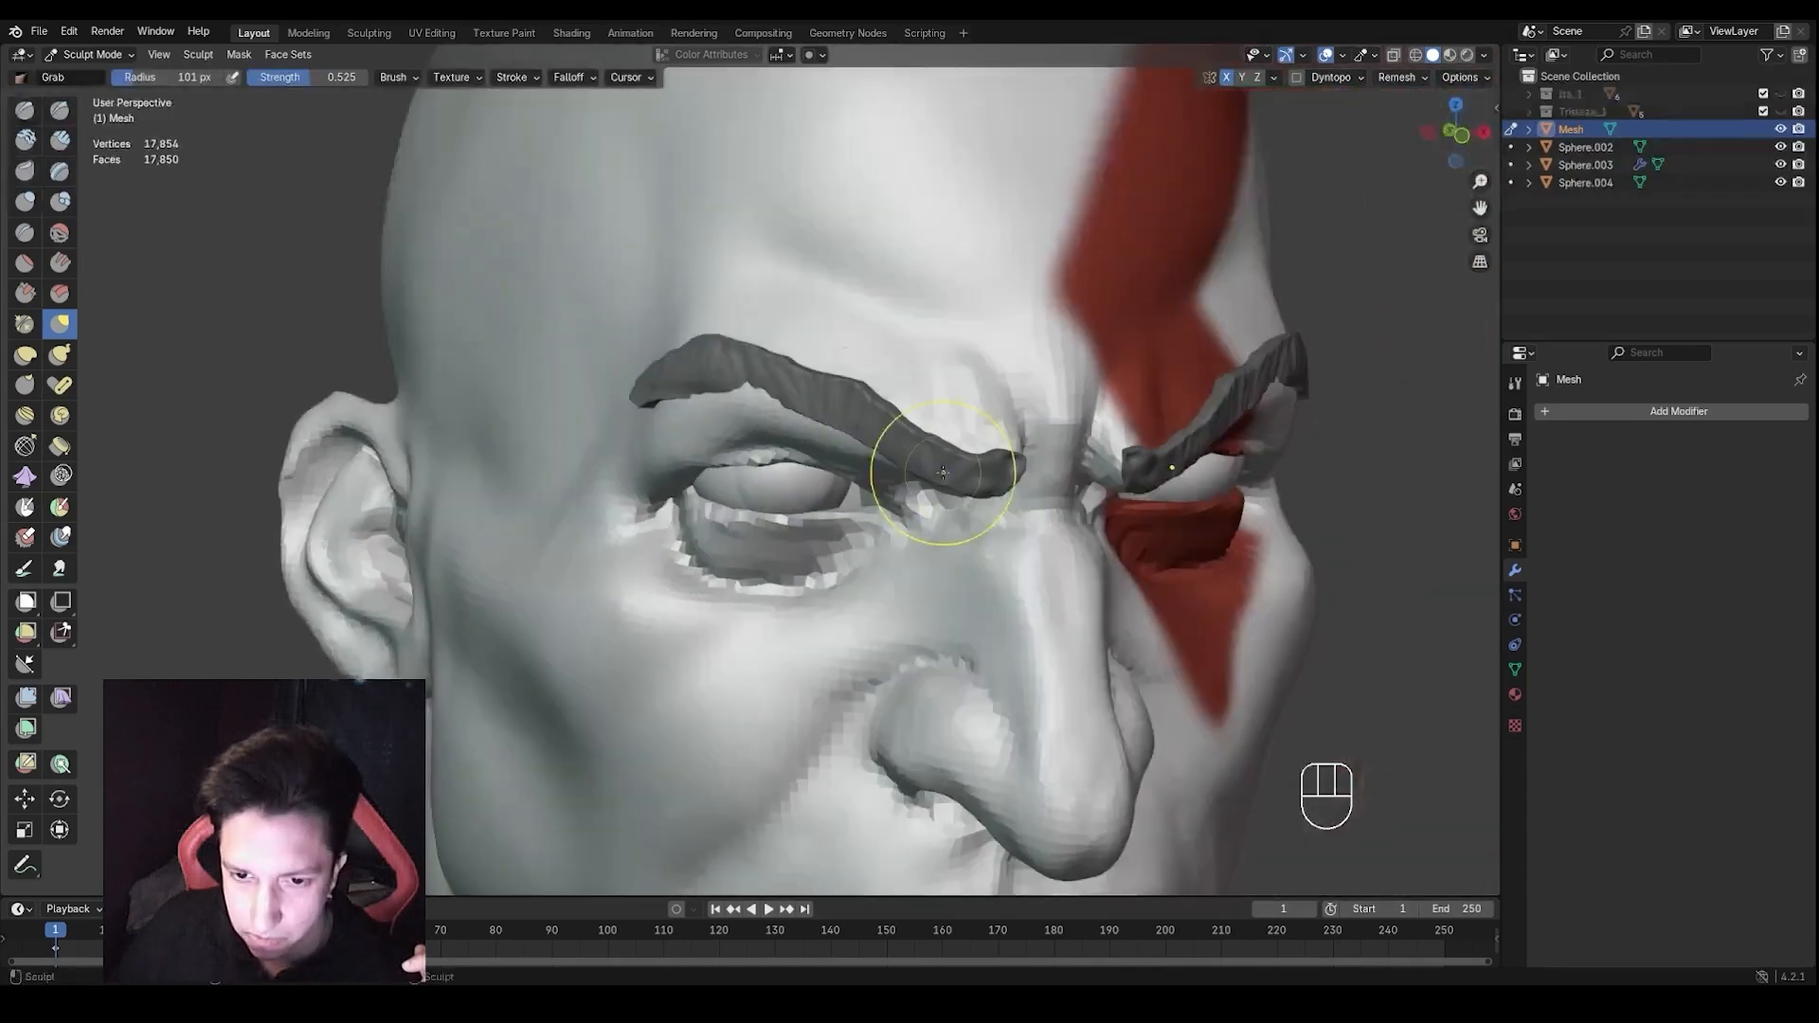
# Lift the outer half of the eyebrow slightly with the Grab brush at 150 px
pyautogui.scroll(2, 891, 379)
pyautogui.press('f')
pyautogui.click(886, 353)
pyautogui.keyDown('shift'); pyautogui.moveTo(815, 398); pyautogui.dragTo(1014, 371, button='middle'); pyautogui.keyUp('shift')
pyautogui.press('f')
pyautogui.click(1035, 370)
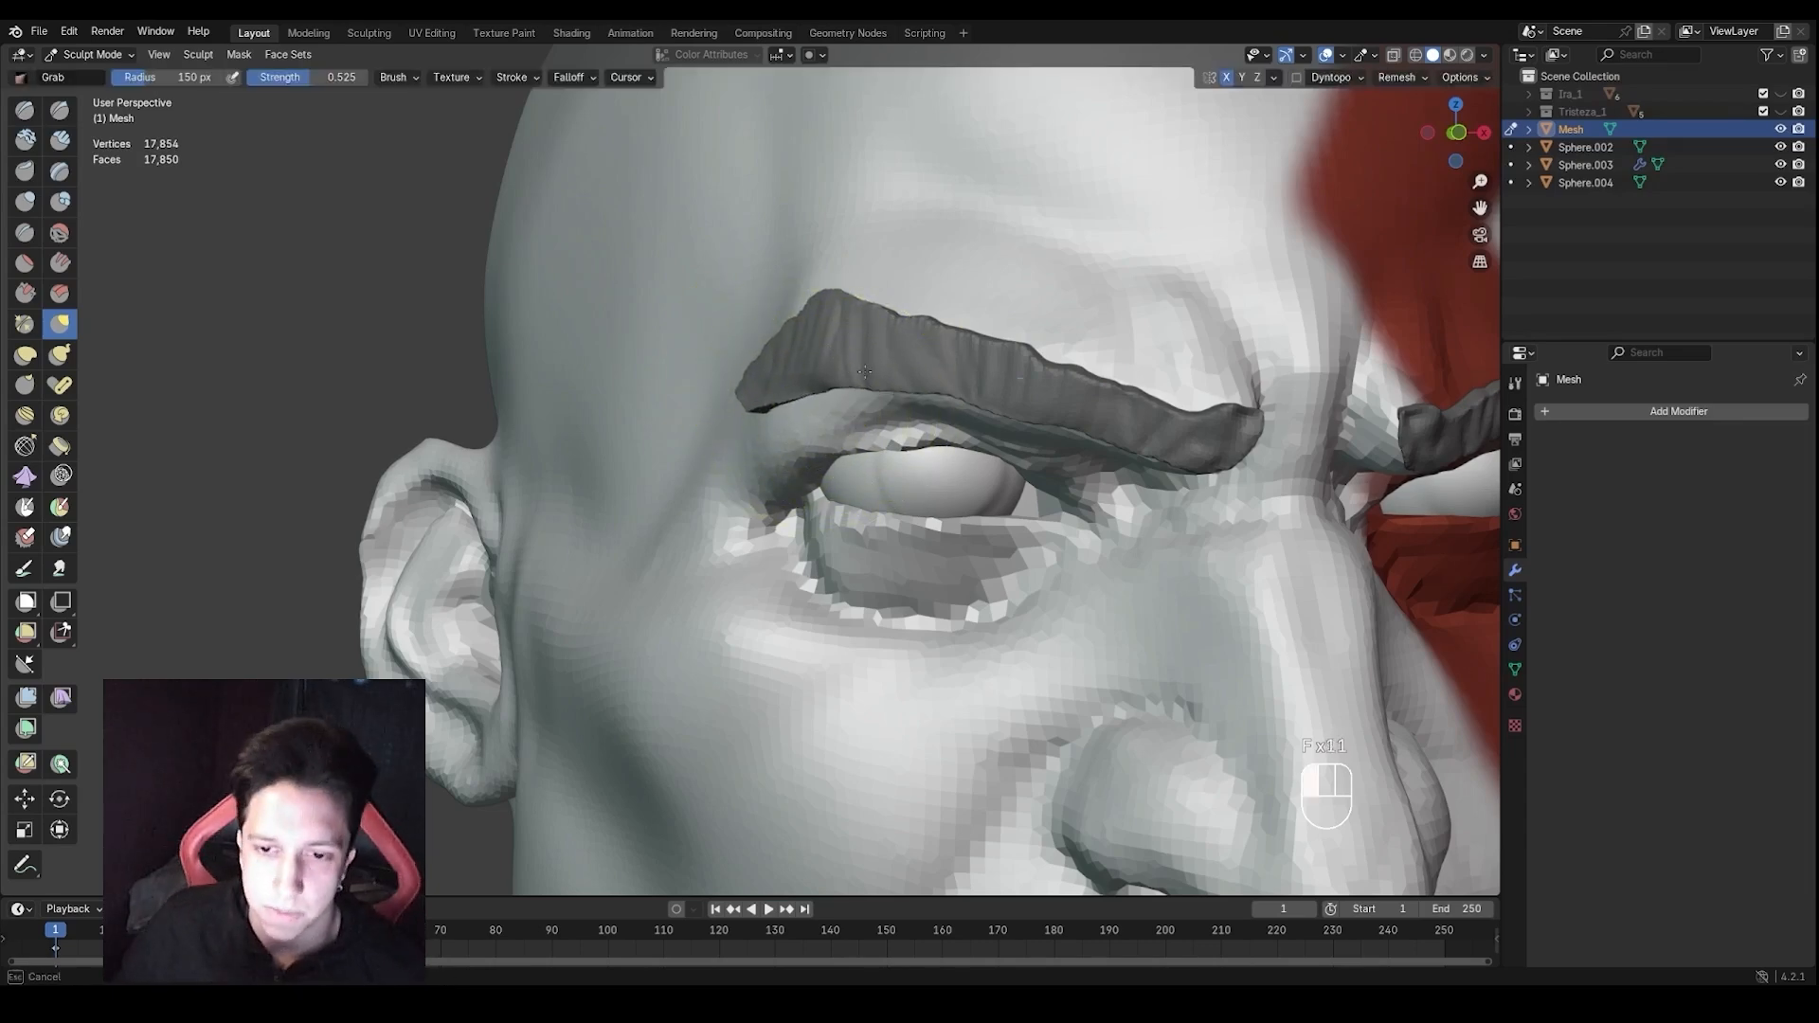
pyautogui.moveTo(864, 371); pyautogui.dragTo(865, 367)
# Return to sculpting the head mesh and resize the Grab brush
pyautogui.scroll(-2, 865, 368)
pyautogui.moveTo(866, 367)
pyautogui.mouseDown(button='middle')
pyautogui.moveTo(924, 371)
pyautogui.moveTo(857, 379)
pyautogui.moveTo(896, 436)
pyautogui.mouseUp(button='middle')
pyautogui.moveTo(895, 436)
pyautogui.keyDown('shift'); pyautogui.mouseDown(button='middle')
pyautogui.moveTo(933, 439)
pyautogui.moveTo(917, 434)
pyautogui.mouseUp(button='middle'); pyautogui.keyUp('shift')
pyautogui.press('f')
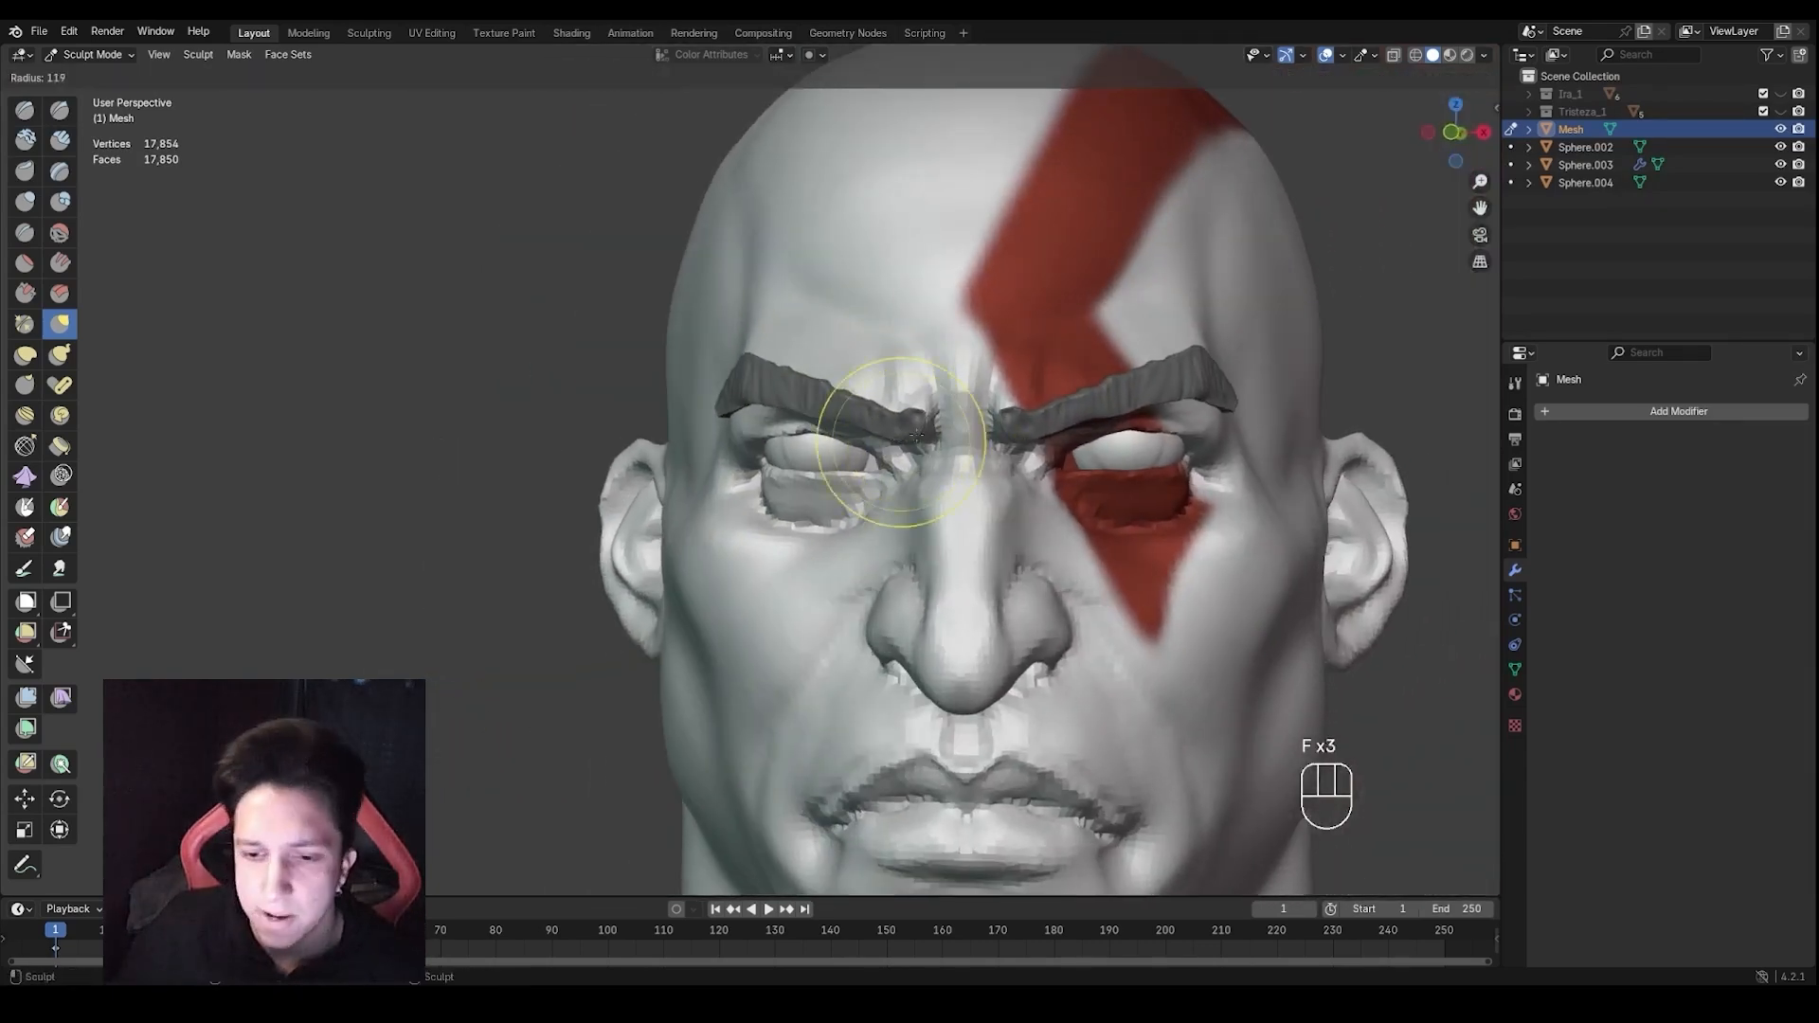
pyautogui.click(889, 439)
pyautogui.scroll(-2, 855, 428)
pyautogui.hotkey('alt', 'q')
pyautogui.press('f')
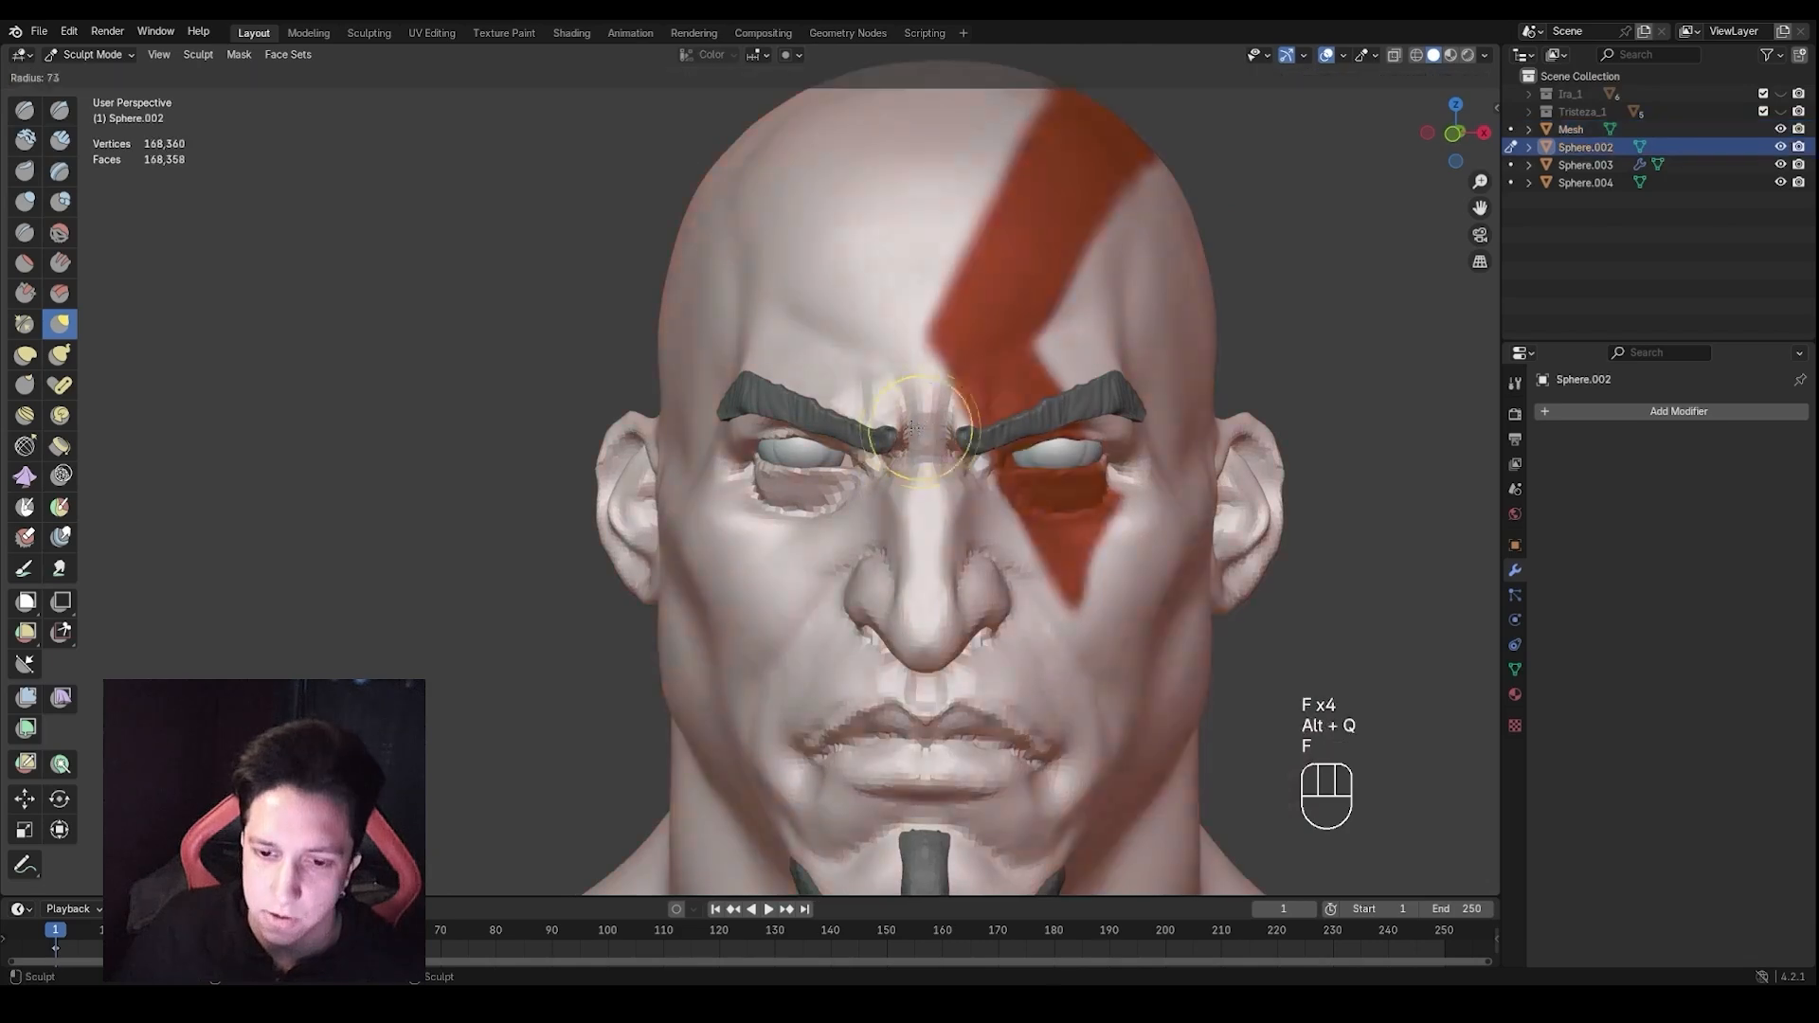
# Examine the head's proportions and ears from the front and from the side
pyautogui.moveTo(928, 443); pyautogui.dragTo(933, 455, button='middle')
pyautogui.keyDown('ctrl'); pyautogui.moveTo(932, 455); pyautogui.dragTo(1014, 493, button='middle'); pyautogui.keyUp('ctrl')
pyautogui.moveTo(1013, 493)
pyautogui.keyDown('ctrl'); pyautogui.mouseDown(button='middle')
pyautogui.moveTo(1004, 559)
pyautogui.moveTo(942, 540)
pyautogui.moveTo(1137, 545)
pyautogui.moveTo(885, 584)
pyautogui.mouseUp(button='middle'); pyautogui.keyUp('ctrl')
pyautogui.press('f')
pyautogui.click(974, 548)
pyautogui.press('f')
pyautogui.click(1063, 586)
pyautogui.press('f')
pyautogui.click(852, 580)
pyautogui.moveTo(852, 579)
pyautogui.keyDown('ctrl'); pyautogui.mouseDown(button='middle')
pyautogui.moveTo(852, 607)
pyautogui.moveTo(1118, 559)
pyautogui.mouseUp(button='middle'); pyautogui.keyUp('ctrl')
pyautogui.keyDown('ctrl'); pyautogui.moveTo(1015, 492); pyautogui.dragTo(1015, 455, button='middle'); pyautogui.keyUp('ctrl')
pyautogui.moveTo(1016, 454); pyautogui.dragTo(841, 485, button='middle')
pyautogui.moveTo(1104, 507); pyautogui.dragTo(1052, 510, button='middle')
pyautogui.moveTo(1051, 510)
pyautogui.keyDown('ctrl'); pyautogui.mouseDown(button='middle')
pyautogui.moveTo(1050, 493)
pyautogui.moveTo(867, 494)
pyautogui.mouseUp(button='middle'); pyautogui.keyUp('ctrl')
pyautogui.press('f')
pyautogui.click(993, 496)
# Carve into the inner ear beside the ear canal with the Draw Sharp brush at 76 px
pyautogui.keyDown('shift'); pyautogui.moveTo(867, 493); pyautogui.dragTo(767, 491, button='middle'); pyautogui.keyUp('shift')
pyautogui.moveTo(768, 491)
pyautogui.keyDown('ctrl'); pyautogui.mouseDown(button='middle')
pyautogui.moveTo(772, 421)
pyautogui.moveTo(881, 414)
pyautogui.mouseUp(button='middle'); pyautogui.keyUp('ctrl')
pyautogui.press('1')
pyautogui.press('f')
pyautogui.press('f')
pyautogui.click(903, 414)
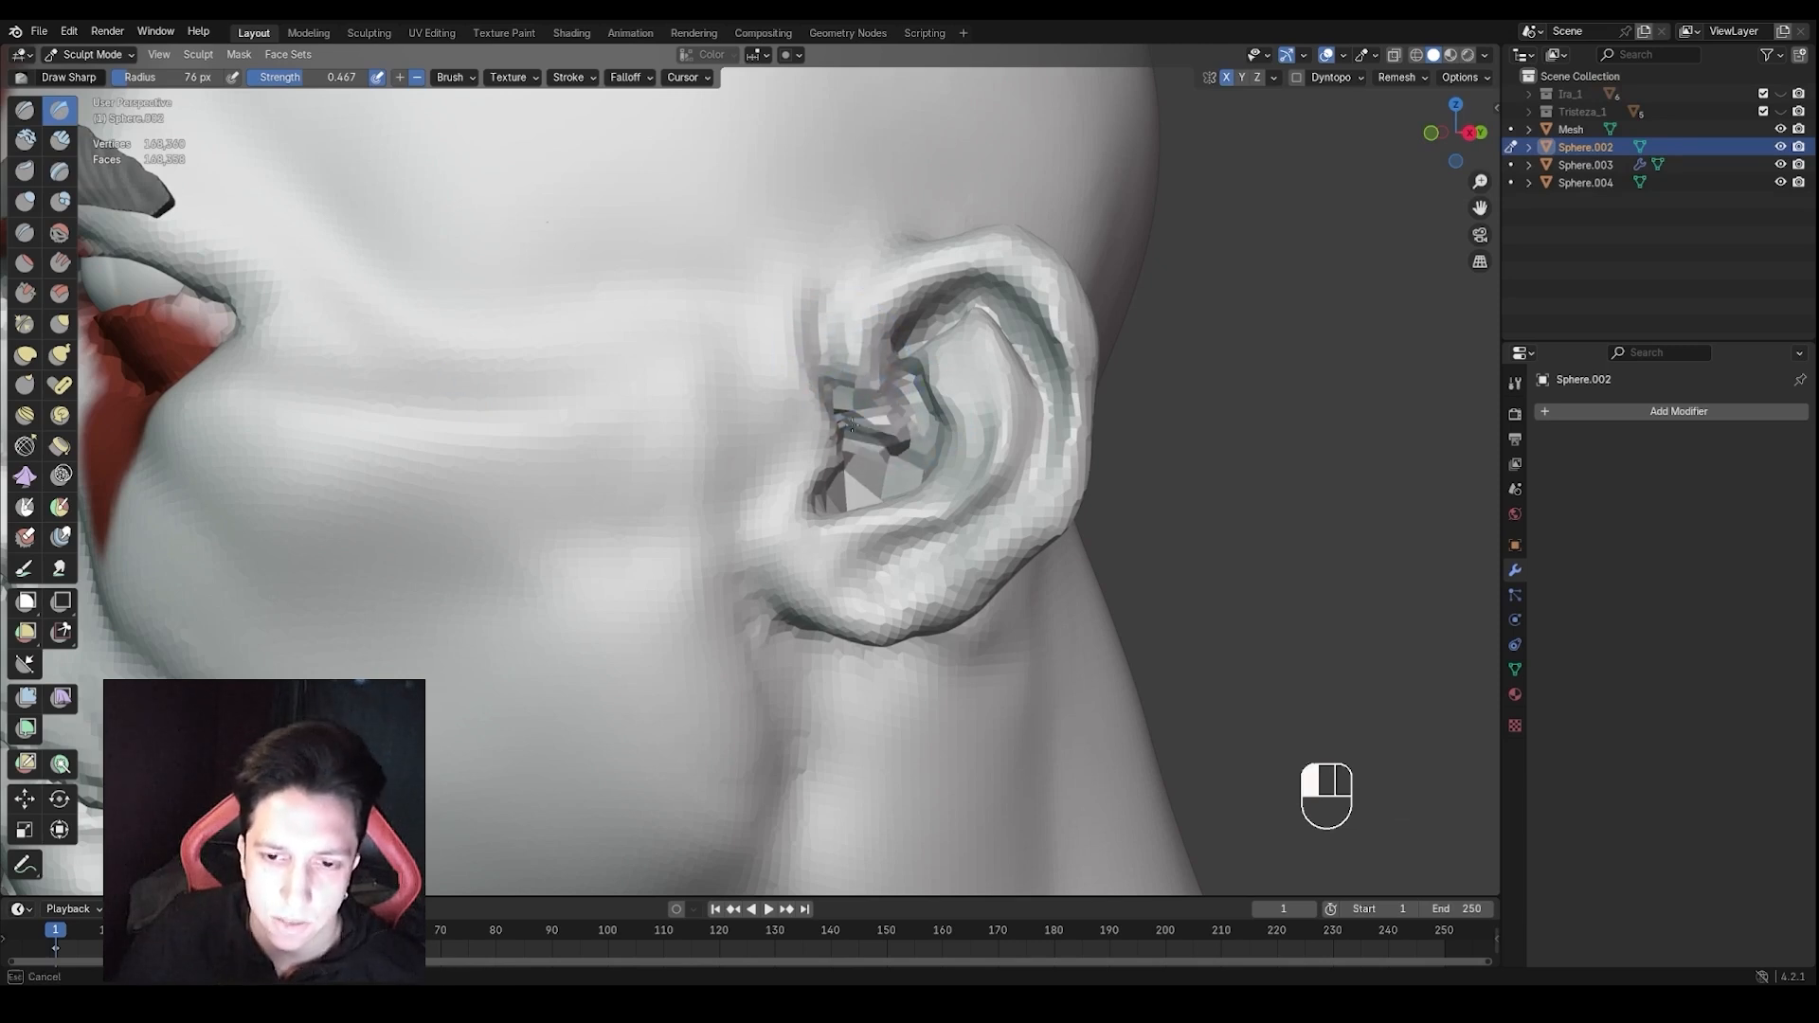
pyautogui.moveTo(851, 425); pyautogui.dragTo(849, 424)
pyautogui.moveTo(849, 425); pyautogui.dragTo(821, 417, button='middle')
# Nudge the front edge of the ear canal toward the face with the Grab brush
pyautogui.press('g')
pyautogui.press('f')
pyautogui.moveTo(836, 420); pyautogui.dragTo(831, 419)
pyautogui.moveTo(831, 419); pyautogui.dragTo(905, 410, button='middle')
# Carve the lower hollow of the ear bowl with the Draw Sharp brush
pyautogui.press('1')
pyautogui.press('f')
pyautogui.press('f')
pyautogui.press('f')
pyautogui.press('f')
pyautogui.moveTo(891, 479); pyautogui.dragTo(826, 507)
pyautogui.moveTo(834, 502); pyautogui.dragTo(919, 484, button='middle')
# Smooth the upper inner ear and shape its folds with the Draw Sharp brush at 74 px
pyautogui.press('f')
pyautogui.click(948, 483)
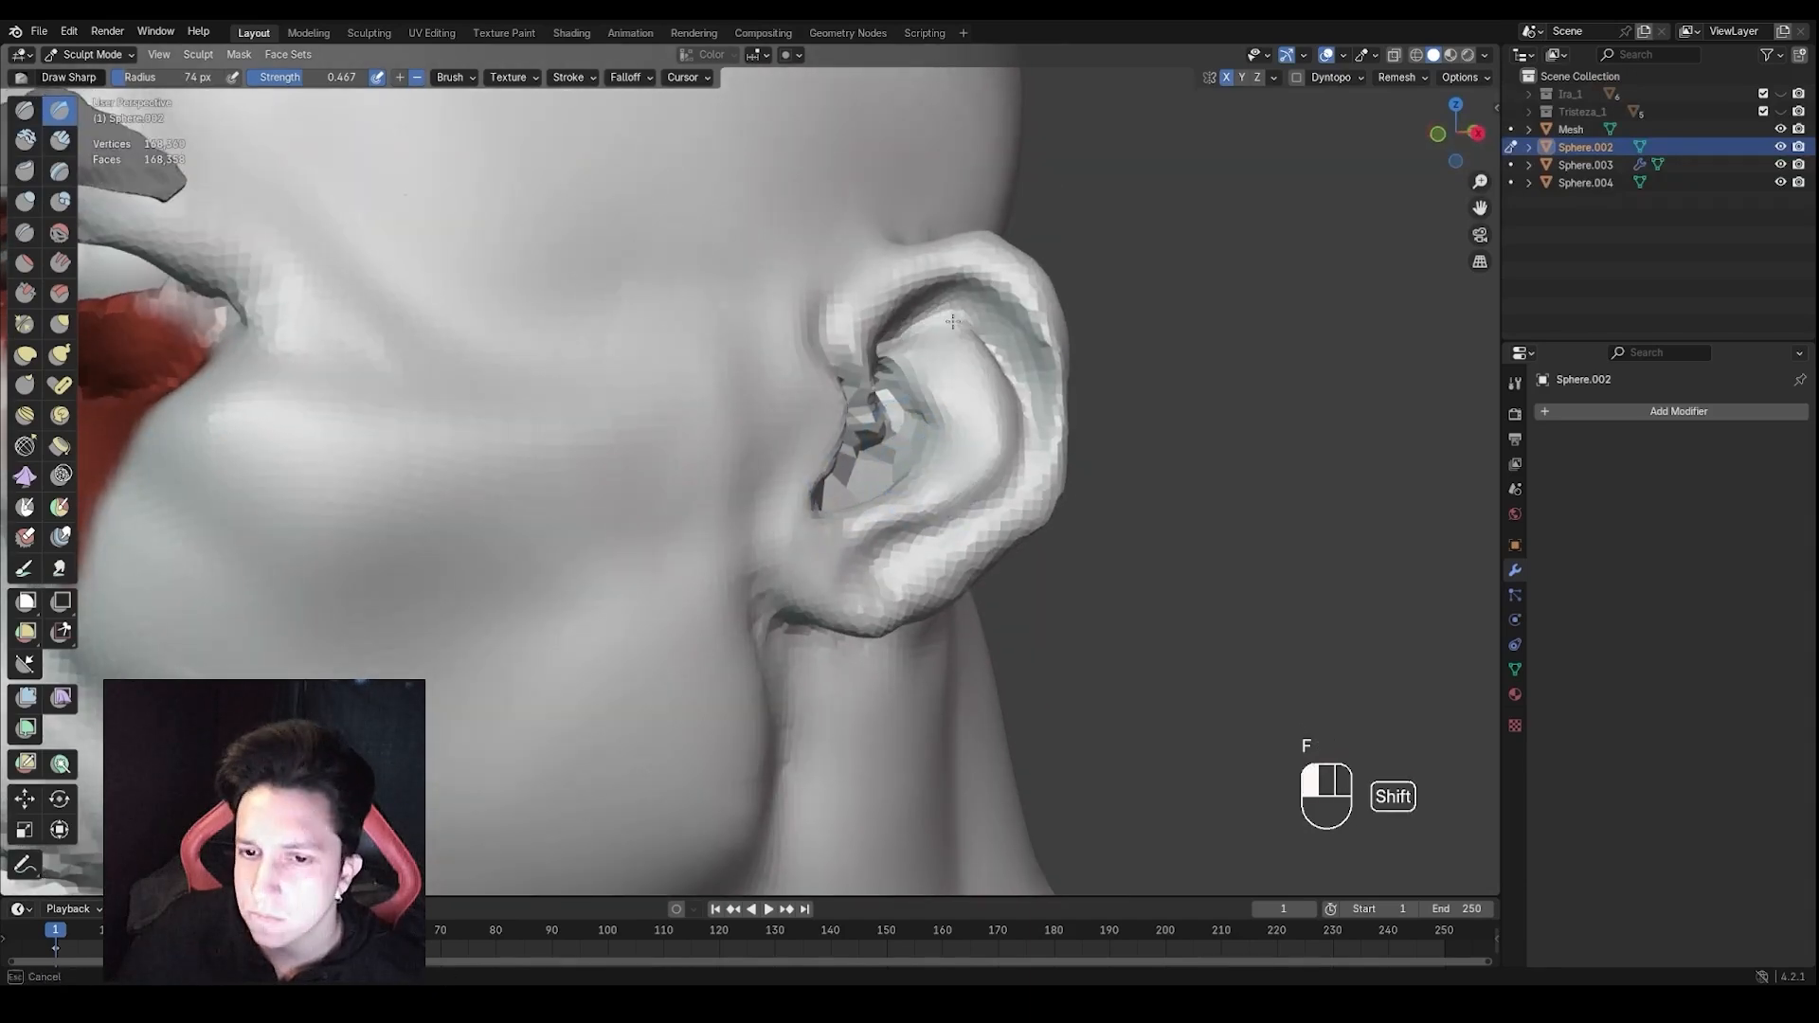
pyautogui.keyDown('shift'); pyautogui.moveTo(952, 321); pyautogui.dragTo(980, 362); pyautogui.keyUp('shift')
pyautogui.moveTo(981, 368); pyautogui.dragTo(960, 372, button='middle')
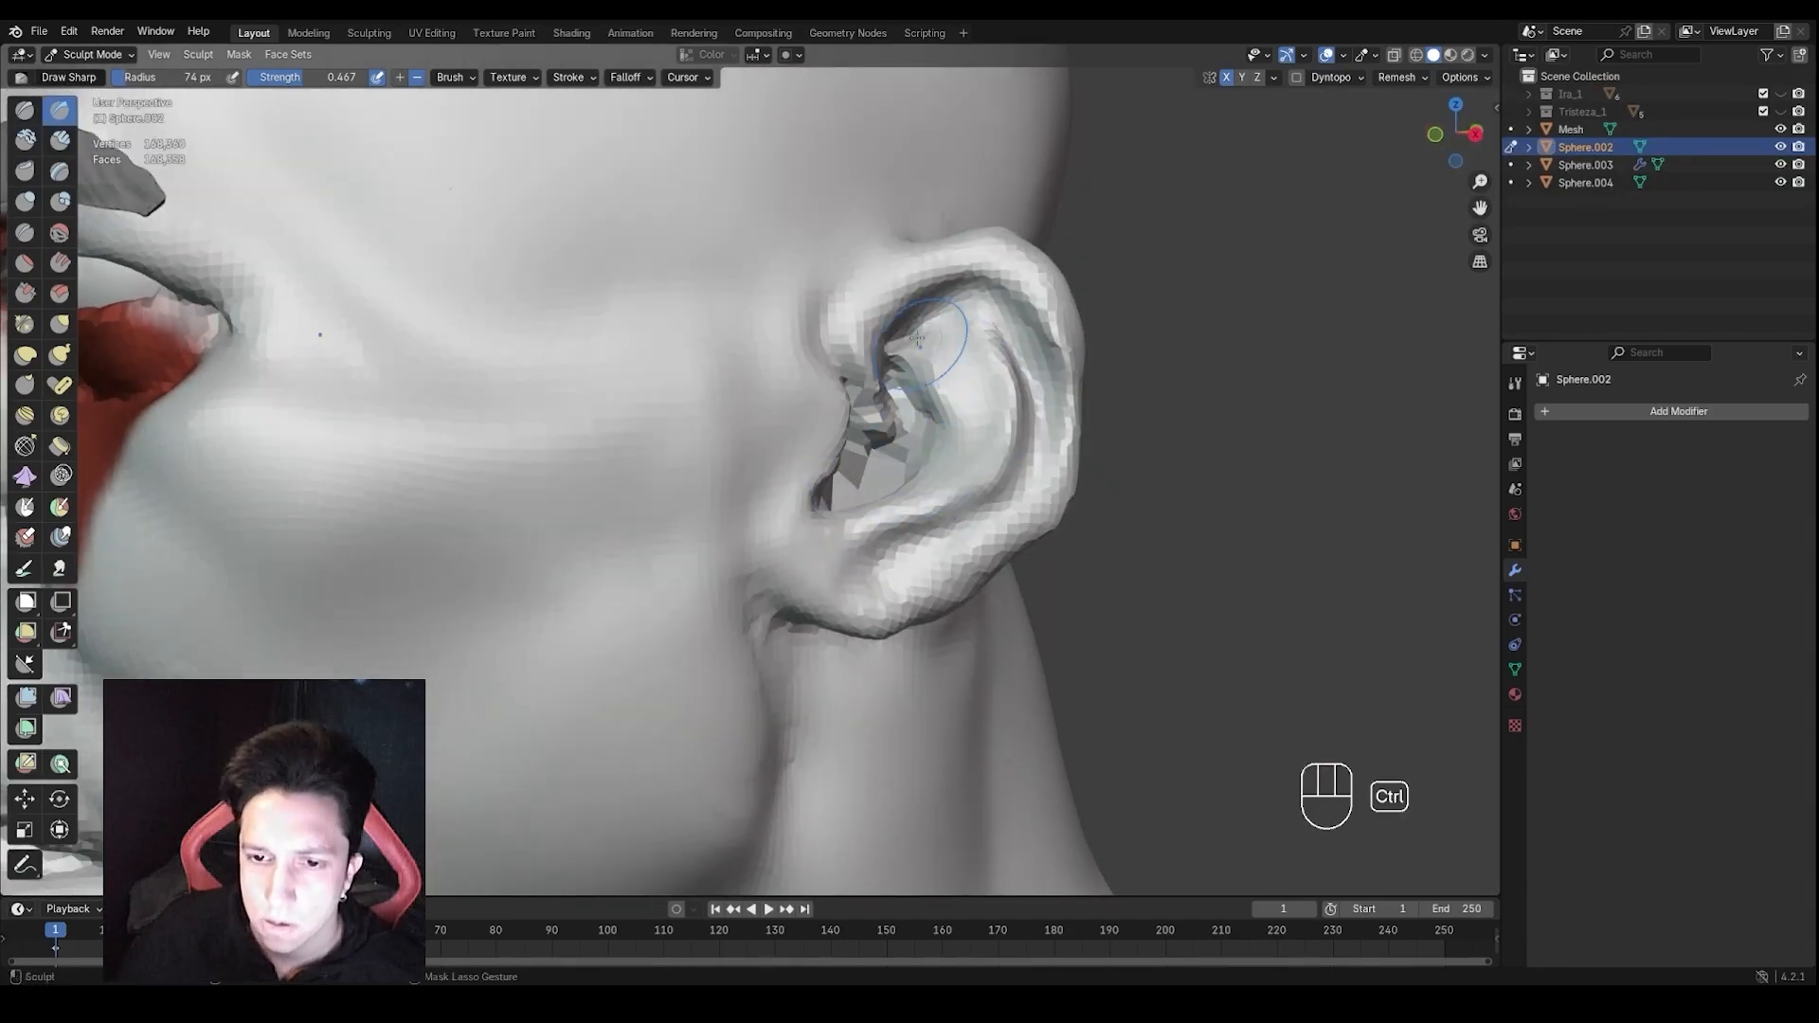
pyautogui.moveTo(933, 382); pyautogui.dragTo(914, 460, button='middle')
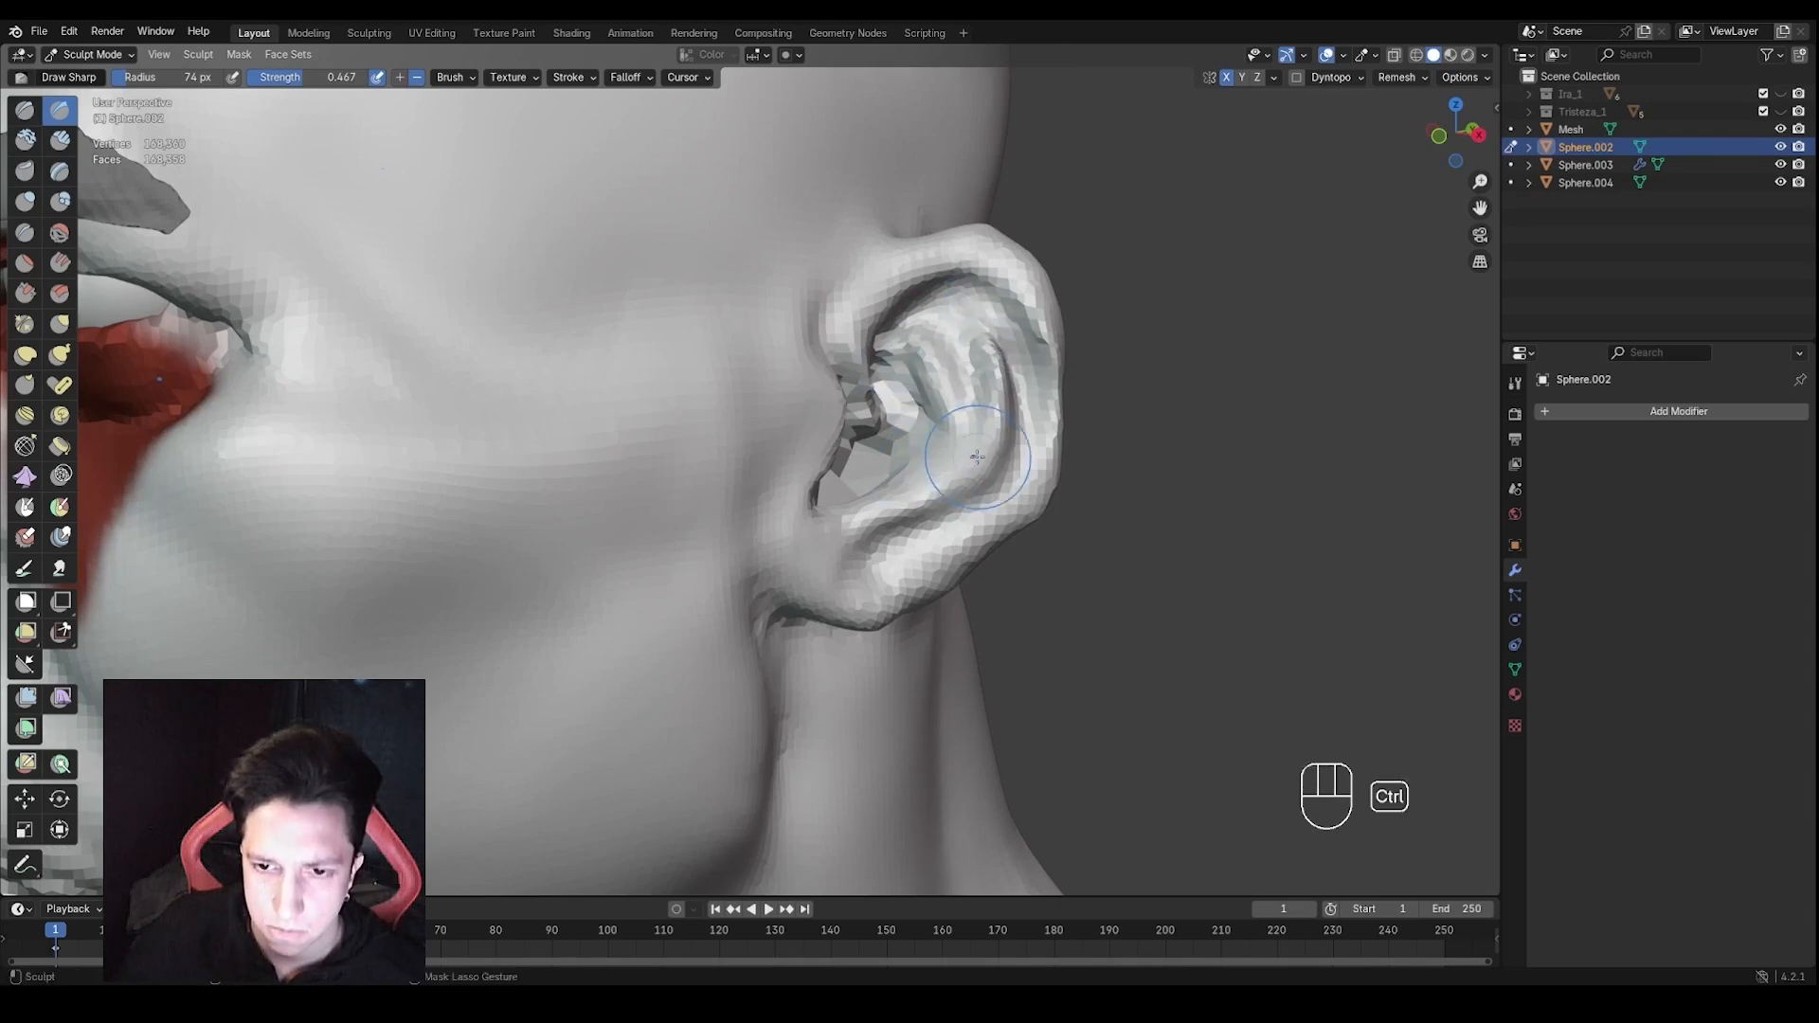
# Define the underside of the earlobe with a short Draw Sharp stroke
pyautogui.moveTo(858, 568); pyautogui.dragTo(854, 558, button='middle')
pyautogui.moveTo(853, 621); pyautogui.dragTo(867, 616)
pyautogui.moveTo(867, 611)
pyautogui.mouseDown(button='middle')
pyautogui.moveTo(812, 588)
pyautogui.moveTo(881, 556)
pyautogui.moveTo(1014, 598)
pyautogui.mouseUp(button='middle')
# Lift the lower edge of the earlobe with the Grab brush and smooth the lobe
pyautogui.press('g')
pyautogui.press('f')
pyautogui.click(904, 582)
pyautogui.press('f')
pyautogui.press('f')
pyautogui.press('f')
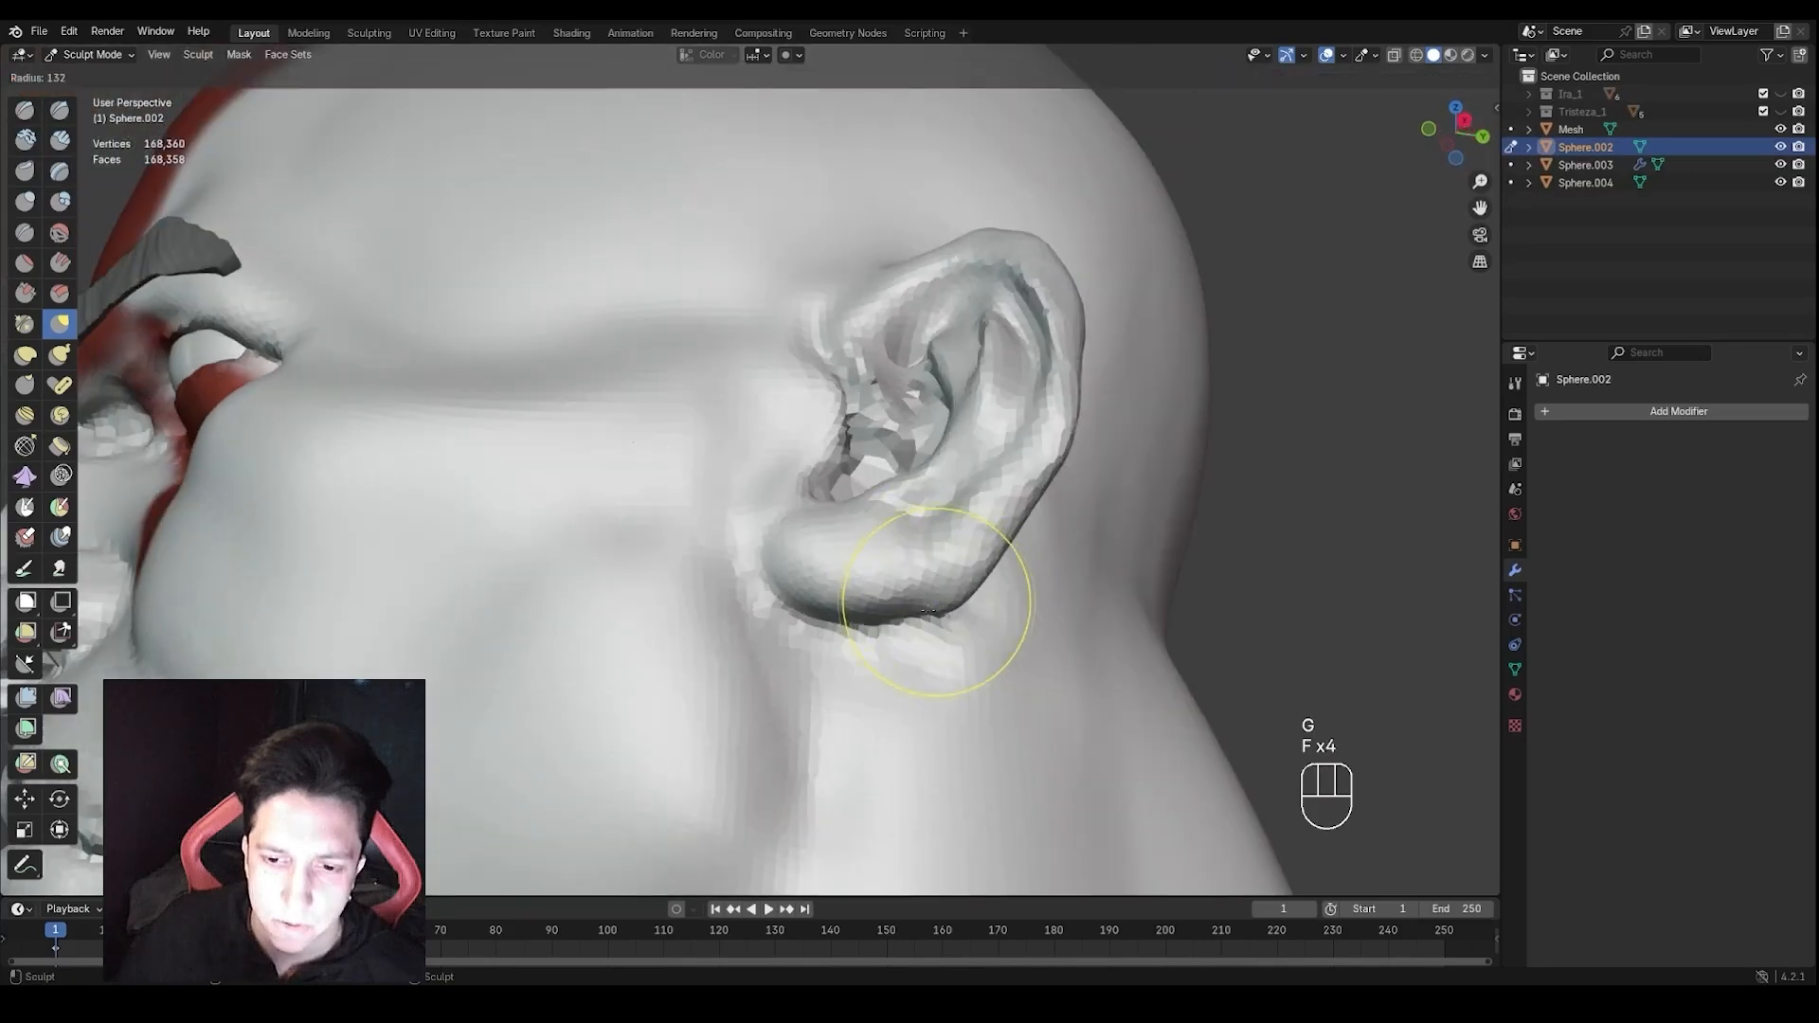
pyautogui.click(1033, 601)
pyautogui.moveTo(971, 621); pyautogui.dragTo(966, 597)
pyautogui.moveTo(1004, 592)
pyautogui.mouseDown(button='middle')
pyautogui.moveTo(970, 581)
pyautogui.moveTo(887, 617)
pyautogui.mouseUp(button='middle')
pyautogui.press('f')
pyautogui.keyDown('shift'); pyautogui.moveTo(909, 582); pyautogui.dragTo(916, 580); pyautogui.keyUp('shift')
# Try to push the outer ear toward the head with the Grab brush
pyautogui.moveTo(934, 588)
pyautogui.keyDown('ctrl'); pyautogui.mouseDown(button='middle')
pyautogui.moveTo(1014, 696)
pyautogui.moveTo(1090, 663)
pyautogui.mouseUp(button='middle'); pyautogui.keyUp('ctrl')
pyautogui.keyDown('ctrl'); pyautogui.moveTo(1066, 379); pyautogui.dragTo(1057, 464, button='middle'); pyautogui.keyUp('ctrl')
pyautogui.press('f')
pyautogui.press('f')
pyautogui.press('f')
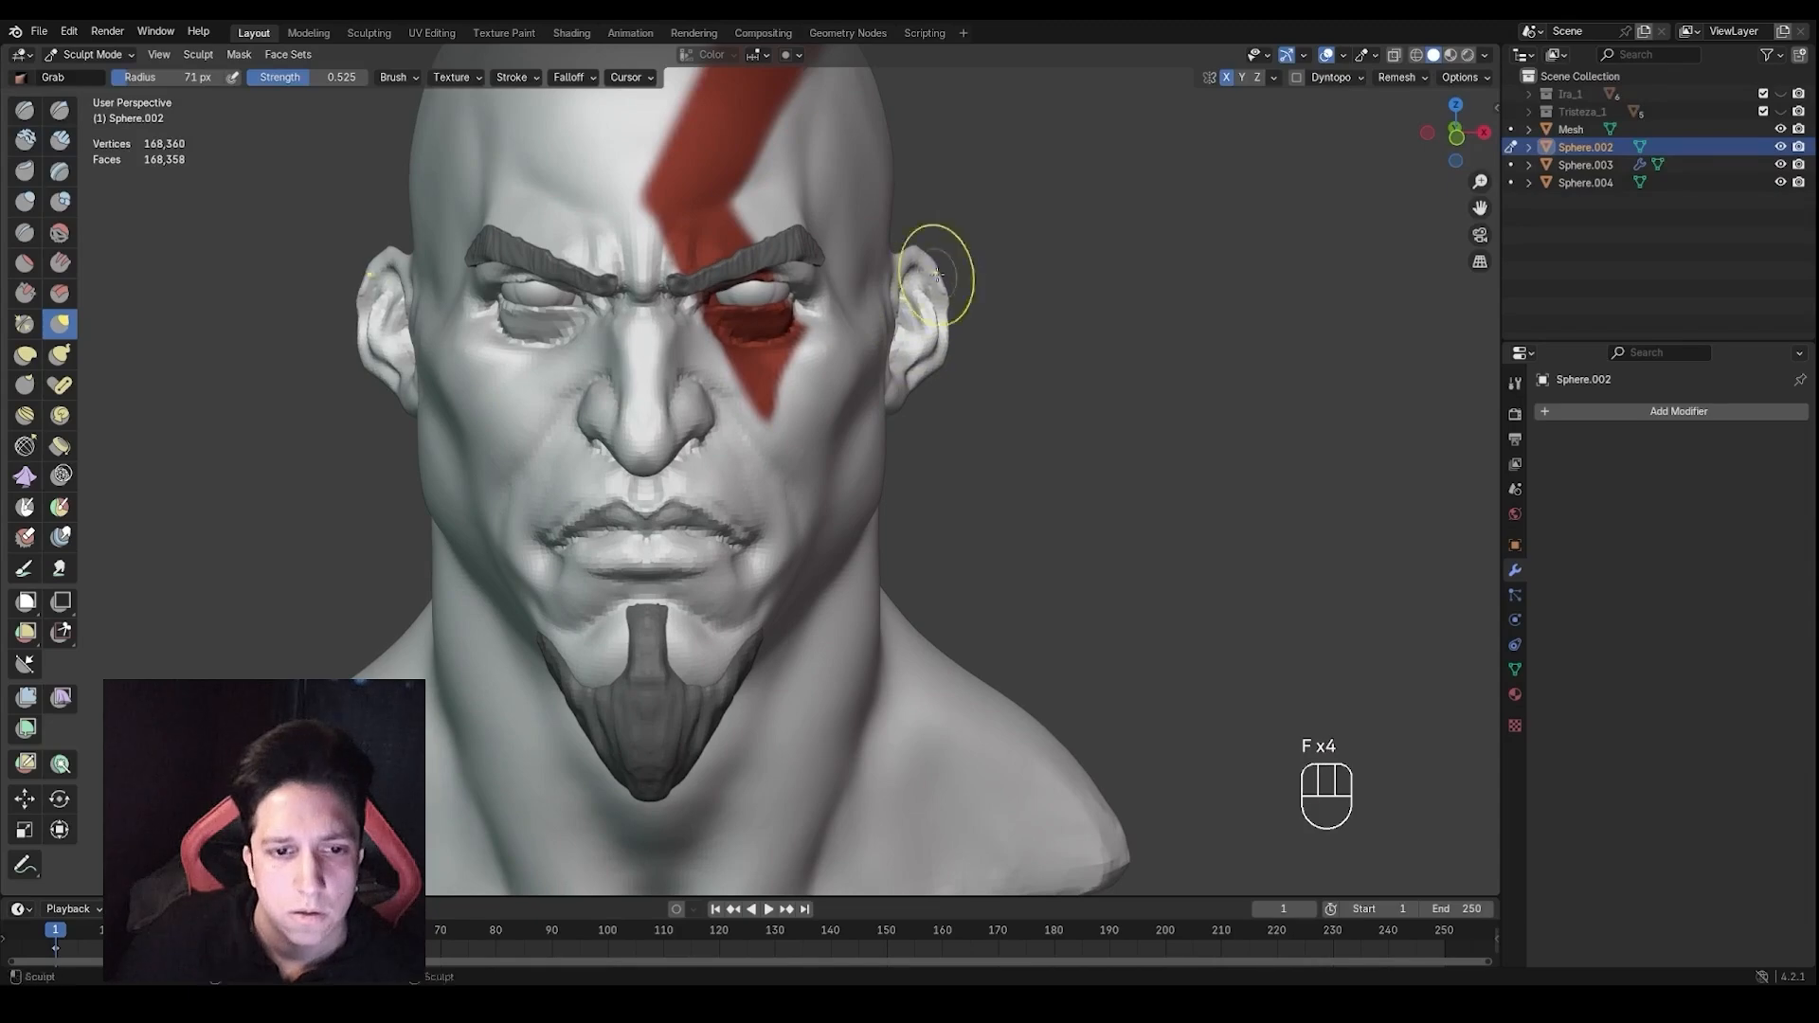
pyautogui.press('f')
pyautogui.moveTo(937, 275)
pyautogui.keyDown('ctrl'); pyautogui.mouseDown(button='middle')
pyautogui.moveTo(999, 423)
pyautogui.moveTo(957, 434)
pyautogui.mouseUp(button='middle'); pyautogui.keyUp('ctrl')
pyautogui.press('f')
pyautogui.keyDown('ctrl'); pyautogui.moveTo(1028, 474); pyautogui.dragTo(1048, 394, button='middle'); pyautogui.keyUp('ctrl')
pyautogui.press('f')
pyautogui.moveTo(1046, 378); pyautogui.dragTo(1015, 367)
pyautogui.moveTo(1015, 367)
pyautogui.mouseDown(button='middle')
pyautogui.moveTo(1077, 374)
pyautogui.moveTo(1069, 347)
pyautogui.moveTo(606, 389)
pyautogui.moveTo(848, 409)
pyautogui.mouseUp(button='middle')
pyautogui.hotkey('ctrl', 'z')
# Push the lower part of the ear toward the head from behind with the Grab brush at 105 px
pyautogui.keyDown('ctrl'); pyautogui.moveTo(843, 417); pyautogui.dragTo(826, 365, button='middle'); pyautogui.keyUp('ctrl')
pyautogui.press('f')
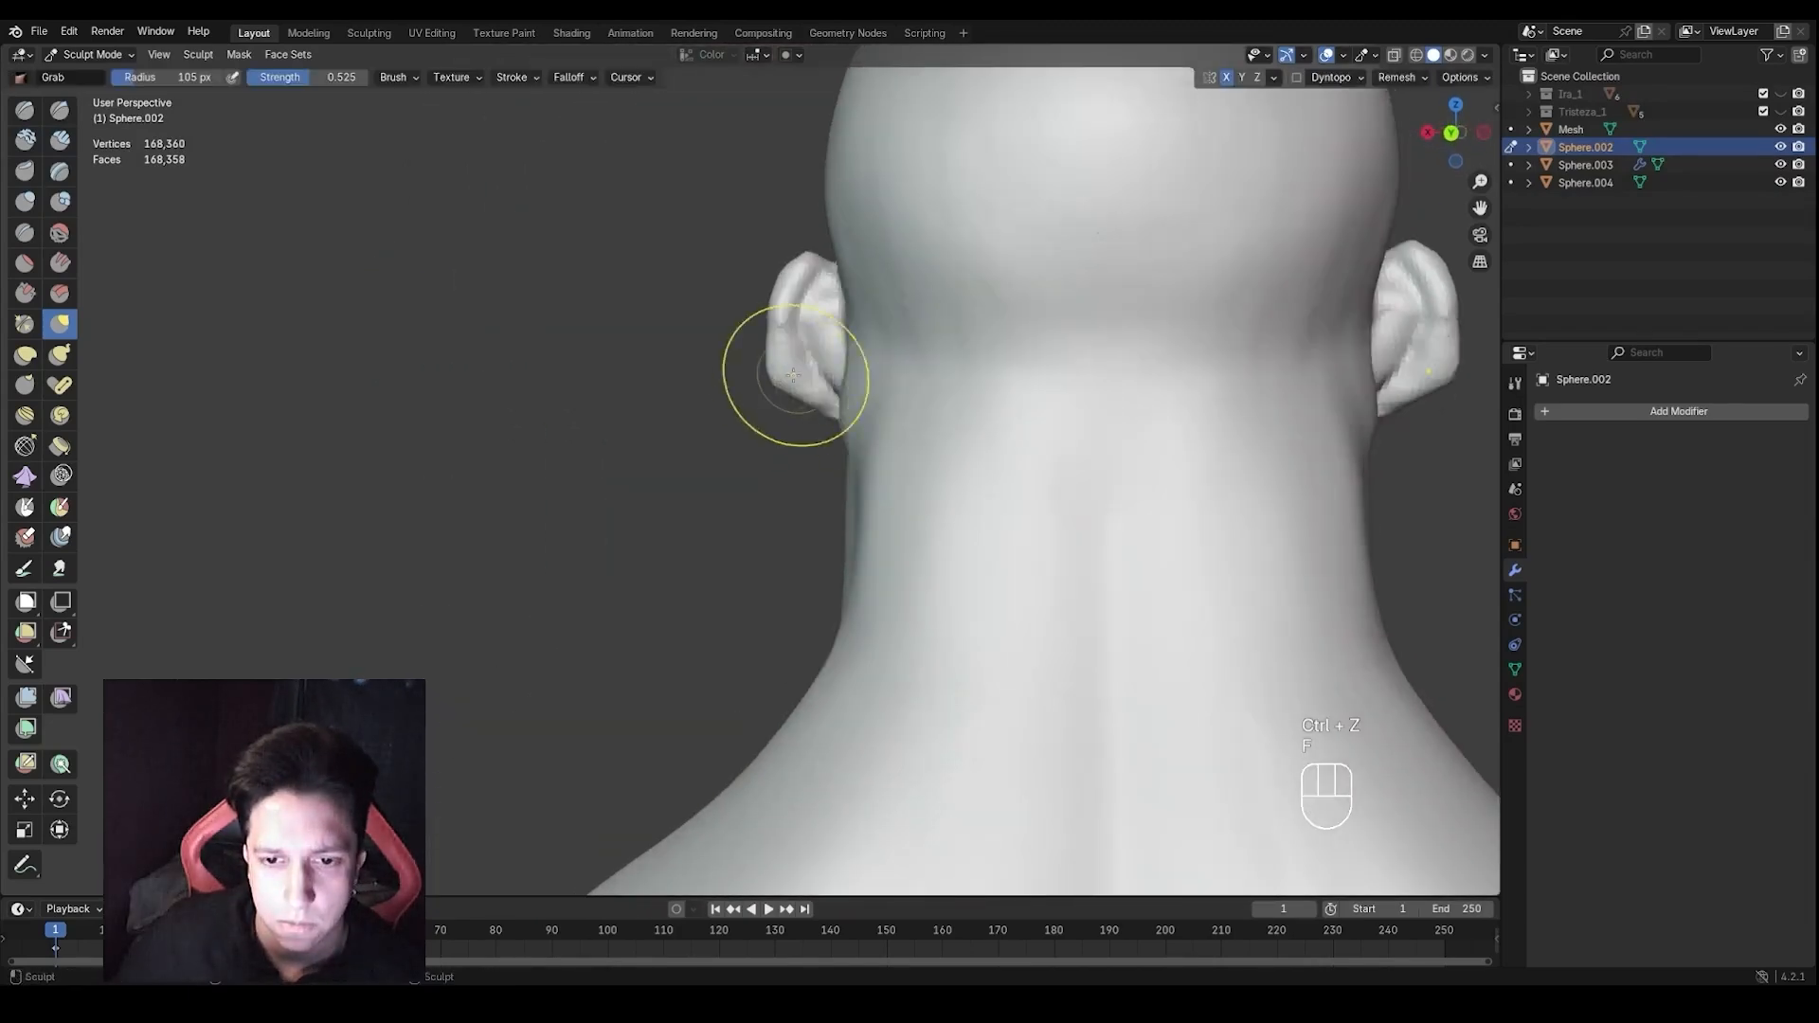
pyautogui.moveTo(788, 382); pyautogui.dragTo(802, 383)
pyautogui.press('f')
pyautogui.moveTo(805, 397)
pyautogui.mouseDown(button='middle')
pyautogui.moveTo(1051, 408)
pyautogui.moveTo(843, 426)
pyautogui.moveTo(913, 537)
pyautogui.moveTo(616, 550)
pyautogui.mouseUp(button='middle')
# Nudge the lower ear slightly outward from the front with the Grab brush at 104 px
pyautogui.press('f')
pyautogui.press('f')
pyautogui.press('f')
pyautogui.moveTo(735, 554)
pyautogui.keyDown('shift'); pyautogui.mouseDown(button='middle')
pyautogui.moveTo(894, 519)
pyautogui.moveTo(919, 455)
pyautogui.mouseUp(button='middle'); pyautogui.keyUp('shift')
pyautogui.press('f')
pyautogui.press('f')
pyautogui.press('f')
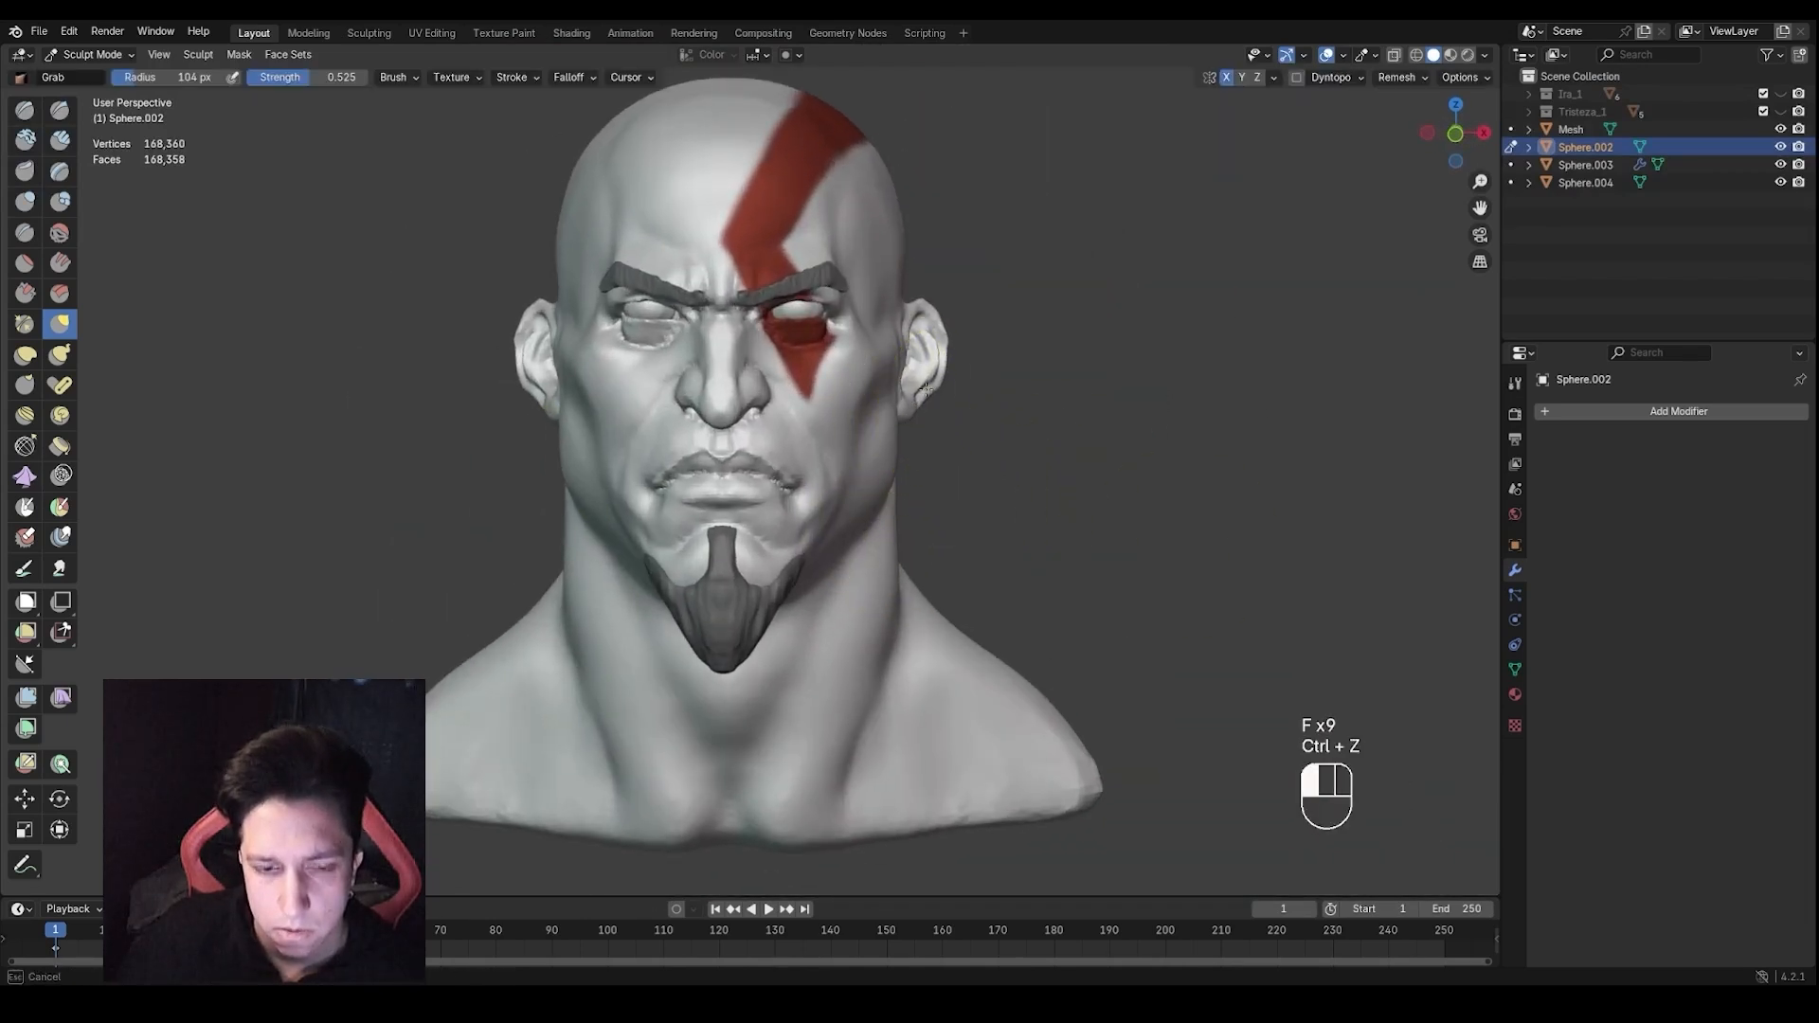
pyautogui.moveTo(926, 390); pyautogui.dragTo(930, 387)
# Smooth the side of the head above the ear with a 93 px brush
pyautogui.keyDown('shift'); pyautogui.moveTo(889, 377); pyautogui.dragTo(925, 421, button='middle'); pyautogui.keyUp('shift')
pyautogui.press('f')
pyautogui.press('f')
pyautogui.moveTo(927, 275)
pyautogui.mouseDown(button='middle')
pyautogui.moveTo(950, 277)
pyautogui.moveTo(895, 293)
pyautogui.mouseUp(button='middle')
pyautogui.press('f')
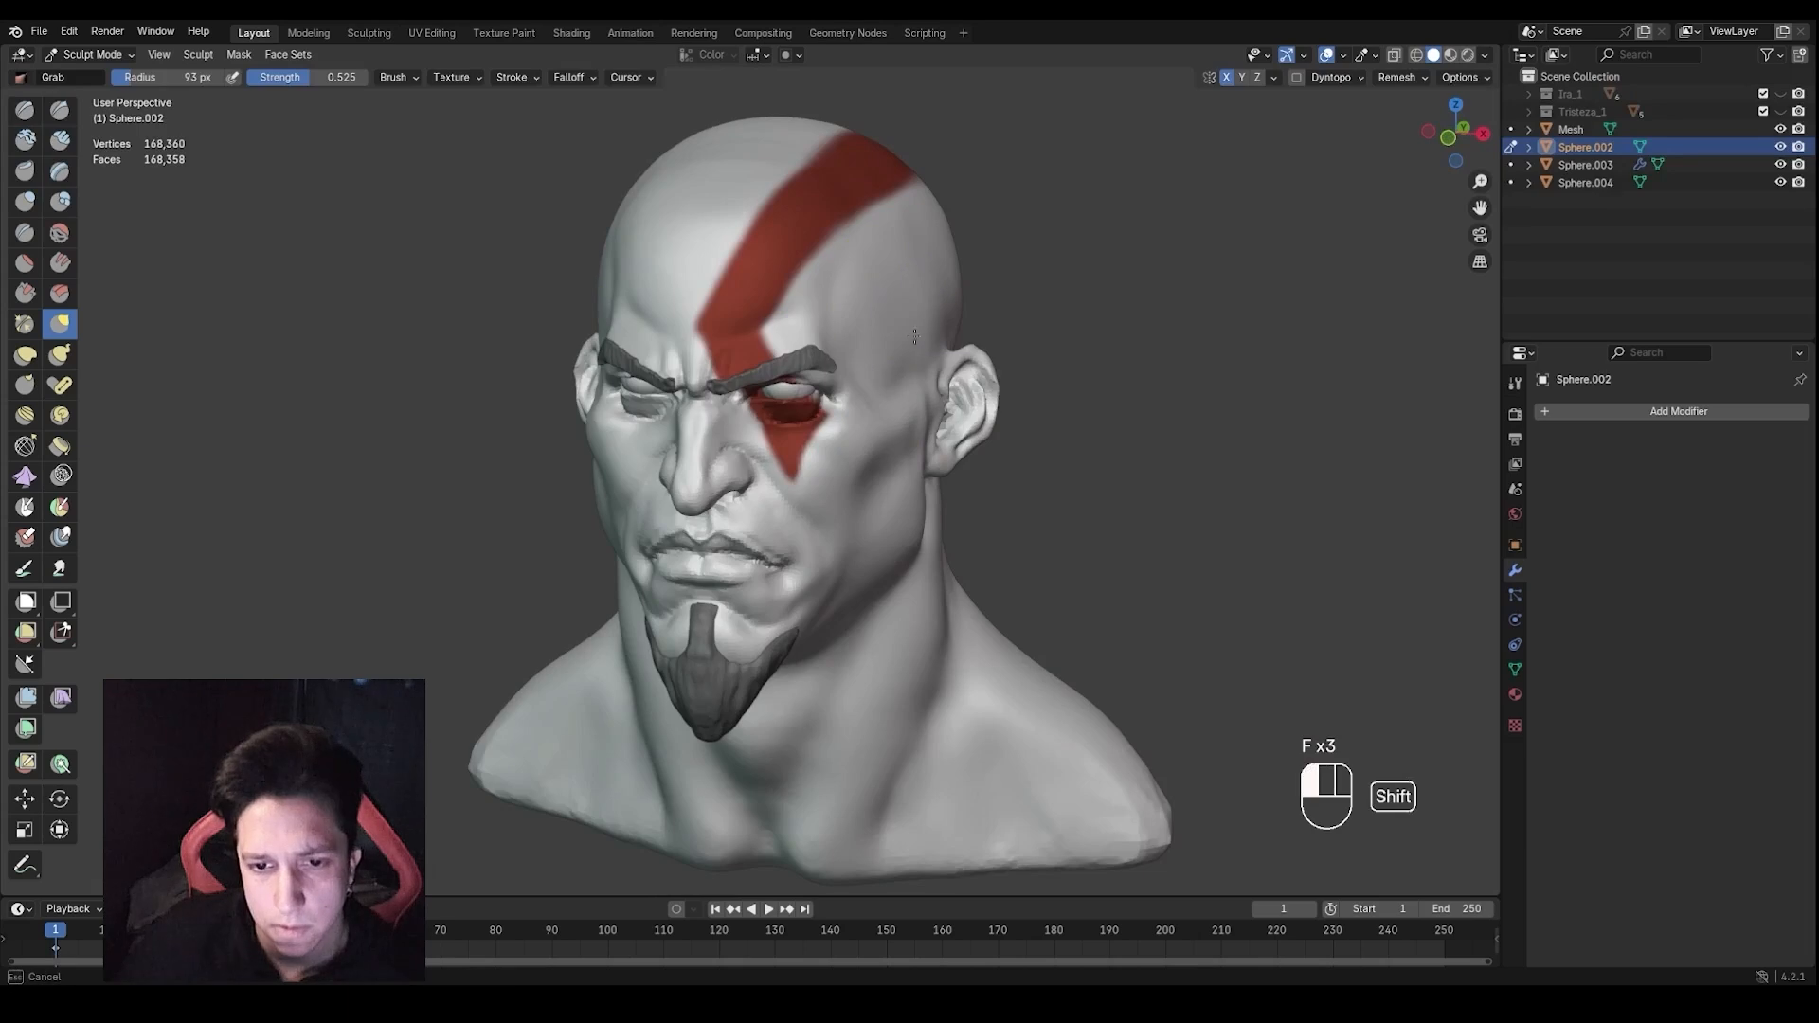
pyautogui.keyDown('shift'); pyautogui.moveTo(914, 336); pyautogui.dragTo(916, 343); pyautogui.keyUp('shift')
# Undo the last stroke and switch to the Crease brush at 109 px
pyautogui.press('f')
pyautogui.moveTo(916, 343); pyautogui.dragTo(1052, 445, button='middle')
pyautogui.press('f')
pyautogui.press('f')
pyautogui.hotkey('ctrl', 'z')
pyautogui.press('f')
pyautogui.press('f')
pyautogui.press('f')
pyautogui.press('f')
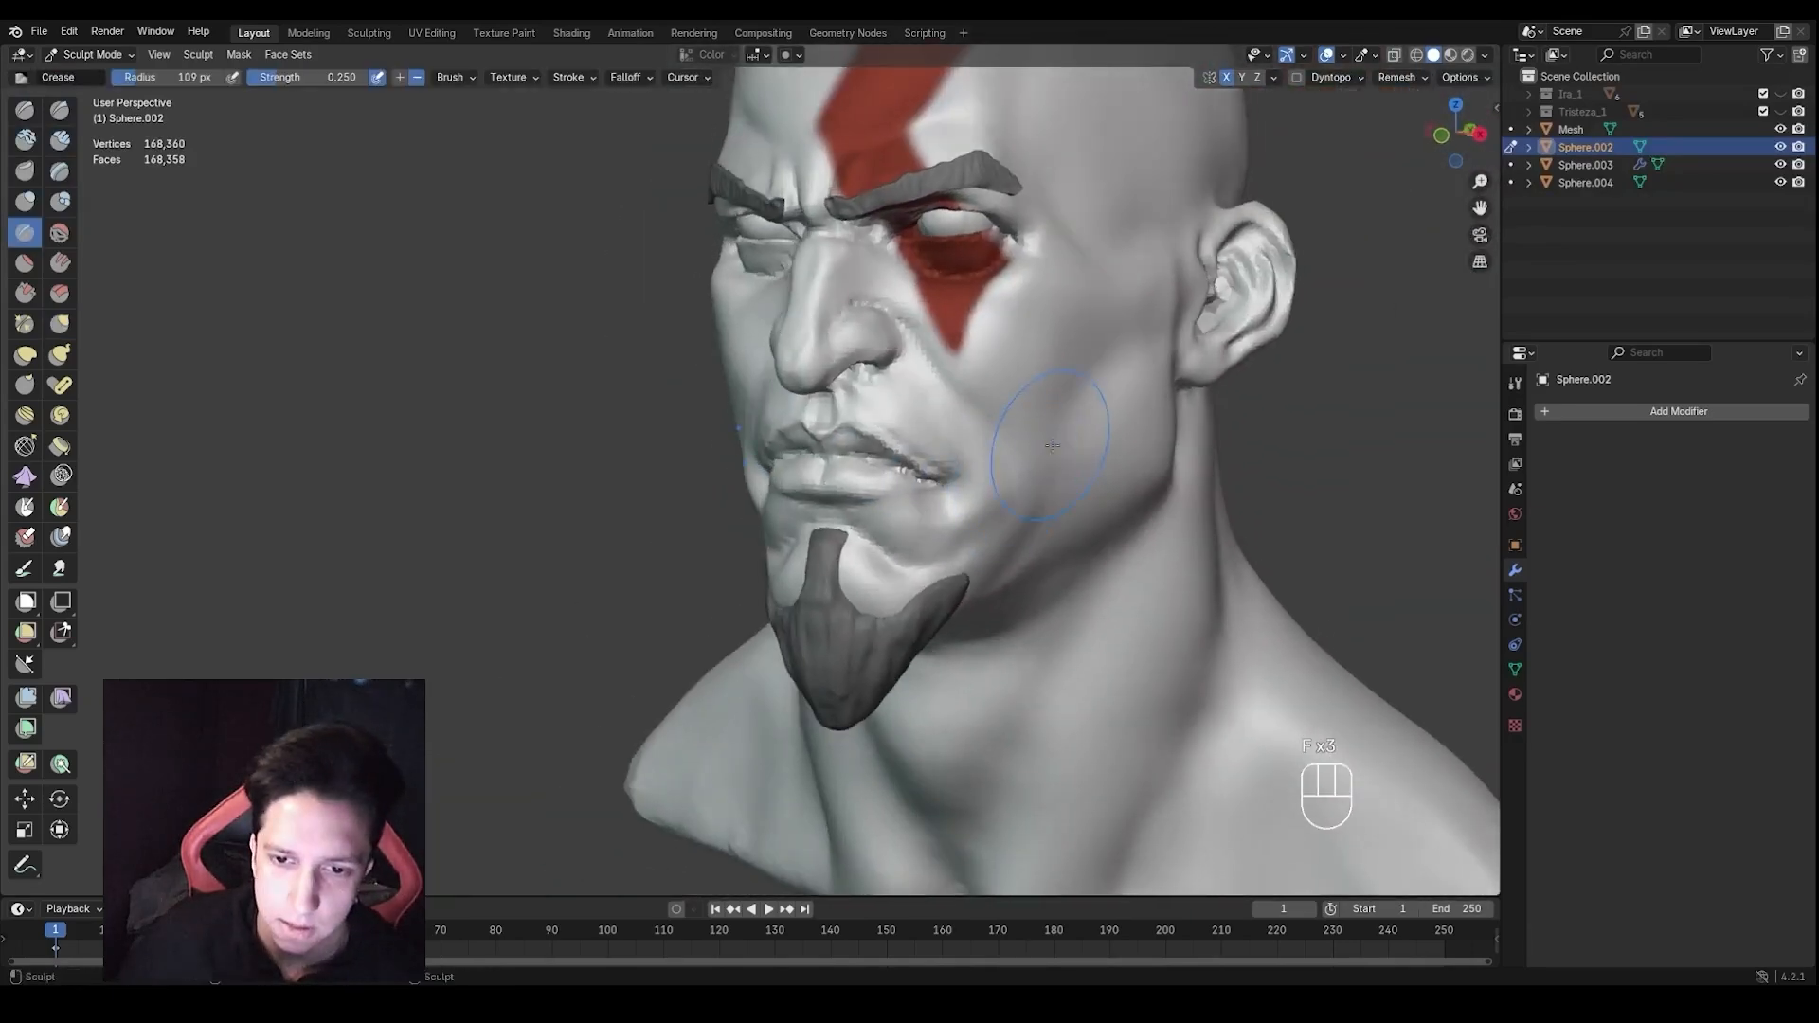
# Carve a groove along the side neck muscle with the Crease brush at 70 px
pyautogui.moveTo(1153, 305); pyautogui.dragTo(1012, 333, button='middle')
pyautogui.moveTo(1037, 252); pyautogui.dragTo(884, 492, button='middle')
pyautogui.moveTo(892, 554)
pyautogui.mouseDown(button='middle')
pyautogui.moveTo(935, 535)
pyautogui.moveTo(877, 642)
pyautogui.mouseUp(button='middle')
pyautogui.press('f')
pyautogui.click(877, 642)
pyautogui.moveTo(1033, 625)
pyautogui.mouseDown(button='middle')
pyautogui.moveTo(918, 645)
pyautogui.moveTo(923, 598)
pyautogui.mouseUp(button='middle')
pyautogui.press('f')
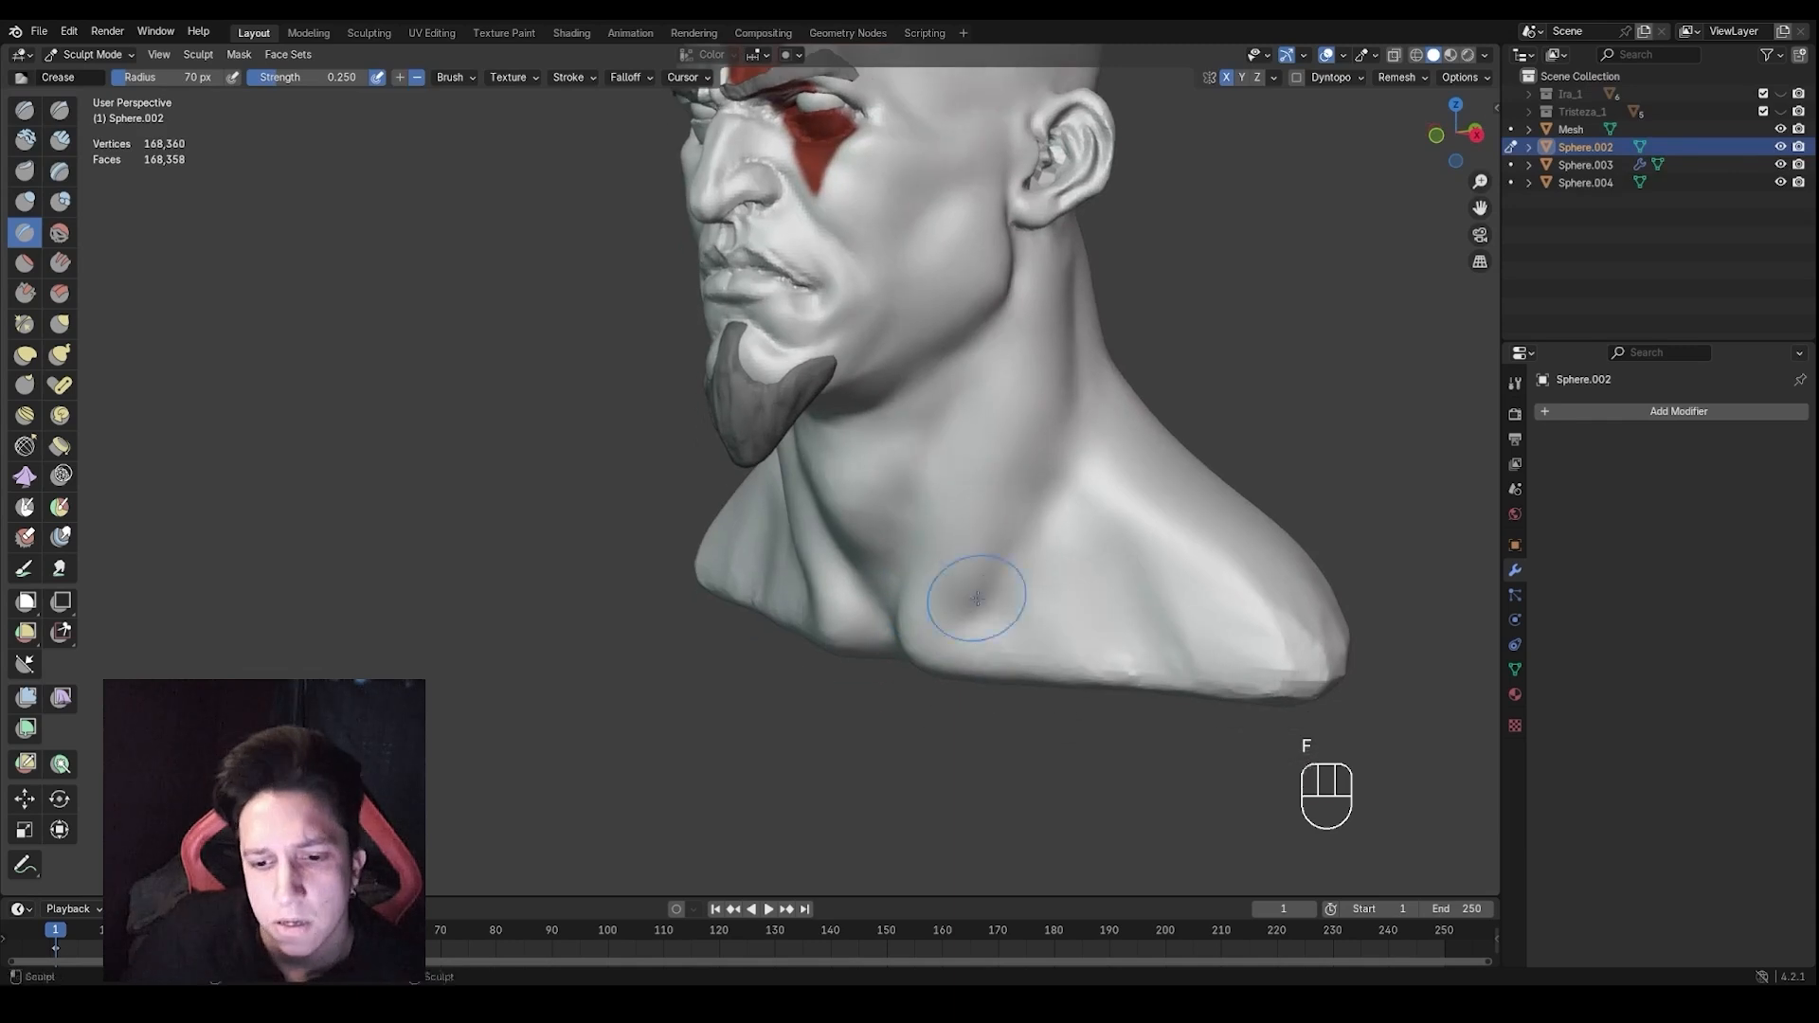
pyautogui.click(975, 597)
pyautogui.moveTo(1047, 428); pyautogui.dragTo(995, 428, button='middle')
pyautogui.moveTo(947, 446); pyautogui.dragTo(929, 502)
# Smooth the new crease on the side of the neck
pyautogui.moveTo(891, 473); pyautogui.dragTo(957, 474, button='middle')
pyautogui.keyDown('shift'); pyautogui.moveTo(948, 464); pyautogui.dragTo(942, 481); pyautogui.keyUp('shift')
pyautogui.moveTo(891, 511); pyautogui.dragTo(948, 530, button='middle')
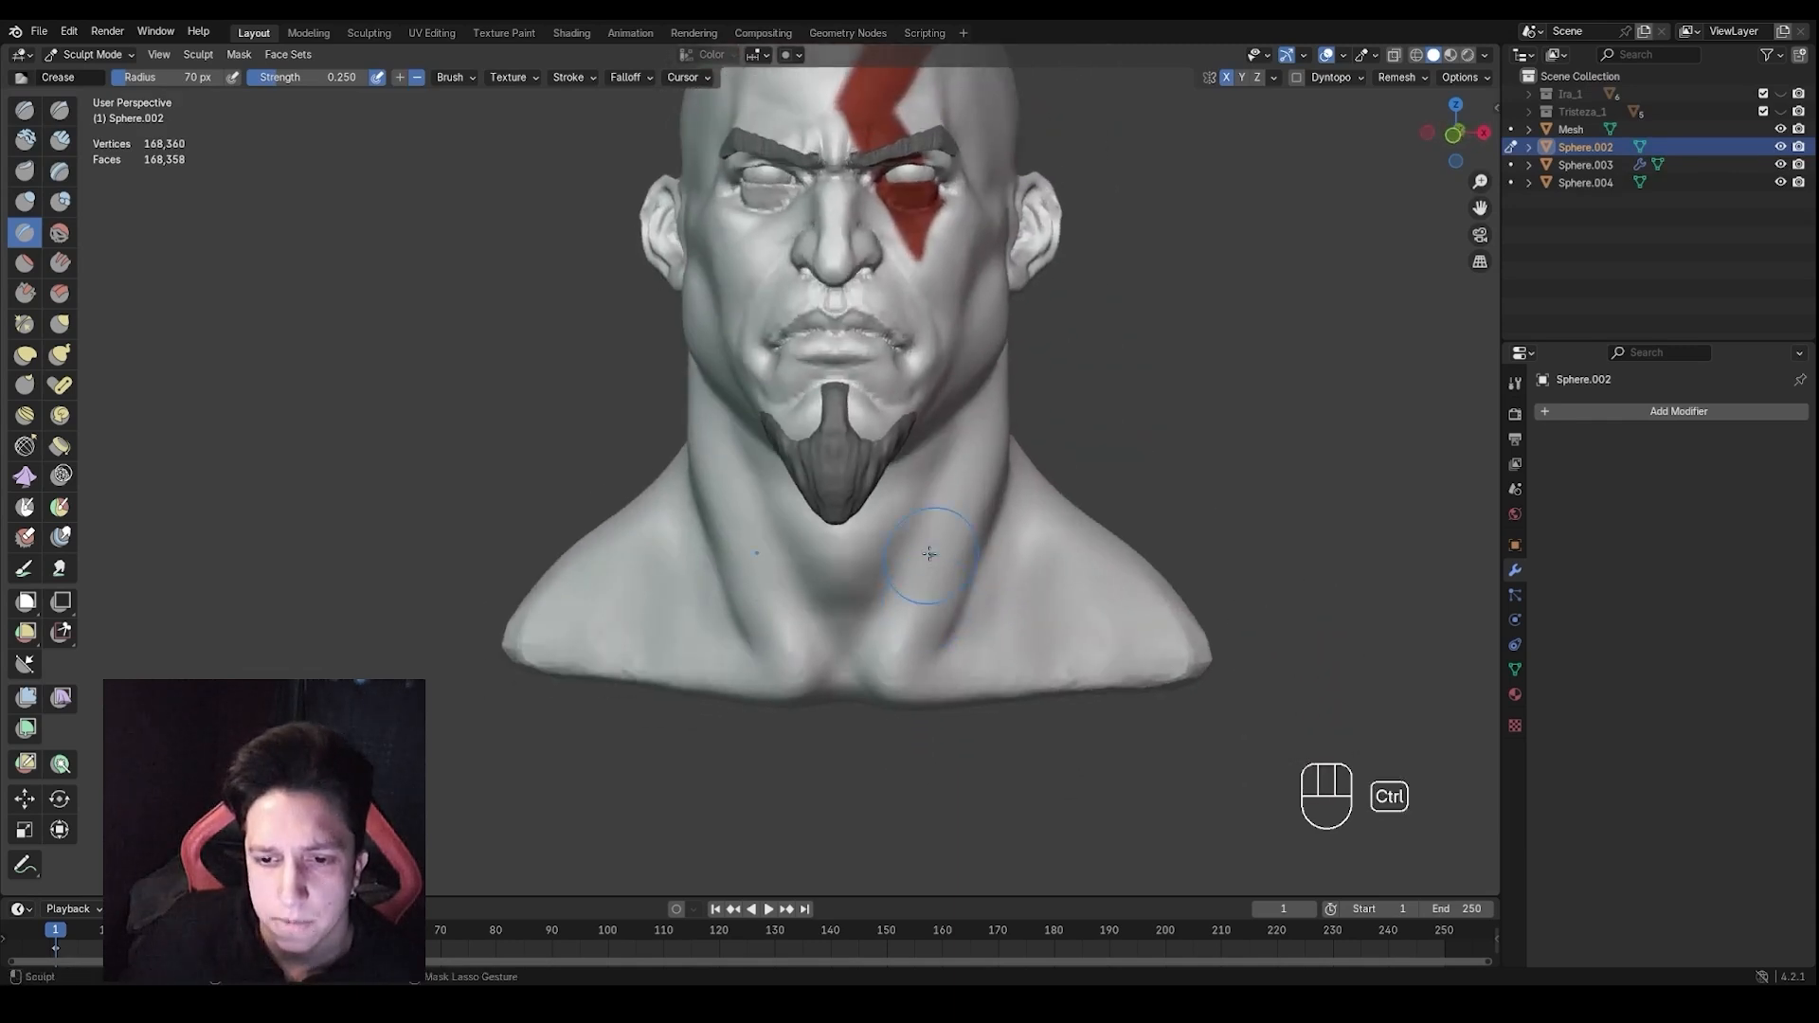
# Adjust the side of the jaw below the earlobe with the Grab brush at 122 px
pyautogui.moveTo(956, 445); pyautogui.dragTo(876, 436, button='middle')
pyautogui.moveTo(877, 435)
pyautogui.keyDown('shift'); pyautogui.mouseDown(button='middle')
pyautogui.moveTo(884, 532)
pyautogui.moveTo(890, 493)
pyautogui.moveTo(938, 519)
pyautogui.moveTo(1060, 531)
pyautogui.mouseUp(button='middle'); pyautogui.keyUp('shift')
pyautogui.press('f')
pyautogui.click(932, 501)
pyautogui.press('g')
pyautogui.press('f')
pyautogui.click(1034, 492)
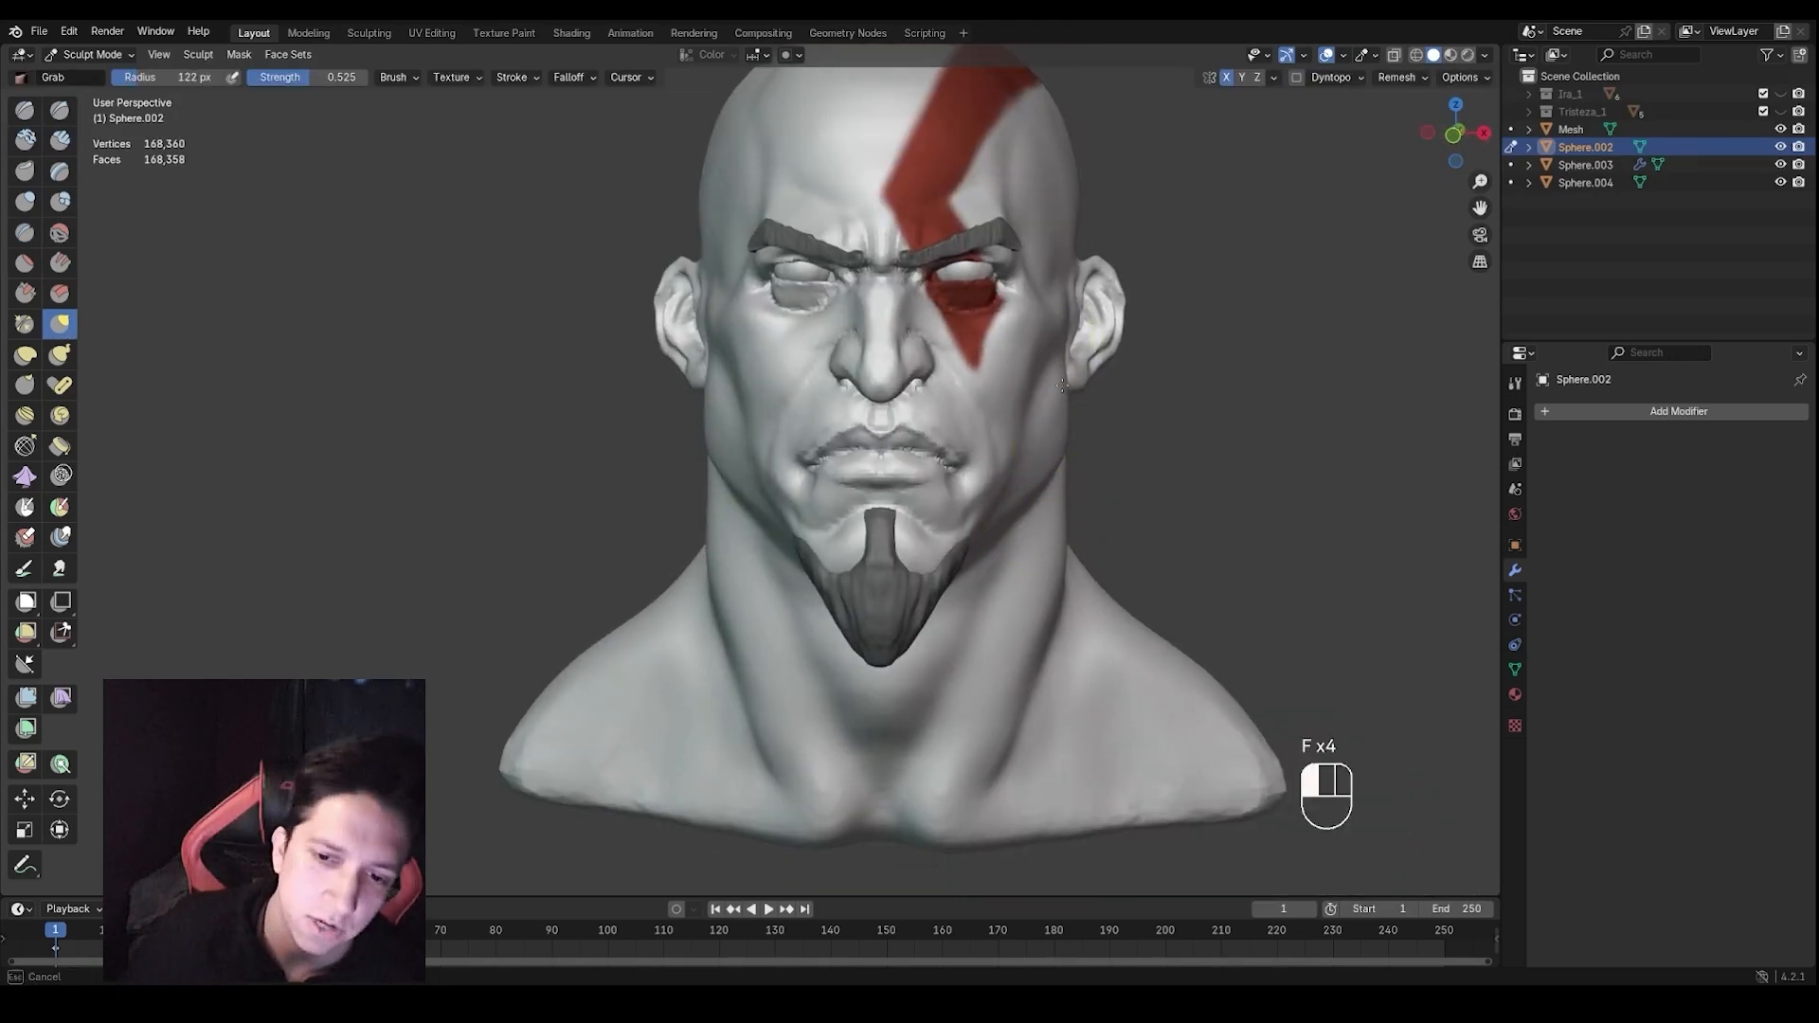
pyautogui.moveTo(1062, 385); pyautogui.dragTo(1071, 391)
pyautogui.press('f')
pyautogui.click(1128, 407)
# Try to deepen the line between the lips with the Crease brush at 51 px
pyautogui.keyDown('ctrl'); pyautogui.moveTo(1099, 412); pyautogui.dragTo(1099, 460, button='middle'); pyautogui.keyUp('ctrl')
pyautogui.moveTo(1051, 445)
pyautogui.mouseDown(button='middle')
pyautogui.moveTo(1108, 450)
pyautogui.moveTo(1062, 450)
pyautogui.mouseUp(button='middle')
pyautogui.moveTo(994, 512)
pyautogui.keyDown('ctrl'); pyautogui.mouseDown(button='middle')
pyautogui.moveTo(976, 443)
pyautogui.moveTo(921, 431)
pyautogui.moveTo(900, 350)
pyautogui.mouseUp(button='middle'); pyautogui.keyUp('ctrl')
pyautogui.press('4')
pyautogui.press('f')
pyautogui.moveTo(853, 426); pyautogui.dragTo(928, 426, button='middle')
pyautogui.moveTo(890, 454)
pyautogui.keyDown('shift'); pyautogui.mouseDown(button='middle')
pyautogui.moveTo(986, 426)
pyautogui.moveTo(961, 426)
pyautogui.mouseUp(button='middle'); pyautogui.keyUp('shift')
pyautogui.moveTo(910, 502)
pyautogui.mouseDown()
pyautogui.moveTo(886, 509)
pyautogui.moveTo(1004, 457)
pyautogui.mouseUp()
pyautogui.keyDown('shift'); pyautogui.moveTo(1019, 451); pyautogui.dragTo(895, 526, button='middle'); pyautogui.keyUp('shift')
pyautogui.moveTo(896, 512)
pyautogui.keyDown('shift'); pyautogui.mouseDown(button='middle')
pyautogui.moveTo(900, 573)
pyautogui.moveTo(876, 557)
pyautogui.mouseUp(button='middle'); pyautogui.keyUp('shift')
pyautogui.moveTo(838, 559); pyautogui.dragTo(952, 488)
pyautogui.moveTo(962, 478); pyautogui.dragTo(1004, 464, button='middle')
pyautogui.moveTo(865, 544)
pyautogui.mouseDown(button='middle')
pyautogui.moveTo(885, 544)
pyautogui.moveTo(882, 564)
pyautogui.mouseUp(button='middle')
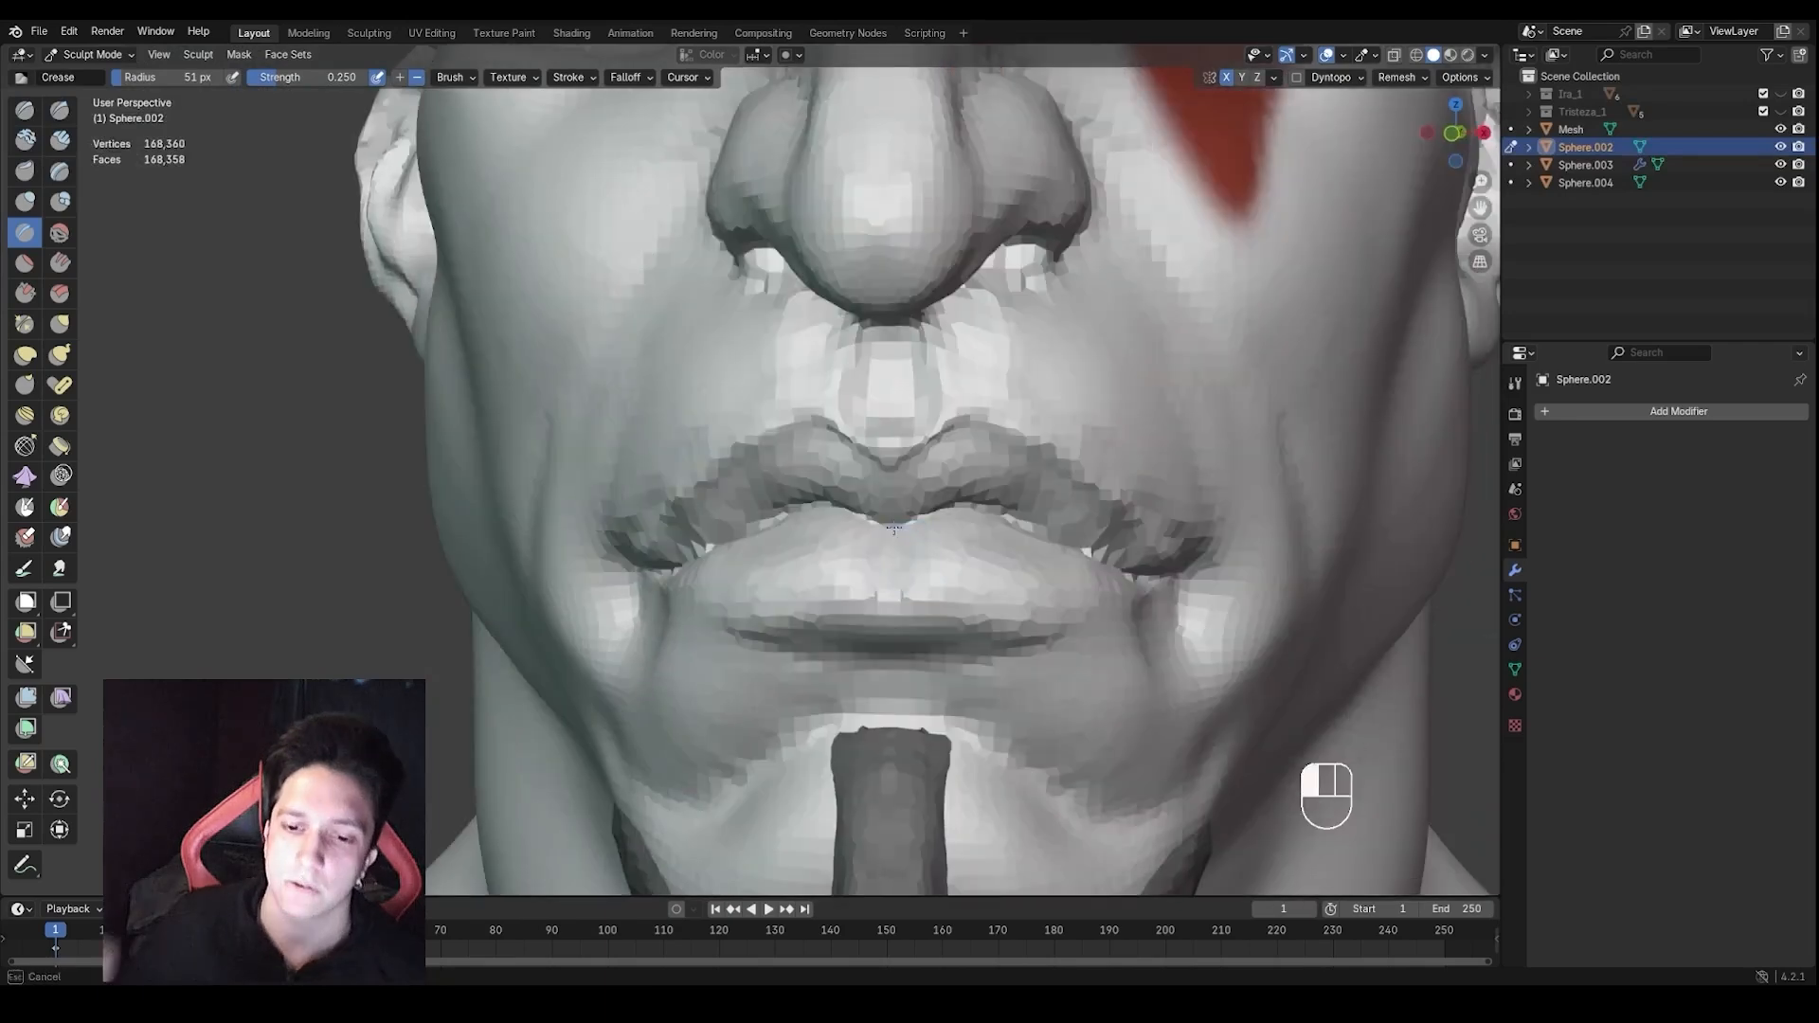
pyautogui.scroll(2, 882, 569)
pyautogui.moveTo(1042, 562); pyautogui.dragTo(975, 536, button='middle')
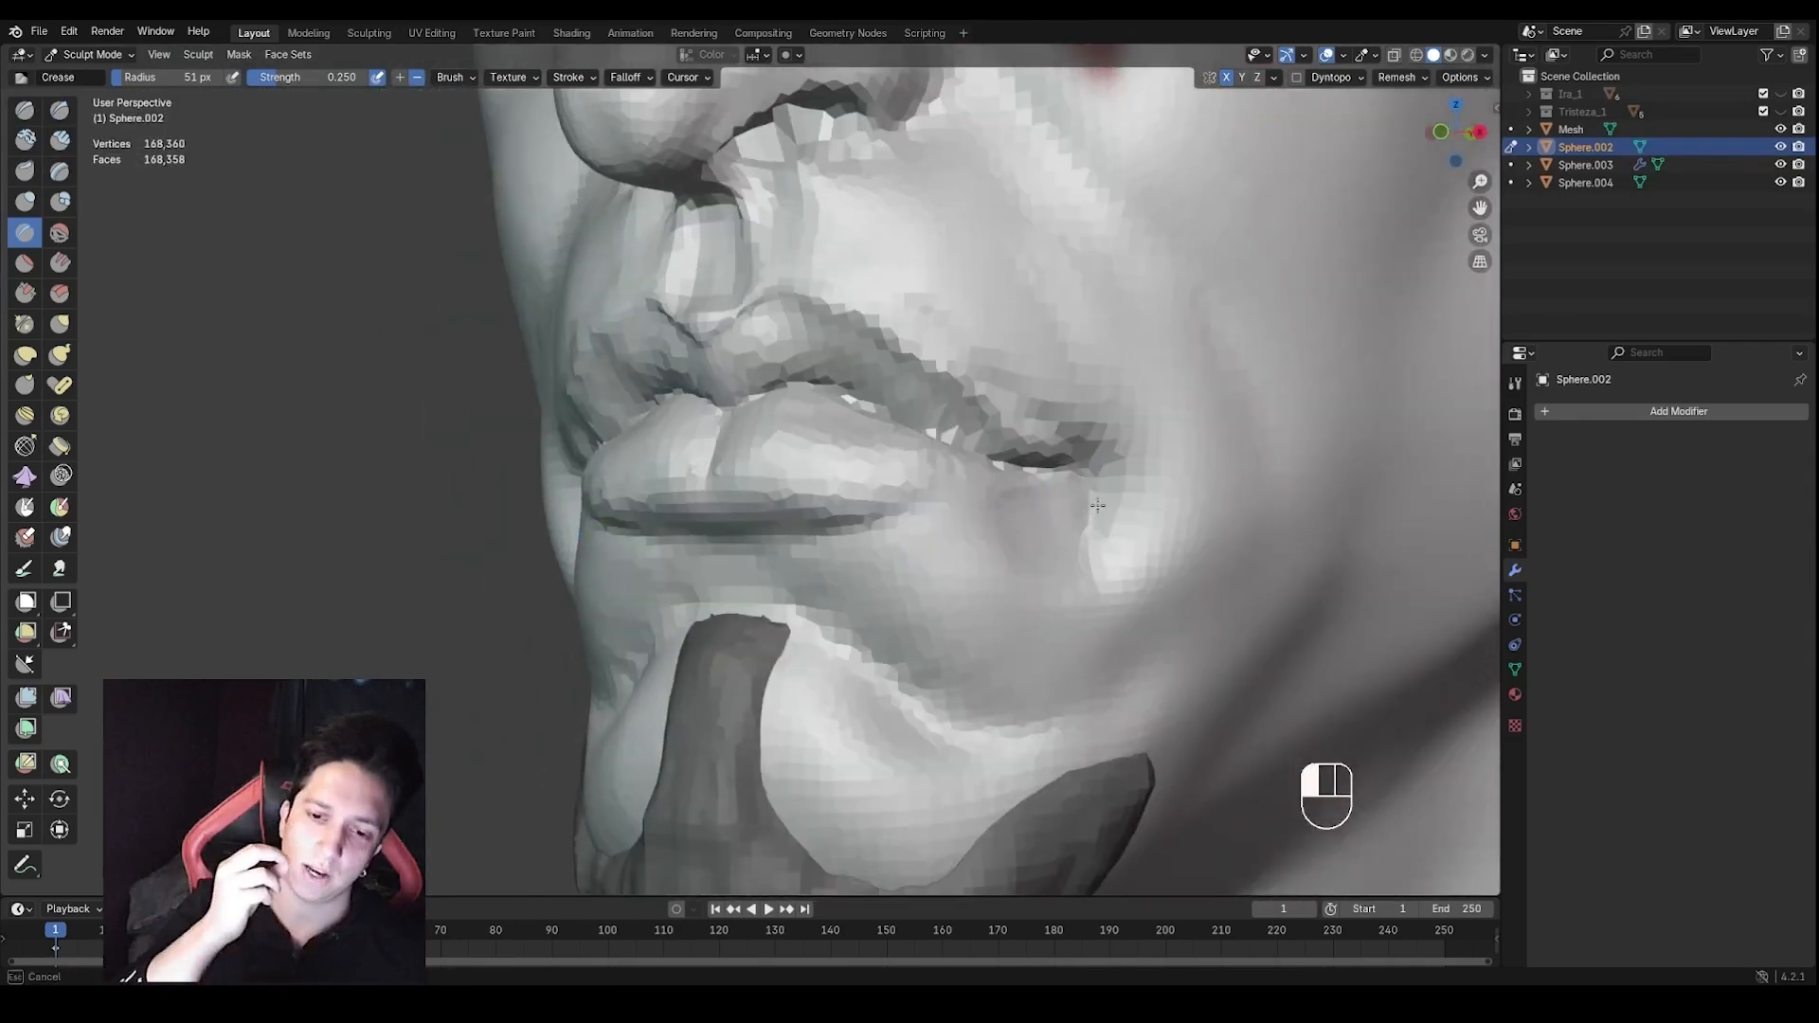
# Try to carve creases around the corners of the mouth with the Crease brush at 64 px
pyautogui.moveTo(1098, 505); pyautogui.dragTo(1104, 477)
pyautogui.press('f')
pyautogui.moveTo(857, 511)
pyautogui.mouseDown(button='middle')
pyautogui.moveTo(1023, 503)
pyautogui.moveTo(969, 471)
pyautogui.mouseUp(button='middle')
pyautogui.click(1051, 503)
pyautogui.press('f')
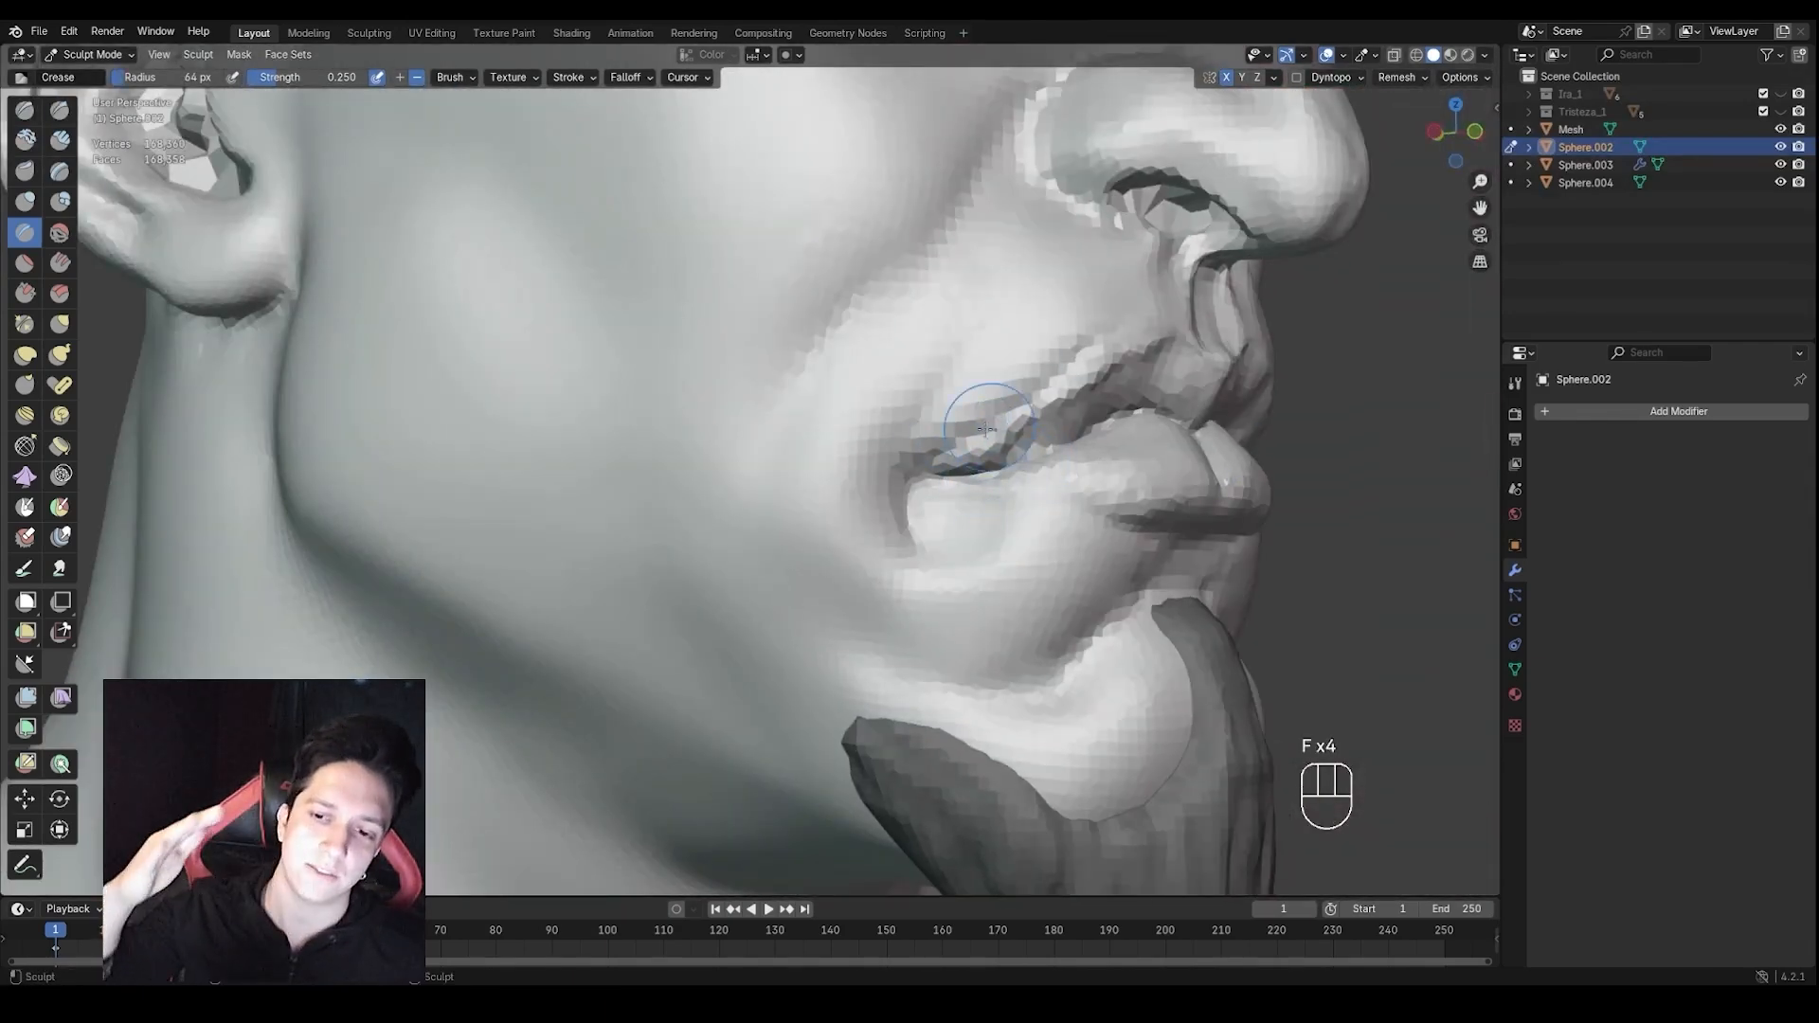
pyautogui.moveTo(911, 544); pyautogui.dragTo(915, 561)
pyautogui.moveTo(1023, 531); pyautogui.dragTo(915, 521, button='middle')
pyautogui.scroll(-3, 914, 522)
# Undo the recent crease strokes around the lips and mouth corners
pyautogui.hotkey('ctrl', 'z')
pyautogui.moveTo(1070, 493); pyautogui.dragTo(958, 483, button='middle')
pyautogui.hotkey('ctrl', 'z')
pyautogui.hotkey('ctrl', 'z')
pyautogui.hotkey('ctrl', 'z')
pyautogui.hotkey('ctrl', 'z')
pyautogui.hotkey('ctrl', 'z')
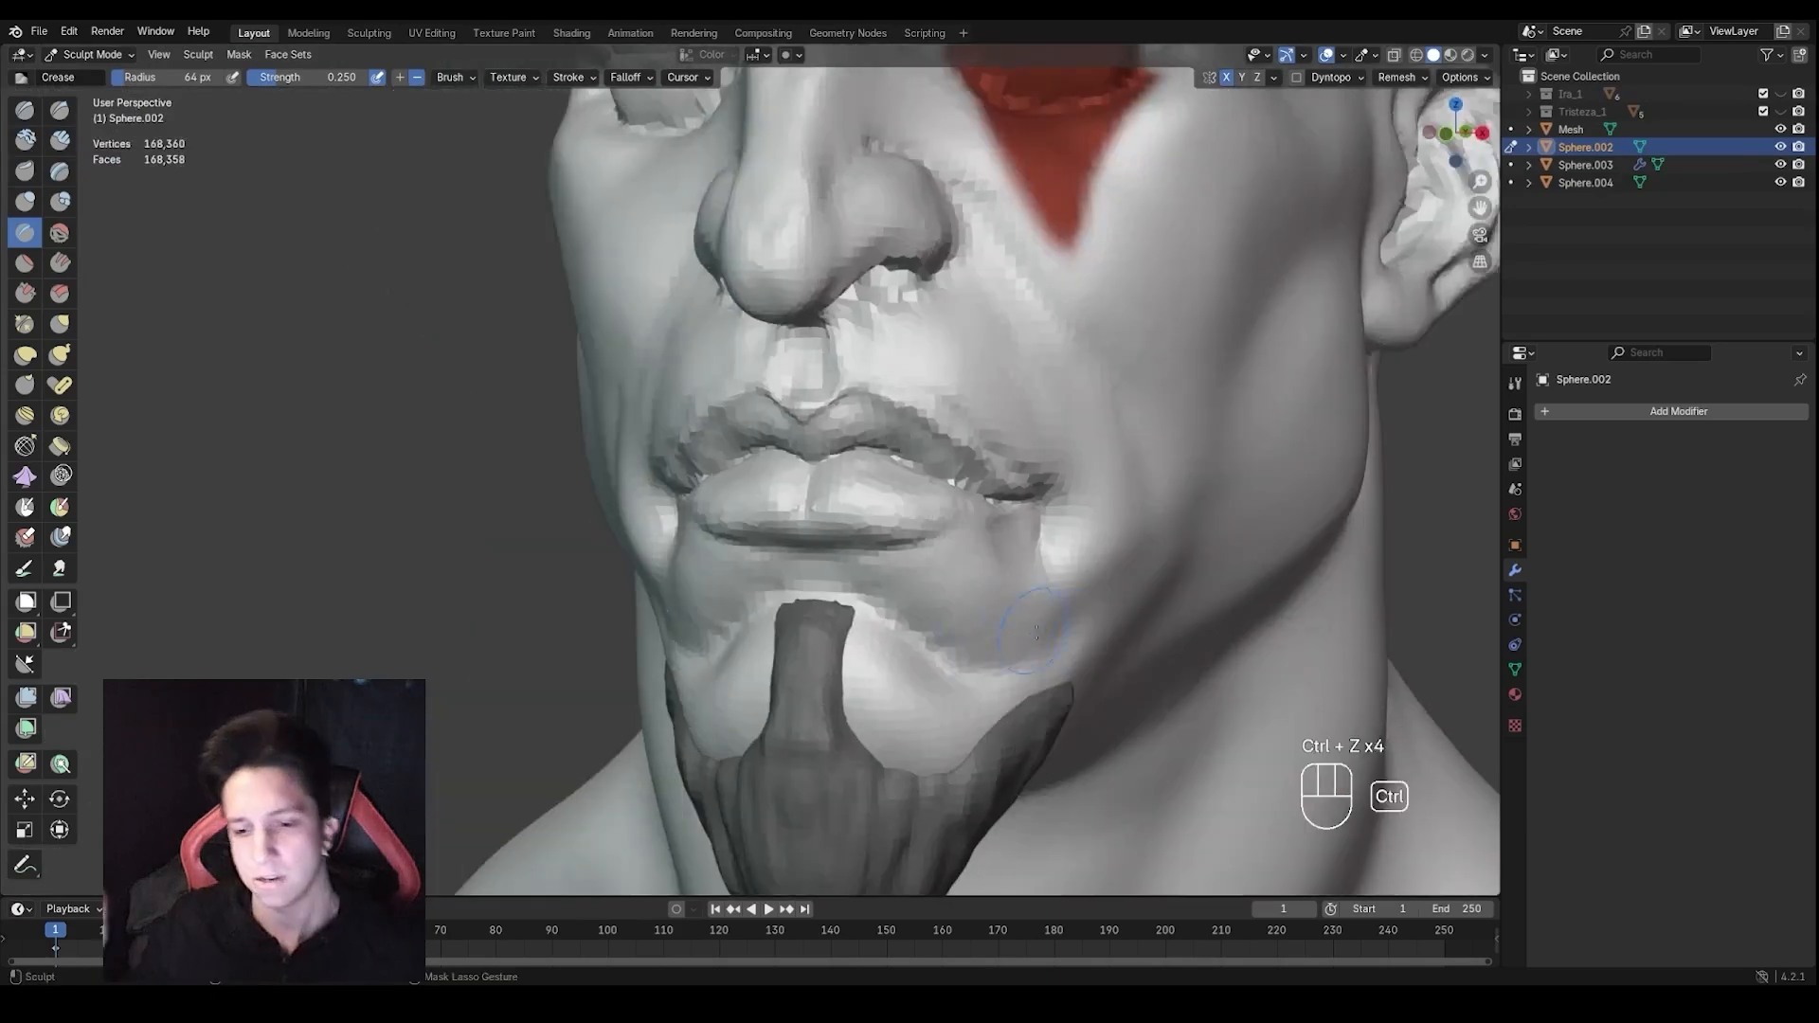
pyautogui.scroll(-2, 947, 502)
pyautogui.moveTo(834, 554); pyautogui.dragTo(938, 571, button='middle')
pyautogui.hotkey('ctrl', 'z')
pyautogui.hotkey('ctrl', 'z')
pyautogui.hotkey('ctrl', 'z')
# Reshape the corner of the mouth with the Grab brush, starting at 87 px
pyautogui.scroll(1, 817, 539)
pyautogui.moveTo(731, 531)
pyautogui.mouseDown(button='middle')
pyautogui.moveTo(817, 539)
pyautogui.moveTo(792, 508)
pyautogui.mouseUp(button='middle')
pyautogui.press('g')
pyautogui.press('f')
pyautogui.press('f')
pyautogui.press('f')
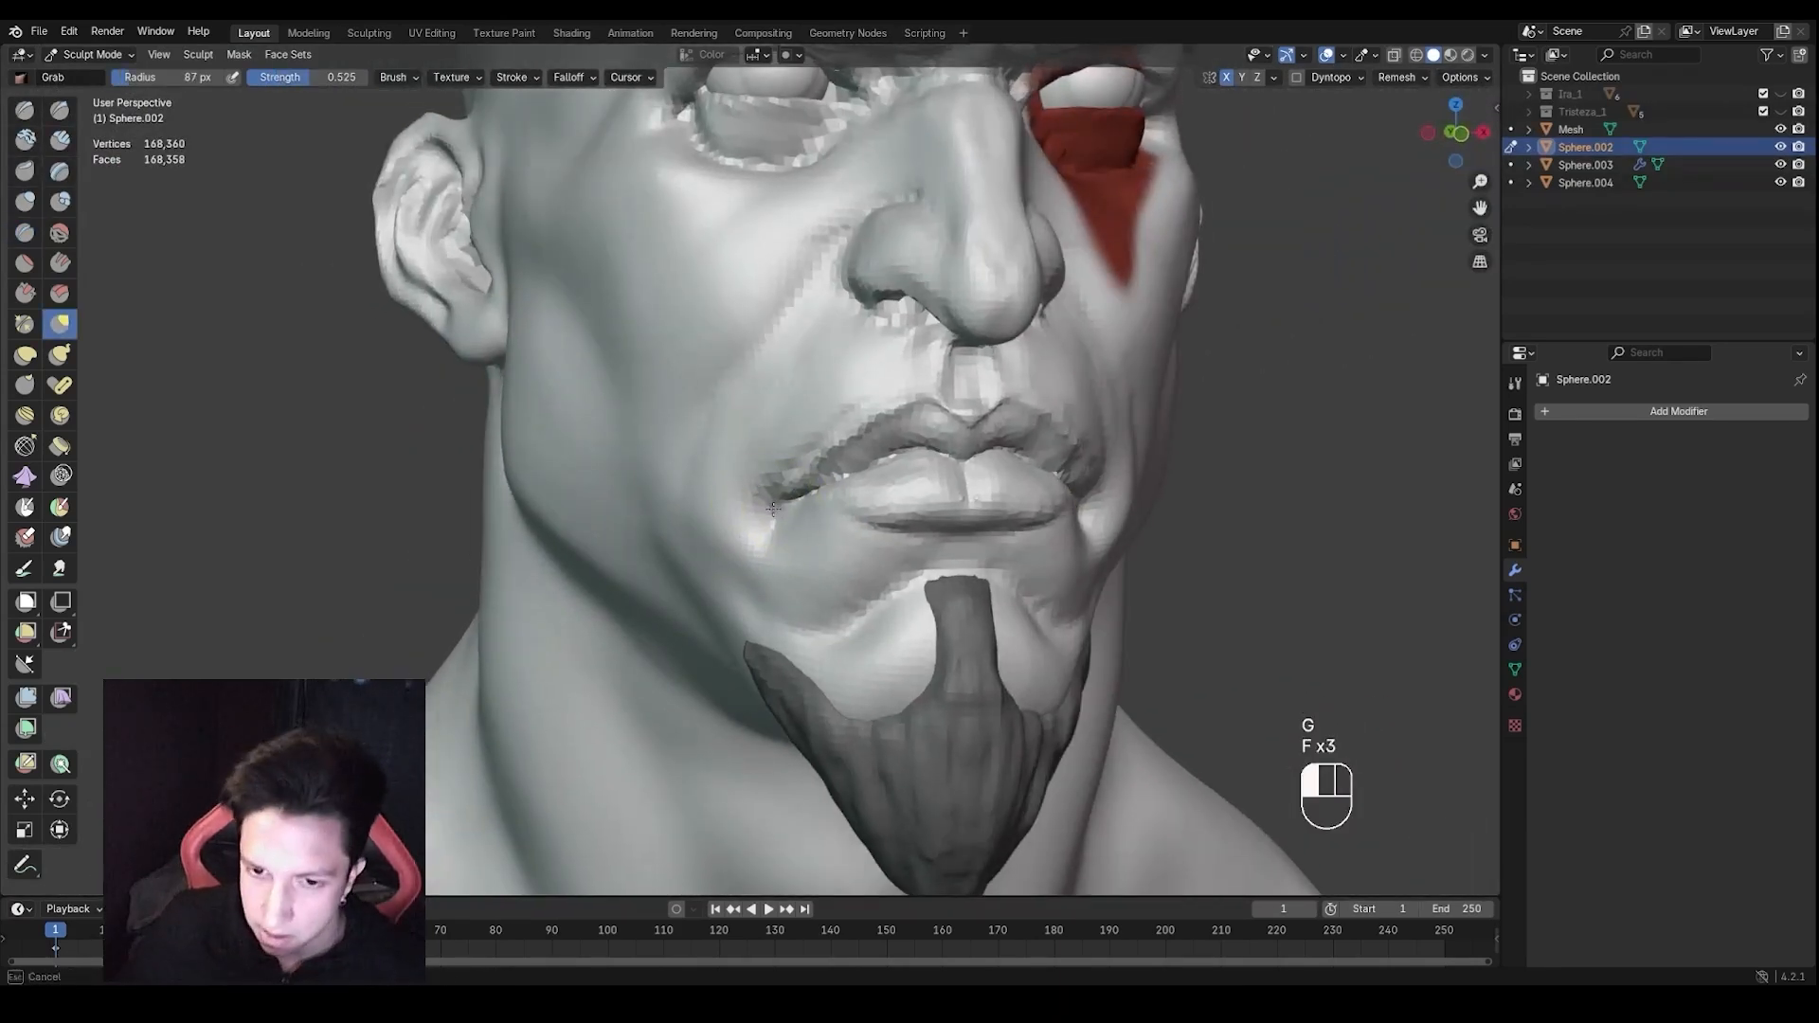
pyautogui.scroll(-2, 801, 540)
pyautogui.press('f')
pyautogui.click(812, 564)
pyautogui.moveTo(812, 593)
pyautogui.mouseDown(button='middle')
pyautogui.moveTo(777, 580)
pyautogui.moveTo(830, 564)
pyautogui.moveTo(801, 561)
pyautogui.mouseUp(button='middle')
pyautogui.press('f')
pyautogui.click(851, 570)
pyautogui.scroll(2, 852, 570)
pyautogui.moveTo(1028, 528); pyautogui.dragTo(935, 548, button='middle')
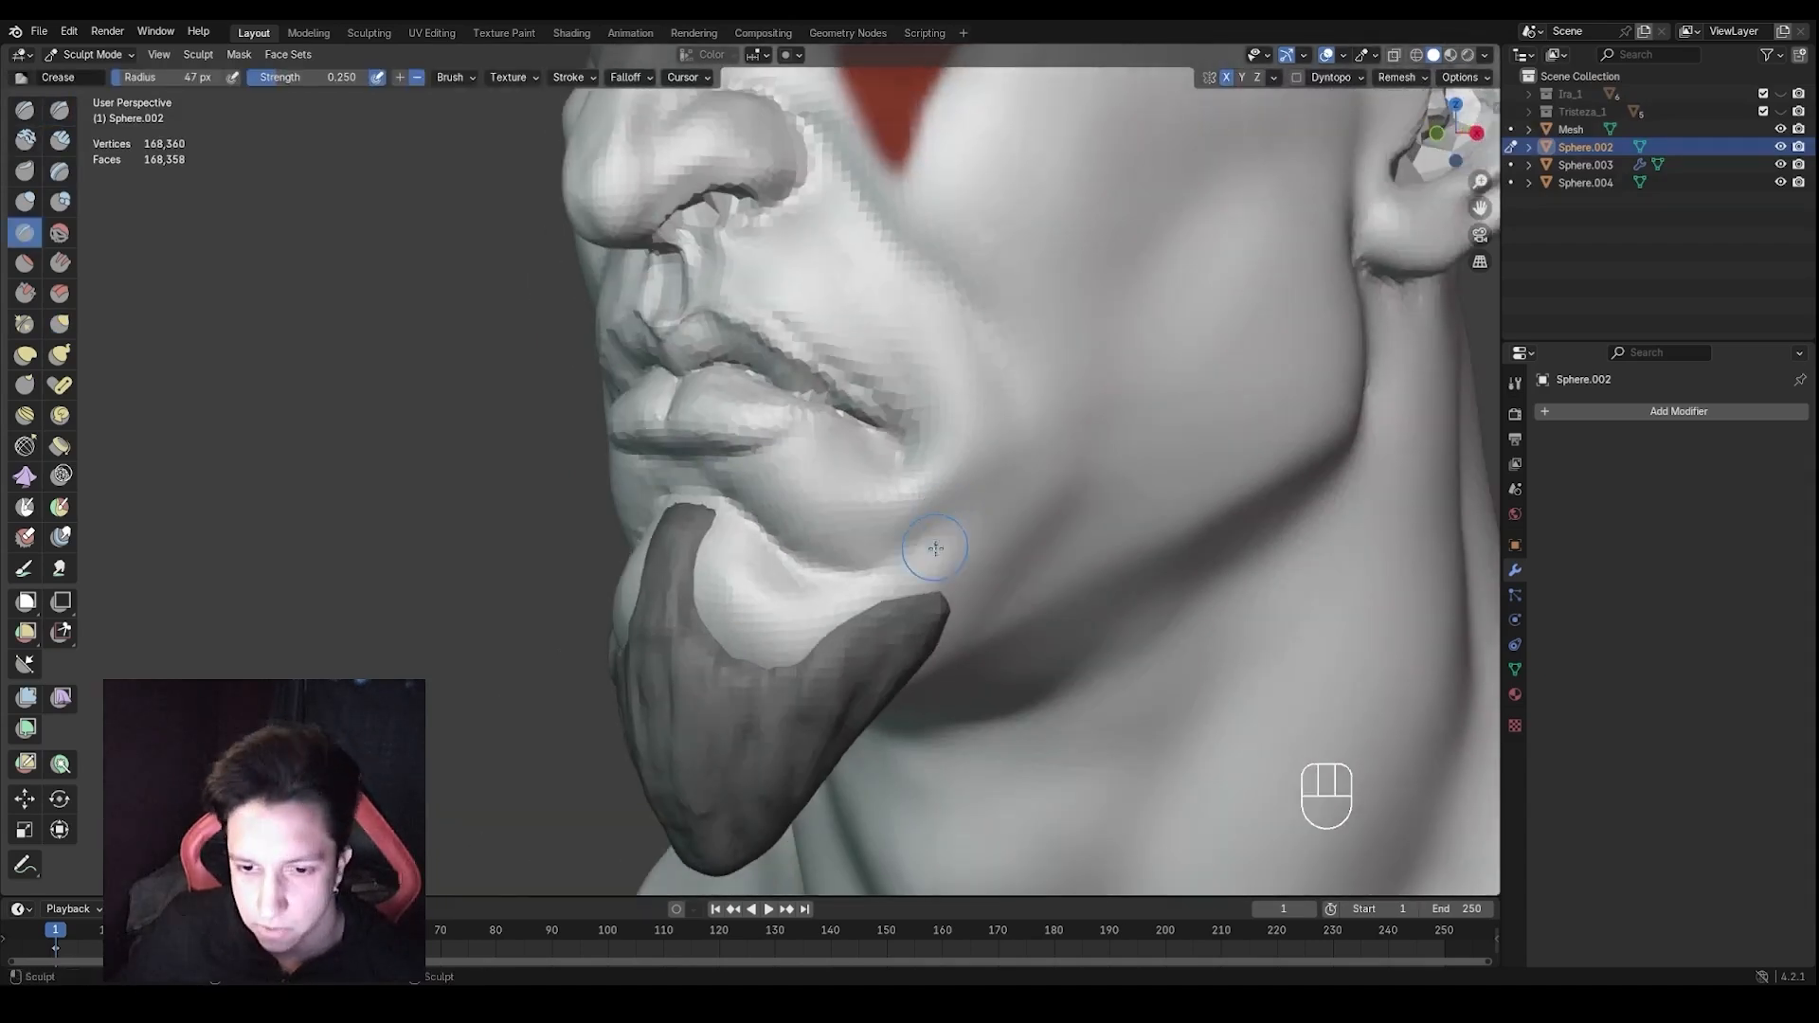
# Carve the fold between the nose and the mouth corner with the Crease brush
pyautogui.moveTo(984, 419)
pyautogui.mouseDown(button='middle')
pyautogui.moveTo(1051, 474)
pyautogui.moveTo(914, 436)
pyautogui.moveTo(943, 444)
pyautogui.mouseUp(button='middle')
pyautogui.press('f')
pyautogui.click(952, 450)
pyautogui.moveTo(867, 232)
pyautogui.mouseDown()
pyautogui.moveTo(929, 254)
pyautogui.moveTo(969, 305)
pyautogui.mouseUp()
pyautogui.moveTo(968, 305); pyautogui.dragTo(926, 256, button='middle')
pyautogui.moveTo(1109, 476); pyautogui.dragTo(1116, 487)
pyautogui.moveTo(853, 435)
pyautogui.mouseDown(button='middle')
pyautogui.moveTo(1175, 421)
pyautogui.moveTo(1175, 531)
pyautogui.mouseUp(button='middle')
pyautogui.moveTo(1175, 531)
pyautogui.mouseDown(button='middle')
pyautogui.moveTo(924, 398)
pyautogui.moveTo(914, 424)
pyautogui.moveTo(1063, 378)
pyautogui.moveTo(933, 417)
pyautogui.mouseUp(button='middle')
# Add finer crease strokes to the cheek fold near the mouth with a 37 px Crease brush
pyautogui.moveTo(934, 417)
pyautogui.keyDown('ctrl'); pyautogui.mouseDown(button='middle')
pyautogui.moveTo(950, 333)
pyautogui.moveTo(998, 276)
pyautogui.moveTo(1128, 307)
pyautogui.mouseUp(button='middle'); pyautogui.keyUp('ctrl')
pyautogui.press('f')
pyautogui.click(1007, 277)
pyautogui.keyDown('ctrl'); pyautogui.moveTo(1128, 308); pyautogui.dragTo(1127, 270, button='middle'); pyautogui.keyUp('ctrl')
pyautogui.moveTo(1052, 284); pyautogui.dragTo(1097, 294)
pyautogui.click(1062, 316)
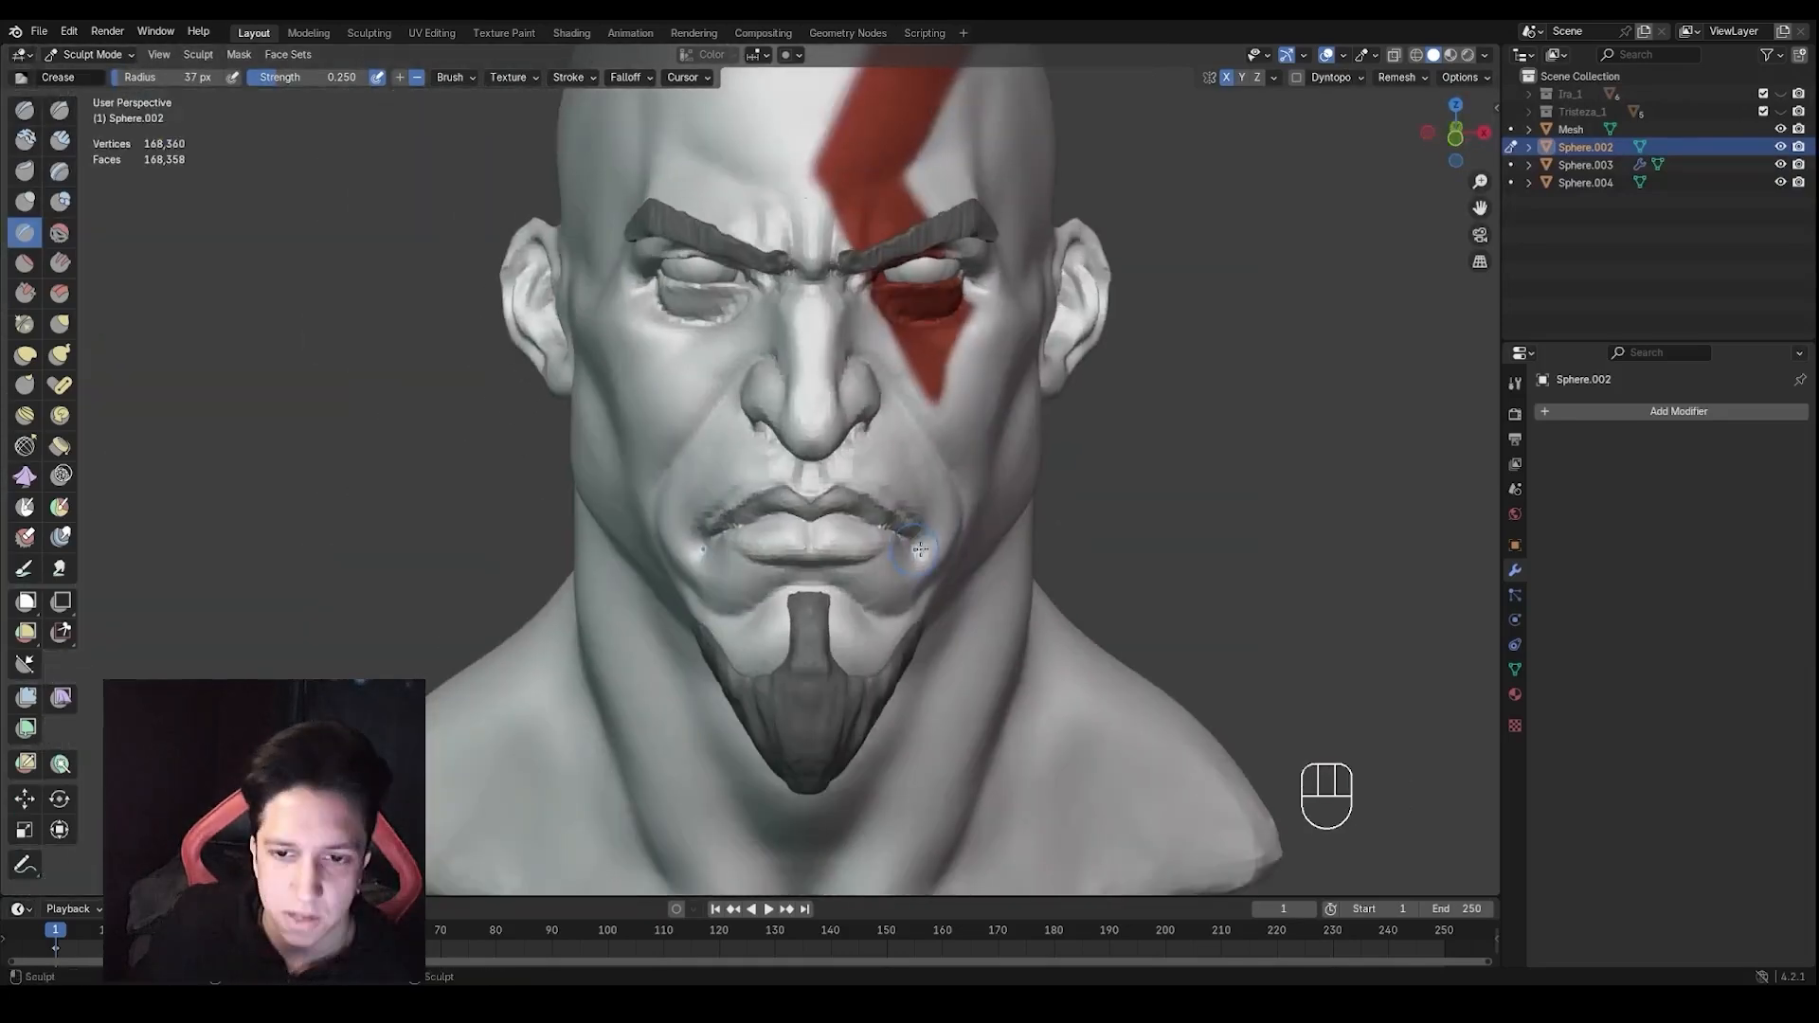
# Reshape the skin around the outer corner of the eye with the Grab brush at 62 px
pyautogui.keyDown('shift'); pyautogui.moveTo(978, 498); pyautogui.dragTo(1059, 597, button='middle'); pyautogui.keyUp('shift')
pyautogui.moveTo(758, 531); pyautogui.dragTo(995, 521, button='middle')
pyautogui.keyDown('ctrl'); pyautogui.moveTo(995, 521); pyautogui.dragTo(1004, 332, button='middle'); pyautogui.keyUp('ctrl')
pyautogui.press('f')
pyautogui.press('f')
pyautogui.click(1031, 328)
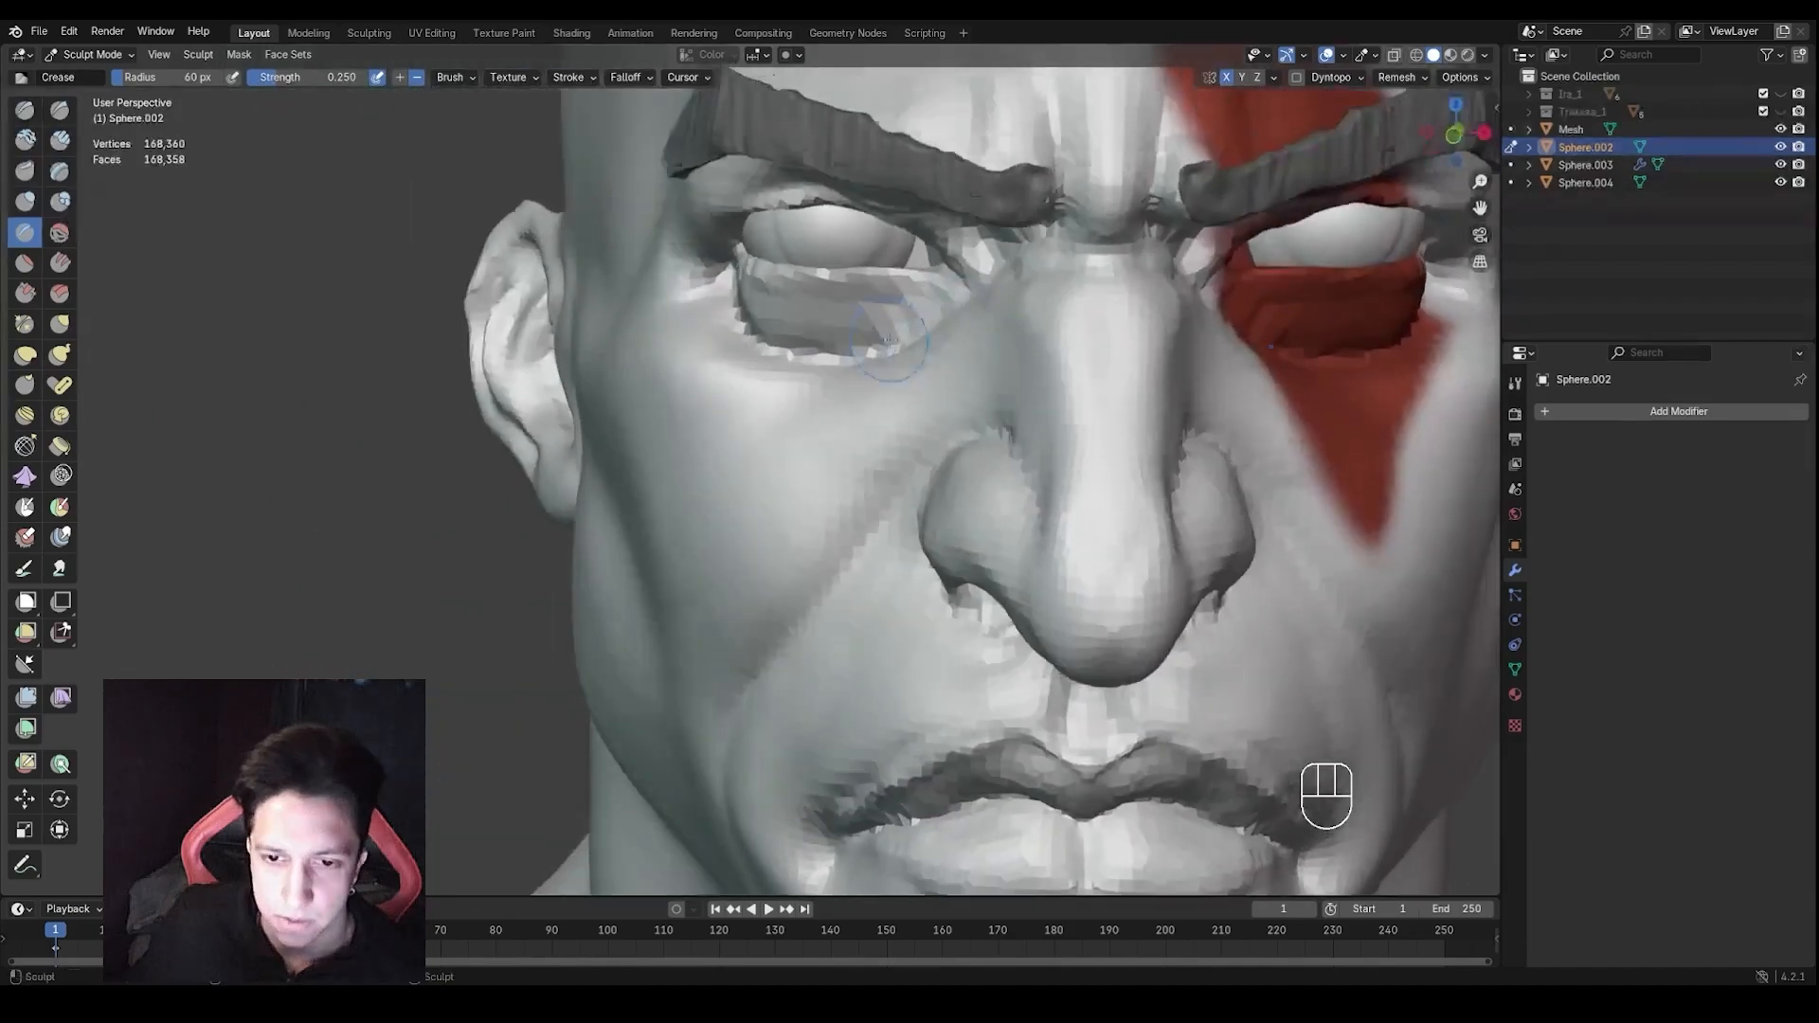
pyautogui.press('g')
pyautogui.press('f')
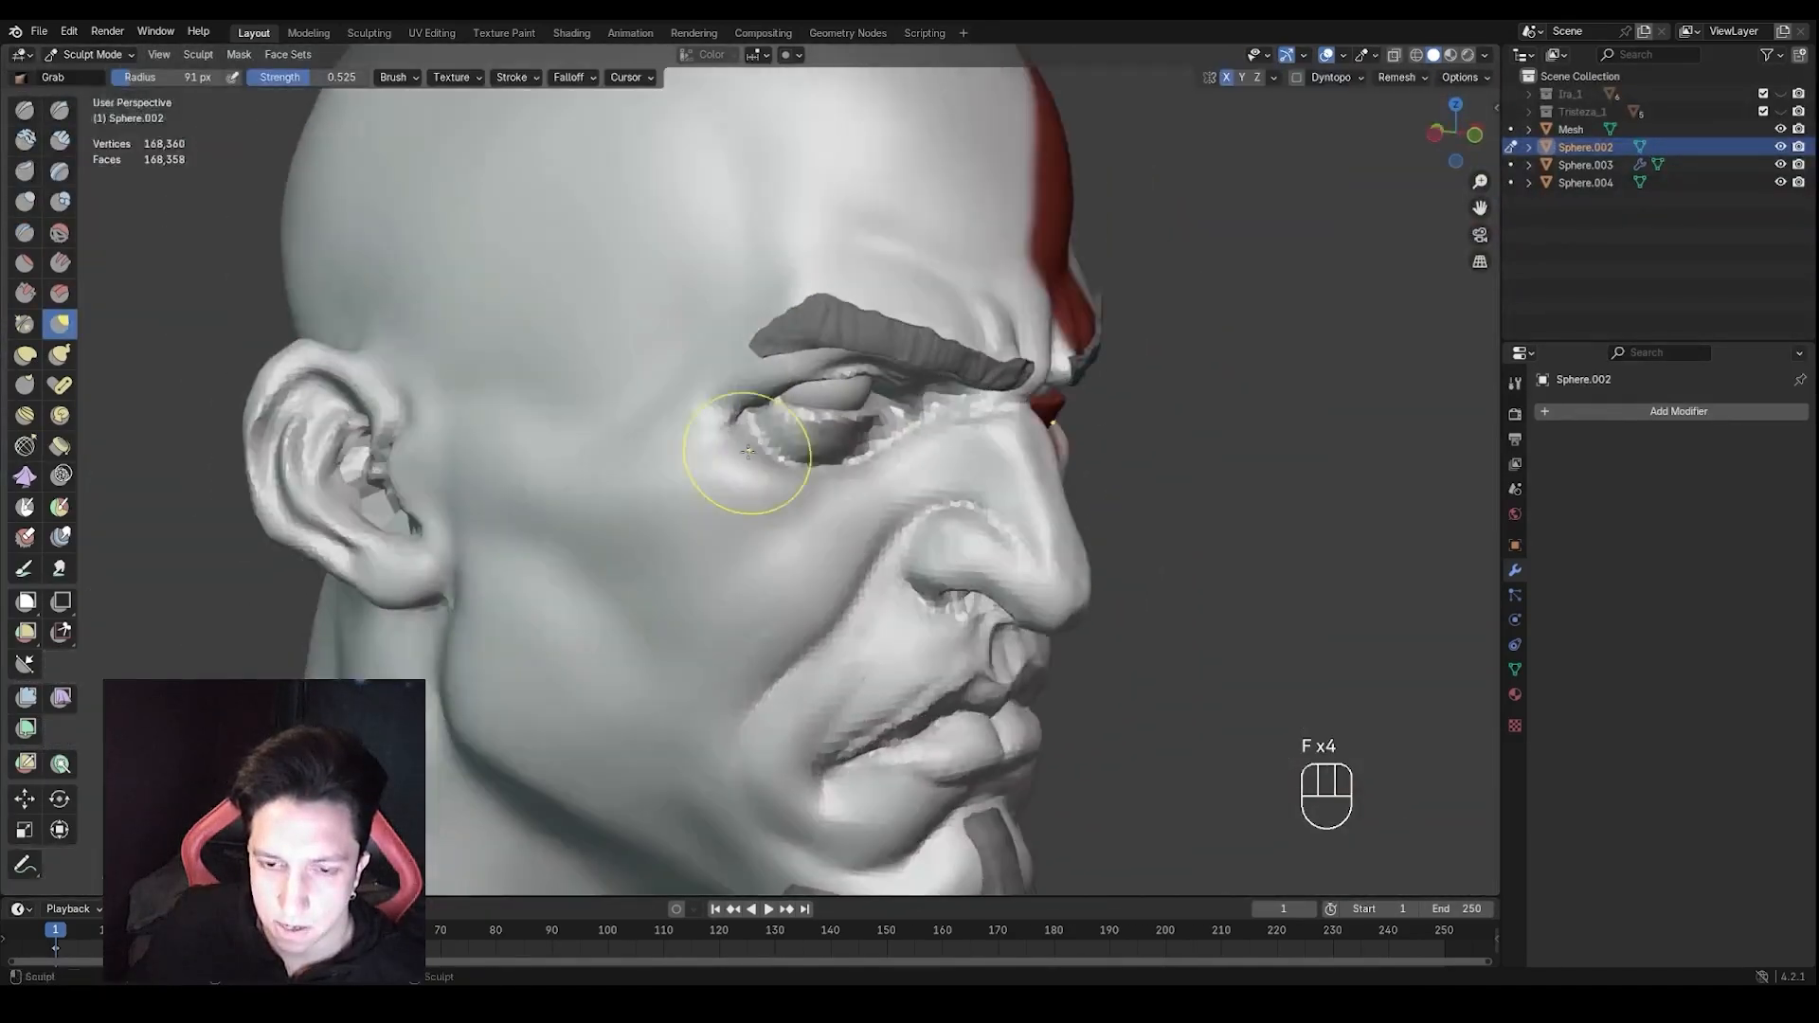
pyautogui.scroll(5, 751, 458)
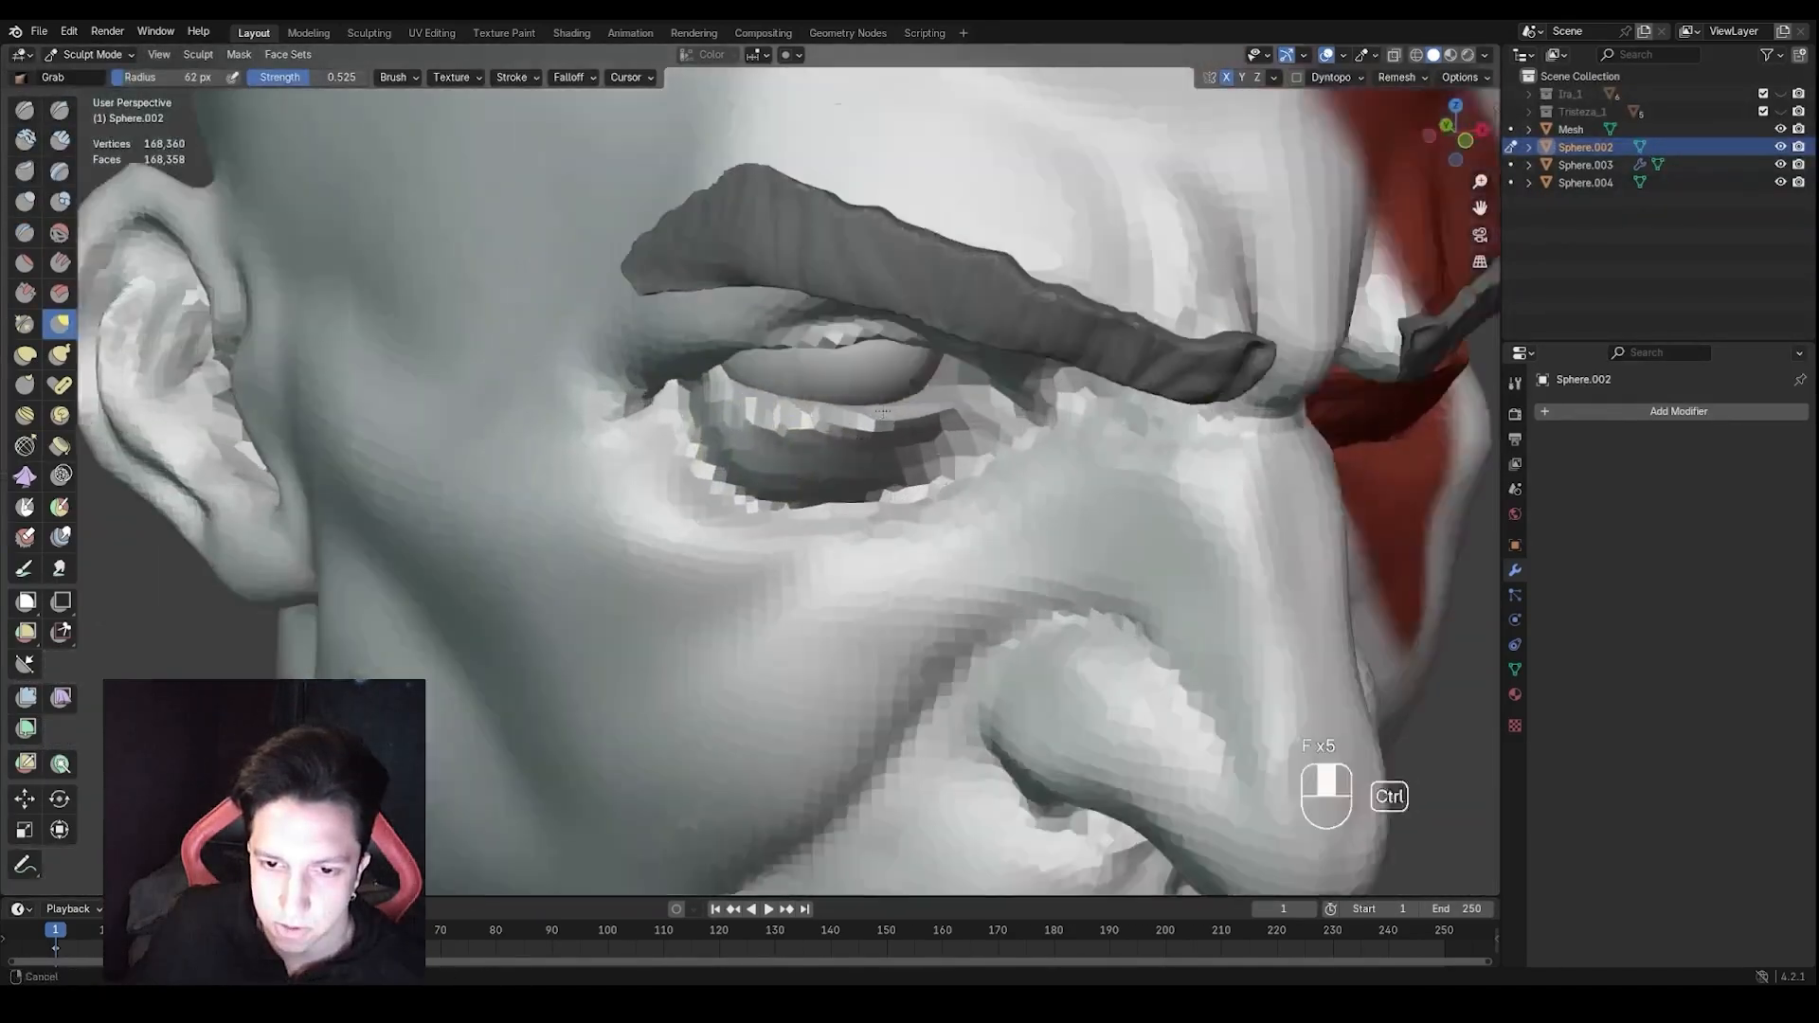
pyautogui.moveTo(936, 453)
pyautogui.mouseDown(button='middle')
pyautogui.moveTo(800, 480)
pyautogui.moveTo(840, 455)
pyautogui.moveTo(882, 351)
pyautogui.moveTo(901, 373)
pyautogui.moveTo(953, 327)
pyautogui.mouseUp(button='middle')
pyautogui.press('f')
pyautogui.press('f')
# Try to sharpen the upper eyelid at the outer eye corner with the Draw Sharp brush at 55 px
pyautogui.press('1')
pyautogui.press('f')
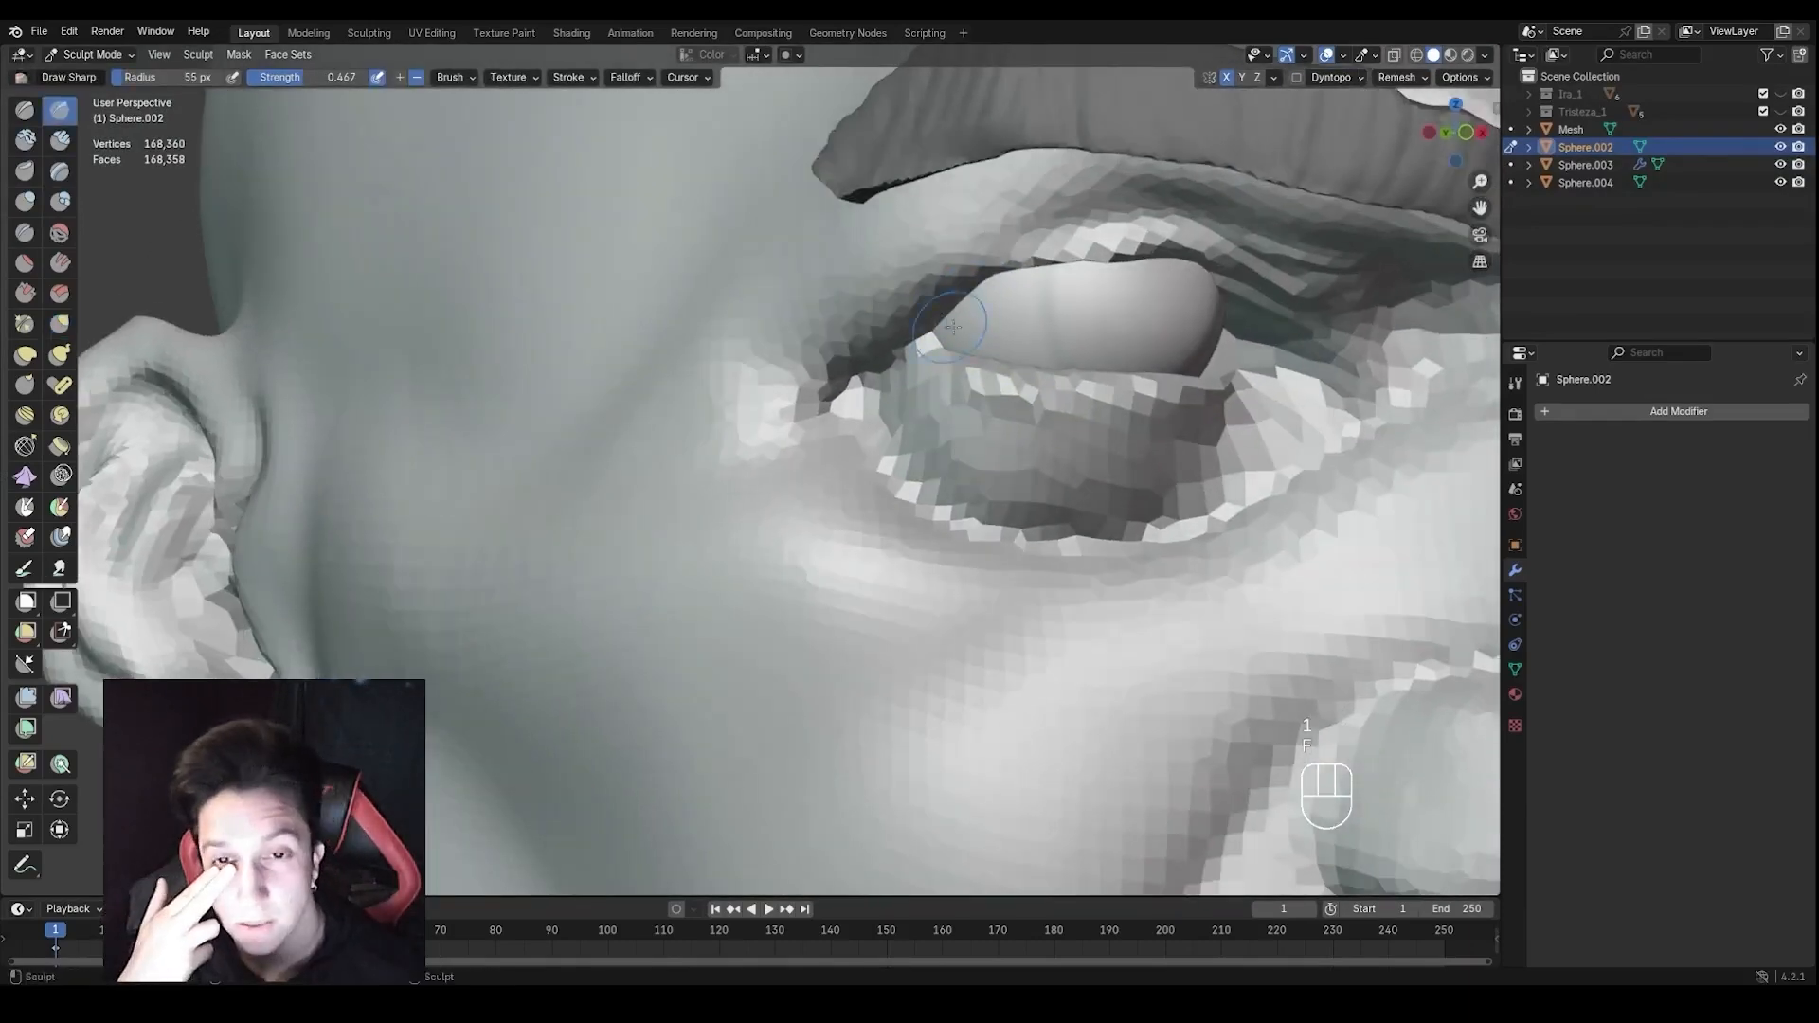
pyautogui.moveTo(960, 299); pyautogui.dragTo(1004, 274)
pyautogui.scroll(-5, 1004, 303)
pyautogui.moveTo(1005, 303)
pyautogui.mouseDown(button='middle')
pyautogui.moveTo(929, 398)
pyautogui.moveTo(843, 435)
pyautogui.mouseUp(button='middle')
pyautogui.hotkey('ctrl', 'z')
pyautogui.scroll(-2, 928, 474)
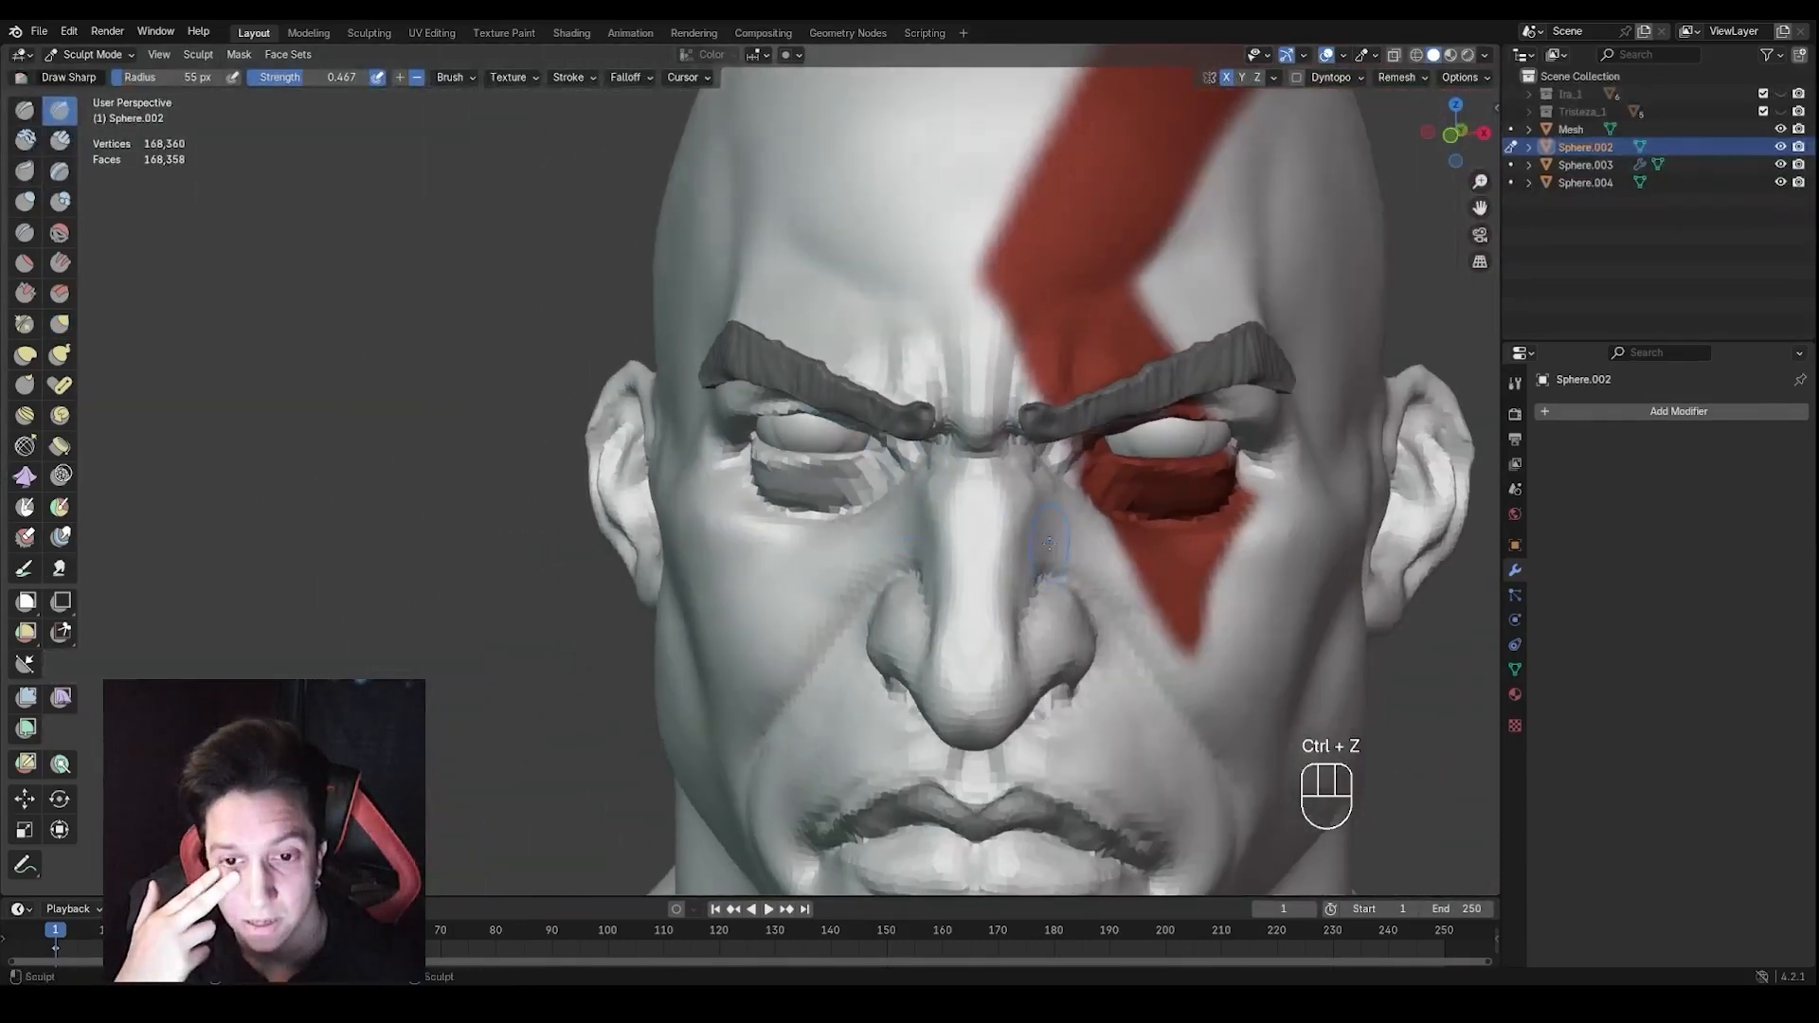
# Try a 55 px Draw Sharp stroke on the upper eyelid near the inner eye corner
pyautogui.moveTo(1028, 516)
pyautogui.keyDown('shift'); pyautogui.mouseDown(button='middle')
pyautogui.moveTo(989, 486)
pyautogui.moveTo(1028, 504)
pyautogui.mouseUp(button='middle'); pyautogui.keyUp('shift')
pyautogui.keyDown('ctrl'); pyautogui.moveTo(895, 426); pyautogui.dragTo(923, 313, button='middle'); pyautogui.keyUp('ctrl')
pyautogui.moveTo(947, 379); pyautogui.dragTo(966, 365, button='middle')
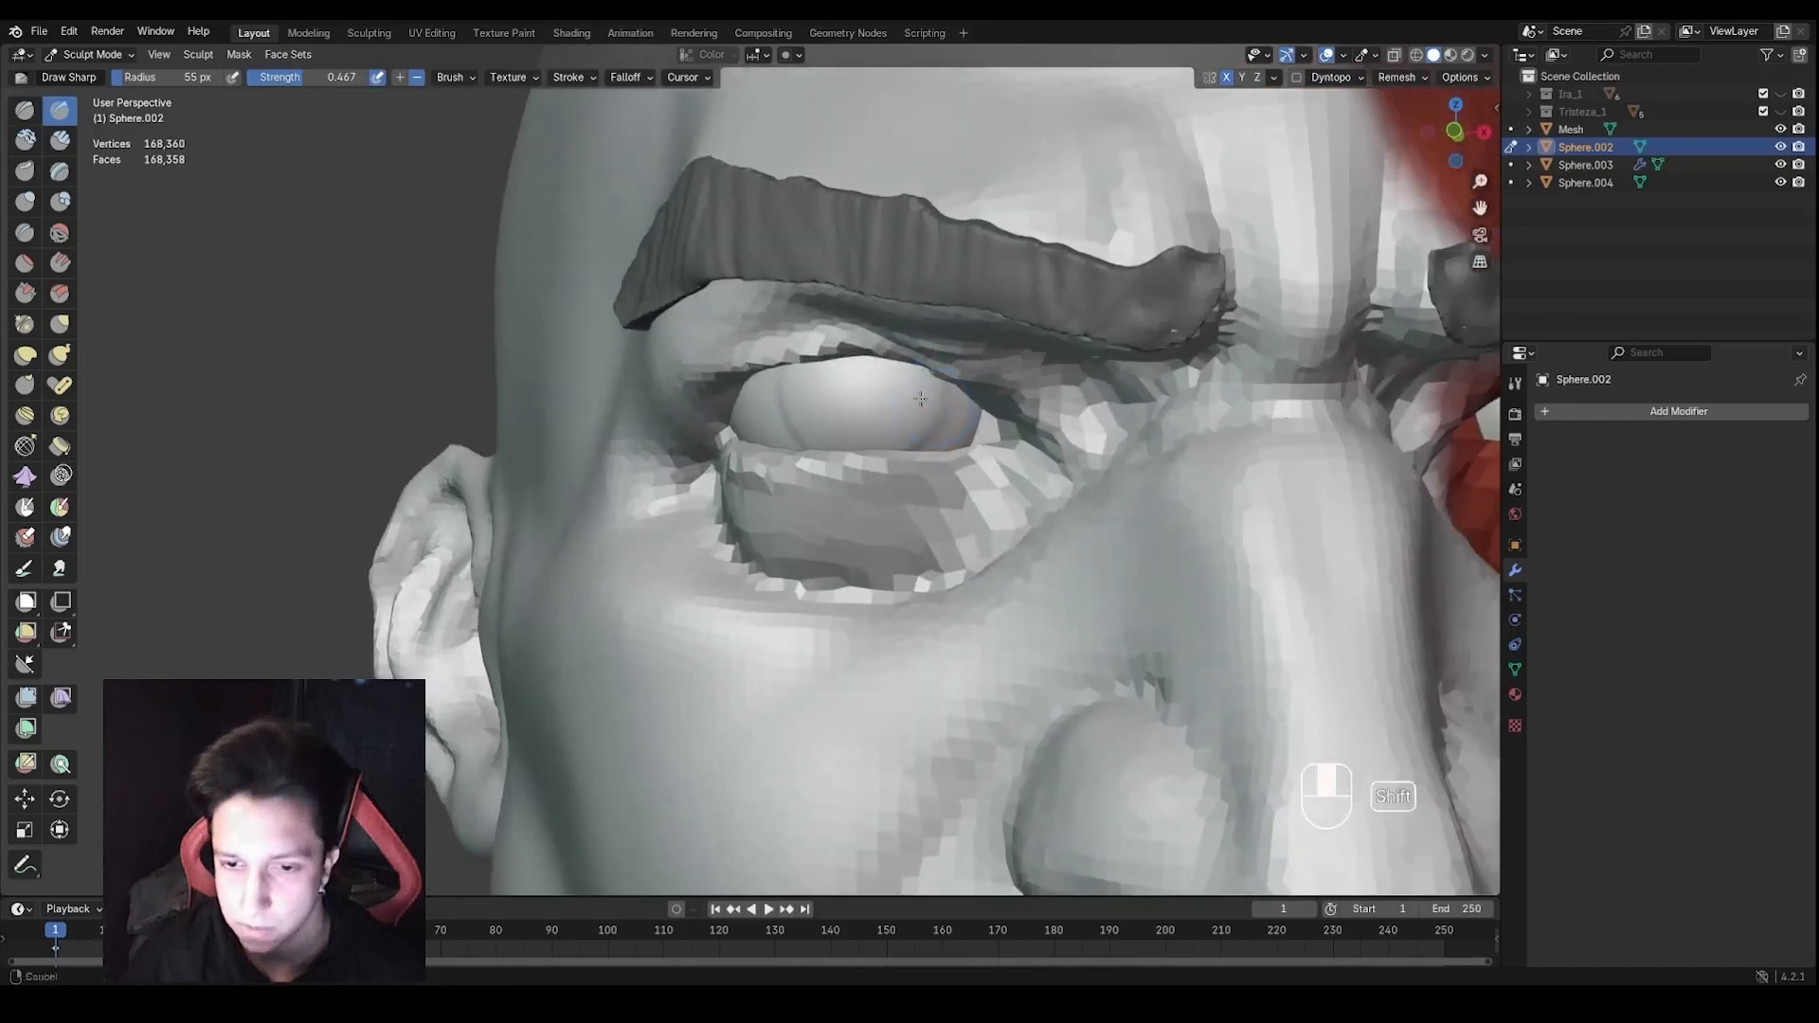
pyautogui.moveTo(1063, 409); pyautogui.dragTo(1028, 372)
pyautogui.moveTo(960, 423); pyautogui.dragTo(938, 394, button='middle')
# Try to raise the upper eyelid edge with the Grab brush at 73 px, and undo the last two strokes
pyautogui.press('g')
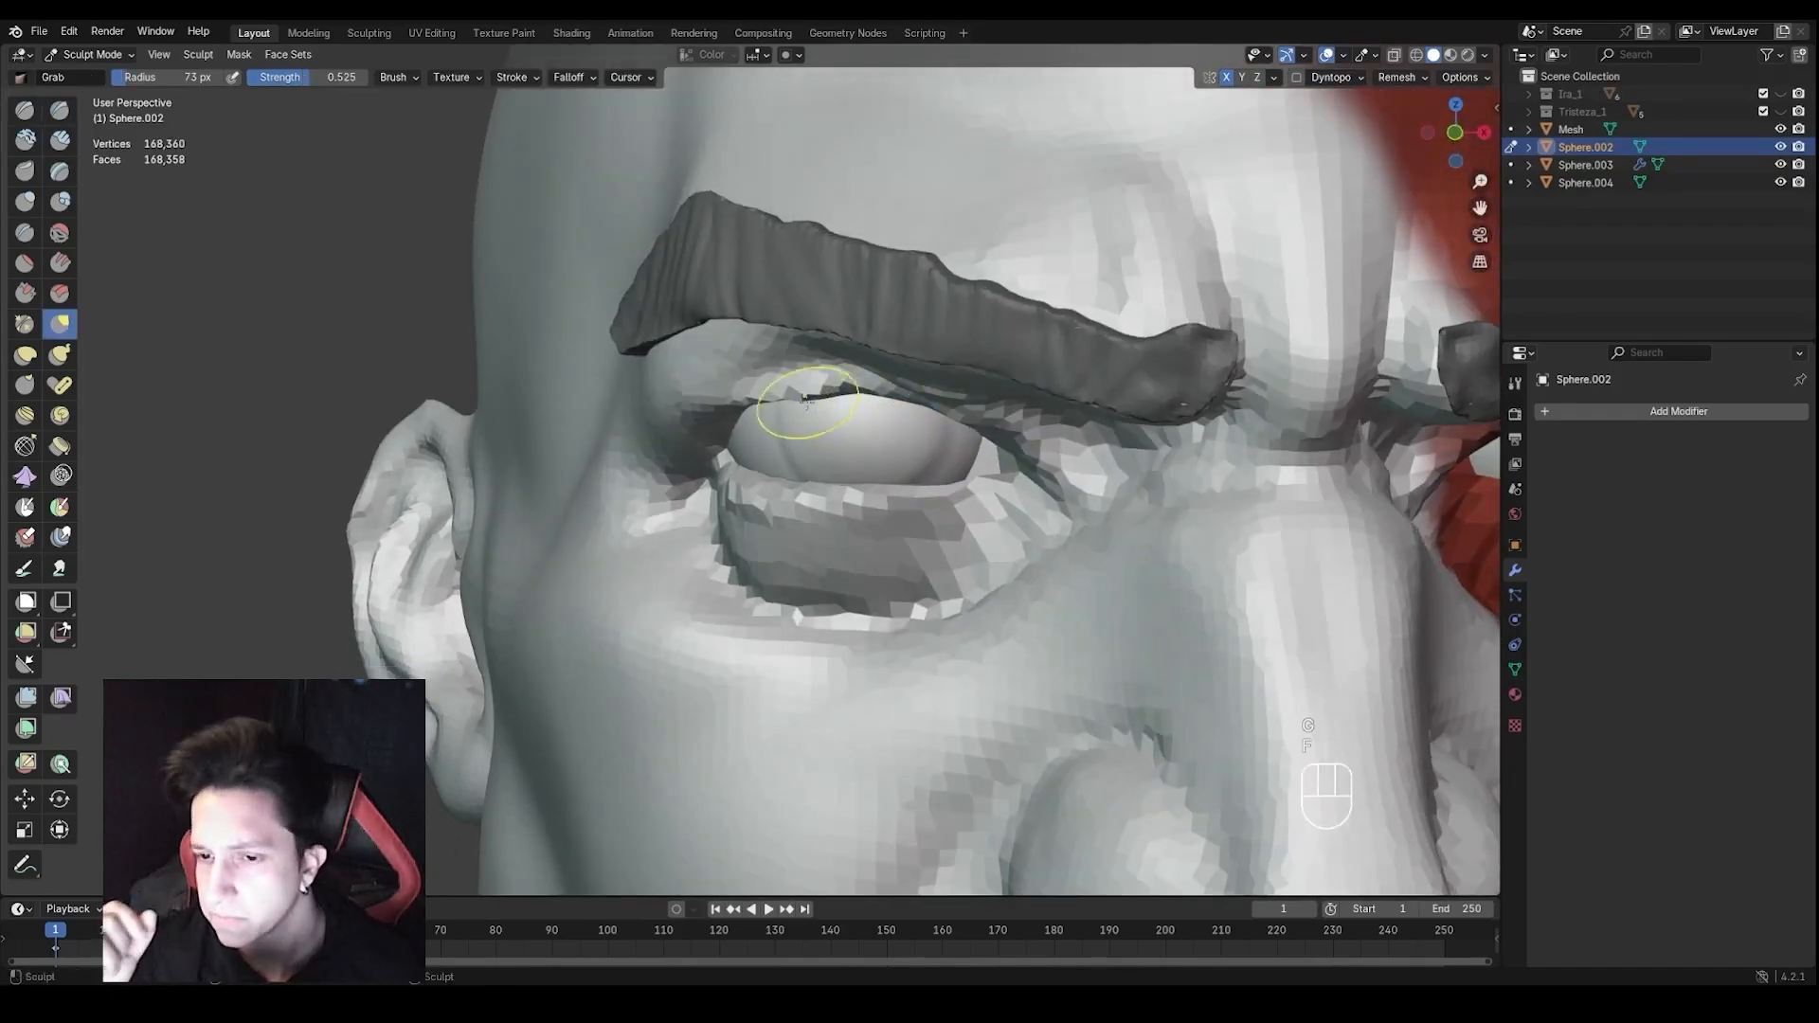
pyautogui.press('f')
pyautogui.moveTo(812, 402)
pyautogui.keyDown('ctrl'); pyautogui.mouseDown(button='middle')
pyautogui.moveTo(852, 364)
pyautogui.moveTo(895, 360)
pyautogui.mouseUp(button='middle'); pyautogui.keyUp('ctrl')
pyautogui.moveTo(857, 403); pyautogui.dragTo(853, 374)
pyautogui.hotkey('ctrl', 'z')
pyautogui.hotkey('ctrl', 'z')
# Smooth and define the outer end of the upper eyelid with the Draw Sharp brush at 66 px
pyautogui.moveTo(853, 374)
pyautogui.mouseDown(button='middle')
pyautogui.moveTo(947, 394)
pyautogui.moveTo(1042, 341)
pyautogui.mouseUp(button='middle')
pyautogui.press('1')
pyautogui.press('f')
pyautogui.click(1066, 308)
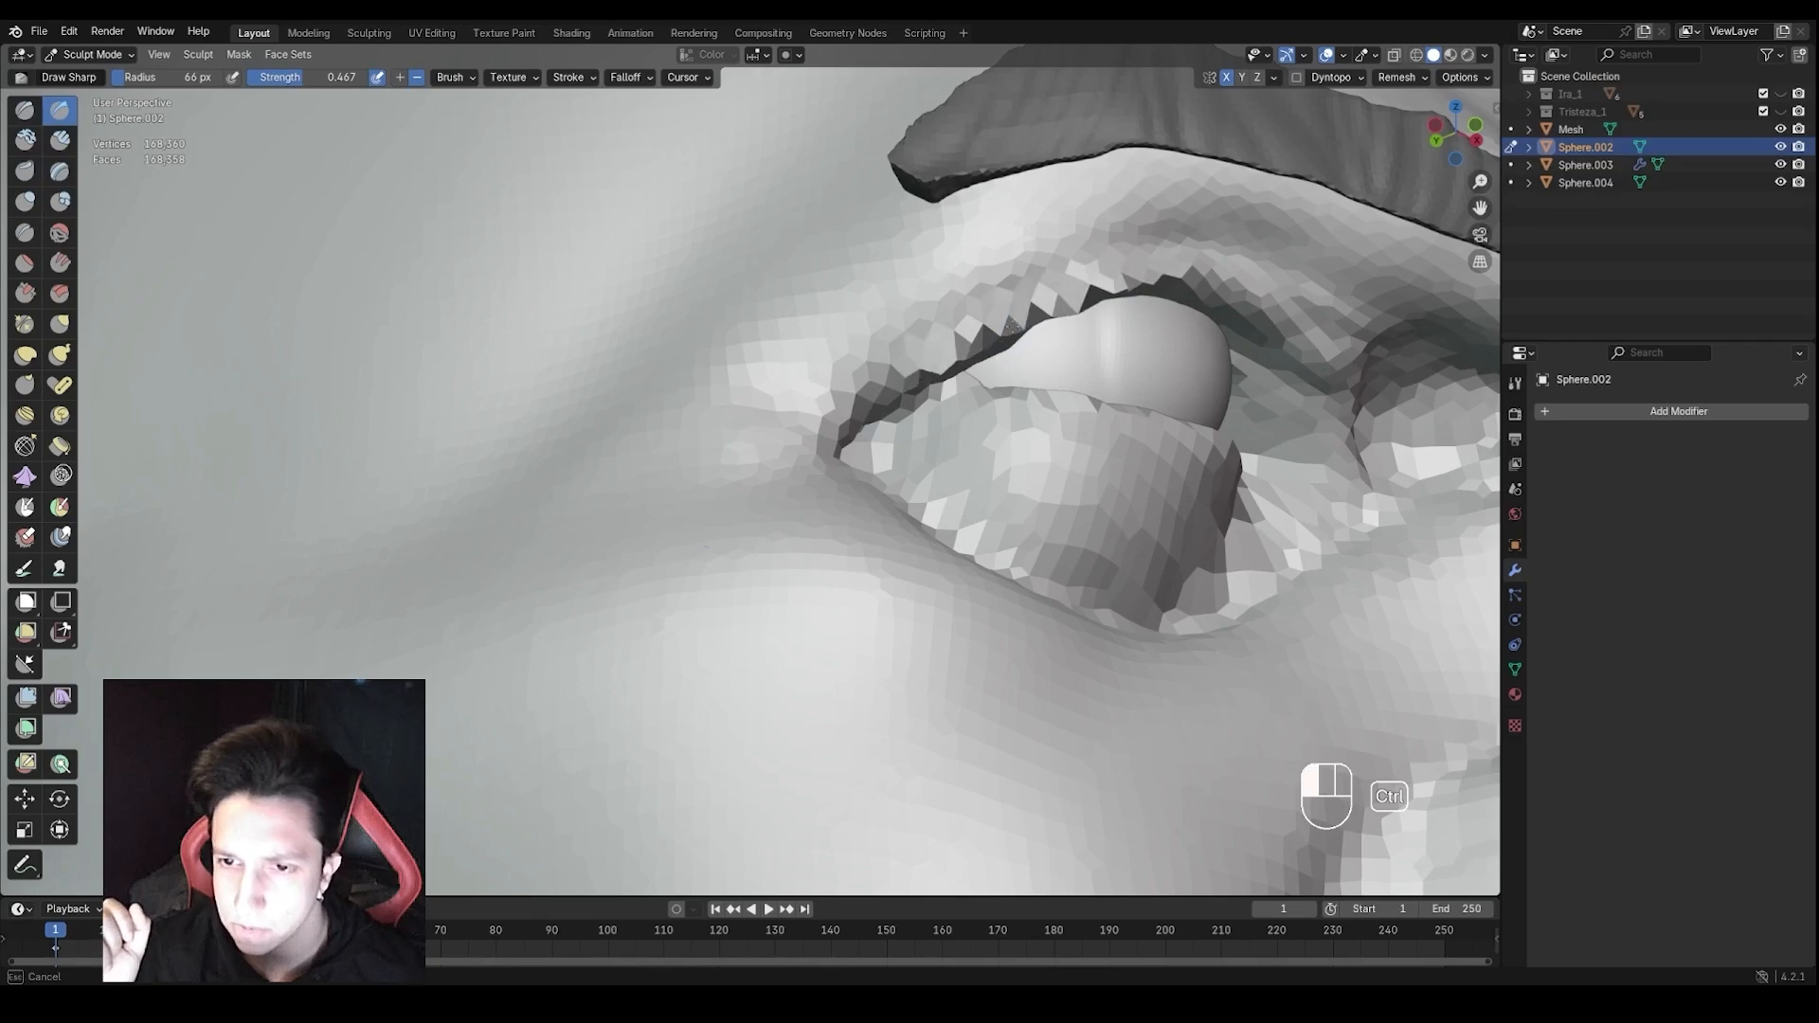
pyautogui.keyDown('shift'); pyautogui.moveTo(977, 335); pyautogui.dragTo(947, 352); pyautogui.keyUp('shift')
pyautogui.moveTo(947, 352)
pyautogui.keyDown('ctrl'); pyautogui.mouseDown(button='middle')
pyautogui.moveTo(957, 426)
pyautogui.moveTo(877, 417)
pyautogui.moveTo(923, 427)
pyautogui.mouseUp(button='middle'); pyautogui.keyUp('ctrl')
pyautogui.keyDown('ctrl'); pyautogui.moveTo(924, 426); pyautogui.dragTo(943, 341, button='middle'); pyautogui.keyUp('ctrl')
pyautogui.moveTo(1061, 374); pyautogui.dragTo(1021, 391)
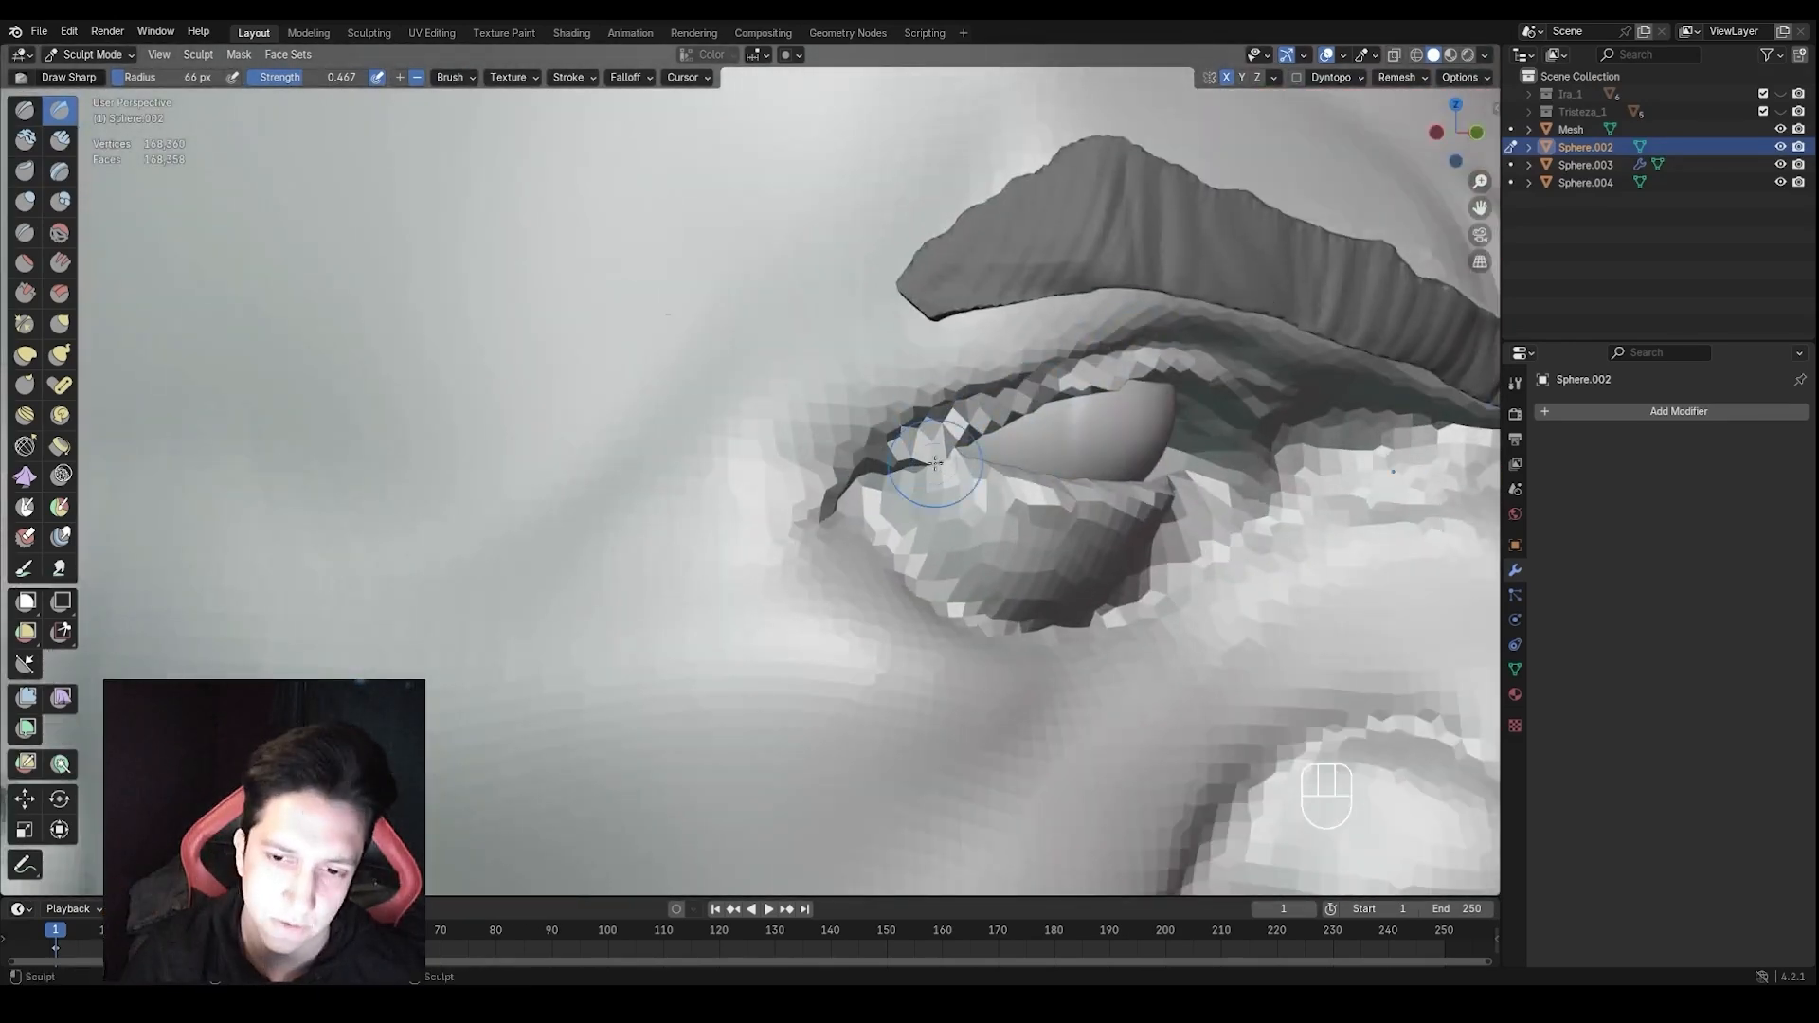
# Extend the sharp crease at the outer corner of the eye with the Draw Sharp brush
pyautogui.keyDown('ctrl'); pyautogui.moveTo(936, 463); pyautogui.dragTo(948, 569, button='middle'); pyautogui.keyUp('ctrl')
pyautogui.moveTo(947, 569); pyautogui.dragTo(947, 659, button='middle')
pyautogui.moveTo(948, 659); pyautogui.dragTo(1014, 635, button='middle')
pyautogui.moveTo(1014, 635)
pyautogui.keyDown('ctrl'); pyautogui.mouseDown(button='middle')
pyautogui.moveTo(1018, 659)
pyautogui.moveTo(948, 616)
pyautogui.moveTo(957, 521)
pyautogui.mouseUp(button='middle'); pyautogui.keyUp('ctrl')
pyautogui.moveTo(848, 465); pyautogui.dragTo(812, 411)
pyautogui.press('f')
pyautogui.click(839, 456)
pyautogui.moveTo(823, 474)
pyautogui.keyDown('ctrl'); pyautogui.mouseDown(button='middle')
pyautogui.moveTo(858, 516)
pyautogui.moveTo(933, 511)
pyautogui.moveTo(957, 426)
pyautogui.mouseUp(button='middle'); pyautogui.keyUp('ctrl')
# Shape the outer part of the eyelid around the eyeball with the Grab brush at varying sizes
pyautogui.press('g')
pyautogui.press('f')
pyautogui.click(986, 426)
pyautogui.moveTo(986, 426); pyautogui.dragTo(1008, 423, button='middle')
pyautogui.press('f')
pyautogui.click(943, 407)
pyautogui.moveTo(1008, 424)
pyautogui.keyDown('ctrl'); pyautogui.mouseDown(button='middle')
pyautogui.moveTo(966, 407)
pyautogui.moveTo(974, 341)
pyautogui.moveTo(1036, 398)
pyautogui.moveTo(957, 379)
pyautogui.moveTo(923, 346)
pyautogui.moveTo(967, 411)
pyautogui.moveTo(1042, 403)
pyautogui.moveTo(987, 431)
pyautogui.mouseUp(button='middle'); pyautogui.keyUp('ctrl')
pyautogui.scroll(1, 957, 379)
pyautogui.press('f')
pyautogui.click(961, 364)
pyautogui.press('f')
pyautogui.click(914, 324)
pyautogui.moveTo(987, 431)
pyautogui.mouseDown(button='middle')
pyautogui.moveTo(984, 462)
pyautogui.moveTo(976, 390)
pyautogui.mouseUp(button='middle')
pyautogui.press('f')
pyautogui.press('f')
pyautogui.click(870, 337)
pyautogui.moveTo(888, 334); pyautogui.dragTo(891, 328)
# Refine the upper eyelid edge near the outer eye corner with the Grab brush, working from several angles
pyautogui.moveTo(896, 365)
pyautogui.keyDown('ctrl'); pyautogui.mouseDown(button='middle')
pyautogui.moveTo(918, 446)
pyautogui.moveTo(901, 357)
pyautogui.moveTo(958, 353)
pyautogui.moveTo(964, 332)
pyautogui.mouseUp(button='middle'); pyautogui.keyUp('ctrl')
pyautogui.press('f')
pyautogui.press('f')
pyautogui.click(933, 355)
pyautogui.moveTo(990, 296); pyautogui.dragTo(994, 281)
pyautogui.moveTo(994, 282)
pyautogui.mouseDown(button='middle')
pyautogui.moveTo(917, 258)
pyautogui.moveTo(986, 312)
pyautogui.mouseUp(button='middle')
pyautogui.press('f')
pyautogui.click(909, 270)
pyautogui.moveTo(985, 313)
pyautogui.keyDown('ctrl'); pyautogui.mouseDown(button='middle')
pyautogui.moveTo(993, 463)
pyautogui.moveTo(994, 379)
pyautogui.mouseUp(button='middle'); pyautogui.keyUp('ctrl')
pyautogui.moveTo(995, 379)
pyautogui.mouseDown(button='middle')
pyautogui.moveTo(910, 356)
pyautogui.moveTo(895, 332)
pyautogui.mouseUp(button='middle')
pyautogui.press('f')
pyautogui.click(990, 252)
pyautogui.moveTo(1004, 248); pyautogui.dragTo(1009, 218, button='middle')
pyautogui.moveTo(1019, 204); pyautogui.dragTo(1020, 199)
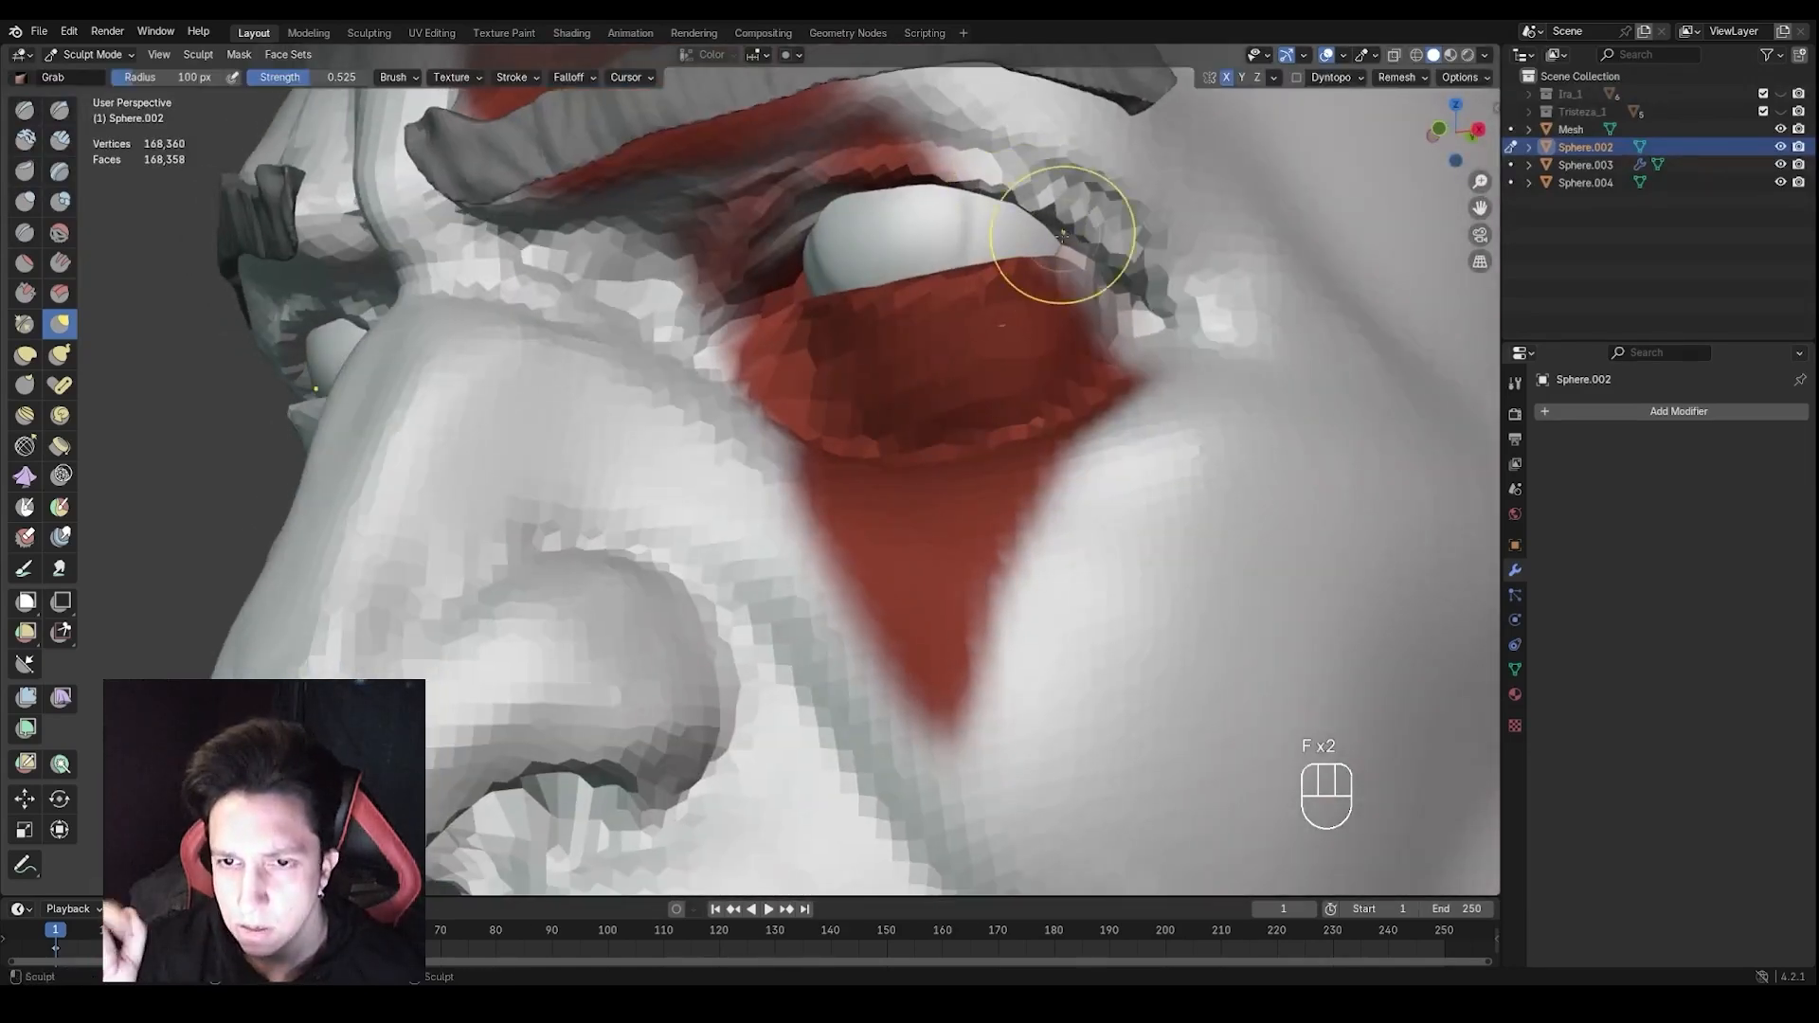
# Deepen the crease between the jaw and the side of the neck with the Crease brush
pyautogui.keyDown('ctrl'); pyautogui.moveTo(991, 227); pyautogui.dragTo(993, 379, button='middle'); pyautogui.keyUp('ctrl')
pyautogui.press('f')
pyautogui.moveTo(993, 379); pyautogui.dragTo(895, 493, button='middle')
pyautogui.press('f')
pyautogui.click(914, 411)
pyautogui.moveTo(895, 493)
pyautogui.keyDown('ctrl'); pyautogui.mouseDown(button='middle')
pyautogui.moveTo(927, 445)
pyautogui.moveTo(915, 375)
pyautogui.moveTo(893, 398)
pyautogui.moveTo(748, 418)
pyautogui.moveTo(834, 419)
pyautogui.moveTo(786, 426)
pyautogui.mouseUp(button='middle'); pyautogui.keyUp('ctrl')
pyautogui.press('4')
pyautogui.press('f')
pyautogui.press('f')
pyautogui.click(834, 418)
pyautogui.moveTo(745, 538); pyautogui.dragTo(764, 338)
# Define the crease beneath the earlobe with short strokes of the Crease brush at 63 px
pyautogui.moveTo(764, 339); pyautogui.dragTo(823, 312, button='middle')
pyautogui.moveTo(822, 408); pyautogui.dragTo(781, 440)
pyautogui.moveTo(781, 441); pyautogui.dragTo(891, 351, button='middle')
pyautogui.press('f')
pyautogui.click(923, 315)
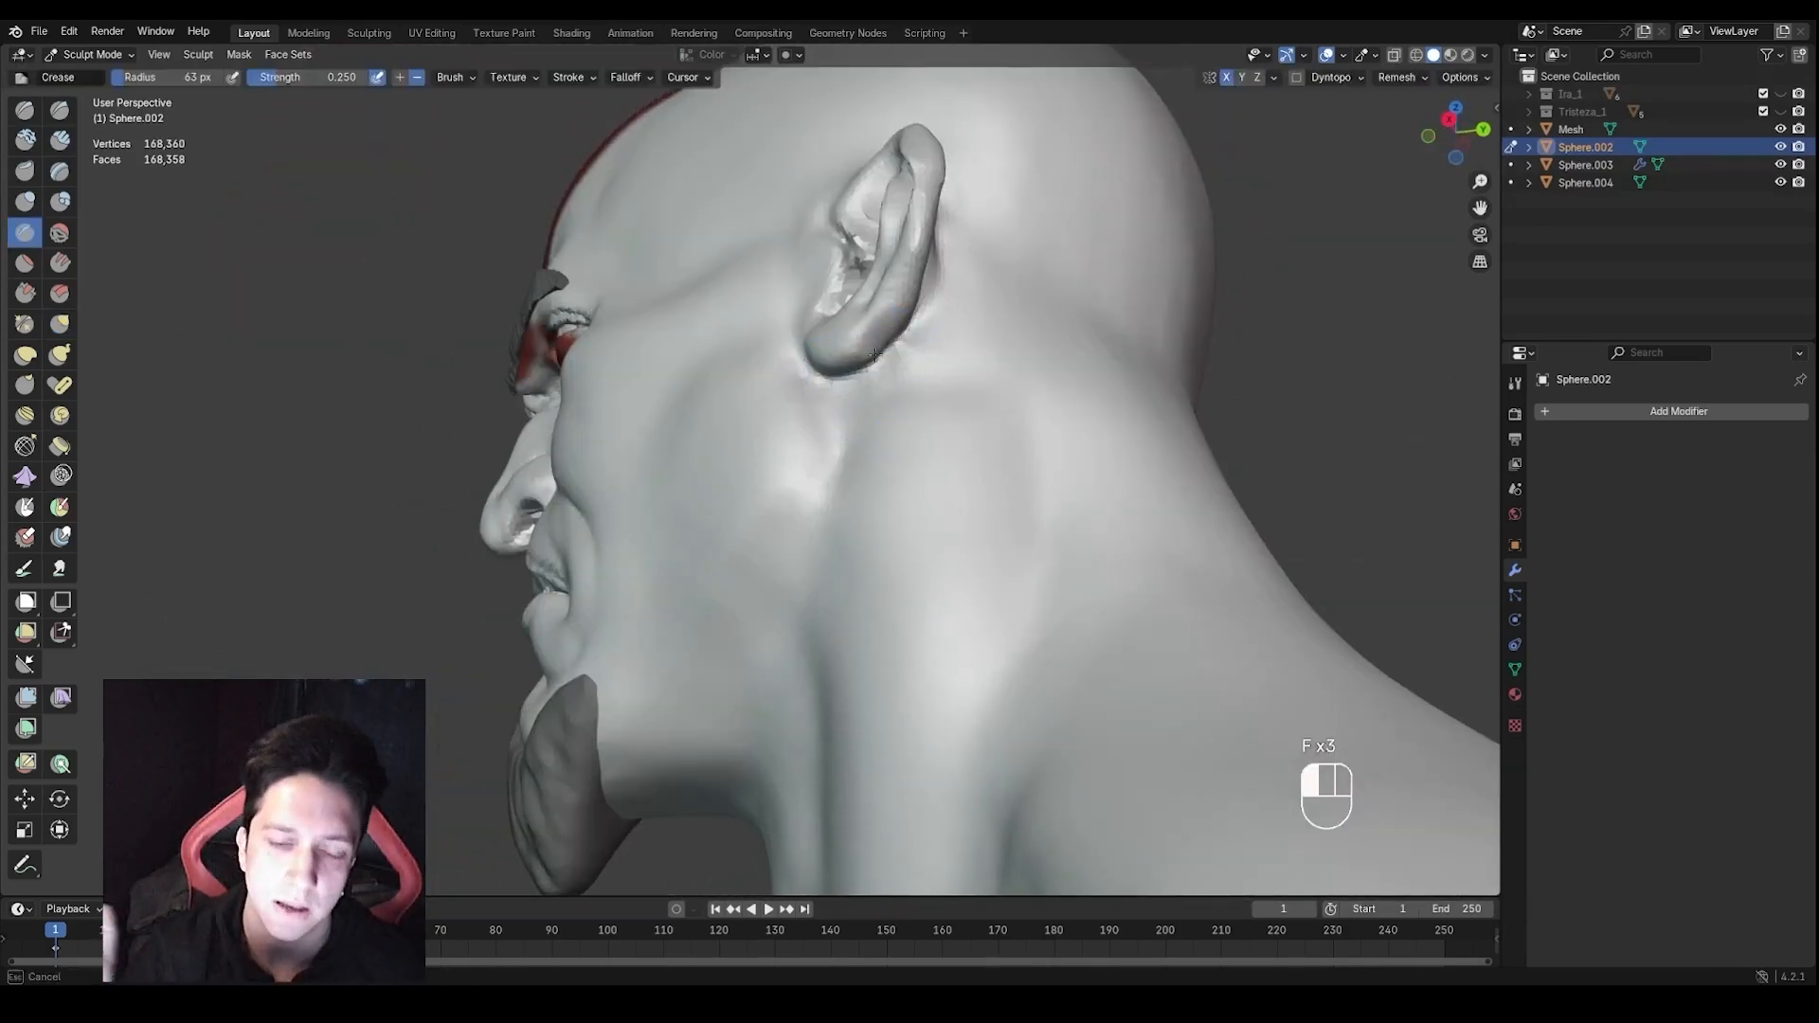
pyautogui.moveTo(874, 355); pyautogui.dragTo(912, 326)
pyautogui.keyDown('ctrl'); pyautogui.moveTo(911, 327); pyautogui.dragTo(900, 455, button='middle'); pyautogui.keyUp('ctrl')
# Build up the collarbones along the lower front edge of the bust with the Clay Strips brush at 38 px
pyautogui.moveTo(900, 455); pyautogui.dragTo(985, 530, button='middle')
pyautogui.moveTo(852, 607); pyautogui.dragTo(938, 587, button='middle')
pyautogui.keyDown('shift'); pyautogui.moveTo(919, 739); pyautogui.dragTo(914, 565, button='middle'); pyautogui.keyUp('shift')
pyautogui.press('2')
pyautogui.press('f')
pyautogui.click(863, 650)
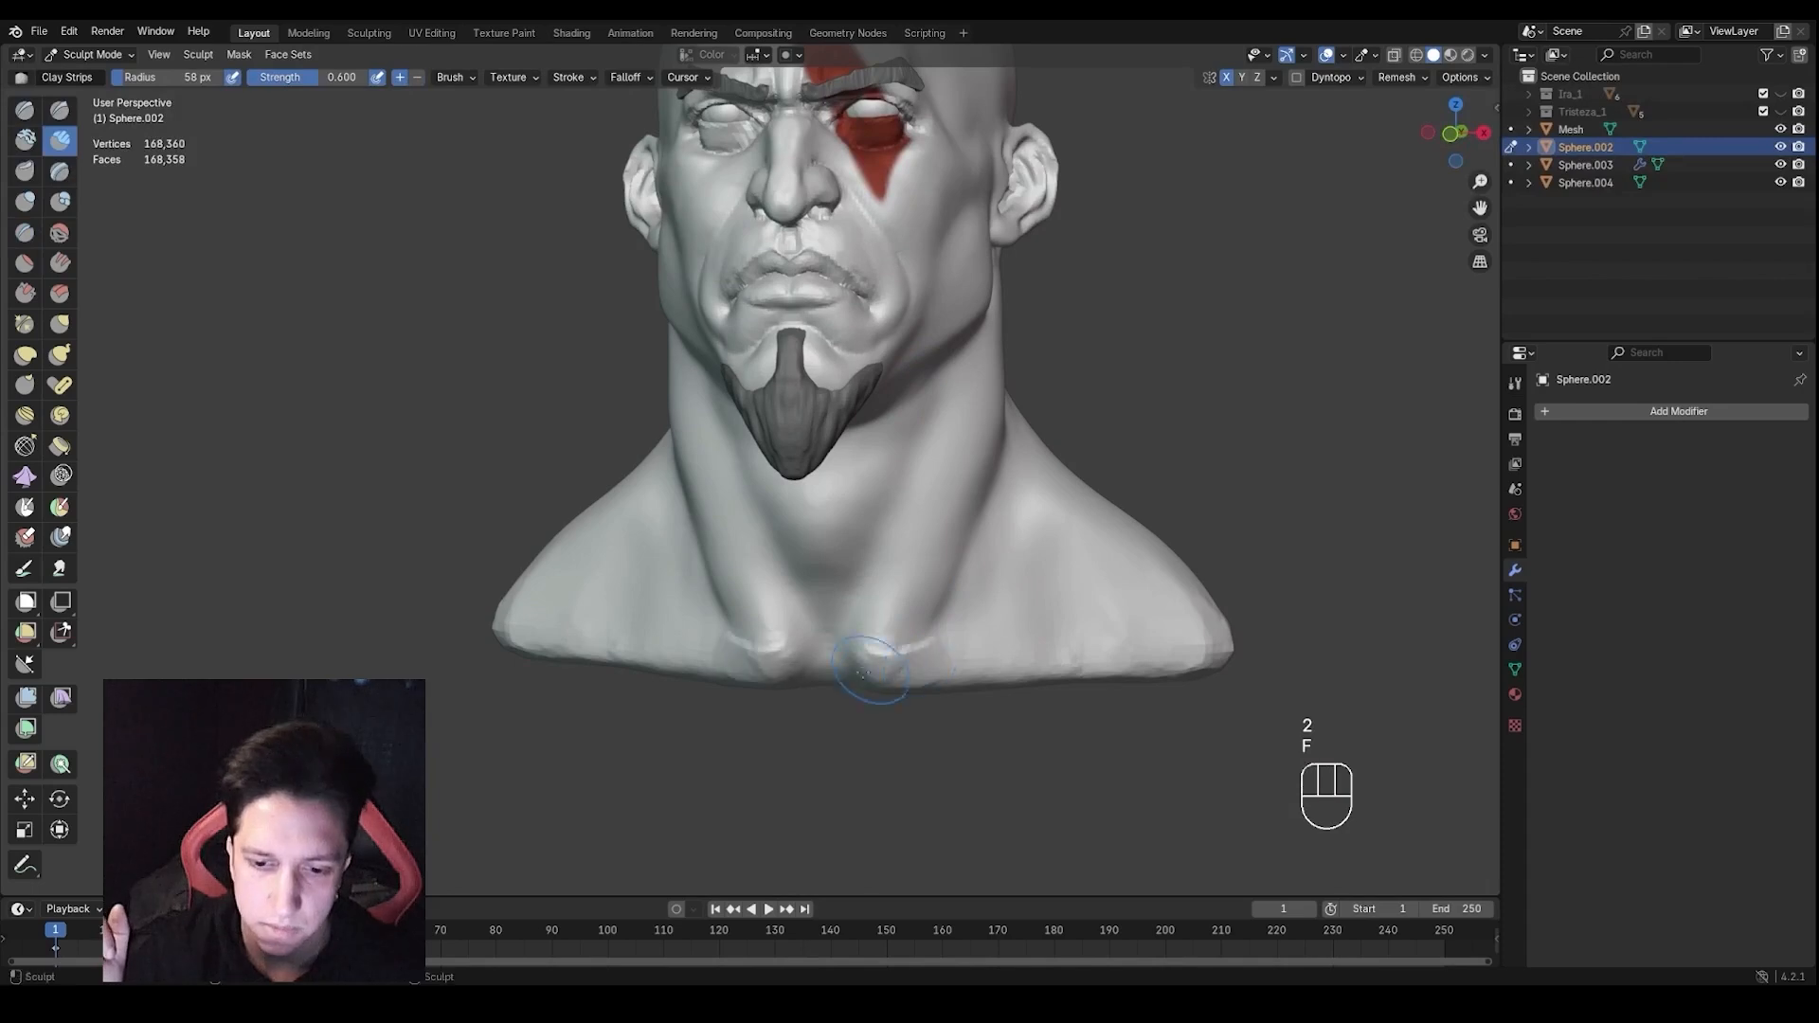
pyautogui.moveTo(863, 673); pyautogui.dragTo(887, 660, button='middle')
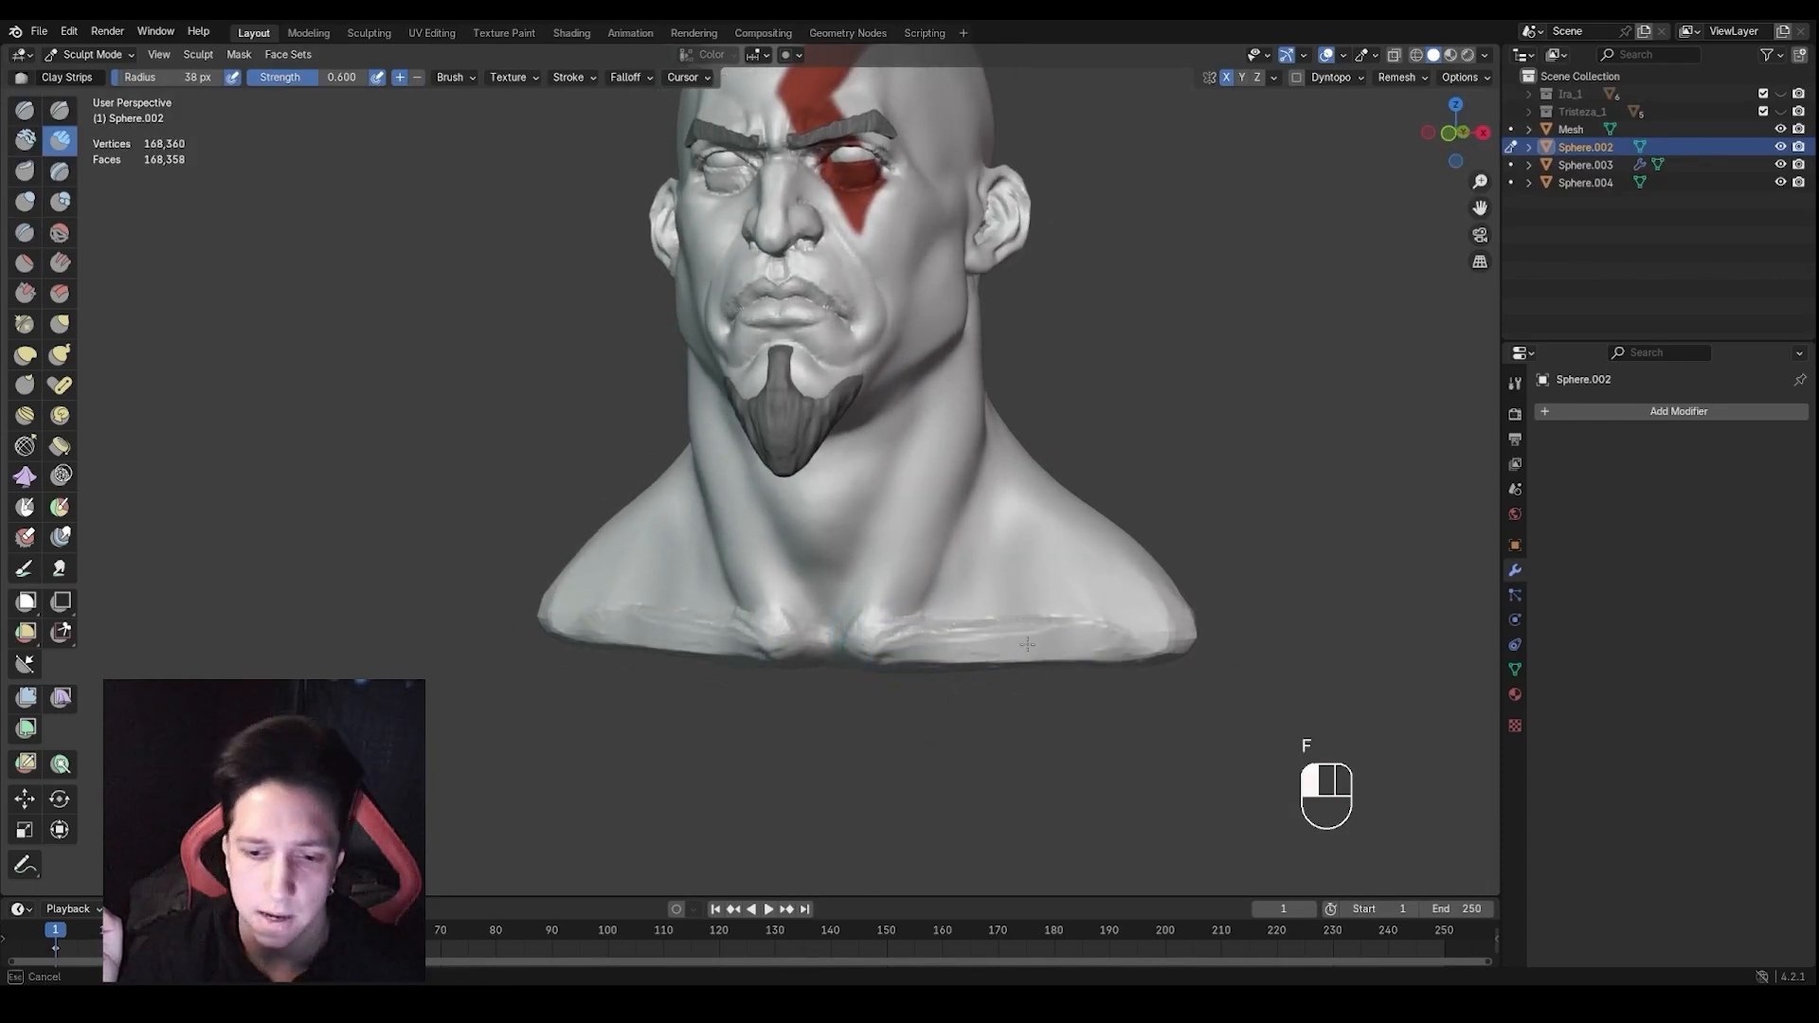
pyautogui.moveTo(1027, 644); pyautogui.dragTo(1156, 621, button='middle')
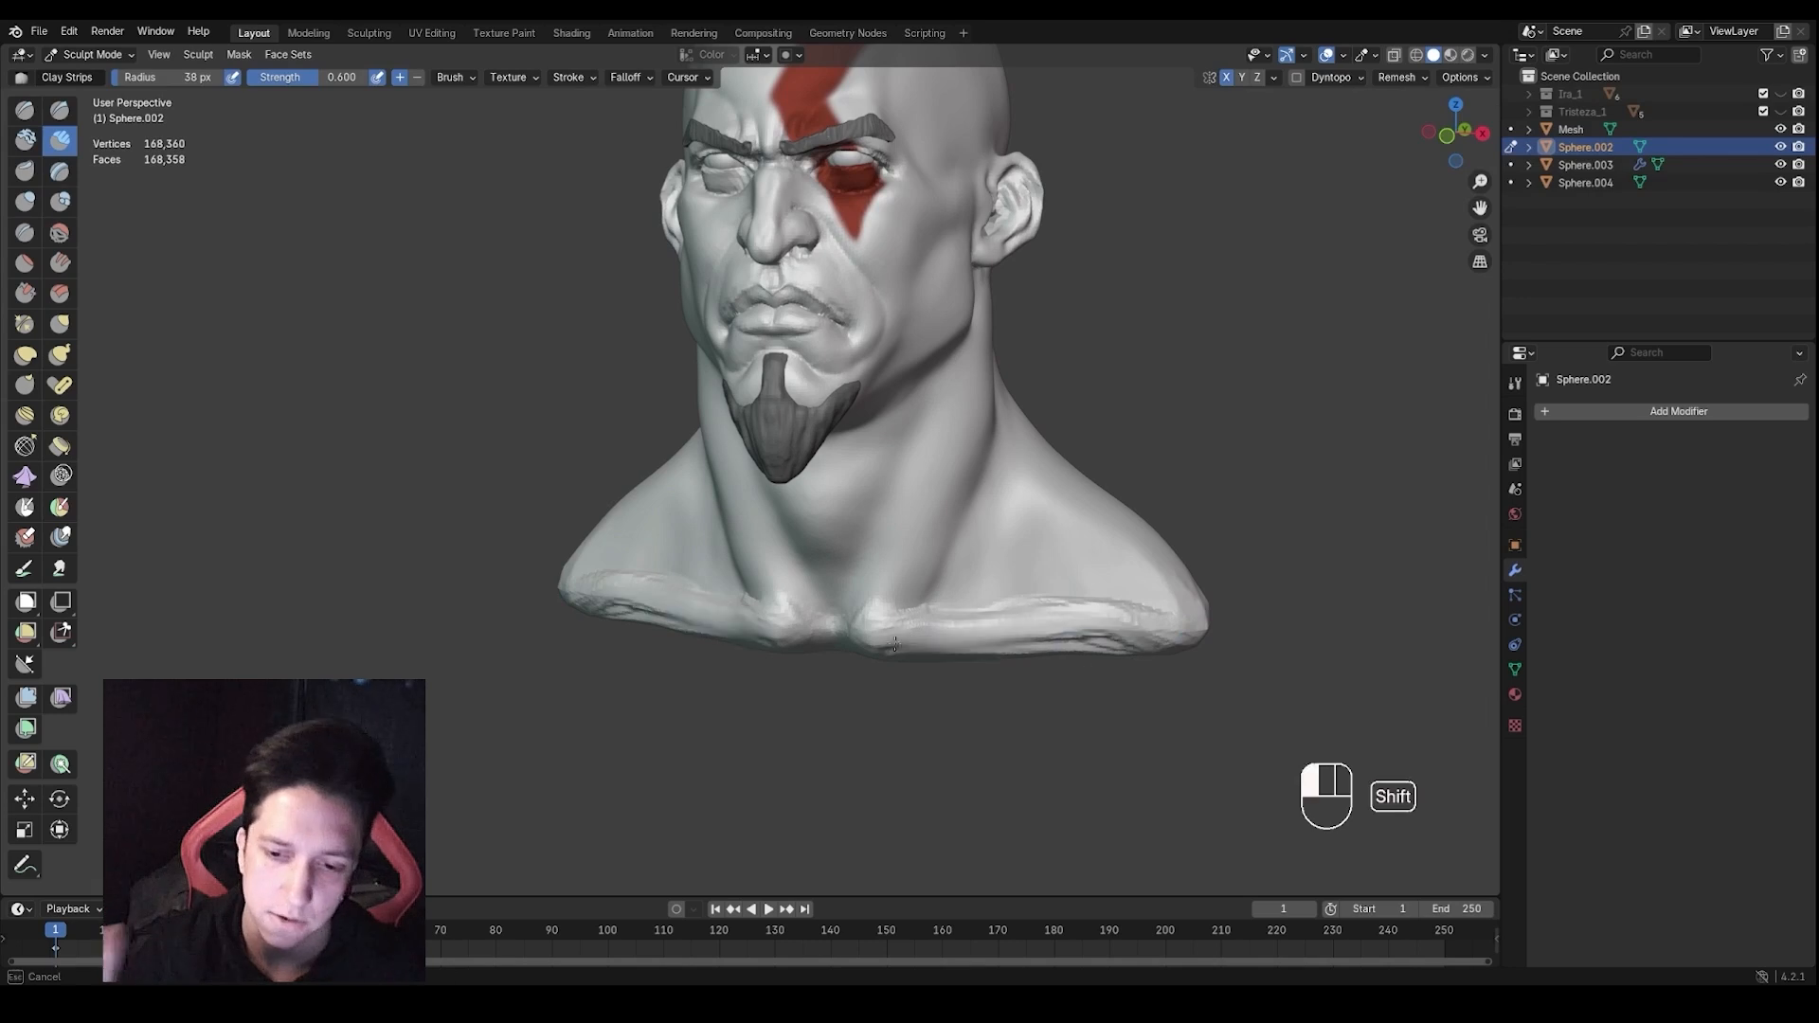
# Smooth the clay strokes along the collarbones
pyautogui.moveTo(964, 680); pyautogui.dragTo(905, 666, button='middle')
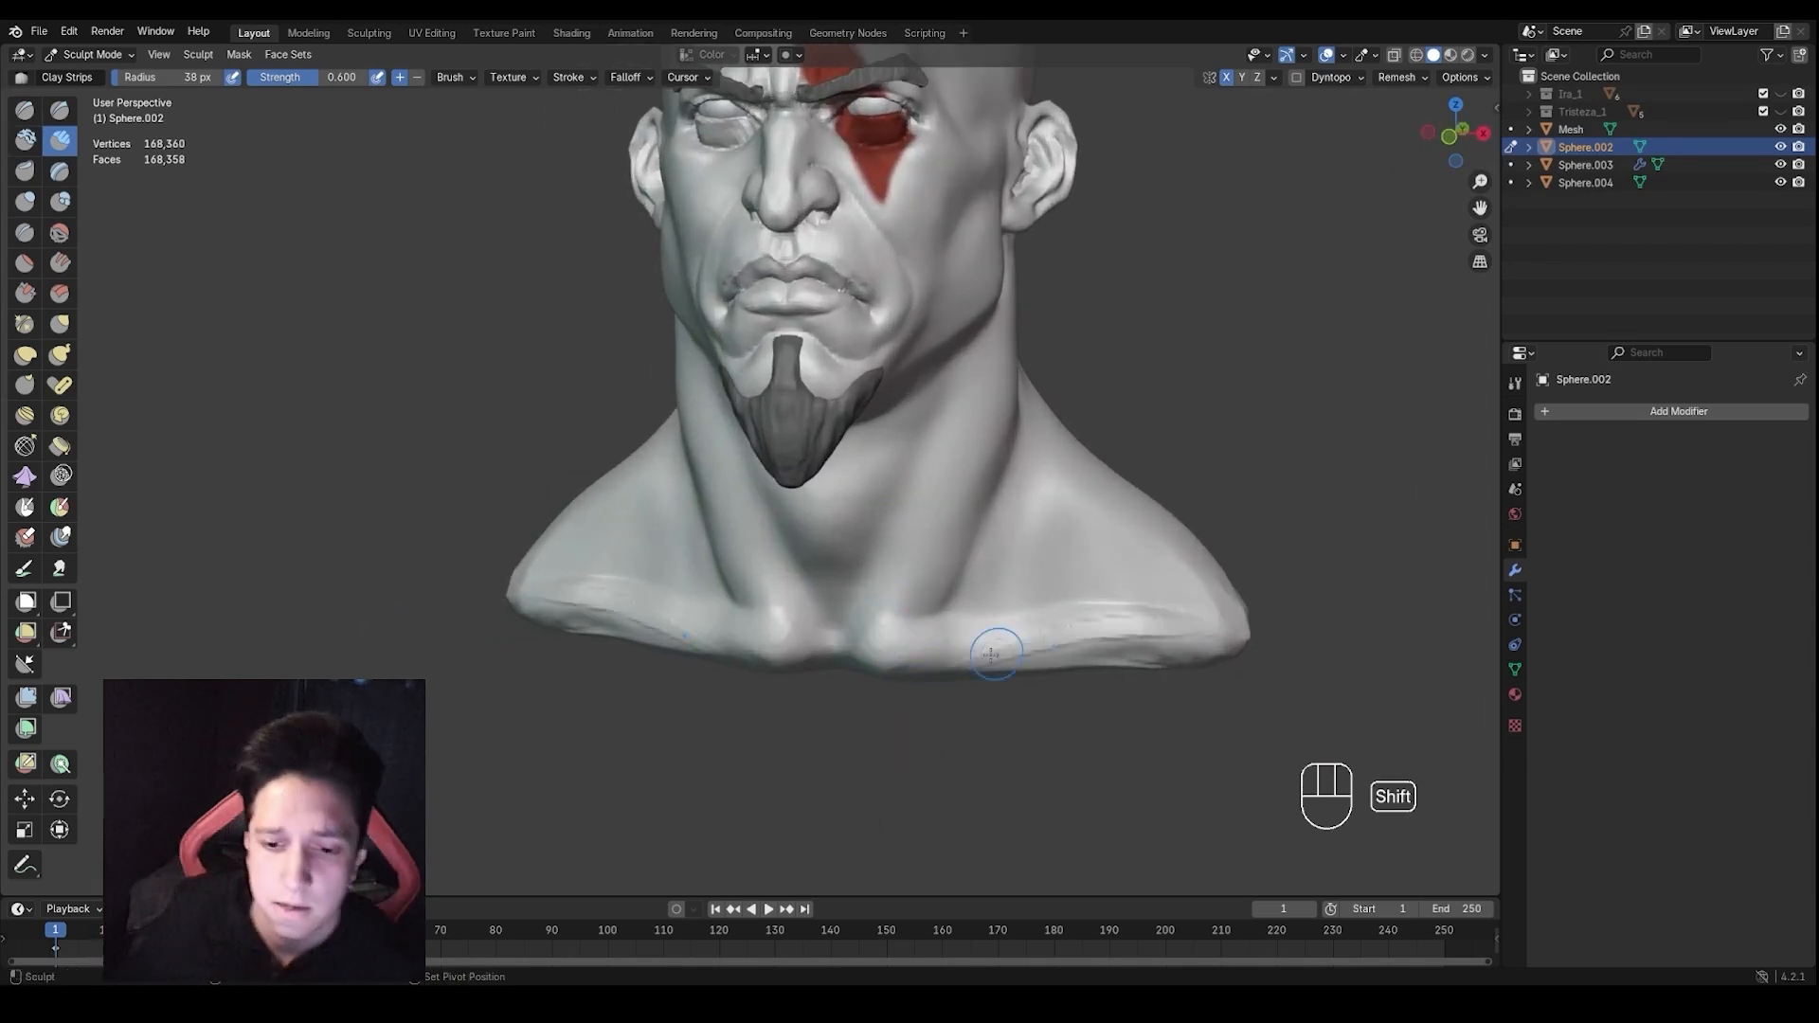
pyautogui.keyDown('shift'); pyautogui.moveTo(992, 654); pyautogui.dragTo(1114, 658); pyautogui.keyUp('shift')
pyautogui.moveTo(1057, 658); pyautogui.dragTo(910, 642, button='middle')
# Cut a groove along the upper edge of the collarbone with the Draw Sharp brush at 65 px
pyautogui.press('1')
pyautogui.press('f')
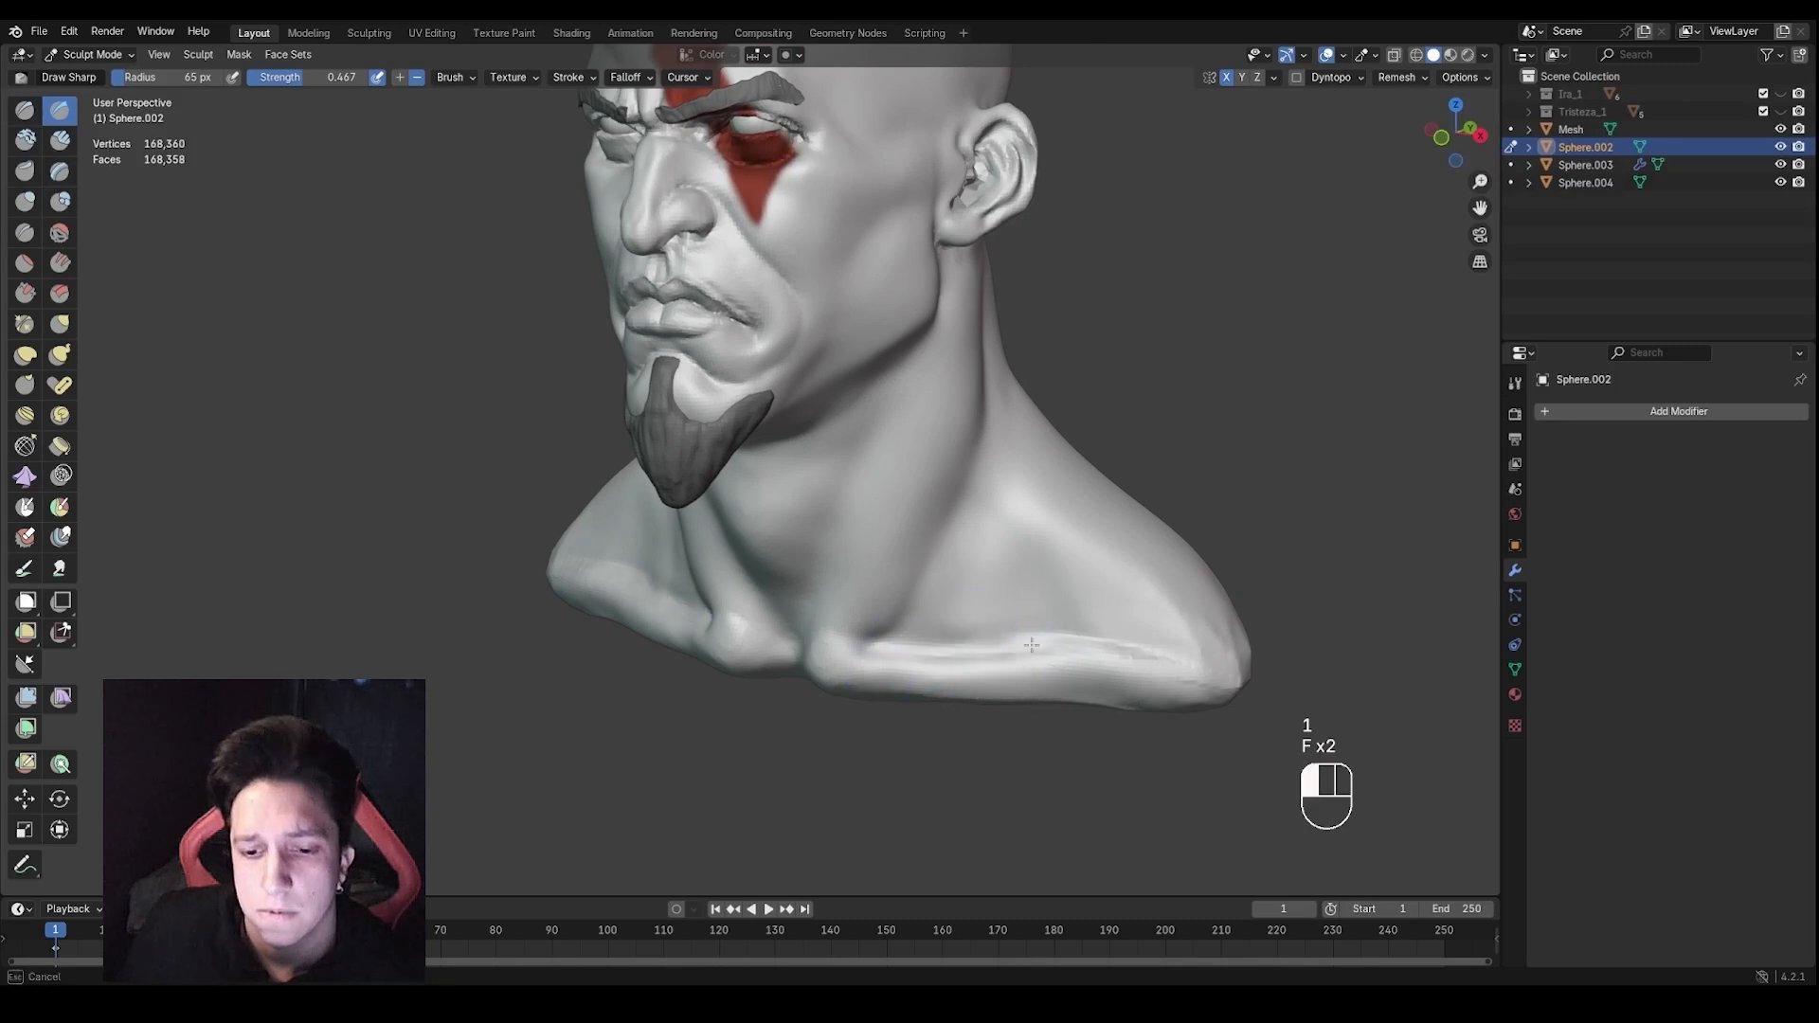
pyautogui.moveTo(1032, 645); pyautogui.dragTo(1151, 664)
pyautogui.moveTo(957, 620); pyautogui.dragTo(1014, 597, button='middle')
# Try a Draw Sharp stroke at 72 px along the neck muscle above the collarbone, and undo it
pyautogui.press('f')
pyautogui.click(988, 593)
pyautogui.moveTo(919, 554); pyautogui.dragTo(945, 540, button='middle')
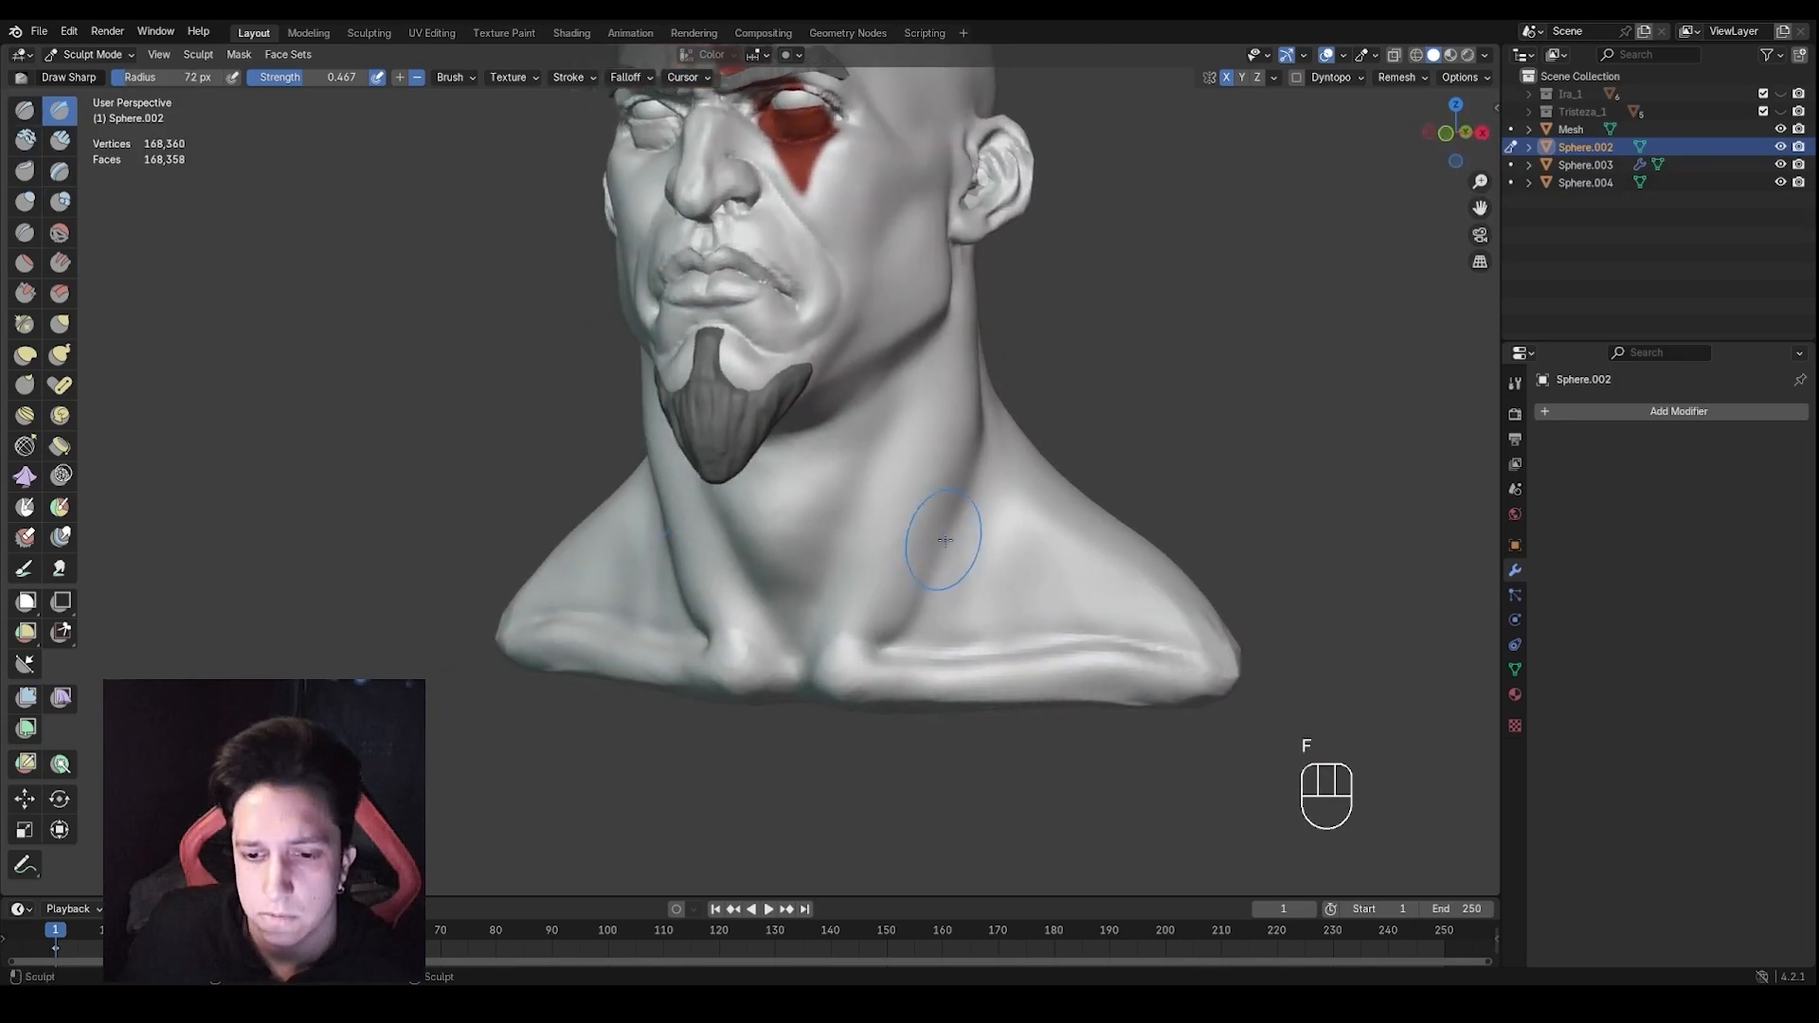
pyautogui.hotkey('ctrl', 'z')
pyautogui.hotkey('ctrl', 'z')
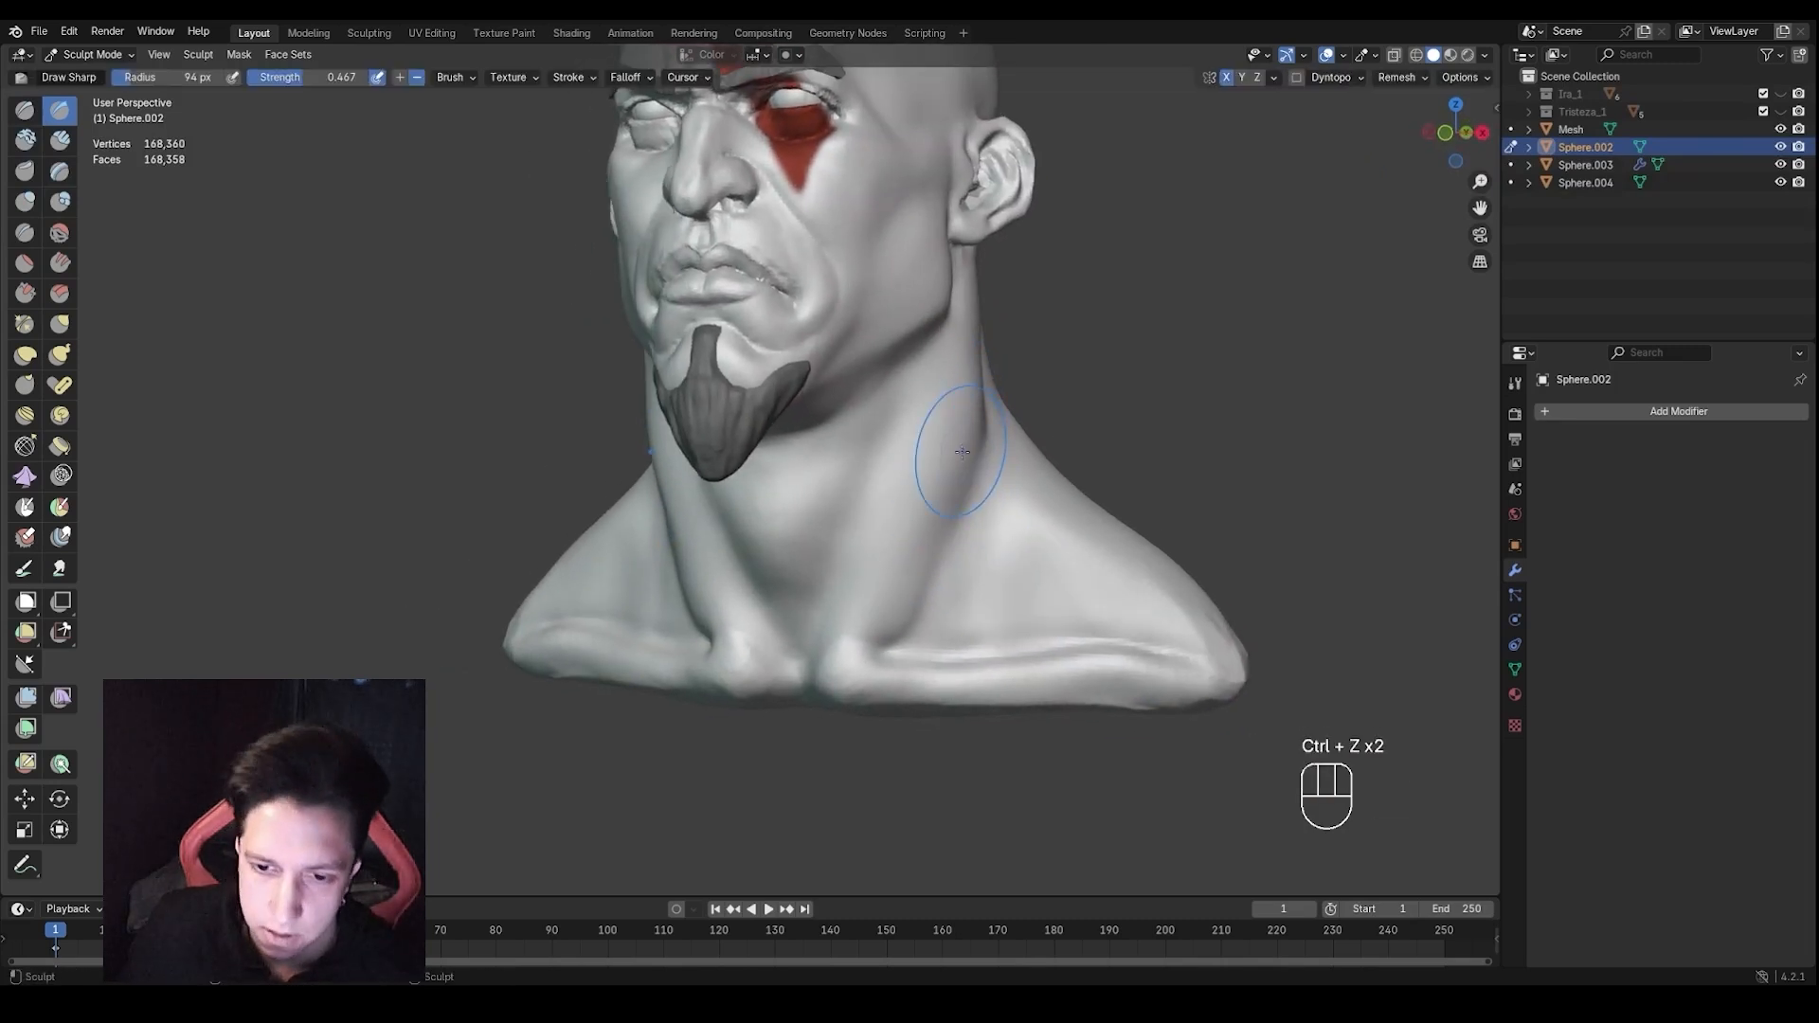
# Try to carve the outer edge of the neck muscle down to the collarbone with the Crease brush at 58 px, and undo the strokes
pyautogui.press('4')
pyautogui.press('f')
pyautogui.press('f')
pyautogui.press('f')
pyautogui.click(904, 572)
pyautogui.moveTo(977, 462); pyautogui.dragTo(889, 633)
pyautogui.moveTo(881, 624); pyautogui.dragTo(975, 607, button='middle')
pyautogui.moveTo(976, 605); pyautogui.dragTo(978, 603)
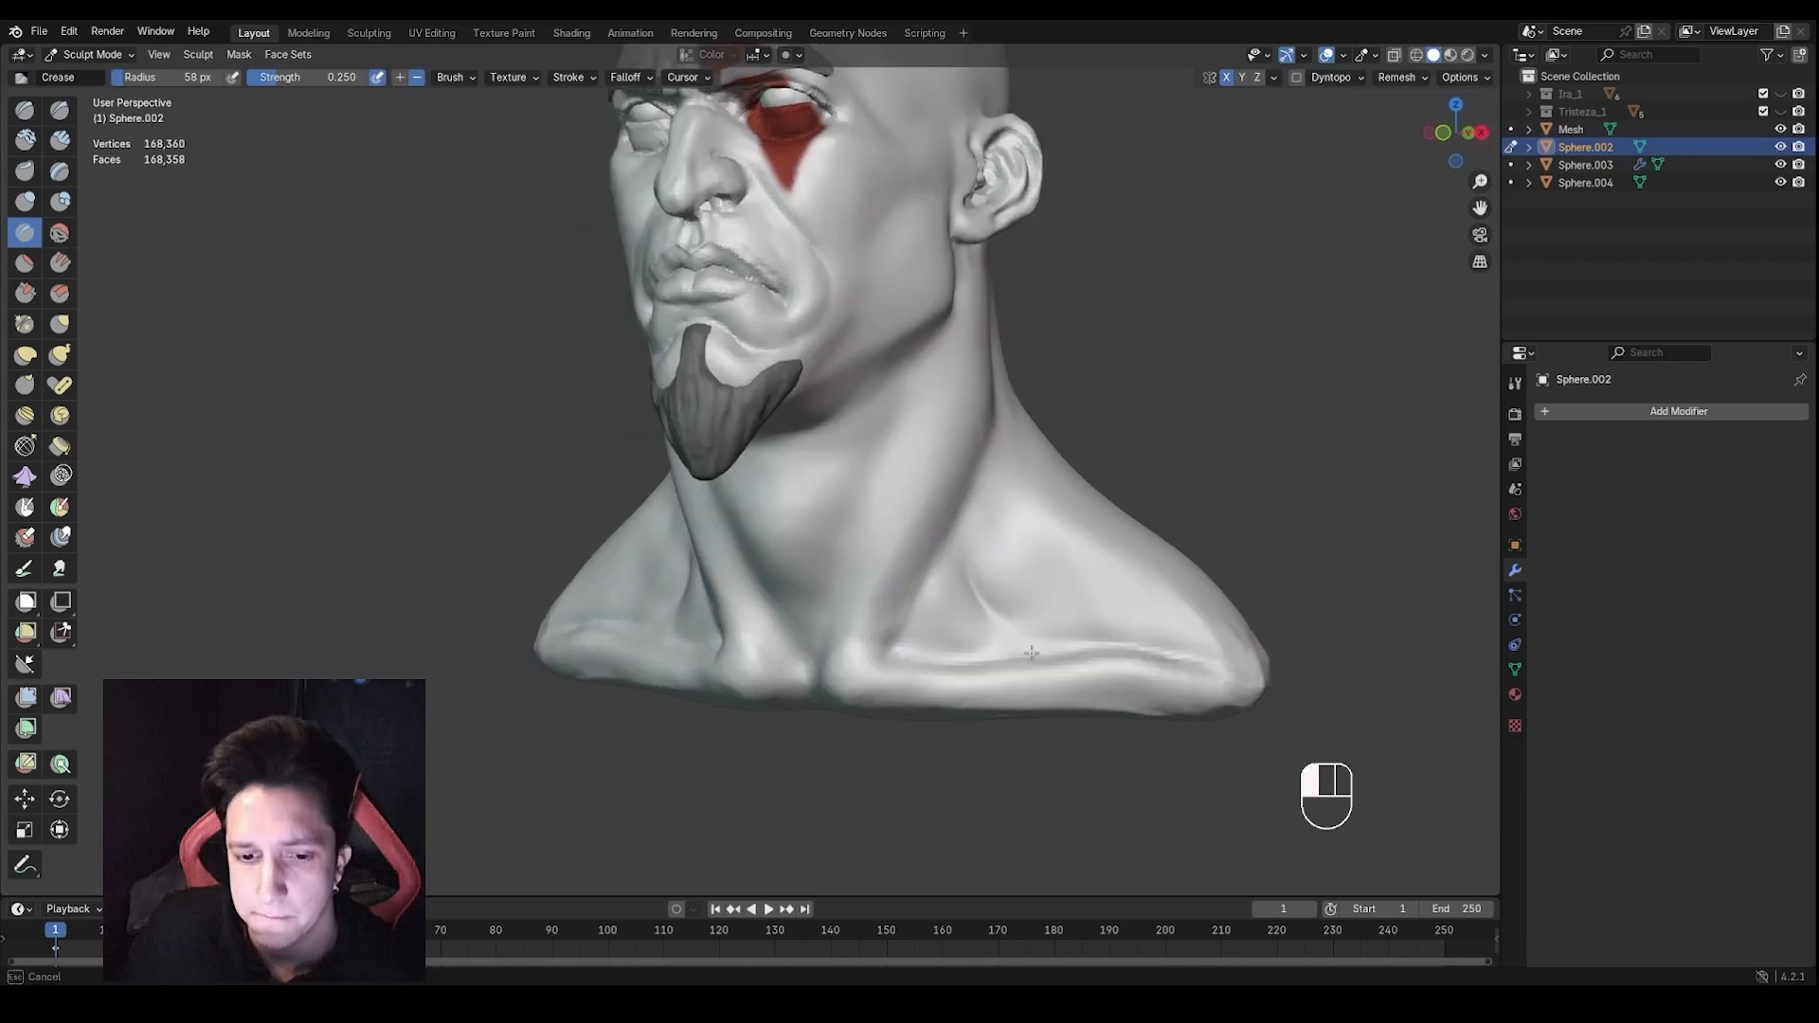
pyautogui.moveTo(1032, 654); pyautogui.dragTo(946, 593, button='middle')
pyautogui.hotkey('ctrl', 'z')
pyautogui.hotkey('ctrl', 'z')
pyautogui.hotkey('ctrl', 'z')
pyautogui.hotkey('ctrl', 'z')
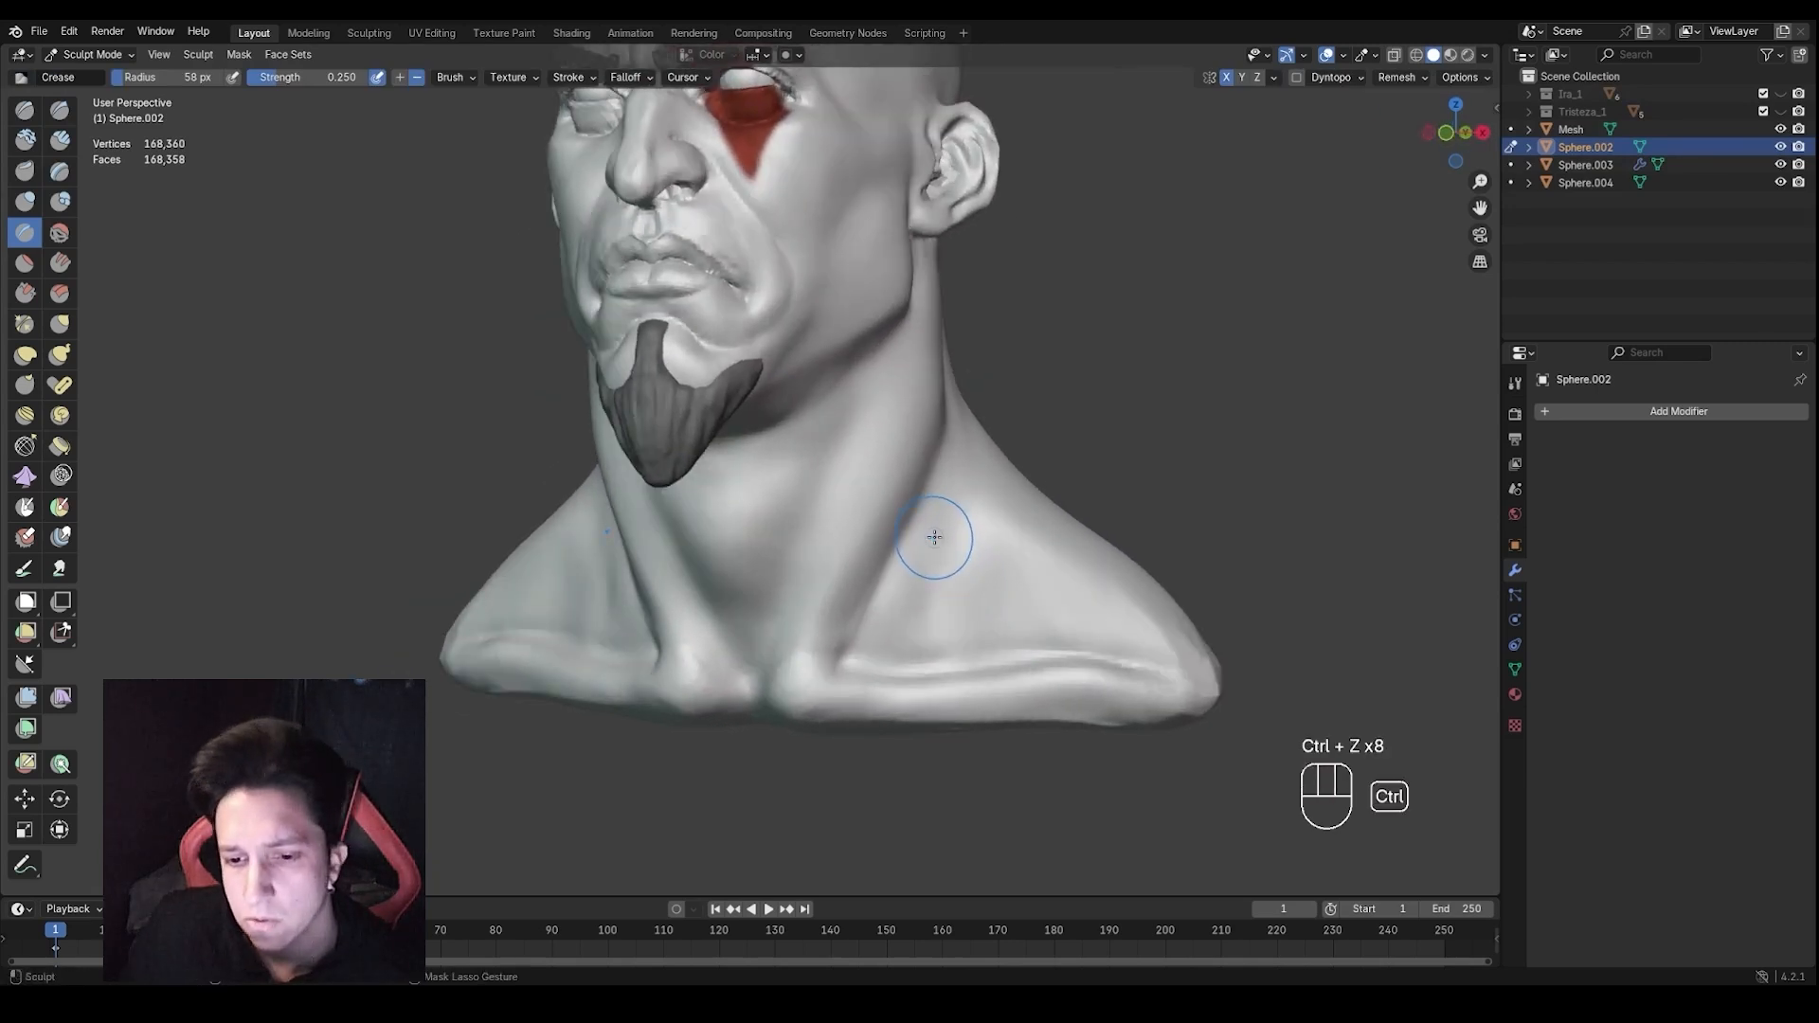
# Carve and smooth the hollow between the neck muscle and shoulder above the collarbone with the Clay Strips brush at 62 px
pyautogui.press('2')
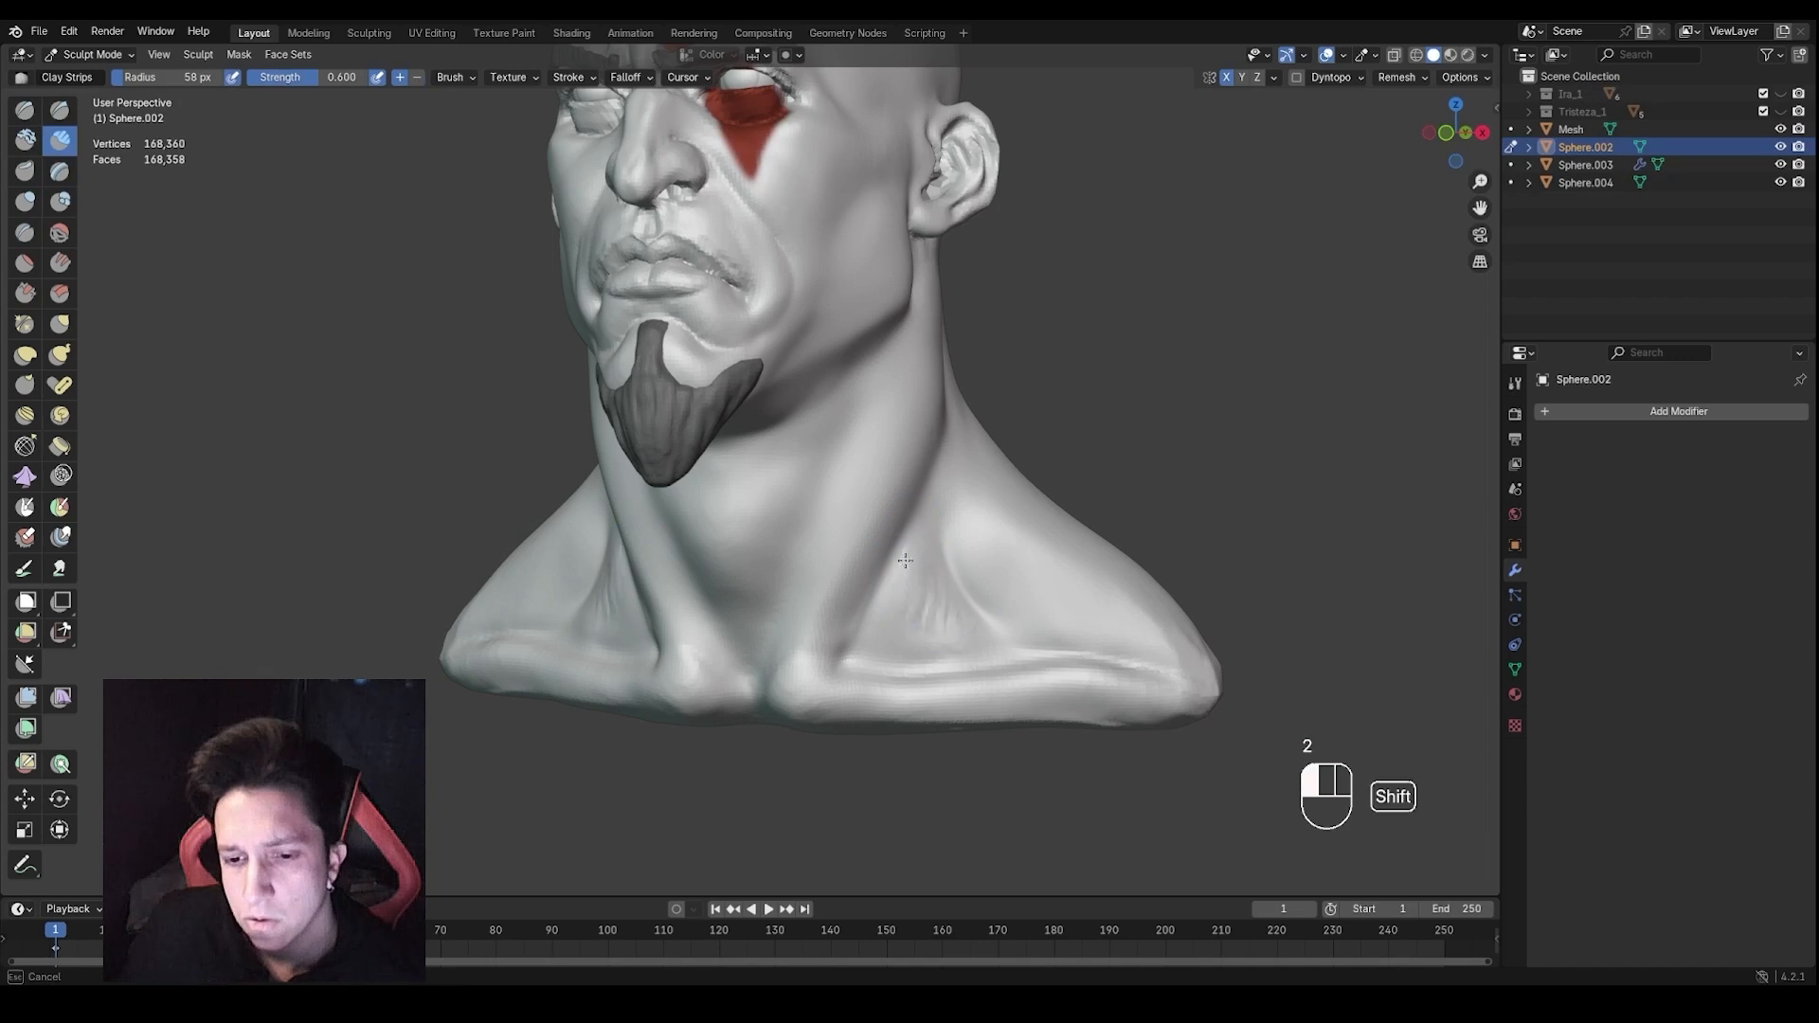
pyautogui.moveTo(1036, 660); pyautogui.dragTo(1038, 662)
pyautogui.press('f')
pyautogui.click(1024, 645)
pyautogui.keyDown('shift'); pyautogui.moveTo(995, 611); pyautogui.dragTo(978, 599, button='middle'); pyautogui.keyUp('shift')
pyautogui.keyDown('ctrl'); pyautogui.moveTo(986, 577); pyautogui.dragTo(1012, 569); pyautogui.keyUp('ctrl')
pyautogui.moveTo(957, 574); pyautogui.dragTo(1033, 576, button='middle')
pyautogui.keyDown('shift'); pyautogui.moveTo(933, 559); pyautogui.dragTo(917, 572); pyautogui.keyUp('shift')
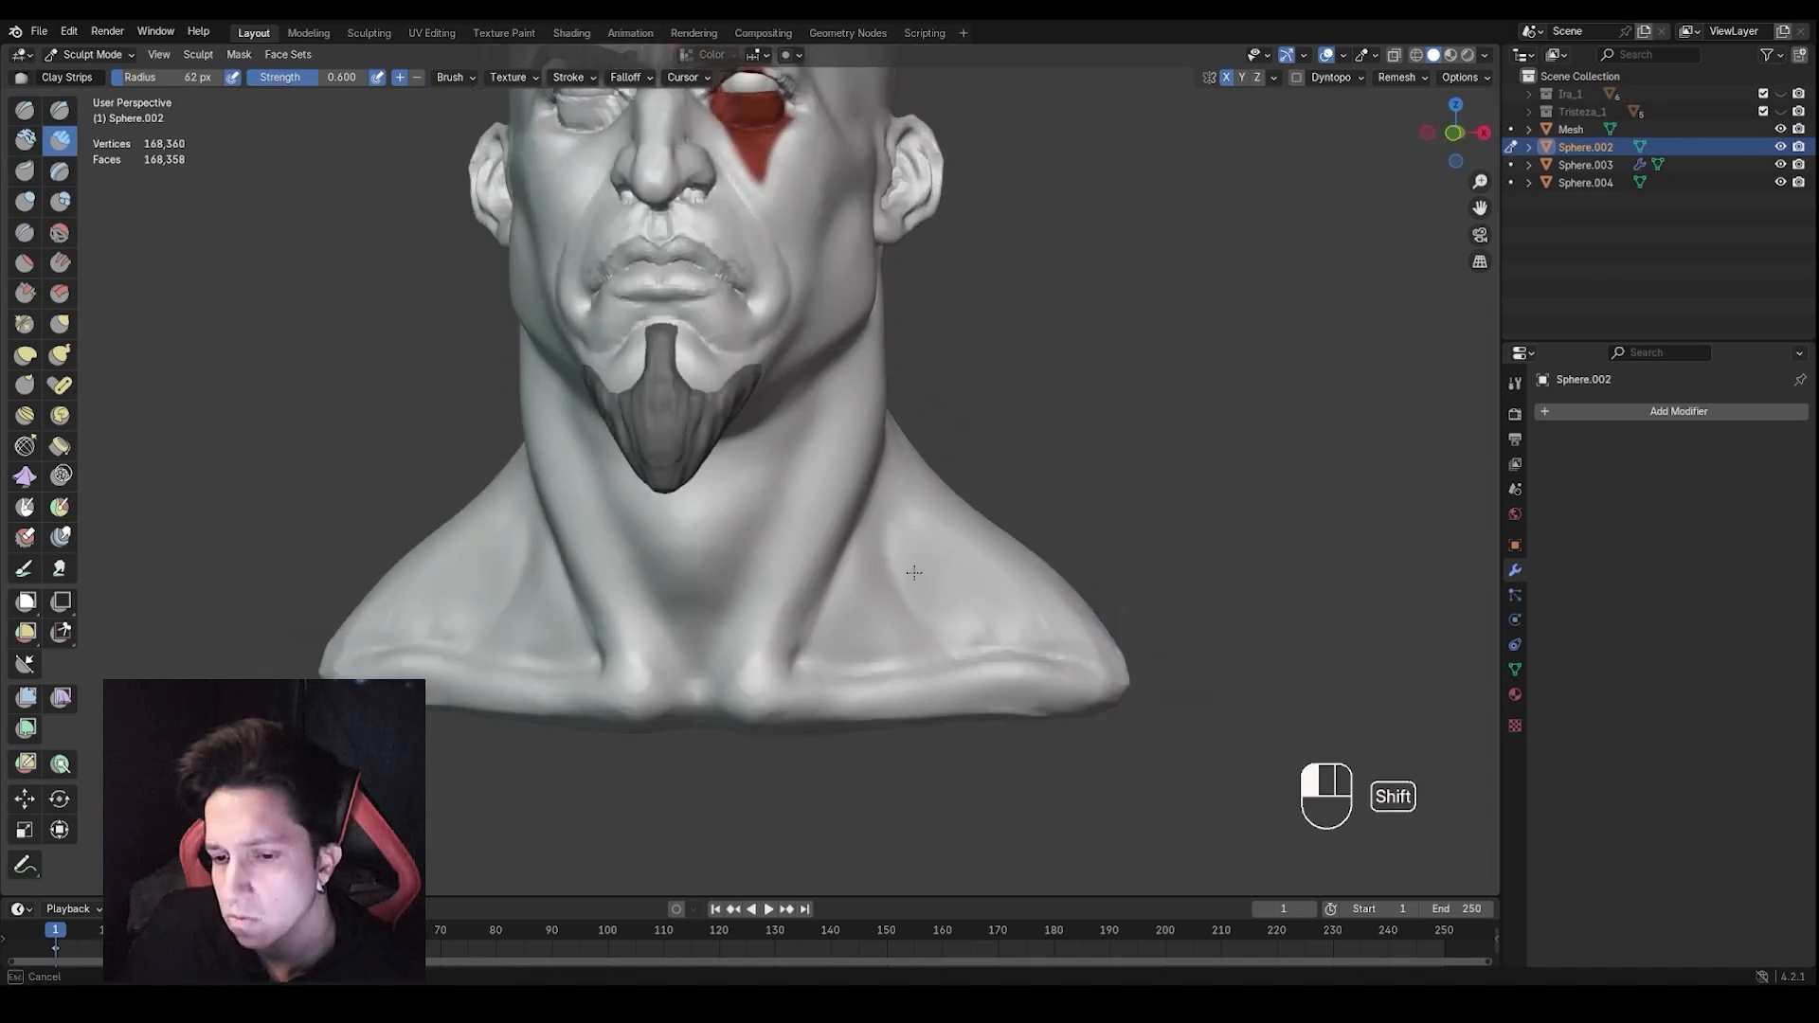
# Add volume along the collarbone with the Clay Strips brush at 50 px and smooth the area above it
pyautogui.moveTo(909, 607)
pyautogui.mouseDown(button='middle')
pyautogui.moveTo(942, 626)
pyautogui.moveTo(1033, 579)
pyautogui.mouseUp(button='middle')
pyautogui.press('f')
pyautogui.click(947, 599)
pyautogui.moveTo(957, 599); pyautogui.dragTo(983, 595)
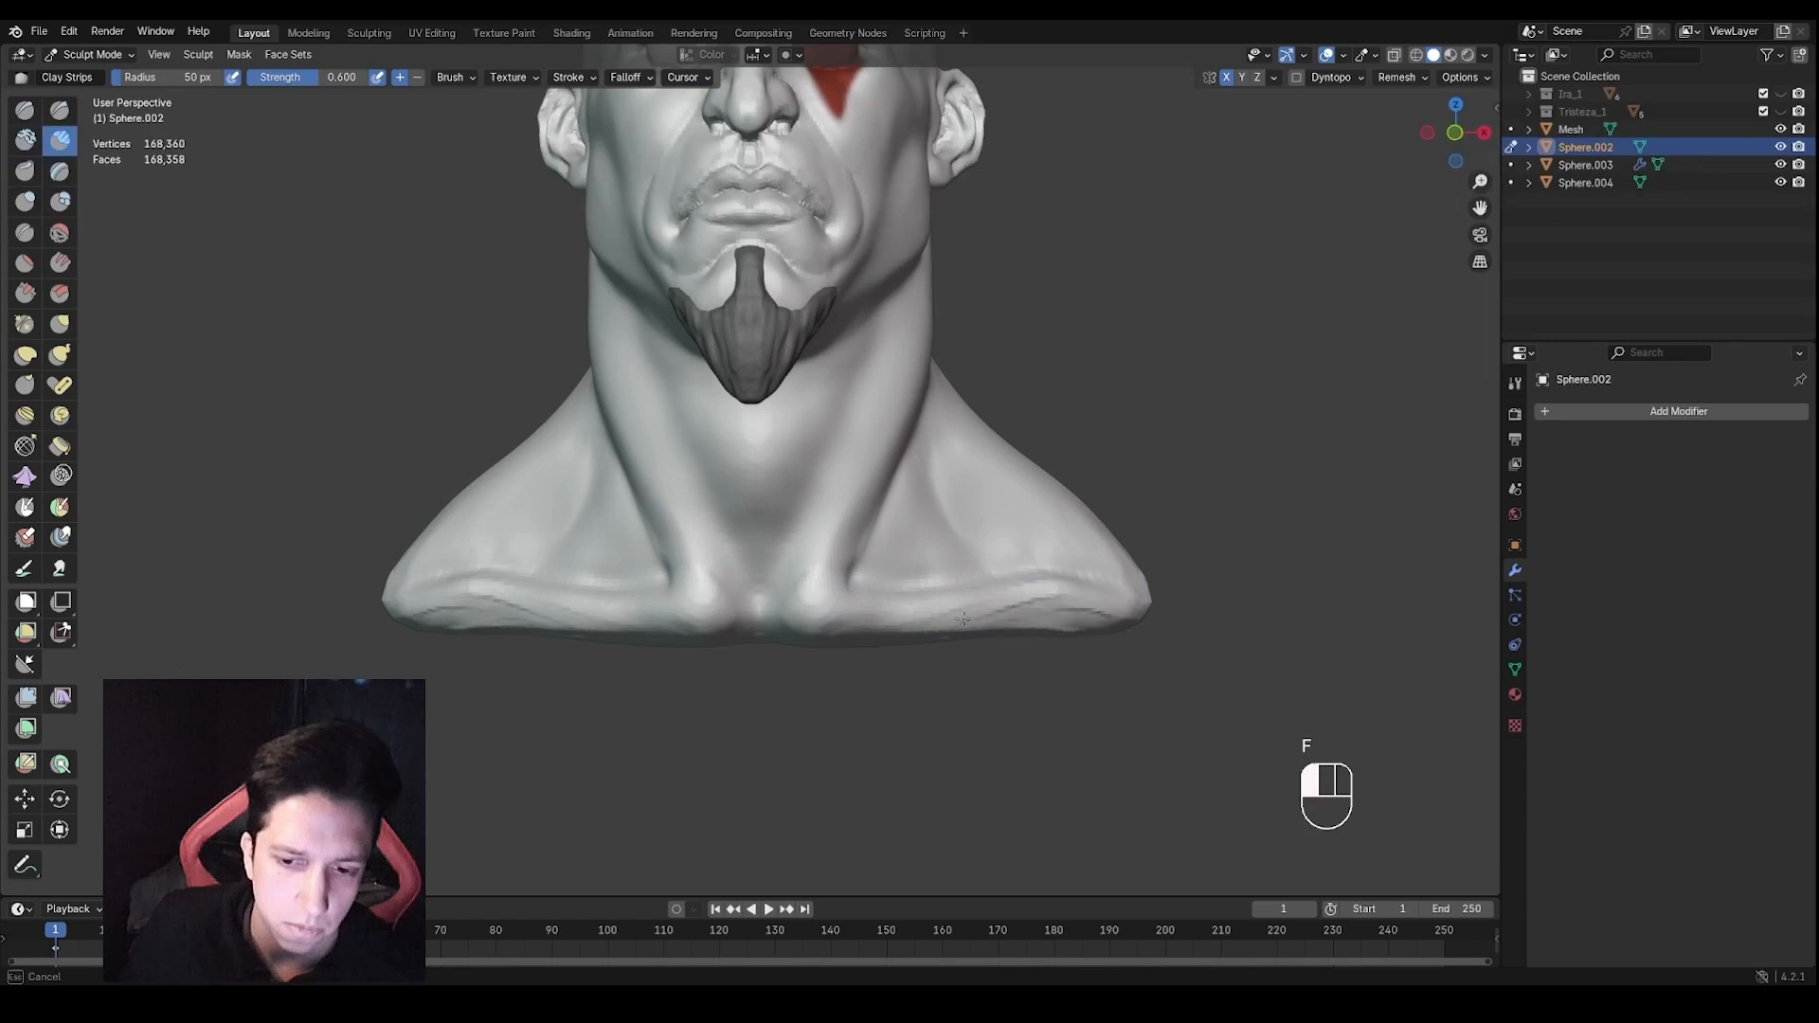
pyautogui.click(962, 618)
pyautogui.moveTo(749, 622)
pyautogui.keyDown('shift'); pyautogui.mouseDown(button='middle')
pyautogui.moveTo(841, 623)
pyautogui.moveTo(938, 682)
pyautogui.mouseUp(button='middle'); pyautogui.keyUp('shift')
pyautogui.moveTo(956, 606); pyautogui.dragTo(909, 585, button='middle')
pyautogui.keyDown('shift'); pyautogui.moveTo(909, 585); pyautogui.dragTo(933, 580); pyautogui.keyUp('shift')
# Pull the outer end of the collarbone and shoulder into shape with the Grab brush at about 133 px
pyautogui.moveTo(924, 654)
pyautogui.mouseDown(button='middle')
pyautogui.moveTo(869, 687)
pyautogui.moveTo(891, 654)
pyautogui.mouseUp(button='middle')
pyautogui.press('g')
pyautogui.press('f')
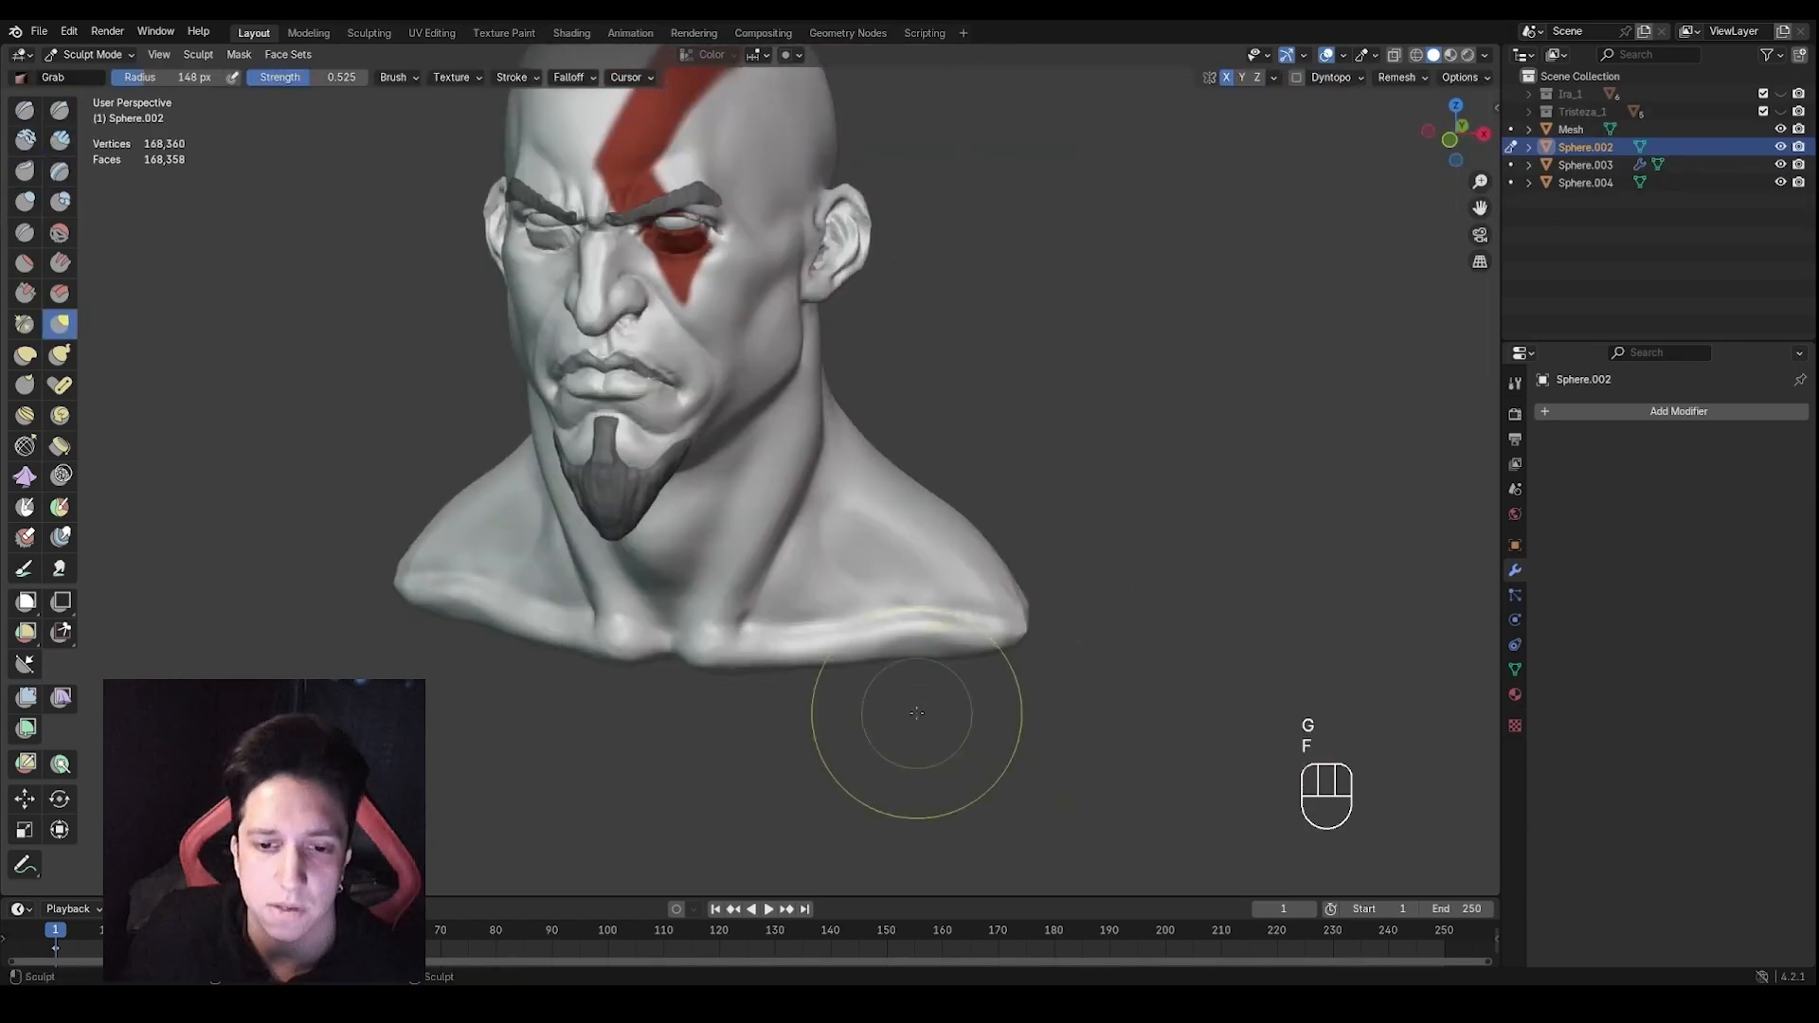
pyautogui.moveTo(881, 633)
pyautogui.mouseDown()
pyautogui.moveTo(881, 595)
pyautogui.moveTo(999, 594)
pyautogui.mouseUp()
pyautogui.press('f')
pyautogui.click(957, 610)
pyautogui.moveTo(1000, 595); pyautogui.dragTo(975, 583, button='middle')
pyautogui.press('f')
pyautogui.click(1013, 599)
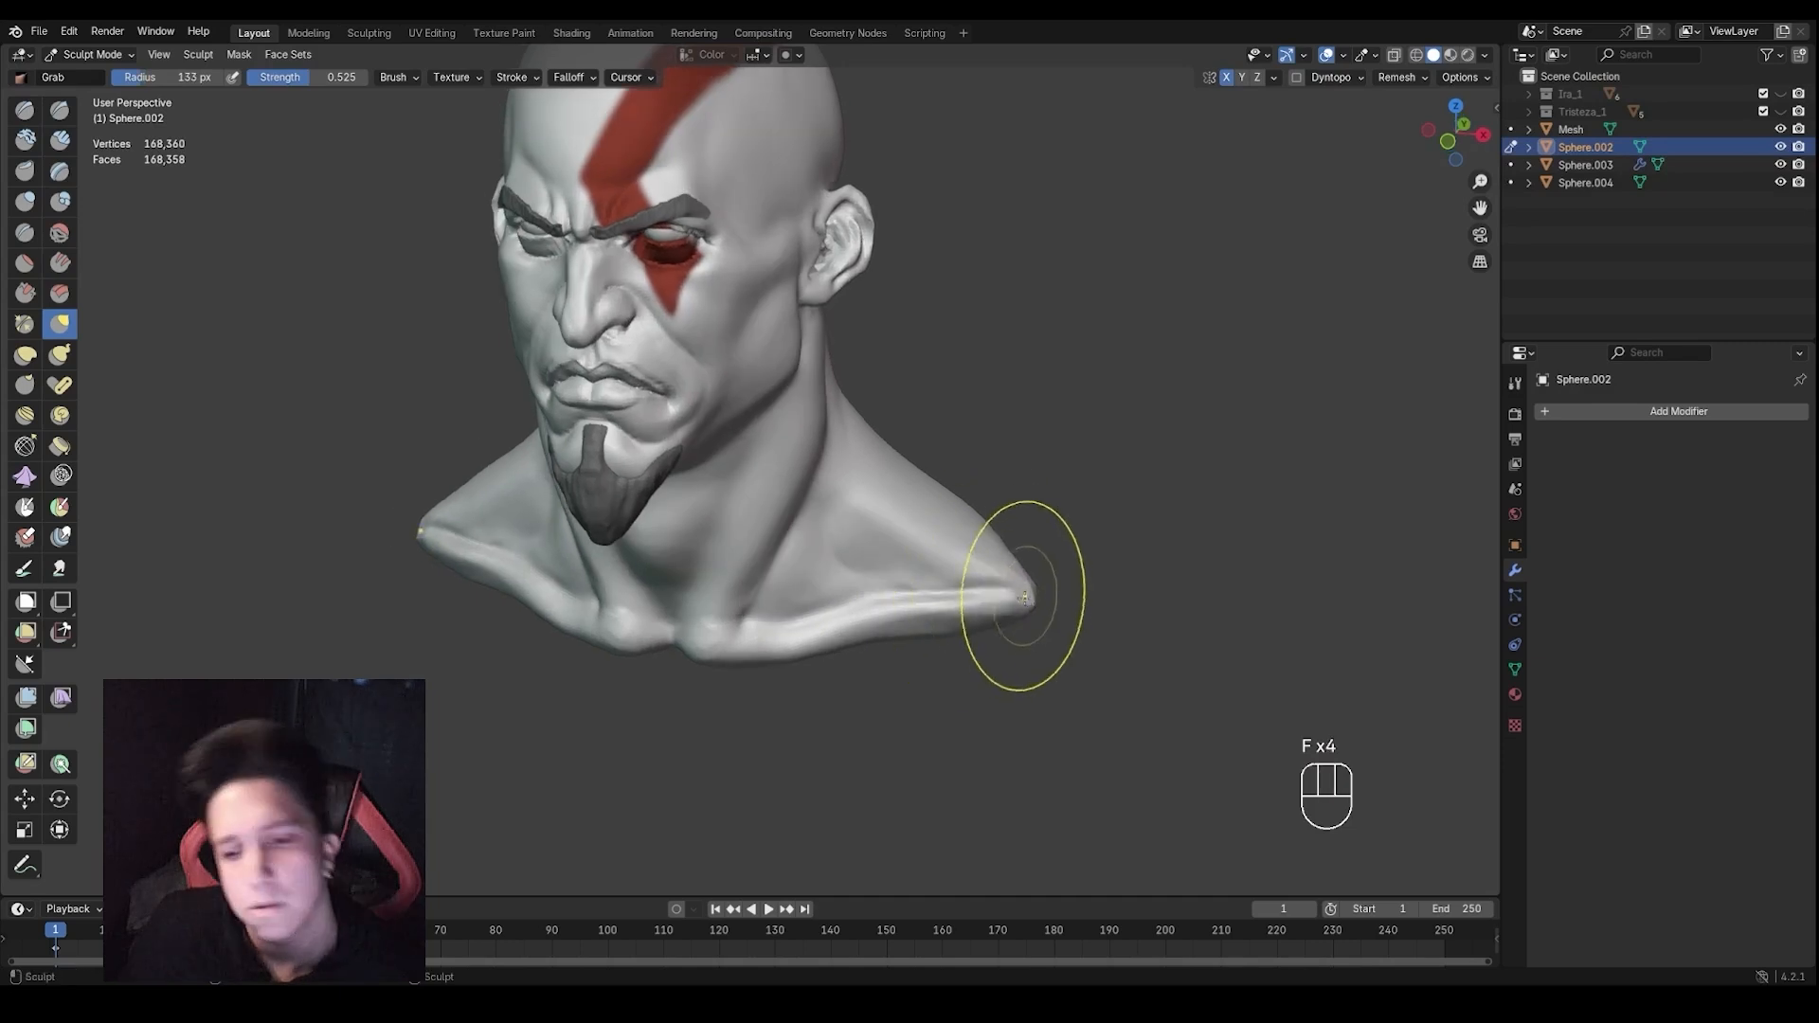
# Adjust the shoulder tip at the collarbone's outer end with the Grab brush at 125 px
pyautogui.moveTo(947, 653)
pyautogui.mouseDown(button='middle')
pyautogui.moveTo(1001, 622)
pyautogui.moveTo(891, 669)
pyautogui.mouseUp(button='middle')
pyautogui.press('f')
pyautogui.moveTo(1006, 614); pyautogui.dragTo(1008, 606)
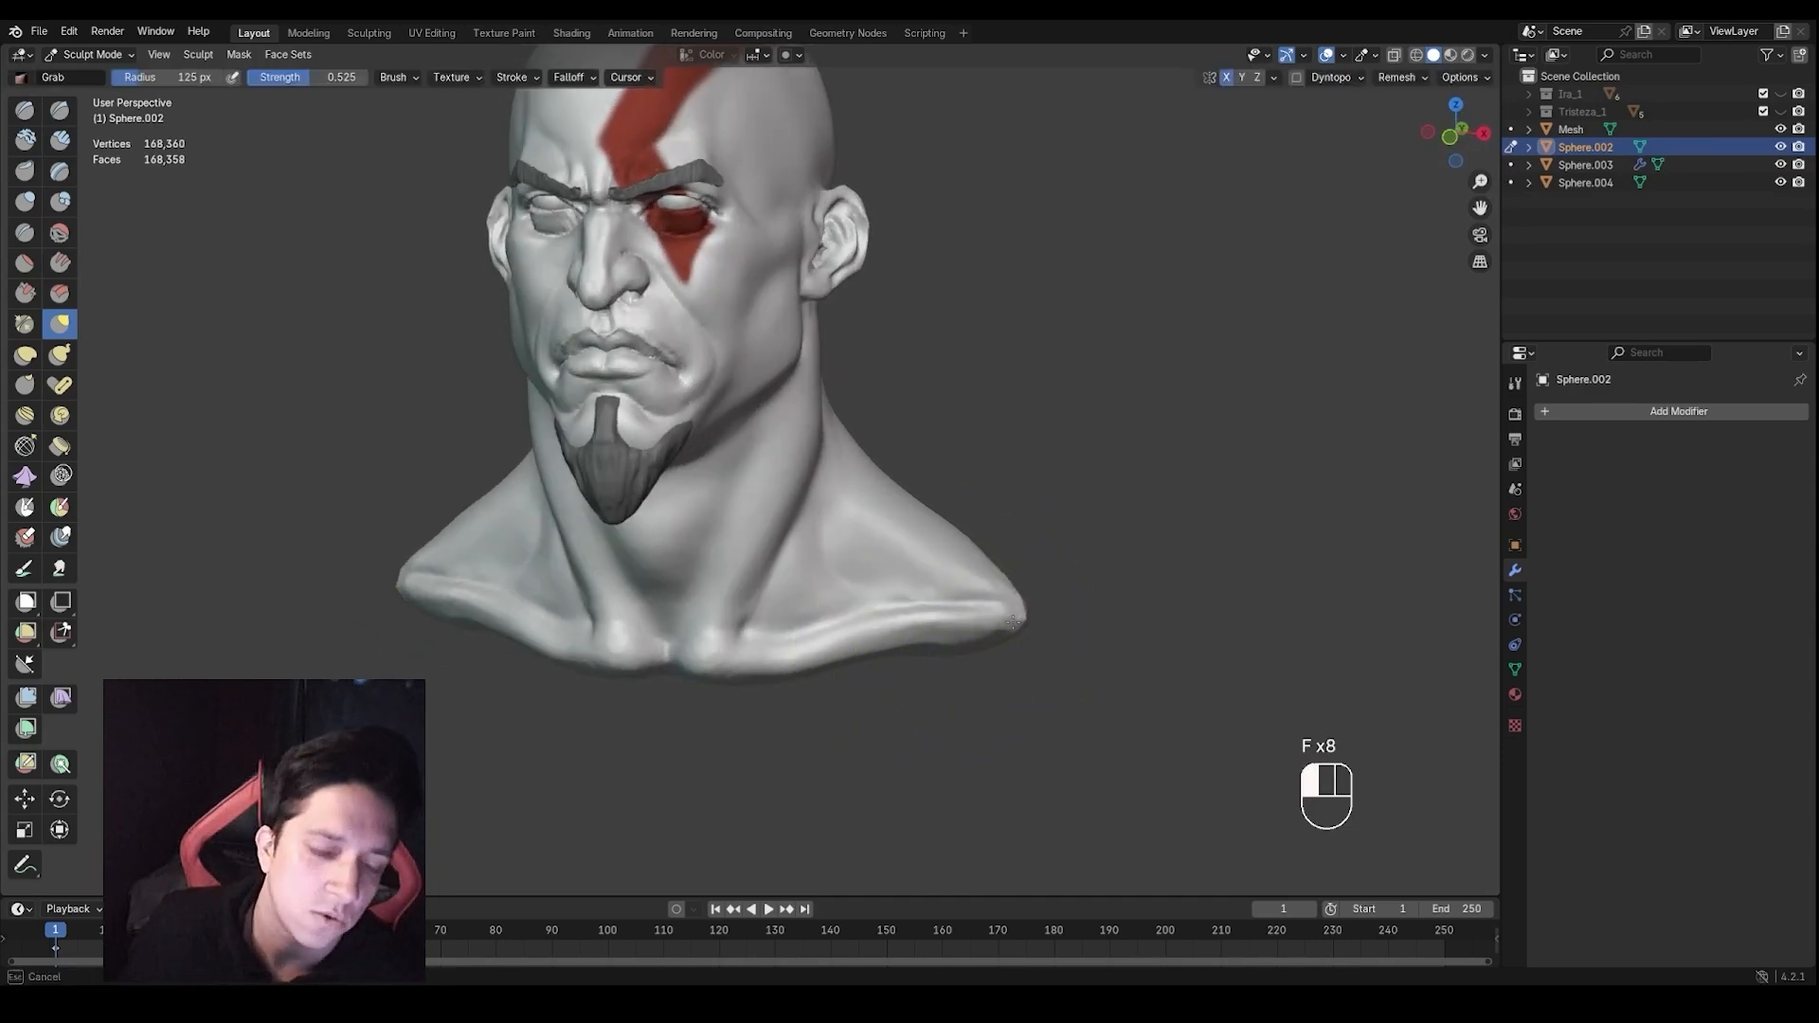
pyautogui.press('f')
pyautogui.moveTo(947, 654); pyautogui.dragTo(886, 710, button='middle')
pyautogui.press('f')
pyautogui.click(881, 624)
# Reshape the inner and middle sections of the collarbone with the Grab brush at varying sizes
pyautogui.press('f')
pyautogui.moveTo(799, 625); pyautogui.dragTo(744, 625)
pyautogui.click(782, 634)
pyautogui.press('f')
pyautogui.click(980, 588)
pyautogui.moveTo(933, 607); pyautogui.dragTo(862, 502, button='middle')
pyautogui.press('f')
pyautogui.click(938, 549)
pyautogui.scroll(-1, 952, 599)
pyautogui.scroll(1, 980, 548)
pyautogui.moveTo(862, 502)
pyautogui.keyDown('shift'); pyautogui.mouseDown(button='middle')
pyautogui.moveTo(873, 569)
pyautogui.moveTo(858, 493)
pyautogui.mouseUp(button='middle'); pyautogui.keyUp('shift')
# Switch sculpting to the eyebrow mesh and adjust the inner part of the brows with the Grab brush at 123 px
pyautogui.press('q')
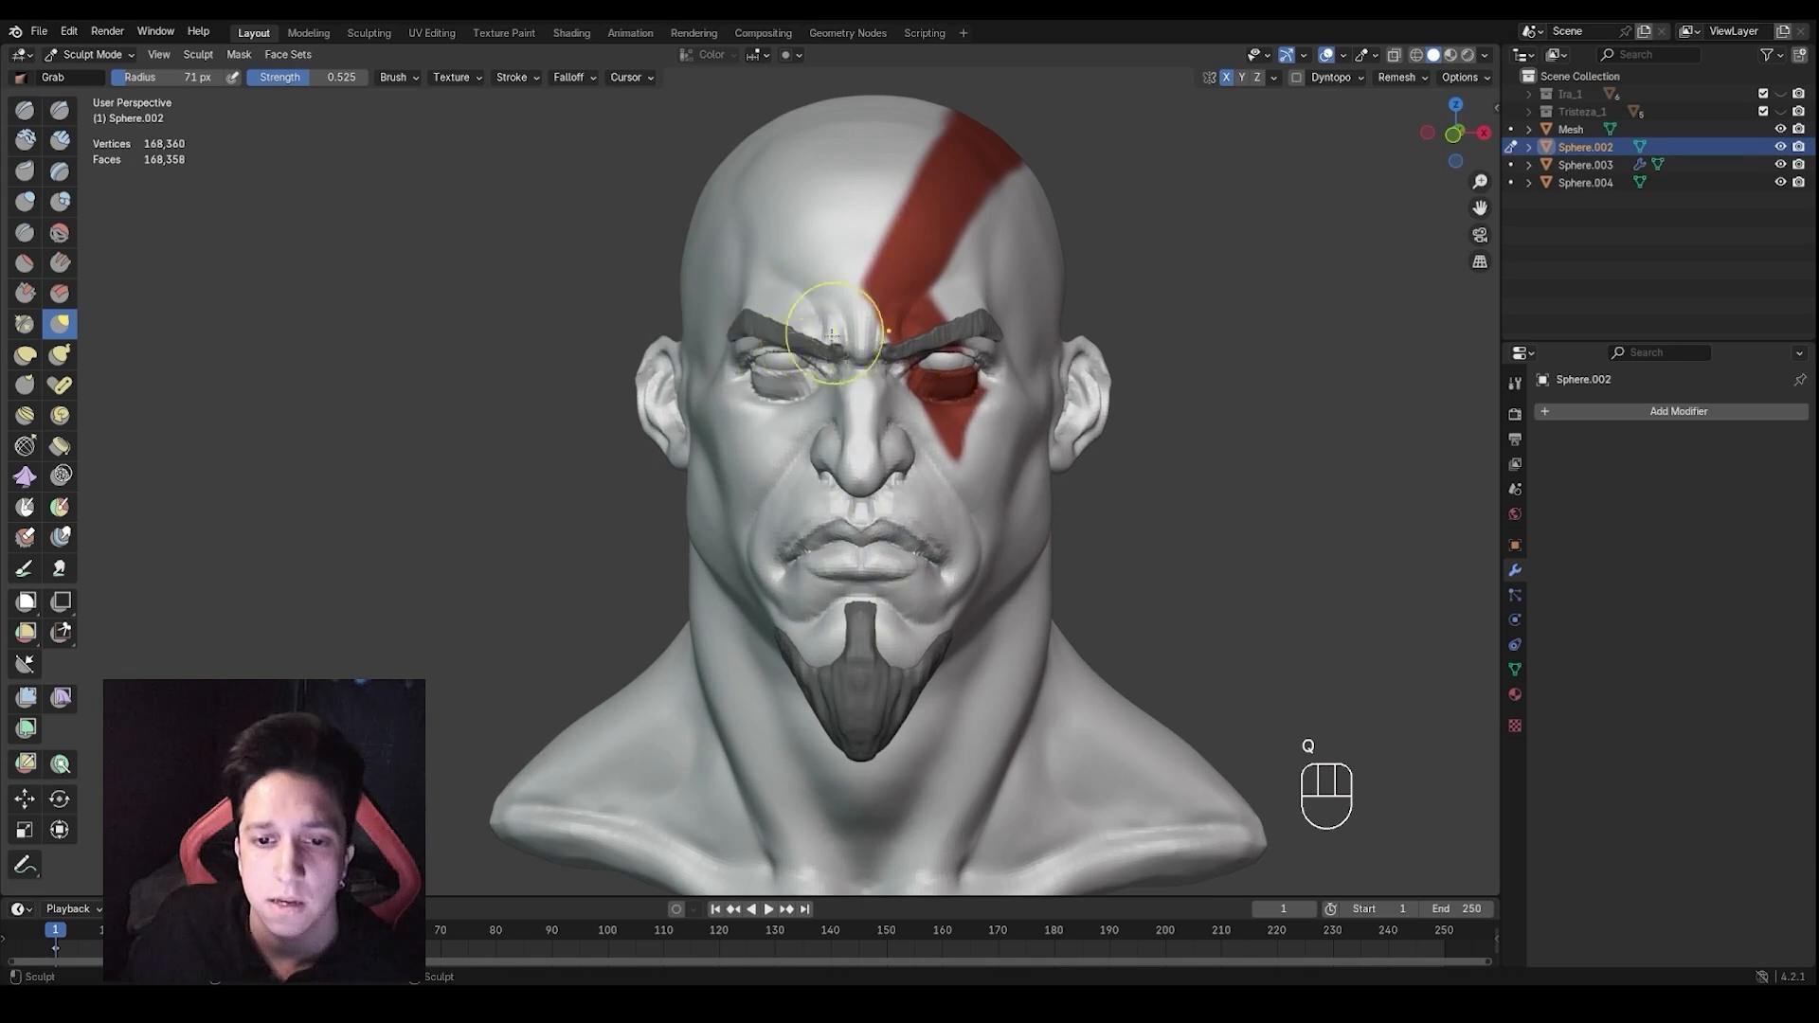
pyautogui.hotkey('alt', 'q')
pyautogui.moveTo(832, 335)
pyautogui.keyDown('shift'); pyautogui.mouseDown(button='middle')
pyautogui.moveTo(845, 378)
pyautogui.moveTo(838, 347)
pyautogui.mouseUp(button='middle'); pyautogui.keyUp('shift')
pyautogui.press('f')
pyautogui.click(766, 364)
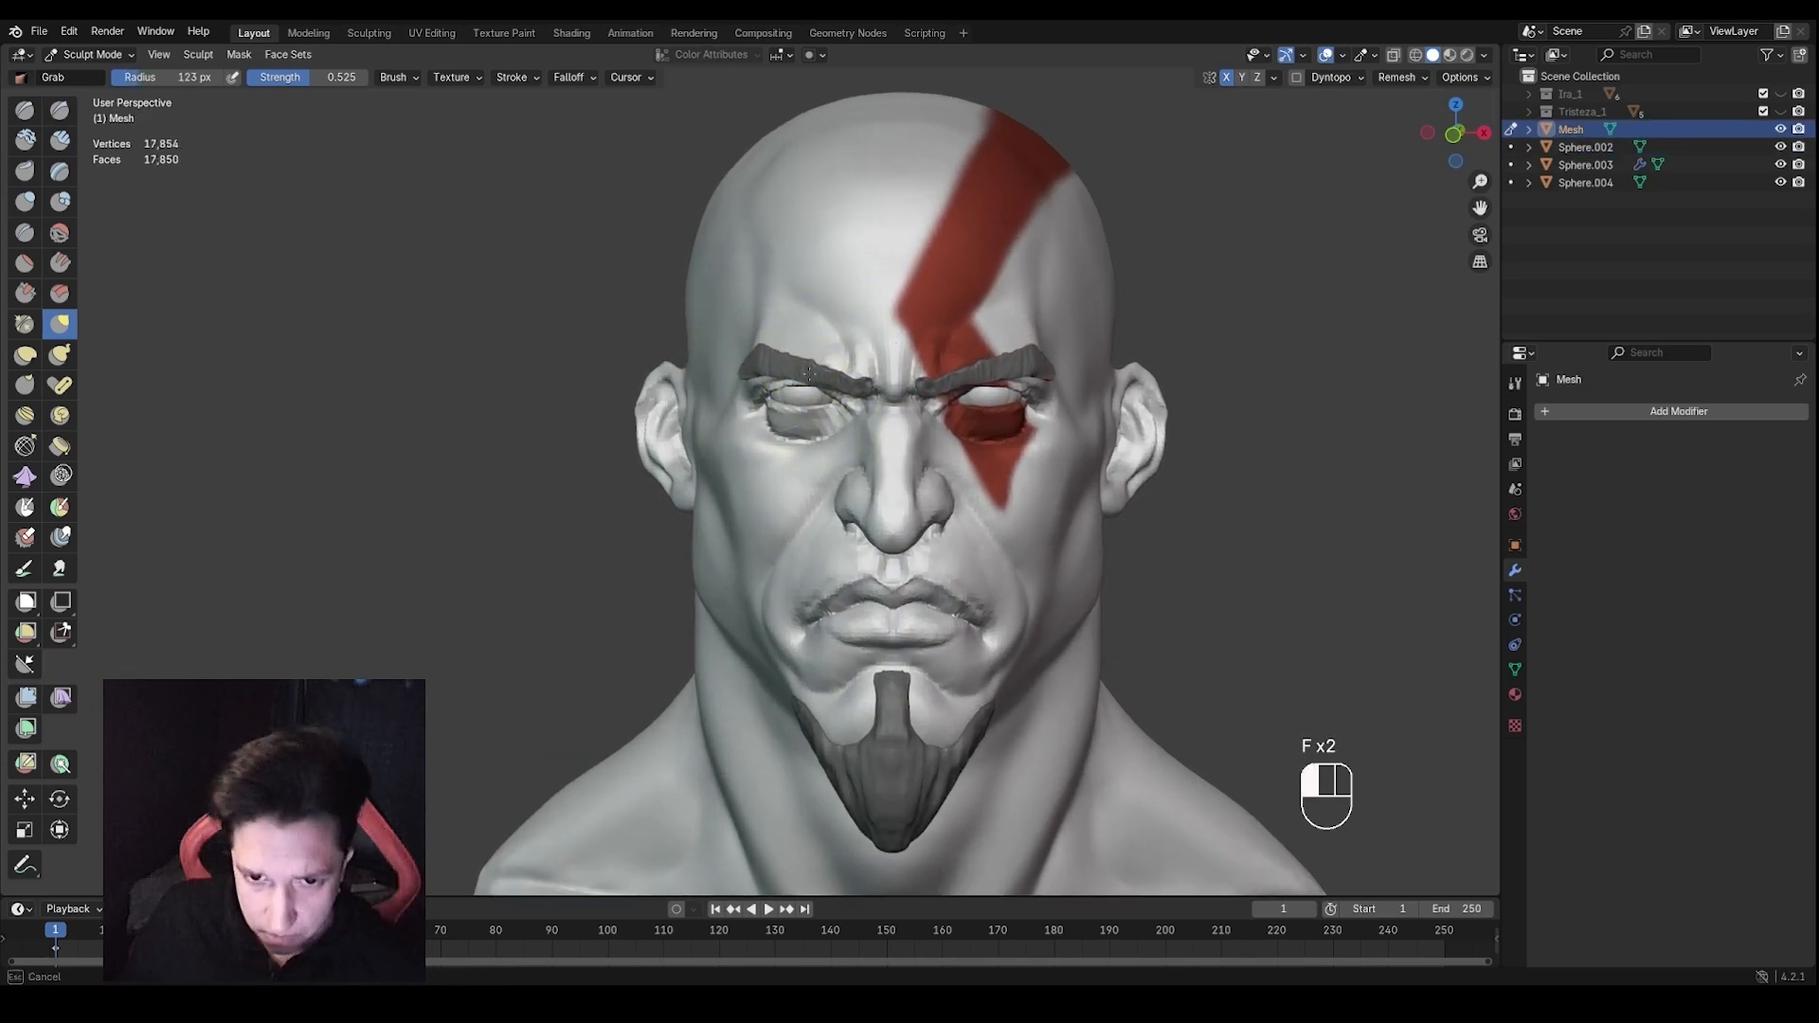
pyautogui.moveTo(857, 395); pyautogui.dragTo(857, 401)
pyautogui.press('f')
pyautogui.click(851, 403)
pyautogui.moveTo(851, 402)
pyautogui.keyDown('ctrl'); pyautogui.mouseDown(button='middle')
pyautogui.moveTo(855, 485)
pyautogui.moveTo(956, 490)
pyautogui.moveTo(794, 488)
pyautogui.moveTo(900, 492)
pyautogui.moveTo(905, 528)
pyautogui.moveTo(957, 527)
pyautogui.moveTo(976, 588)
pyautogui.moveTo(1000, 520)
pyautogui.moveTo(1070, 523)
pyautogui.moveTo(882, 521)
pyautogui.moveTo(877, 469)
pyautogui.moveTo(943, 464)
pyautogui.mouseUp(button='middle'); pyautogui.keyUp('ctrl')
# Refine the inner ends of the eyebrows near the nose bridge with the Grab and Draw Sharp brushes
pyautogui.press('f')
pyautogui.press('f')
pyautogui.click(900, 494)
pyautogui.press('f')
pyautogui.click(867, 469)
pyautogui.press('1')
pyautogui.moveTo(942, 465)
pyautogui.keyDown('ctrl'); pyautogui.mouseDown(button='middle')
pyautogui.moveTo(943, 414)
pyautogui.moveTo(926, 442)
pyautogui.moveTo(933, 417)
pyautogui.moveTo(840, 425)
pyautogui.mouseUp(button='middle'); pyautogui.keyUp('ctrl')
pyautogui.press('f')
pyautogui.click(938, 419)
# Switch sculpting to the head mesh and undo the last two strokes near the brow
pyautogui.hotkey('alt', 'q')
pyautogui.press('f')
pyautogui.click(947, 437)
pyautogui.press('f')
pyautogui.click(901, 414)
pyautogui.hotkey('ctrl', 'z')
pyautogui.hotkey('ctrl', 'z')
# Shape the folds between the inner eye corner, brow and nose bridge with the Crease brush at 57 px
pyautogui.press('f')
pyautogui.click(852, 424)
pyautogui.moveTo(808, 426); pyautogui.dragTo(805, 434)
pyautogui.moveTo(805, 434); pyautogui.dragTo(822, 390, button='middle')
pyautogui.moveTo(822, 390); pyautogui.dragTo(828, 381)
pyautogui.moveTo(828, 380)
pyautogui.mouseDown(button='middle')
pyautogui.moveTo(861, 485)
pyautogui.moveTo(794, 483)
pyautogui.mouseUp(button='middle')
pyautogui.press('f')
pyautogui.click(864, 436)
pyautogui.press('f')
pyautogui.click(794, 483)
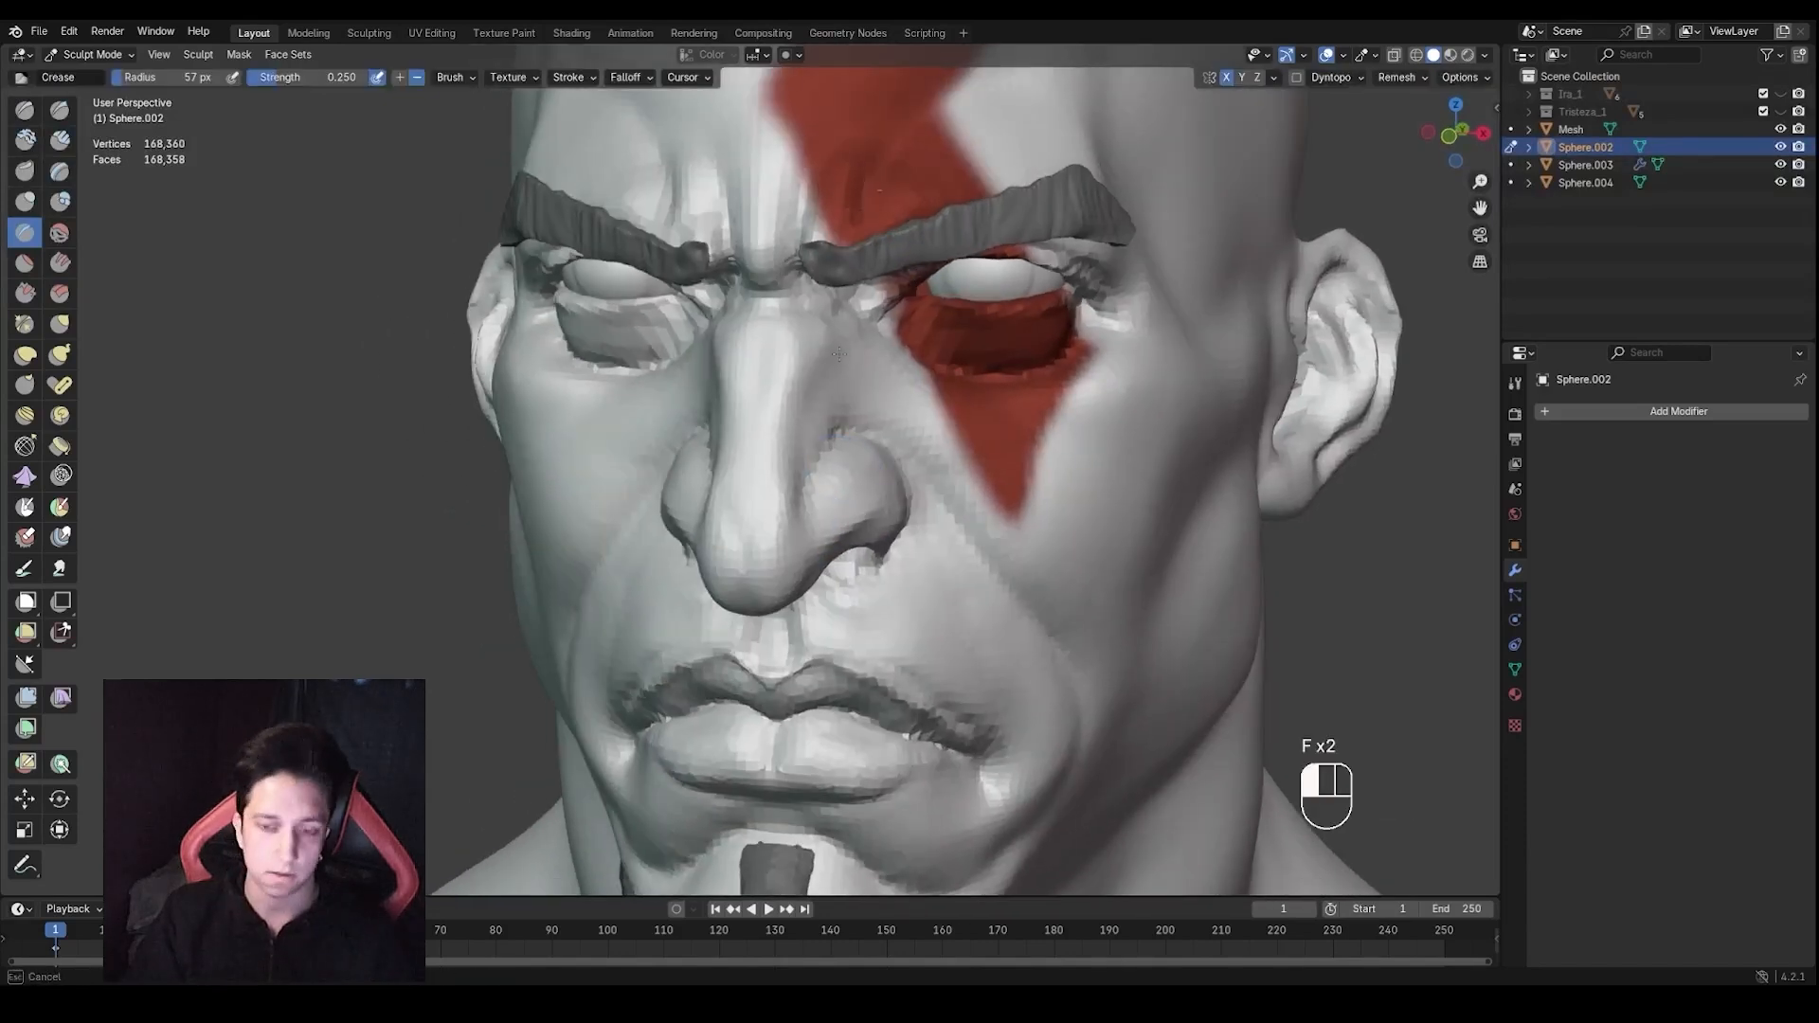
# Sharpen the wrinkles at the top of the nose bridge between the eyebrows with the Draw Sharp brush at 57 px
pyautogui.moveTo(839, 353); pyautogui.dragTo(881, 374, button='middle')
pyautogui.scroll(3, 898, 382)
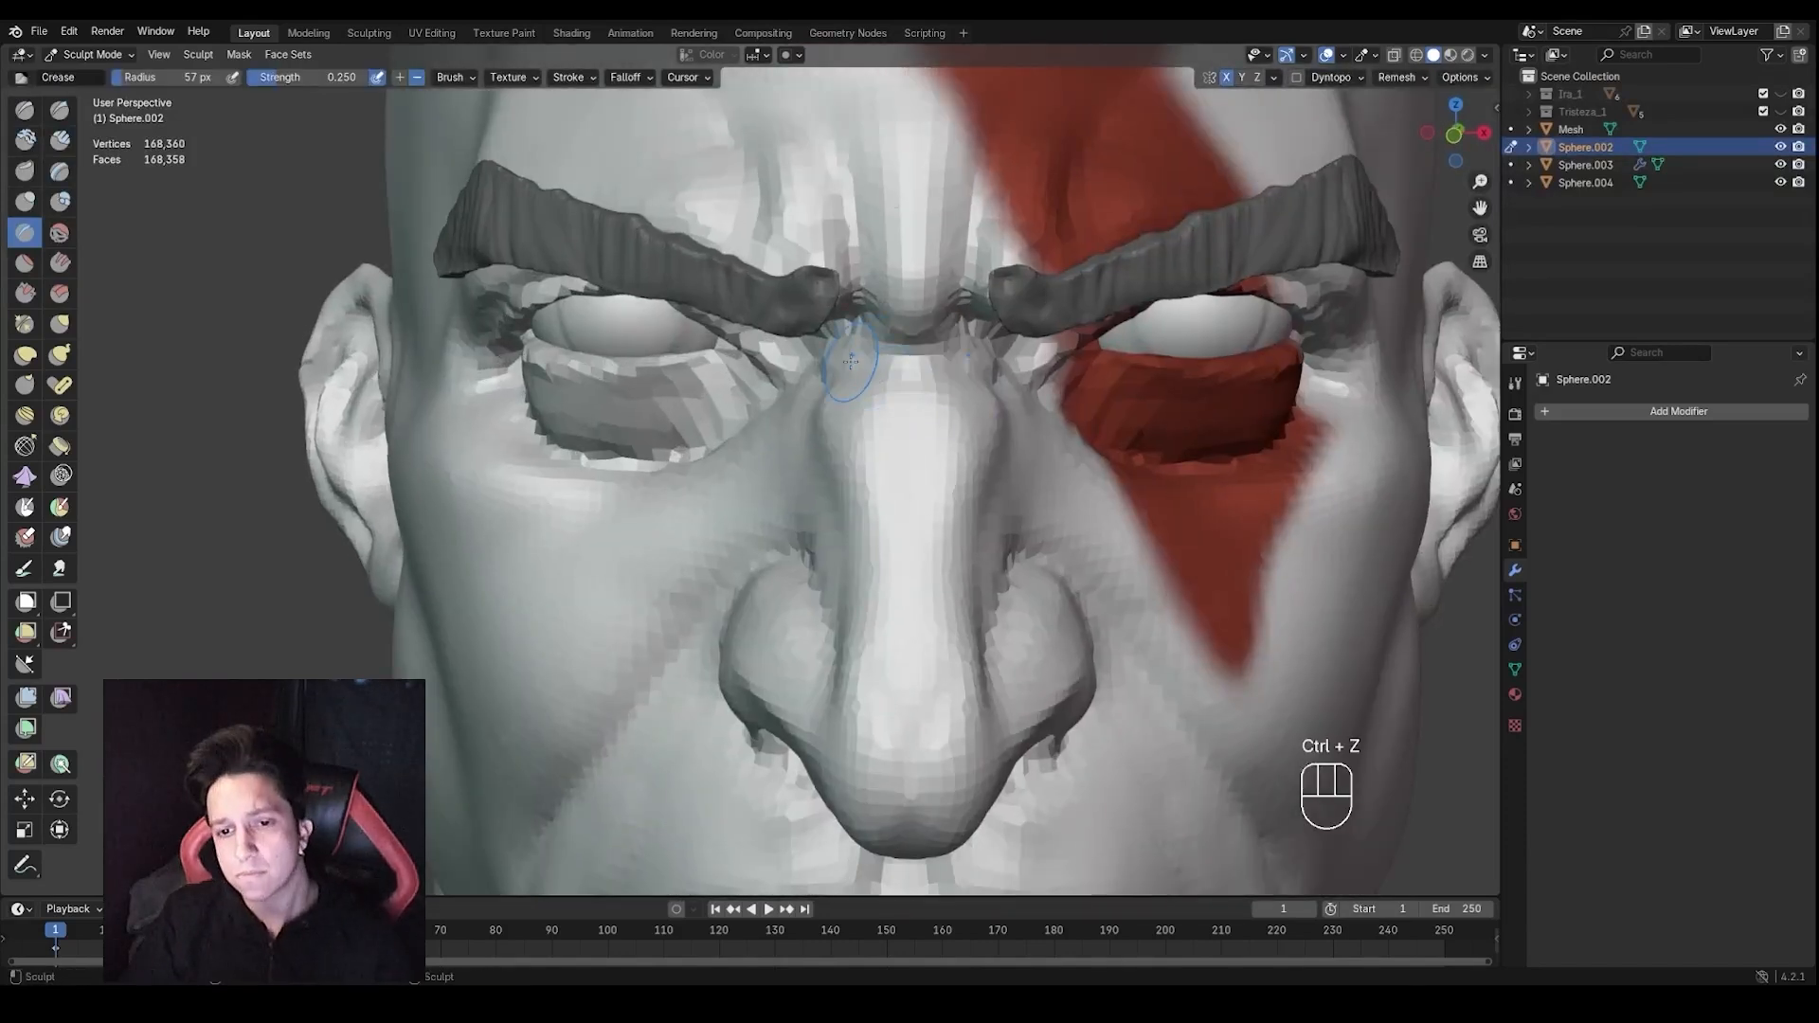
pyautogui.press('1')
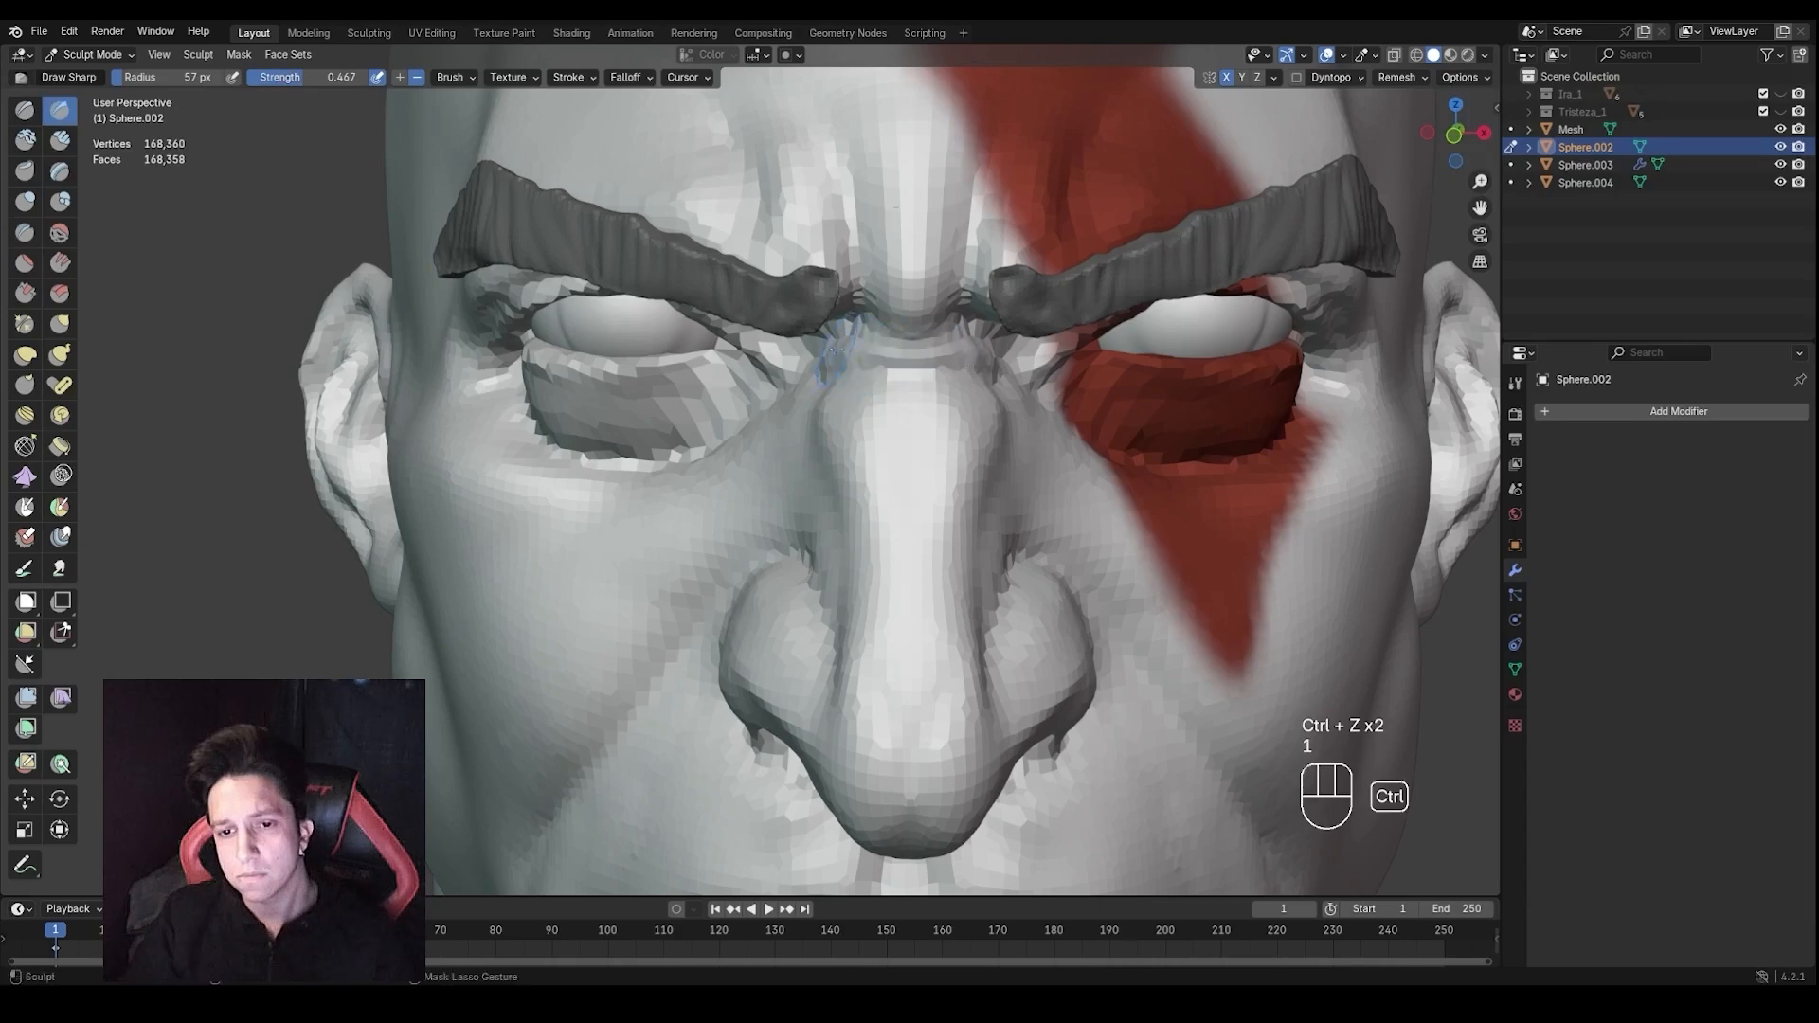
pyautogui.scroll(-6, 996, 341)
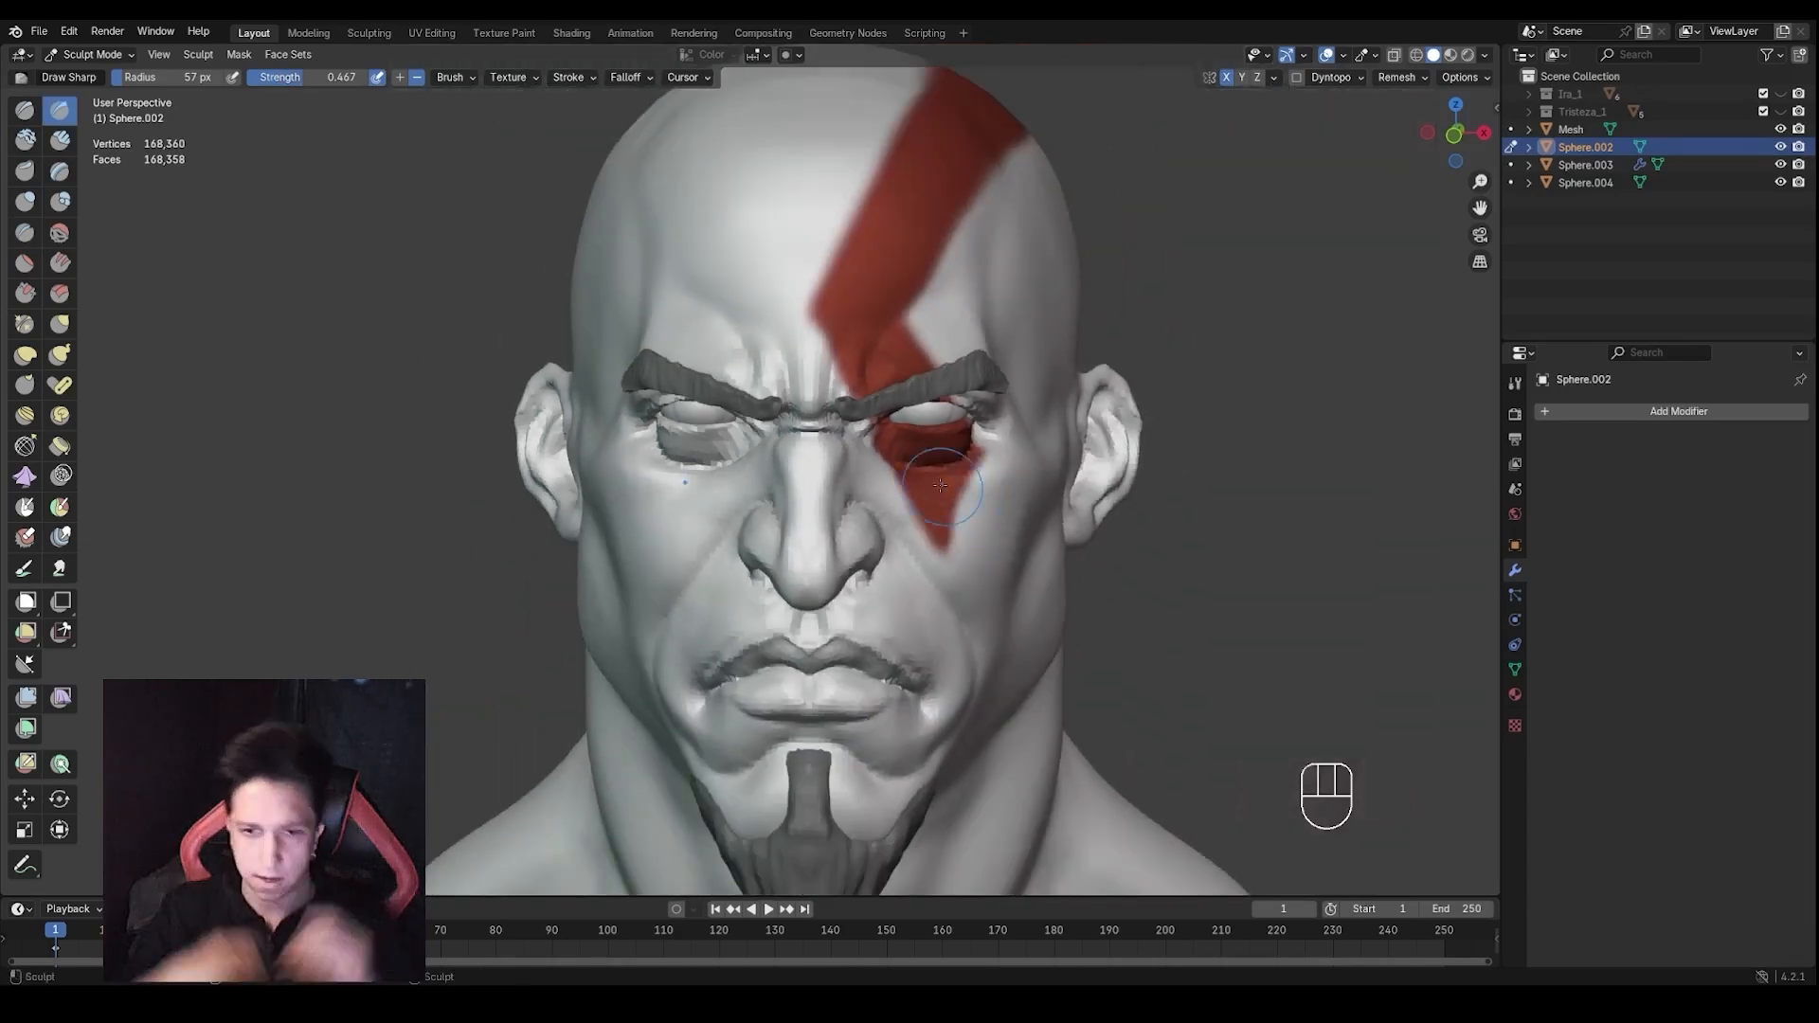
# Carve crow's-feet wrinkles outward from the outer eye corner with the Draw Sharp brush at 57 px
pyautogui.moveTo(933, 454)
pyautogui.mouseDown(button='middle')
pyautogui.moveTo(901, 462)
pyautogui.moveTo(967, 327)
pyautogui.mouseUp(button='middle')
pyautogui.moveTo(967, 346); pyautogui.dragTo(915, 349, button='middle')
pyautogui.keyDown('ctrl'); pyautogui.moveTo(892, 327); pyautogui.dragTo(985, 354); pyautogui.keyUp('ctrl')
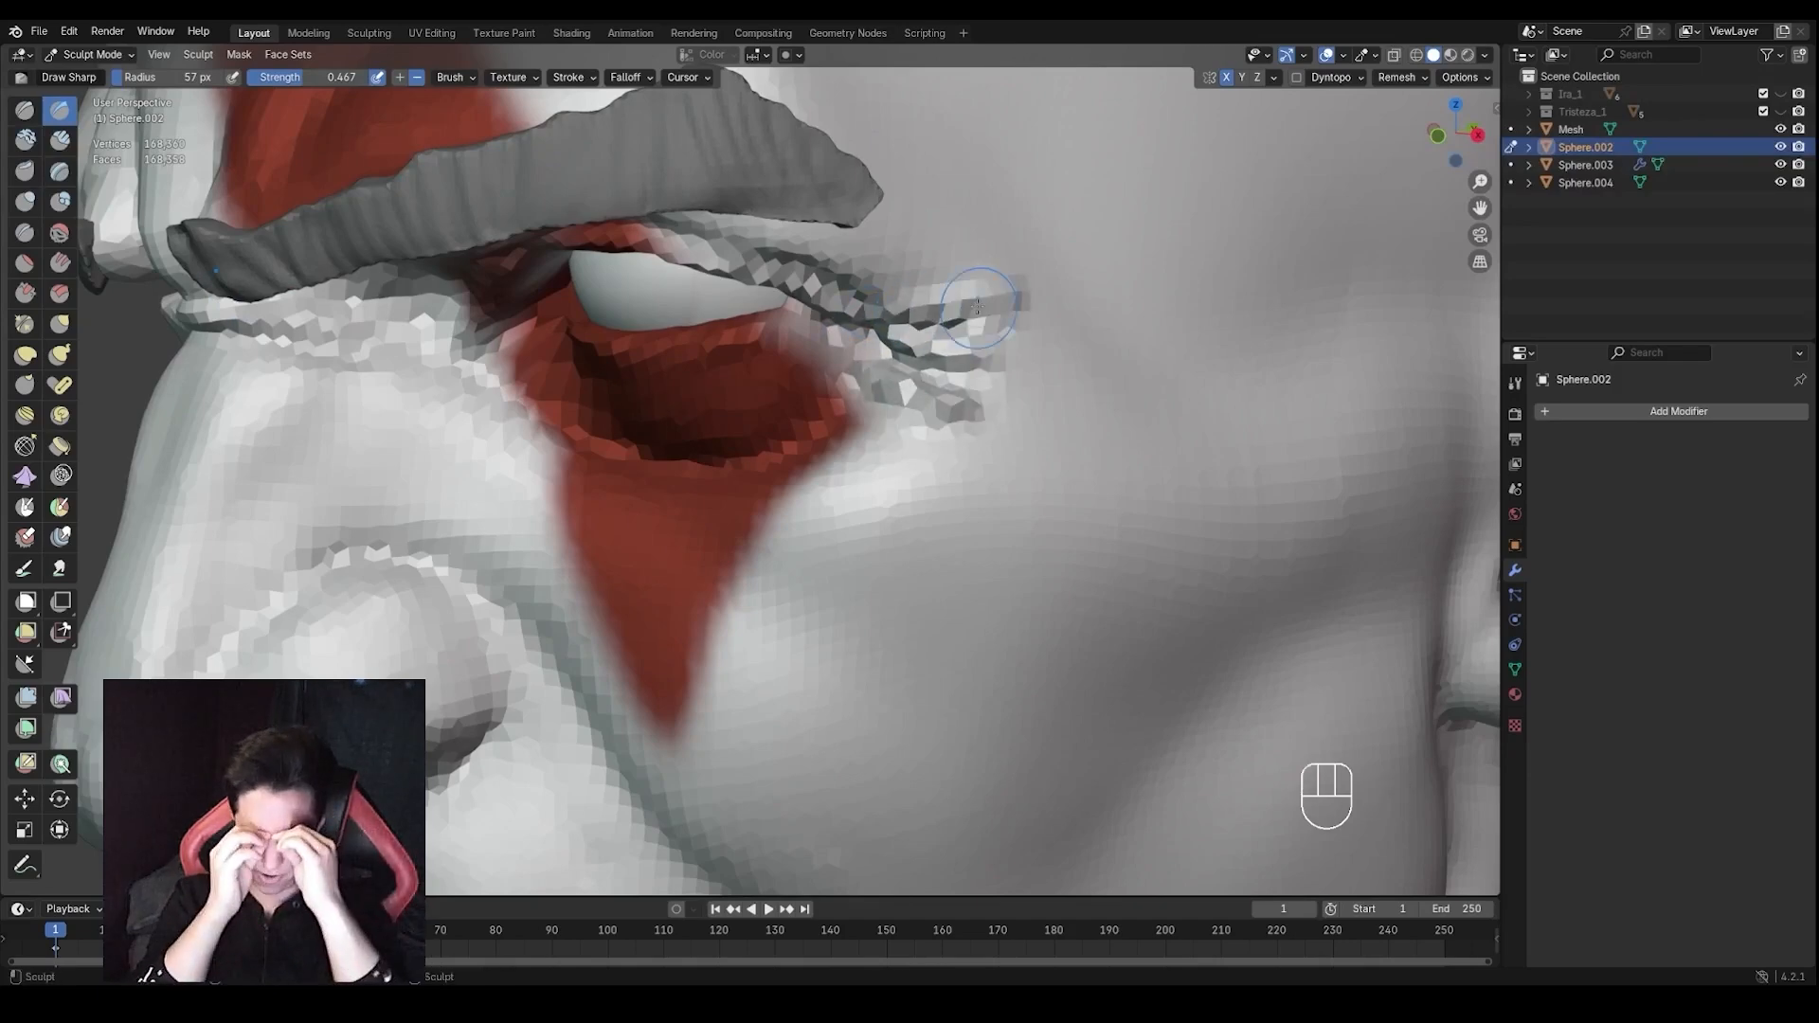
pyautogui.moveTo(977, 306); pyautogui.dragTo(992, 309)
pyautogui.moveTo(990, 313)
pyautogui.keyDown('ctrl'); pyautogui.mouseDown(button='middle')
pyautogui.moveTo(968, 393)
pyautogui.moveTo(957, 370)
pyautogui.mouseUp(button='middle'); pyautogui.keyUp('ctrl')
# Smooth the crow's-feet wrinkles beside the eye
pyautogui.keyDown('shift'); pyautogui.moveTo(948, 356); pyautogui.dragTo(961, 371); pyautogui.keyUp('shift')
pyautogui.moveTo(962, 372)
pyautogui.mouseDown(button='middle')
pyautogui.moveTo(1007, 403)
pyautogui.moveTo(967, 375)
pyautogui.mouseUp(button='middle')
pyautogui.moveTo(955, 389)
pyautogui.keyDown('shift'); pyautogui.mouseDown()
pyautogui.moveTo(955, 340)
pyautogui.moveTo(953, 356)
pyautogui.mouseUp(); pyautogui.keyUp('shift')
pyautogui.keyDown('ctrl'); pyautogui.moveTo(953, 355); pyautogui.dragTo(952, 488, button='middle'); pyautogui.keyUp('ctrl')
pyautogui.moveTo(952, 487); pyautogui.dragTo(990, 483, button='middle')
# Set up the Grab brush with a 156 px radius for reshaping the collarbones at the base of the bust
pyautogui.moveTo(990, 483); pyautogui.dragTo(1046, 427, button='middle')
pyautogui.moveTo(1038, 445)
pyautogui.keyDown('ctrl'); pyautogui.mouseDown(button='middle')
pyautogui.moveTo(1007, 516)
pyautogui.moveTo(1036, 435)
pyautogui.moveTo(1061, 441)
pyautogui.mouseUp(button='middle'); pyautogui.keyUp('ctrl')
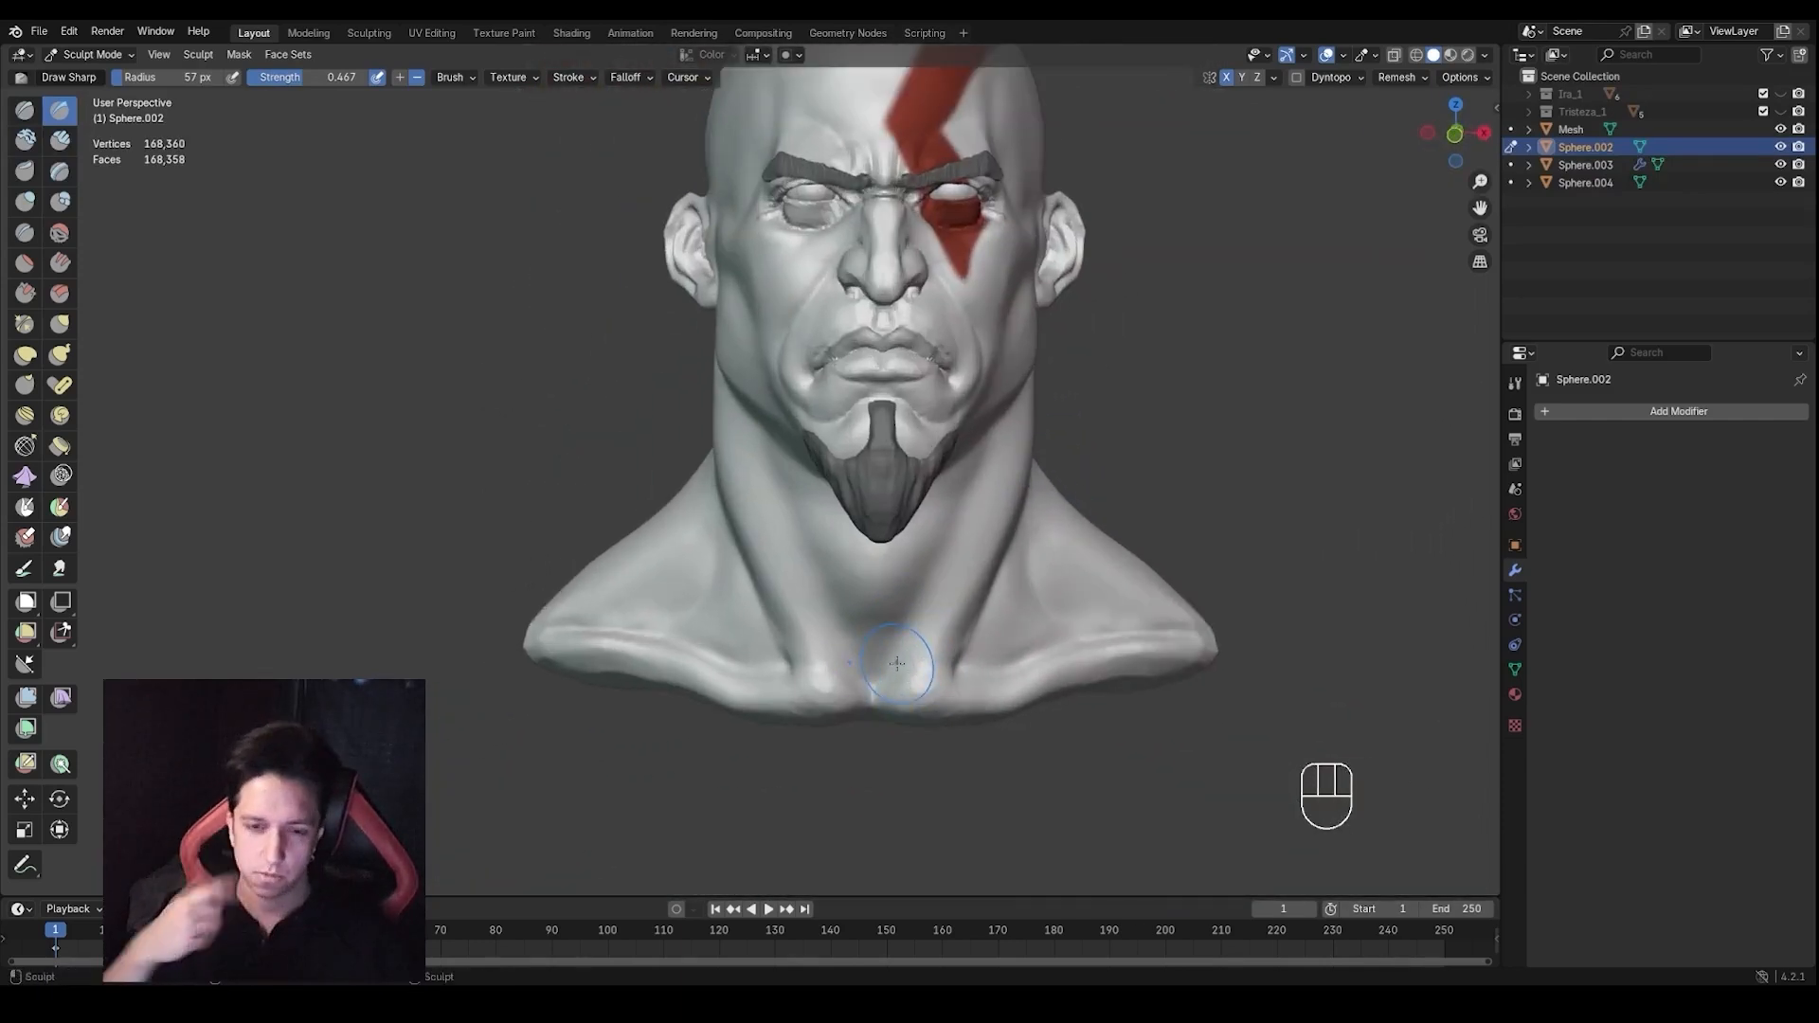
pyautogui.keyDown('ctrl'); pyautogui.moveTo(863, 682); pyautogui.dragTo(873, 651, button='middle'); pyautogui.keyUp('ctrl')
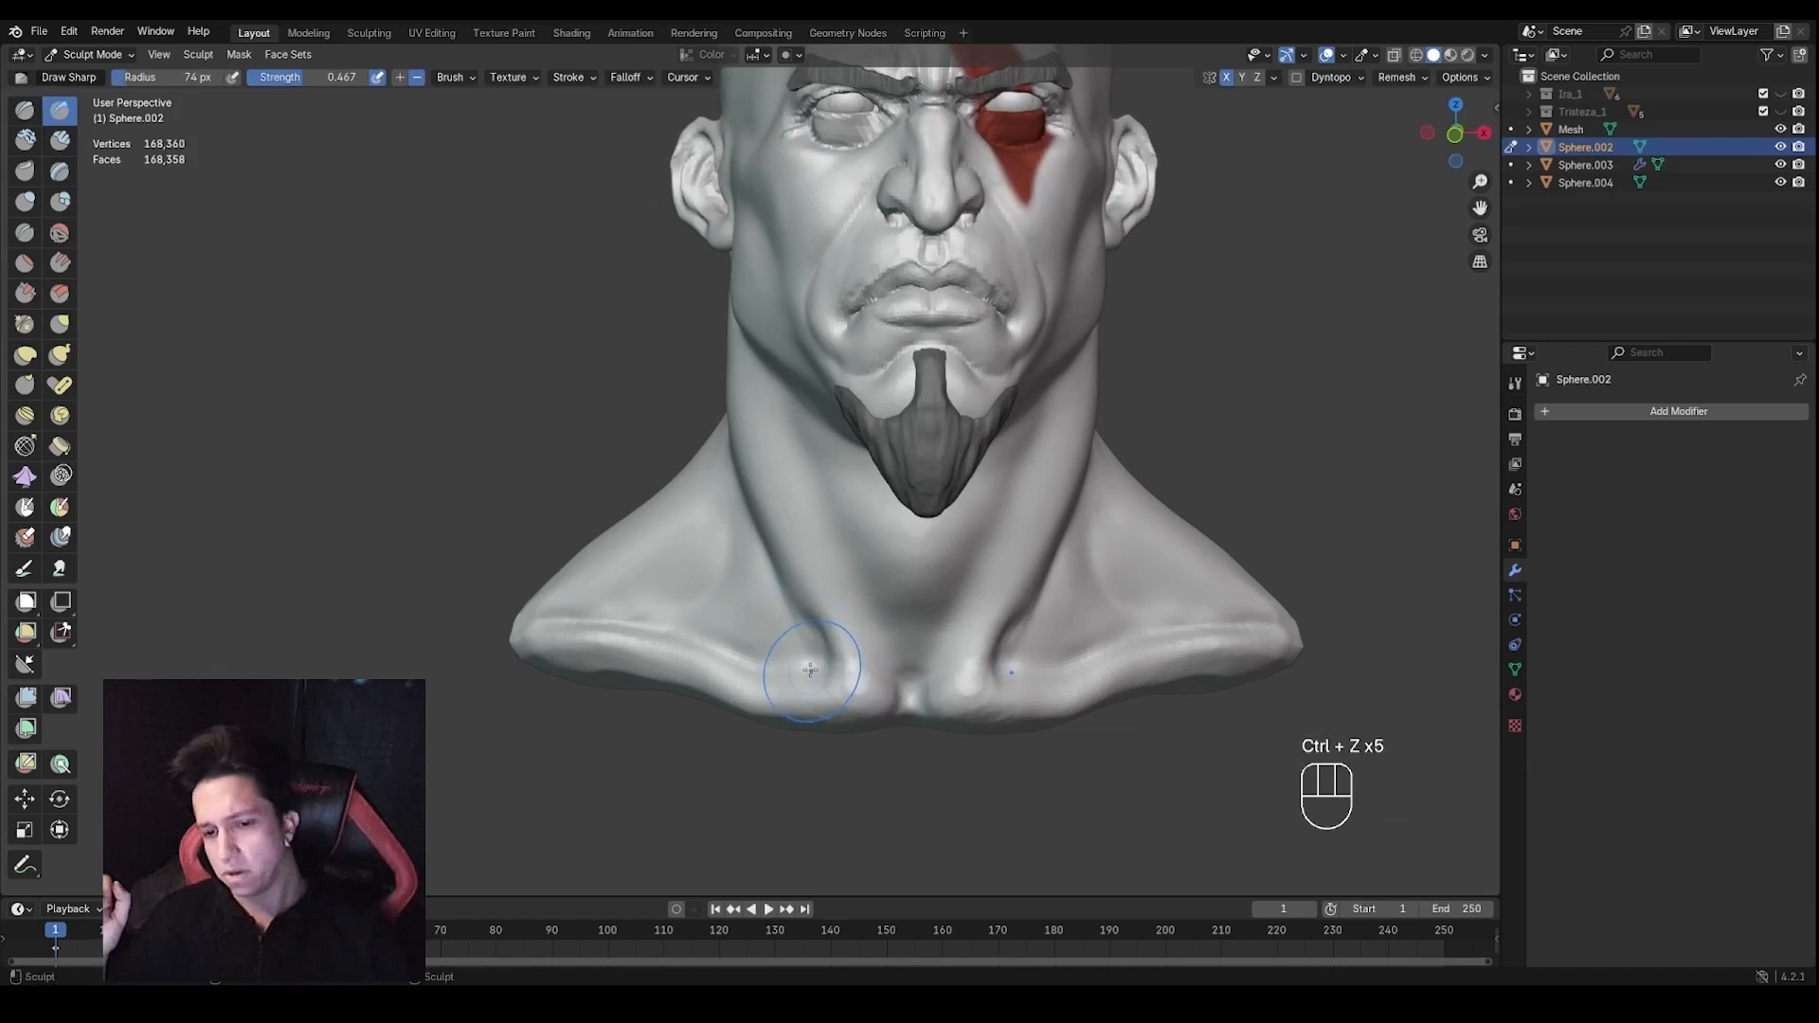
pyautogui.press('g')
pyautogui.press('f')
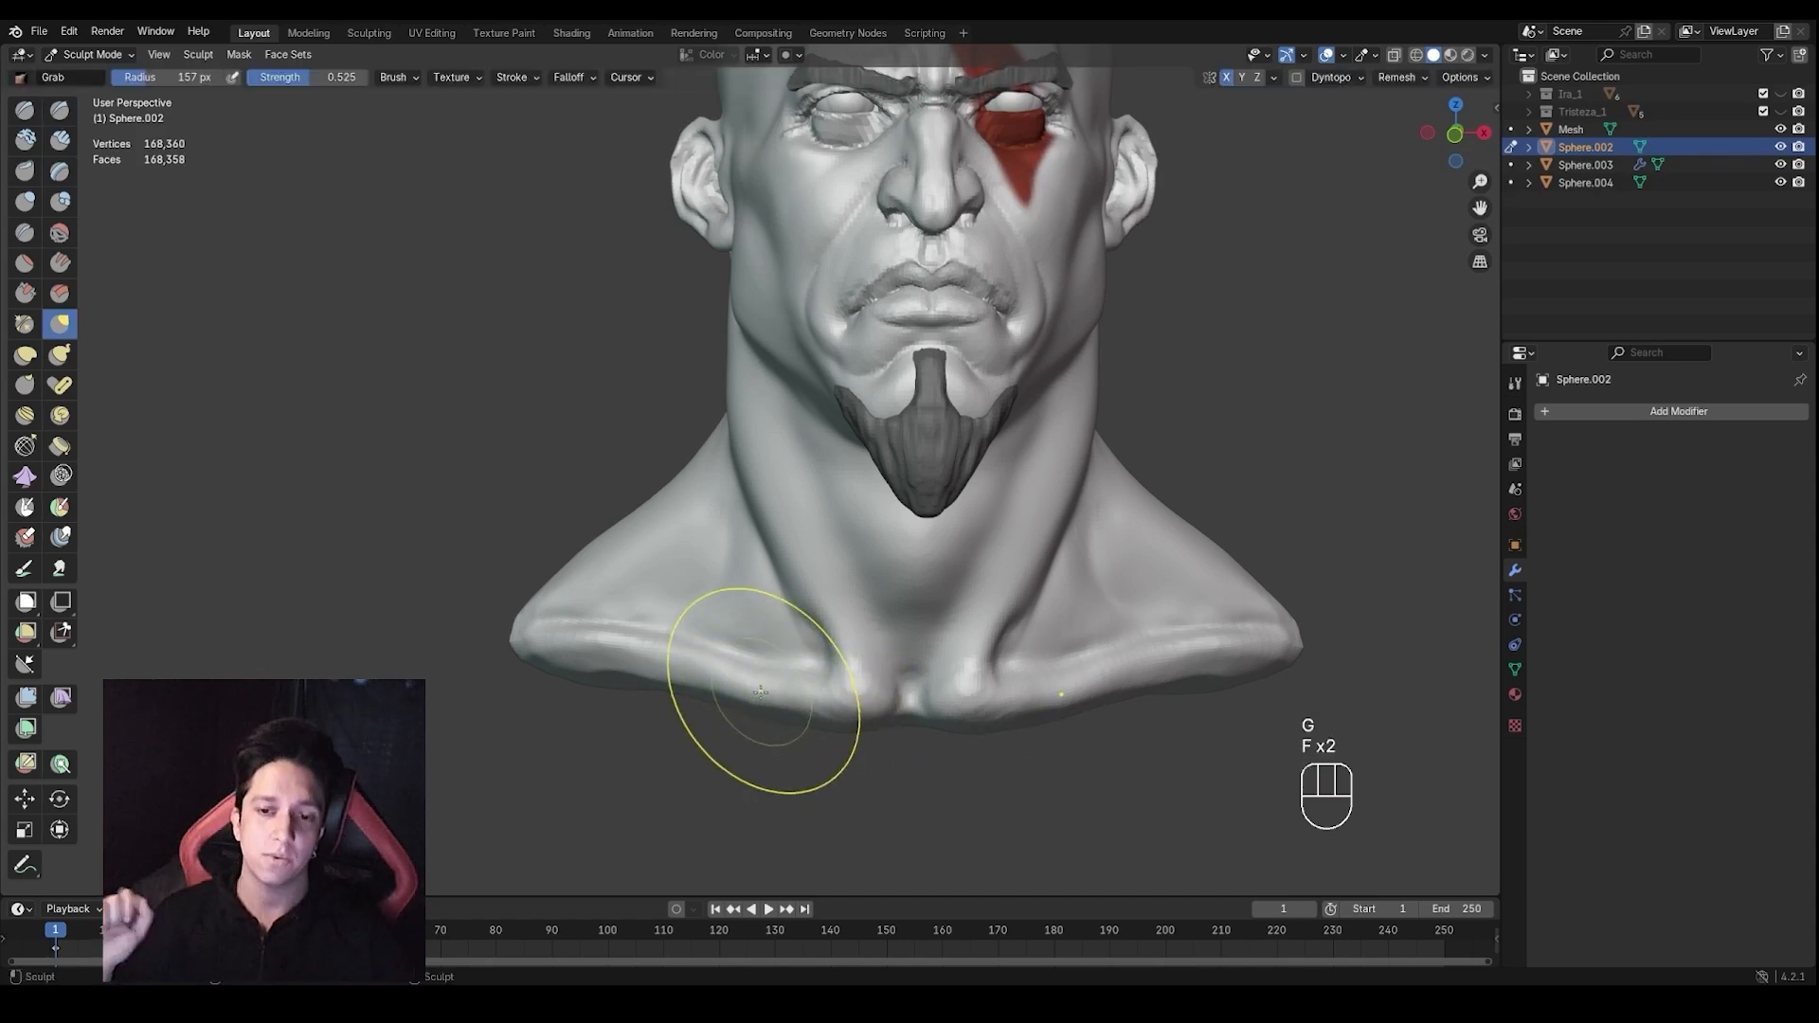
pyautogui.keyDown('ctrl'); pyautogui.moveTo(769, 701); pyautogui.dragTo(840, 759, button='middle'); pyautogui.keyUp('ctrl')
pyautogui.moveTo(938, 625); pyautogui.dragTo(807, 543, button='middle')
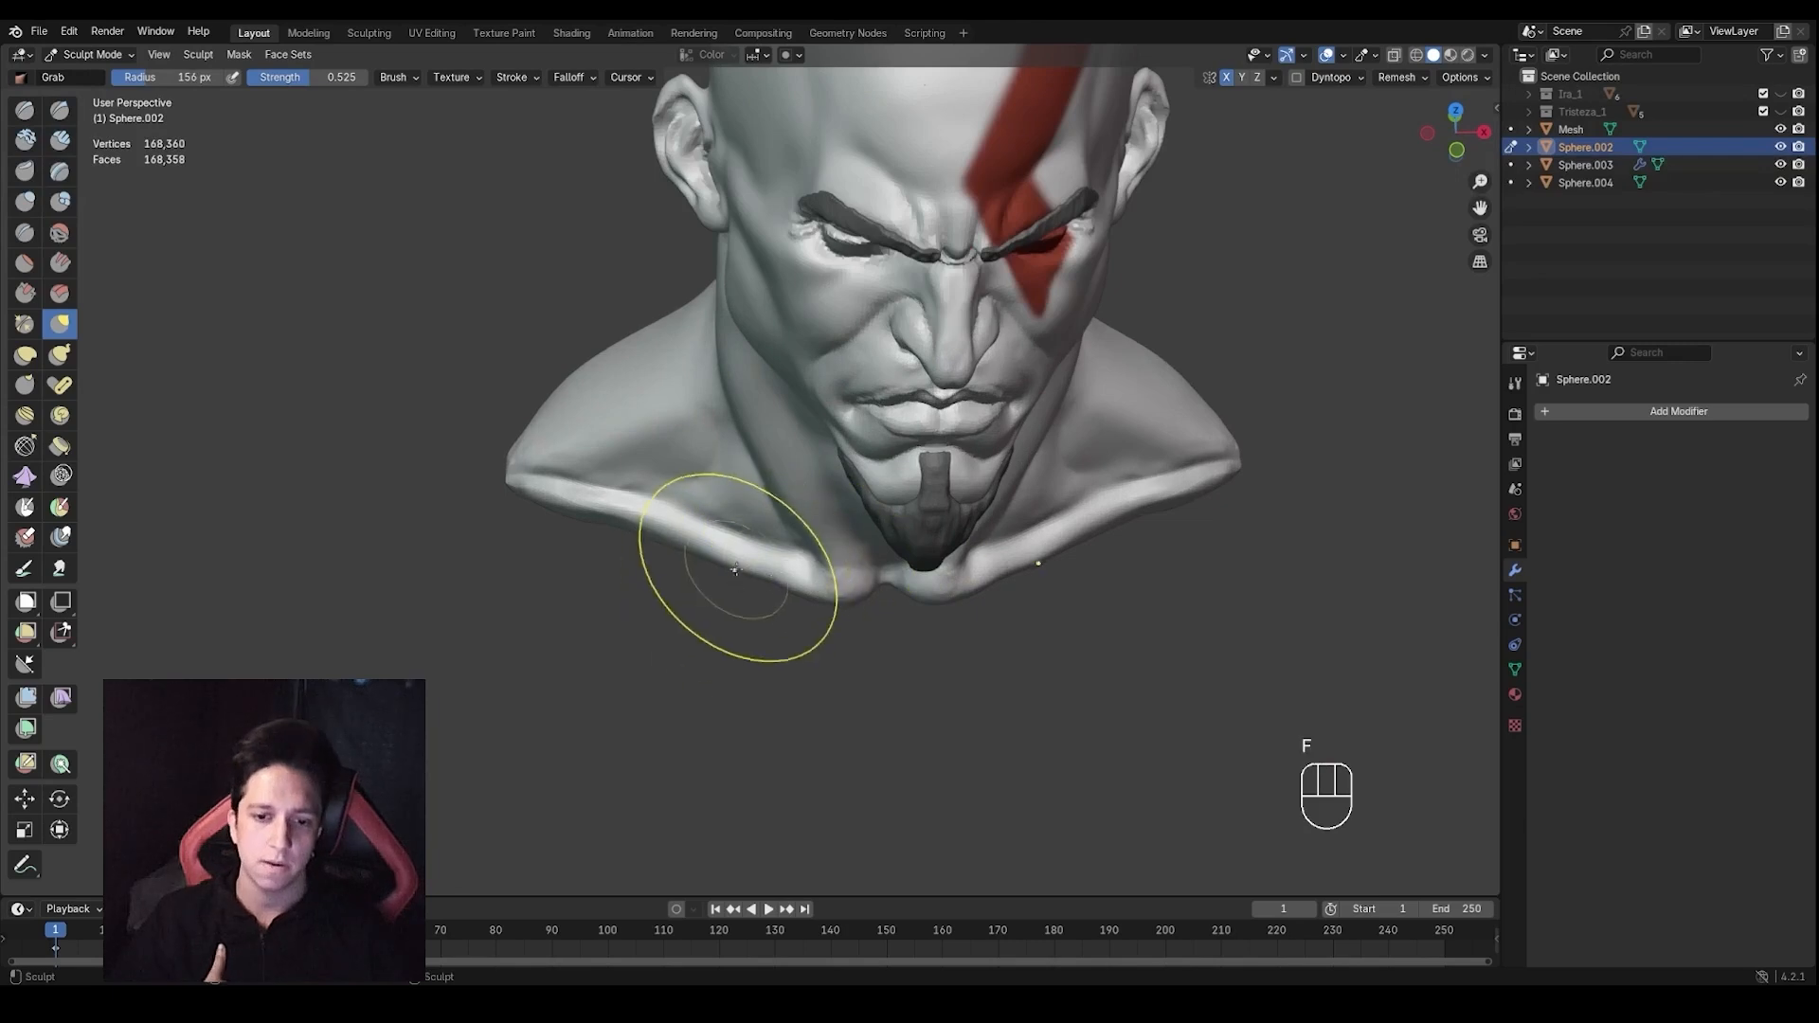
pyautogui.moveTo(735, 569); pyautogui.dragTo(737, 552)
pyautogui.press('f')
pyautogui.click(811, 561)
pyautogui.moveTo(807, 654); pyautogui.dragTo(792, 538, button='middle')
pyautogui.press('f')
pyautogui.click(767, 536)
pyautogui.hotkey('ctrl', 'z')
pyautogui.hotkey('ctrl', 'z')
pyautogui.hotkey('ctrl', 'z')
# Reduce the Grab brush radius to 86 px for working on the collarbone area
pyautogui.keyDown('shift'); pyautogui.moveTo(961, 603); pyautogui.dragTo(915, 655, button='middle'); pyautogui.keyUp('shift')
pyautogui.press('f')
pyautogui.click(926, 586)
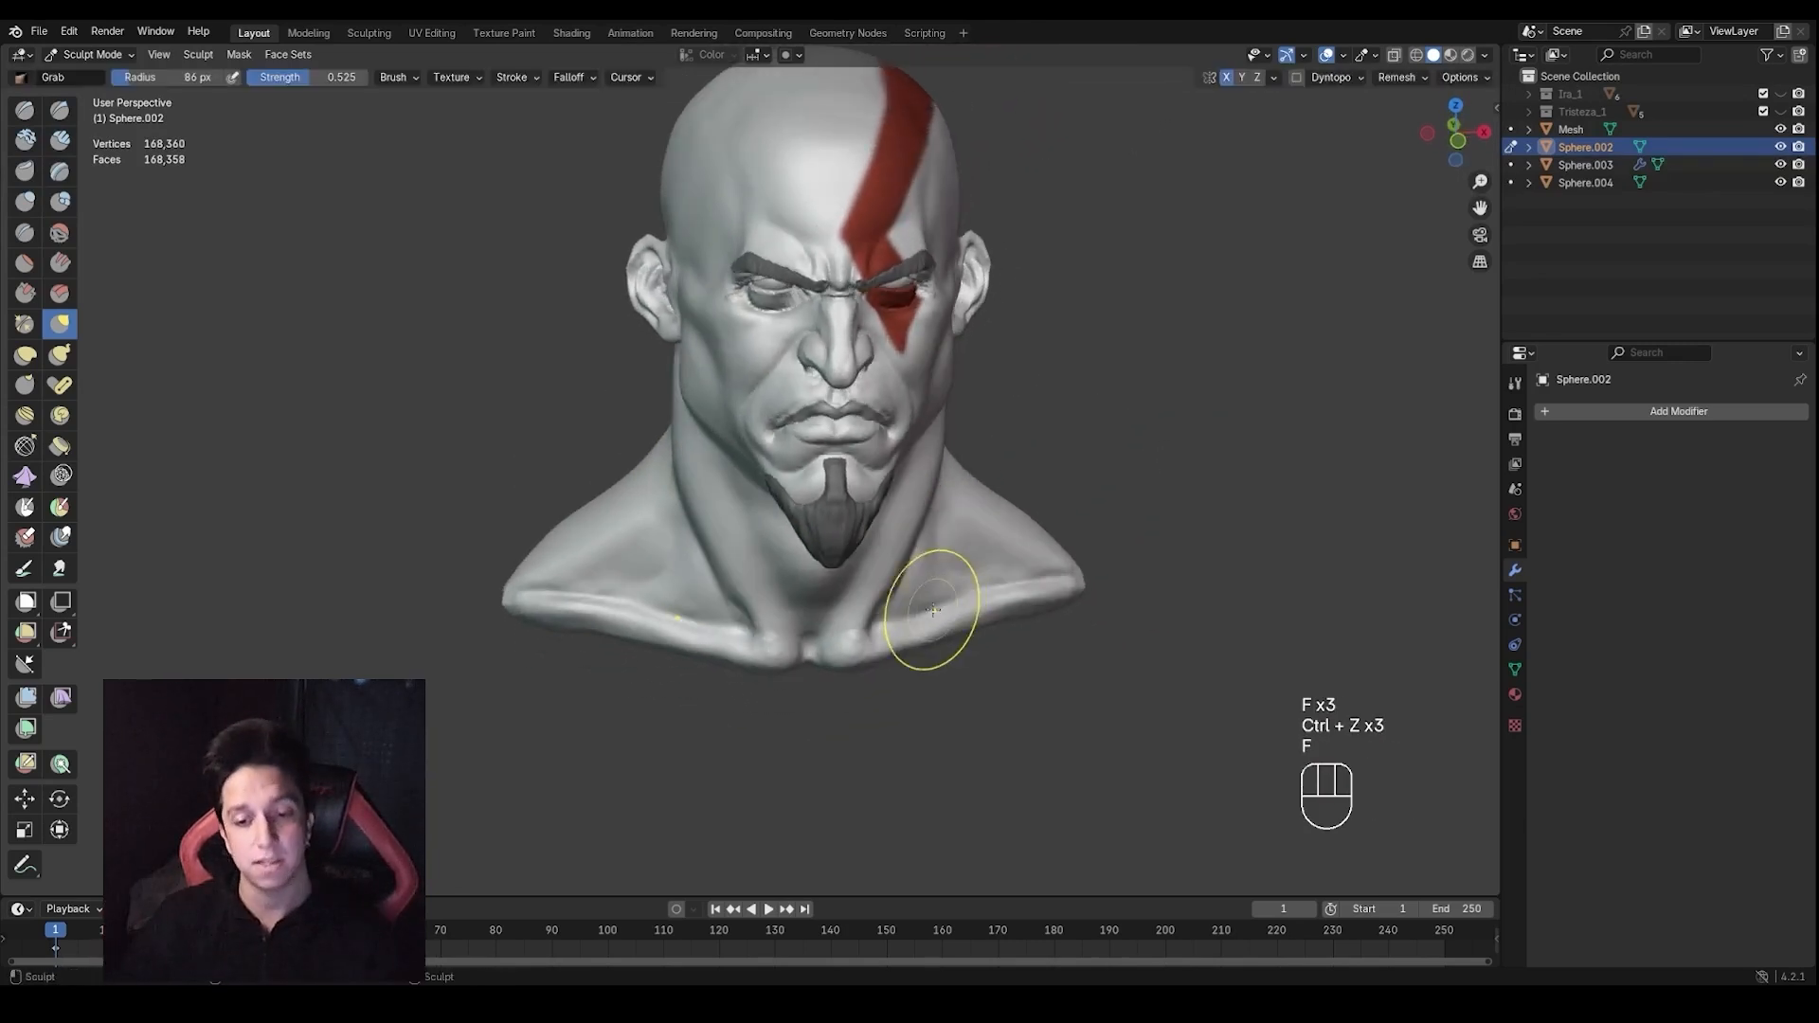